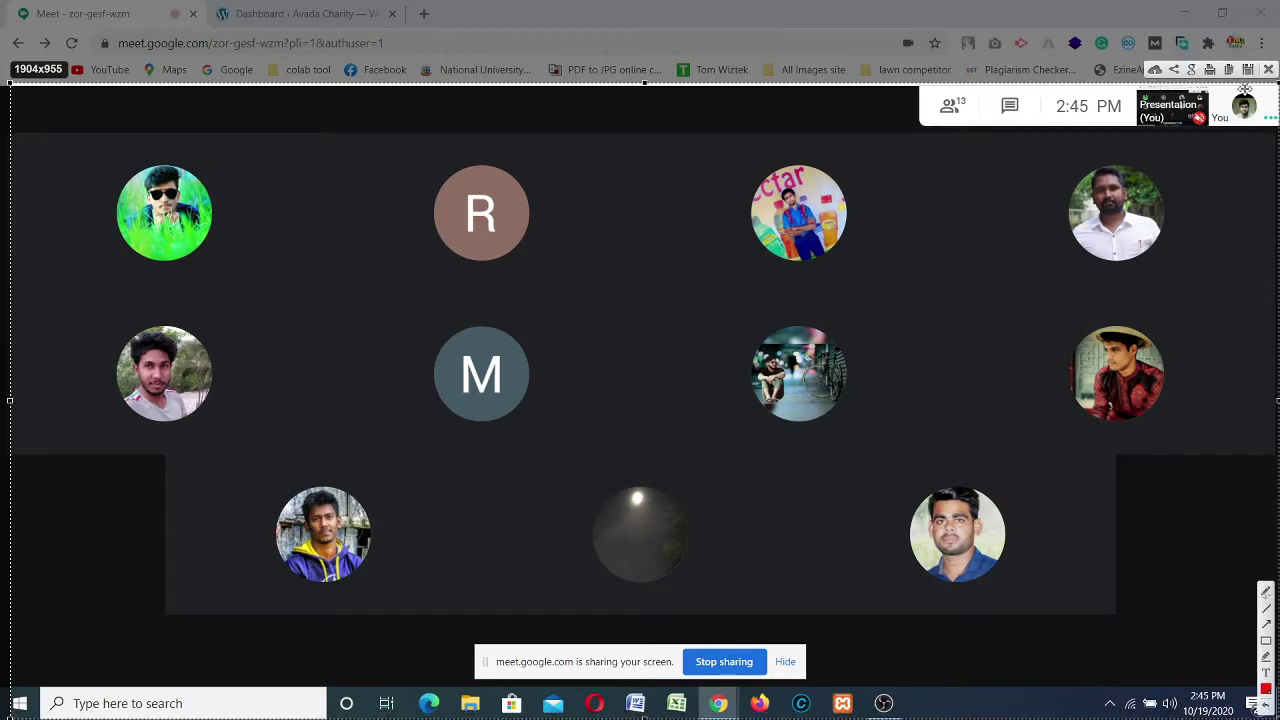
# - Save the Lightshot capture of the Meet participant grid as PNG 'class 34 mwd'
pyautogui.click(1248, 69)
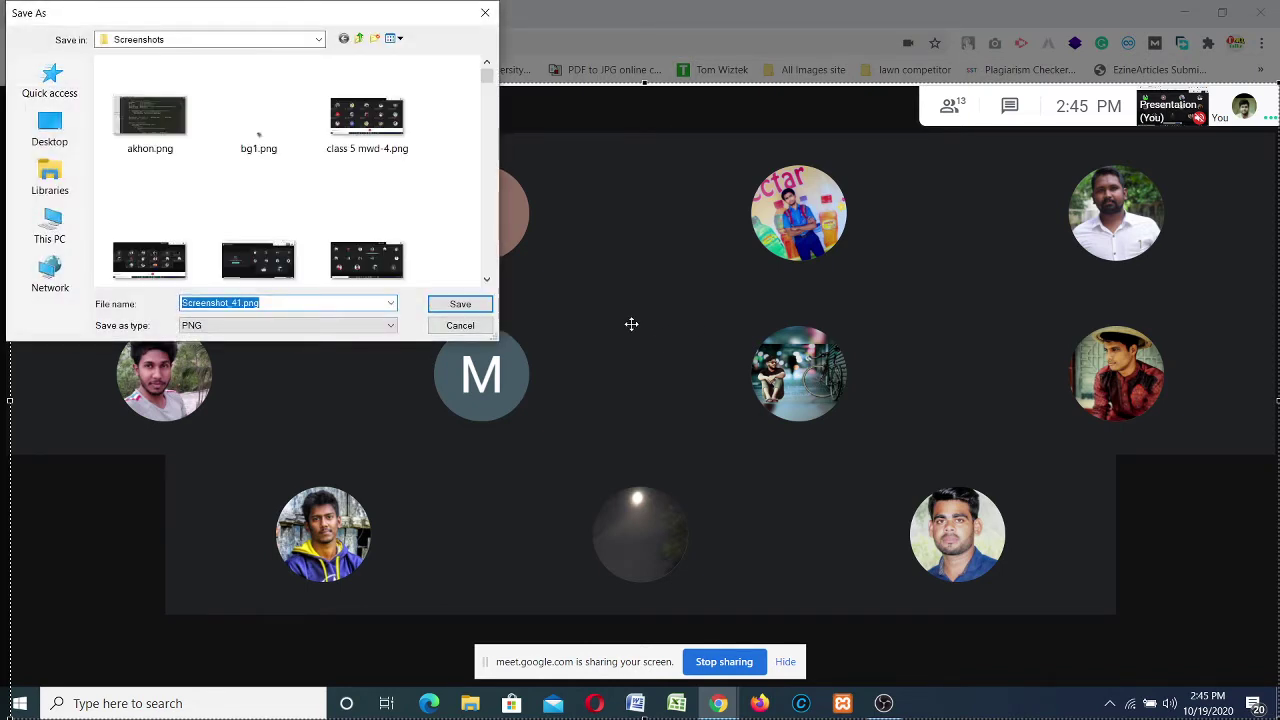
pyautogui.write('classs')
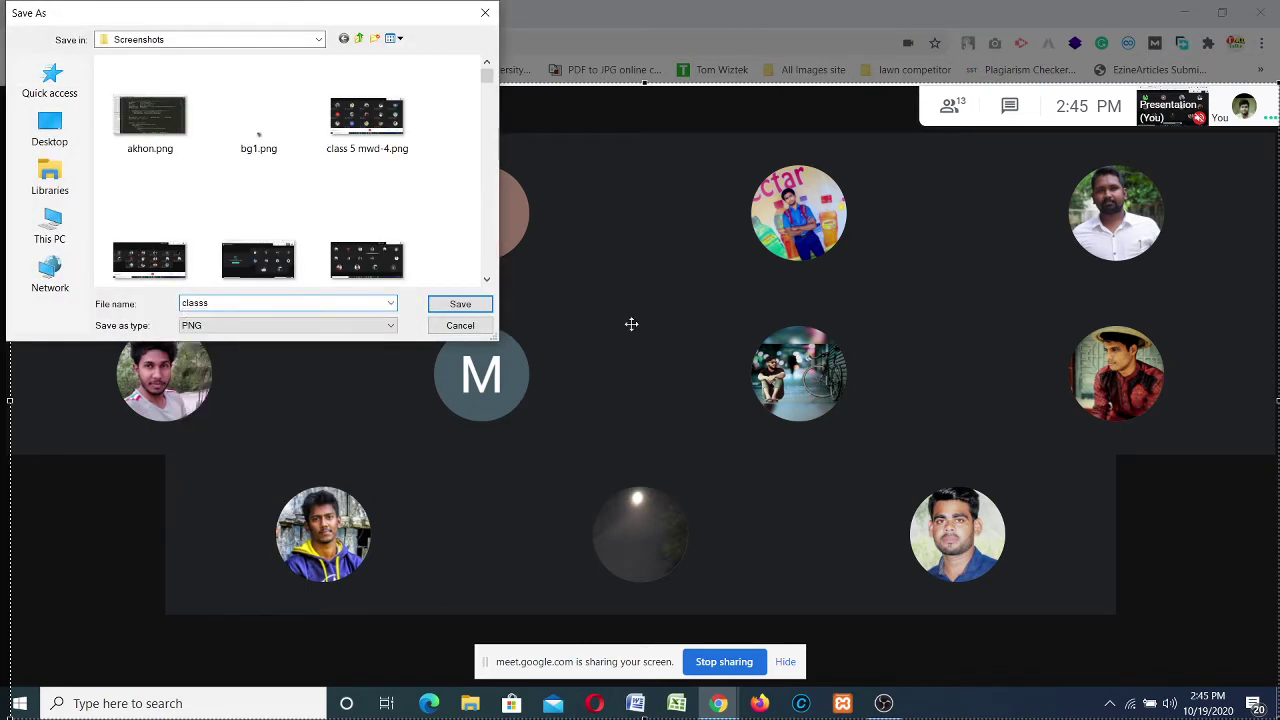
pyautogui.press('BackSpace')
pyautogui.write('34 mwd')
pyautogui.press('Return')
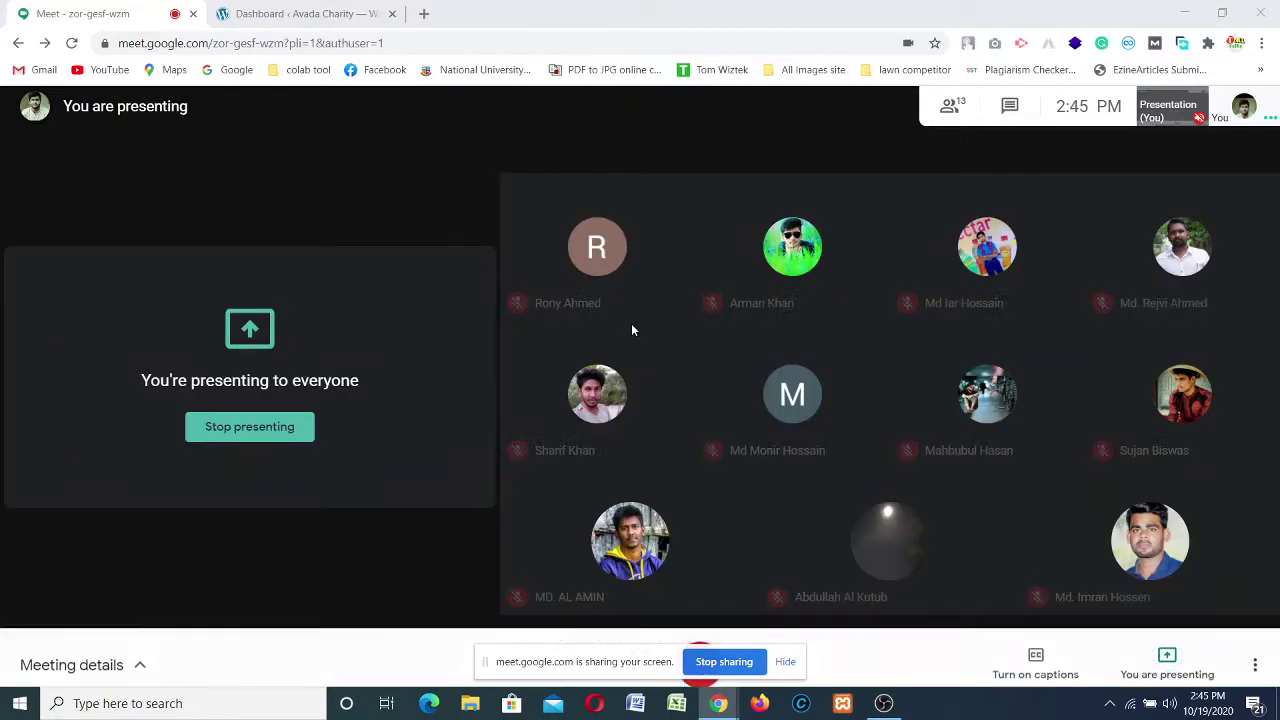
# - Return to the WordPress dashboard tab and dismiss the screenshot and screen-sharing notices
pyautogui.click(288, 13)
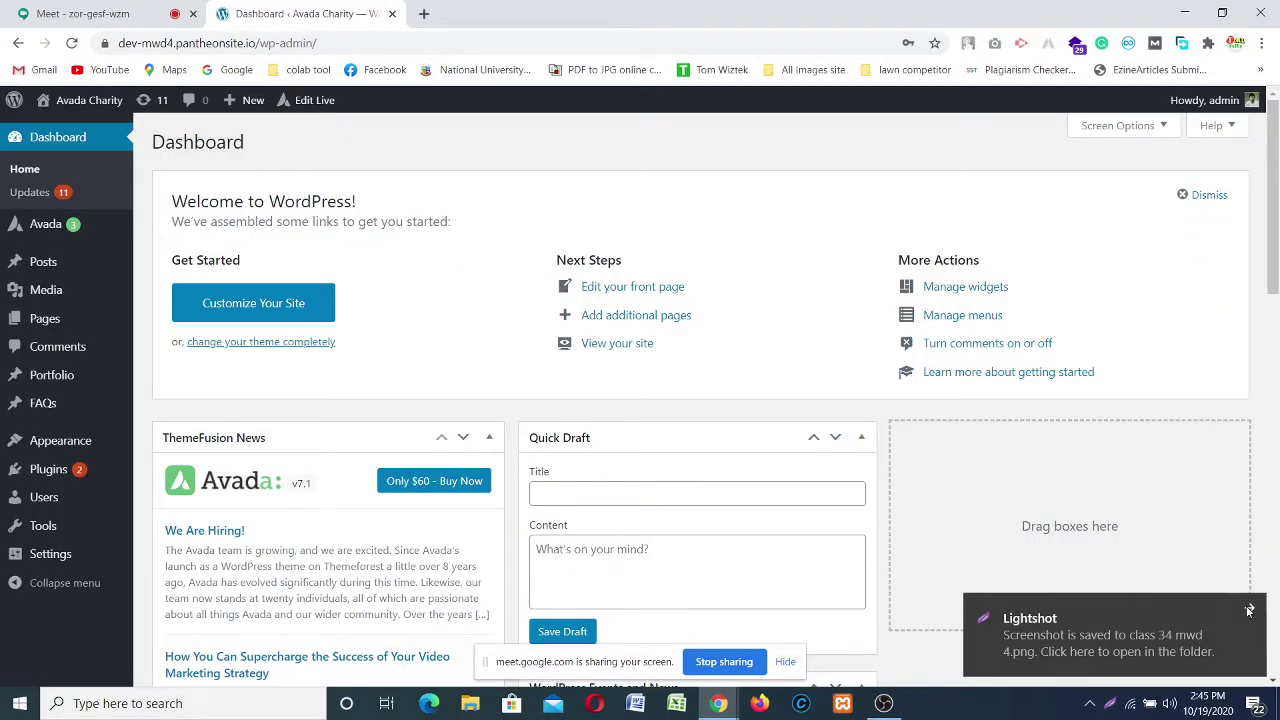
pyautogui.click(1249, 610)
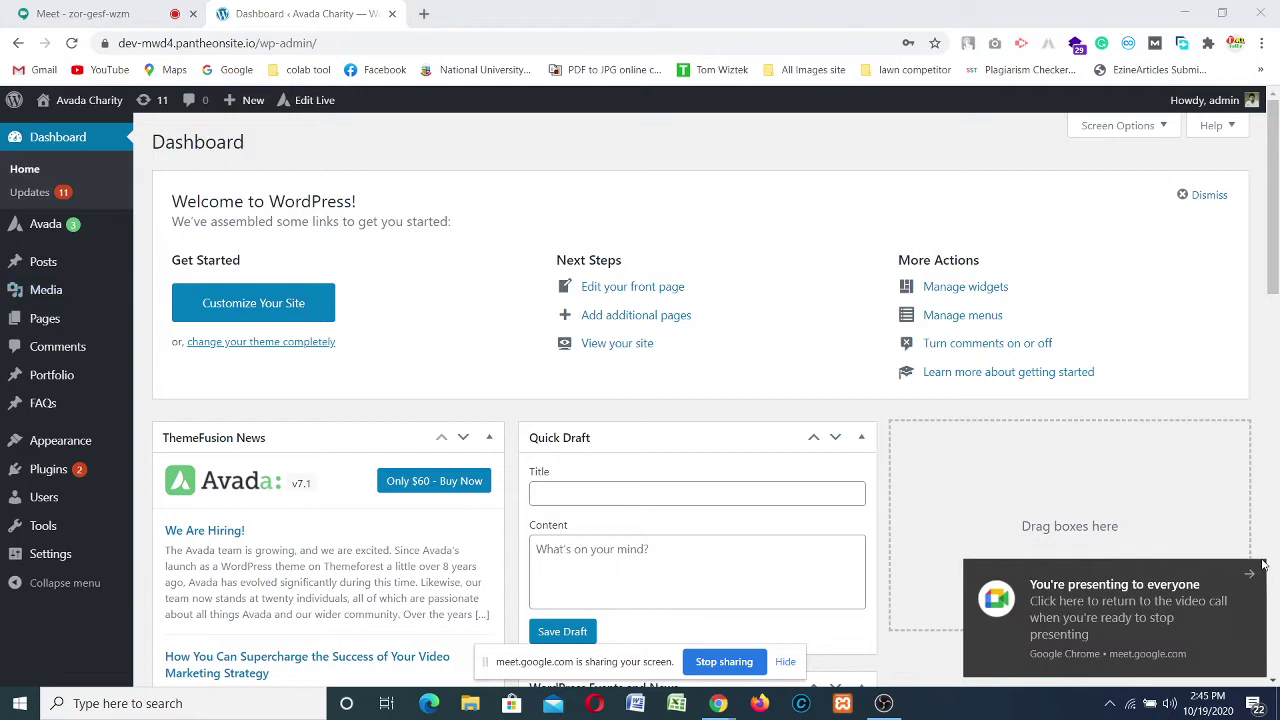
pyautogui.click(1255, 578)
# - Open Avada Charity's Visit Site link in a new tab, then go to the Pages list
pyautogui.moveTo(55, 103)
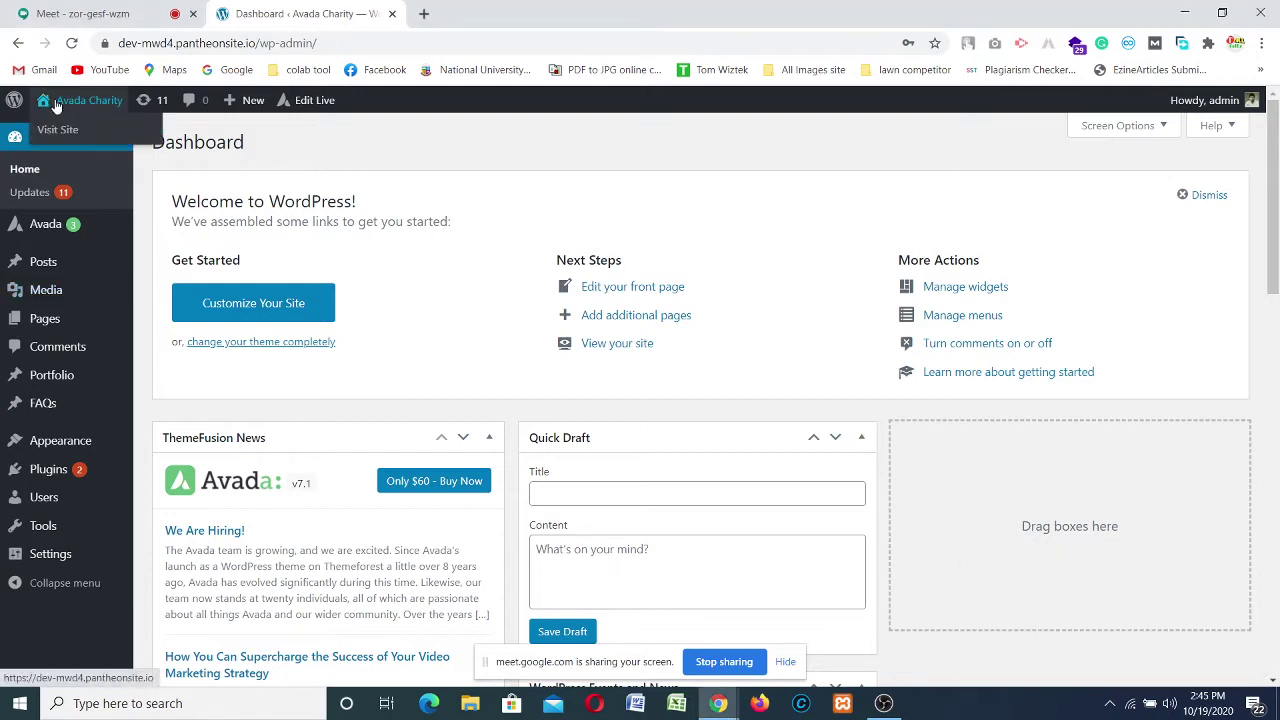
pyautogui.rightClick(72, 131)
pyautogui.click(150, 135)
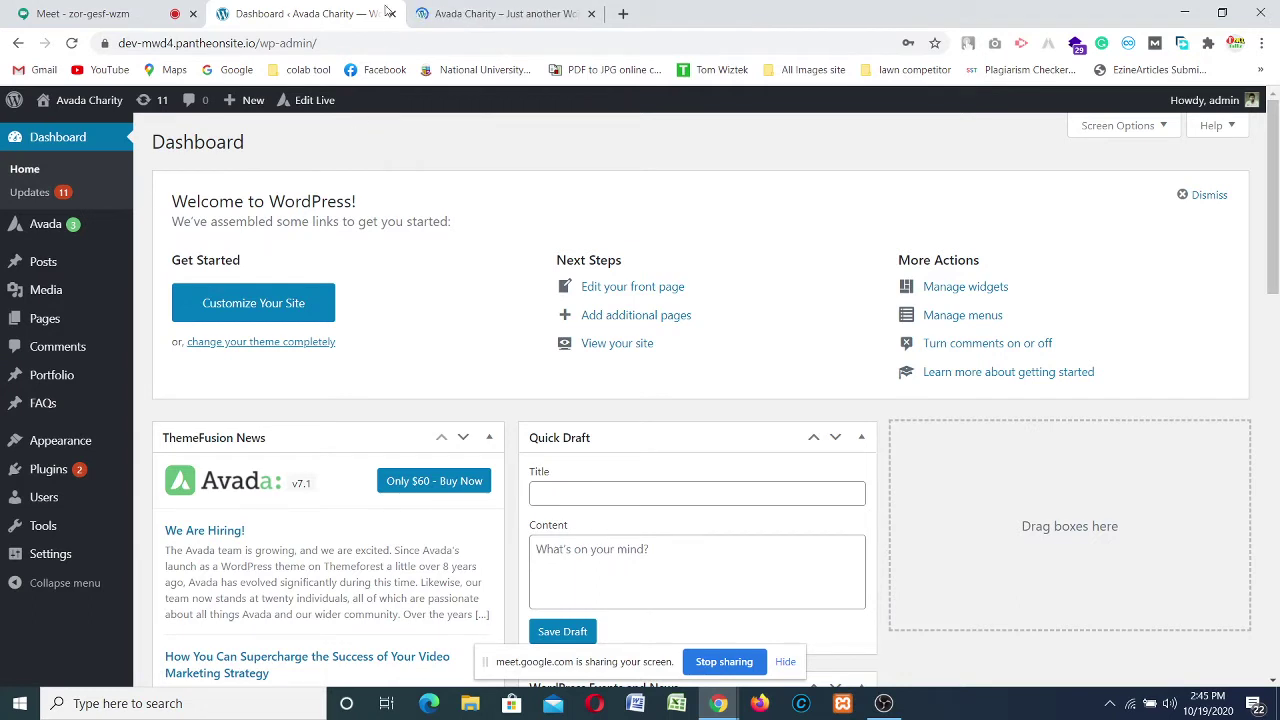
pyautogui.moveTo(55, 278)
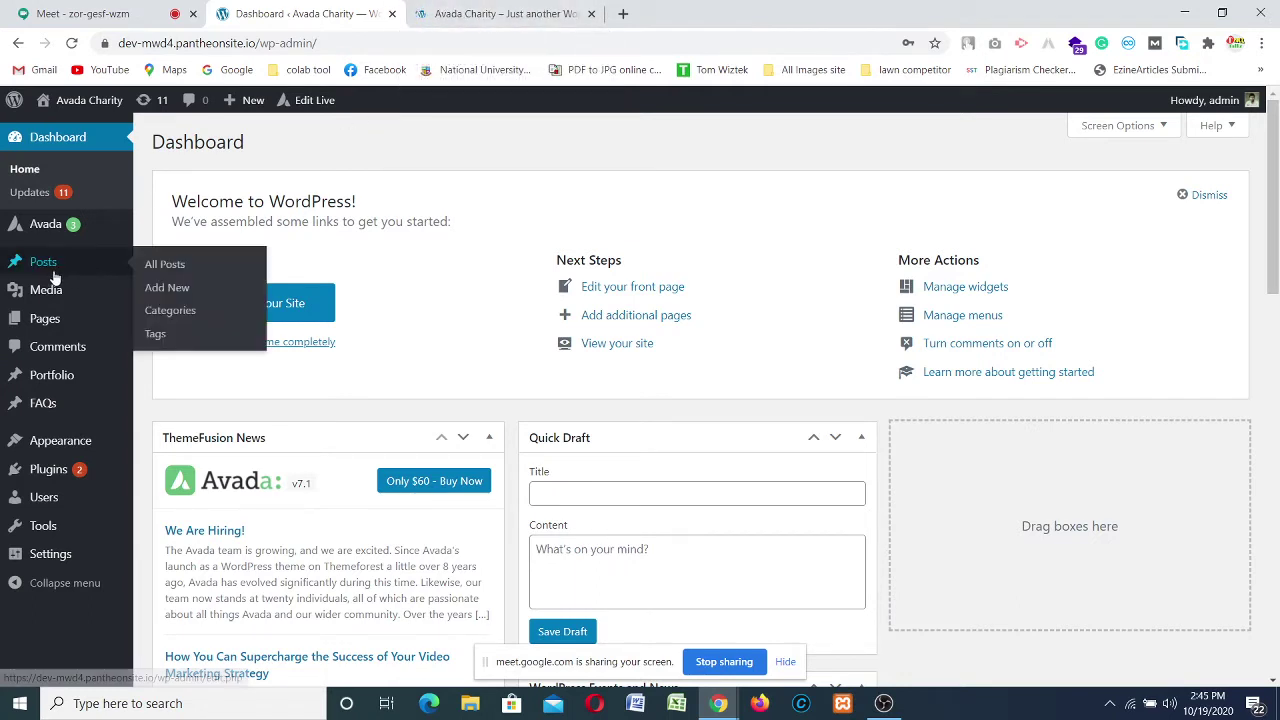
pyautogui.click(47, 321)
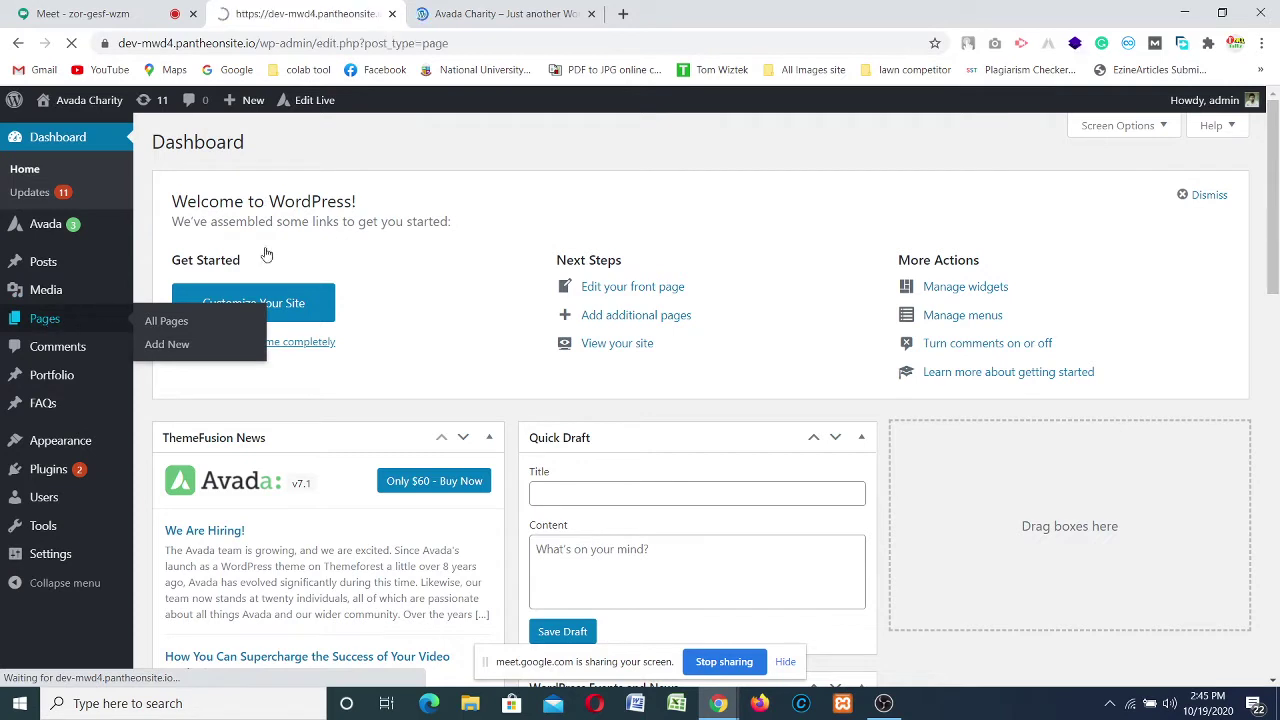
pyautogui.click(487, 20)
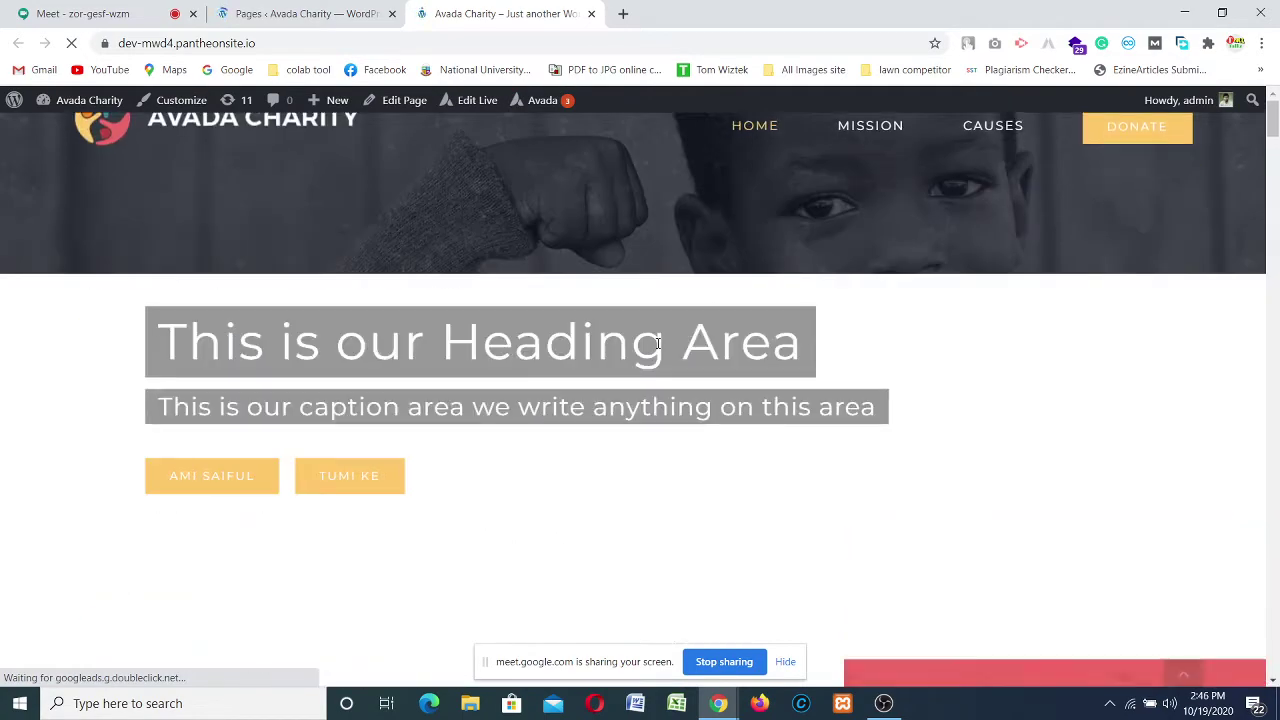
pyautogui.scroll(-8, 660, 350)
pyautogui.scroll(-12, 661, 357)
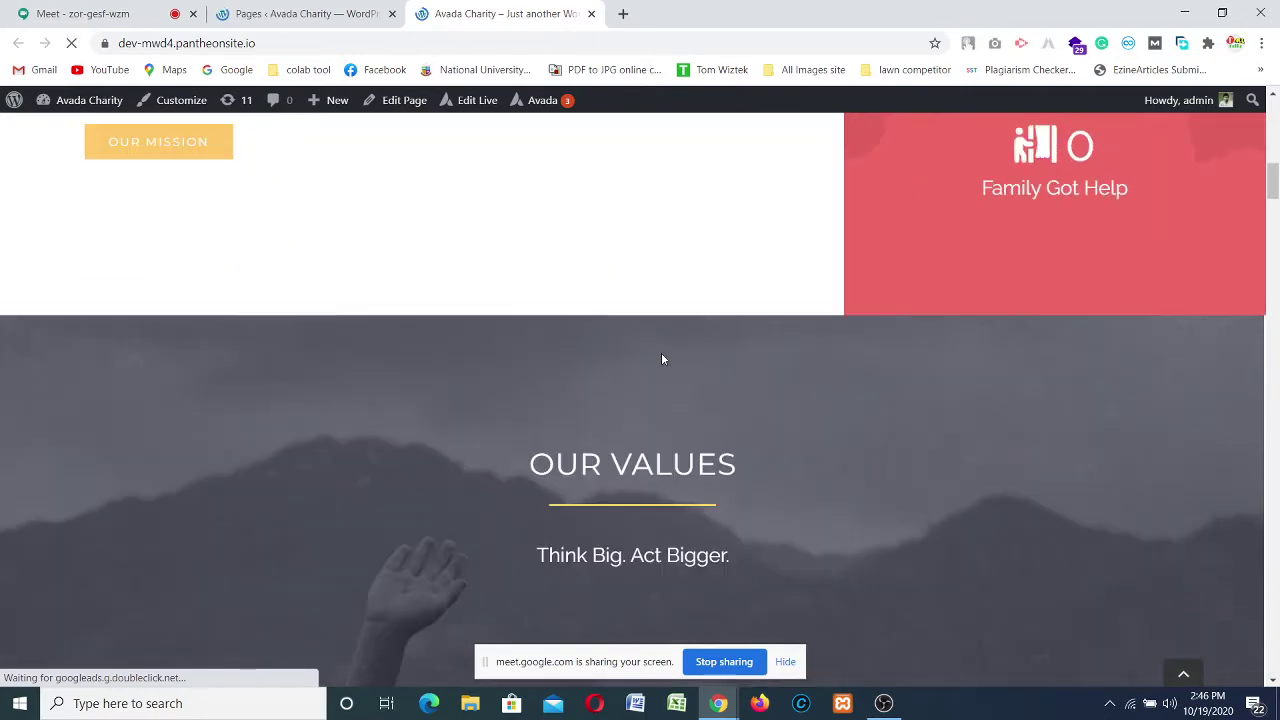
pyautogui.scroll(-2, 661, 357)
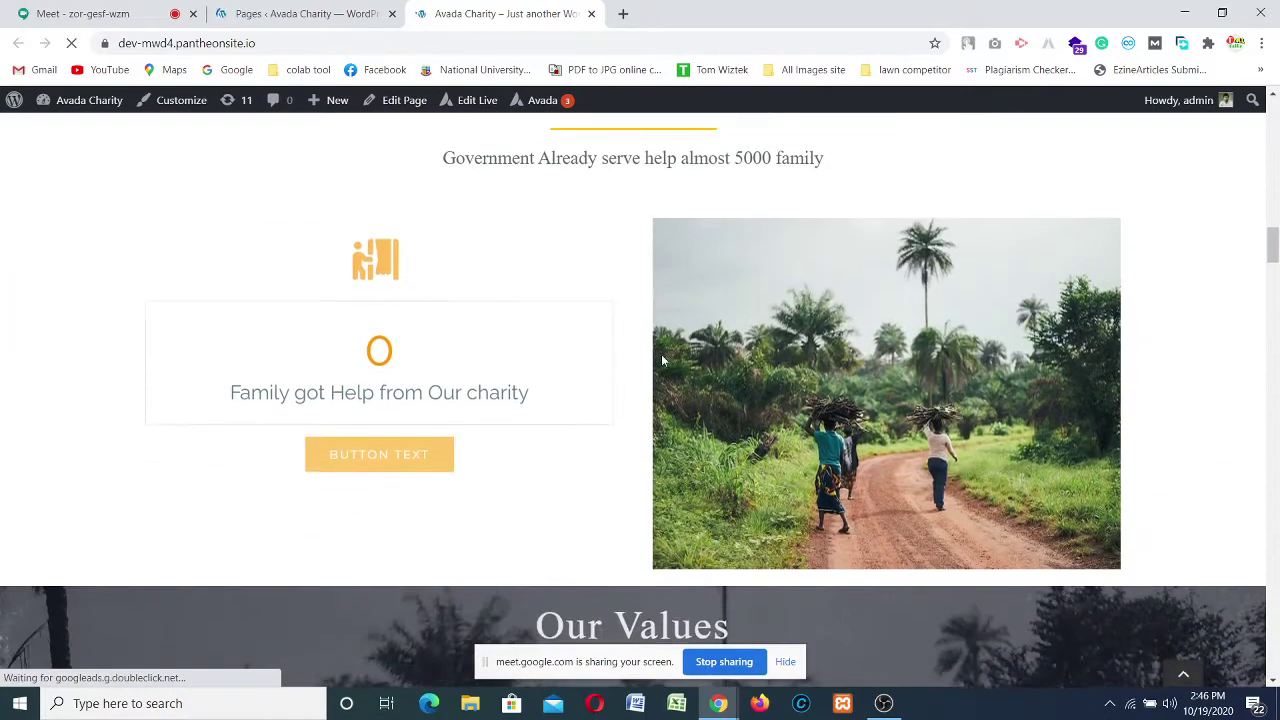
pyautogui.scroll(-5, 584, 358)
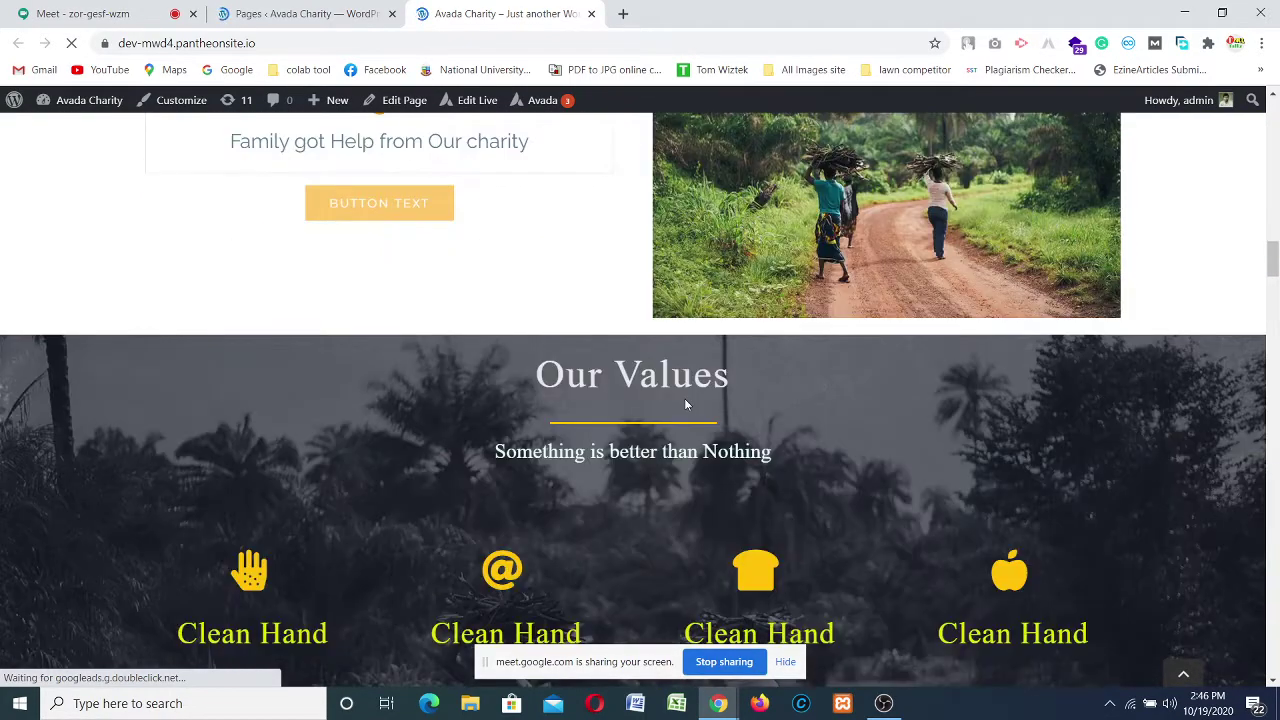
pyautogui.scroll(-3, 643, 414)
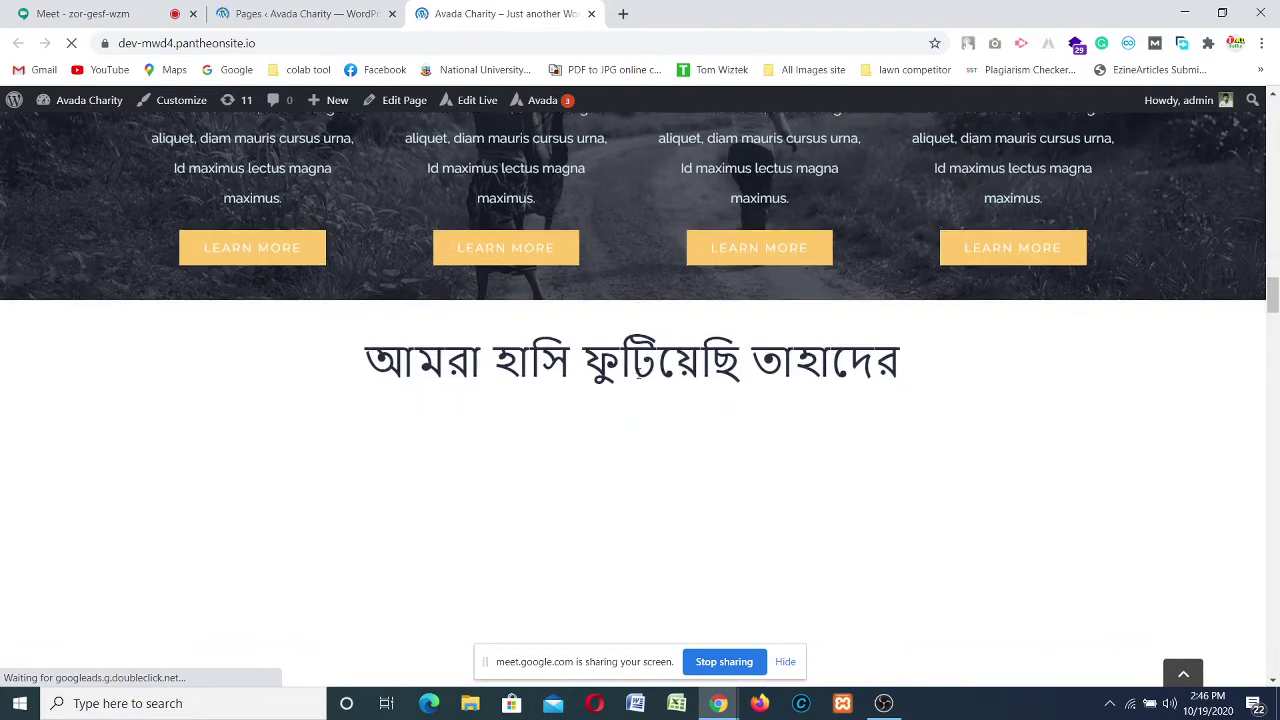
pyautogui.scroll(-3, 620, 380)
pyautogui.scroll(-10, 566, 466)
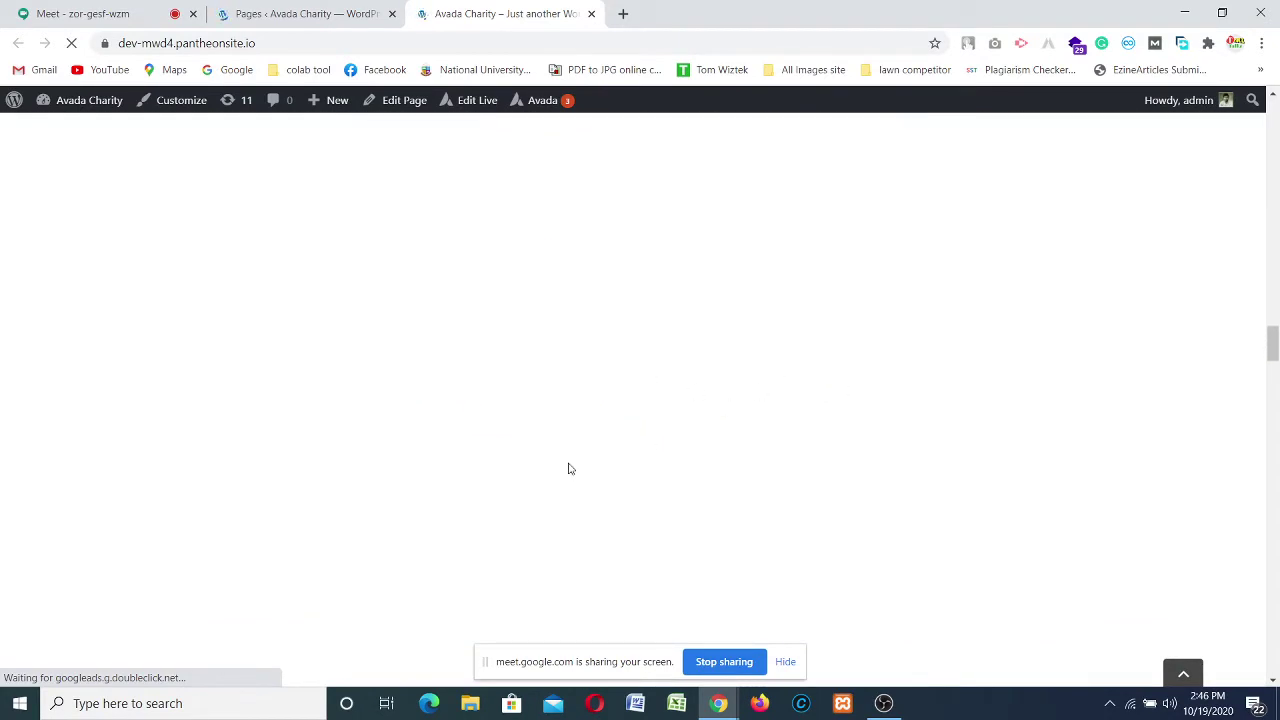
pyautogui.scroll(10, 560, 469)
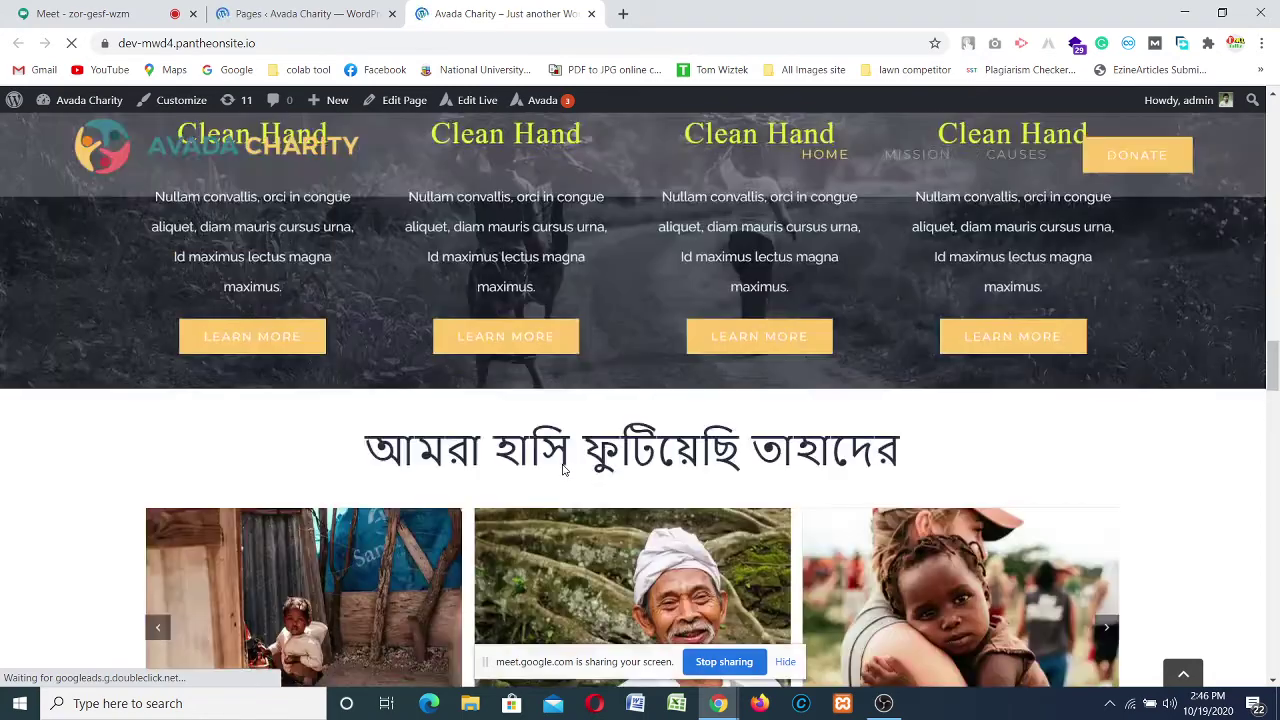
pyautogui.scroll(4, 562, 466)
pyautogui.scroll(-6, 560, 466)
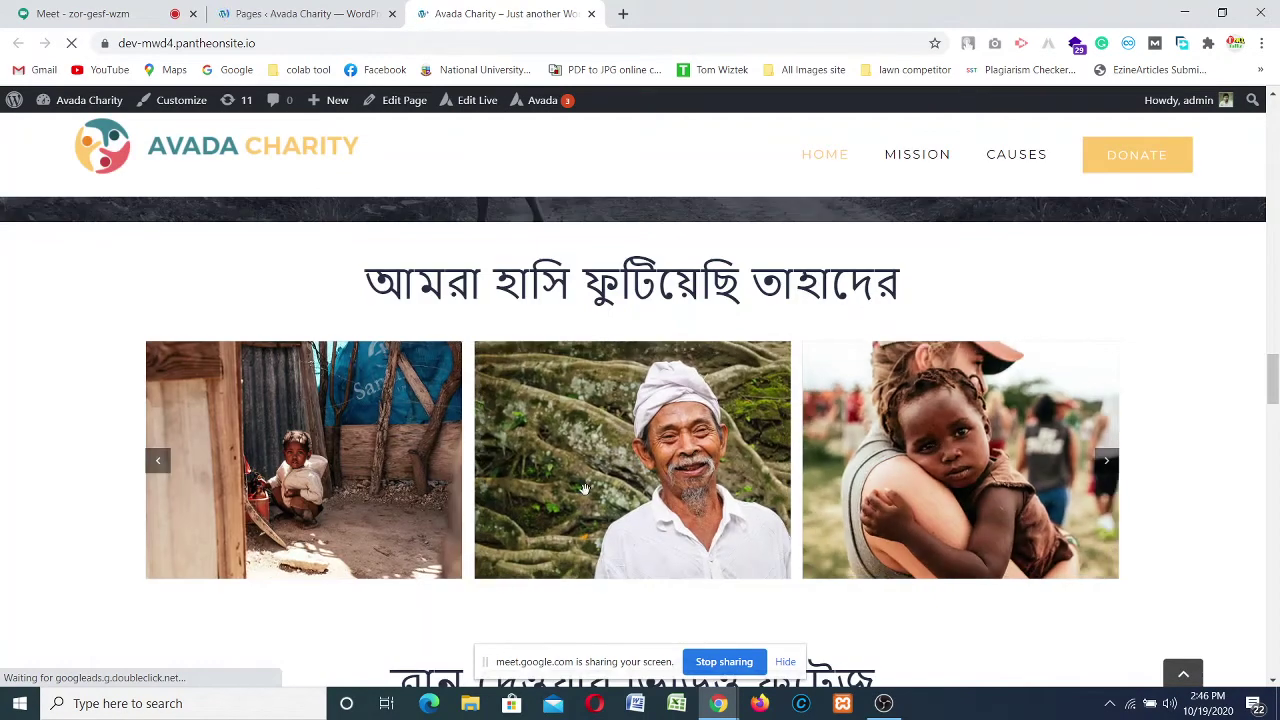
pyautogui.scroll(-3, 940, 480)
pyautogui.scroll(-2, 732, 380)
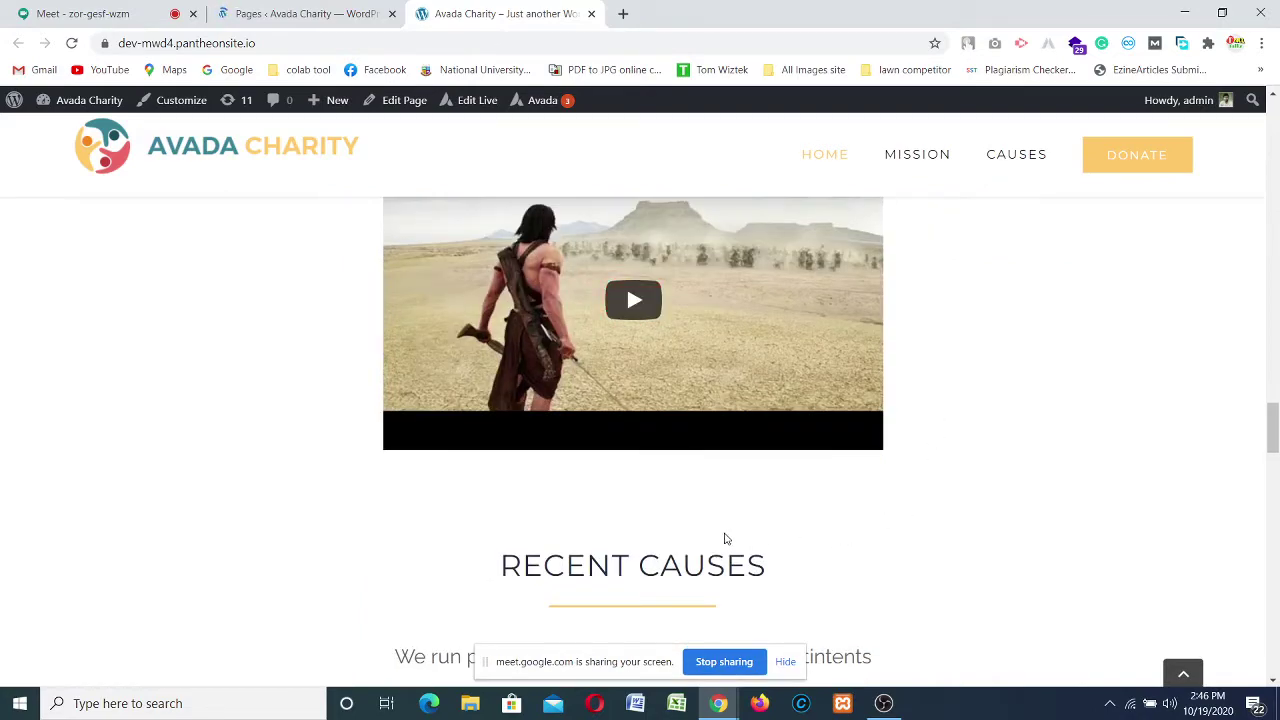
pyautogui.scroll(-3, 827, 501)
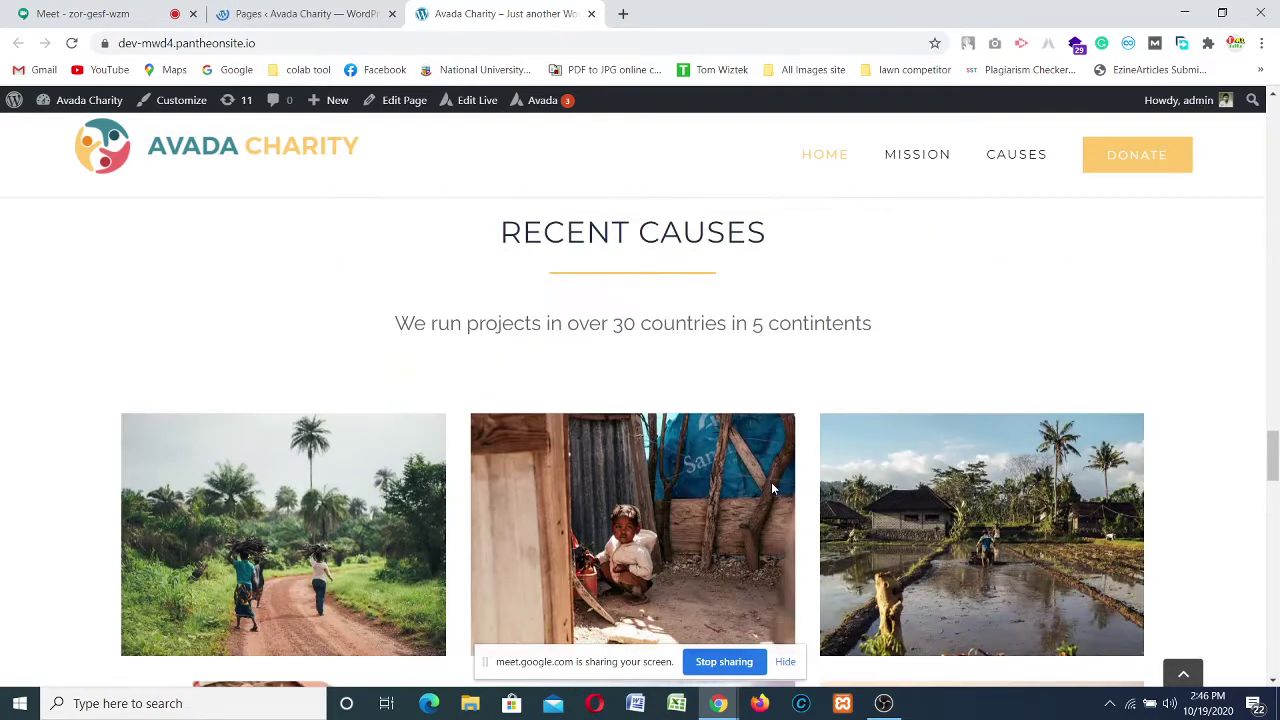
pyautogui.scroll(-5, 790, 510)
pyautogui.scroll(-8, 757, 516)
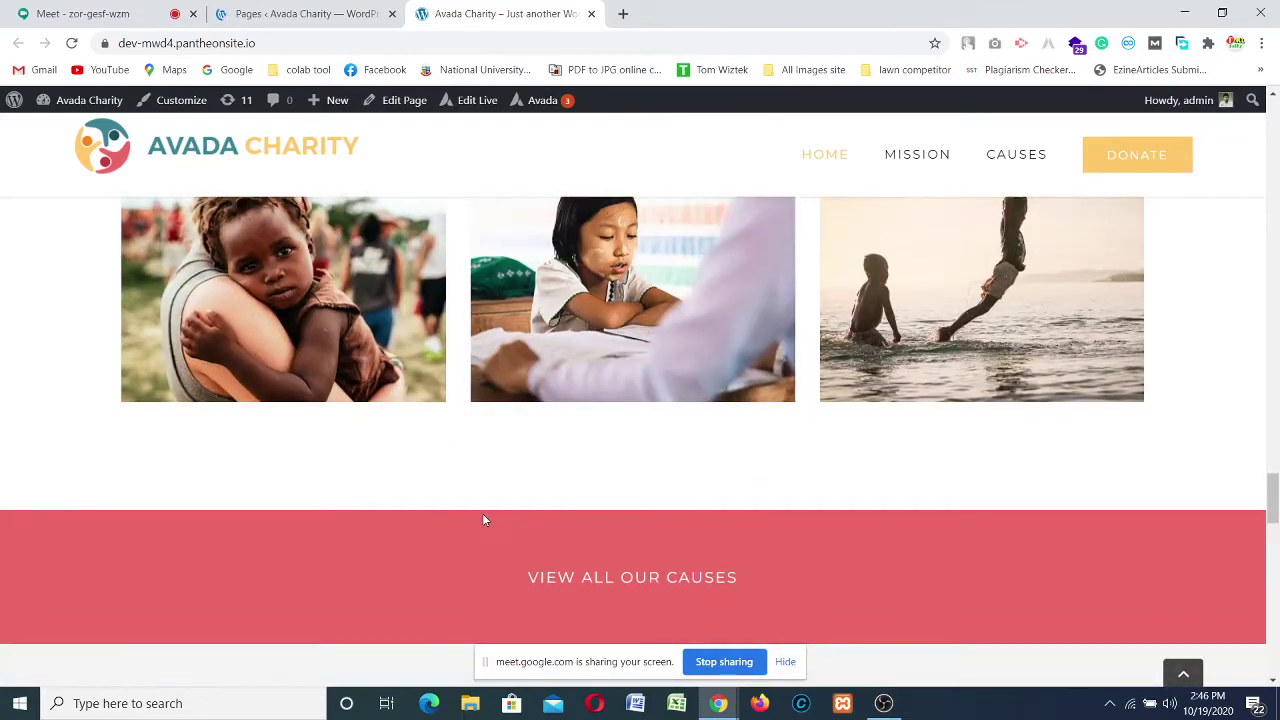
pyautogui.scroll(-10, 593, 392)
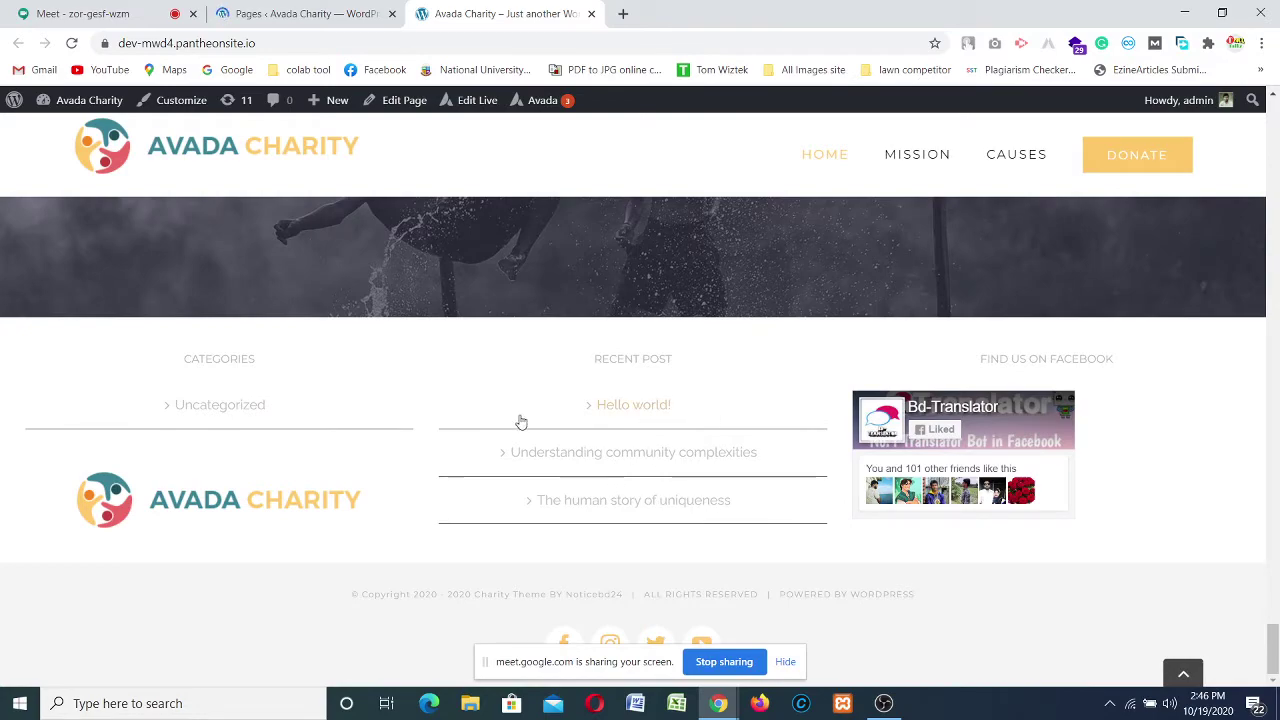
pyautogui.scroll(15, 518, 418)
pyautogui.scroll(-7, 608, 420)
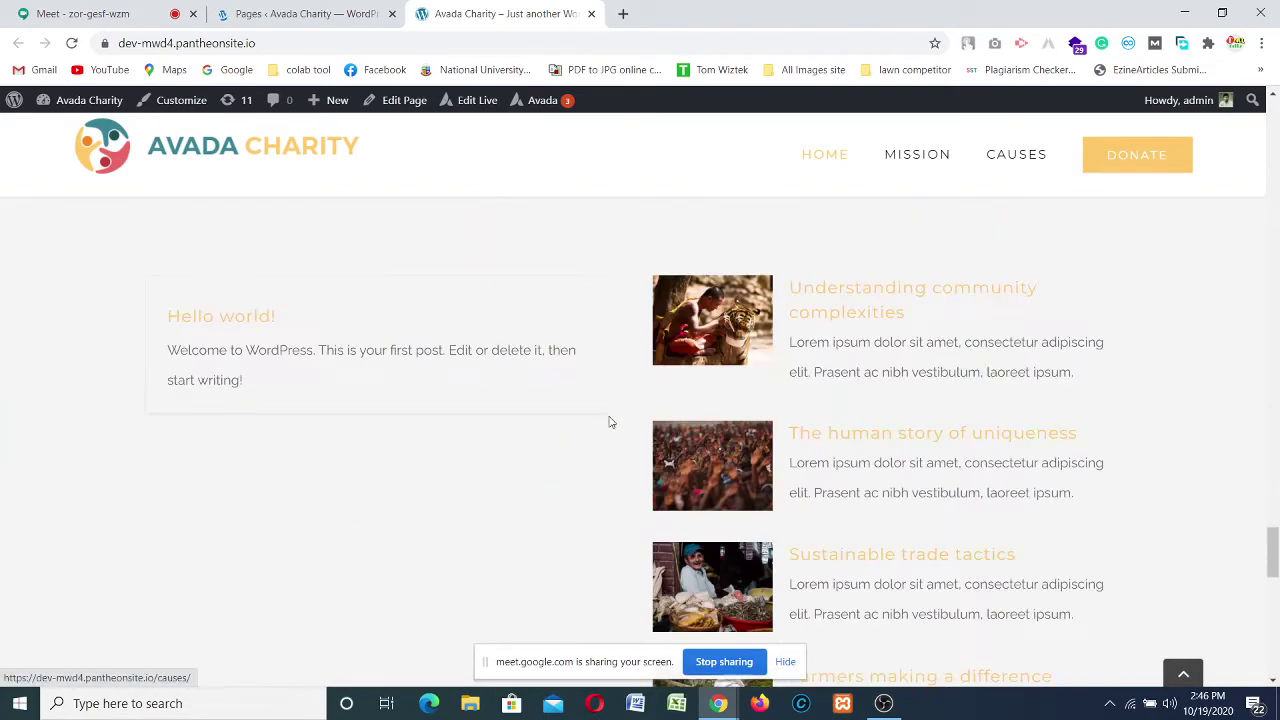
pyautogui.scroll(10, 608, 420)
pyautogui.scroll(6, 607, 410)
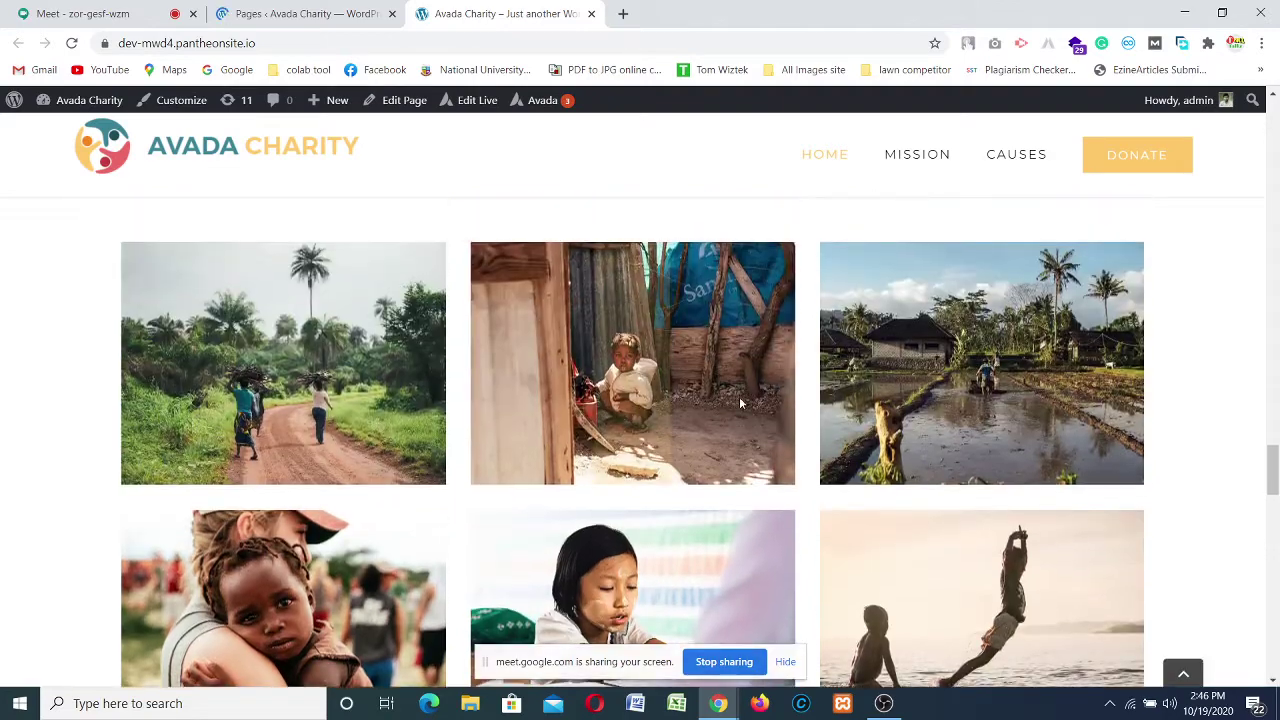
pyautogui.scroll(-3, 643, 458)
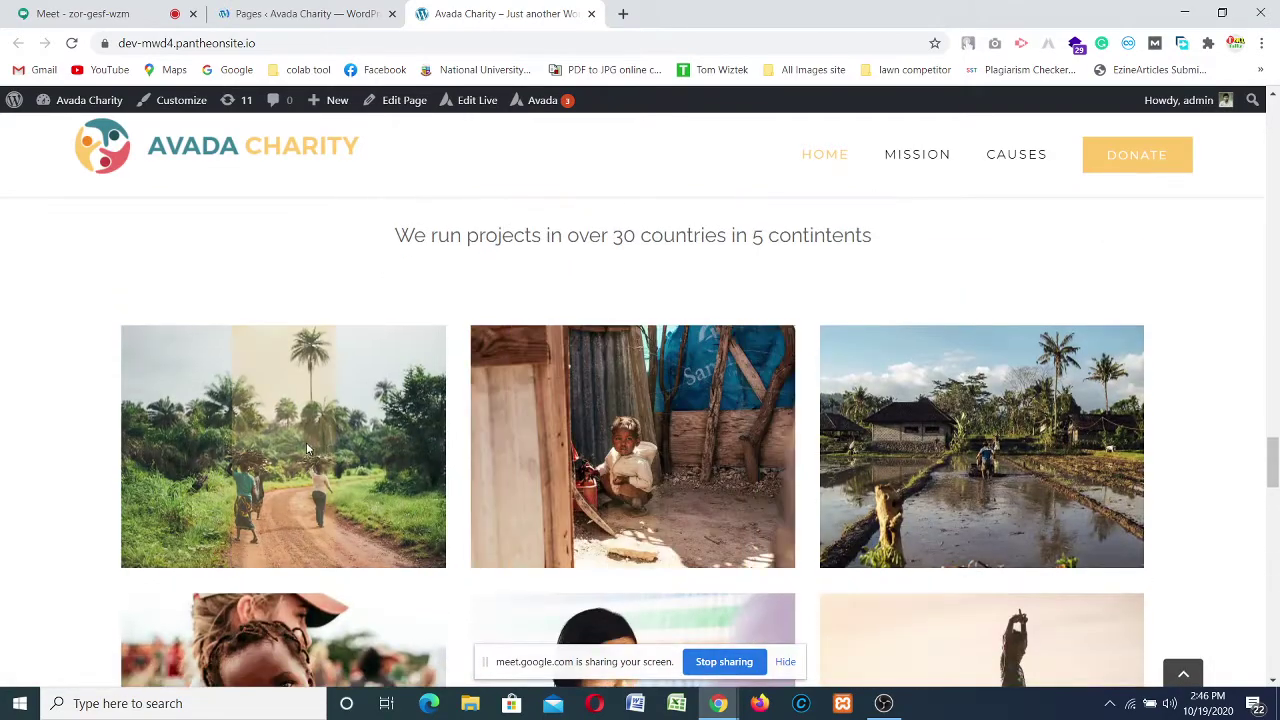
pyautogui.scroll(6, 617, 386)
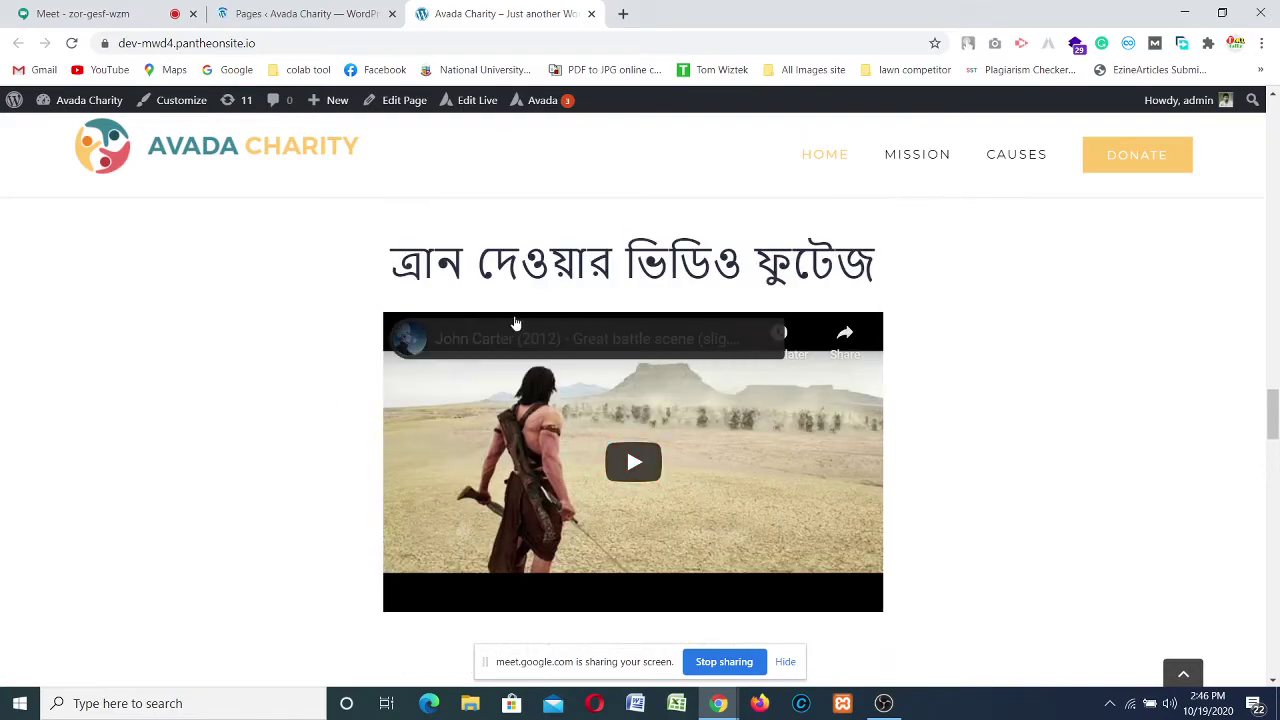
pyautogui.scroll(2, 600, 340)
pyautogui.scroll(-2, 949, 582)
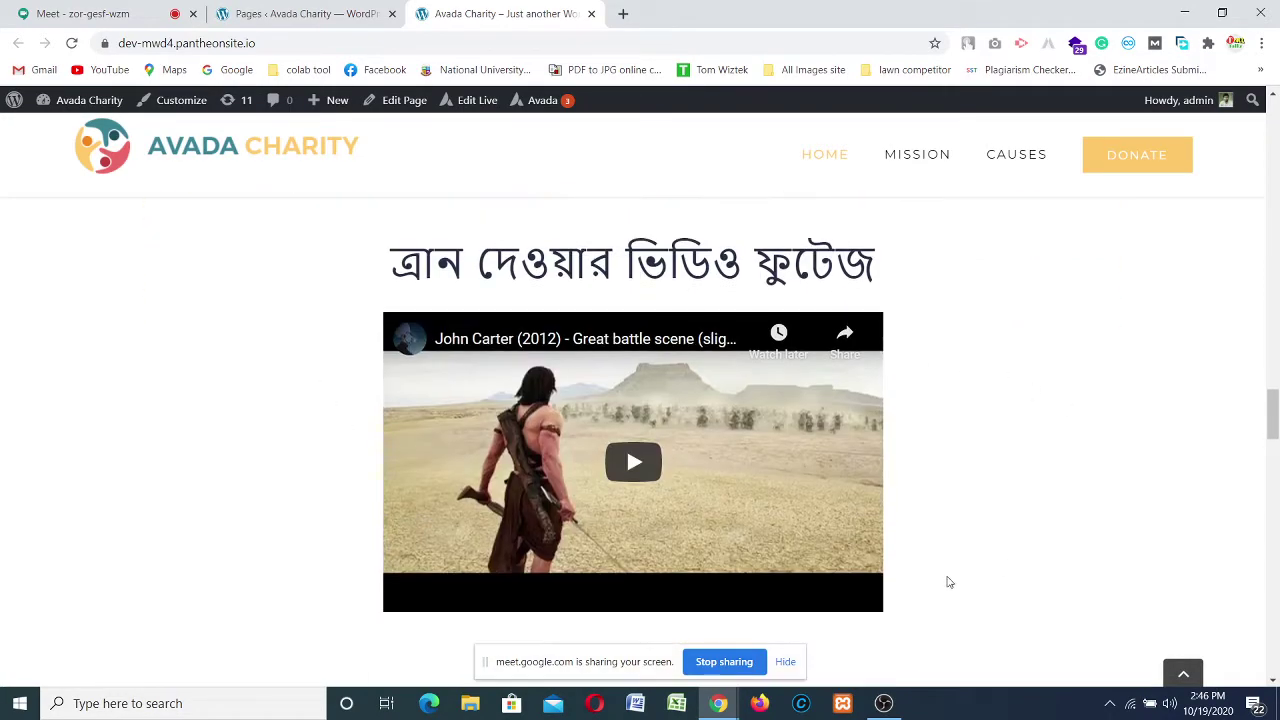
pyautogui.scroll(5, 884, 292)
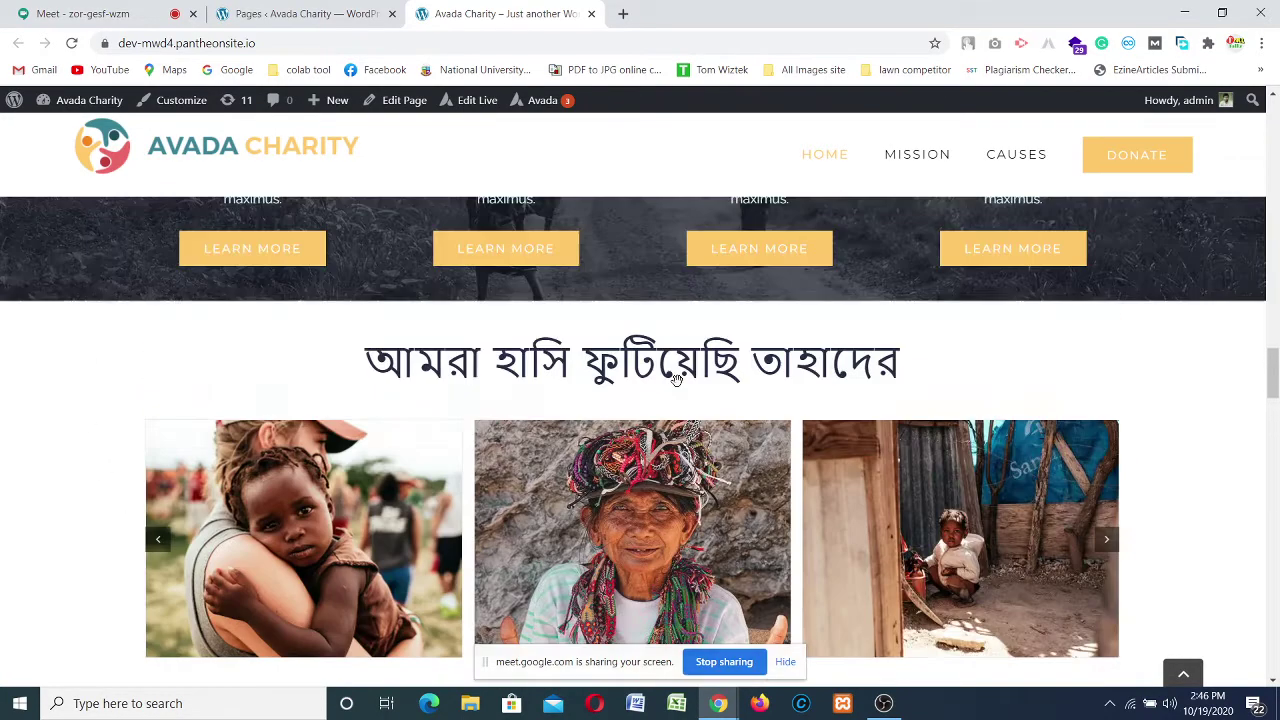
pyautogui.scroll(8, 612, 355)
pyautogui.scroll(3, 612, 355)
pyautogui.scroll(-4, 600, 370)
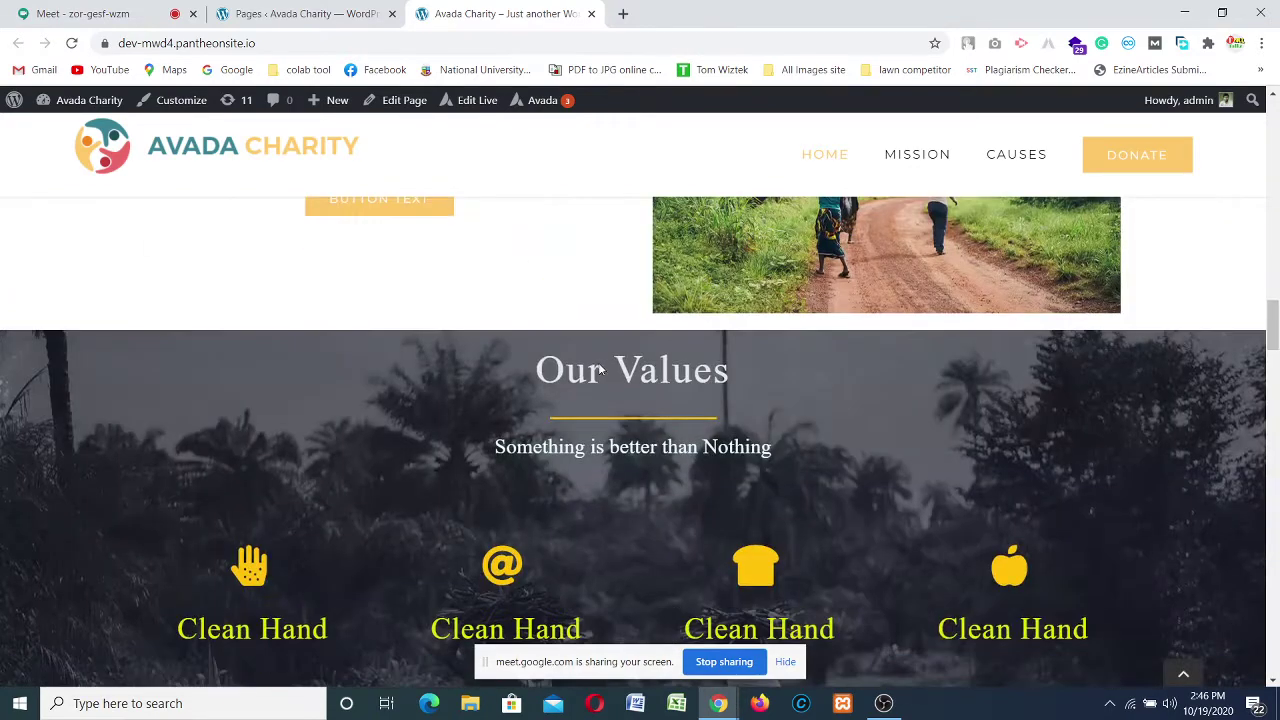
pyautogui.scroll(10, 600, 370)
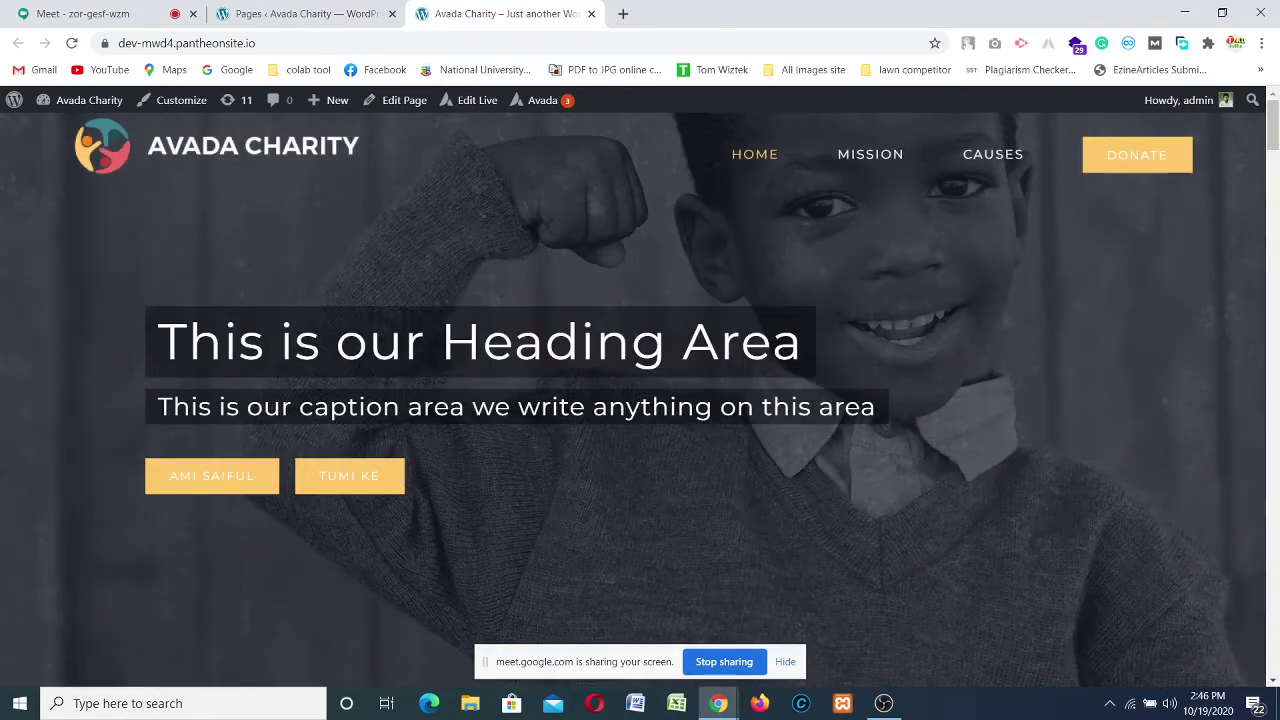
# - Open the login page's View link from the Pages list in a new tab and switch to it
pyautogui.click(252, 10)
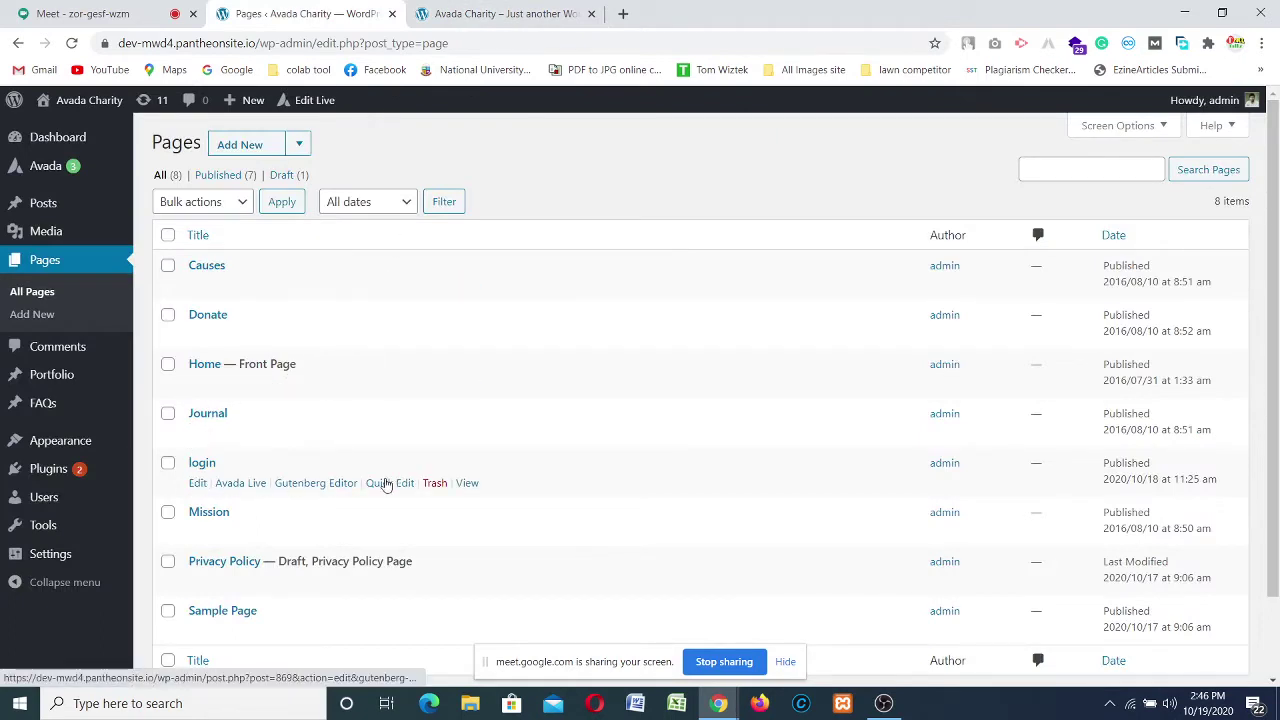
pyautogui.rightClick(465, 483)
pyautogui.click(540, 494)
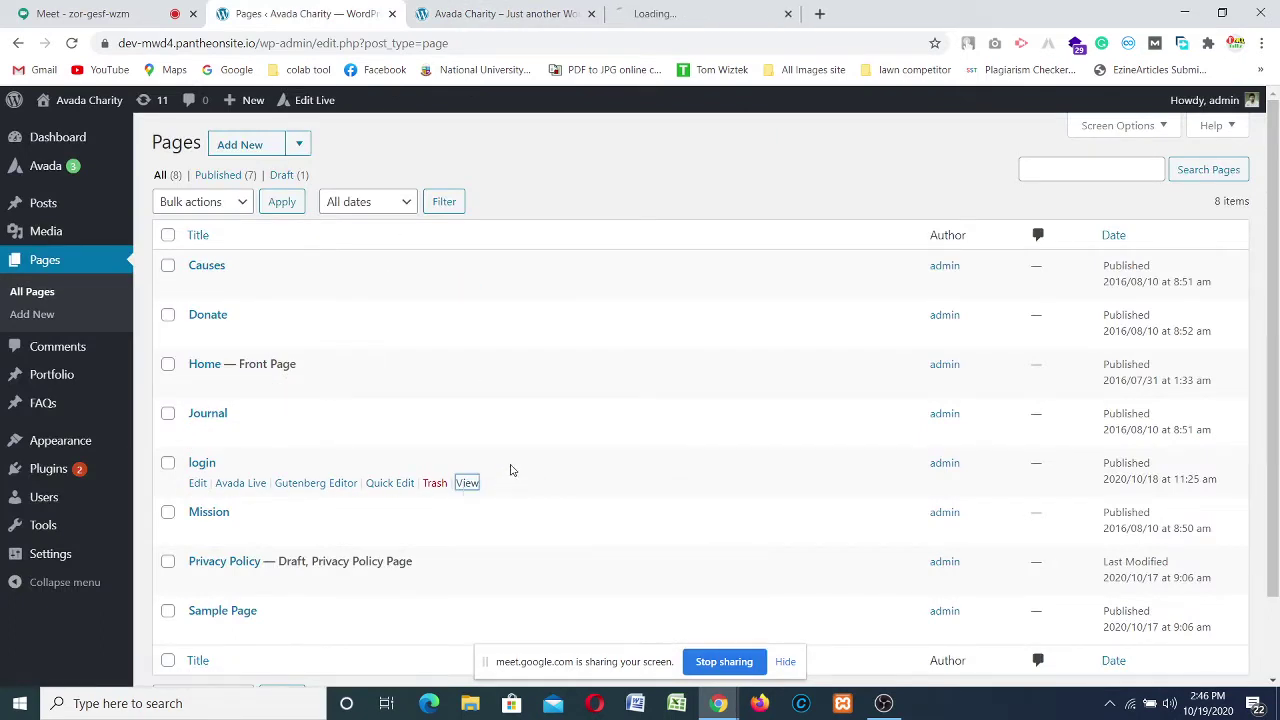
pyautogui.hotkey('ctrl', 'Tab')
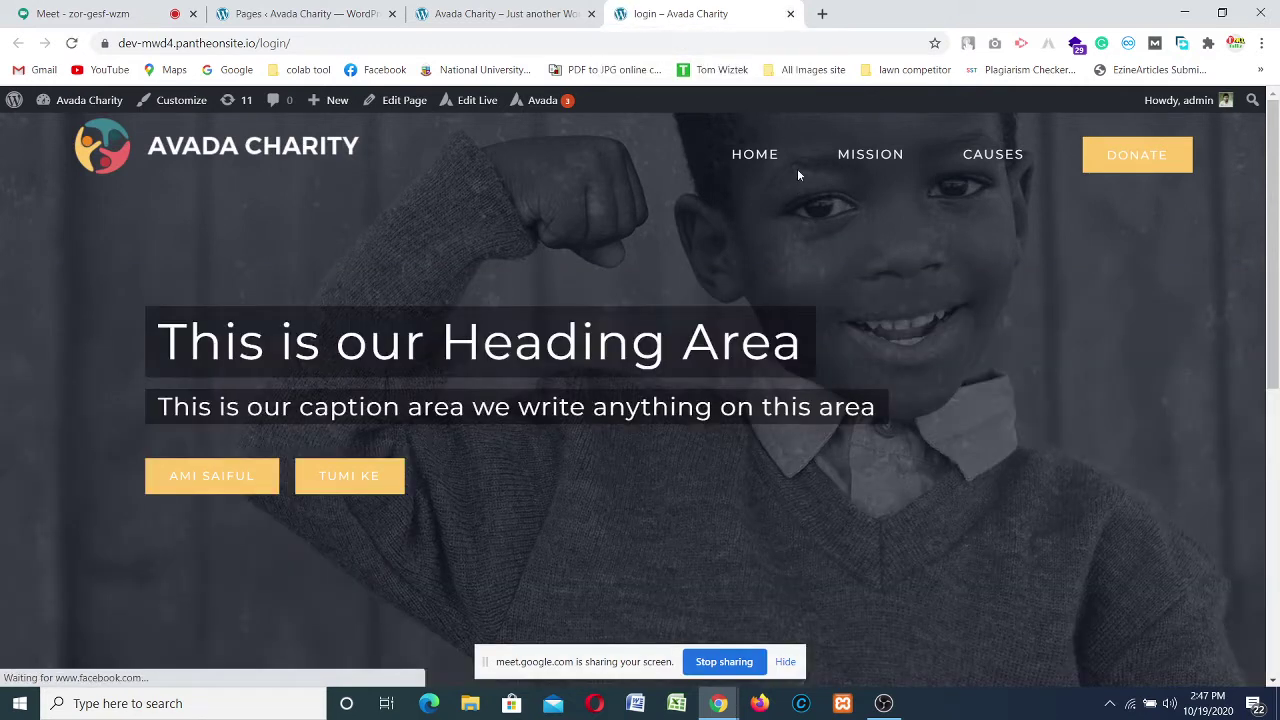
# - Copy the login page URL from the address bar and open a new incognito window
pyautogui.click(407, 43)
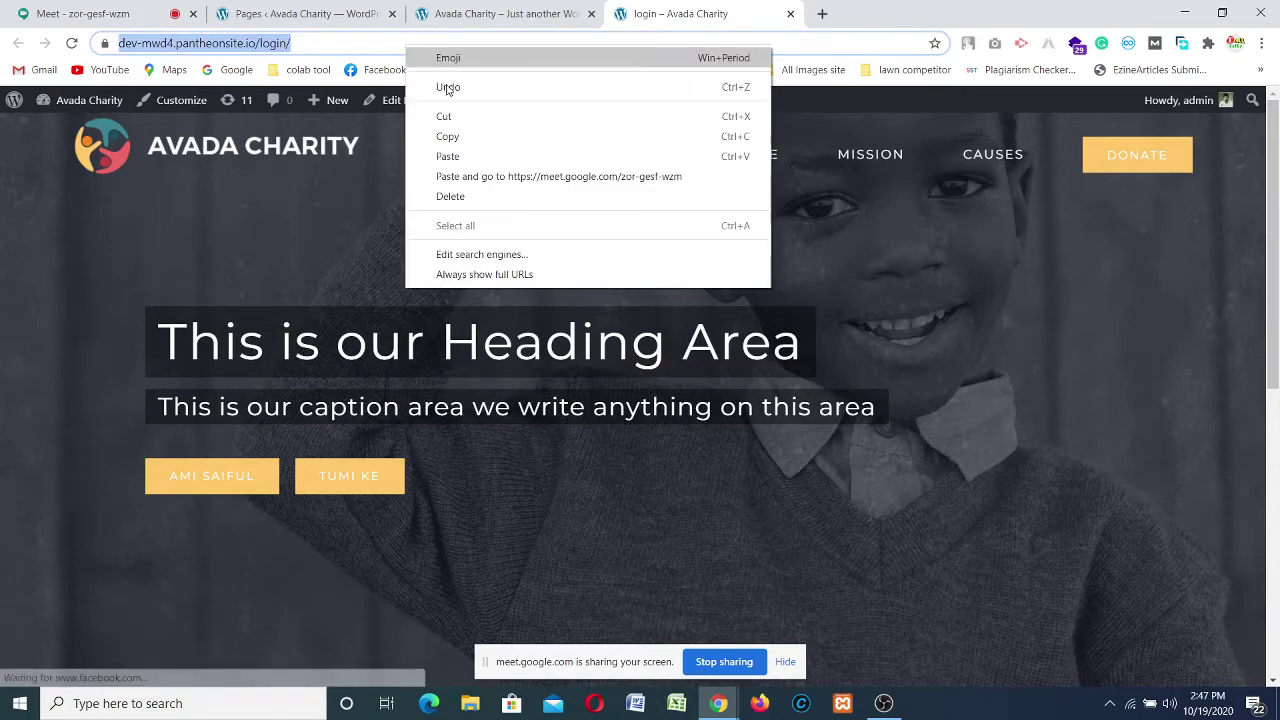
pyautogui.click(440, 131)
pyautogui.click(585, 257)
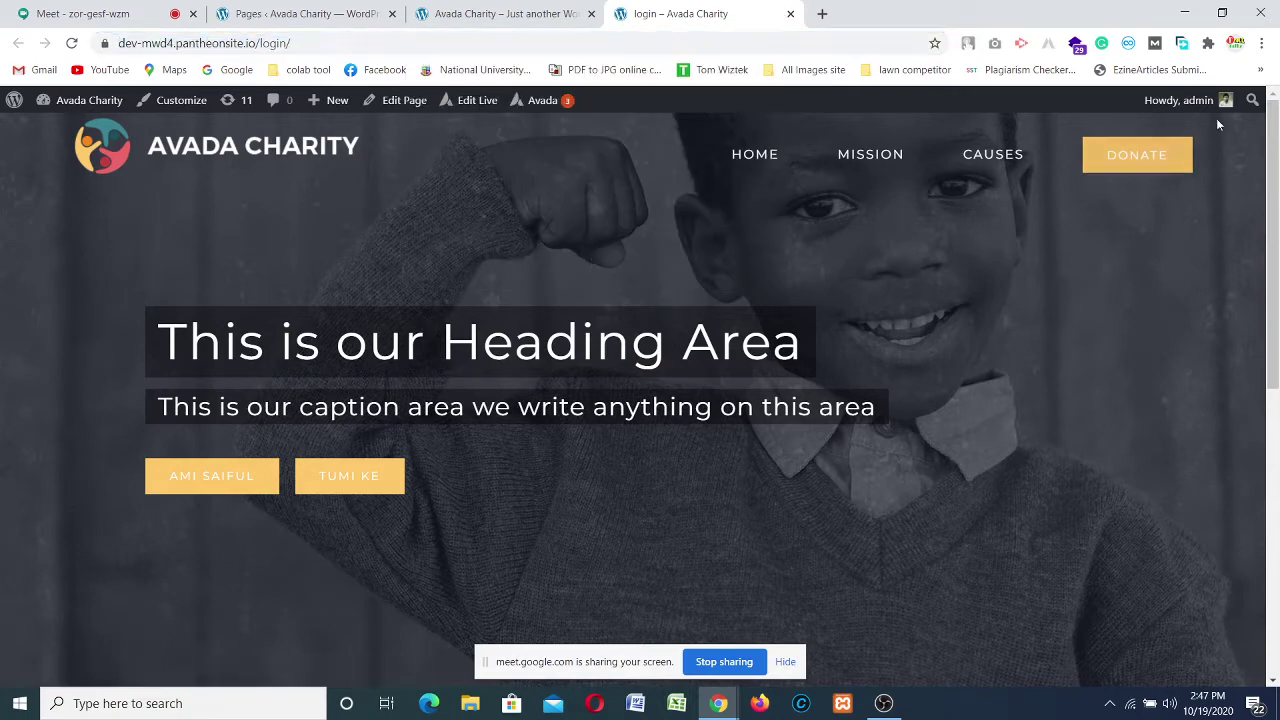
pyautogui.click(1262, 43)
pyautogui.click(1143, 106)
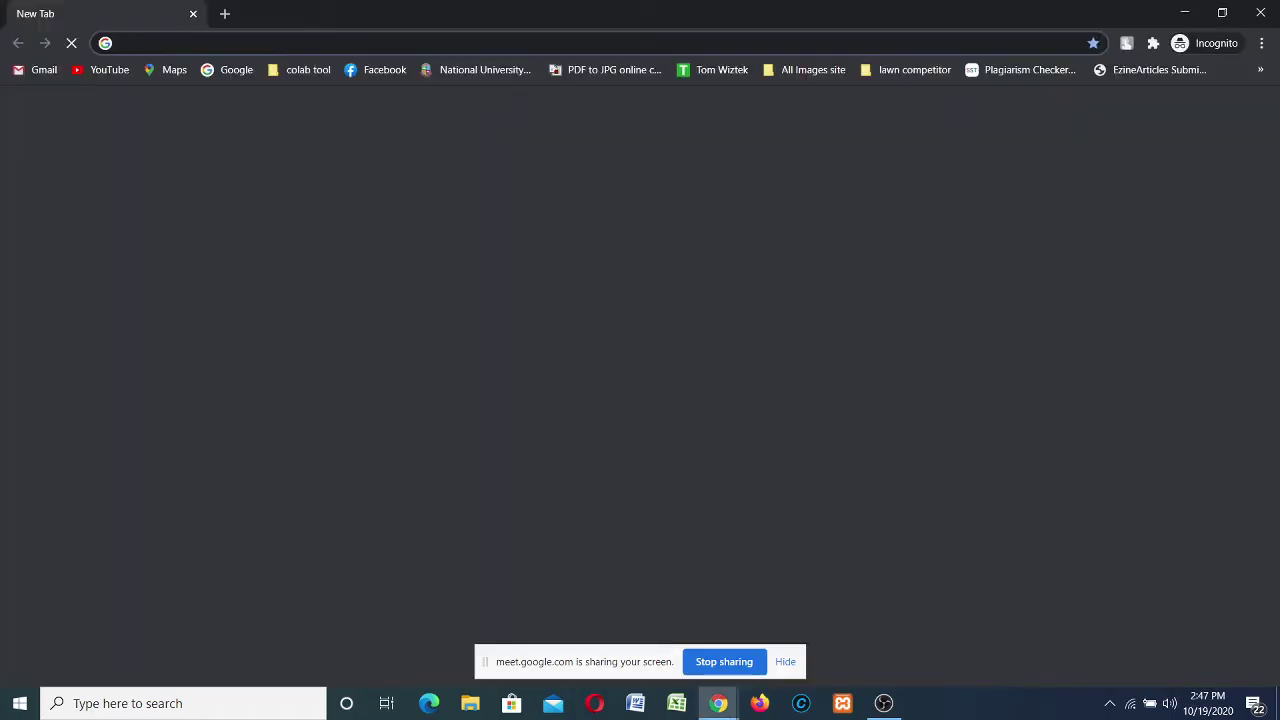
# - Paste the copied login page URL into the incognito address bar and load it
pyautogui.rightClick(465, 42)
pyautogui.click(506, 148)
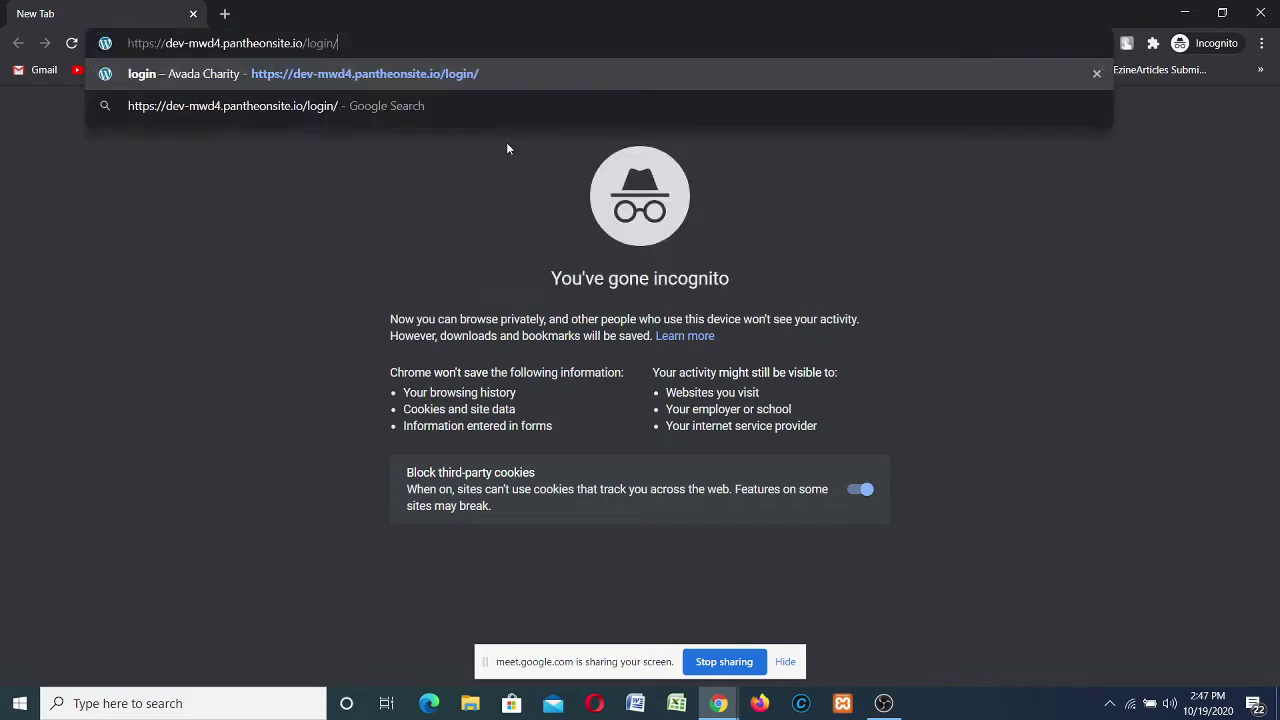
pyautogui.press('Return')
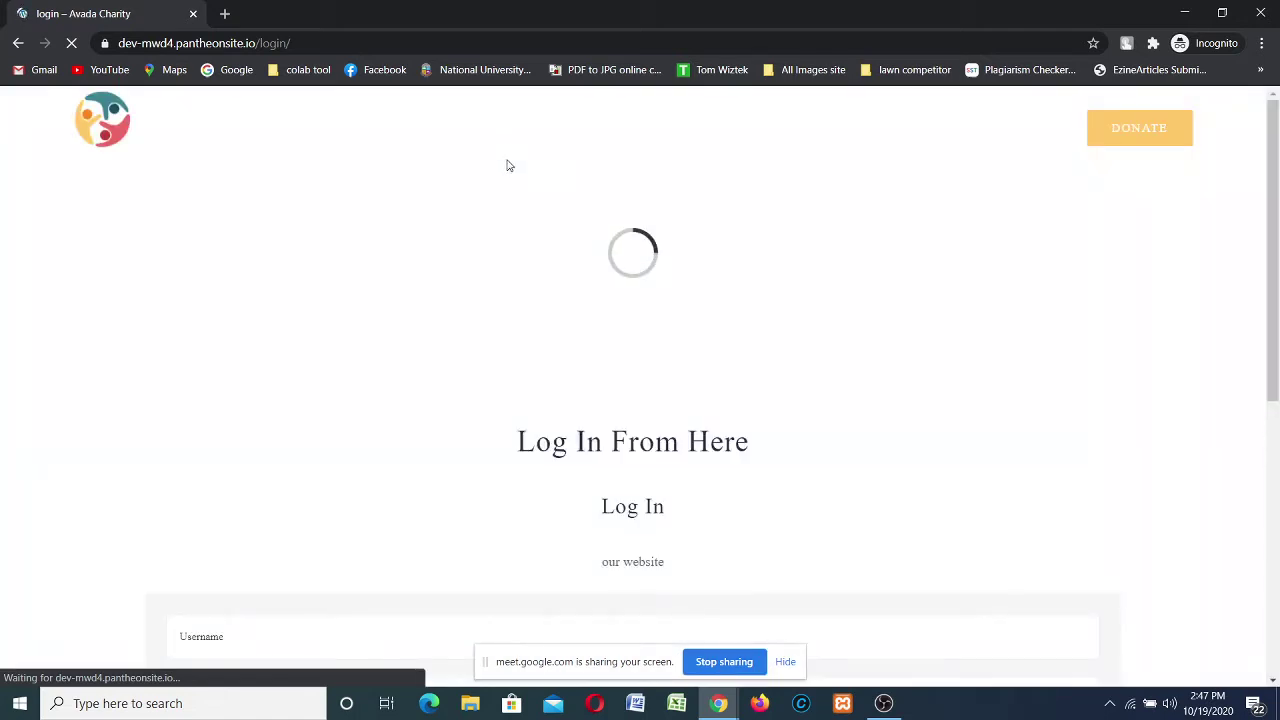
# - Scroll the logged-out login page and focus its Password field
pyautogui.scroll(-3, 490, 370)
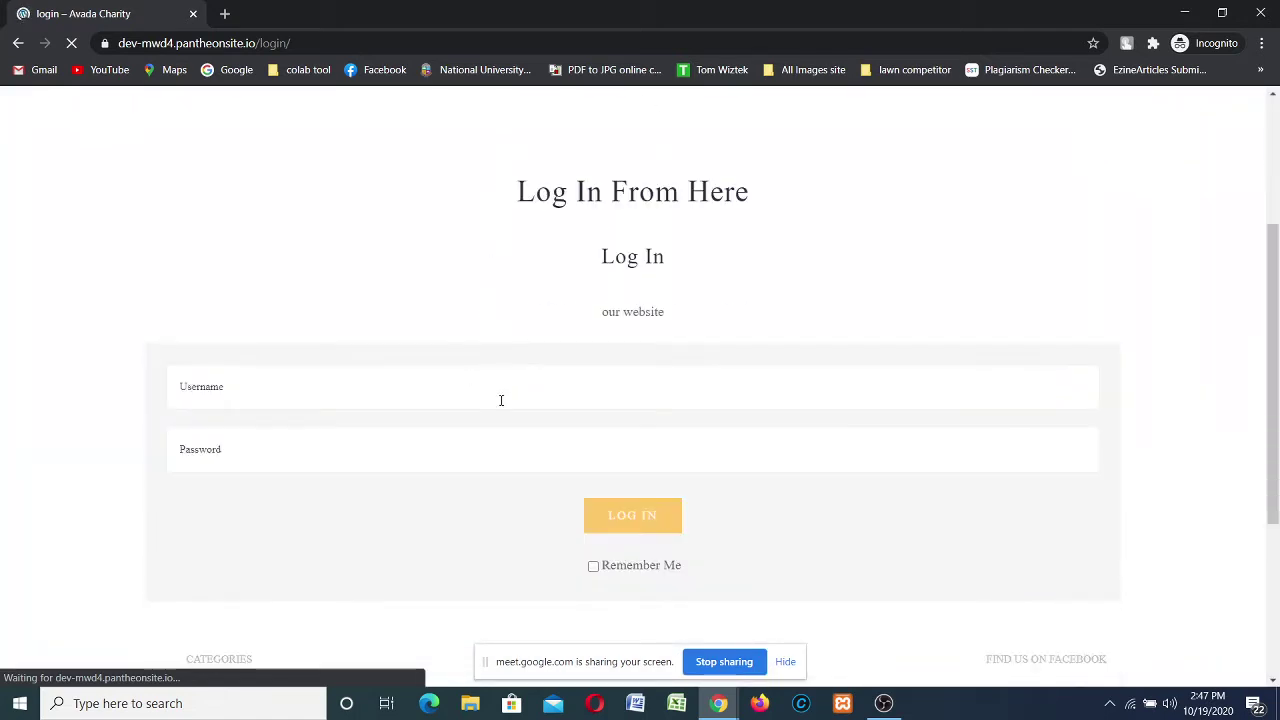
pyautogui.click(370, 447)
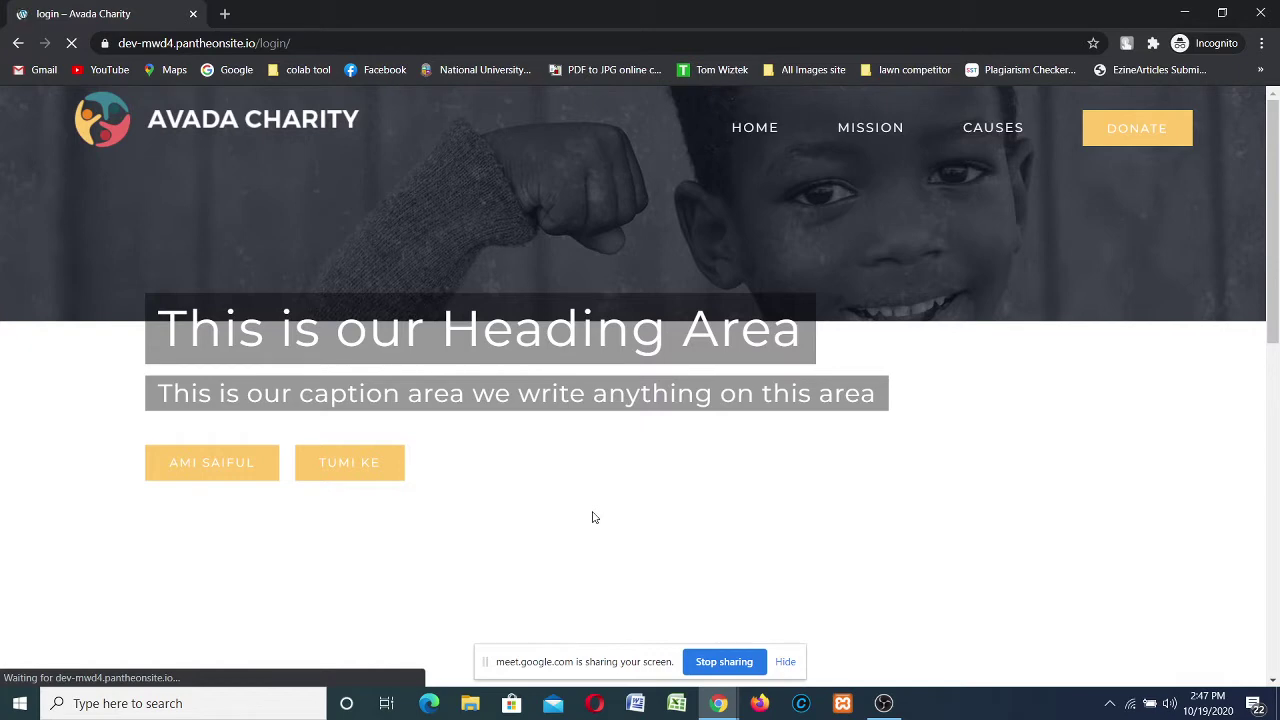
pyautogui.scroll(-5, 592, 517)
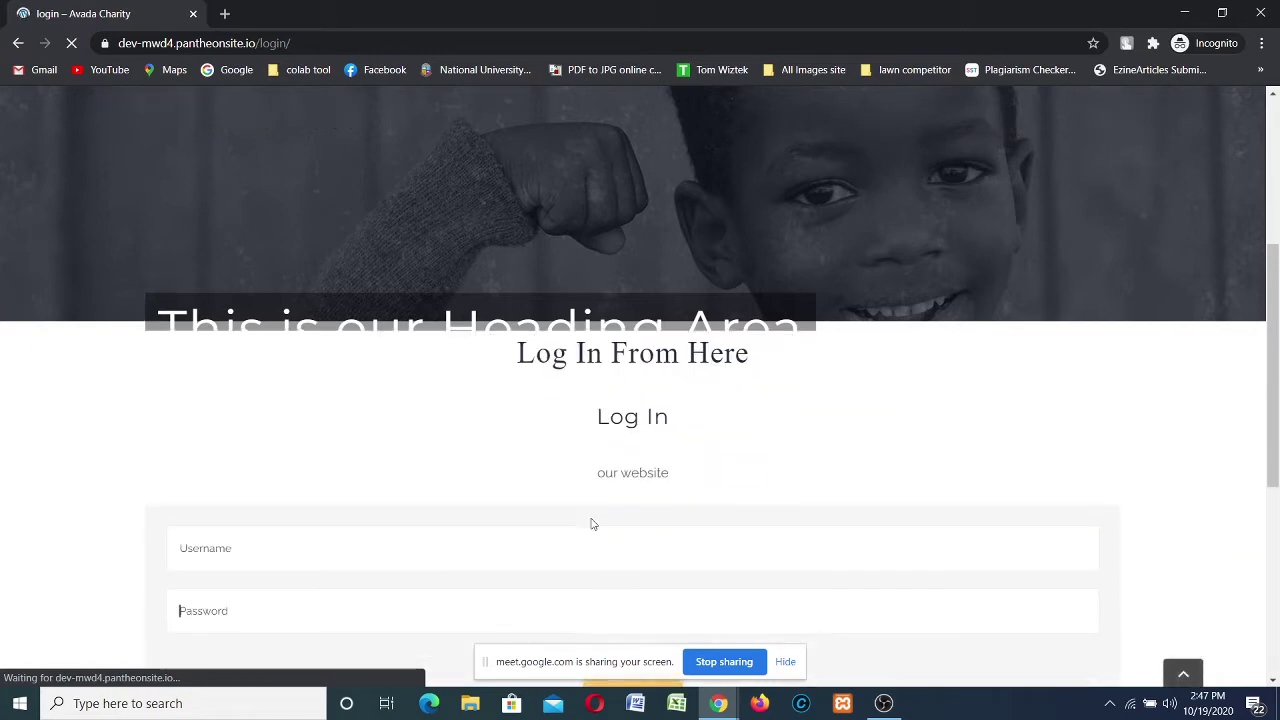
pyautogui.scroll(4, 592, 520)
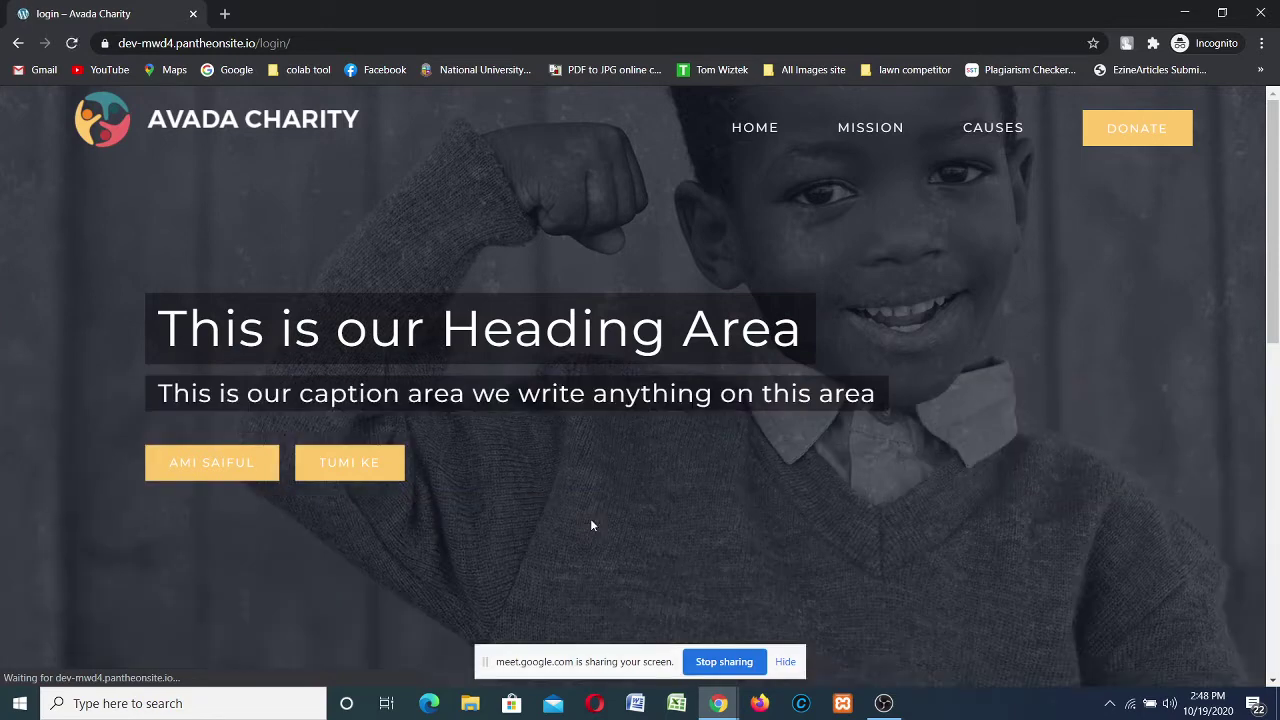
pyautogui.scroll(-3, 590, 525)
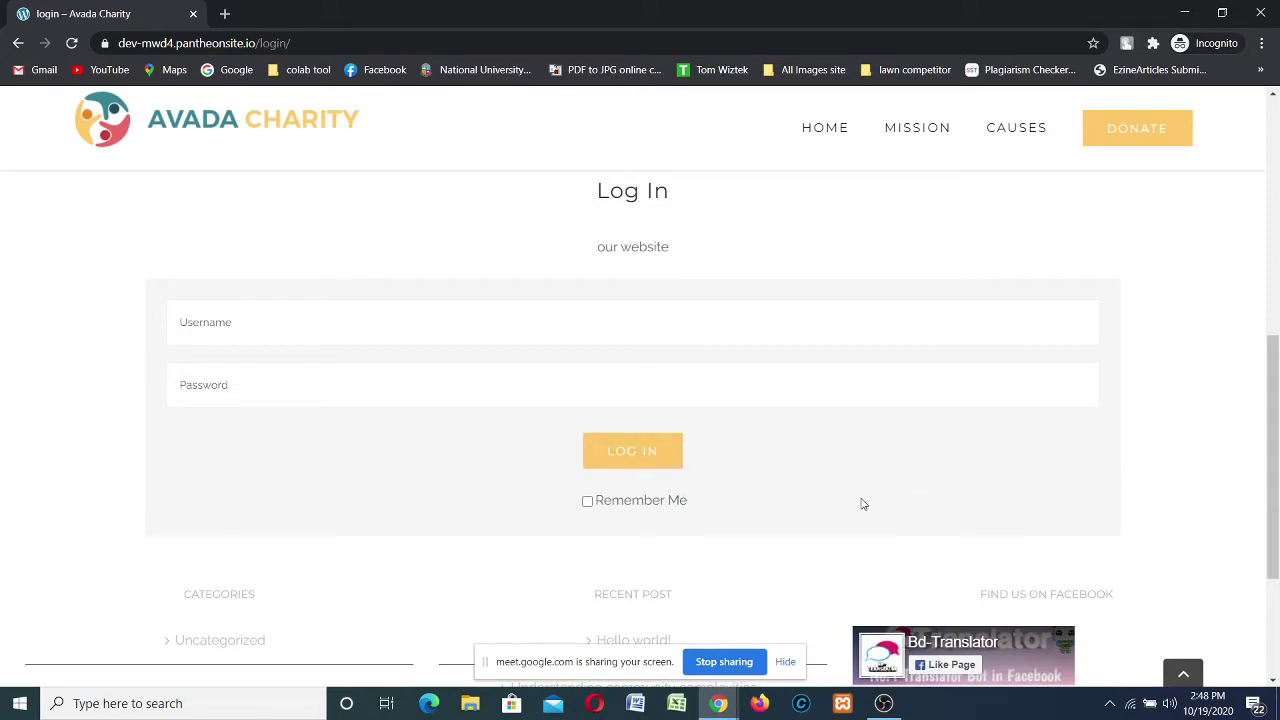
# - Focus the Username field, dismiss its saved suggestions, and close the incognito window
pyautogui.click(613, 327)
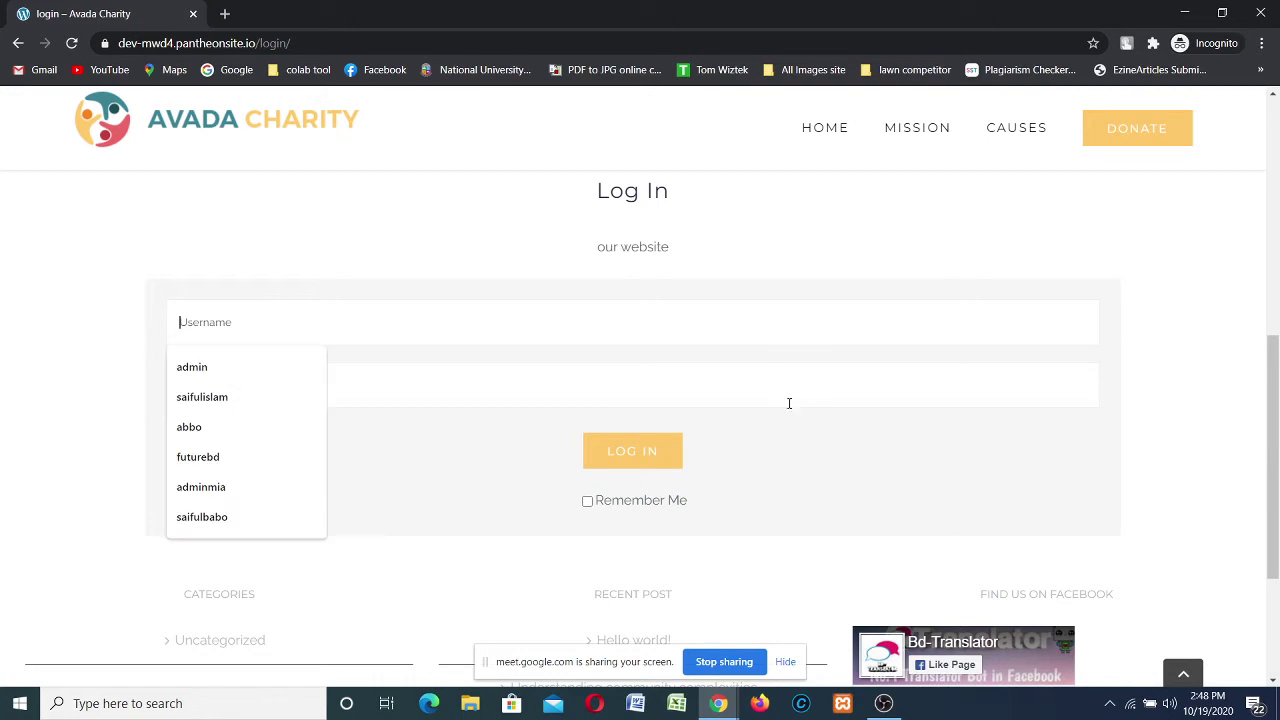
pyautogui.click(800, 443)
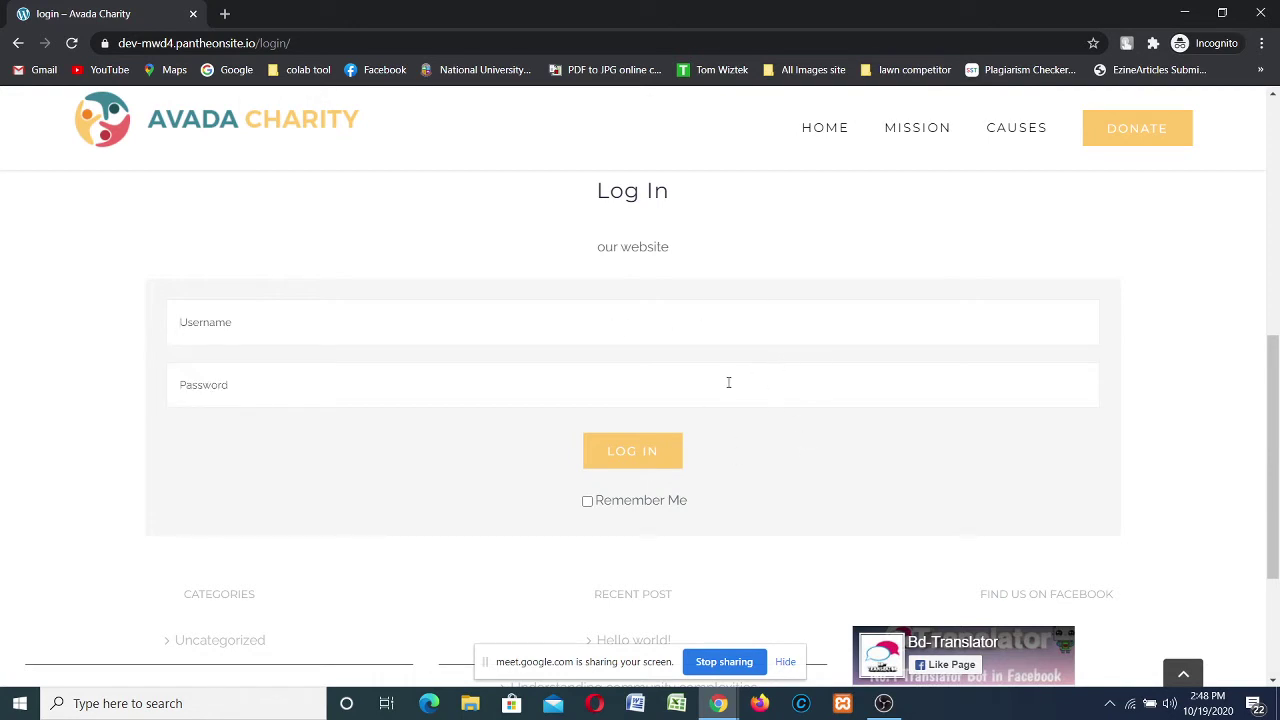
pyautogui.scroll(-2, 691, 403)
pyautogui.scroll(2, 740, 378)
pyautogui.click(1258, 8)
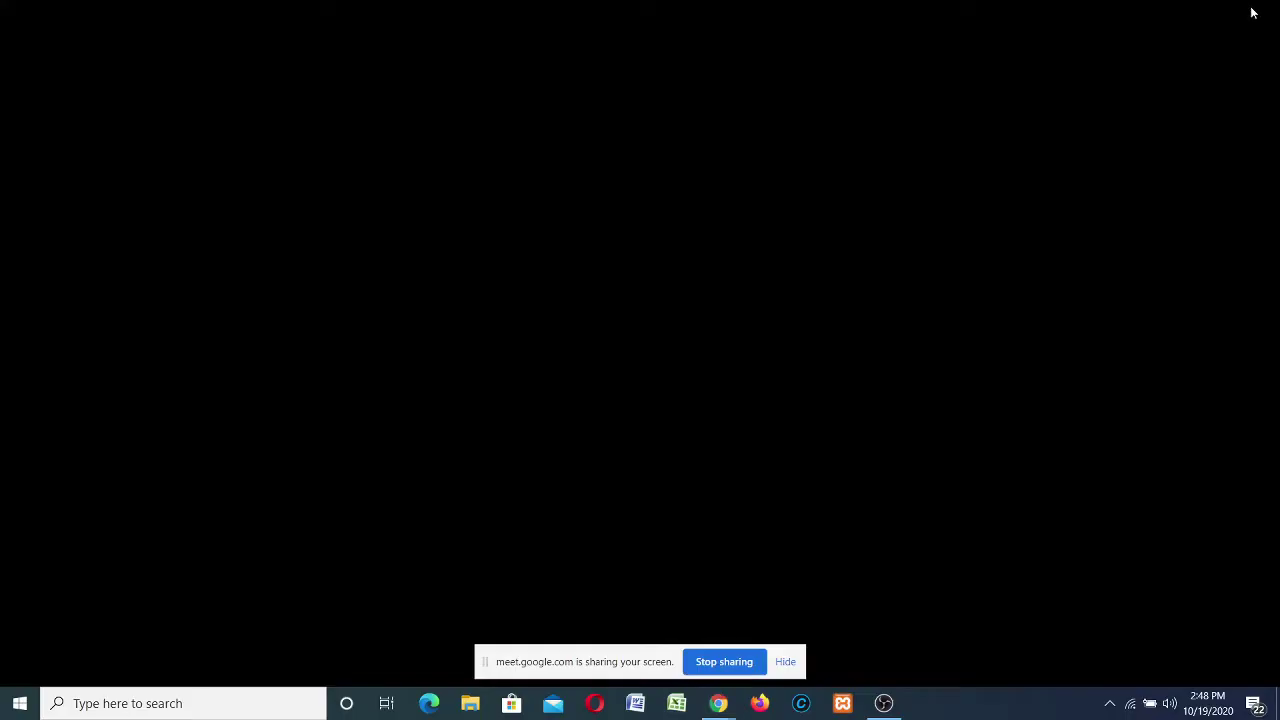
# - Go back to the Pages ‹ Avada Charity tab and choose Add New to start a page
pyautogui.scroll(-5, 526, 321)
pyautogui.scroll(5, 526, 321)
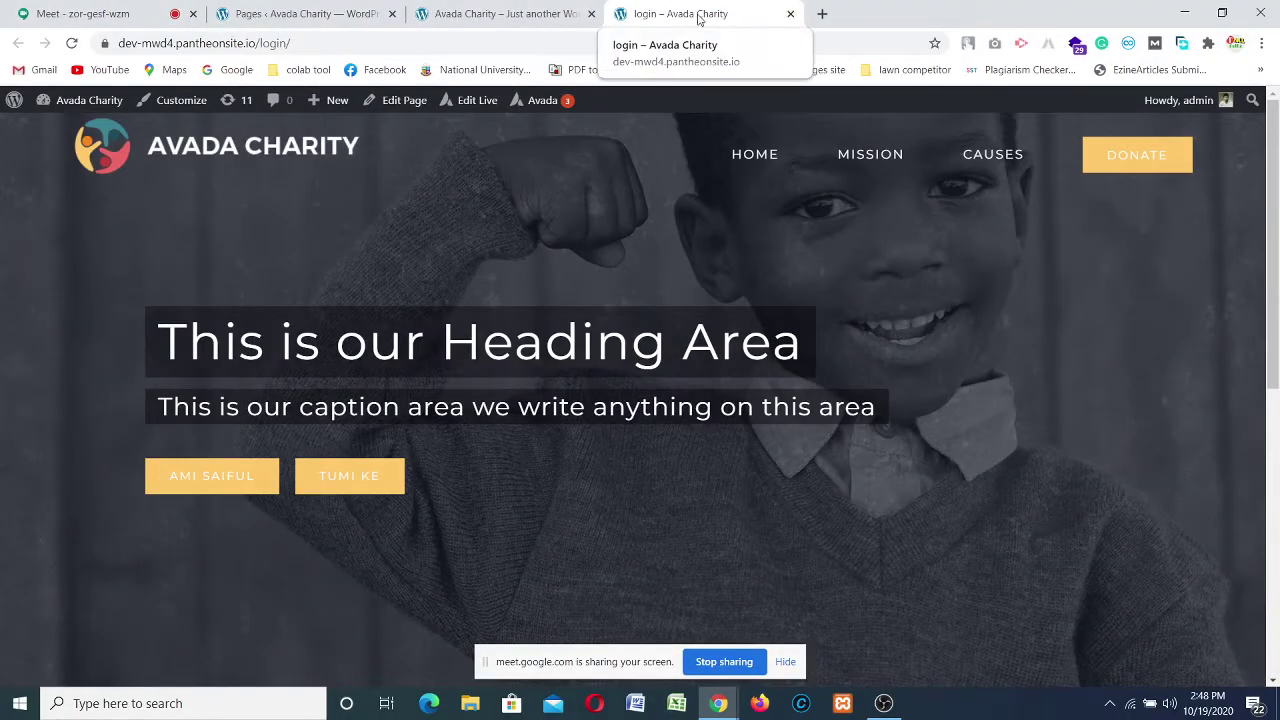
pyautogui.click(505, 14)
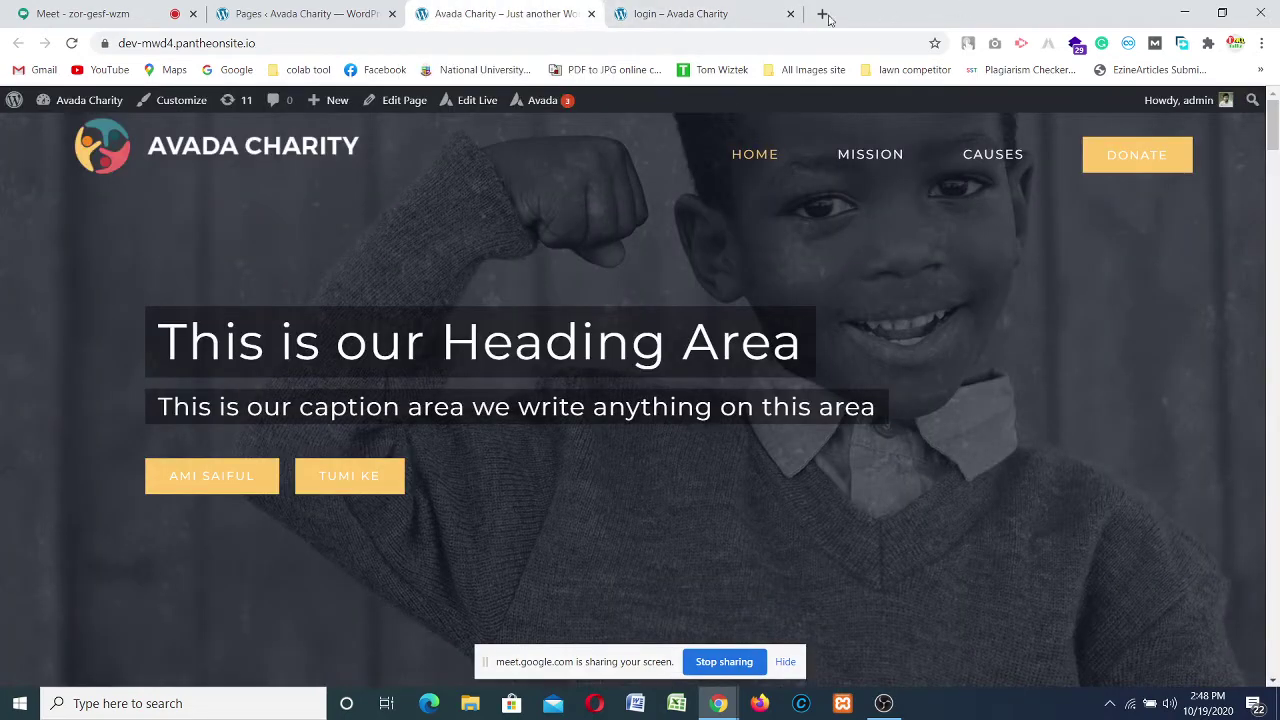
pyautogui.click(325, 14)
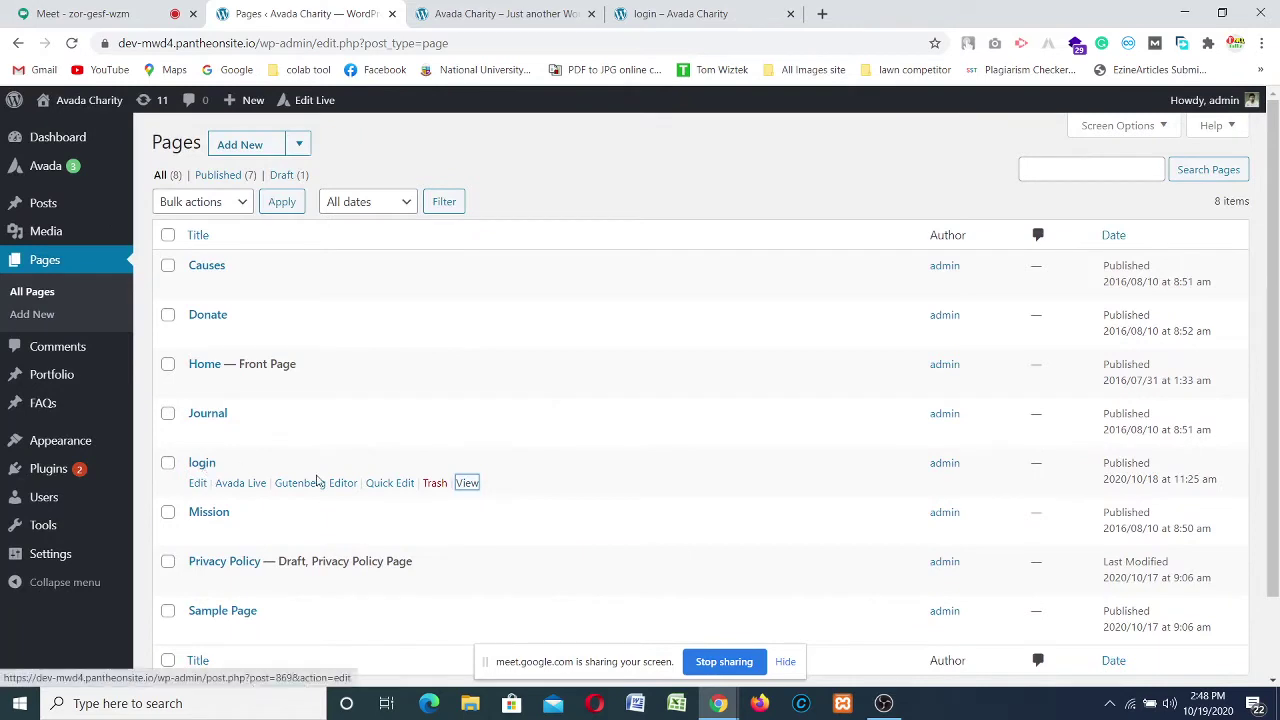
pyautogui.click(240, 146)
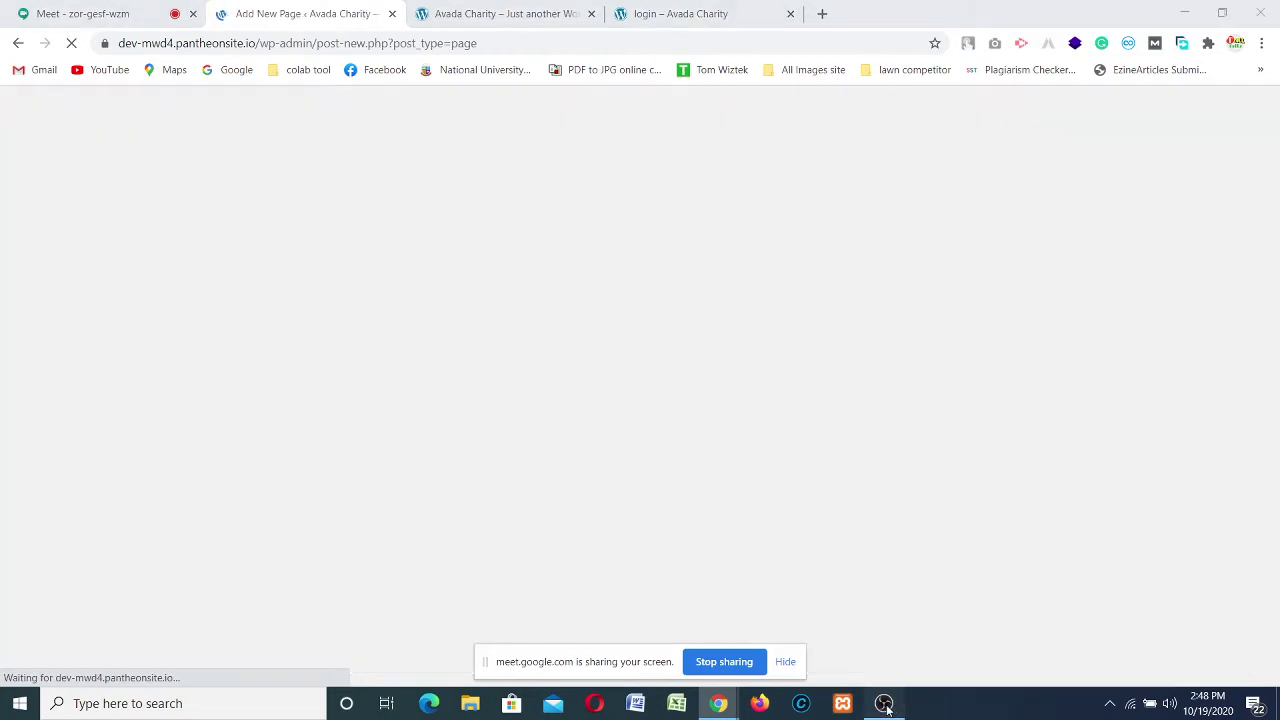
pyautogui.click(884, 703)
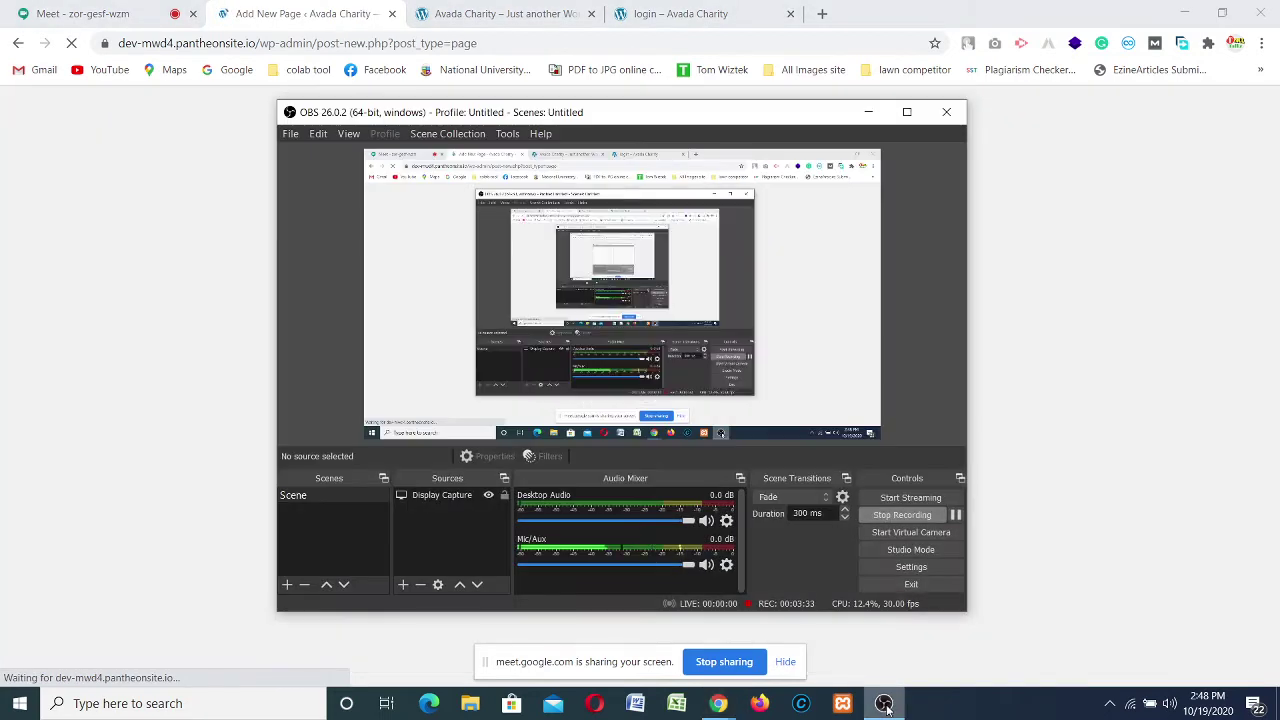
# - Title the new page 'register' and switch its content to the Avada Builder
pyautogui.click(884, 703)
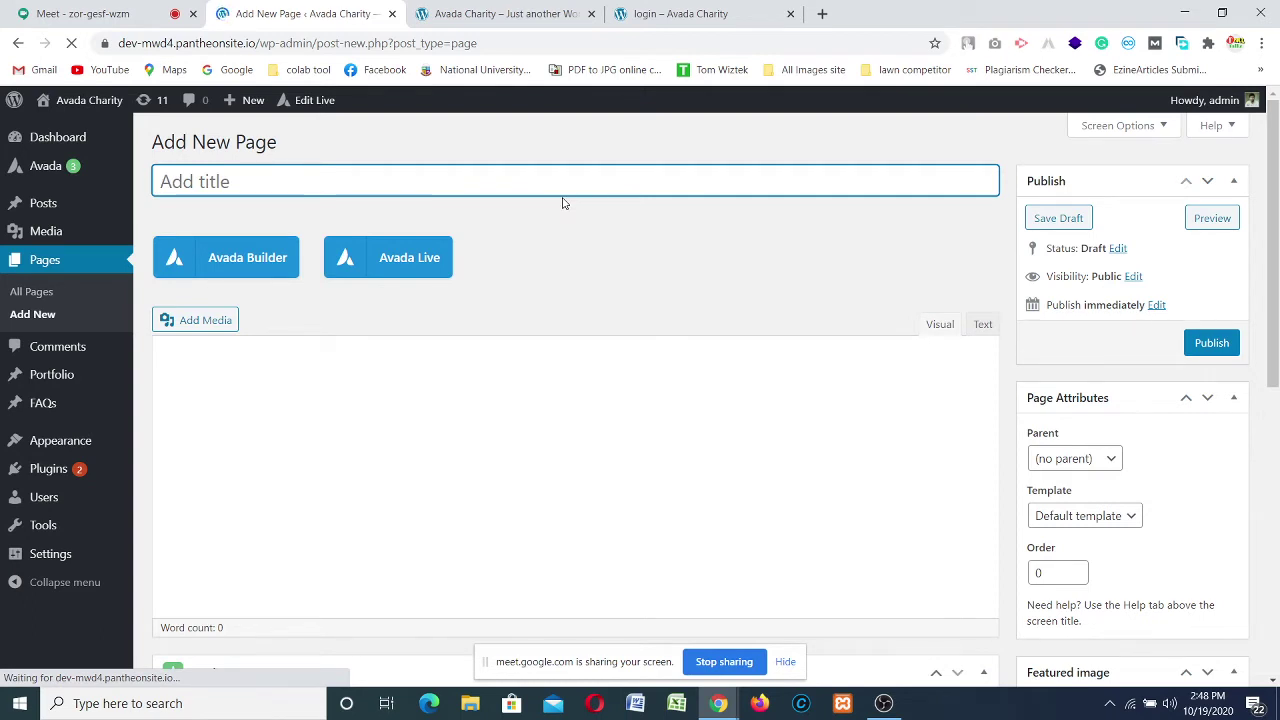
pyautogui.write('re')
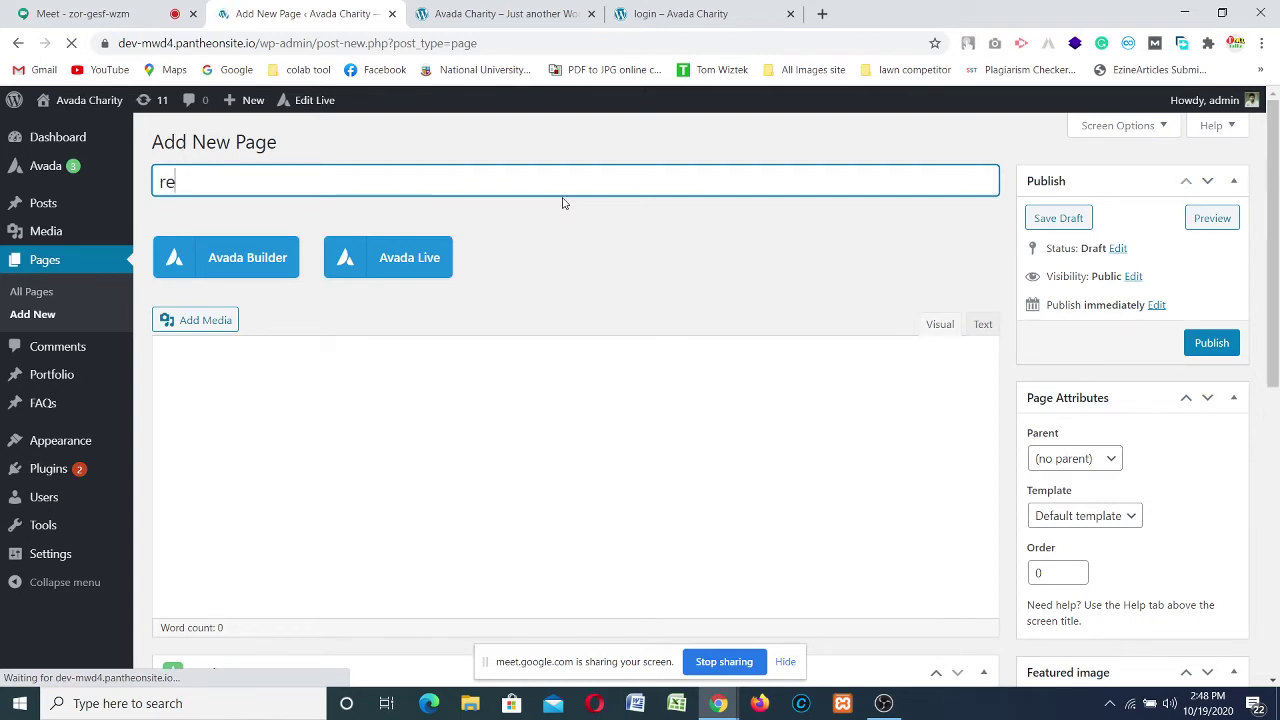
pyautogui.write('gi')
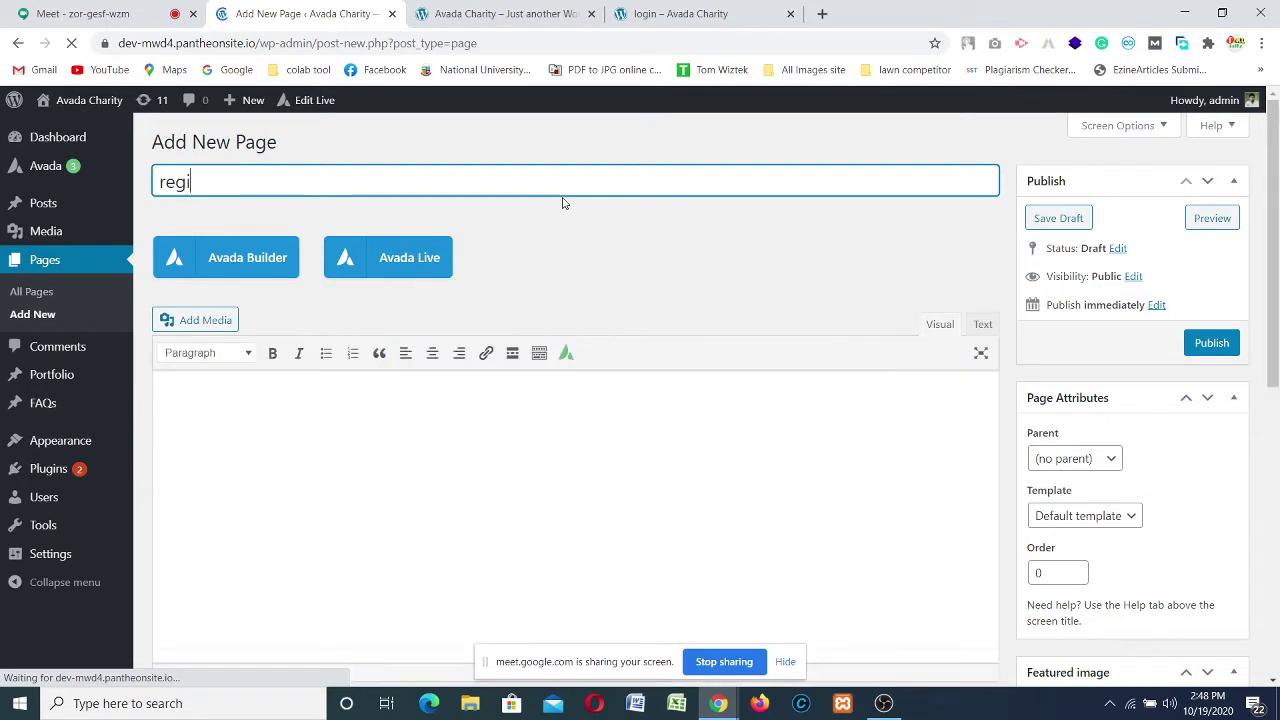
pyautogui.write('ster')
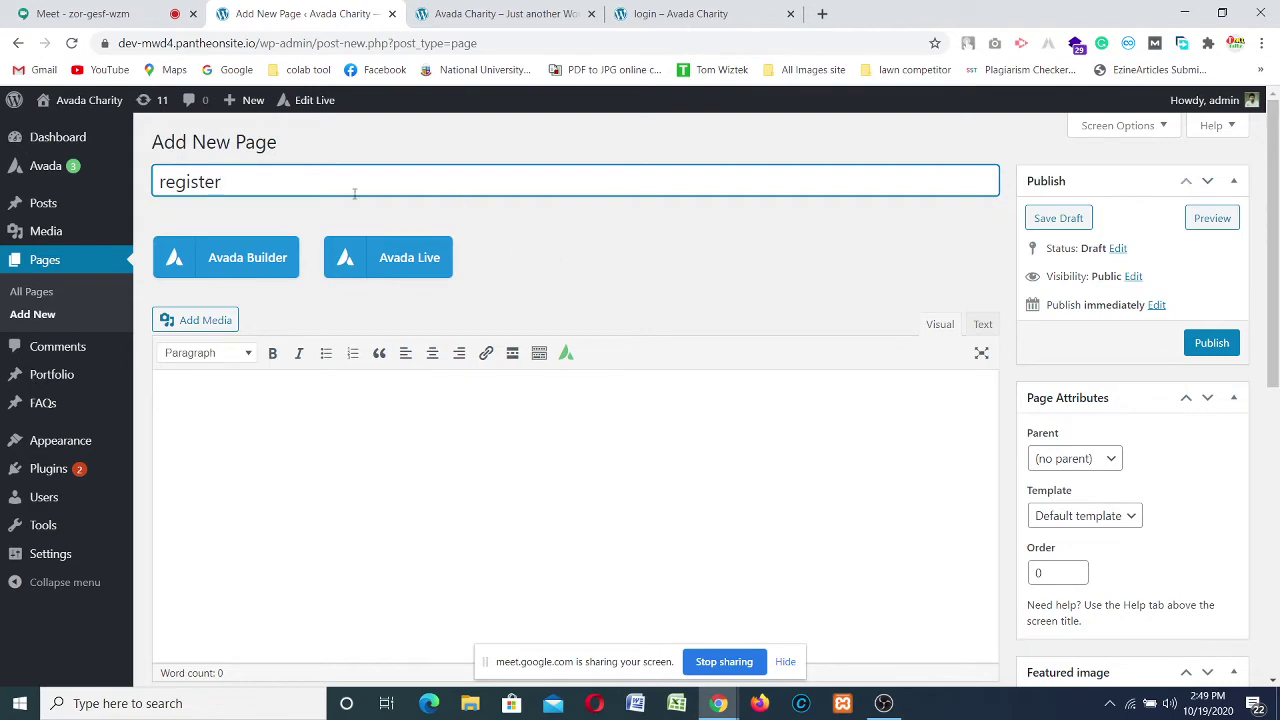
pyautogui.click(230, 261)
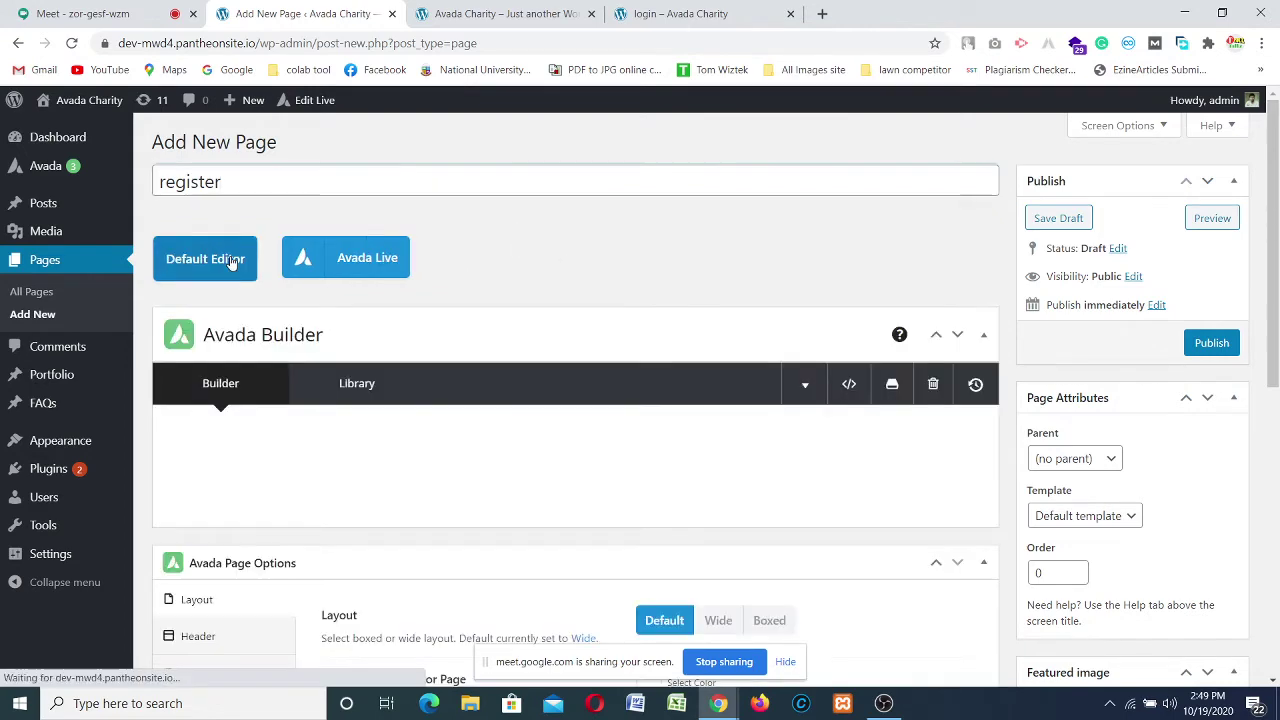
# - In Page Options > Sliders, set the slider type to Avada Slider using 'saiful' (#24)
pyautogui.scroll(-2, 610, 280)
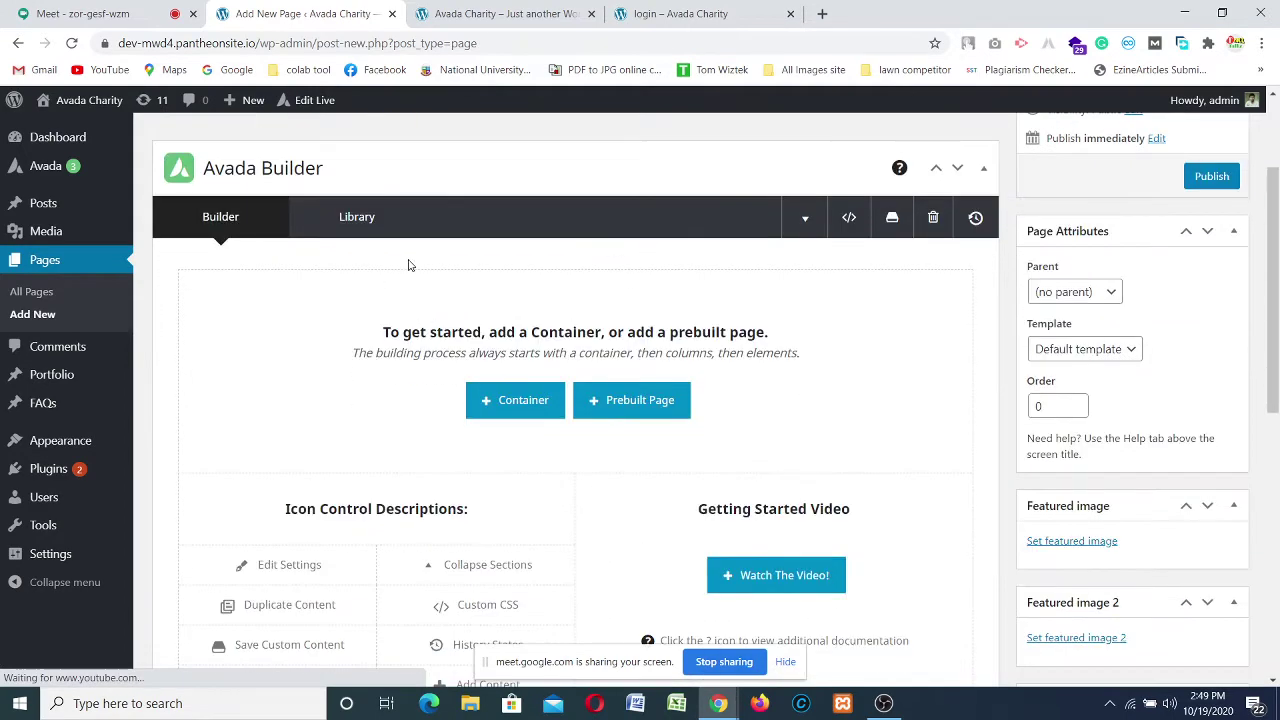
pyautogui.scroll(-5, 517, 320)
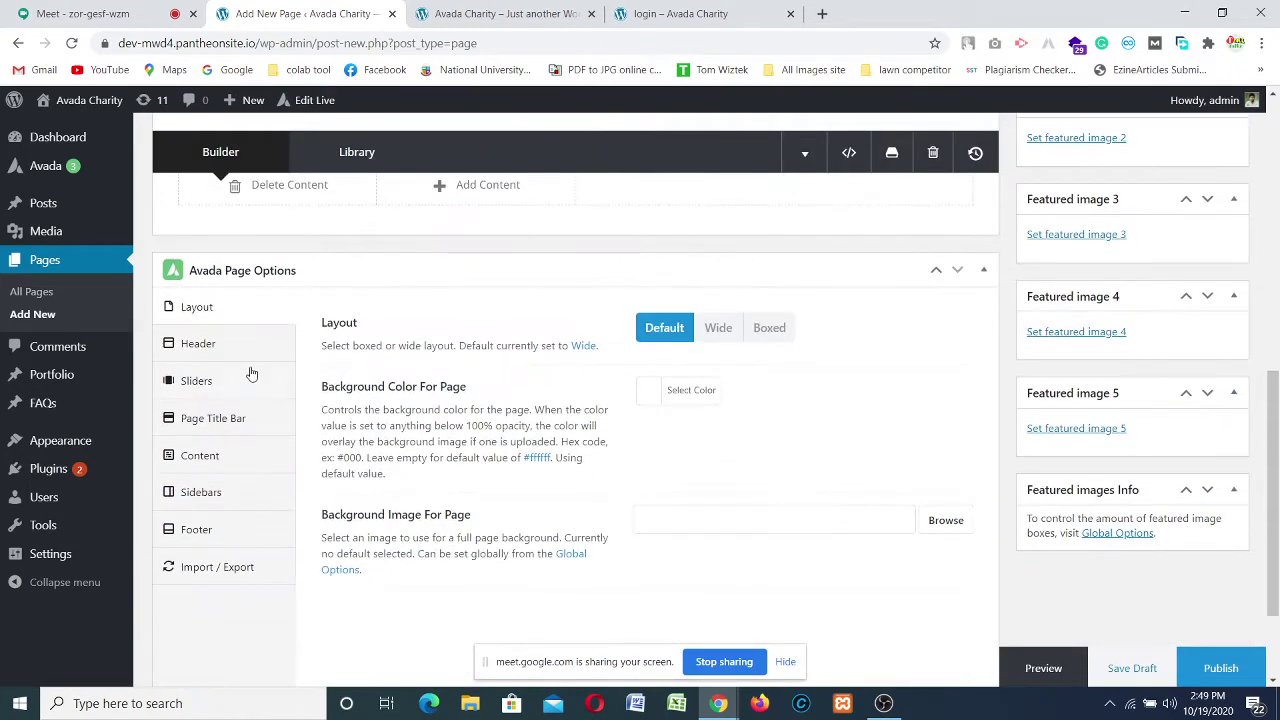
pyautogui.click(230, 380)
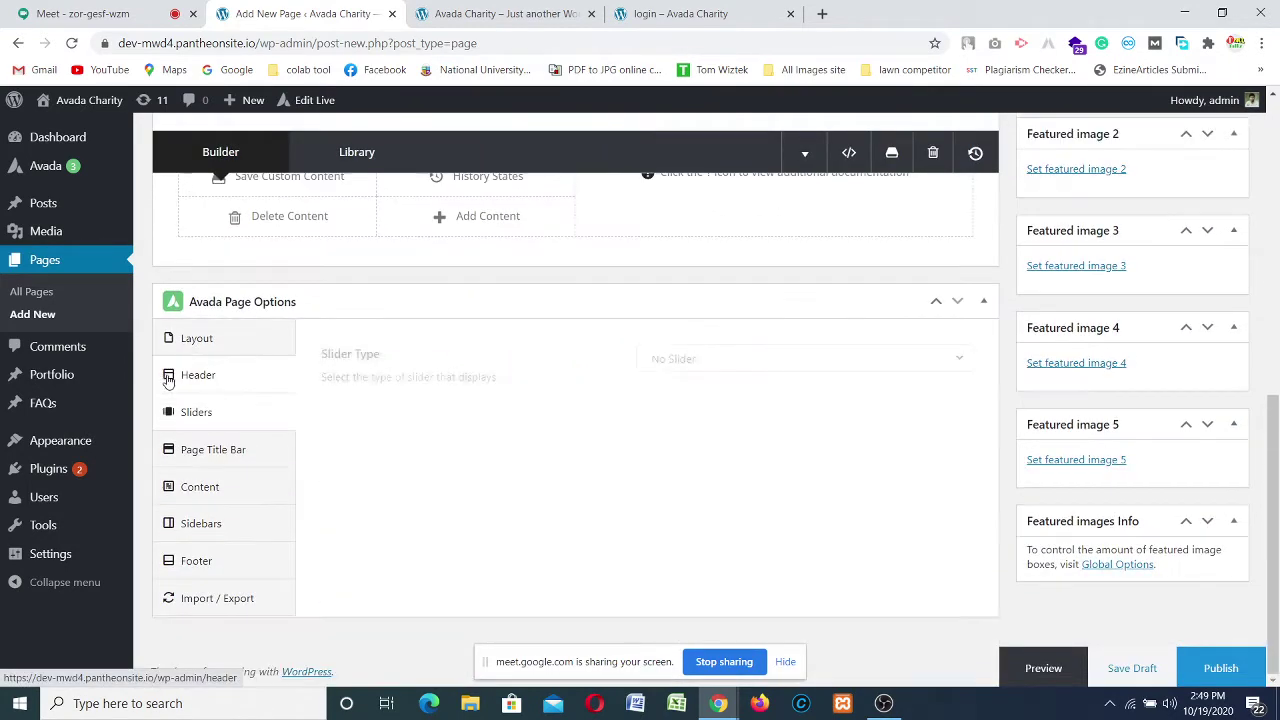
pyautogui.click(724, 360)
pyautogui.click(668, 420)
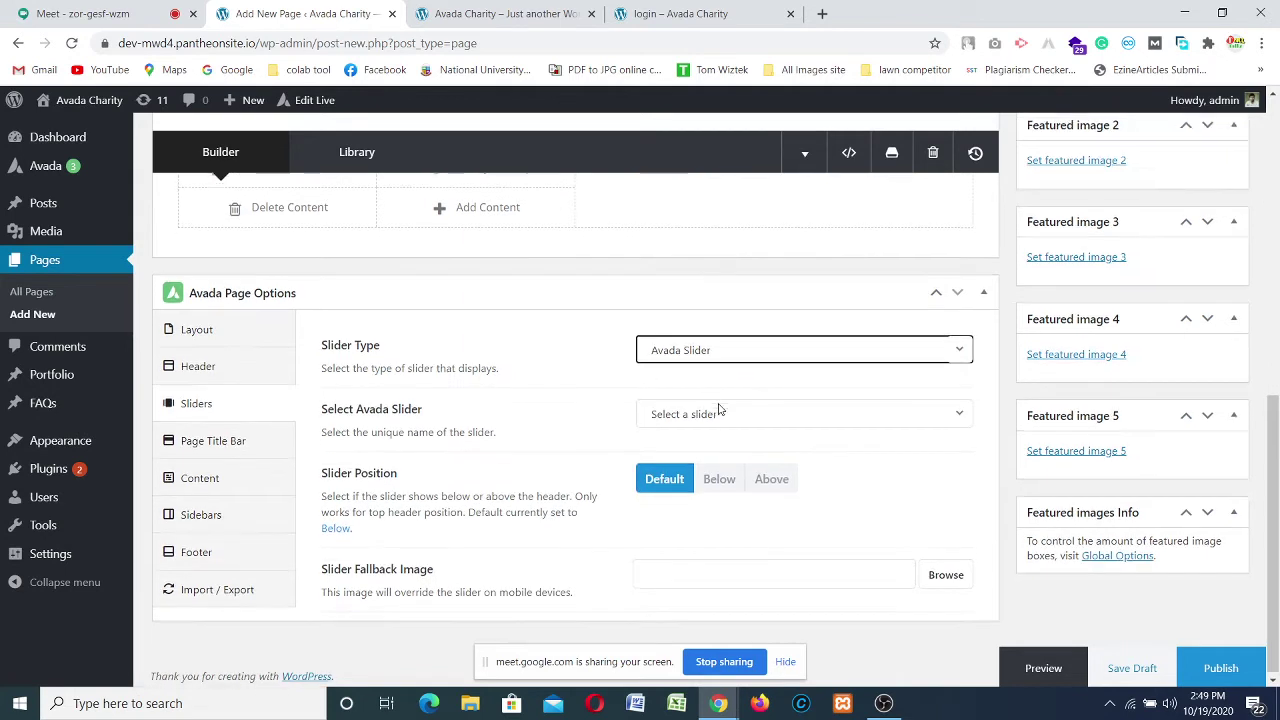
pyautogui.click(746, 416)
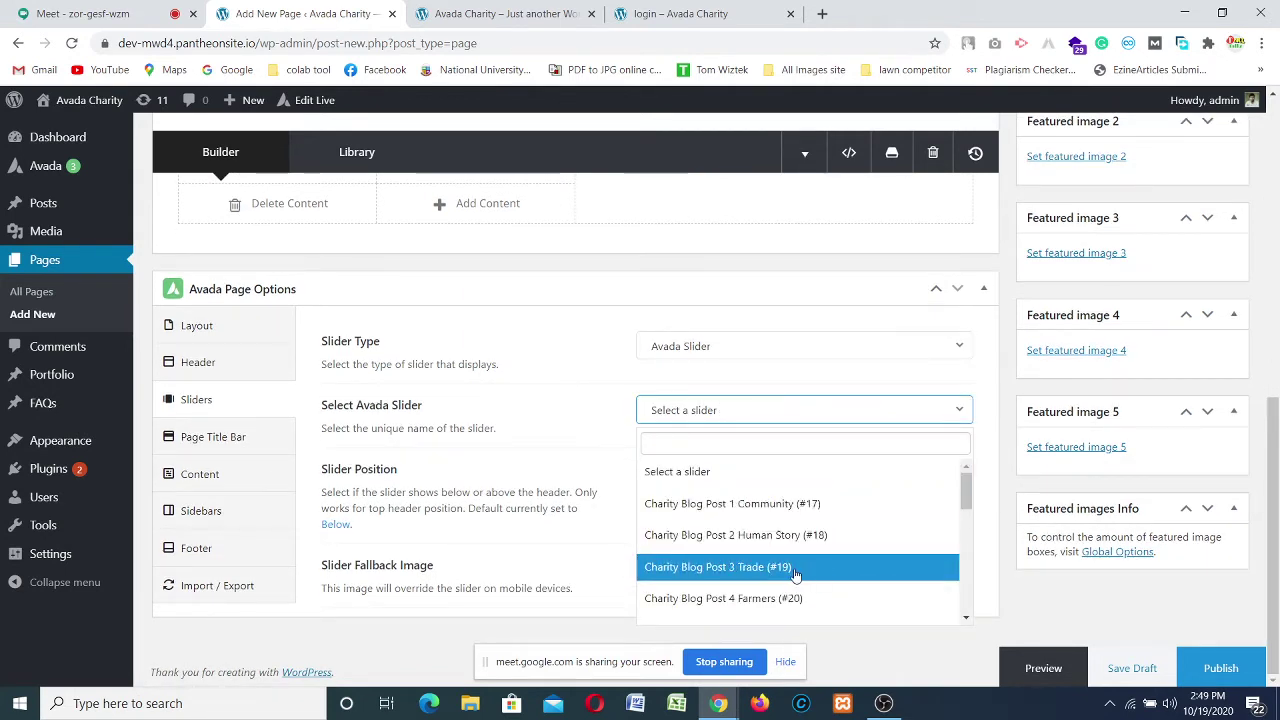
pyautogui.scroll(-2, 820, 570)
pyautogui.scroll(-1, 760, 565)
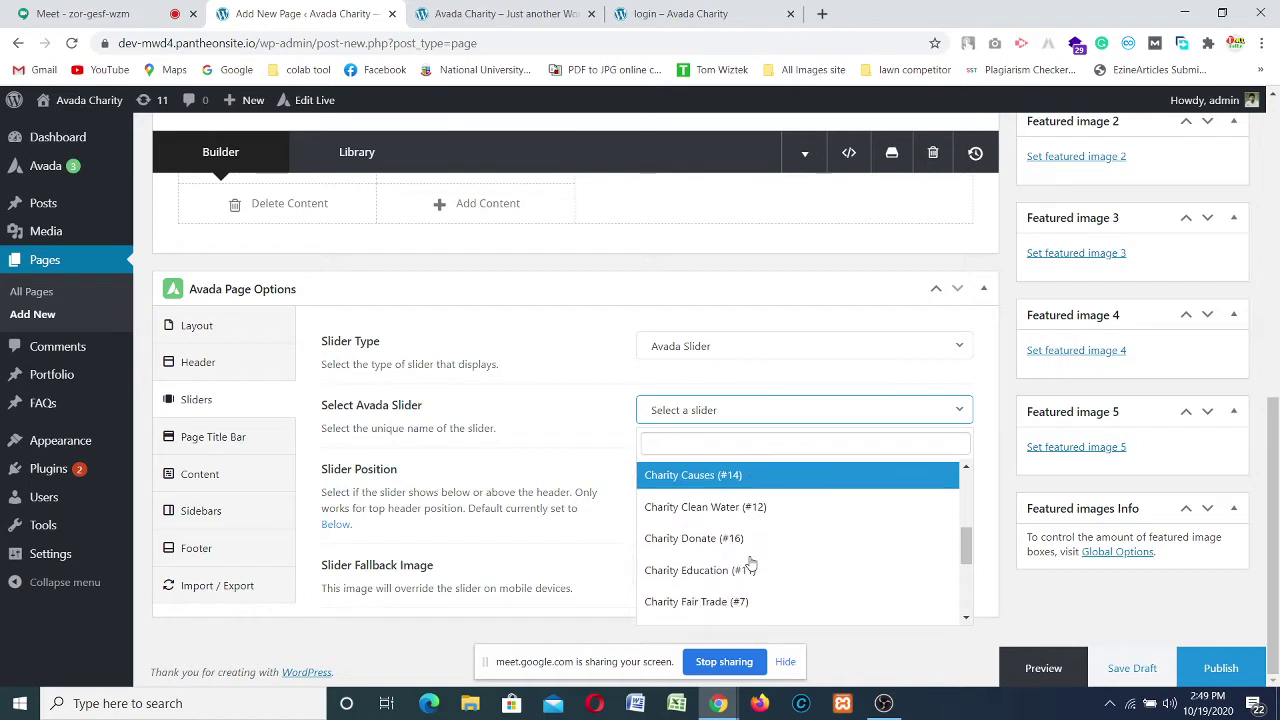
pyautogui.scroll(-3, 770, 570)
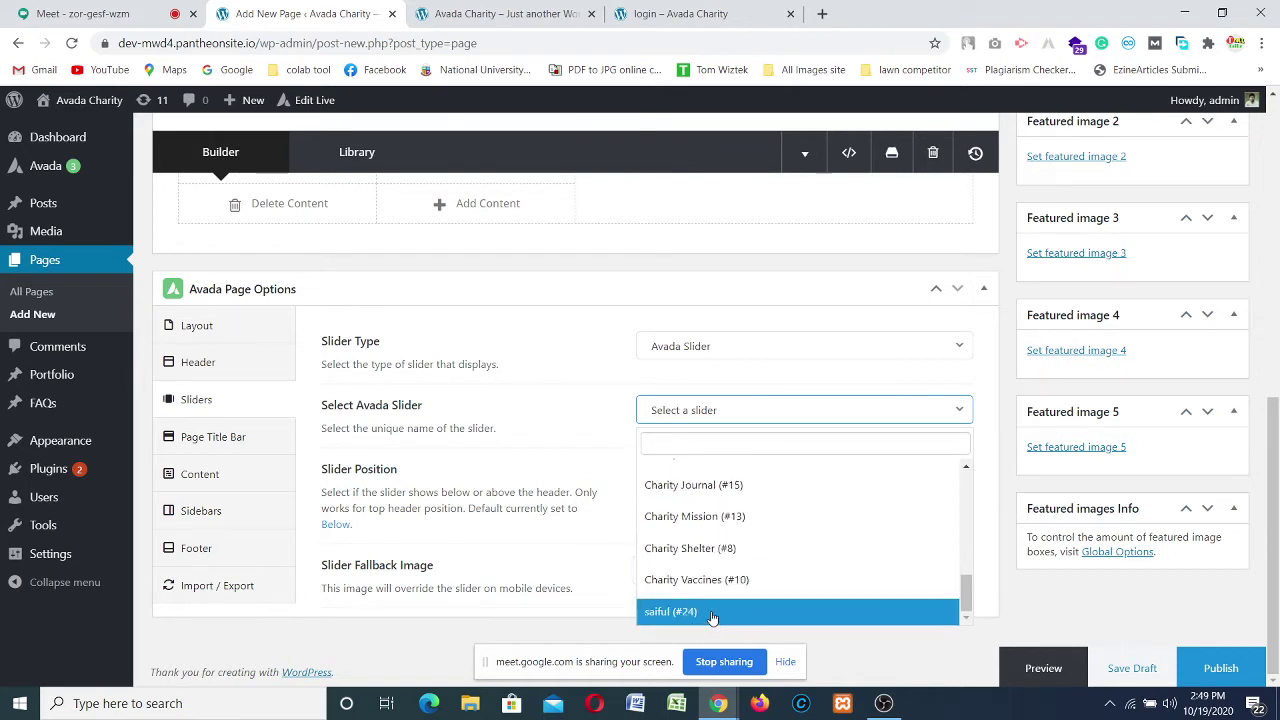
pyautogui.click(712, 615)
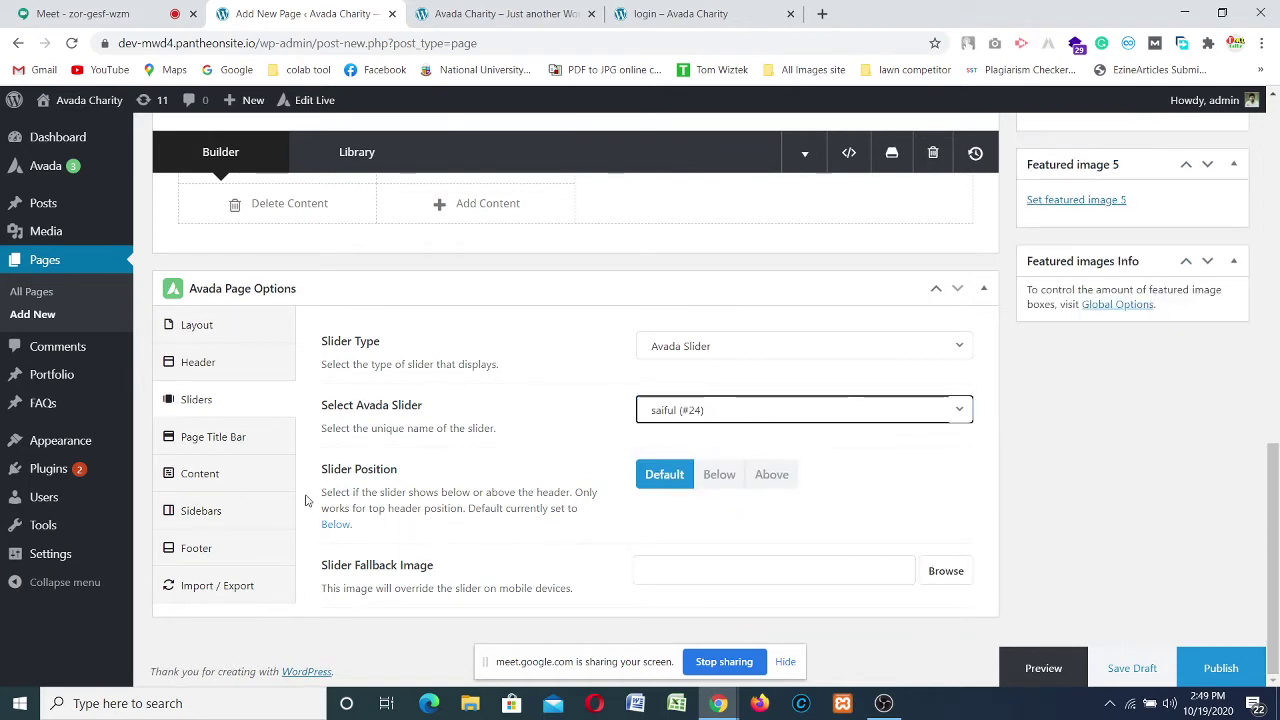
# - In Page Options > Sidebars, set Sidebar 1 and Sidebar 2 to No Sidebar
pyautogui.click(196, 513)
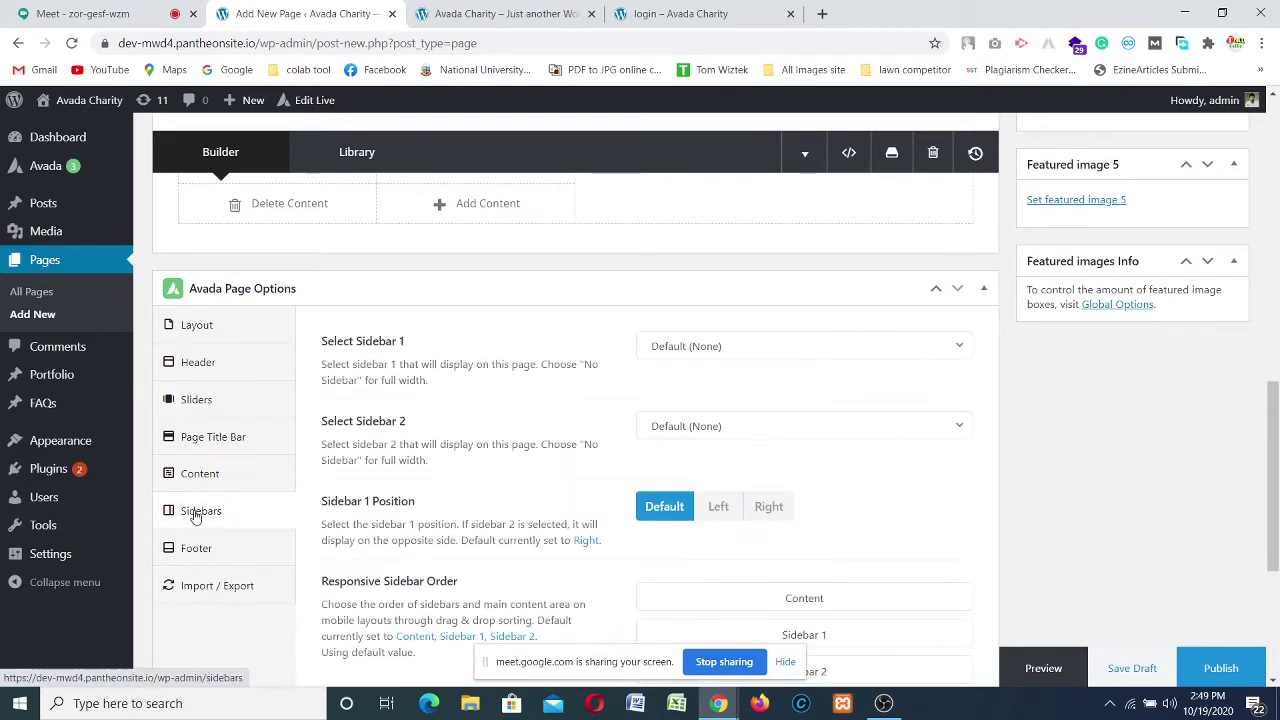
pyautogui.click(808, 349)
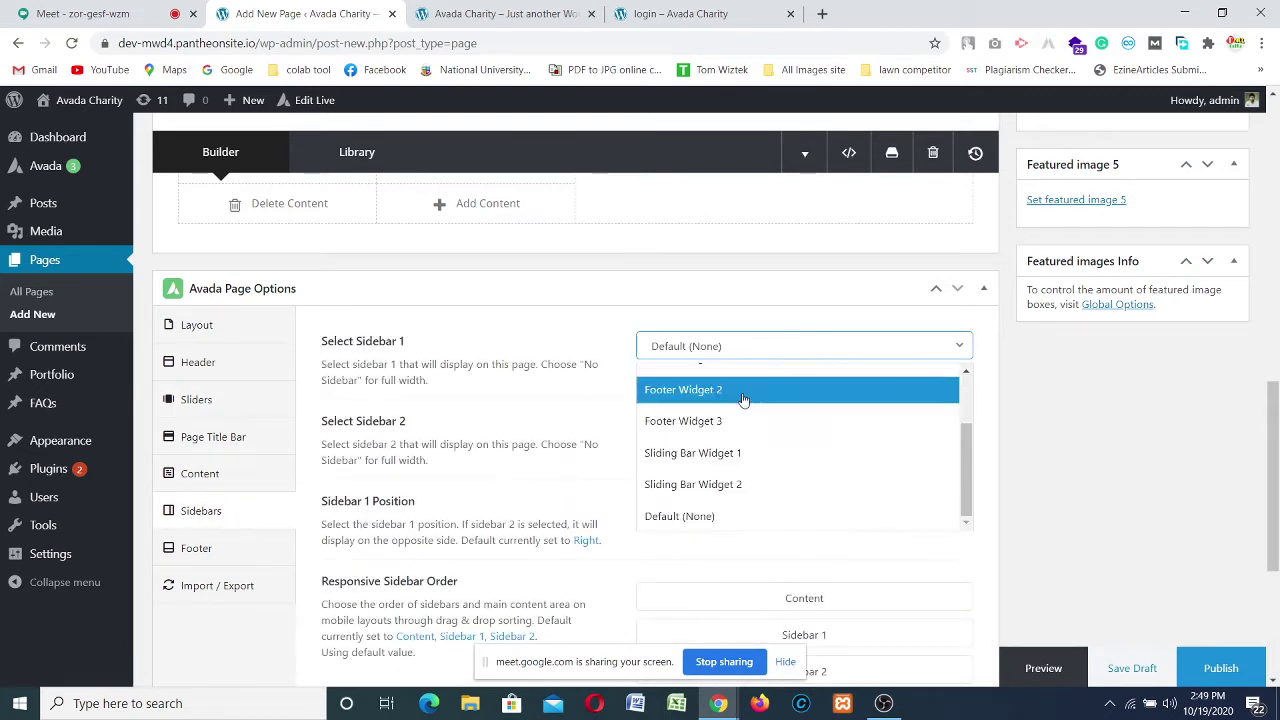
pyautogui.scroll(3, 730, 430)
pyautogui.click(714, 380)
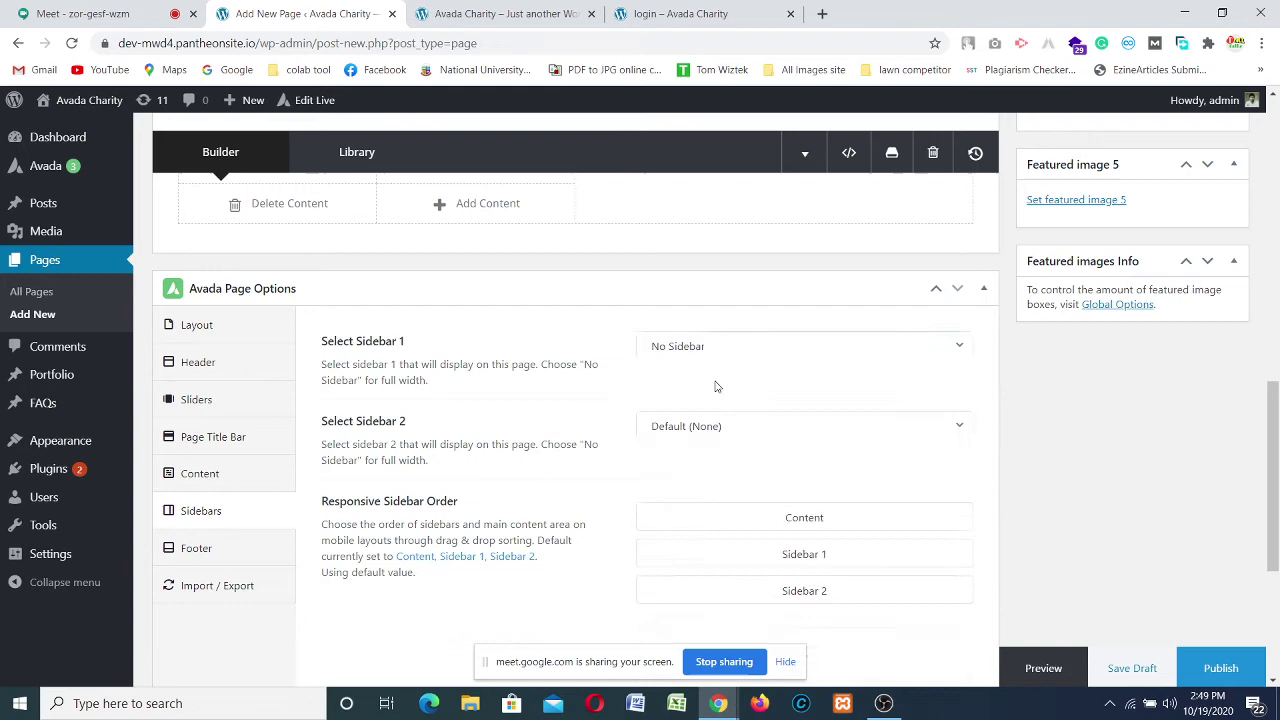
pyautogui.click(794, 431)
pyautogui.scroll(3, 737, 471)
pyautogui.click(680, 454)
pyautogui.scroll(-2, 584, 461)
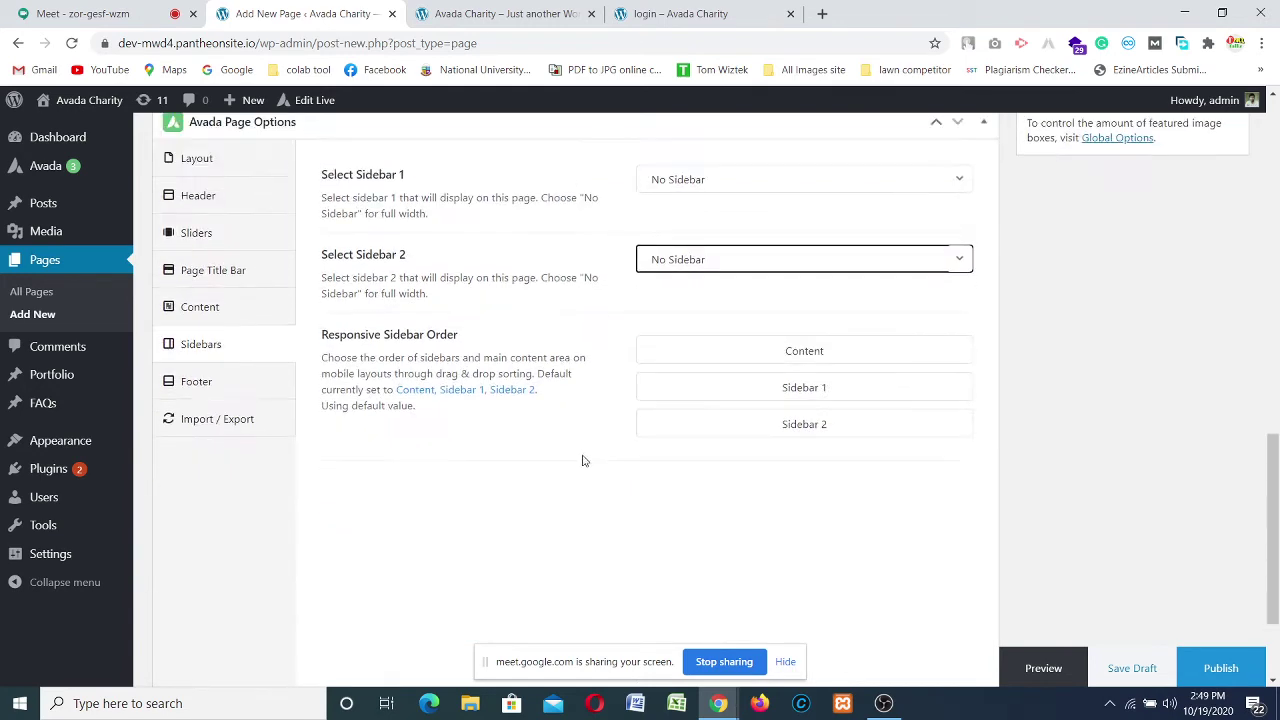
pyautogui.scroll(10, 584, 461)
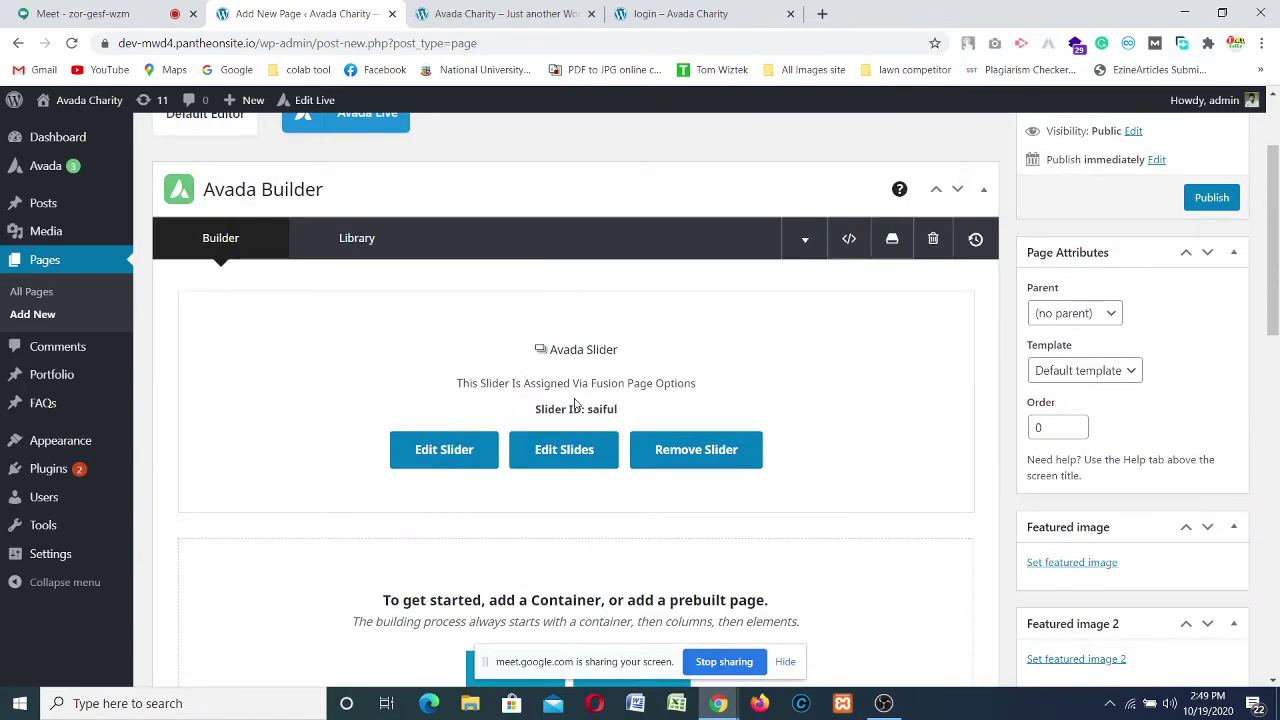
pyautogui.scroll(-2, 470, 420)
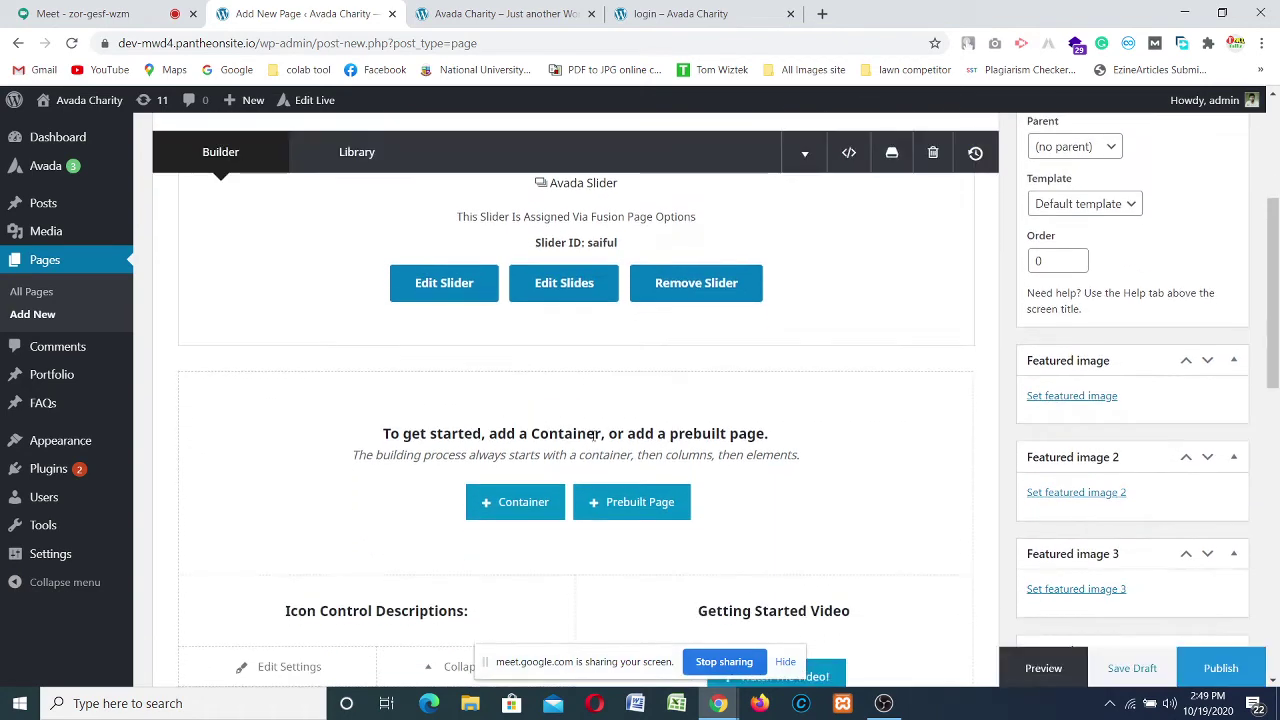
# - Add a 1/1 container below the slider and pick the Title element for its column
pyautogui.click(548, 499)
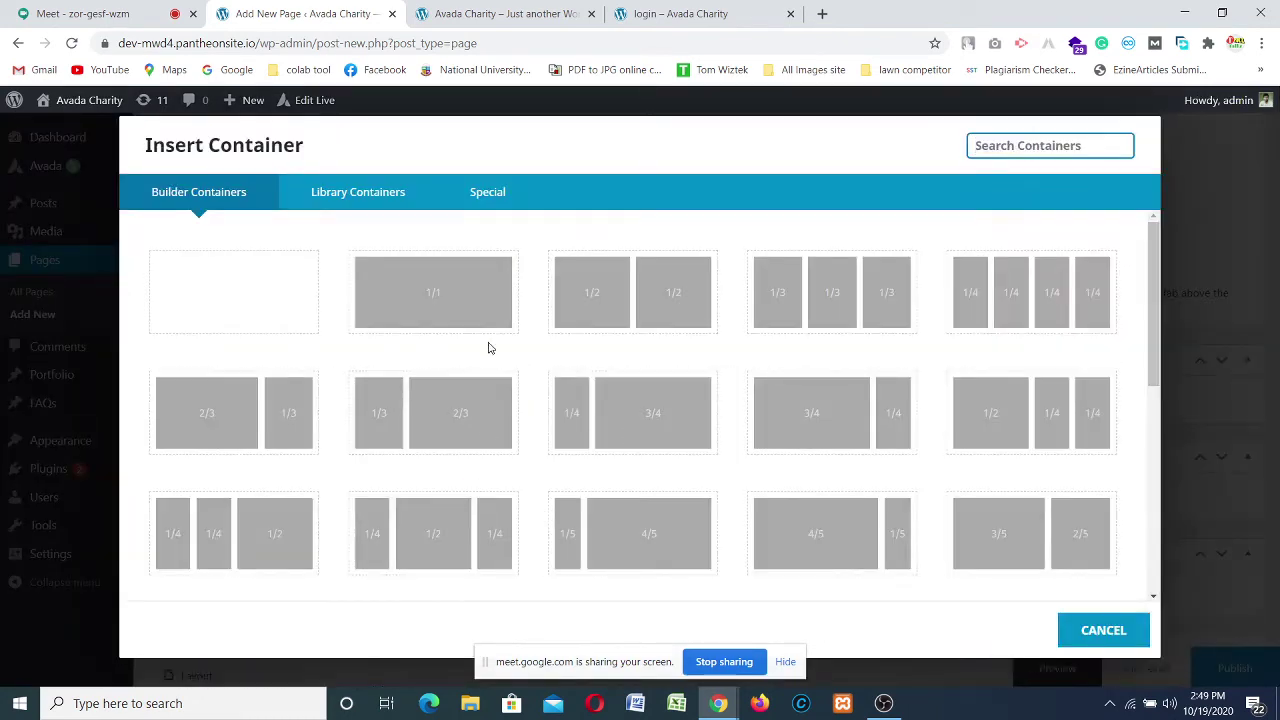
pyautogui.click(433, 300)
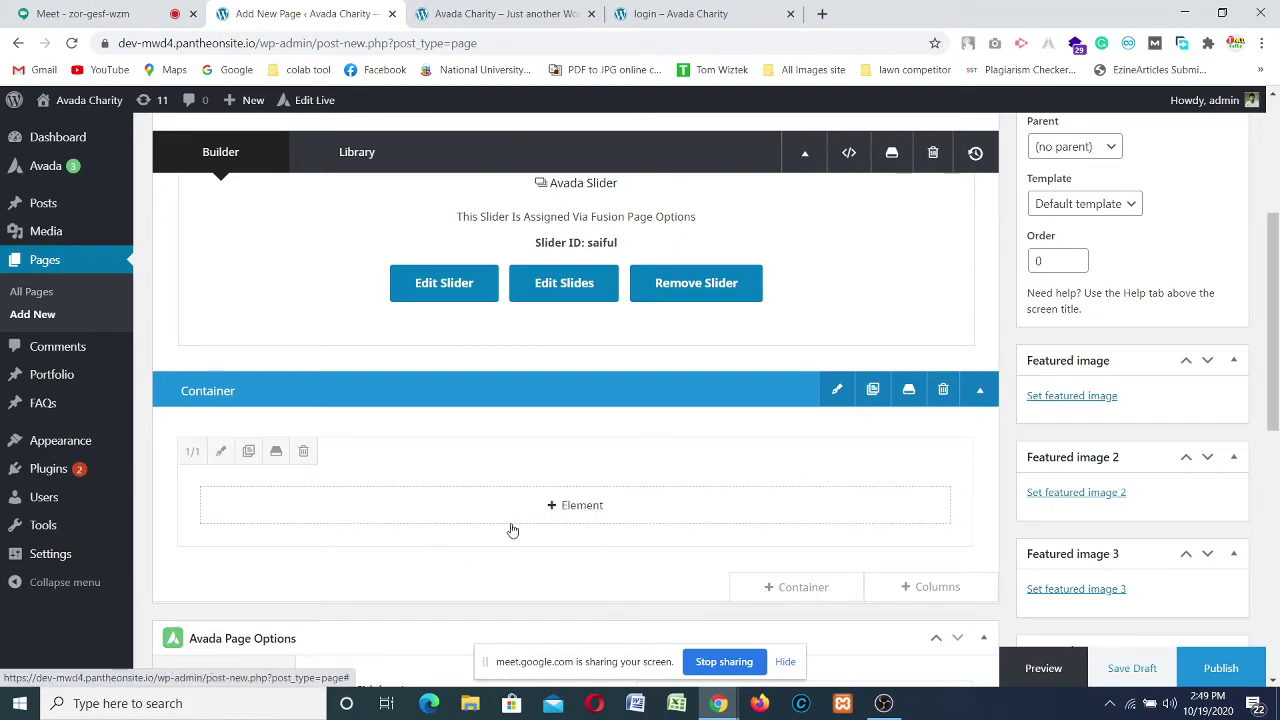
pyautogui.click(561, 509)
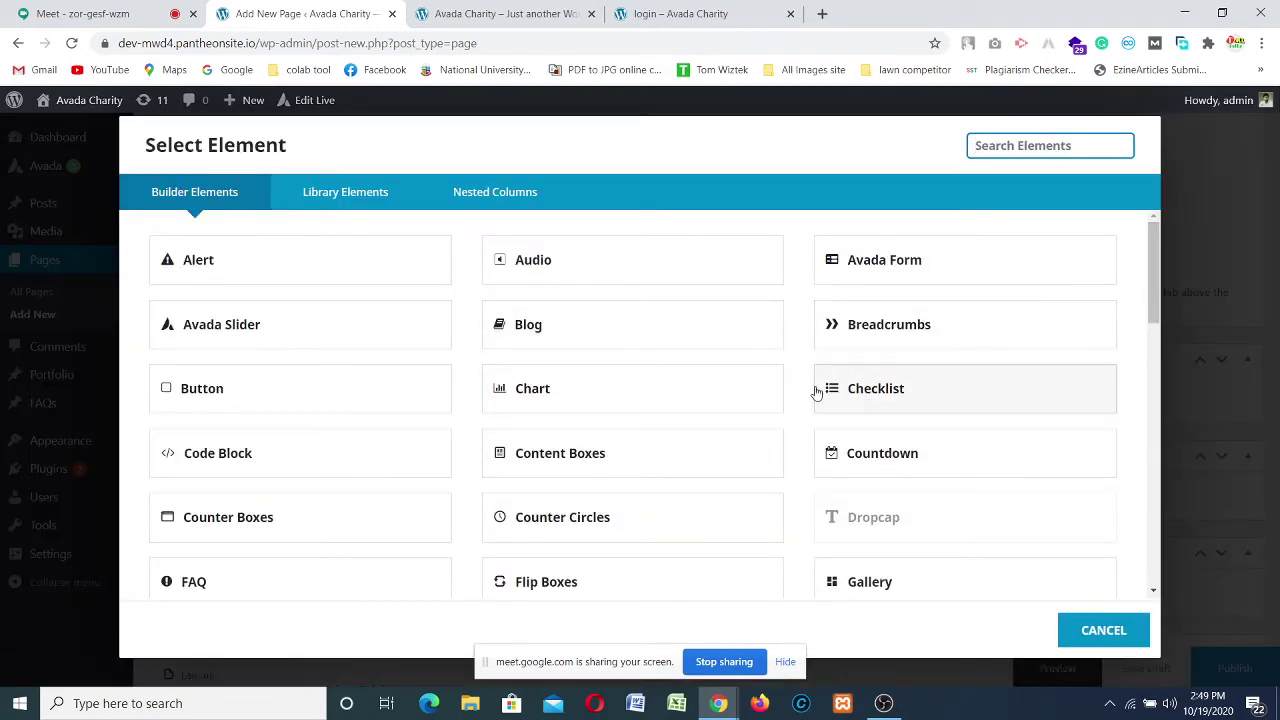
pyautogui.scroll(-3, 840, 406)
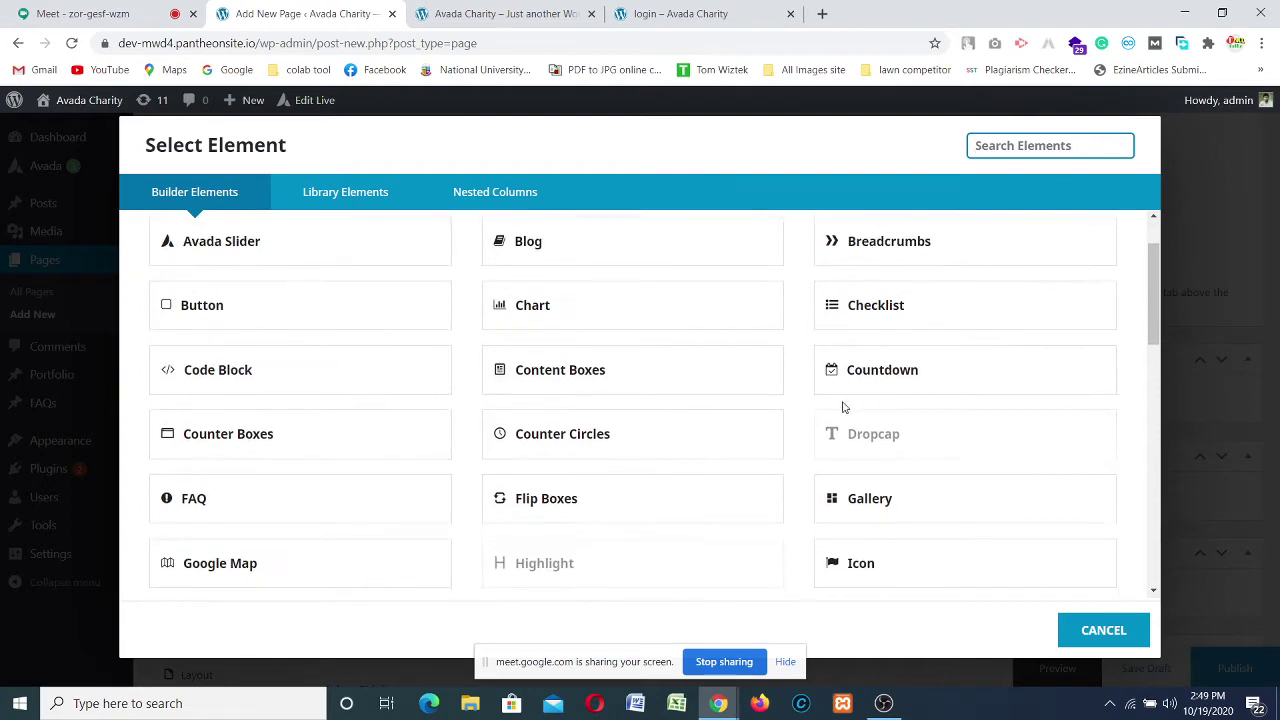
pyautogui.scroll(-2, 883, 433)
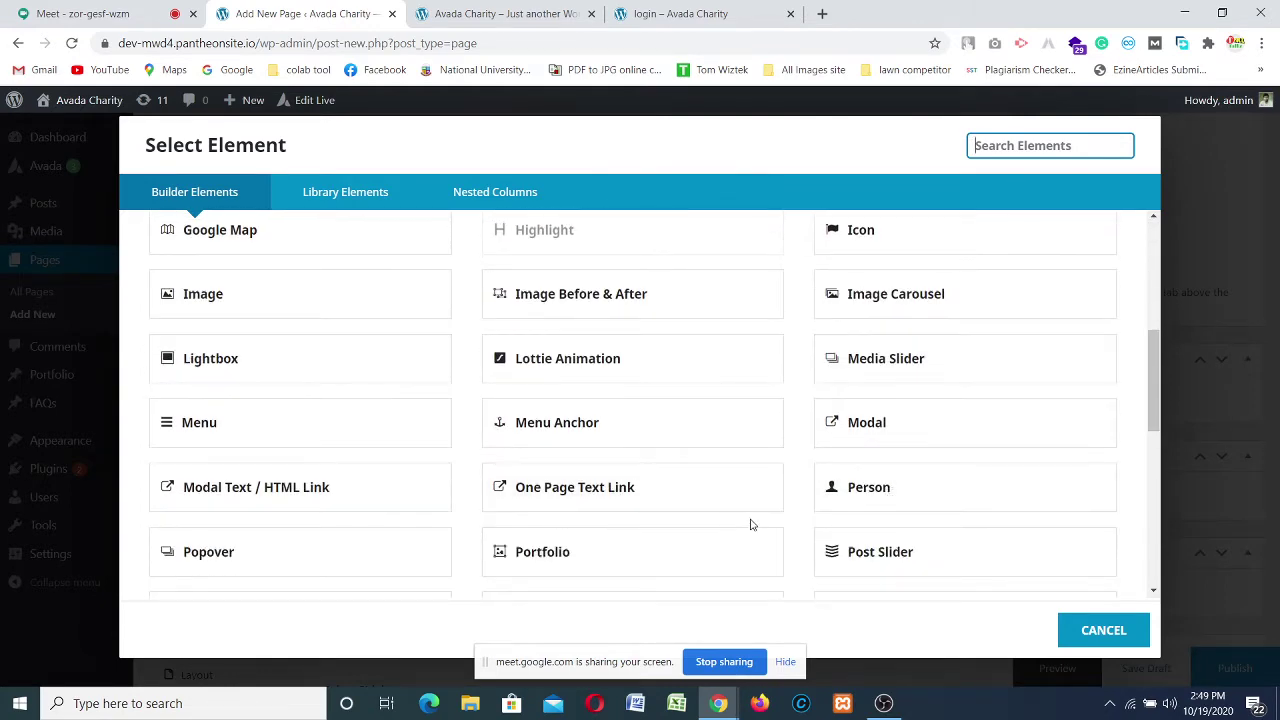
pyautogui.scroll(-1, 646, 528)
pyautogui.scroll(3, 714, 474)
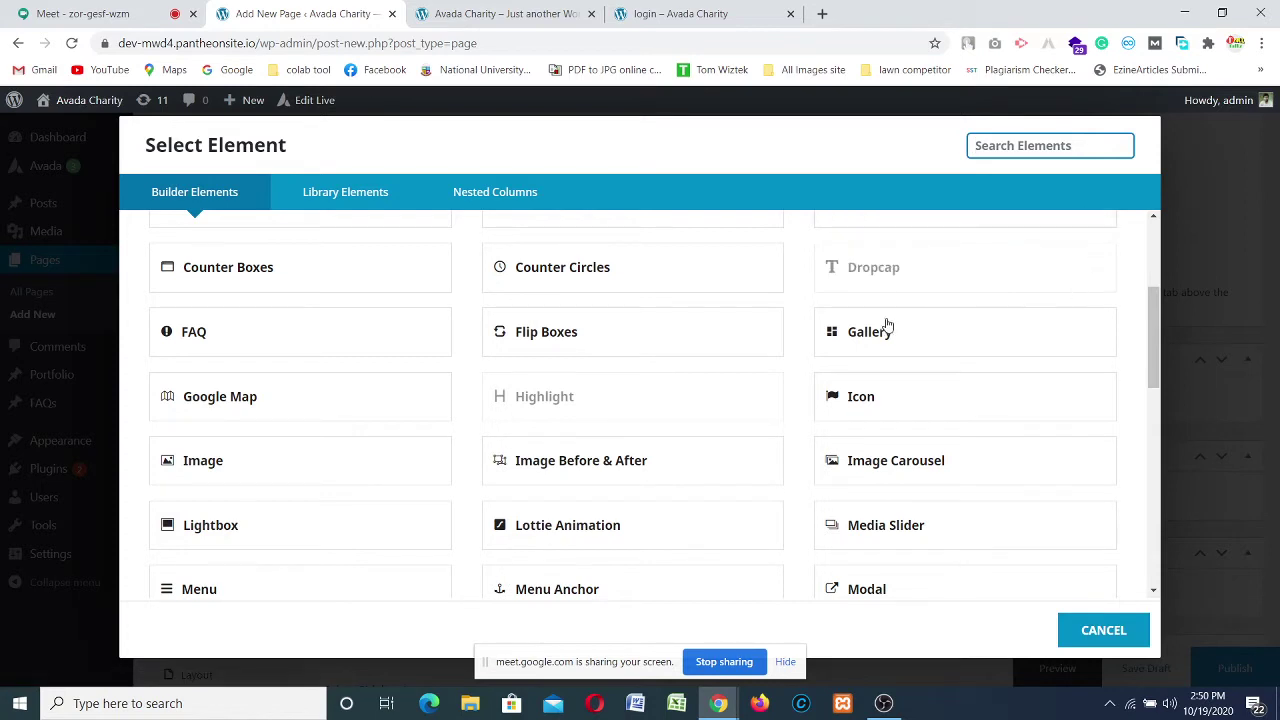
pyautogui.scroll(-2, 785, 448)
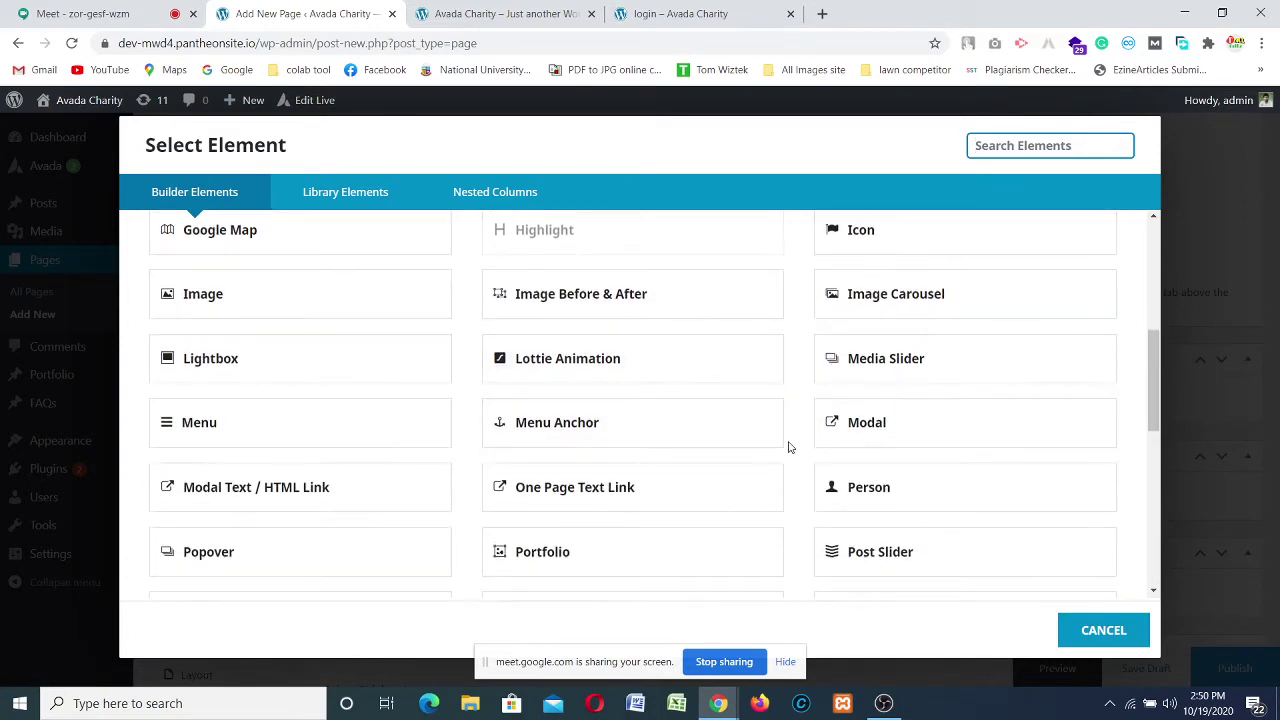
pyautogui.scroll(-2, 700, 447)
pyautogui.scroll(-3, 699, 447)
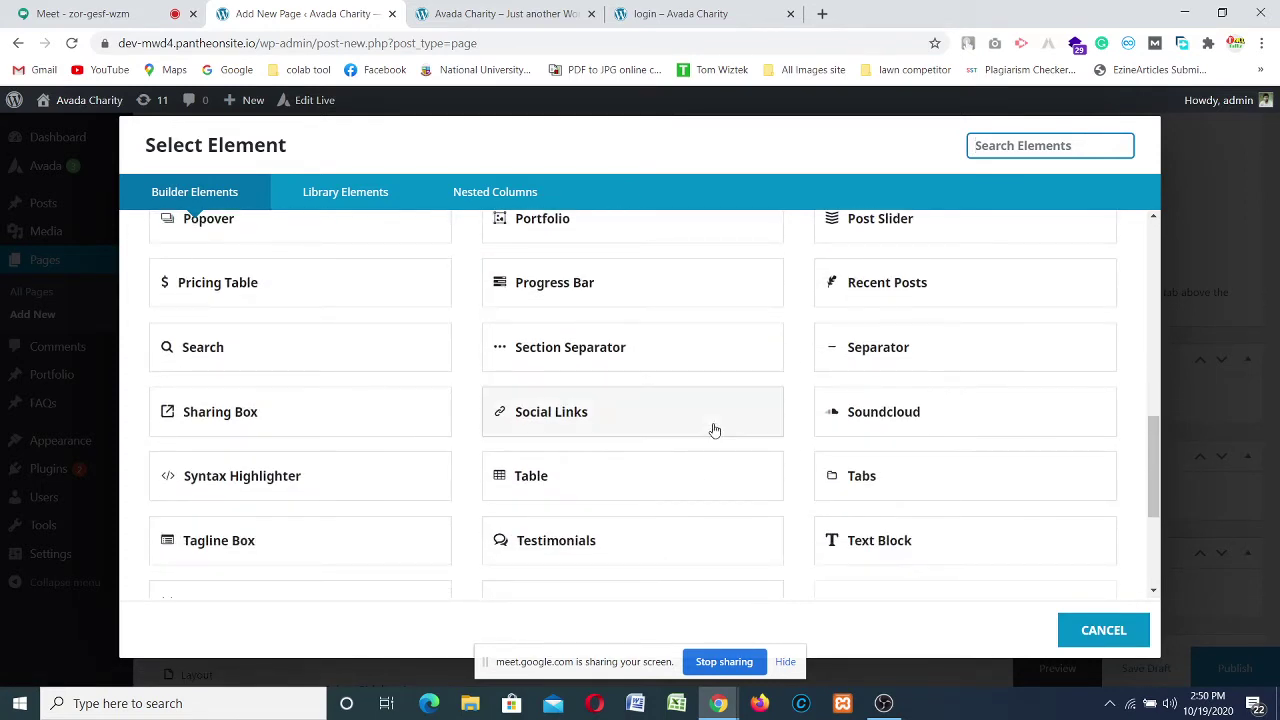
pyautogui.scroll(-2, 573, 512)
pyautogui.scroll(-1, 573, 512)
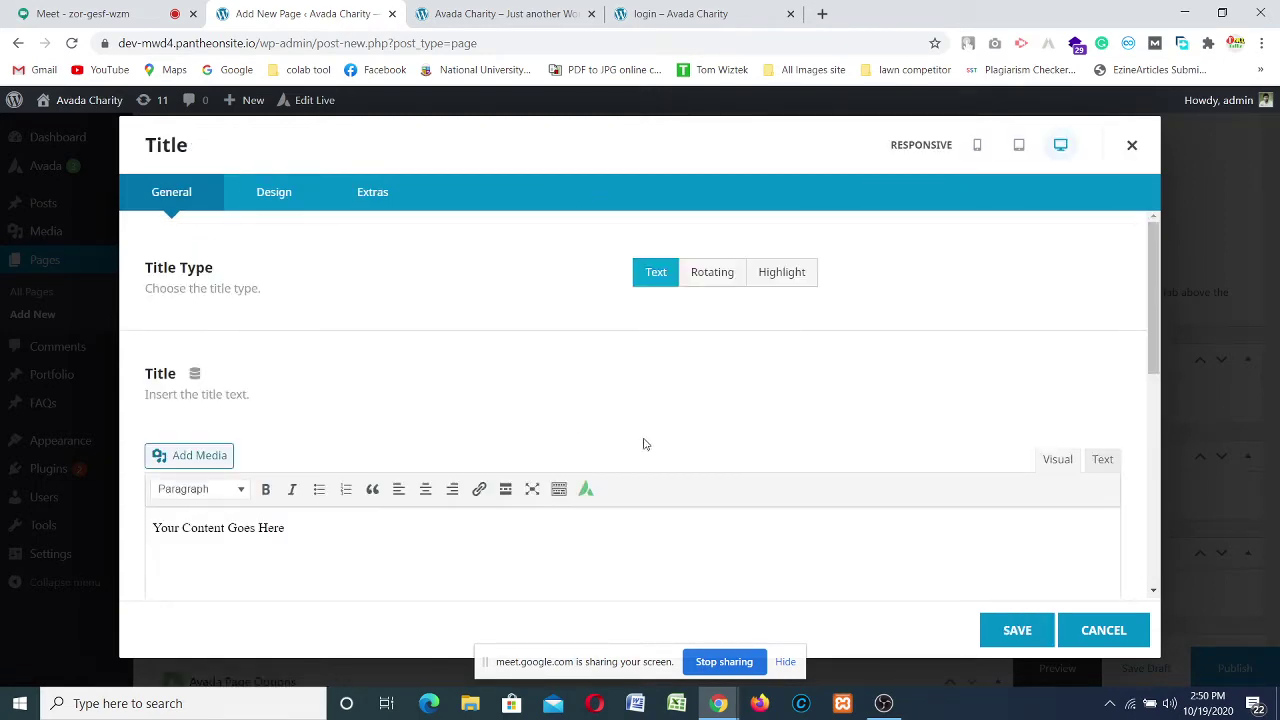
# - Clear the Title element's placeholder text
pyautogui.scroll(-2, 360, 410)
pyautogui.click(343, 377)
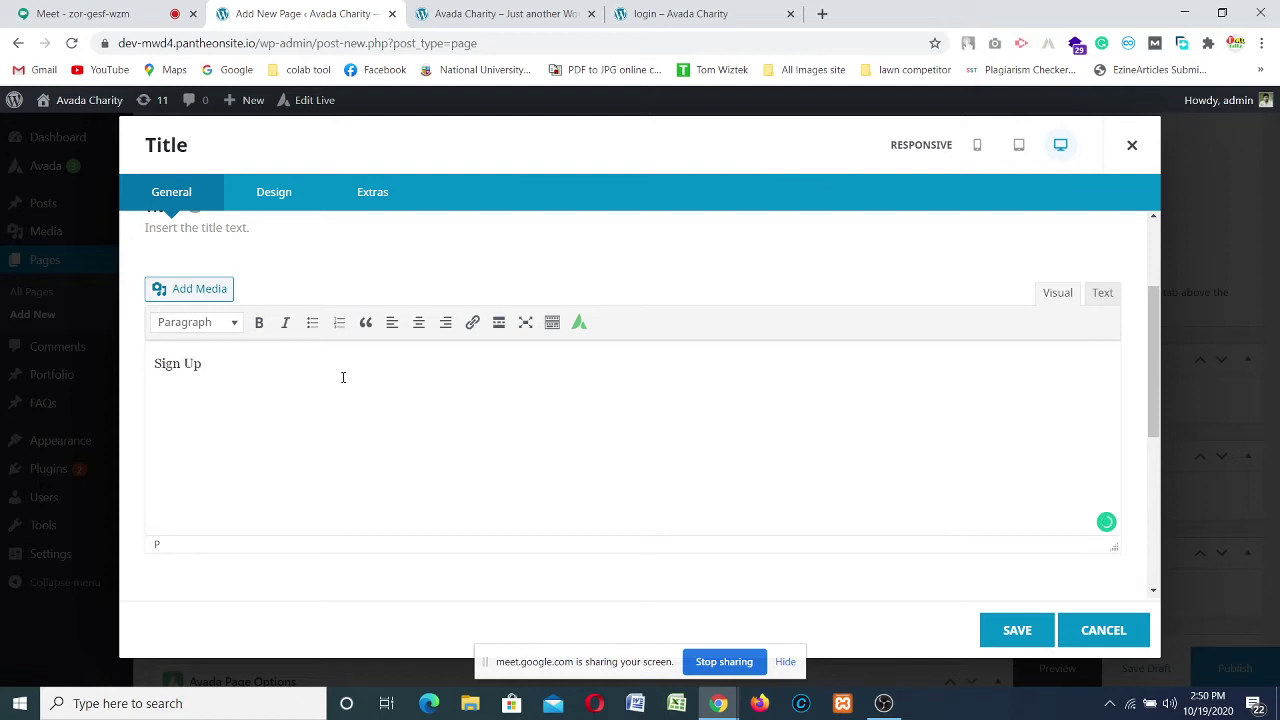
pyautogui.scroll(-4, 420, 415)
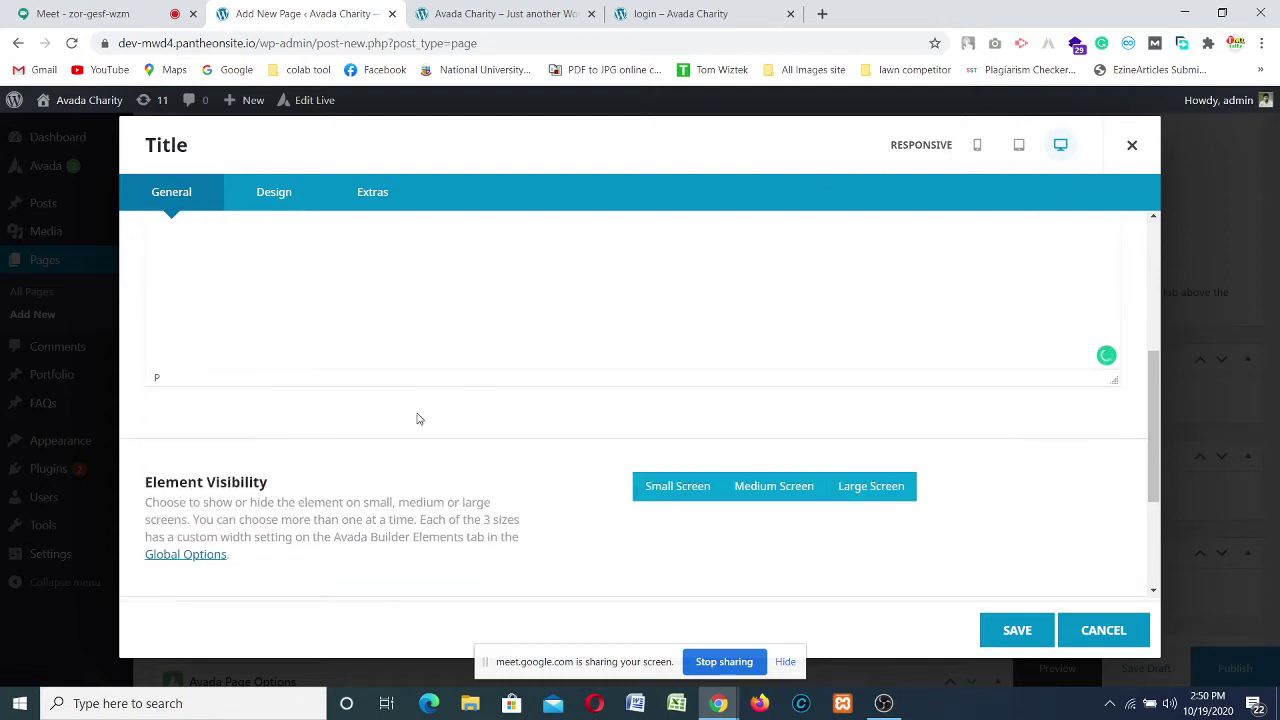
pyautogui.scroll(5, 309, 456)
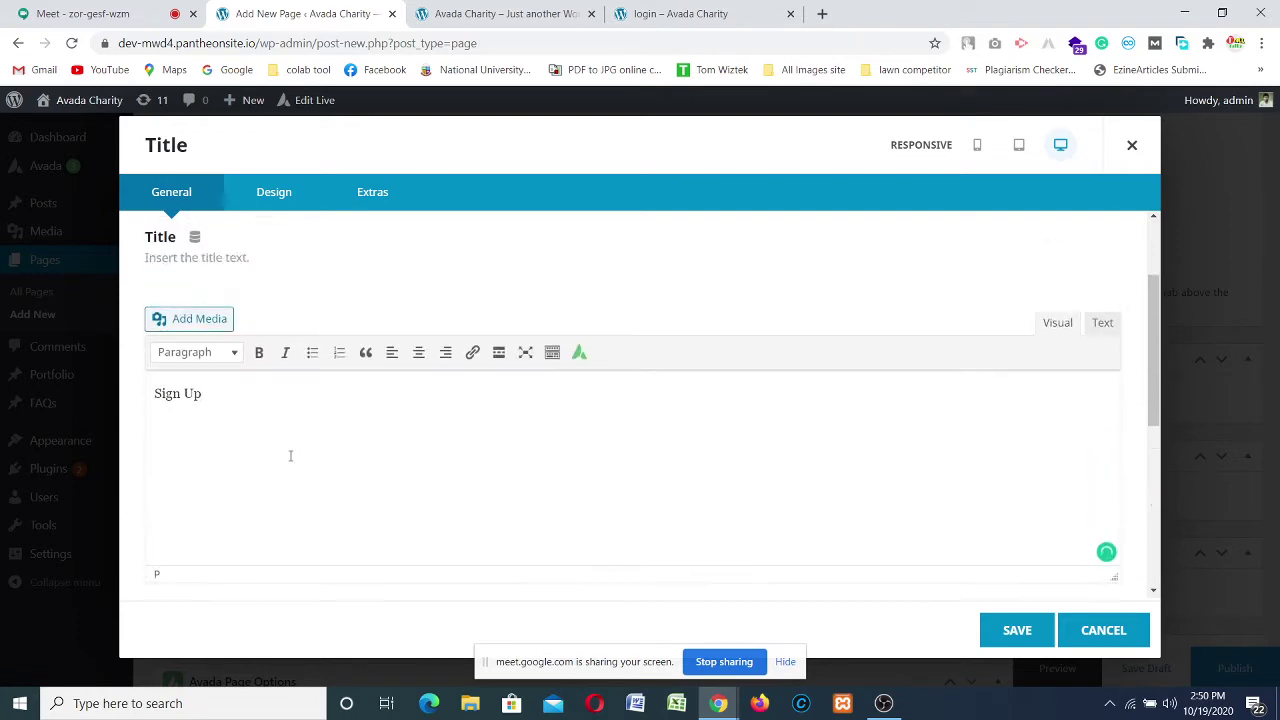
# - Centre-align the title and make it an H2 heading
pyautogui.click(281, 198)
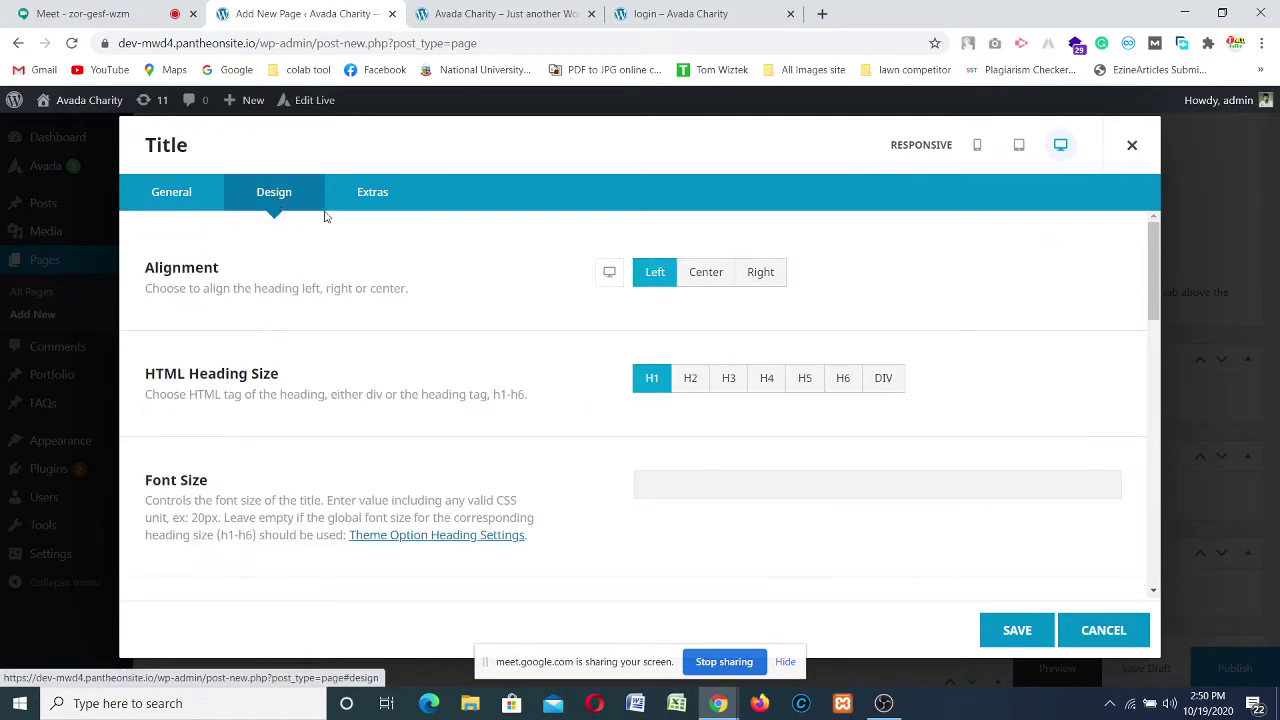
pyautogui.click(710, 271)
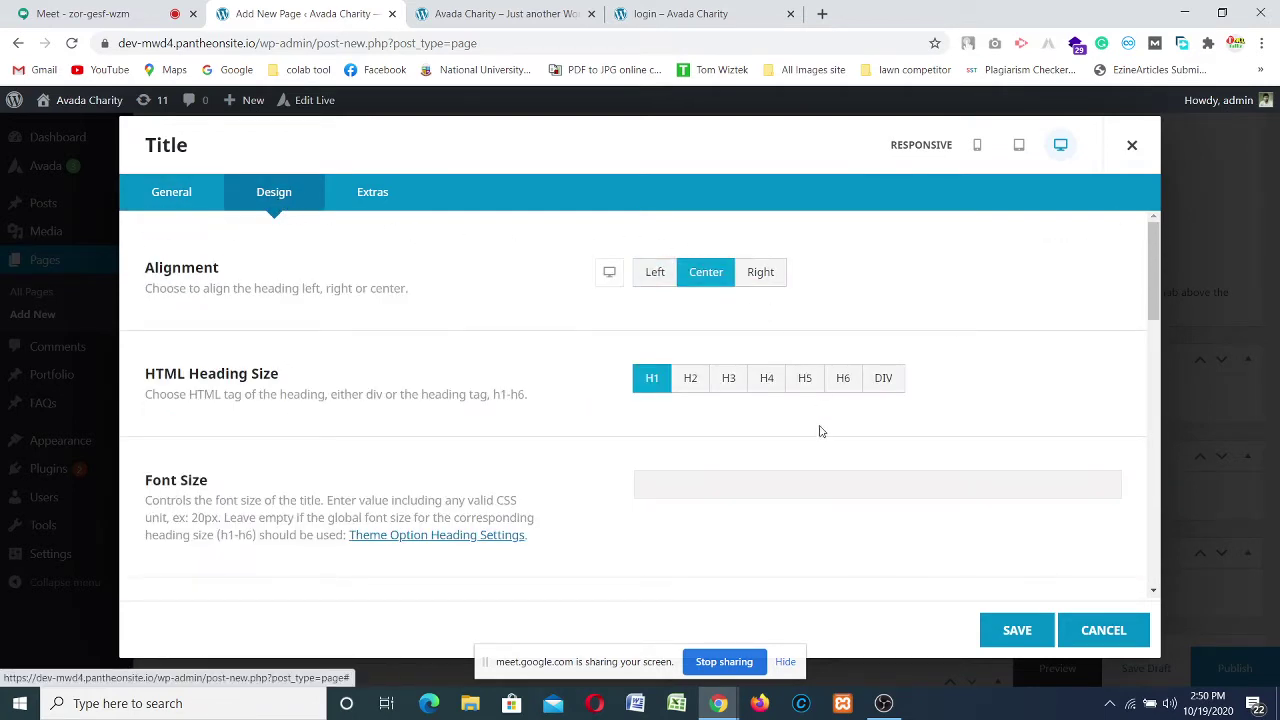
pyautogui.click(689, 384)
pyautogui.scroll(-2, 470, 480)
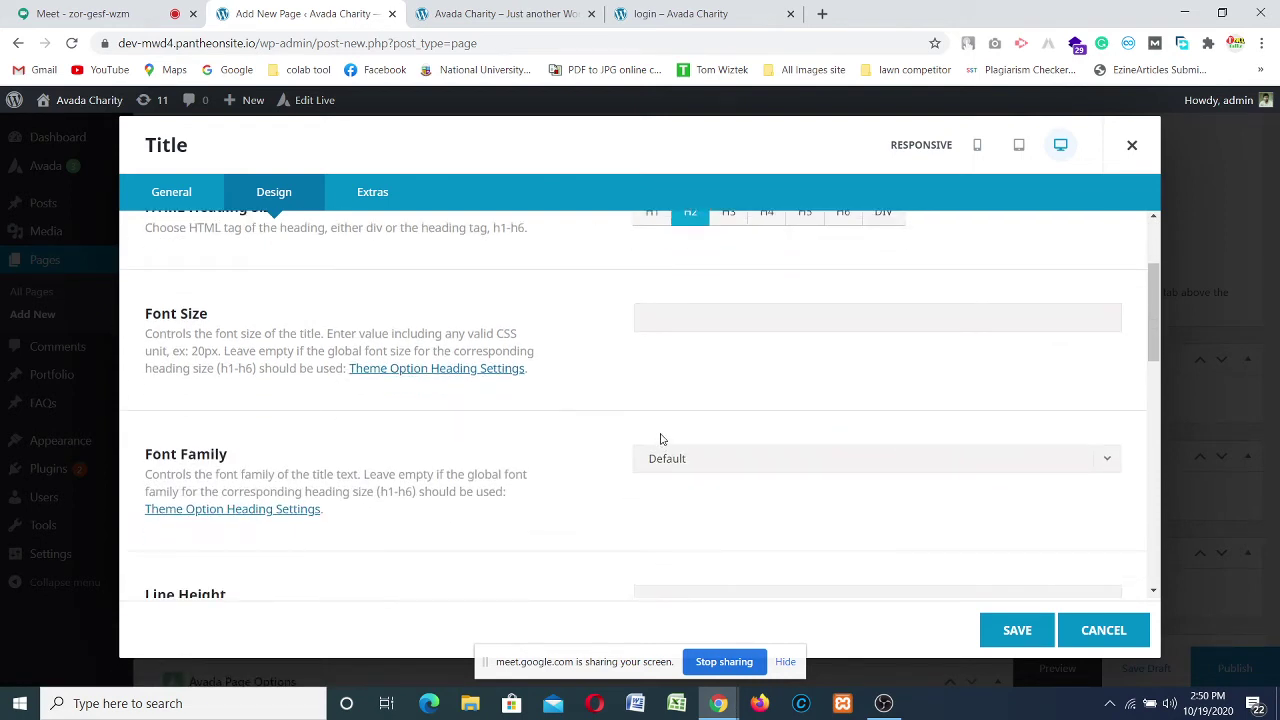
# - Set the title's font family to Georgia, serif after trying Garamond
pyautogui.click(678, 459)
pyautogui.scroll(-2, 688, 555)
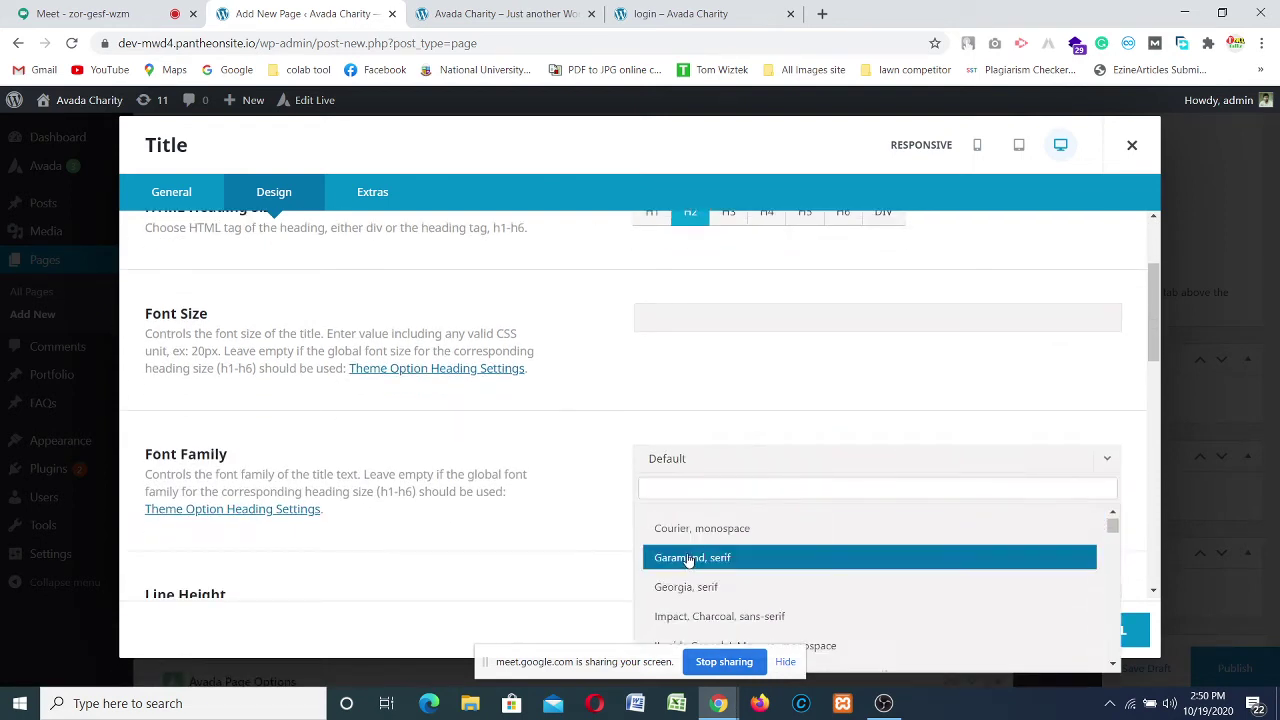
pyautogui.click(692, 560)
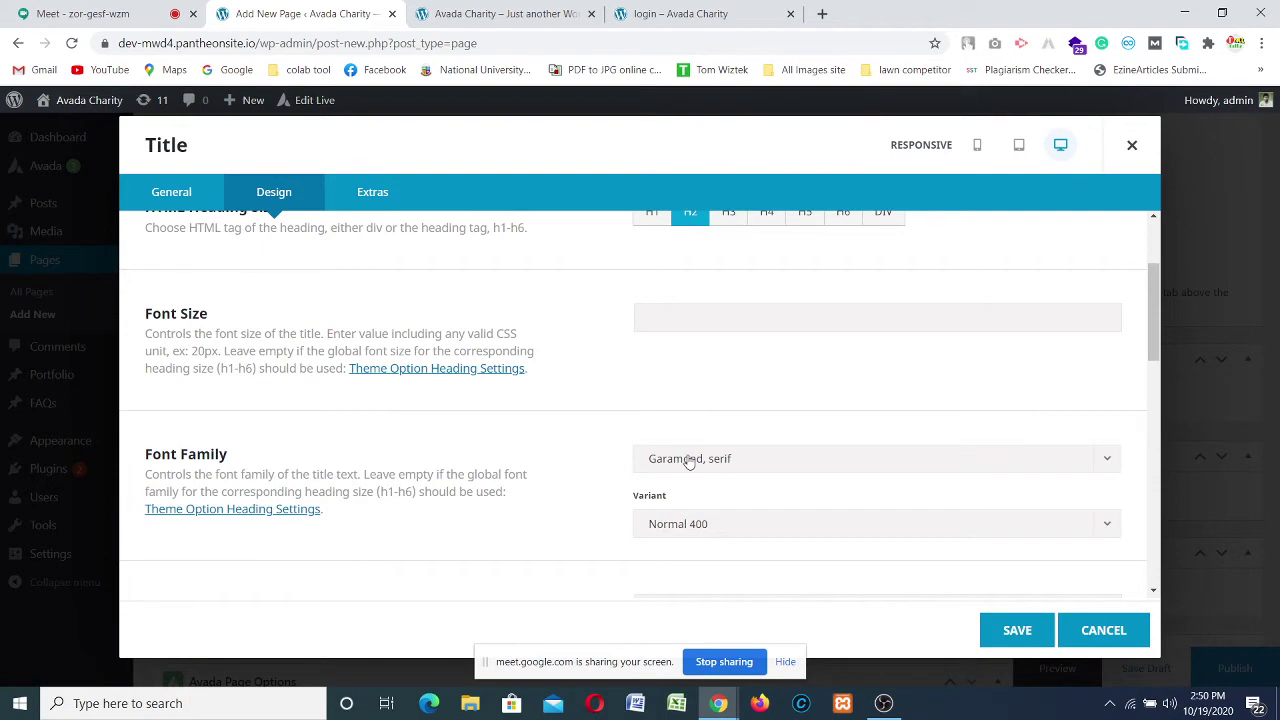
pyautogui.click(688, 459)
pyautogui.click(696, 560)
pyautogui.scroll(-3, 495, 532)
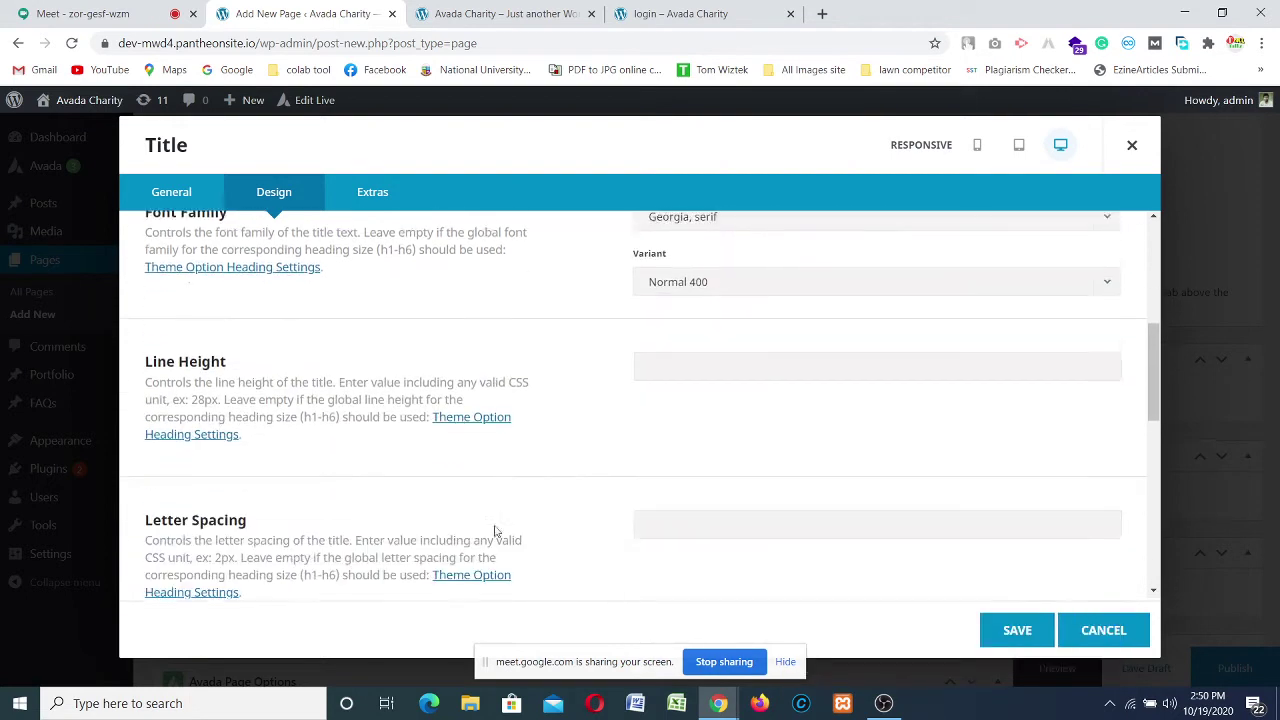
pyautogui.scroll(-2, 417, 422)
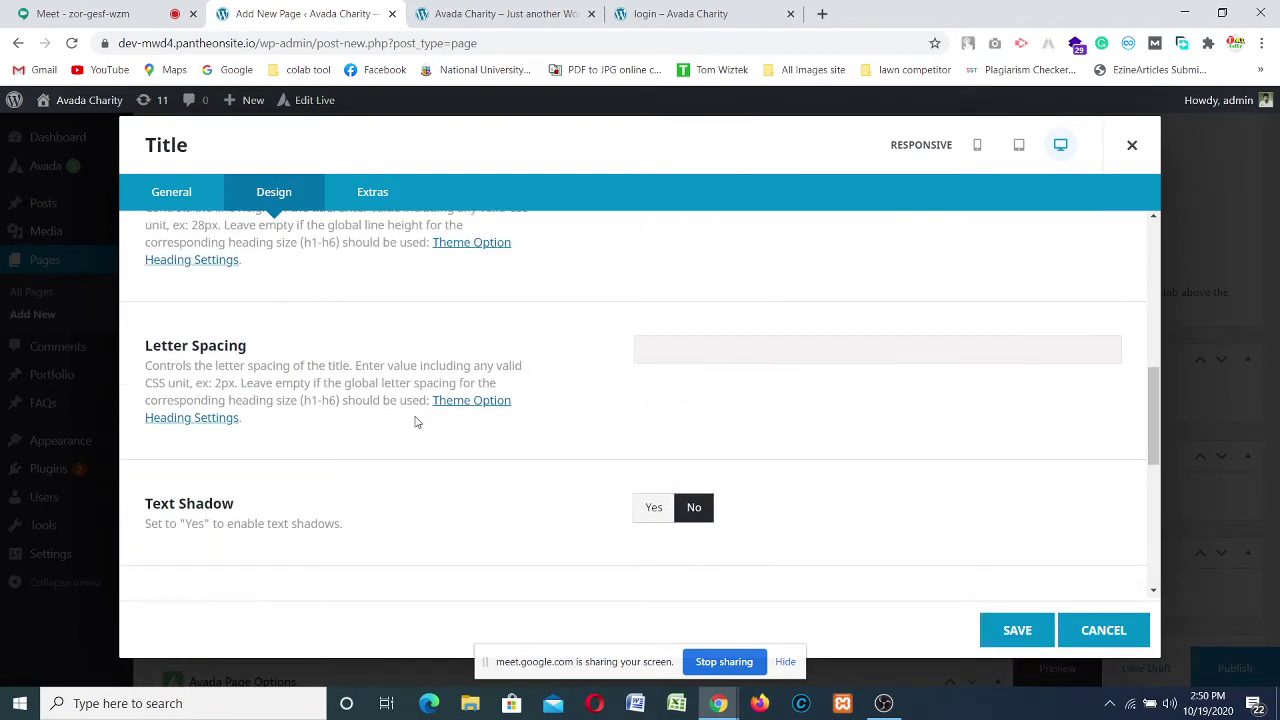
pyautogui.scroll(-2, 591, 499)
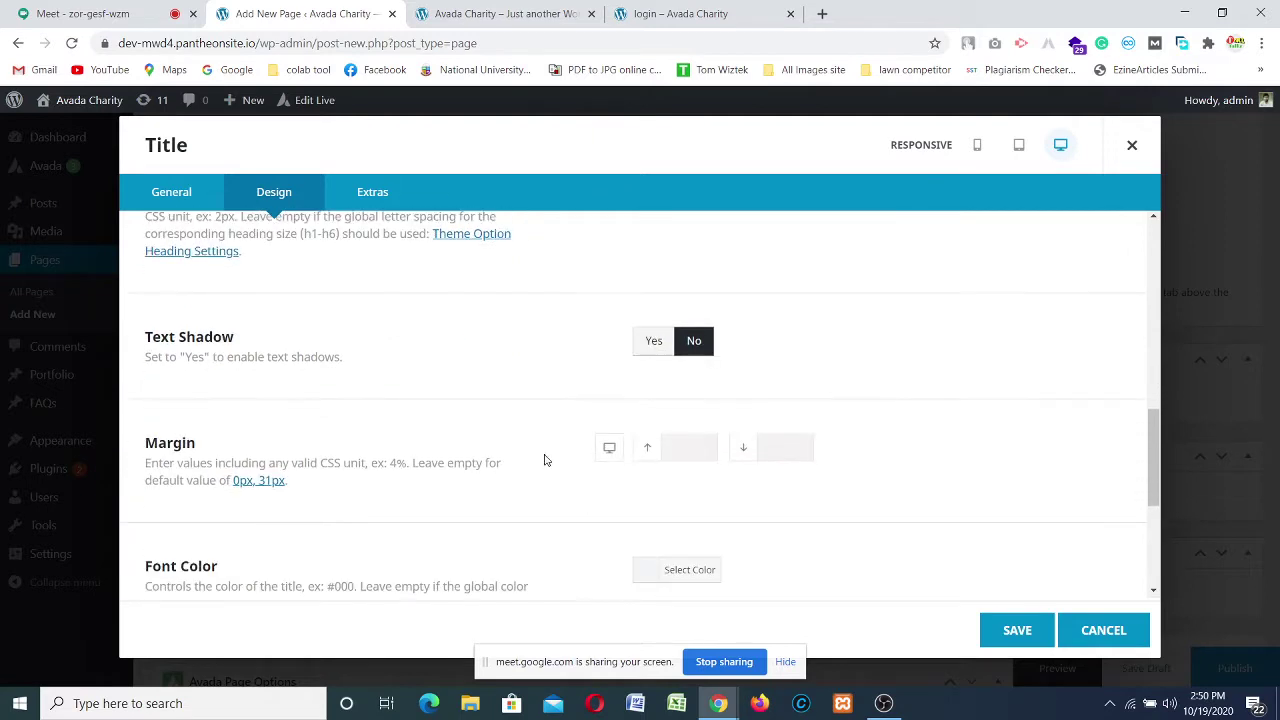
# - Turn on the title's text shadow with 2px by 2px offsets and a 6px blur
pyautogui.click(653, 340)
pyautogui.scroll(-1, 480, 440)
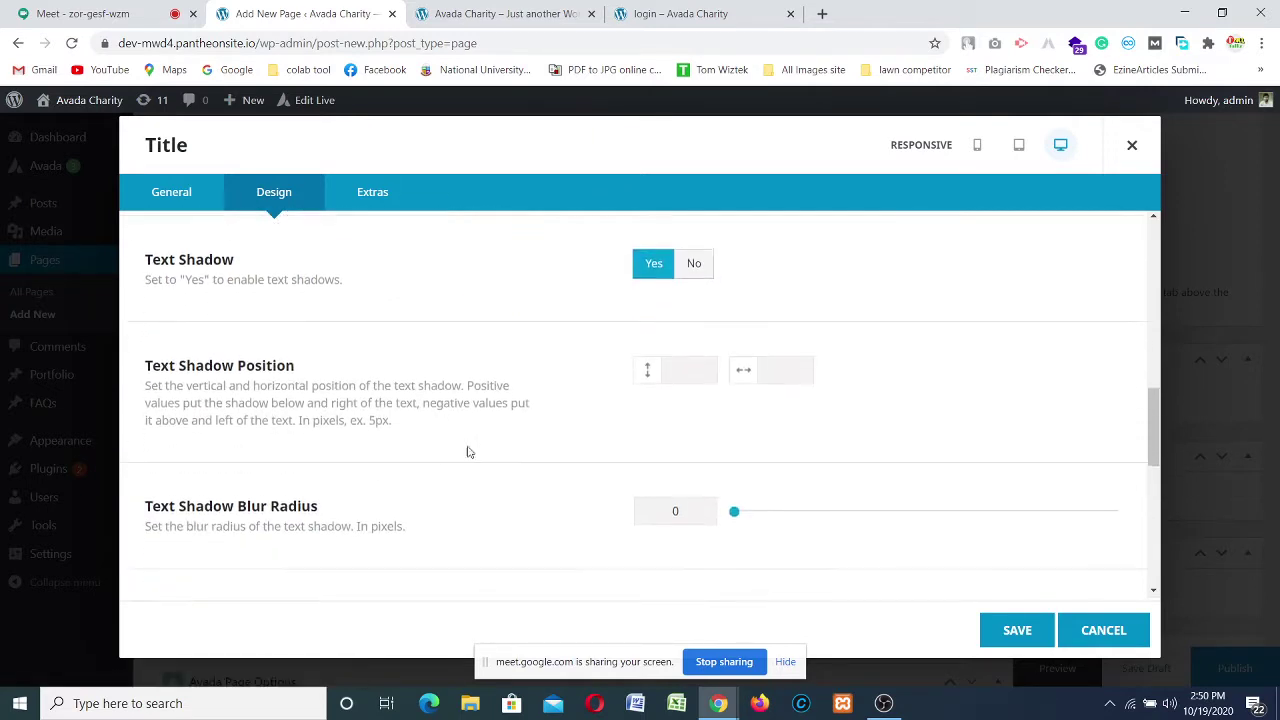
pyautogui.click(684, 372)
pyautogui.click(686, 400)
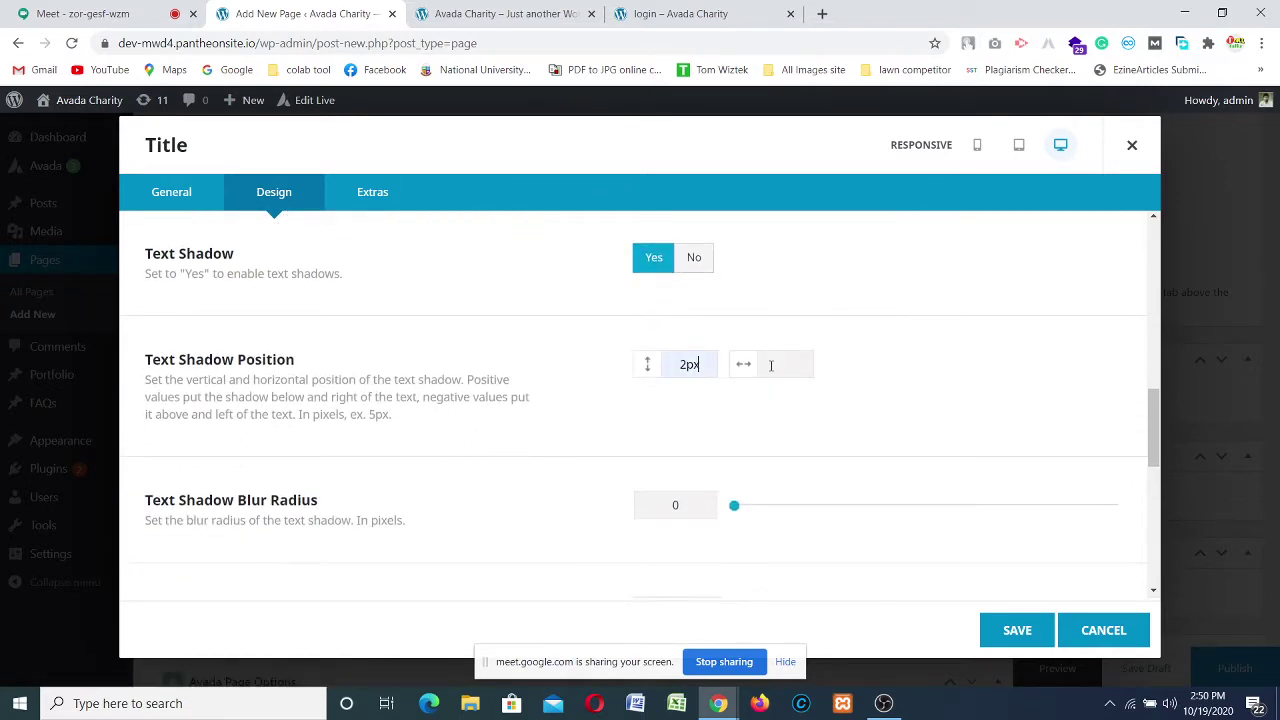
pyautogui.click(766, 368)
pyautogui.click(776, 400)
pyautogui.scroll(-1, 770, 420)
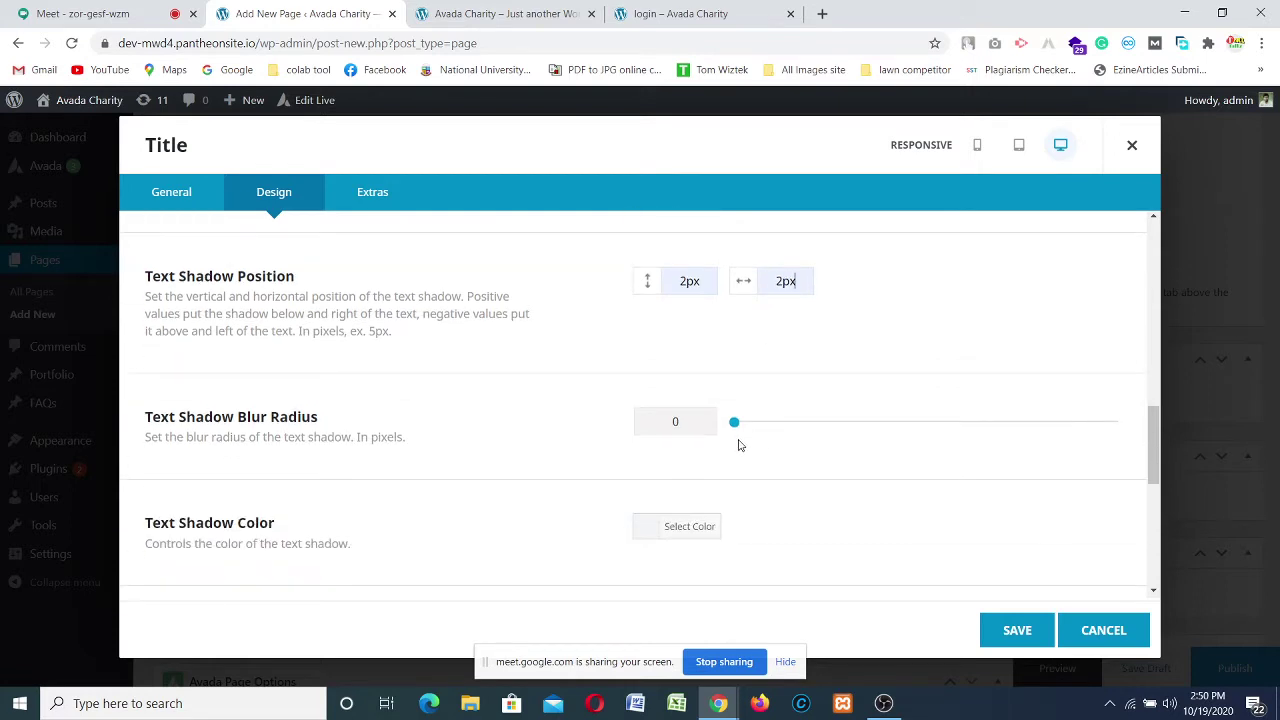
pyautogui.moveTo(735, 421); pyautogui.dragTo(757, 421)
pyautogui.scroll(-1, 607, 476)
pyautogui.scroll(-1, 607, 476)
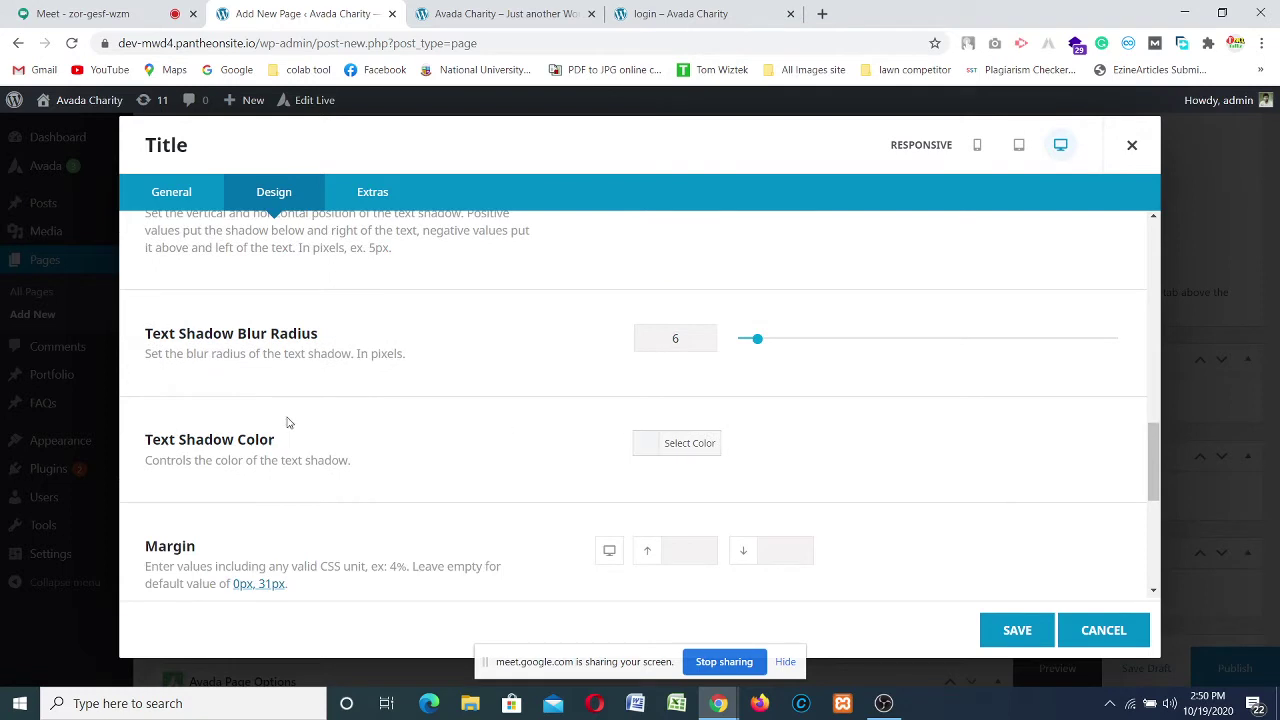
pyautogui.scroll(-4, 287, 423)
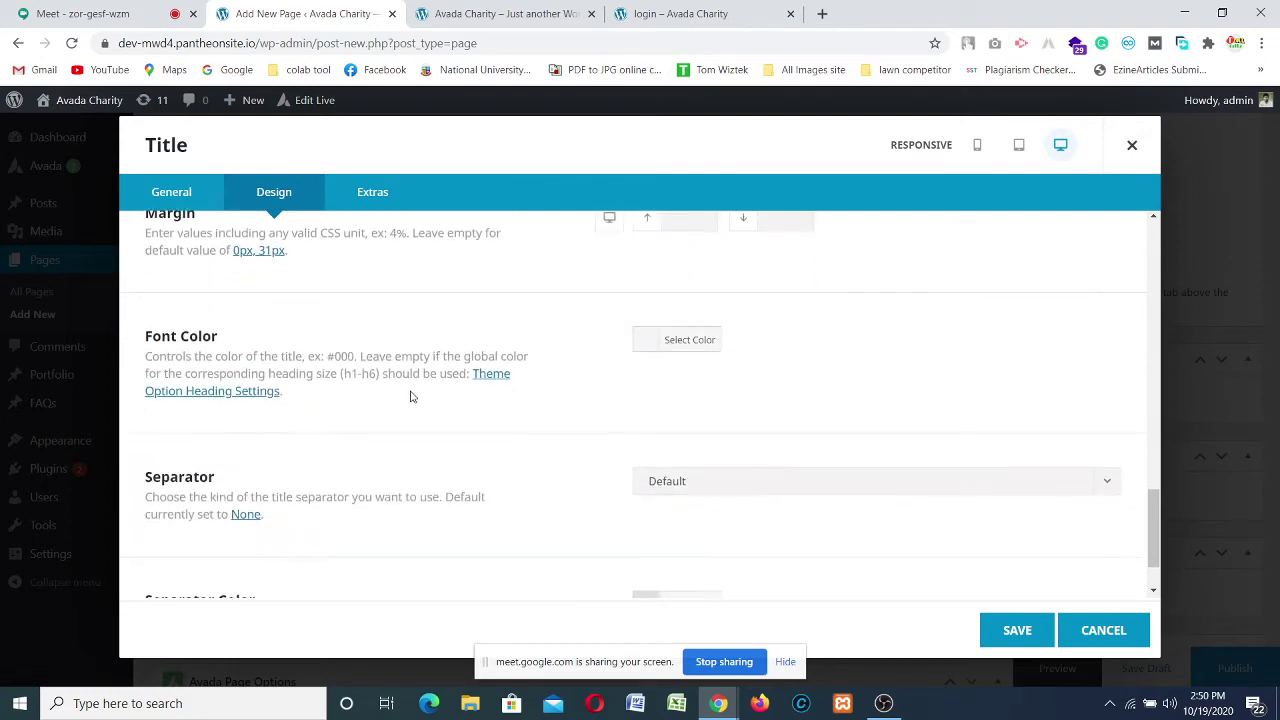
pyautogui.scroll(2, 405, 397)
# - Make the text shadow colour a medium grey
pyautogui.click(676, 276)
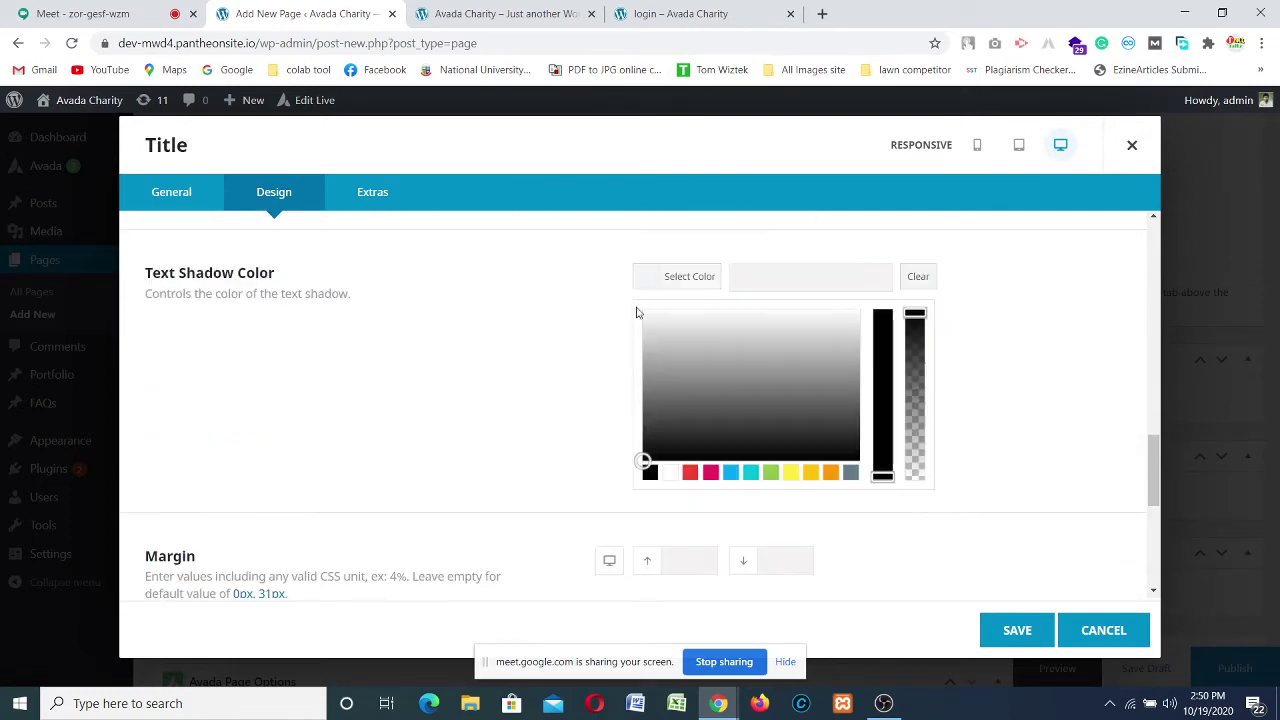
pyautogui.moveTo(652, 445); pyautogui.dragTo(671, 408)
pyautogui.click(500, 398)
pyautogui.scroll(-1, 437, 446)
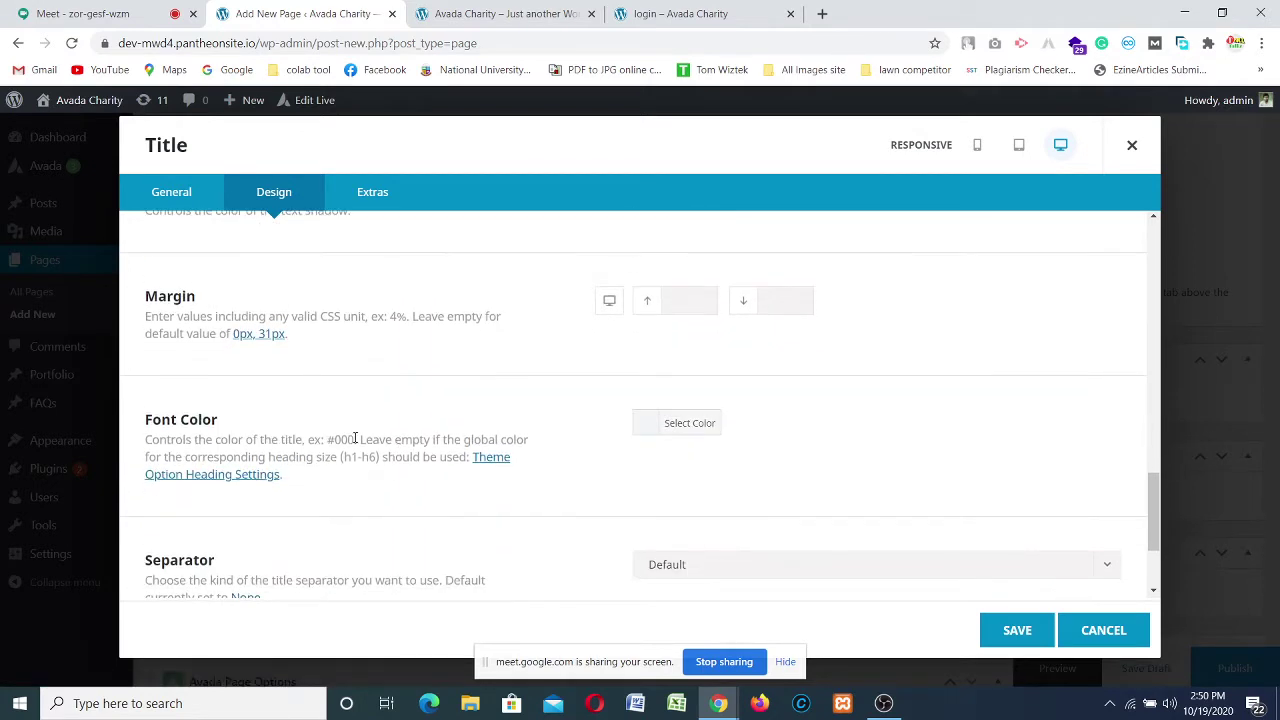
pyautogui.scroll(-1, 185, 374)
pyautogui.scroll(3, 446, 361)
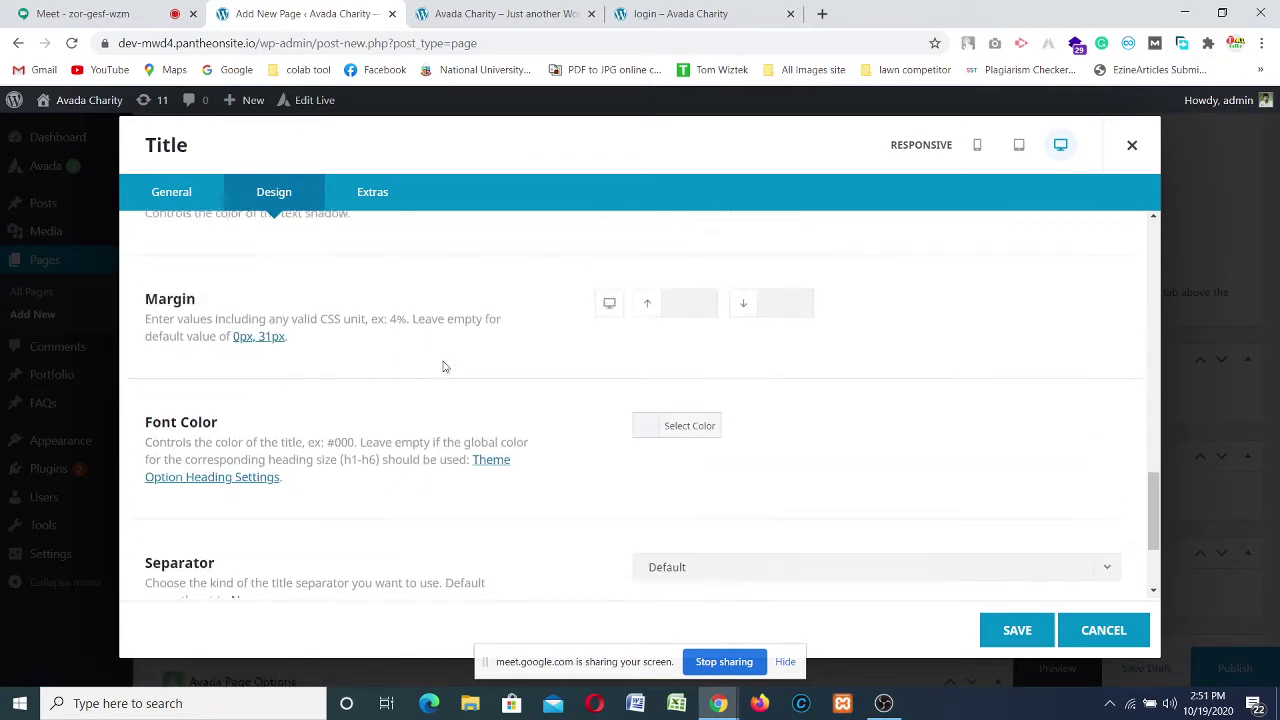
pyautogui.scroll(-4, 469, 371)
pyautogui.scroll(1, 655, 314)
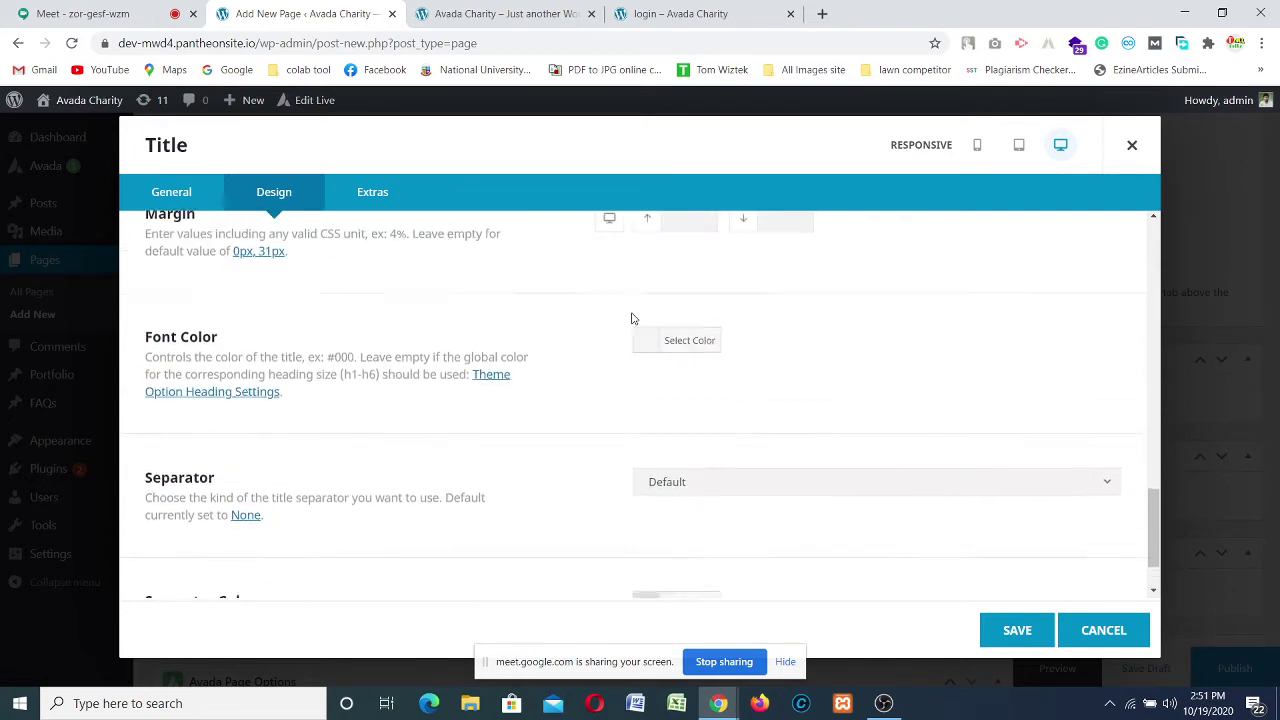
# - Give the title a dark font colour and save the element
pyautogui.click(651, 344)
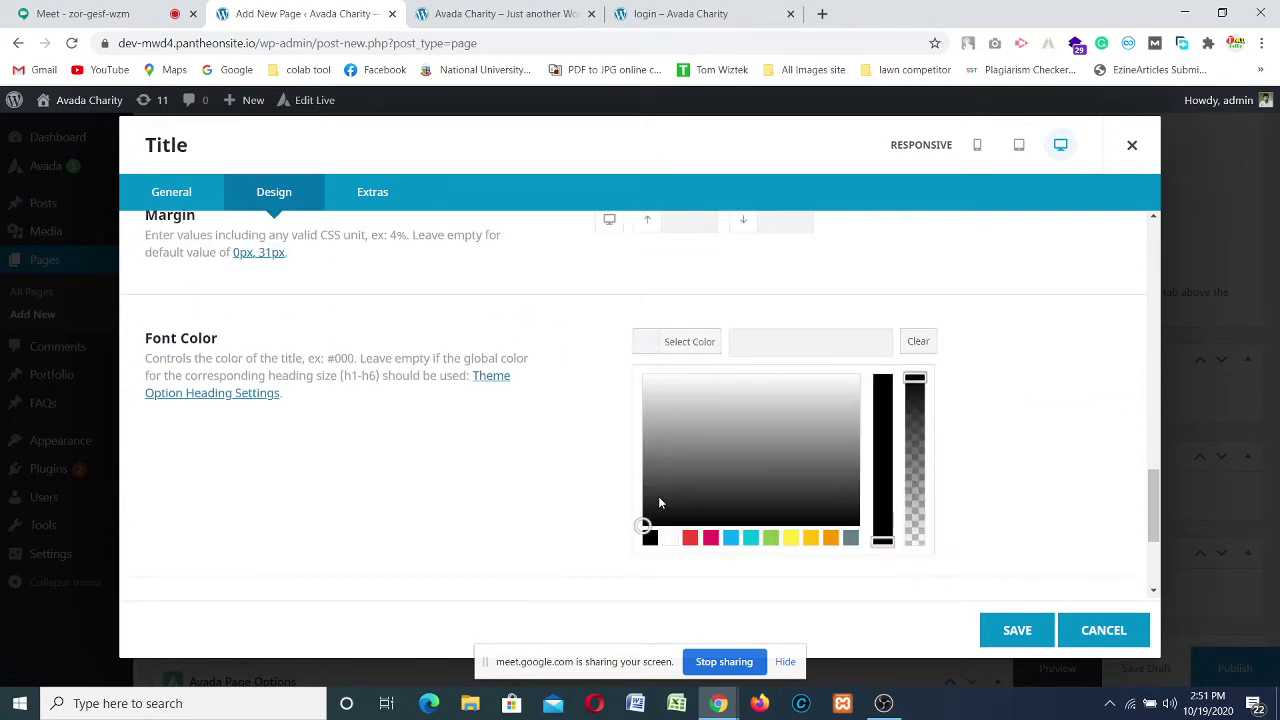
pyautogui.moveTo(645, 525); pyautogui.dragTo(663, 497)
pyautogui.click(540, 476)
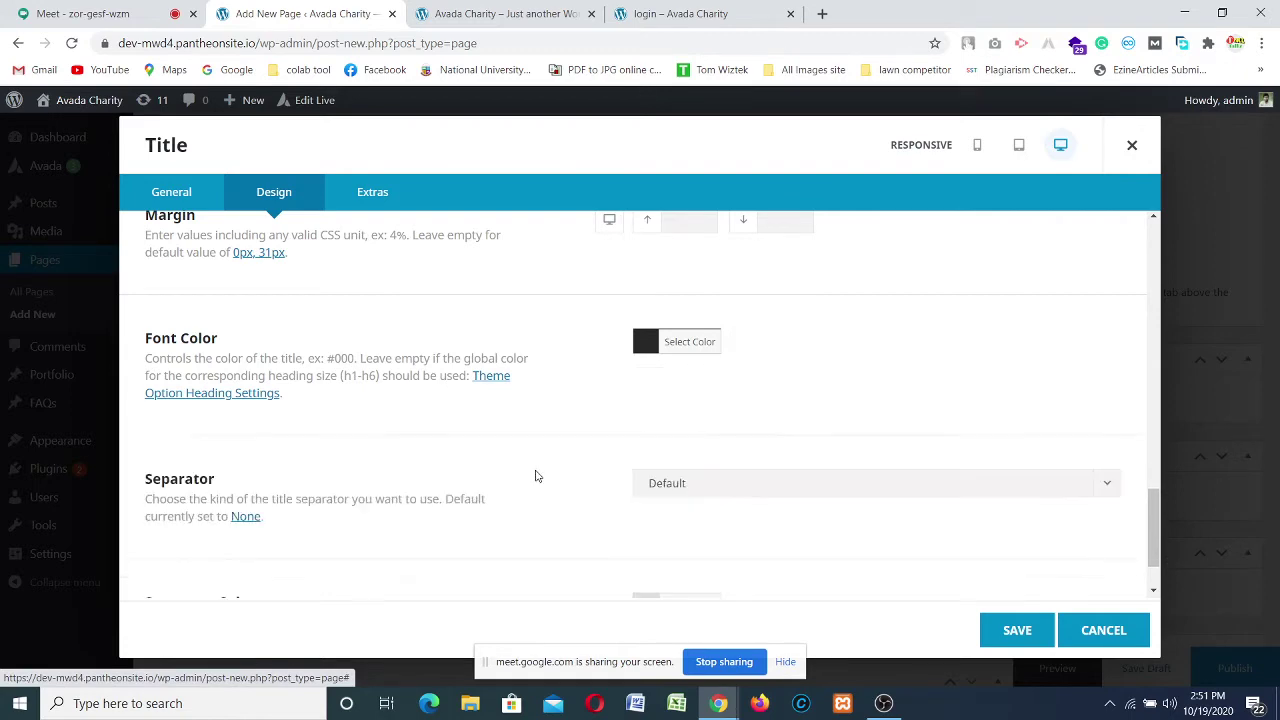
pyautogui.scroll(-1, 407, 470)
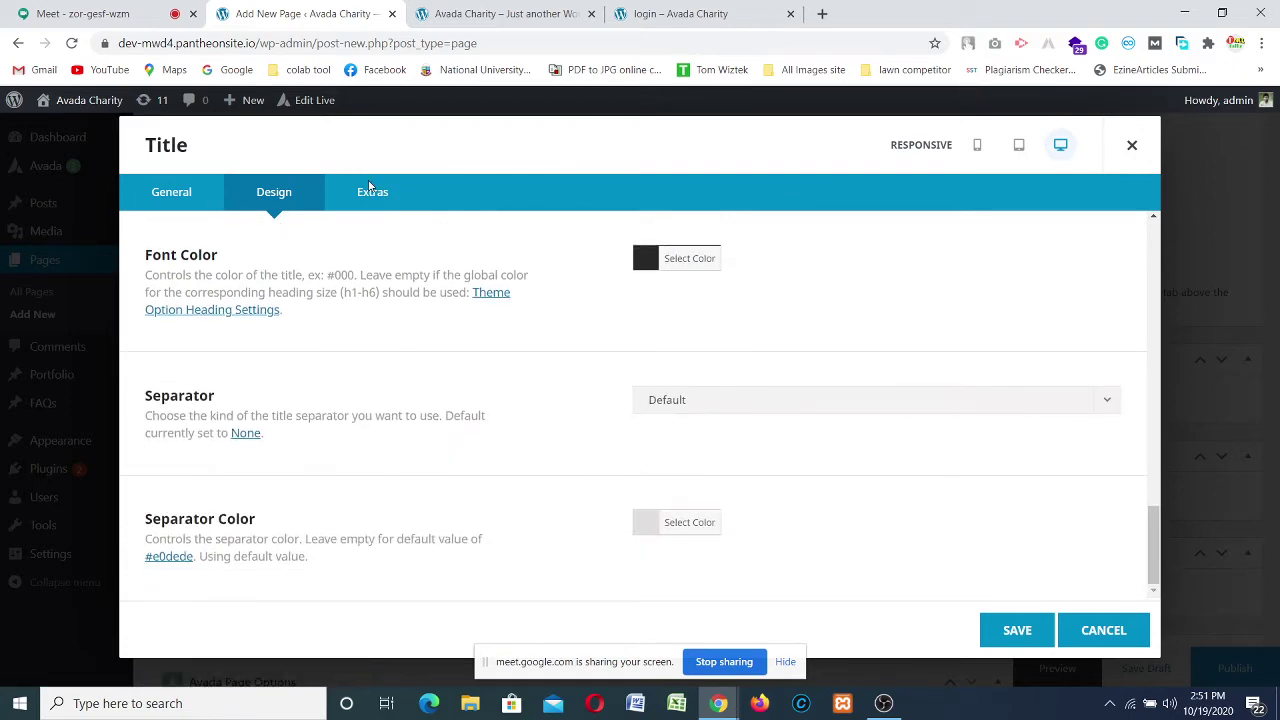
pyautogui.click(1000, 632)
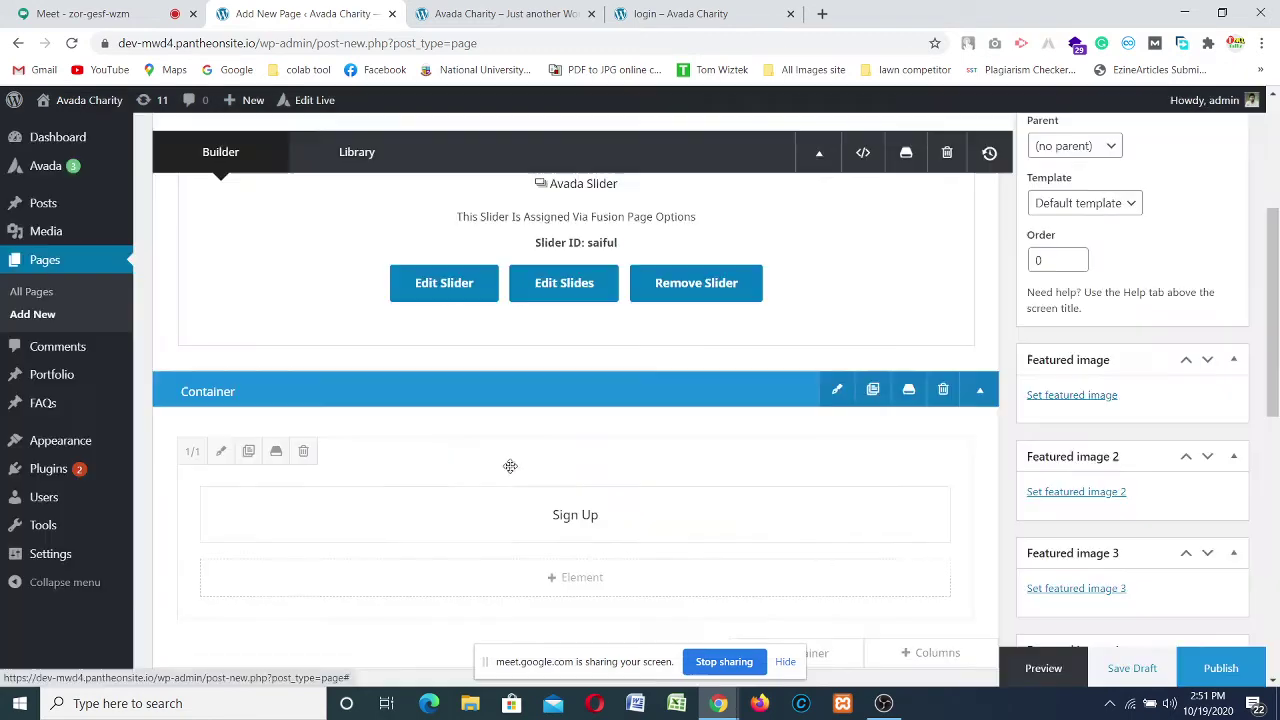
pyautogui.scroll(-2, 675, 500)
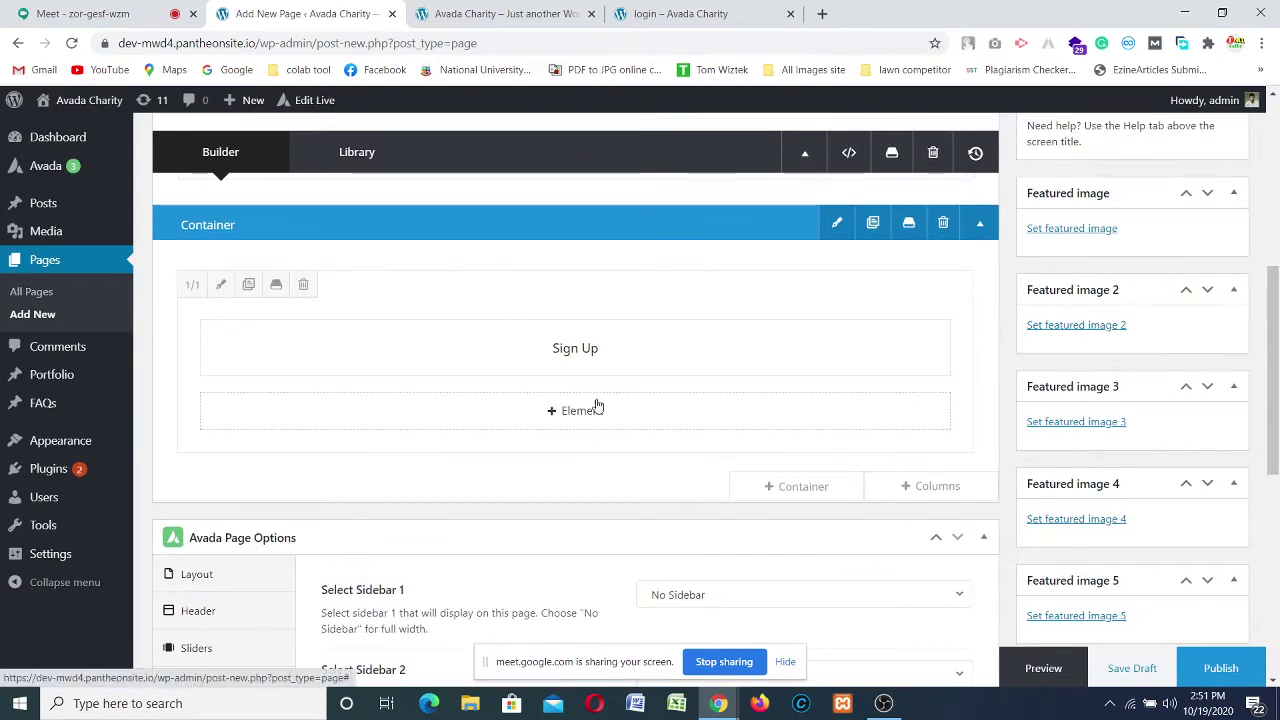
pyautogui.click(560, 411)
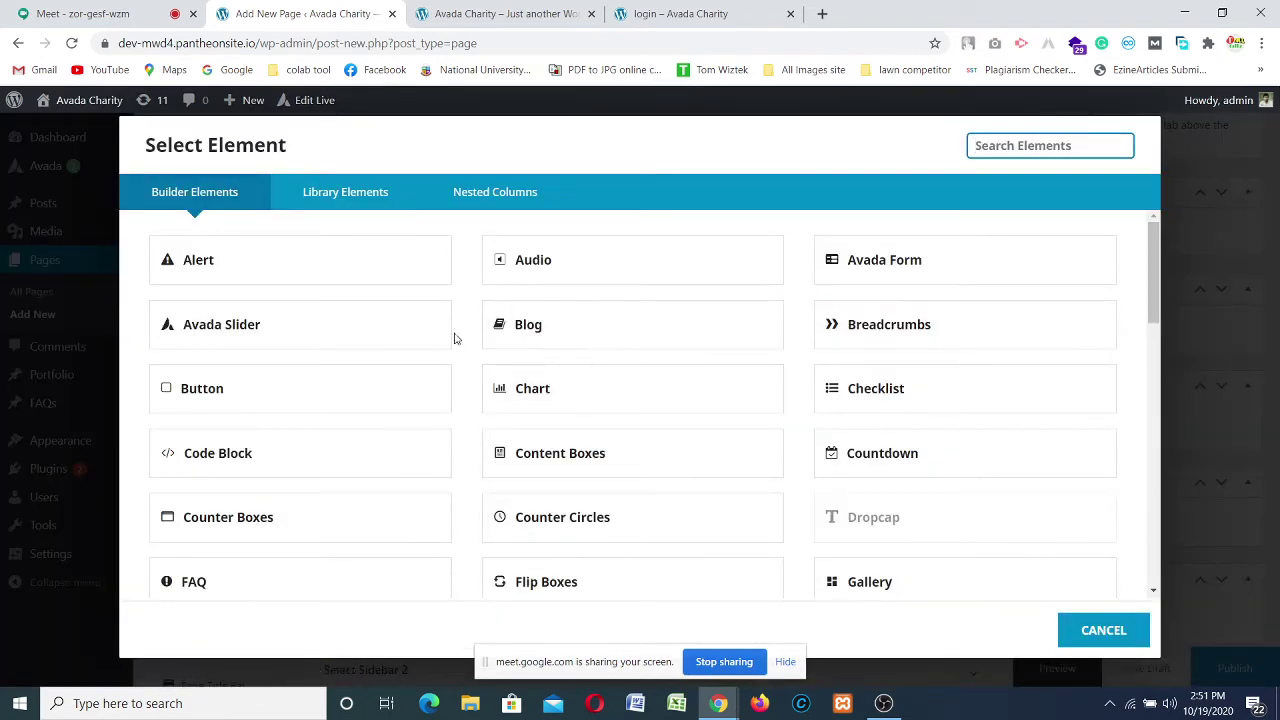
pyautogui.click(1103, 630)
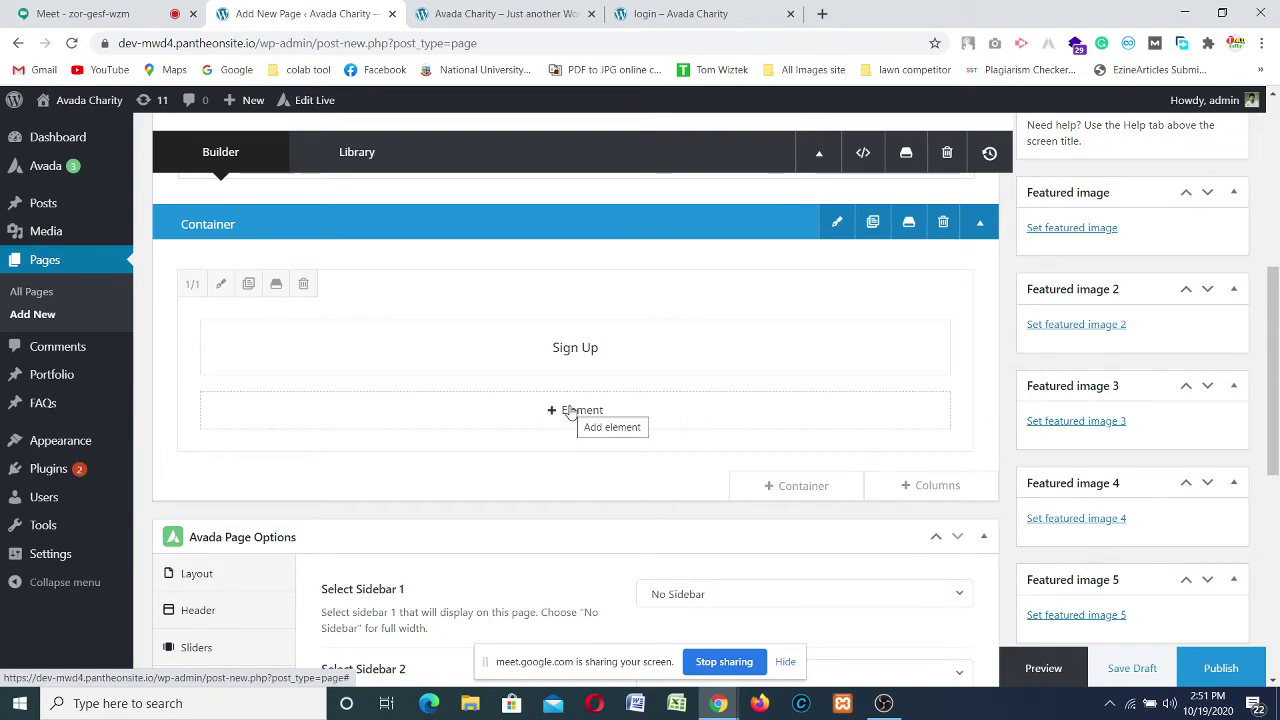
# - Insert a full-width 1/1 container below the Sign Up container, leaving it empty
pyautogui.click(784, 487)
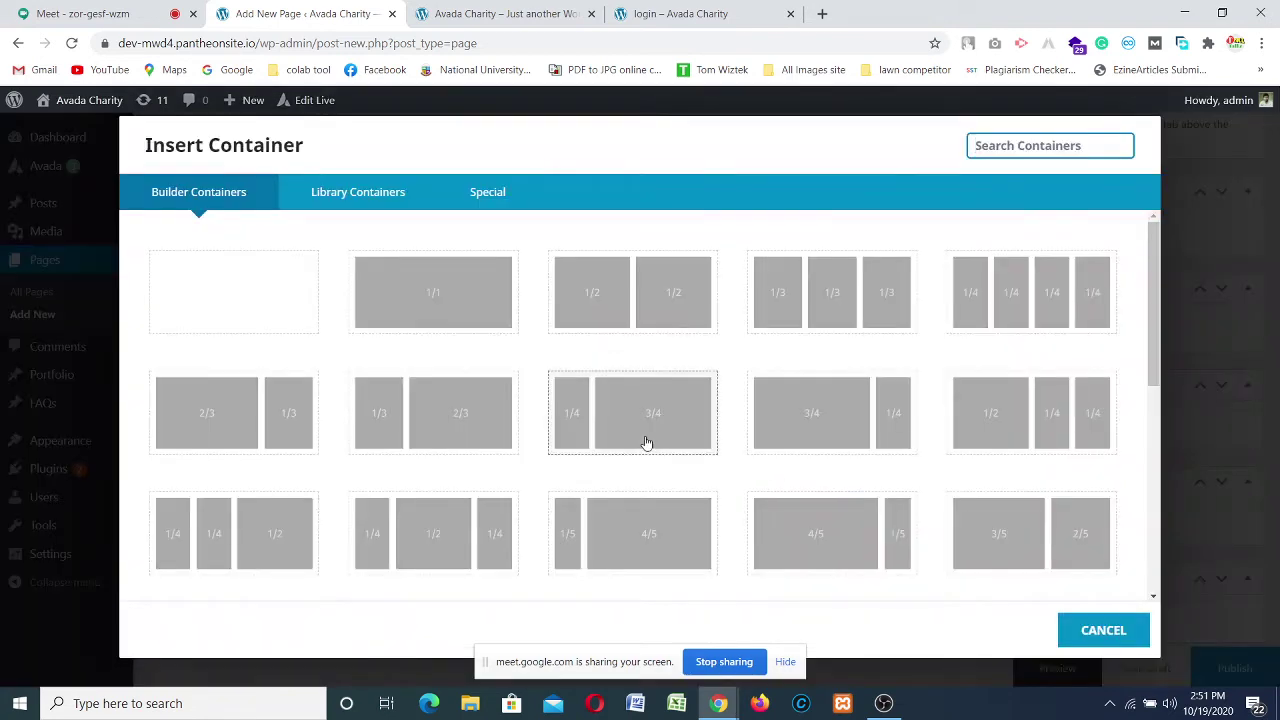
pyautogui.click(432, 306)
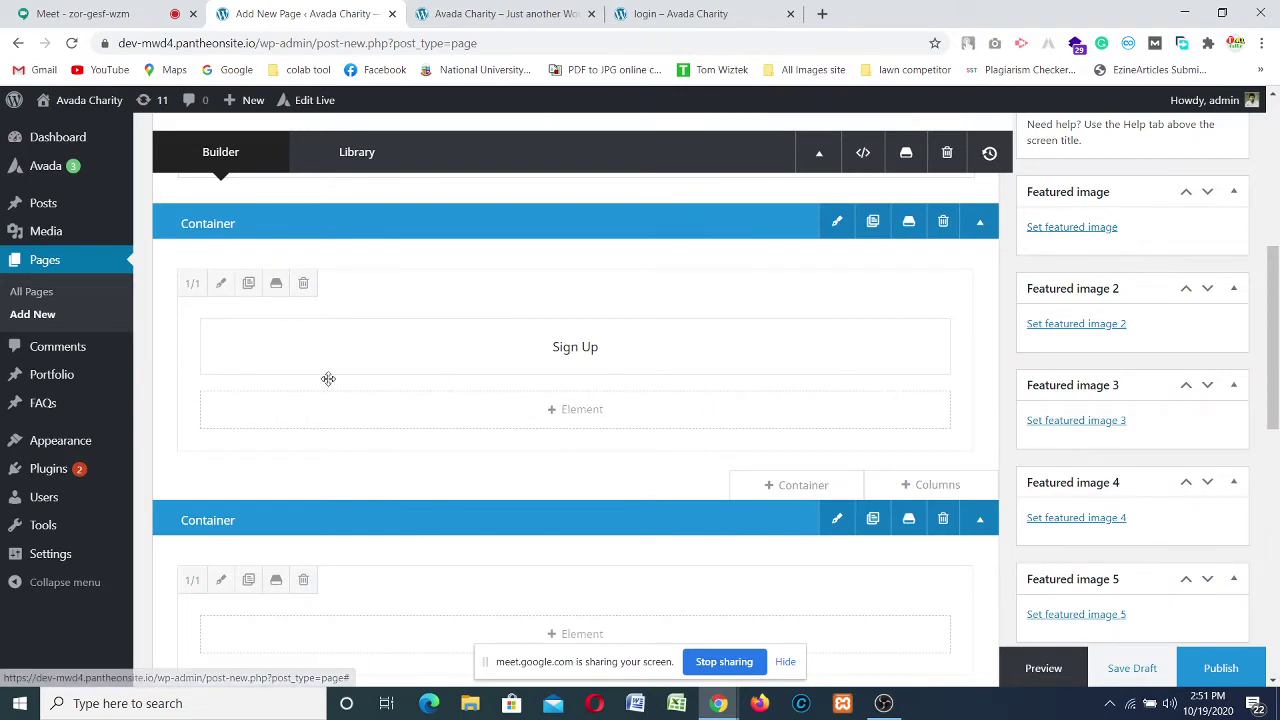
pyautogui.click(229, 411)
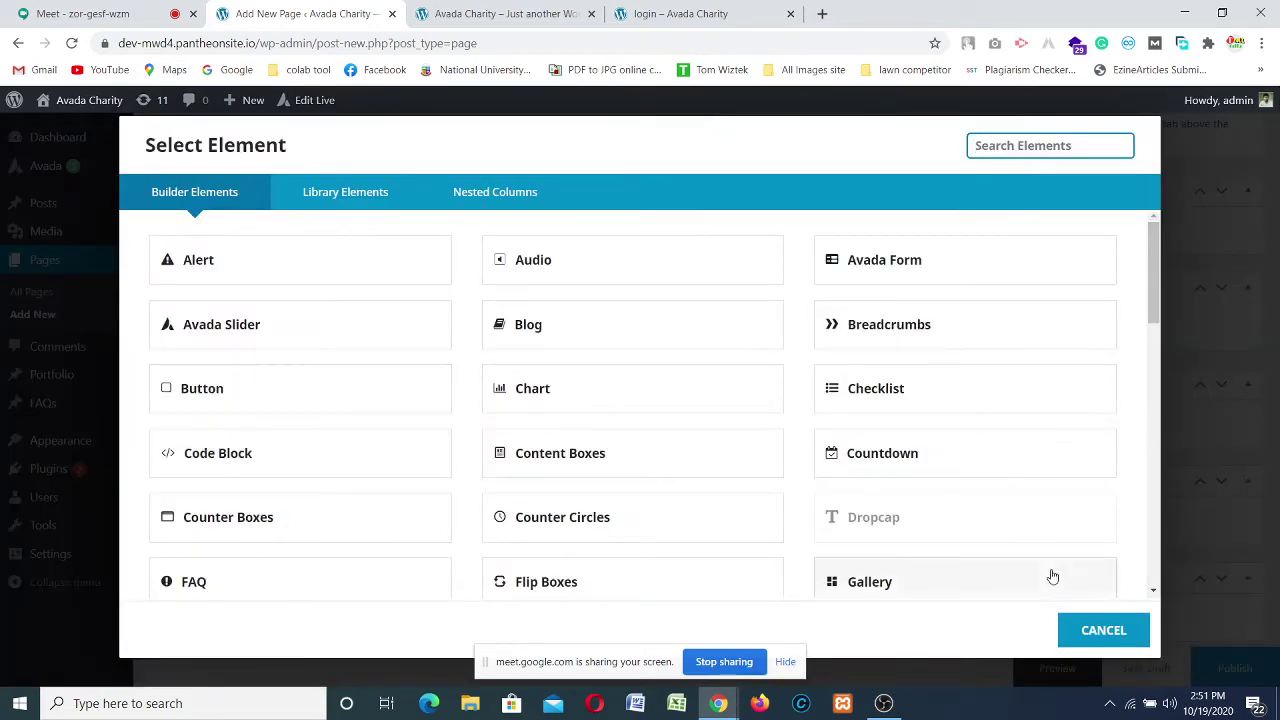
pyautogui.click(1092, 648)
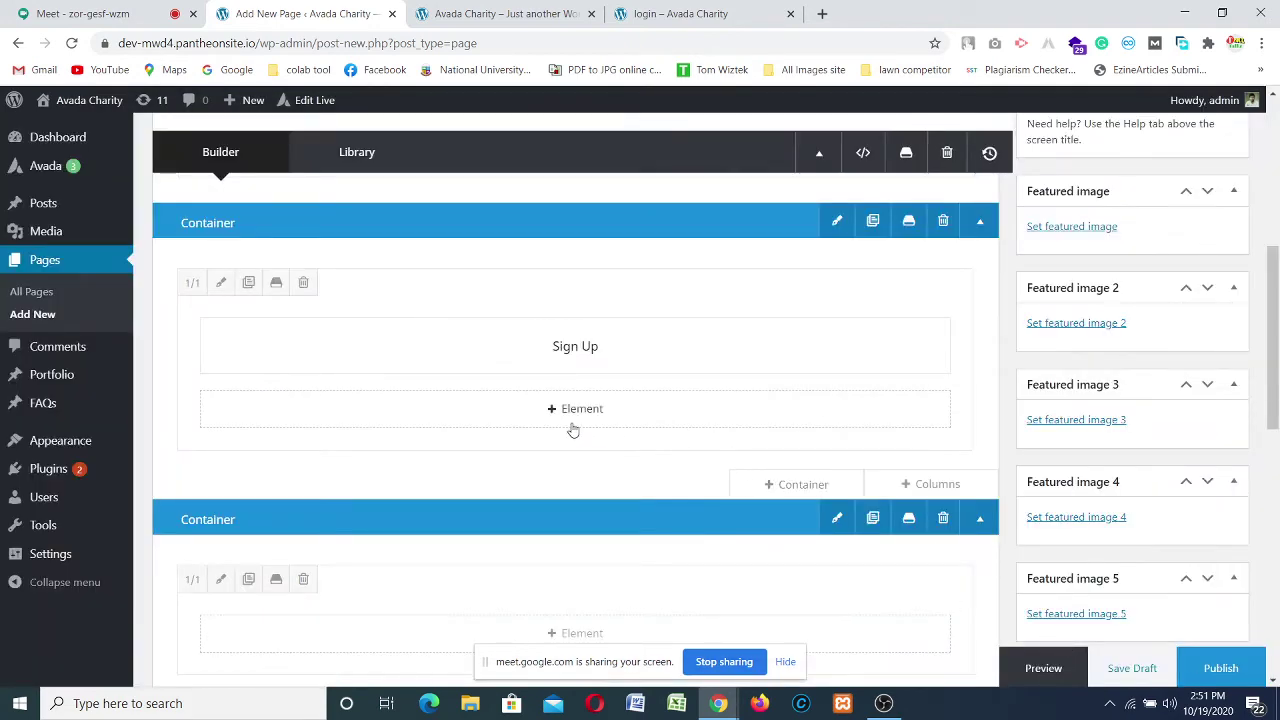
pyautogui.scroll(-2, 494, 492)
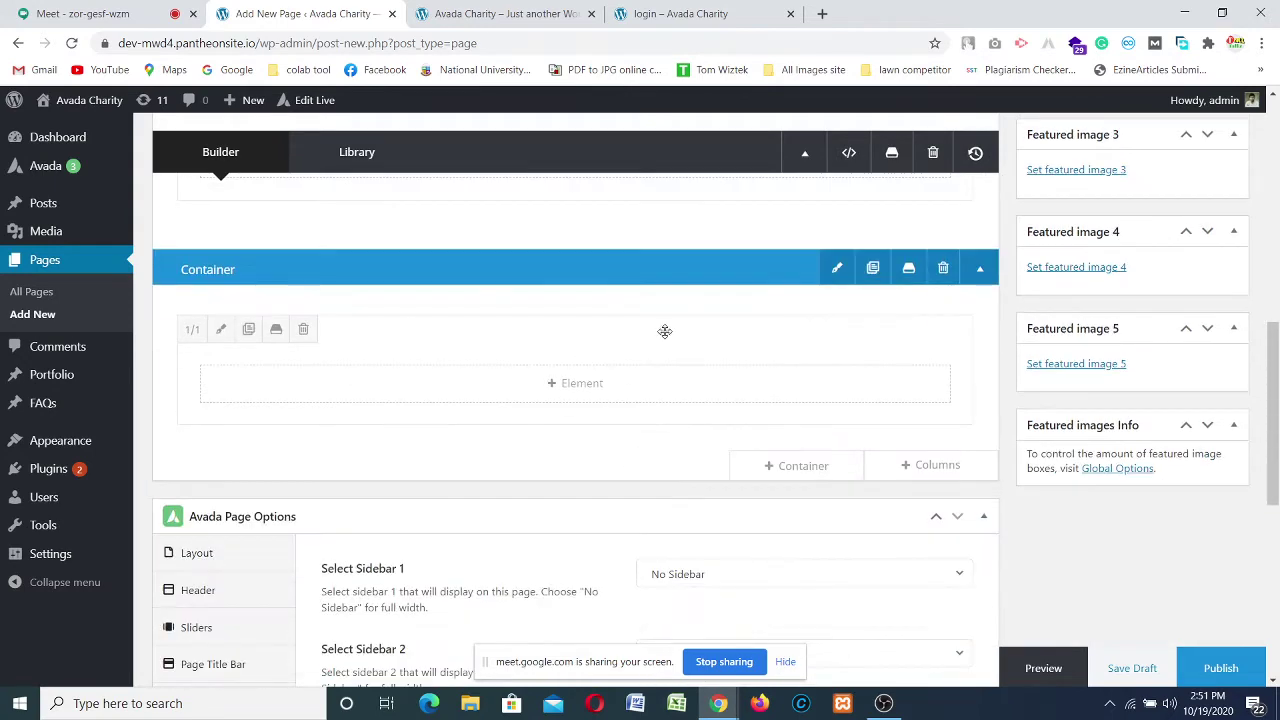
# - Switch the new container's background to a gradient starting at cyan #00bcd4
pyautogui.click(838, 272)
pyautogui.click(378, 193)
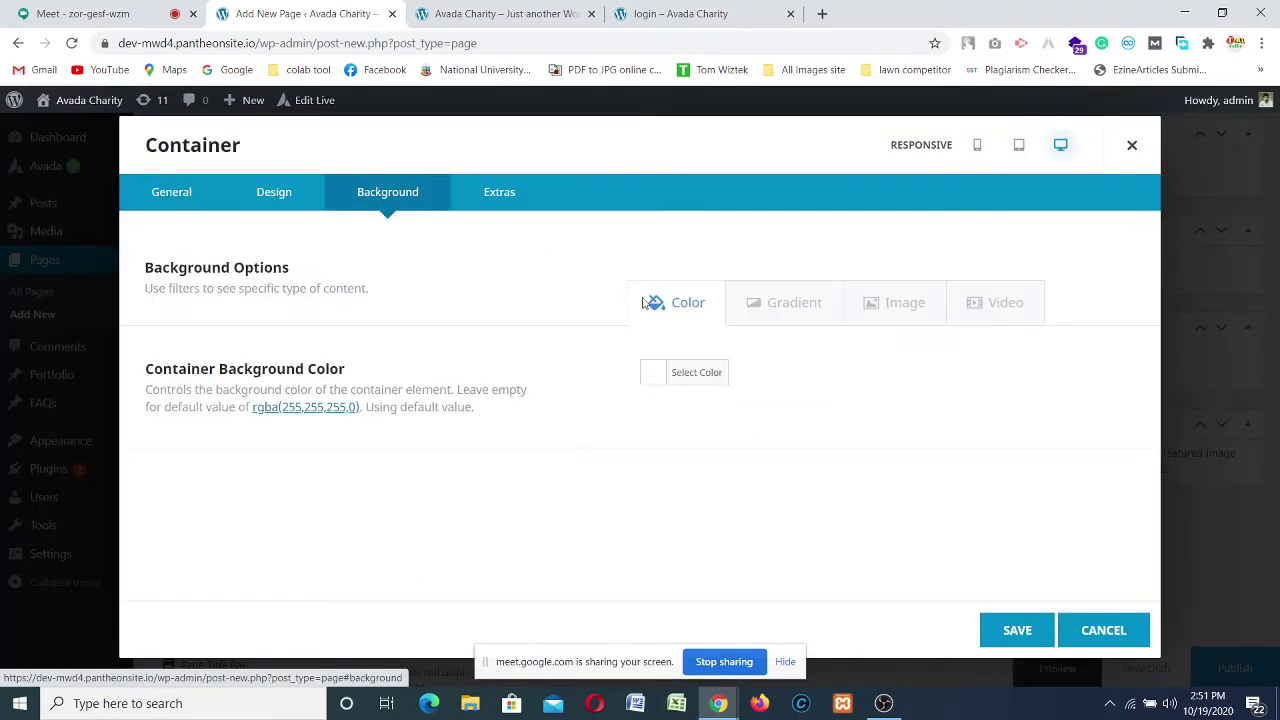
pyautogui.click(753, 300)
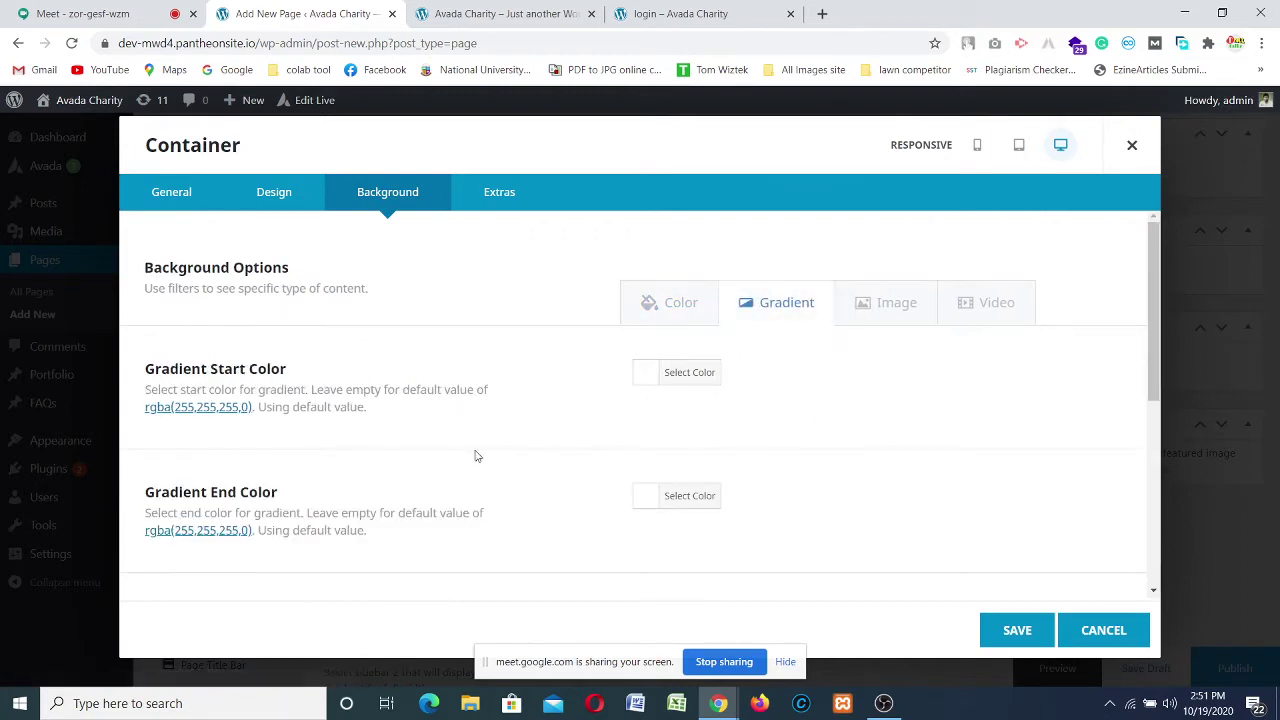
pyautogui.click(647, 378)
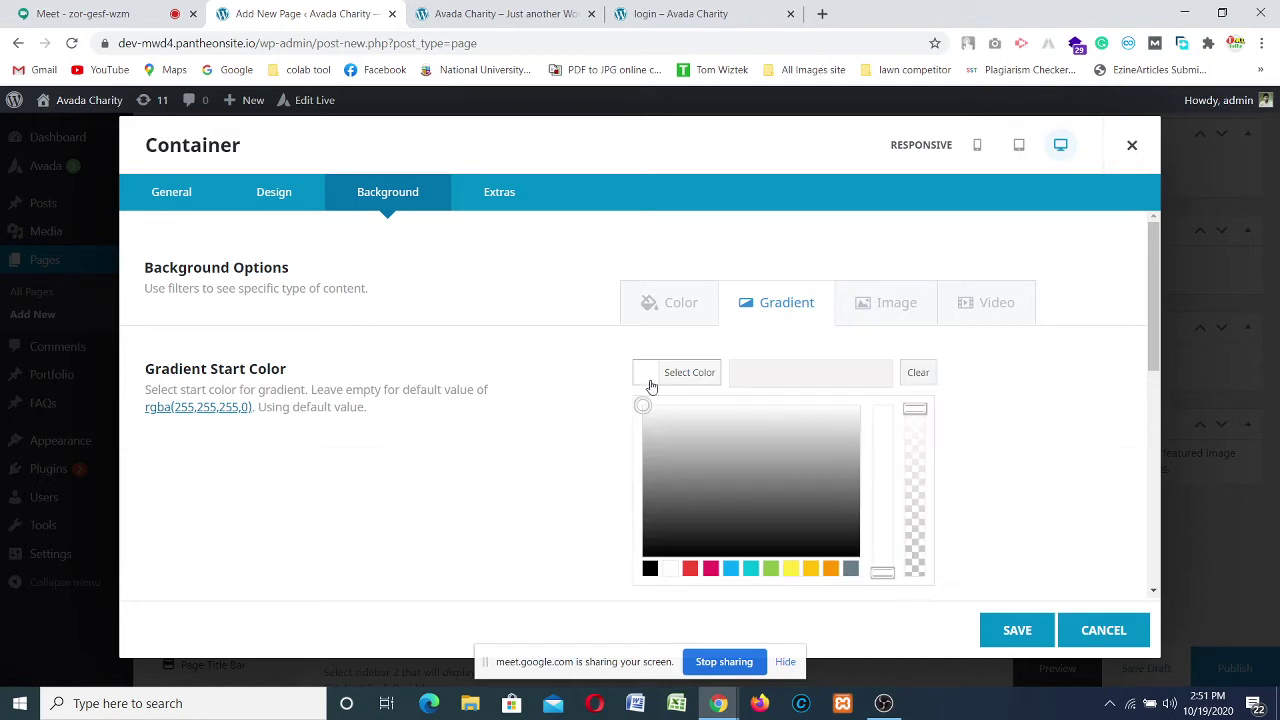
pyautogui.click(750, 567)
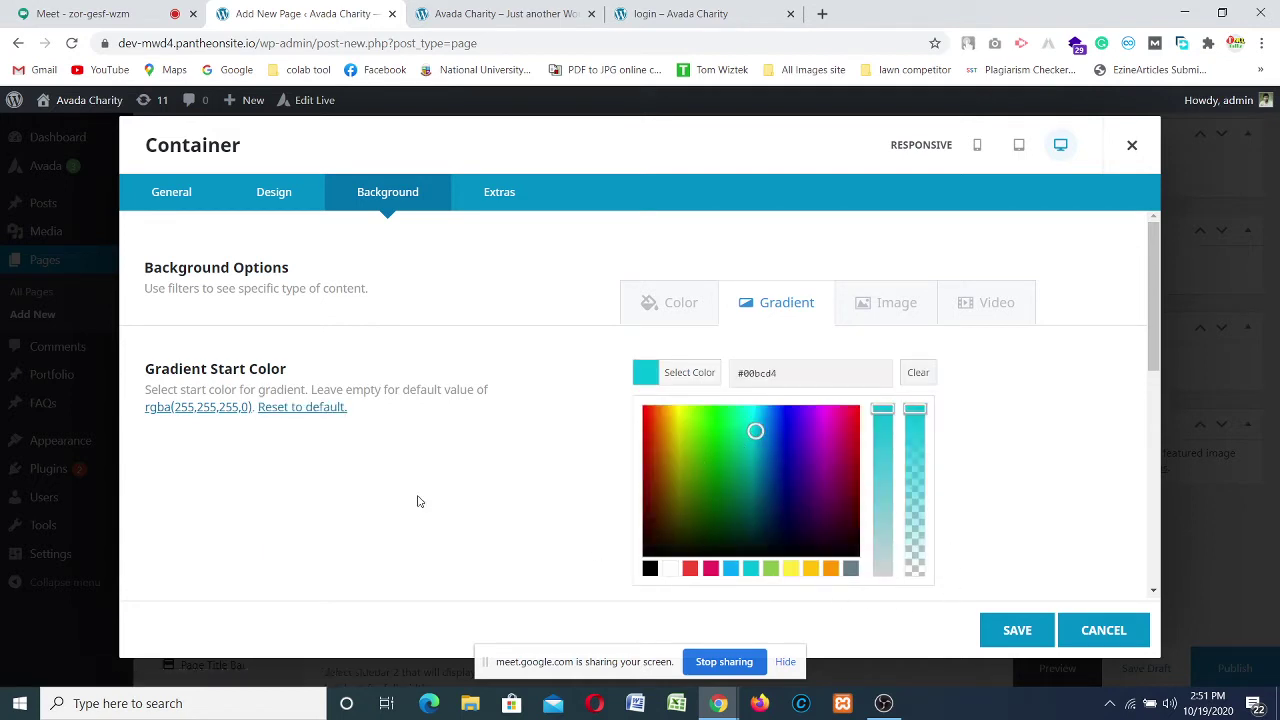
pyautogui.click(993, 457)
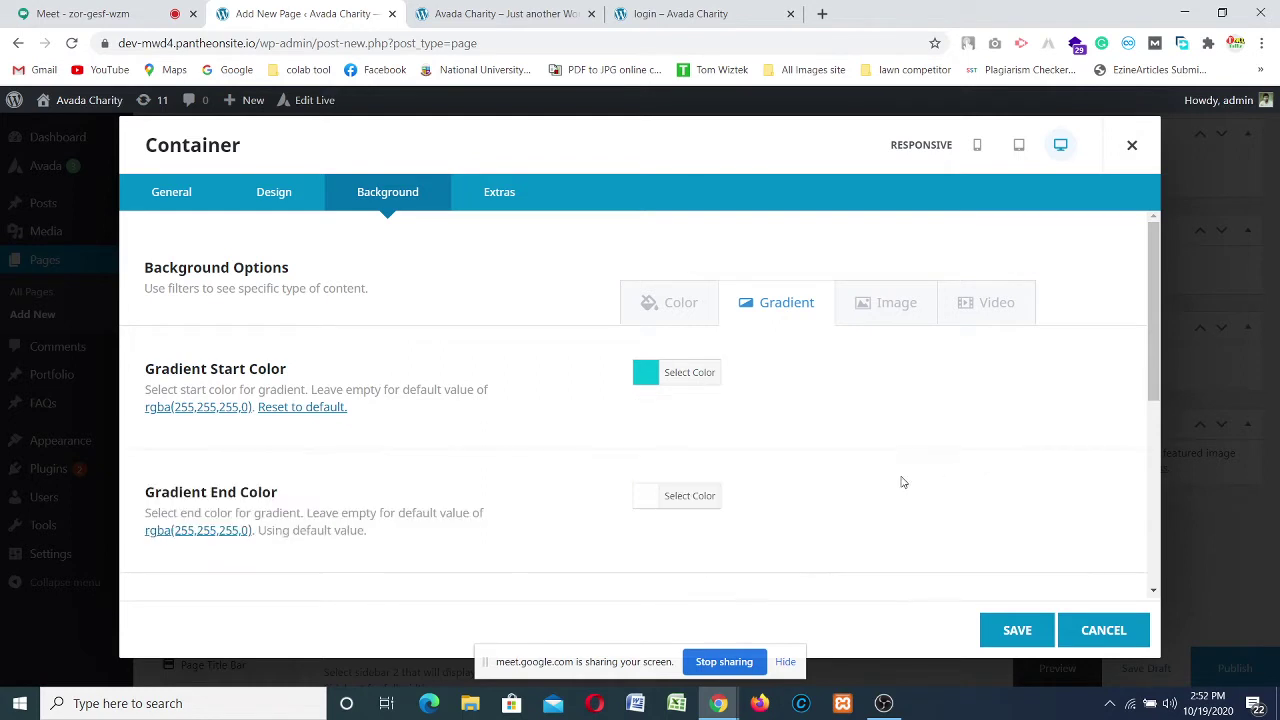
# - Set the gradient end colour to light blue #02baf2 and save the container
pyautogui.scroll(-1, 903, 480)
pyautogui.click(660, 417)
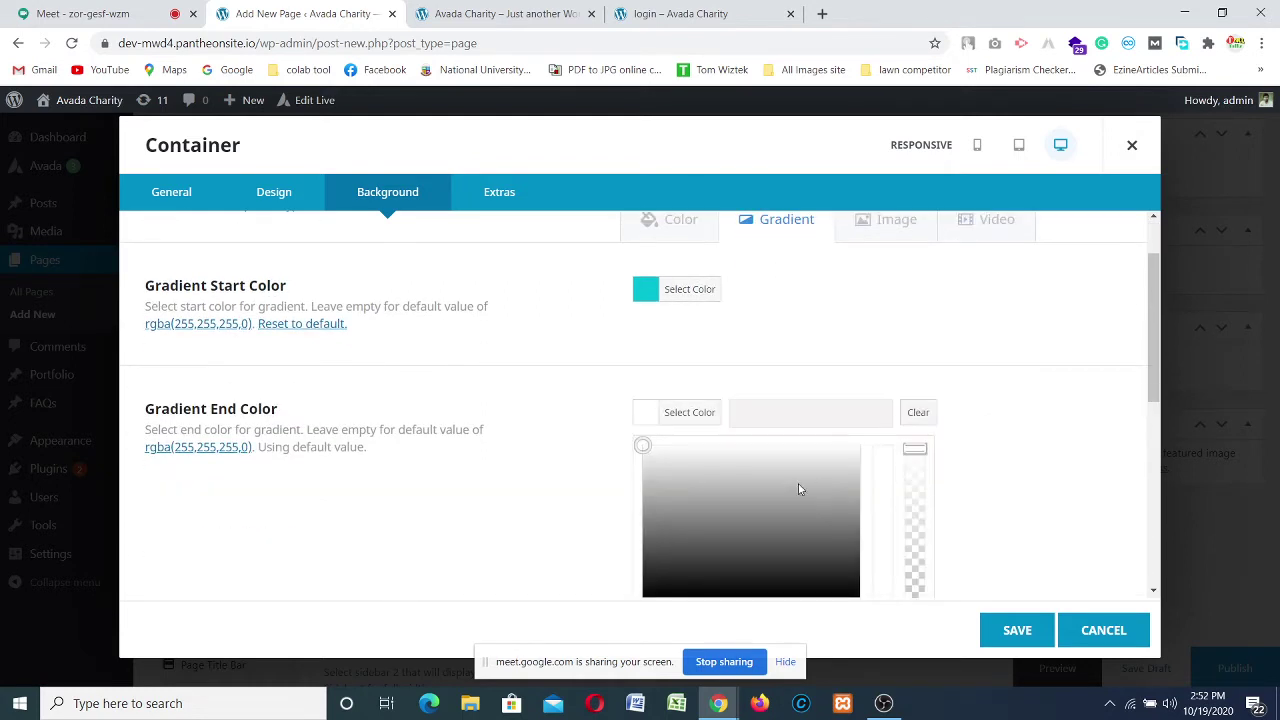
pyautogui.scroll(-2, 772, 470)
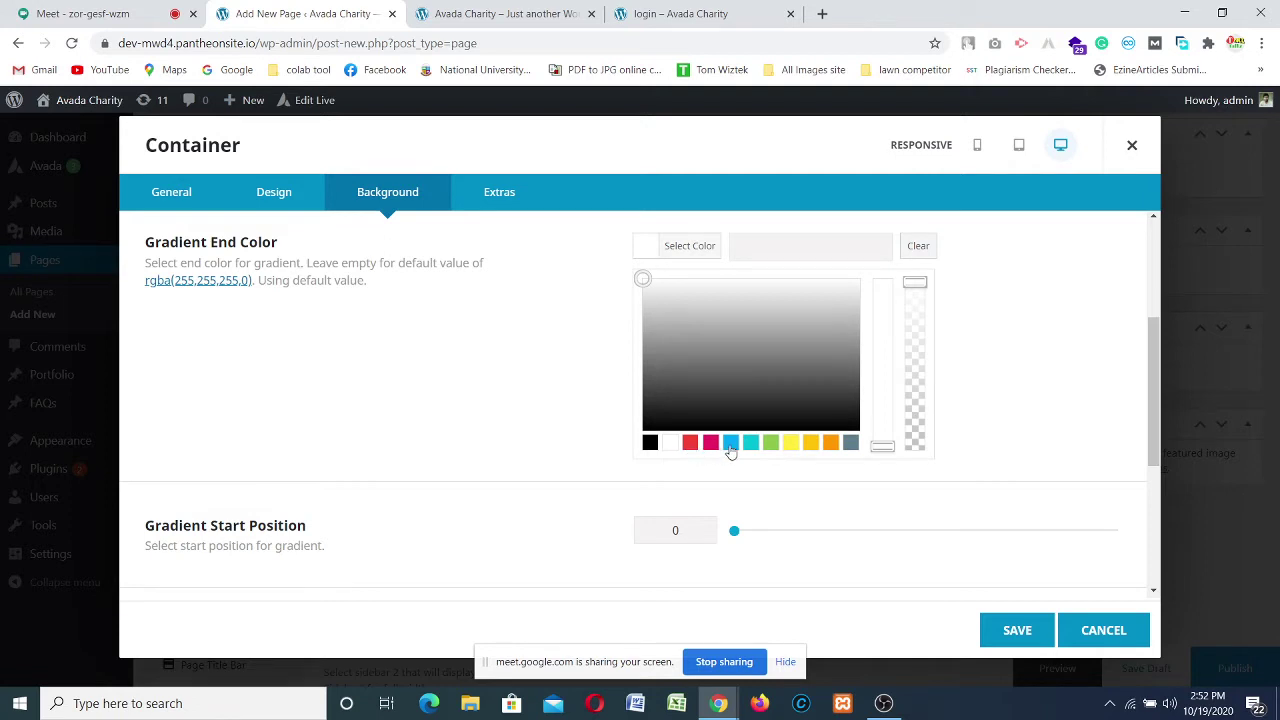
pyautogui.click(731, 443)
pyautogui.moveTo(763, 289)
pyautogui.mouseDown()
pyautogui.moveTo(767, 318)
pyautogui.moveTo(759, 289)
pyautogui.mouseUp()
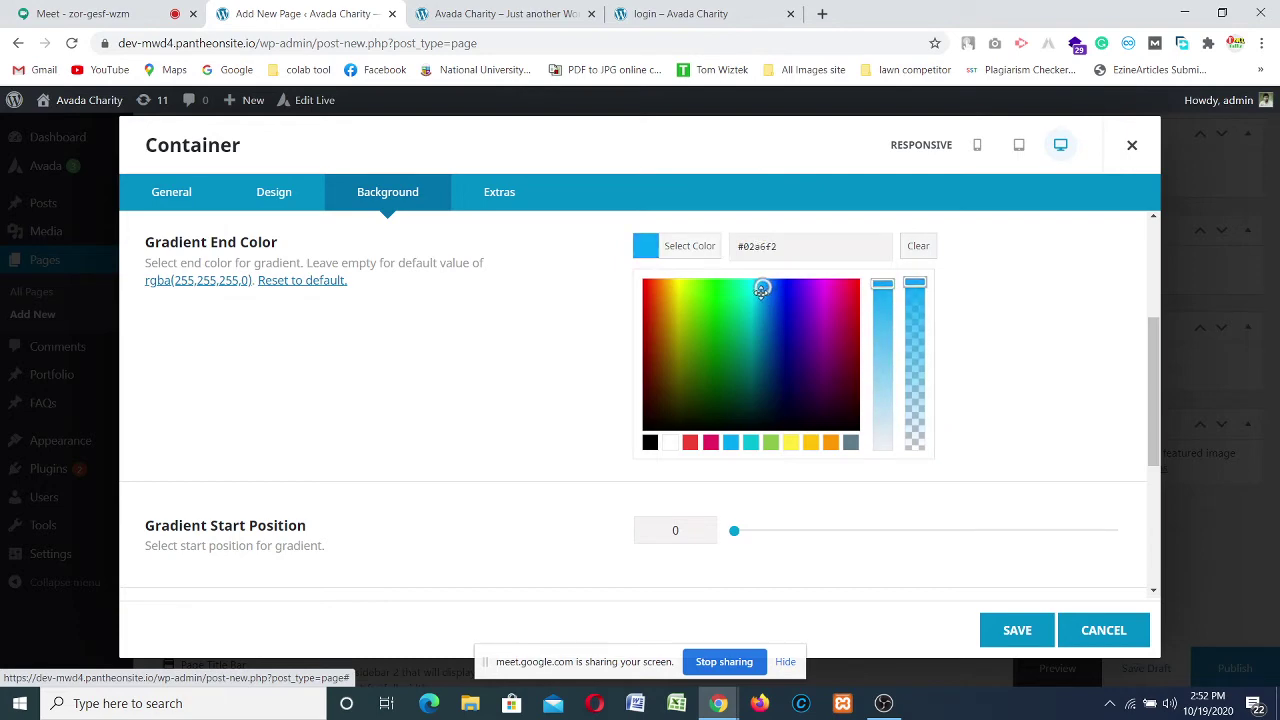
pyautogui.click(1017, 630)
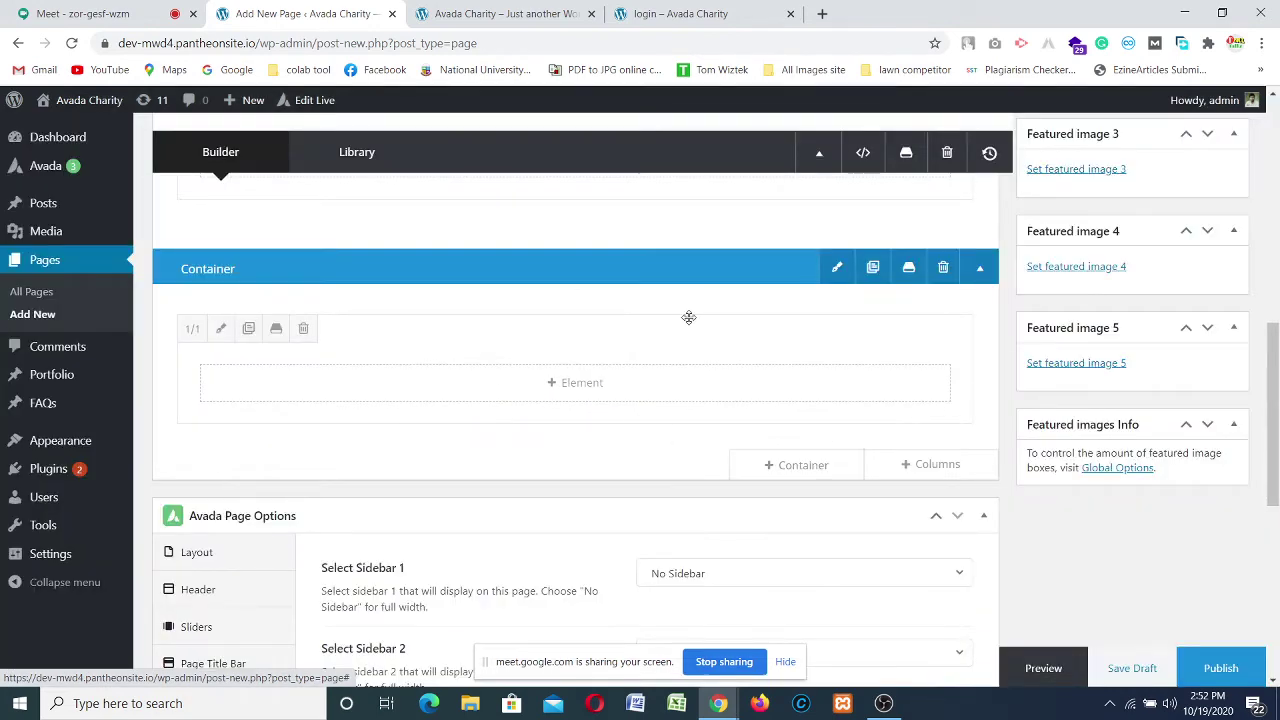
# - Add a Nested Columns element with the 1/5 + 3/5 + 1/5 layout to the gradient container
pyautogui.click(571, 385)
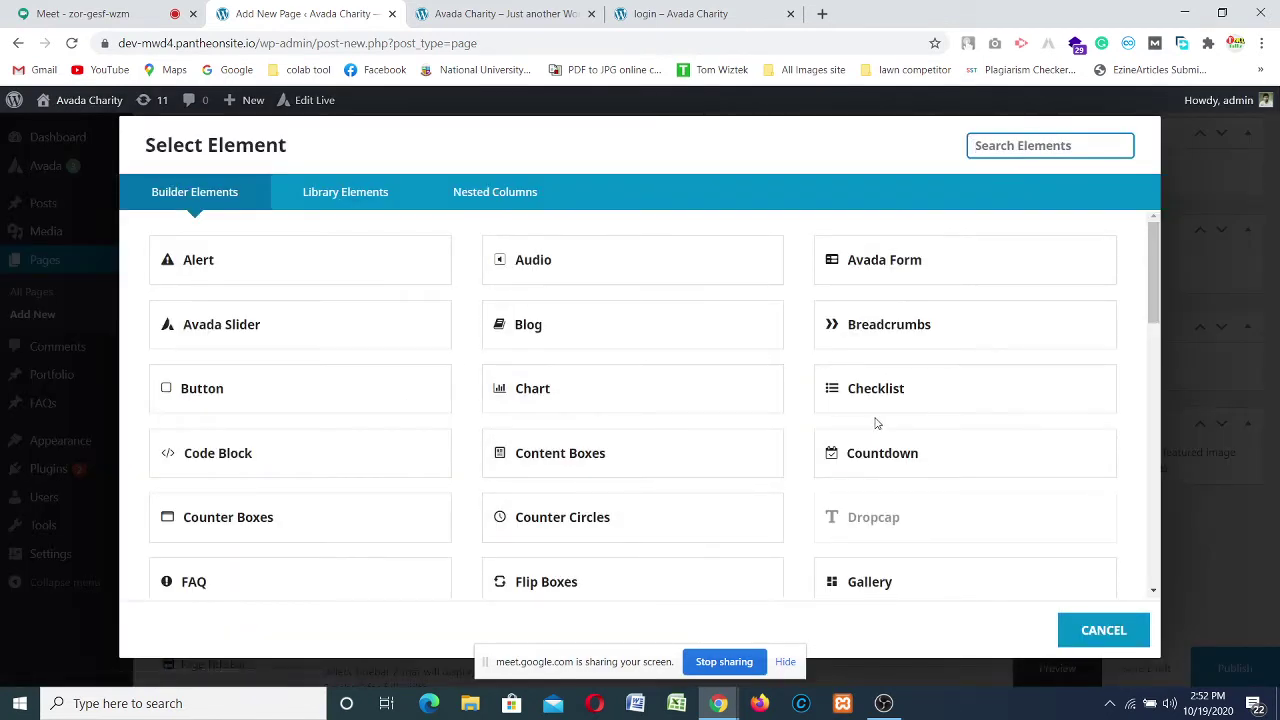
pyautogui.scroll(-1, 877, 423)
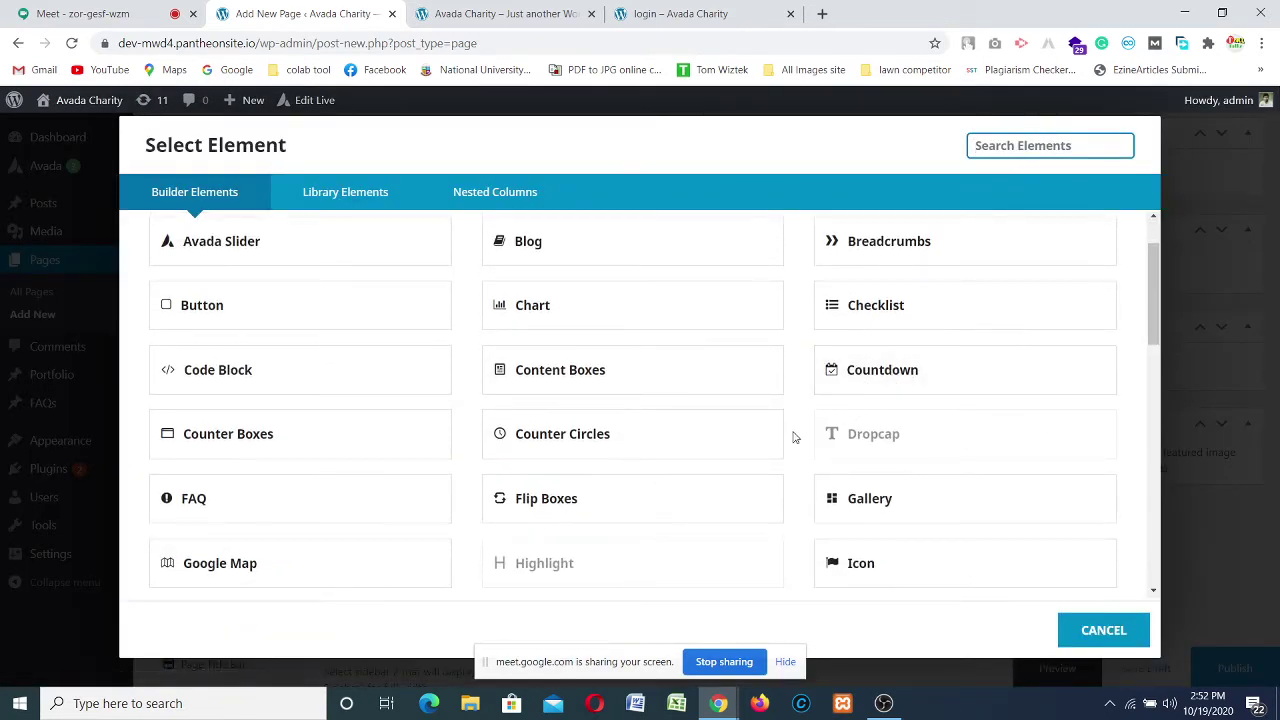
pyautogui.scroll(1, 741, 448)
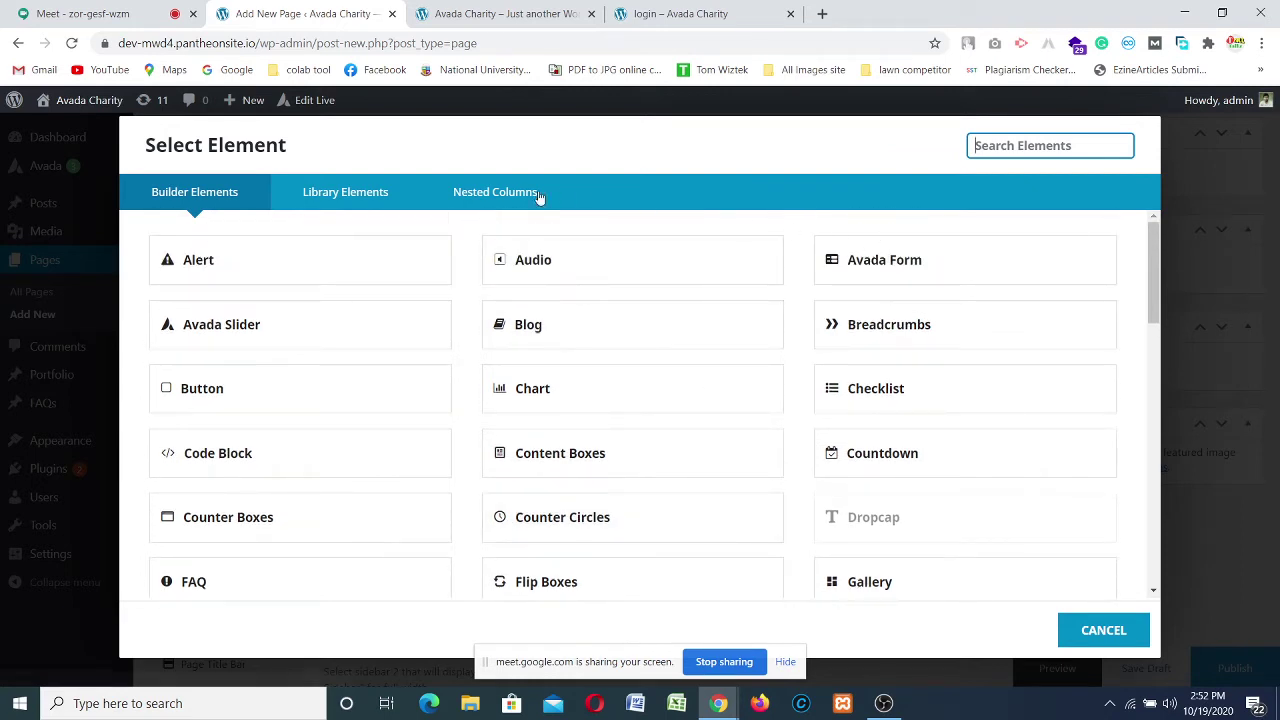
pyautogui.click(538, 194)
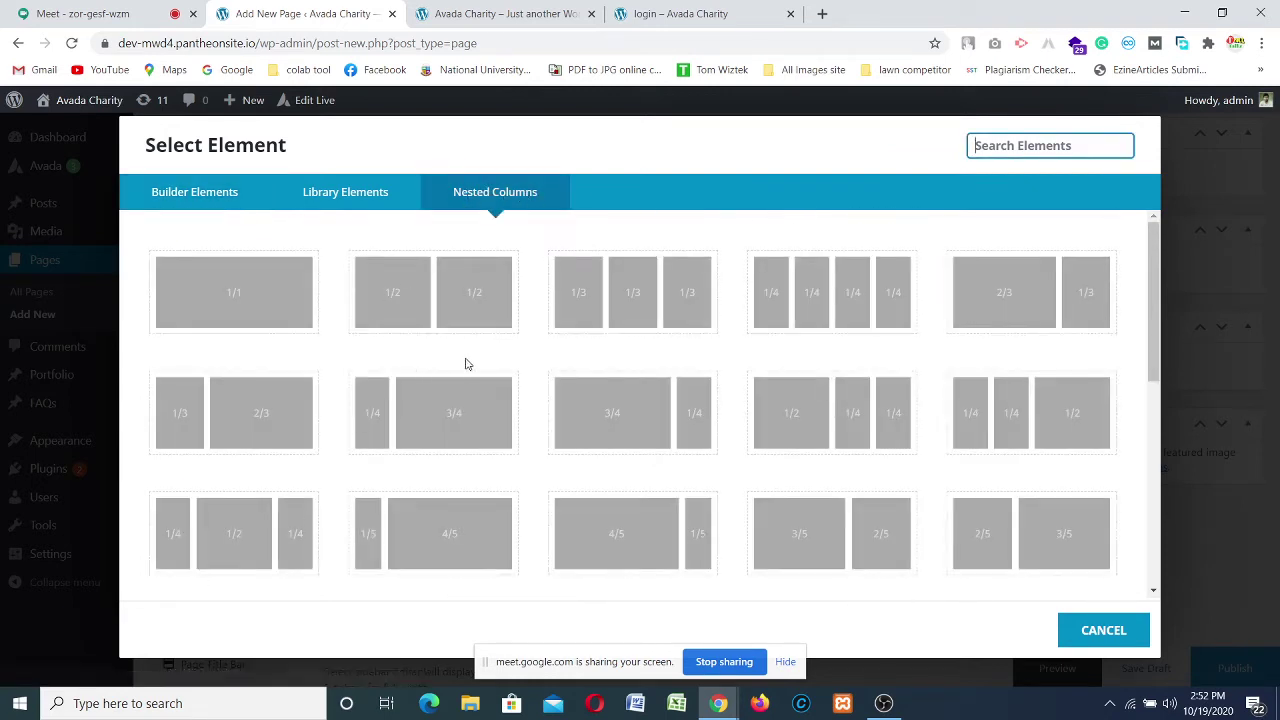
pyautogui.scroll(-5, 790, 430)
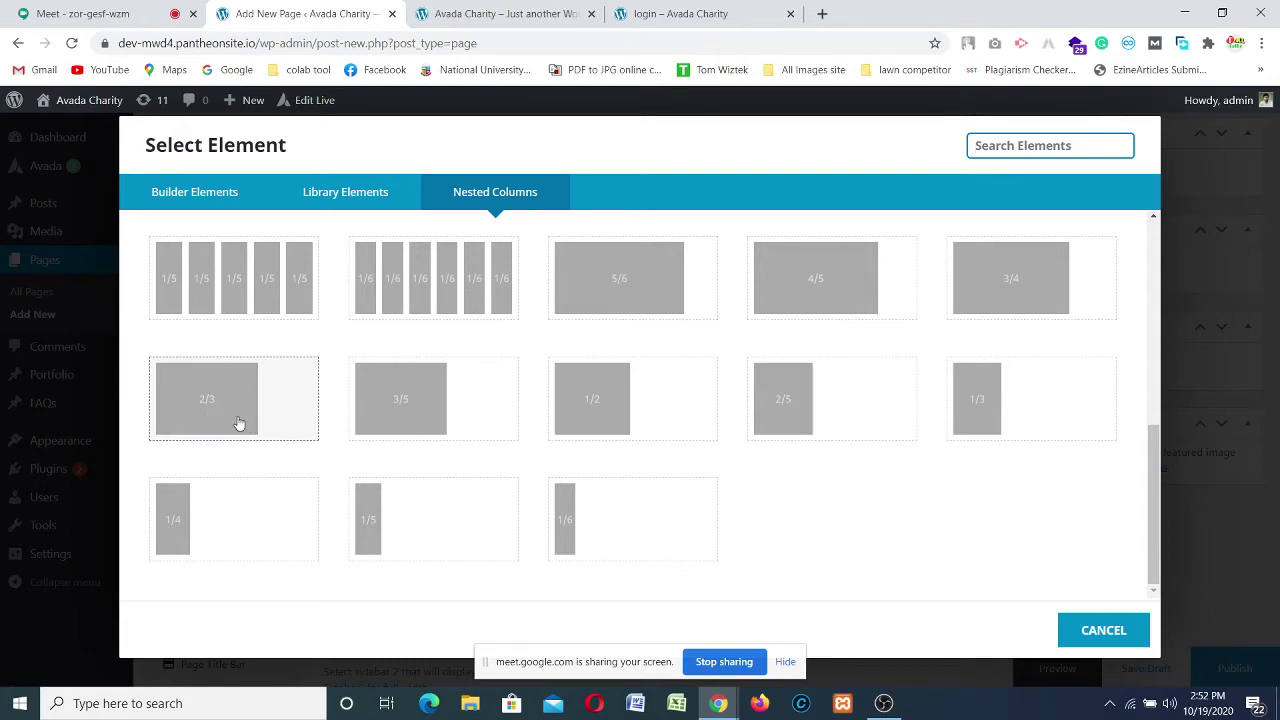
pyautogui.scroll(2, 398, 503)
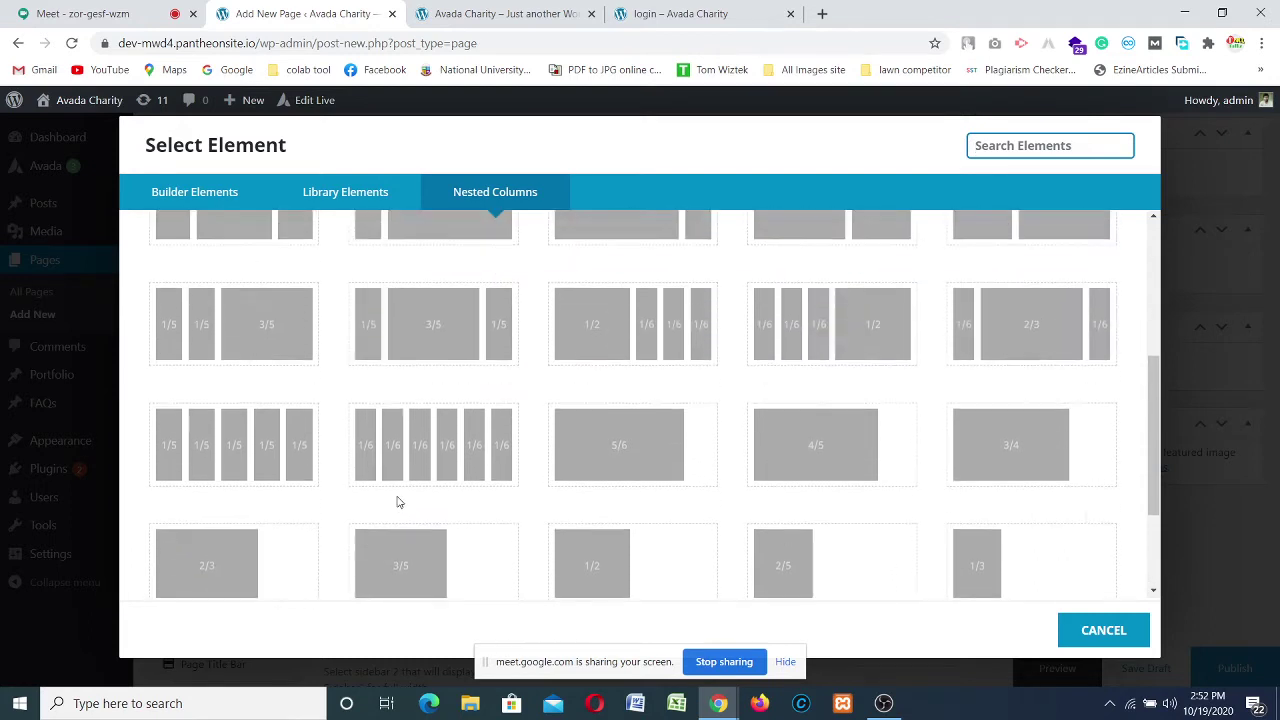
pyautogui.scroll(-2, 398, 503)
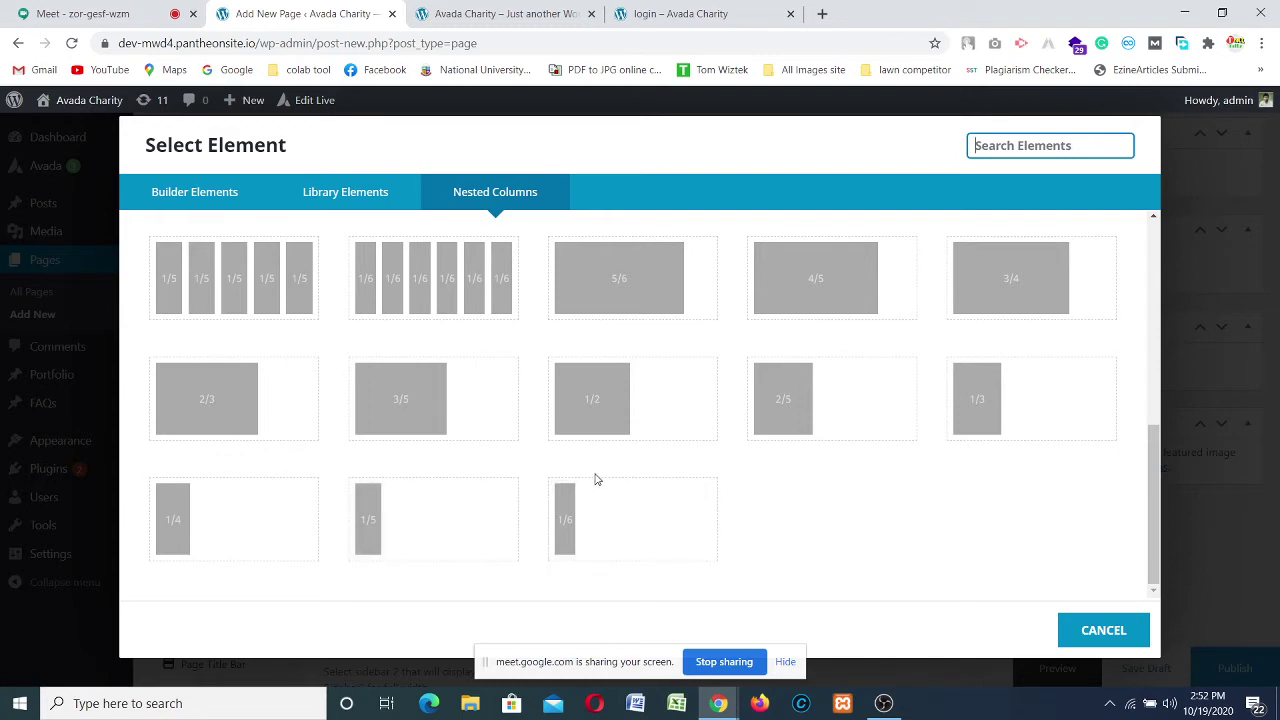
pyautogui.scroll(6, 783, 477)
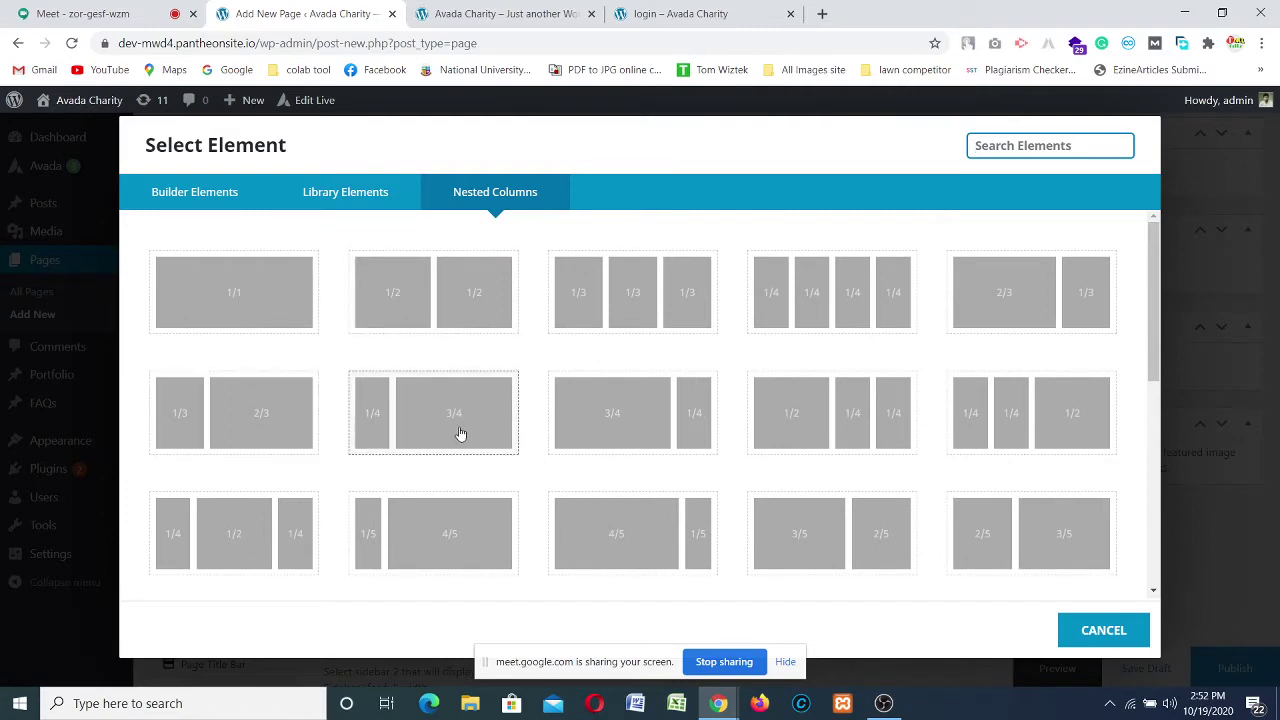
pyautogui.scroll(-2, 570, 455)
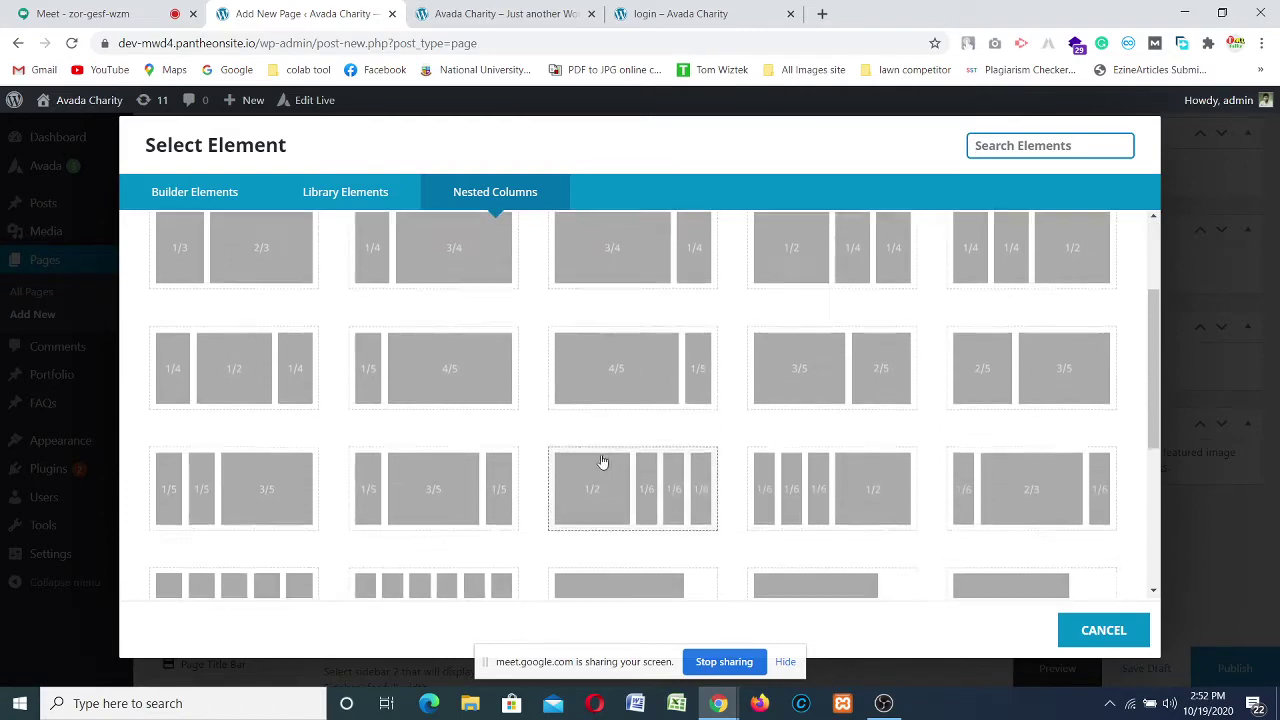
pyautogui.scroll(-1, 600, 455)
pyautogui.scroll(1, 546, 455)
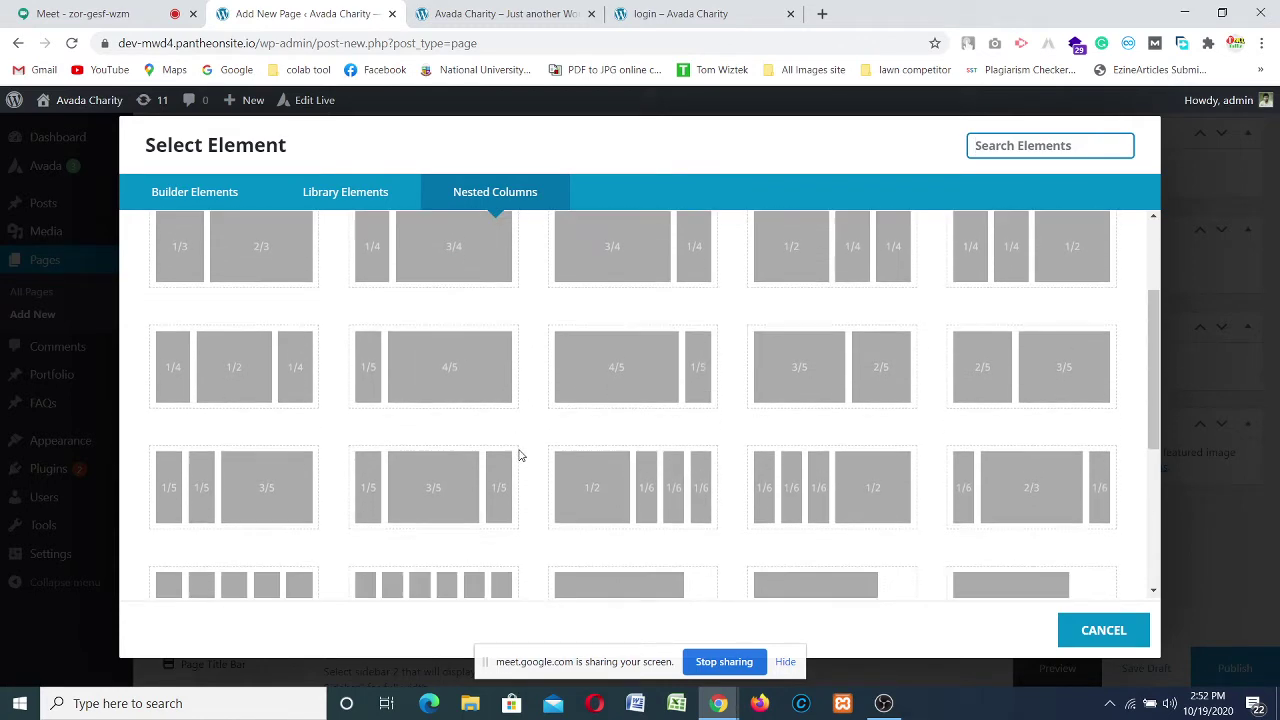
pyautogui.scroll(-2, 425, 473)
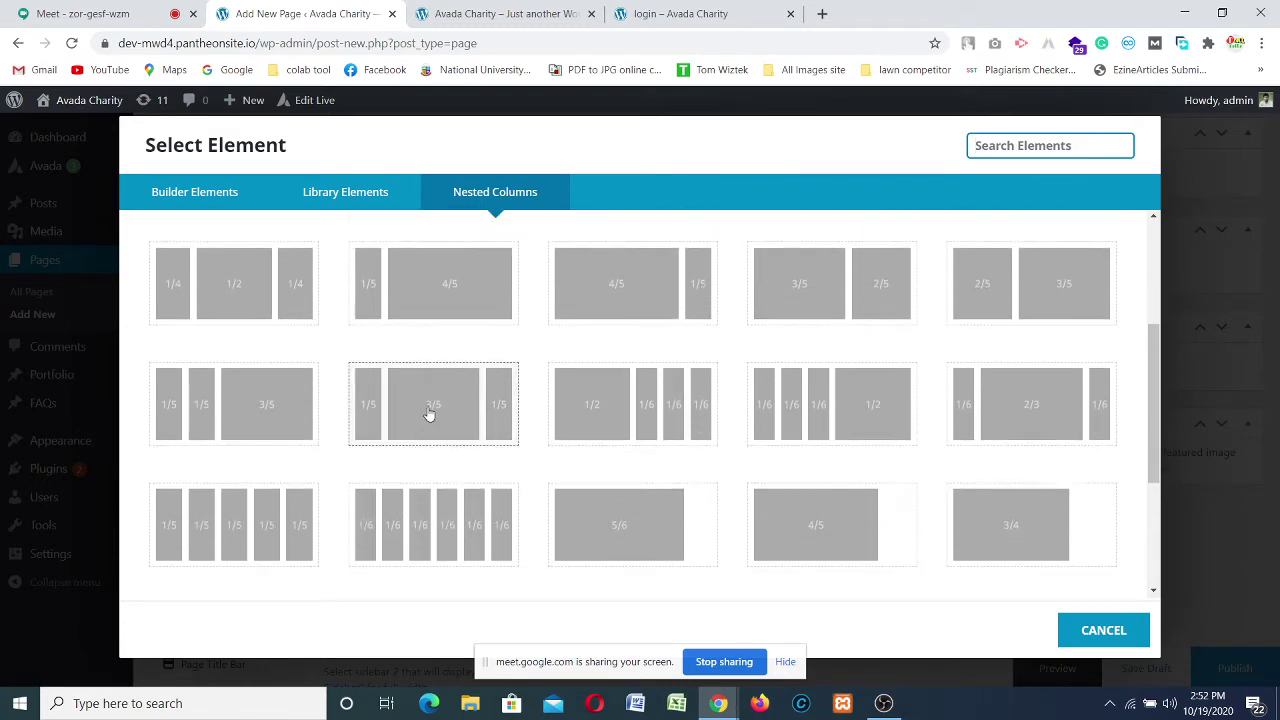
pyautogui.click(431, 417)
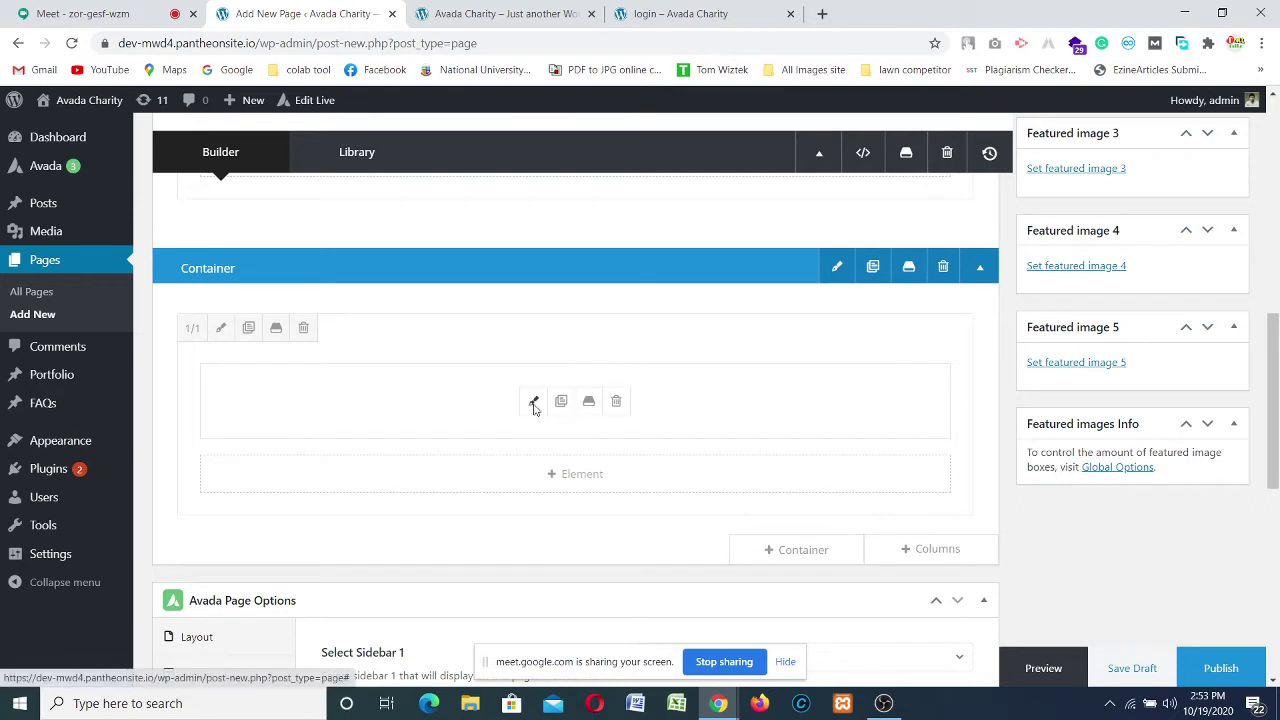
# - Add a User Register form to the middle nested column
pyautogui.click(534, 402)
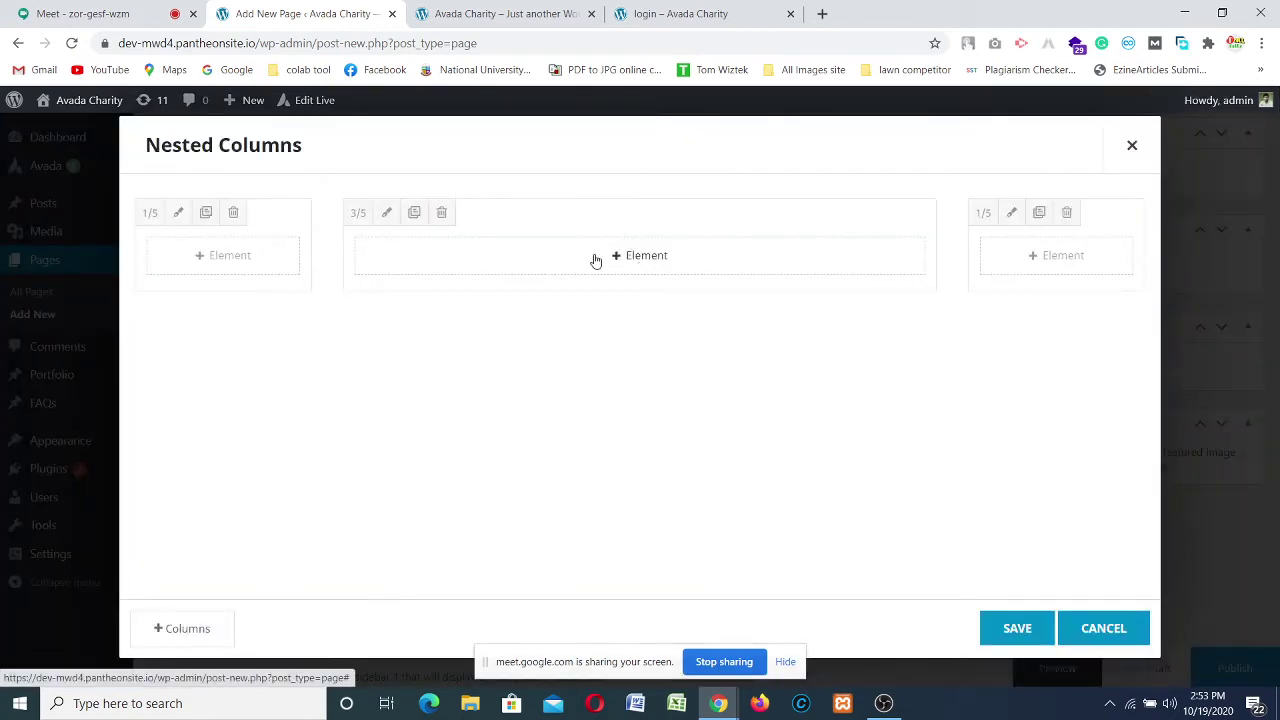
pyautogui.click(627, 257)
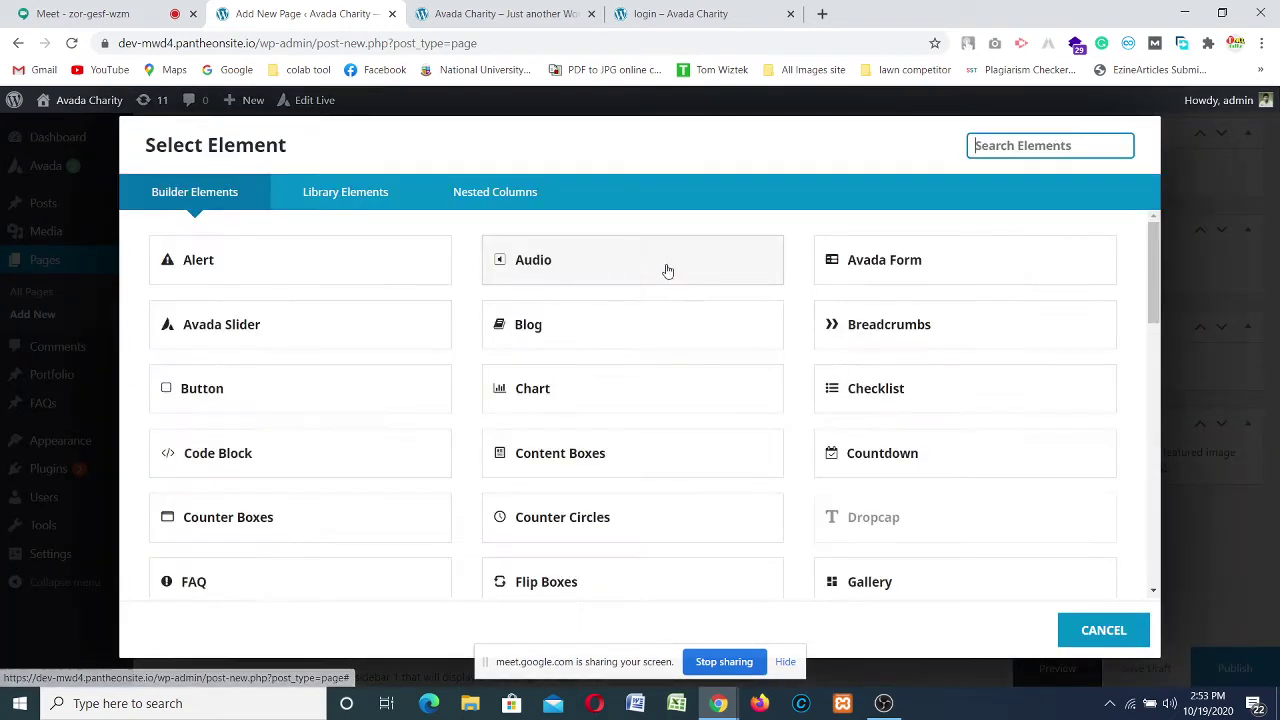
pyautogui.scroll(-4, 711, 397)
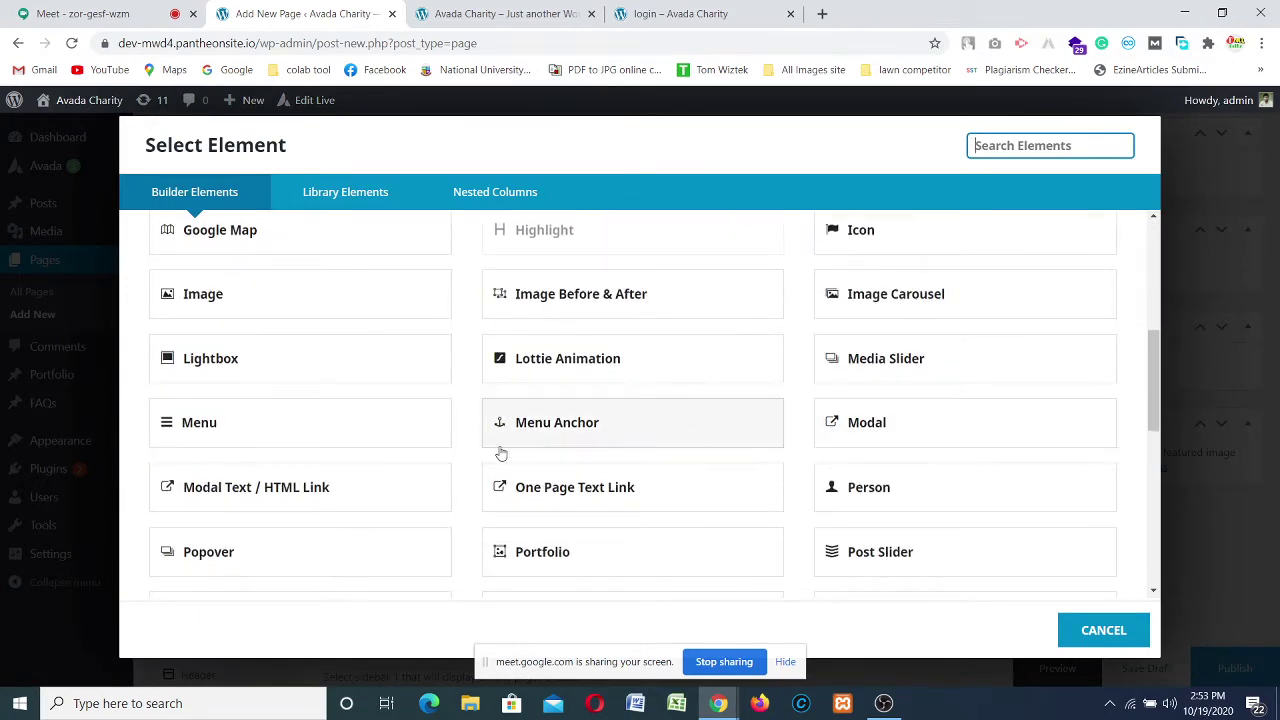
pyautogui.scroll(-3, 686, 434)
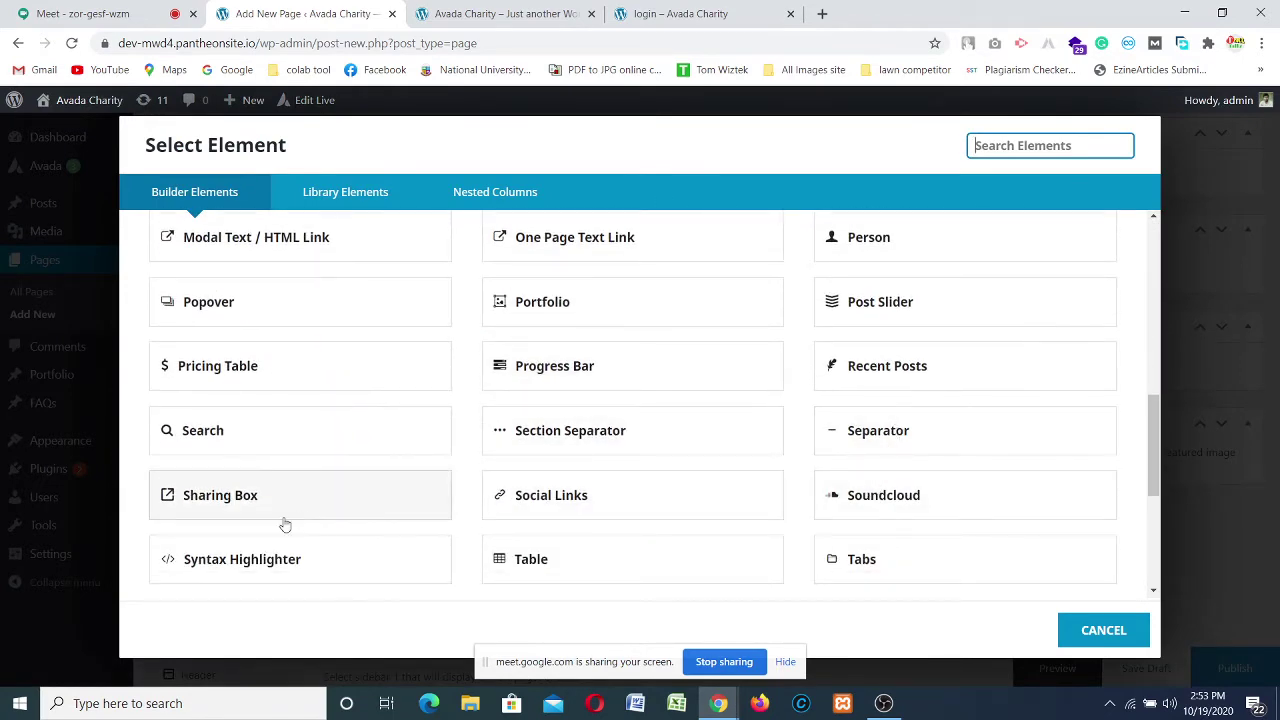
pyautogui.scroll(-3, 285, 525)
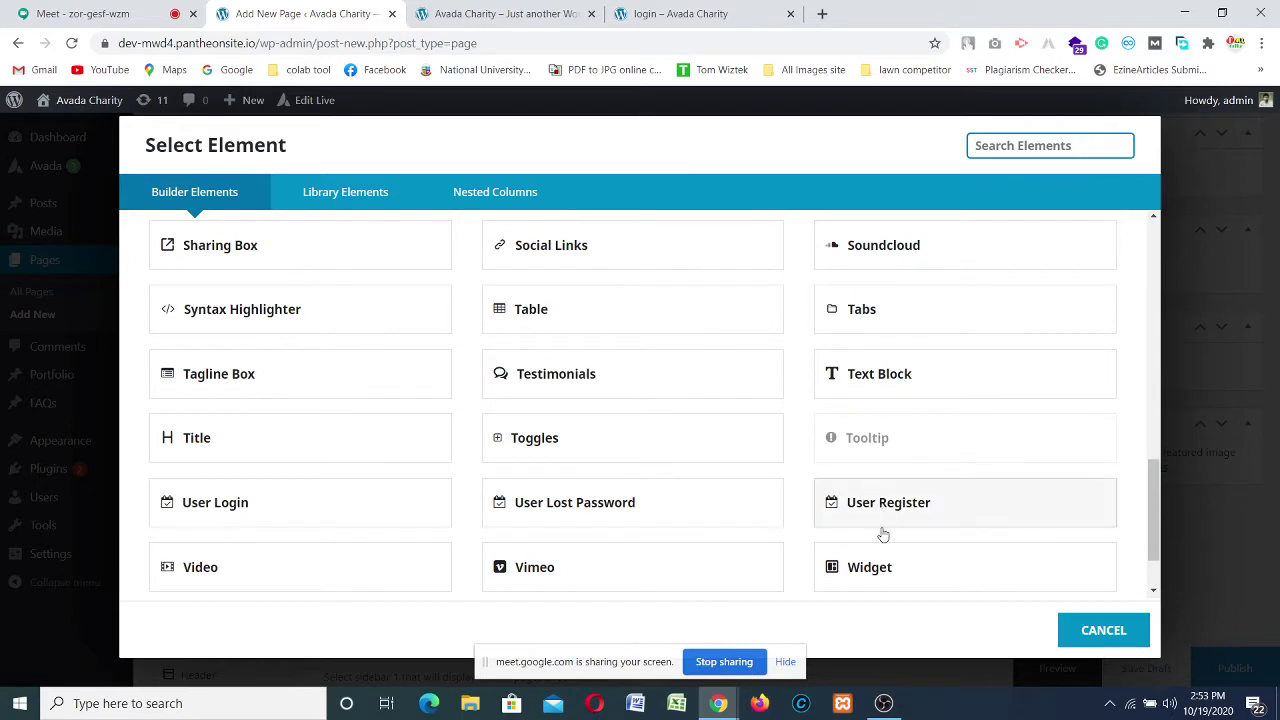
pyautogui.click(855, 500)
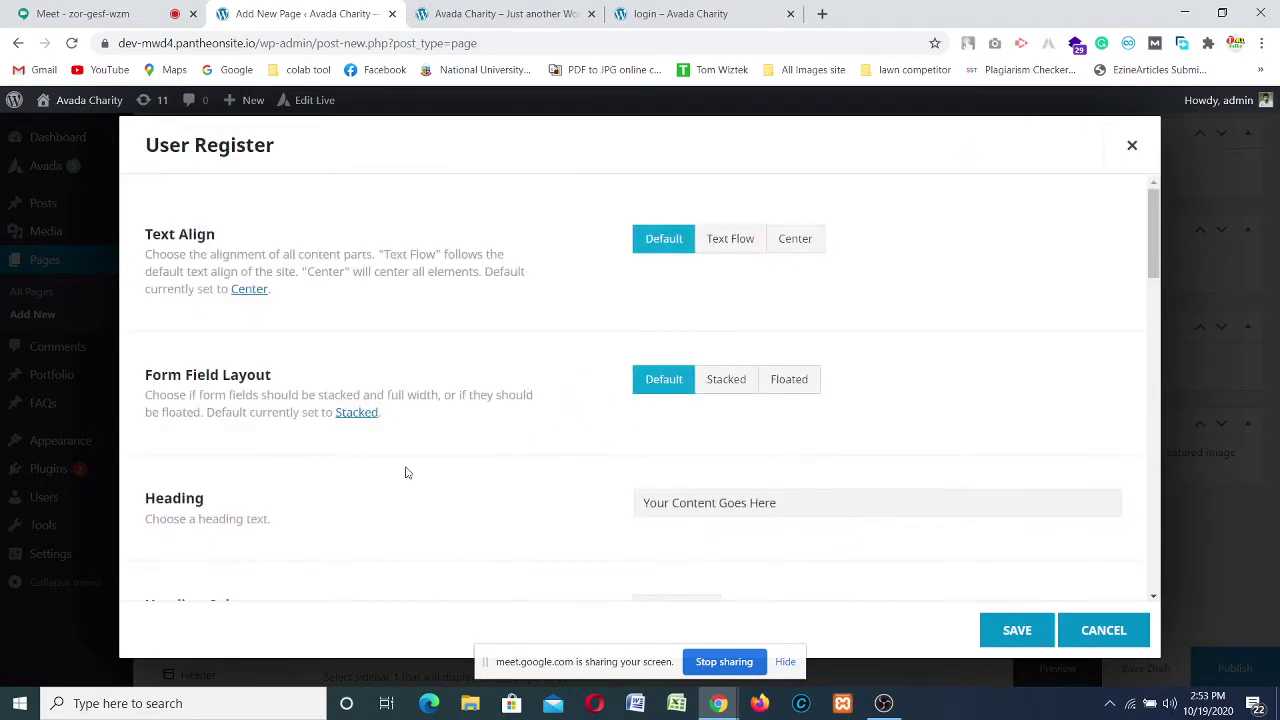
# - Clear the form's default heading text and caption, reviewing settings down to Redirection Link
pyautogui.scroll(-2, 786, 517)
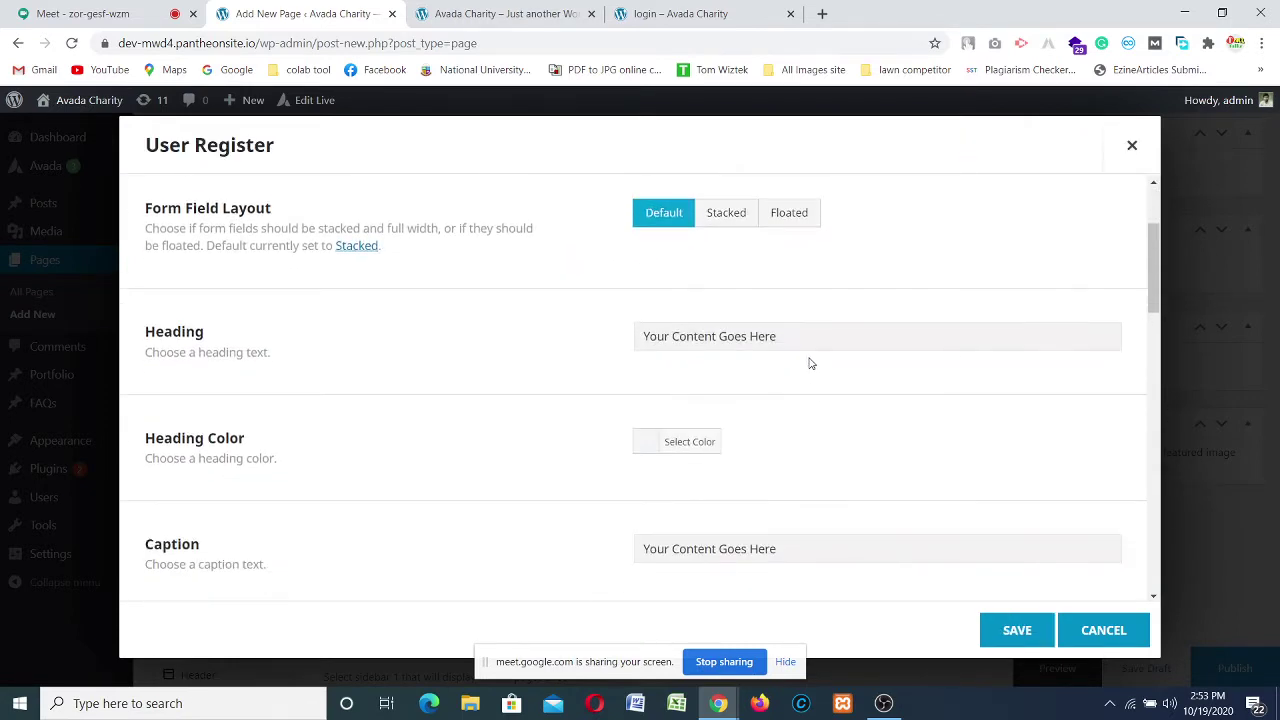
pyautogui.tripleClick(782, 339)
pyautogui.press('BackSpace')
pyautogui.scroll(-2, 736, 426)
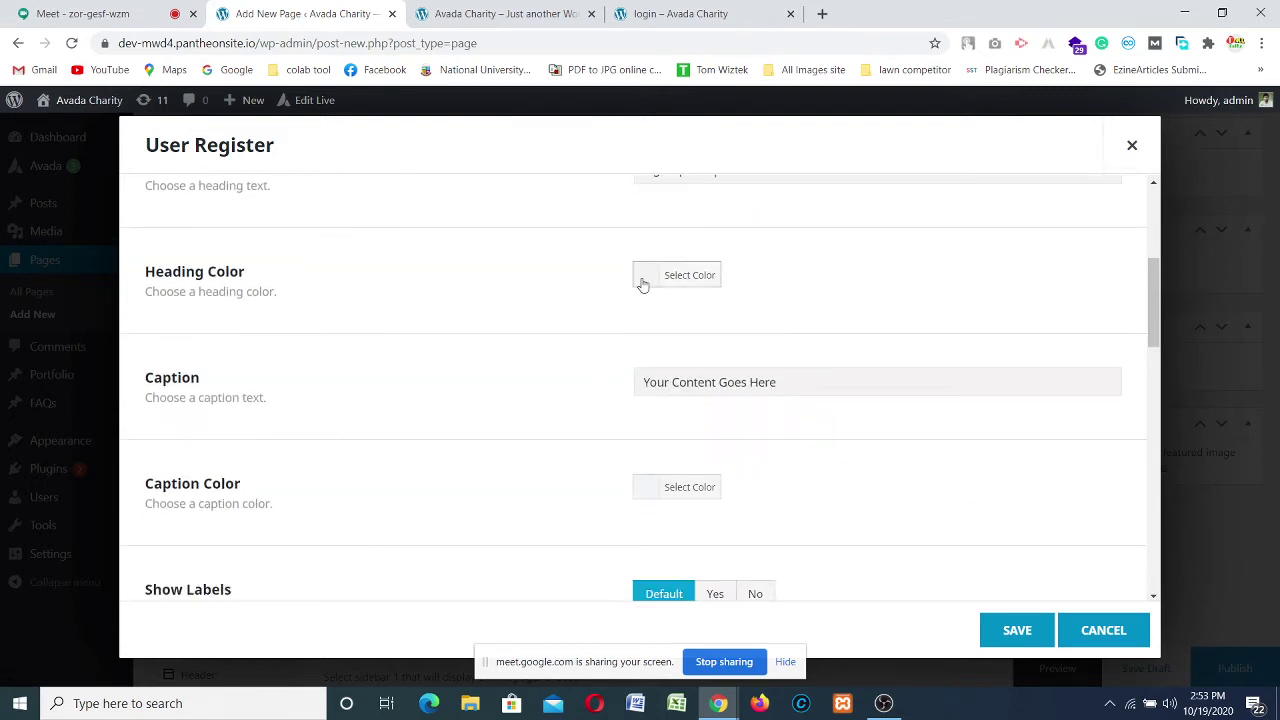
pyautogui.click(643, 284)
pyautogui.click(576, 289)
pyautogui.click(813, 388)
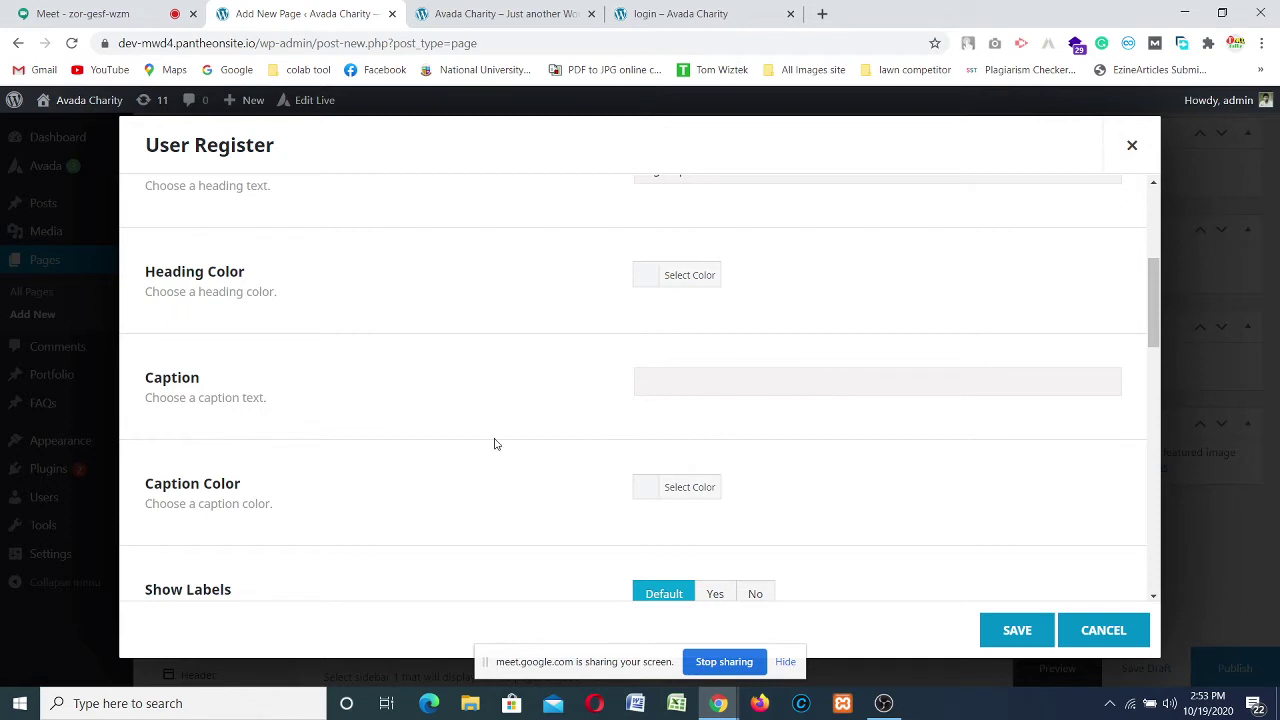
pyautogui.scroll(-5, 500, 470)
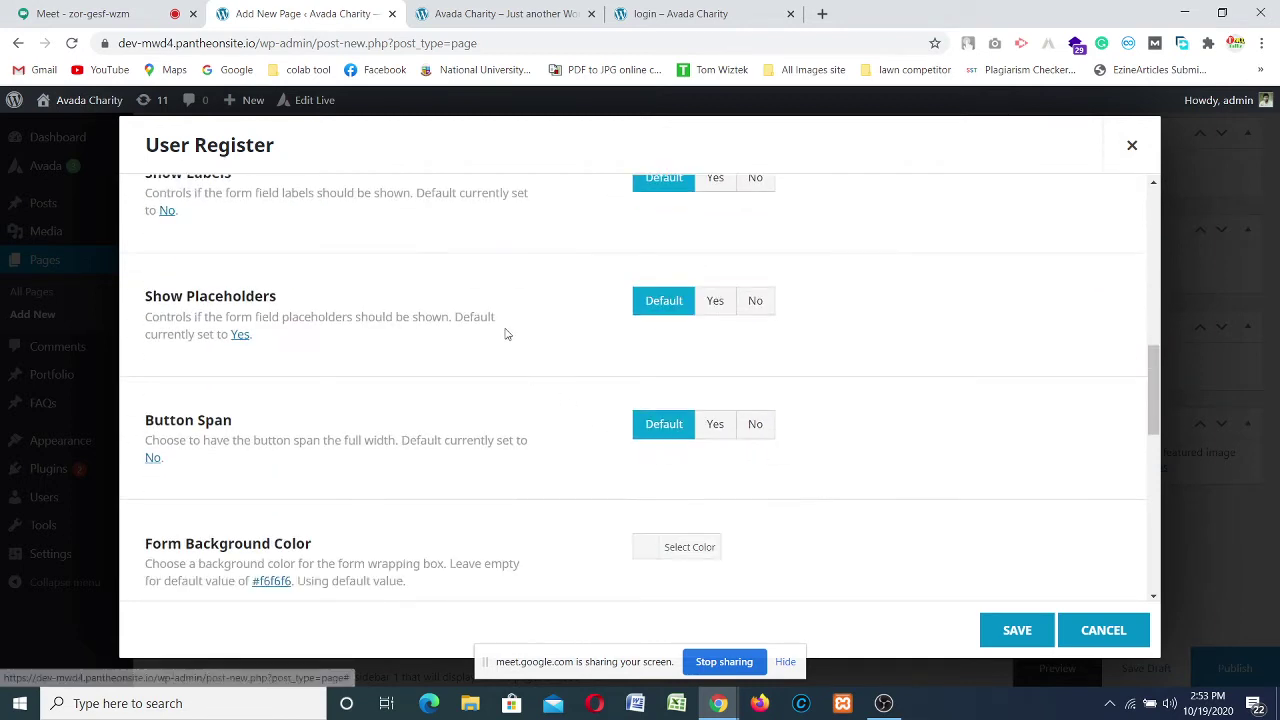
pyautogui.scroll(-3, 587, 432)
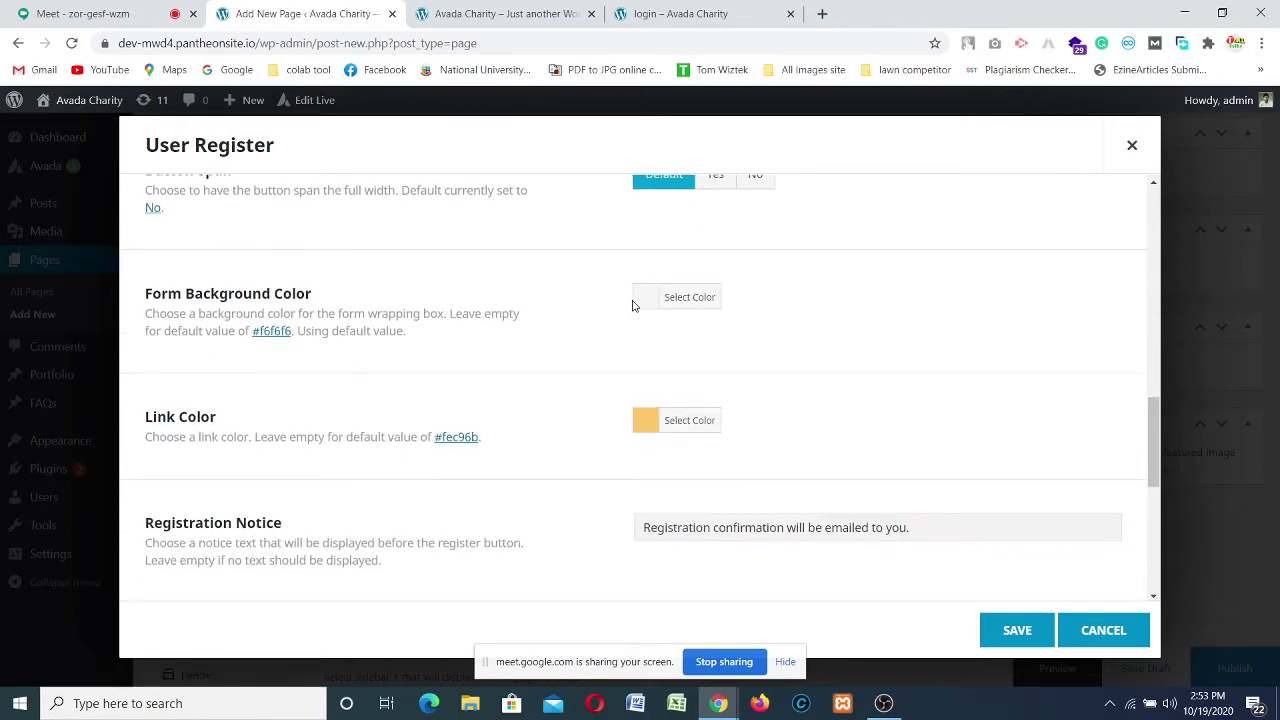
pyautogui.scroll(-1, 604, 436)
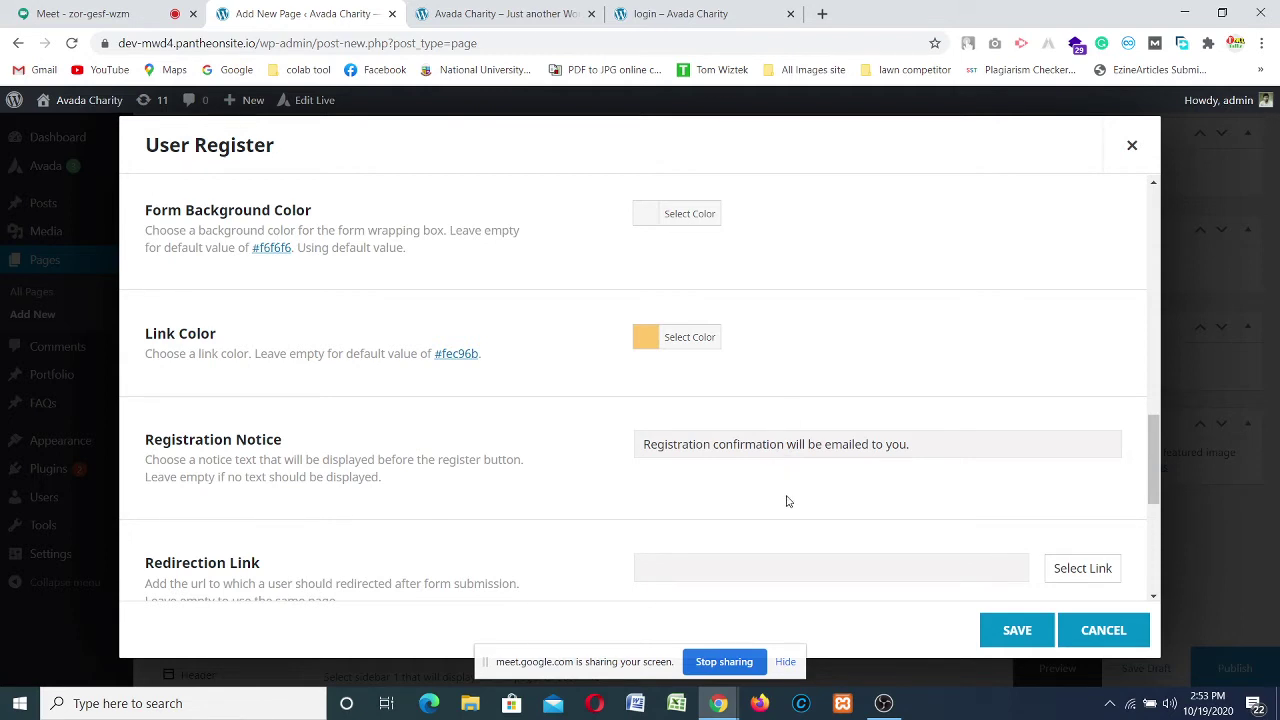
pyautogui.scroll(-2, 850, 485)
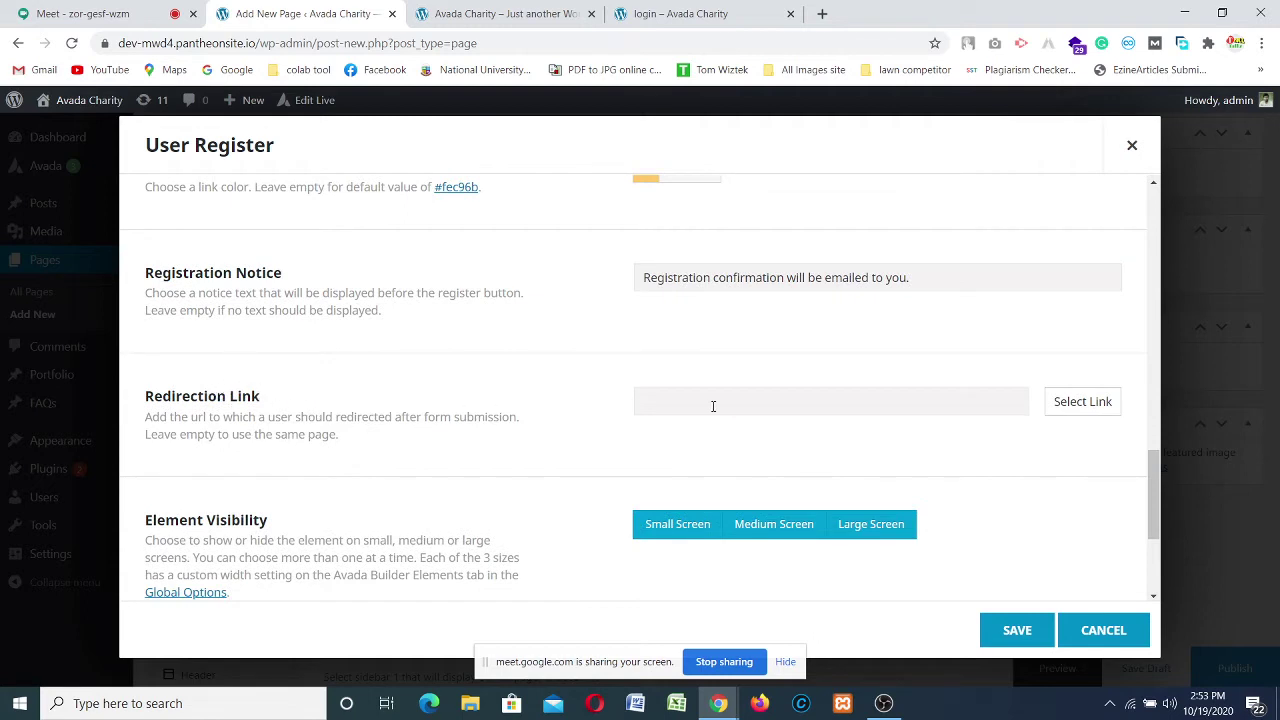
# - Set the registration form's redirection link to the login page
pyautogui.click(1083, 401)
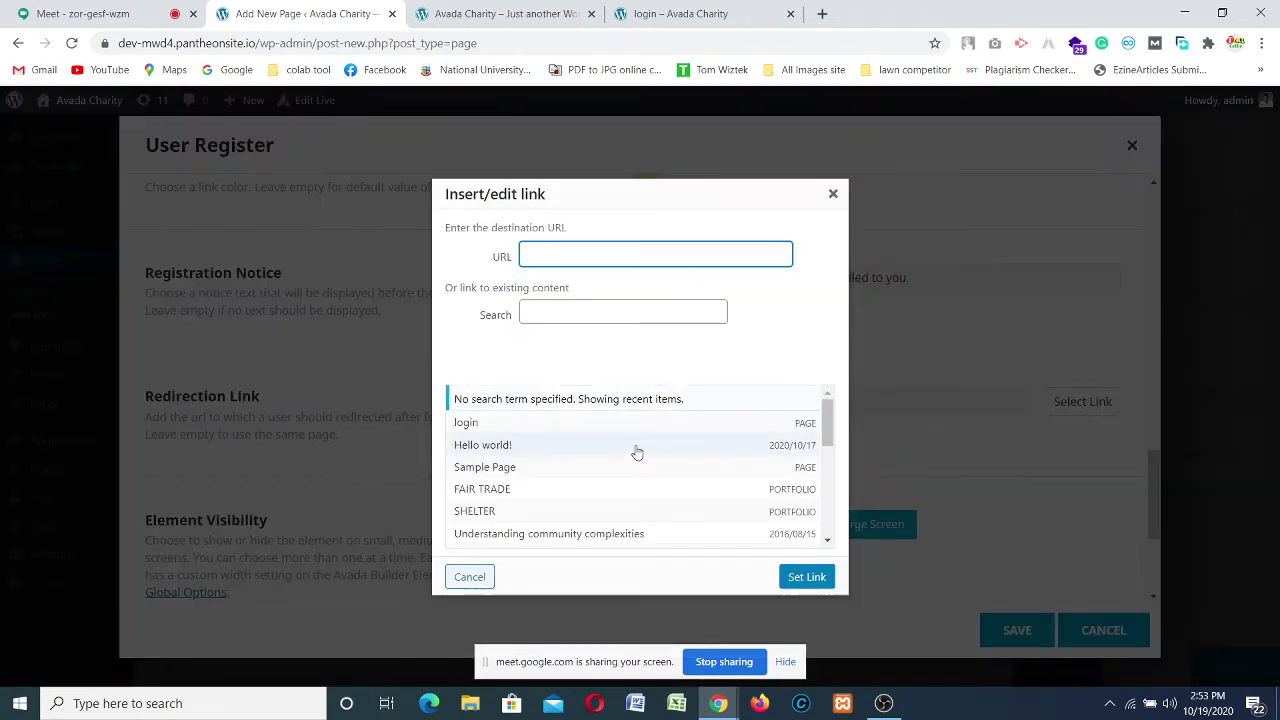
pyautogui.click(511, 428)
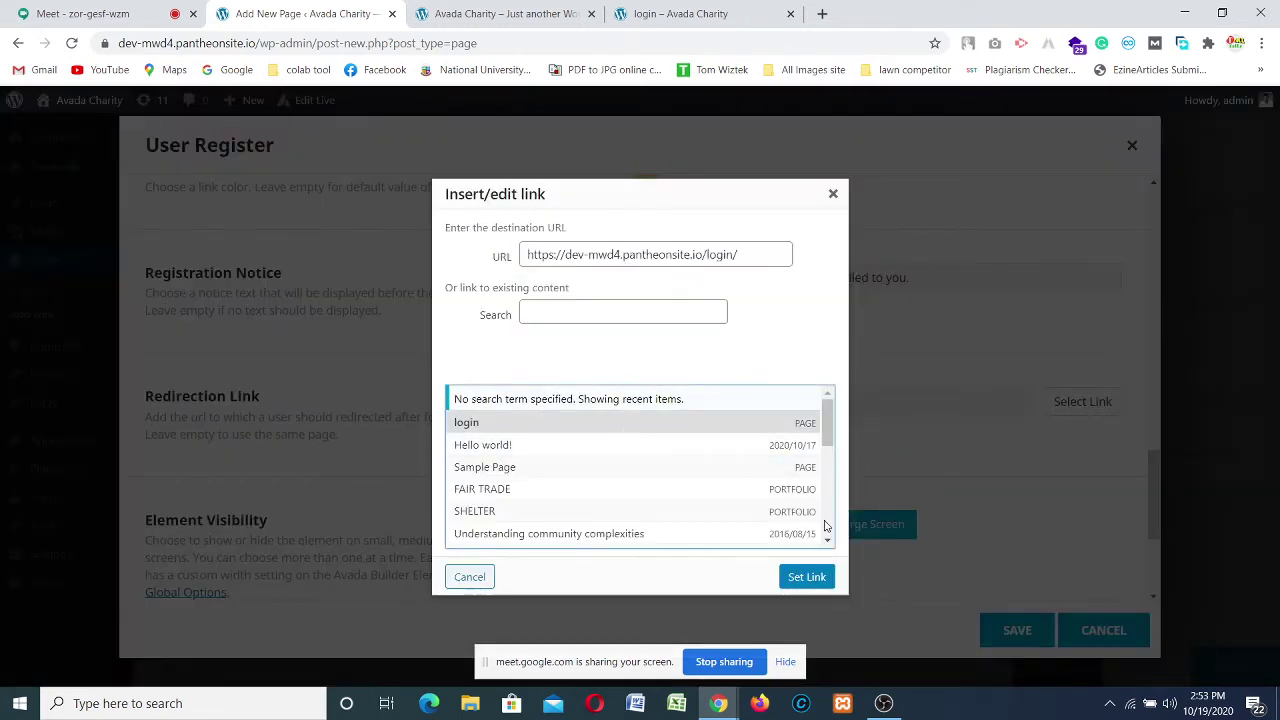
pyautogui.click(805, 578)
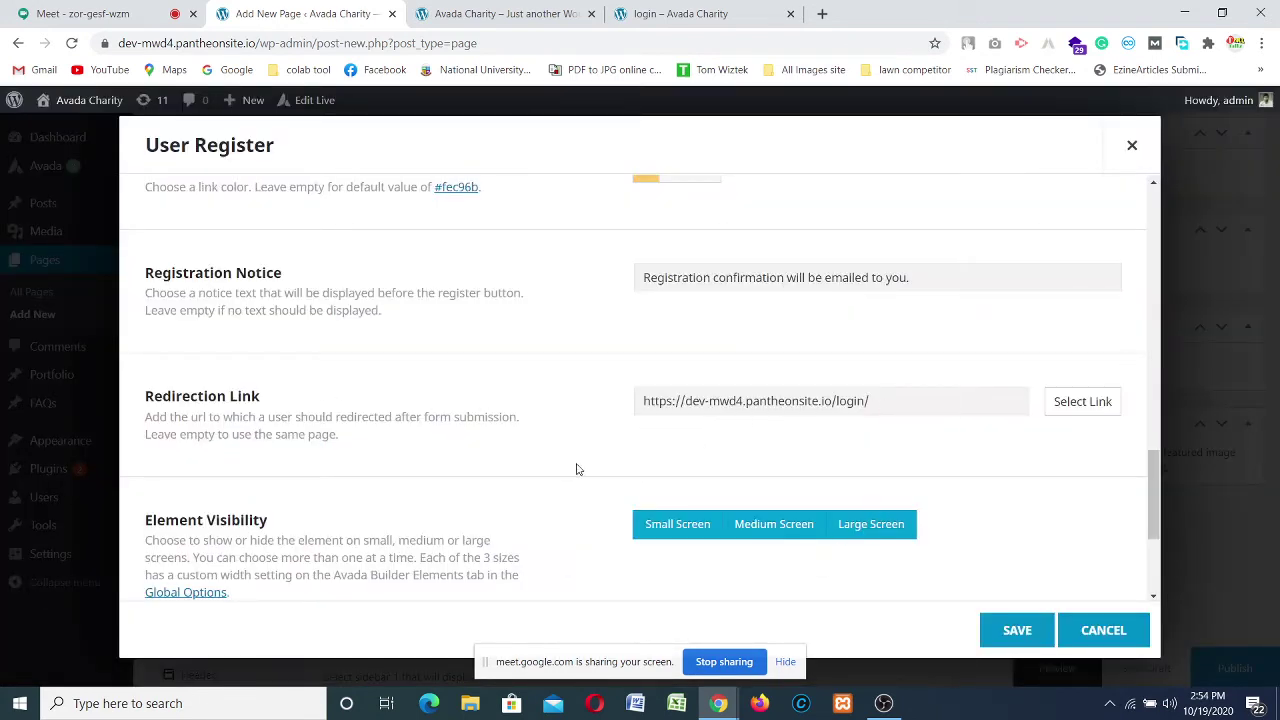
pyautogui.scroll(-2, 494, 446)
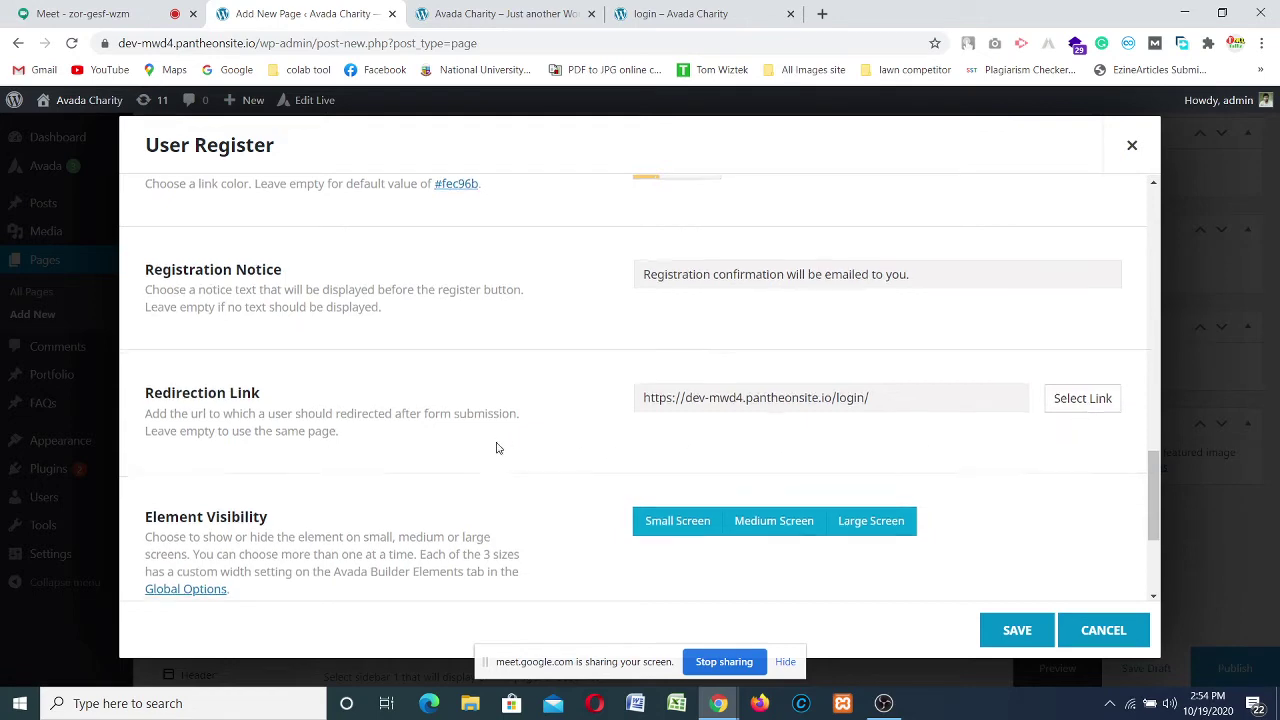
pyautogui.scroll(-2, 563, 446)
pyautogui.scroll(15, 597, 429)
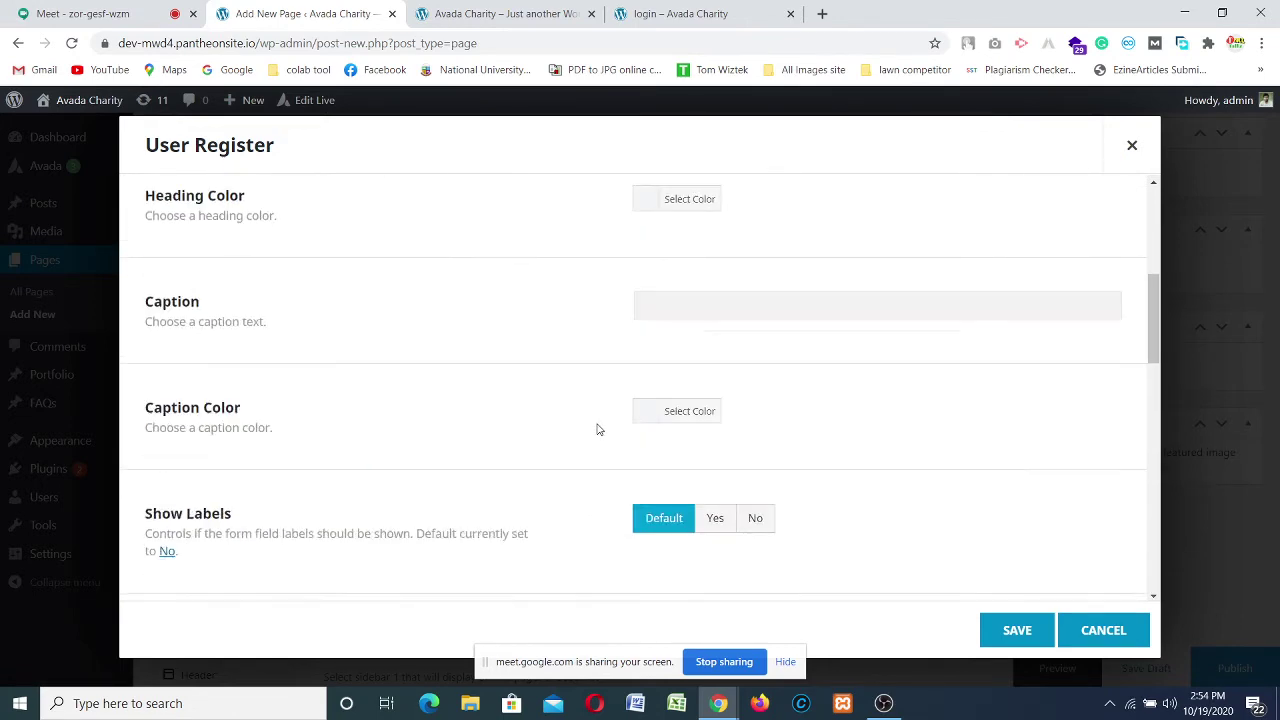
# - Save the User Register element and the 1/5 + 3/5 + 1/5 nested columns
pyautogui.click(1020, 630)
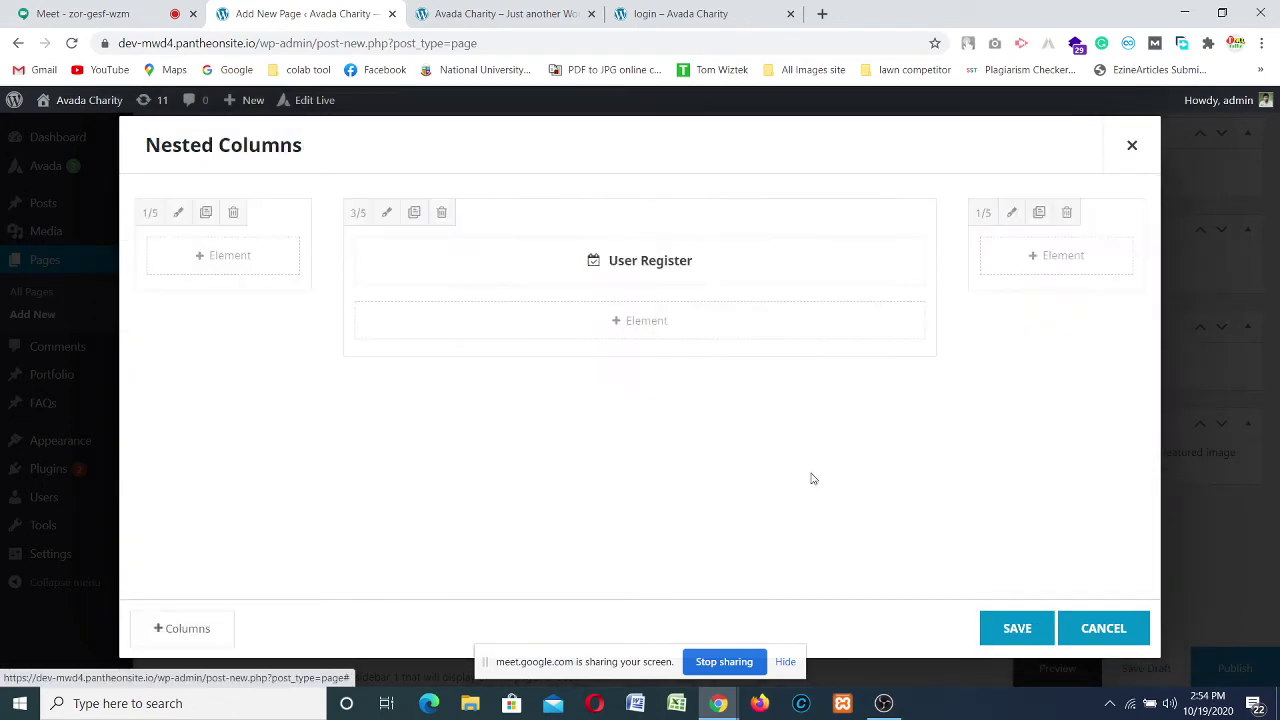
pyautogui.click(1015, 629)
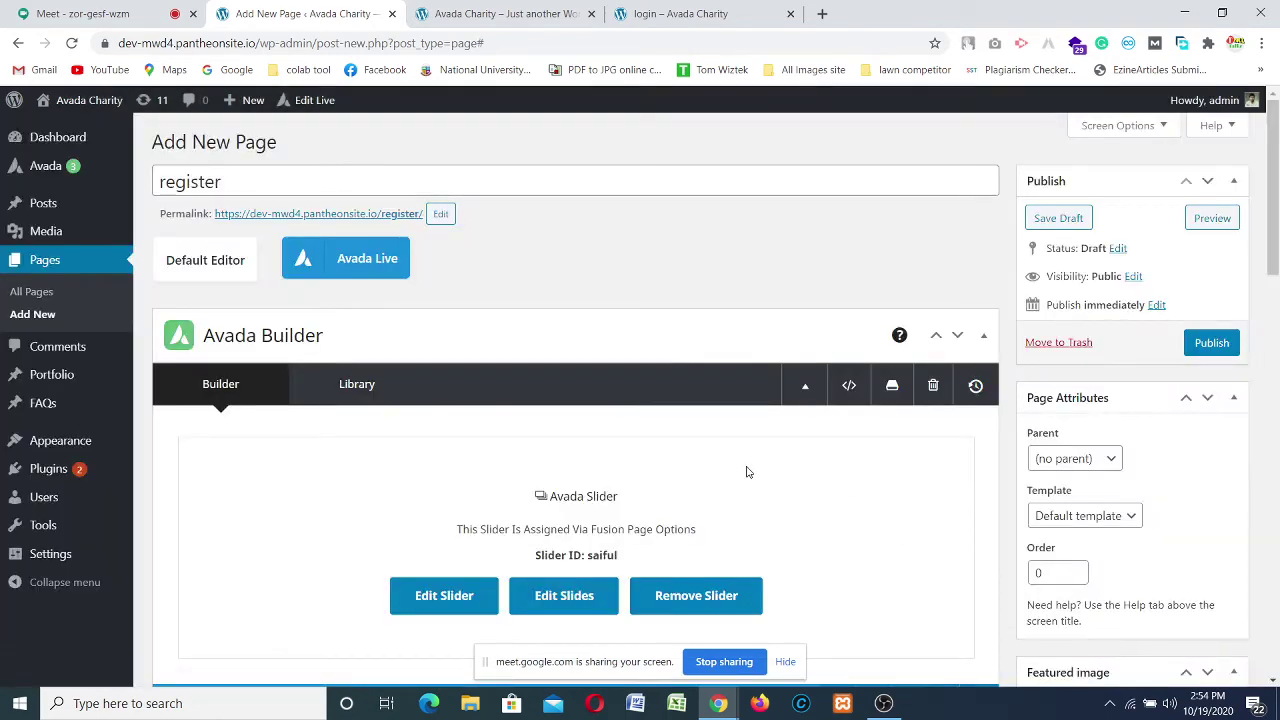
pyautogui.scroll(-4, 565, 490)
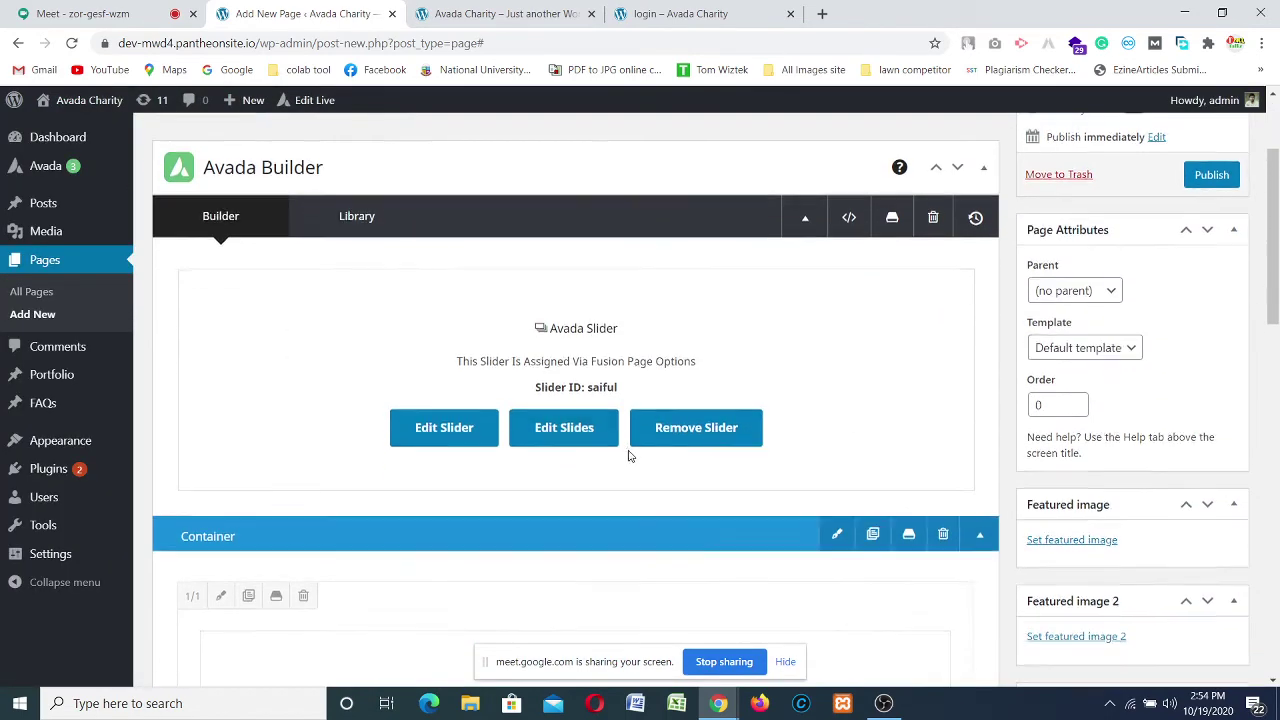
pyautogui.scroll(-2, 627, 452)
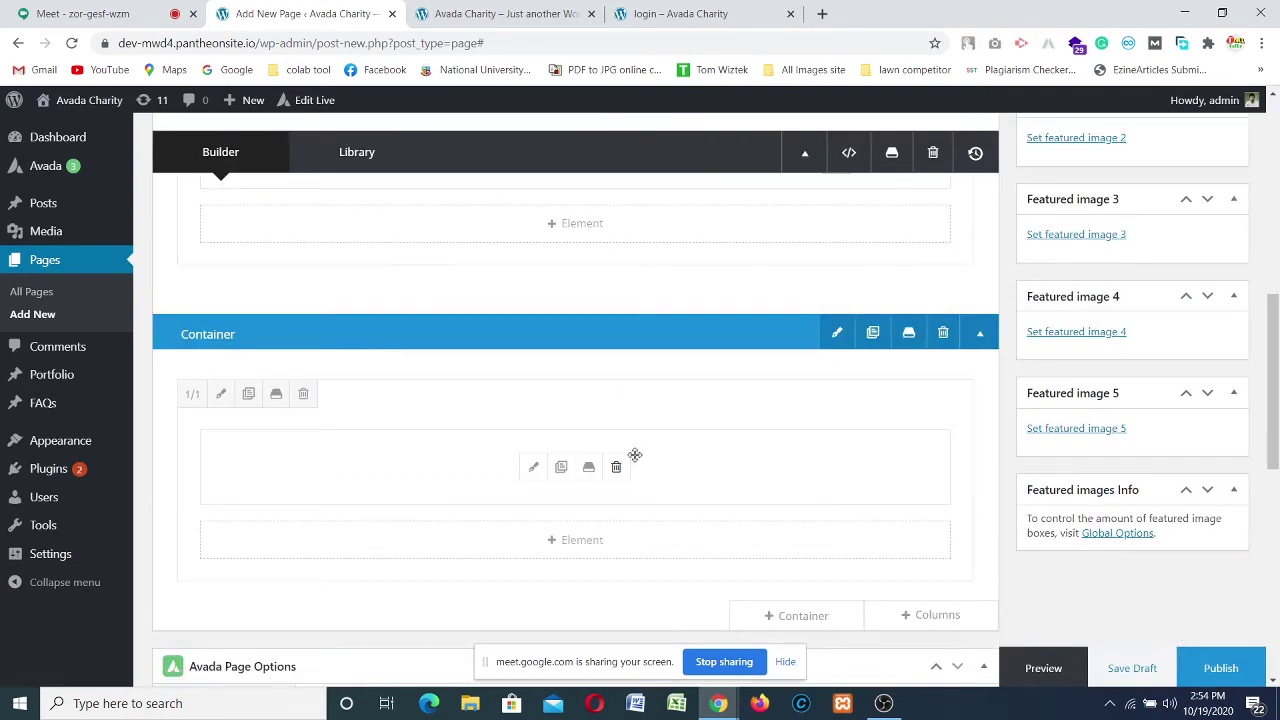
pyautogui.scroll(2, 908, 494)
pyautogui.scroll(-3, 717, 397)
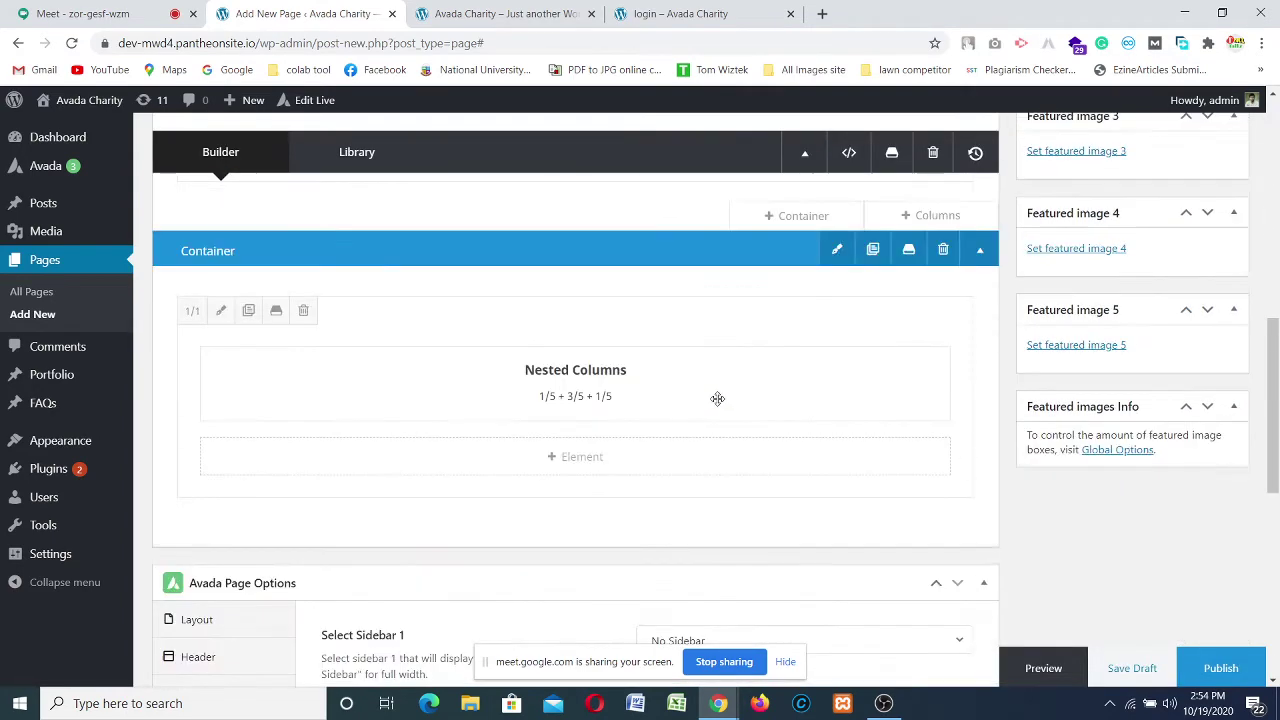
pyautogui.scroll(-2, 523, 491)
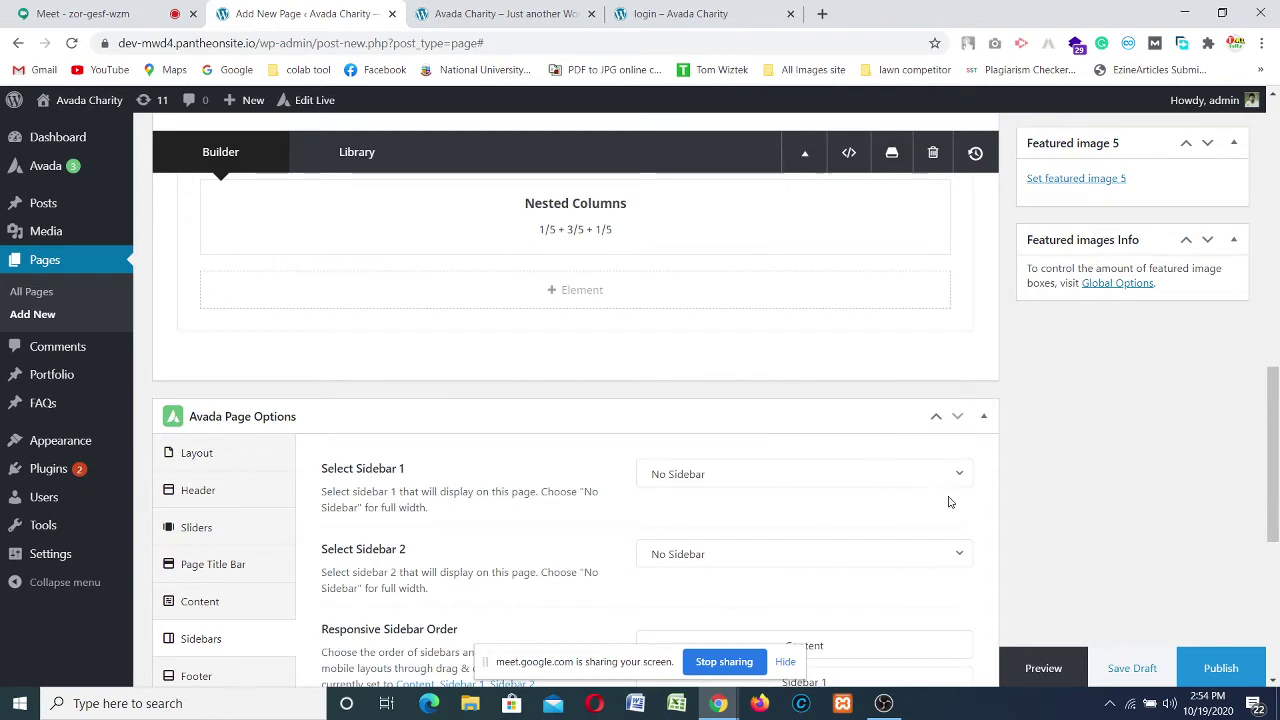
pyautogui.scroll(-2, 951, 500)
# - Publish the register page, copy its /register/ permalink, and start a new incognito window
pyautogui.click(1228, 666)
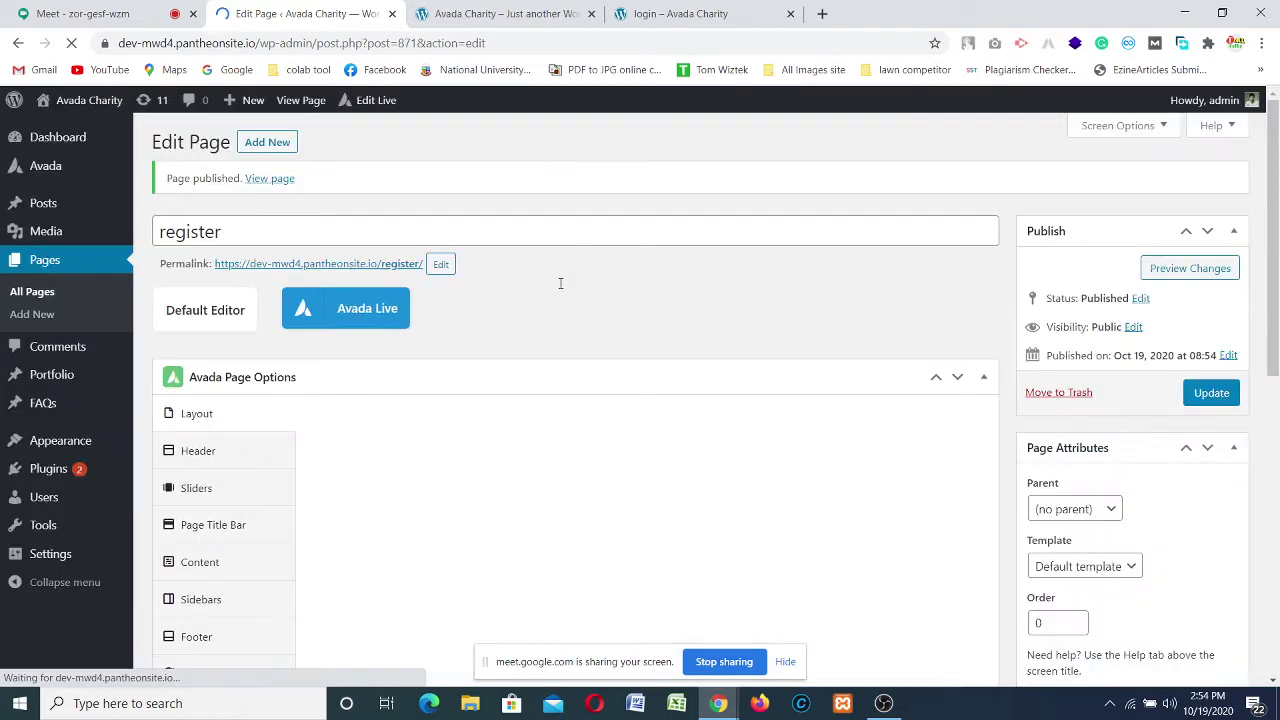
pyautogui.click(222, 266)
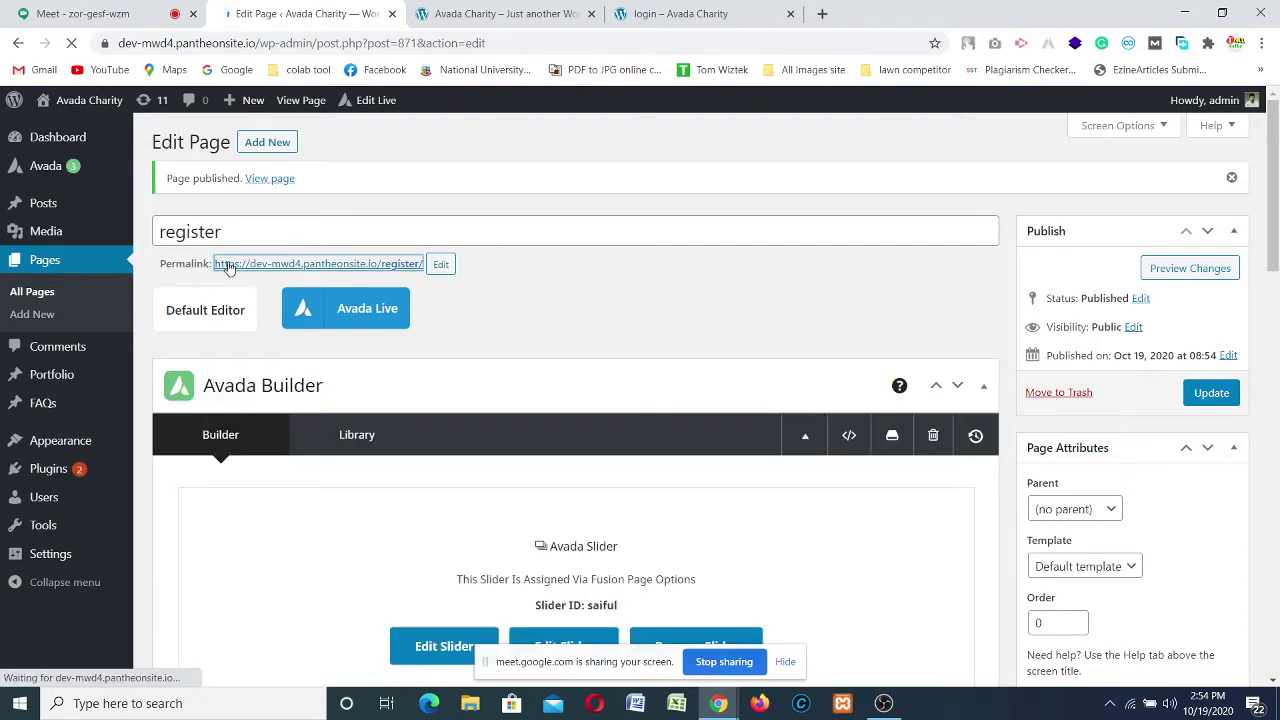
pyautogui.rightClick(229, 266)
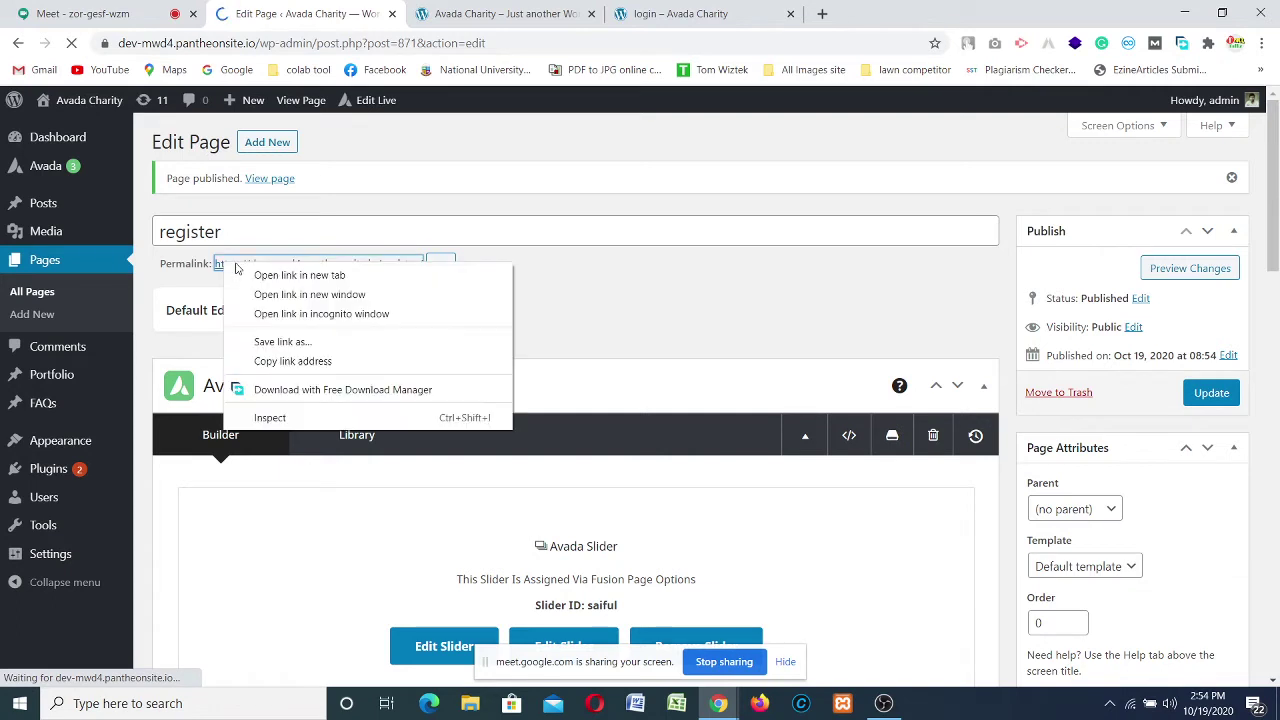
pyautogui.click(303, 362)
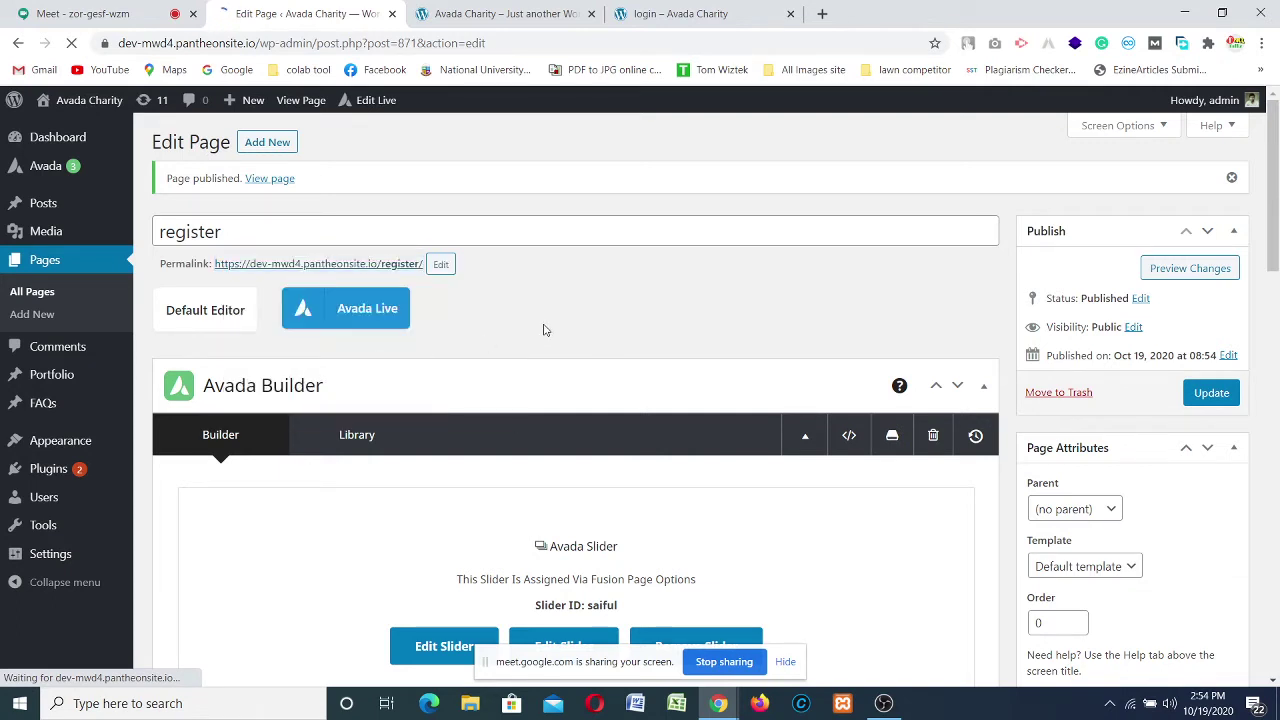
pyautogui.moveTo(718, 703)
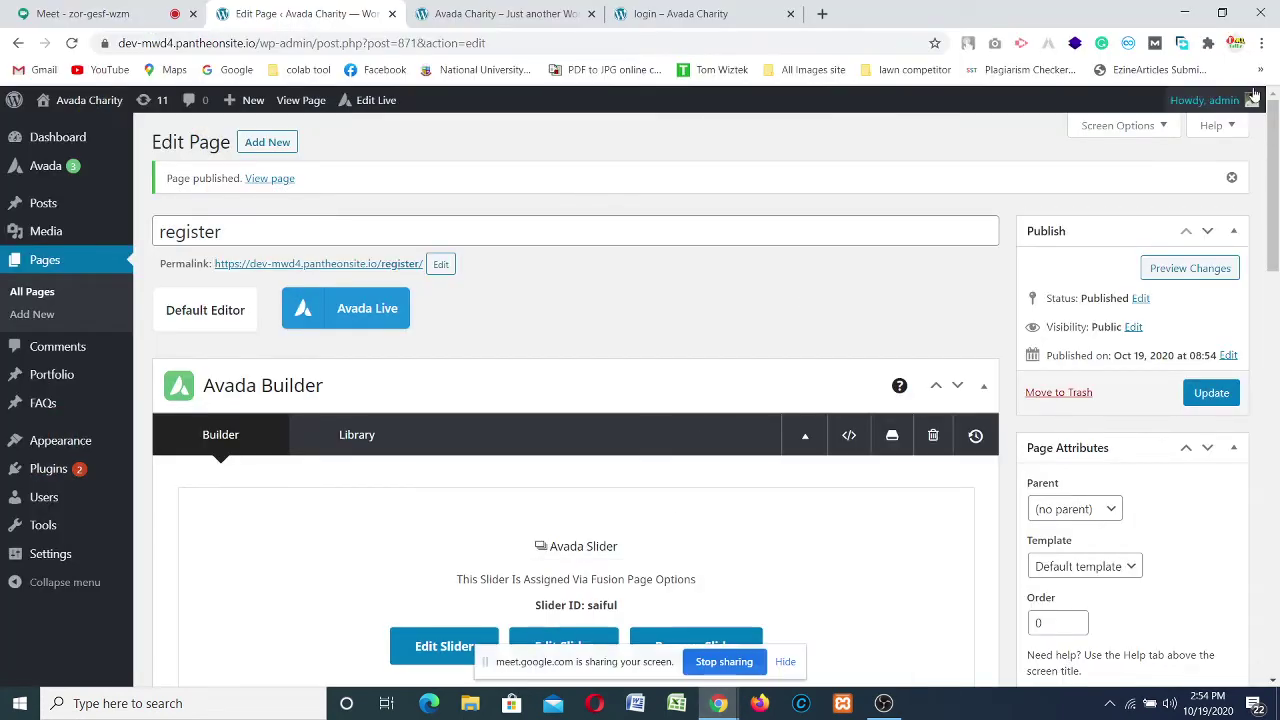
pyautogui.click(1262, 43)
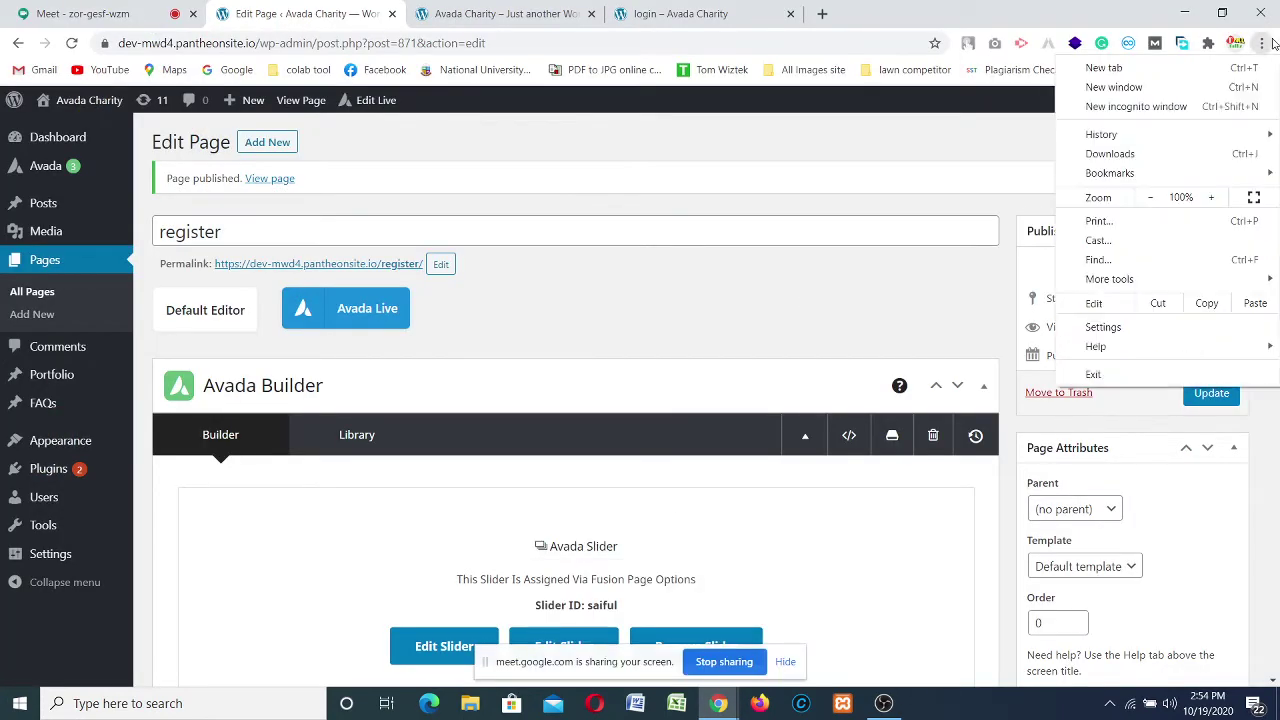
pyautogui.click(1113, 107)
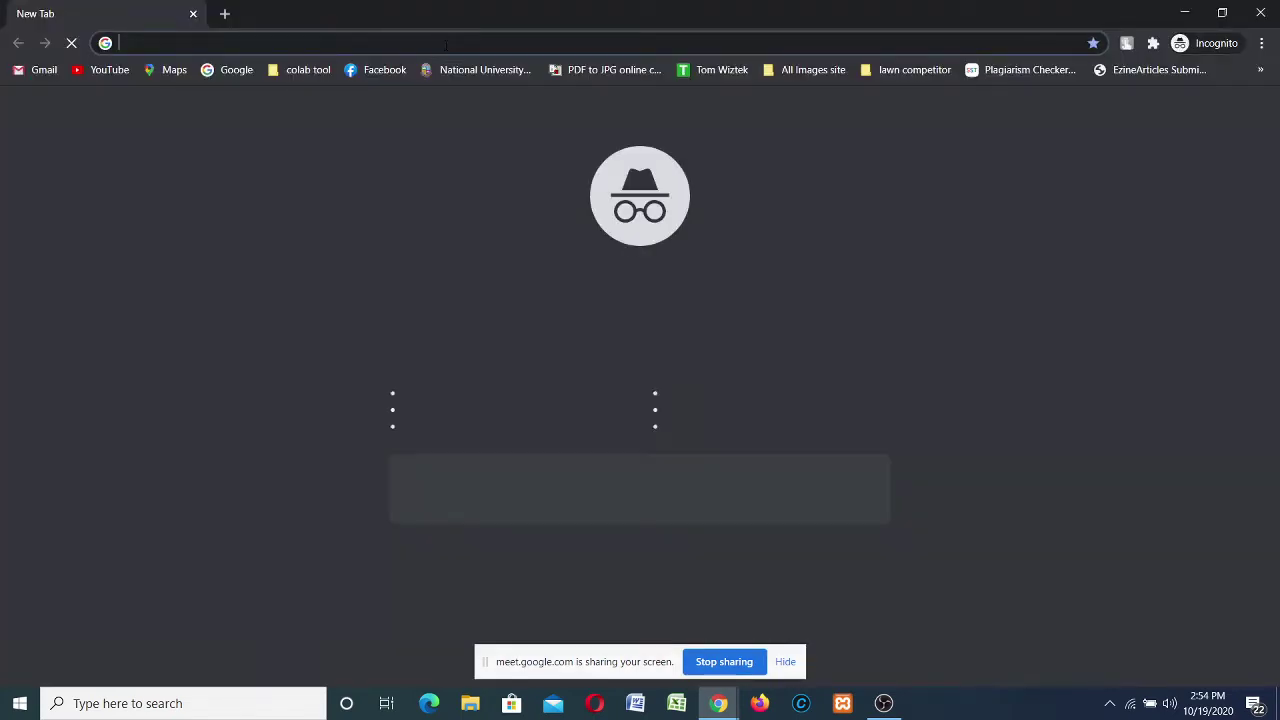
# - Paste the register page address into the incognito address bar and load it
pyautogui.rightClick(442, 46)
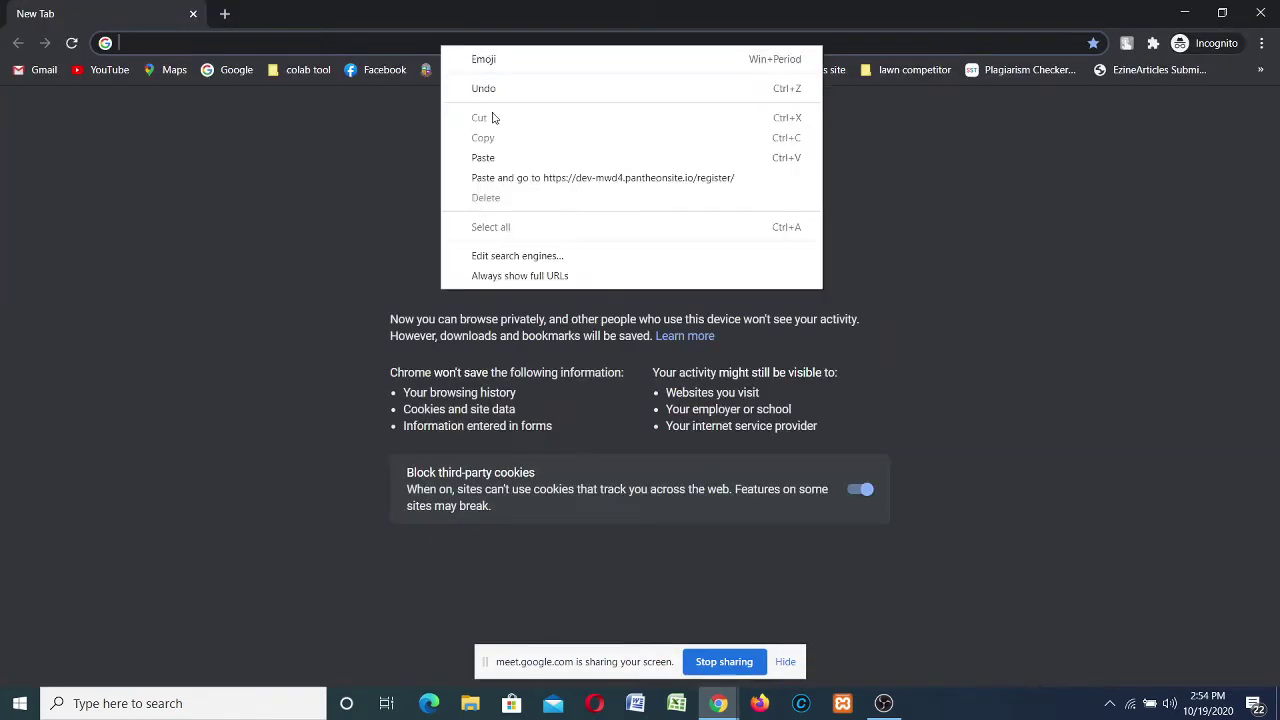
pyautogui.click(499, 158)
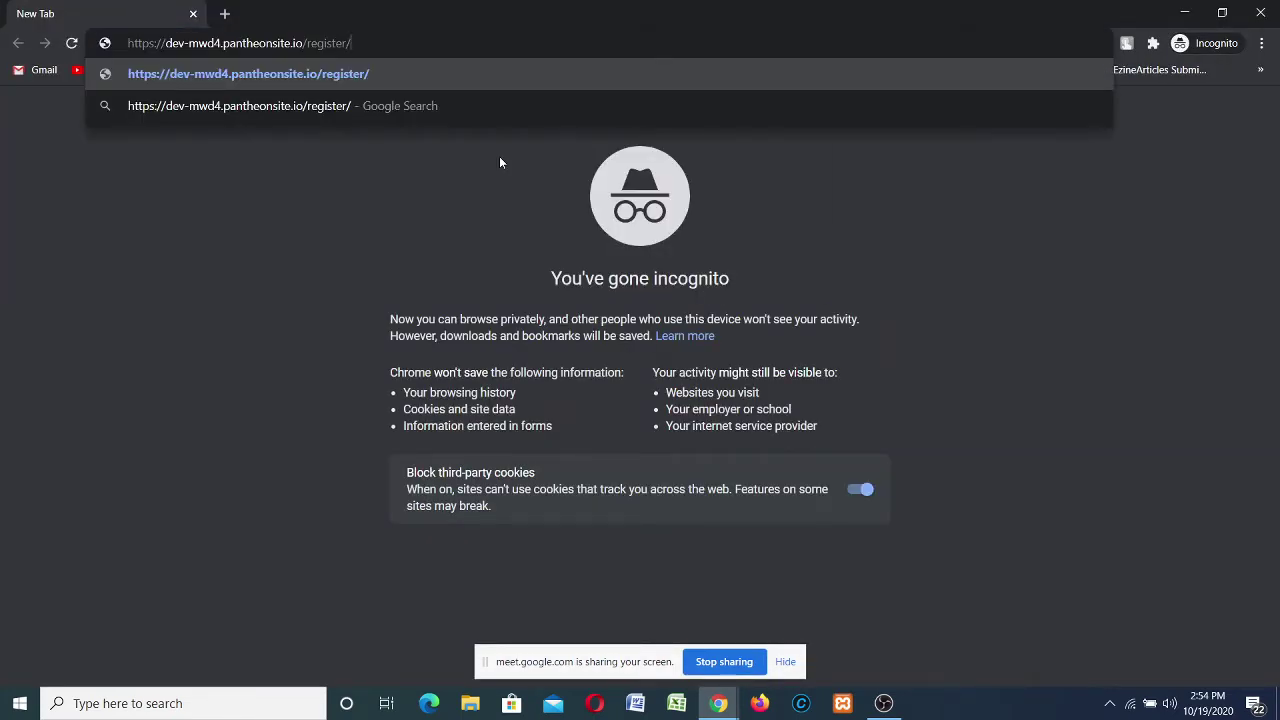
pyautogui.press('Return')
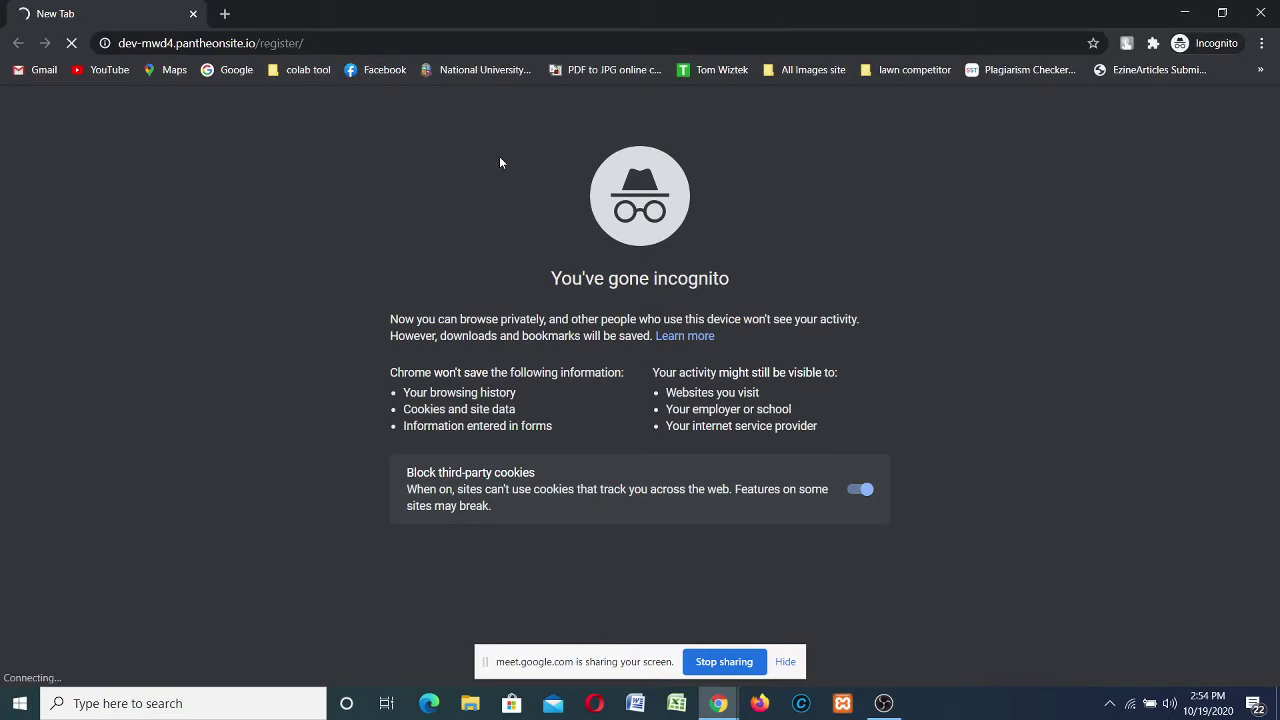
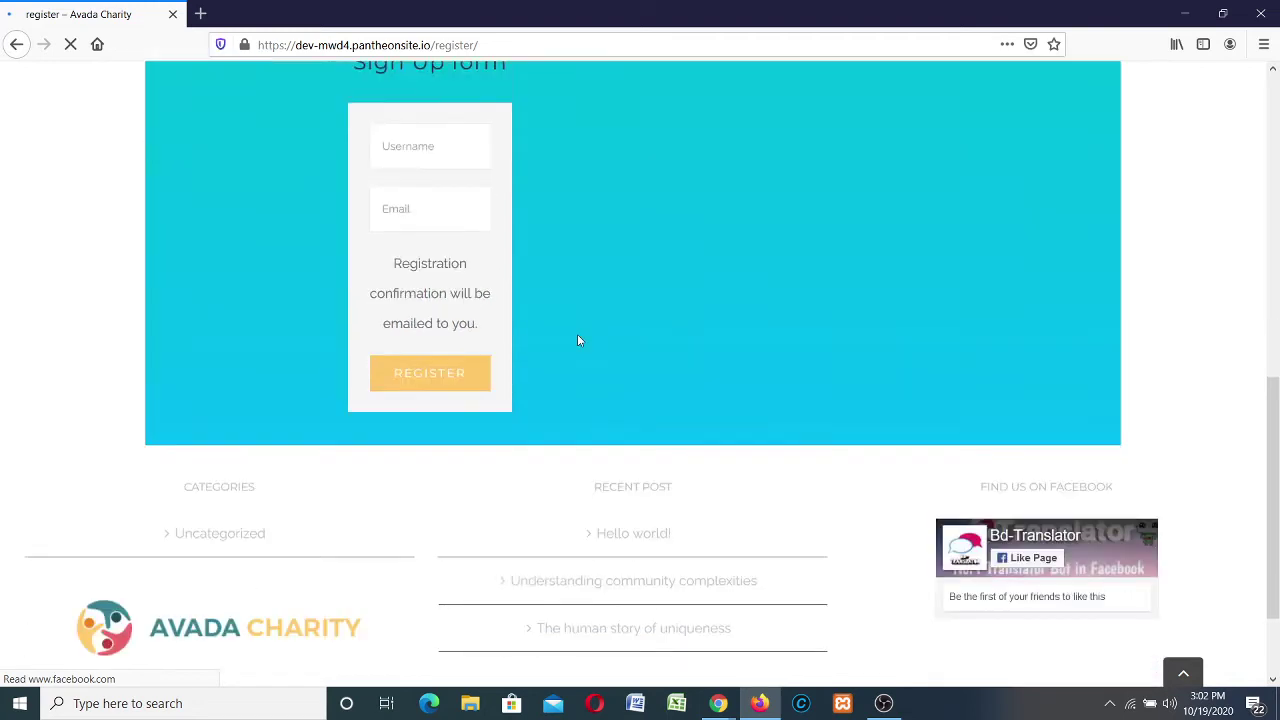
# - Review the live register page's cyan sign-up form in Firefox, then return to its editor
pyautogui.scroll(3, 577, 340)
pyautogui.scroll(5, 577, 340)
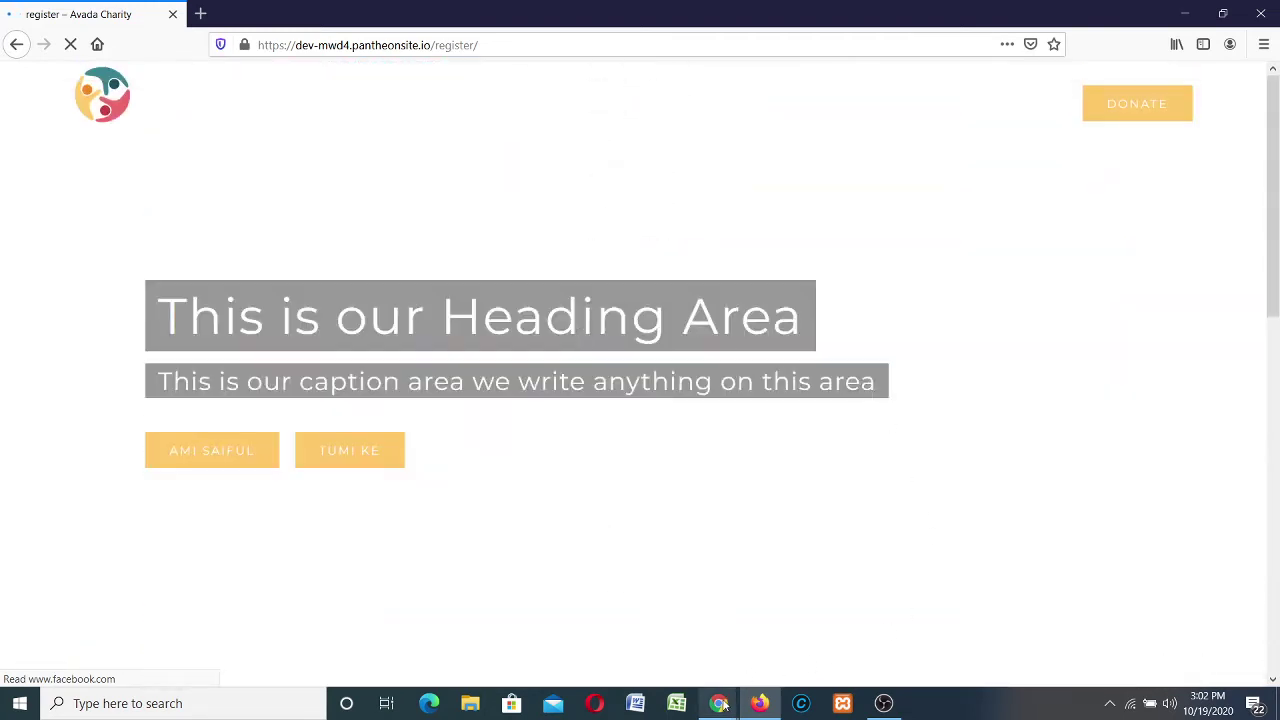
pyautogui.moveTo(720, 703)
pyautogui.click(628, 625)
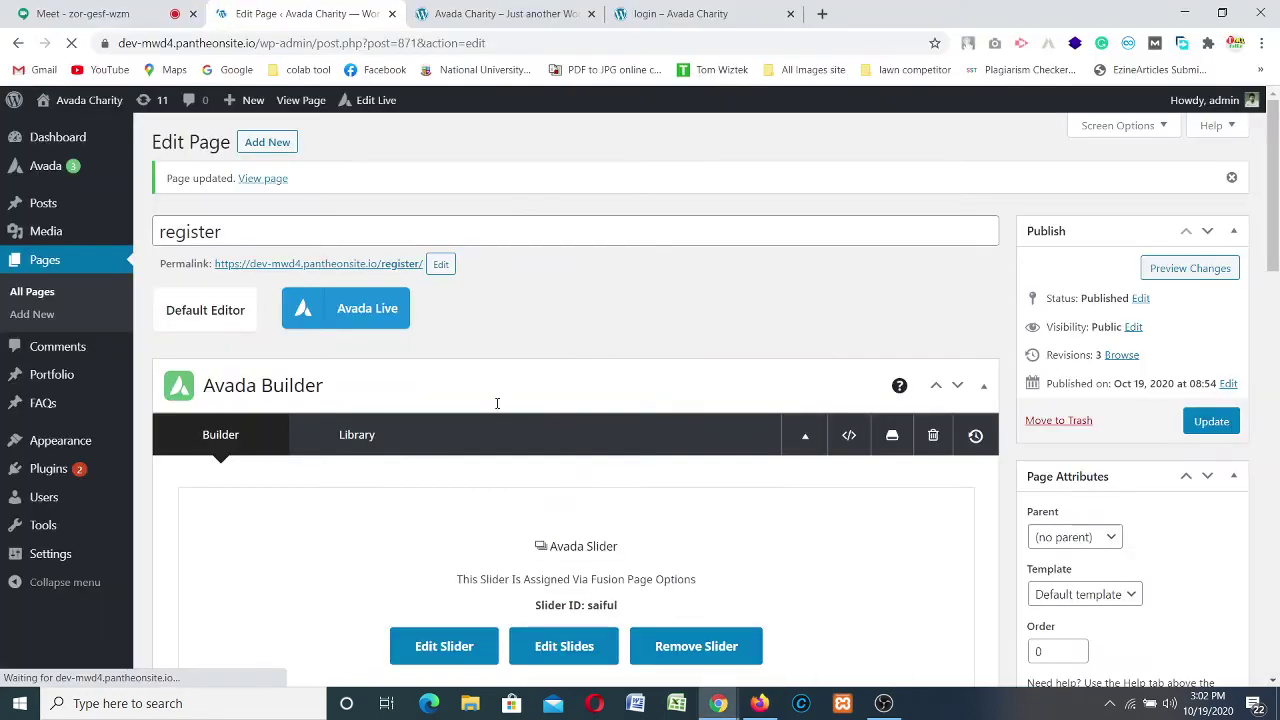
# - Delete the Nested Columns element from the container
pyautogui.scroll(-3, 730, 467)
pyautogui.scroll(-5, 650, 450)
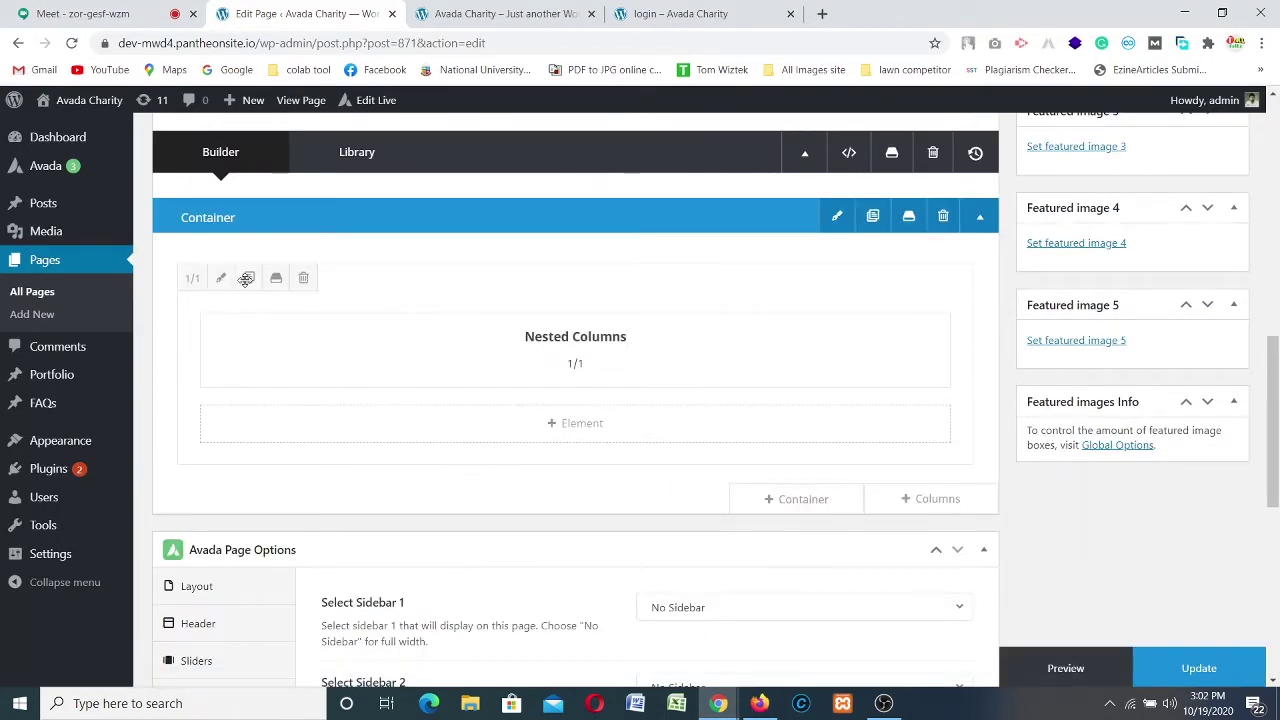
pyautogui.click(303, 278)
pyautogui.scroll(1, 843, 385)
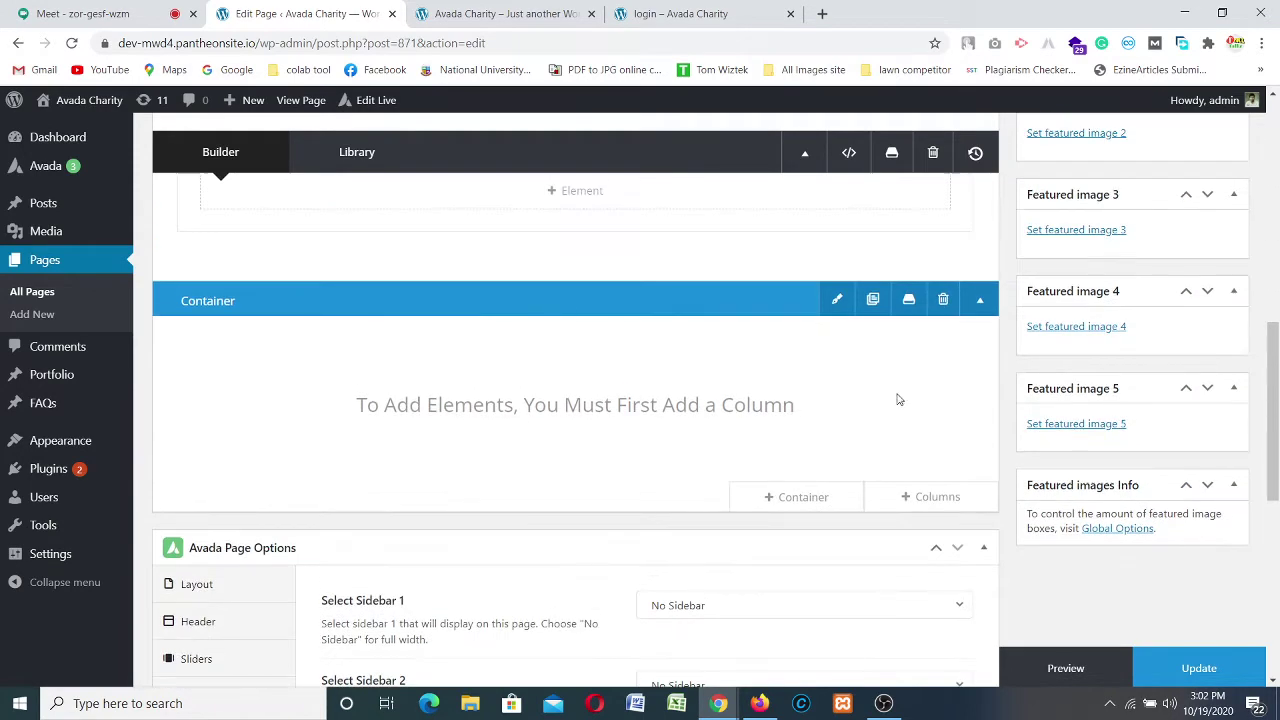
# - Add a 1/1 full-width column and choose the User Register element for it
pyautogui.click(922, 495)
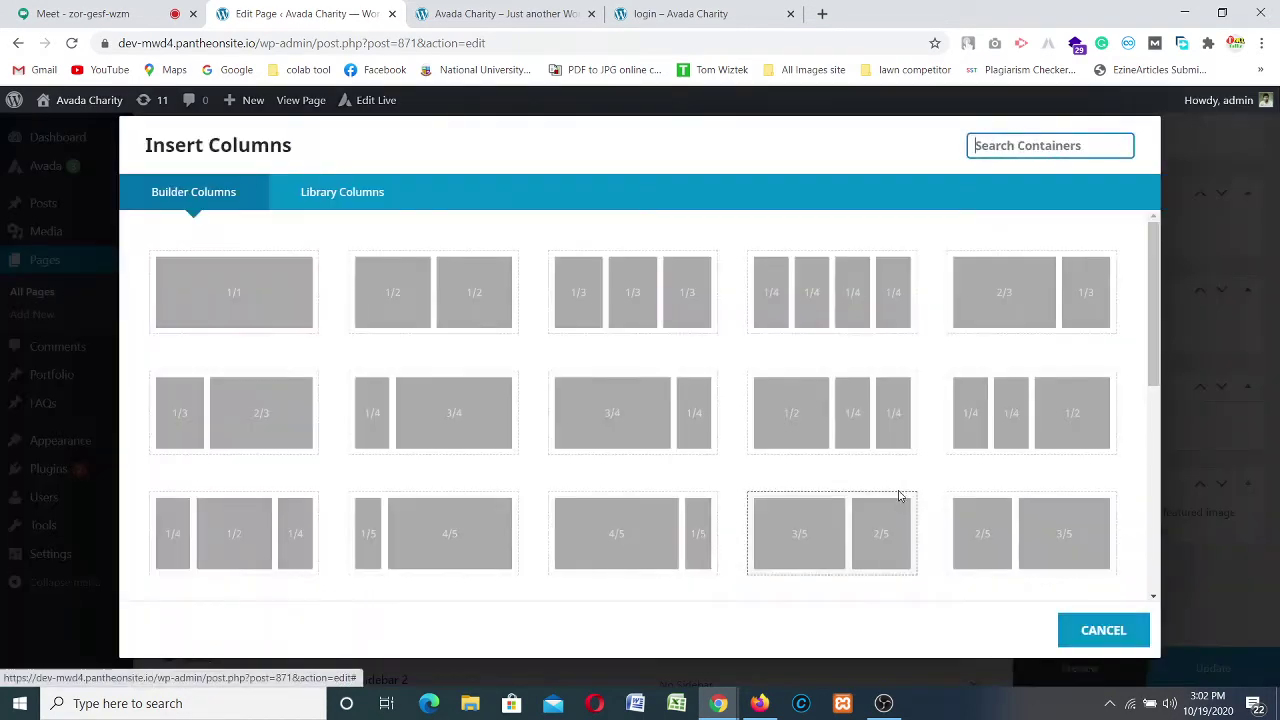
pyautogui.click(214, 289)
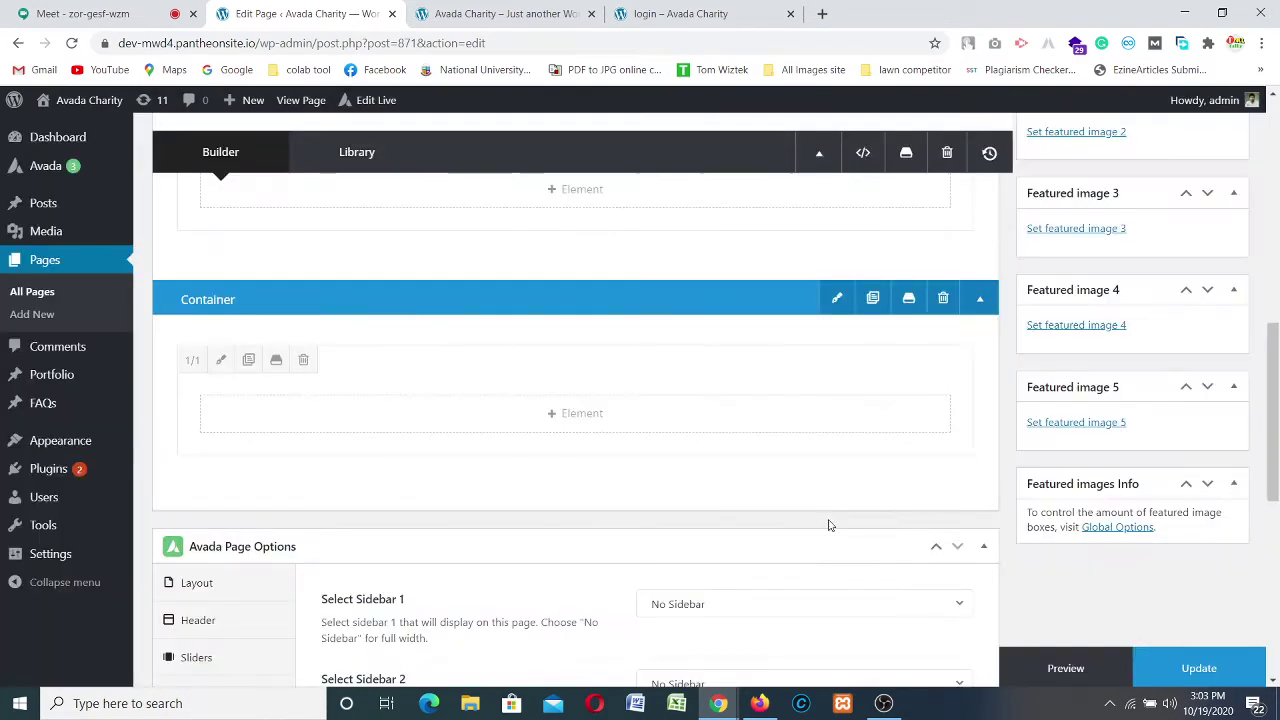
pyautogui.click(560, 414)
pyautogui.scroll(-10, 900, 451)
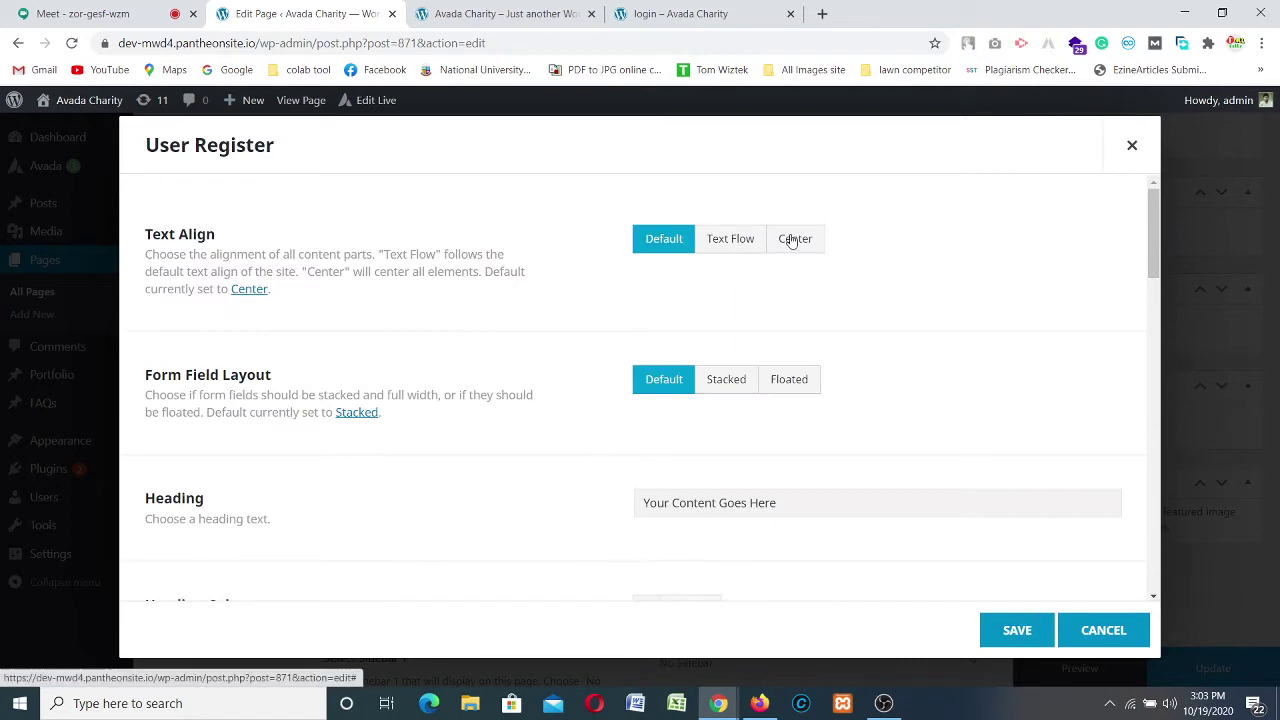
# - Center-align the User Register form, replace its heading and clear its caption text
pyautogui.click(795, 238)
pyautogui.scroll(-2, 758, 552)
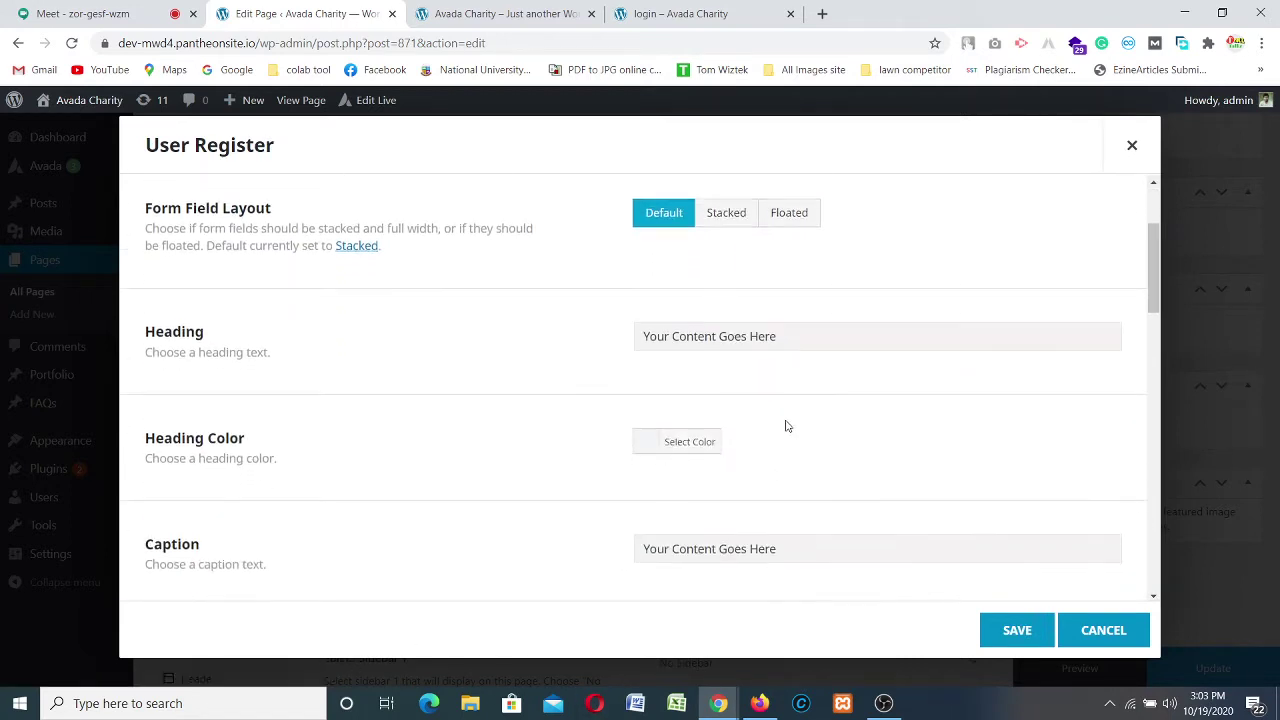
pyautogui.click(782, 330)
pyautogui.scroll(-2, 794, 341)
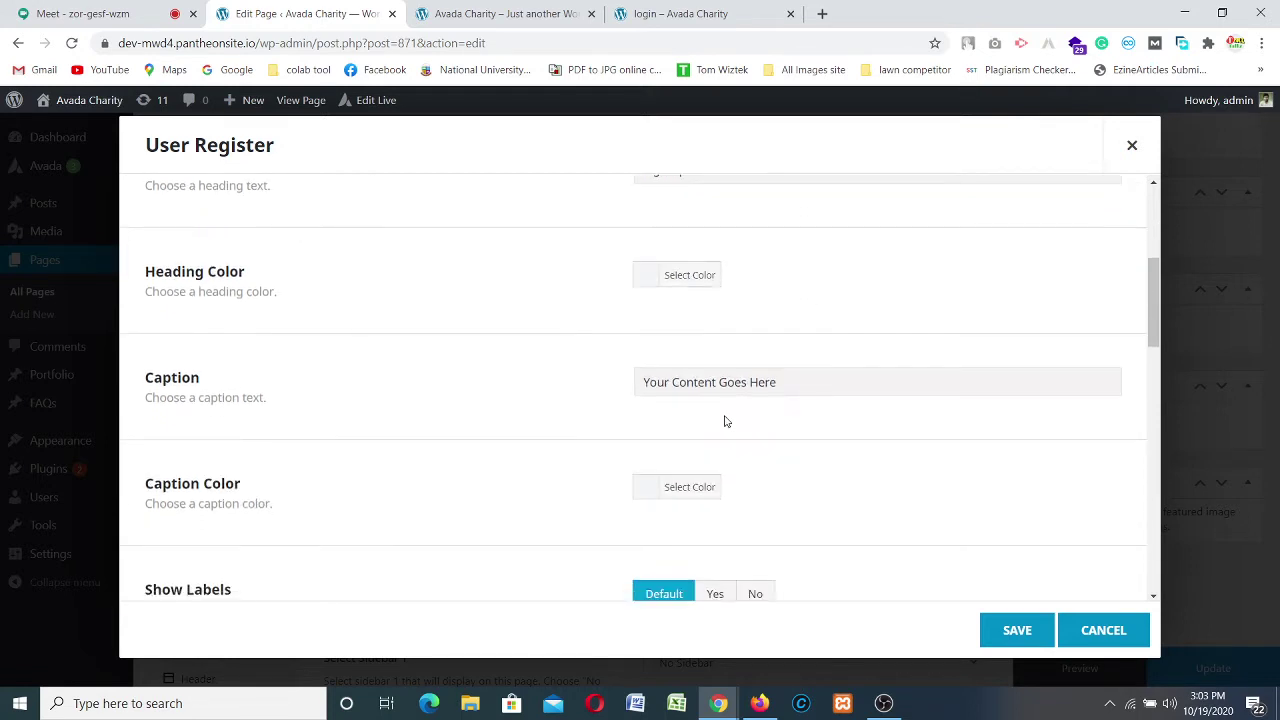
pyautogui.click(800, 385)
pyautogui.hotkey('ctrl', 'a')
pyautogui.press('BackSpace')
pyautogui.scroll(-7, 813, 436)
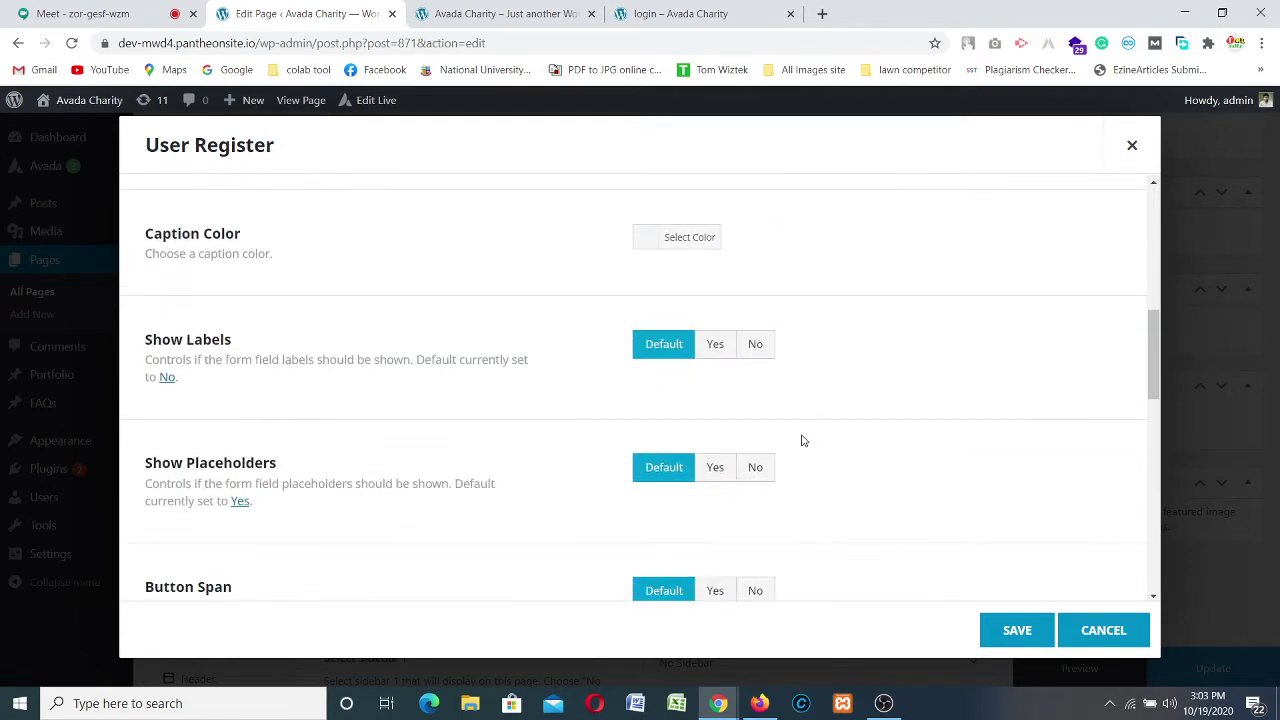
pyautogui.scroll(-3, 460, 410)
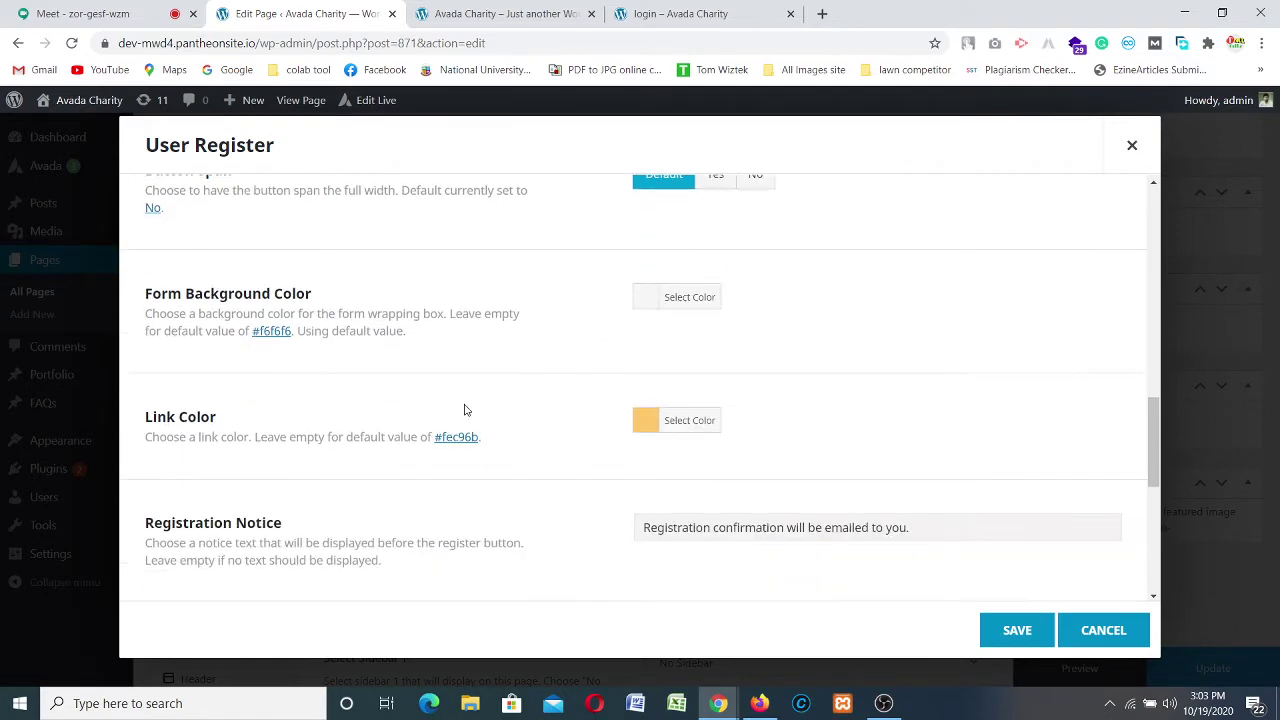
pyautogui.scroll(-3, 600, 384)
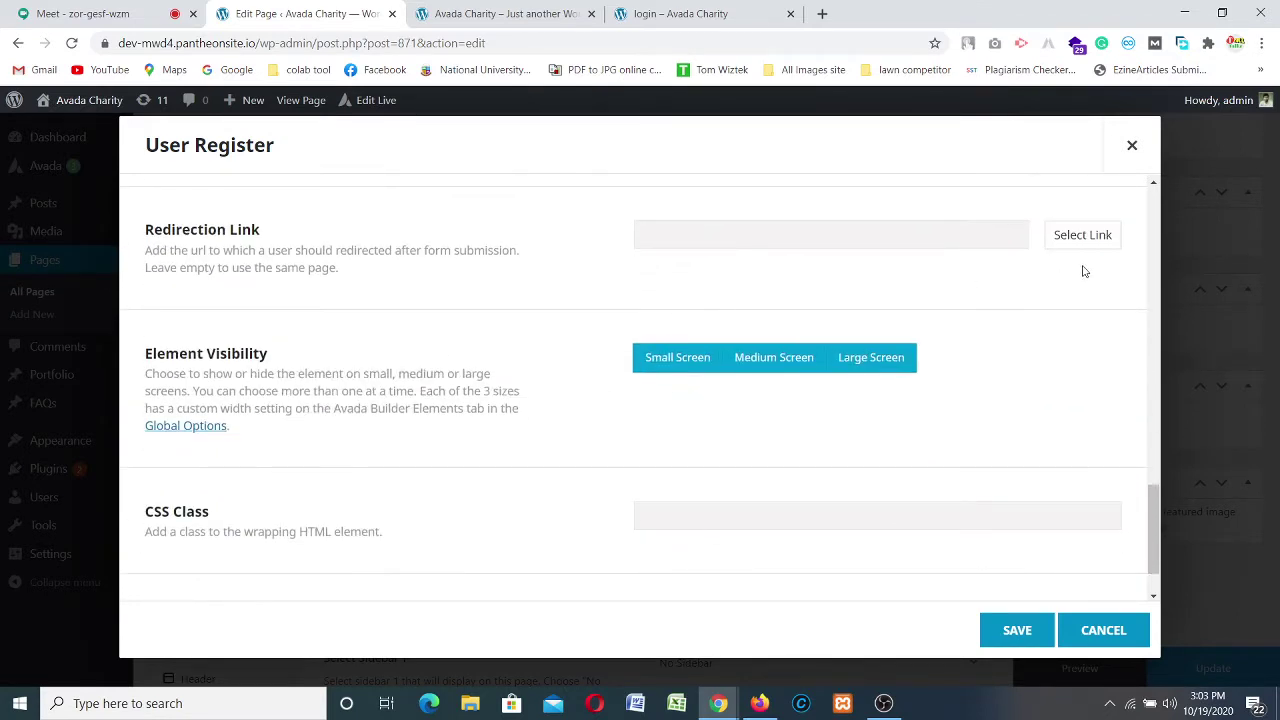
# - Set the form's redirection link to the login page and save the form settings
pyautogui.click(1101, 235)
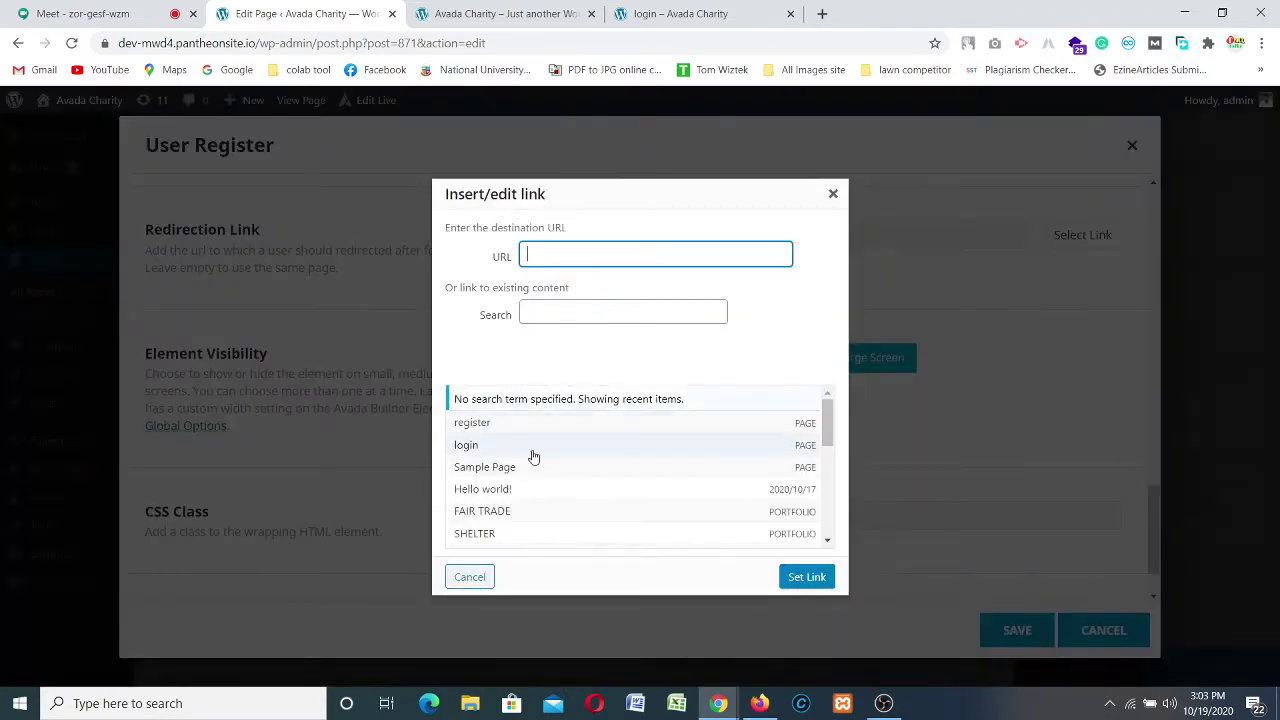
pyautogui.click(534, 450)
pyautogui.click(799, 579)
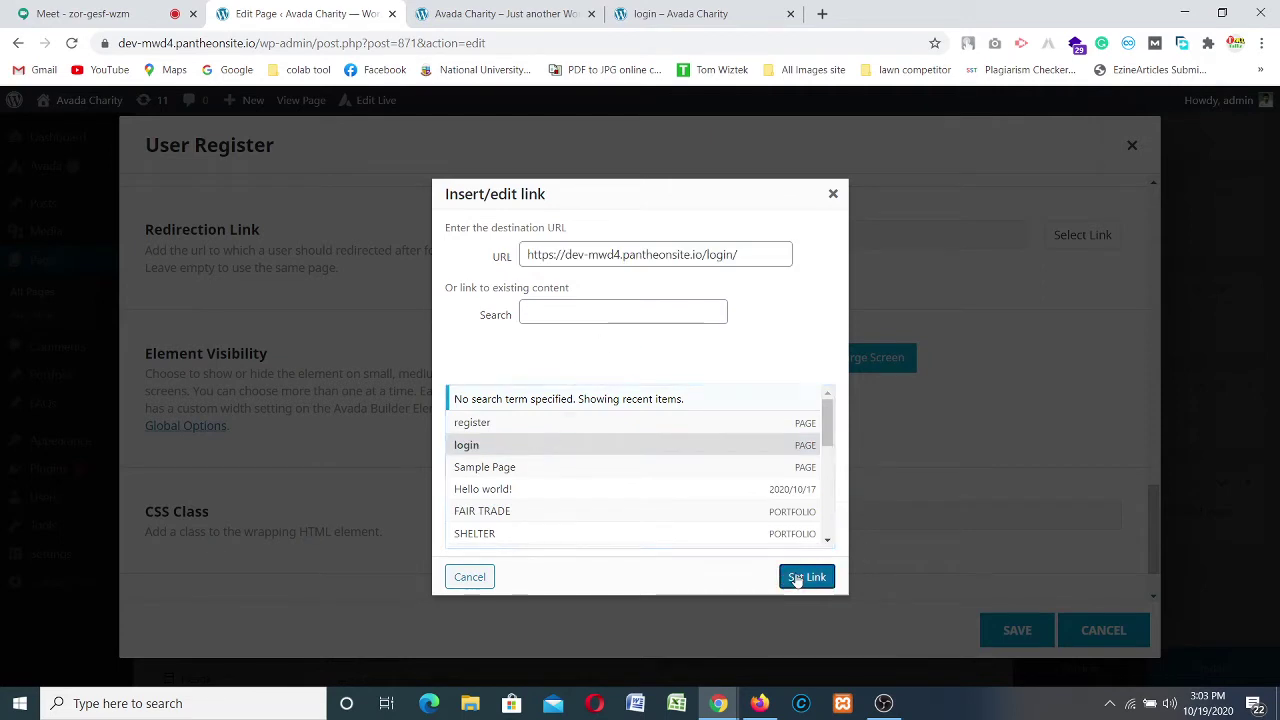
pyautogui.scroll(-1, 400, 360)
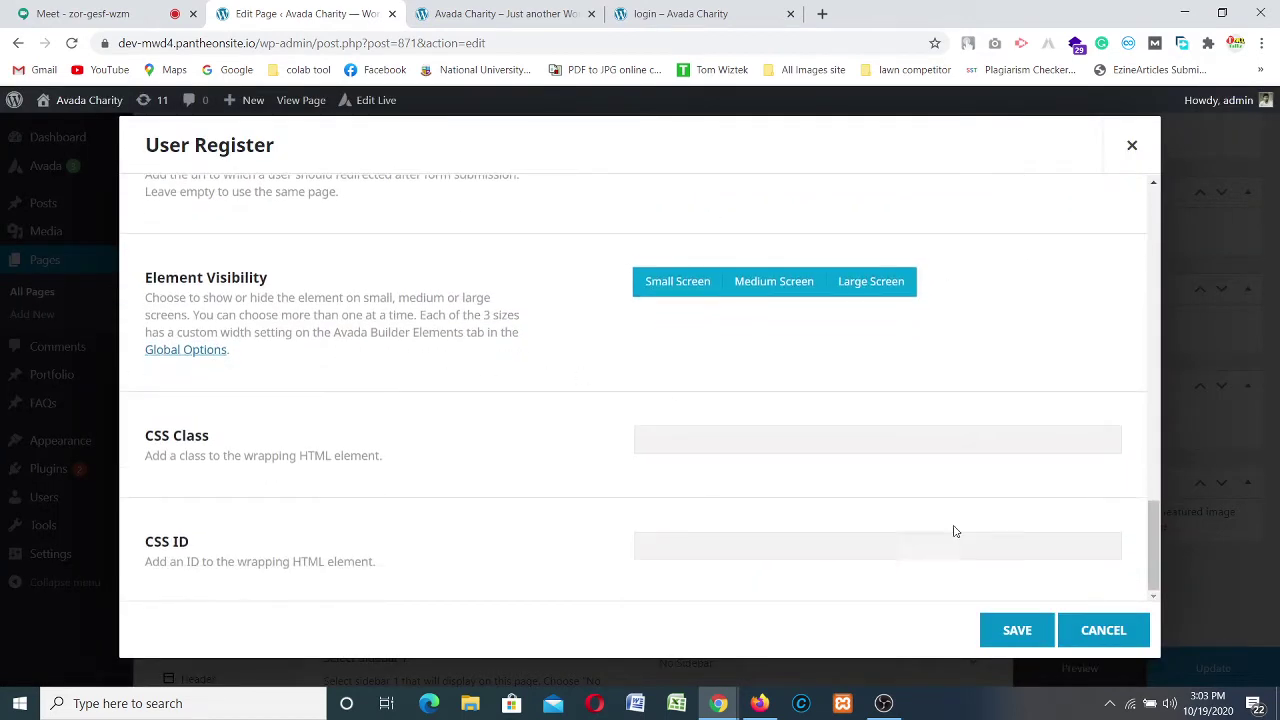
pyautogui.click(1015, 628)
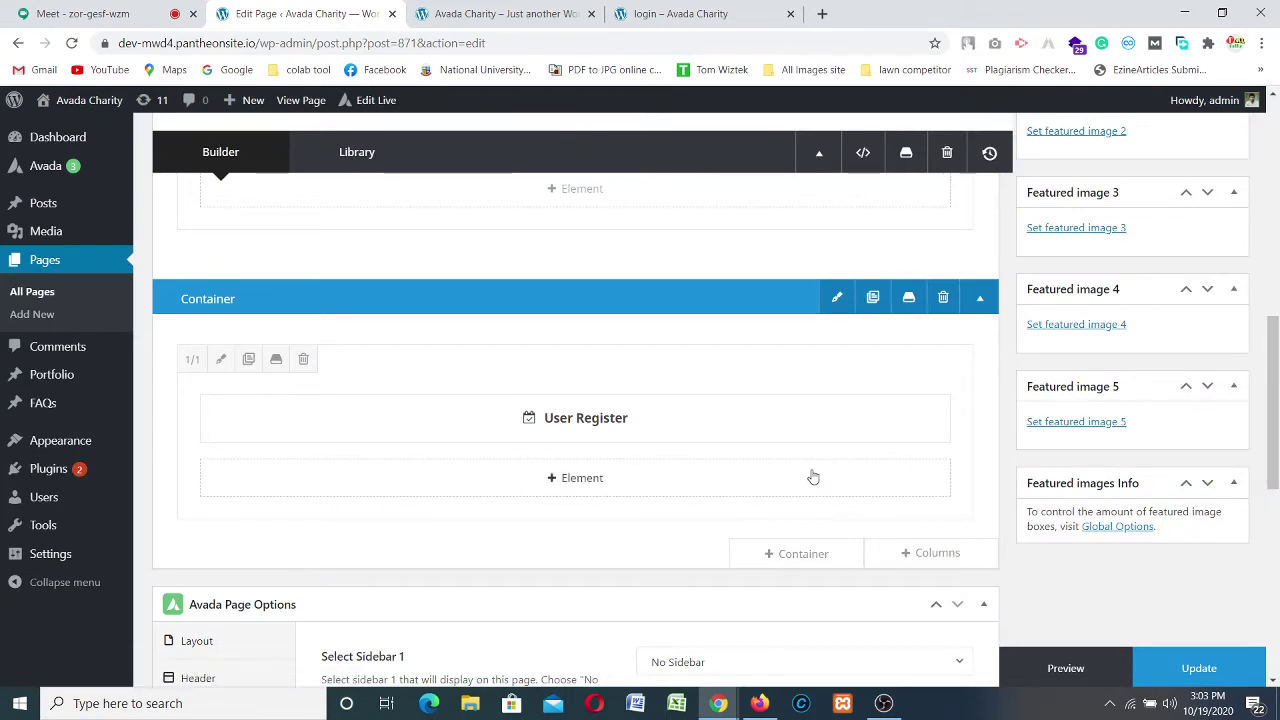
# - Reopen and save the User Register form settings, then save the column settings
pyautogui.scroll(-1, 903, 451)
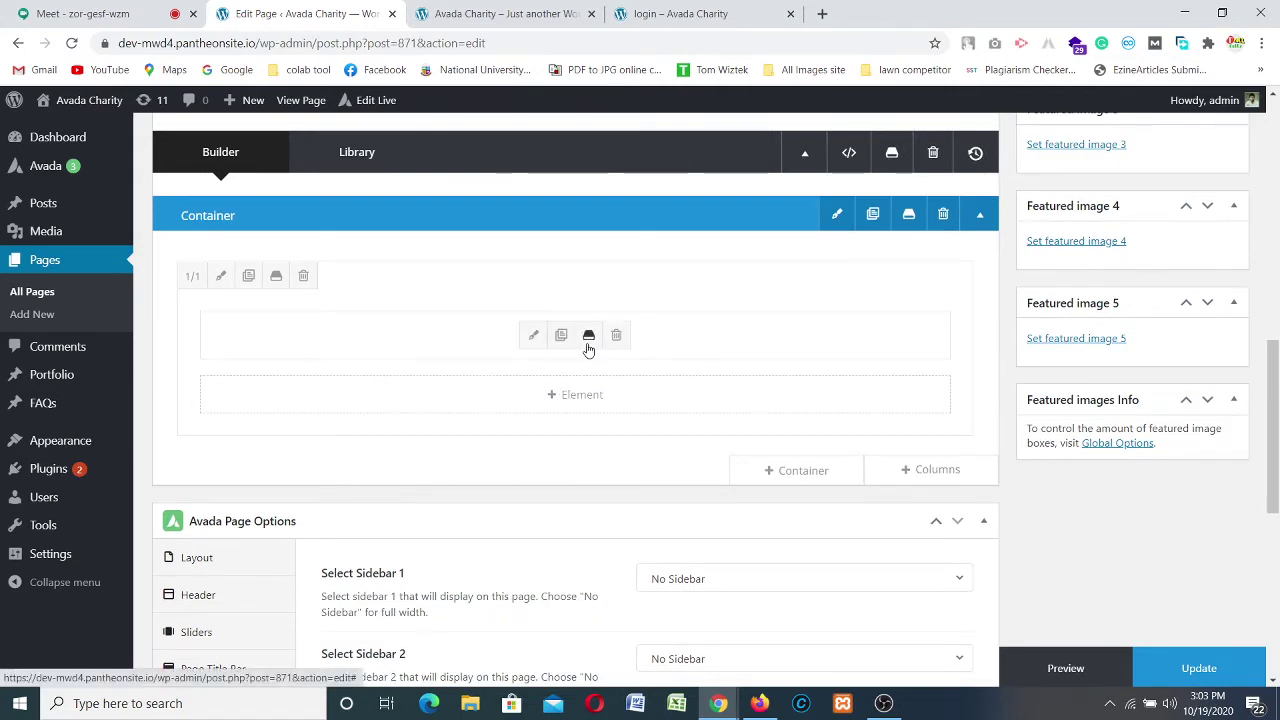
pyautogui.click(531, 334)
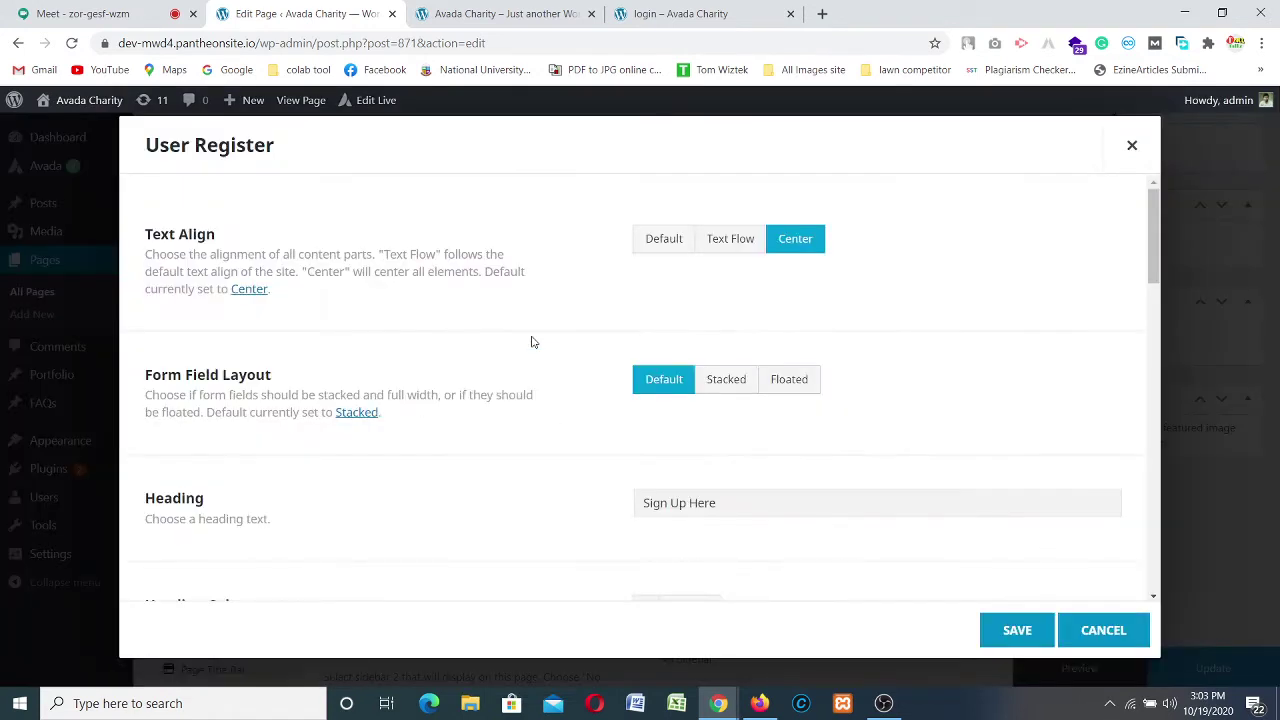
pyautogui.click(1016, 630)
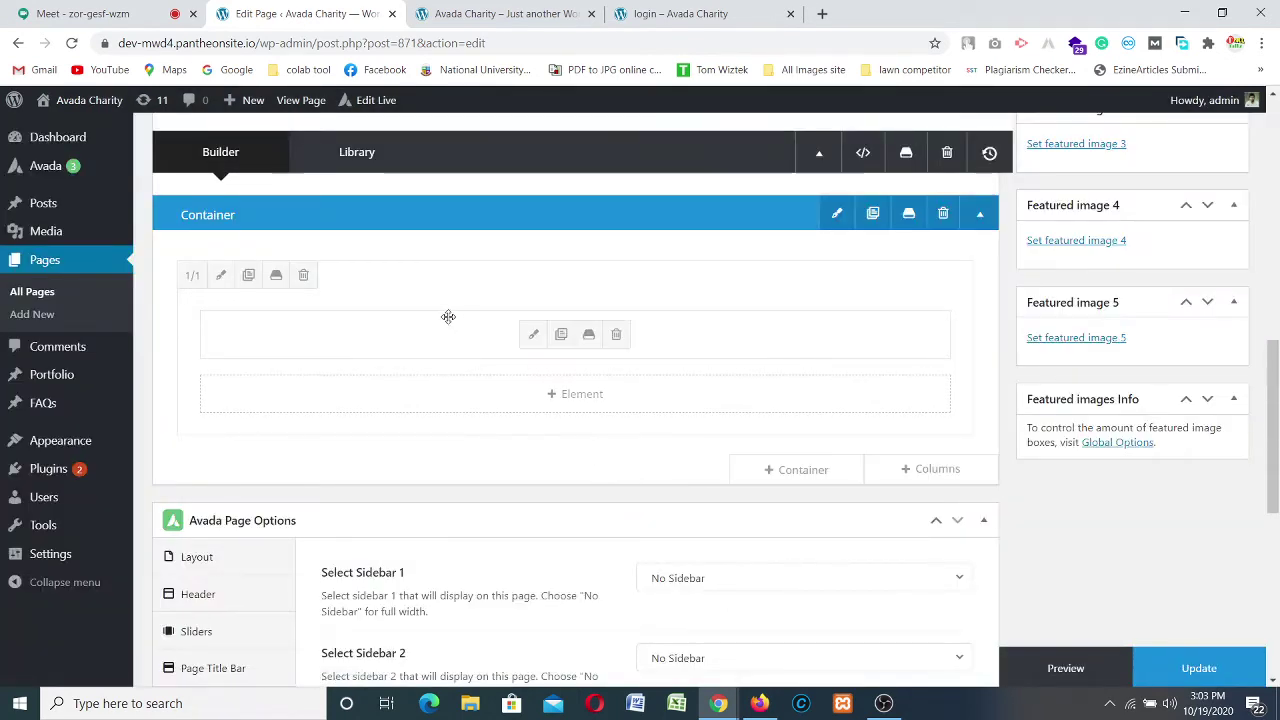
pyautogui.click(222, 277)
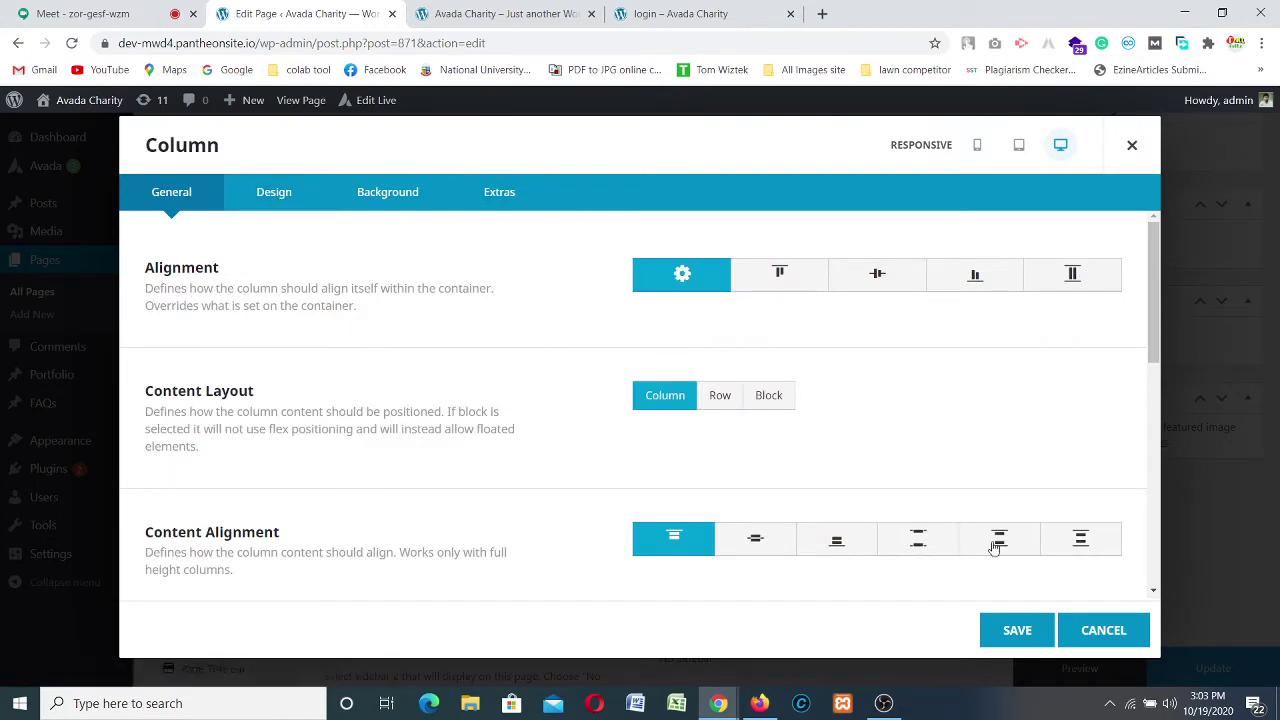
pyautogui.click(1020, 632)
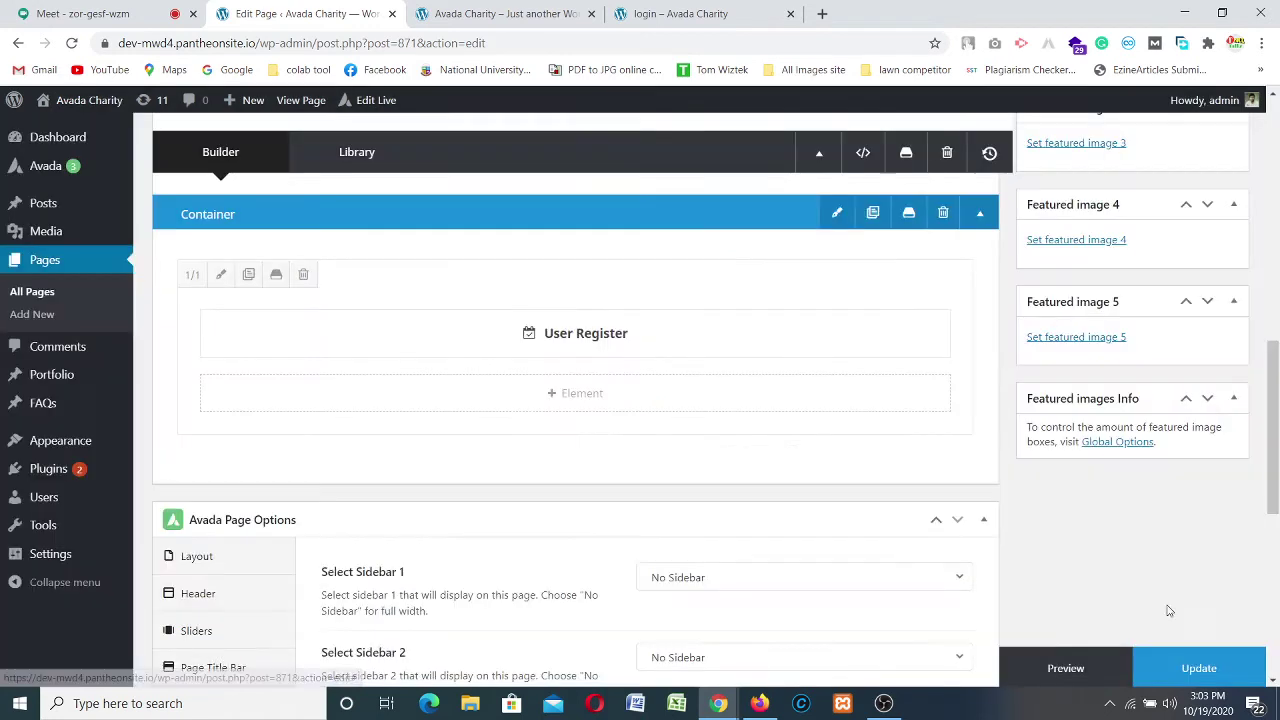
# - Update the register page and switch to the live page in Firefox
pyautogui.click(1185, 670)
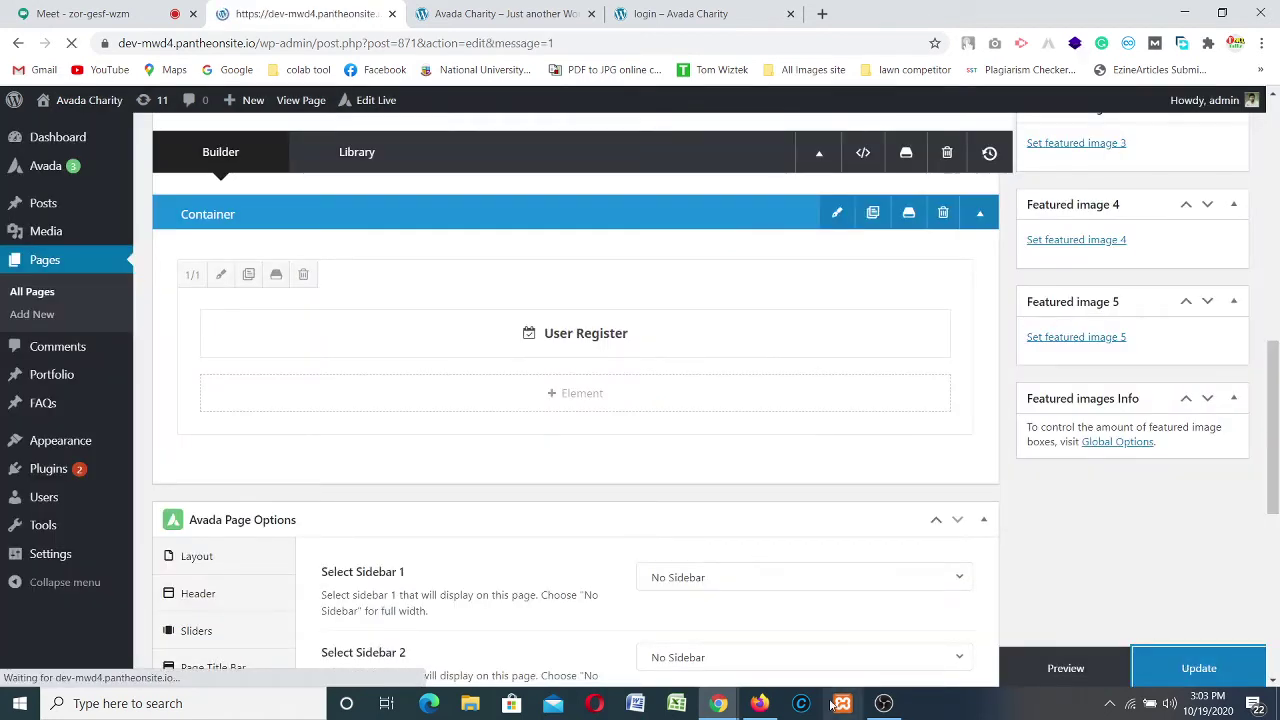
pyautogui.moveTo(766, 706)
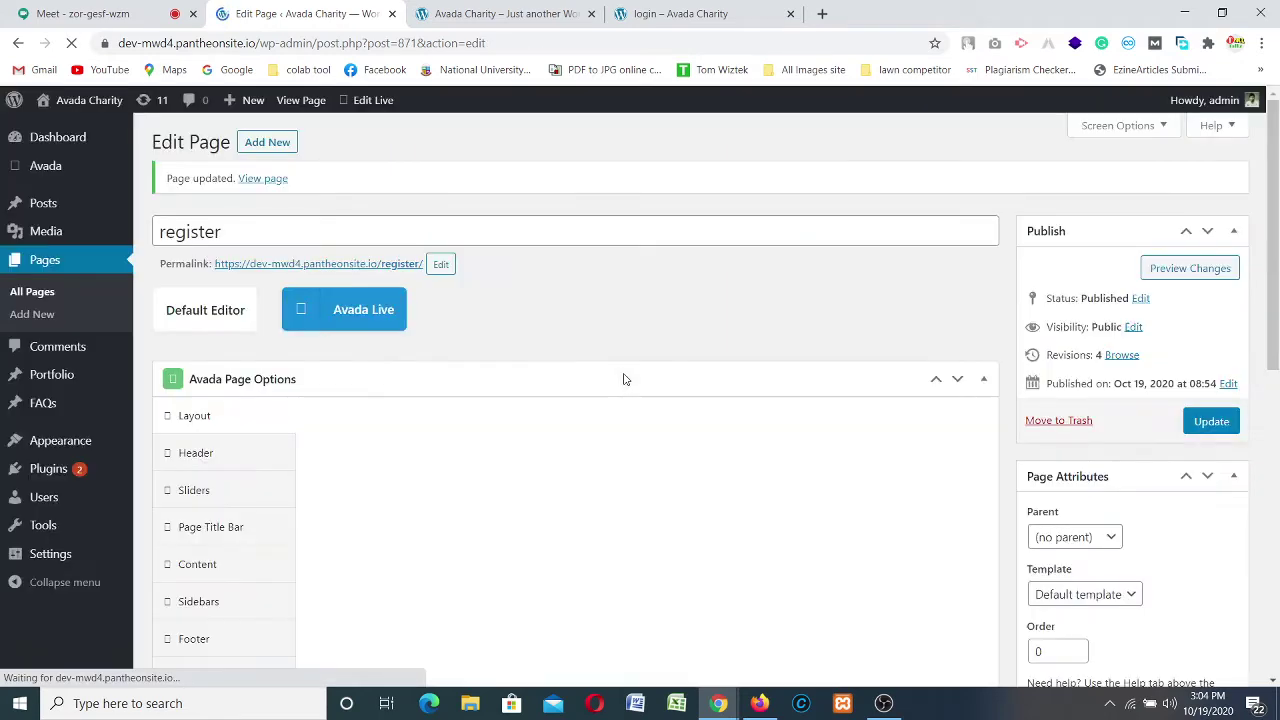
pyautogui.click(760, 703)
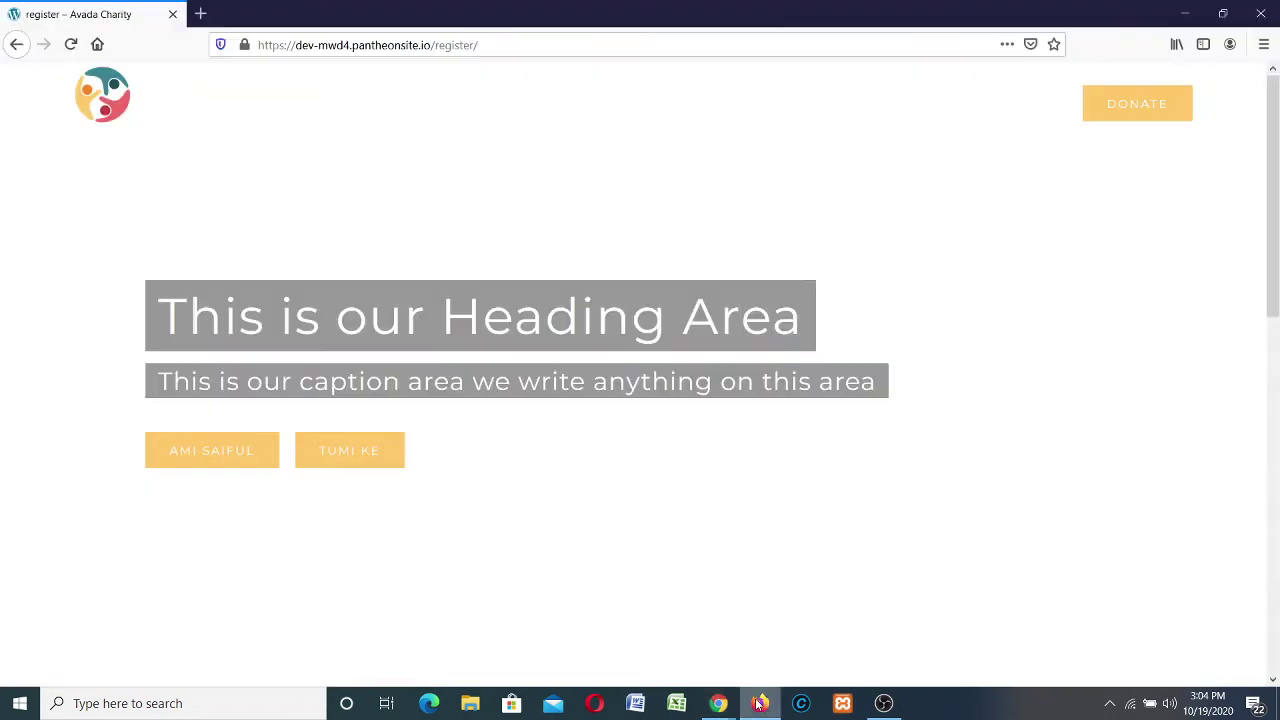
# - Reload the live register page and scroll through the Sign Up form
pyautogui.click(530, 44)
pyautogui.click(500, 44)
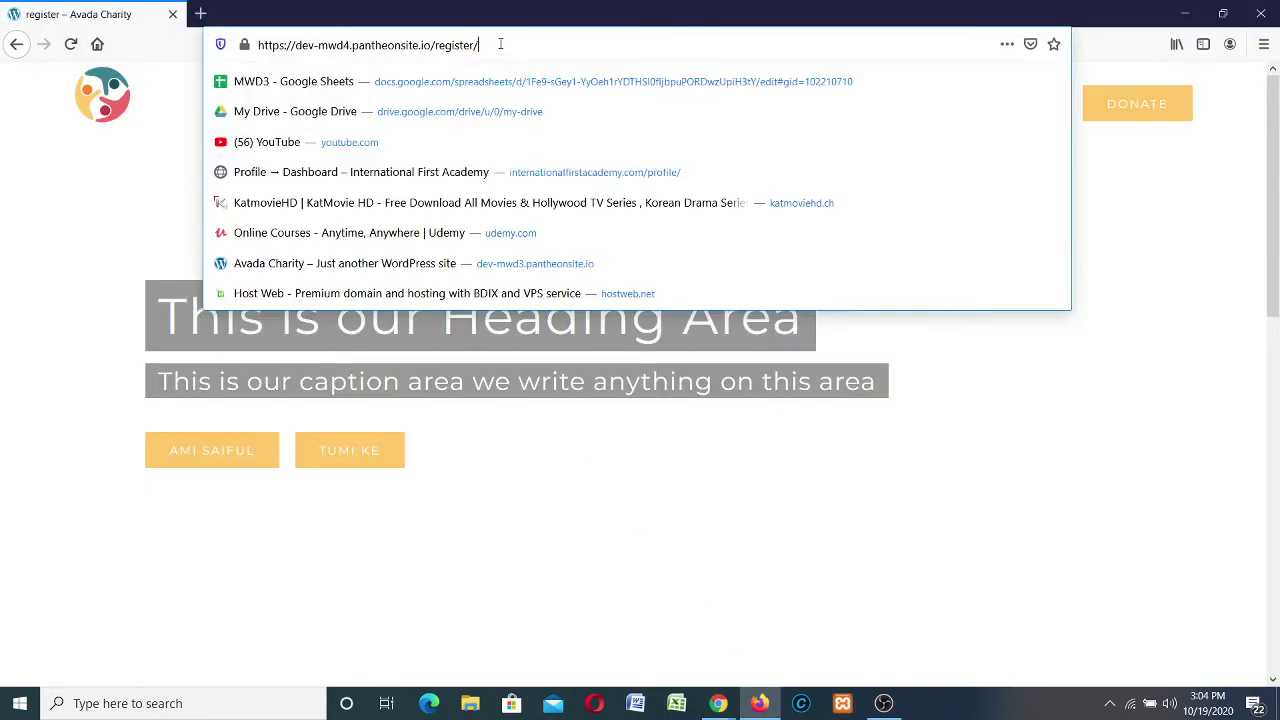
pyautogui.press('Return')
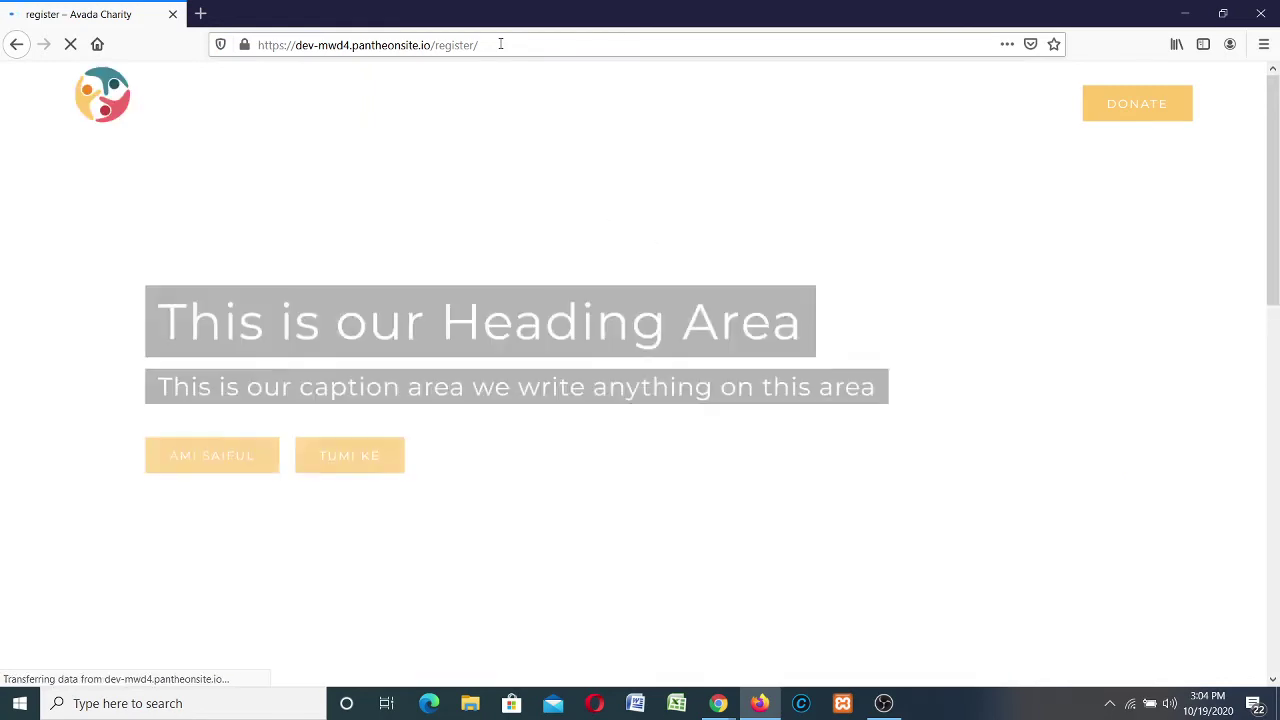
pyautogui.scroll(-3, 566, 197)
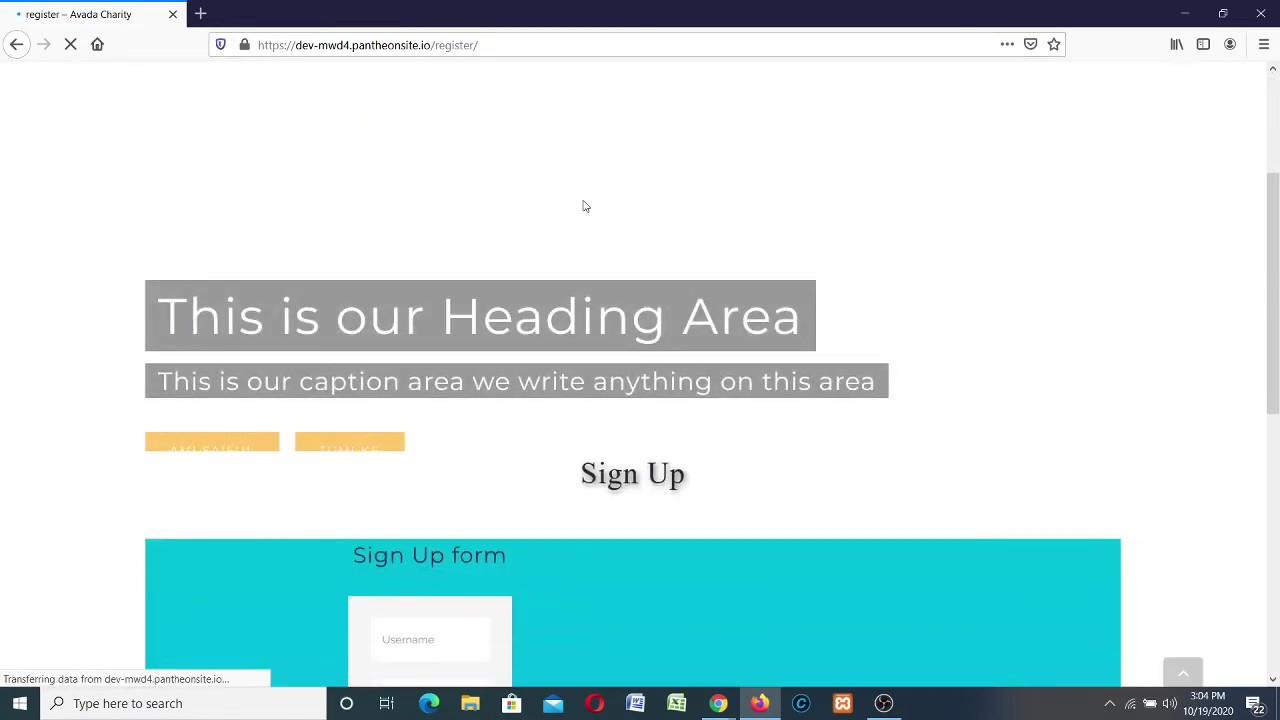
pyautogui.scroll(-3, 597, 271)
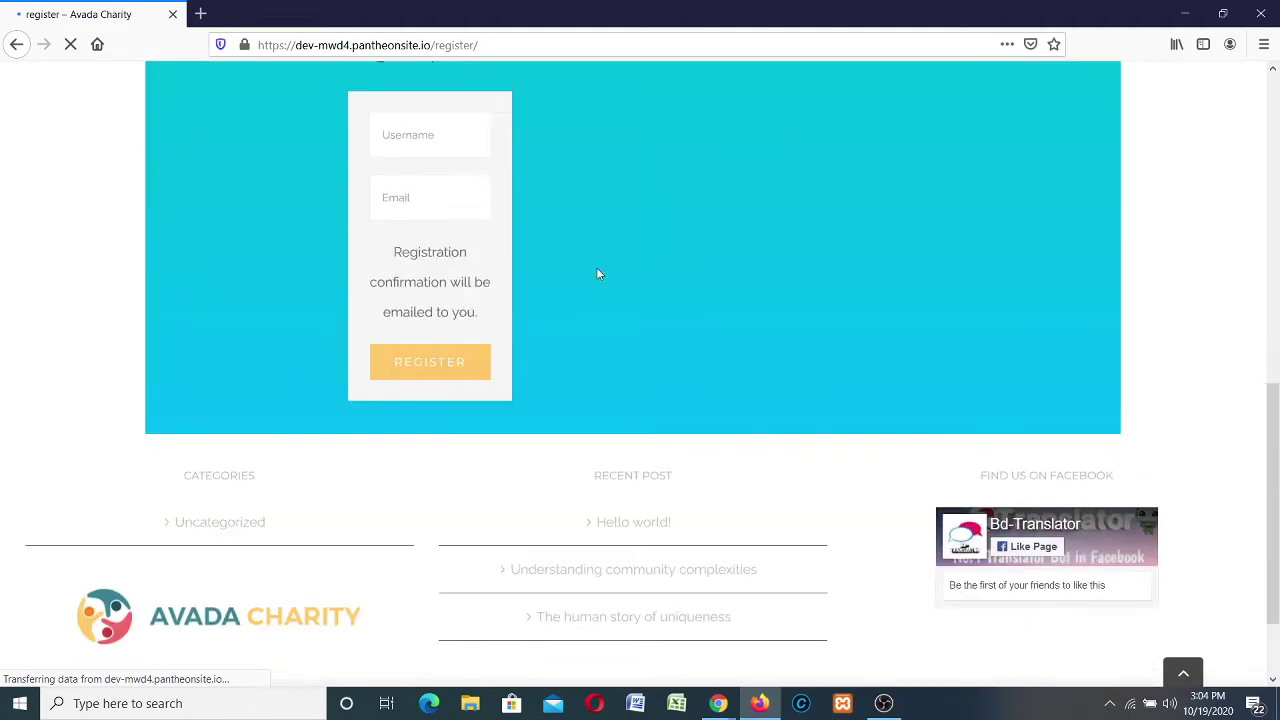
pyautogui.scroll(5, 596, 267)
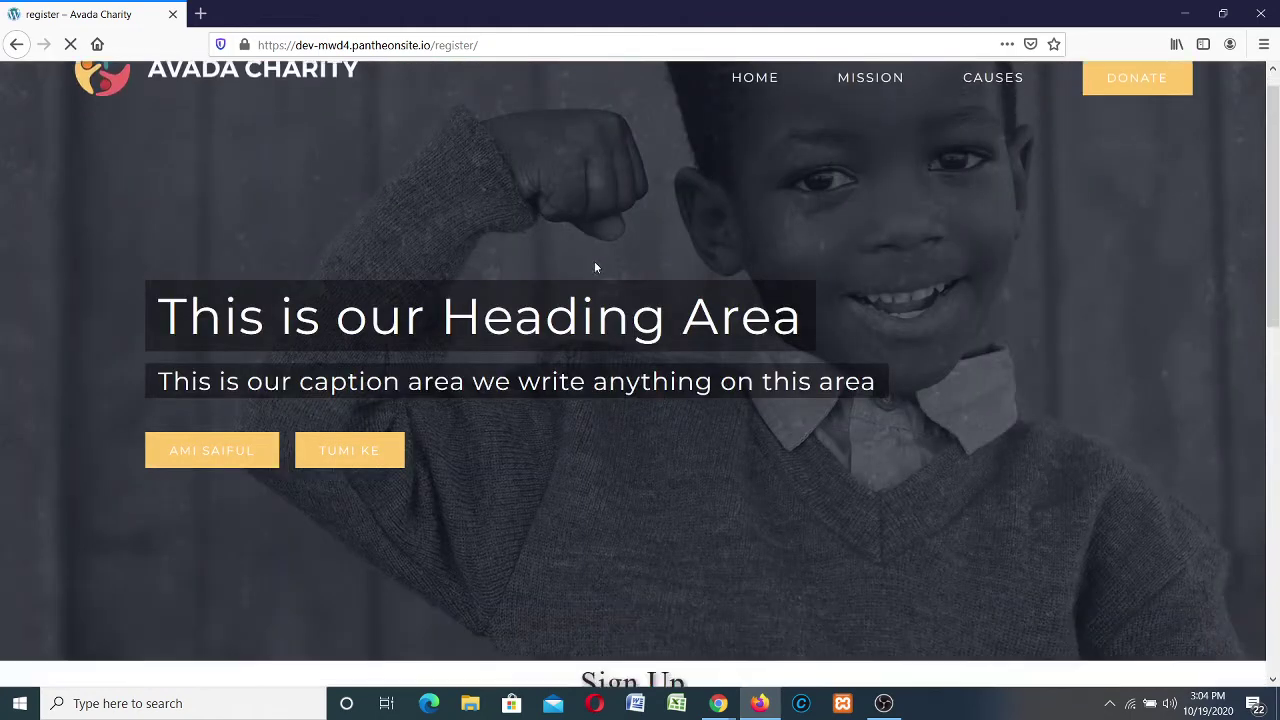
pyautogui.scroll(-5, 594, 261)
pyautogui.scroll(5, 592, 255)
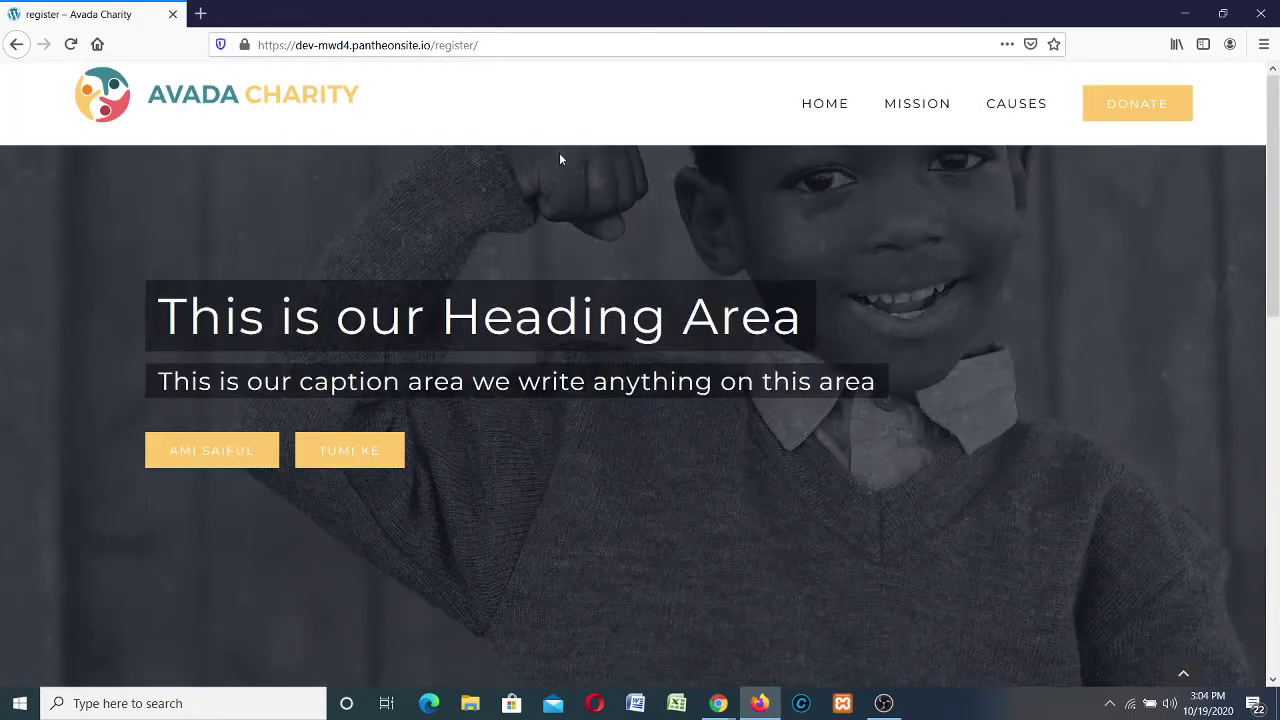
# - Reload the register page once more, then bring the editor window back
pyautogui.click(495, 44)
pyautogui.click(495, 44)
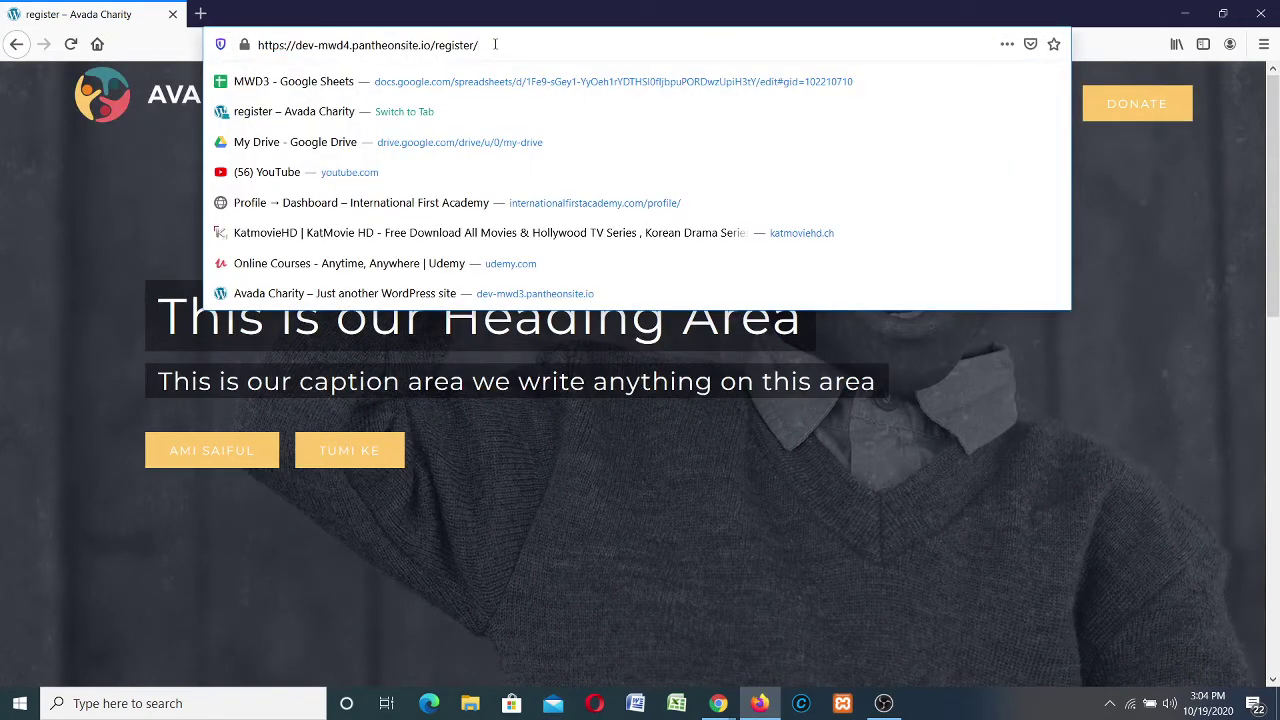
pyautogui.press('Return')
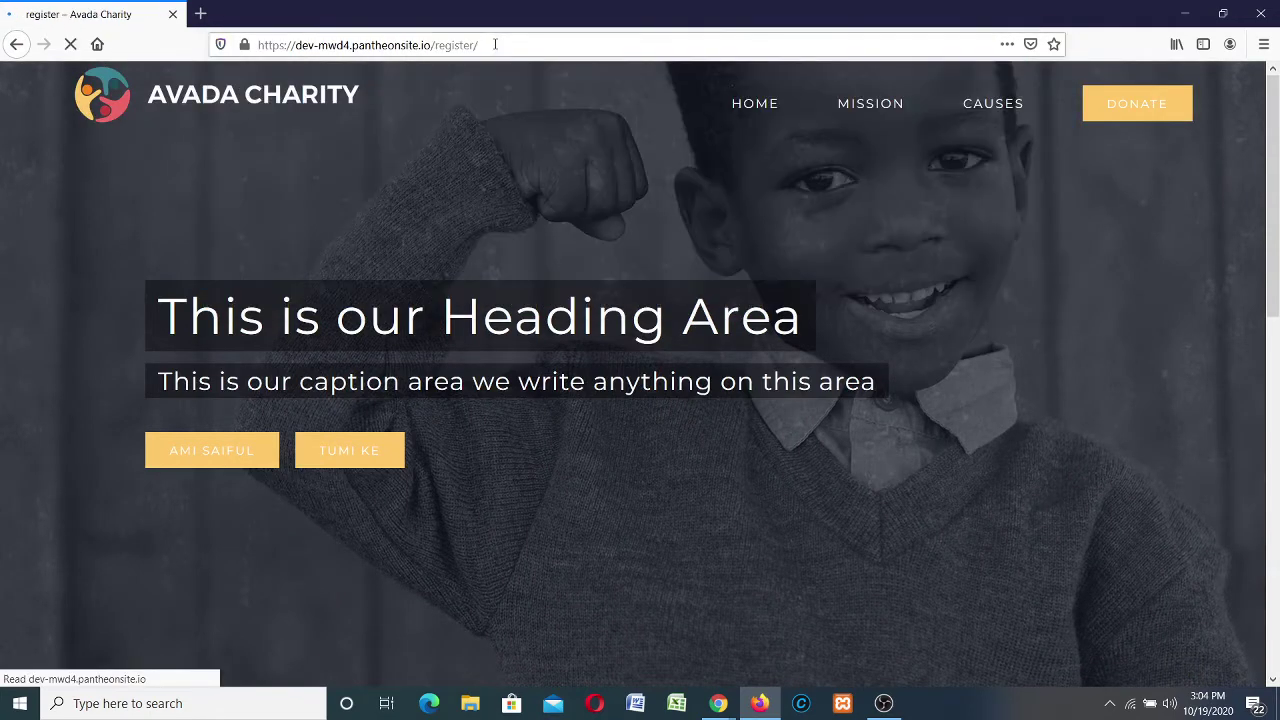
pyautogui.scroll(-4, 523, 163)
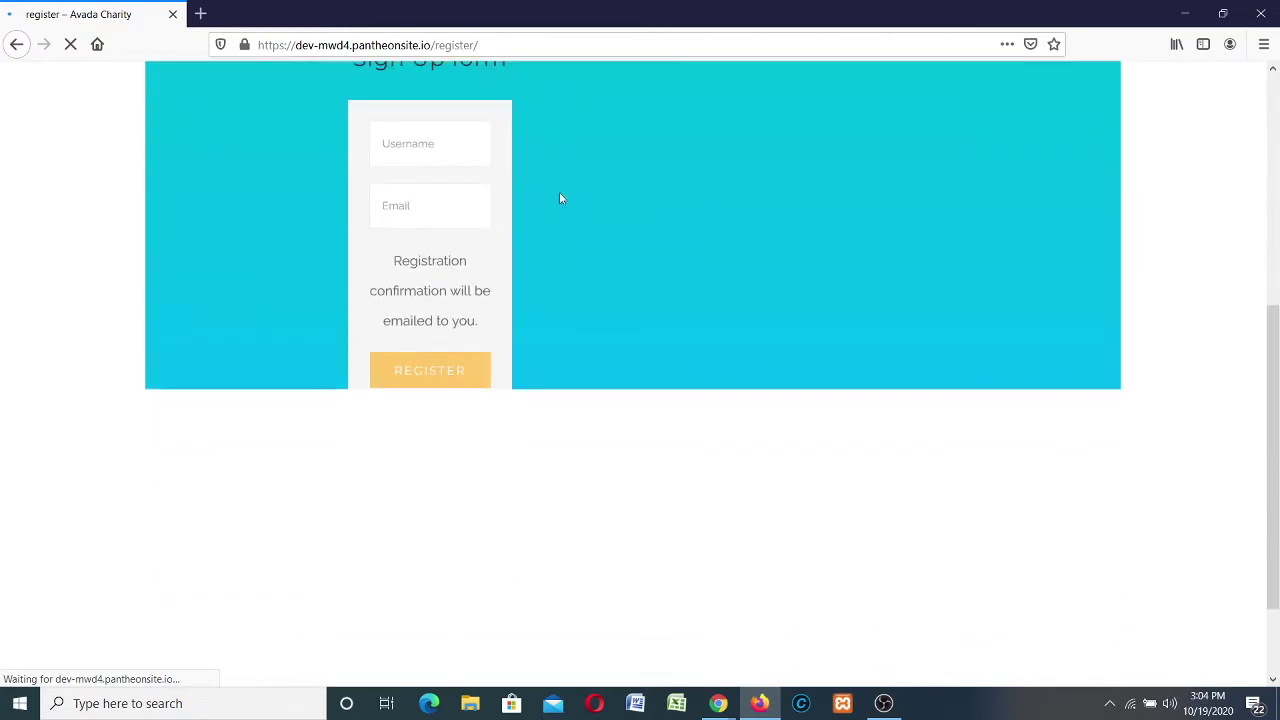
pyautogui.scroll(2, 508, 220)
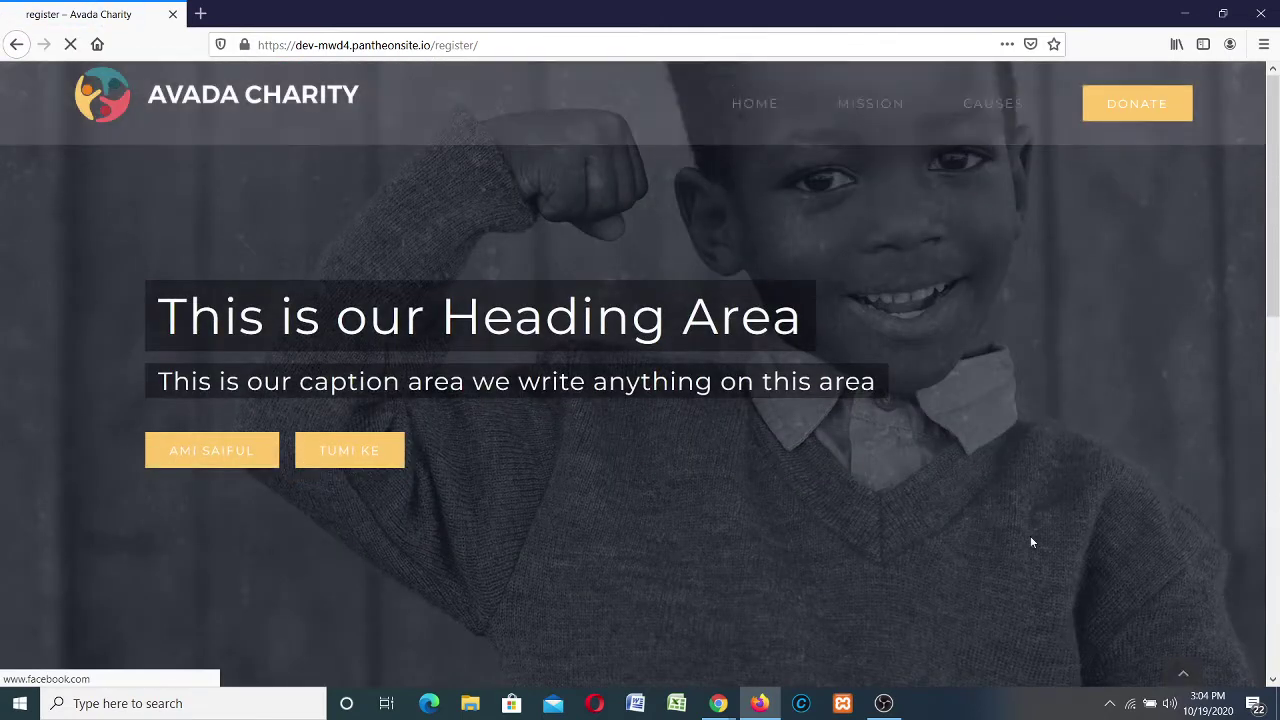
pyautogui.moveTo(711, 697)
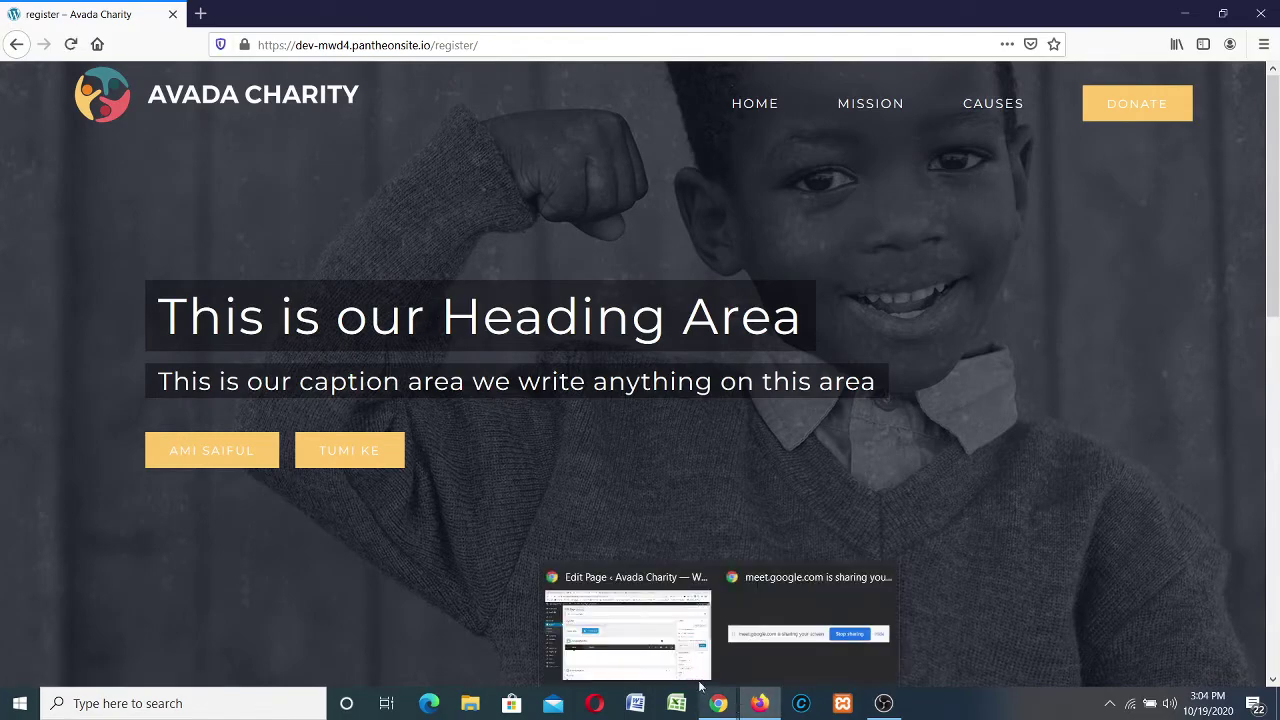
pyautogui.click(686, 662)
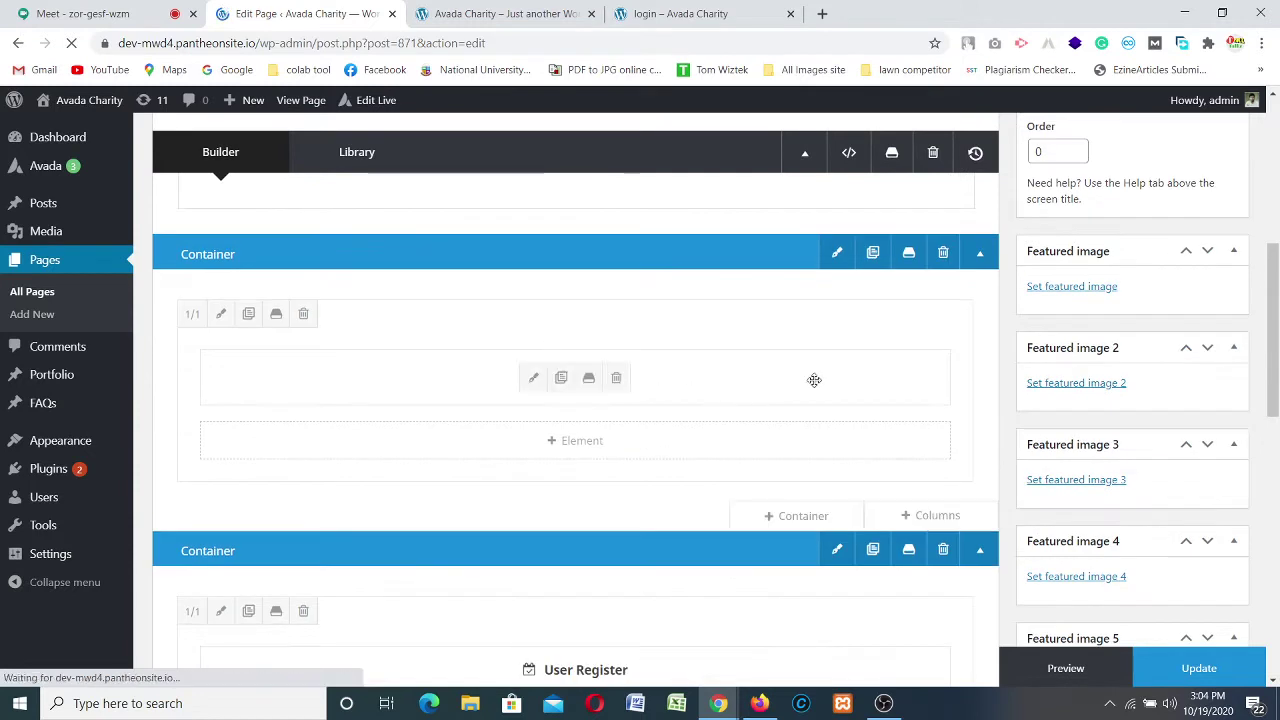
# - Delete both the Sign Up title container and the User Register container
pyautogui.click(942, 252)
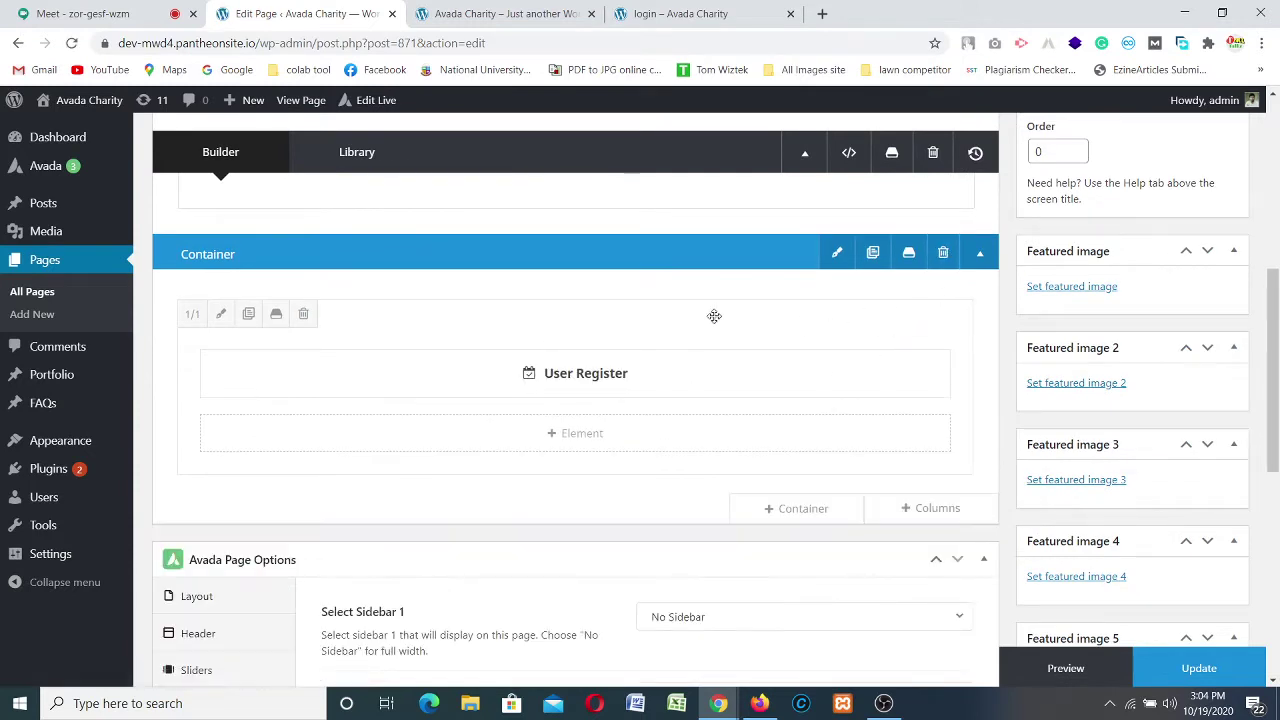
pyautogui.click(945, 253)
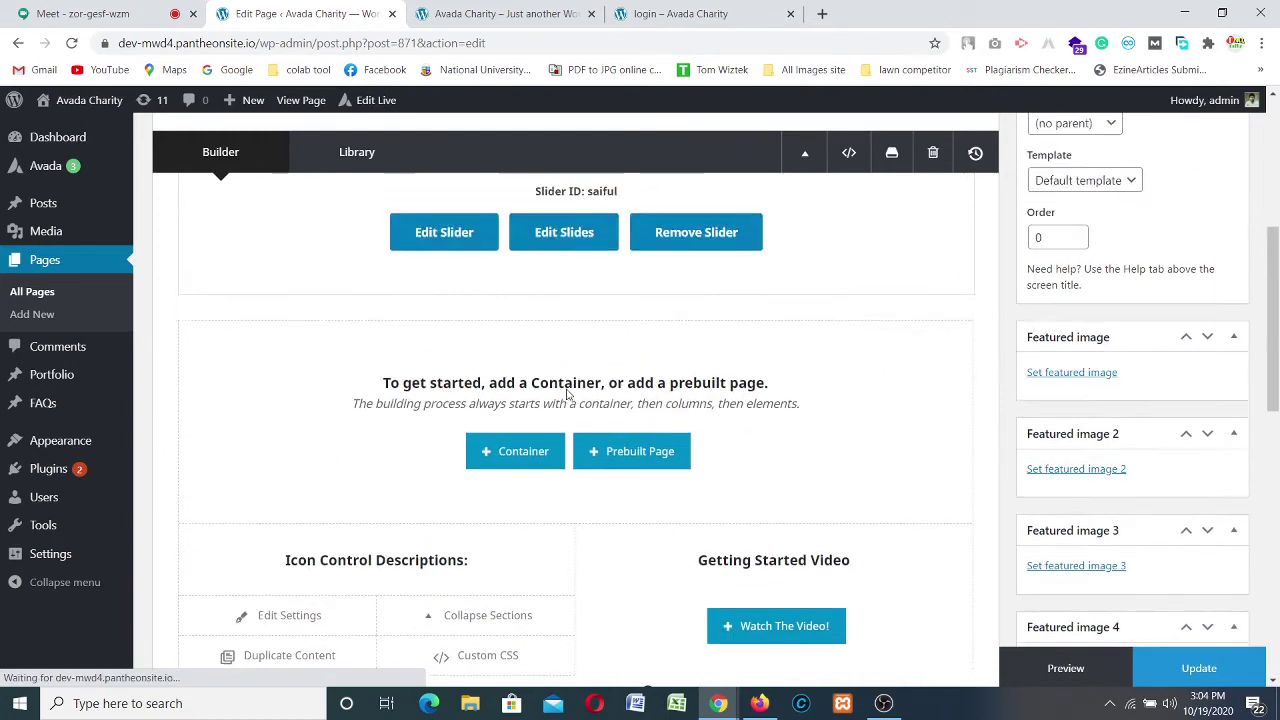
pyautogui.scroll(-3, 611, 380)
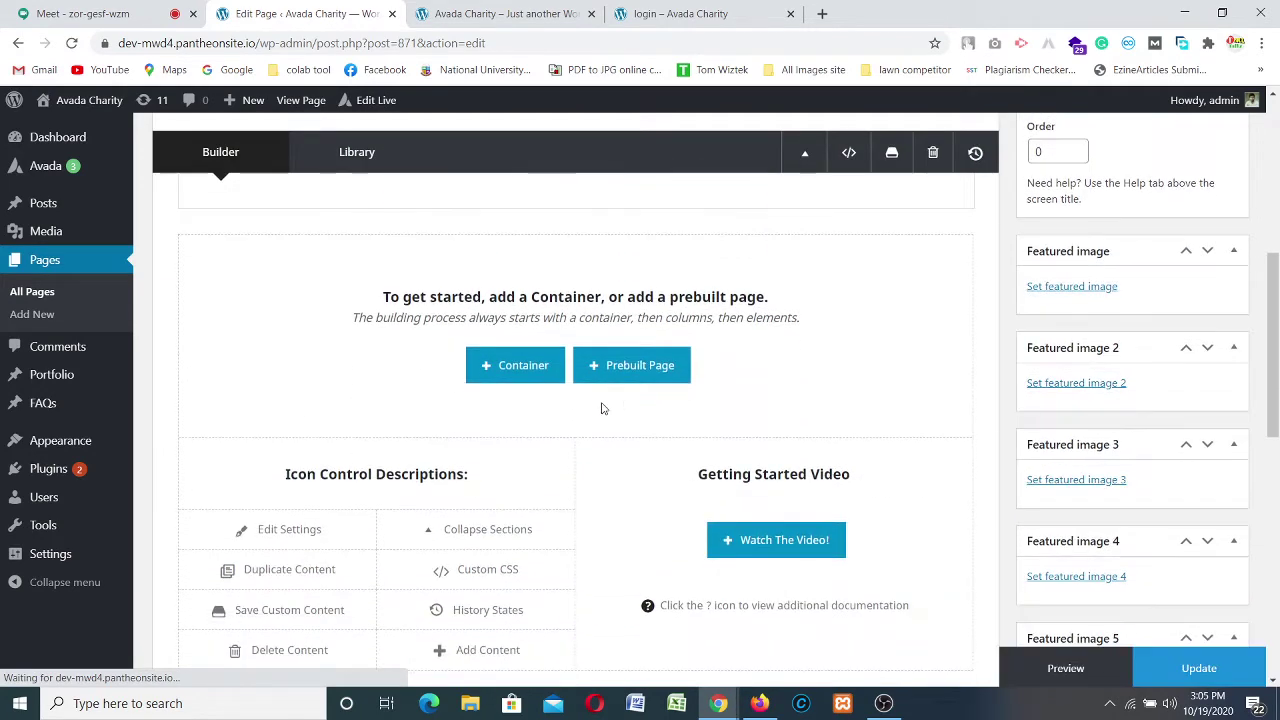
pyautogui.scroll(1, 555, 420)
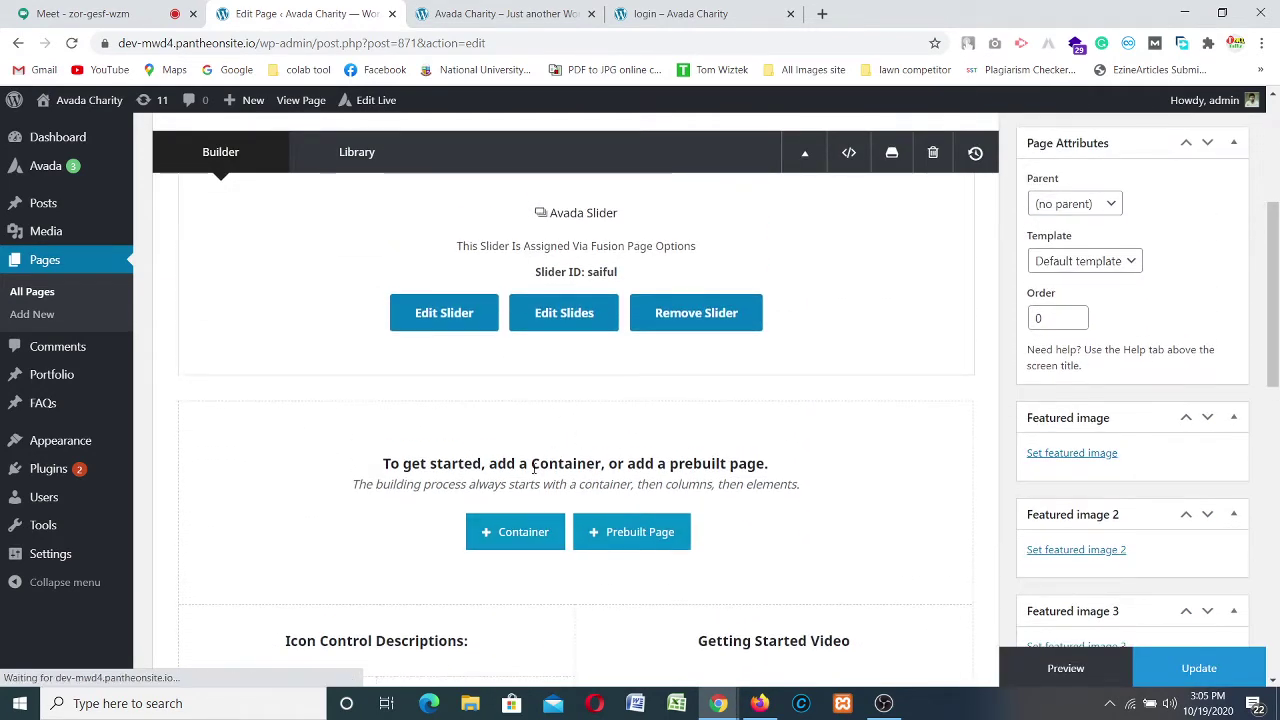
# - Dismiss the Insert Container layouts without adding one, then bring up the page Template list
pyautogui.click(535, 541)
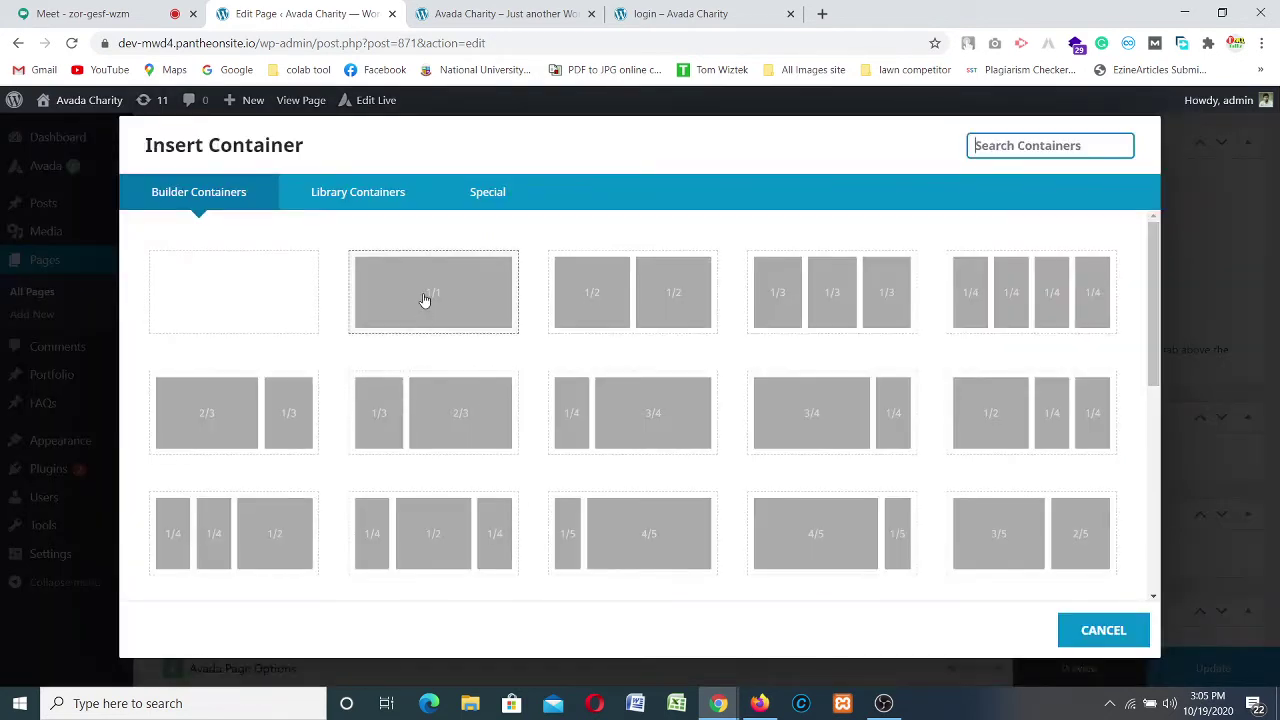
pyautogui.click(1128, 620)
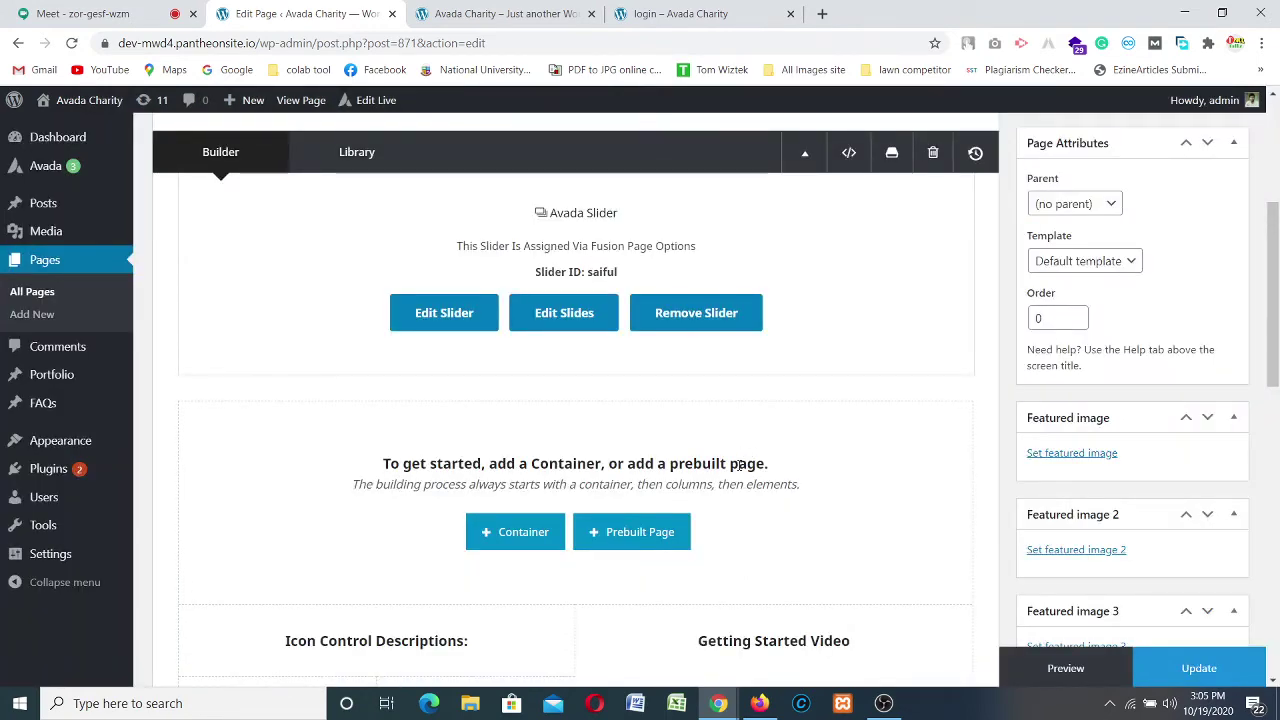
pyautogui.scroll(1, 605, 502)
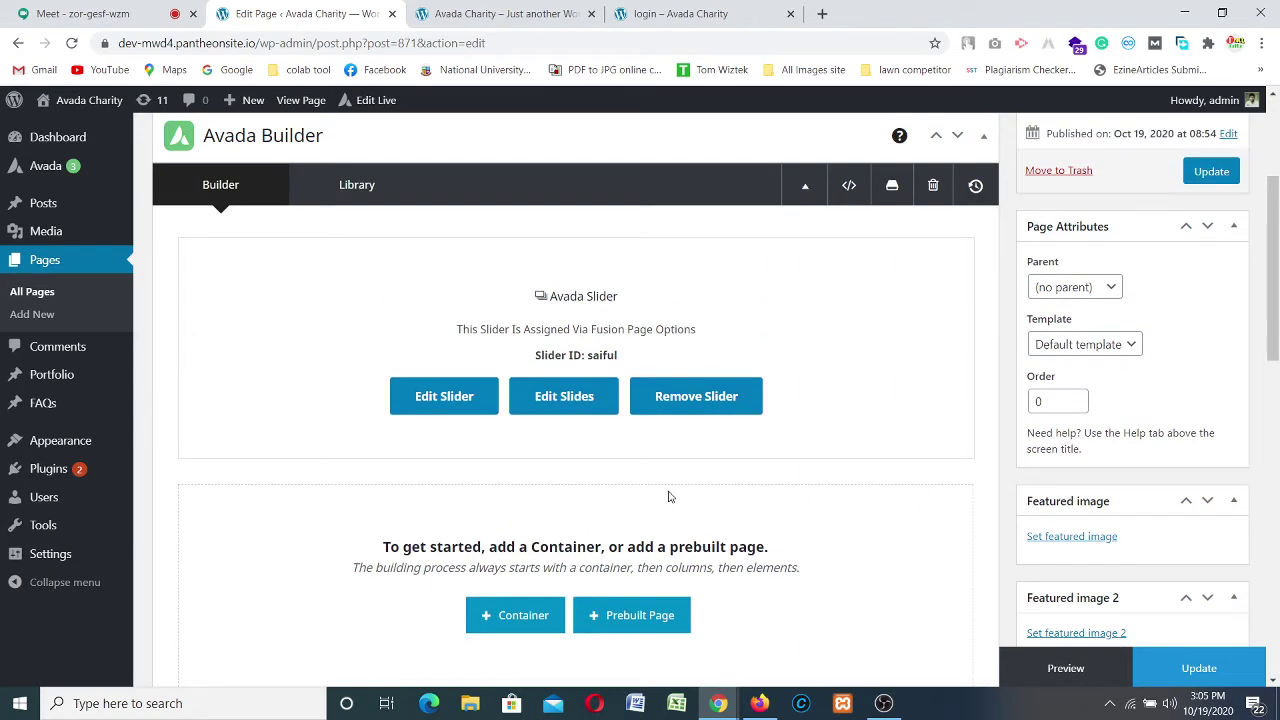
pyautogui.scroll(2, 700, 502)
pyautogui.scroll(-4, 780, 430)
pyautogui.scroll(3, 849, 357)
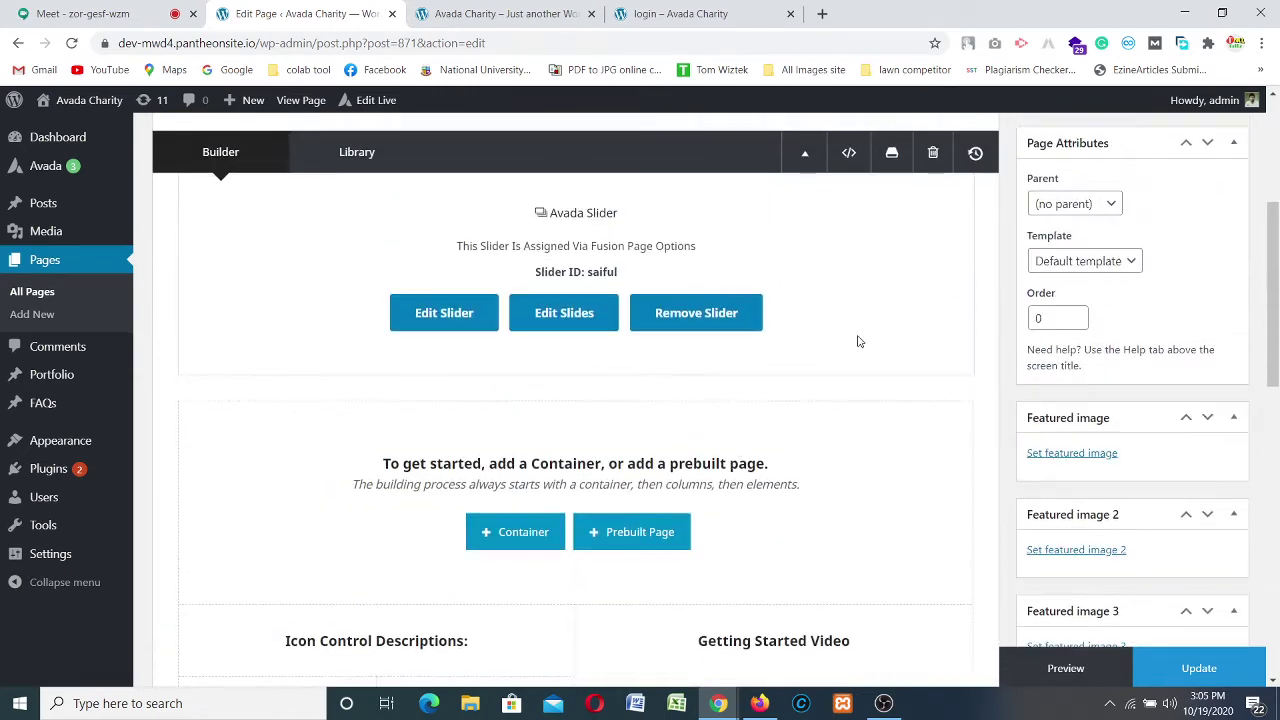
pyautogui.moveTo(975, 152)
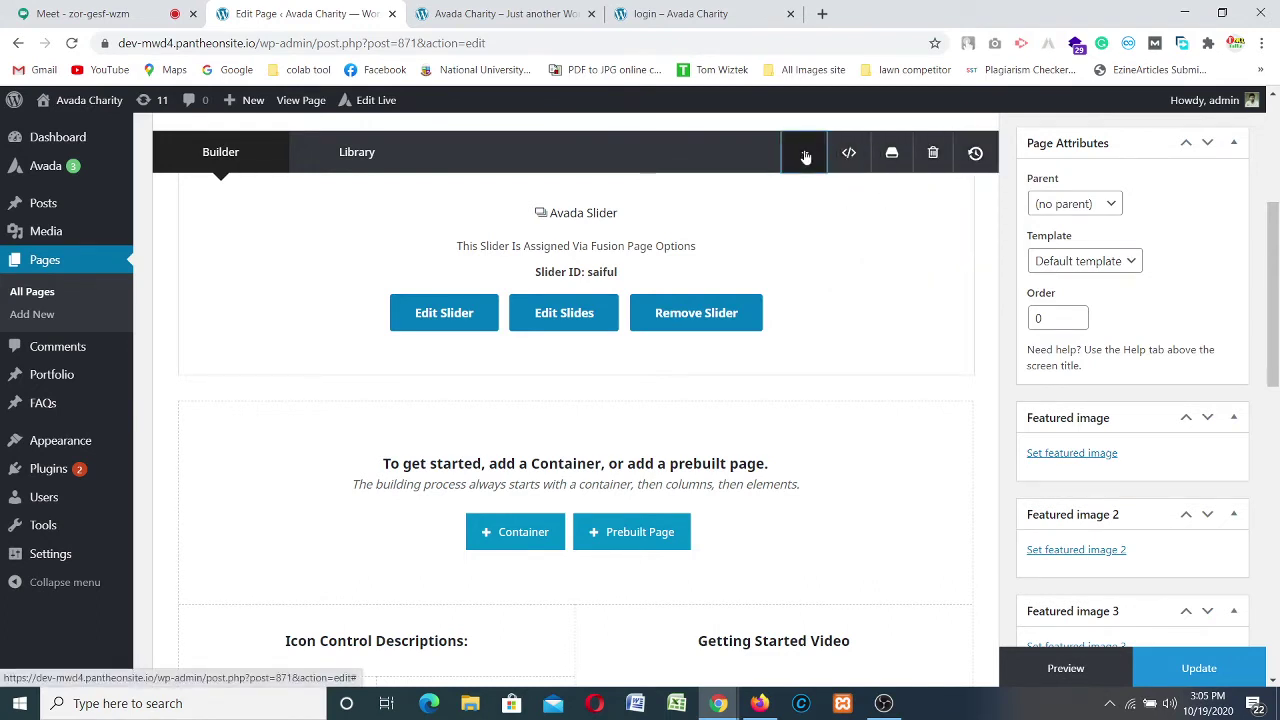
pyautogui.scroll(-1, 517, 449)
pyautogui.scroll(2, 514, 429)
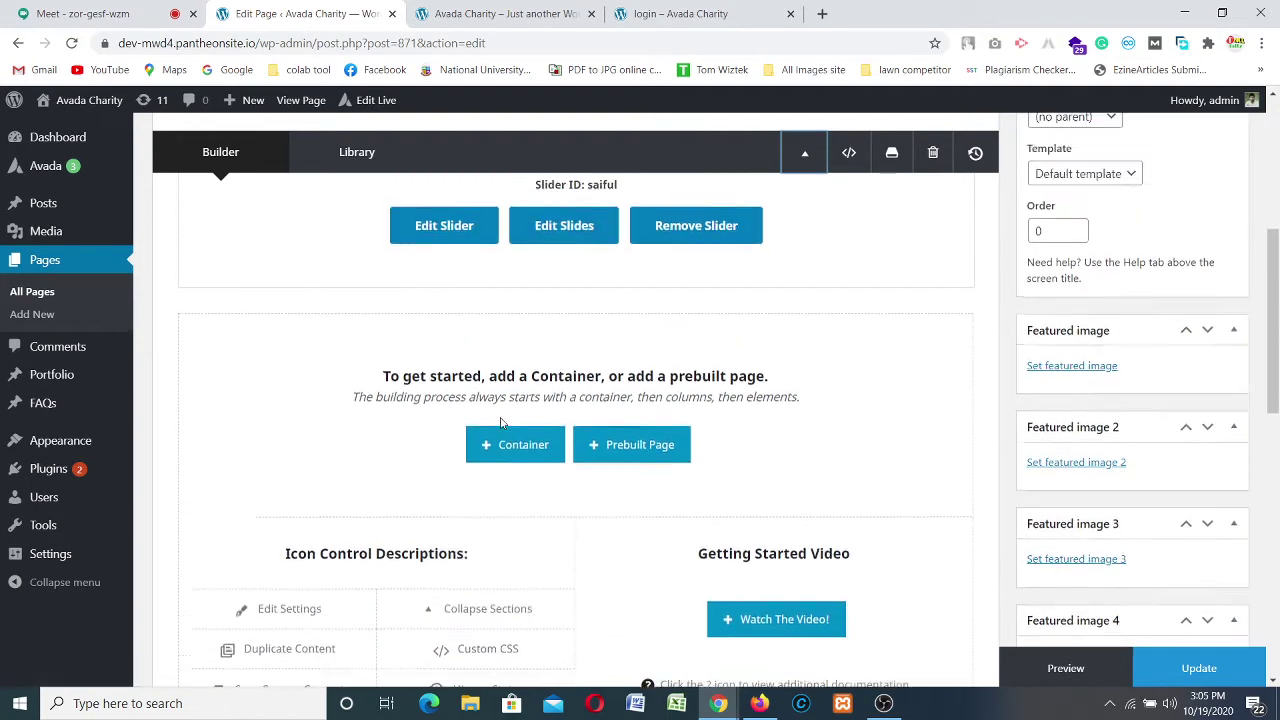
pyautogui.scroll(-2, 565, 472)
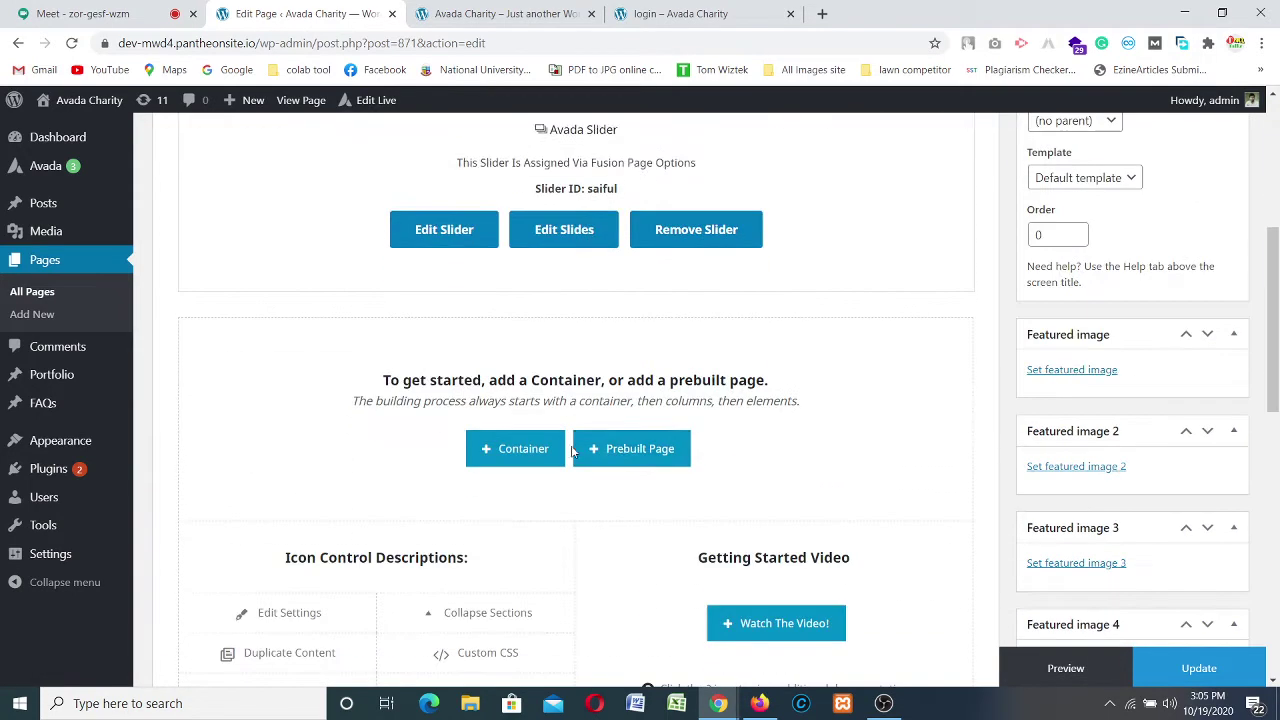
pyautogui.scroll(1, 677, 451)
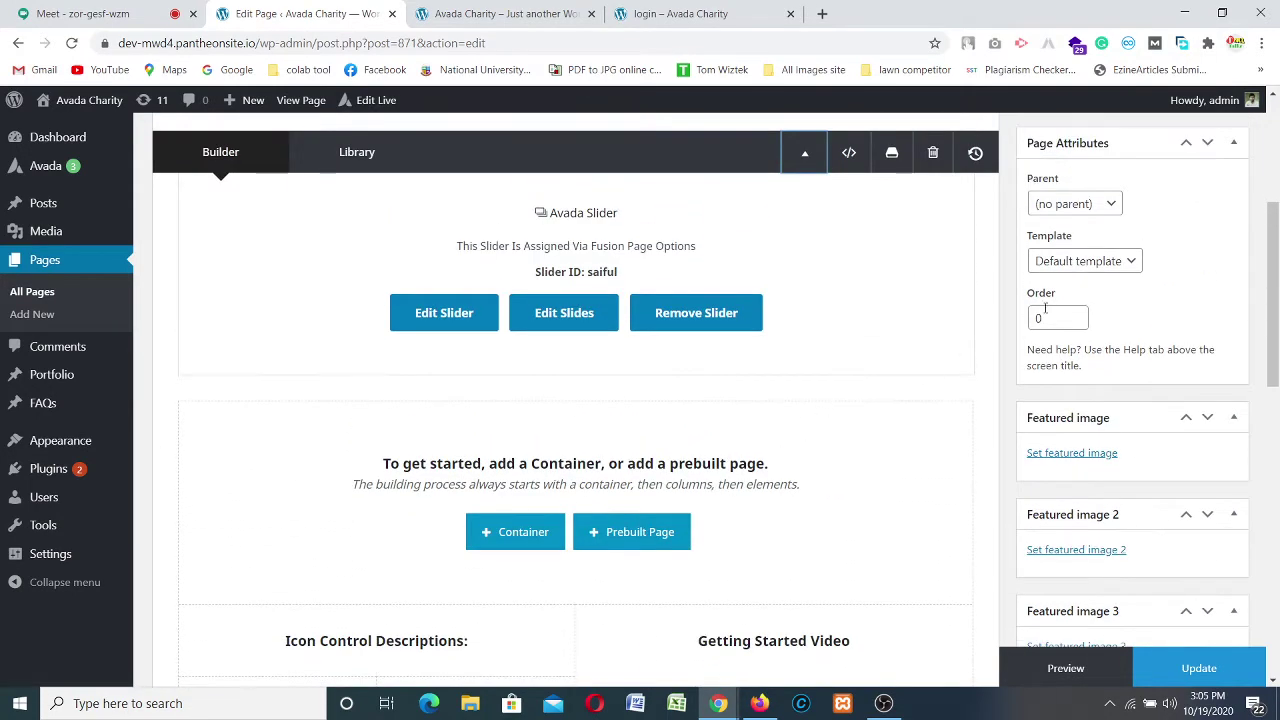
pyautogui.click(1086, 262)
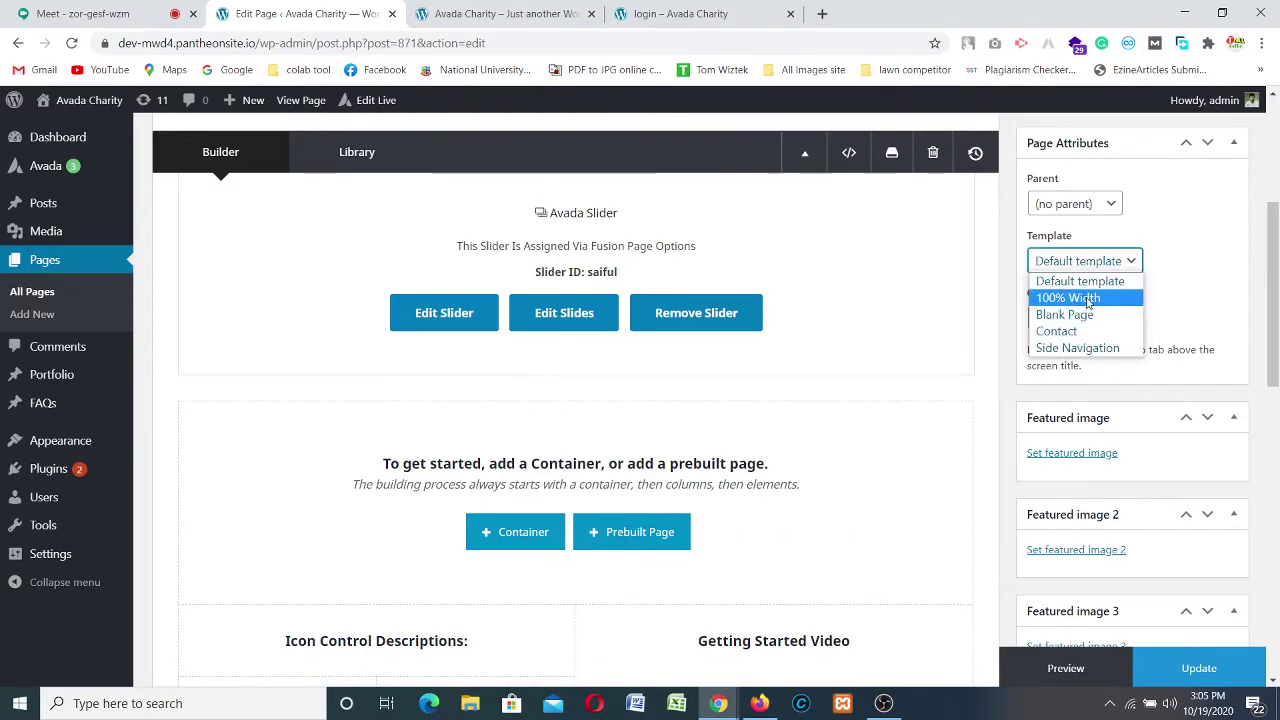
# - Switch the page to the 100% Width template and add a container with one 1/1 column
pyautogui.click(1088, 299)
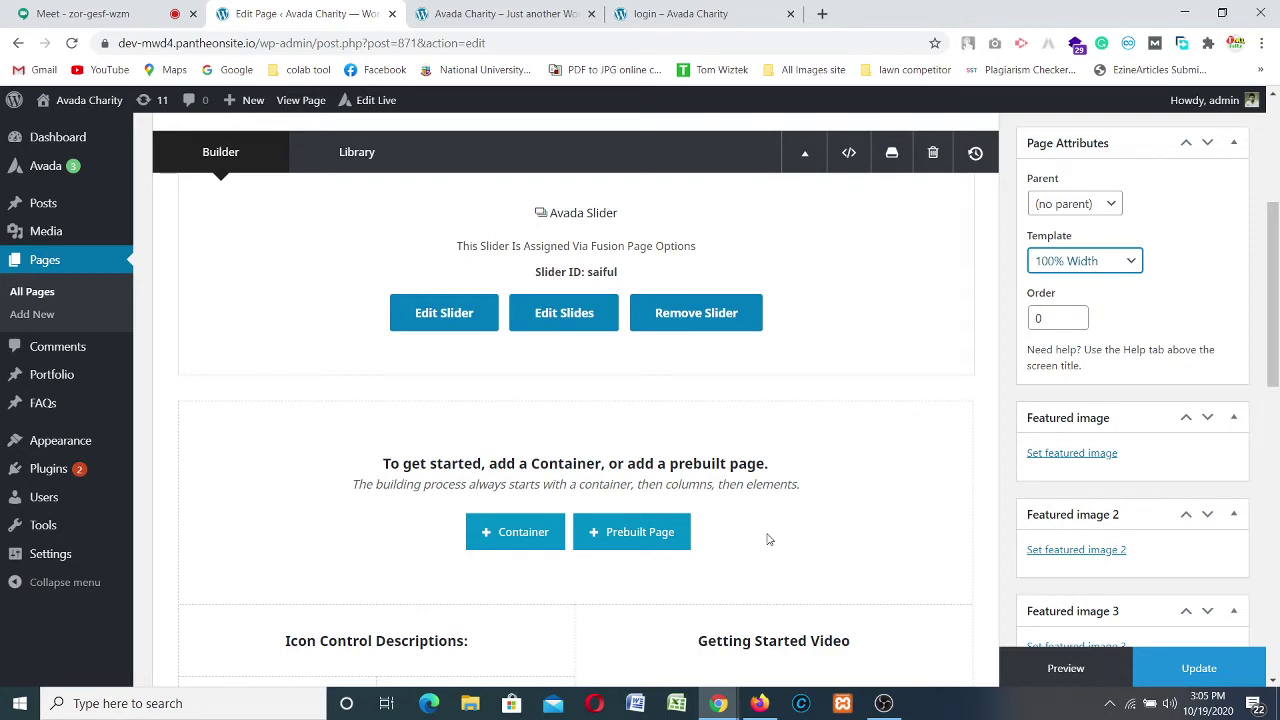
pyautogui.scroll(-1, 624, 539)
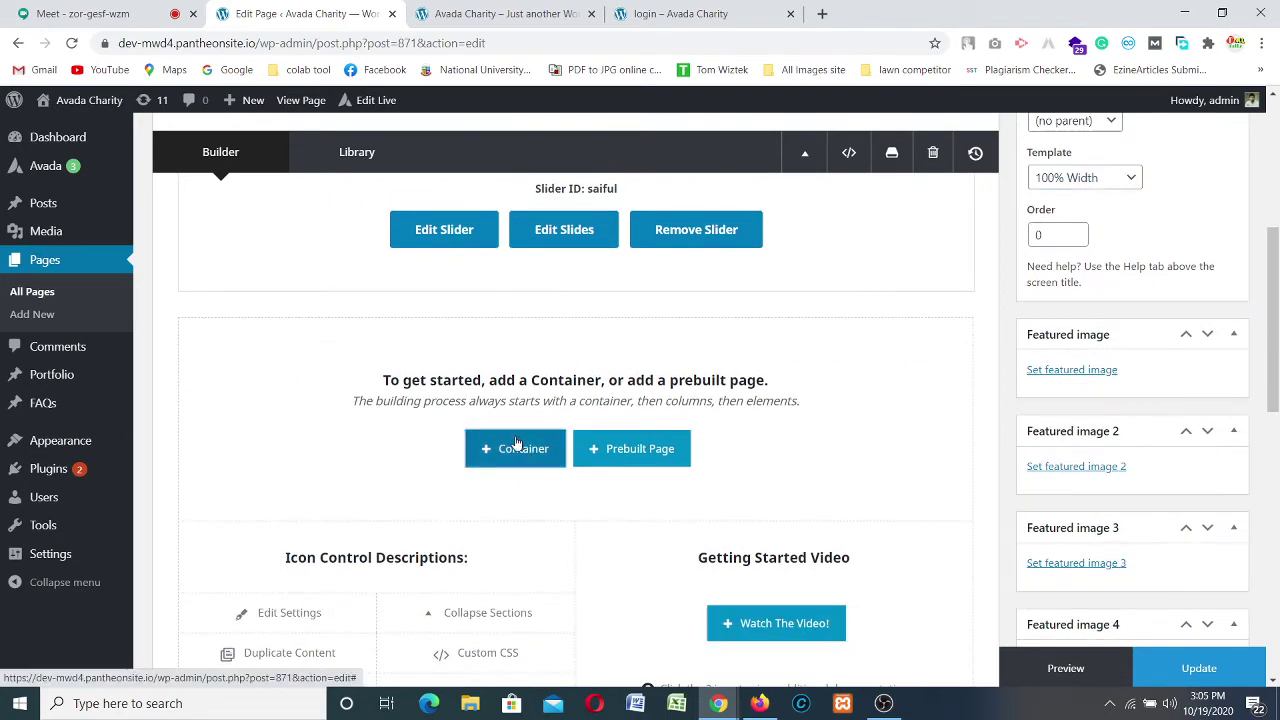
pyautogui.click(522, 447)
pyautogui.click(435, 307)
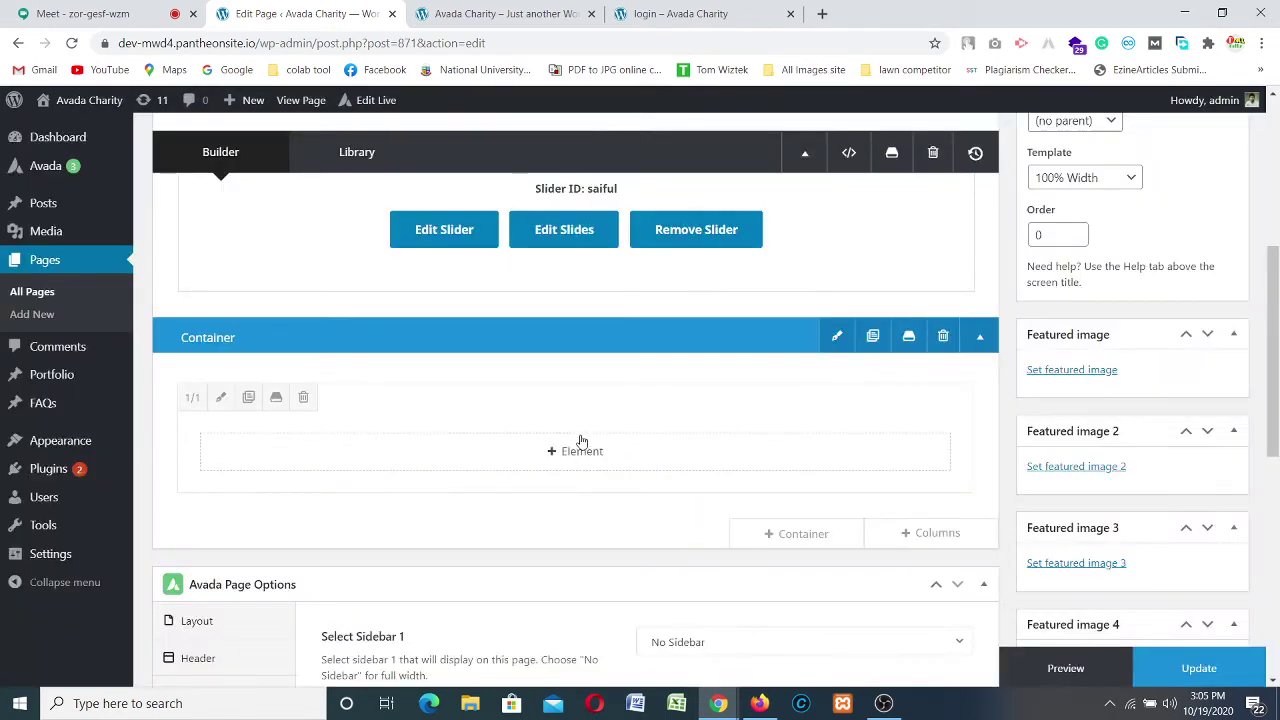
pyautogui.scroll(2, 571, 449)
pyautogui.scroll(2, 620, 460)
pyautogui.scroll(-3, 446, 437)
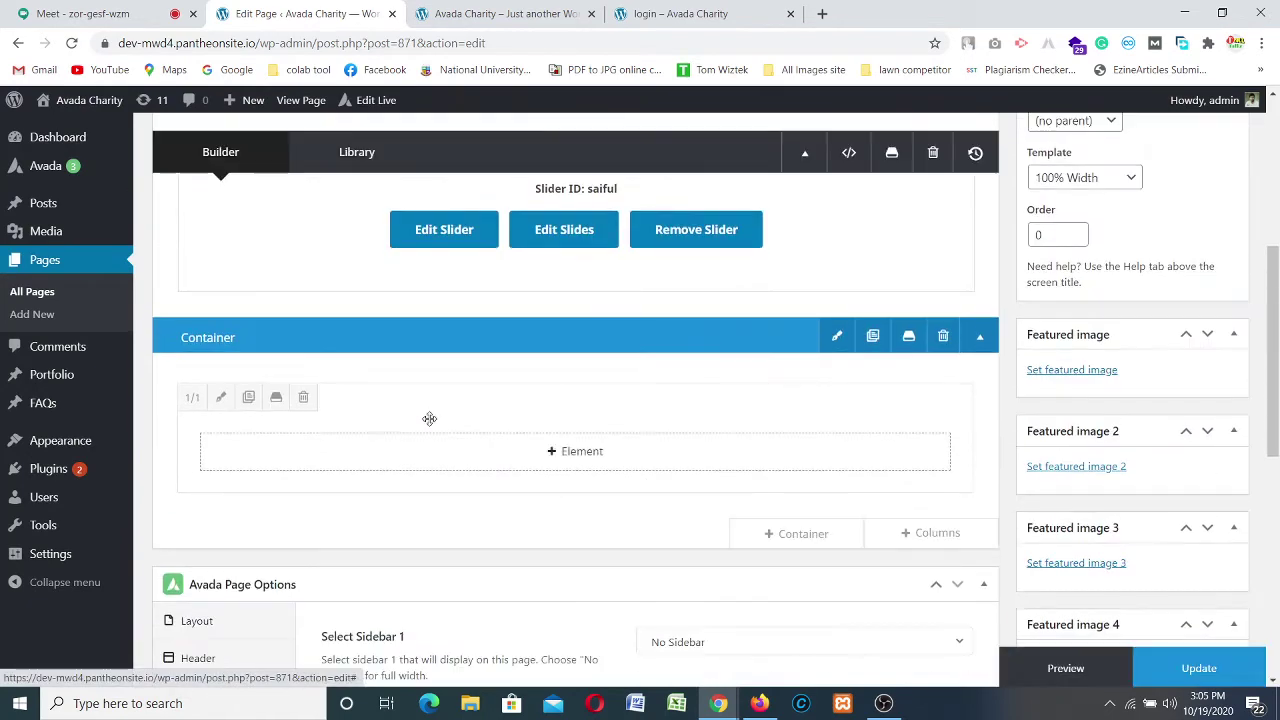
pyautogui.click(576, 455)
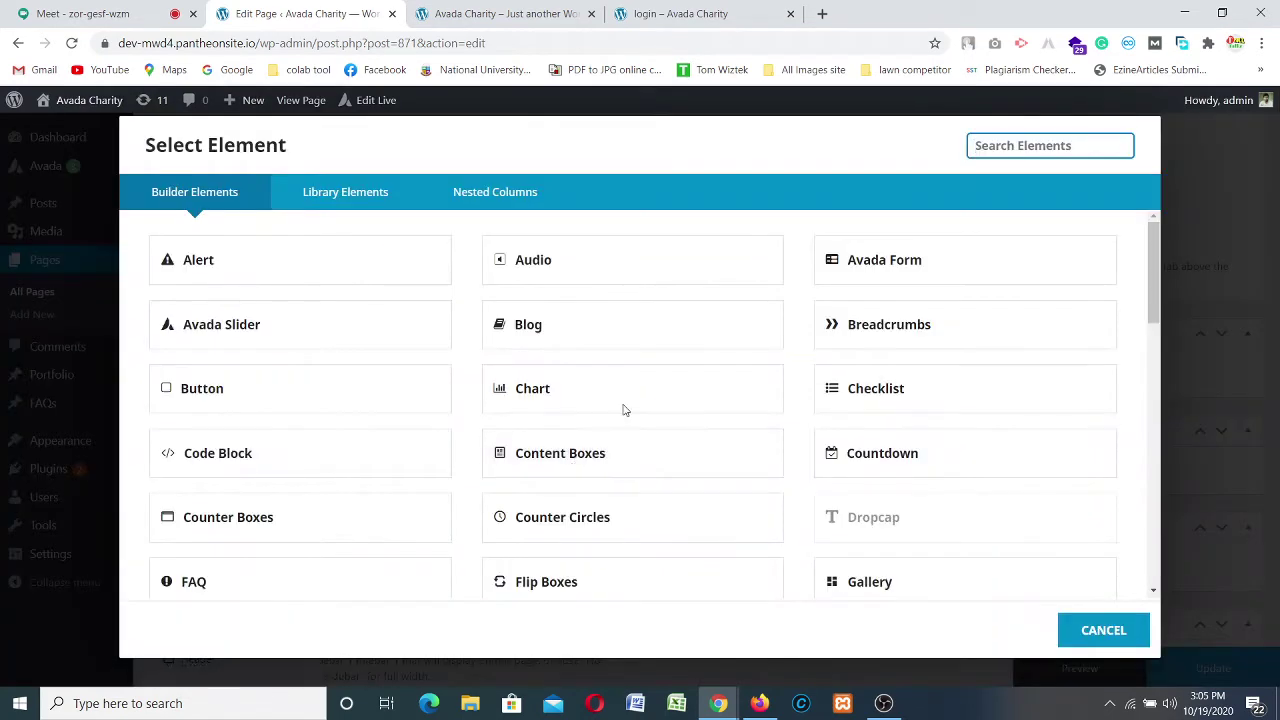
# - Insert a Title element reading 'Sign Up' and bring up its Design settings
pyautogui.scroll(-2, 800, 500)
pyautogui.scroll(-3, 770, 534)
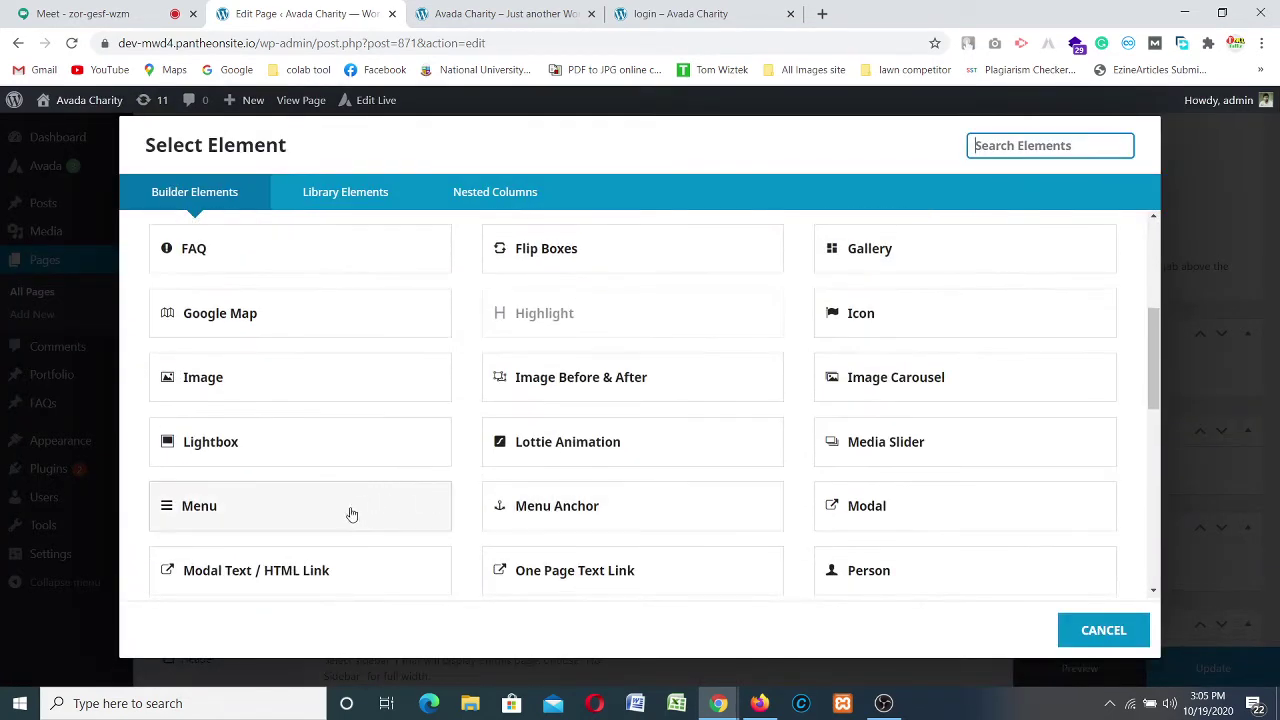
pyautogui.scroll(-3, 850, 535)
pyautogui.scroll(-6, 523, 531)
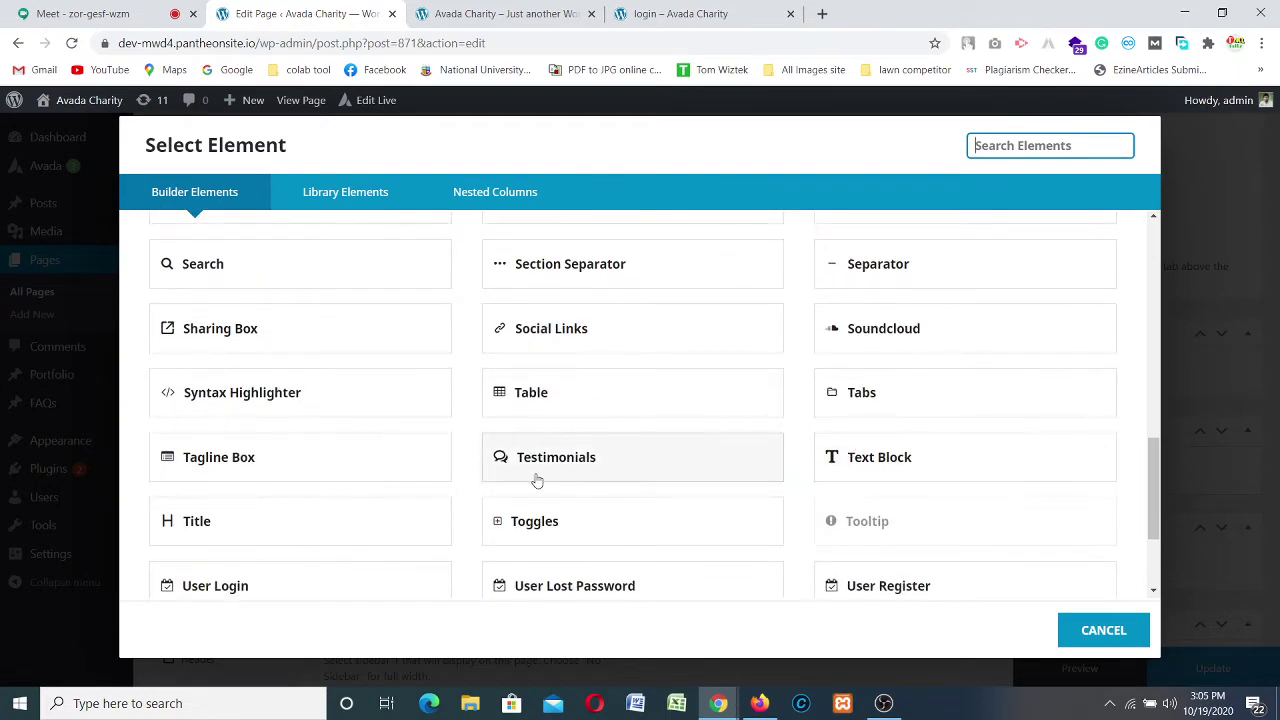
pyautogui.click(240, 520)
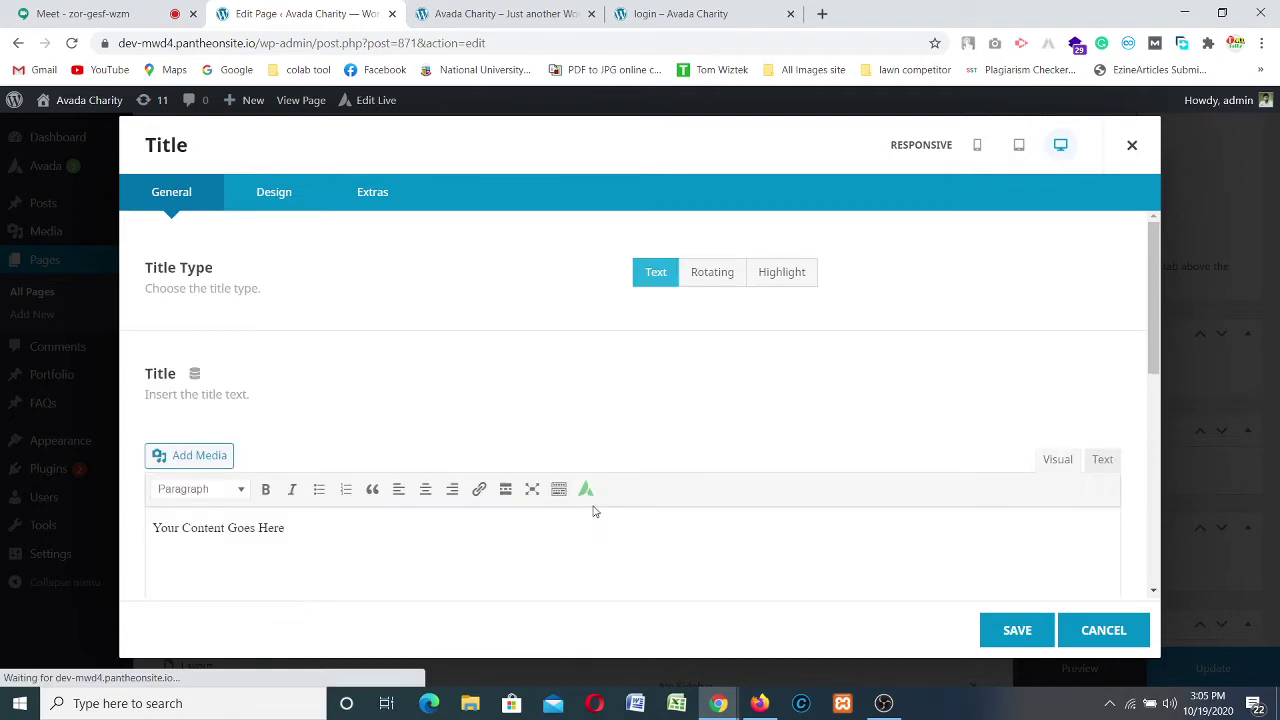
pyautogui.click(324, 546)
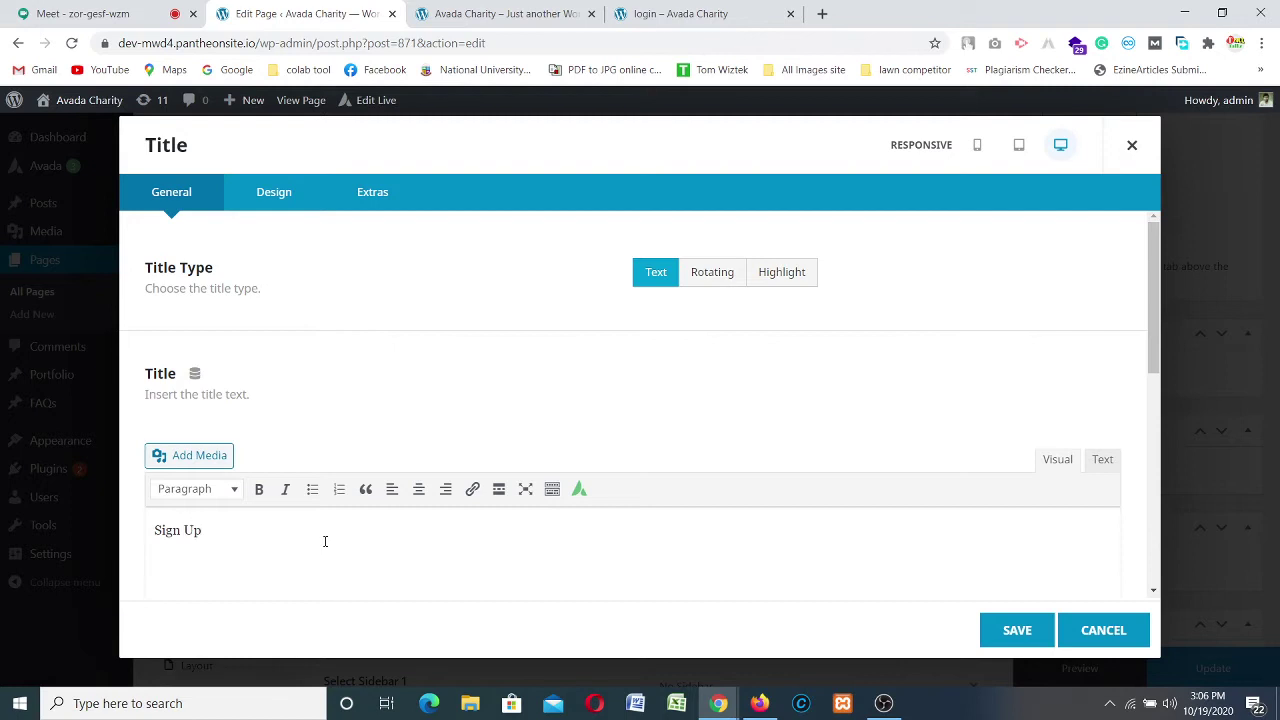
pyautogui.scroll(-2, 435, 378)
pyautogui.scroll(10, 437, 373)
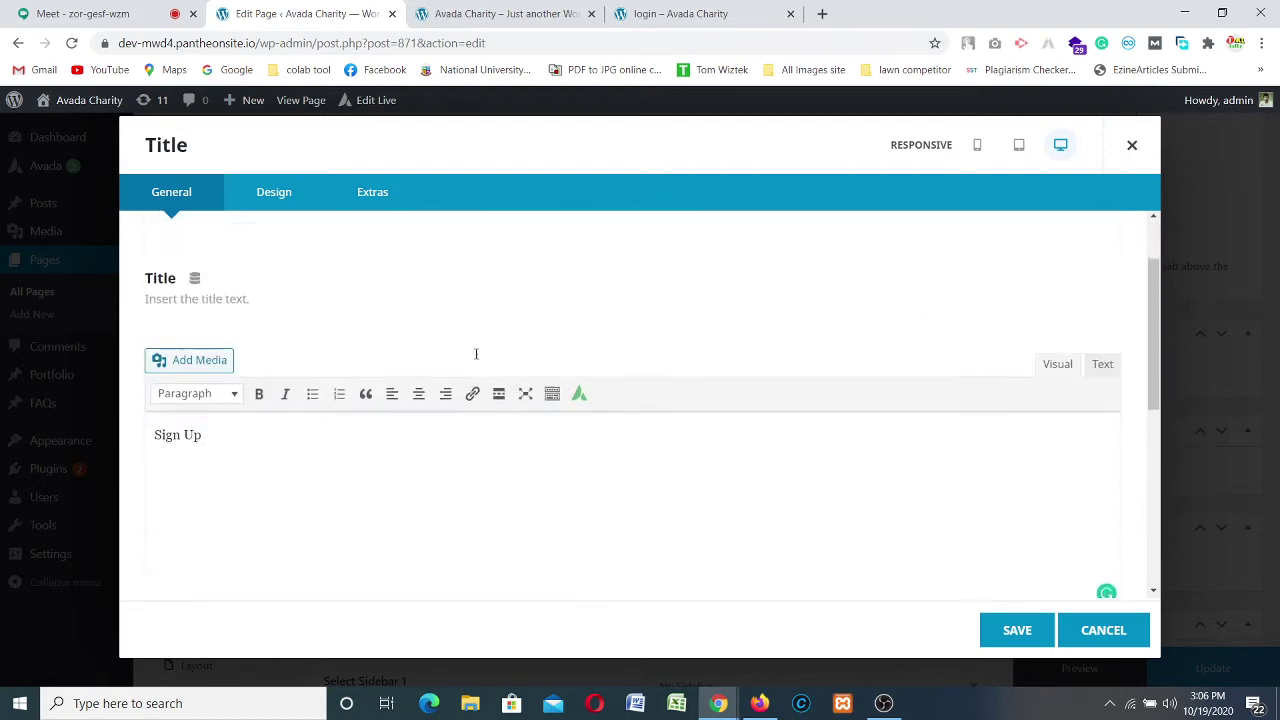
pyautogui.click(305, 192)
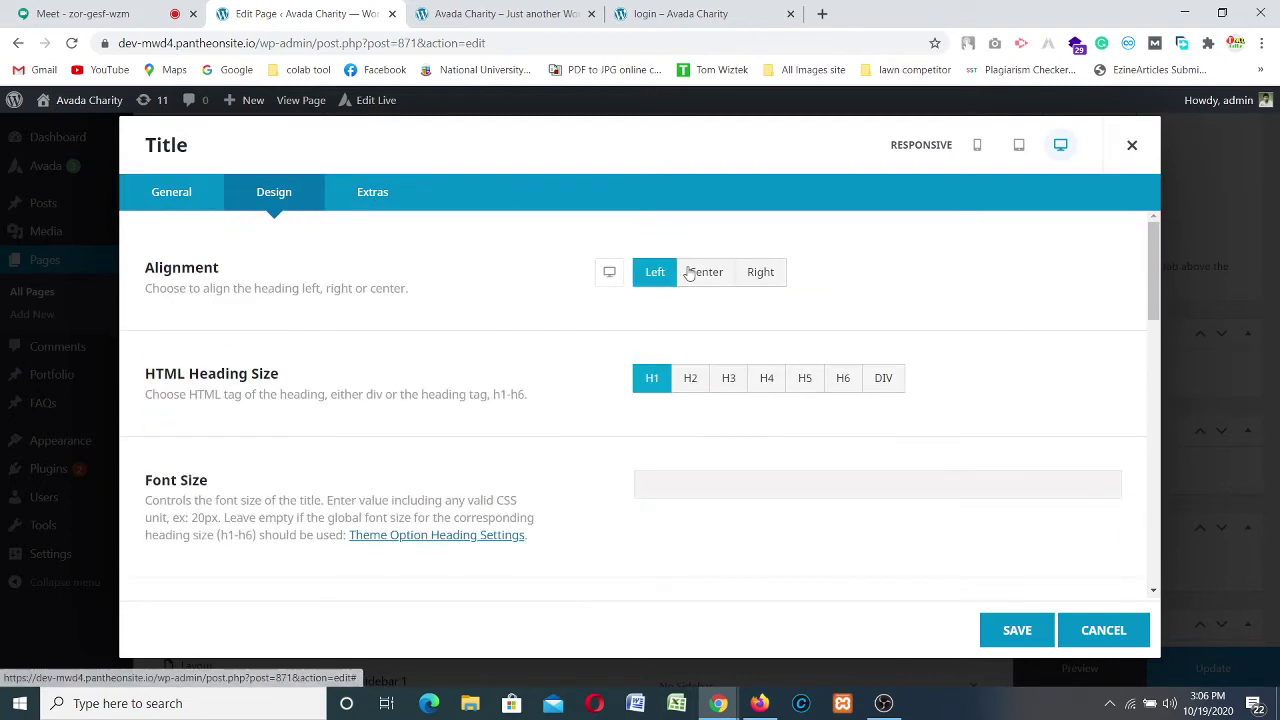
# - Make the title a centred H2 in Georgia, serif font
pyautogui.click(704, 272)
pyautogui.click(688, 380)
pyautogui.scroll(-3, 574, 463)
pyautogui.scroll(1, 566, 434)
pyautogui.scroll(-1, 614, 429)
pyautogui.click(821, 375)
pyautogui.scroll(-3, 803, 531)
pyautogui.click(766, 509)
pyautogui.scroll(-4, 577, 510)
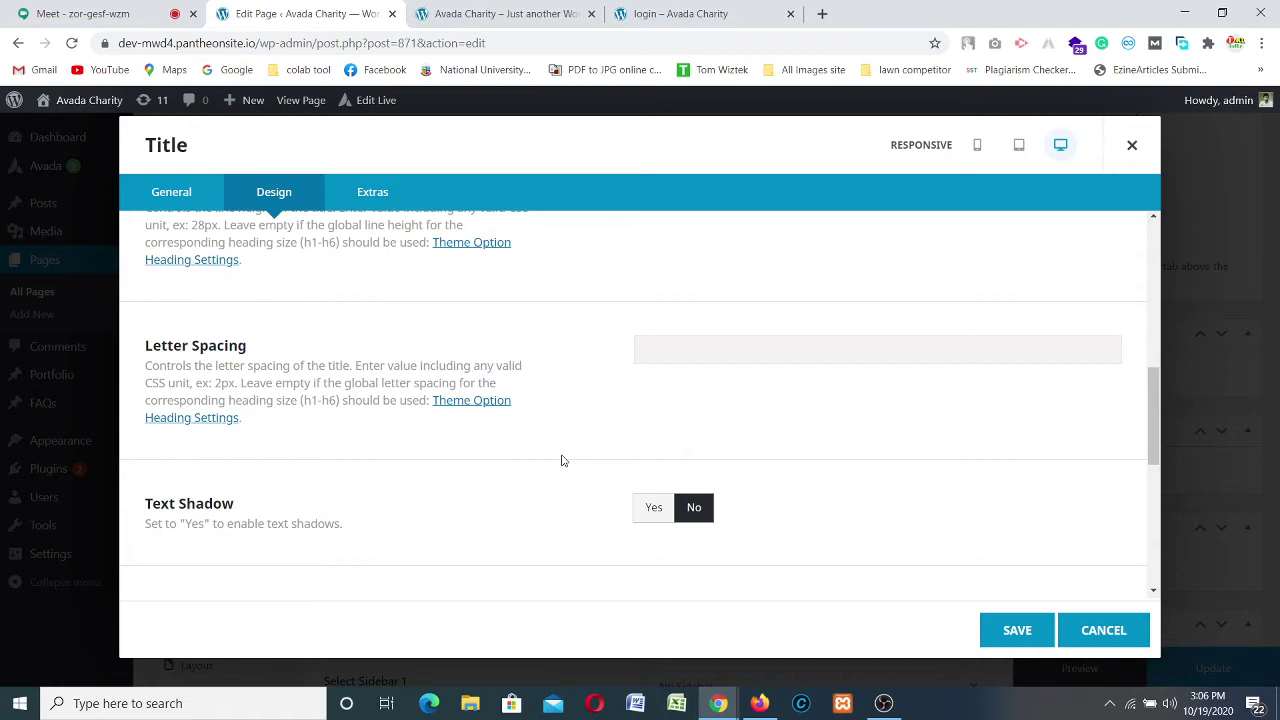
pyautogui.scroll(3, 563, 460)
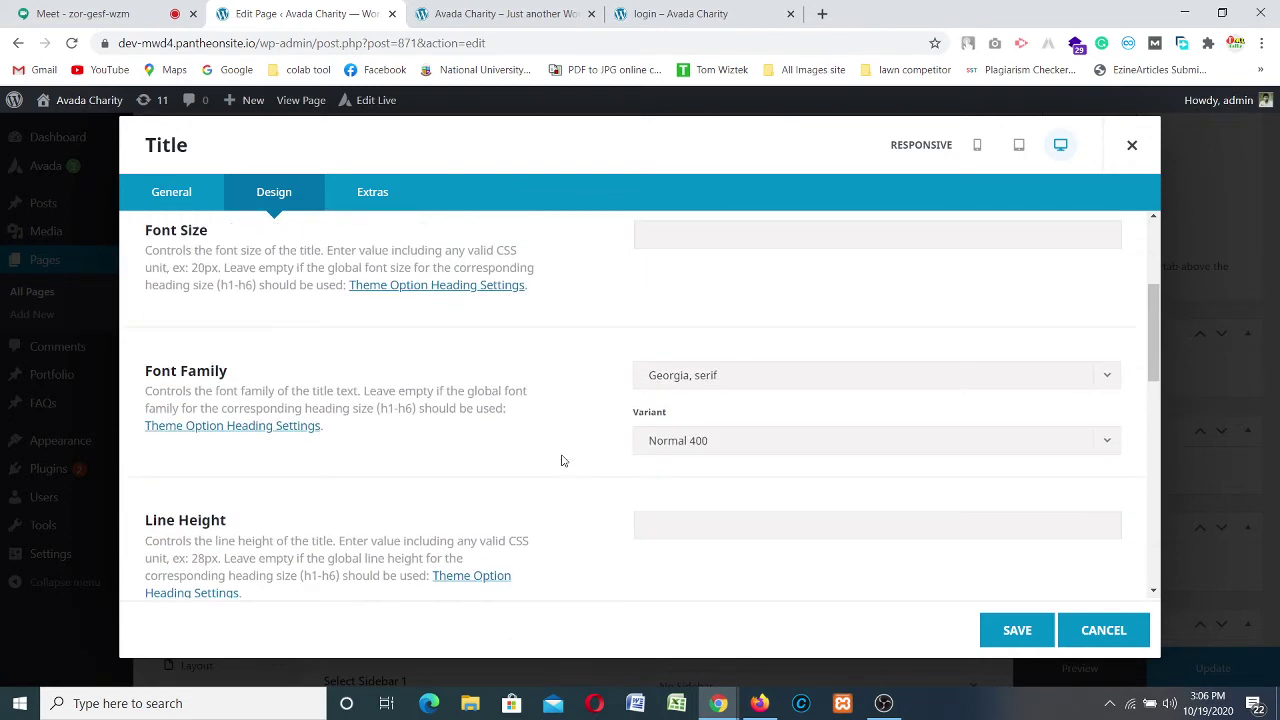
pyautogui.scroll(-2, 617, 465)
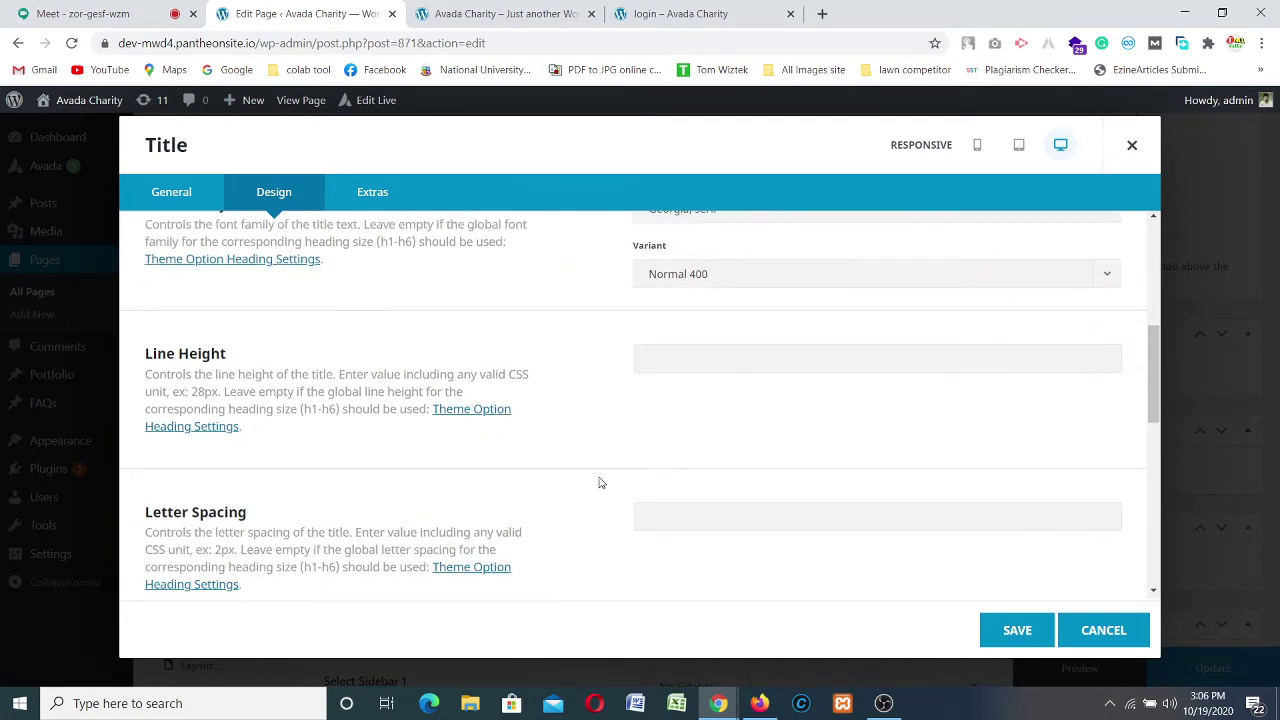
pyautogui.scroll(-1, 600, 483)
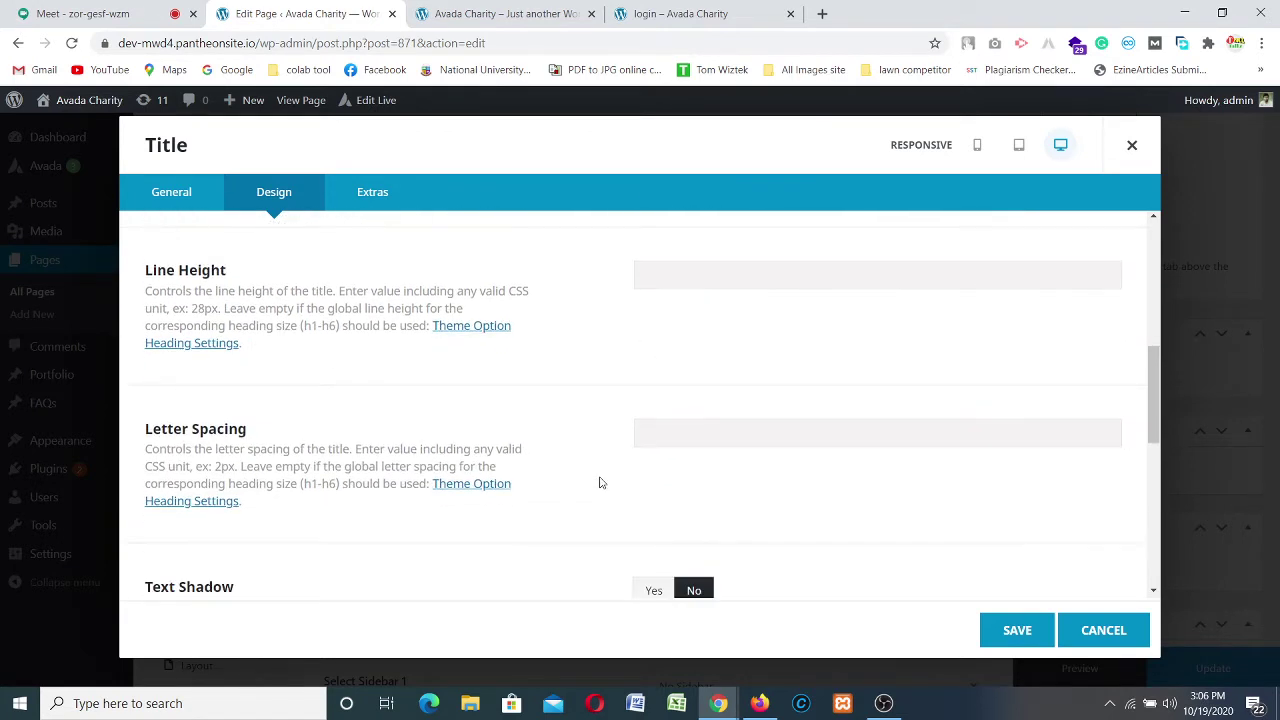
pyautogui.scroll(-2, 600, 483)
# - Give the title a dark grey text shadow with 2px/2px offsets and increased blur
pyautogui.click(653, 424)
pyautogui.scroll(-2, 770, 450)
pyautogui.click(691, 362)
pyautogui.click(690, 400)
pyautogui.click(785, 366)
pyautogui.click(780, 402)
pyautogui.scroll(-1, 771, 420)
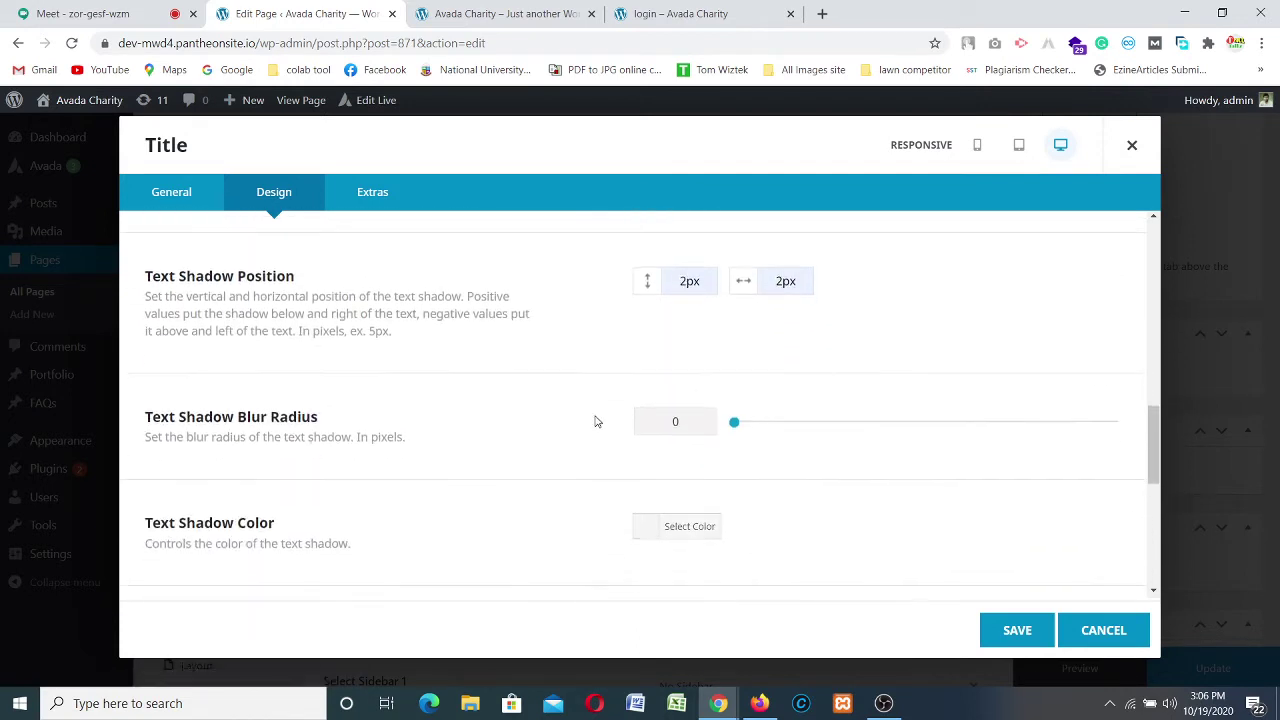
pyautogui.moveTo(733, 421); pyautogui.dragTo(757, 422)
pyautogui.scroll(-2, 740, 490)
pyautogui.scroll(-1, 437, 447)
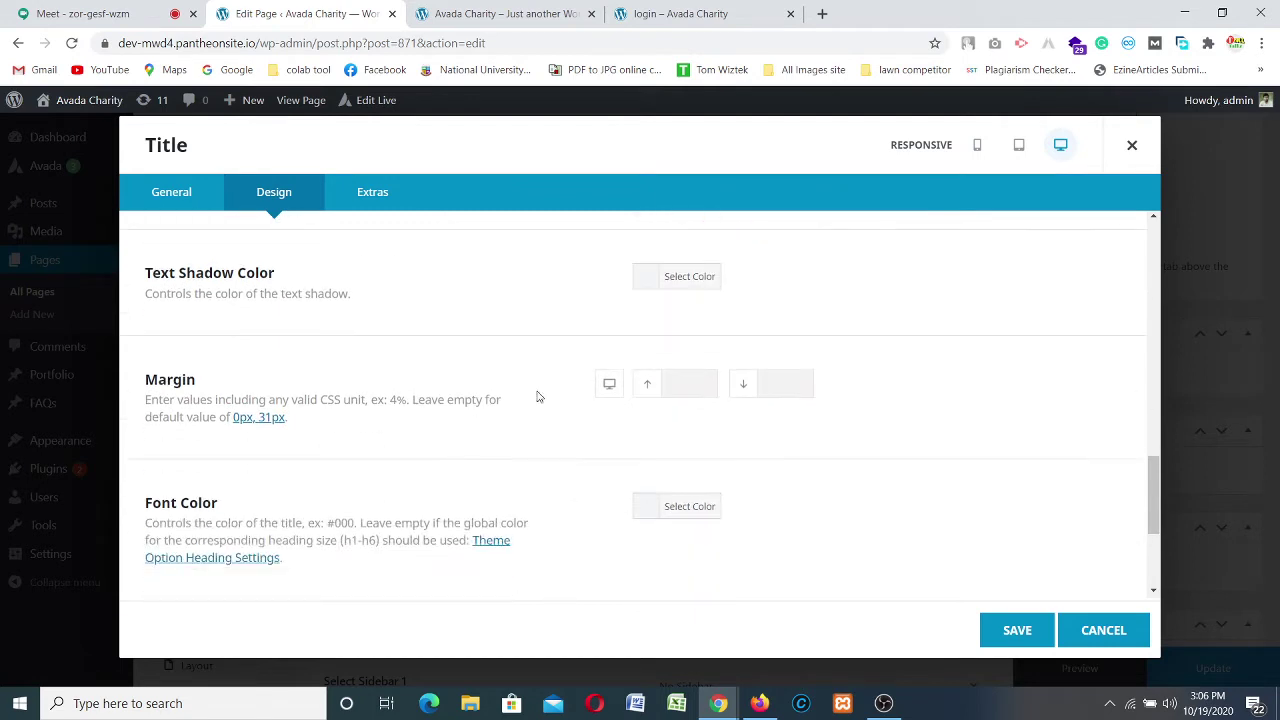
pyautogui.click(646, 282)
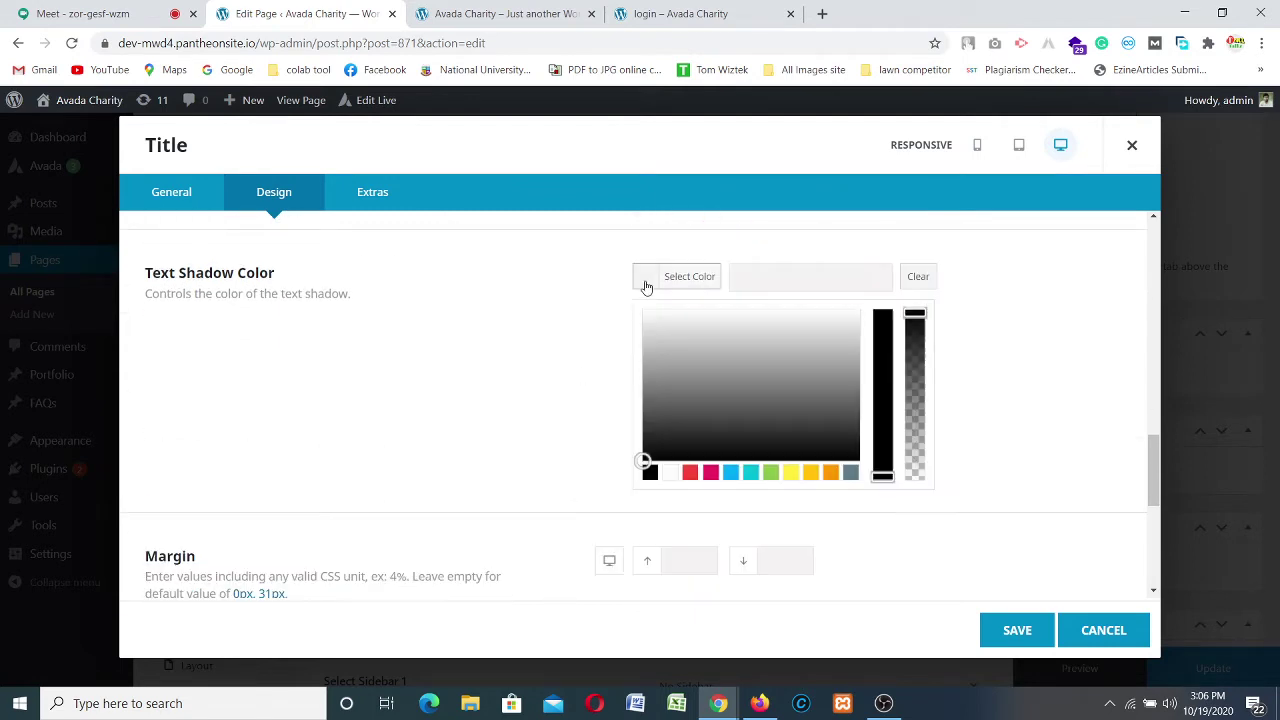
pyautogui.click(659, 404)
pyautogui.click(403, 431)
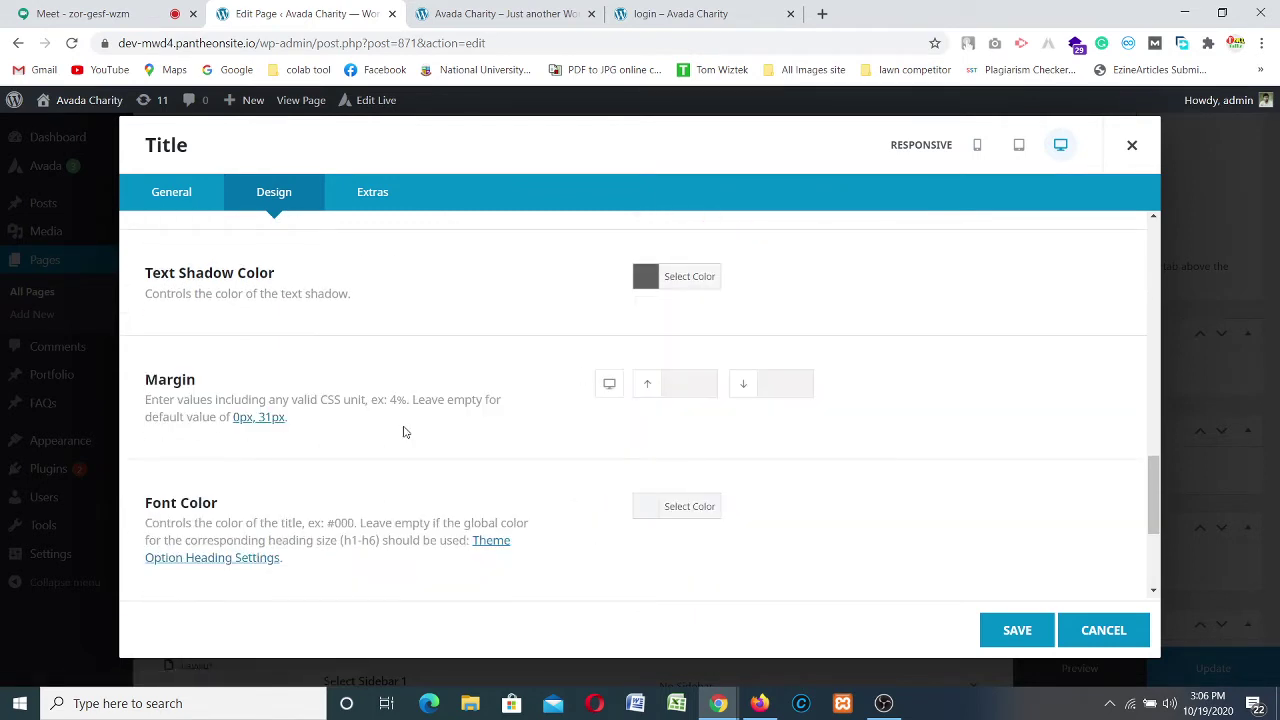
pyautogui.scroll(-1, 465, 428)
pyautogui.scroll(-2, 760, 418)
pyautogui.scroll(3, 795, 402)
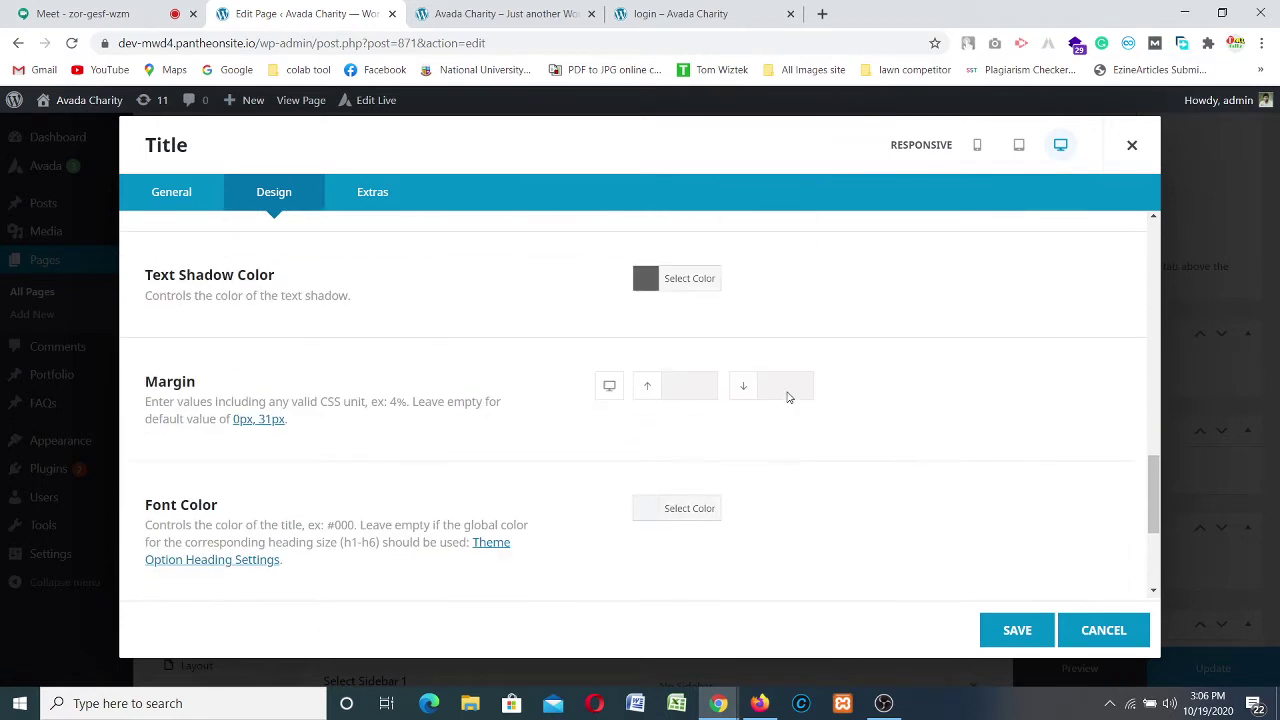
# - Set the title's top margin to 50px and save the title settings
pyautogui.click(680, 389)
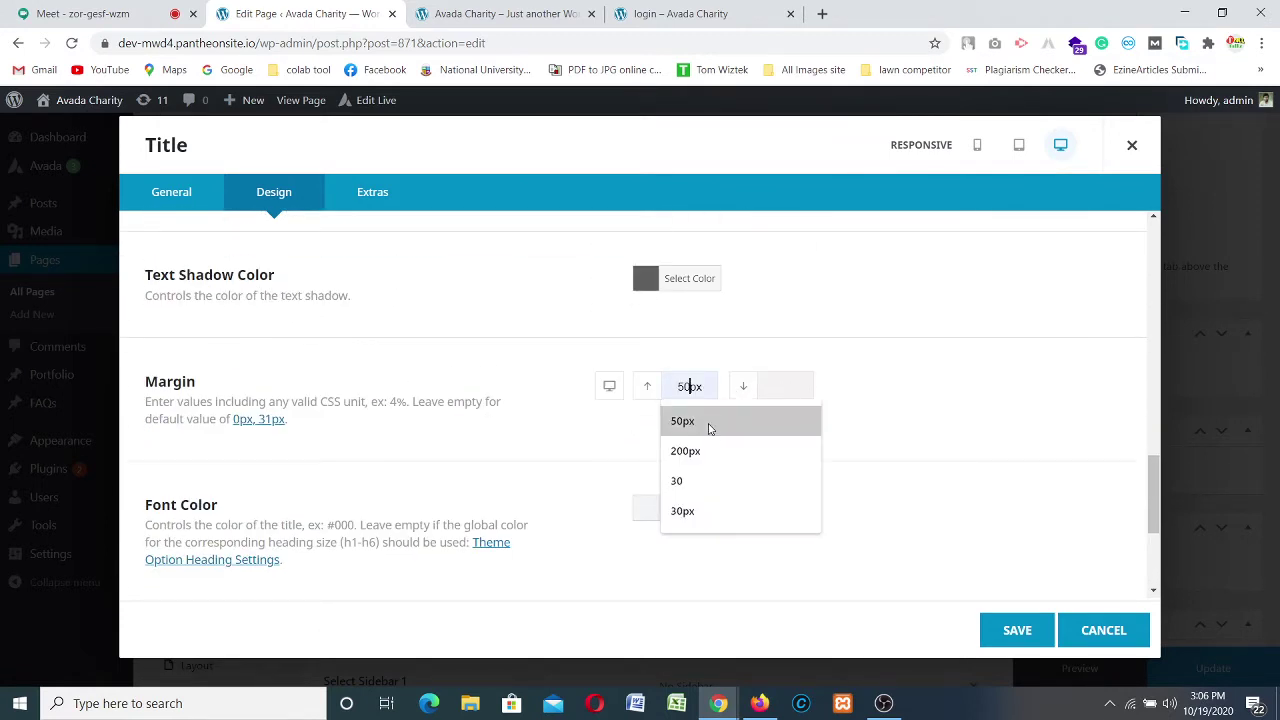
pyautogui.click(709, 427)
pyautogui.scroll(-3, 515, 398)
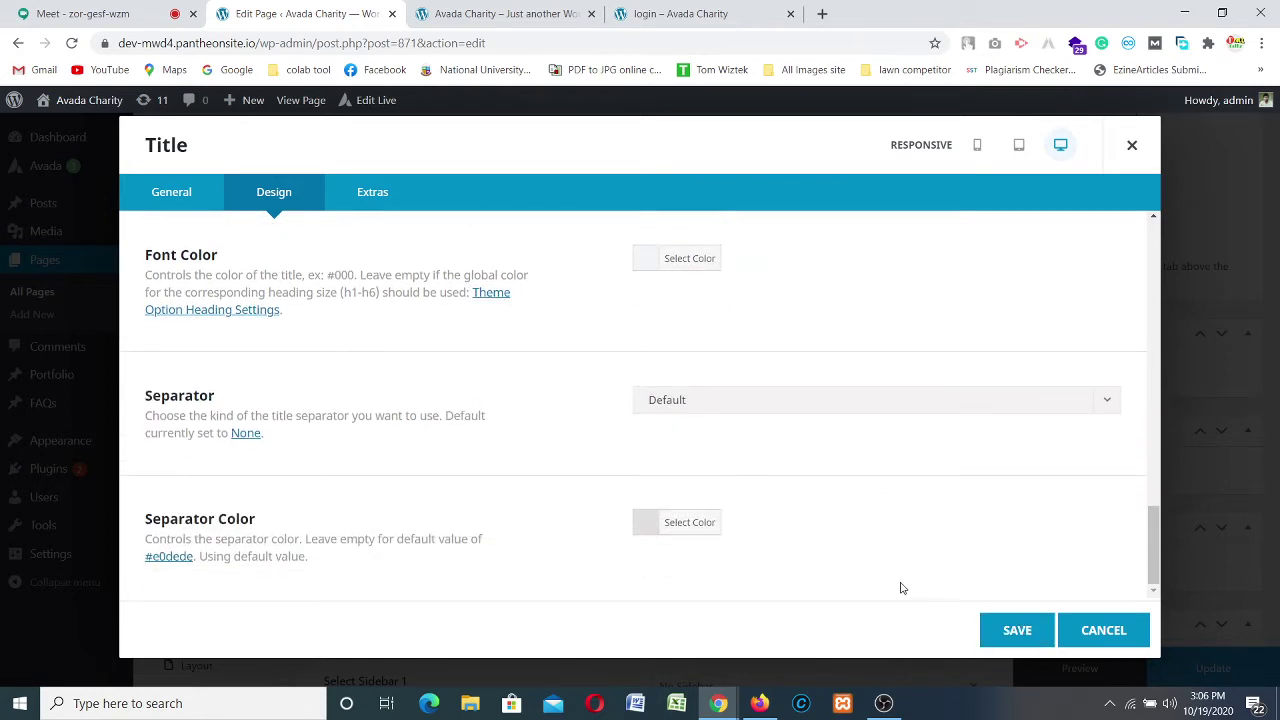
pyautogui.click(1006, 632)
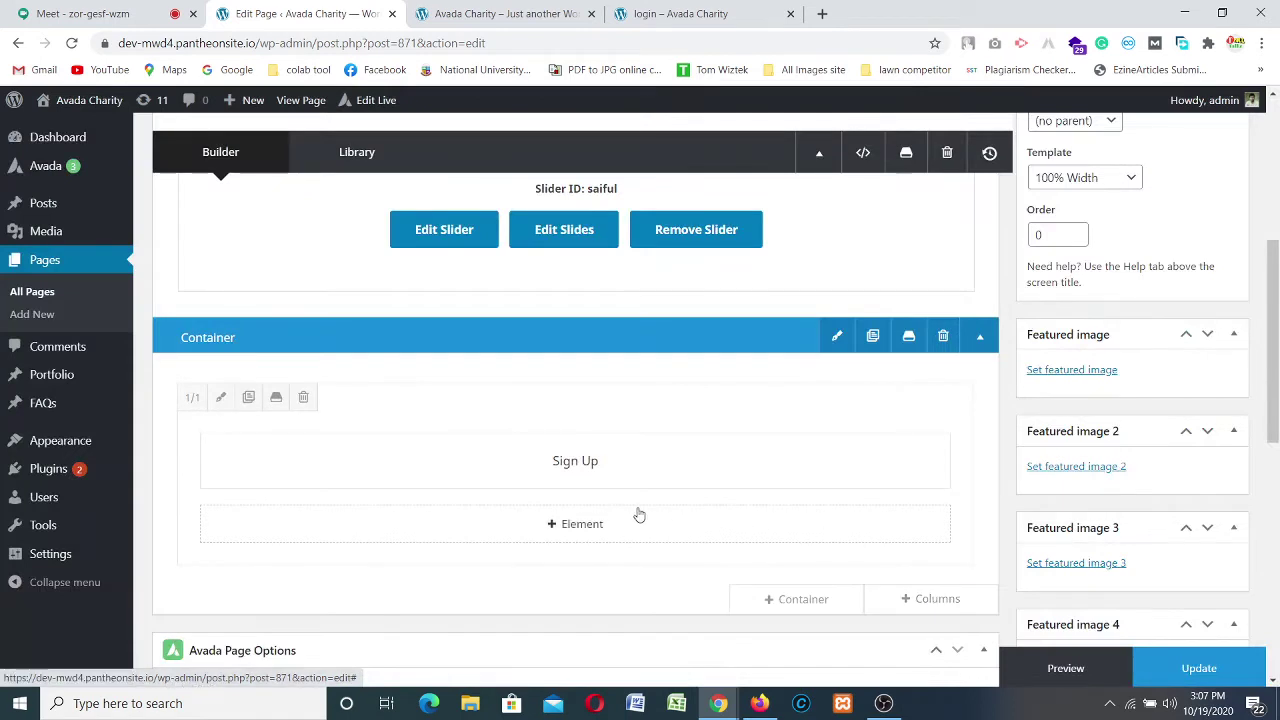
# - Cancel the element picker, then bring up container layouts below the Sign Up container
pyautogui.click(572, 525)
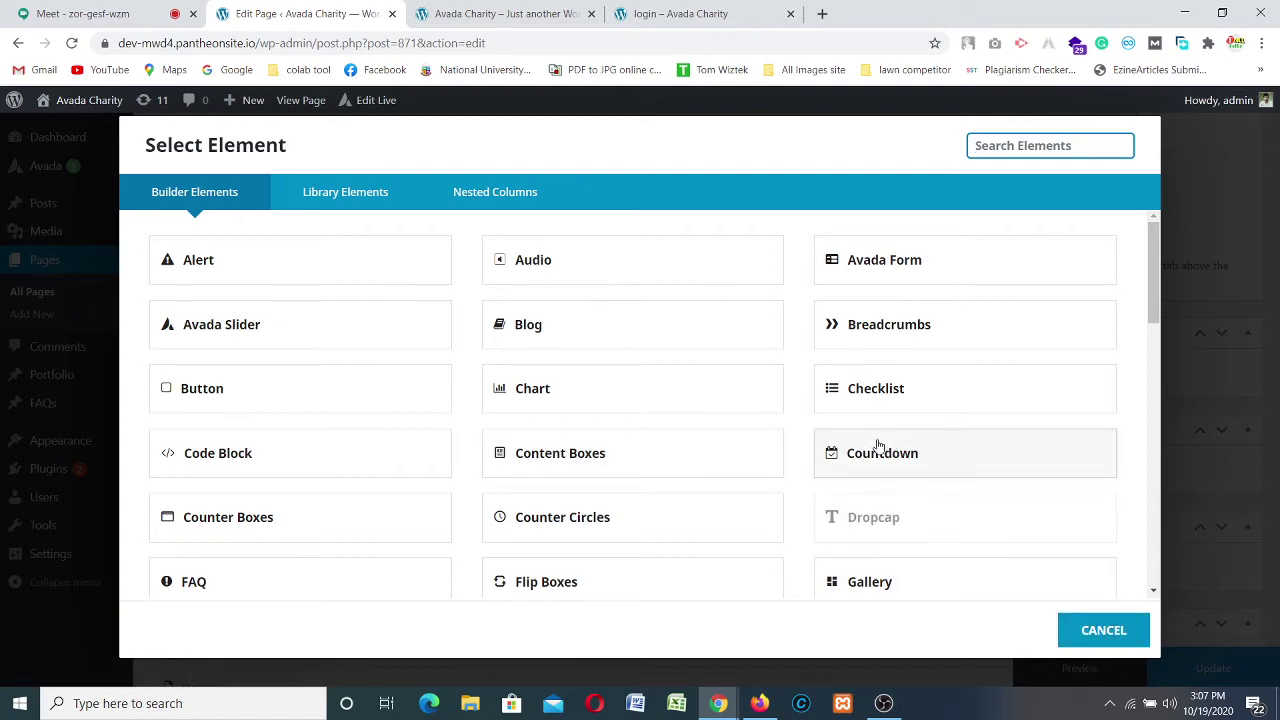
pyautogui.scroll(-3, 872, 452)
pyautogui.scroll(3, 870, 455)
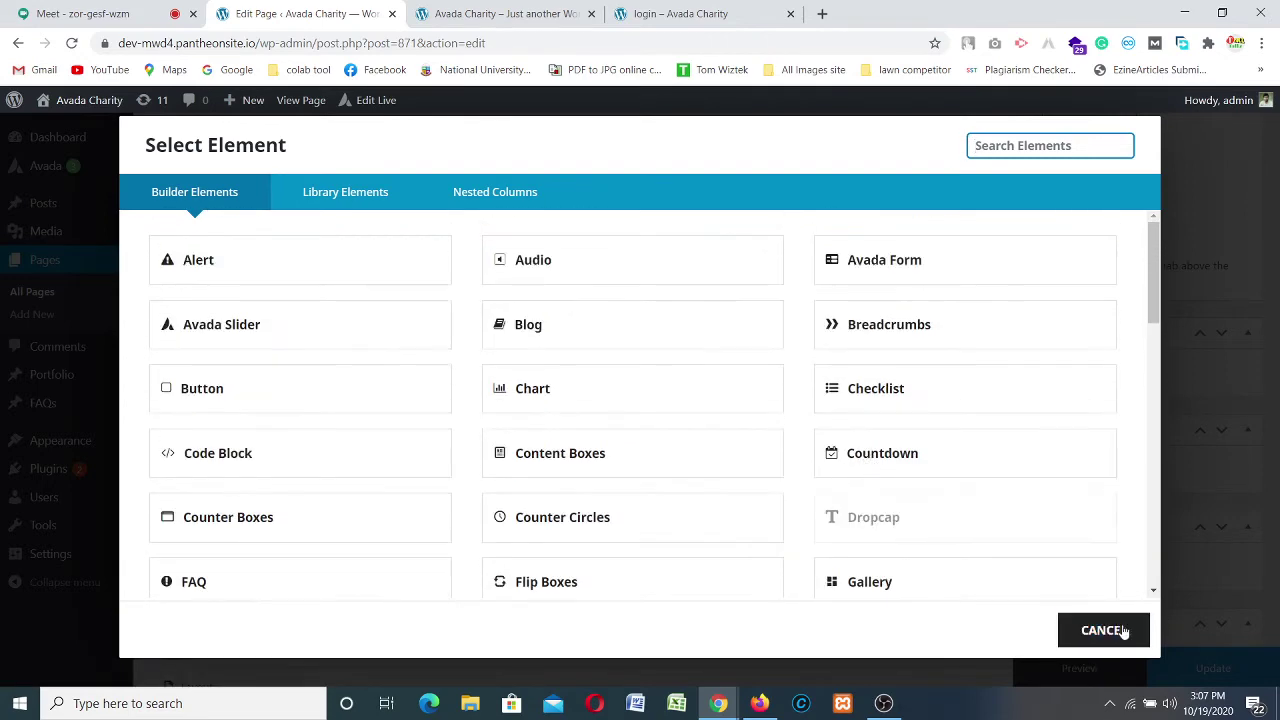
pyautogui.click(1122, 628)
pyautogui.scroll(-1, 711, 531)
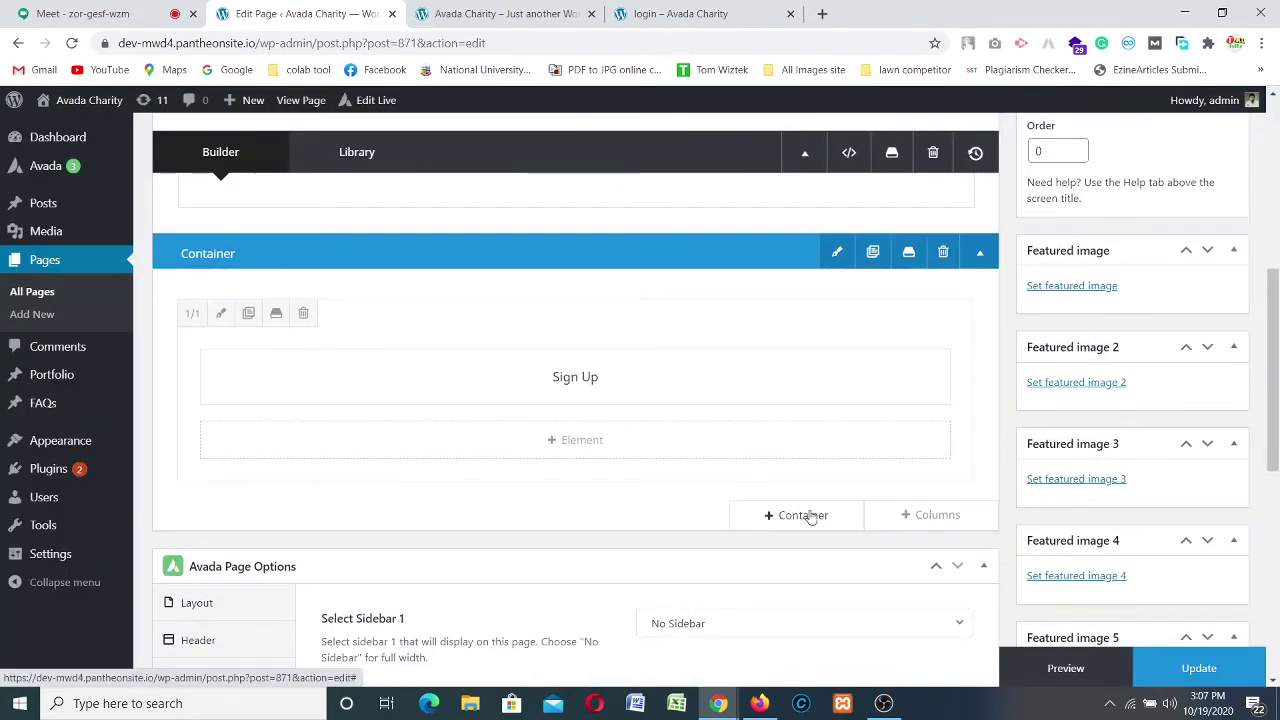
pyautogui.click(802, 514)
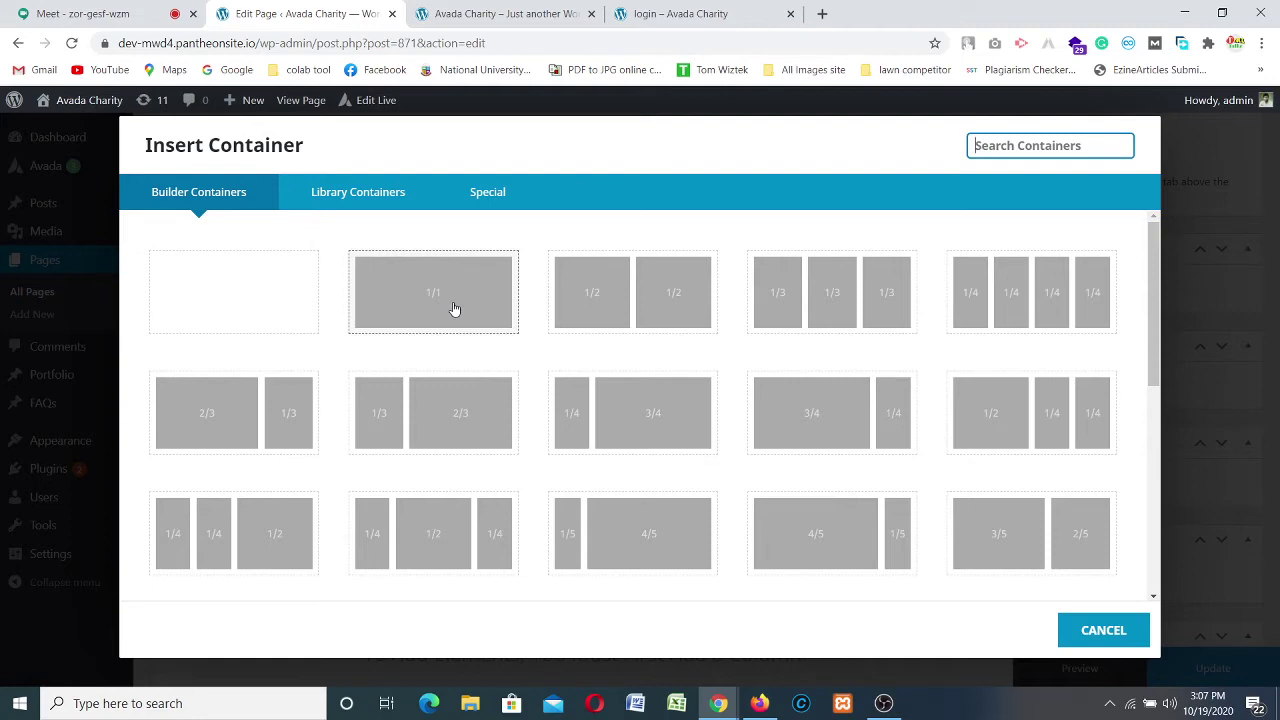
# - Insert a full-width 1/1 container and add a User Register form element to it
pyautogui.click(454, 309)
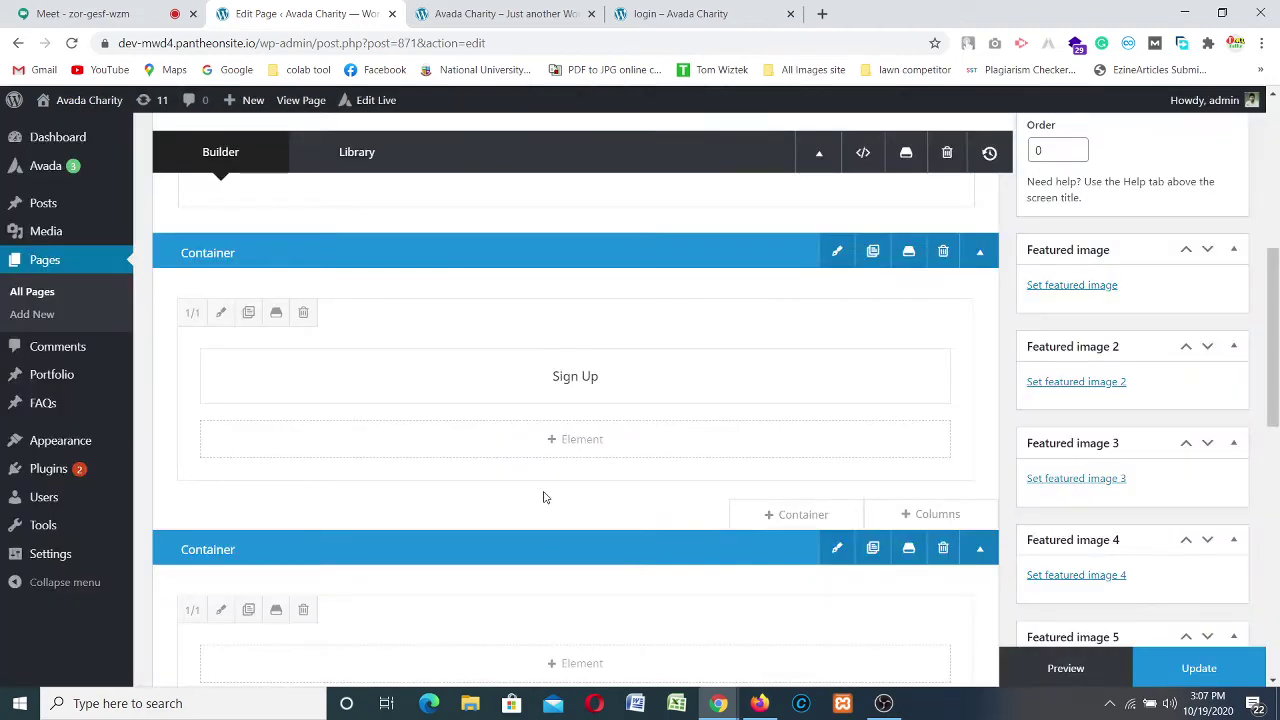
pyautogui.scroll(-2, 545, 490)
pyautogui.click(580, 505)
pyautogui.scroll(-15, 575, 480)
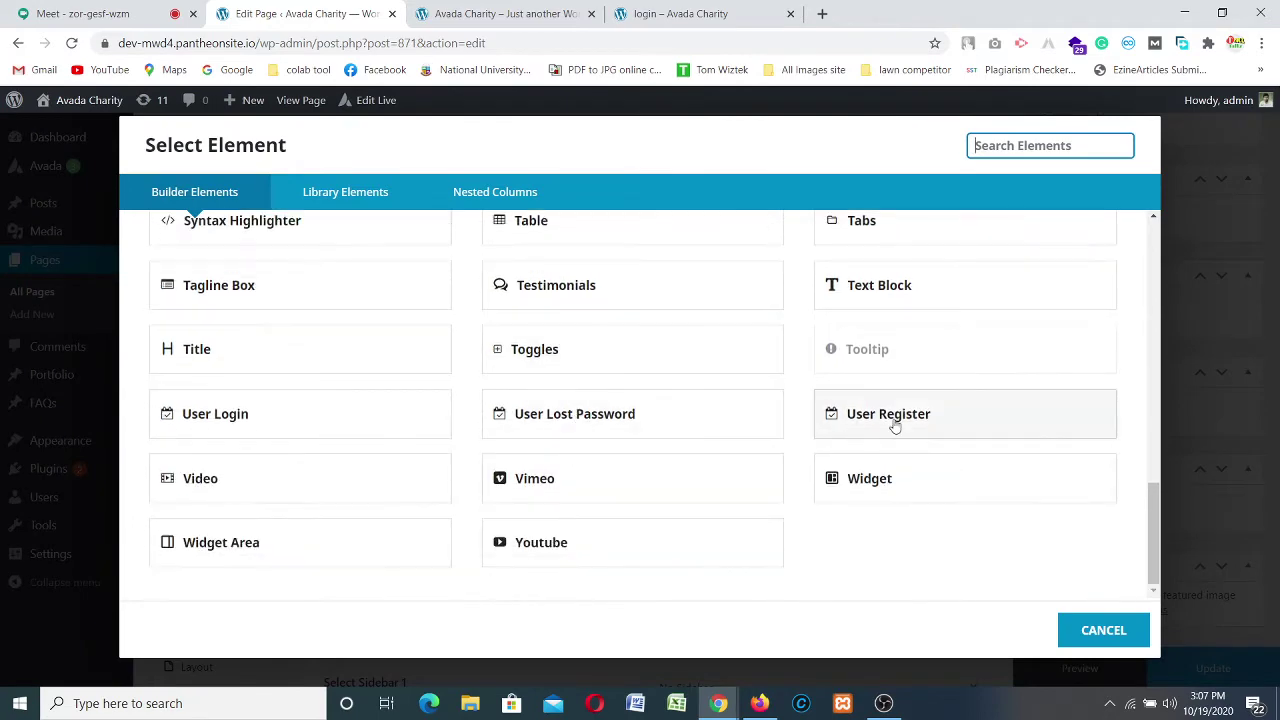
pyautogui.click(893, 418)
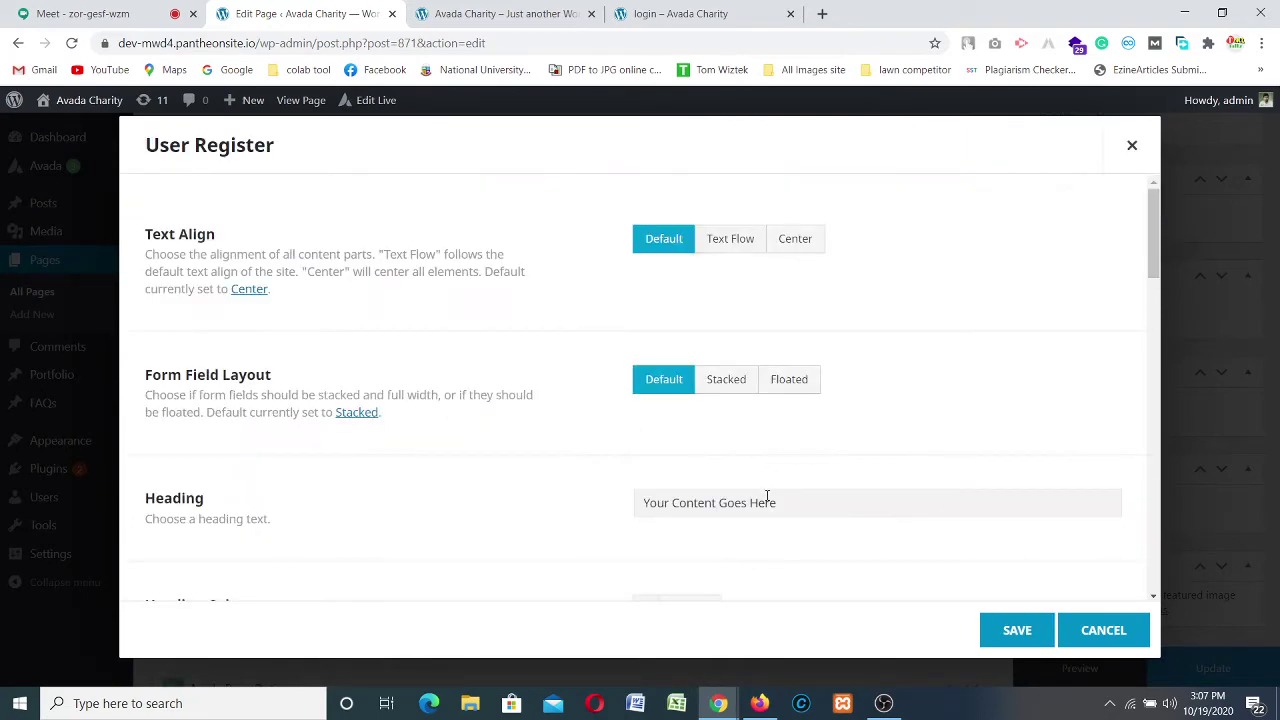
pyautogui.scroll(-4, 786, 499)
pyautogui.scroll(3, 787, 498)
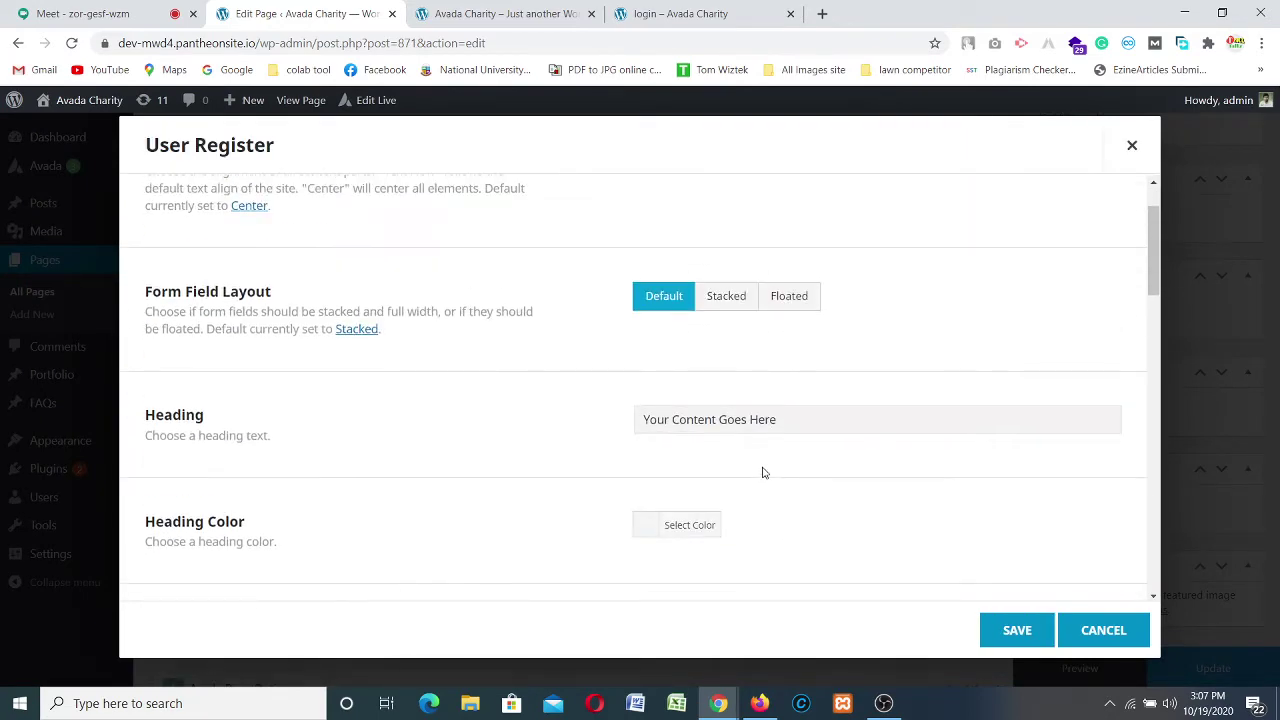
# - Clear the form's default heading and caption text
pyautogui.click(800, 415)
pyautogui.hotkey('ctrl', 'a')
pyautogui.press('BackSpace')
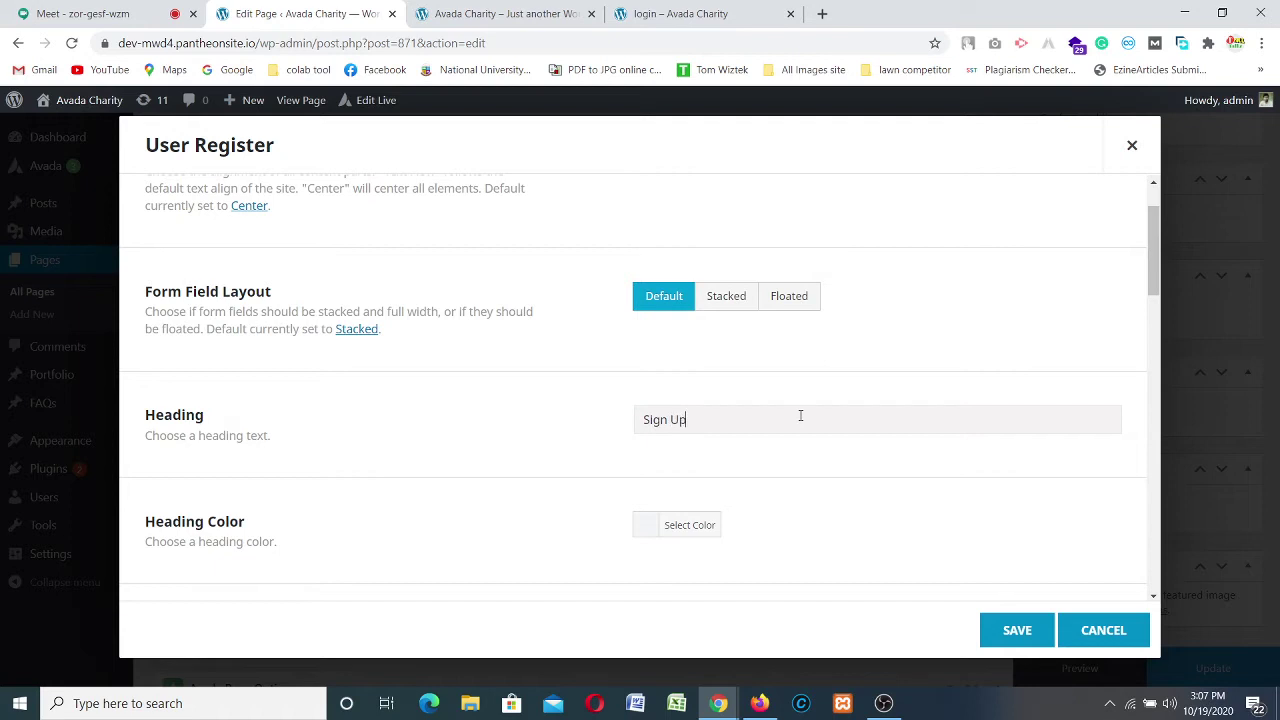
pyautogui.scroll(-2, 801, 414)
pyautogui.click(811, 455)
pyautogui.hotkey('ctrl', 'a')
pyautogui.press('BackSpace')
# - Set the form to redirect to the login page after sign-up
pyautogui.scroll(-3, 848, 500)
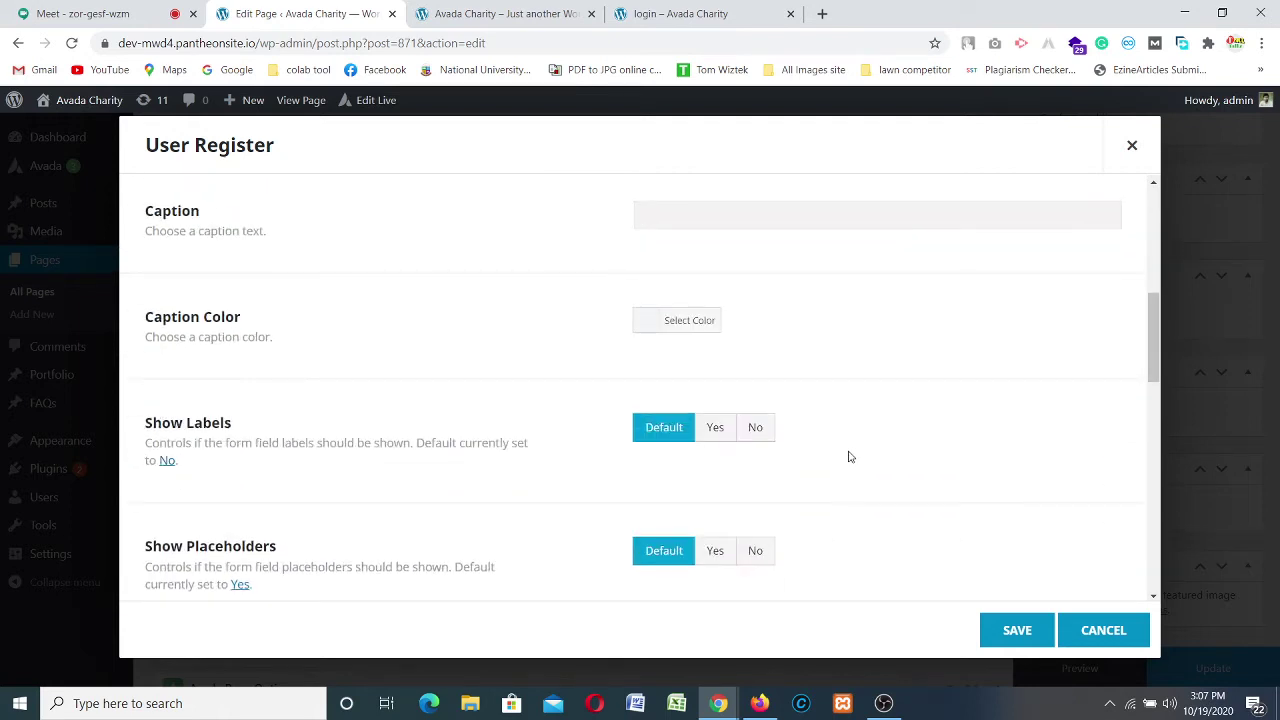
pyautogui.scroll(-3, 850, 457)
pyautogui.scroll(-3, 714, 469)
pyautogui.scroll(-5, 437, 457)
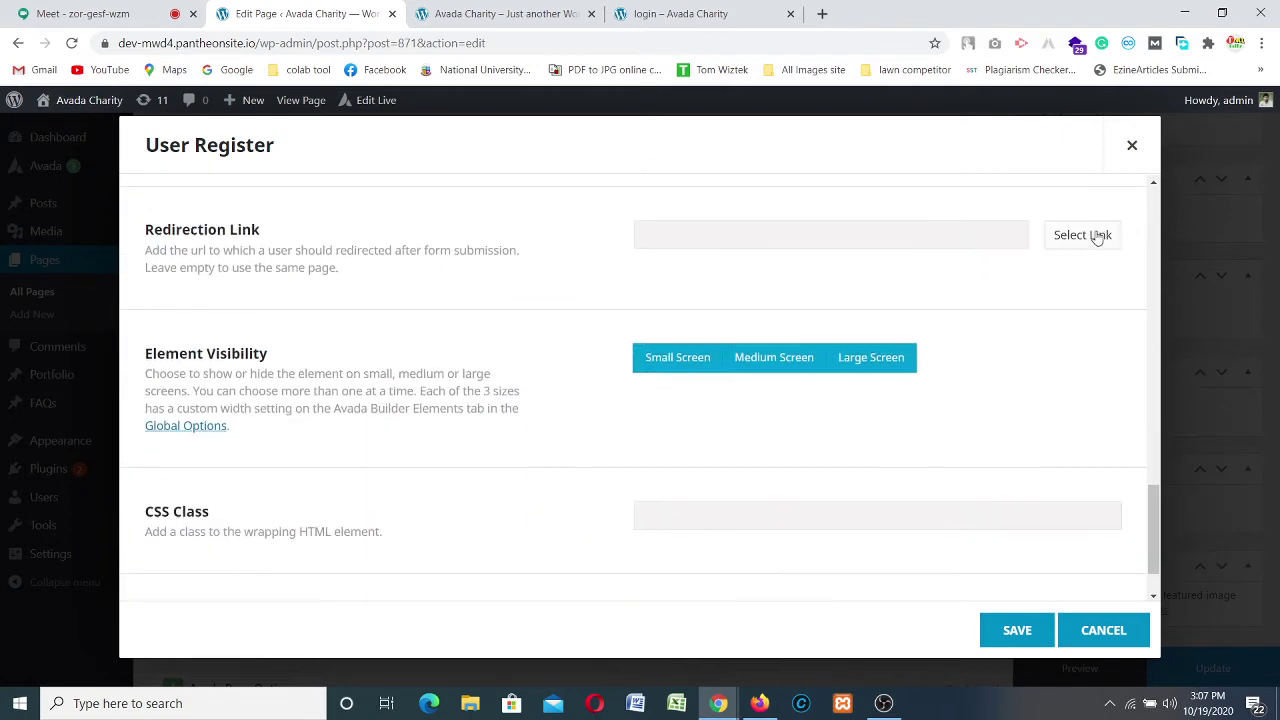
pyautogui.click(1064, 244)
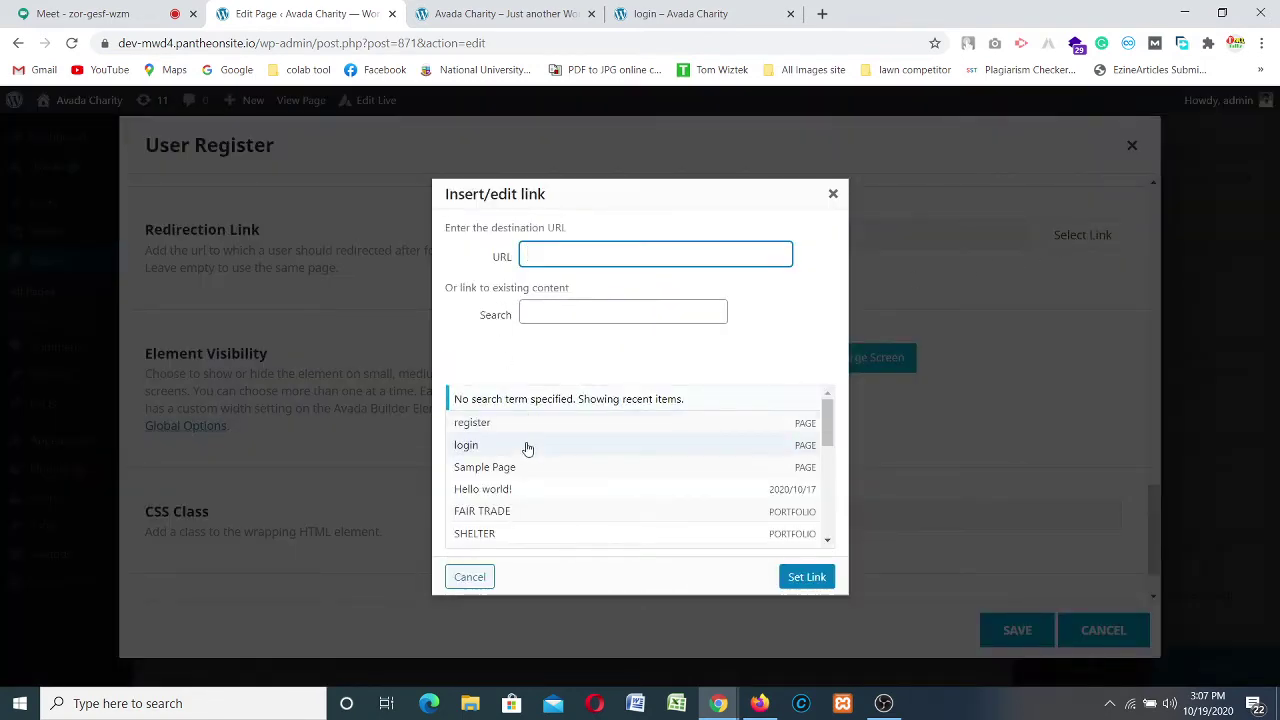
pyautogui.click(526, 446)
pyautogui.click(806, 577)
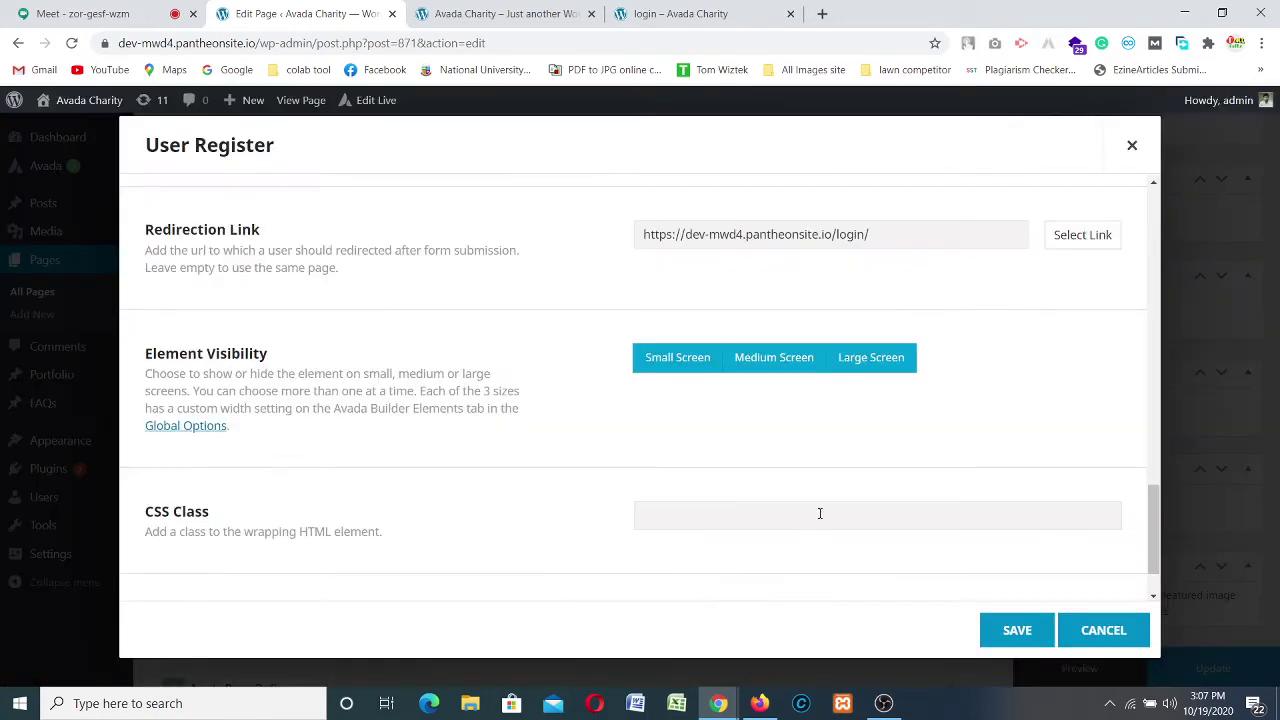
pyautogui.scroll(-1, 964, 427)
pyautogui.scroll(1, 964, 426)
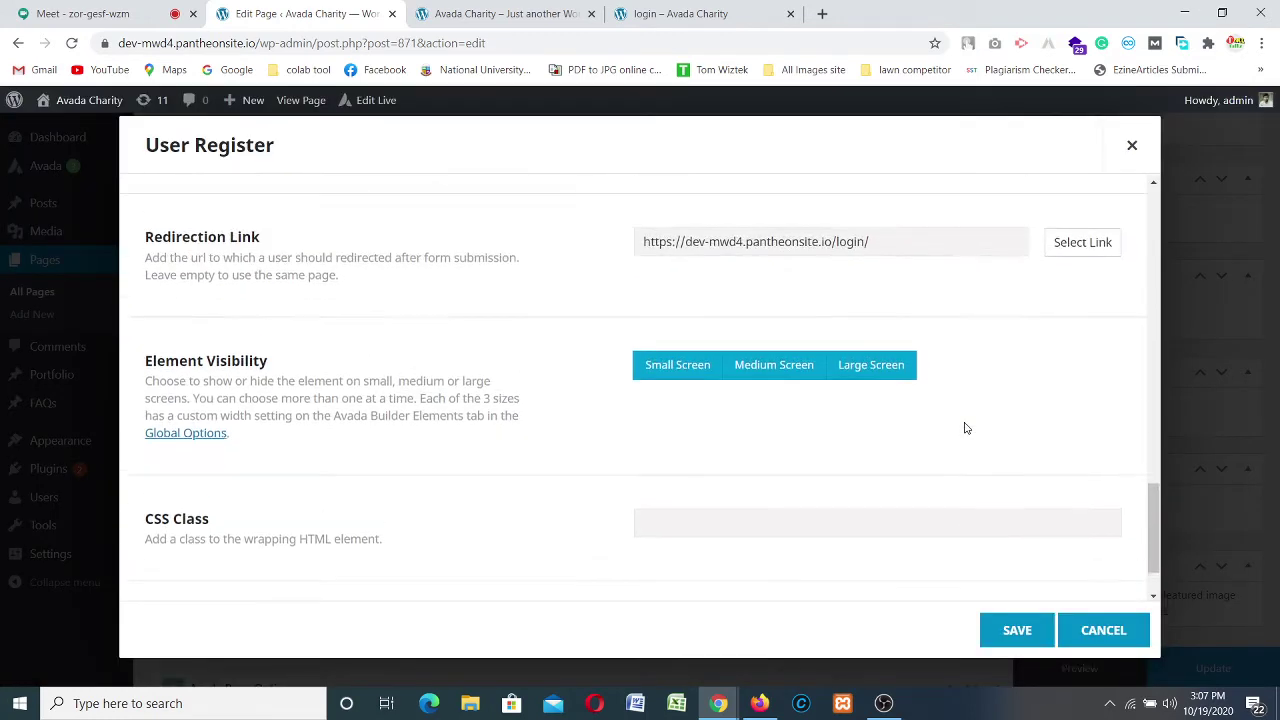
pyautogui.scroll(-1, 981, 386)
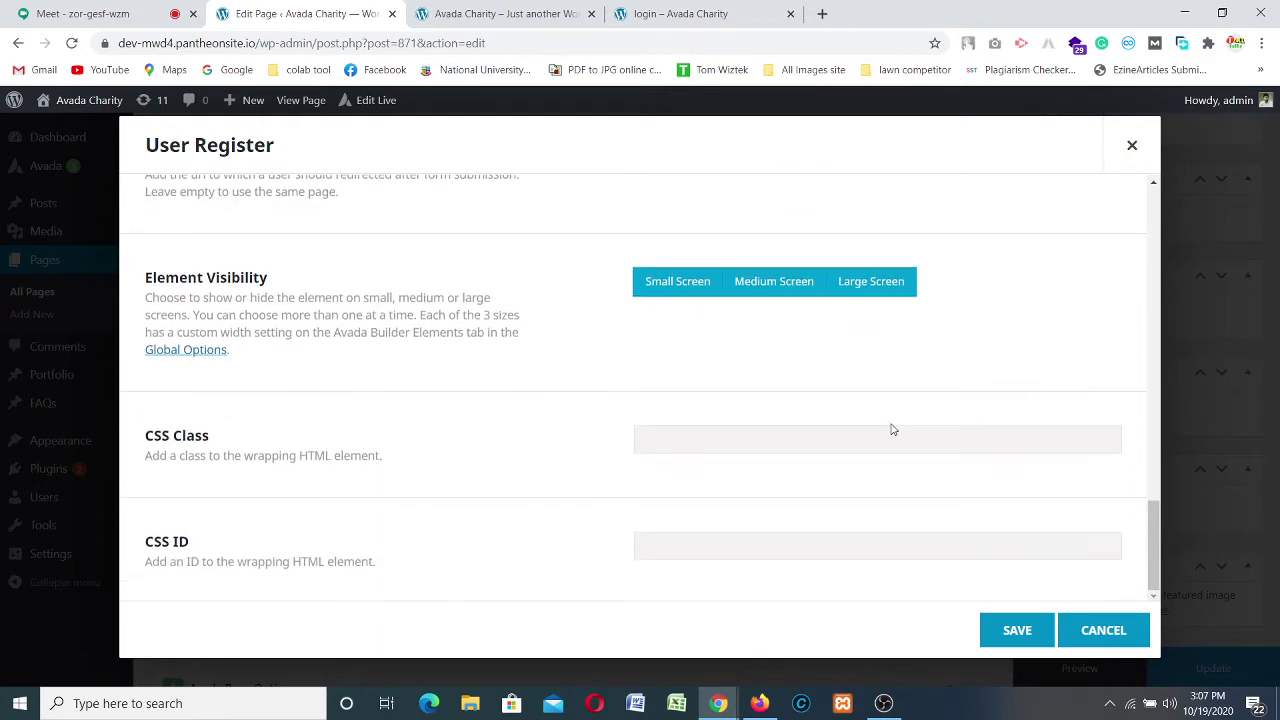
# - Save the User Register element settings
pyautogui.click(1016, 630)
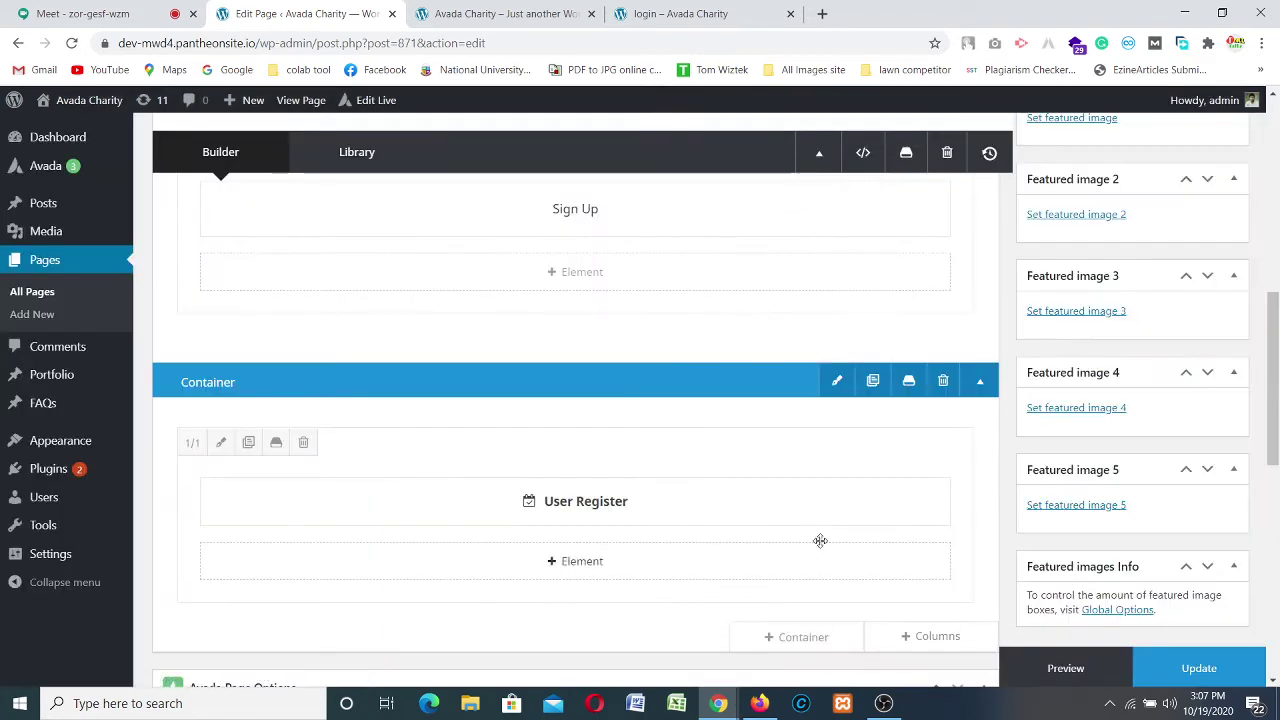
pyautogui.scroll(2, 311, 358)
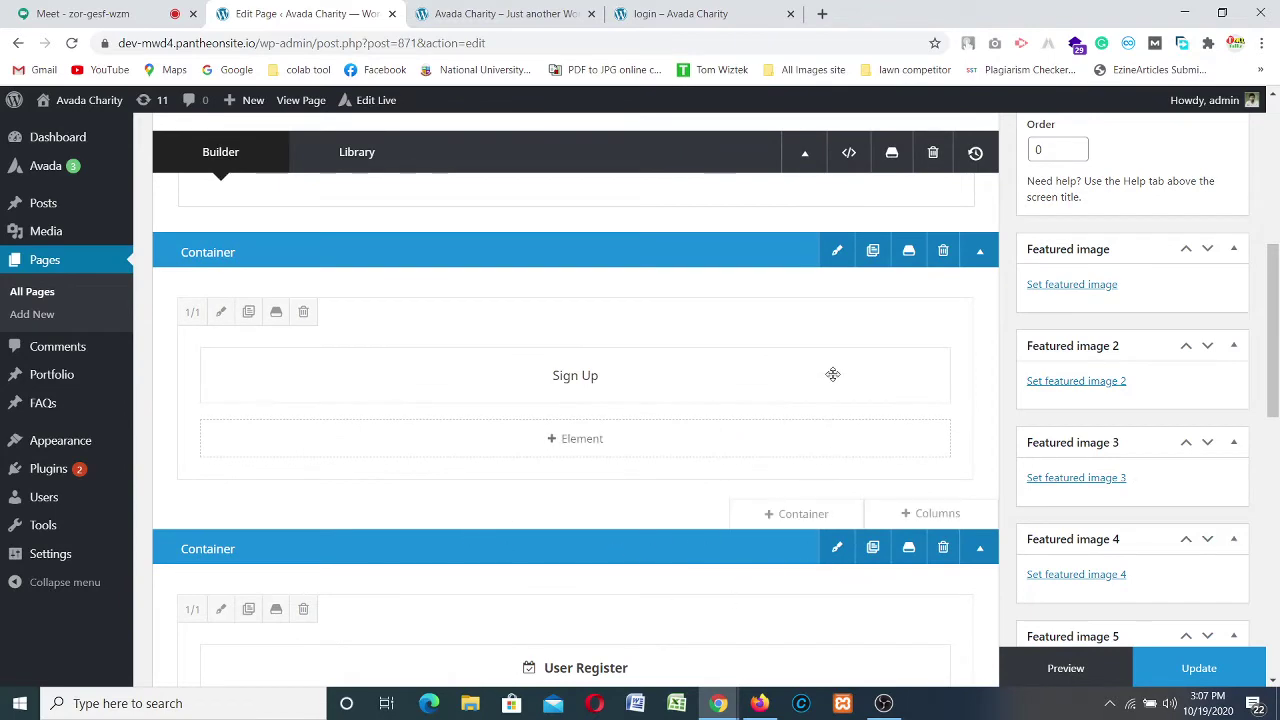
pyautogui.scroll(-2, 831, 383)
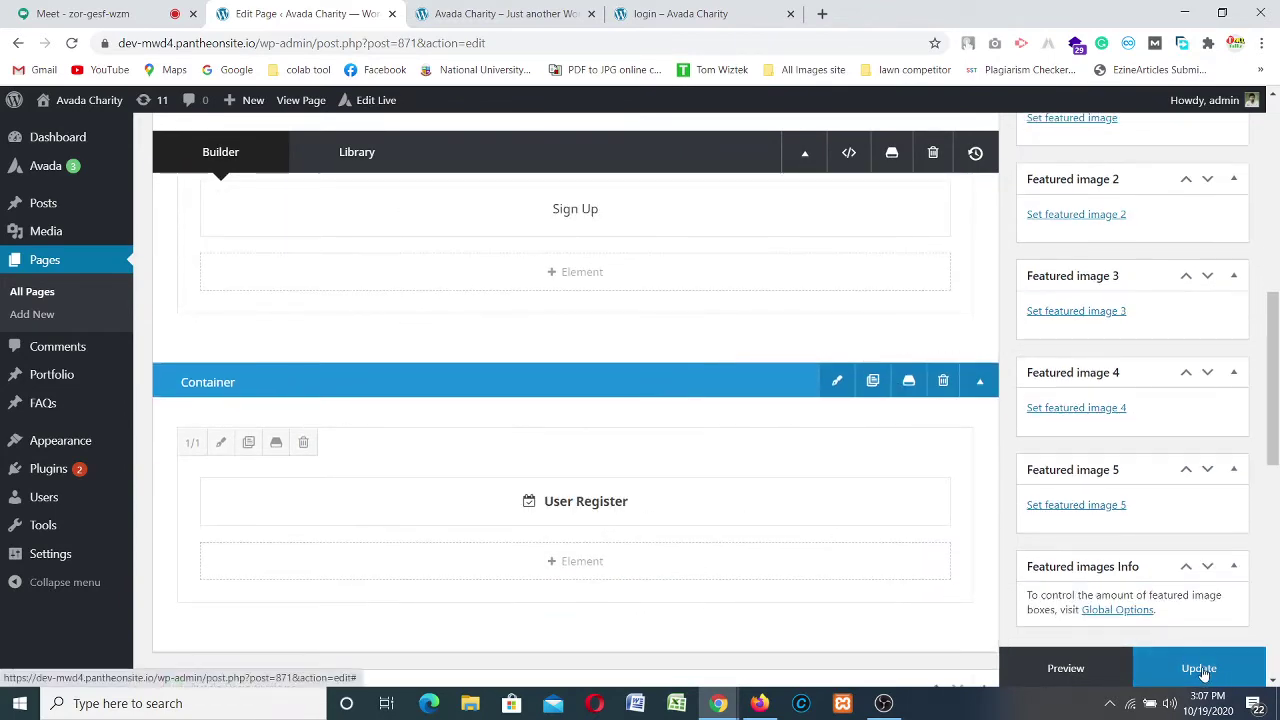
pyautogui.scroll(7, 1111, 457)
pyautogui.scroll(-10, 1074, 508)
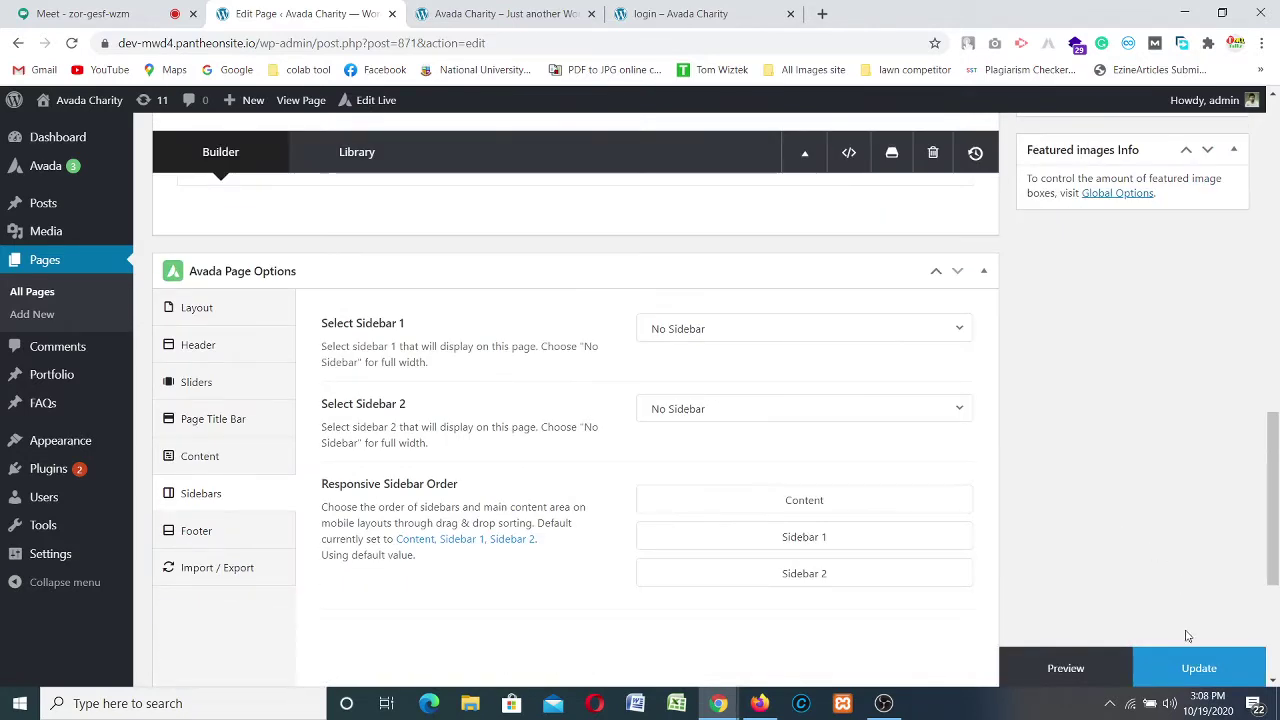
# - Update the register page and bring up the live page in Firefox
pyautogui.click(1199, 668)
pyautogui.scroll(4, 557, 452)
pyautogui.scroll(2, 557, 452)
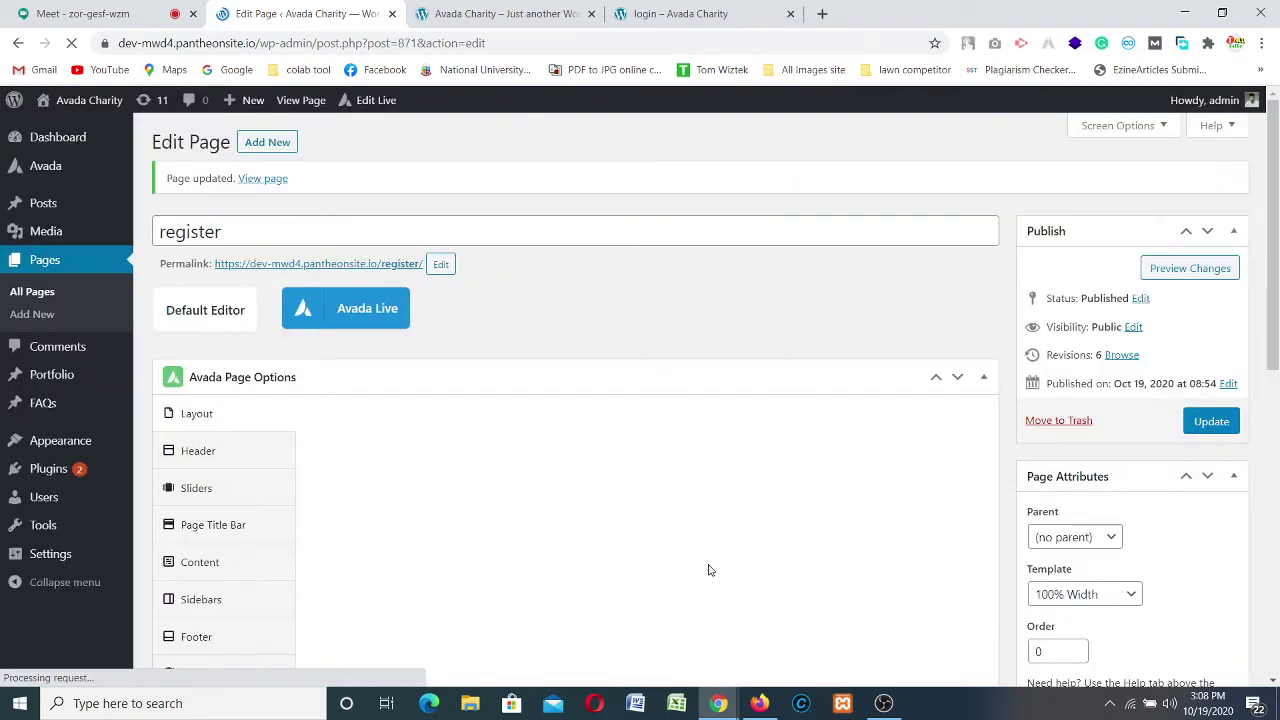
pyautogui.click(761, 703)
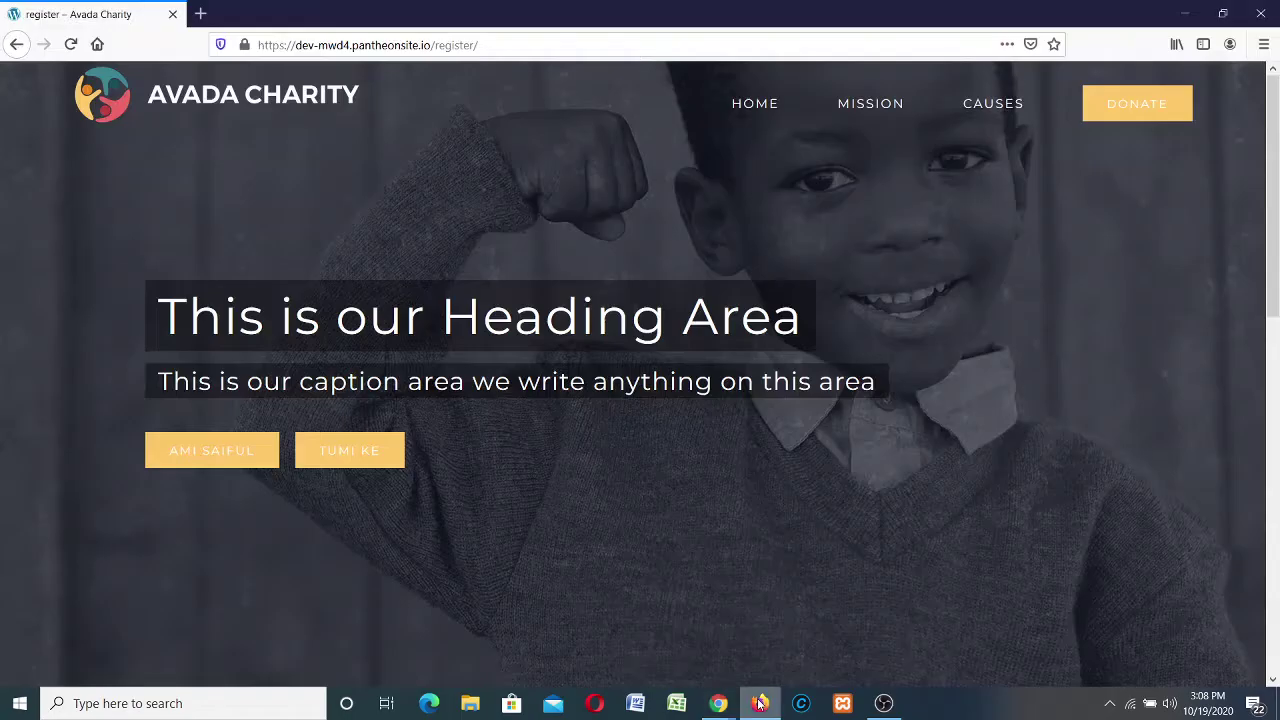
# - Reload the live register page and look over the Sign Up title and registration form
pyautogui.click(490, 44)
pyautogui.click(490, 44)
pyautogui.press('Return')
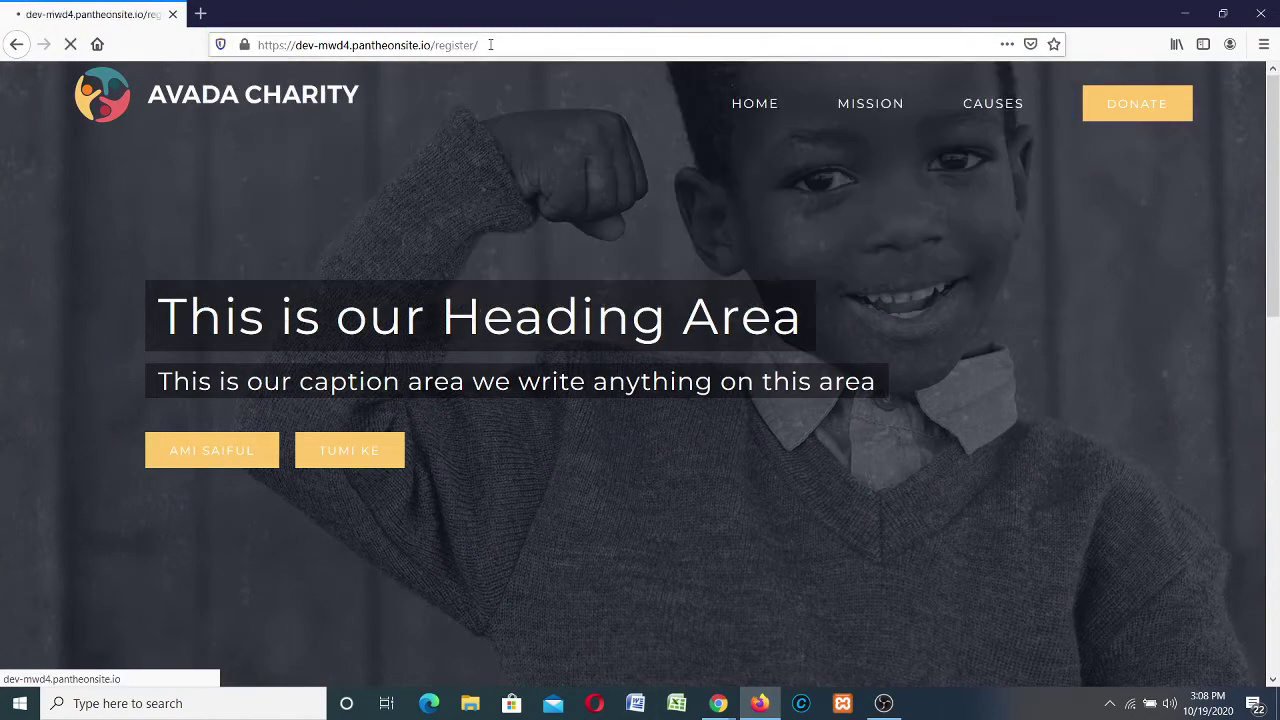
pyautogui.scroll(-3, 589, 326)
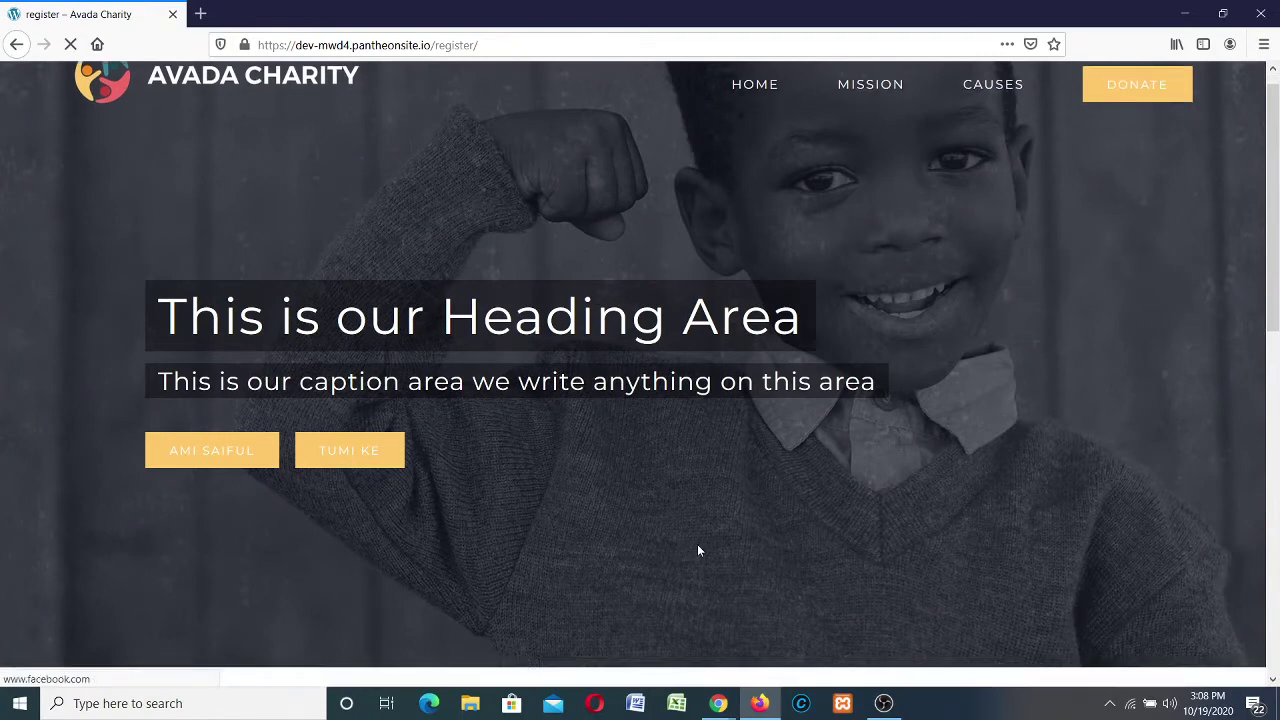
pyautogui.scroll(-3, 780, 300)
pyautogui.scroll(3, 826, 306)
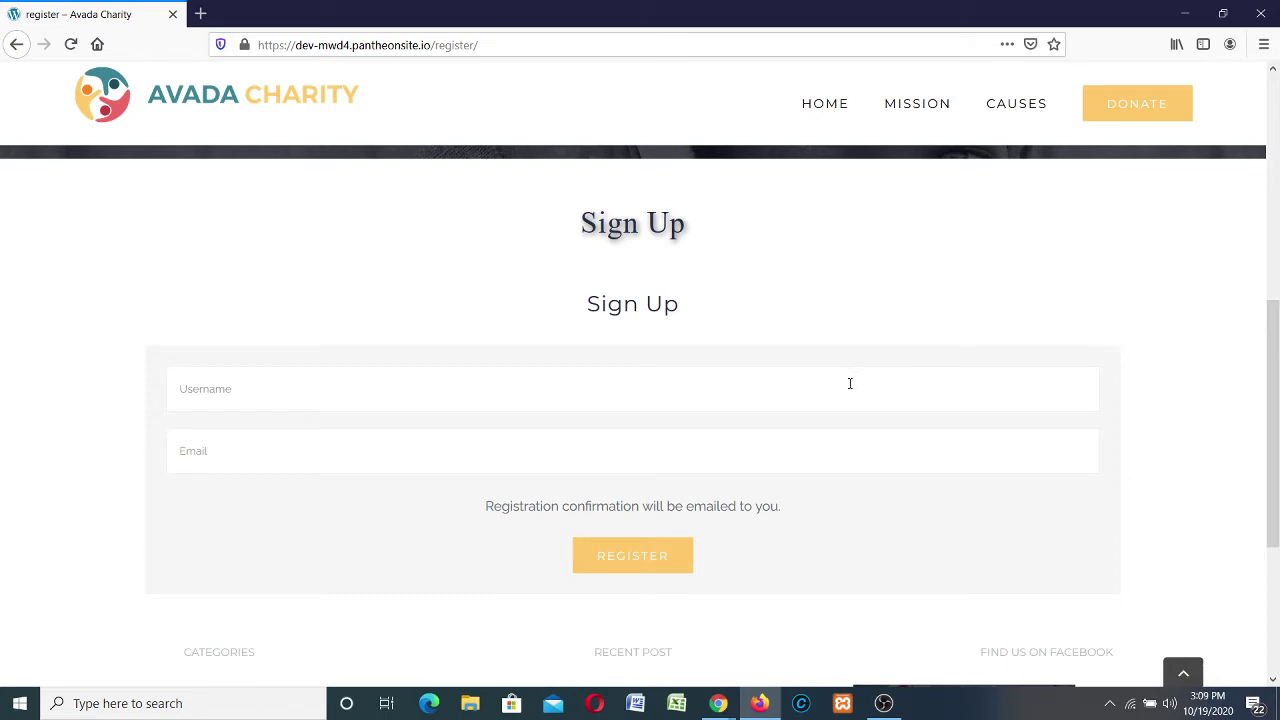
pyautogui.scroll(-1, 850, 383)
pyautogui.scroll(1, 850, 383)
pyautogui.scroll(-3, 746, 381)
pyautogui.scroll(1, 774, 397)
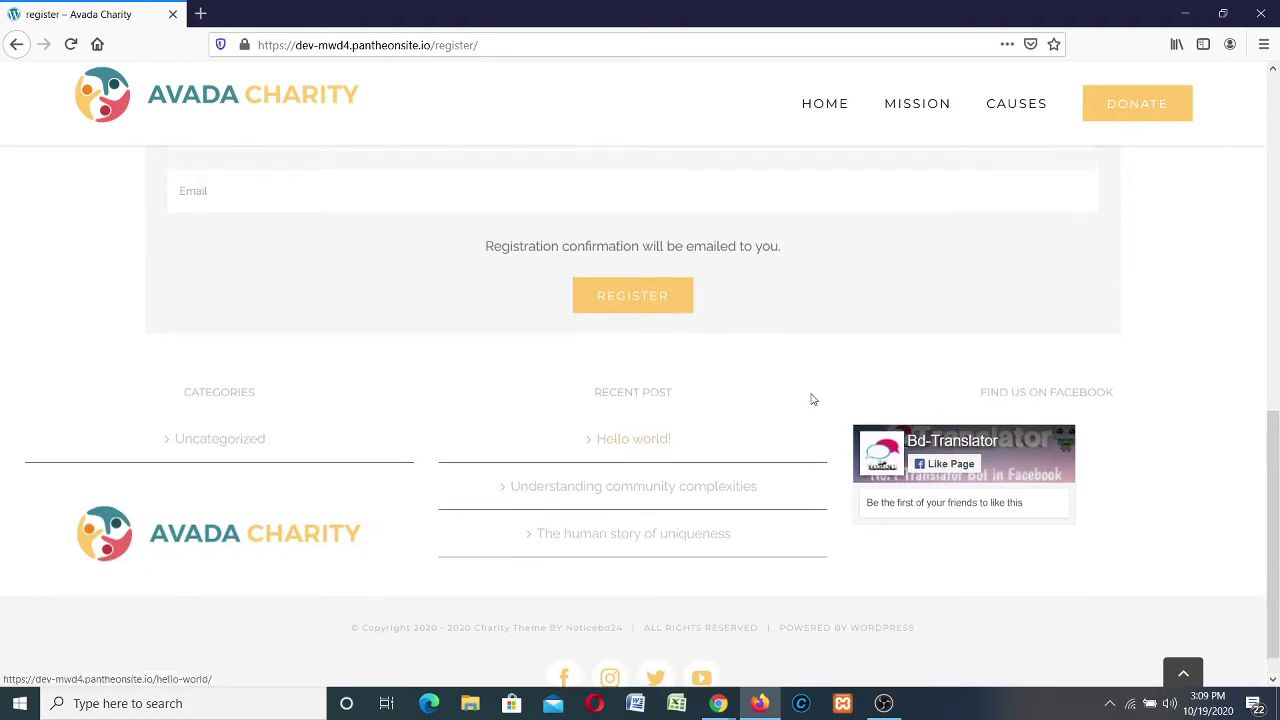
# - Switch the User Register container's background to a gradient with a cyan start colour
pyautogui.moveTo(716, 705)
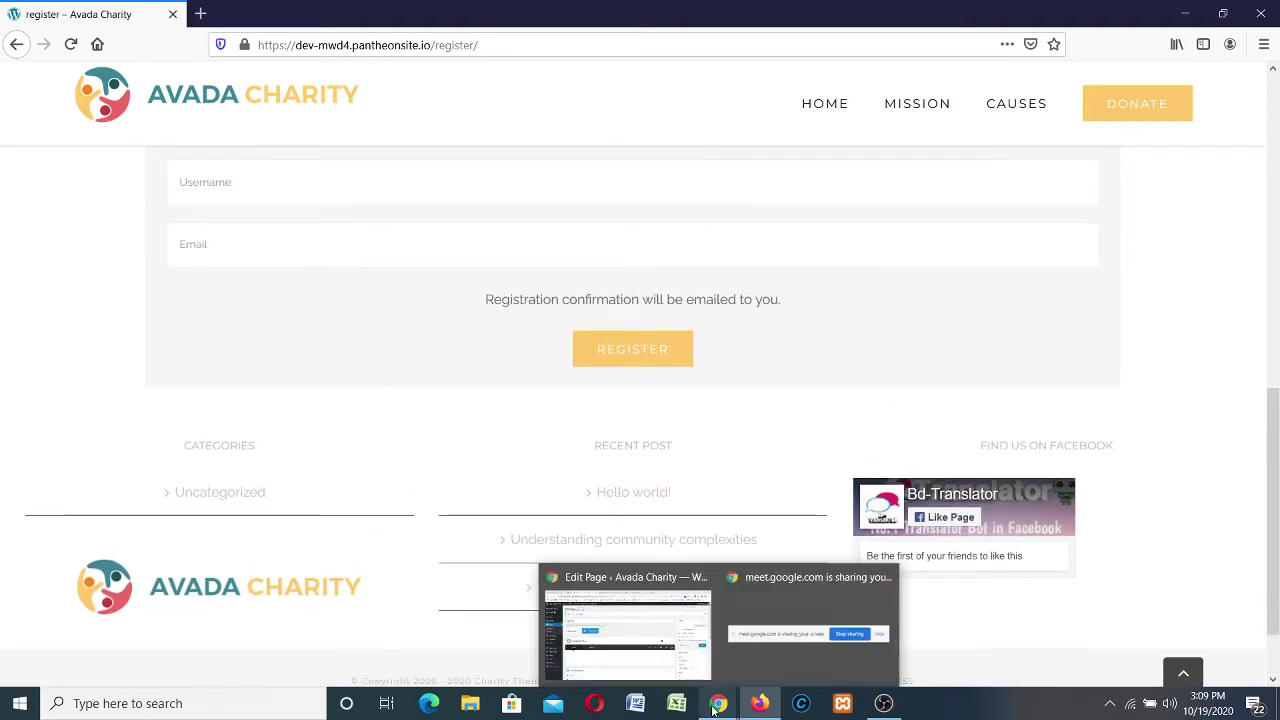
pyautogui.click(640, 620)
pyautogui.scroll(-6, 724, 500)
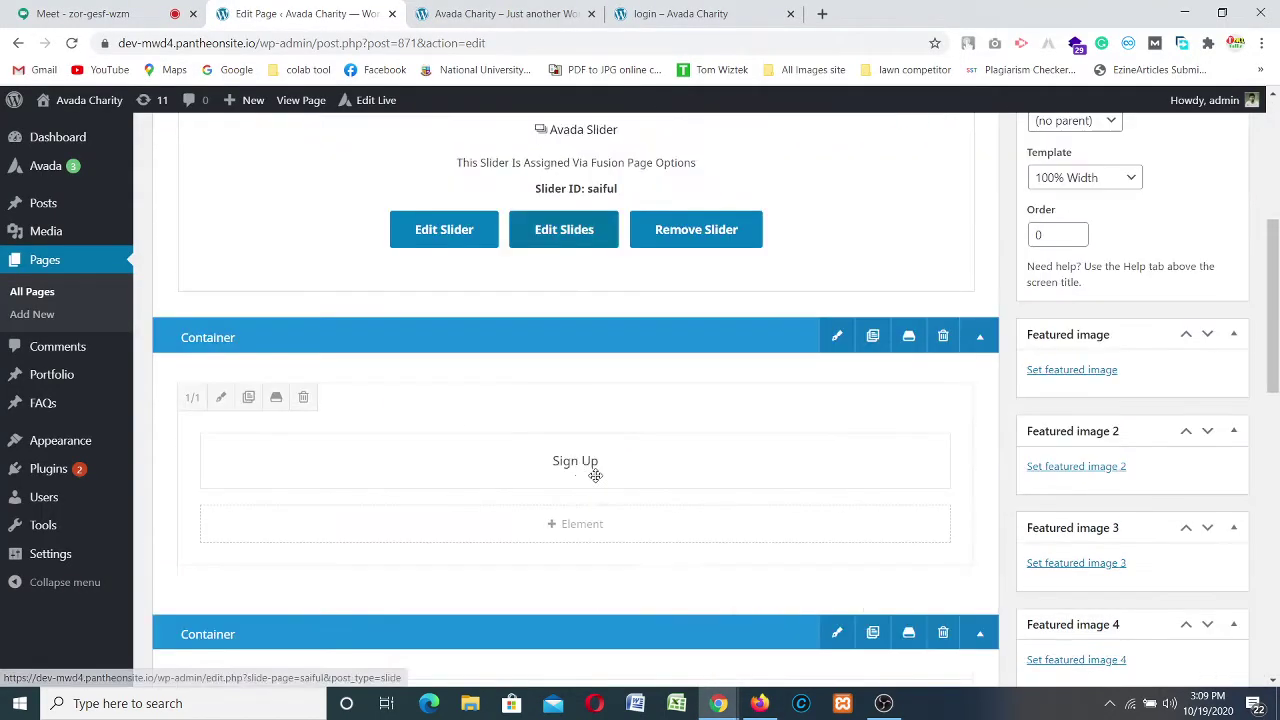
pyautogui.scroll(-2, 660, 398)
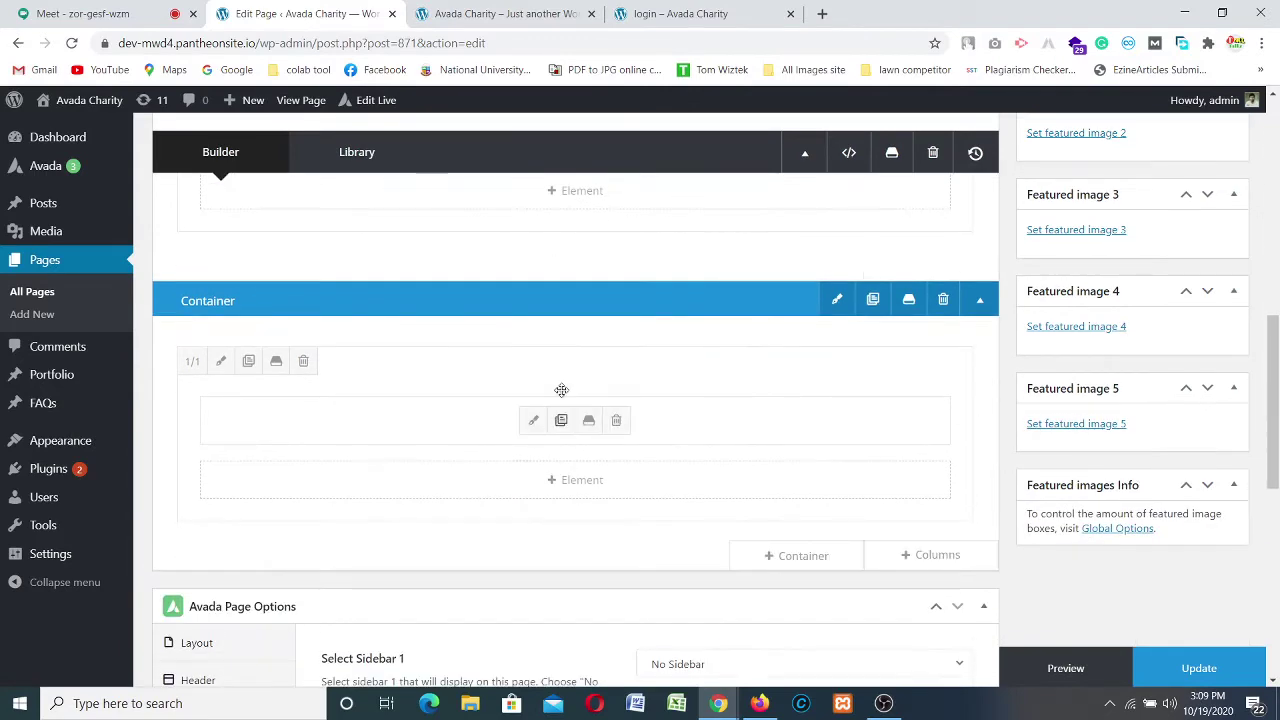
pyautogui.click(836, 305)
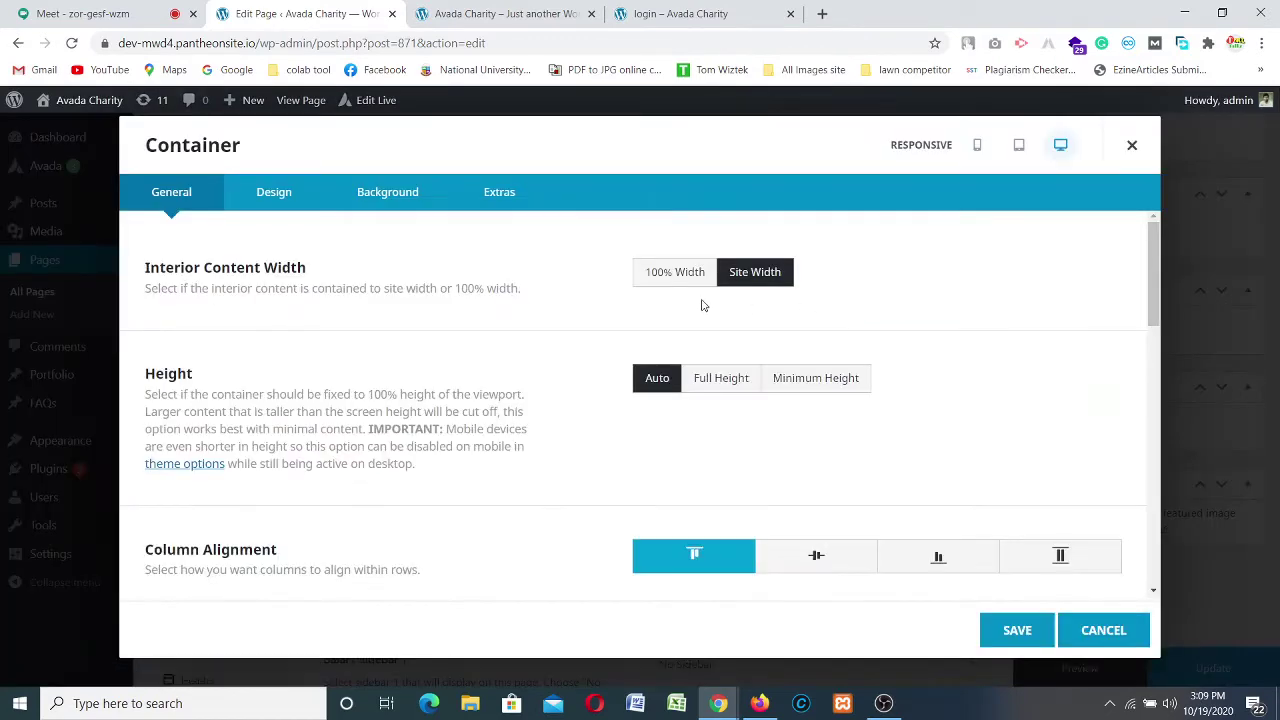
pyautogui.click(388, 192)
pyautogui.click(795, 312)
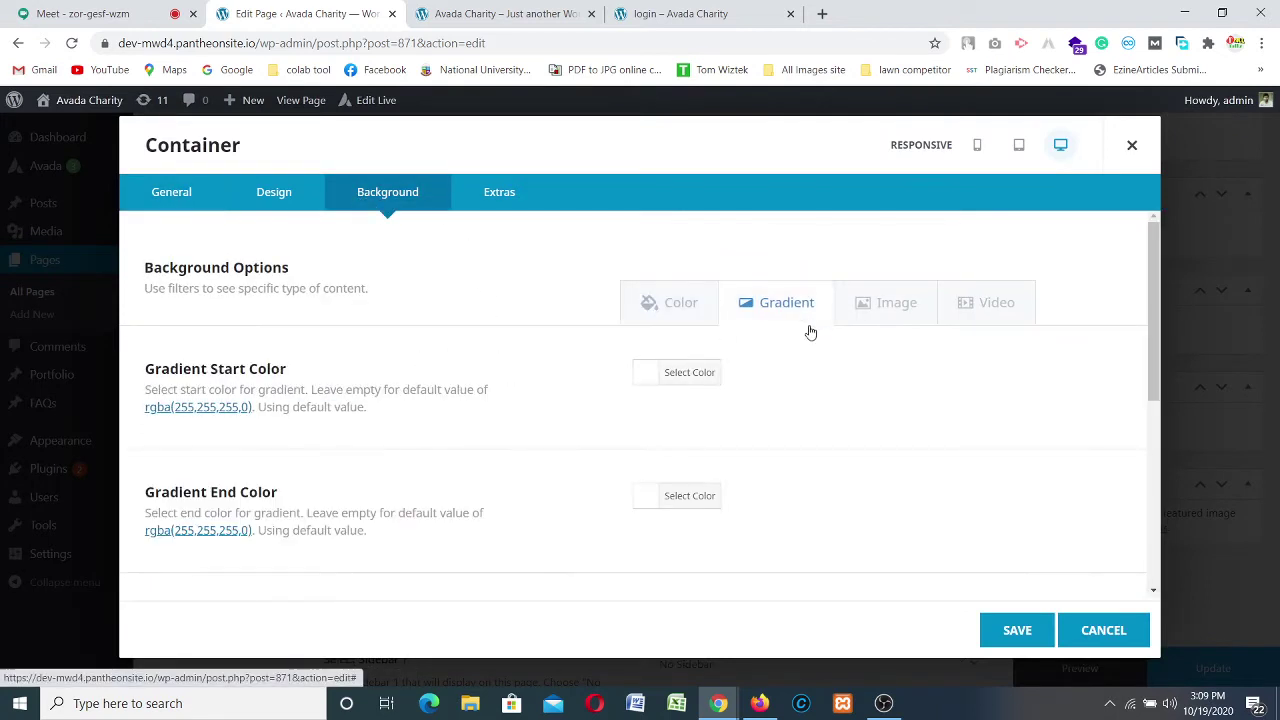
pyautogui.click(692, 374)
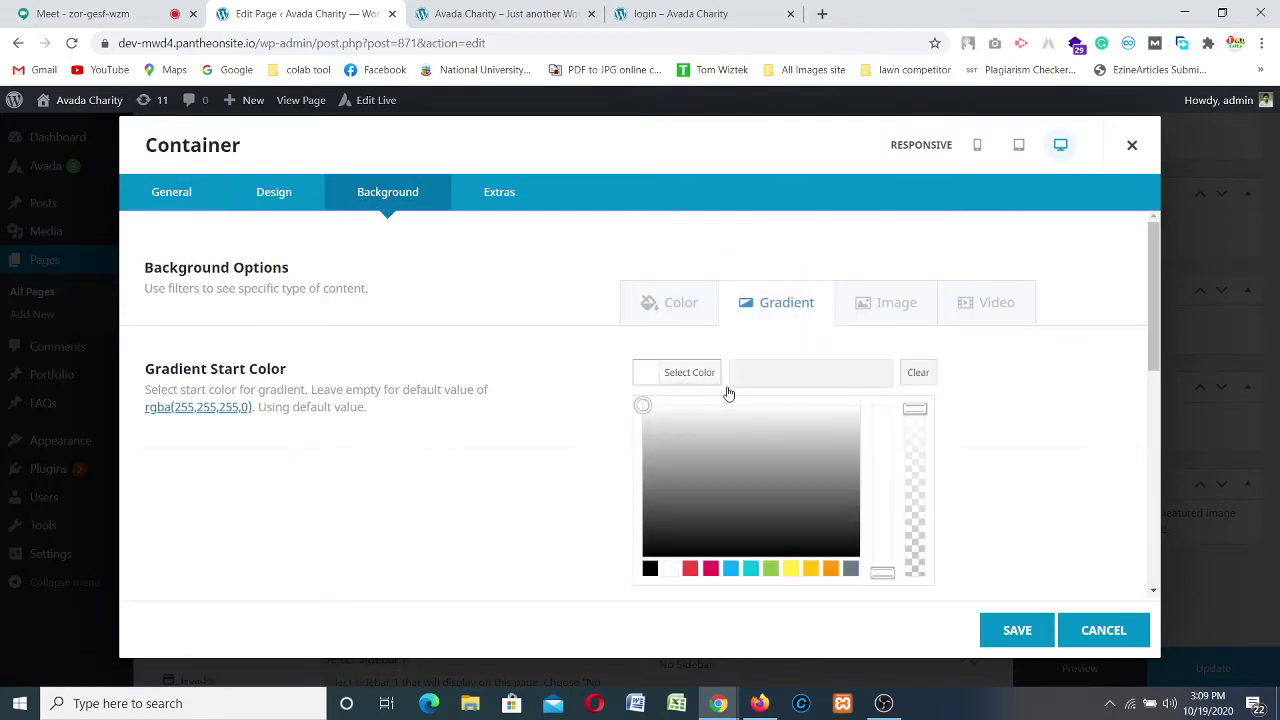
pyautogui.click(760, 572)
pyautogui.click(990, 530)
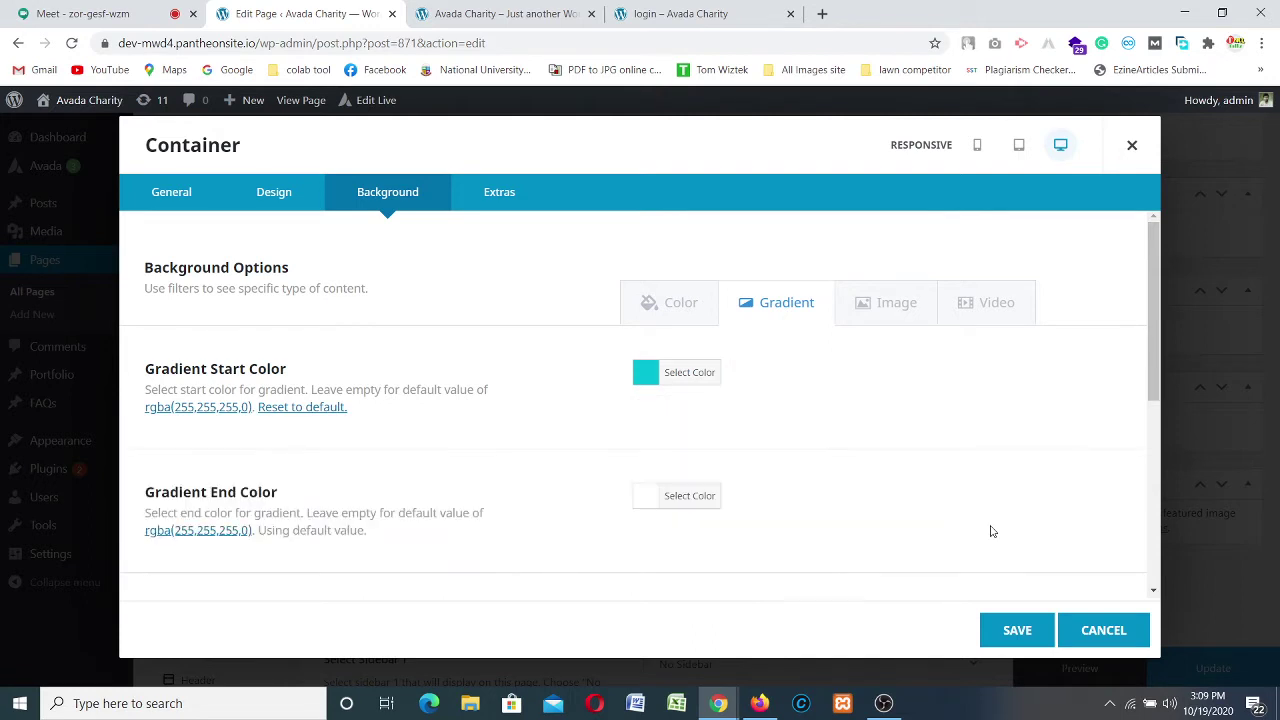
# - Set the gradient end colour to a deeper #028ddd blue and save the container
pyautogui.click(668, 495)
pyautogui.scroll(-2, 767, 551)
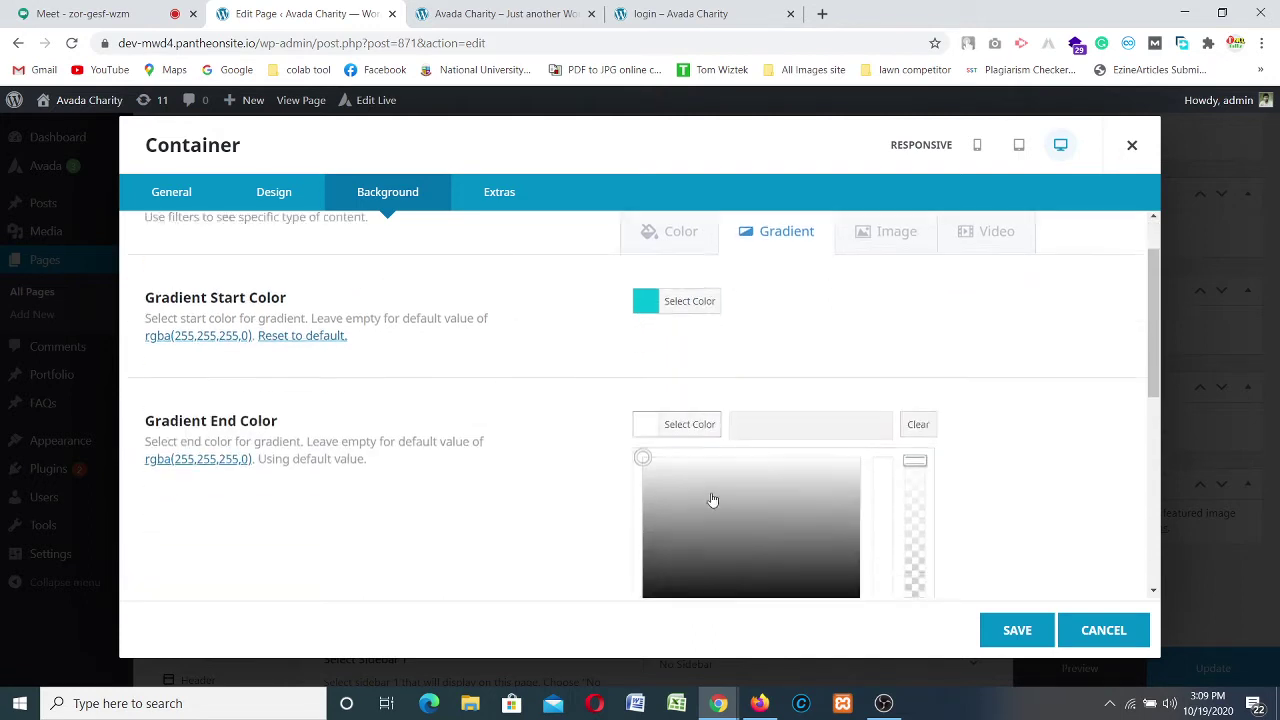
pyautogui.click(731, 526)
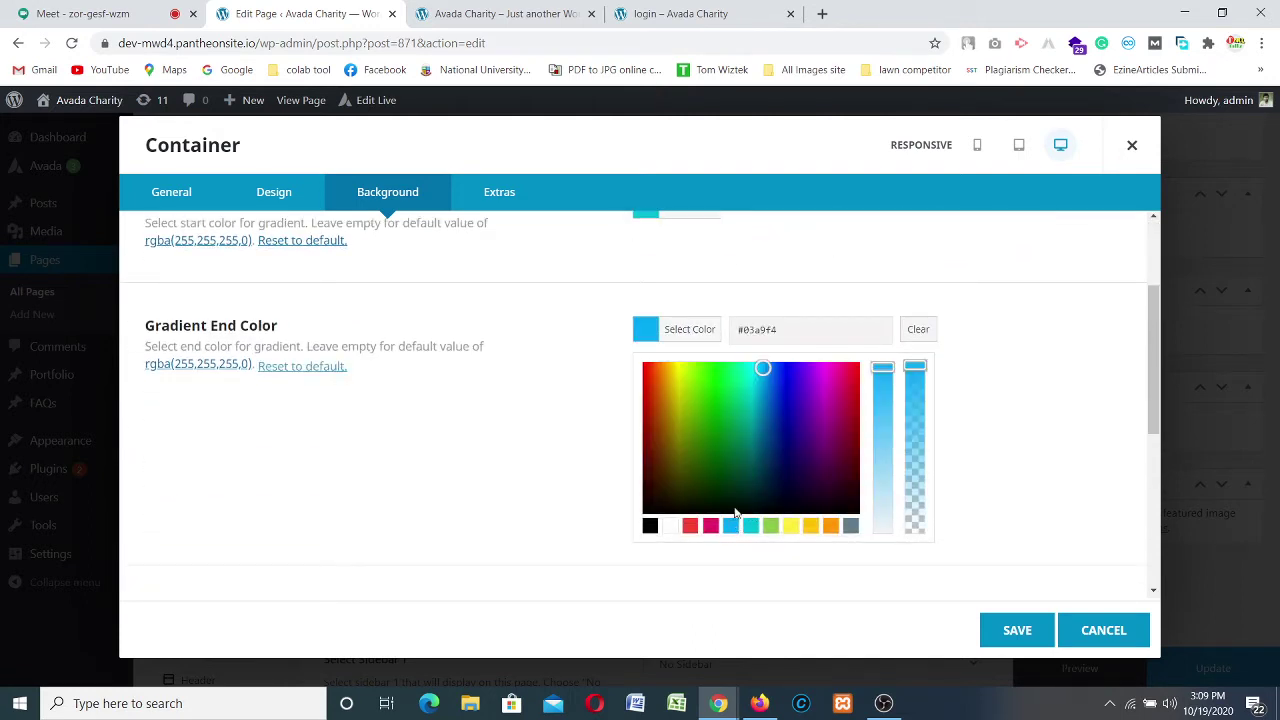
pyautogui.click(763, 381)
pyautogui.moveTo(763, 381); pyautogui.dragTo(763, 381)
pyautogui.click(1040, 464)
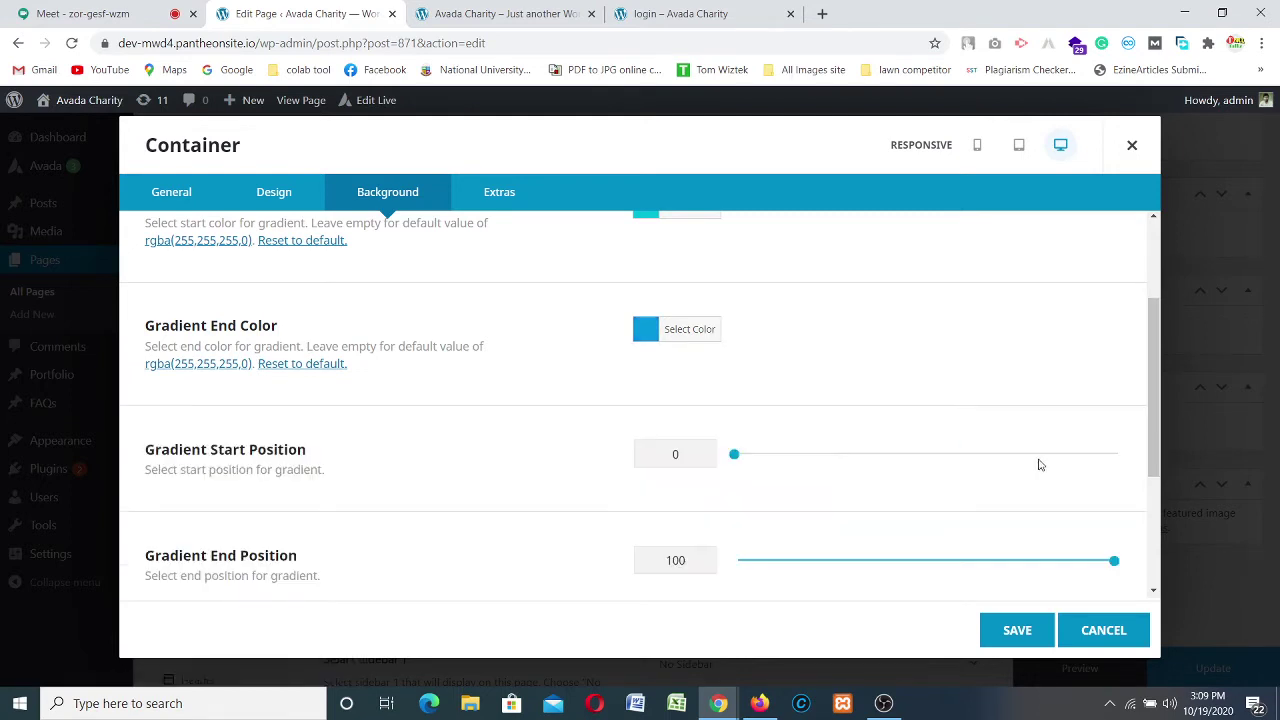
pyautogui.click(1010, 630)
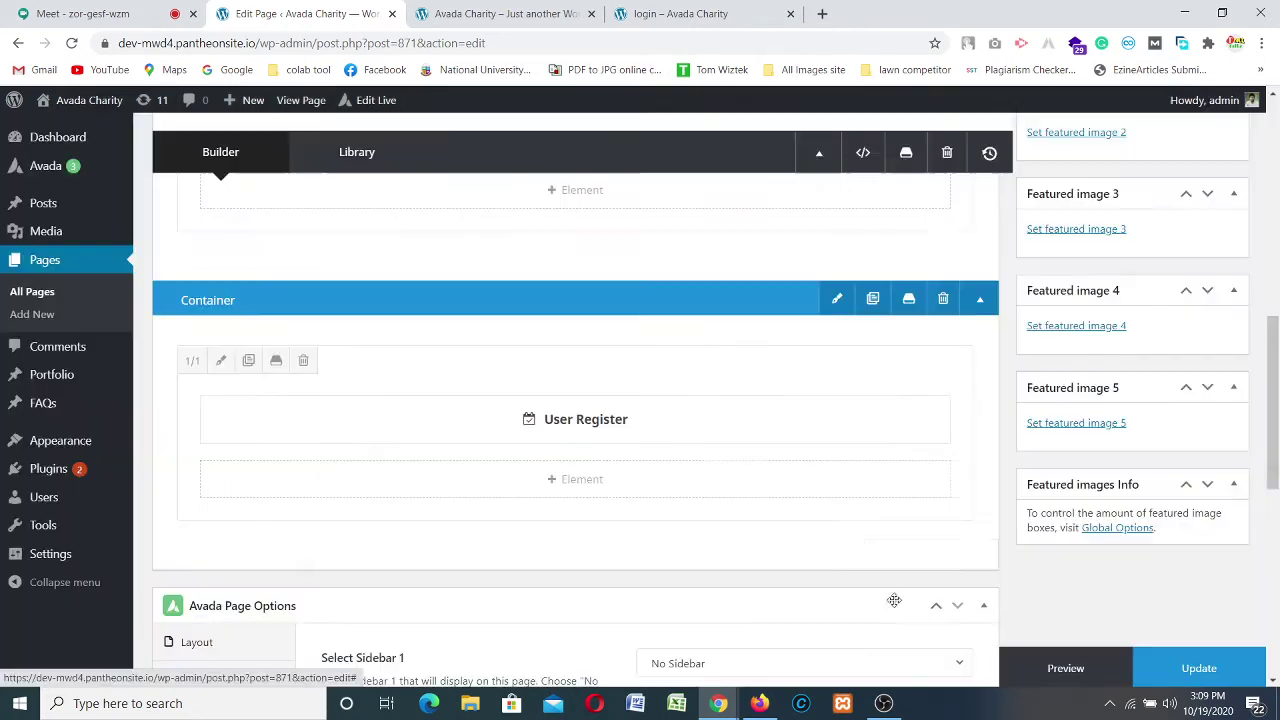
# - Update the page with the gradient container and view the live register page in Firefox
pyautogui.click(1212, 660)
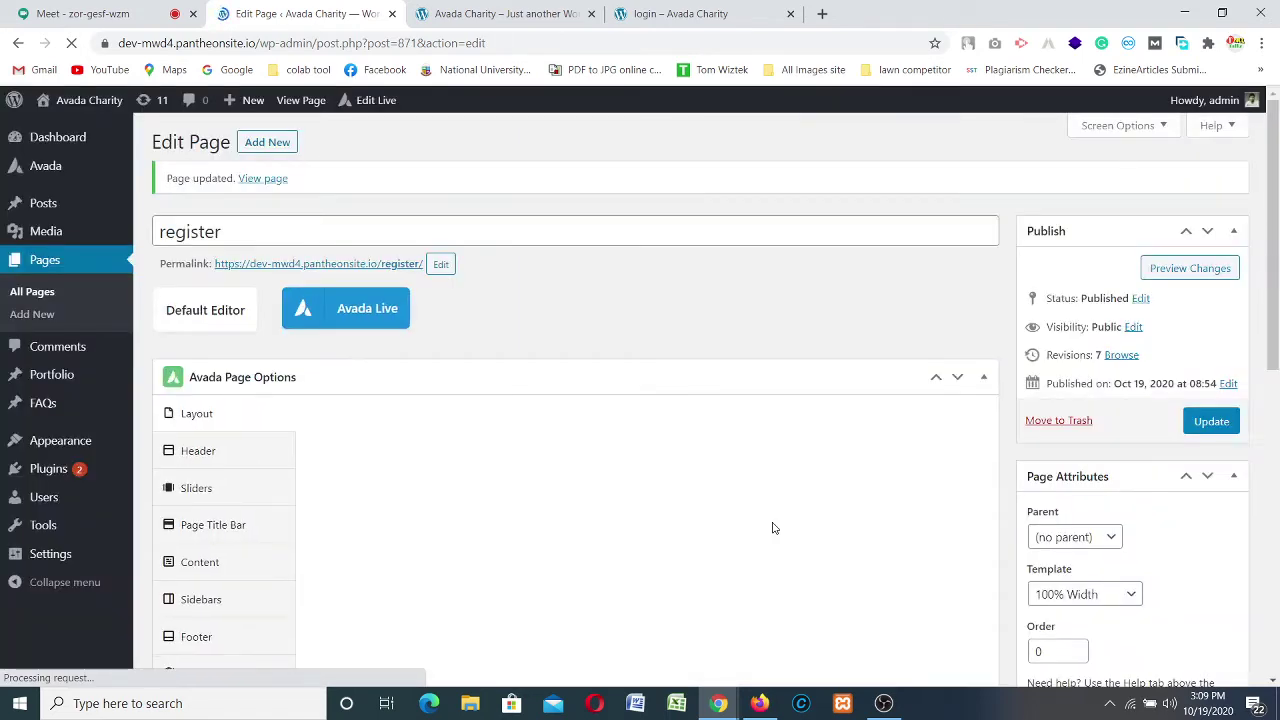
pyautogui.scroll(-2, 540, 330)
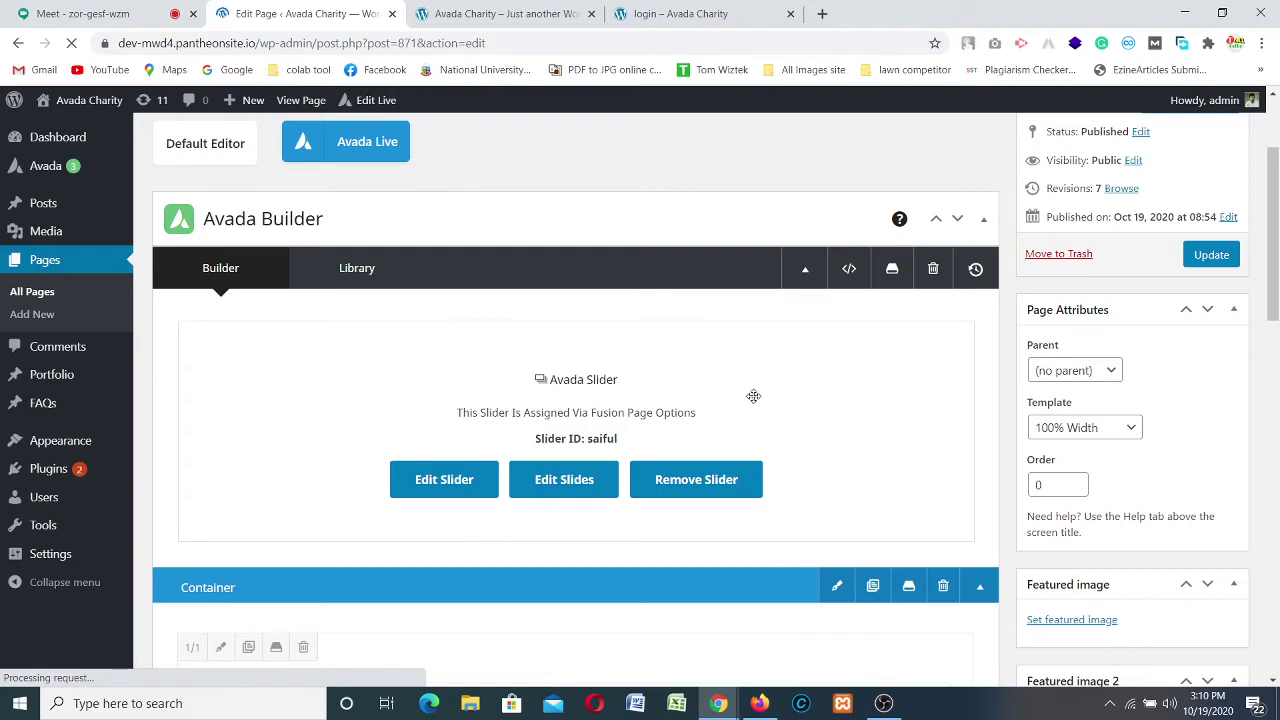
pyautogui.scroll(-5, 622, 581)
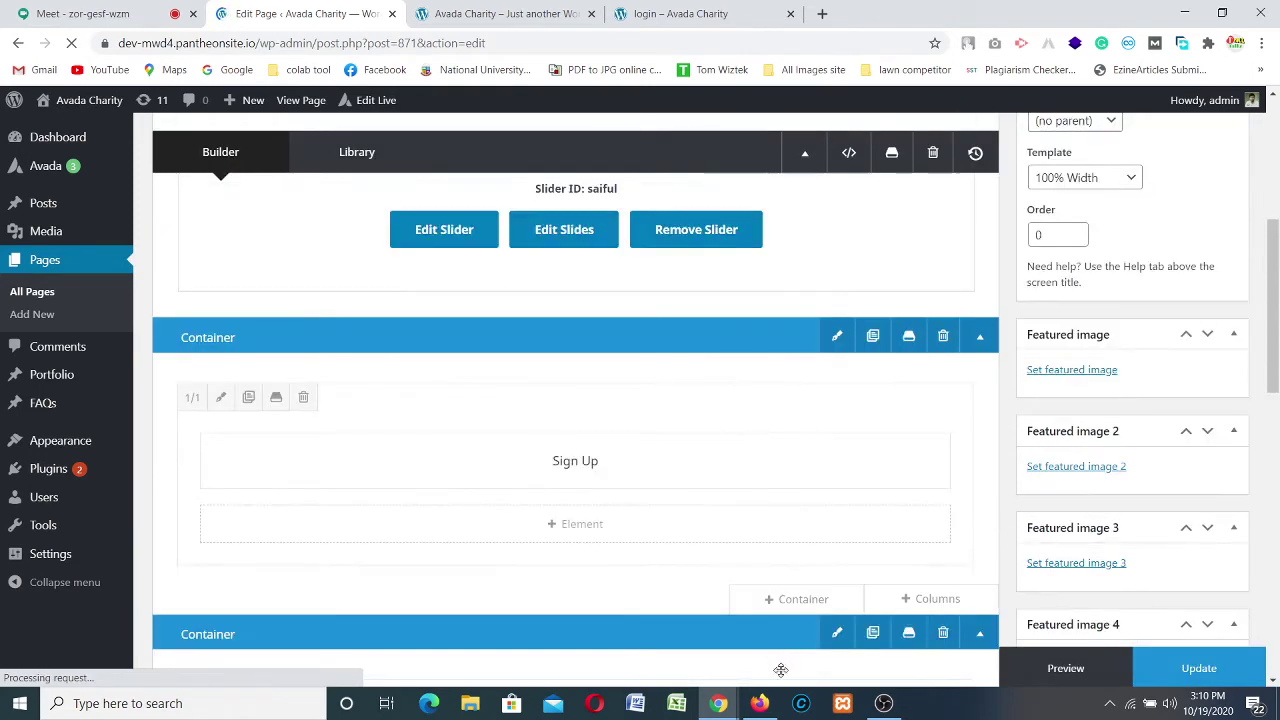
pyautogui.click(760, 703)
# - Reload the live register page in Firefox to review the Sign Up form
pyautogui.scroll(3, 743, 407)
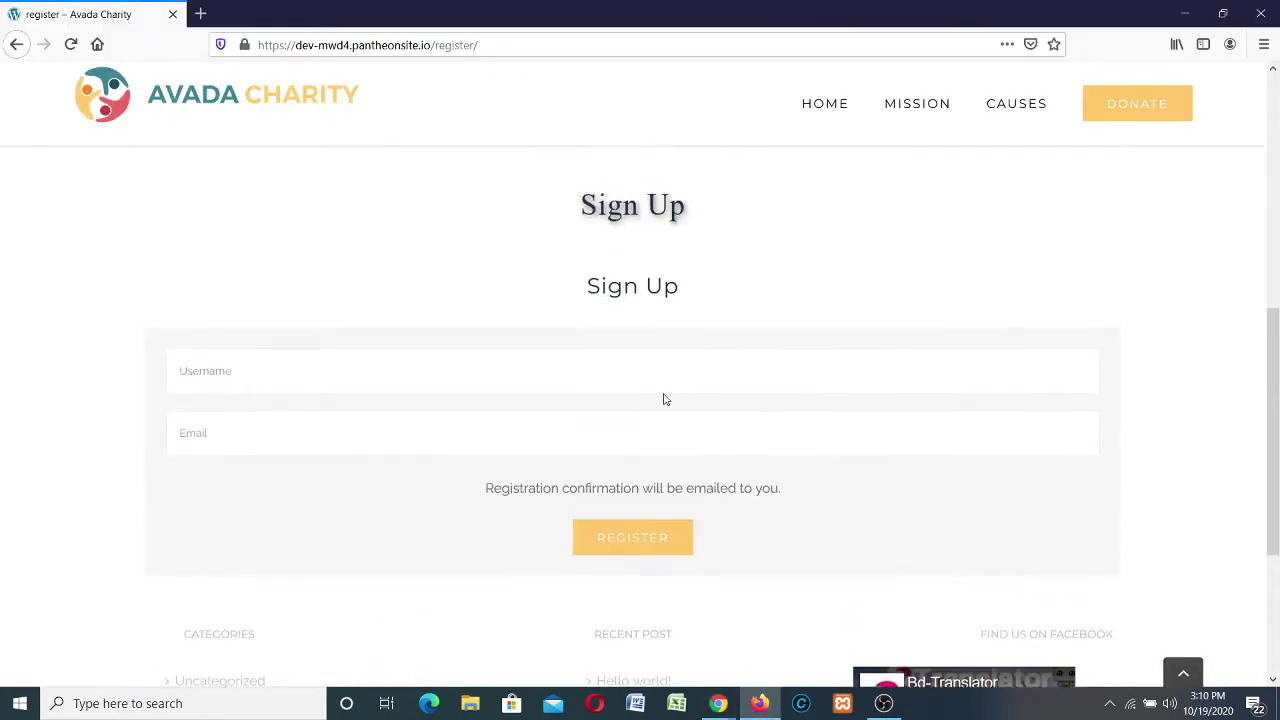
pyautogui.click(70, 44)
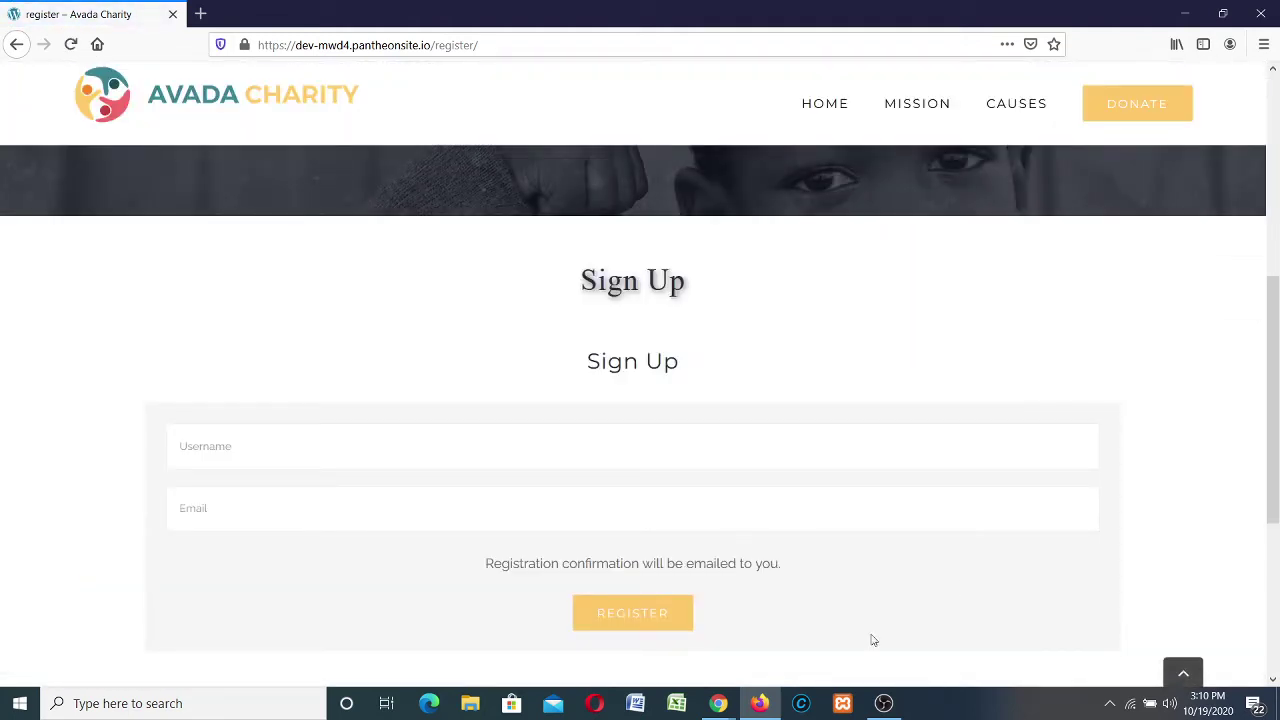
# - Reopen the container's background settings, keep the gradient colours, and save
pyautogui.moveTo(718, 703)
pyautogui.click(645, 665)
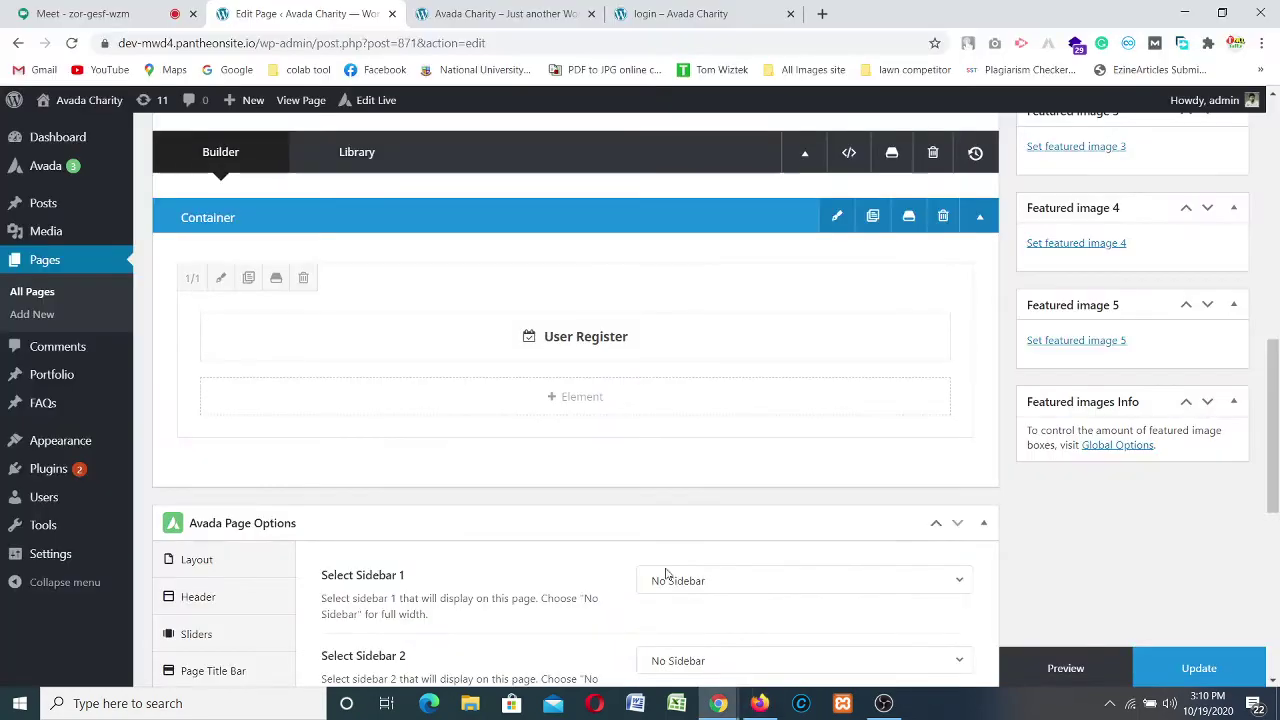
pyautogui.scroll(-5, 643, 620)
pyautogui.scroll(15, 631, 235)
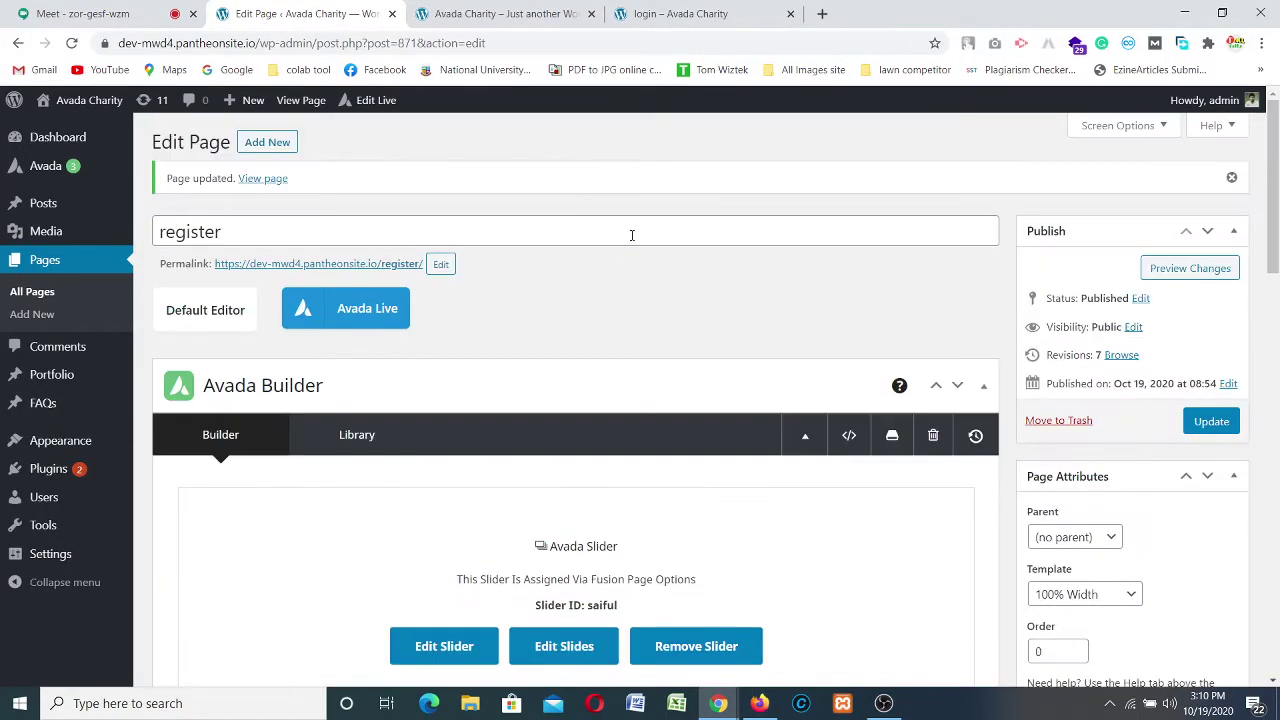
pyautogui.scroll(-7, 666, 309)
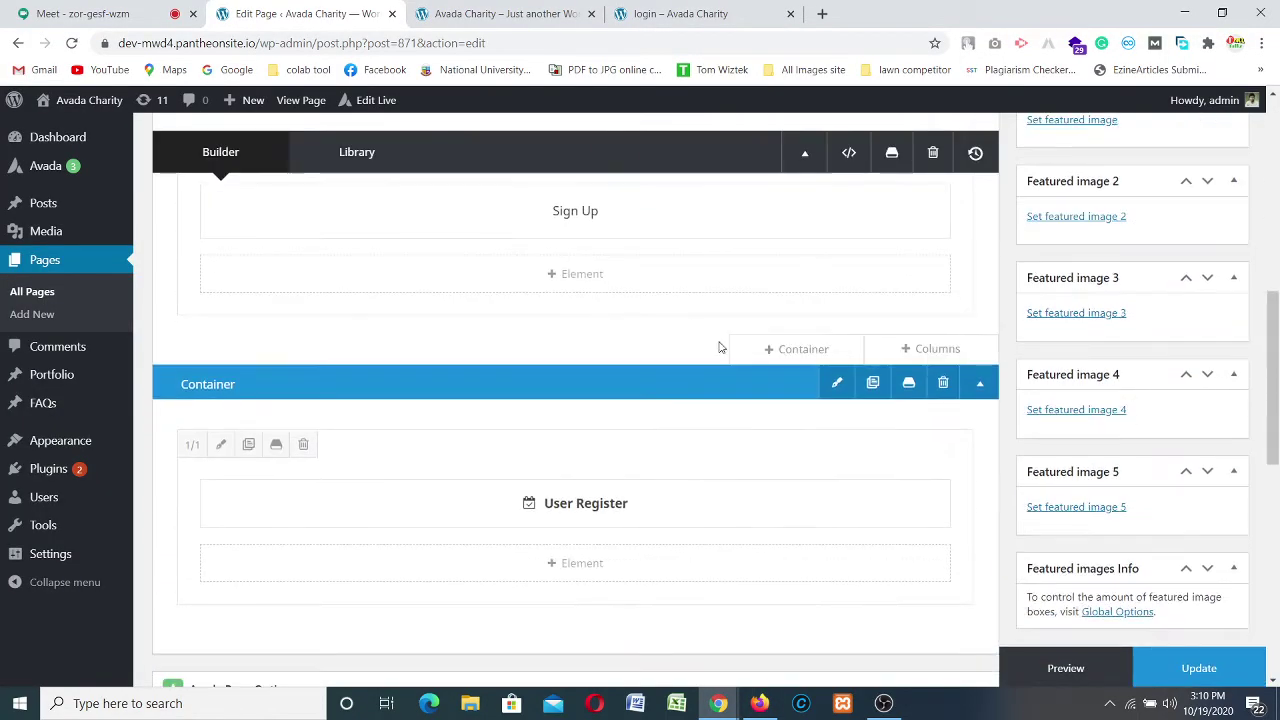
pyautogui.click(838, 385)
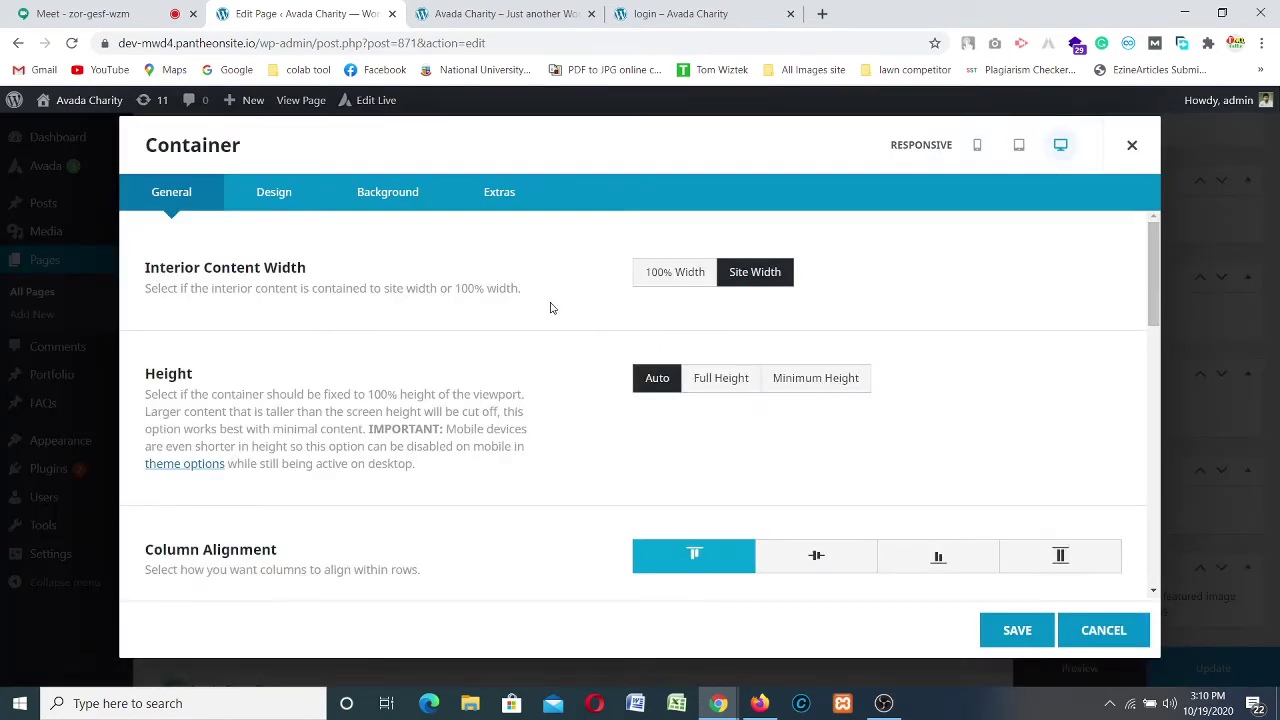
pyautogui.scroll(-3, 550, 308)
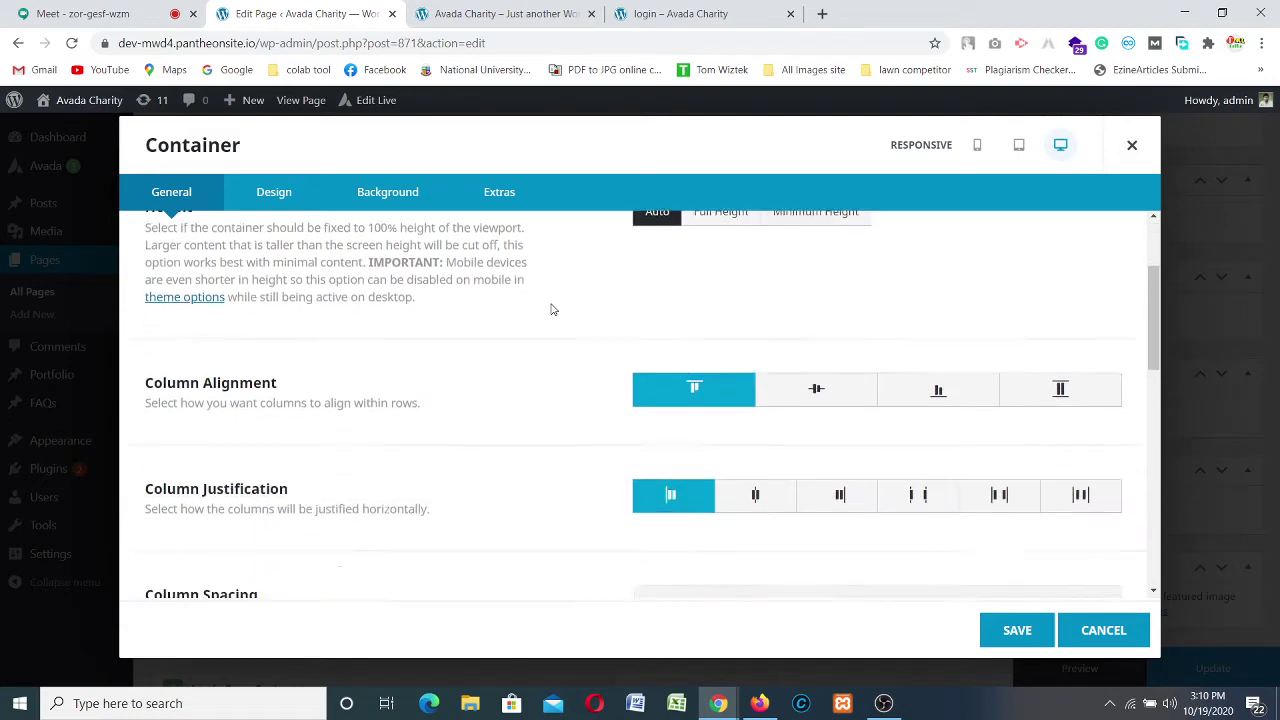
pyautogui.click(385, 194)
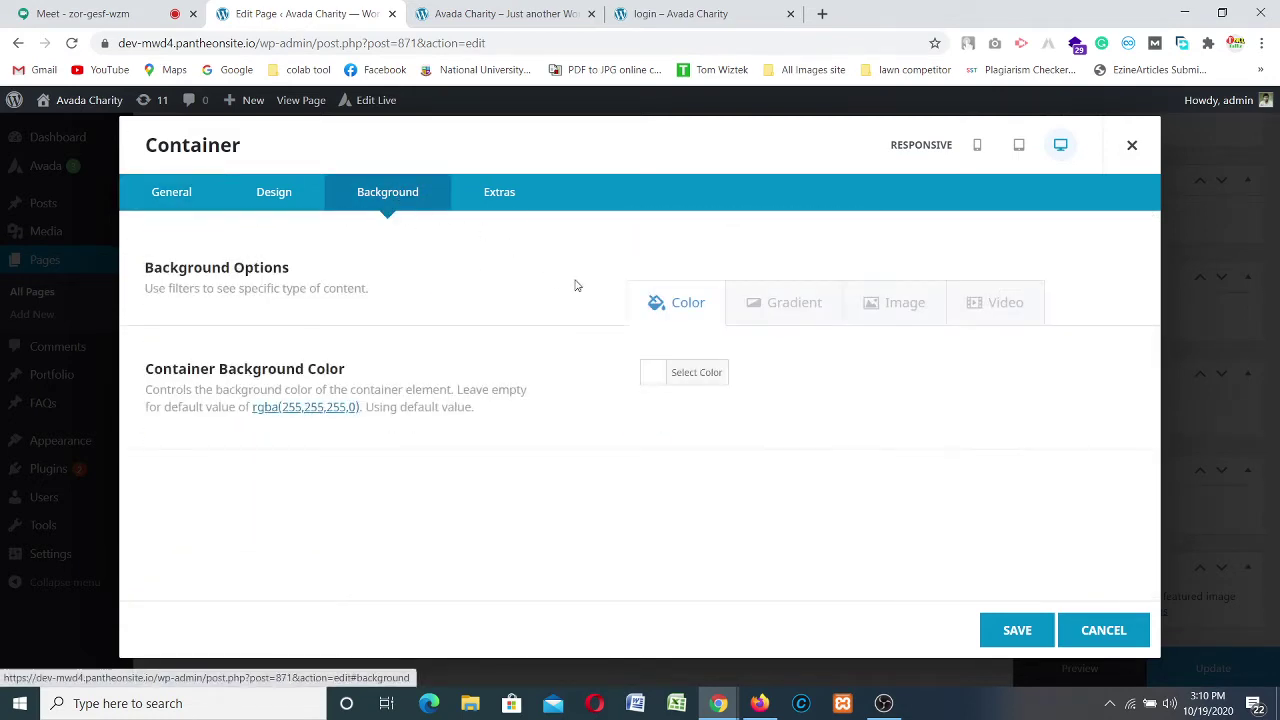
pyautogui.click(782, 303)
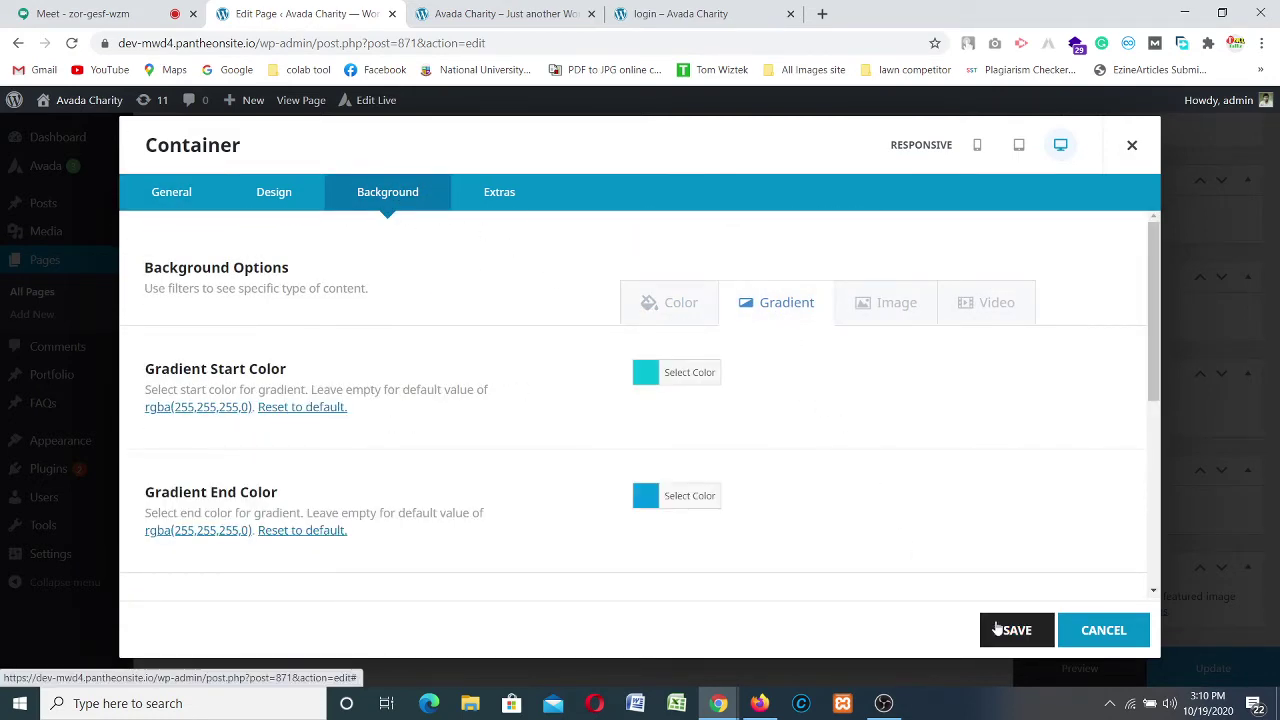
pyautogui.click(1000, 628)
pyautogui.scroll(-1, 1060, 637)
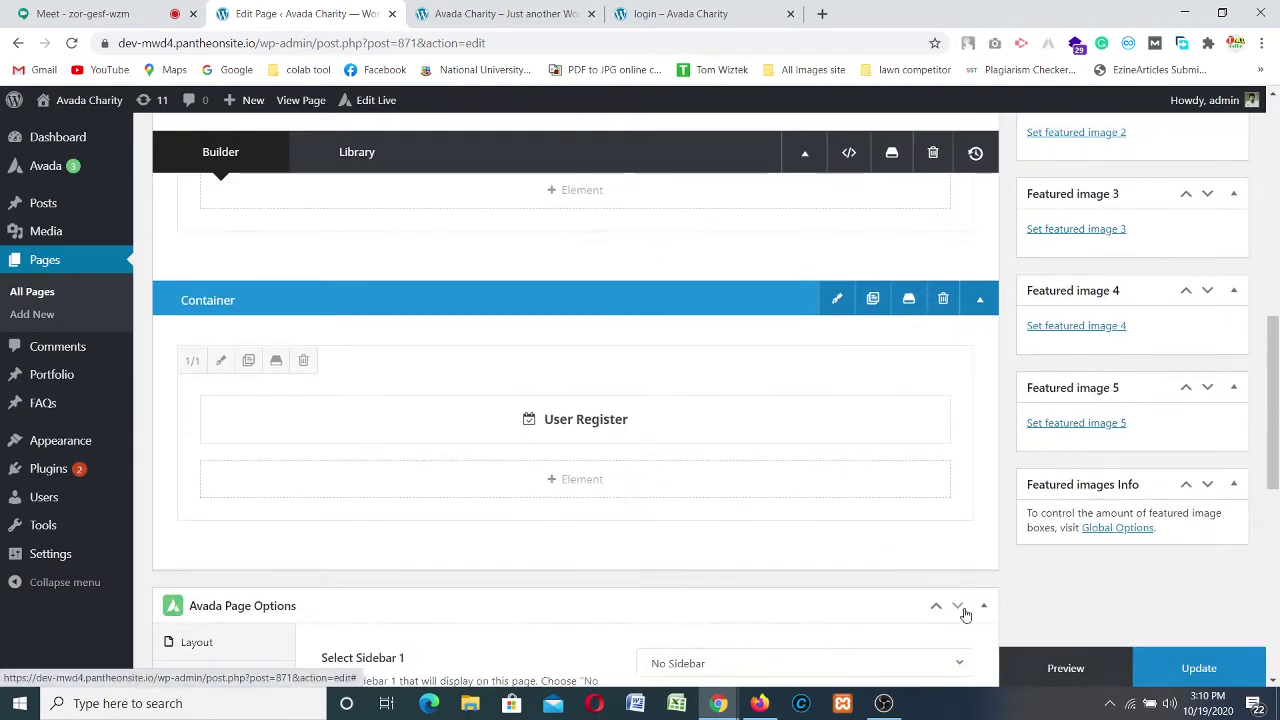
# - Reload the live register page to check the changes, then return to the editor
pyautogui.click(760, 703)
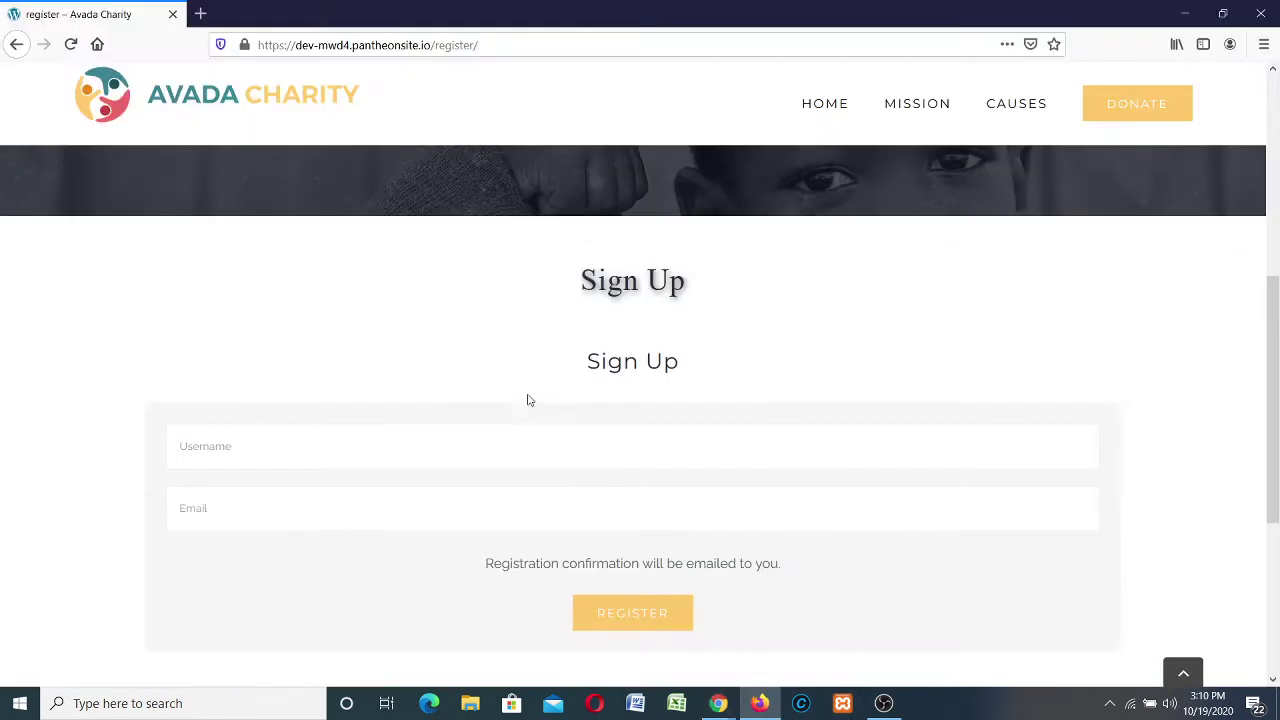
pyautogui.click(70, 44)
pyautogui.scroll(-3, 691, 371)
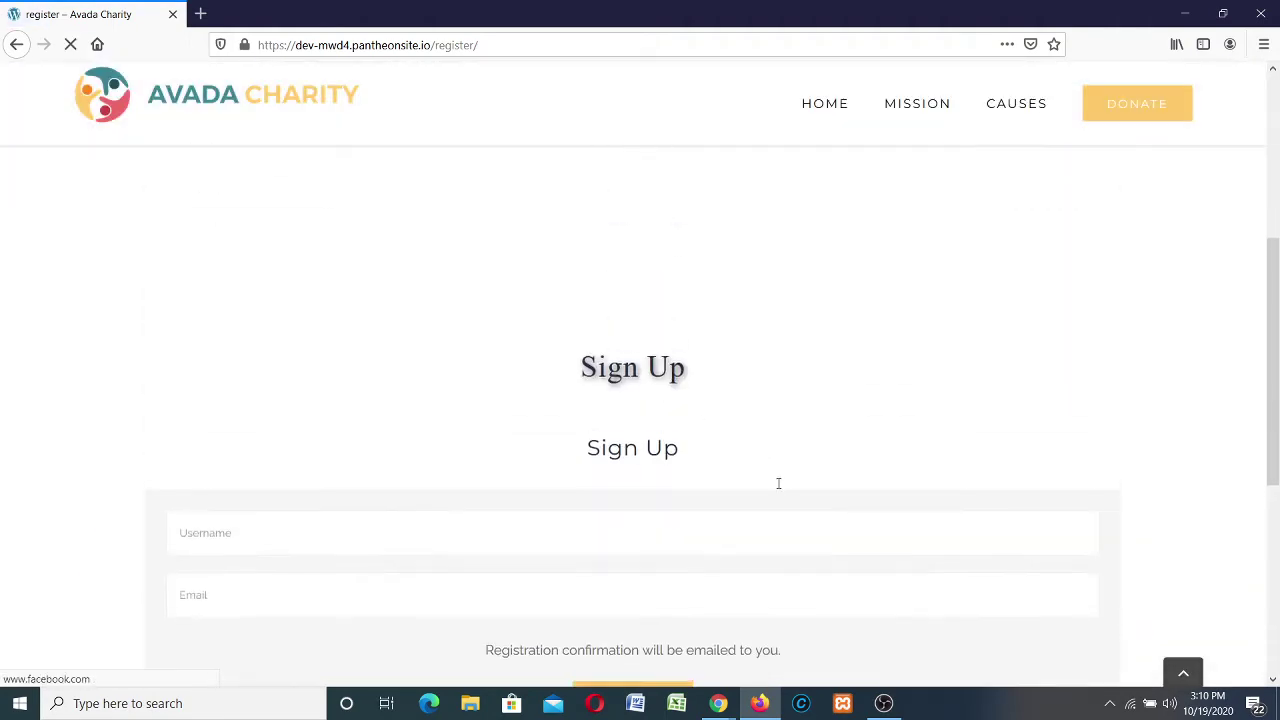
pyautogui.moveTo(722, 702)
pyautogui.click(669, 669)
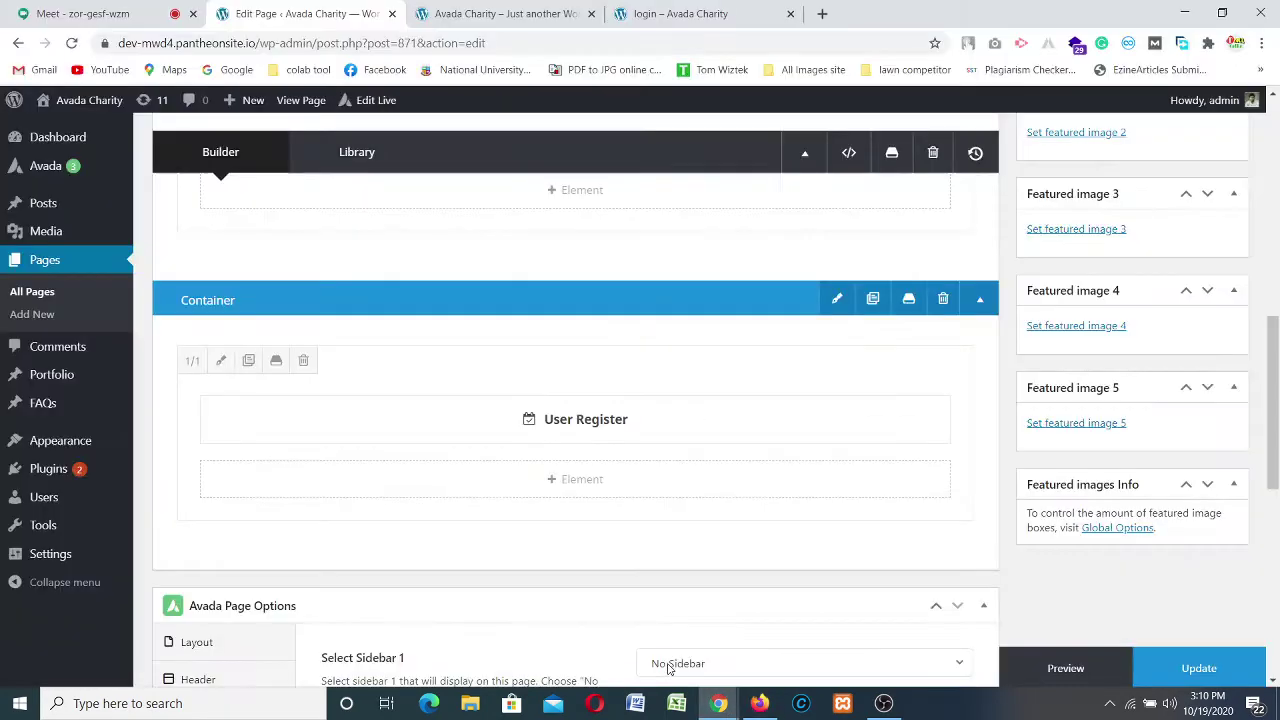
# - Update the register page, then focus the live page's address bar in Firefox
pyautogui.click(1199, 668)
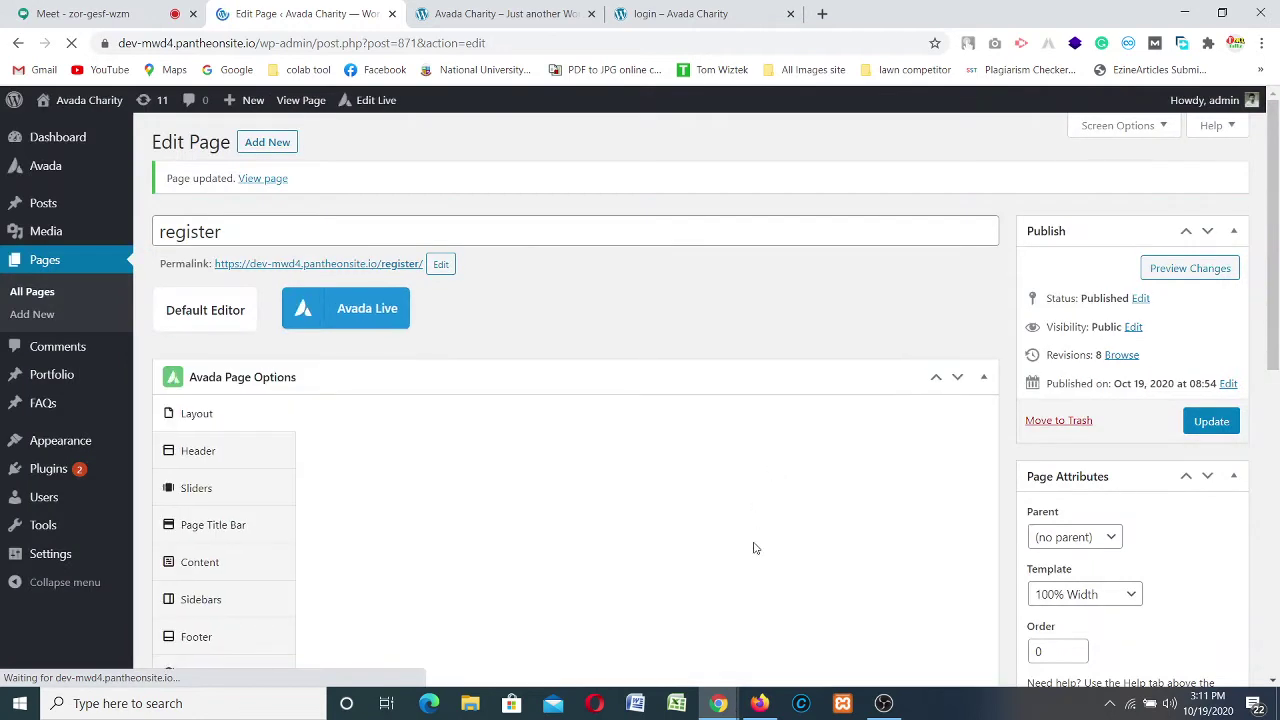
pyautogui.click(760, 703)
pyautogui.click(490, 45)
pyautogui.click(493, 45)
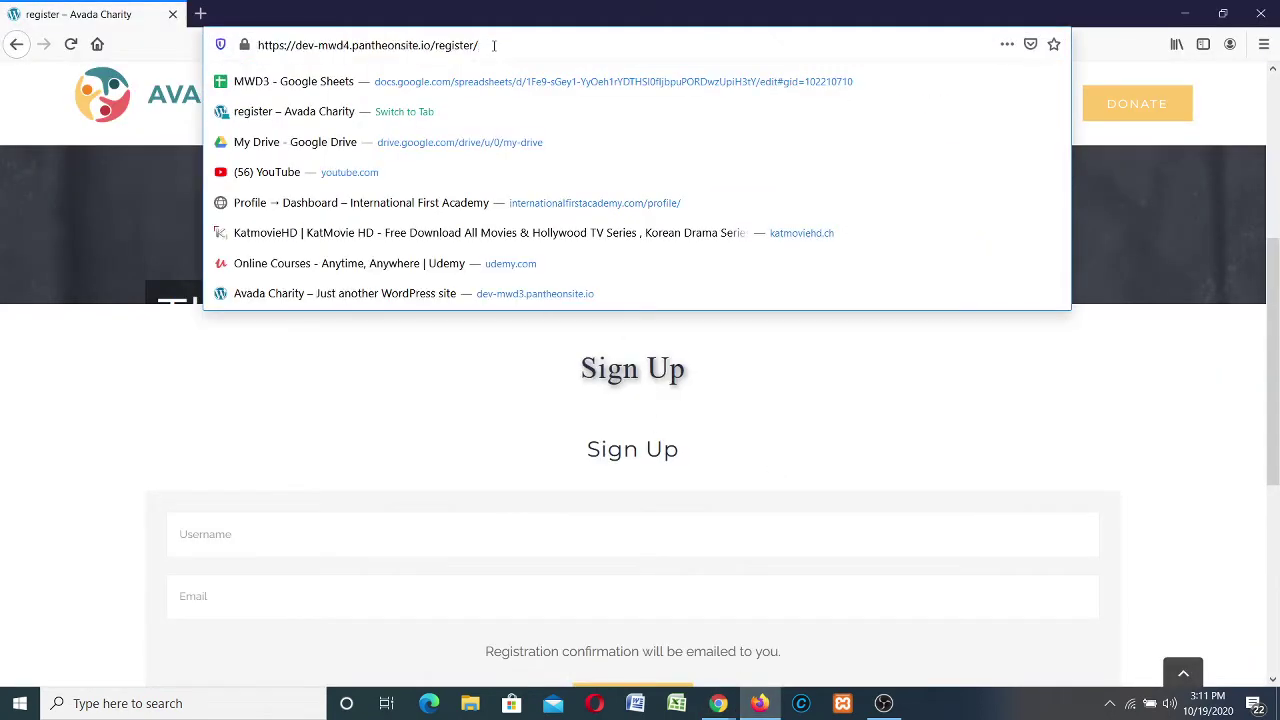
# - Reload the live register page, copy its URL, and open a Firefox private window
pyautogui.press('Return')
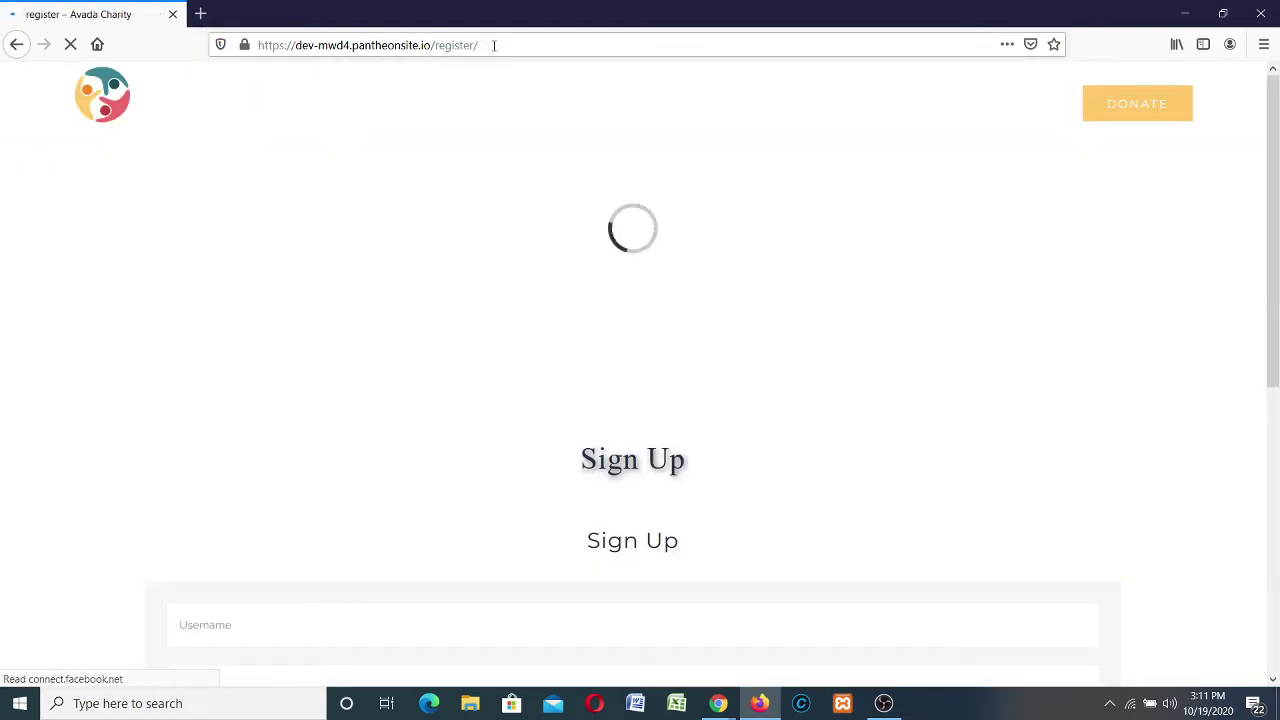
pyautogui.scroll(-6, 558, 161)
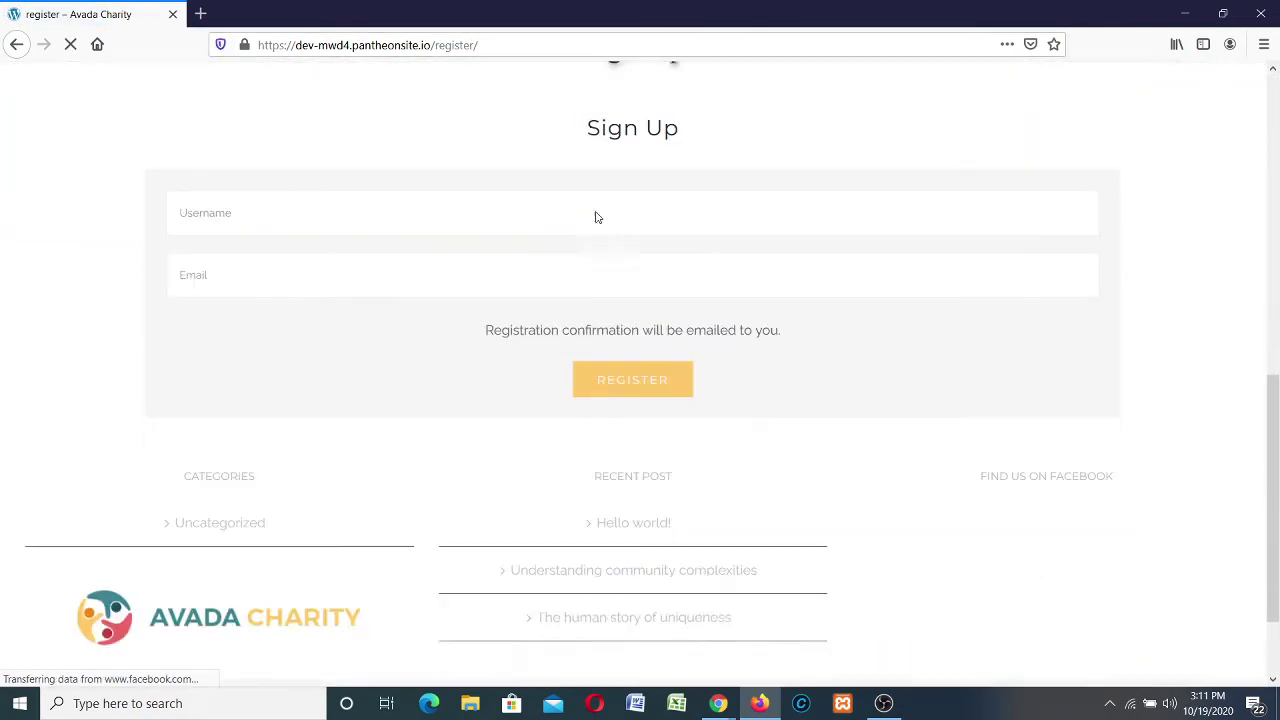
pyautogui.scroll(10, 609, 240)
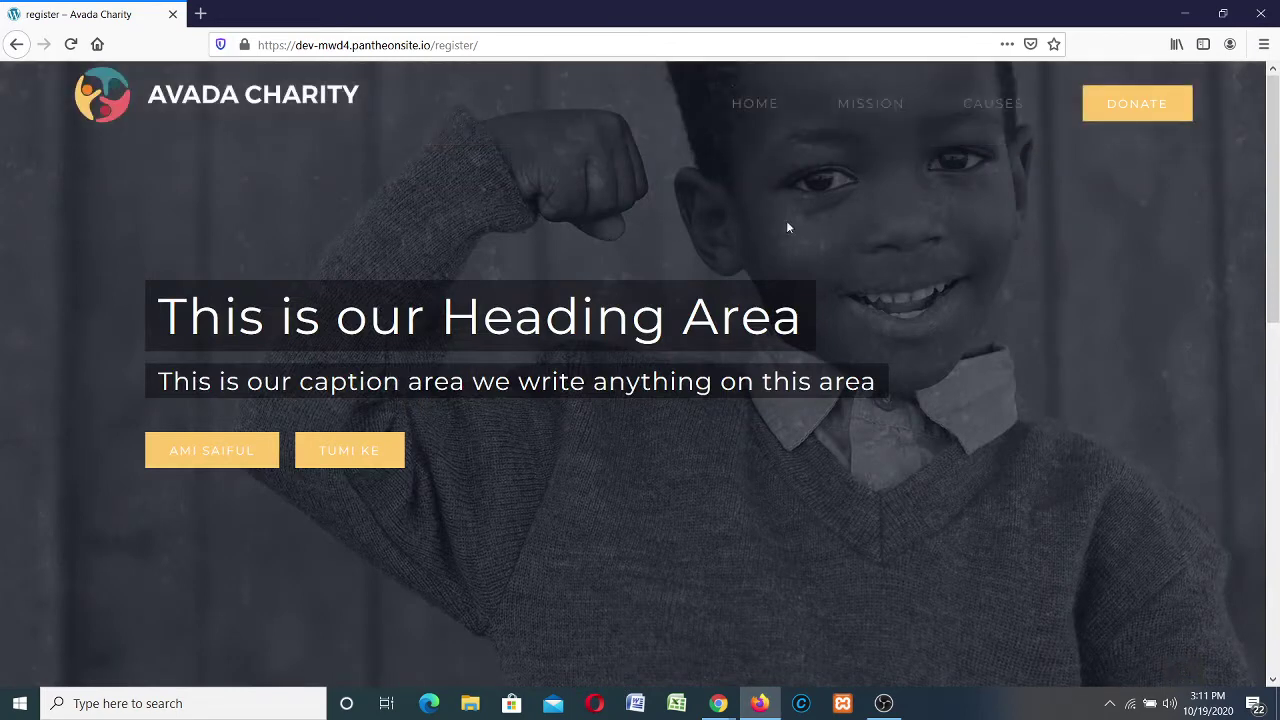
pyautogui.click(478, 45)
pyautogui.rightClick(479, 46)
pyautogui.click(516, 92)
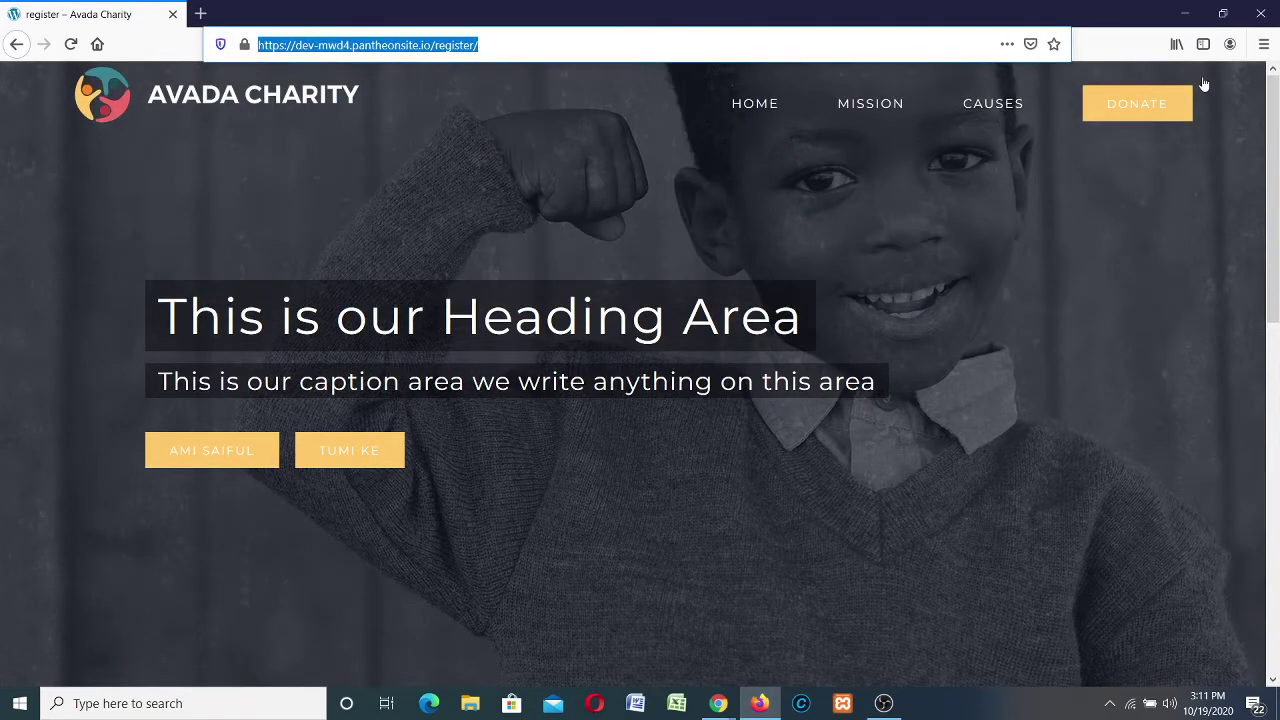
pyautogui.click(1263, 44)
pyautogui.click(1150, 155)
# - Paste the copied register page address into the private window and load it
pyautogui.rightClick(481, 45)
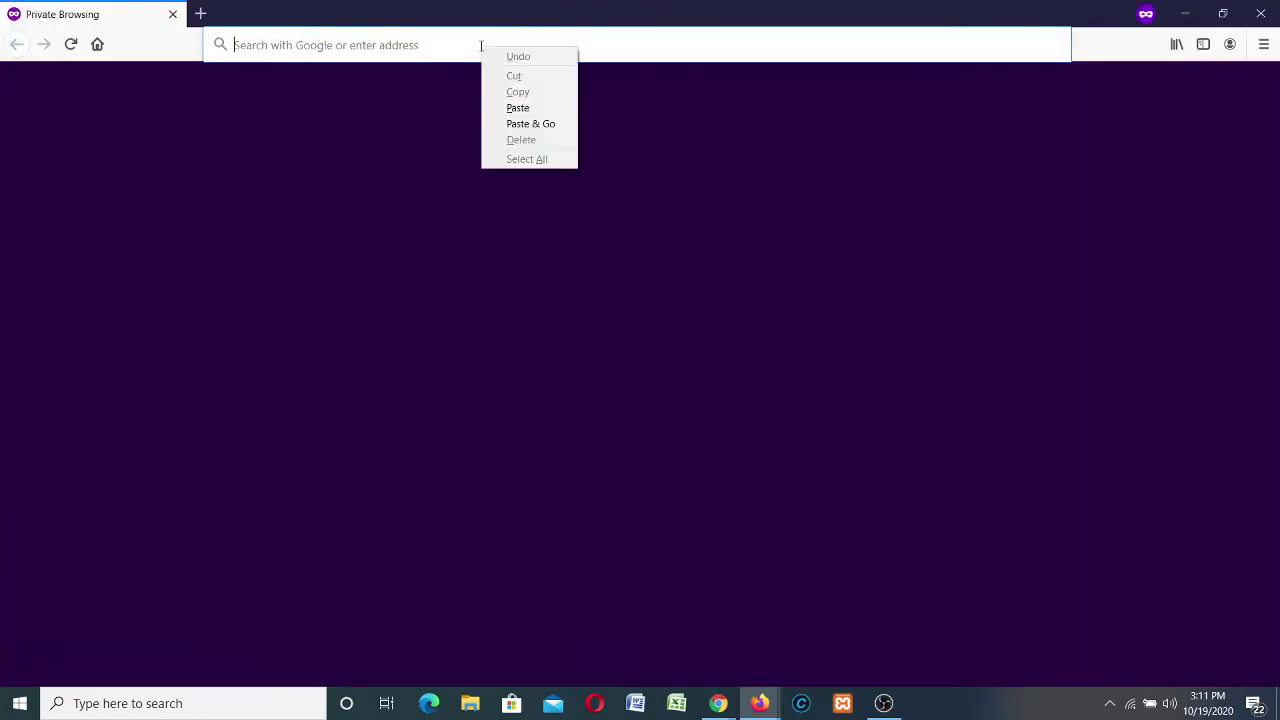
pyautogui.click(516, 106)
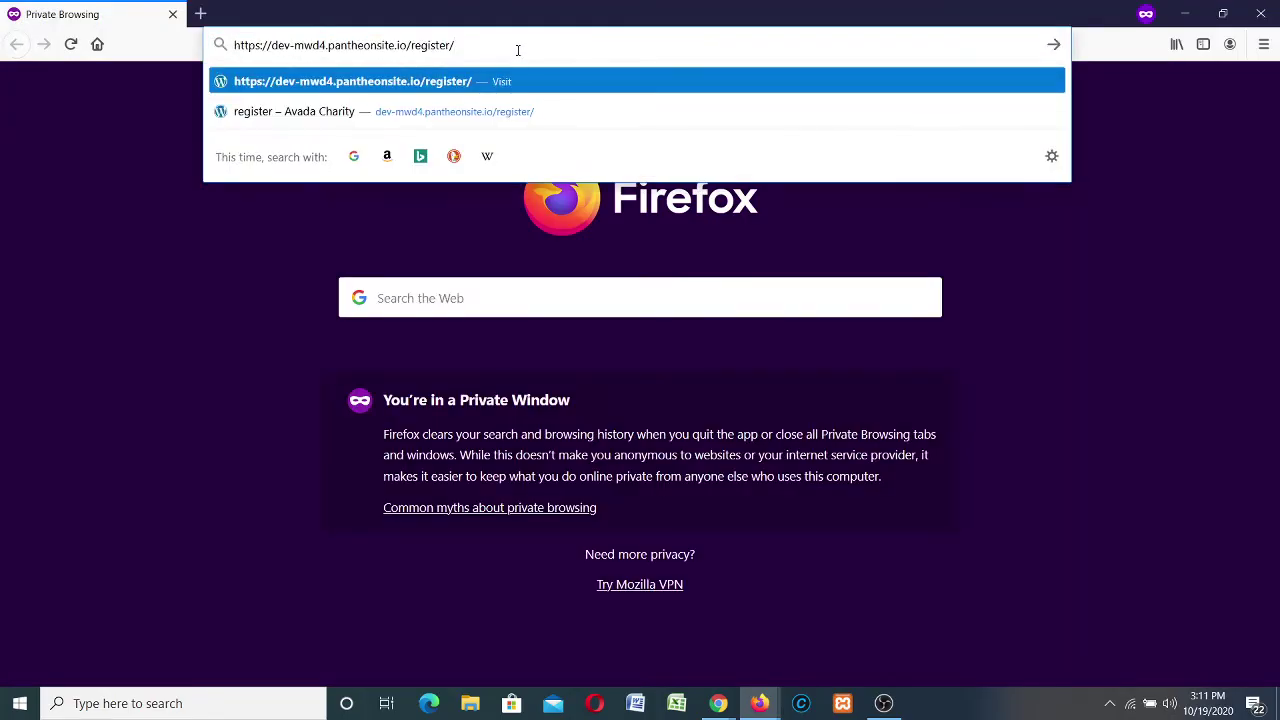
pyautogui.press('Return')
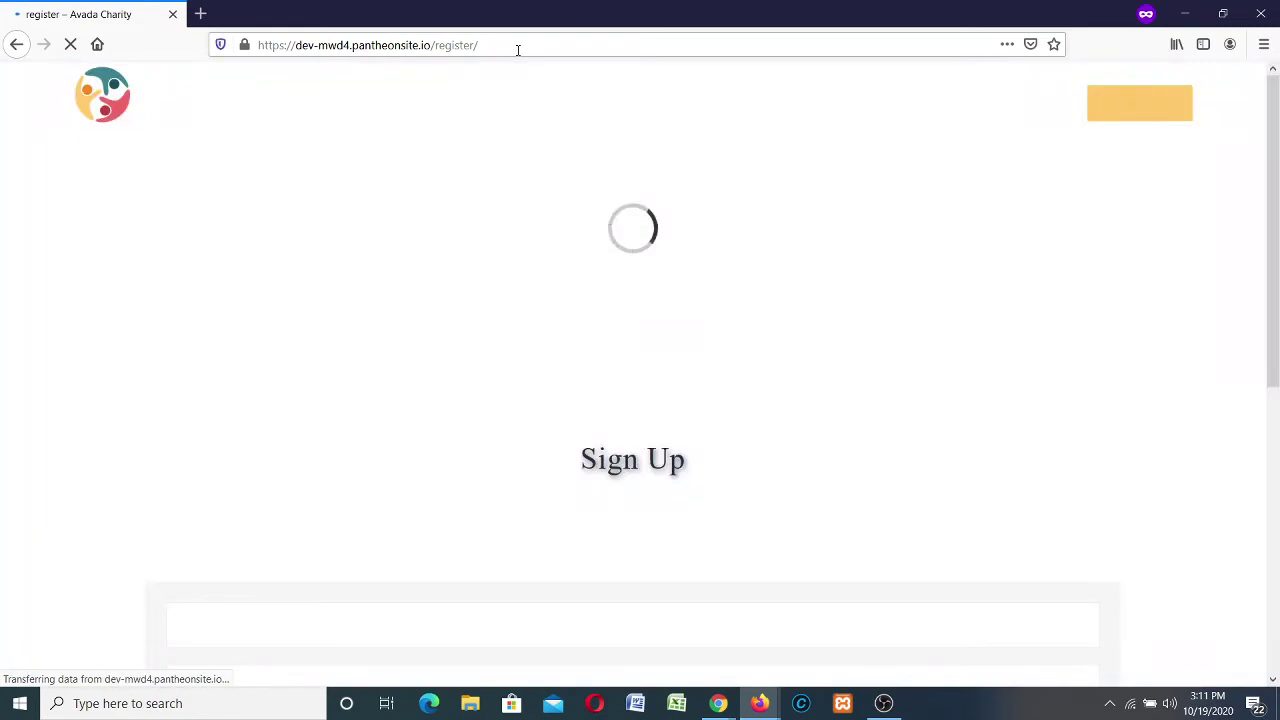
pyautogui.scroll(-3, 537, 326)
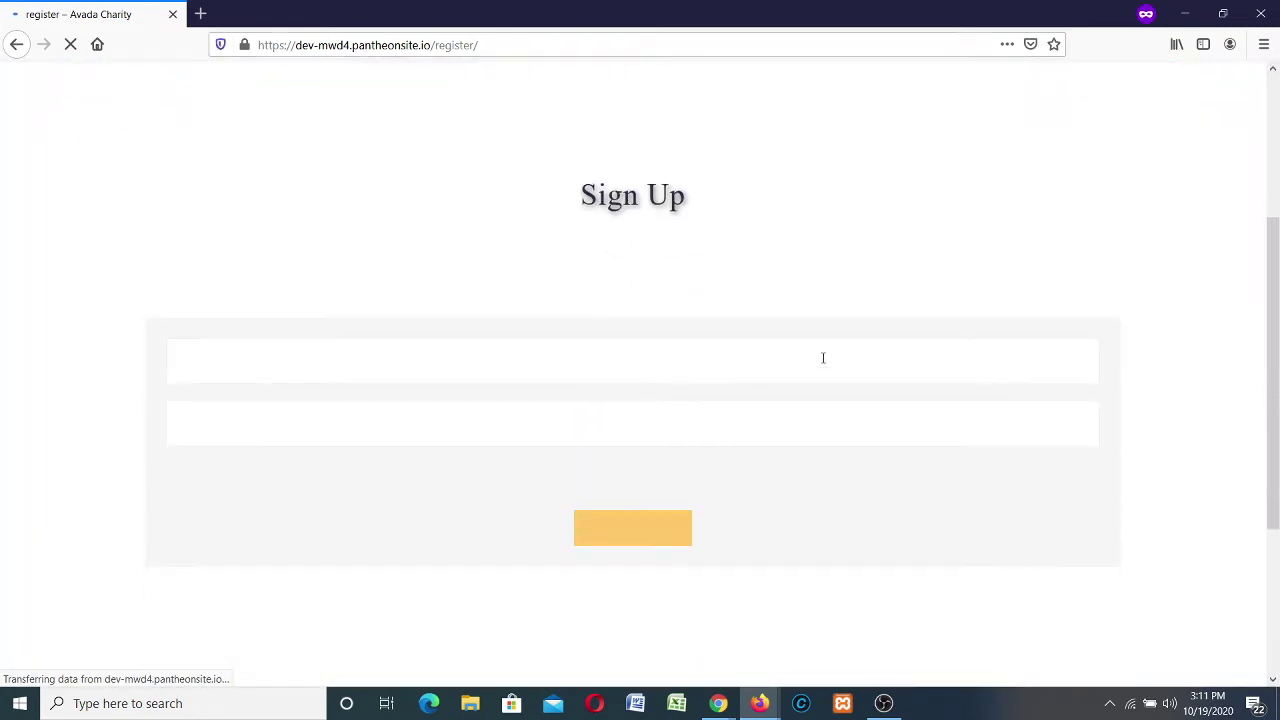
pyautogui.scroll(-3, 760, 358)
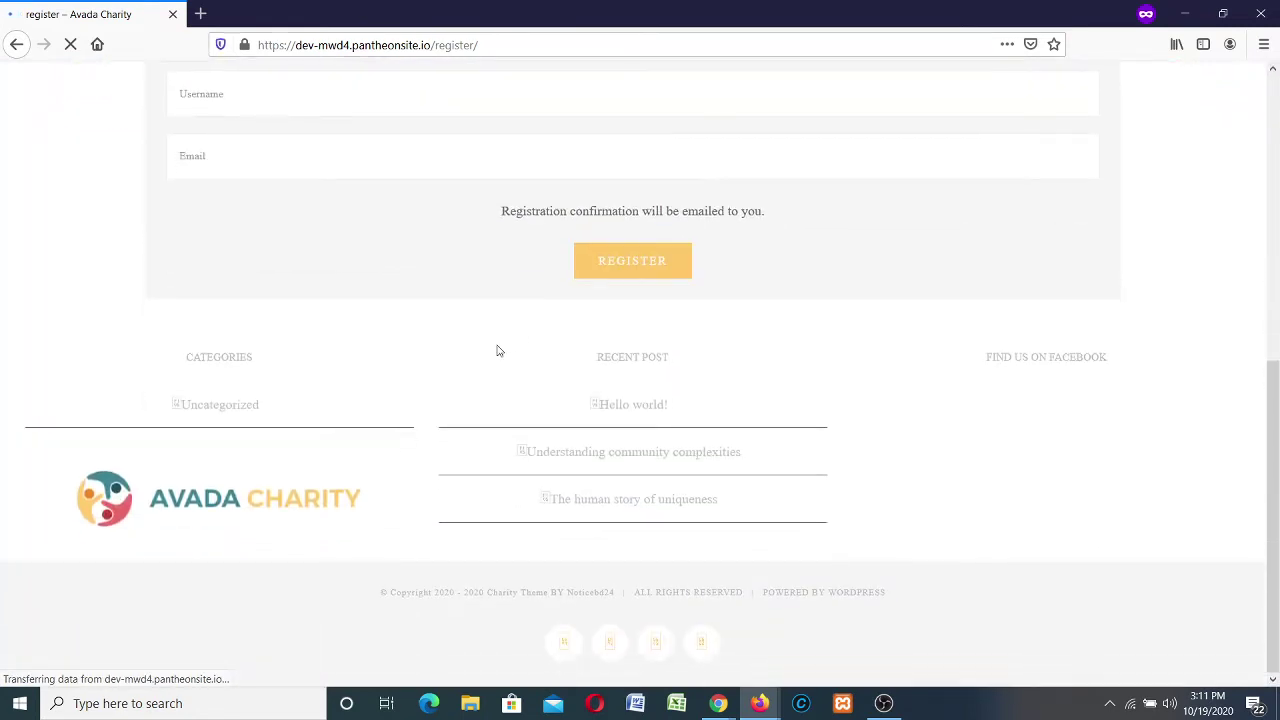
pyautogui.scroll(4, 497, 350)
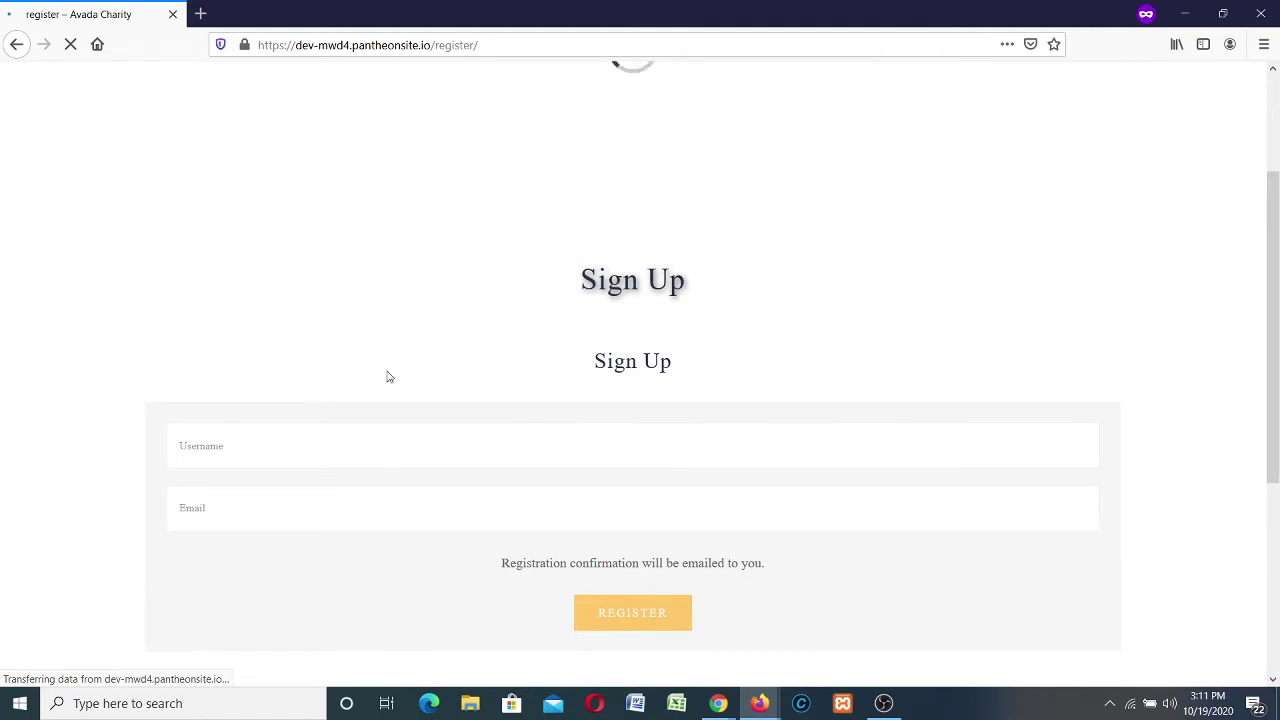
pyautogui.scroll(-2, 580, 385)
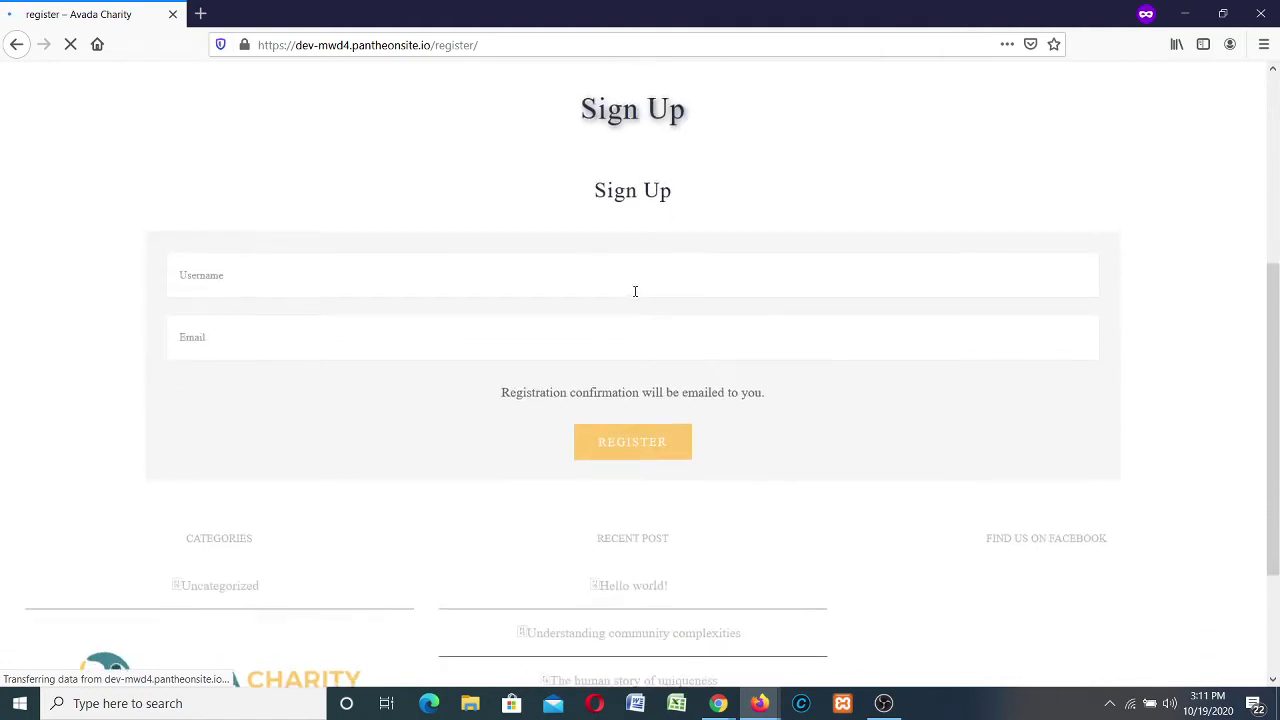
pyautogui.scroll(1, 650, 294)
# - Scroll the private page to check the Sign Up form, Register button and footer
pyautogui.moveTo(599, 273); pyautogui.dragTo(711, 281)
pyautogui.click(724, 281)
pyautogui.scroll(-3, 757, 363)
pyautogui.scroll(1, 191, 229)
pyautogui.scroll(5, 978, 390)
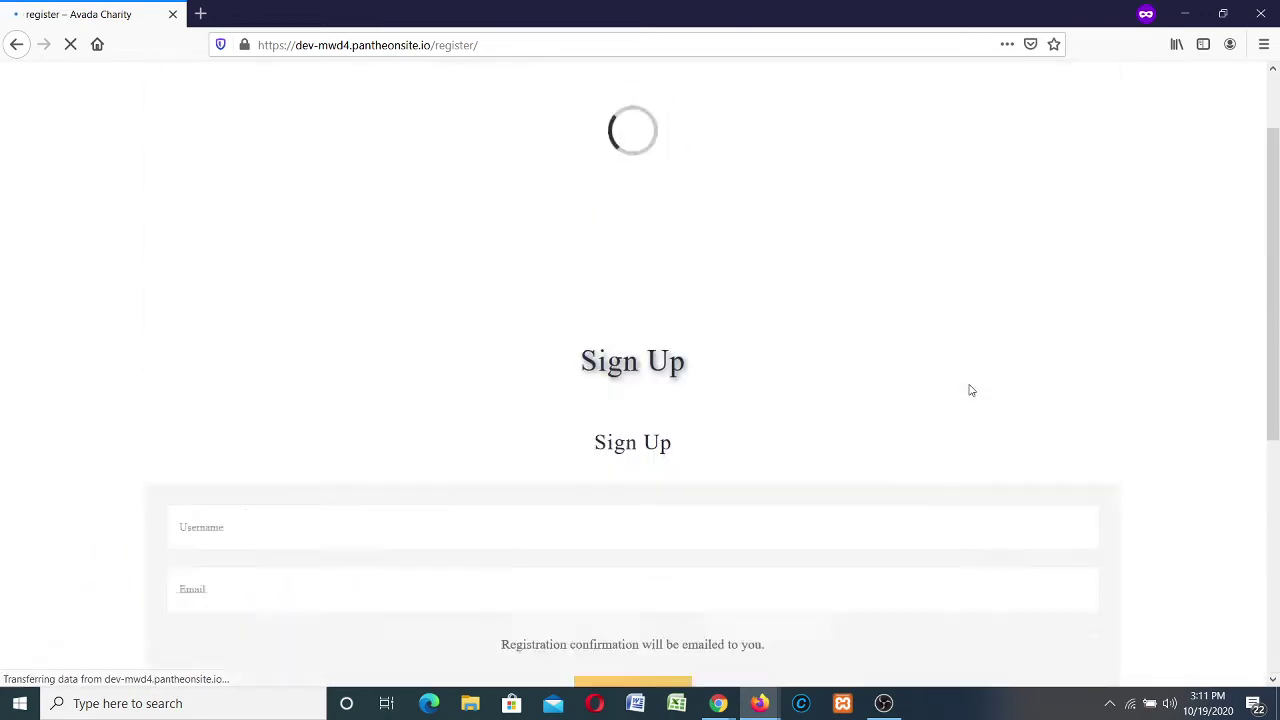
pyautogui.scroll(-4, 969, 389)
pyautogui.scroll(4, 950, 412)
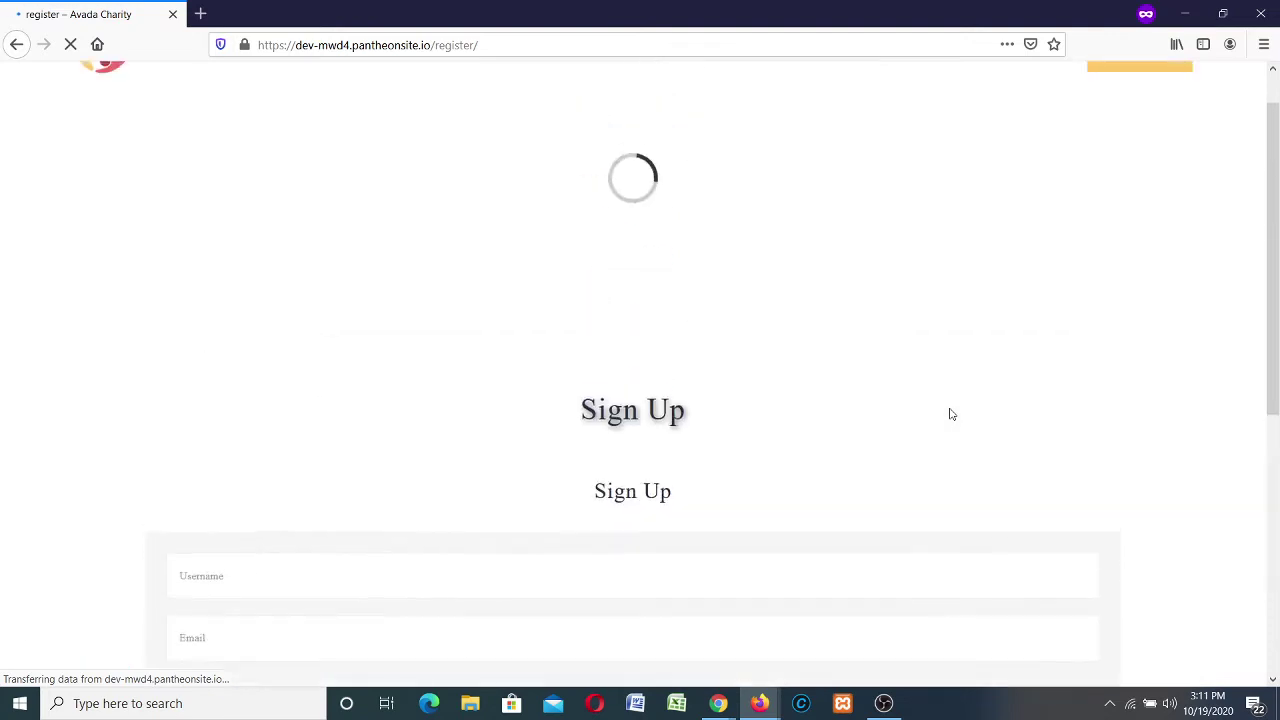
pyautogui.scroll(-4, 920, 397)
pyautogui.scroll(4, 921, 390)
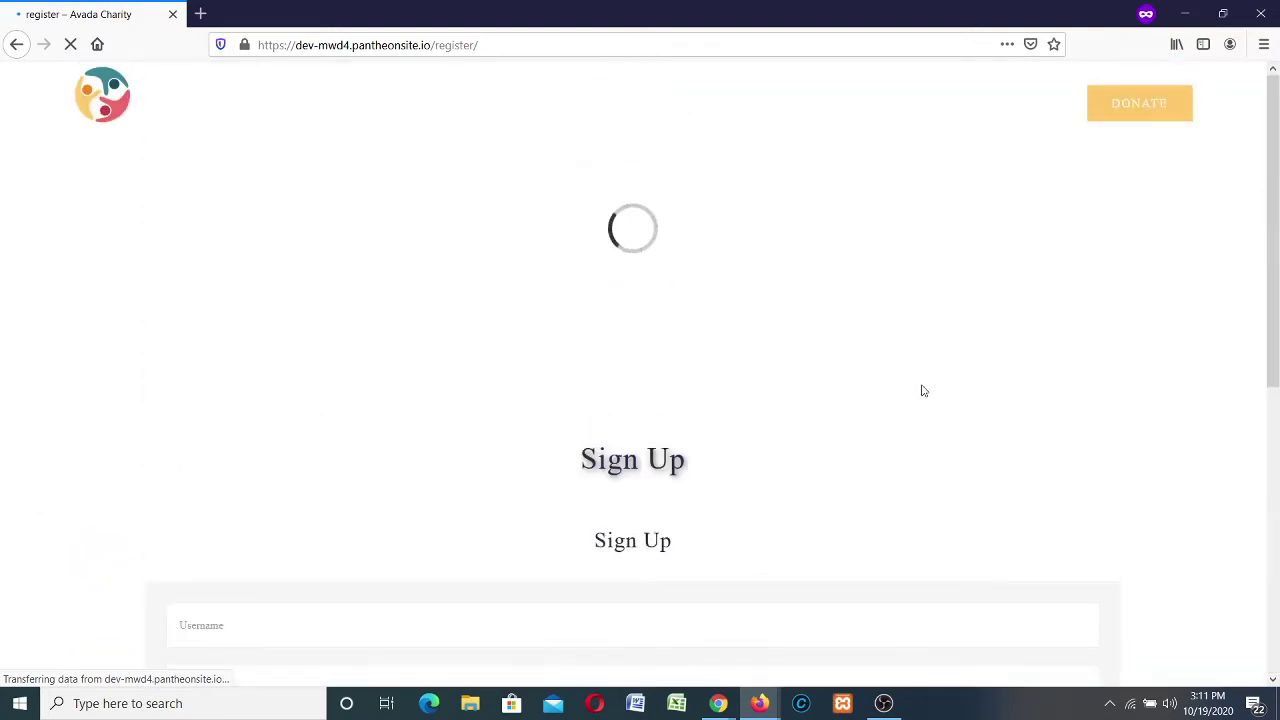
pyautogui.scroll(-5, 922, 390)
pyautogui.scroll(5, 924, 390)
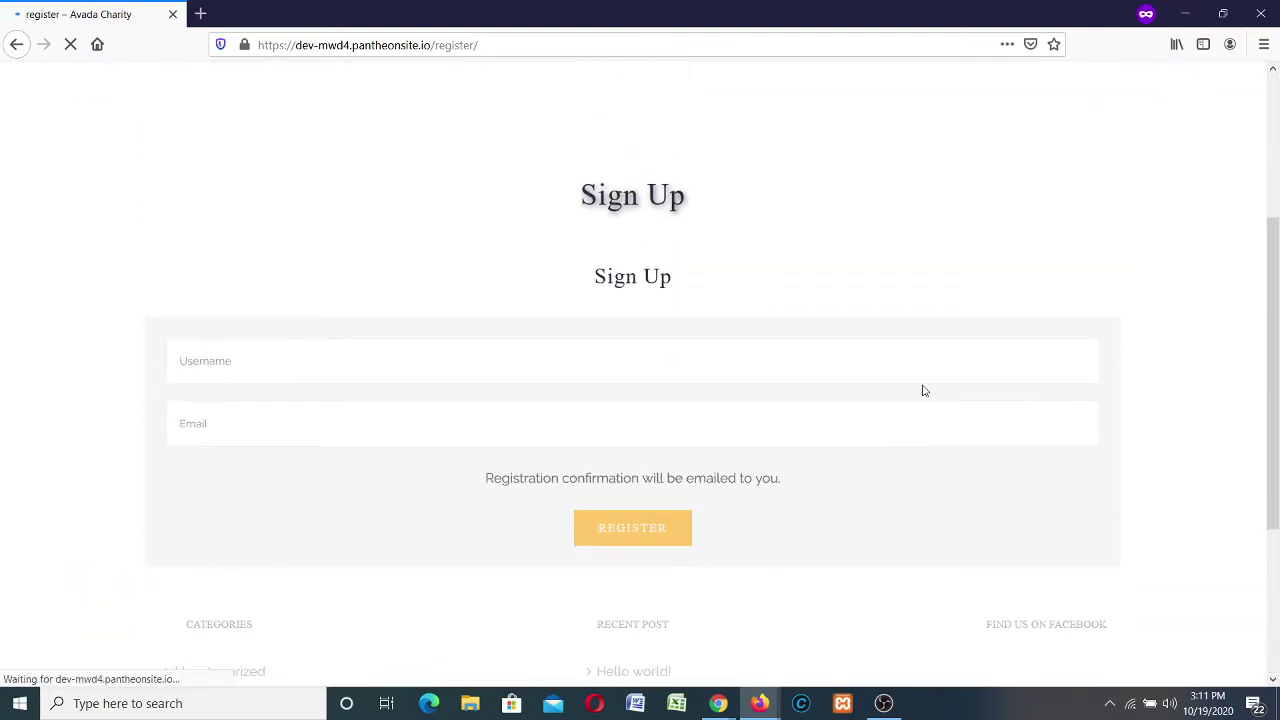
pyautogui.scroll(-10, 928, 386)
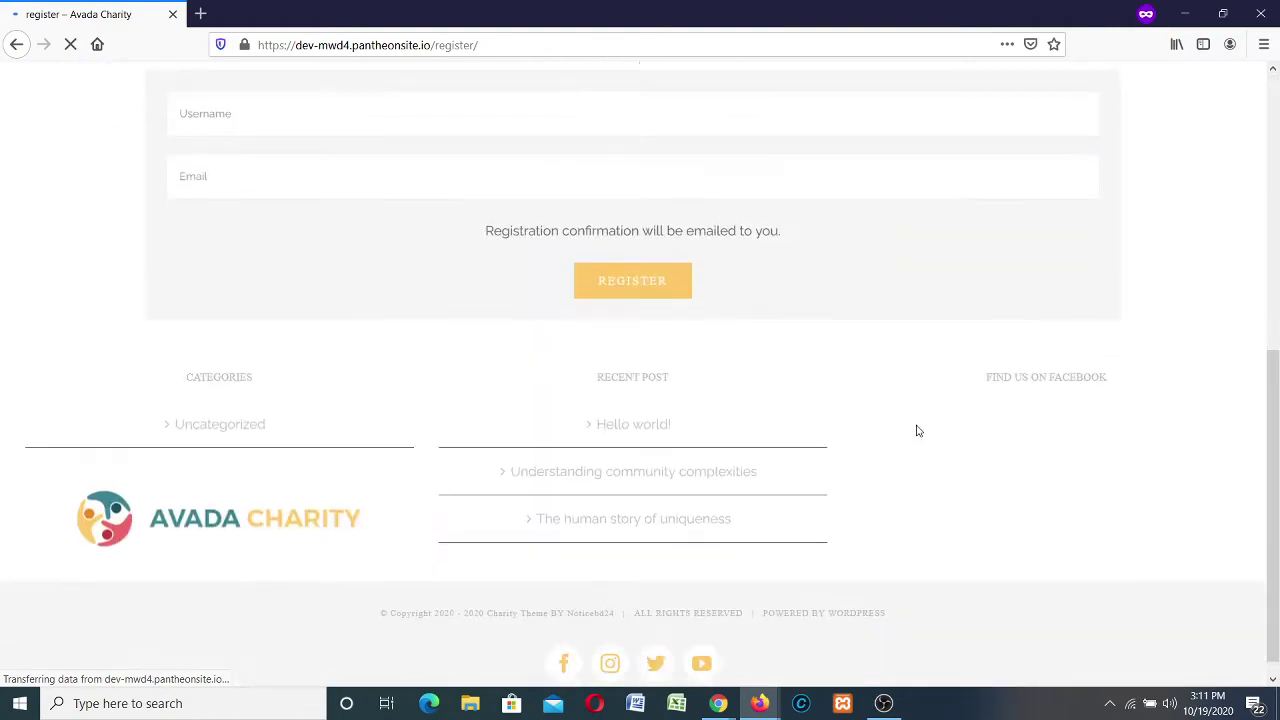
pyautogui.scroll(10, 920, 386)
pyautogui.scroll(-1, 909, 377)
pyautogui.scroll(-4, 909, 377)
pyautogui.scroll(4, 903, 351)
pyautogui.scroll(-4, 911, 357)
pyautogui.scroll(4, 908, 337)
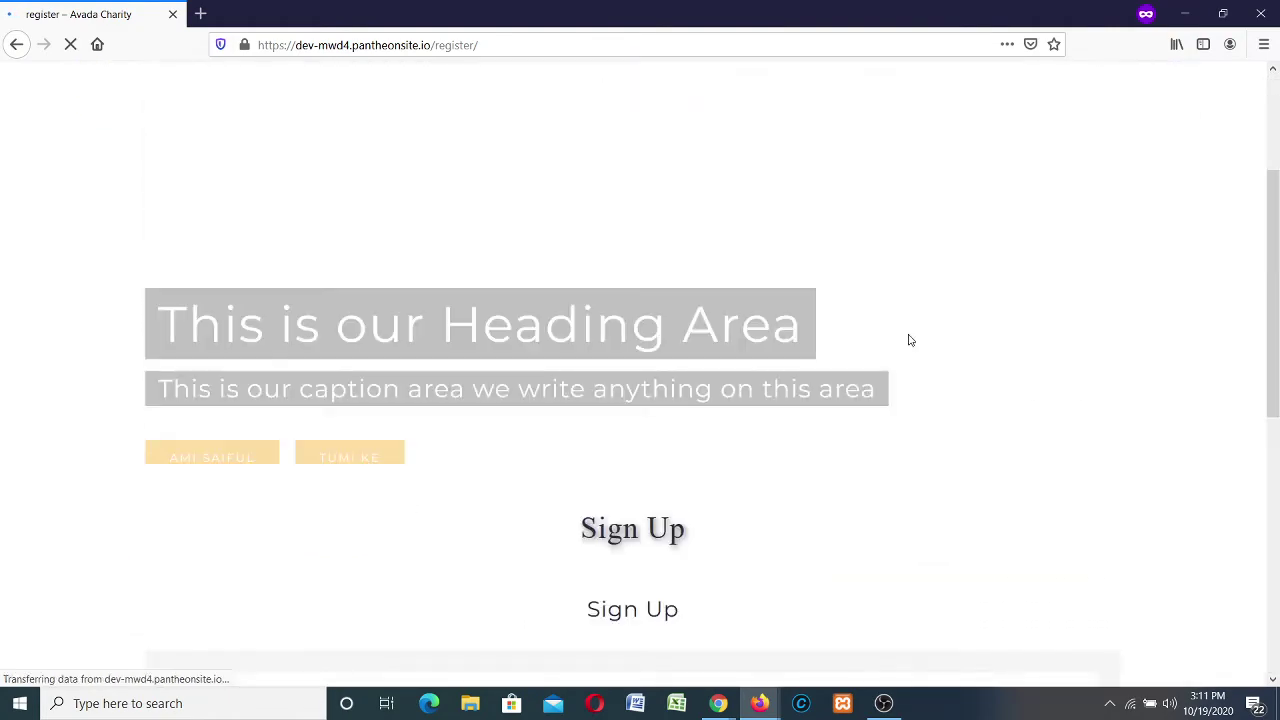
pyautogui.scroll(-2, 900, 331)
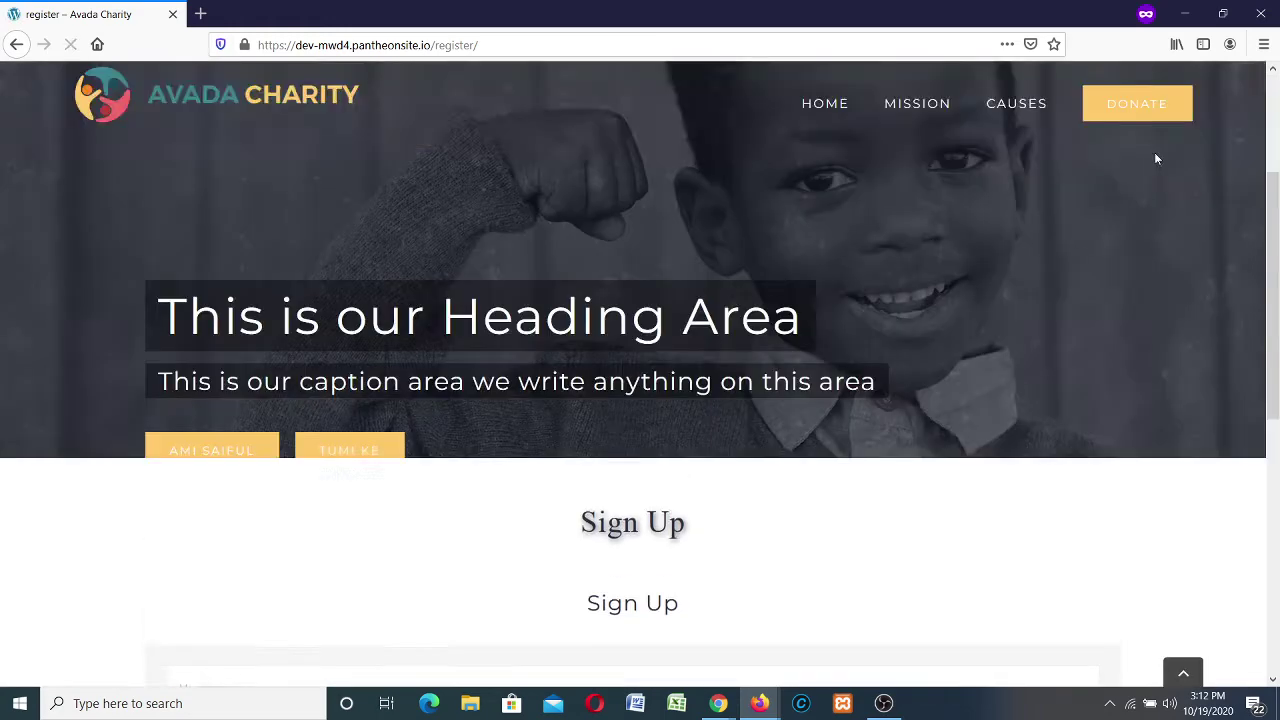
pyautogui.scroll(-5, 938, 277)
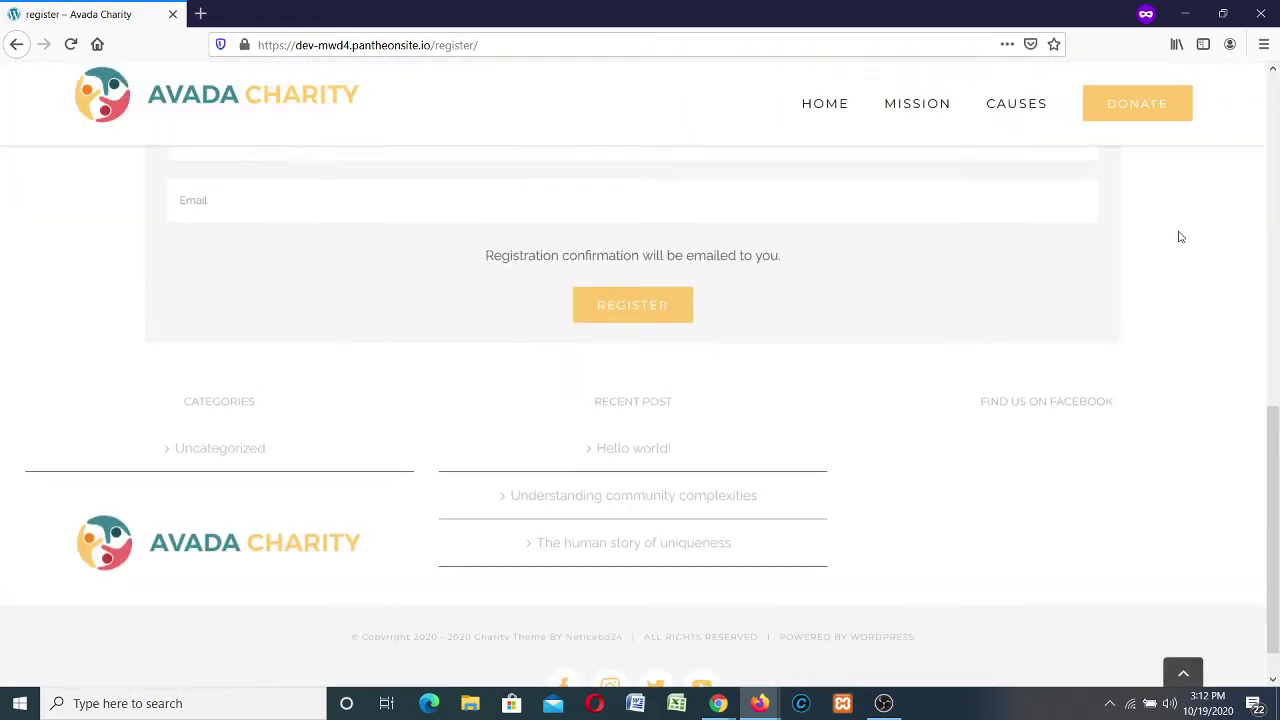
pyautogui.scroll(2, 1174, 246)
pyautogui.press('F5')
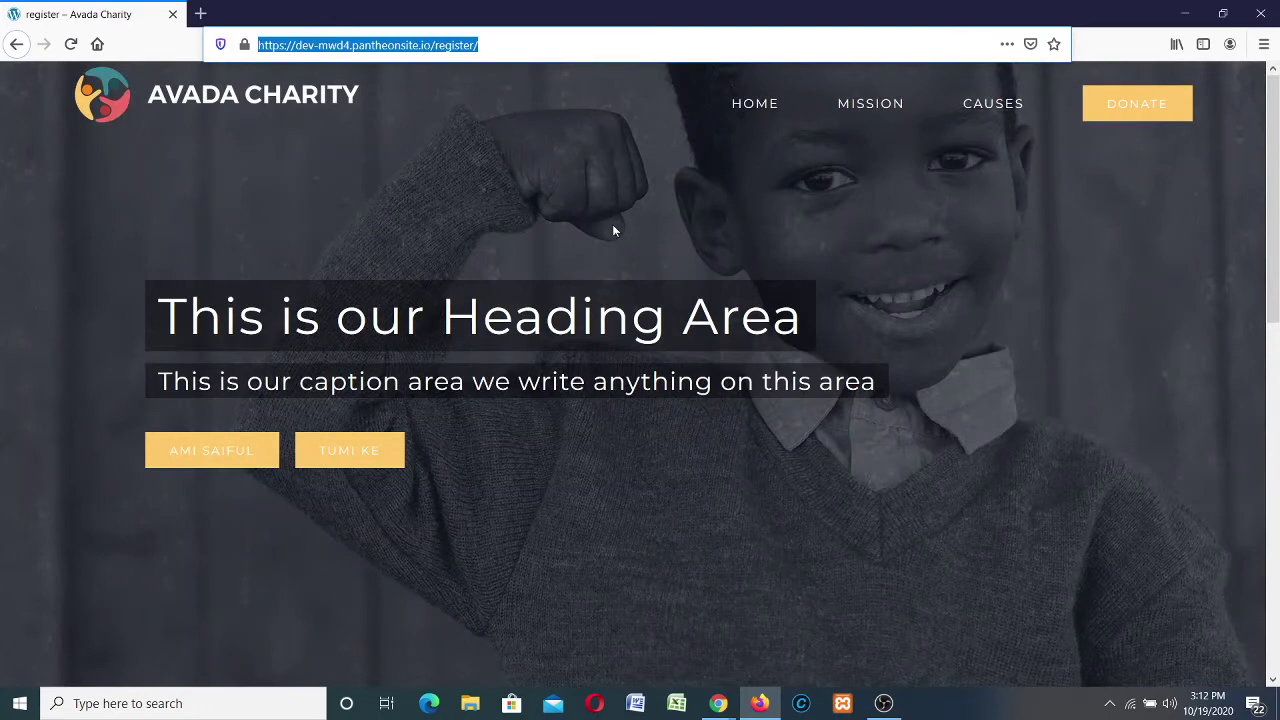
pyautogui.scroll(-5, 420, 280)
pyautogui.scroll(-3, 454, 303)
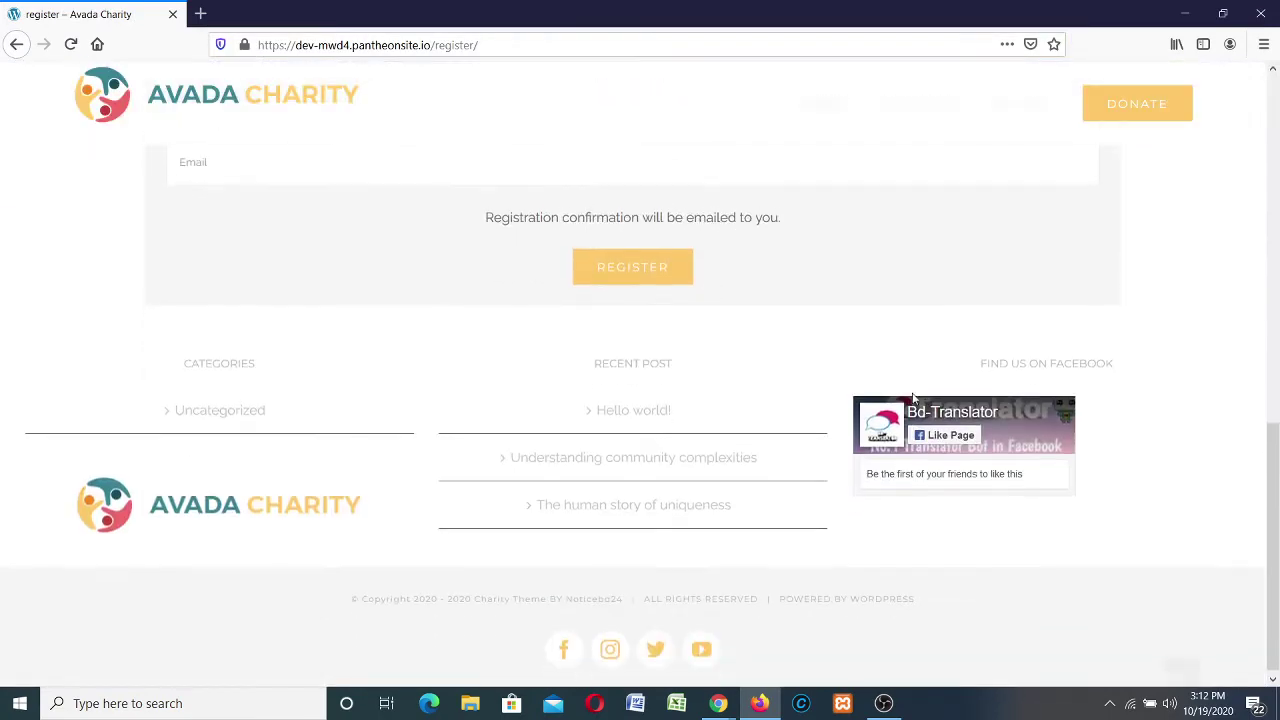
pyautogui.scroll(4, 700, 500)
pyautogui.scroll(3, 300, 540)
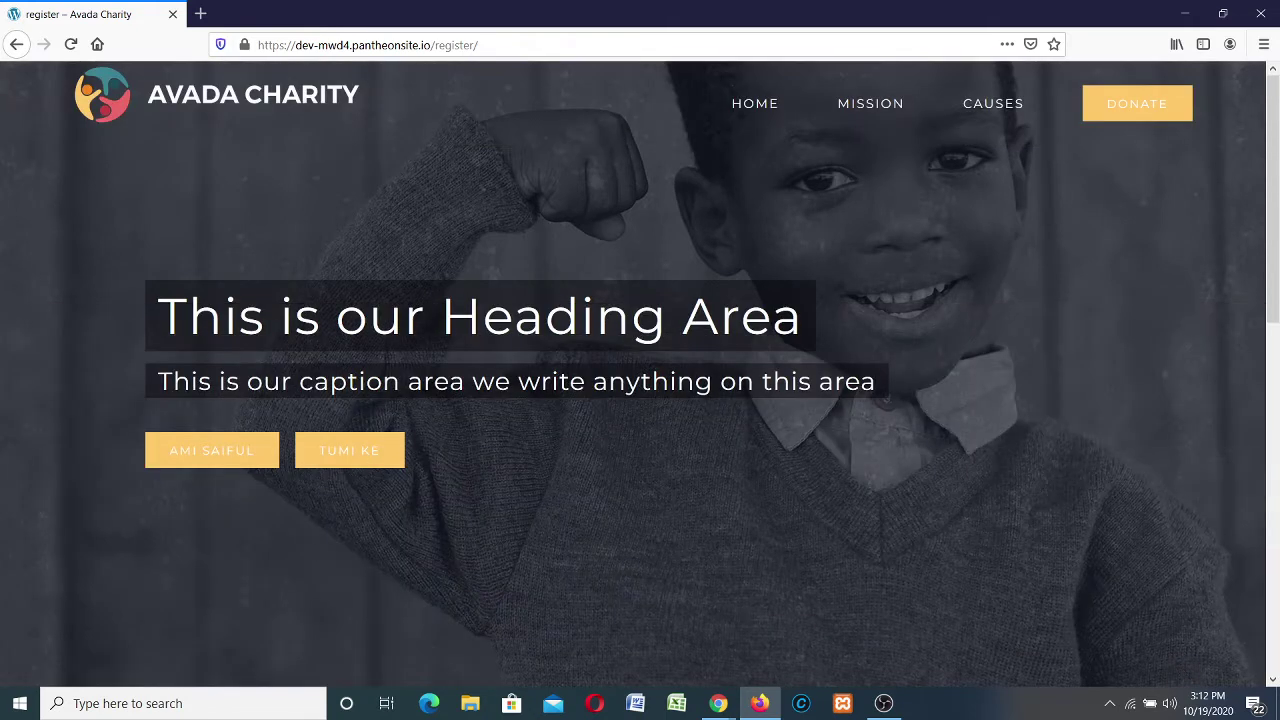
pyautogui.moveTo(157, 316); pyautogui.dragTo(835, 319)
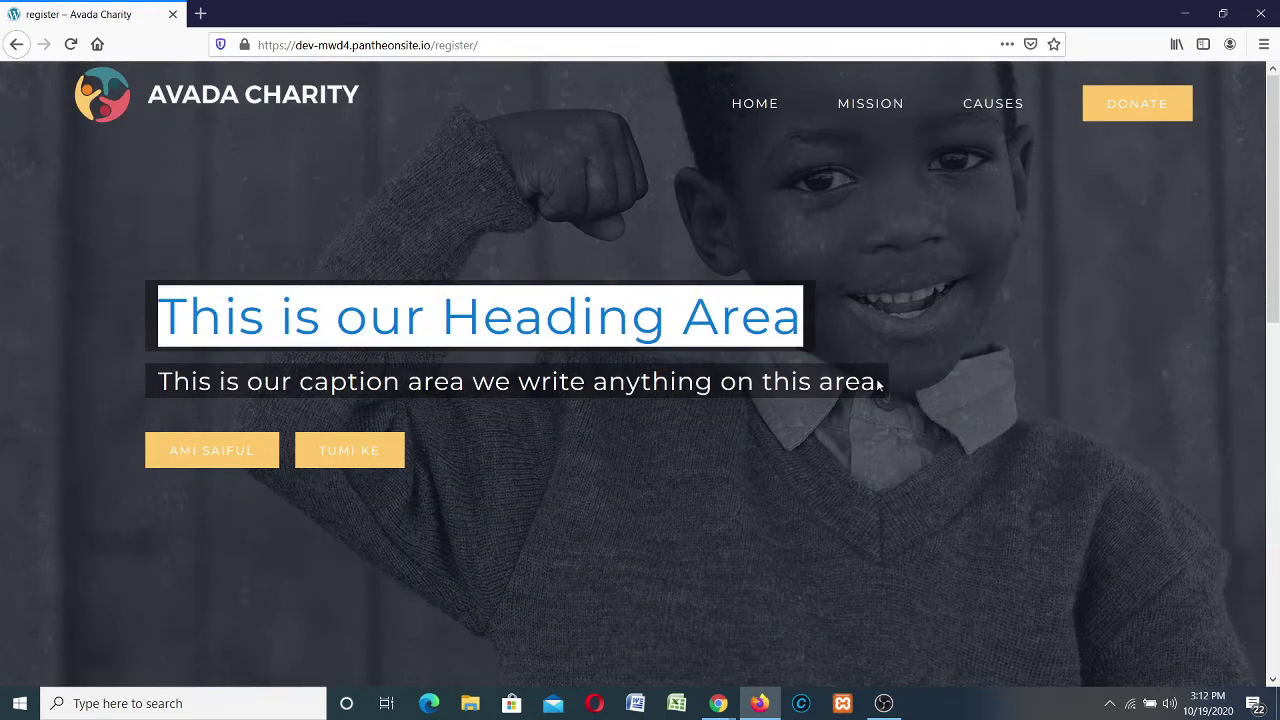
pyautogui.moveTo(876, 381); pyautogui.dragTo(160, 374)
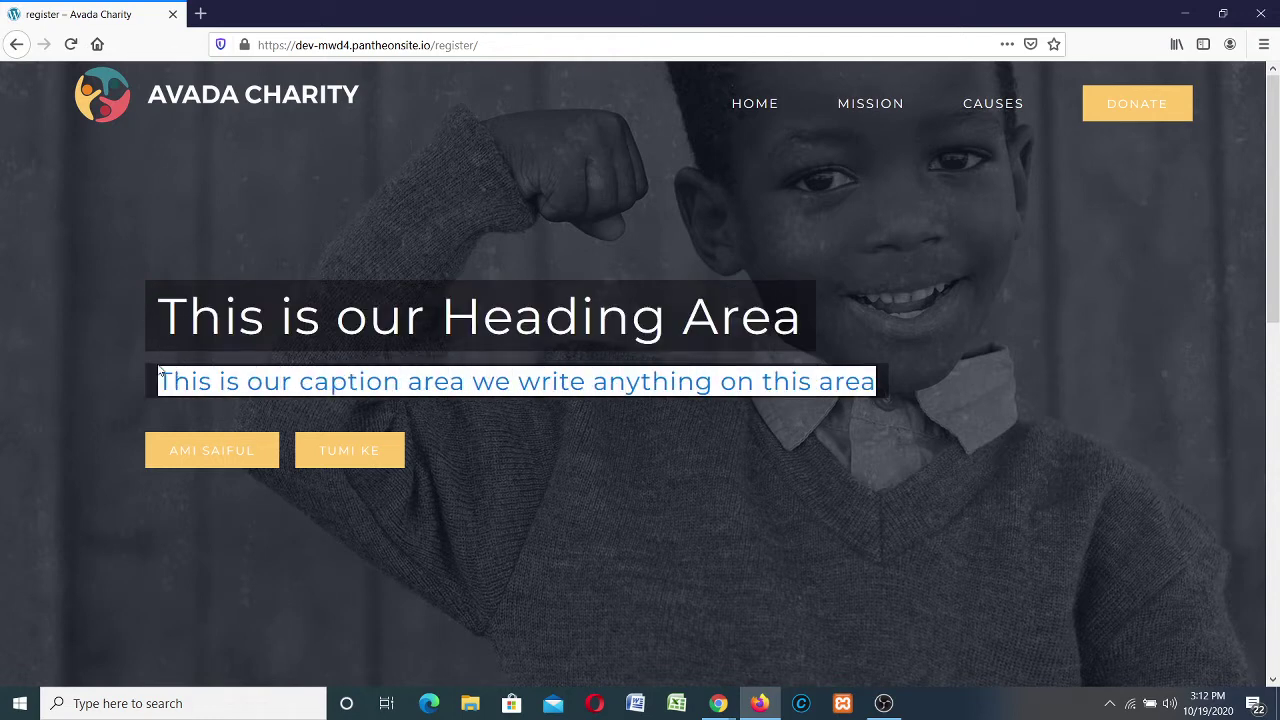
pyautogui.moveTo(158, 316); pyautogui.dragTo(822, 322)
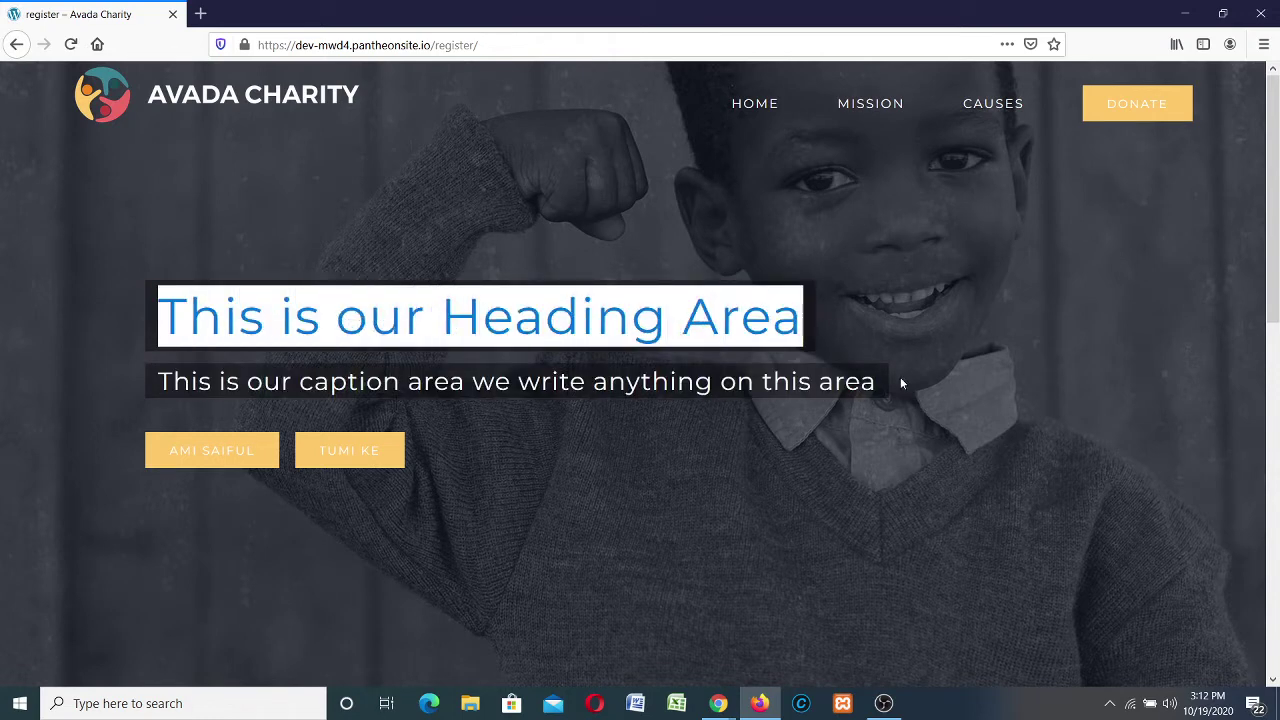
pyautogui.moveTo(882, 385); pyautogui.dragTo(127, 397)
pyautogui.moveTo(145, 322); pyautogui.dragTo(842, 323)
pyautogui.click(919, 344)
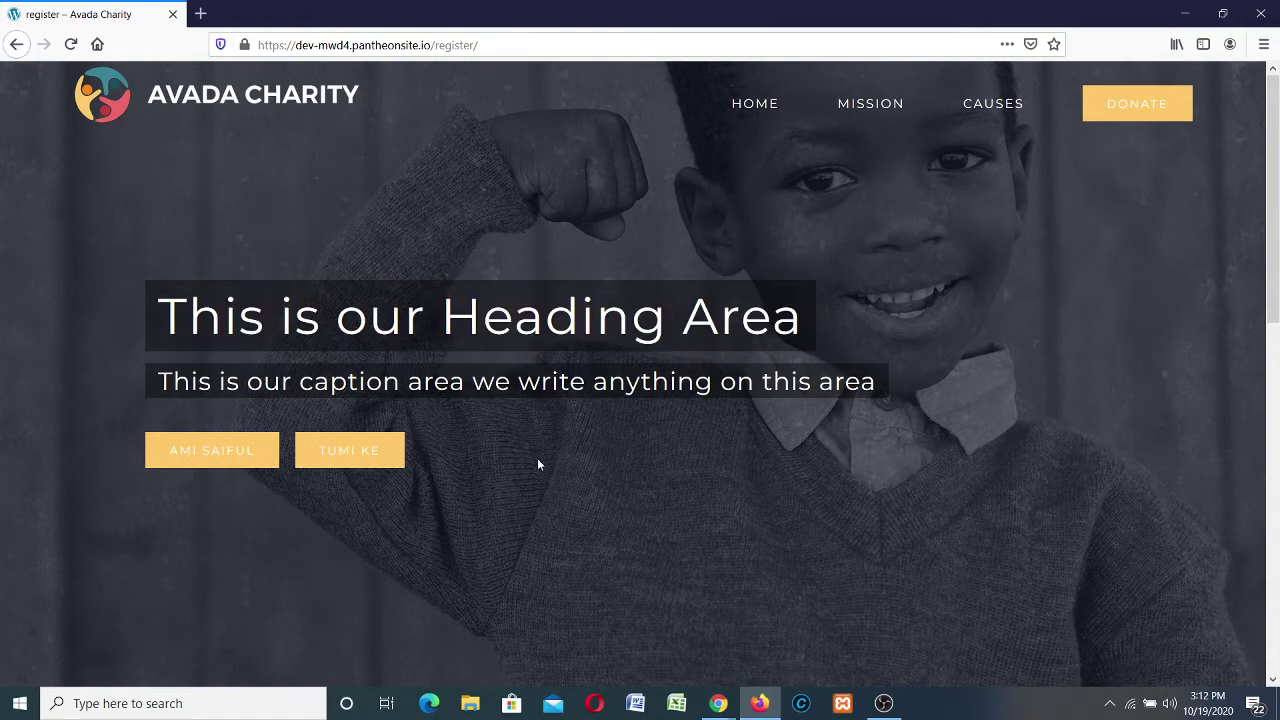
pyautogui.scroll(-10, 713, 487)
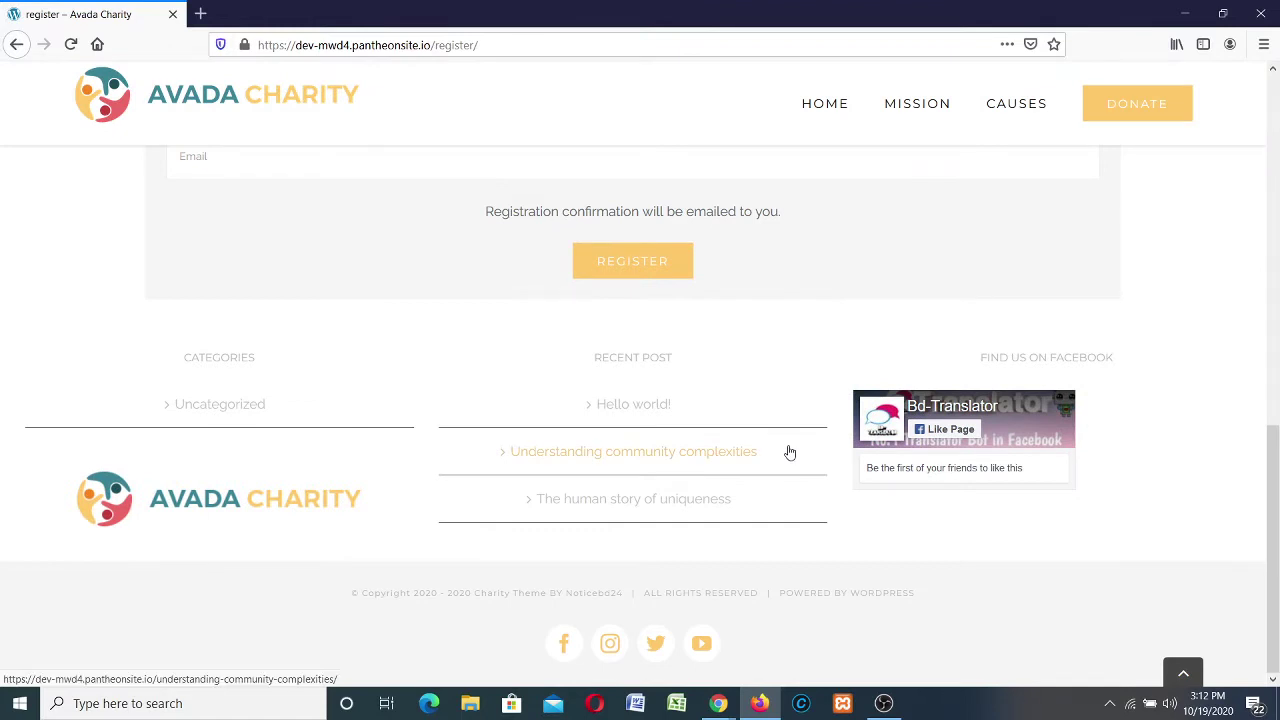
pyautogui.scroll(10, 790, 452)
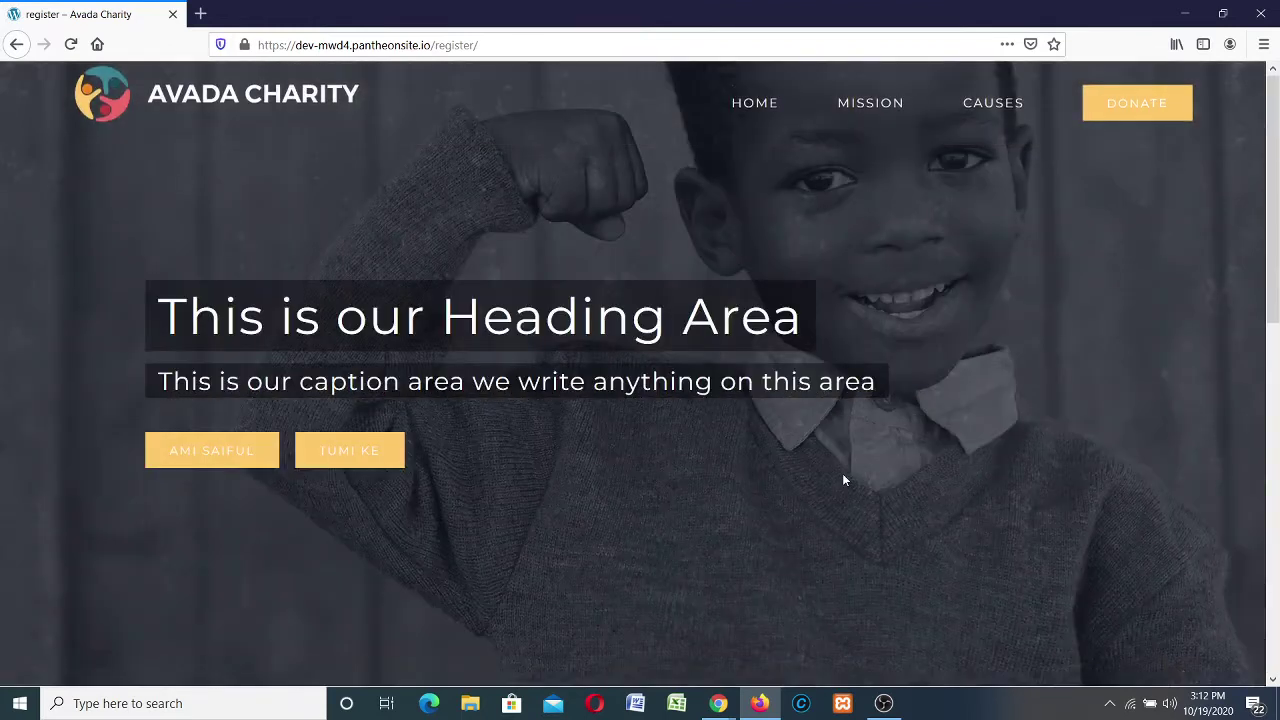
pyautogui.scroll(-3, 840, 480)
pyautogui.scroll(-2, 843, 477)
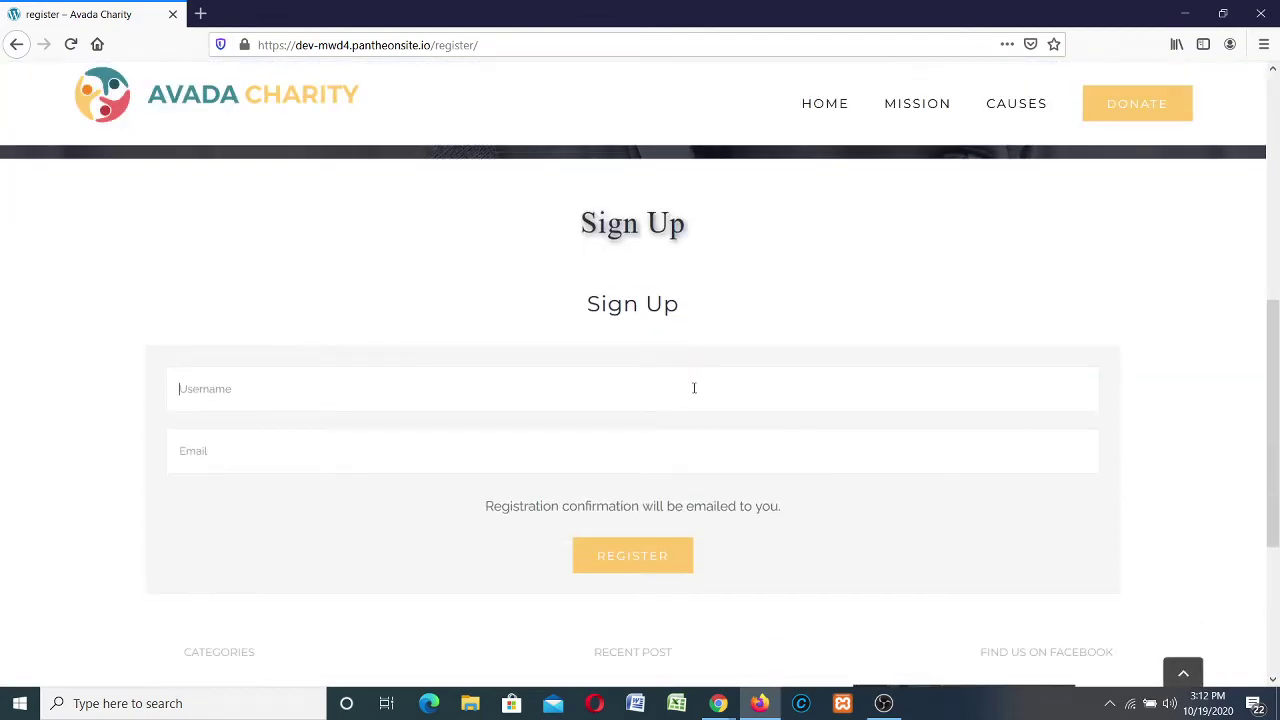
pyautogui.moveTo(810, 499); pyautogui.dragTo(458, 515)
pyautogui.click(465, 528)
pyautogui.moveTo(479, 510); pyautogui.dragTo(763, 504)
pyautogui.click(827, 541)
pyautogui.scroll(-3, 766, 603)
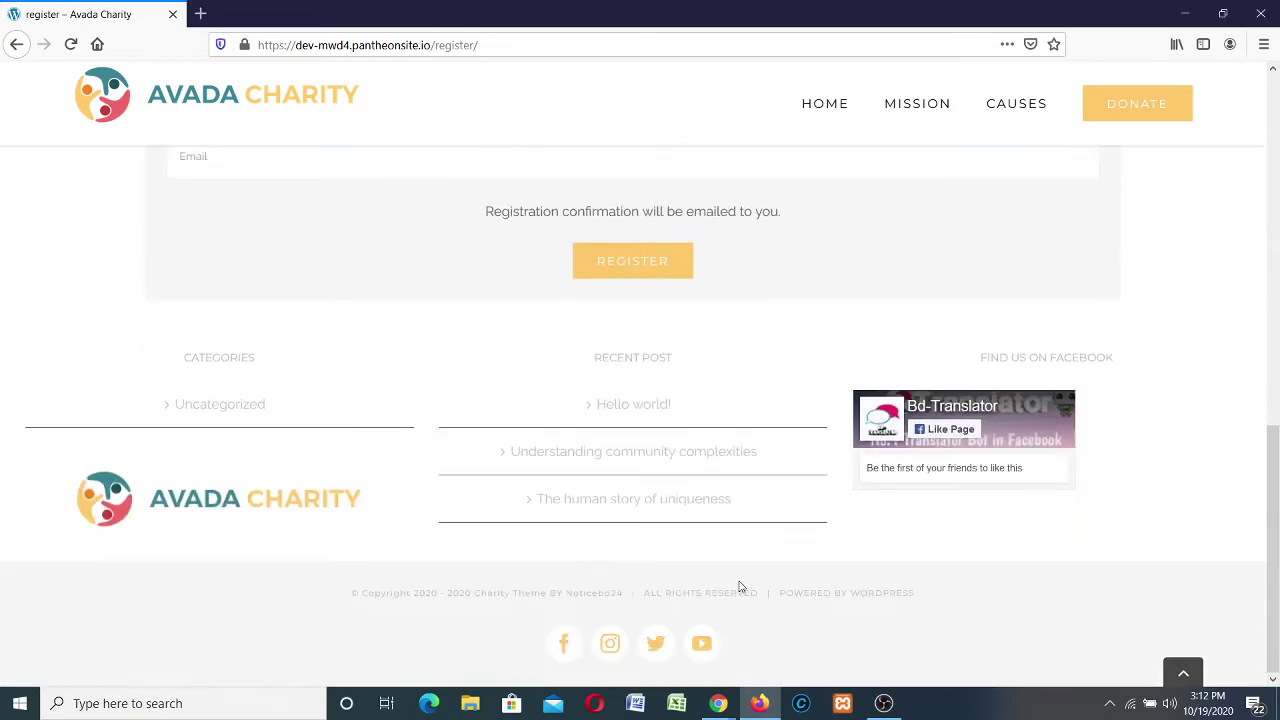
pyautogui.scroll(8, 740, 560)
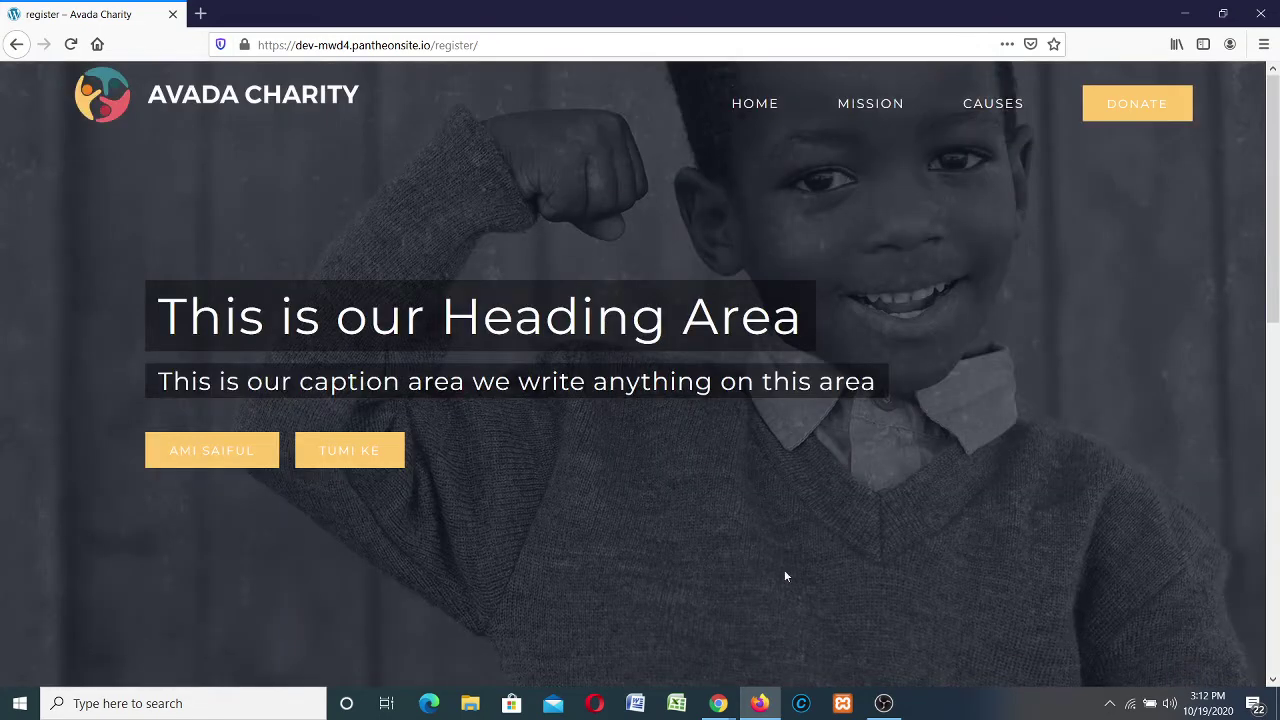
pyautogui.moveTo(726, 705)
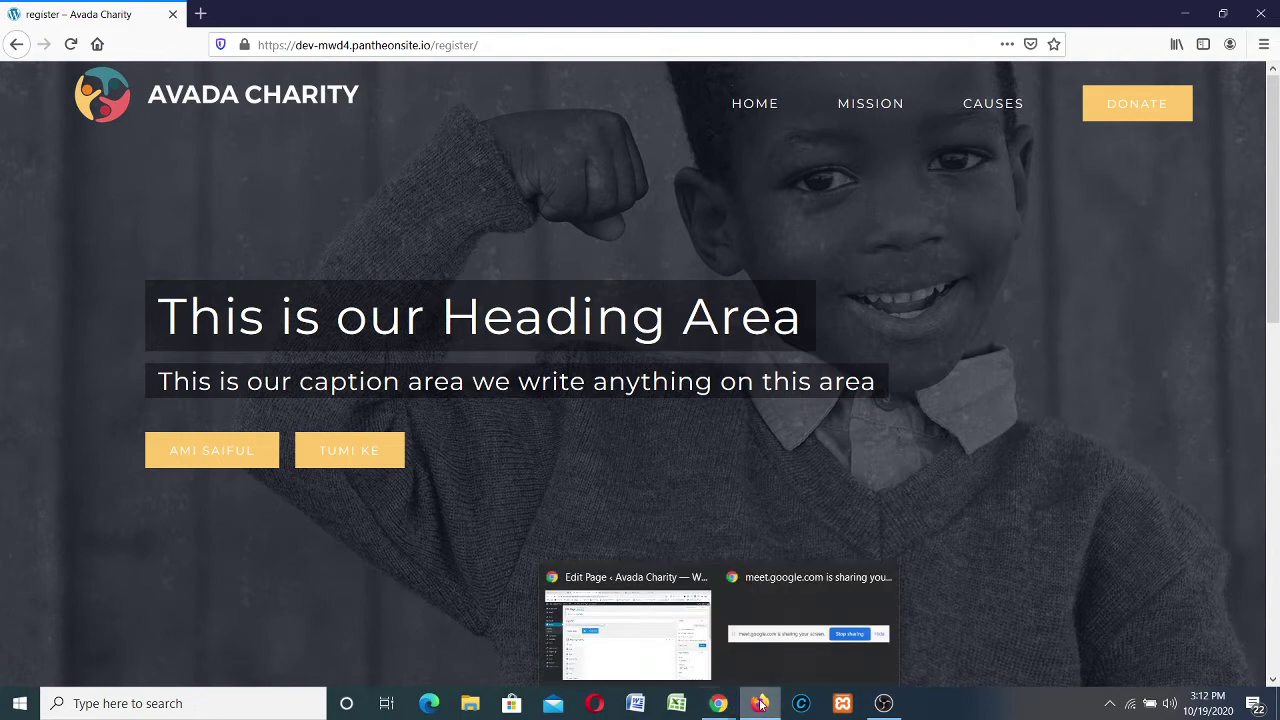
# - Close the Firefox preview and launch Avada Live for the register page from Edit Page
pyautogui.click(837, 580)
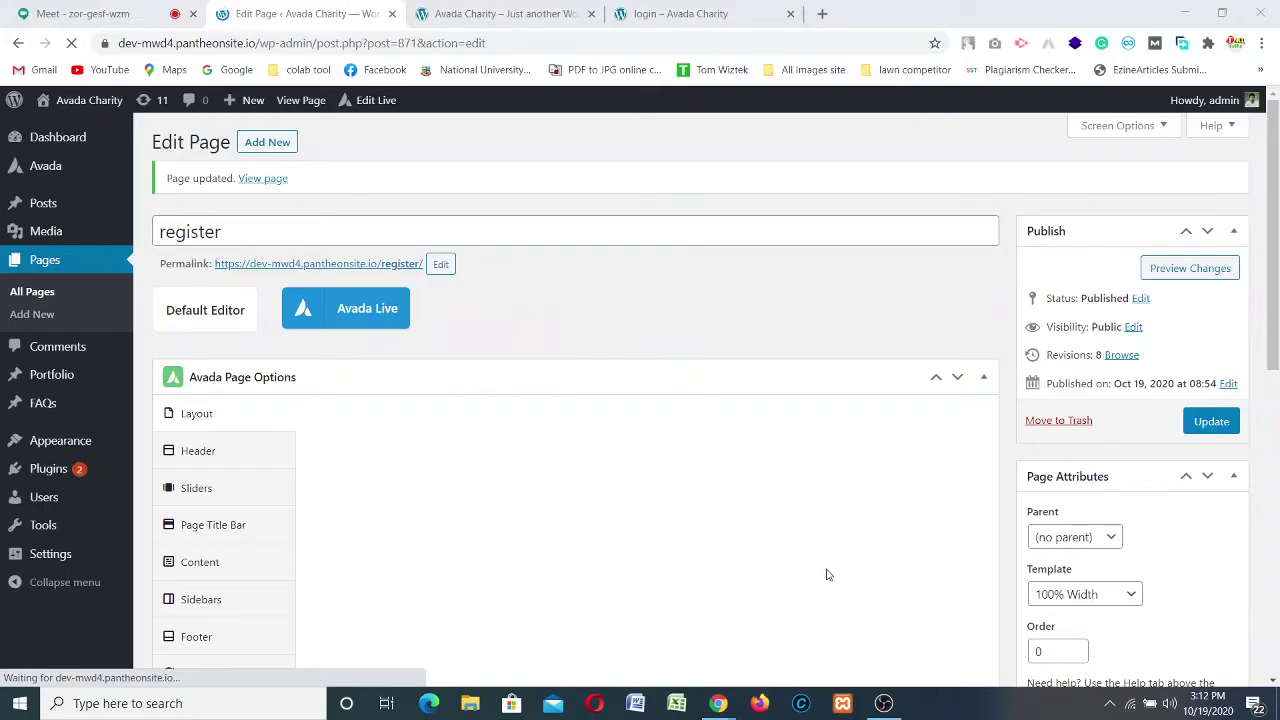
pyautogui.scroll(-3, 517, 514)
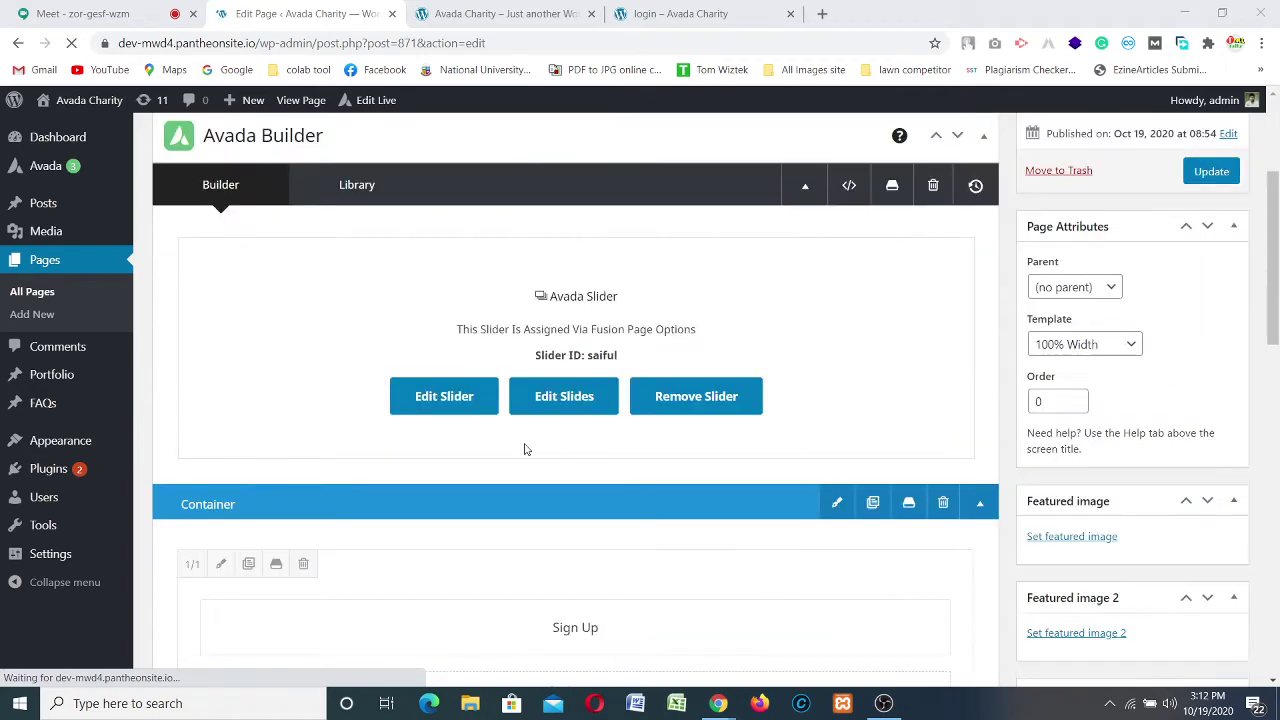
pyautogui.scroll(-1, 560, 444)
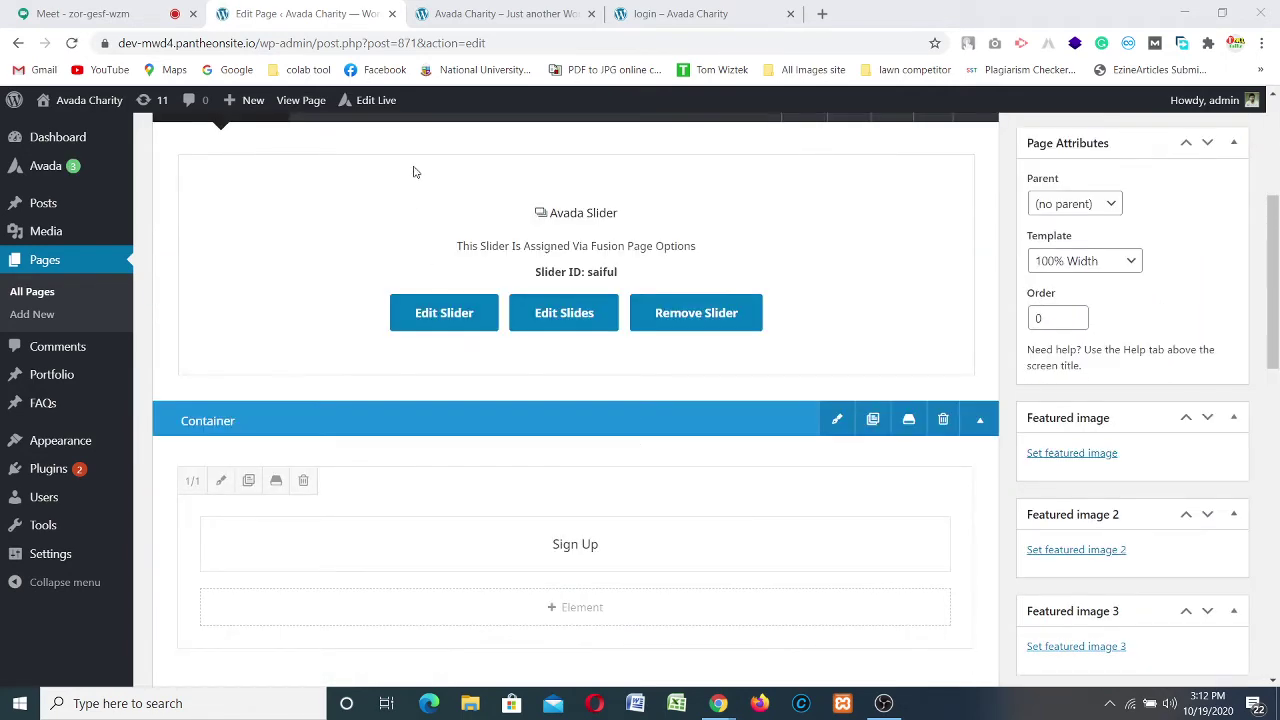
pyautogui.scroll(-1, 694, 332)
pyautogui.scroll(4, 694, 332)
pyautogui.scroll(-1, 638, 446)
pyautogui.scroll(1, 638, 446)
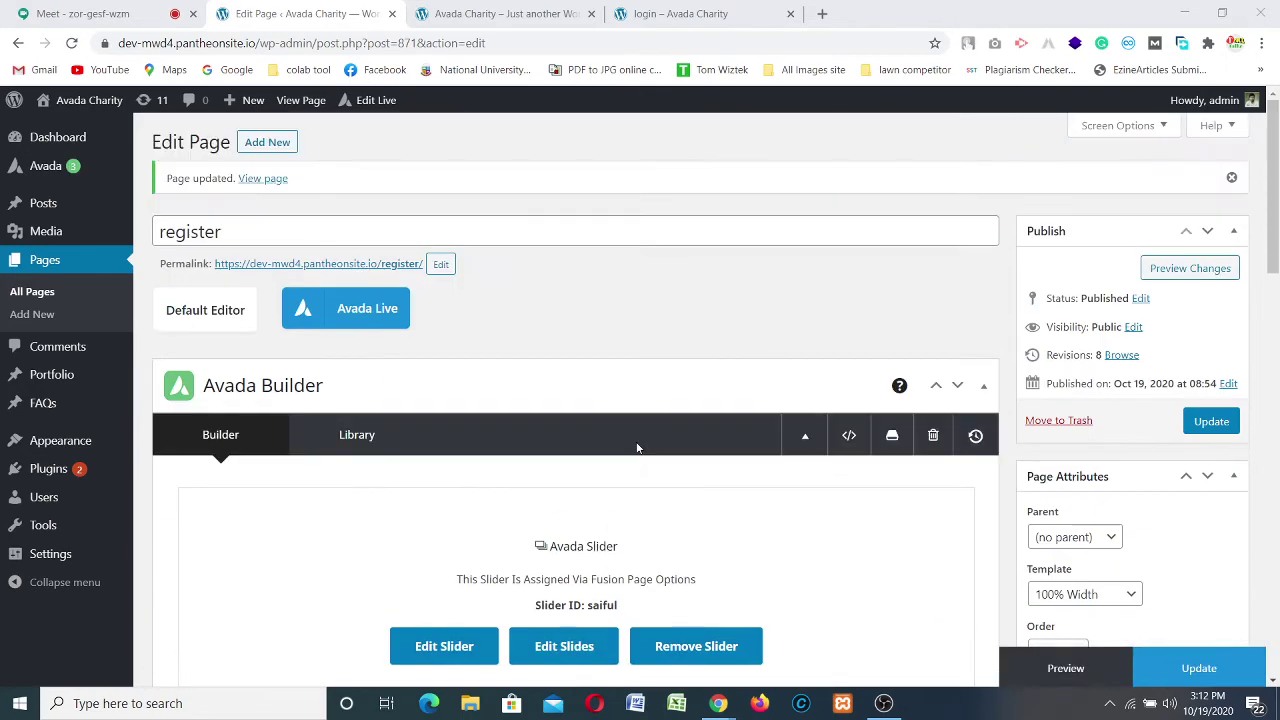
pyautogui.click(360, 318)
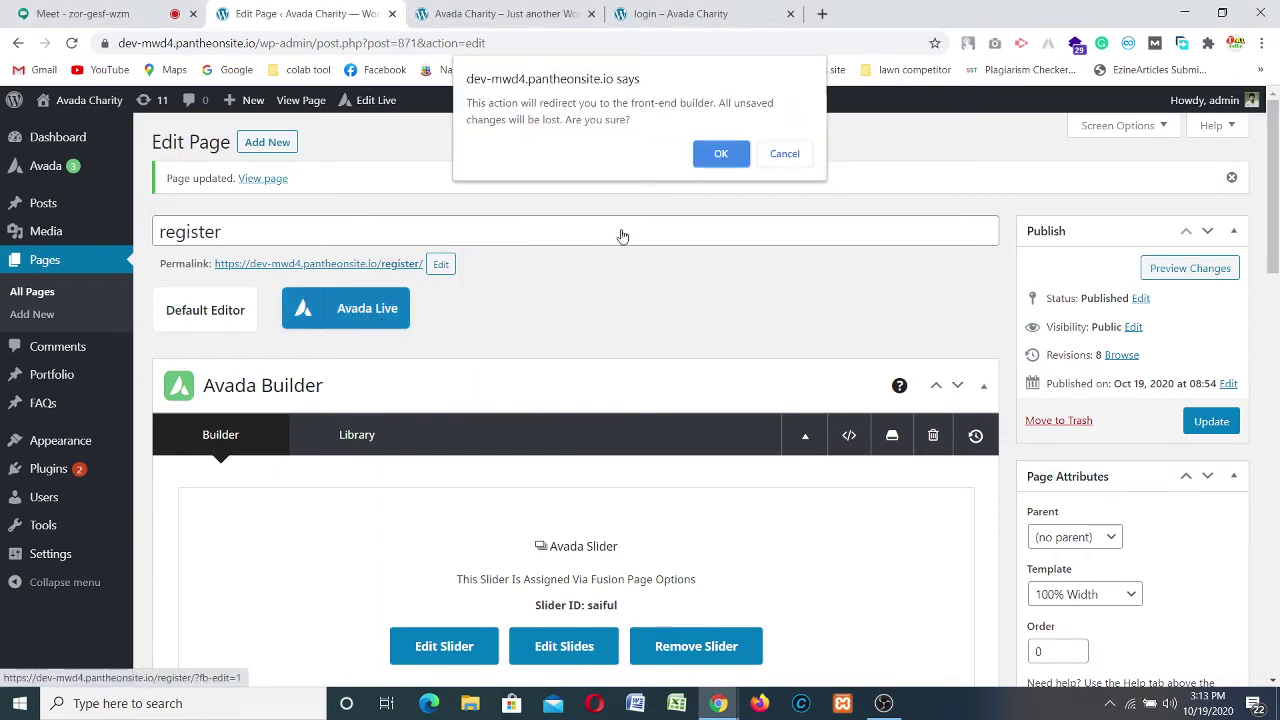
# - Confirm the redirect, let the register page load in Avada Live, and dismiss the presenting notification
pyautogui.click(741, 154)
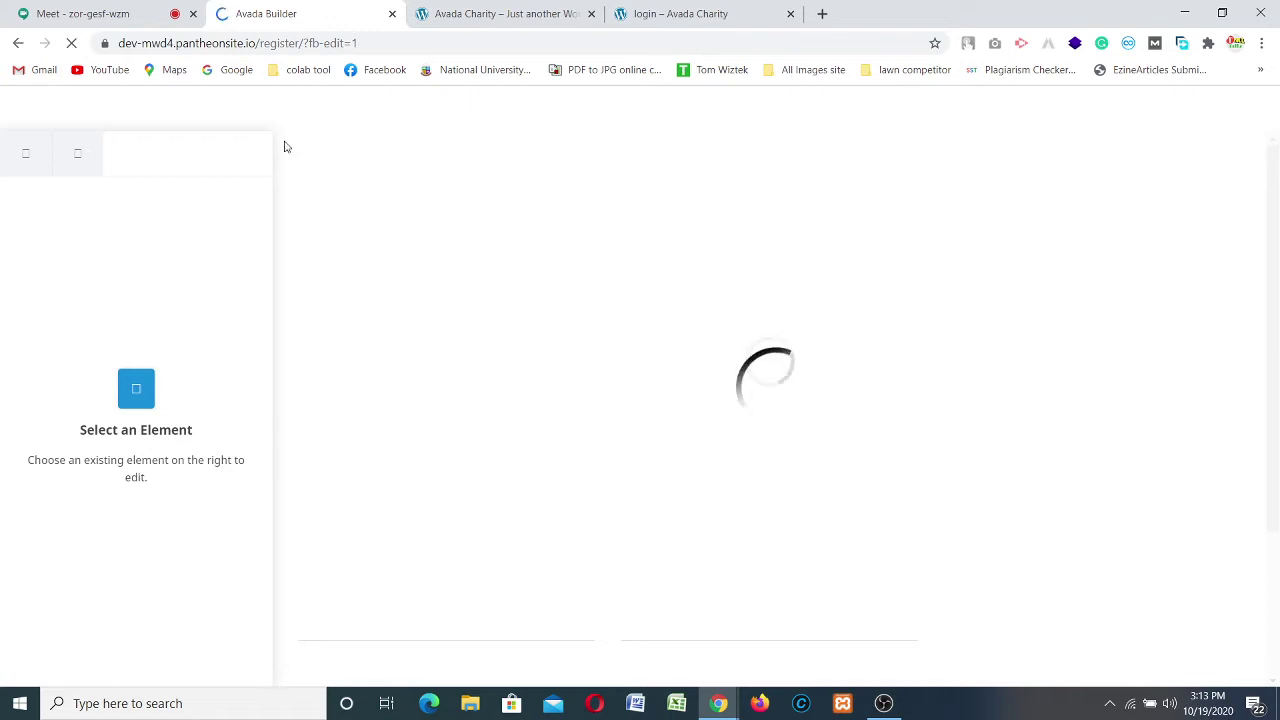
pyautogui.click(112, 22)
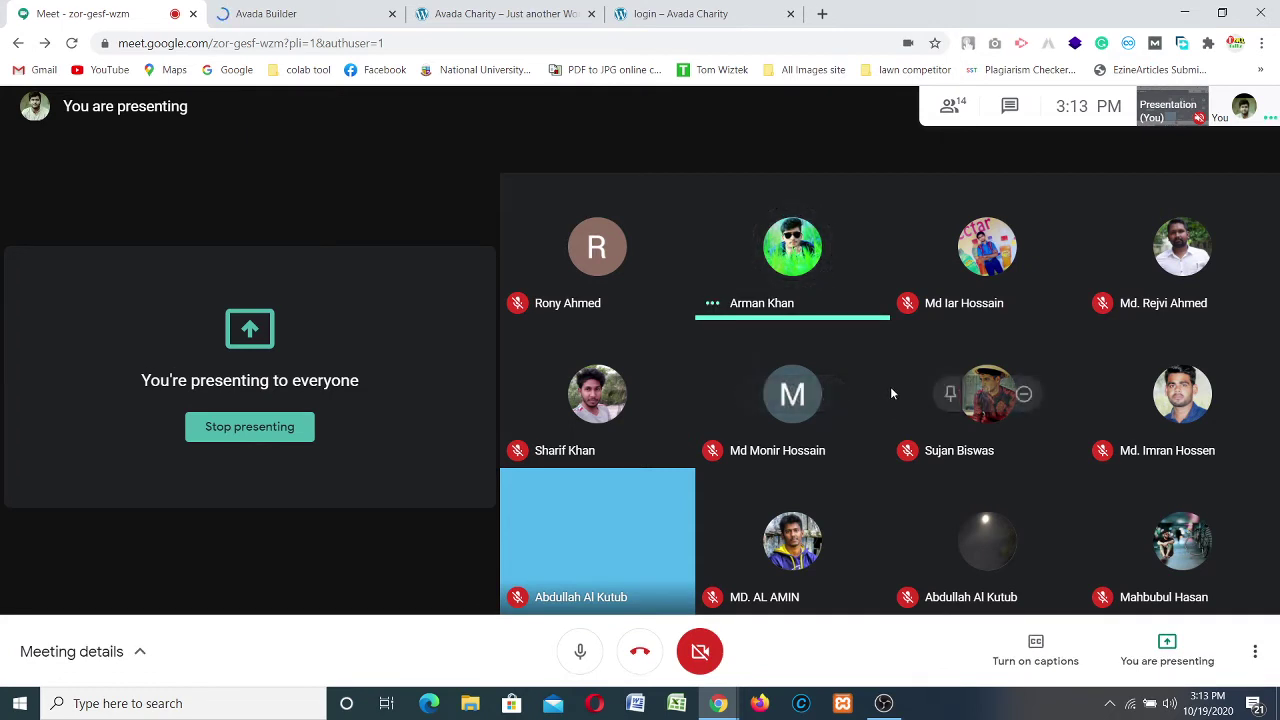
pyautogui.click(323, 14)
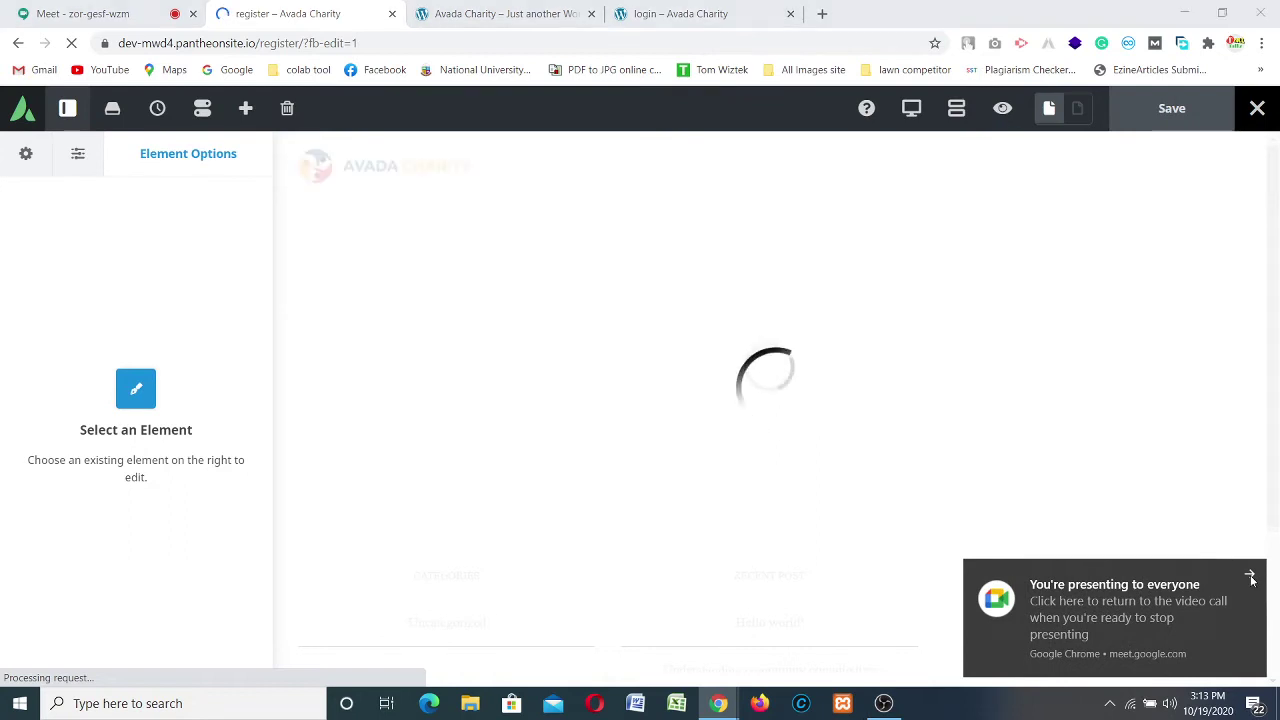
pyautogui.click(88, 14)
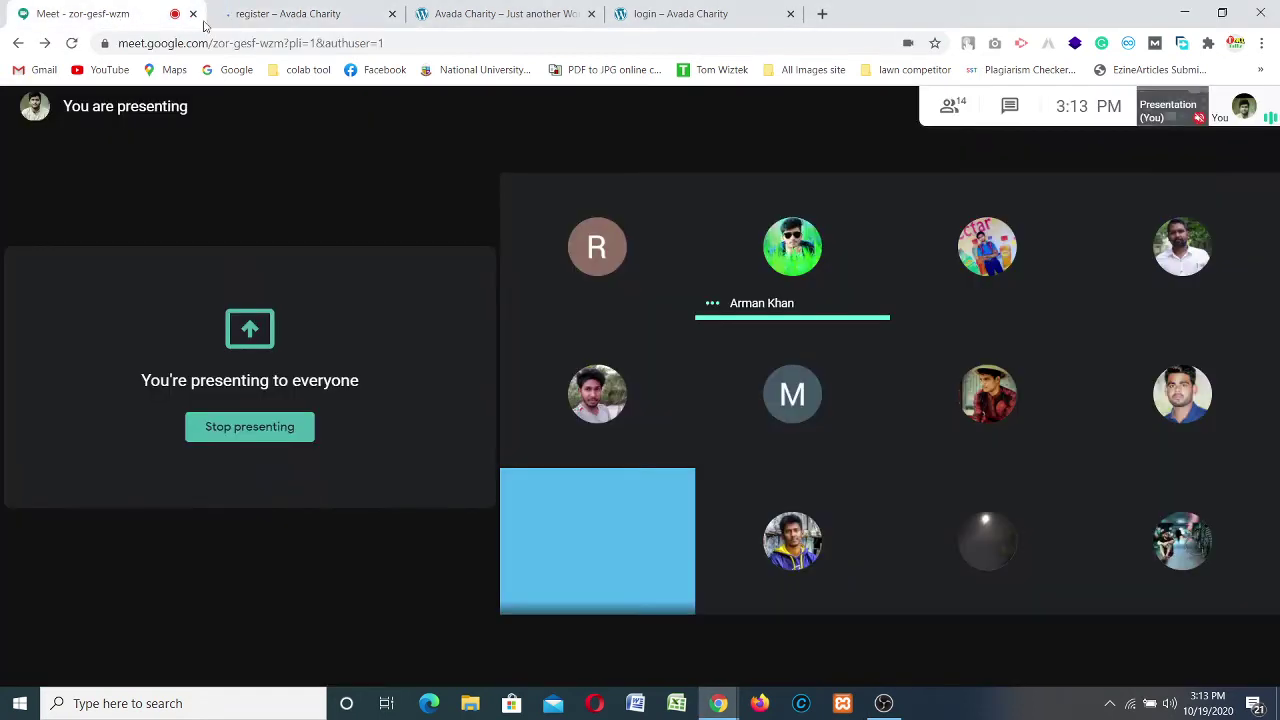
pyautogui.click(284, 18)
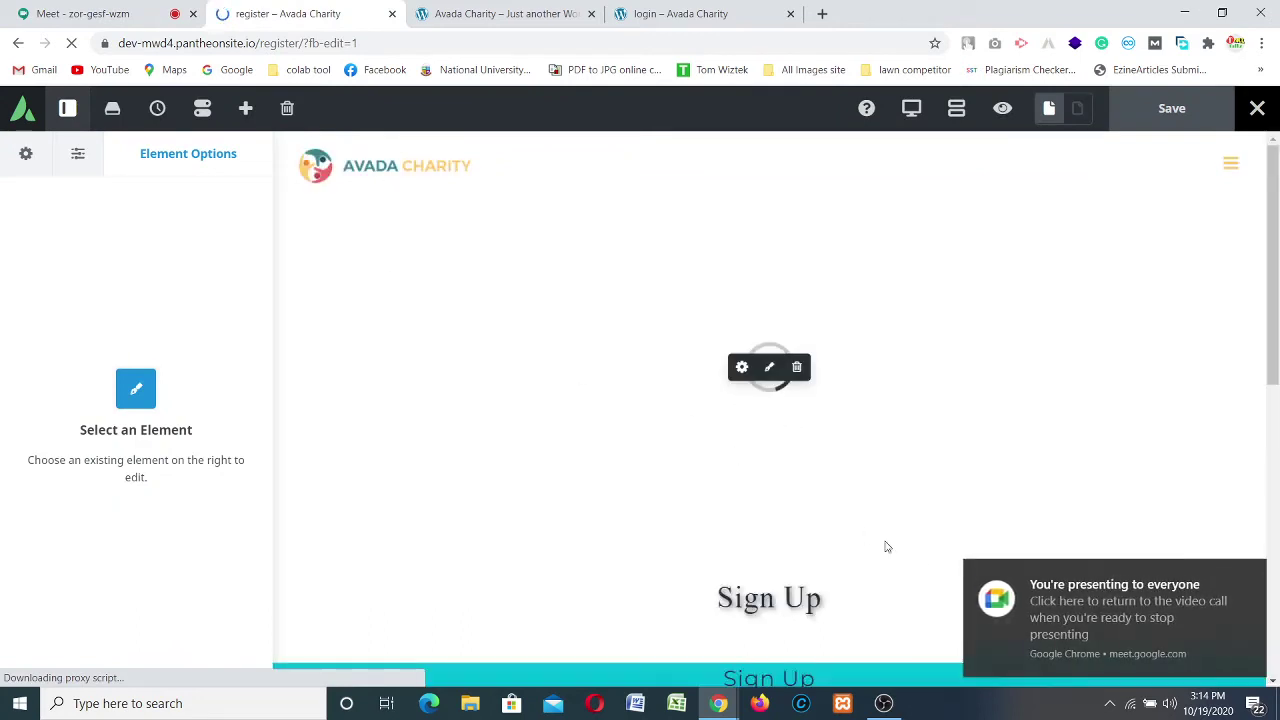
pyautogui.click(1251, 578)
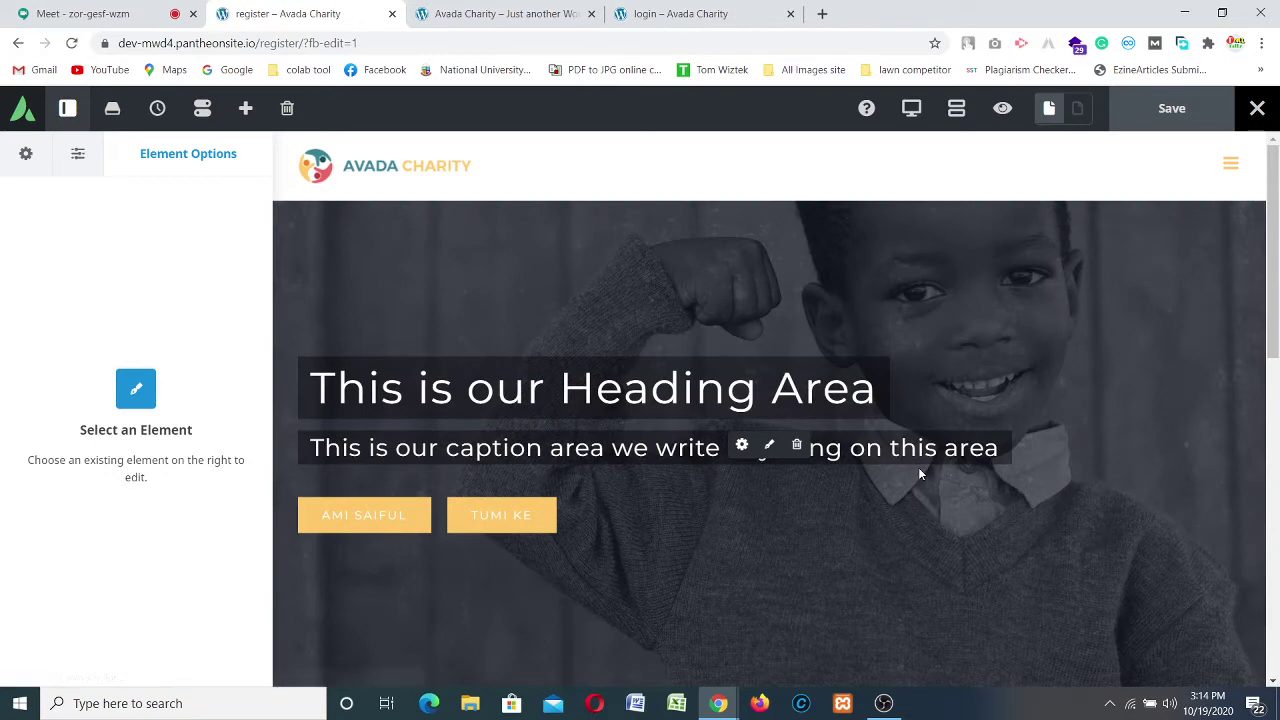
pyautogui.scroll(-3, 1050, 421)
pyautogui.scroll(-3, 931, 420)
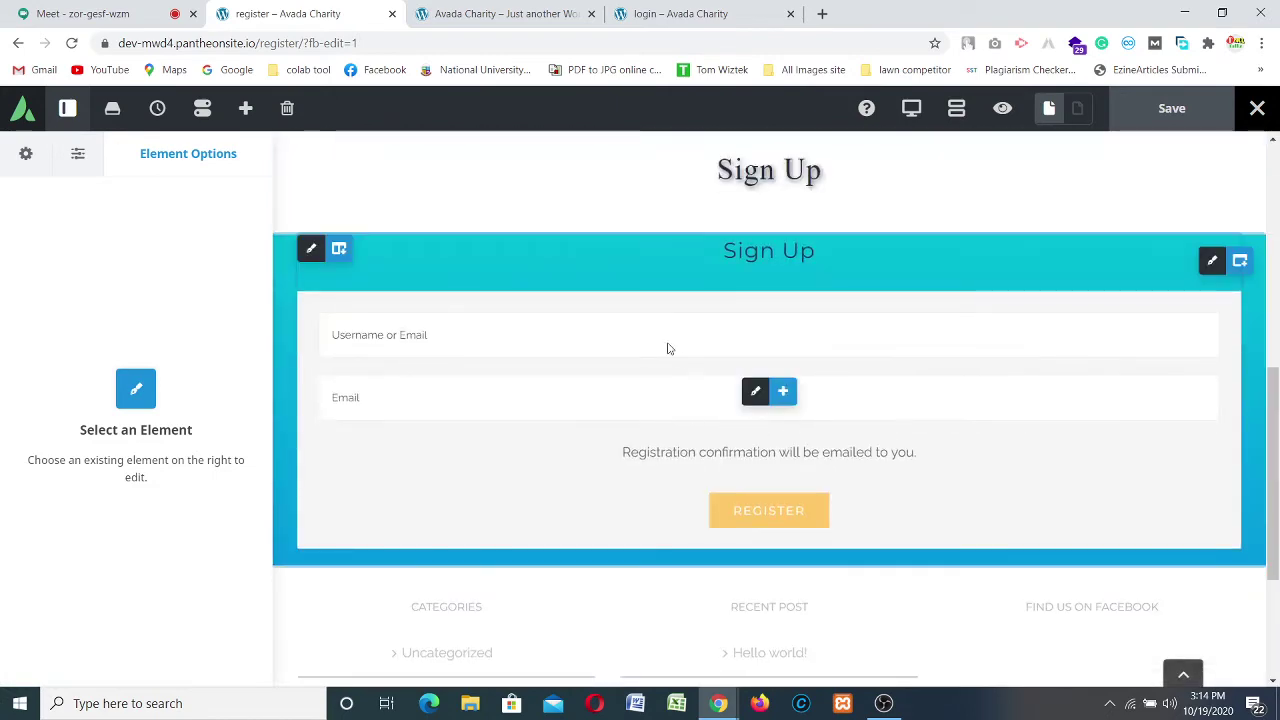
pyautogui.scroll(2, 929, 389)
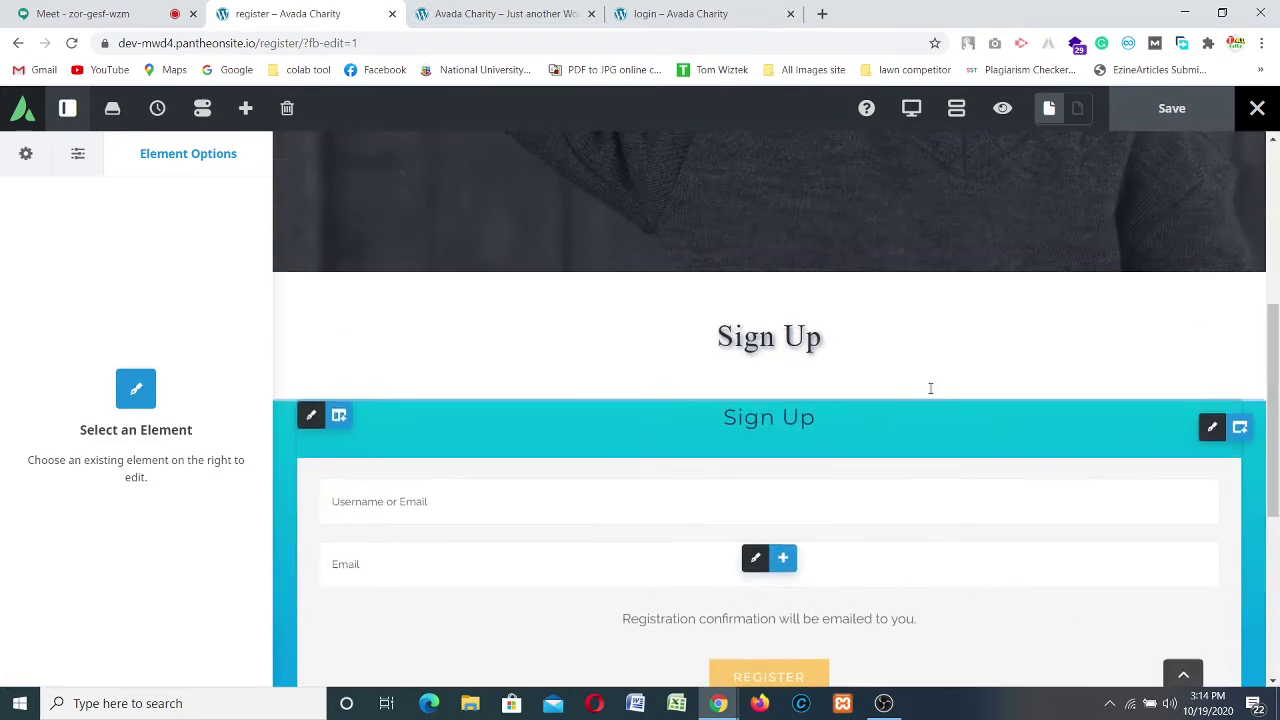
pyautogui.scroll(-1, 1051, 408)
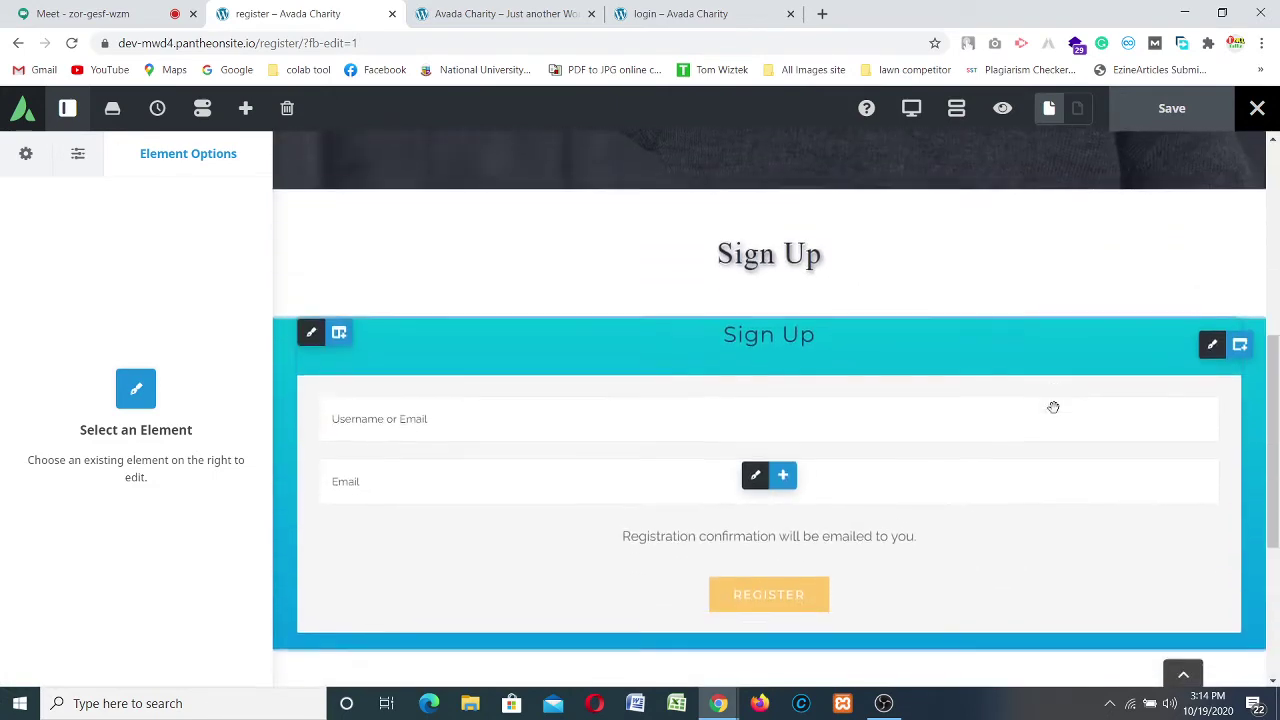
pyautogui.scroll(-2, 1113, 421)
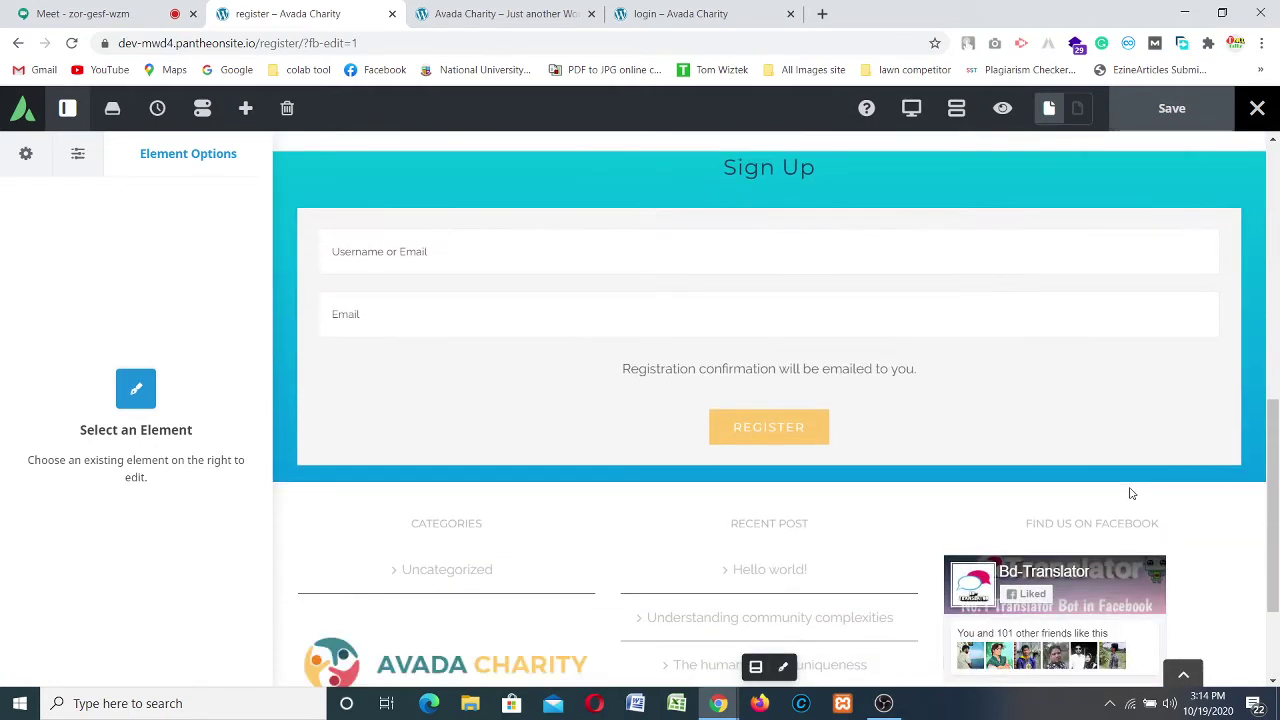
pyautogui.scroll(1, 1131, 494)
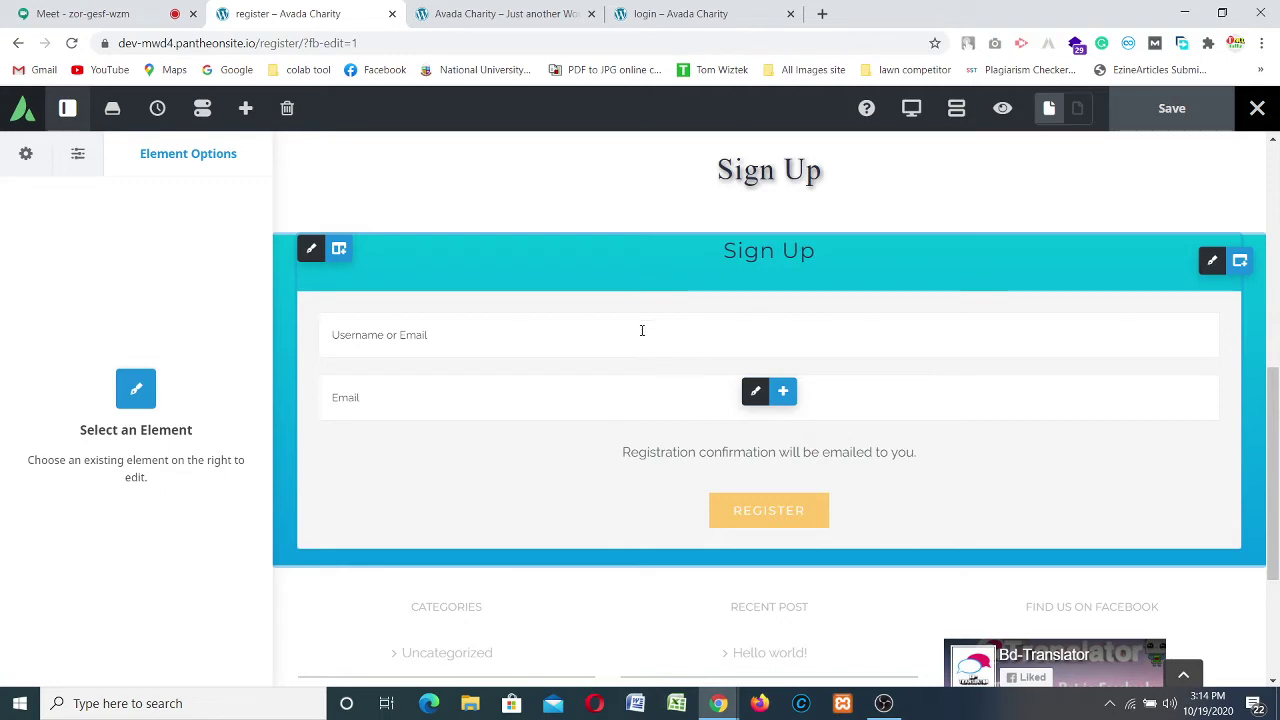
pyautogui.scroll(2, 646, 332)
pyautogui.scroll(-2, 729, 314)
pyautogui.scroll(-3, 957, 305)
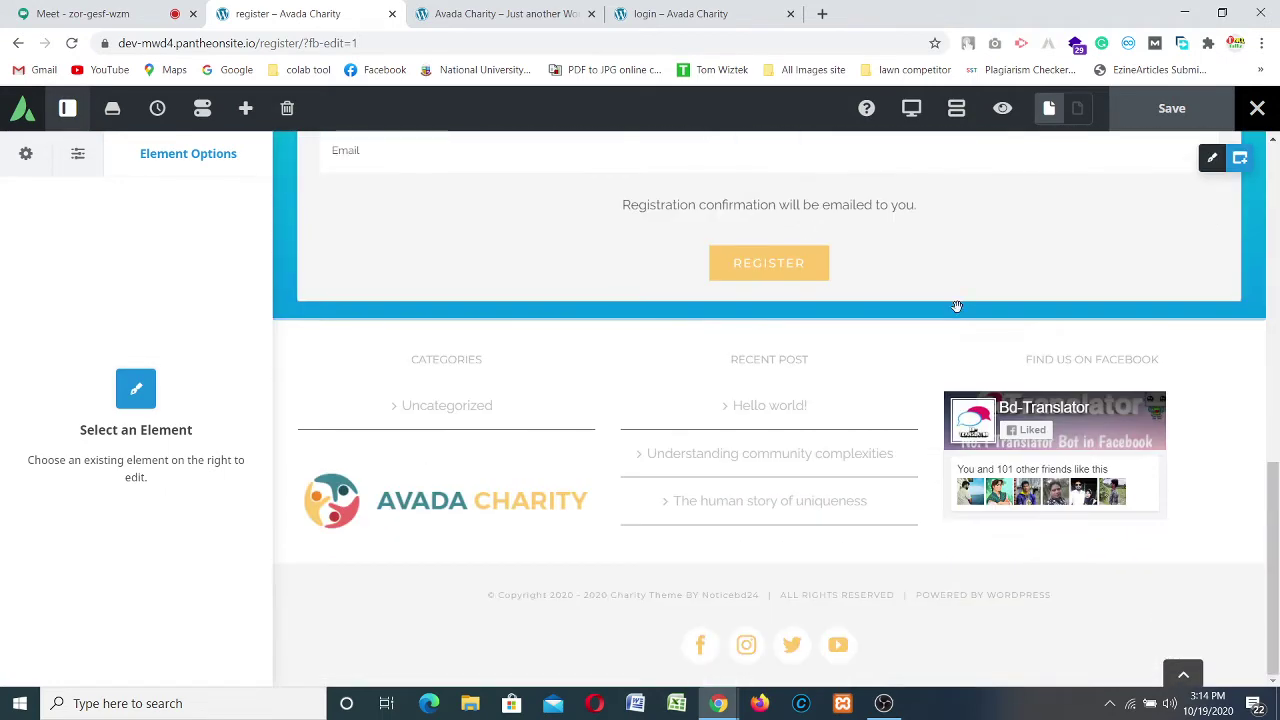
pyautogui.scroll(7, 831, 366)
pyautogui.scroll(-5, 851, 363)
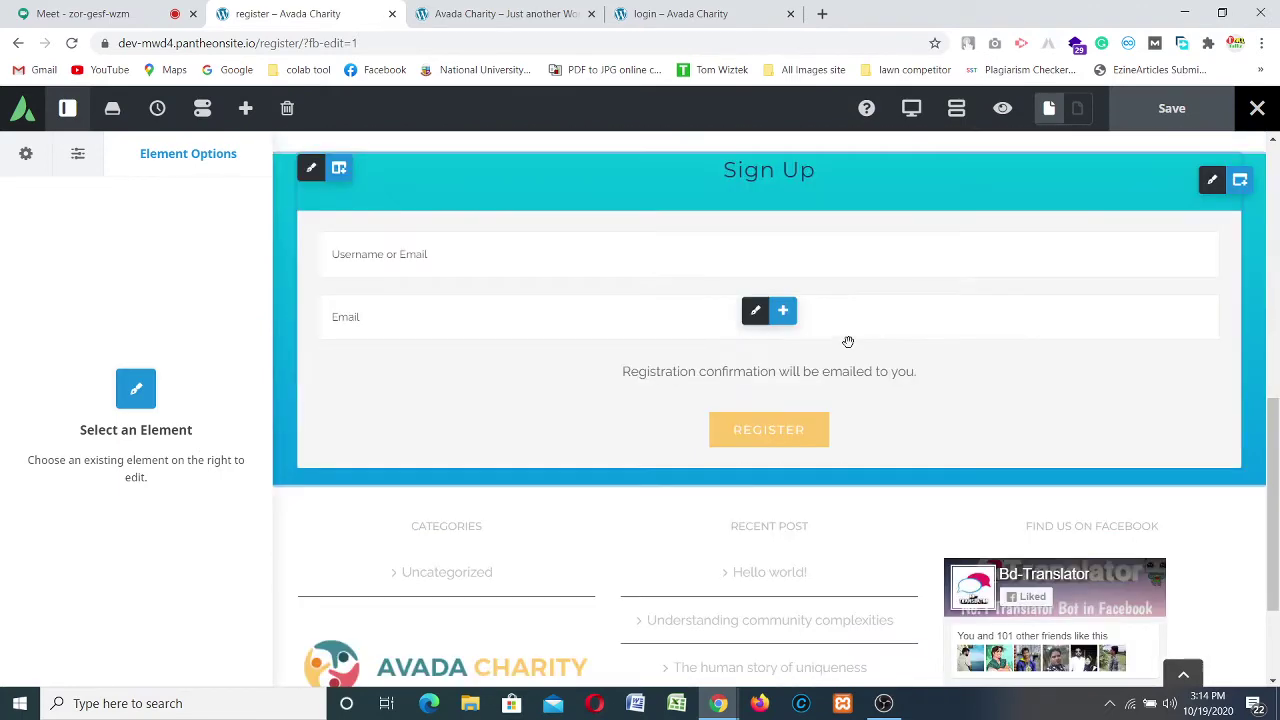
pyautogui.scroll(1, 860, 312)
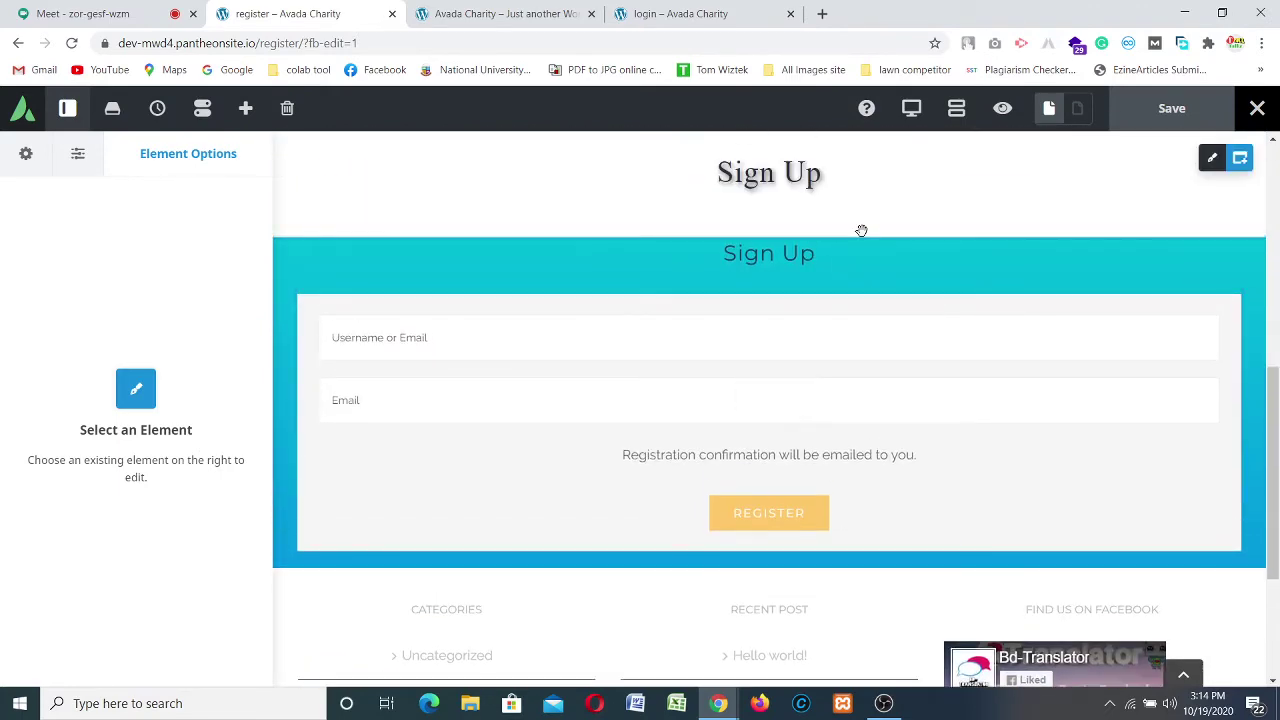
pyautogui.scroll(4, 951, 251)
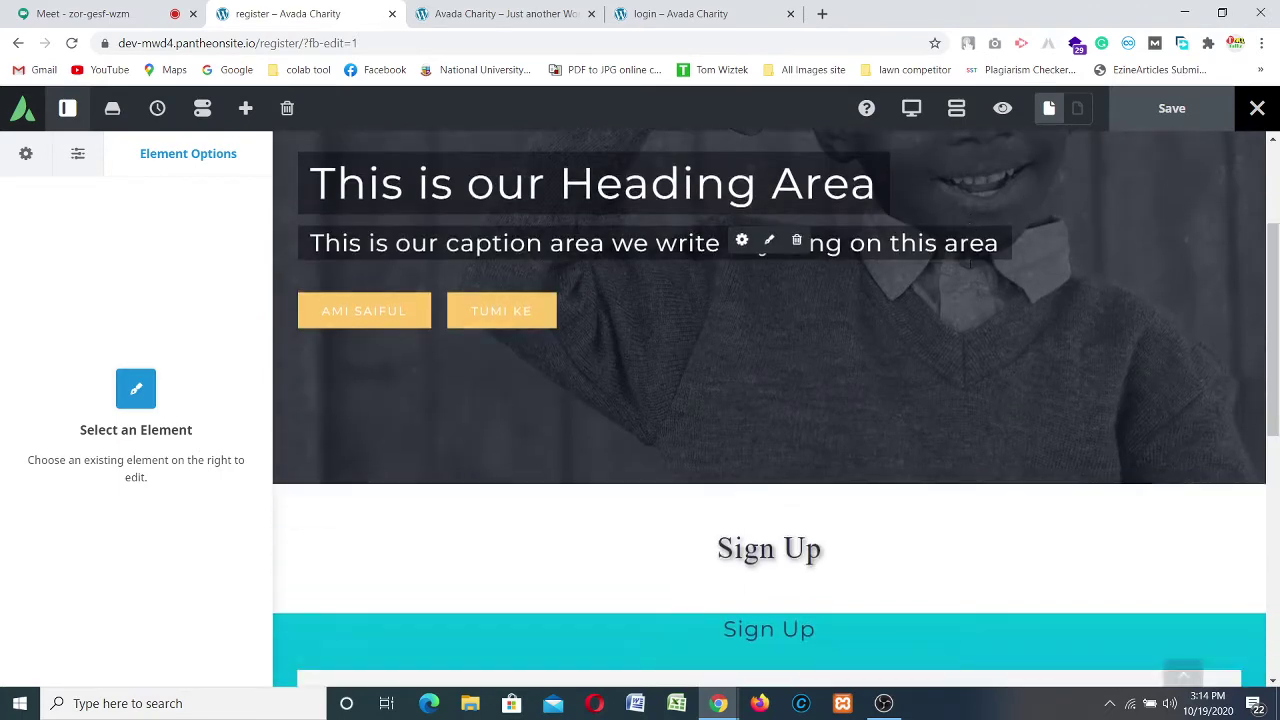
pyautogui.scroll(-2, 967, 265)
pyautogui.scroll(-4, 960, 270)
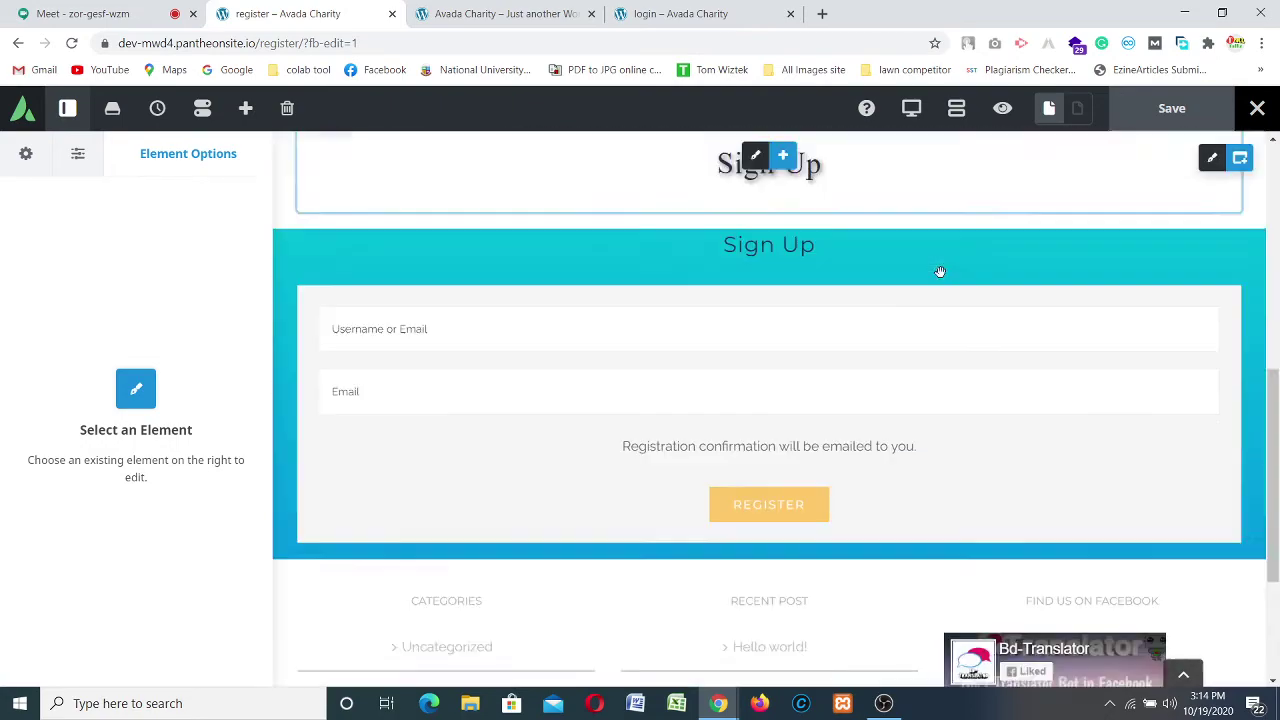
pyautogui.scroll(8, 840, 334)
pyautogui.scroll(-8, 849, 340)
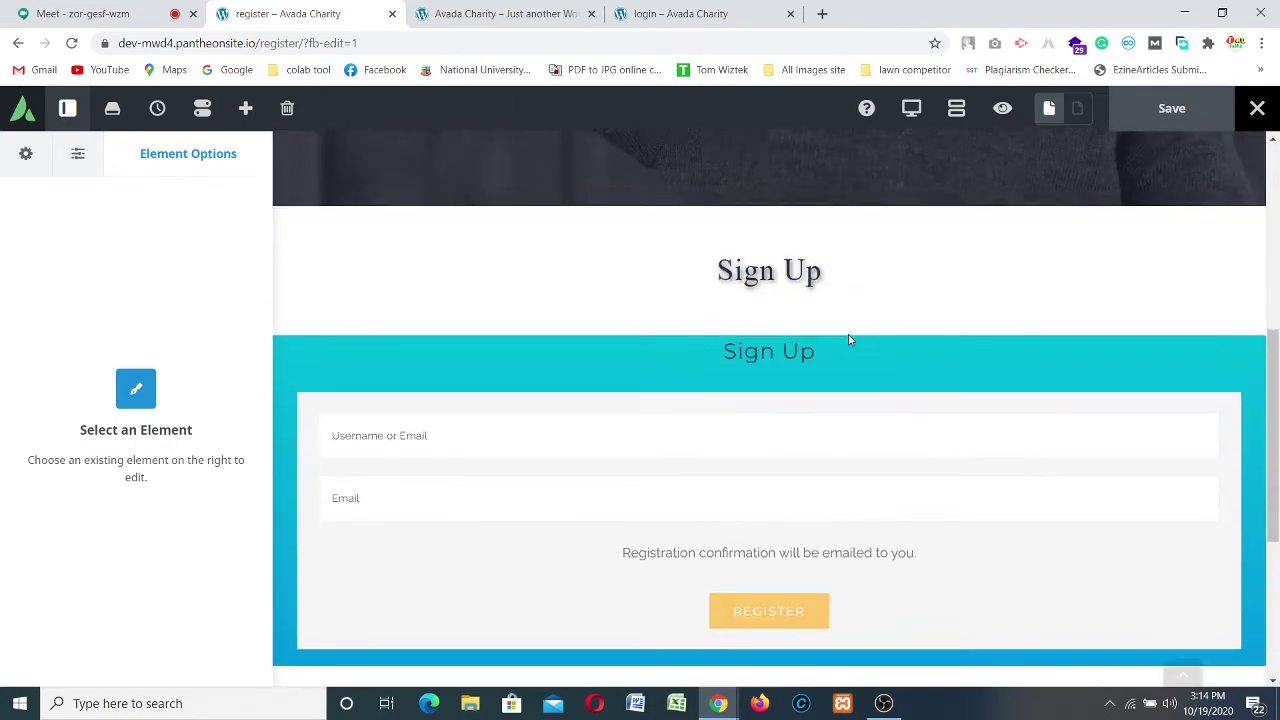
pyautogui.scroll(8, 500, 371)
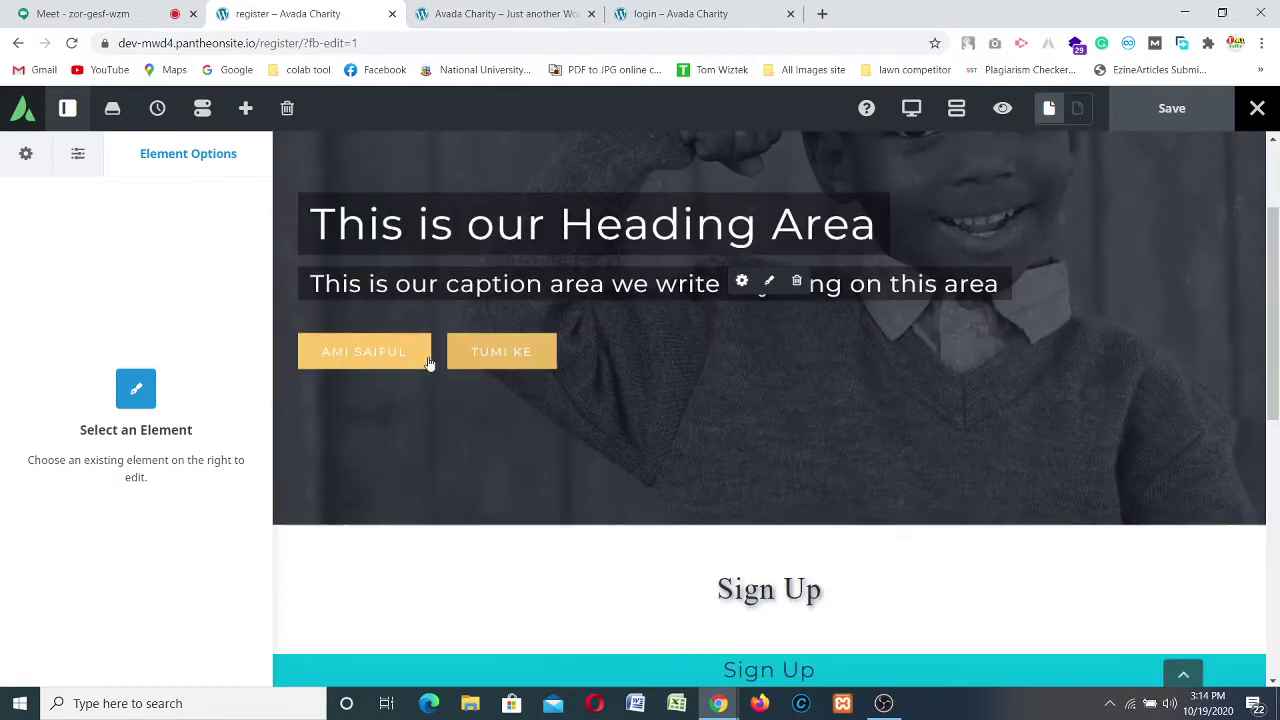
pyautogui.scroll(-4, 289, 314)
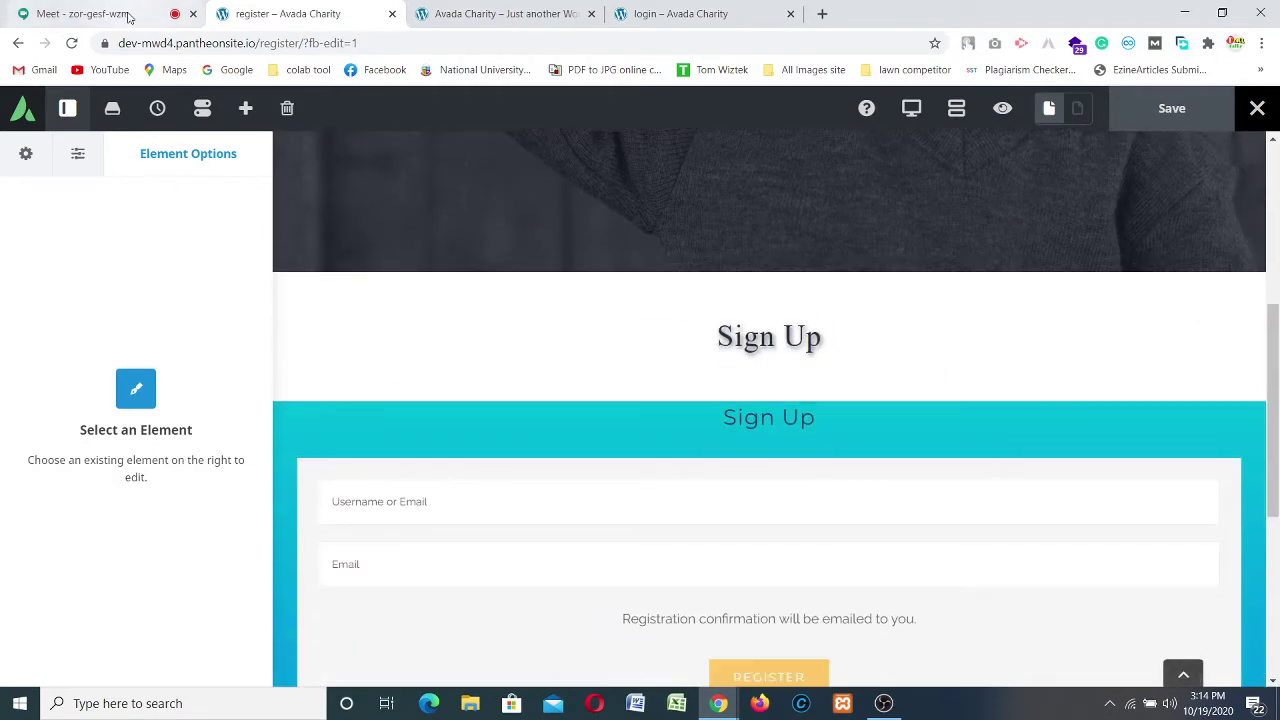
pyautogui.scroll(-3, 663, 259)
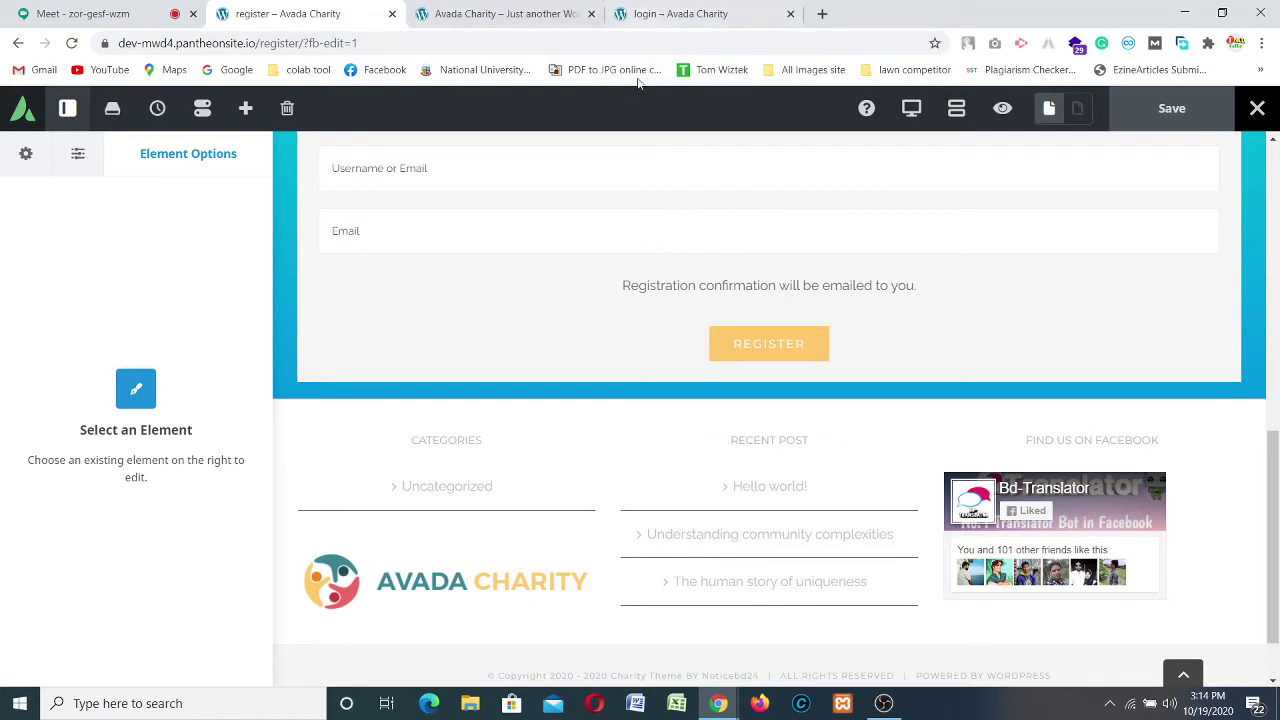
pyautogui.scroll(-1, 586, 366)
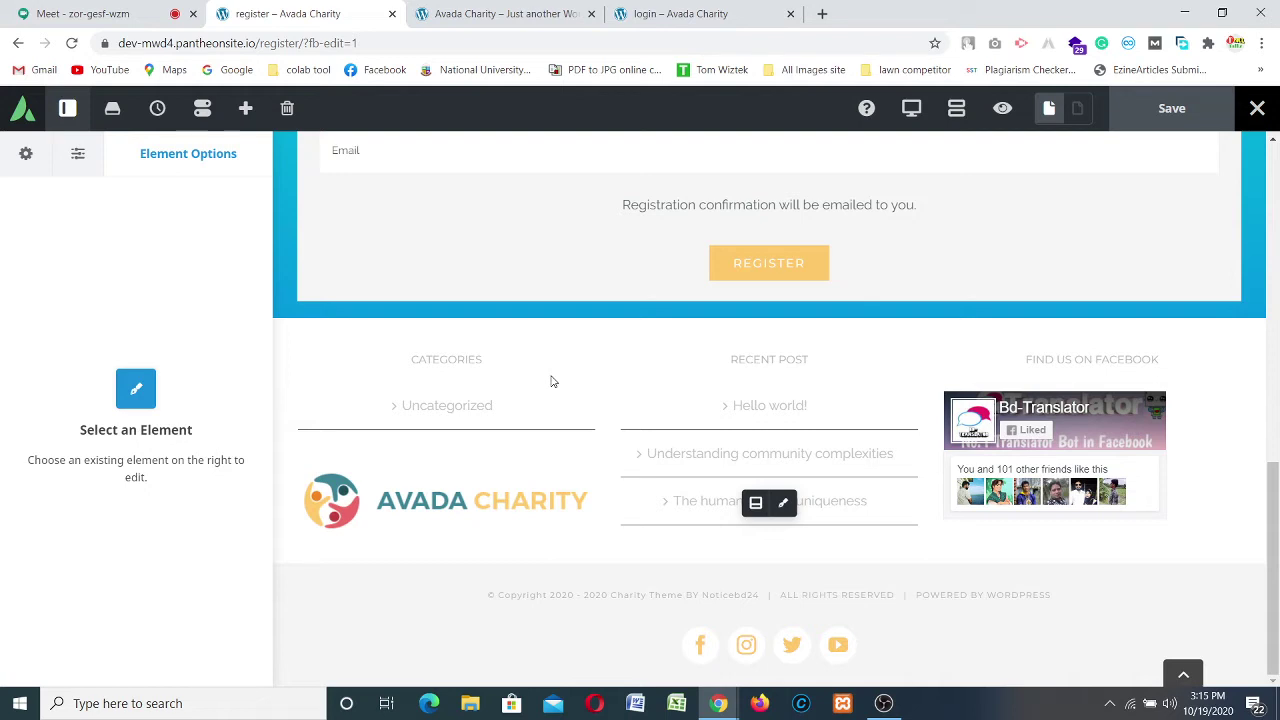
pyautogui.scroll(2, 549, 381)
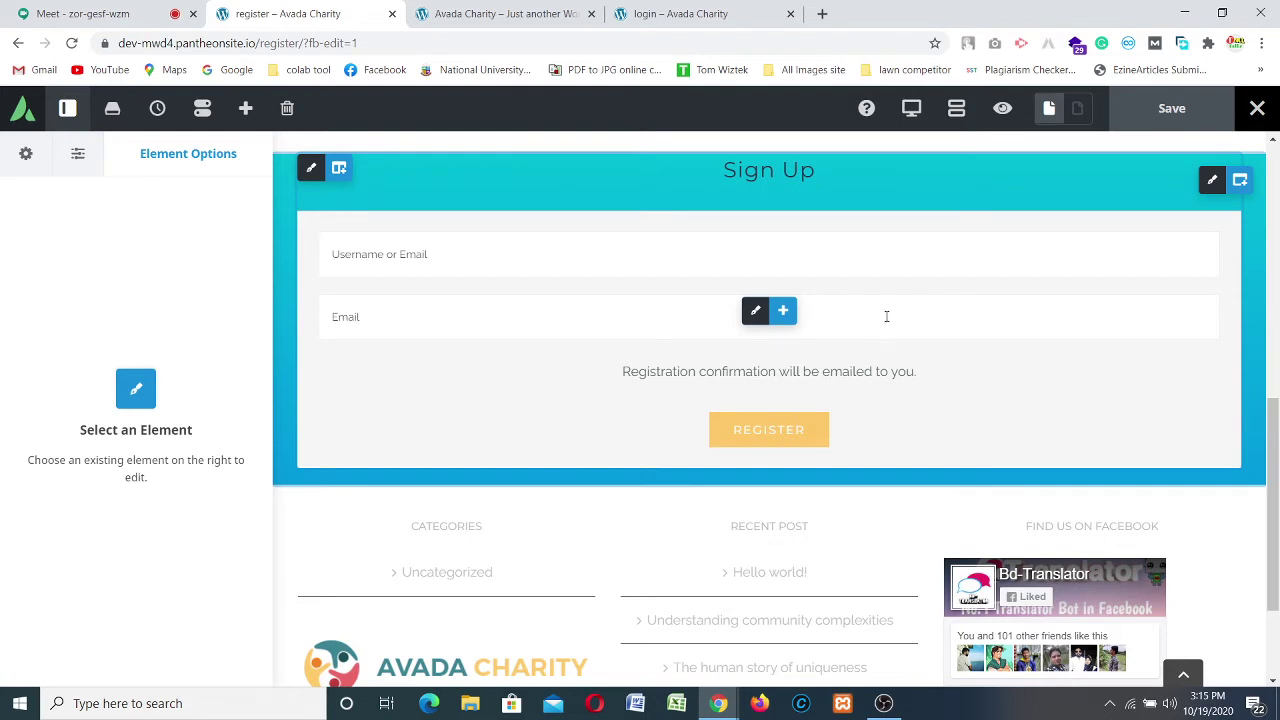
pyautogui.scroll(5, 888, 315)
pyautogui.scroll(2, 878, 319)
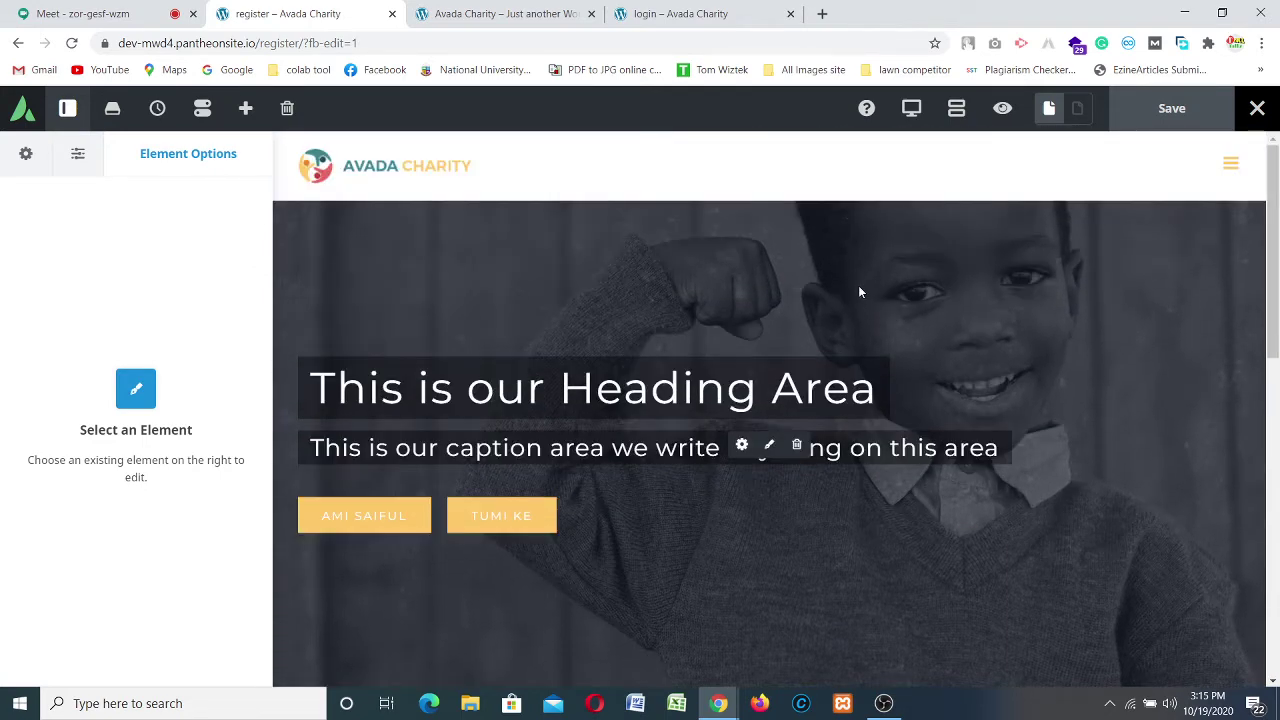
pyautogui.scroll(-5, 858, 290)
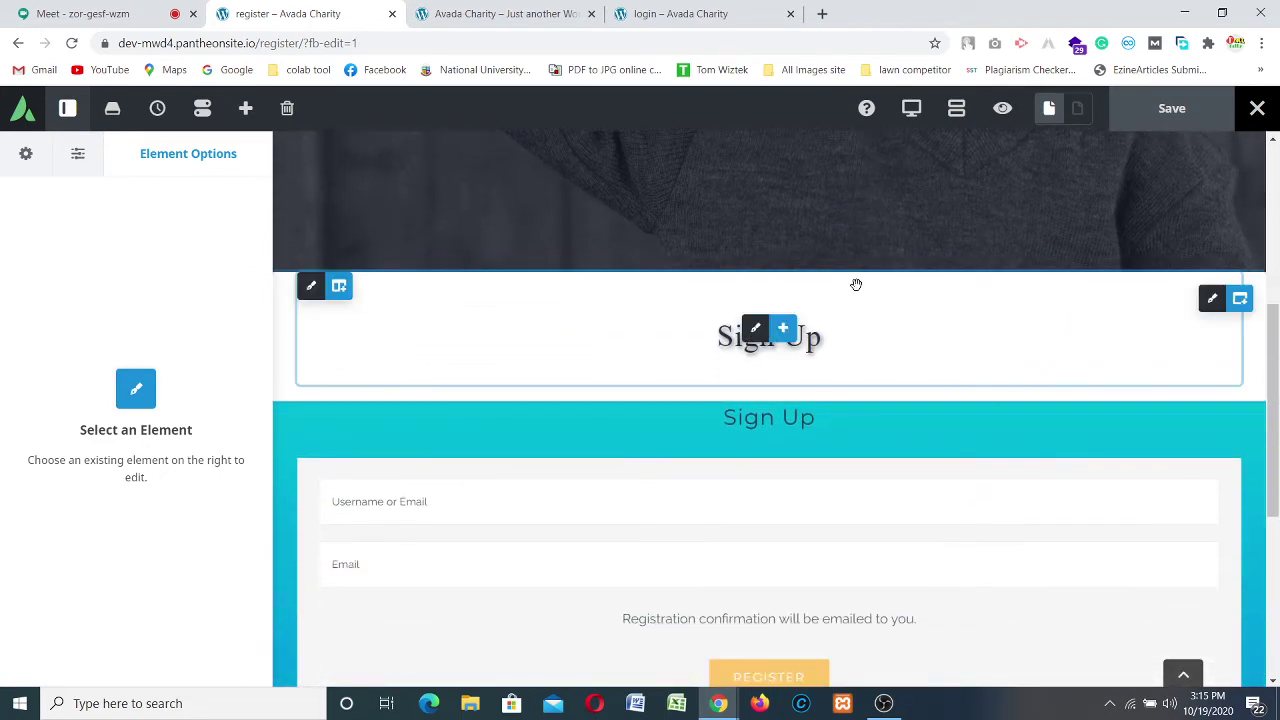
pyautogui.scroll(-3, 856, 285)
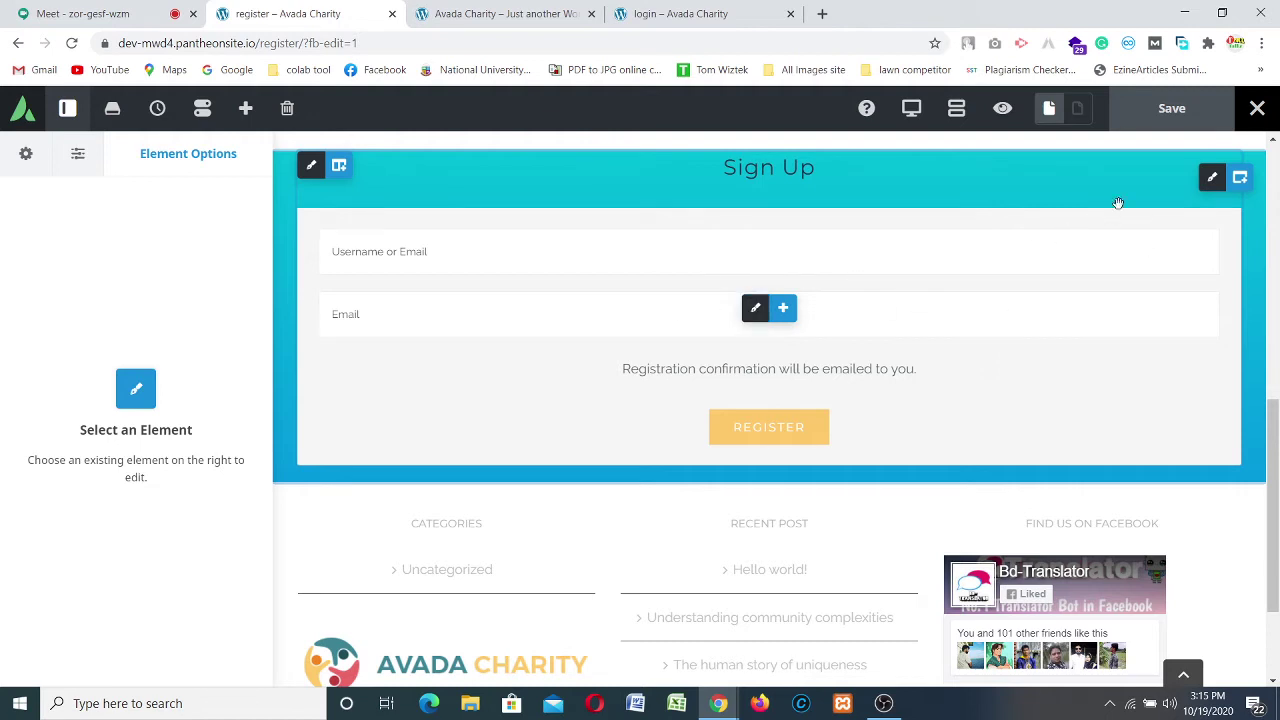
# - In the Sign Up container's options, try full width and centered alignment, then restore site width and top
pyautogui.click(1213, 180)
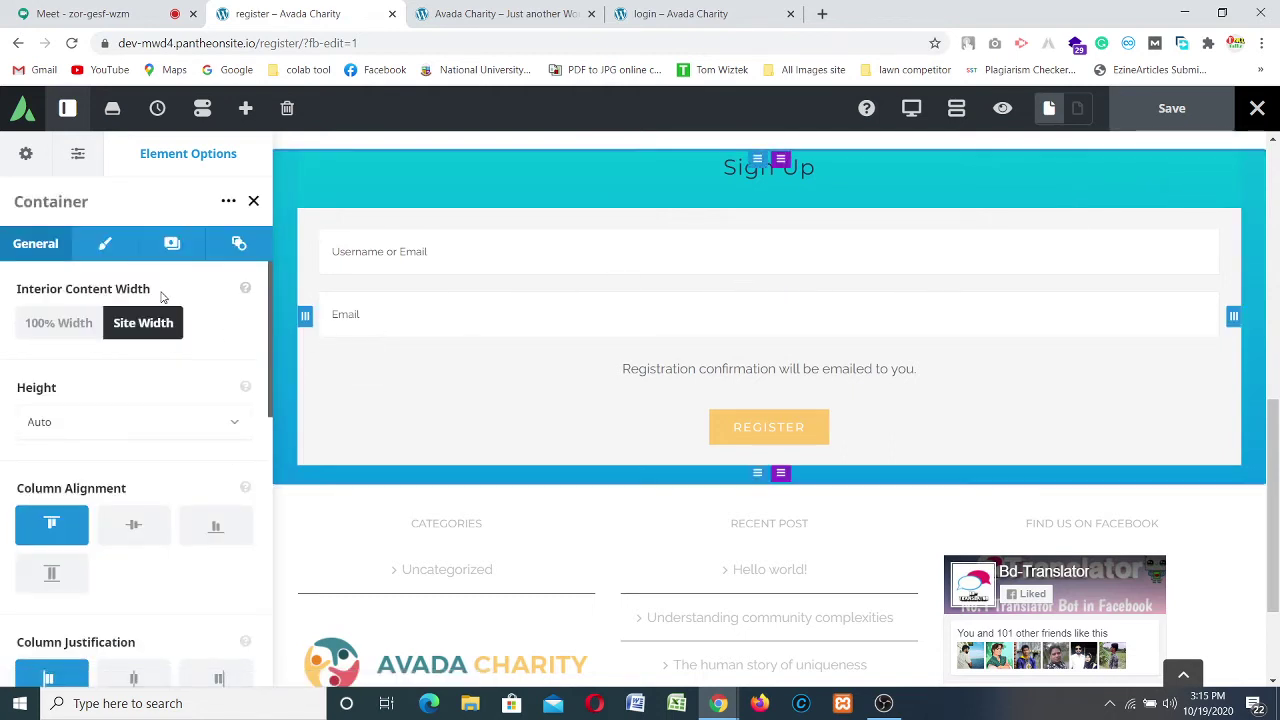
pyautogui.click(69, 340)
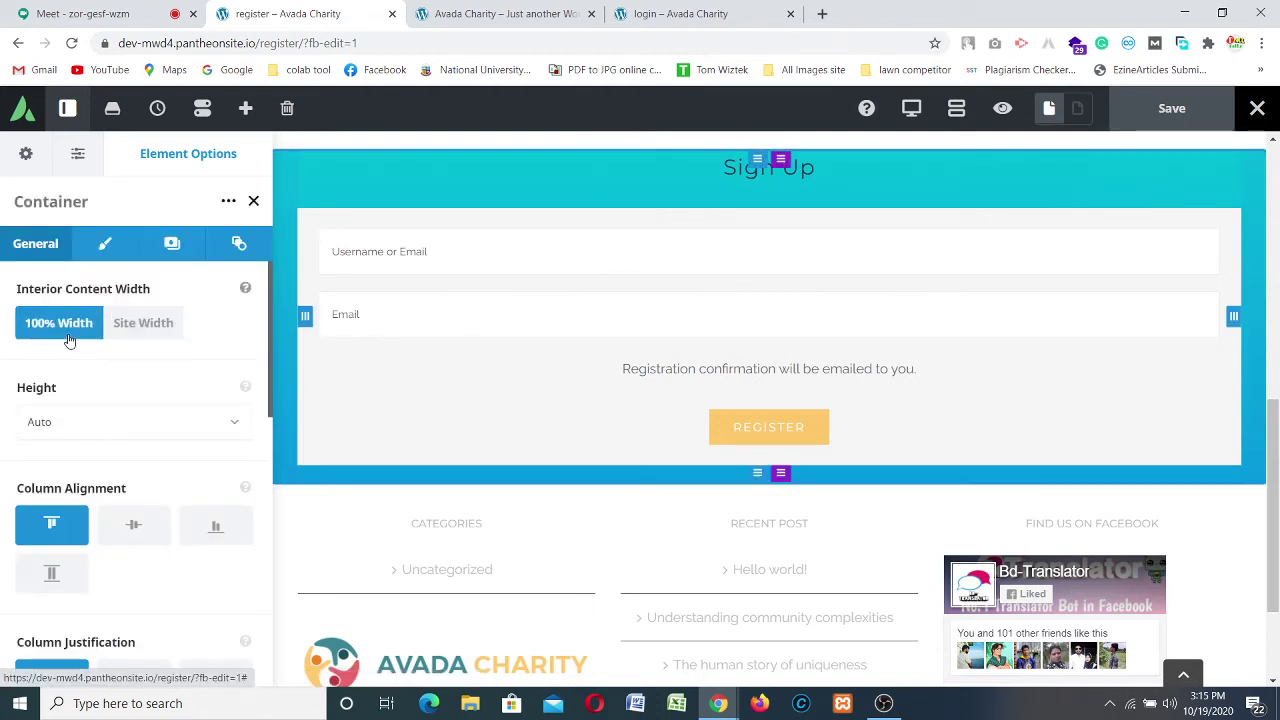
pyautogui.click(151, 338)
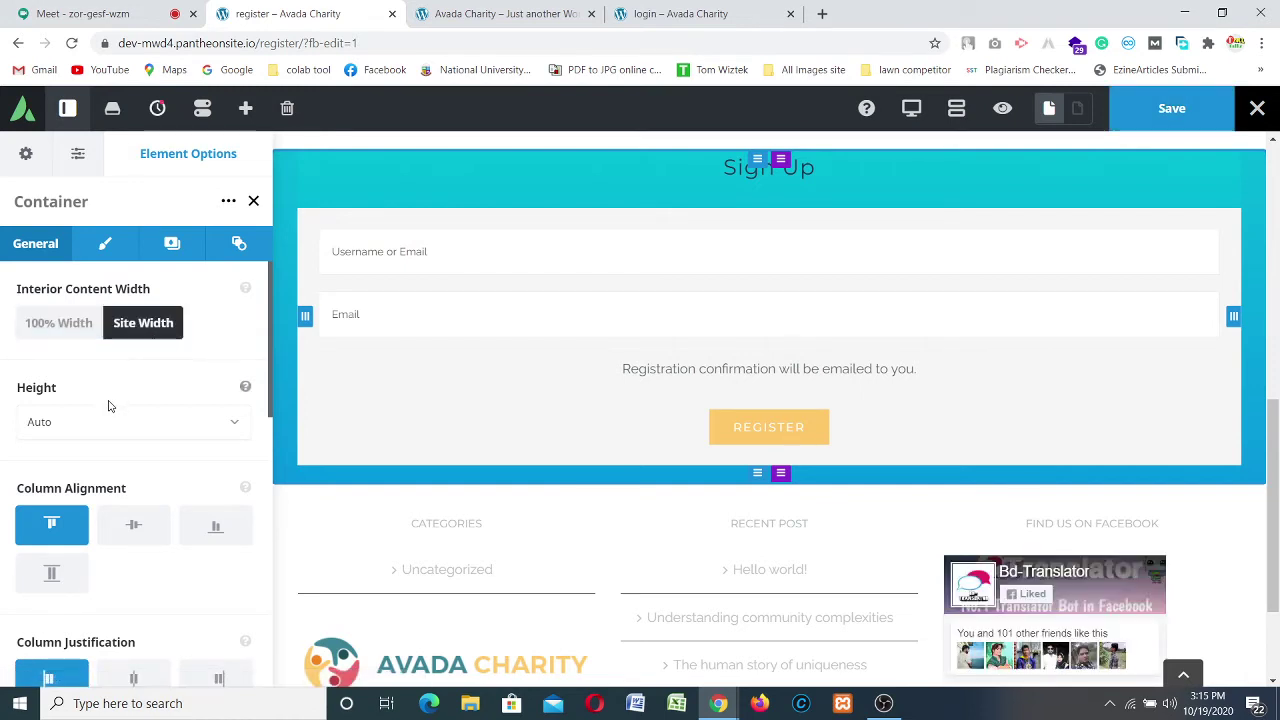
pyautogui.scroll(-3, 108, 404)
pyautogui.scroll(1, 108, 404)
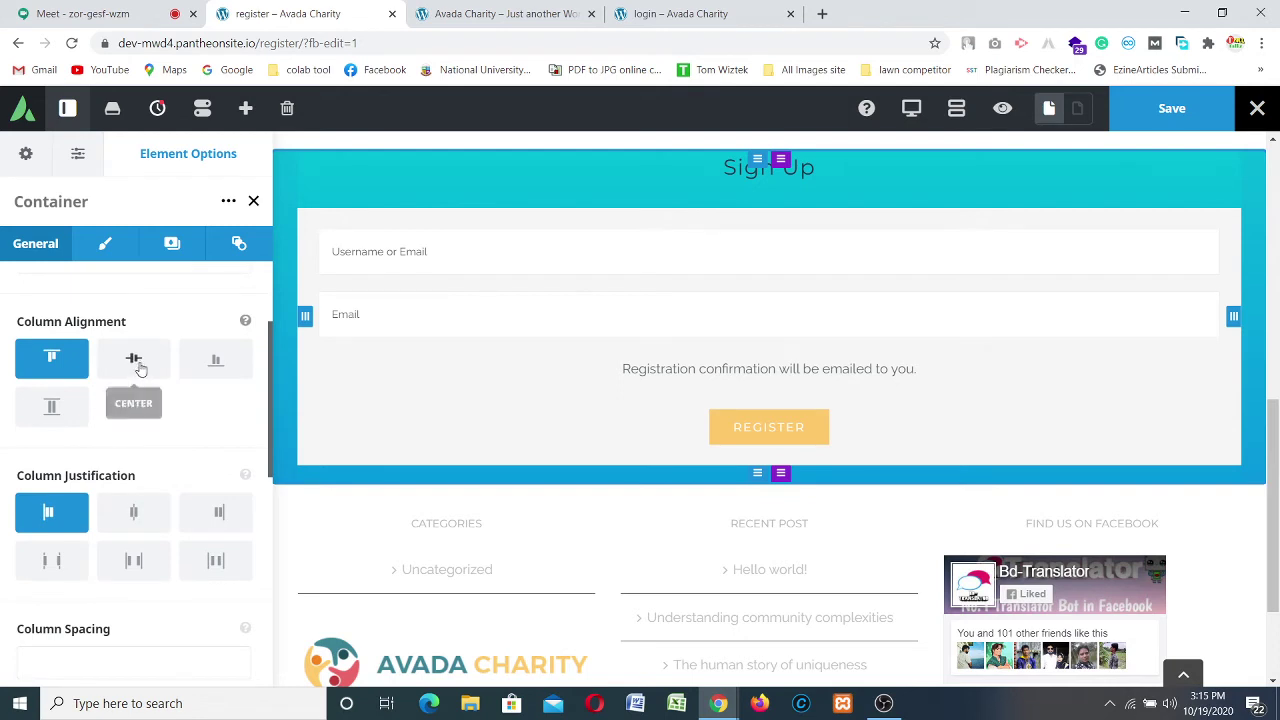
pyautogui.click(140, 366)
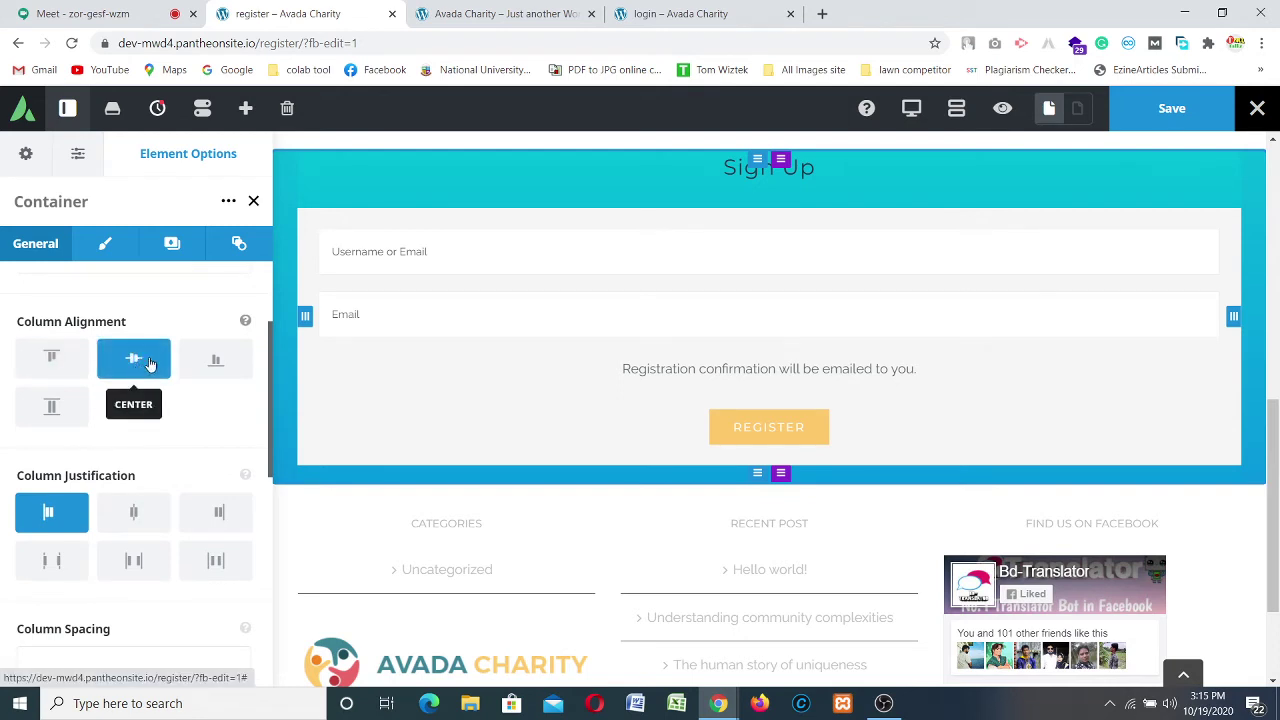
pyautogui.click(50, 358)
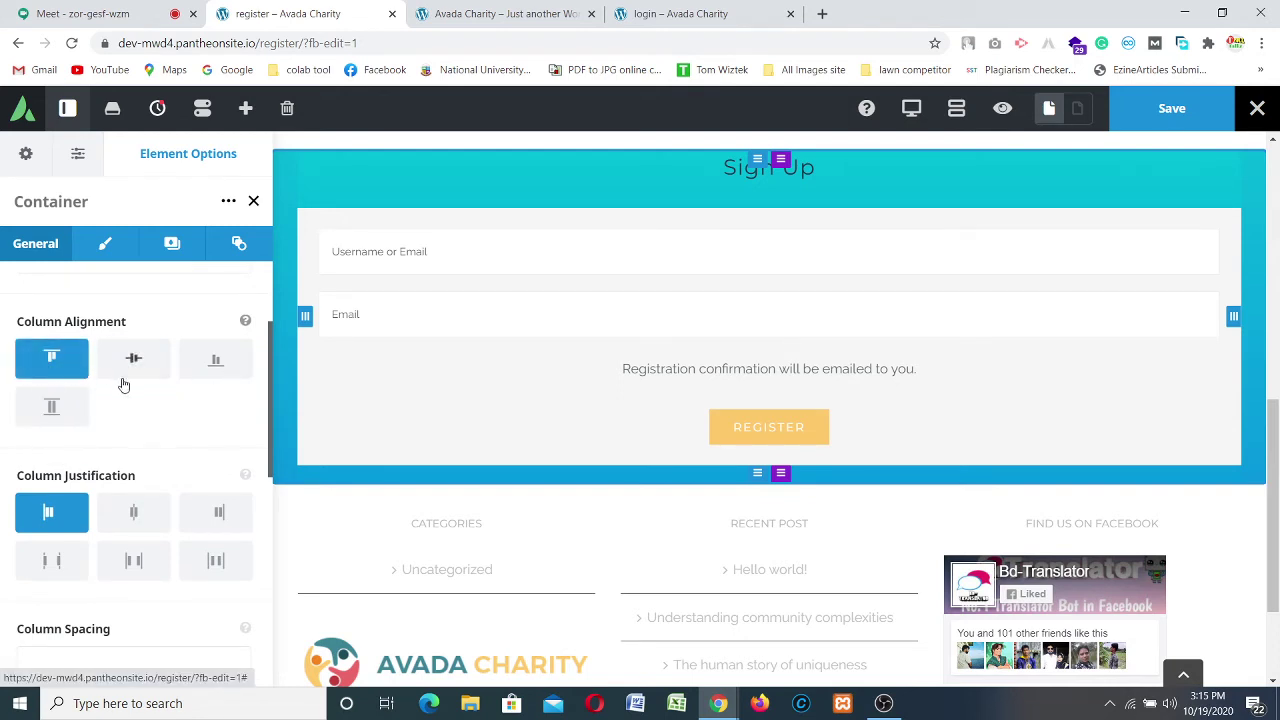
# - Try centered column justification, revert it to start, then leave the live editor without saving
pyautogui.scroll(-2, 121, 384)
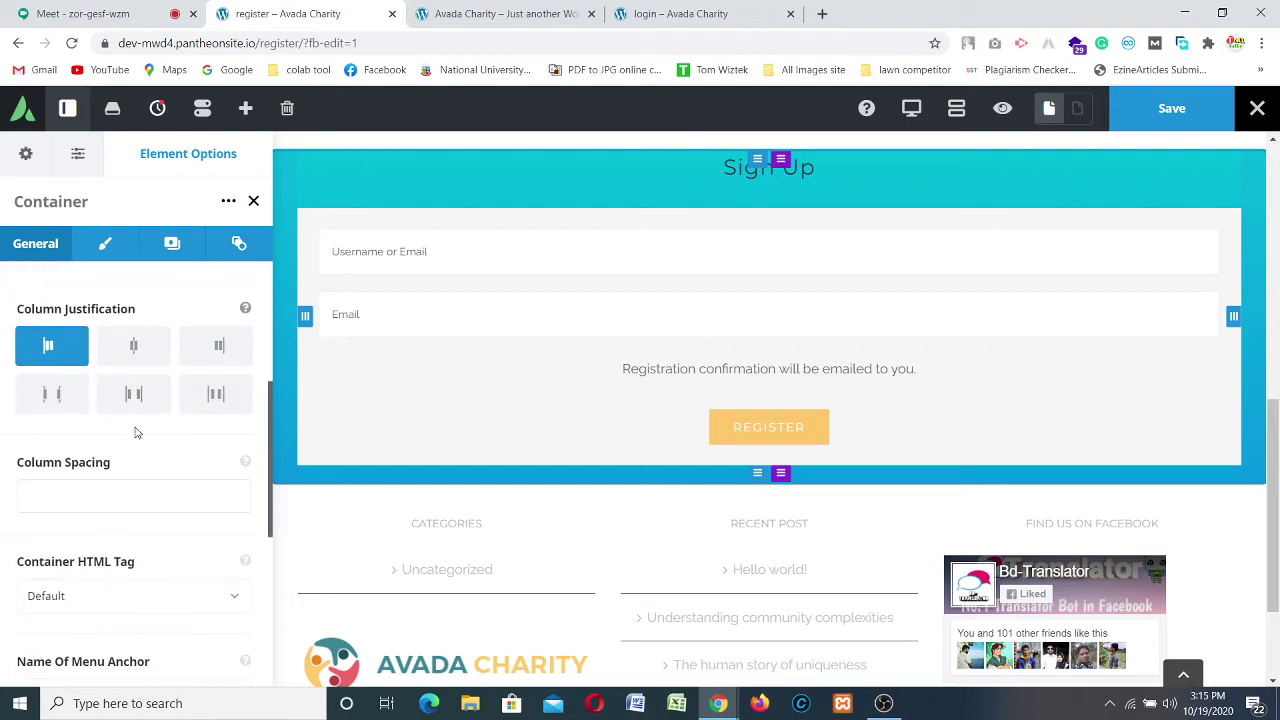
pyautogui.click(135, 350)
pyautogui.click(40, 352)
pyautogui.scroll(-2, 120, 450)
pyautogui.scroll(-3, 143, 449)
pyautogui.scroll(9, 143, 434)
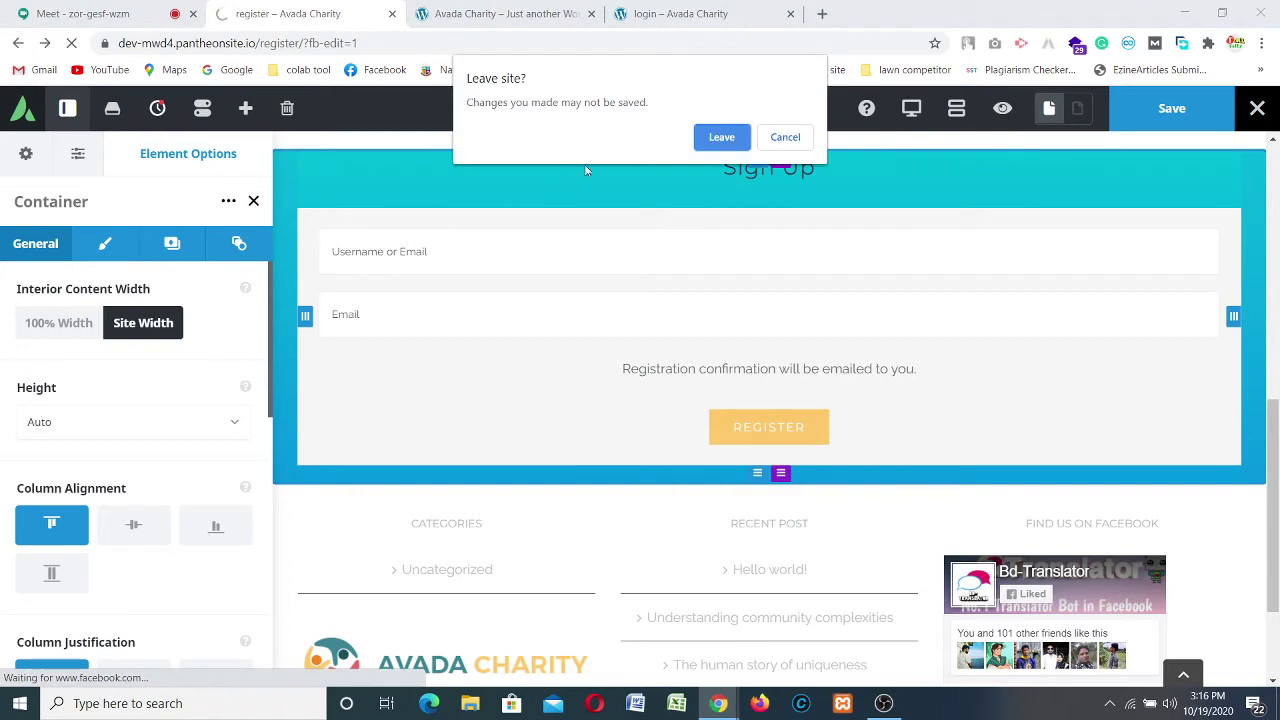
pyautogui.click(722, 145)
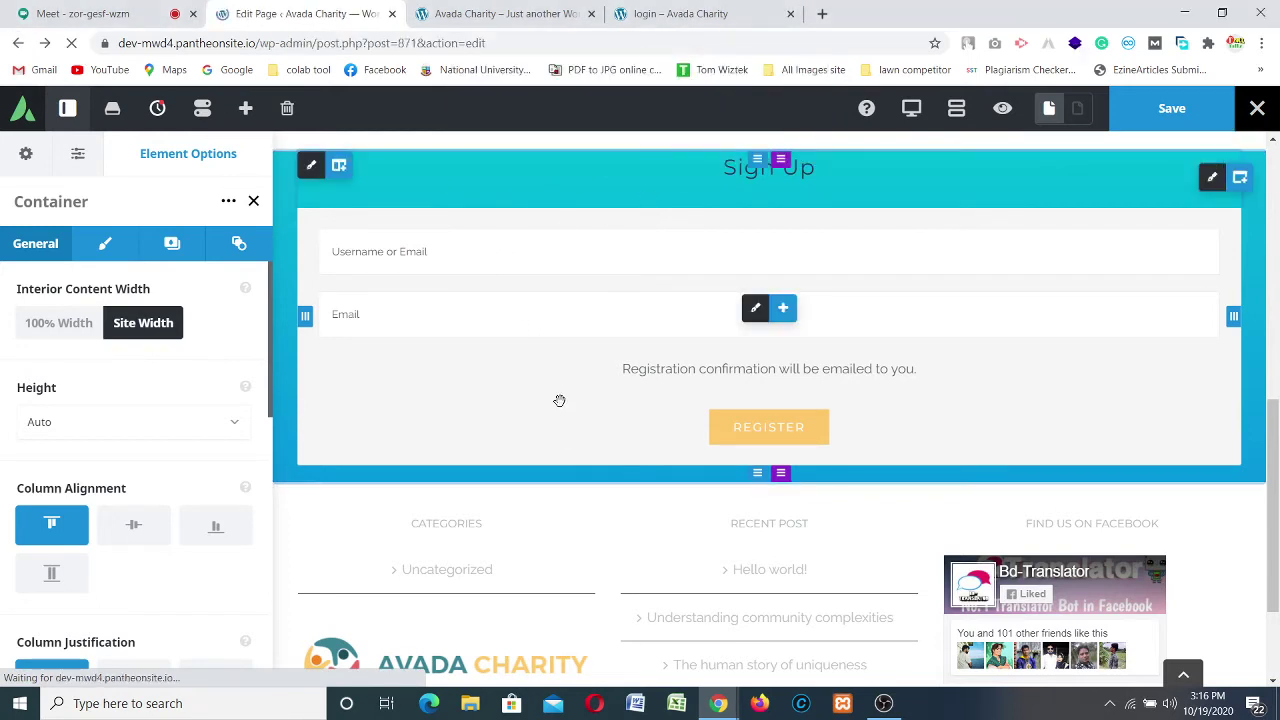
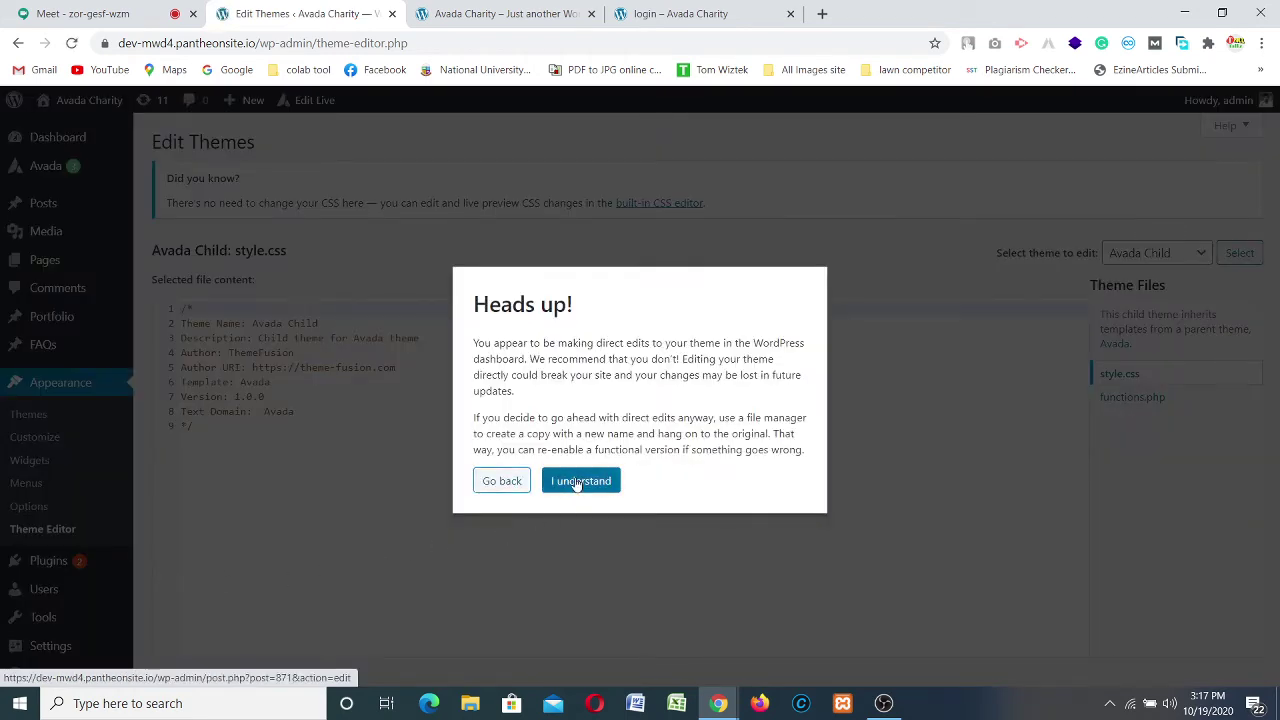
# - Dismiss the edit warning, add two blank lines after style.css's header comment, then open functions.php
pyautogui.click(580, 481)
pyautogui.scroll(-1, 1175, 334)
pyautogui.scroll(1, 1175, 334)
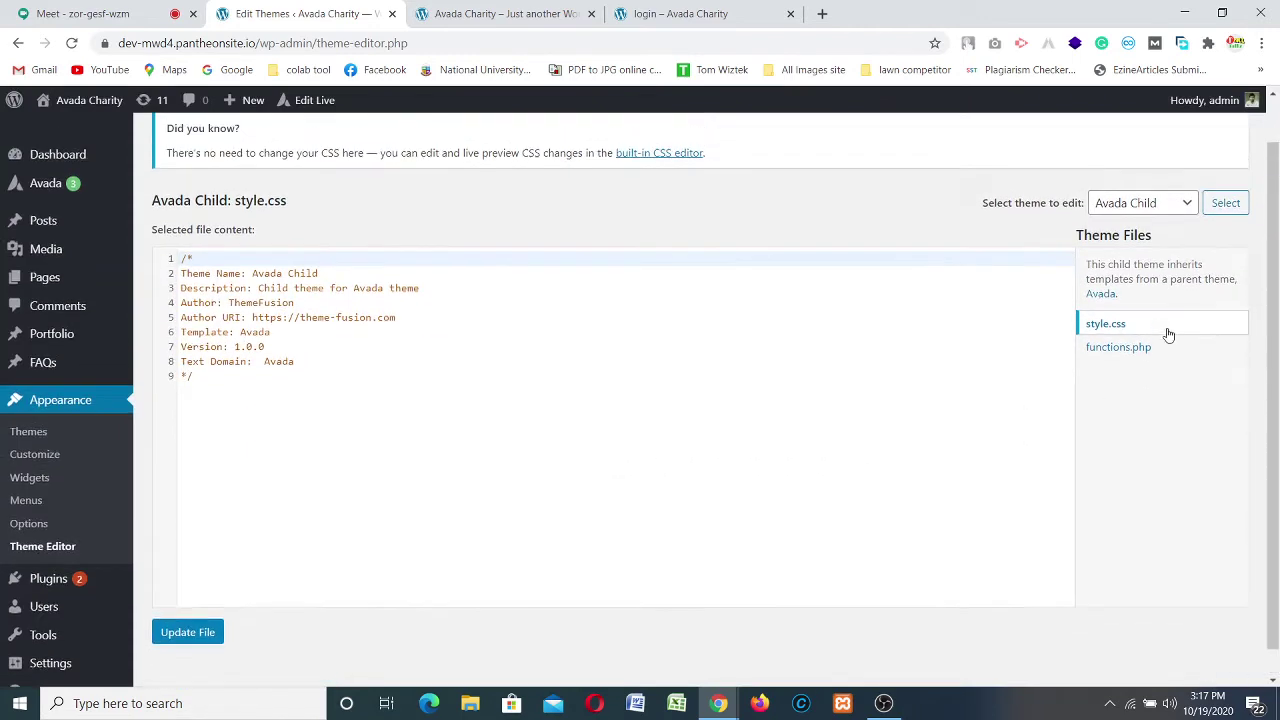
pyautogui.click(210, 459)
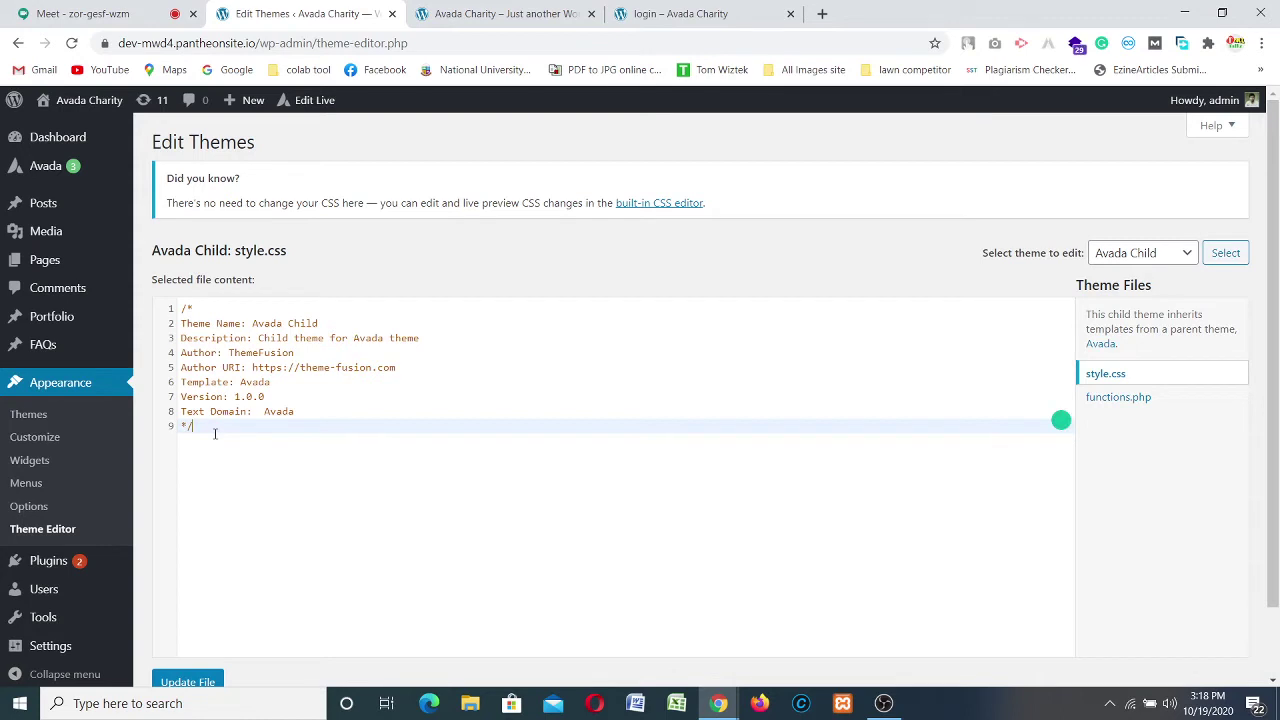
pyautogui.press('Return')
pyautogui.press('Return')
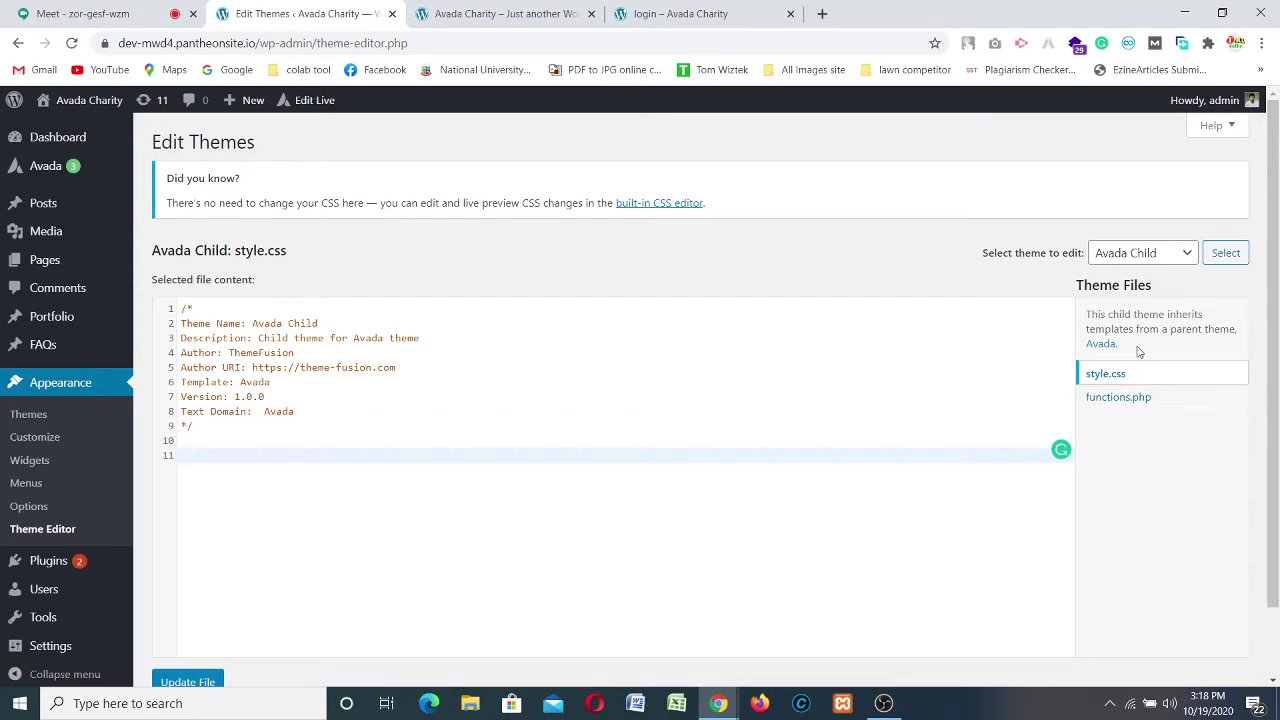
pyautogui.scroll(-1, 1147, 537)
pyautogui.scroll(1, 1123, 403)
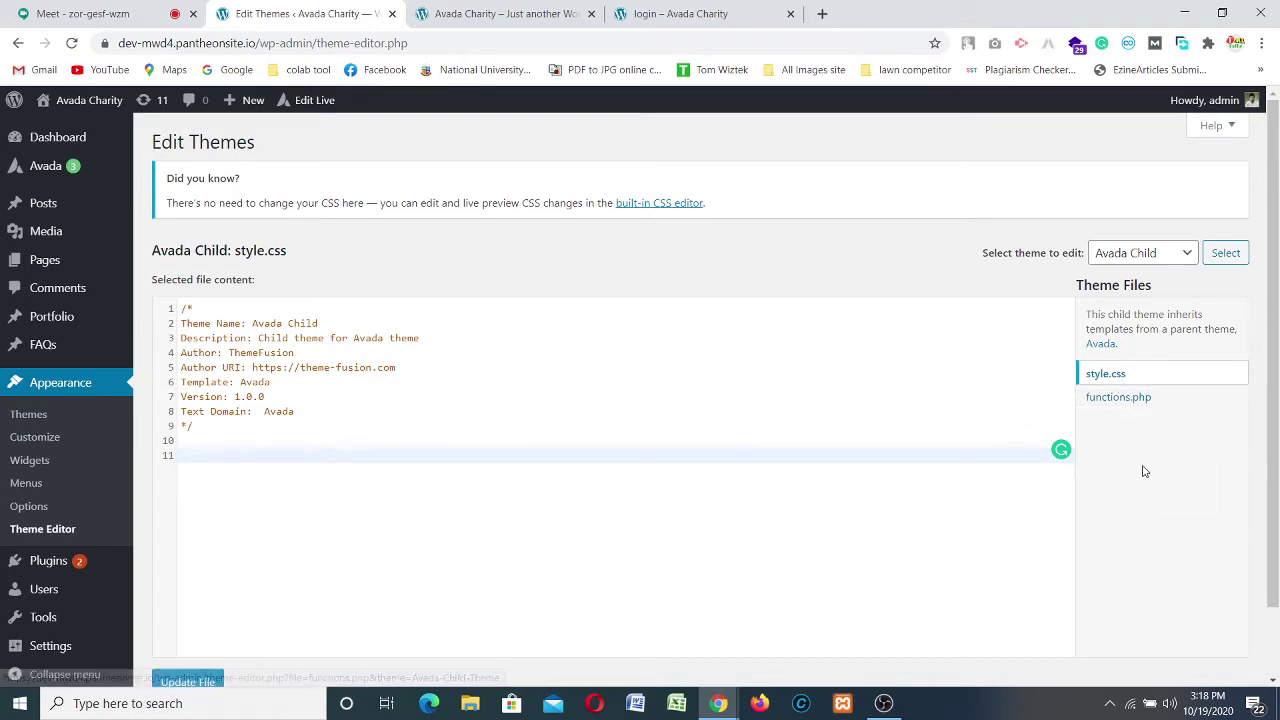
pyautogui.click(1134, 398)
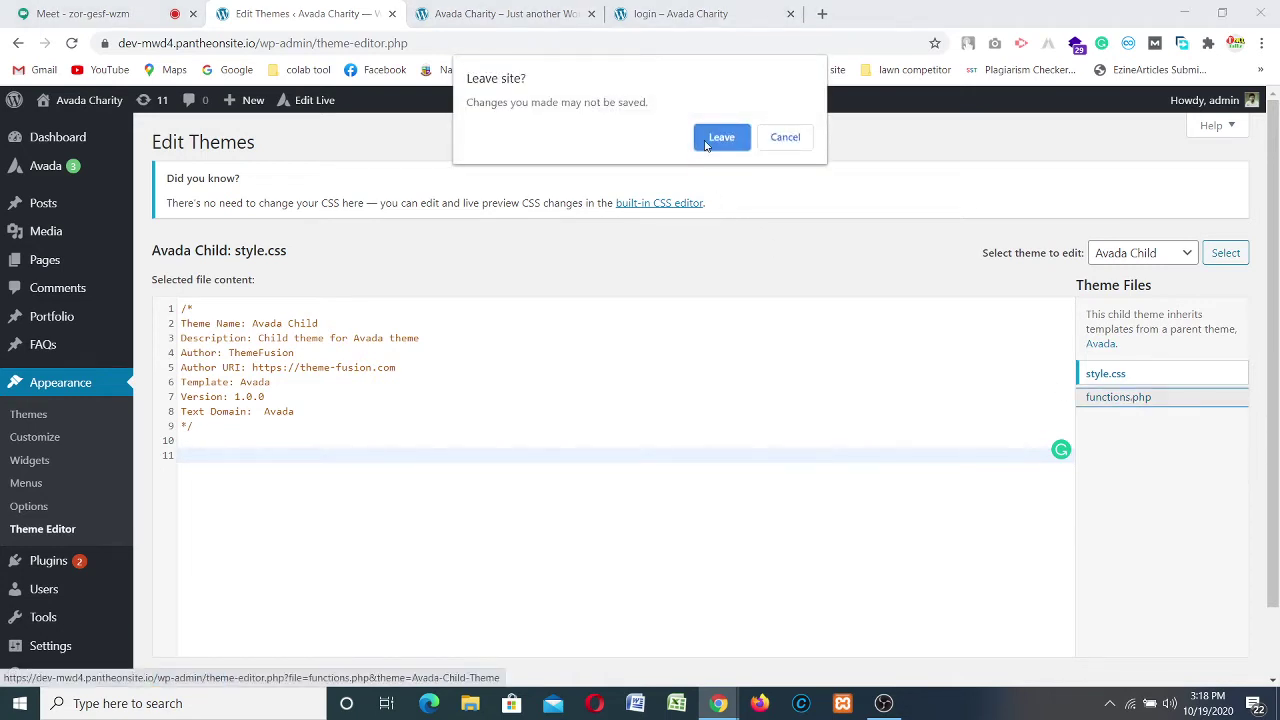
# - Leave the theme editor without saving and start a new page from All Pages
pyautogui.click(715, 140)
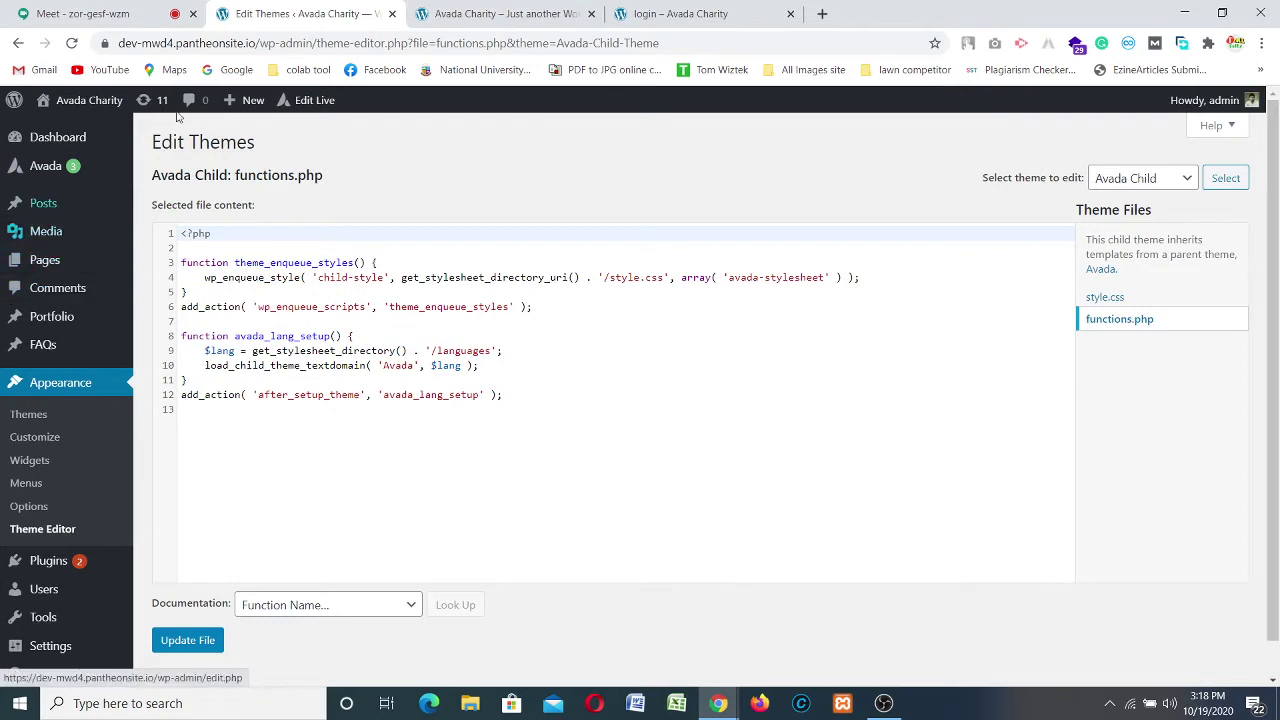
pyautogui.moveTo(57, 266)
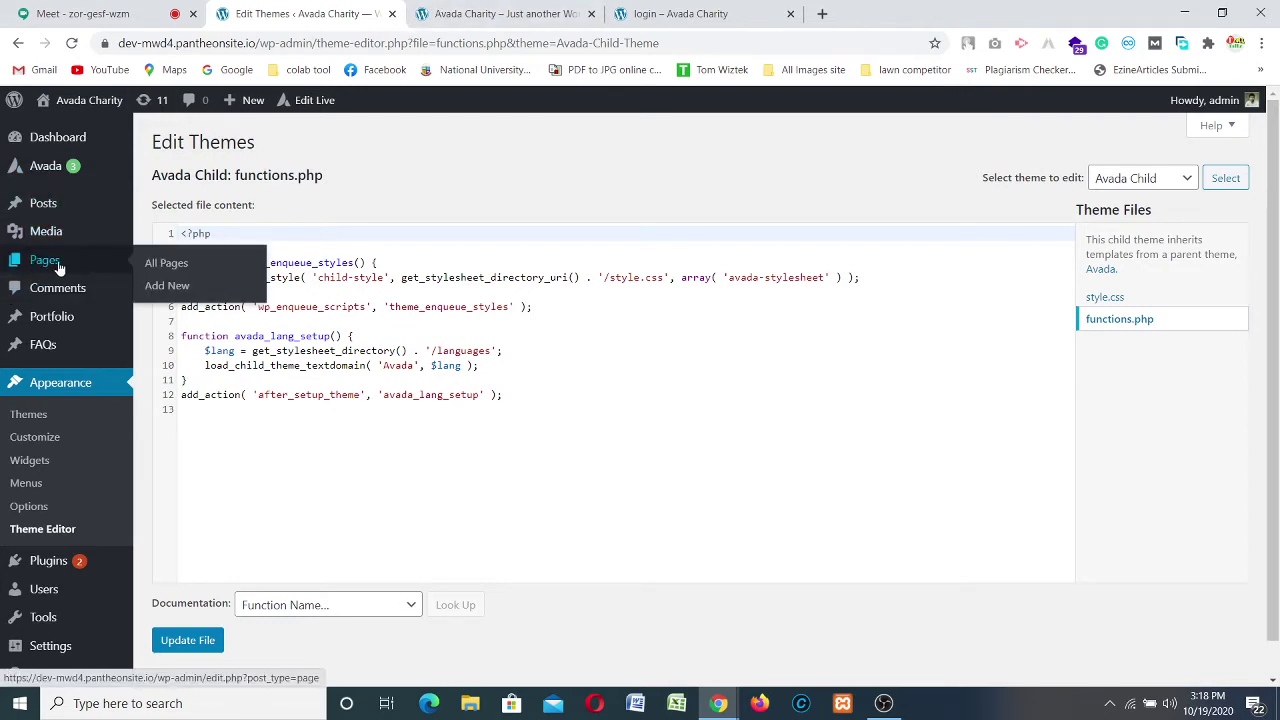
pyautogui.click(166, 266)
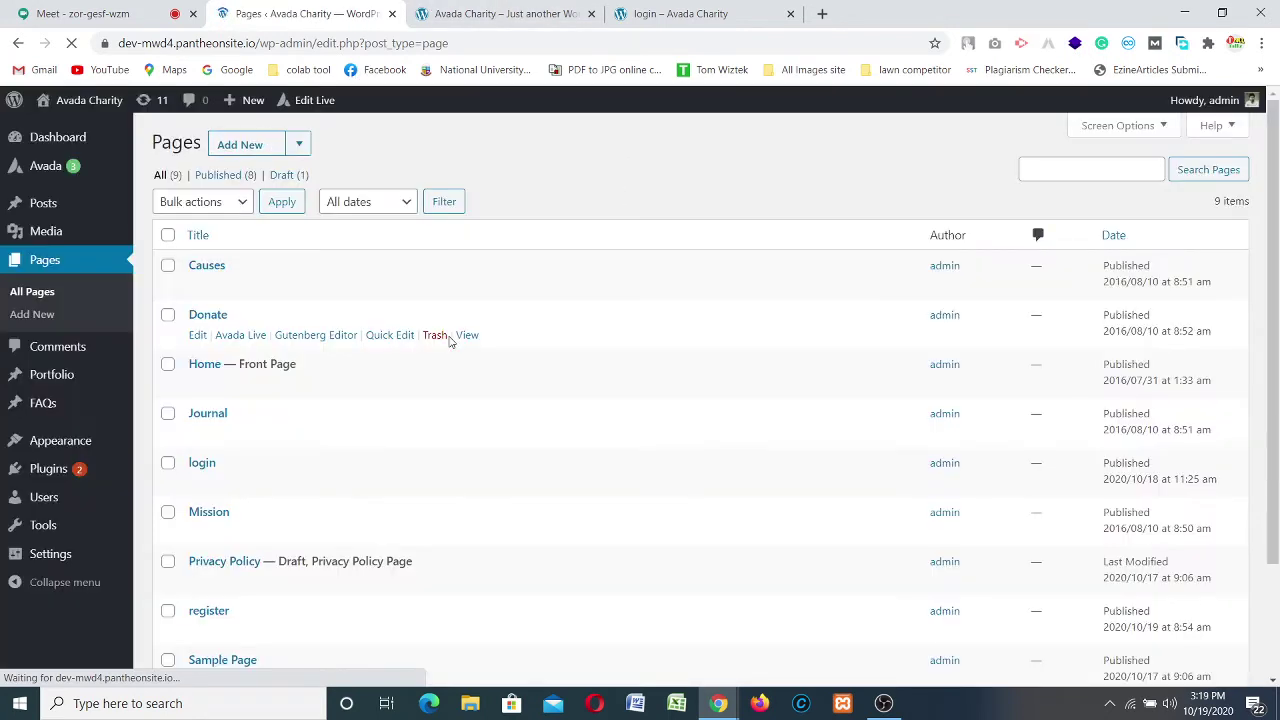
pyautogui.scroll(-3, 428, 337)
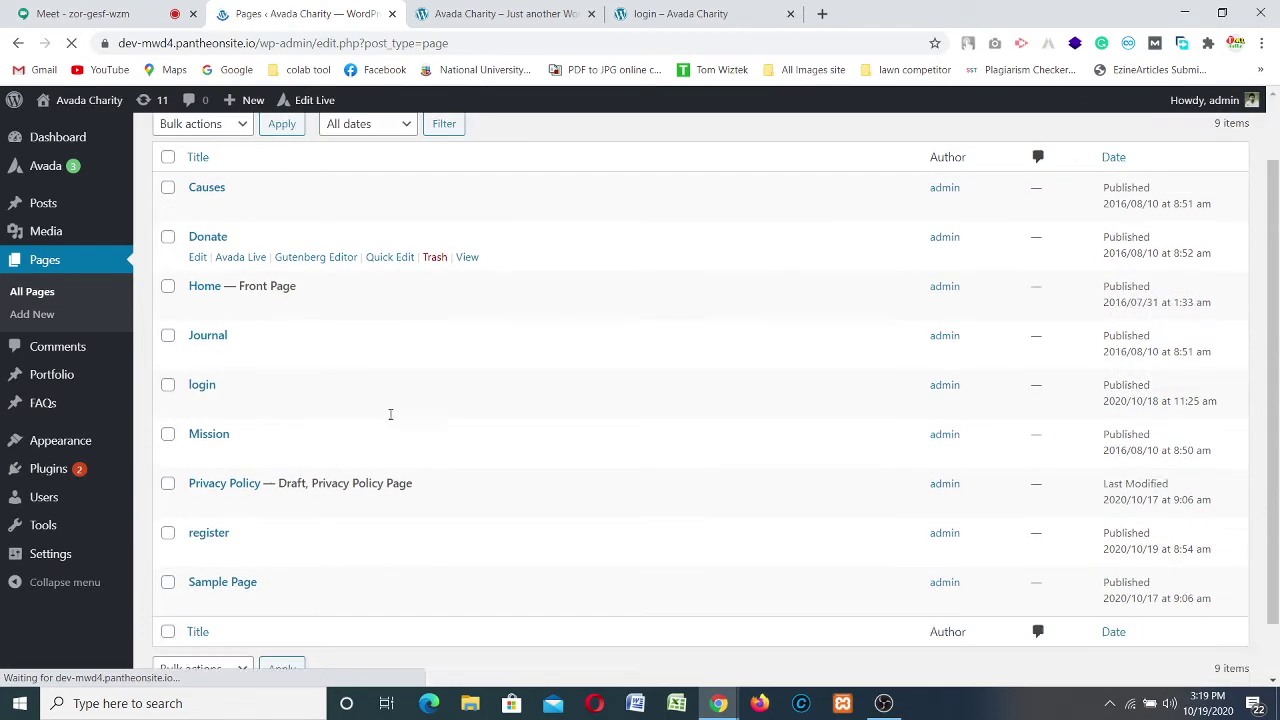
pyautogui.scroll(3, 211, 488)
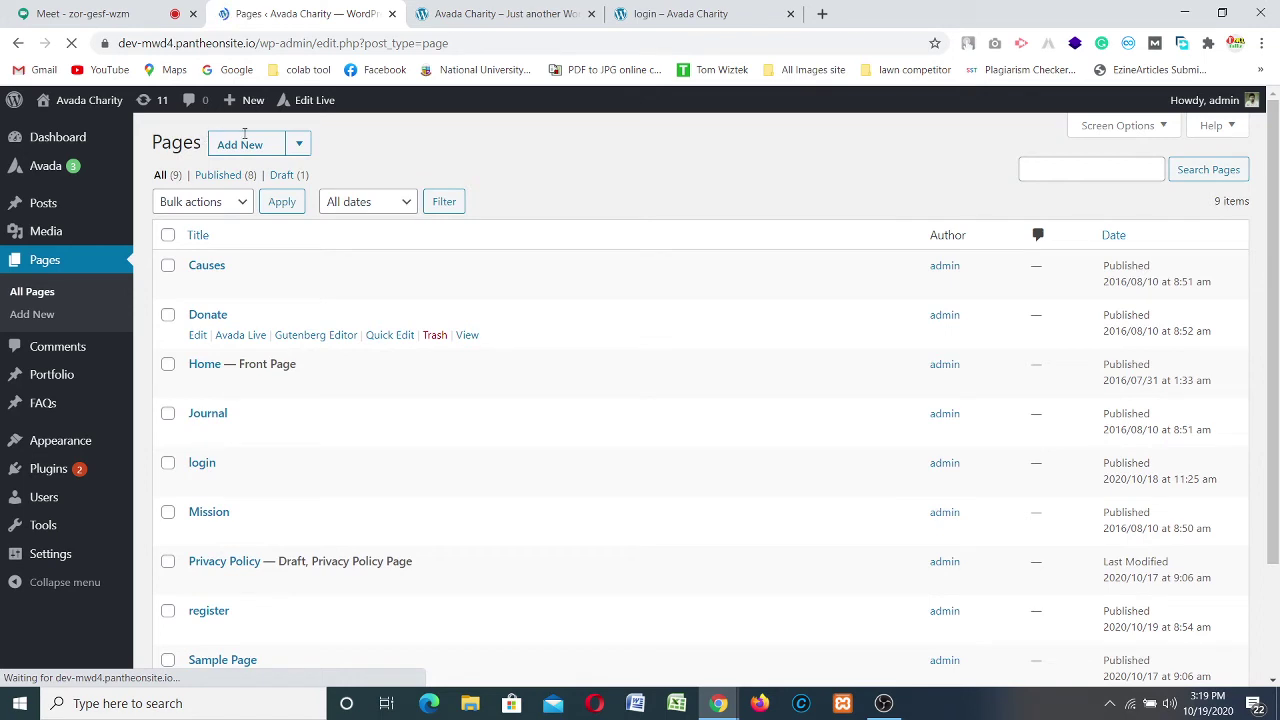
pyautogui.click(223, 147)
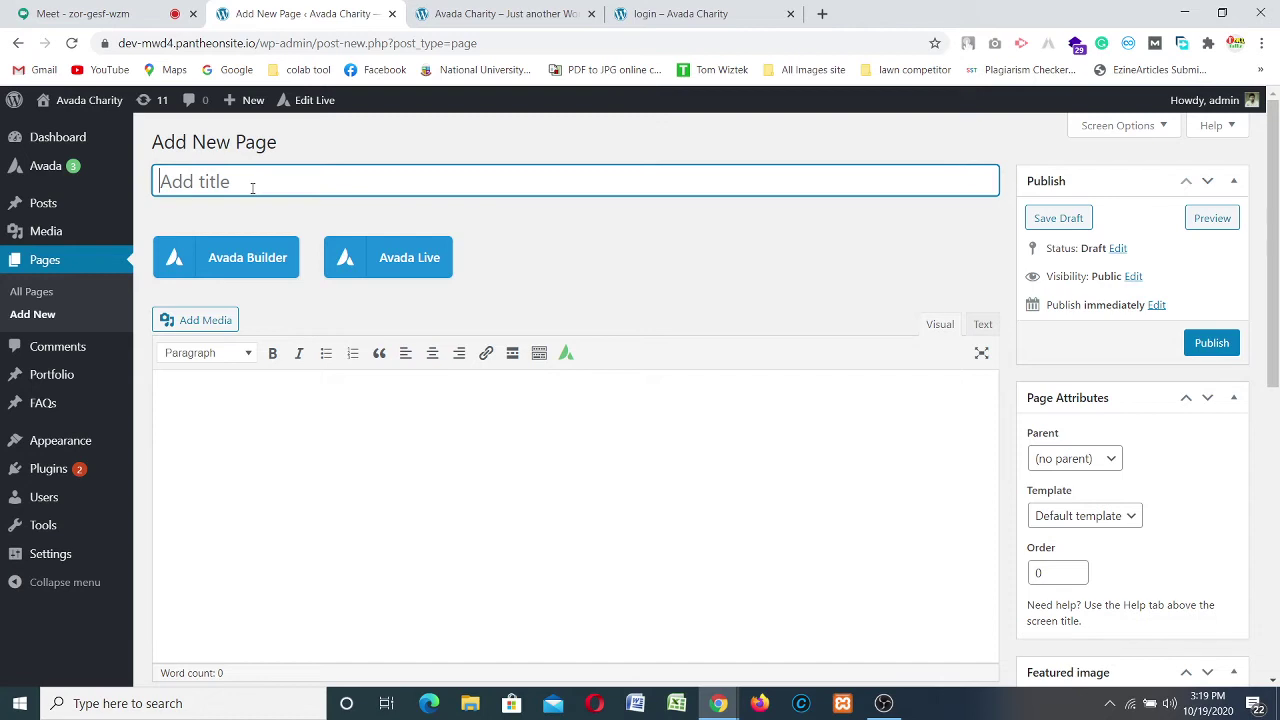
# - Title the new page 'lostpassword' and set its template to 100% Width
pyautogui.write('lost')
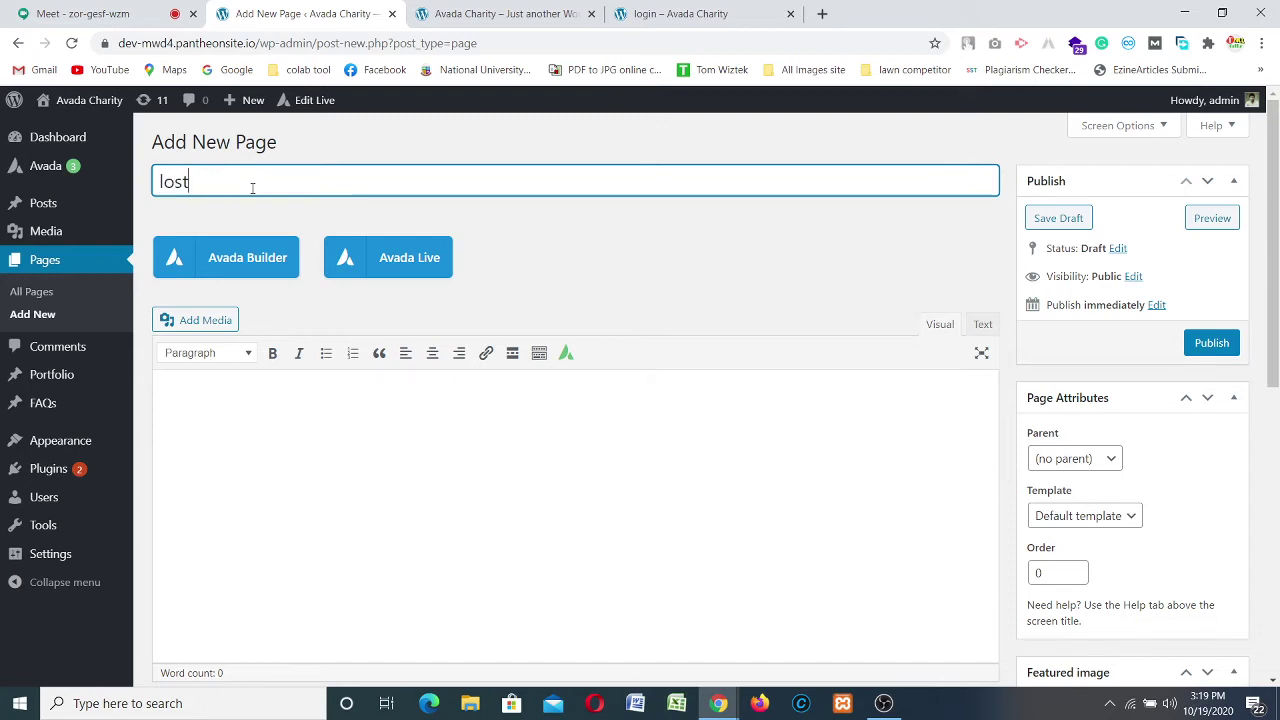
pyautogui.write('password')
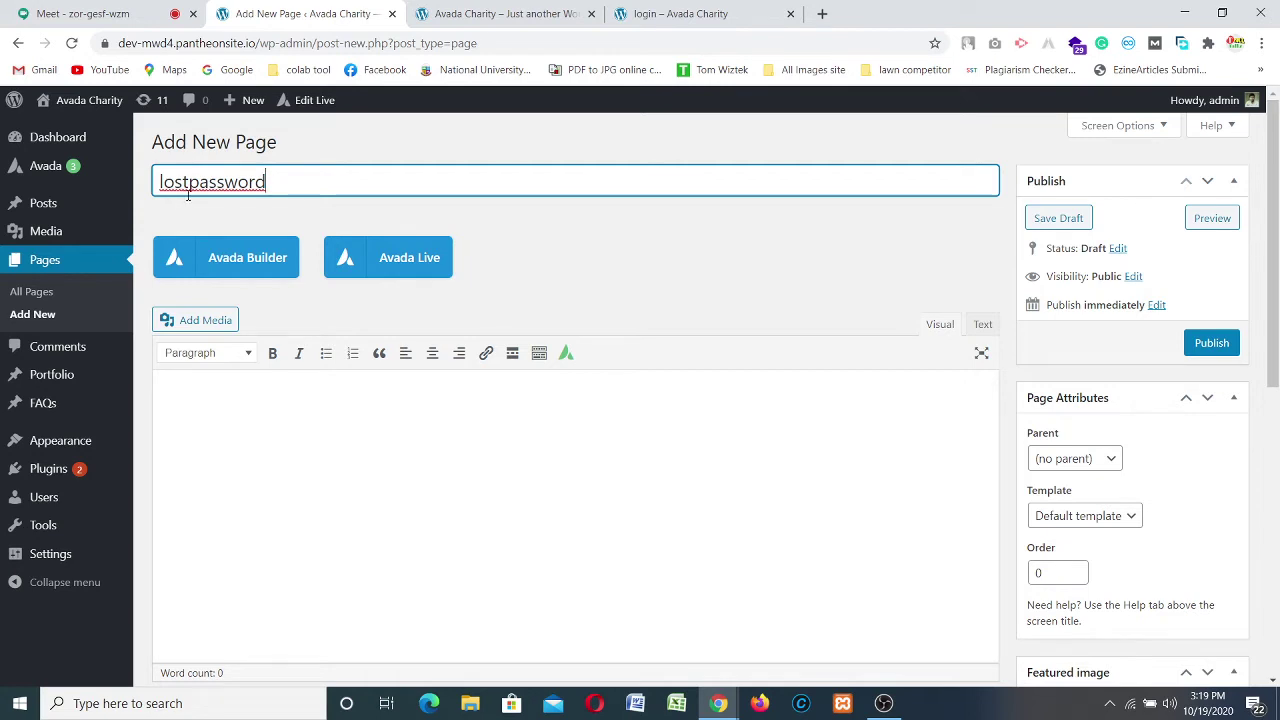
pyautogui.click(289, 217)
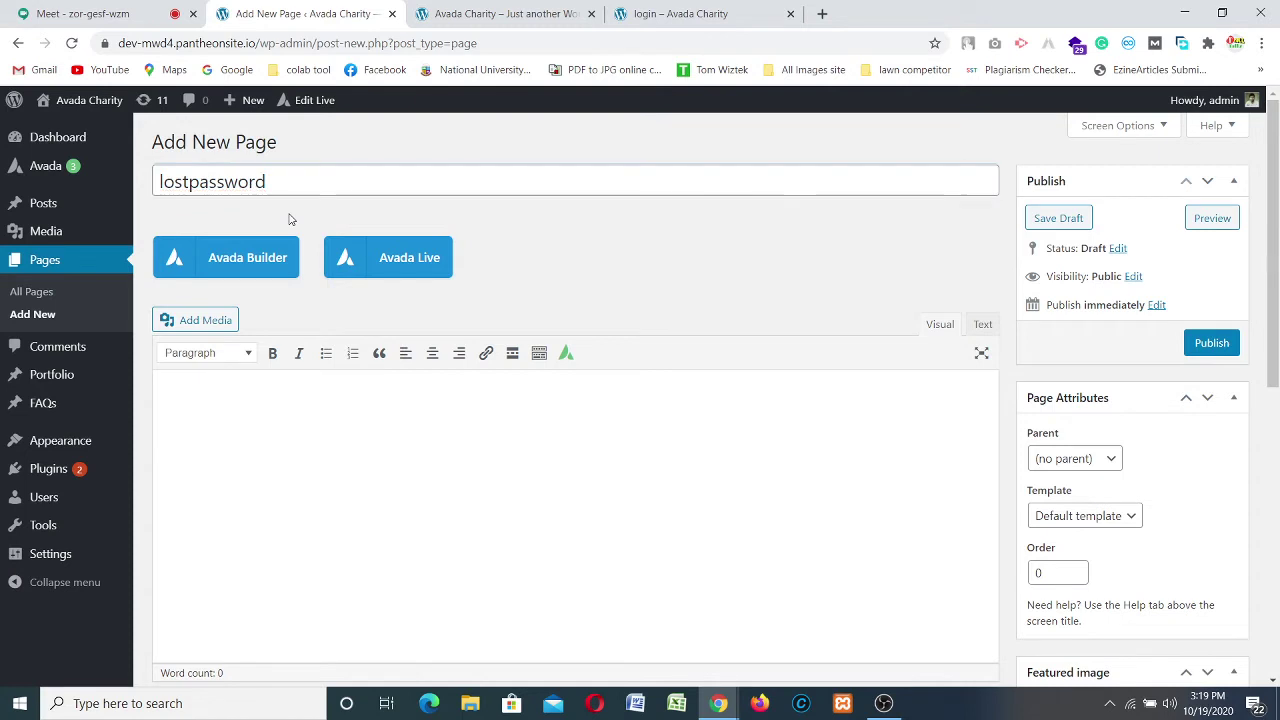
pyautogui.scroll(-1, 285, 227)
pyautogui.scroll(1, 280, 220)
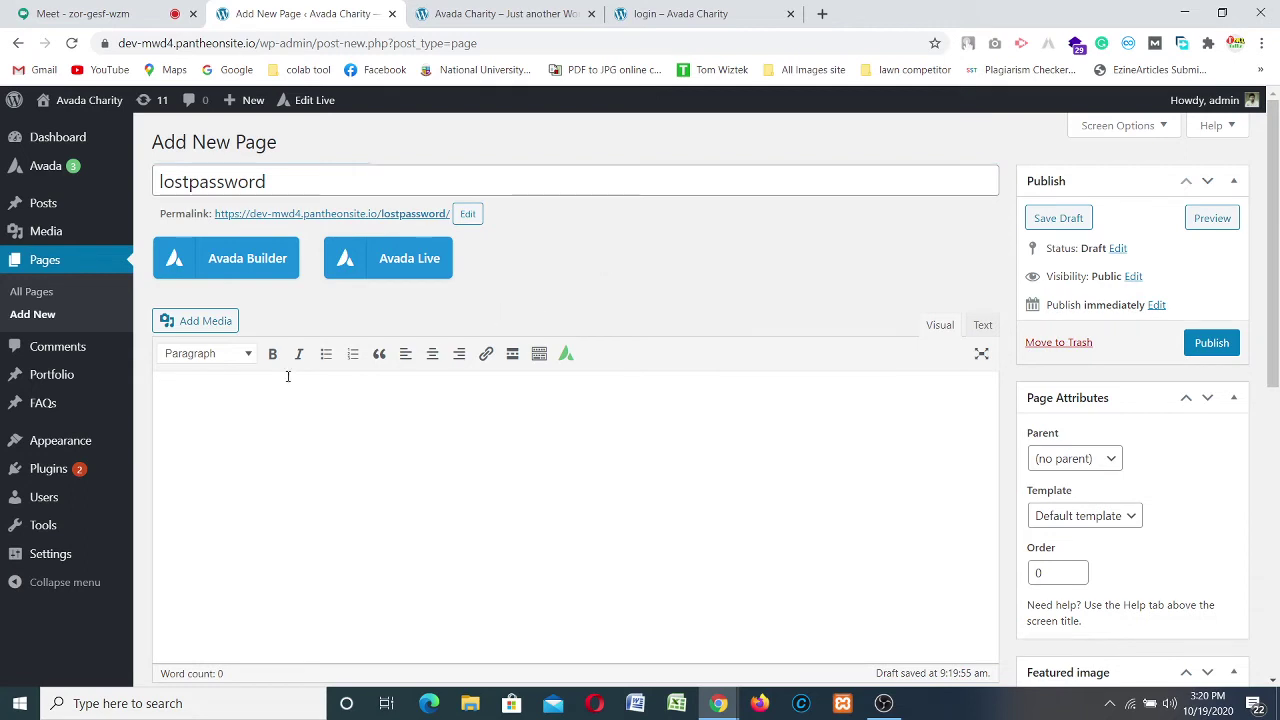
pyautogui.click(1067, 515)
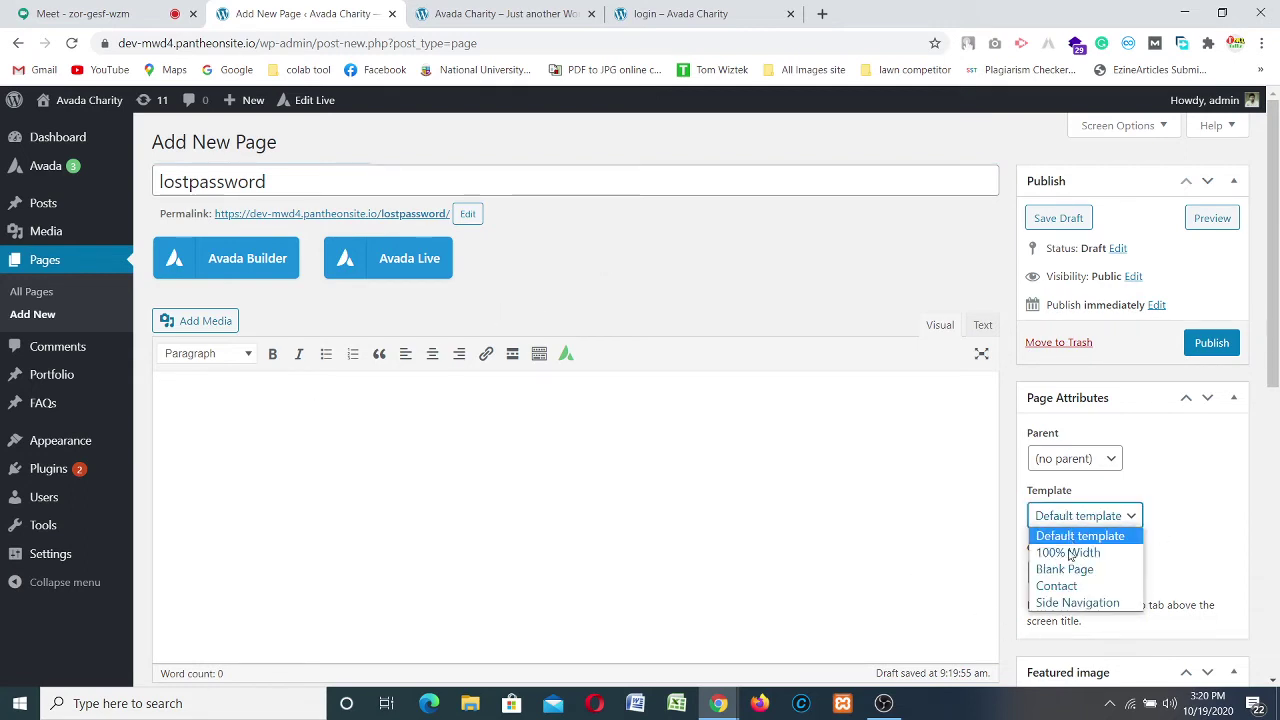
pyautogui.click(1072, 552)
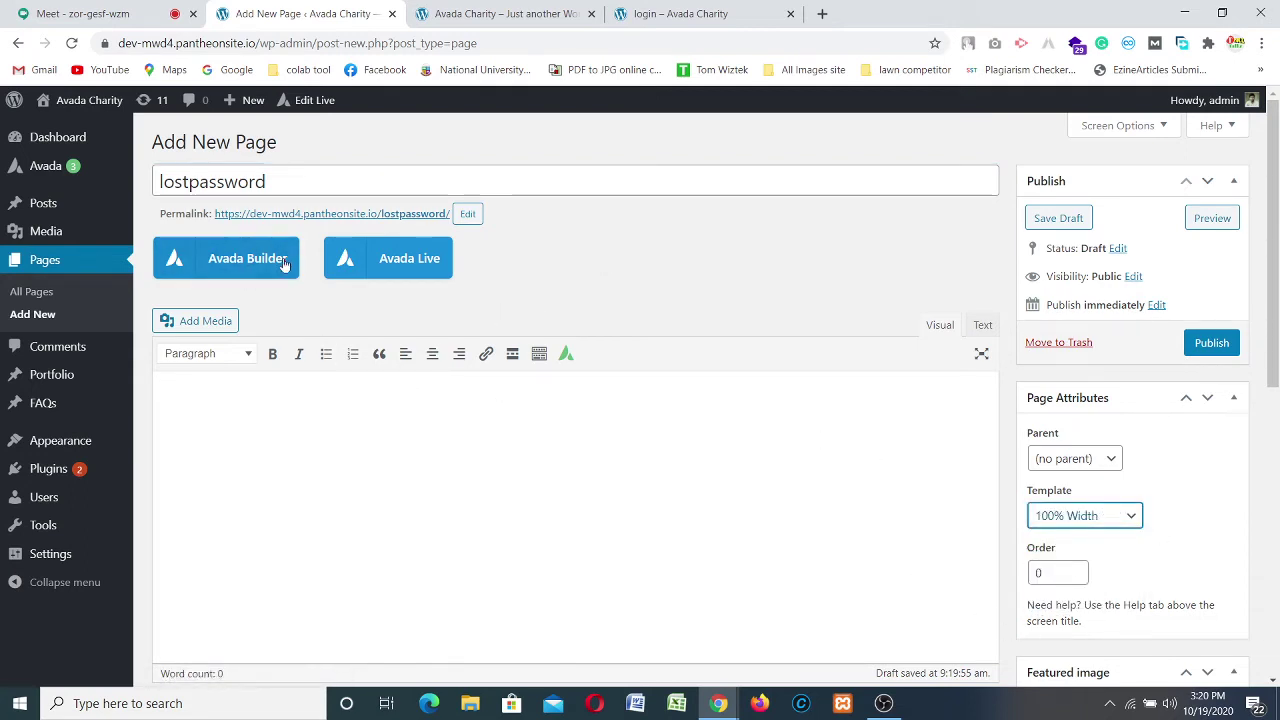
# - Switch to Avada Builder and set the page slider to Avada Slider #24
pyautogui.click(217, 266)
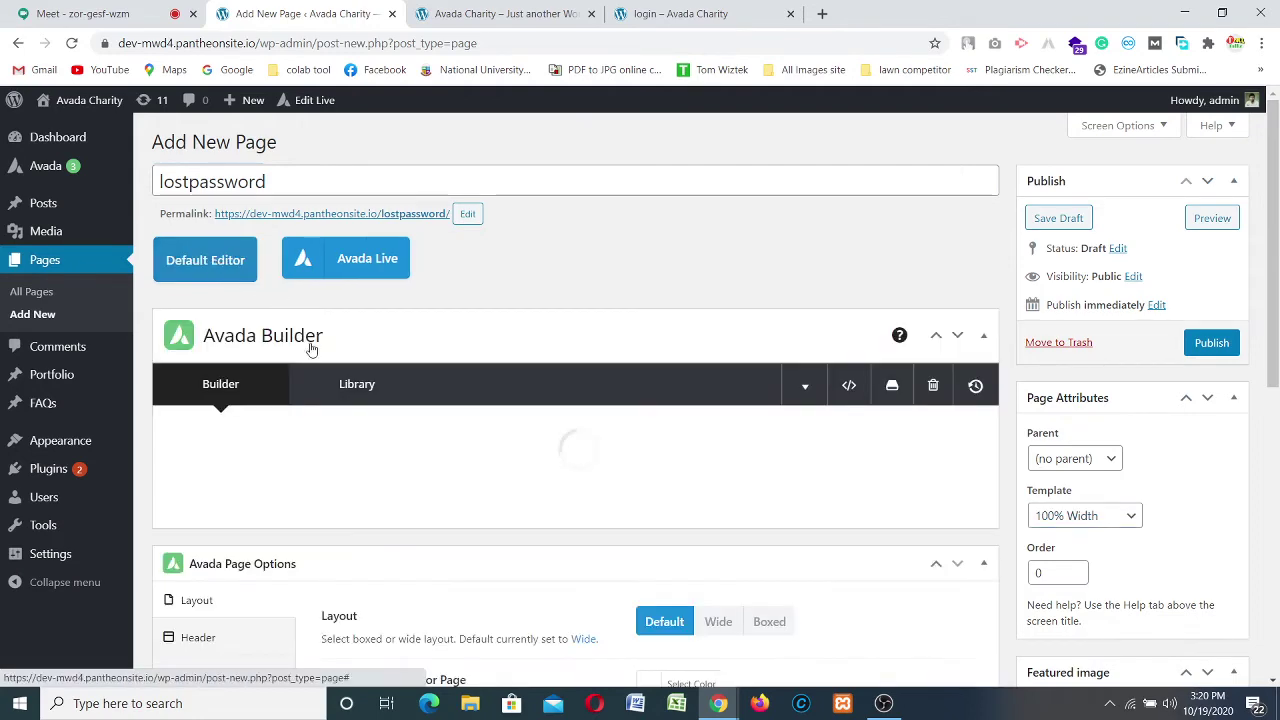
pyautogui.scroll(-5, 417, 319)
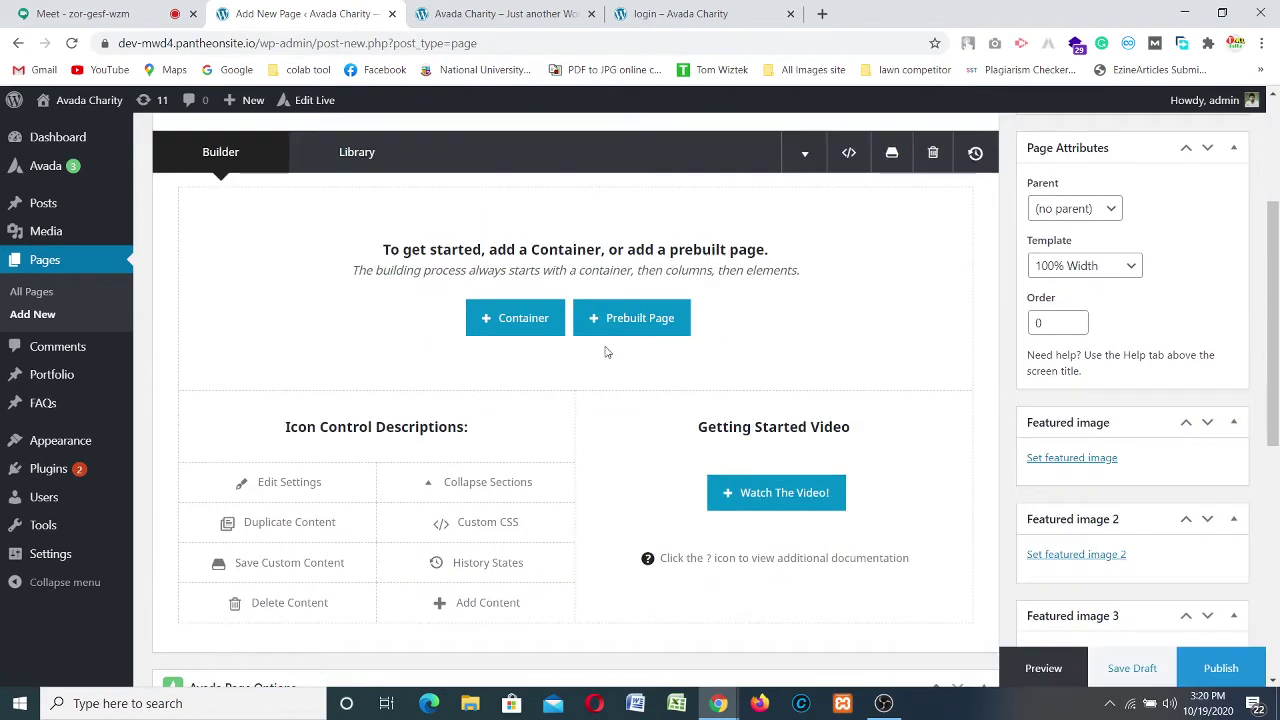
pyautogui.click(198, 466)
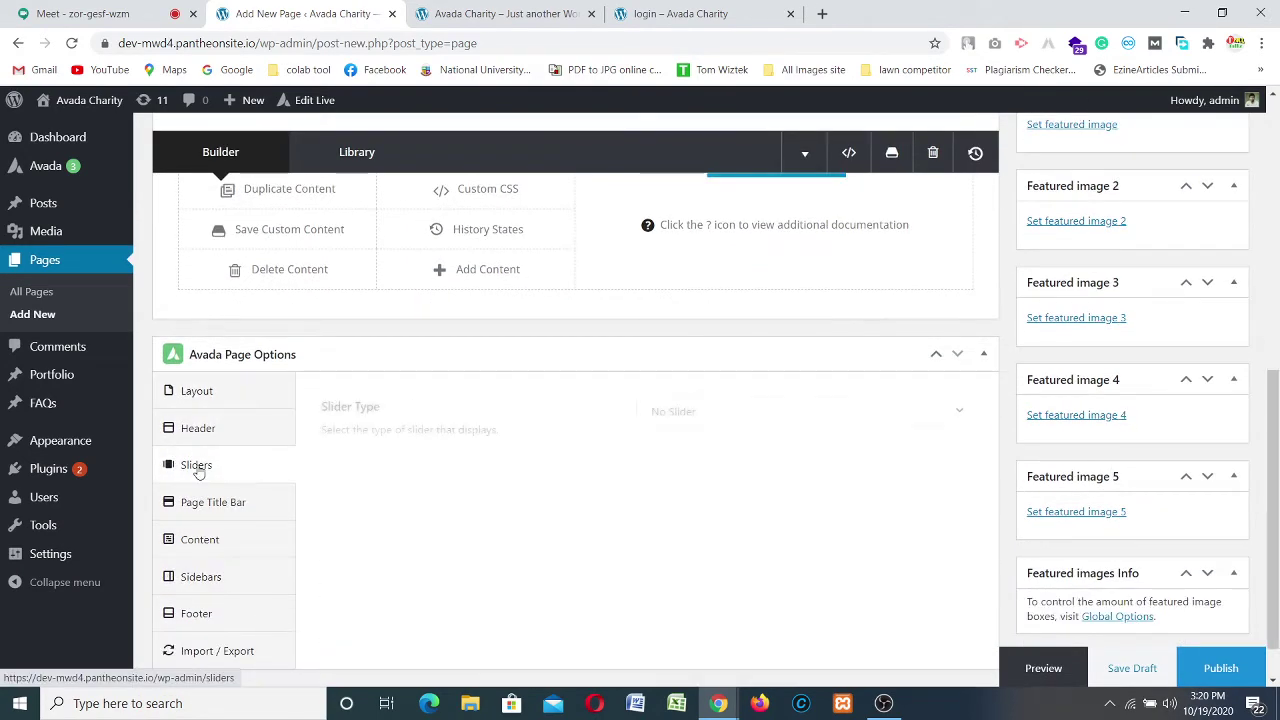
pyautogui.click(722, 414)
pyautogui.click(690, 474)
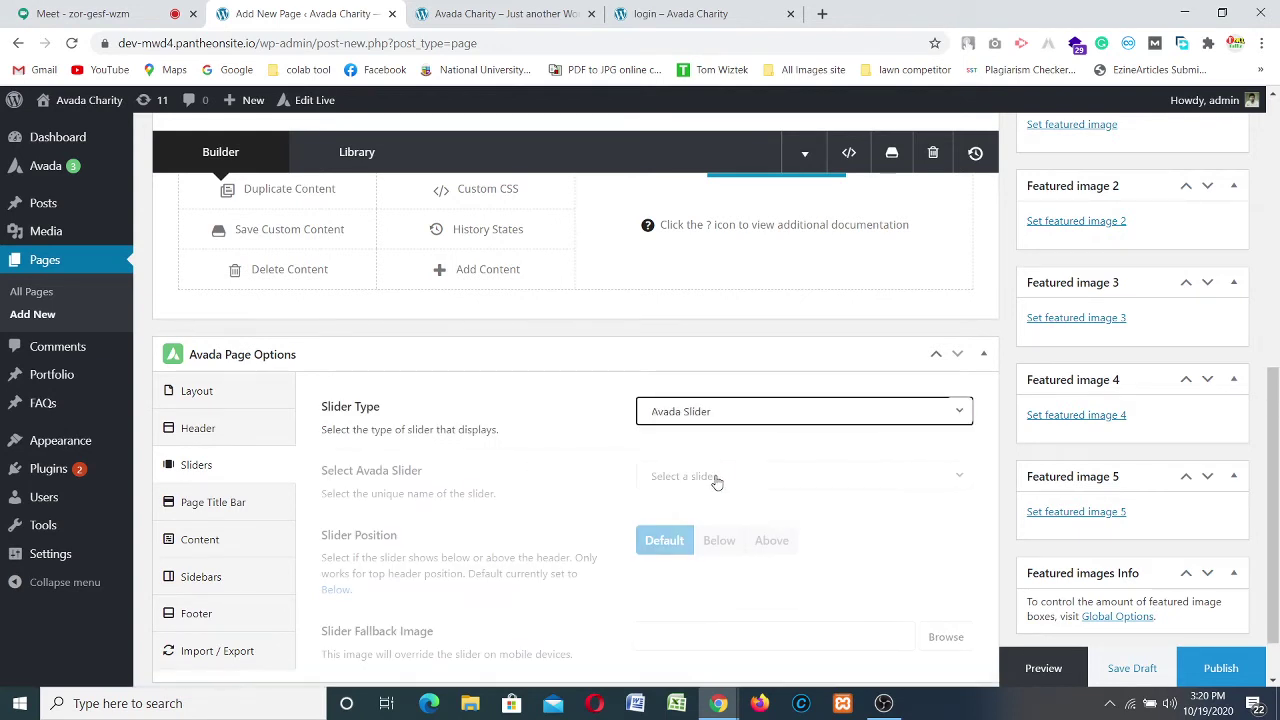
pyautogui.click(743, 476)
pyautogui.scroll(-2, 735, 505)
pyautogui.scroll(-6, 714, 345)
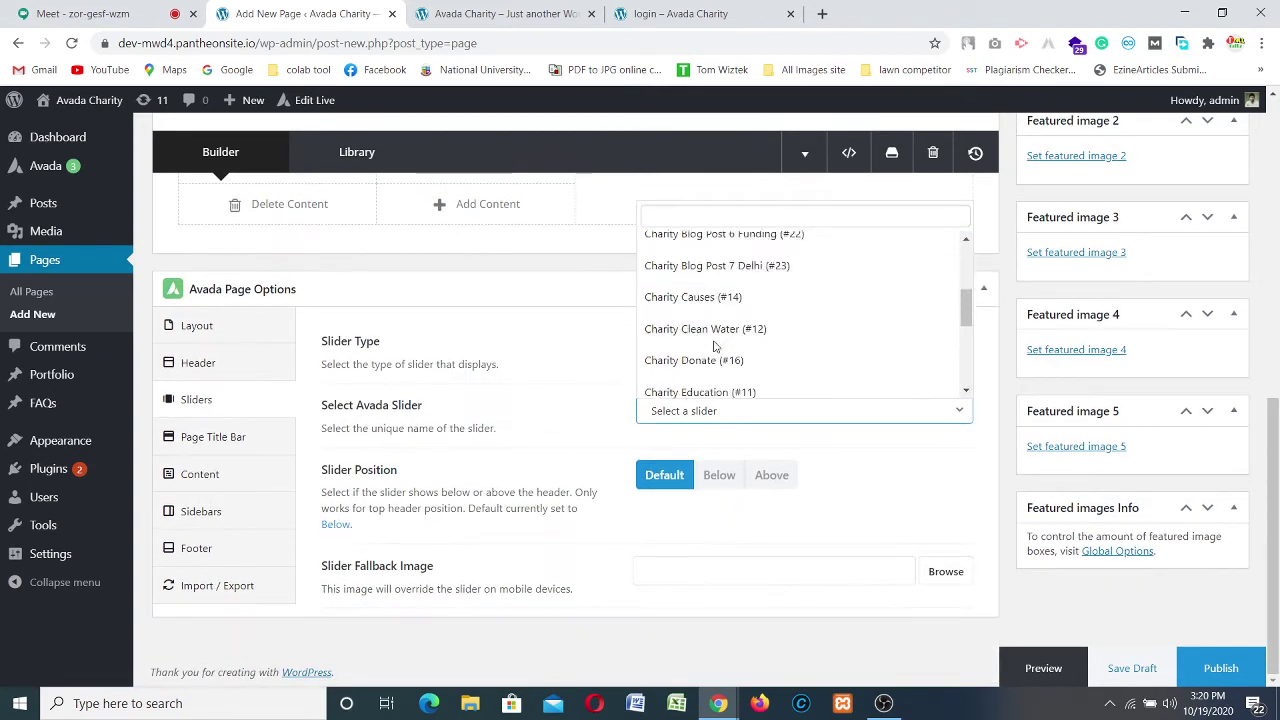
pyautogui.click(697, 389)
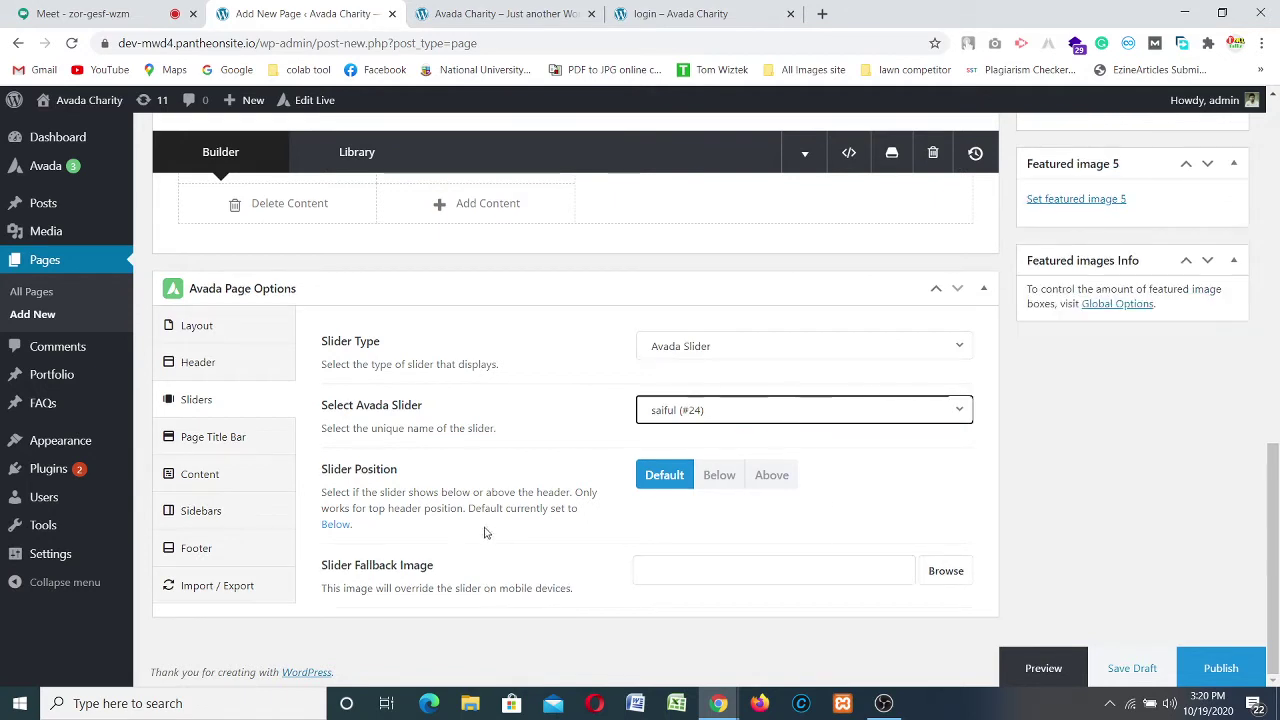
# - Set Sidebar 1 and Sidebar 2 to No Sidebar, then start adding a container
pyautogui.click(214, 512)
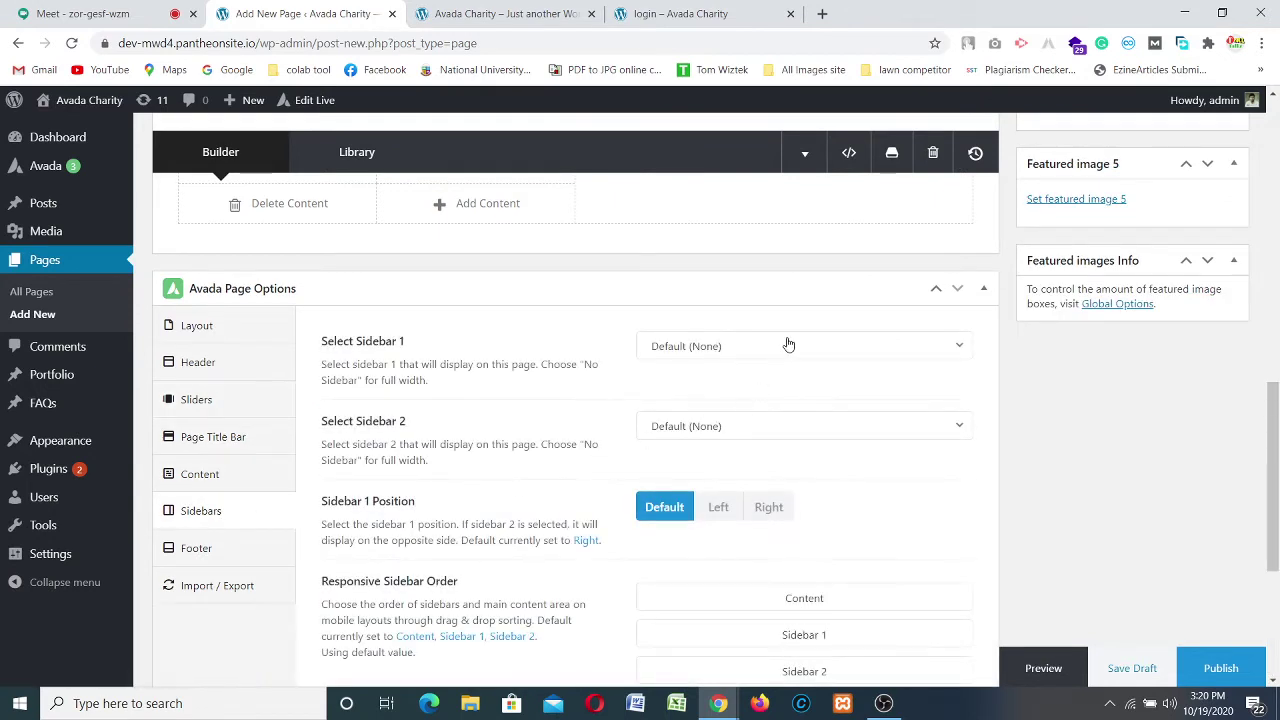
pyautogui.click(740, 346)
pyautogui.click(731, 377)
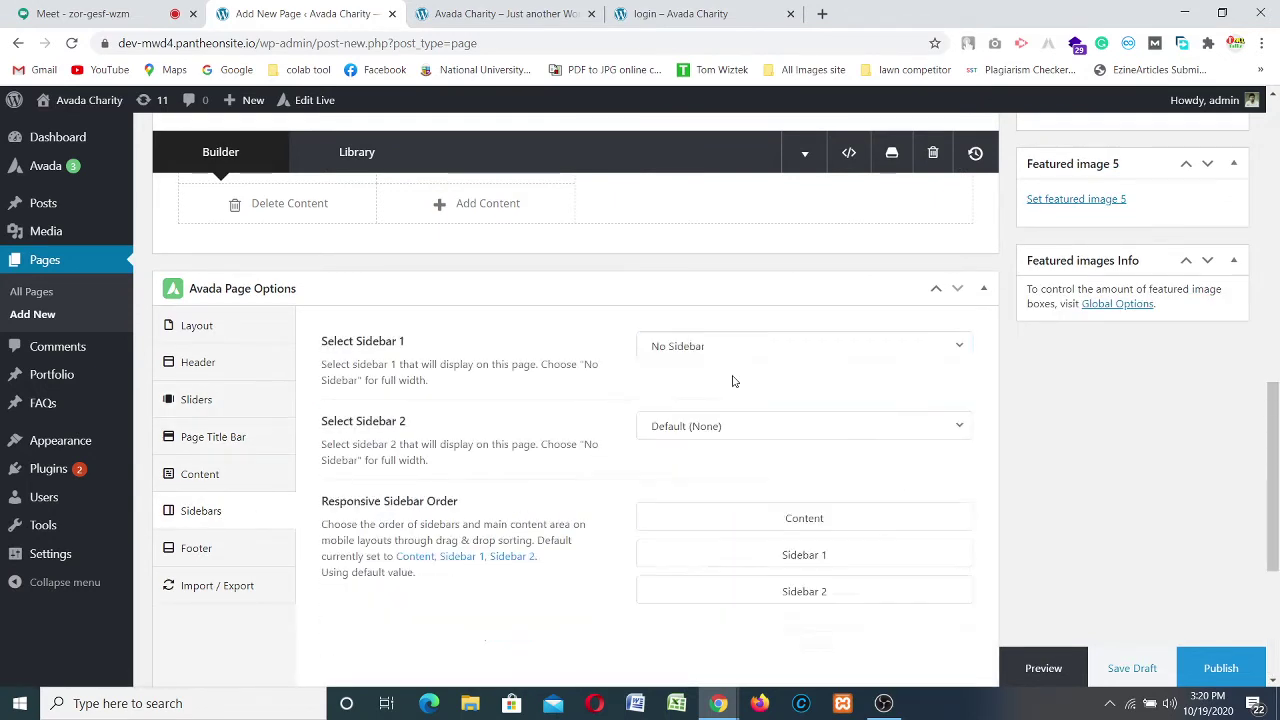
pyautogui.click(752, 428)
pyautogui.click(742, 458)
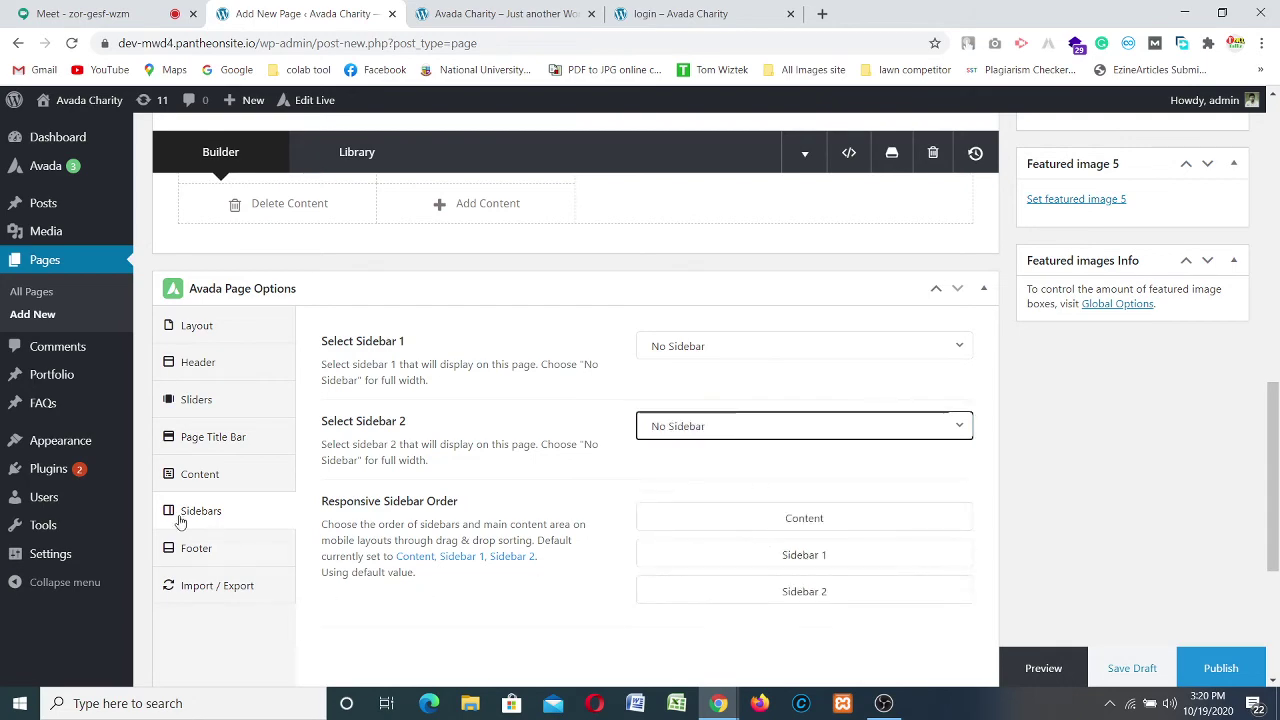
pyautogui.scroll(4, 354, 285)
pyautogui.scroll(3, 593, 302)
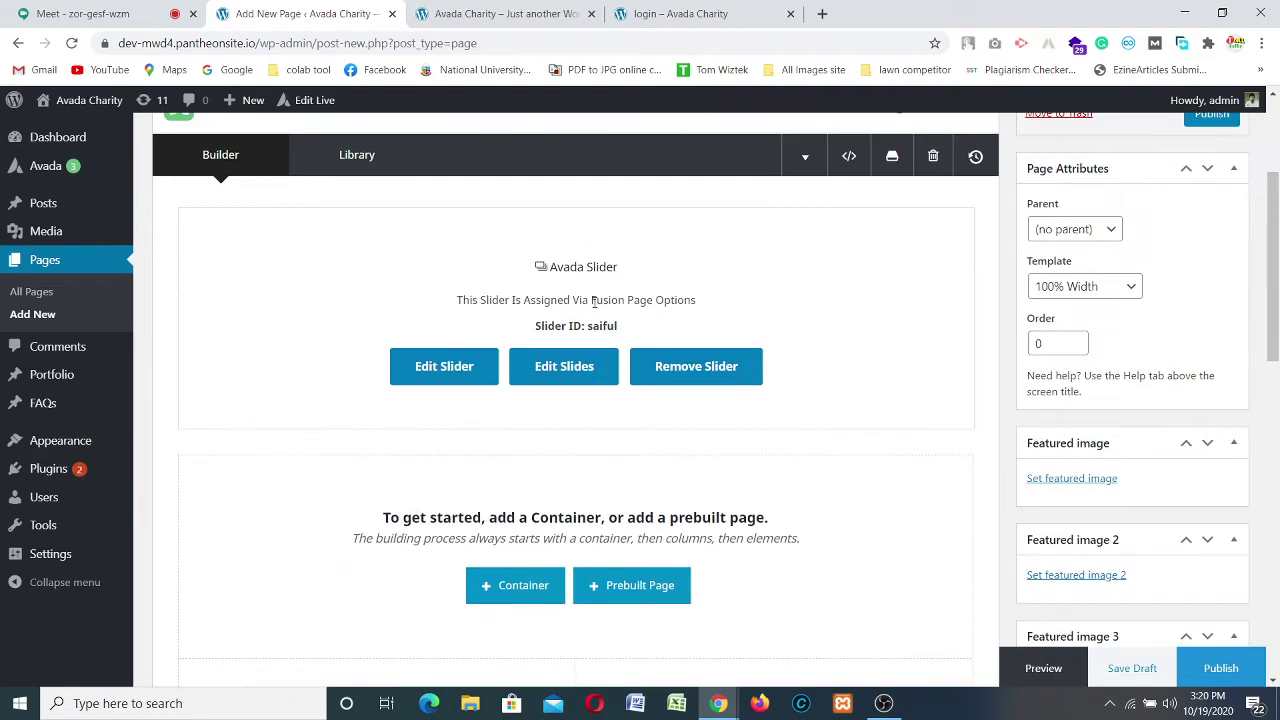
pyautogui.scroll(-1, 560, 450)
pyautogui.click(513, 506)
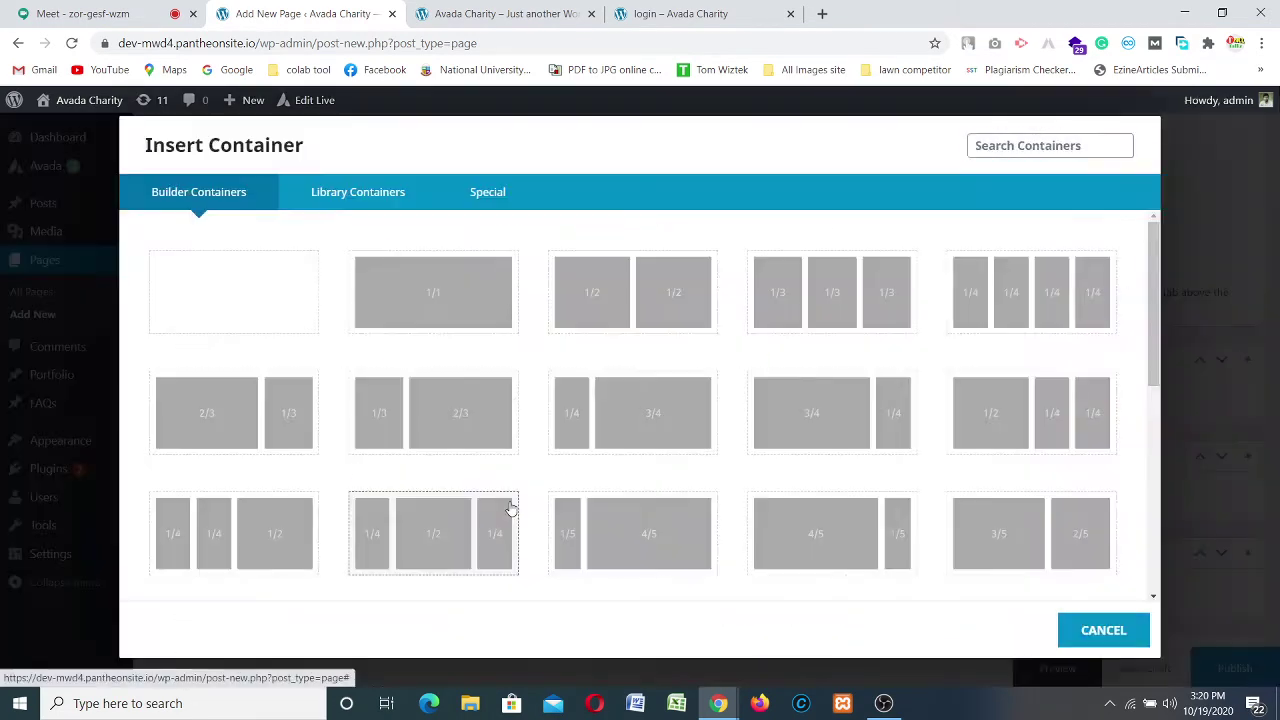
# - Insert a 1/1 container holding a User Lost Password element
pyautogui.click(423, 295)
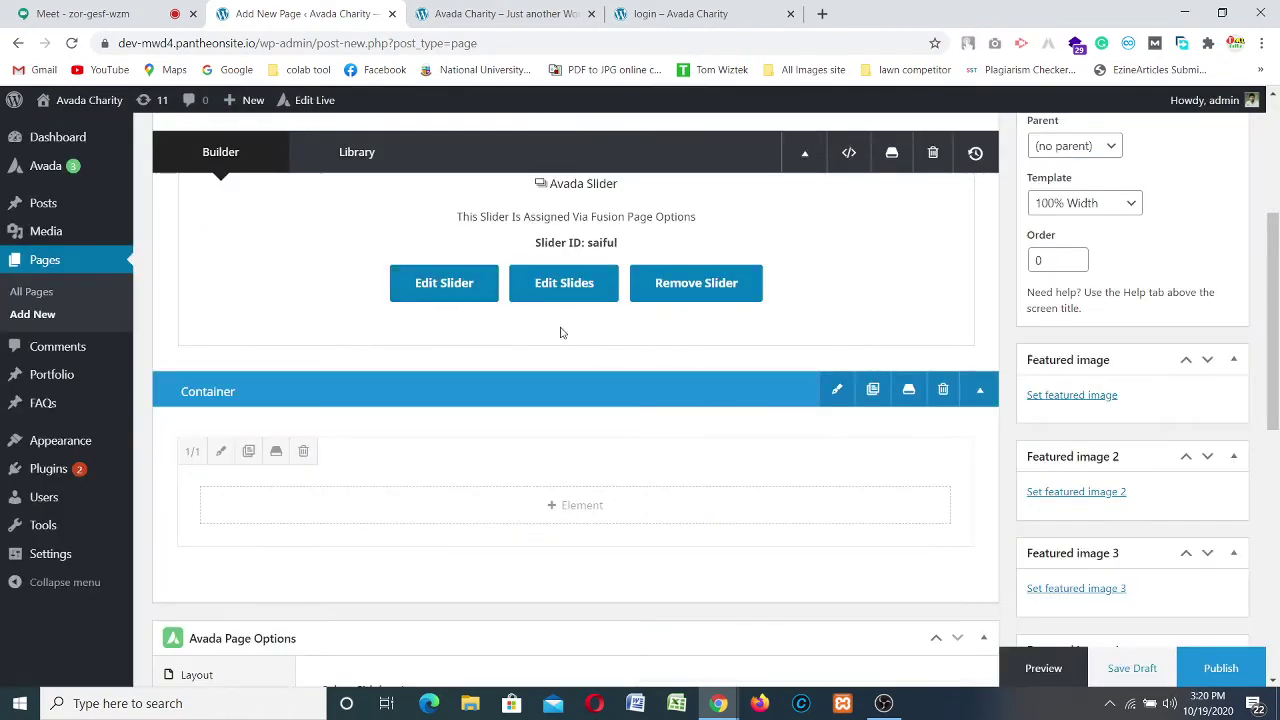
pyautogui.scroll(1, 550, 330)
pyautogui.scroll(-1, 540, 326)
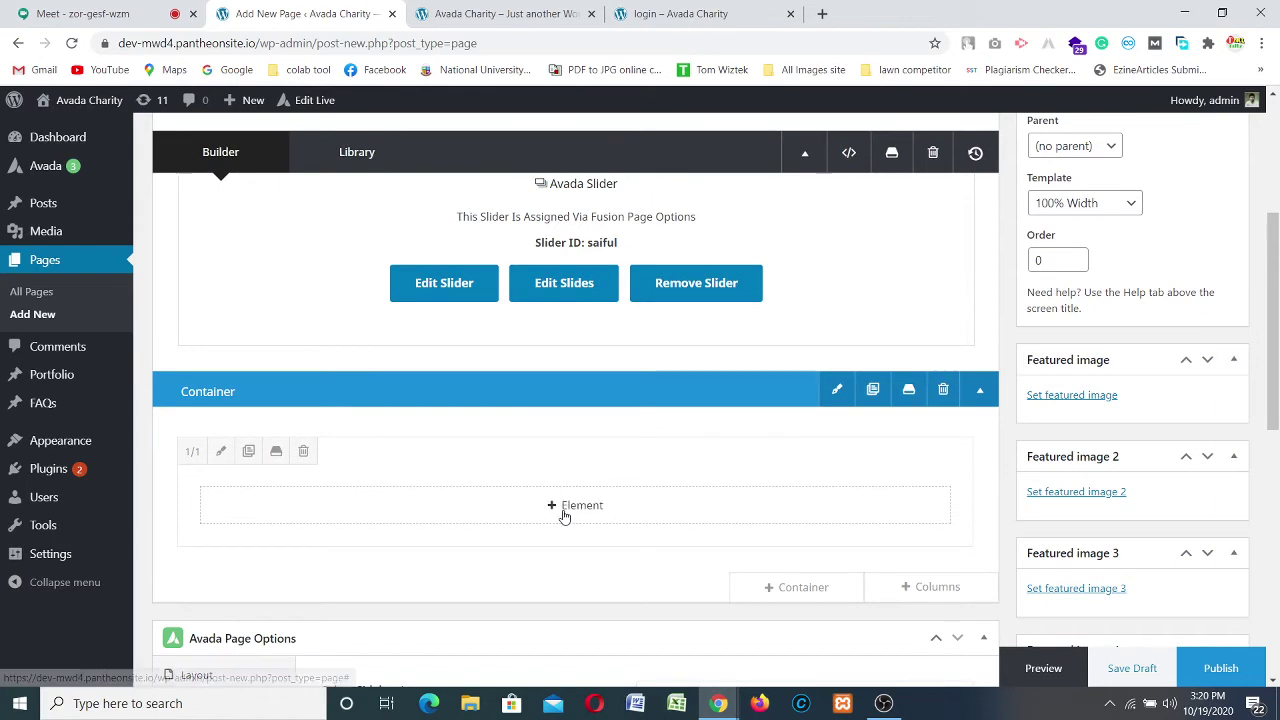
pyautogui.click(565, 510)
pyautogui.scroll(-6, 900, 450)
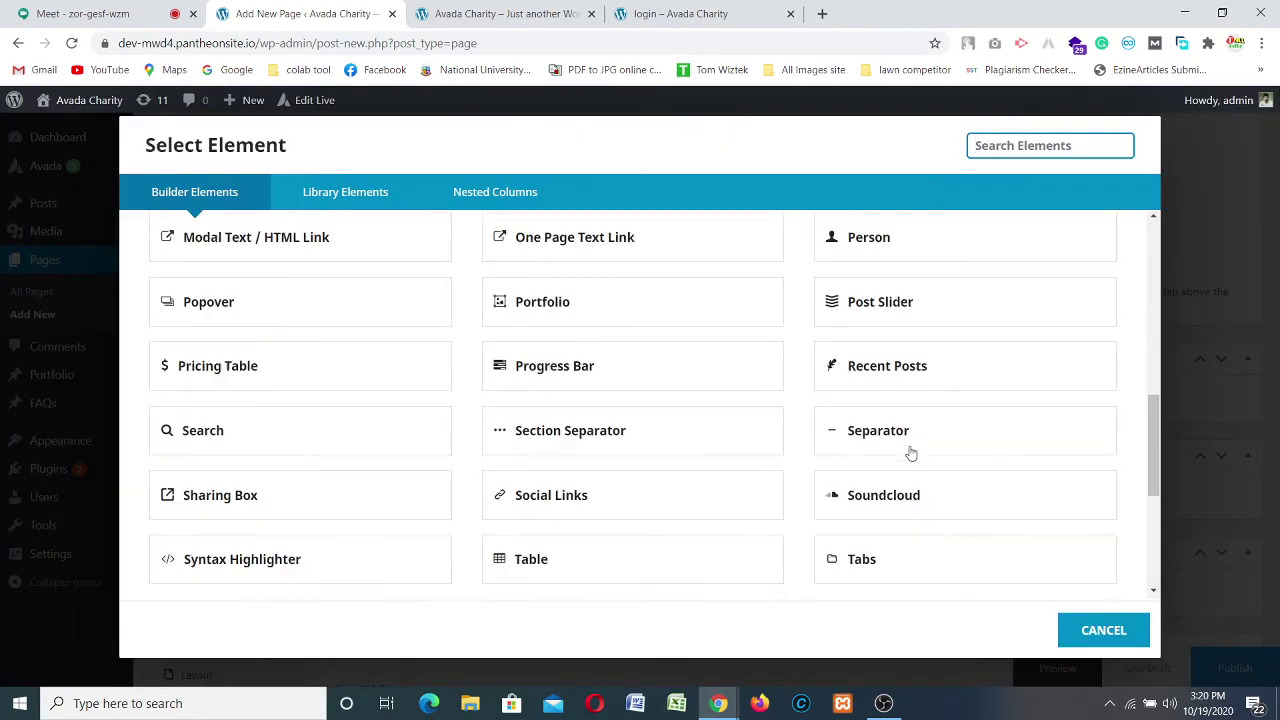
pyautogui.scroll(-3, 857, 434)
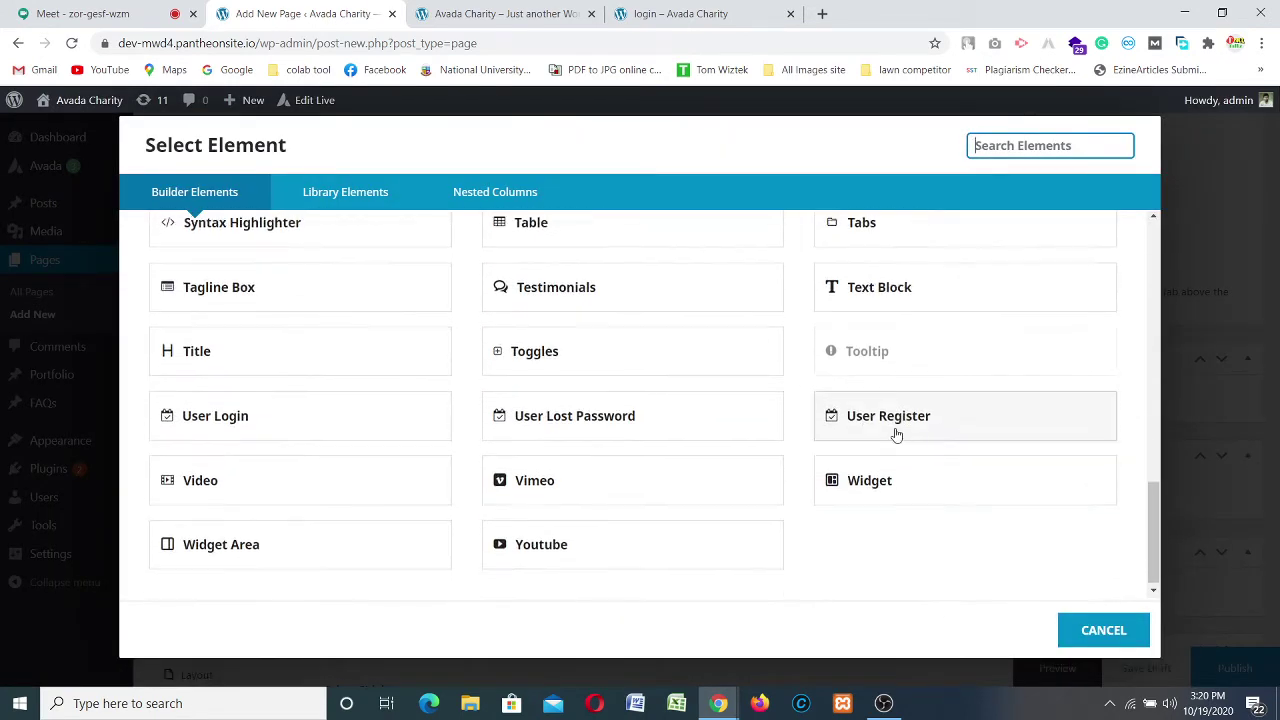
pyautogui.click(591, 428)
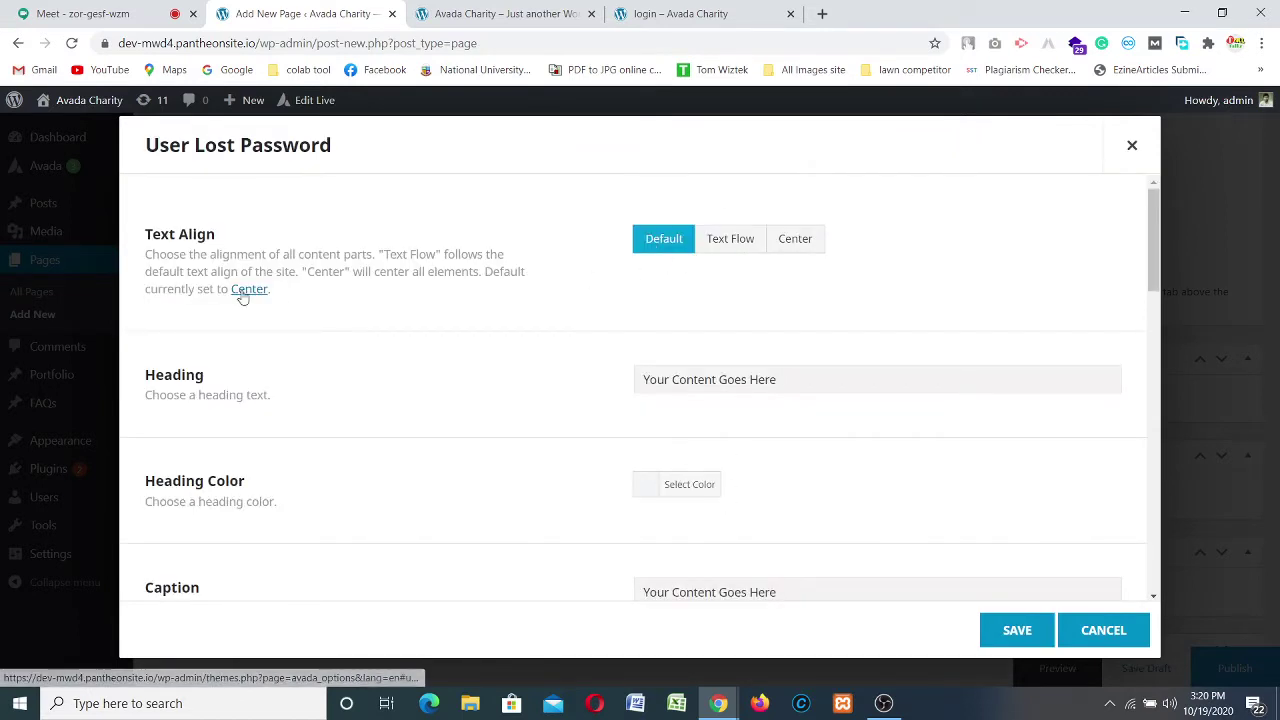
# - Center-align the form, enter a heading about getting a new password, and clear the caption
pyautogui.click(773, 242)
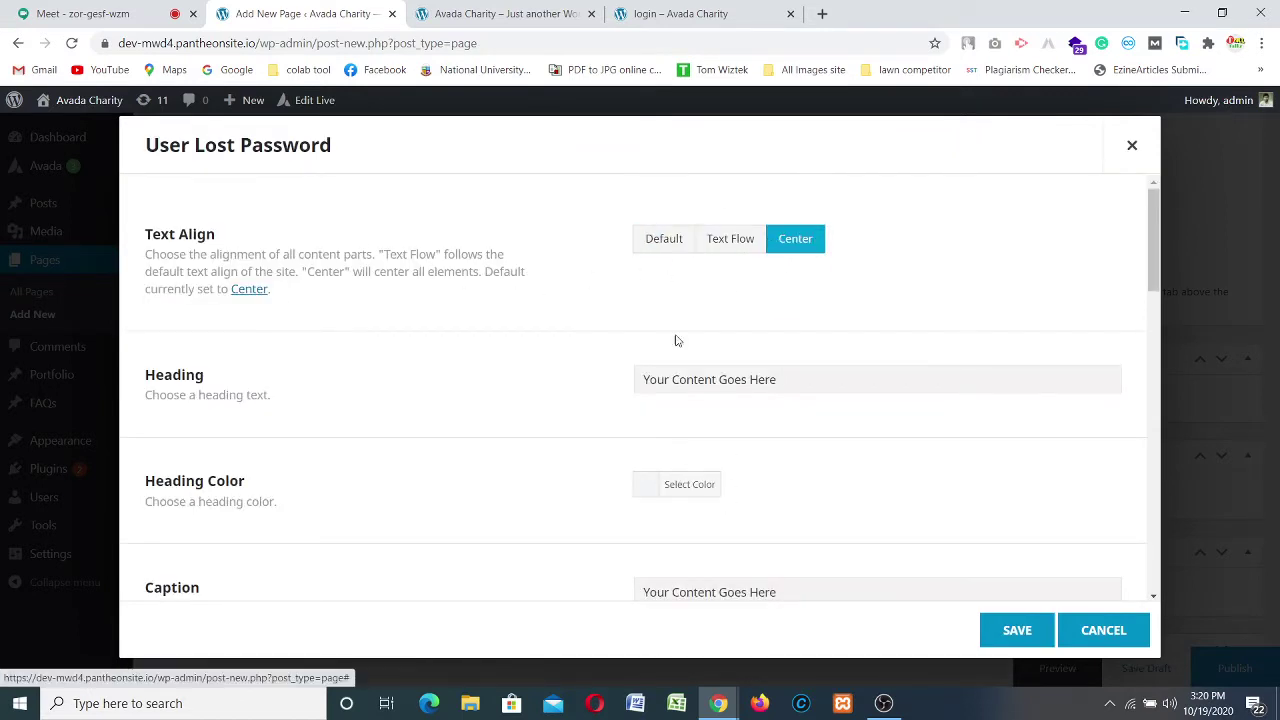
pyautogui.click(783, 381)
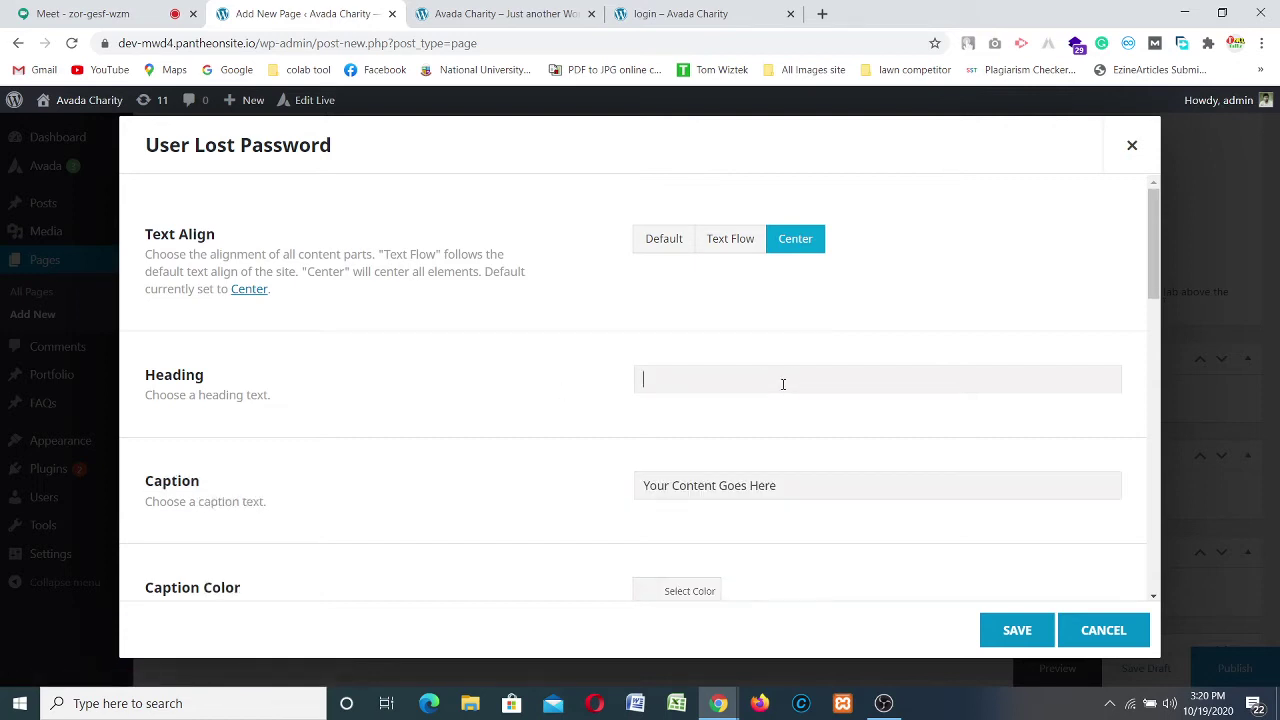
pyautogui.write('Ente')
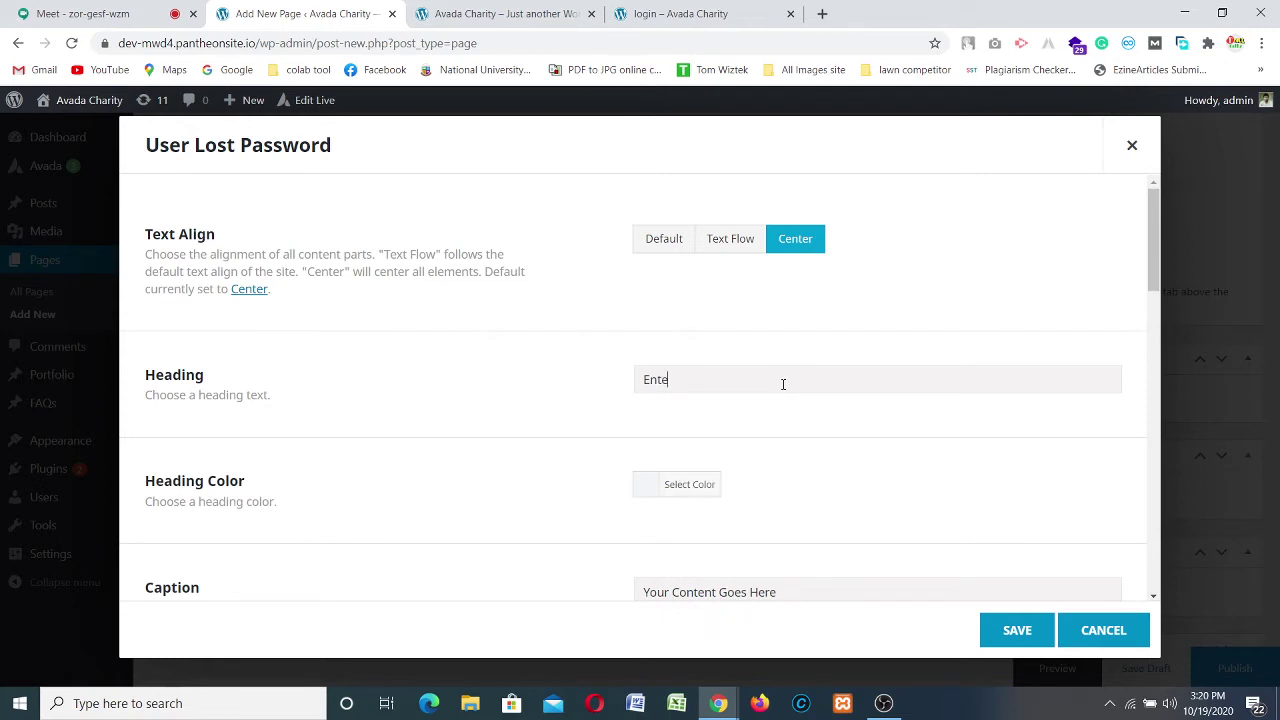
pyautogui.write('r your email for getting your')
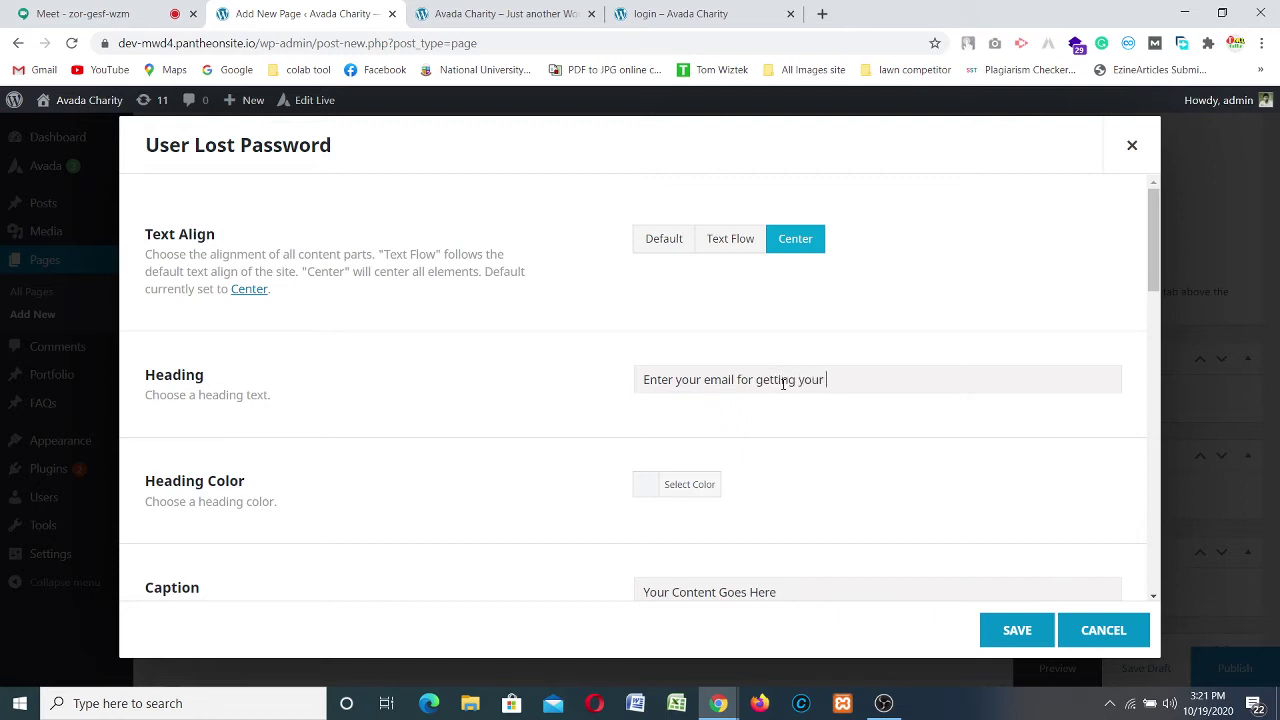
pyautogui.write('password')
pyautogui.scroll(-2, 802, 436)
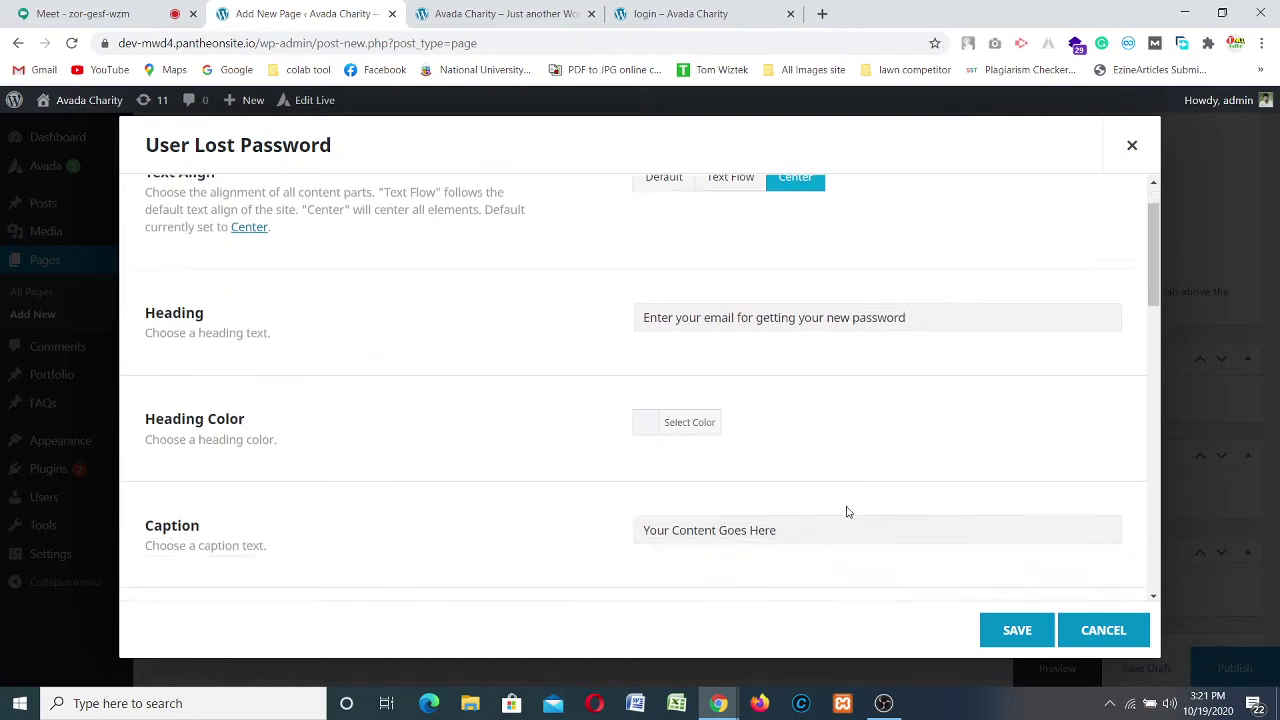
pyautogui.tripleClick(780, 427)
pyautogui.press('BackSpace')
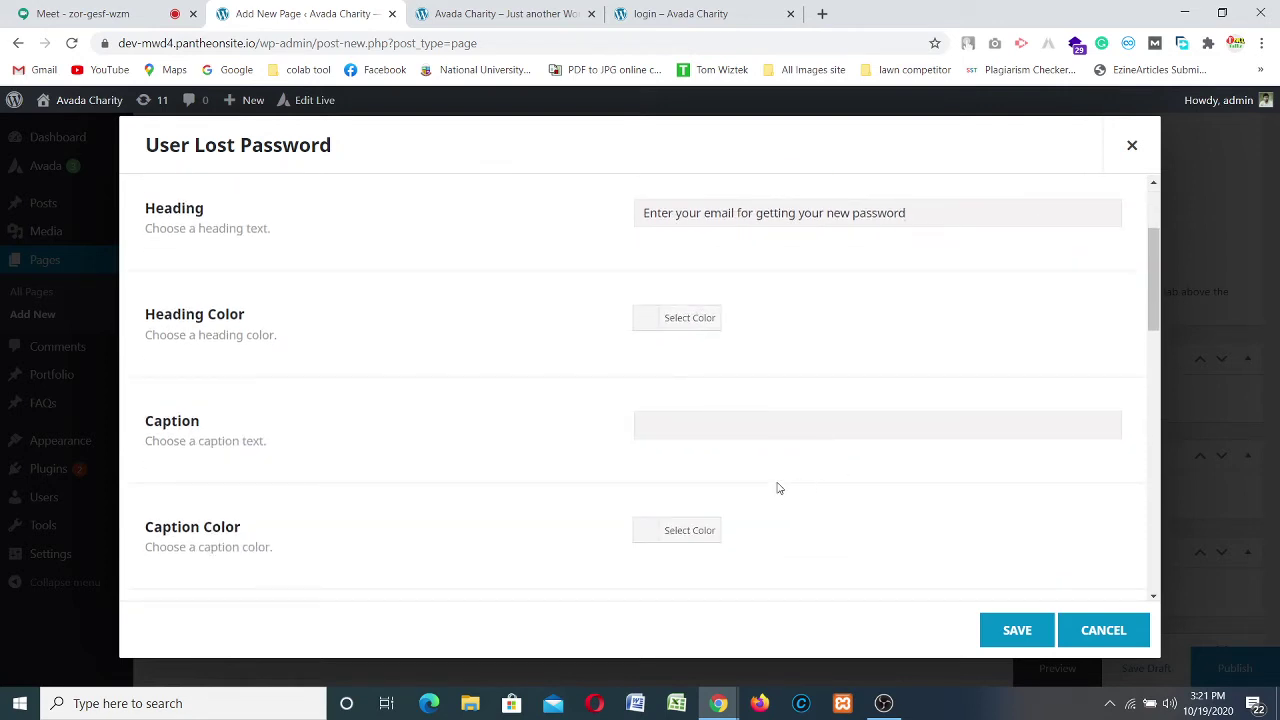
# - Set the form's redirection link to the login page and save the element
pyautogui.scroll(-2, 777, 486)
pyautogui.scroll(-2, 400, 460)
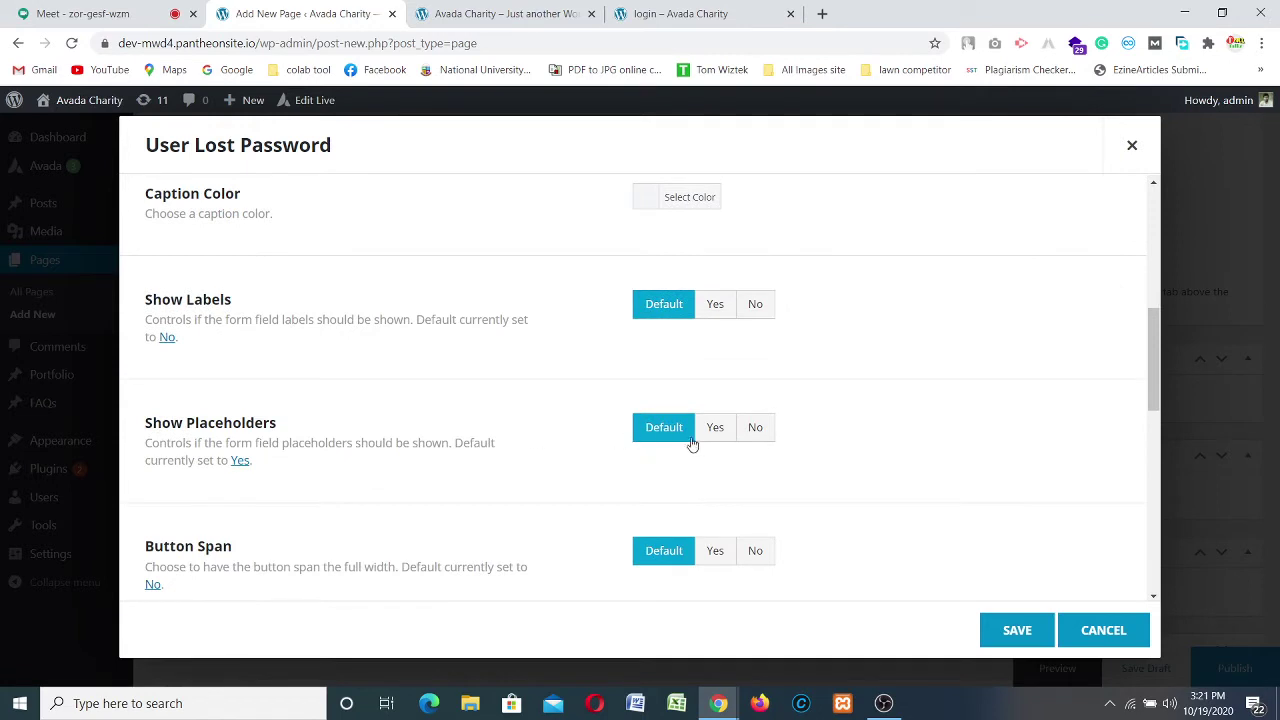
pyautogui.scroll(-2, 700, 447)
pyautogui.scroll(-5, 480, 431)
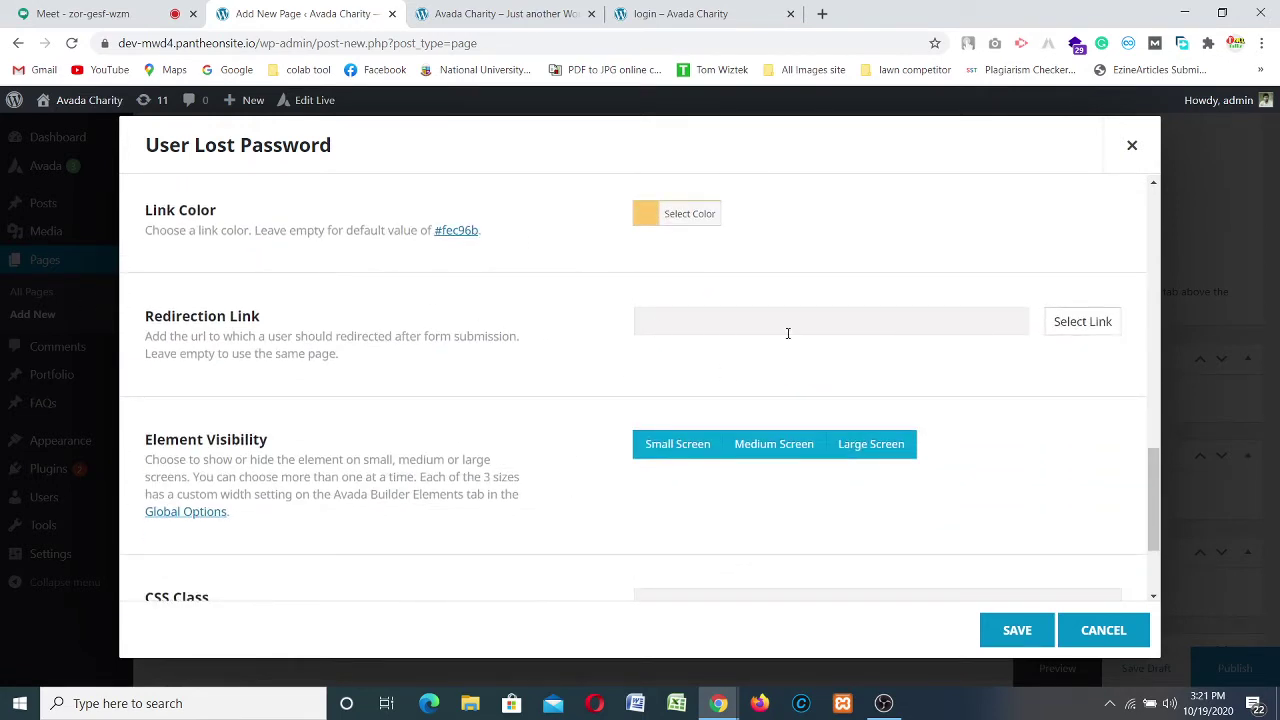
pyautogui.scroll(1, 901, 320)
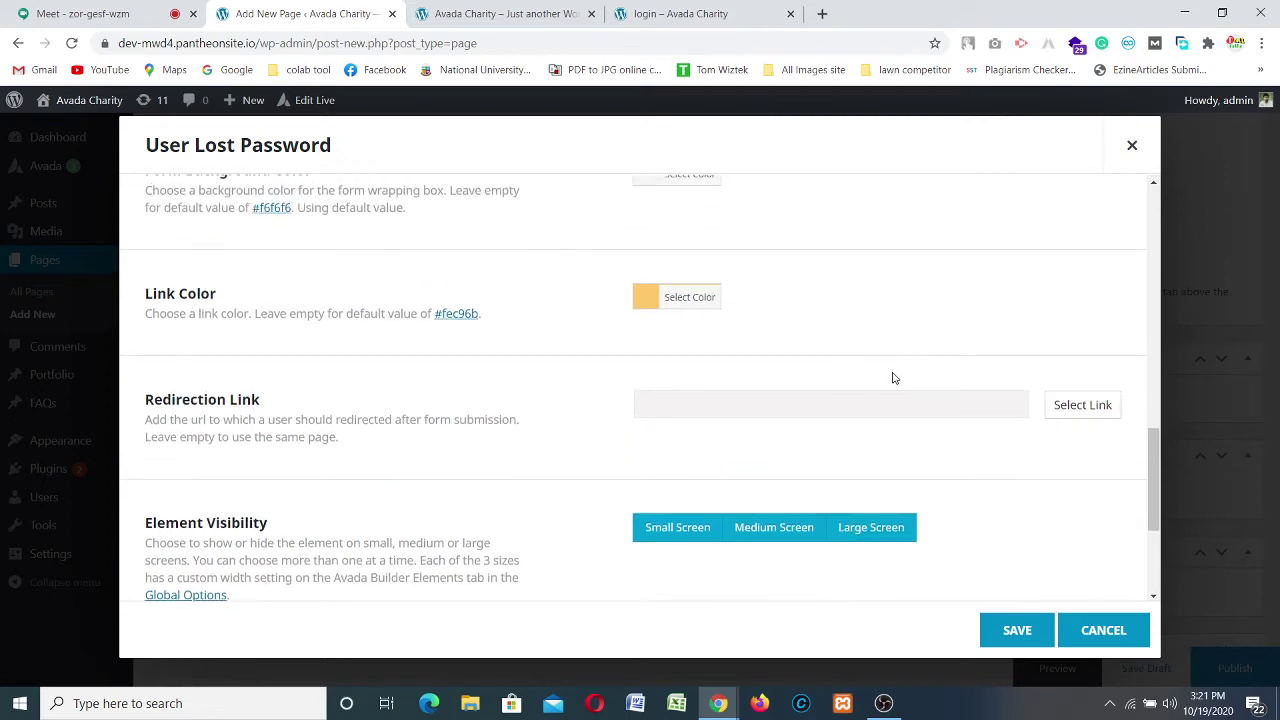
pyautogui.click(1084, 406)
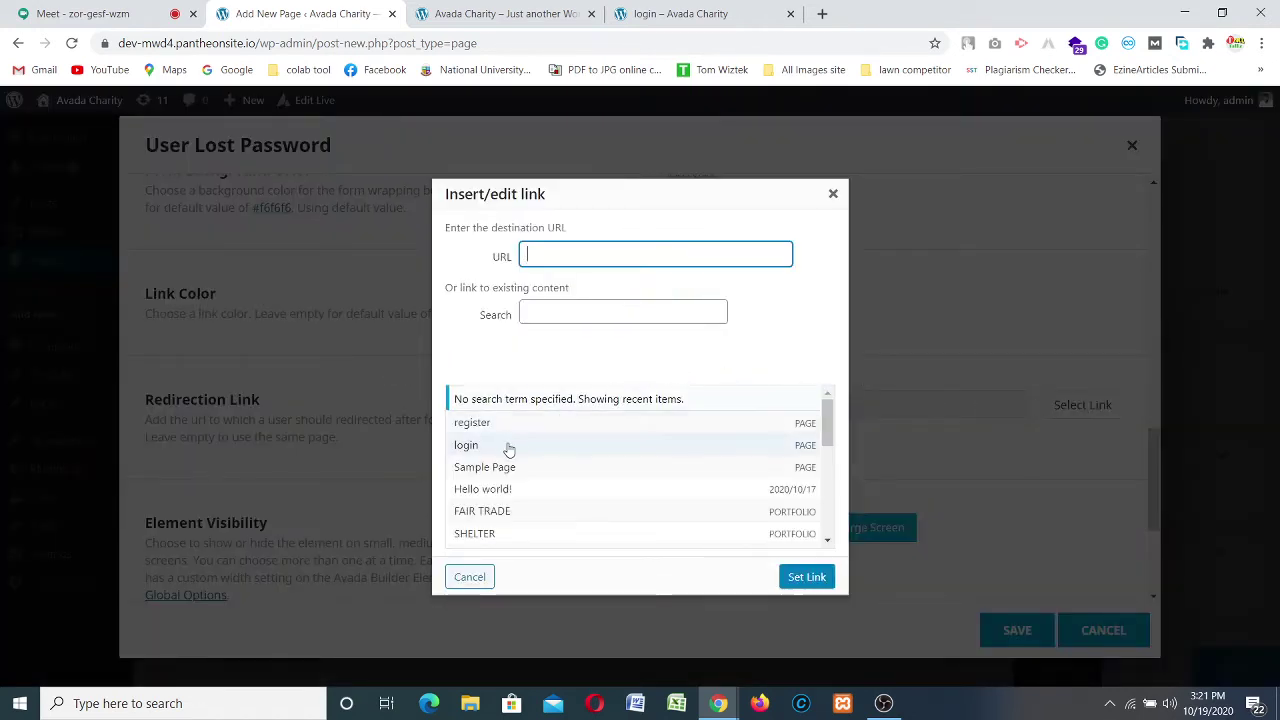
pyautogui.click(503, 447)
pyautogui.click(806, 578)
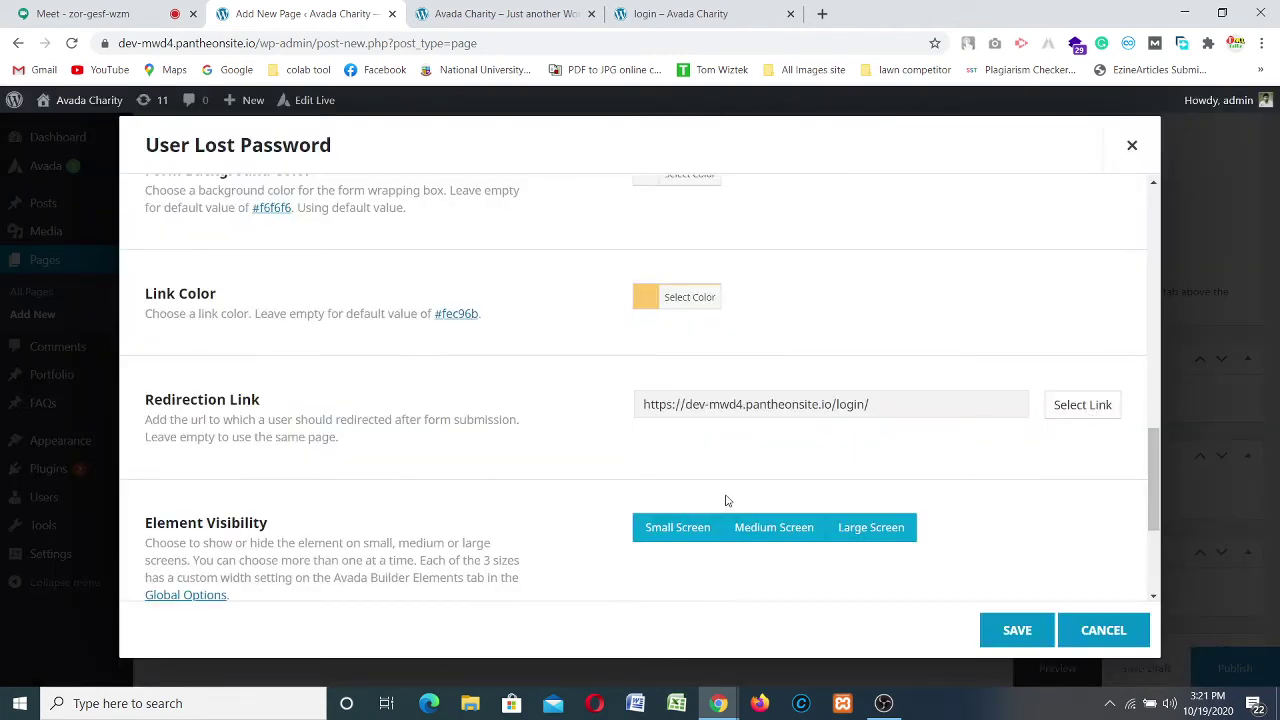
pyautogui.scroll(-1, 460, 487)
pyautogui.scroll(-2, 520, 486)
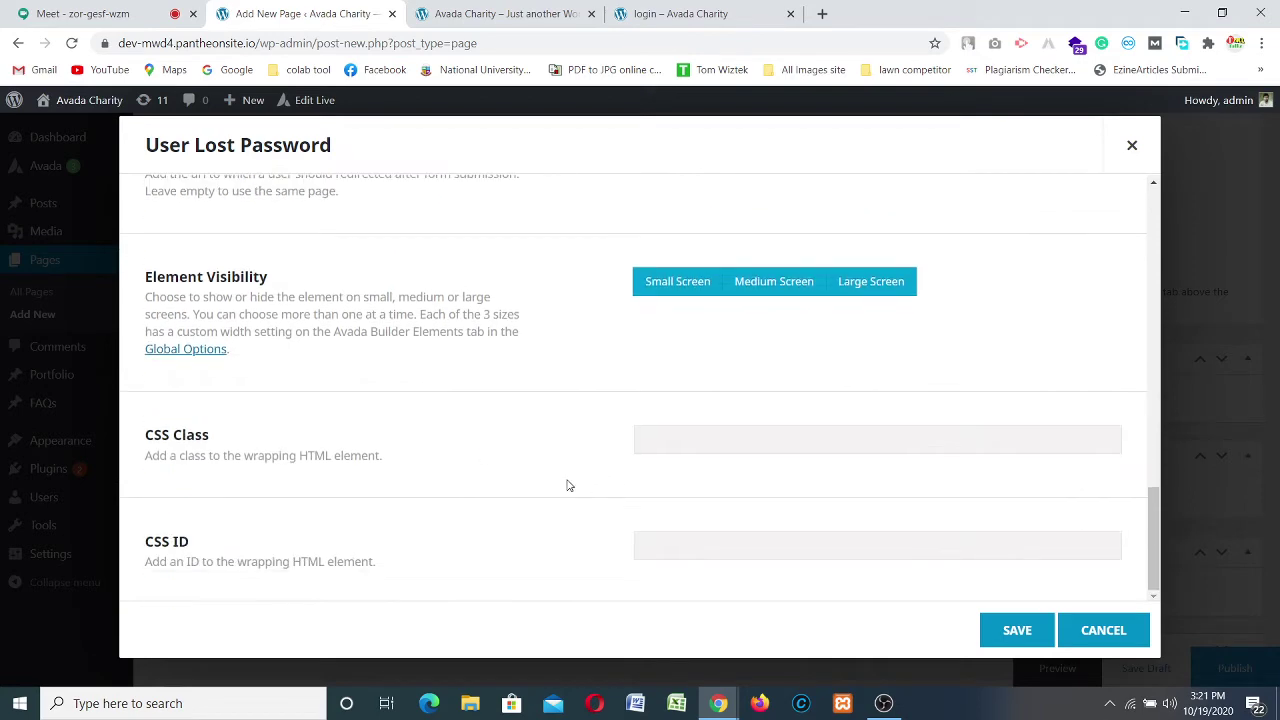
pyautogui.click(1007, 630)
# - Review the lostpassword page and its Avada Page Options, then publish it
pyautogui.scroll(-2, 705, 427)
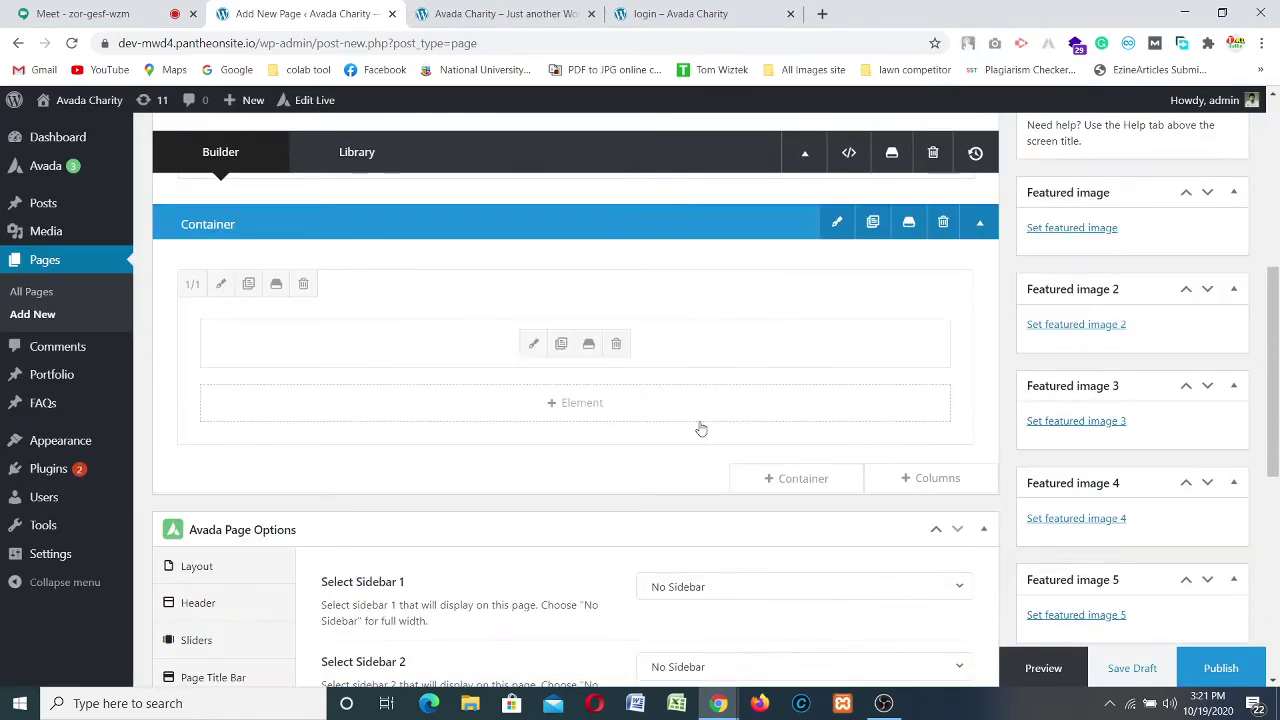
pyautogui.scroll(2, 606, 463)
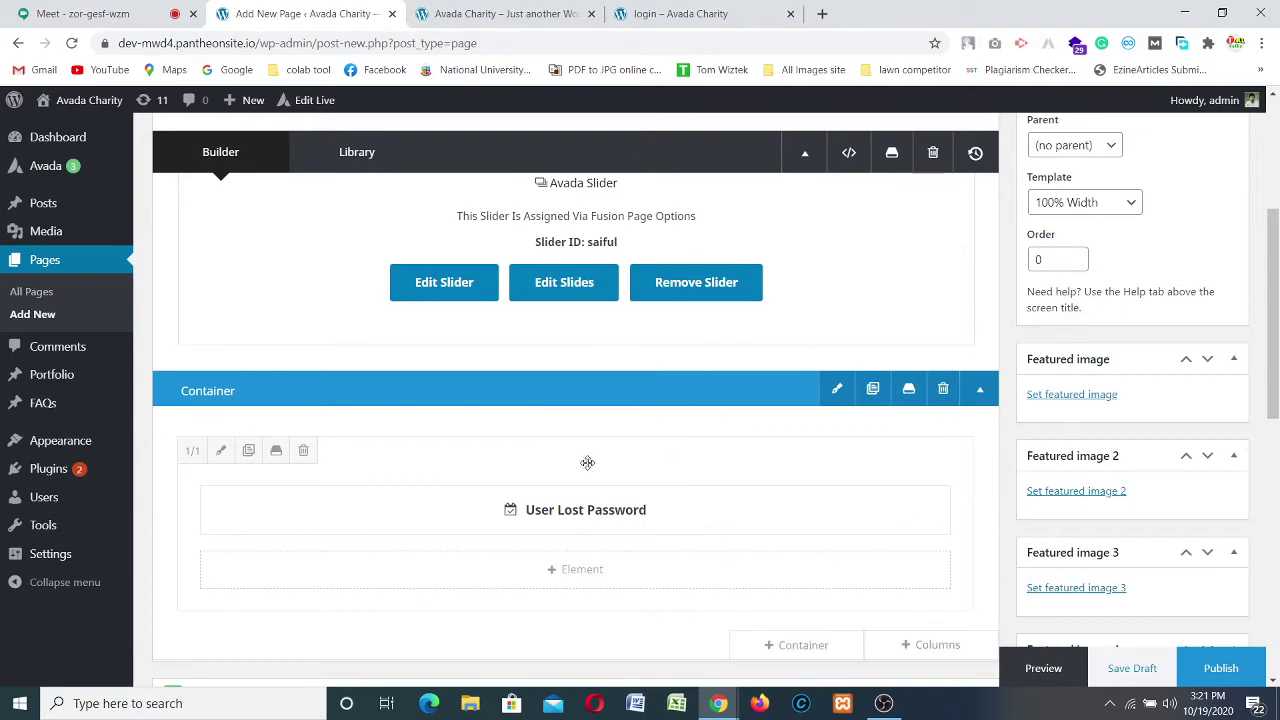
pyautogui.scroll(2, 515, 476)
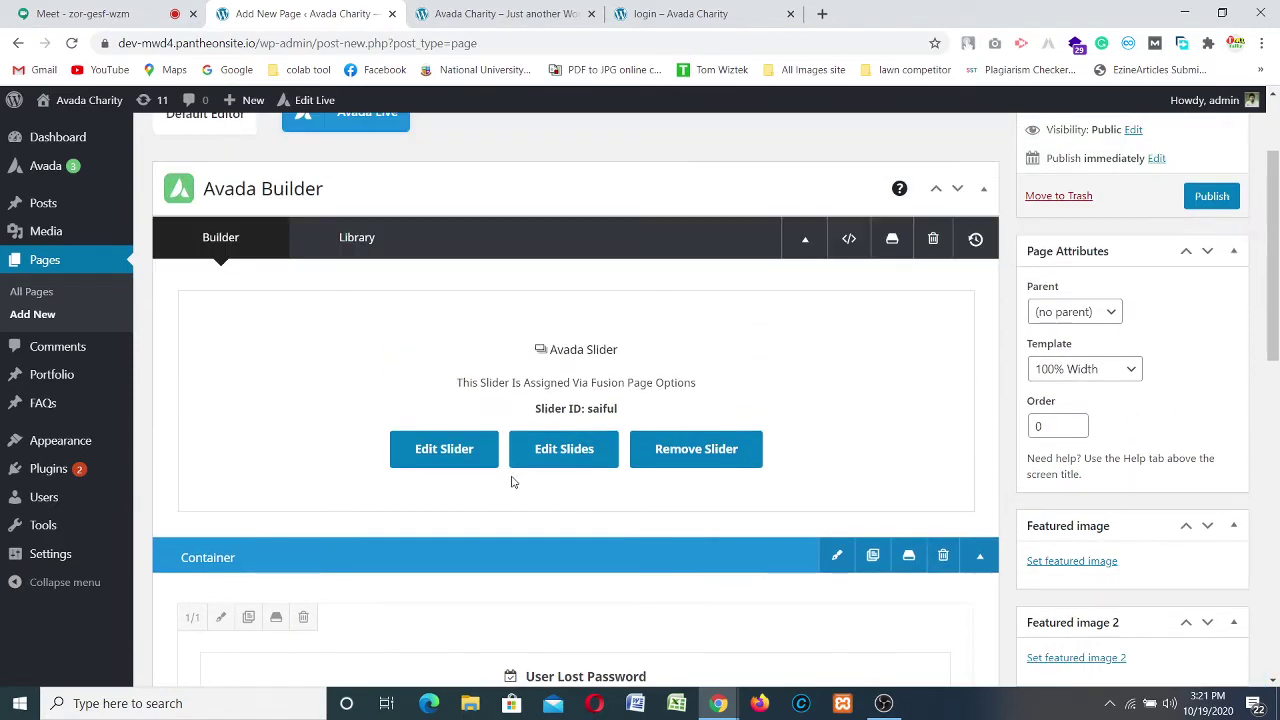
pyautogui.scroll(-3, 511, 480)
pyautogui.scroll(3, 880, 461)
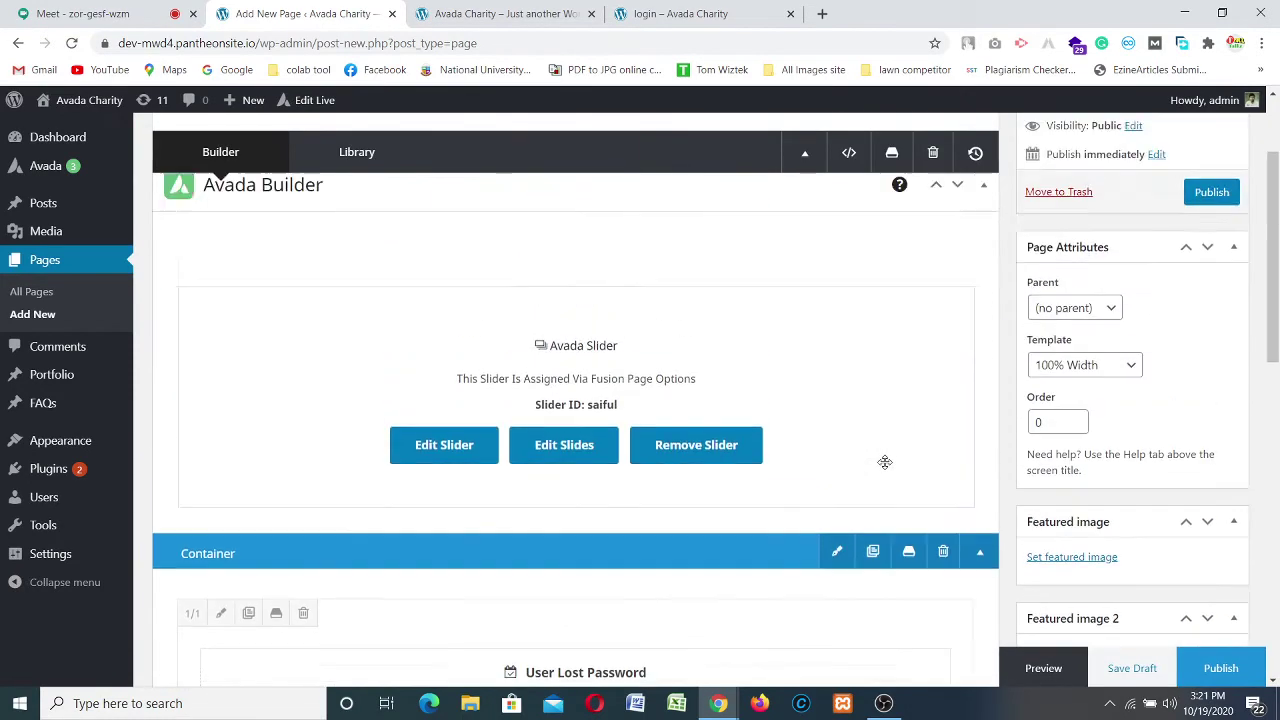
pyautogui.scroll(-8, 886, 466)
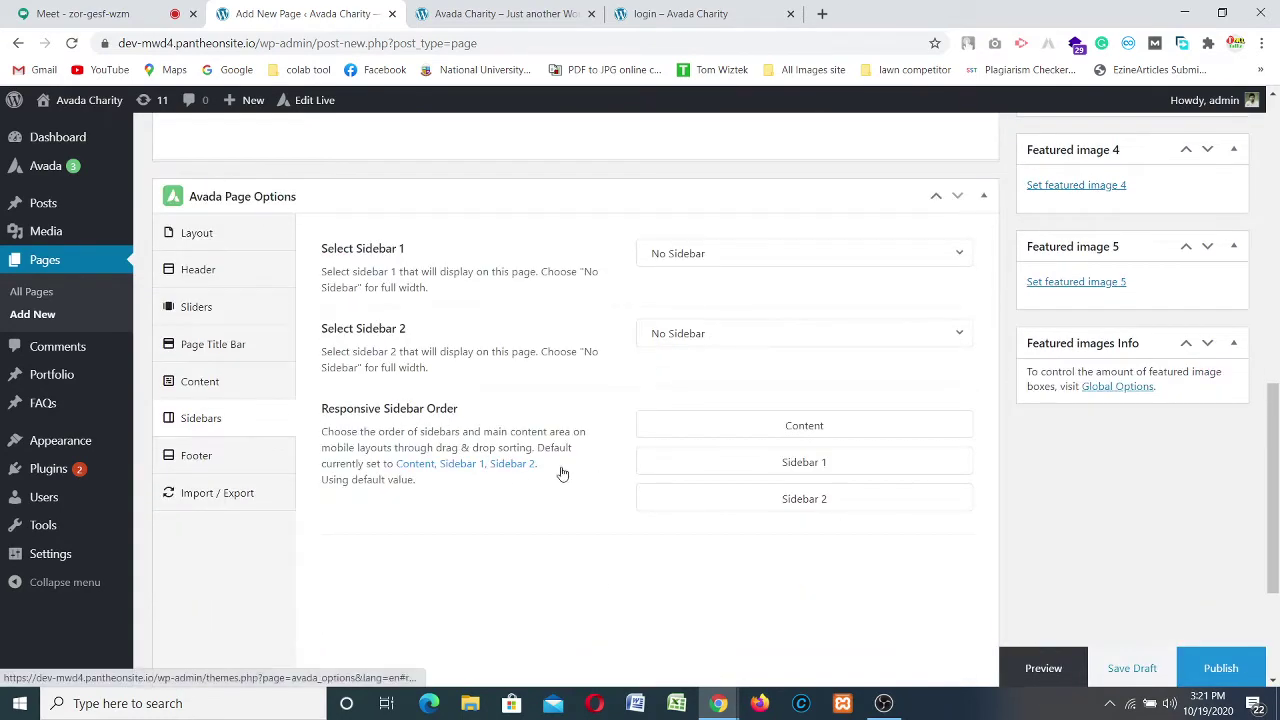
pyautogui.scroll(8, 1063, 457)
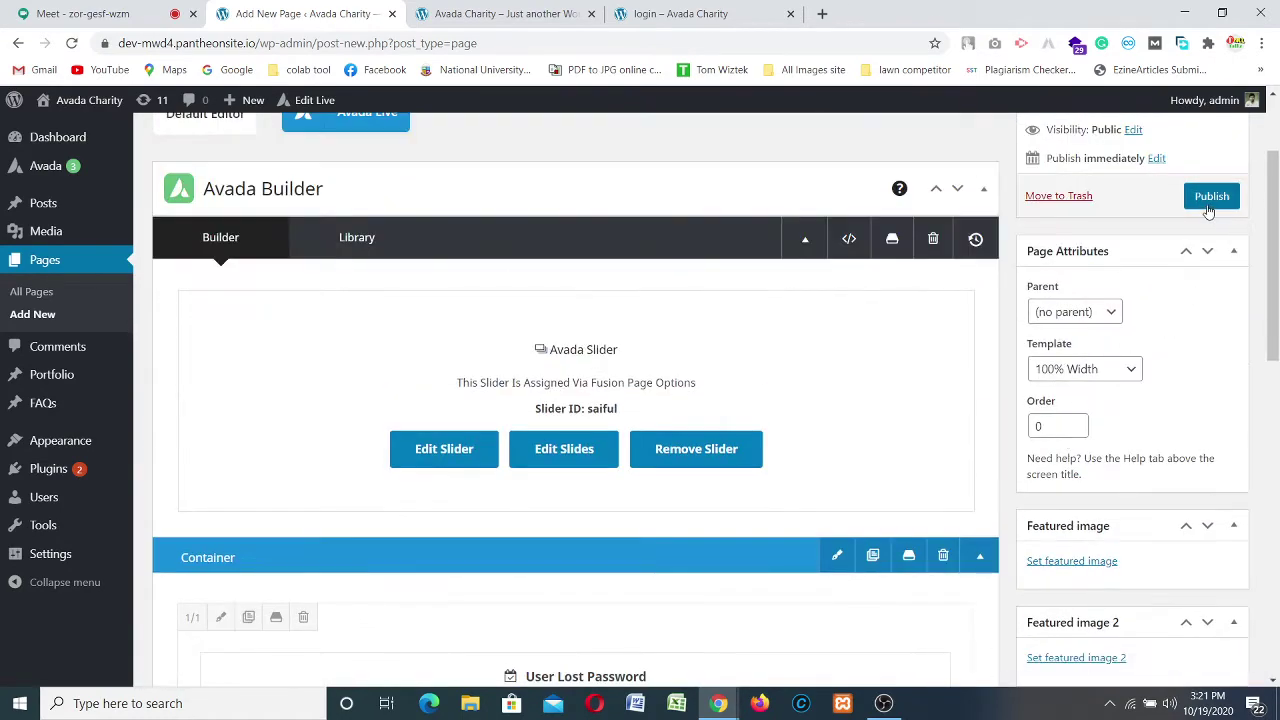
pyautogui.click(1210, 196)
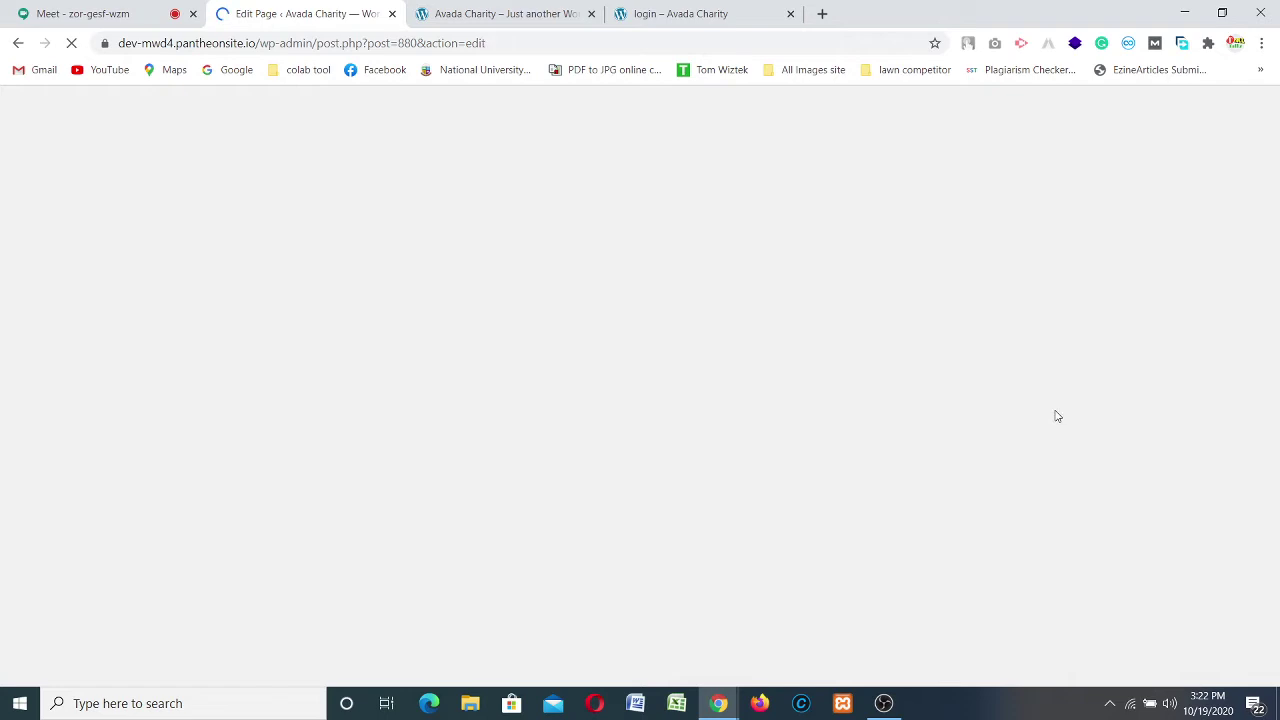
pyautogui.hotkey('ctrl', '1')
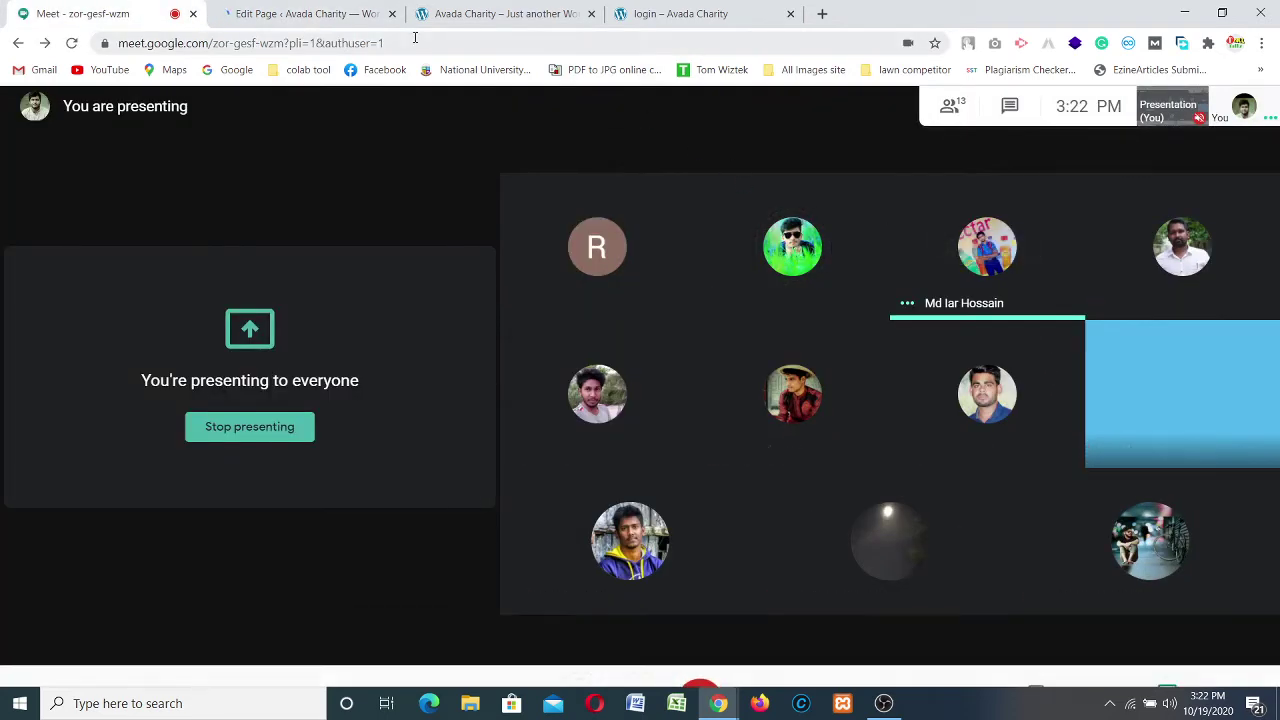
pyautogui.click(314, 13)
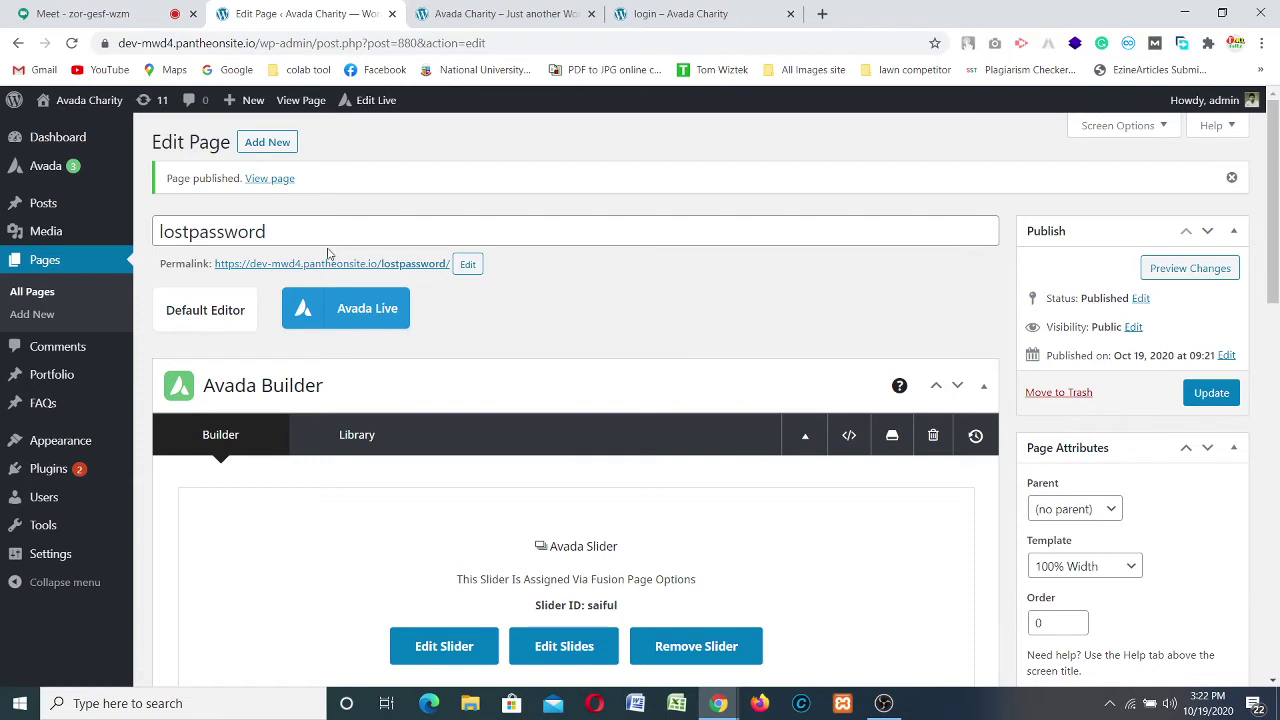
# - Open the login page's editor from the All Pages list
pyautogui.click(32, 298)
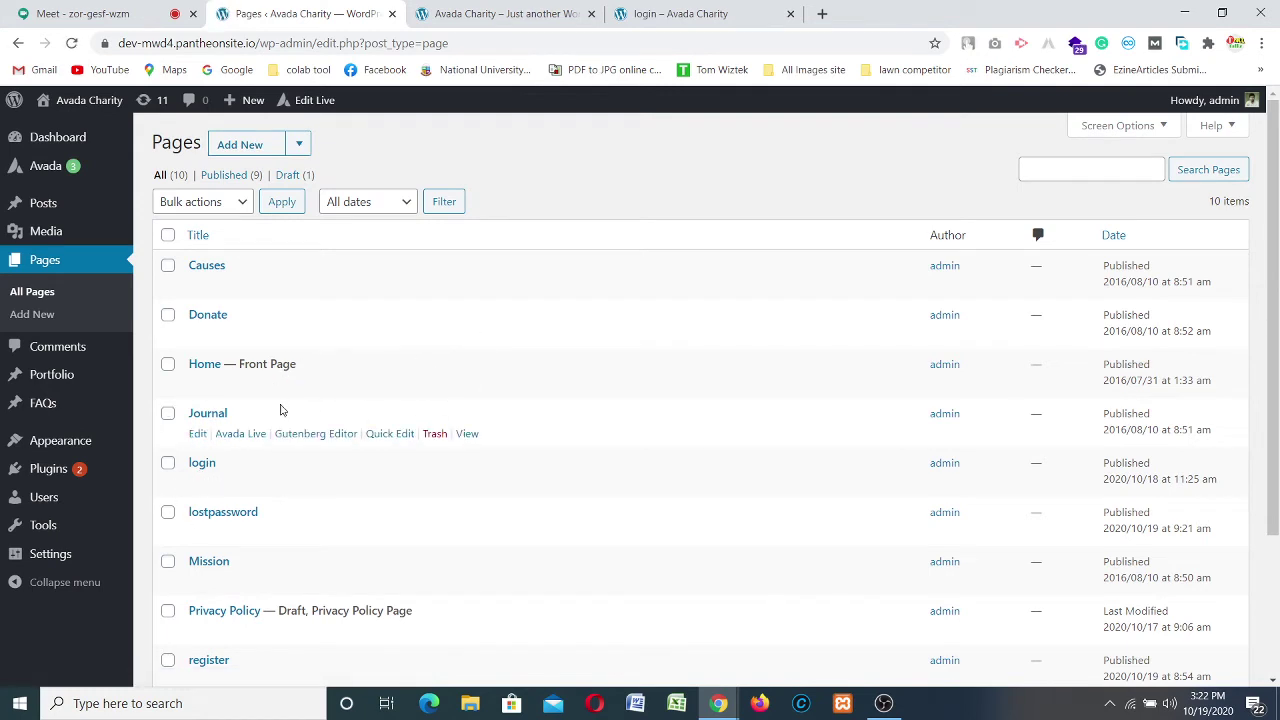
pyautogui.scroll(-2, 280, 409)
pyautogui.click(196, 401)
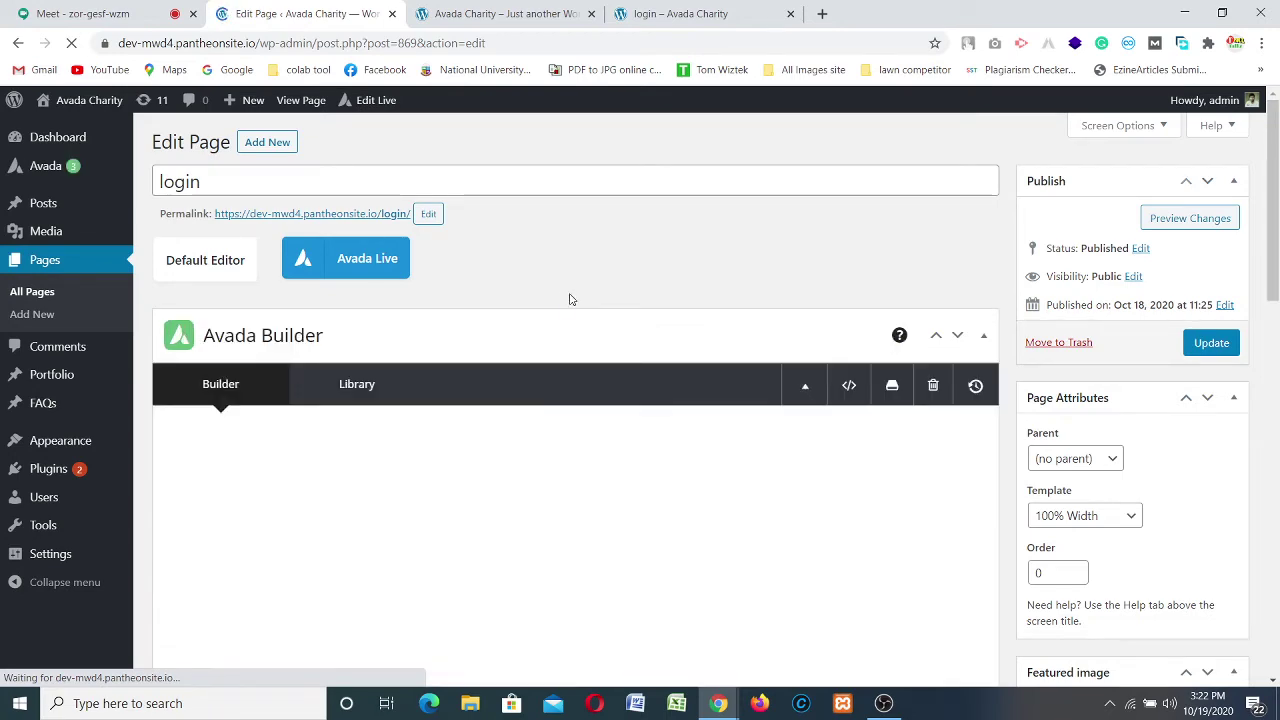
# - In the User Login element's settings, set the Register Link to the register page
pyautogui.scroll(-3, 571, 300)
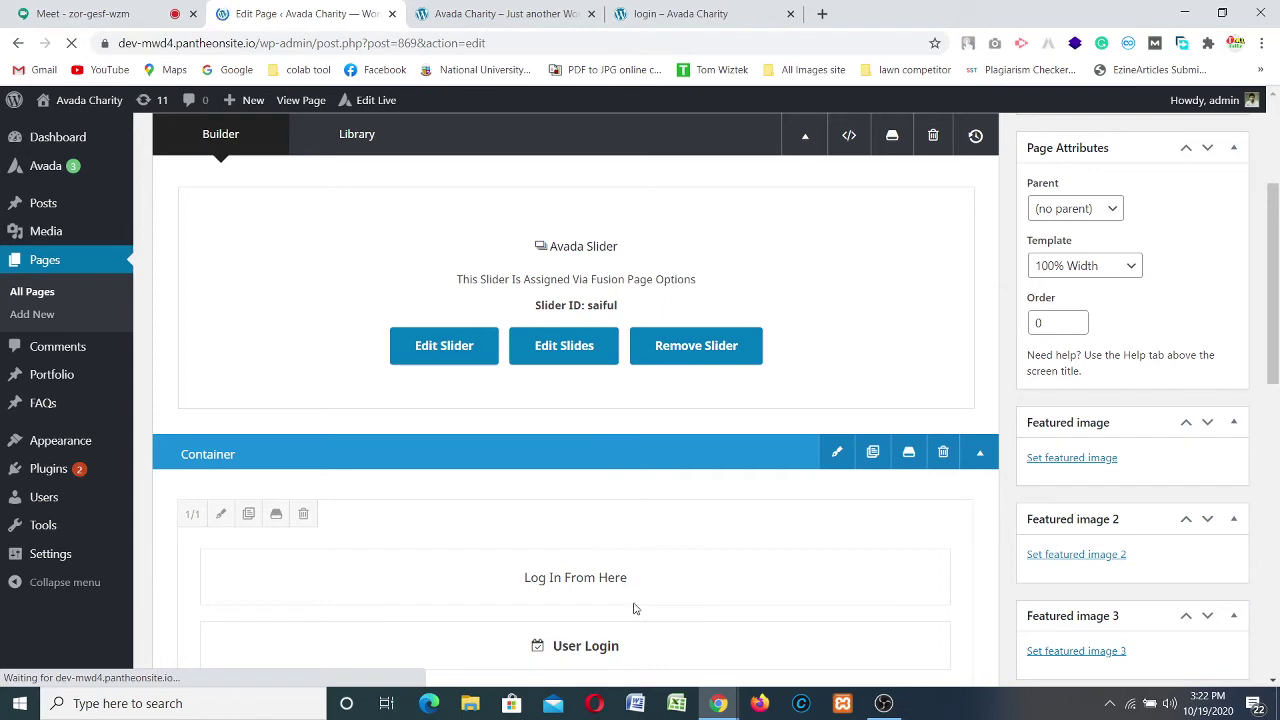
pyautogui.scroll(-6, 575, 490)
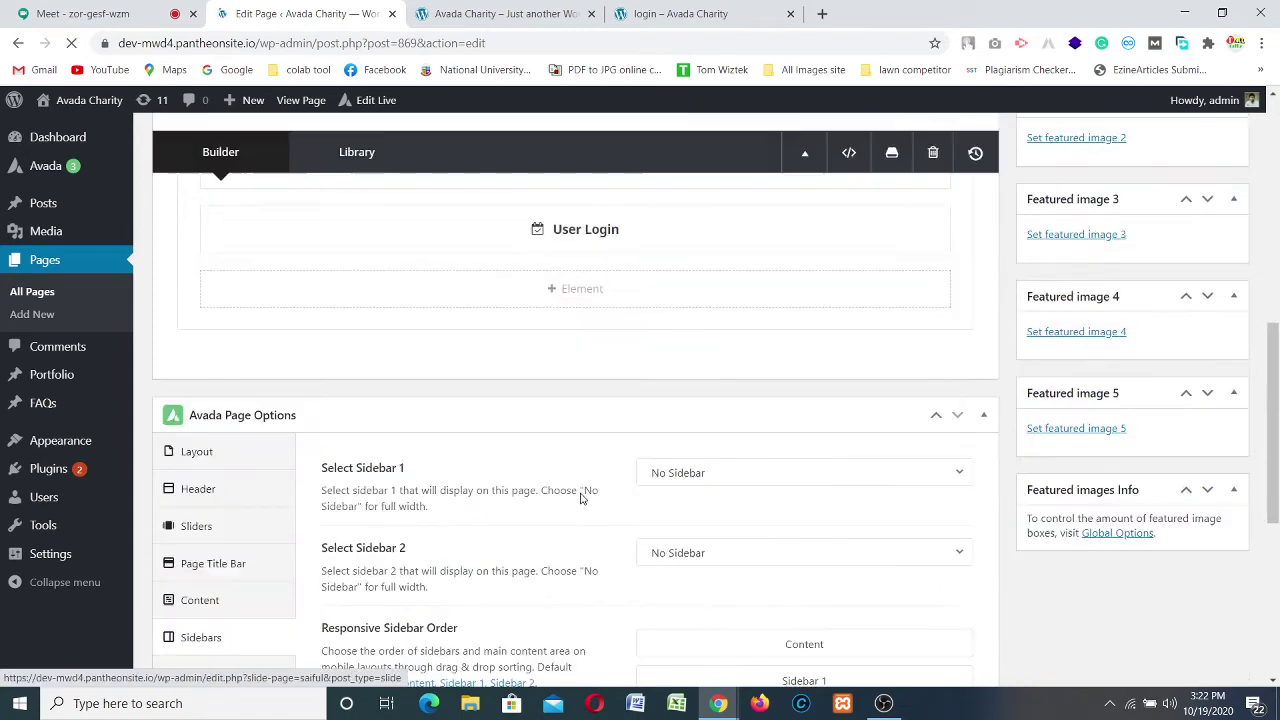
pyautogui.scroll(4, 571, 486)
pyautogui.scroll(1, 571, 482)
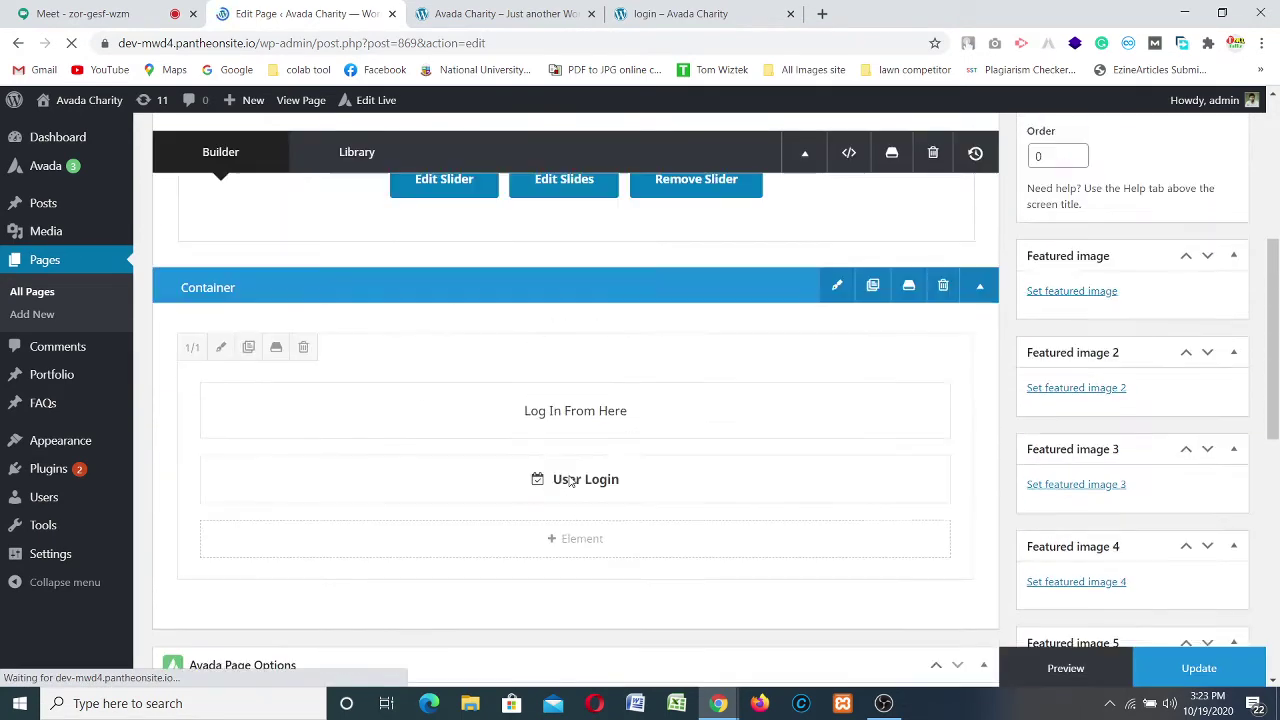
pyautogui.moveTo(529, 476)
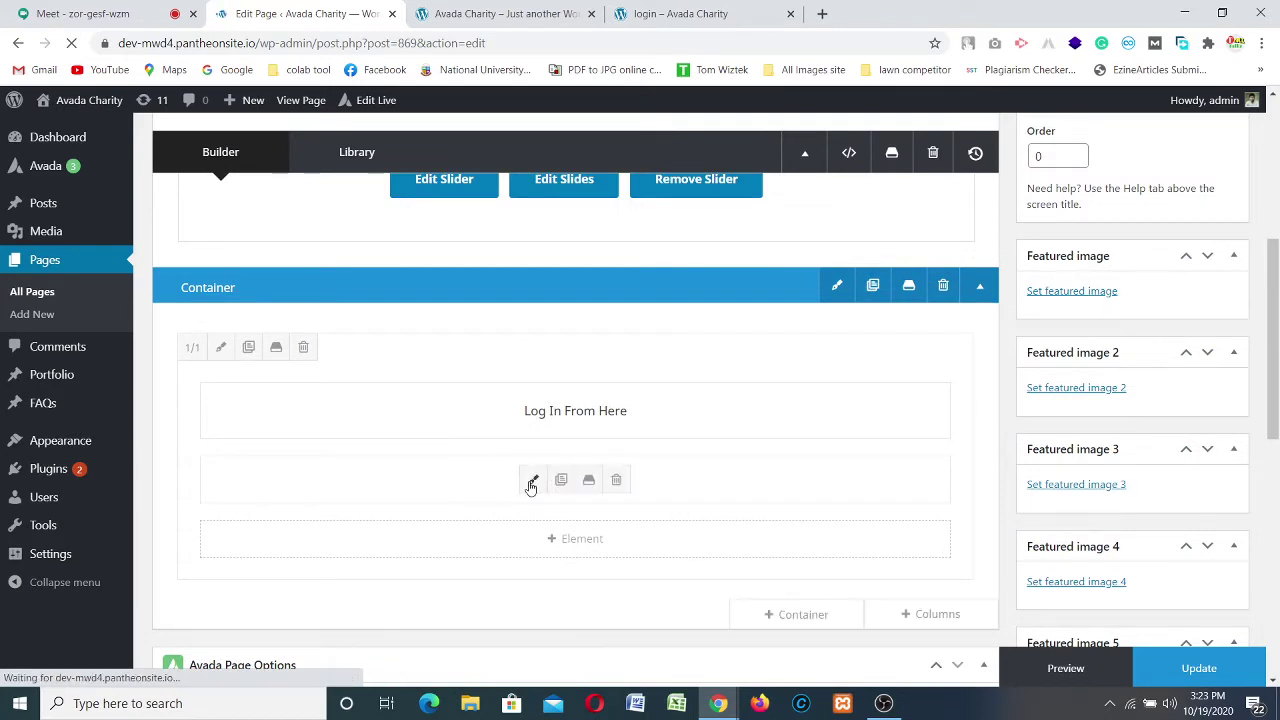
pyautogui.click(531, 484)
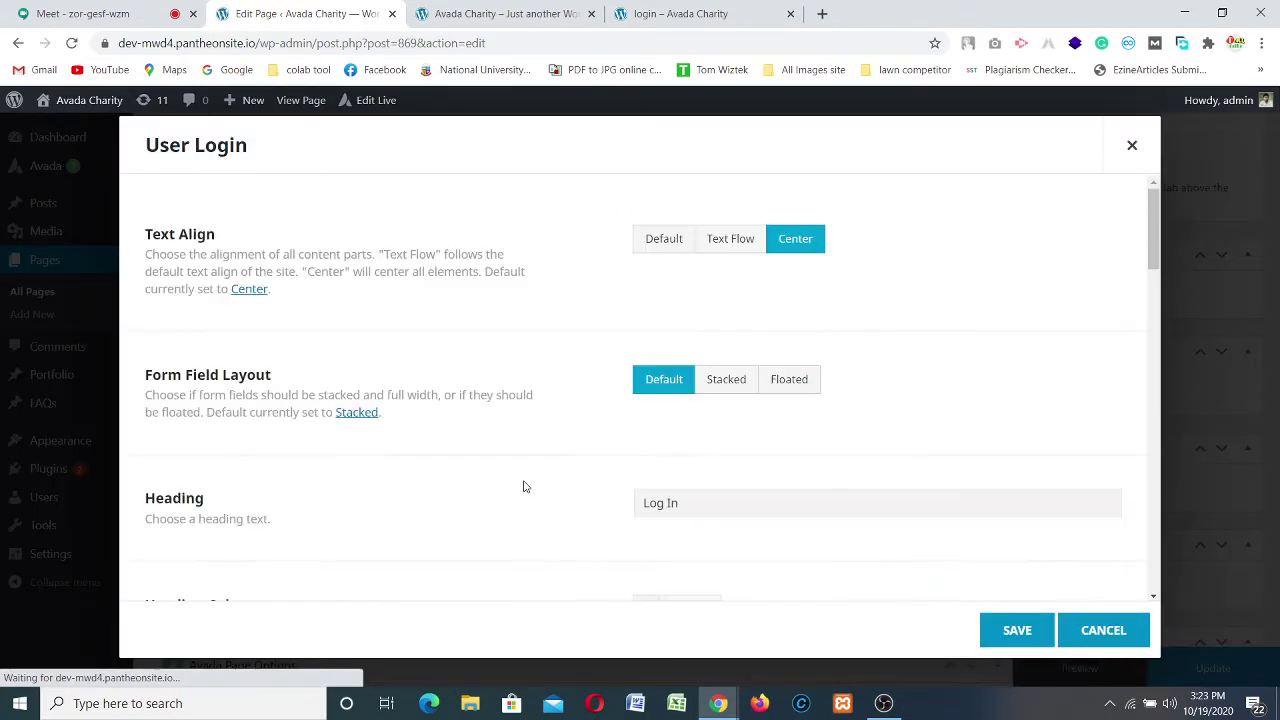
pyautogui.scroll(-3, 633, 389)
pyautogui.scroll(-8, 699, 428)
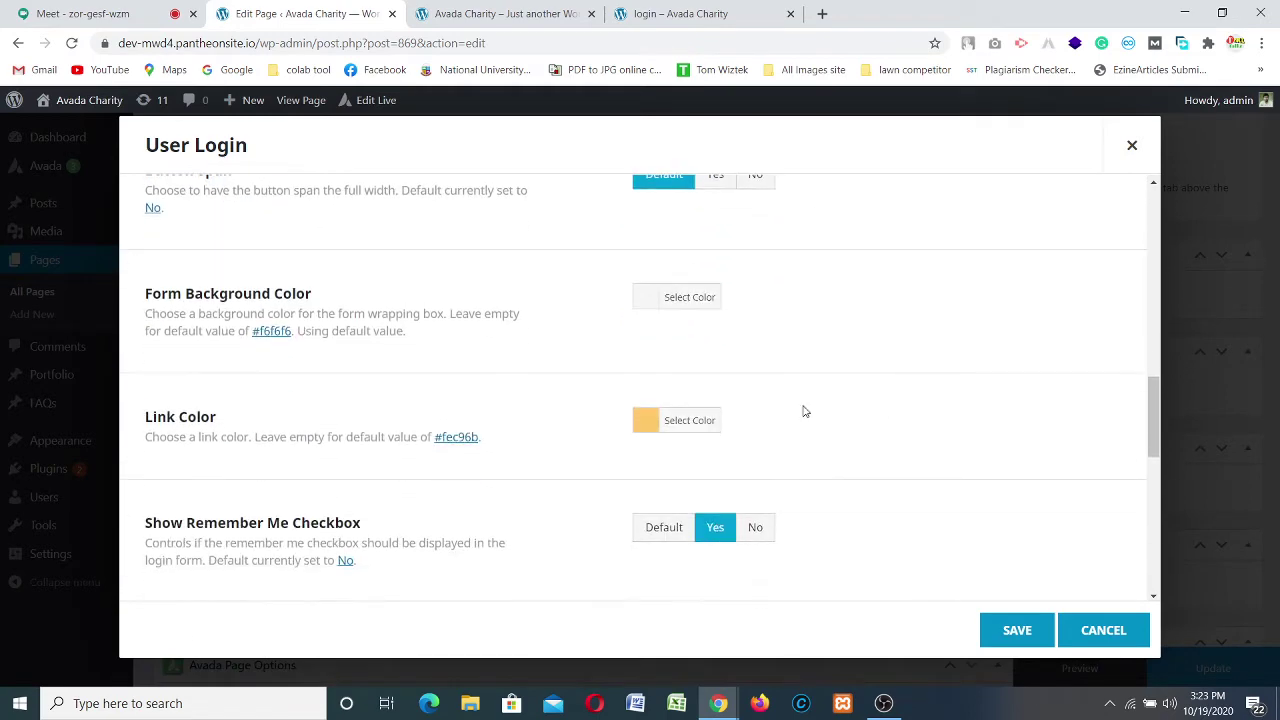
pyautogui.scroll(-5, 805, 412)
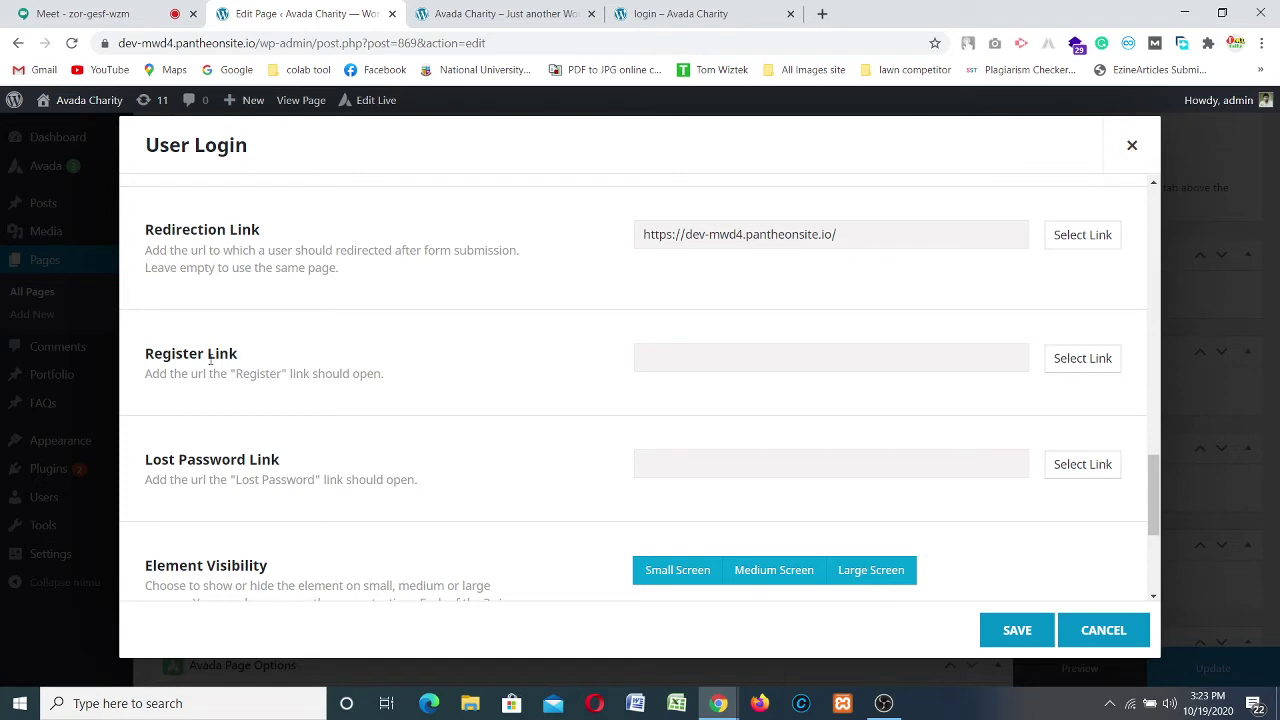
pyautogui.click(1081, 359)
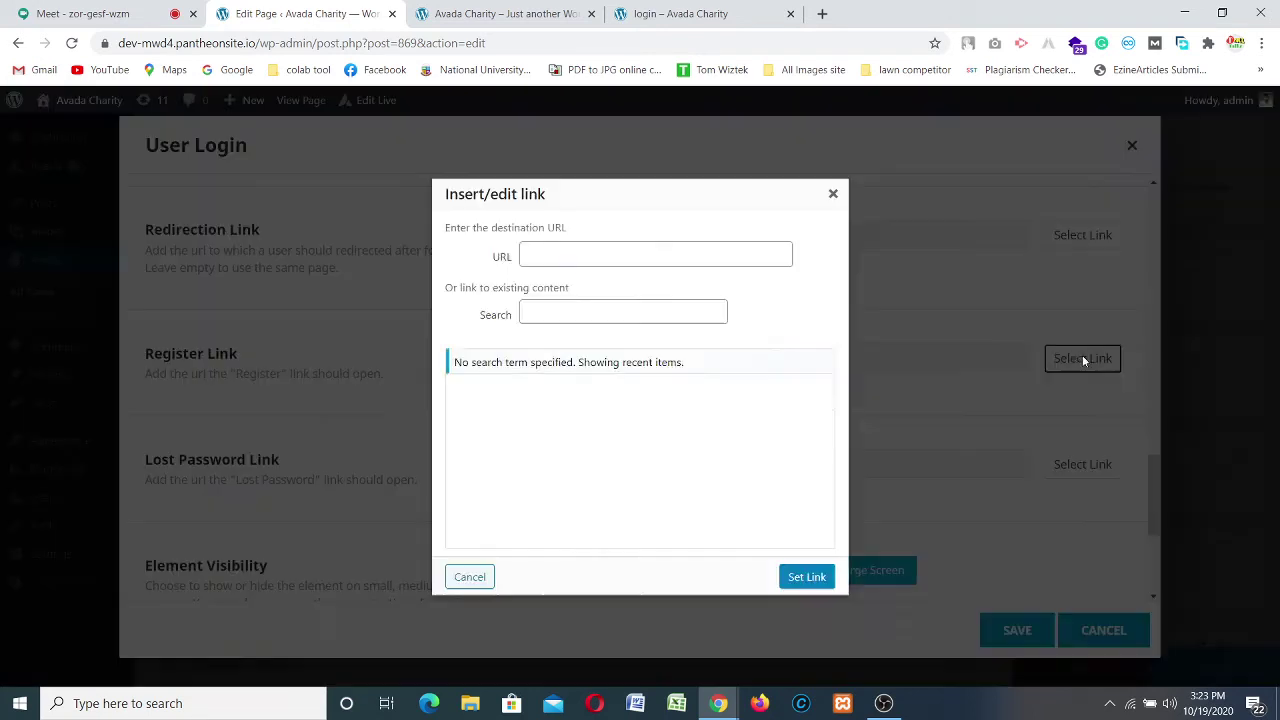
pyautogui.click(560, 447)
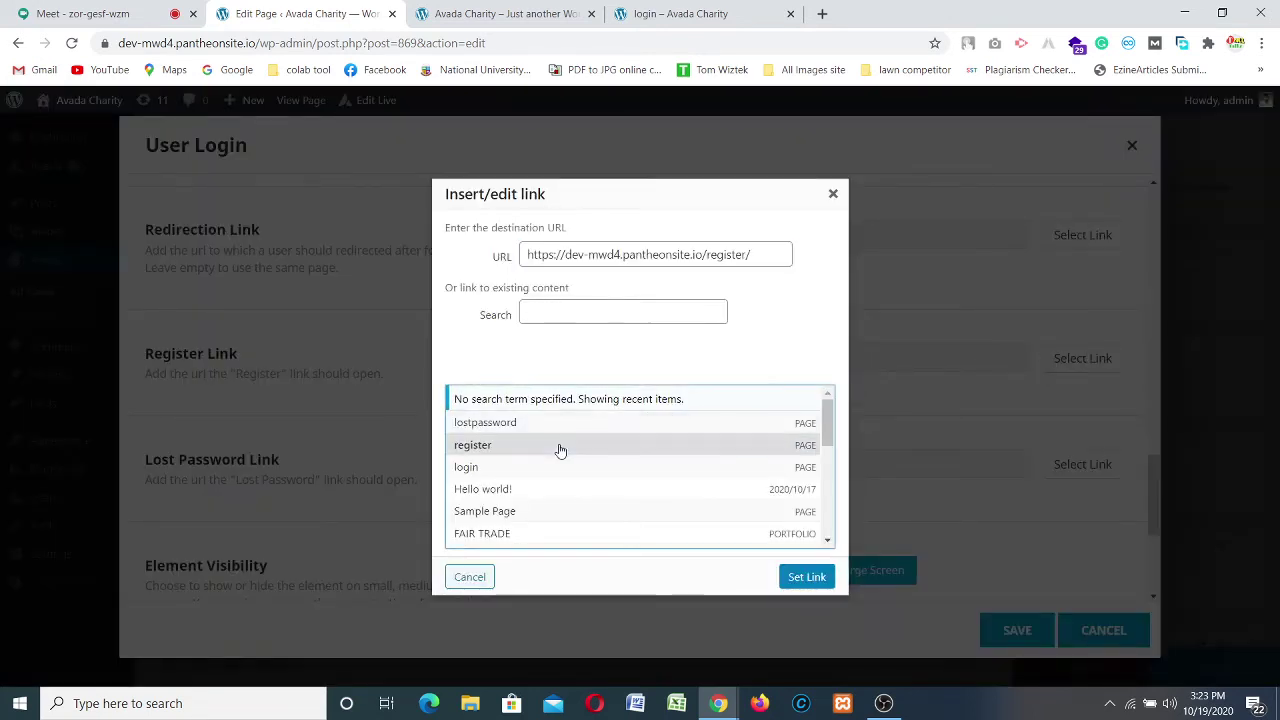
pyautogui.click(804, 576)
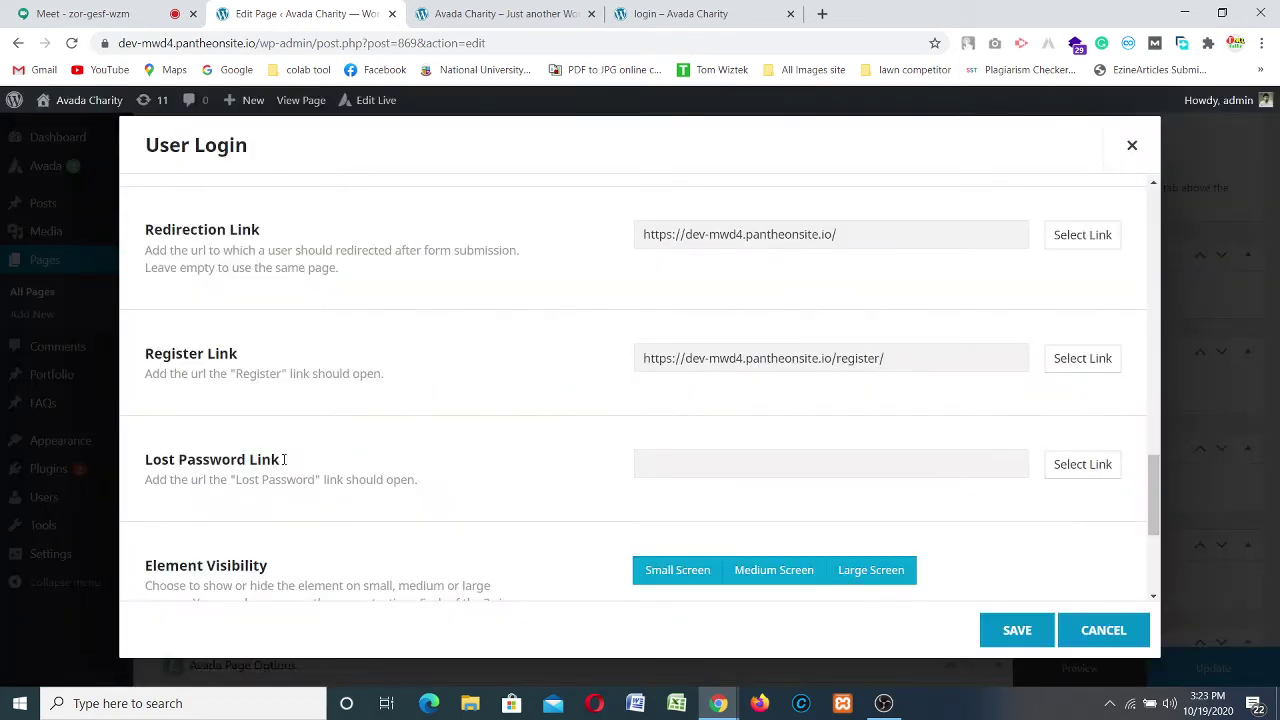
# - Set the Lost Password Link to the lostpassword page, save the element, and update the page
pyautogui.click(1078, 464)
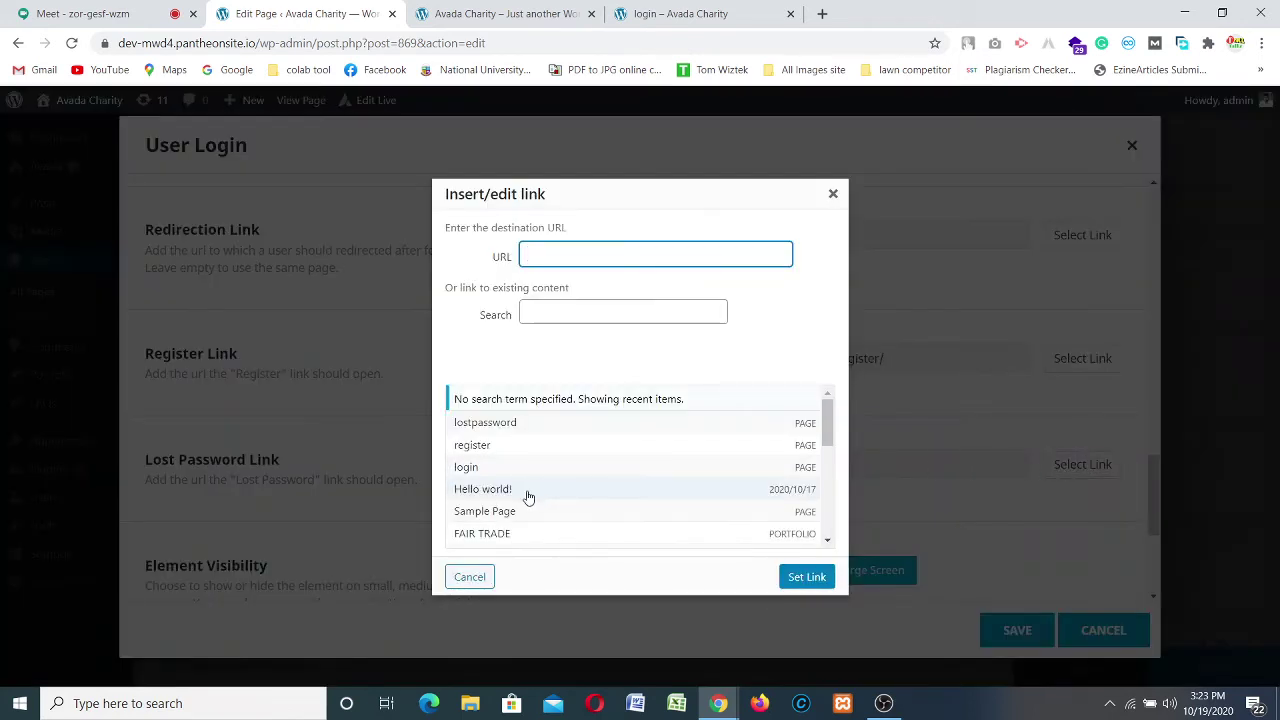
pyautogui.click(508, 423)
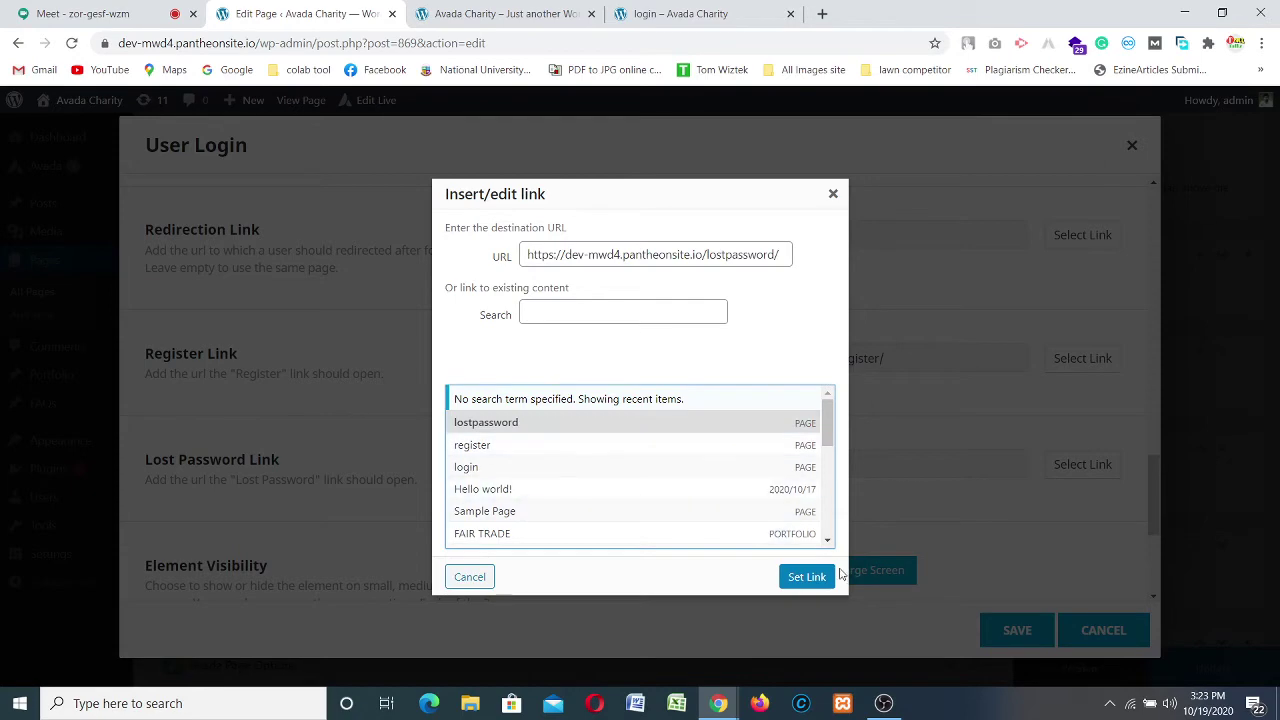
pyautogui.click(805, 577)
pyautogui.scroll(-3, 808, 400)
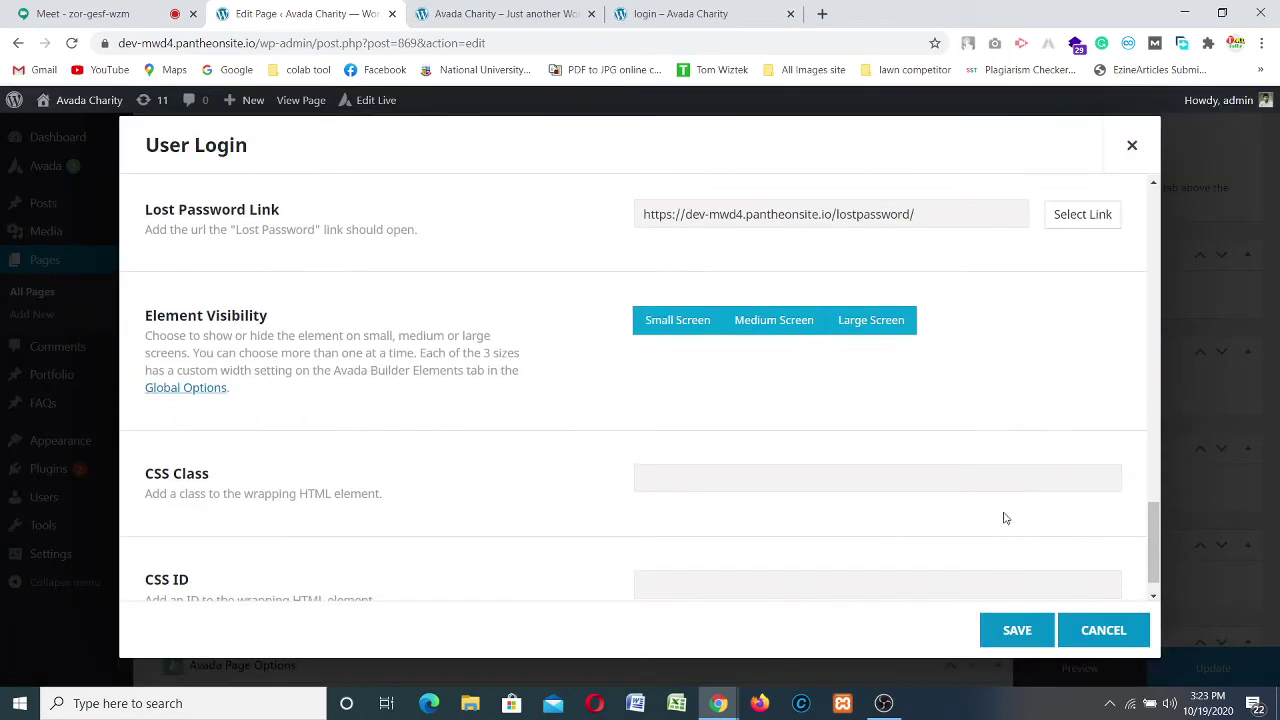
pyautogui.click(1015, 632)
pyautogui.click(1188, 668)
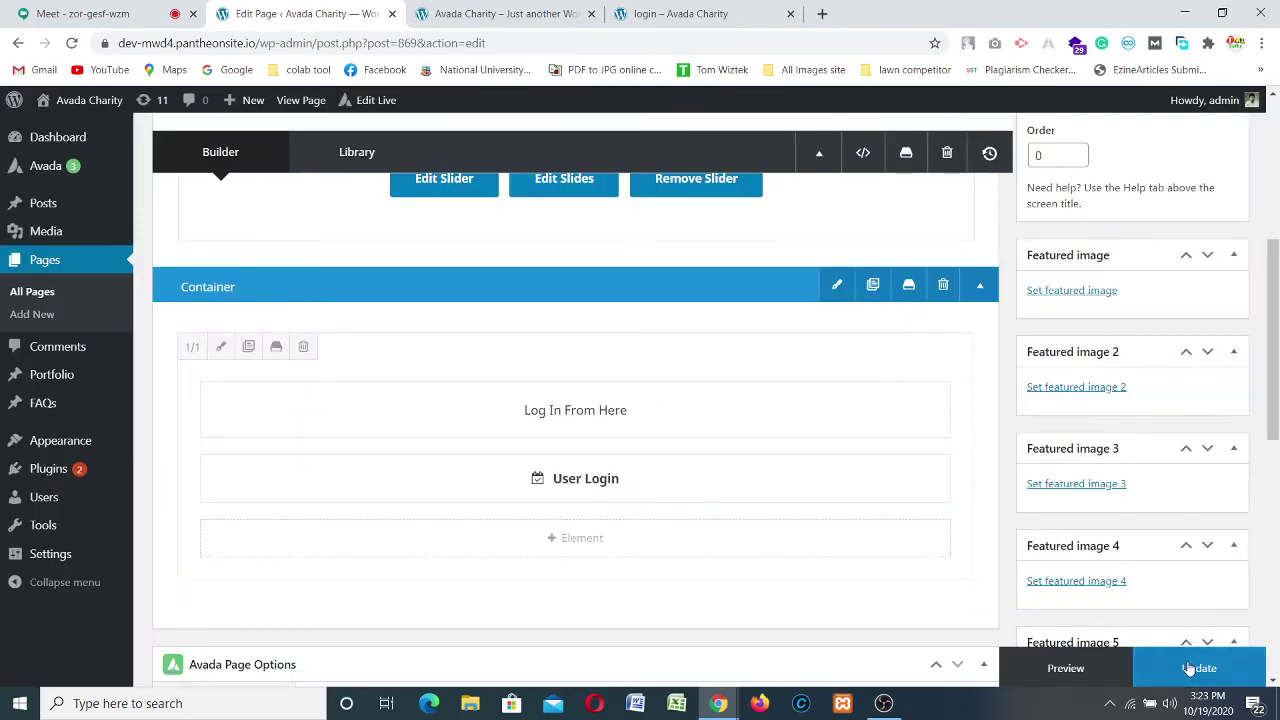
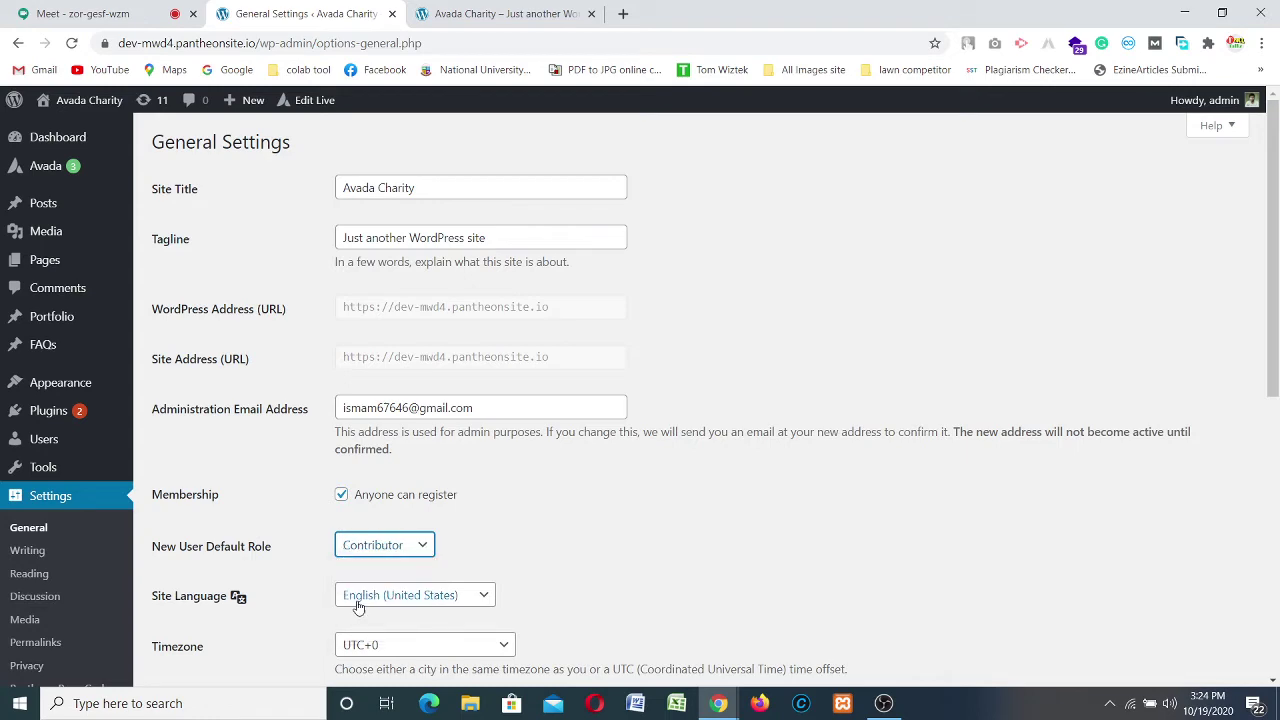
# - Try Subscriber as the New User Default Role, then set it back to Contributor
pyautogui.scroll(-2, 395, 430)
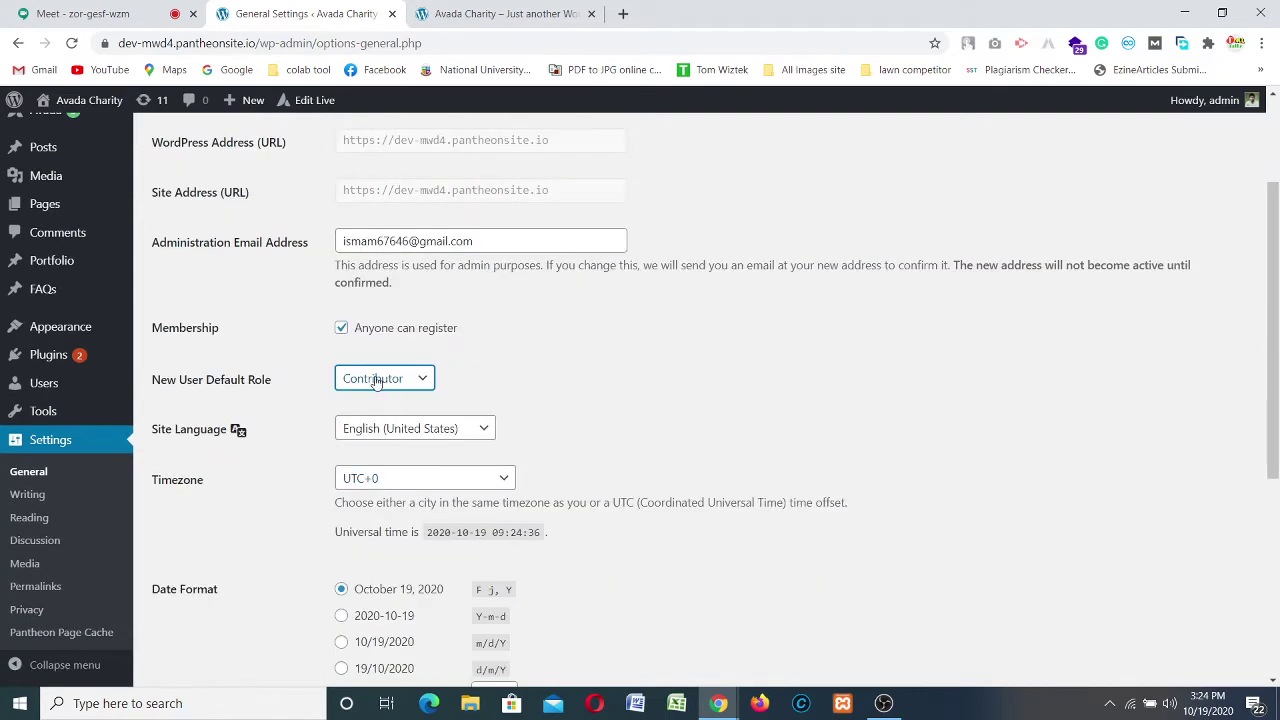
pyautogui.click(376, 379)
pyautogui.click(415, 416)
pyautogui.scroll(2, 471, 386)
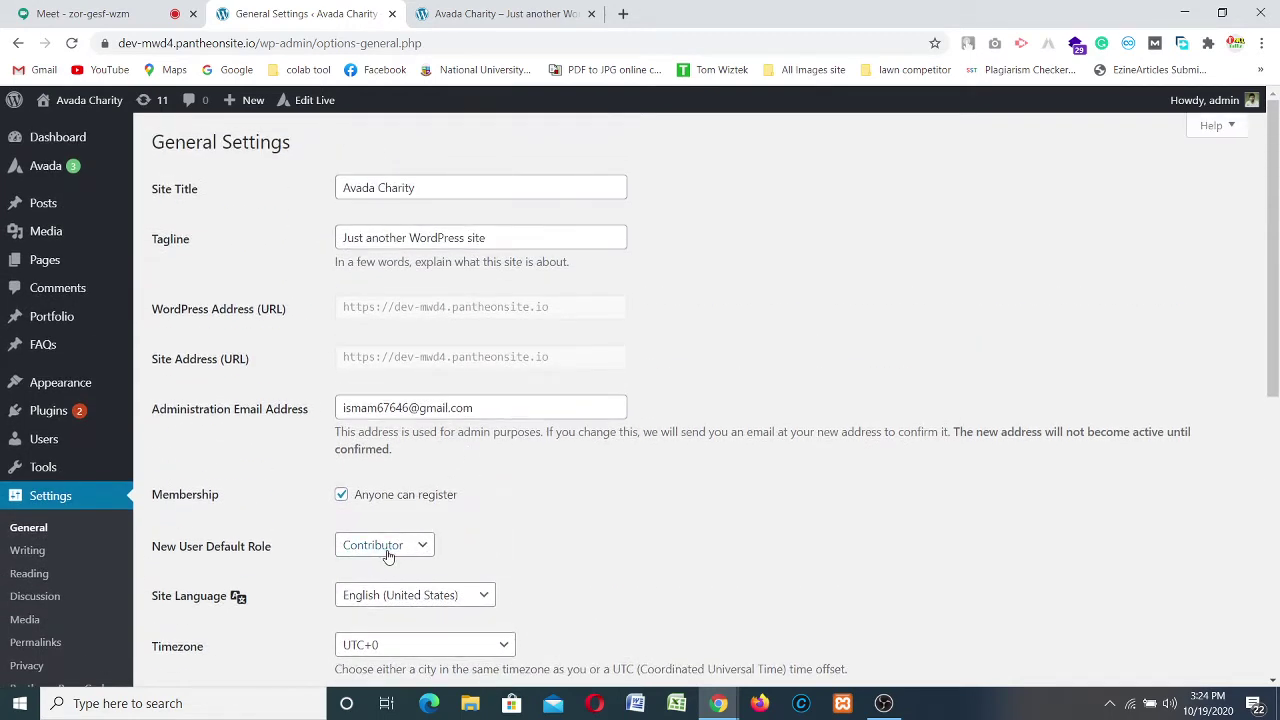
pyautogui.click(386, 546)
pyautogui.click(395, 563)
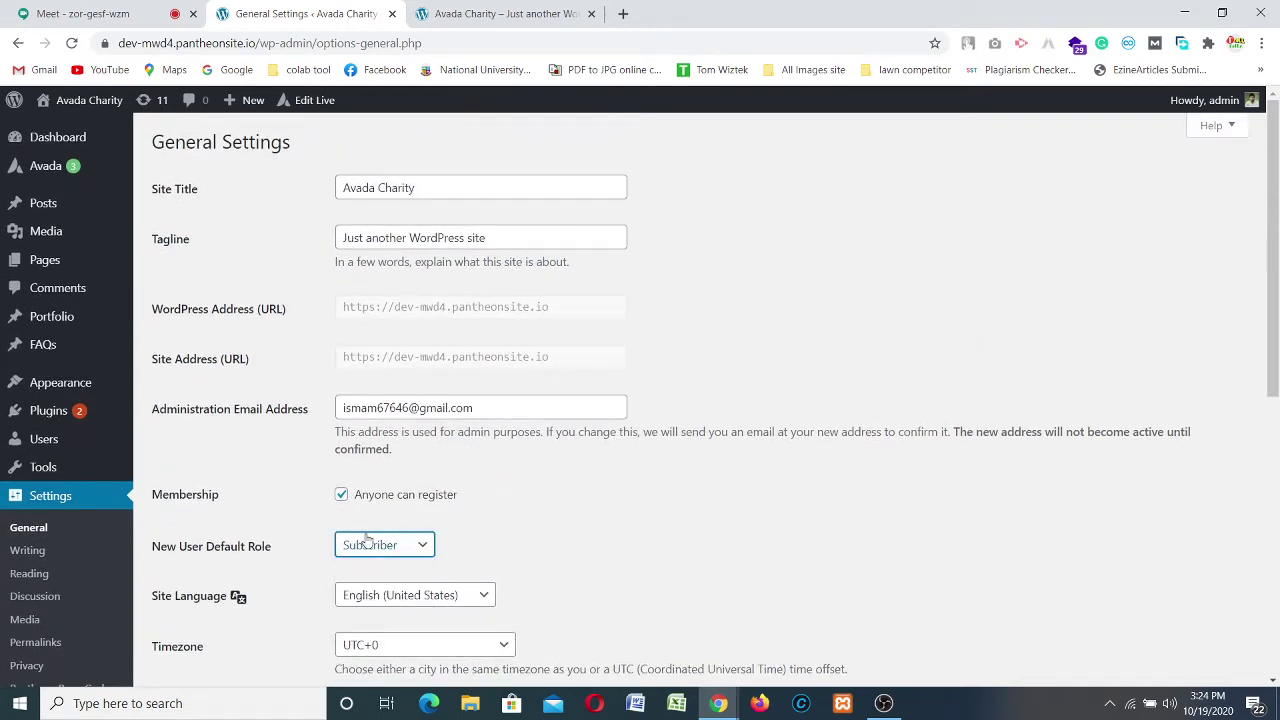
pyautogui.click(366, 545)
pyautogui.click(391, 580)
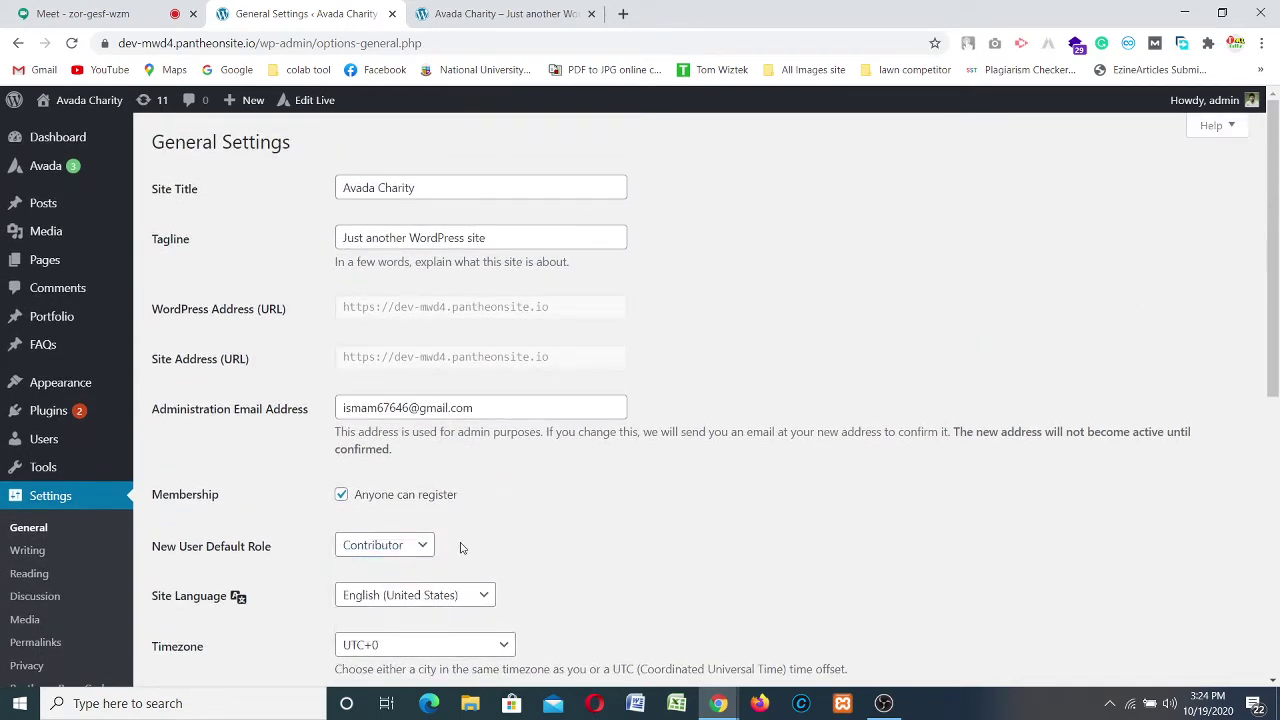
# - Save the General Settings with Contributor as the default role
pyautogui.scroll(-5, 460, 548)
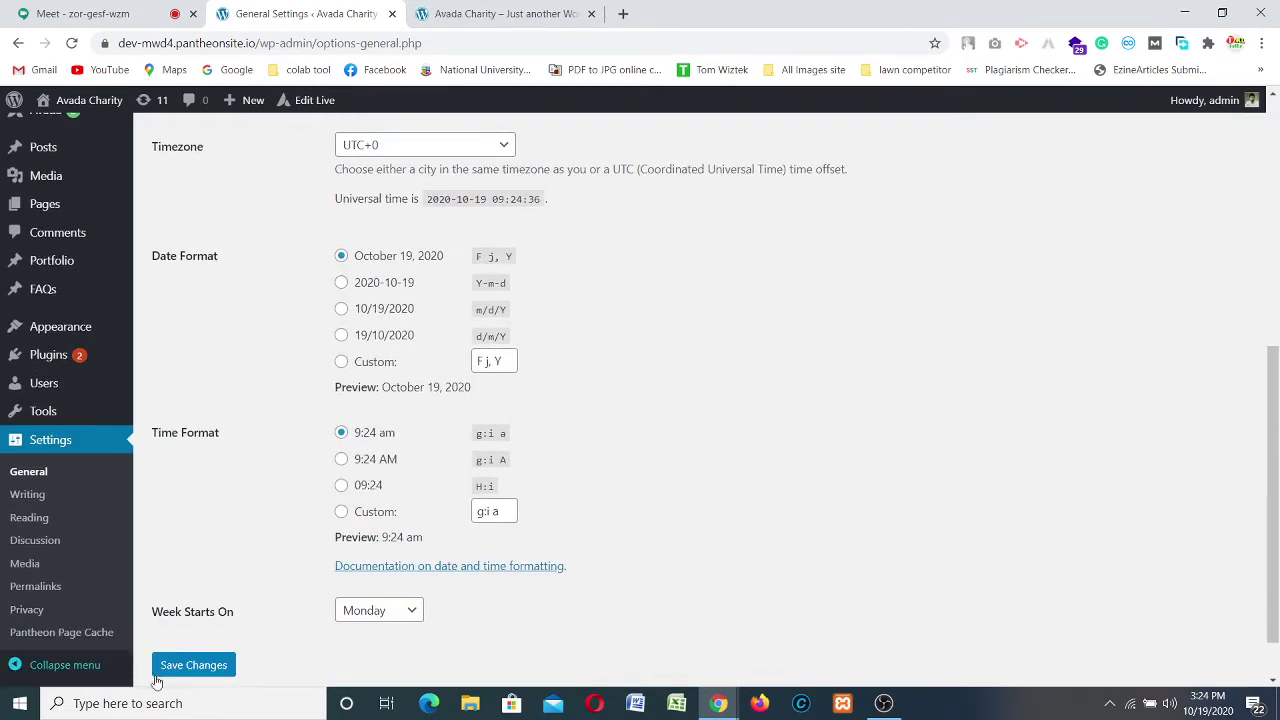
pyautogui.click(195, 664)
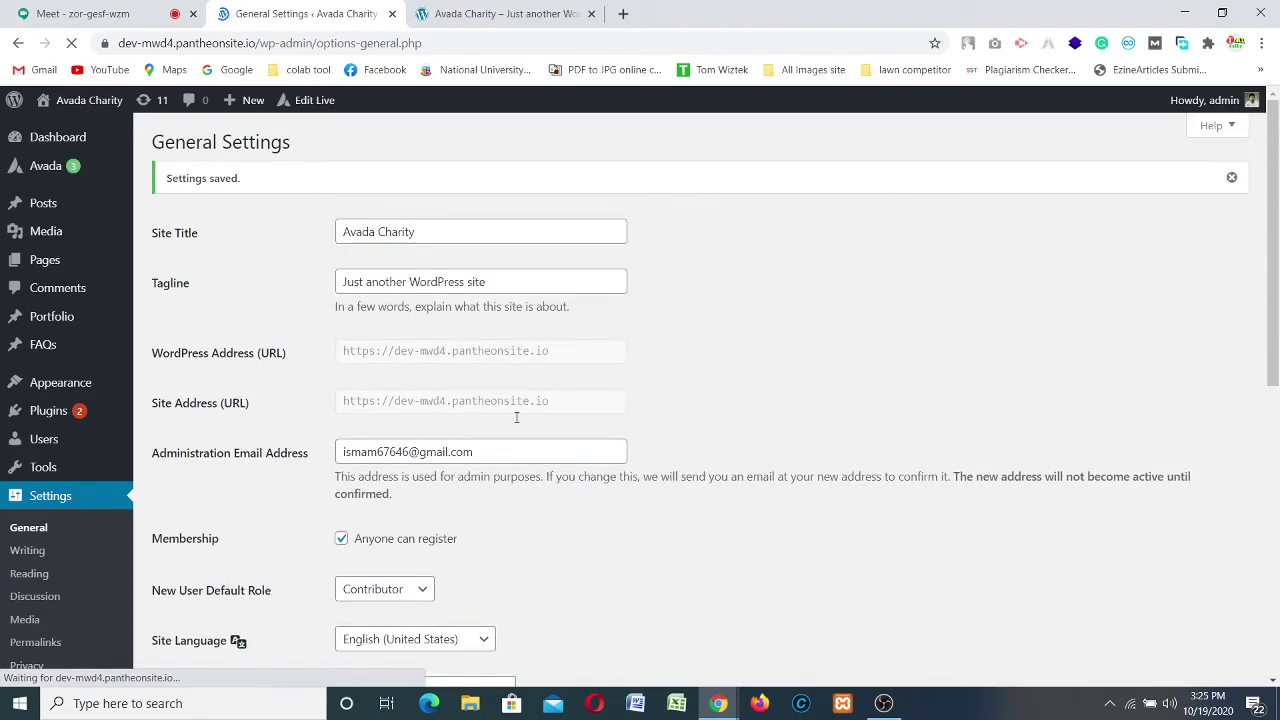
pyautogui.click(1262, 43)
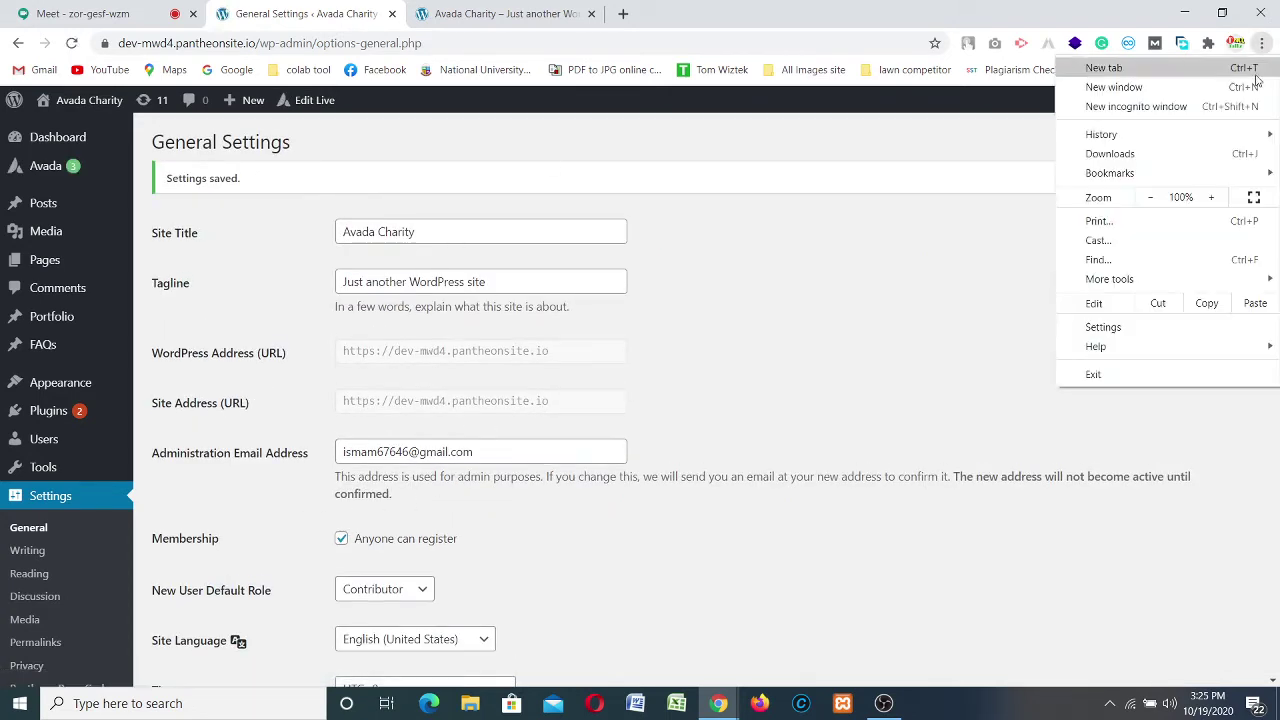
# - Load the copied site login address in a new Chrome incognito window
pyautogui.click(1212, 110)
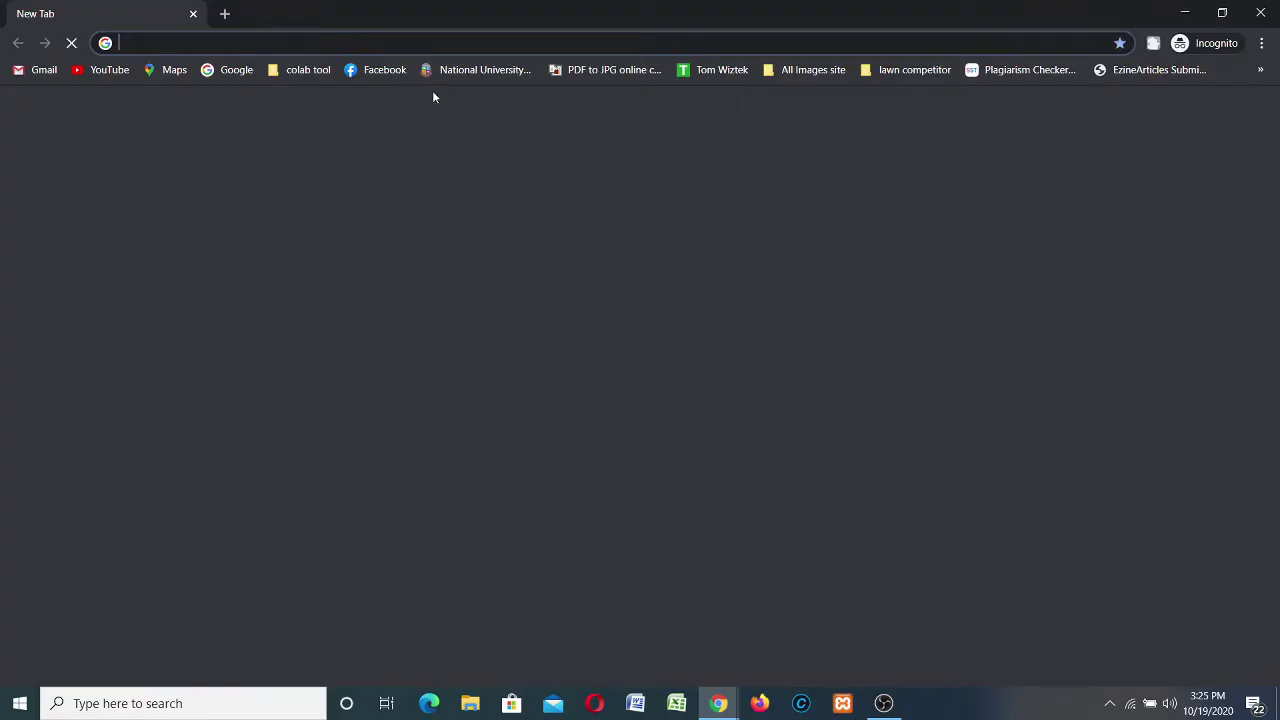
pyautogui.rightClick(305, 44)
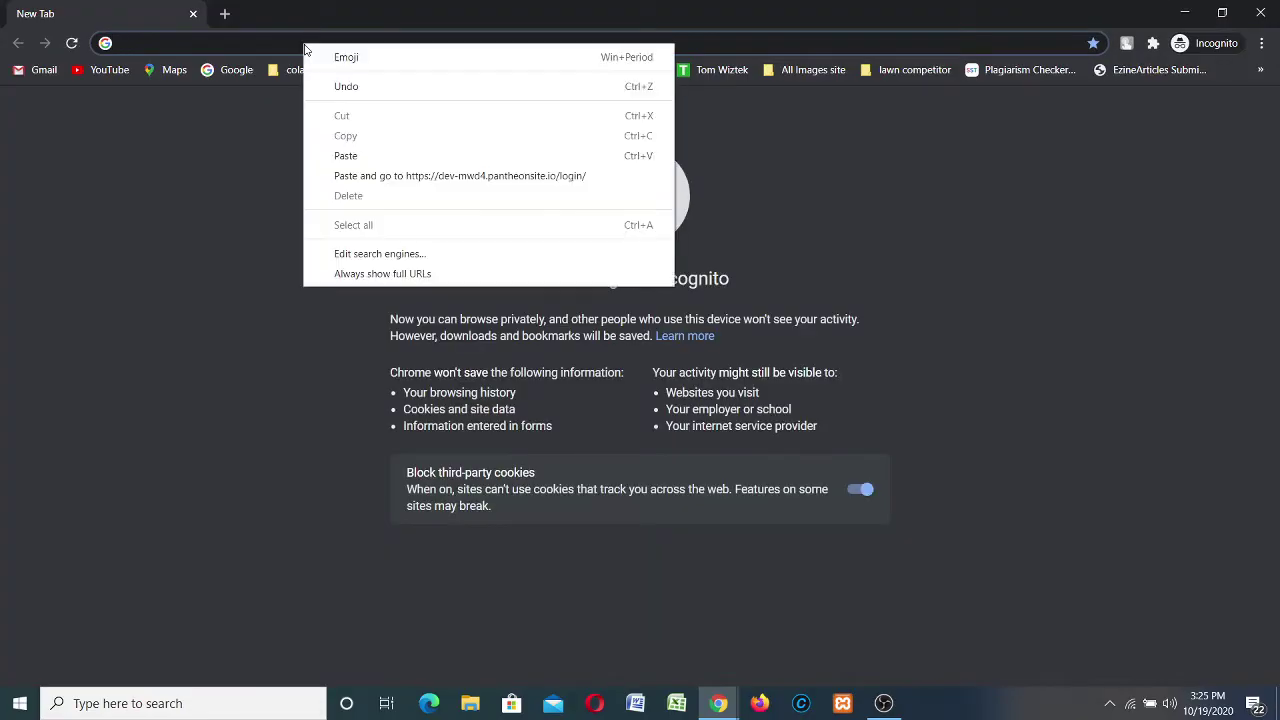
pyautogui.click(345, 156)
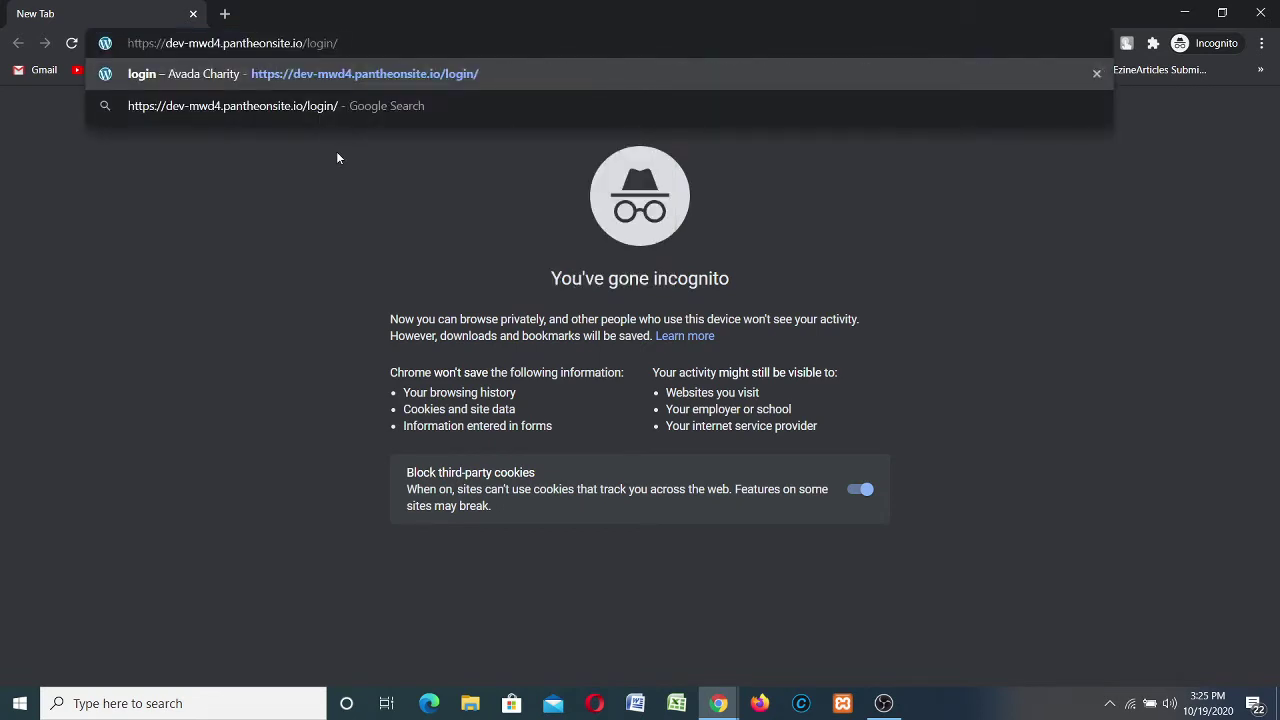
pyautogui.press('Return')
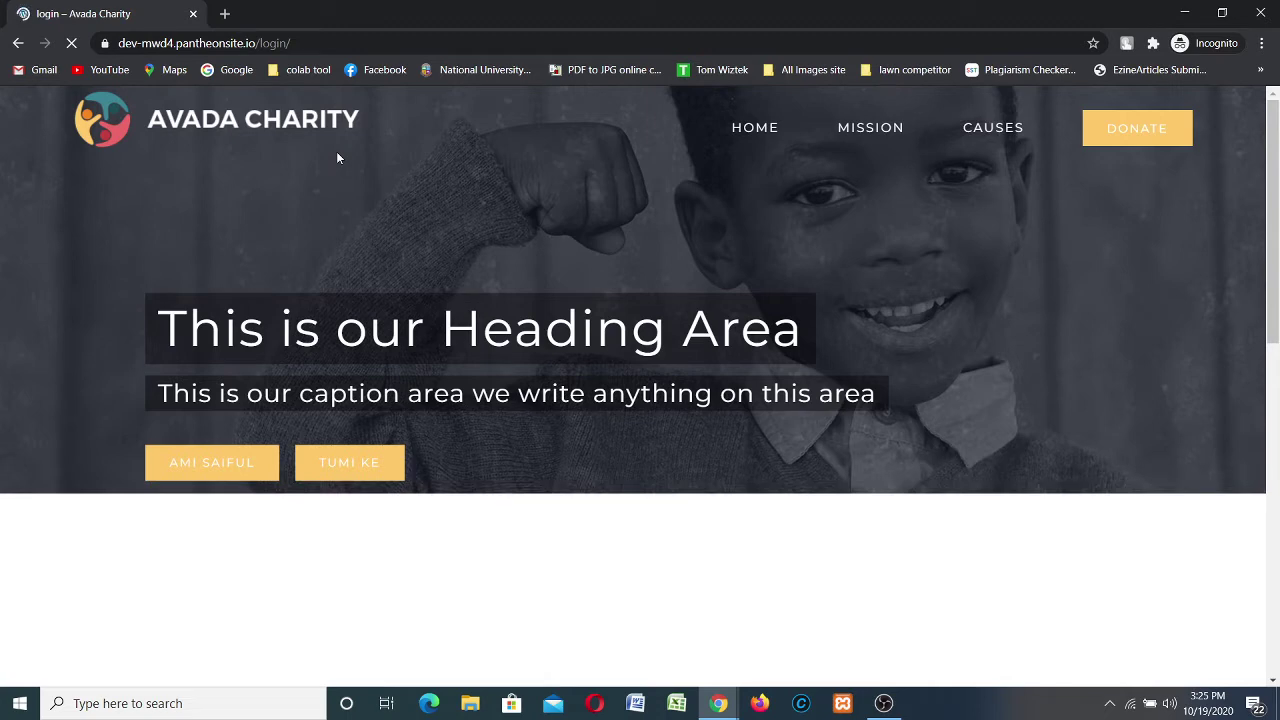
# - Scroll down the login page to the form and follow the Register link
pyautogui.scroll(-3, 634, 428)
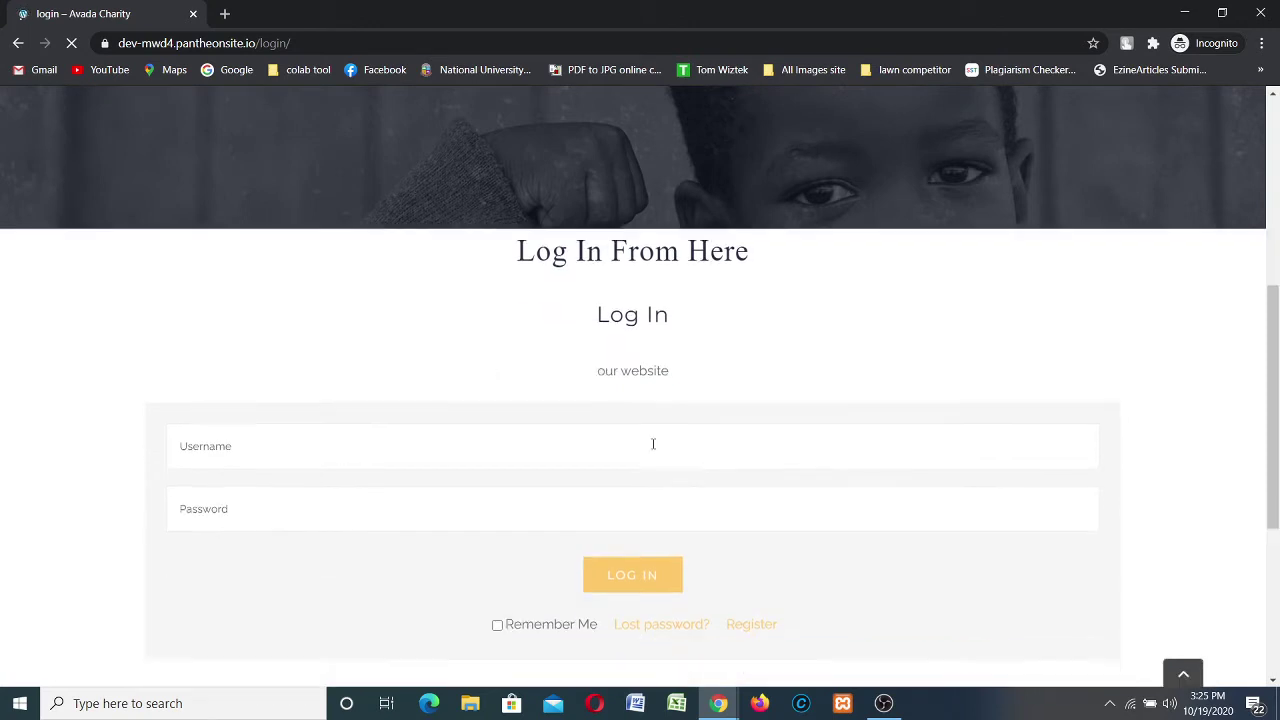
pyautogui.scroll(-2, 653, 444)
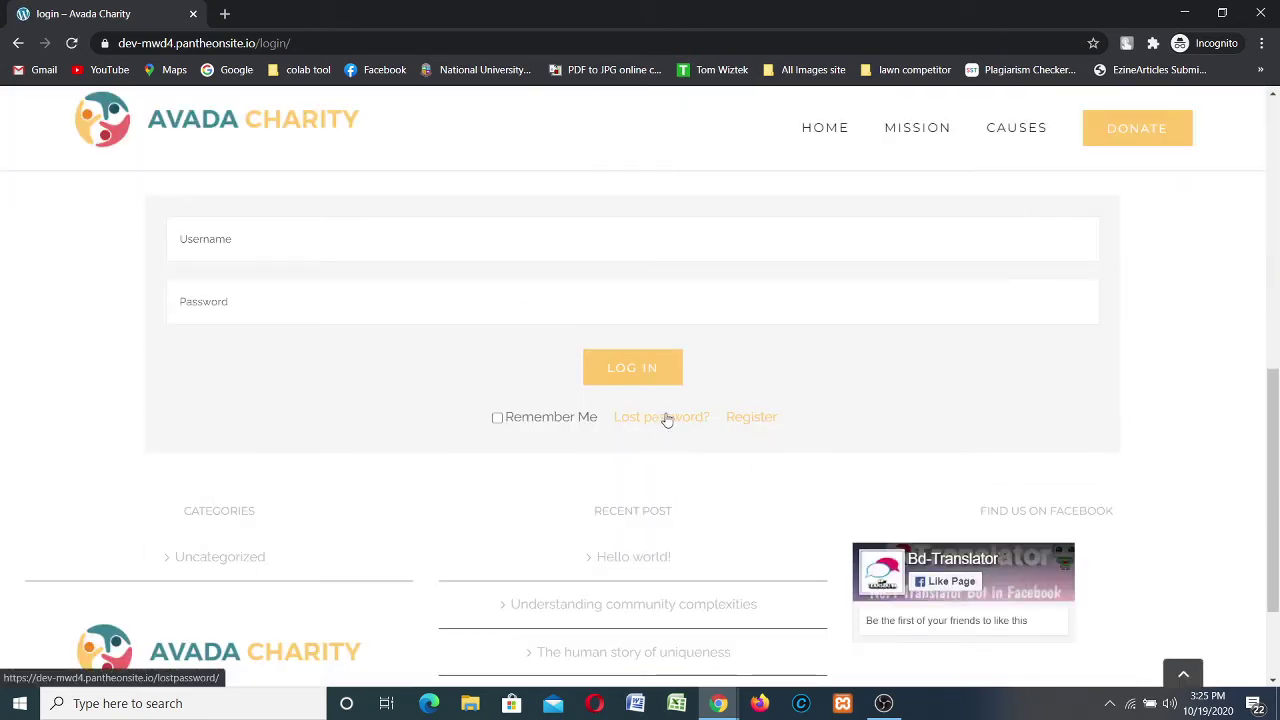
pyautogui.click(745, 424)
pyautogui.click(1184, 12)
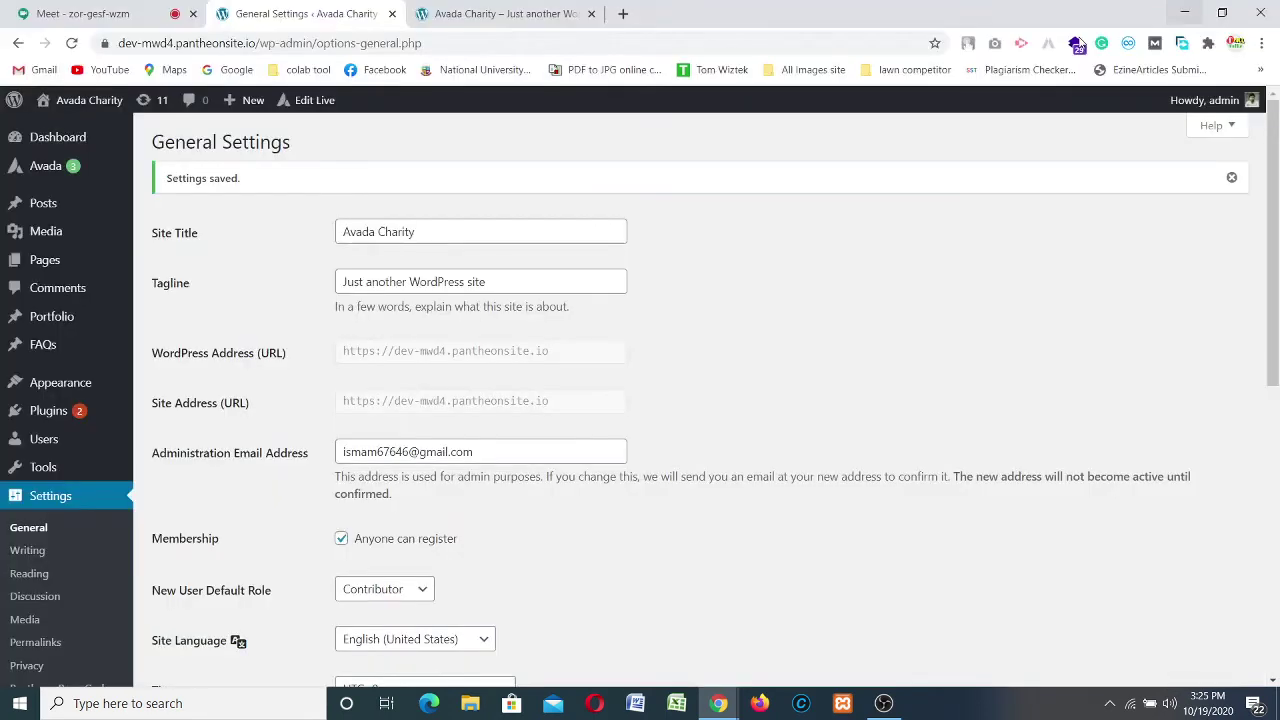
pyautogui.click(100, 14)
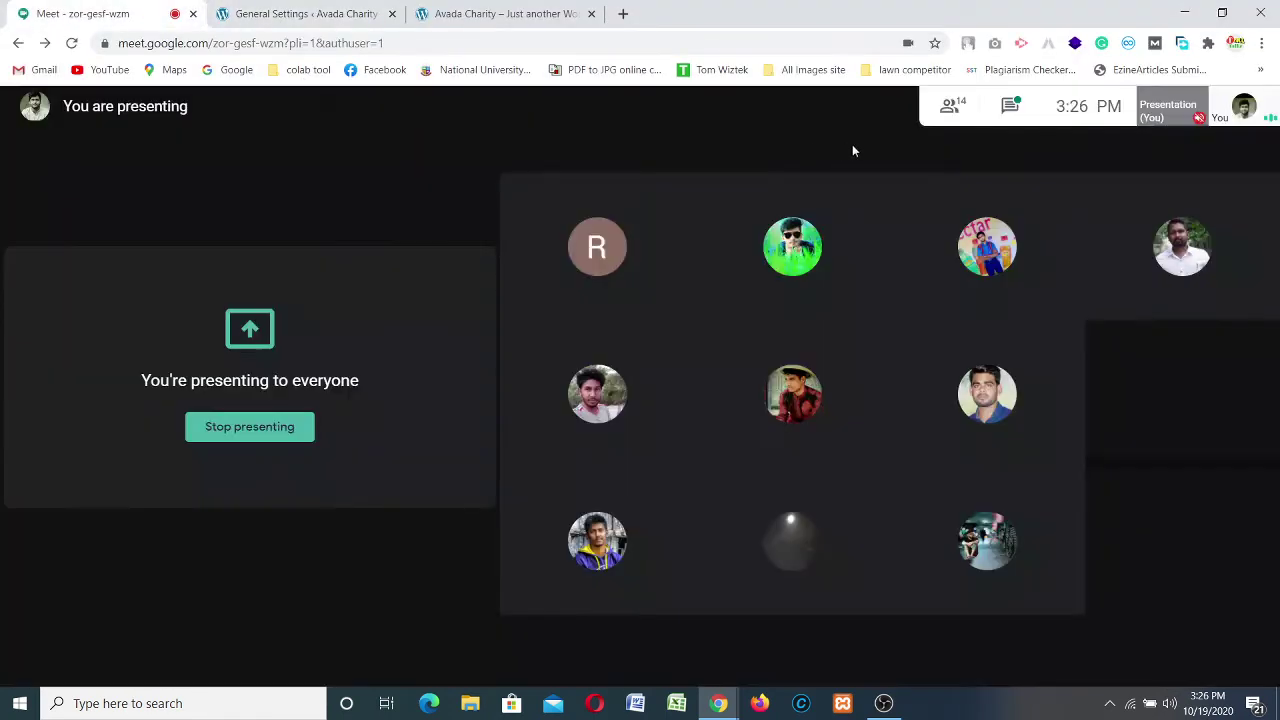
pyautogui.click(1011, 108)
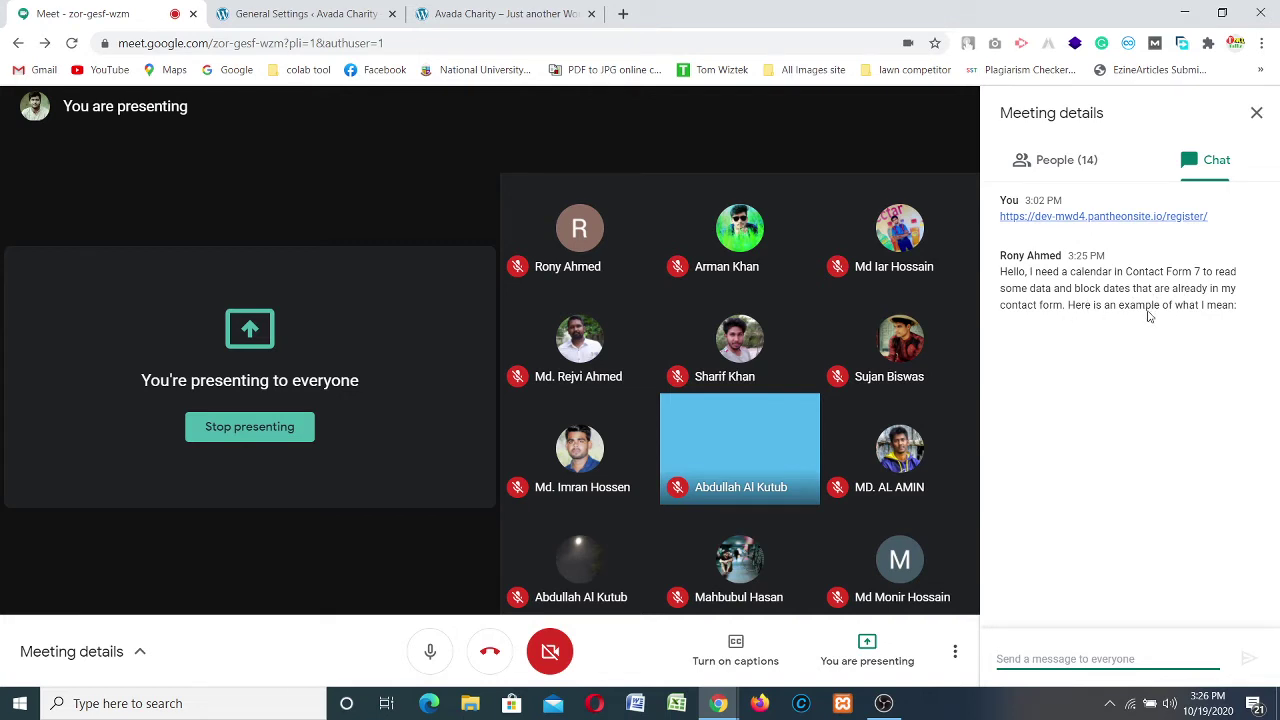
pyautogui.click(1256, 112)
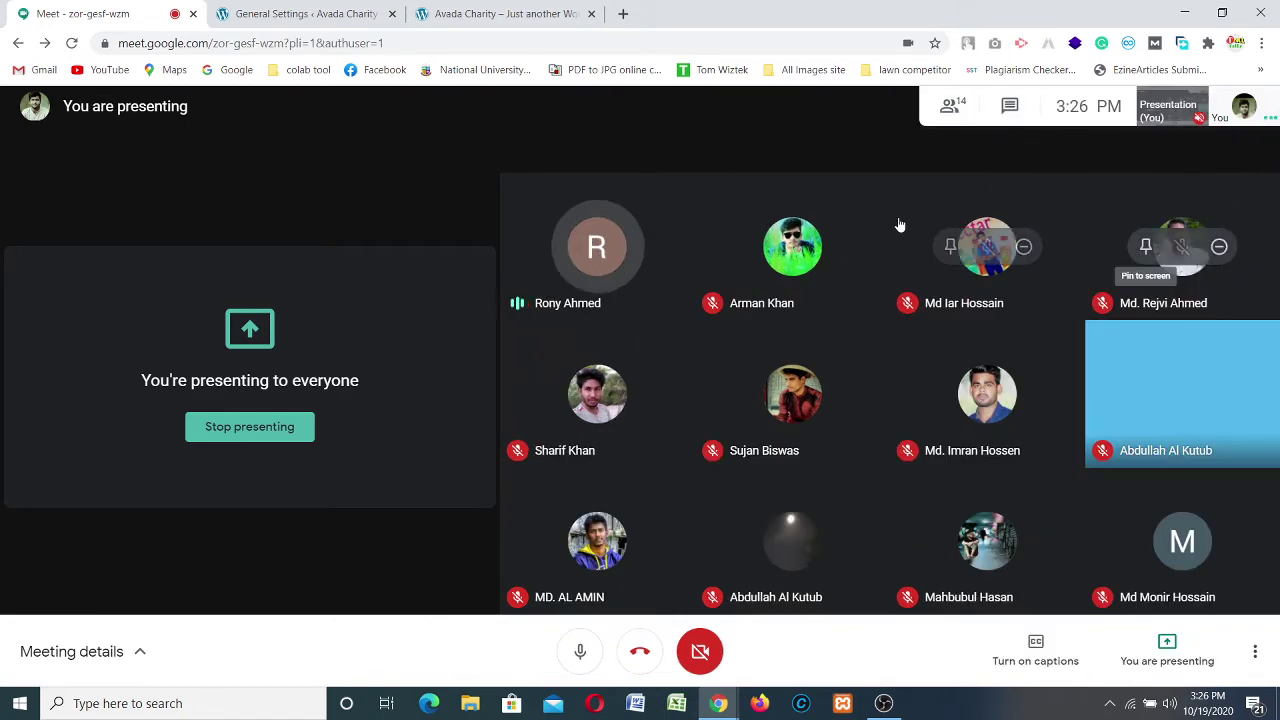
pyautogui.click(325, 20)
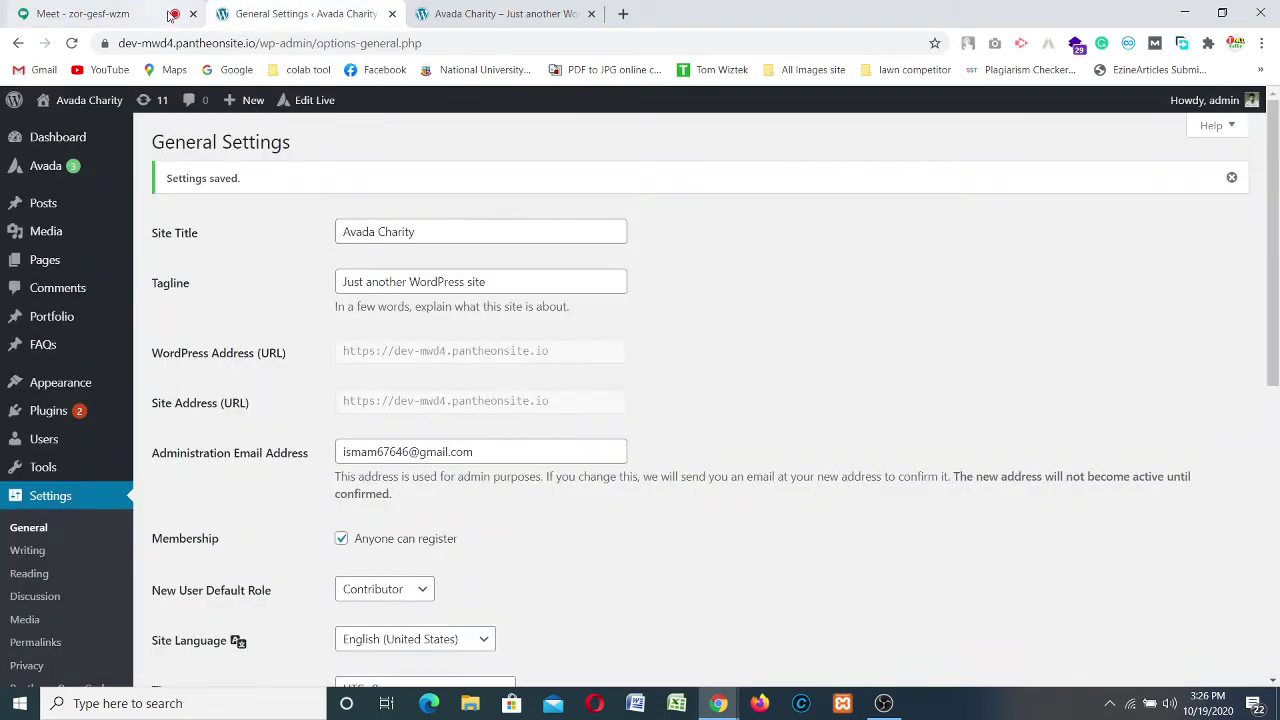
# - Stop presenting in the Meet call and bring back the incognito login window
pyautogui.click(80, 14)
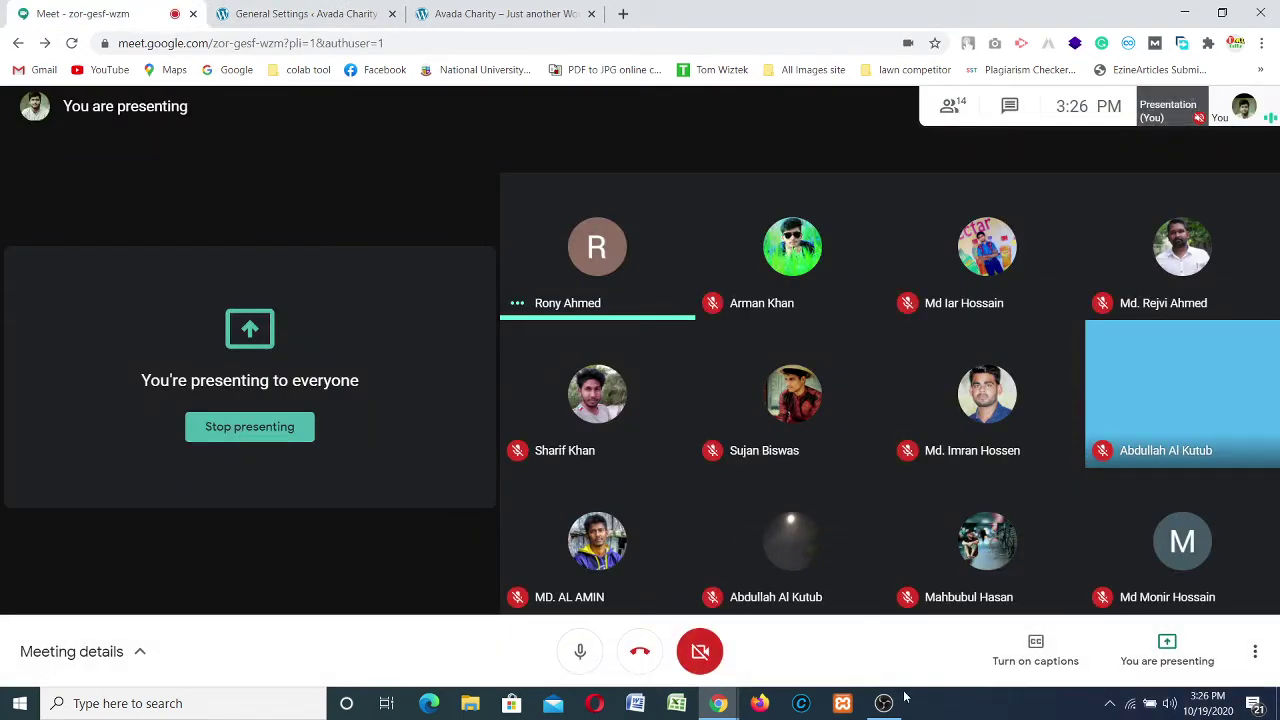
pyautogui.click(250, 430)
pyautogui.moveTo(717, 708)
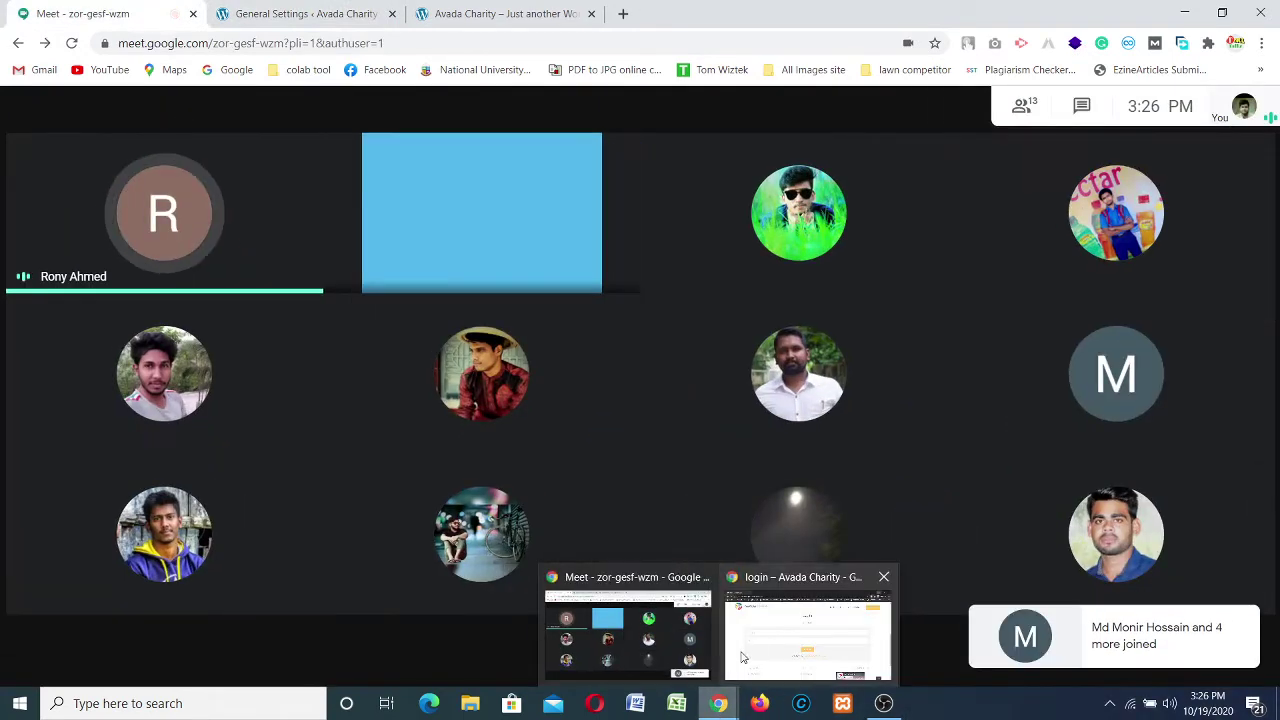
pyautogui.click(795, 640)
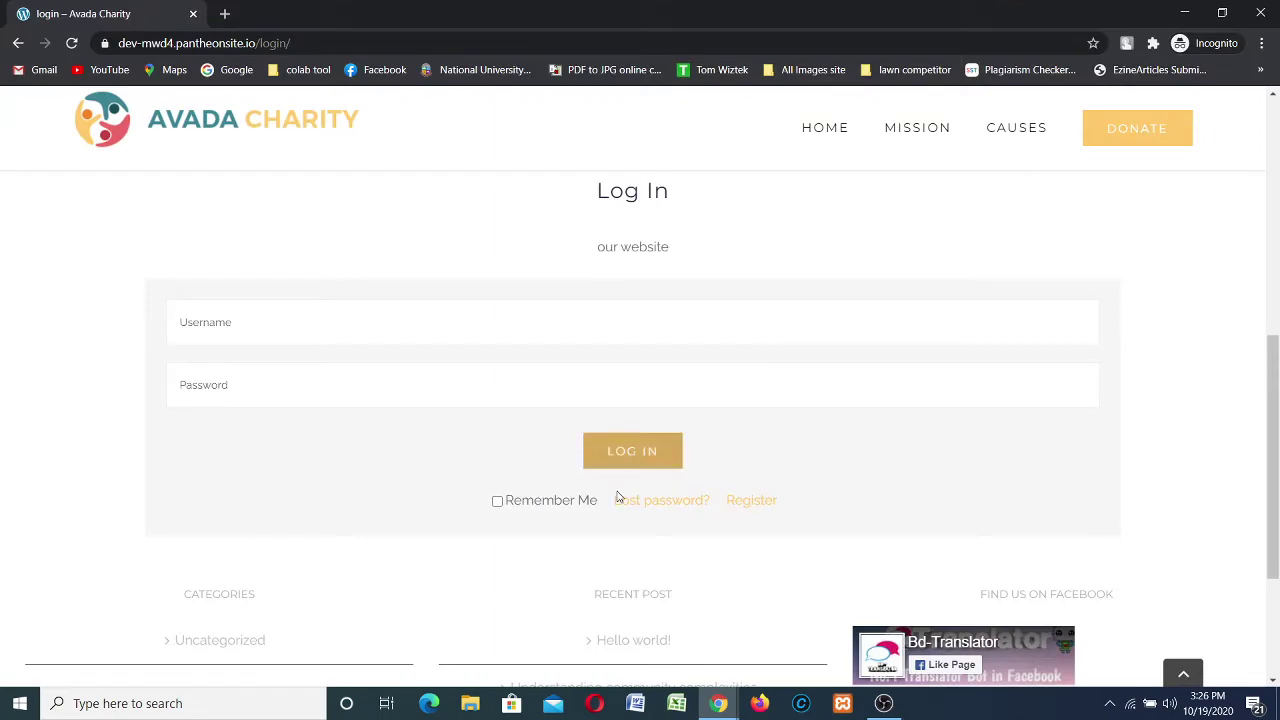
# - Scroll through the login page, then minimize the incognito window
pyautogui.scroll(-3, 737, 480)
pyautogui.scroll(2, 743, 467)
pyautogui.scroll(10, 743, 467)
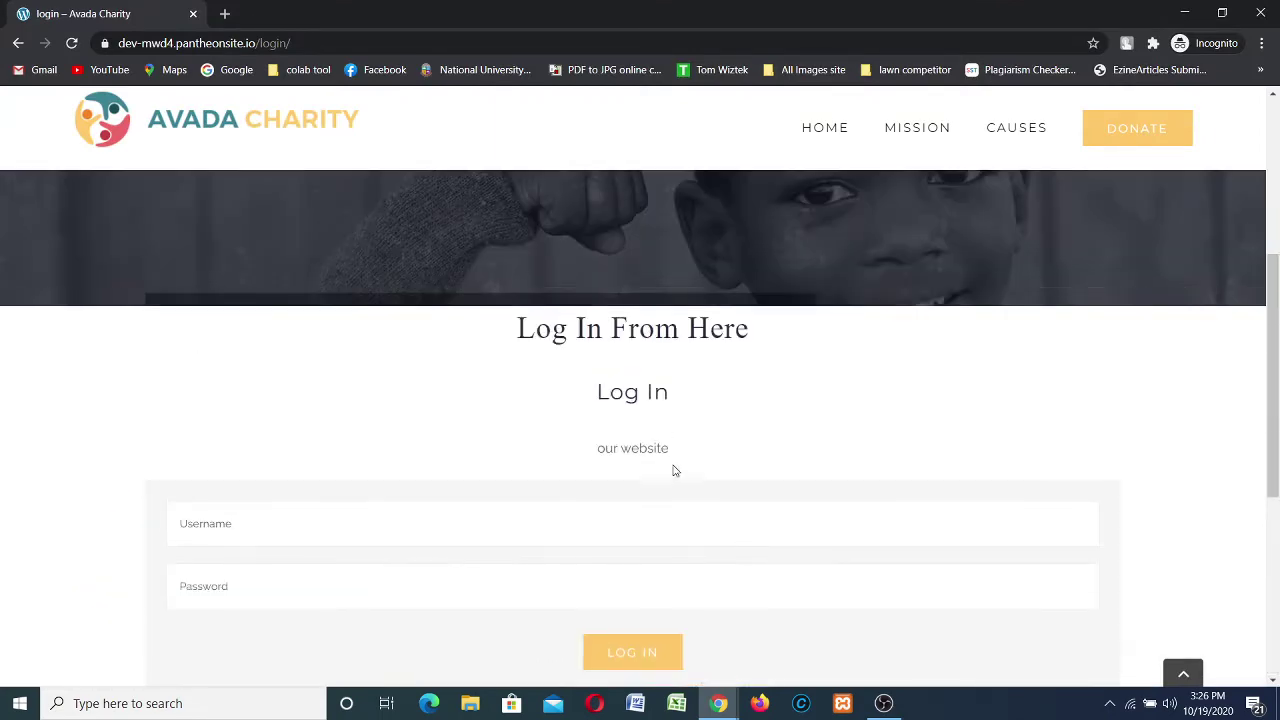
pyautogui.scroll(-6, 697, 477)
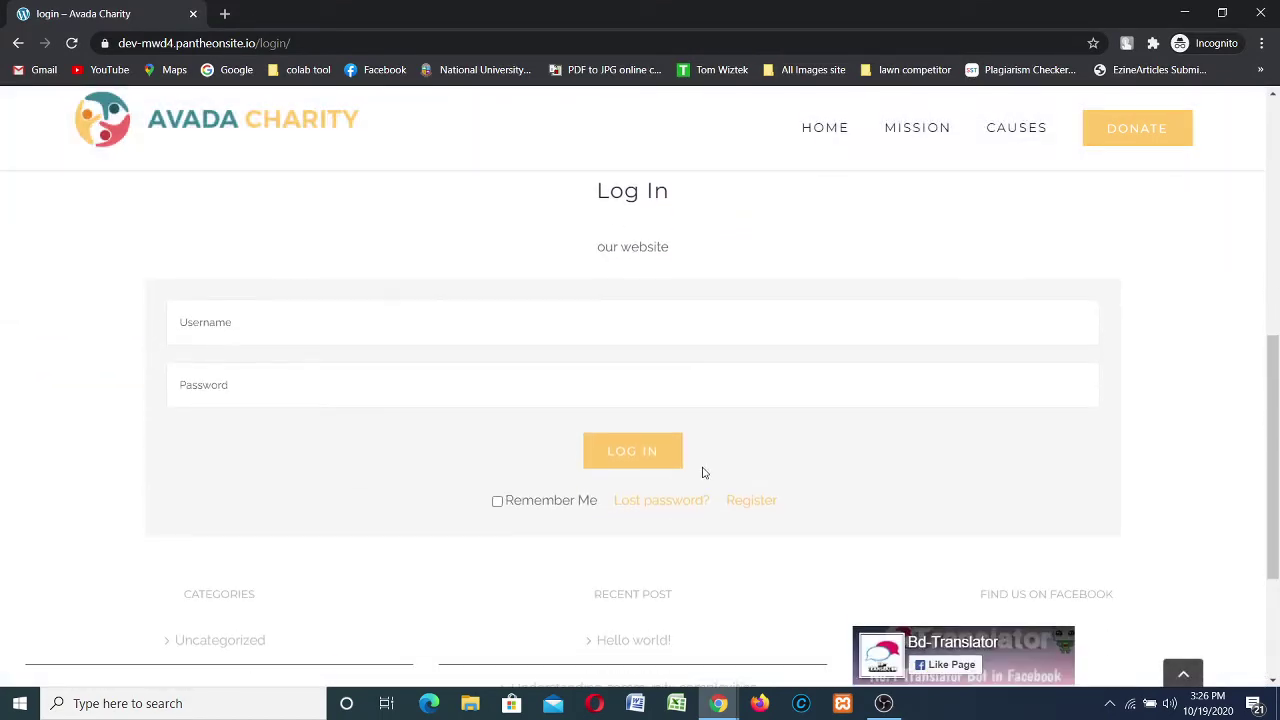
pyautogui.scroll(1, 709, 466)
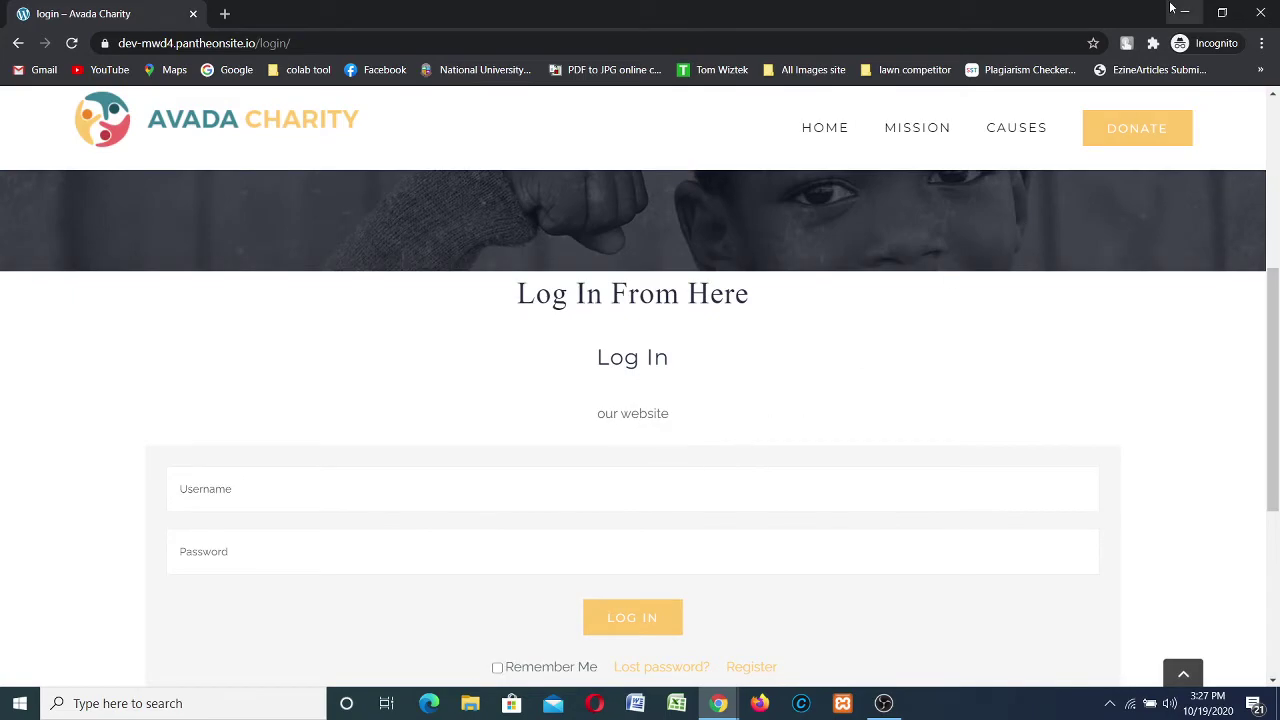
pyautogui.click(1182, 13)
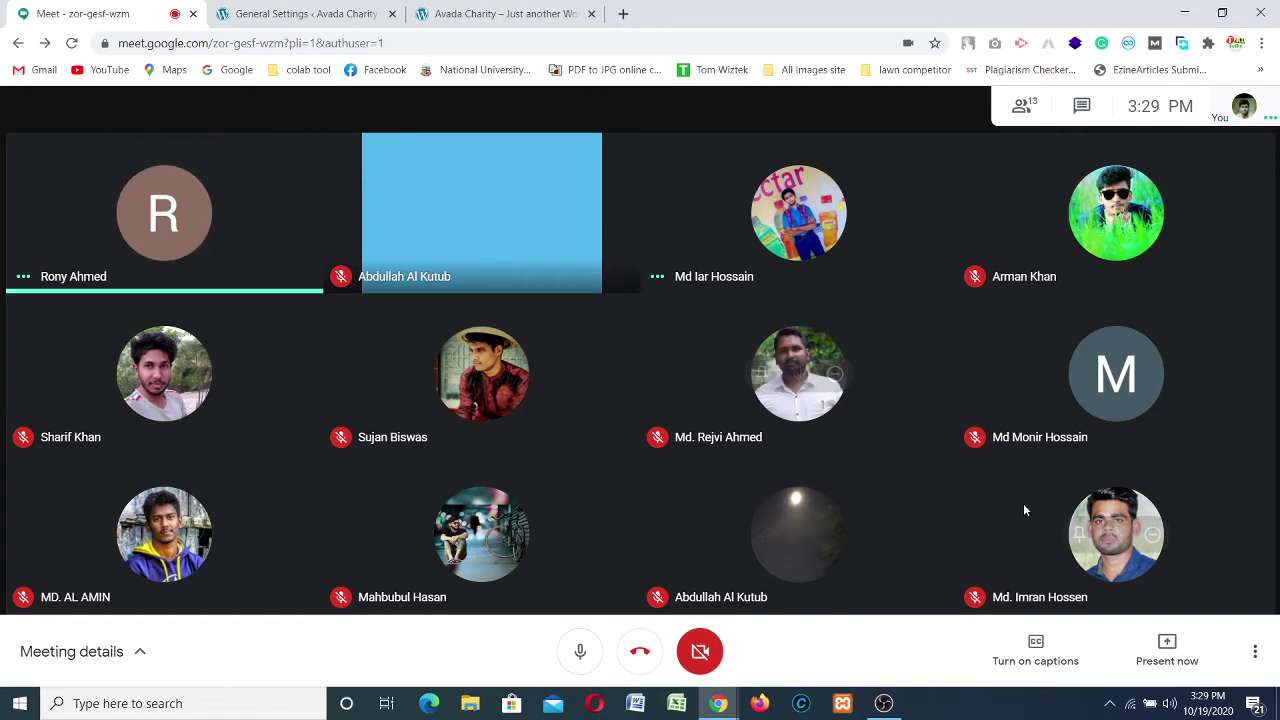
# - Present the entire screen in Meet, then switch to the Avada Charity tab
pyautogui.click(1145, 657)
pyautogui.click(1146, 505)
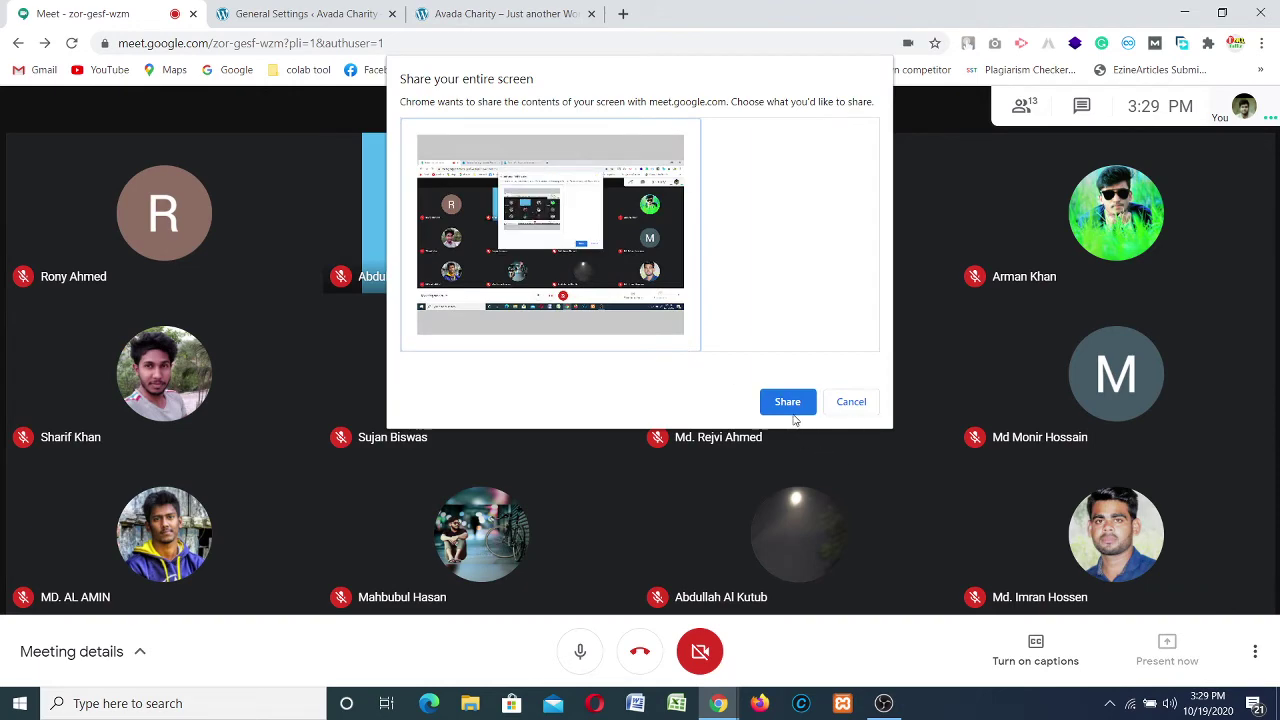
pyautogui.click(794, 409)
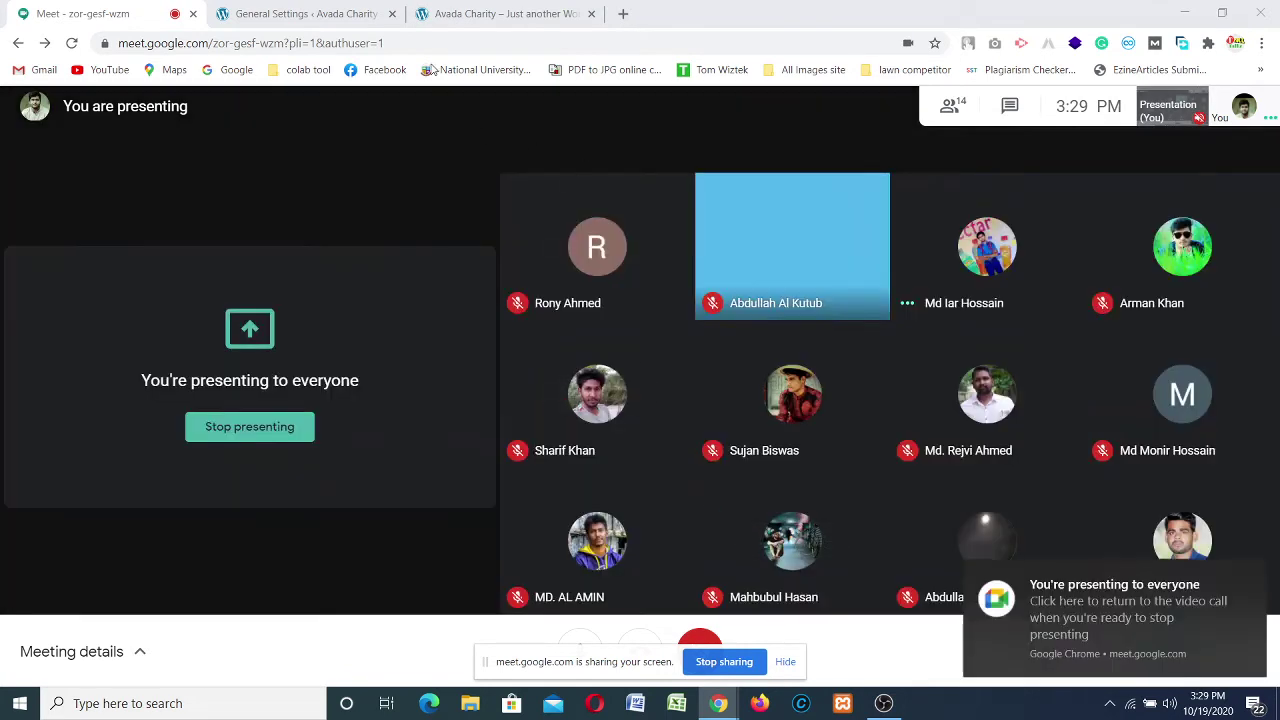
pyautogui.click(560, 16)
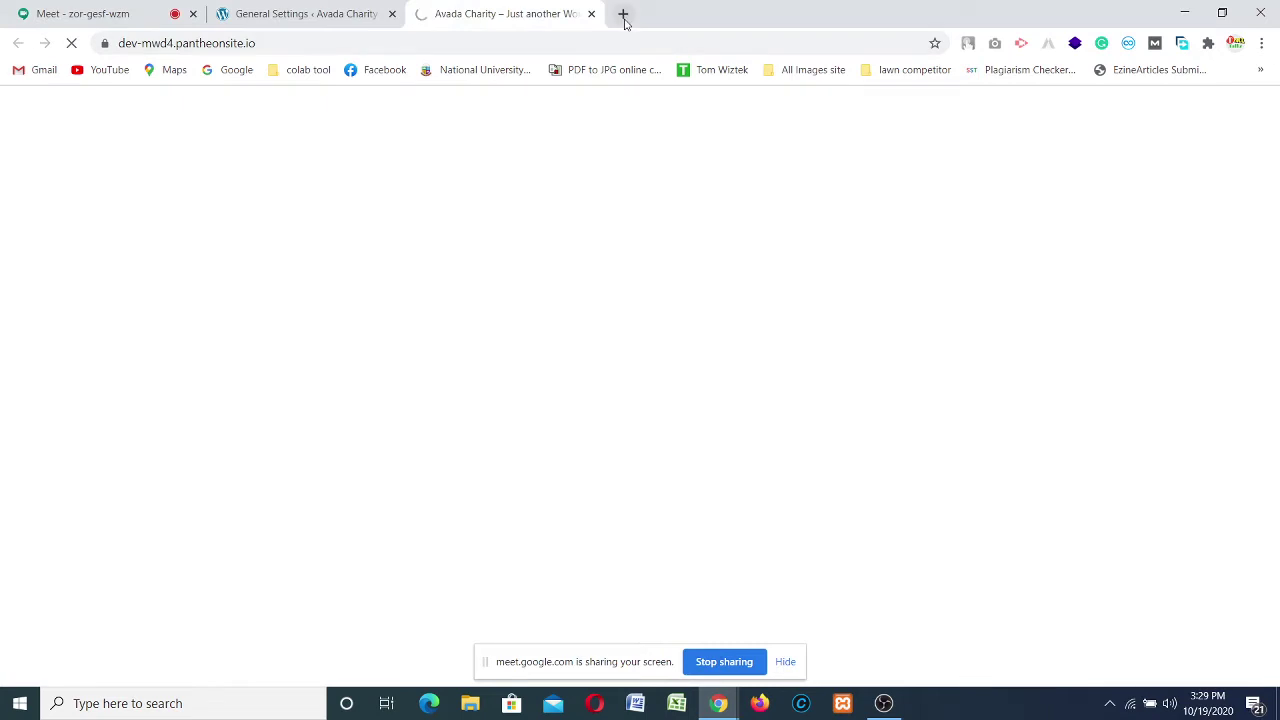
# - Search Google for 'contact form 7' in a new tab
pyautogui.click(624, 14)
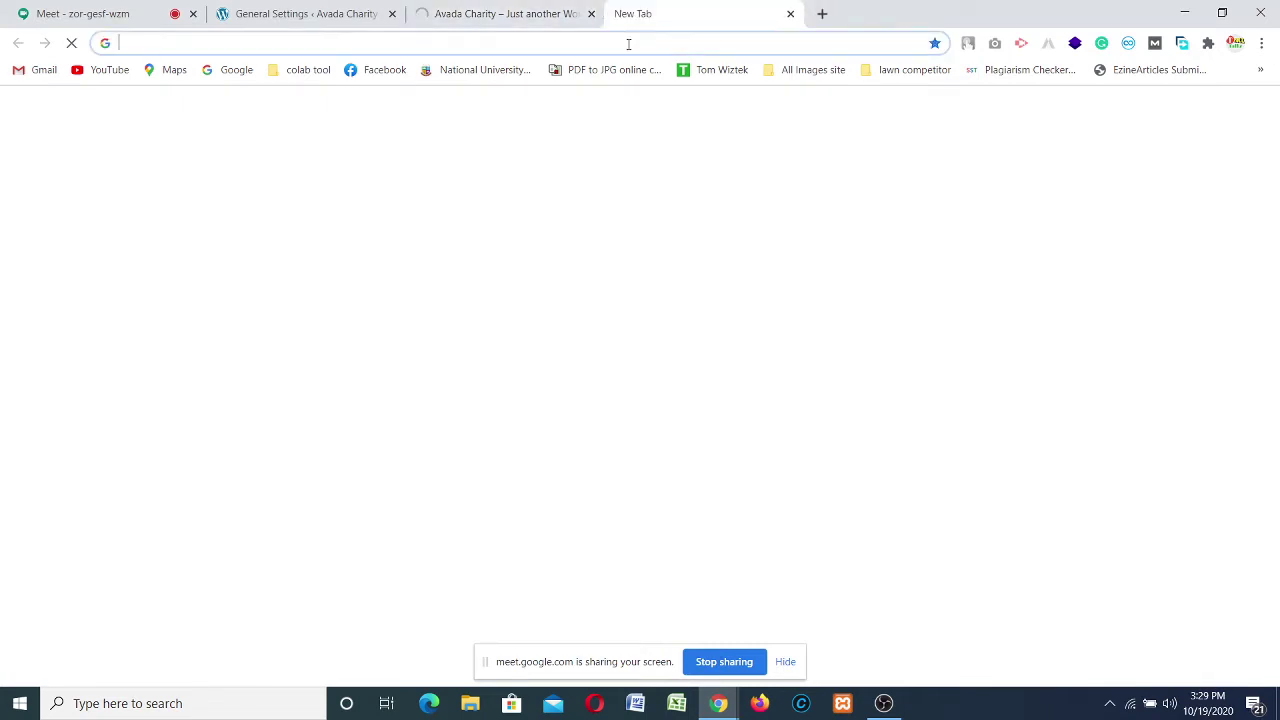
pyautogui.write('contact for')
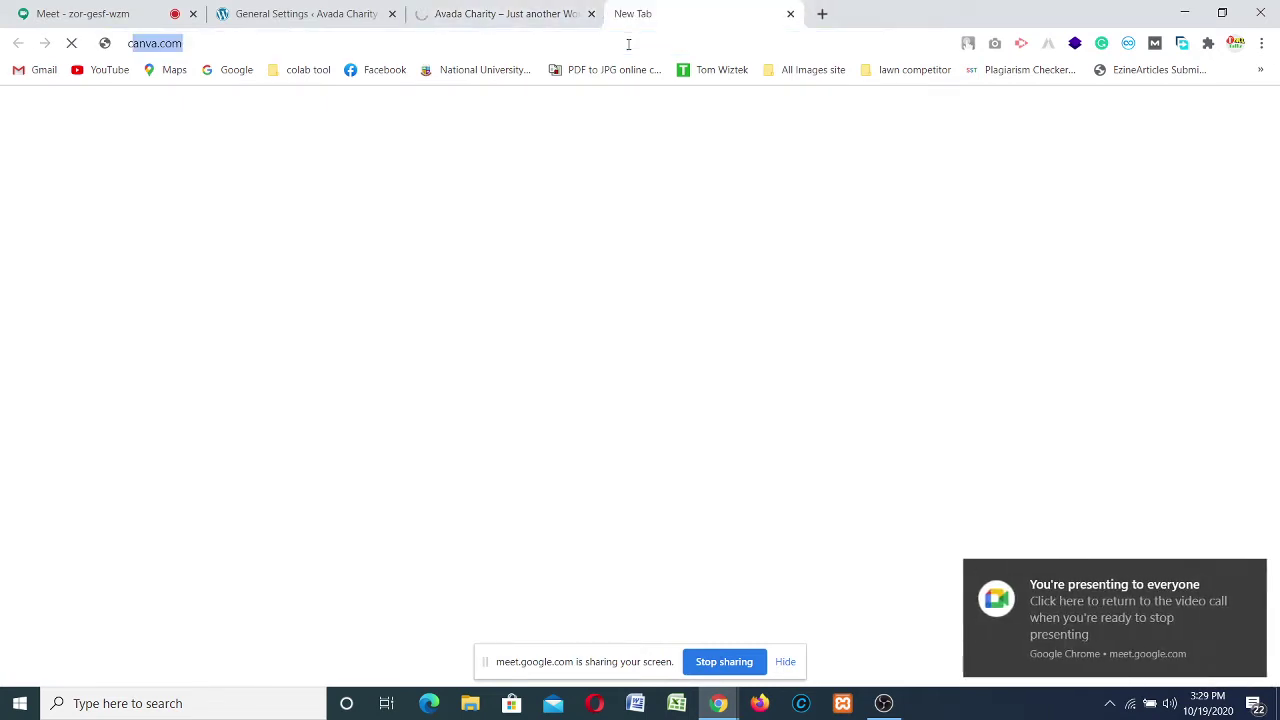
pyautogui.write('m 7')
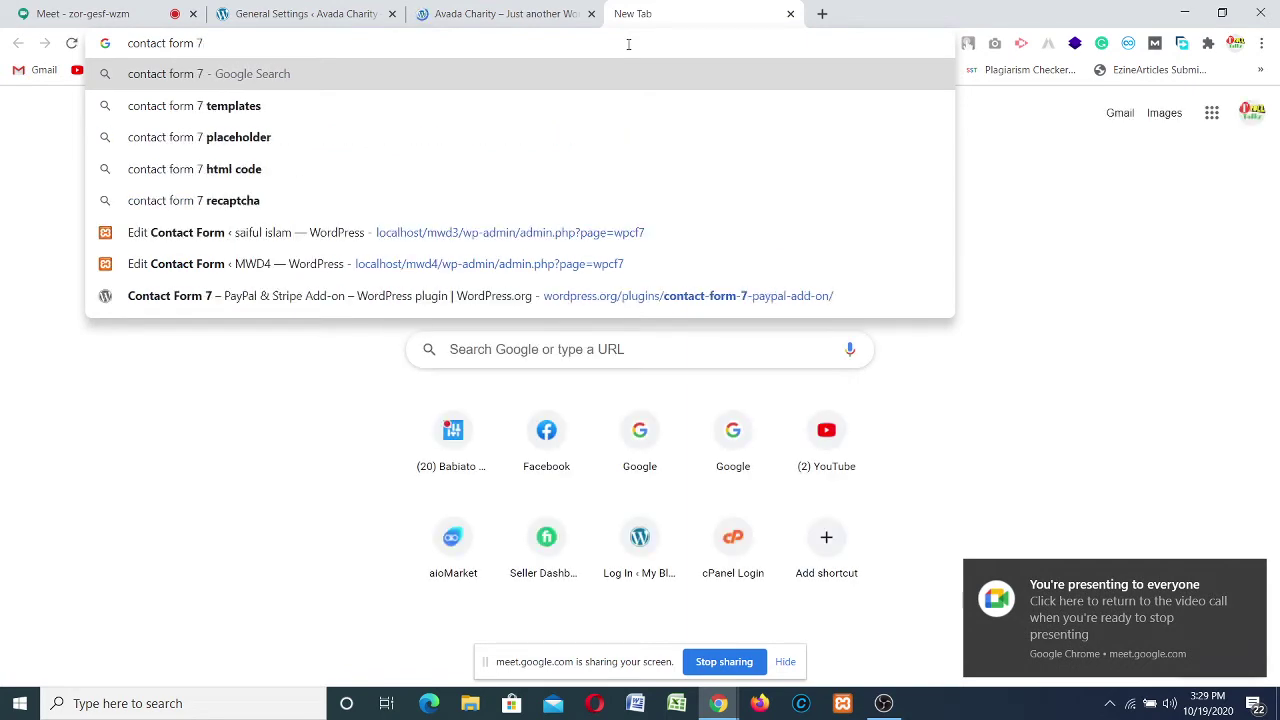
pyautogui.press('Return')
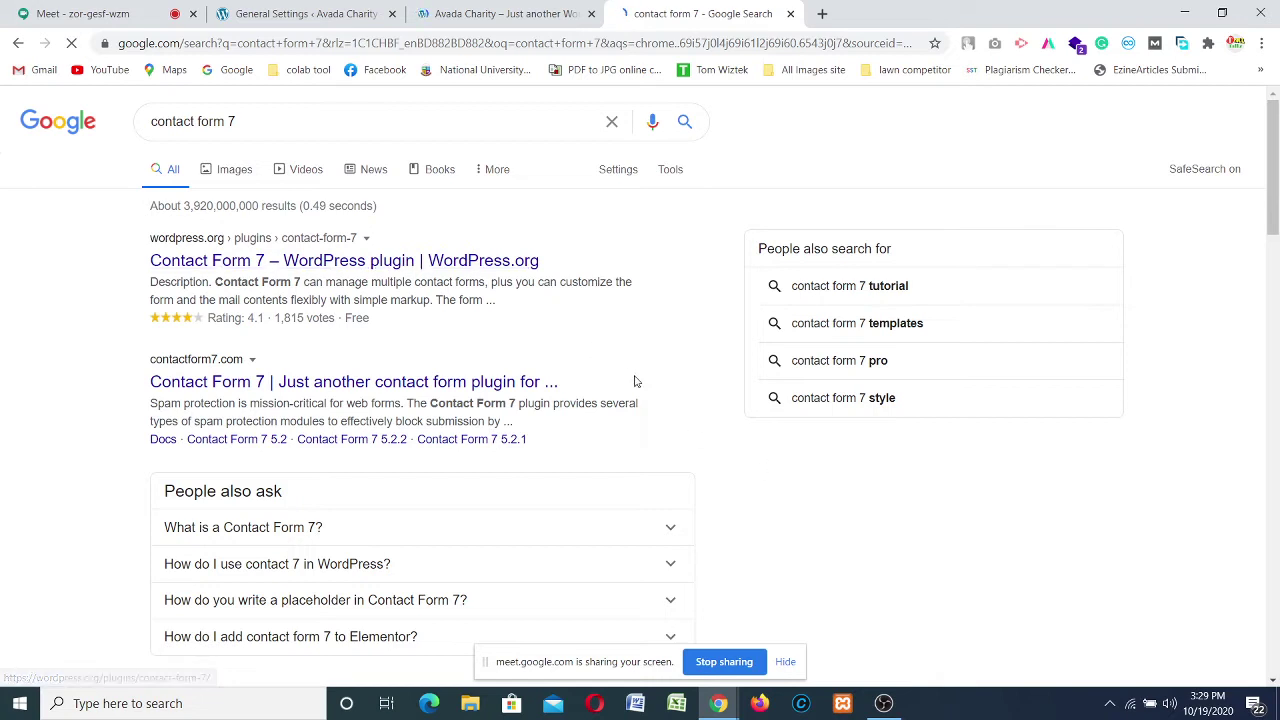
# - Open the Contact Form 7 plugin page on WordPress.org and scroll through it
pyautogui.click(442, 264)
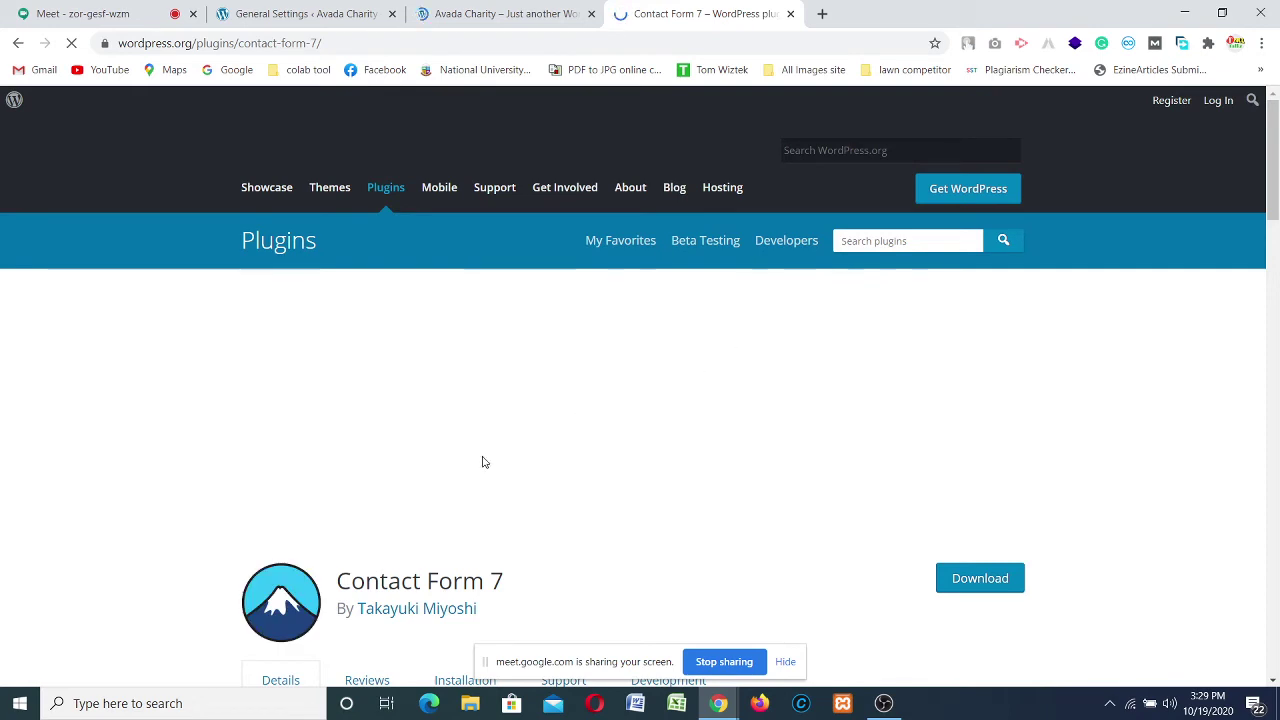
pyautogui.scroll(-3, 487, 547)
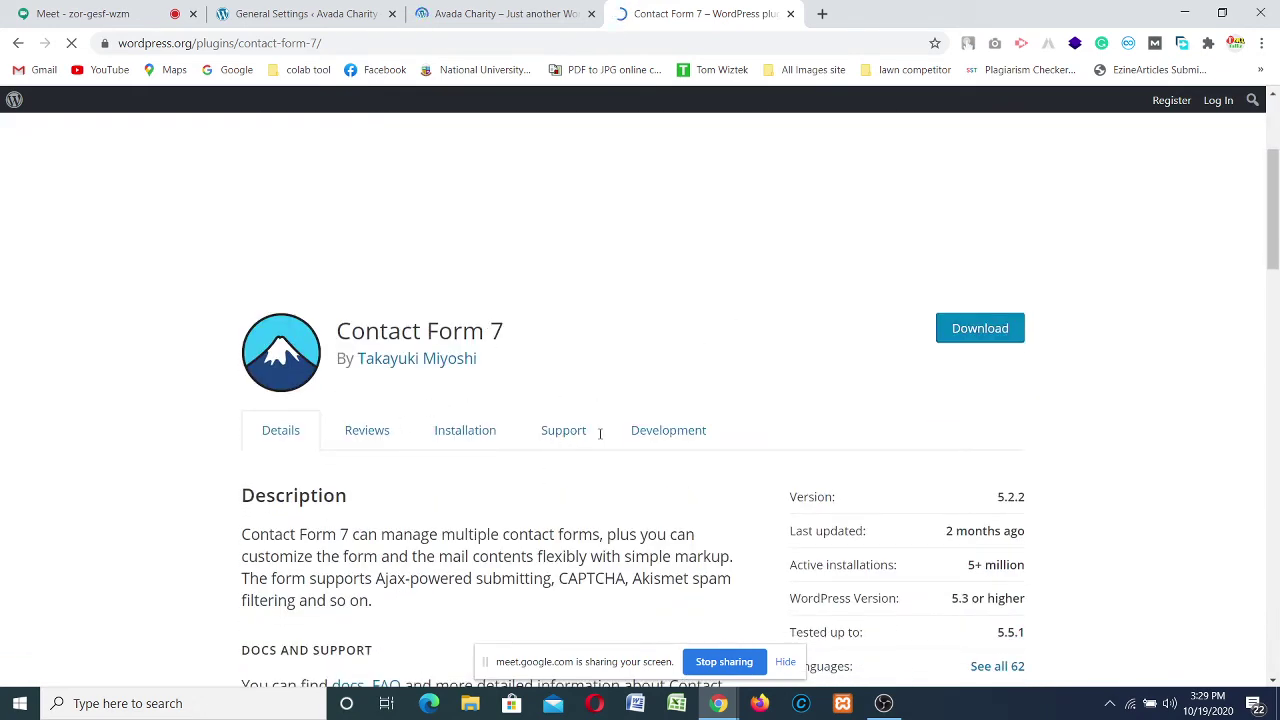
pyautogui.scroll(-3, 523, 434)
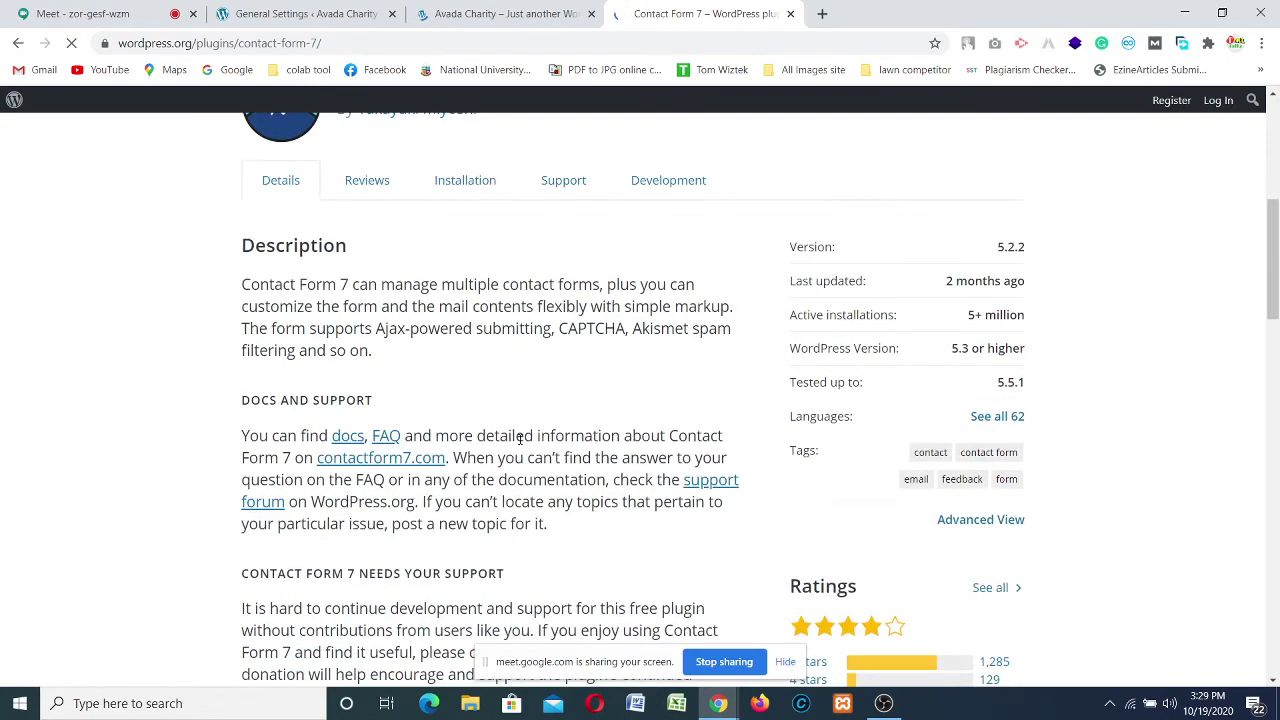
pyautogui.scroll(5, 520, 446)
pyautogui.scroll(-5, 580, 423)
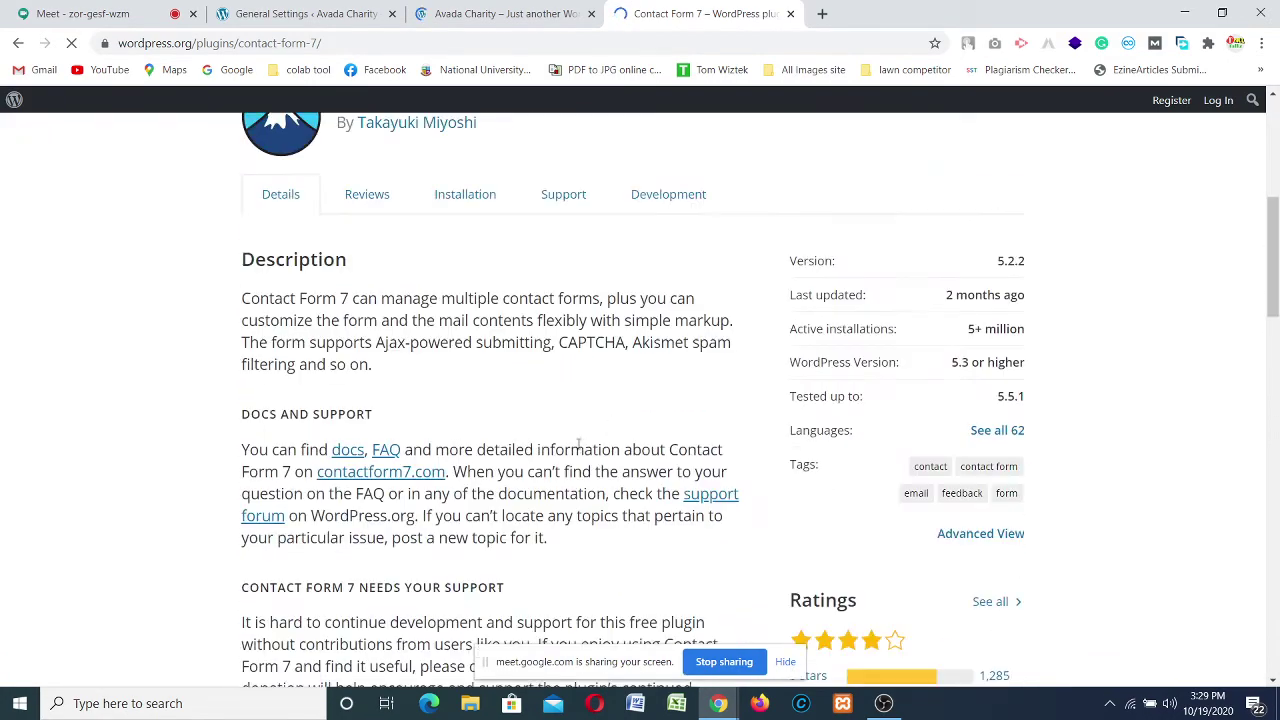
pyautogui.scroll(2, 580, 445)
pyautogui.scroll(-2, 582, 486)
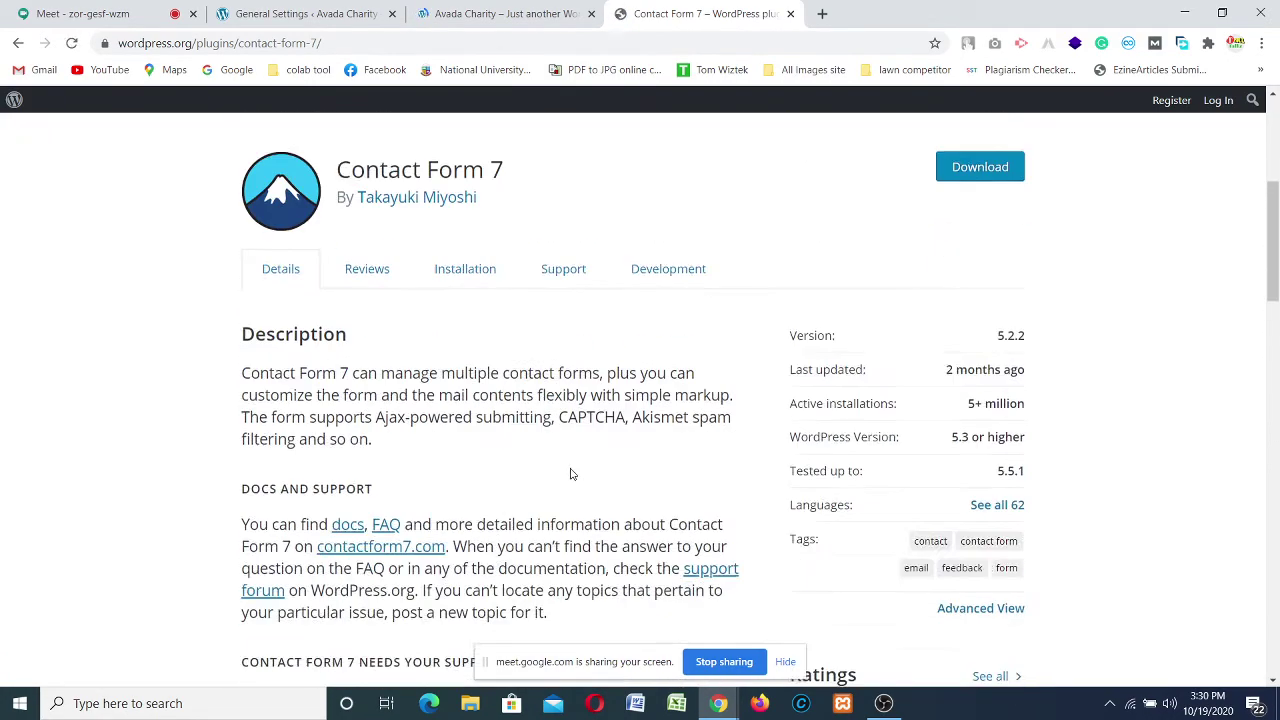
pyautogui.scroll(2, 571, 471)
# - Browse the topics listed in the plugin's Support forum
pyautogui.click(563, 431)
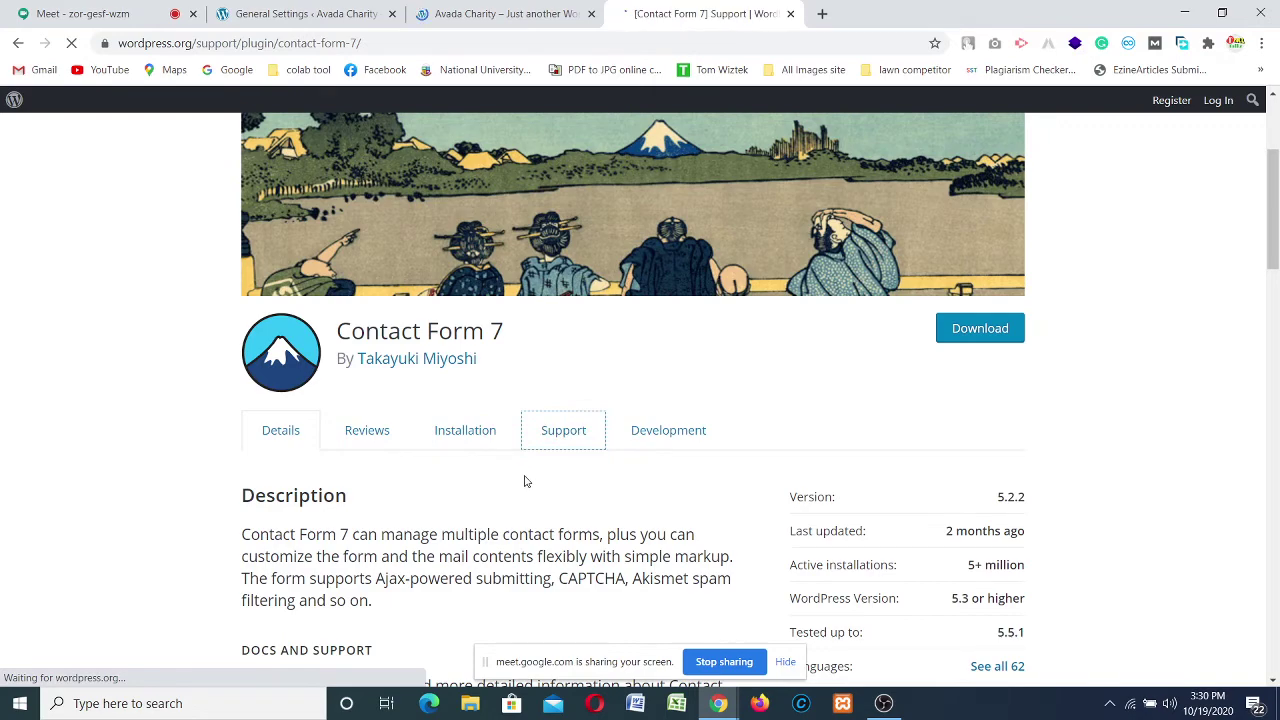
pyautogui.scroll(-6, 515, 488)
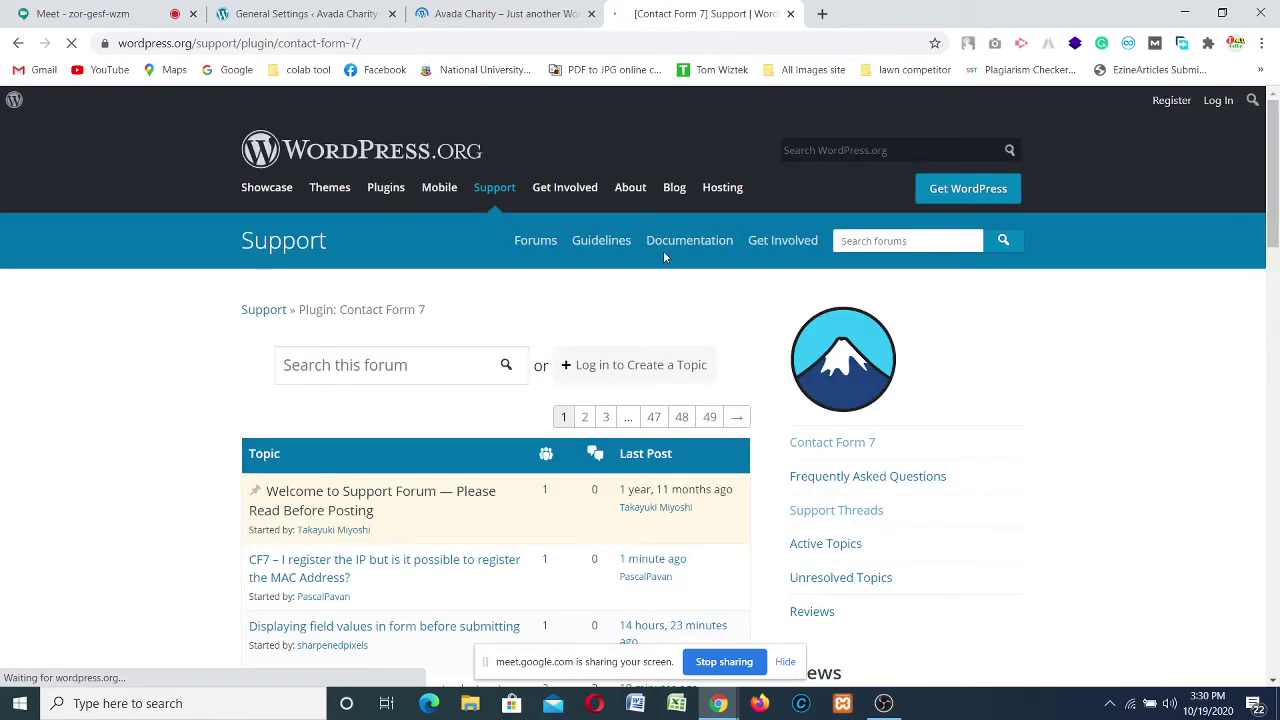
pyautogui.scroll(-4, 454, 398)
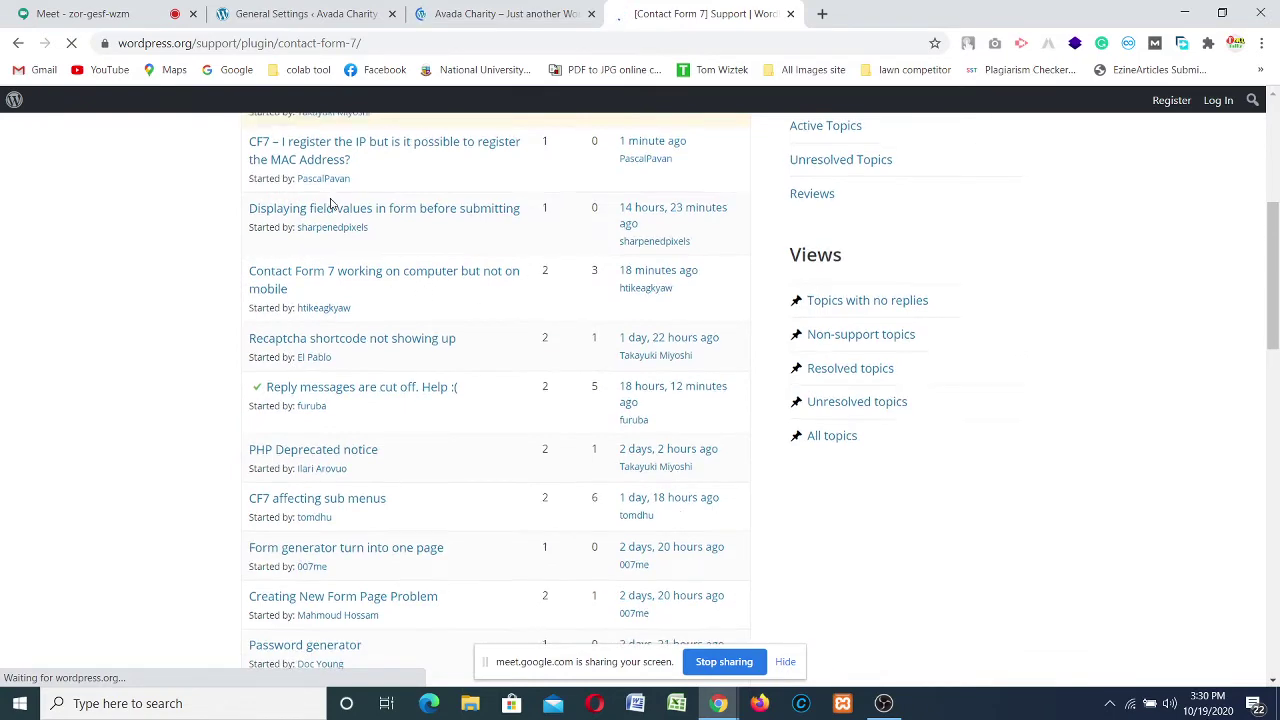
pyautogui.scroll(-9, 335, 250)
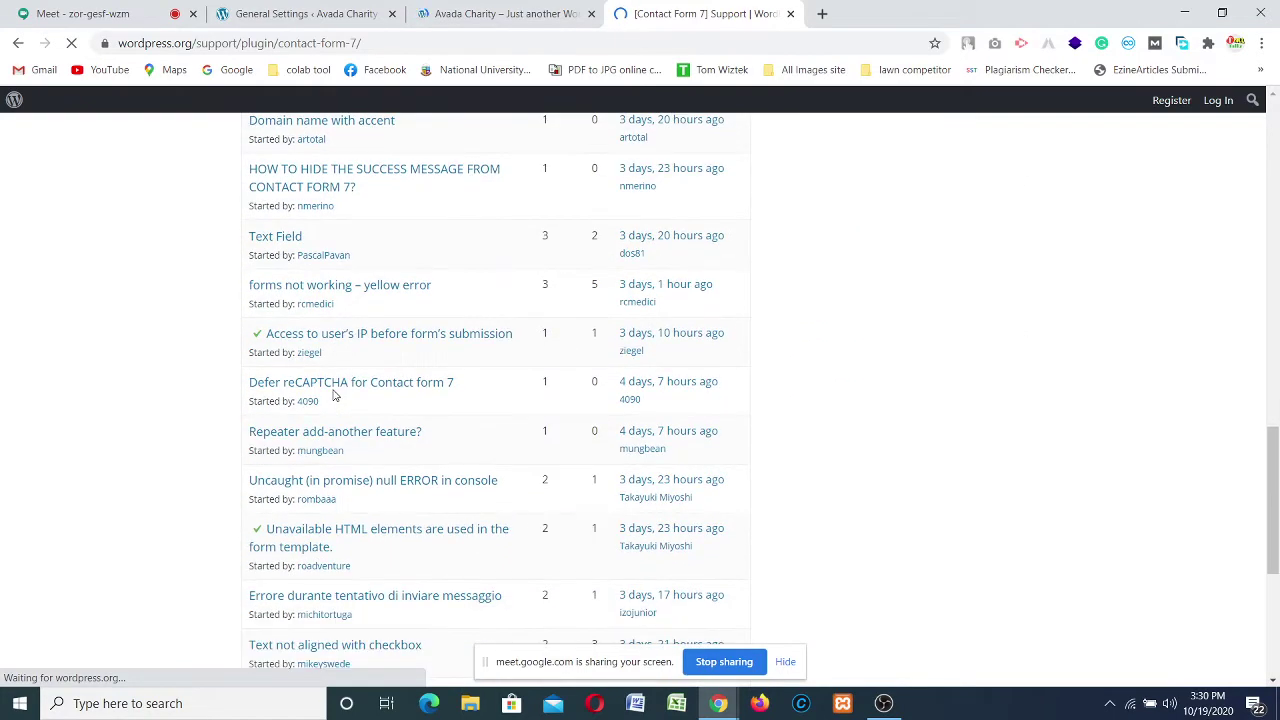
pyautogui.scroll(-3, 335, 396)
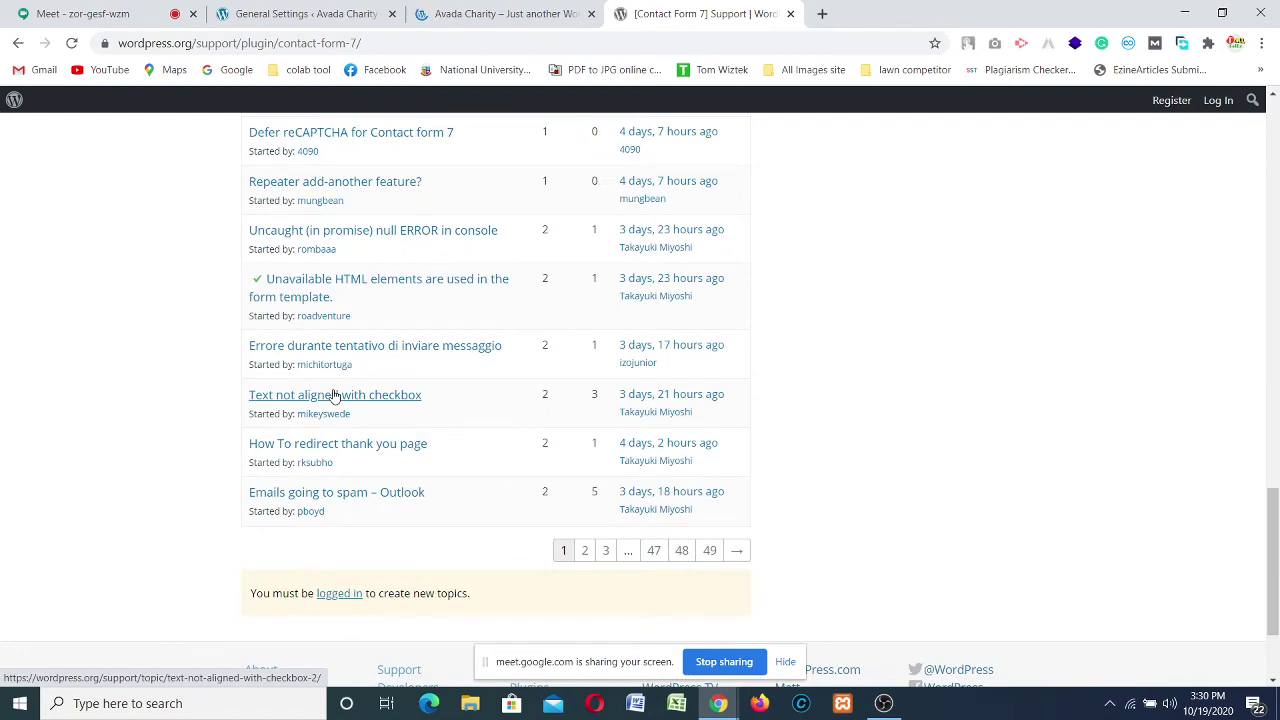
pyautogui.scroll(12, 335, 396)
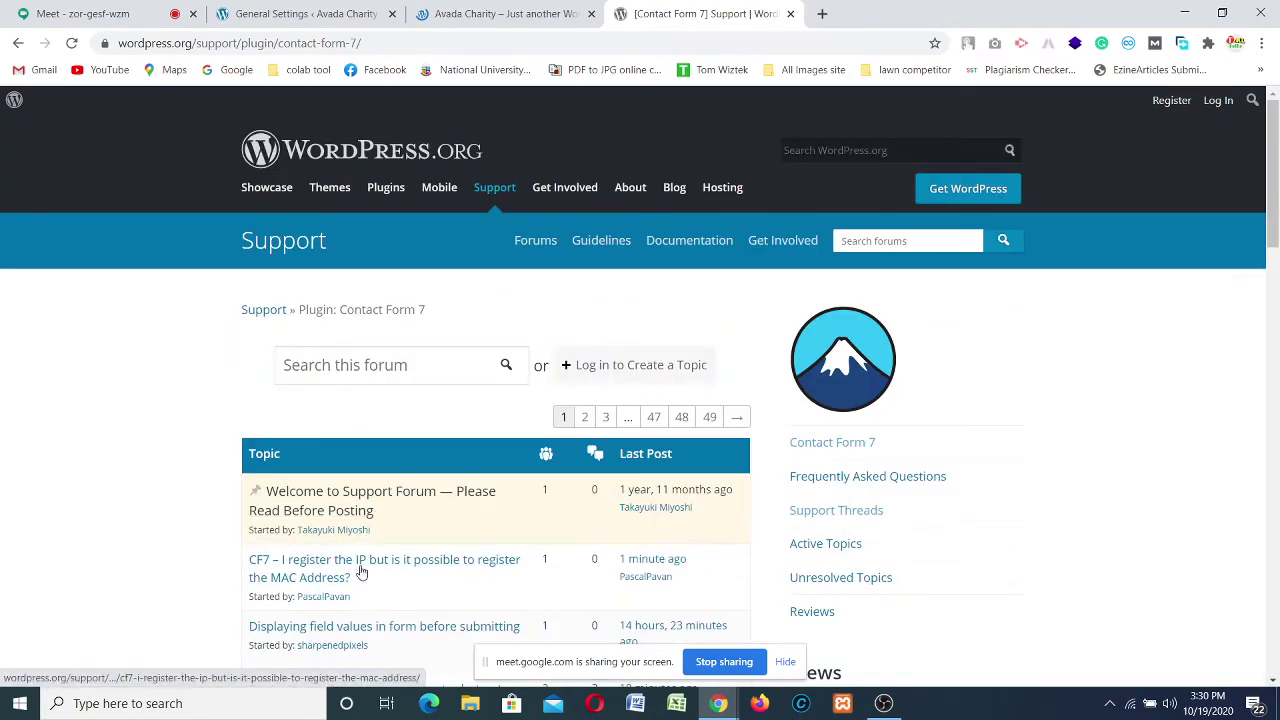
pyautogui.scroll(-2, 449, 537)
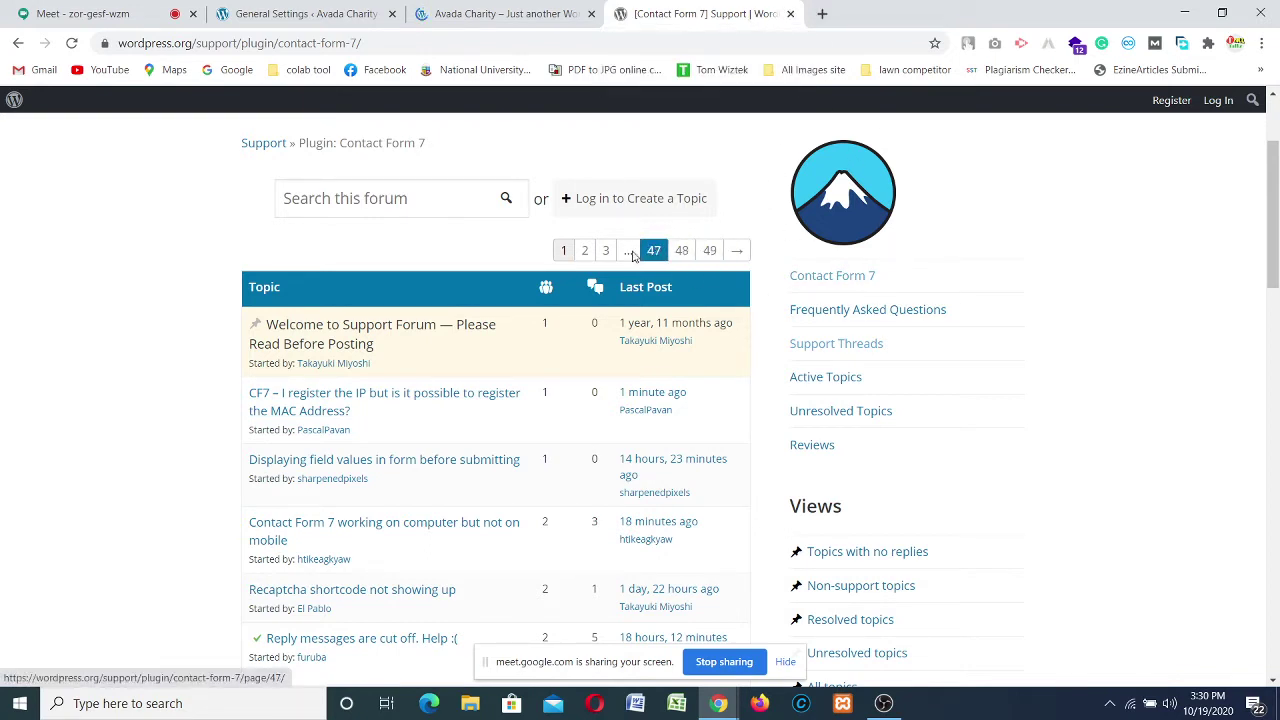
# - Close the Contact Form 7 support tab and bring the incognito login window forward
pyautogui.click(790, 14)
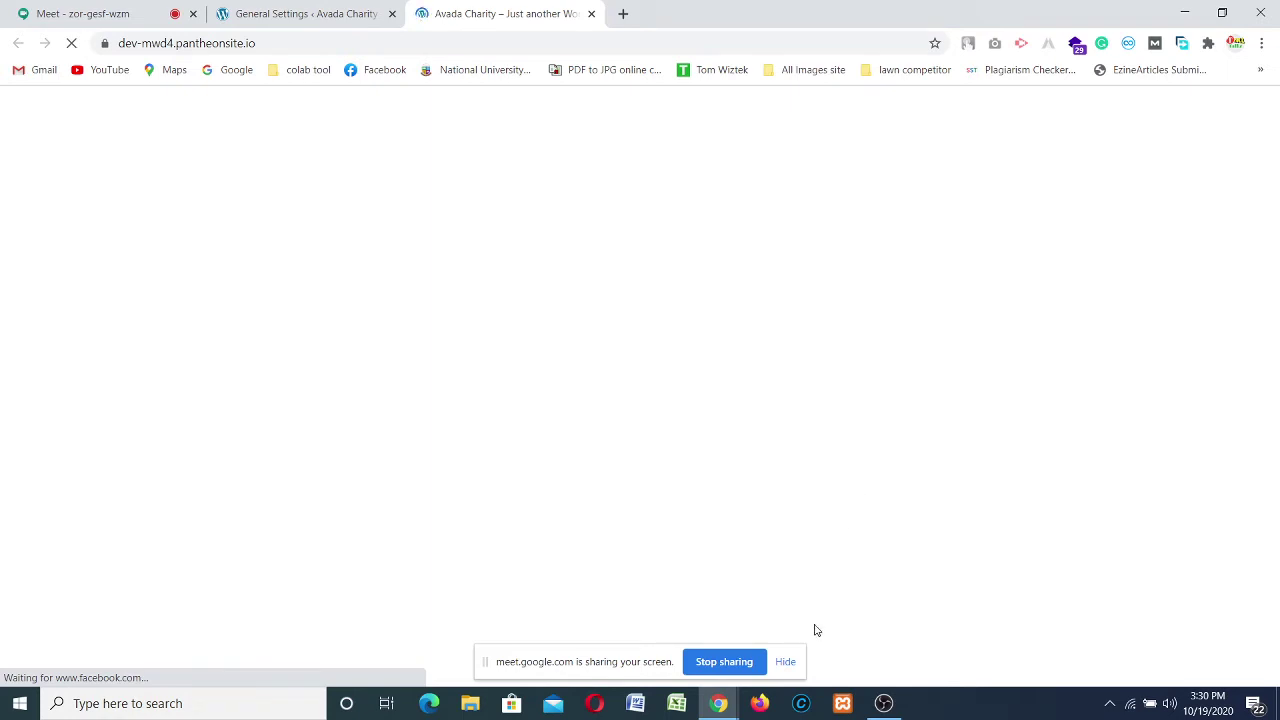
pyautogui.moveTo(714, 708)
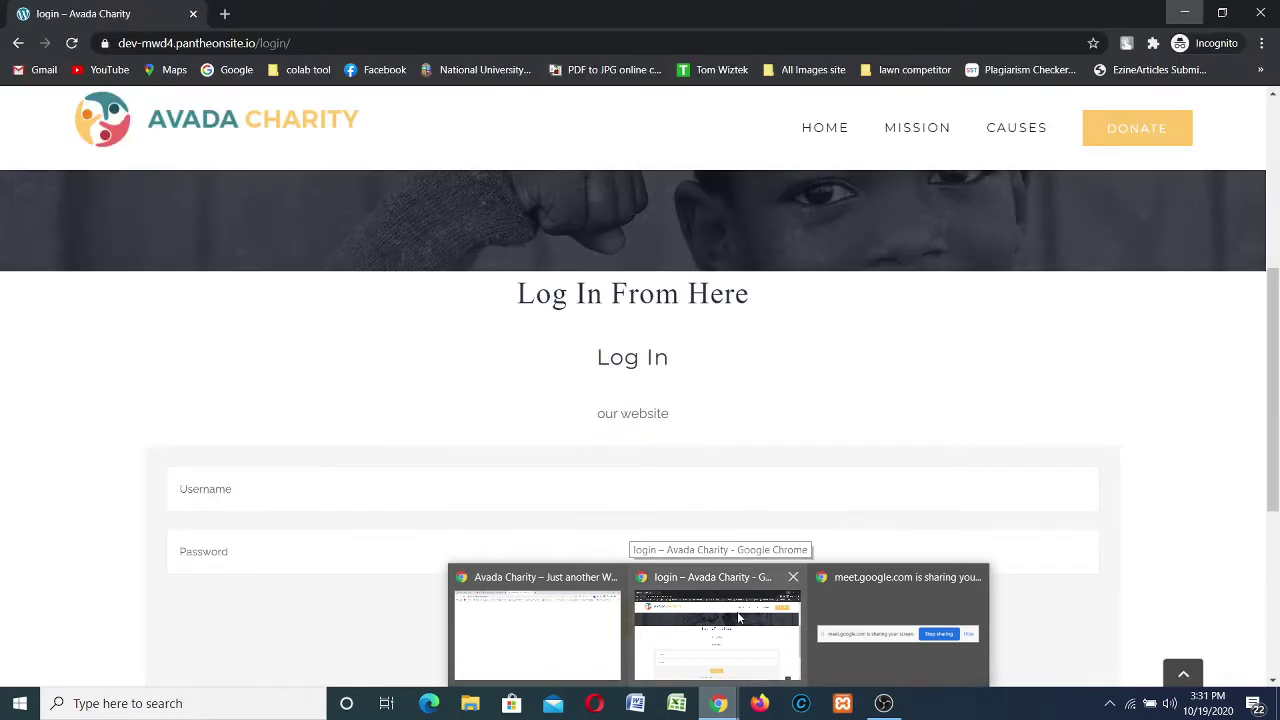
pyautogui.click(739, 618)
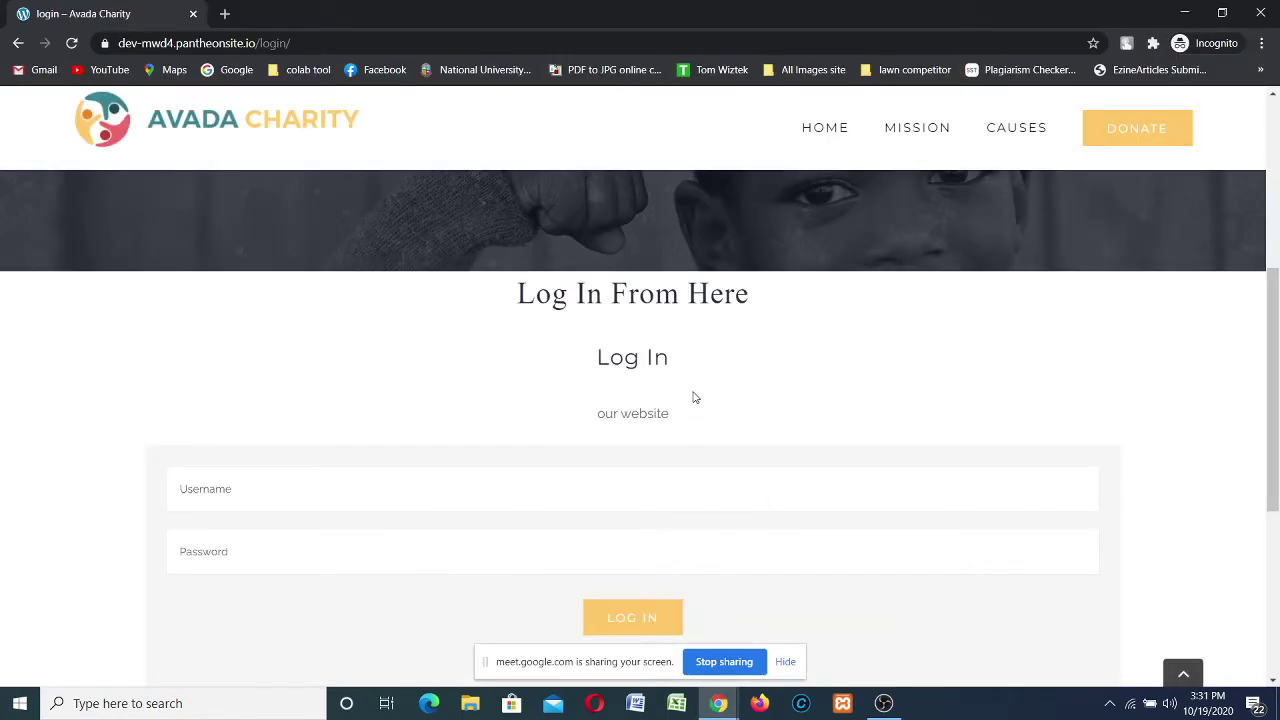
# - Scroll the login page and follow the Register link to the Sign Up page
pyautogui.scroll(-3, 690, 399)
pyautogui.scroll(3, 723, 357)
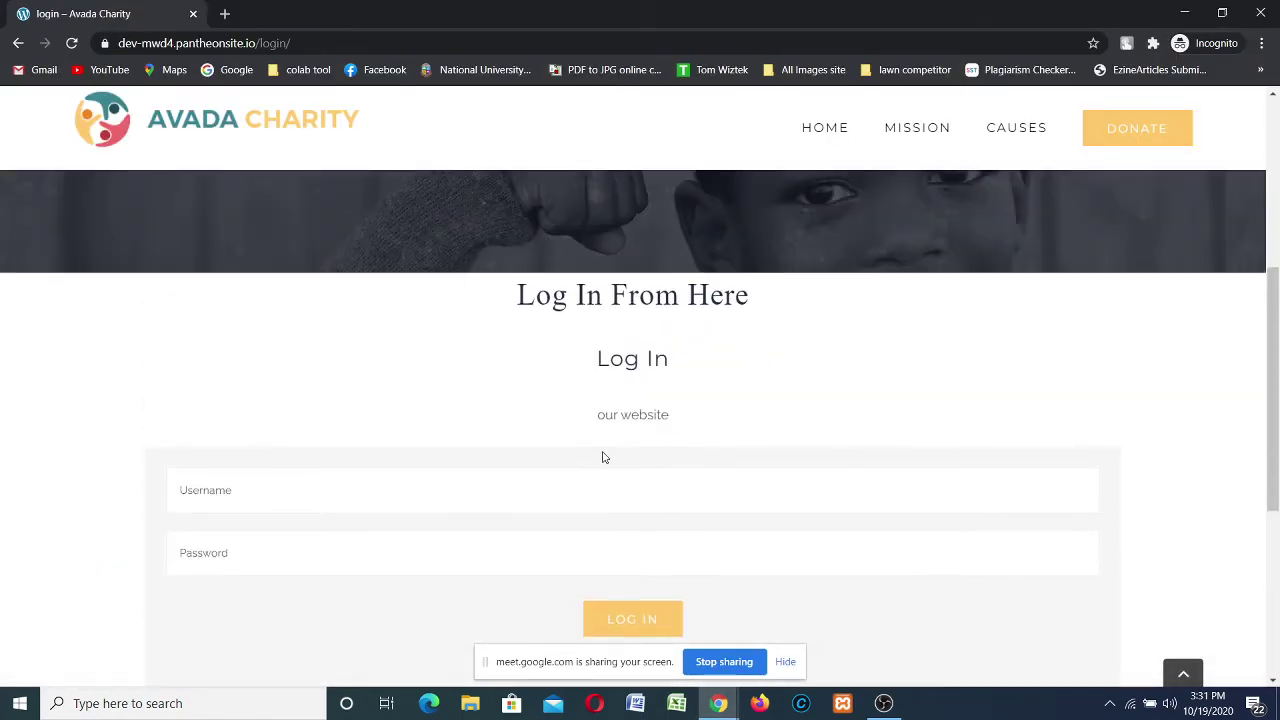
pyautogui.scroll(4, 710, 286)
pyautogui.scroll(-8, 811, 306)
pyautogui.scroll(2, 785, 391)
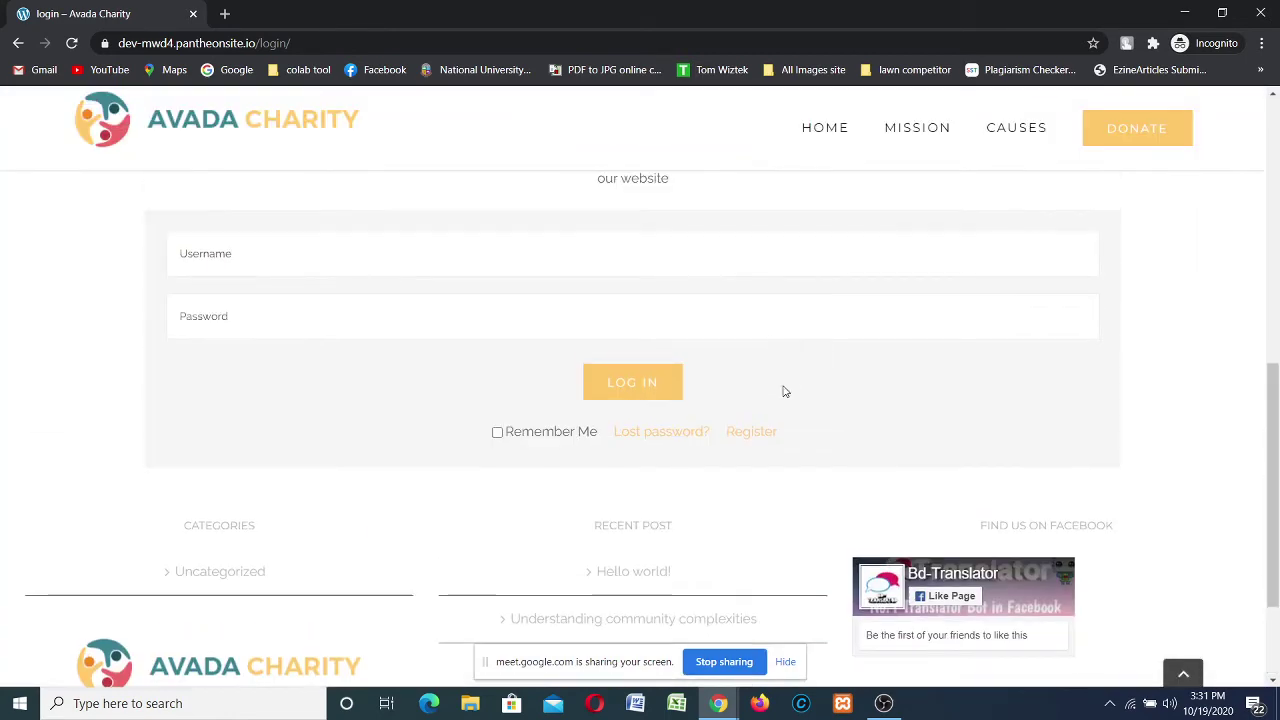
pyautogui.click(750, 433)
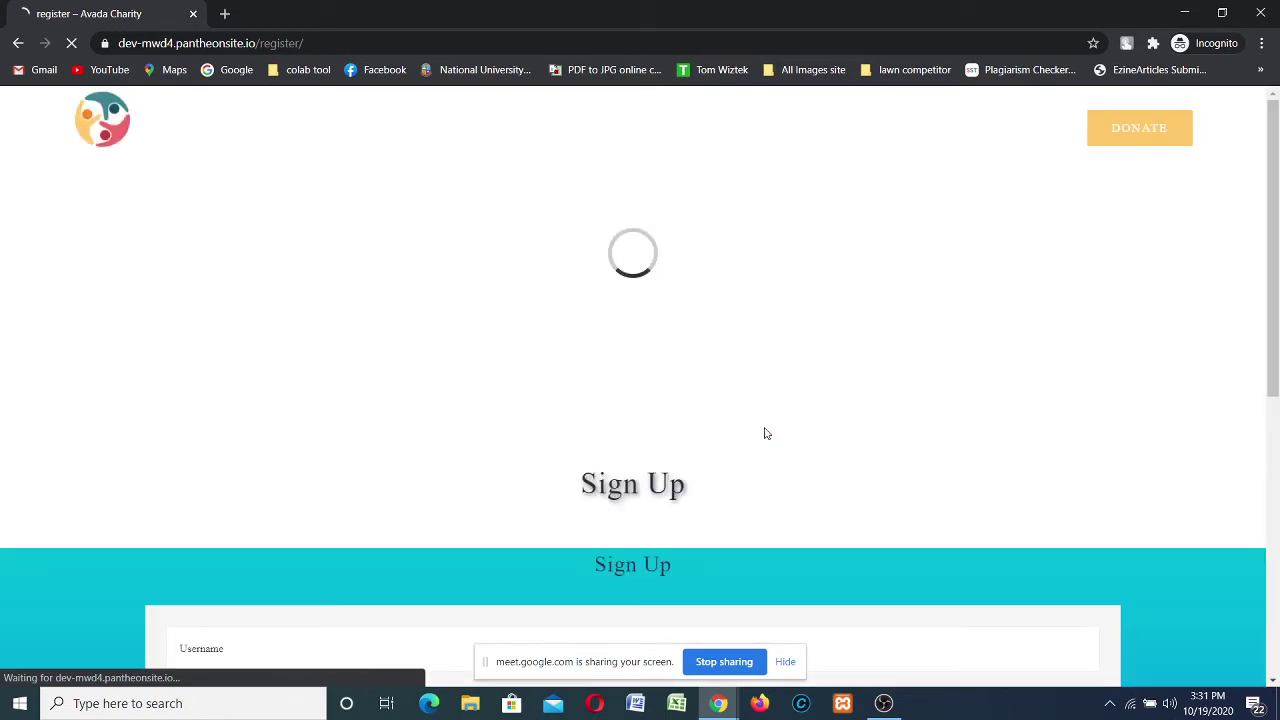
# - Scroll to the Sign Up form and enter a username
pyautogui.scroll(-2, 705, 433)
pyautogui.scroll(-2, 620, 400)
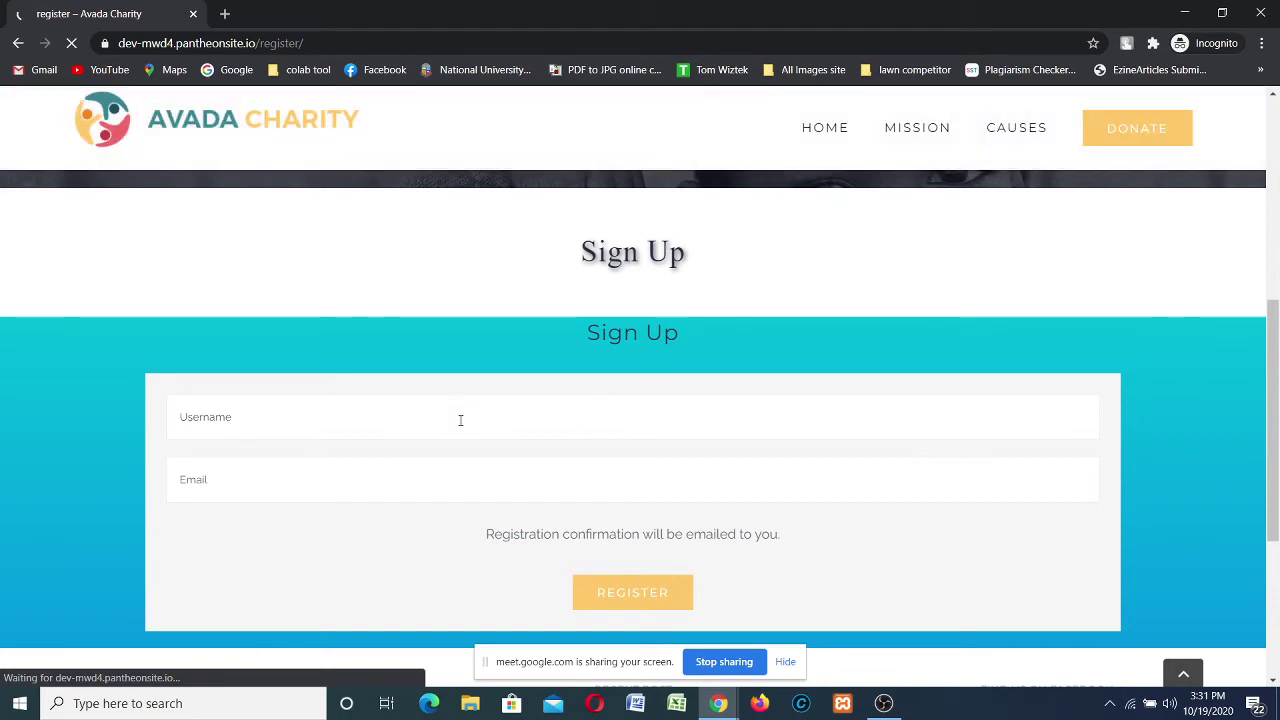
pyautogui.click(462, 428)
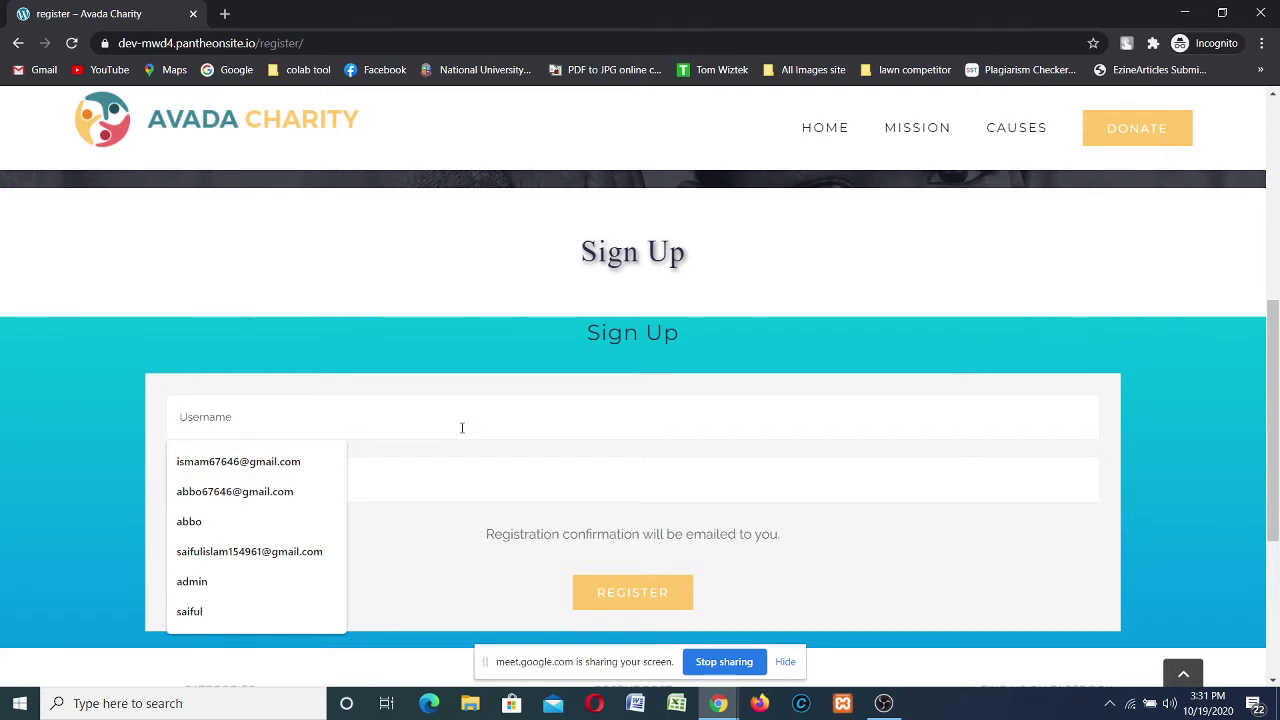
pyautogui.write('abb')
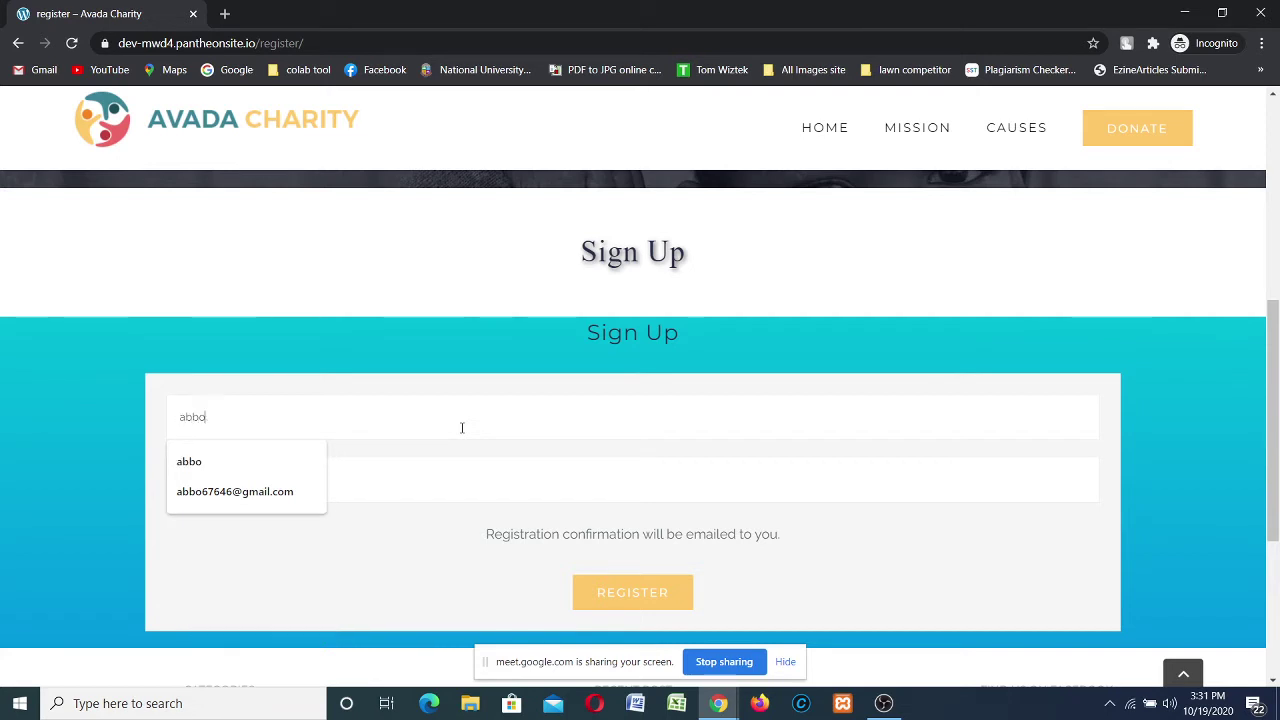
pyautogui.write('o')
# - Fill the e-mail field with a saved address from Chrome's autofill list
pyautogui.press('Tab')
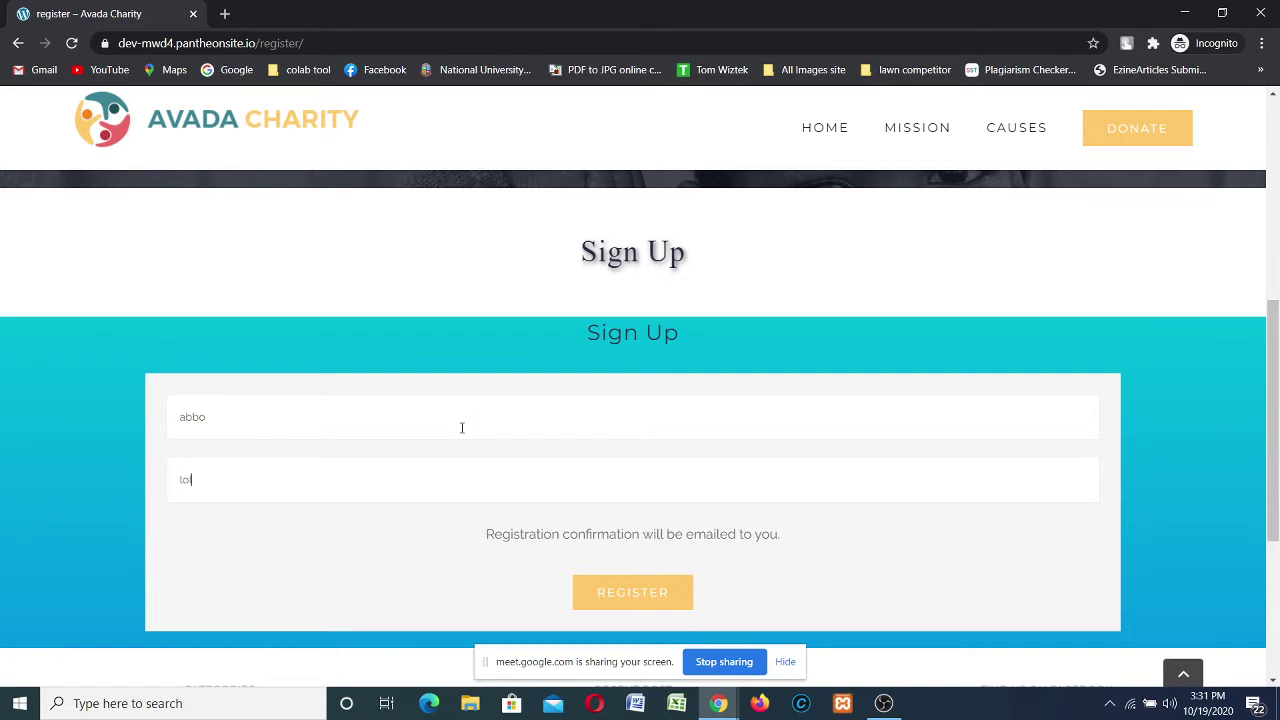
pyautogui.press('BackSpace')
pyautogui.press('BackSpace')
pyautogui.write('seo')
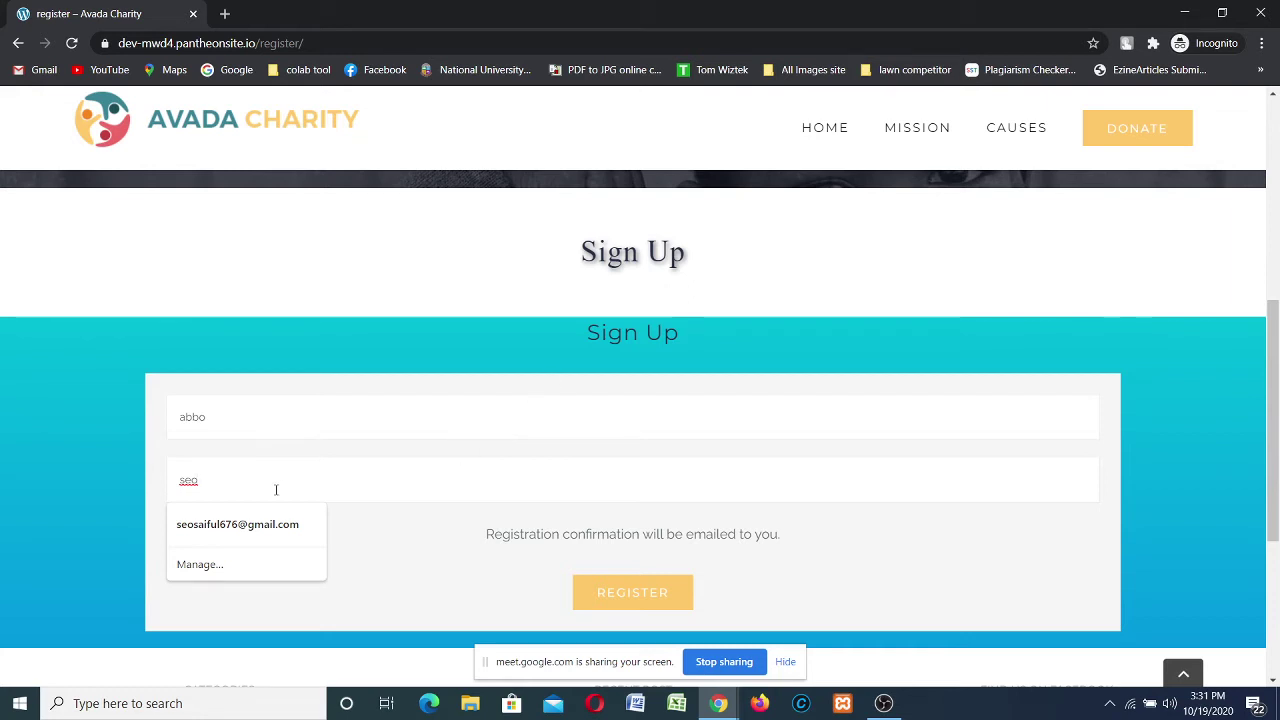
pyautogui.click(237, 524)
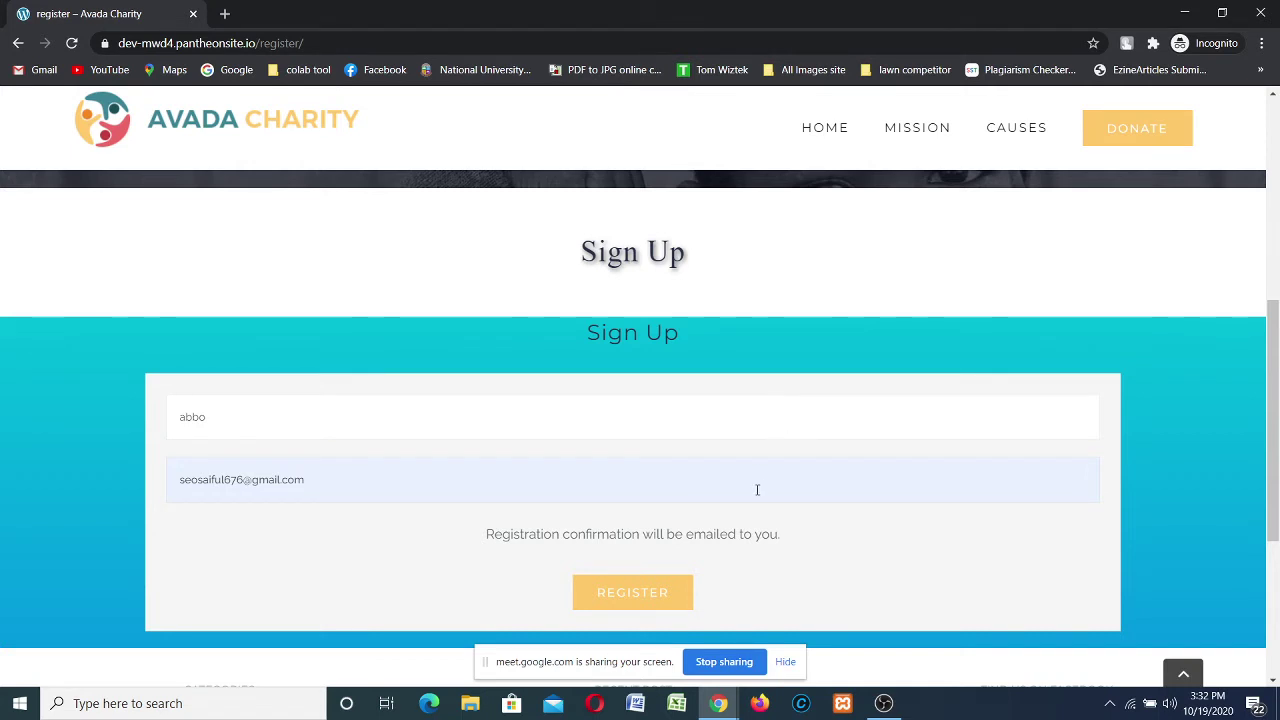
pyautogui.moveTo(720, 706)
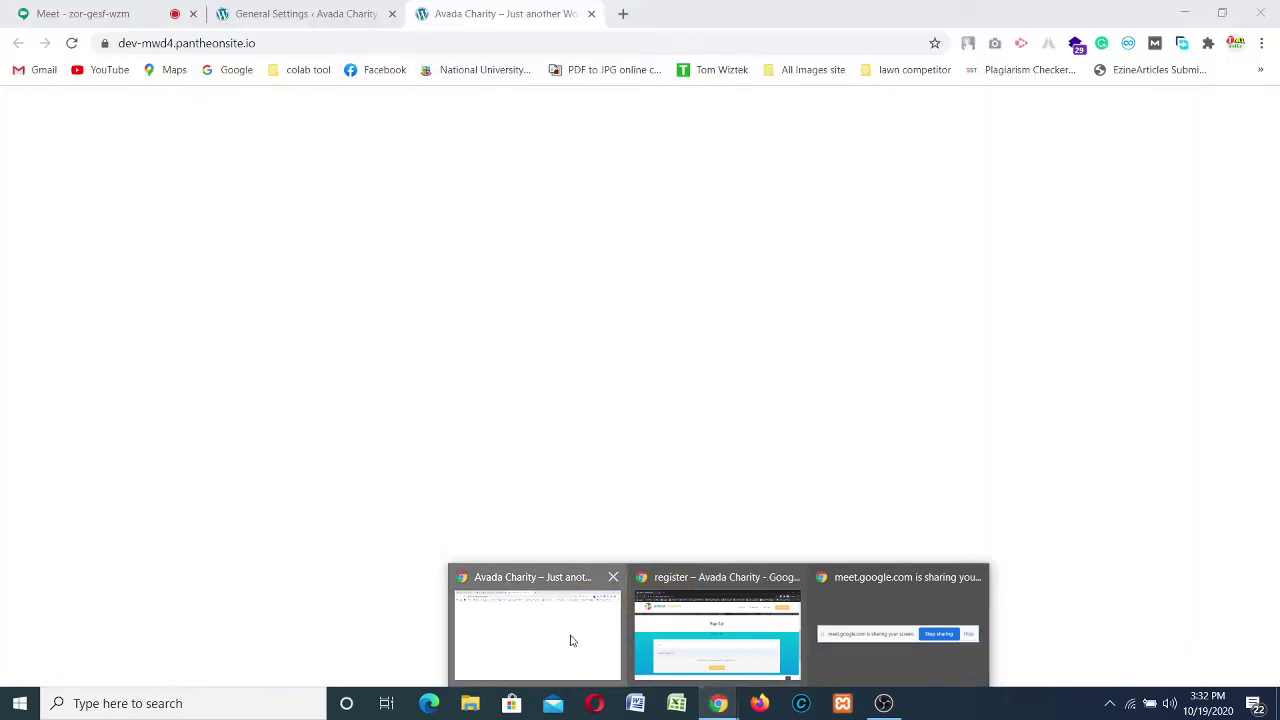
# - Return to the Google Meet call and open the meeting chat
pyautogui.click(572, 641)
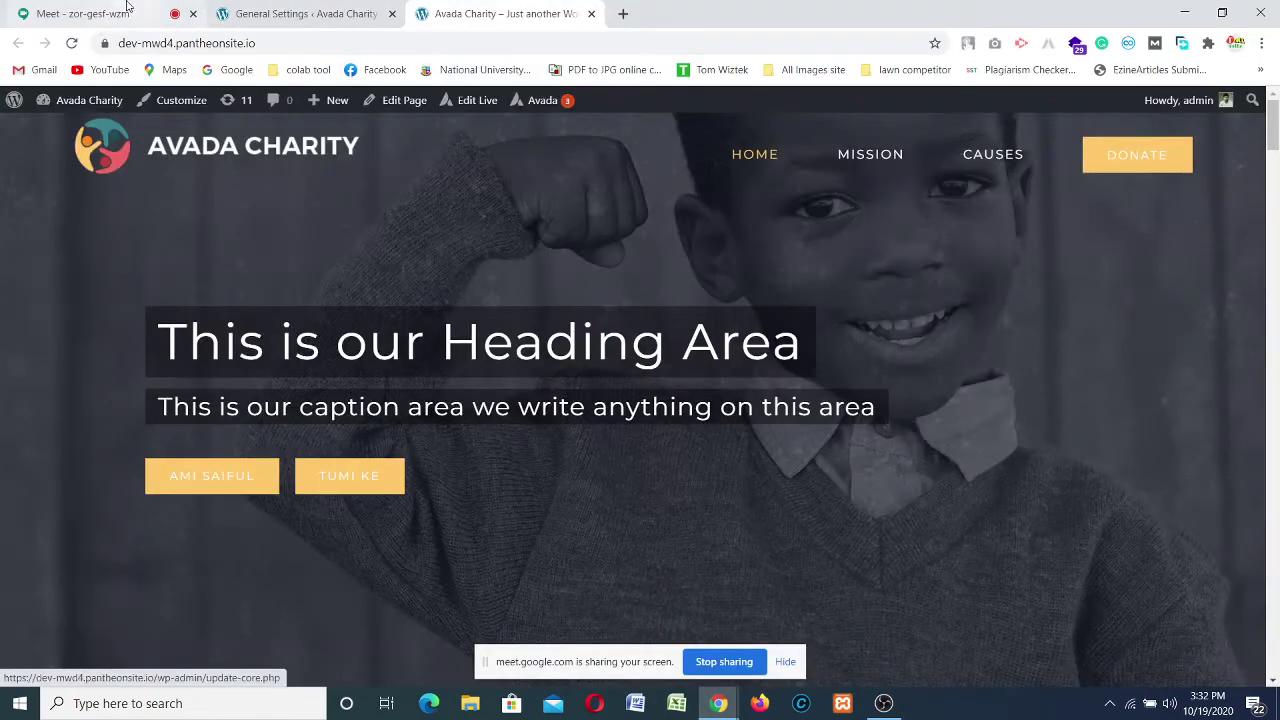
pyautogui.click(127, 8)
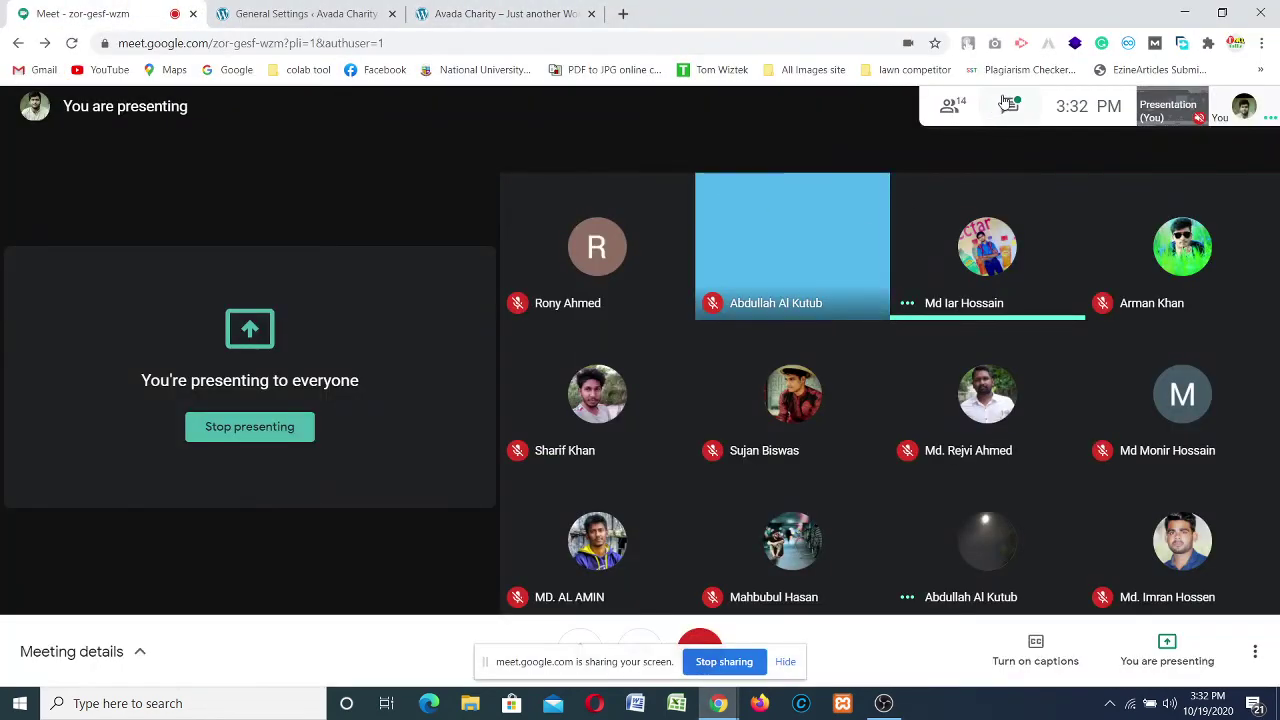
pyautogui.click(1008, 104)
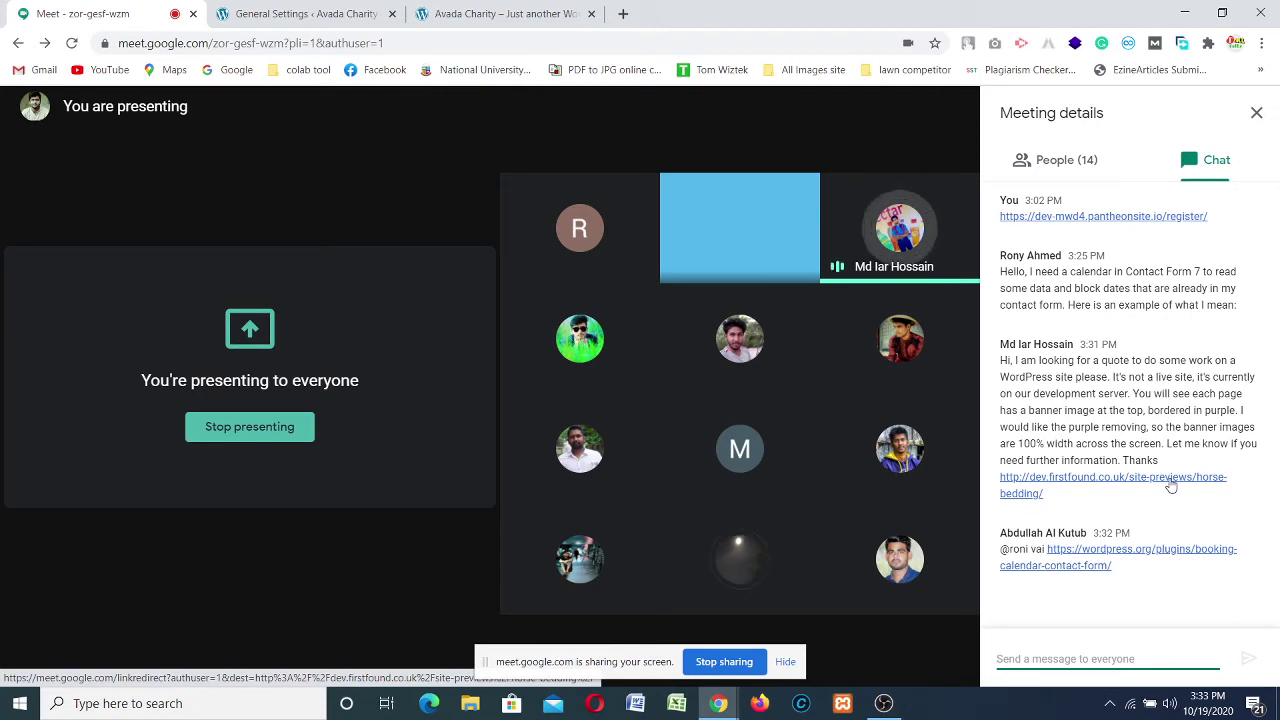
# - Open the shared horse-bedding preview link from the chat in a new tab
pyautogui.rightClick(1170, 486)
pyautogui.click(1168, 491)
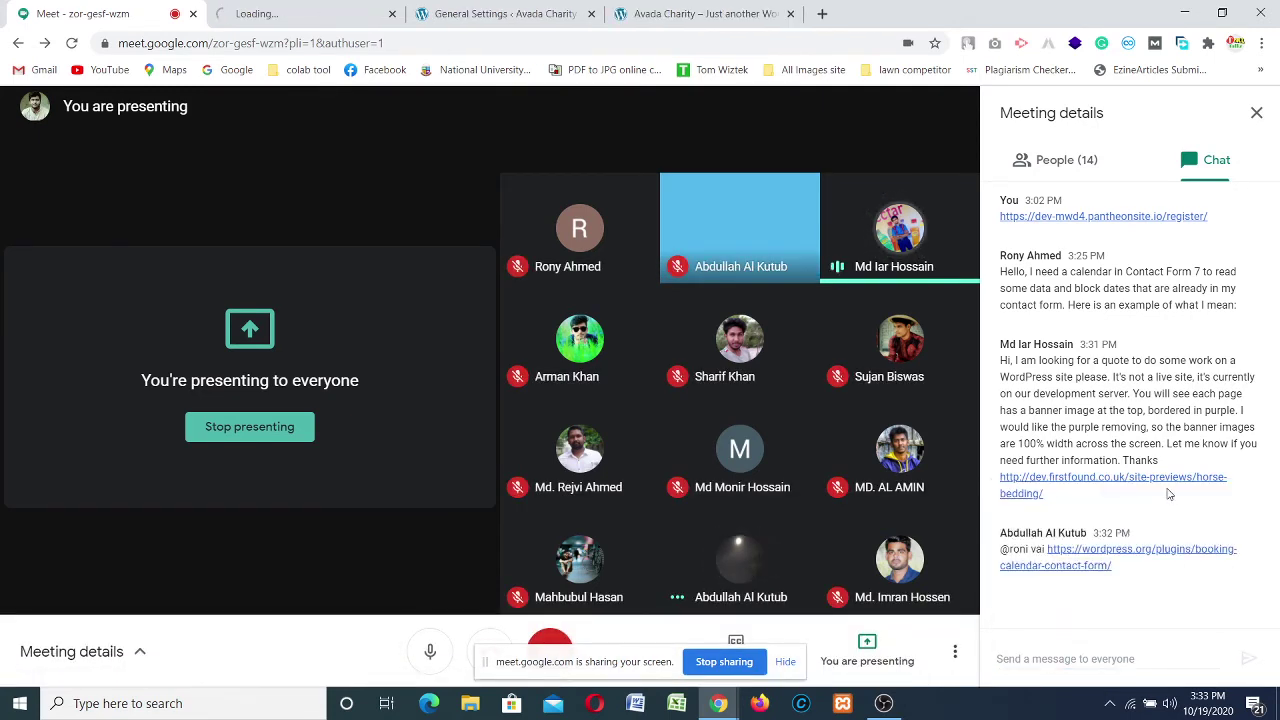
pyautogui.click(285, 13)
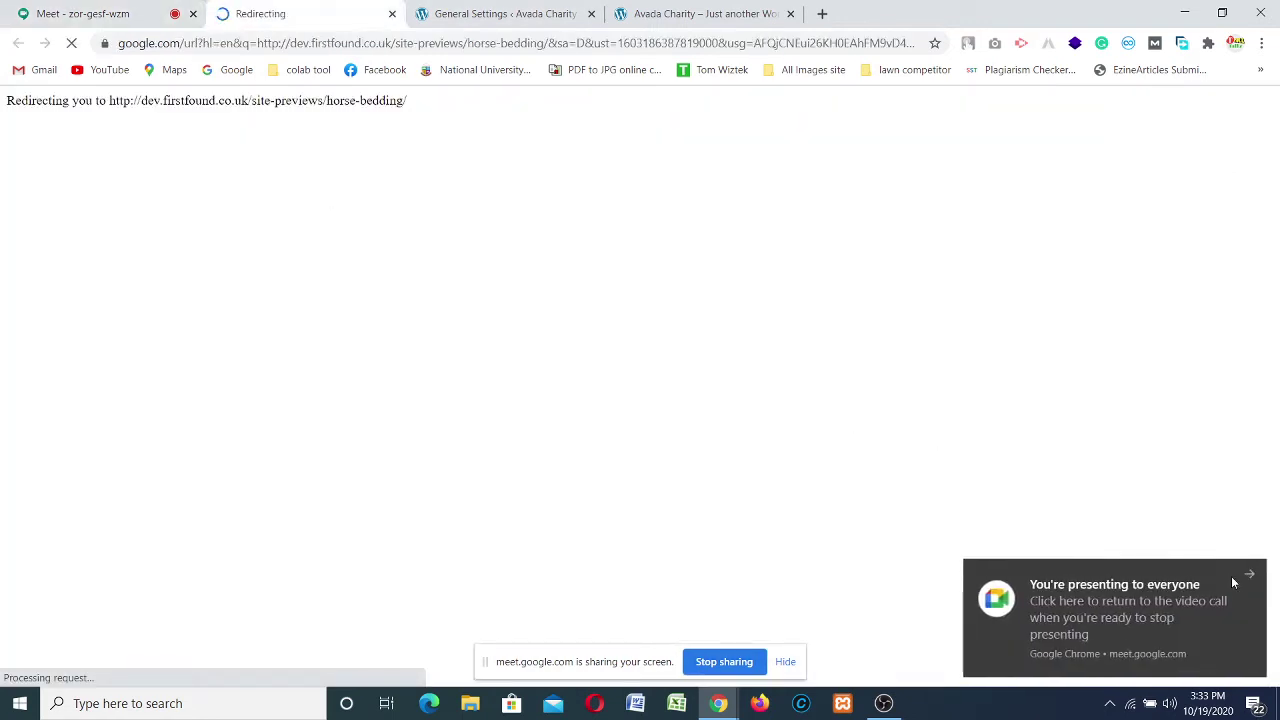
# - Dismiss the presenting notice and scroll through the horsebedding.co.uk preview page
pyautogui.click(1258, 578)
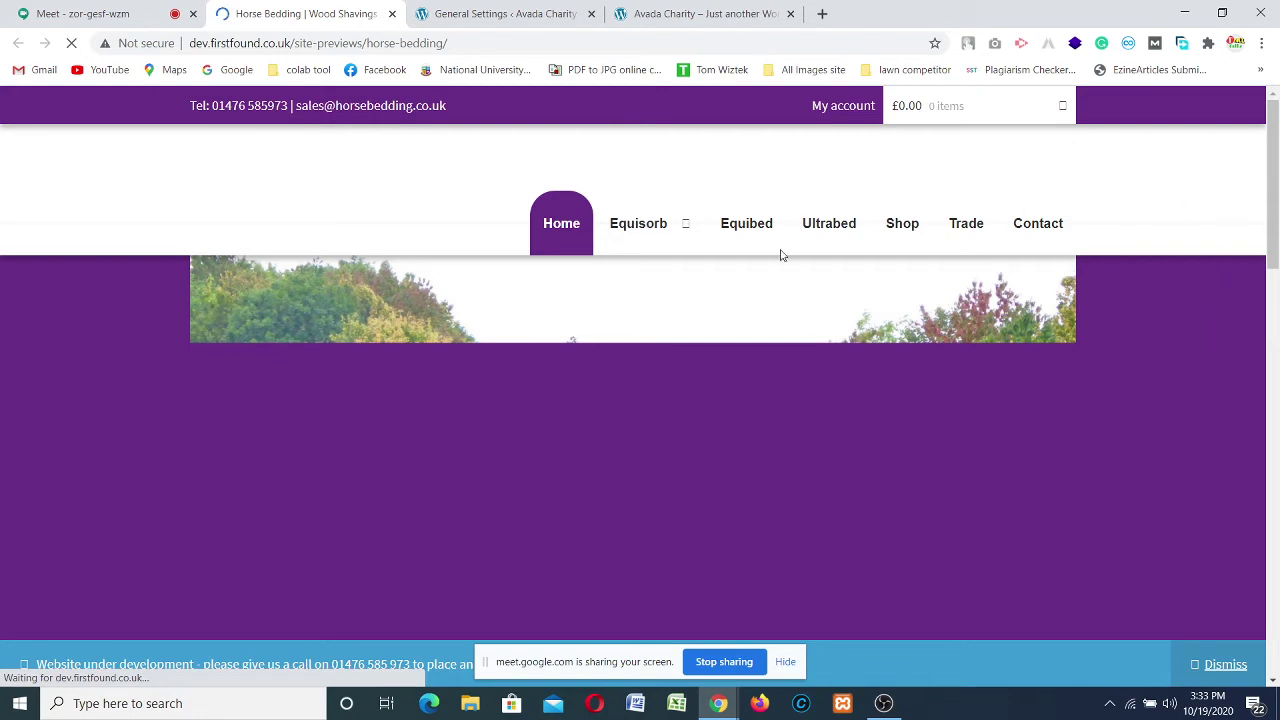
pyautogui.scroll(-5, 300, 297)
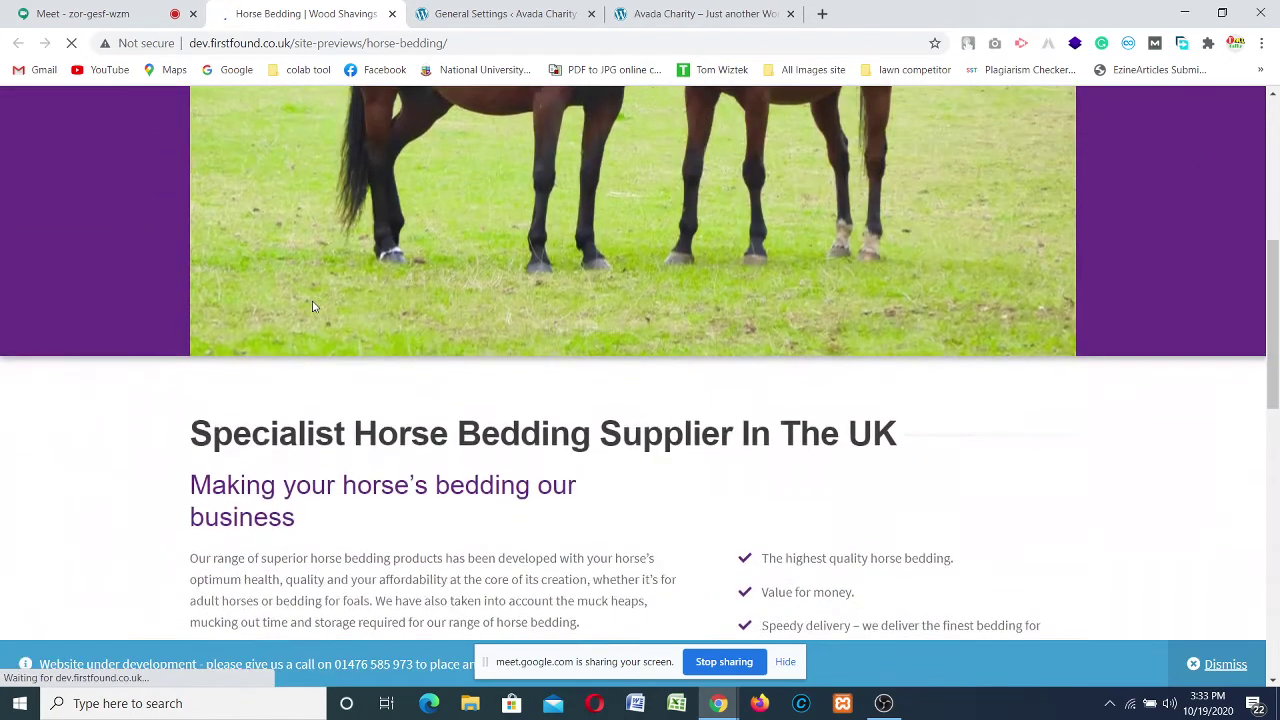
pyautogui.scroll(4, 327, 300)
pyautogui.scroll(-2, 328, 300)
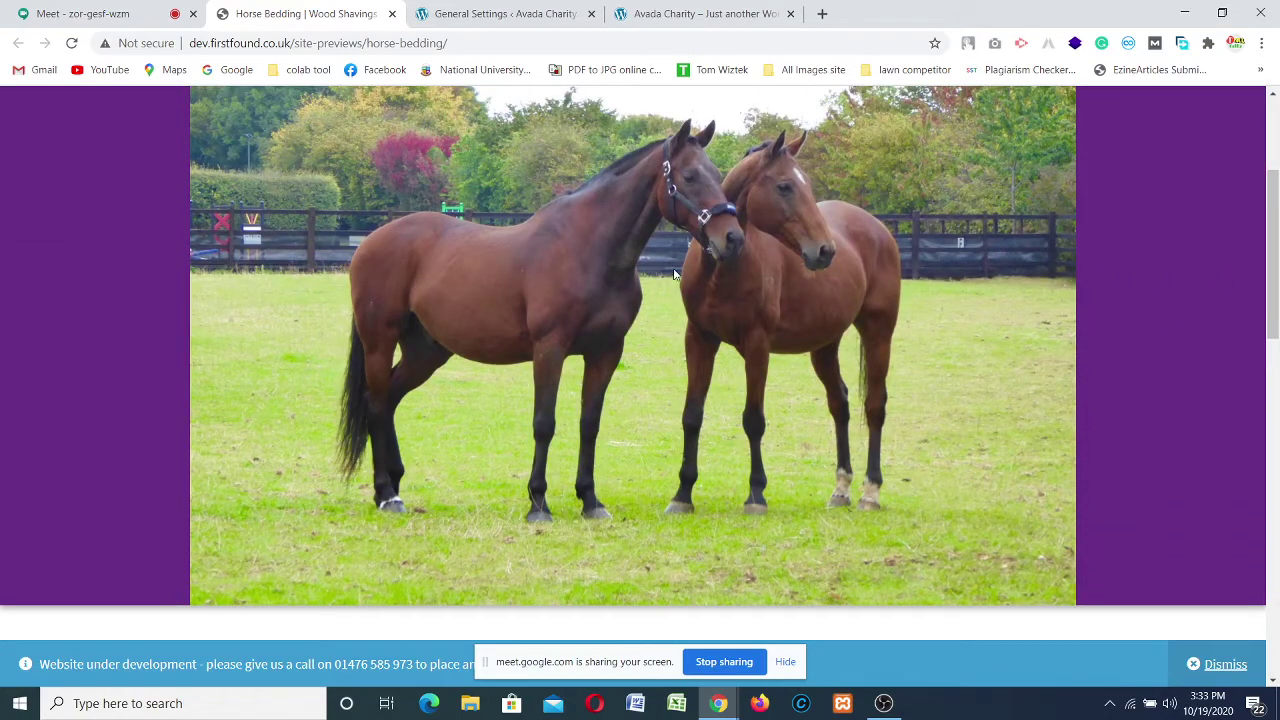
pyautogui.scroll(2, 951, 350)
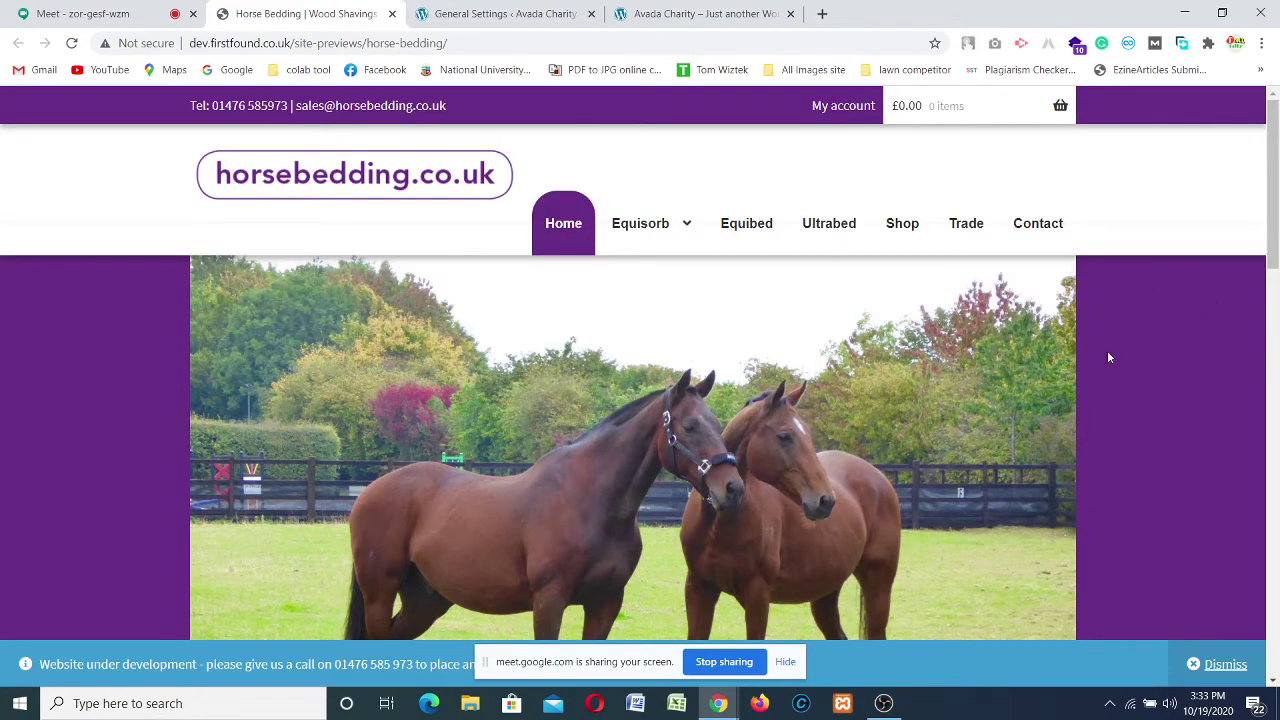
pyautogui.scroll(-1, 1169, 370)
pyautogui.scroll(1, 700, 385)
pyautogui.scroll(-3, 700, 380)
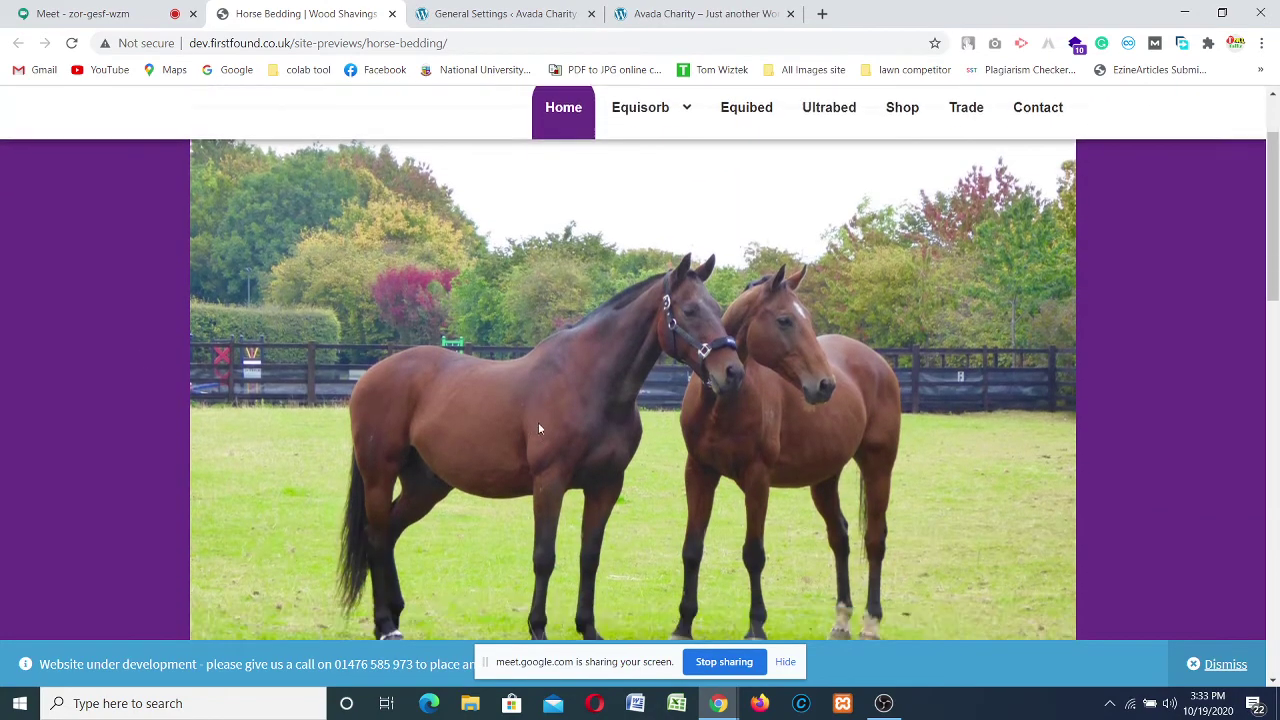
pyautogui.scroll(3, 1066, 341)
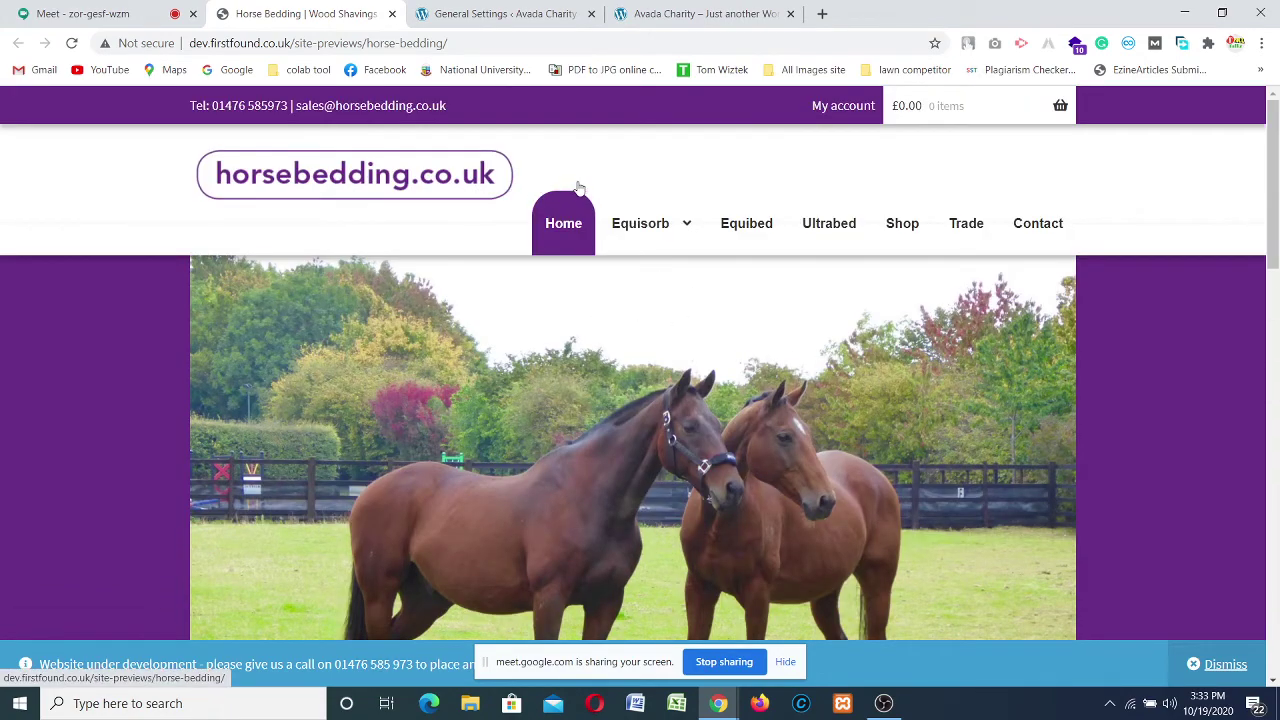
pyautogui.moveTo(640, 223)
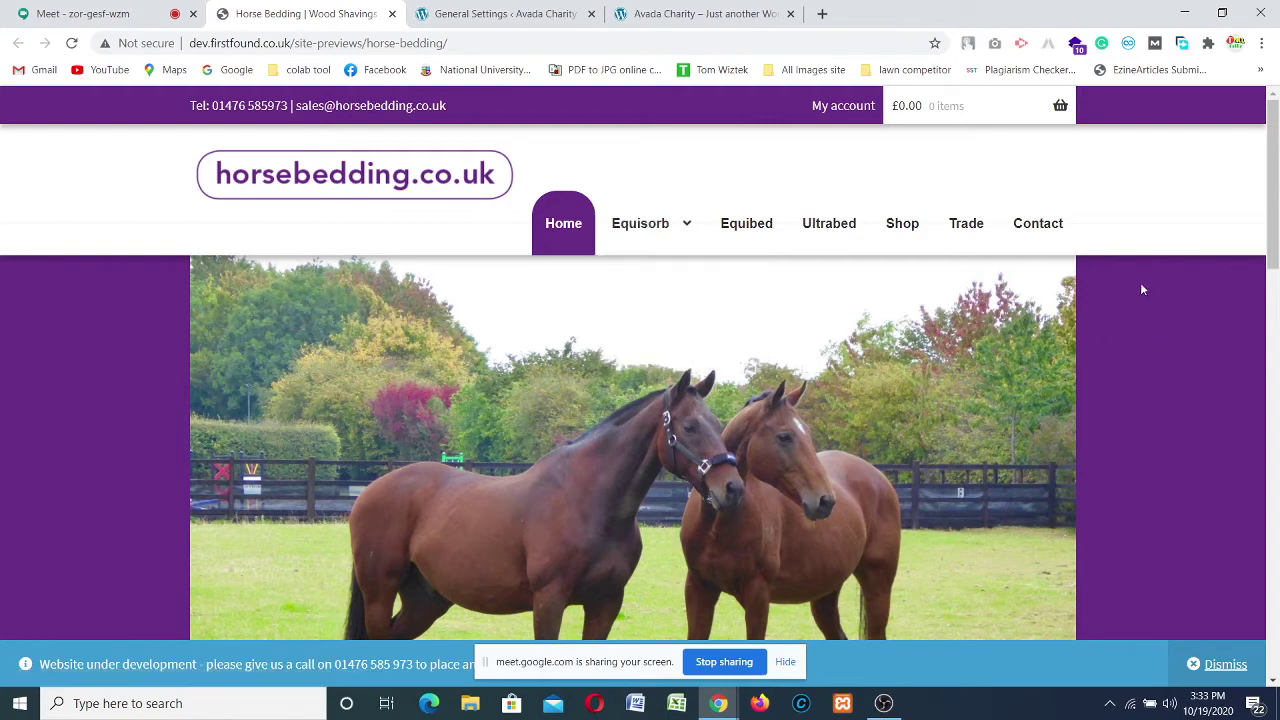
pyautogui.scroll(-2, 683, 245)
pyautogui.scroll(2, 737, 237)
pyautogui.scroll(-6, 920, 222)
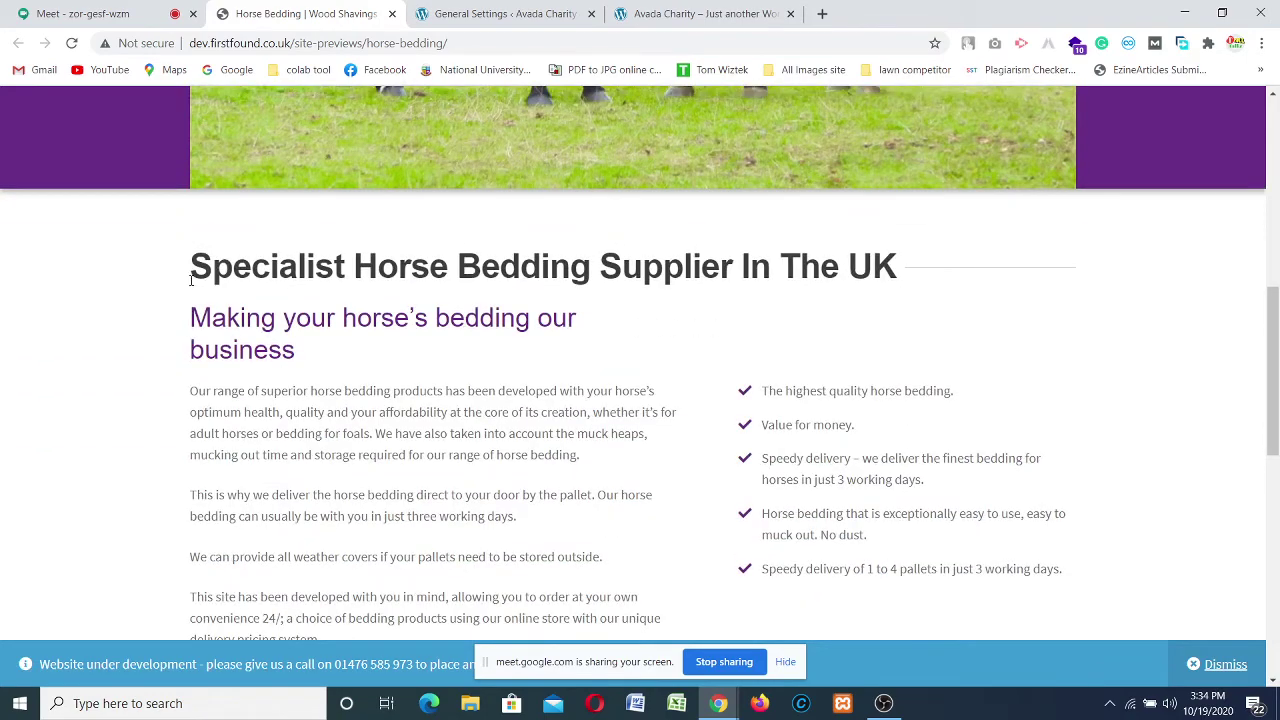
# - Highlight the intro paragraphs, review the page further, and select its address-bar URL
pyautogui.moveTo(189, 275); pyautogui.dragTo(531, 529)
pyautogui.scroll(-5, 584, 531)
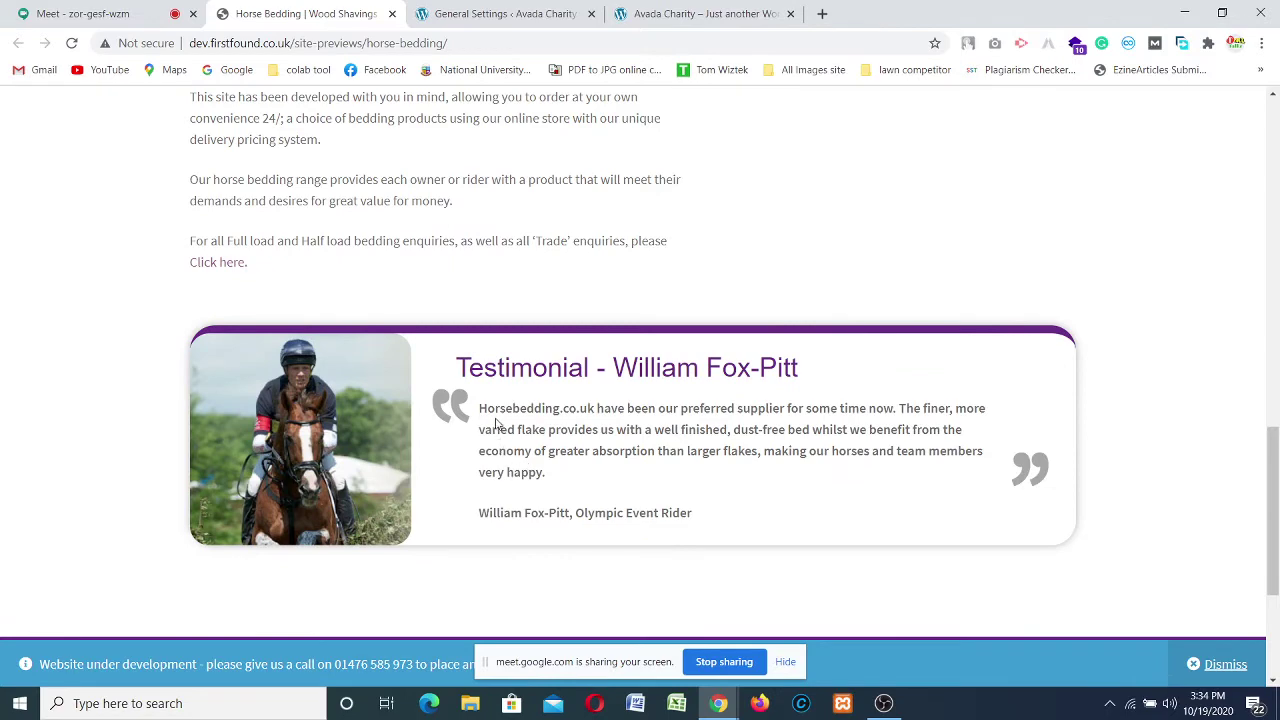
pyautogui.scroll(-3, 567, 399)
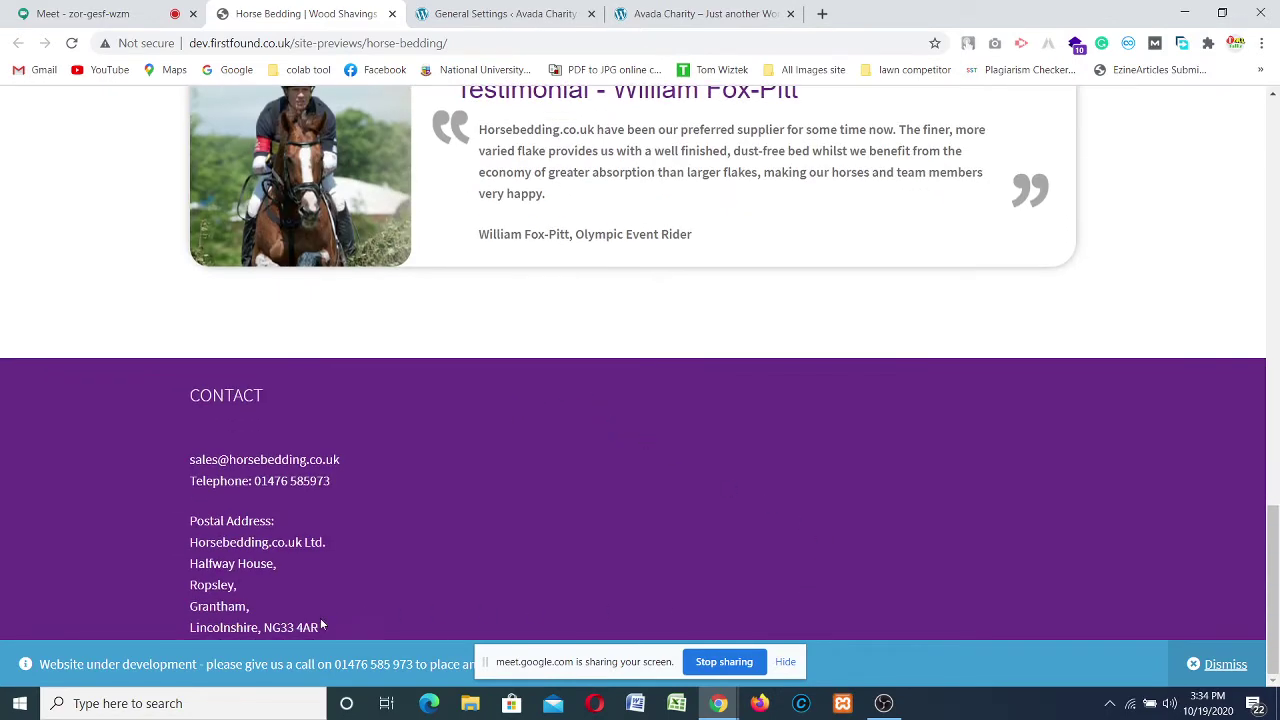
pyautogui.moveTo(592, 659); pyautogui.dragTo(181, 706)
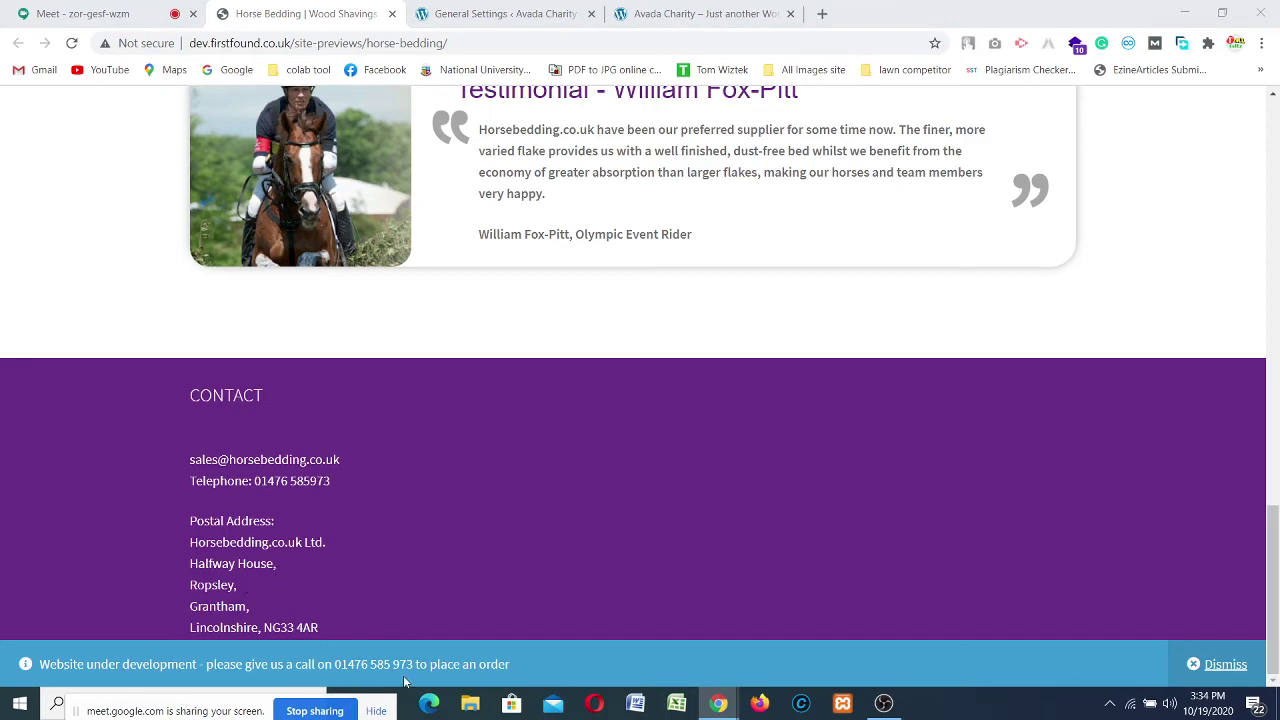
pyautogui.scroll(1, 471, 554)
pyautogui.scroll(-1, 460, 510)
pyautogui.scroll(15, 491, 480)
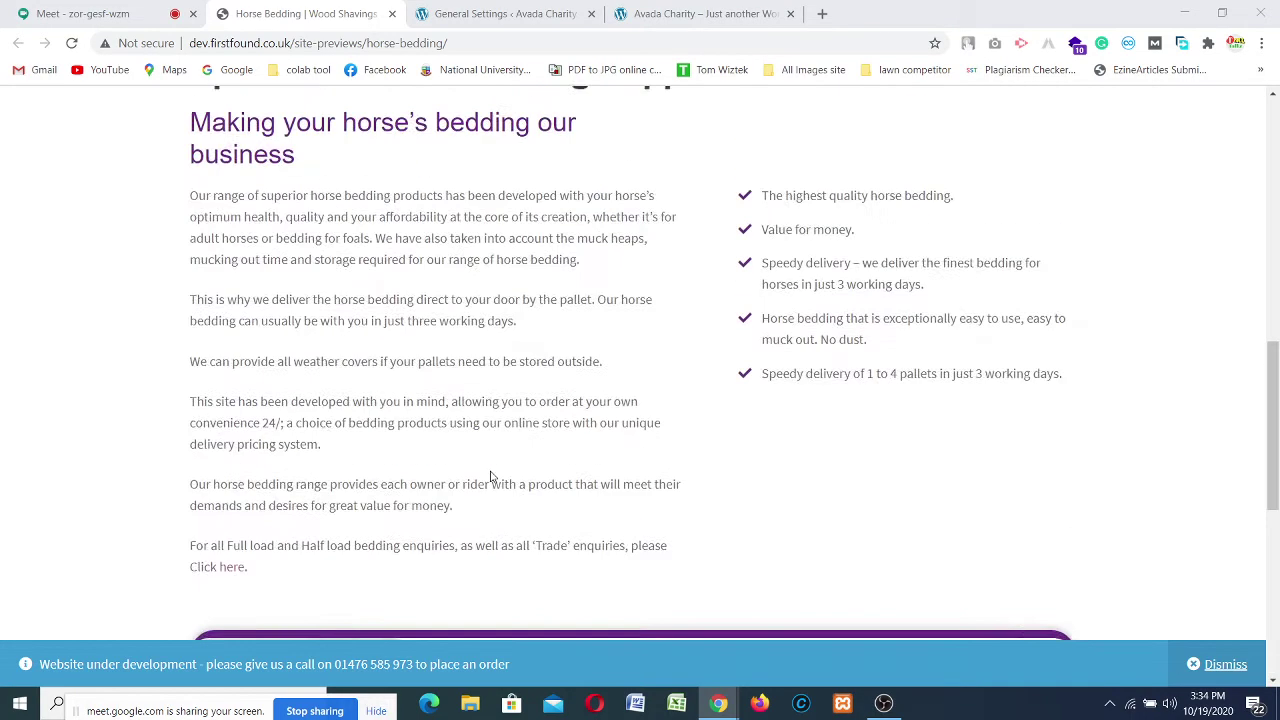
pyautogui.scroll(-1, 1185, 325)
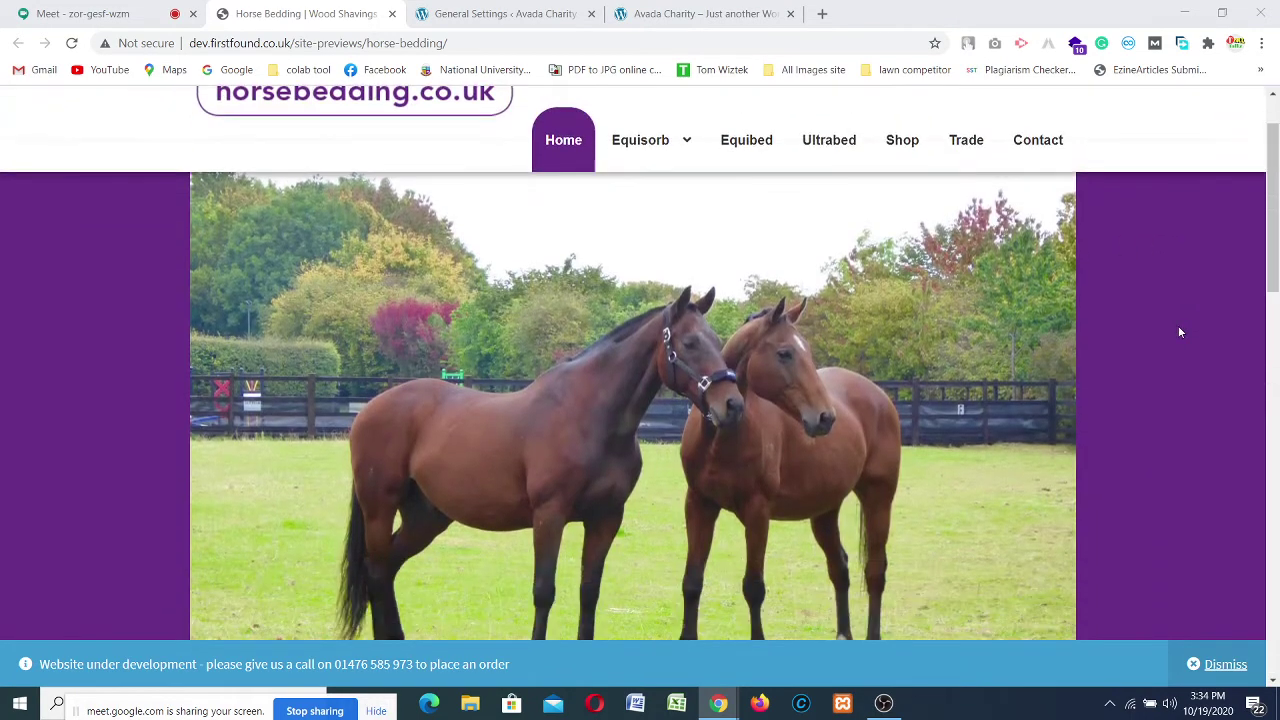
pyautogui.scroll(1, 1178, 325)
pyautogui.moveTo(965, 115)
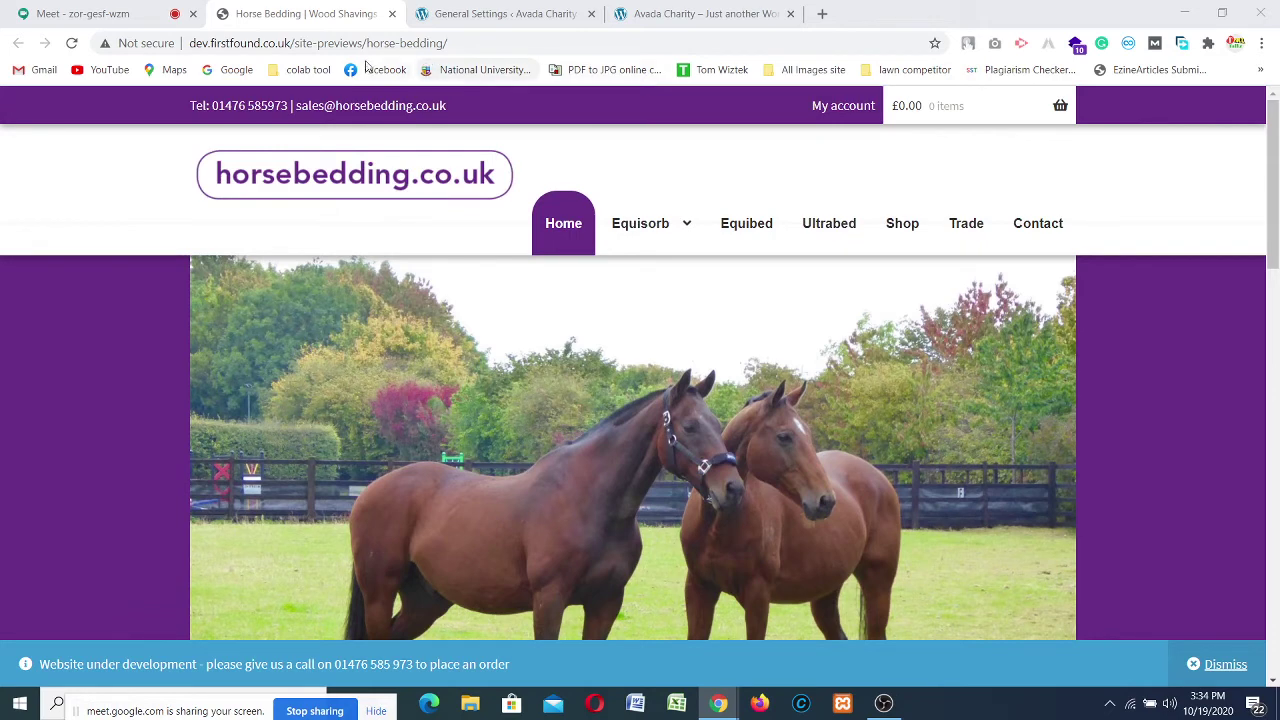
pyautogui.click(451, 43)
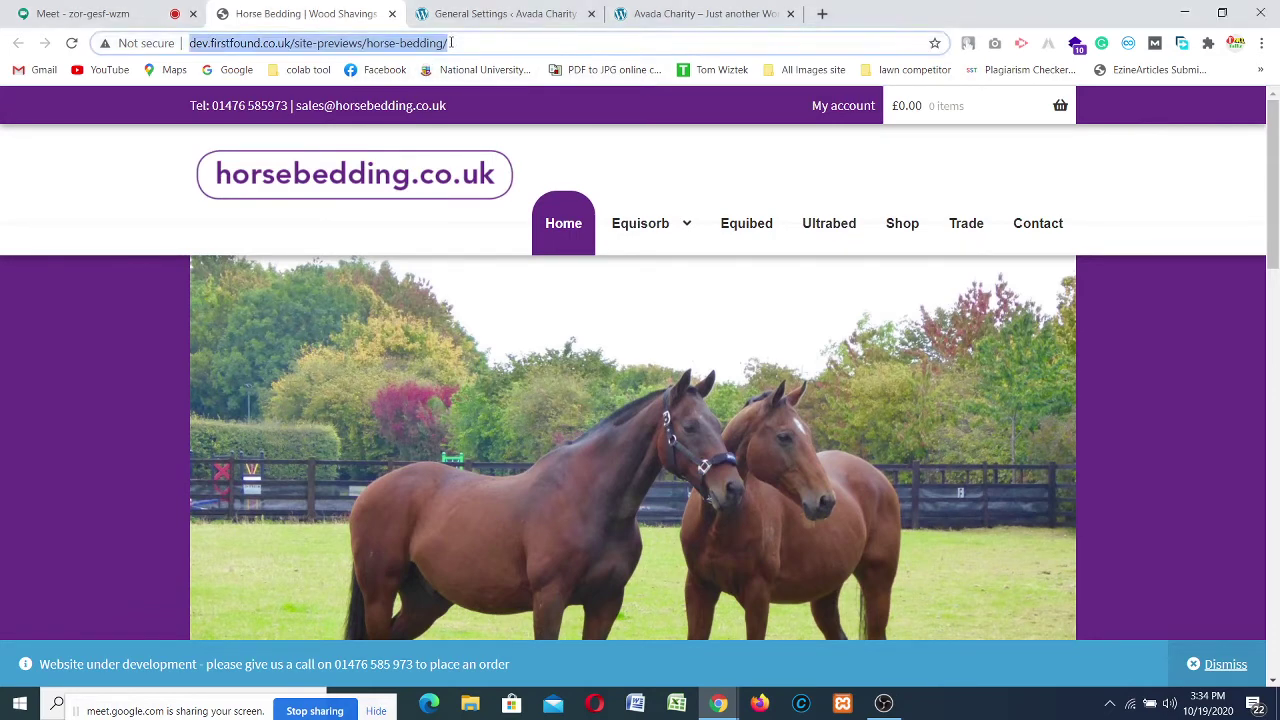
# - Copy the horse-bedding site's address and check its technologies in Wappalyzer
pyautogui.rightClick(451, 43)
pyautogui.click(494, 133)
pyautogui.click(822, 13)
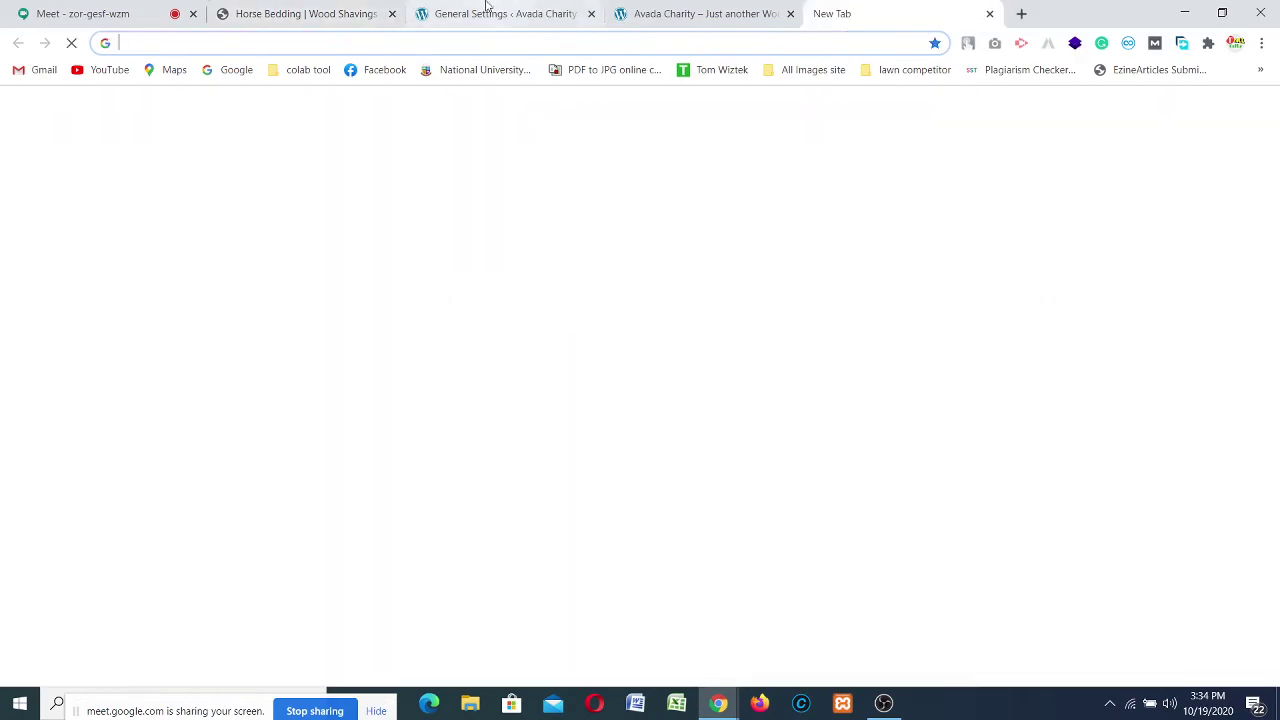
pyautogui.click(320, 13)
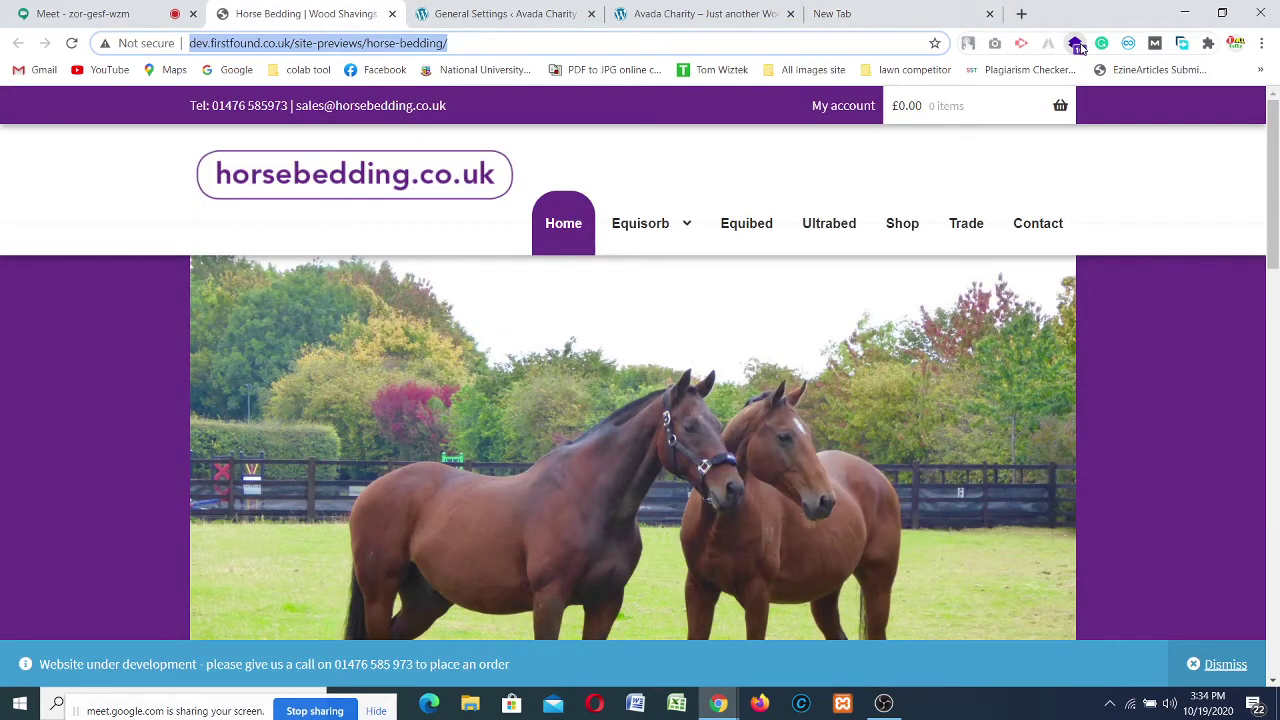
pyautogui.click(1078, 45)
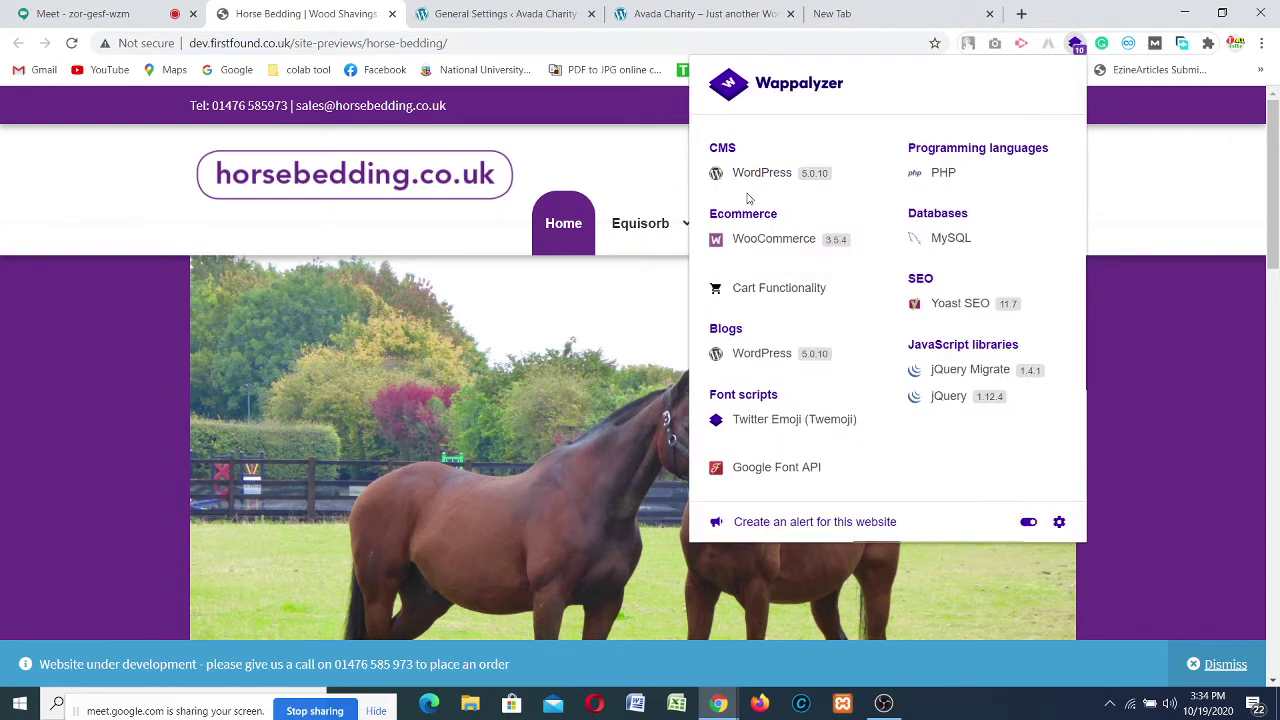
pyautogui.click(1146, 253)
# - Search Google for wpthemedetector in the new tab
pyautogui.click(850, 14)
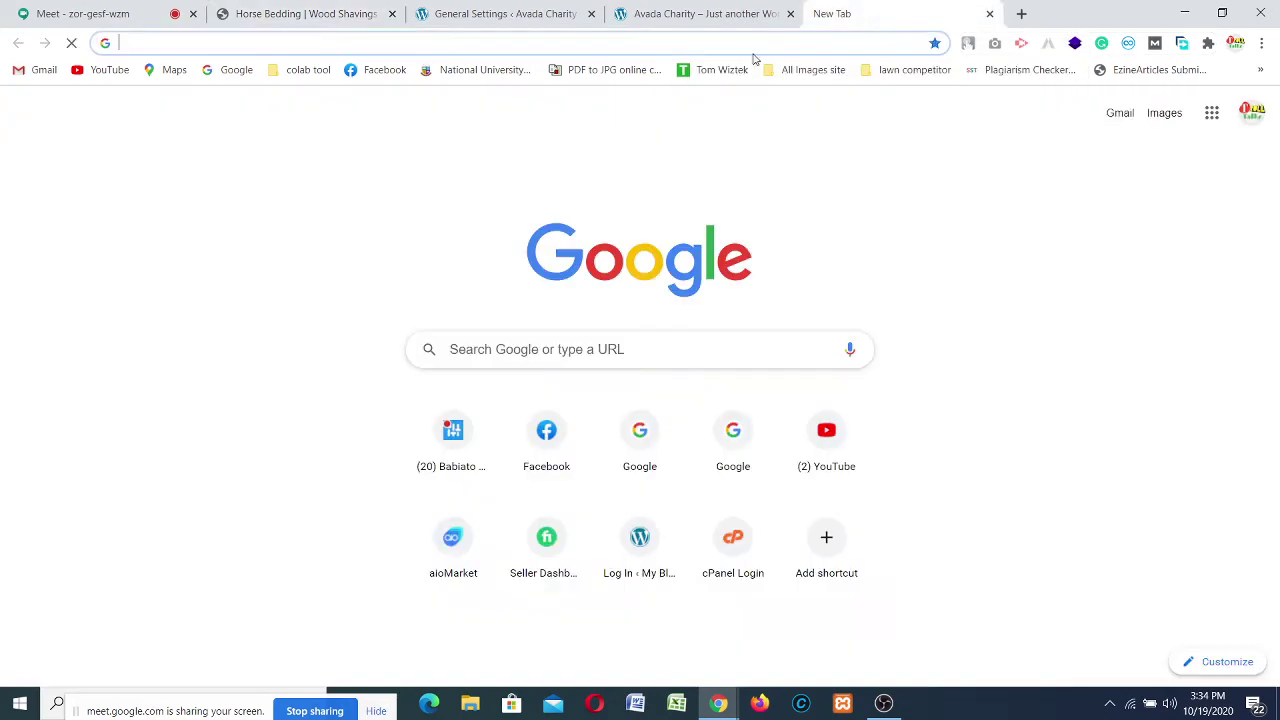
pyautogui.click(734, 45)
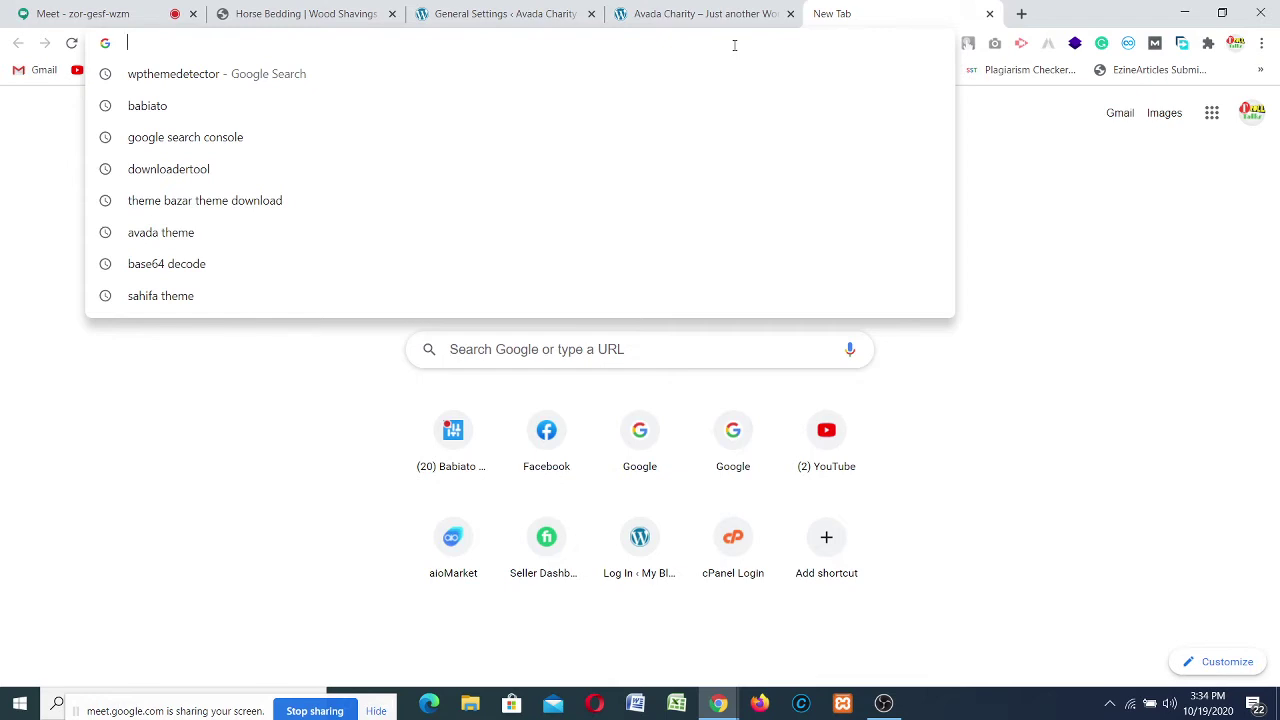
pyautogui.write('wpthemedetector')
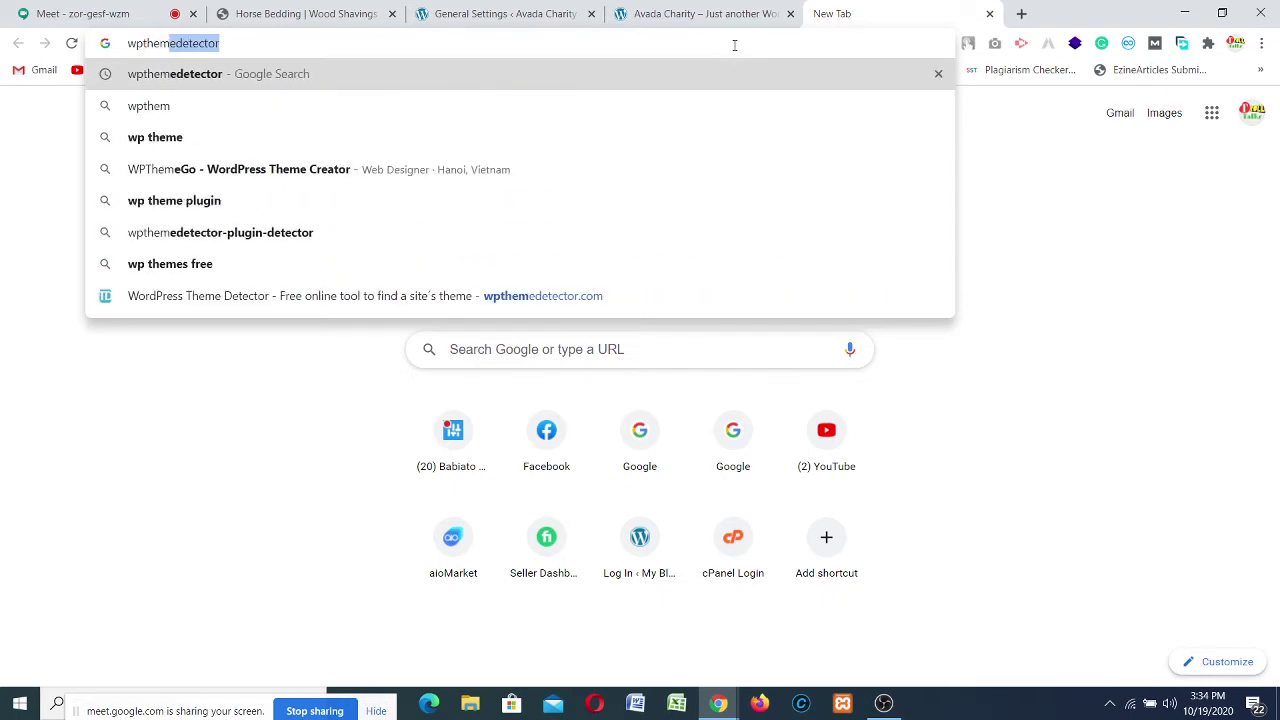
pyautogui.press('Return')
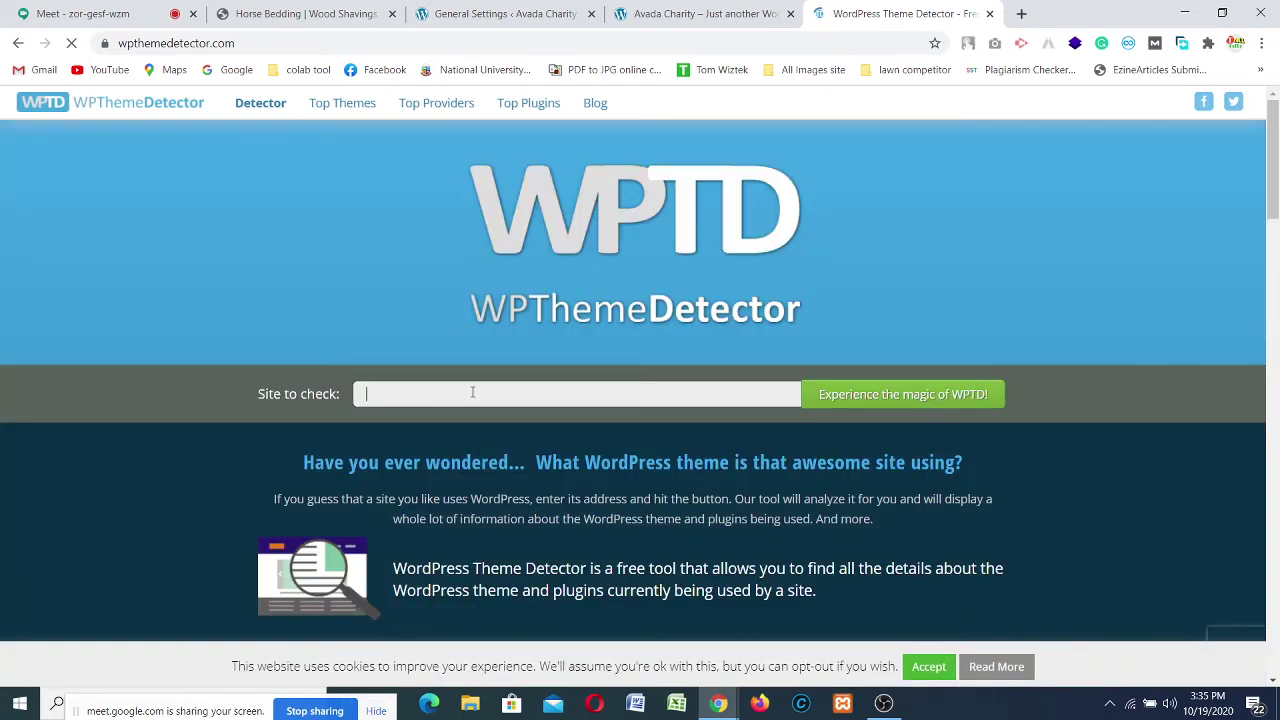
# - Run WPThemeDetector on the pasted horse-bedding URL and open the ff child theme's details and demo
pyautogui.click(472, 392)
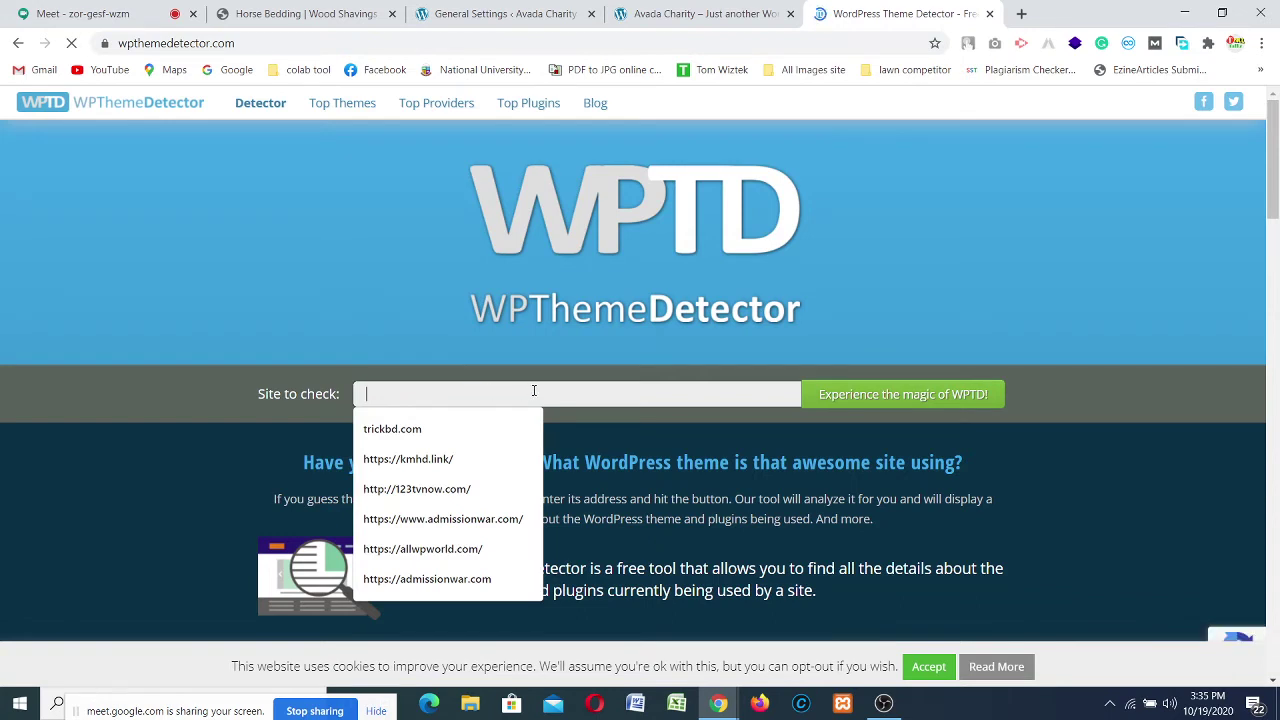
pyautogui.hotkey('ctrl', 'v')
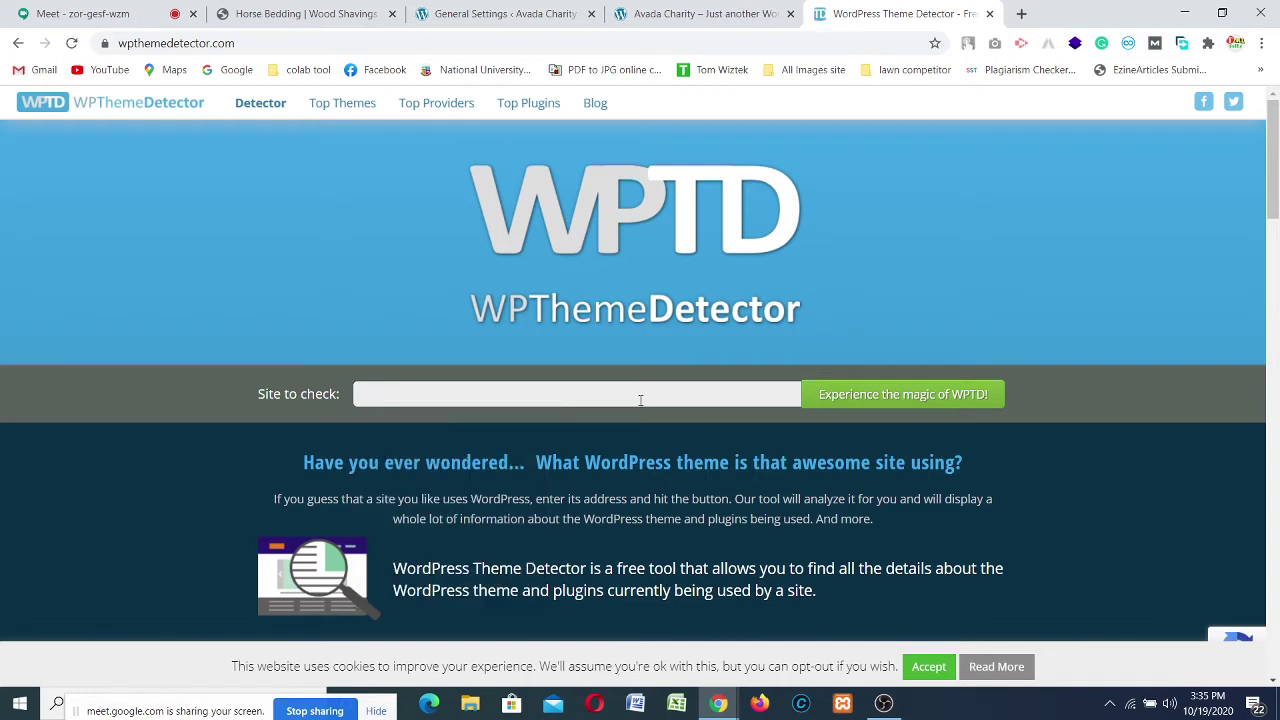
pyautogui.hotkey('ctrl', 'v')
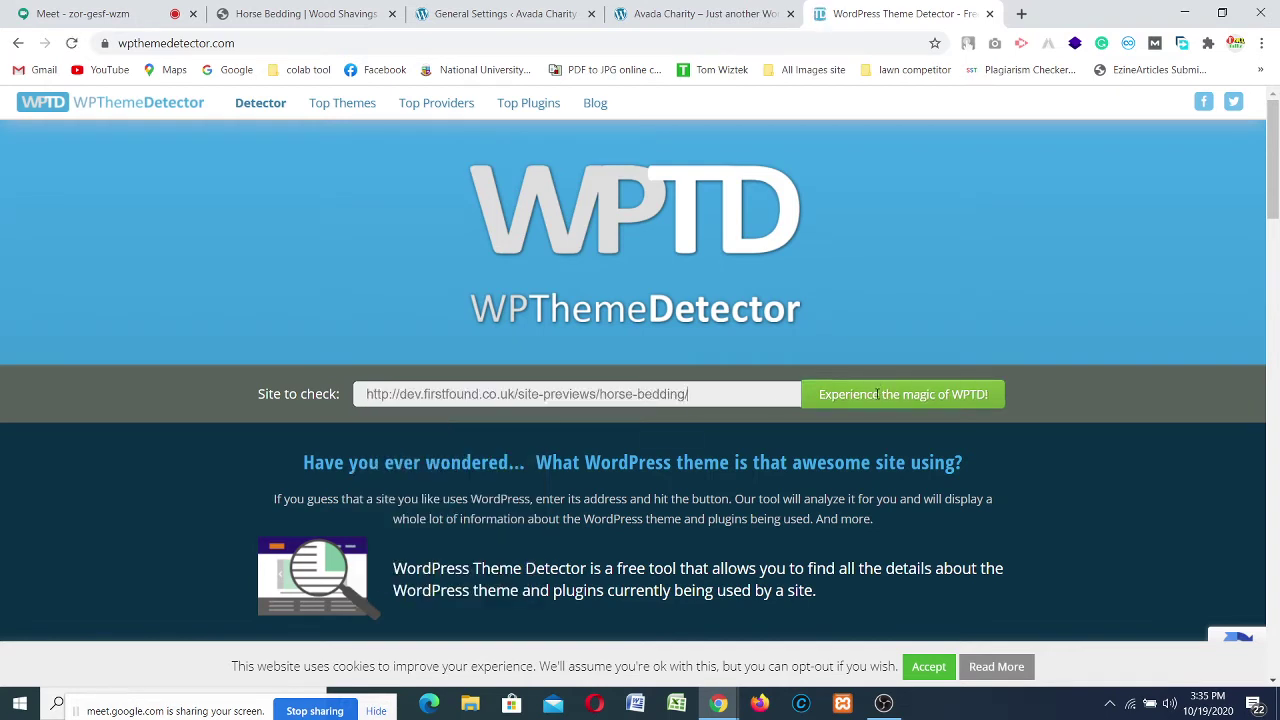
pyautogui.click(957, 395)
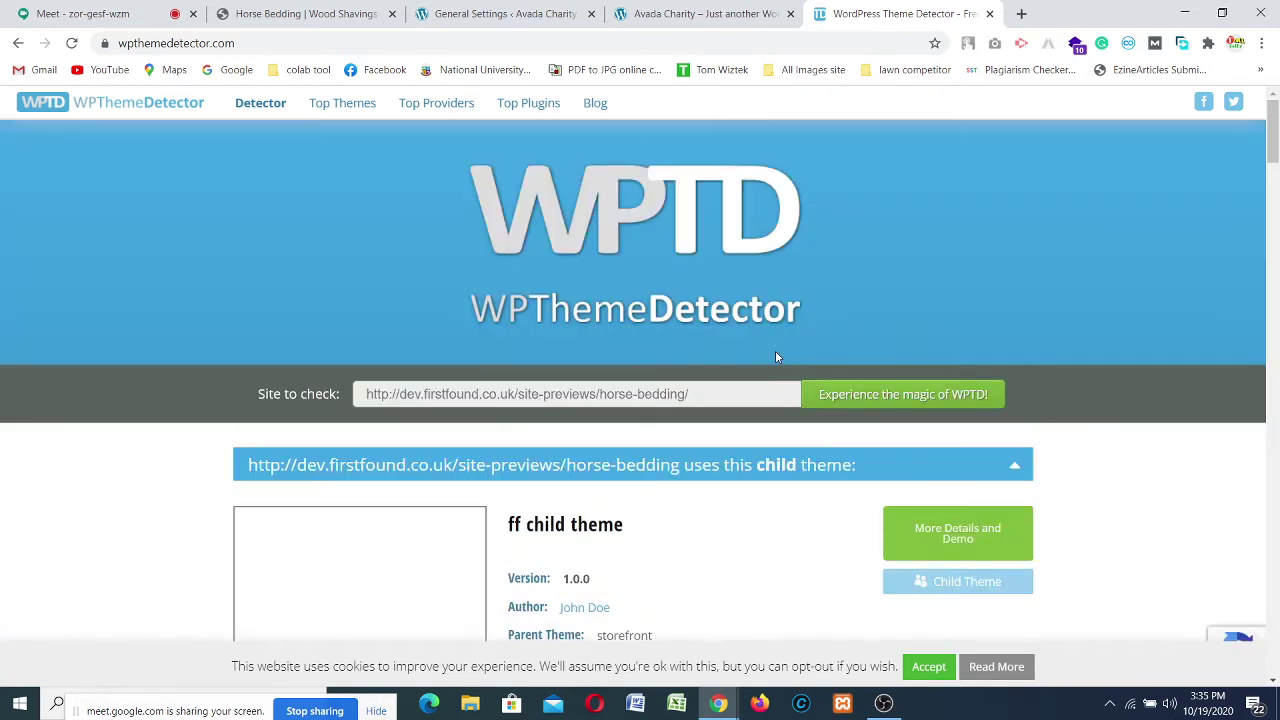
pyautogui.scroll(-2, 680, 420)
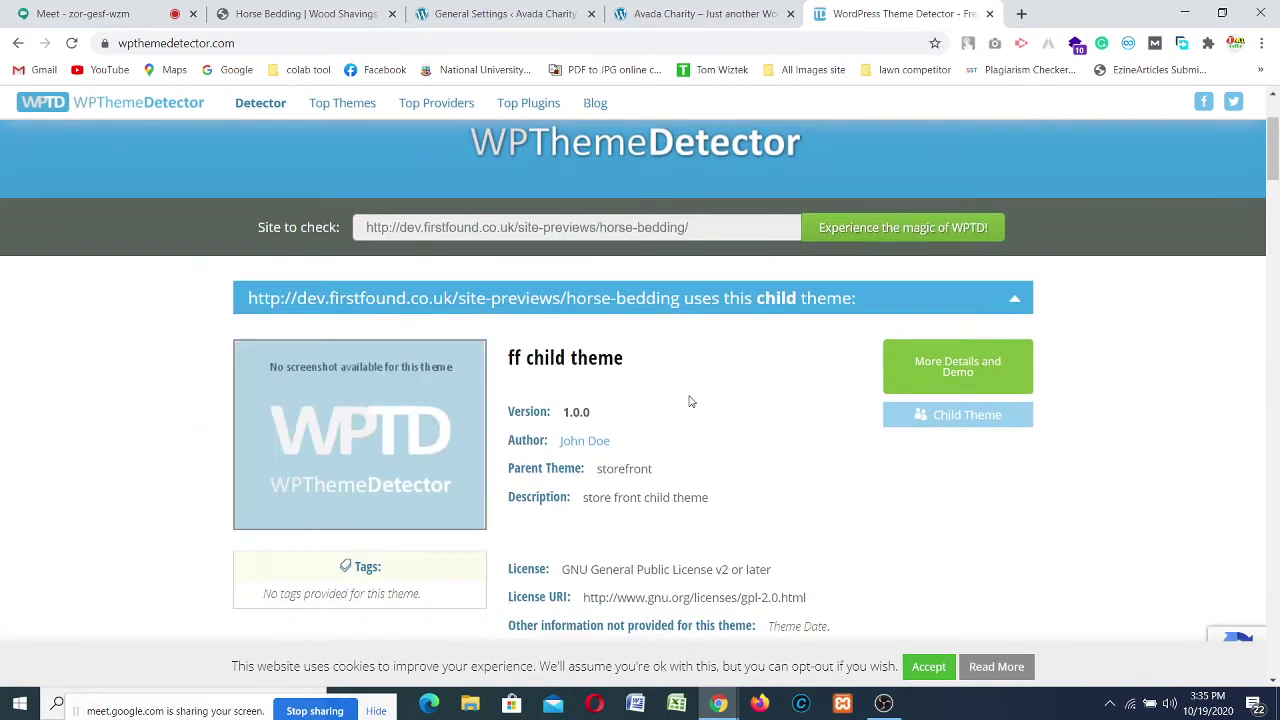
pyautogui.scroll(-1, 693, 398)
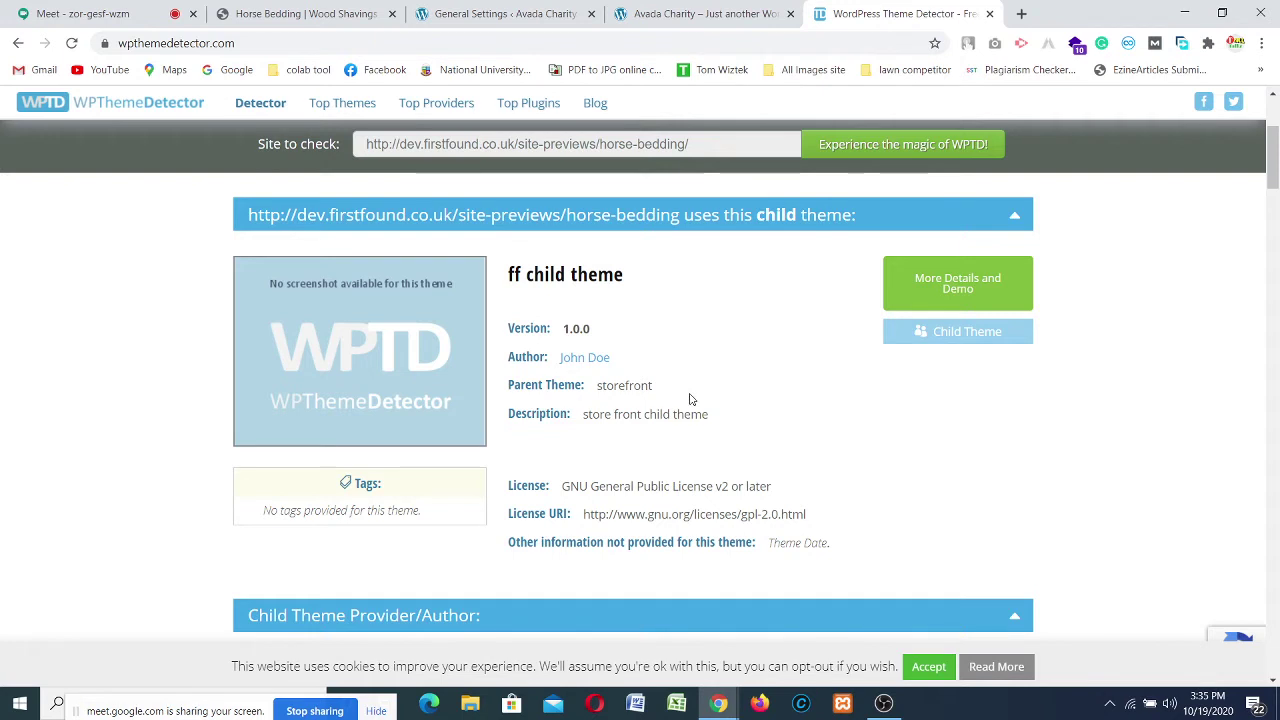
pyautogui.click(958, 293)
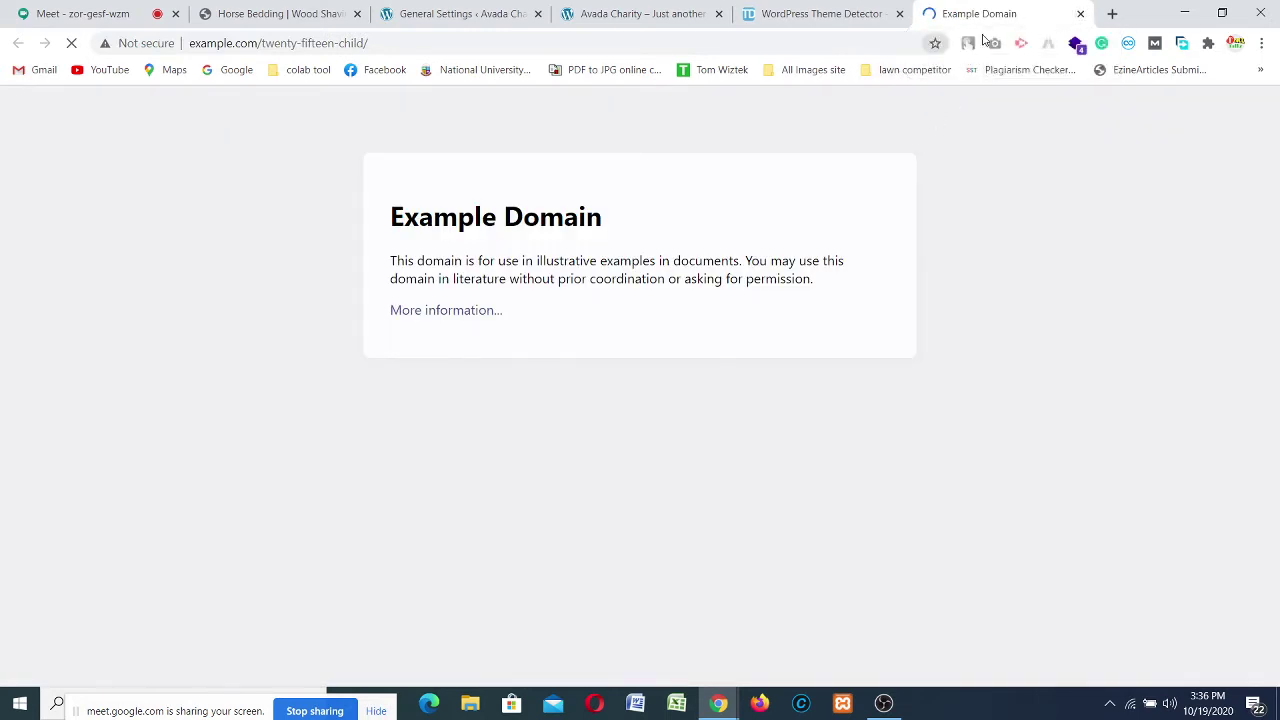
# - Close the demo page and go to fiverr.com
pyautogui.click(1080, 14)
pyautogui.click(600, 46)
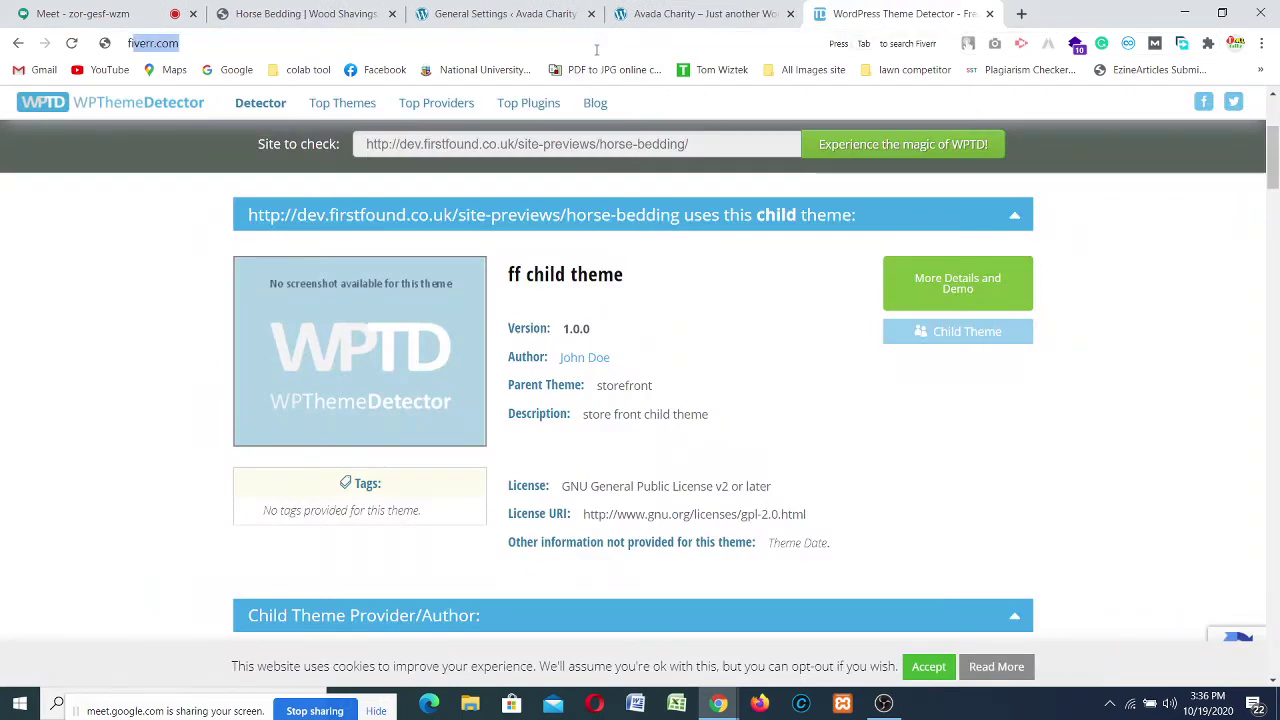
pyautogui.write('fiverr.com')
pyautogui.press('Return')
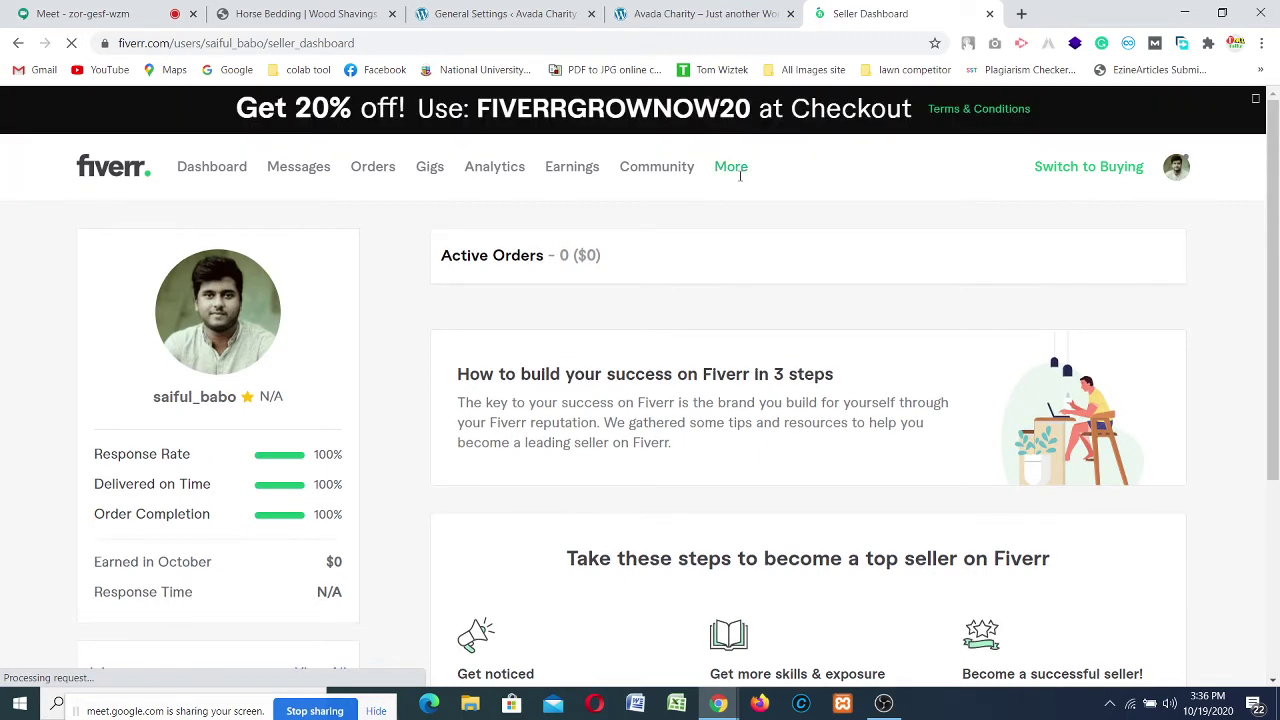
# - Open Buyer Requests and scroll through the $200 WordPress developer request
pyautogui.moveTo(735, 169)
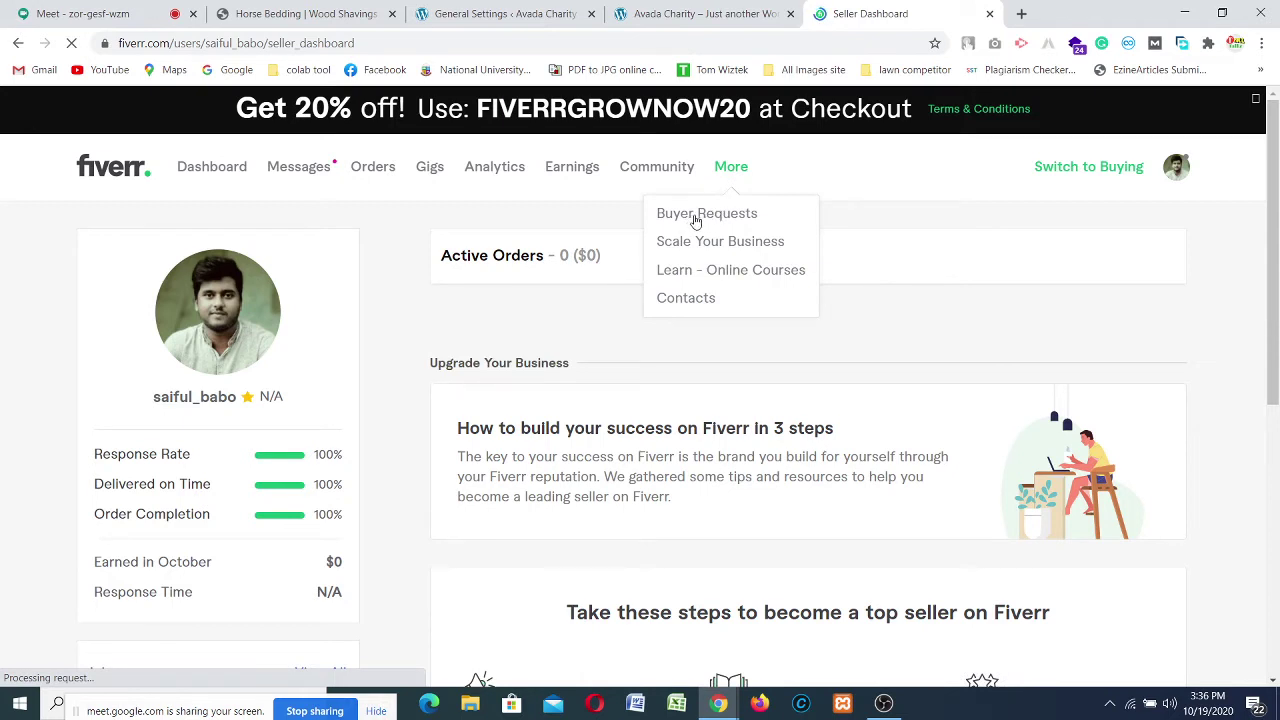
pyautogui.click(689, 215)
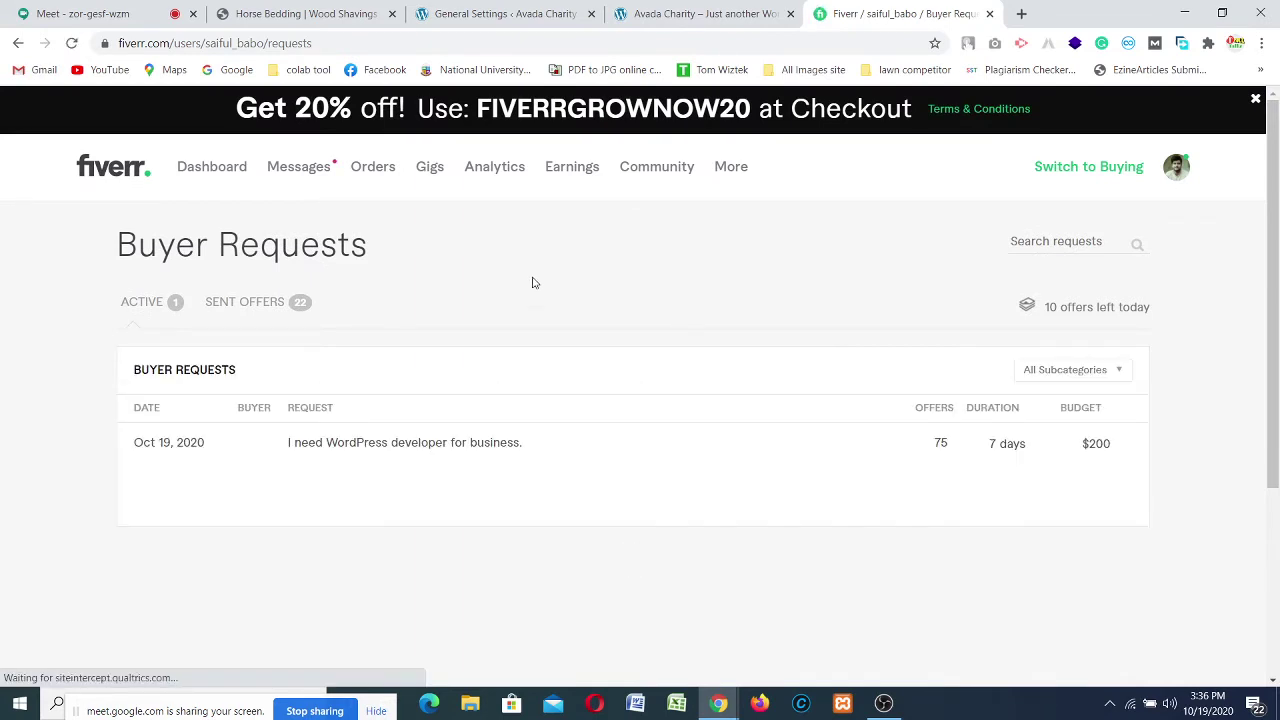
pyautogui.moveTo(577, 451)
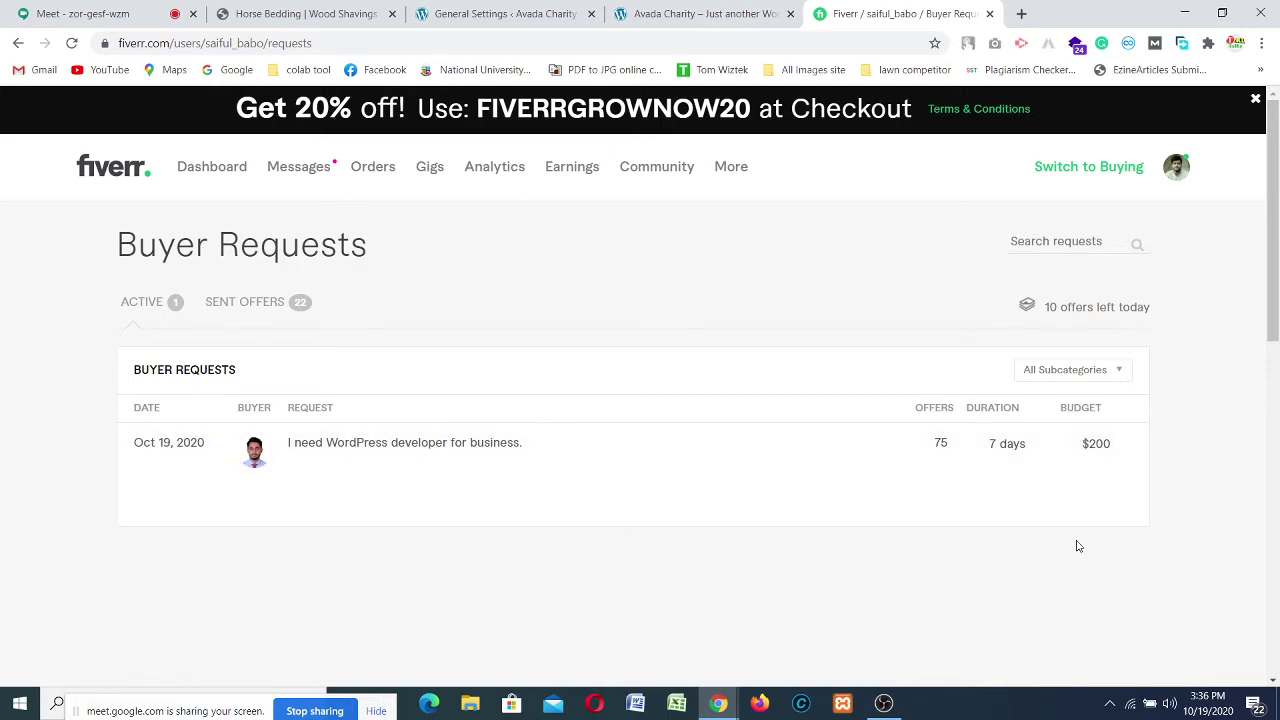
pyautogui.scroll(-2, 1040, 480)
pyautogui.scroll(2, 930, 395)
# - Scroll through the Avada Charity home page, then return to the Google Meet call
pyautogui.click(726, 12)
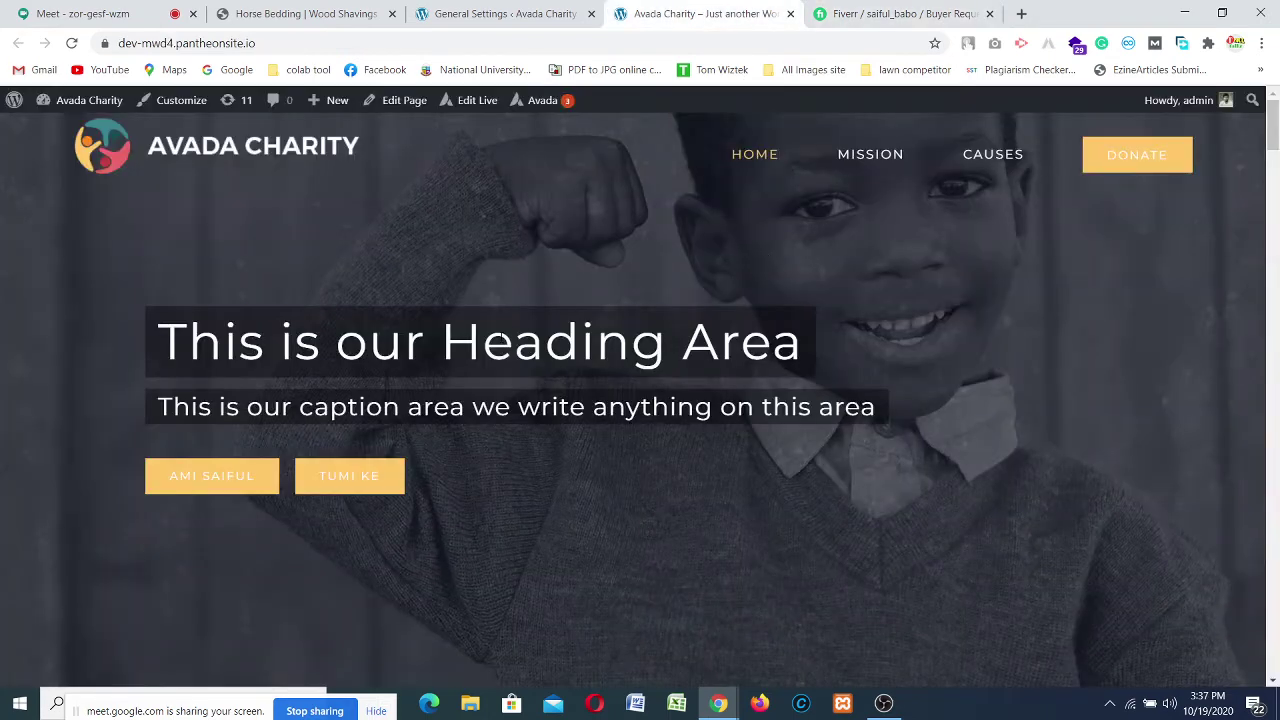
pyautogui.scroll(-10, 643, 320)
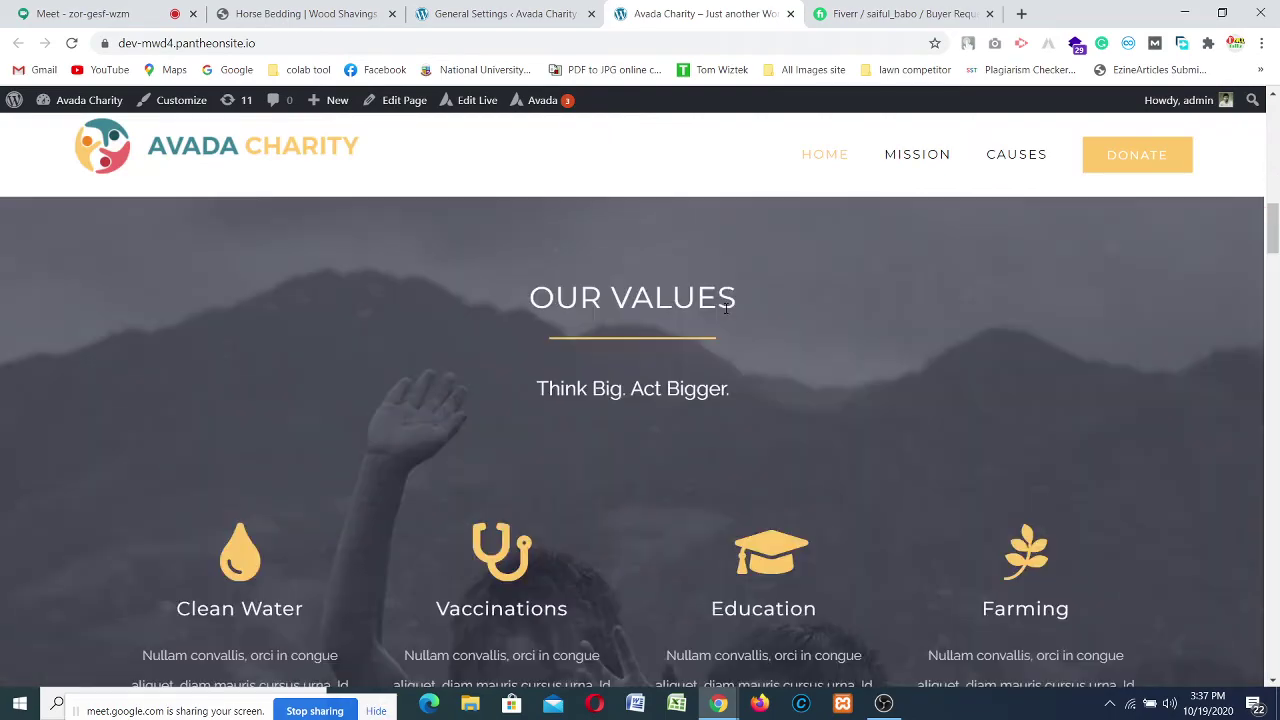
pyautogui.scroll(-10, 724, 307)
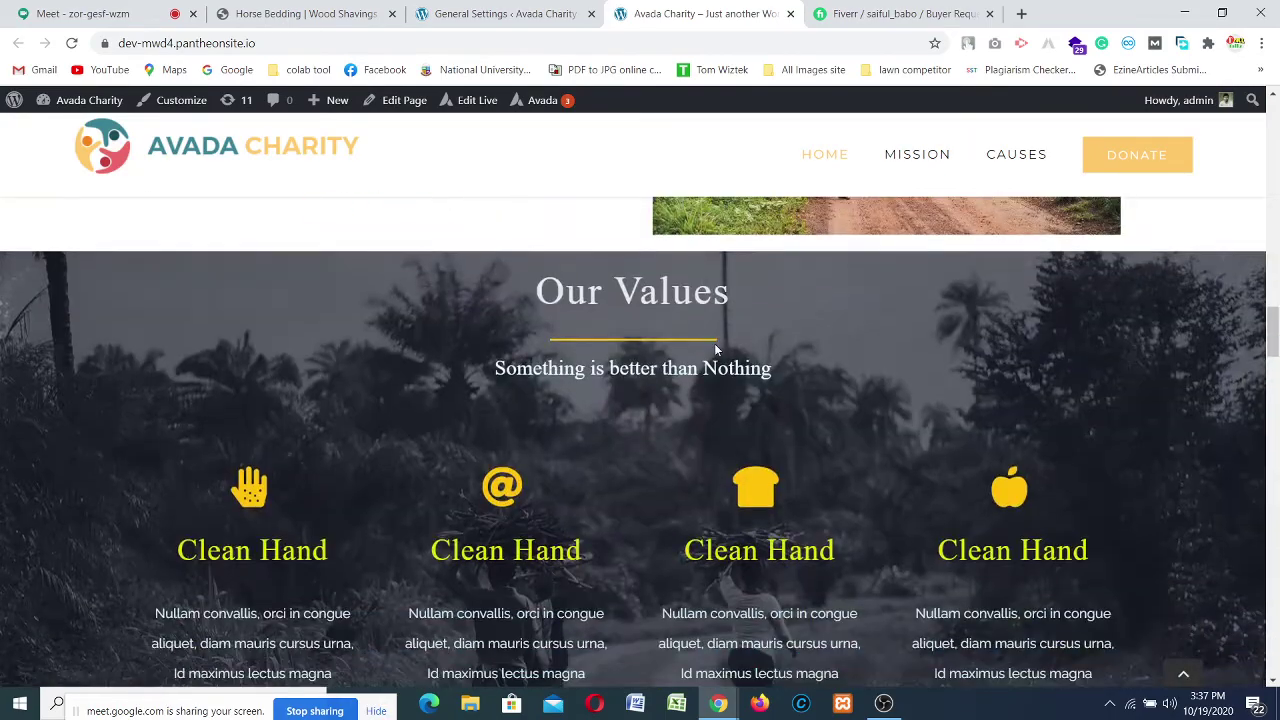
pyautogui.scroll(4, 715, 348)
pyautogui.scroll(-10, 529, 357)
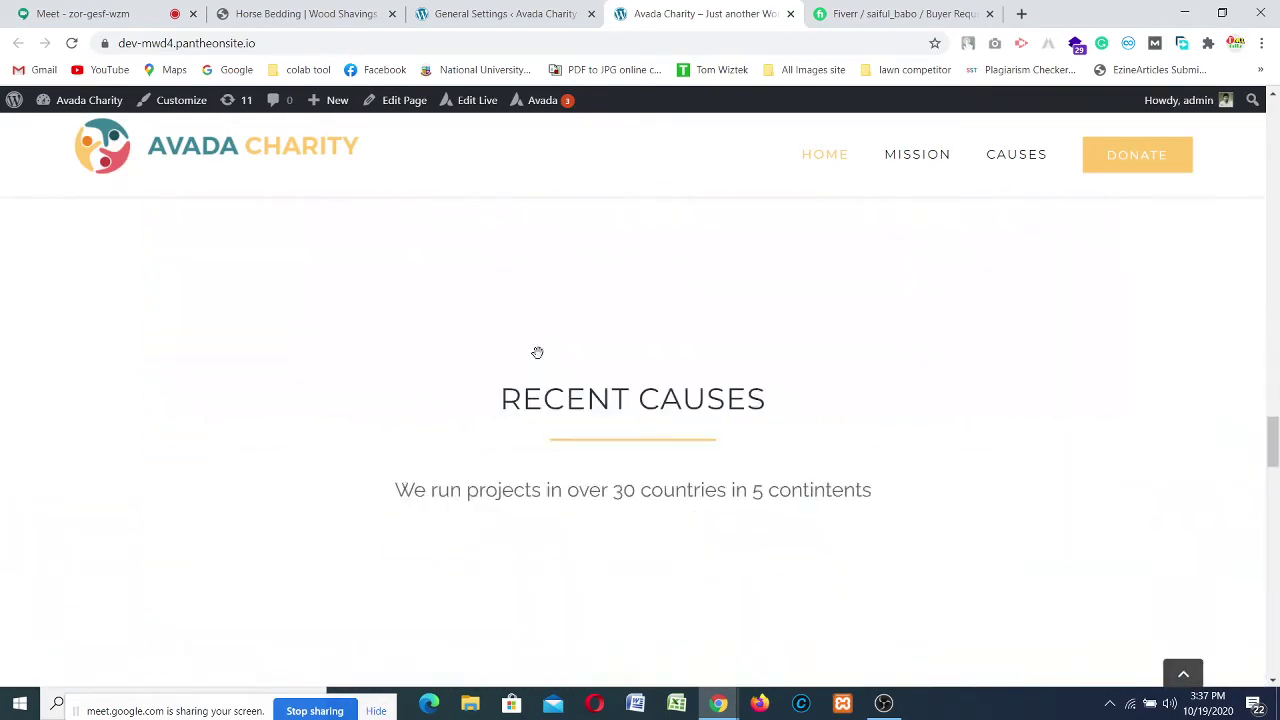
pyautogui.scroll(8, 537, 355)
pyautogui.scroll(-5, 540, 360)
pyautogui.scroll(5, 540, 360)
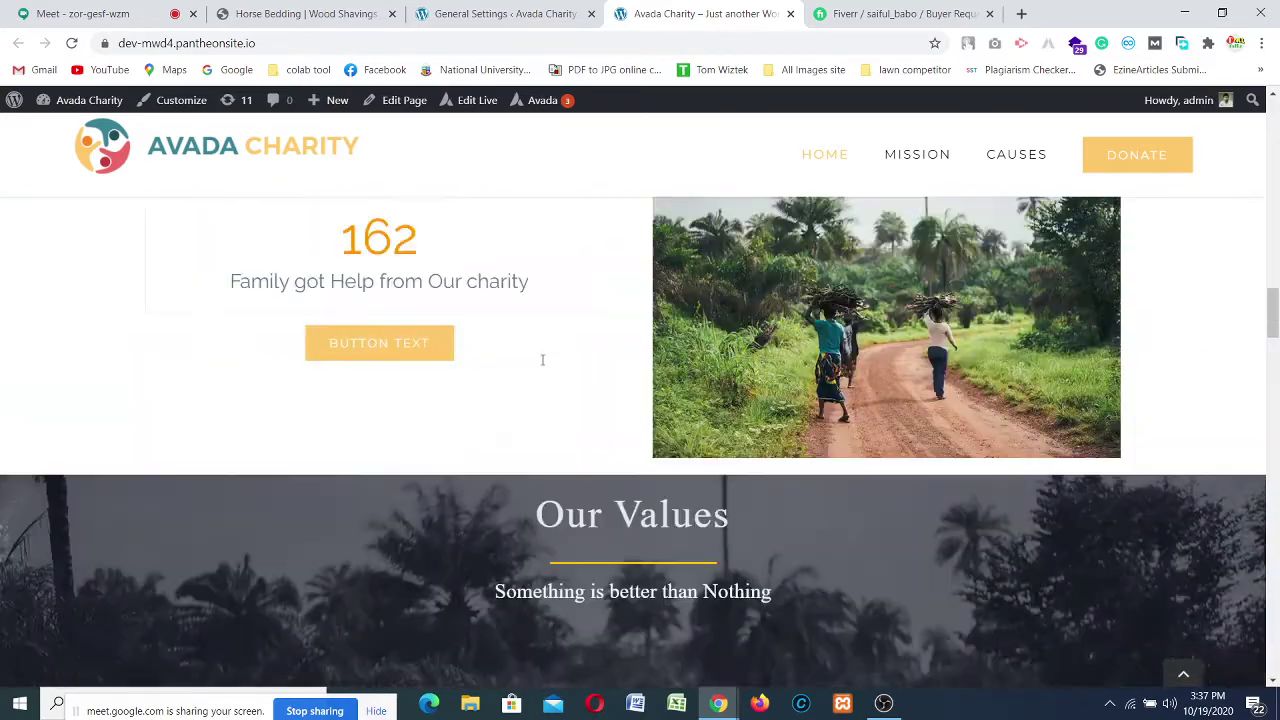
pyautogui.scroll(10, 542, 360)
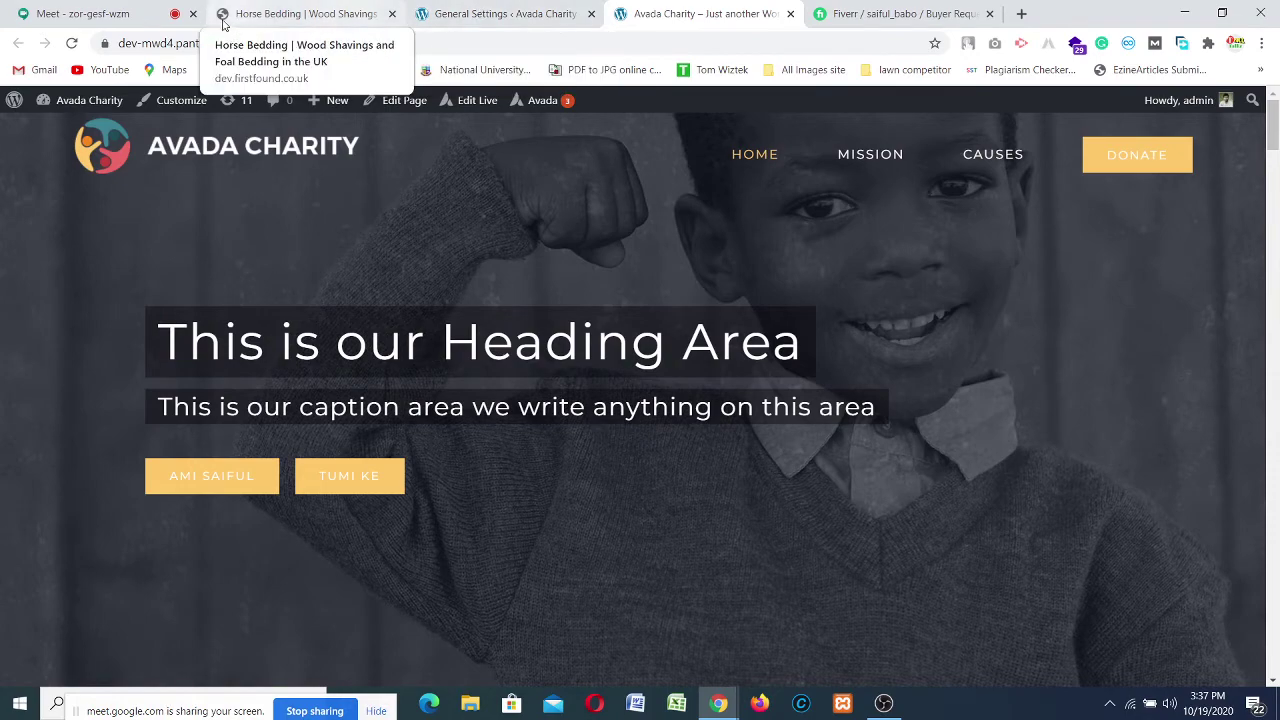
pyautogui.click(85, 14)
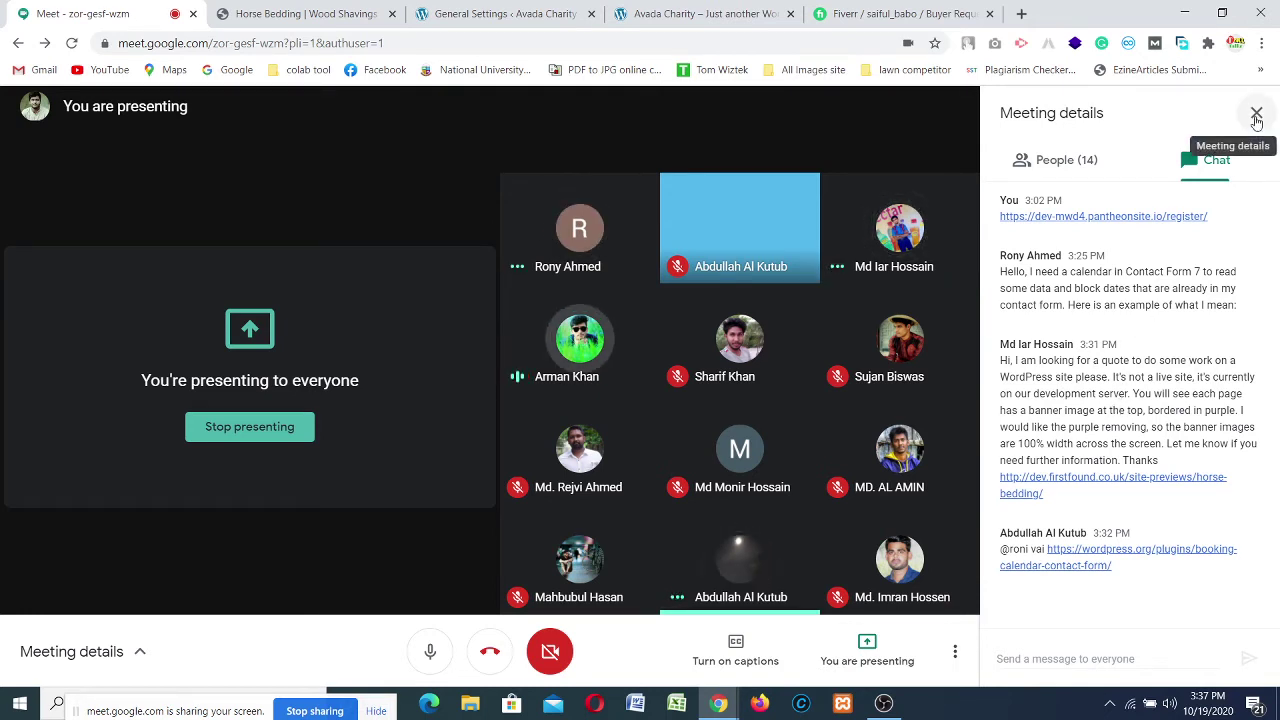
# - Close the Meet chat and scroll through the horsebedding.co.uk preview home page
pyautogui.click(1233, 173)
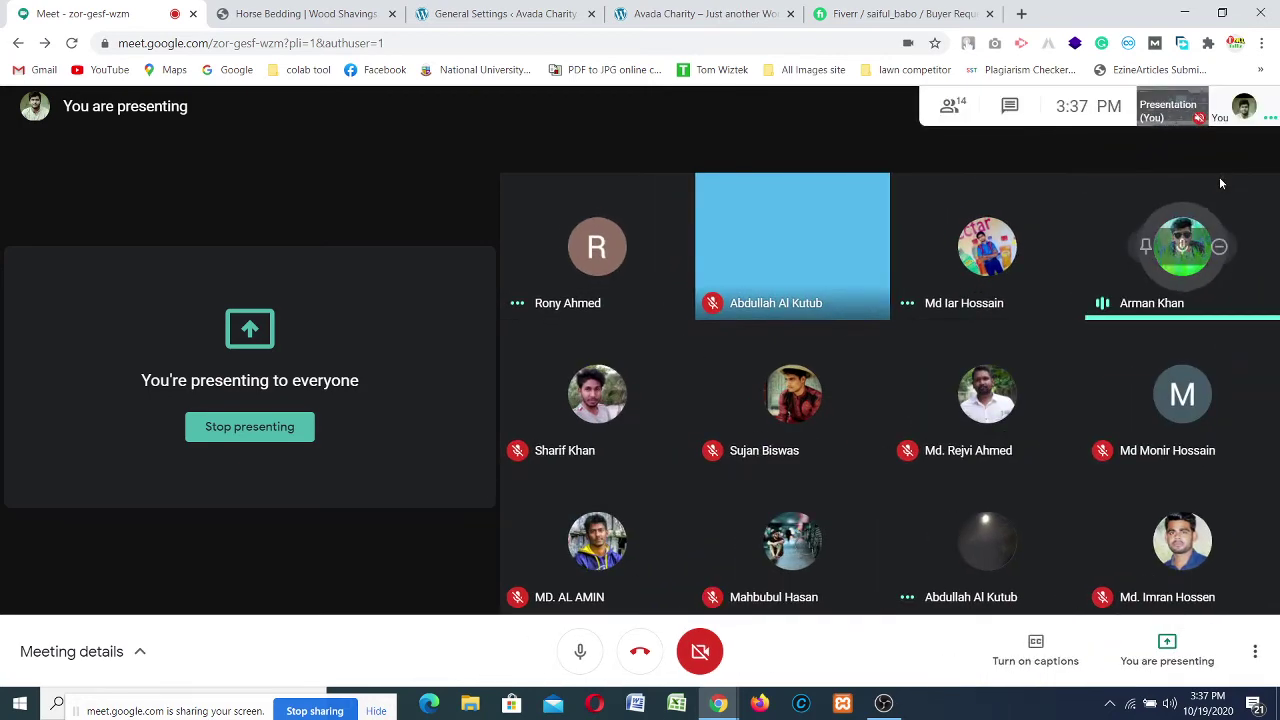
pyautogui.click(289, 14)
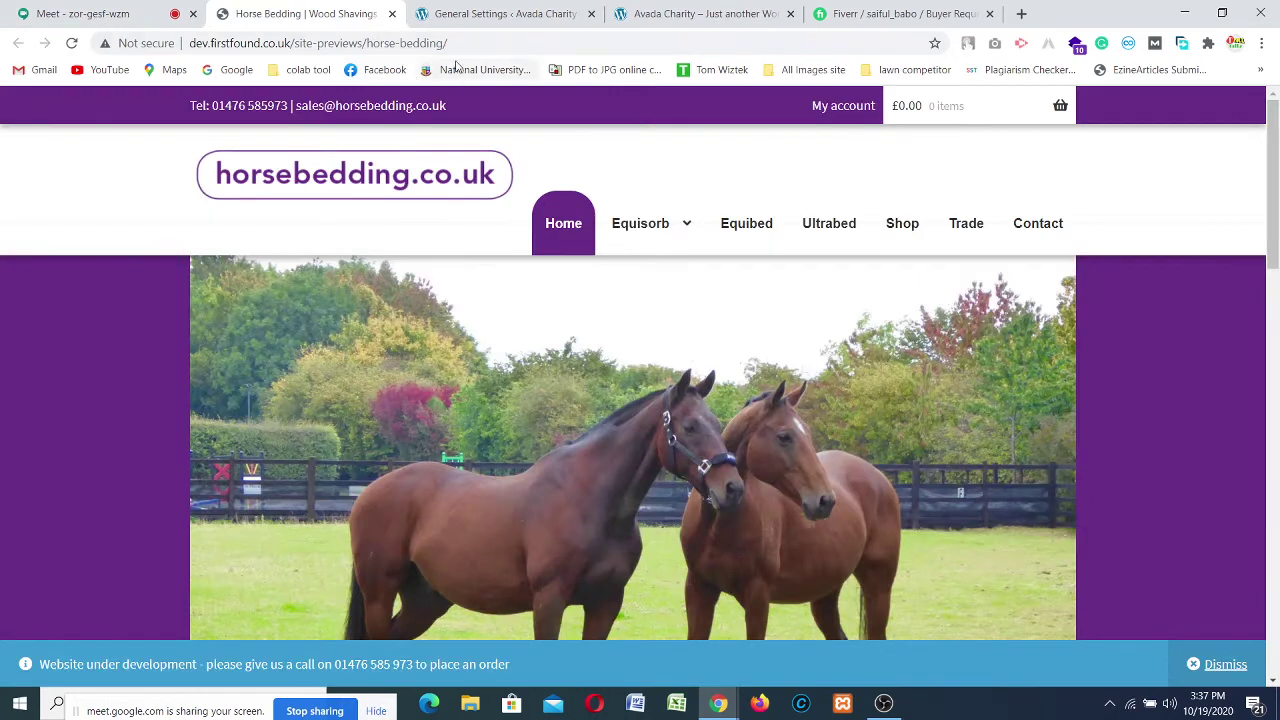
pyautogui.moveTo(654, 229)
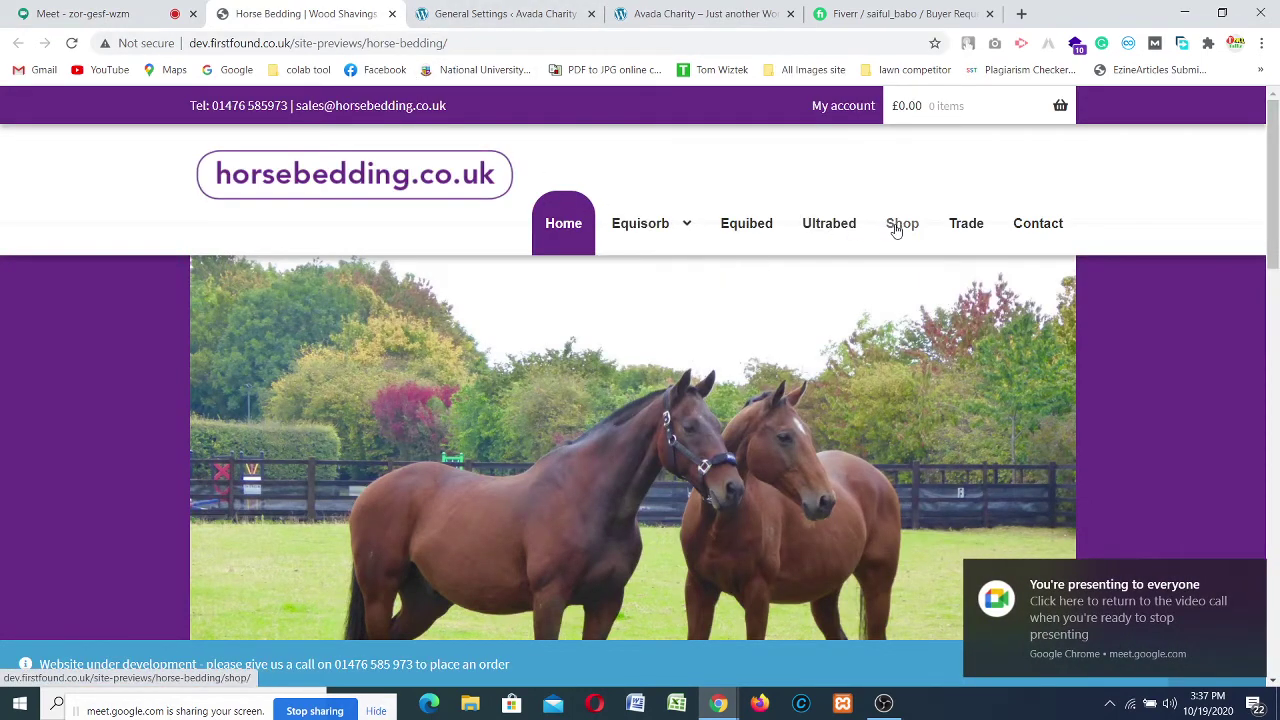
pyautogui.scroll(-5, 967, 247)
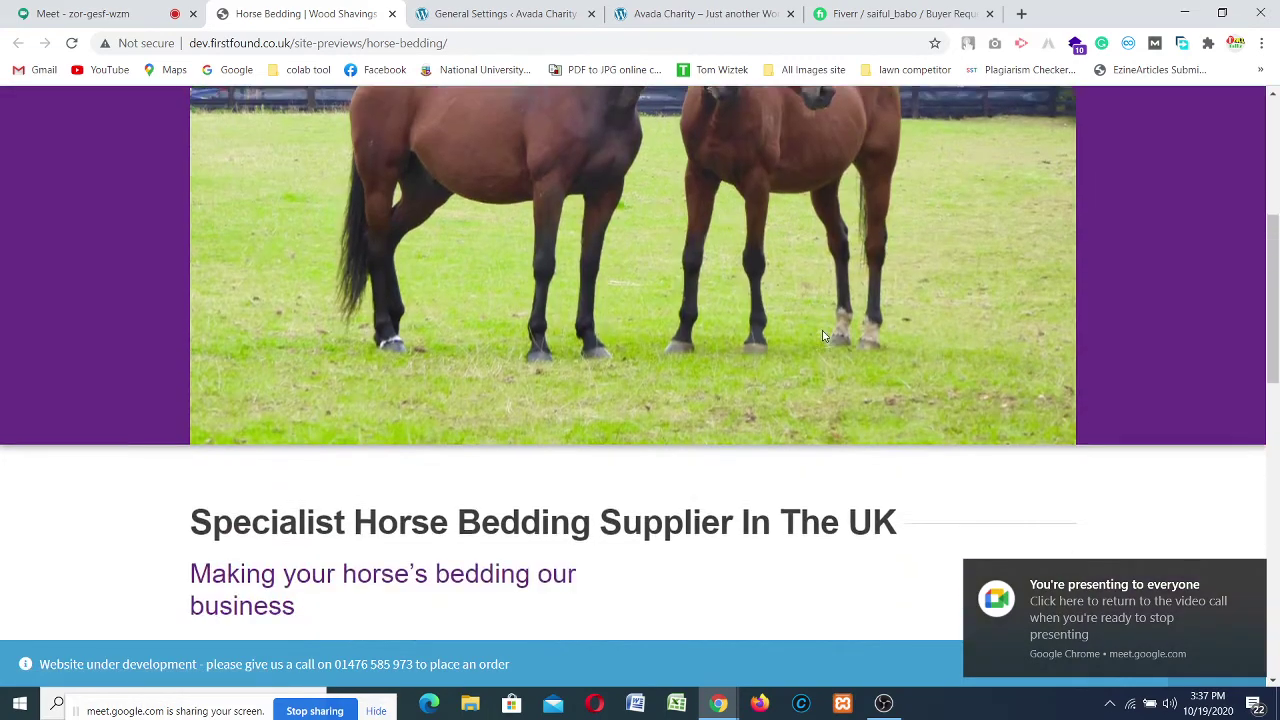
pyautogui.scroll(5, 967, 247)
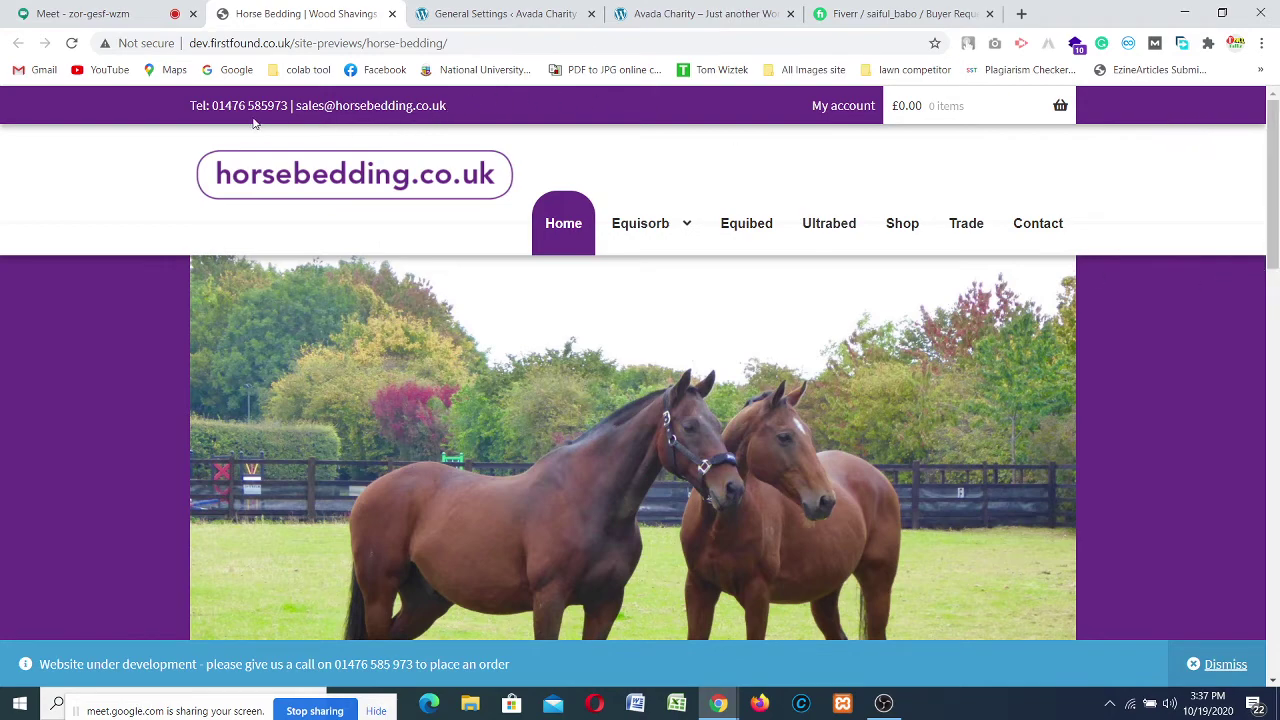
pyautogui.scroll(-1, 706, 125)
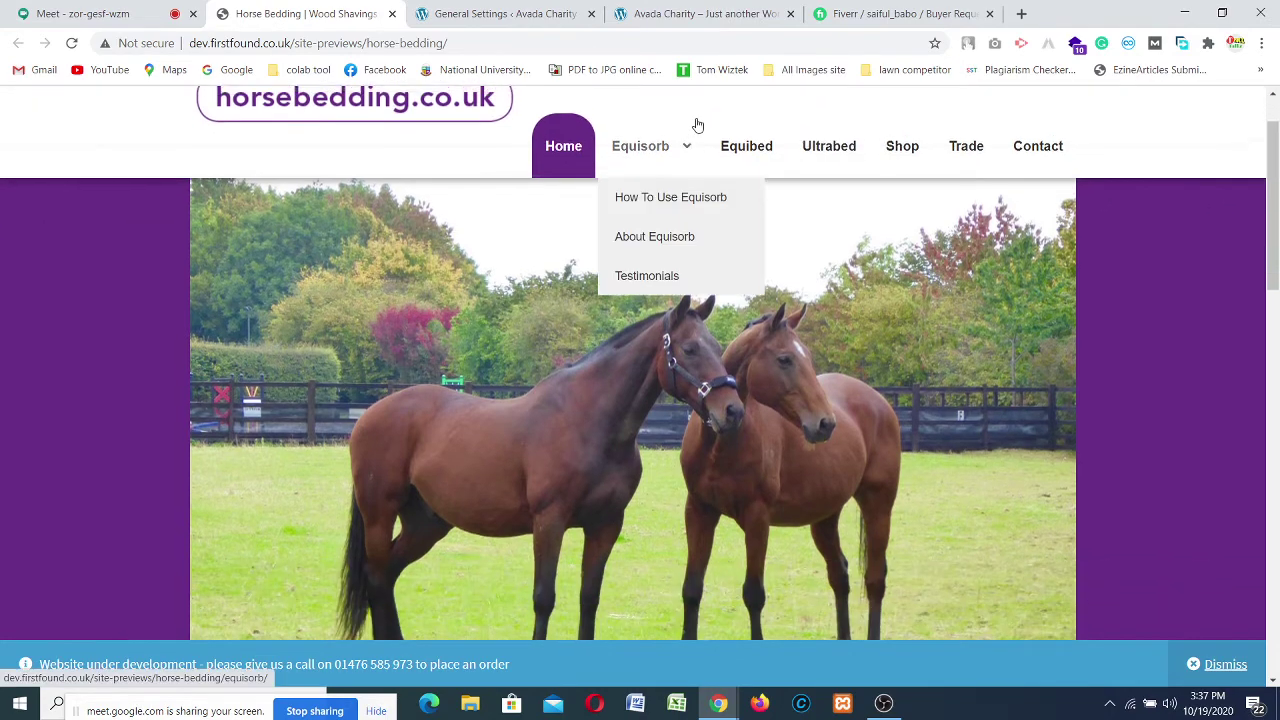
pyautogui.scroll(1, 694, 123)
pyautogui.scroll(-3, 983, 140)
pyautogui.scroll(-3, 1098, 185)
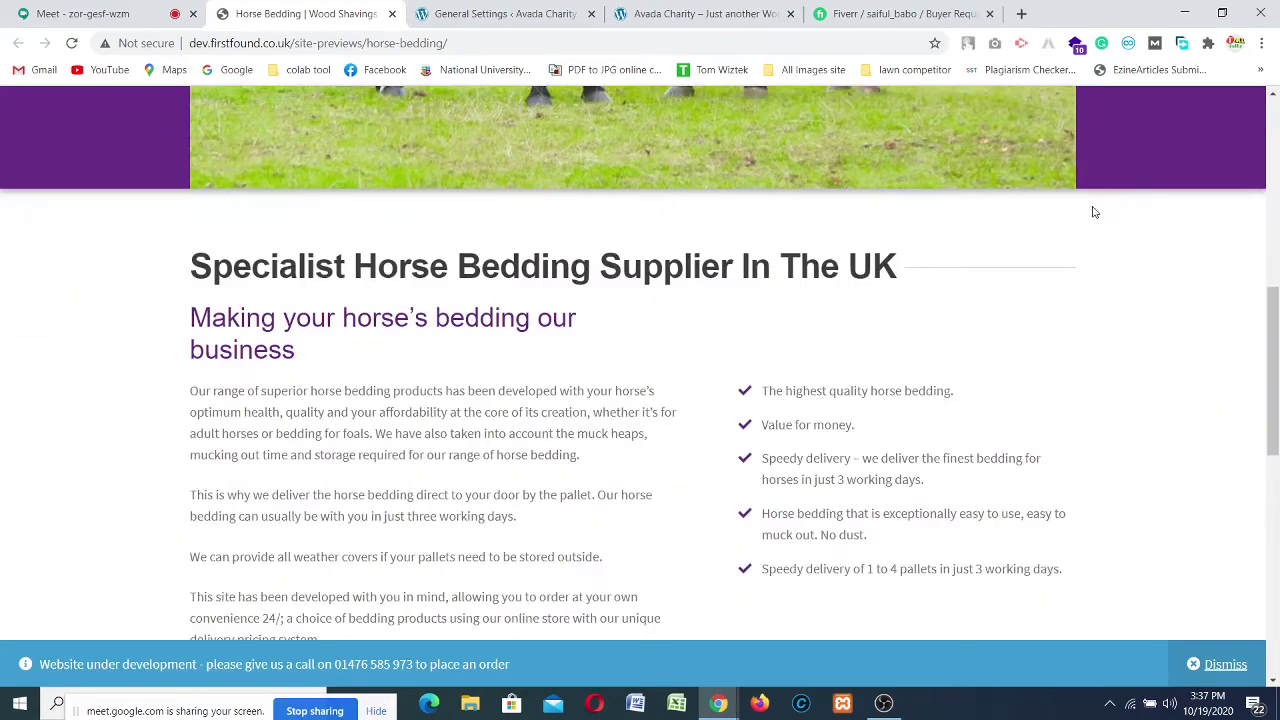
pyautogui.scroll(-3, 126, 314)
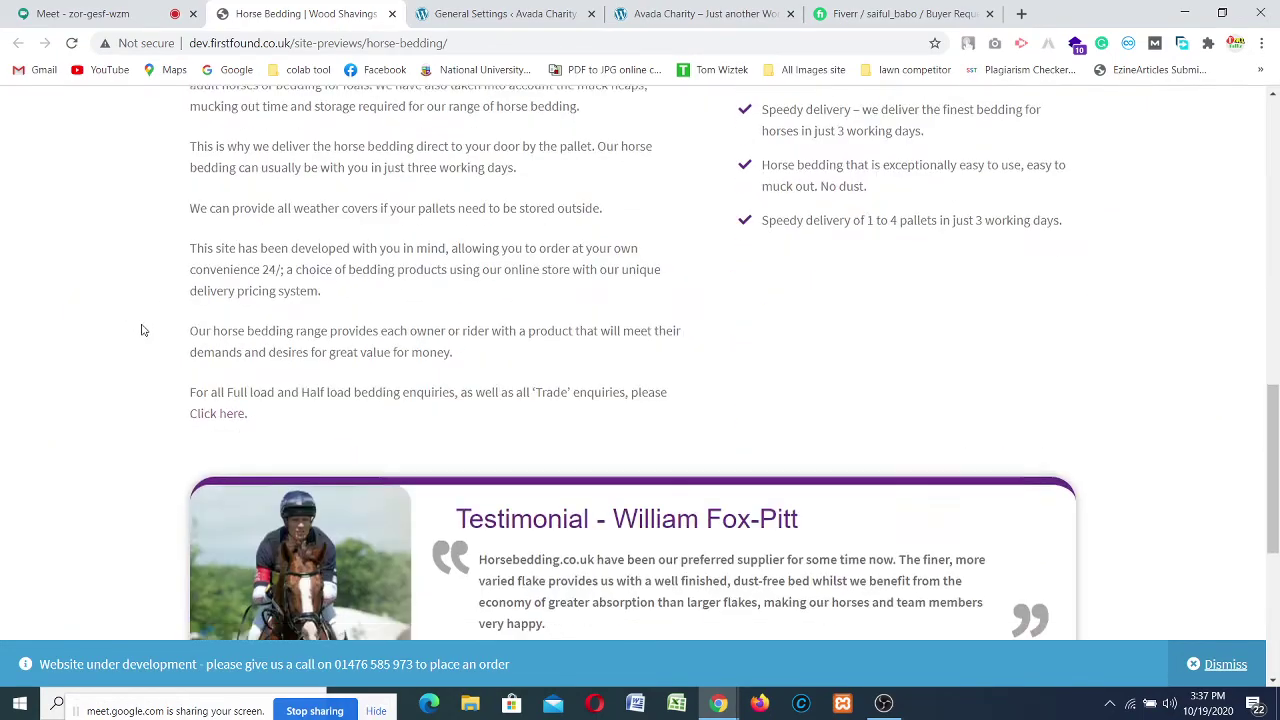
pyautogui.scroll(-3, 145, 330)
pyautogui.scroll(-1, 178, 410)
pyautogui.scroll(5, 179, 410)
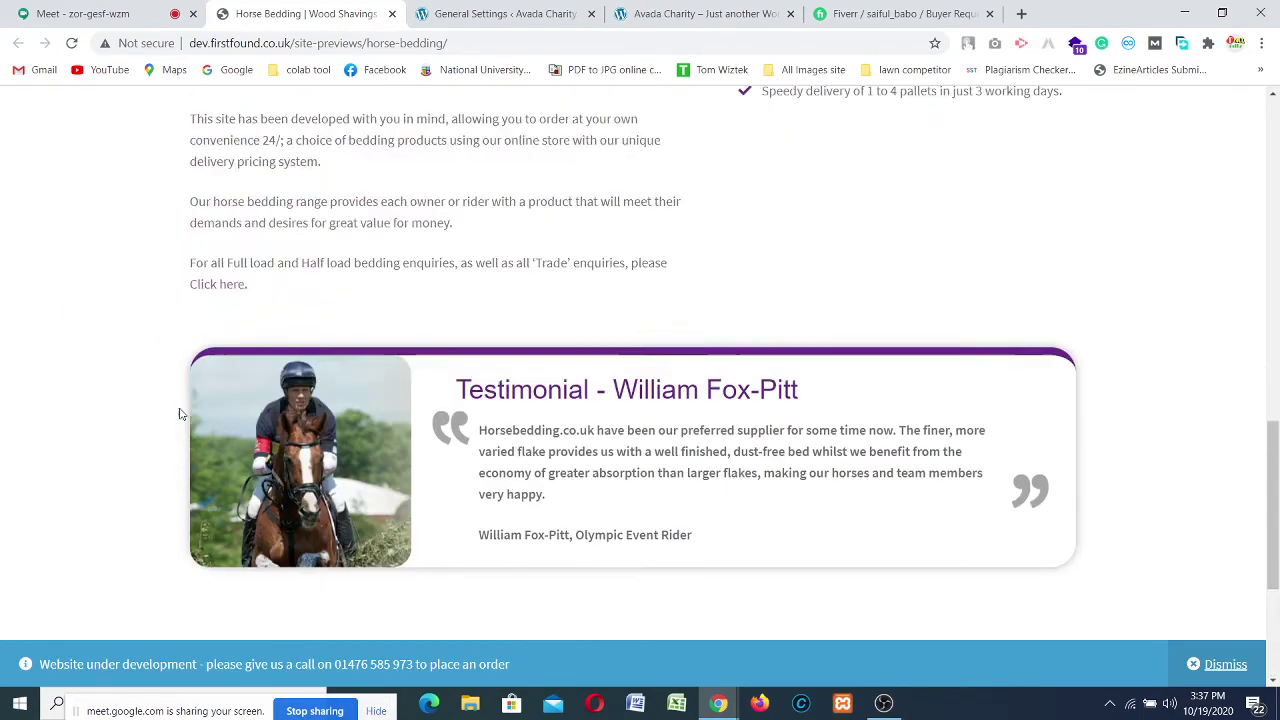
pyautogui.scroll(8, 179, 410)
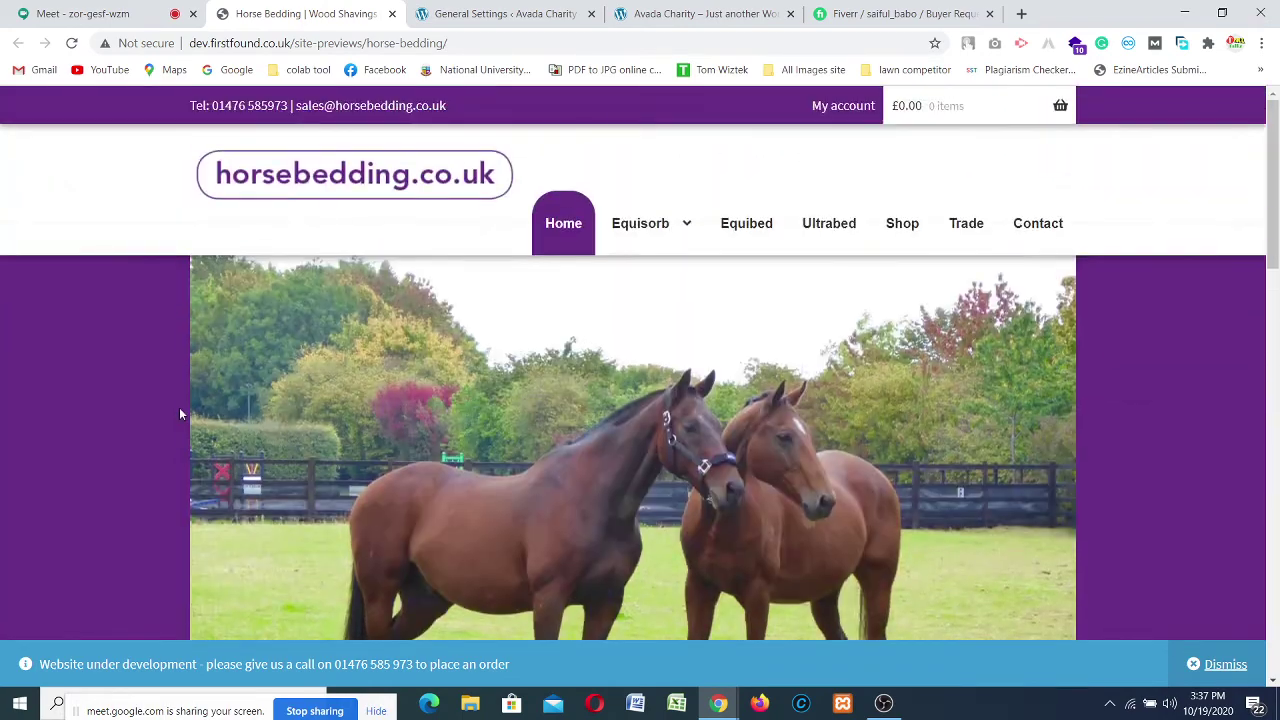
pyautogui.scroll(-4, 179, 410)
pyautogui.scroll(4, 750, 365)
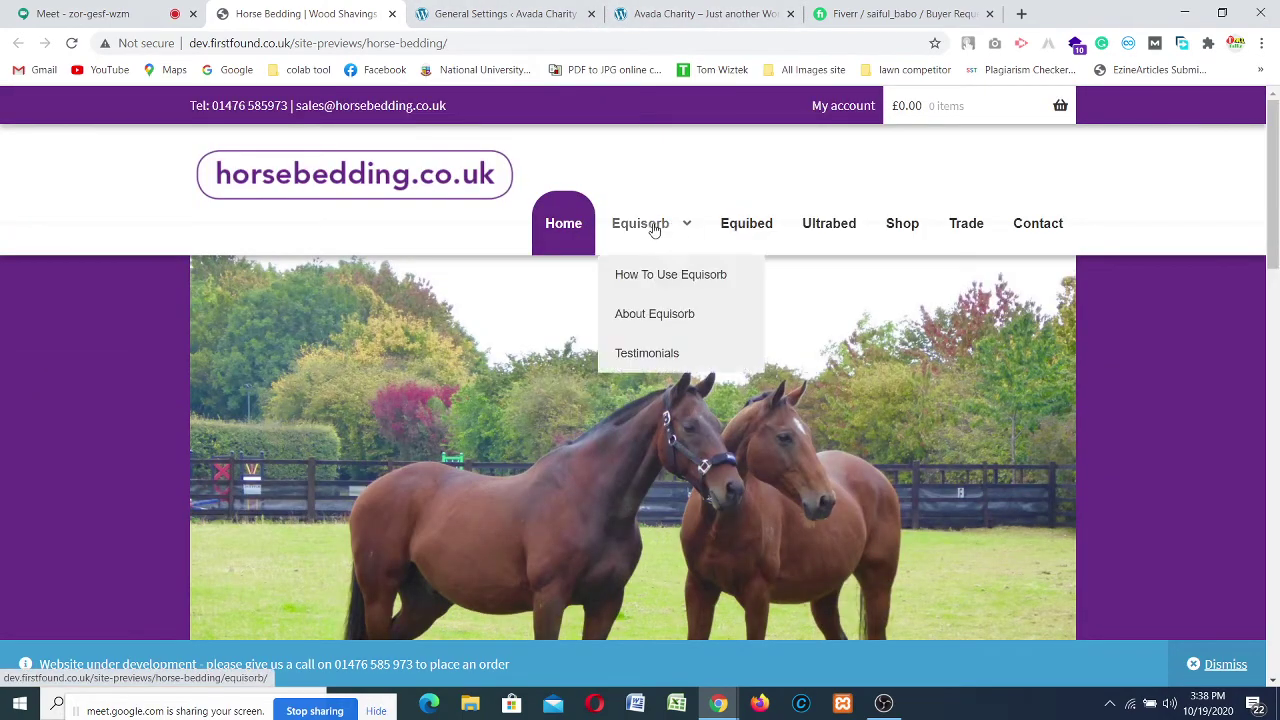
# - Close the Horse Bedding tab, mute a call participant, and return to General Settings
pyautogui.click(393, 14)
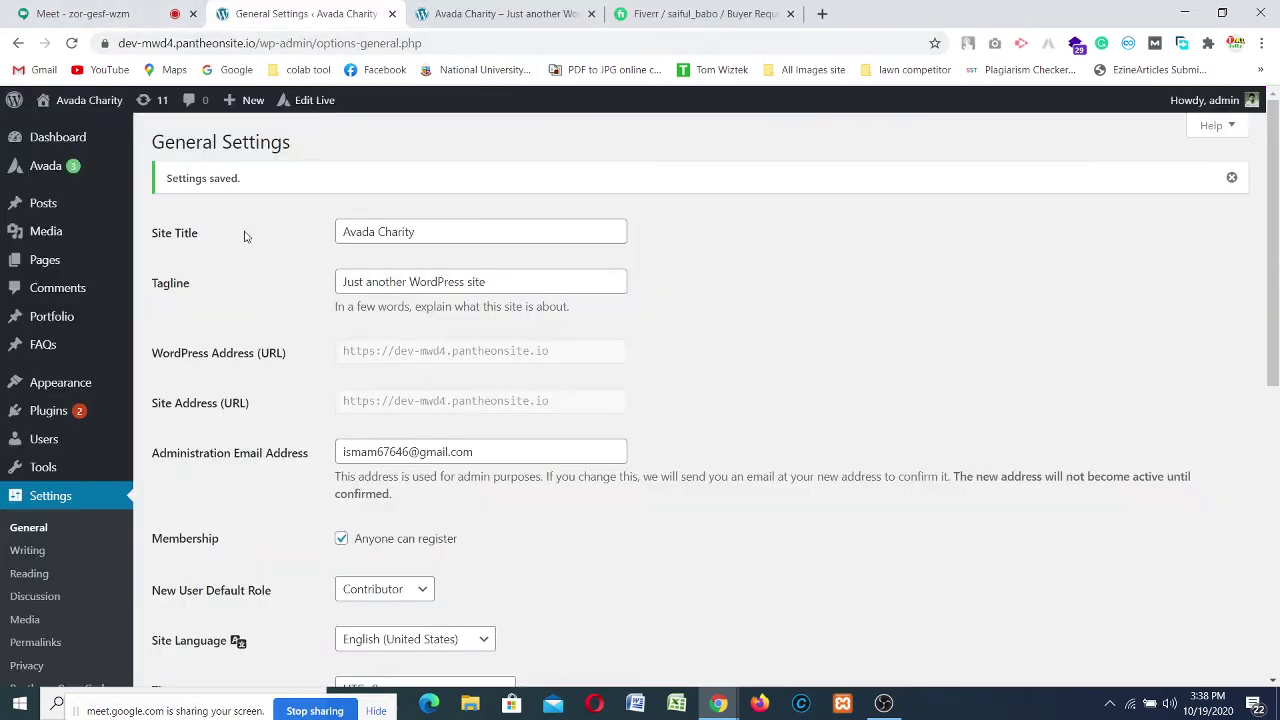
pyautogui.scroll(-6, 245, 236)
pyautogui.click(83, 14)
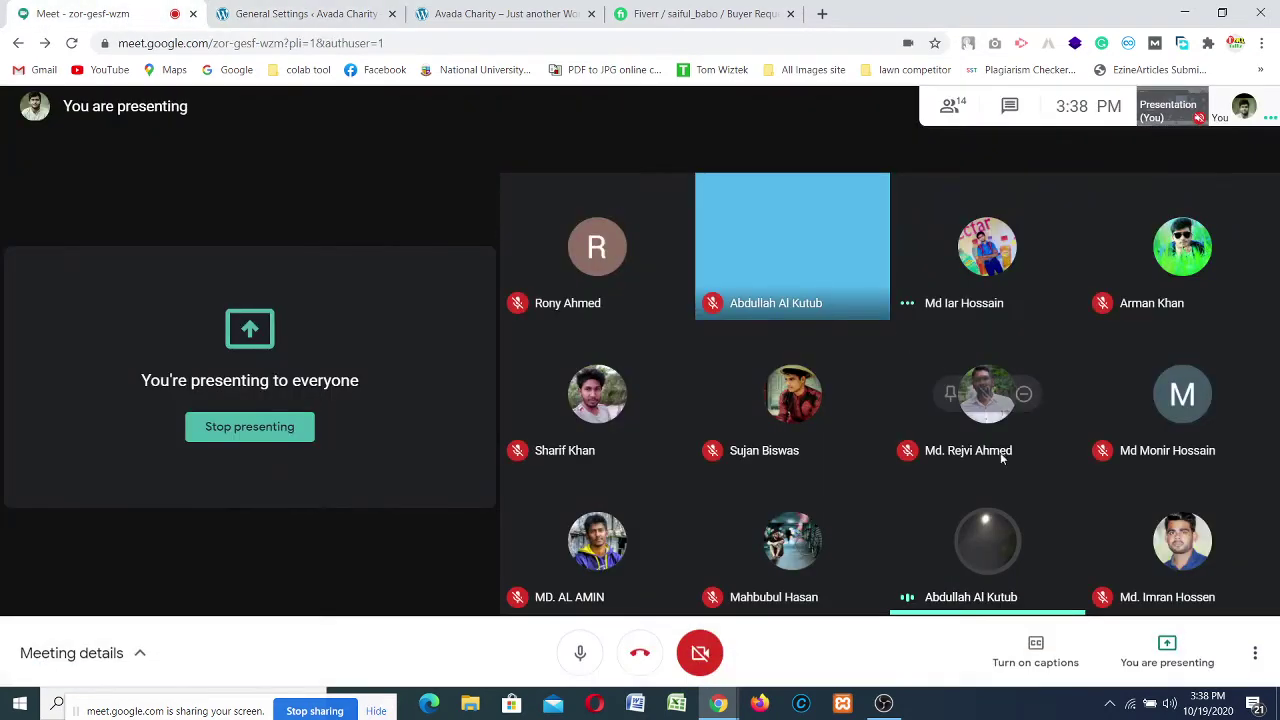
pyautogui.click(988, 549)
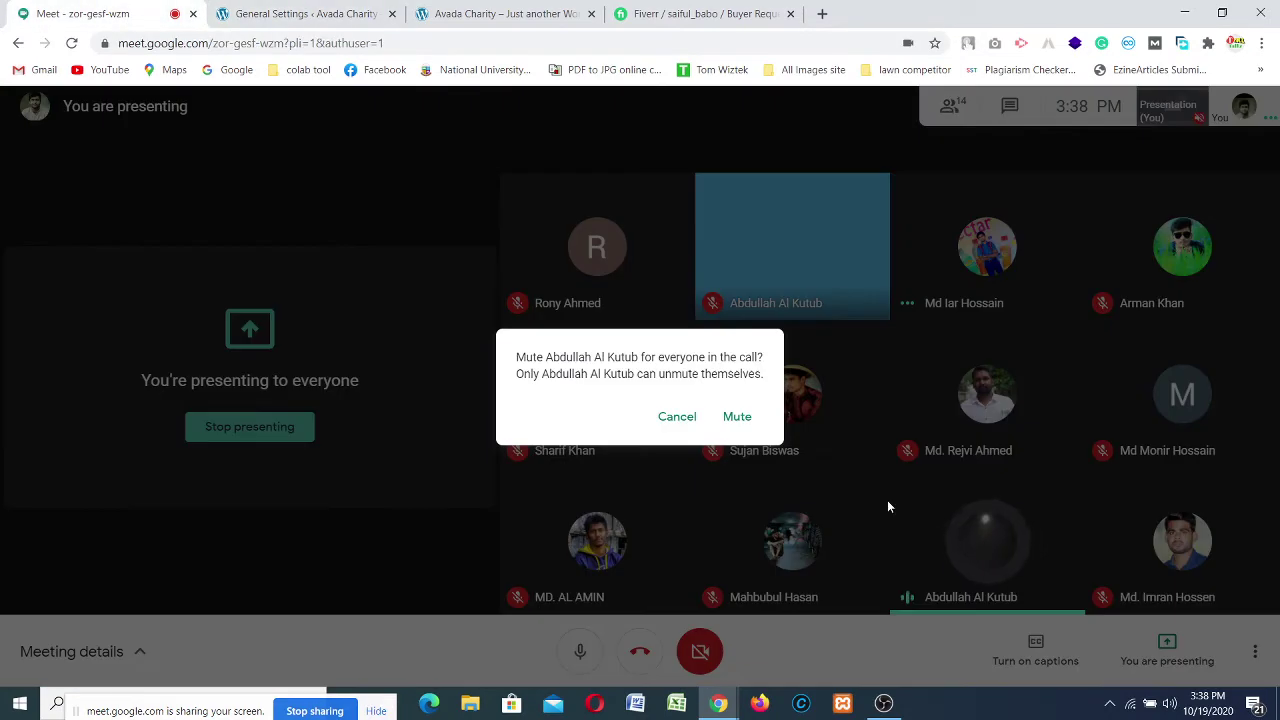
pyautogui.click(737, 414)
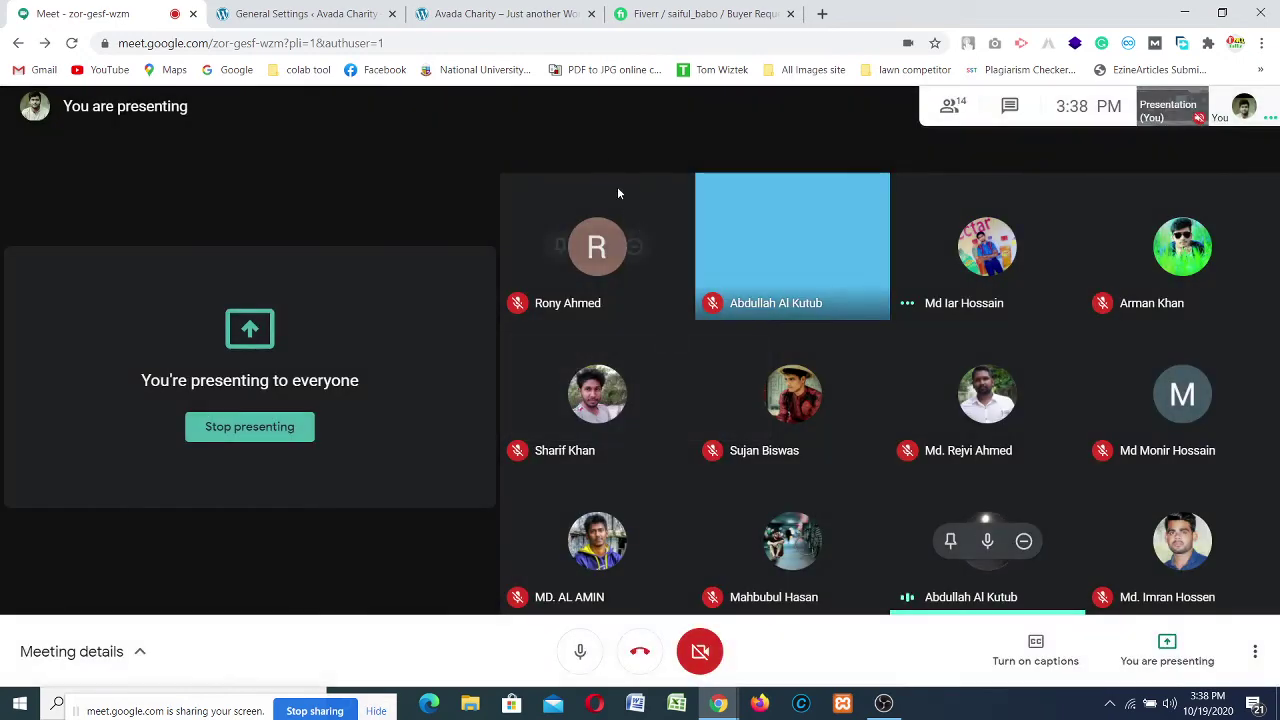
pyautogui.click(281, 8)
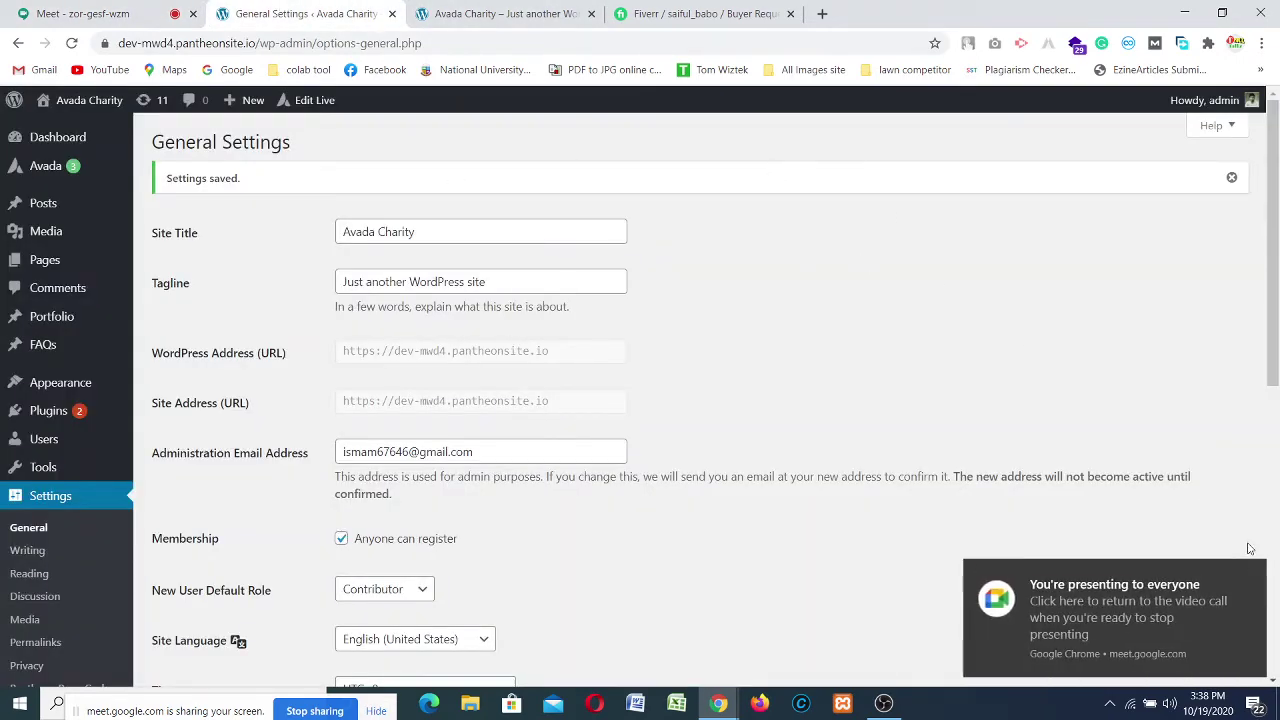
pyautogui.click(1255, 574)
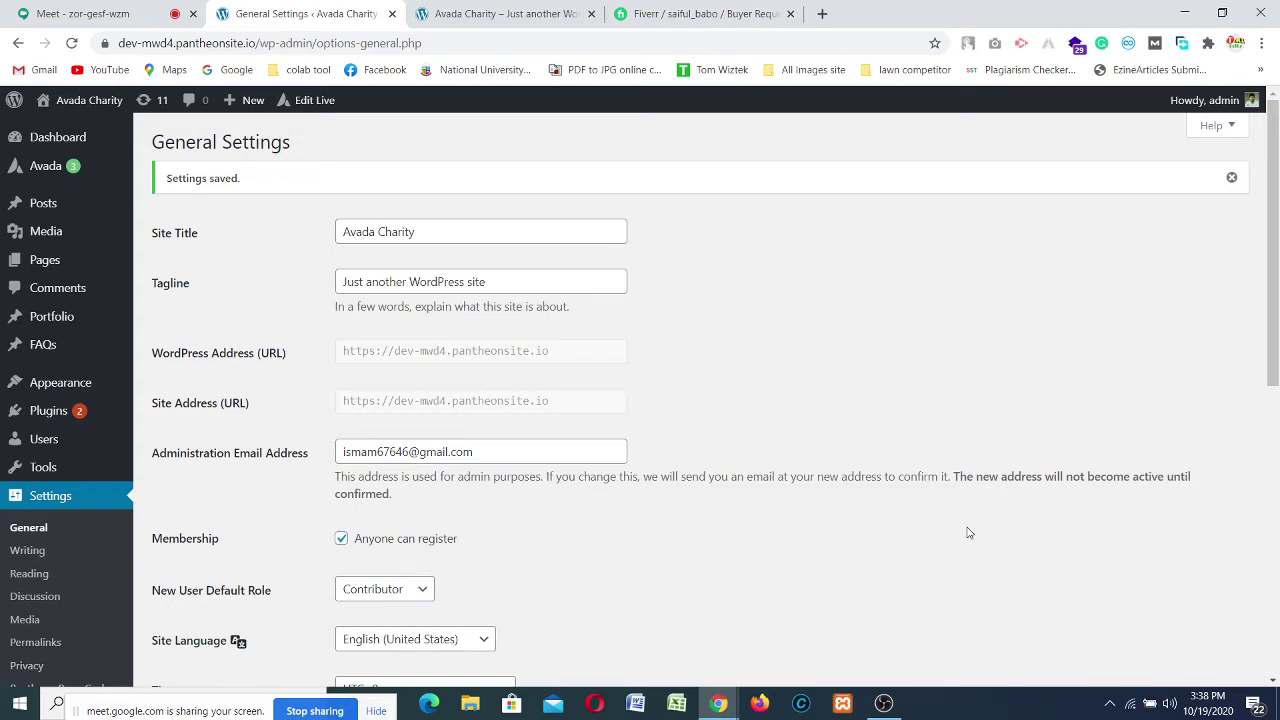
# - Submit the sign-up registration form in the incognito window
pyautogui.moveTo(718, 703)
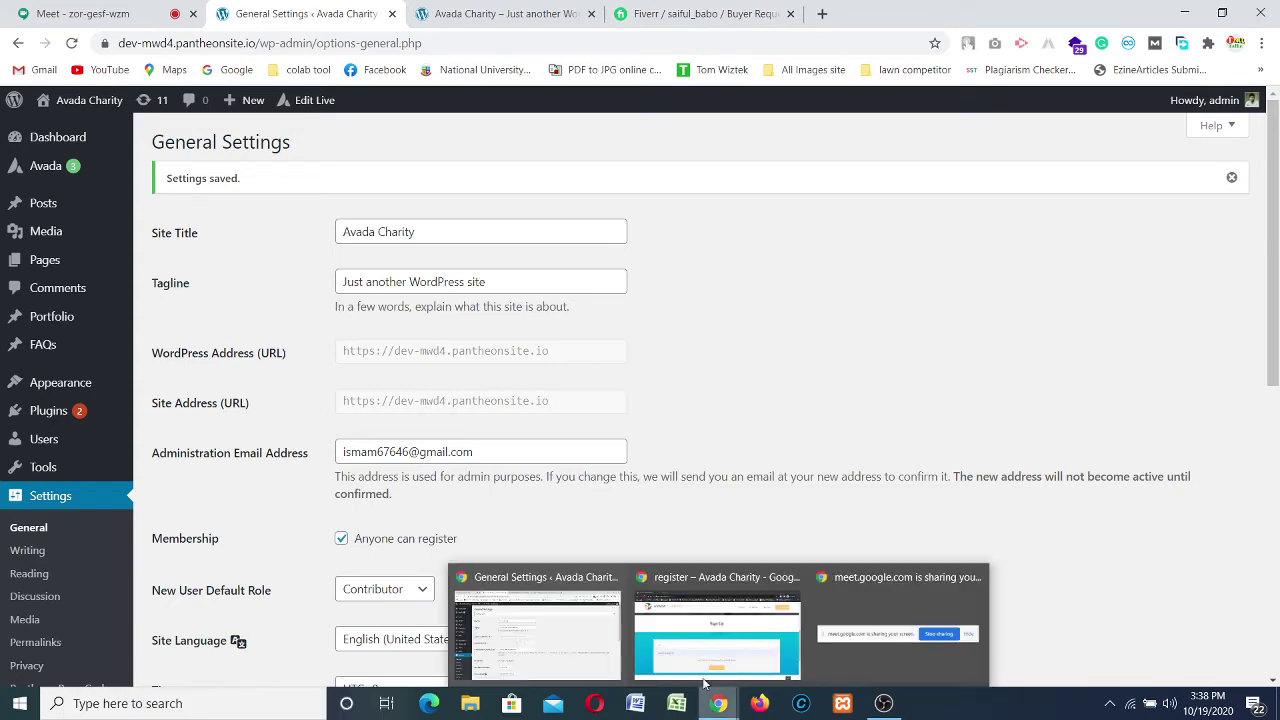
pyautogui.click(703, 640)
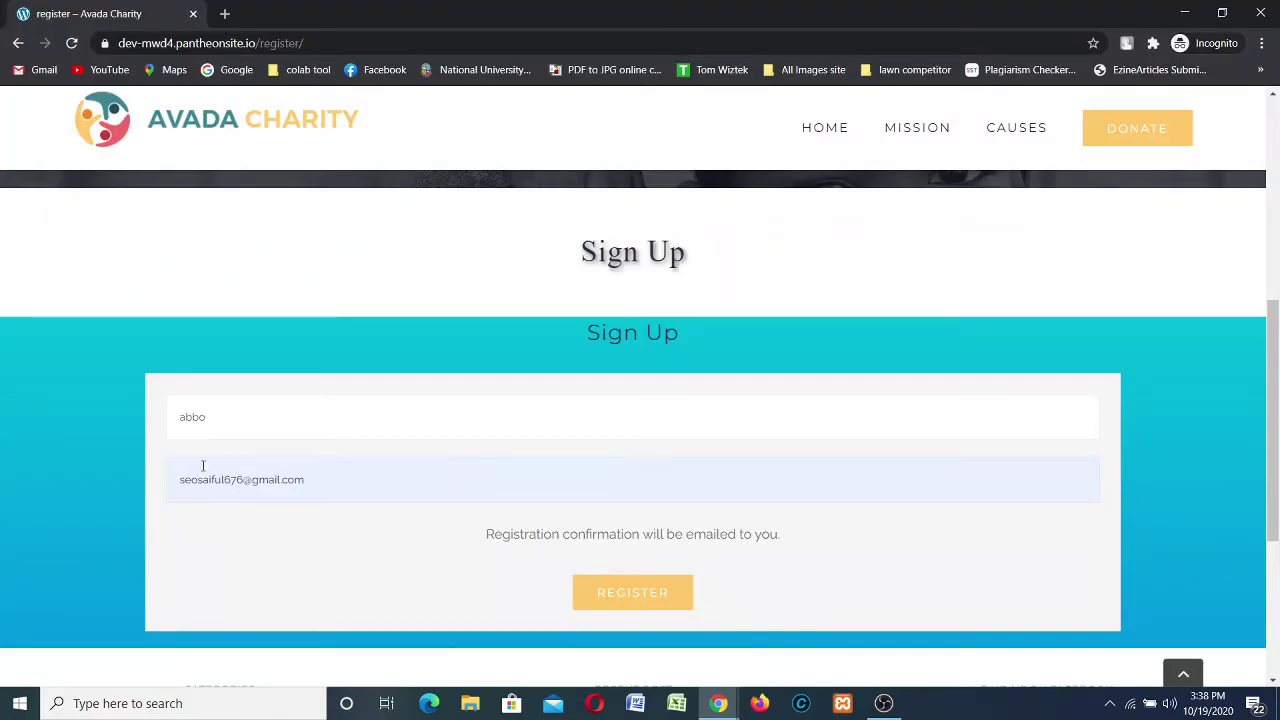
pyautogui.click(213, 416)
pyautogui.click(389, 470)
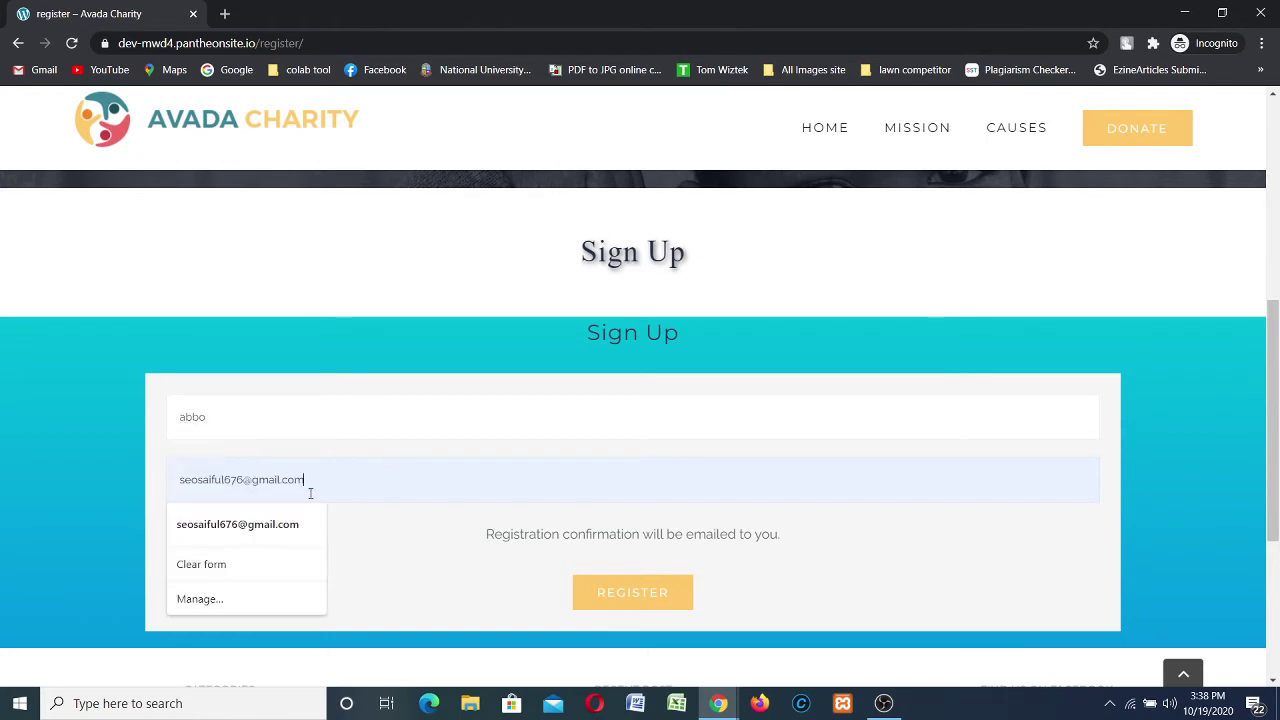
pyautogui.click(407, 543)
pyautogui.scroll(-1, 411, 574)
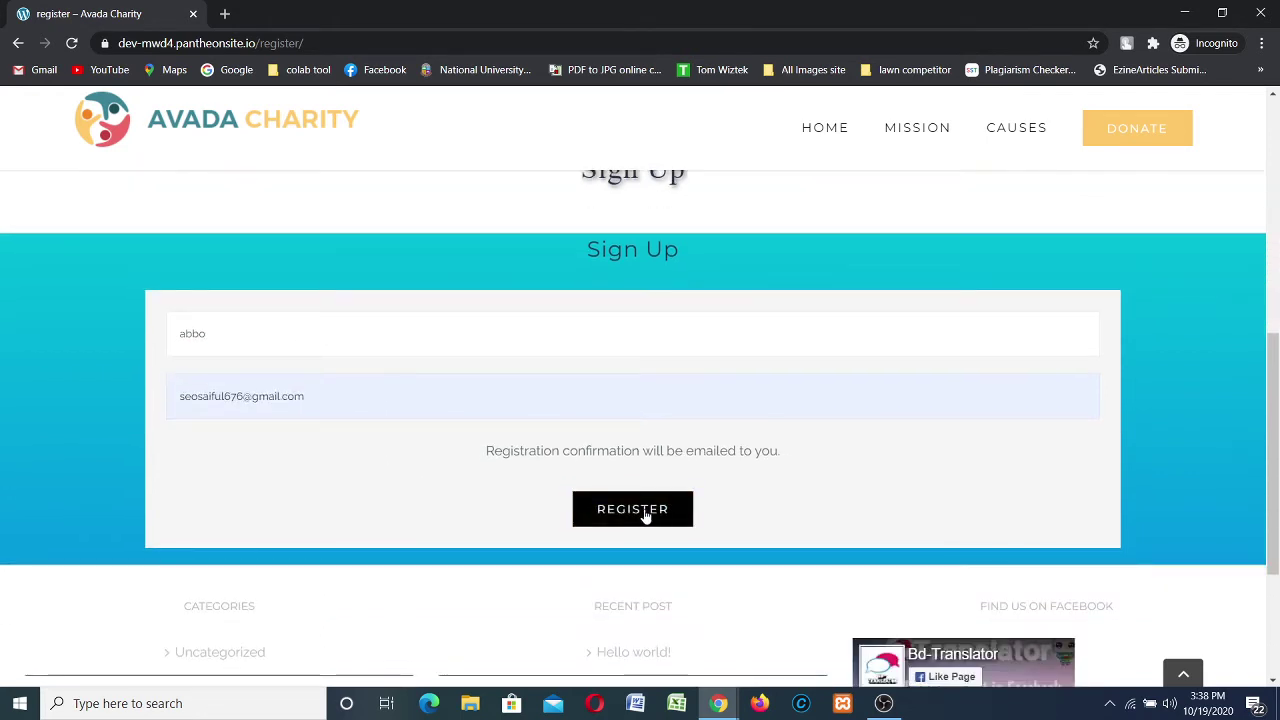
pyautogui.click(645, 513)
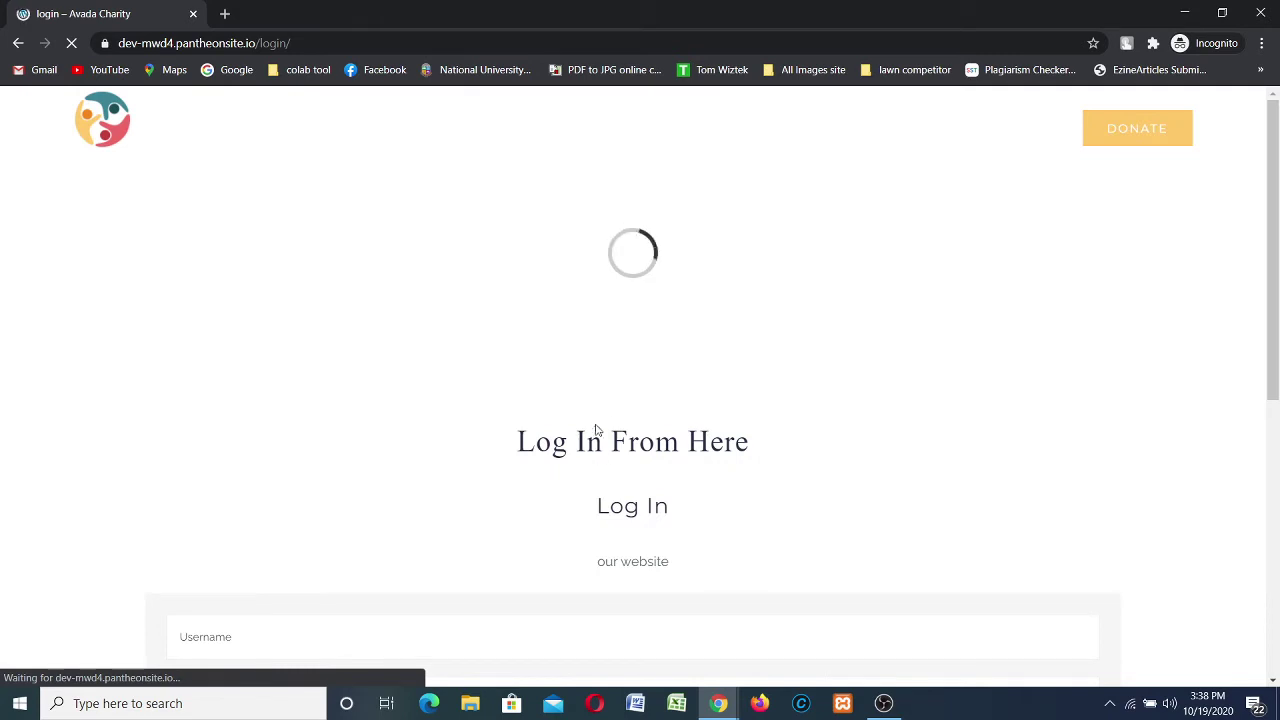
pyautogui.scroll(-2, 508, 497)
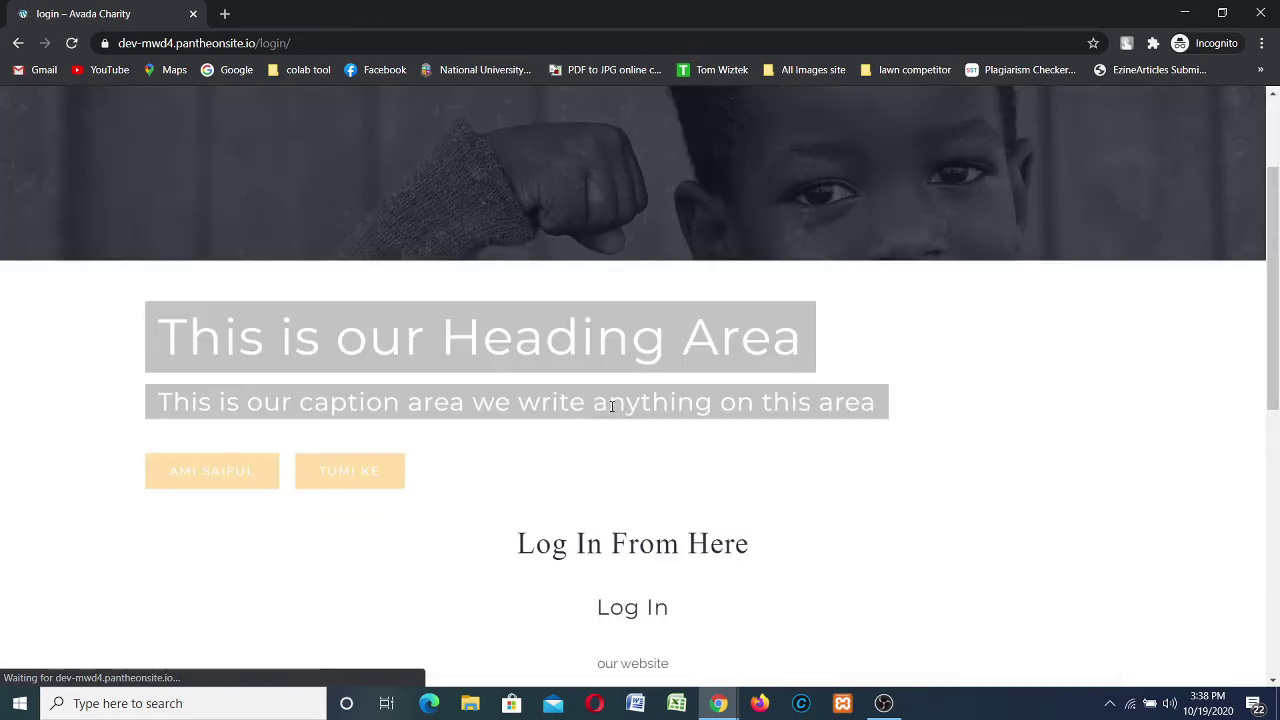
pyautogui.scroll(-3, 634, 494)
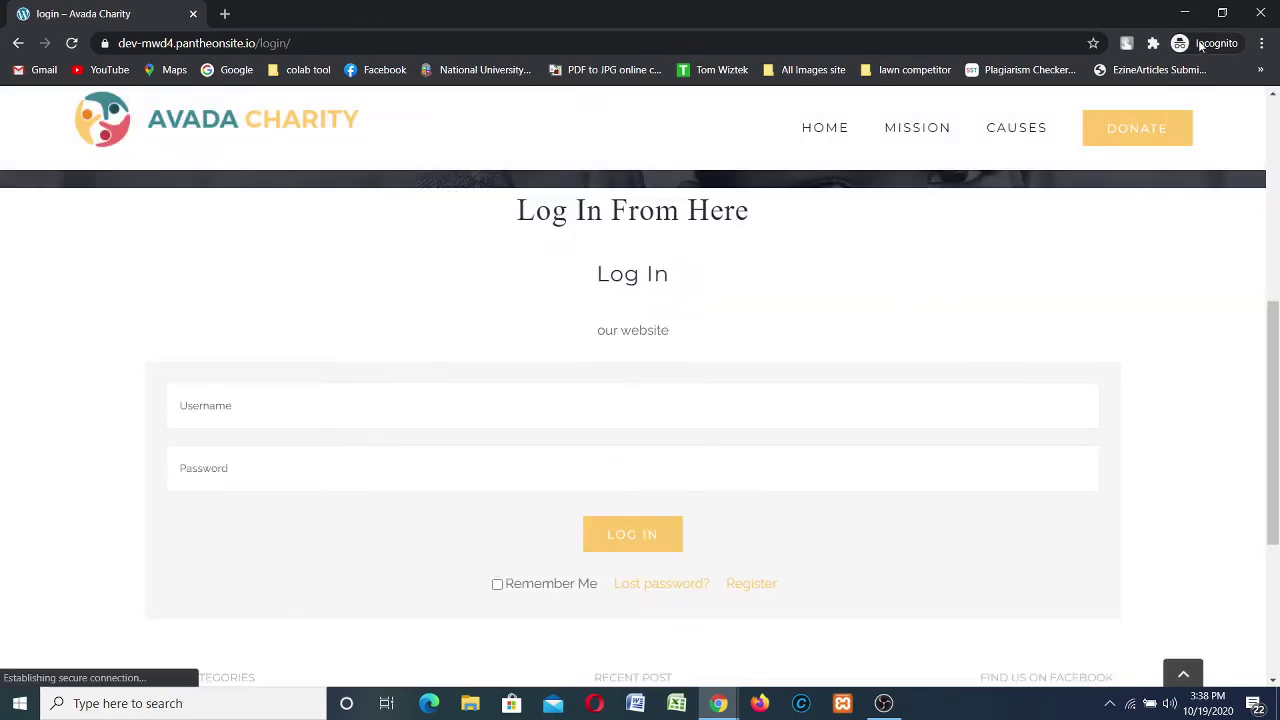
# - Open Google's start page in a new tab and bring up its account switcher
pyautogui.click(1184, 13)
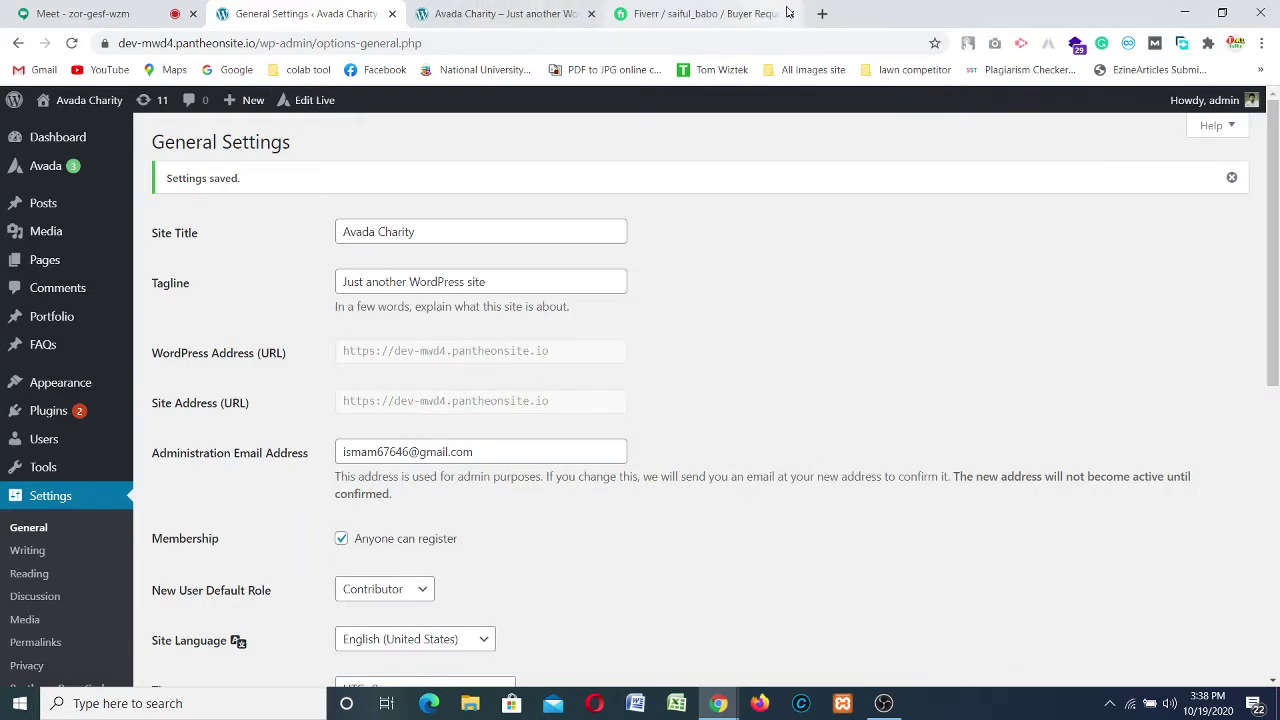
pyautogui.click(822, 13)
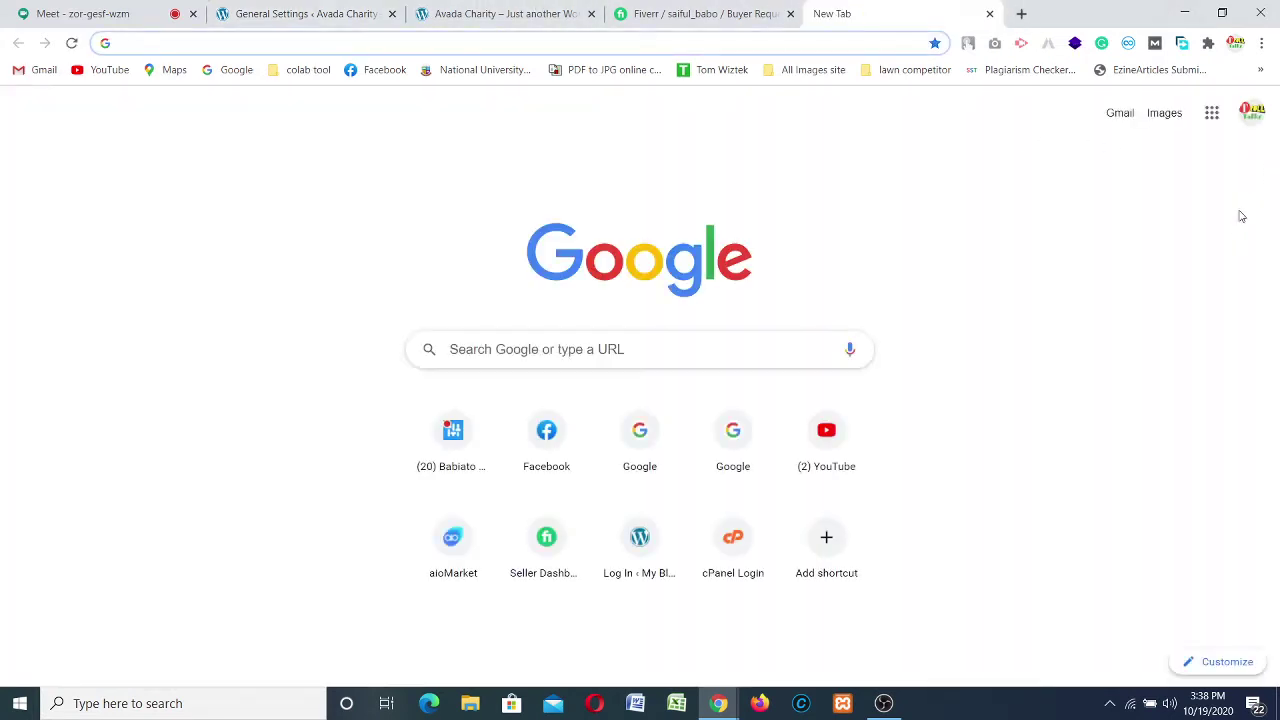
pyautogui.click(1255, 116)
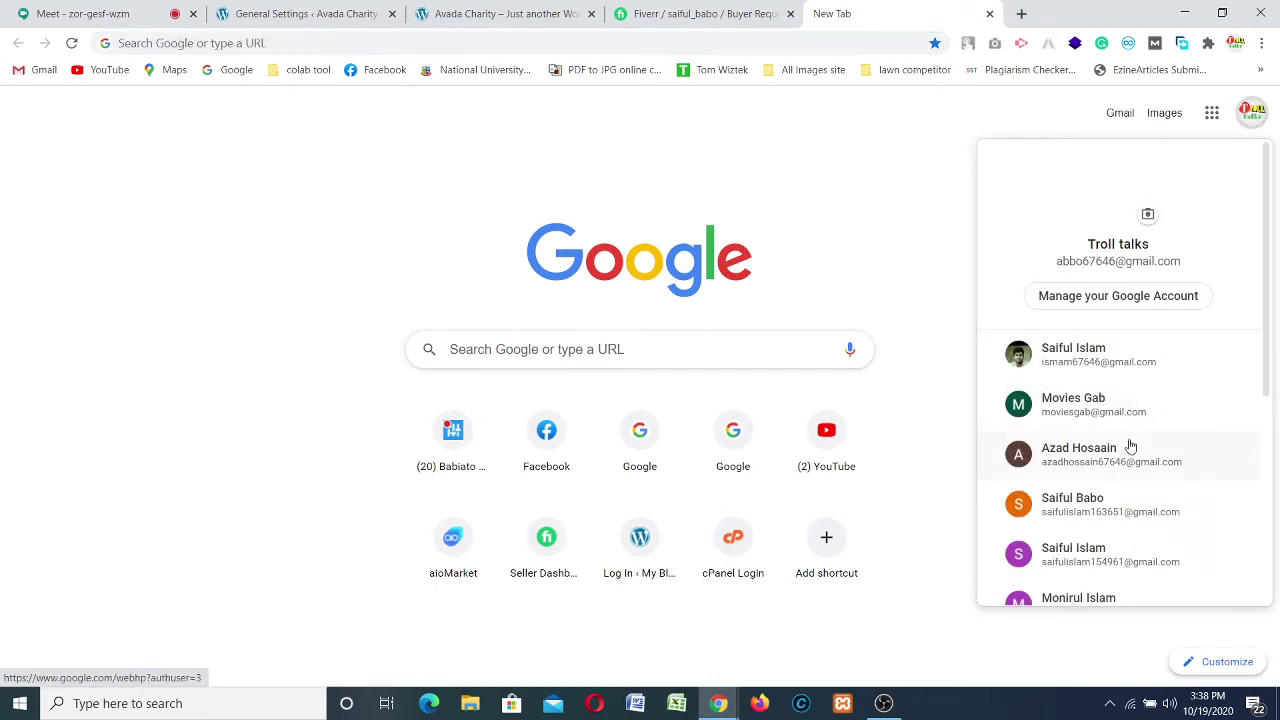
# - Switch to another Google account, open its Gmail, and return to General Settings
pyautogui.scroll(-3, 1135, 460)
pyautogui.click(1099, 336)
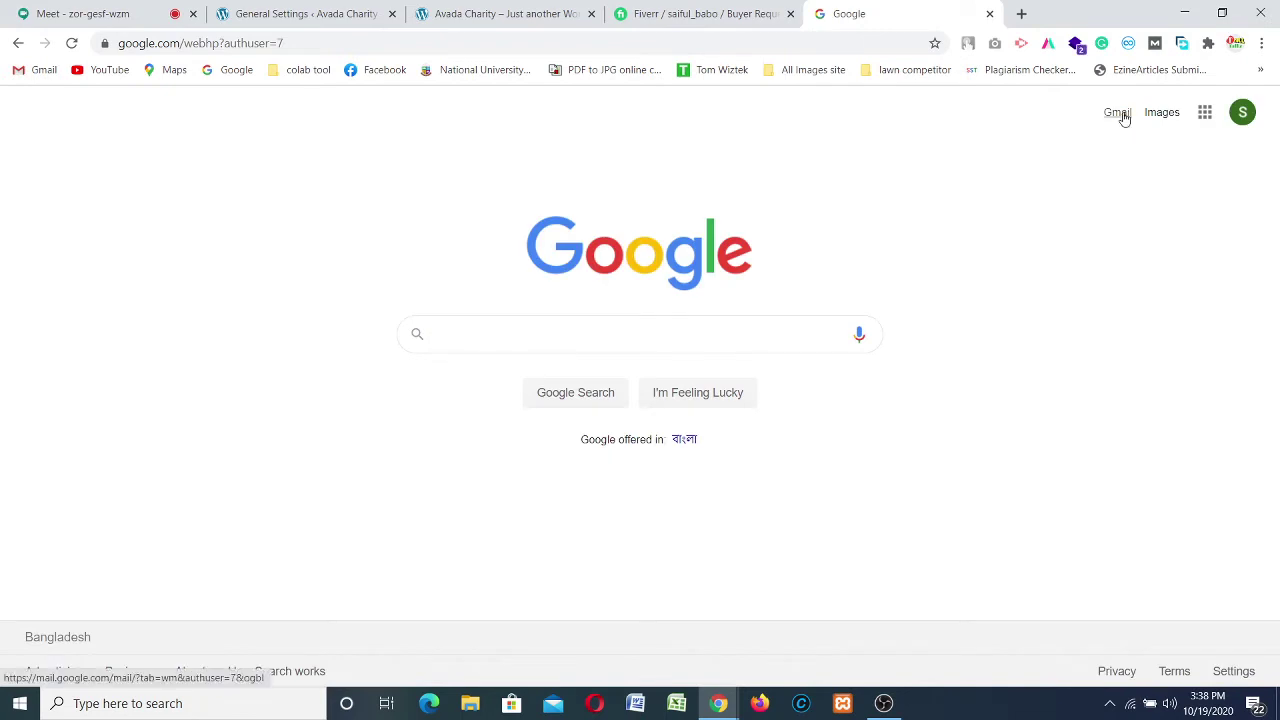
pyautogui.click(1120, 114)
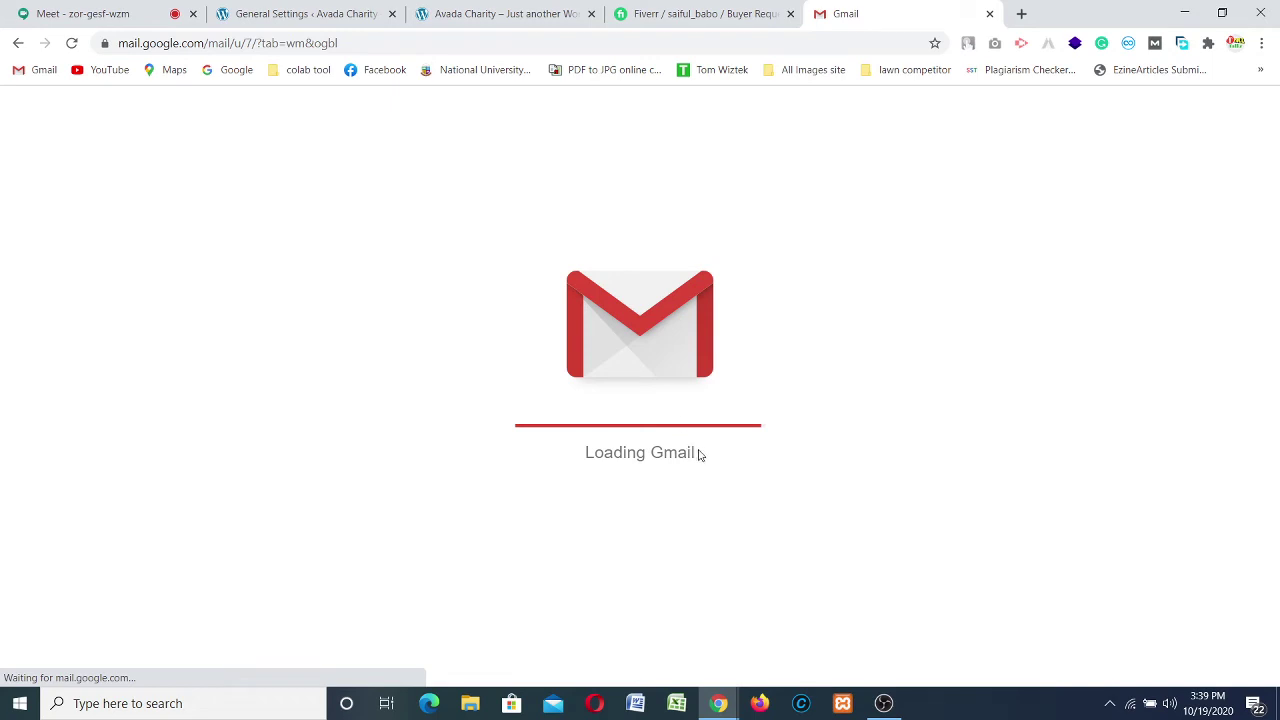
pyautogui.moveTo(698, 455); pyautogui.dragTo(580, 455)
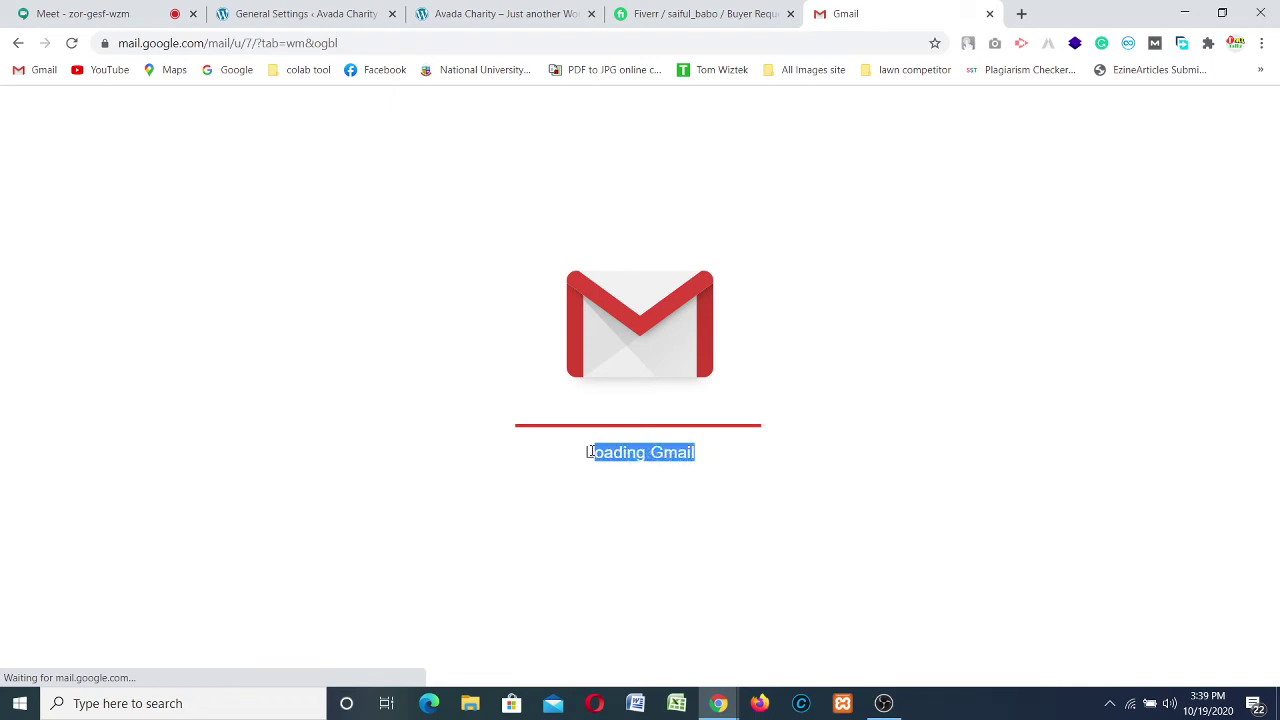
pyautogui.click(392, 466)
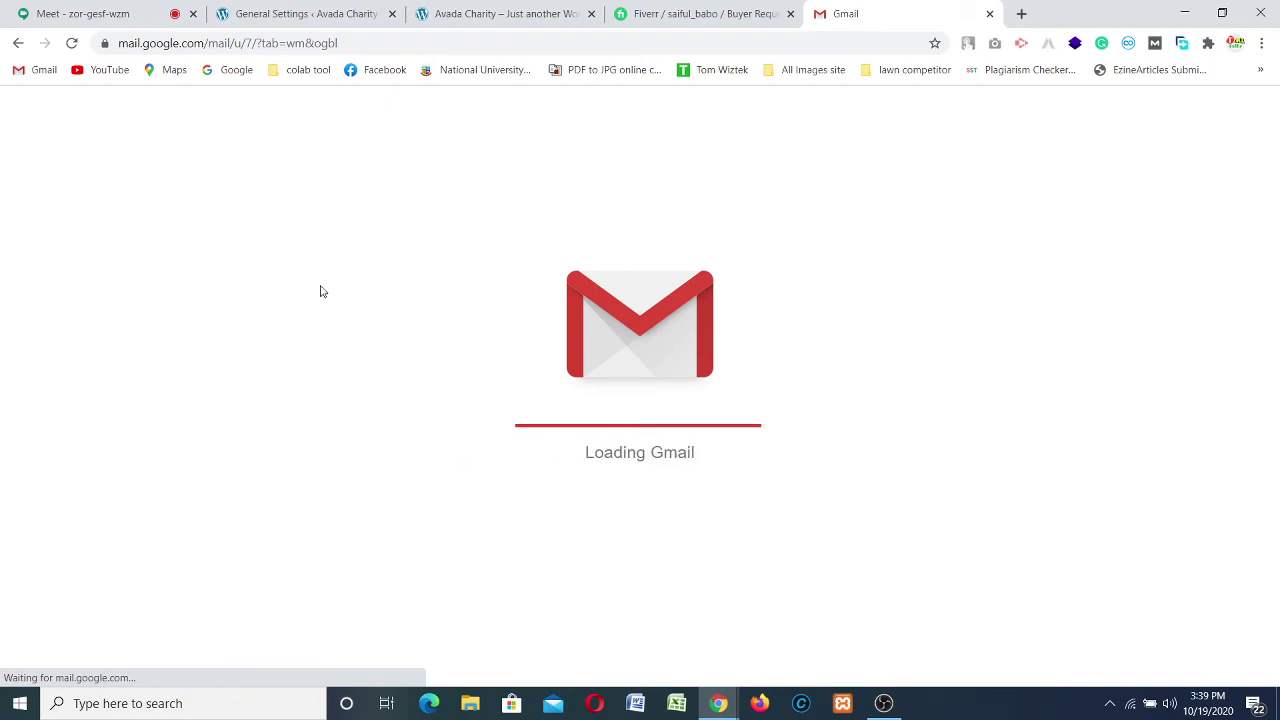
pyautogui.click(260, 18)
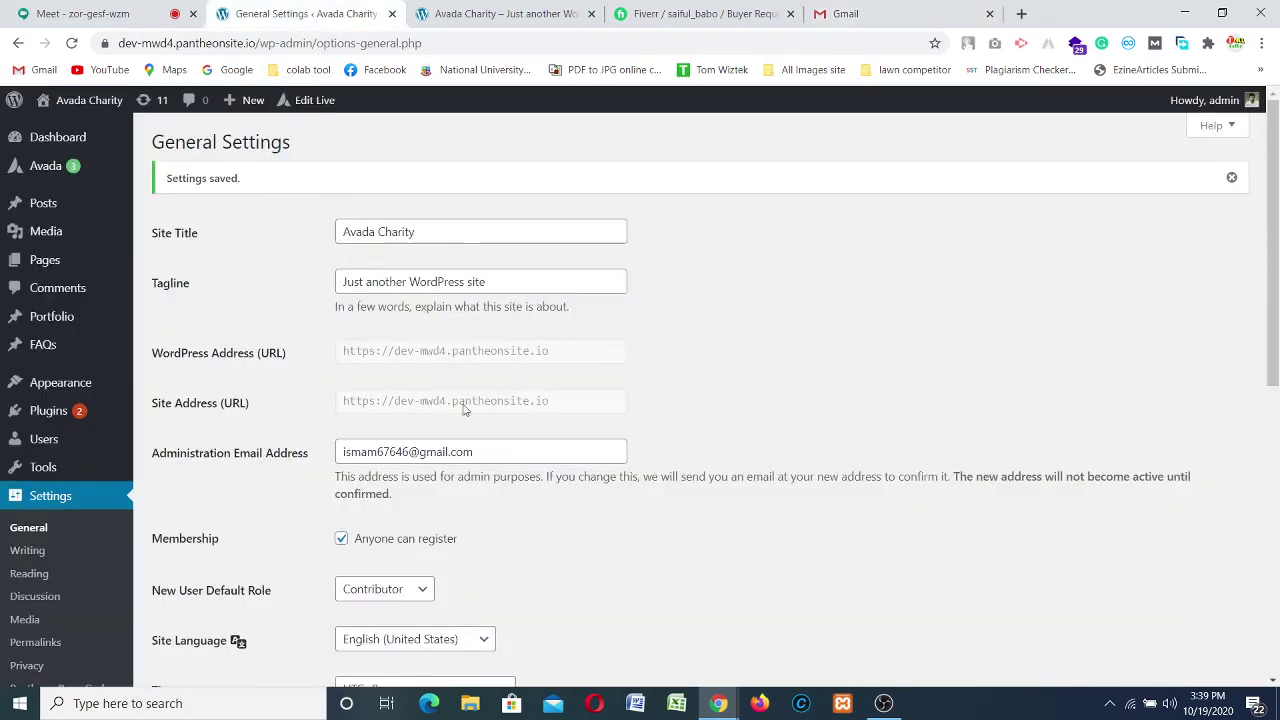
# - Review General Settings and the Avada Charity front page, then return to the Gmail tab
pyautogui.scroll(-6, 463, 409)
pyautogui.scroll(3, 438, 400)
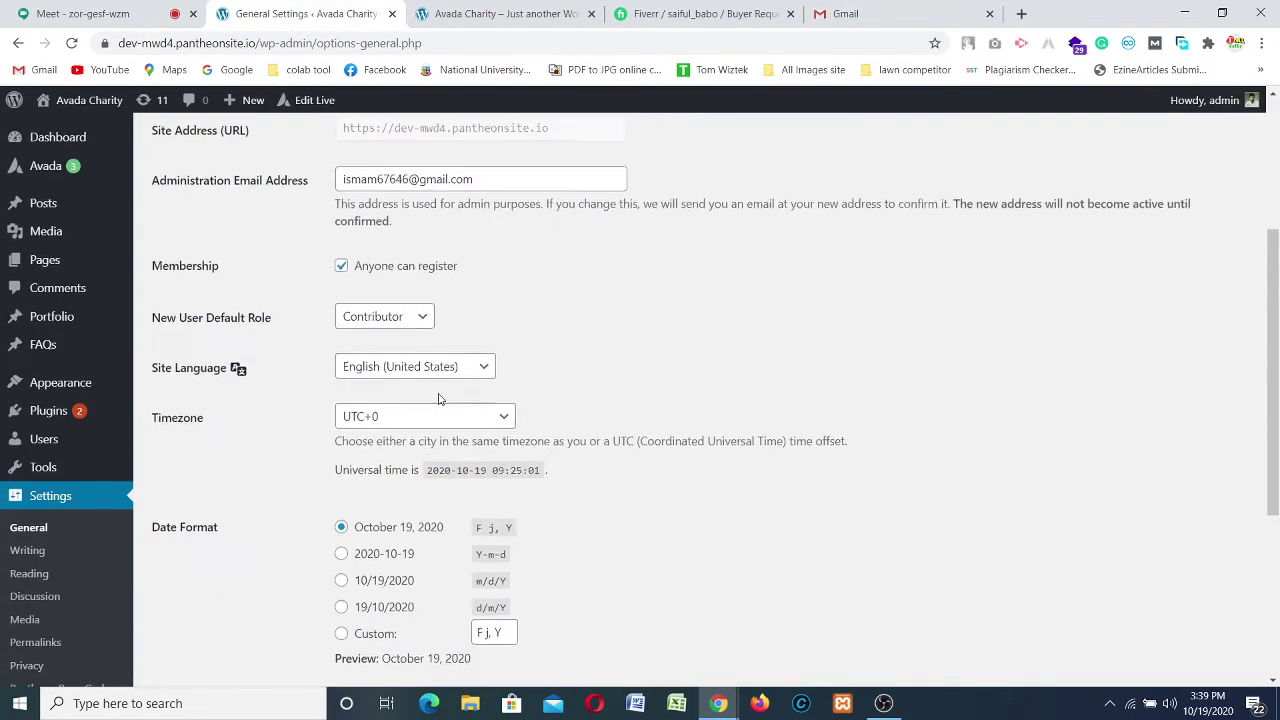
pyautogui.scroll(3, 438, 400)
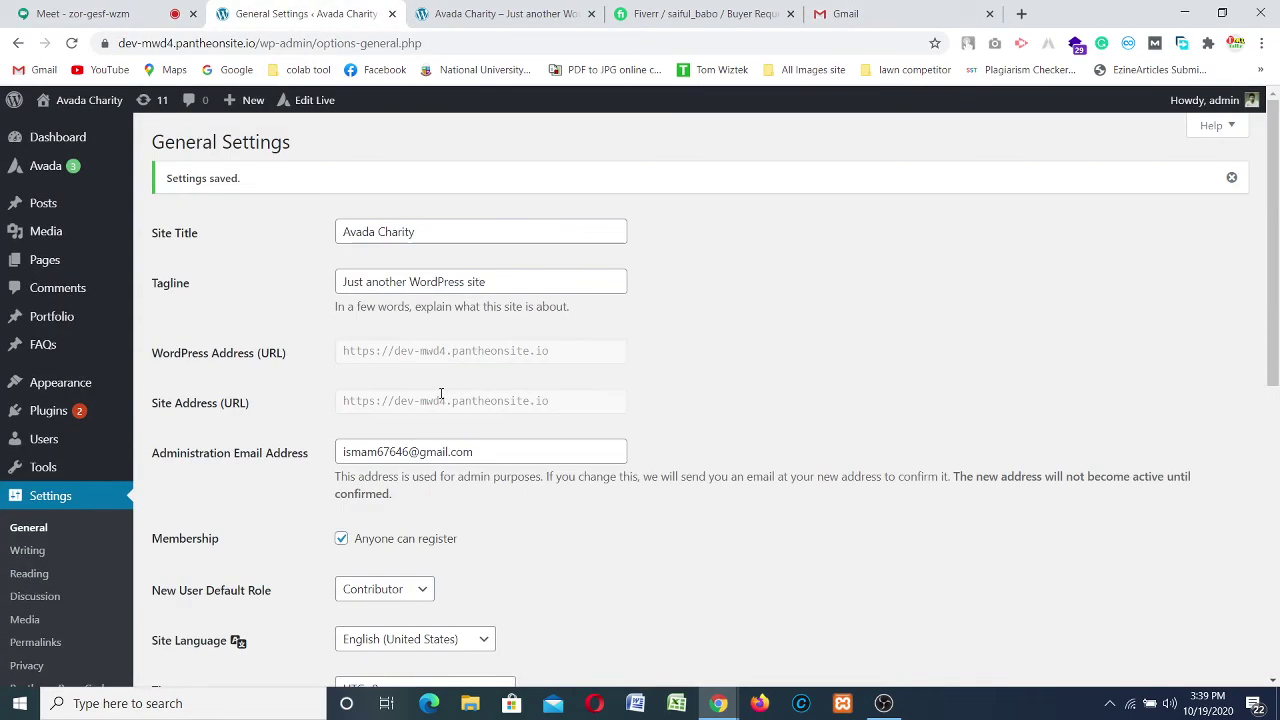
pyautogui.click(824, 9)
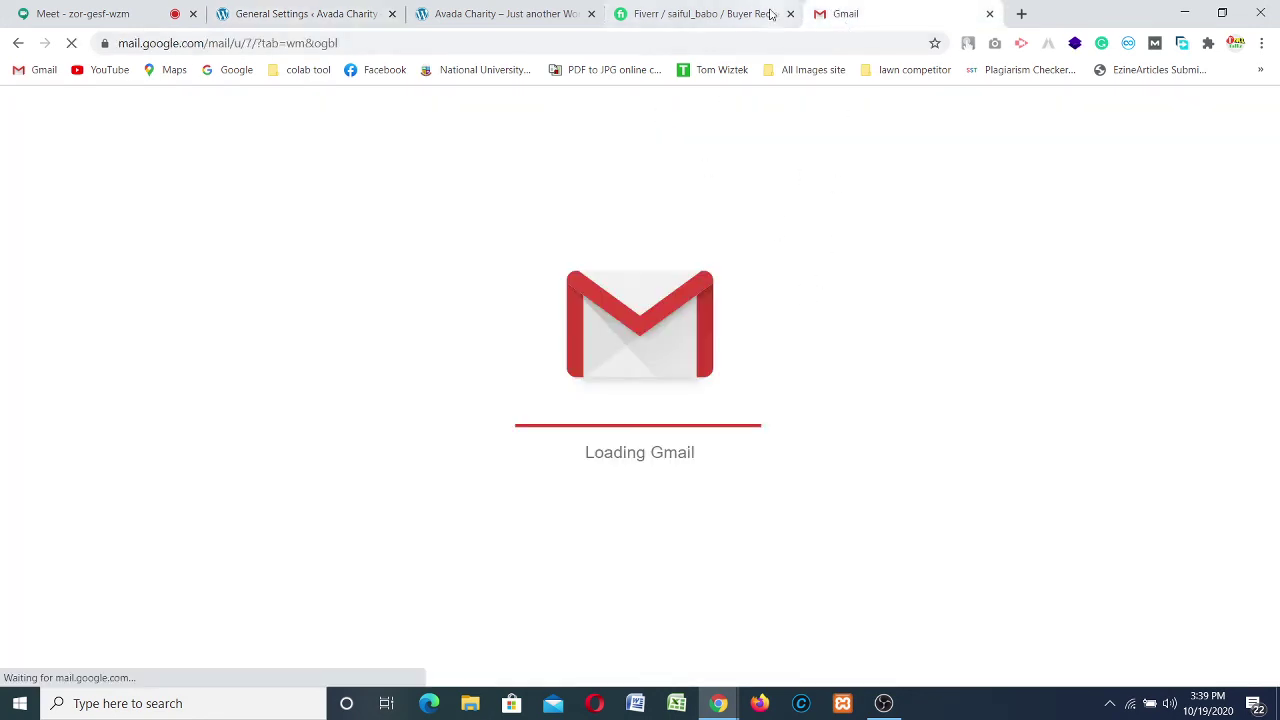
pyautogui.click(331, 10)
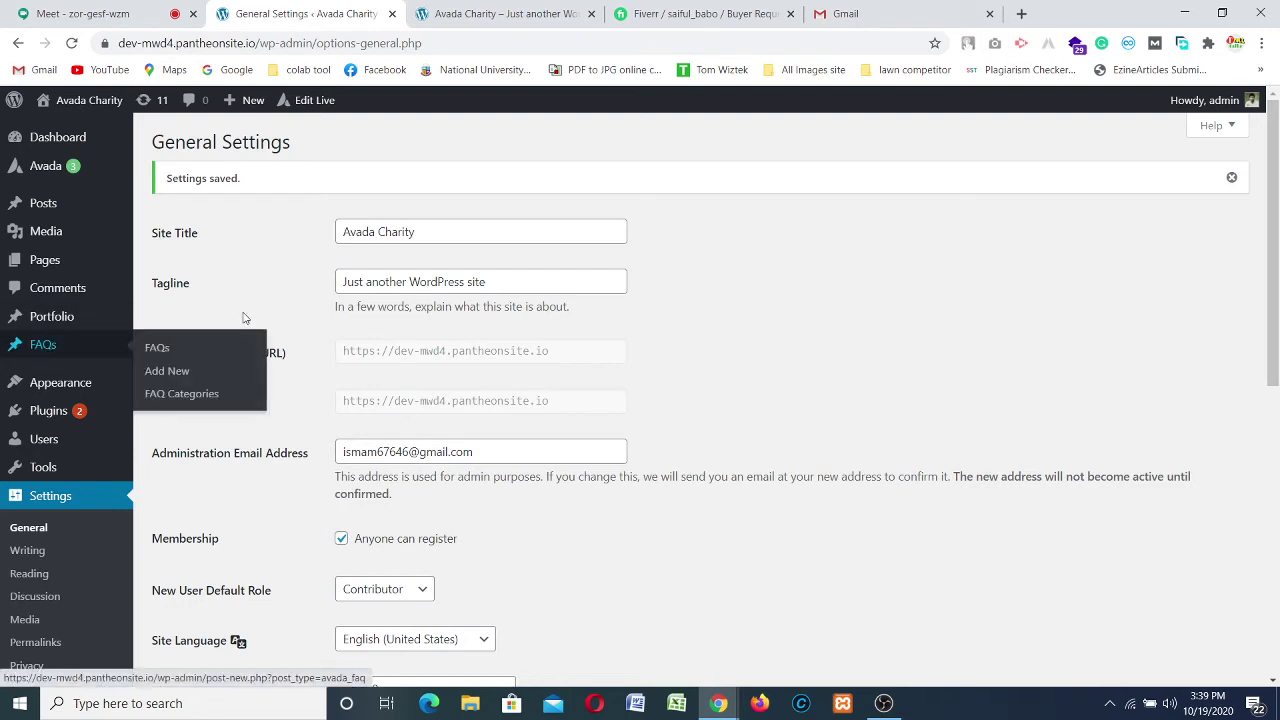
pyautogui.click(486, 14)
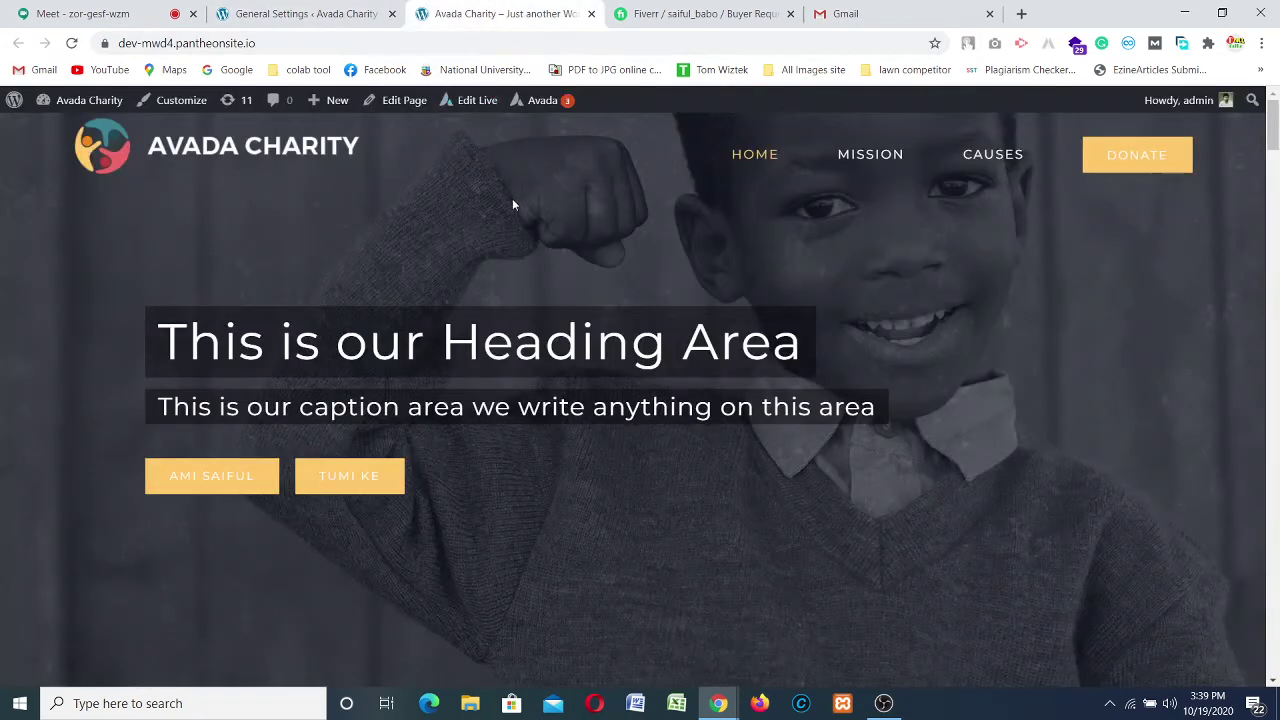
pyautogui.click(850, 12)
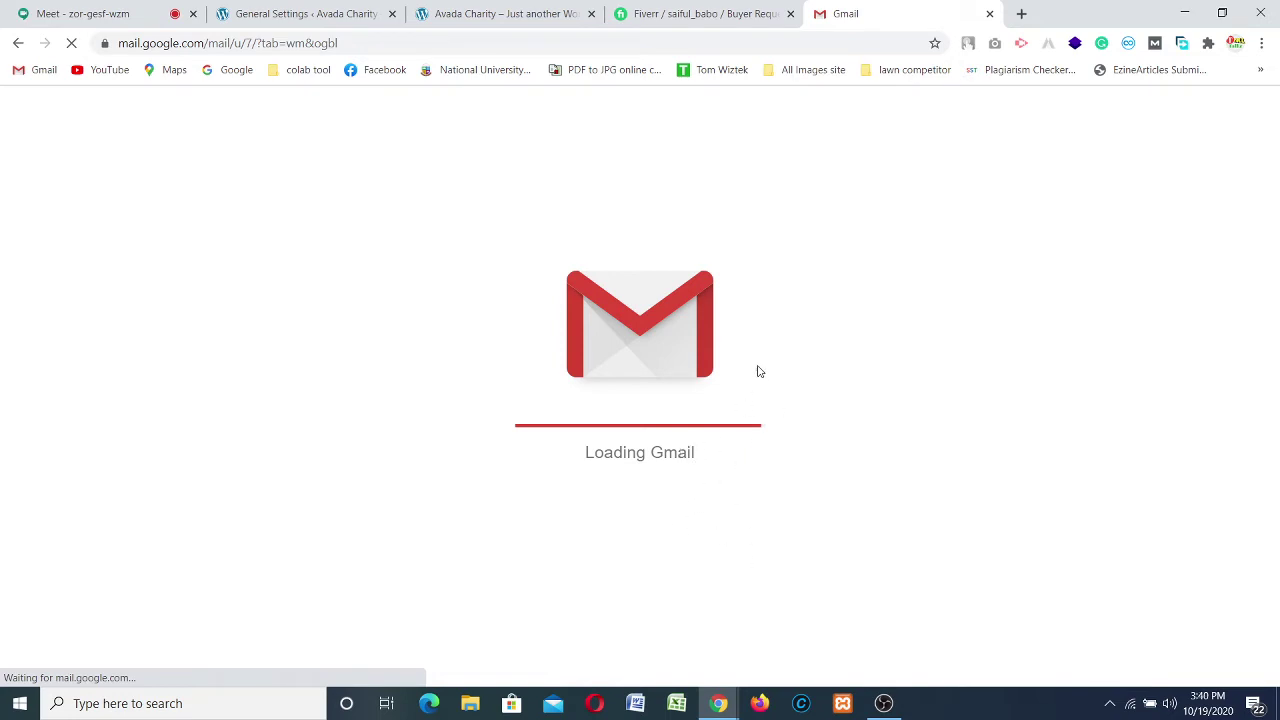
# - Once Gmail loads, expand the More labels and scroll down to Spam
pyautogui.moveTo(583, 455); pyautogui.dragTo(536, 456)
pyautogui.click(707, 451)
pyautogui.moveTo(711, 463); pyautogui.dragTo(583, 463)
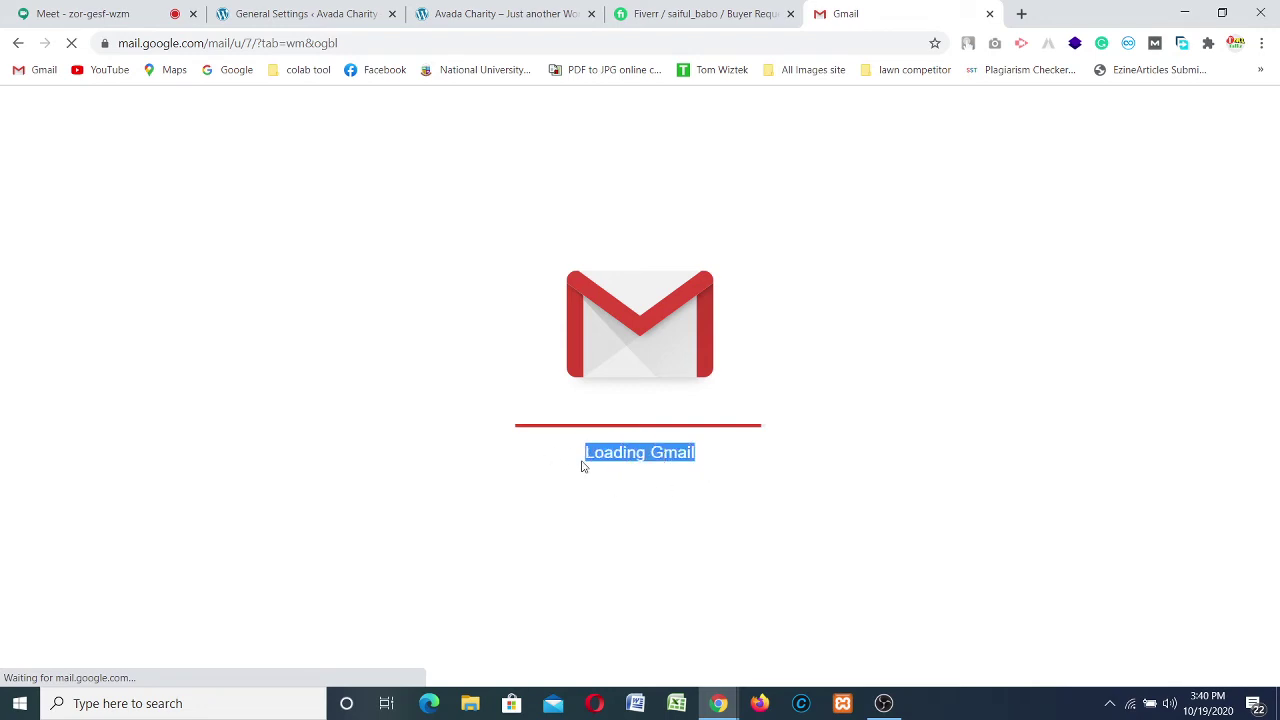
pyautogui.click(543, 492)
pyautogui.tripleClick(705, 457)
pyautogui.click(686, 489)
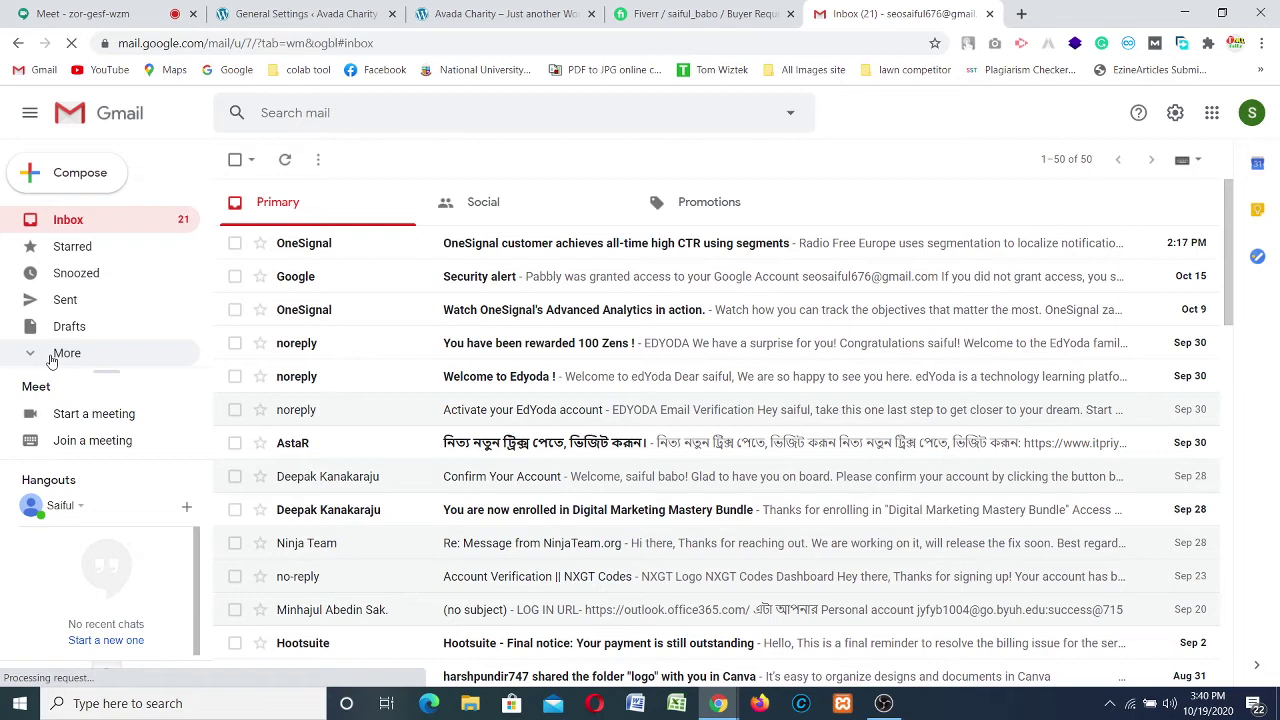
pyautogui.click(55, 356)
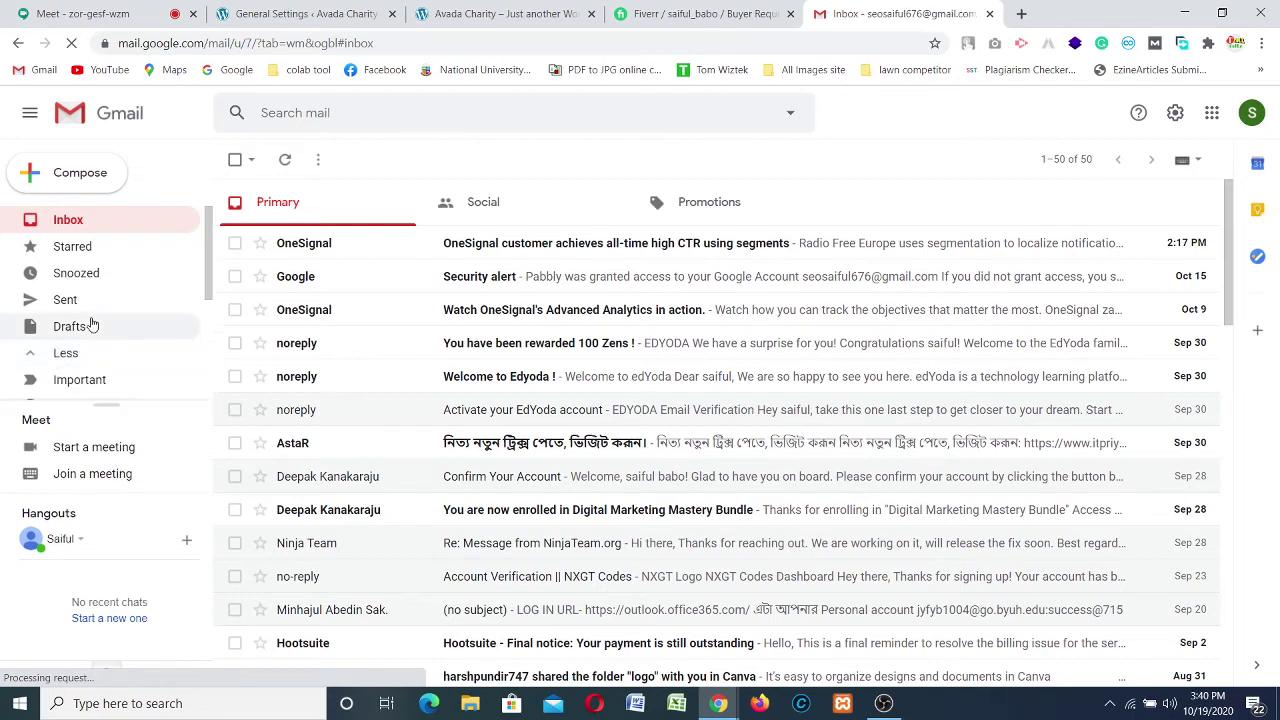
pyautogui.scroll(-2, 90, 326)
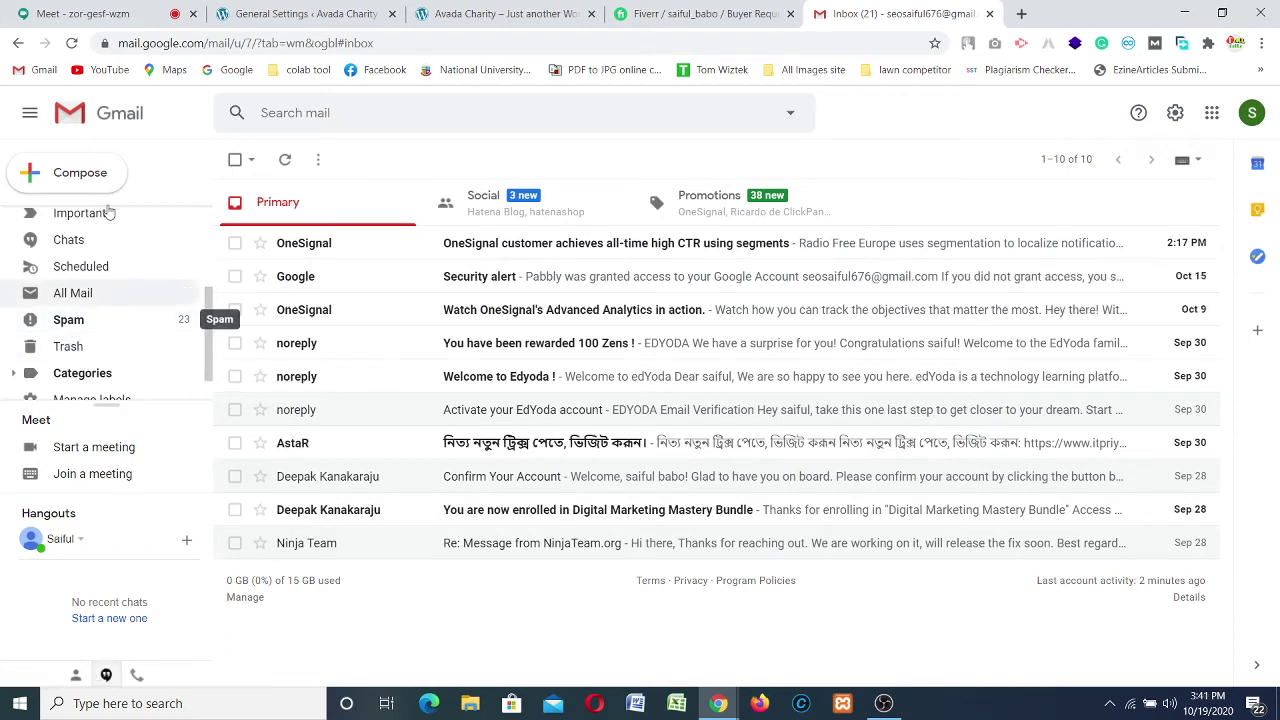
# - Open the Spam folder to find WordPress's Avada Charity login-details email
pyautogui.click(70, 322)
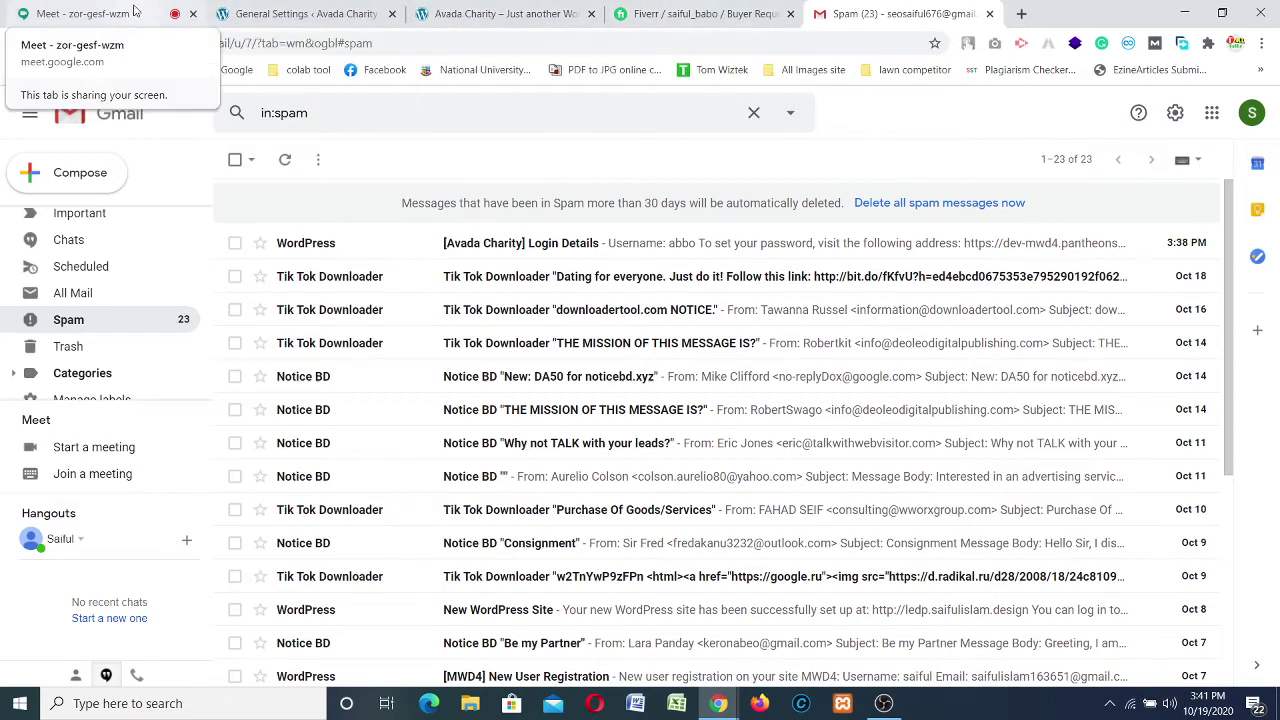
# - Close the Fiverr and Gmail Spam tabs and look over the remaining open tabs
pyautogui.click(790, 14)
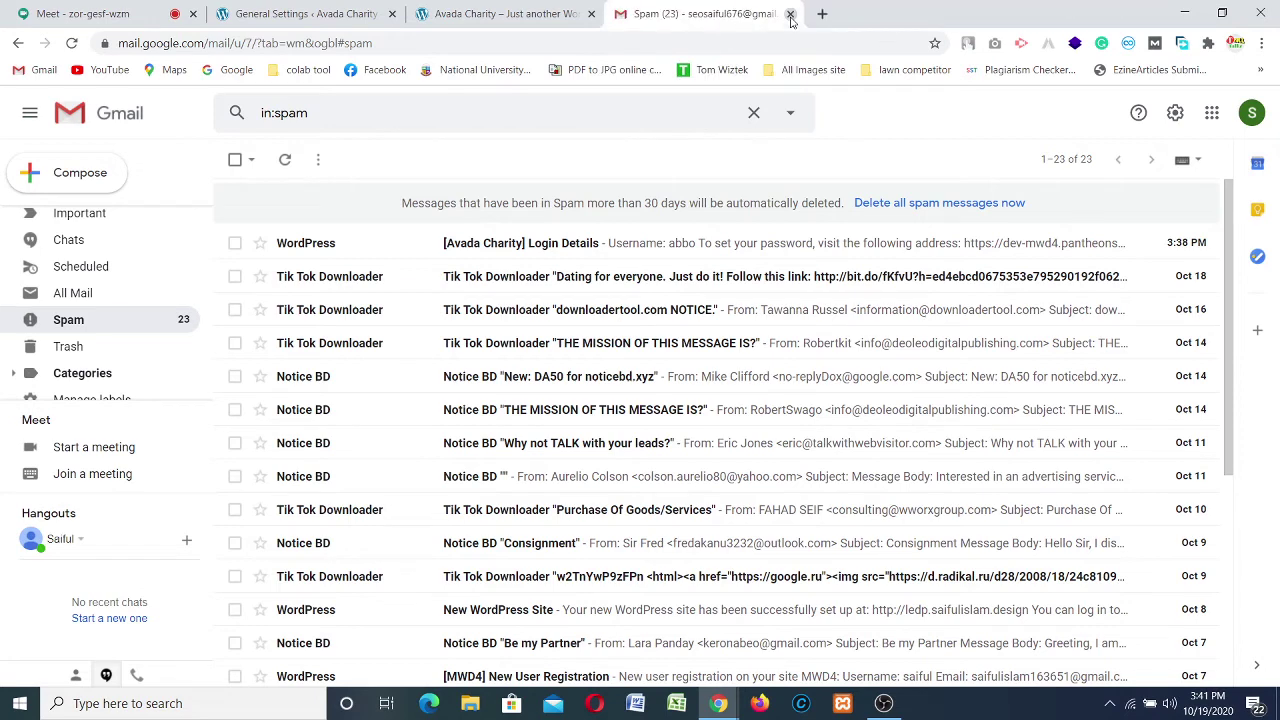
pyautogui.hotkey('ctrl', 'w')
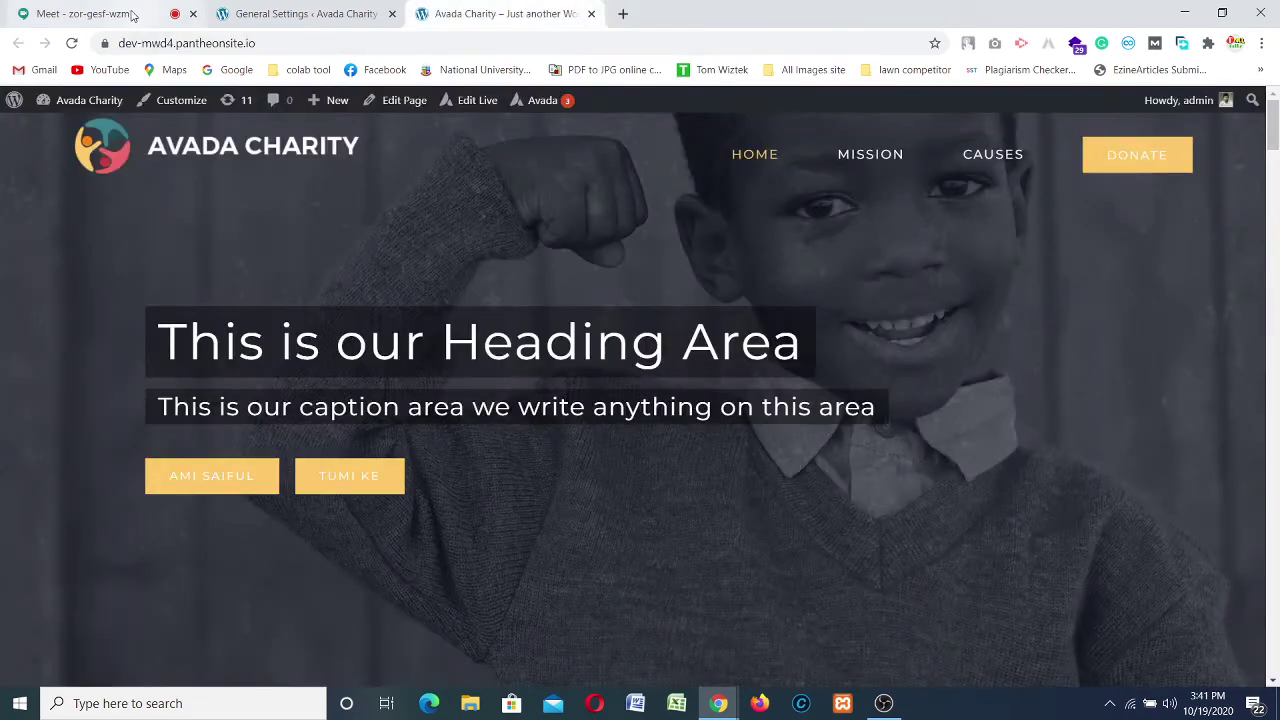
pyautogui.click(100, 14)
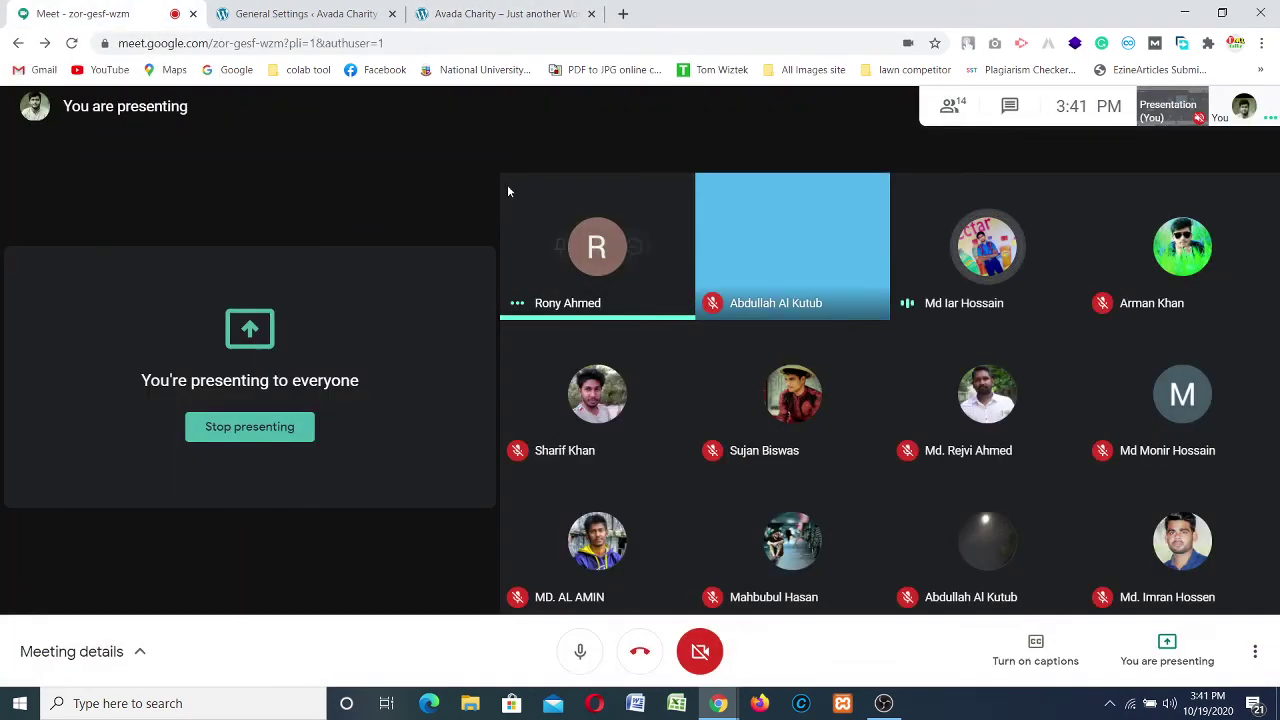
pyautogui.click(285, 14)
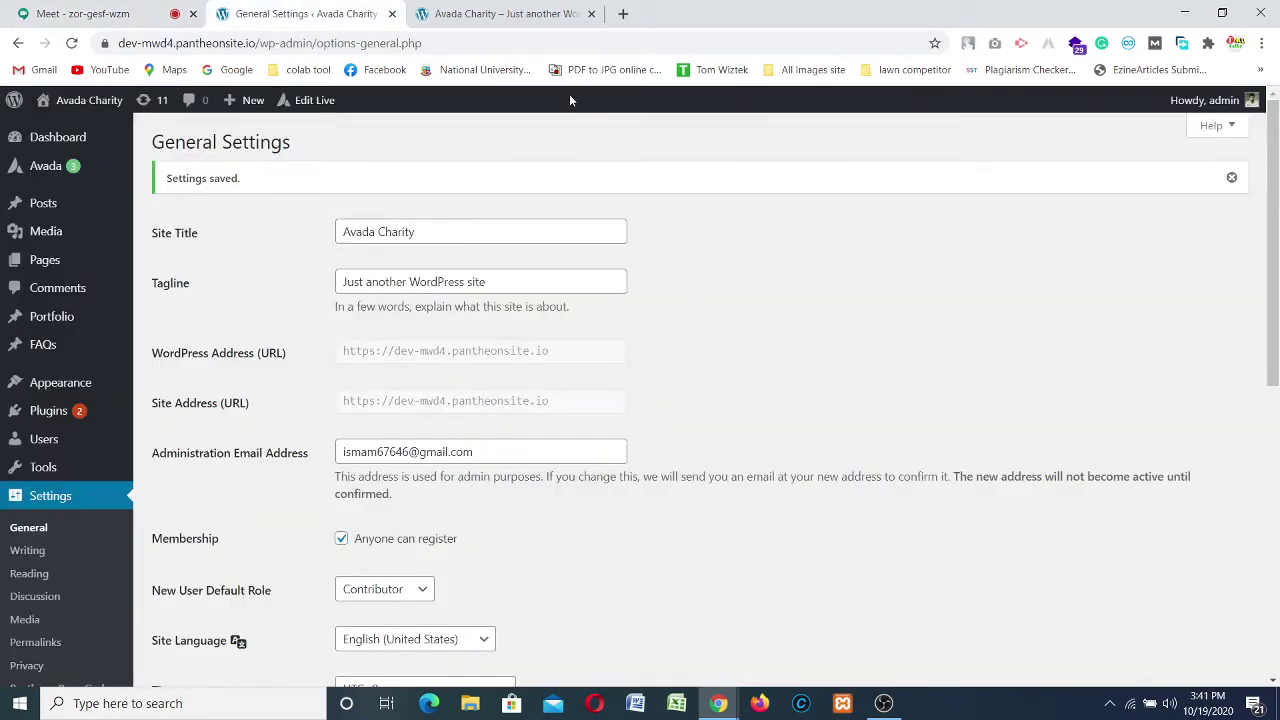
pyautogui.click(505, 14)
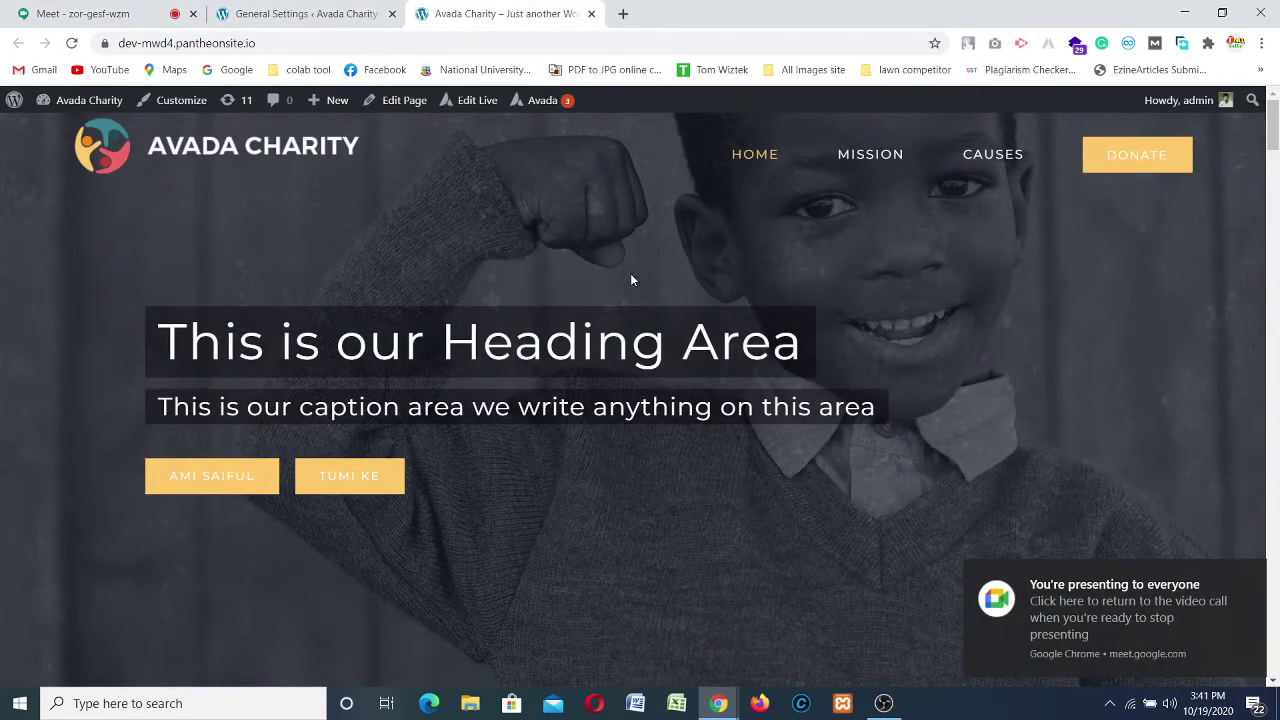
# - Open a new Google tab under another signed-in account, then return to the Meet call
pyautogui.click(621, 14)
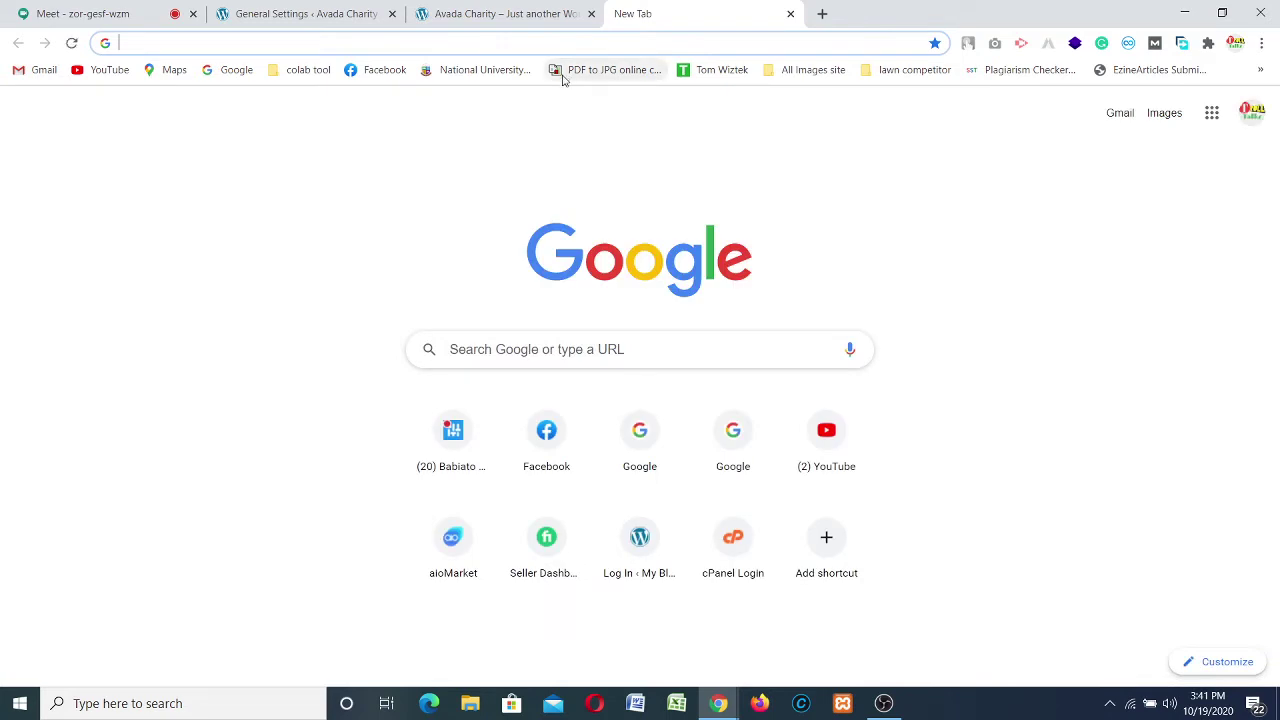
pyautogui.click(1252, 112)
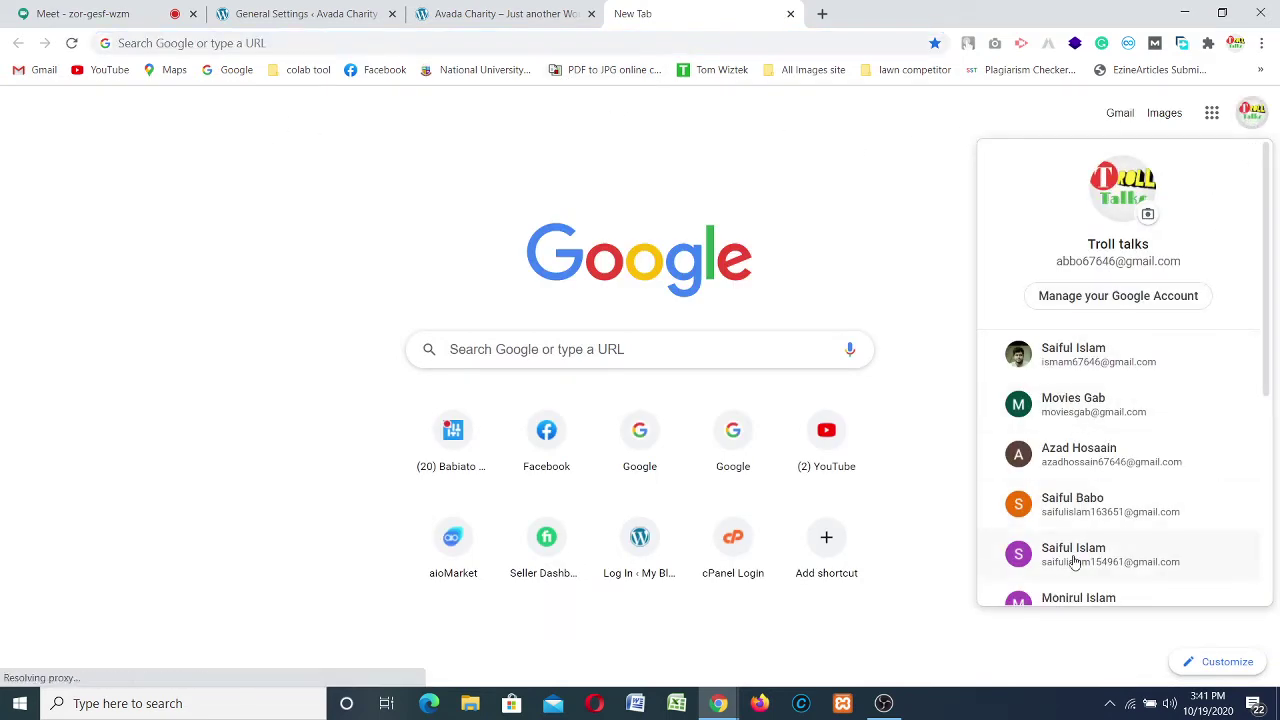
pyautogui.scroll(-1, 1080, 558)
pyautogui.scroll(-1, 1085, 533)
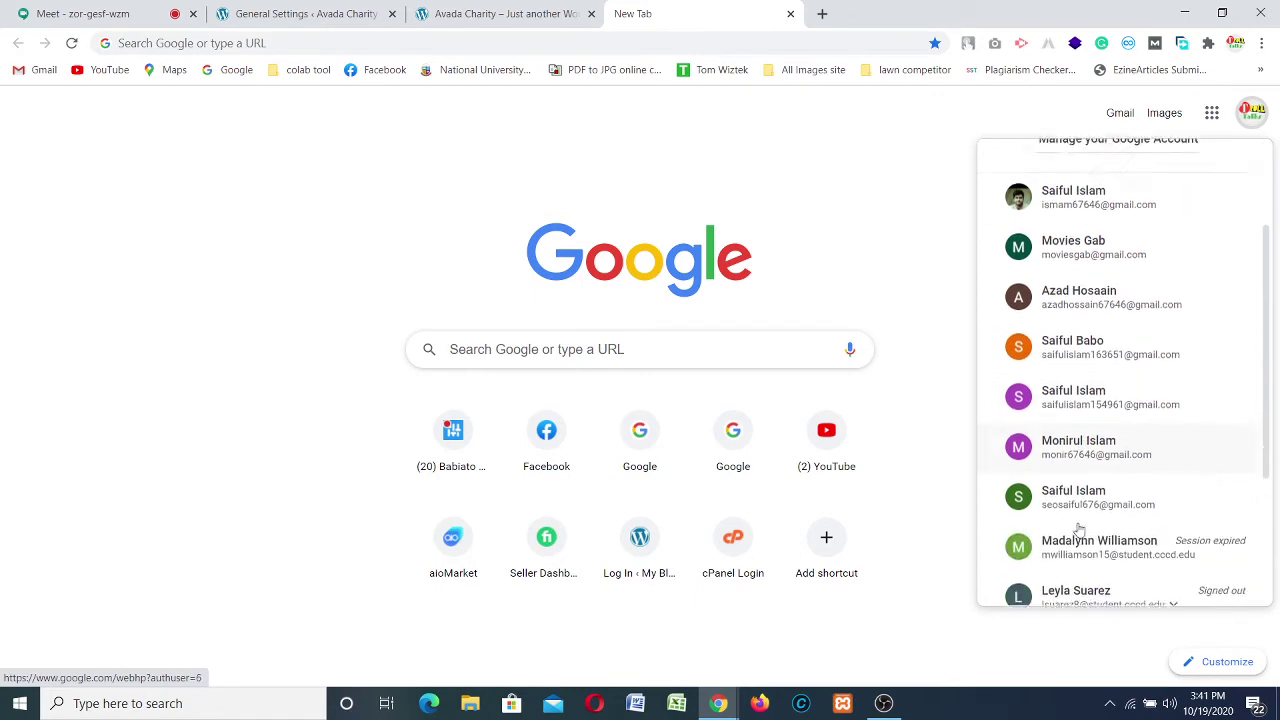
pyautogui.click(1080, 486)
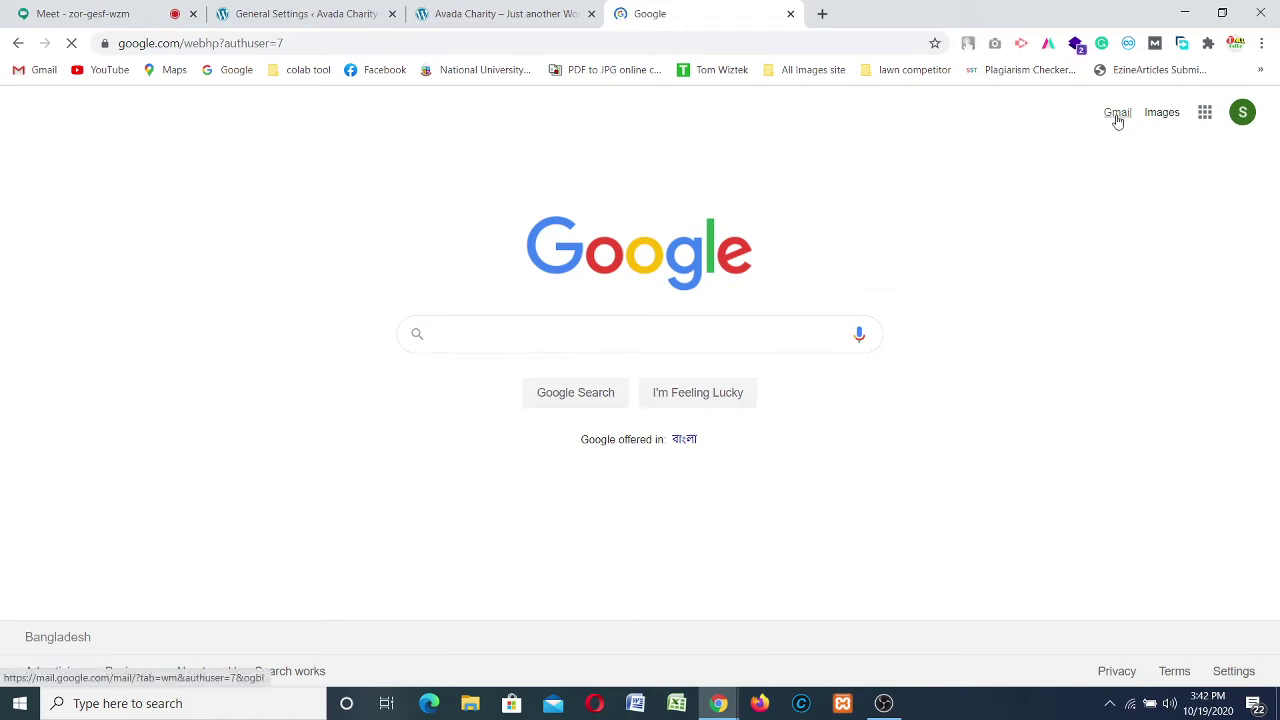
pyautogui.click(140, 17)
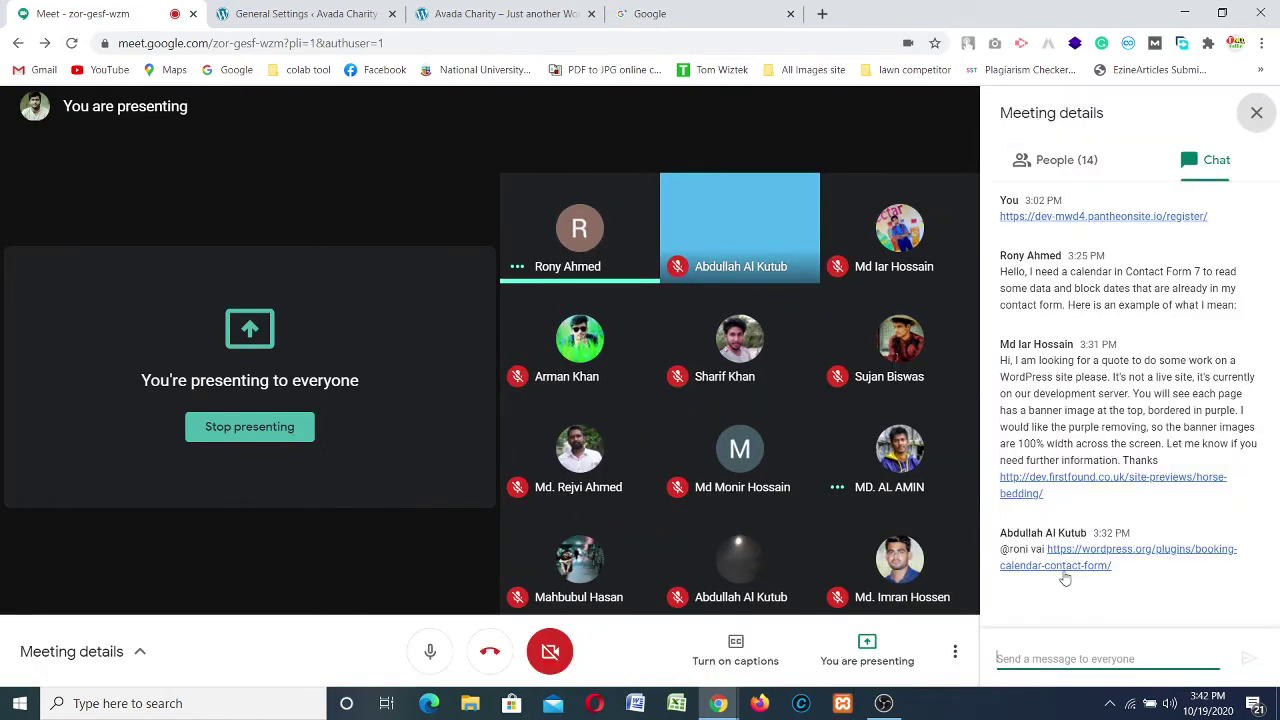
# - Open the plugin link from the Meet chat in a new tab and view it
pyautogui.rightClick(1116, 552)
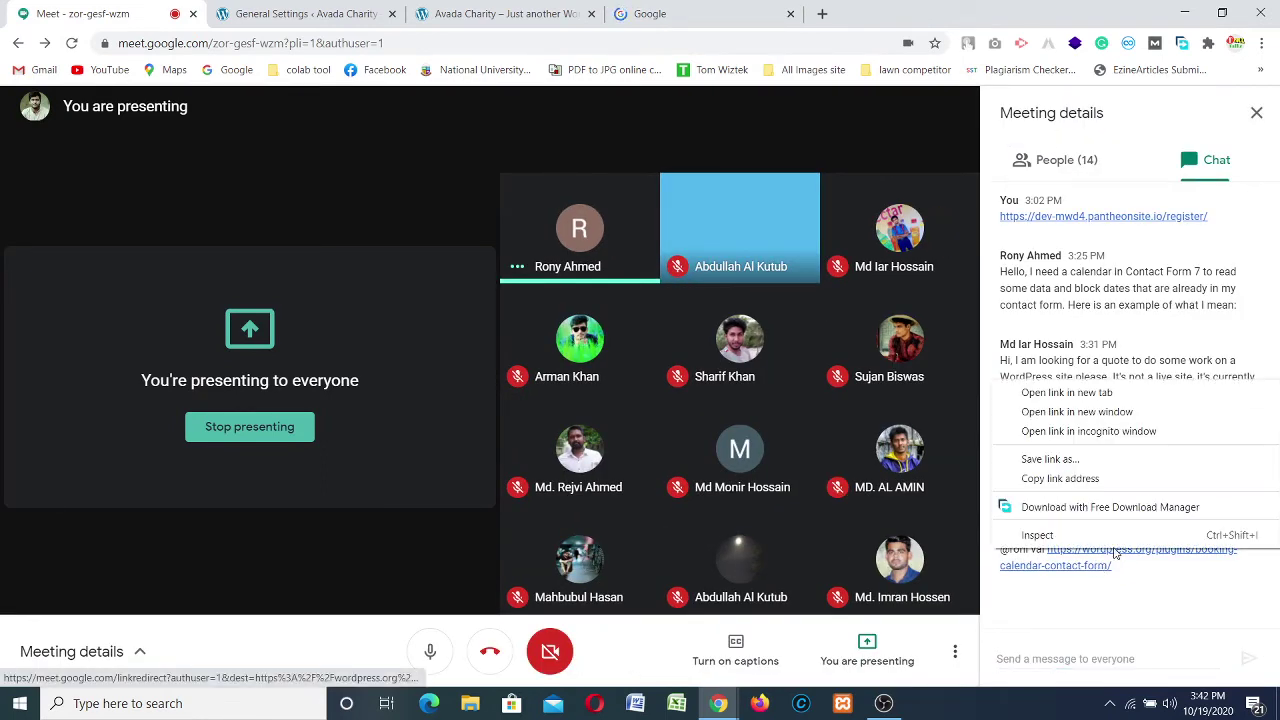
pyautogui.click(1103, 395)
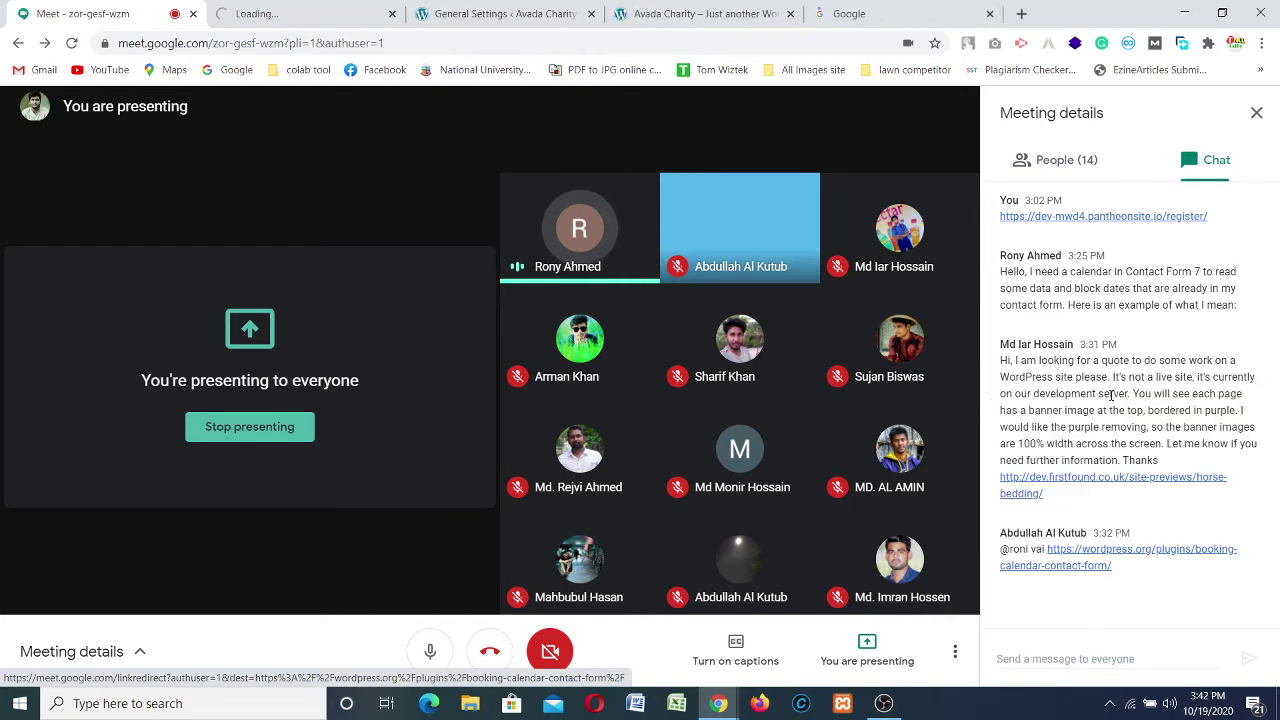
pyautogui.click(309, 15)
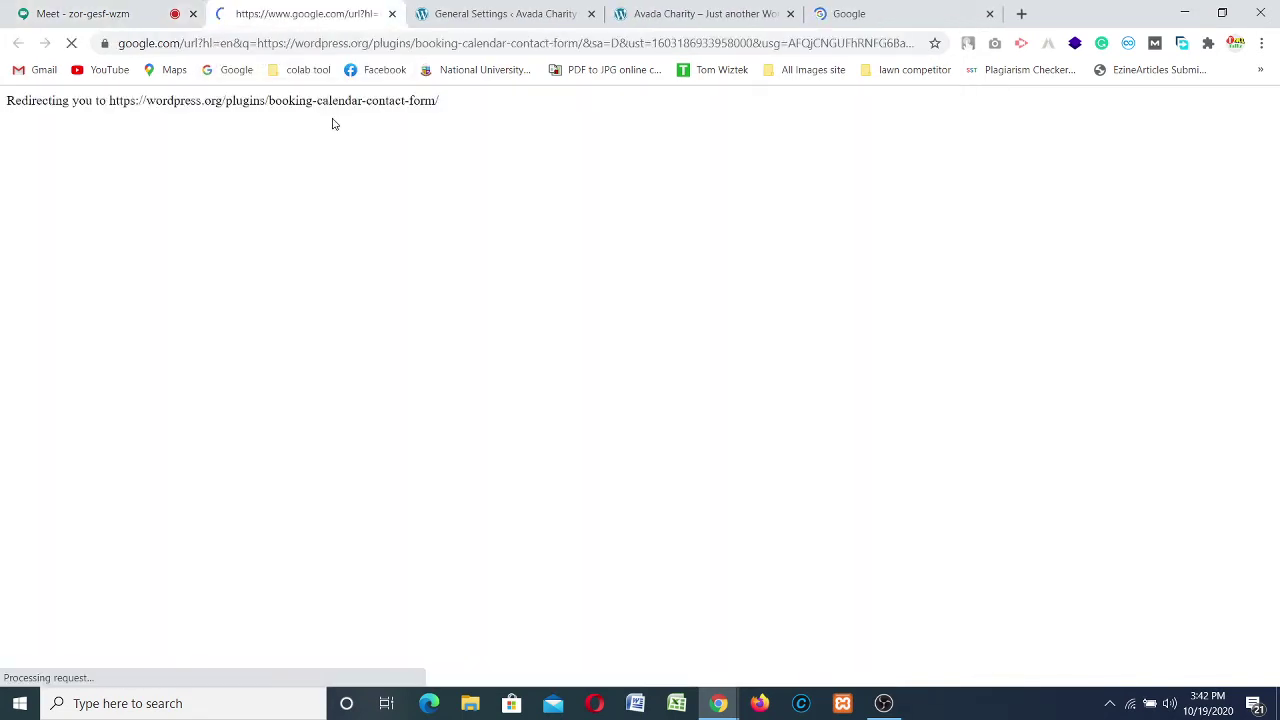
# - Load Gmail in the Google tab, then return to the loading wordpress.org plugin tab
pyautogui.click(840, 22)
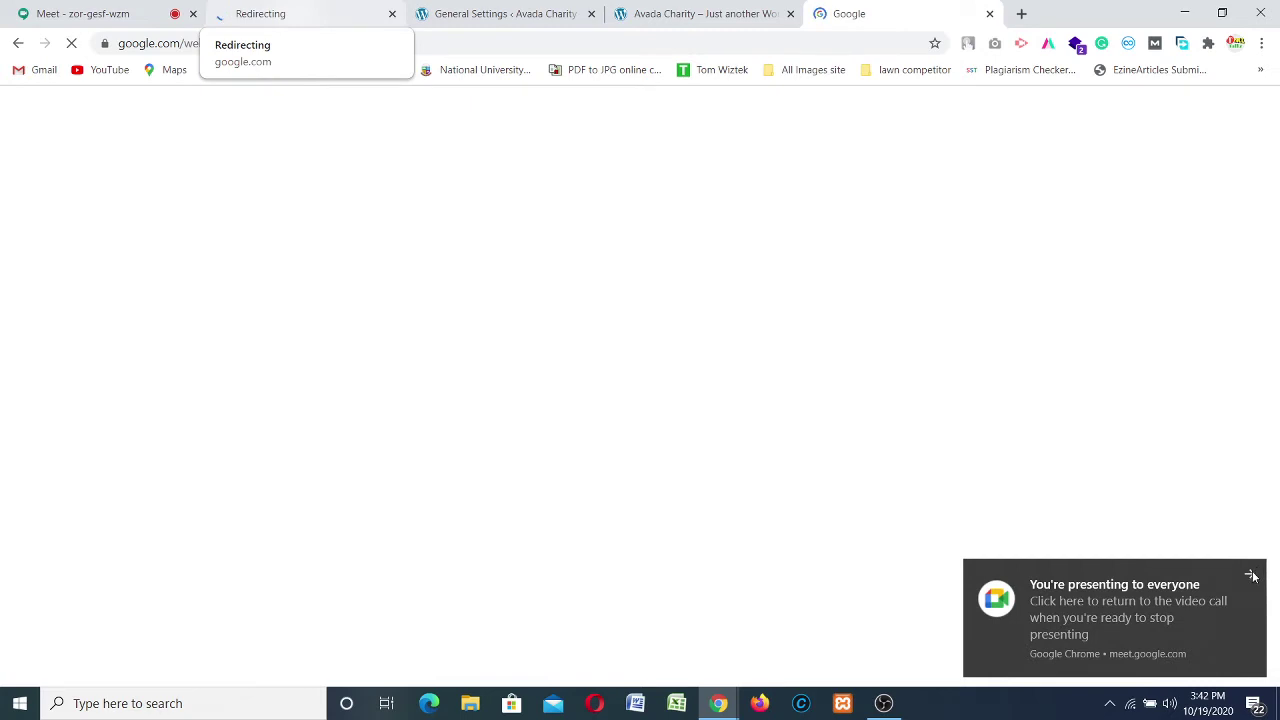
pyautogui.click(1252, 577)
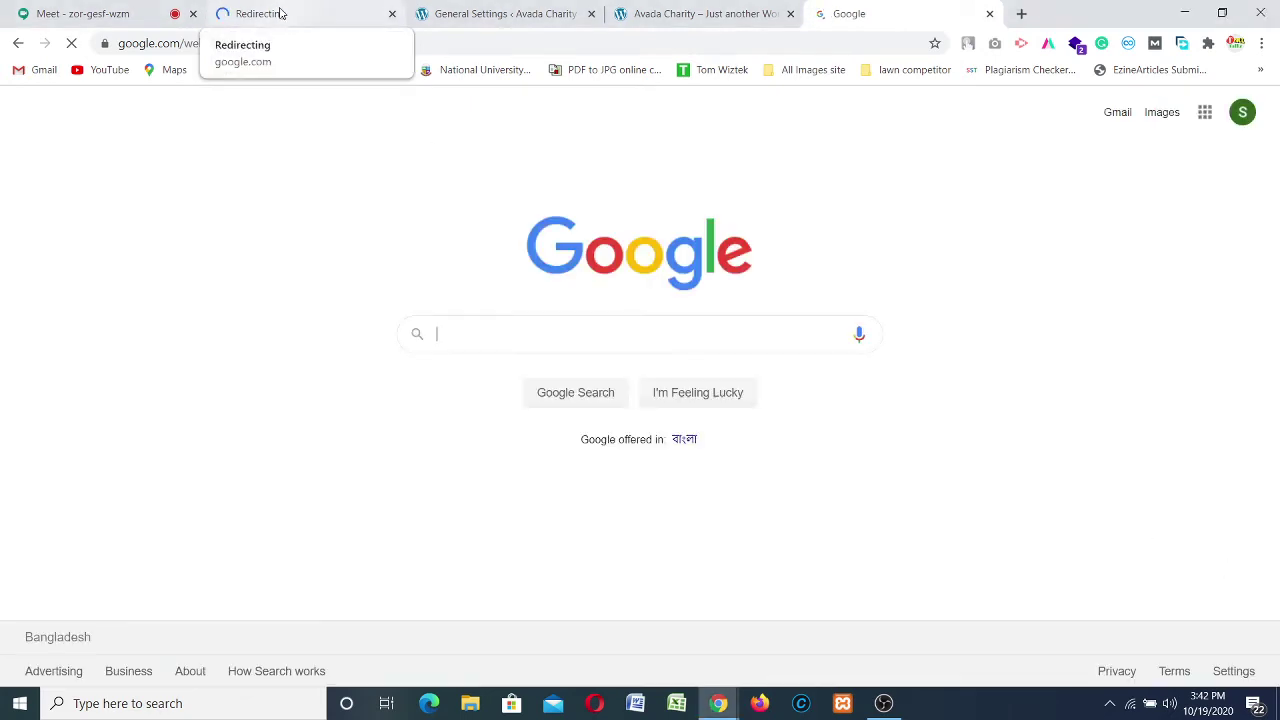
pyautogui.click(1119, 118)
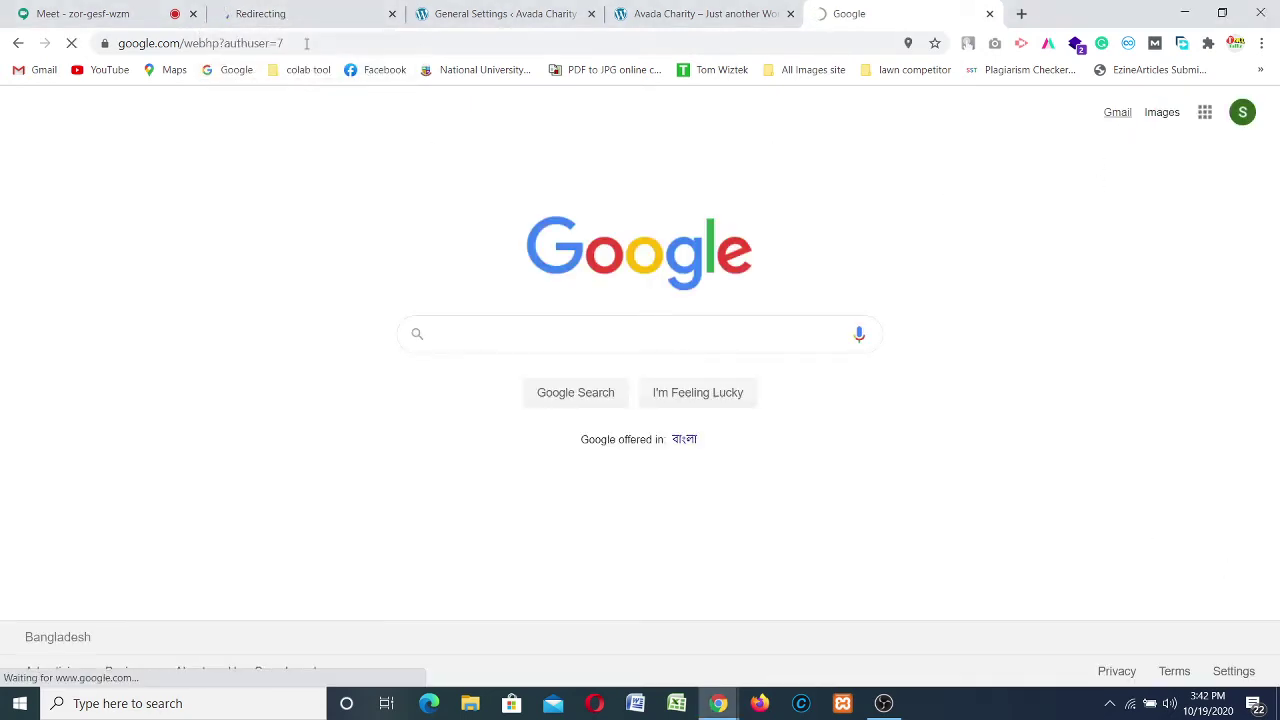
pyautogui.click(282, 17)
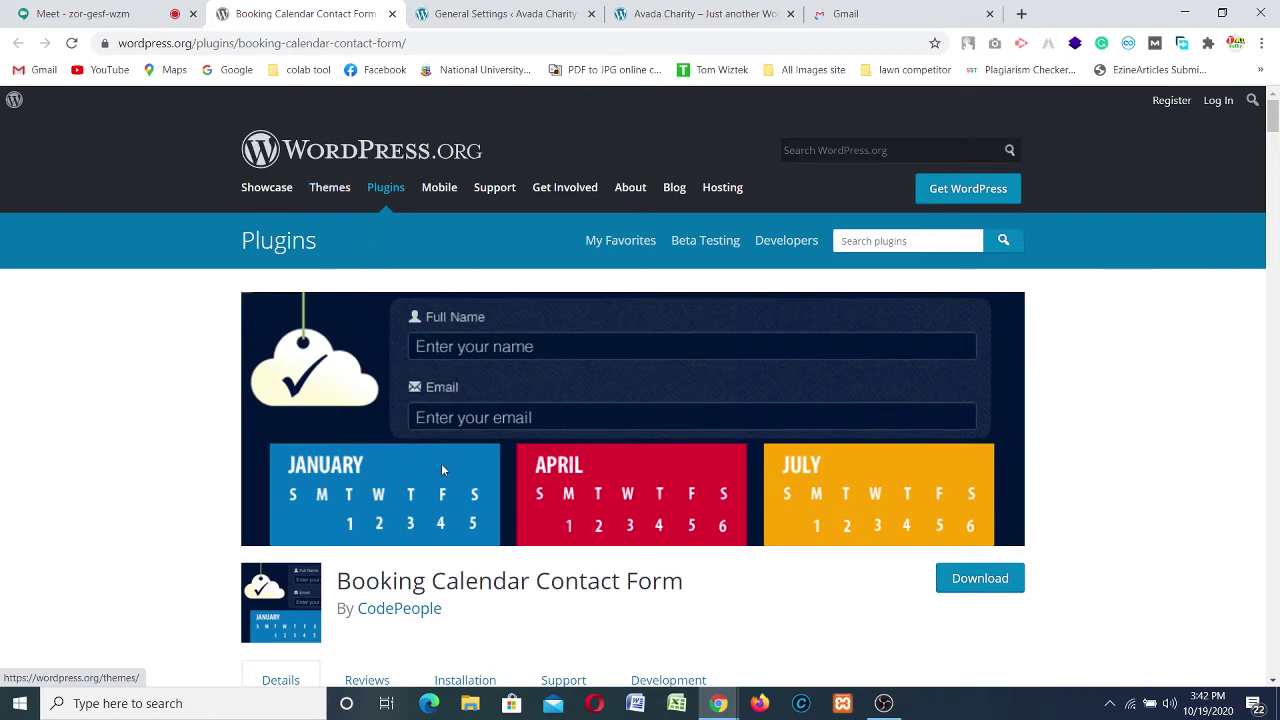
# - Scroll the Booking Calendar Contact Form page down to the two-month booking calendar screenshot
pyautogui.scroll(-3, 446, 466)
pyautogui.scroll(-1, 449, 474)
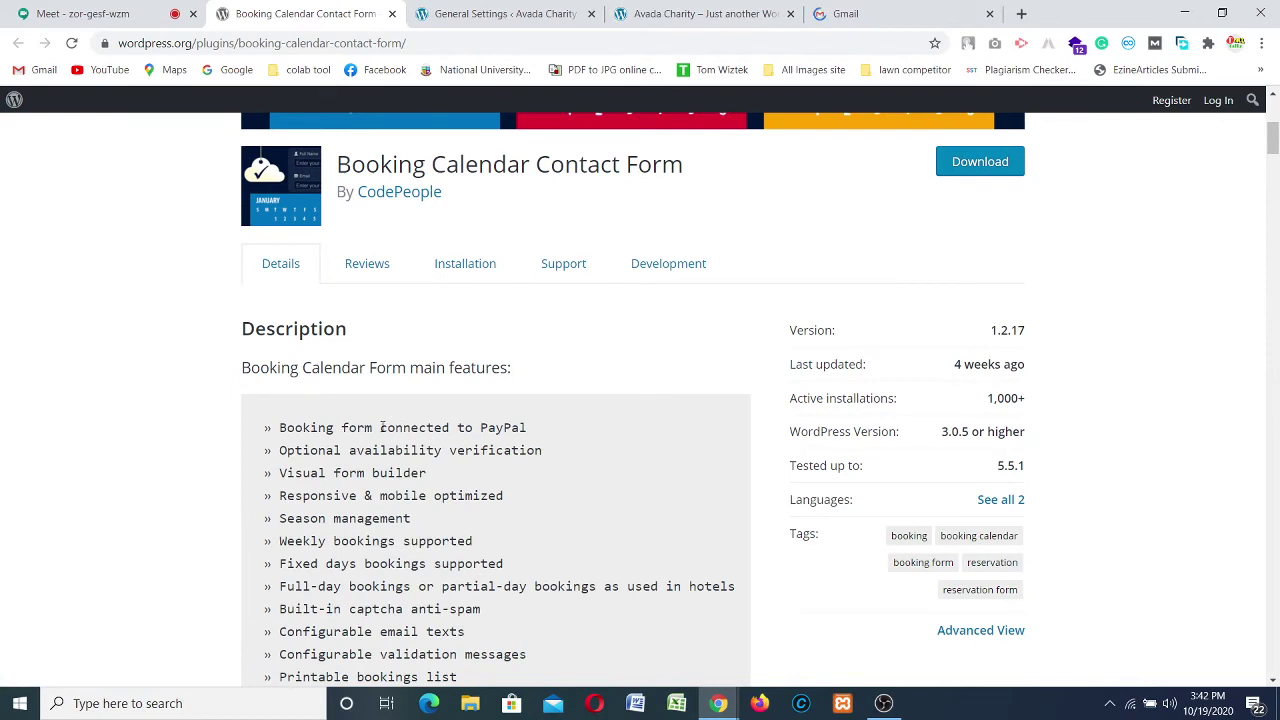
pyautogui.scroll(-1, 329, 470)
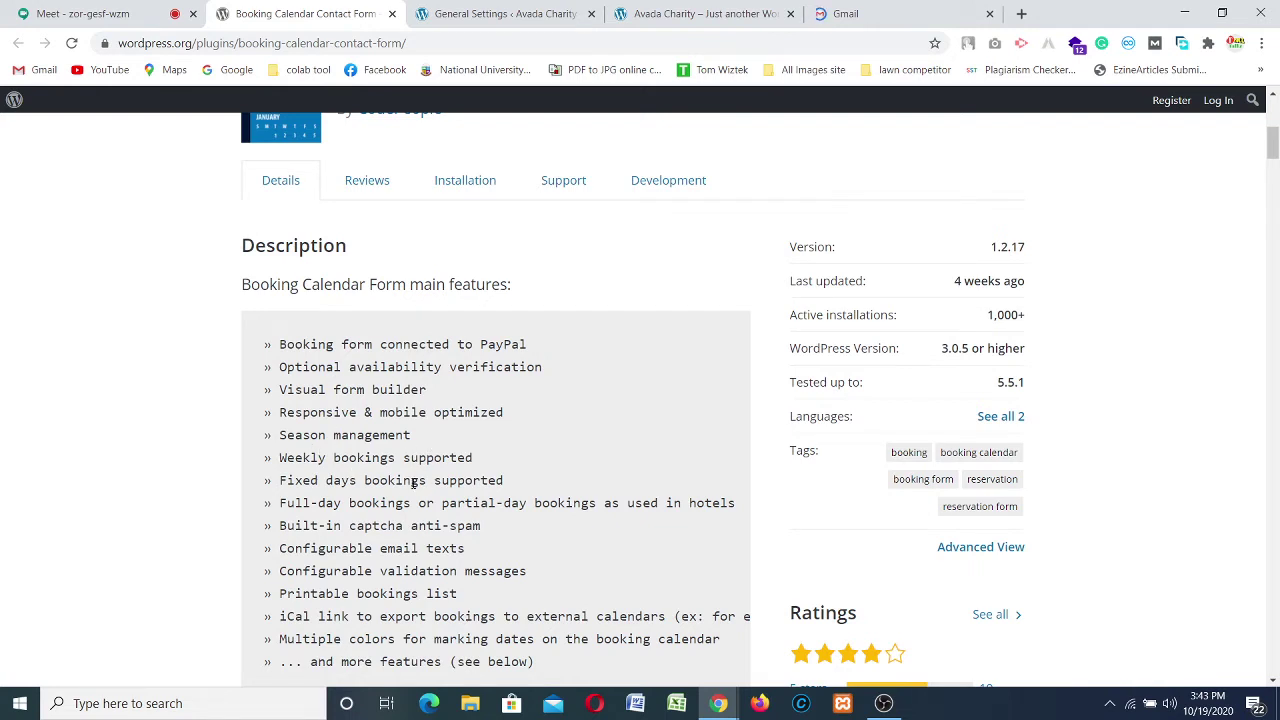
pyautogui.scroll(-1, 460, 514)
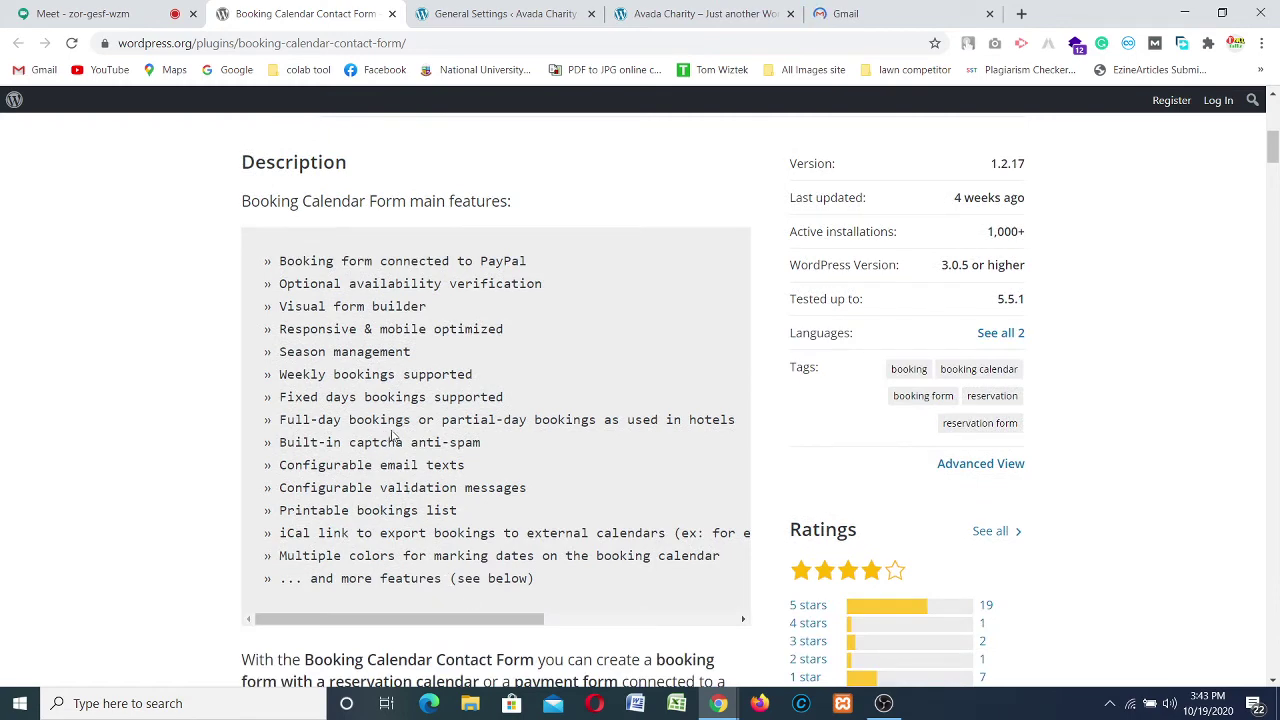
pyautogui.scroll(-3, 575, 436)
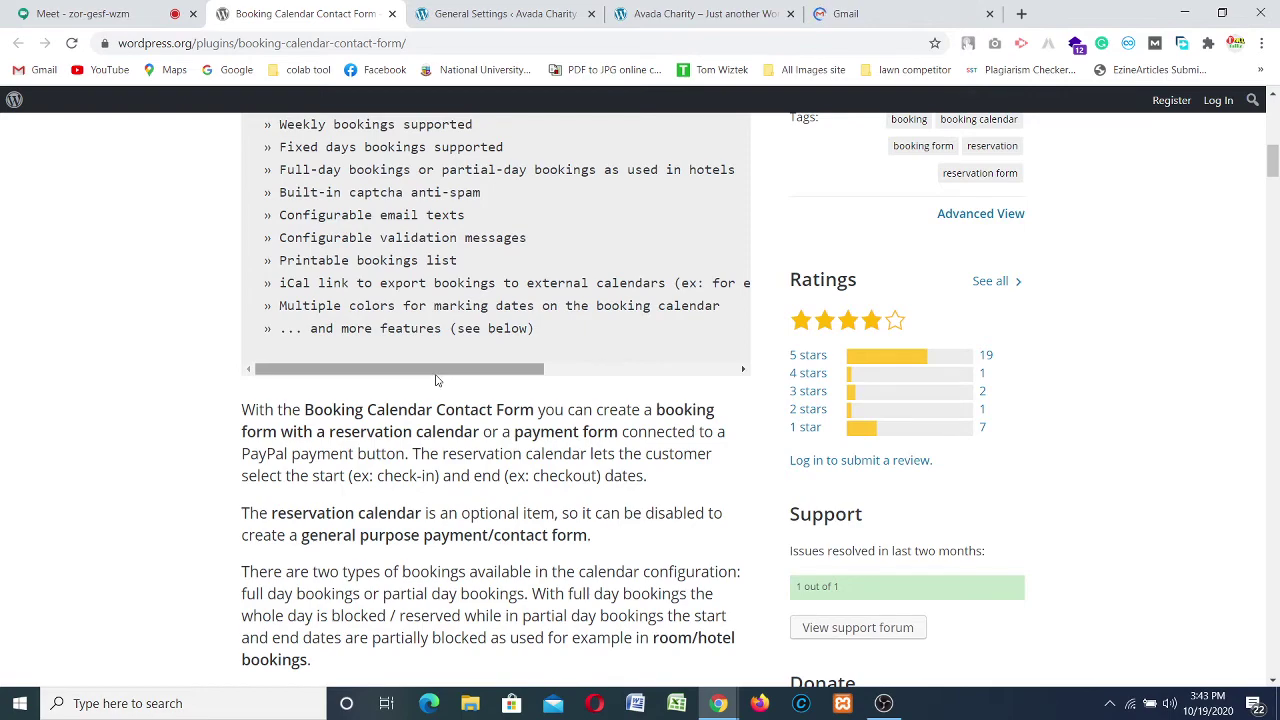
pyautogui.scroll(-6, 435, 380)
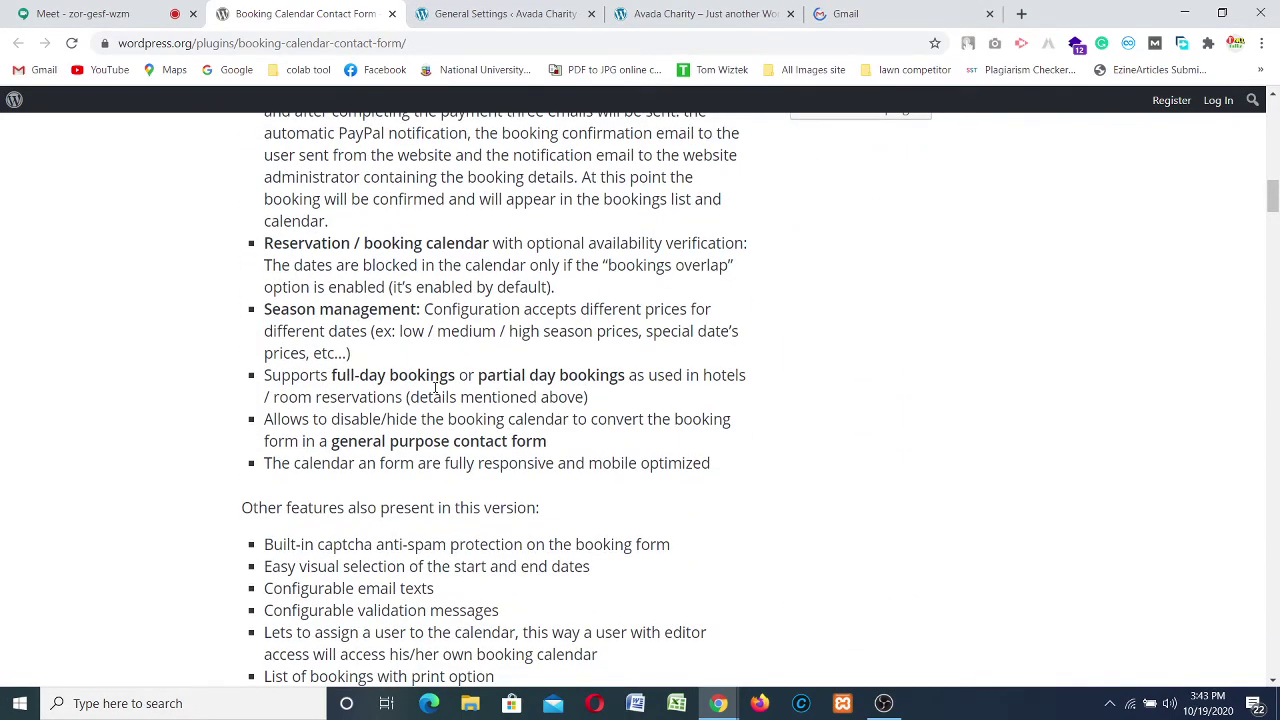
pyautogui.scroll(-4, 435, 390)
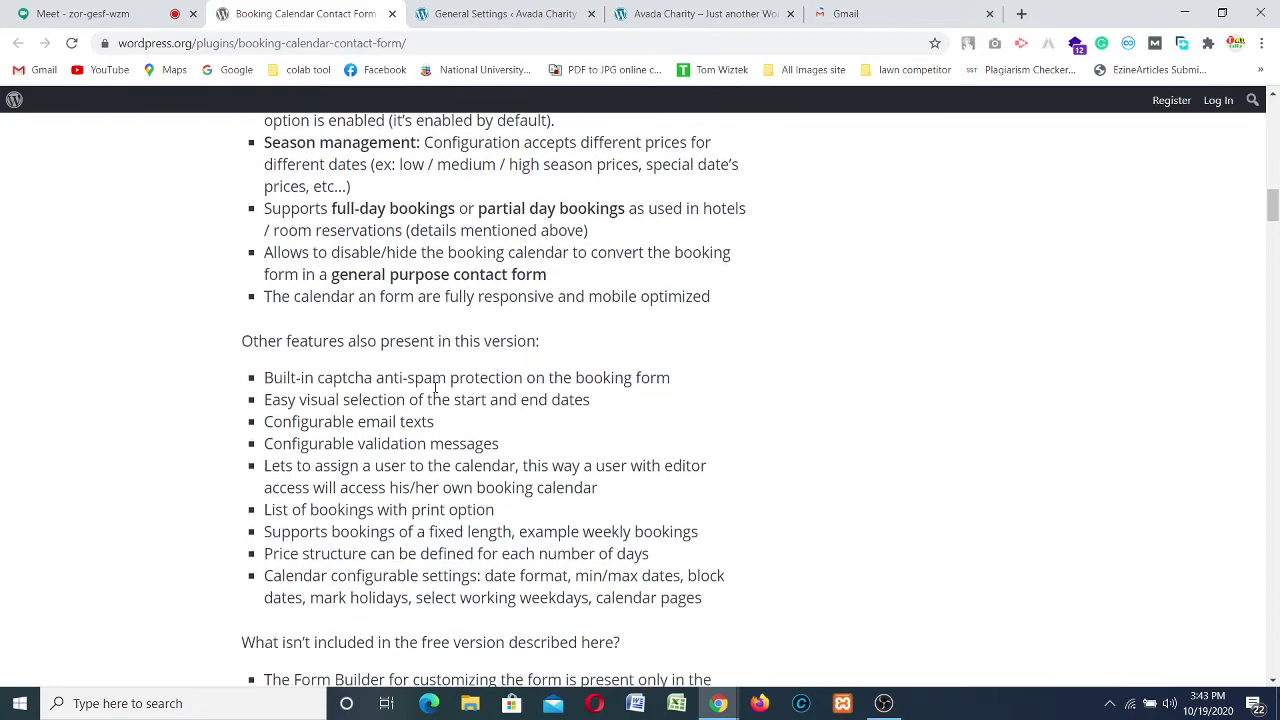
pyautogui.scroll(-9, 435, 392)
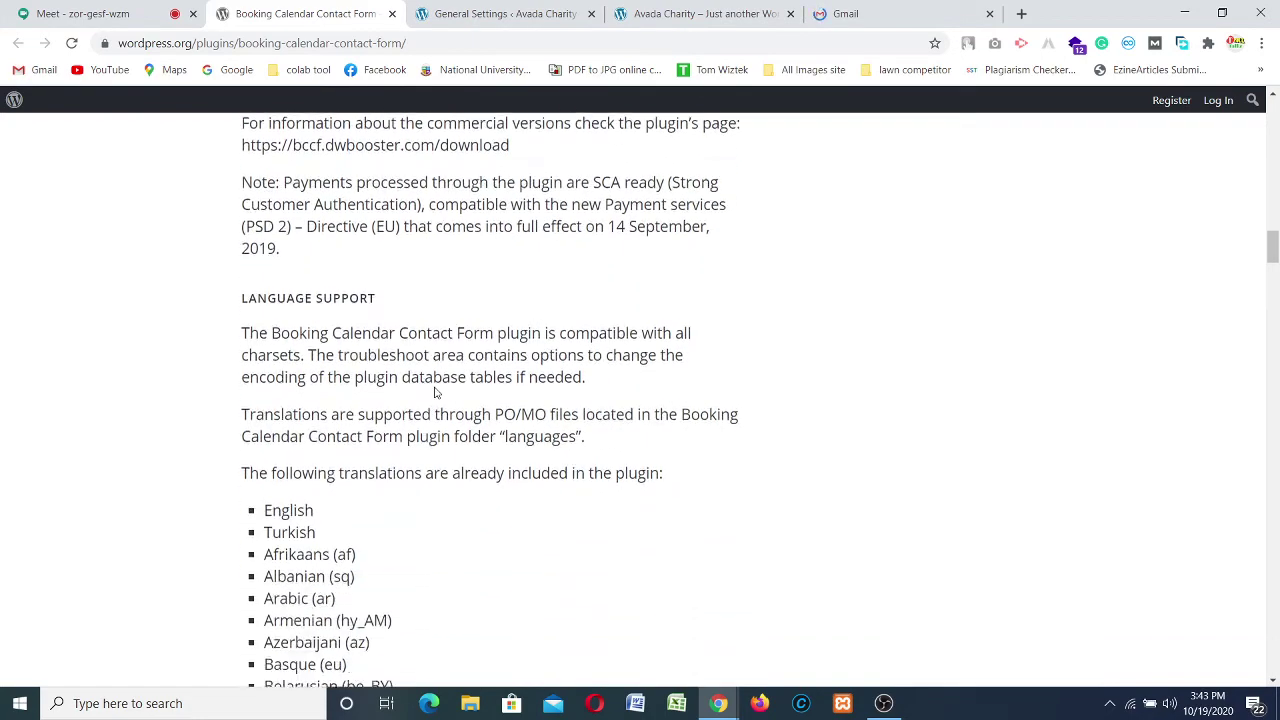
pyautogui.scroll(-20, 435, 402)
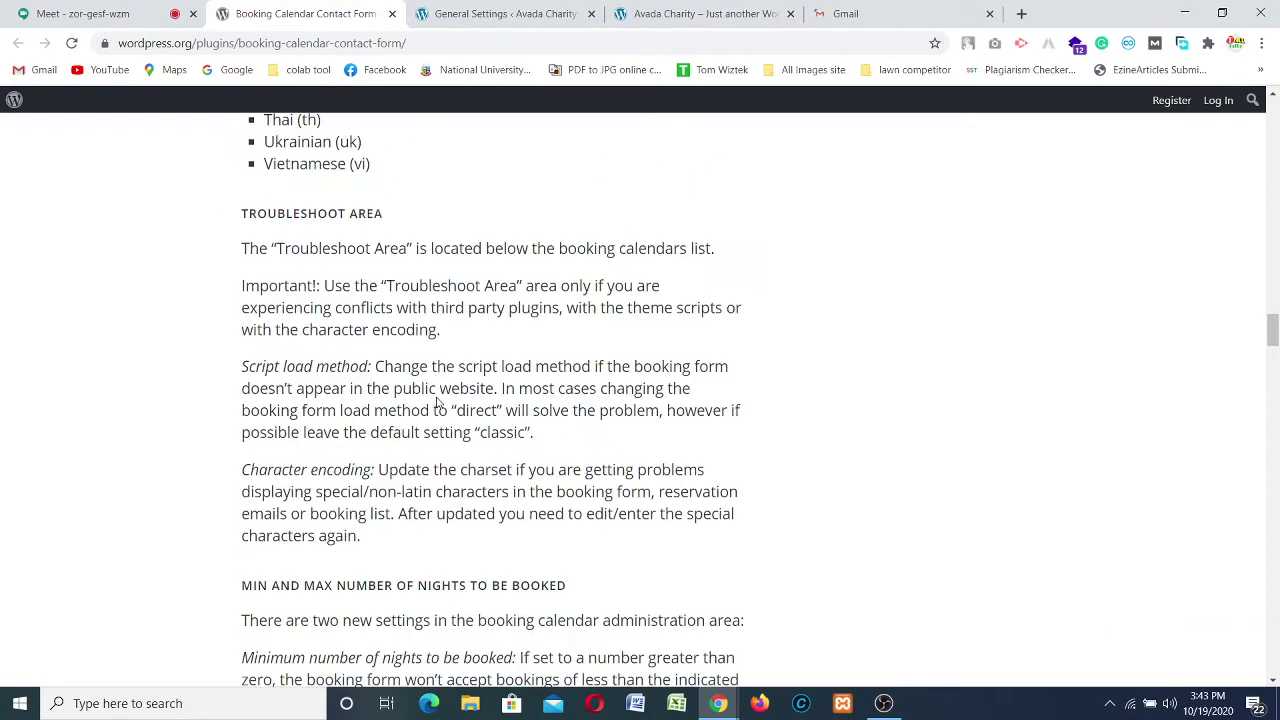
pyautogui.scroll(-15, 438, 403)
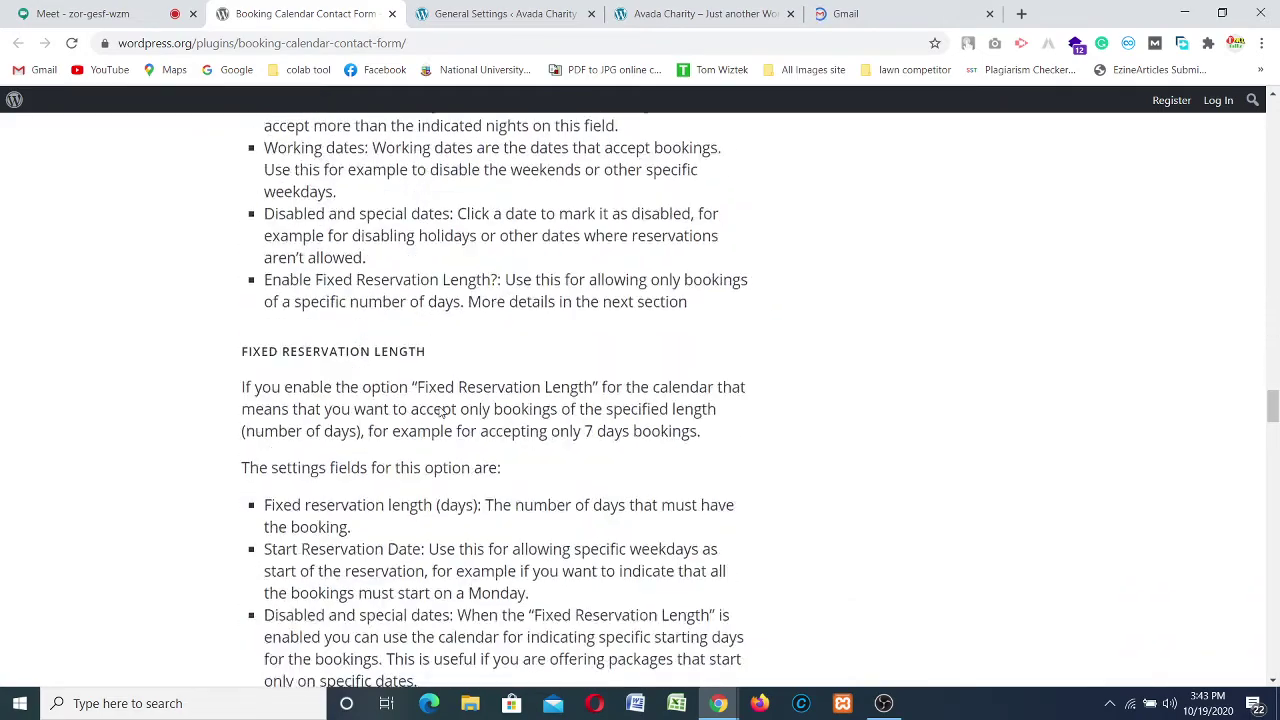
pyautogui.scroll(-9, 445, 417)
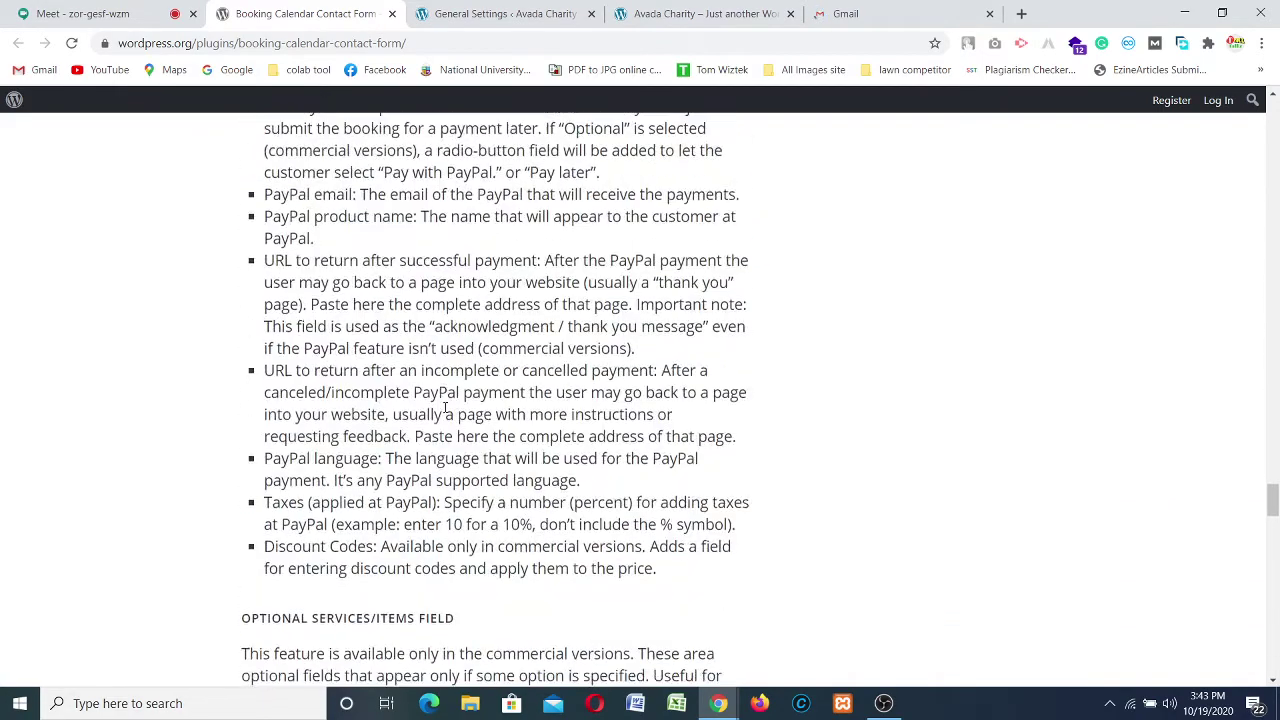
pyautogui.scroll(6, 445, 405)
pyautogui.scroll(-20, 445, 405)
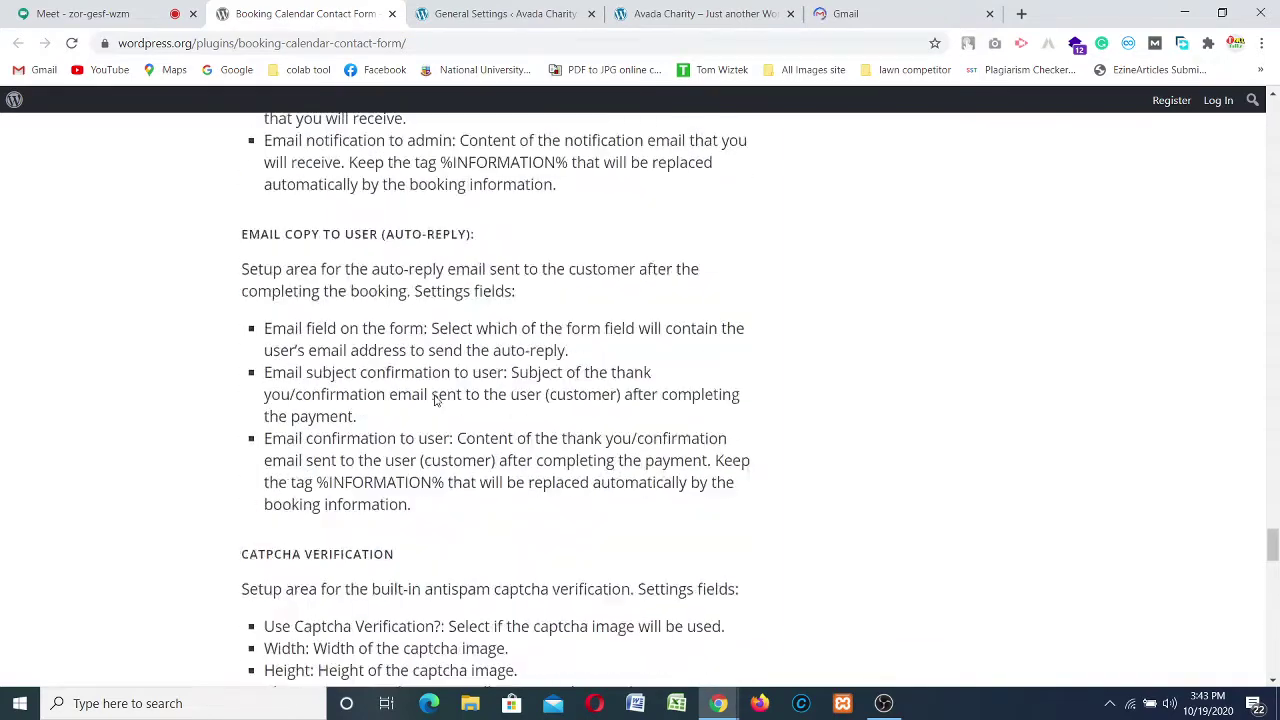
pyautogui.scroll(3, 447, 386)
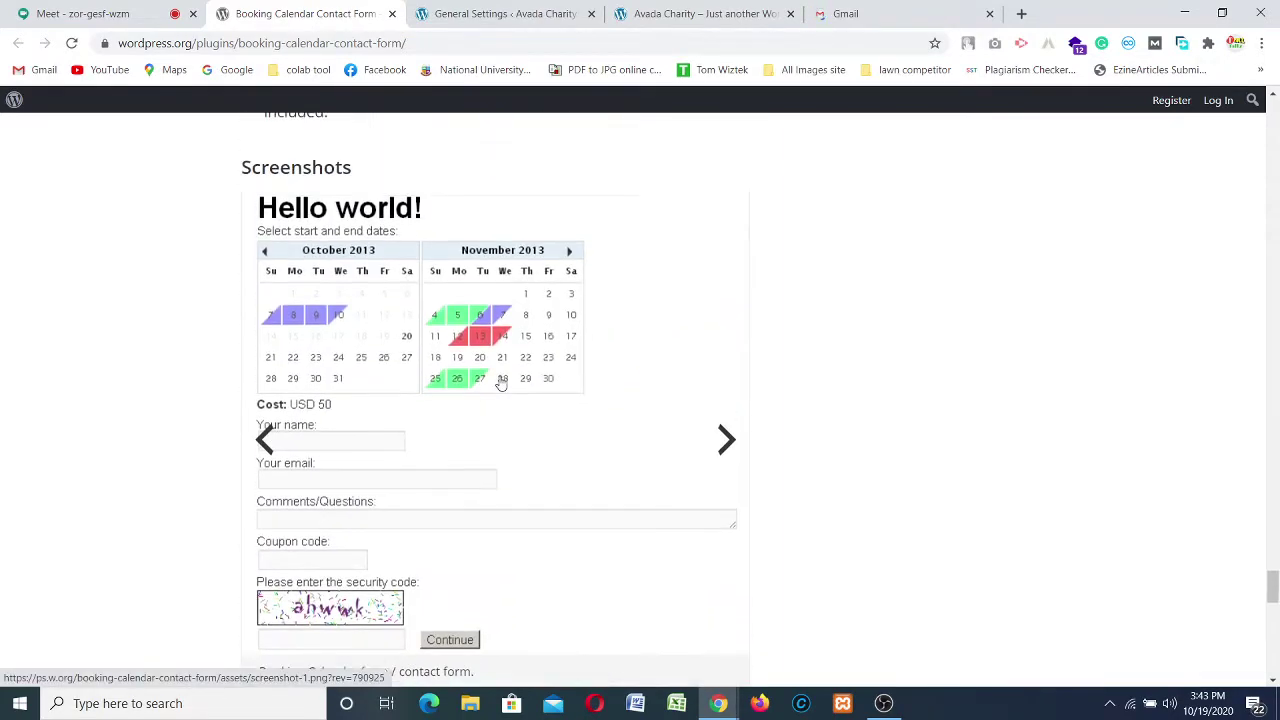
pyautogui.scroll(-3, 520, 410)
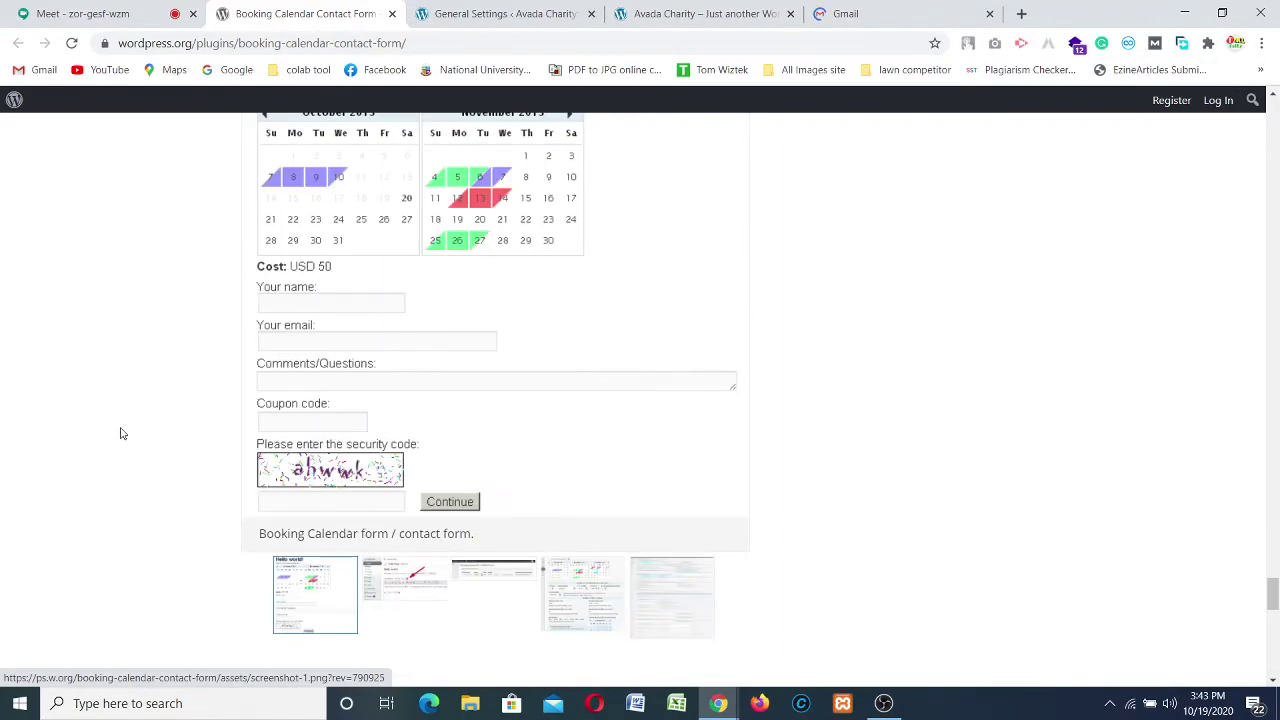
pyautogui.scroll(2, 100, 467)
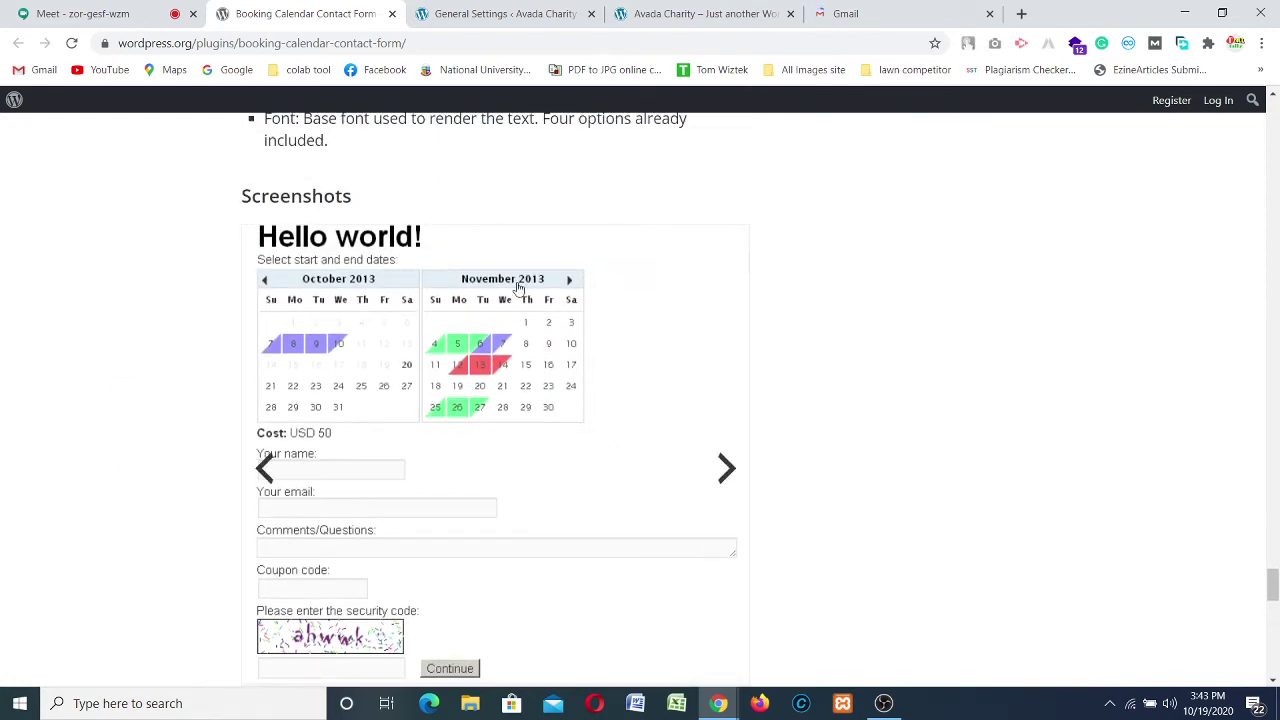
pyautogui.scroll(-2, 383, 272)
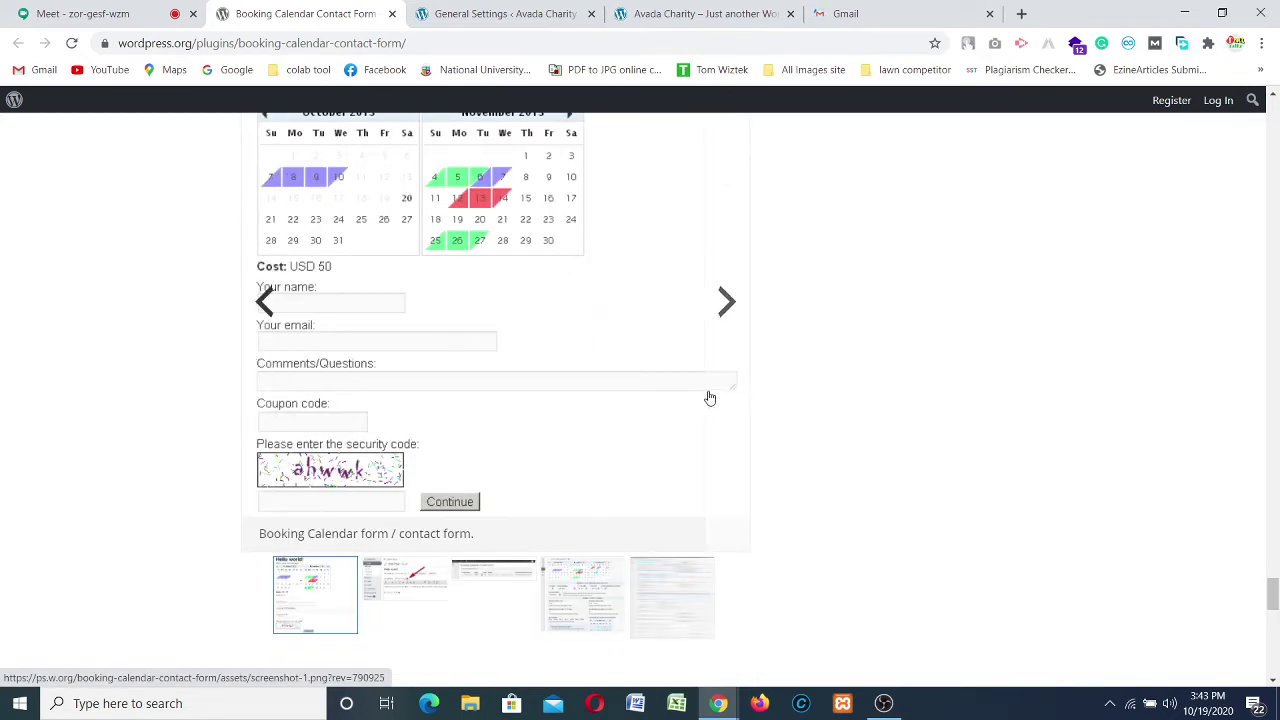
# - Step through the plugin screenshots to the calendar and rental settings image
pyautogui.click(733, 311)
pyautogui.scroll(2, 344, 313)
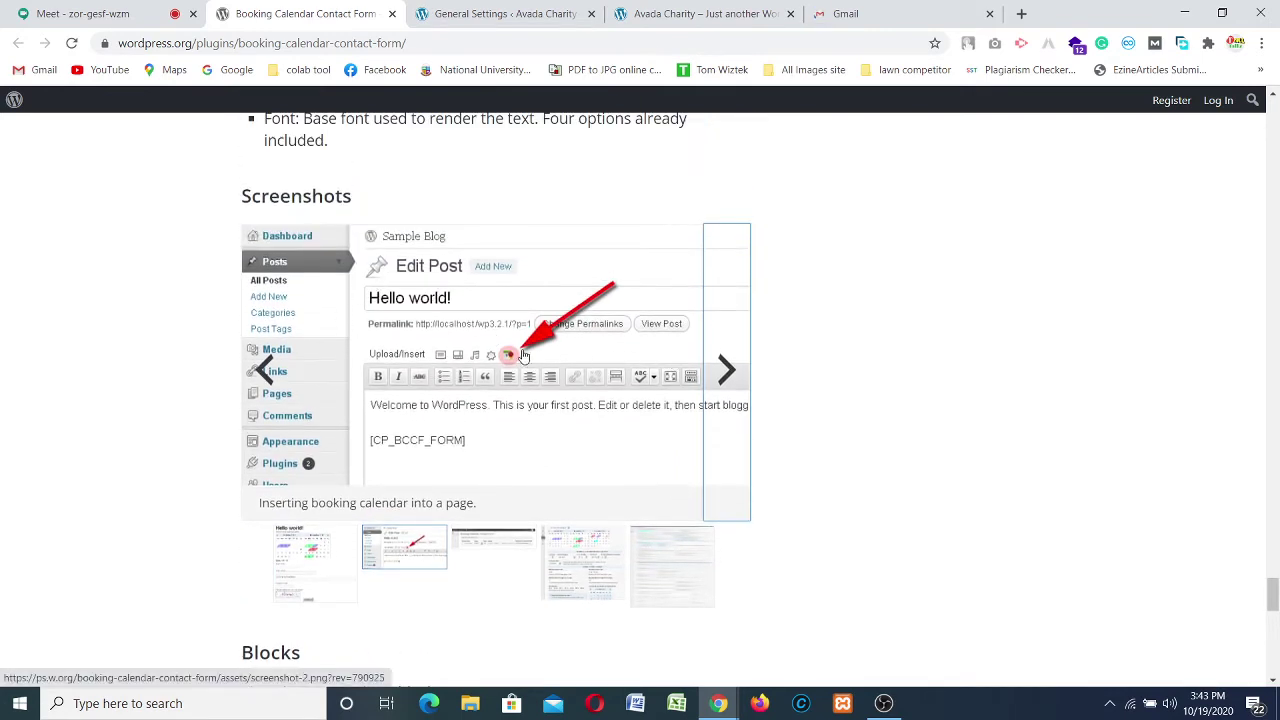
pyautogui.click(746, 388)
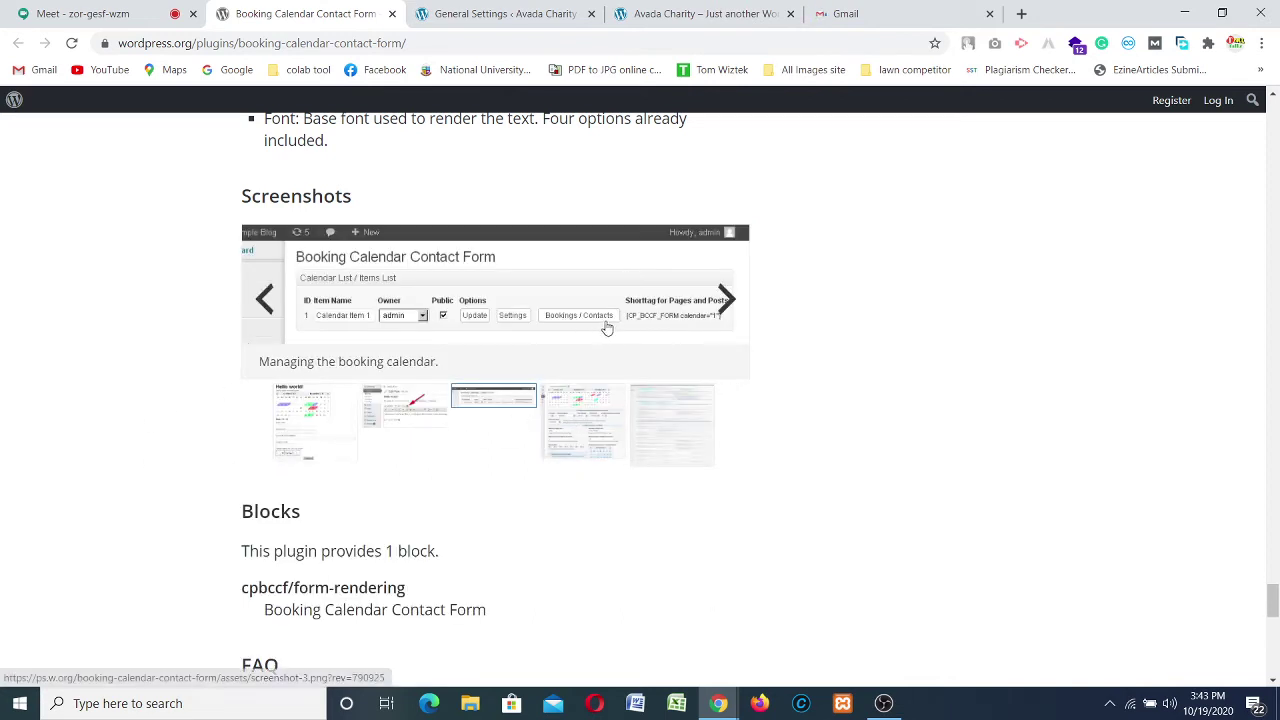
pyautogui.click(738, 302)
# - Advance to the Booking Calendar settings screenshot and open it alone as screenshot-5.png
pyautogui.scroll(-1, 728, 365)
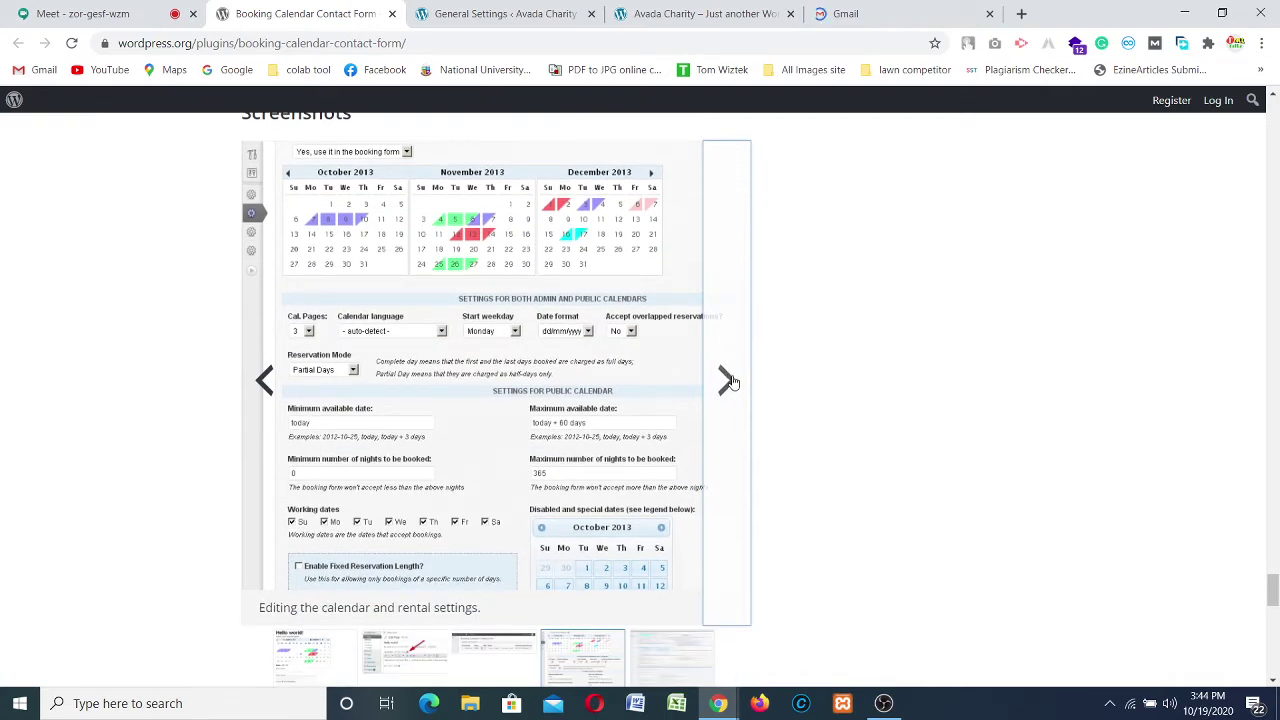
pyautogui.scroll(-1, 600, 380)
pyautogui.scroll(1, 530, 383)
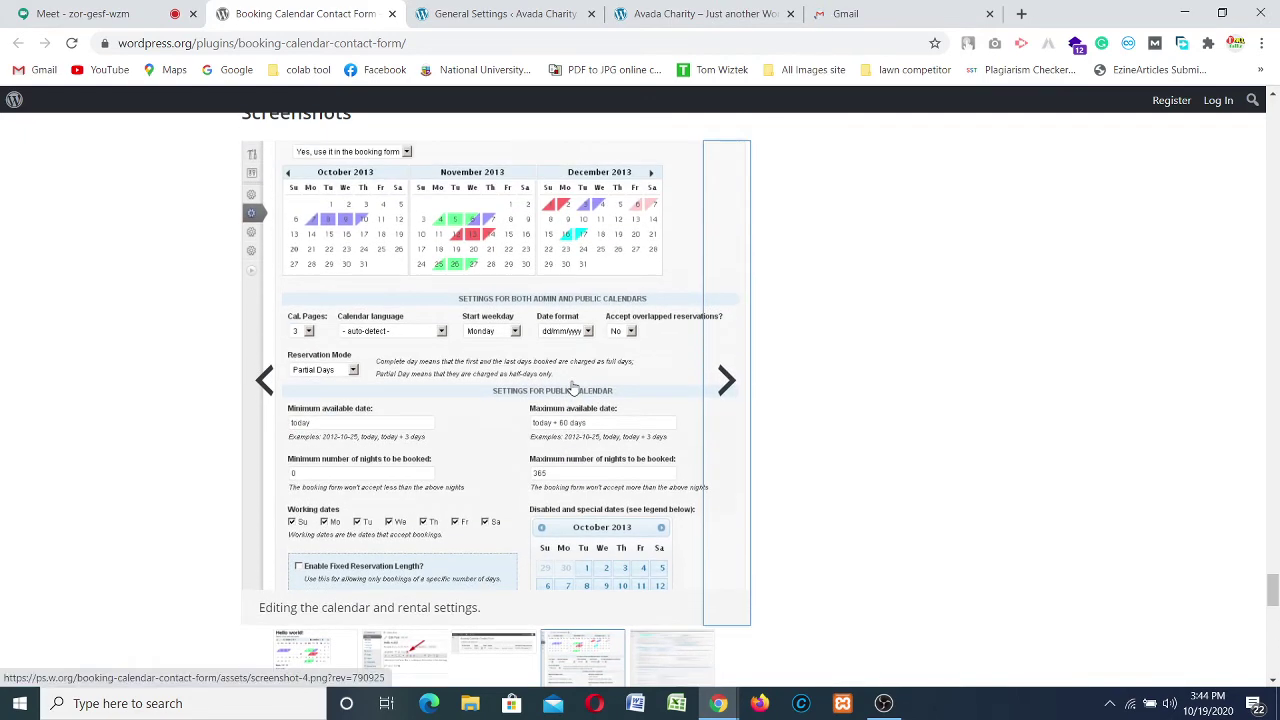
pyautogui.scroll(1, 530, 337)
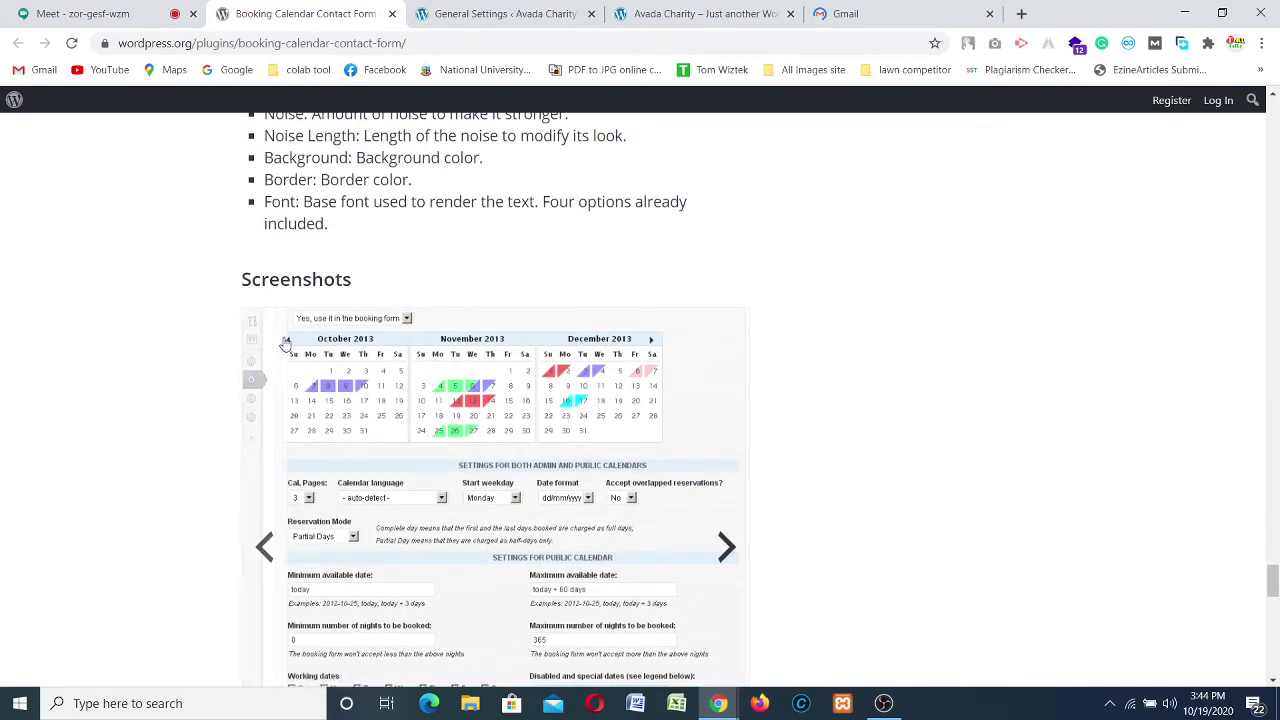
pyautogui.scroll(-1, 330, 350)
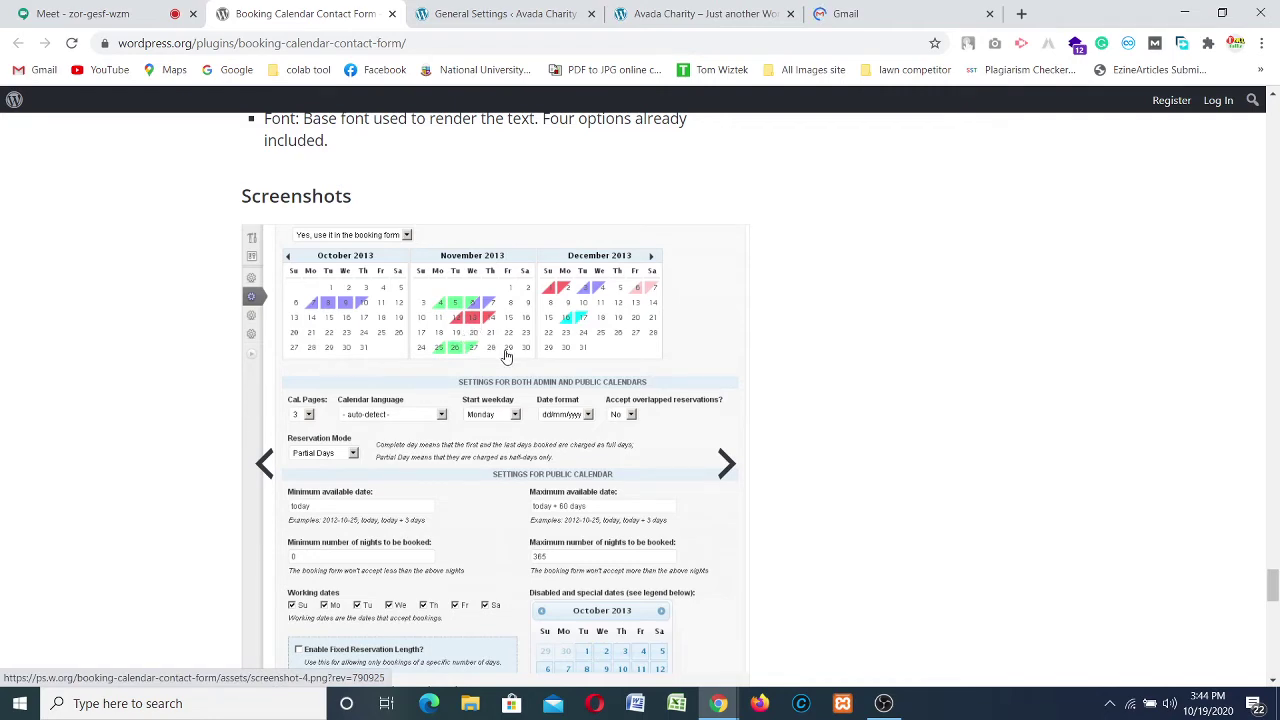
pyautogui.scroll(-1, 510, 358)
pyautogui.scroll(-2, 510, 358)
pyautogui.scroll(-1, 540, 356)
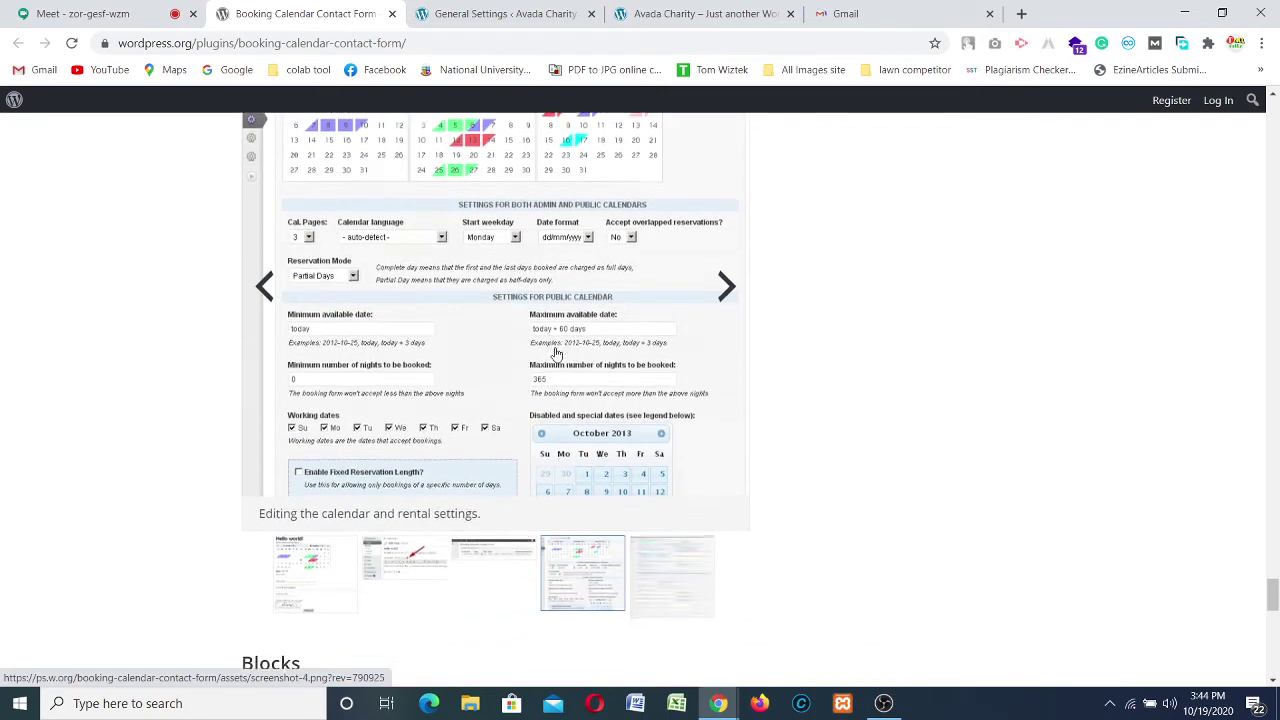
pyautogui.scroll(2, 557, 355)
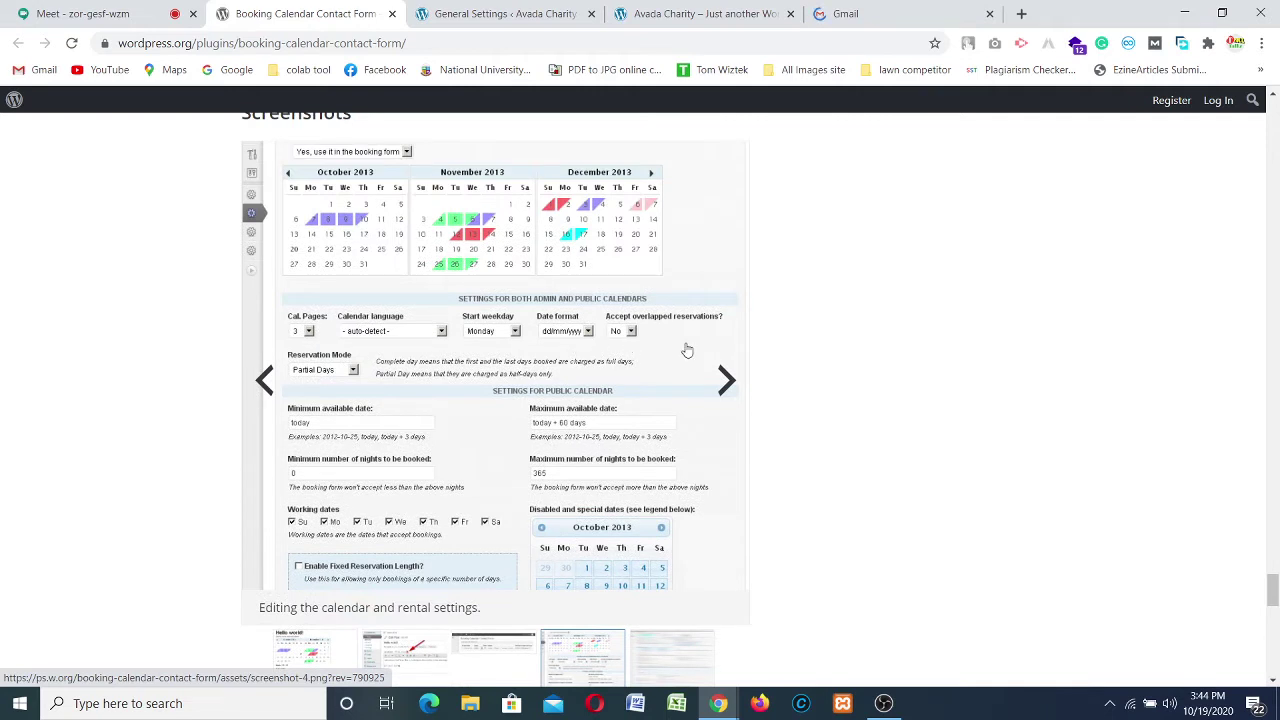
pyautogui.click(725, 362)
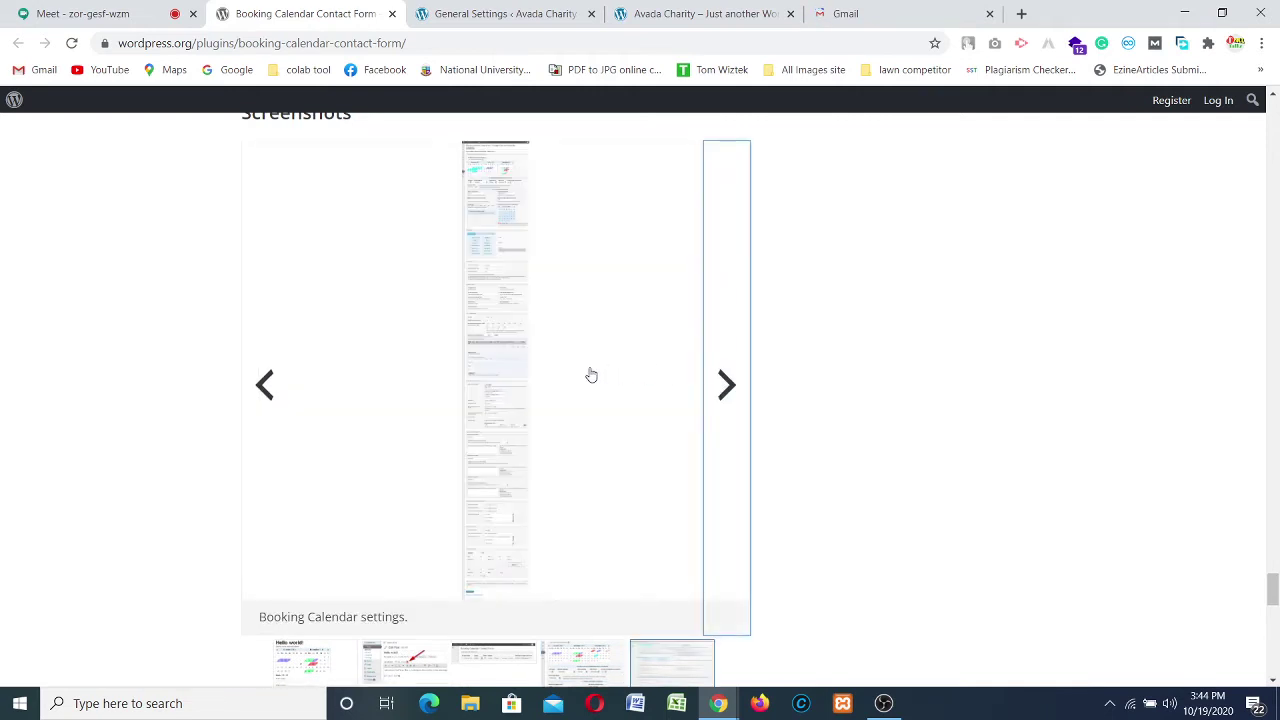
pyautogui.click(512, 348)
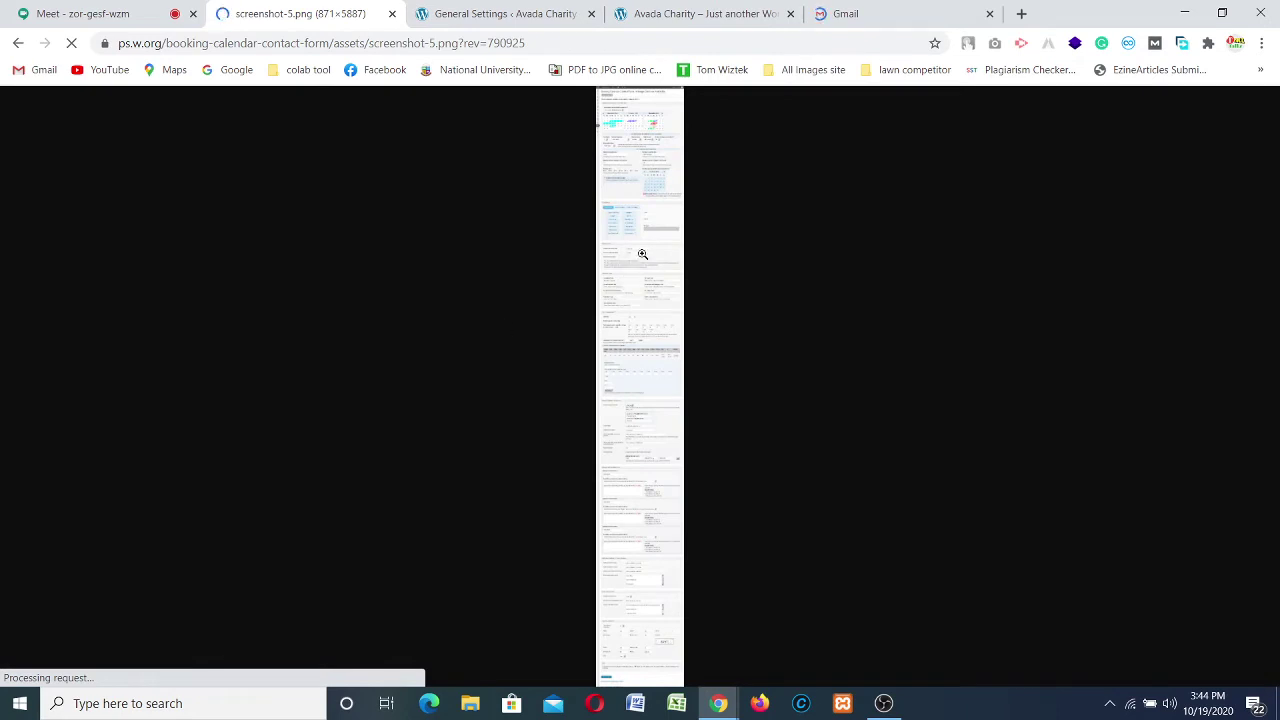
pyautogui.click(655, 162)
pyautogui.scroll(12, 612, 217)
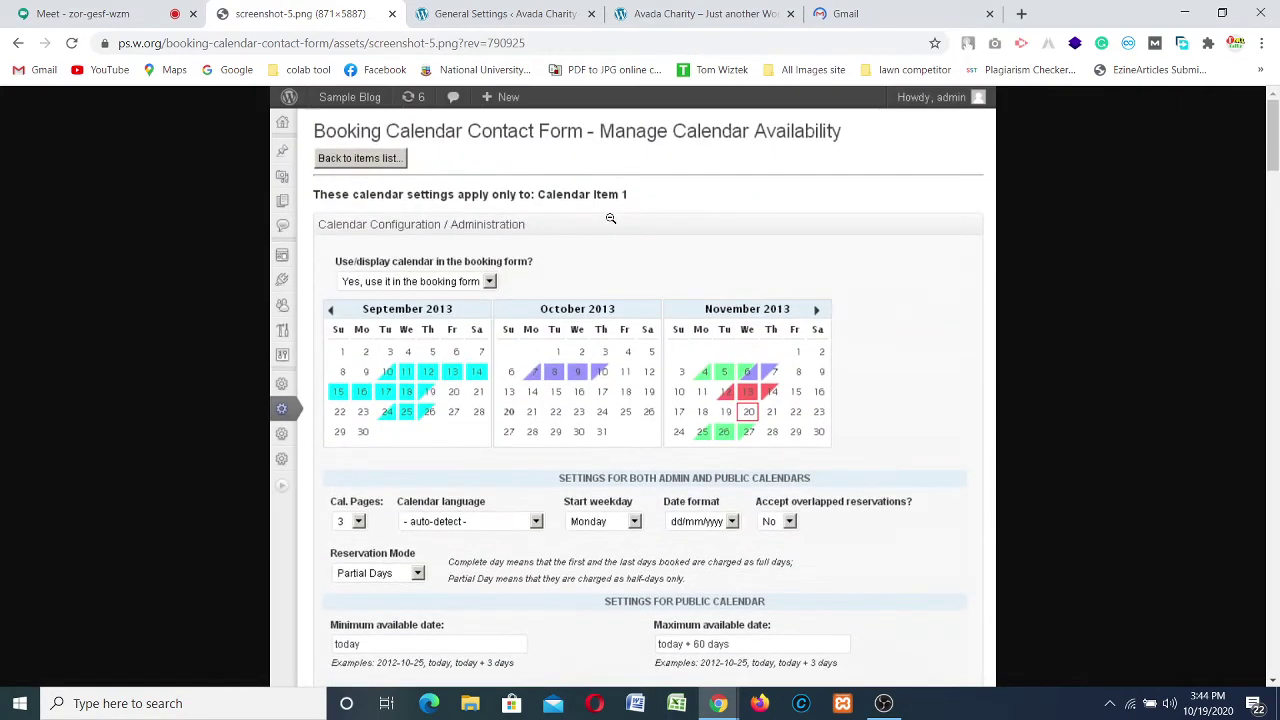
pyautogui.scroll(-10, 503, 222)
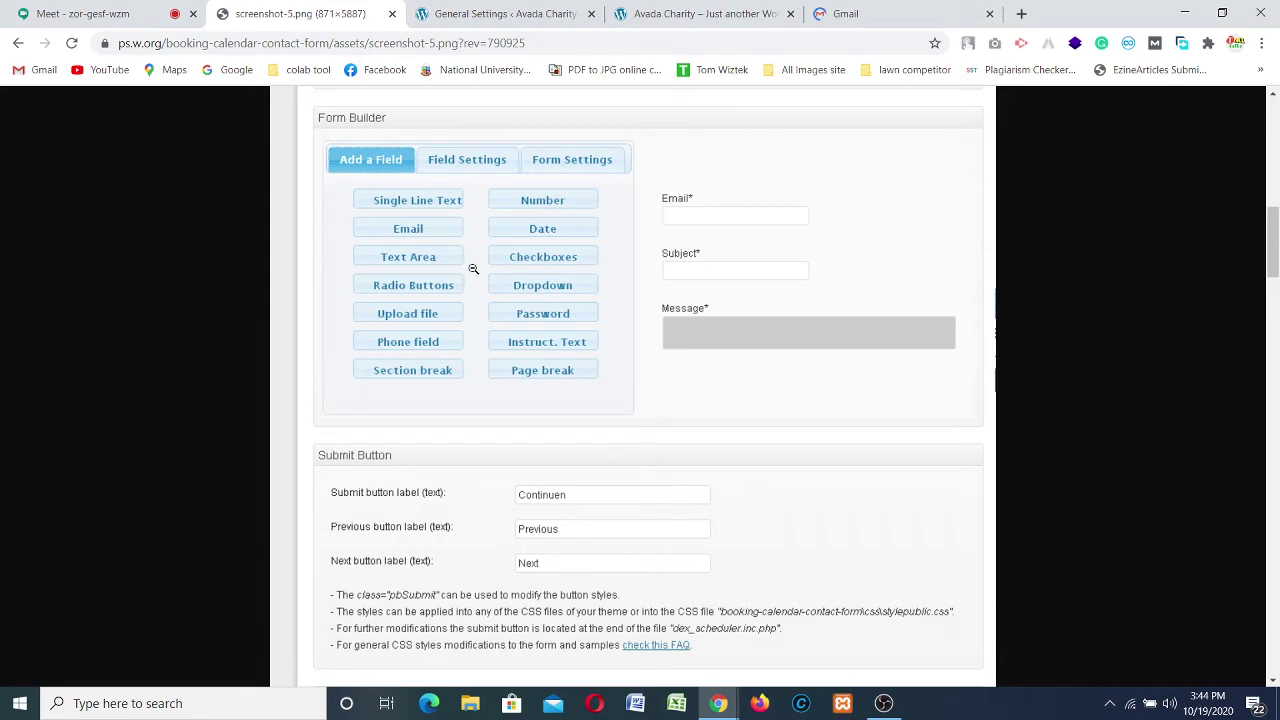
pyautogui.scroll(3, 477, 269)
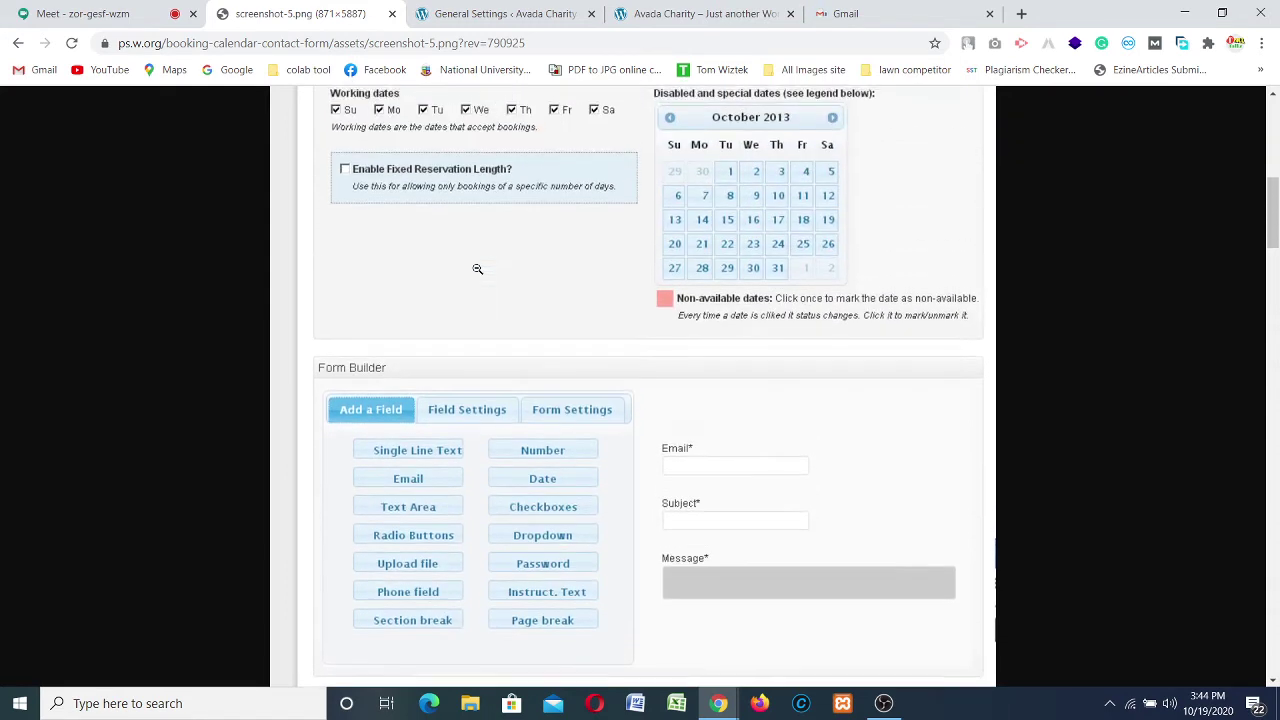
pyautogui.scroll(1, 477, 269)
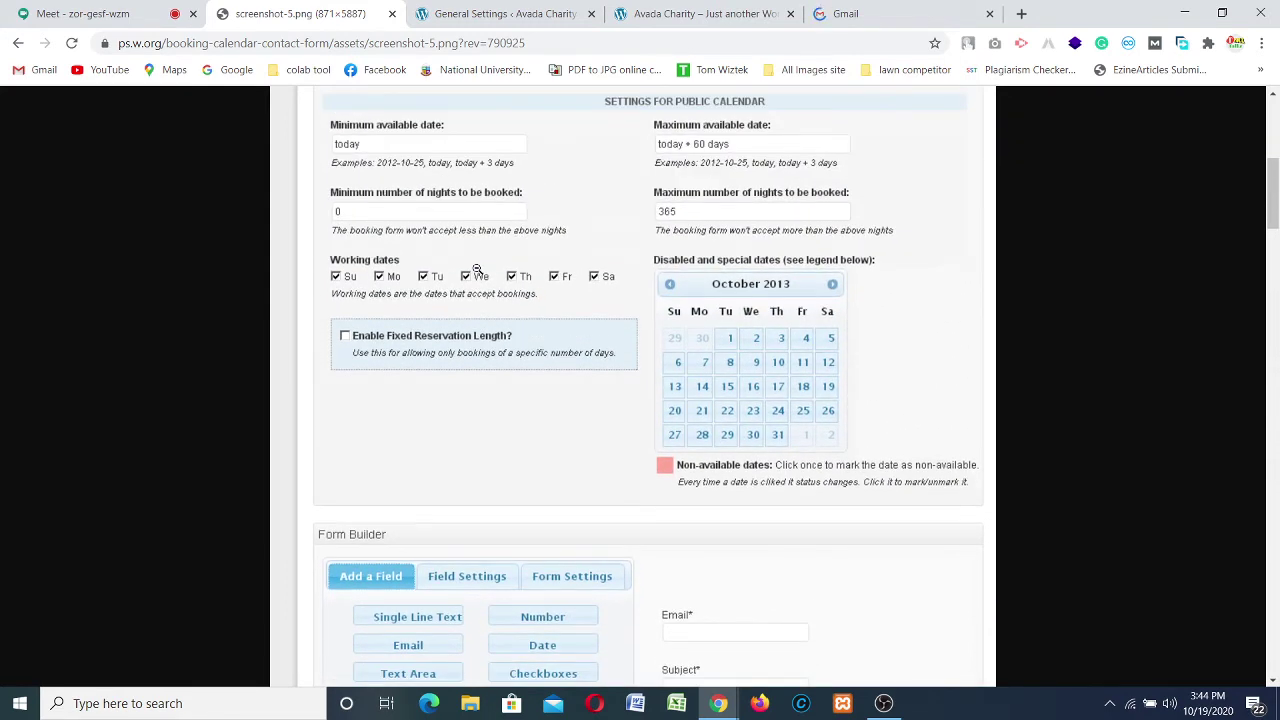
pyautogui.scroll(2, 477, 269)
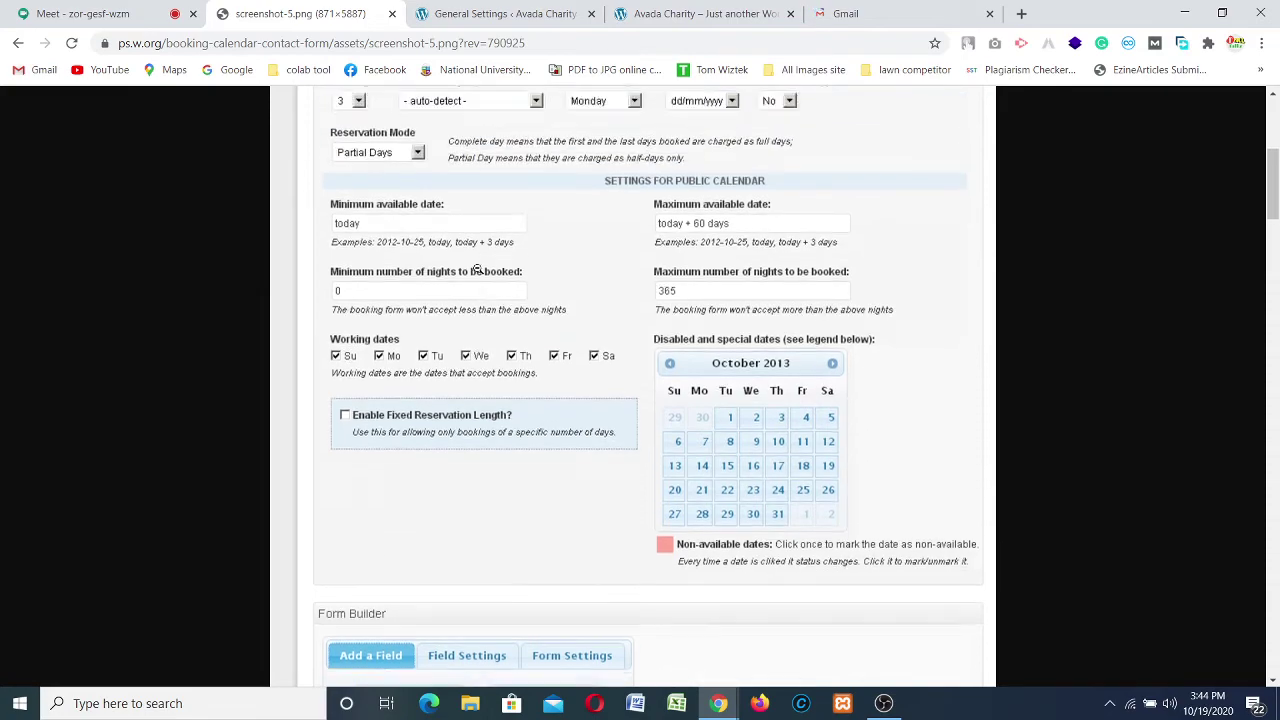
pyautogui.scroll(-15, 477, 269)
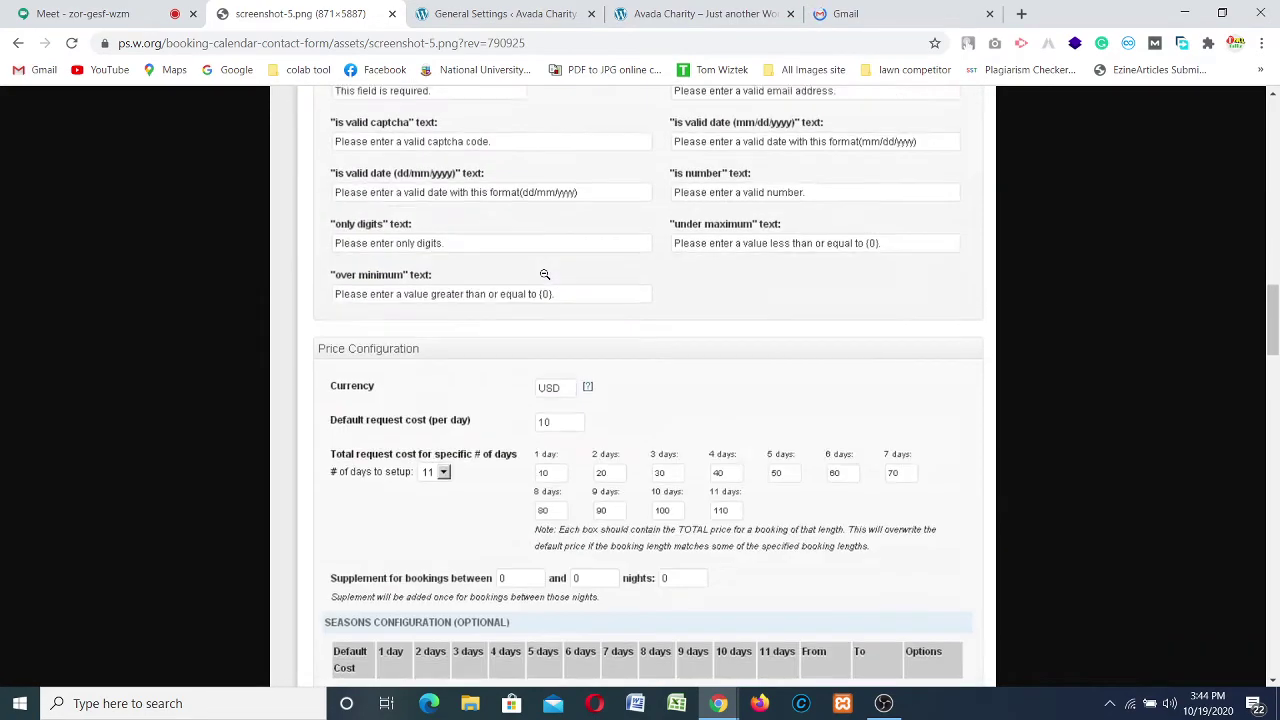
pyautogui.scroll(-12, 559, 279)
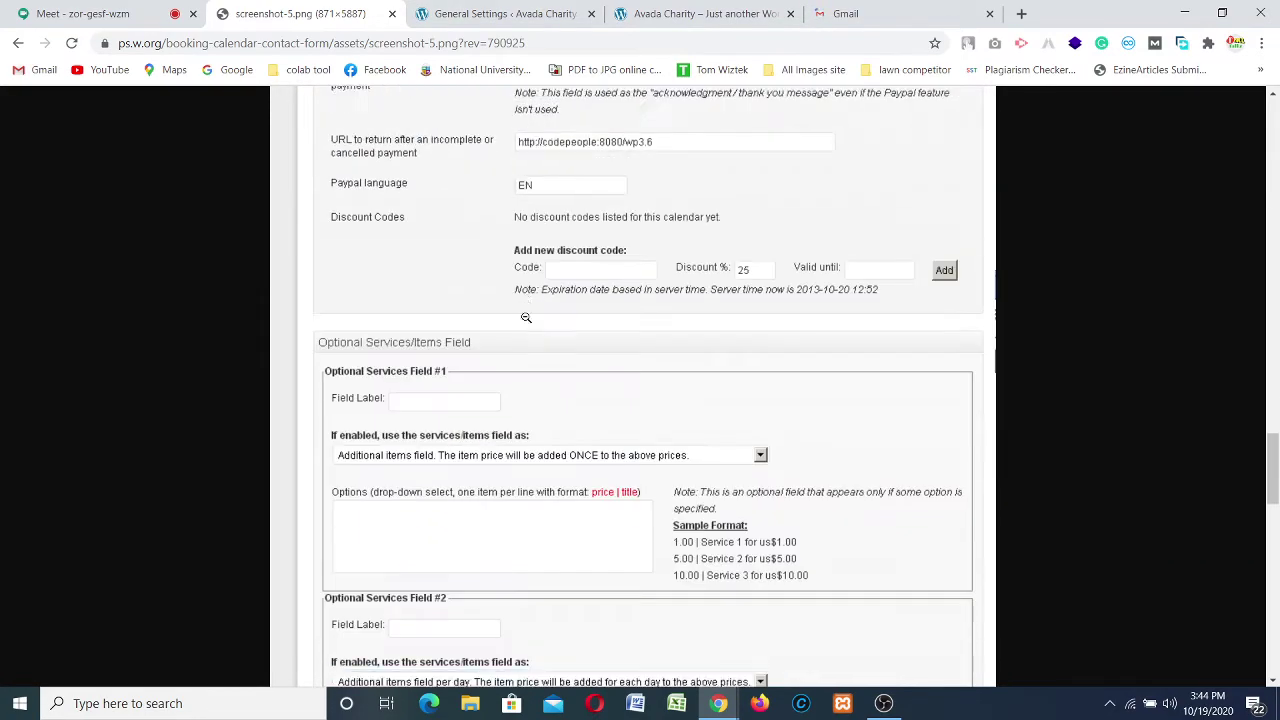
pyautogui.scroll(-1, 690, 306)
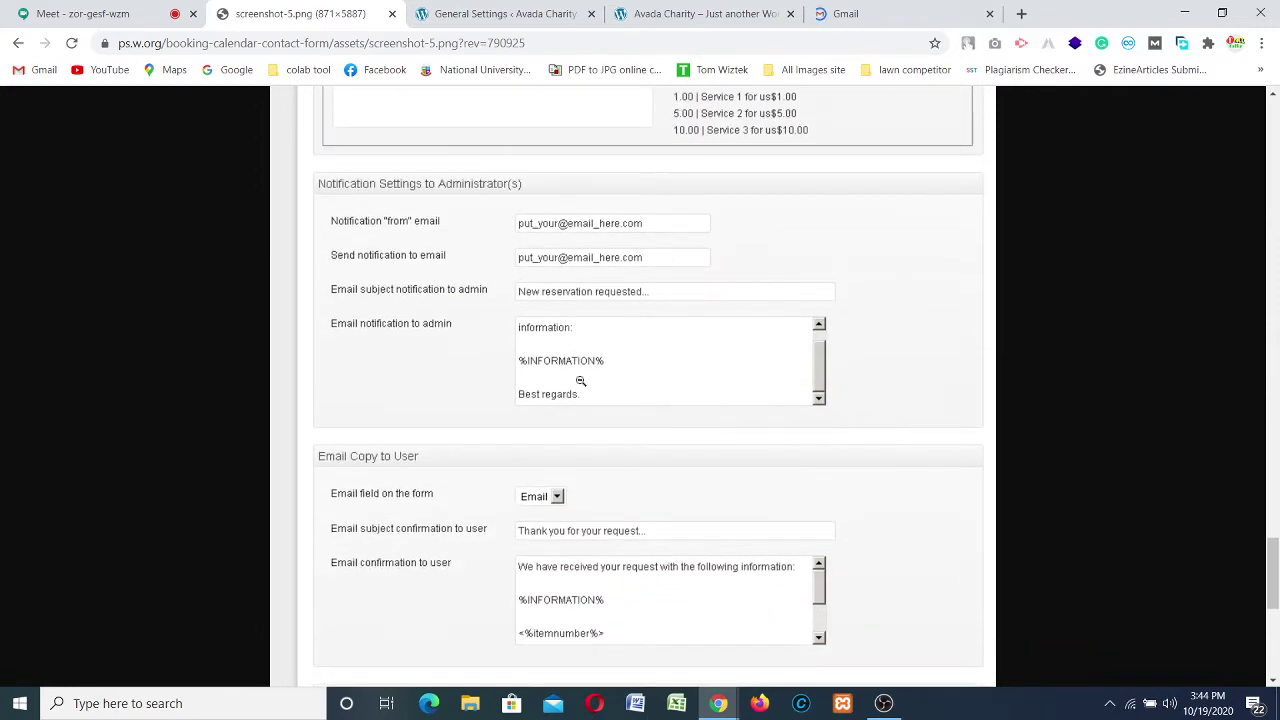
pyautogui.scroll(-1, 683, 306)
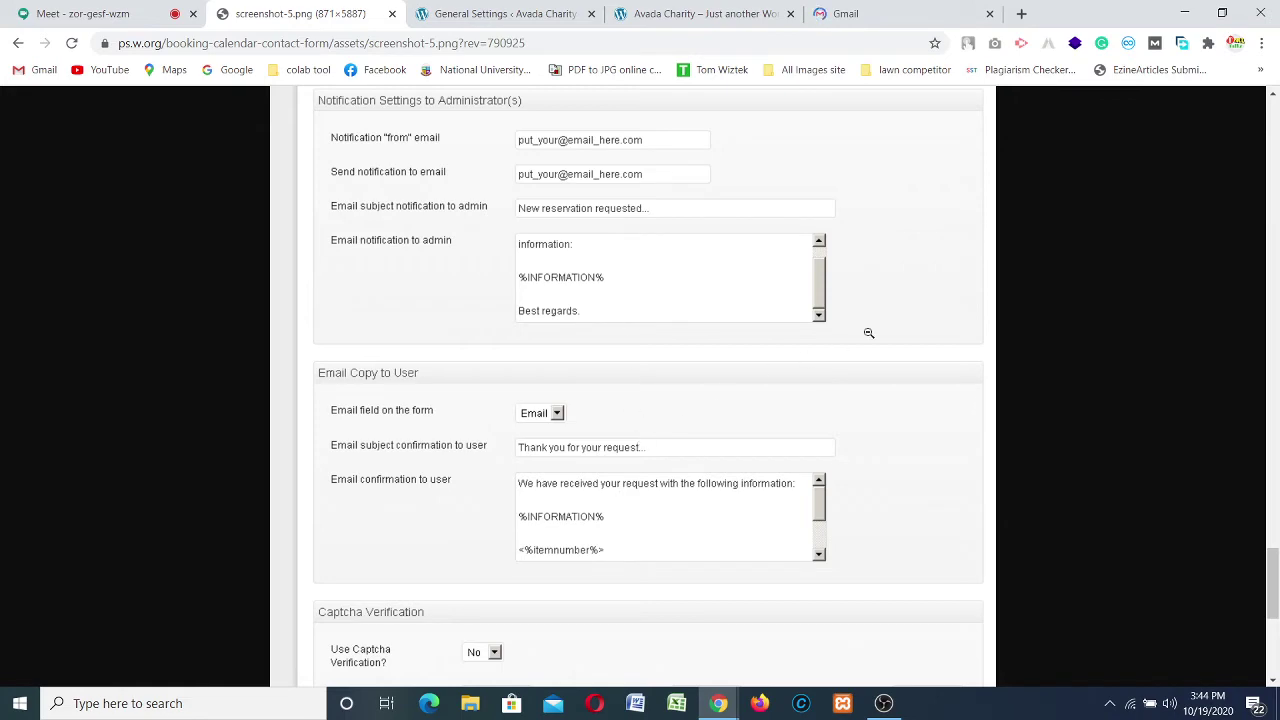
pyautogui.scroll(-5, 760, 431)
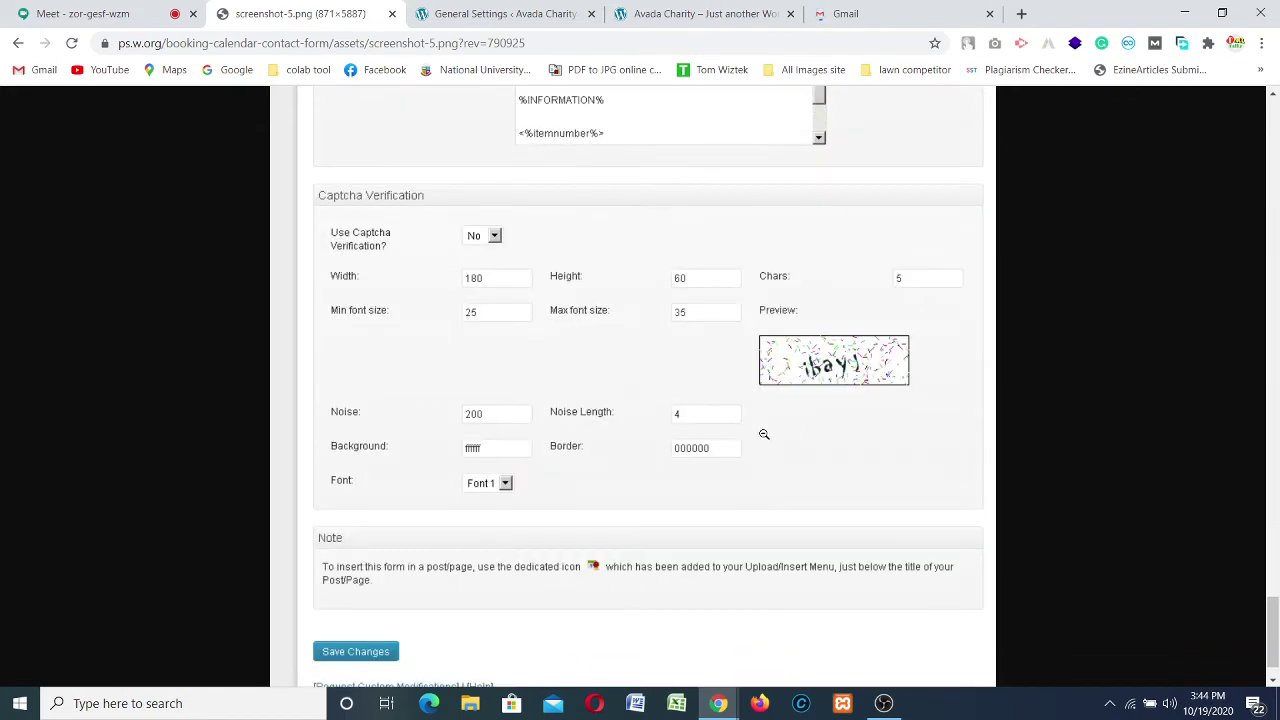
pyautogui.scroll(20, 632, 431)
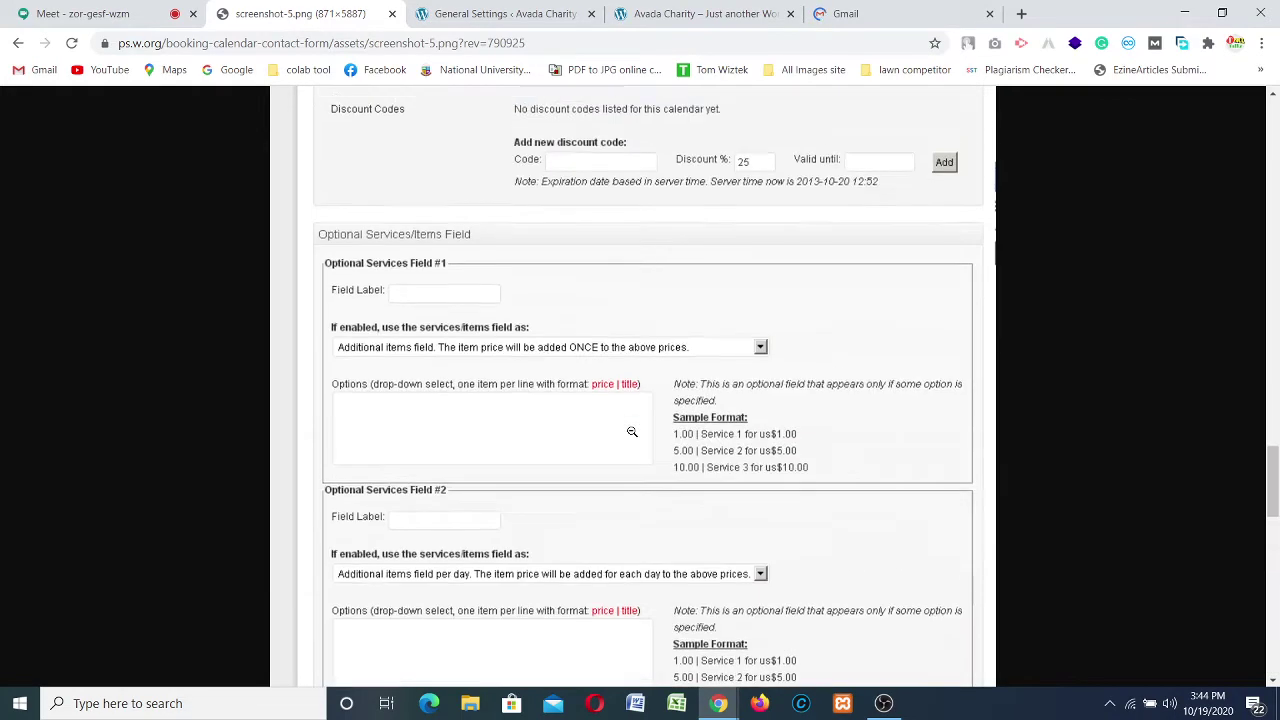
pyautogui.scroll(20, 632, 431)
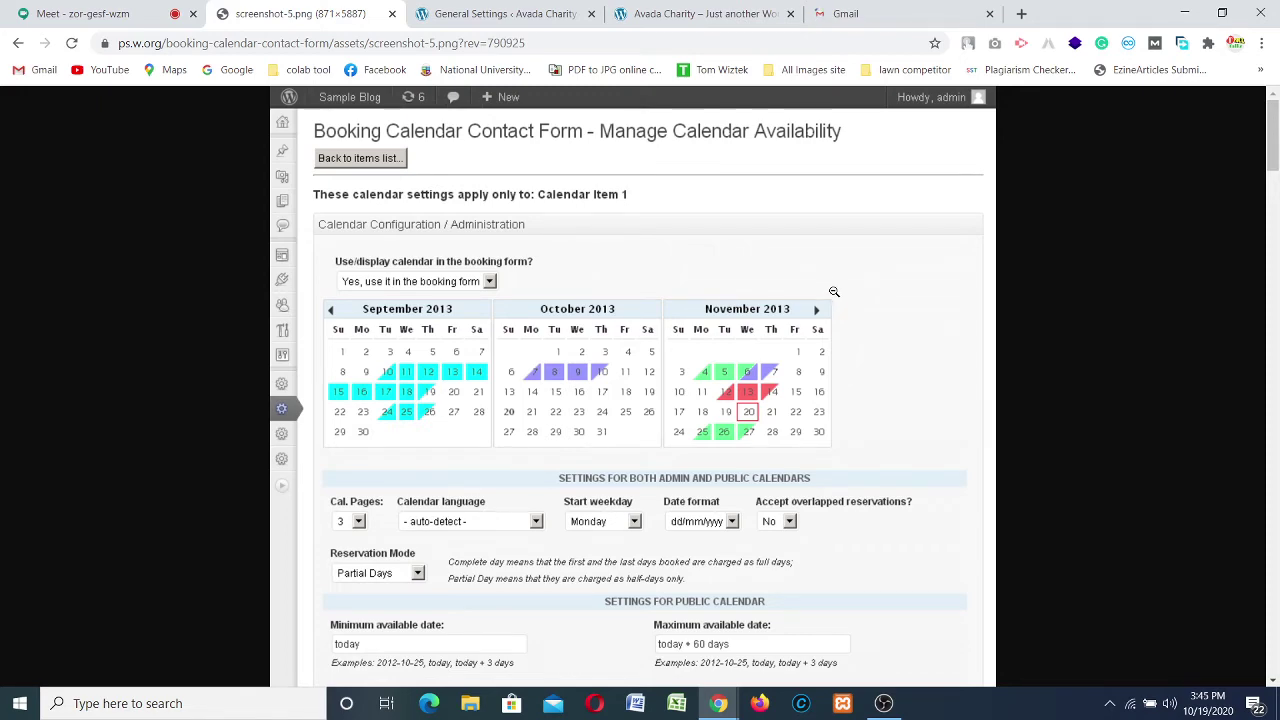
pyautogui.scroll(-5, 834, 291)
pyautogui.scroll(5, 834, 300)
# - Go back to the Booking Calendar Contact Form page and scroll its FAQ and description
pyautogui.click(18, 43)
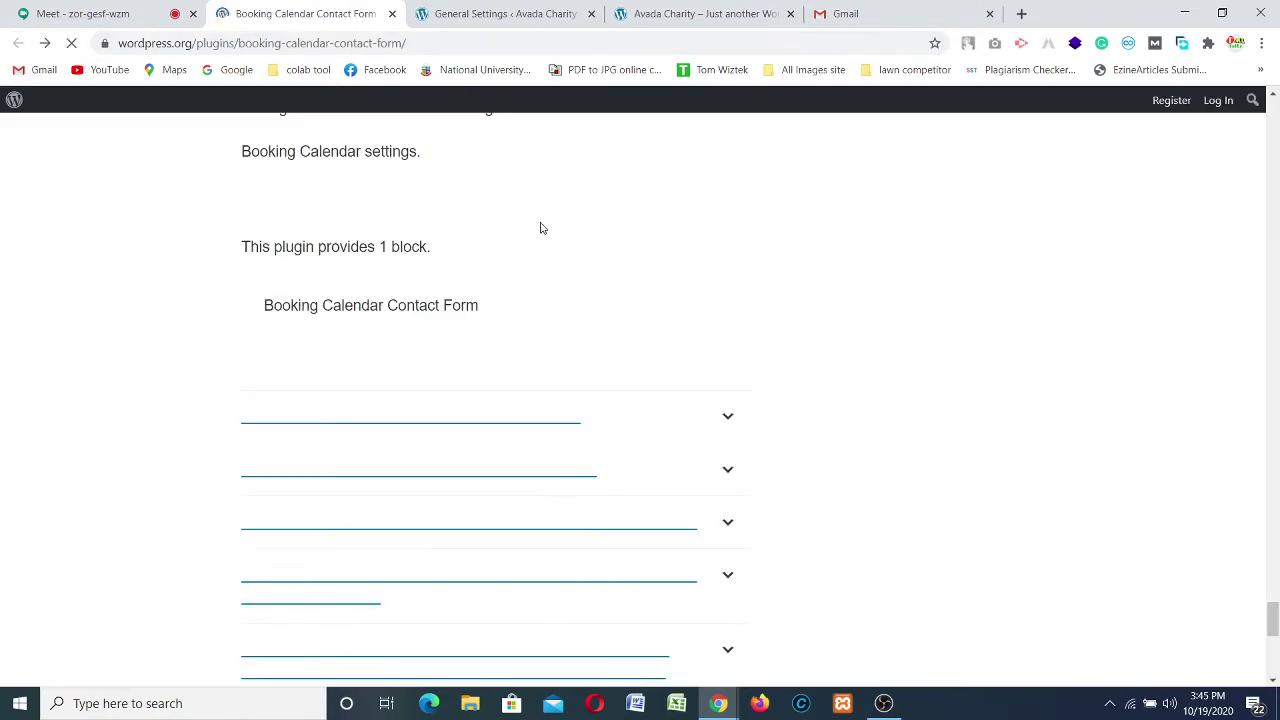
pyautogui.scroll(-4, 540, 300)
pyautogui.scroll(5, 803, 400)
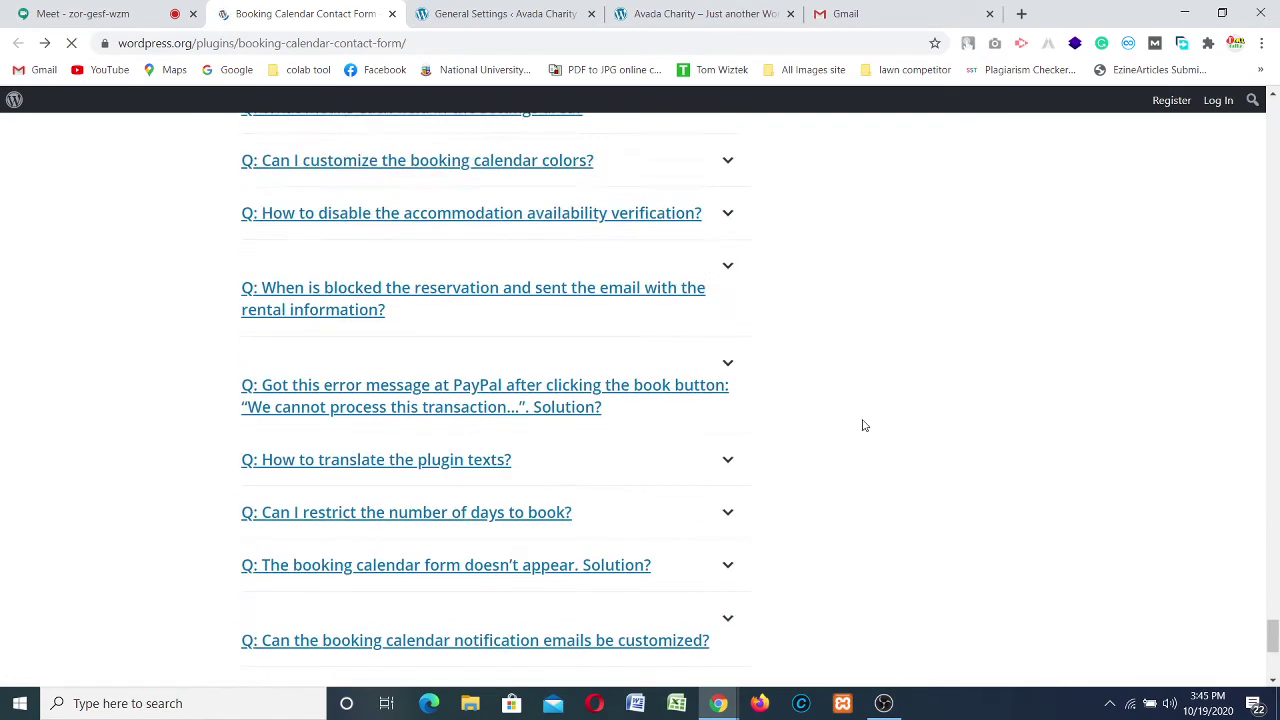
pyautogui.scroll(1, 864, 425)
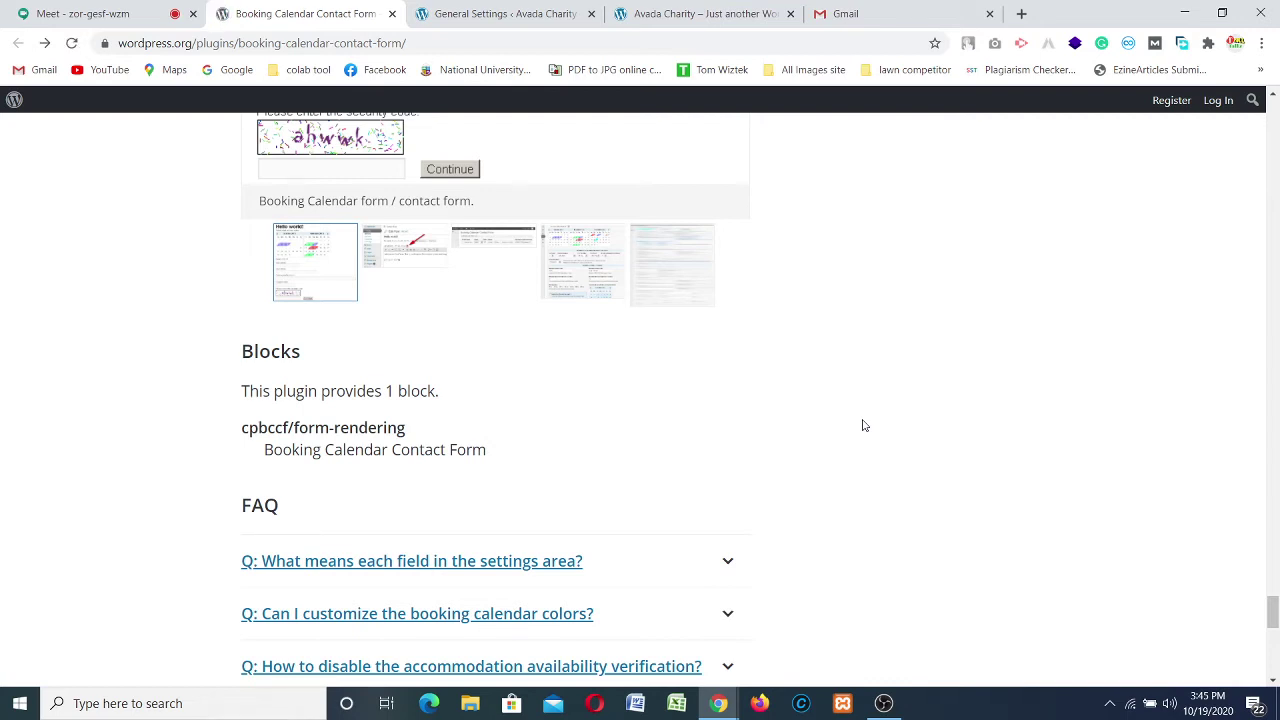
pyautogui.scroll(7, 860, 426)
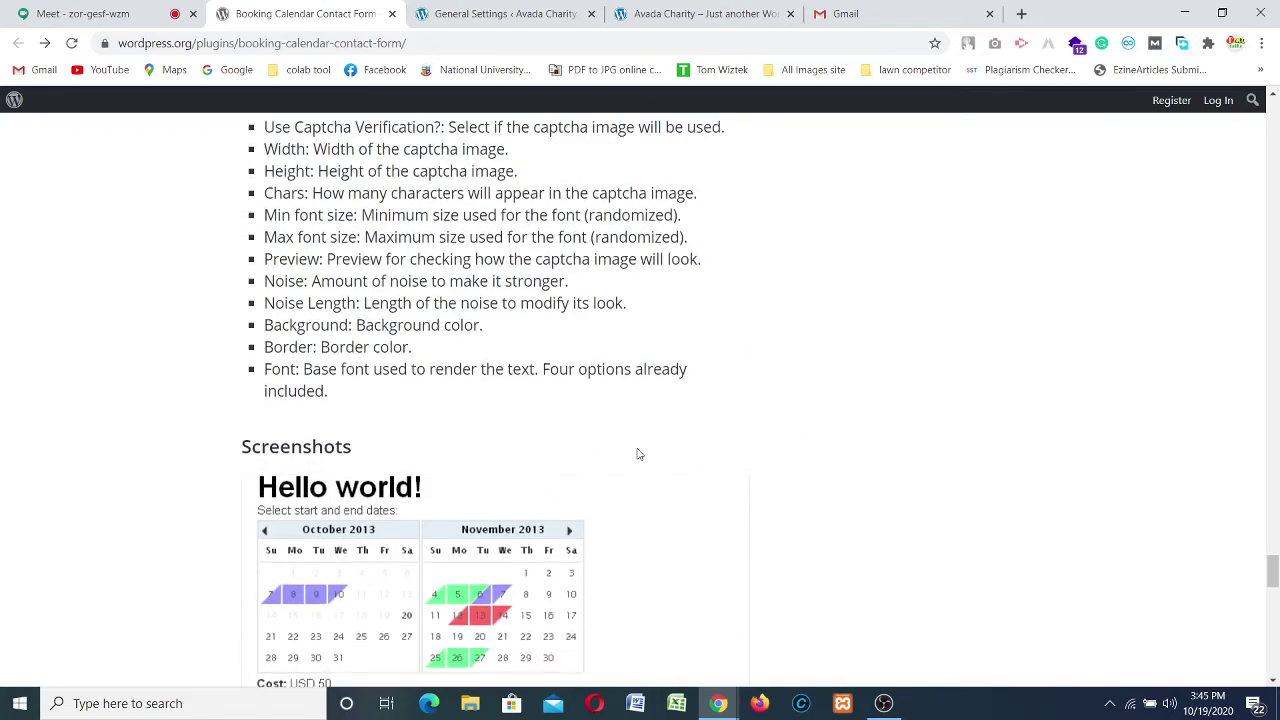
pyautogui.scroll(15, 597, 341)
pyautogui.scroll(15, 597, 341)
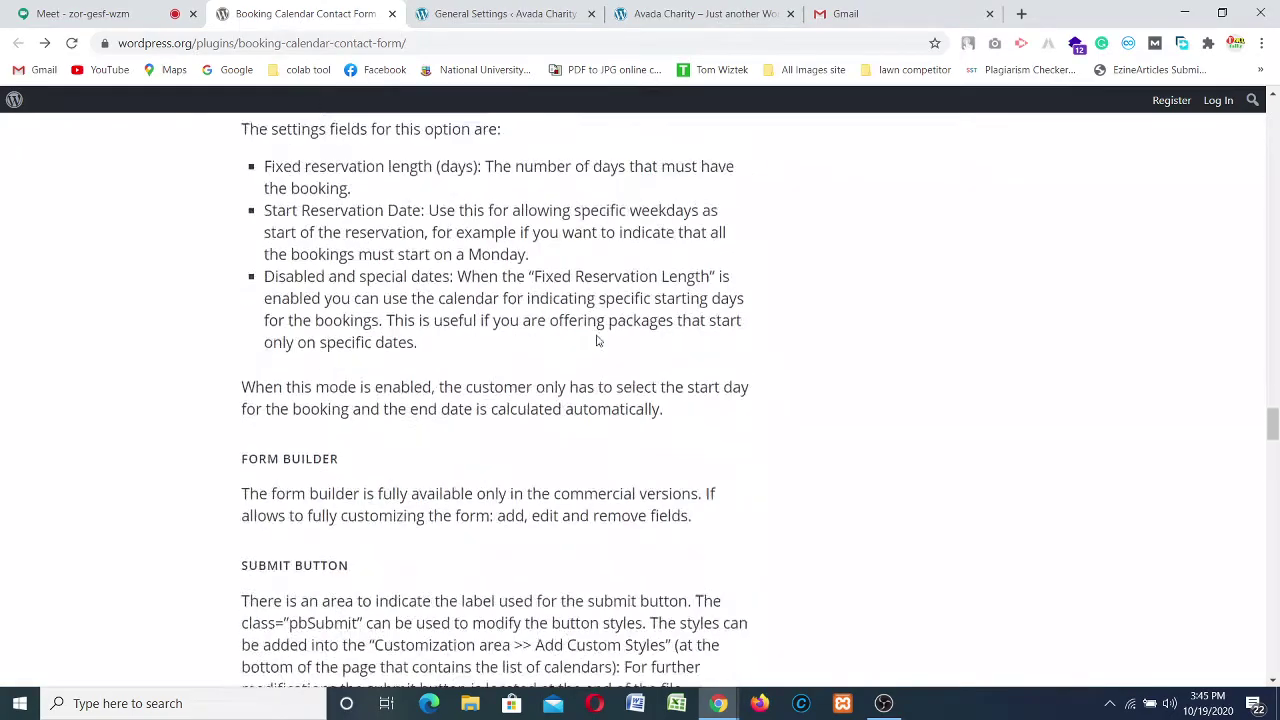
pyautogui.scroll(15, 597, 341)
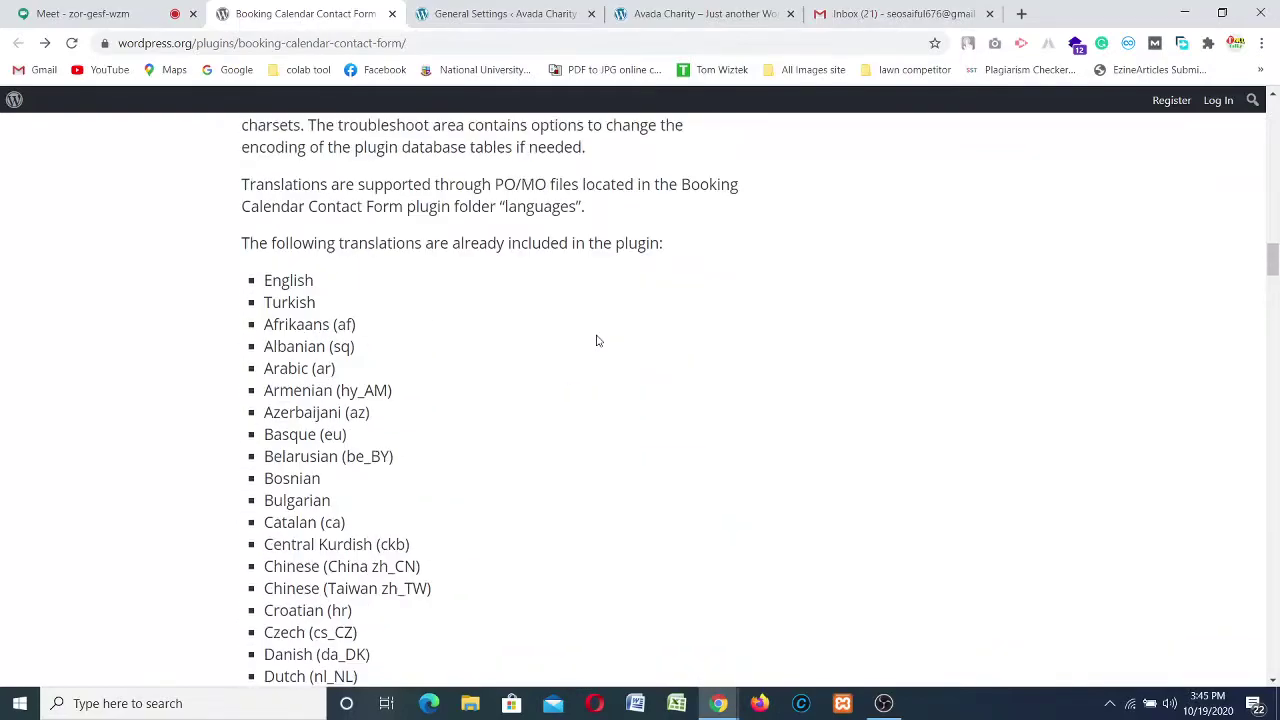
pyautogui.scroll(10, 597, 341)
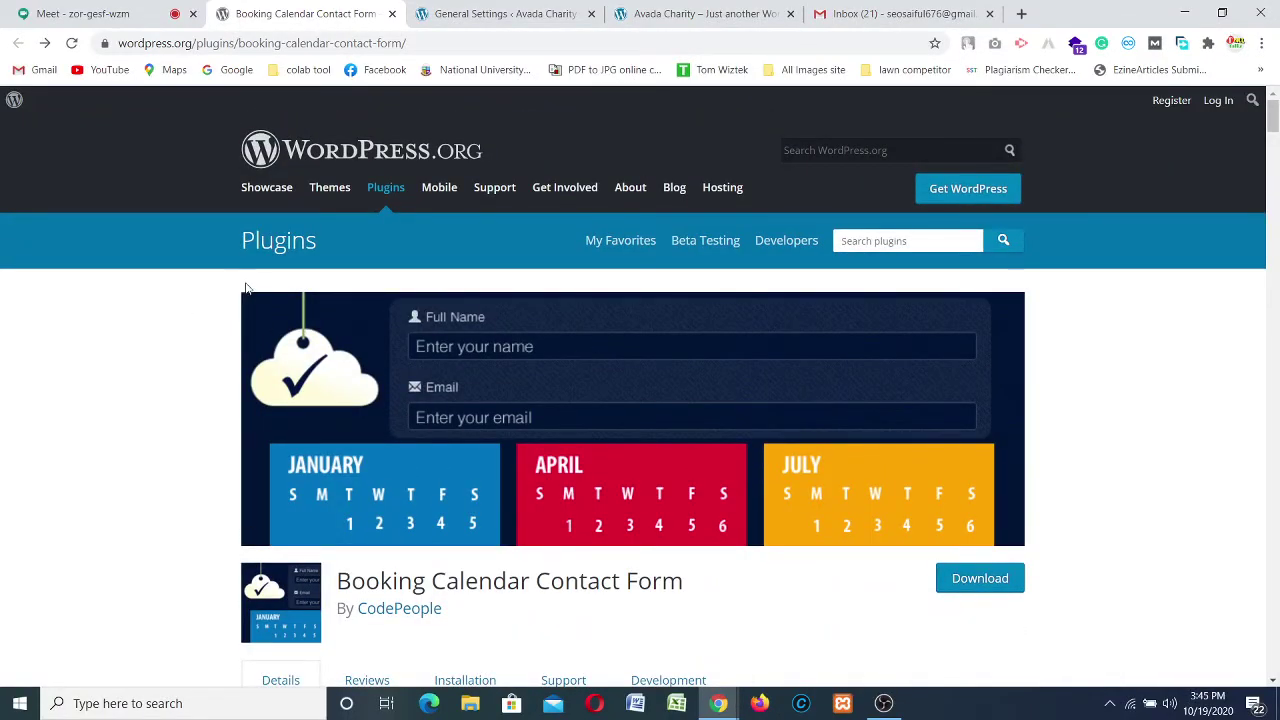
pyautogui.scroll(-3, 186, 400)
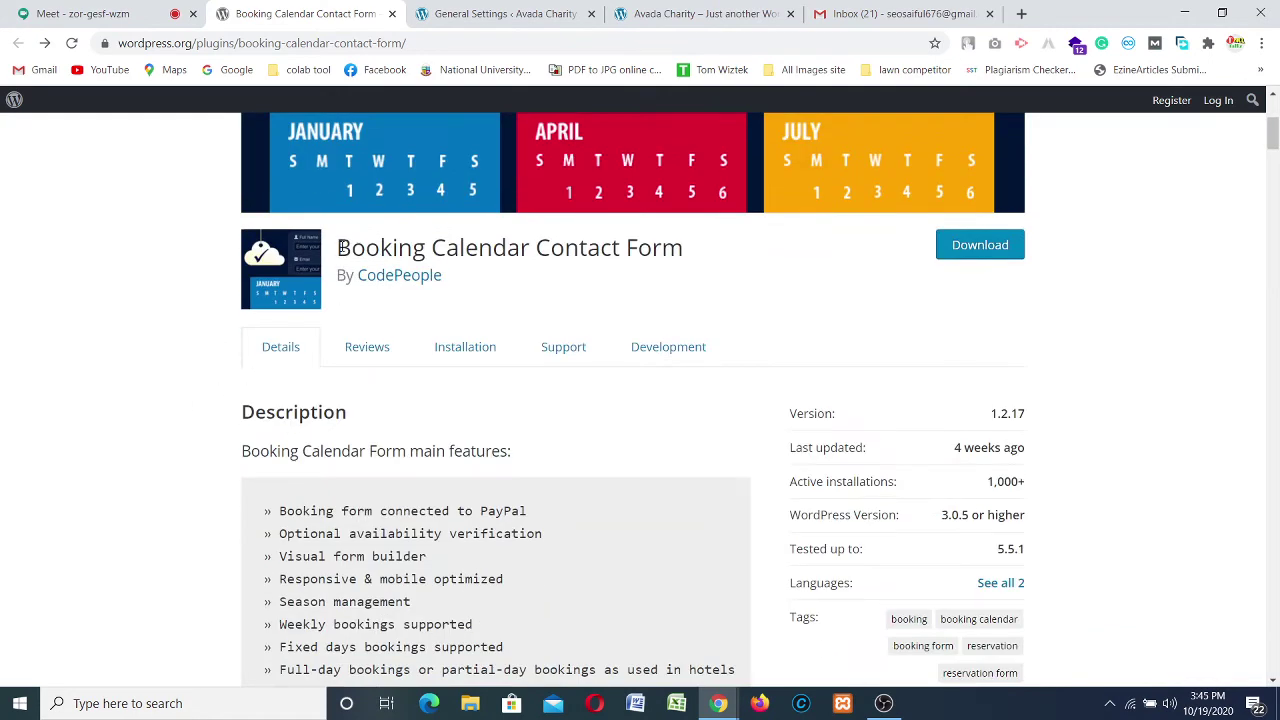
pyautogui.moveTo(339, 247); pyautogui.dragTo(686, 248)
pyautogui.click(768, 332)
pyautogui.scroll(-3, 771, 338)
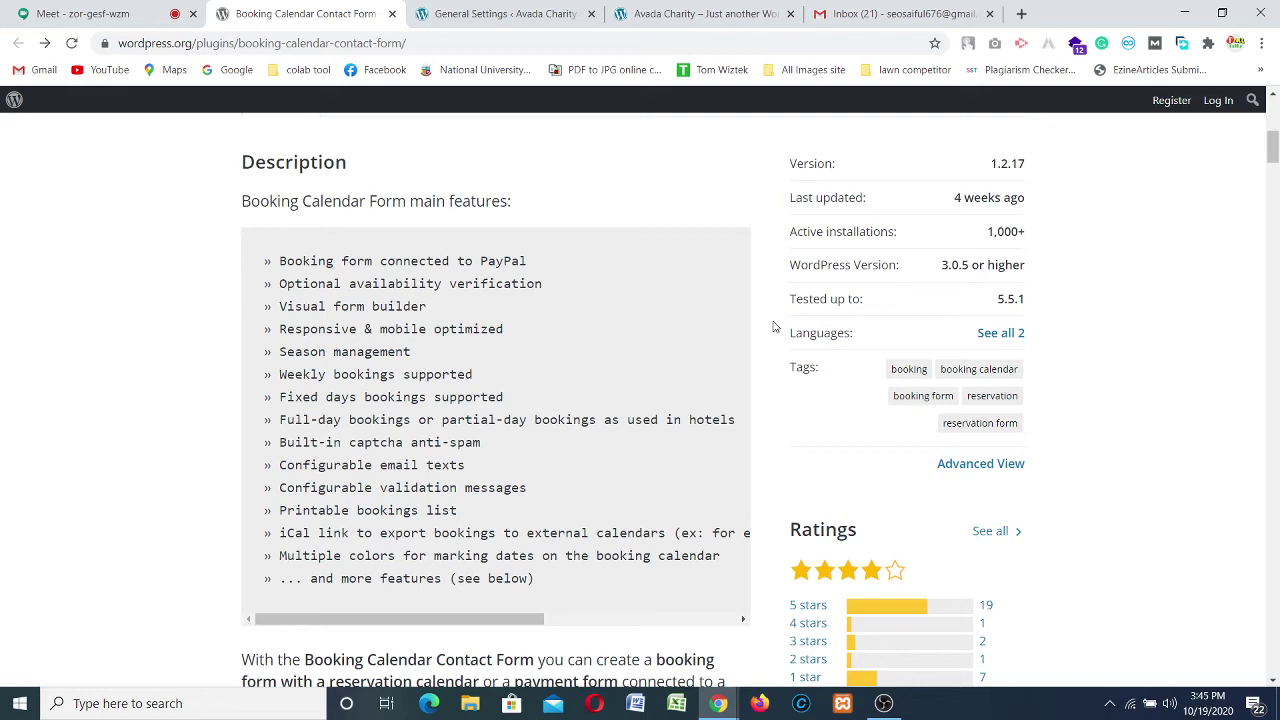
# - In Gmail, open the Spam folder and the [Avada Charity] Login Details email
pyautogui.click(866, 16)
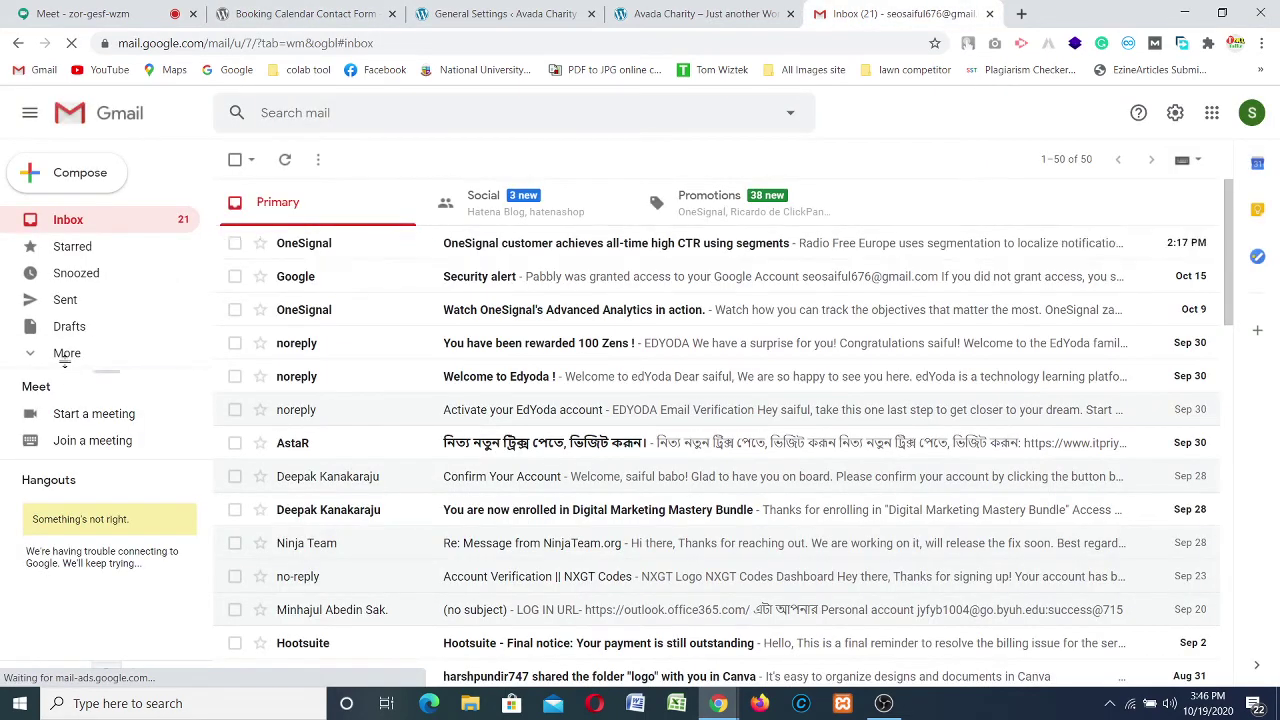
pyautogui.click(66, 353)
pyautogui.scroll(-3, 70, 340)
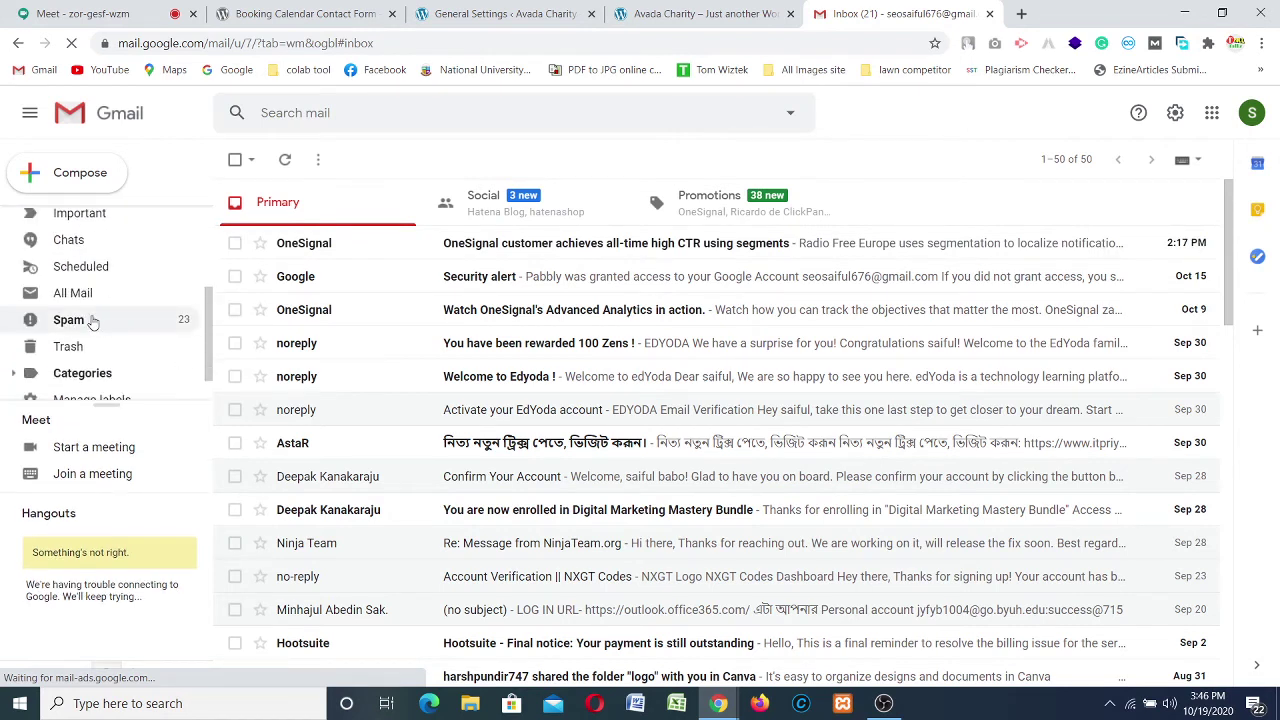
pyautogui.click(95, 320)
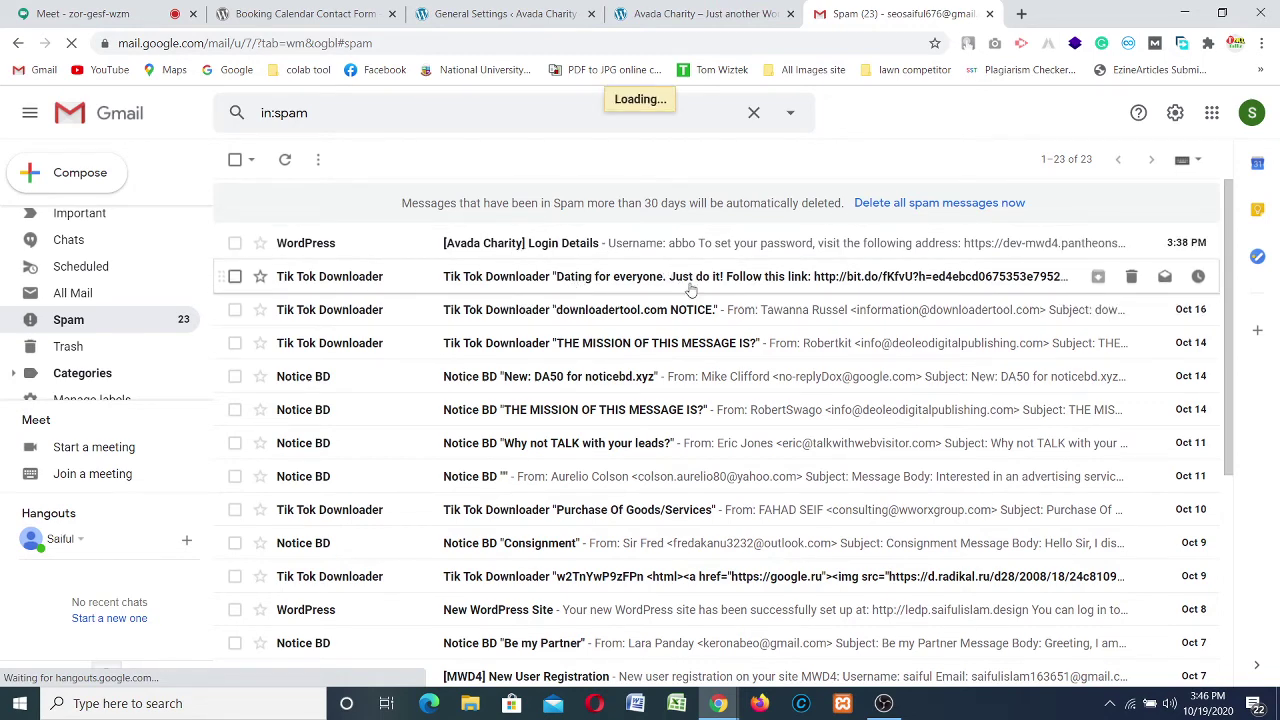
pyautogui.click(911, 248)
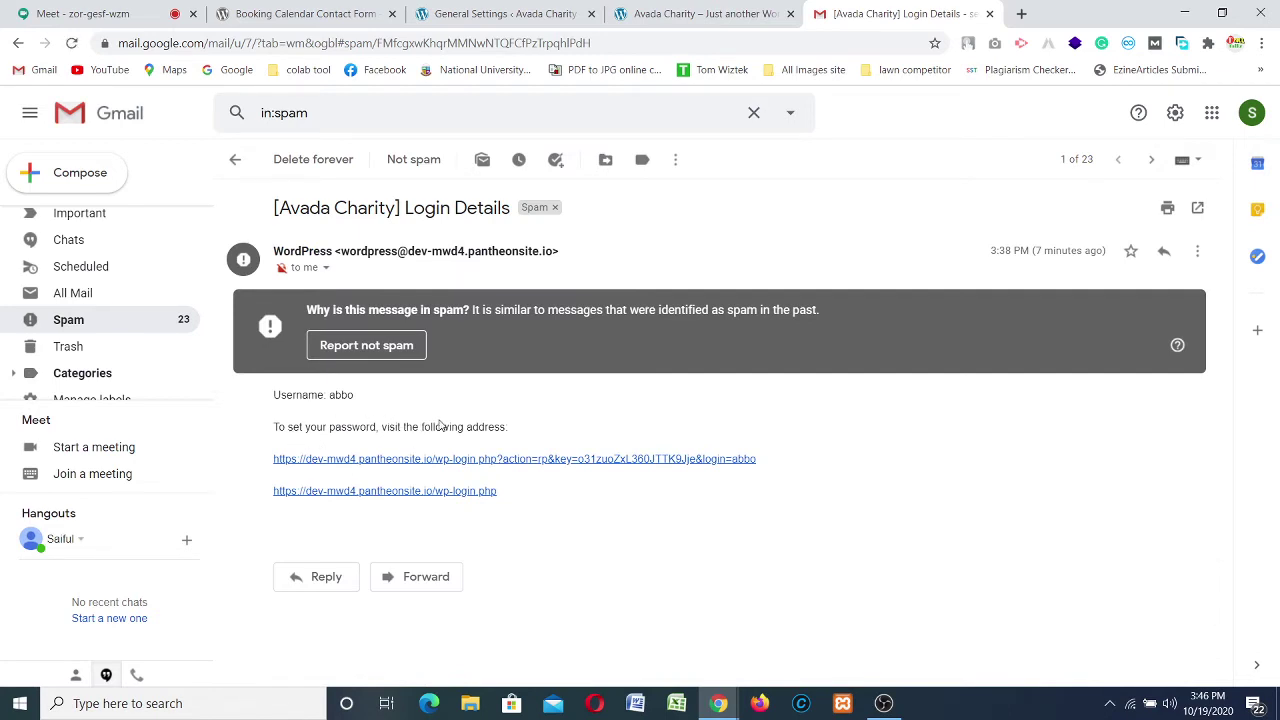
# - Select the username in the email and follow its wp-login.php?action=rp password link
pyautogui.moveTo(277, 394); pyautogui.dragTo(346, 395)
pyautogui.click(399, 405)
pyautogui.doubleClick(460, 417)
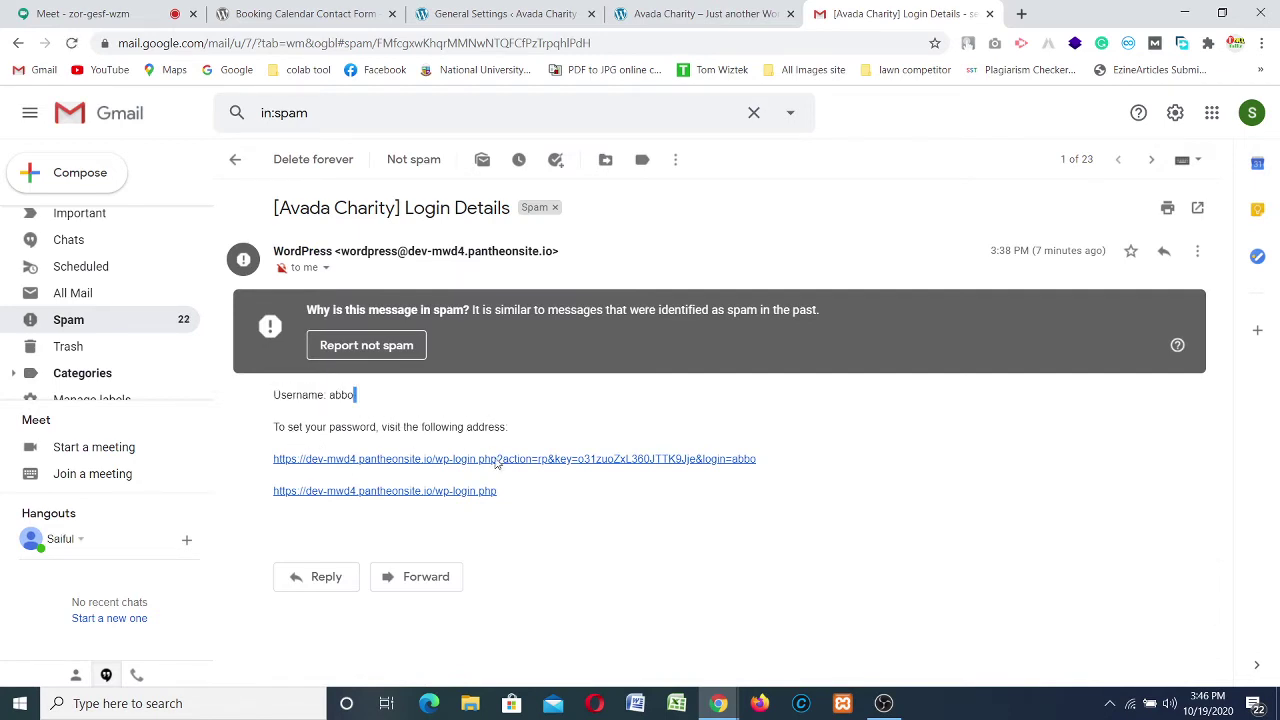
pyautogui.click(575, 463)
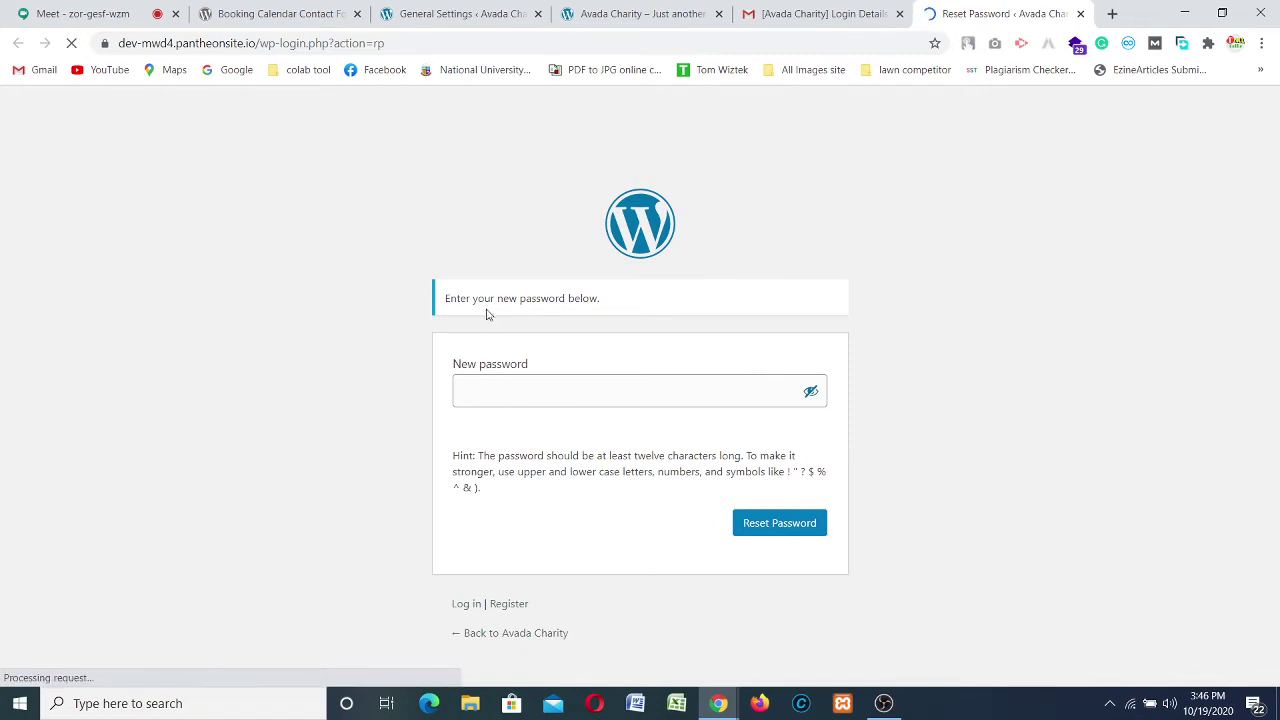
# - Replace the suggested password with a short weak one, confirm its use, and reset it
pyautogui.click(506, 392)
pyautogui.hotkey('ctrl', 'v')
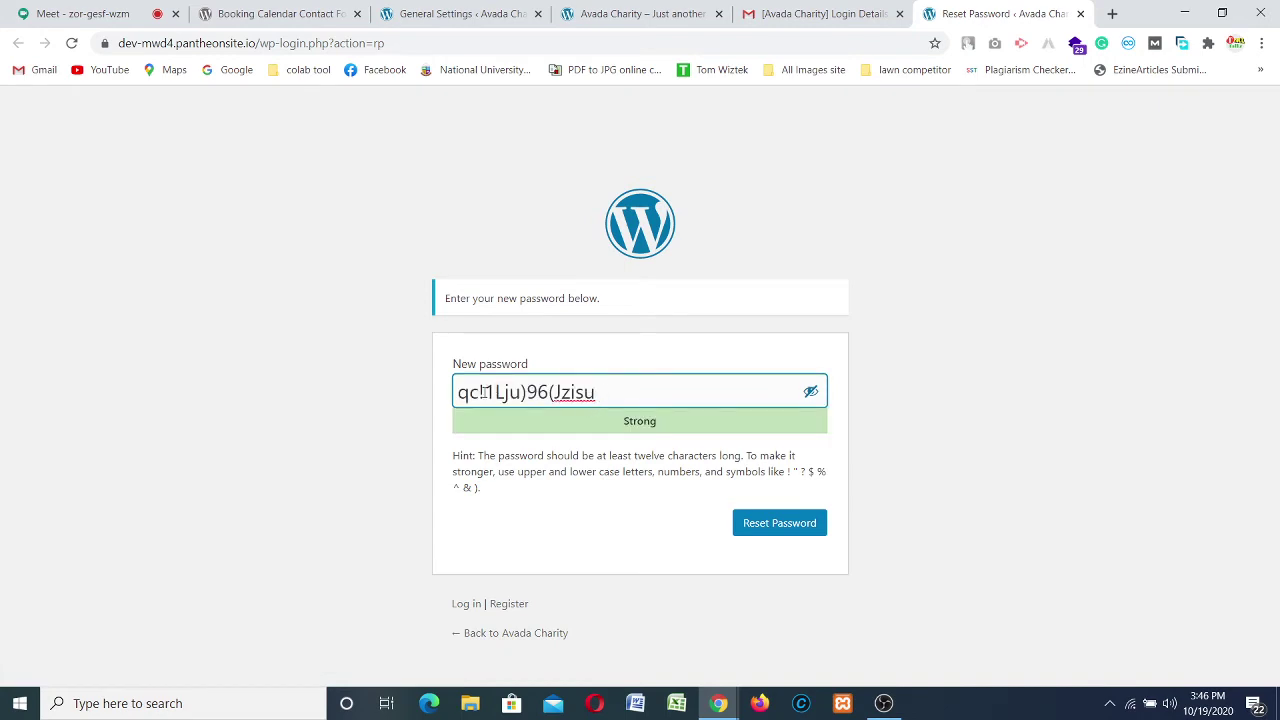
pyautogui.hotkey('ctrl', 'a')
pyautogui.press('BackSpace')
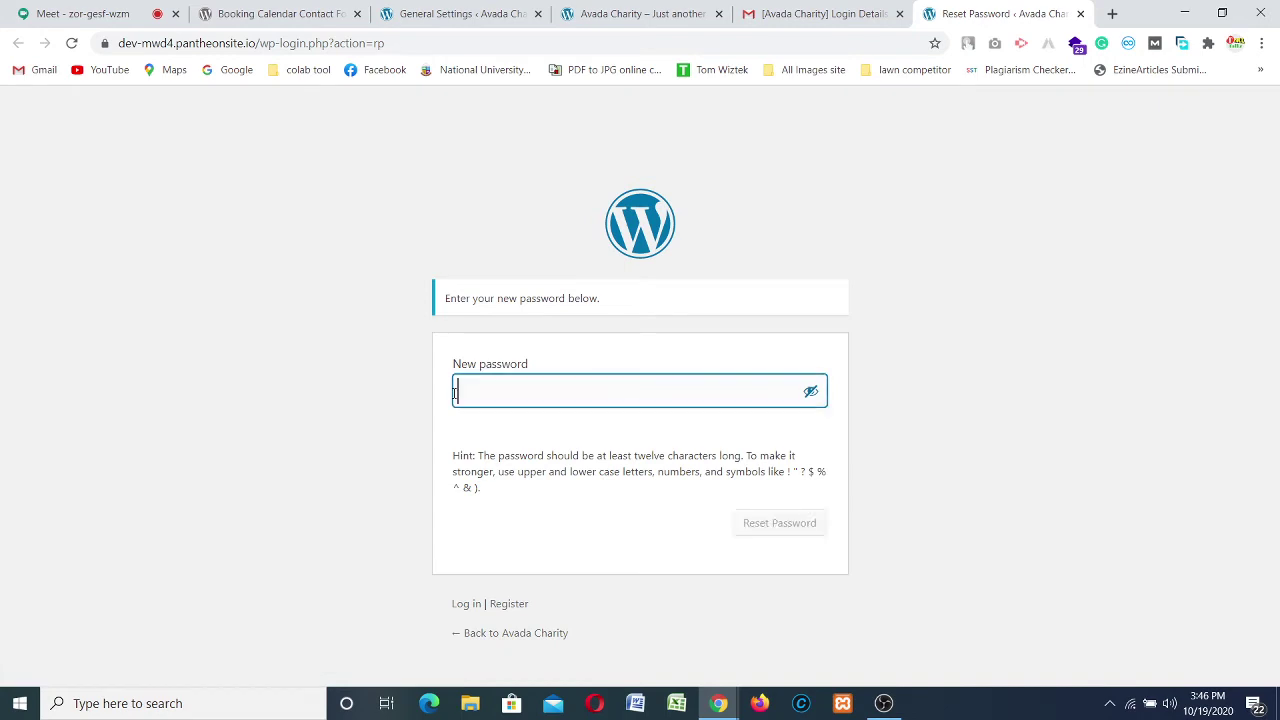
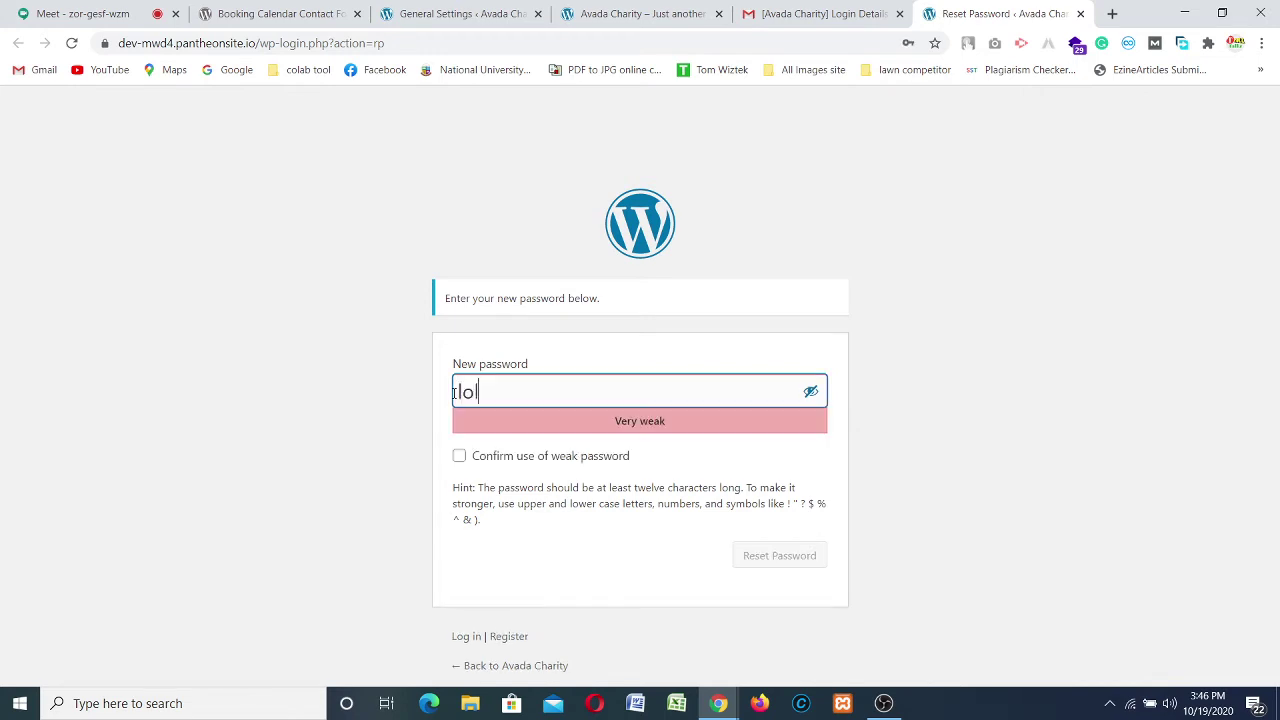
pyautogui.click(459, 456)
pyautogui.click(768, 564)
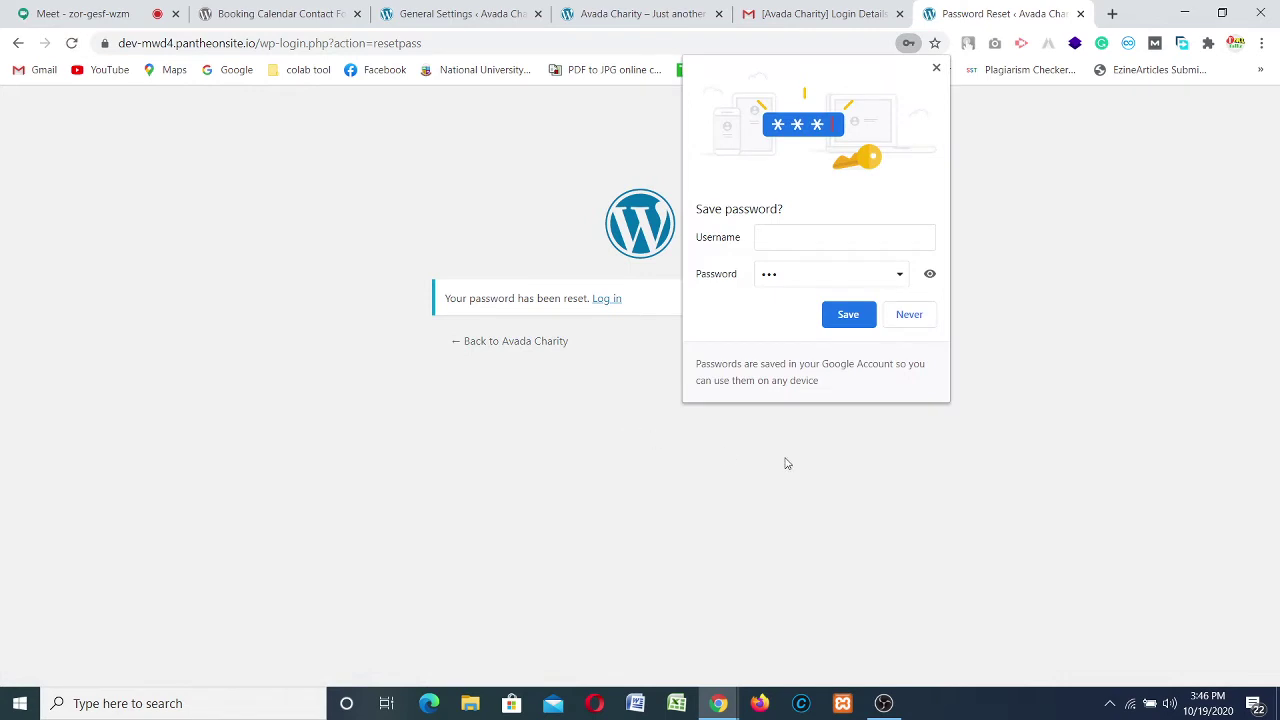
# - Decline saving the password, return to Avada Charity's home page, and browse Every Moment Counts
pyautogui.click(908, 318)
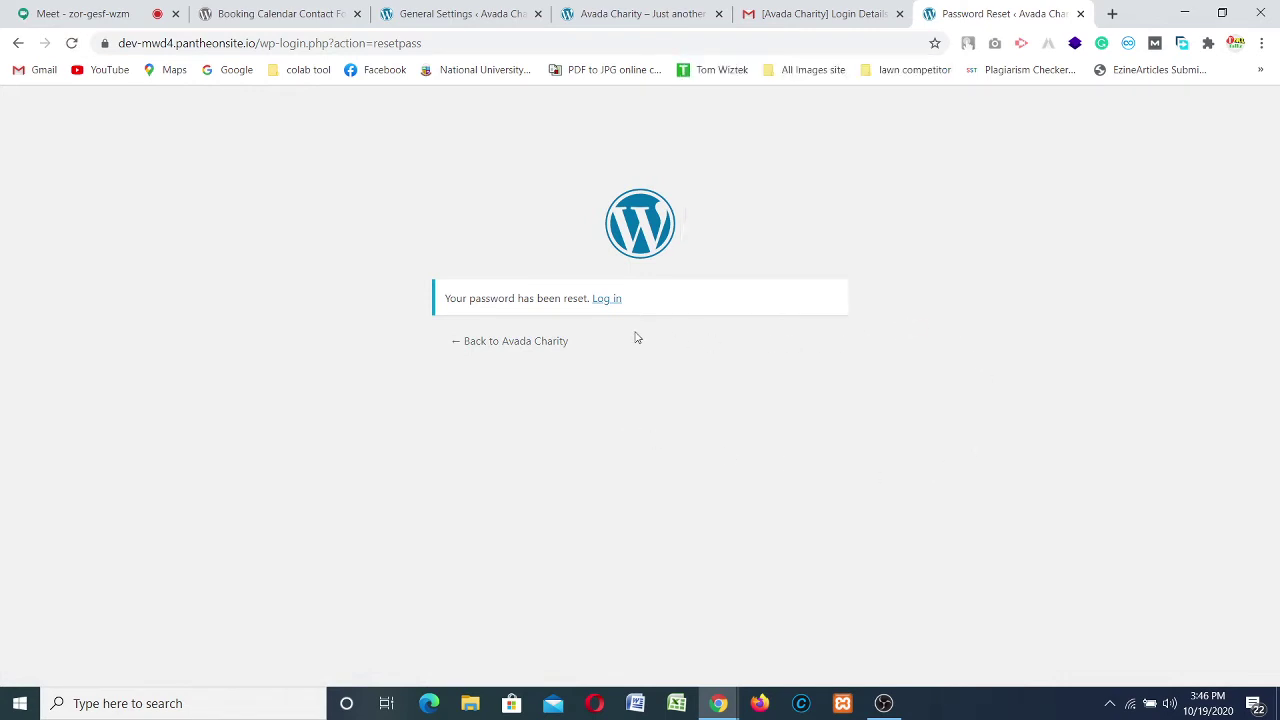
pyautogui.click(476, 346)
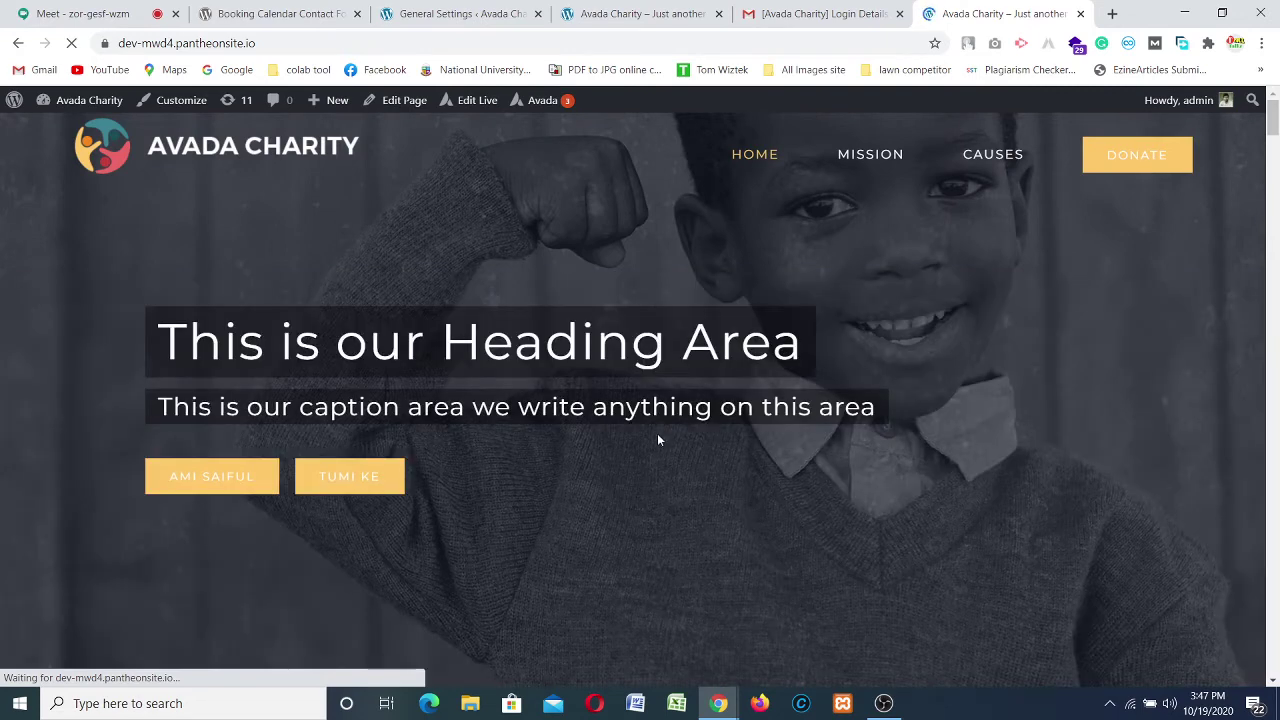
pyautogui.scroll(-4, 655, 451)
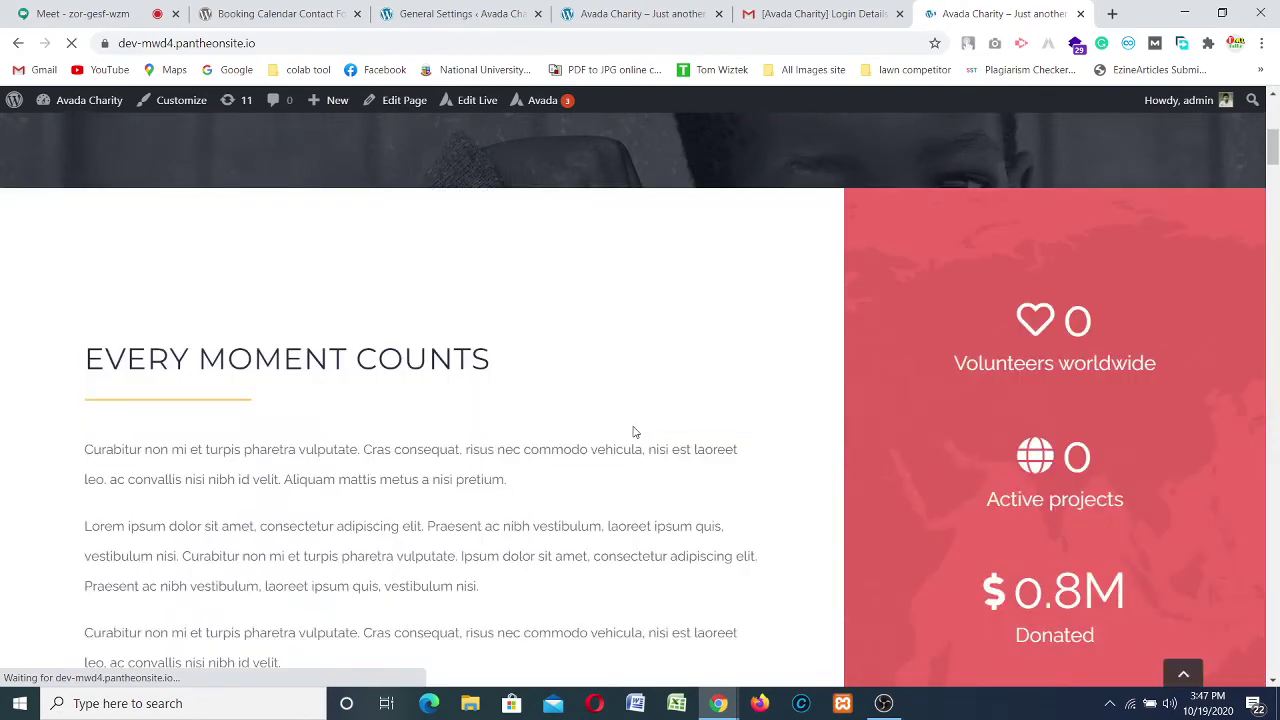
pyautogui.scroll(-1, 620, 425)
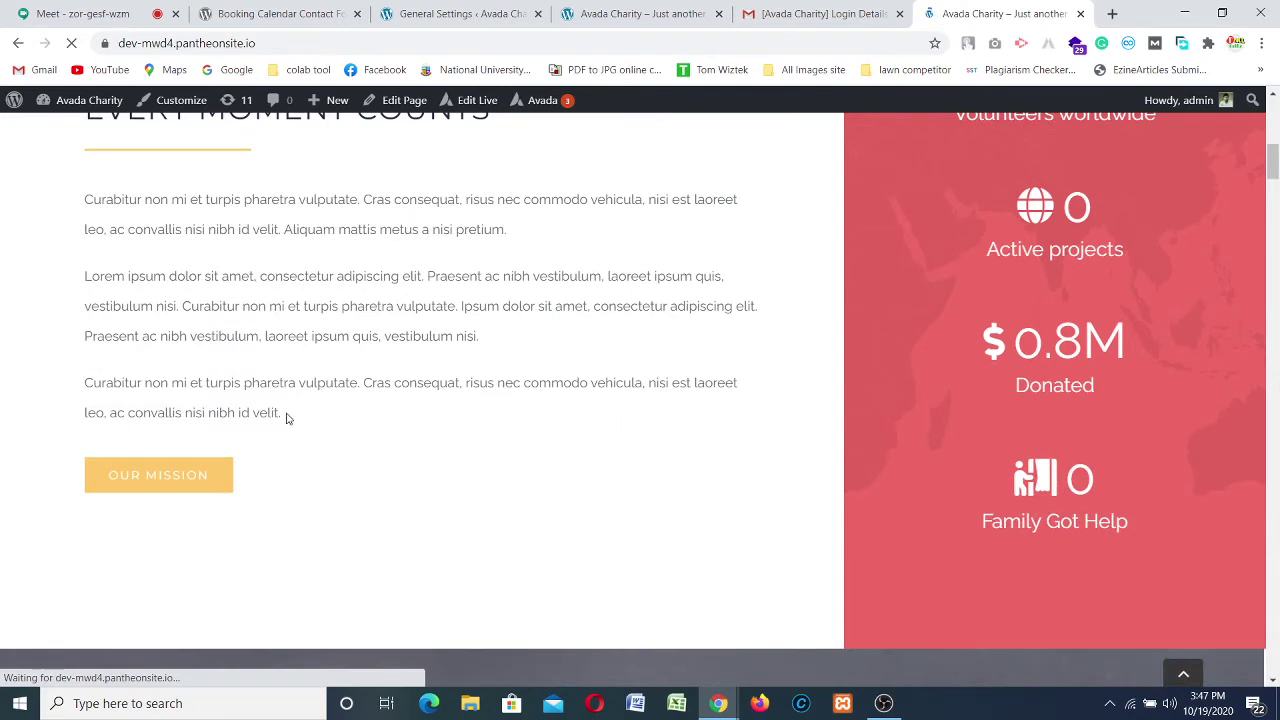
pyautogui.moveTo(286, 418); pyautogui.dragTo(86, 208)
pyautogui.scroll(2, 340, 418)
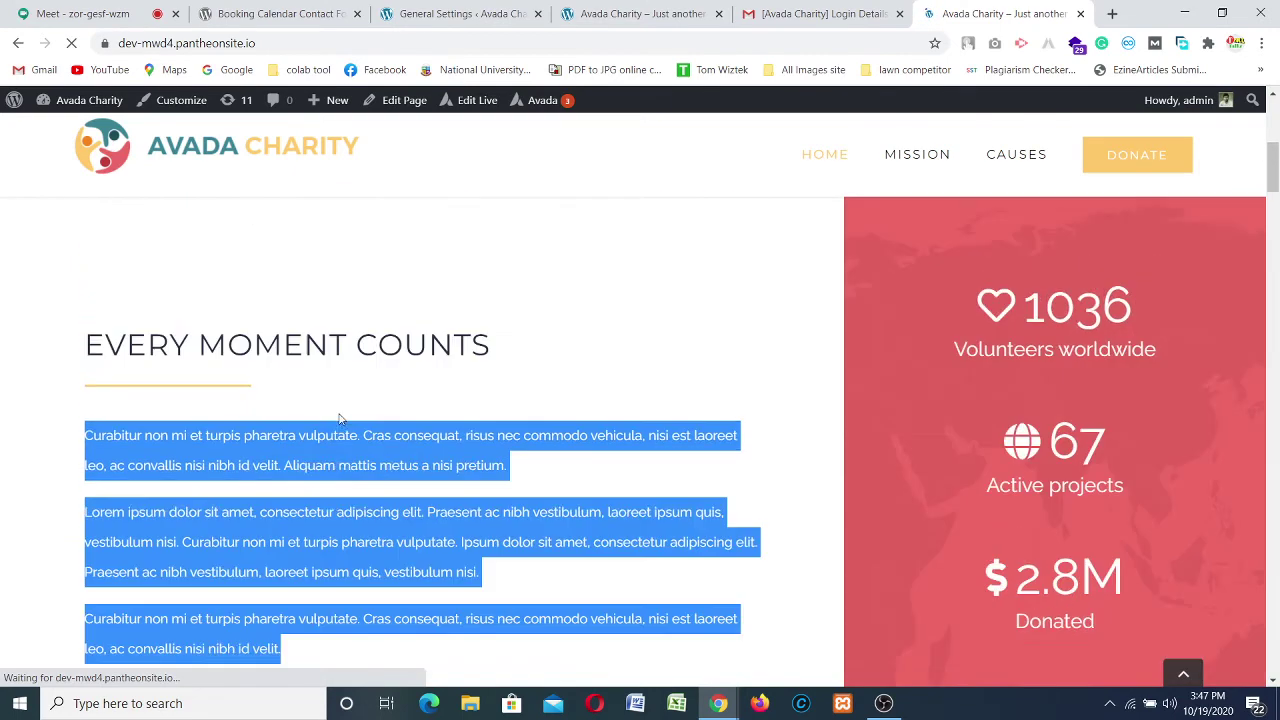
pyautogui.click(543, 486)
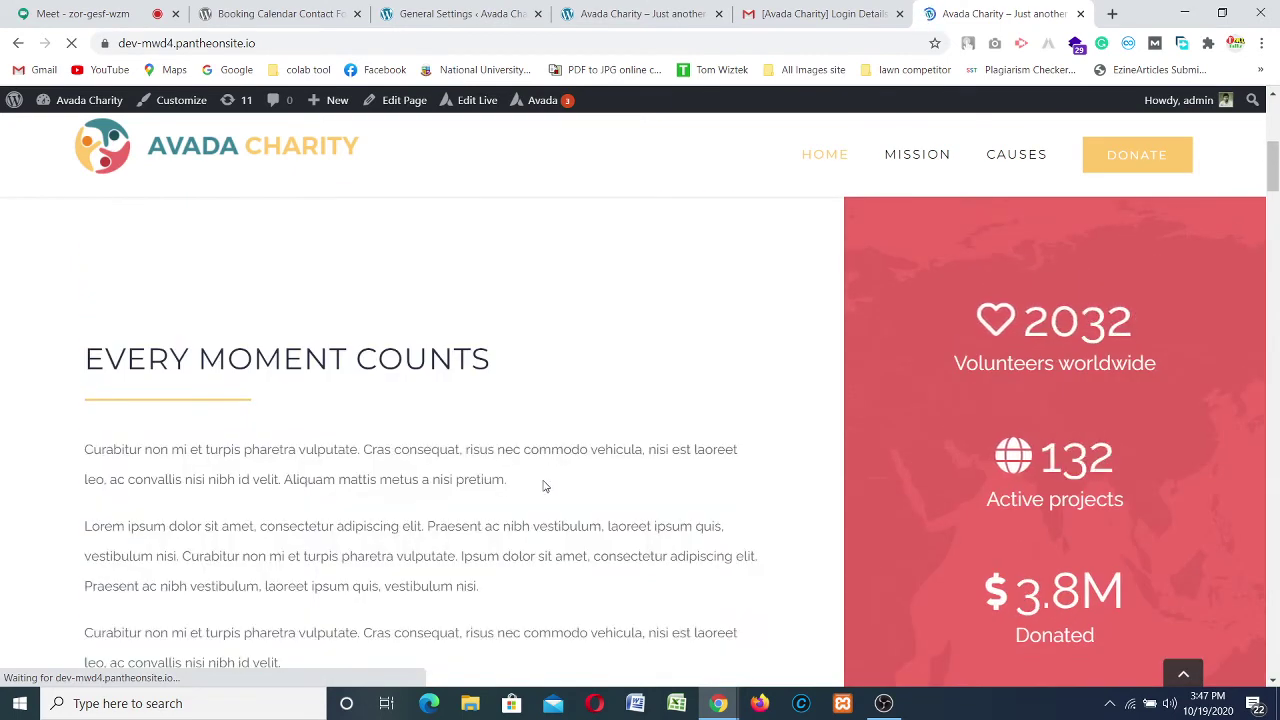
pyautogui.scroll(-1, 543, 486)
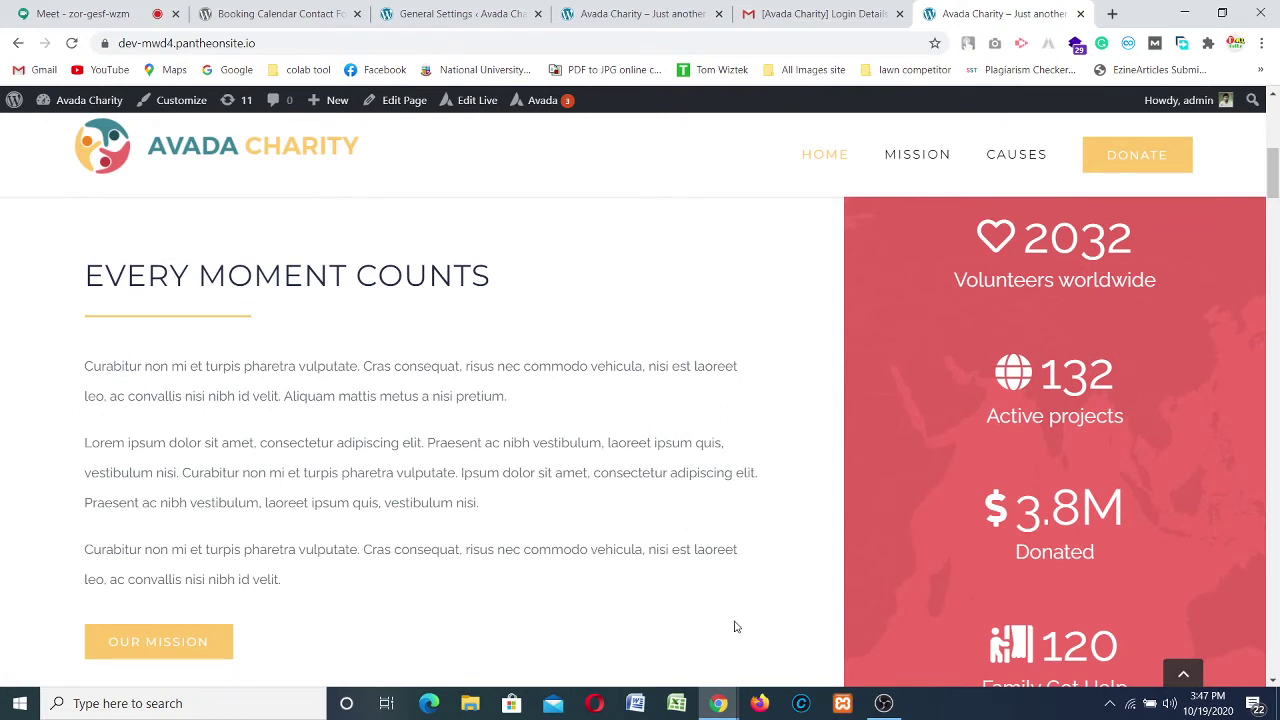
pyautogui.moveTo(733, 707)
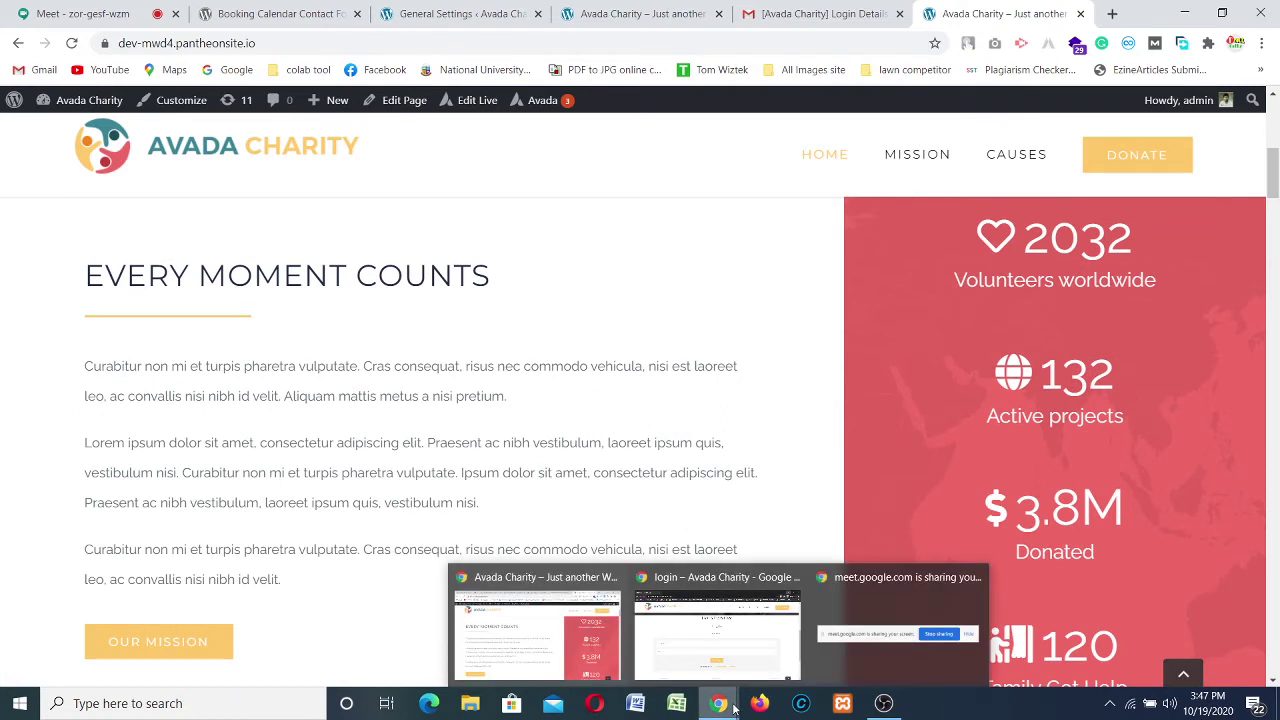
# - Log in as the new user in the incognito window using the saved username and password
pyautogui.click(712, 650)
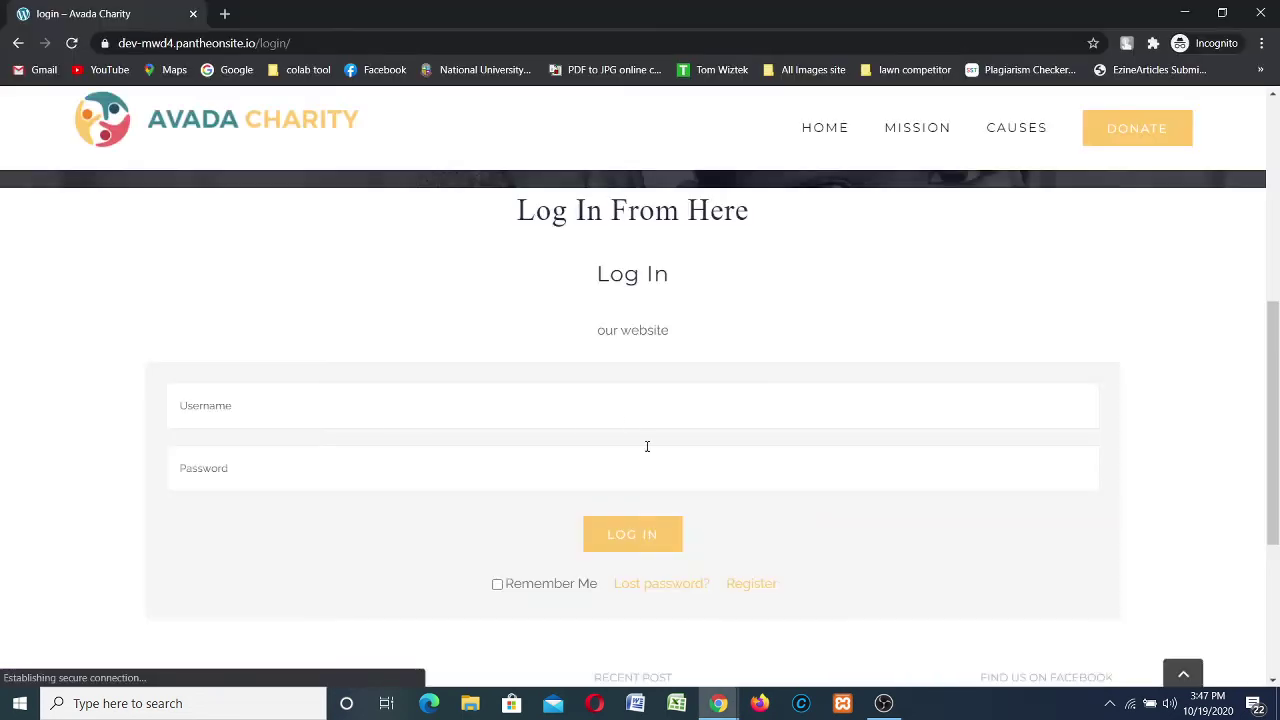
pyautogui.scroll(-1, 512, 392)
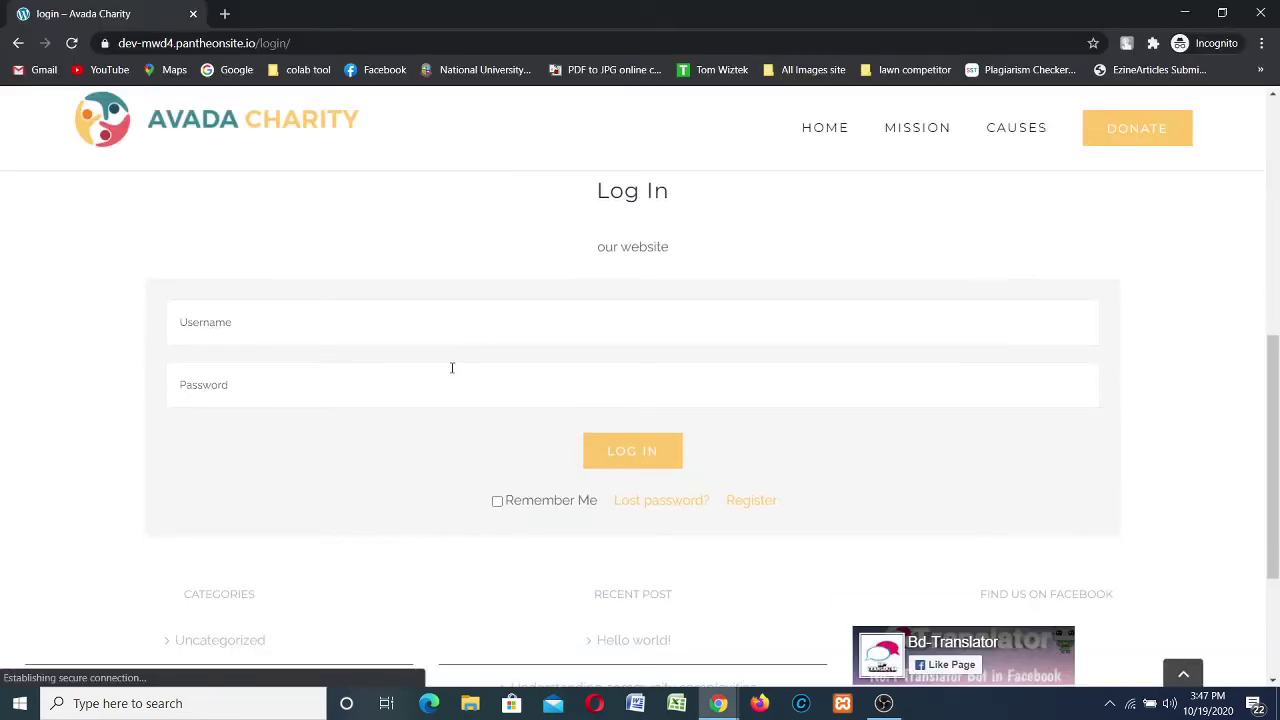
pyautogui.scroll(2, 452, 368)
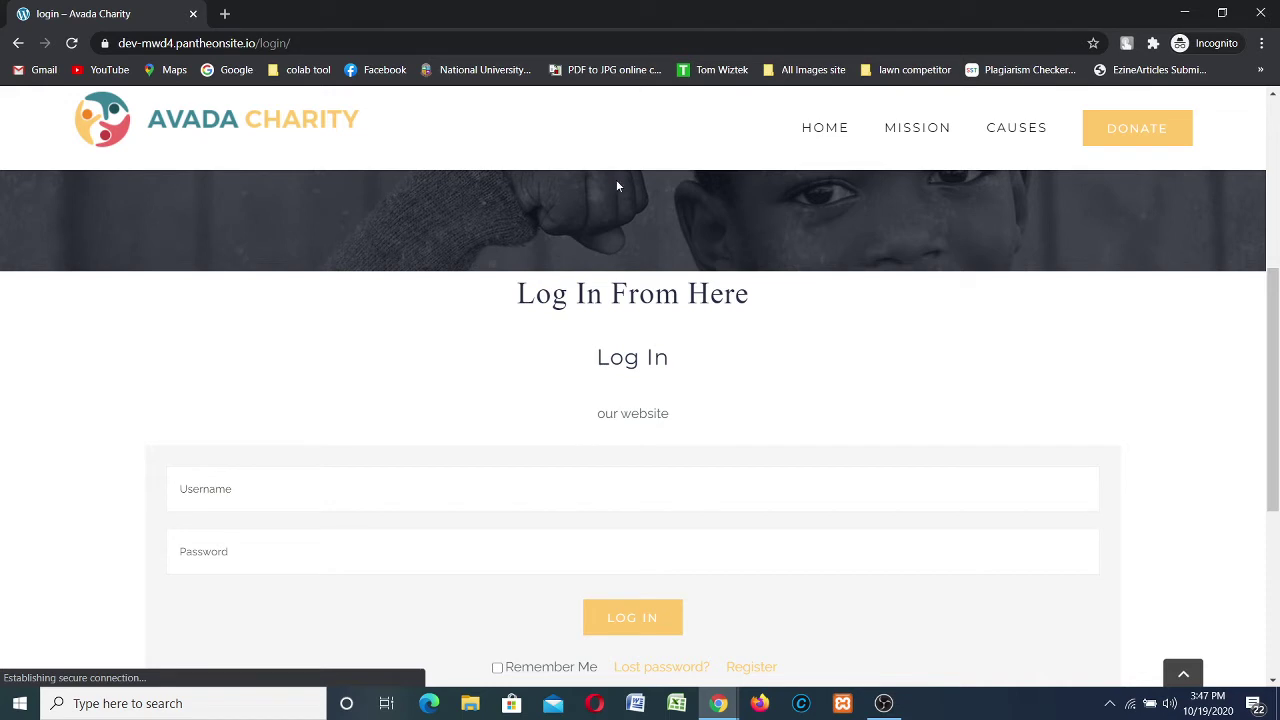
pyautogui.click(380, 487)
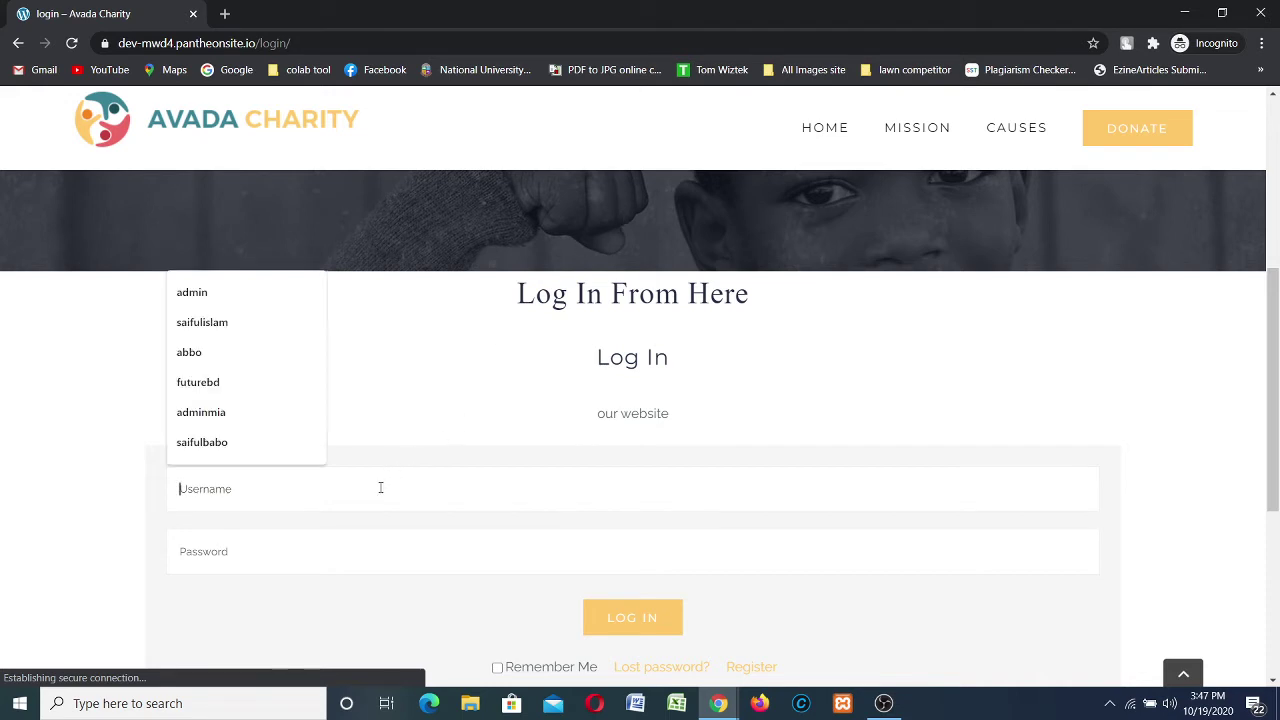
pyautogui.click(237, 352)
pyautogui.scroll(-1, 264, 466)
pyautogui.click(264, 466)
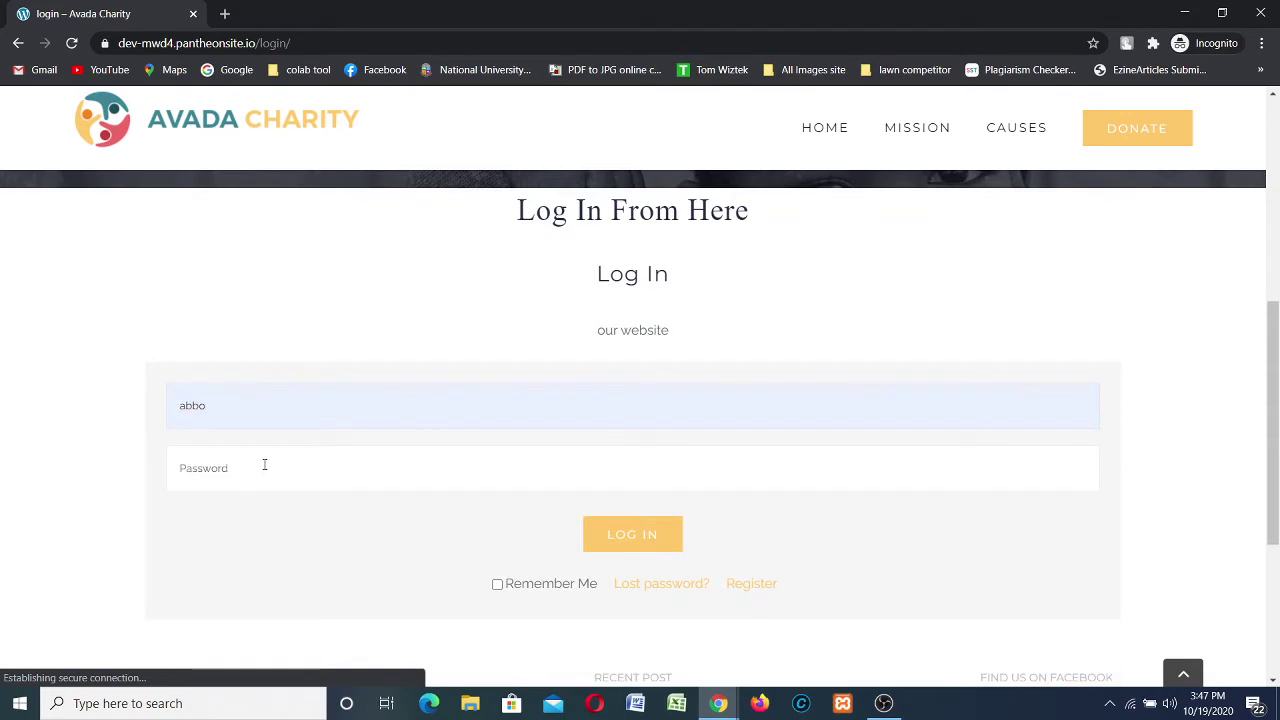
pyautogui.write('a')
pyautogui.click(657, 546)
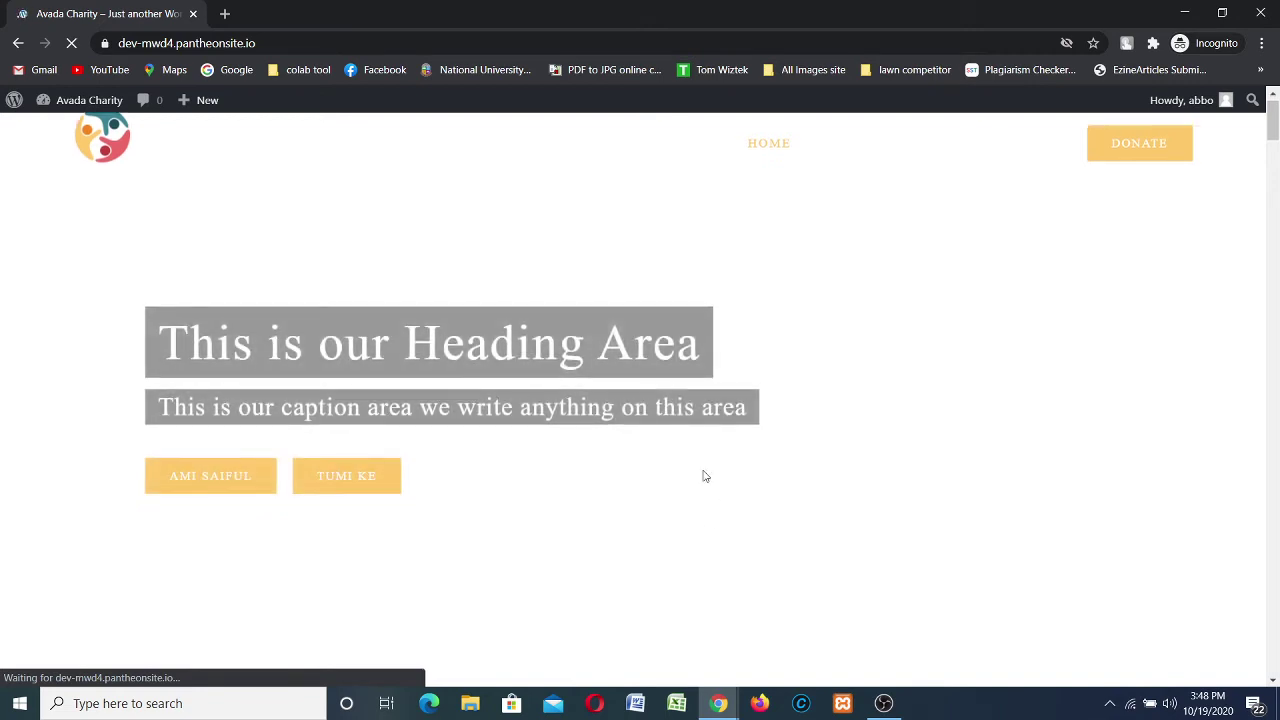
# - Go to the new user's admin Dashboard through the Avada Charity admin-bar menu
pyautogui.scroll(-5, 703, 474)
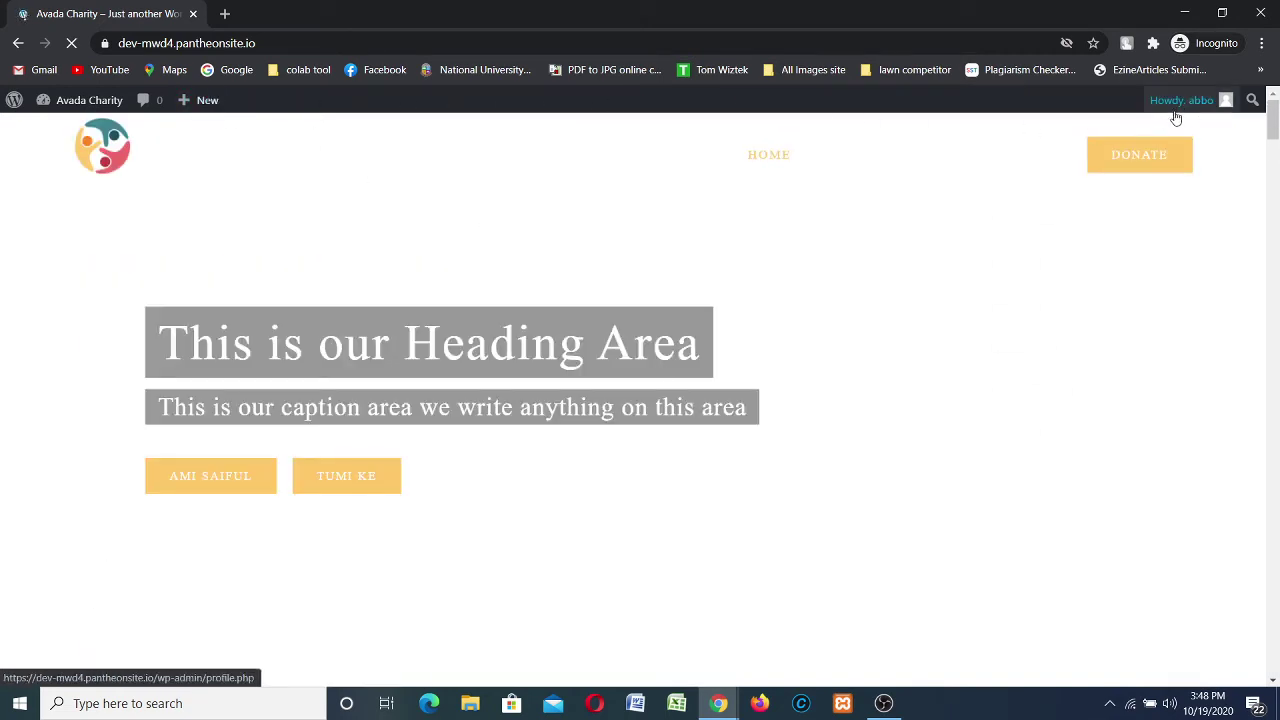
pyautogui.moveTo(1195, 102)
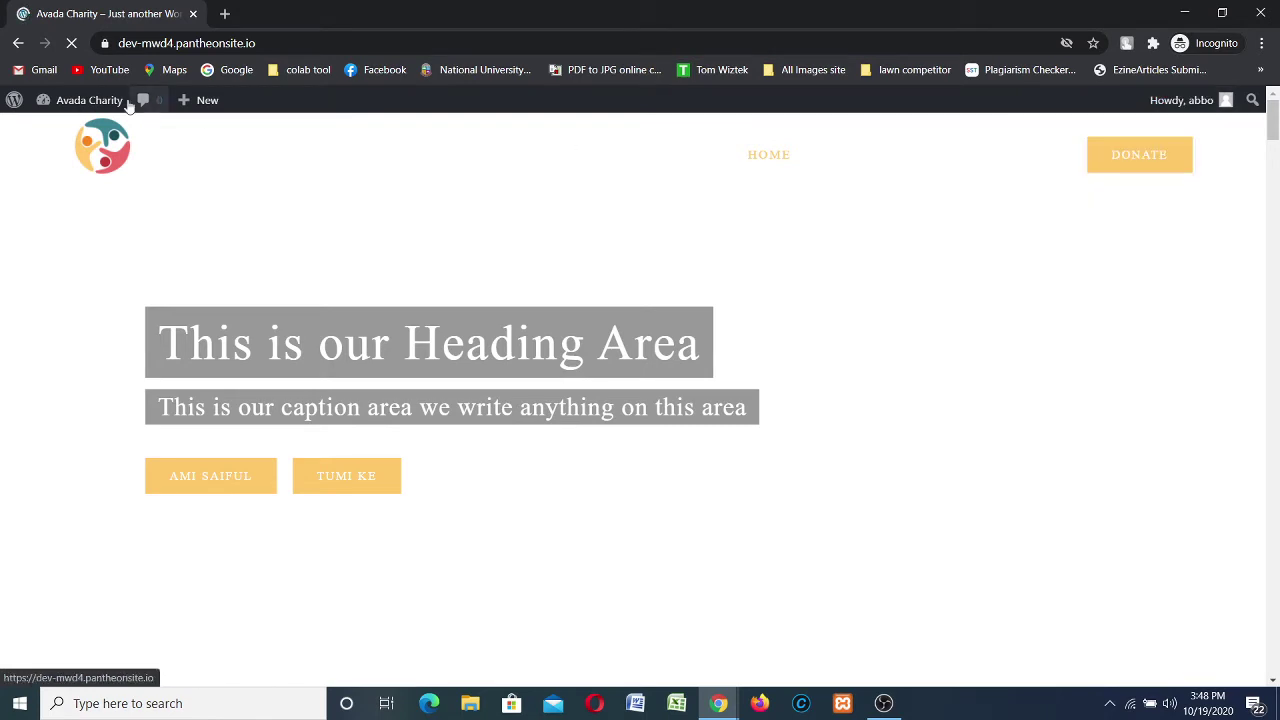
pyautogui.moveTo(54, 103)
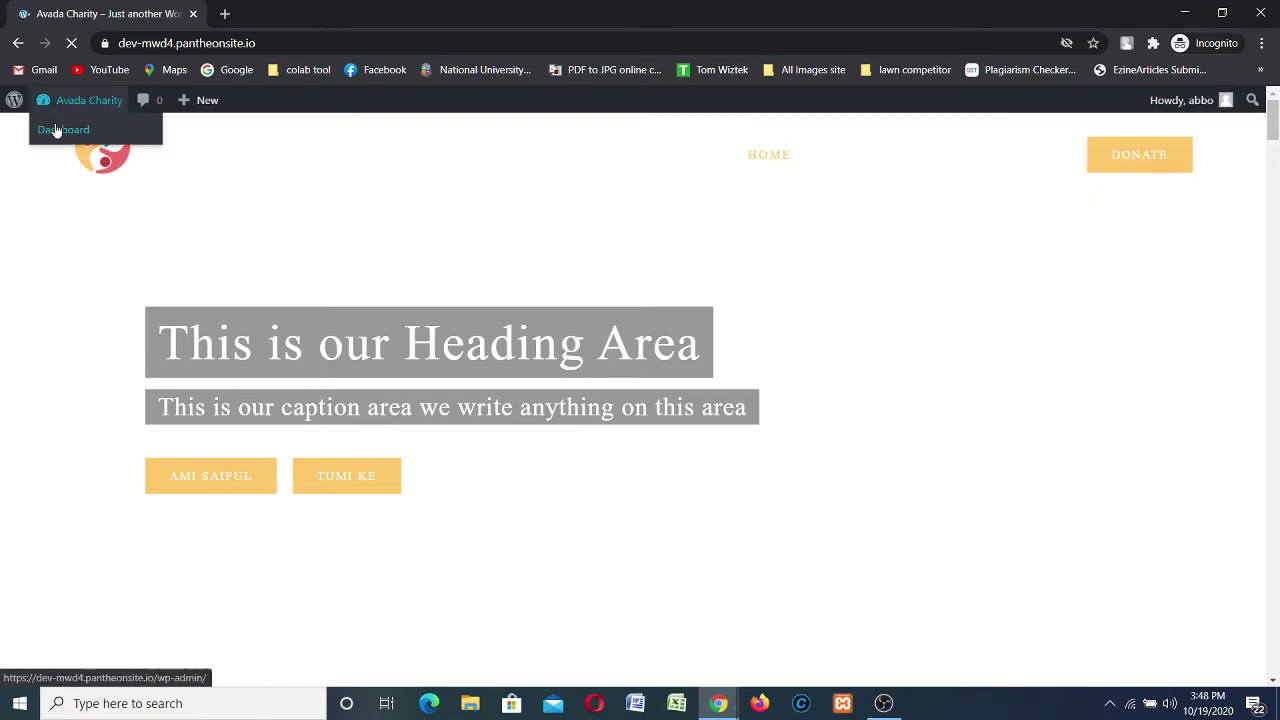
pyautogui.scroll(-4, 640, 268)
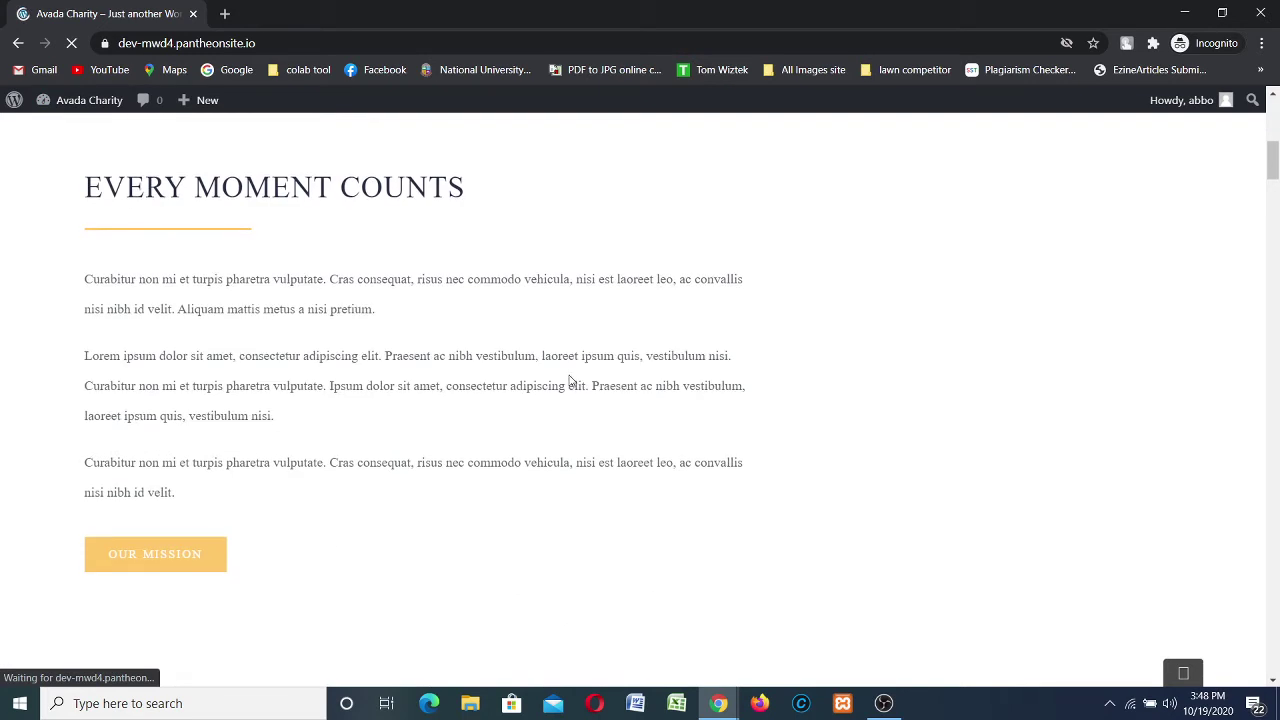
pyautogui.scroll(6, 570, 378)
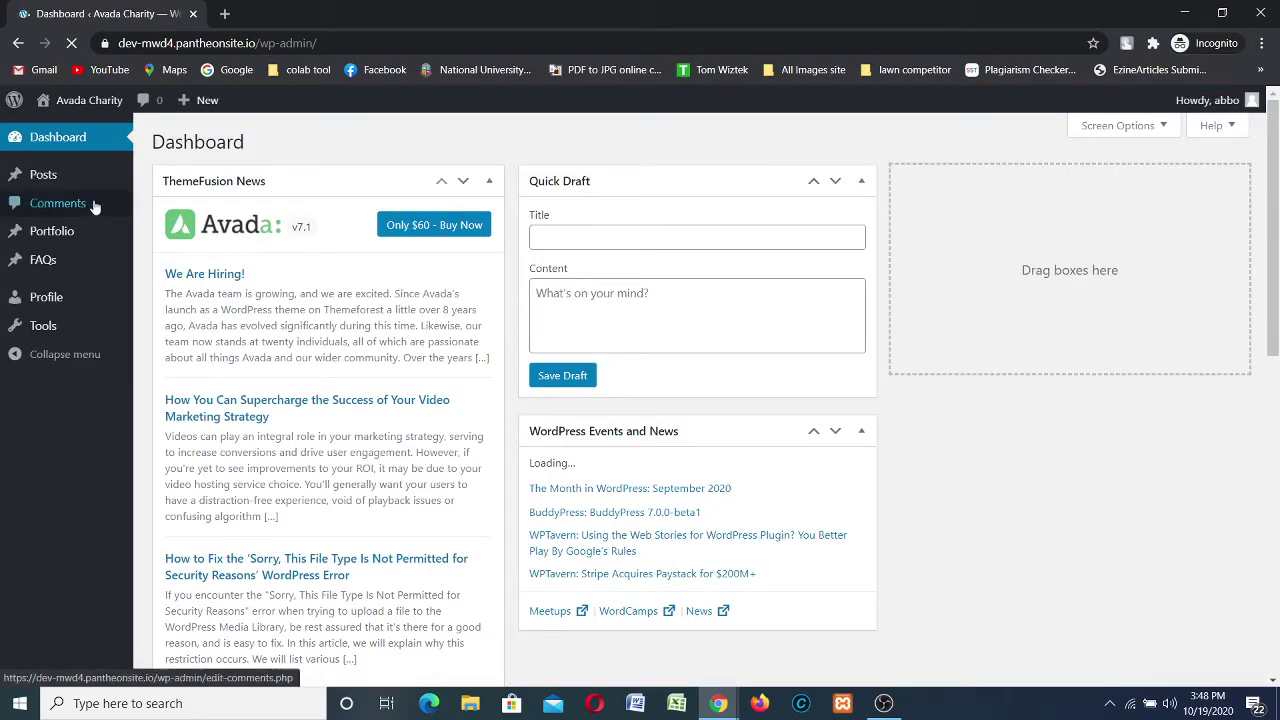
pyautogui.scroll(-5, 531, 345)
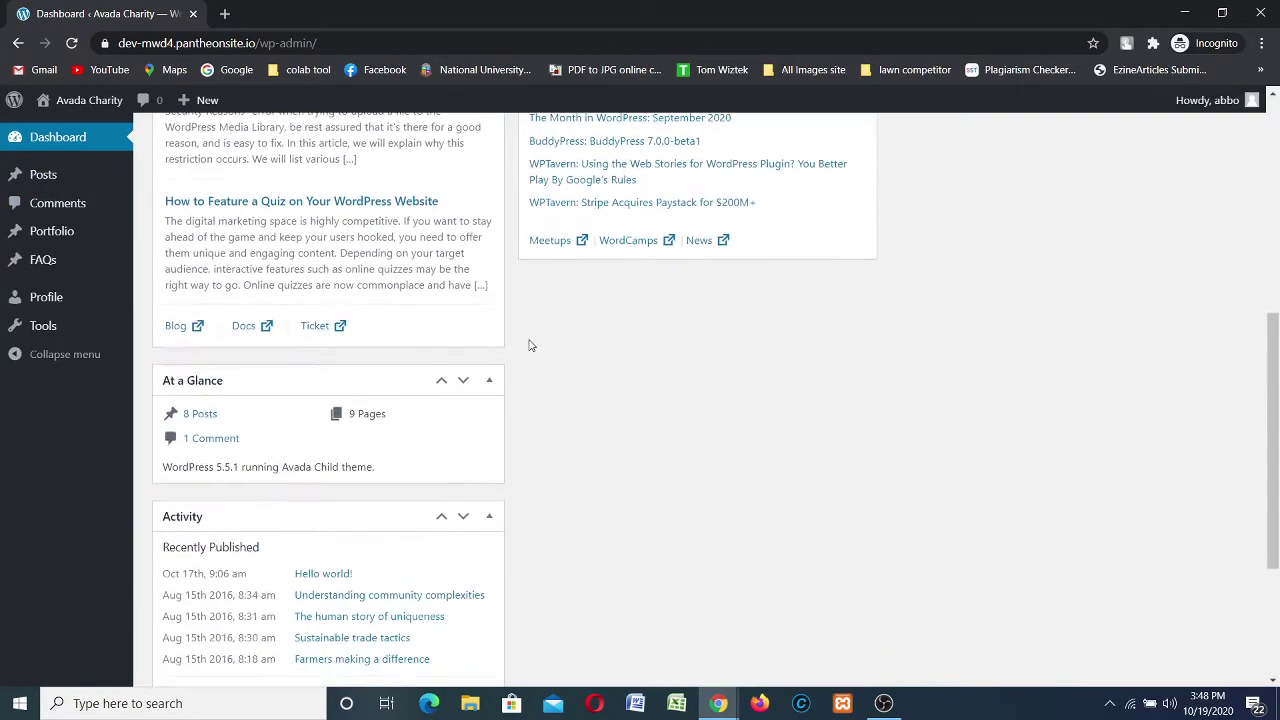
pyautogui.scroll(5, 531, 345)
pyautogui.moveTo(57, 222)
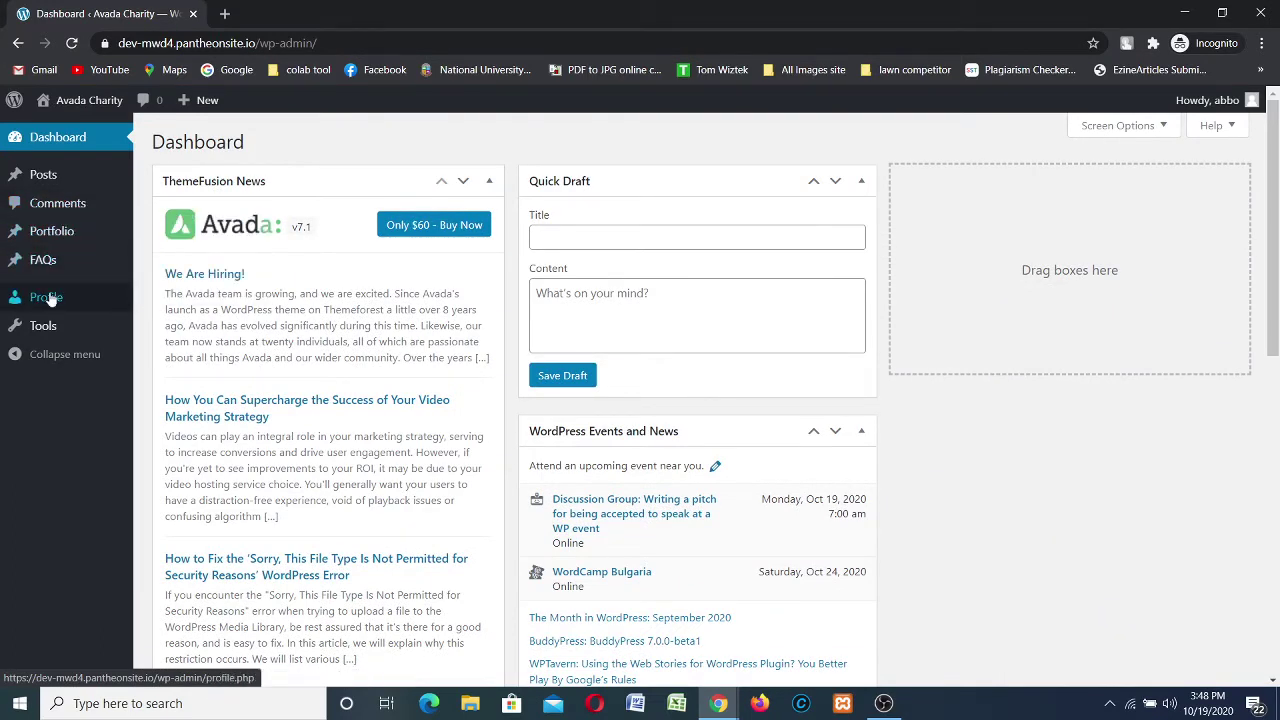
# - Start a blank new post from the Posts list as the contributor
pyautogui.click(37, 180)
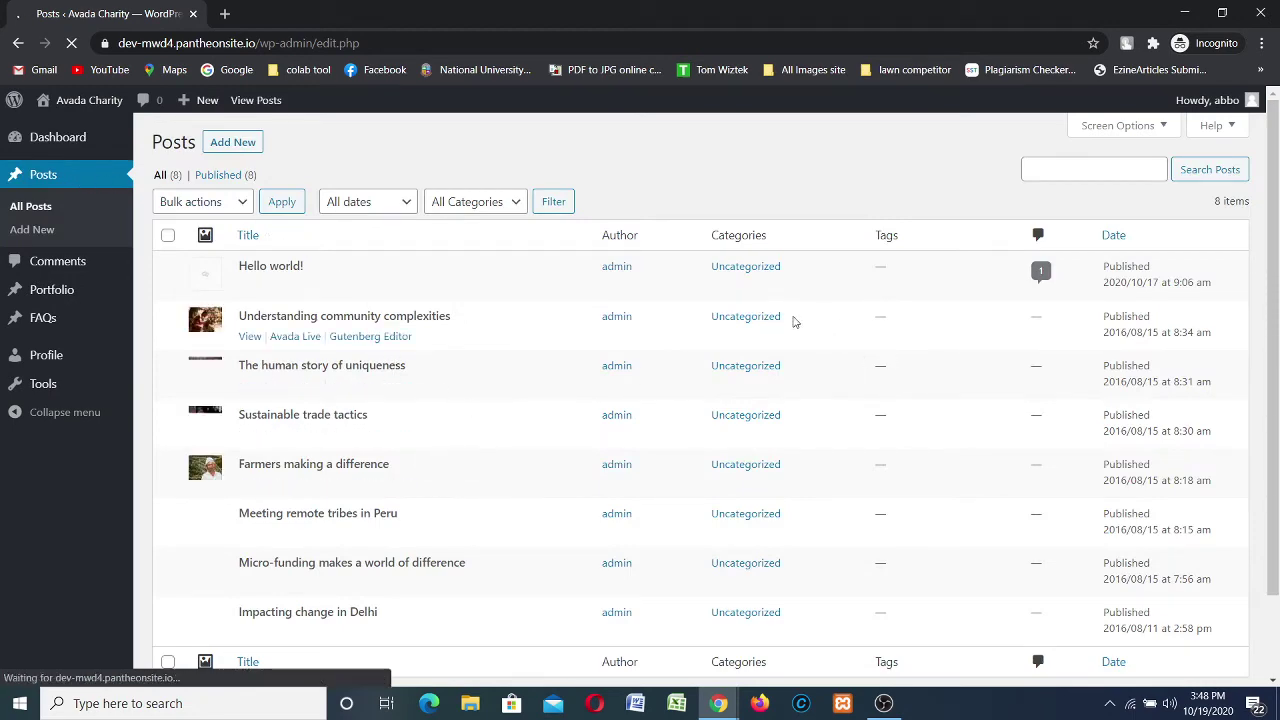
pyautogui.scroll(-1, 355, 275)
pyautogui.scroll(1, 355, 275)
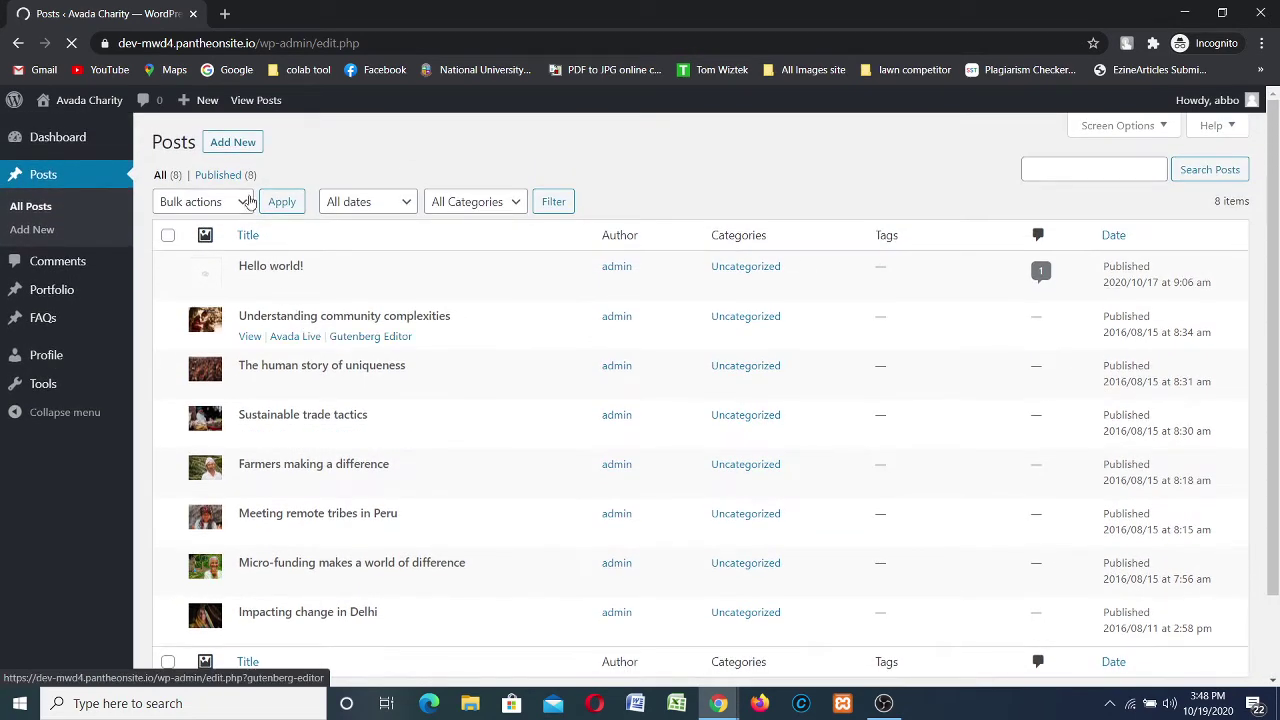
pyautogui.click(228, 147)
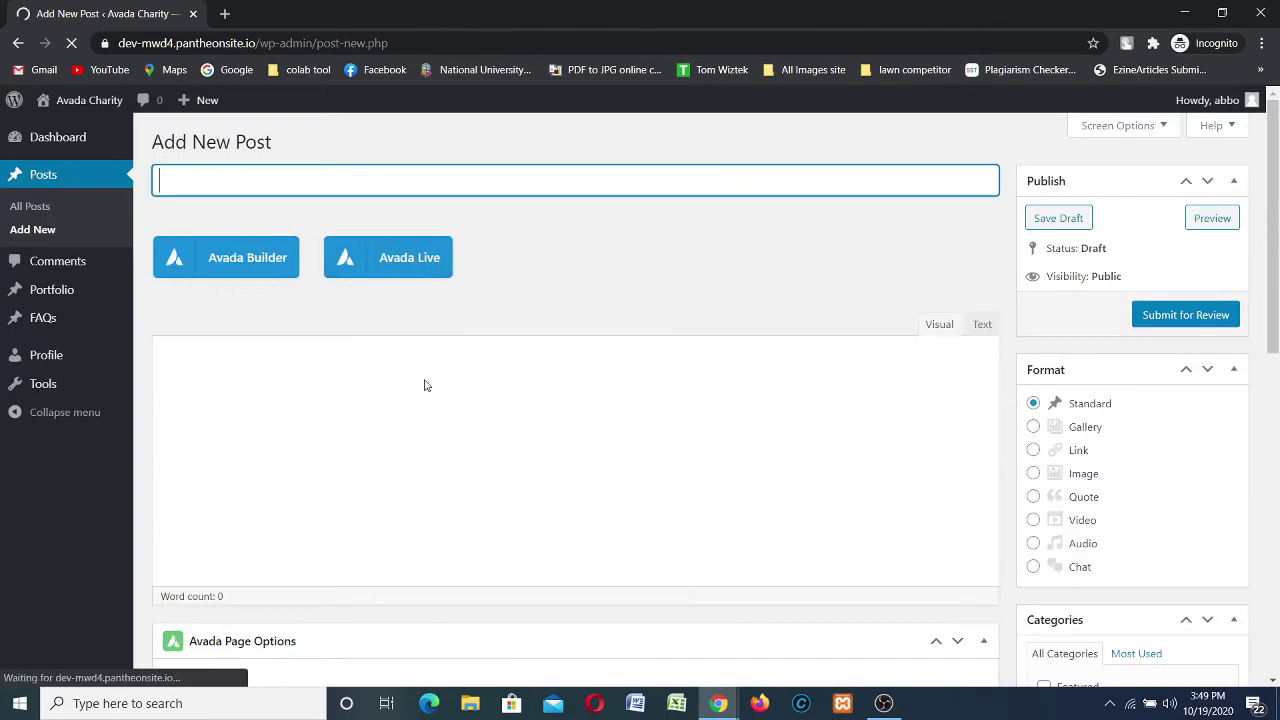
# - Title the post 'I am here' with the body text 'Whats up'
pyautogui.scroll(-3, 831, 380)
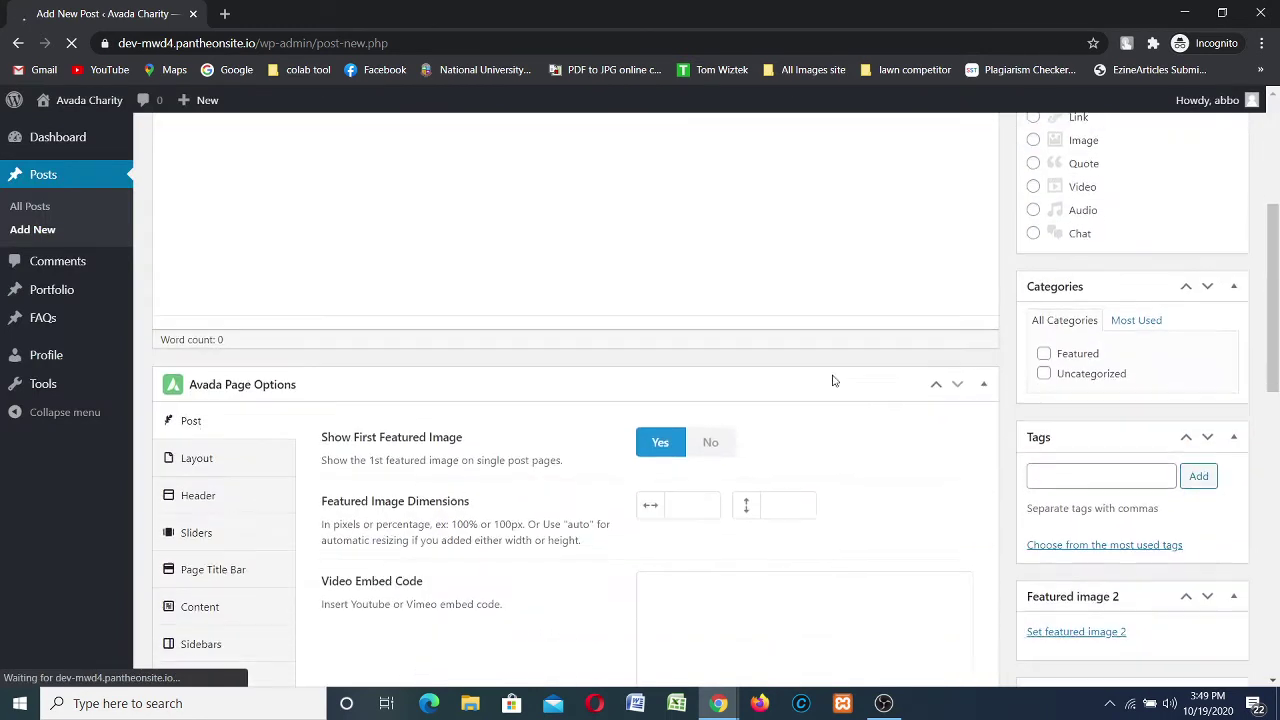
pyautogui.scroll(5, 517, 434)
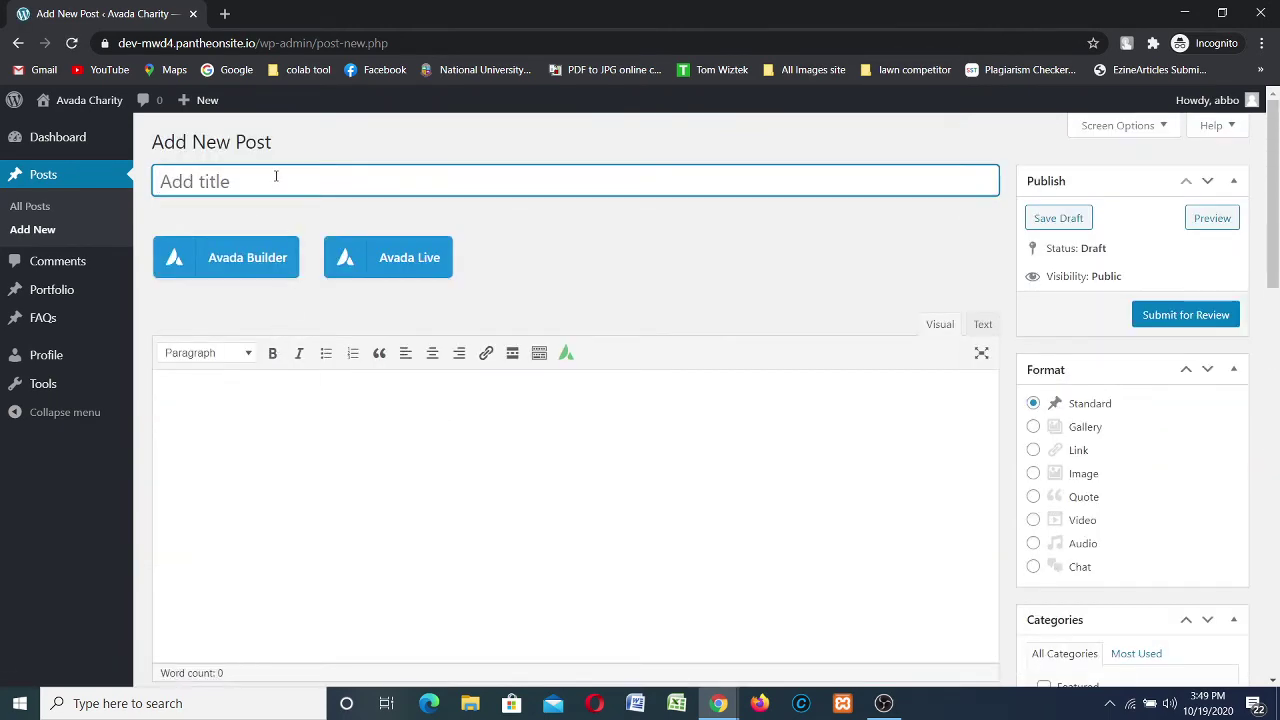
pyautogui.write('I am here')
pyautogui.press('Tab')
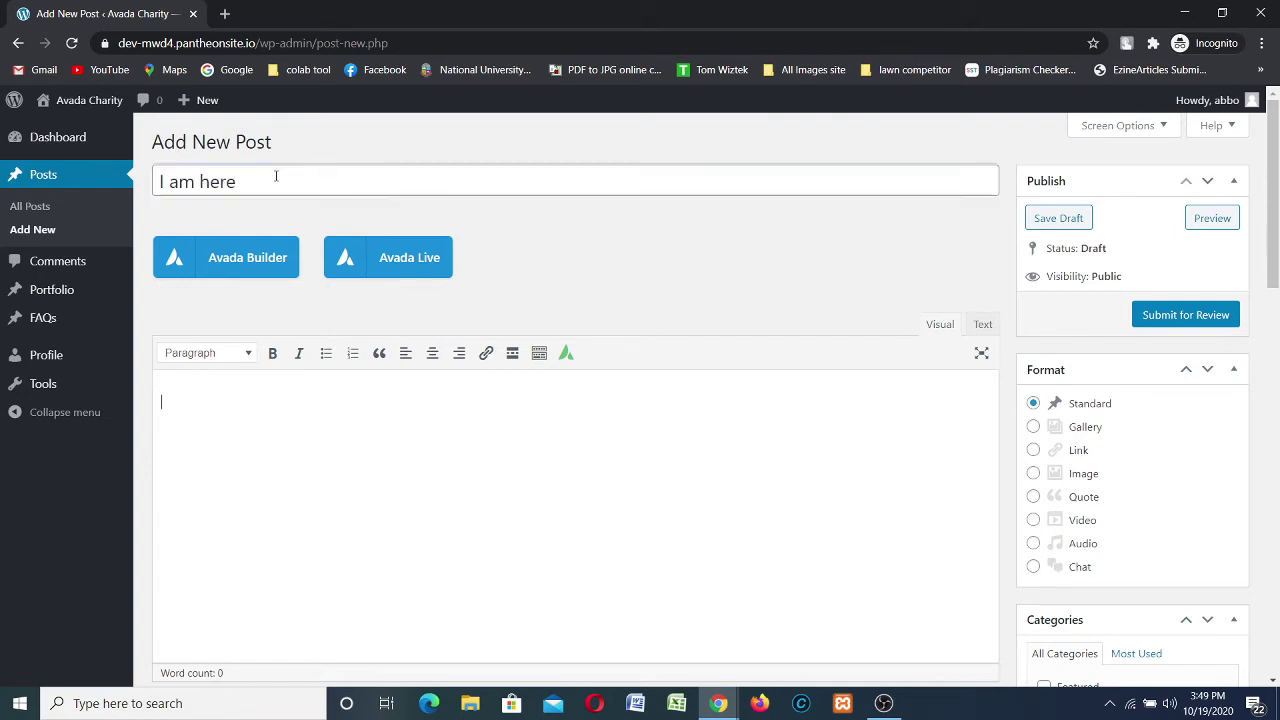
pyautogui.write('What')
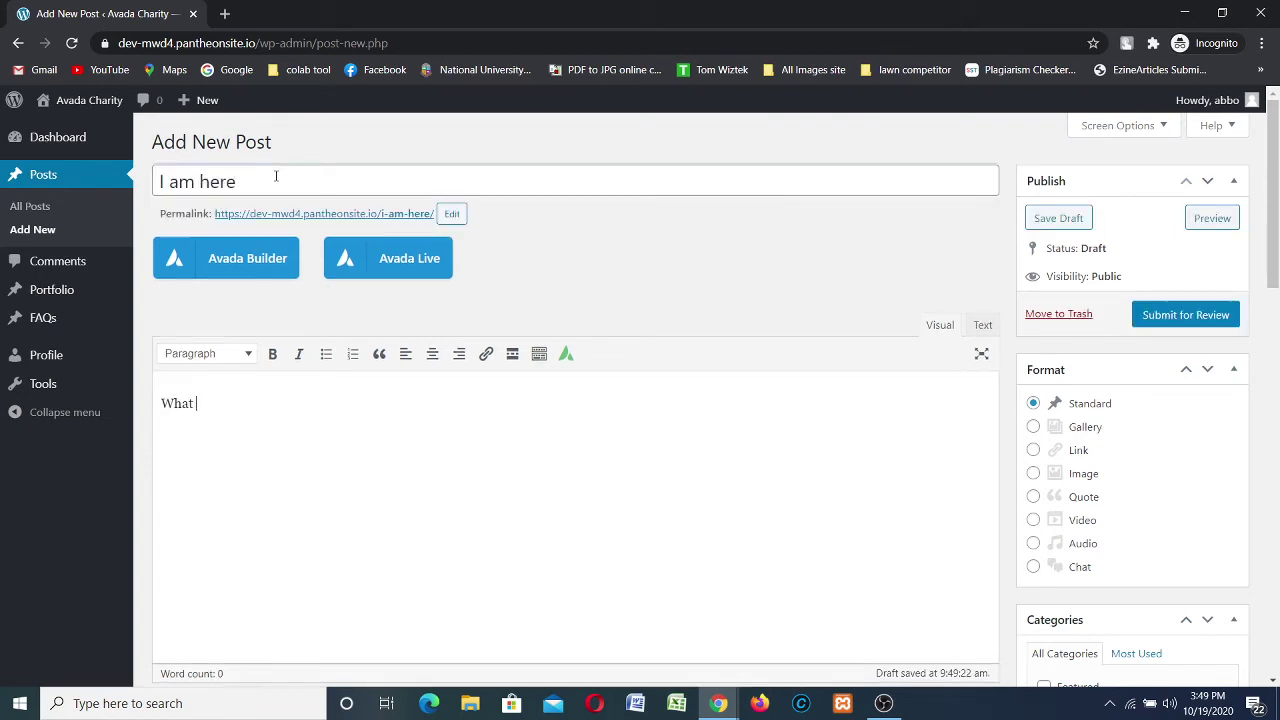
pyautogui.write('s up')
# - Put the post in the Featured category
pyautogui.scroll(-2, 676, 270)
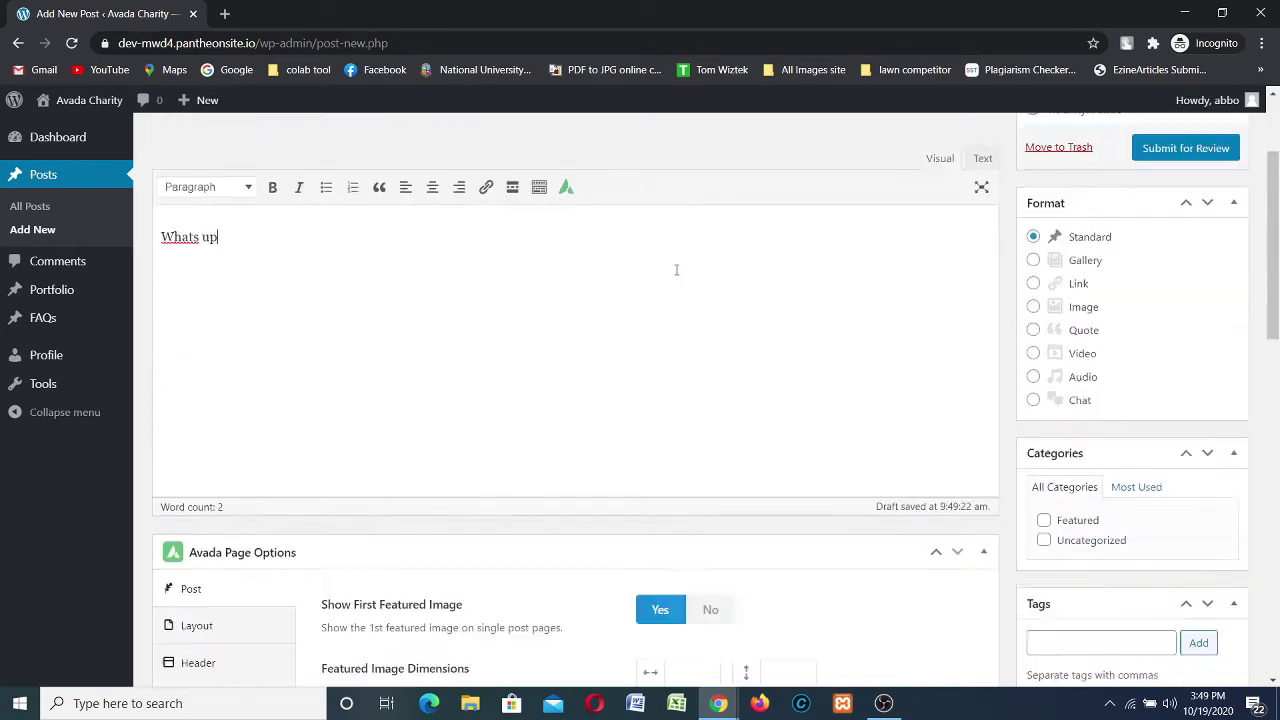
pyautogui.scroll(-3, 676, 270)
pyautogui.scroll(2, 1020, 355)
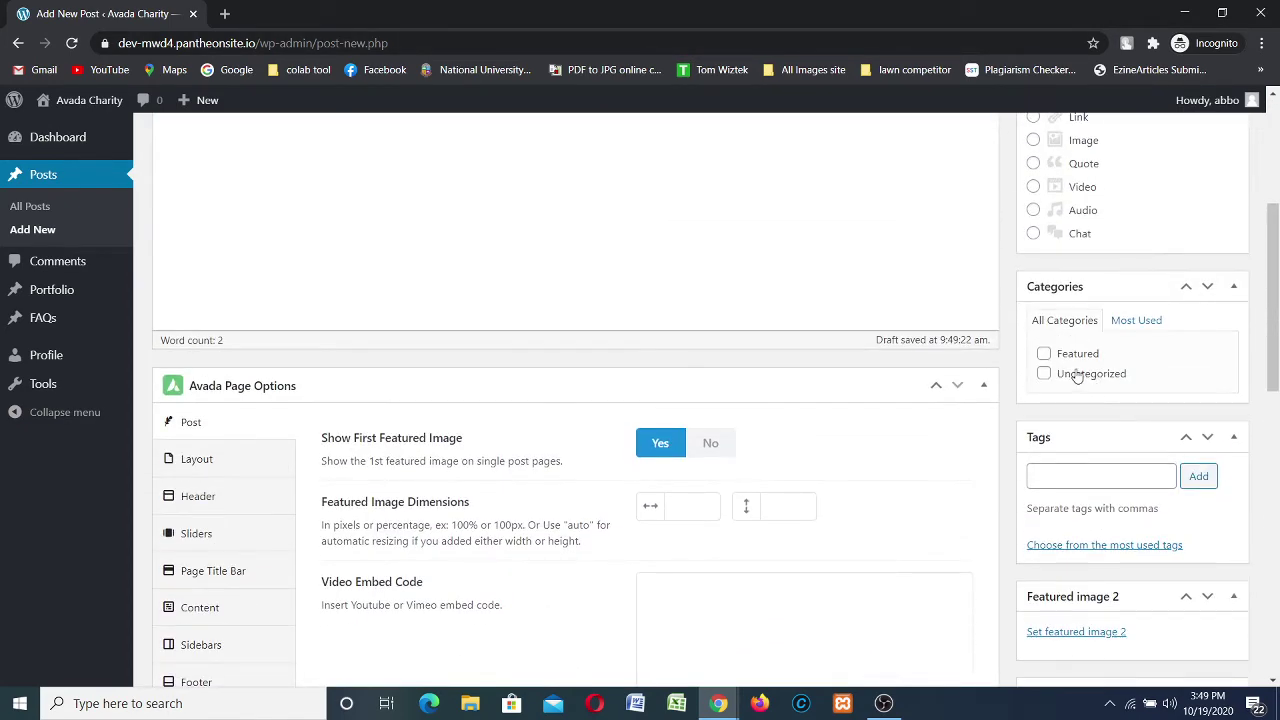
pyautogui.scroll(-1, 1077, 370)
pyautogui.scroll(1, 1060, 355)
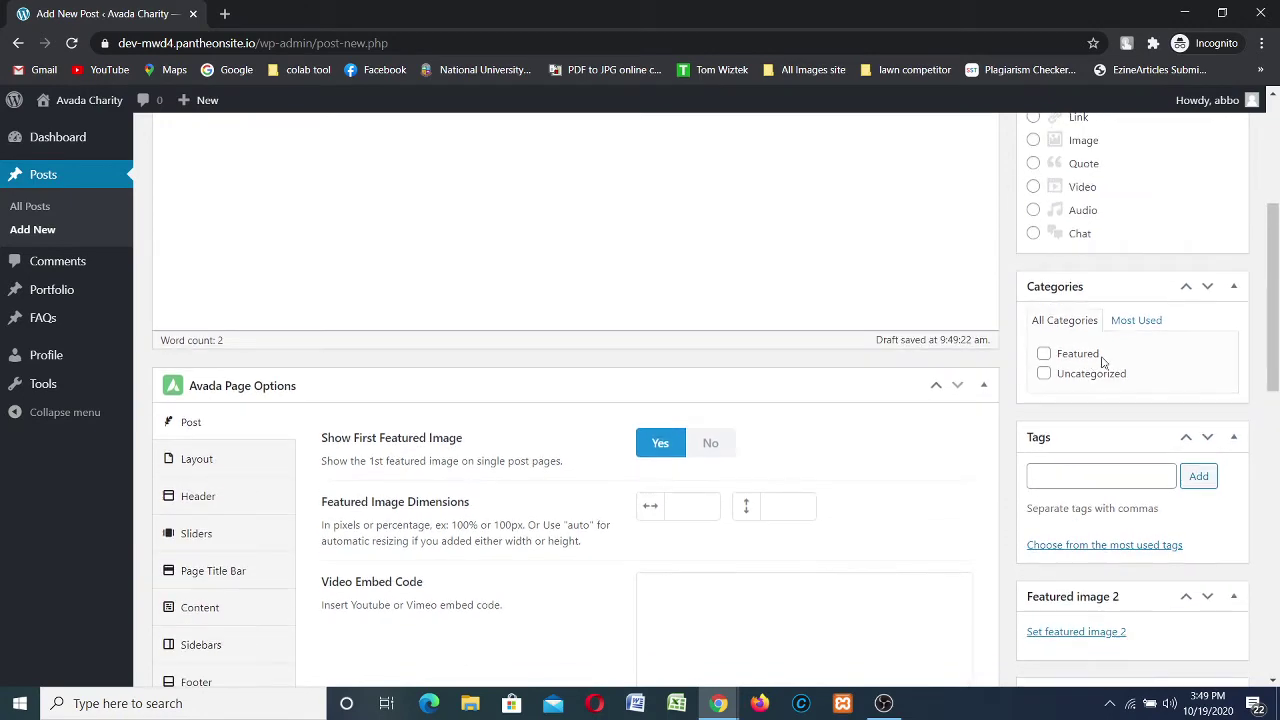
pyautogui.click(1044, 354)
# - Choose a picture from the Media Library for Featured Image 2
pyautogui.scroll(1, 1103, 343)
pyautogui.scroll(-2, 1097, 342)
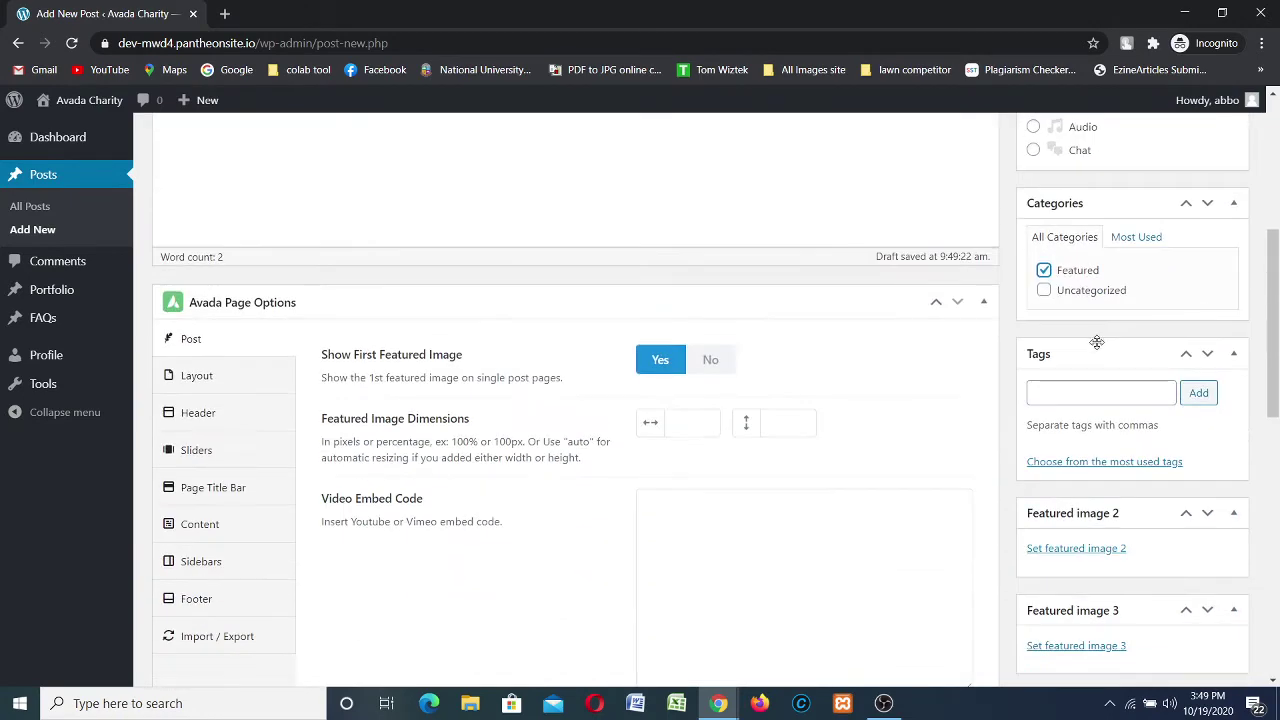
pyautogui.scroll(-3, 529, 475)
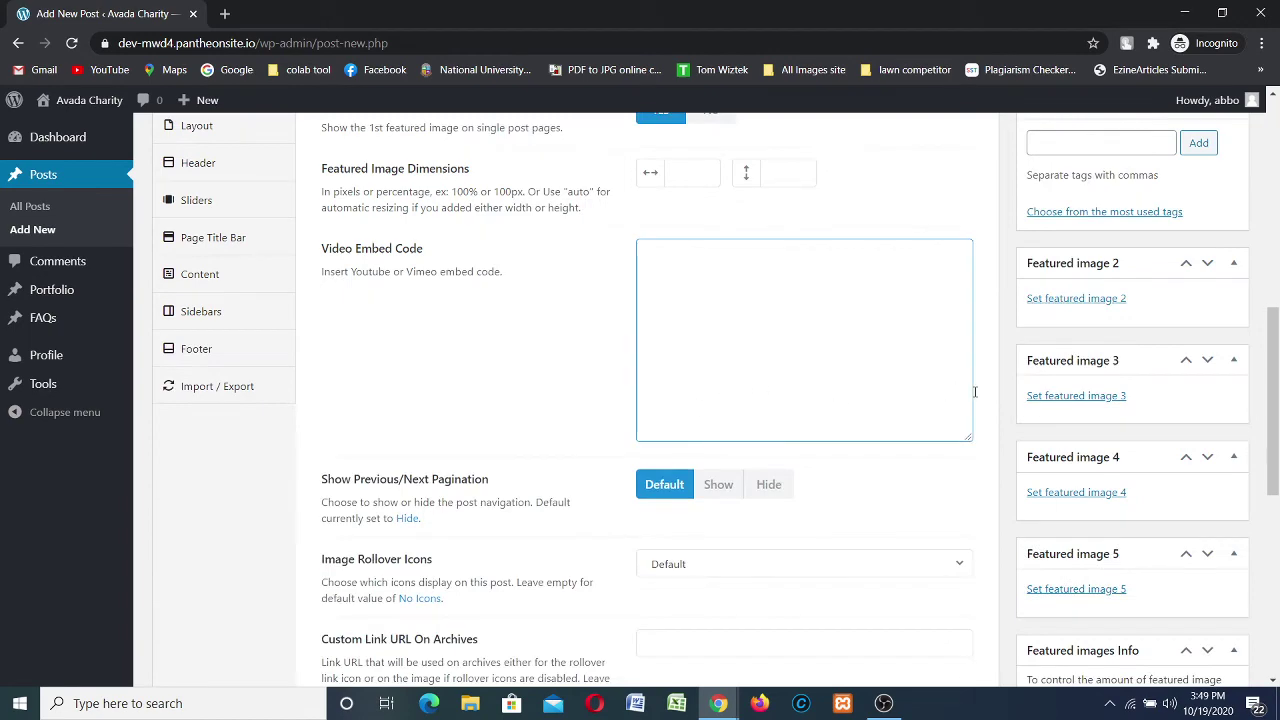
pyautogui.scroll(2, 1100, 400)
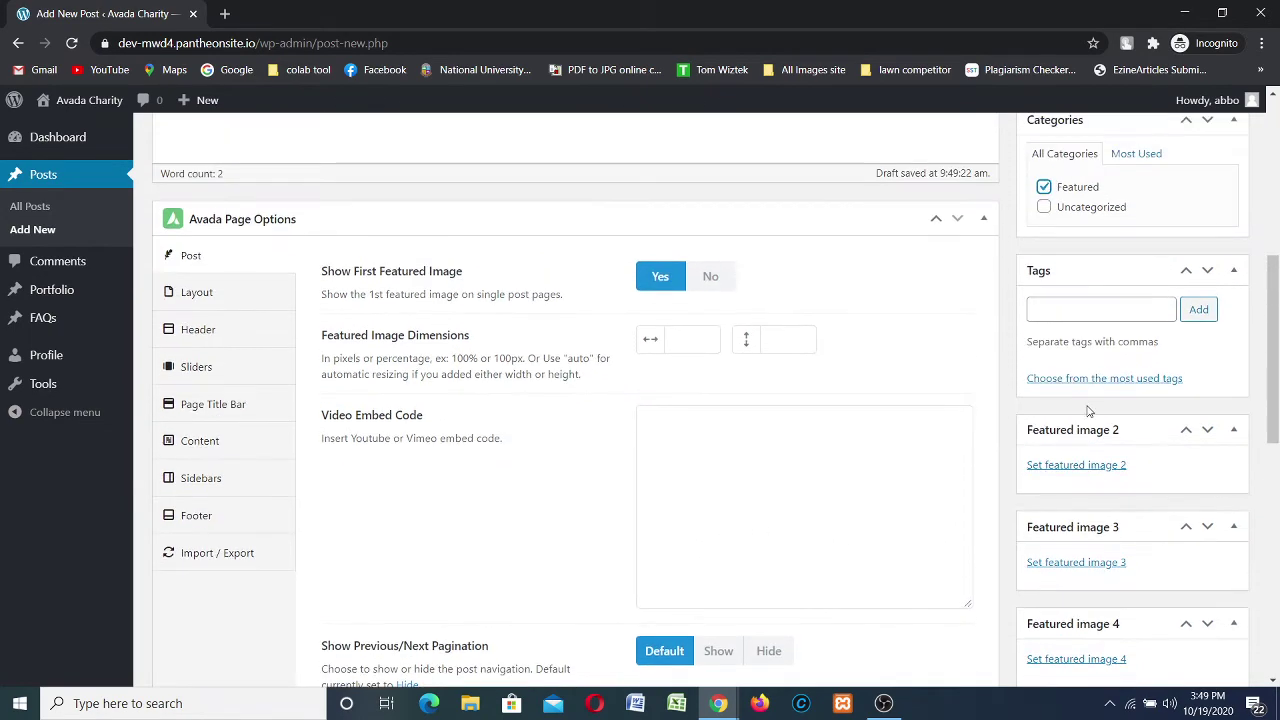
pyautogui.scroll(-4, 1086, 477)
pyautogui.scroll(3, 1114, 434)
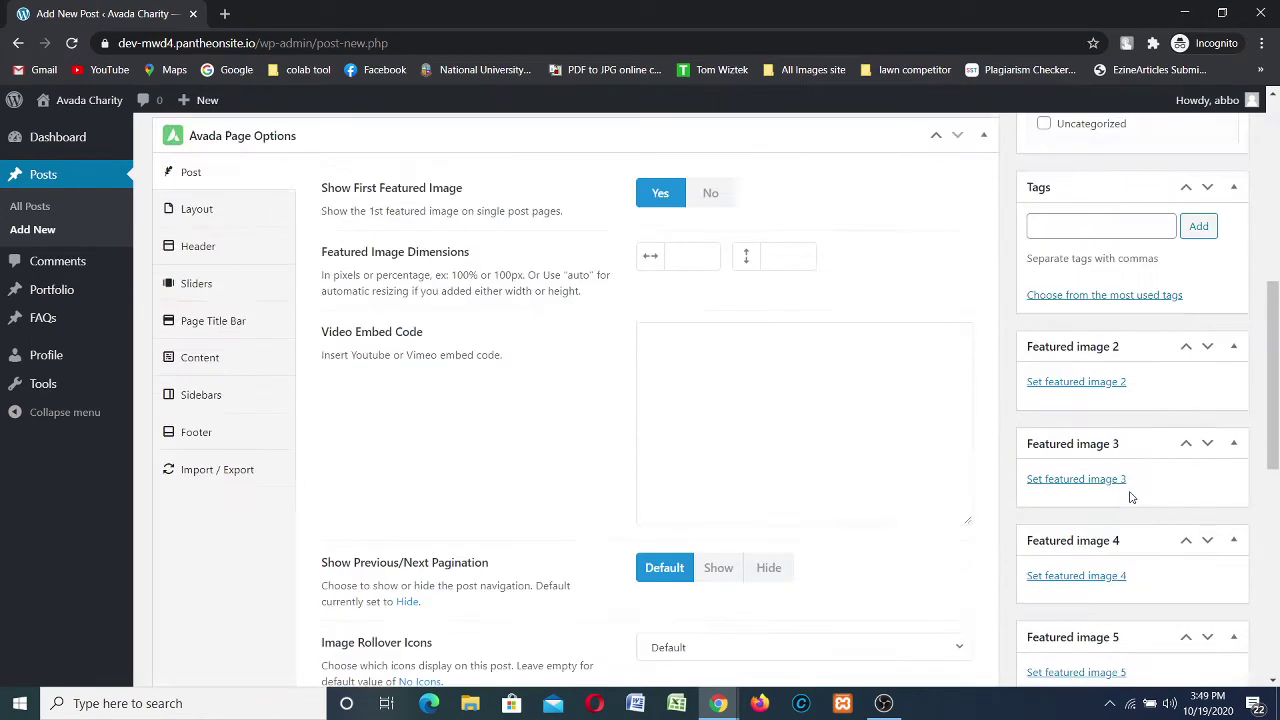
pyautogui.scroll(2, 1131, 497)
pyautogui.click(1090, 547)
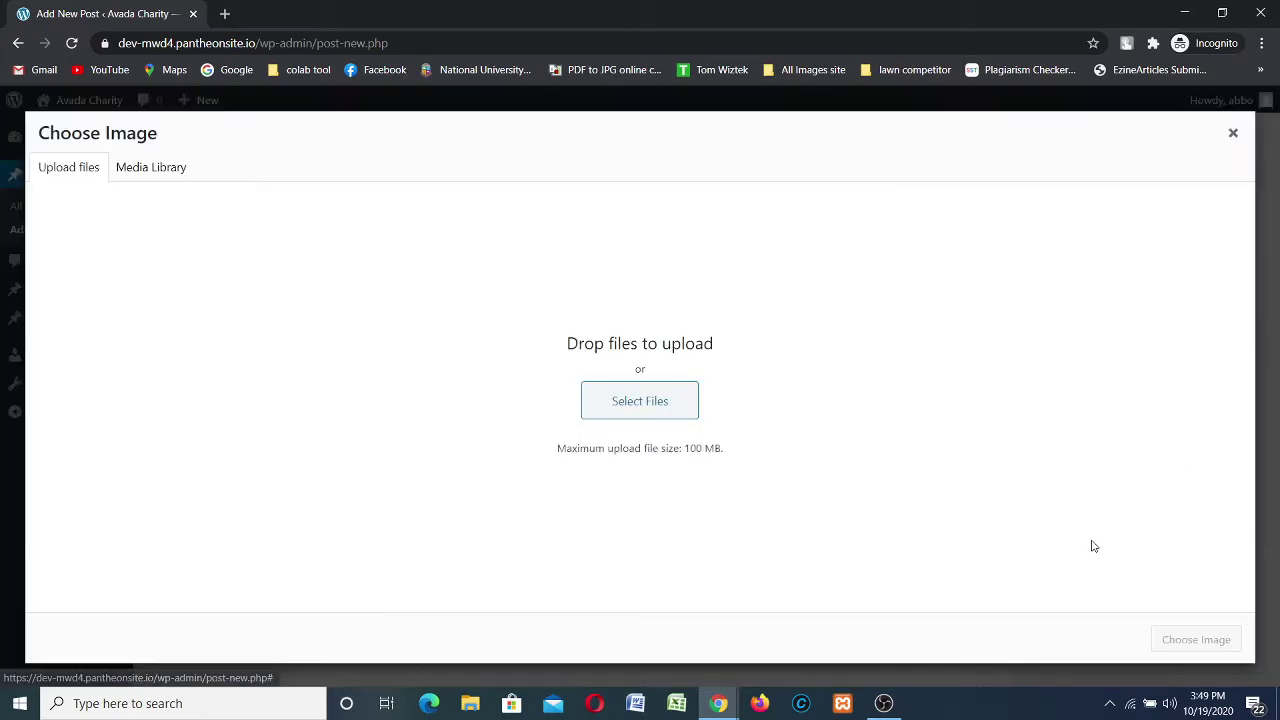
pyautogui.click(133, 169)
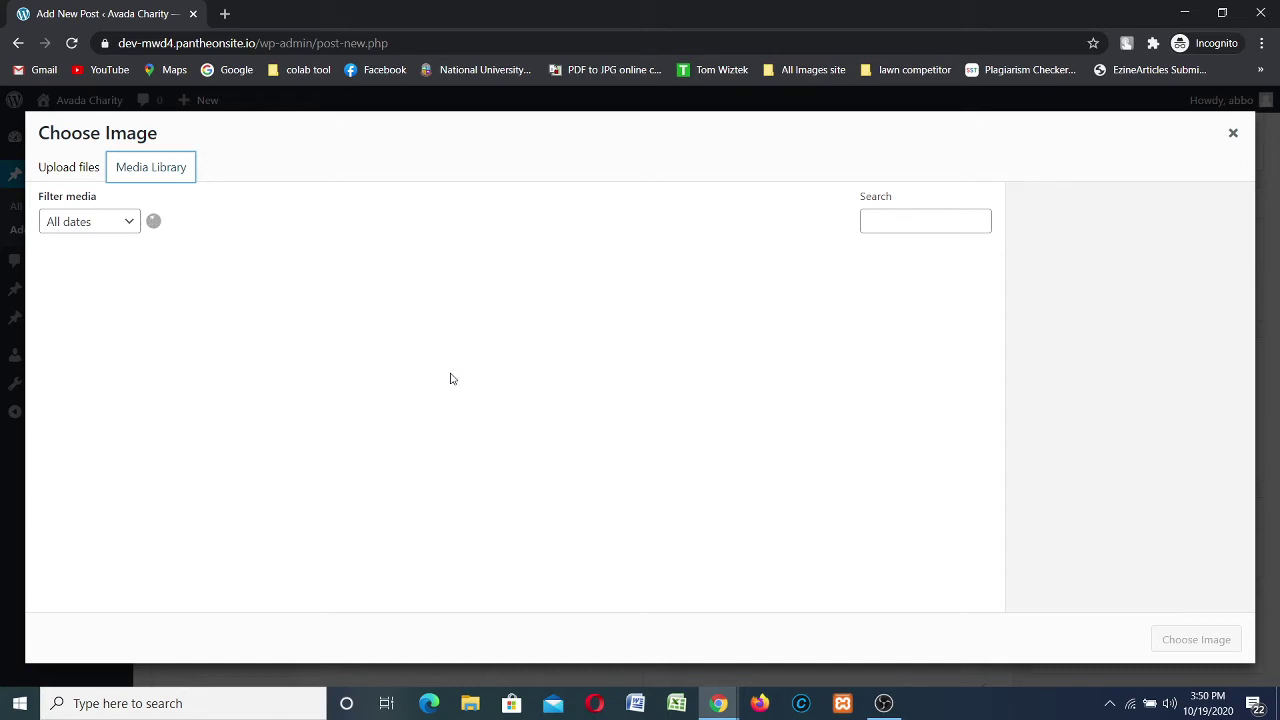
# - Start a file upload and browse to the D:\ledp\class19mwd4\img folder
pyautogui.click(68, 167)
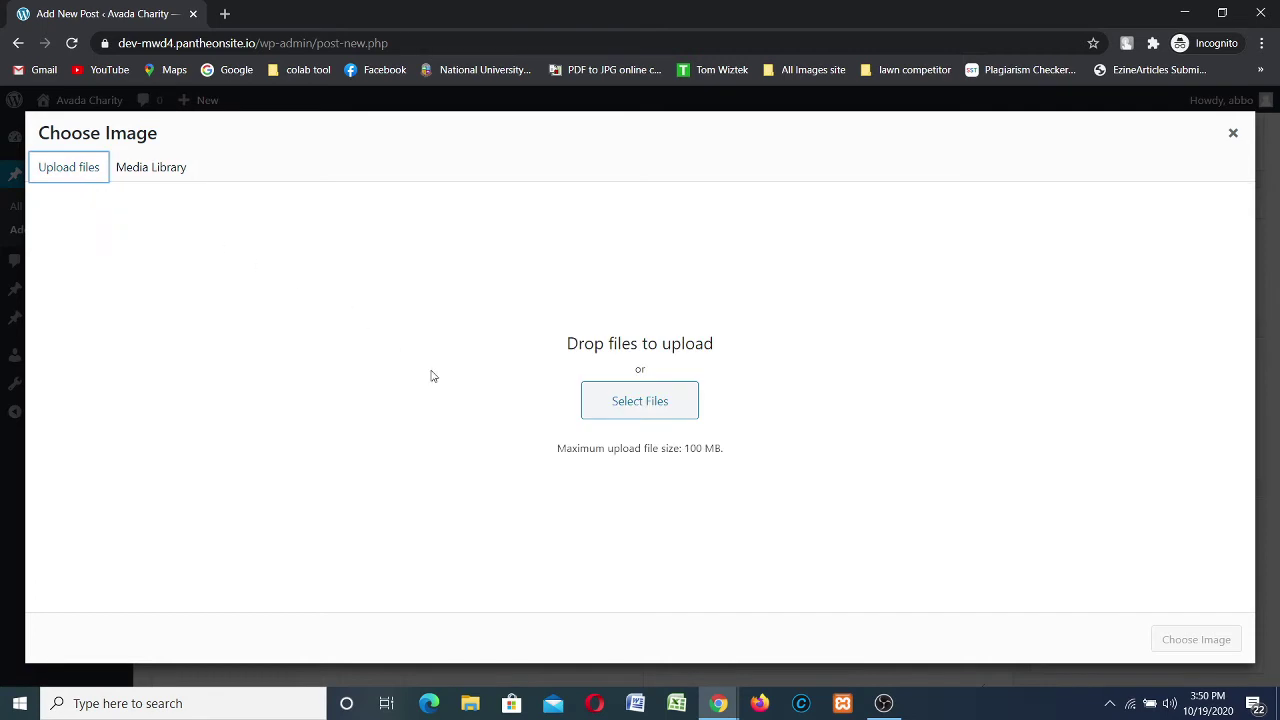
pyautogui.click(611, 418)
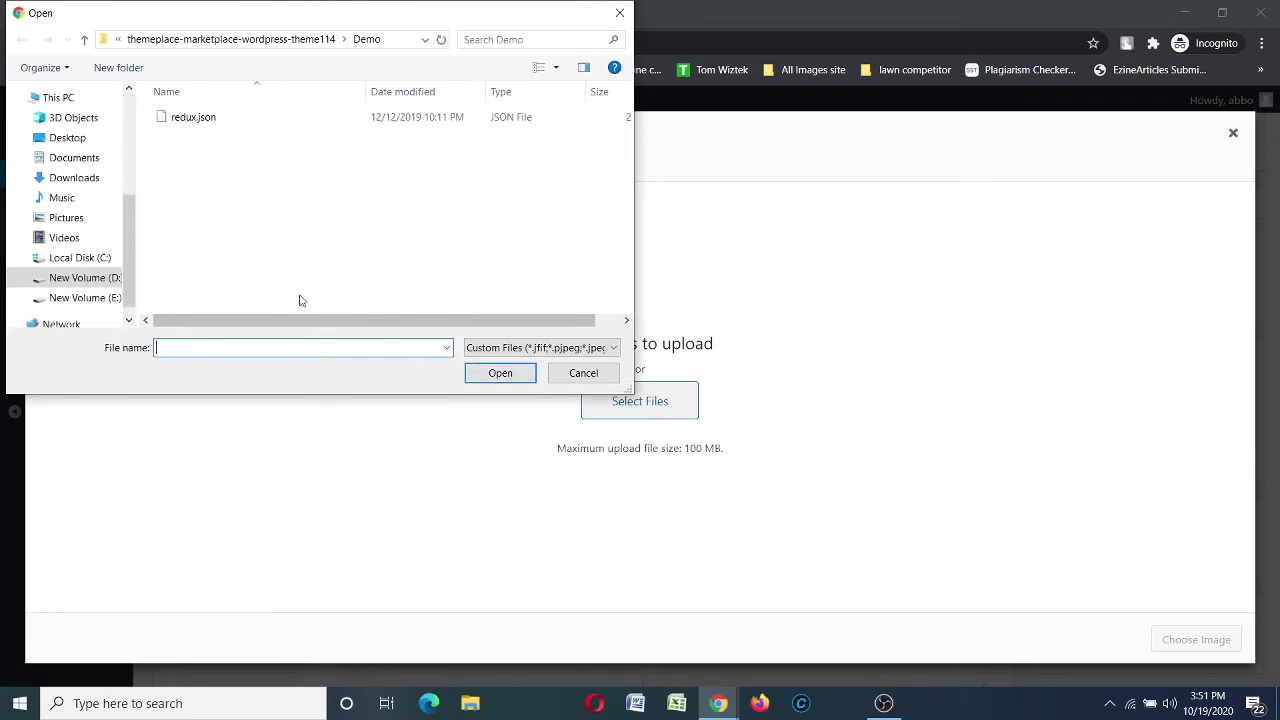
pyautogui.click(302, 41)
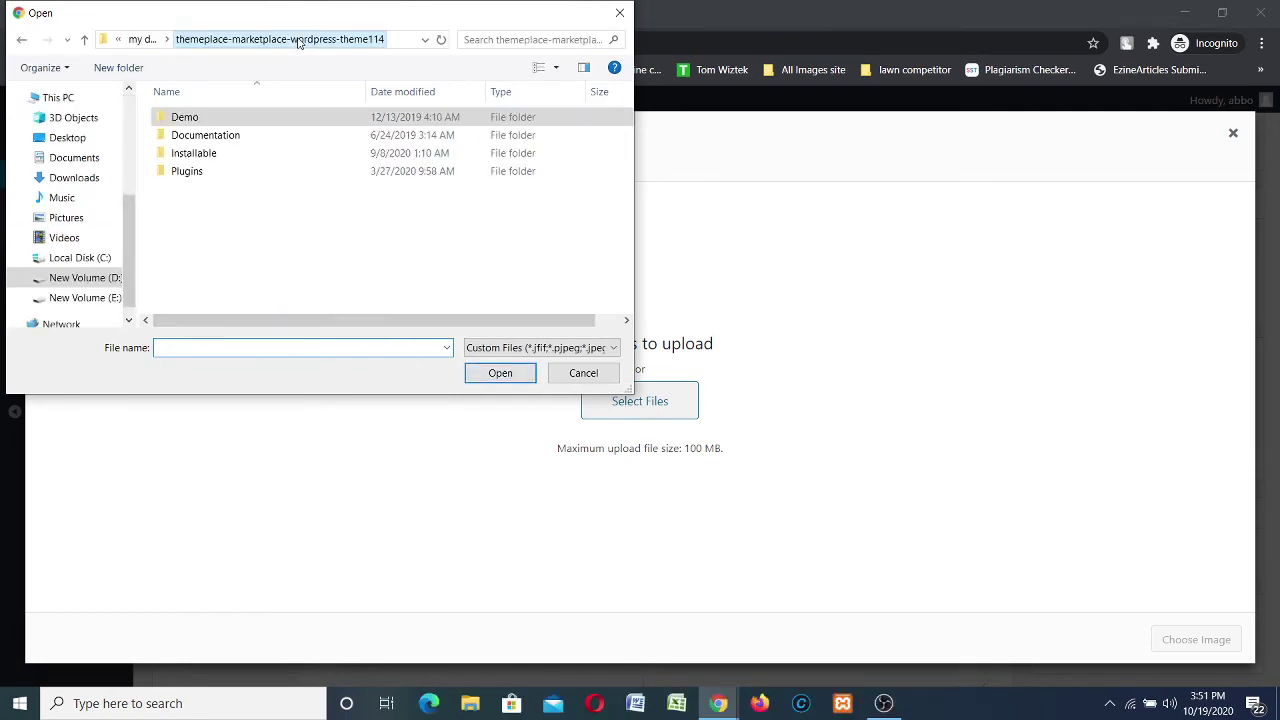
pyautogui.click(142, 40)
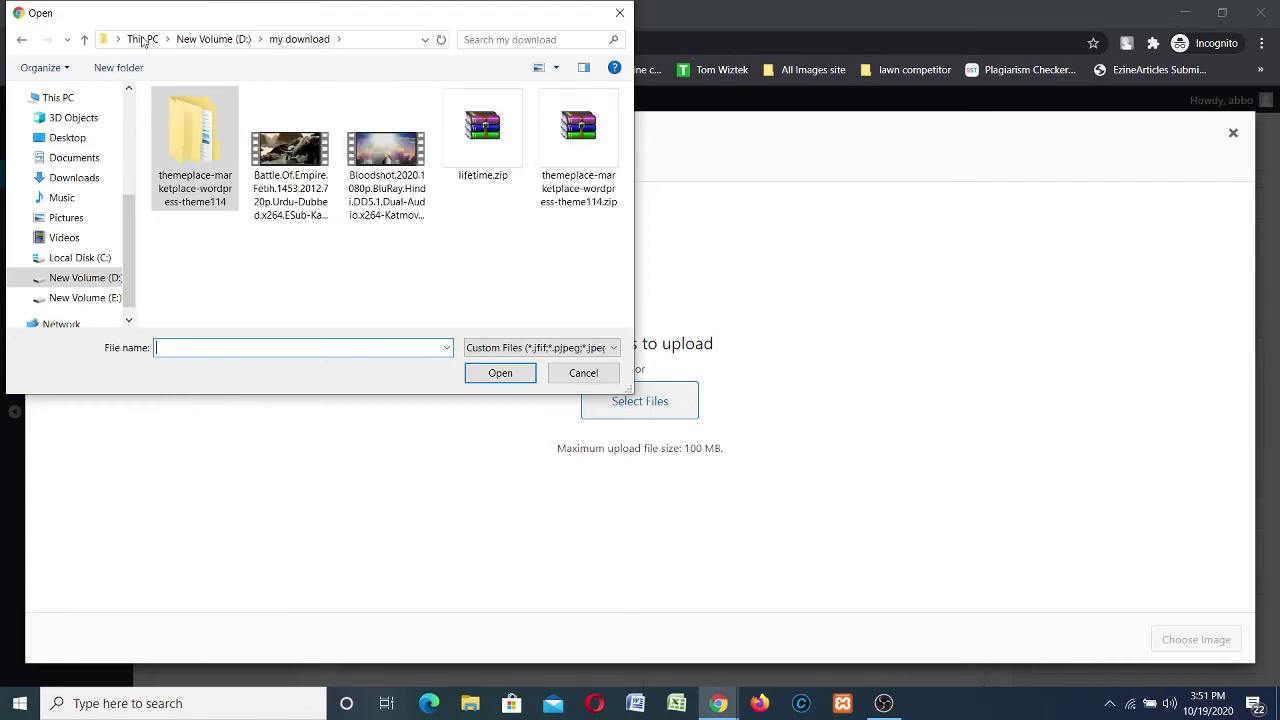
pyautogui.click(240, 41)
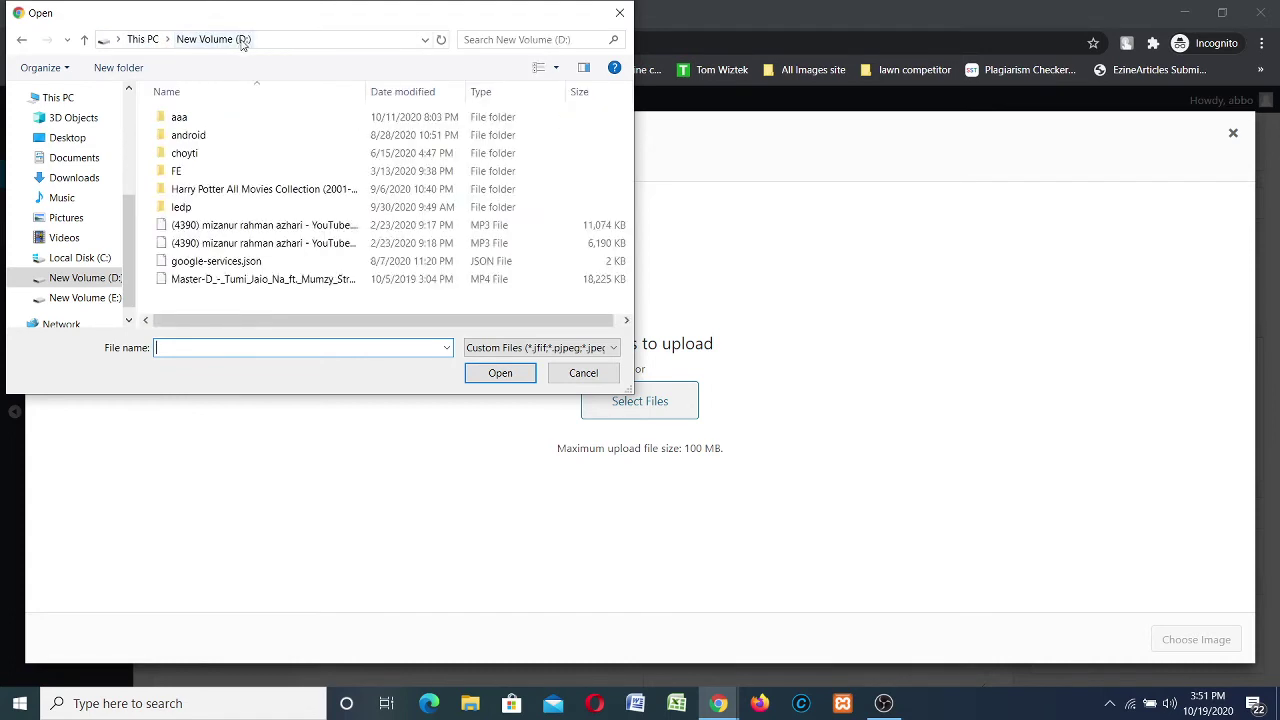
pyautogui.scroll(-2, 228, 288)
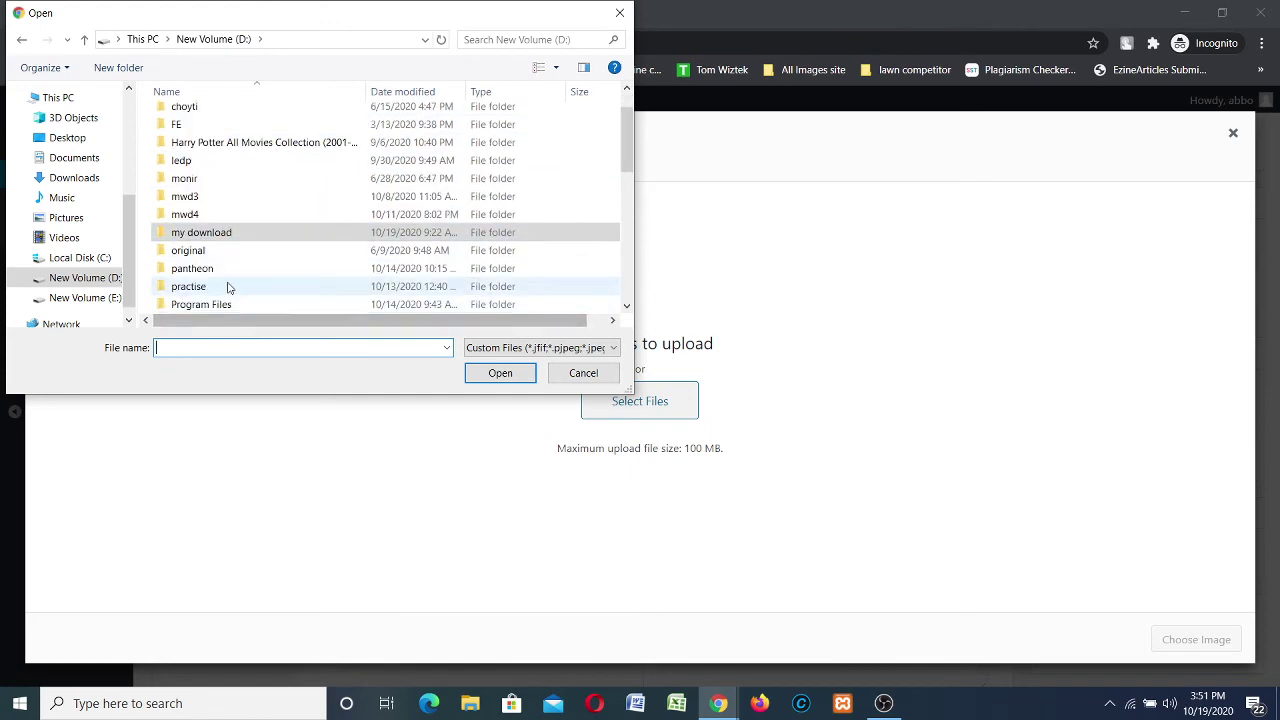
pyautogui.click(240, 155)
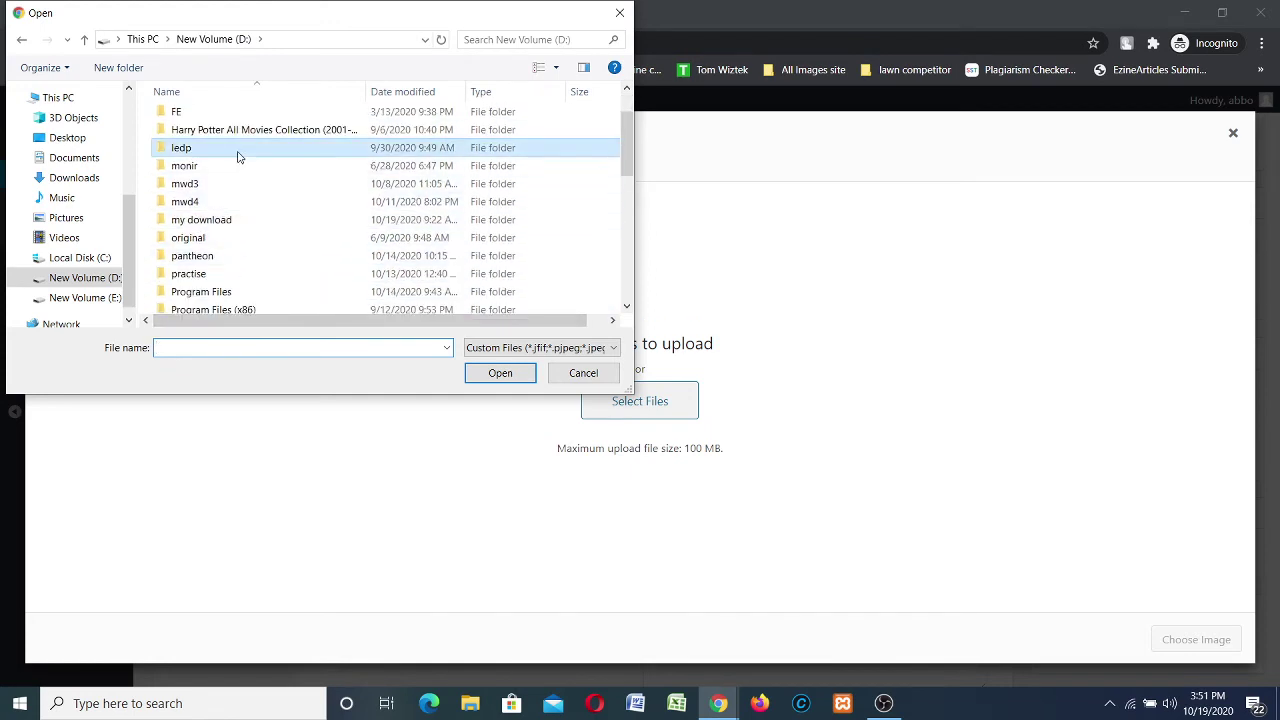
pyautogui.doubleClick(240, 155)
pyautogui.scroll(-5, 263, 271)
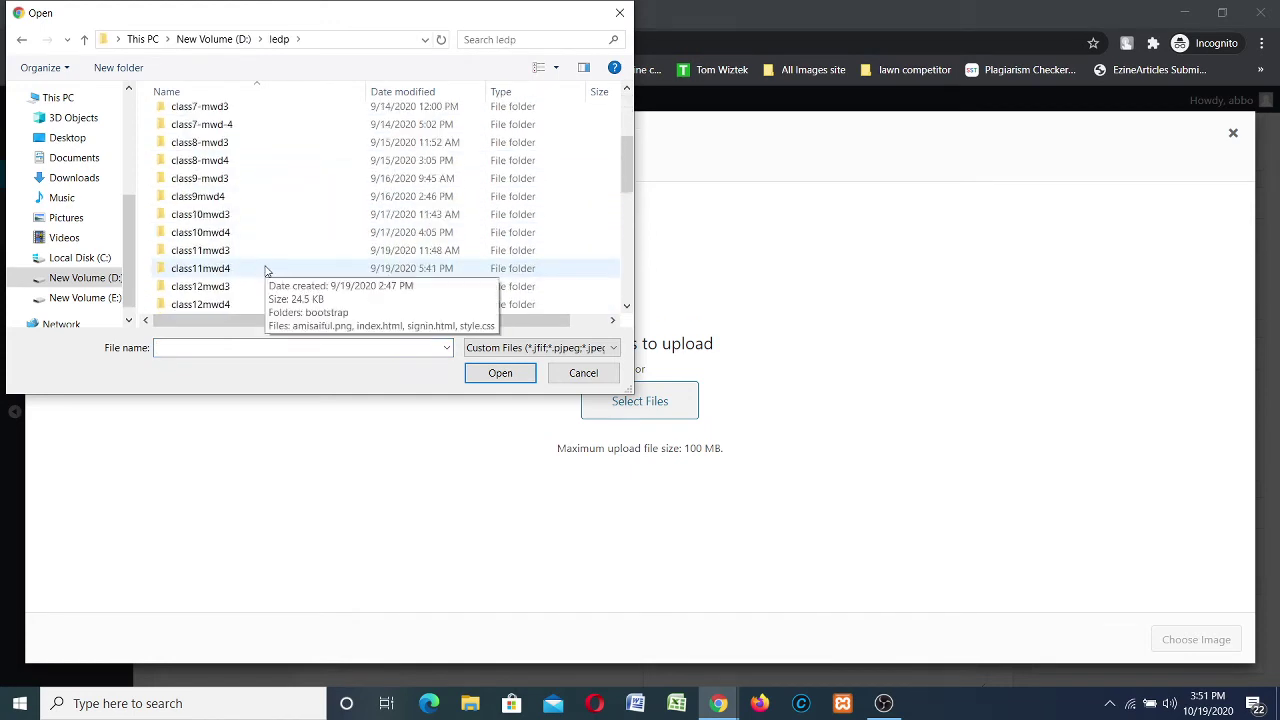
pyautogui.scroll(-6, 263, 265)
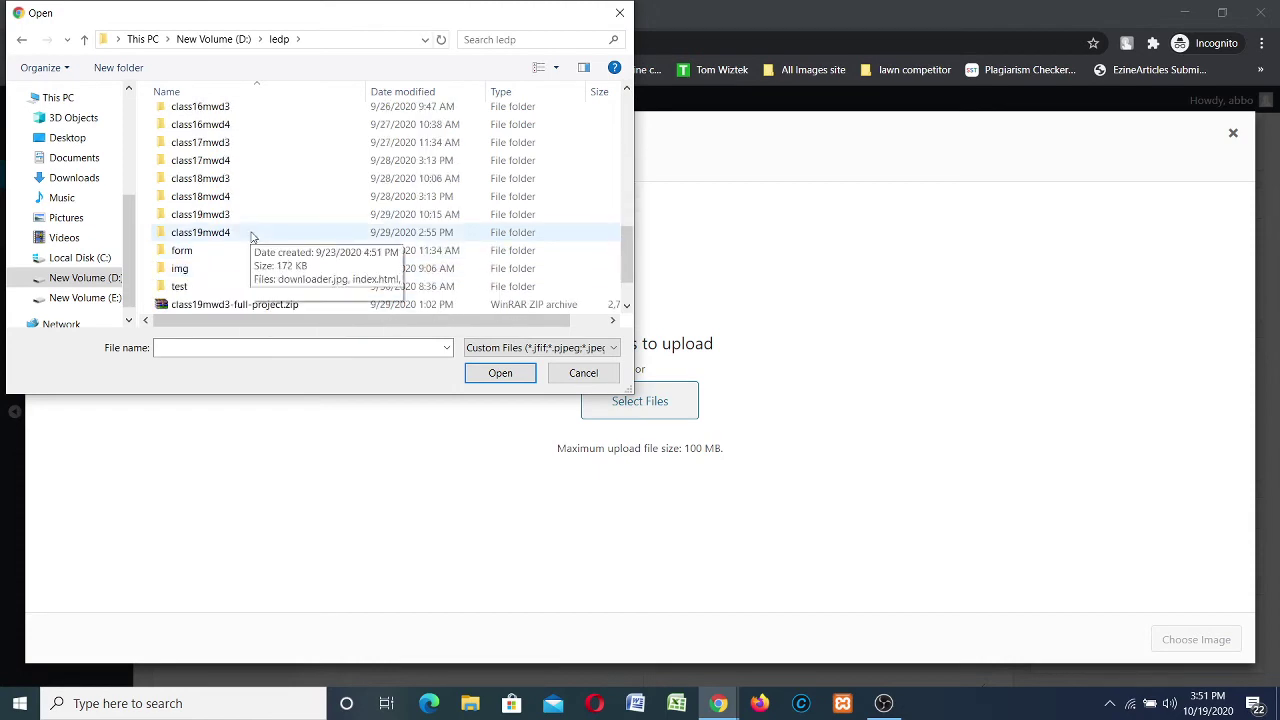
pyautogui.doubleClick(252, 233)
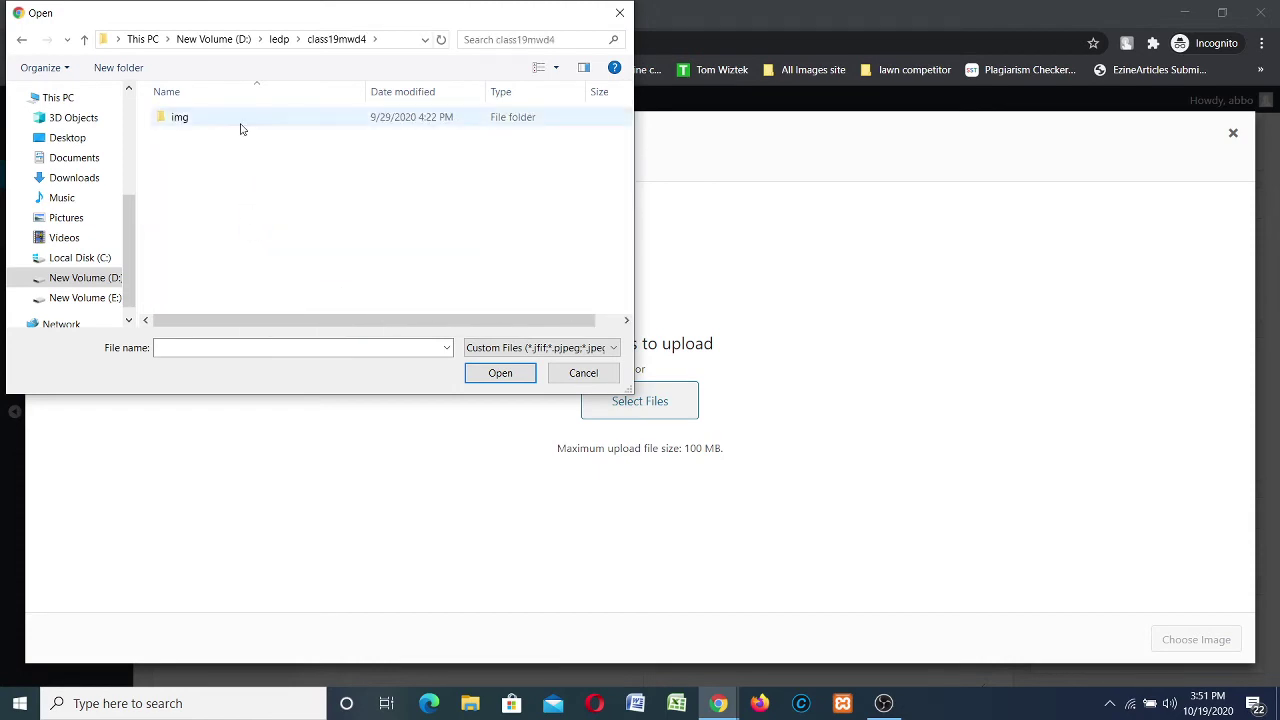
pyautogui.doubleClick(240, 127)
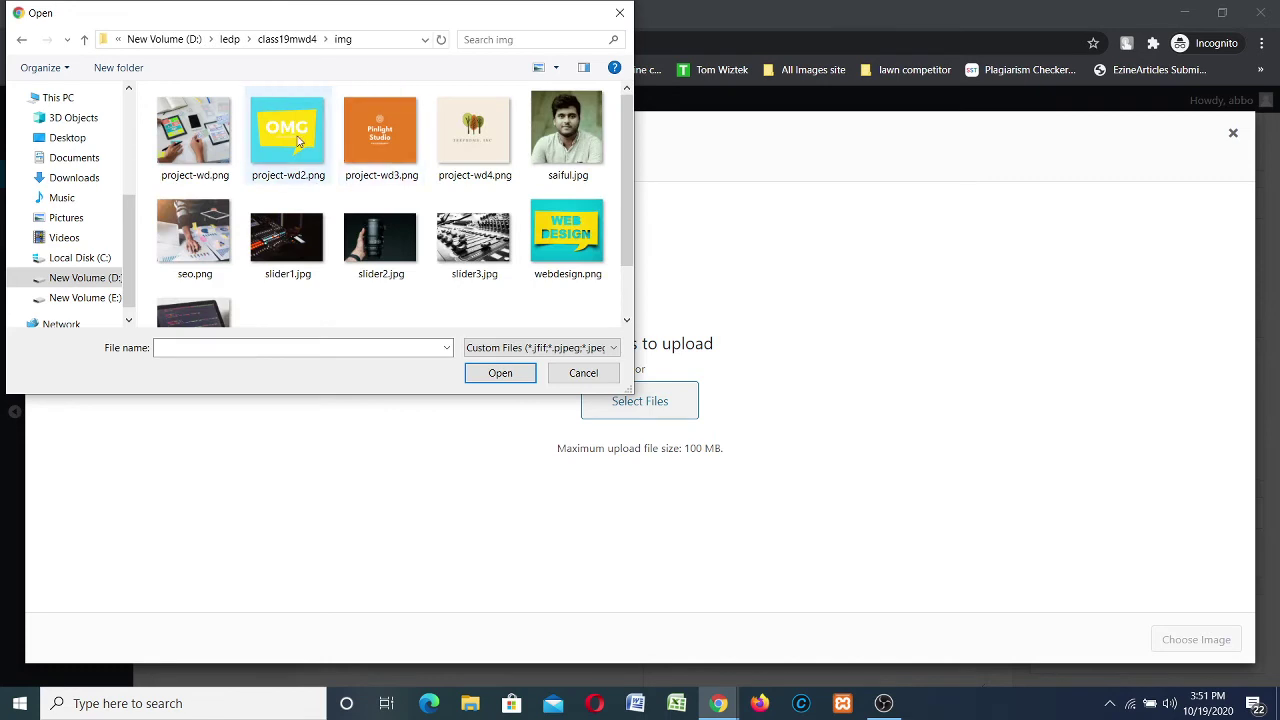
# - Upload project-wd2.png, see it refused as not allowed, and close the image chooser
pyautogui.click(300, 140)
pyautogui.click(505, 372)
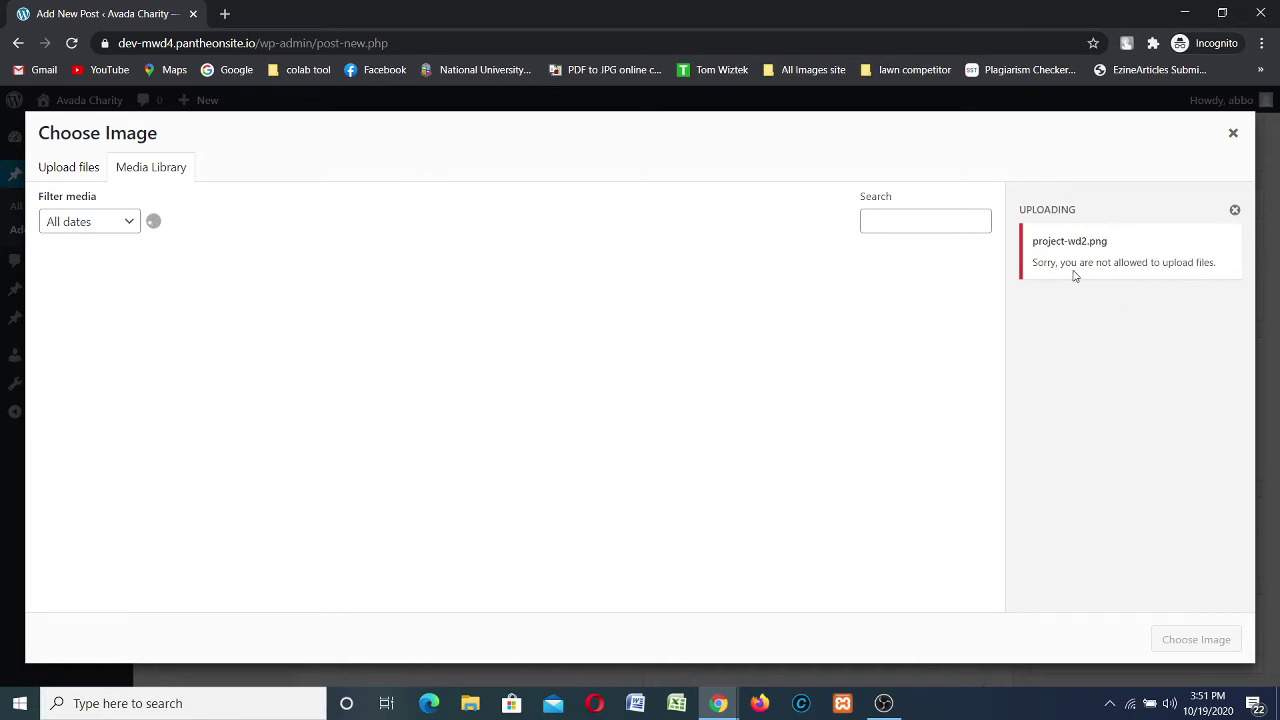
pyautogui.moveTo(1037, 265); pyautogui.dragTo(1232, 283)
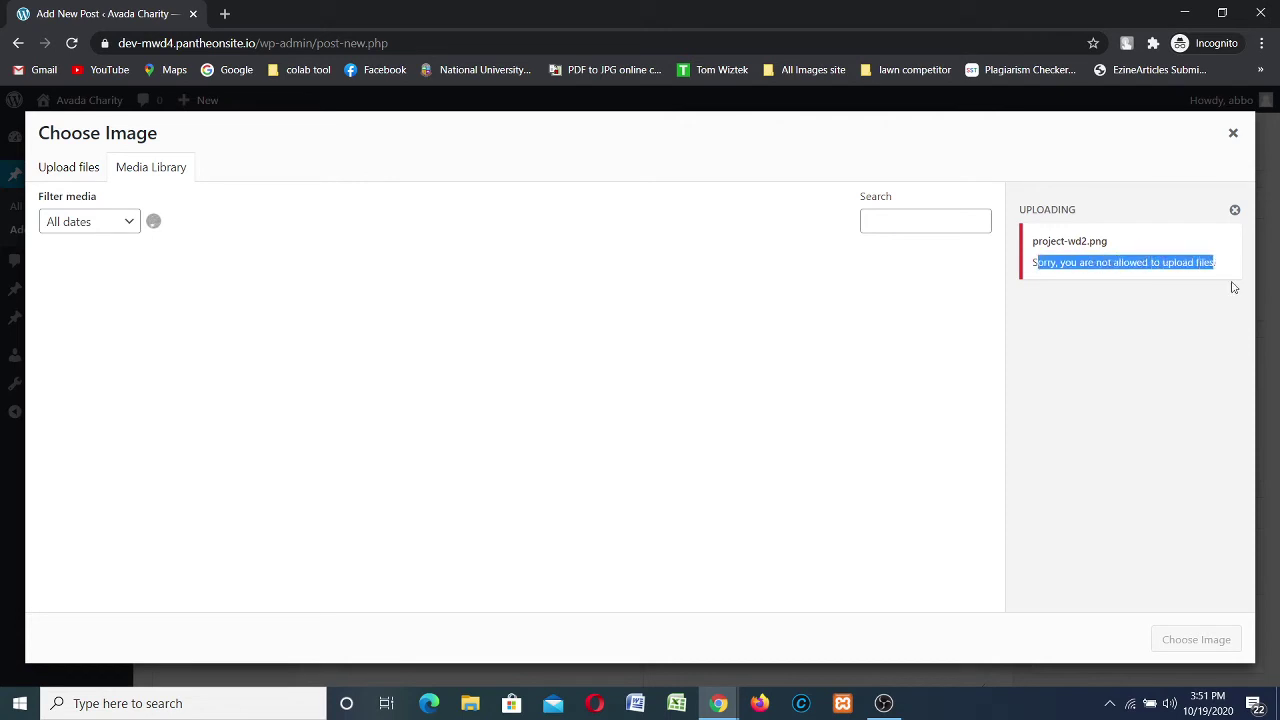
pyautogui.click(1183, 321)
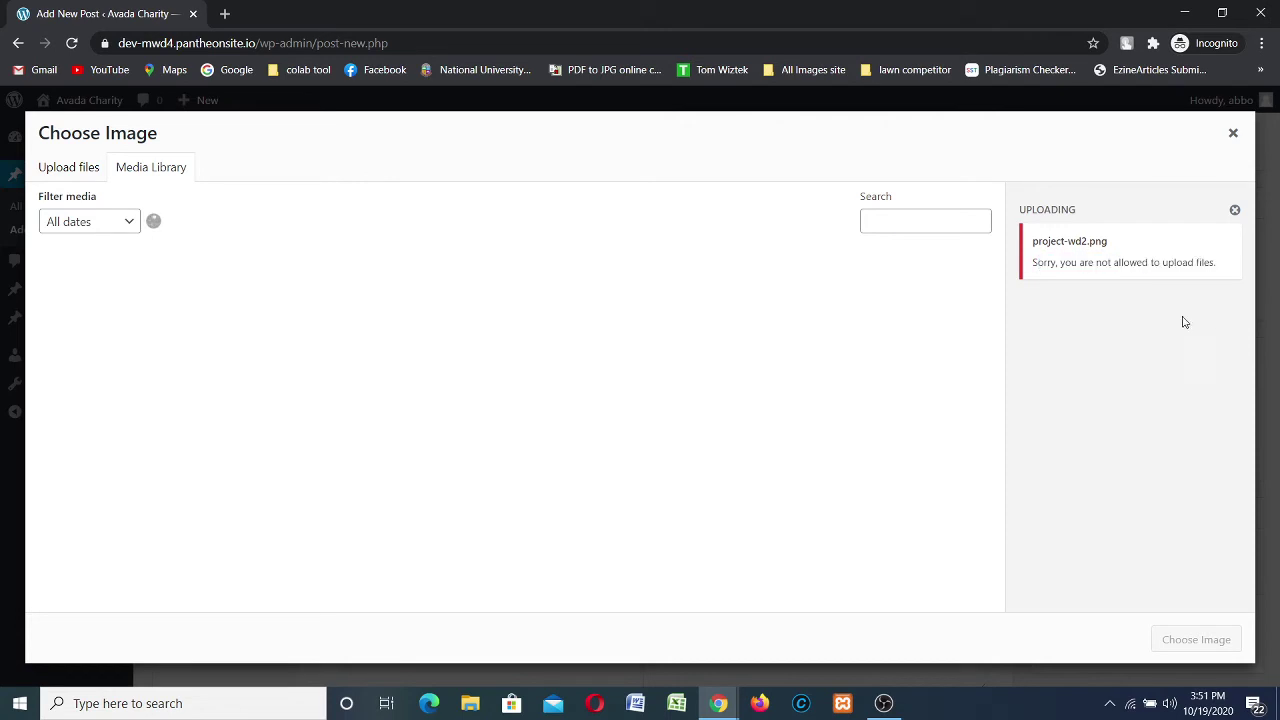
pyautogui.click(1230, 132)
# - Submit the 'I am here' post for Pending Review and close the incognito window
pyautogui.scroll(4, 647, 390)
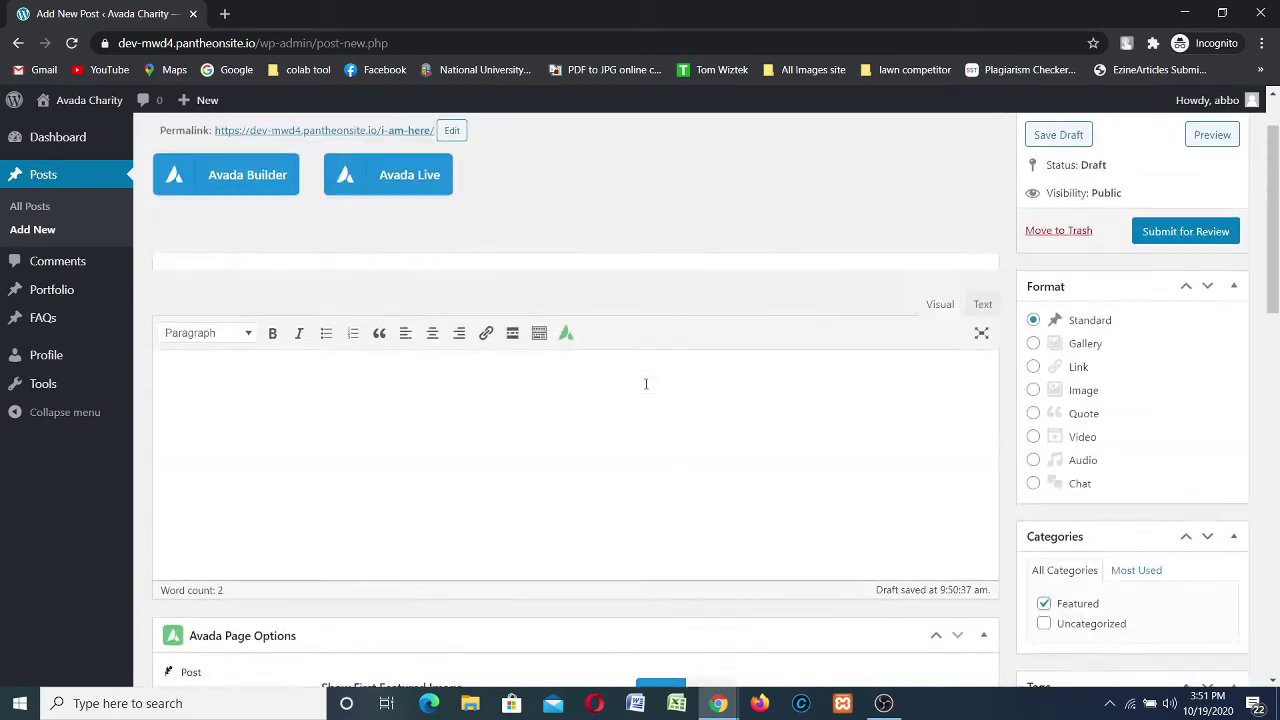
pyautogui.click(1198, 316)
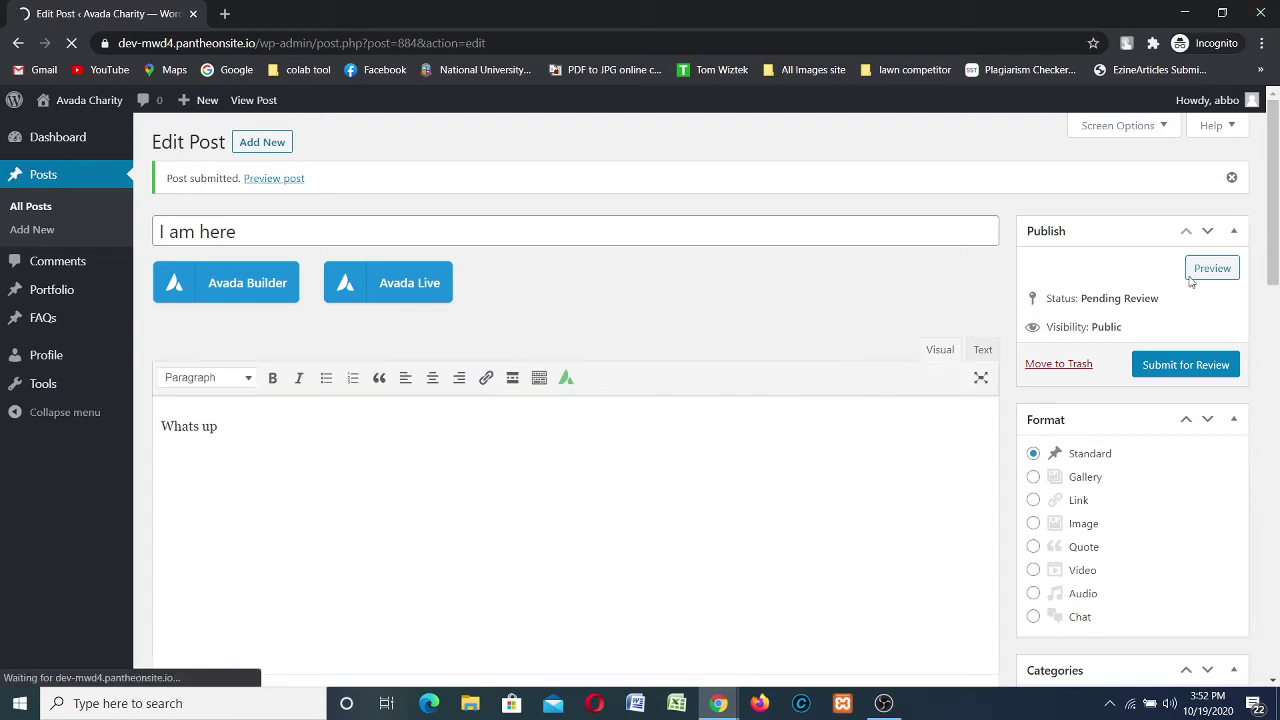
pyautogui.moveTo(1210, 100)
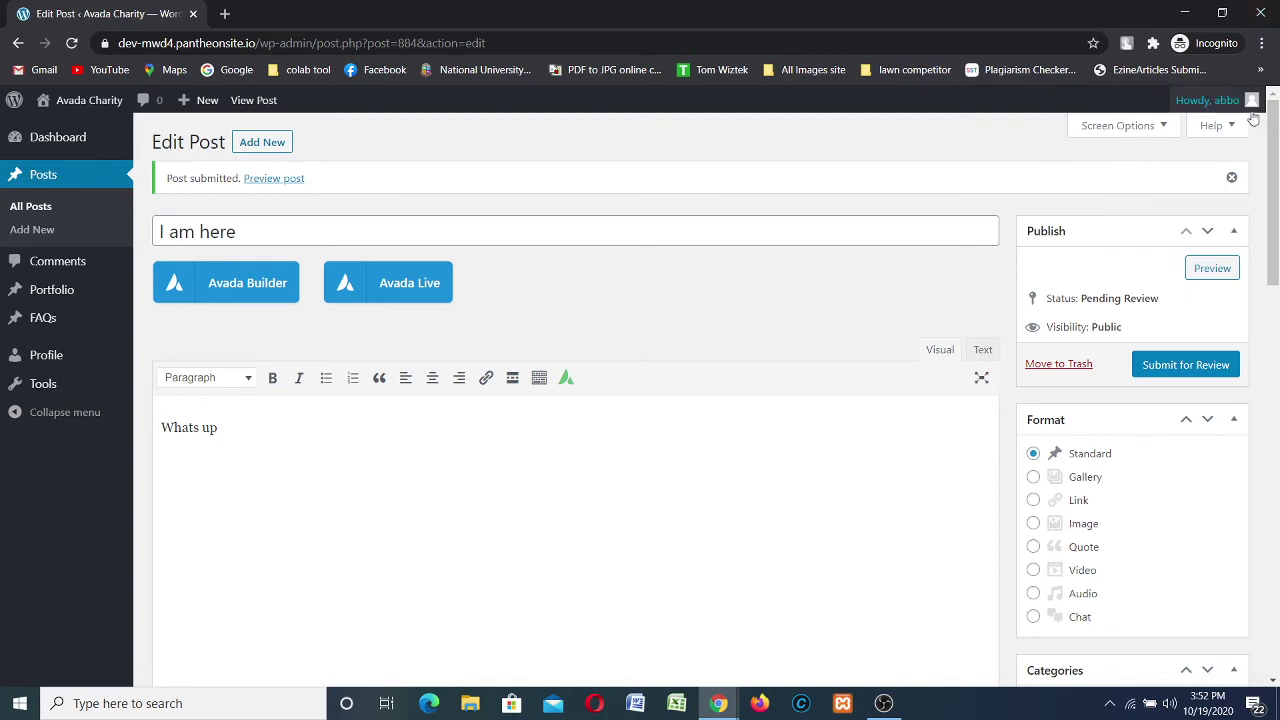
pyautogui.click(1272, 16)
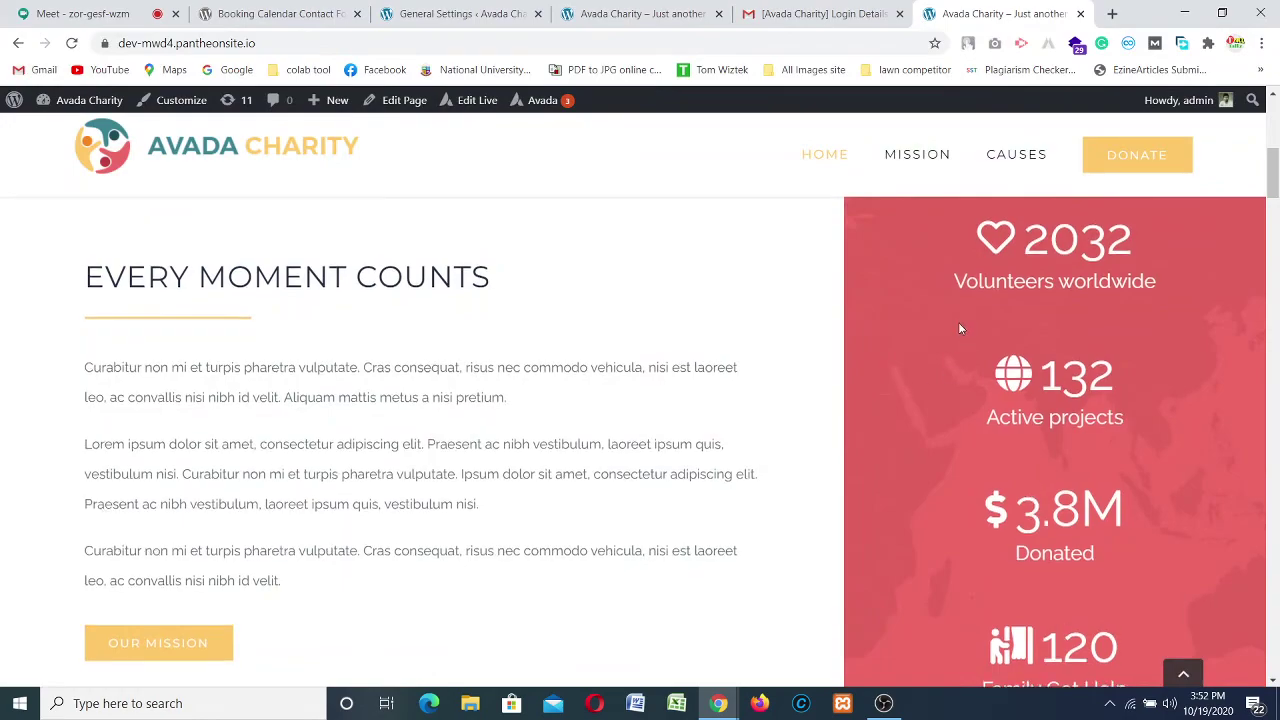
# - Scroll over the Avada Charity homepage, then open it with Edit Live
pyautogui.scroll(6, 958, 322)
pyautogui.scroll(-5, 958, 322)
pyautogui.scroll(-20, 956, 266)
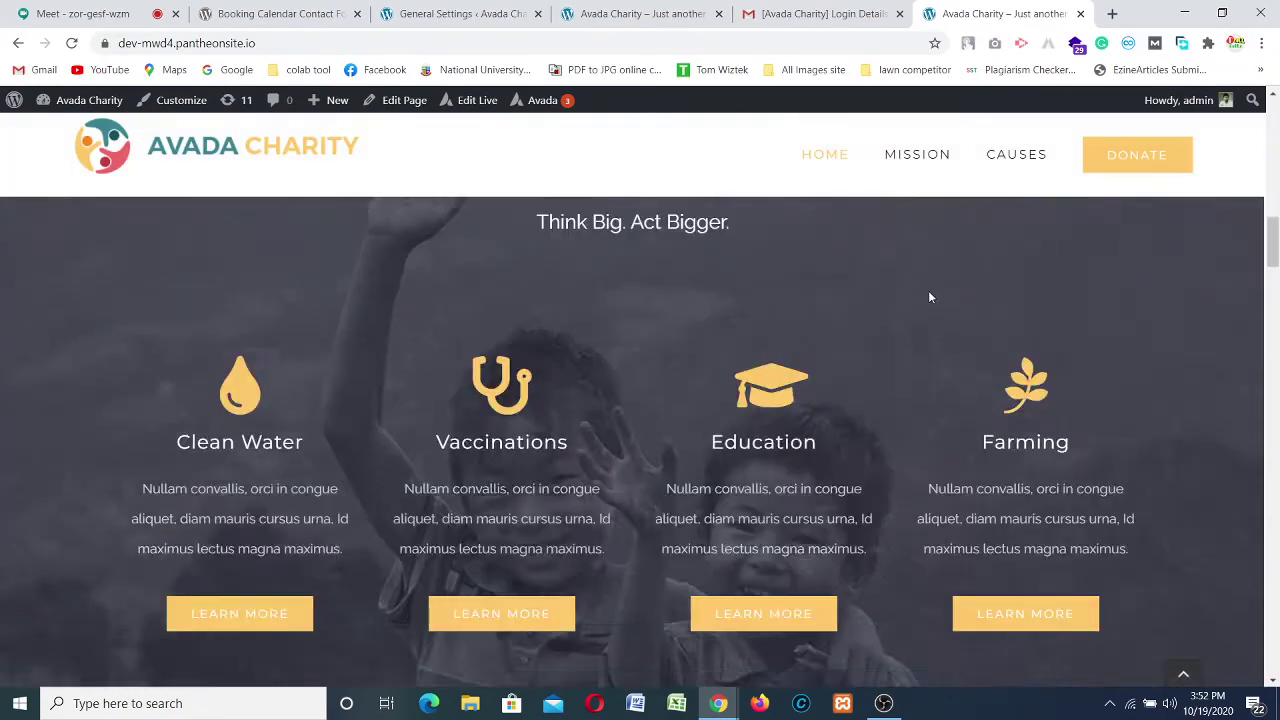
pyautogui.scroll(10, 757, 370)
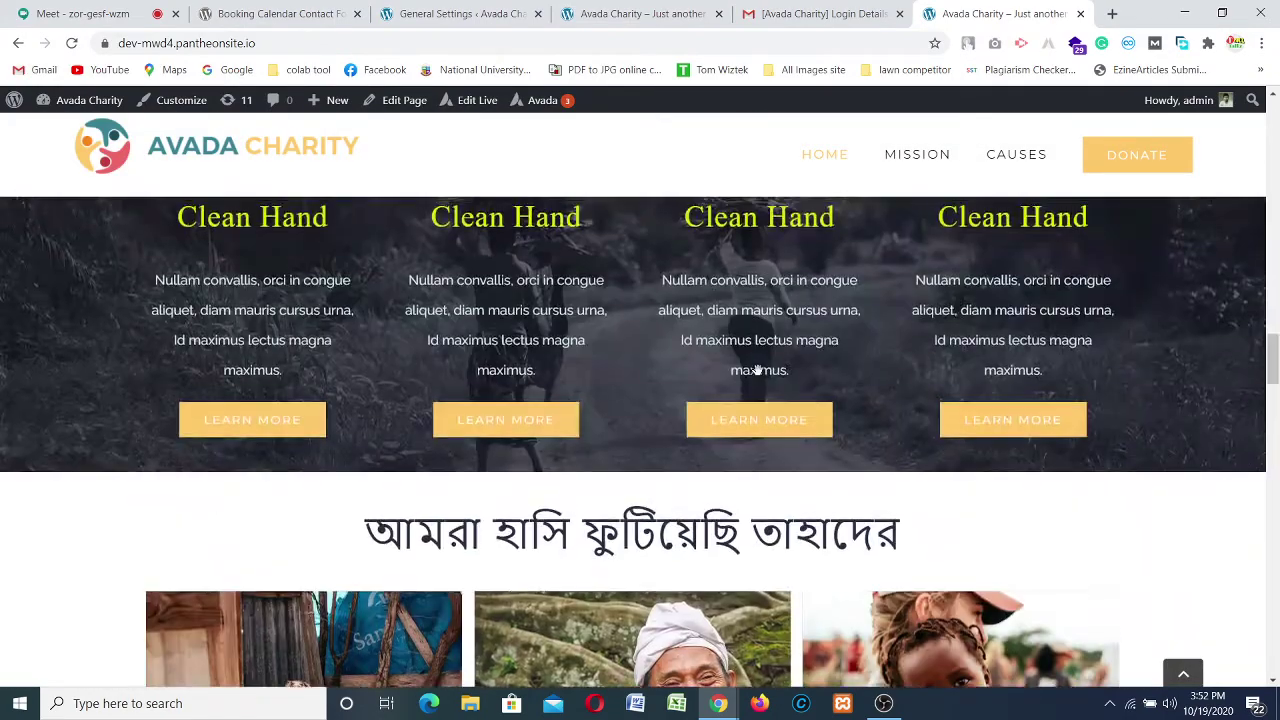
pyautogui.scroll(-6, 831, 427)
pyautogui.scroll(-4, 827, 447)
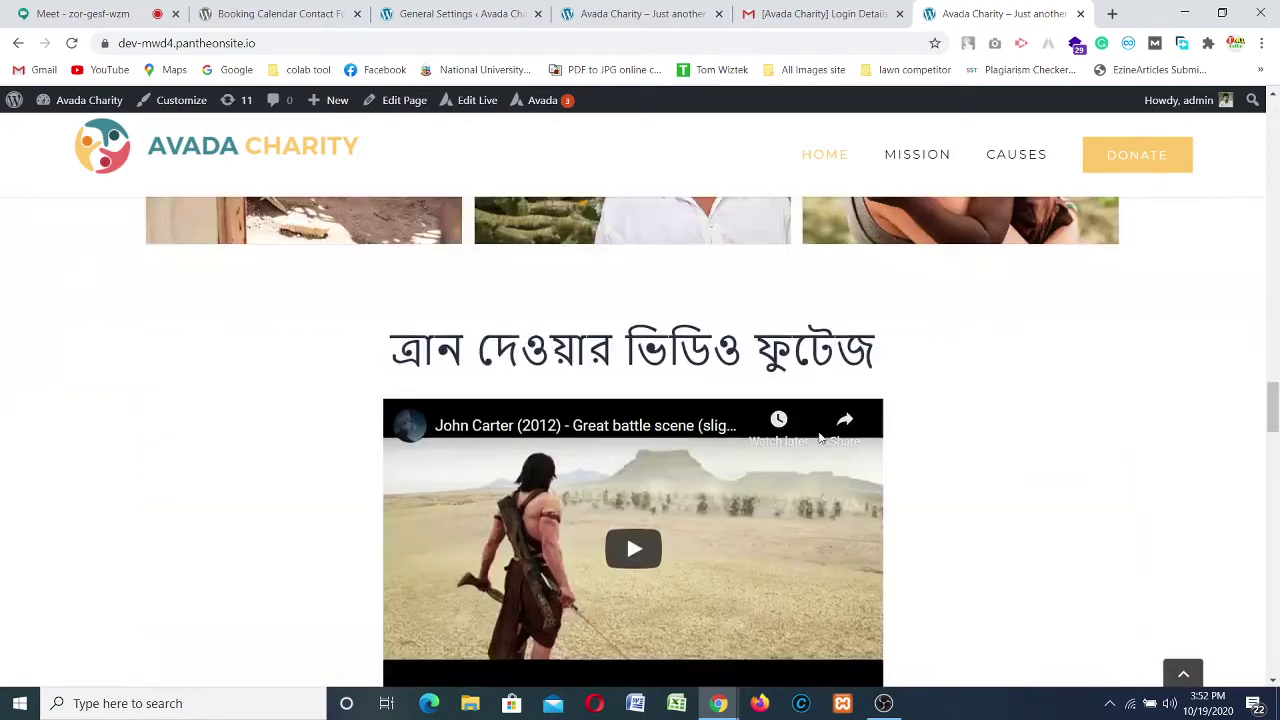
pyautogui.scroll(12, 811, 449)
pyautogui.scroll(-12, 850, 449)
pyautogui.scroll(-2, 650, 420)
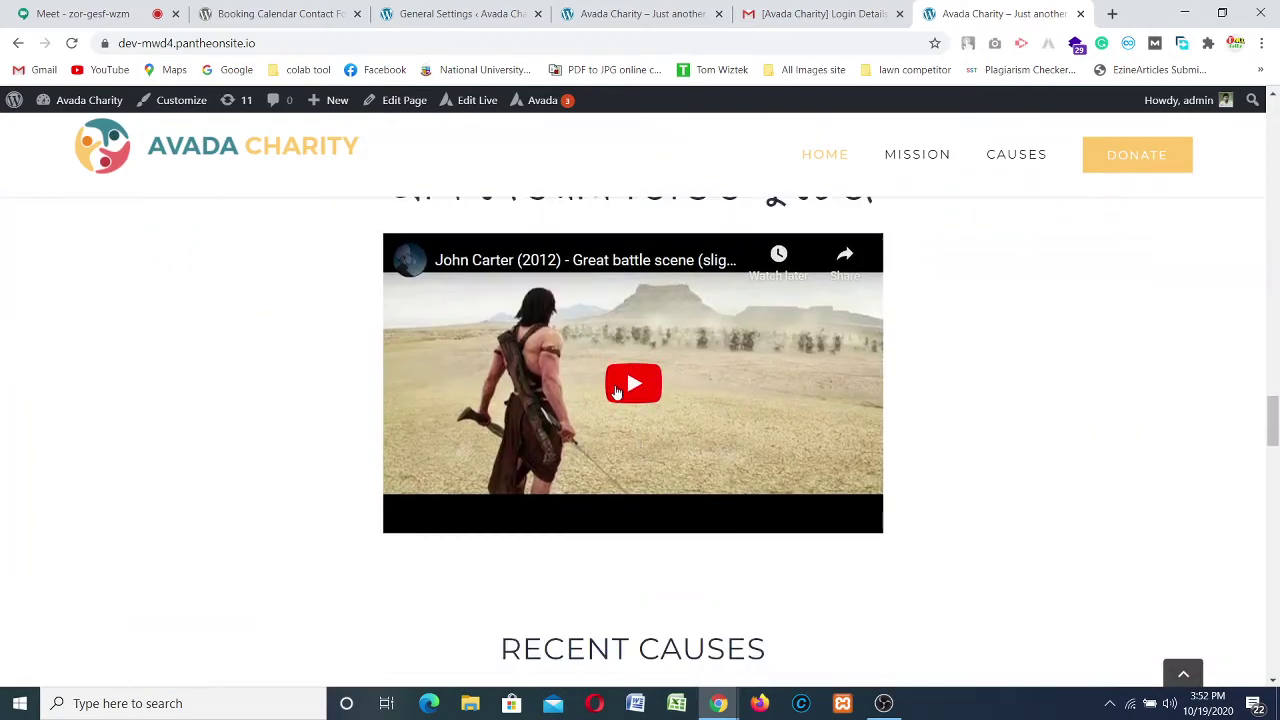
pyautogui.scroll(1, 477, 312)
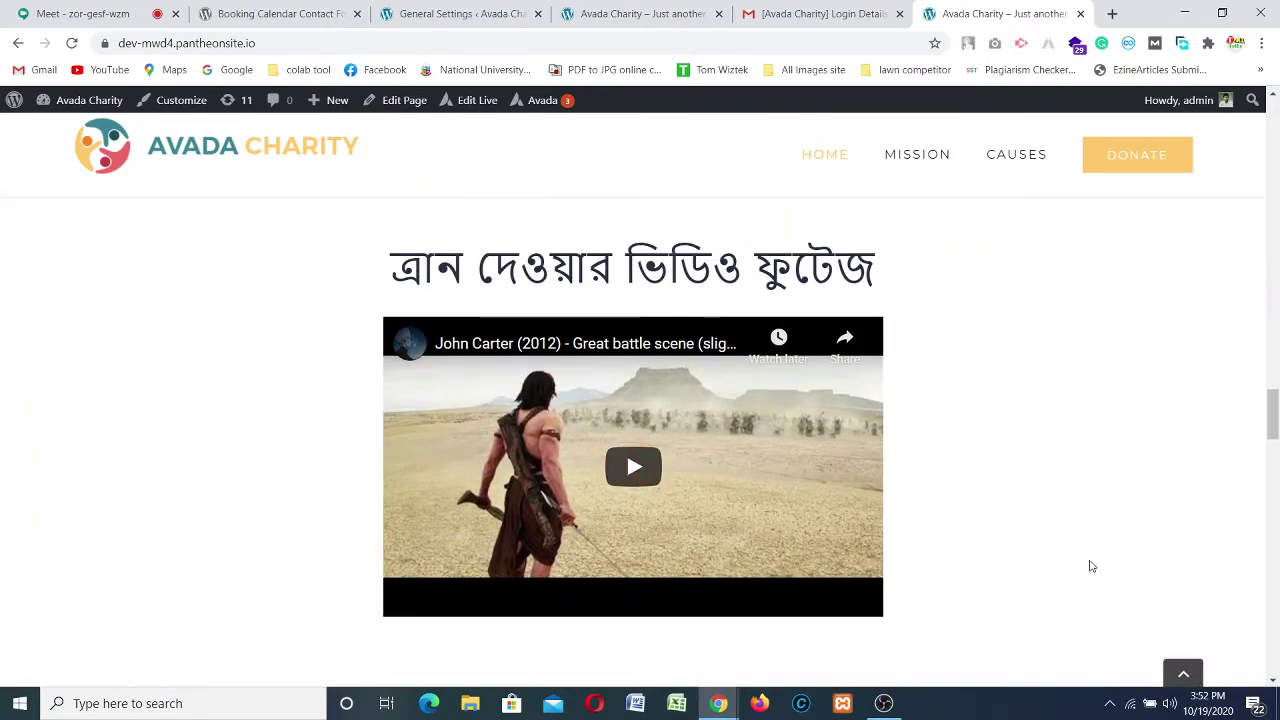
pyautogui.click(475, 100)
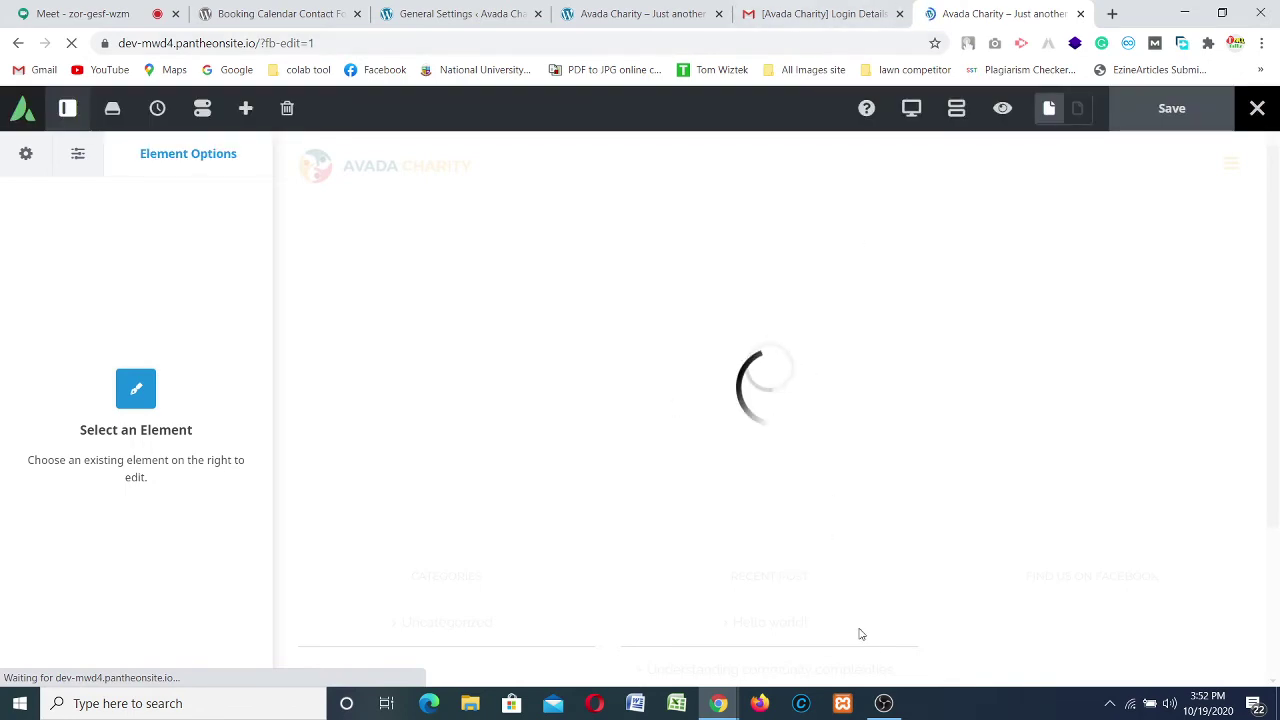
# - Show and hide the OBS recorder, then switch to the Google Meet tab
pyautogui.click(884, 704)
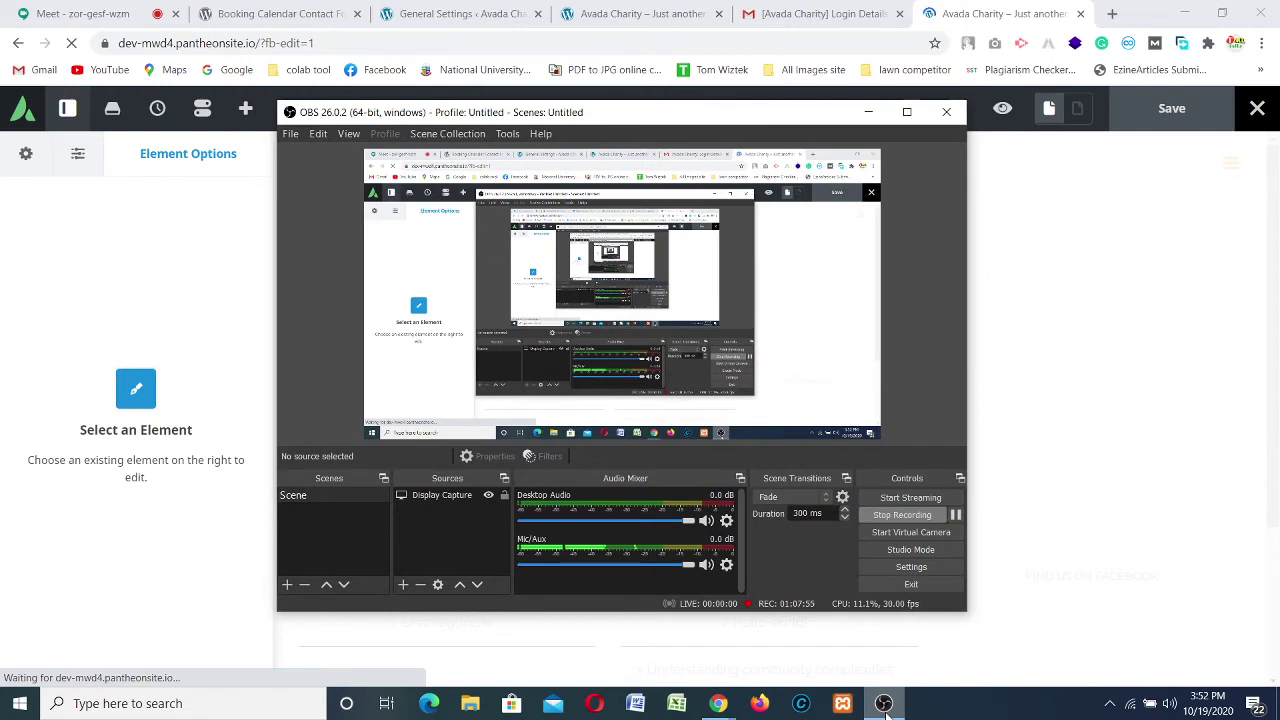
pyautogui.click(884, 704)
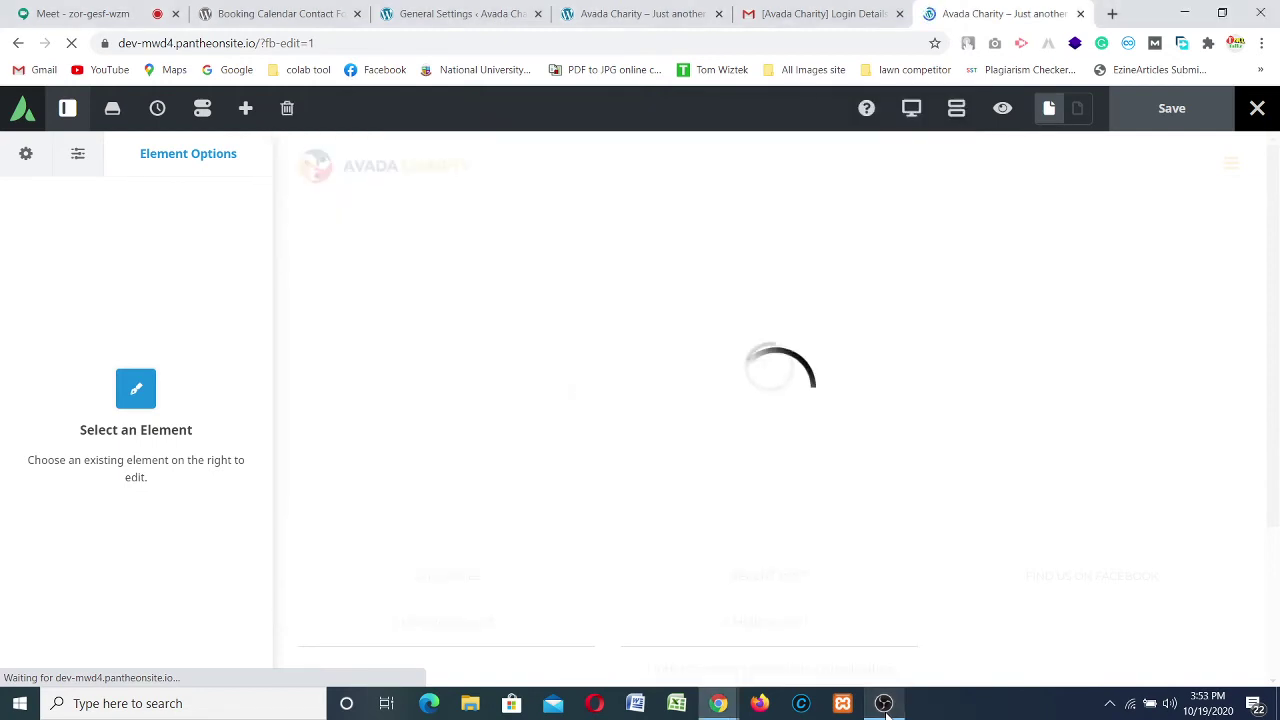
pyautogui.click(188, 12)
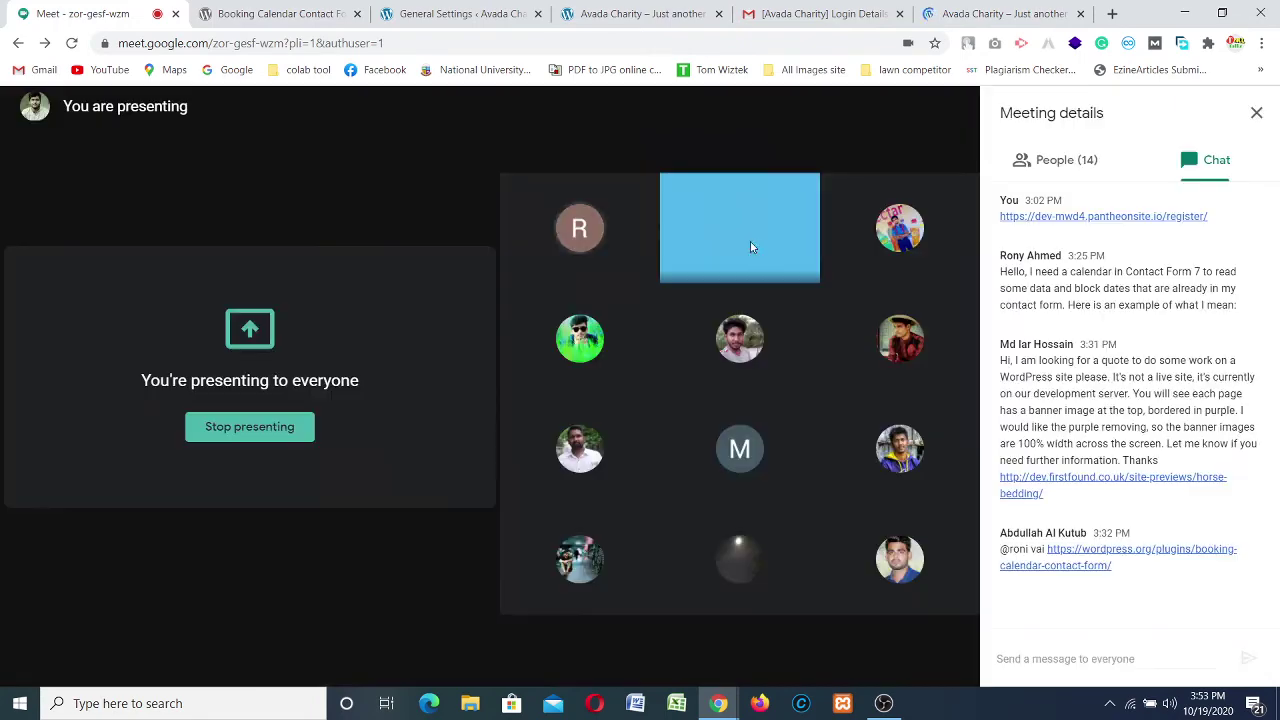
# - Close the Meet chat panel and return to the Avada Charity builder tab
pyautogui.click(1245, 116)
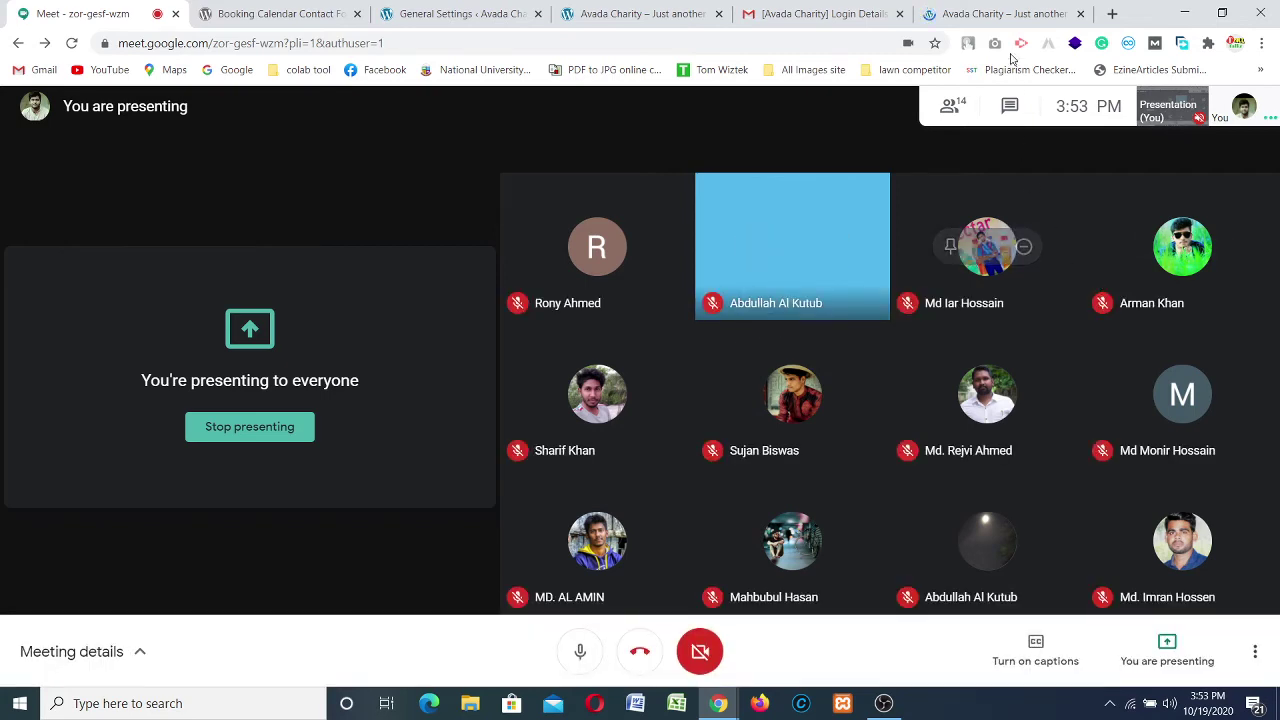
pyautogui.click(988, 20)
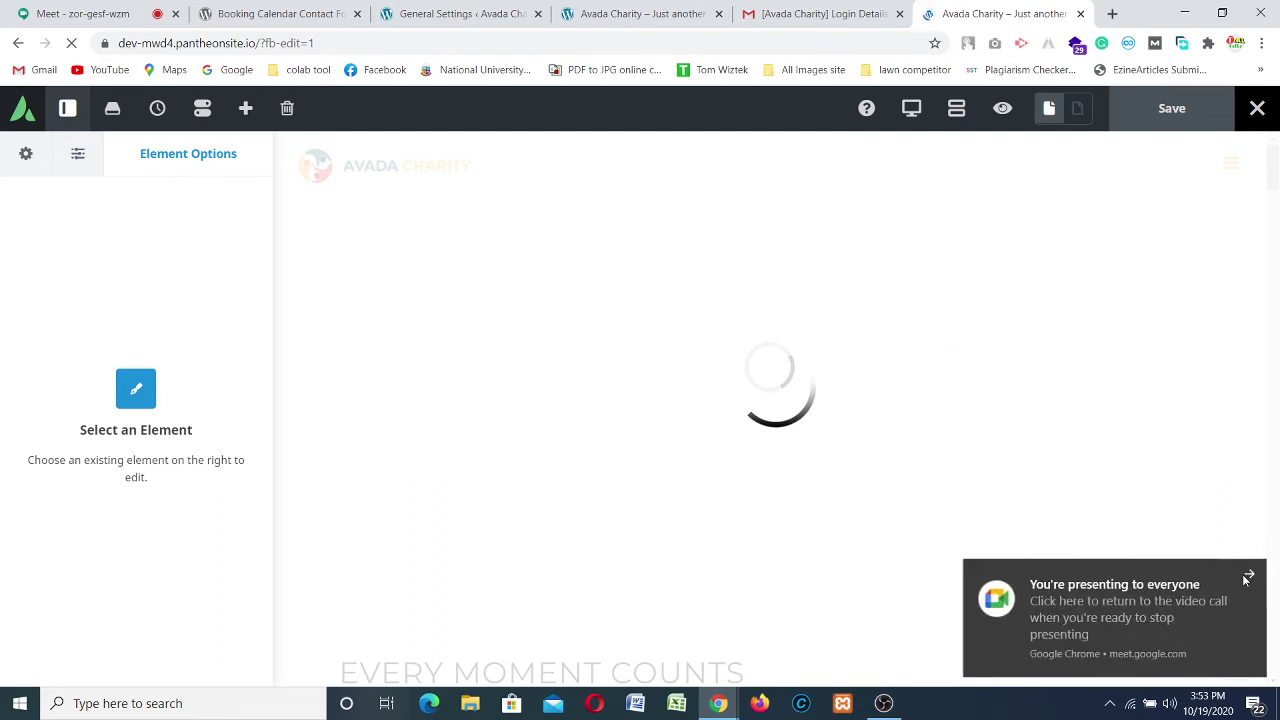
# - Dismiss the presenting and Reddit notifications and scroll down to the video-footage section
pyautogui.click(1248, 577)
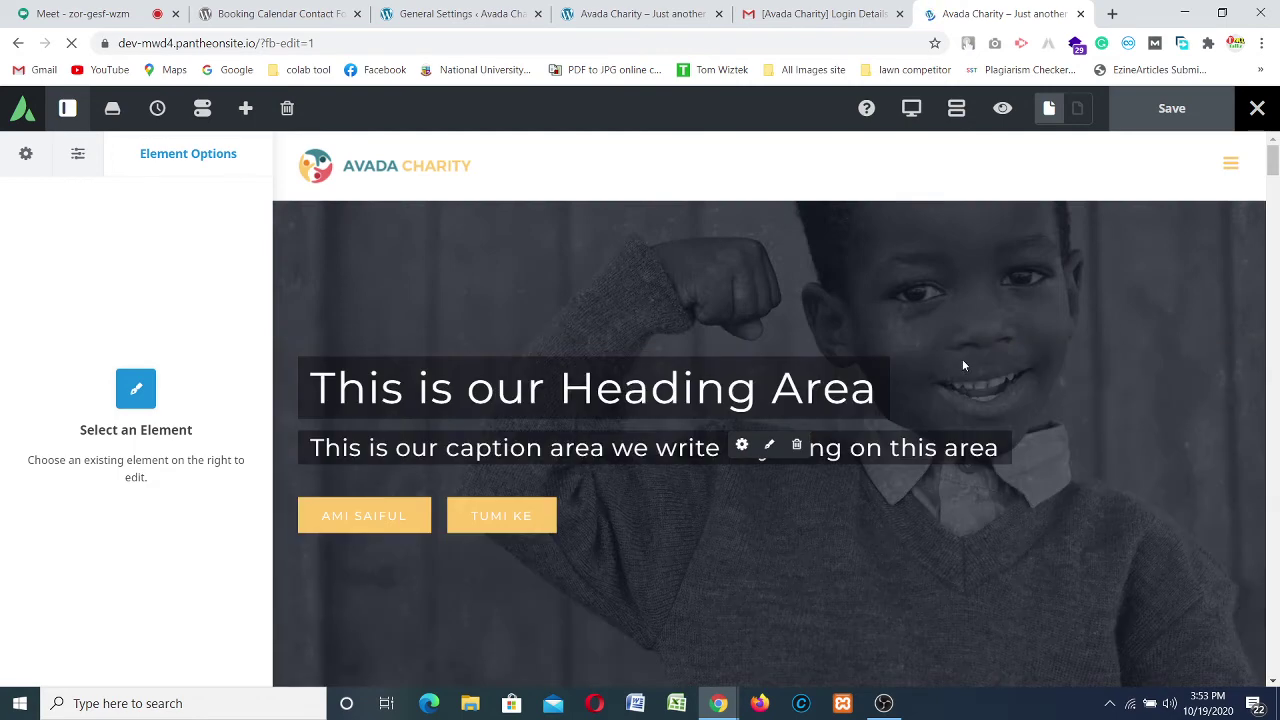
pyautogui.scroll(-5, 817, 504)
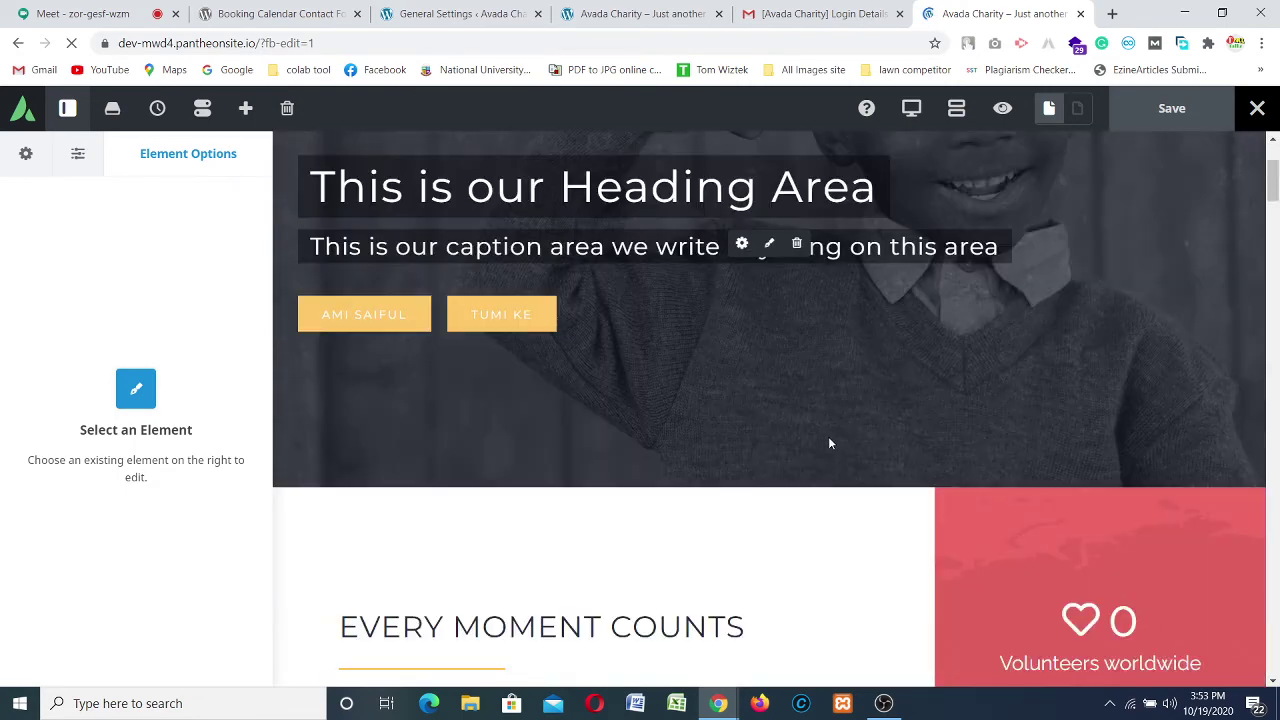
pyautogui.scroll(-4, 774, 430)
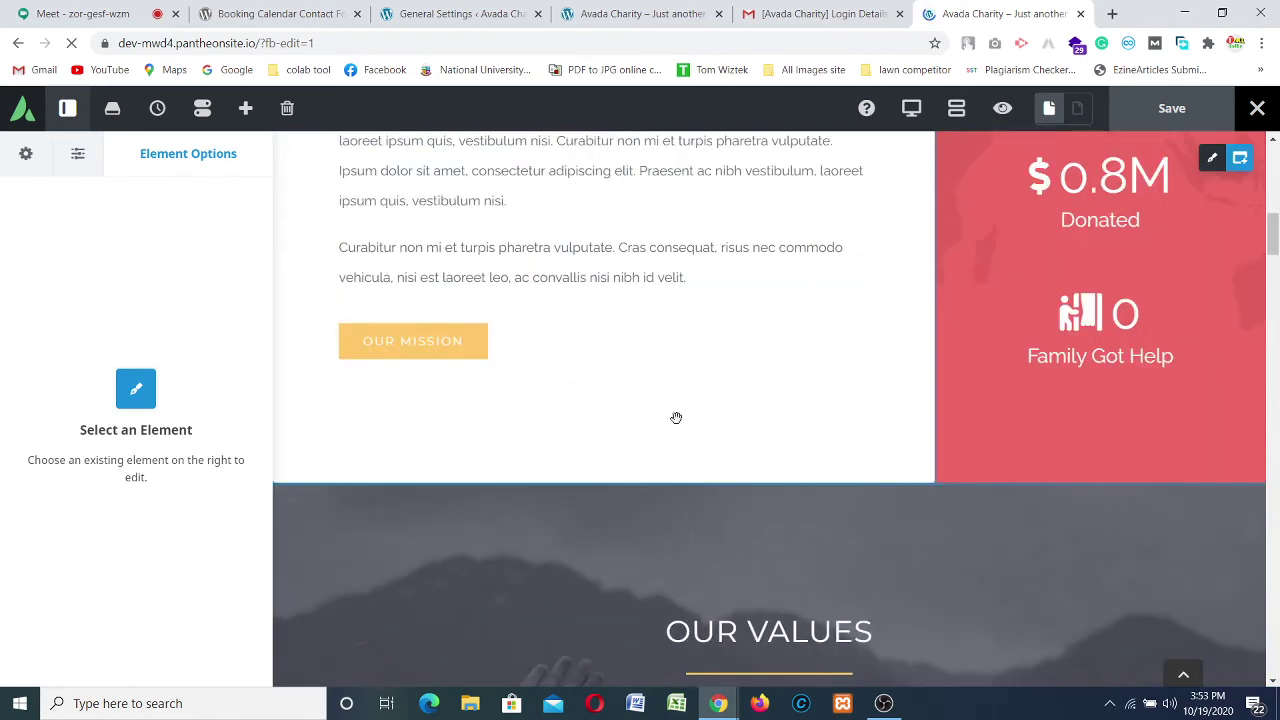
pyautogui.scroll(-6, 700, 455)
pyautogui.scroll(-10, 785, 508)
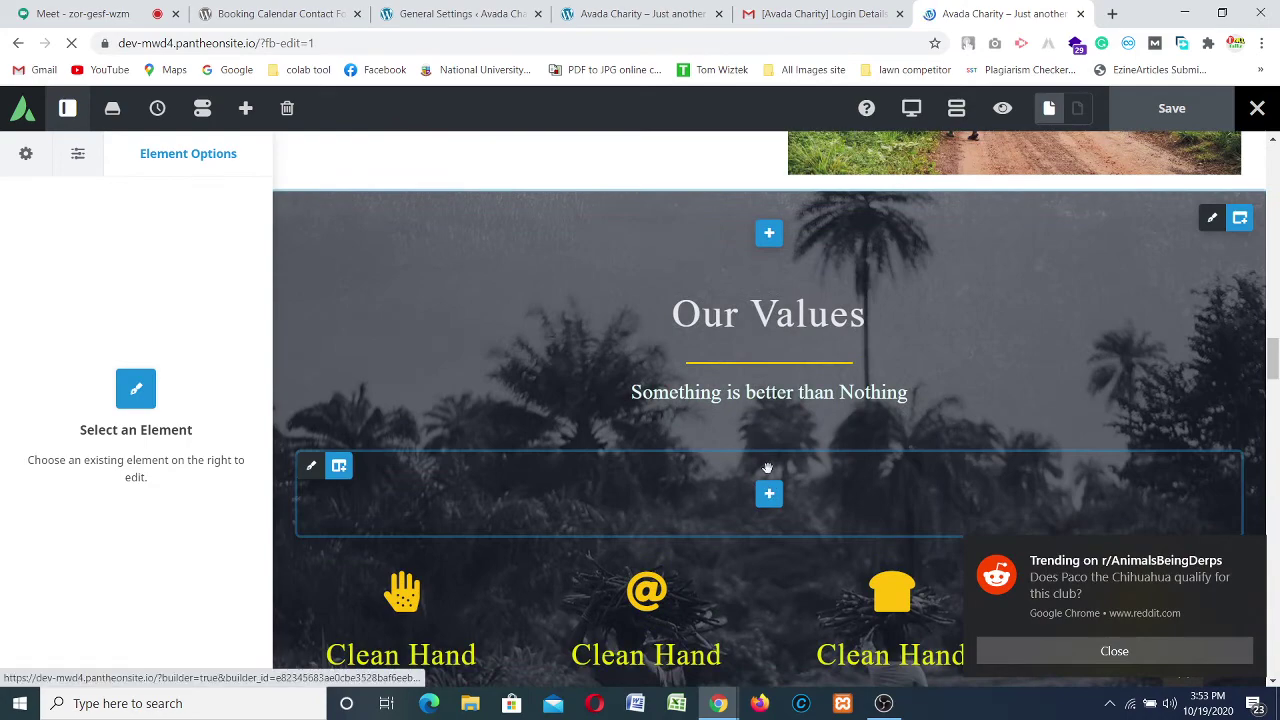
pyautogui.scroll(-5, 770, 490)
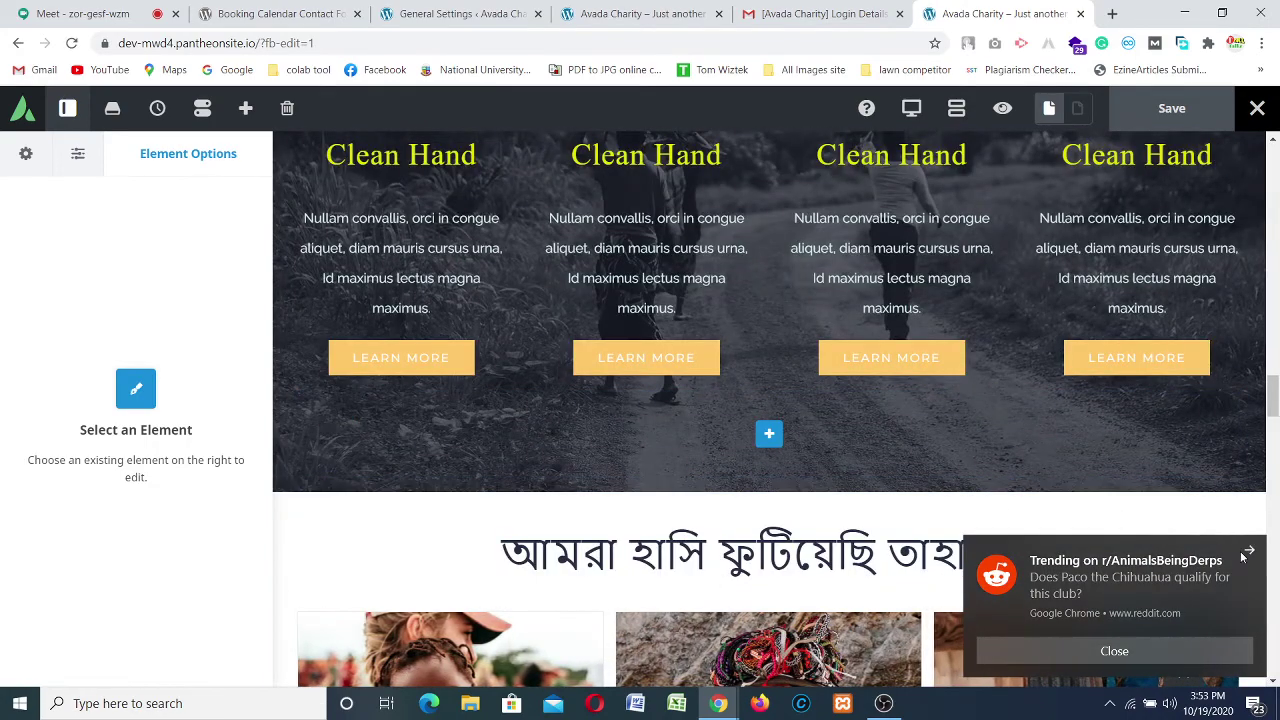
pyautogui.click(1250, 553)
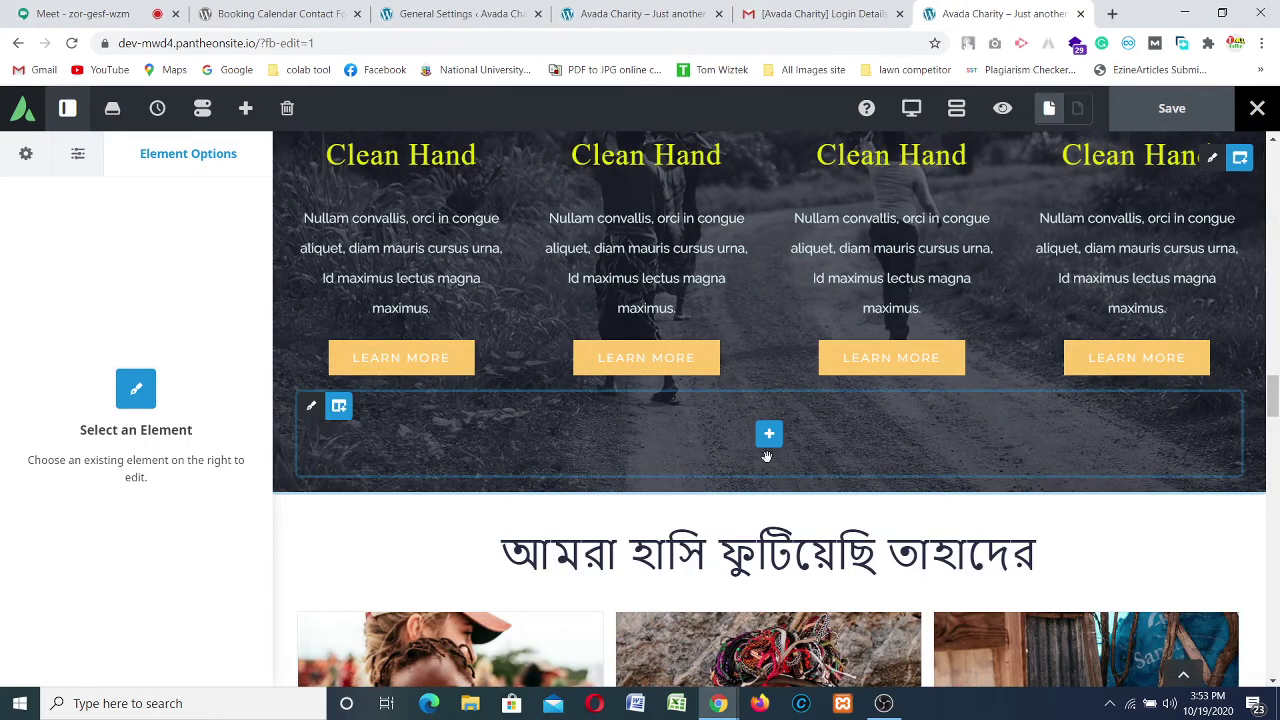
pyautogui.scroll(-2, 758, 449)
pyautogui.scroll(-6, 758, 449)
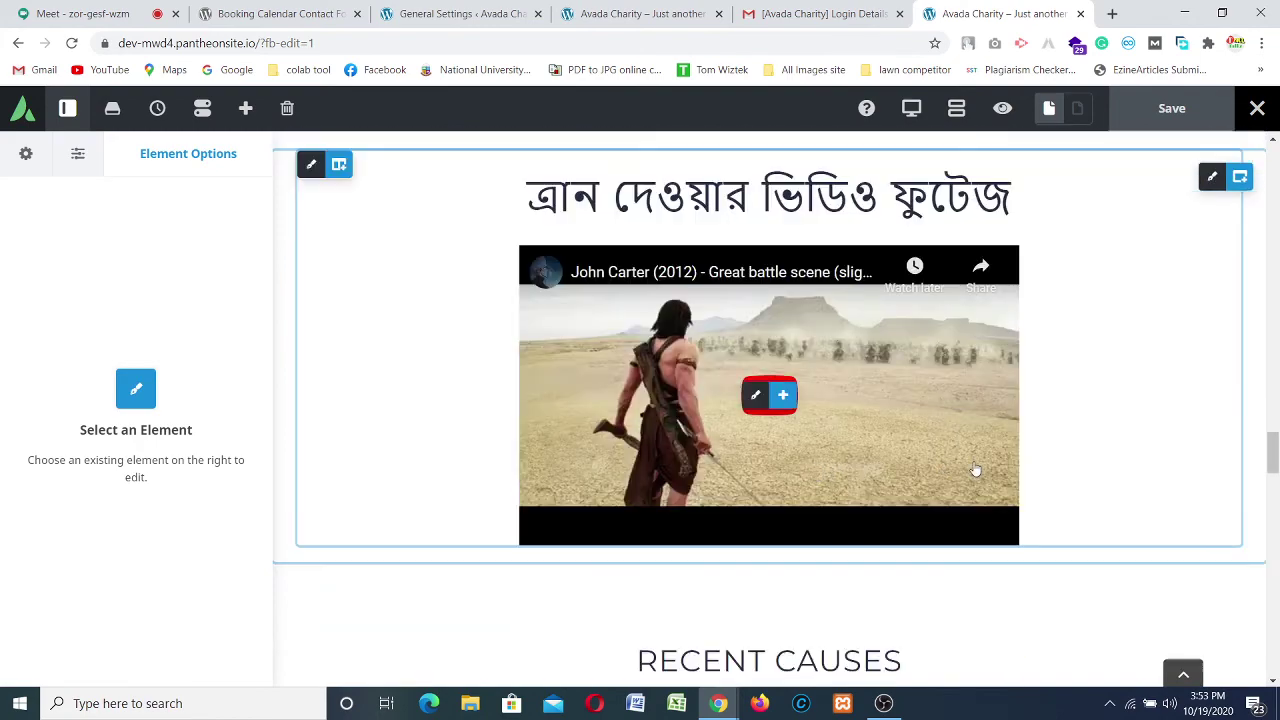
pyautogui.scroll(1, 1119, 485)
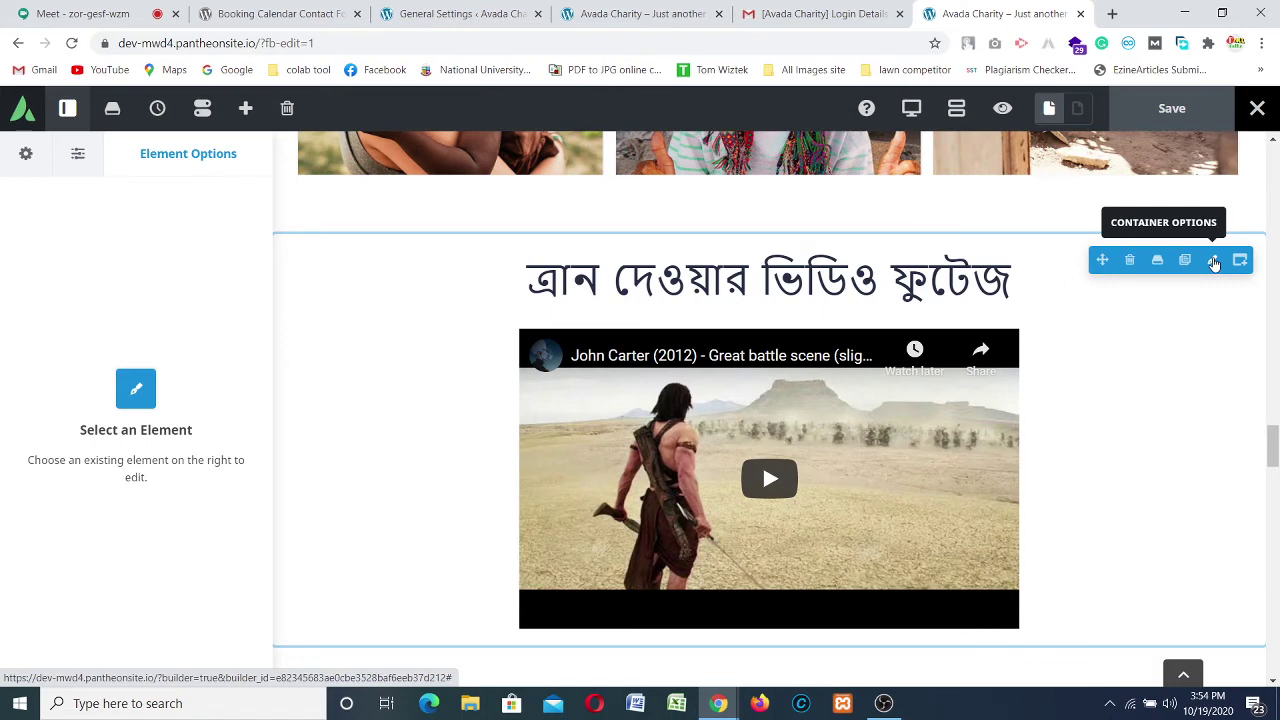
# - Give the video section container a gradient background from #00bcd4 to #02ddcf and save
pyautogui.click(1213, 262)
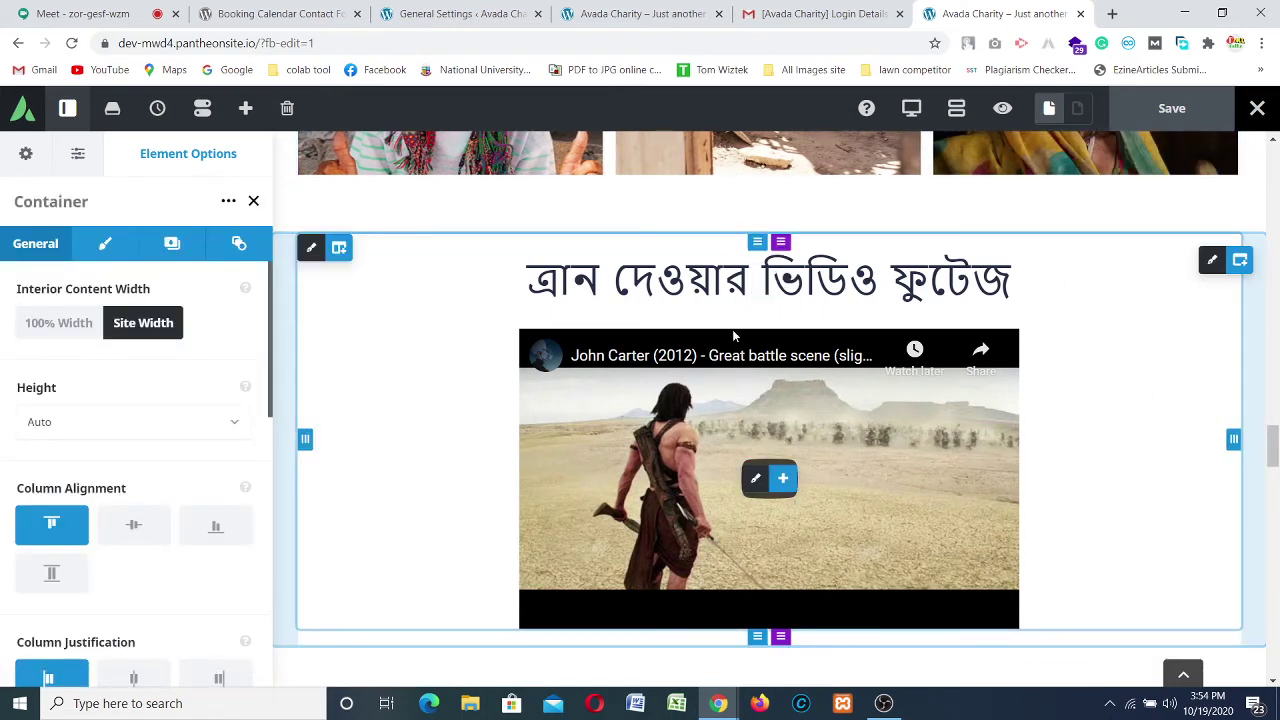
pyautogui.click(176, 244)
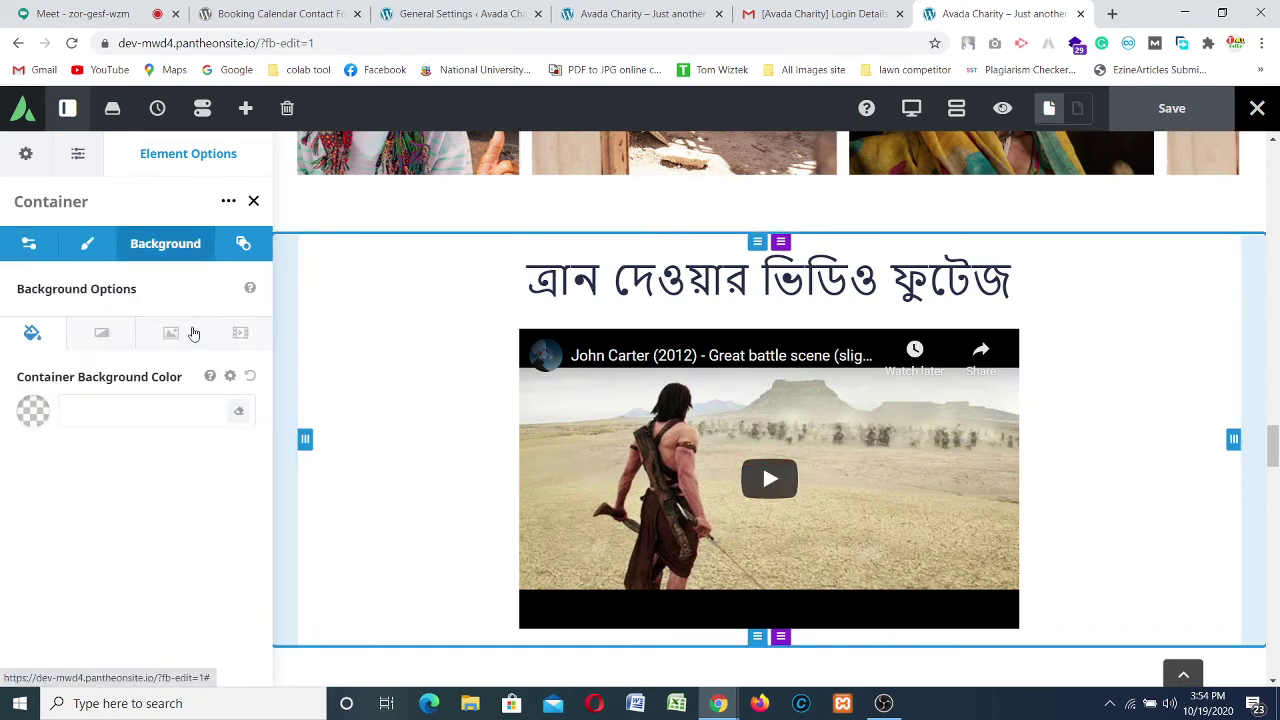
pyautogui.click(104, 334)
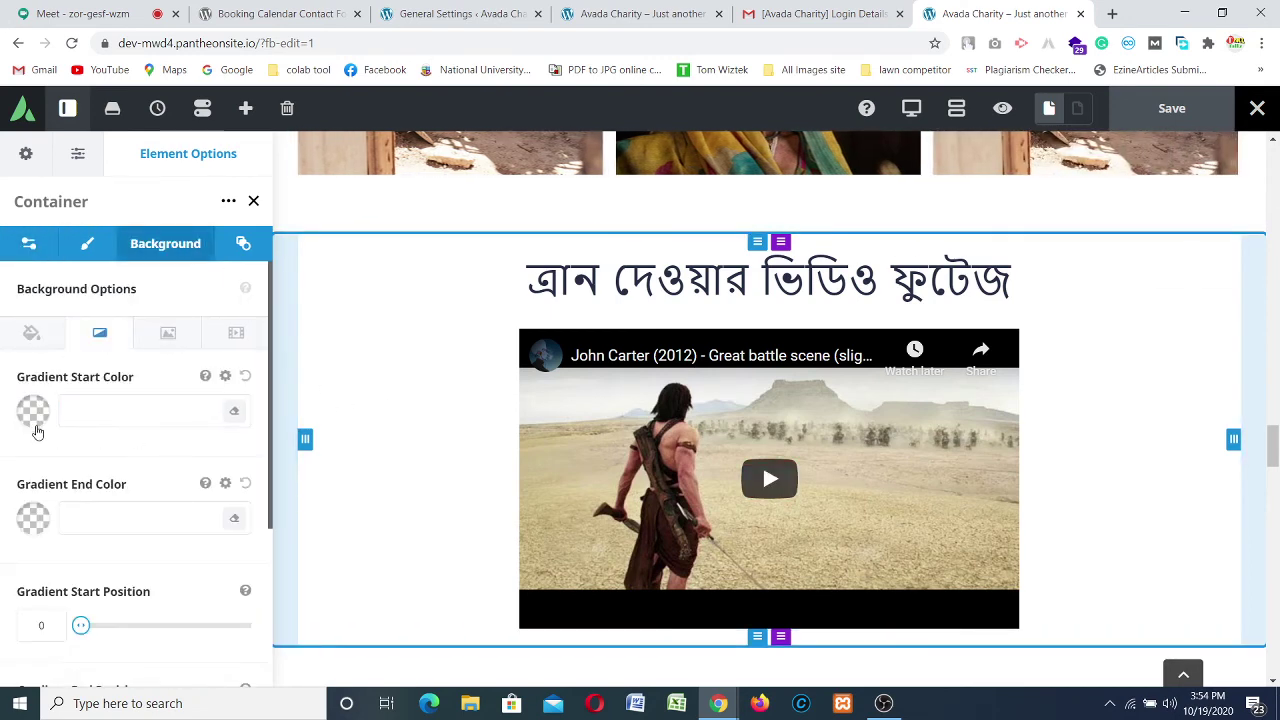
pyautogui.click(88, 438)
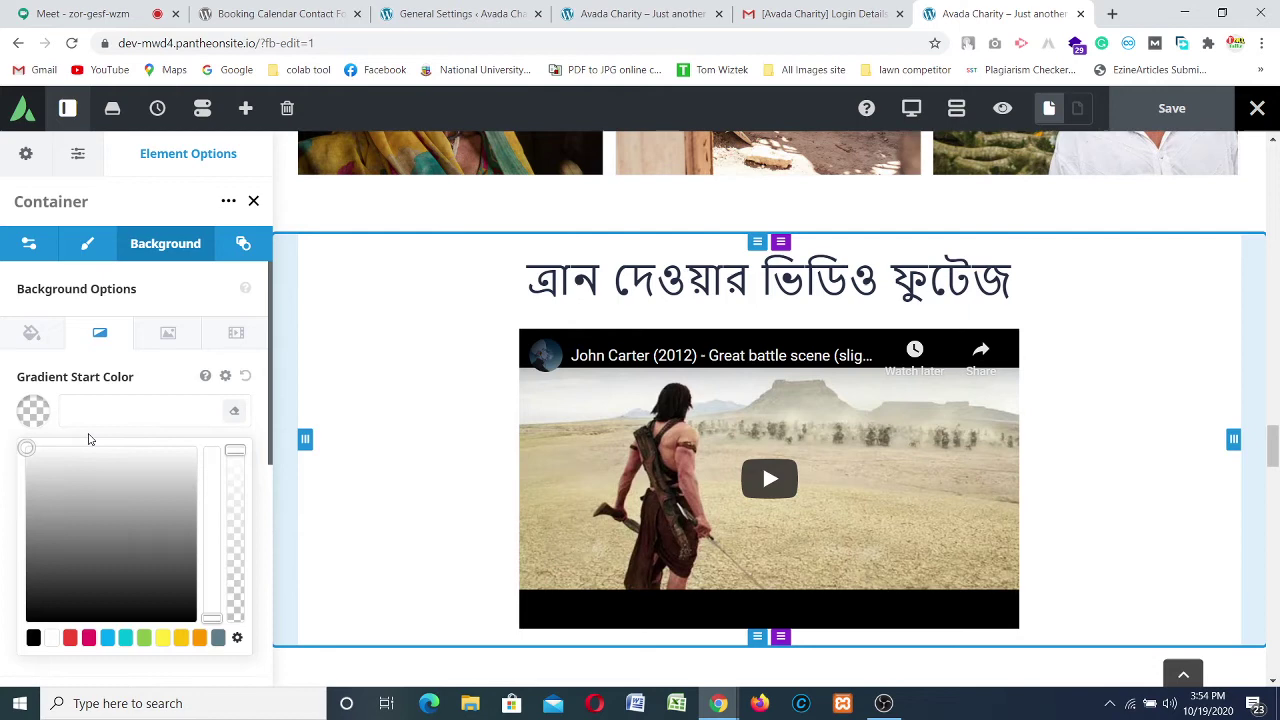
pyautogui.click(126, 637)
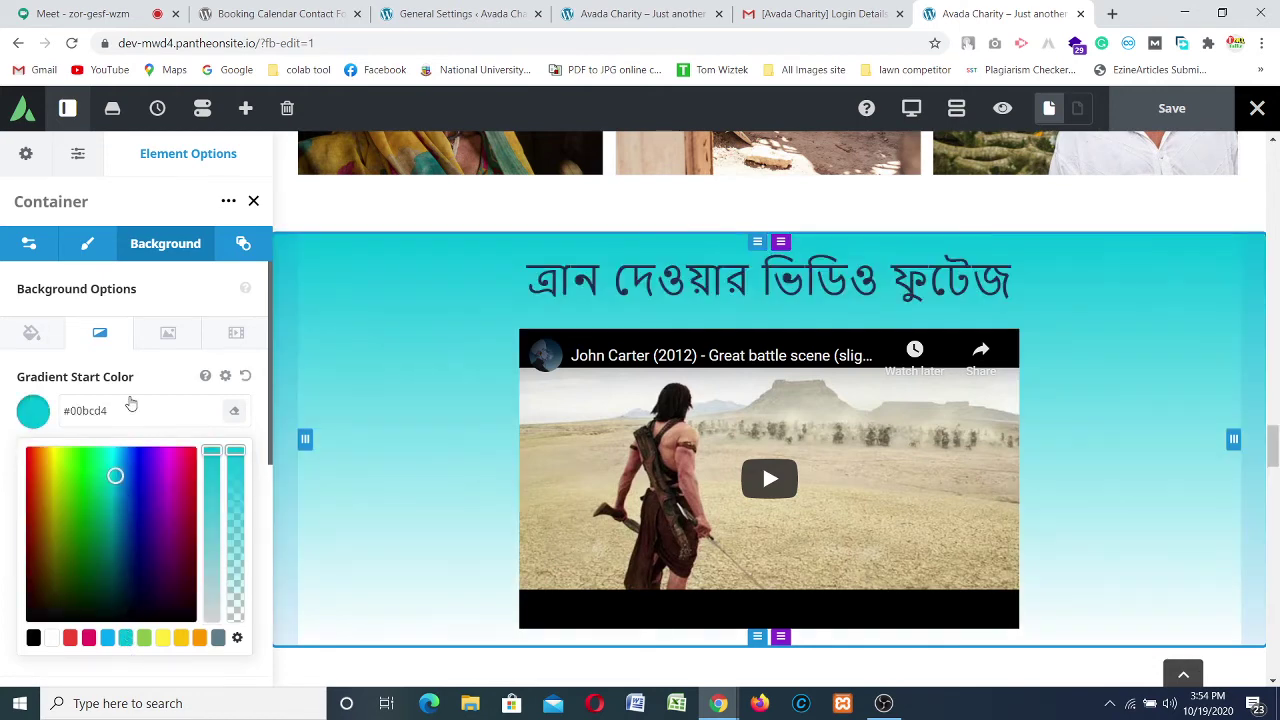
pyautogui.scroll(-3, 130, 402)
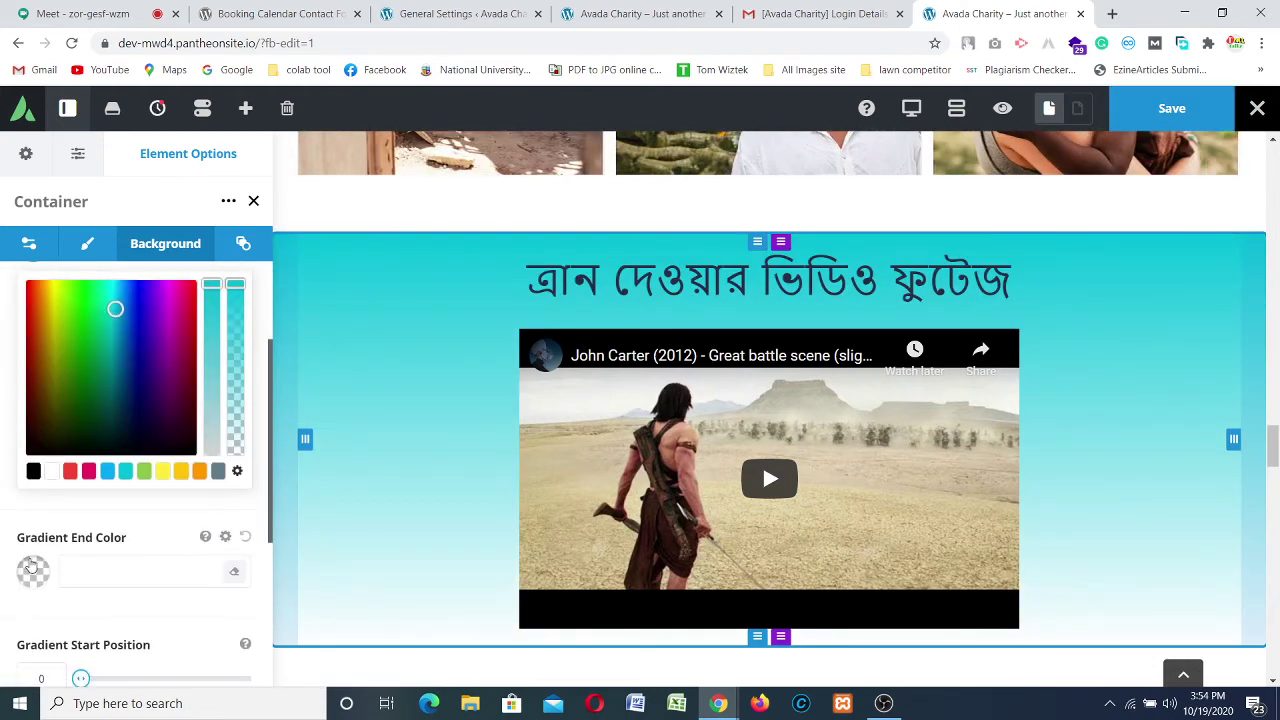
pyautogui.click(32, 569)
pyautogui.click(110, 578)
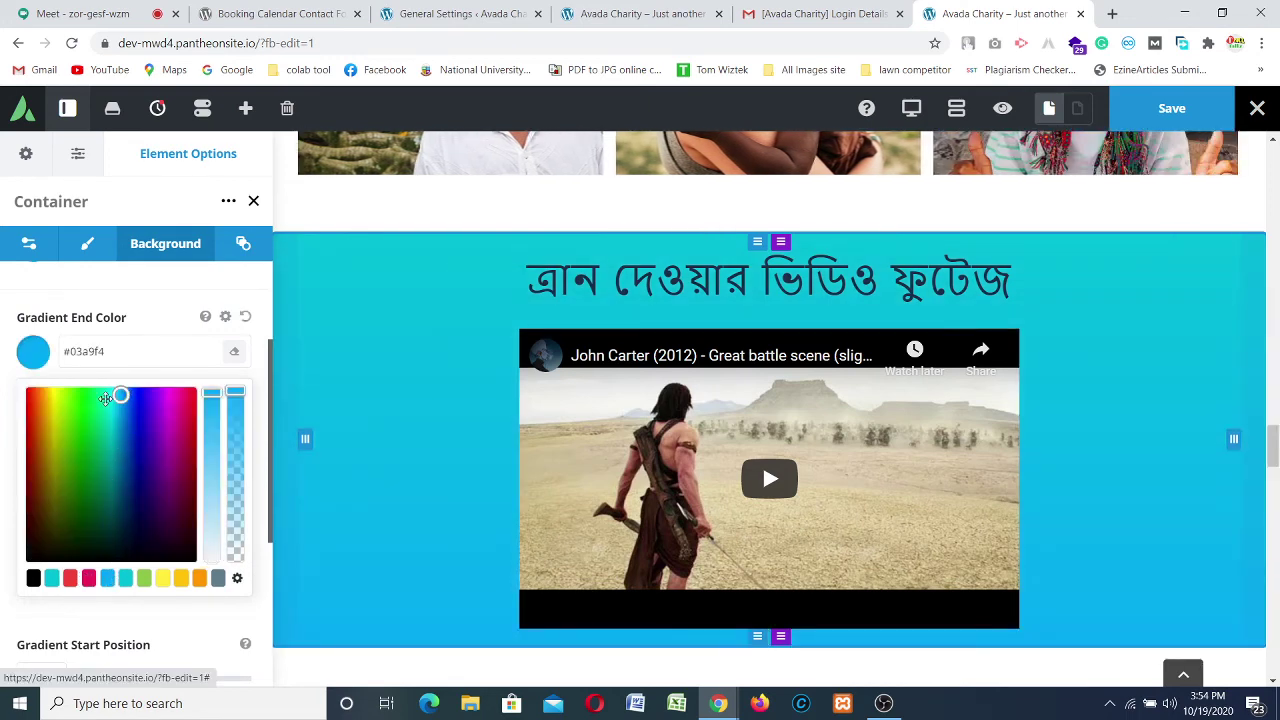
pyautogui.moveTo(120, 391); pyautogui.dragTo(108, 409)
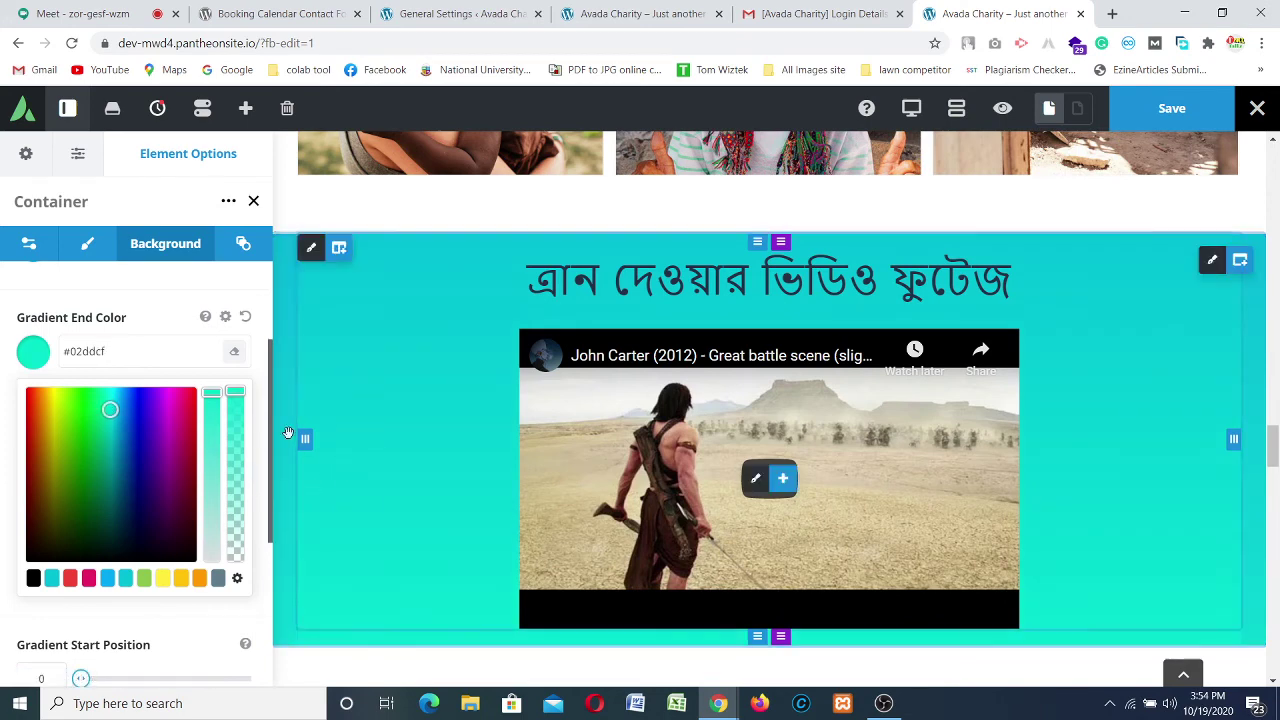
pyautogui.click(1170, 110)
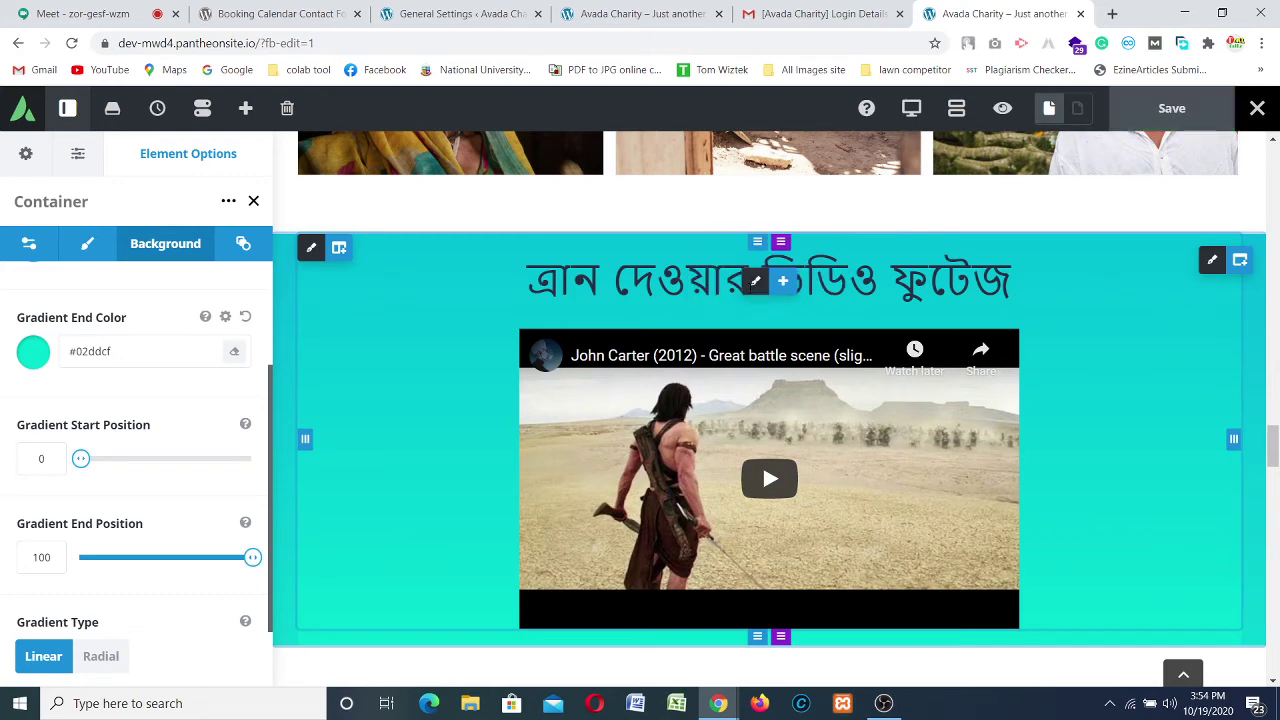
# - Set the Bengali heading's font colour to white #ffffff in its Design options
pyautogui.moveTo(757, 286)
pyautogui.click(756, 283)
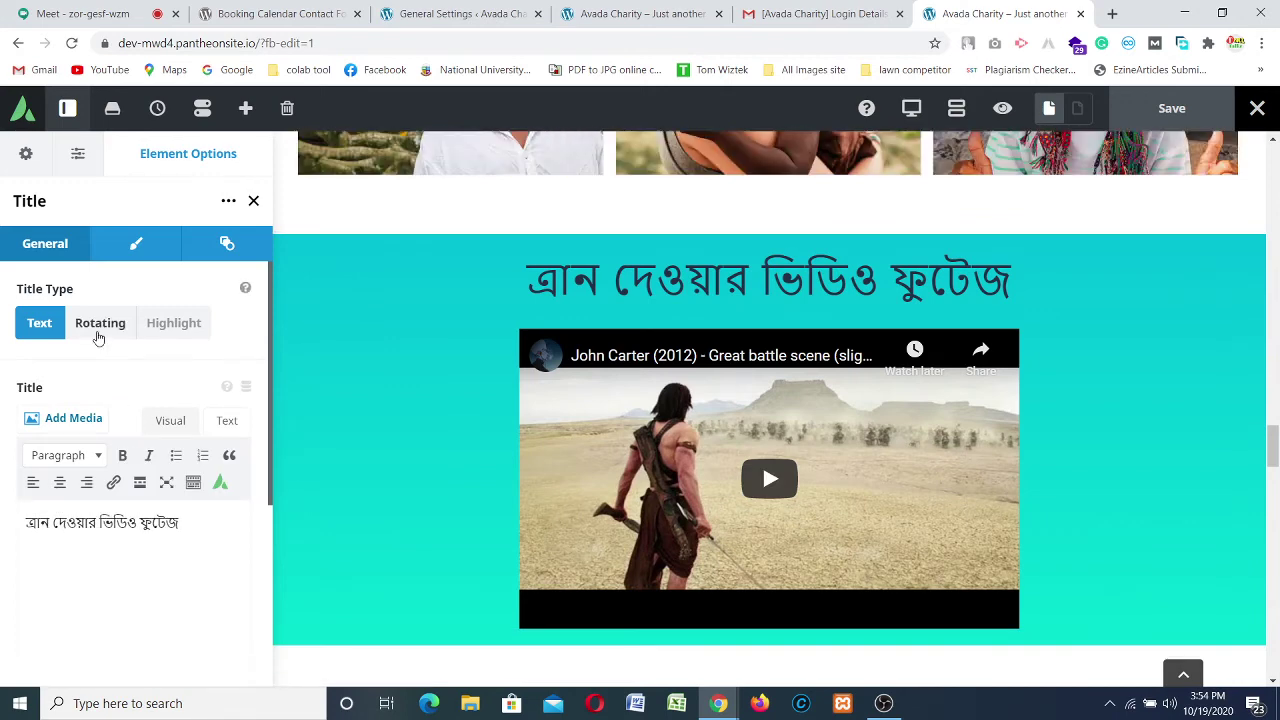
pyautogui.click(135, 250)
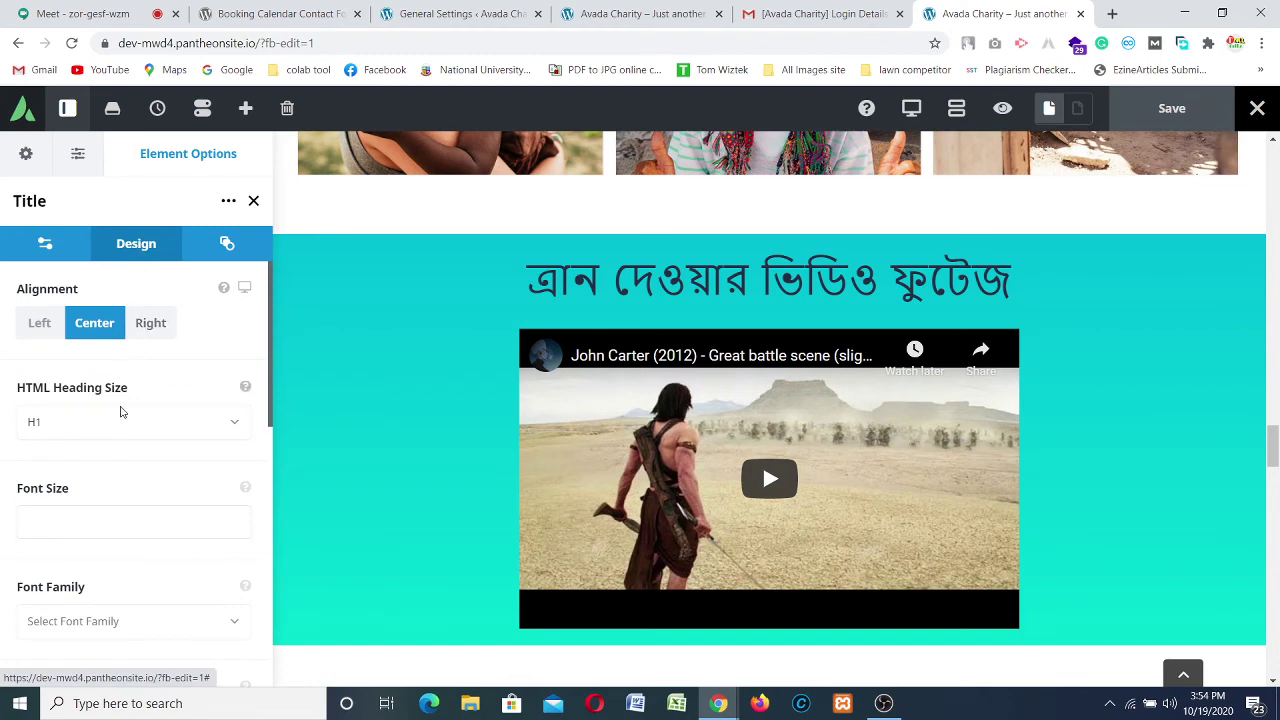
pyautogui.scroll(-3, 94, 470)
pyautogui.scroll(-5, 94, 470)
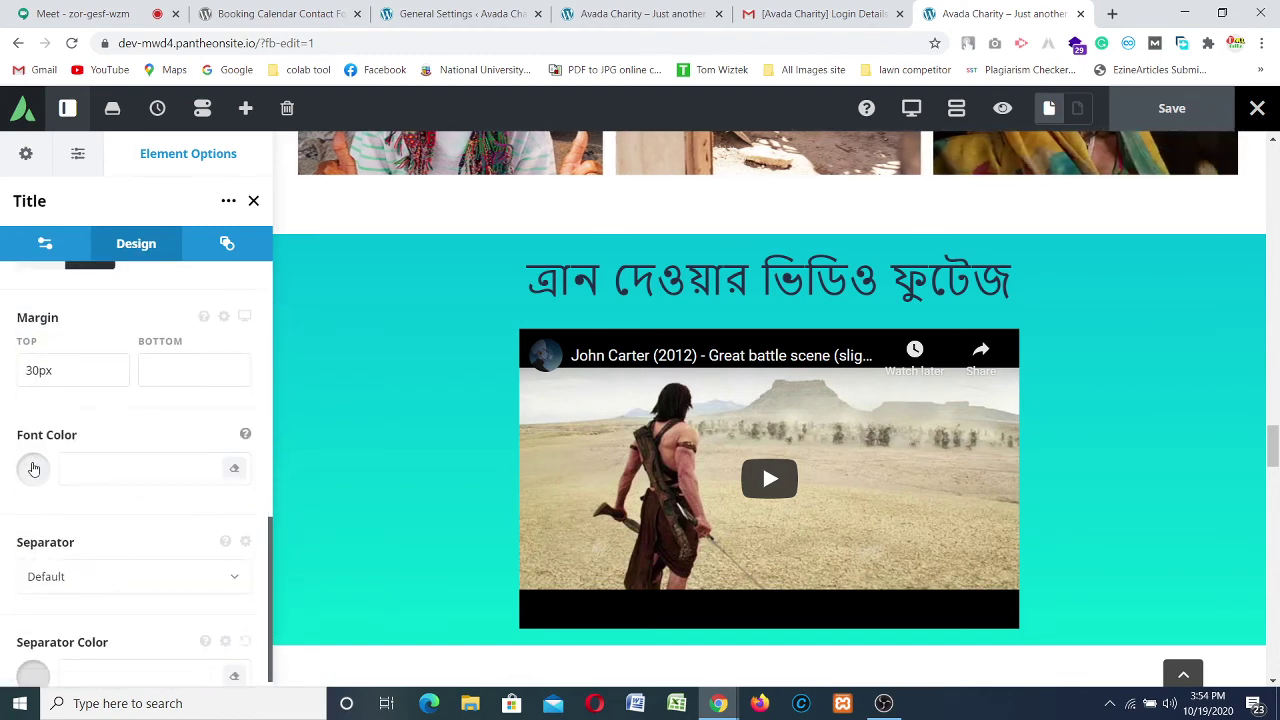
pyautogui.click(33, 468)
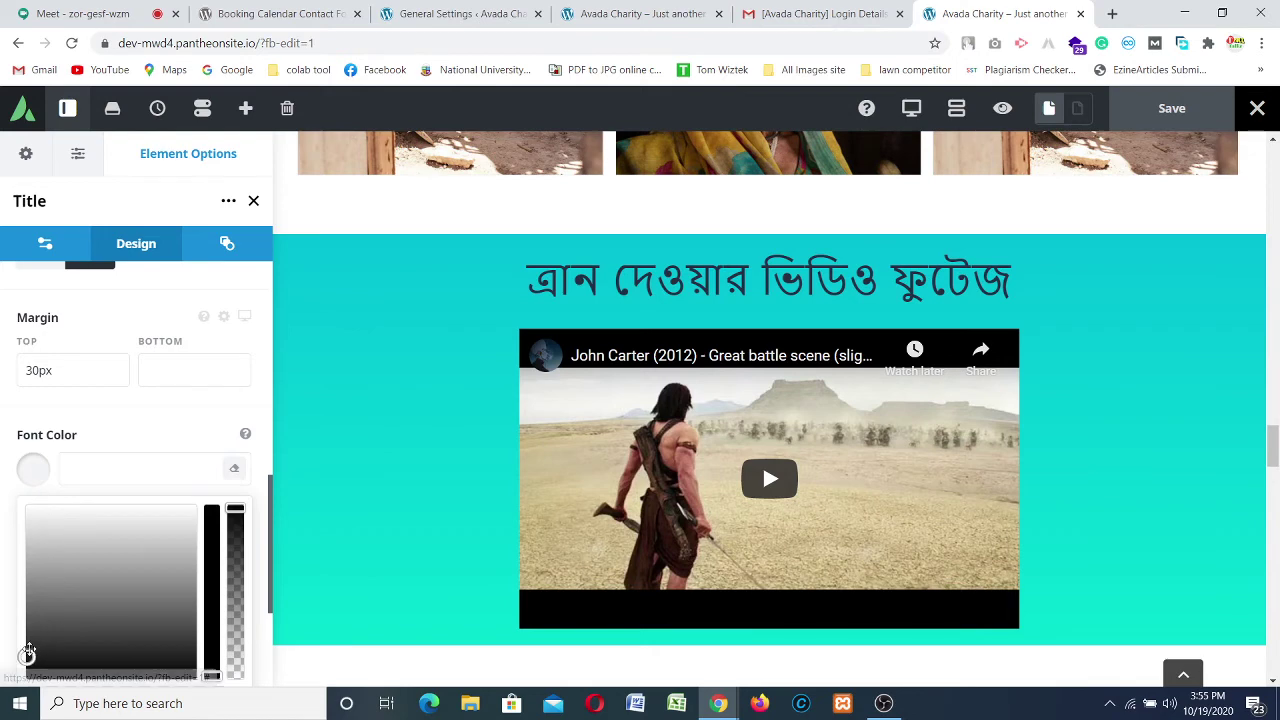
pyautogui.click(64, 533)
pyautogui.moveTo(64, 533); pyautogui.dragTo(3, 493)
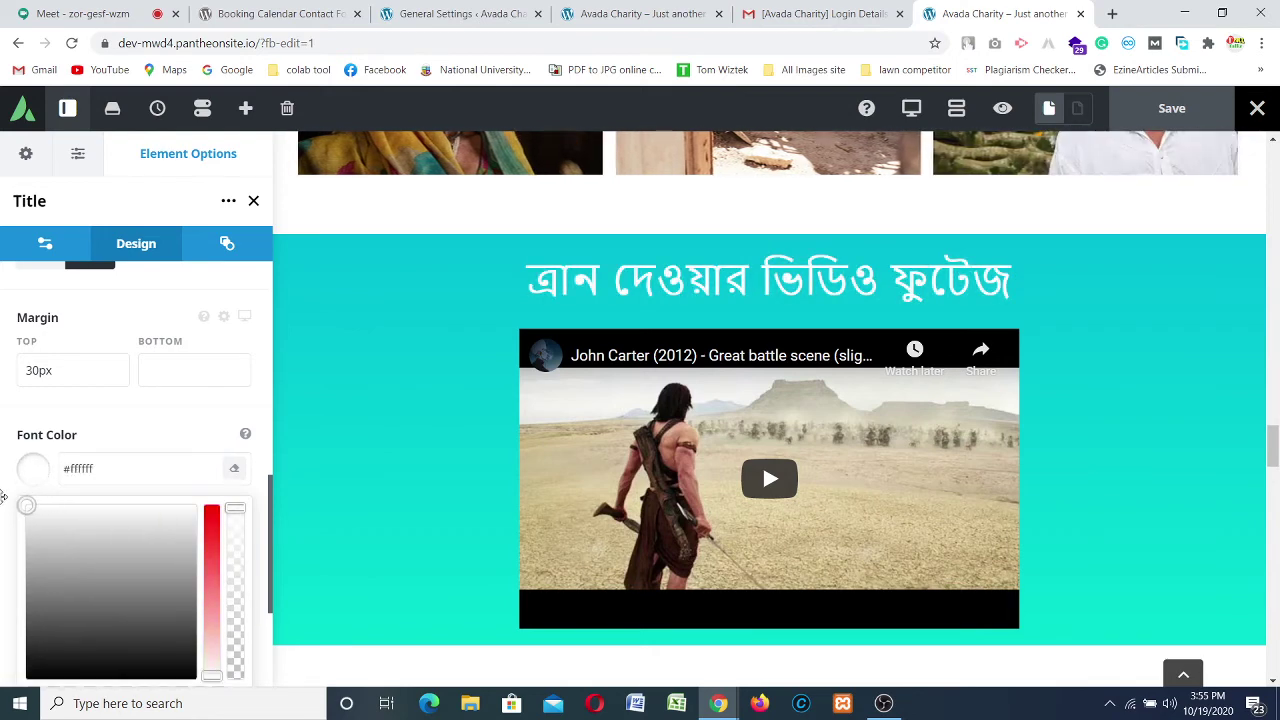
pyautogui.click(9, 495)
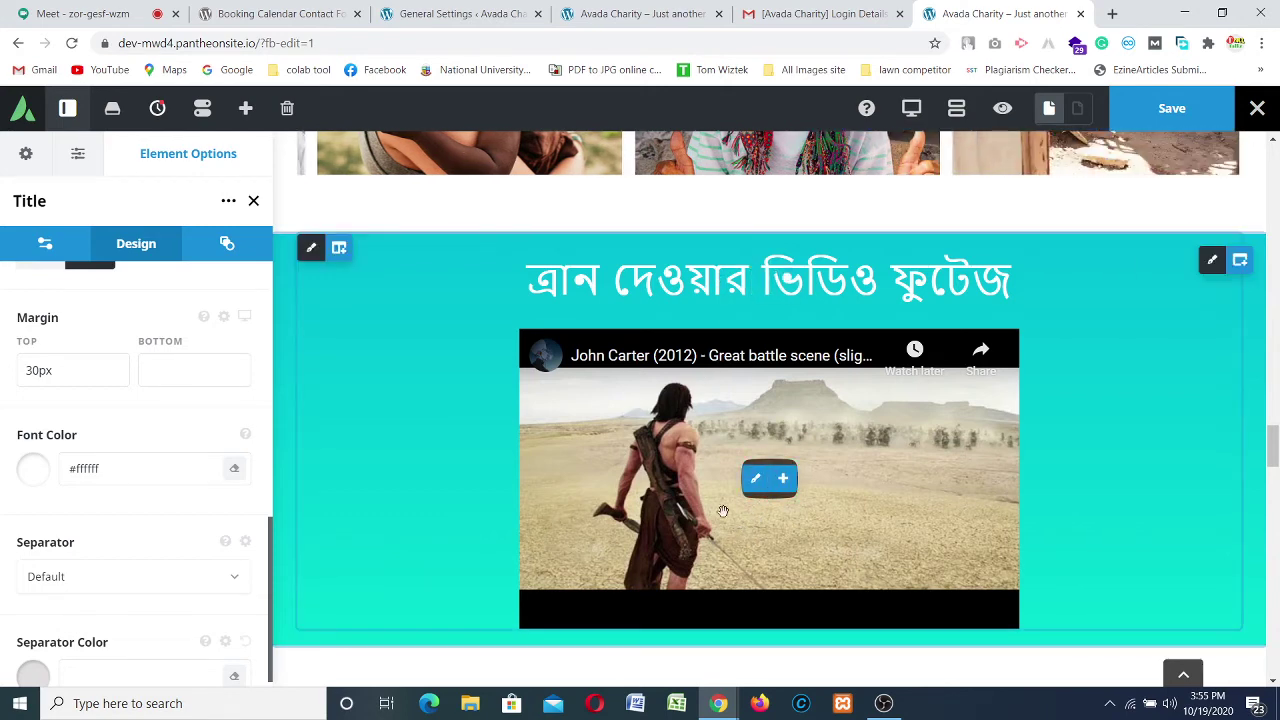
pyautogui.scroll(-1, 123, 530)
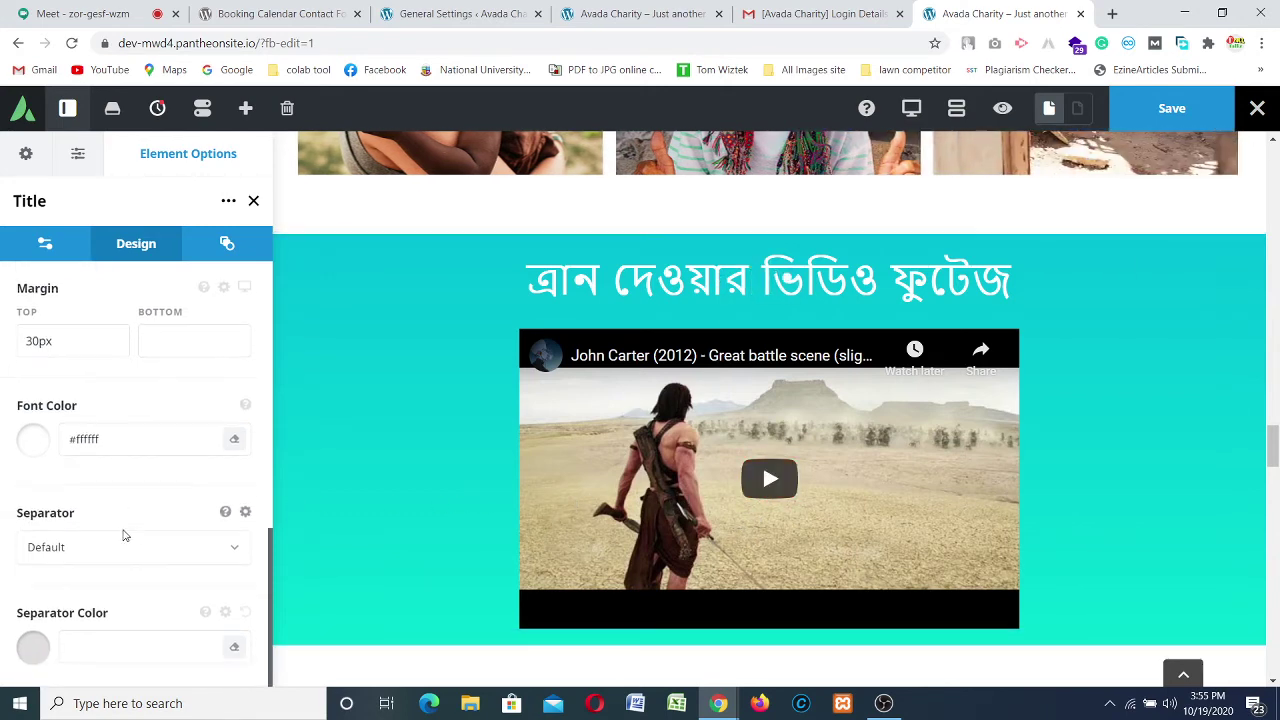
pyautogui.scroll(3, 134, 526)
pyautogui.click(1170, 118)
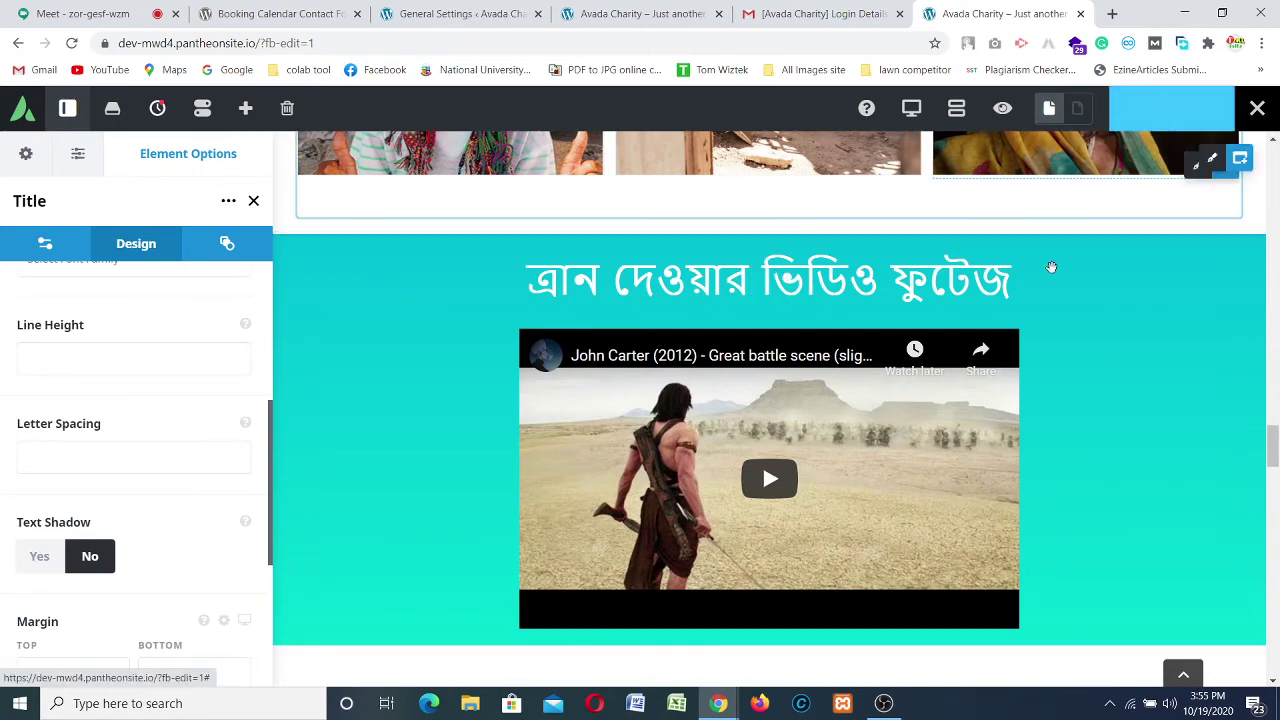
pyautogui.scroll(2, 815, 235)
pyautogui.scroll(1, 815, 235)
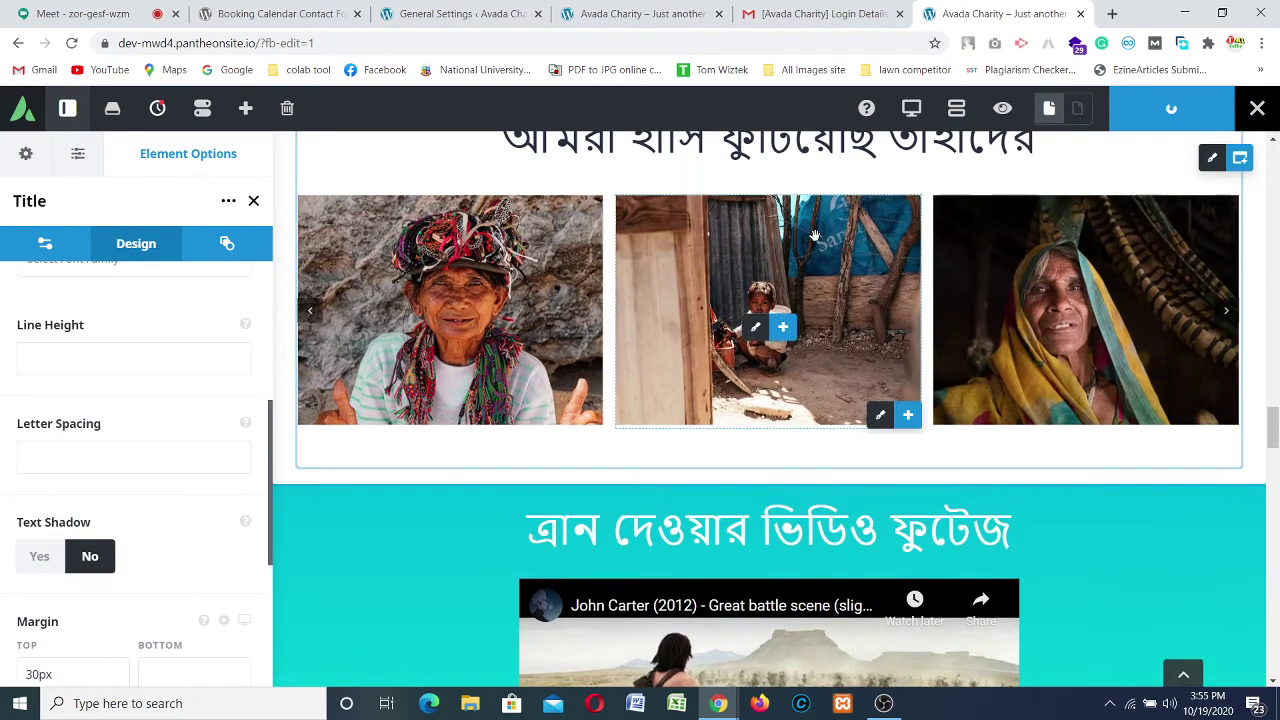
pyautogui.scroll(2, 1060, 430)
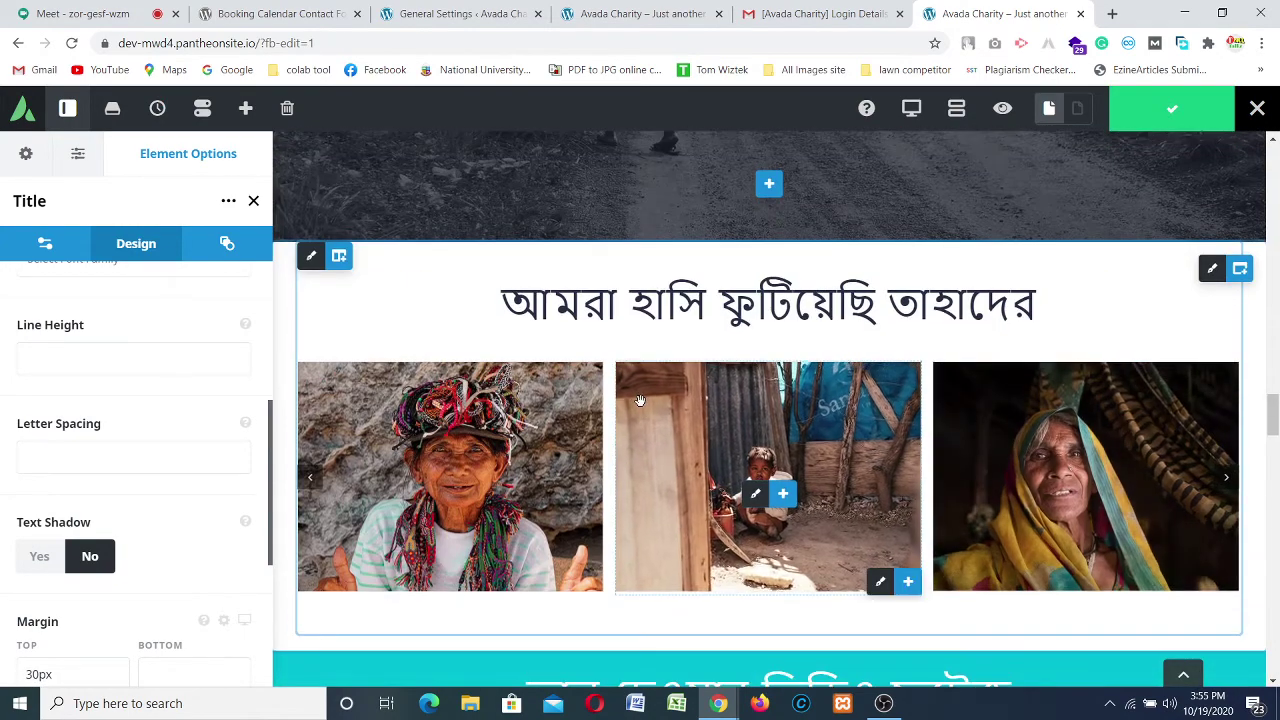
pyautogui.scroll(4, 777, 370)
pyautogui.scroll(2, 777, 370)
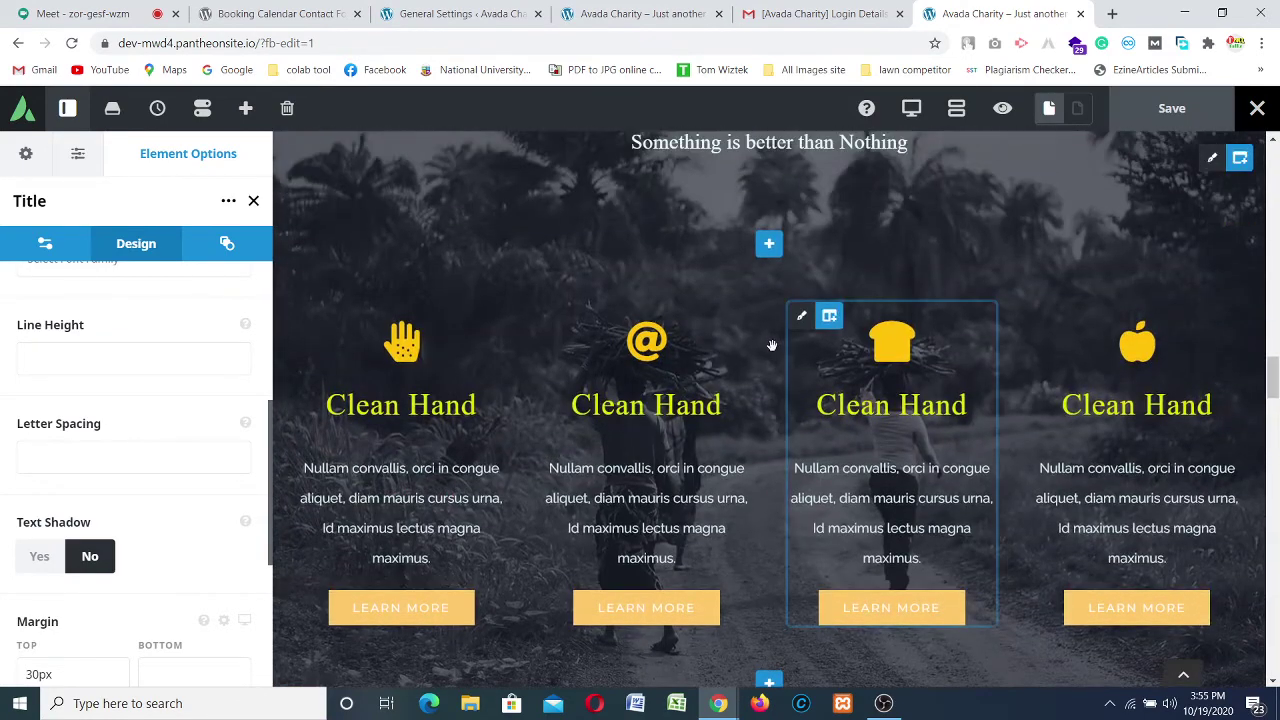
pyautogui.scroll(2, 808, 339)
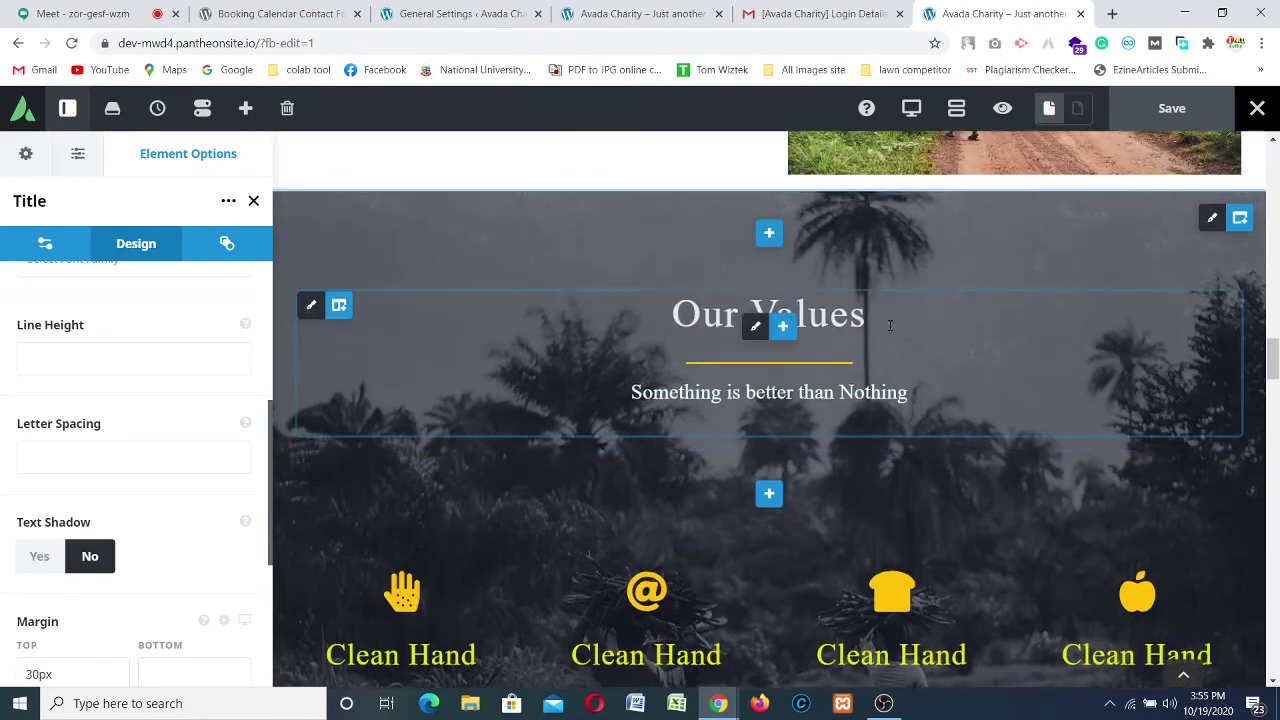
pyautogui.scroll(-2, 949, 343)
pyautogui.scroll(2, 841, 286)
# - Set the Our Values container's background image parallax to Fixed
pyautogui.click(1214, 221)
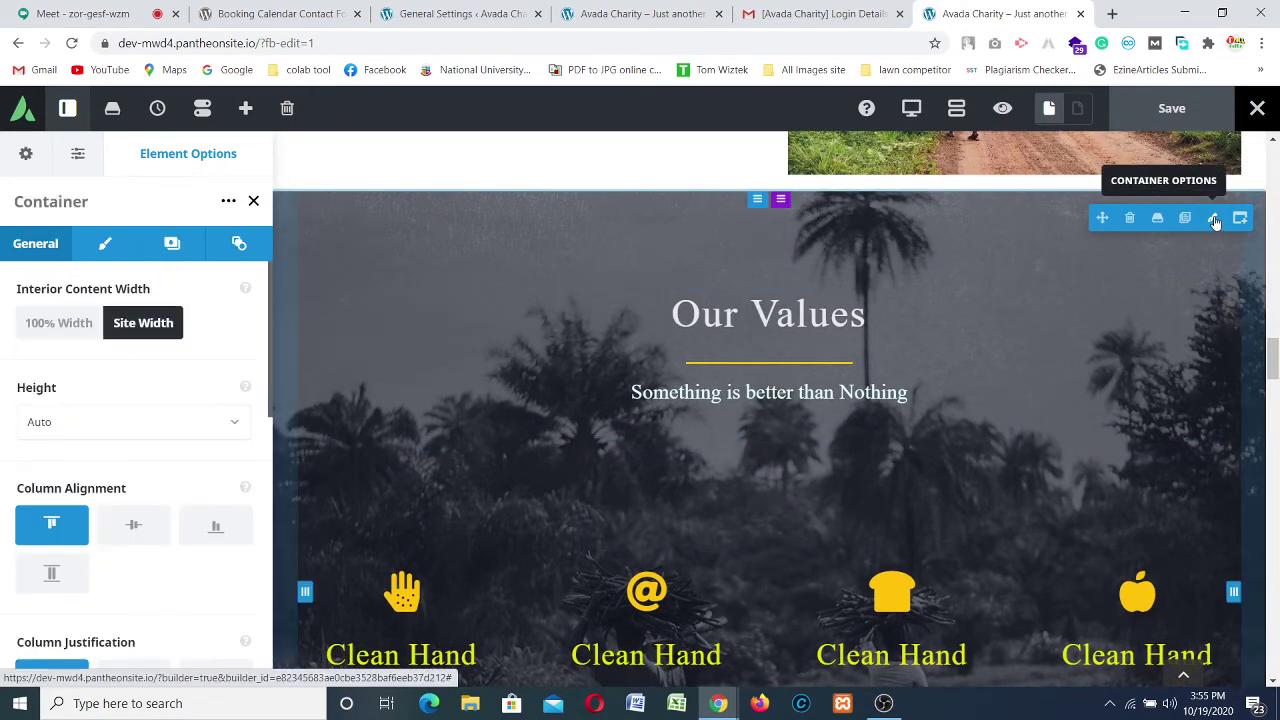
pyautogui.click(171, 245)
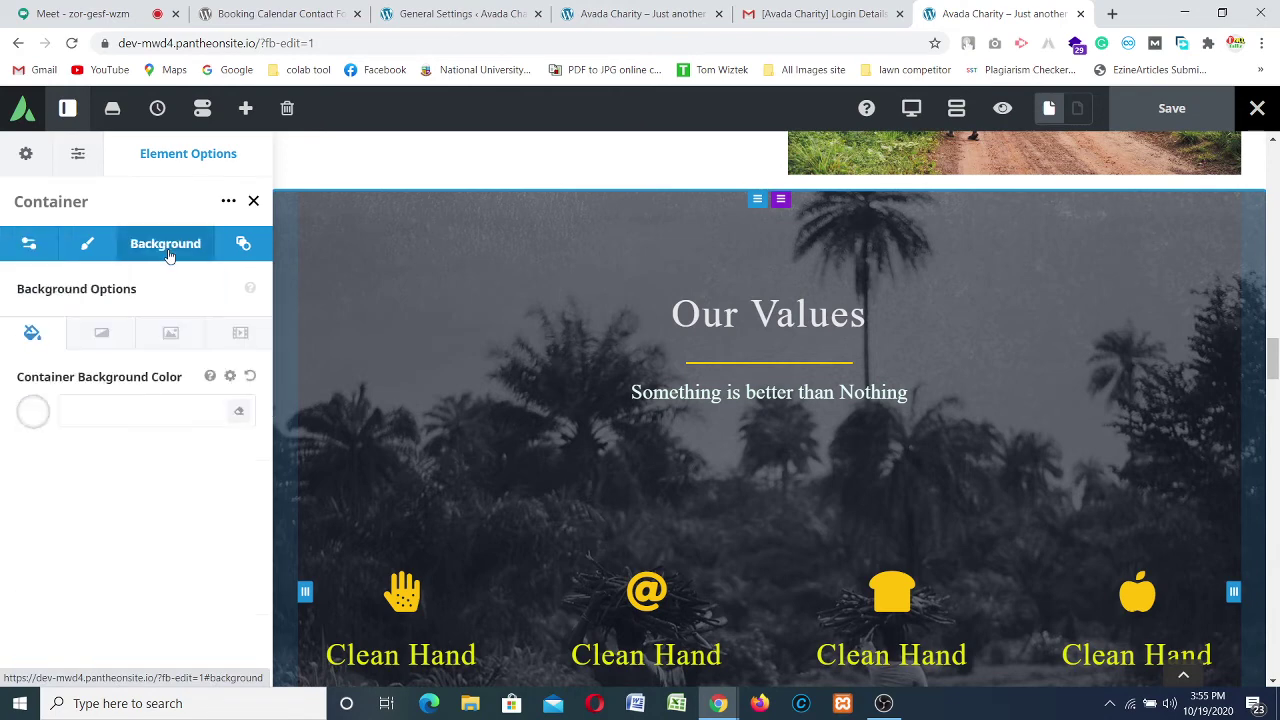
pyautogui.click(175, 331)
pyautogui.scroll(-3, 171, 449)
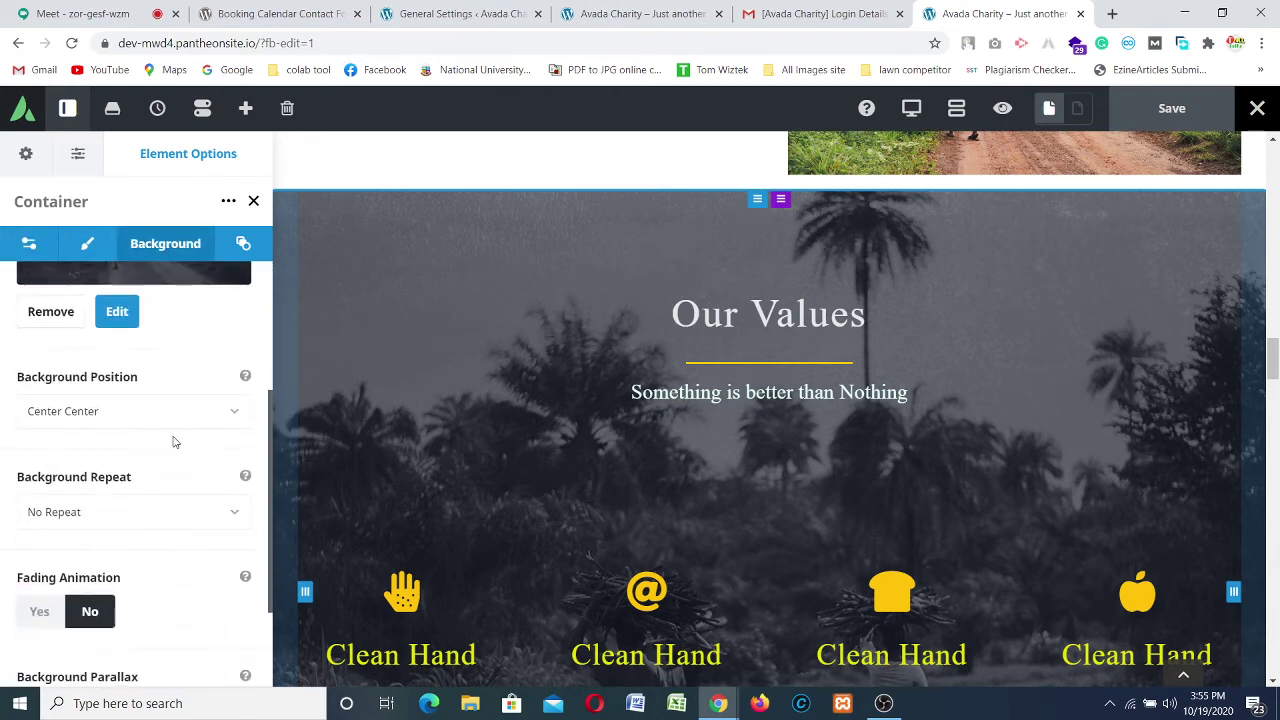
pyautogui.scroll(-2, 157, 461)
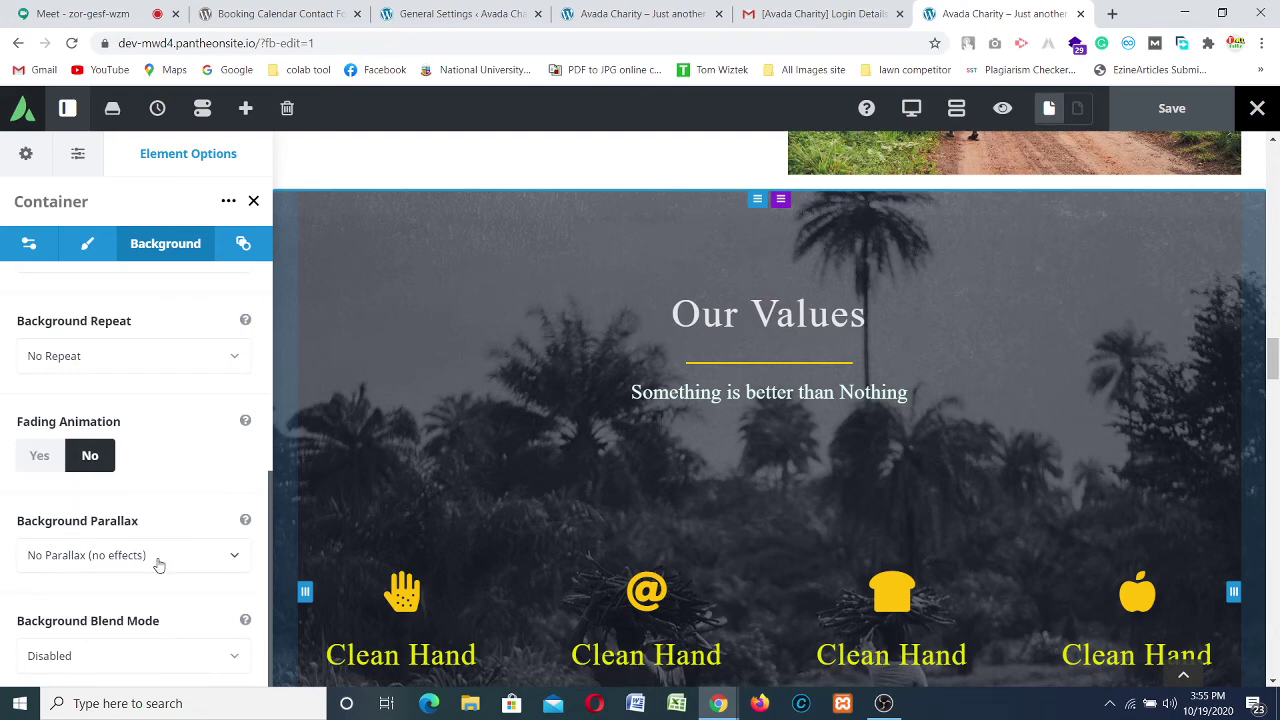
pyautogui.click(155, 562)
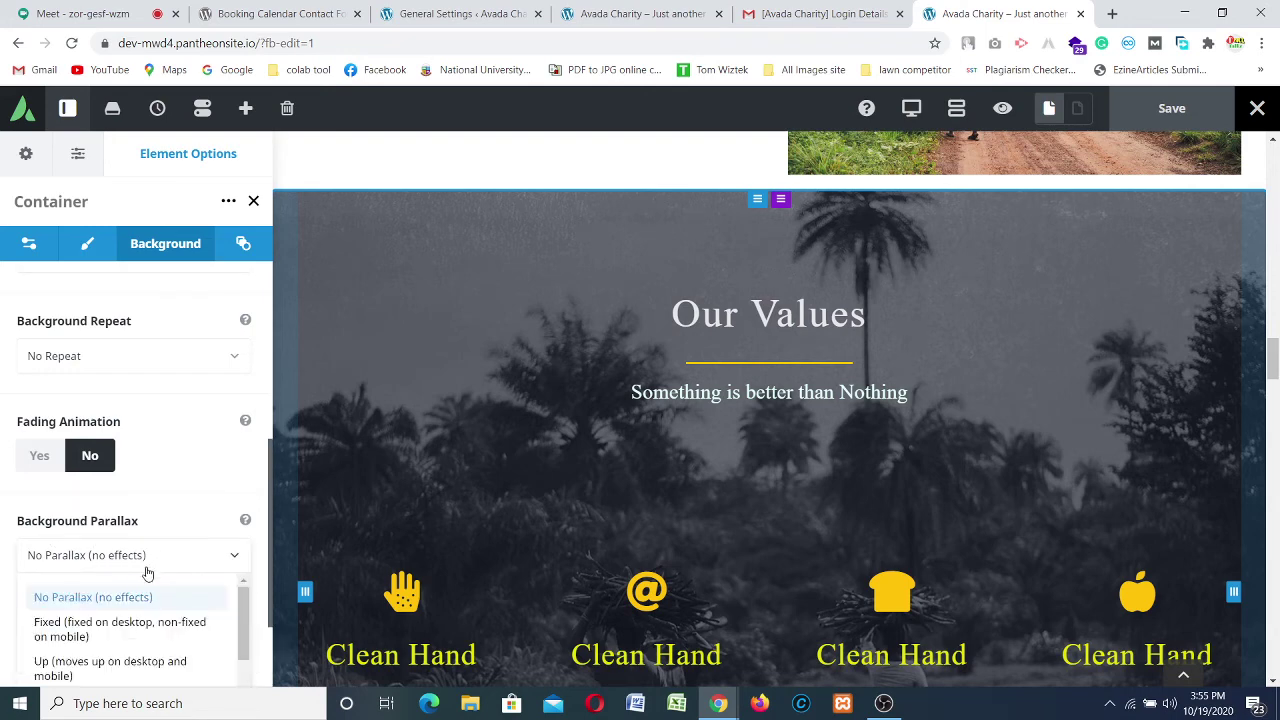
pyautogui.click(130, 622)
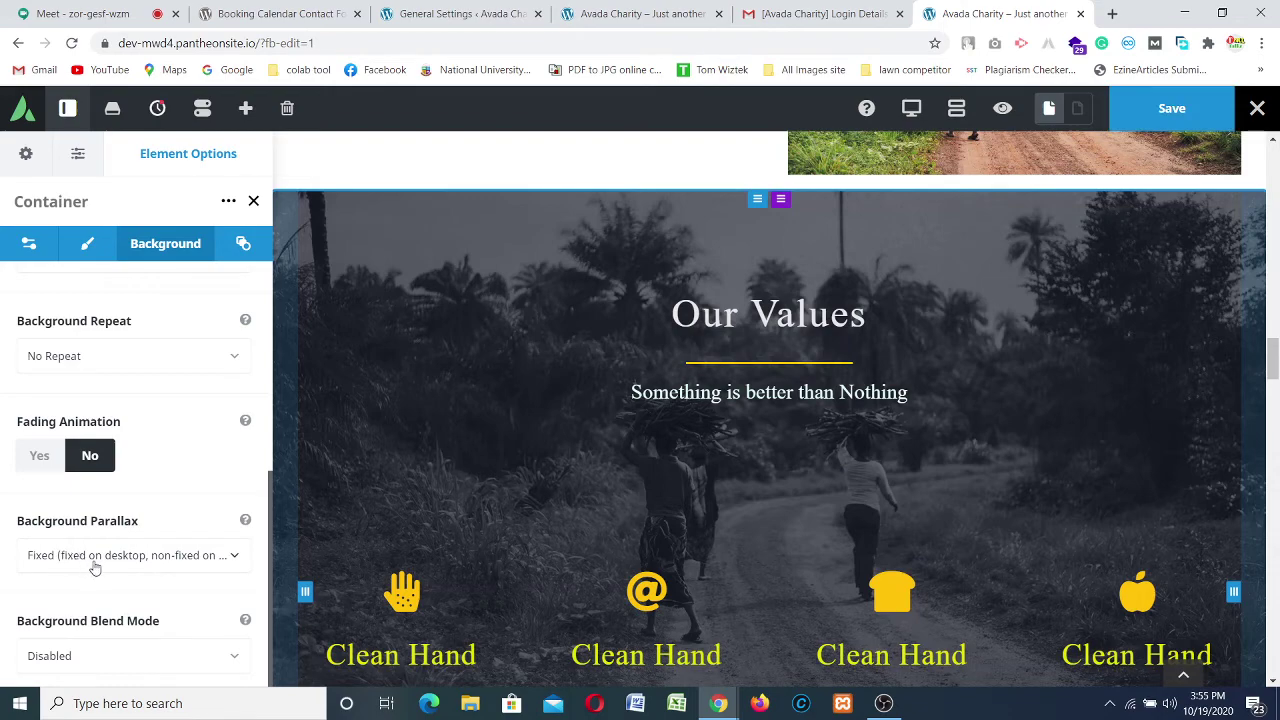
pyautogui.scroll(-3, 480, 457)
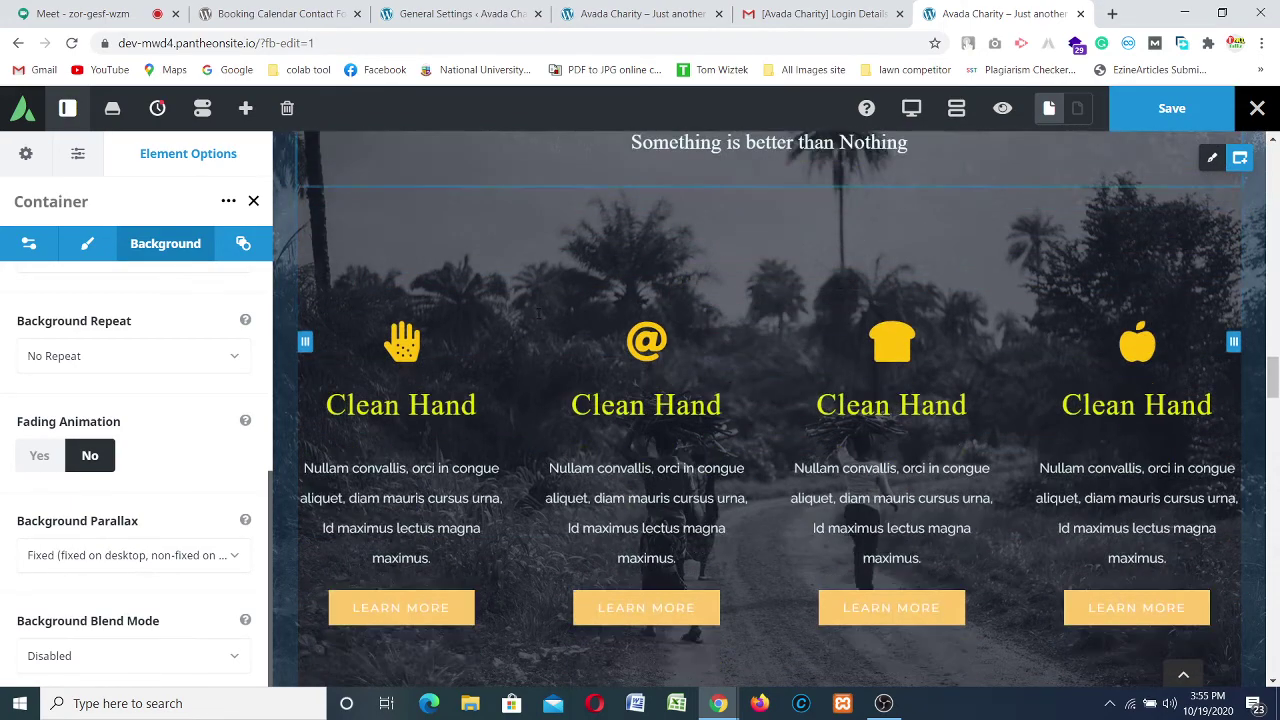
pyautogui.scroll(-2, 543, 306)
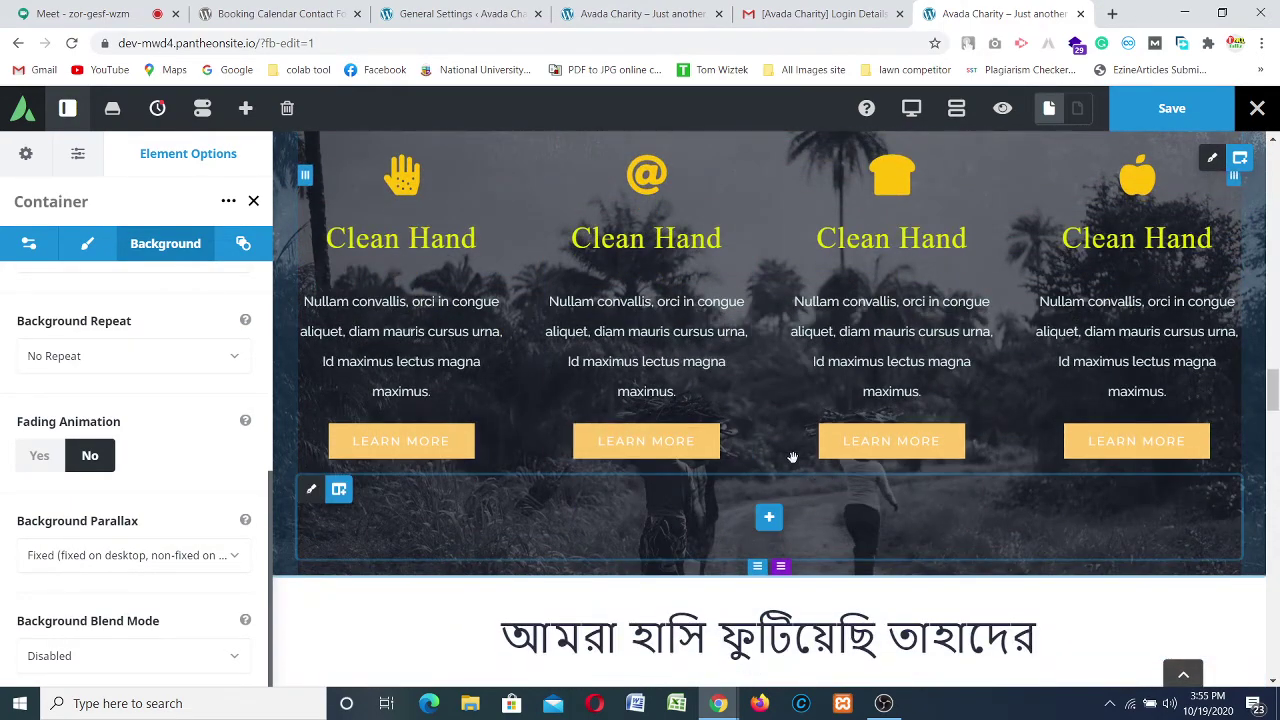
pyautogui.scroll(-3, 792, 457)
pyautogui.scroll(6, 808, 434)
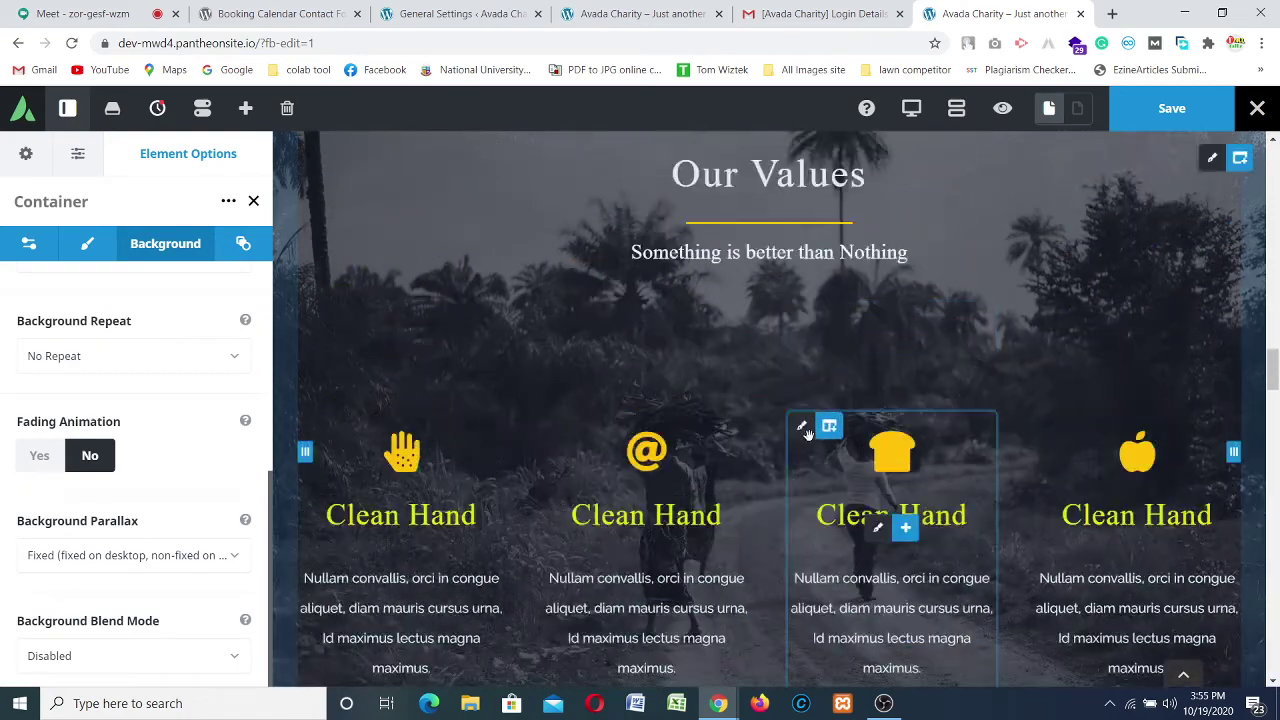
pyautogui.scroll(5, 808, 434)
pyautogui.scroll(-4, 808, 434)
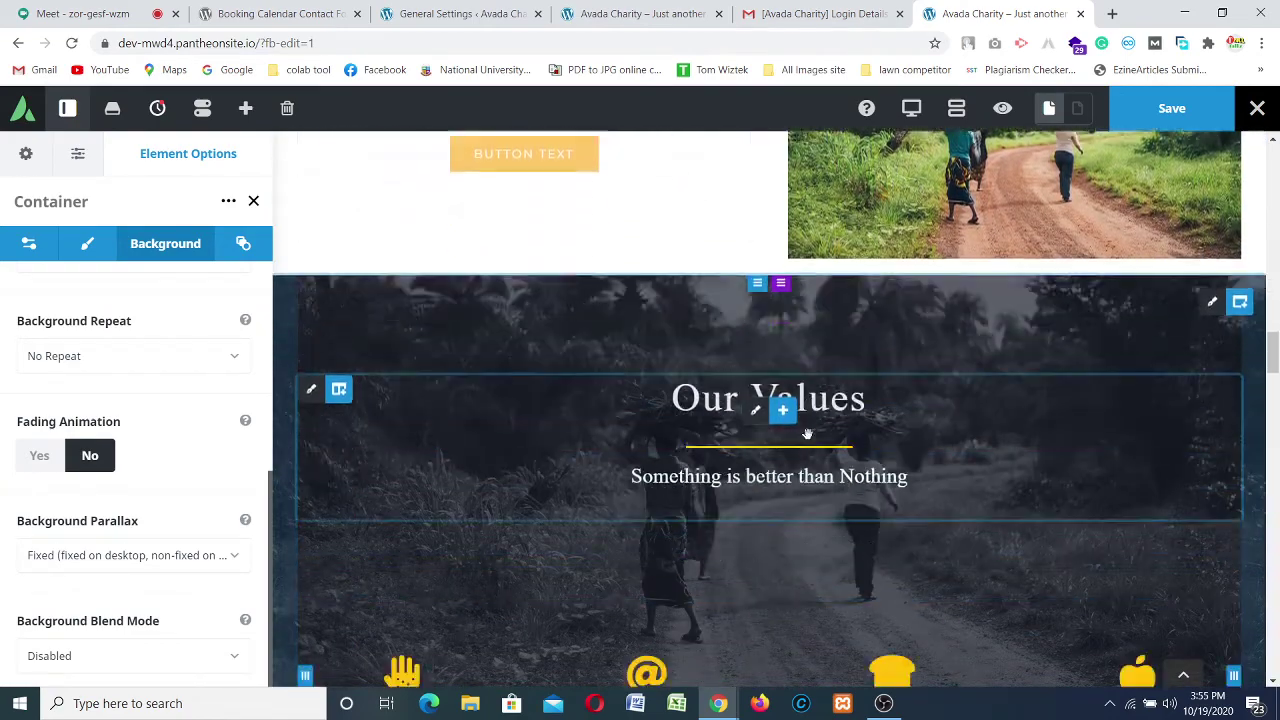
pyautogui.scroll(-4, 808, 434)
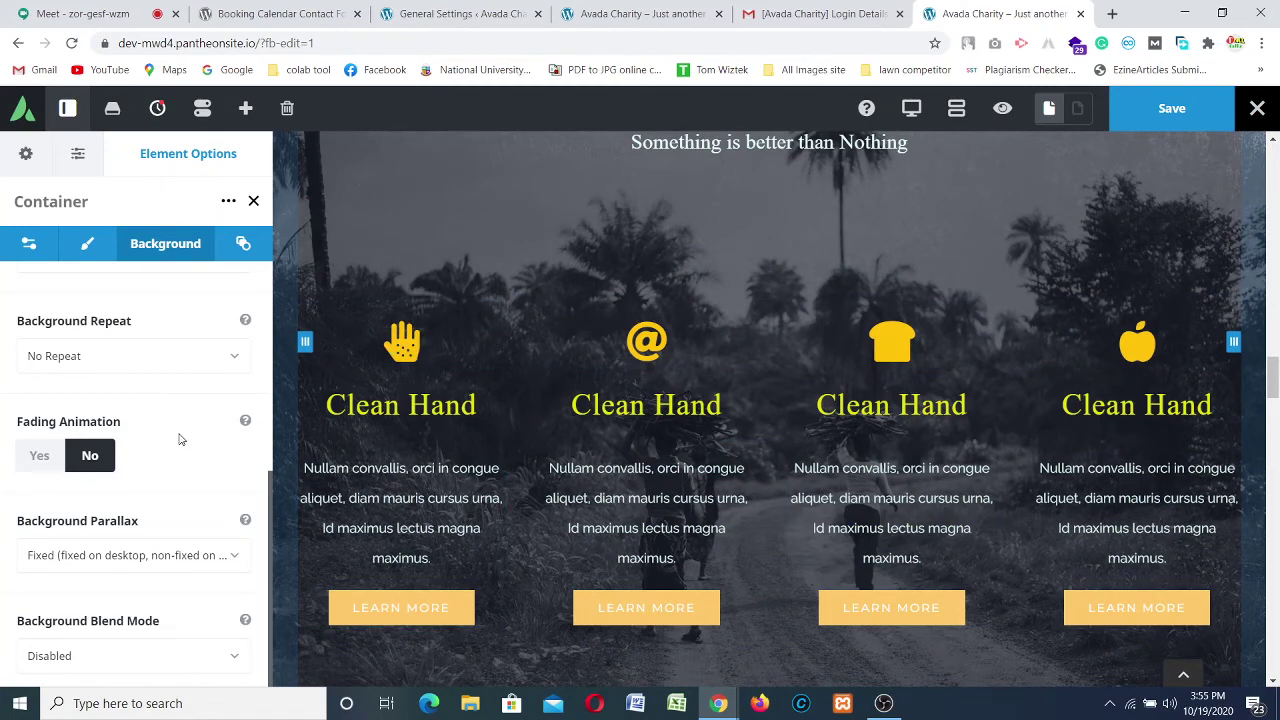
# - Save the page, scroll through to check the parallax, and close the builder tab
pyautogui.click(1185, 101)
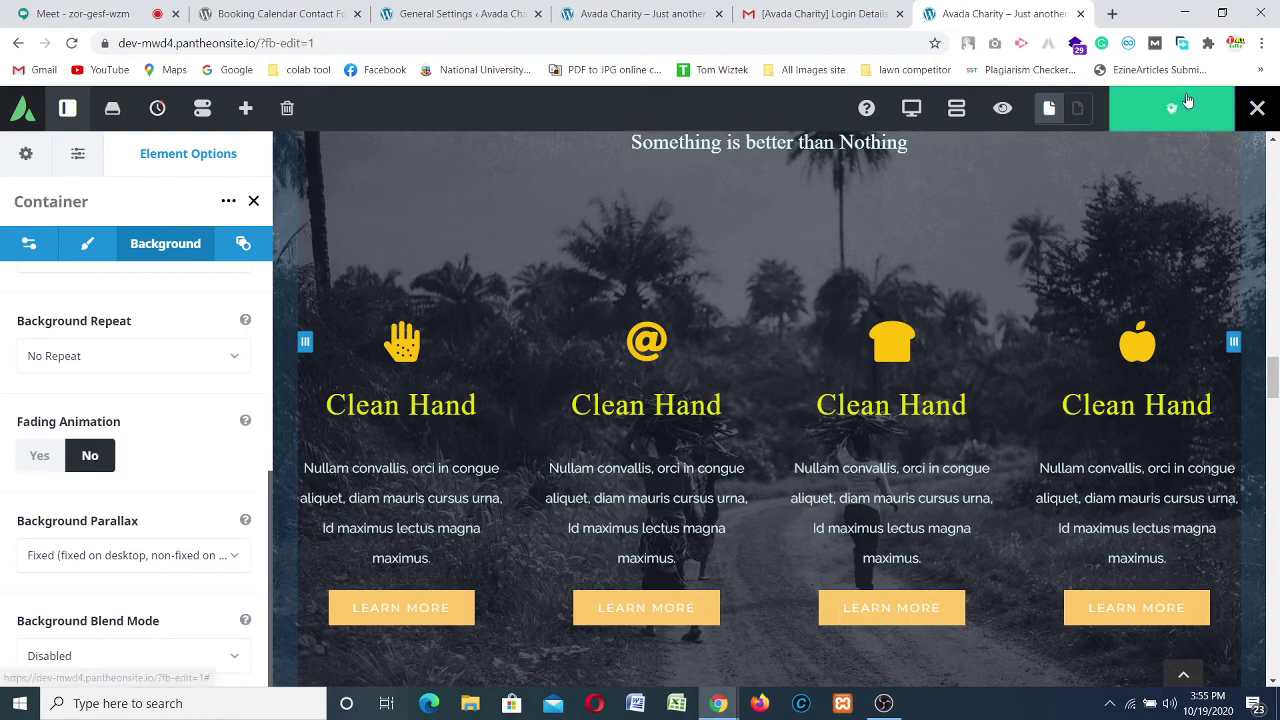
pyautogui.scroll(-5, 938, 330)
pyautogui.scroll(-5, 938, 330)
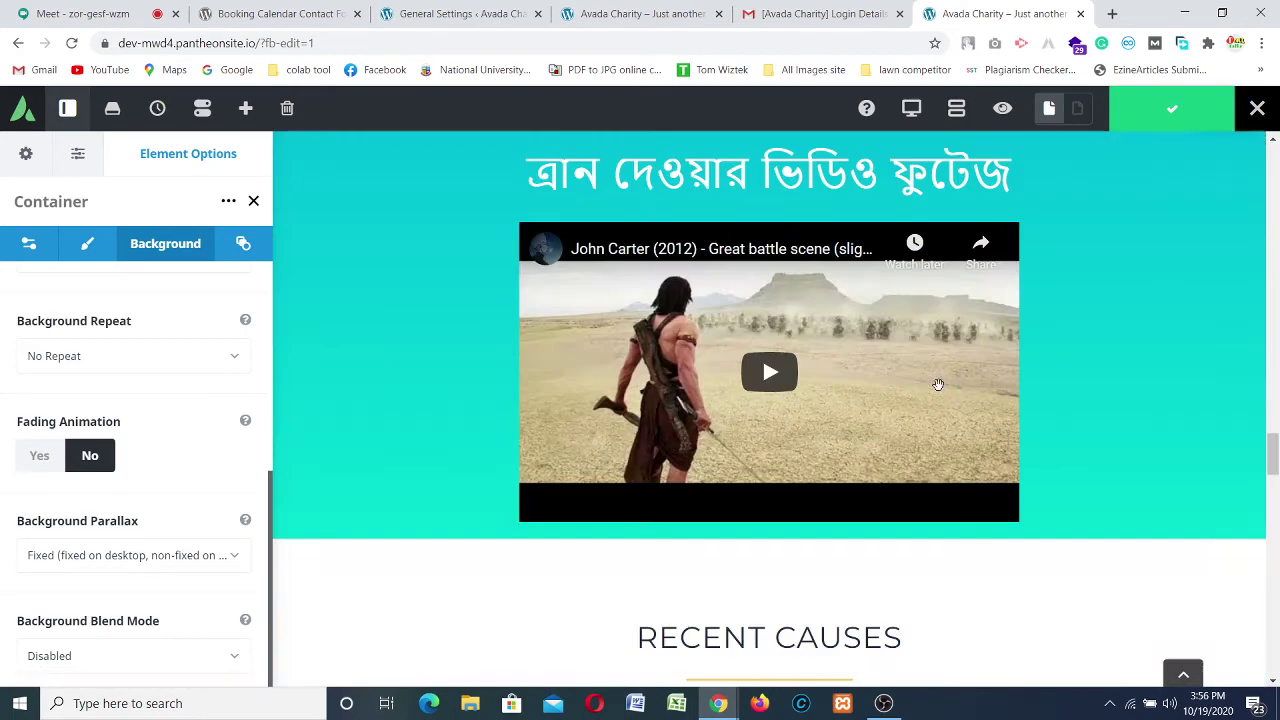
pyautogui.scroll(-8, 847, 454)
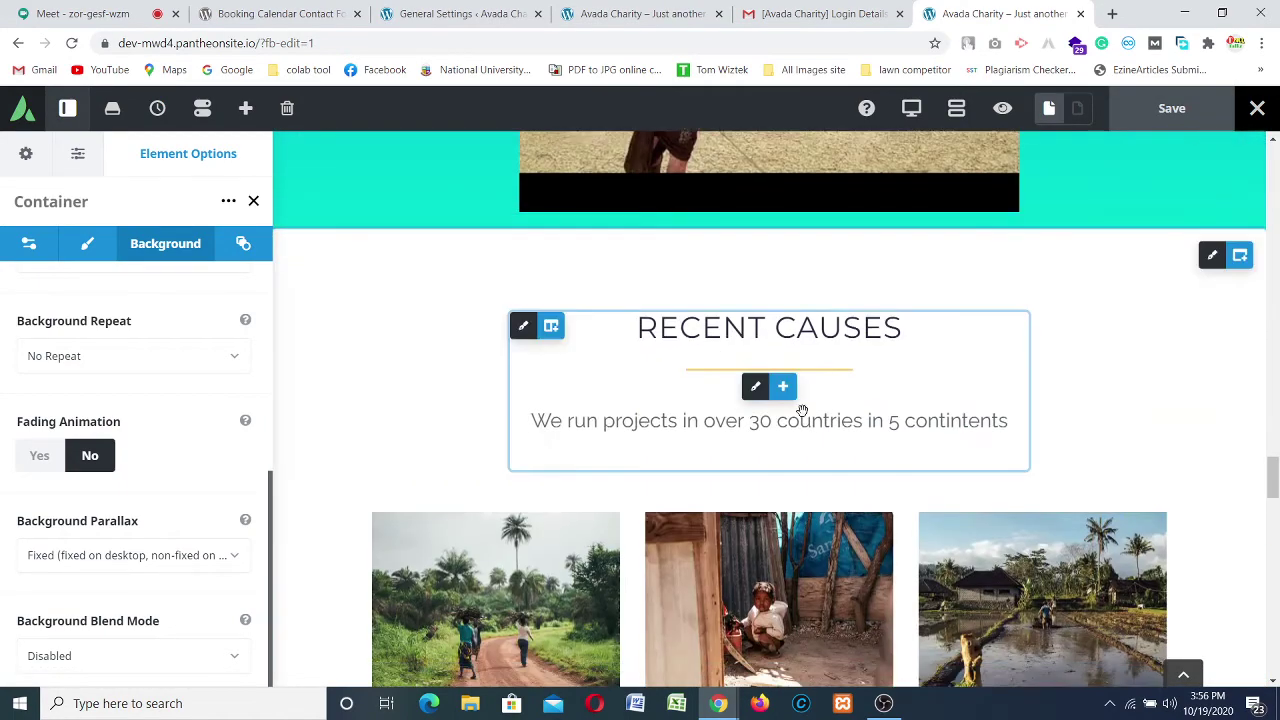
pyautogui.scroll(-10, 833, 420)
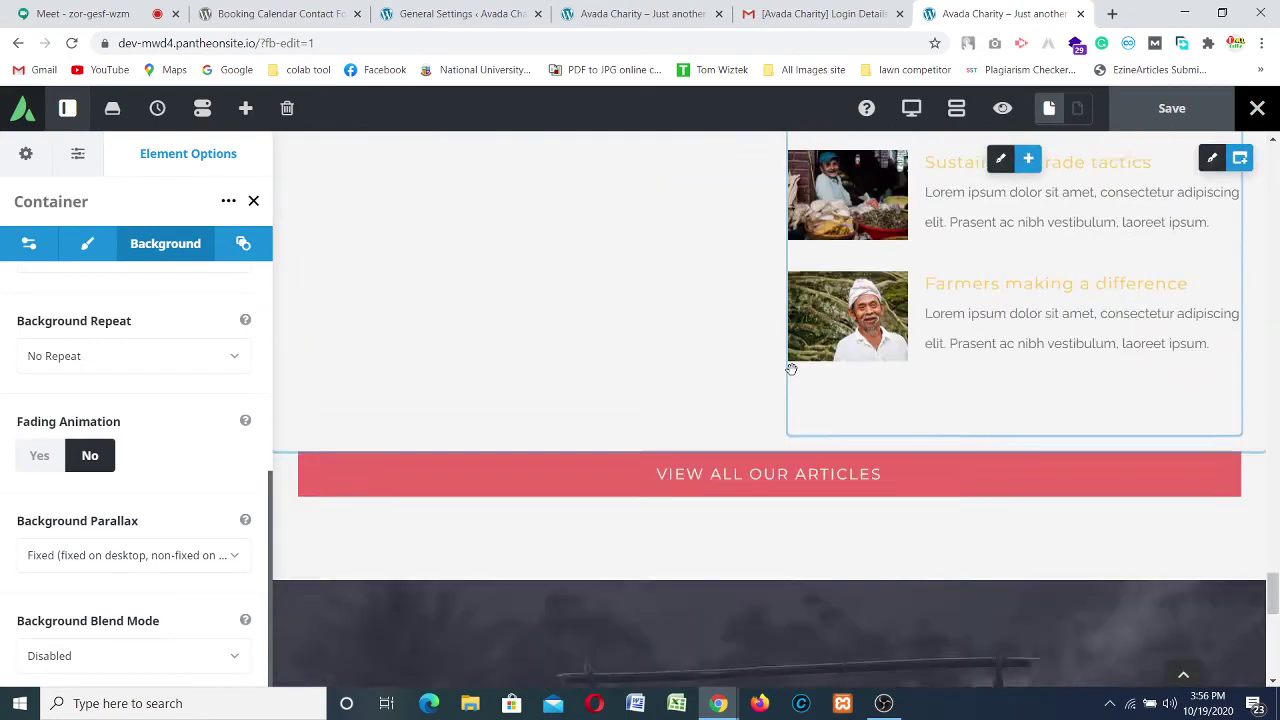
pyautogui.scroll(4, 862, 343)
pyautogui.scroll(8, 820, 330)
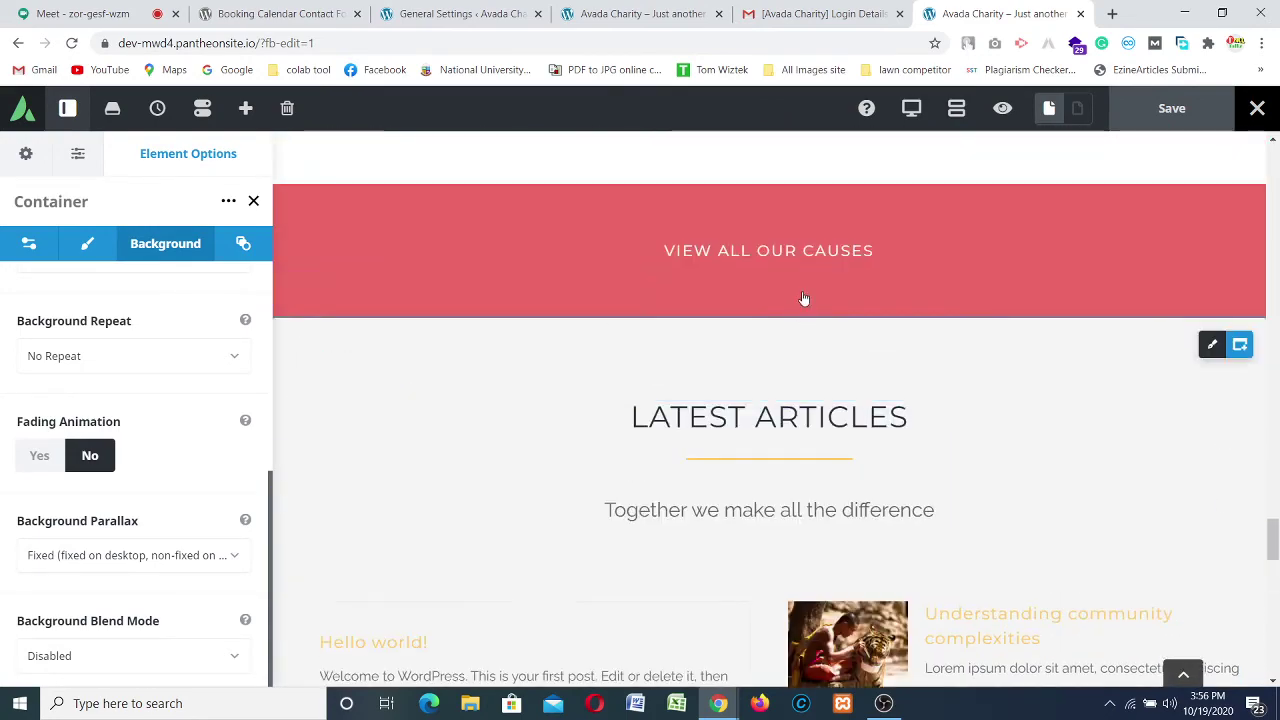
pyautogui.scroll(1, 781, 289)
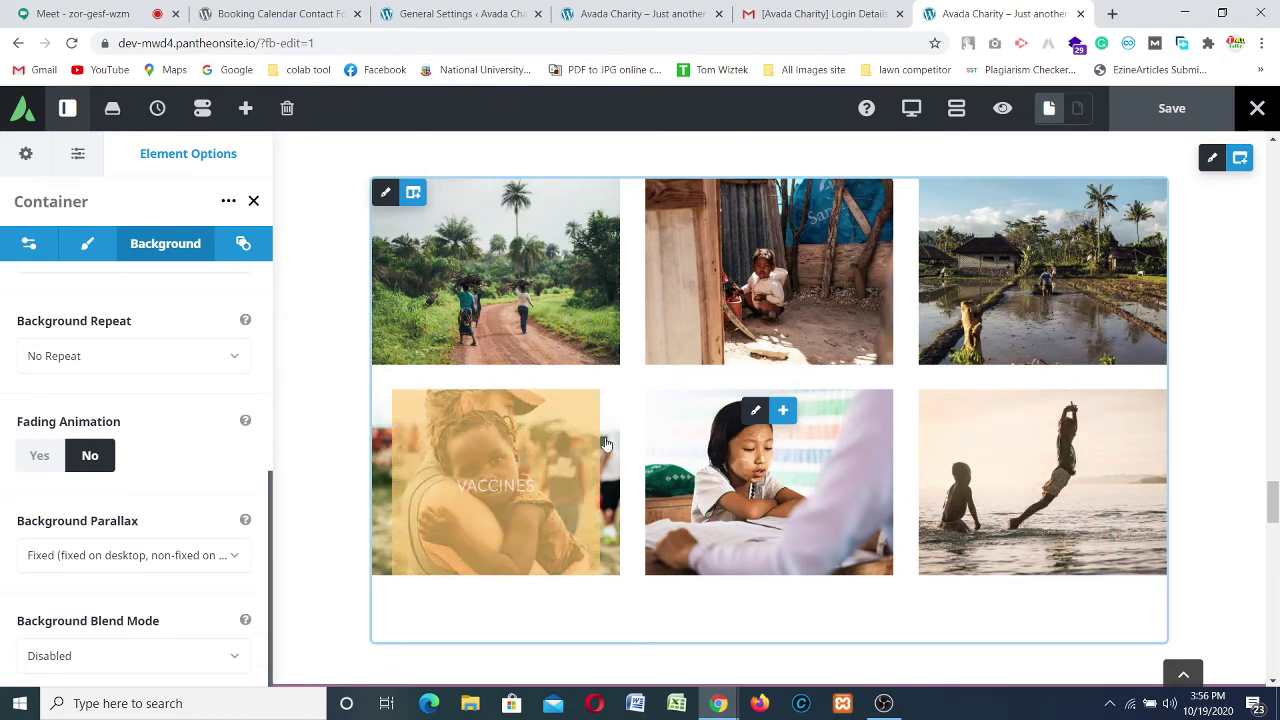
pyautogui.scroll(-5, 857, 434)
pyautogui.scroll(-15, 841, 375)
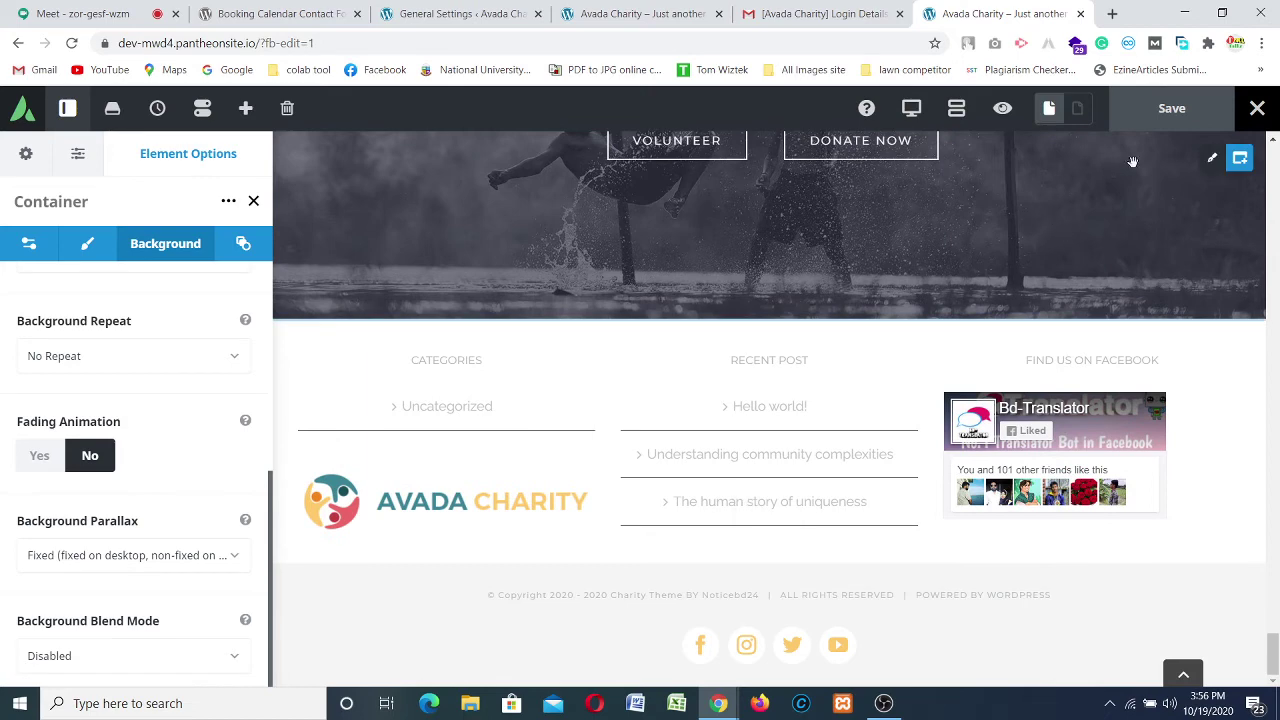
pyautogui.click(1078, 14)
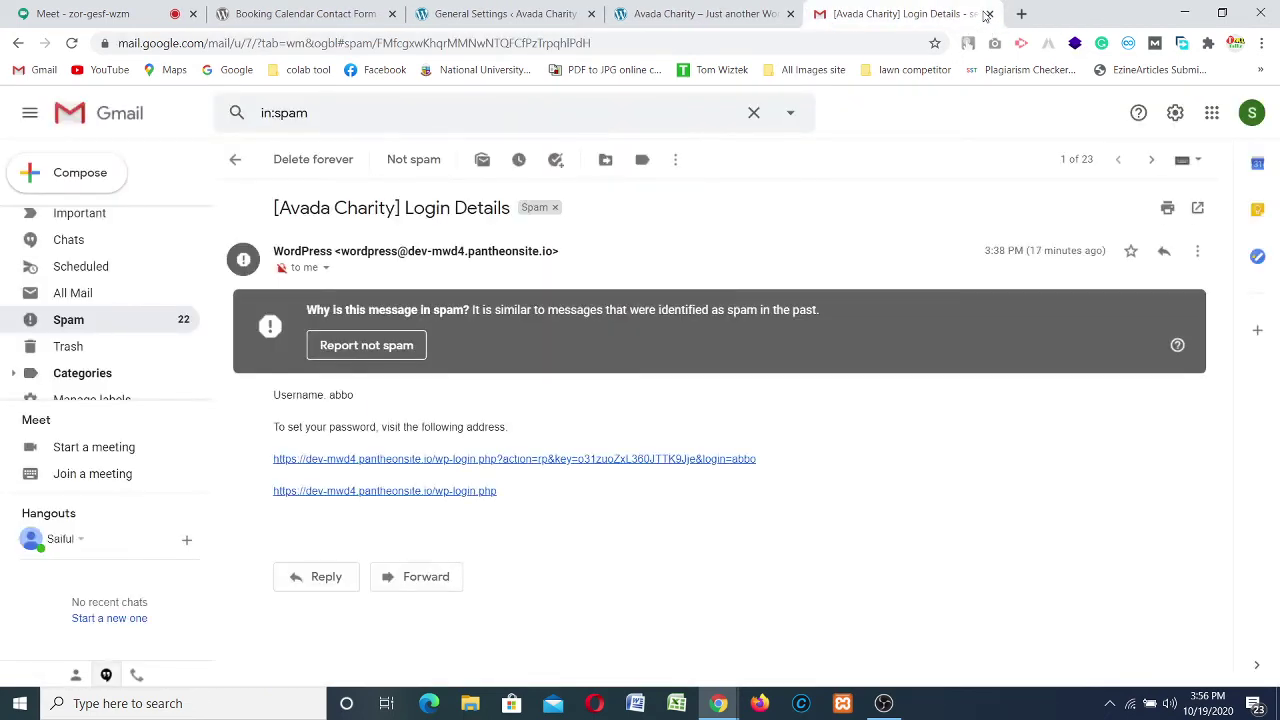
# - Close Gmail, load the Portfolio posts list, and return to the Avada Charity homepage
pyautogui.click(988, 14)
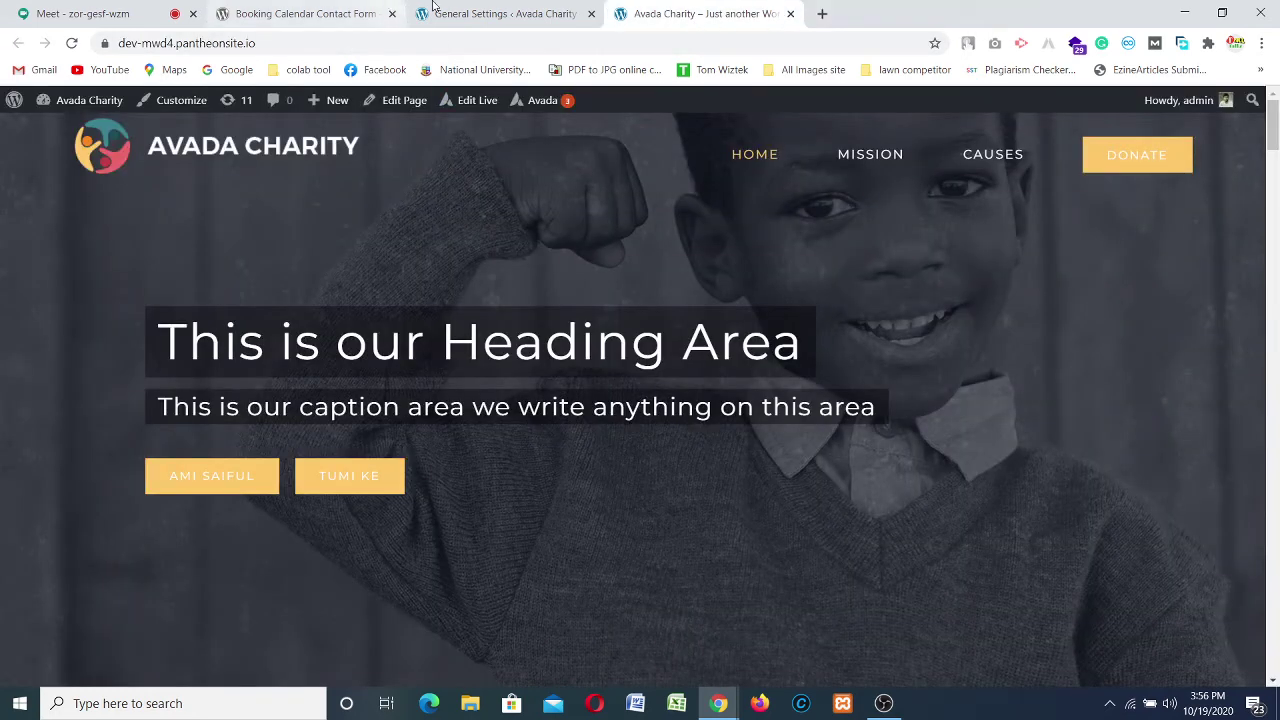
pyautogui.click(490, 13)
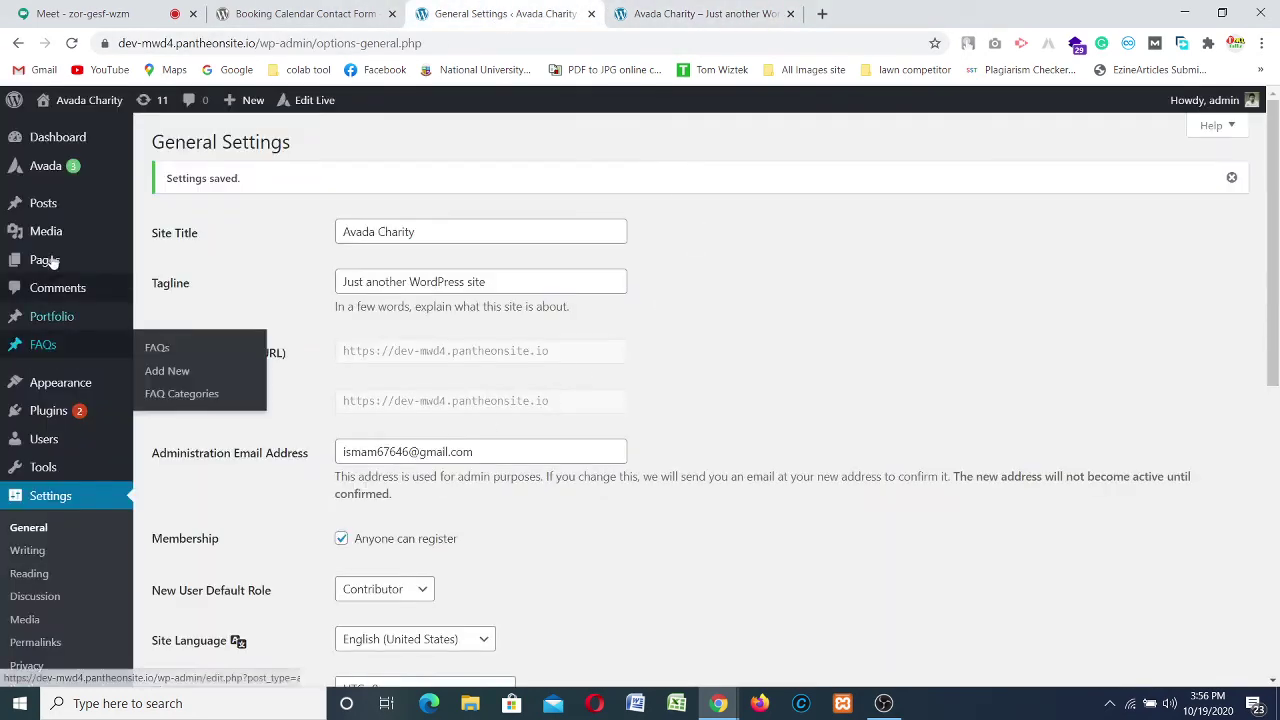
pyautogui.click(37, 322)
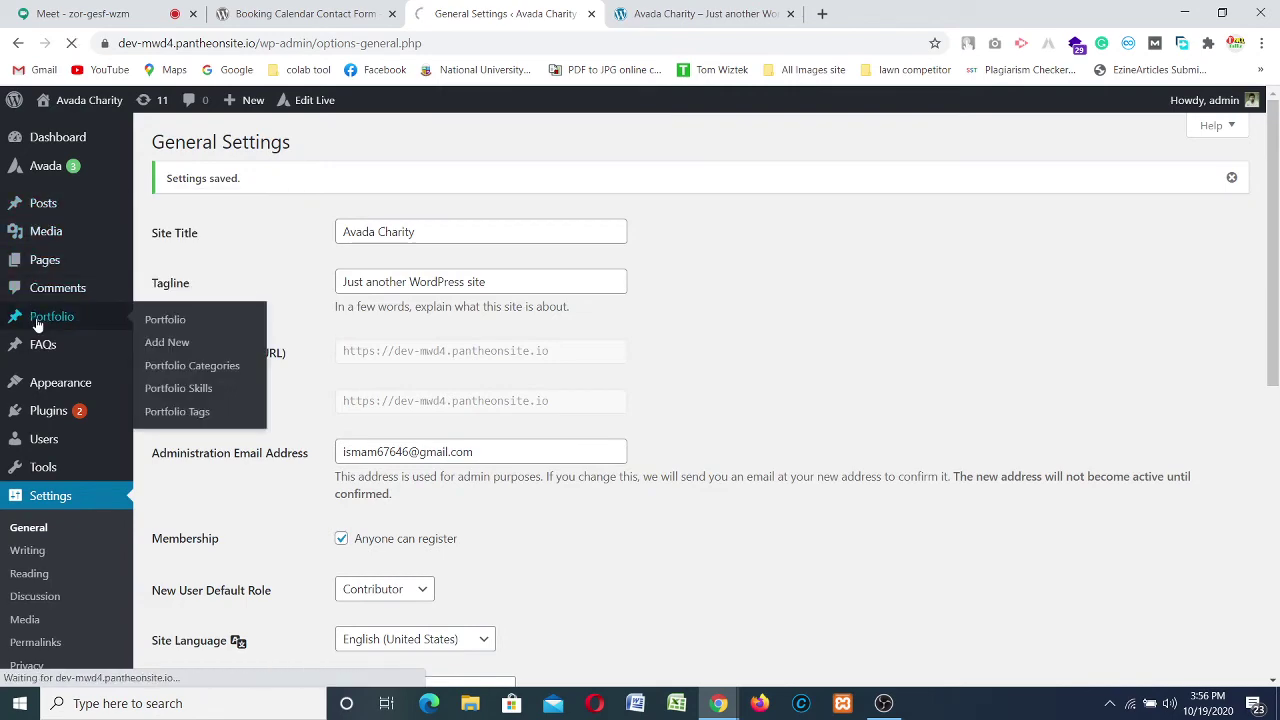
pyautogui.click(728, 16)
# - Scroll the charity front page, then switch to the Portfolio admin list of six published items
pyautogui.scroll(-20, 706, 318)
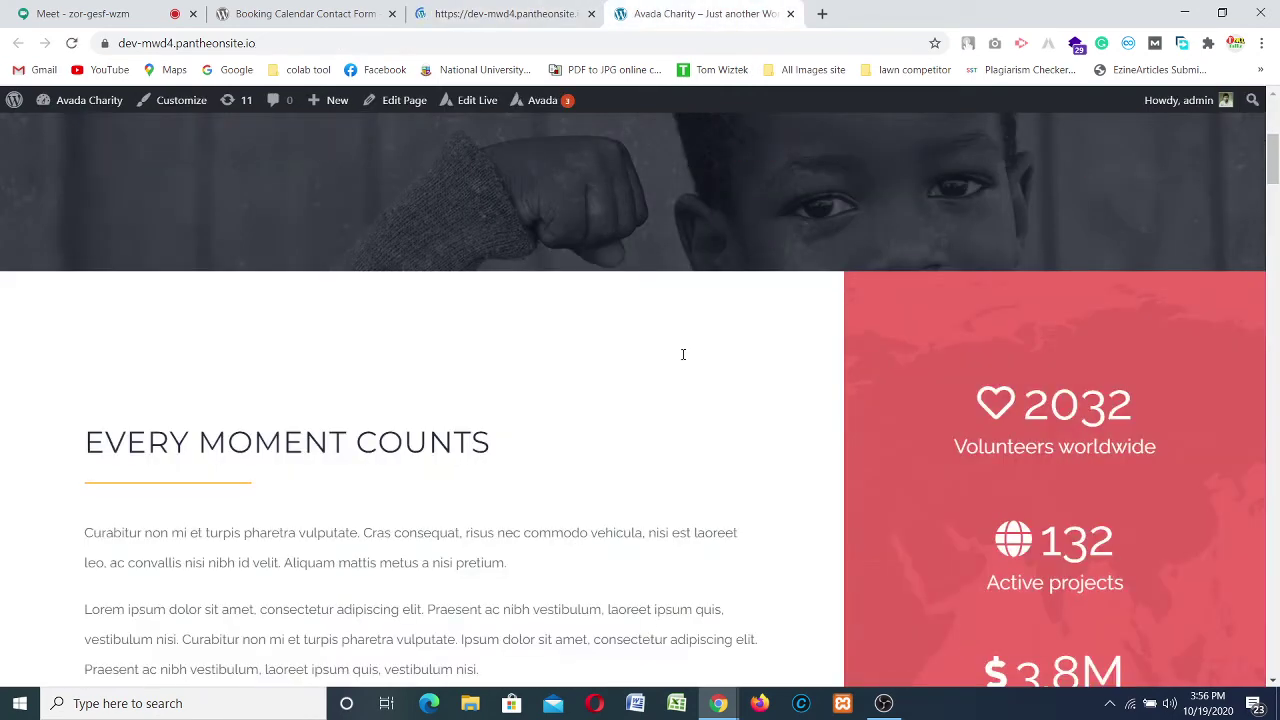
pyautogui.scroll(-15, 706, 333)
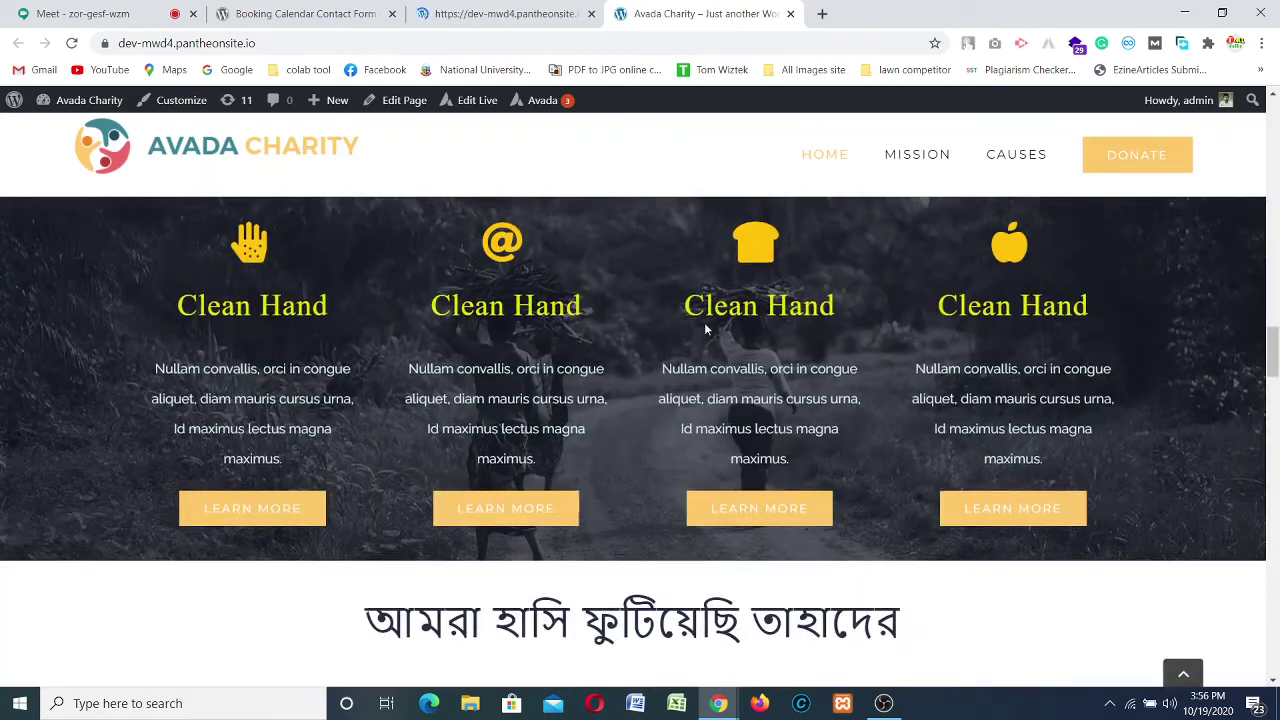
pyautogui.scroll(-10, 634, 351)
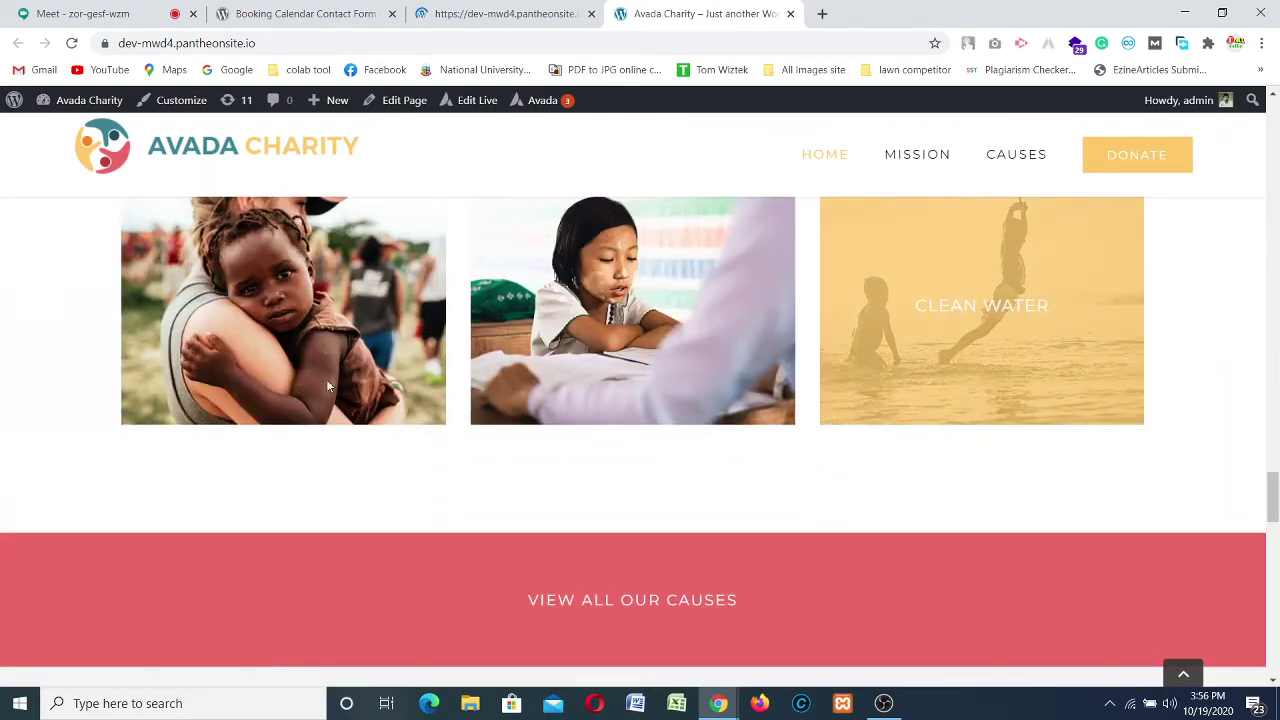
pyautogui.click(475, 20)
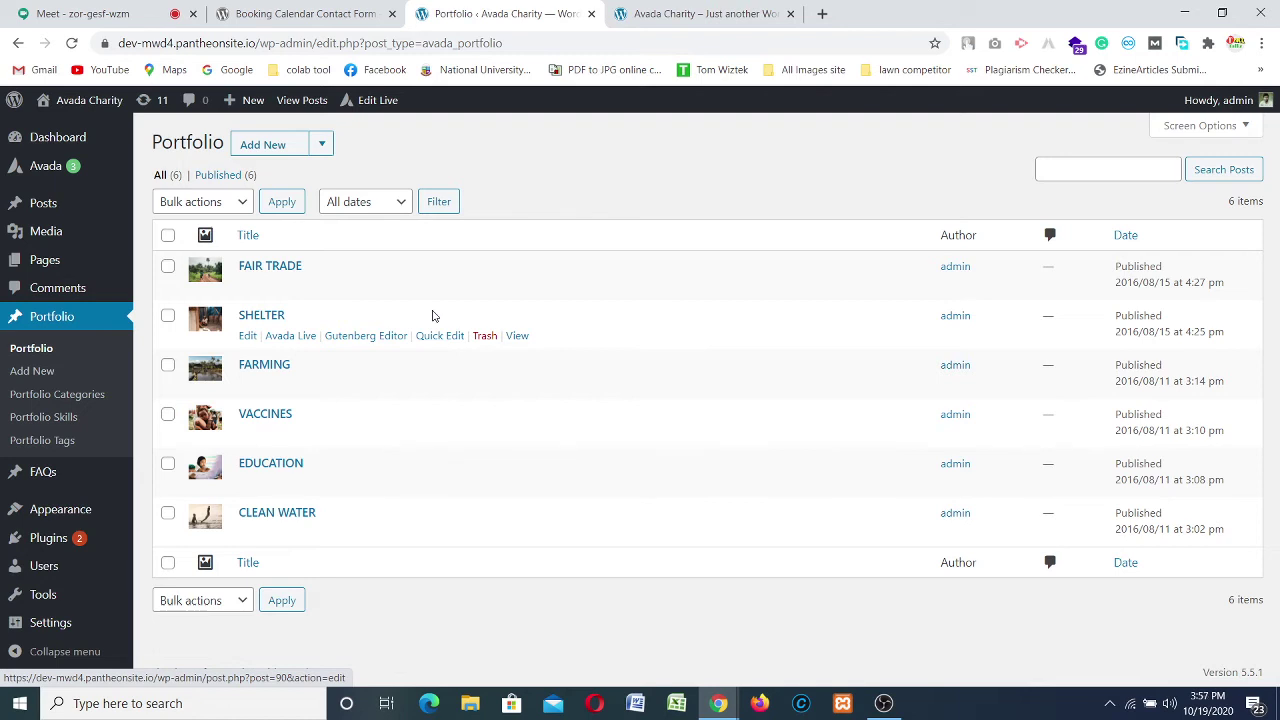
# - Glance at the charity site's front page, then return to the Portfolio list
pyautogui.click(705, 14)
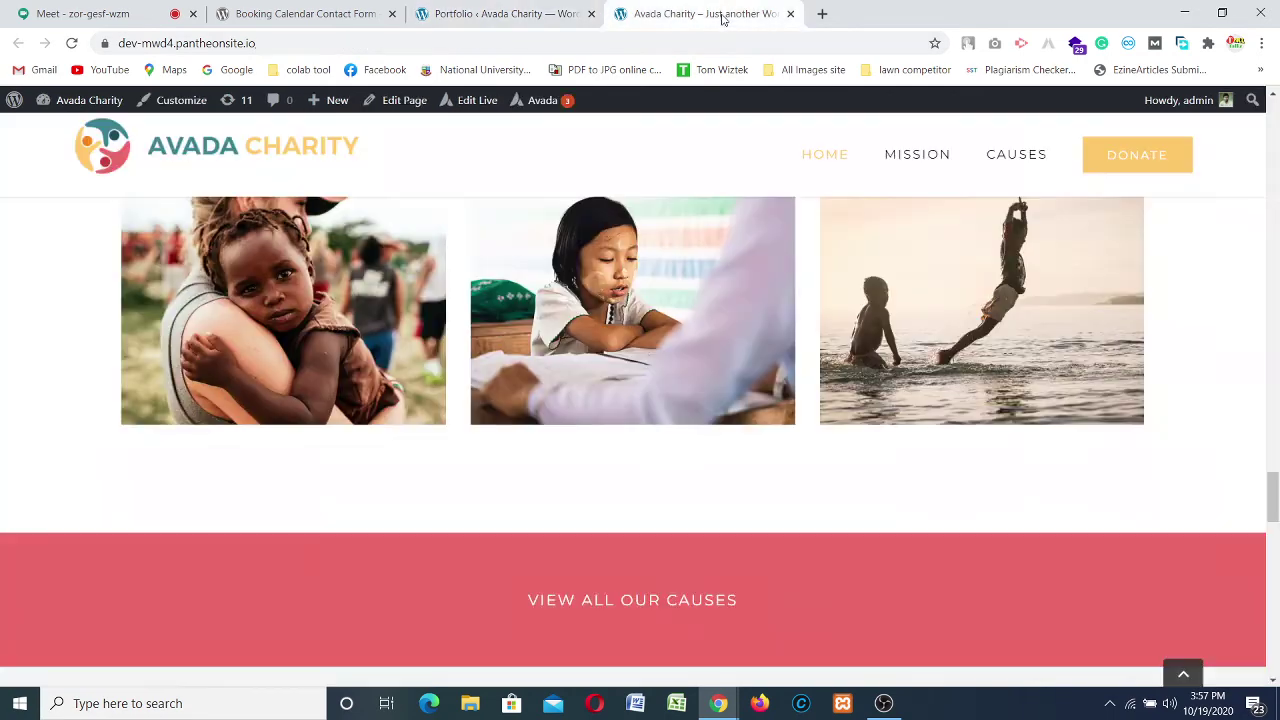
pyautogui.scroll(2, 654, 410)
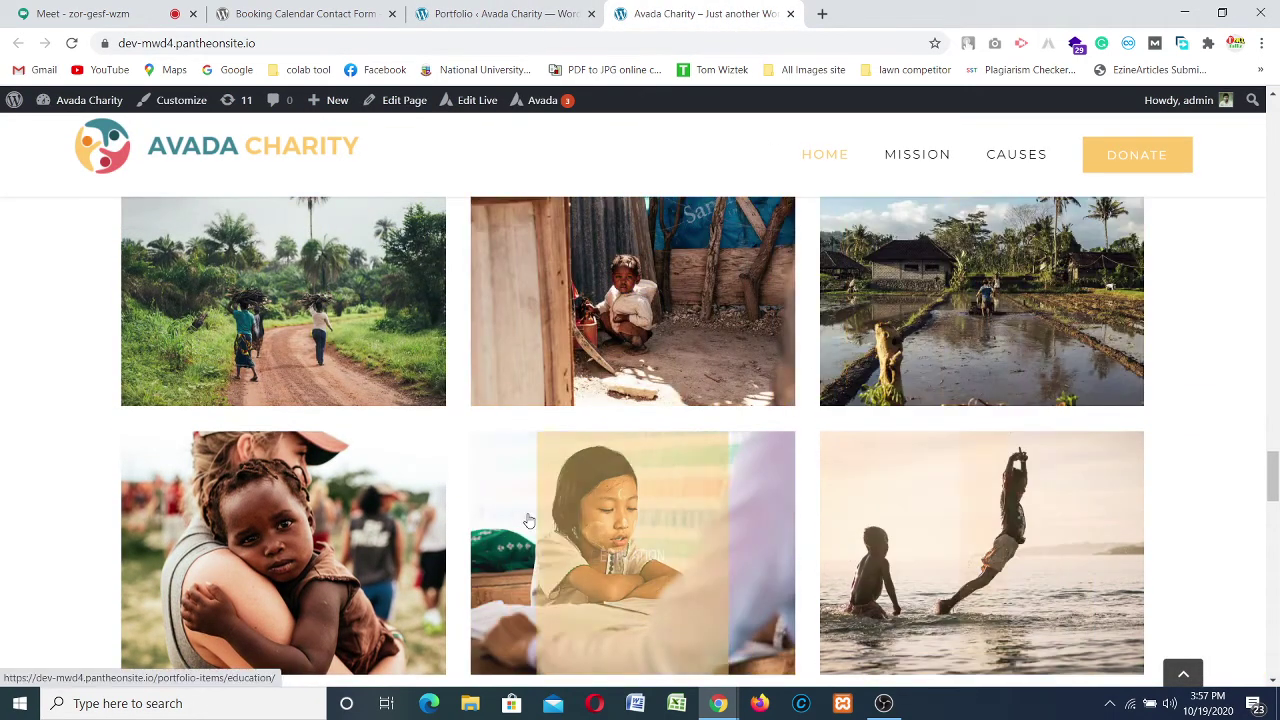
pyautogui.scroll(2, 365, 405)
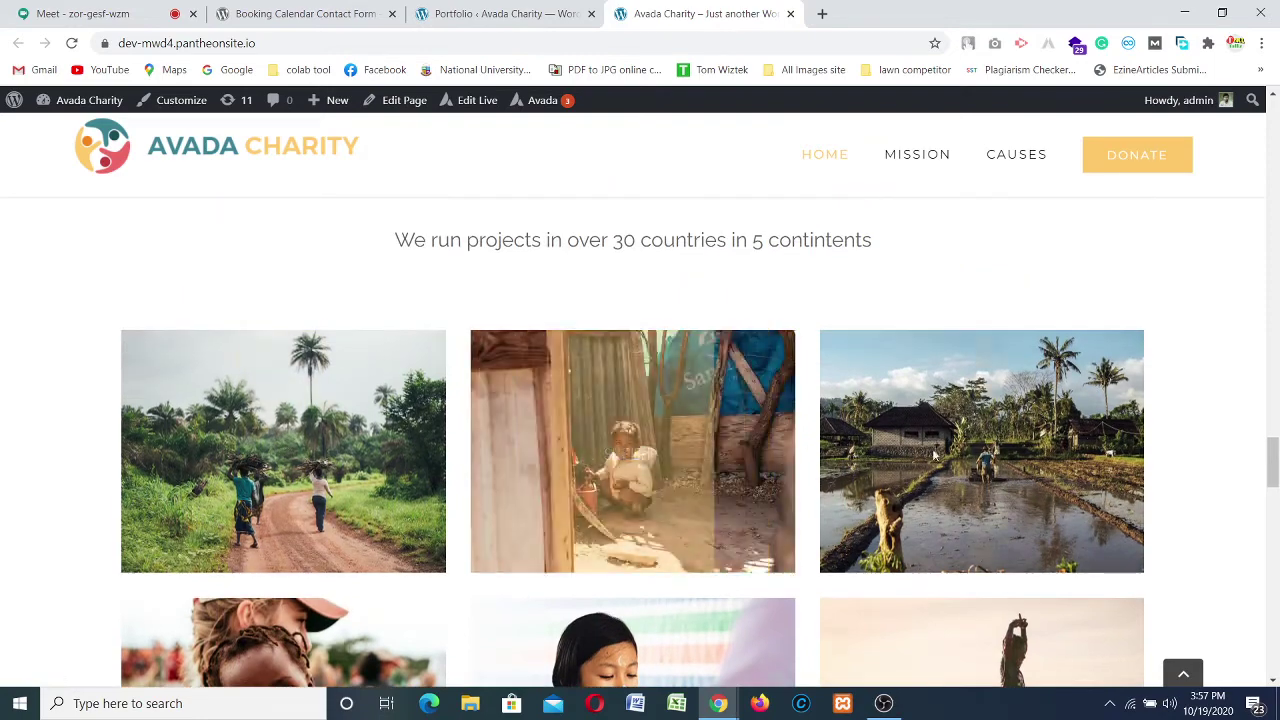
pyautogui.scroll(-1, 800, 400)
pyautogui.click(497, 14)
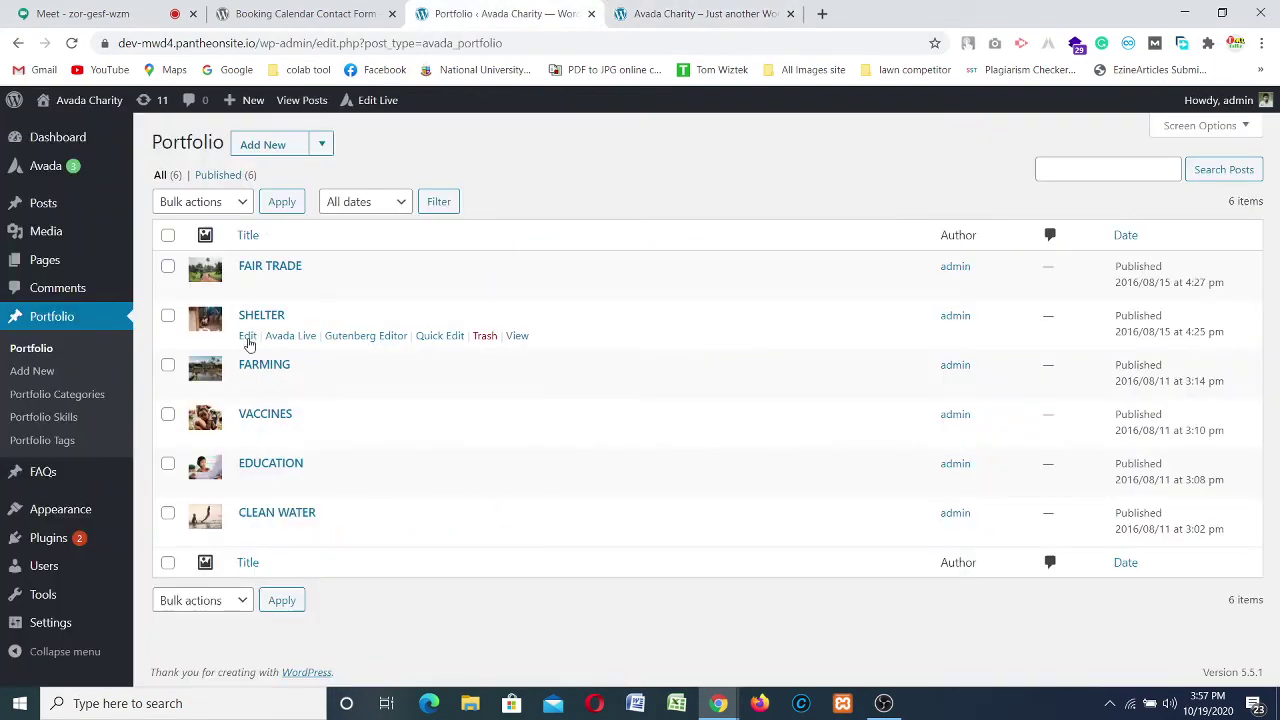
# - Open SHELTER's edit screen and its public view in new tabs, checking both load
pyautogui.rightClick(245, 343)
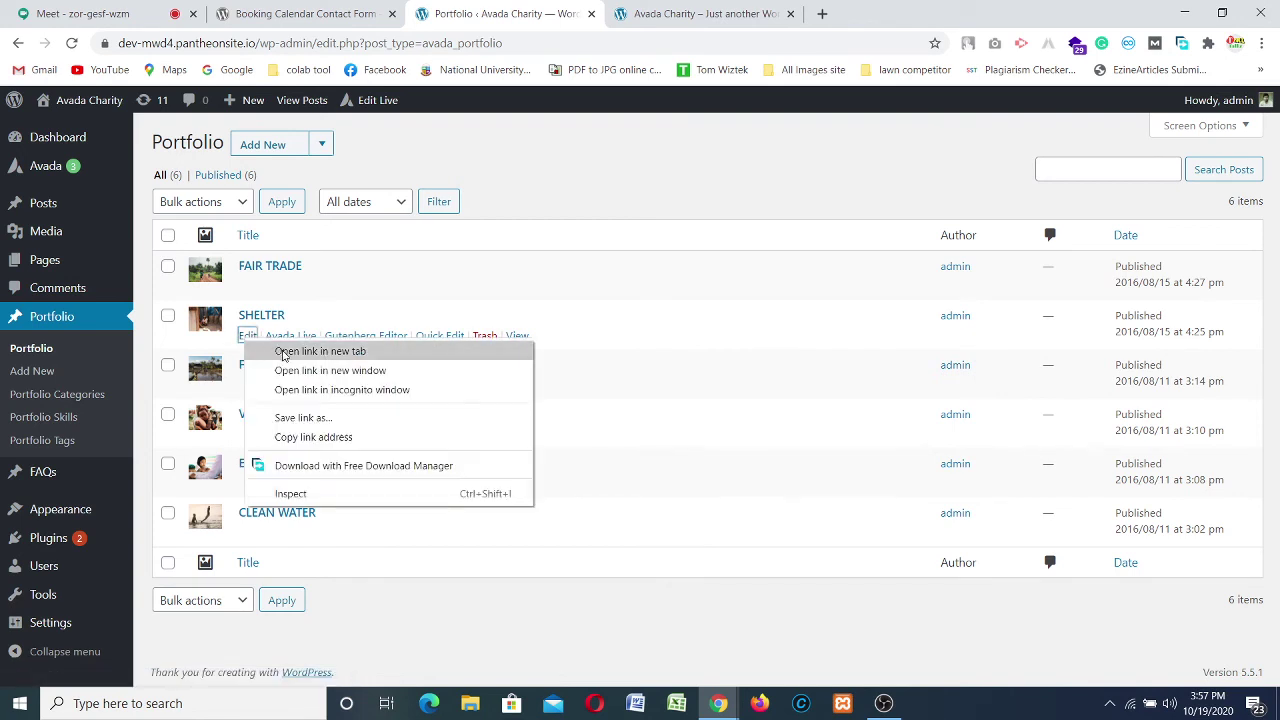
pyautogui.click(287, 352)
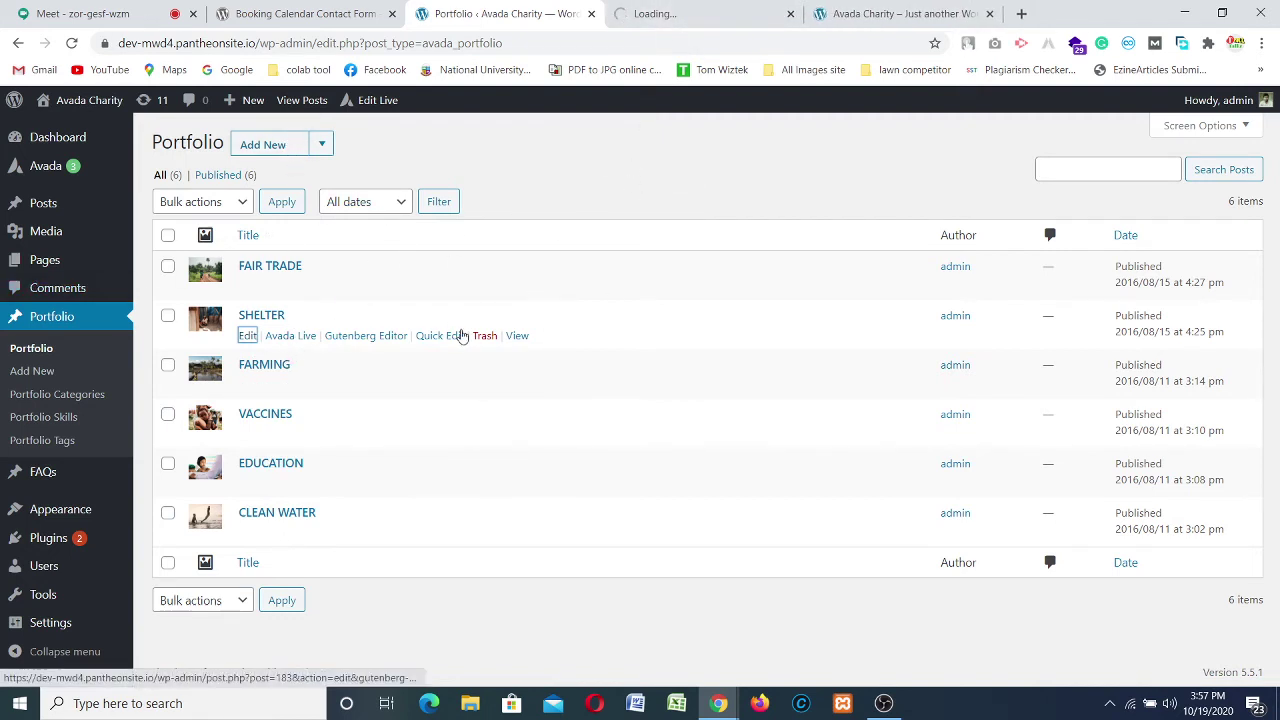
pyautogui.rightClick(517, 337)
pyautogui.click(560, 342)
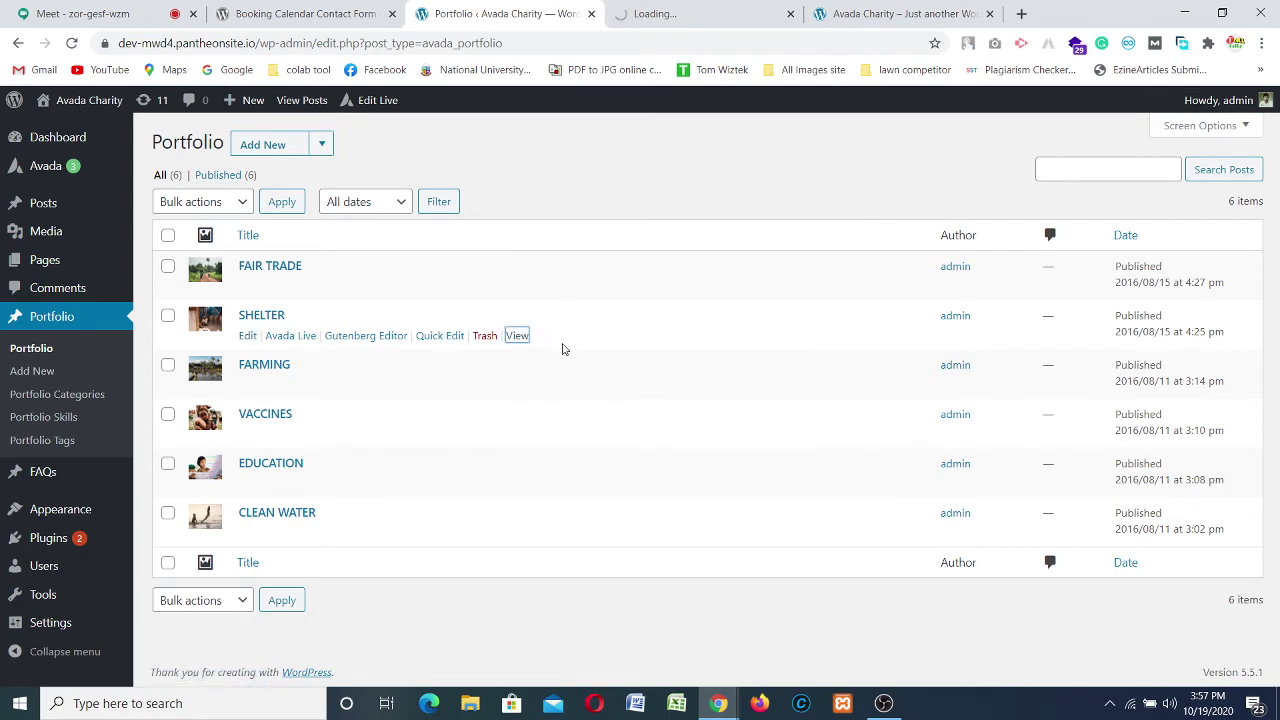
pyautogui.click(805, 14)
pyautogui.click(645, 14)
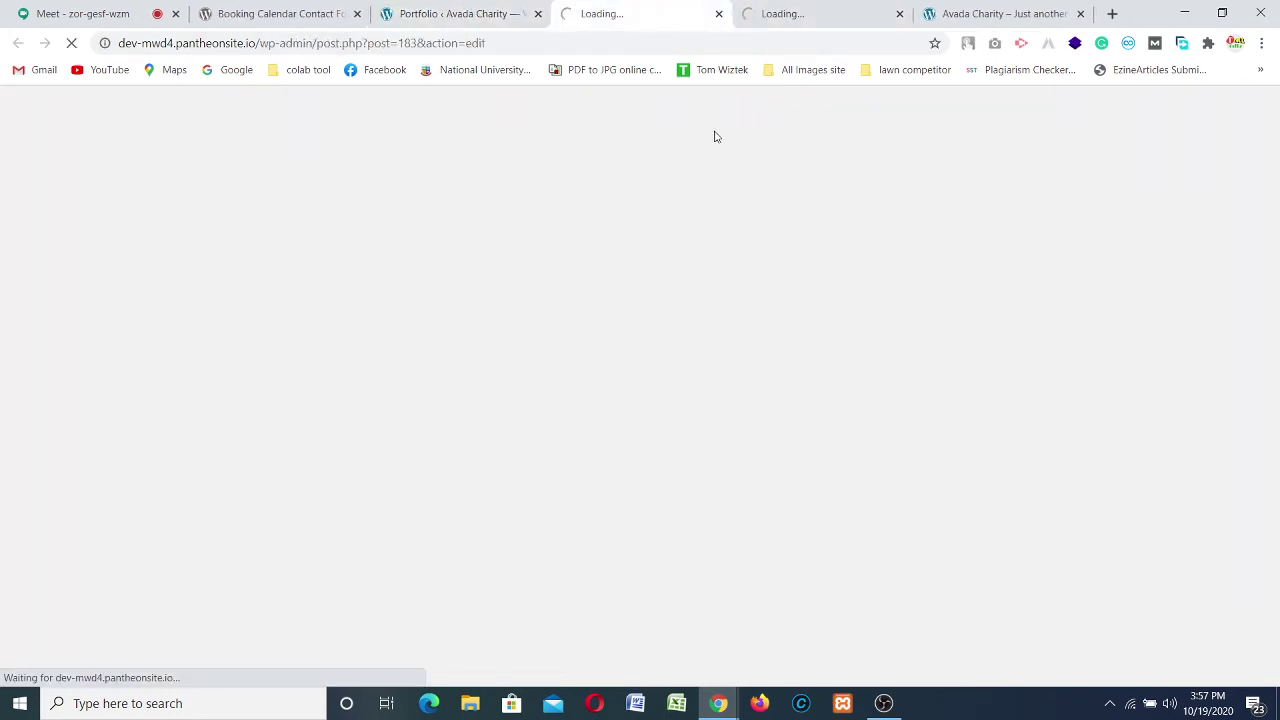
pyautogui.click(434, 14)
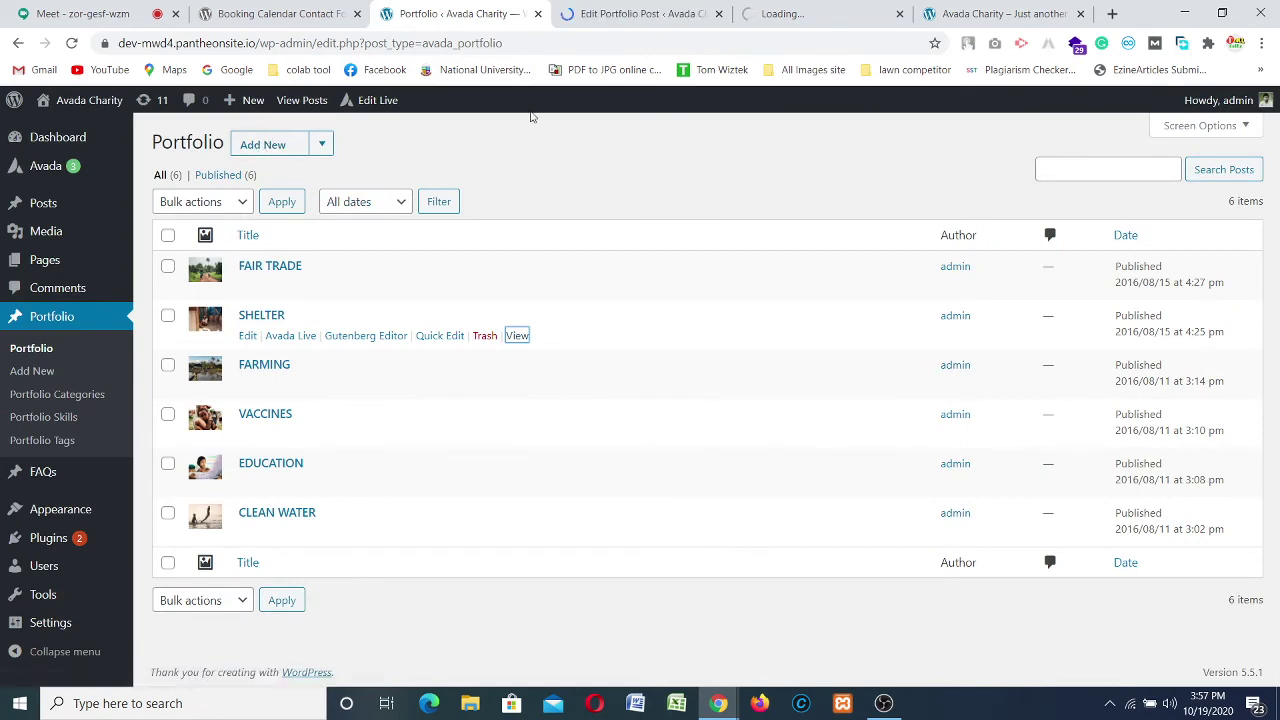
# - Start a new portfolio post titled 'Unemployment', comparing it against the SHELTER editor
pyautogui.click(264, 146)
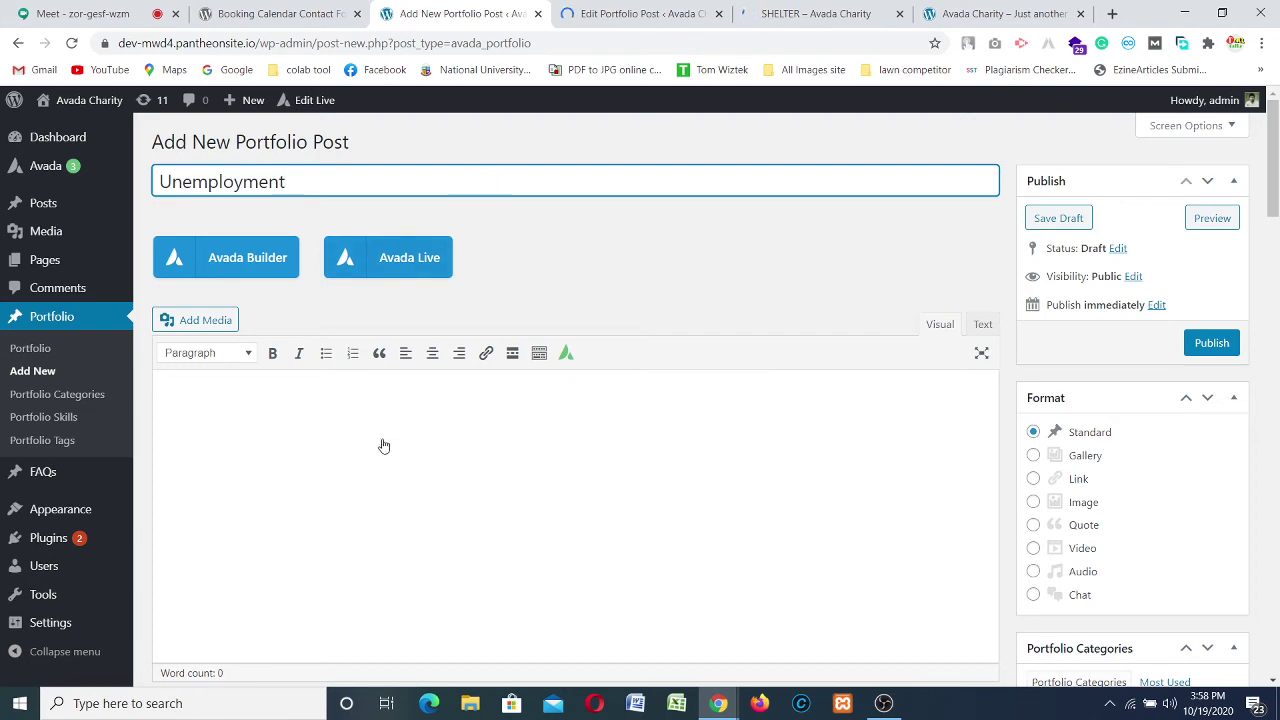
pyautogui.scroll(-3, 214, 339)
pyautogui.scroll(2, 463, 126)
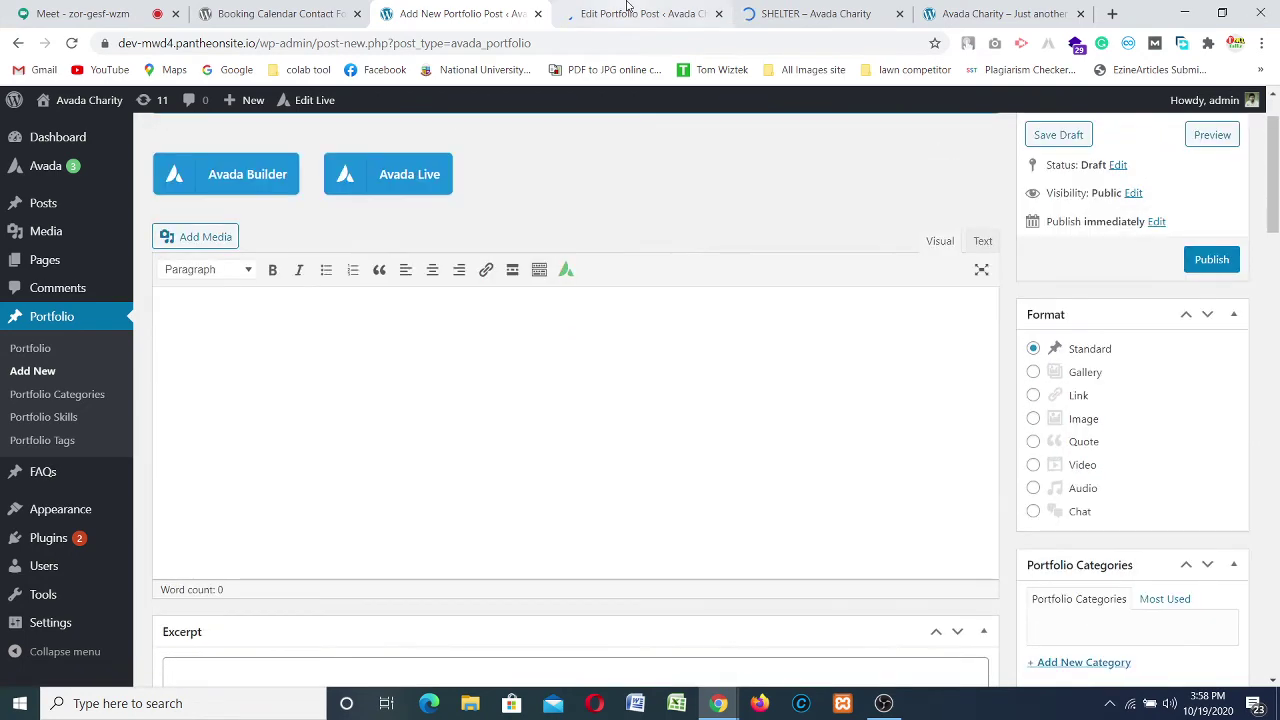
pyautogui.click(620, 12)
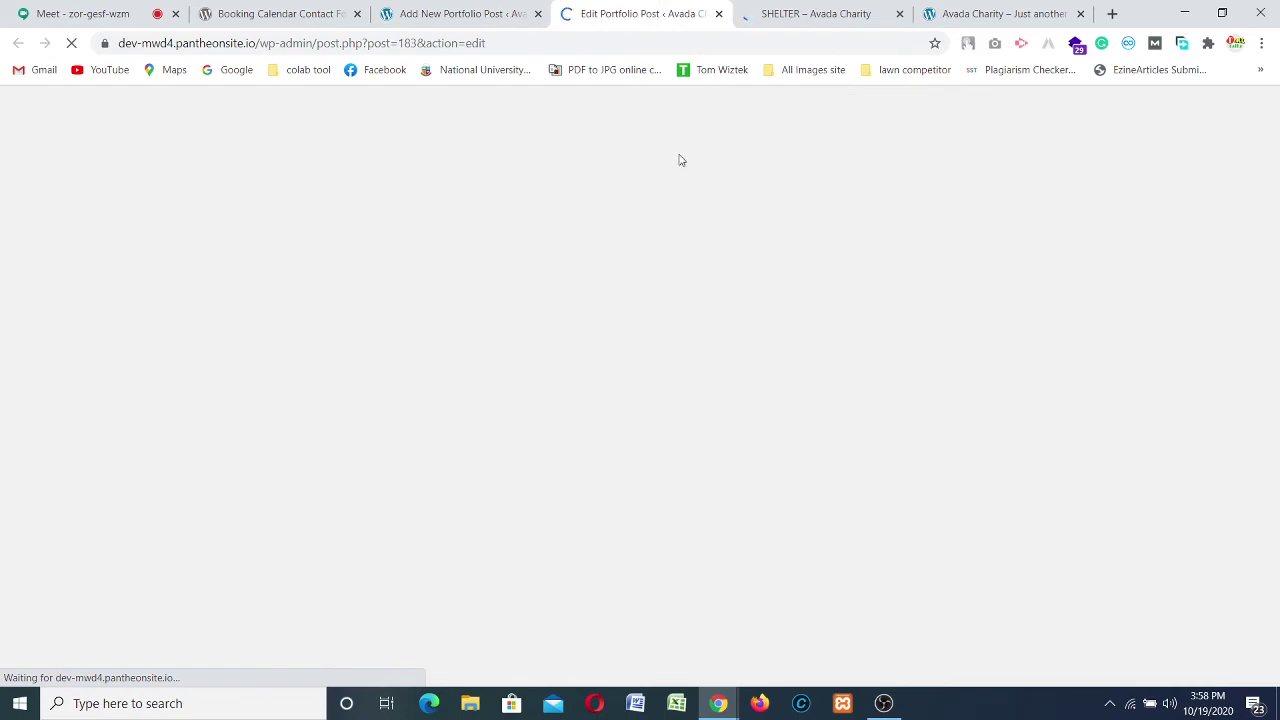
pyautogui.click(452, 12)
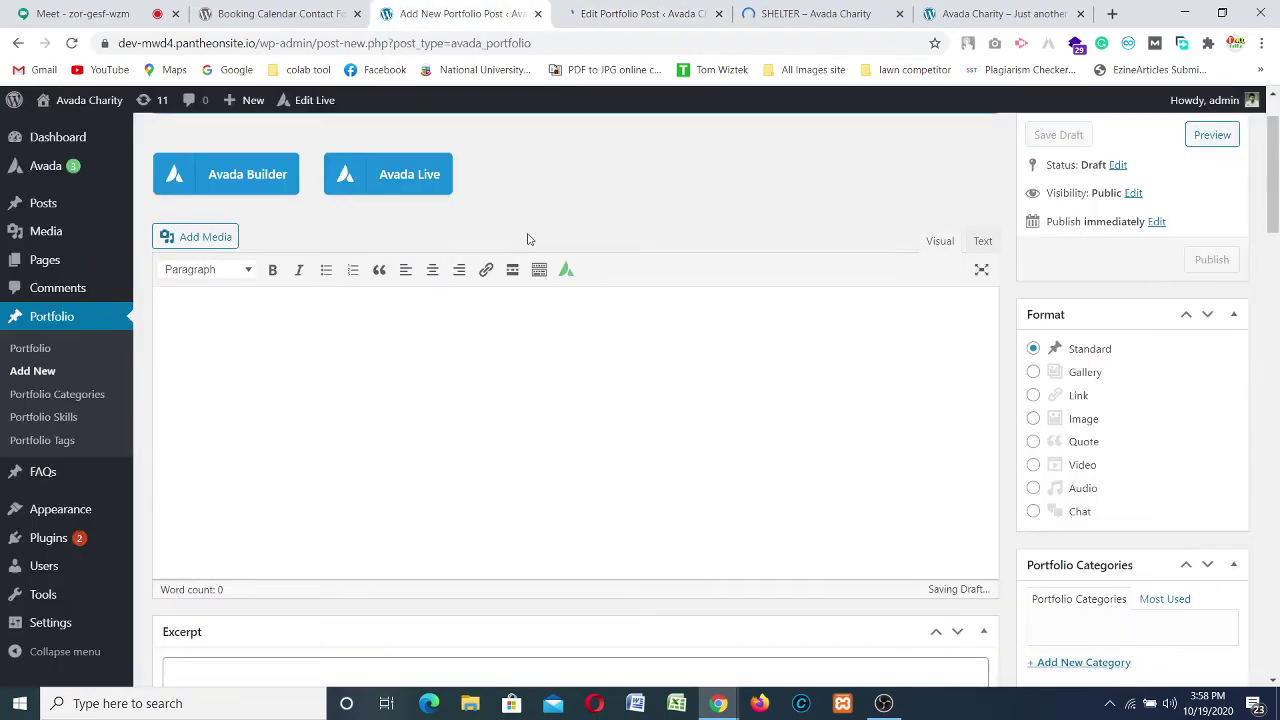
pyautogui.scroll(-5, 303, 414)
pyautogui.scroll(6, 303, 414)
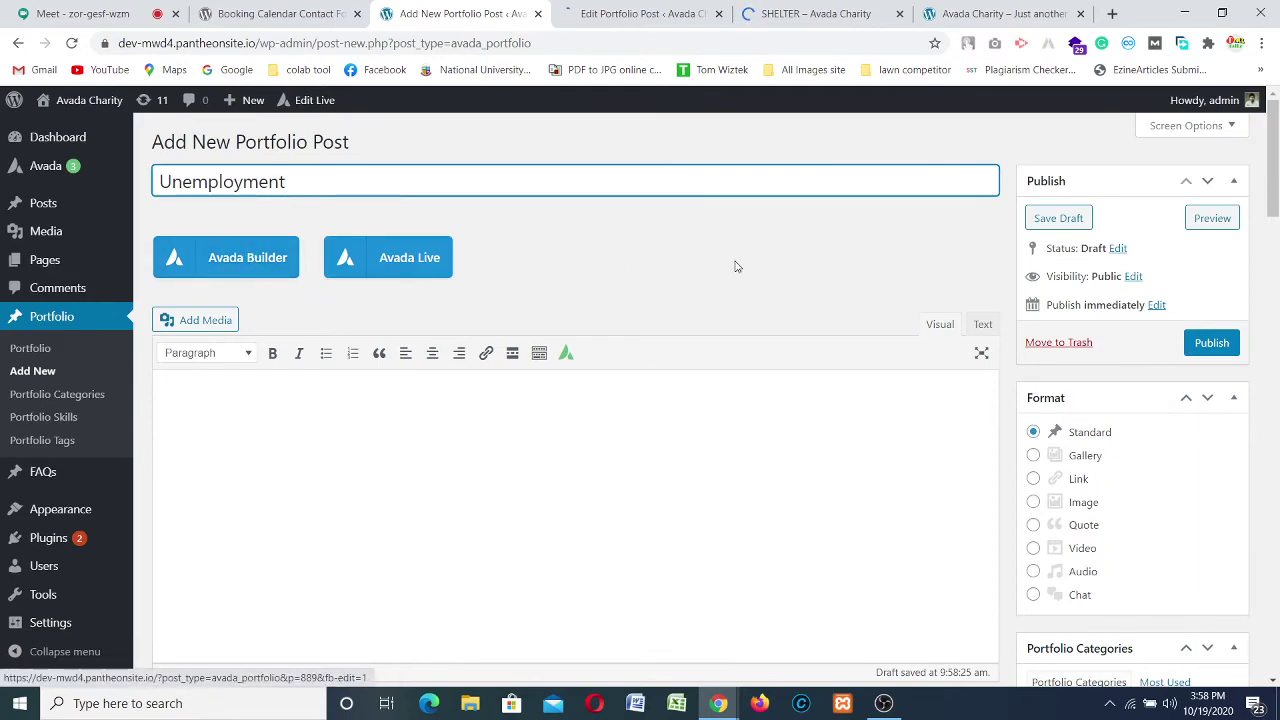
pyautogui.scroll(-8, 509, 283)
pyautogui.scroll(-3, 470, 355)
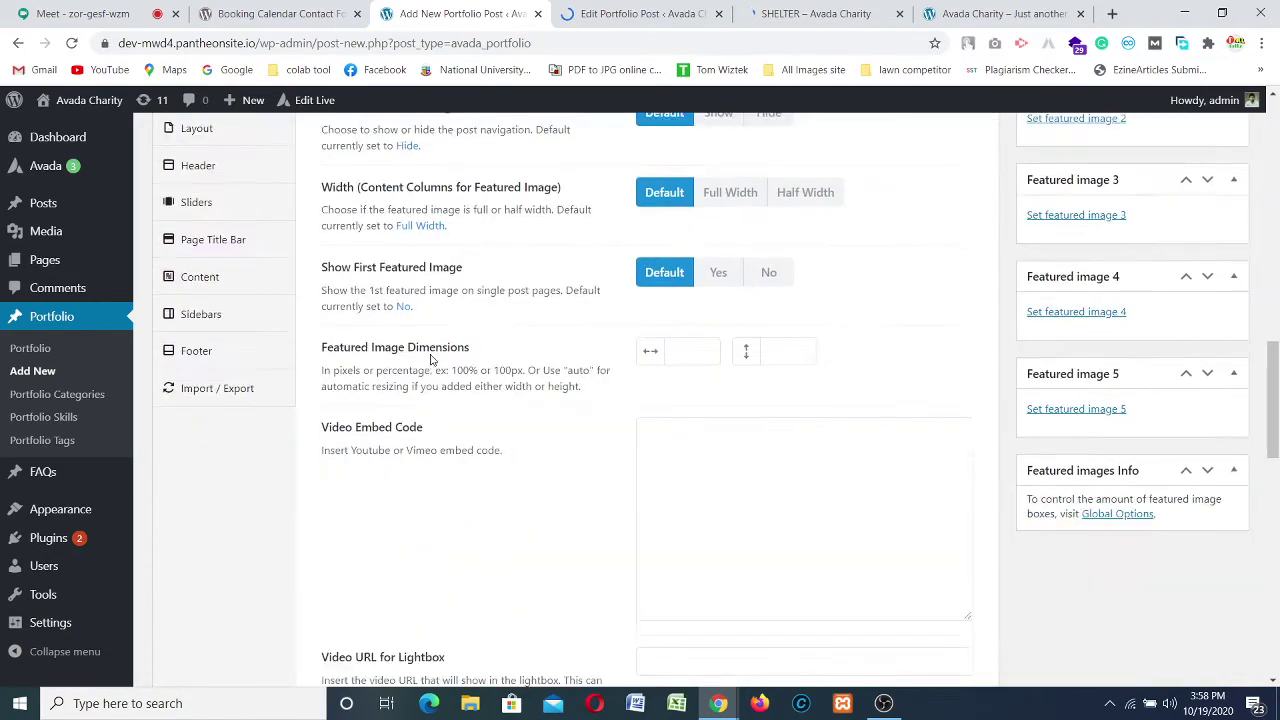
pyautogui.scroll(11, 509, 349)
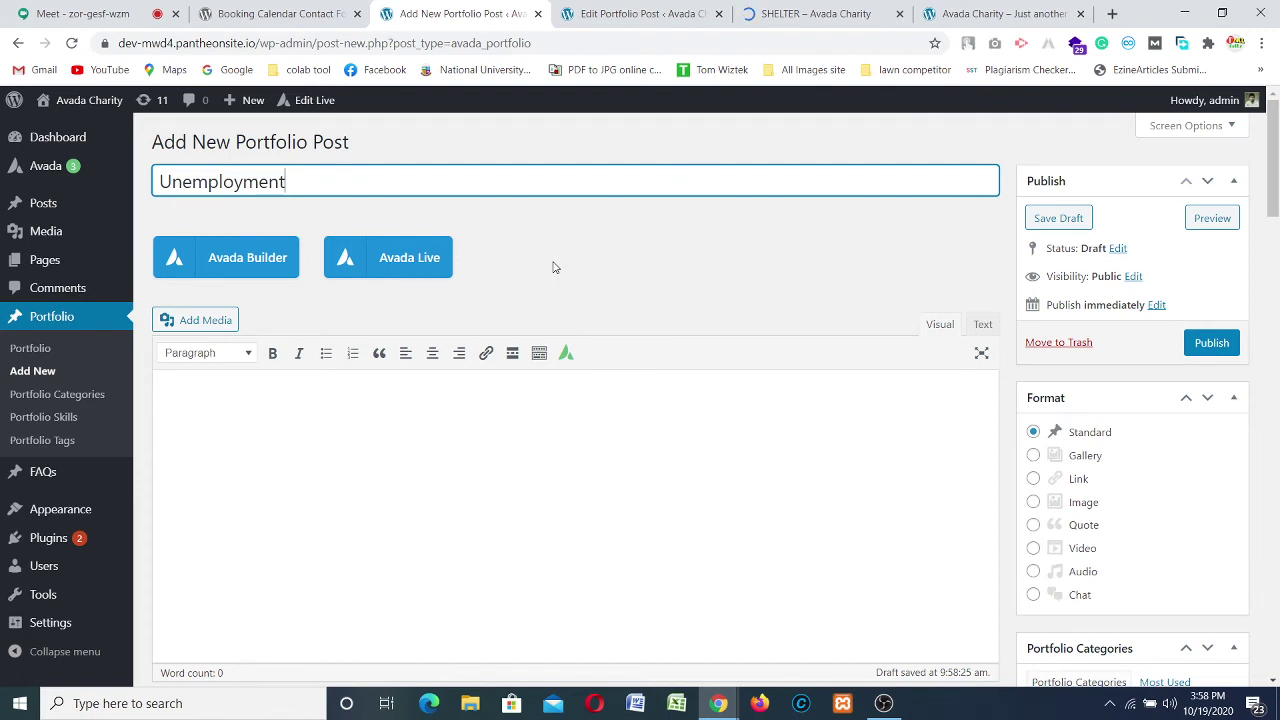
pyautogui.click(585, 18)
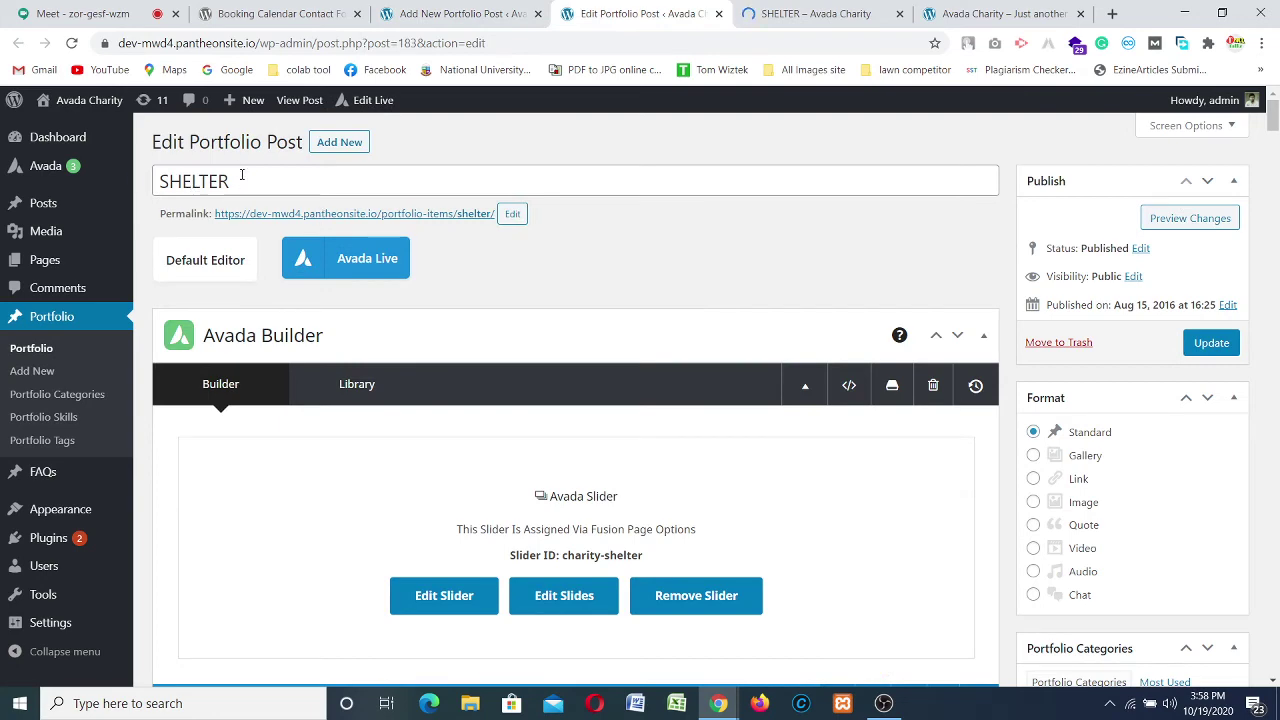
pyautogui.scroll(-3, 403, 357)
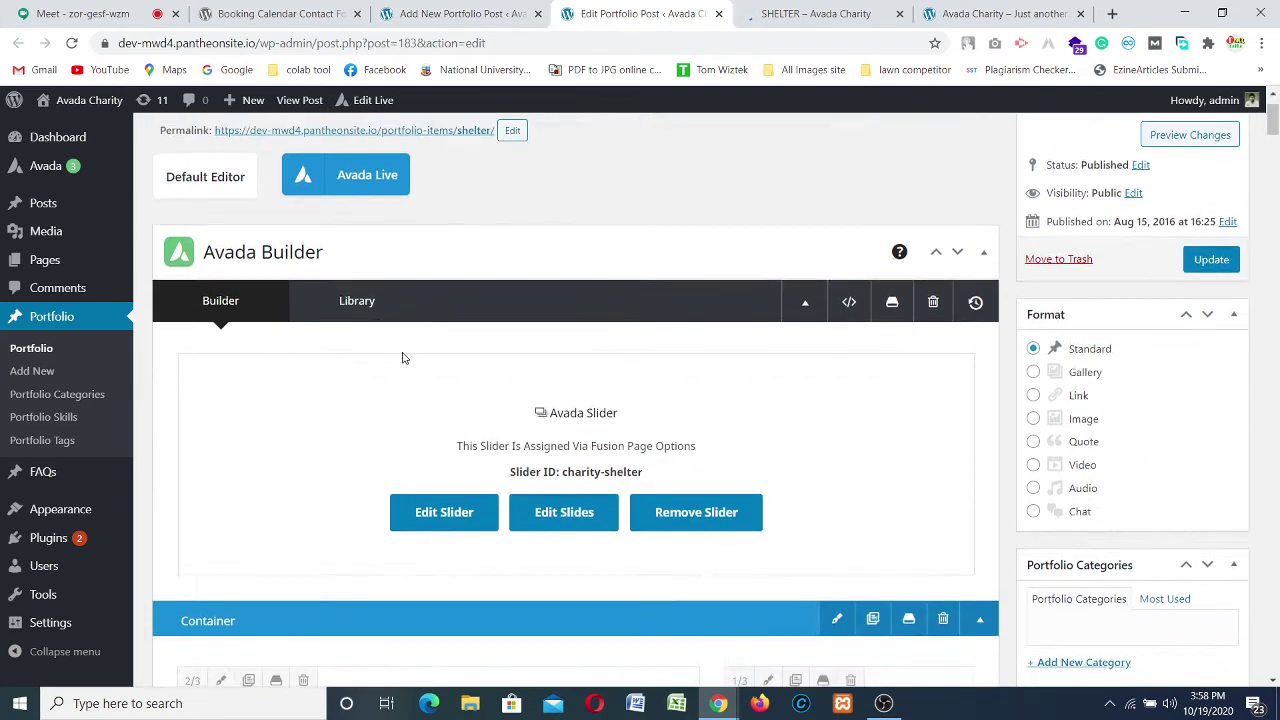
pyautogui.scroll(-2, 658, 352)
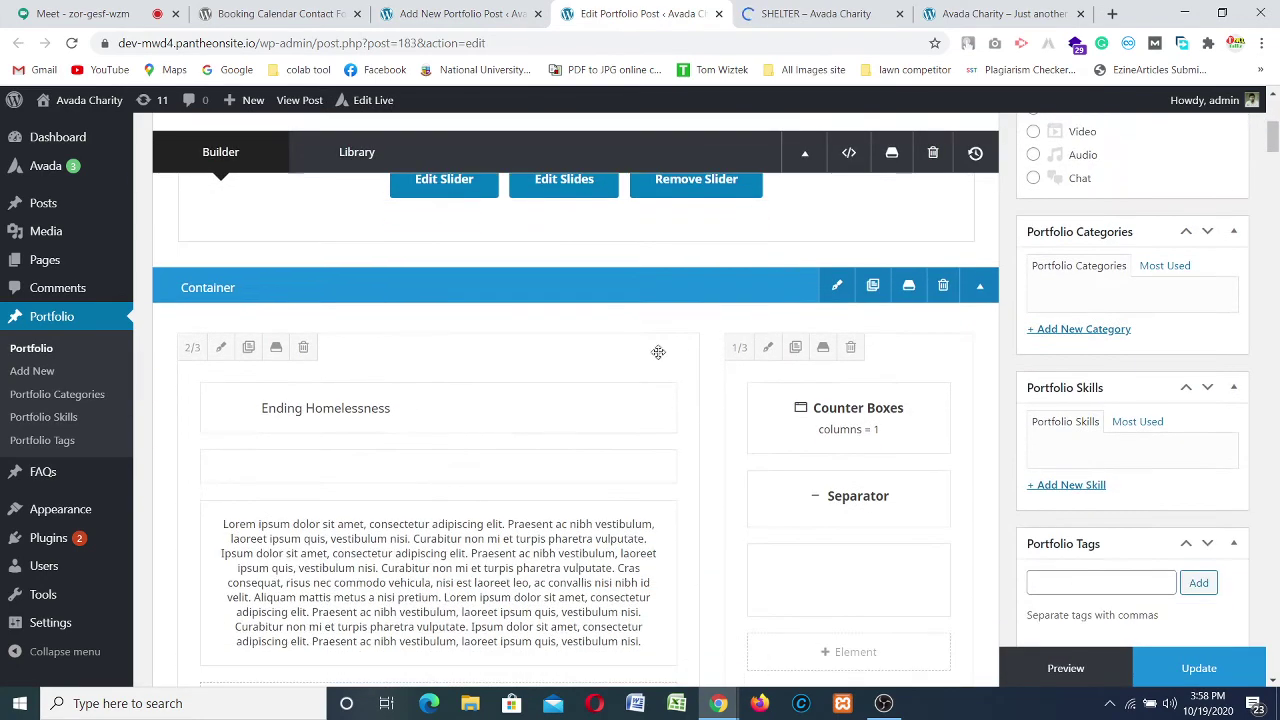
pyautogui.scroll(-1, 663, 400)
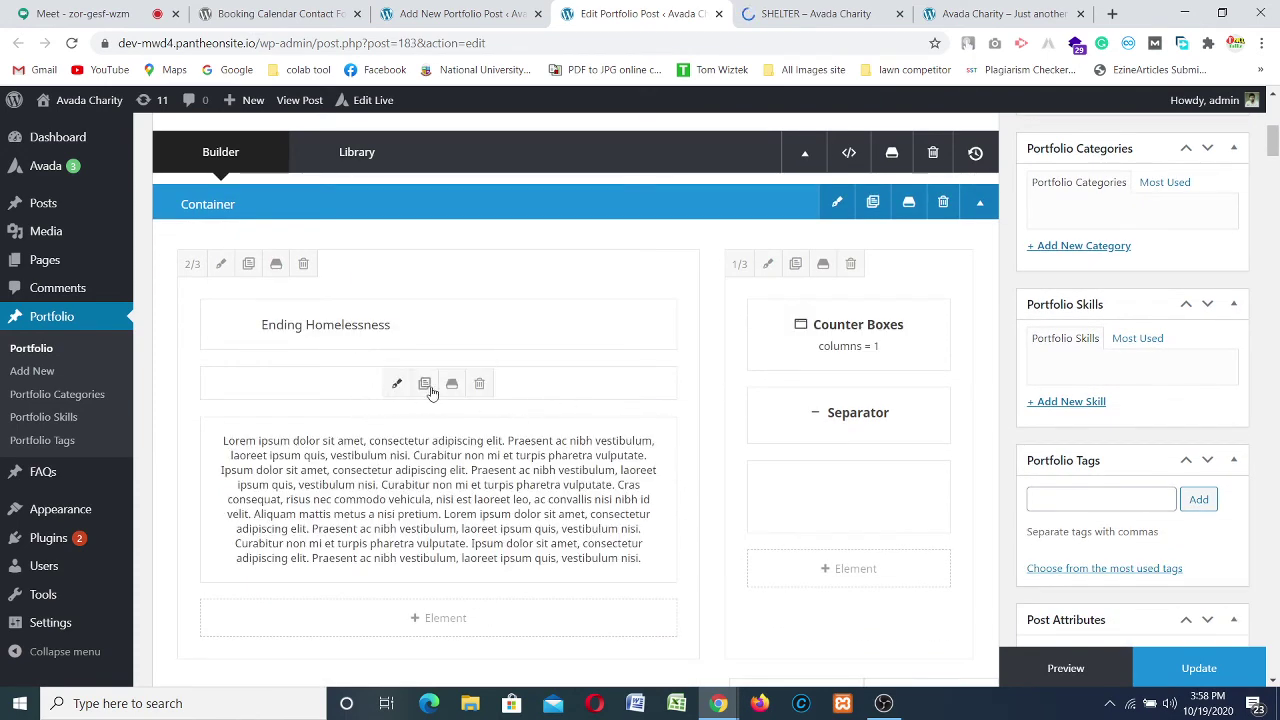
pyautogui.scroll(-2, 587, 383)
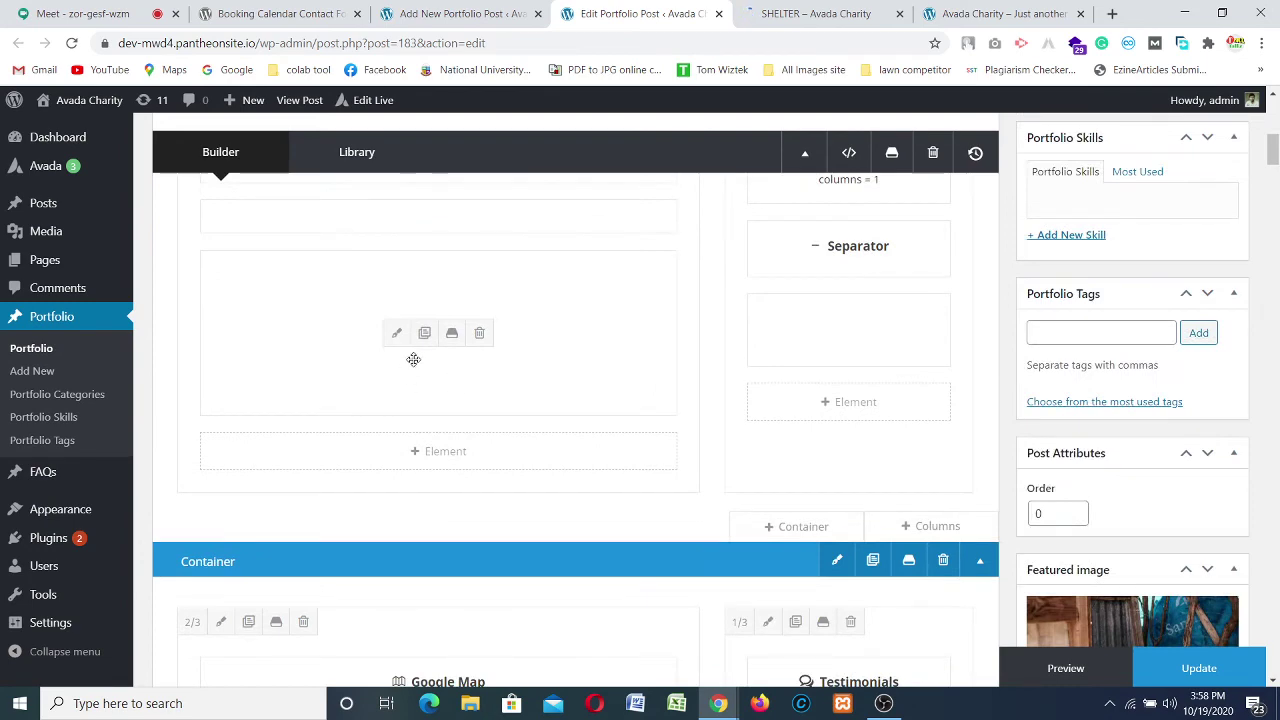
pyautogui.scroll(2, 923, 466)
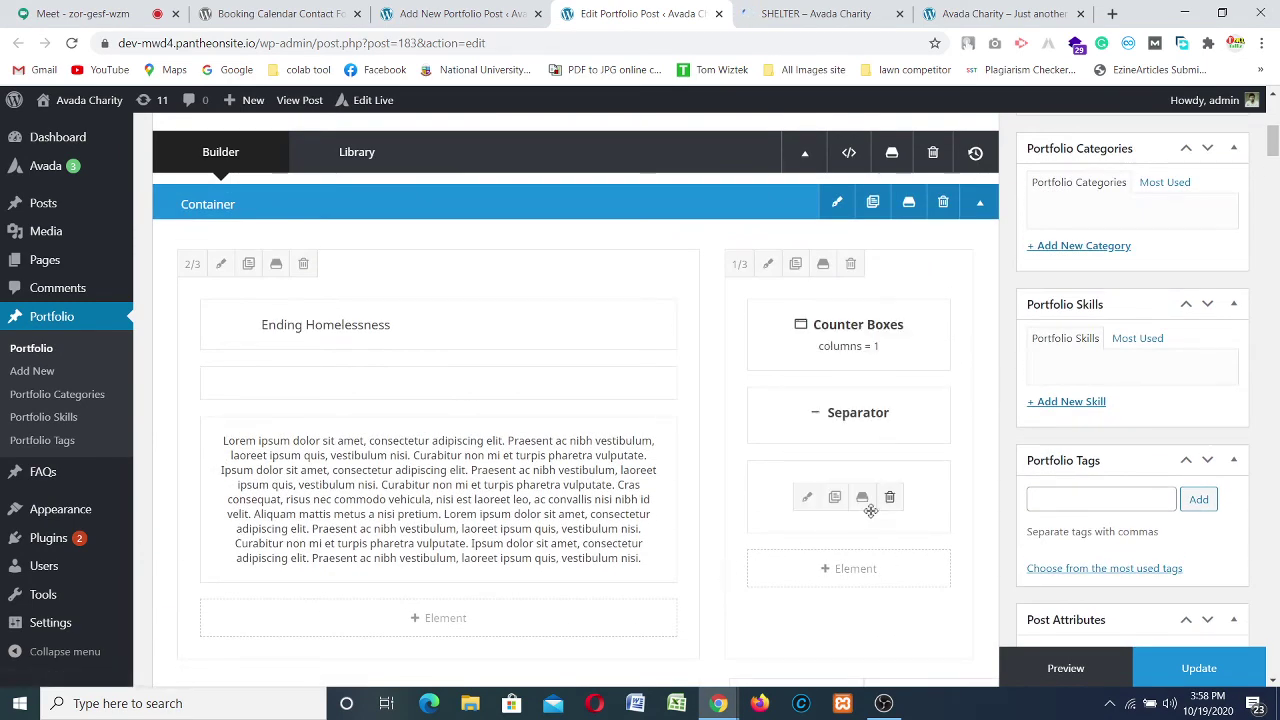
pyautogui.scroll(-1, 904, 504)
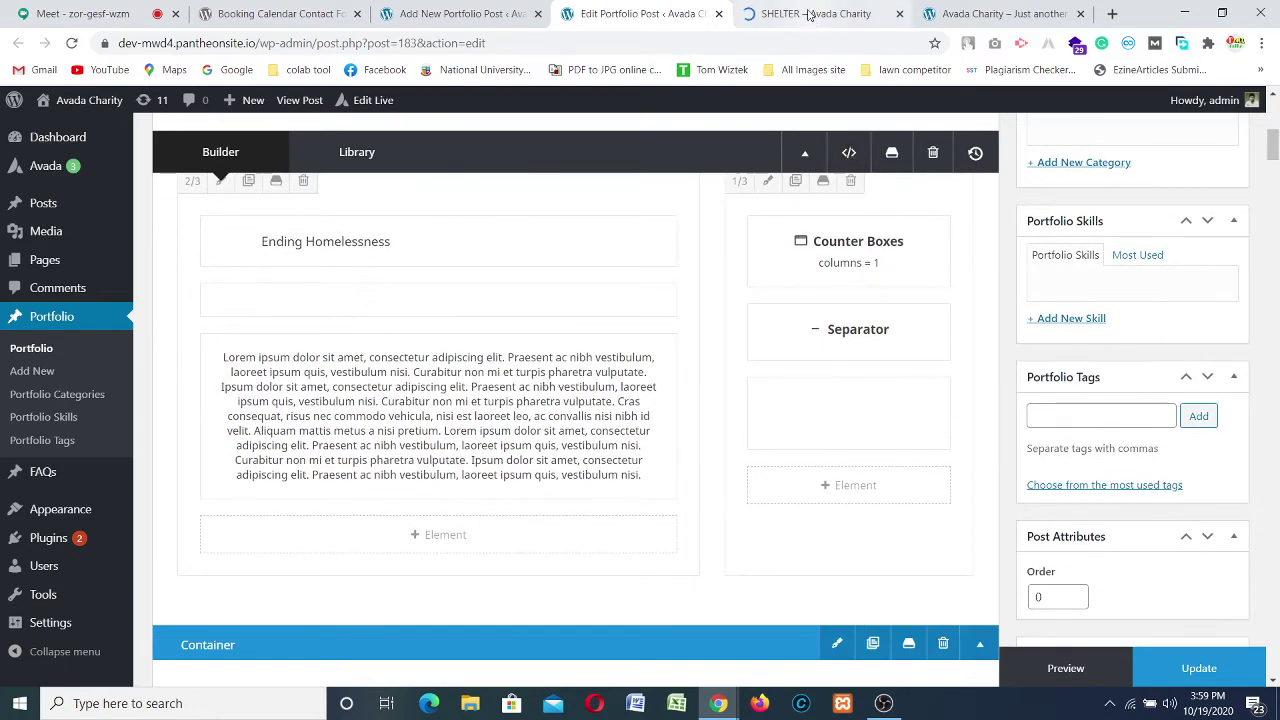
pyautogui.click(810, 13)
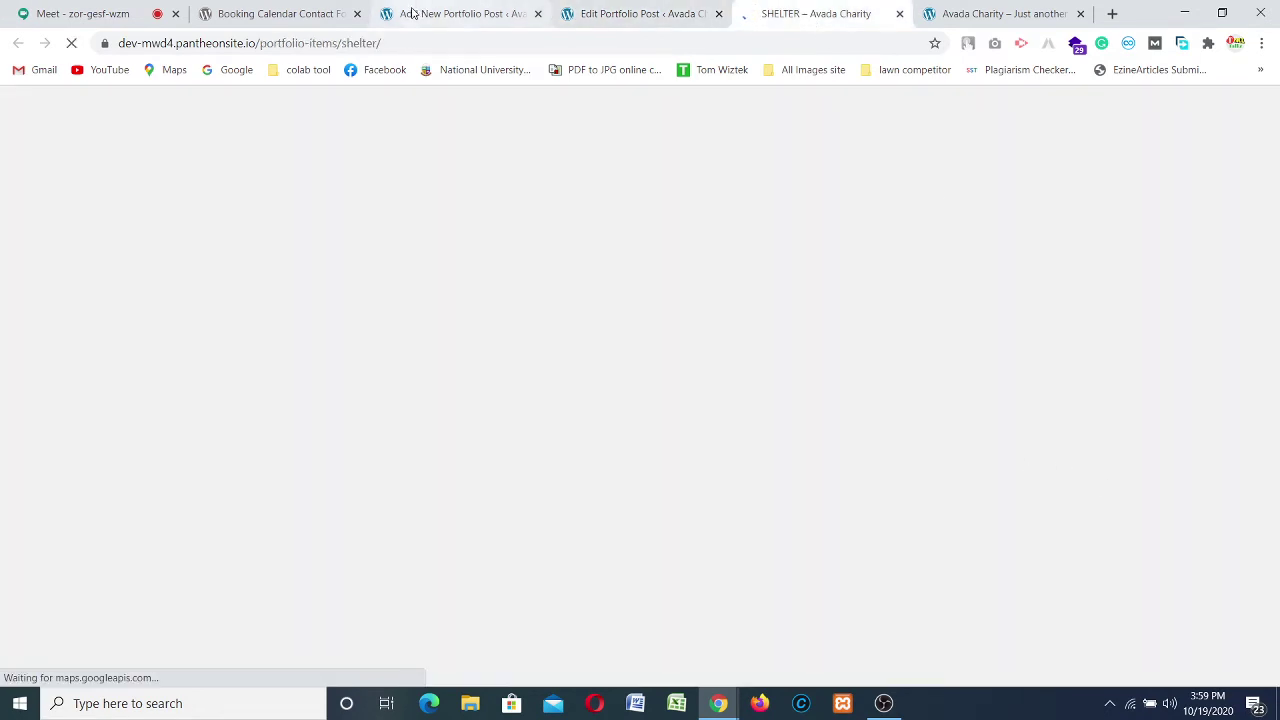
pyautogui.click(455, 14)
pyautogui.click(643, 16)
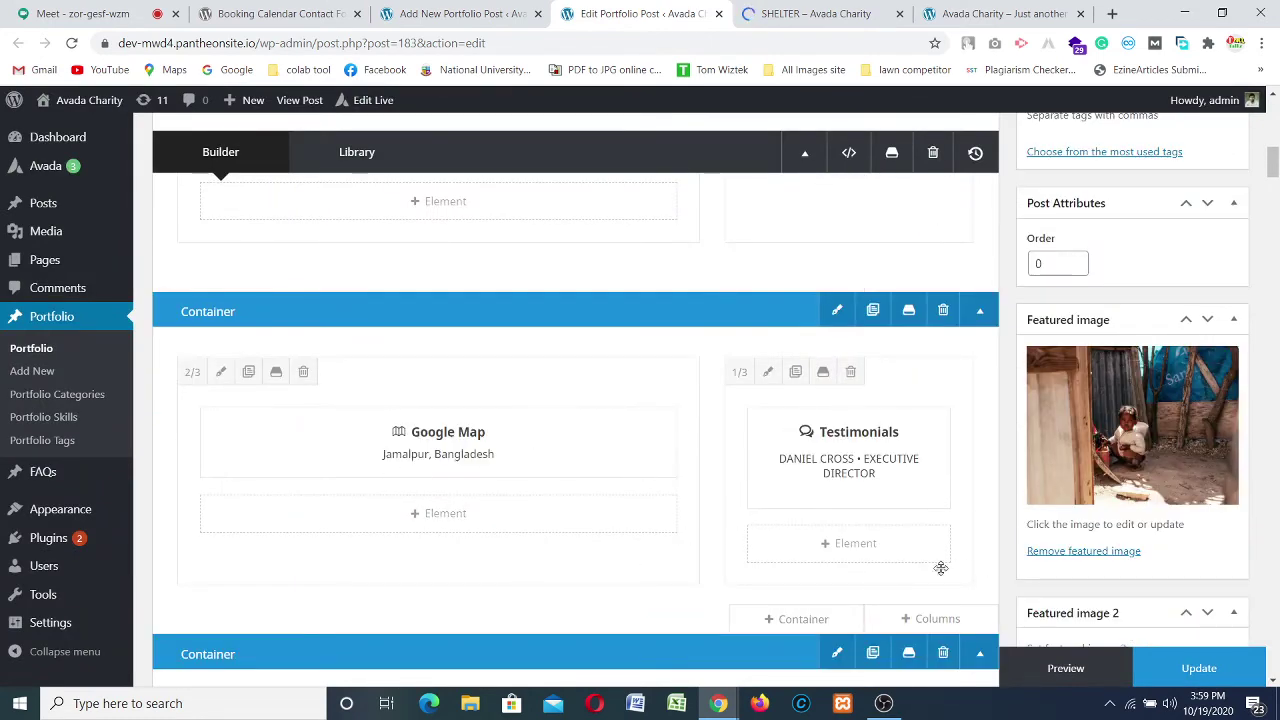
pyautogui.scroll(-1, 825, 537)
pyautogui.scroll(-4, 825, 537)
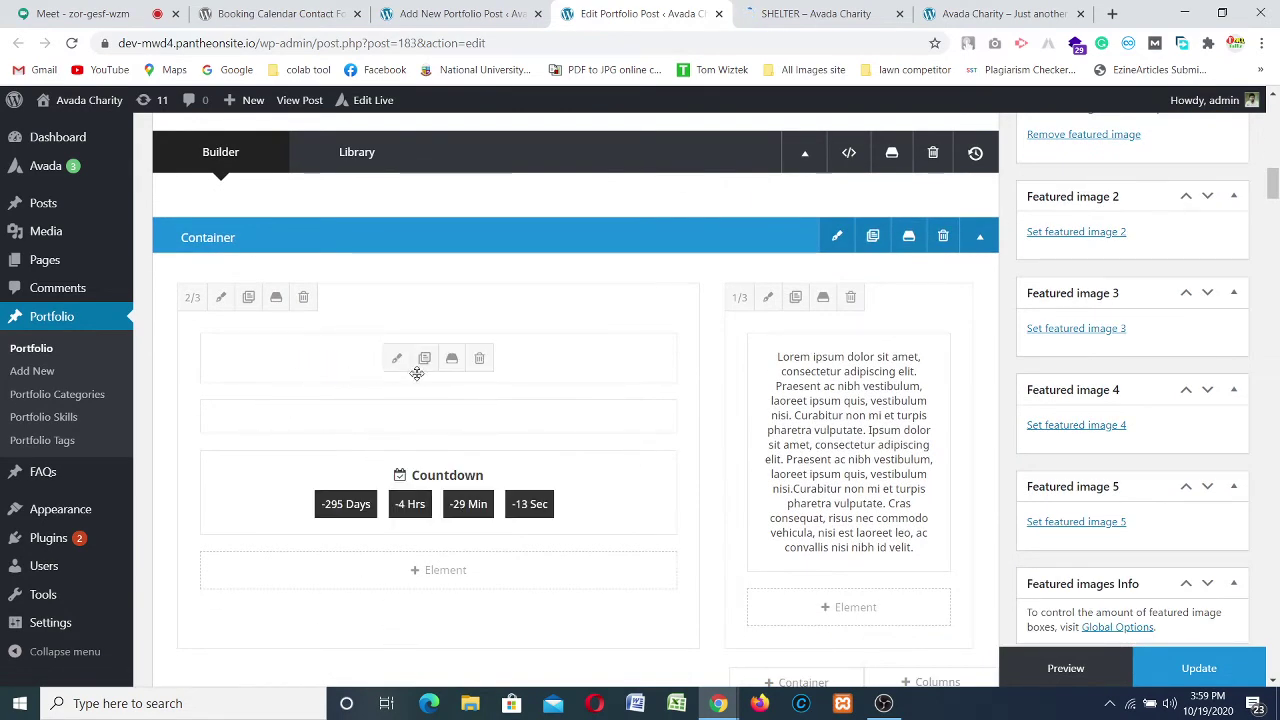
pyautogui.scroll(-2, 586, 434)
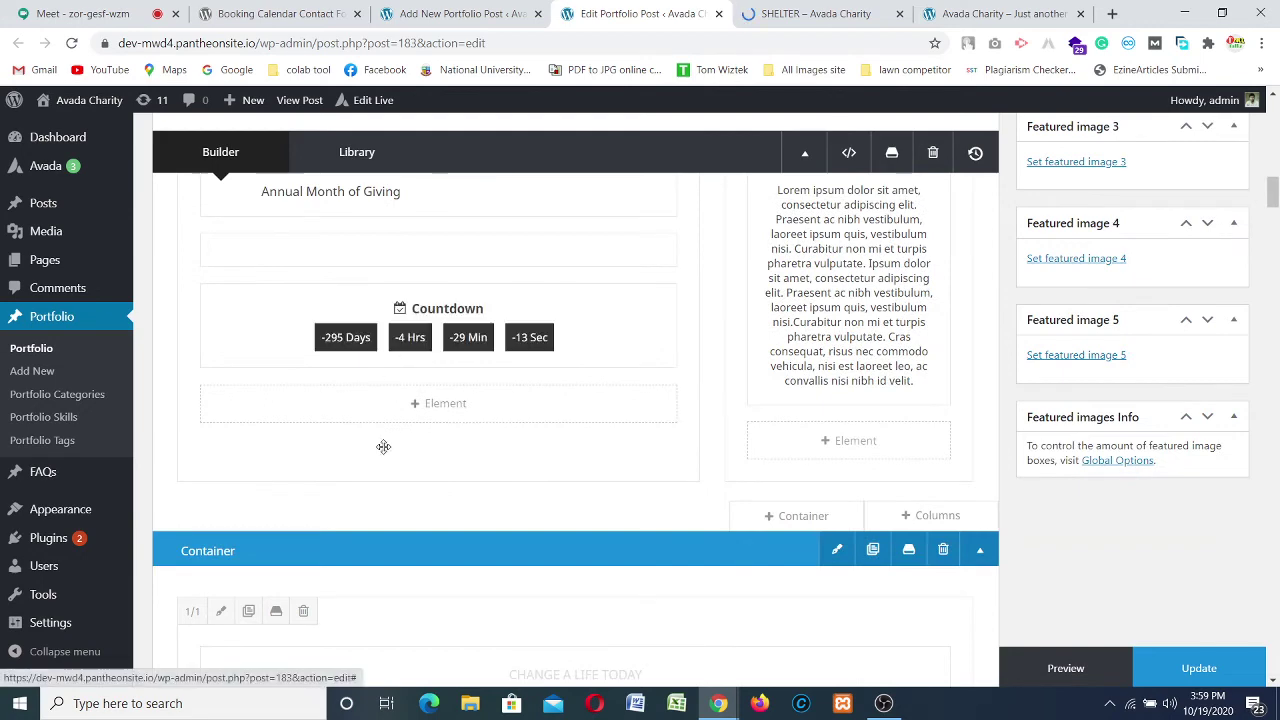
pyautogui.scroll(2, 730, 428)
pyautogui.scroll(-4, 866, 480)
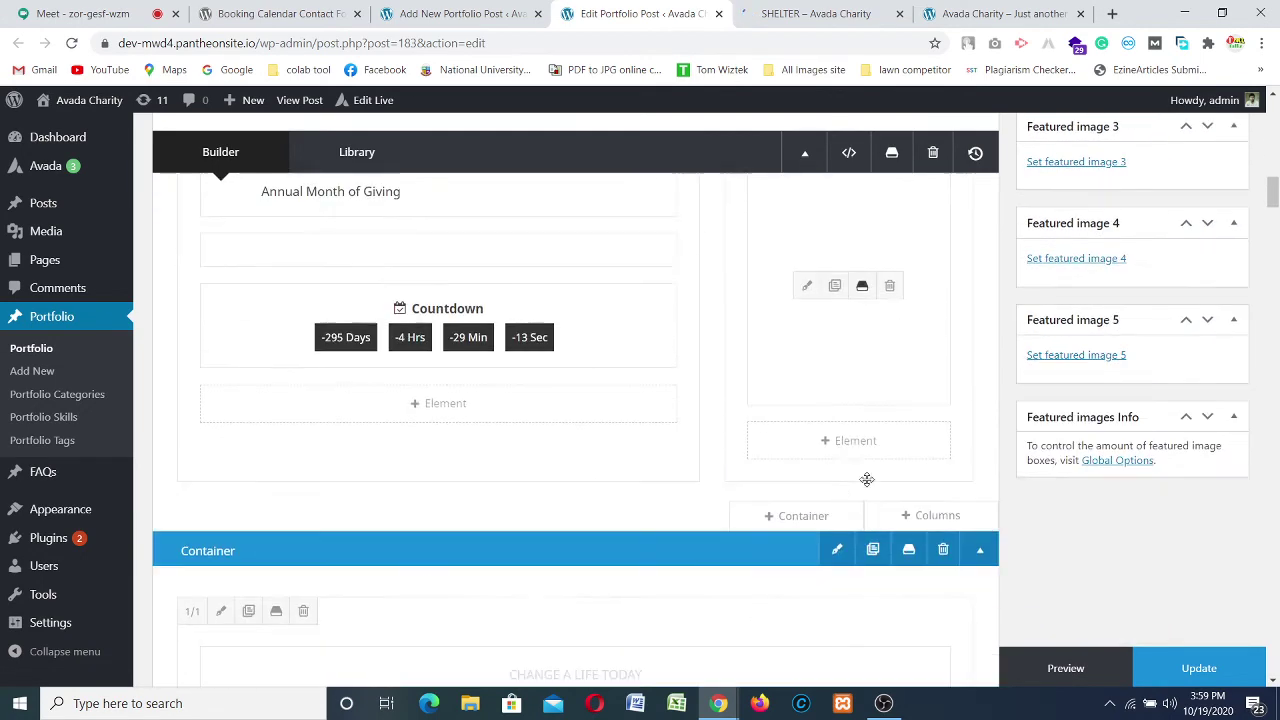
pyautogui.scroll(-5, 600, 457)
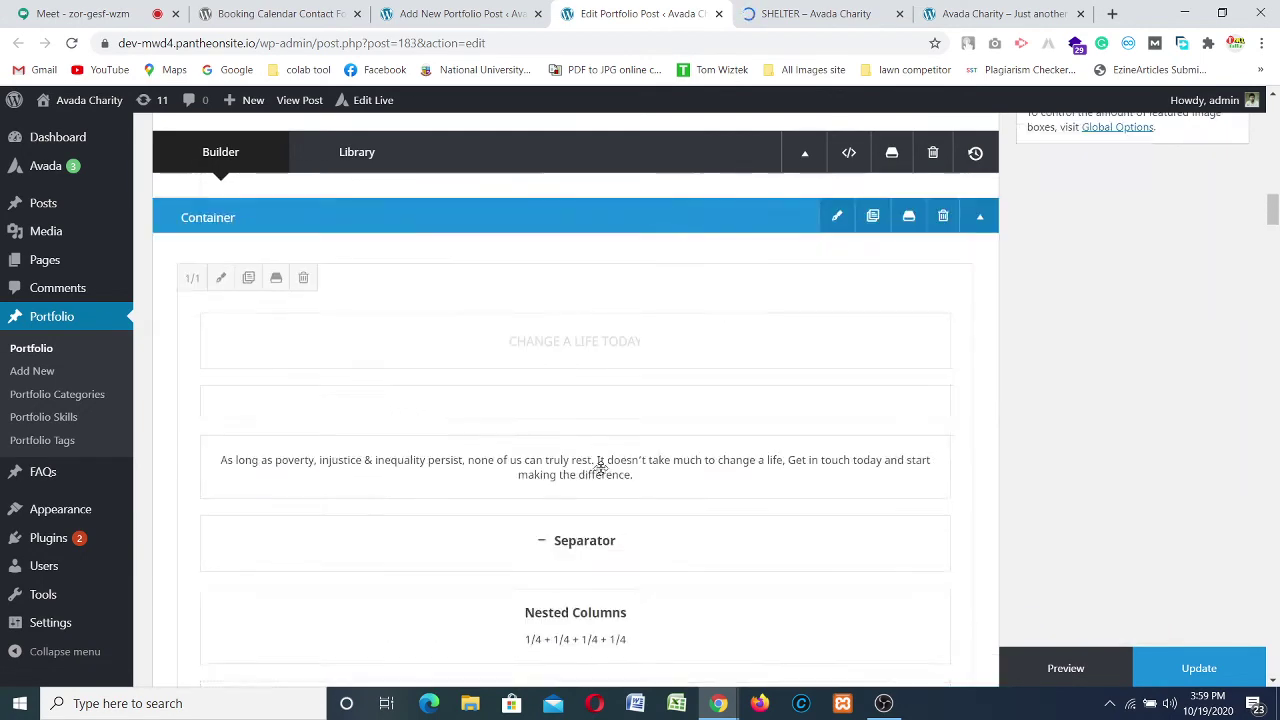
pyautogui.scroll(4, 600, 449)
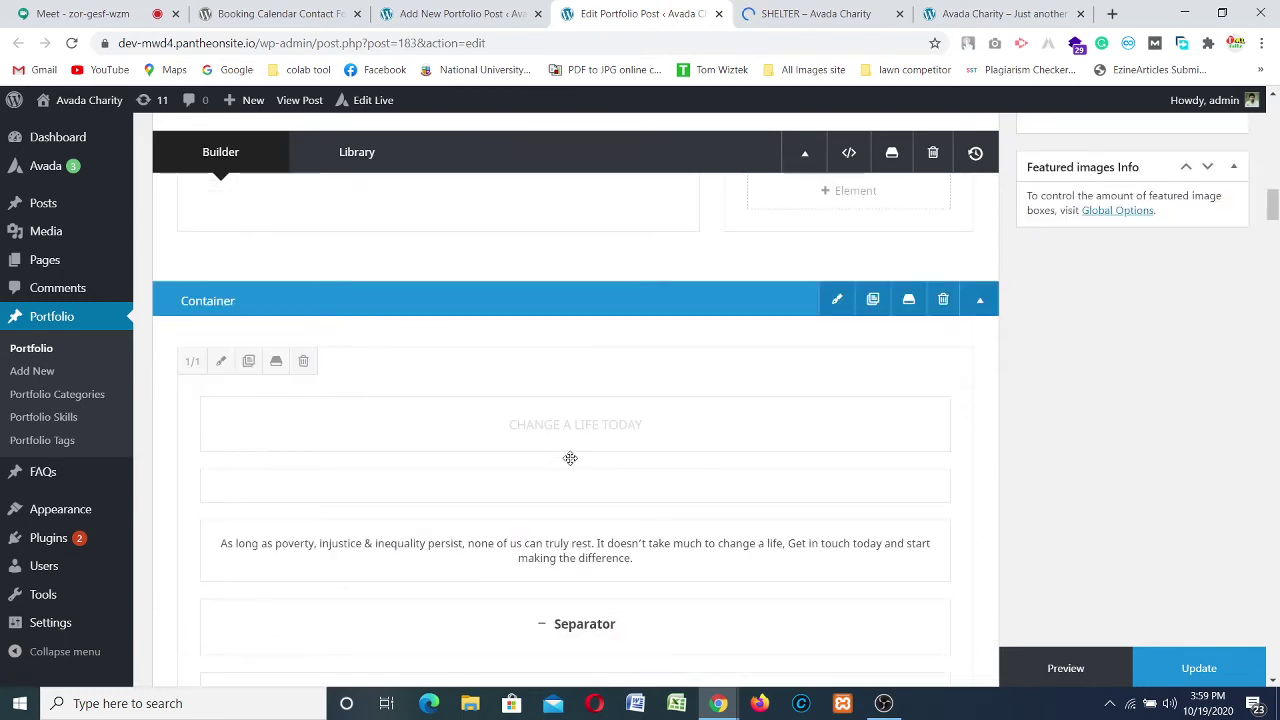
pyautogui.scroll(-3, 734, 571)
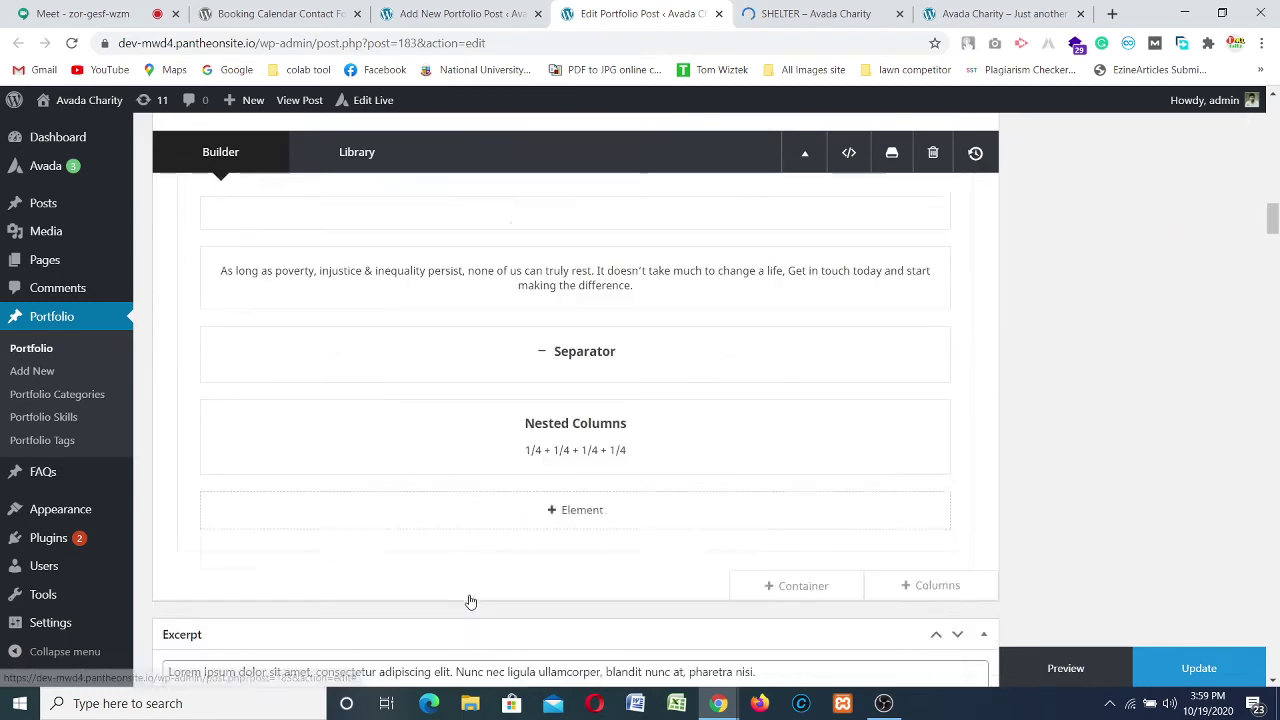
pyautogui.scroll(-4, 480, 545)
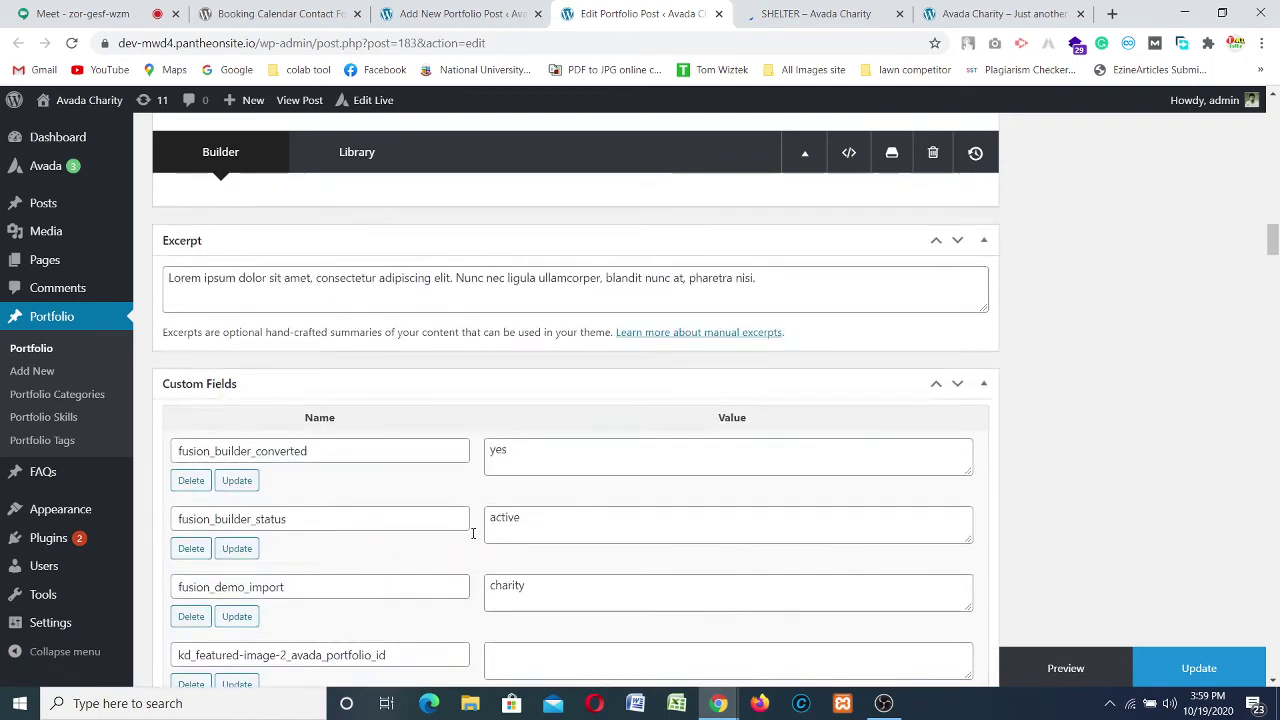
pyautogui.scroll(-6, 473, 533)
pyautogui.scroll(3, 430, 427)
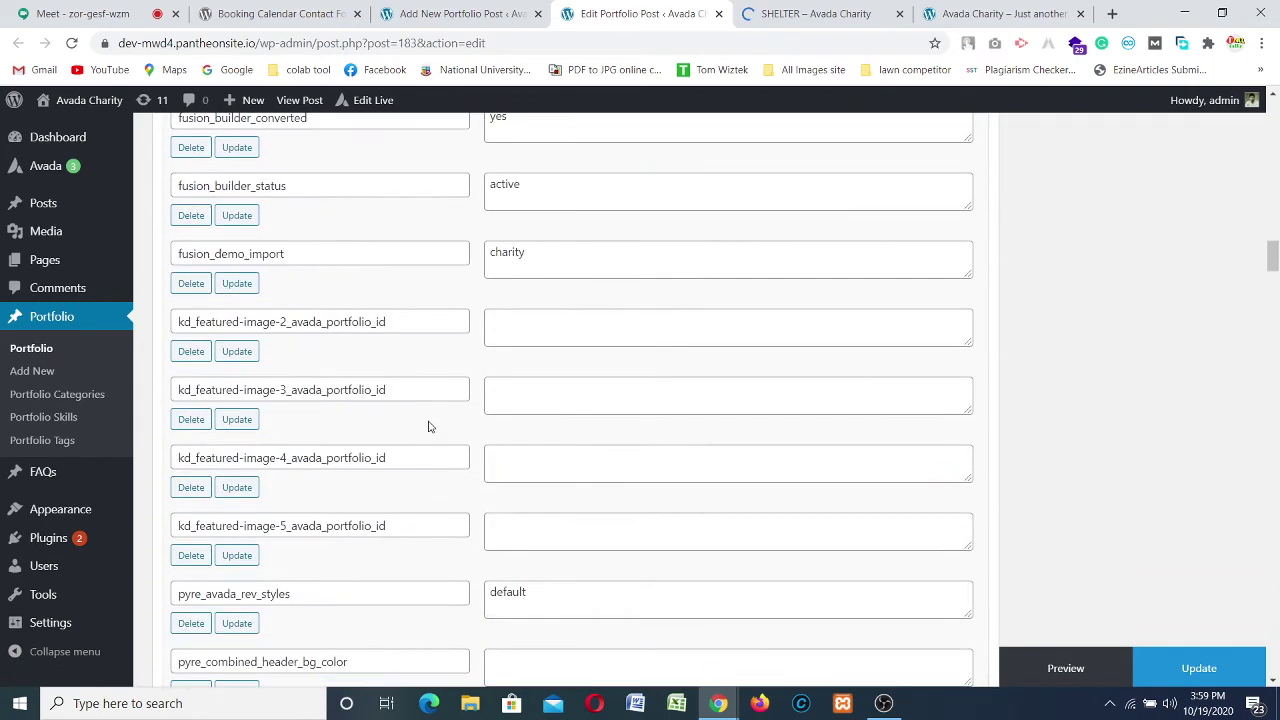
pyautogui.scroll(3, 430, 427)
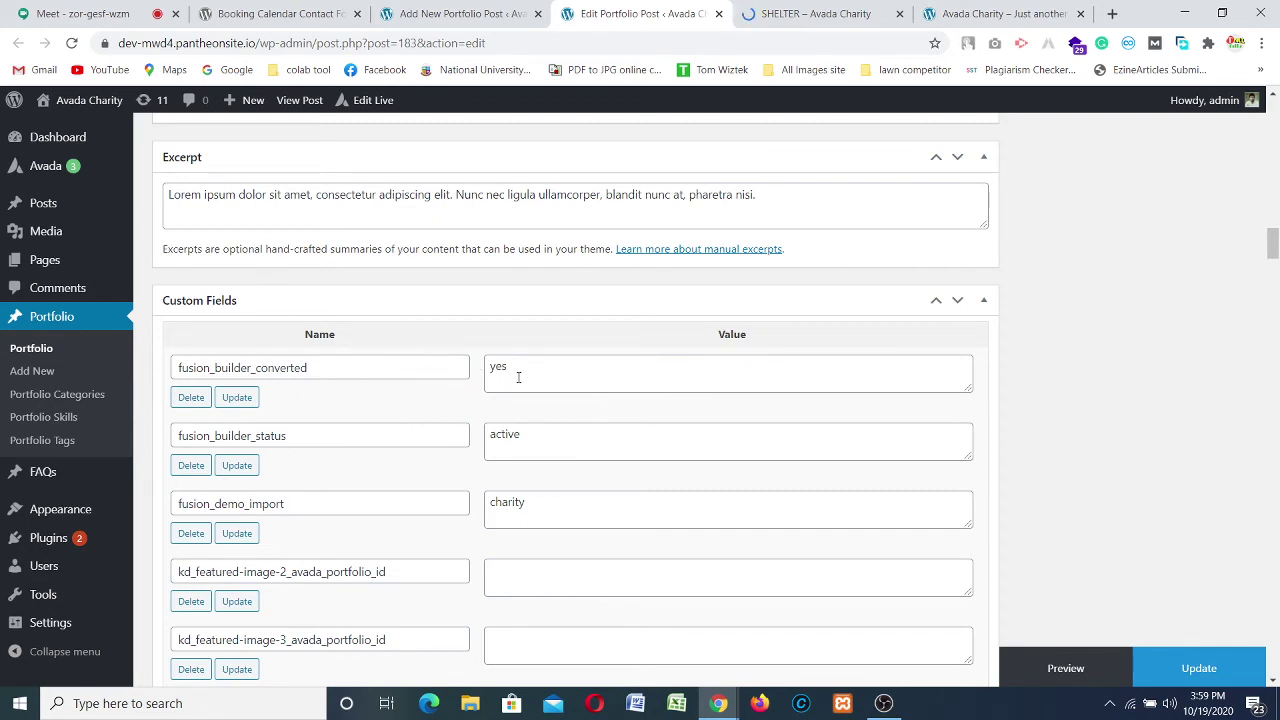
pyautogui.scroll(-2, 450, 378)
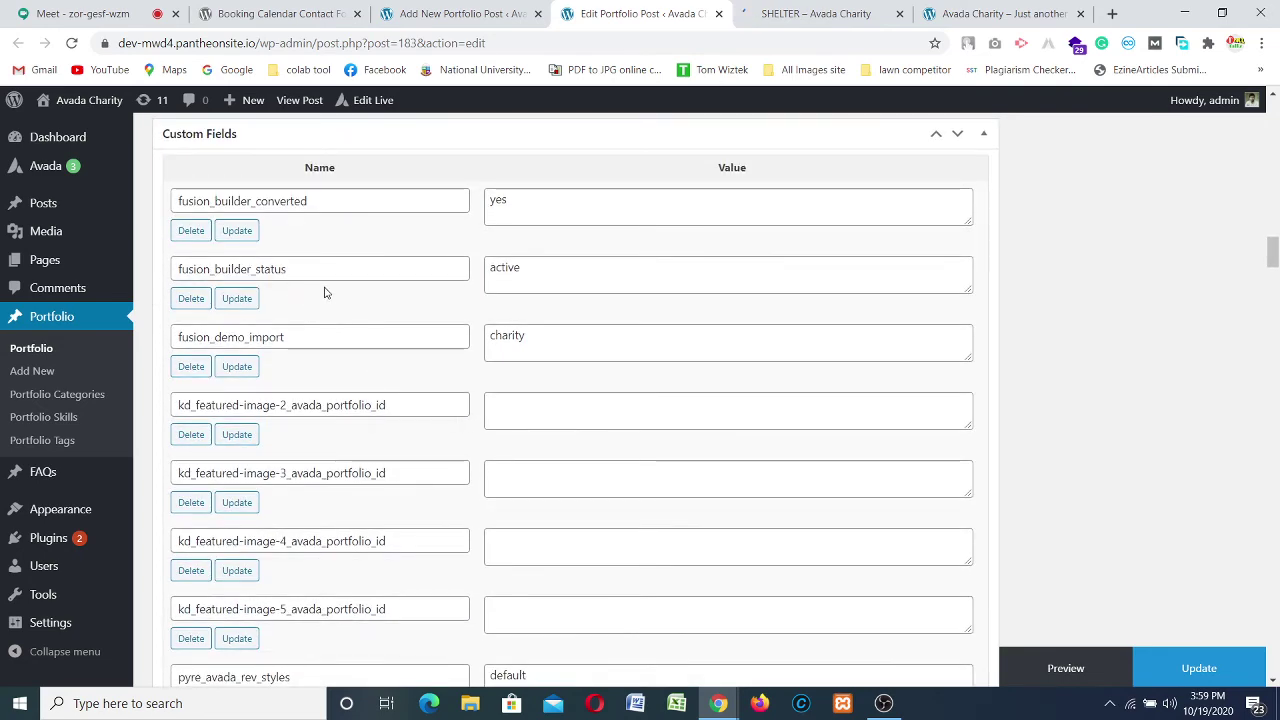
pyautogui.scroll(-1, 358, 323)
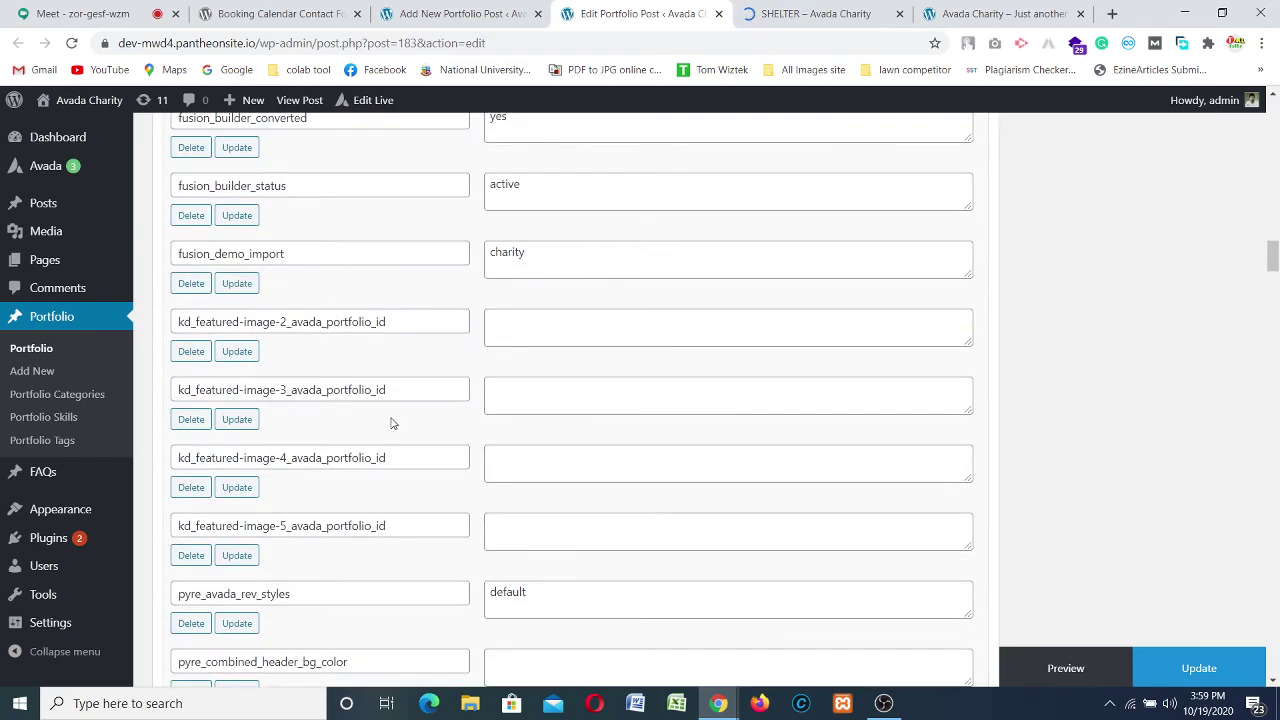
pyautogui.scroll(3, 337, 360)
pyautogui.scroll(-4, 486, 497)
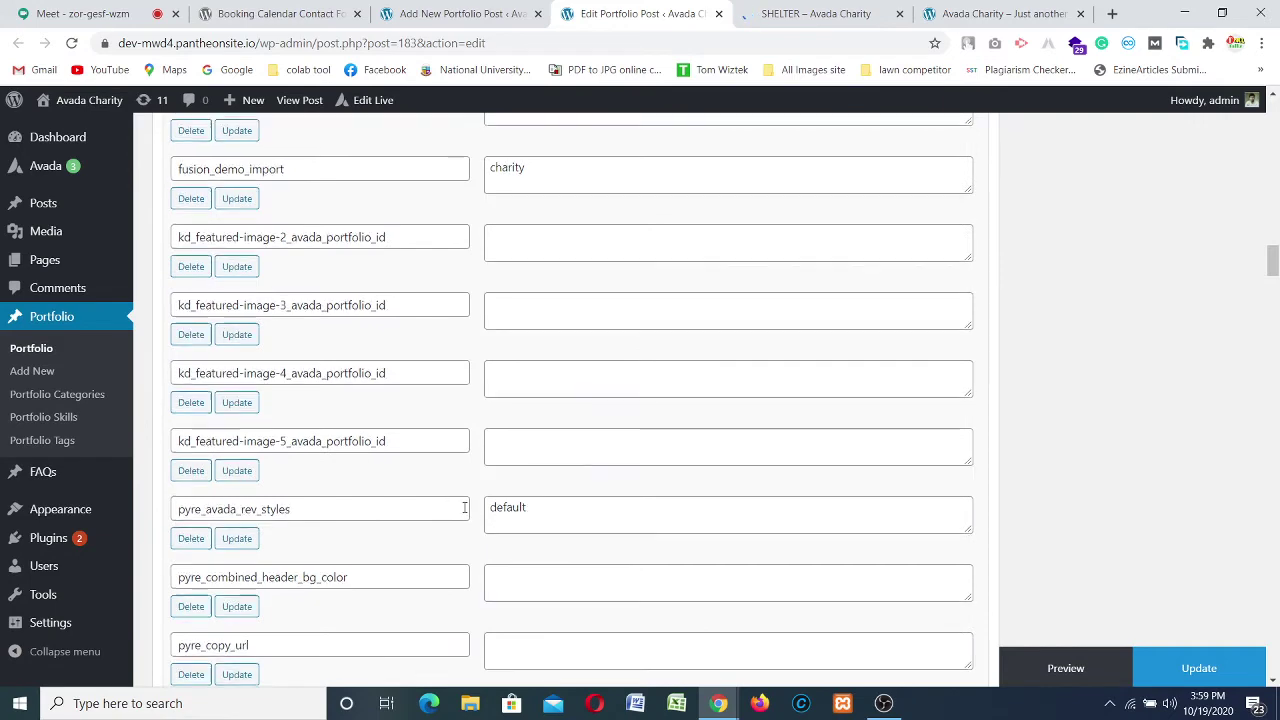
pyautogui.scroll(-6, 640, 394)
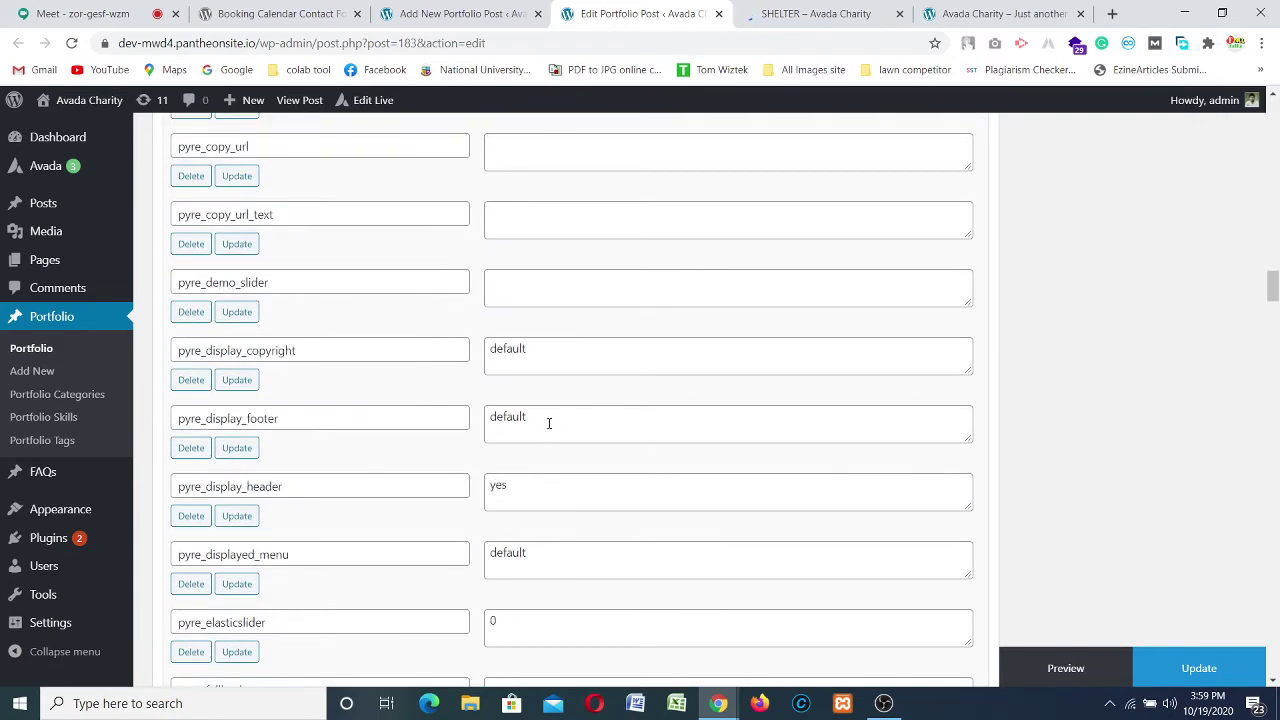
pyautogui.scroll(-4, 549, 423)
pyautogui.scroll(-9, 514, 471)
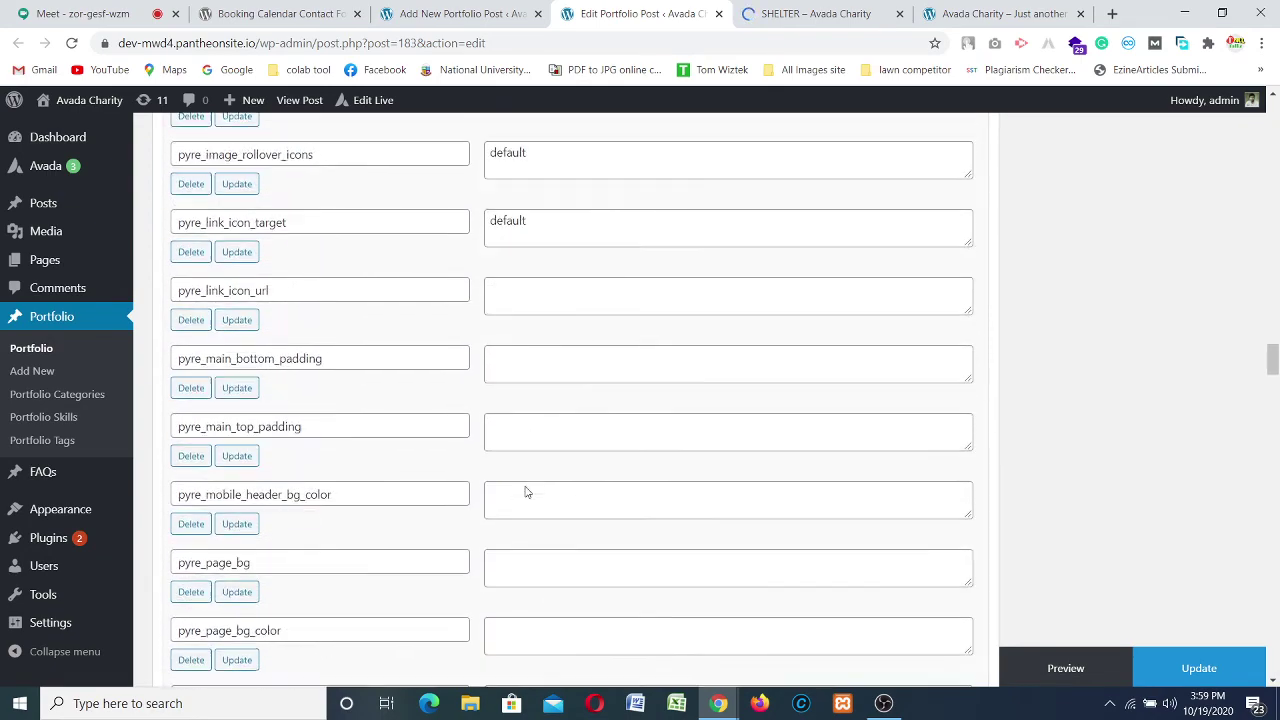
pyautogui.scroll(-15, 520, 480)
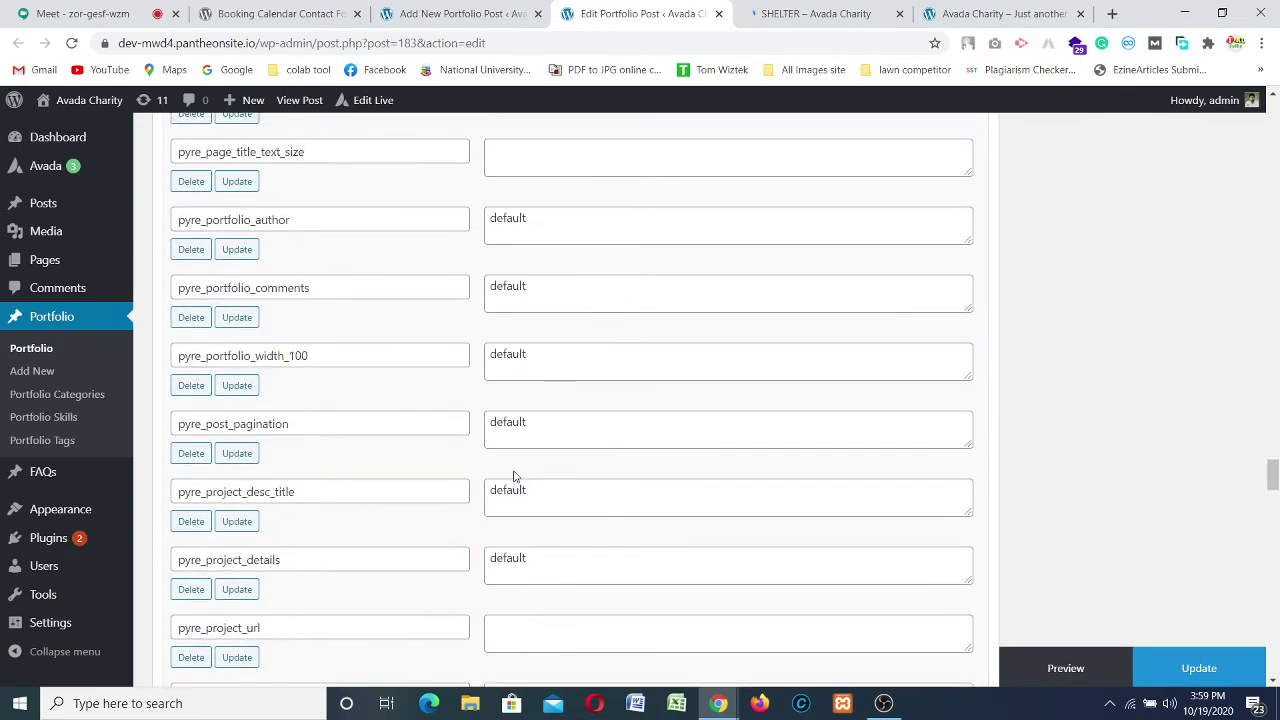
pyautogui.scroll(-15, 514, 476)
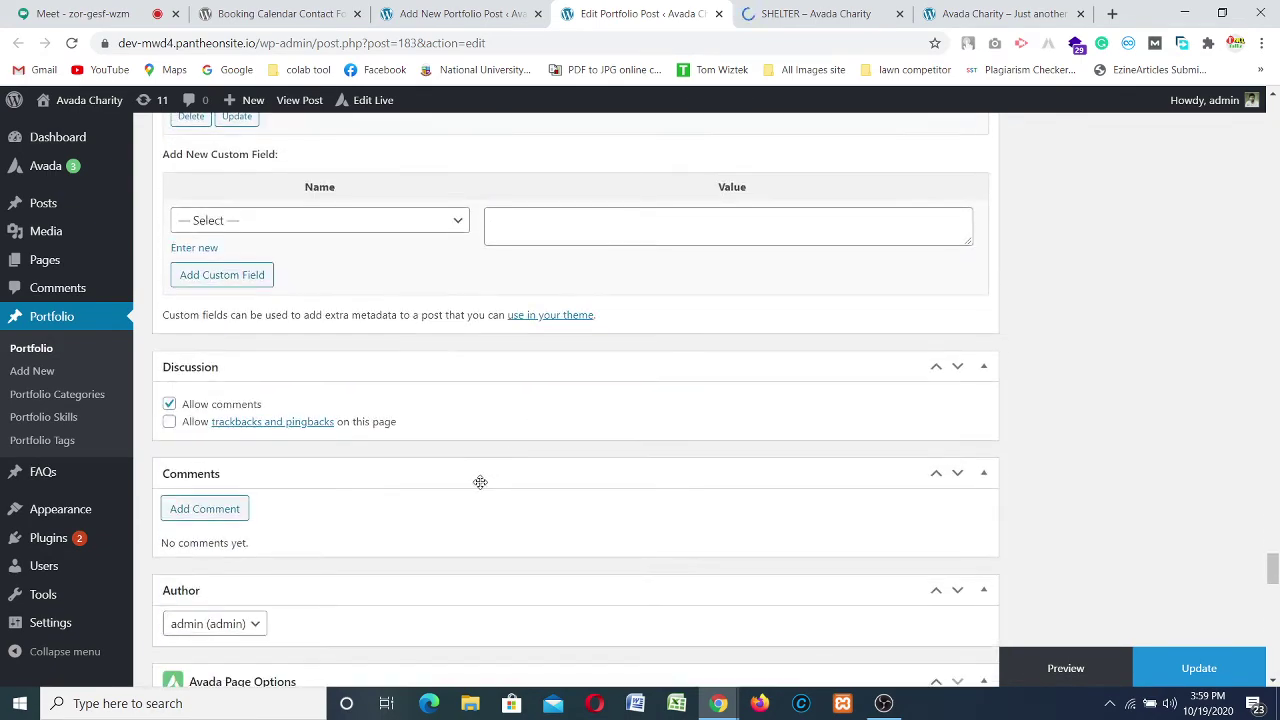
pyautogui.scroll(3, 480, 482)
pyautogui.click(338, 481)
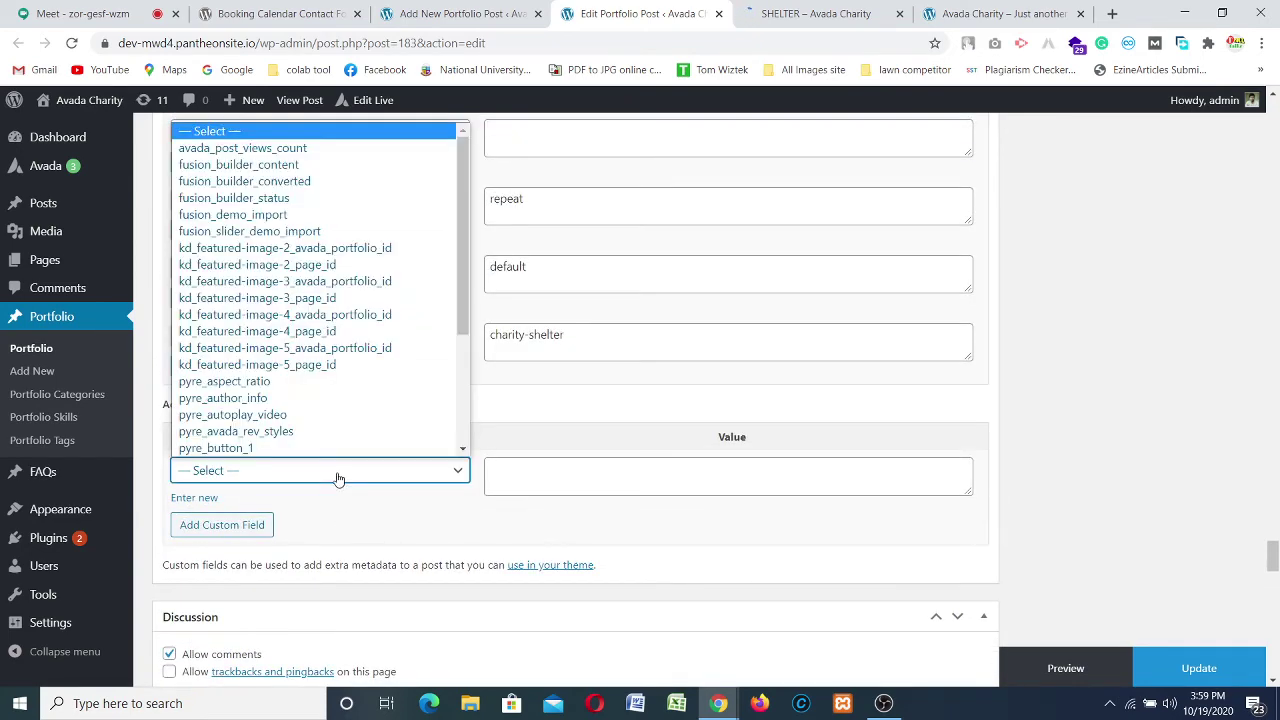
pyautogui.scroll(-1, 320, 290)
pyautogui.scroll(-3, 345, 180)
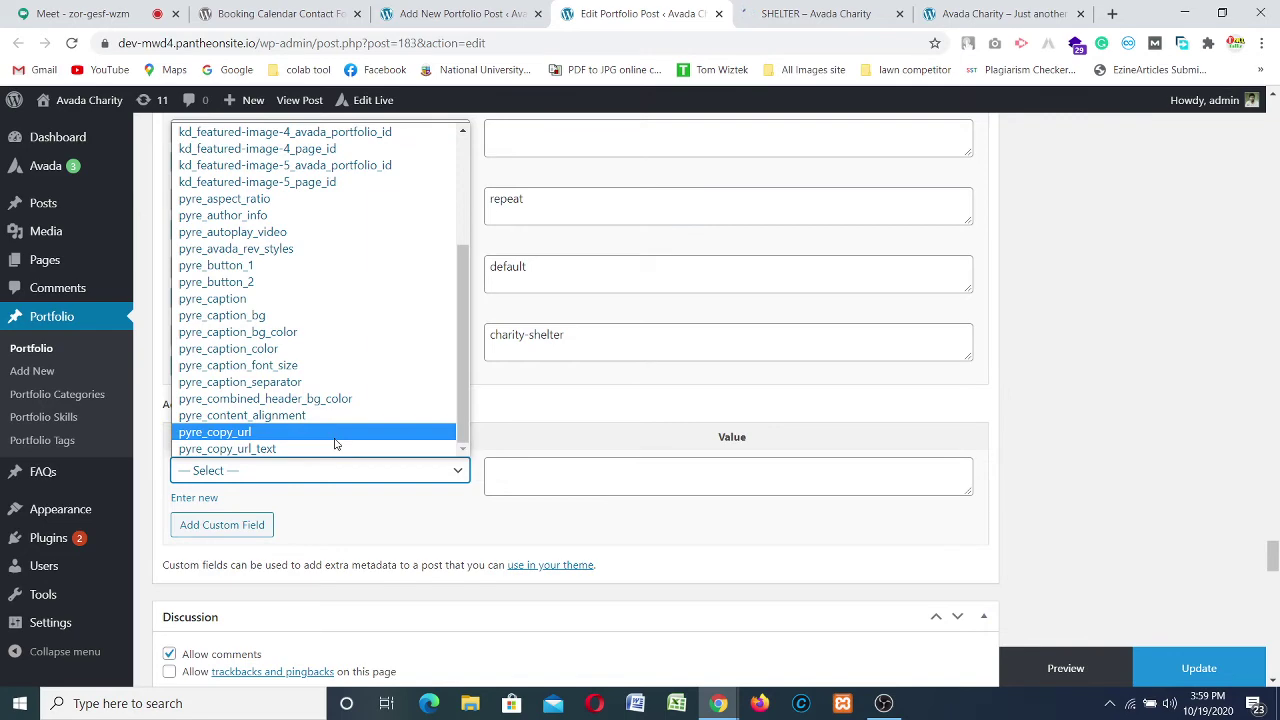
pyautogui.scroll(4, 336, 444)
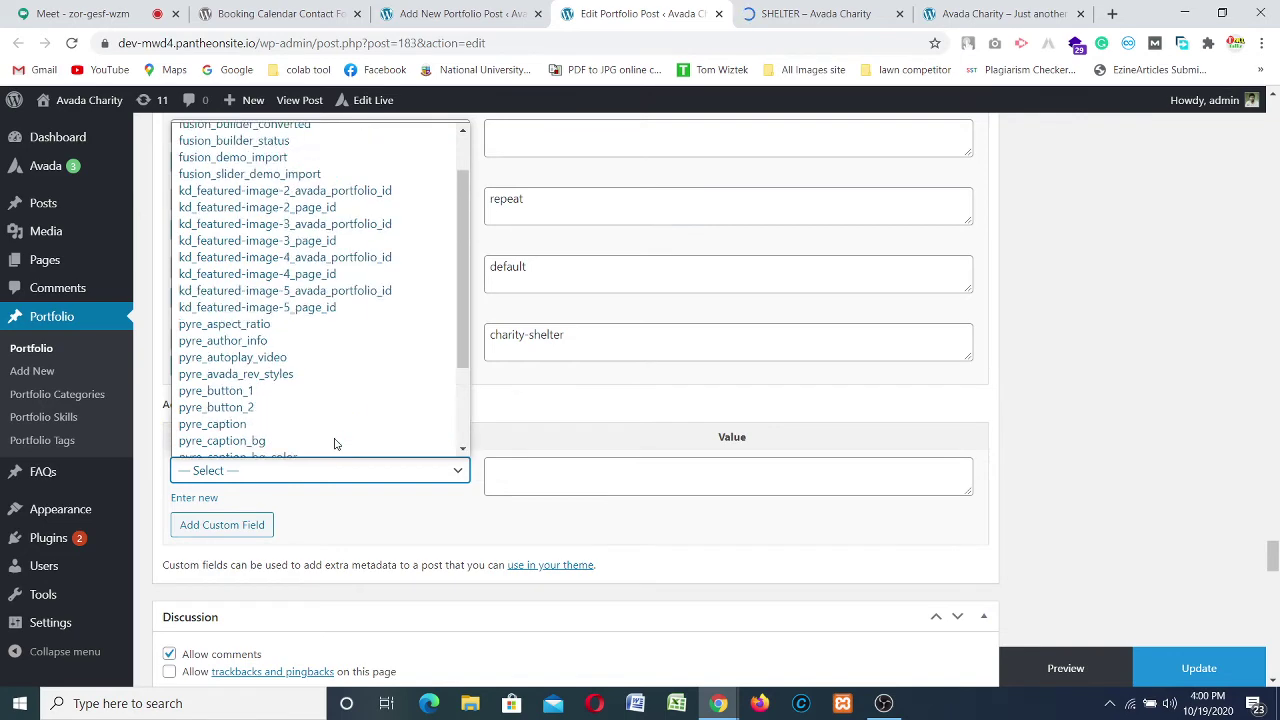
pyautogui.click(512, 545)
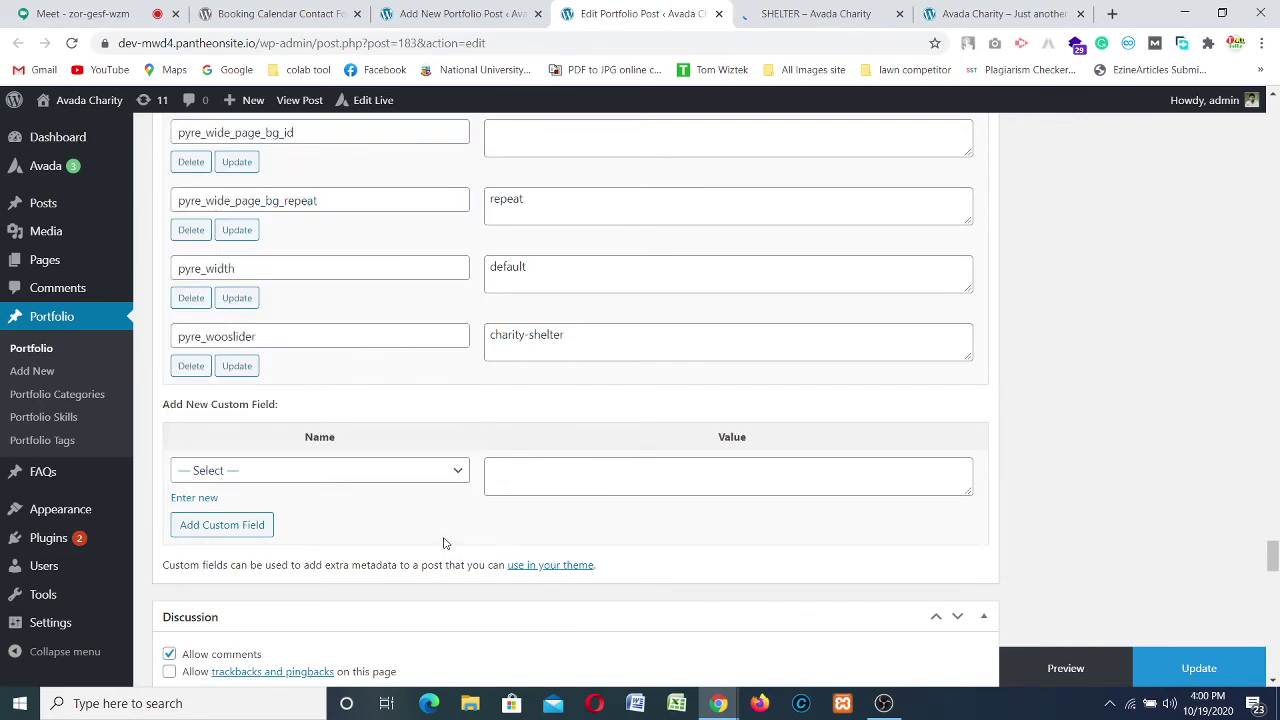
pyautogui.scroll(-3, 443, 540)
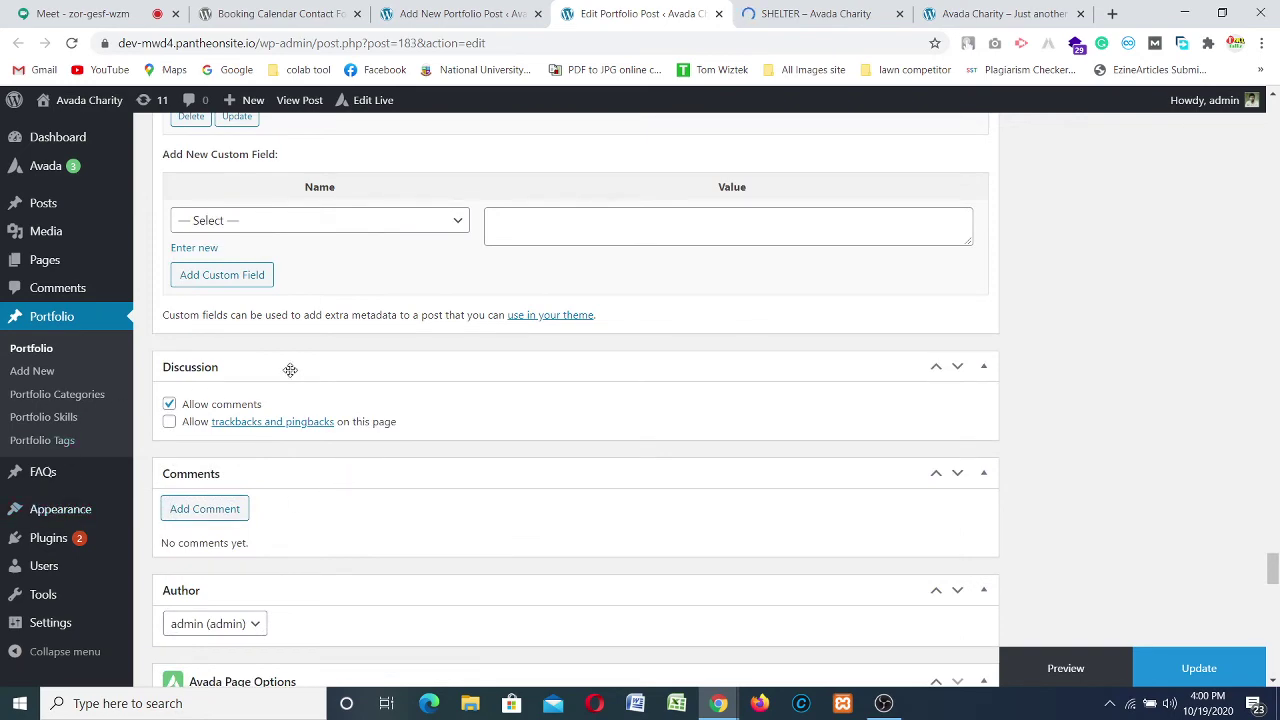
pyautogui.scroll(-2, 350, 405)
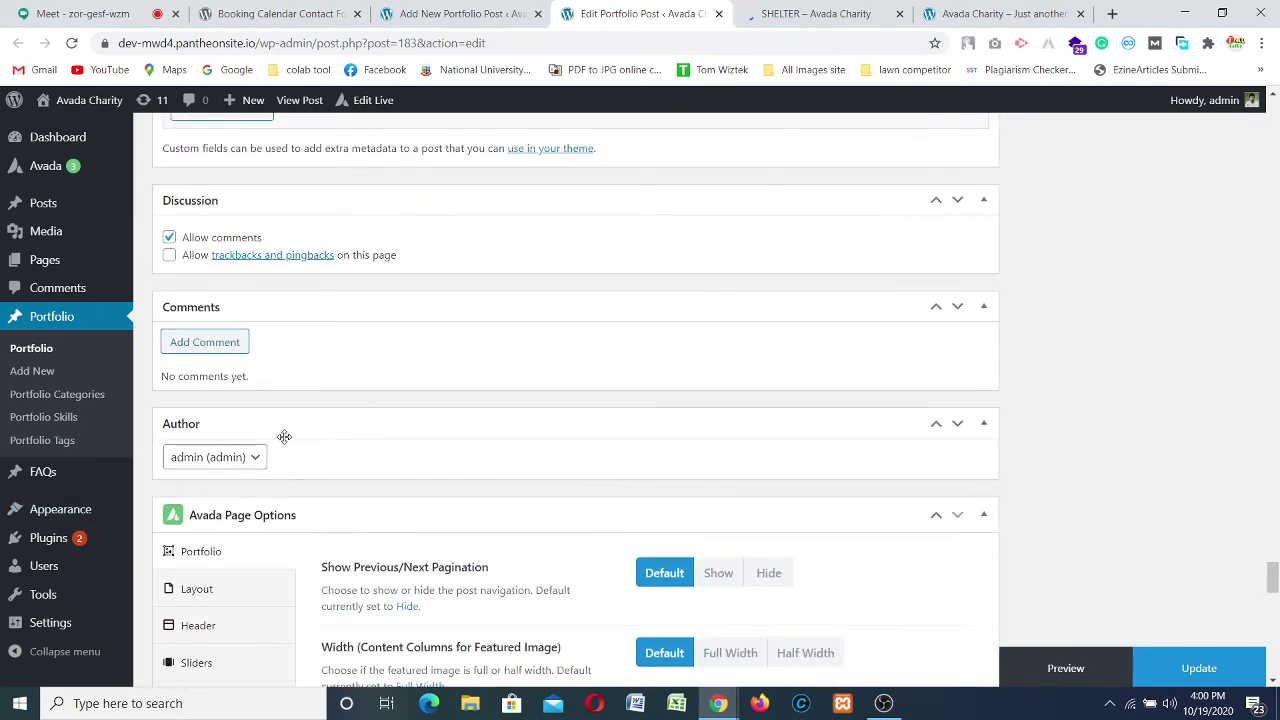
pyautogui.scroll(-3, 284, 436)
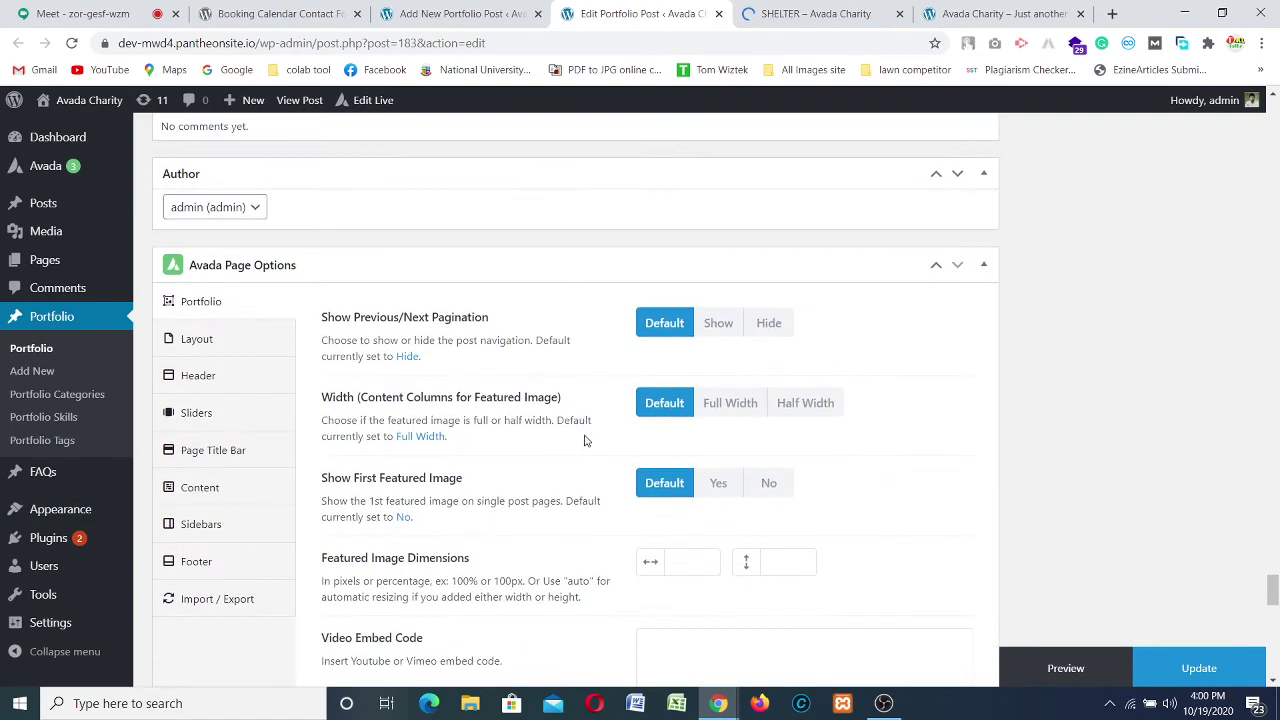
pyautogui.scroll(-3, 714, 491)
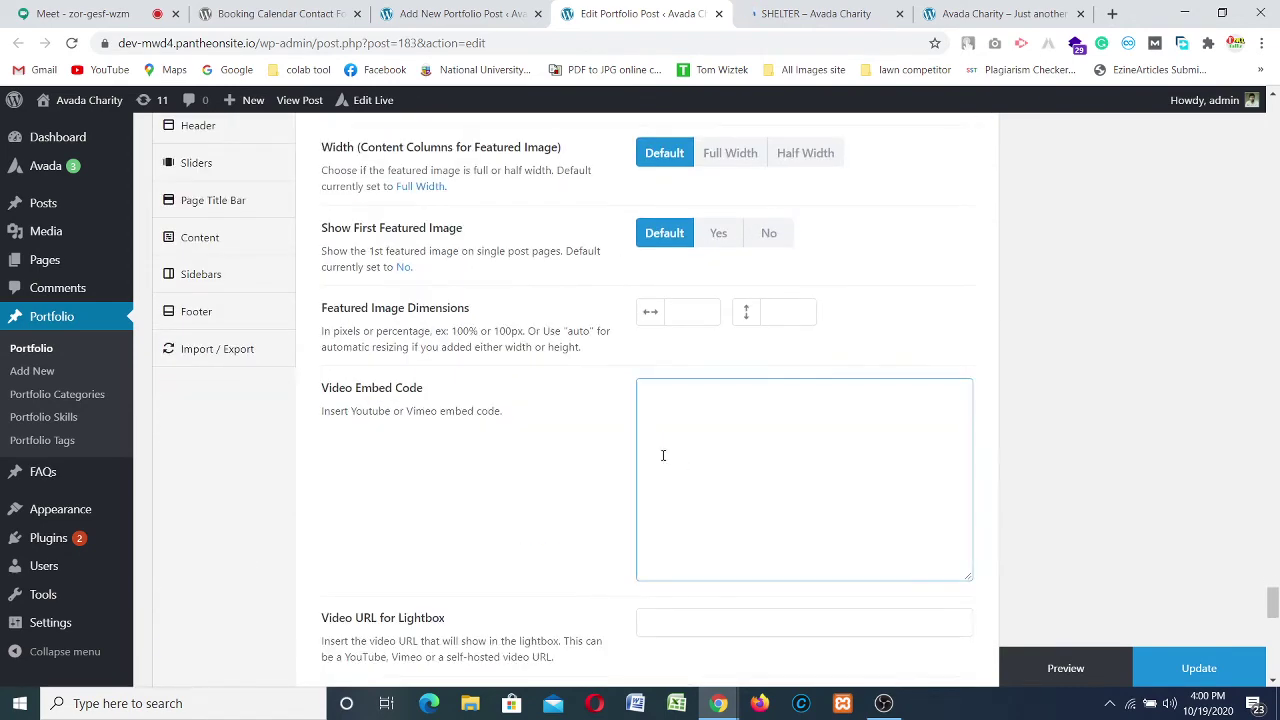
pyautogui.scroll(-2, 694, 423)
pyautogui.scroll(5, 697, 432)
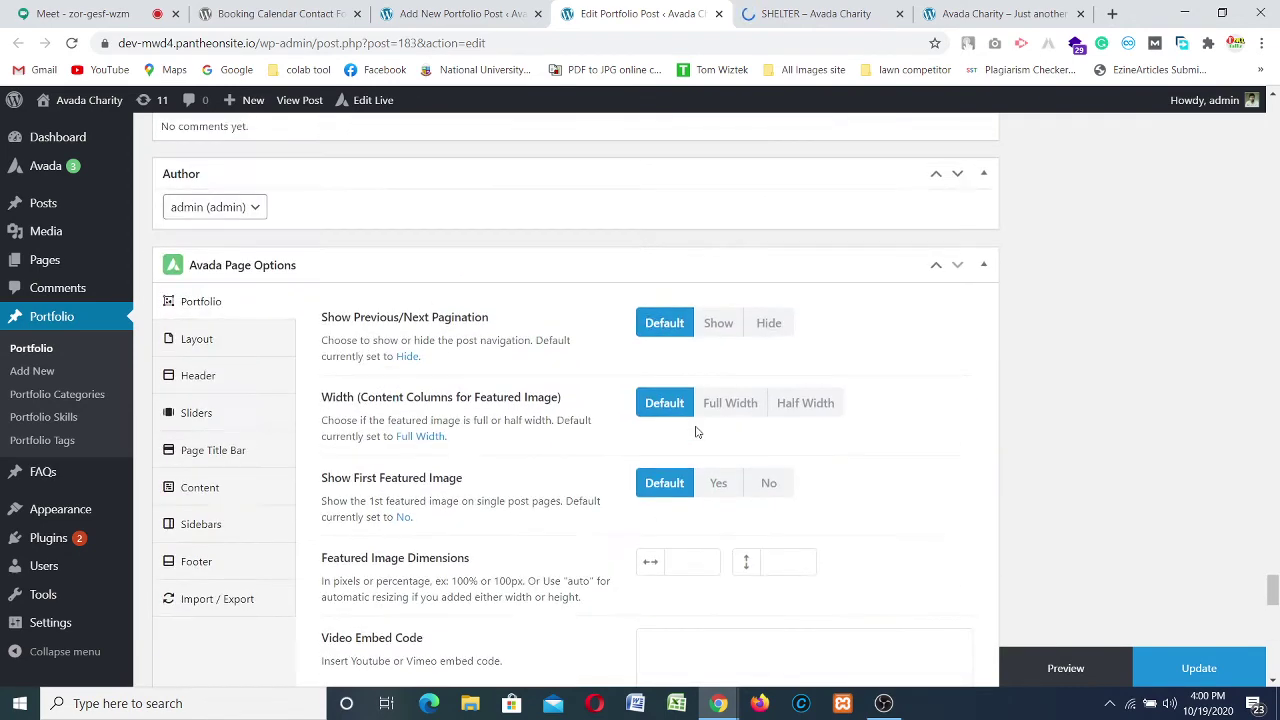
pyautogui.scroll(-8, 697, 432)
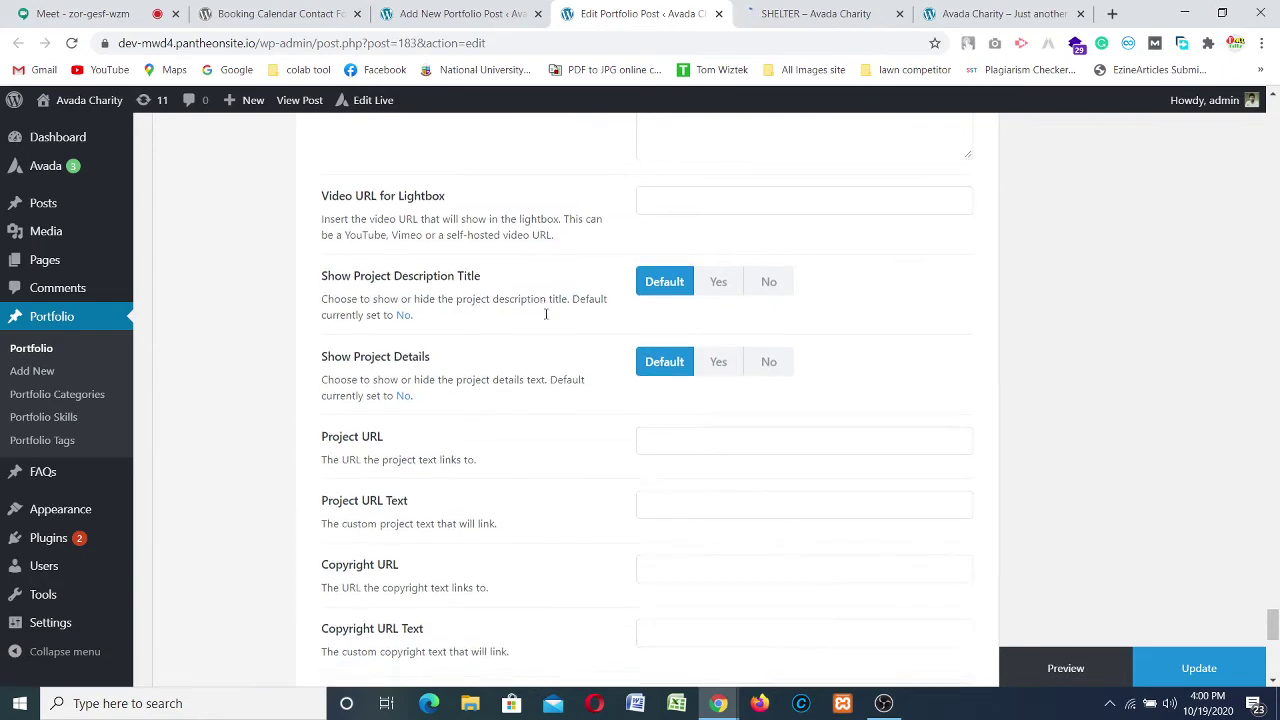
pyautogui.scroll(-5, 545, 314)
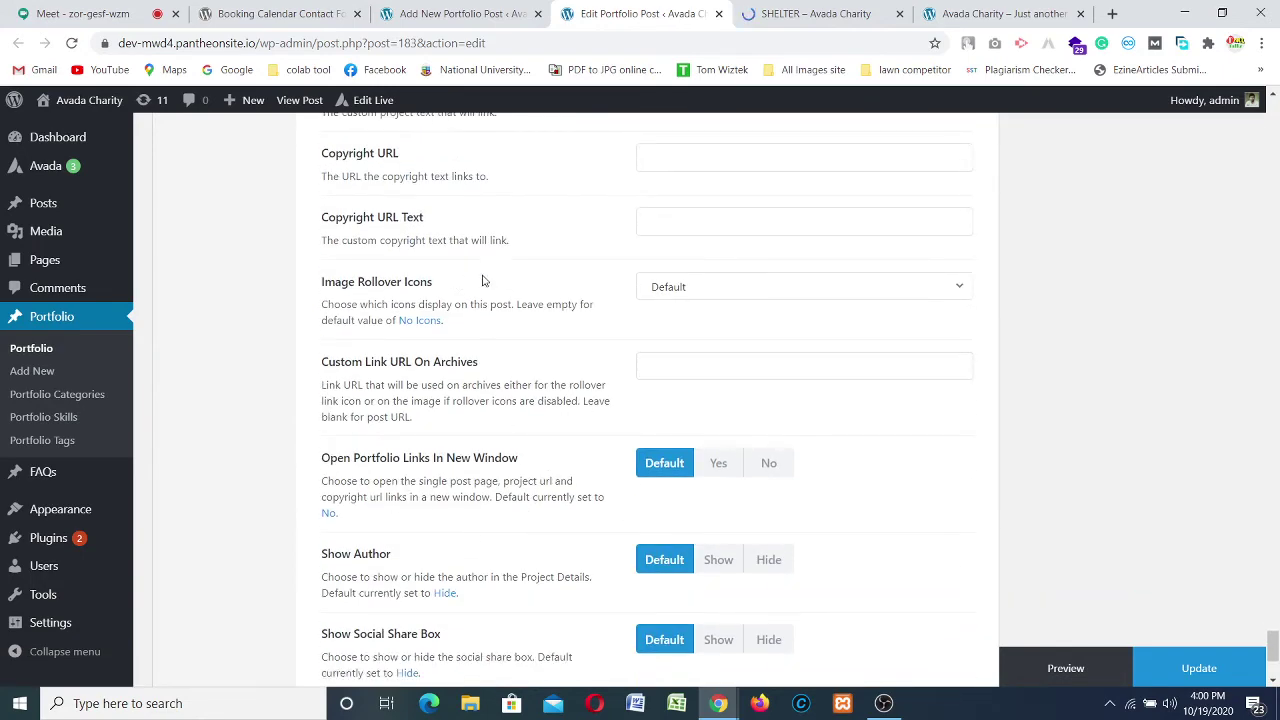
pyautogui.click(722, 220)
pyautogui.click(637, 252)
pyautogui.scroll(-3, 548, 360)
pyautogui.scroll(12, 538, 400)
pyautogui.scroll(5, 538, 410)
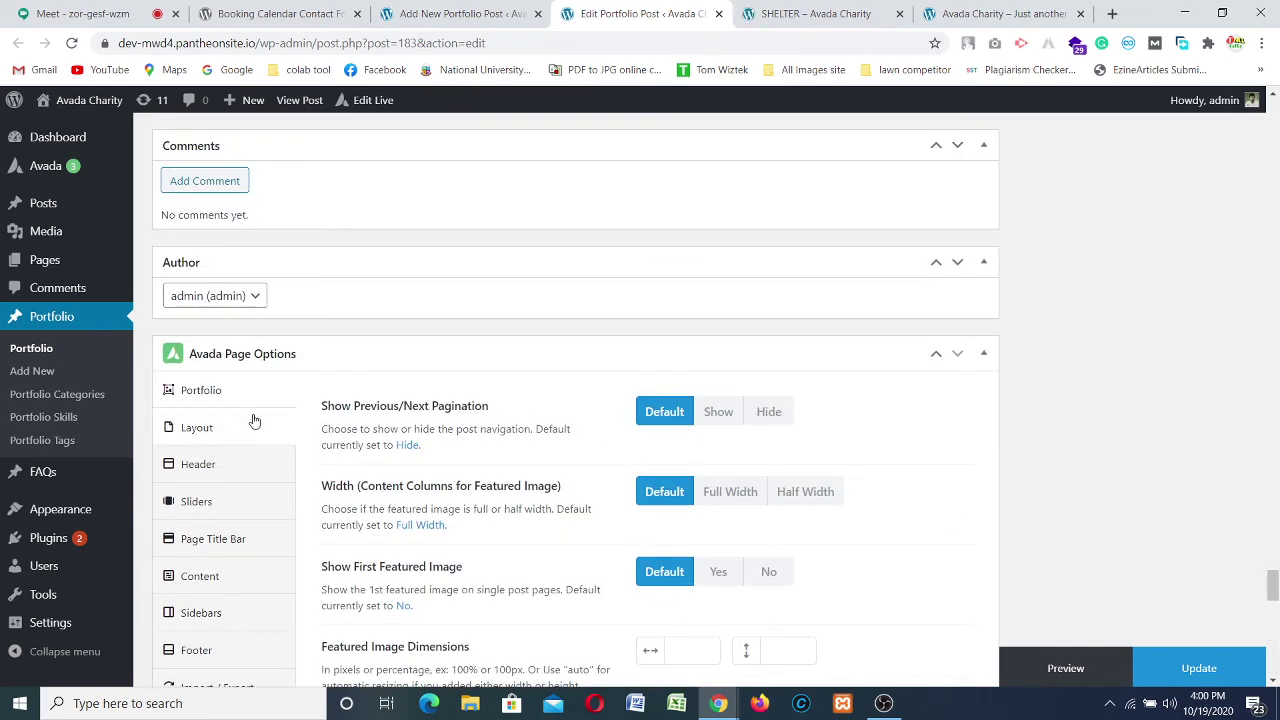
# - Review the SHELTER post's Avada Page Options layout and header panels
pyautogui.click(223, 428)
pyautogui.scroll(-2, 762, 433)
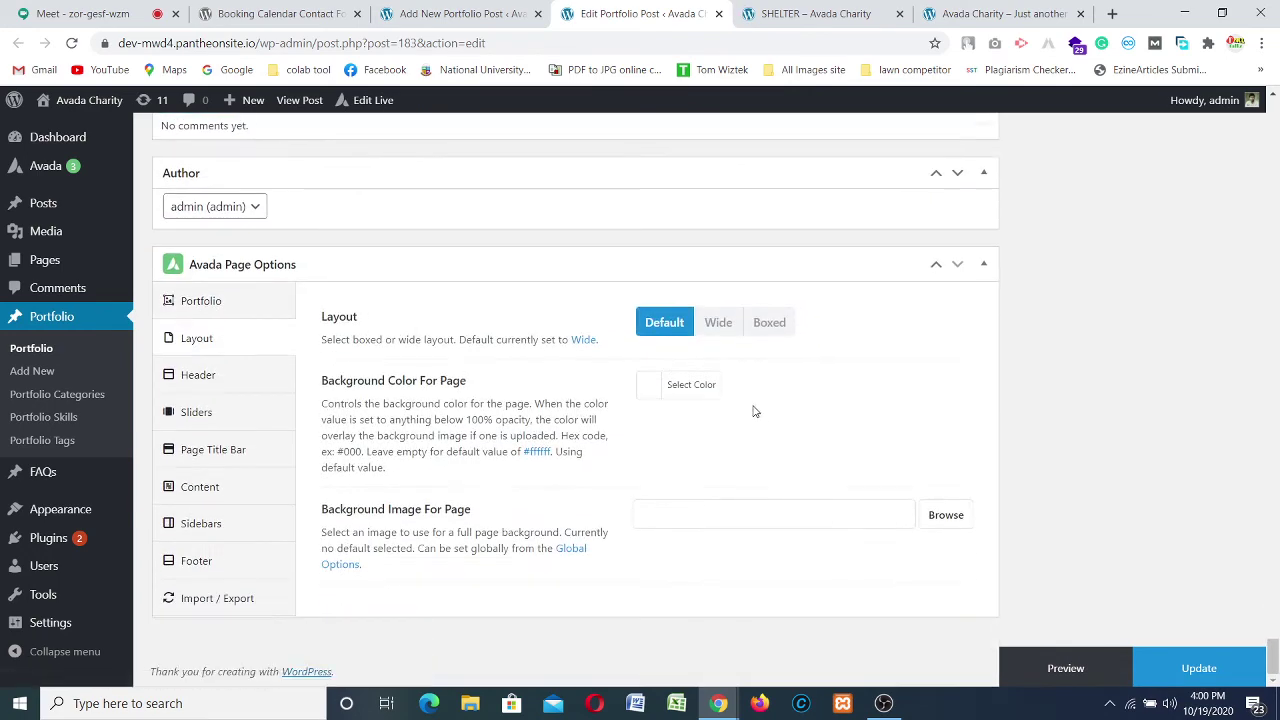
pyautogui.click(215, 376)
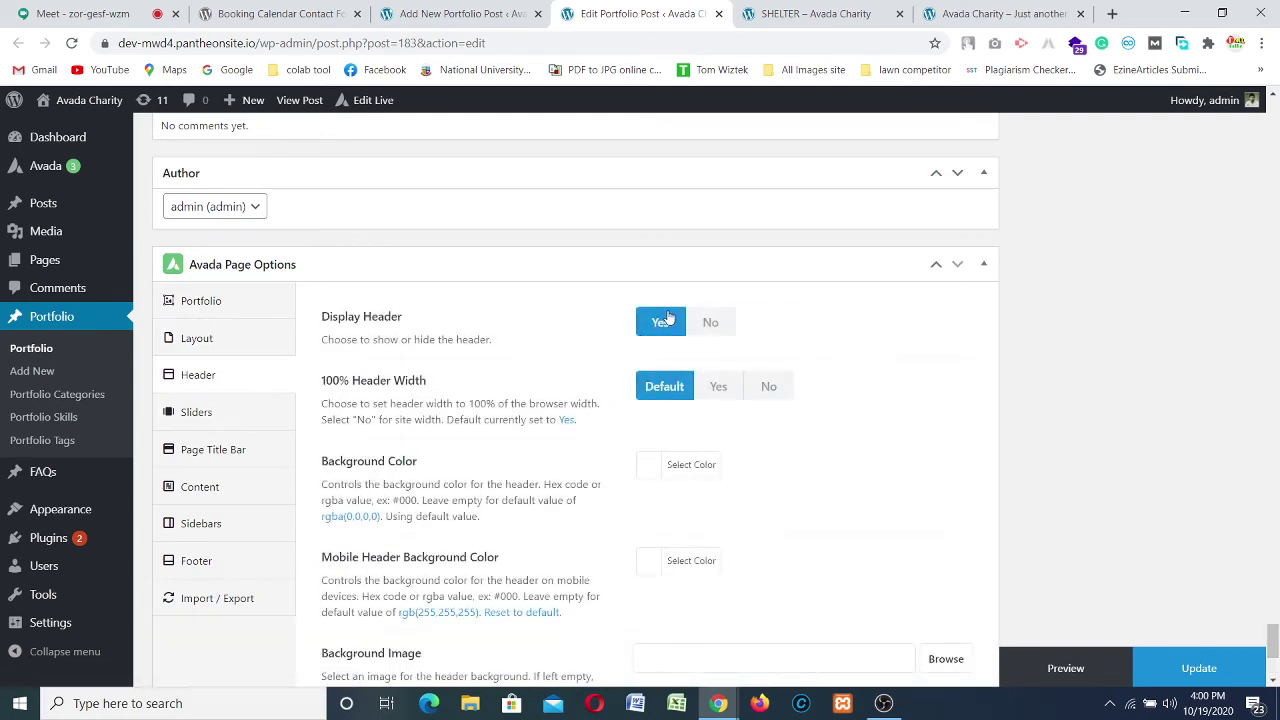
pyautogui.scroll(-3, 450, 541)
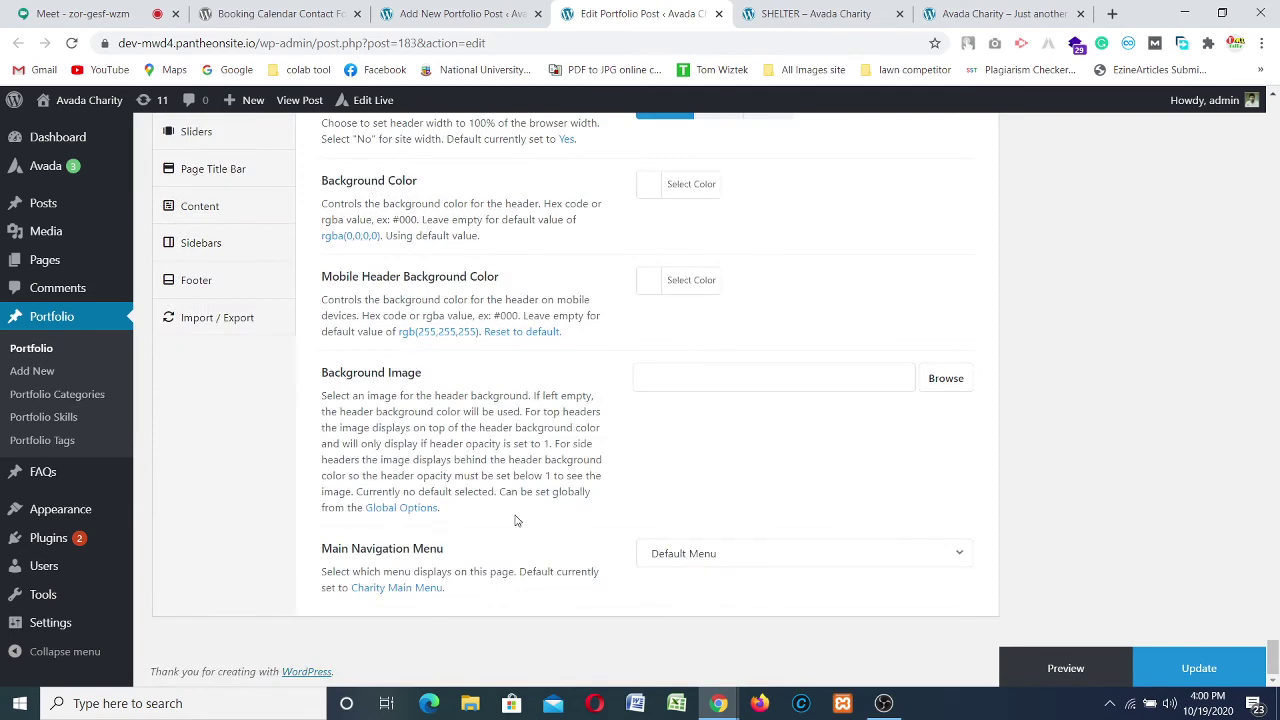
pyautogui.scroll(3, 516, 520)
# - Step through its Sliders, Page Title Bar, Content, Sidebars and Footer panels, all left at Default
pyautogui.click(196, 464)
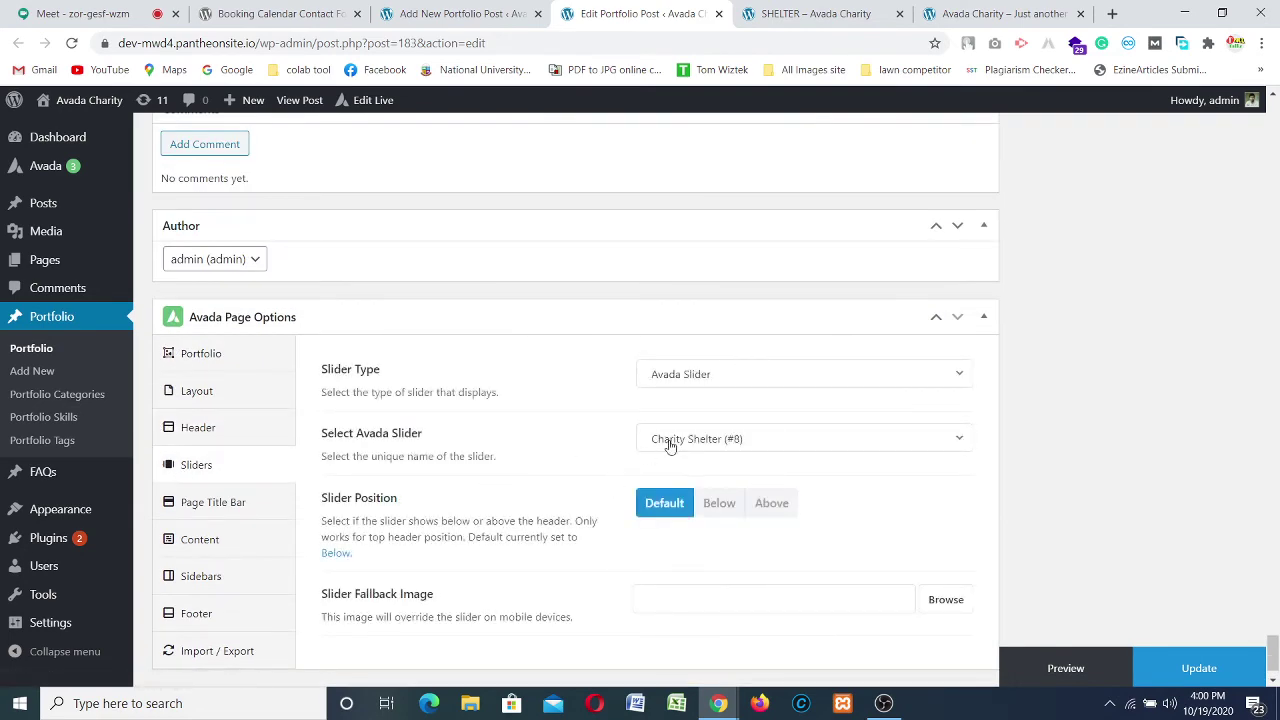
pyautogui.click(212, 501)
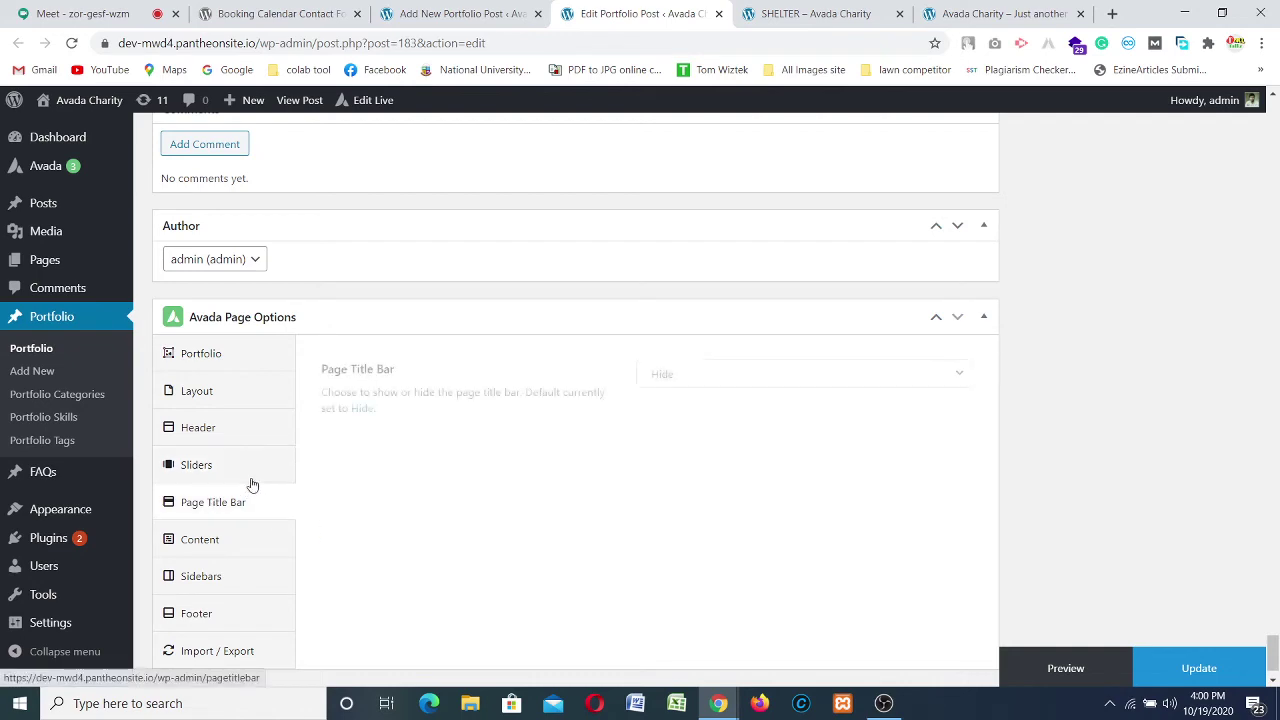
pyautogui.scroll(-1, 190, 480)
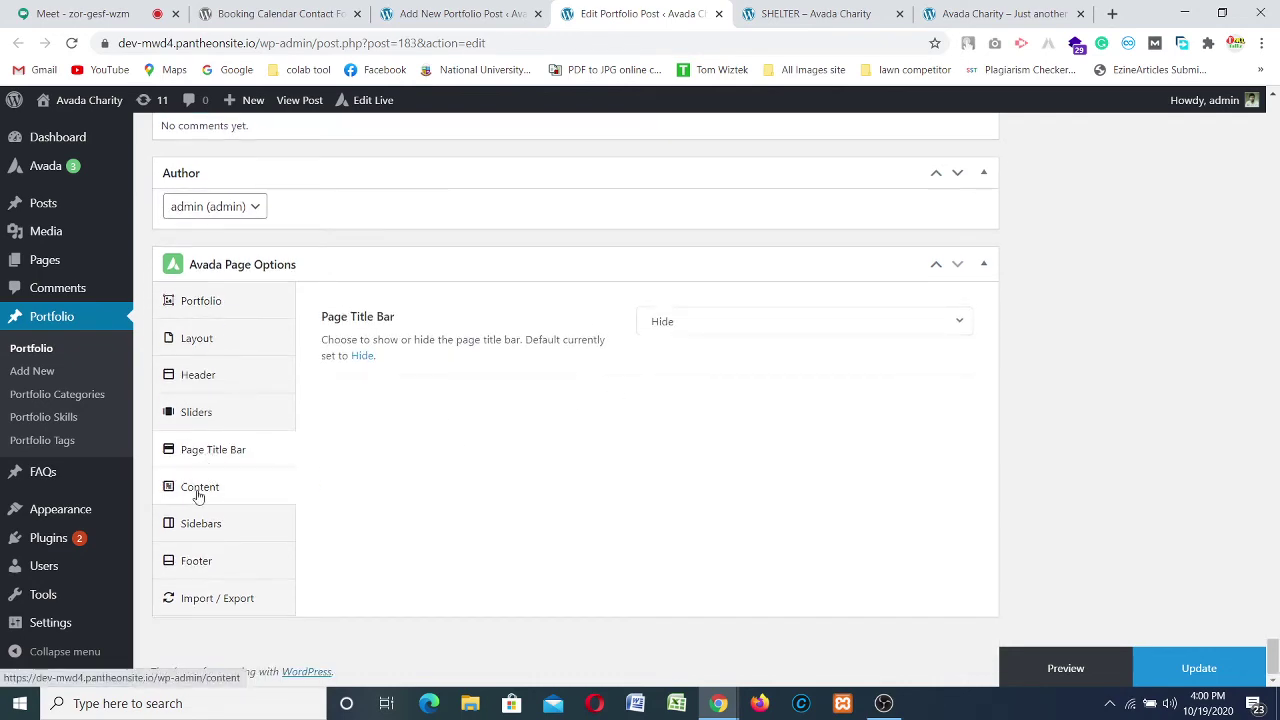
pyautogui.click(198, 488)
pyautogui.scroll(-5, 656, 427)
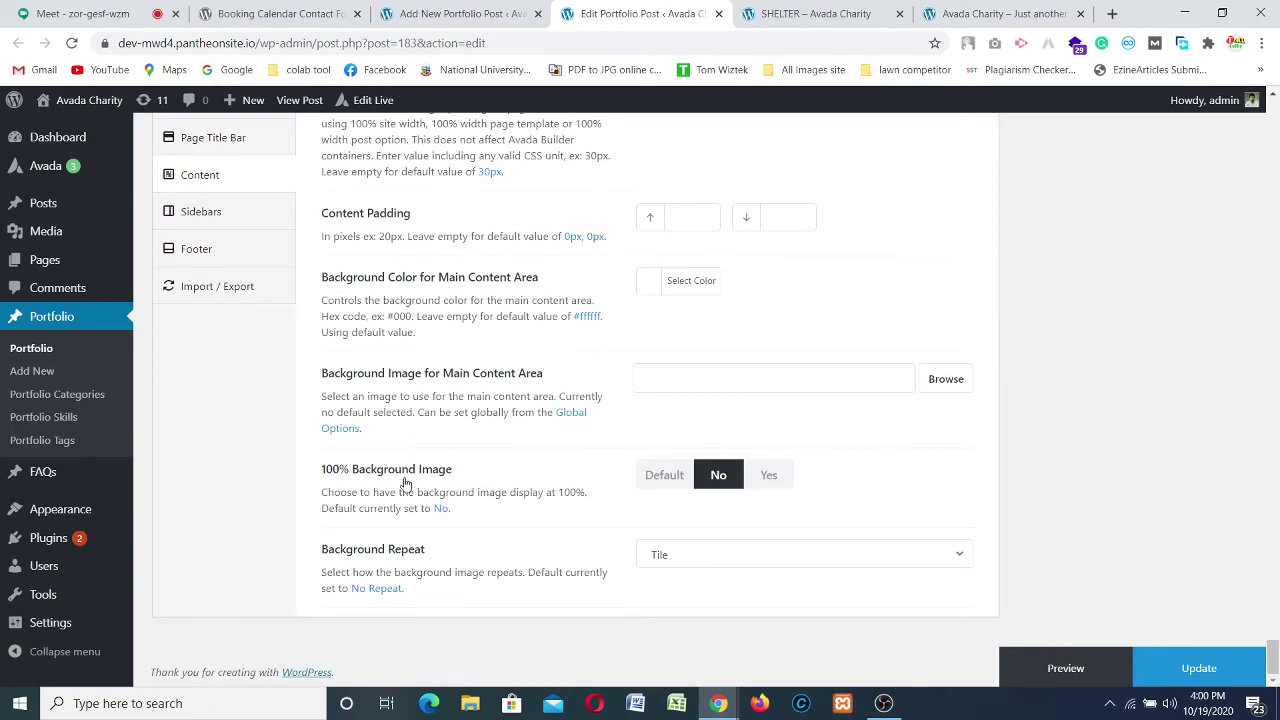
pyautogui.scroll(3, 496, 464)
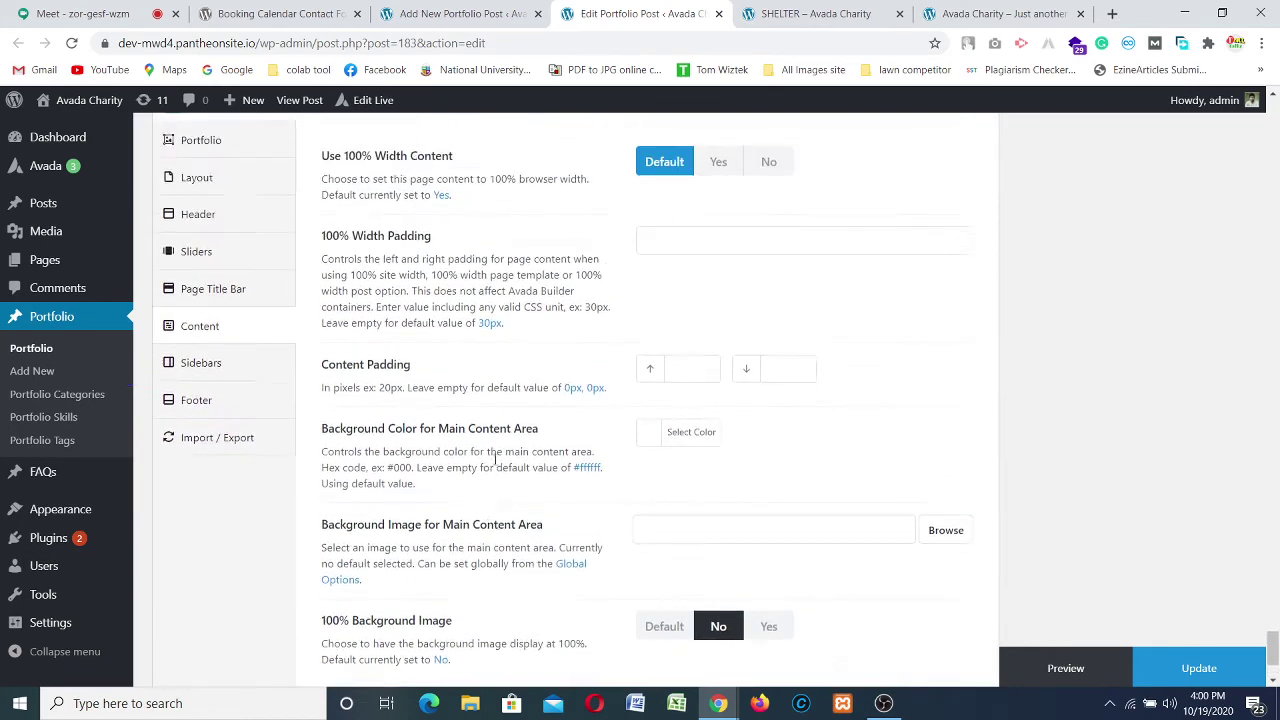
pyautogui.click(190, 380)
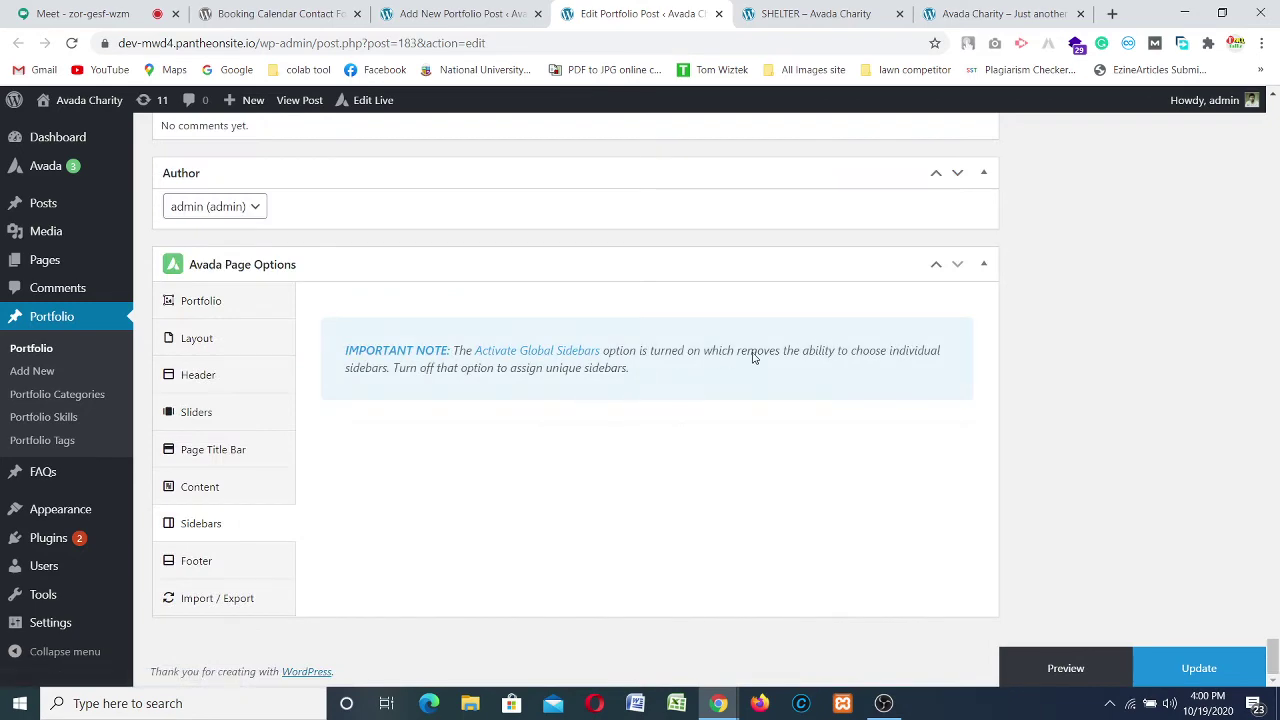
pyautogui.click(226, 560)
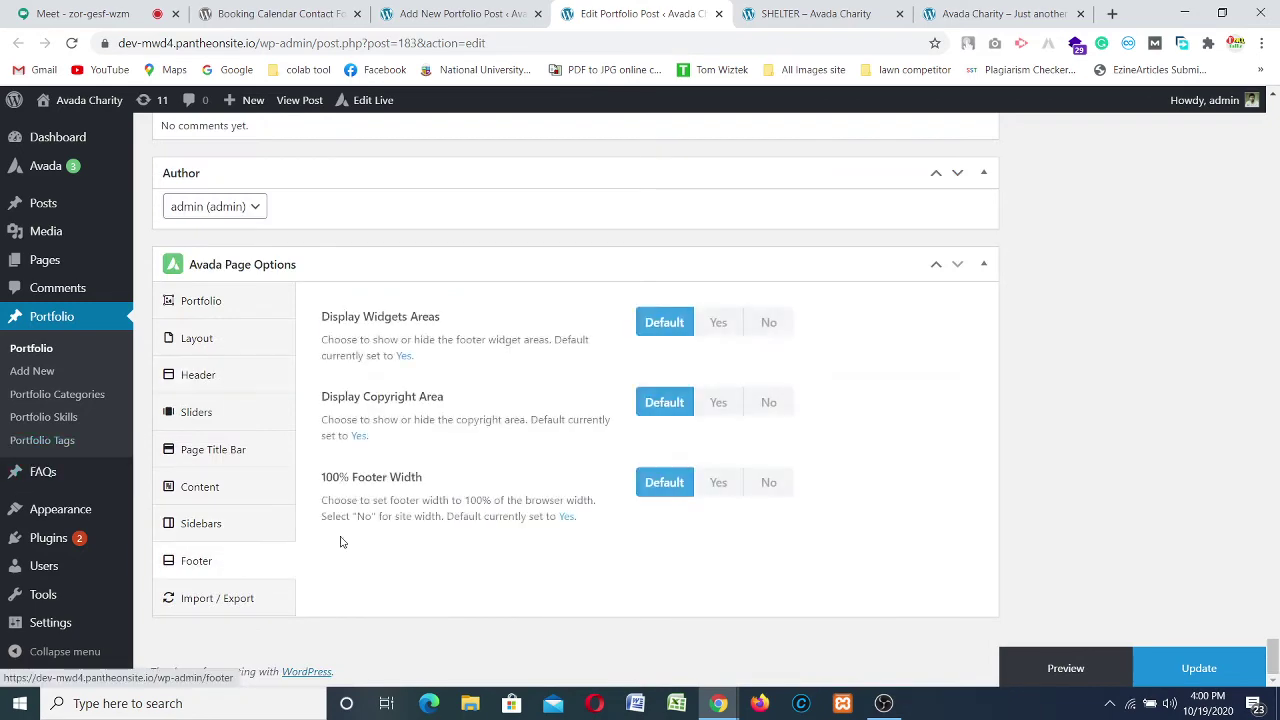
pyautogui.scroll(10, 529, 275)
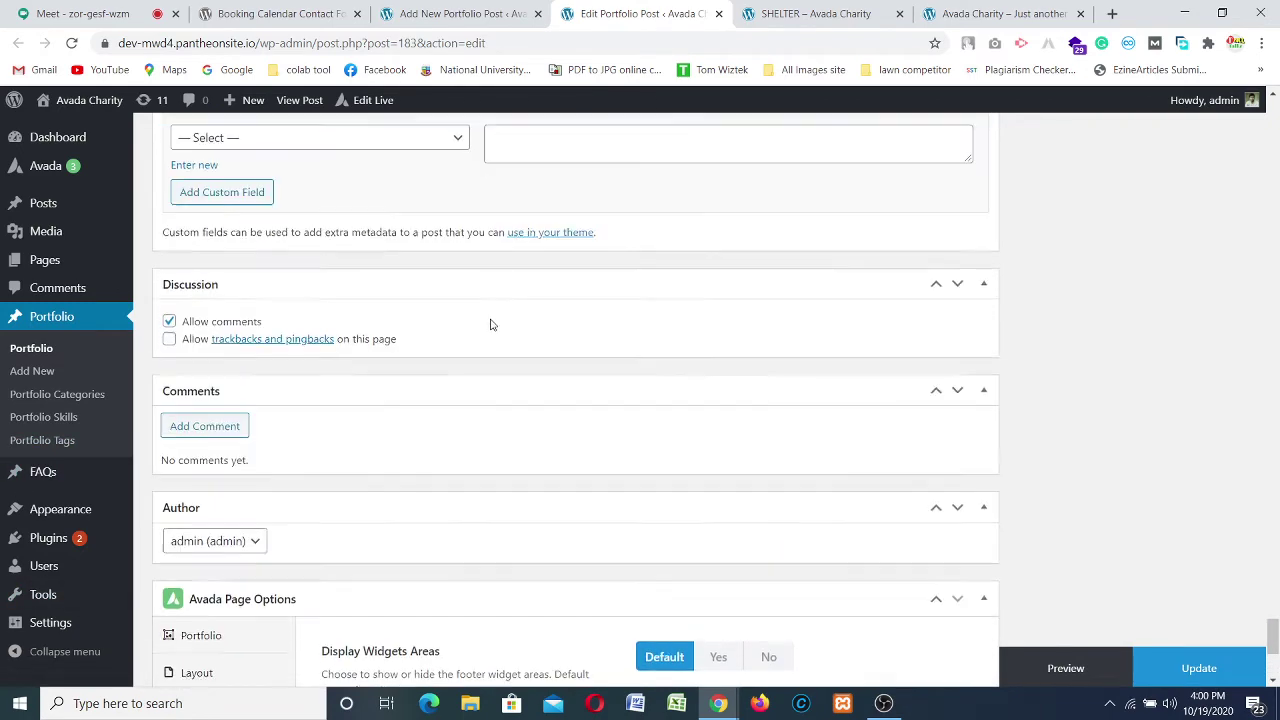
# - On SHELTER's live page, select the Ending Homelessness paragraphs and dismiss the Google Maps error
pyautogui.click(805, 13)
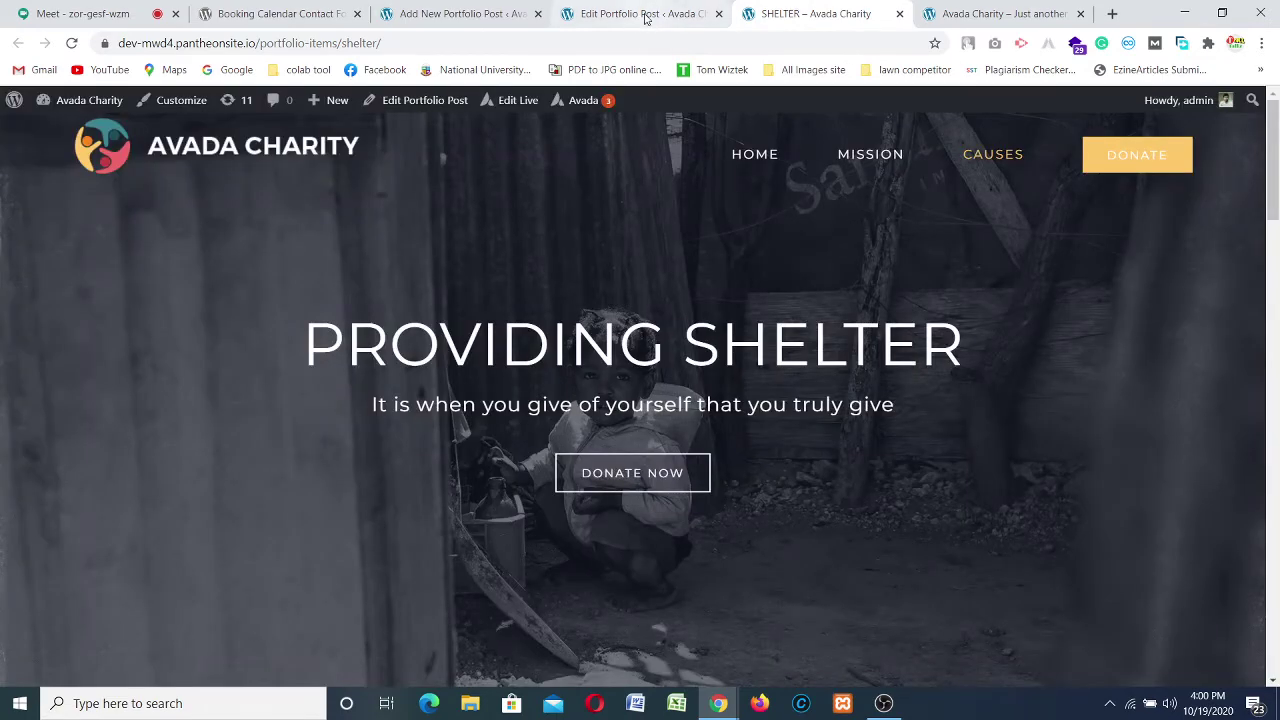
pyautogui.click(640, 14)
pyautogui.click(834, 13)
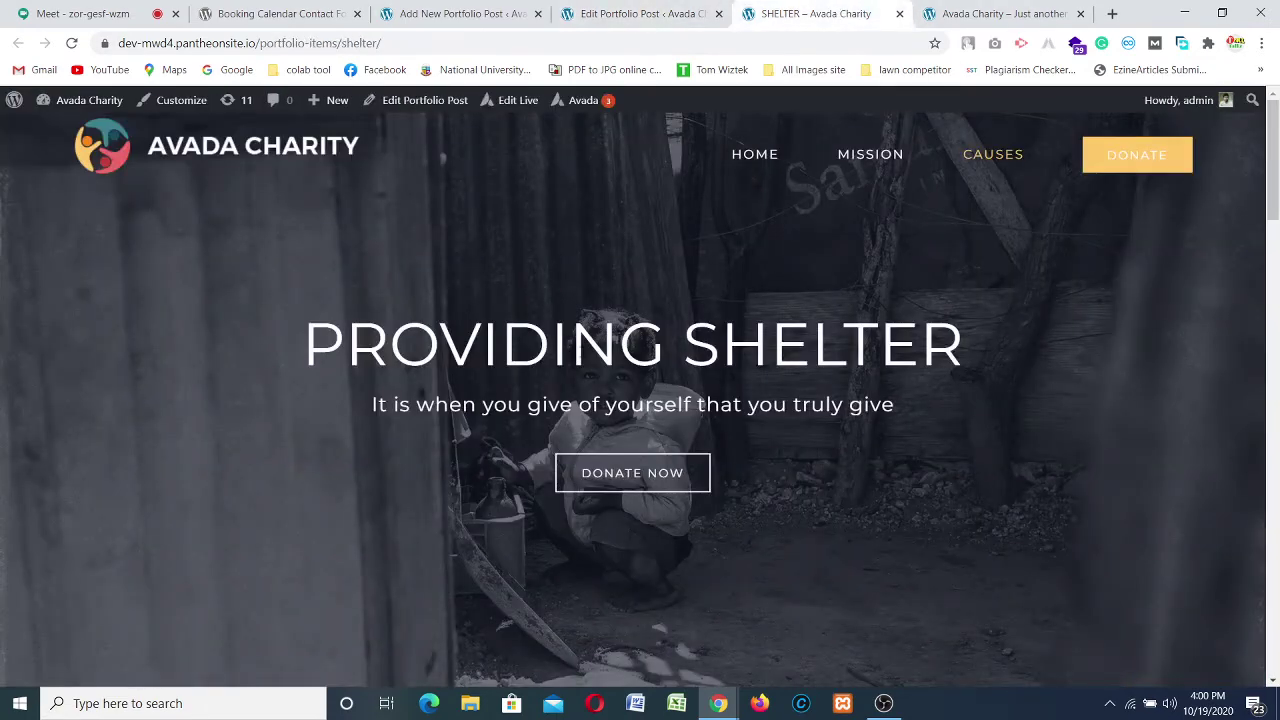
pyautogui.scroll(-7, 138, 243)
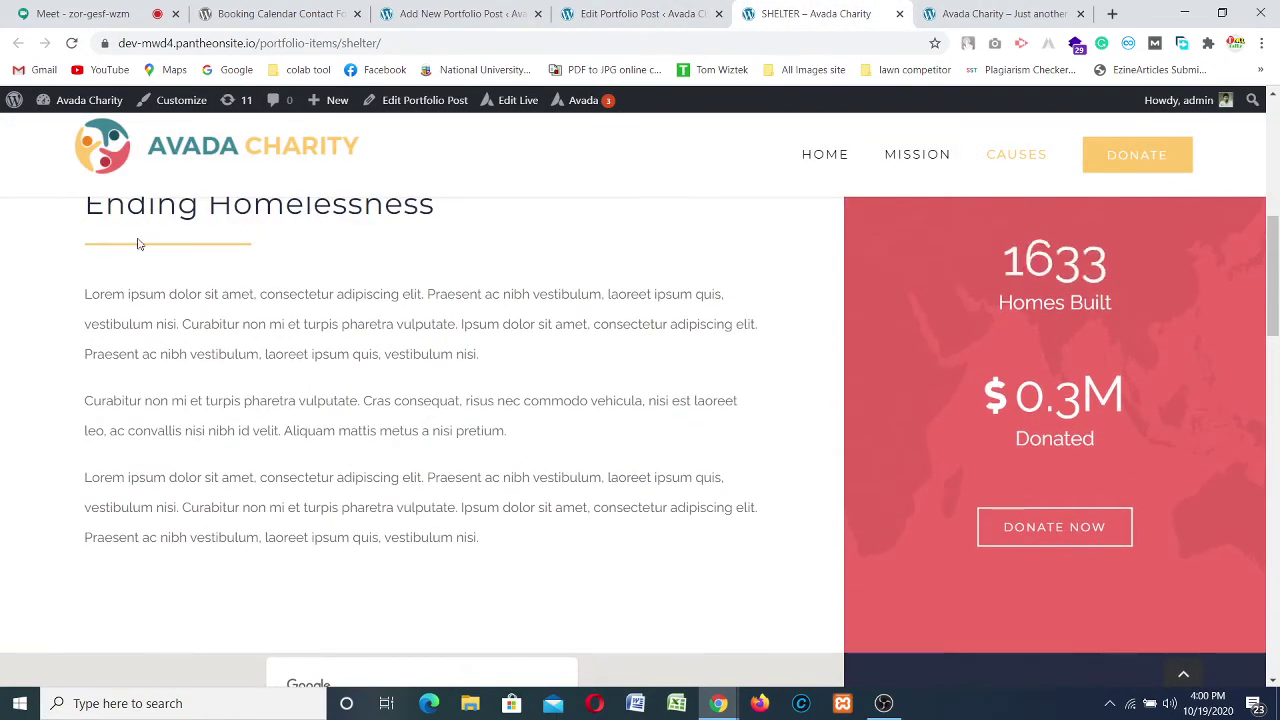
pyautogui.moveTo(84, 290); pyautogui.dragTo(643, 574)
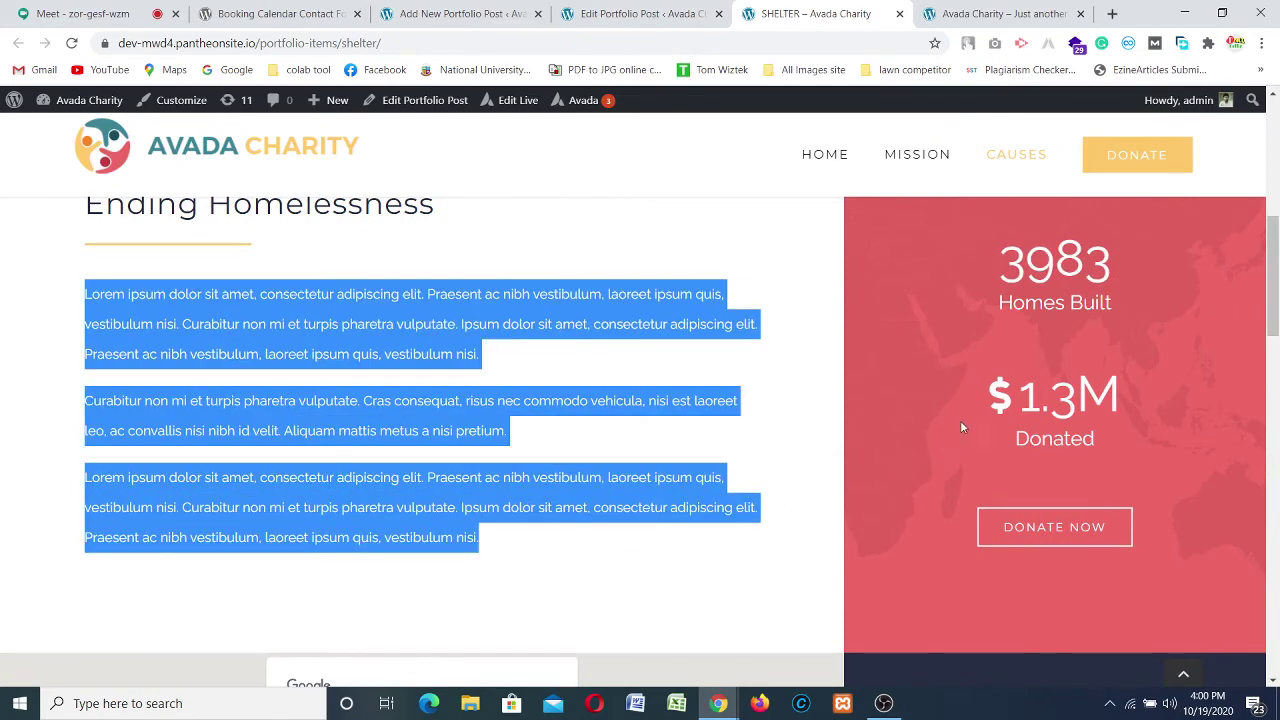
pyautogui.scroll(3, 962, 428)
pyautogui.scroll(-6, 1000, 408)
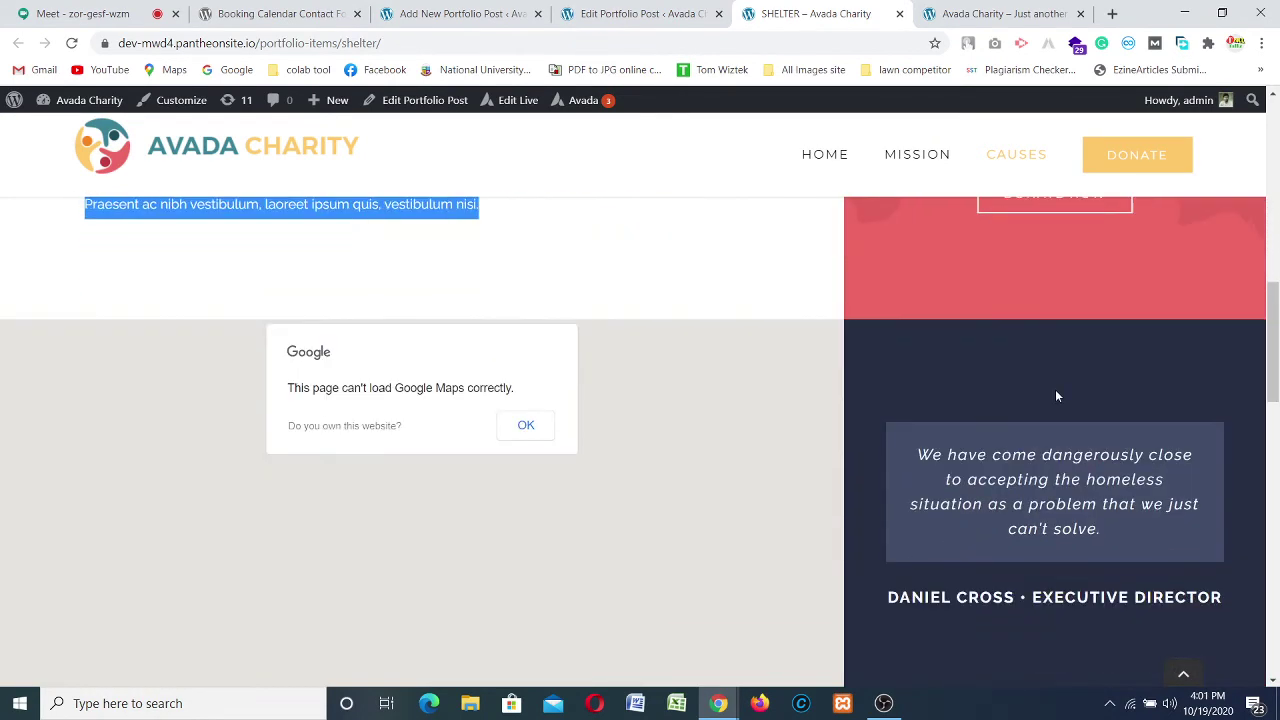
pyautogui.scroll(-1, 609, 430)
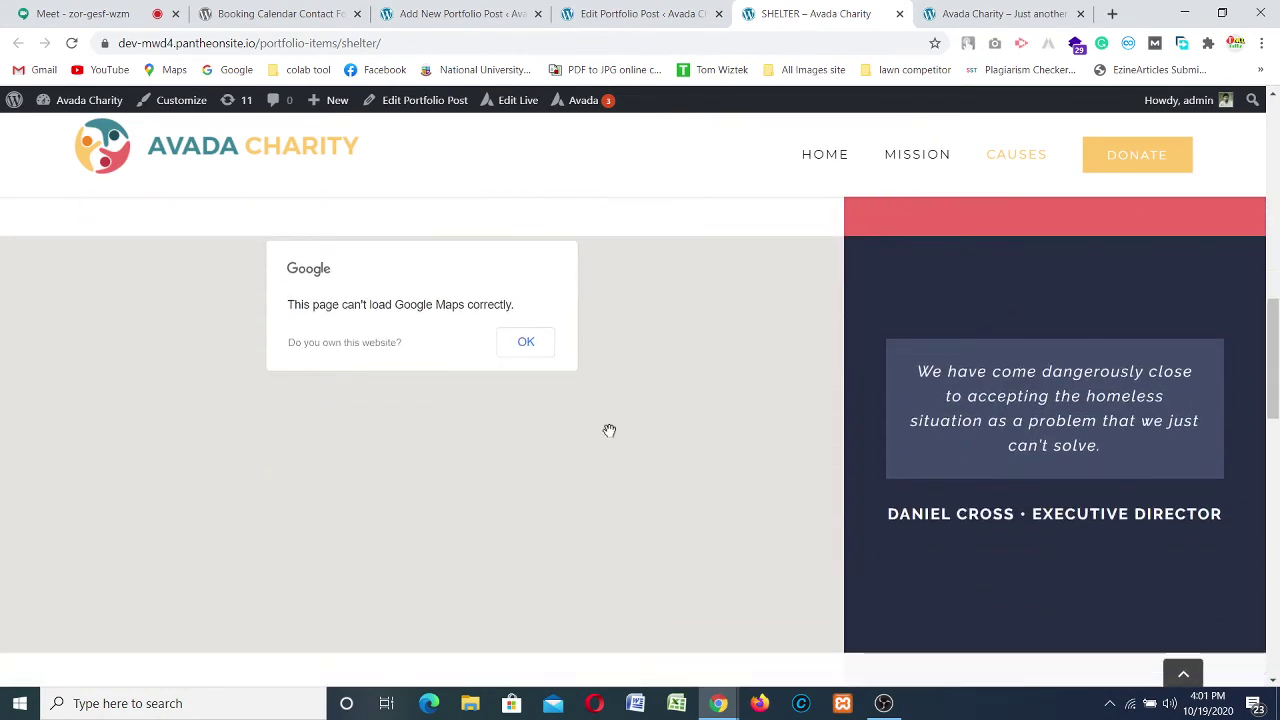
pyautogui.click(531, 345)
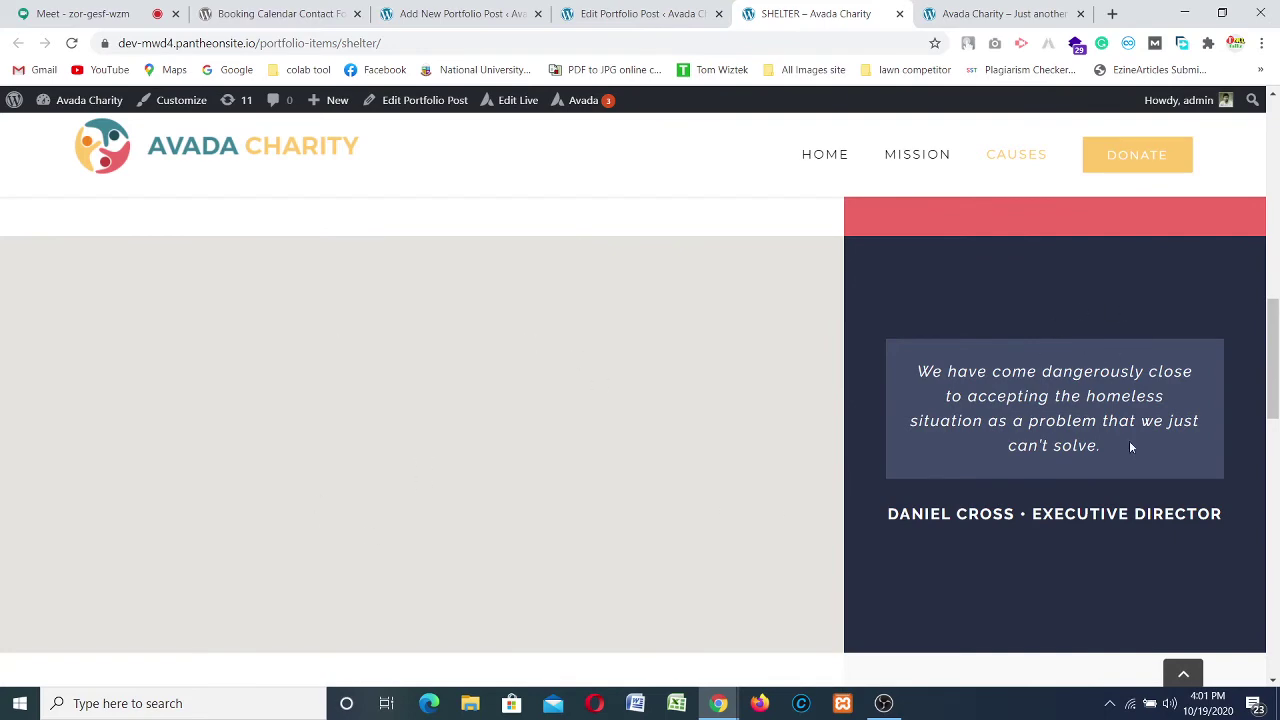
# - Scroll through the rest of the SHELTER page, then return to the Unemployment draft
pyautogui.scroll(-5, 956, 440)
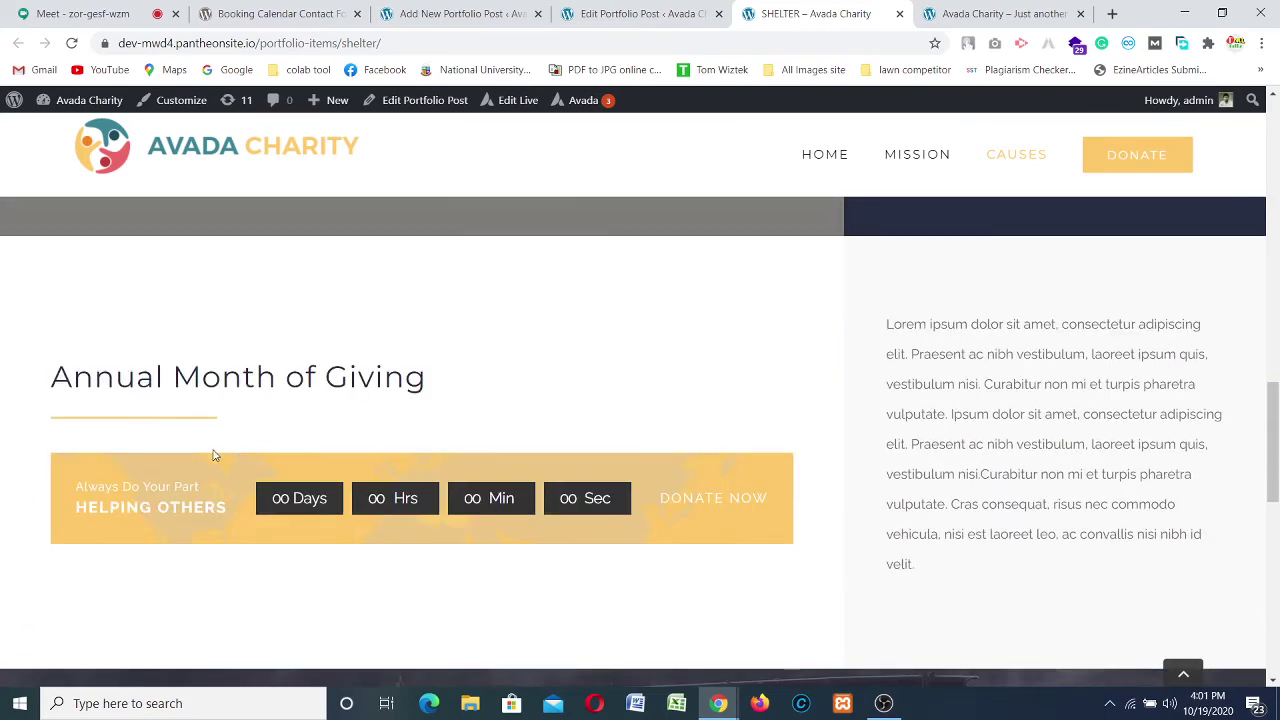
pyautogui.scroll(2, 123, 426)
pyautogui.scroll(-3, 135, 450)
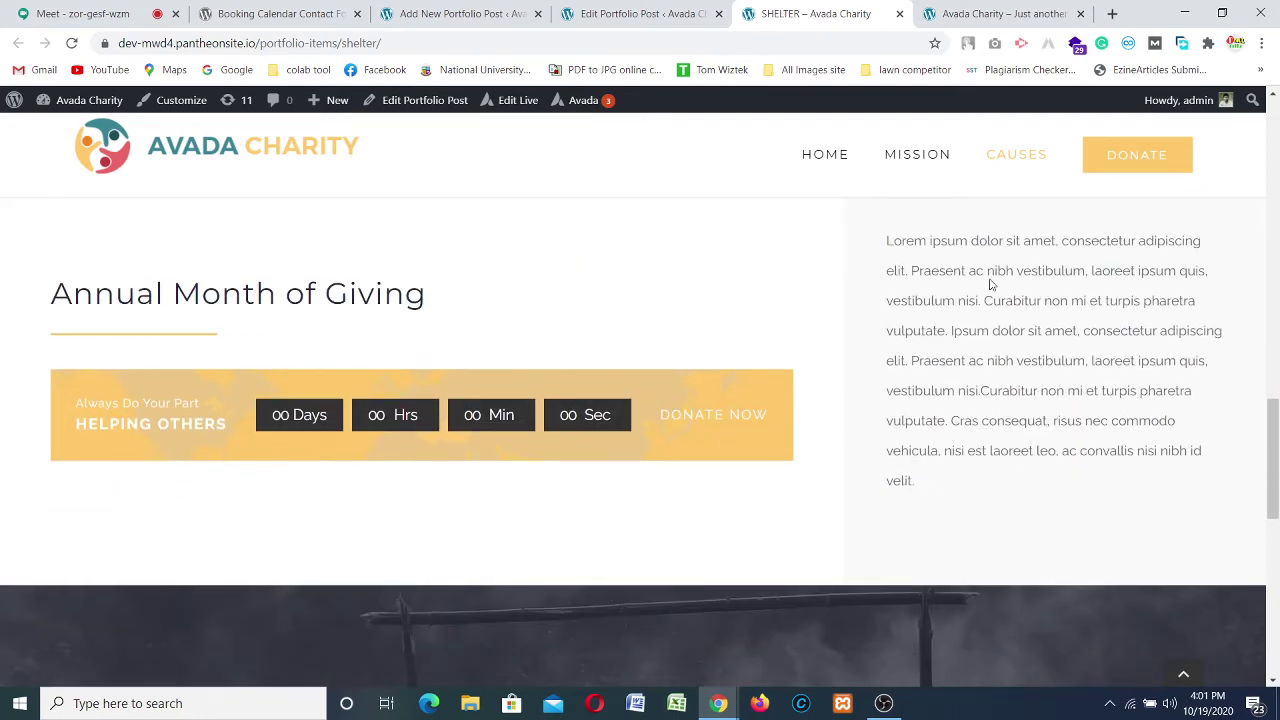
pyautogui.scroll(-3, 676, 557)
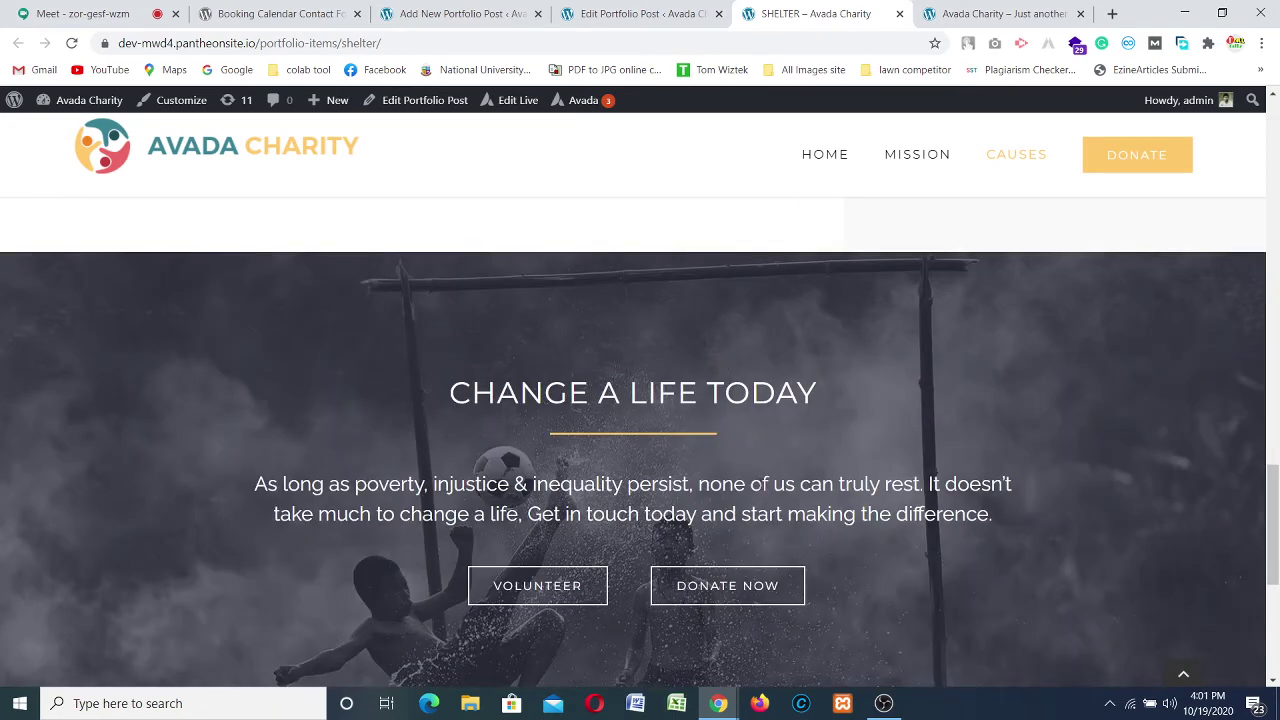
pyautogui.scroll(-2, 484, 466)
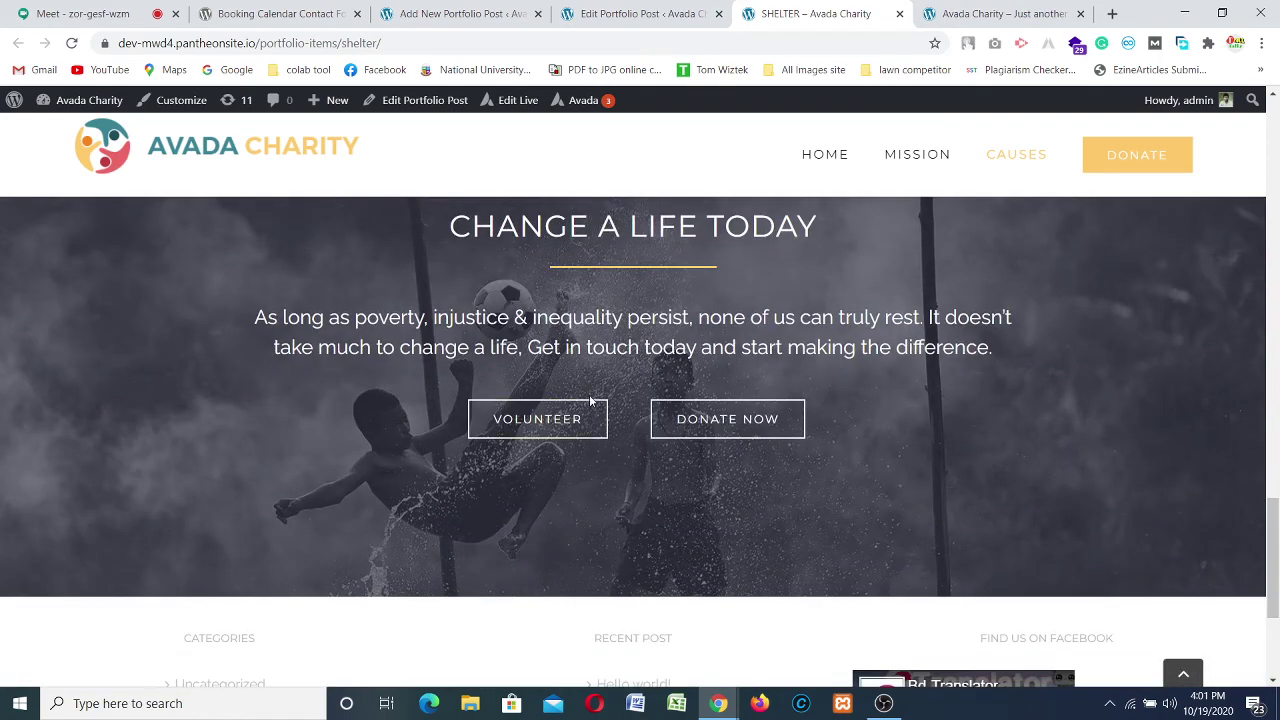
pyautogui.scroll(-3, 358, 570)
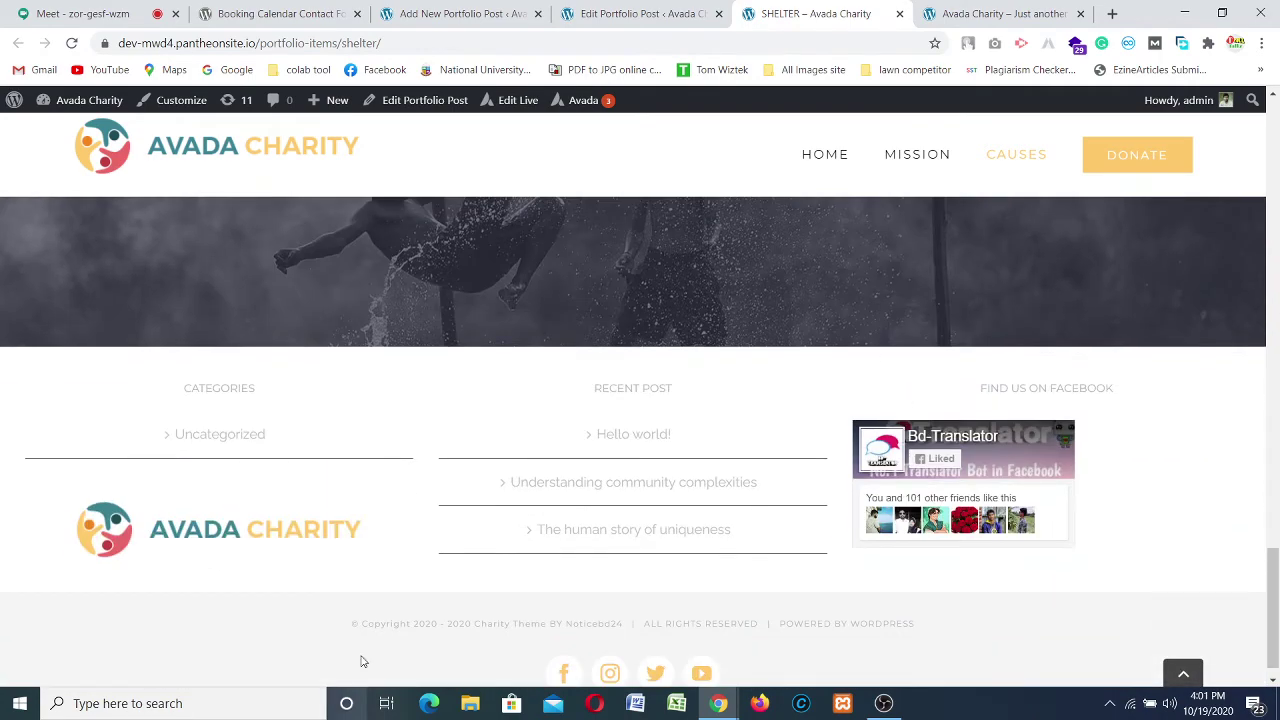
pyautogui.scroll(8, 345, 562)
pyautogui.scroll(10, 345, 553)
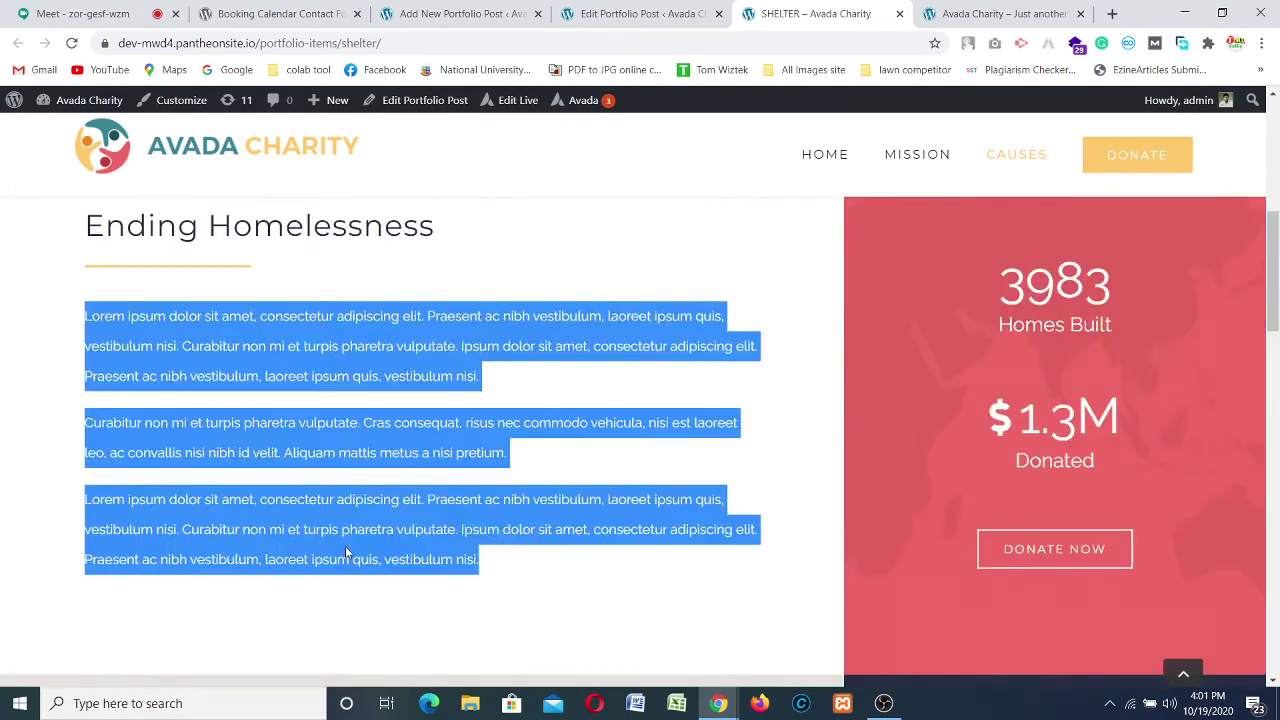
pyautogui.scroll(-2, 620, 414)
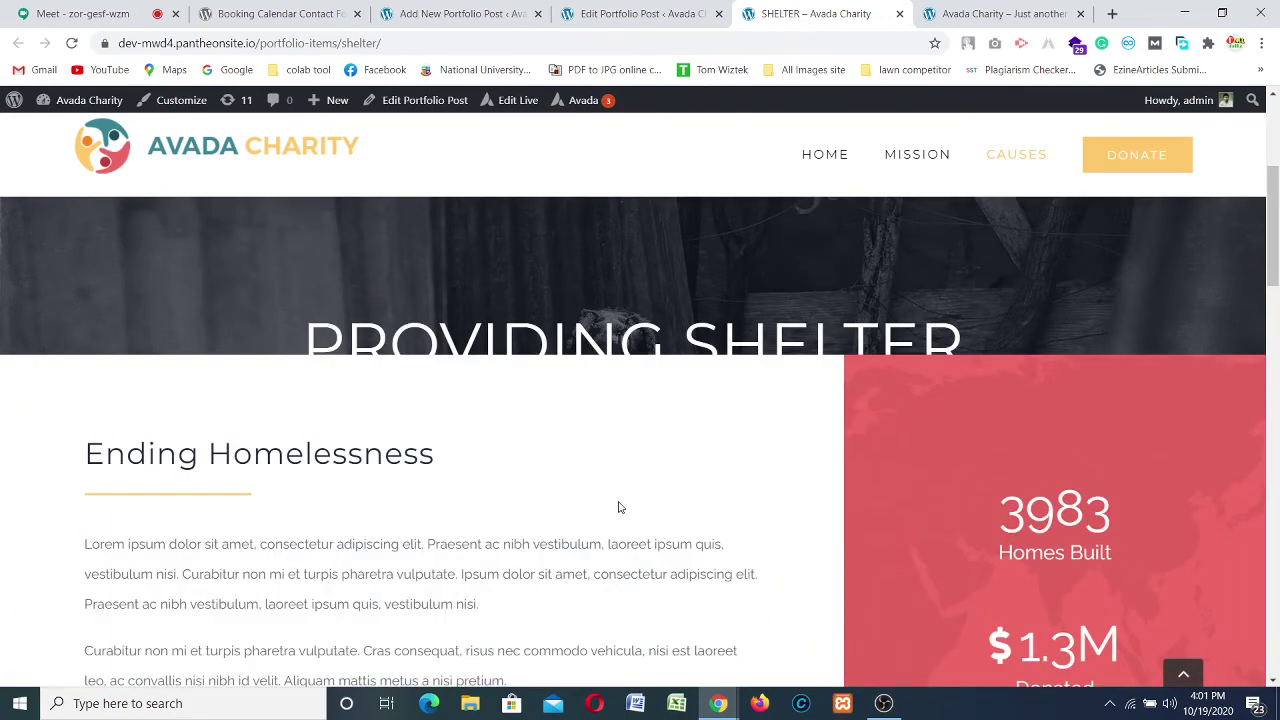
pyautogui.scroll(-3, 620, 506)
pyautogui.click(460, 7)
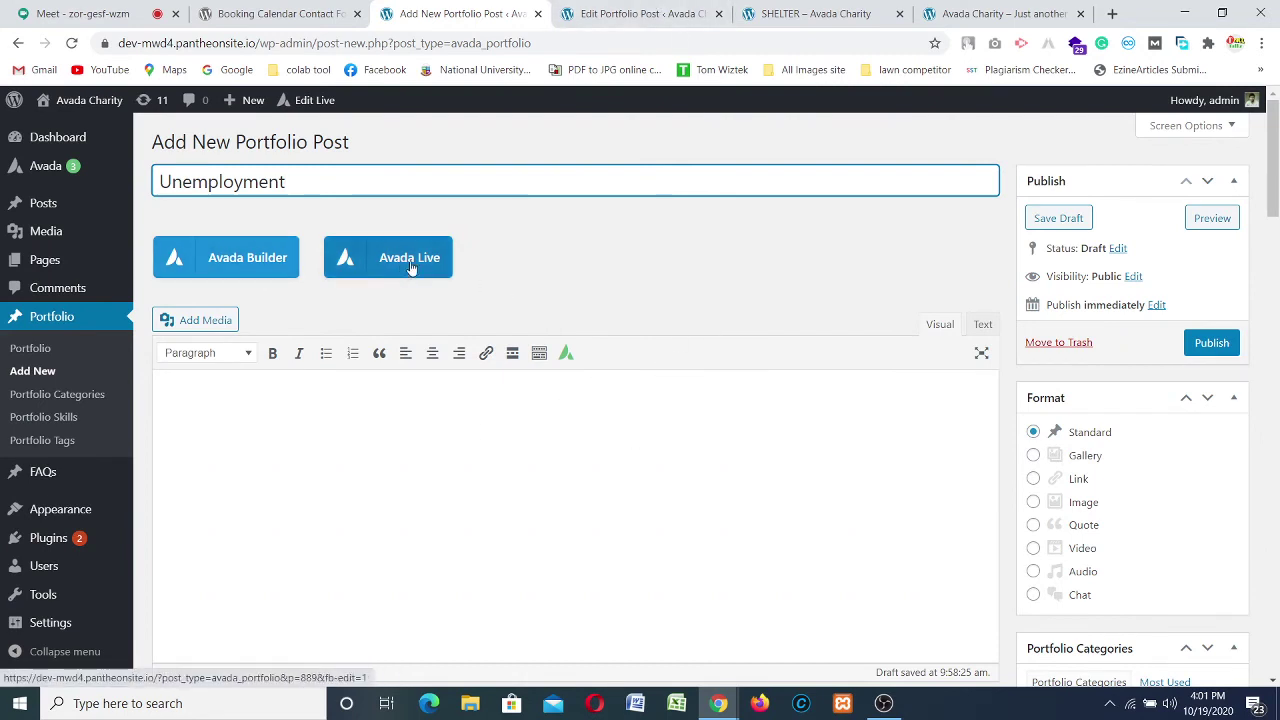
# - Flip between the SHELTER editor, its live page and the Unemployment draft
pyautogui.click(648, 13)
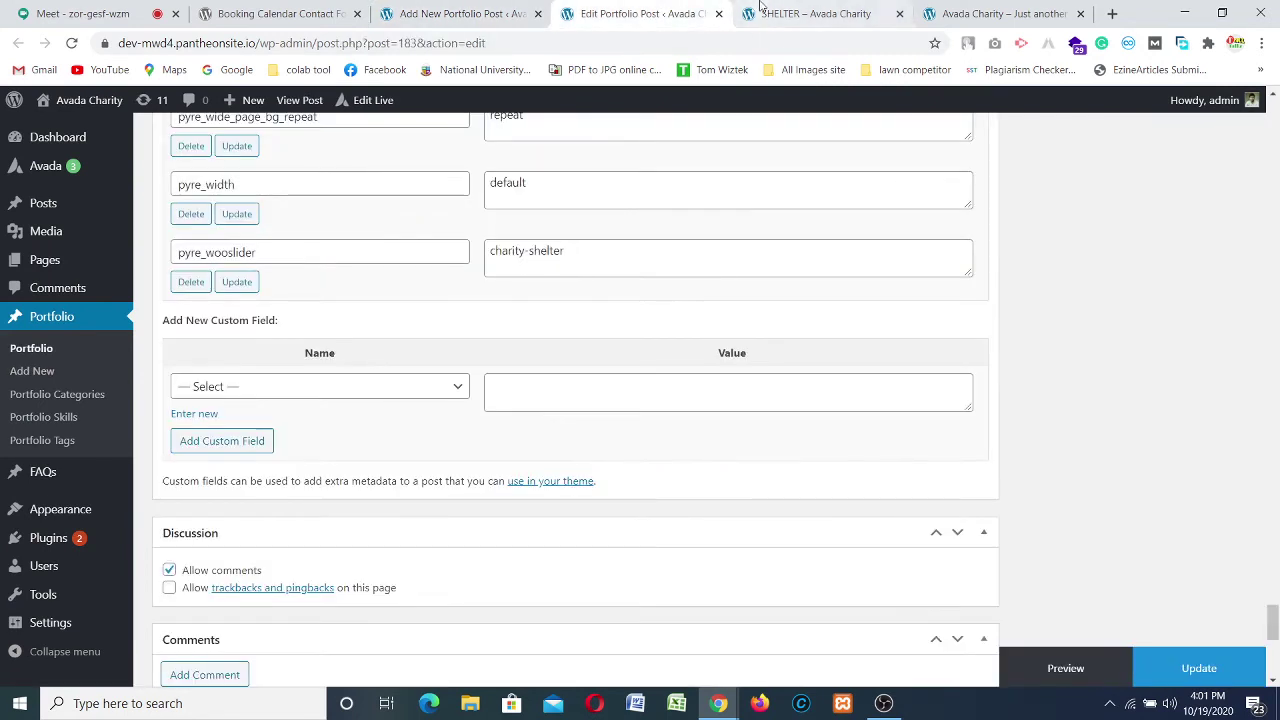
pyautogui.click(815, 13)
pyautogui.click(460, 13)
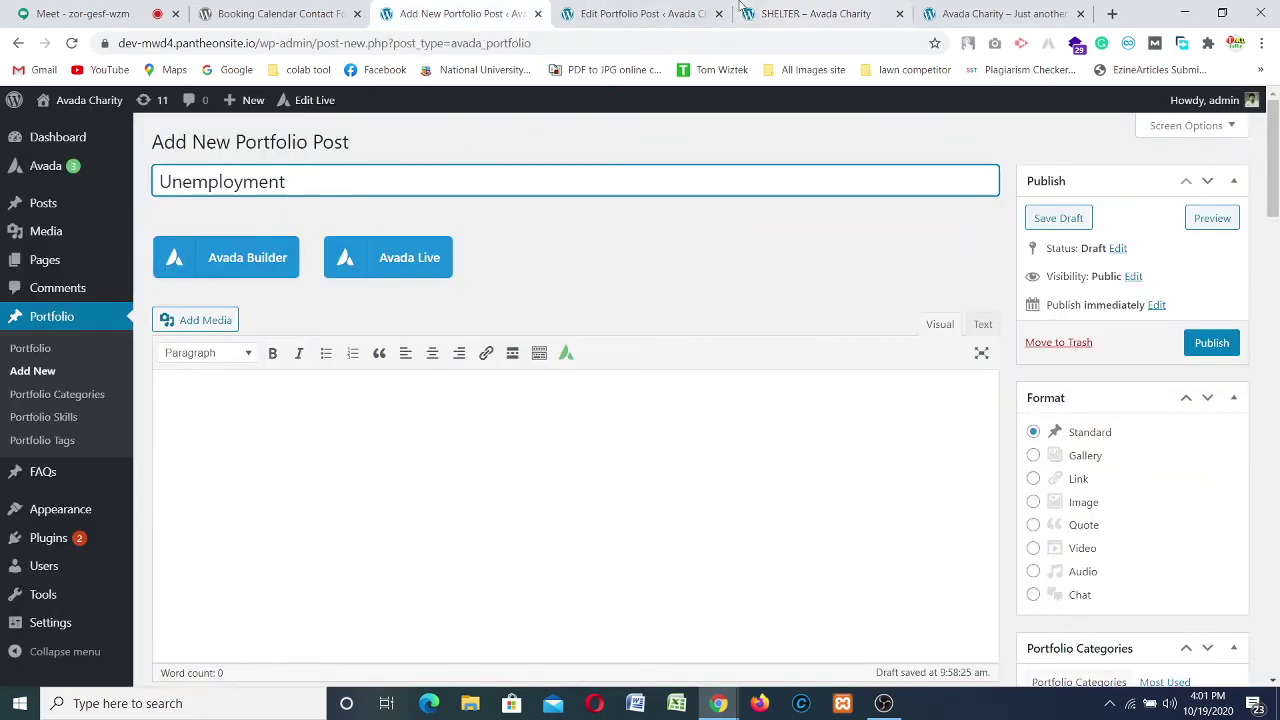
# - Scroll over SHELTER's public page: its PROVIDING SHELTER banner, map section and director quote
pyautogui.click(797, 13)
pyautogui.scroll(3, 684, 367)
pyautogui.scroll(3, 684, 367)
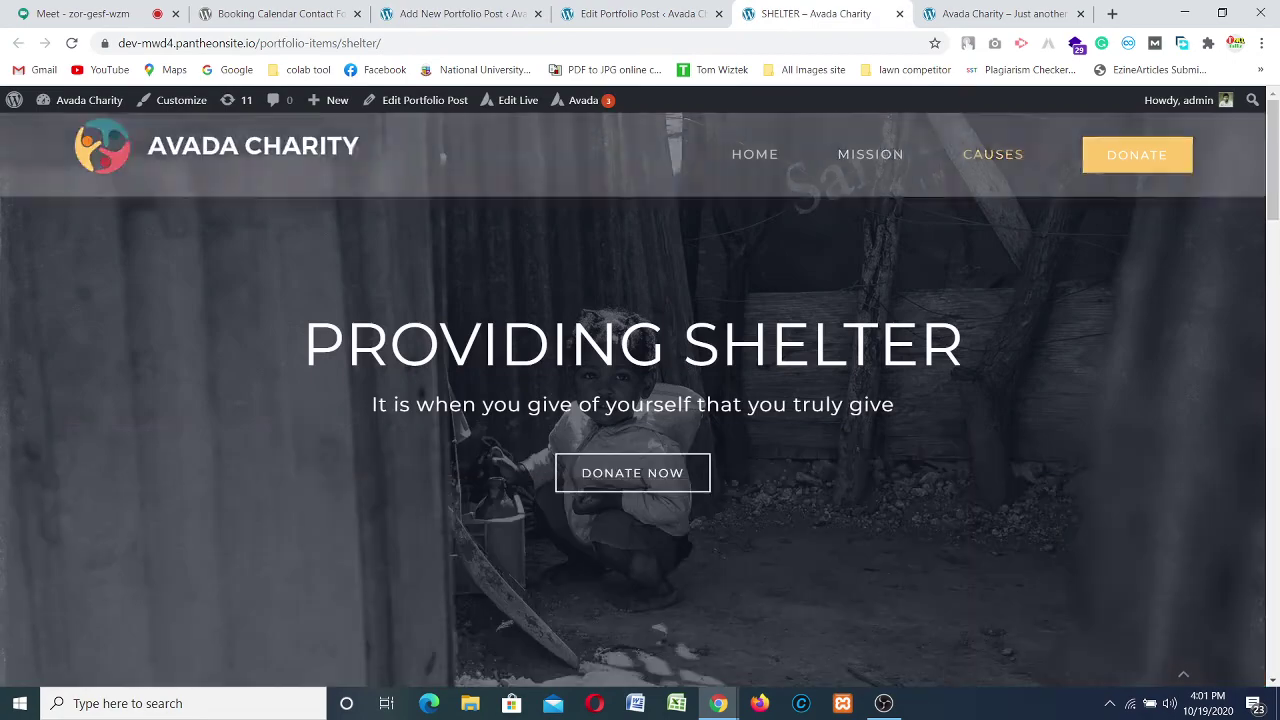
pyautogui.scroll(-10, 709, 374)
pyautogui.scroll(-5, 800, 440)
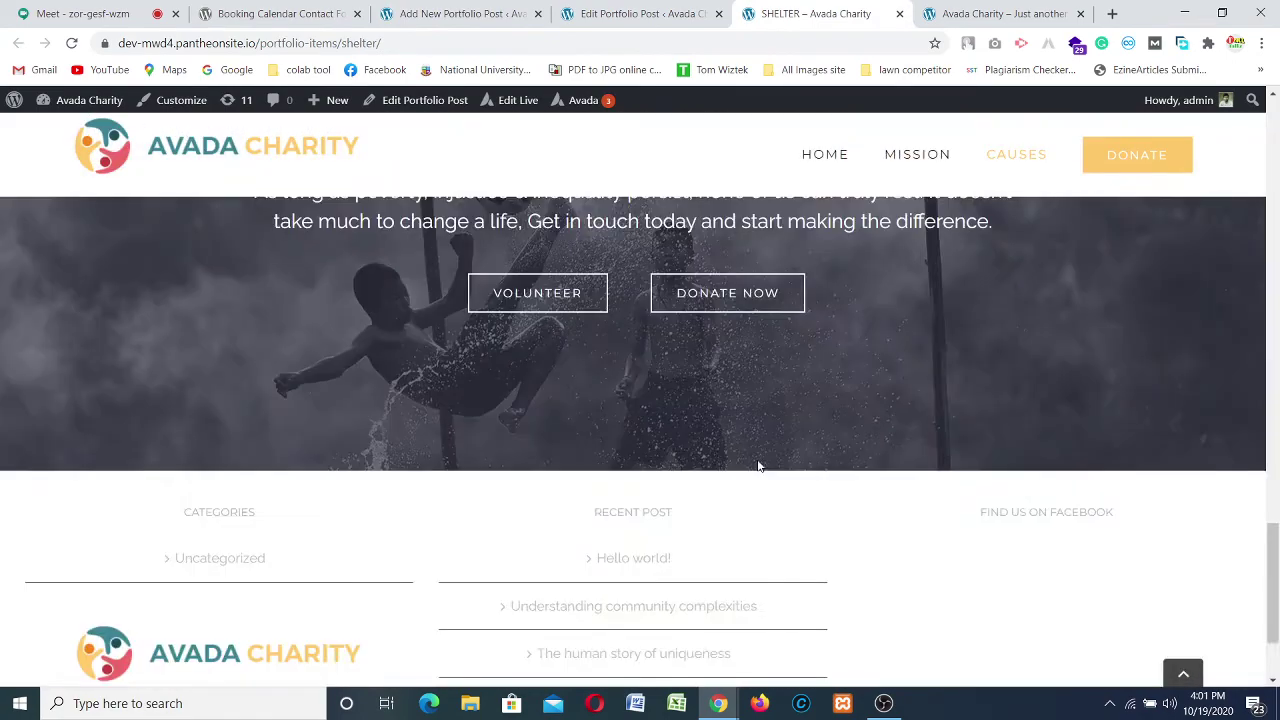
pyautogui.scroll(15, 726, 470)
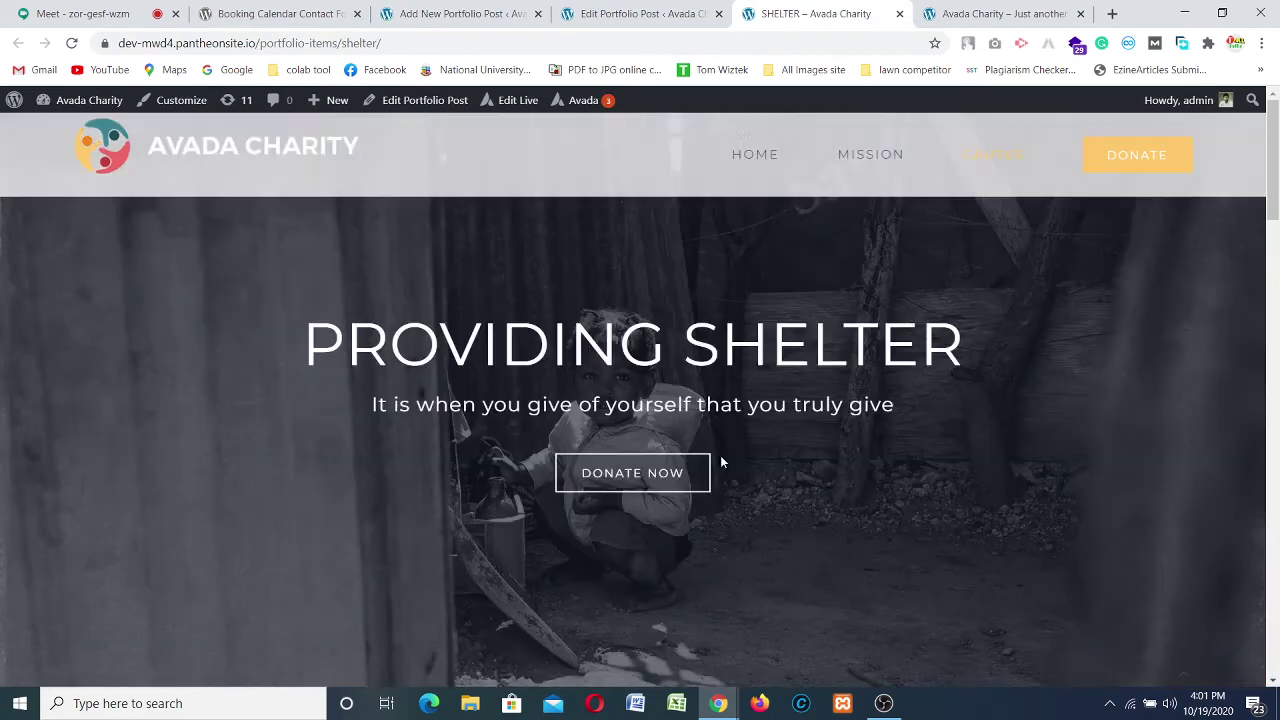
pyautogui.scroll(-10, 720, 455)
pyautogui.scroll(2, 687, 439)
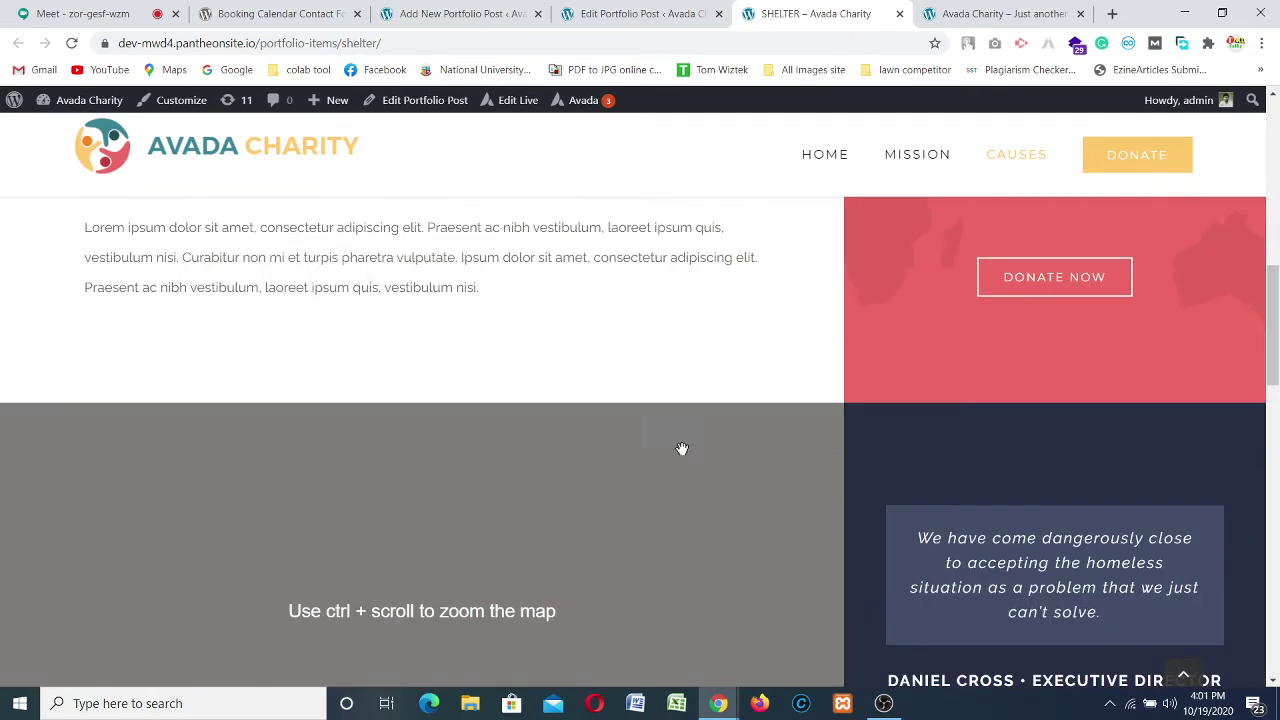
pyautogui.scroll(-1, 440, 530)
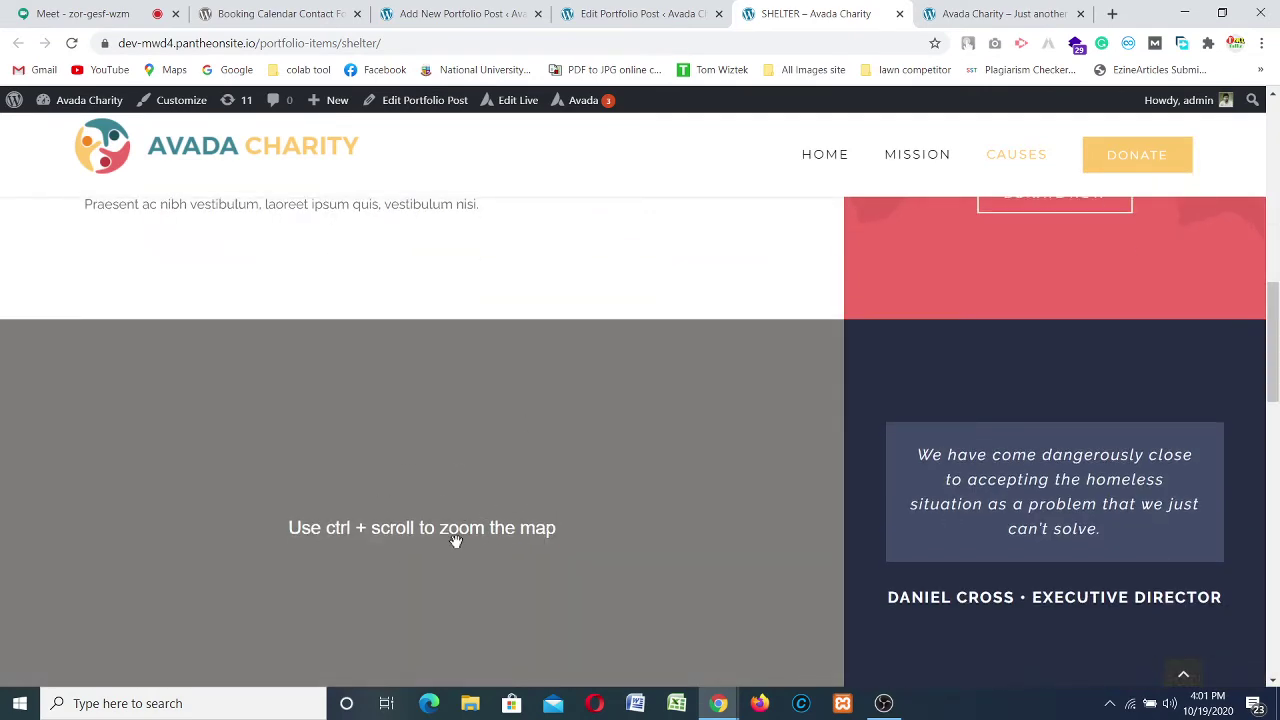
pyautogui.scroll(3, 931, 360)
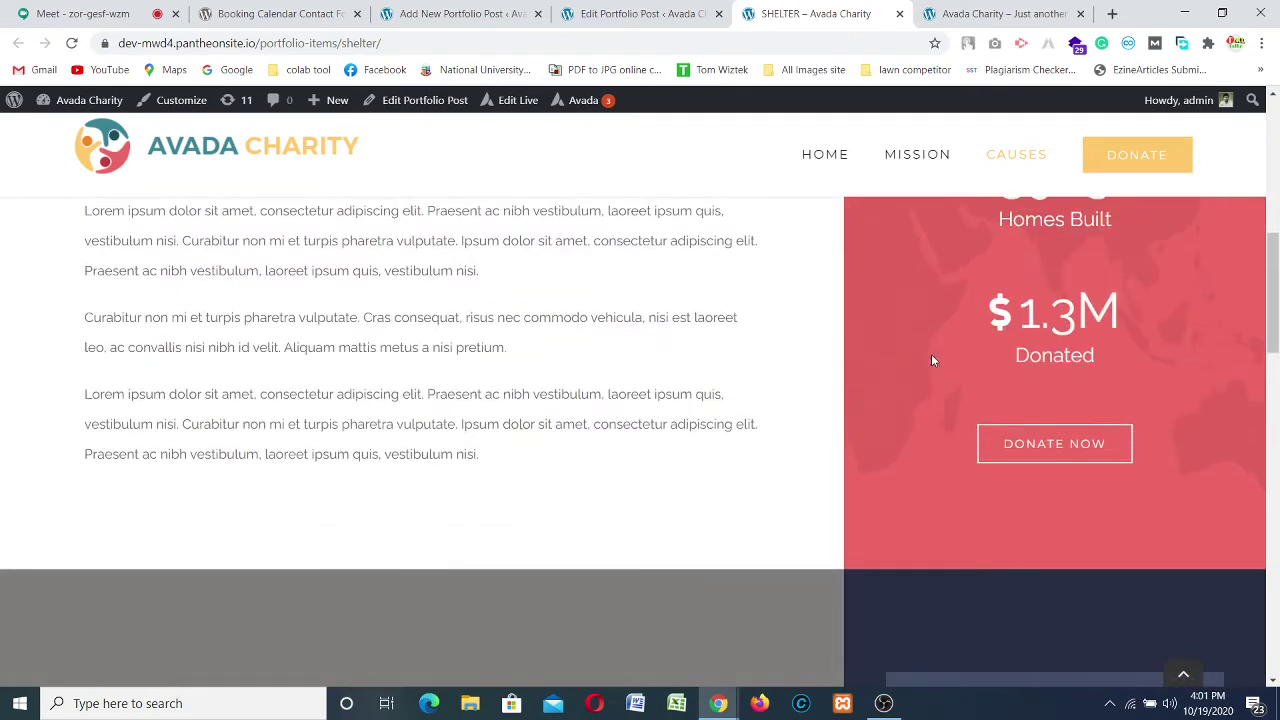
pyautogui.scroll(-4, 1077, 380)
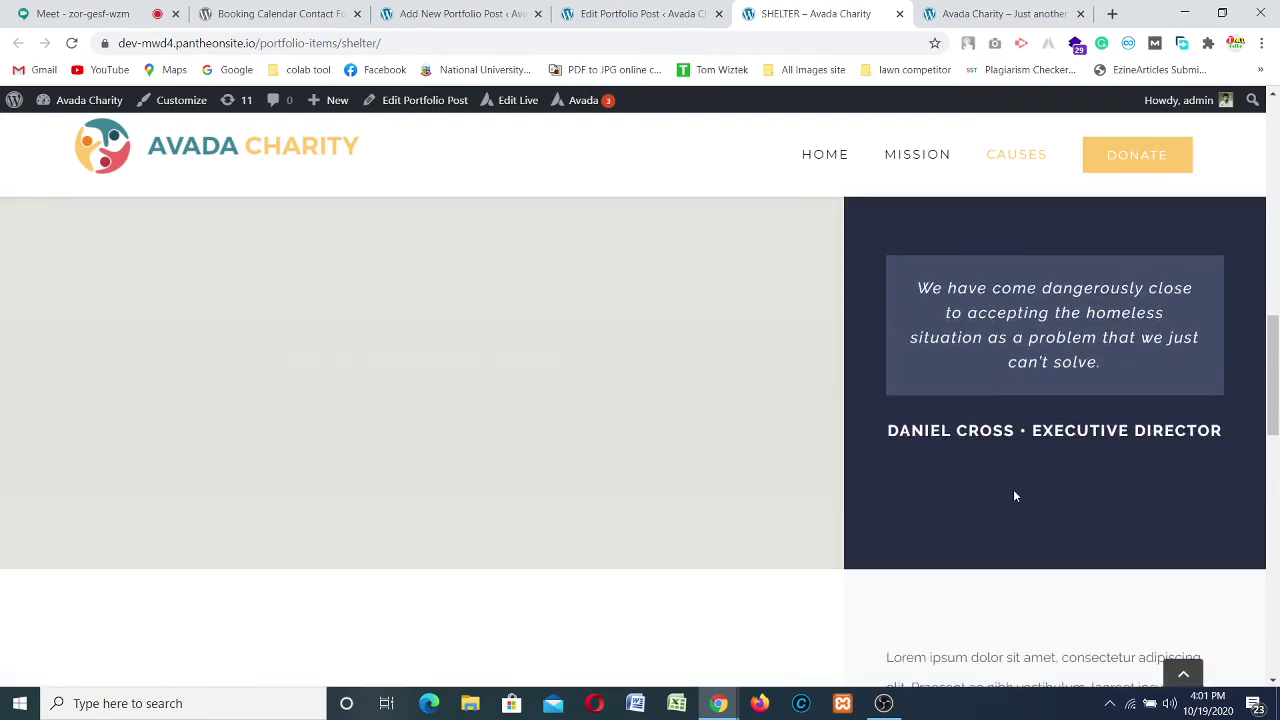
pyautogui.scroll(-4, 678, 630)
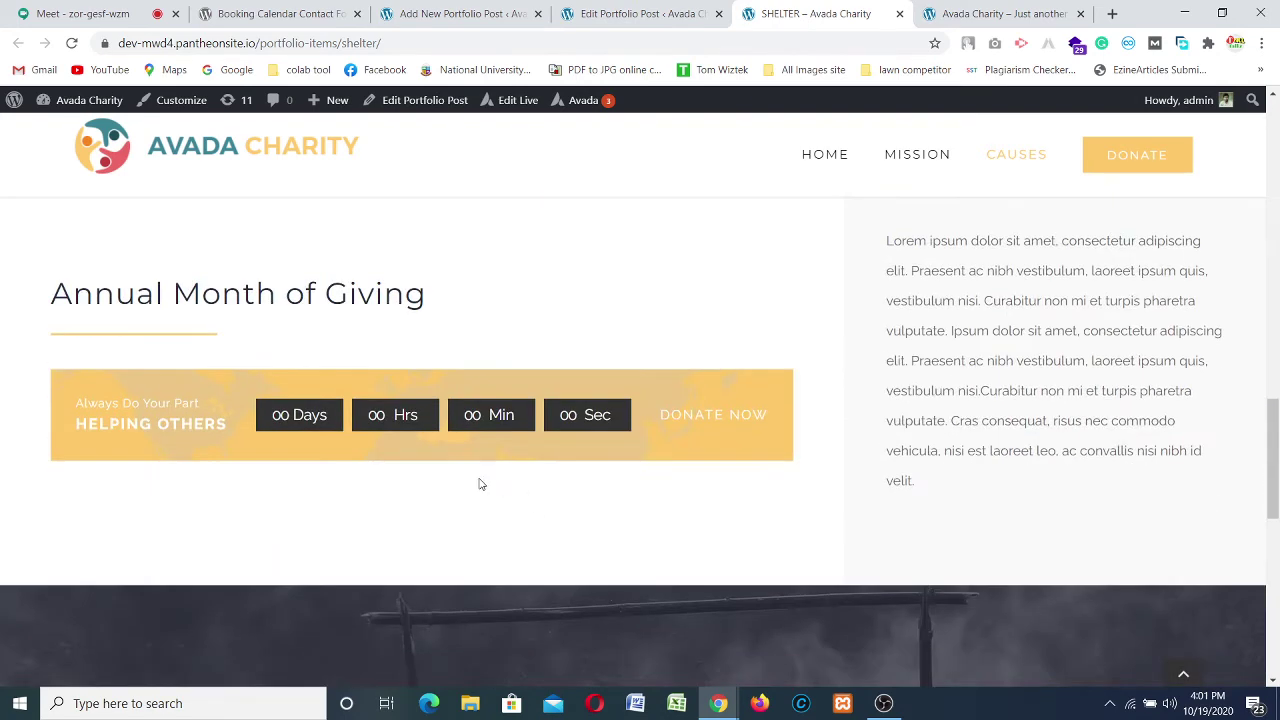
pyautogui.scroll(5, 491, 361)
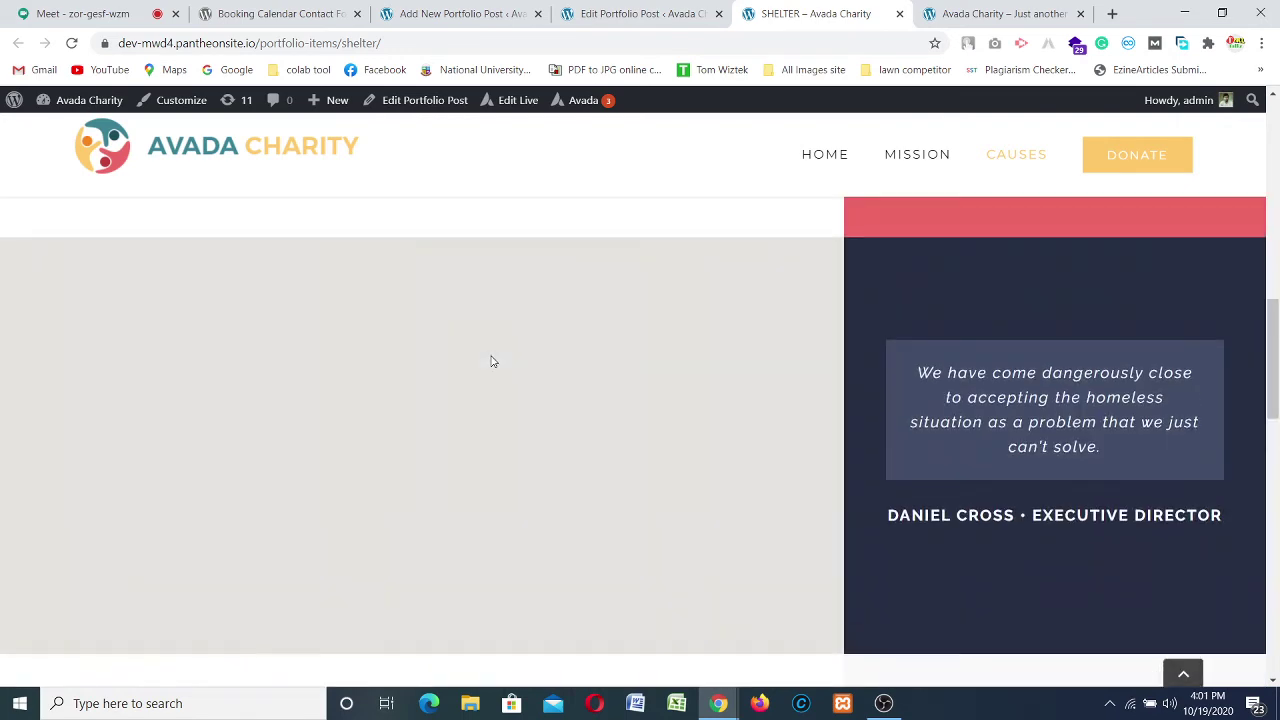
pyautogui.scroll(-1, 534, 389)
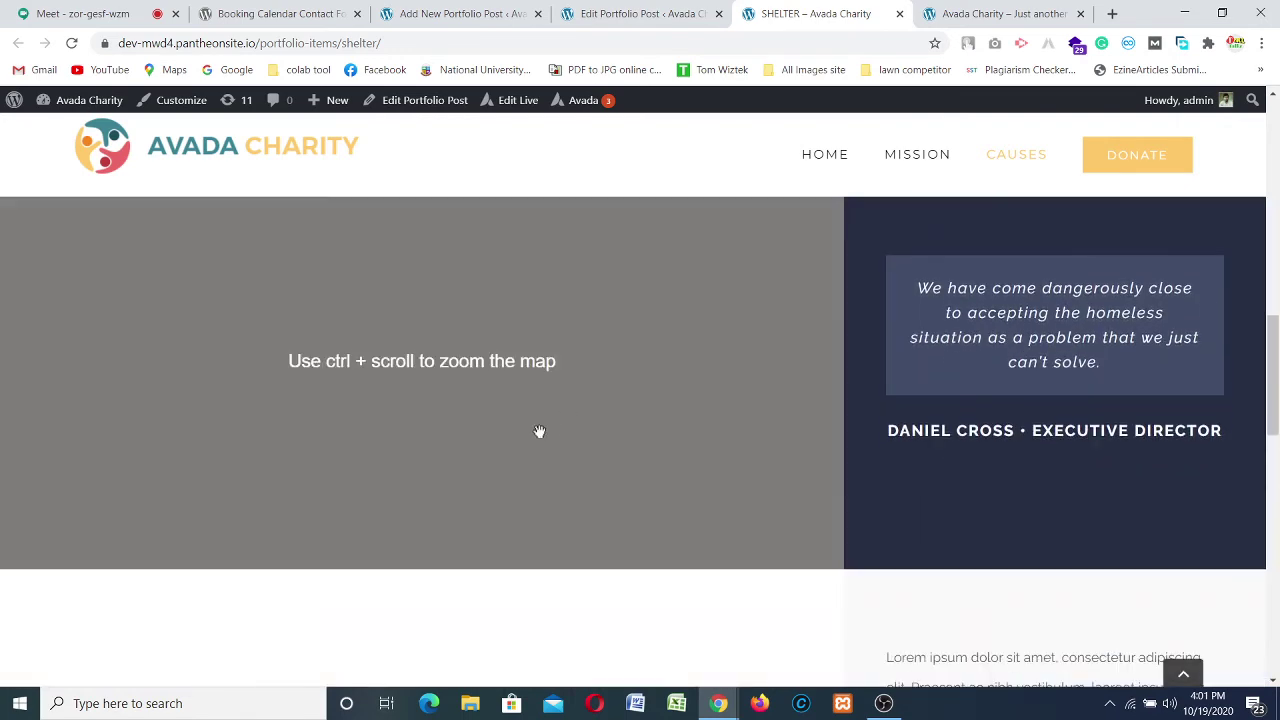
pyautogui.scroll(2, 539, 431)
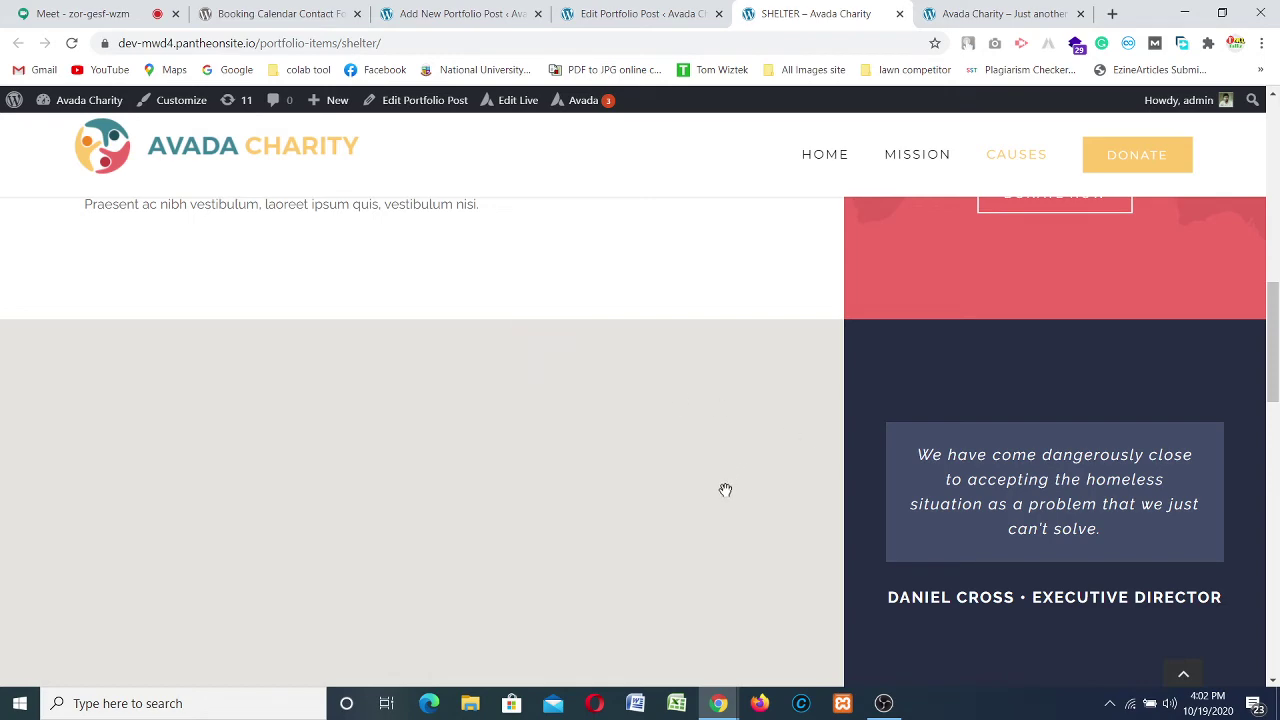
pyautogui.scroll(10, 914, 490)
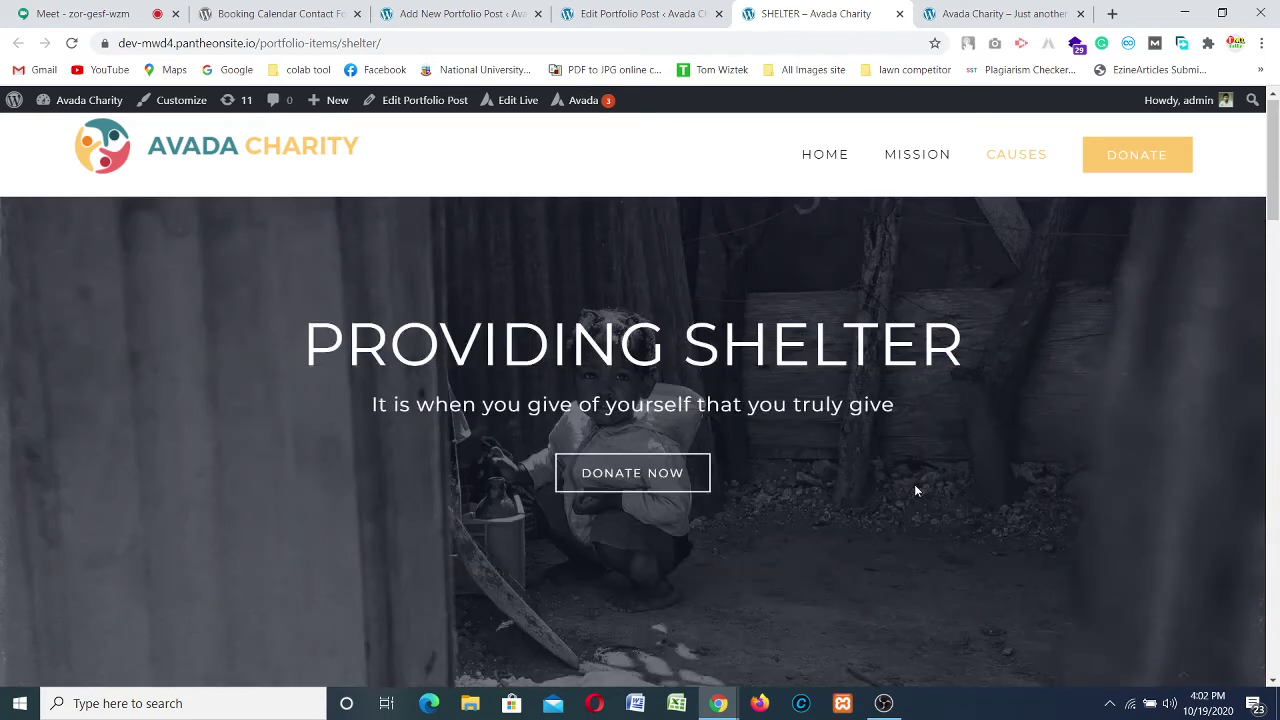
# - Scroll through the Unemployment draft's editor boxes and Avada Page Options
pyautogui.click(460, 13)
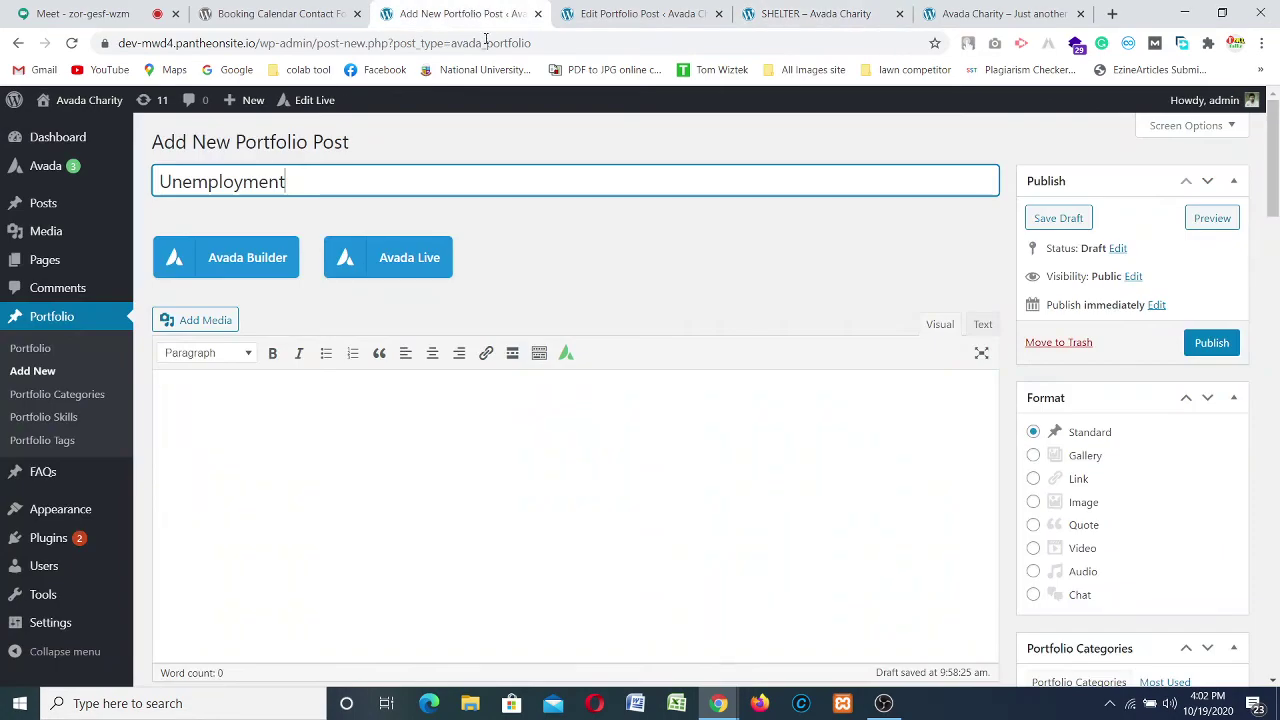
pyautogui.scroll(-2, 437, 468)
pyautogui.scroll(-1, 437, 468)
pyautogui.scroll(3, 437, 465)
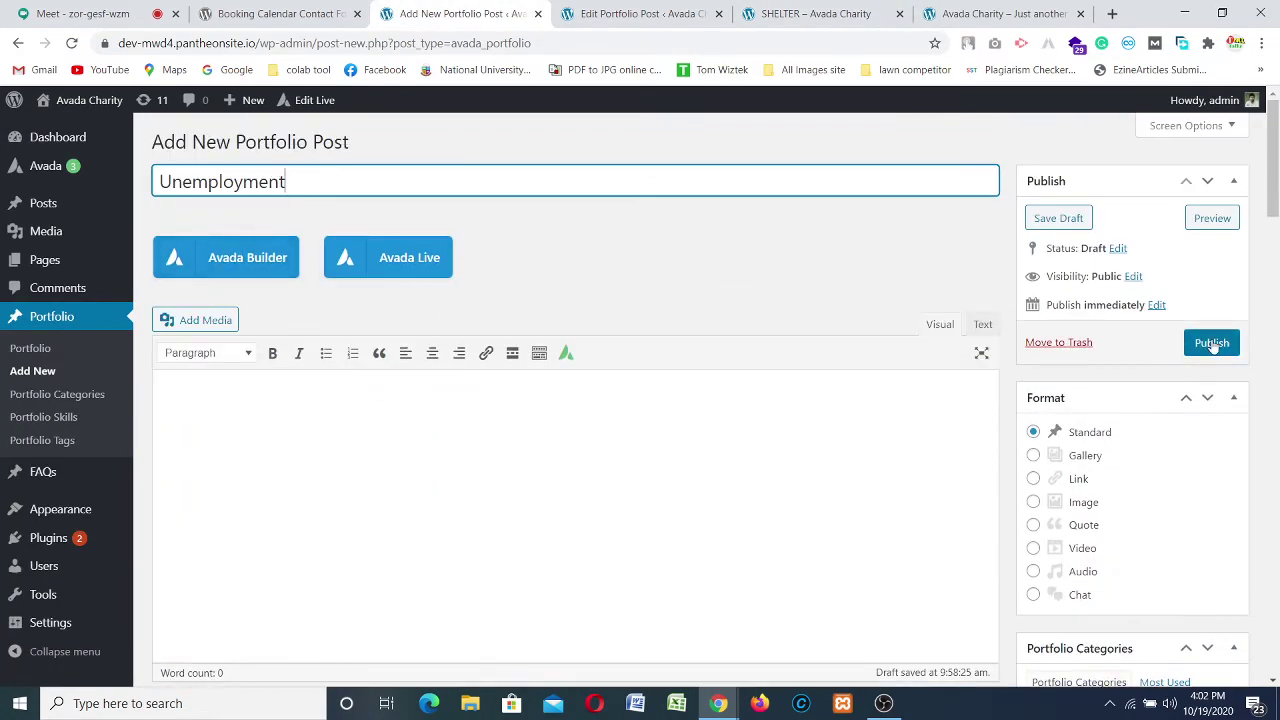
pyautogui.scroll(-3, 793, 414)
pyautogui.scroll(-9, 486, 503)
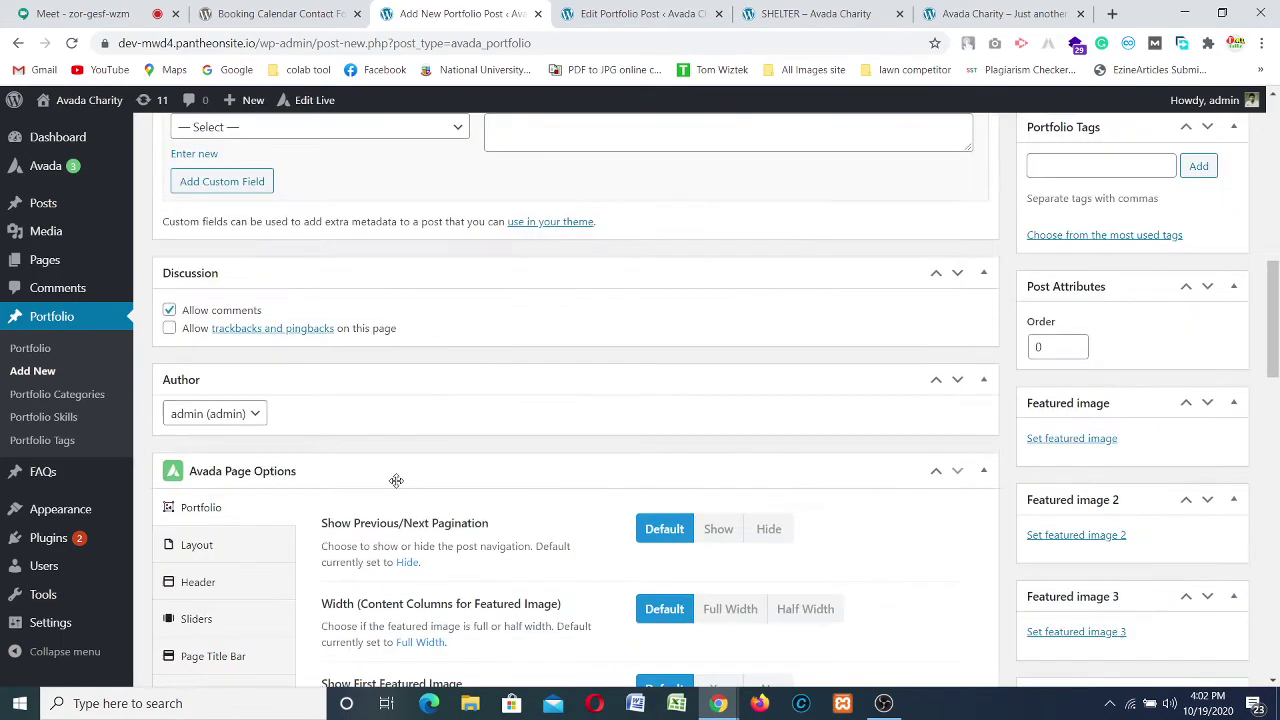
pyautogui.scroll(-10, 420, 495)
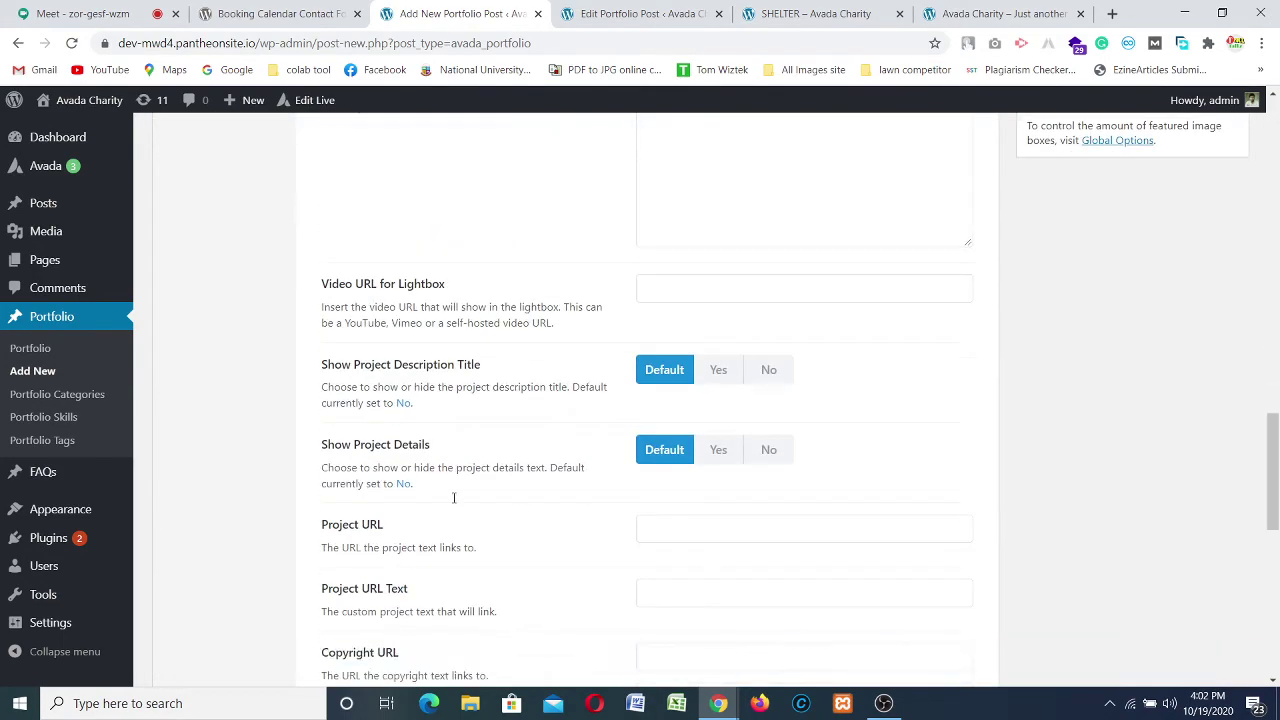
pyautogui.scroll(15, 455, 515)
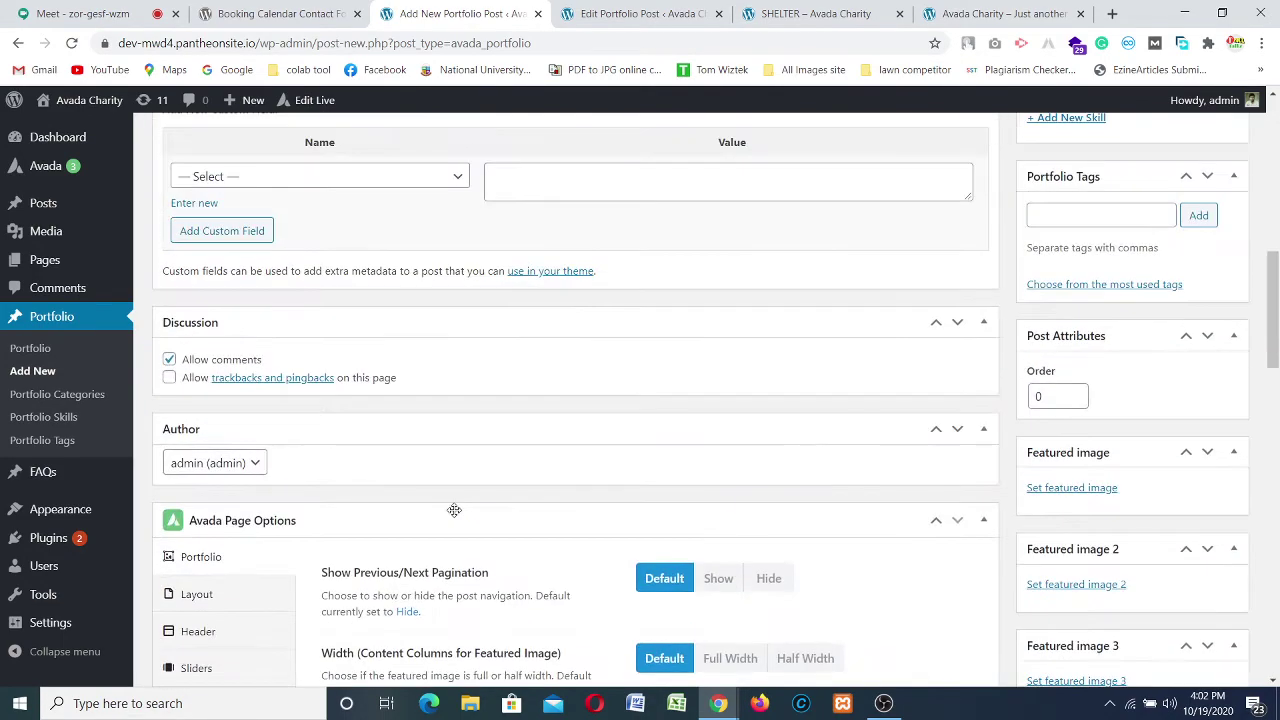
pyautogui.scroll(3, 850, 480)
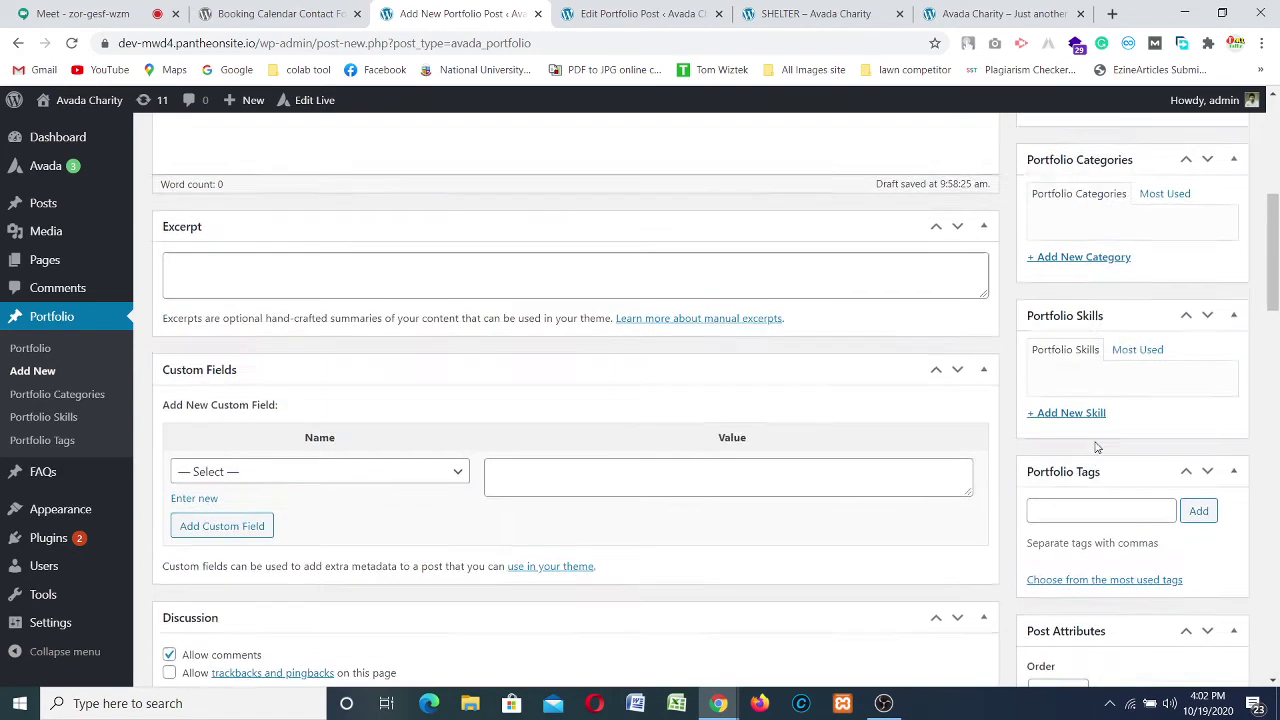
pyautogui.scroll(-3, 1085, 452)
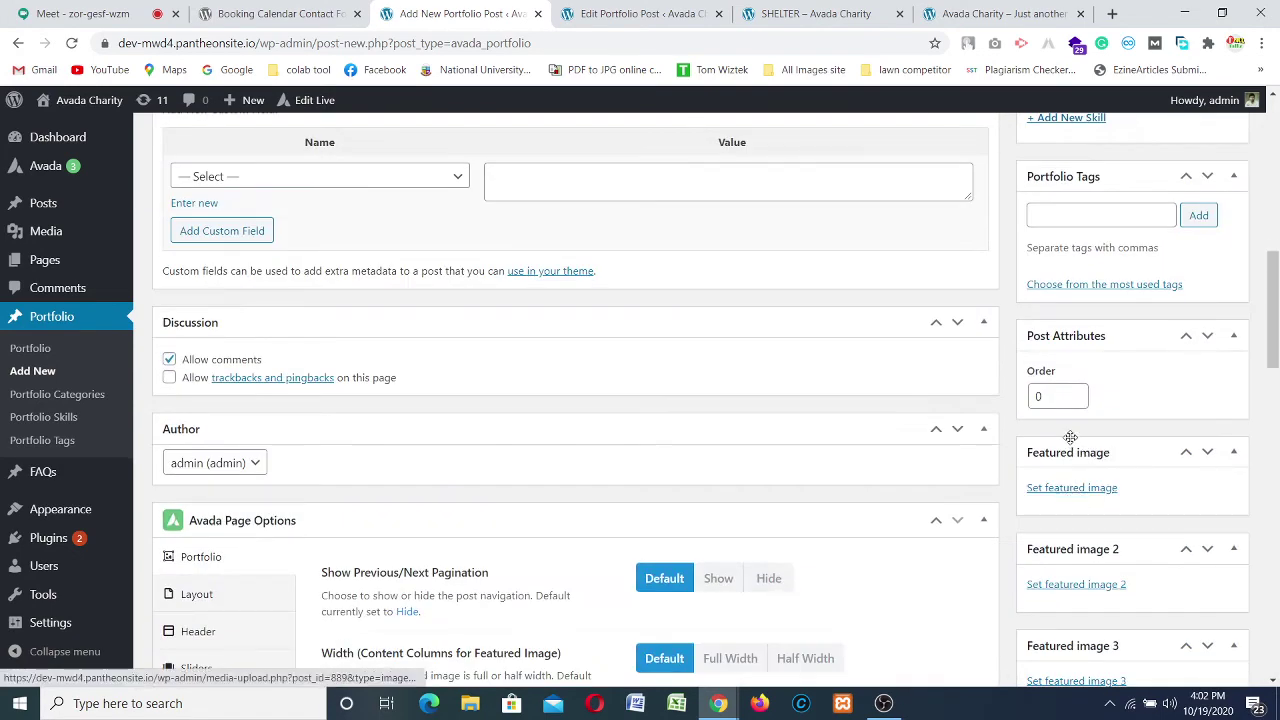
# - Return to the top and publish the Unemployment portfolio post
pyautogui.scroll(3, 1110, 356)
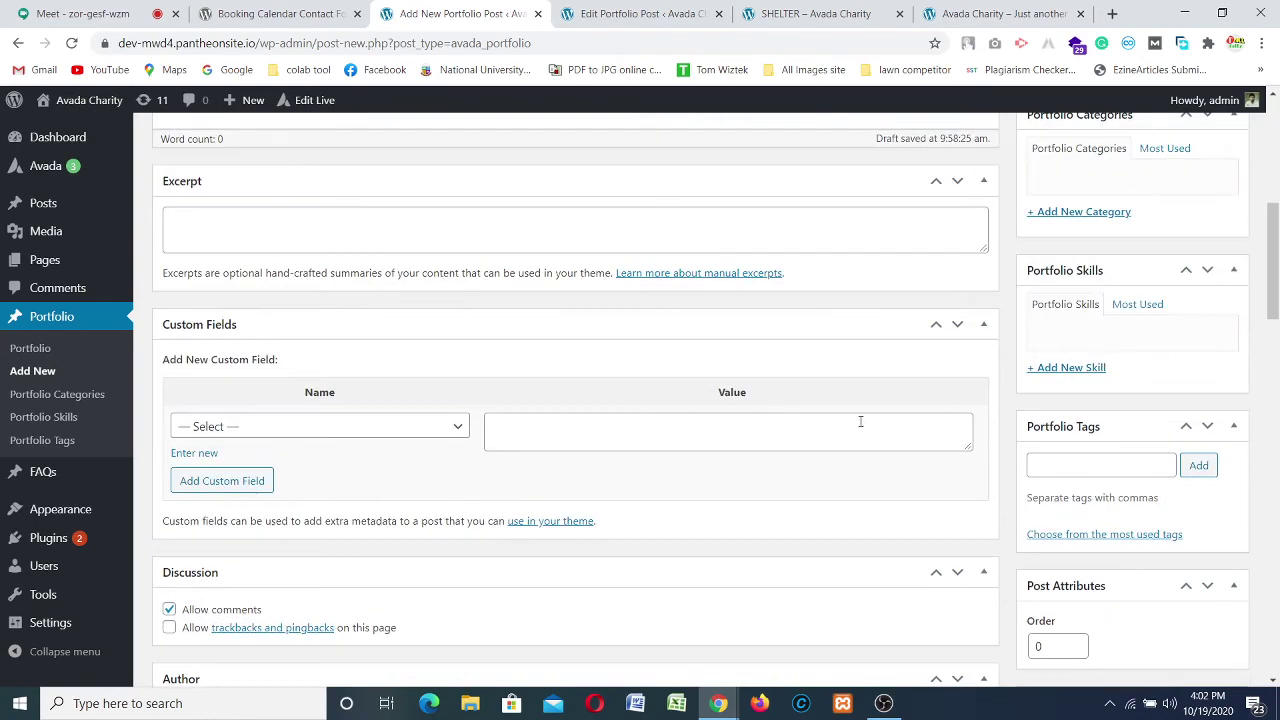
pyautogui.scroll(-5, 314, 491)
pyautogui.scroll(1, 1201, 369)
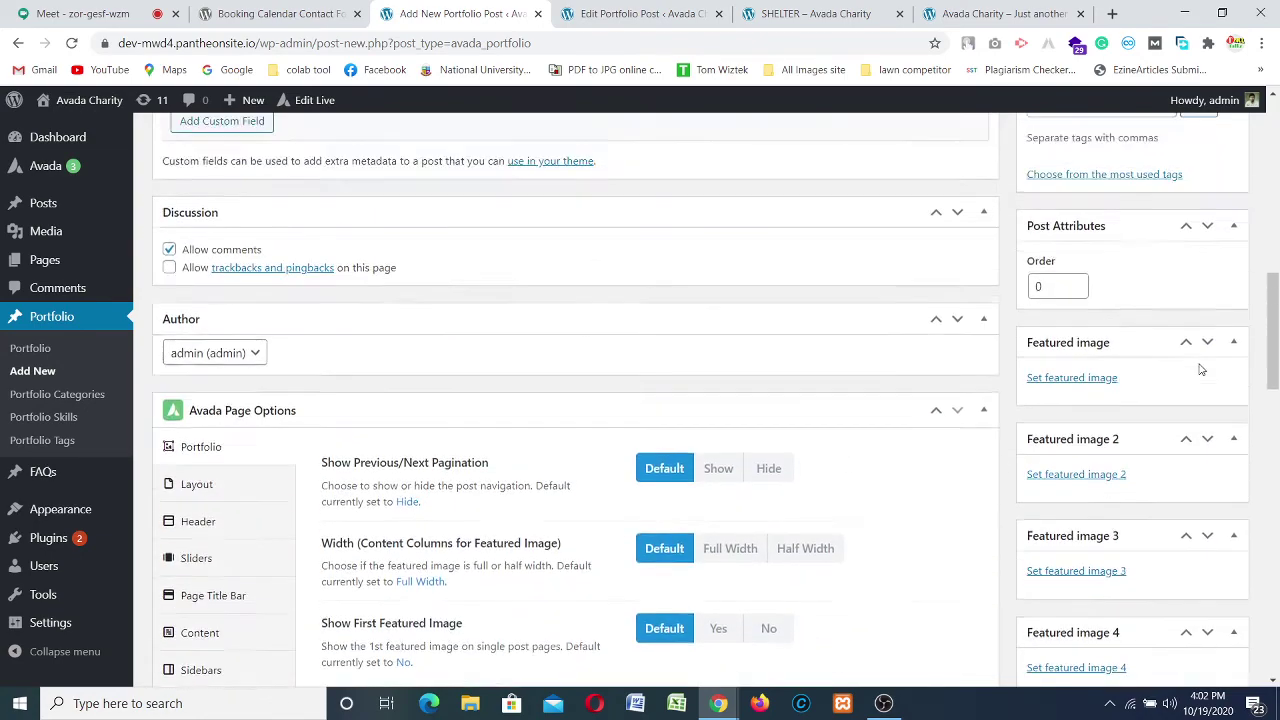
pyautogui.scroll(9, 1201, 369)
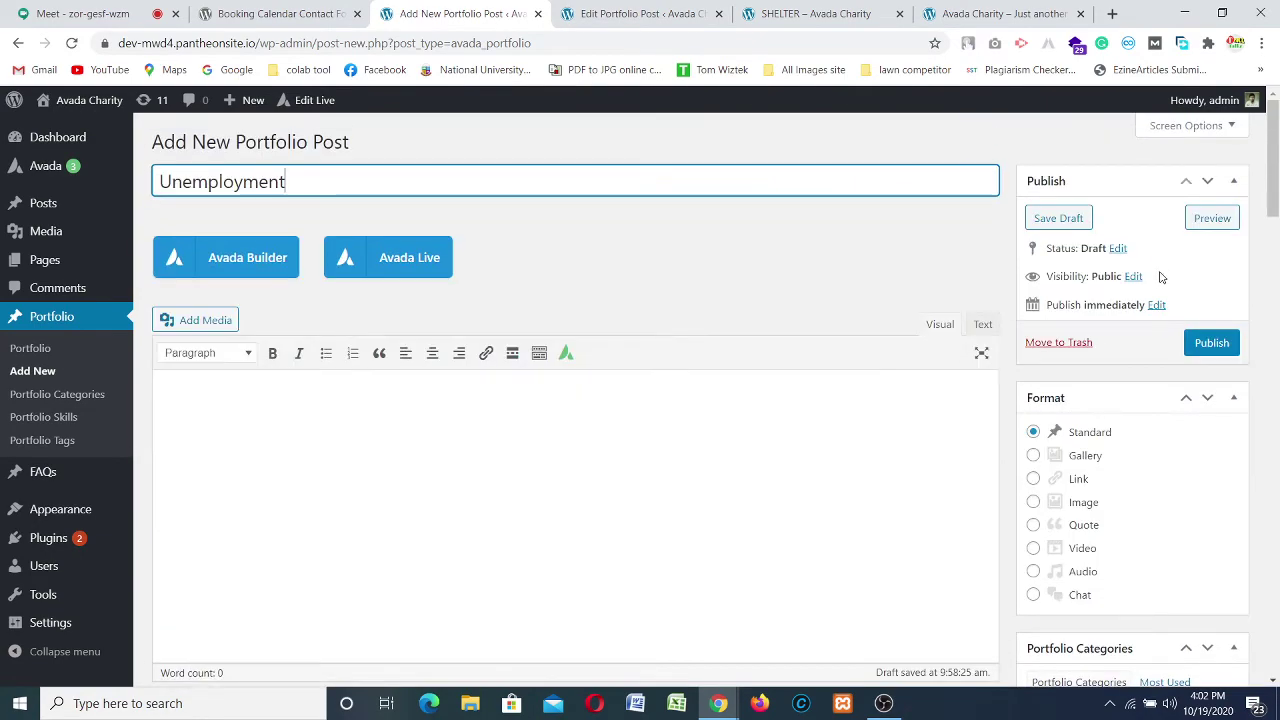
pyautogui.click(1211, 343)
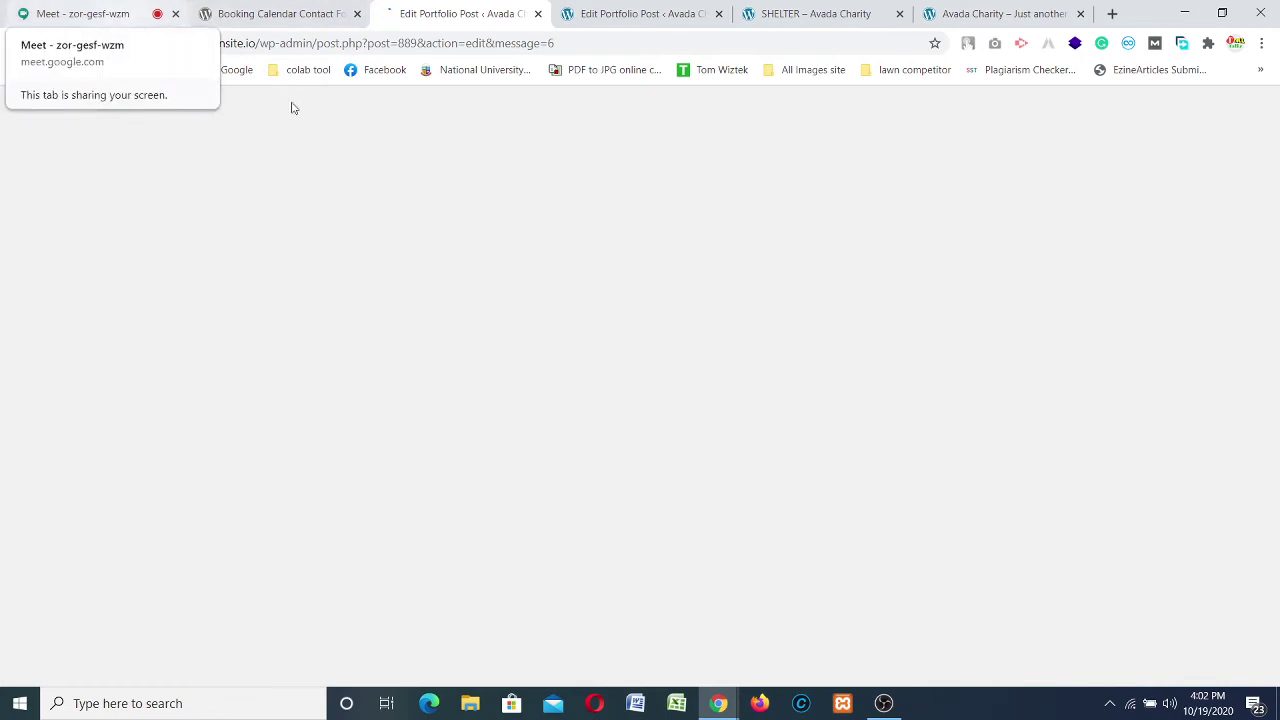
# - Stop screen sharing in Google Meet, finish with the microphone muted and bring up OBS Studio
pyautogui.click(140, 14)
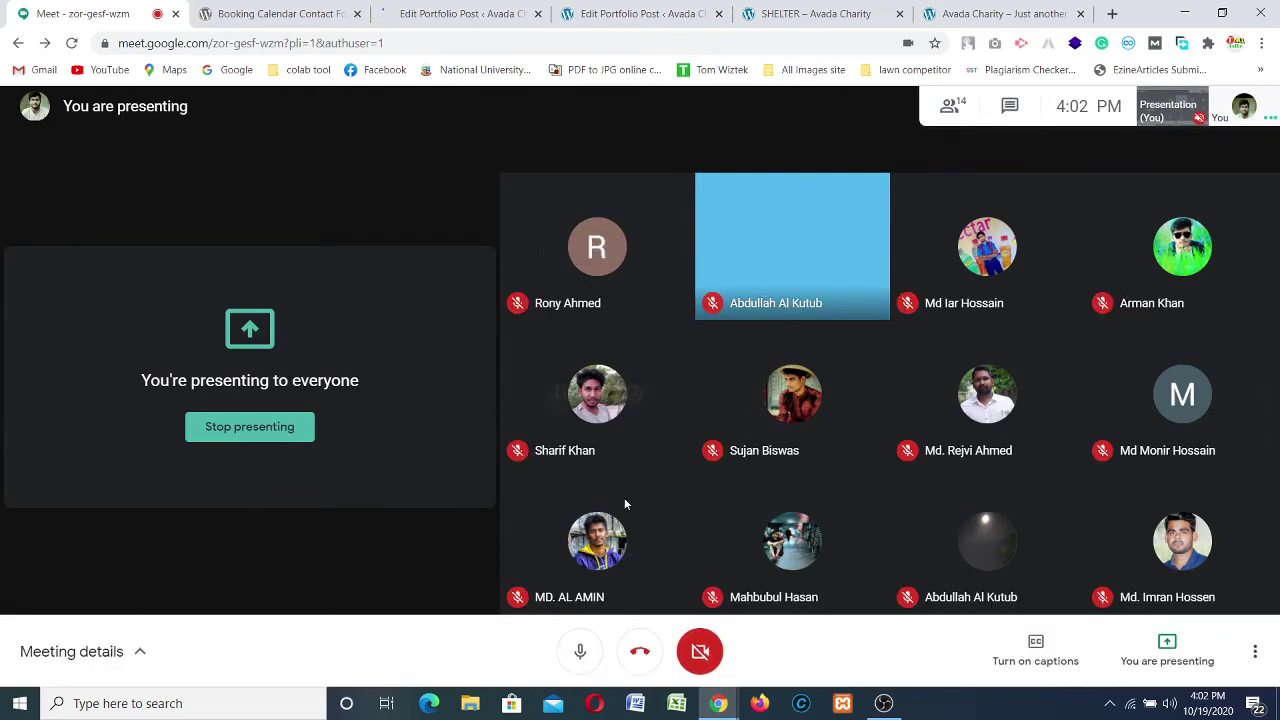
pyautogui.click(293, 437)
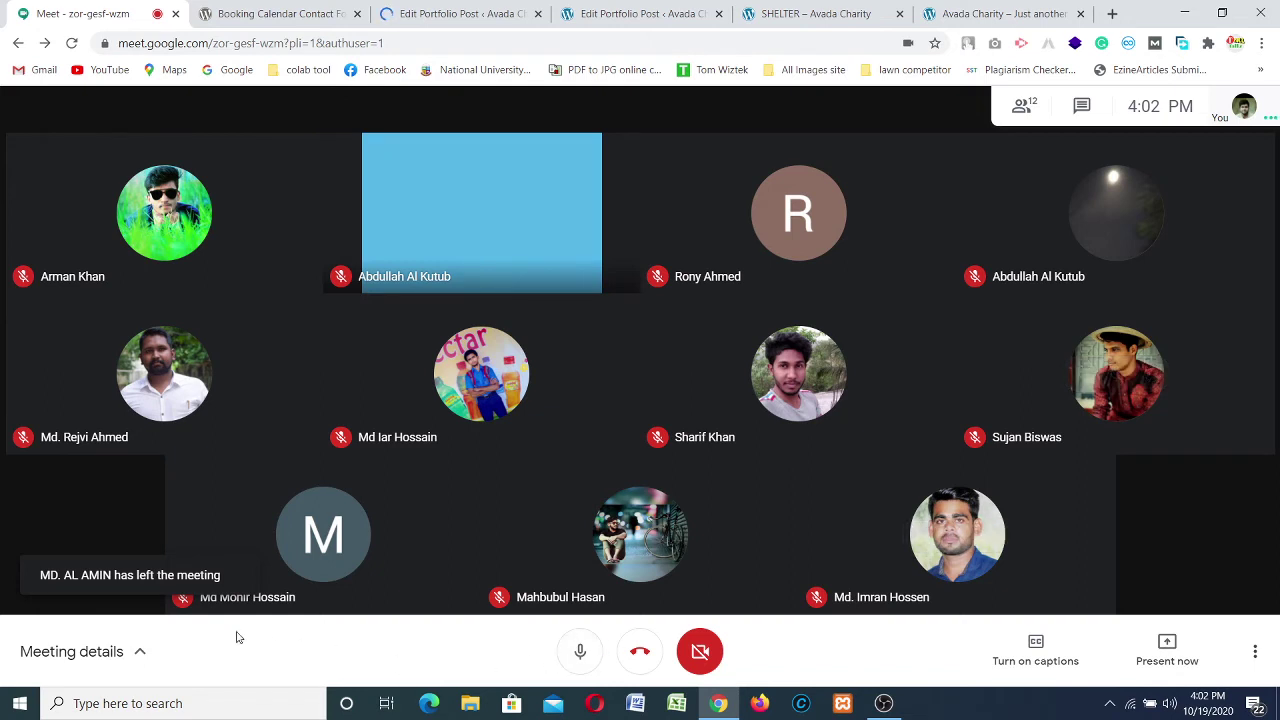
pyautogui.click(580, 652)
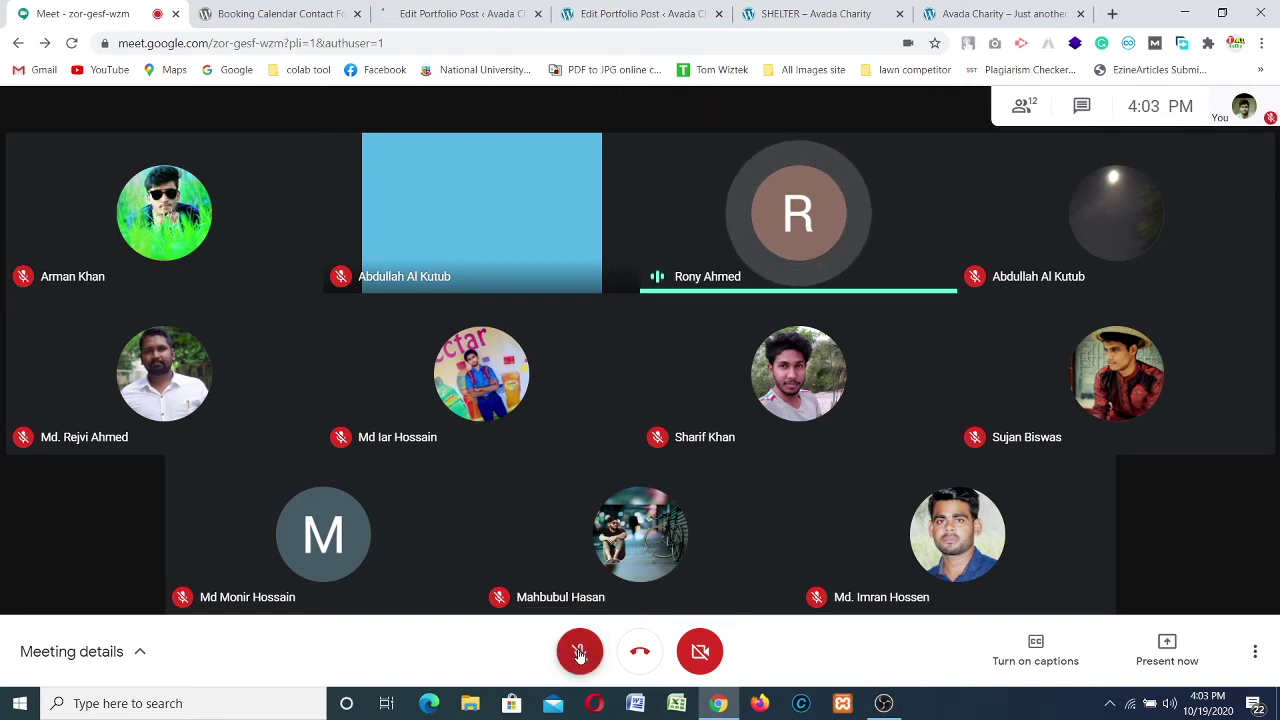
pyautogui.click(578, 654)
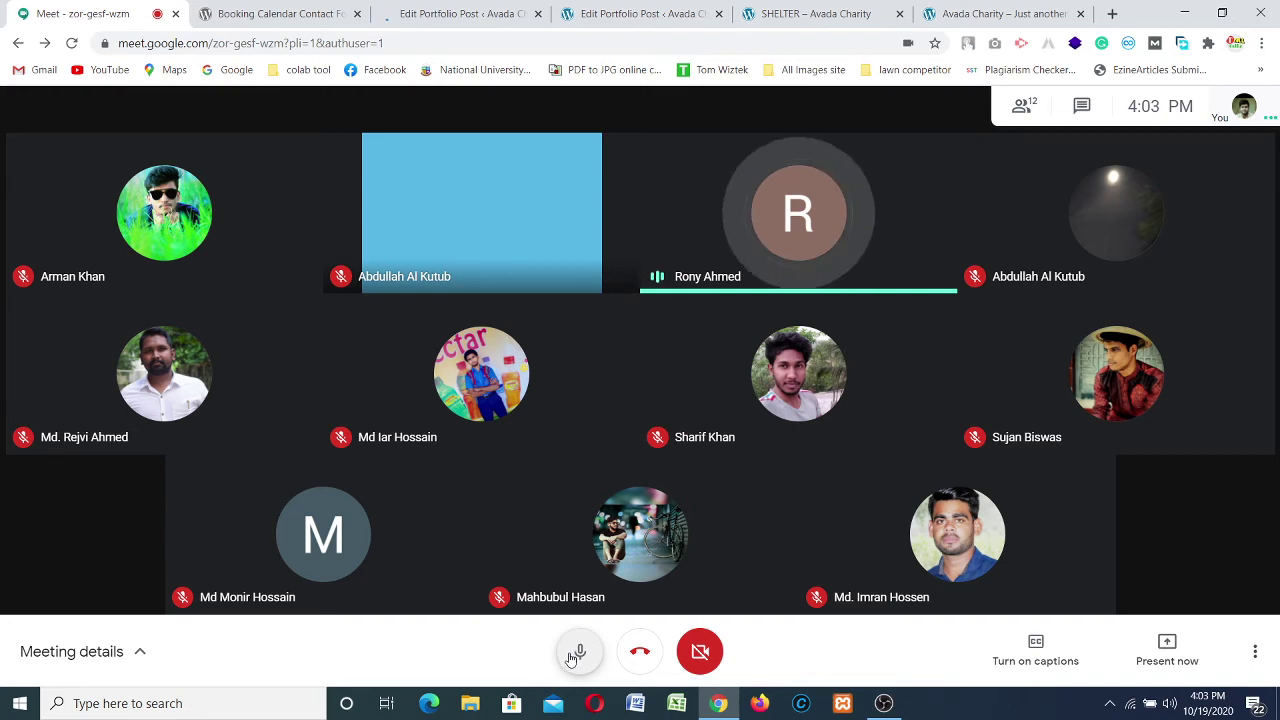
pyautogui.click(579, 652)
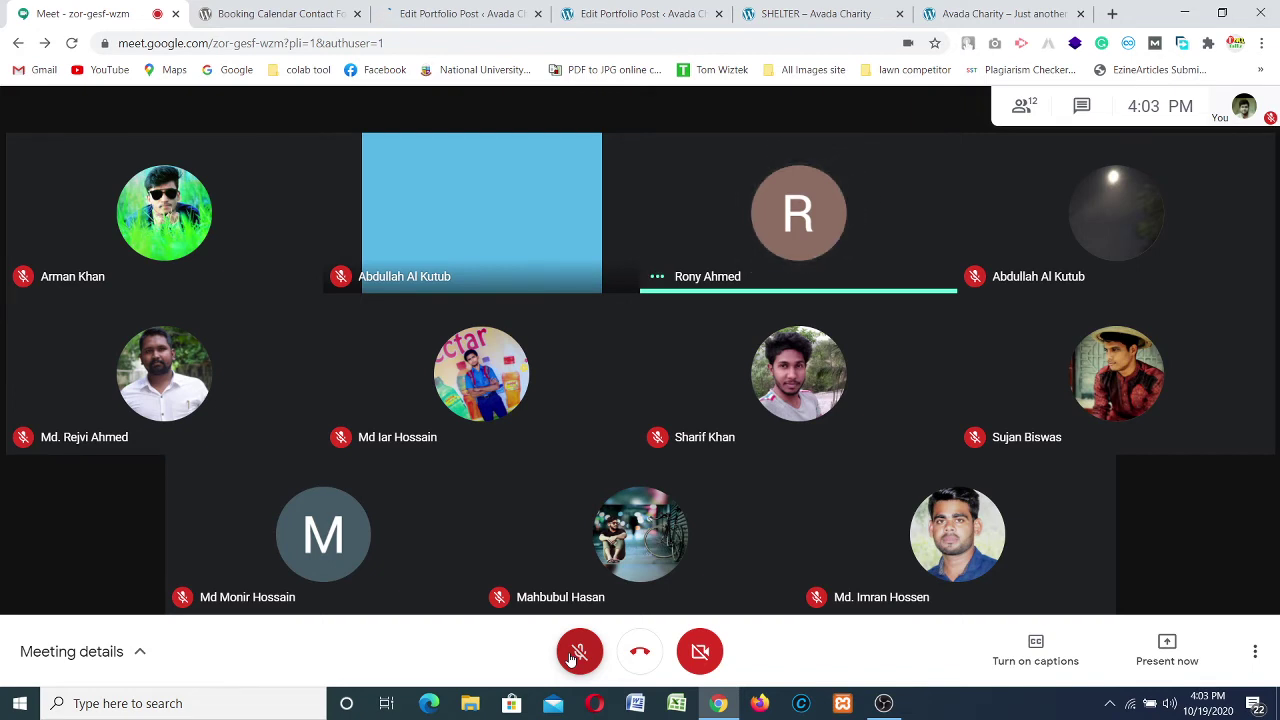
pyautogui.click(579, 652)
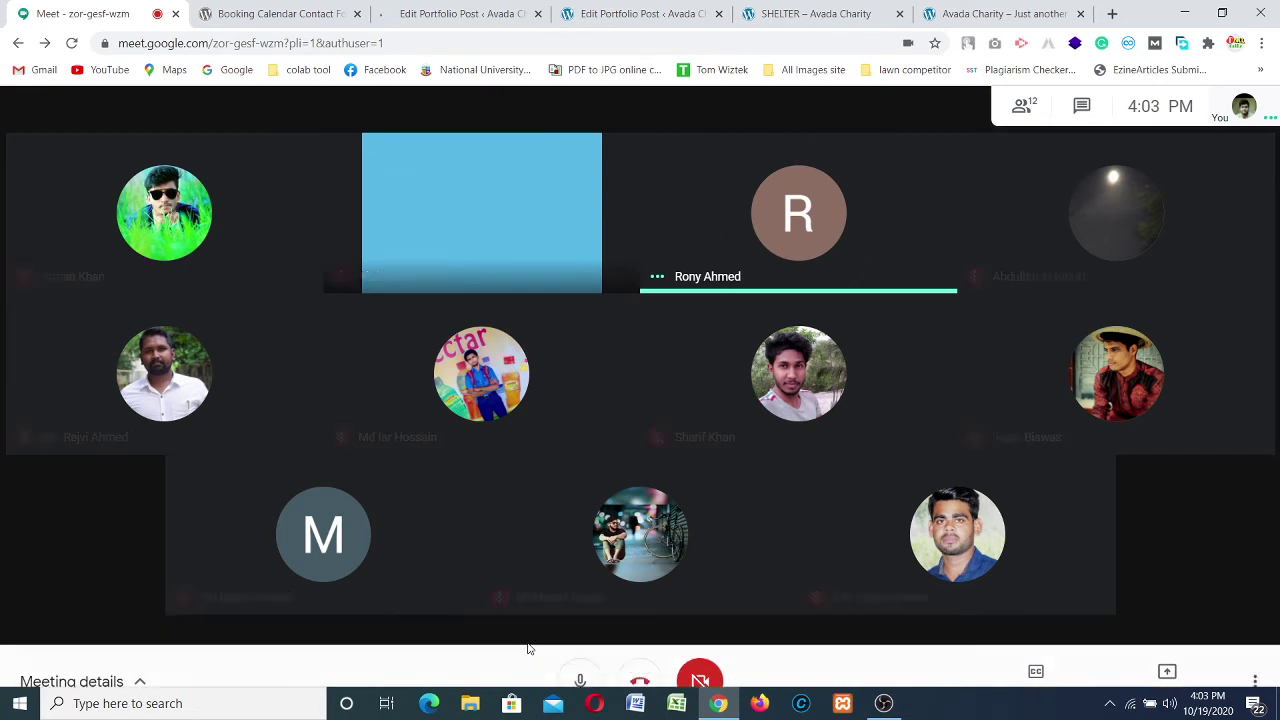
pyautogui.click(590, 652)
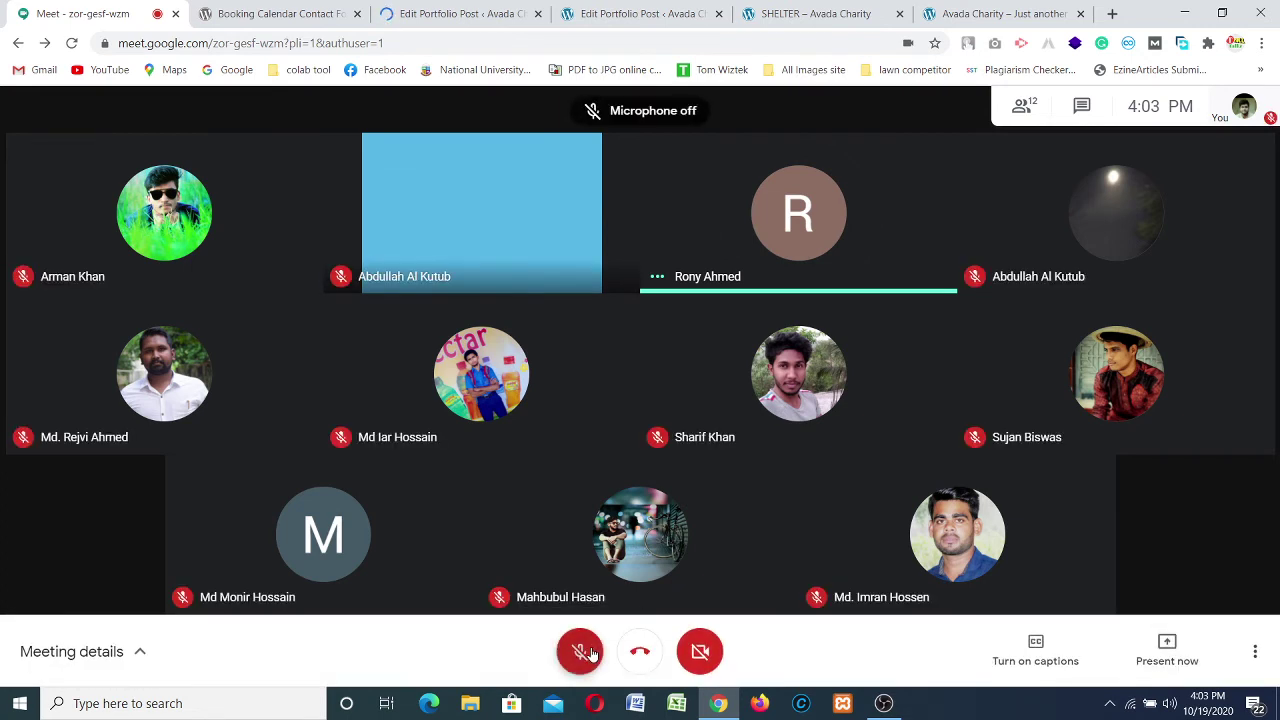
pyautogui.click(884, 704)
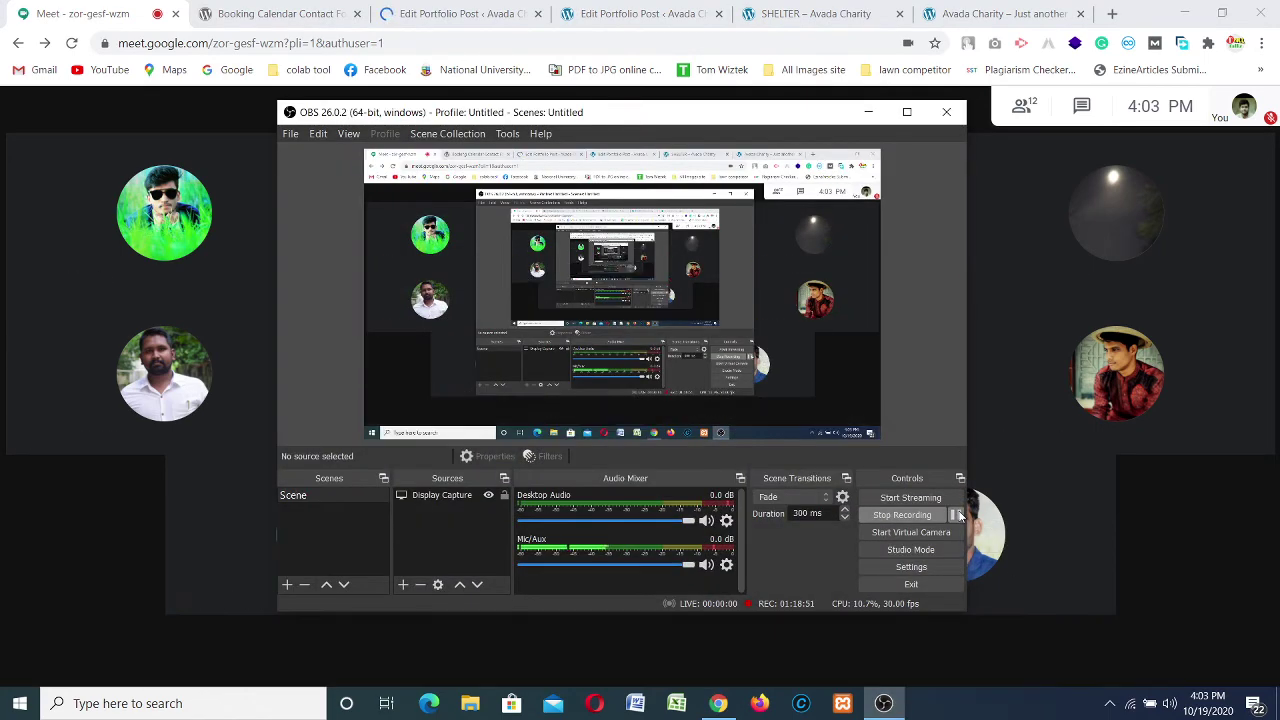
# - Resume the paused OBS recording and minimize OBS back to the meeting
pyautogui.click(958, 514)
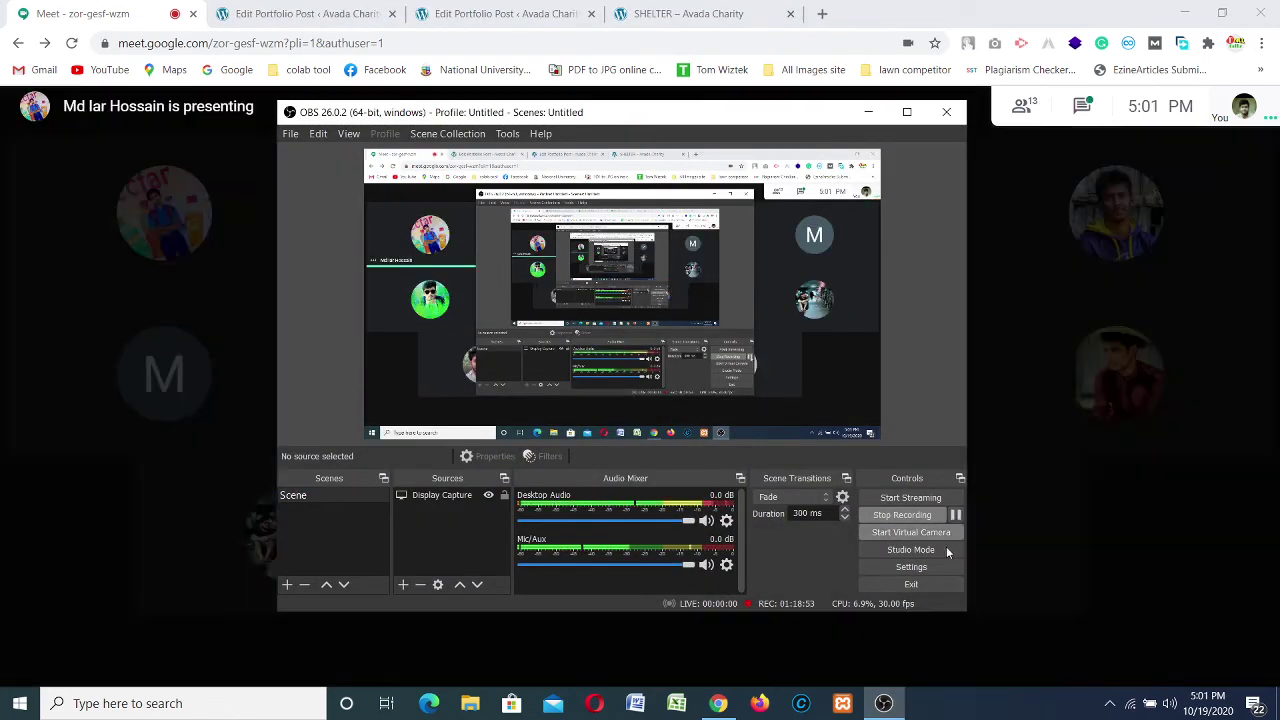
pyautogui.click(886, 703)
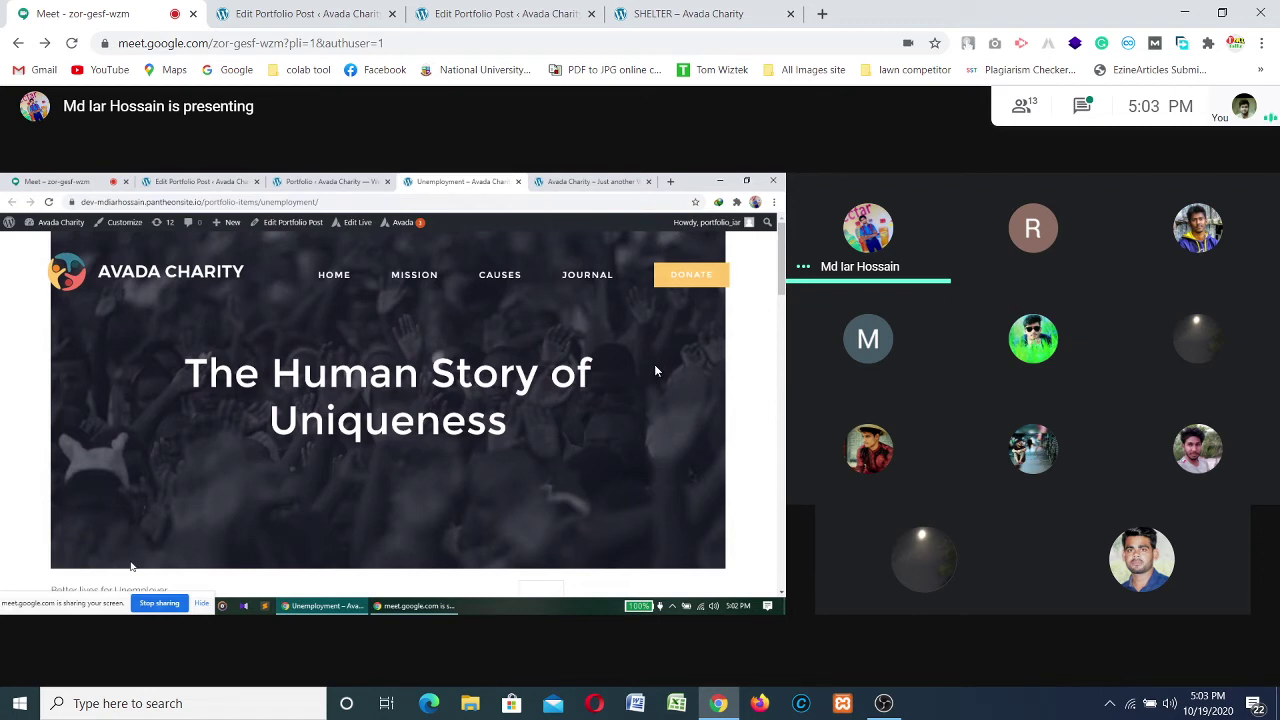
# - Check Meet's chat and the portfolio editor tab, then bring the OBS recorder window back up
pyautogui.click(1086, 107)
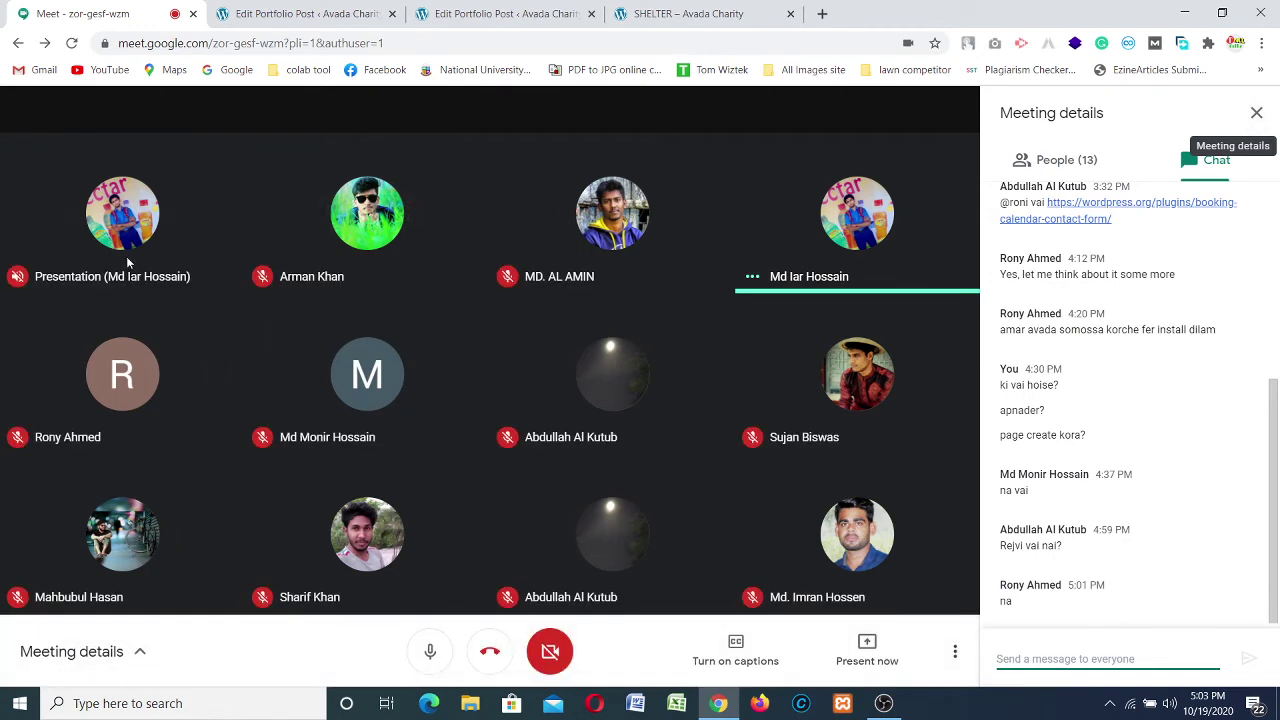
pyautogui.click(1256, 113)
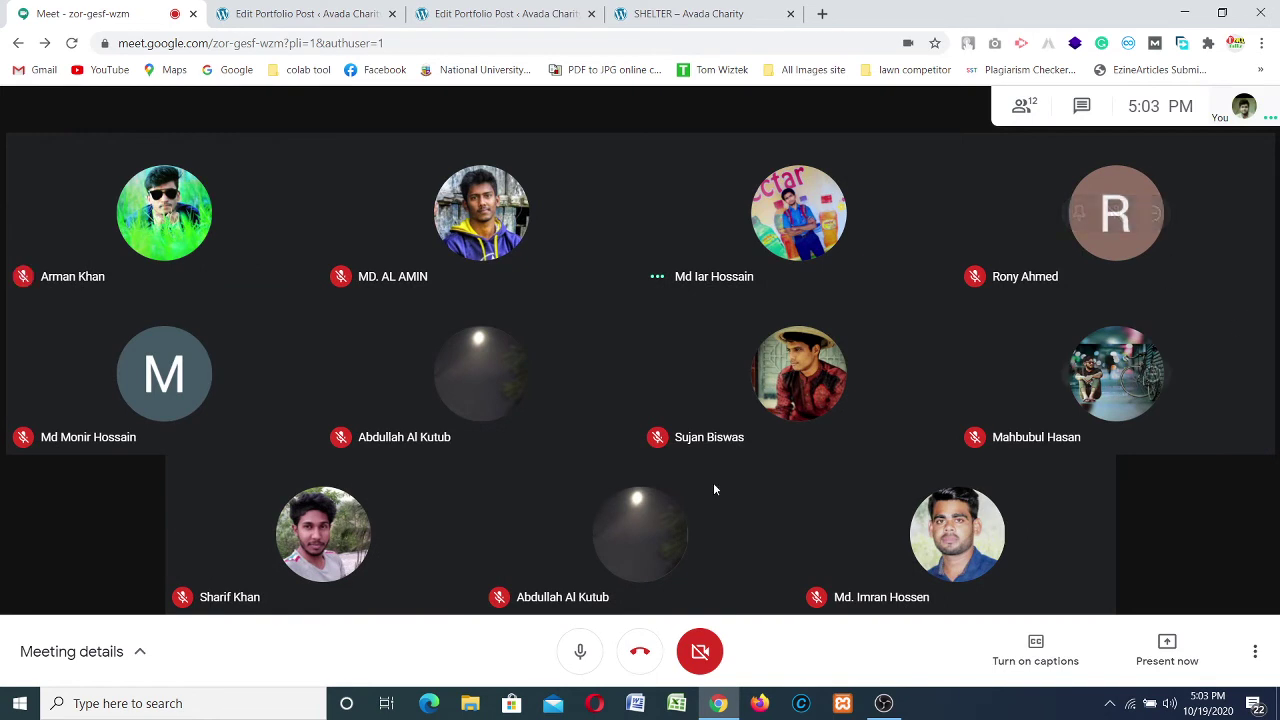
pyautogui.click(314, 16)
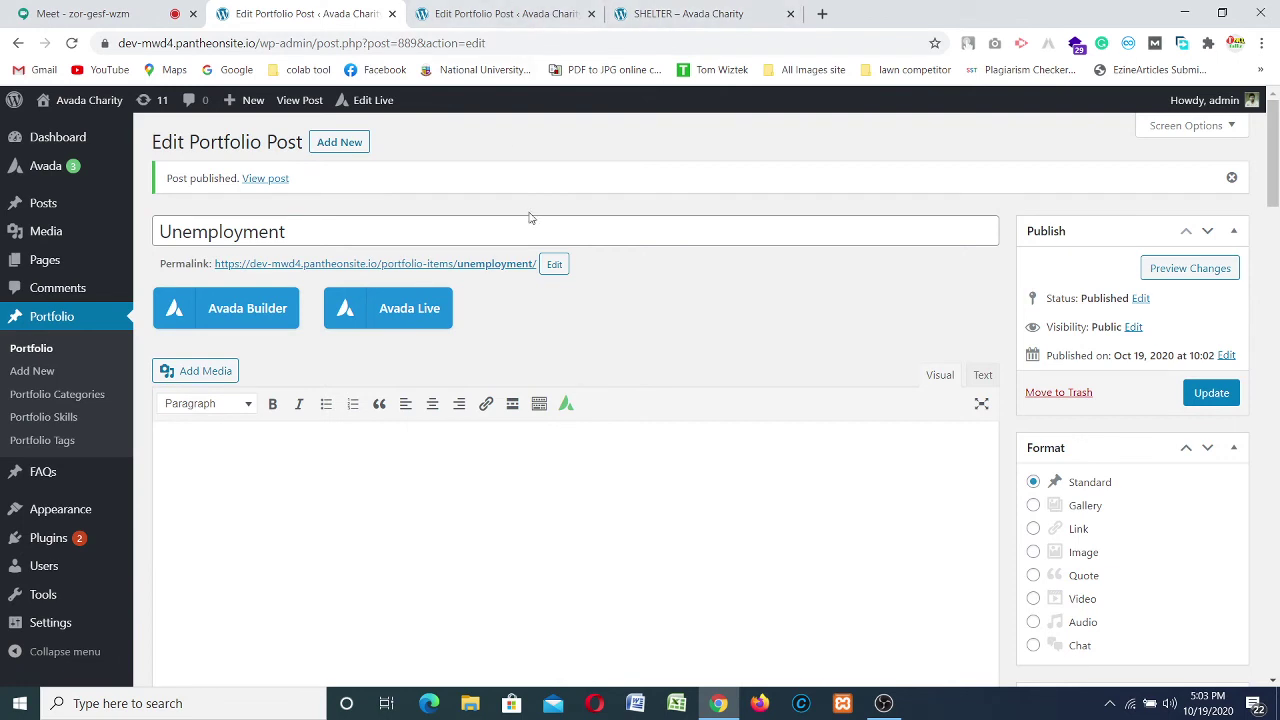
pyautogui.click(145, 16)
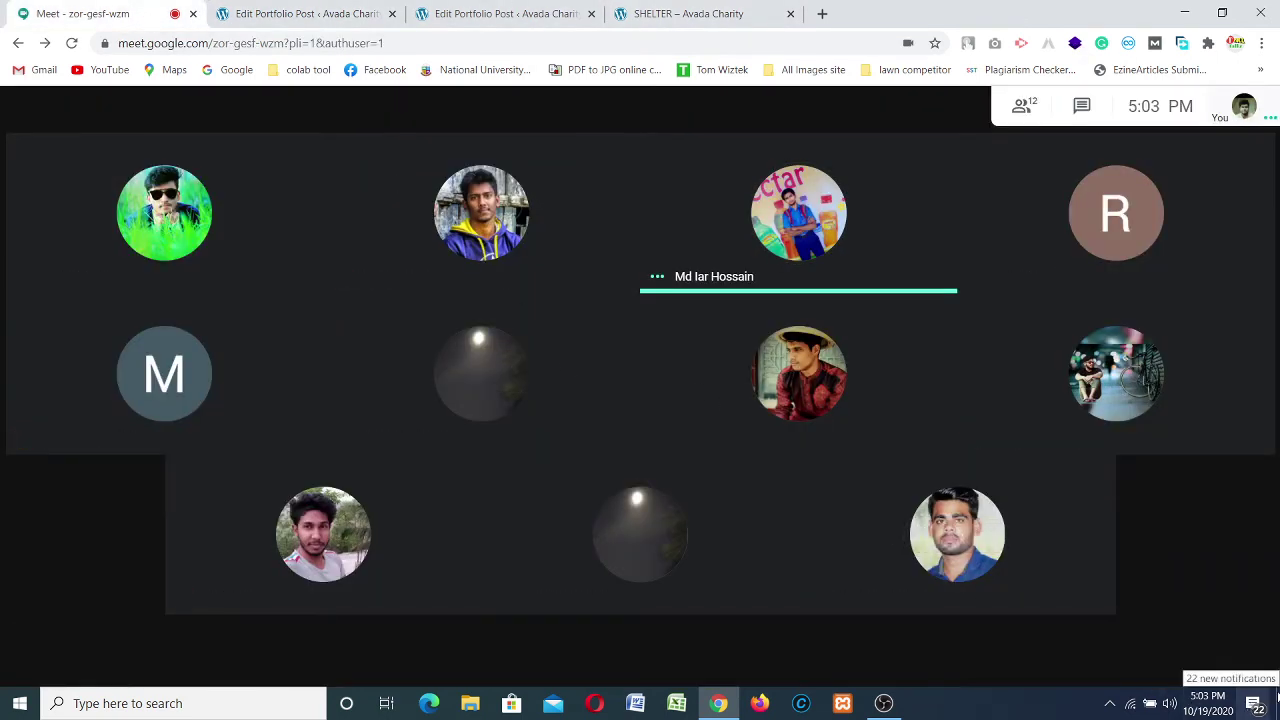
pyautogui.moveTo(1147, 176)
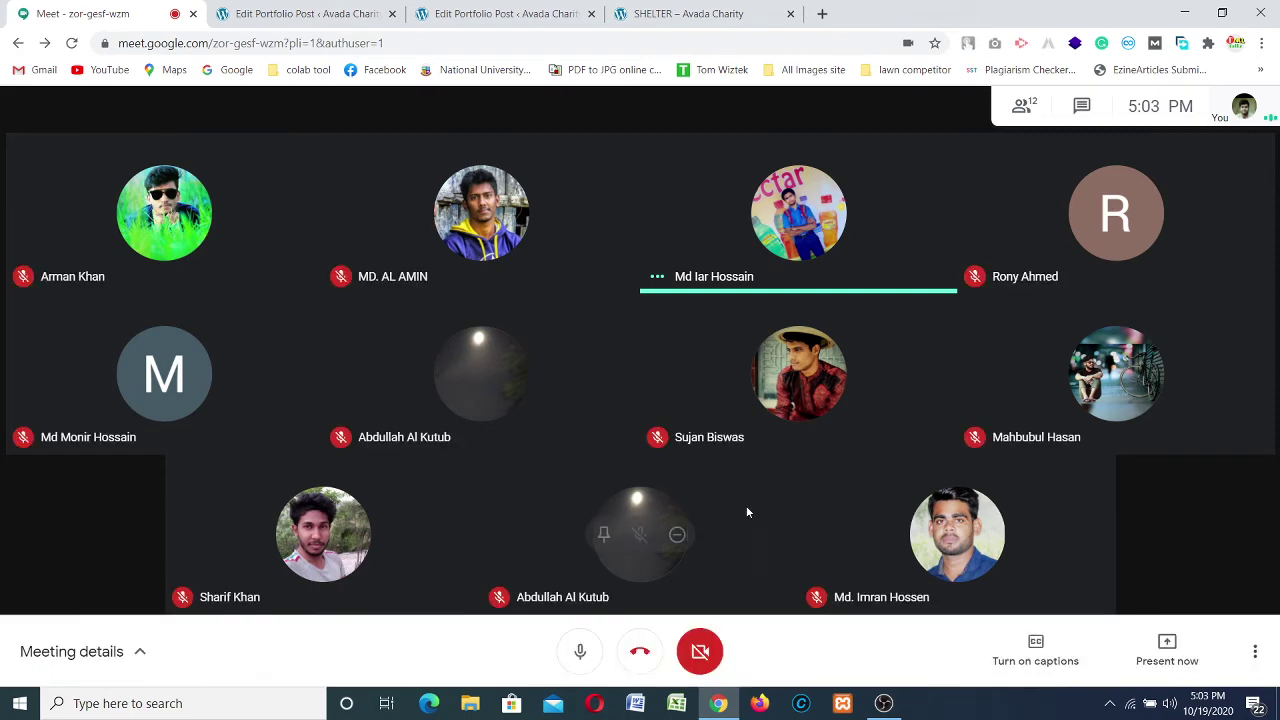
pyautogui.click(883, 703)
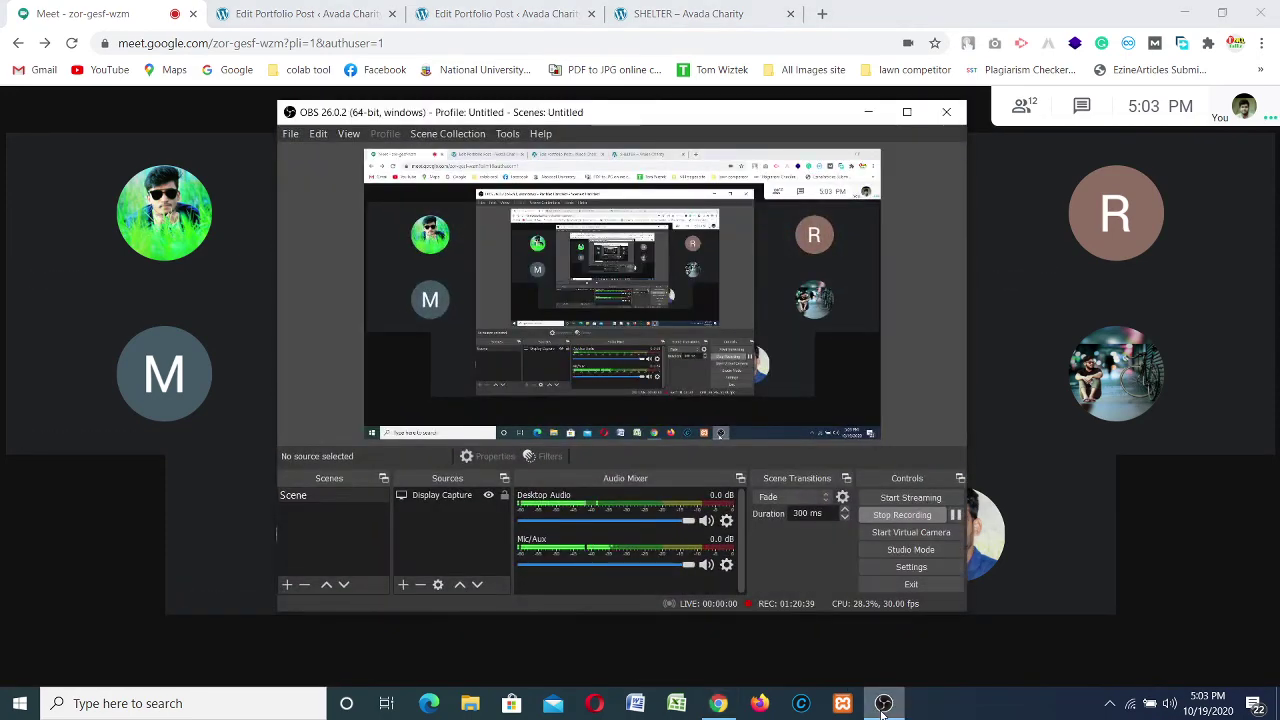
# - Minimize OBS from the taskbar to get back to the Google Meet call
pyautogui.click(883, 705)
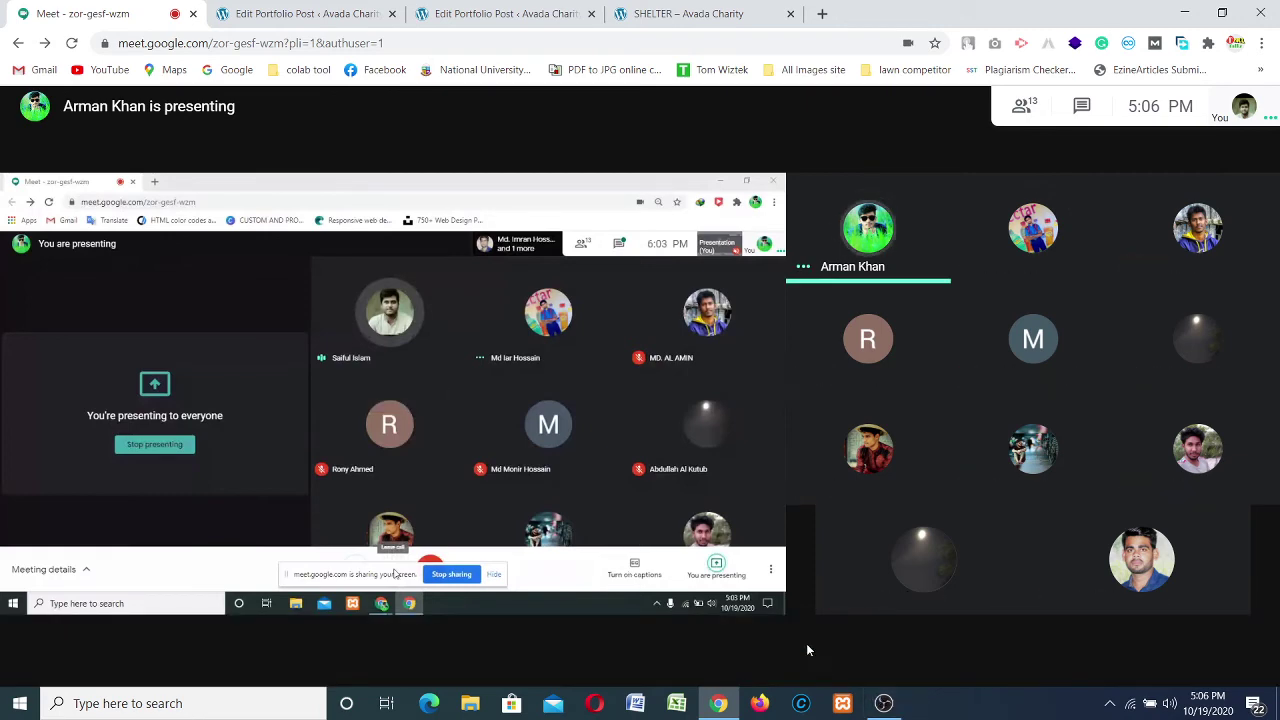
# - Resume the paused OBS screen recording, then minimize OBS back to the meeting
pyautogui.click(883, 703)
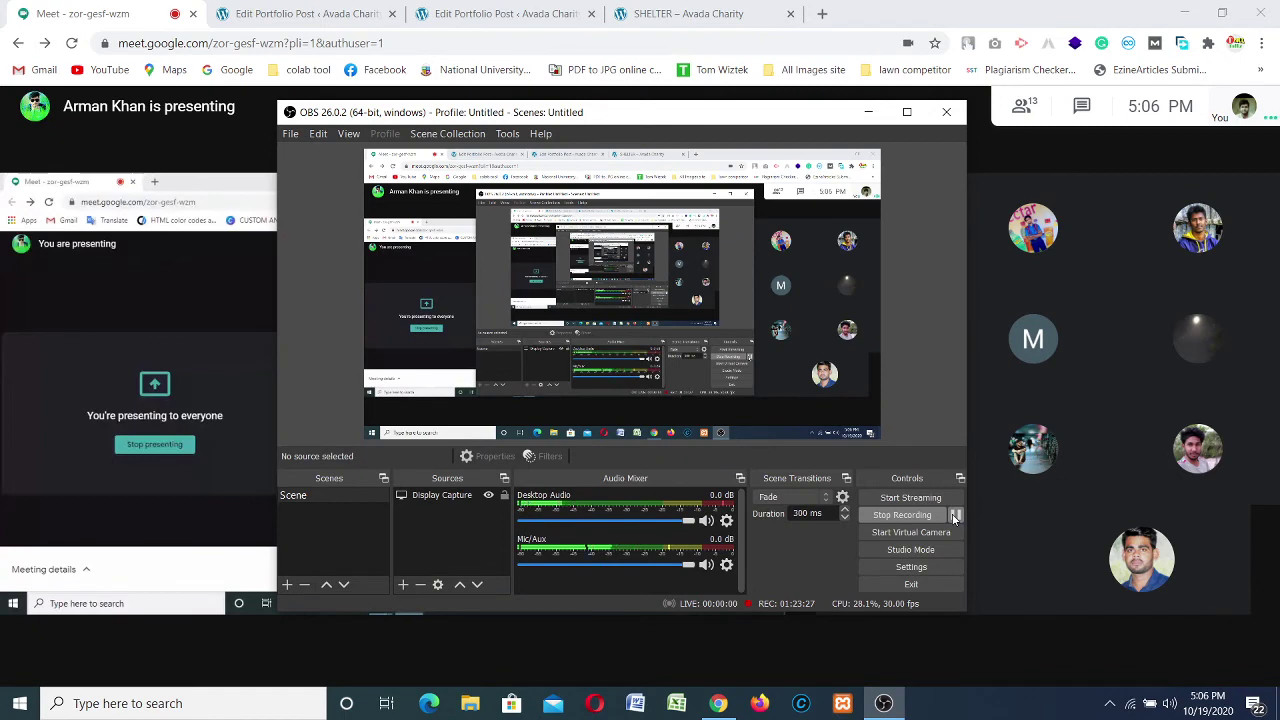
pyautogui.click(955, 514)
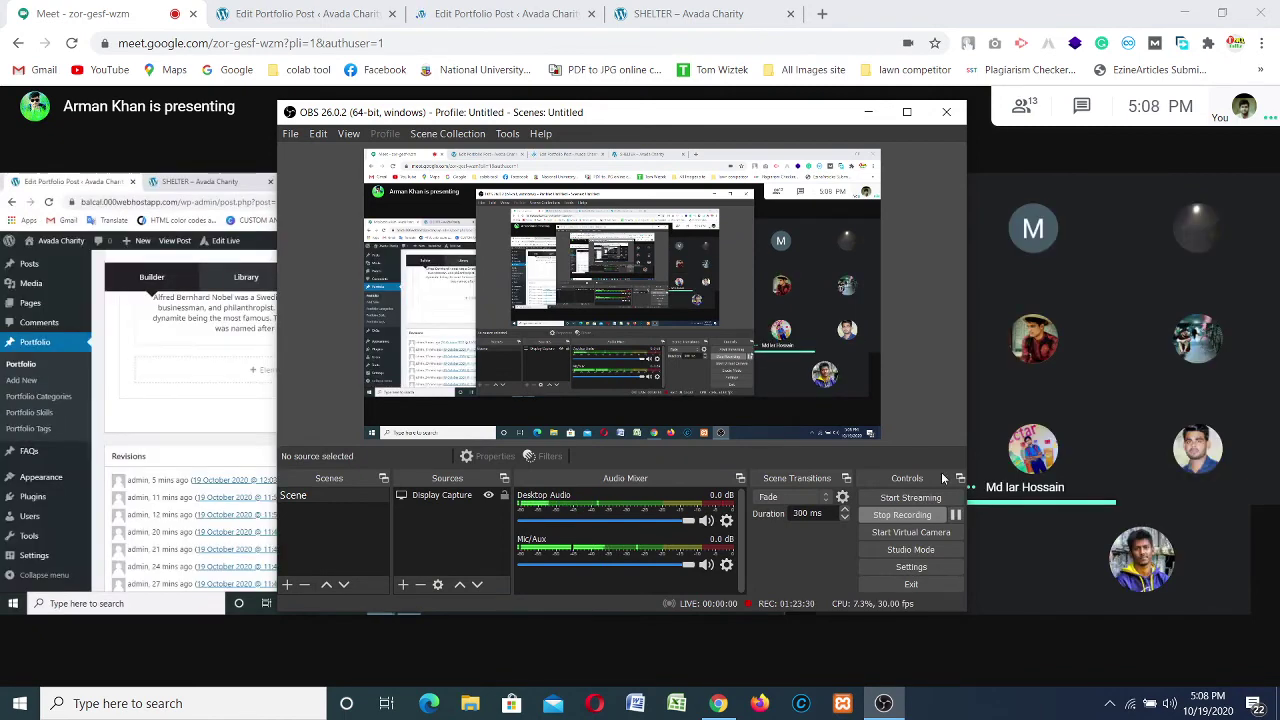
pyautogui.click(868, 112)
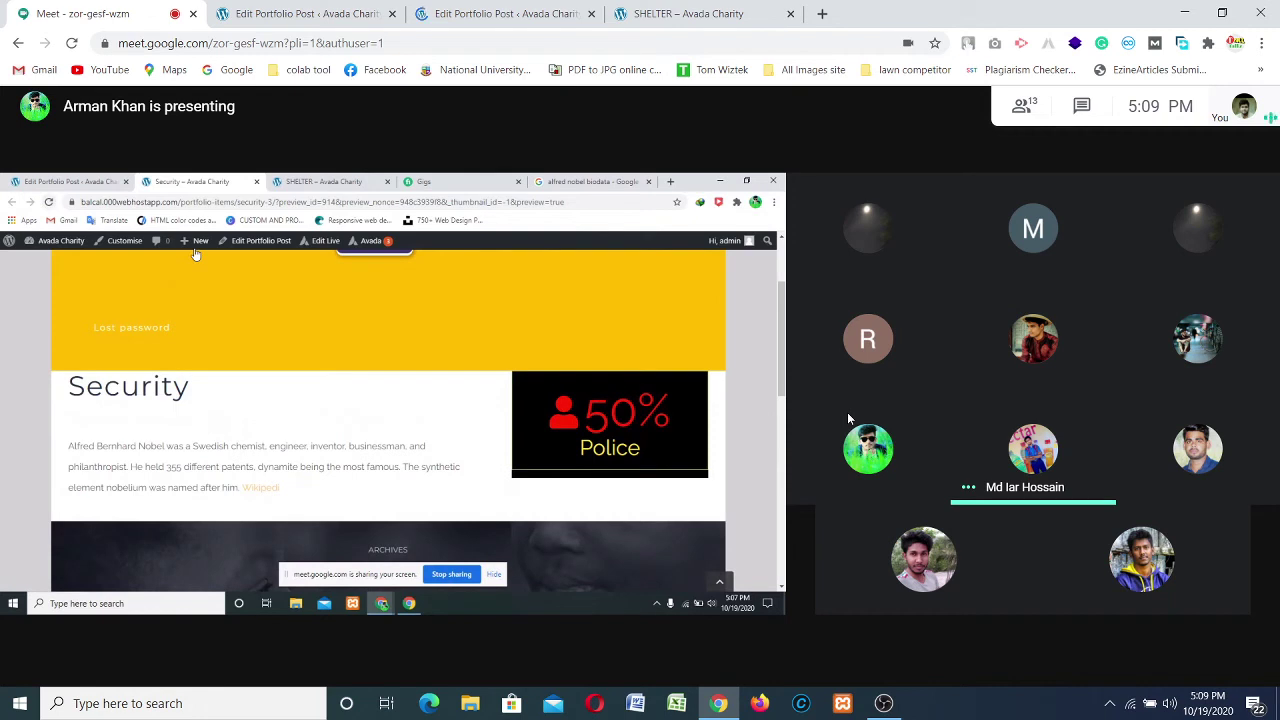
pyautogui.moveTo(962, 562)
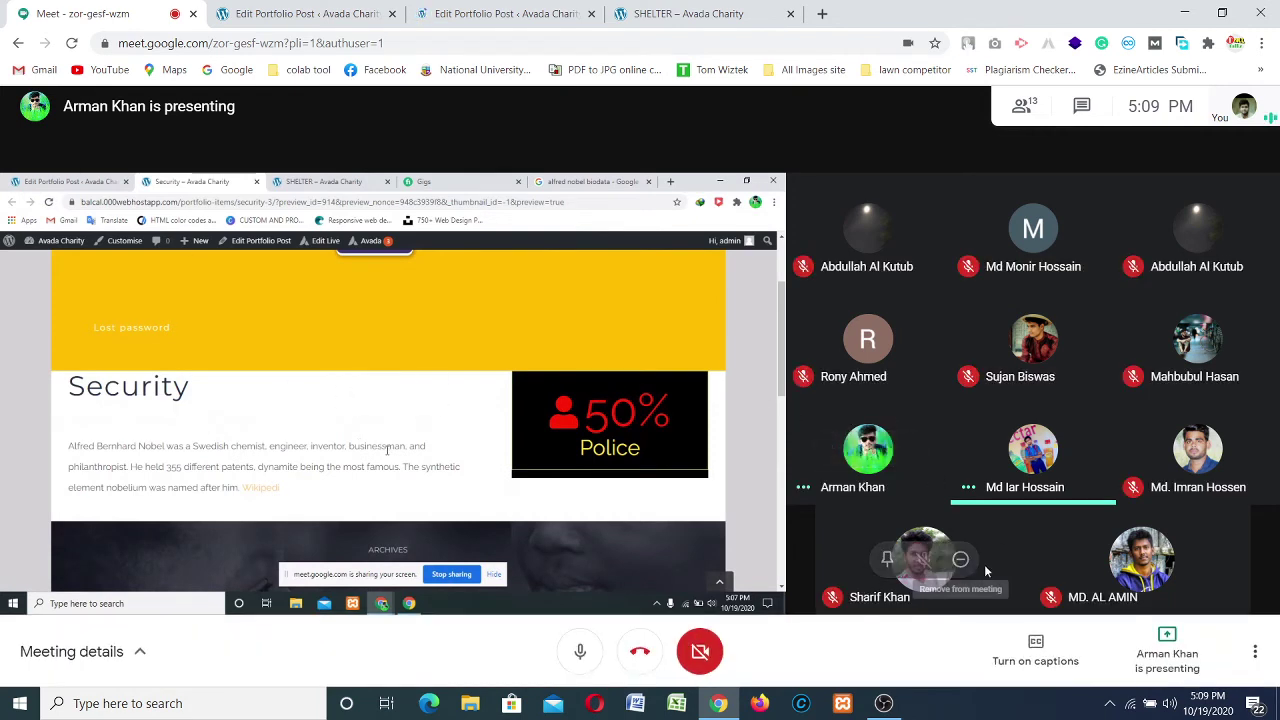
pyautogui.moveTo(967, 495)
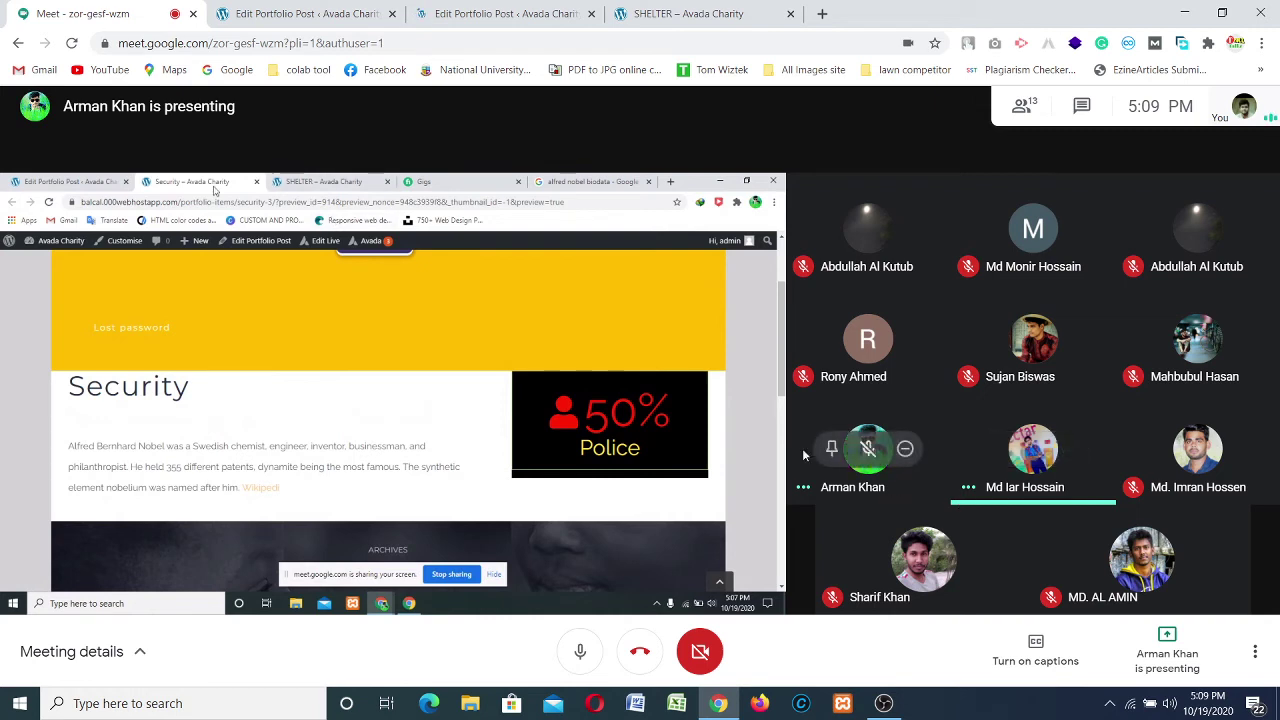
pyautogui.moveTo(693, 507)
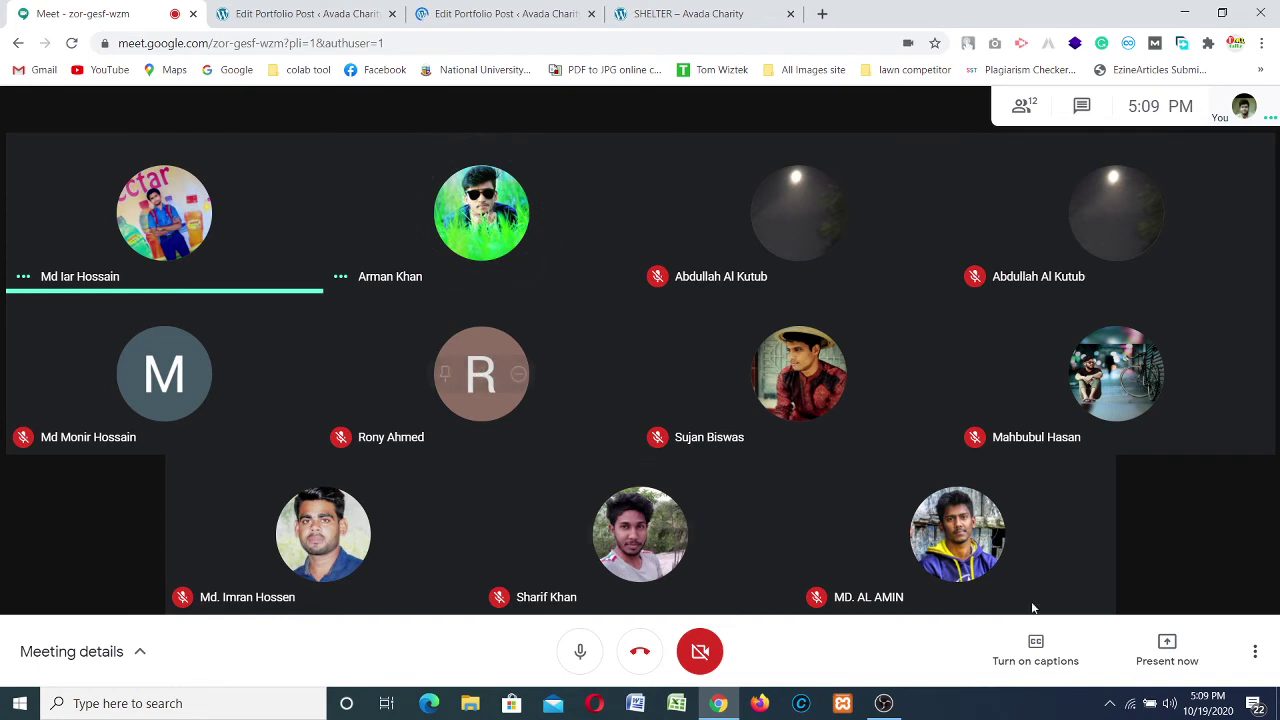
# - Present the entire screen to the meeting and switch to the Unemployment post editor
pyautogui.click(1167, 650)
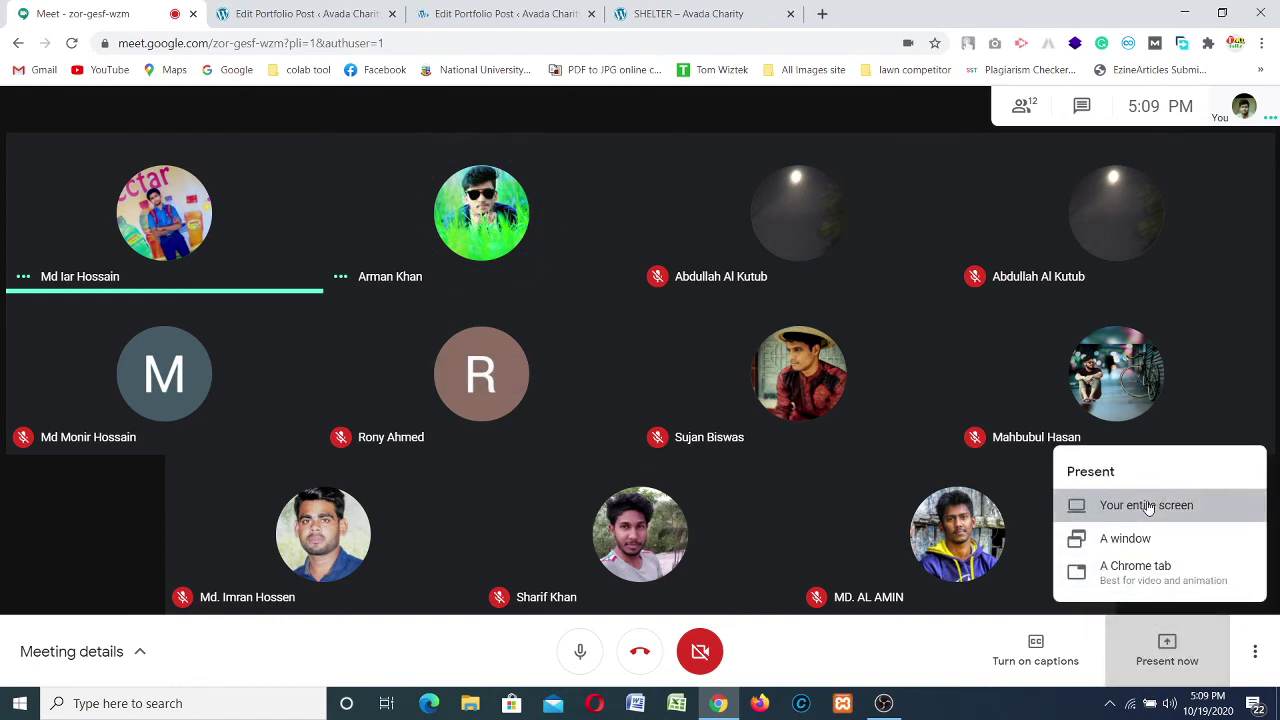
pyautogui.click(1148, 508)
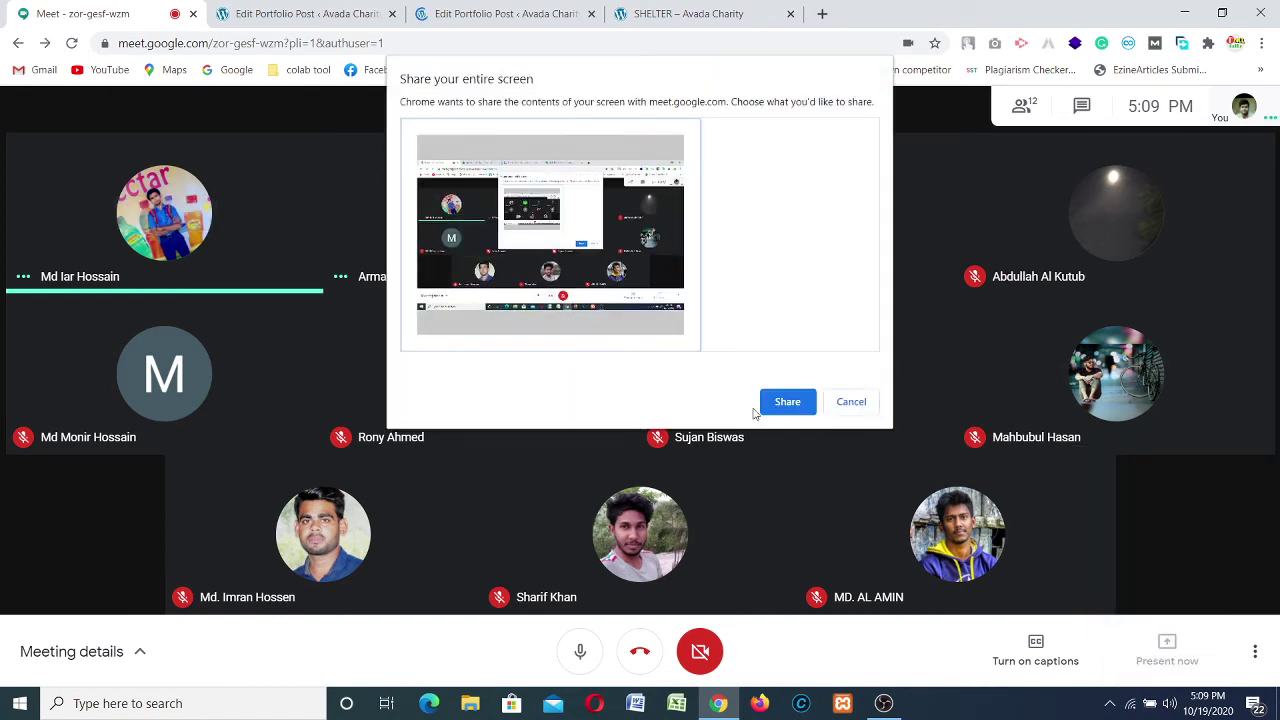
pyautogui.click(787, 401)
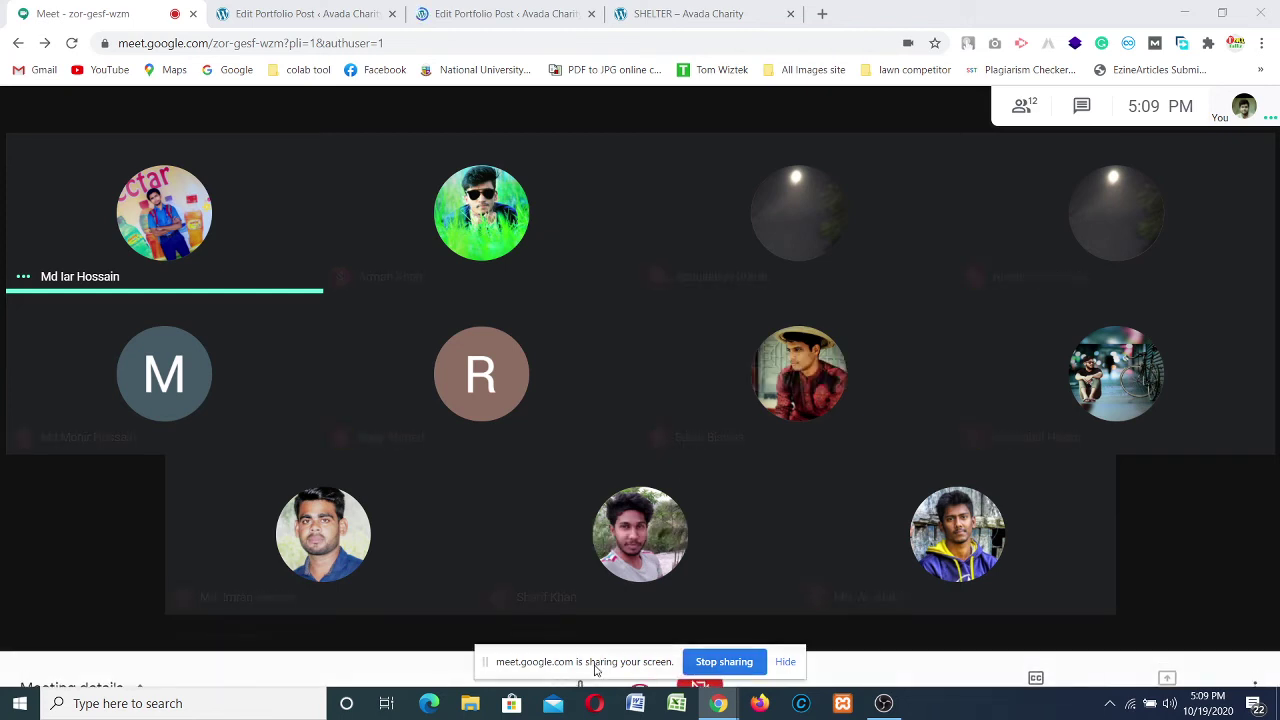
pyautogui.moveTo(588, 670); pyautogui.dragTo(305, 670)
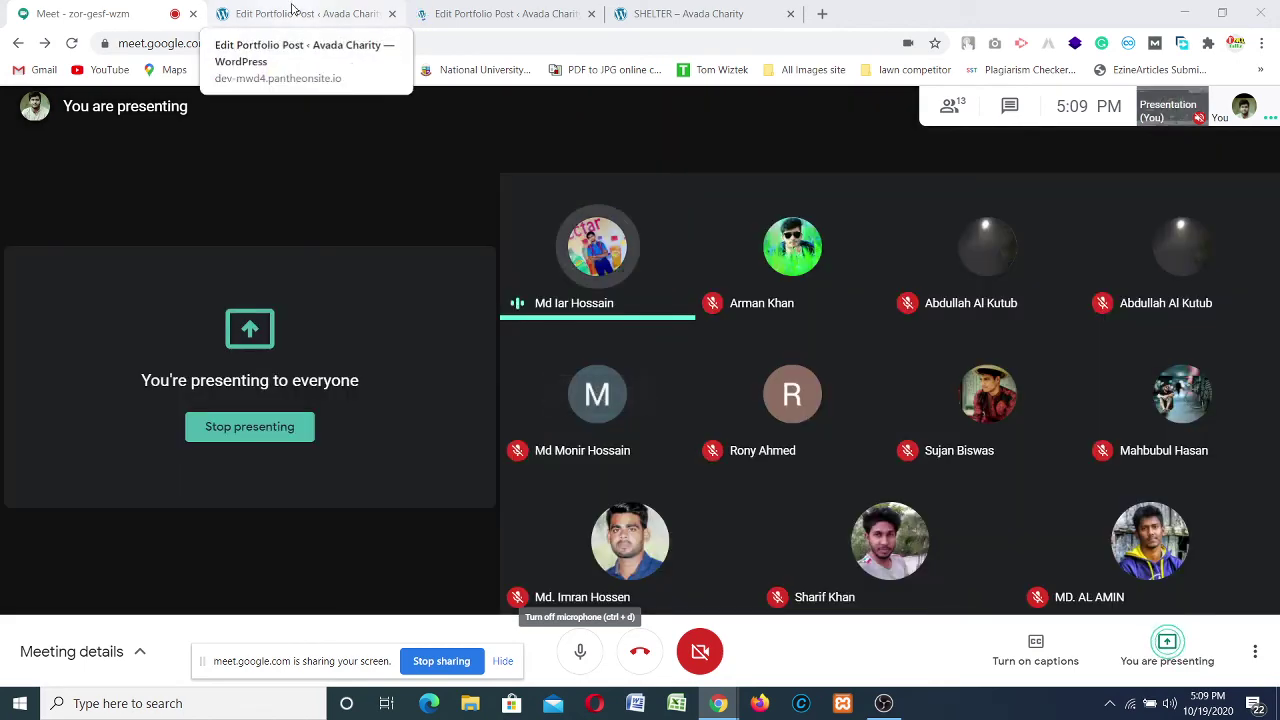
pyautogui.click(302, 15)
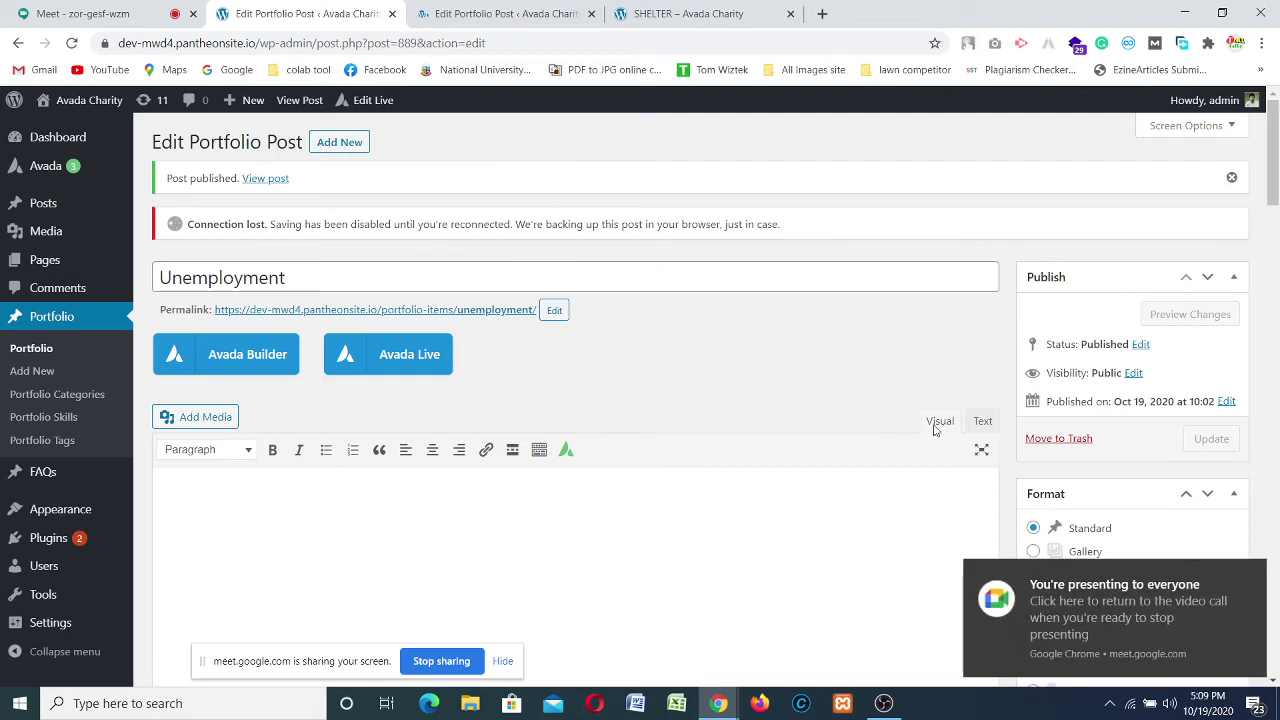
# - Dismiss the presenting notice and go to the Sliders tab in Avada Page Options
pyautogui.click(1252, 576)
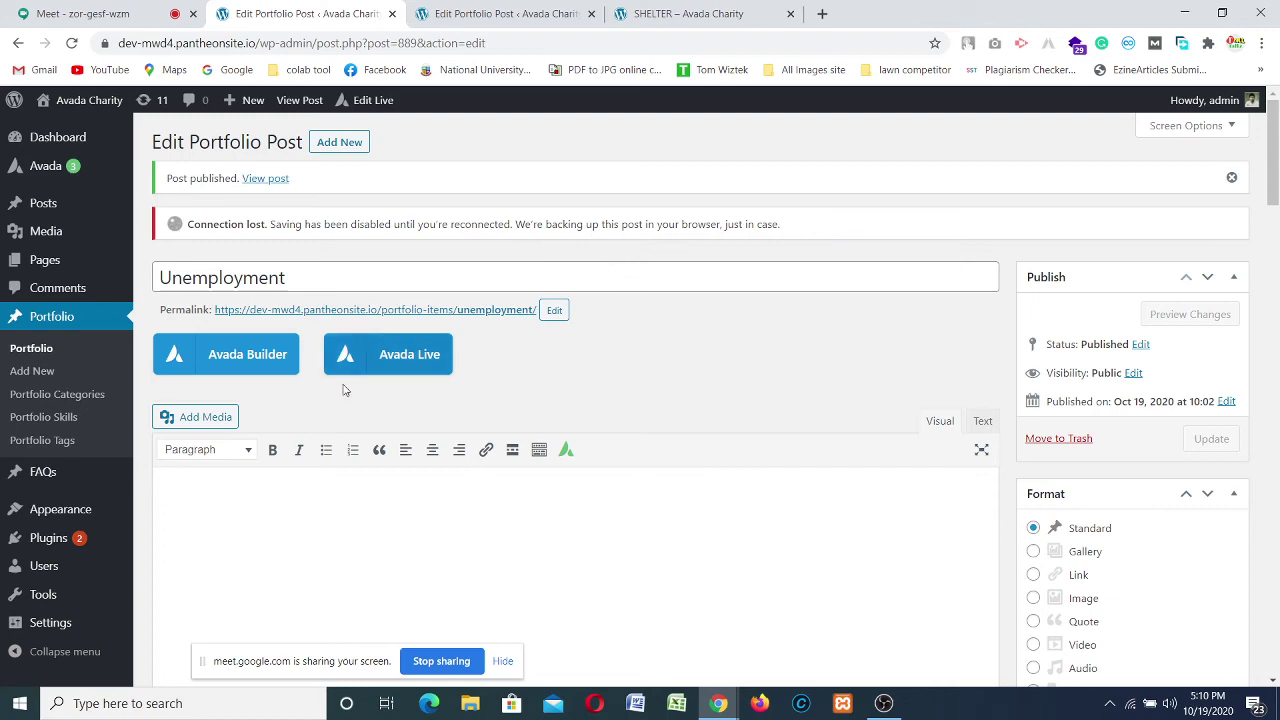
pyautogui.scroll(-1, 623, 240)
pyautogui.scroll(1, 540, 250)
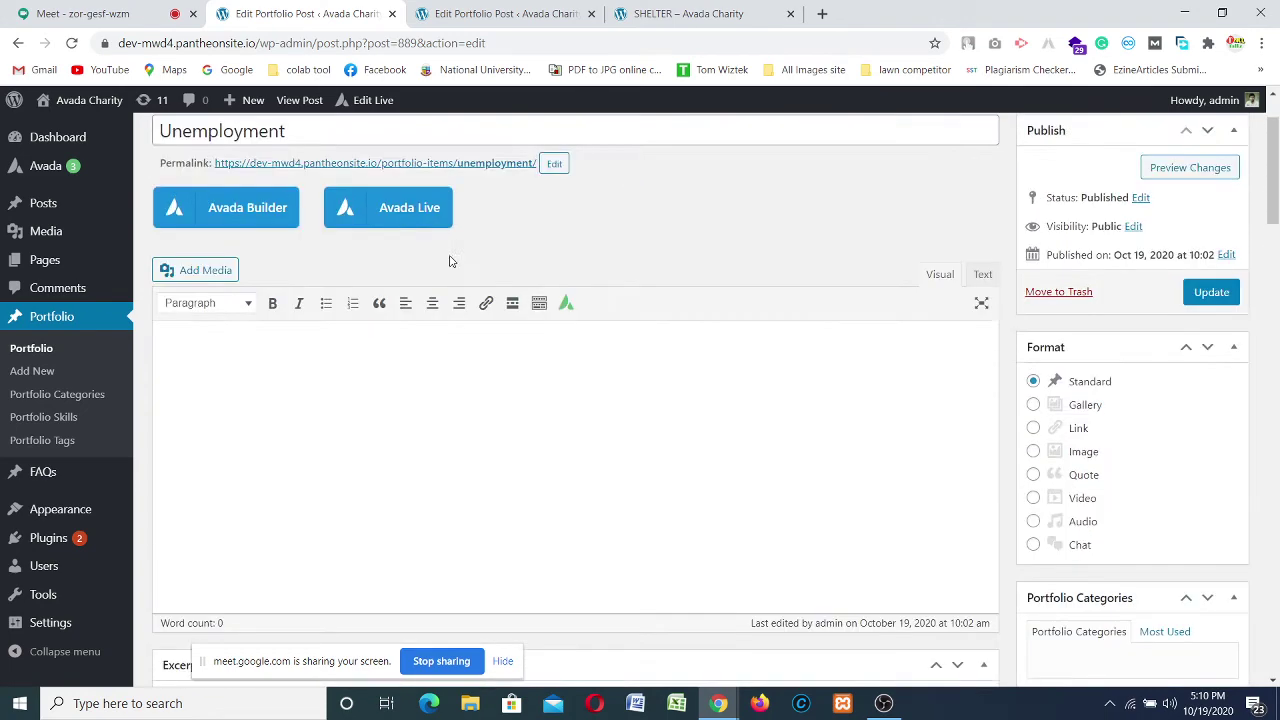
pyautogui.scroll(-8, 381, 316)
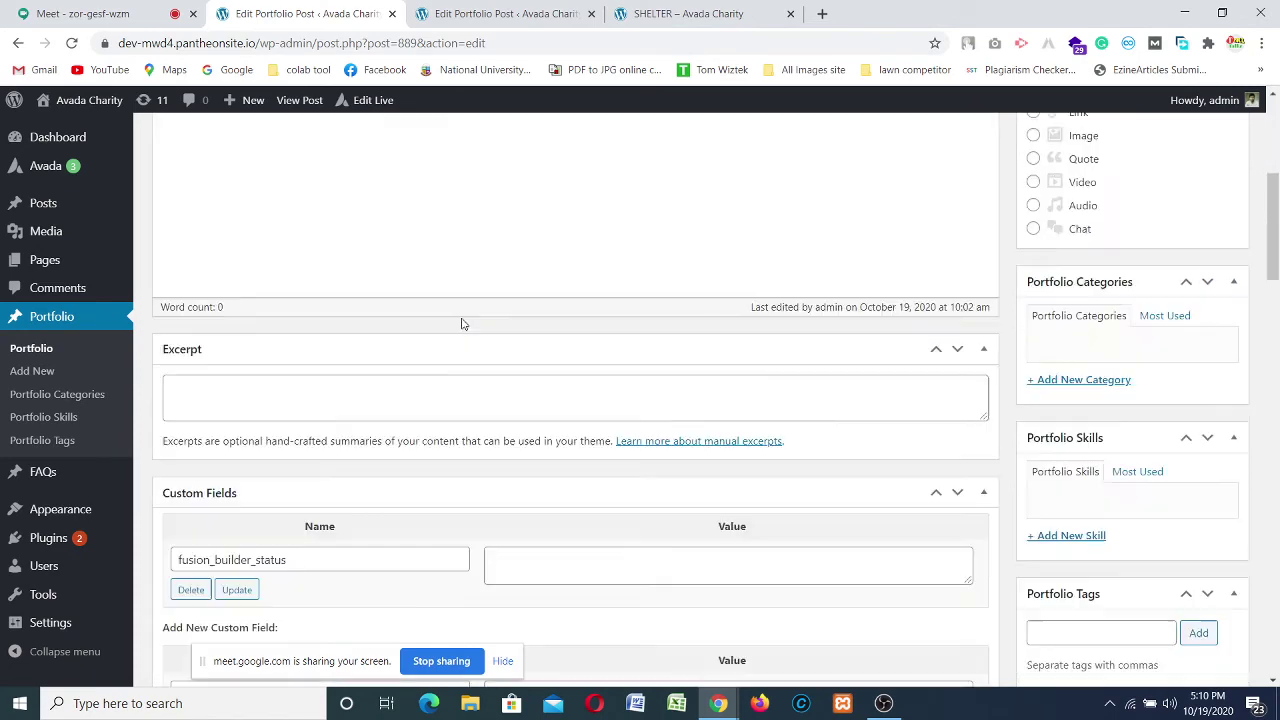
pyautogui.scroll(-8, 413, 355)
pyautogui.scroll(-1, 400, 351)
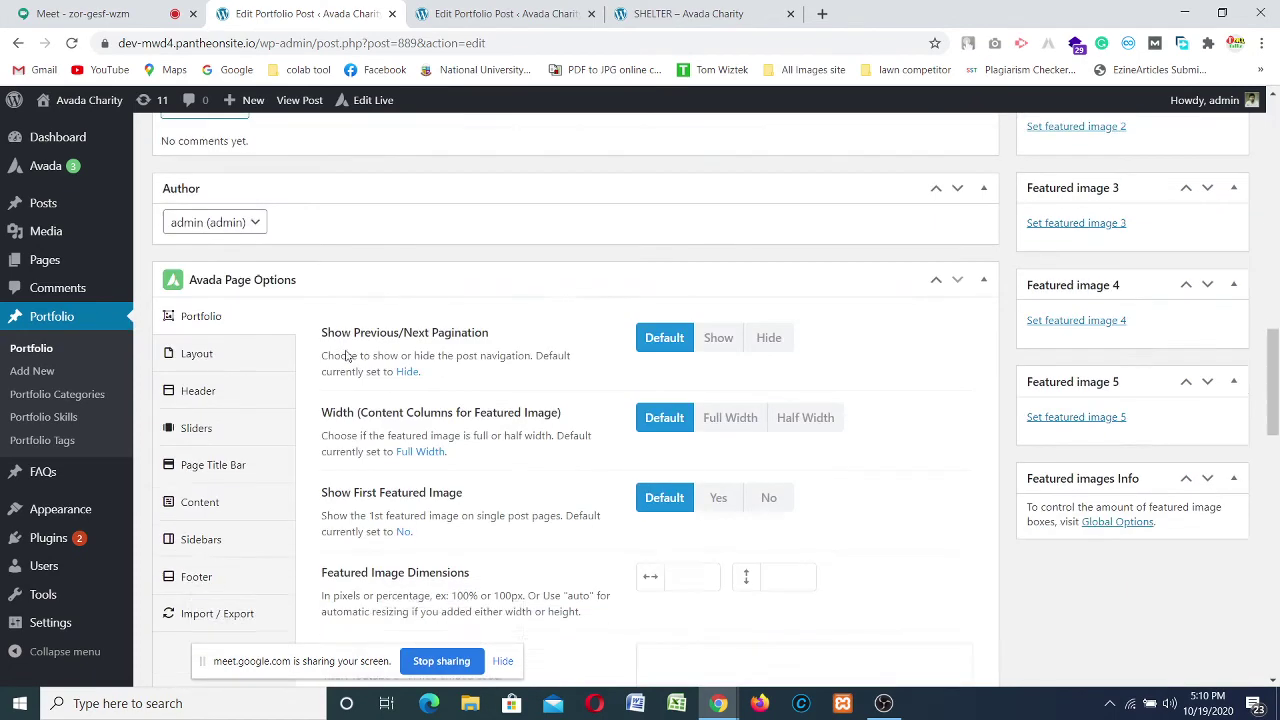
pyautogui.scroll(-5, 329, 353)
pyautogui.scroll(3, 329, 353)
pyautogui.click(211, 415)
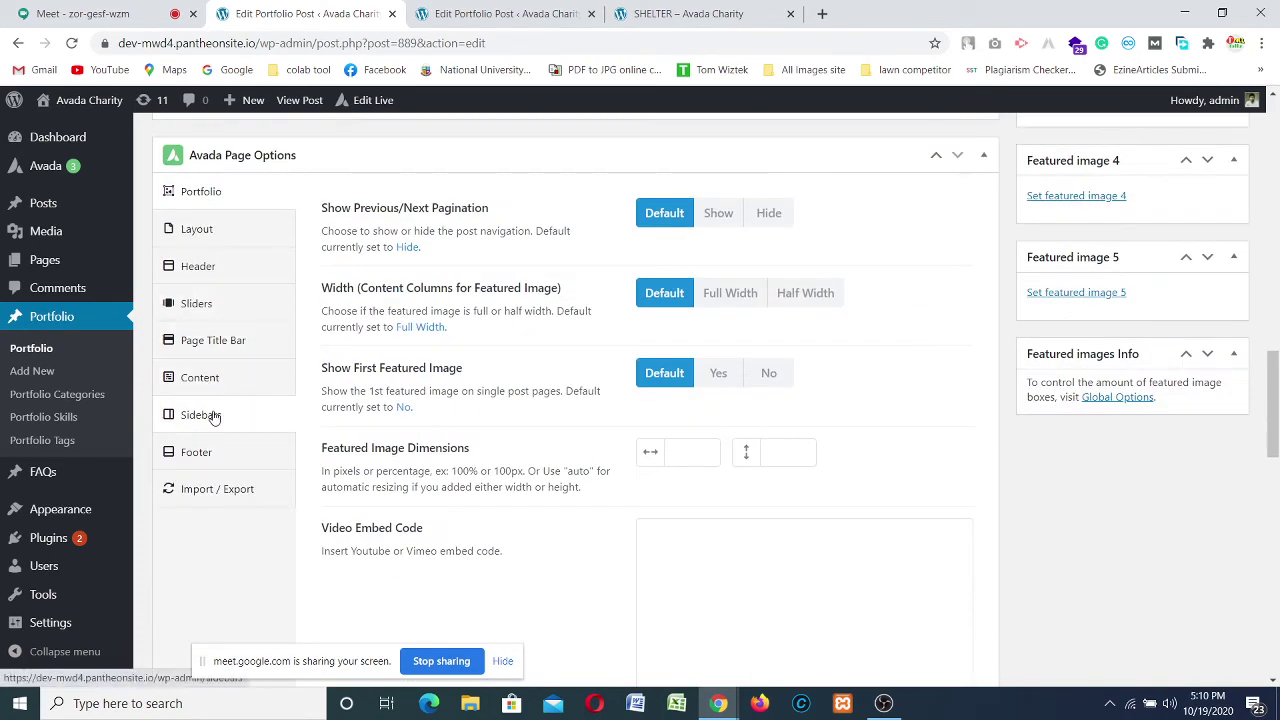
pyautogui.click(212, 412)
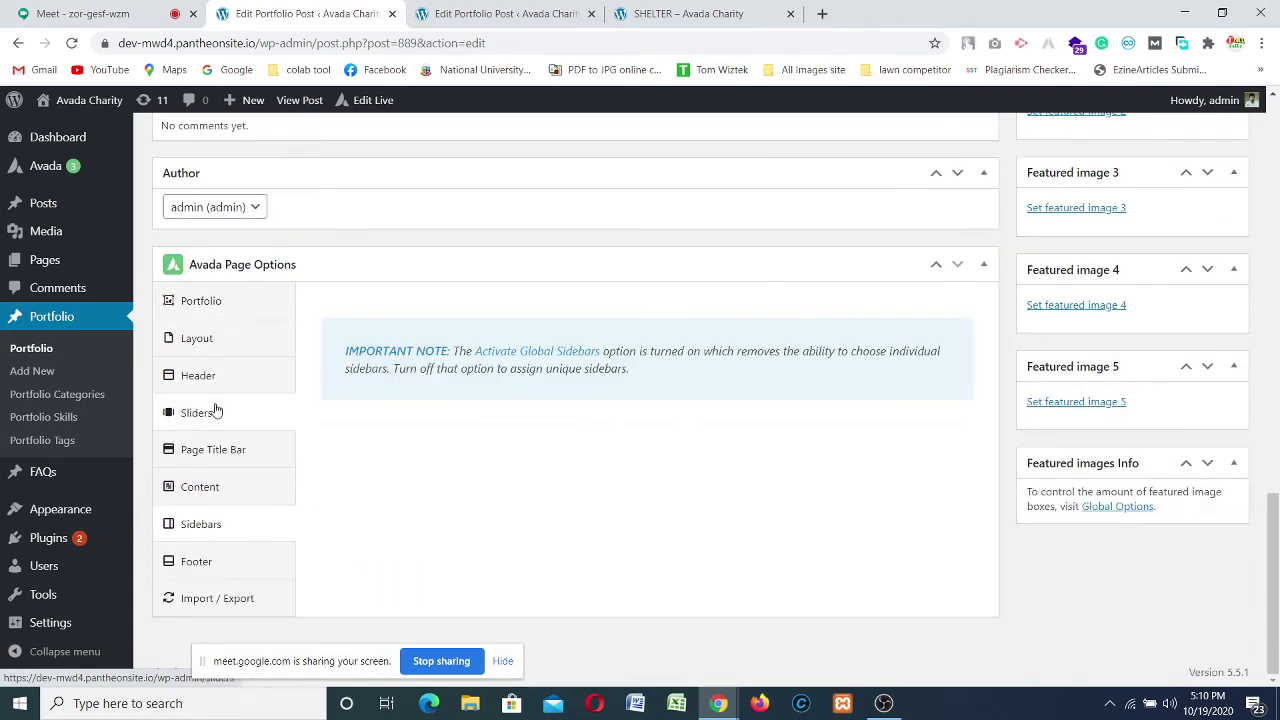
# - Set Slider Type to Avada Slider and select the saiful (#24) slider
pyautogui.click(737, 331)
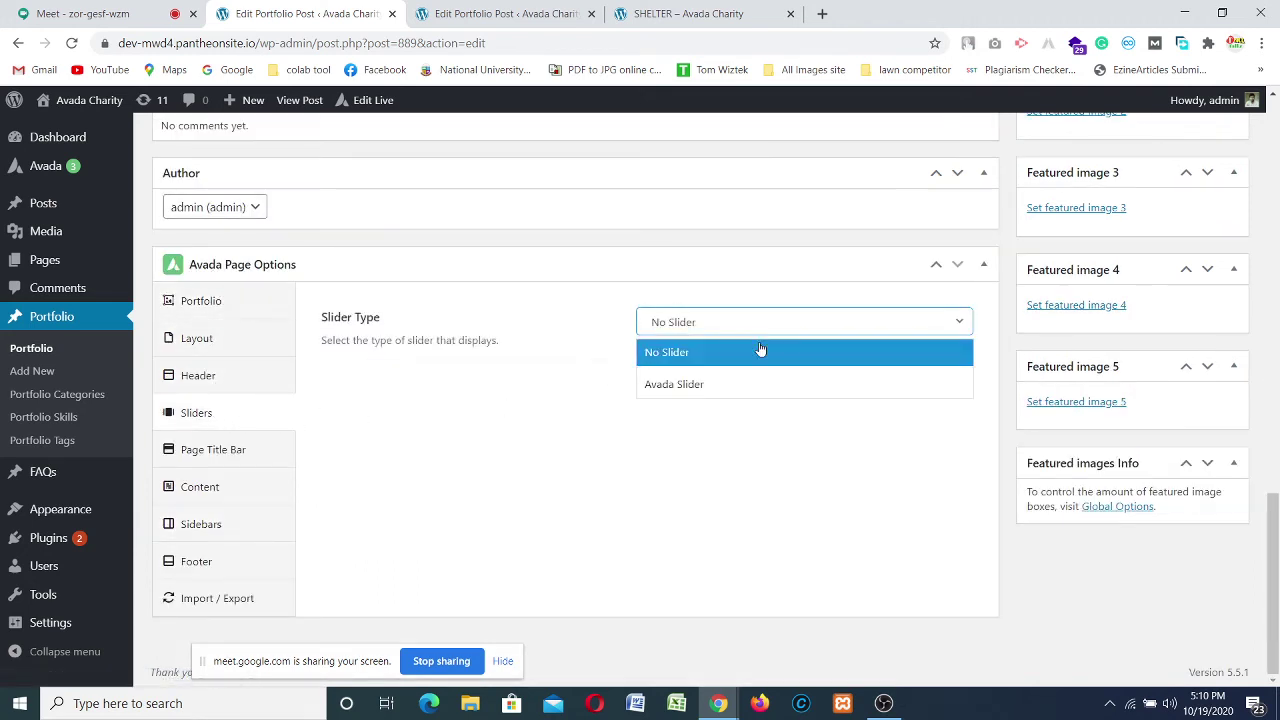
pyautogui.click(731, 379)
pyautogui.click(799, 398)
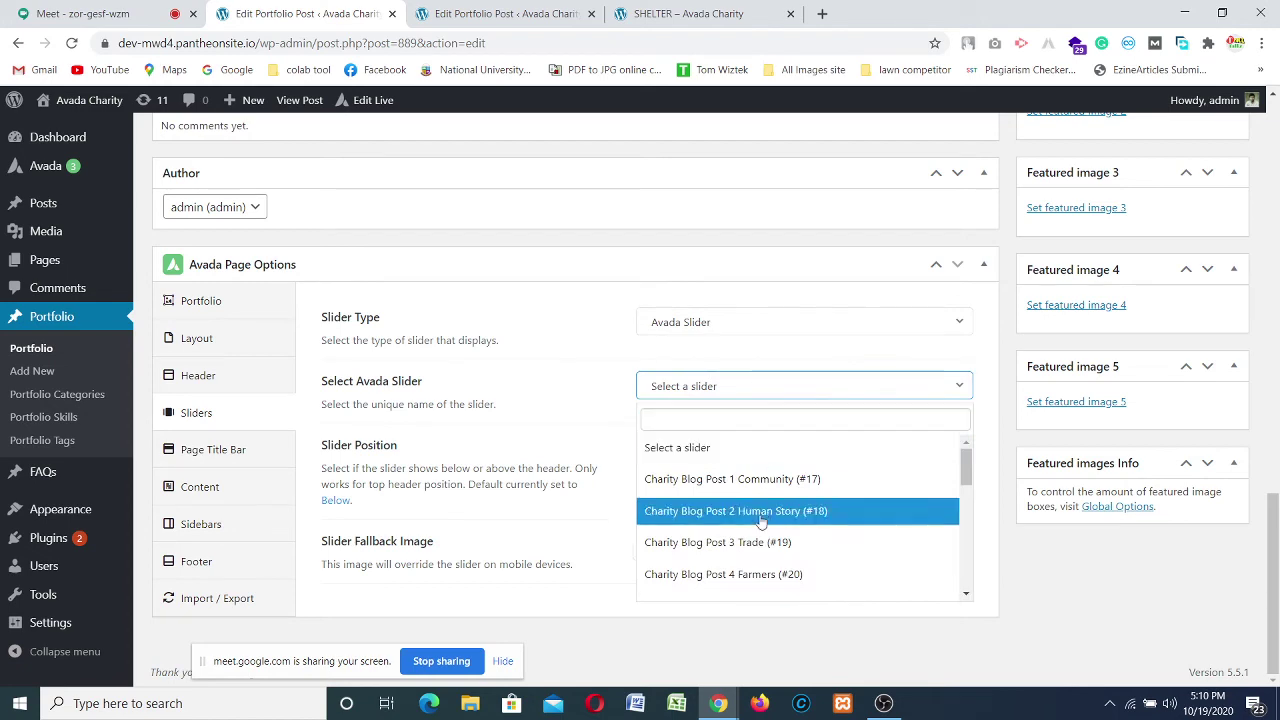
pyautogui.scroll(-5, 765, 580)
pyautogui.click(765, 585)
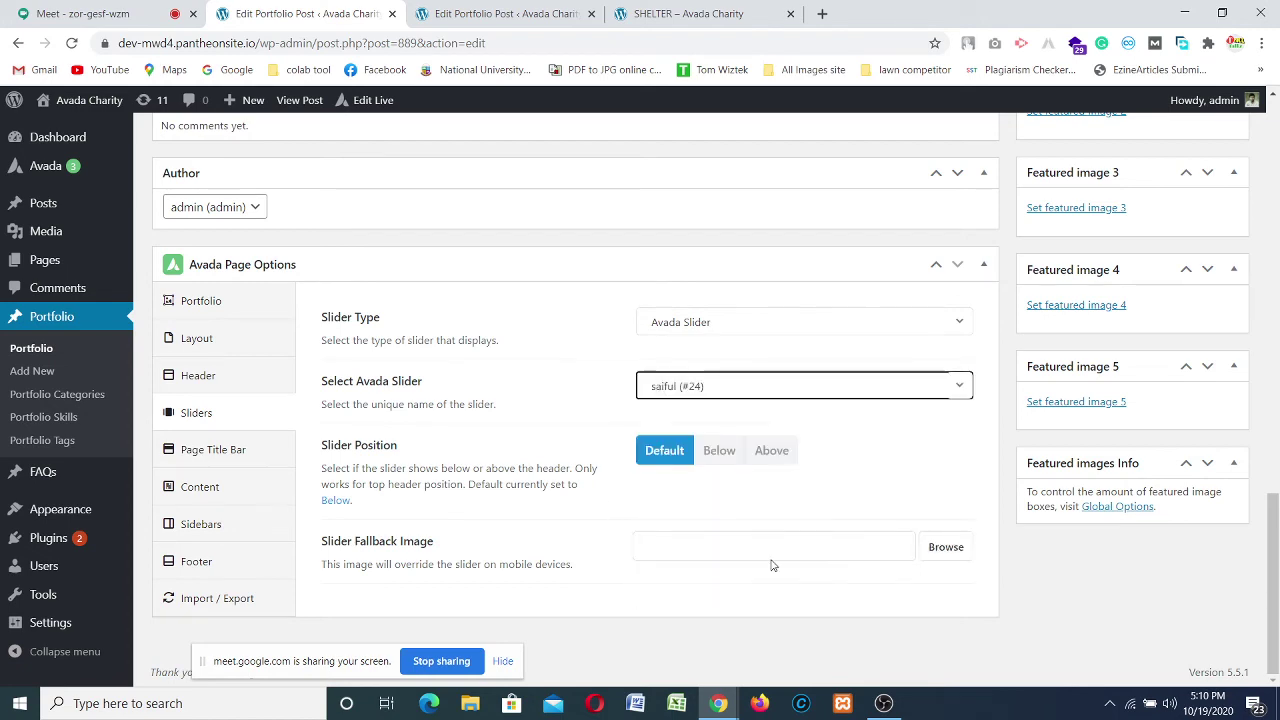
pyautogui.scroll(10, 837, 414)
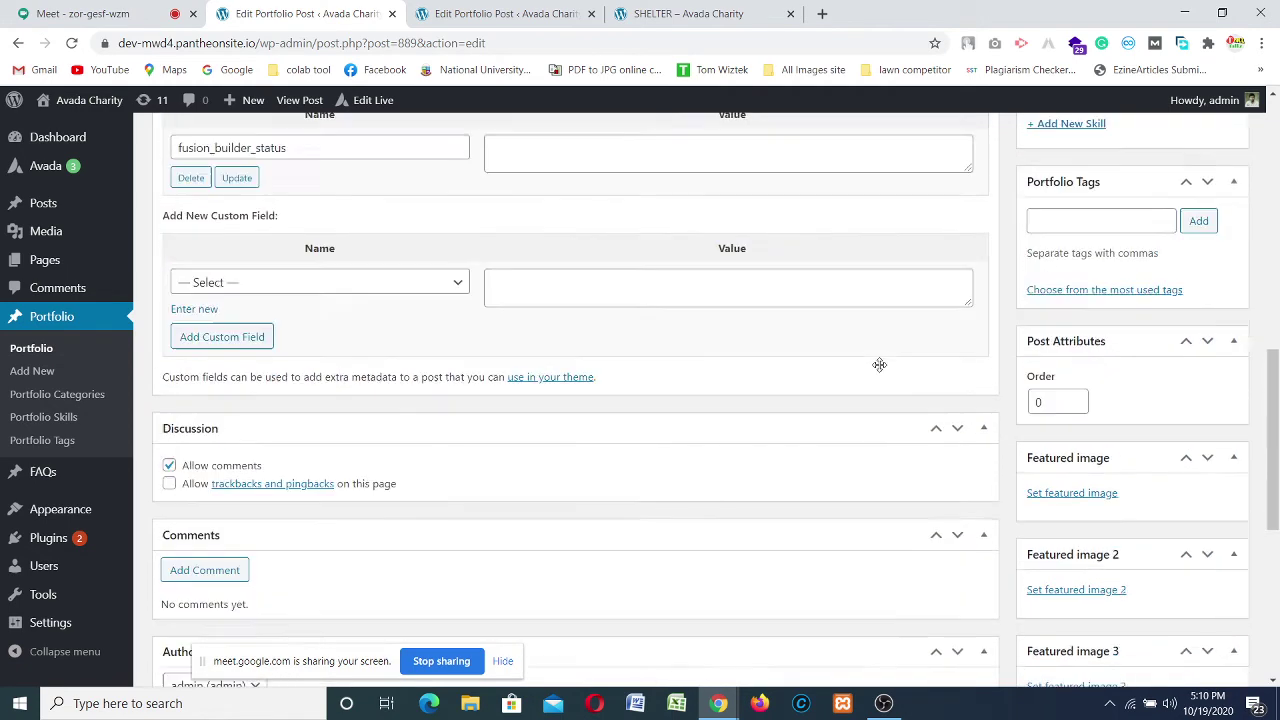
pyautogui.scroll(3, 1091, 365)
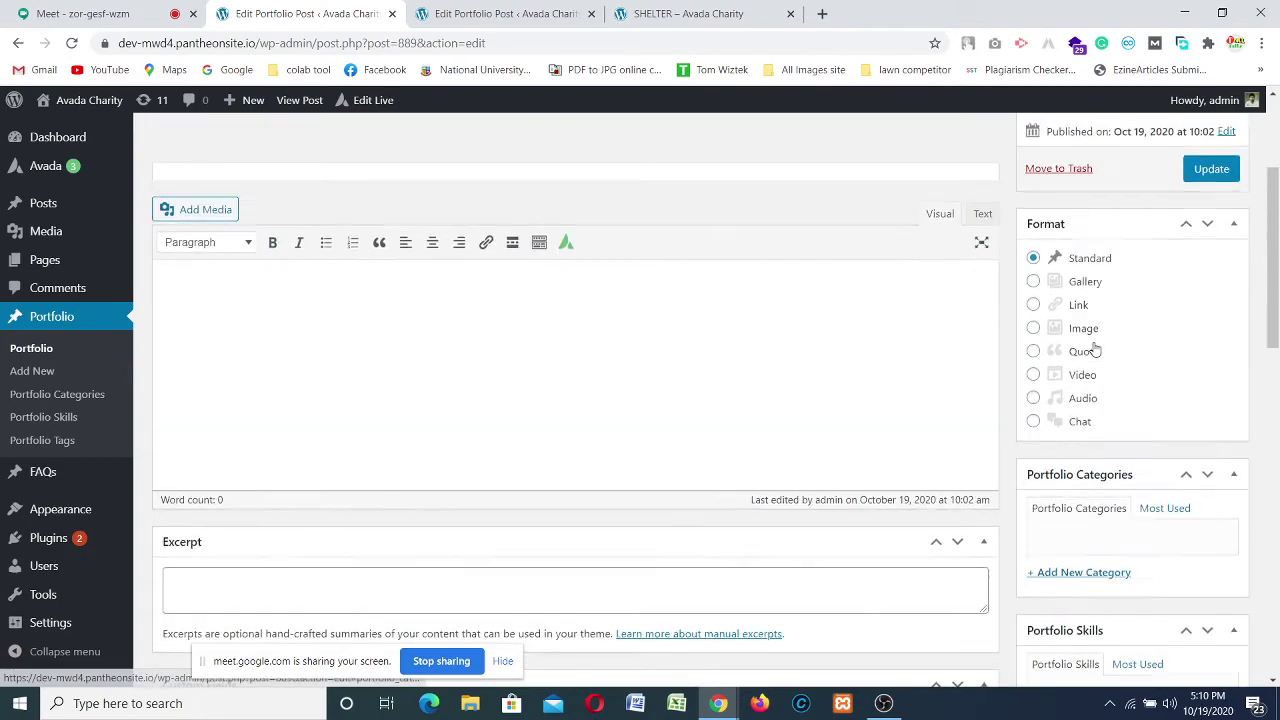
pyautogui.scroll(-3, 1093, 355)
pyautogui.scroll(5, 1095, 347)
pyautogui.scroll(-8, 1095, 300)
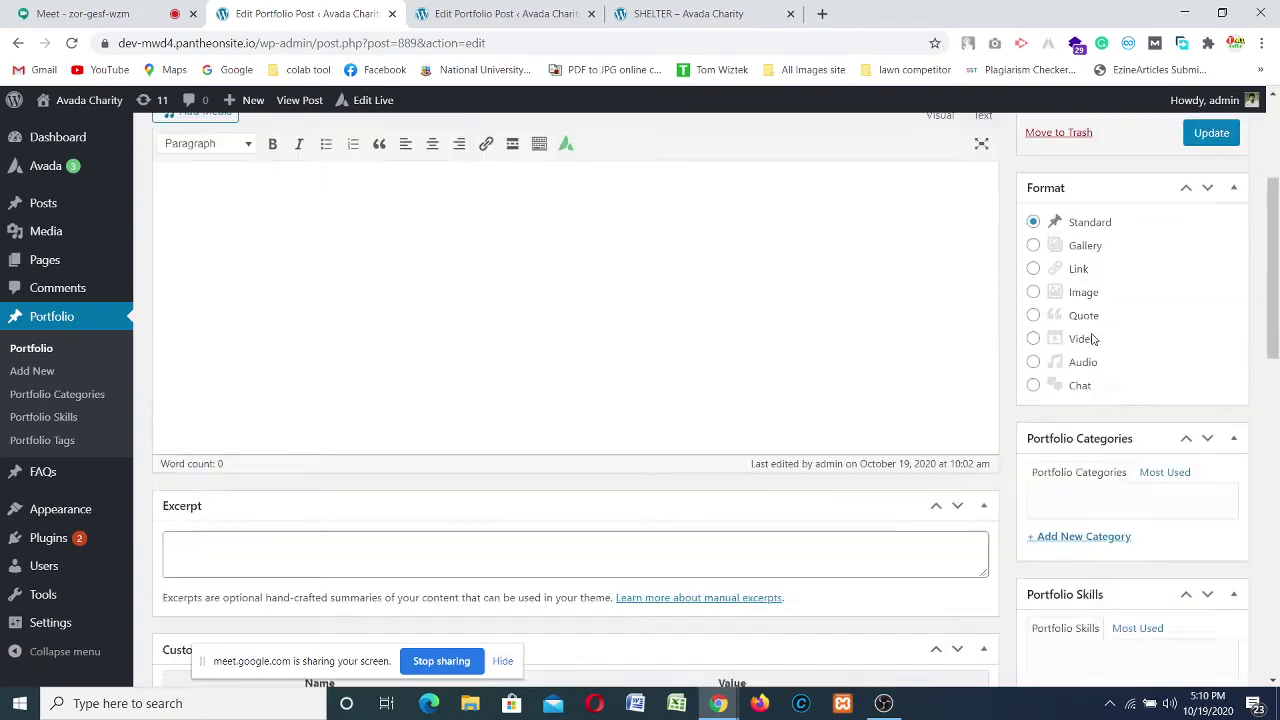
pyautogui.scroll(-5, 1108, 366)
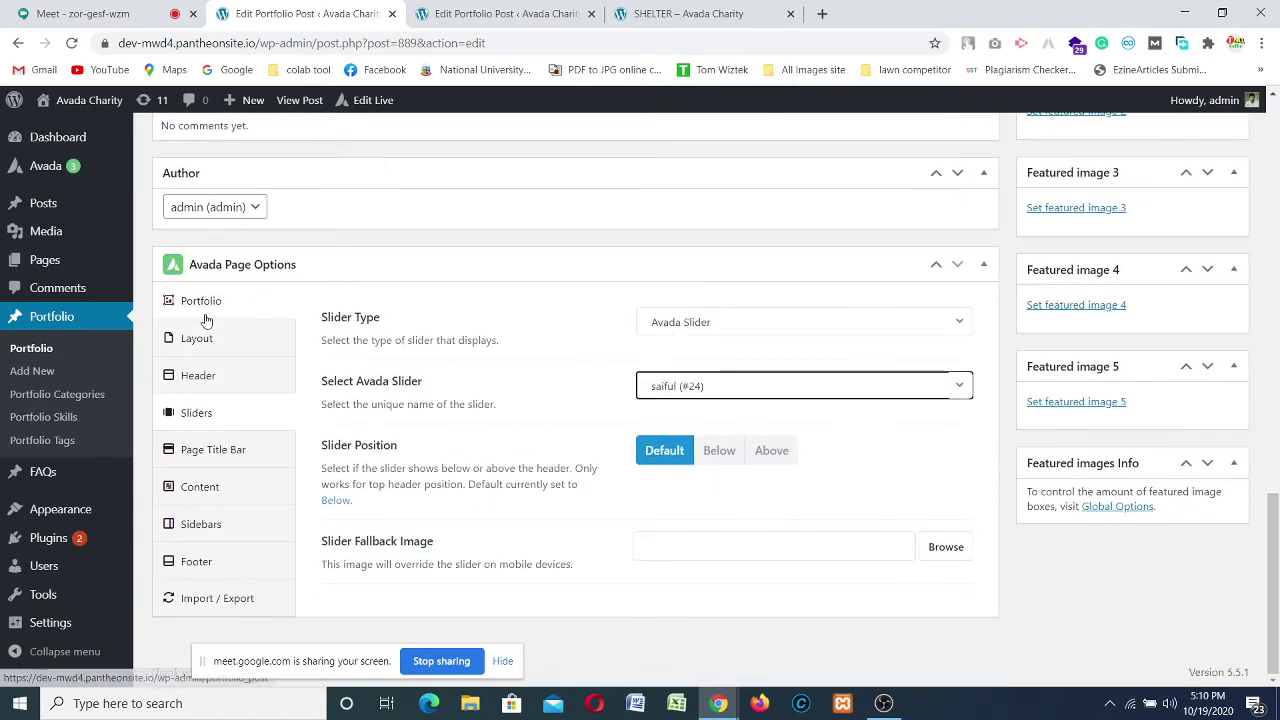
# - Review the Portfolio, Layout, Header and Sidebars options, then return to Sliders
pyautogui.click(205, 307)
pyautogui.click(198, 339)
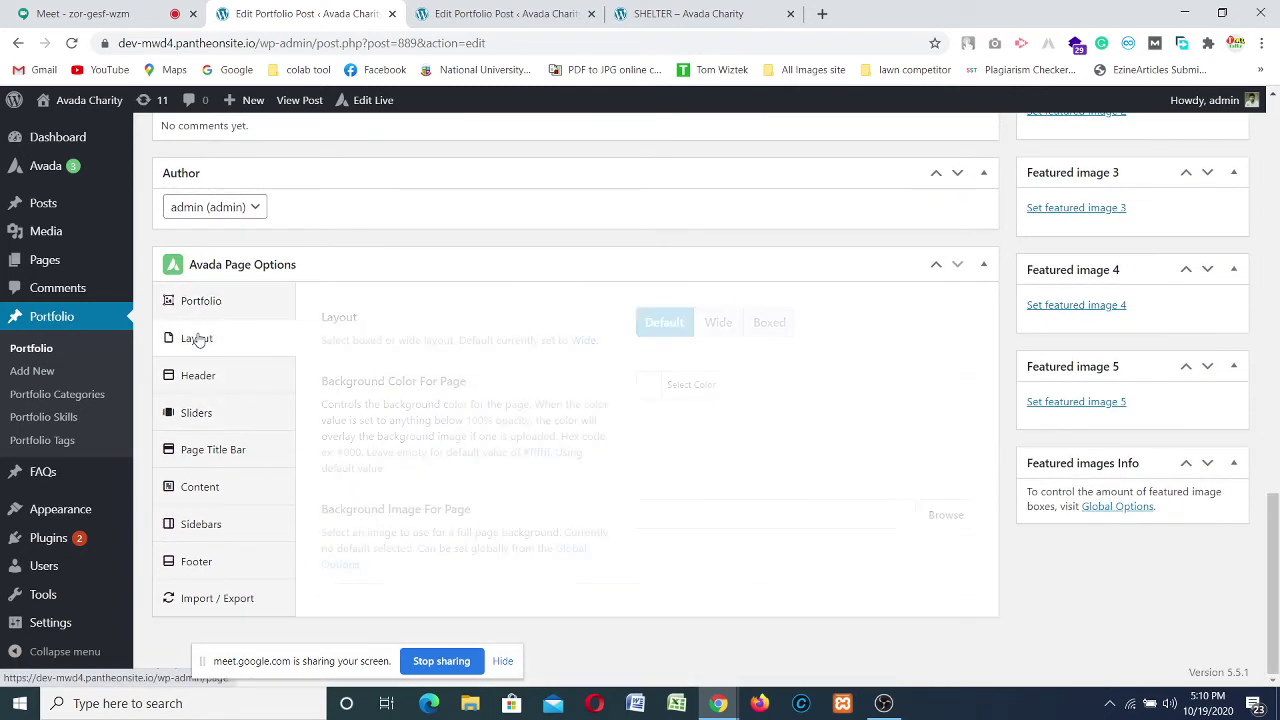
pyautogui.click(190, 376)
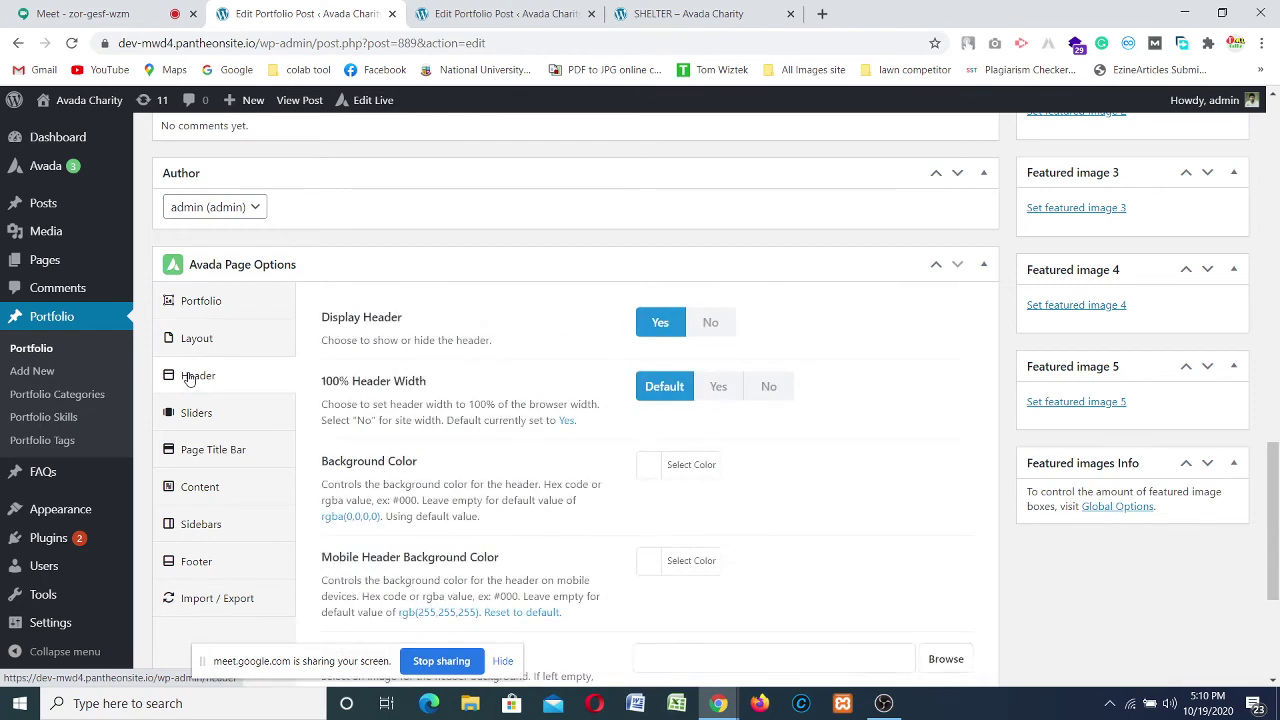
pyautogui.scroll(-2, 200, 395)
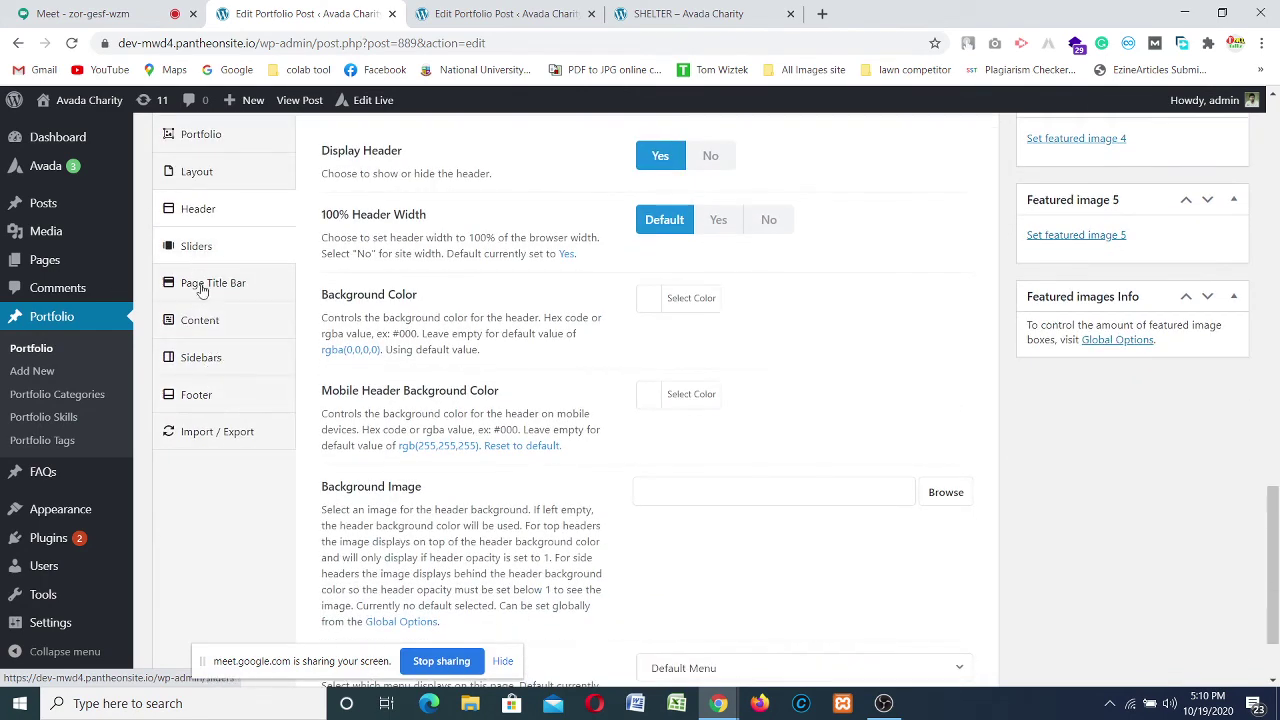
pyautogui.click(201, 360)
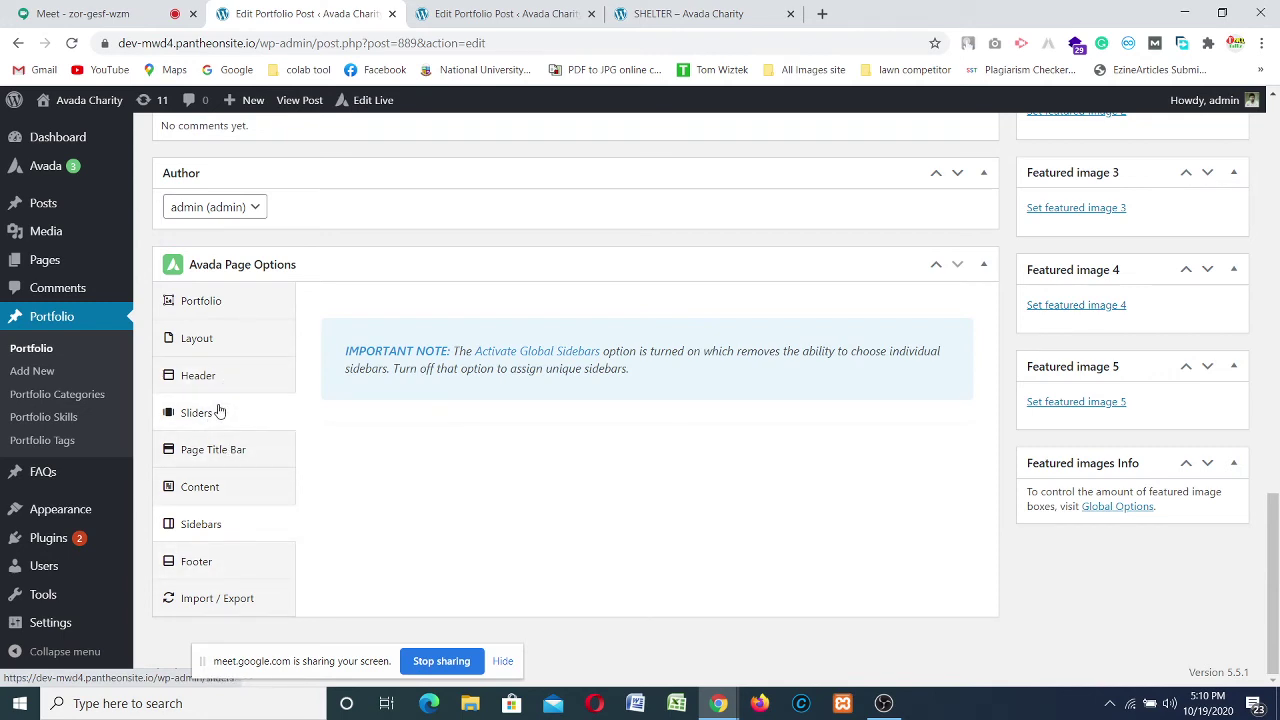
pyautogui.click(200, 412)
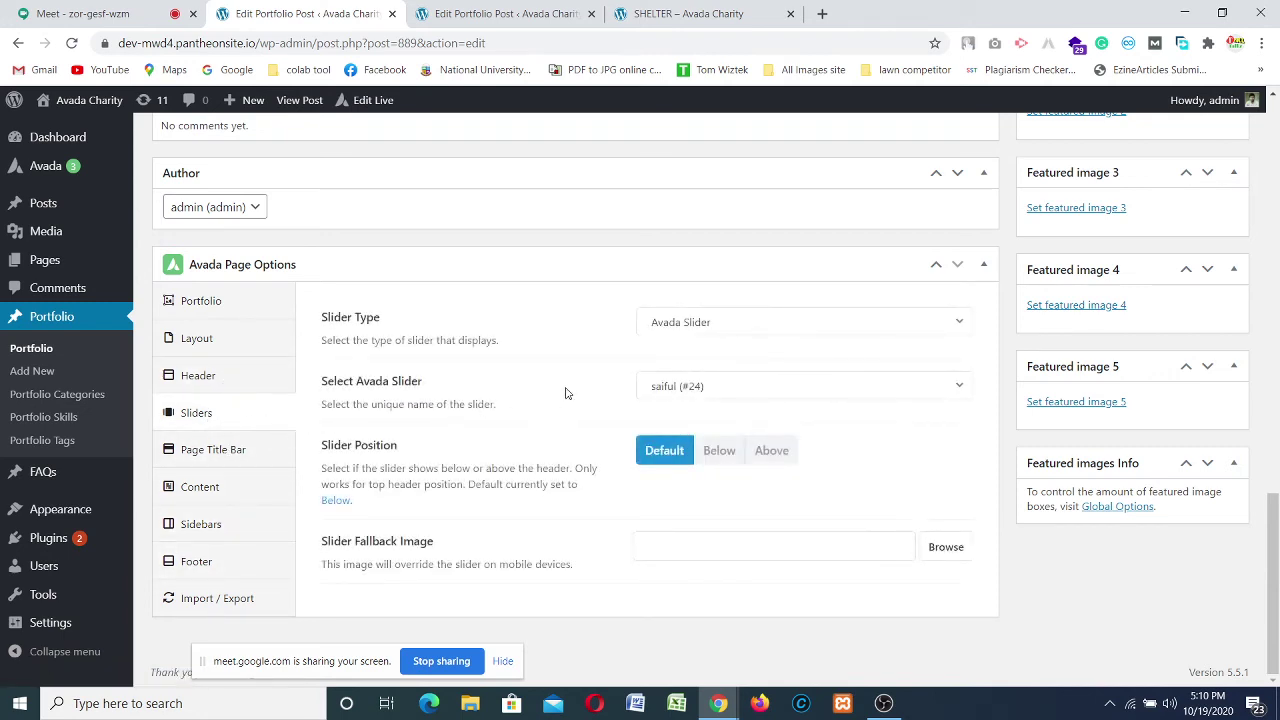
pyautogui.scroll(20, 1130, 395)
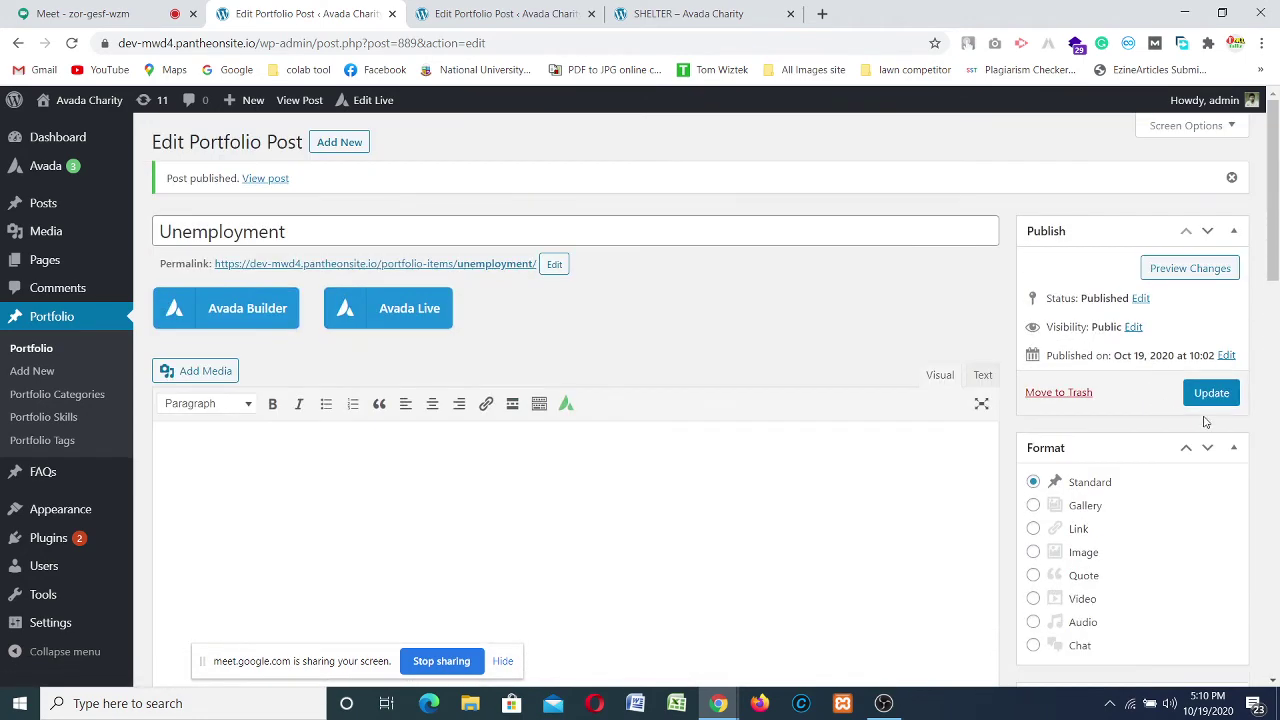
# - Update the Unemployment post and look over the other portfolio tabs, including SHELTER
pyautogui.click(1218, 395)
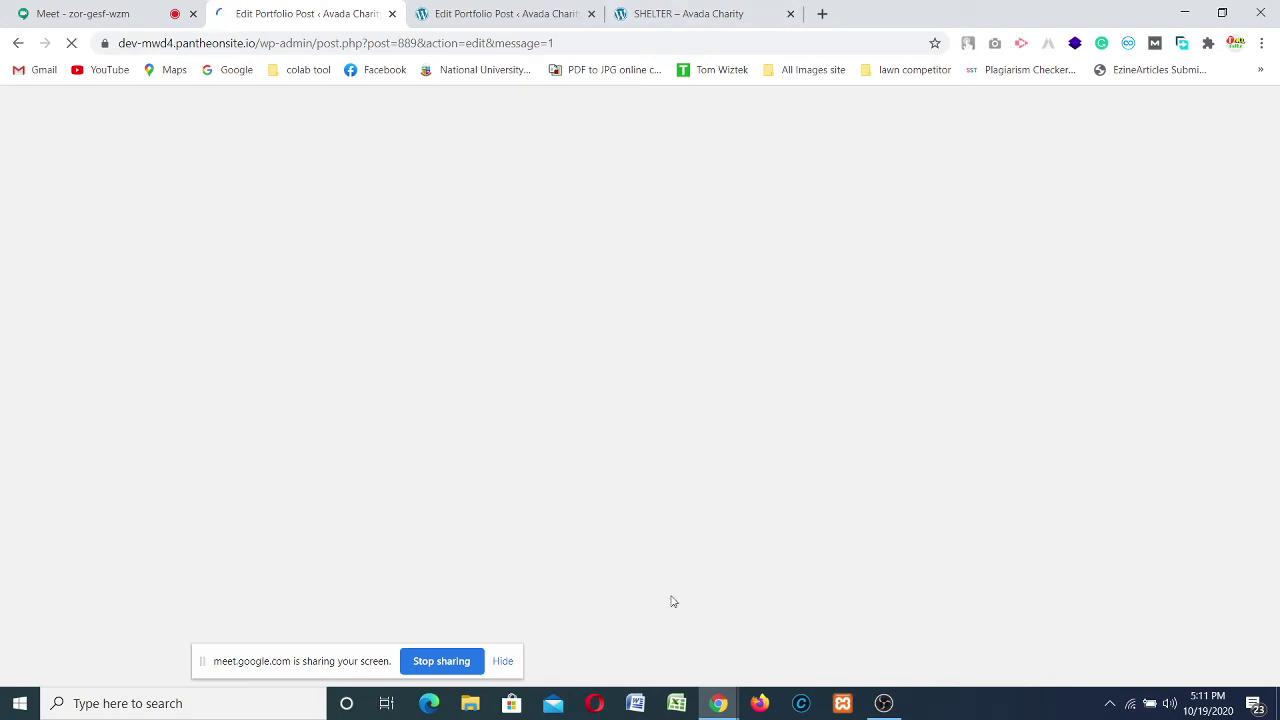
pyautogui.moveTo(355, 657); pyautogui.dragTo(161, 703)
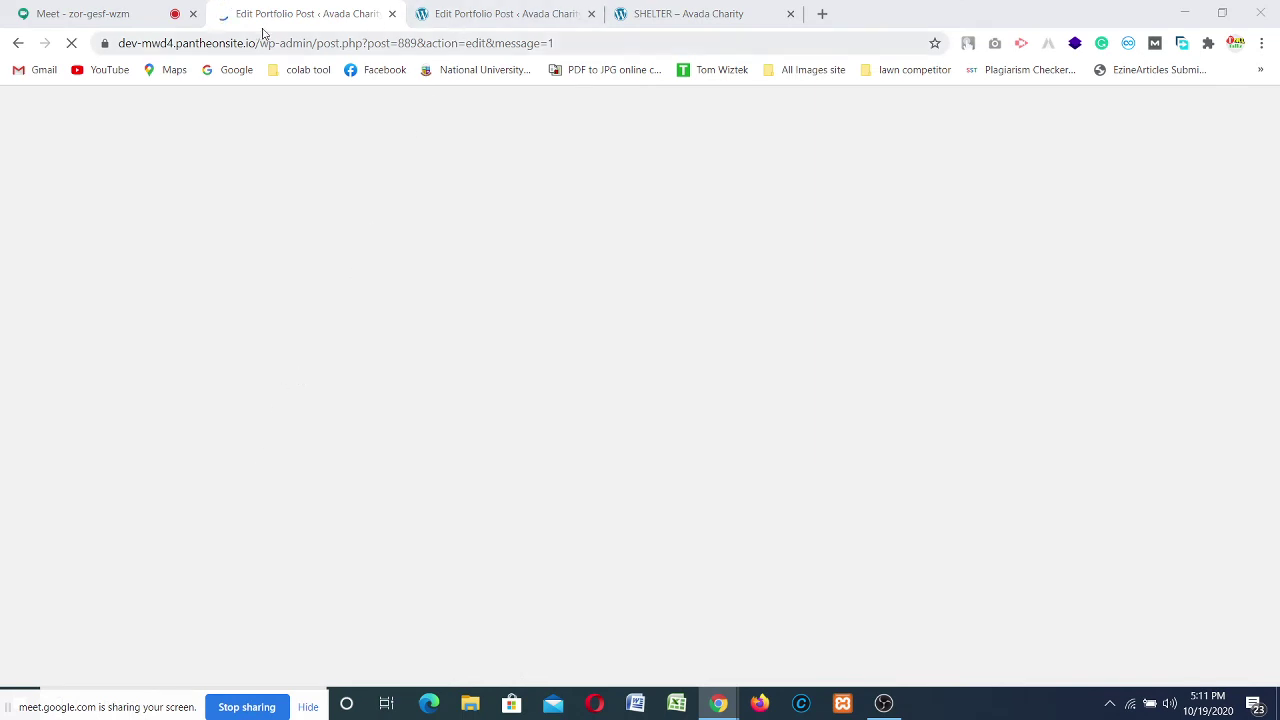
pyautogui.click(460, 13)
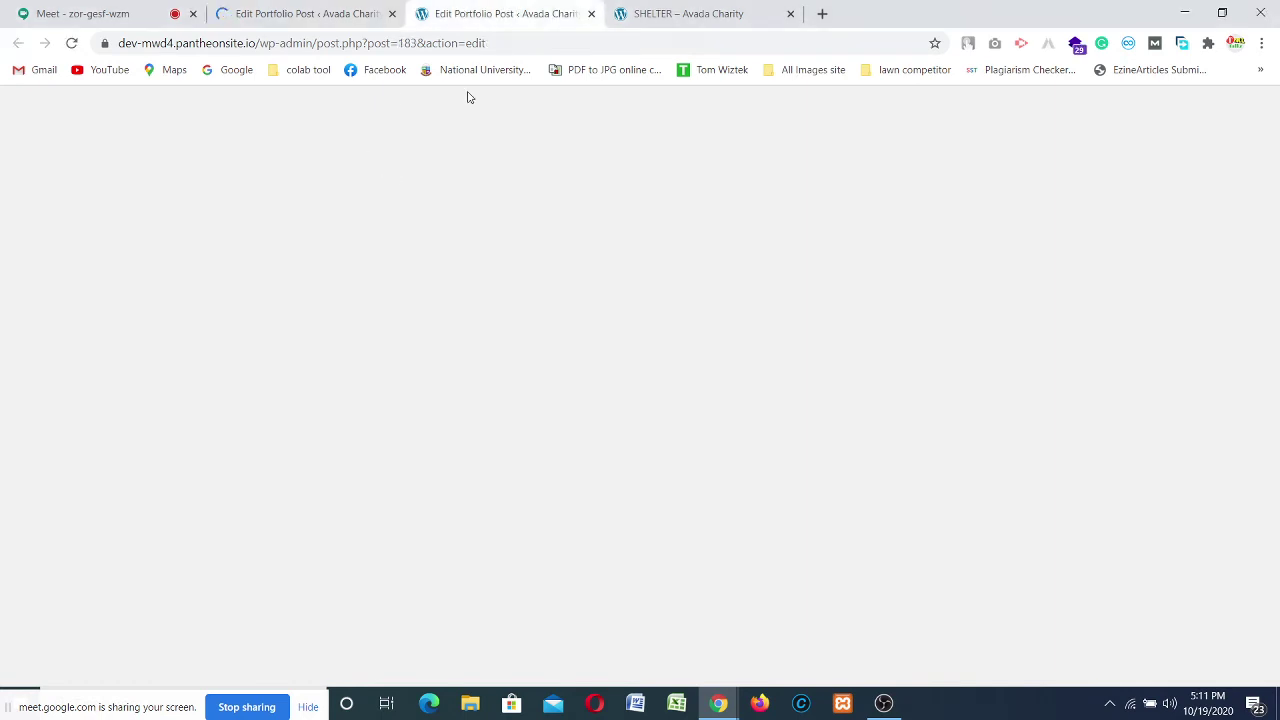
pyautogui.click(634, 24)
# - Open the site dashboard, then reload the Unemployment post edit page
pyautogui.moveTo(89, 110)
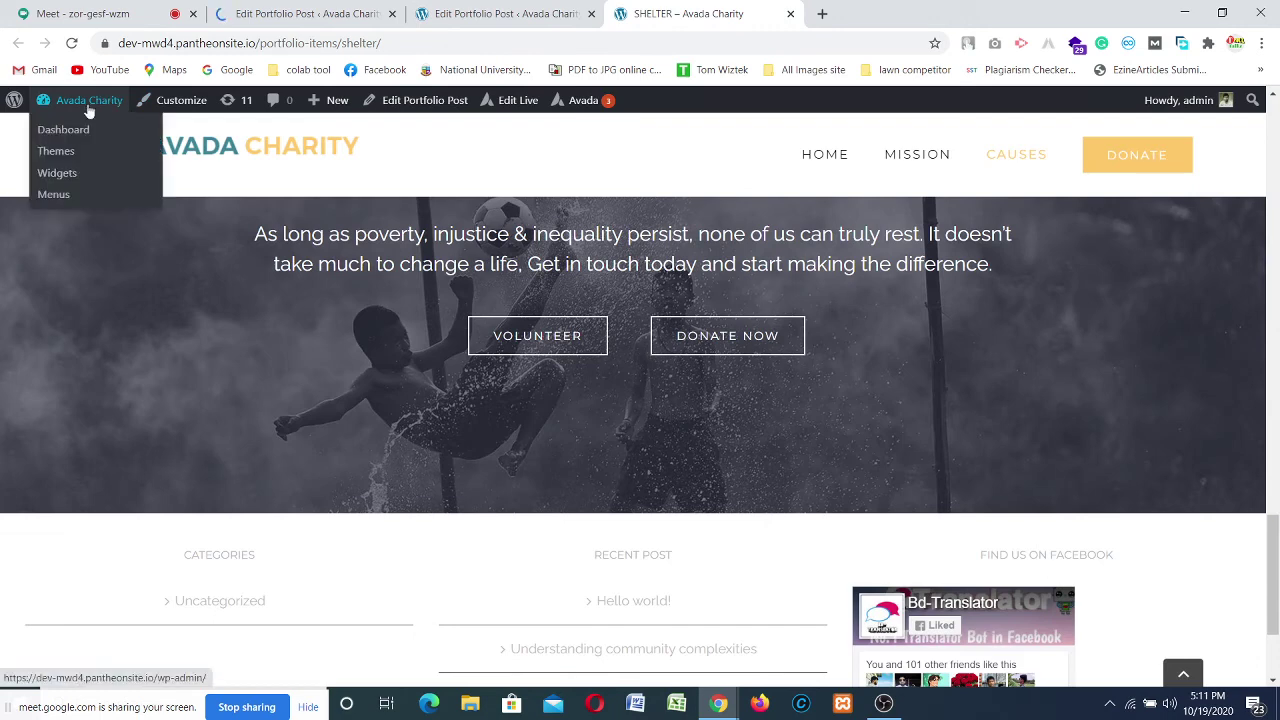
pyautogui.click(76, 134)
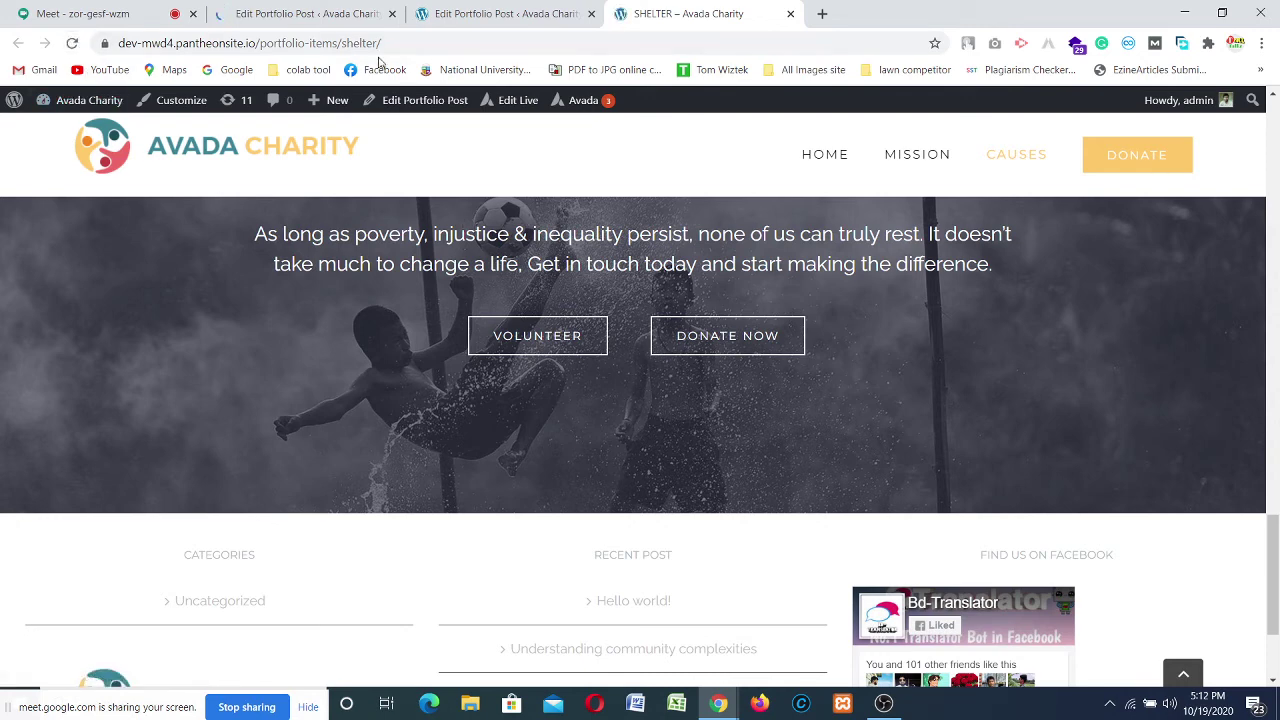
pyautogui.click(327, 16)
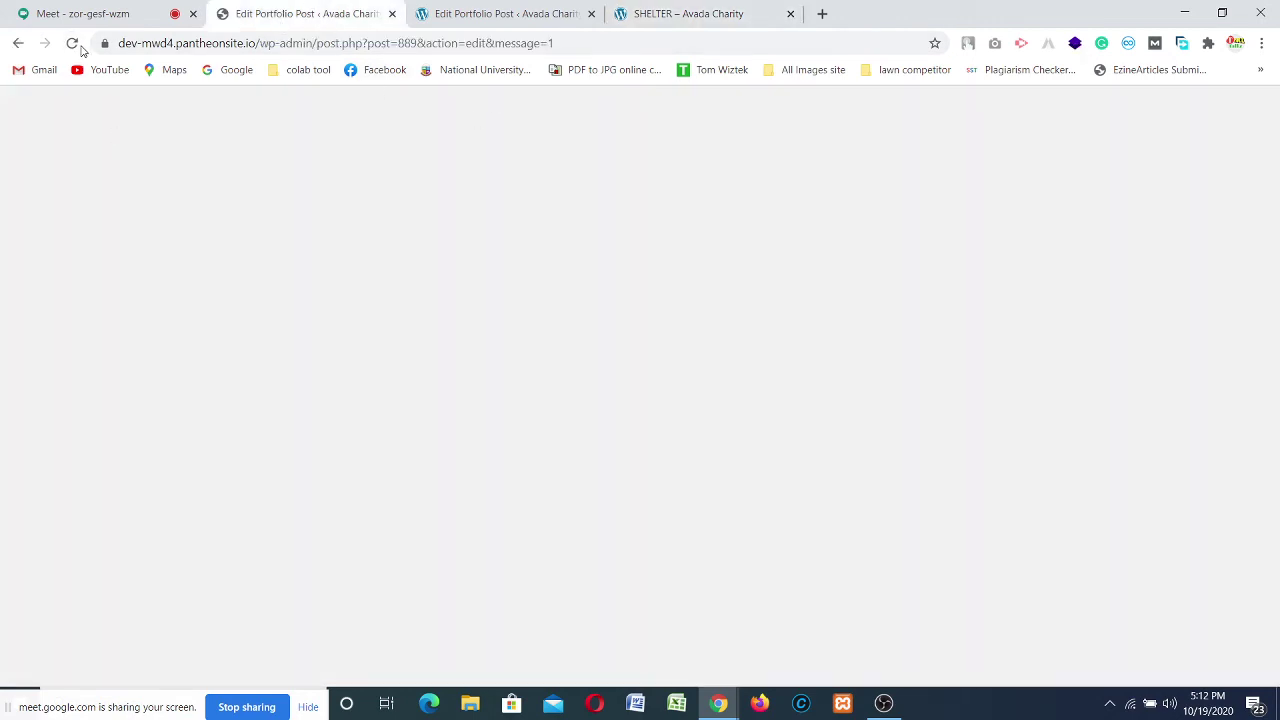
pyautogui.click(75, 45)
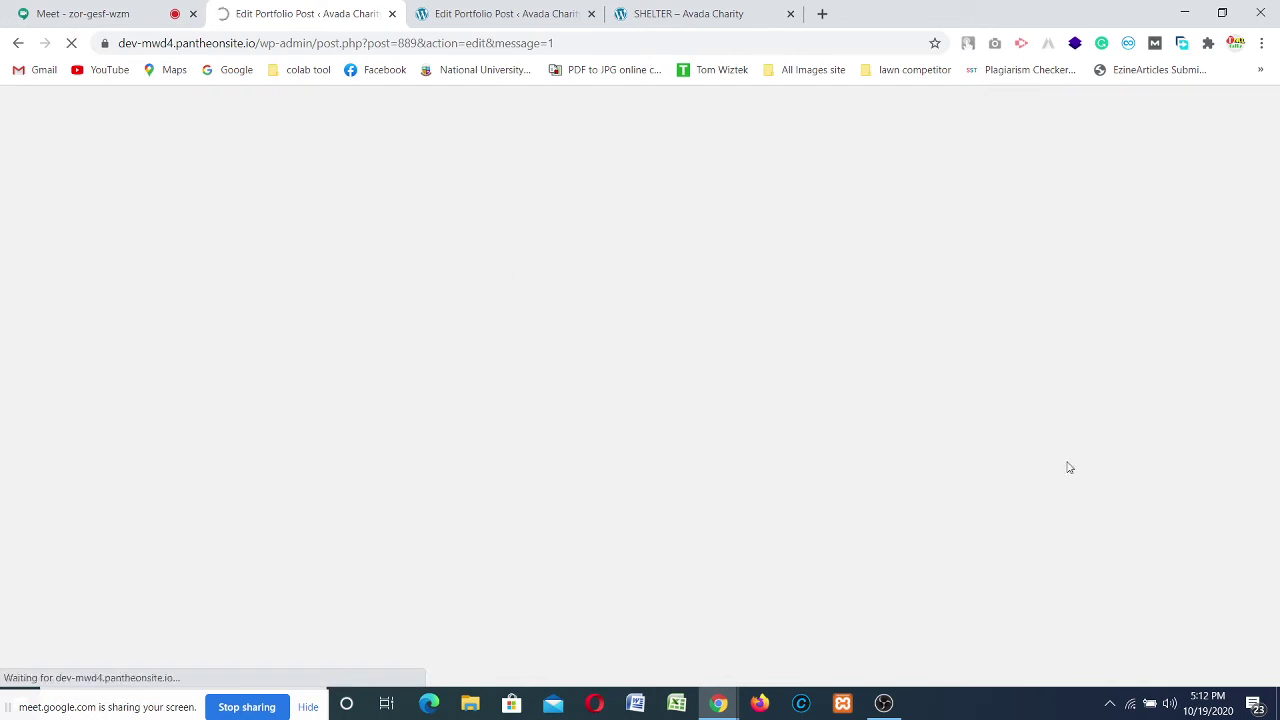
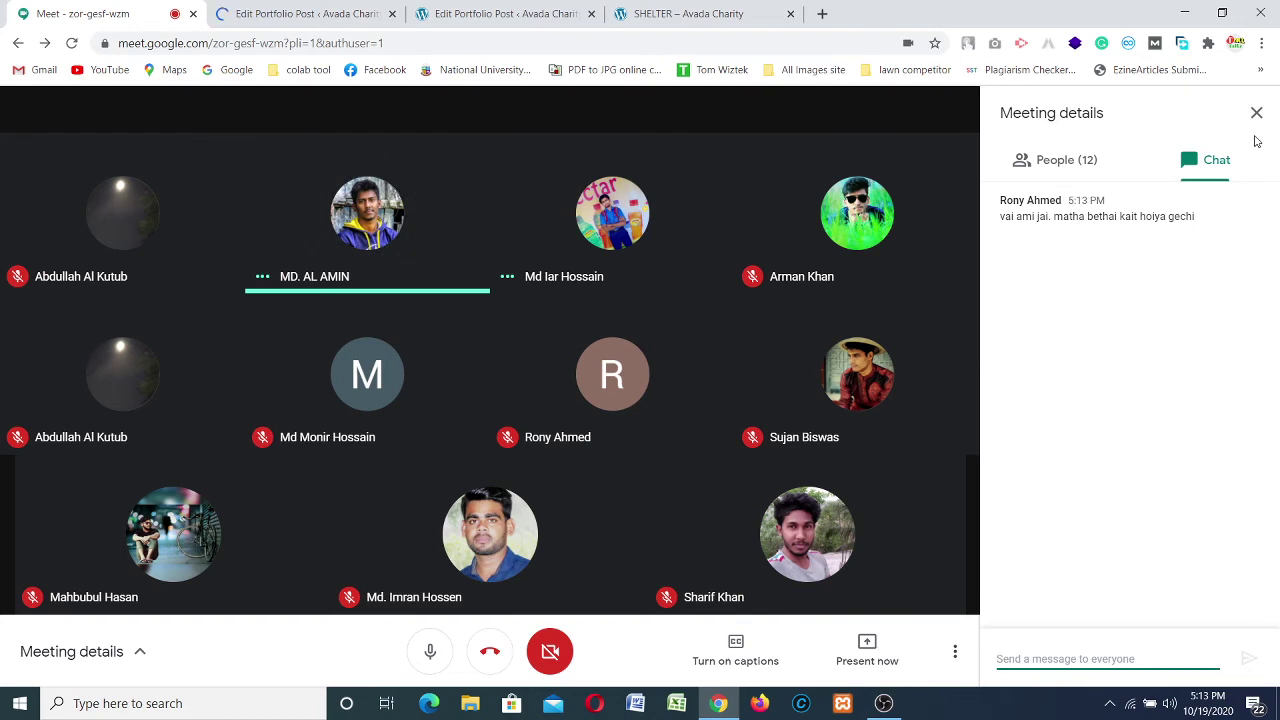
# - Close the Meet chat panel, mute the microphone, and pause the OBS recording
pyautogui.click(1256, 112)
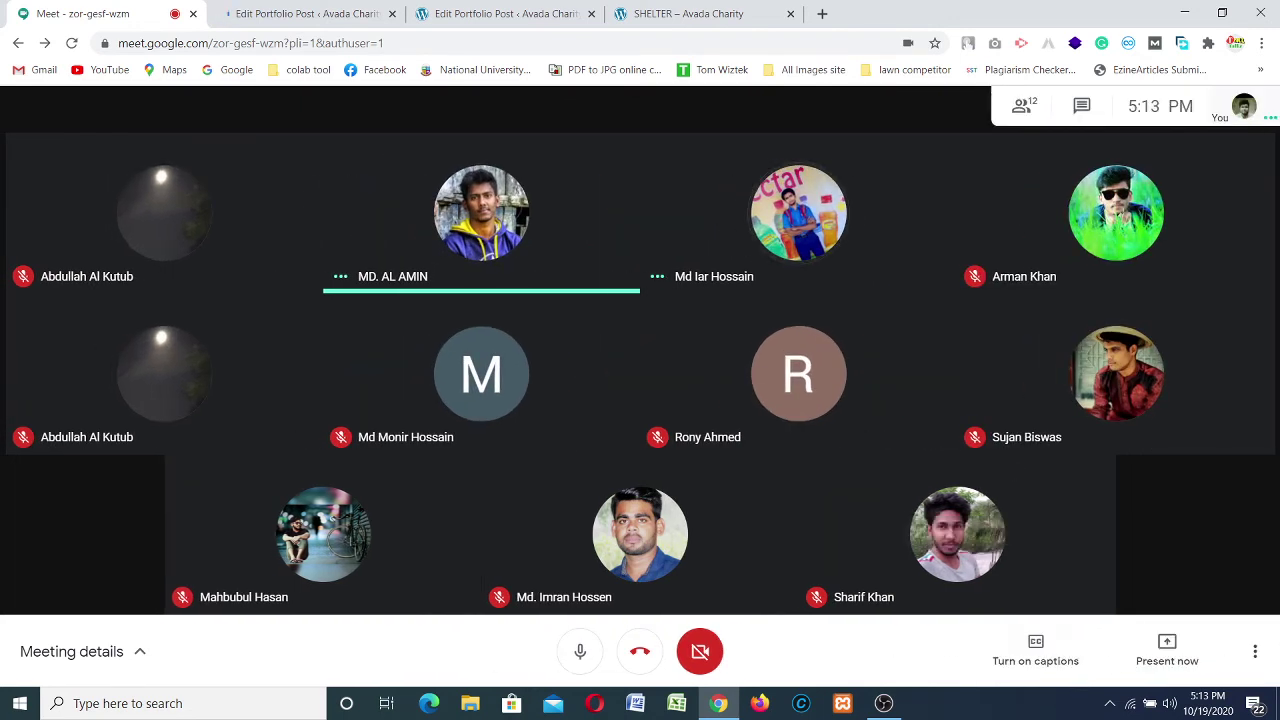
pyautogui.click(580, 652)
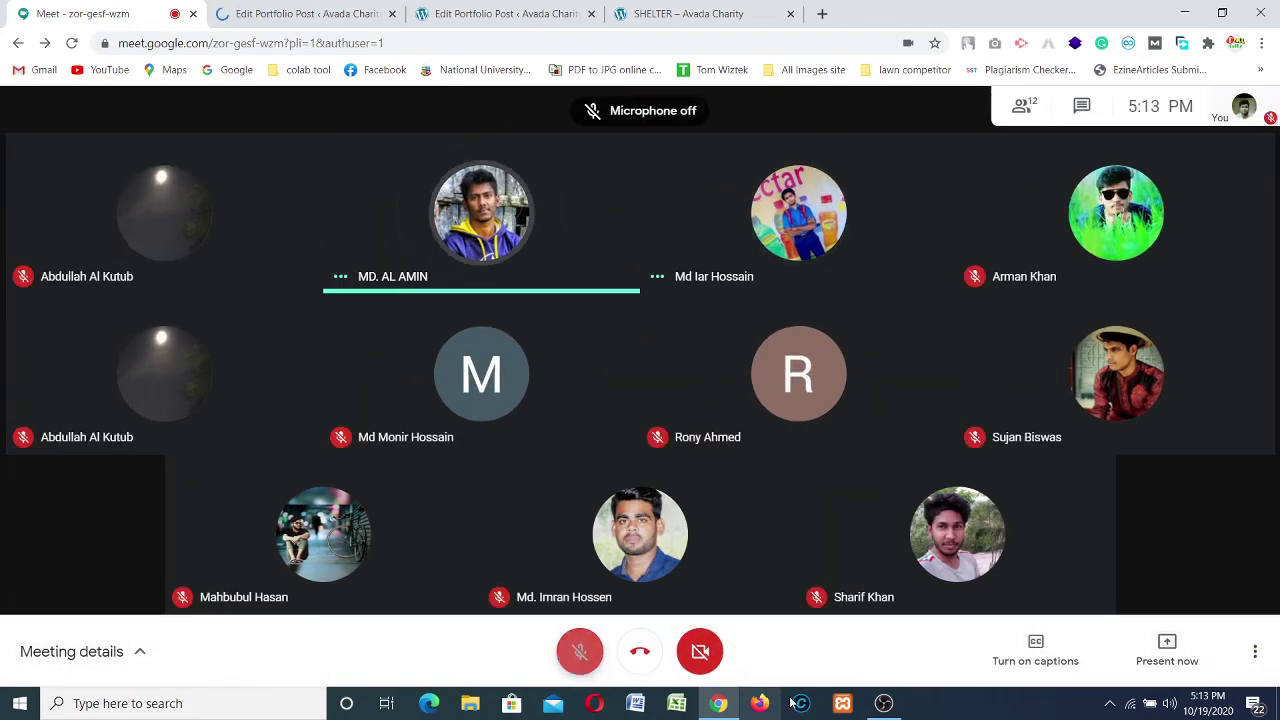
pyautogui.click(883, 703)
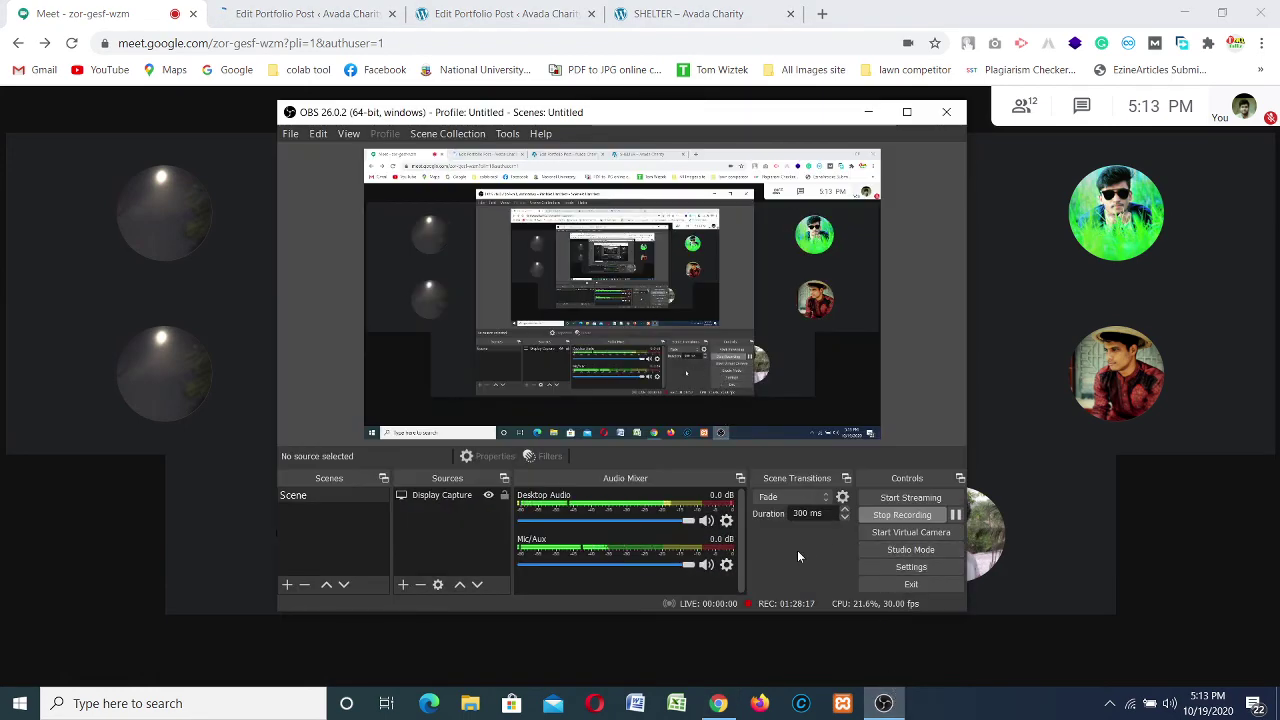
pyautogui.click(955, 515)
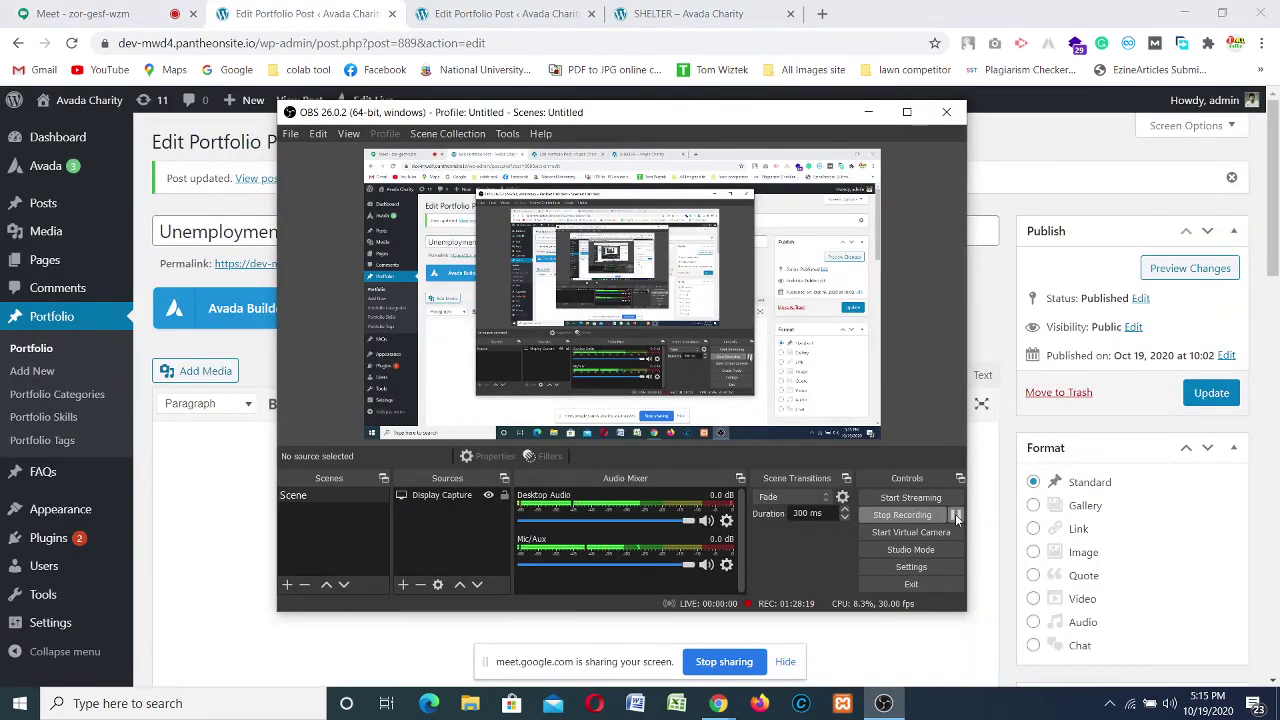
# - Minimize OBS and scroll through the Unemployment Edit Portfolio Post page
pyautogui.click(869, 111)
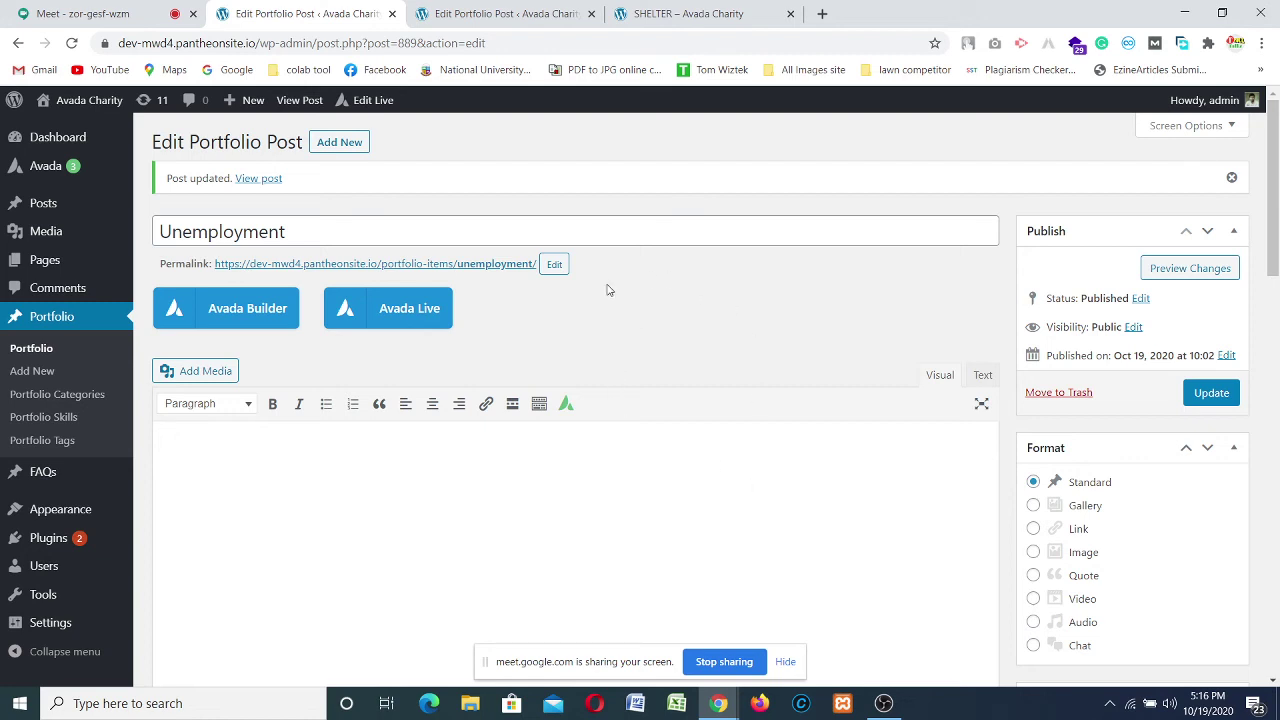
pyautogui.scroll(-4, 607, 290)
pyautogui.scroll(3, 617, 294)
pyautogui.scroll(-6, 636, 308)
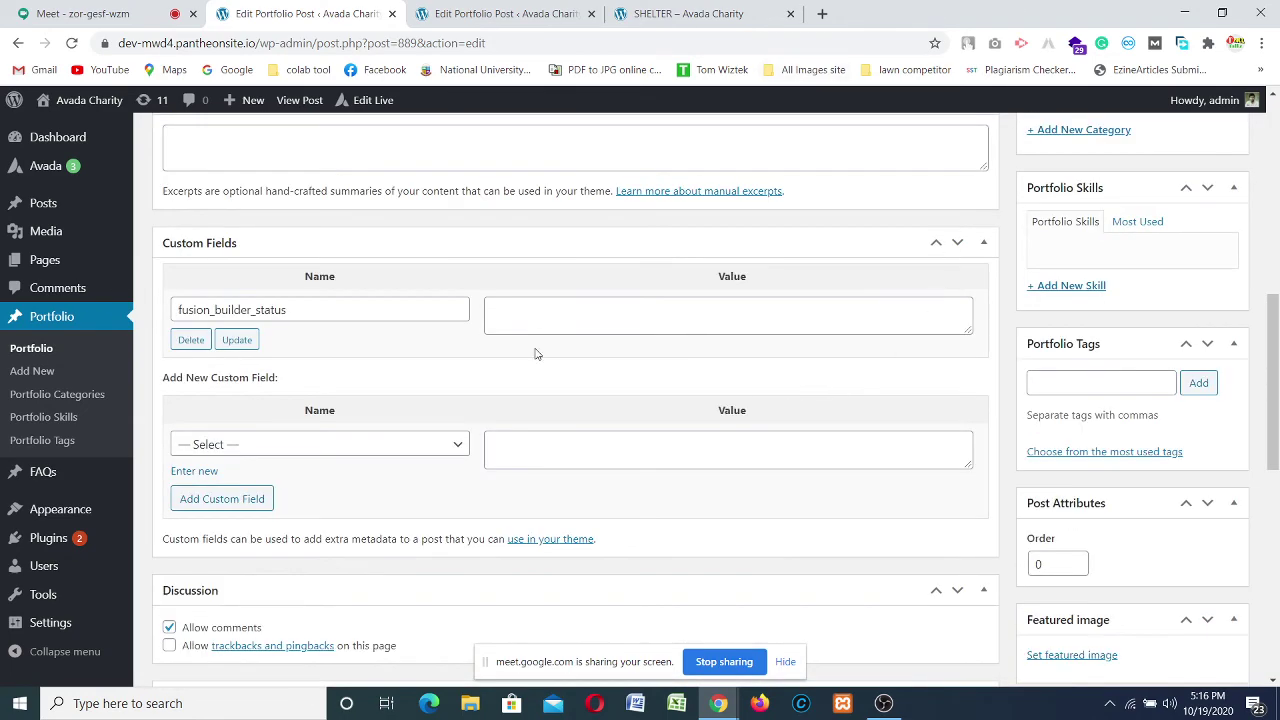
pyautogui.scroll(8, 500, 345)
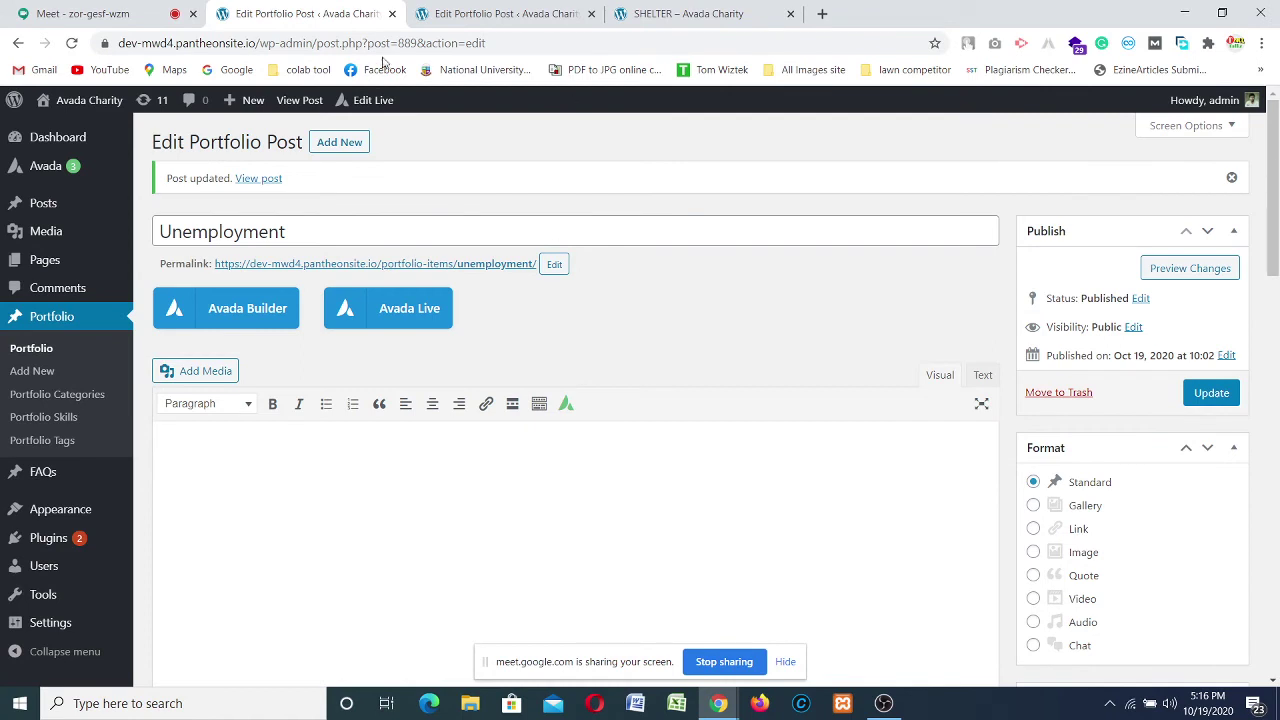
# - Launch Avada Live on the Unemployment post and glance at the SHELTER reference page
pyautogui.click(383, 320)
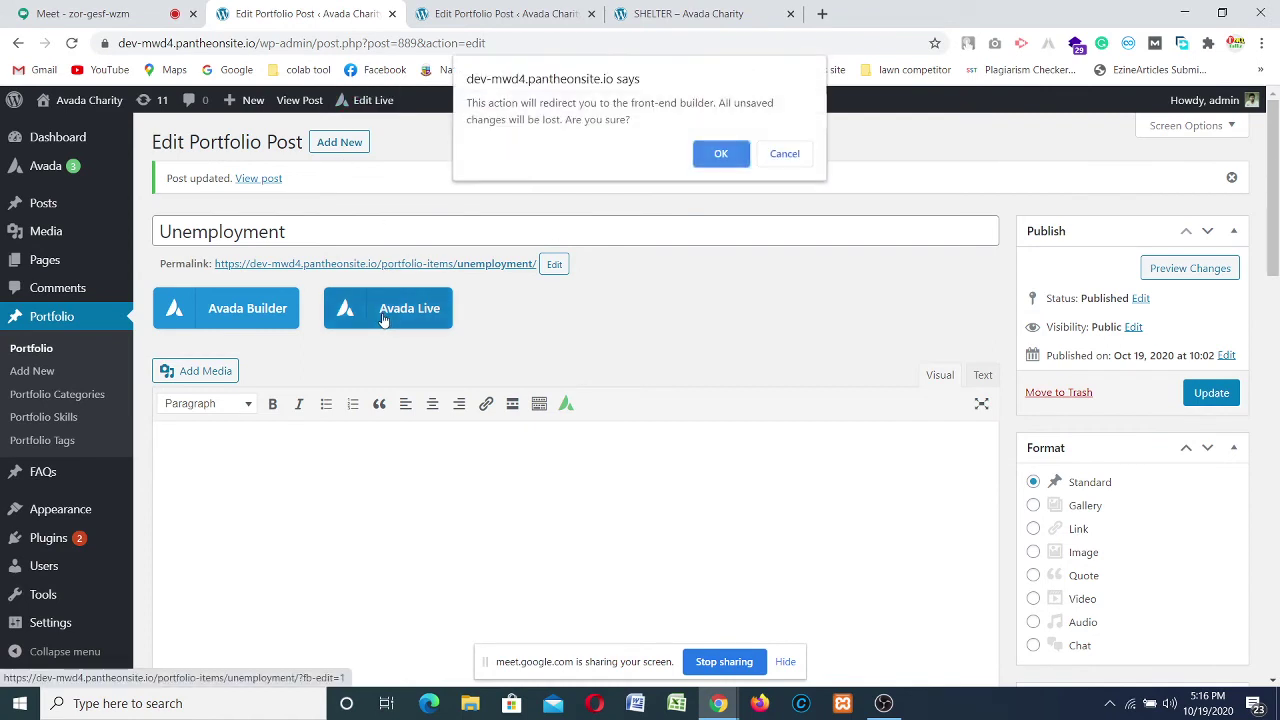
pyautogui.click(705, 160)
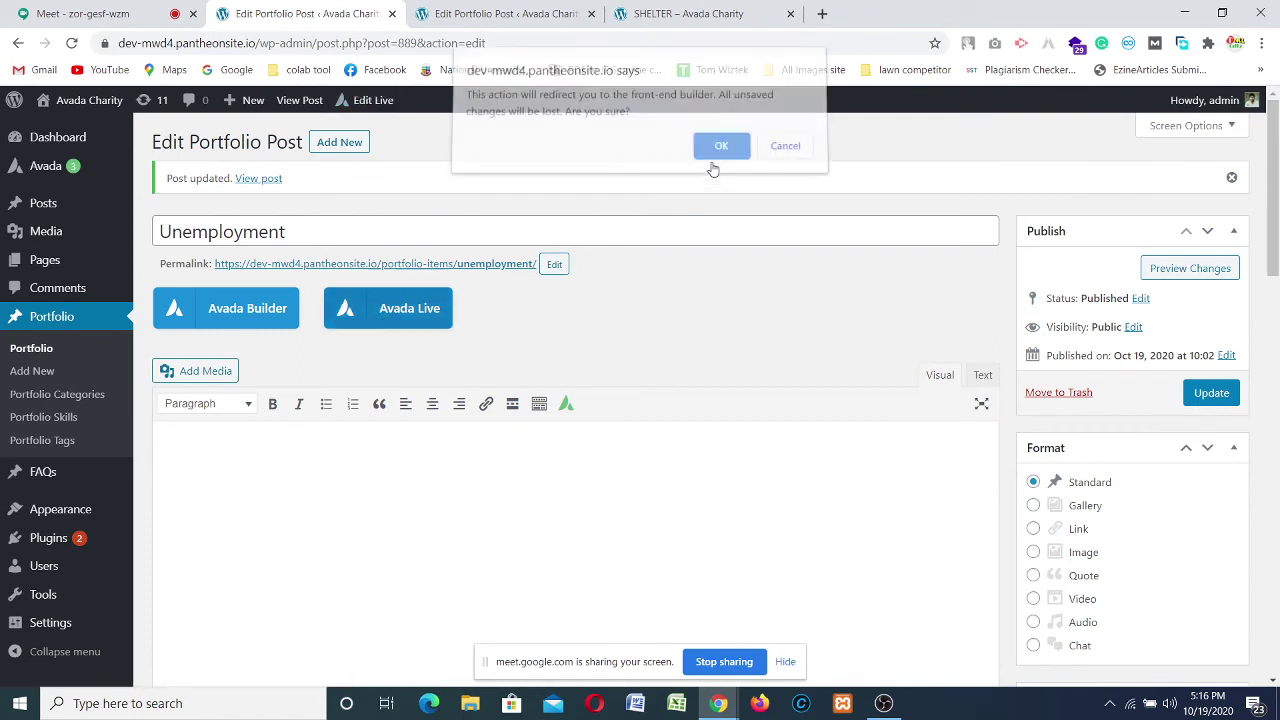
pyautogui.click(655, 16)
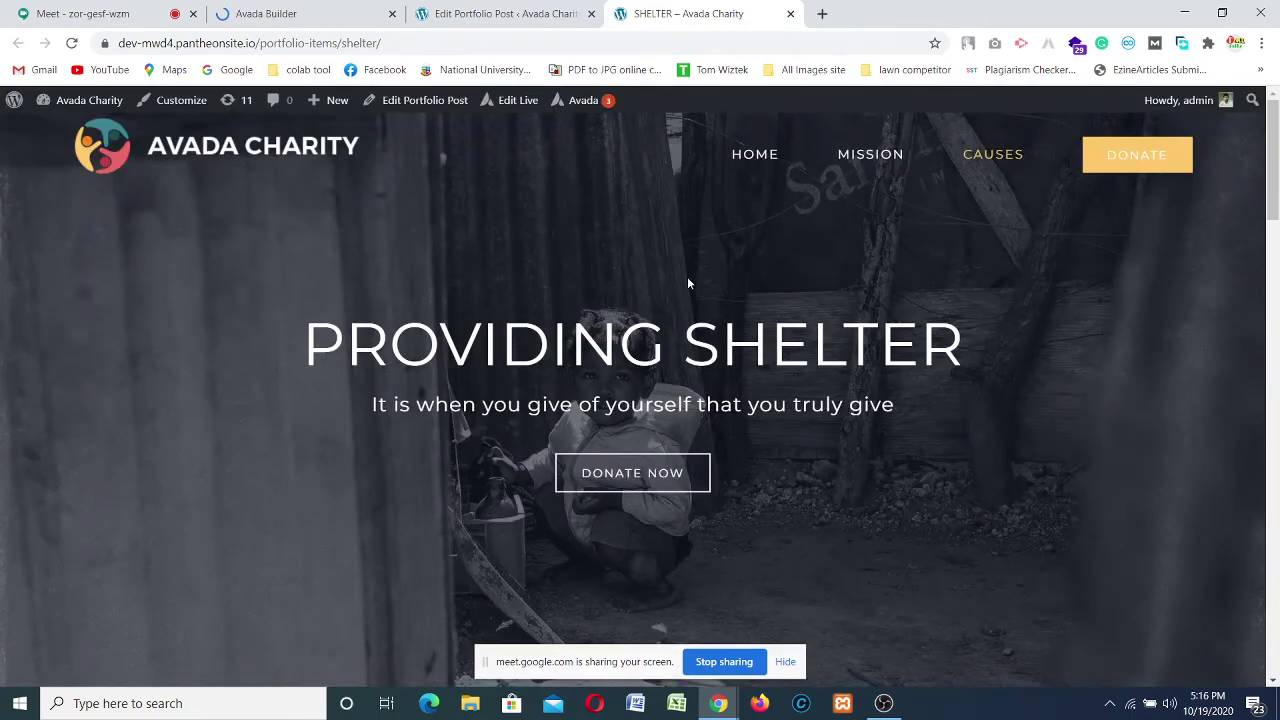
pyautogui.scroll(-10, 687, 276)
pyautogui.scroll(10, 688, 278)
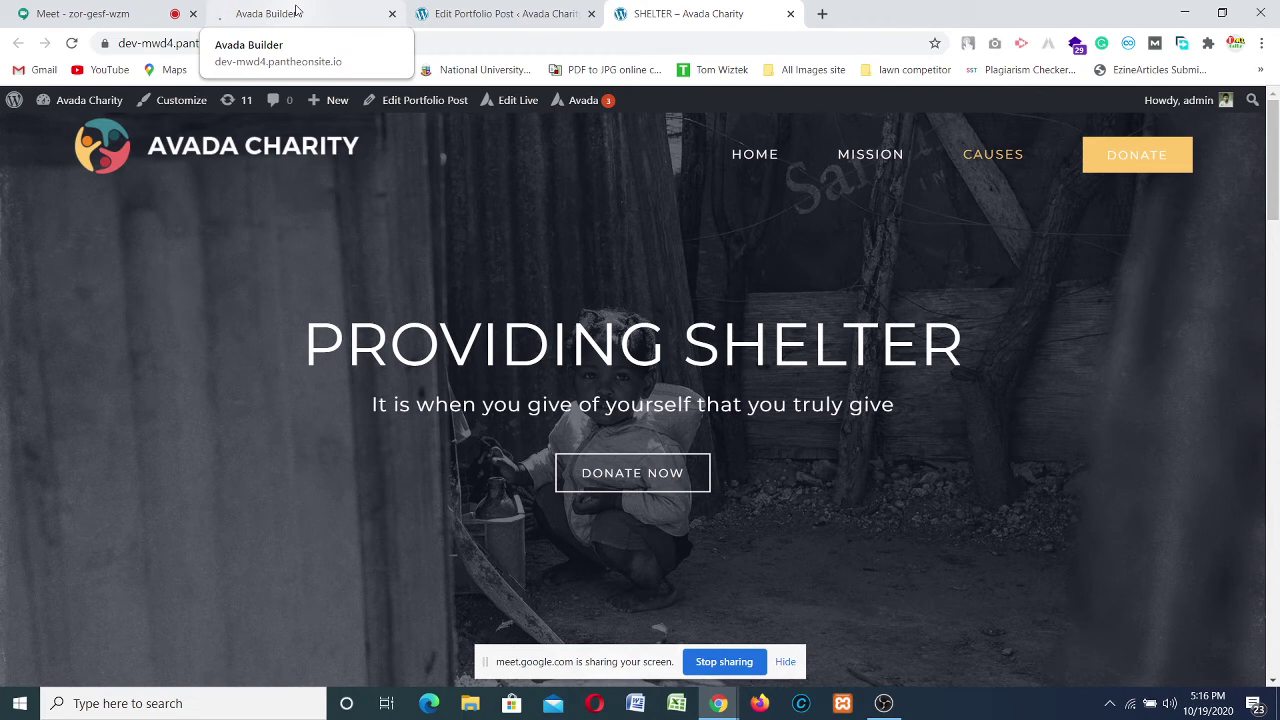
pyautogui.click(296, 13)
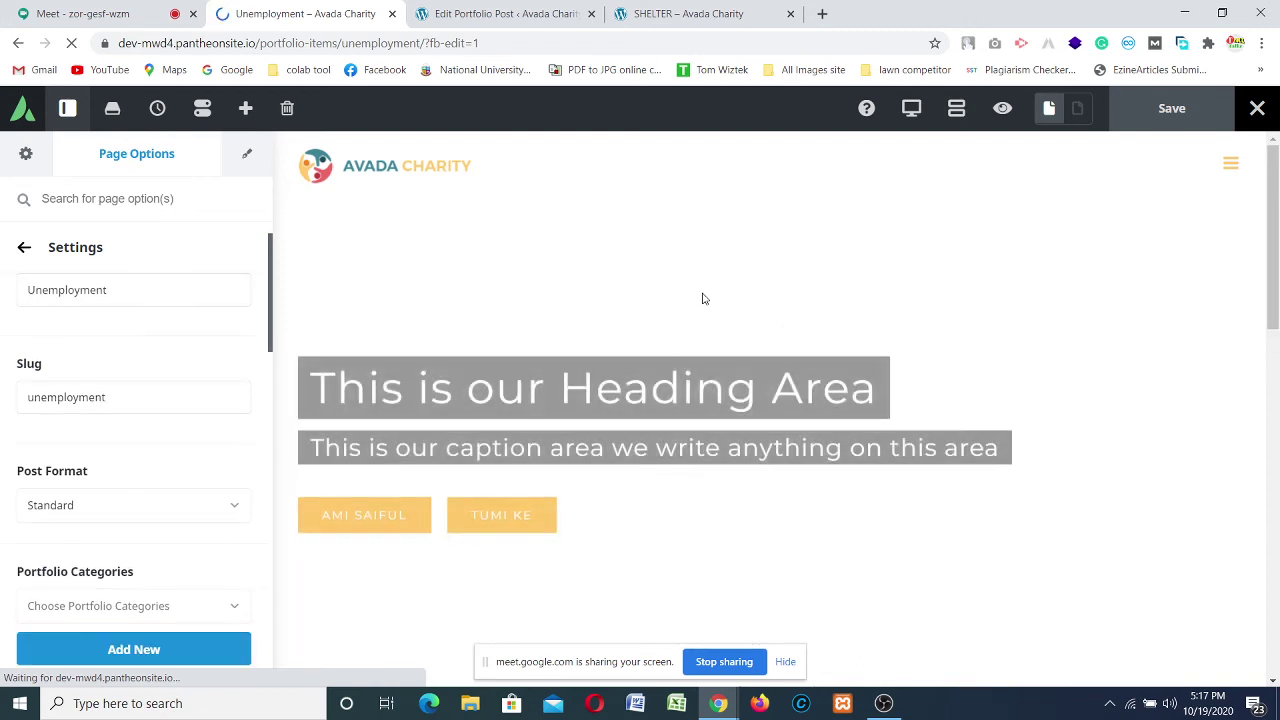
# - Review the SHELTER layout again, then scroll the builder down to Add Container
pyautogui.scroll(-3, 740, 305)
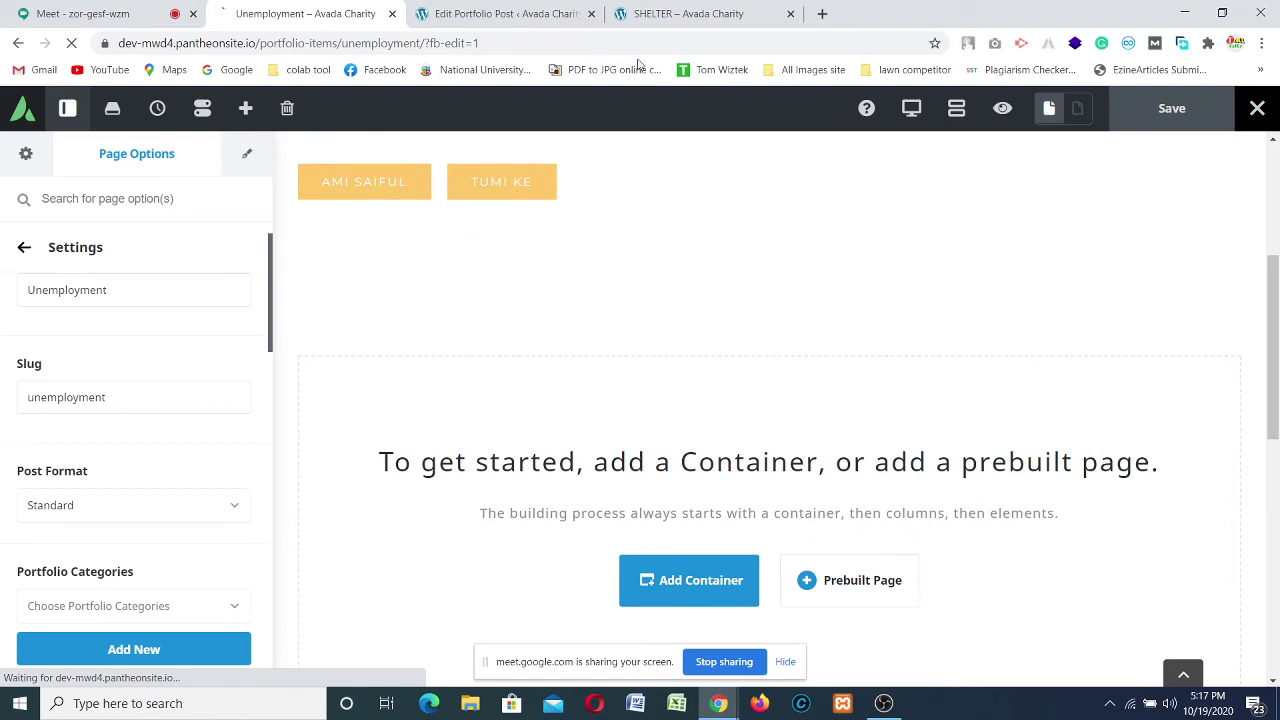
pyautogui.click(657, 13)
pyautogui.scroll(-4, 746, 432)
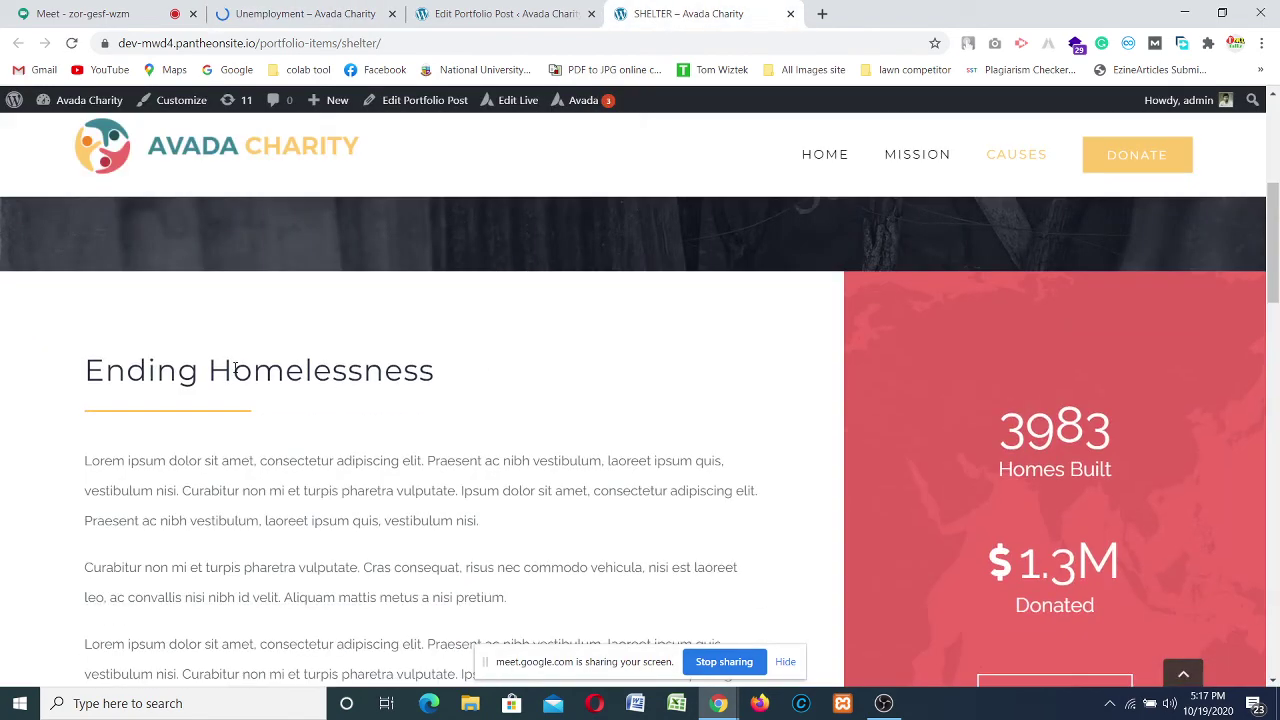
pyautogui.scroll(-1, 848, 400)
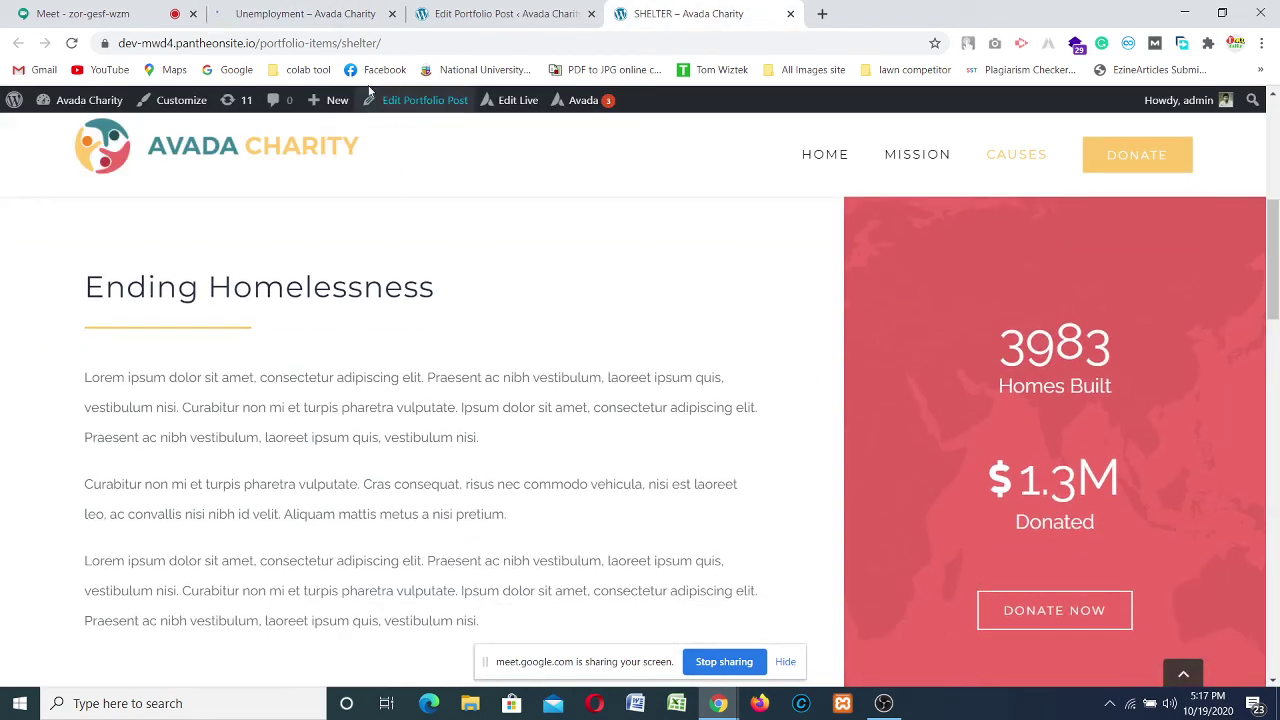
pyautogui.hotkey('ctrl', '2')
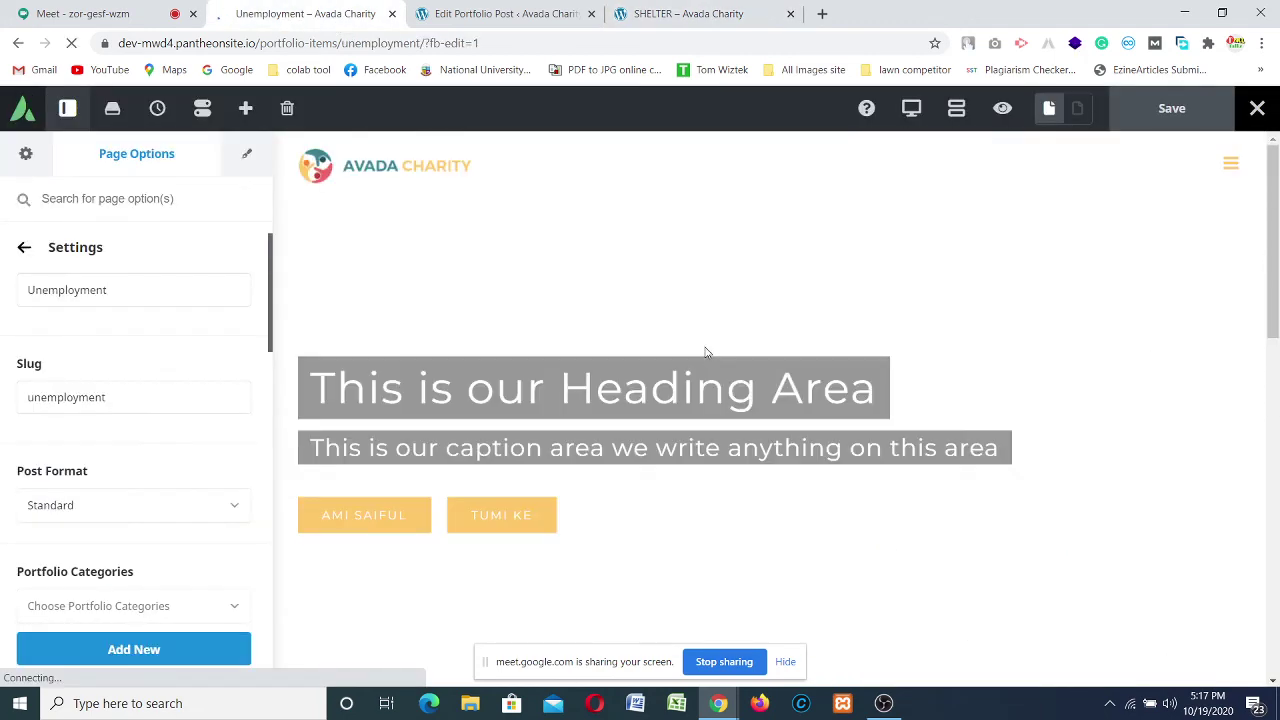
pyautogui.scroll(-5, 690, 360)
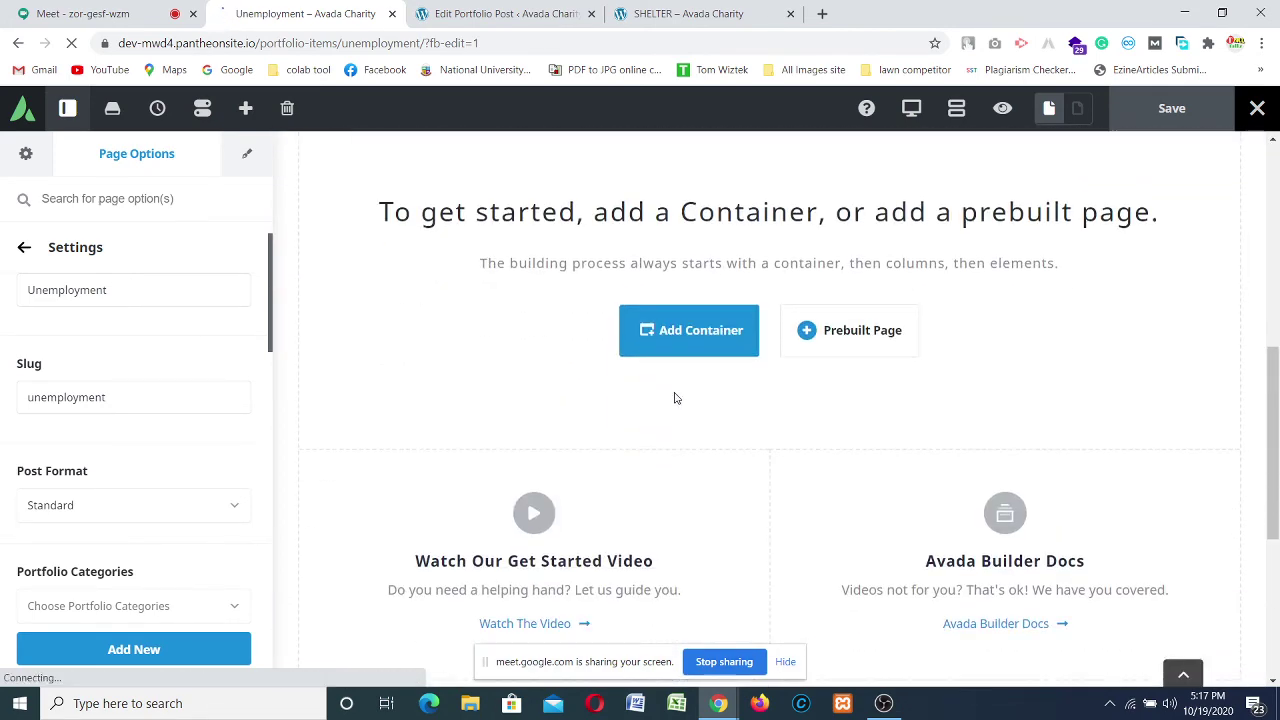
# - Add a 2/3 - 1/3 container to the Unemployment page
pyautogui.click(679, 337)
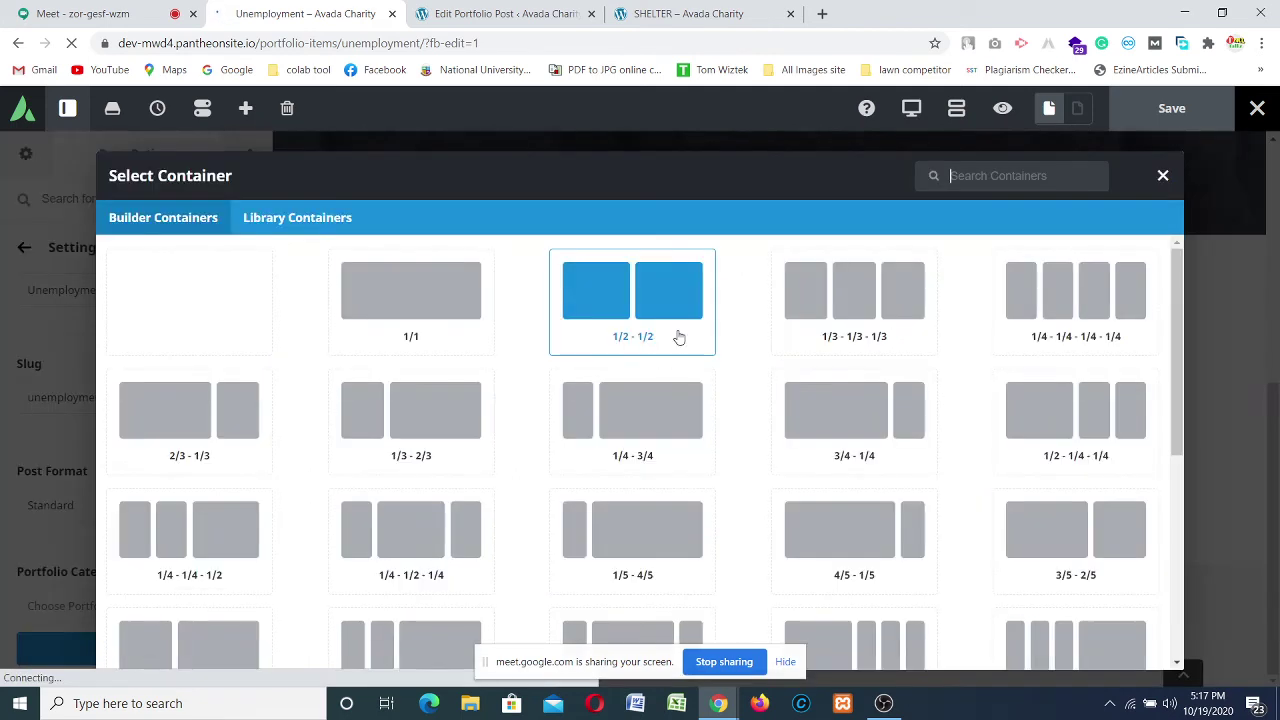
pyautogui.click(690, 13)
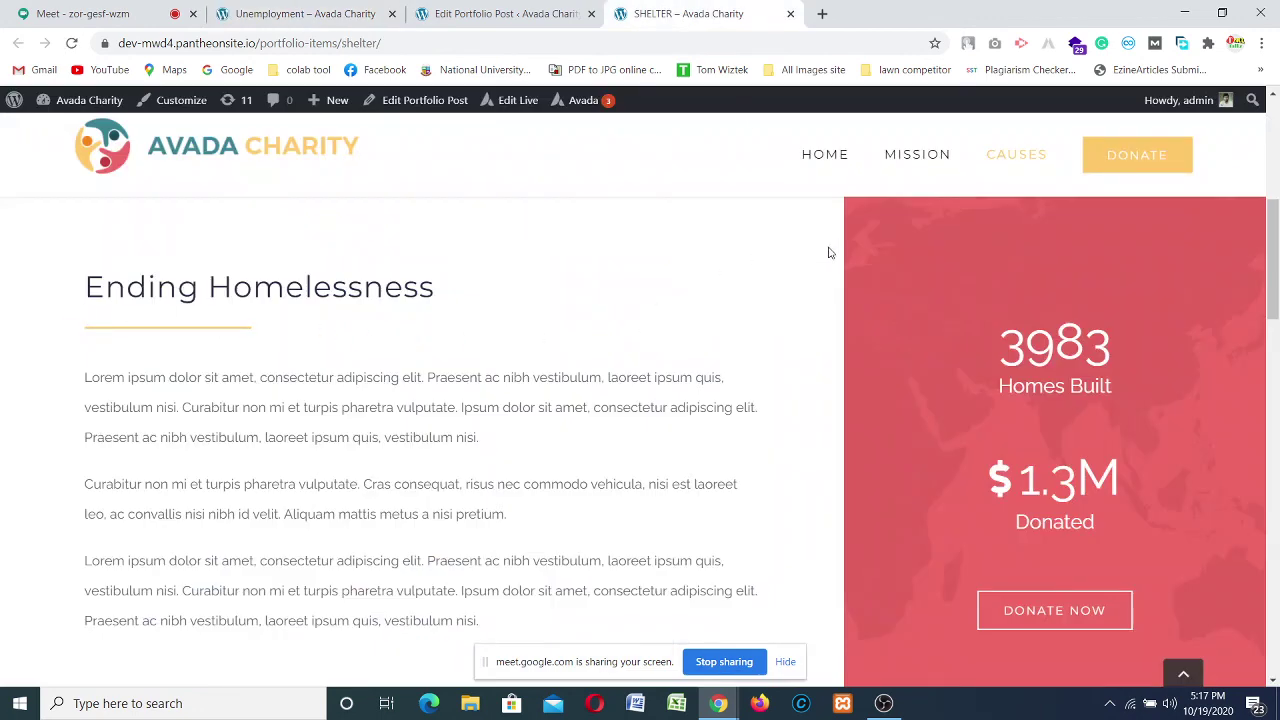
pyautogui.click(248, 20)
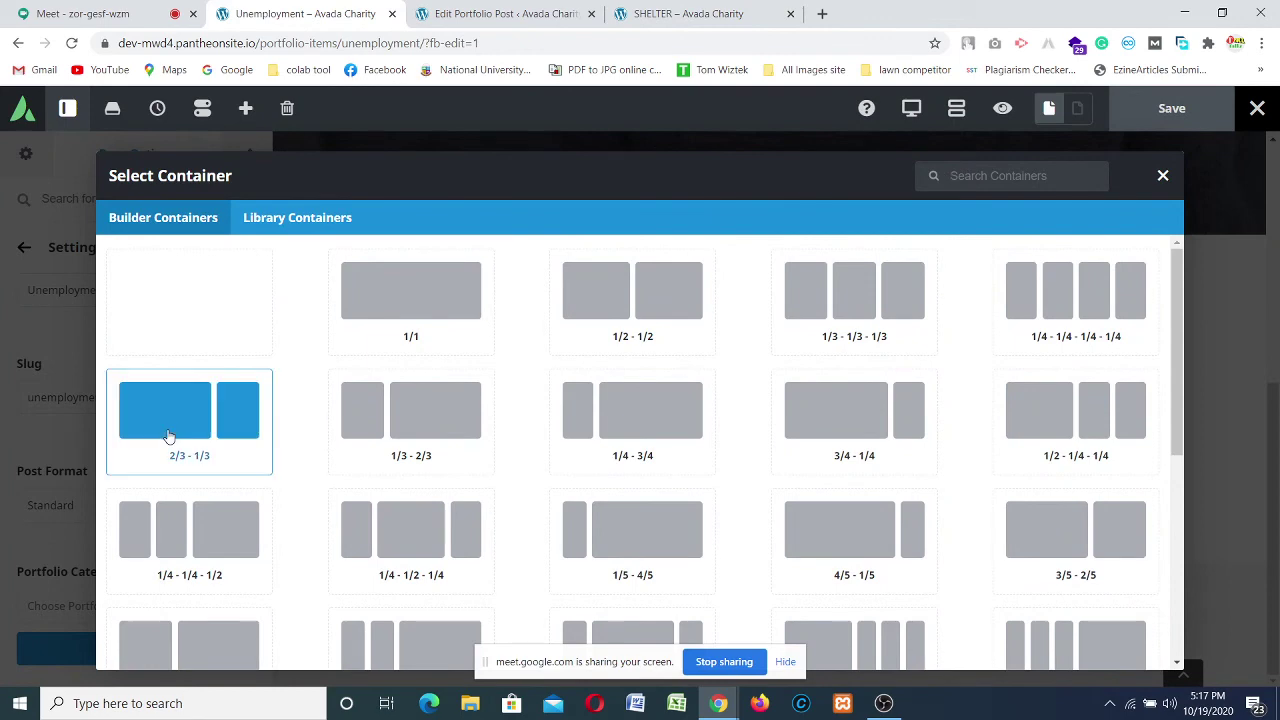
pyautogui.click(169, 436)
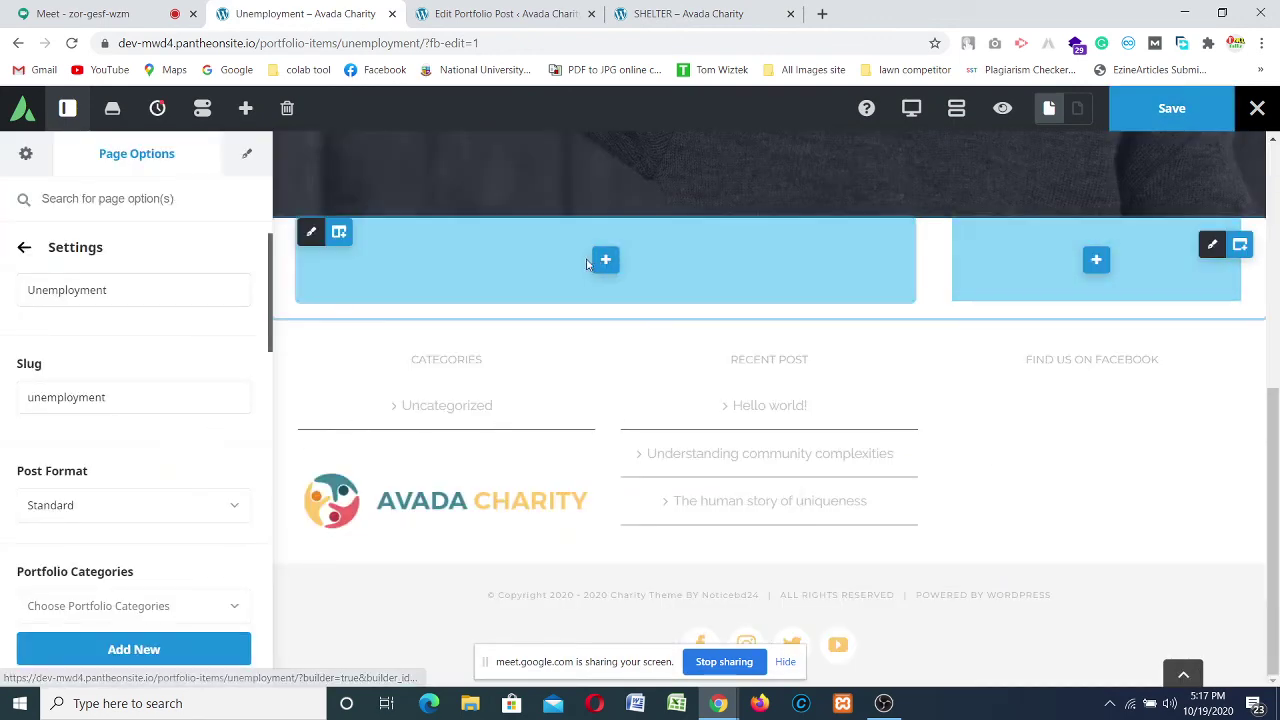
pyautogui.scroll(1, 772, 311)
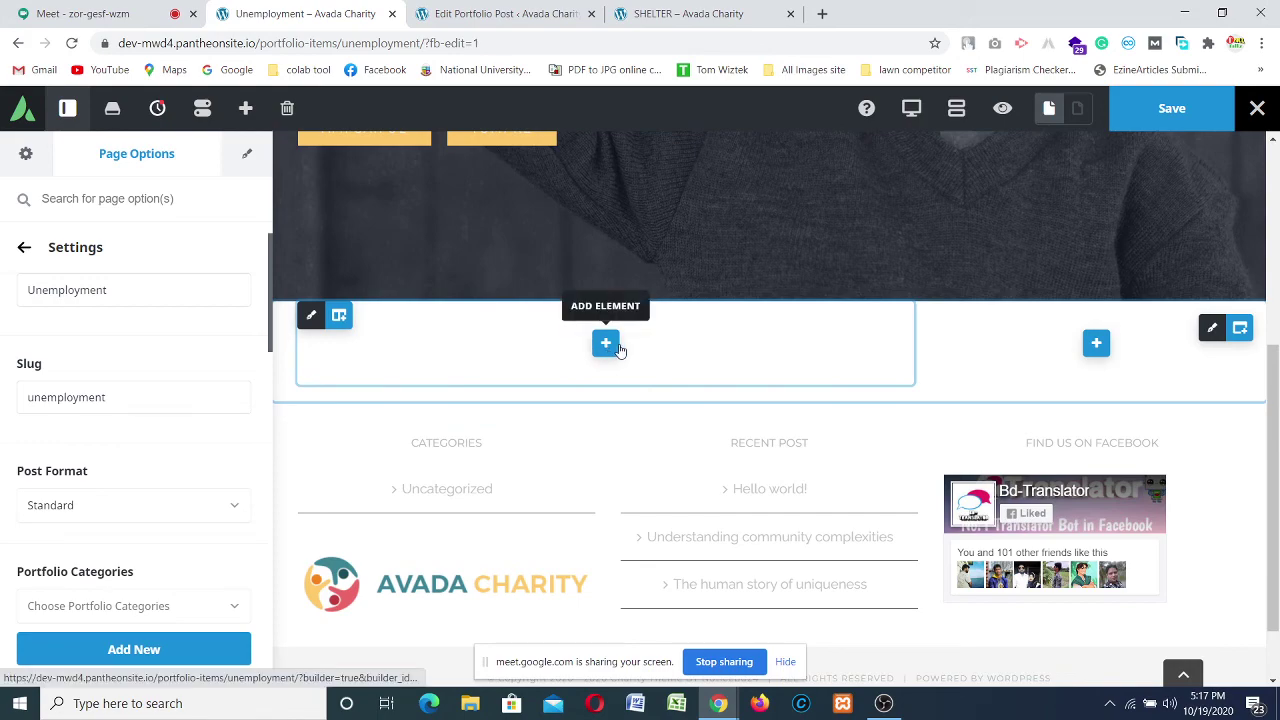
pyautogui.scroll(3, 354, 289)
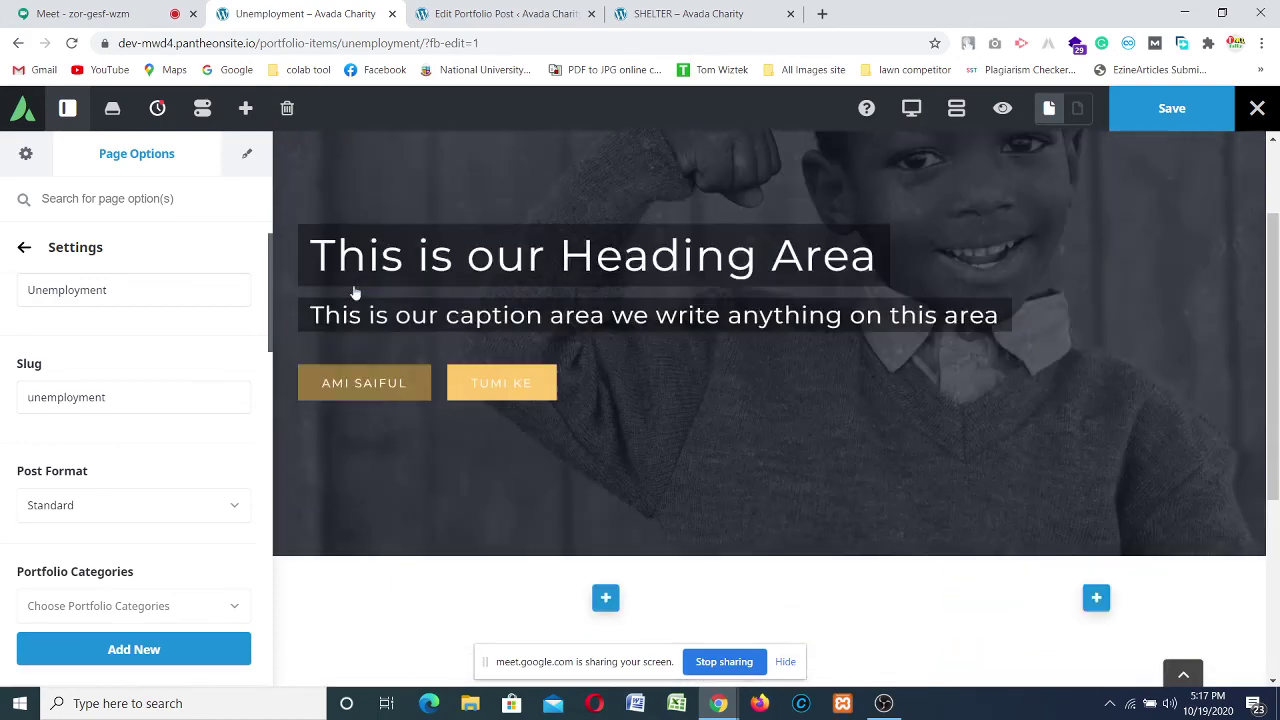
pyautogui.scroll(-4, 354, 289)
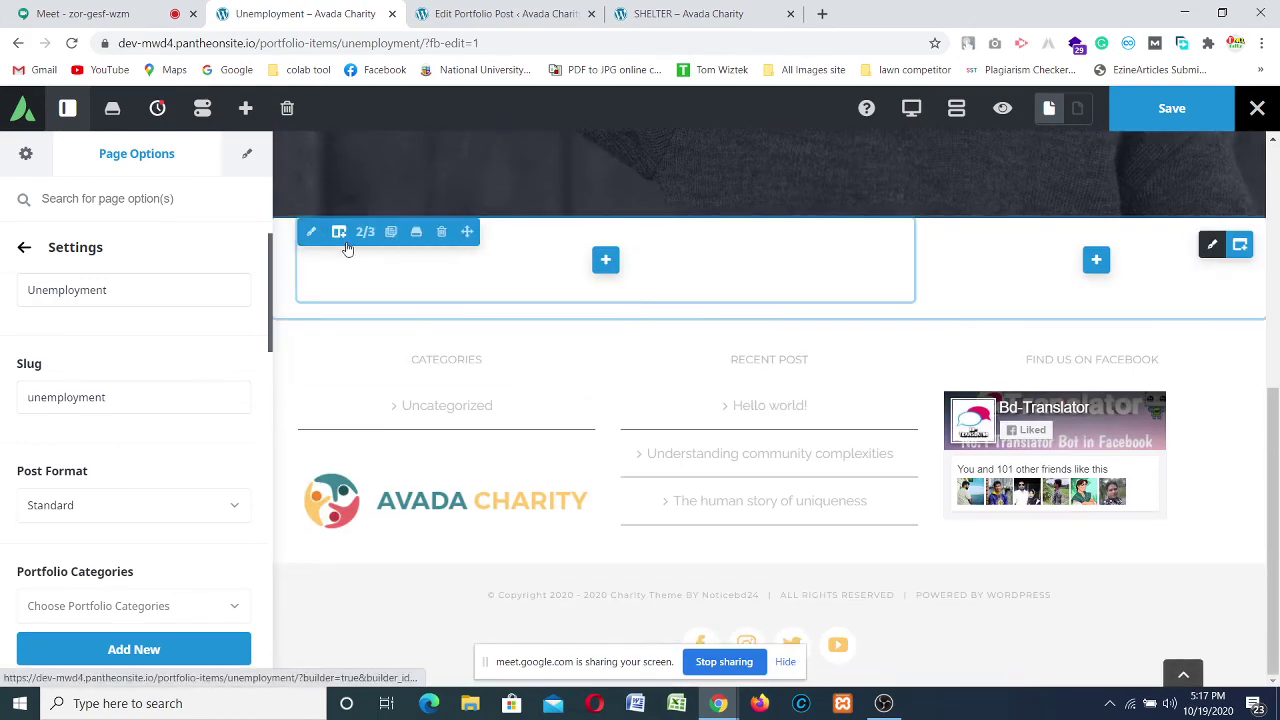
# - Add a full-width 1/1 column and move it above the two columns
pyautogui.click(342, 238)
pyautogui.click(200, 300)
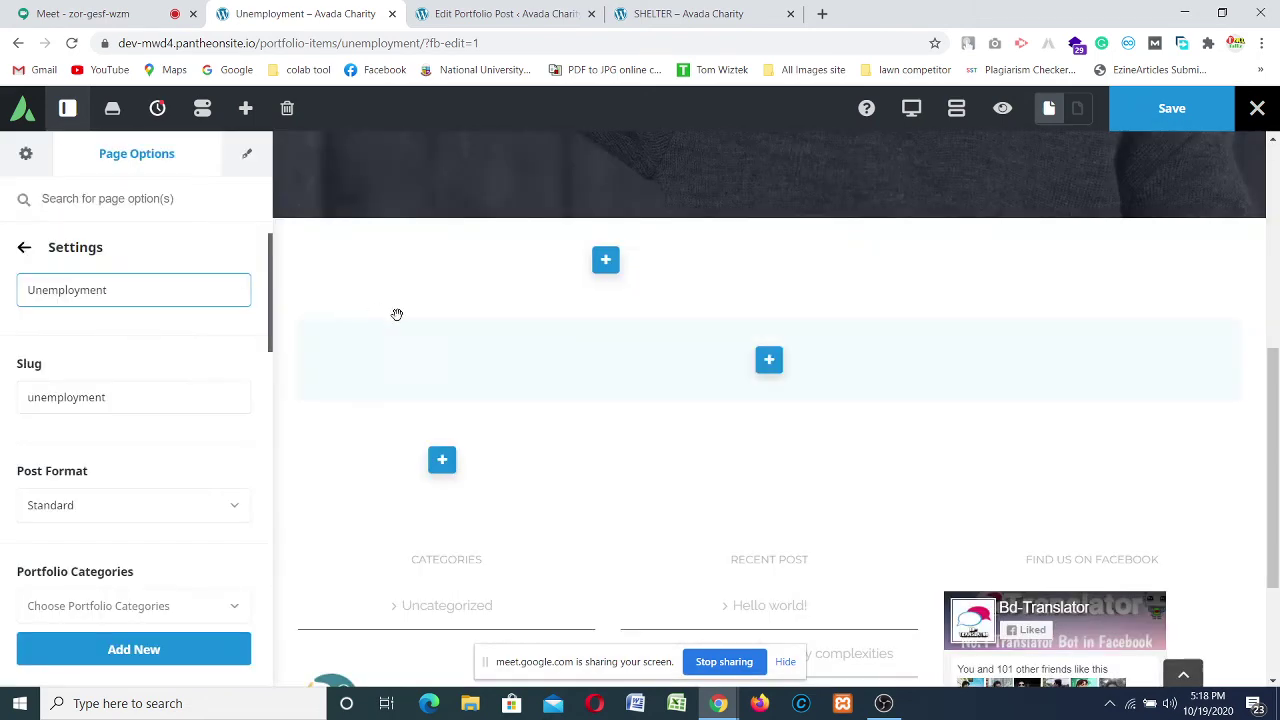
pyautogui.scroll(2, 787, 352)
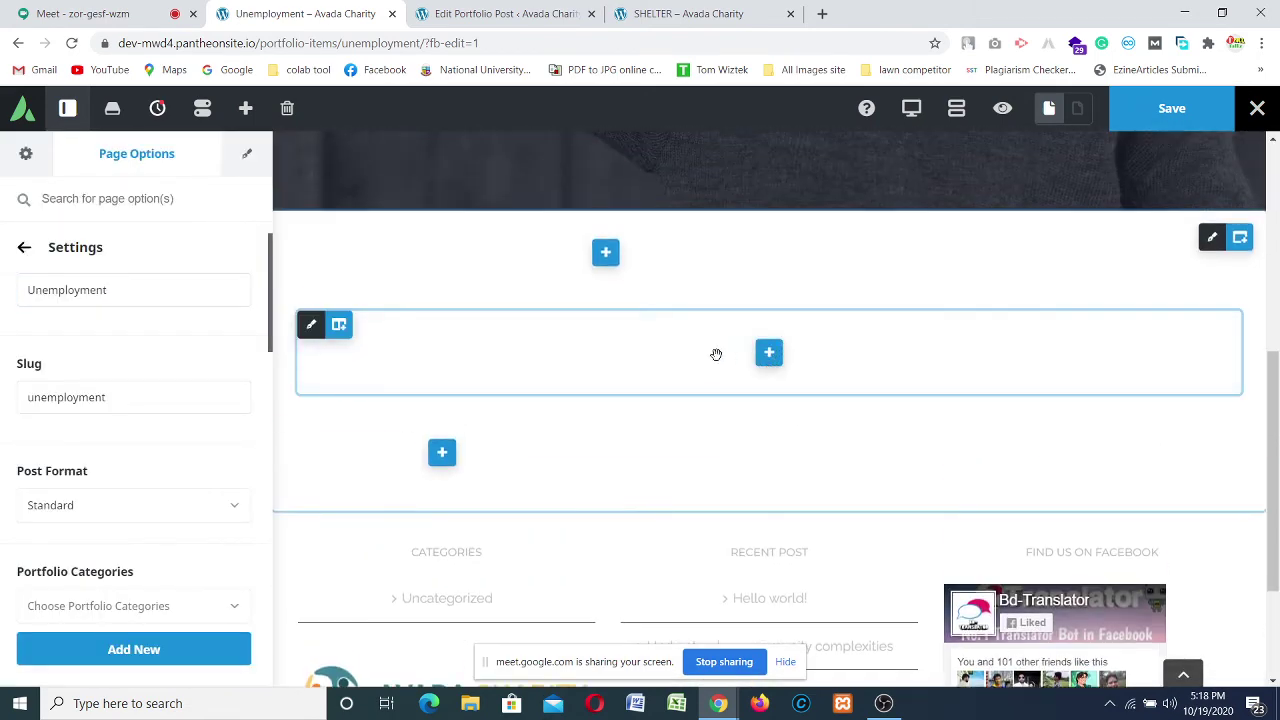
pyautogui.moveTo(706, 350); pyautogui.dragTo(285, 228)
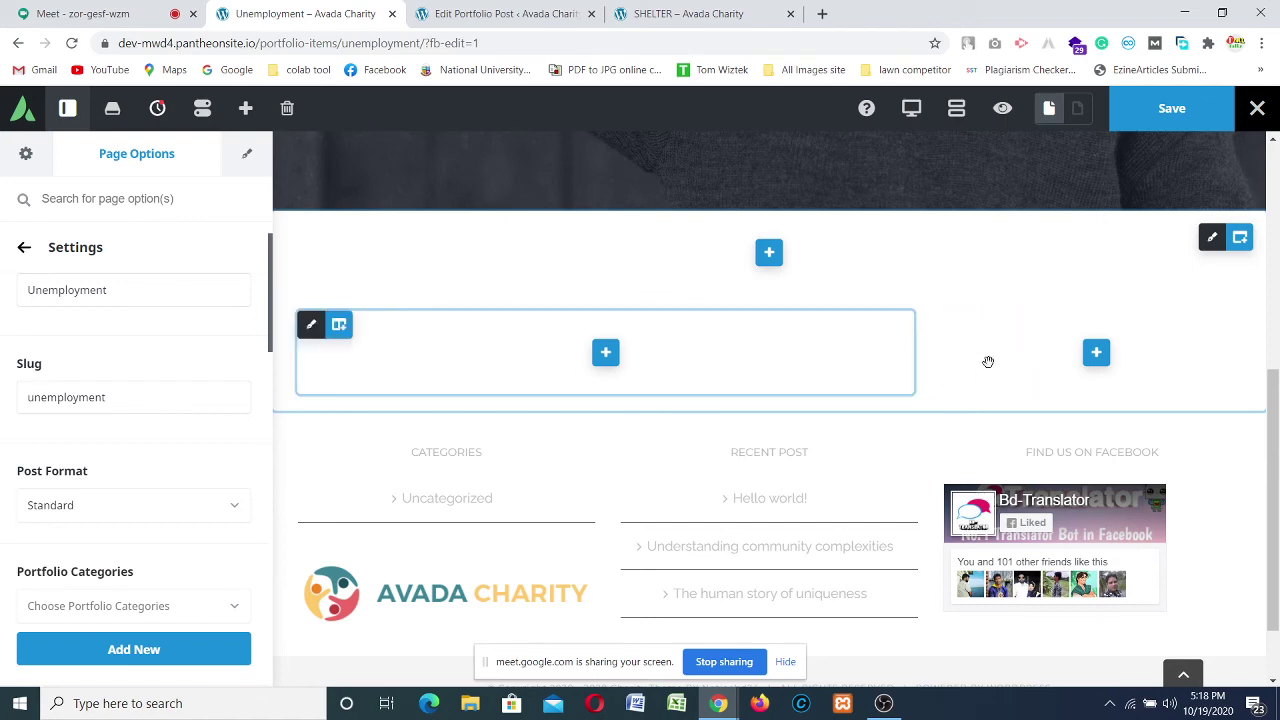
pyautogui.scroll(-1, 640, 323)
pyautogui.scroll(2, 630, 320)
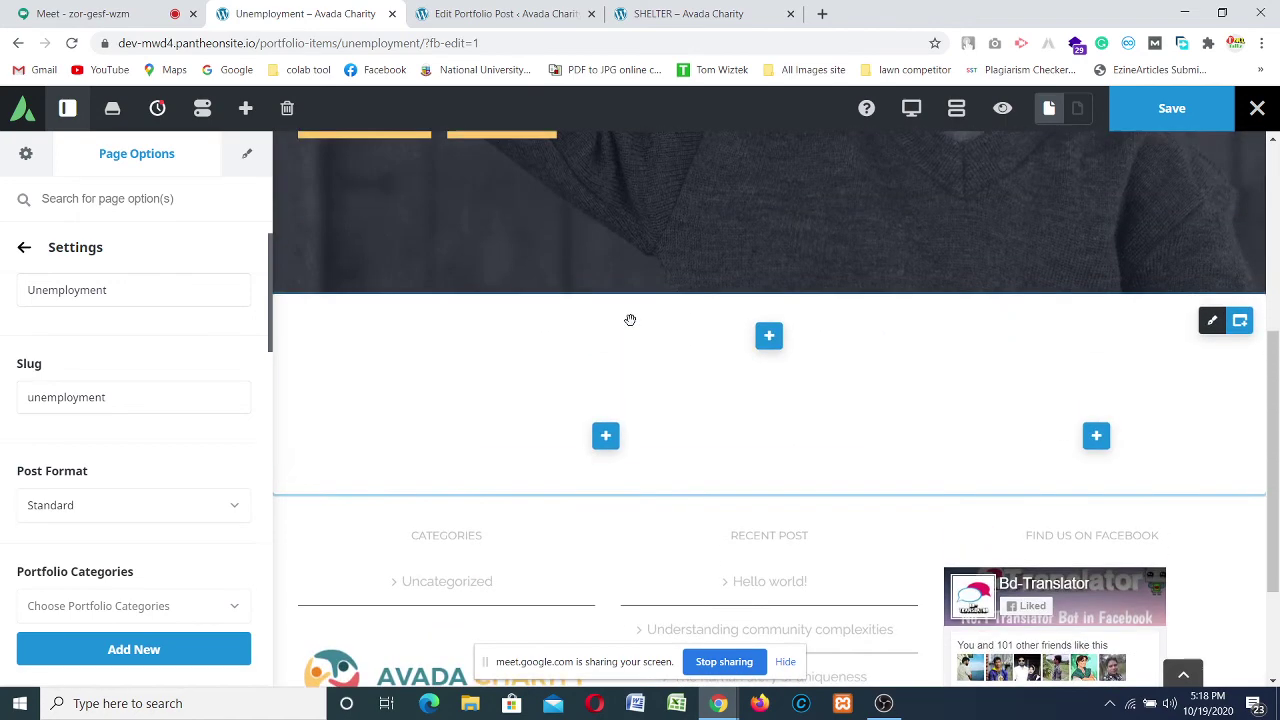
# - Copy the 'Ending Homelessness' heading text from the SHELTER reference page
pyautogui.click(606, 435)
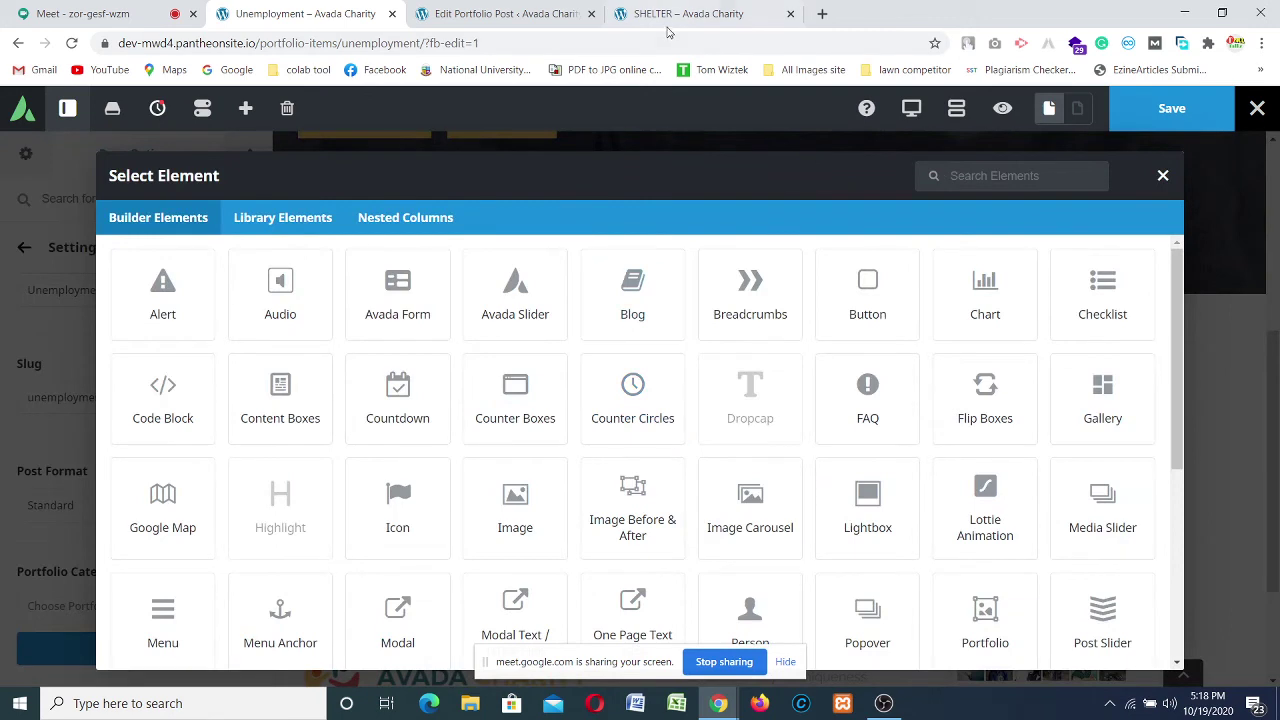
pyautogui.click(667, 20)
pyautogui.moveTo(88, 287); pyautogui.dragTo(450, 301)
pyautogui.rightClick(399, 285)
pyautogui.click(424, 296)
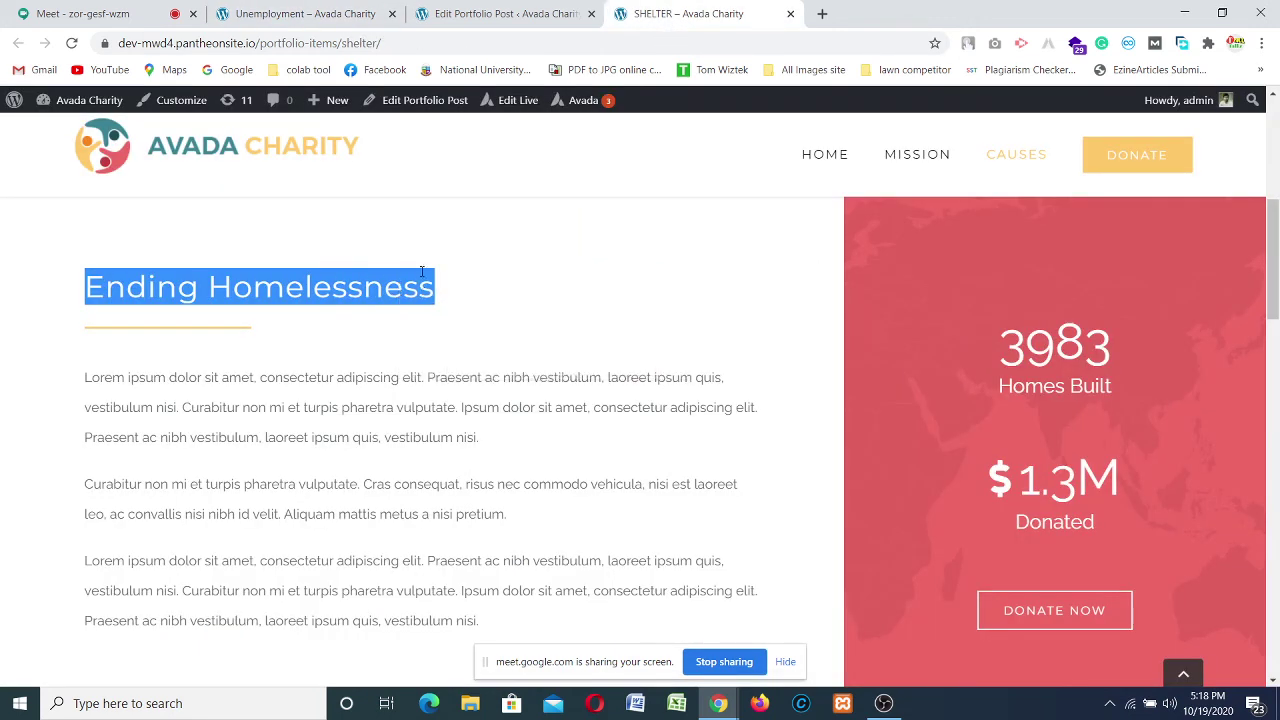
pyautogui.click(293, 15)
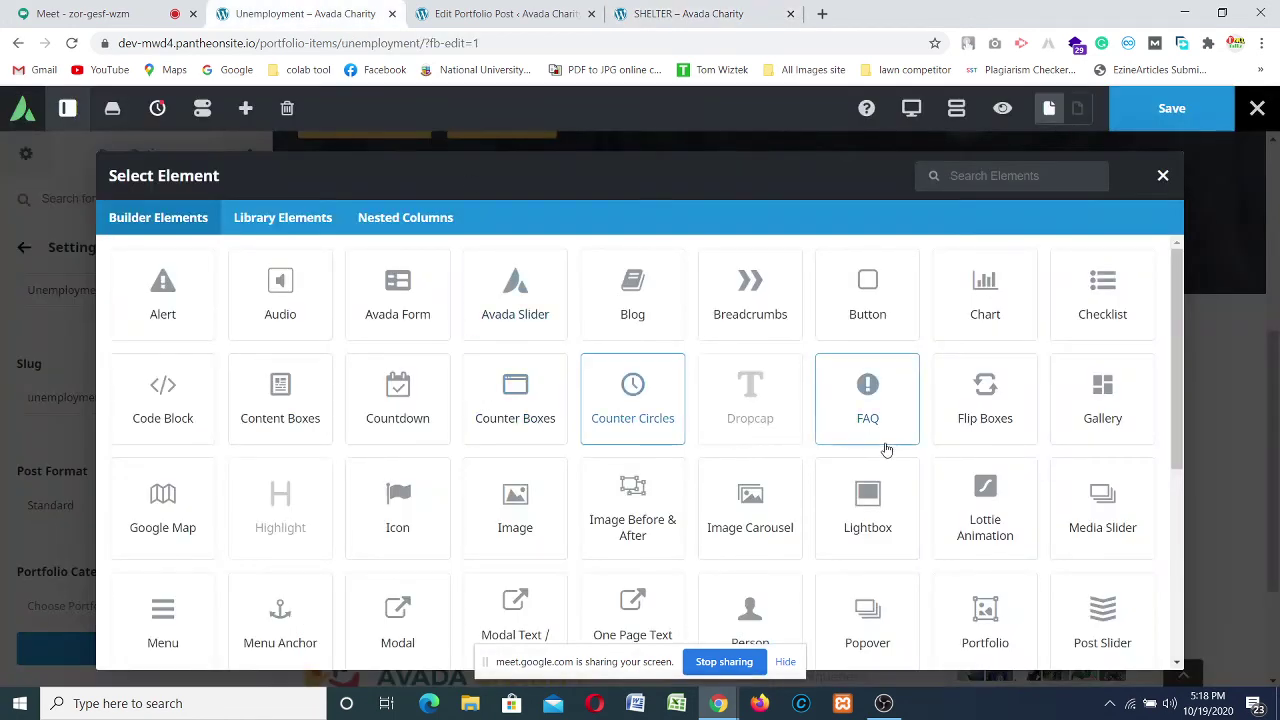
pyautogui.scroll(-1, 483, 455)
pyautogui.scroll(-2, 483, 455)
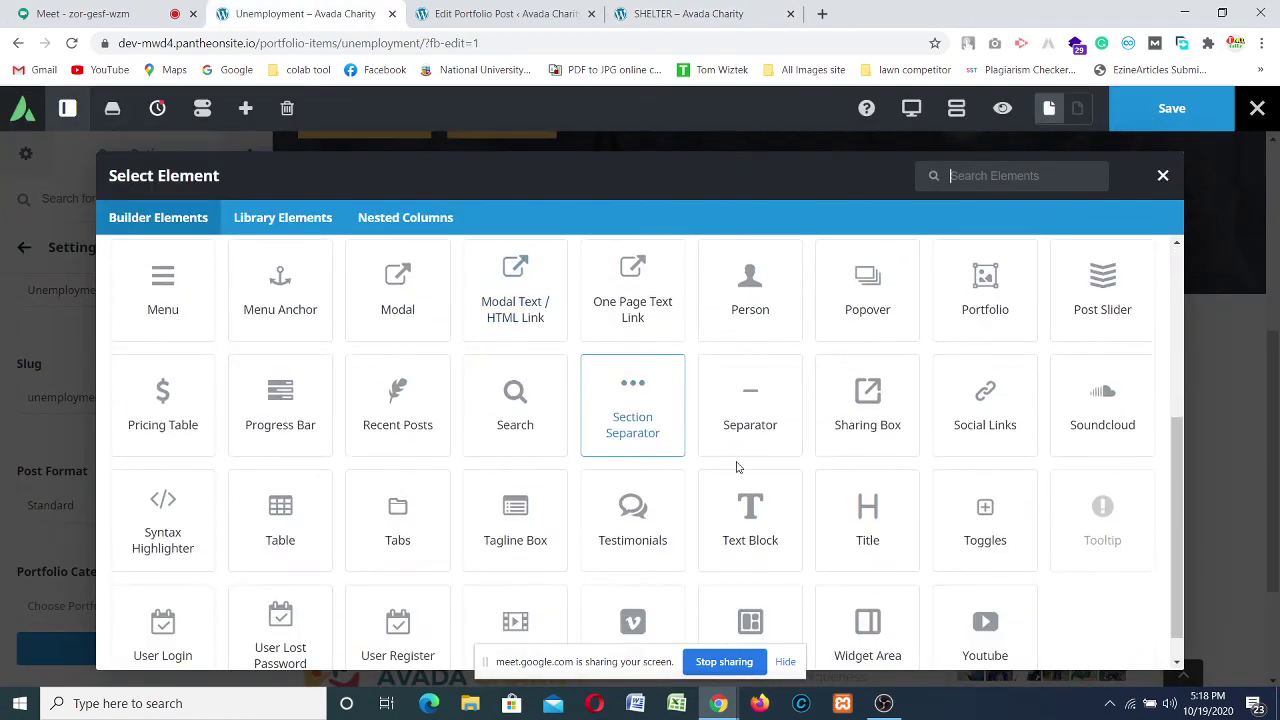
# - Add a Title element and paste 'Ending Homelessness' as its Heading 2 text
pyautogui.click(840, 527)
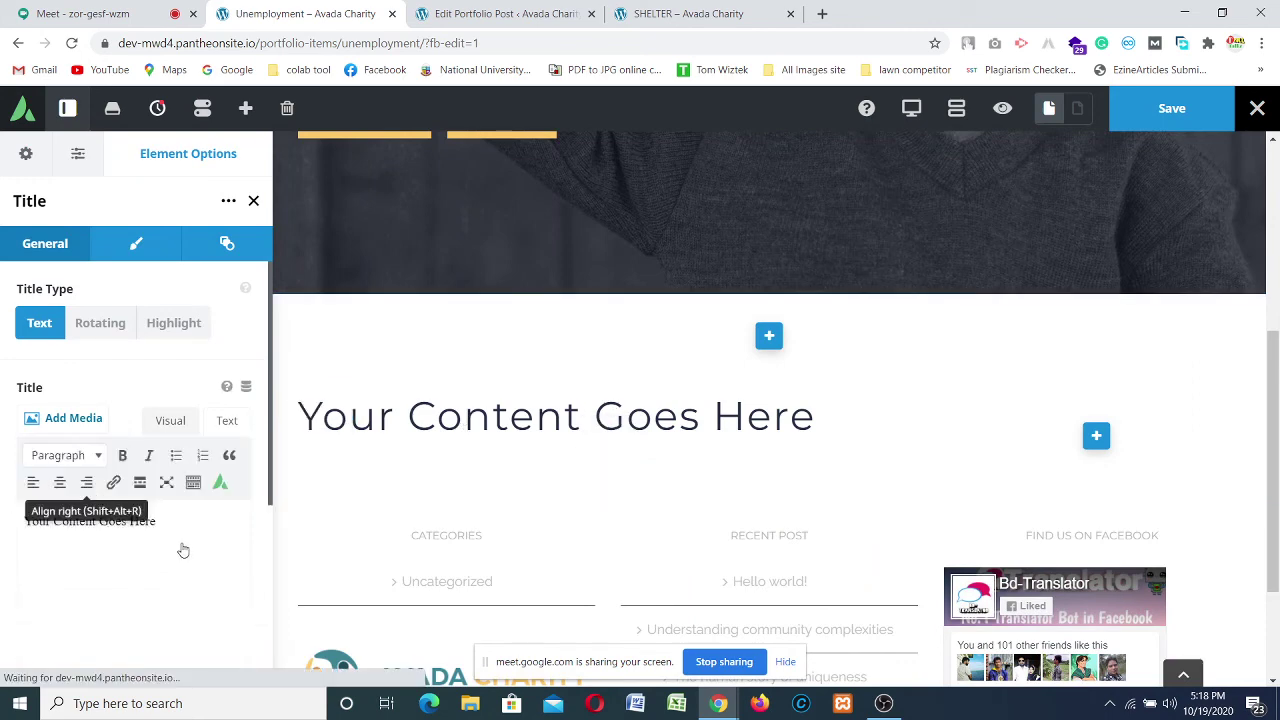
pyautogui.click(170, 522)
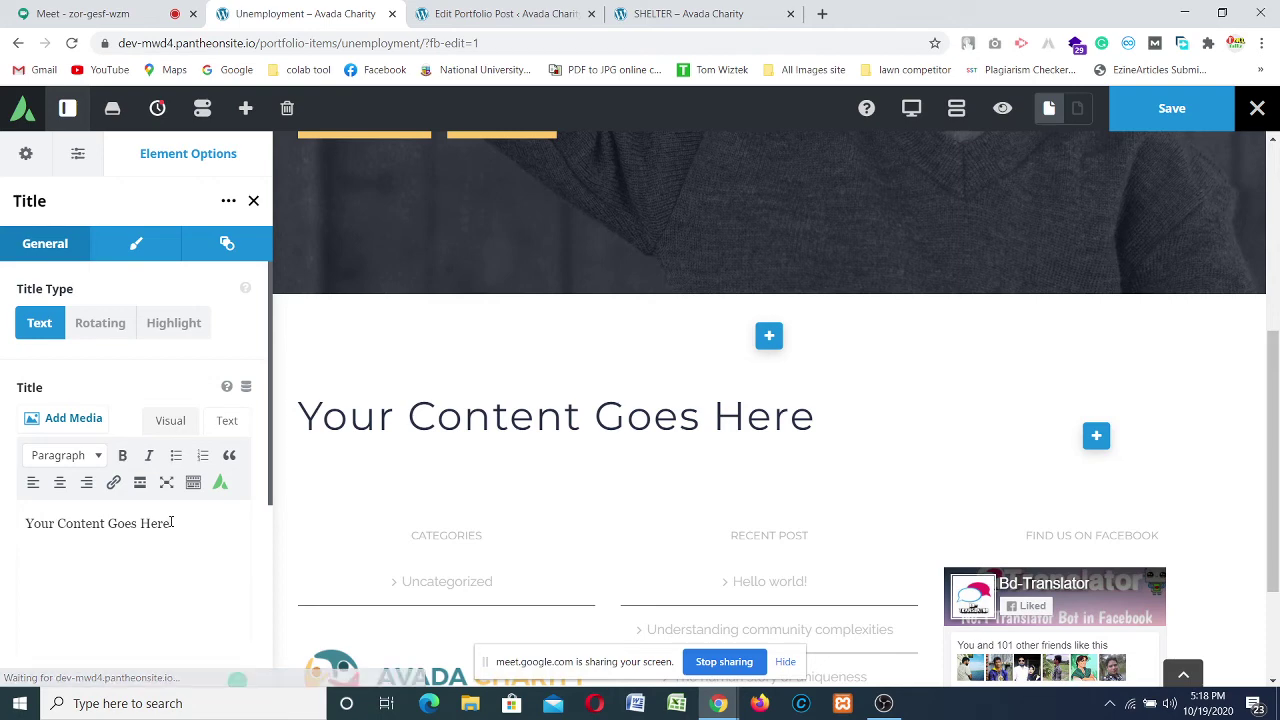
pyautogui.hotkey('ctrl', 'a')
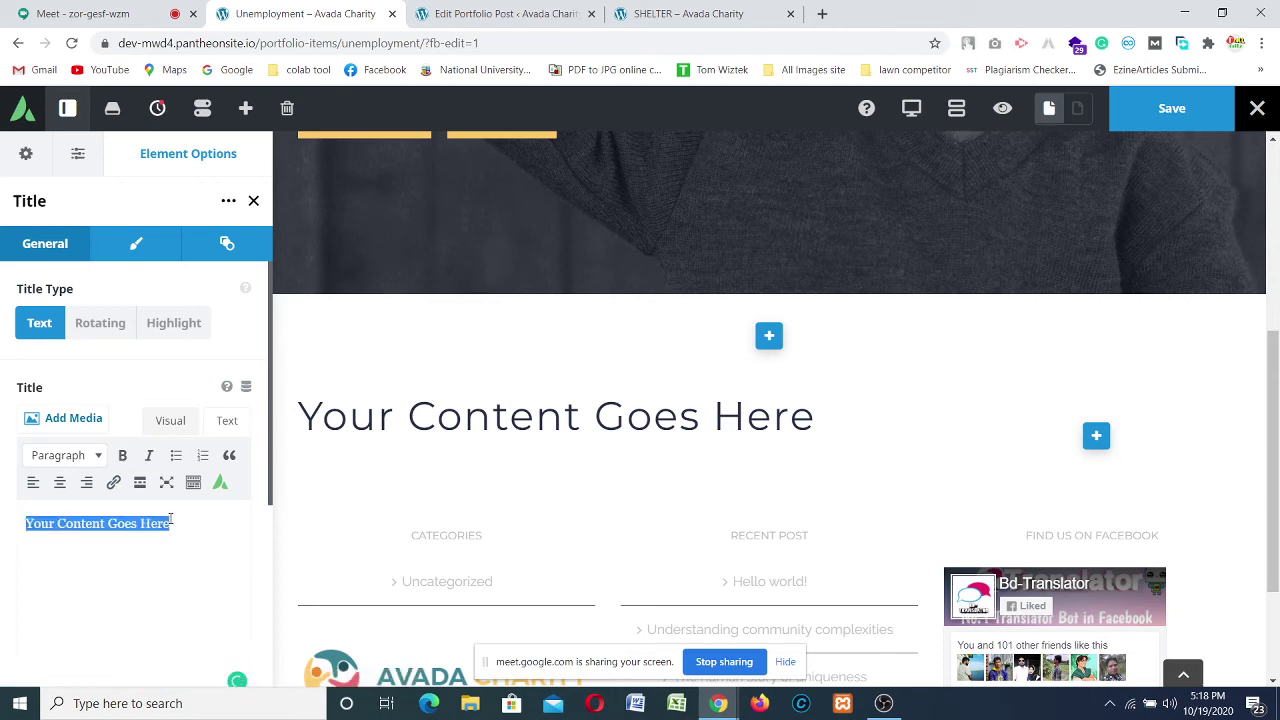
pyautogui.hotkey('ctrl', 'v')
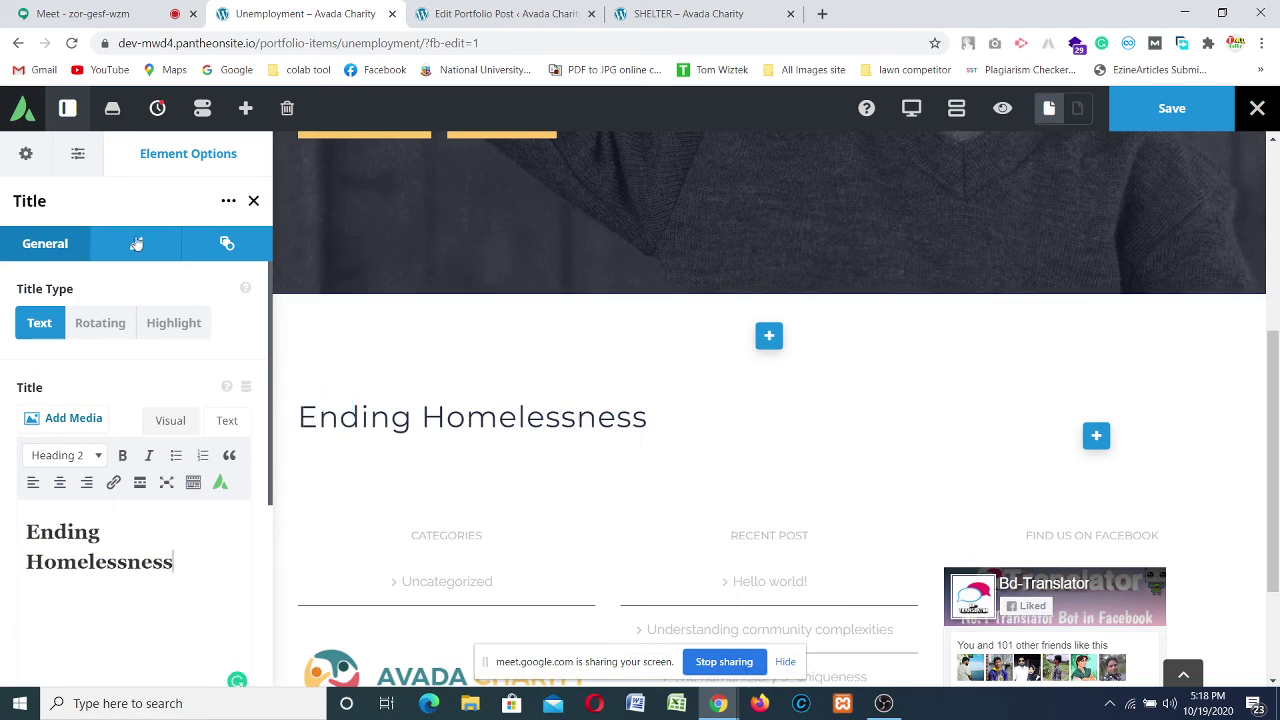
pyautogui.click(688, 8)
pyautogui.click(500, 346)
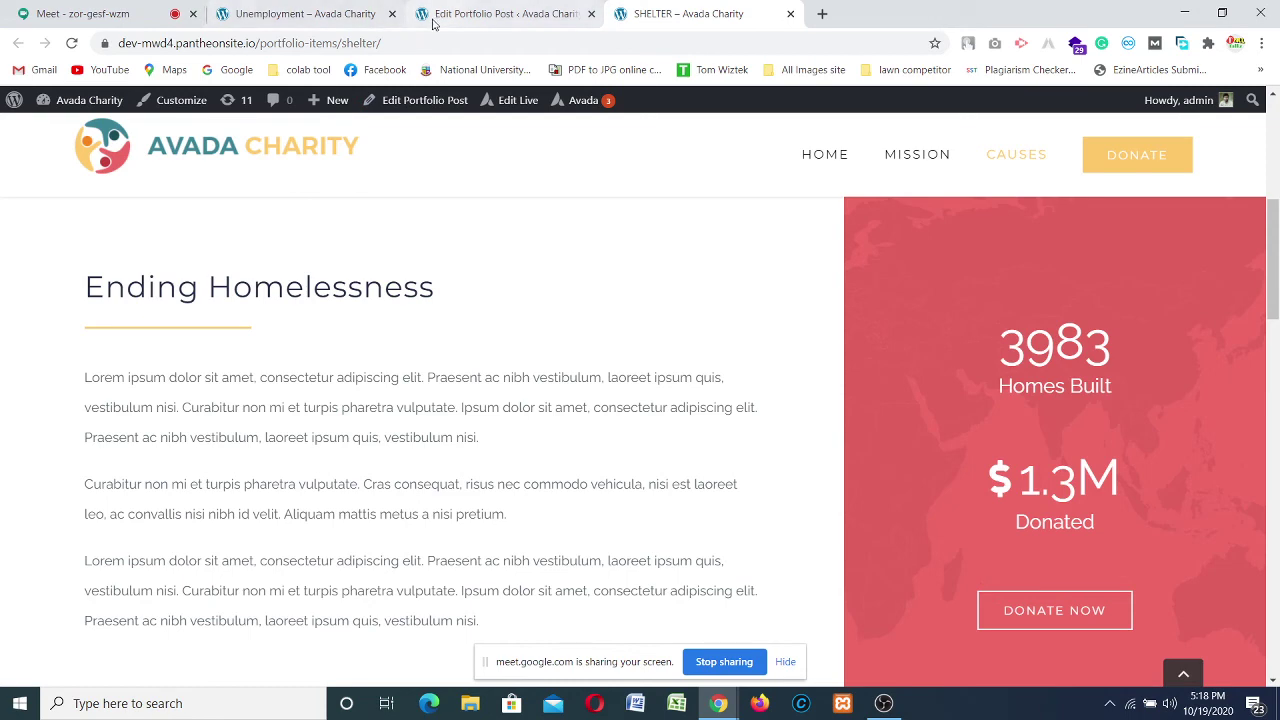
pyautogui.click(352, 18)
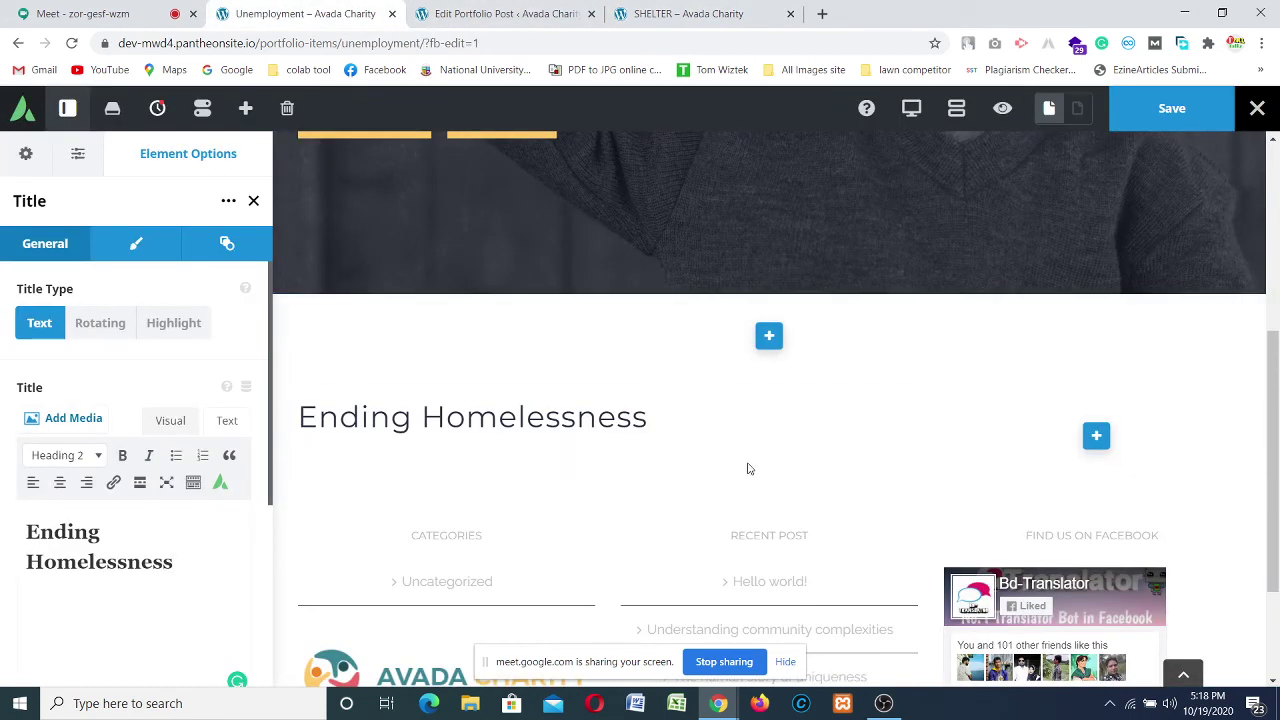
pyautogui.moveTo(595, 428)
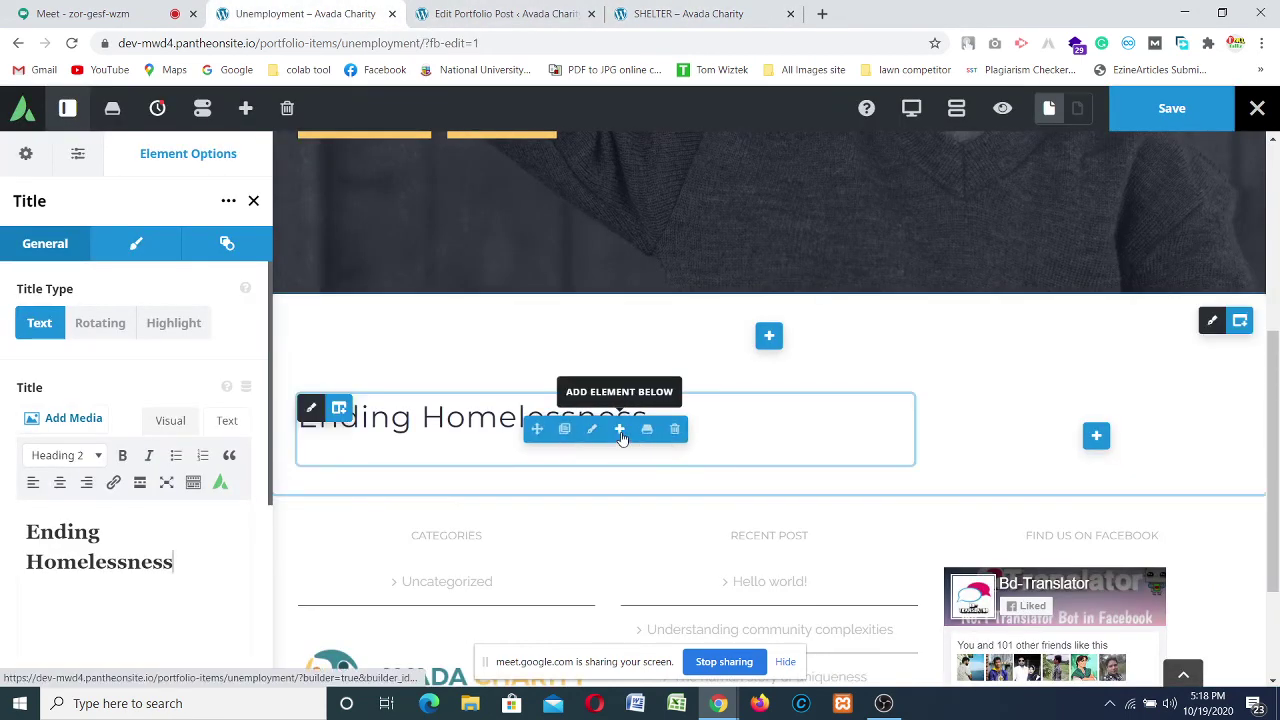
# - Insert a Separator element below the Ending Homelessness heading
pyautogui.click(620, 430)
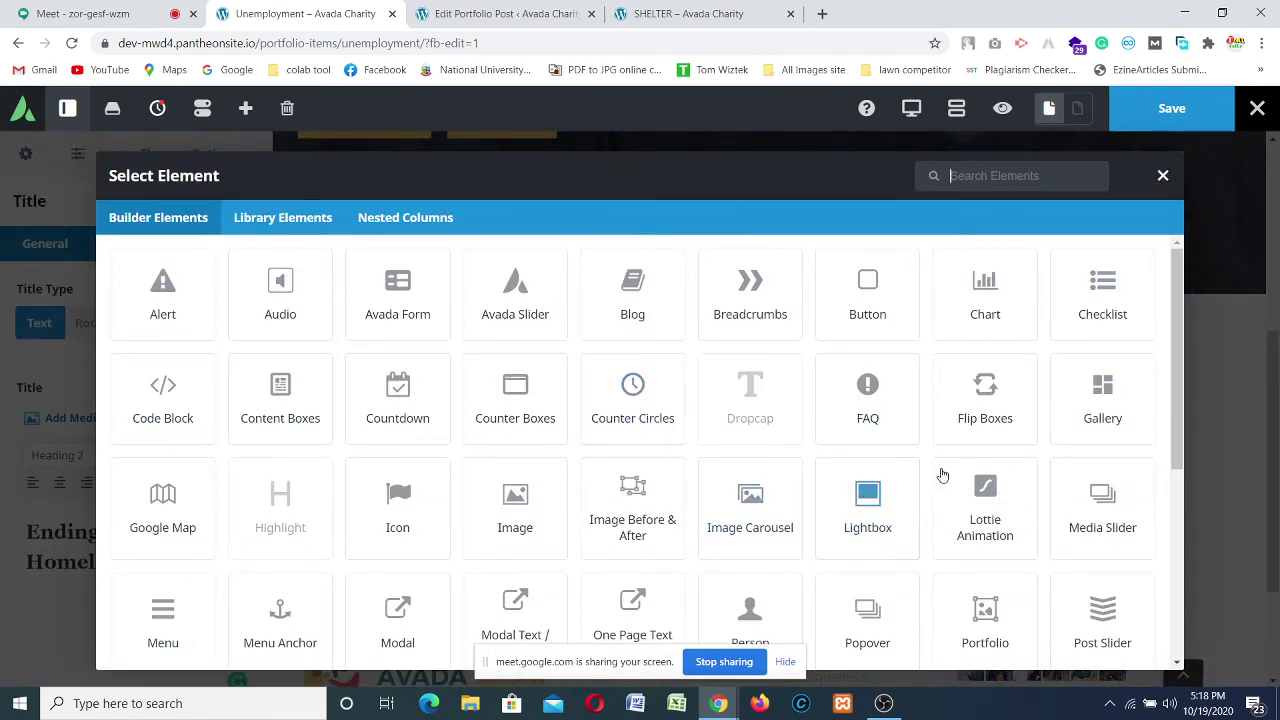
pyautogui.scroll(-3, 1080, 480)
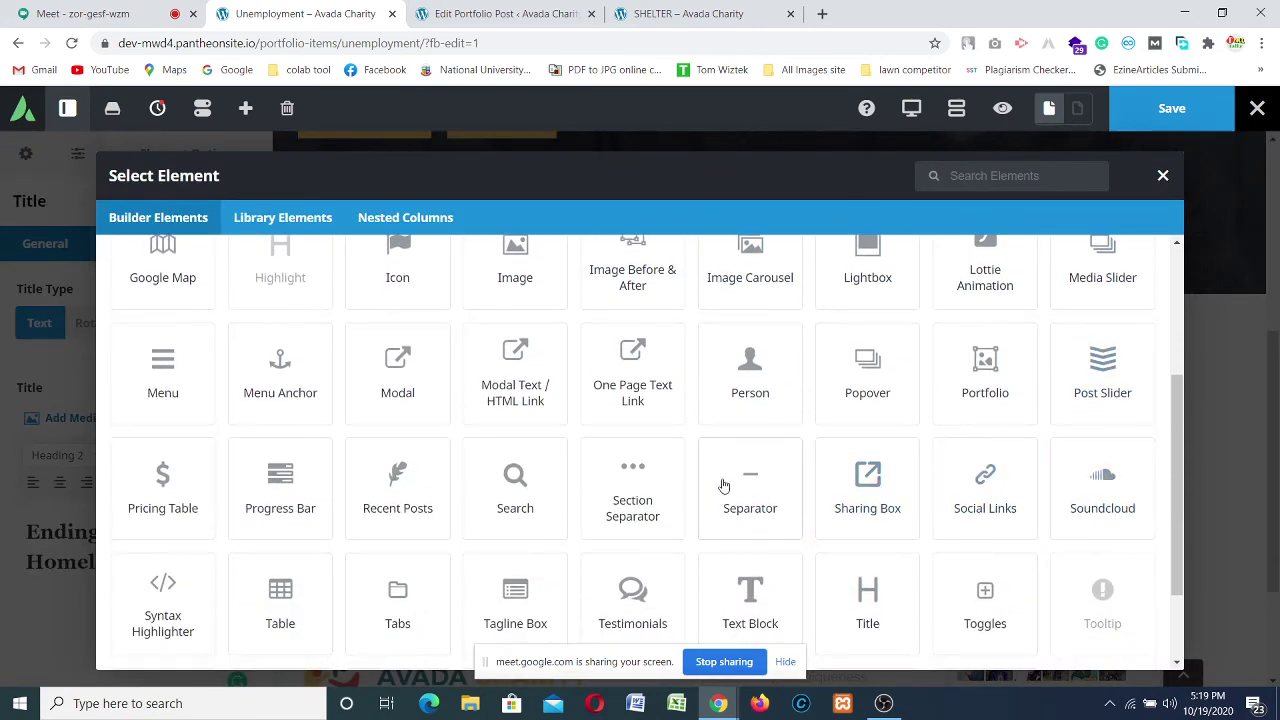
pyautogui.click(745, 480)
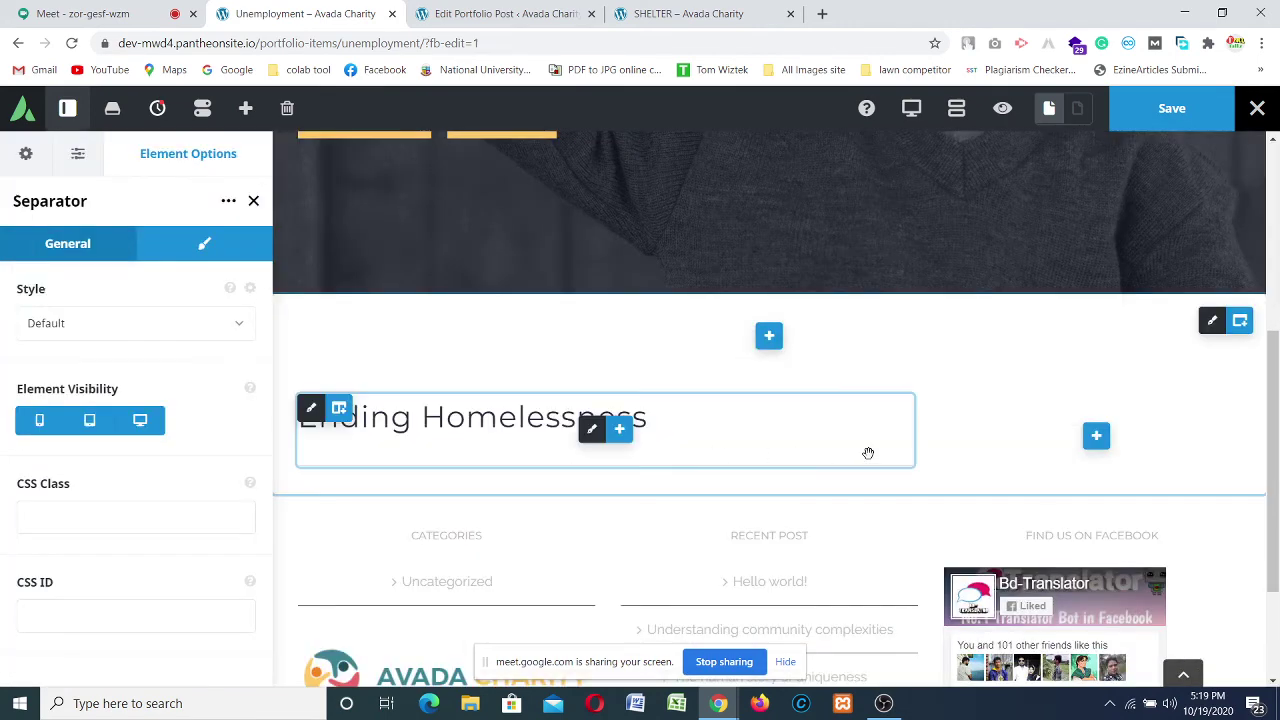
pyautogui.click(176, 243)
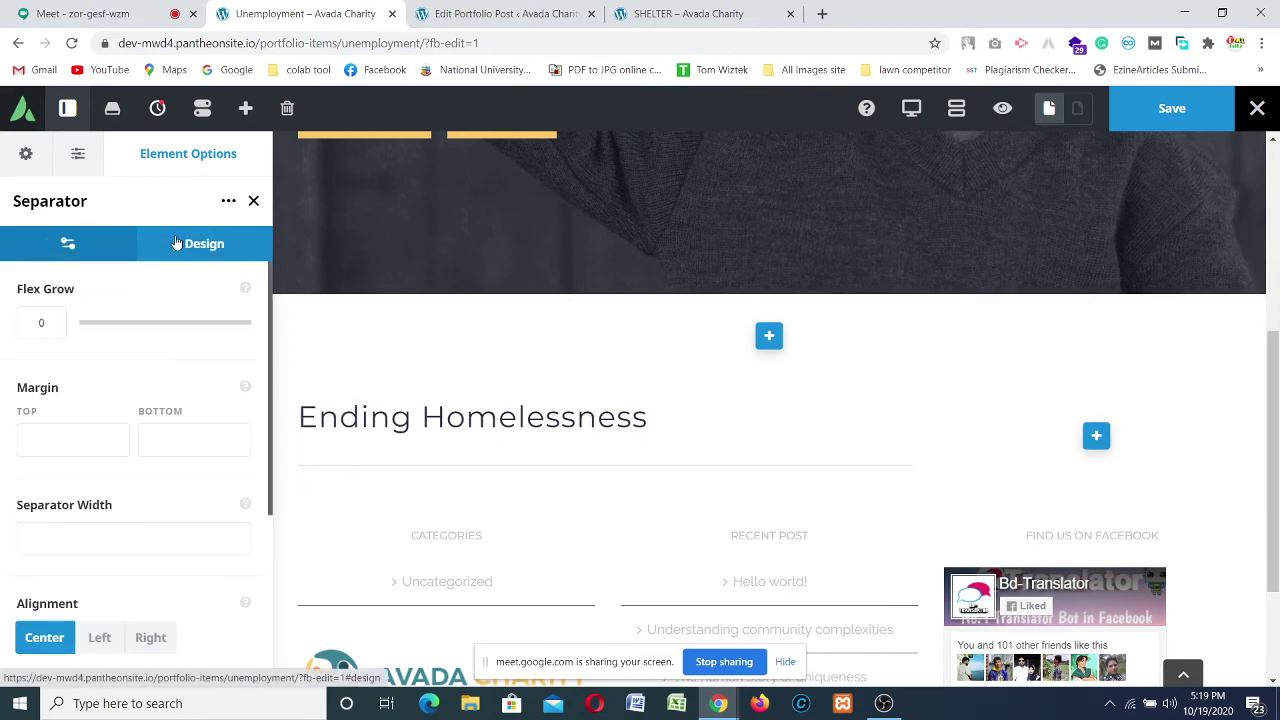
# - Set the separator width to 200px and align it left
pyautogui.click(57, 440)
pyautogui.scroll(-1, 57, 444)
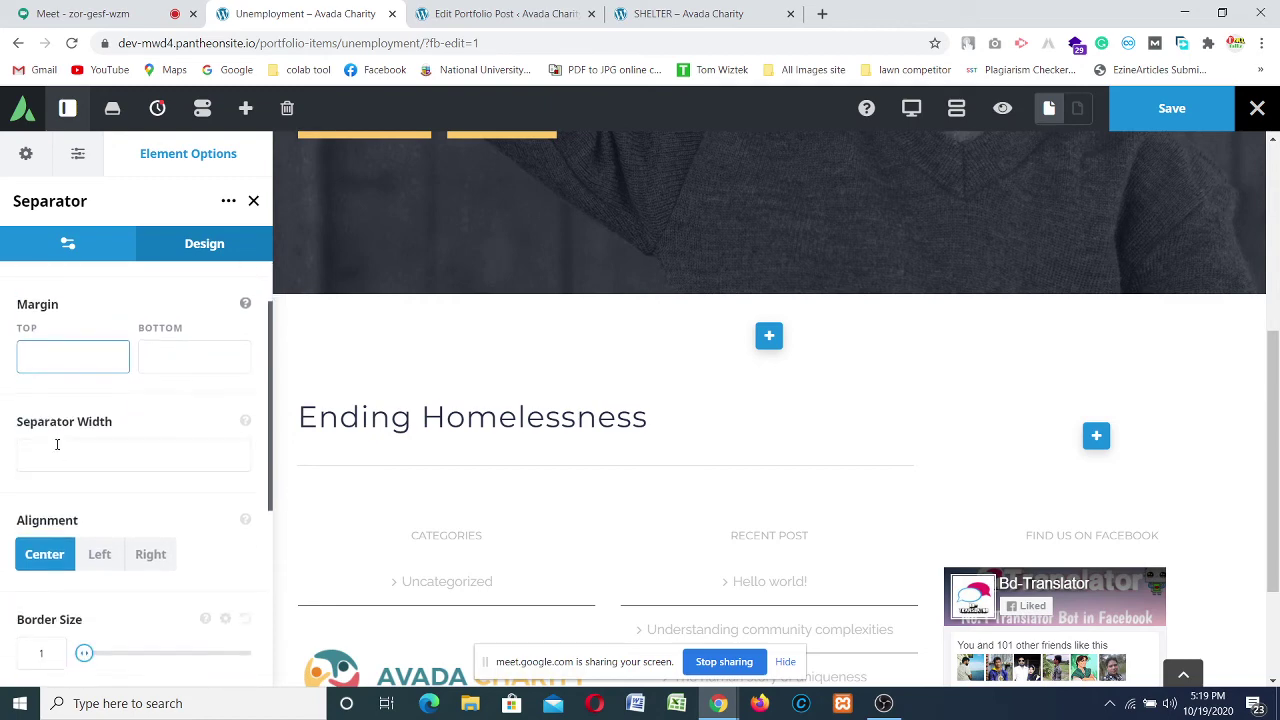
pyautogui.click(57, 444)
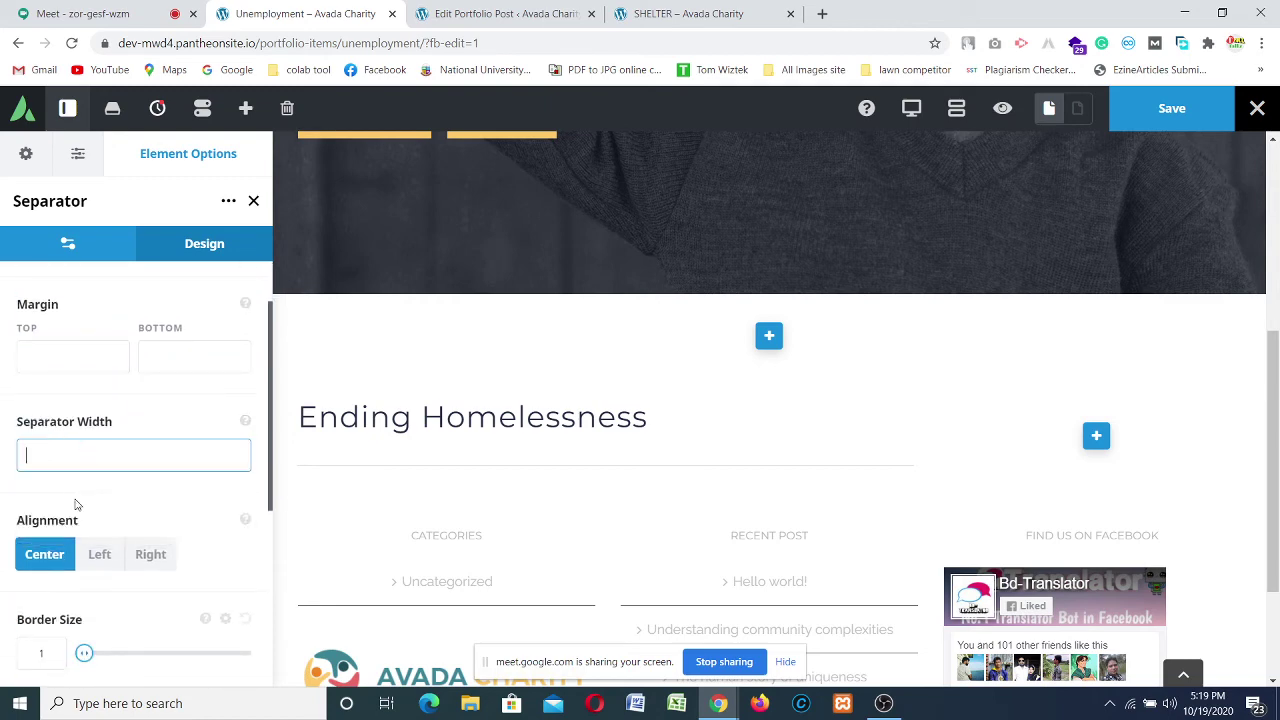
pyautogui.write('200px')
pyautogui.scroll(-1, 98, 402)
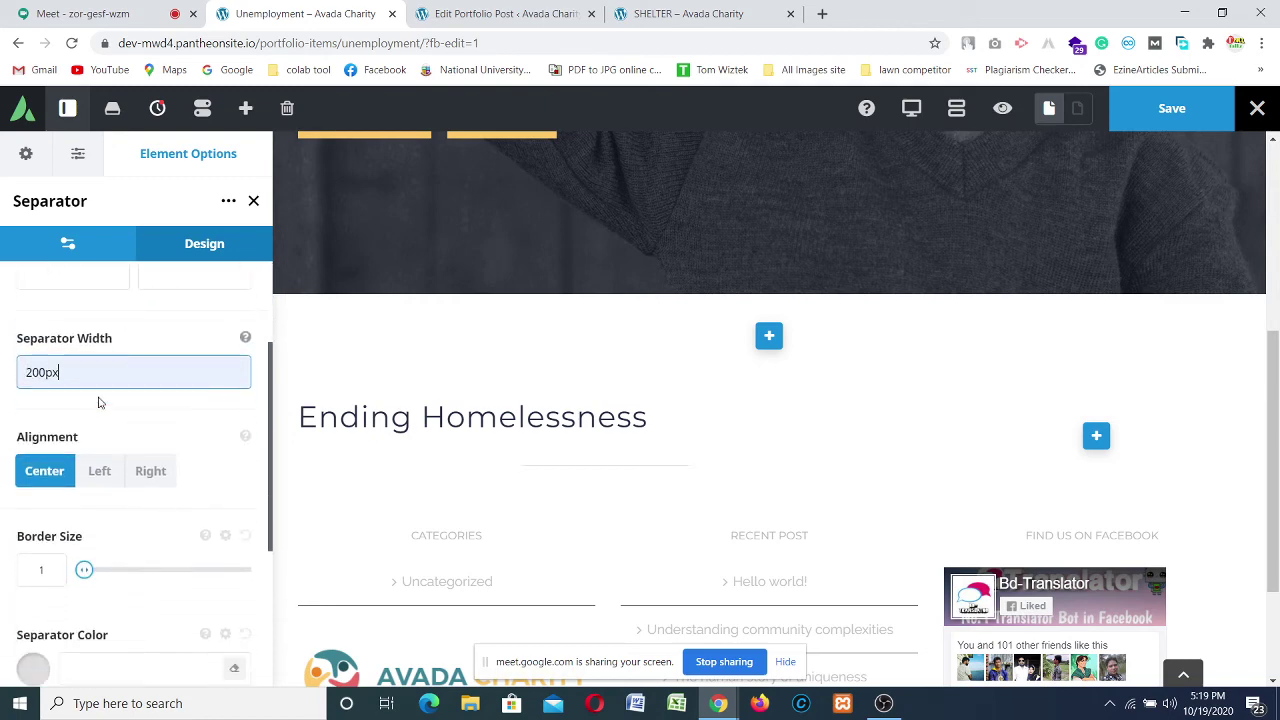
pyautogui.click(99, 471)
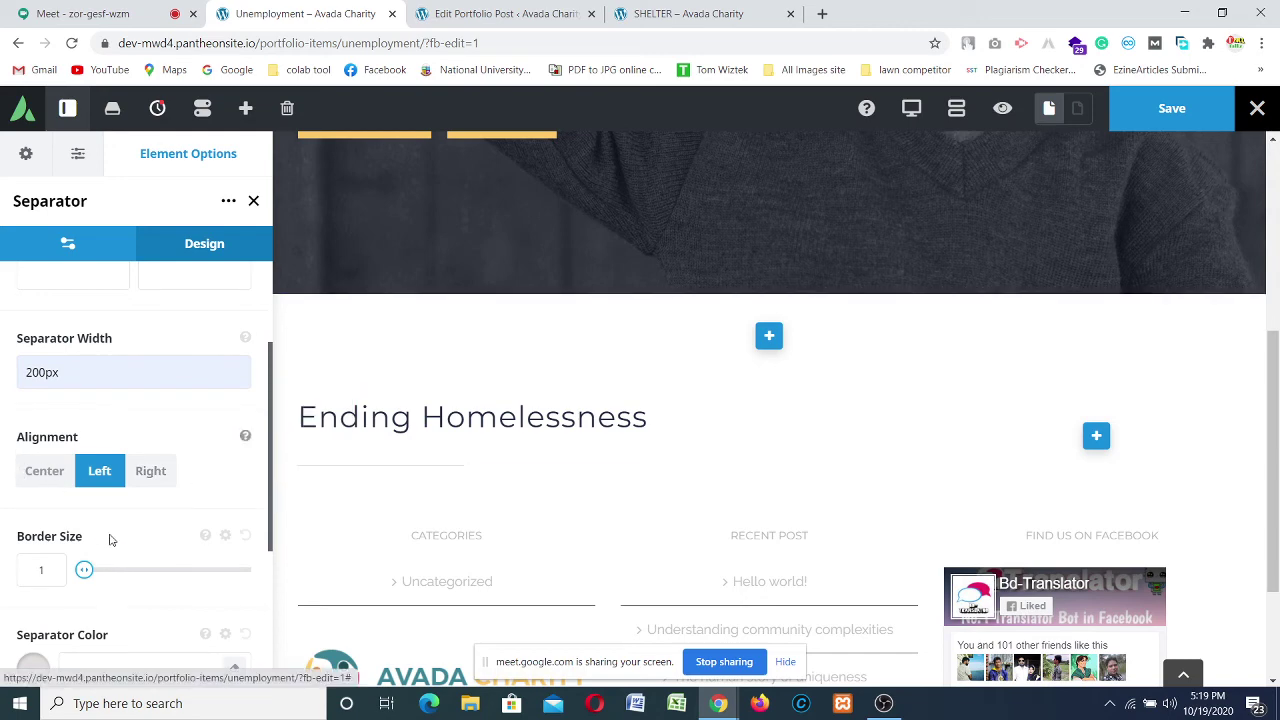
# - Give the separator a border size of 3 and the amber #ffc107 colour
pyautogui.scroll(-3, 106, 500)
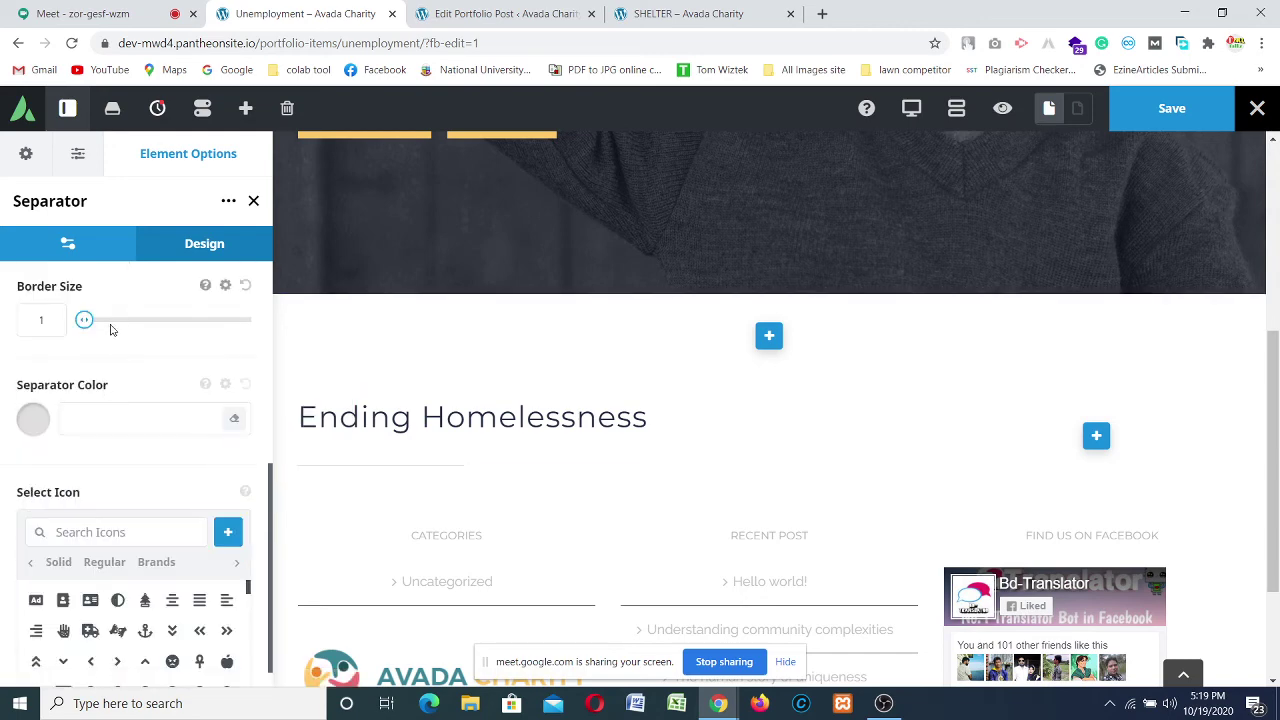
pyautogui.click(111, 321)
pyautogui.moveTo(101, 324); pyautogui.dragTo(96, 319)
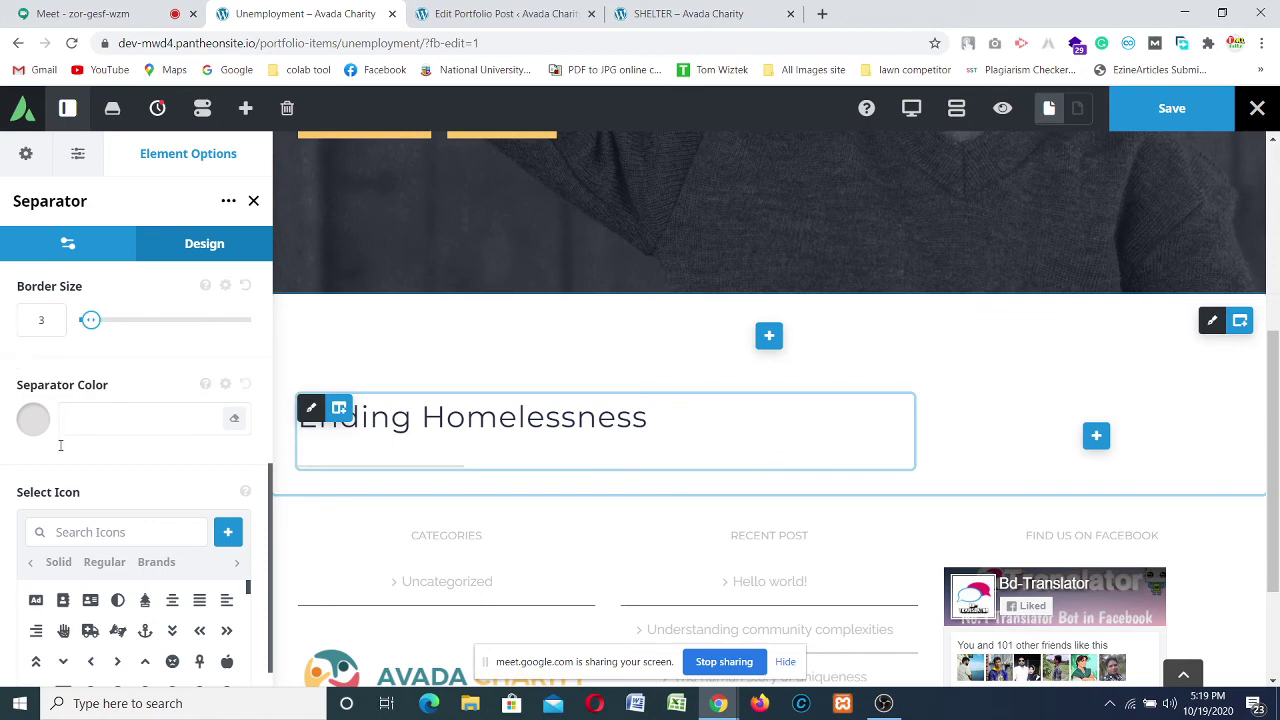
pyautogui.click(36, 425)
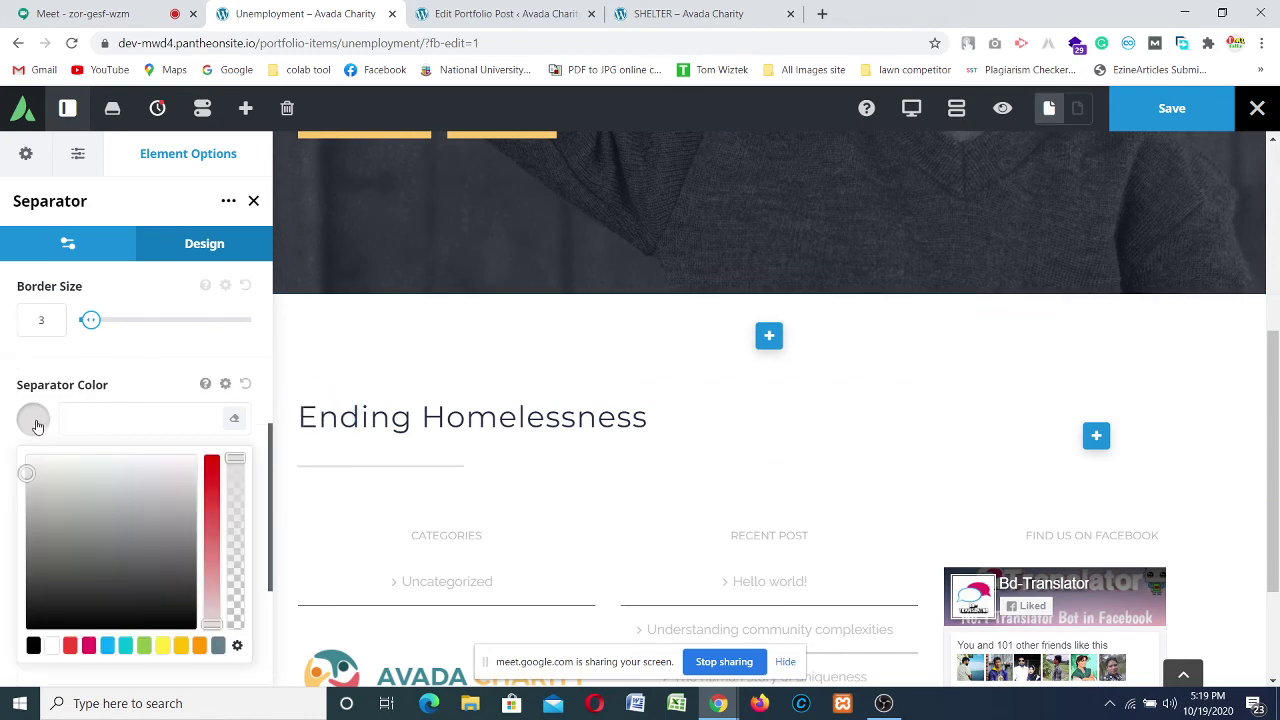
pyautogui.click(180, 645)
pyautogui.click(149, 365)
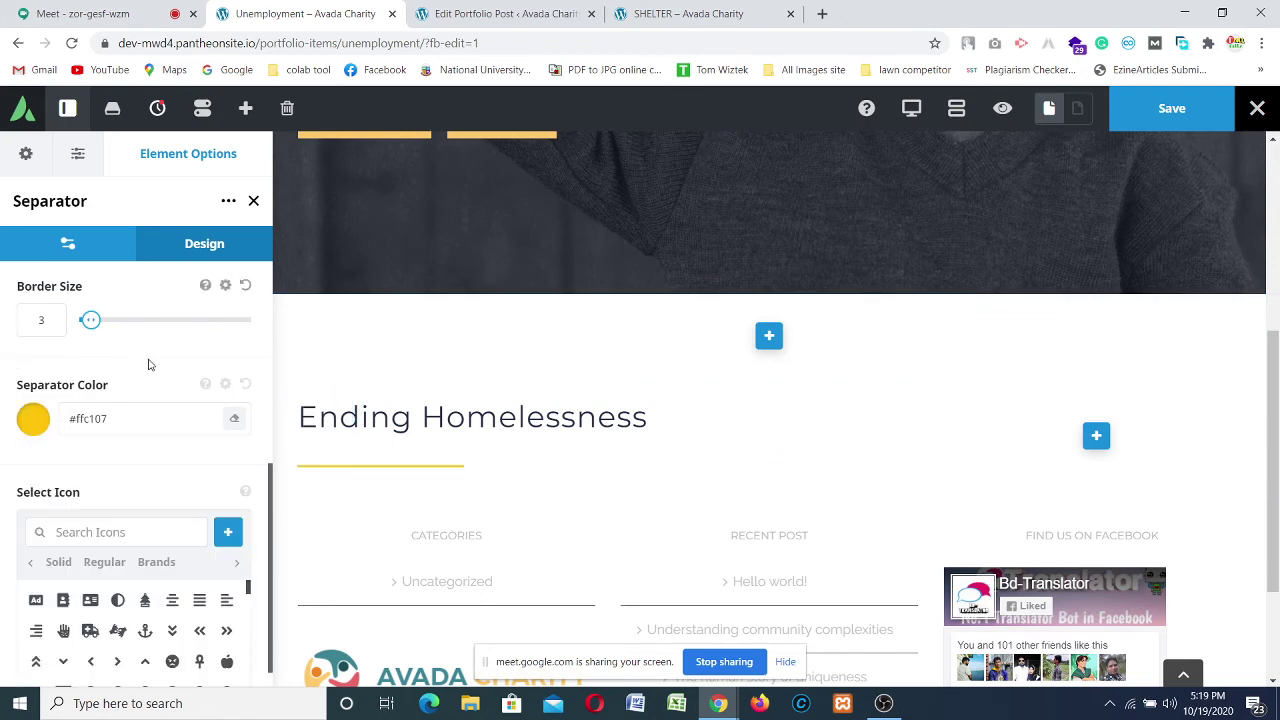
pyautogui.click(688, 14)
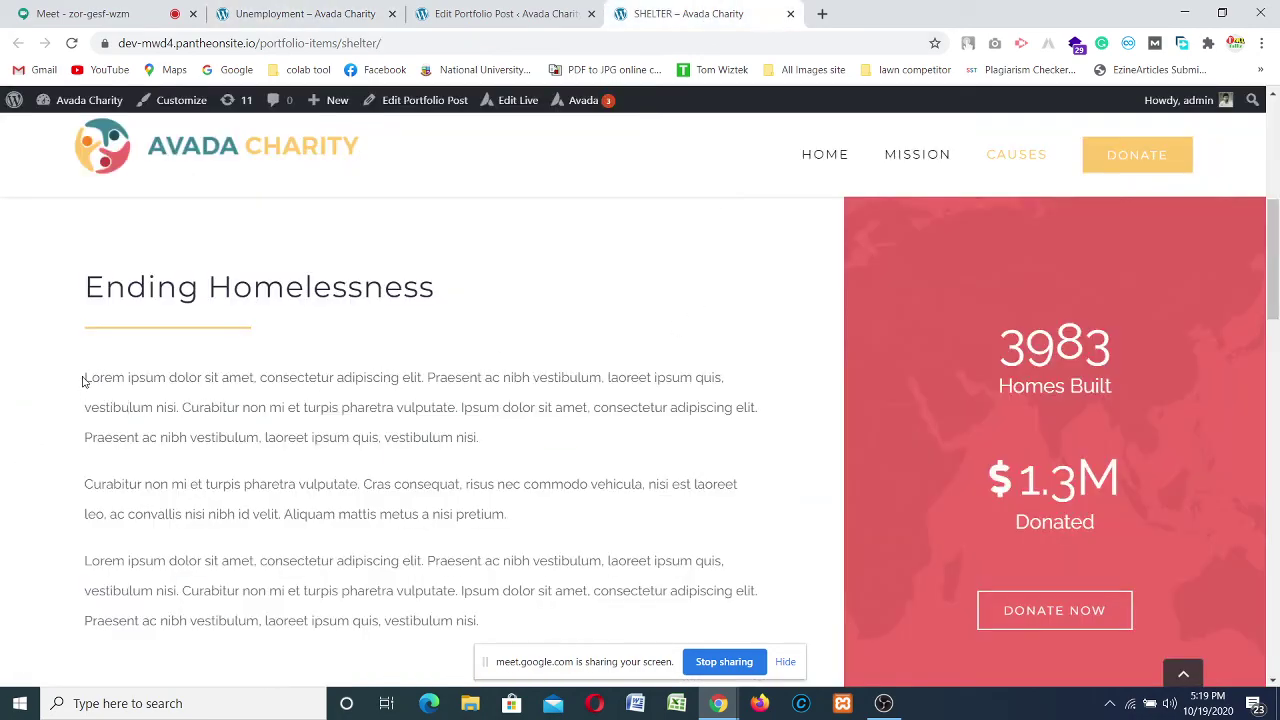
# - Select and copy the three Lorem ipsum body paragraphs from the SHELTER page
pyautogui.moveTo(83, 380); pyautogui.dragTo(420, 552)
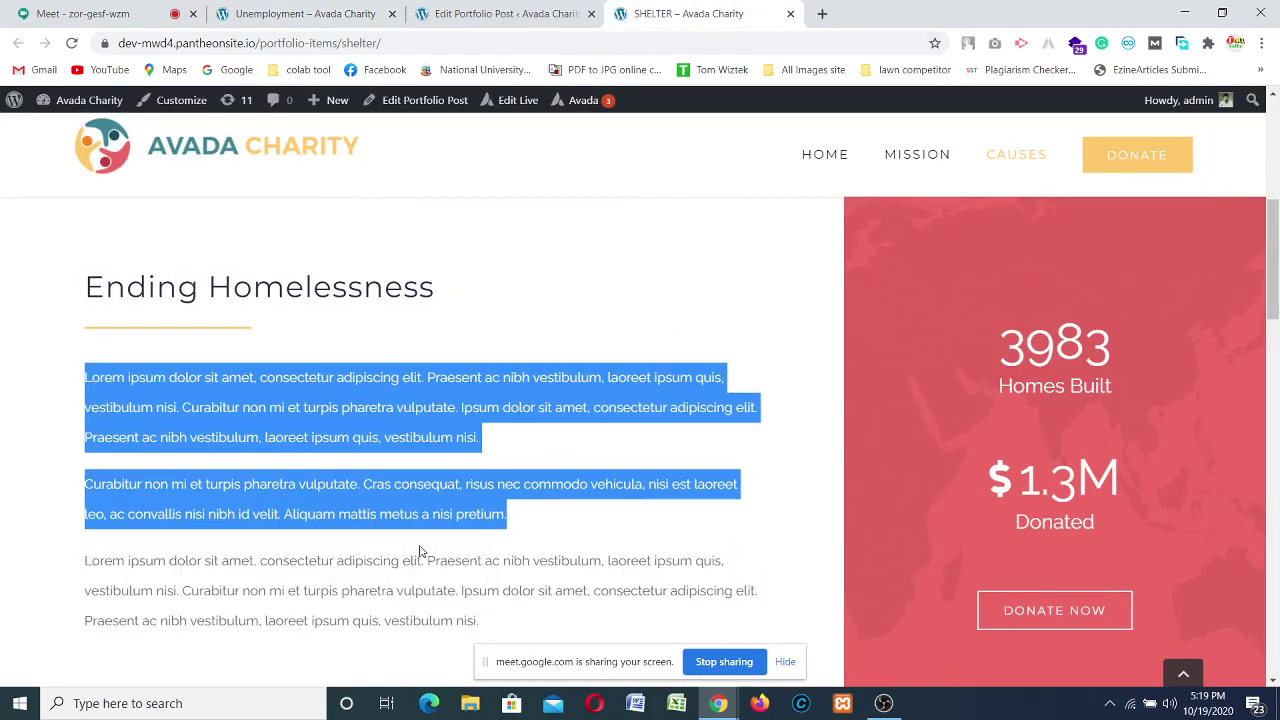
pyautogui.rightClick(420, 552)
pyautogui.moveTo(83, 377); pyautogui.dragTo(480, 645)
pyautogui.hotkey('ctrl', 'c')
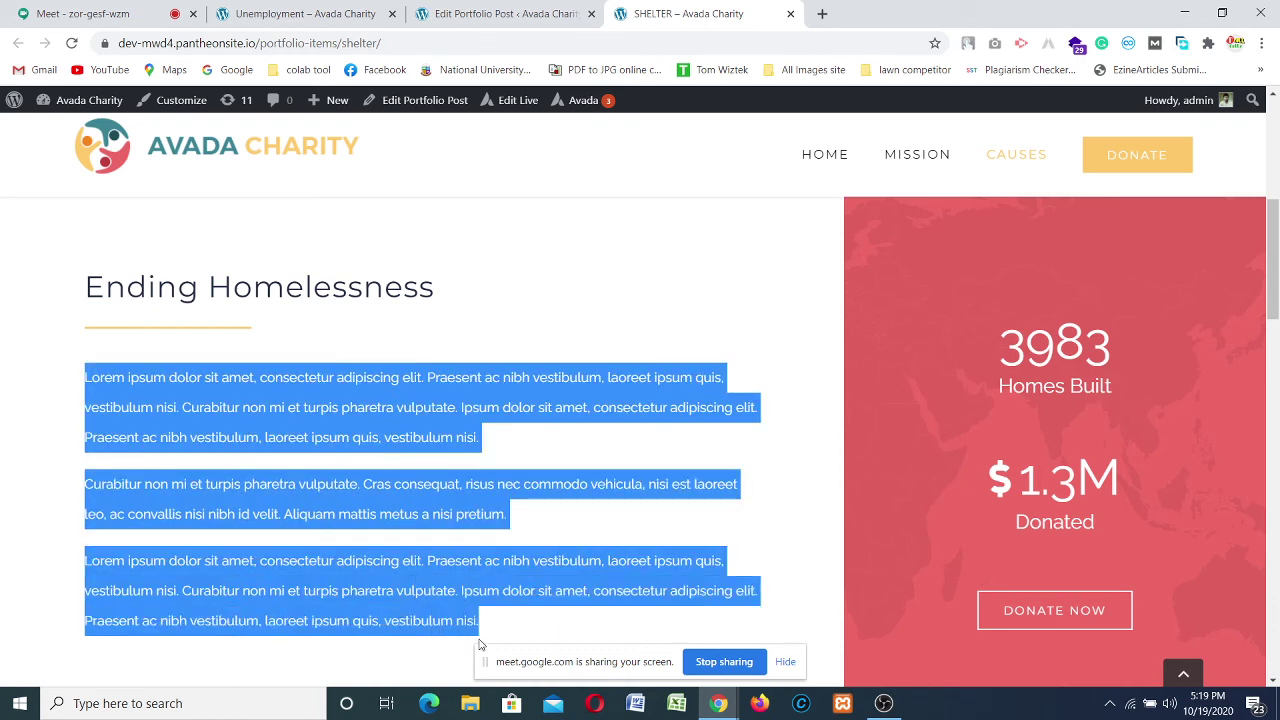
pyautogui.rightClick(377, 467)
pyautogui.click(402, 474)
pyautogui.click(331, 22)
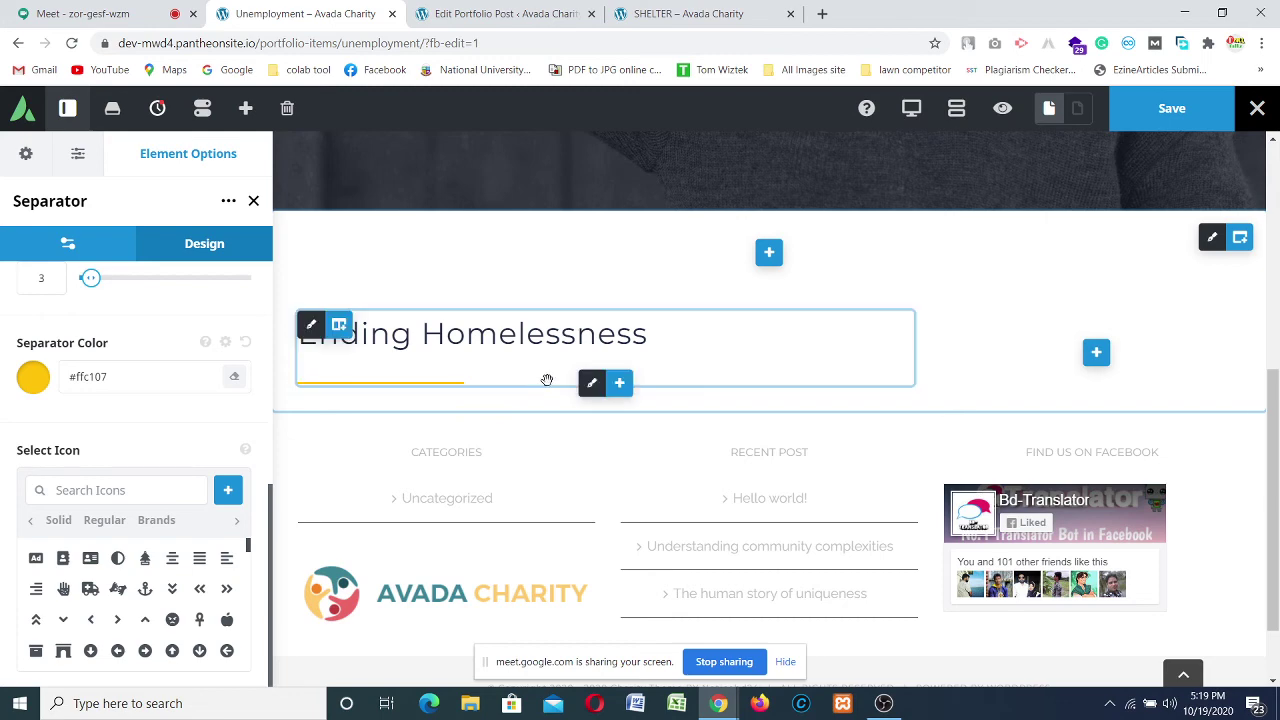
# - Insert a Text Block below the separator, replacing its placeholder with the copied Lorem ipsum paragraphs
pyautogui.click(620, 384)
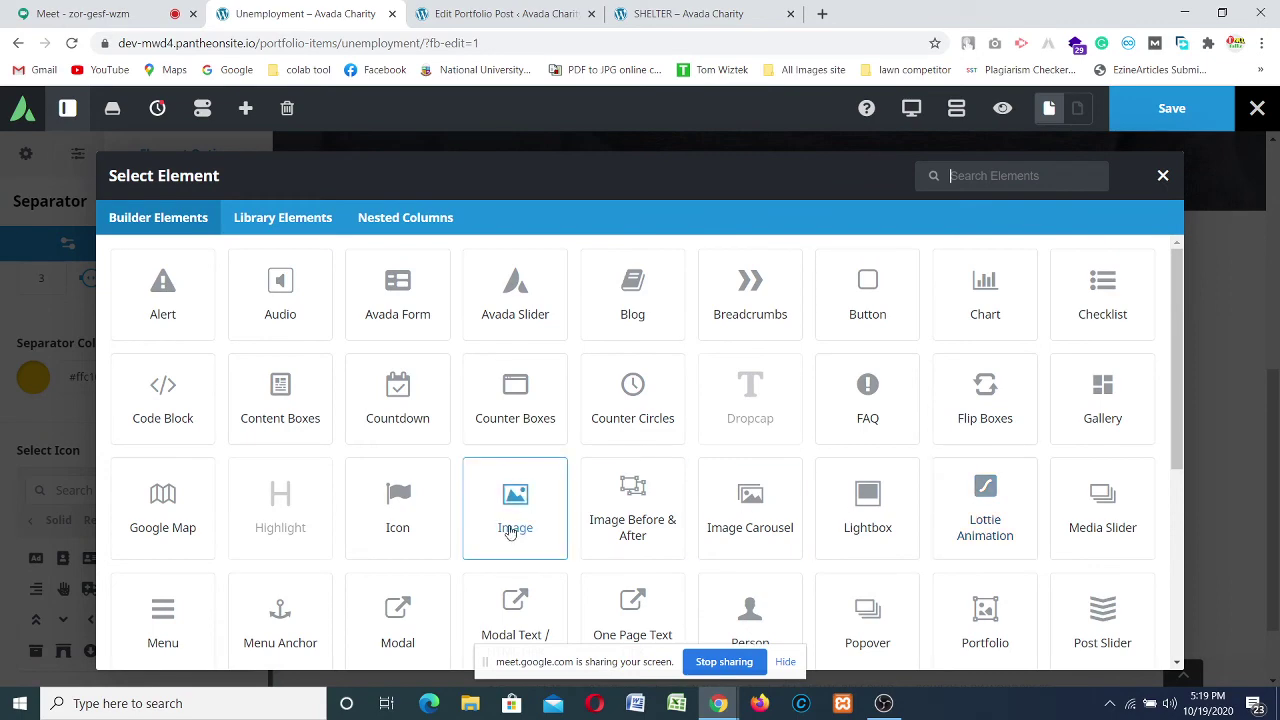
pyautogui.scroll(-3, 510, 533)
pyautogui.click(751, 594)
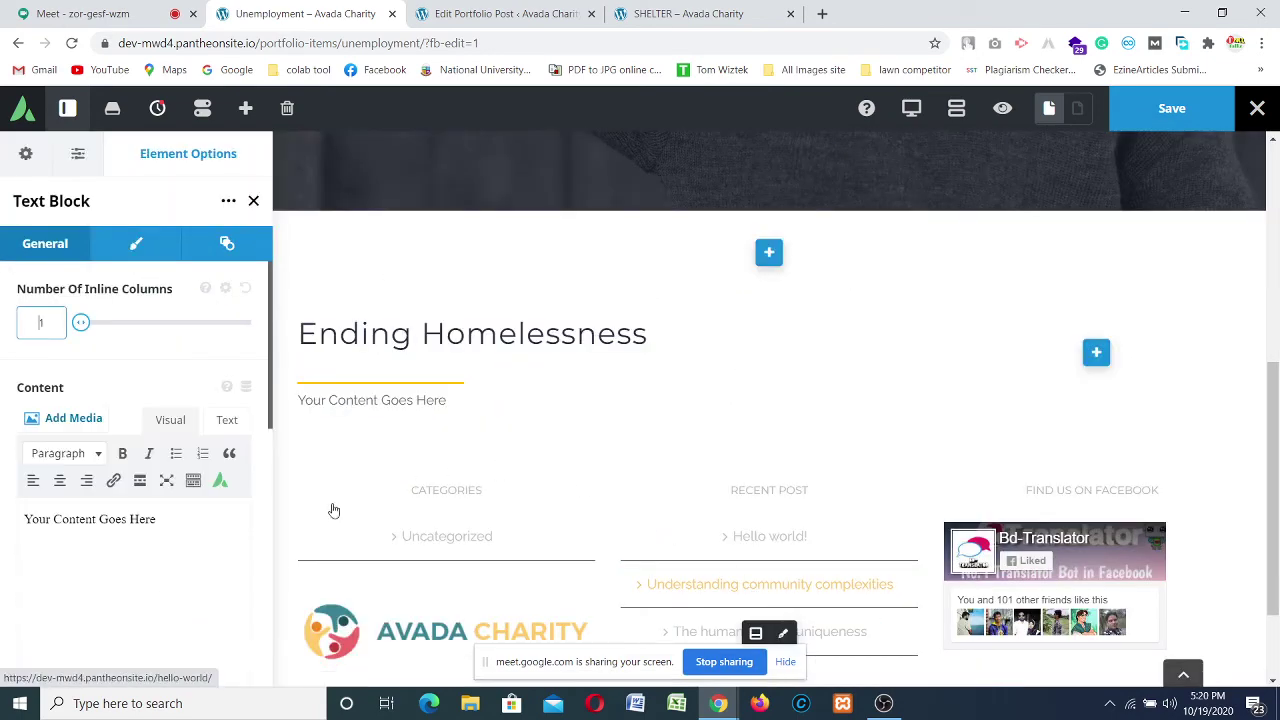
pyautogui.tripleClick(172, 524)
pyautogui.press('BackSpace')
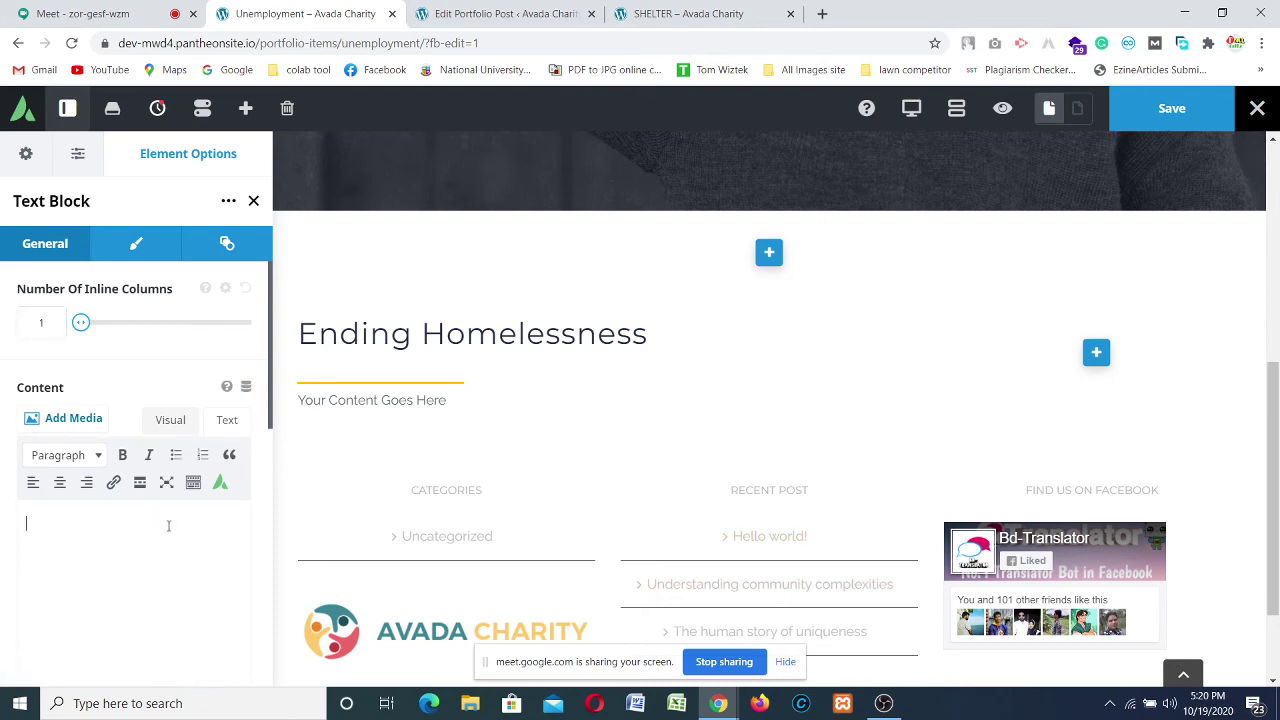
pyautogui.hotkey('ctrl', 'v')
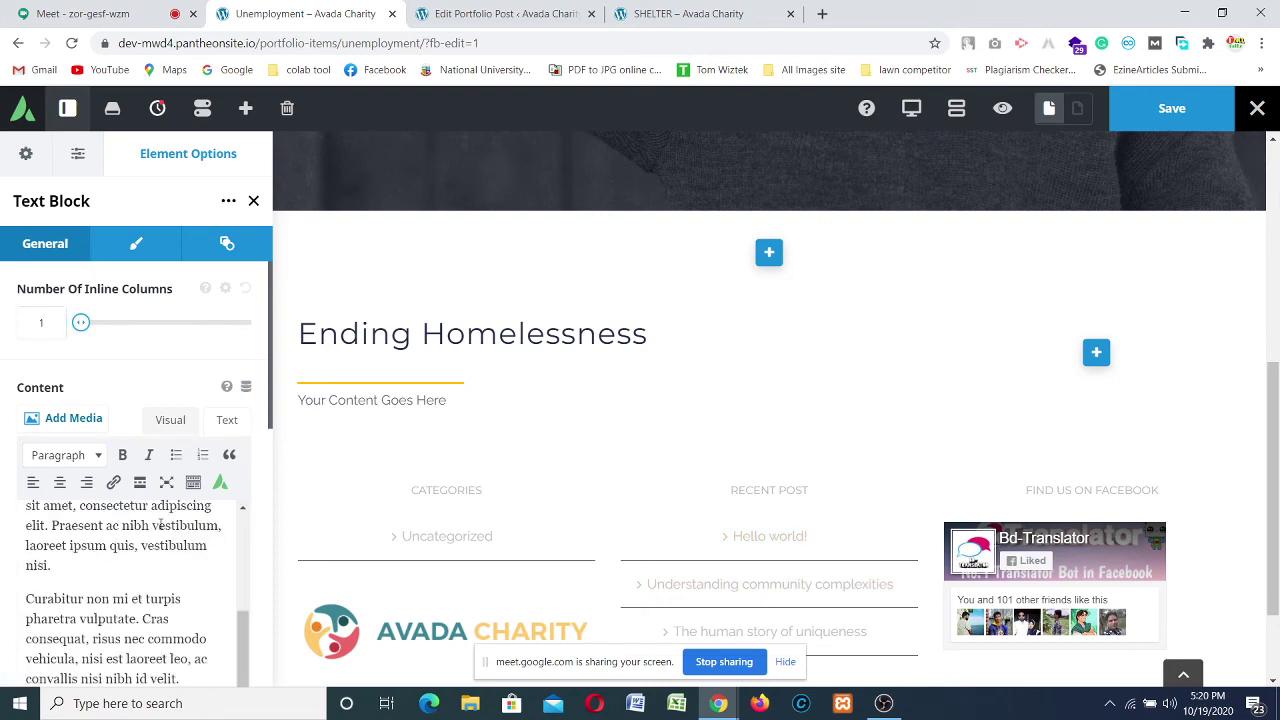
pyautogui.scroll(-1, 560, 440)
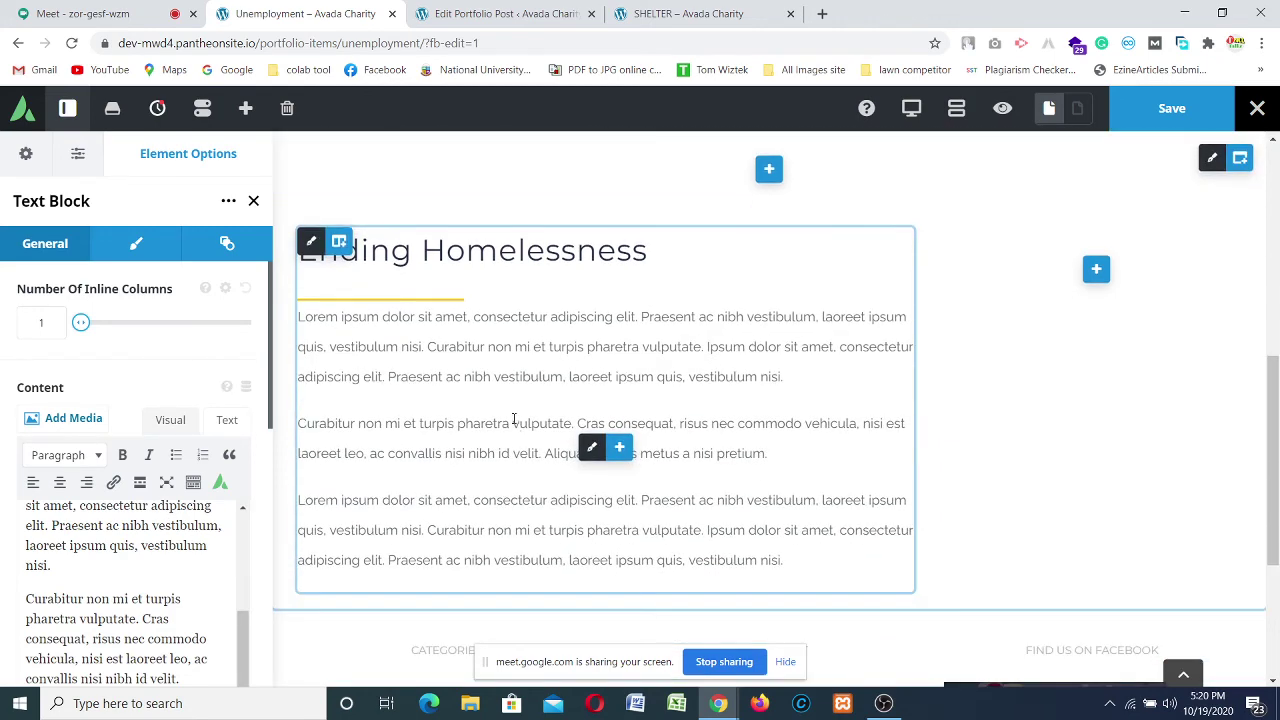
pyautogui.scroll(-5, 108, 417)
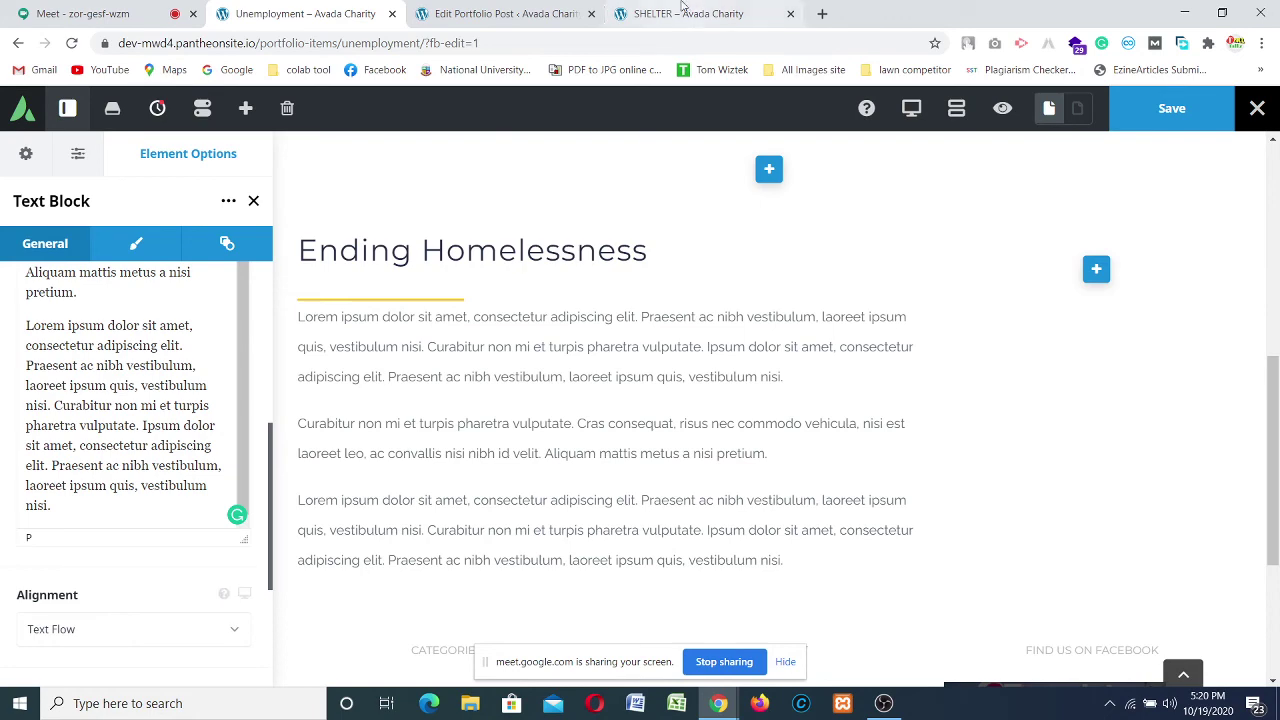
pyautogui.click(628, 18)
pyautogui.click(363, 410)
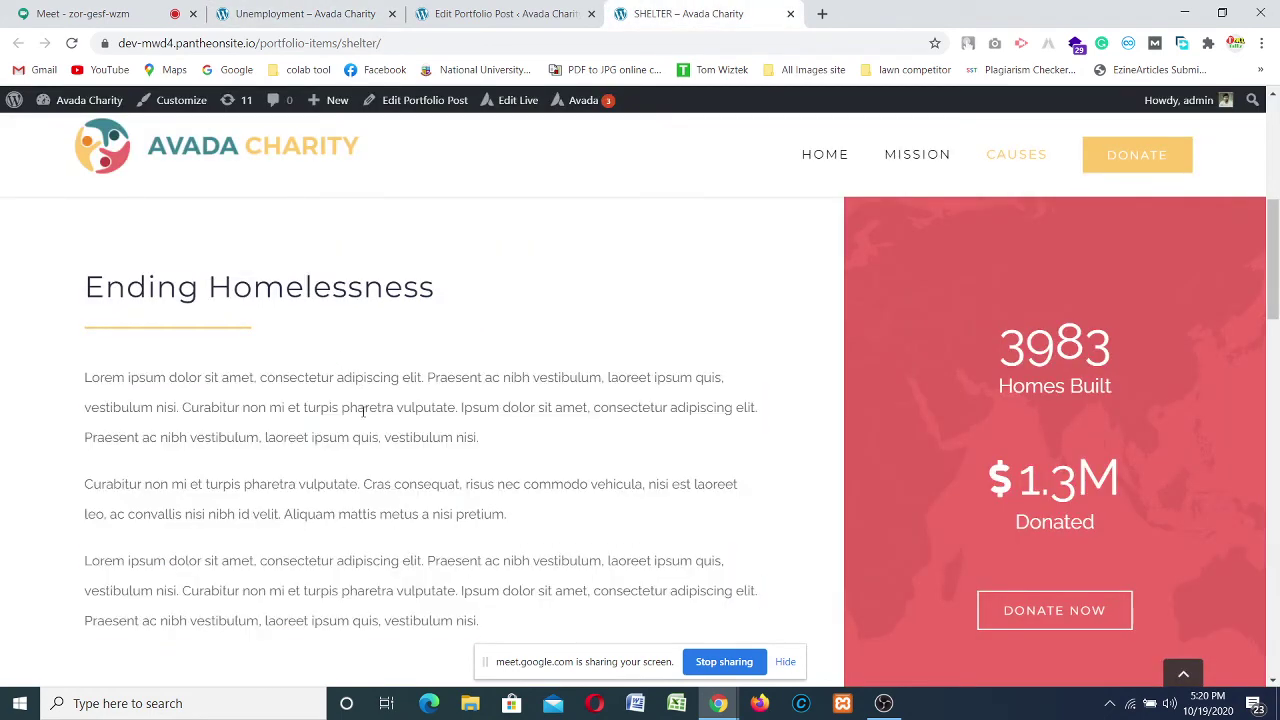
pyautogui.click(300, 14)
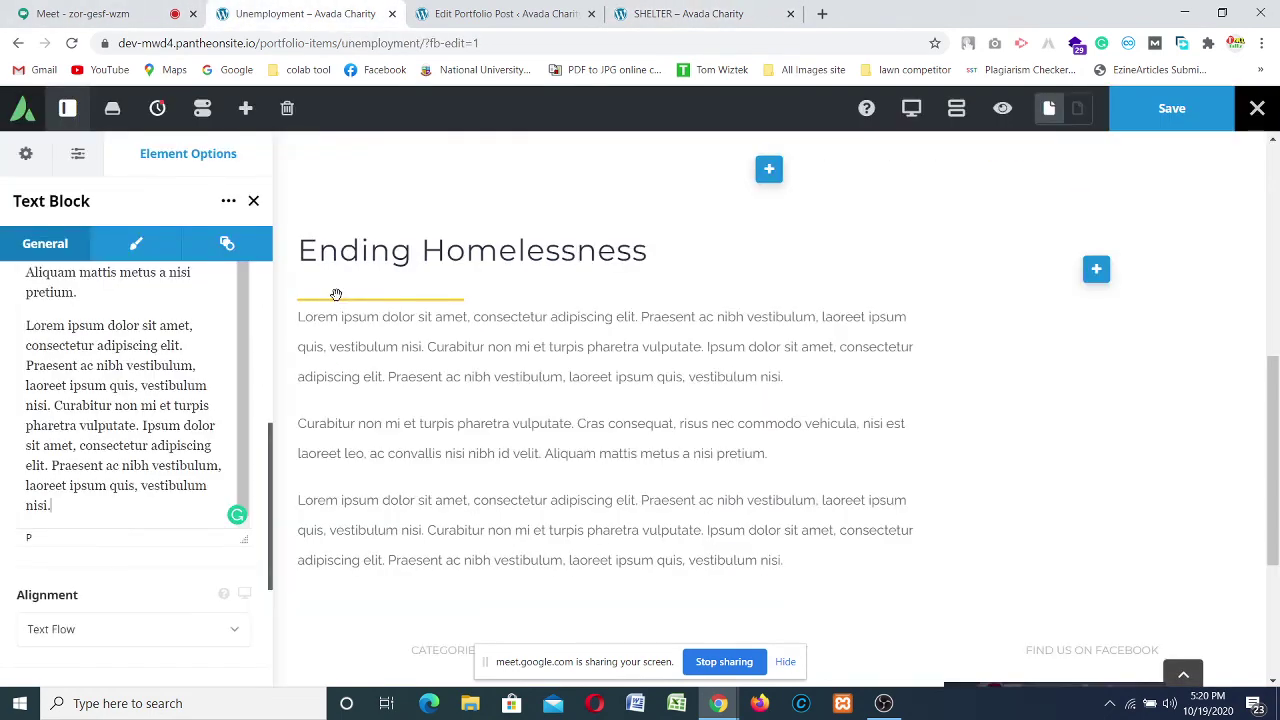
# - Set the body text block's alignment to Left after briefly trying Center
pyautogui.scroll(-3, 100, 585)
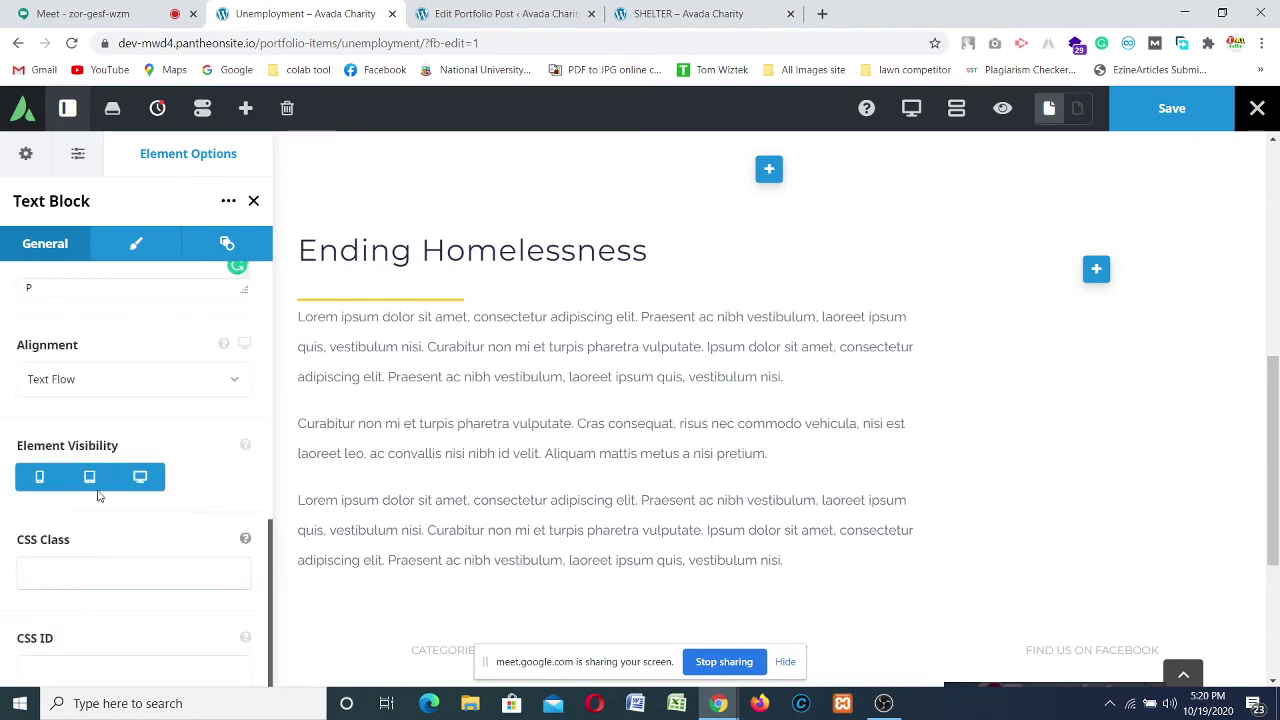
pyautogui.click(114, 379)
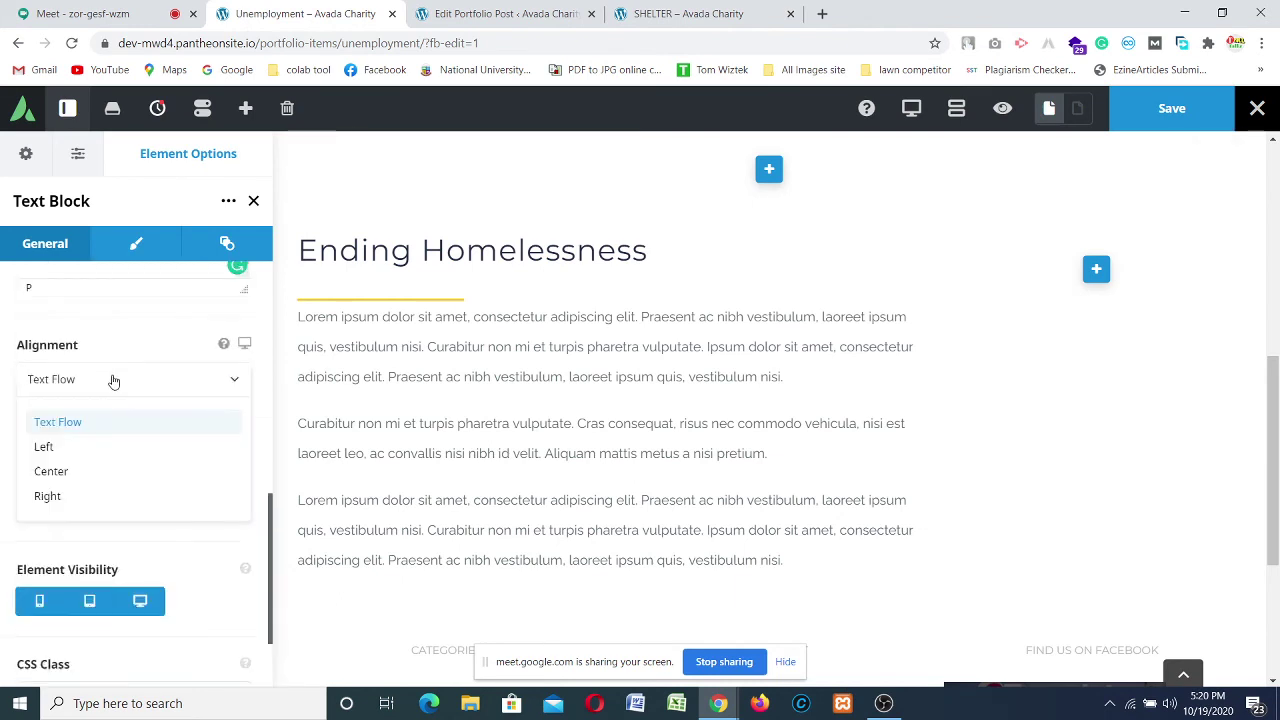
pyautogui.click(100, 446)
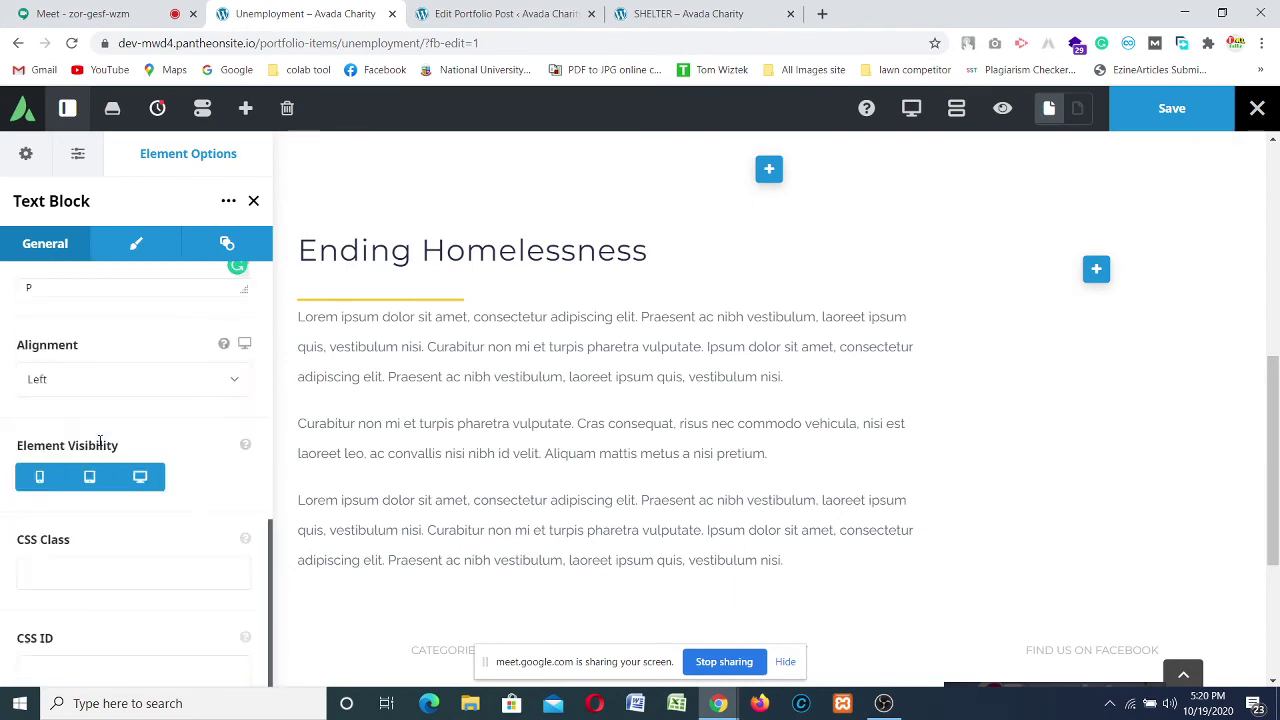
pyautogui.click(149, 380)
pyautogui.click(106, 470)
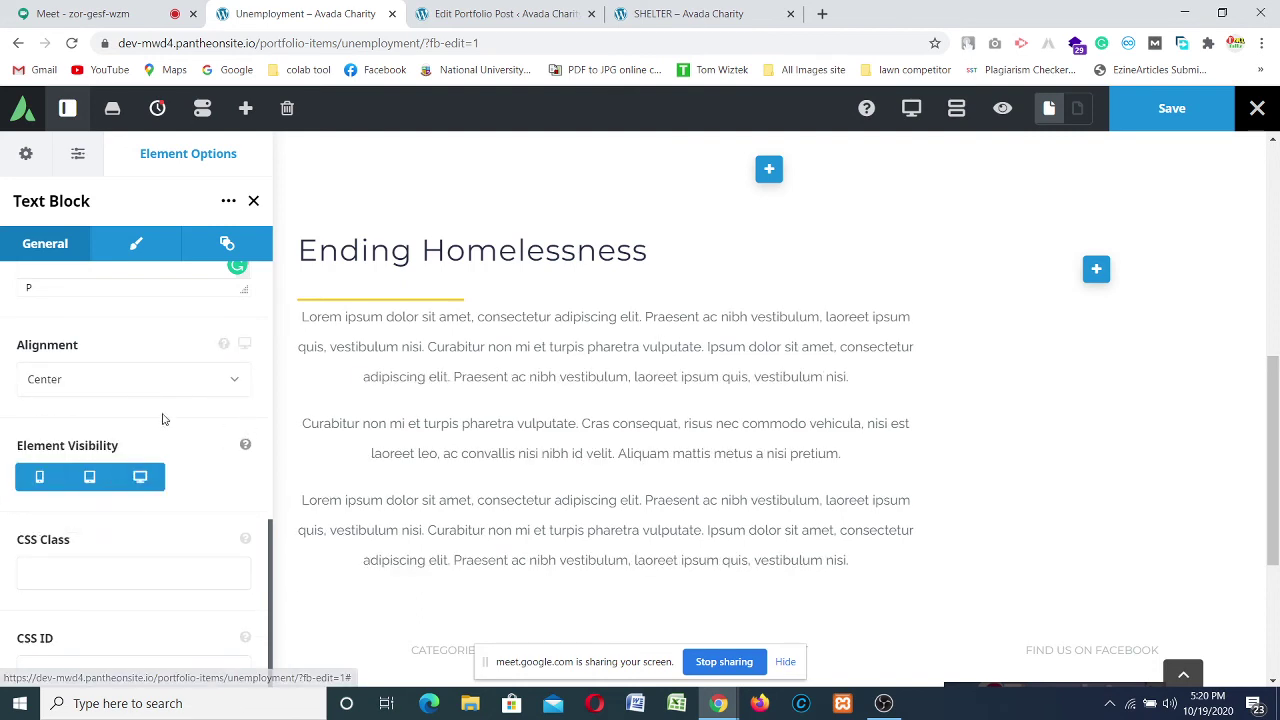
pyautogui.click(143, 380)
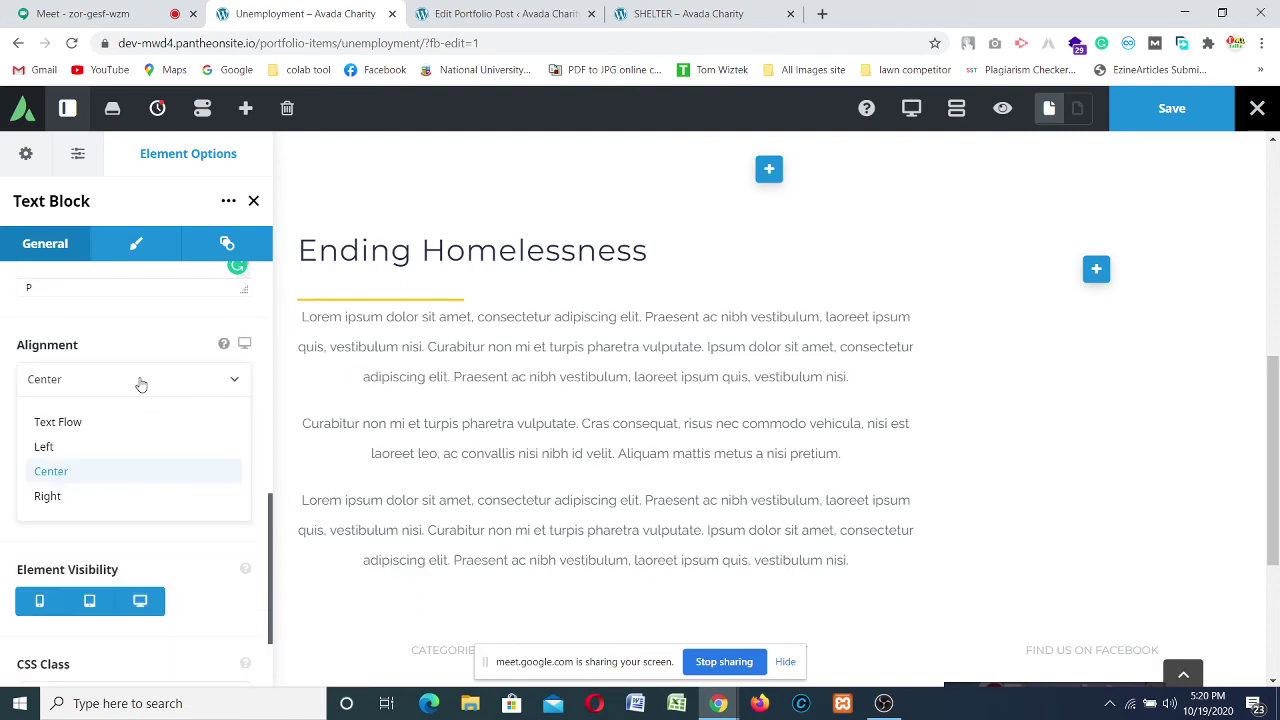
pyautogui.click(63, 446)
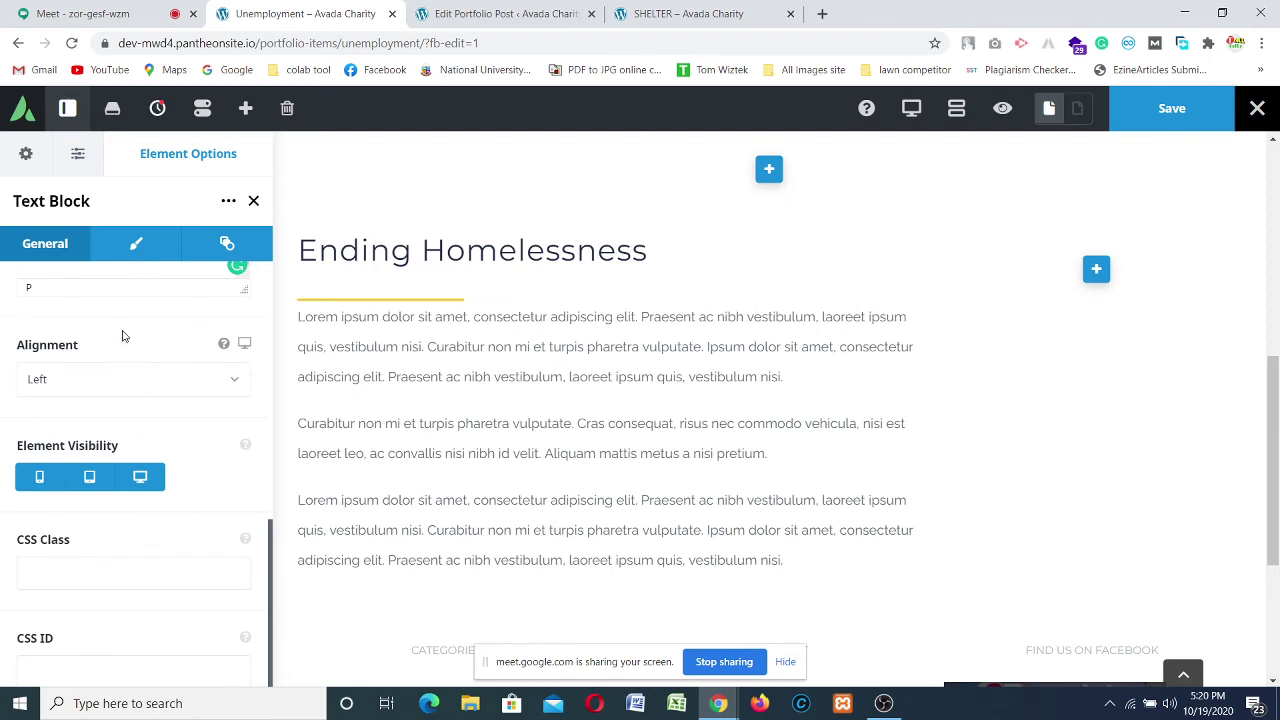
pyautogui.click(136, 243)
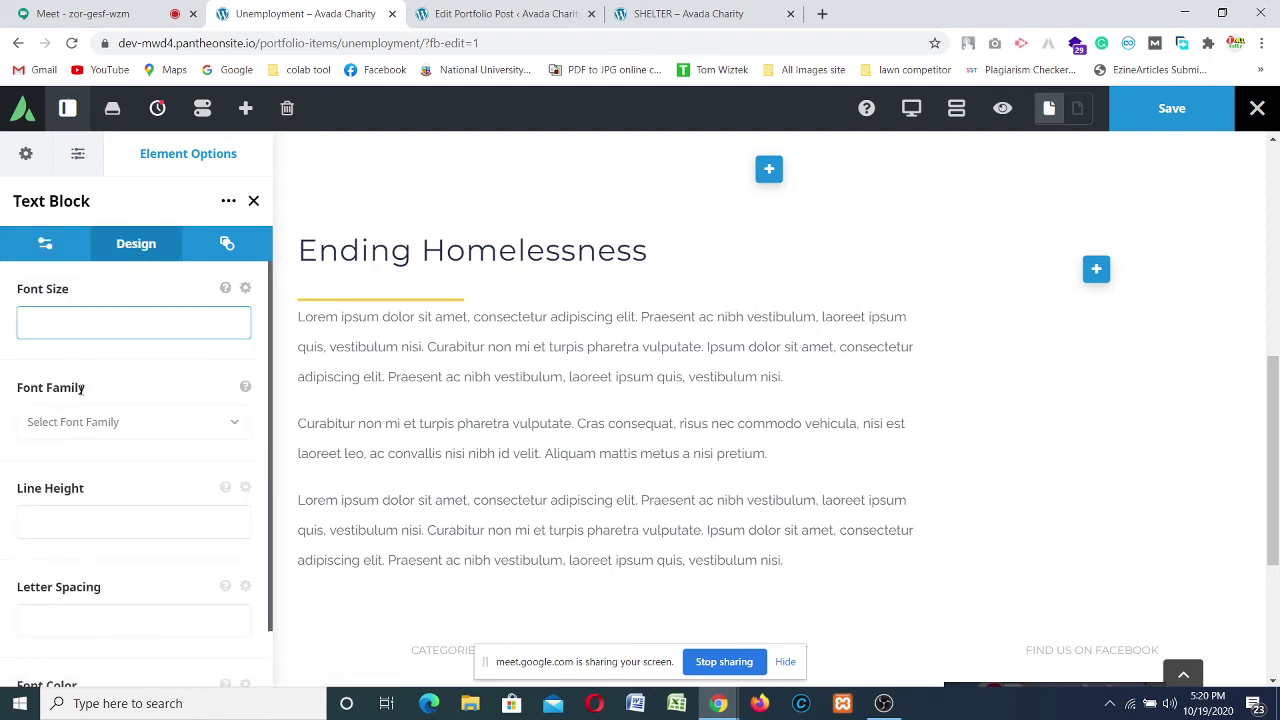
# - Set the paragraph font size to 20px and the font family to Georgia, serif
pyautogui.click(106, 318)
pyautogui.click(69, 362)
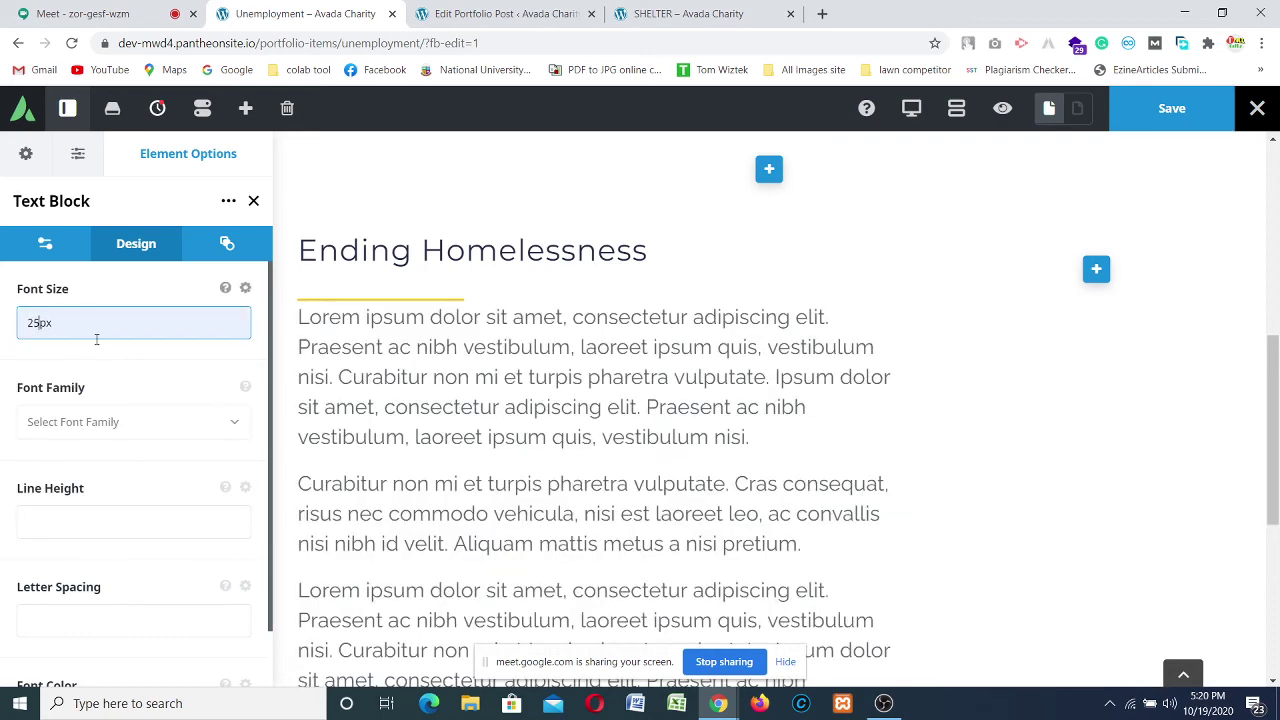
pyautogui.press('BackSpace')
pyautogui.write('0')
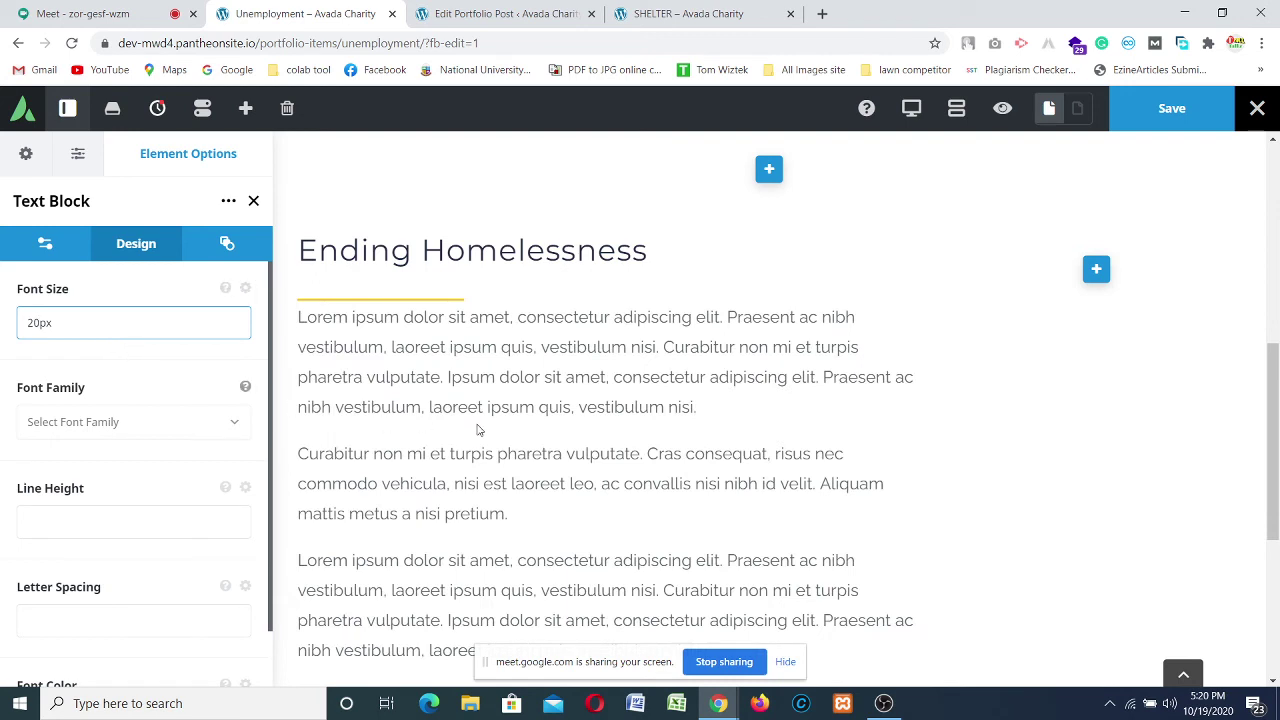
pyautogui.click(120, 420)
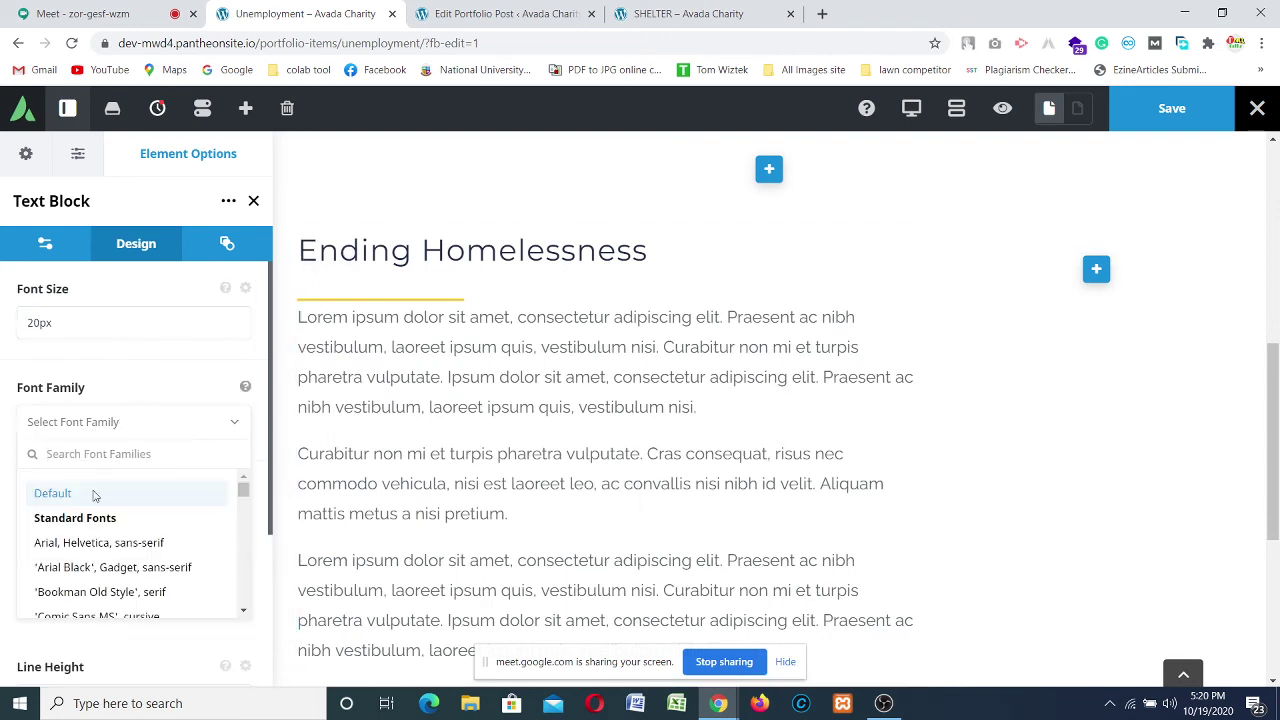
pyautogui.scroll(-3, 93, 495)
pyautogui.click(90, 524)
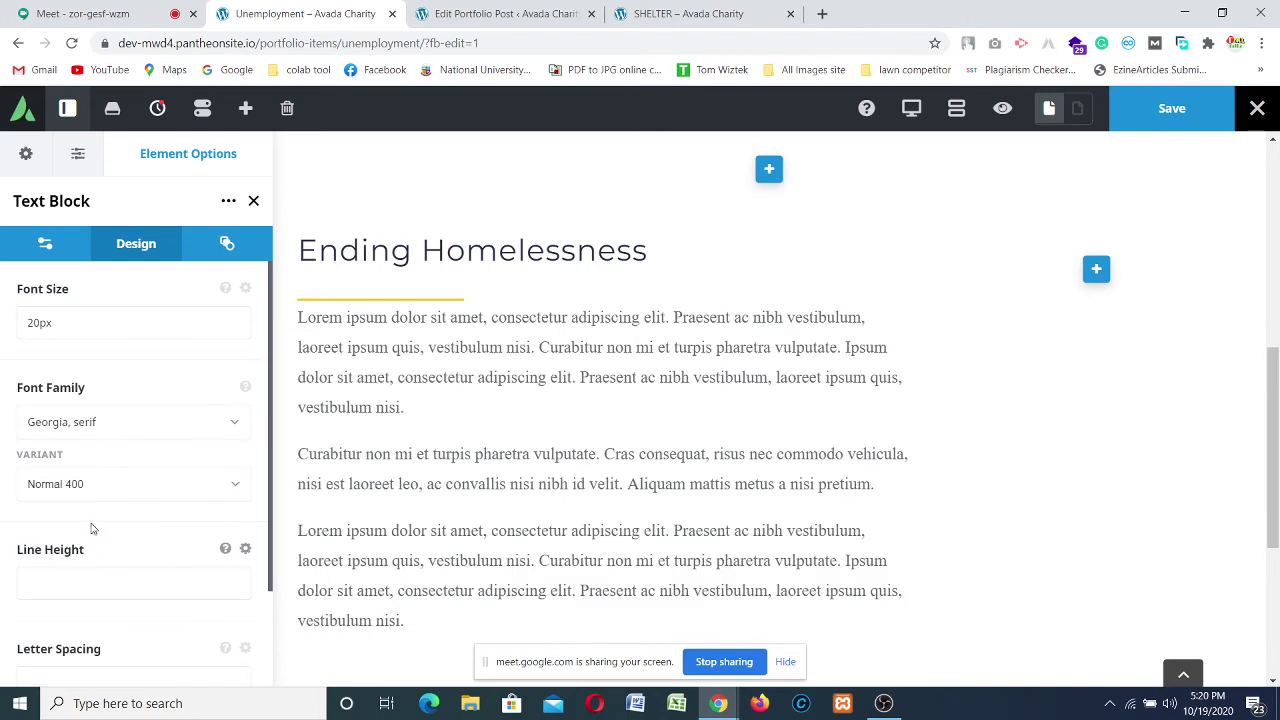
pyautogui.scroll(-3, 90, 510)
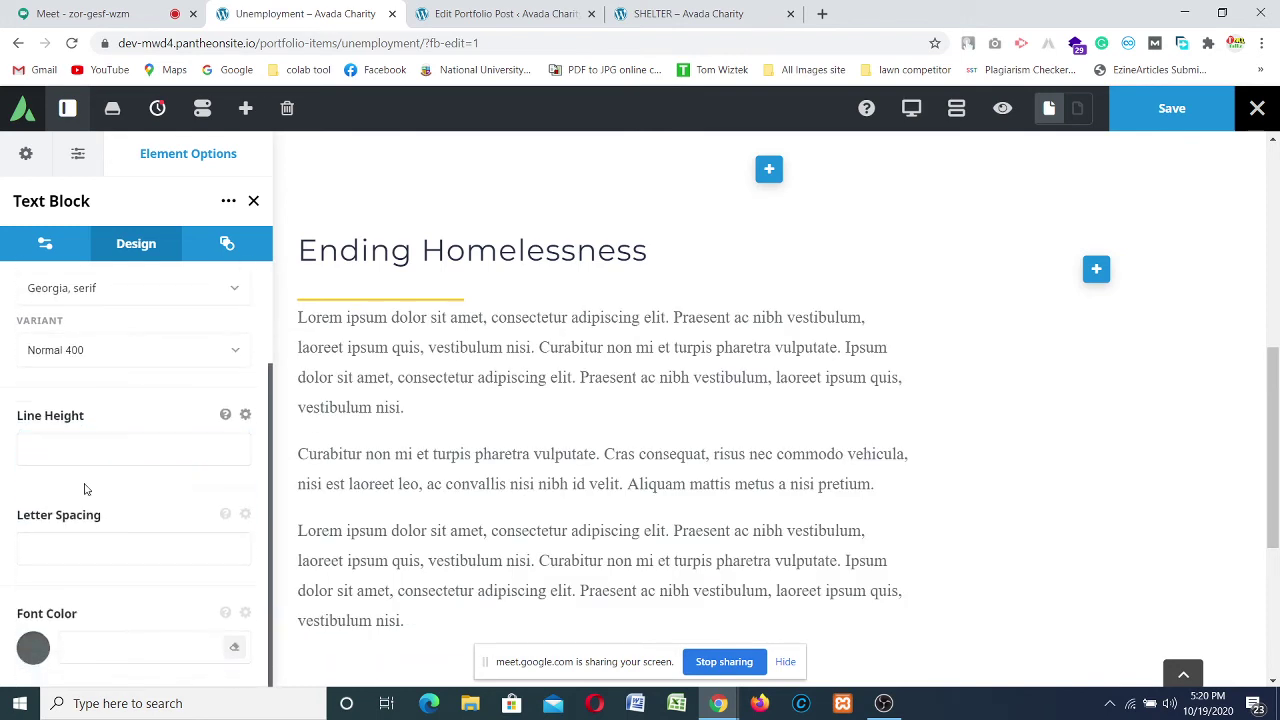
# - Try a few line height values, then clear the field back to the default
pyautogui.click(83, 449)
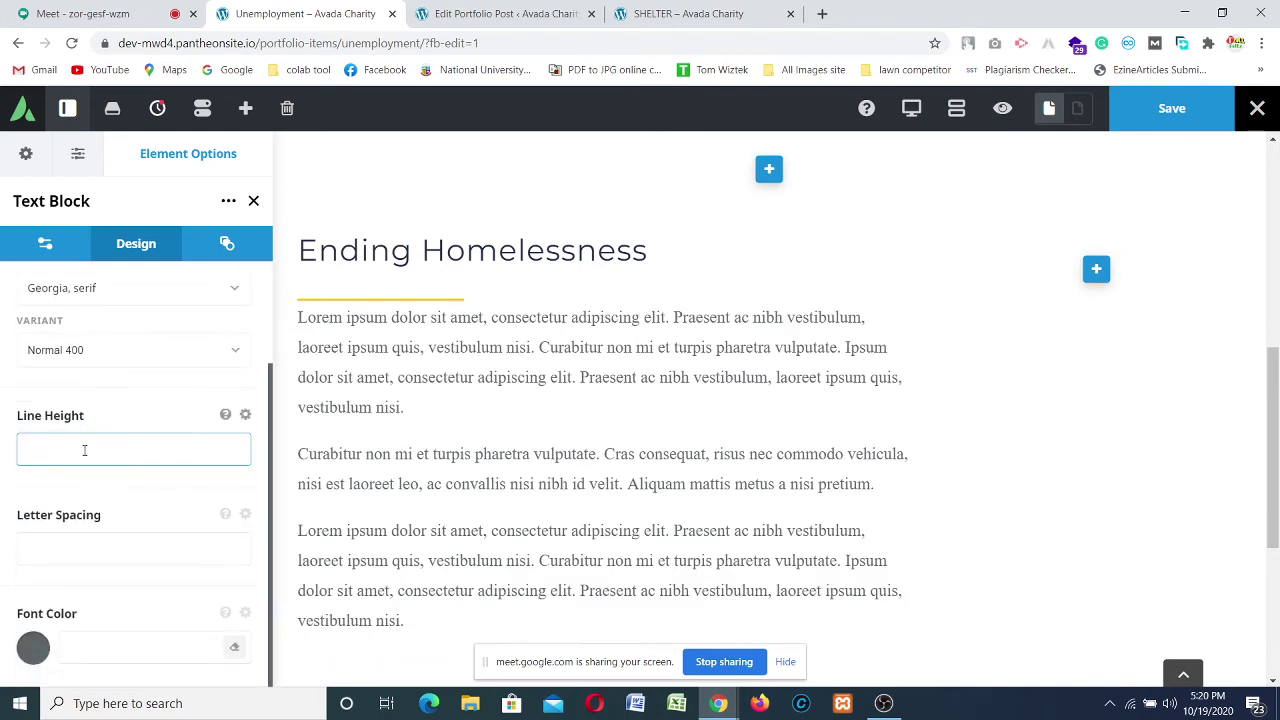
pyautogui.click(76, 487)
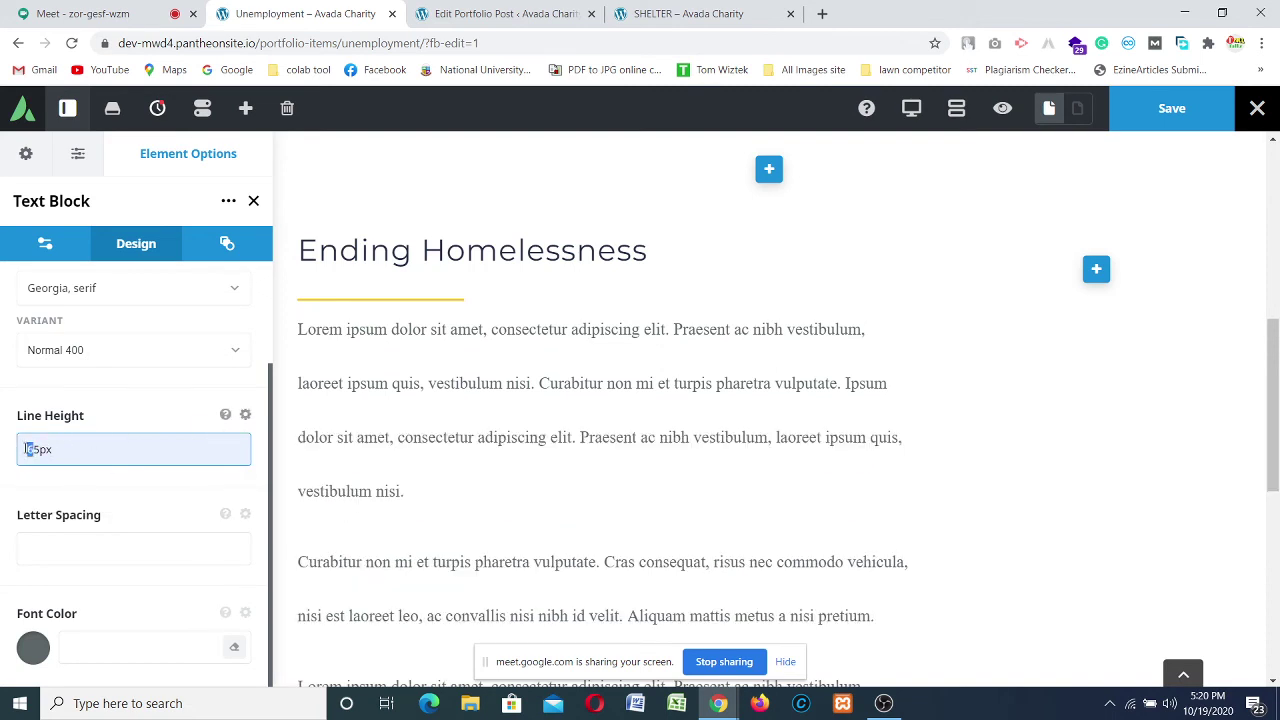
pyautogui.write('2')
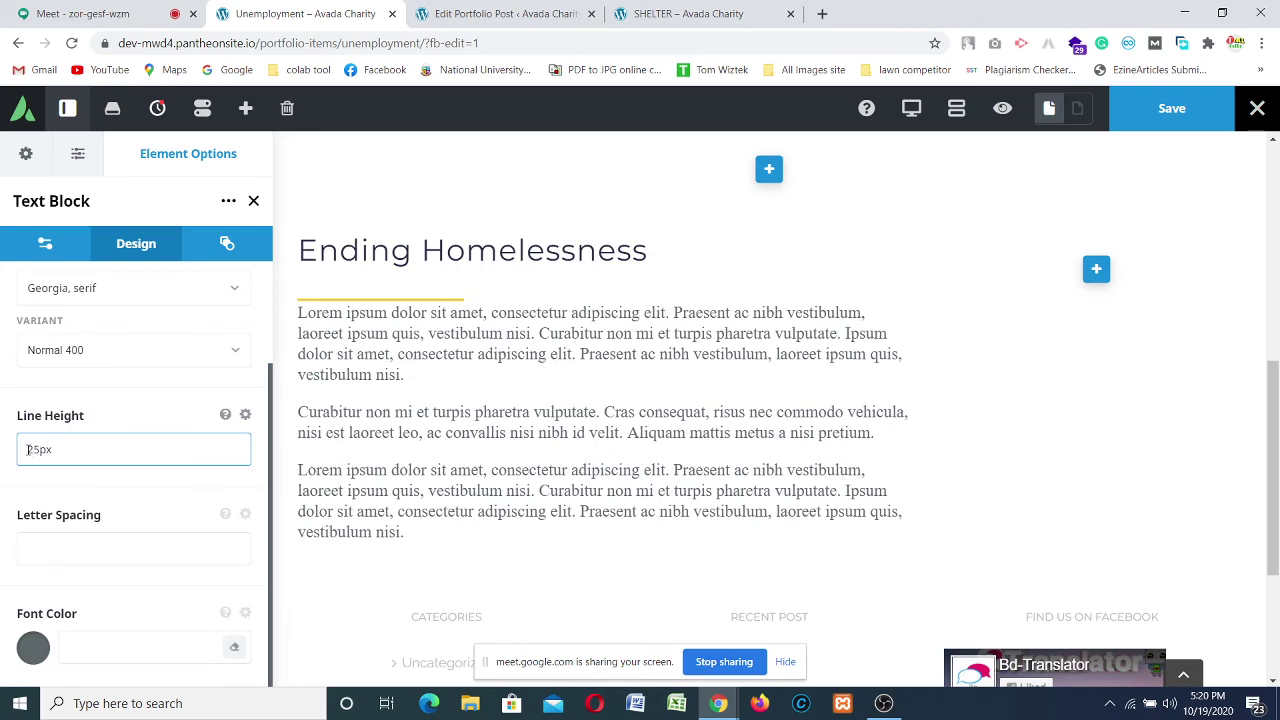
pyautogui.press('BackSpace')
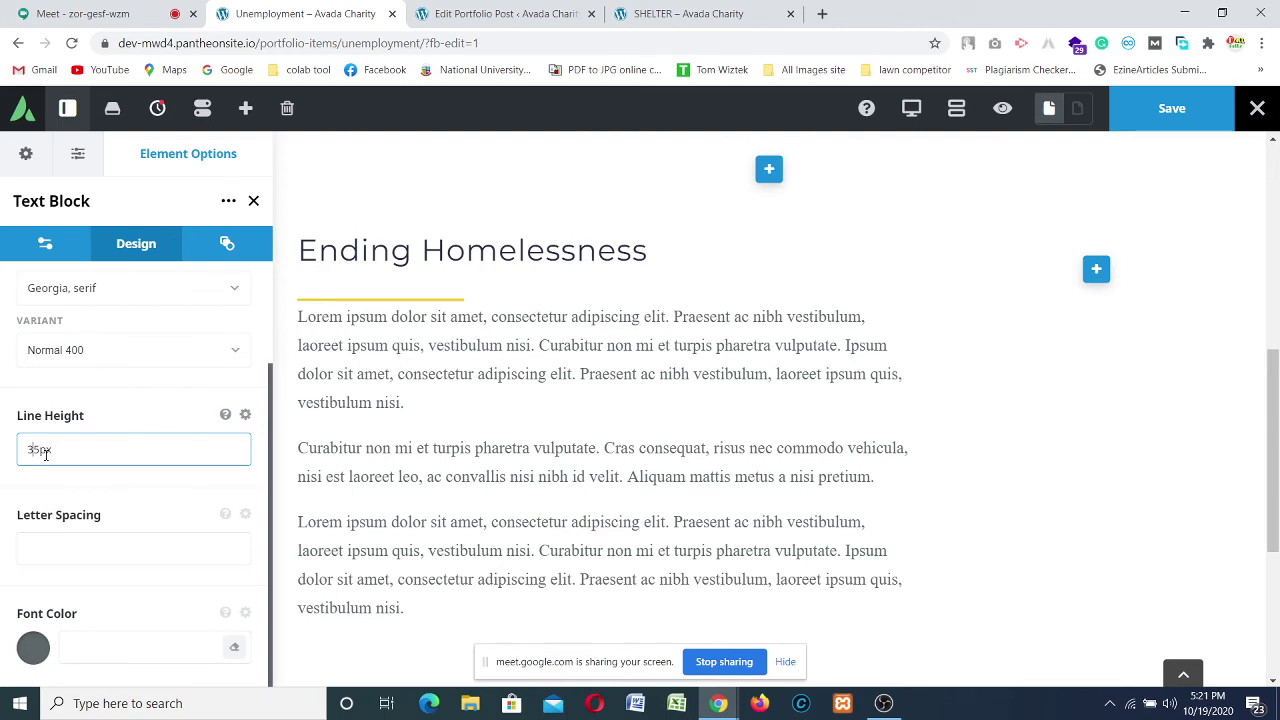
pyautogui.write('4')
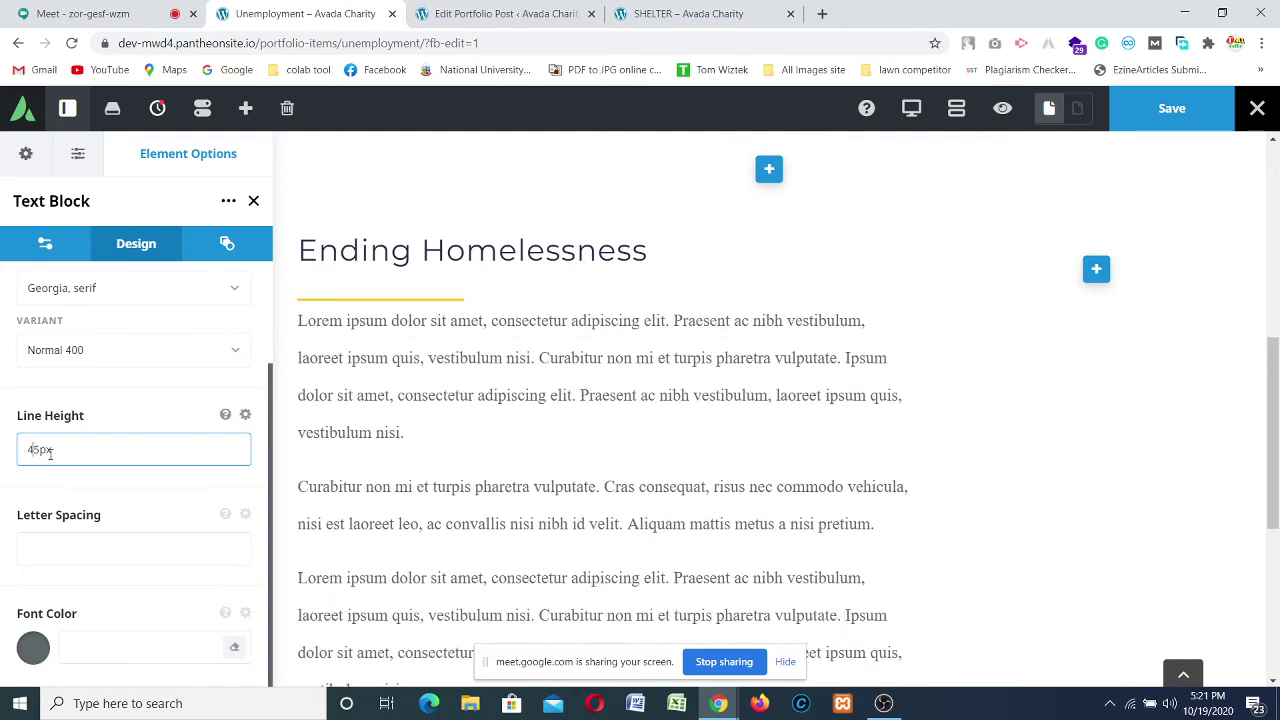
pyautogui.press('BackSpace')
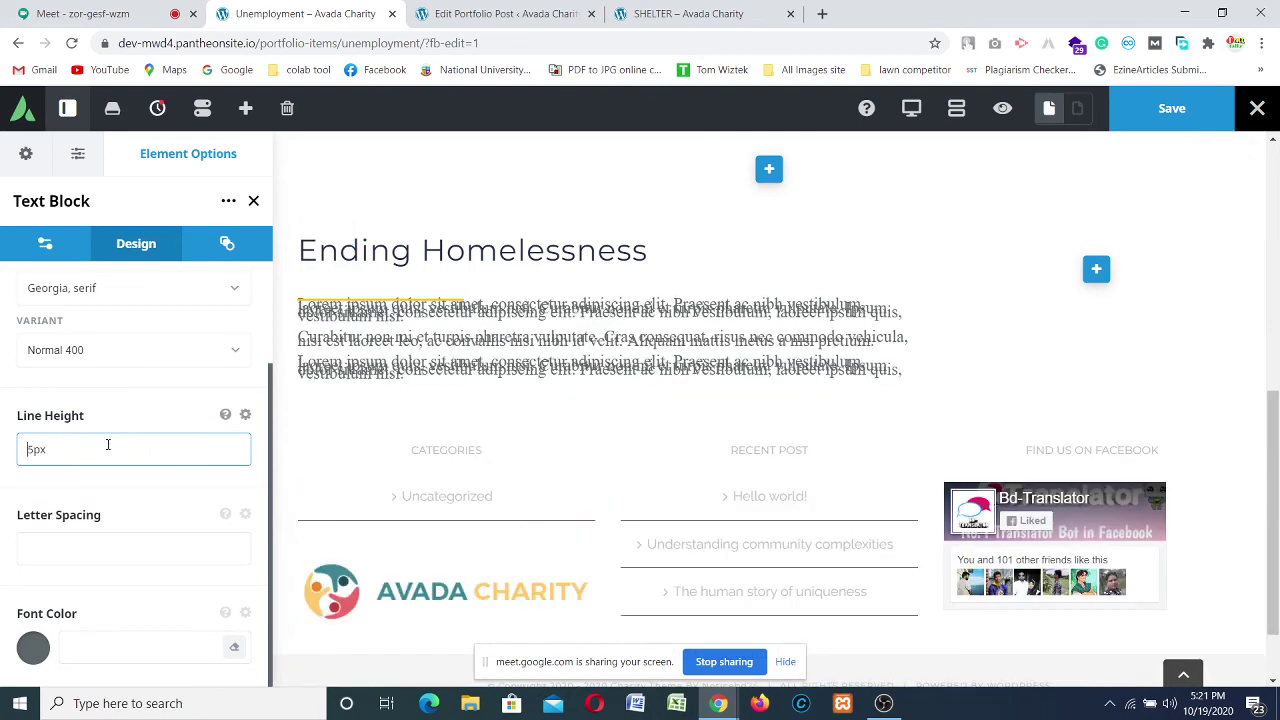
pyautogui.press('BackSpace')
pyautogui.press('BackSpace')
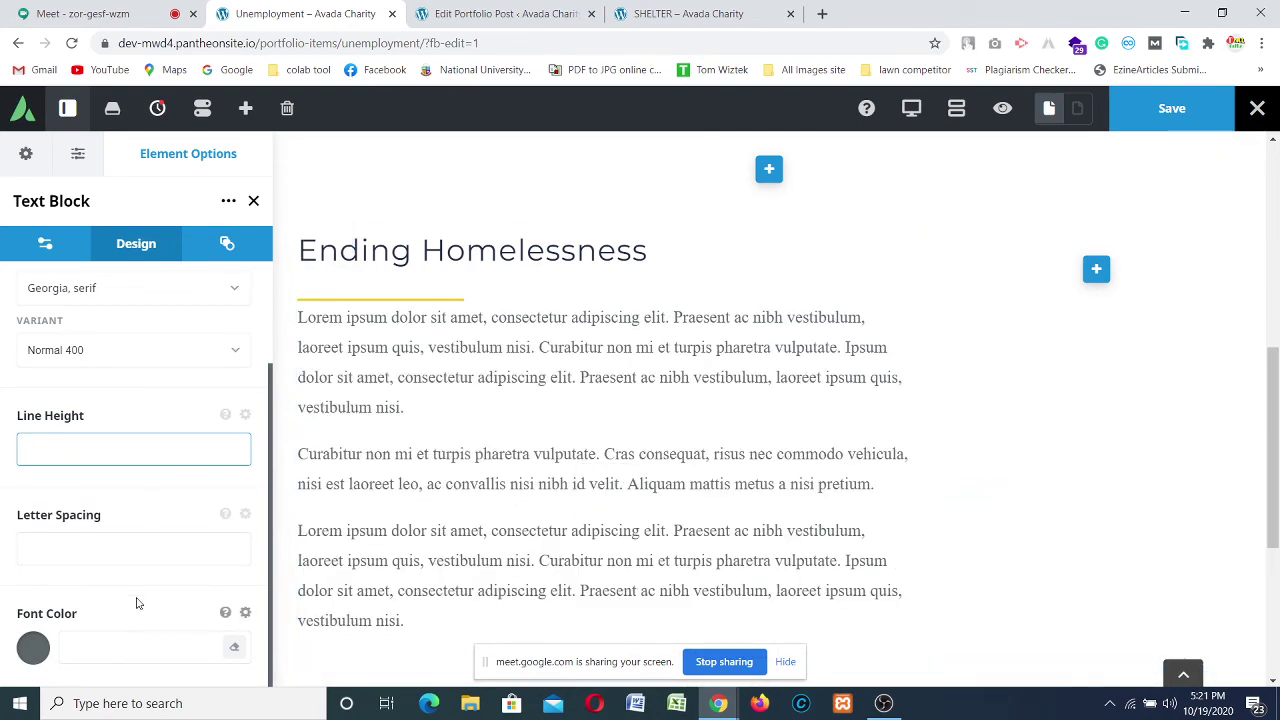
pyautogui.click(109, 549)
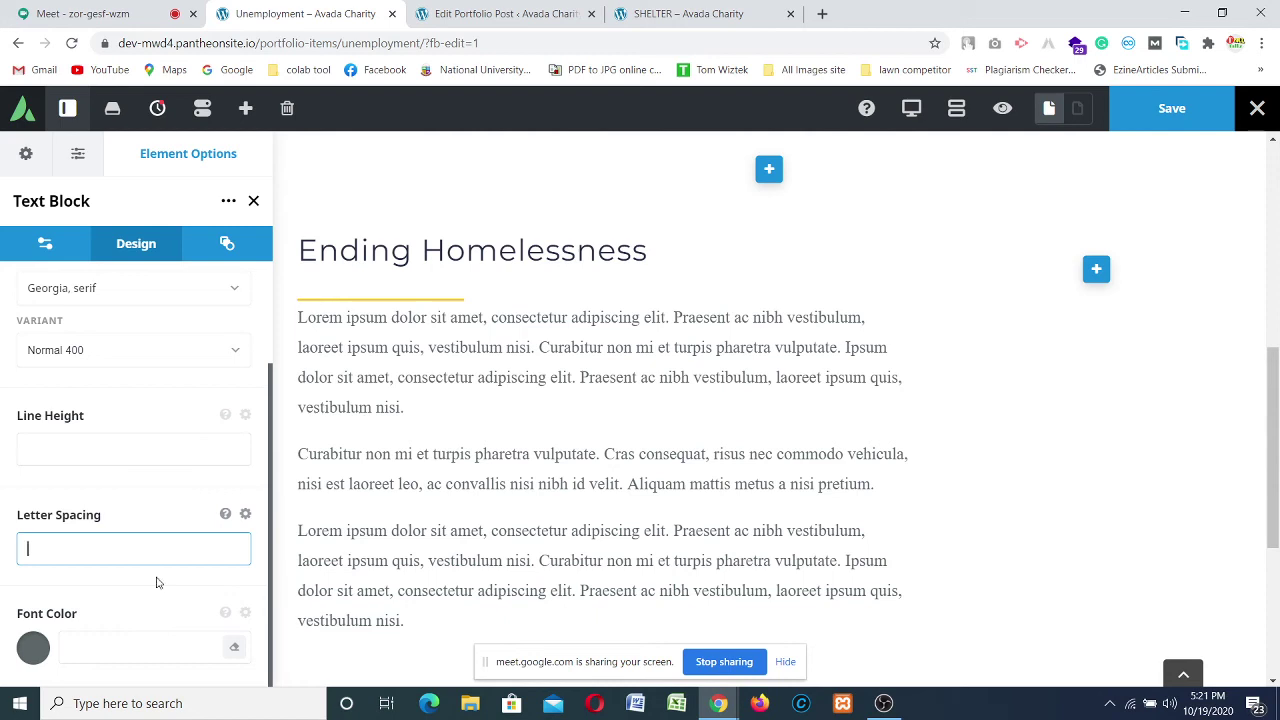
pyautogui.scroll(2, 157, 582)
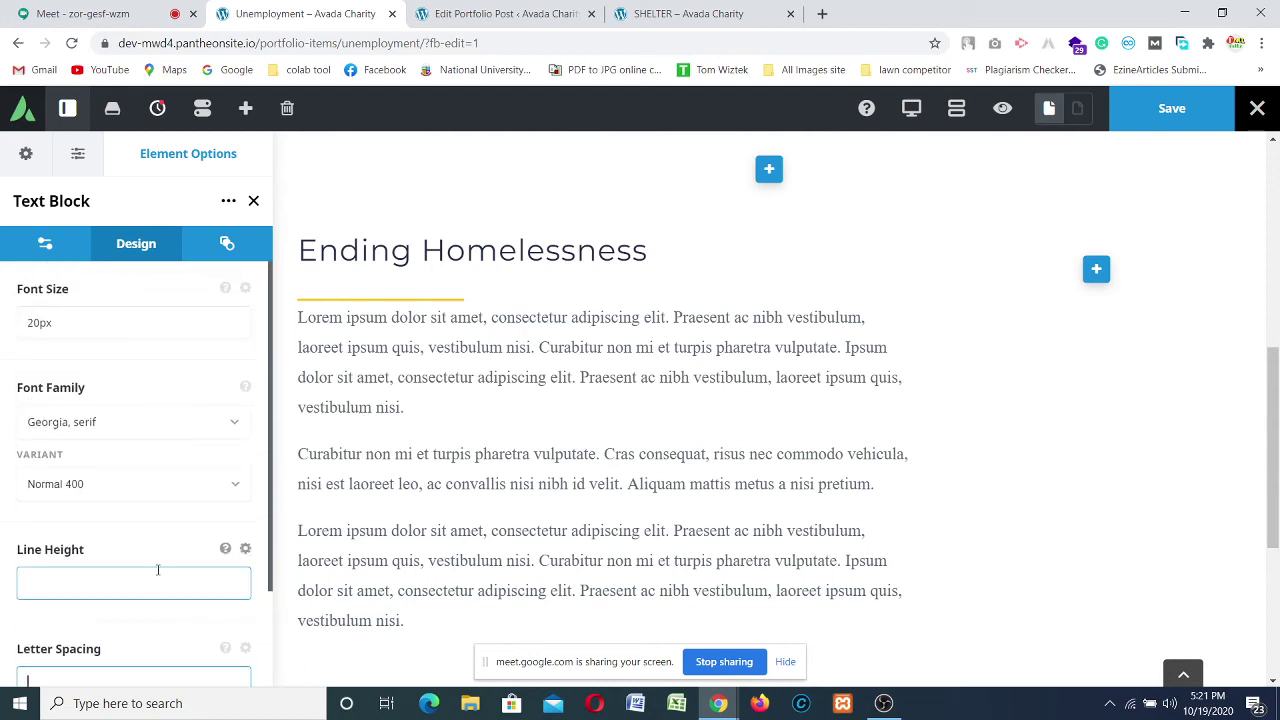
# - Glance at the Text Block's Extras settings, then go back to General and scroll to its Content editor
pyautogui.click(222, 243)
pyautogui.click(45, 243)
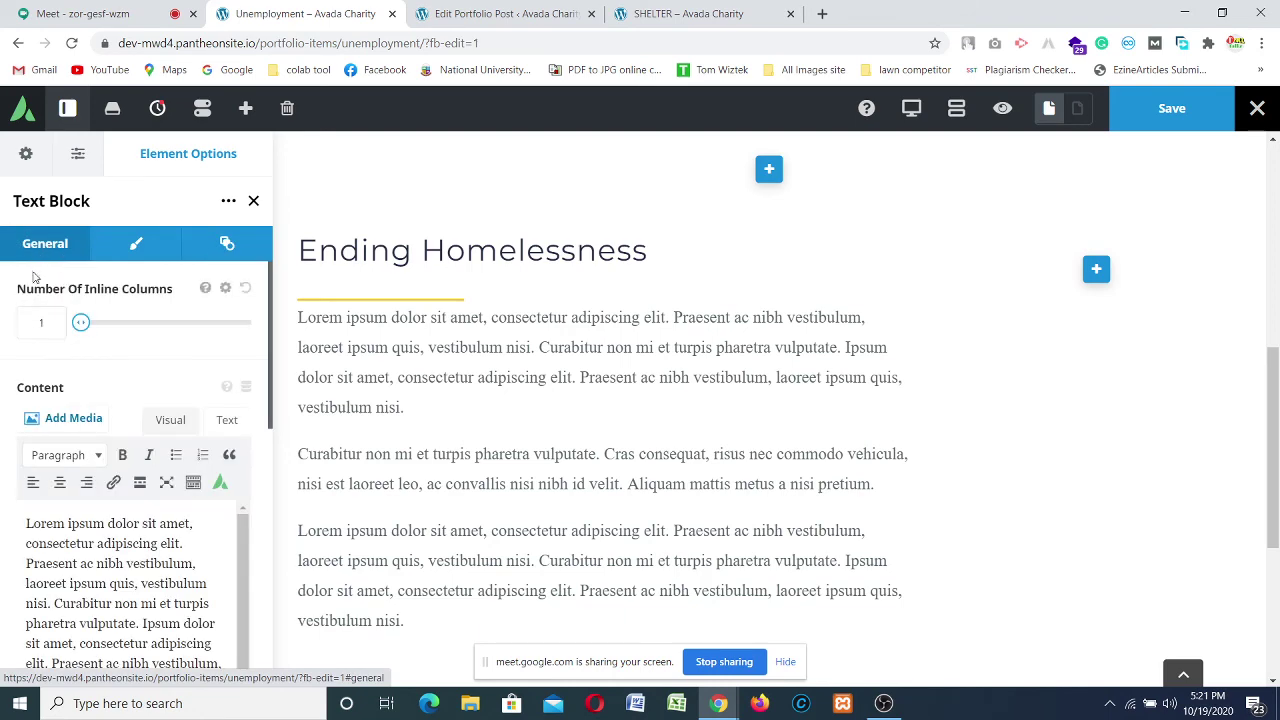
pyautogui.scroll(-5, 103, 627)
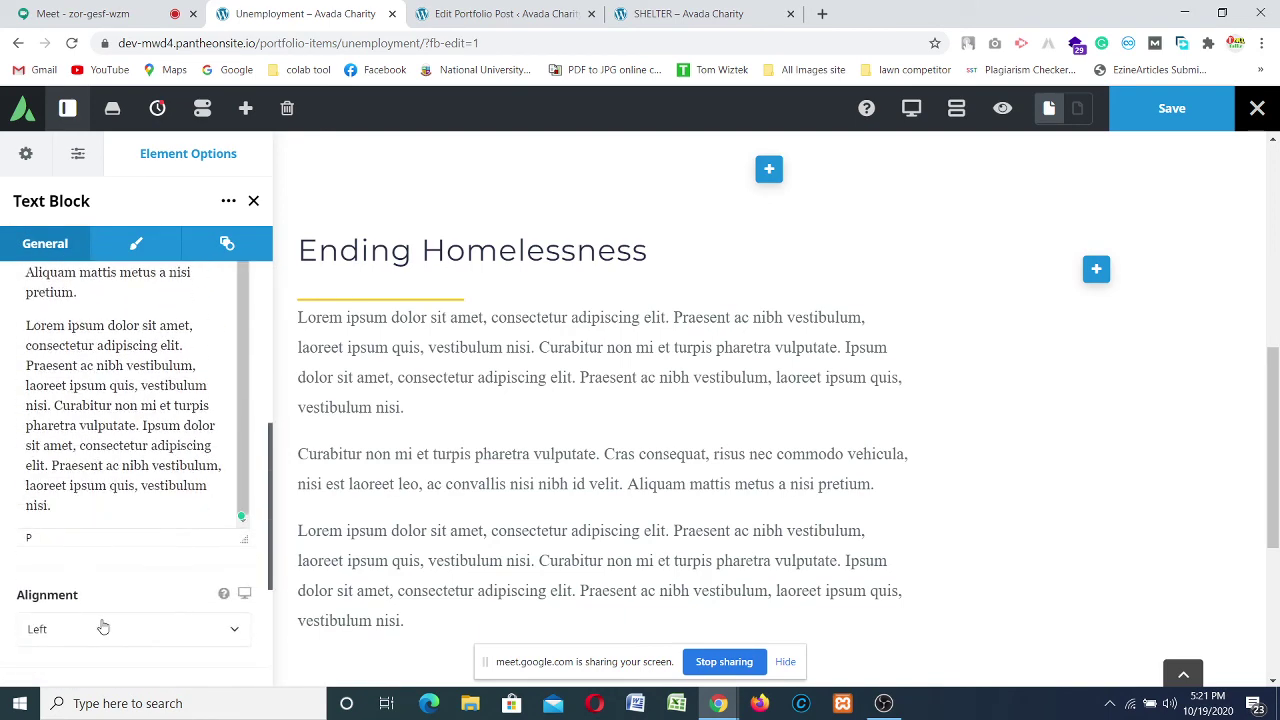
pyautogui.scroll(-3, 103, 627)
pyautogui.scroll(1, 92, 607)
pyautogui.scroll(-1, 92, 607)
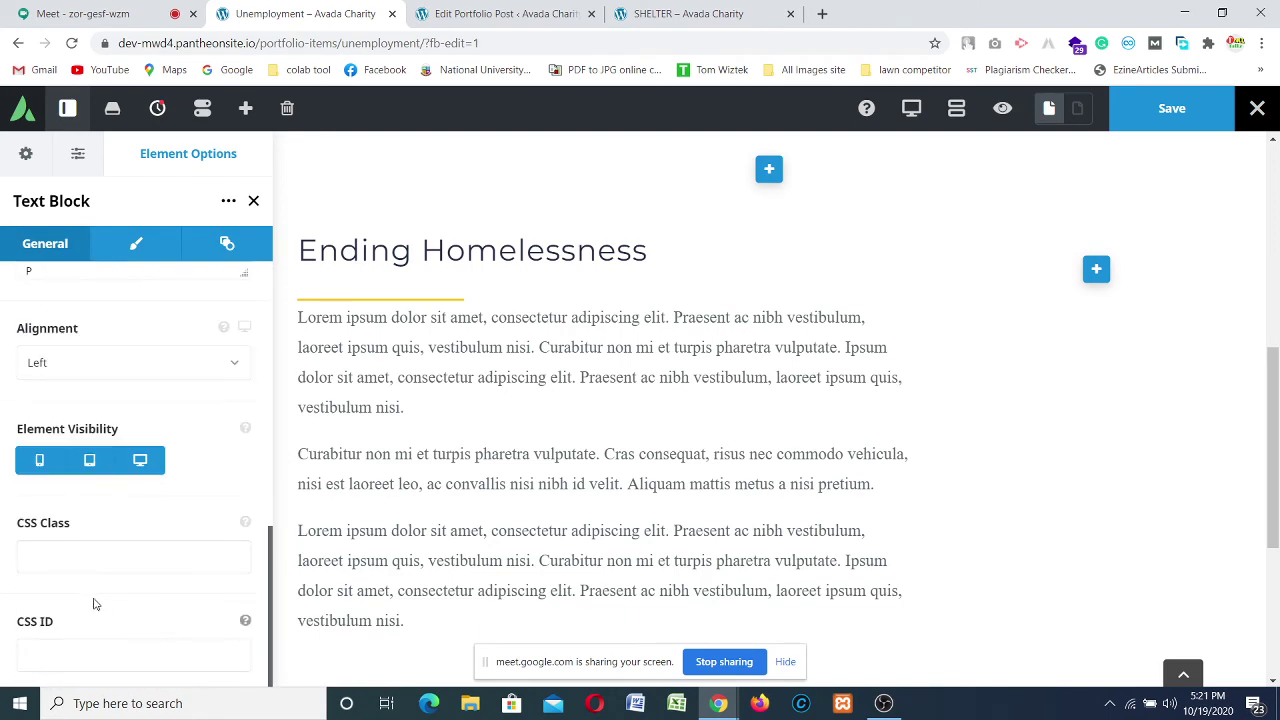
pyautogui.scroll(6, 95, 604)
pyautogui.scroll(2, 103, 566)
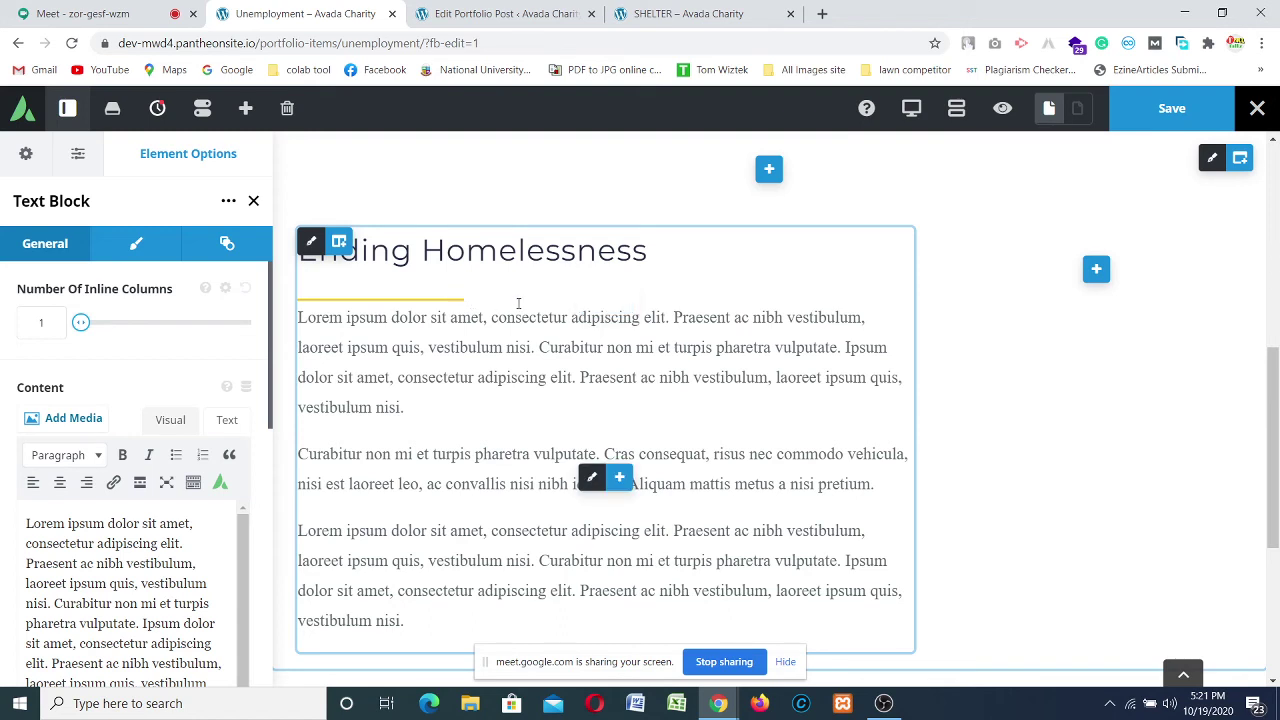
# - Give the amber separator a 25px bottom margin in its Design settings
pyautogui.moveTo(617, 304)
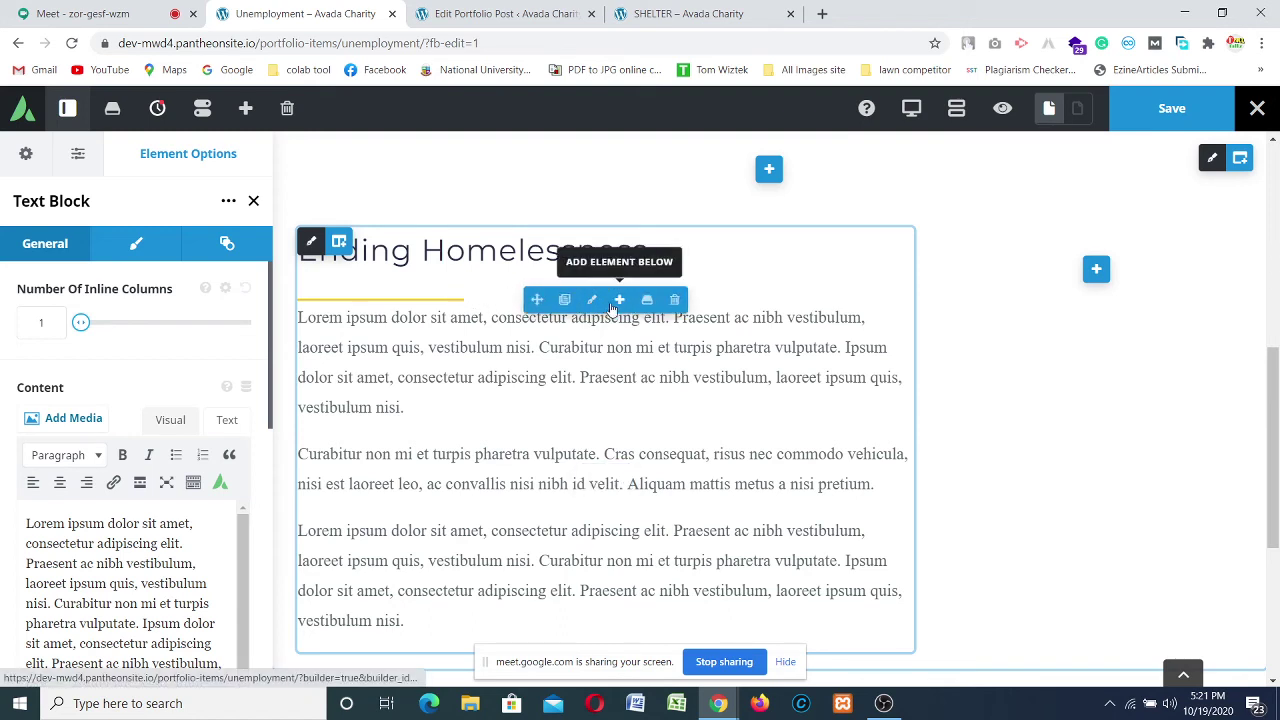
pyautogui.click(588, 302)
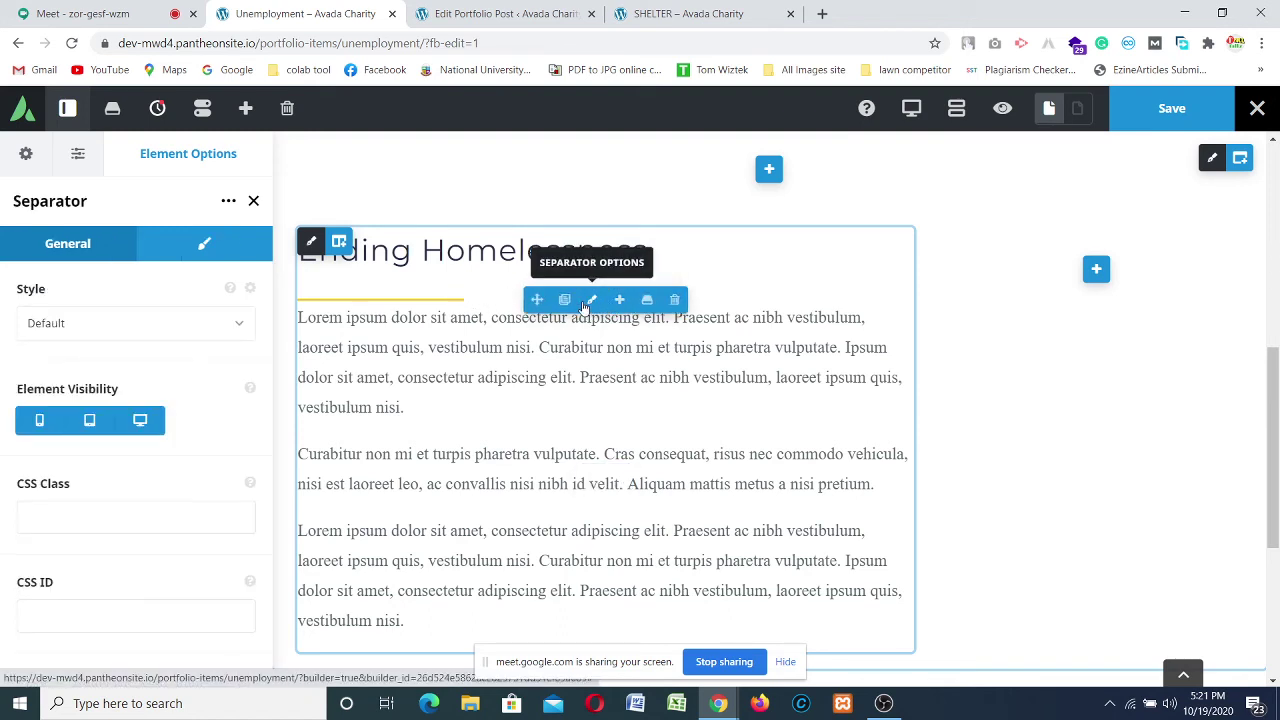
pyautogui.click(182, 246)
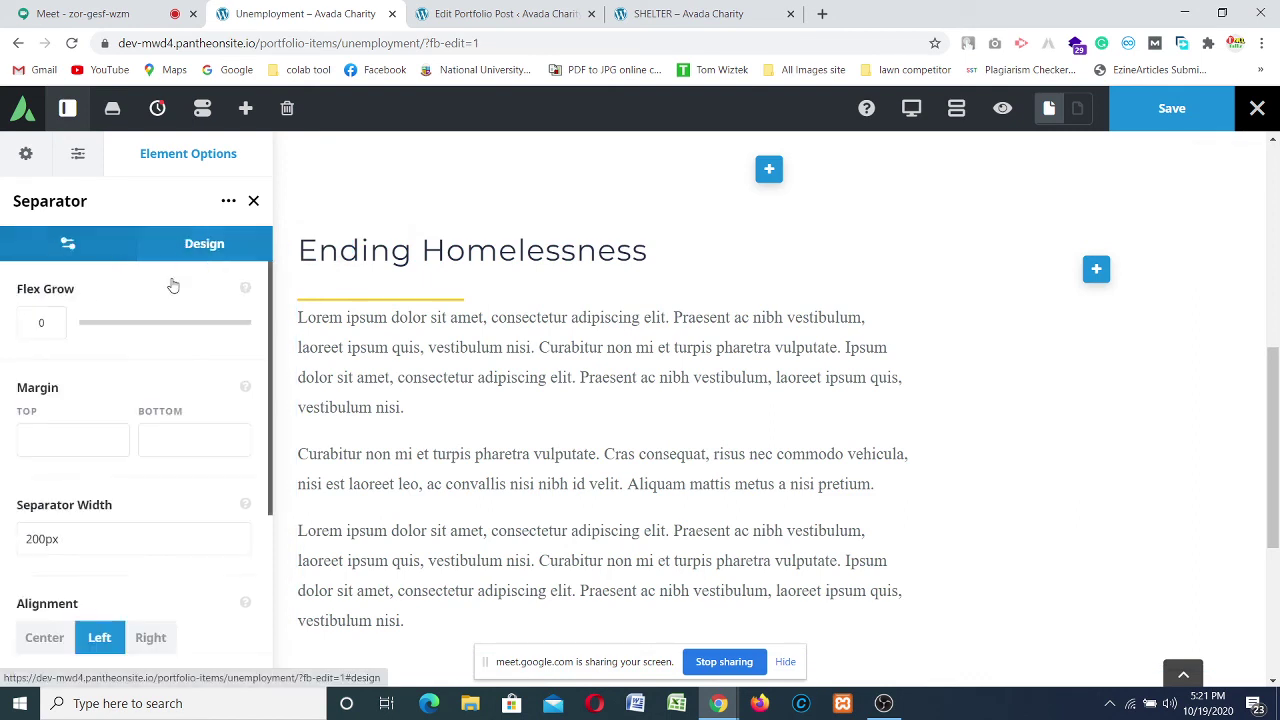
pyautogui.click(160, 440)
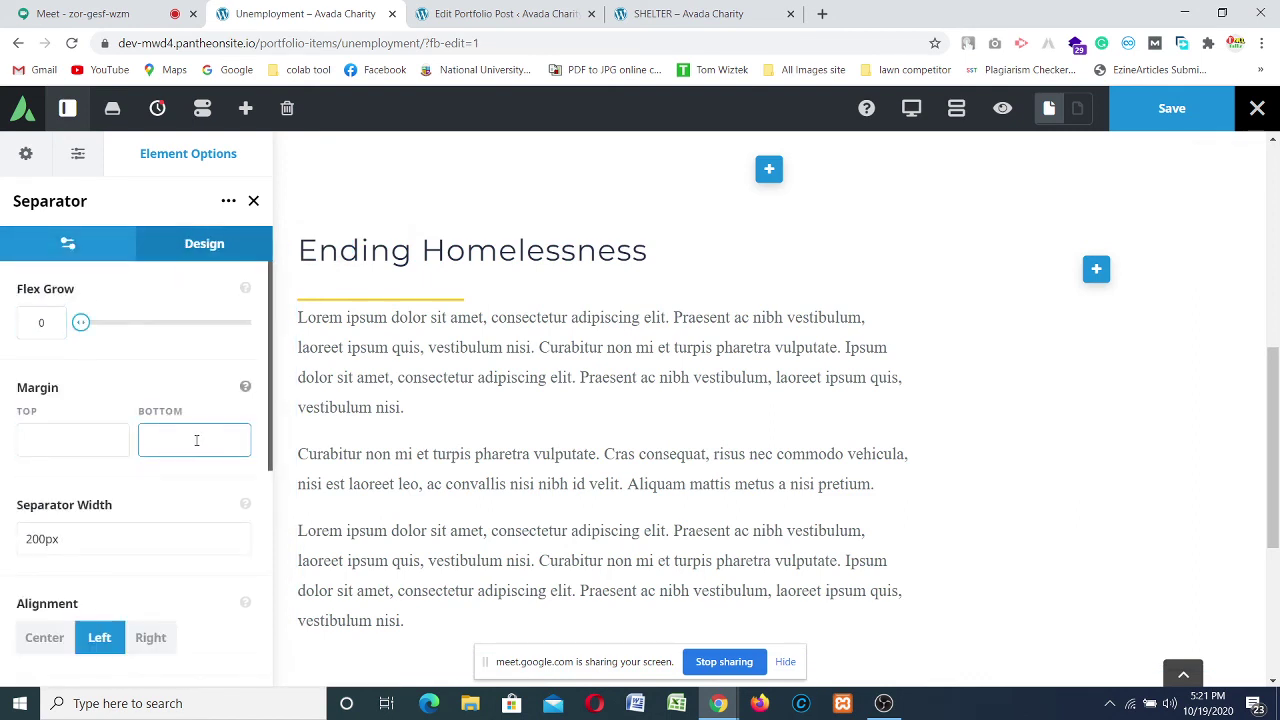
pyautogui.write('25')
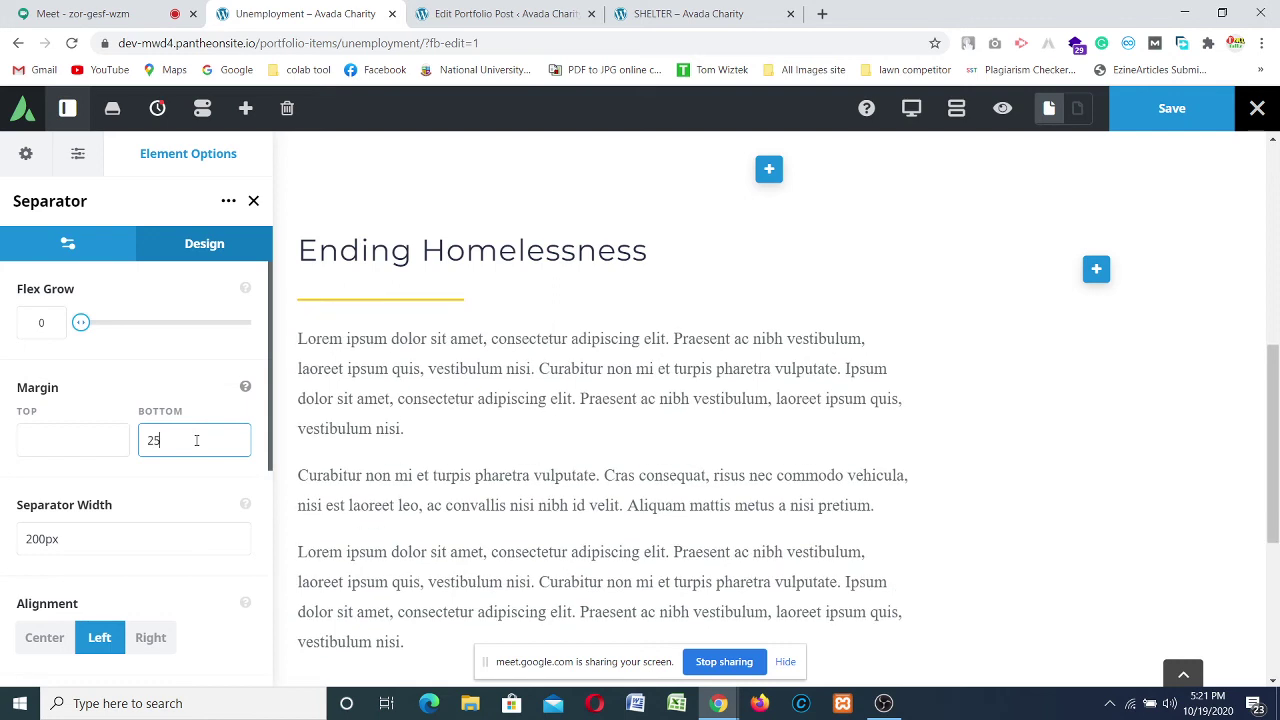
pyautogui.write('px')
pyautogui.click(181, 381)
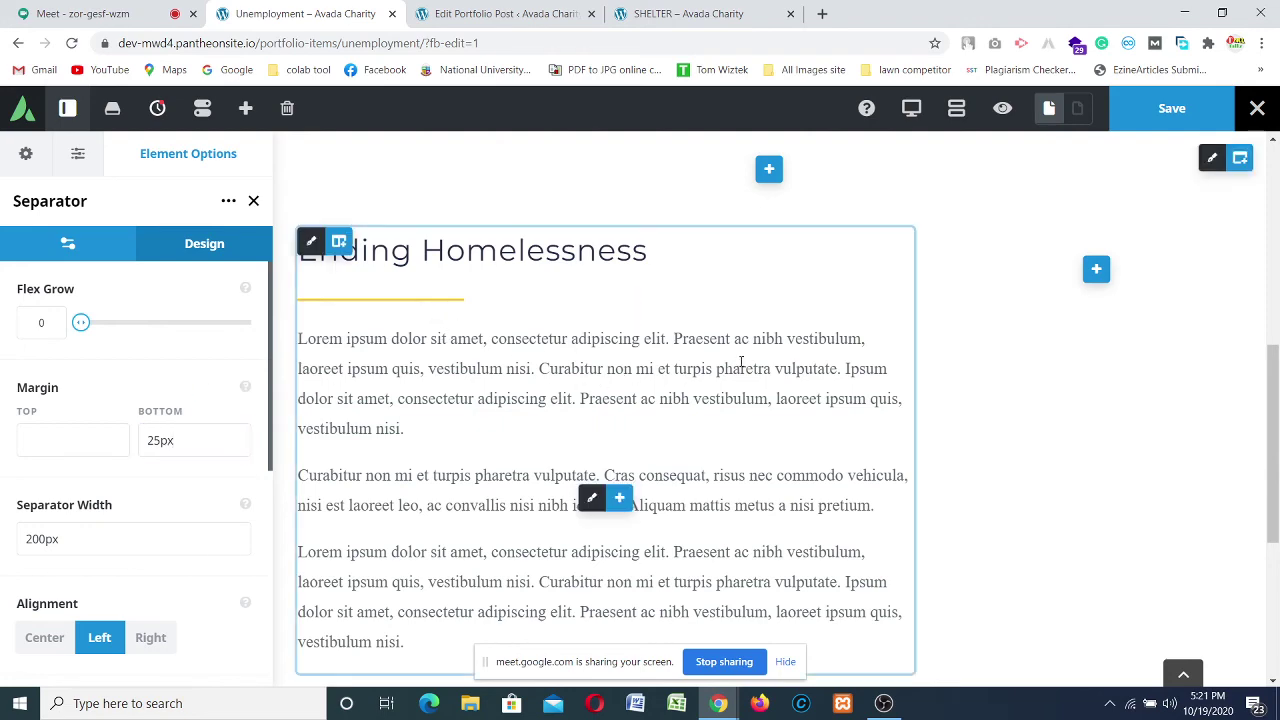
# - Check the SHELTER reference page, then return to the Unemployment page's empty right column
pyautogui.click(1096, 270)
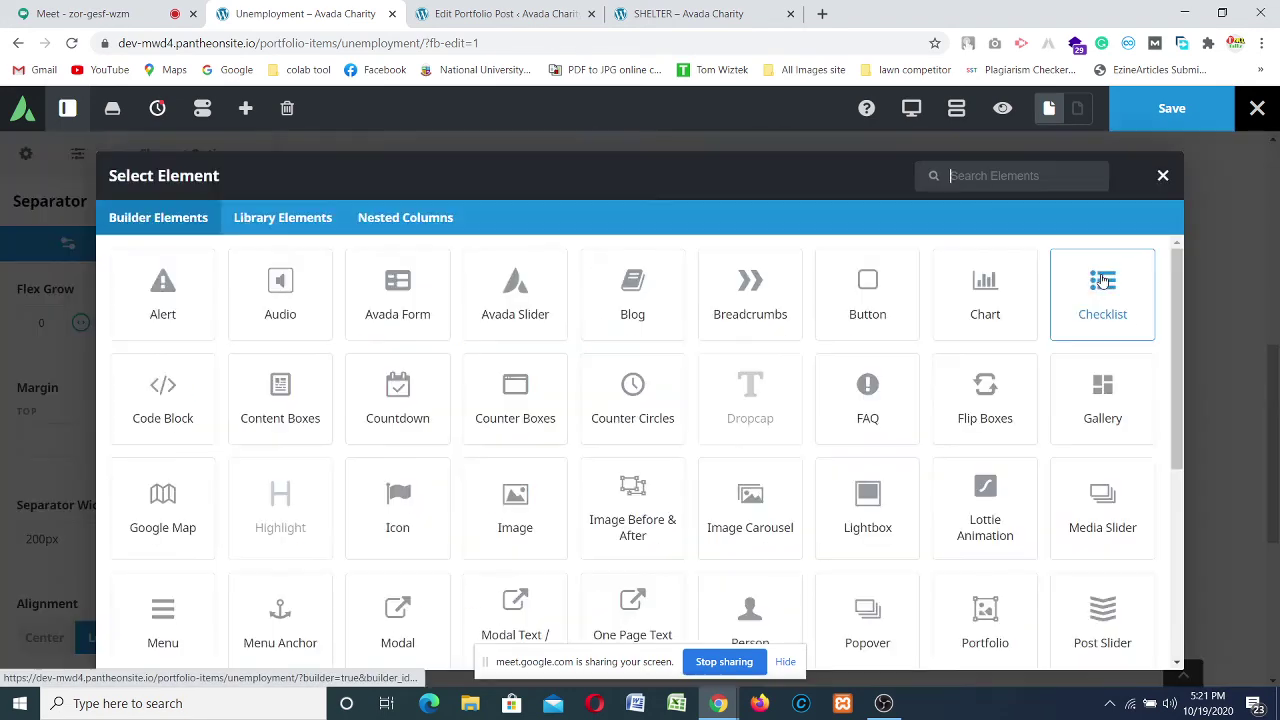
pyautogui.click(665, 10)
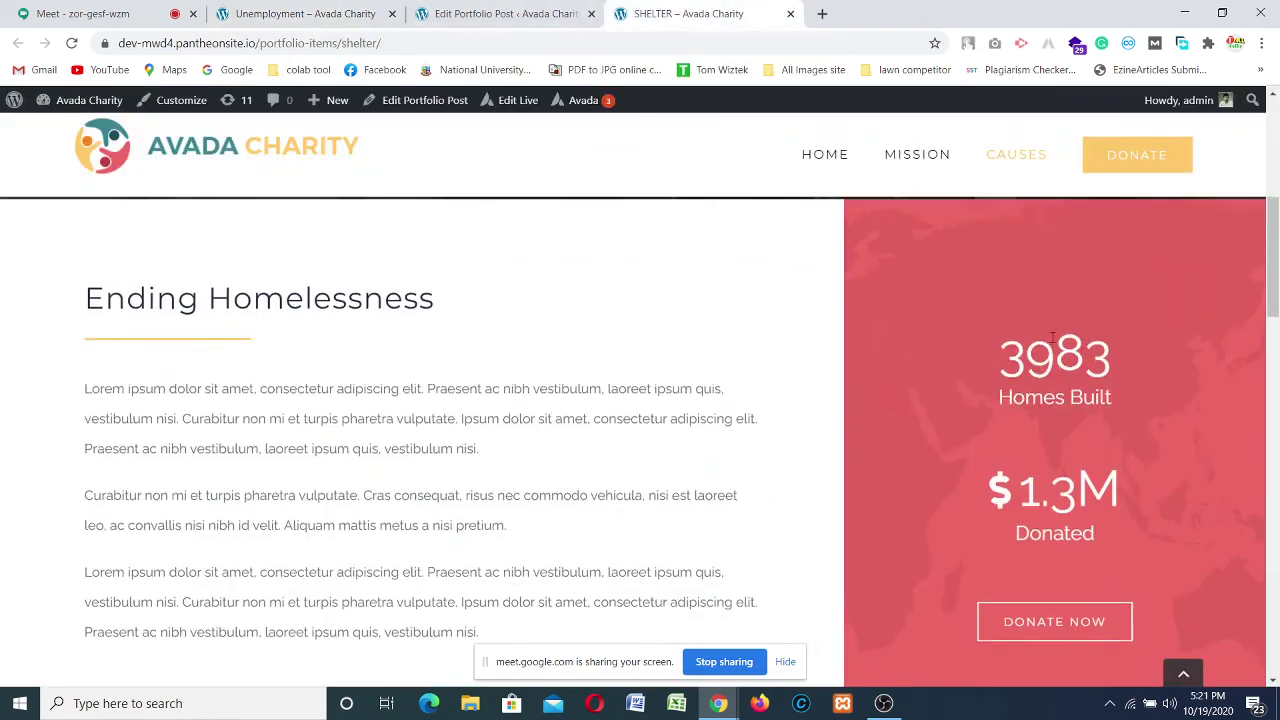
pyautogui.scroll(-2, 1005, 373)
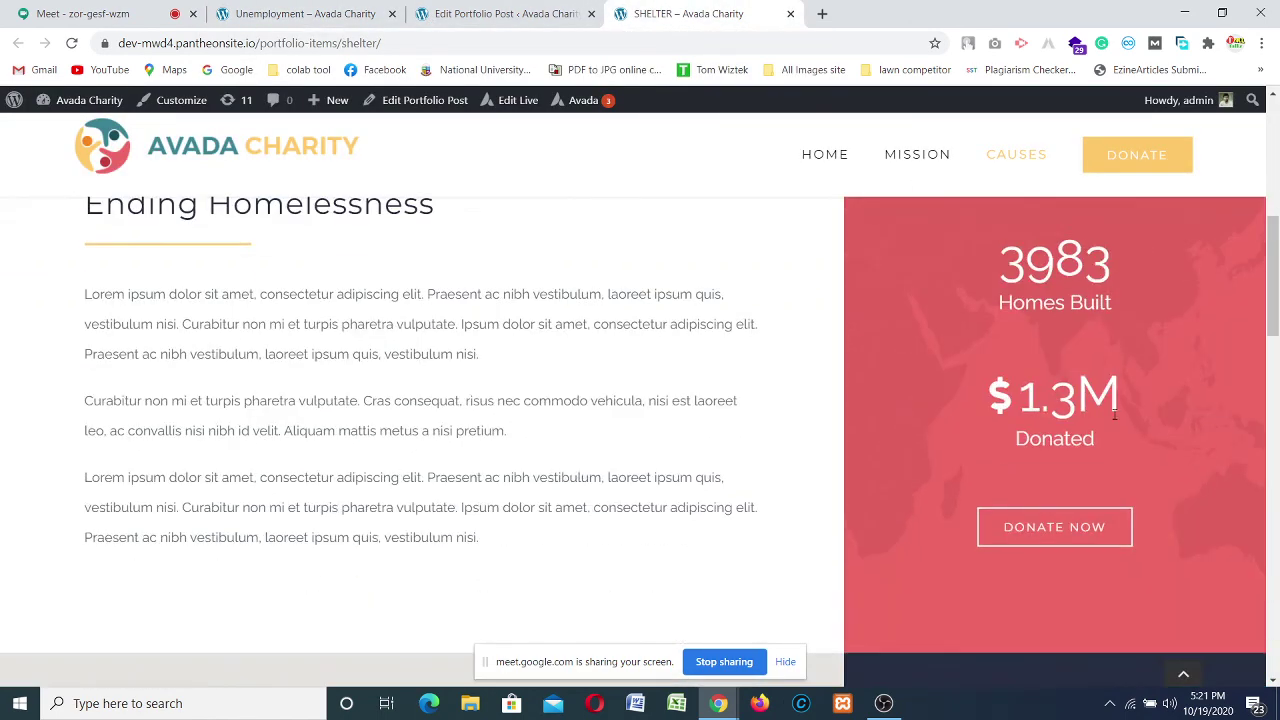
pyautogui.click(324, 16)
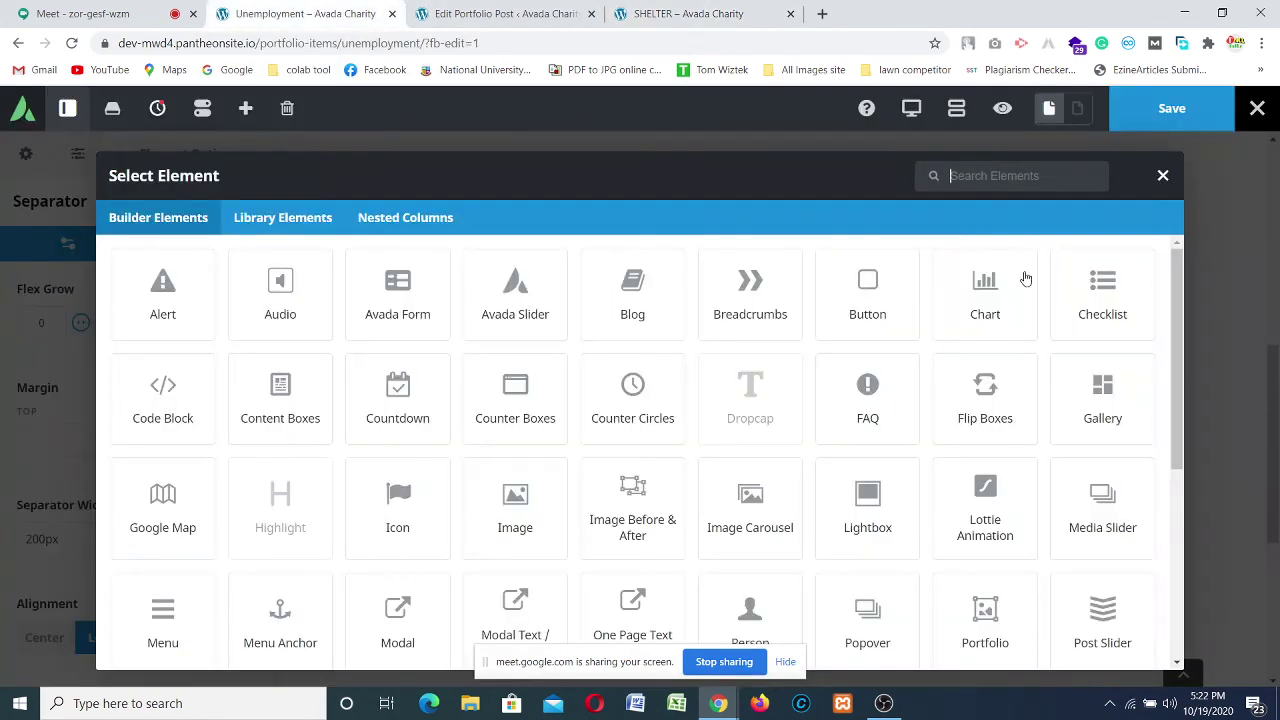
pyautogui.moveTo(1043, 234)
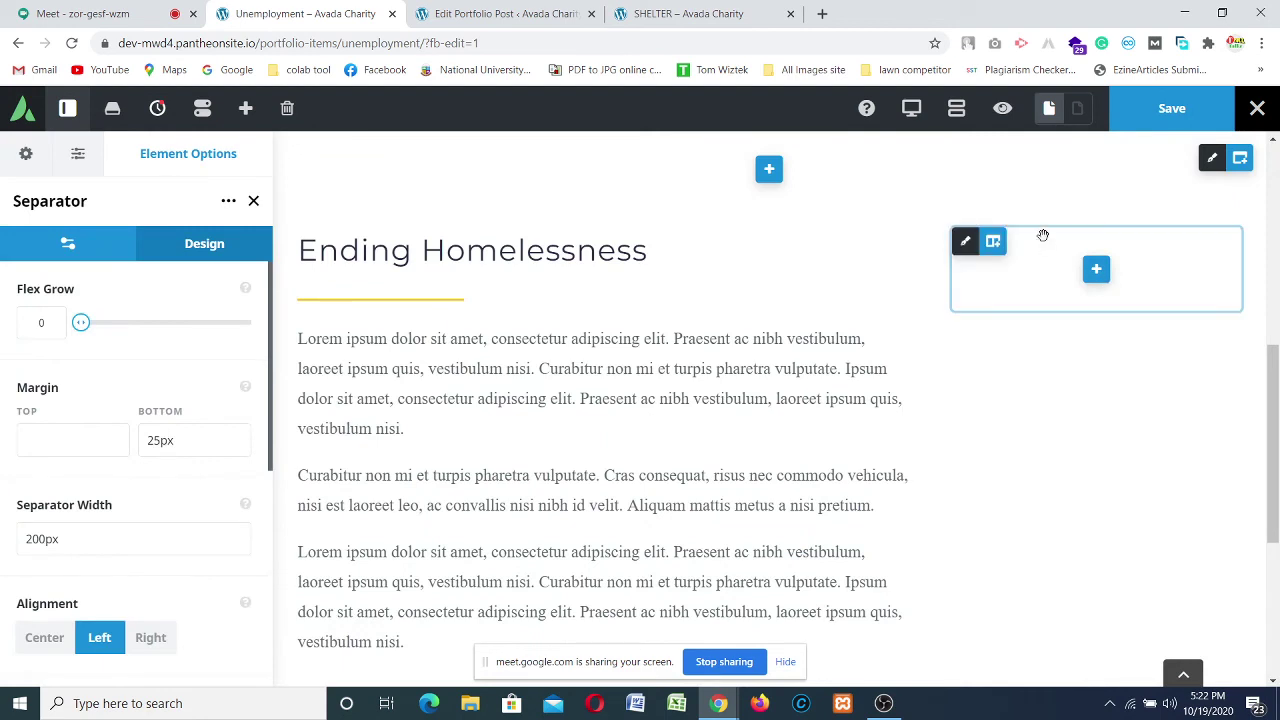
# - Set the right column's background type to Image and bring up the media library to pick one
pyautogui.click(966, 247)
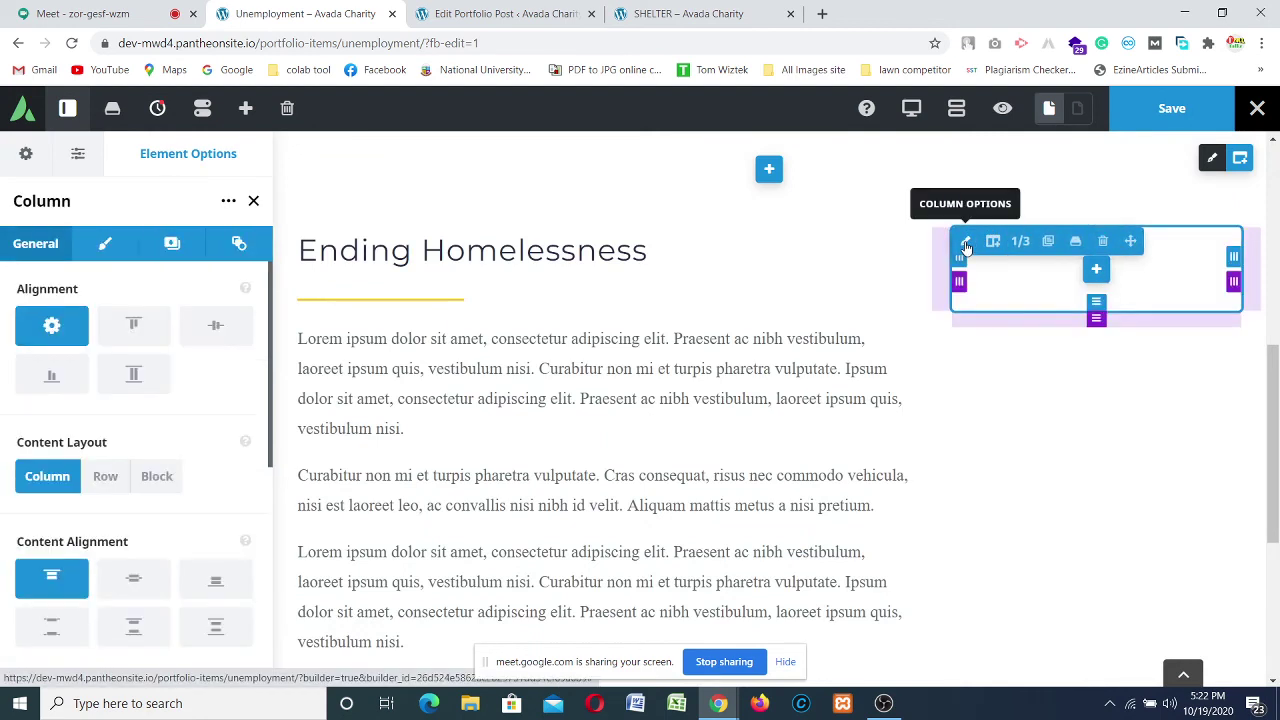
pyautogui.click(172, 252)
pyautogui.click(228, 333)
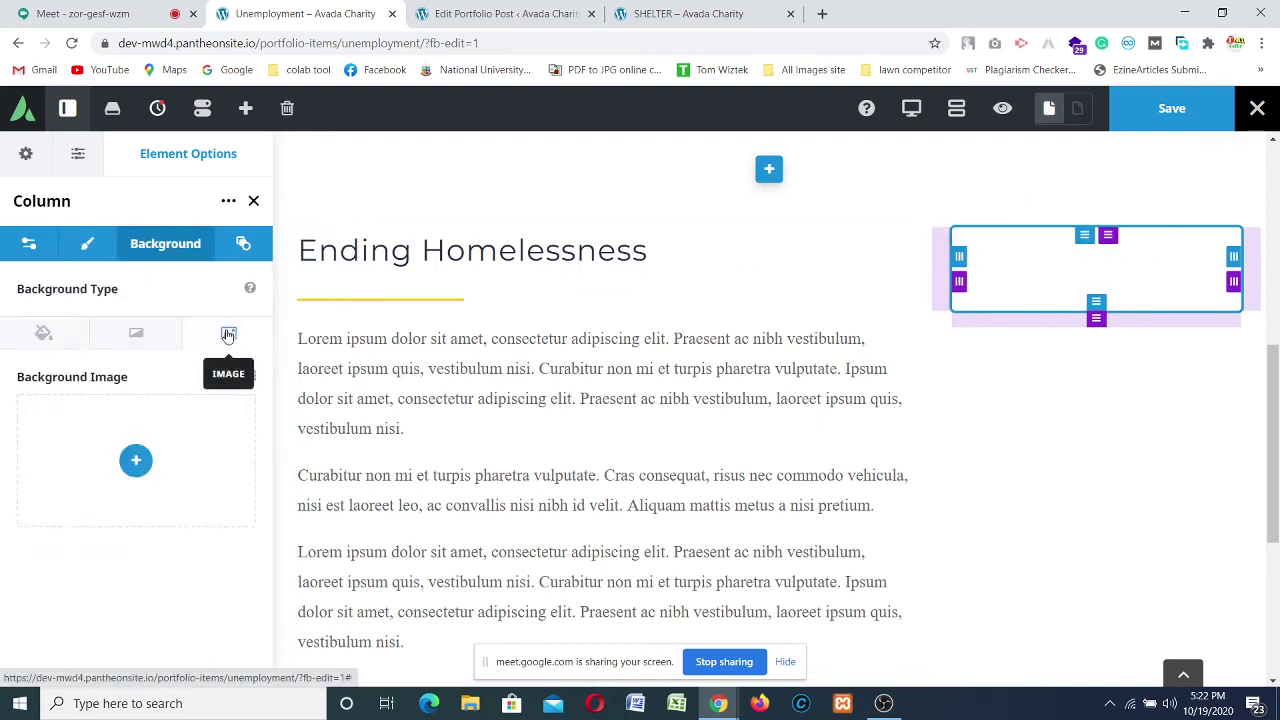
pyautogui.click(137, 459)
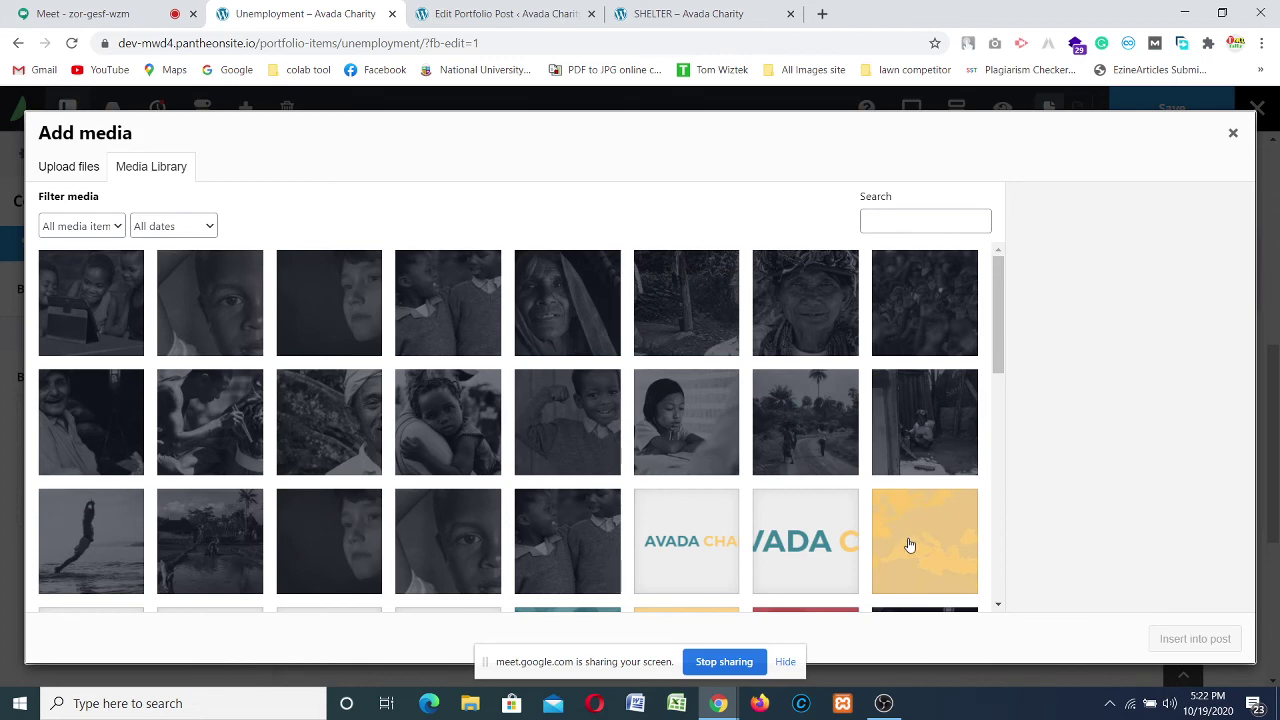
# - Browse the Media Library and insert home-content-bg-1.jpg as the right column's background
pyautogui.scroll(-3, 846, 486)
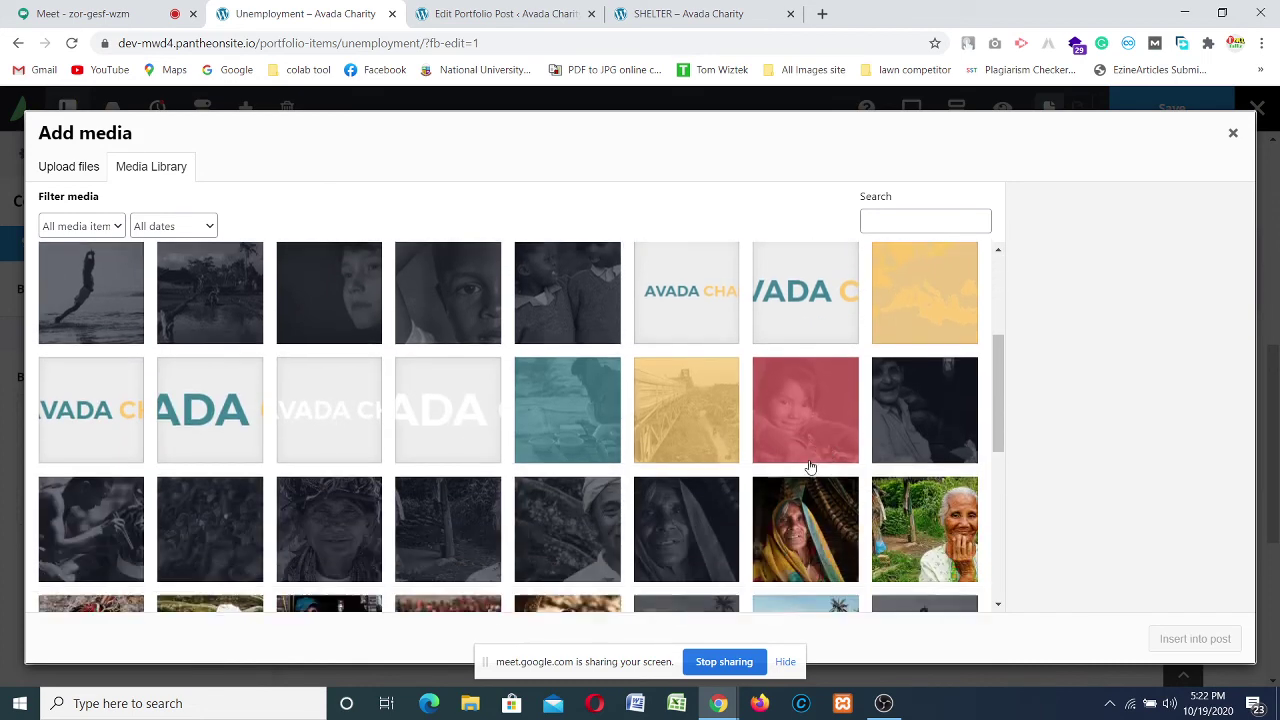
pyautogui.scroll(-1, 805, 460)
pyautogui.click(788, 370)
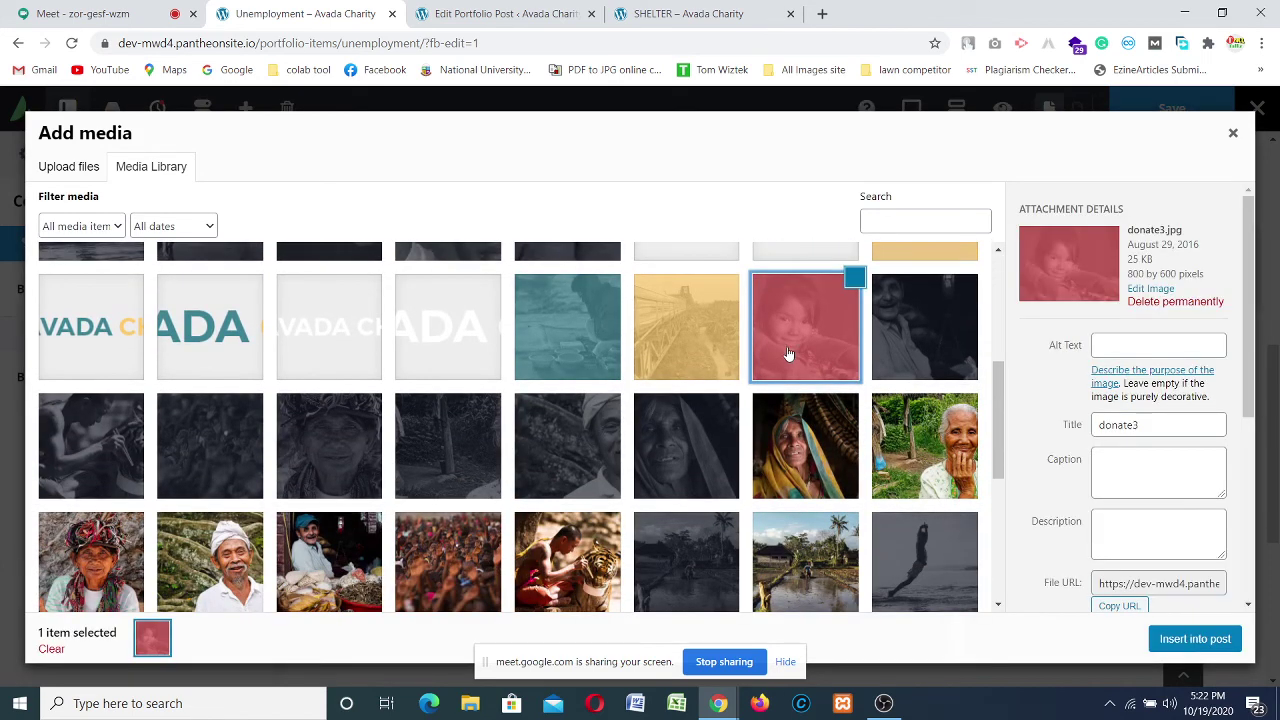
pyautogui.click(912, 255)
pyautogui.scroll(2, 766, 391)
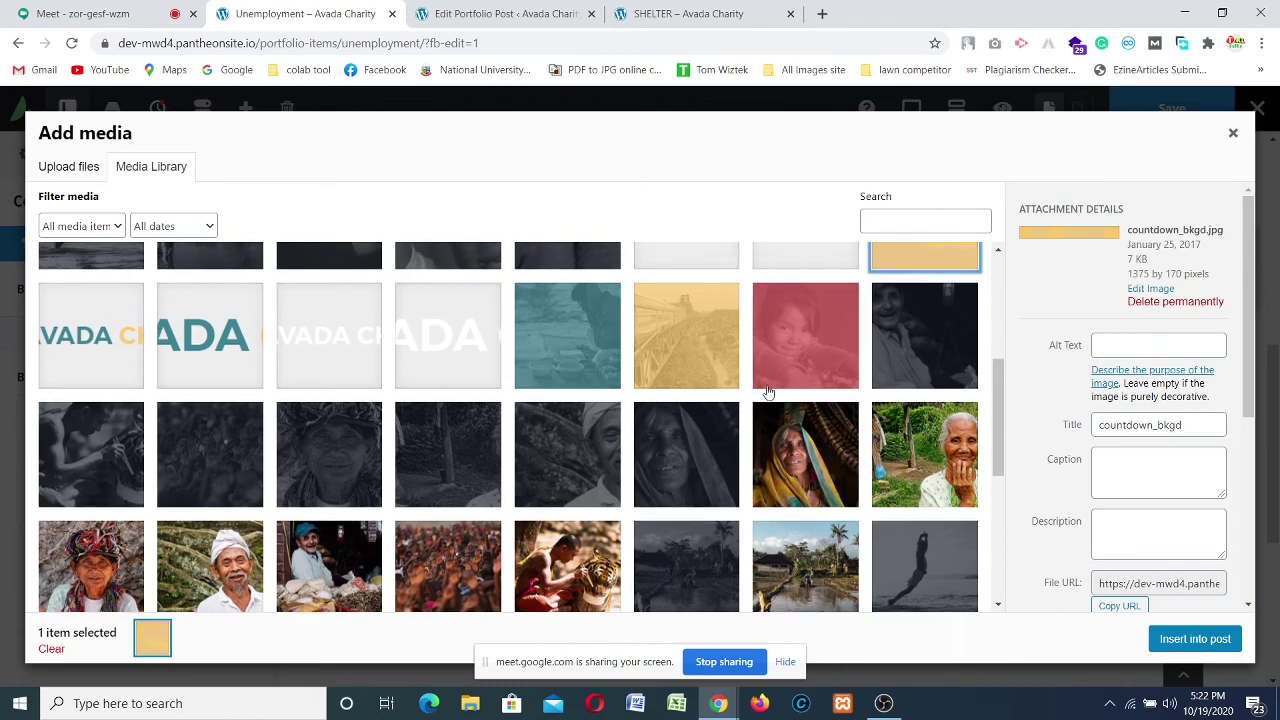
pyautogui.click(691, 490)
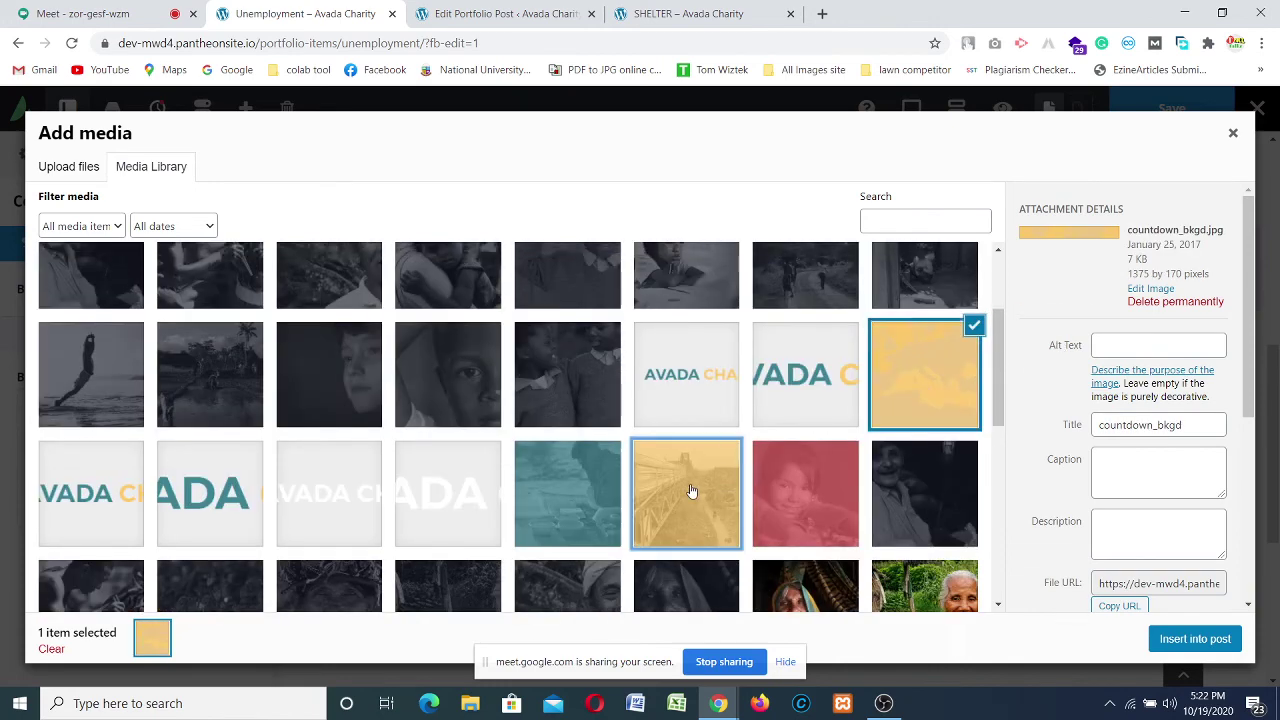
pyautogui.scroll(-7, 900, 430)
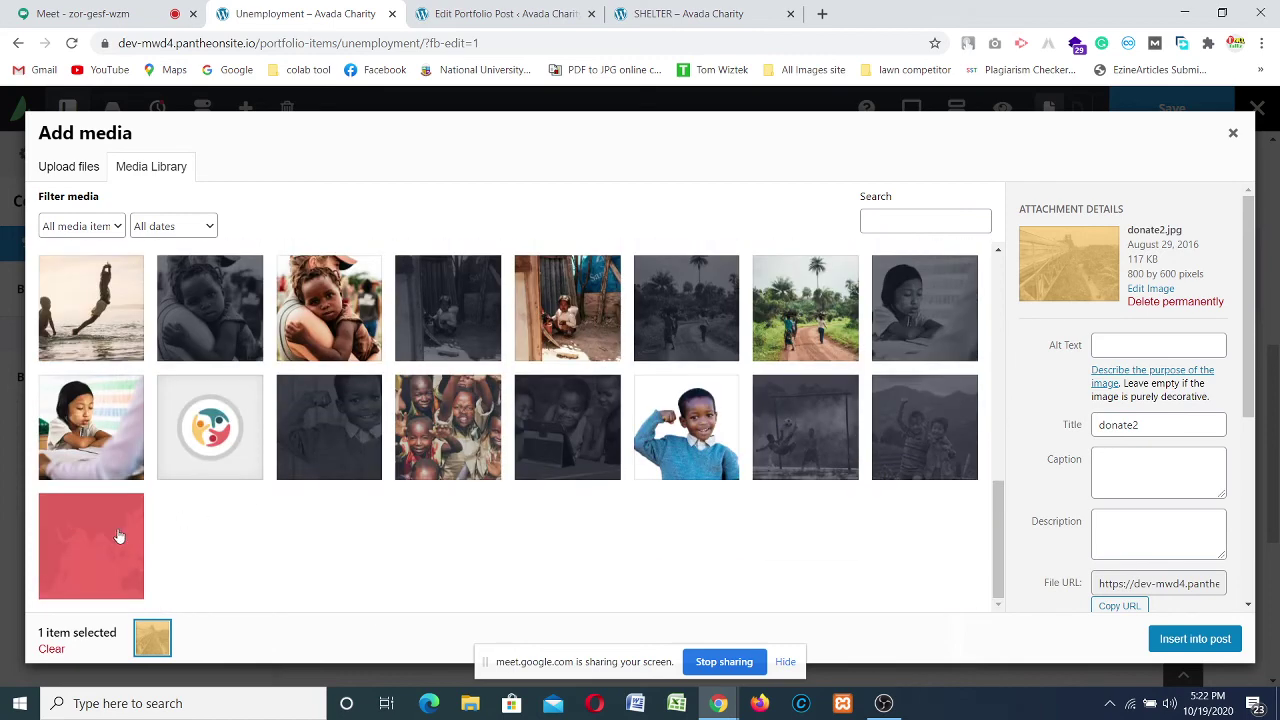
pyautogui.click(115, 537)
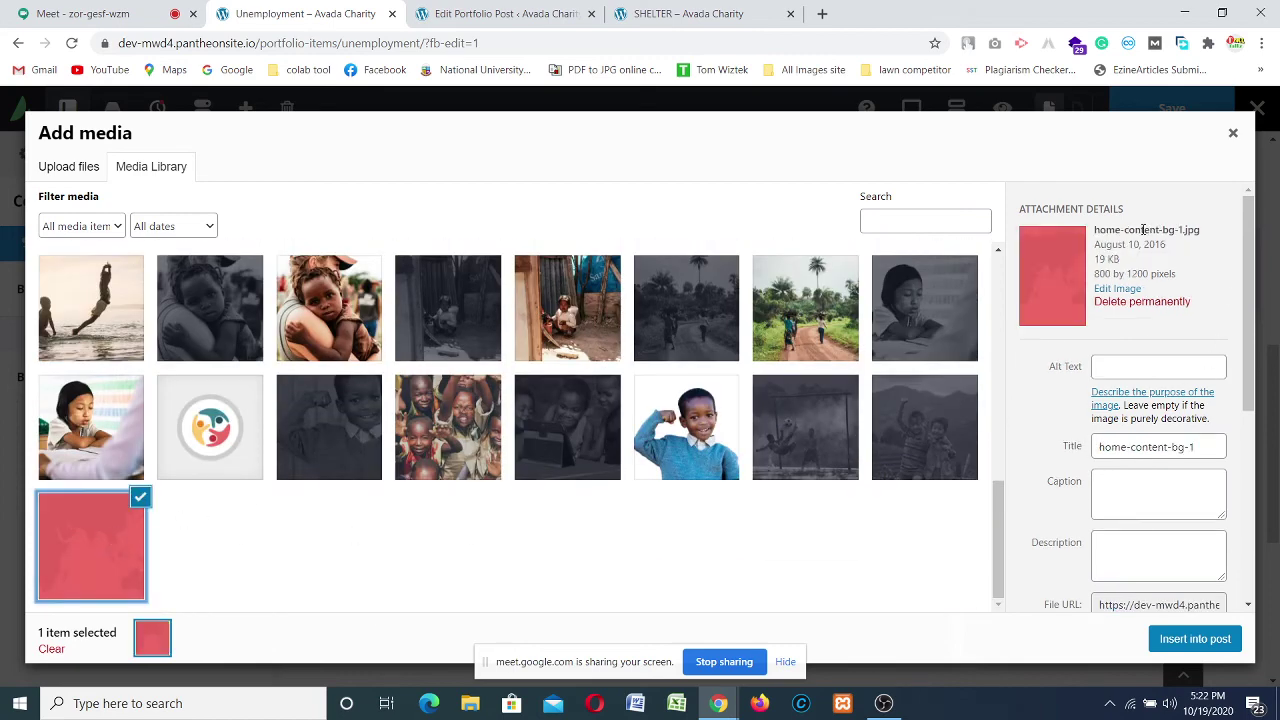
pyautogui.click(1195, 646)
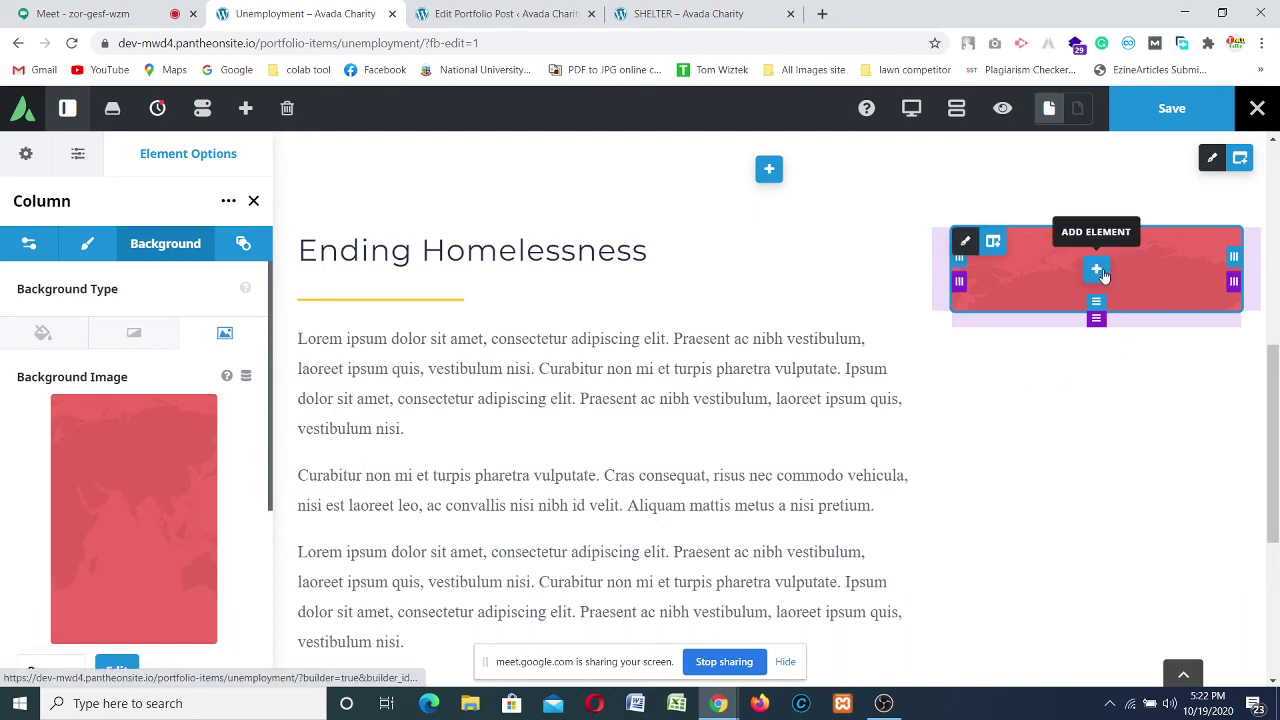
# - Add top and bottom padding (about 99px) to the red map column, then view the SHELTER page
pyautogui.click(1096, 270)
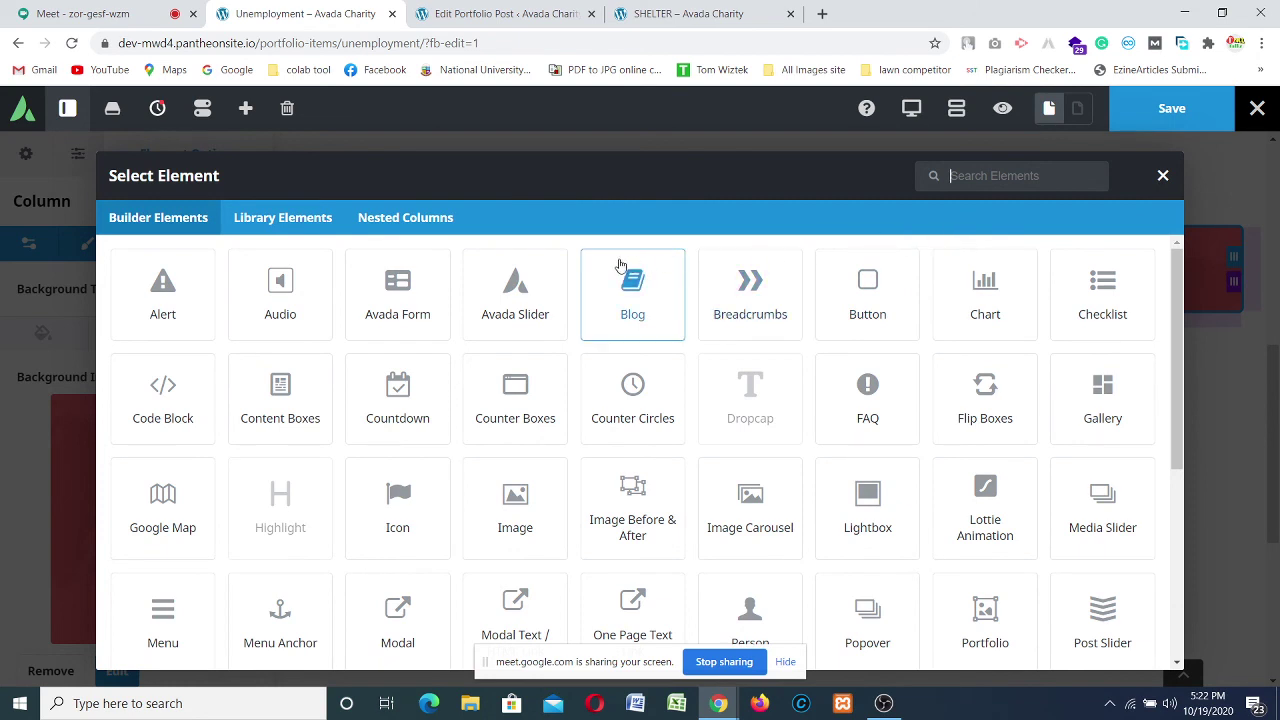
pyautogui.click(1162, 177)
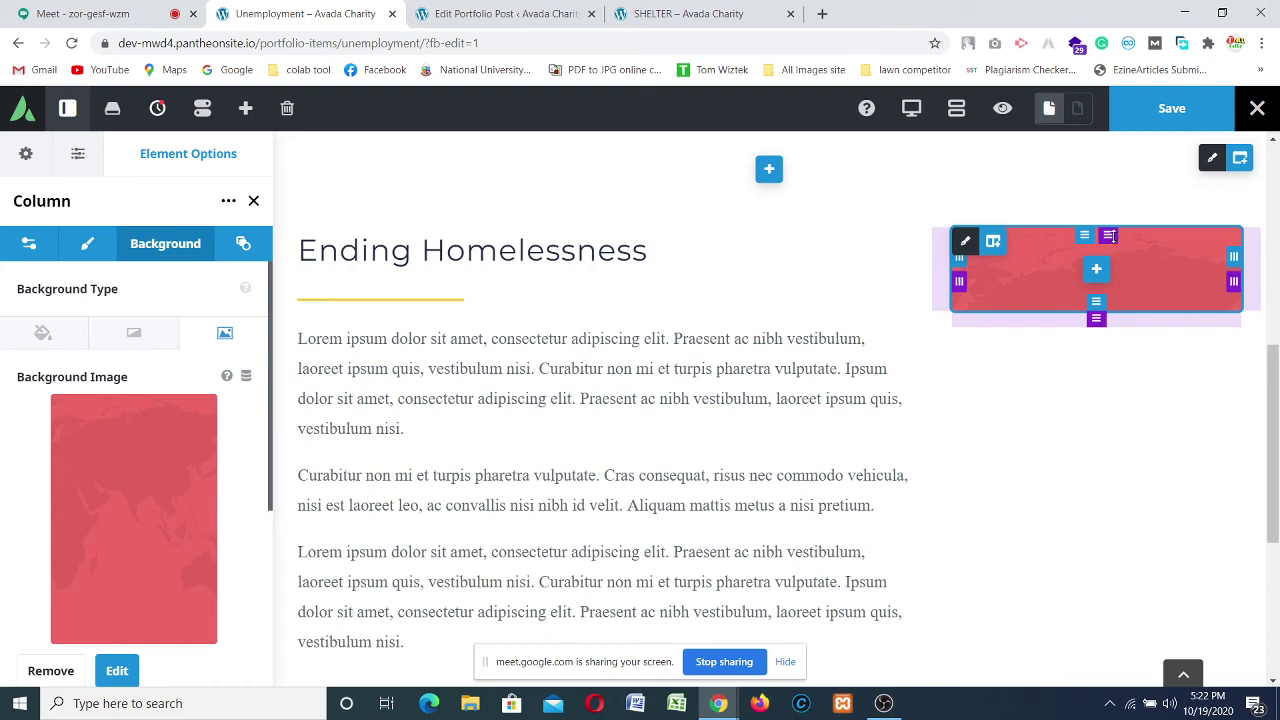
pyautogui.moveTo(1110, 237); pyautogui.dragTo(1080, 378)
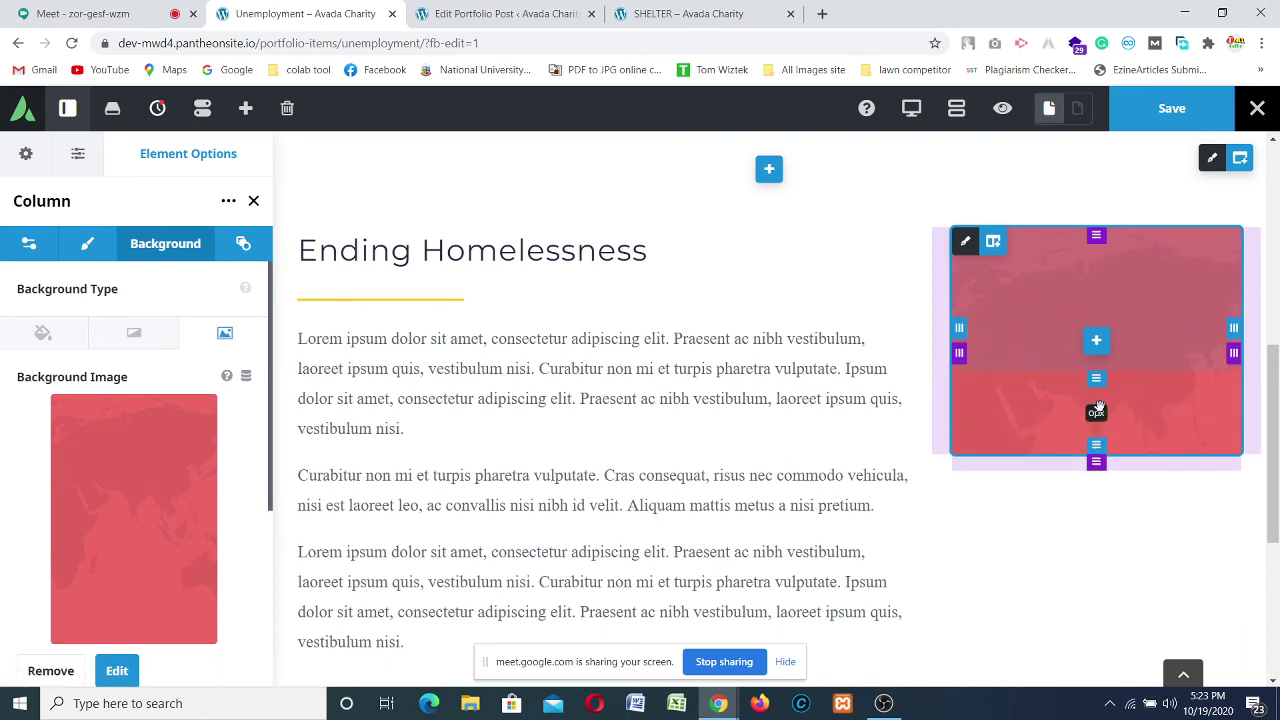
pyautogui.moveTo(1097, 445); pyautogui.dragTo(1082, 567)
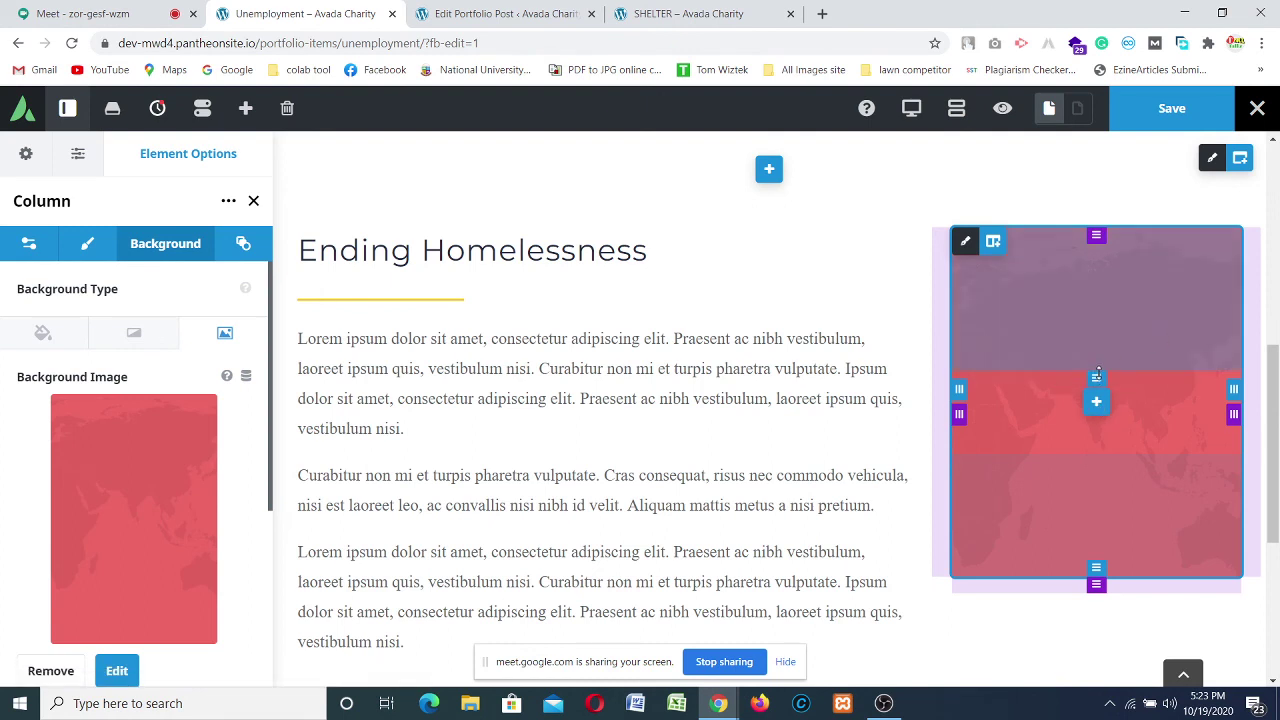
pyautogui.moveTo(1097, 373); pyautogui.dragTo(1097, 316)
pyautogui.click(703, 8)
pyautogui.scroll(10, 287, 342)
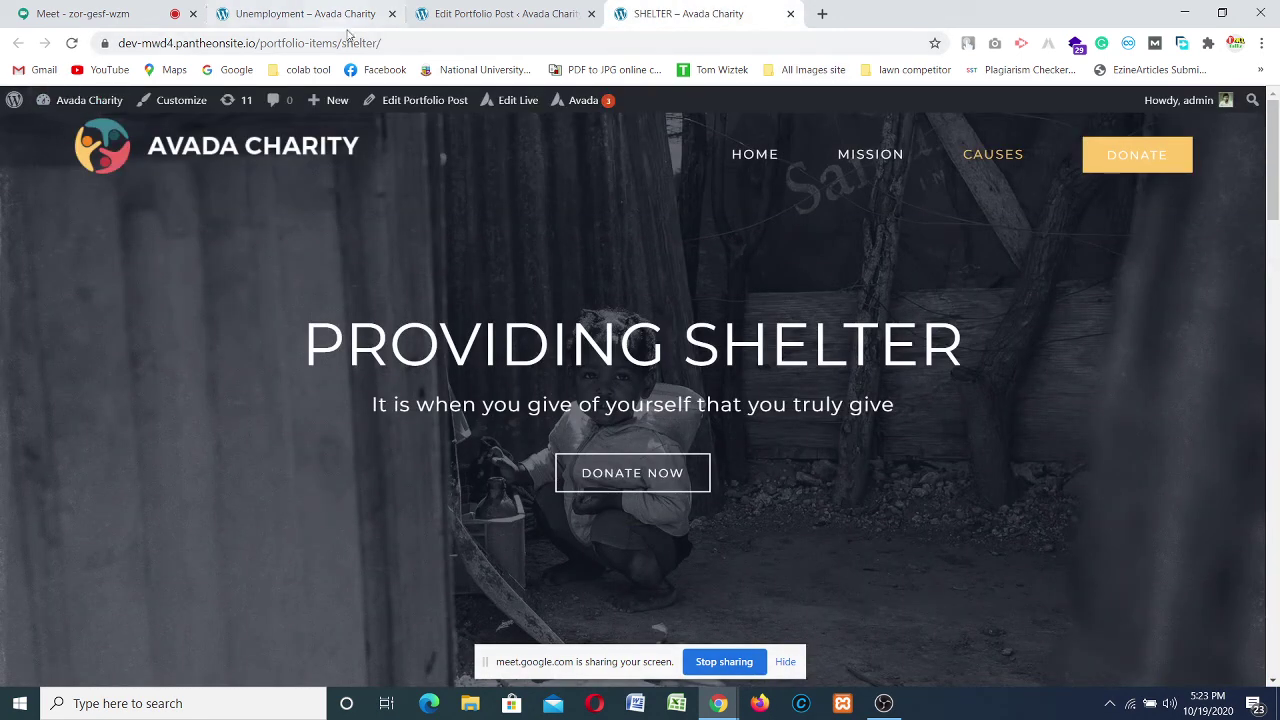
# - Scroll through the SHELTER page's counter column, then go back to the Unemployment page editor
pyautogui.moveTo(277, 43); pyautogui.dragTo(405, 47)
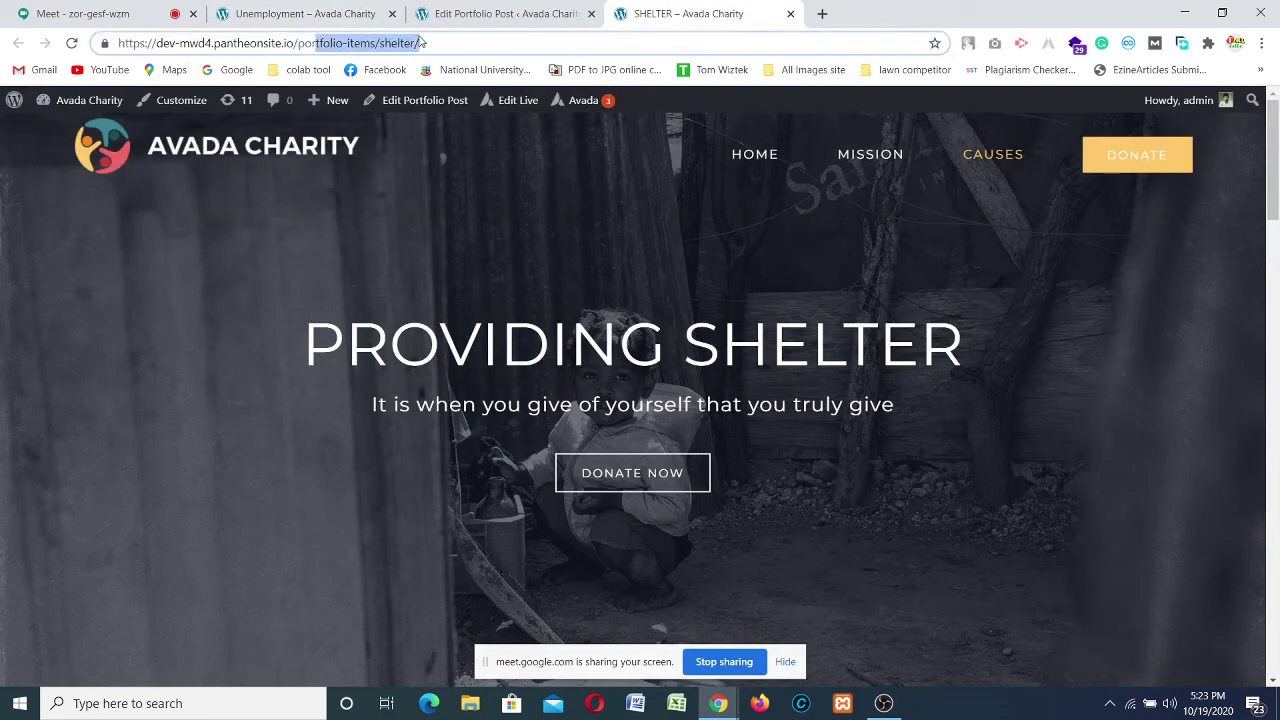
pyautogui.click(421, 43)
pyautogui.scroll(-10, 512, 244)
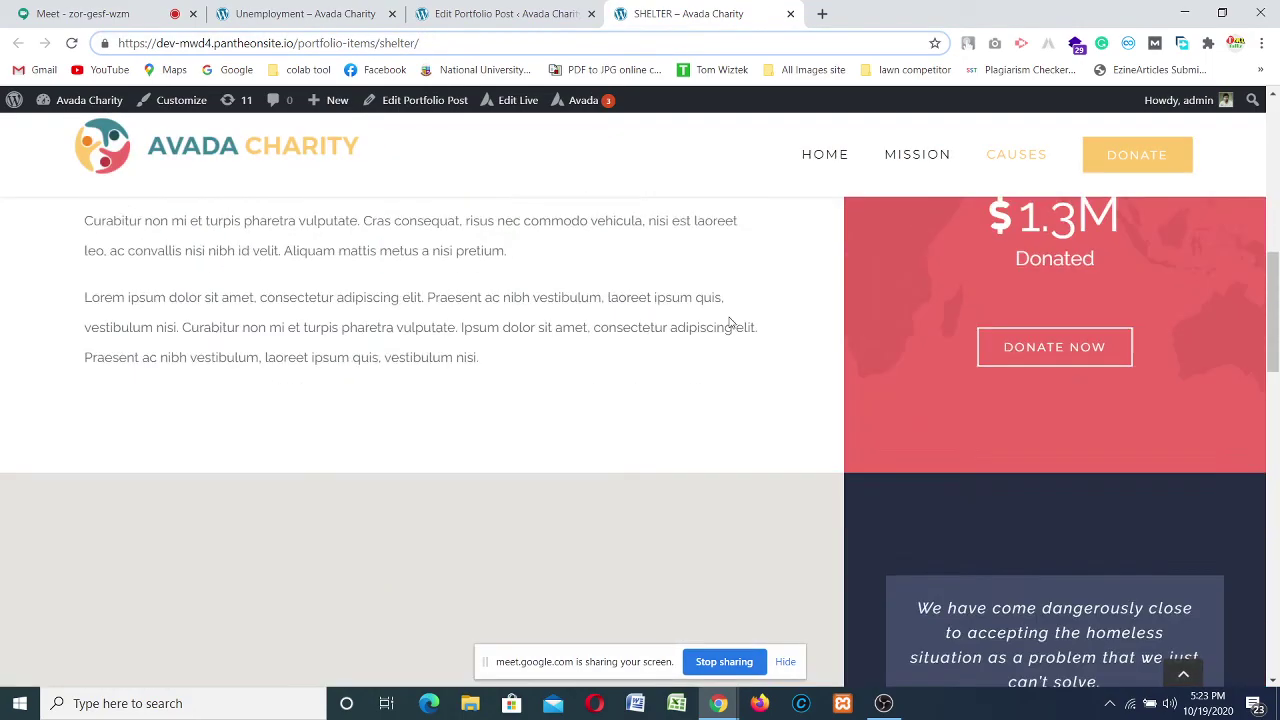
pyautogui.scroll(-3, 730, 323)
pyautogui.scroll(-8, 1062, 370)
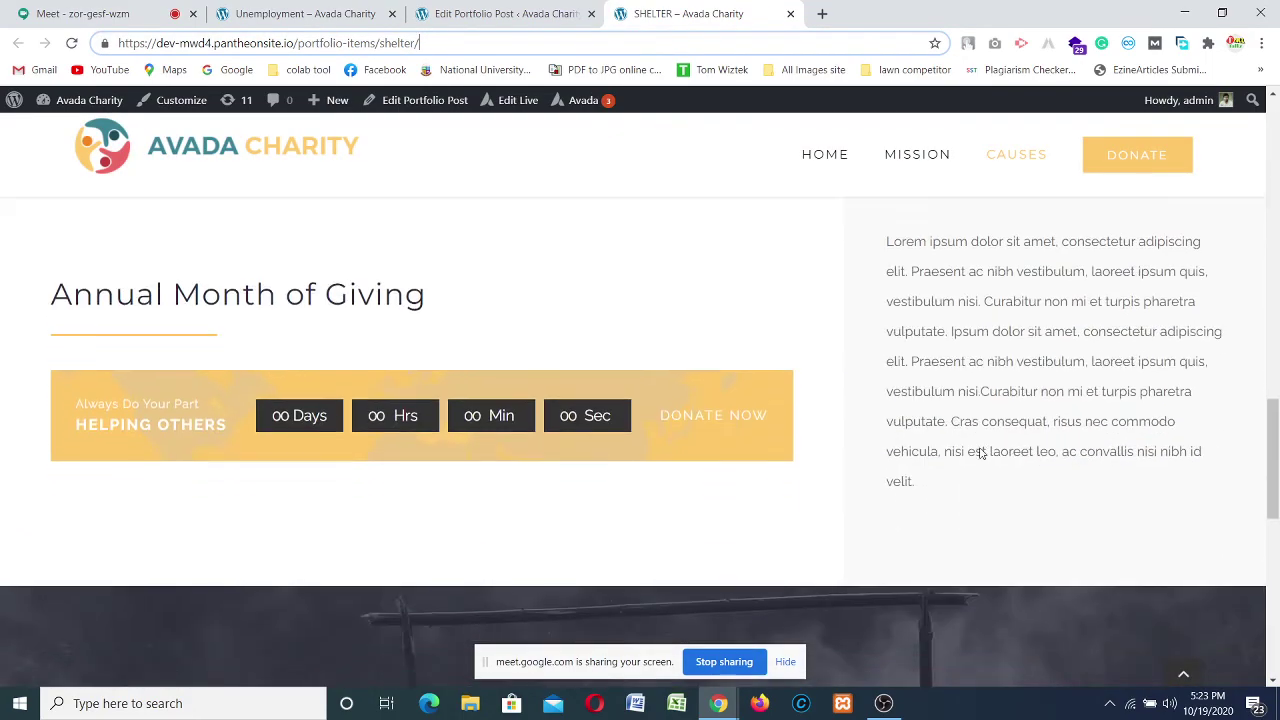
pyautogui.scroll(4, 262, 403)
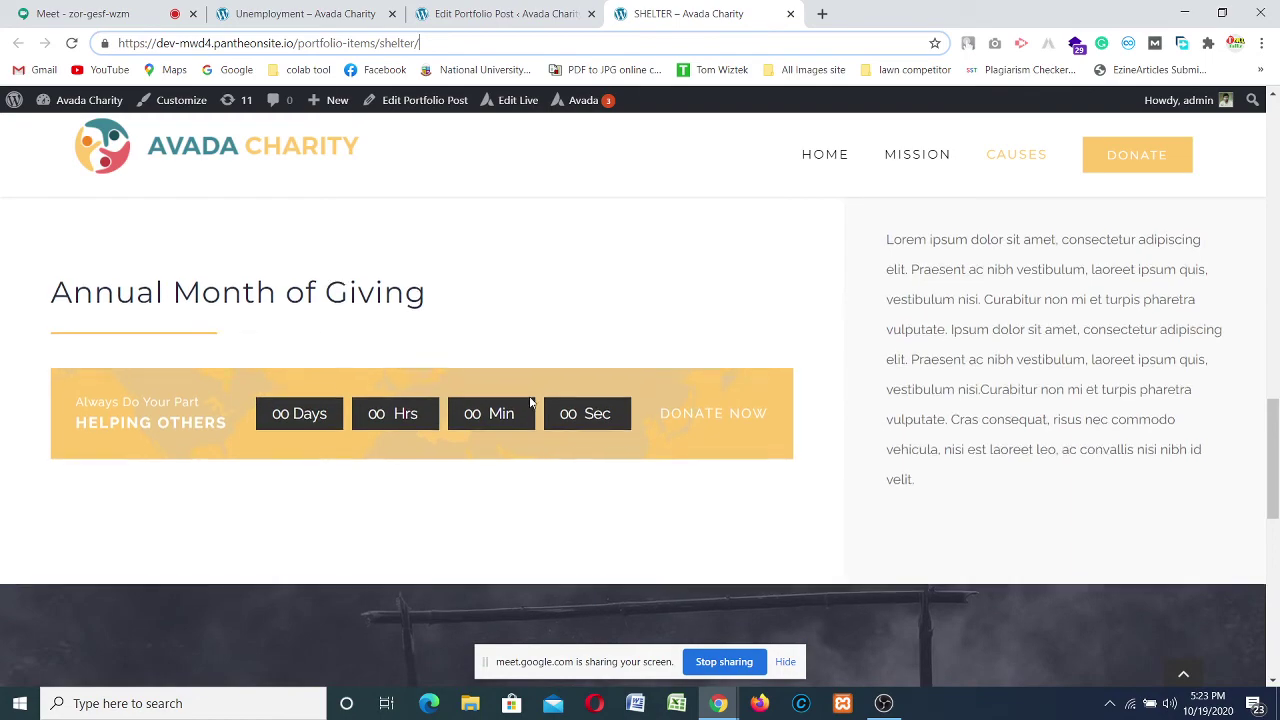
pyautogui.scroll(-9, 1072, 291)
pyautogui.scroll(7, 794, 440)
pyautogui.scroll(12, 794, 438)
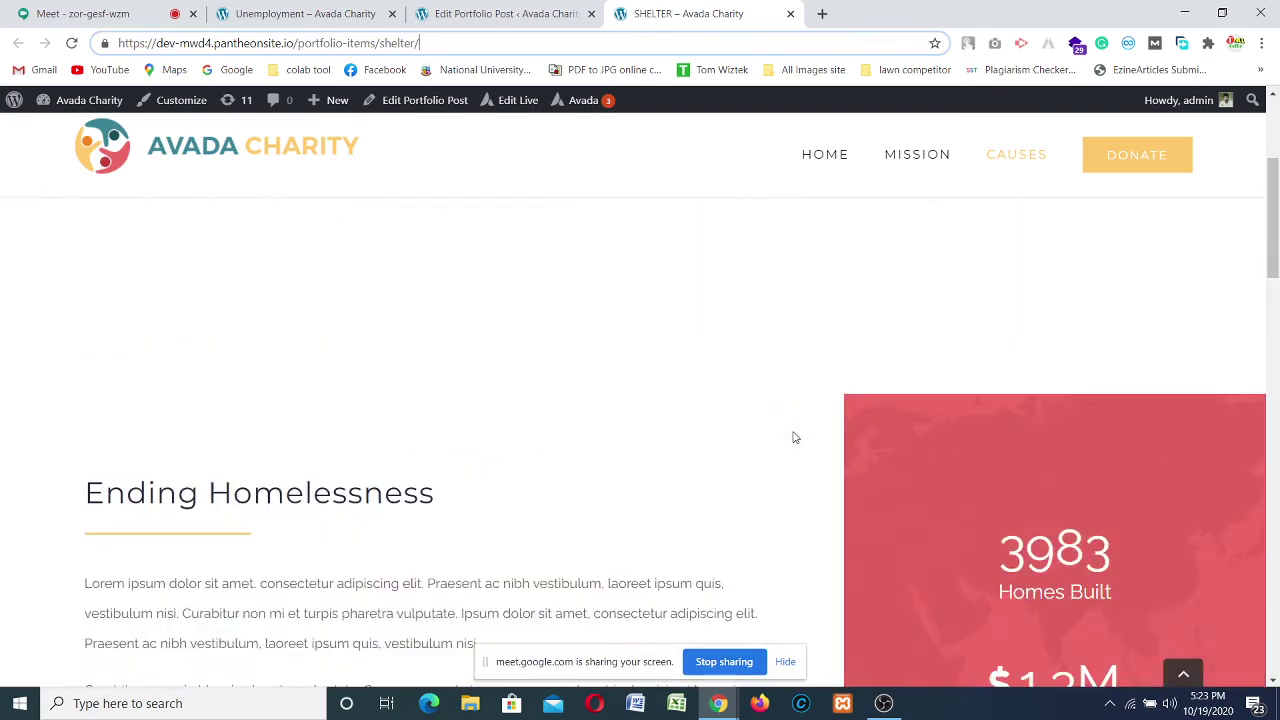
pyautogui.scroll(-6, 737, 434)
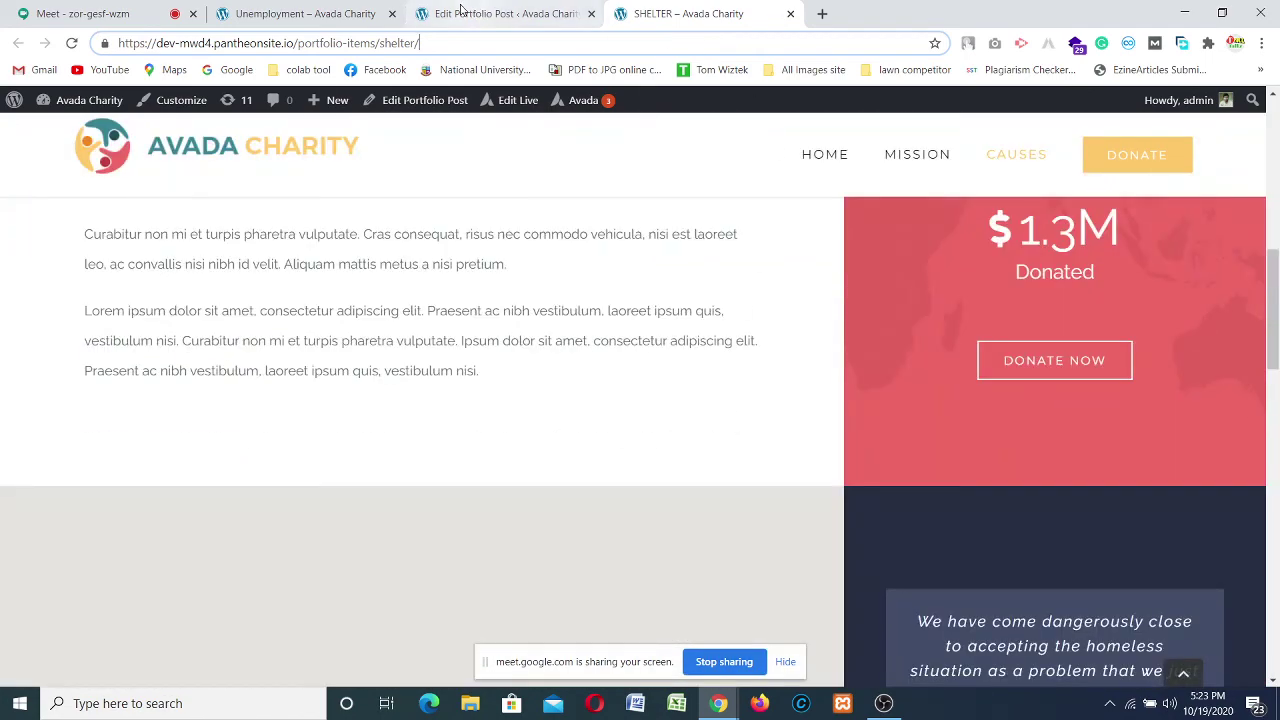
pyautogui.click(448, 10)
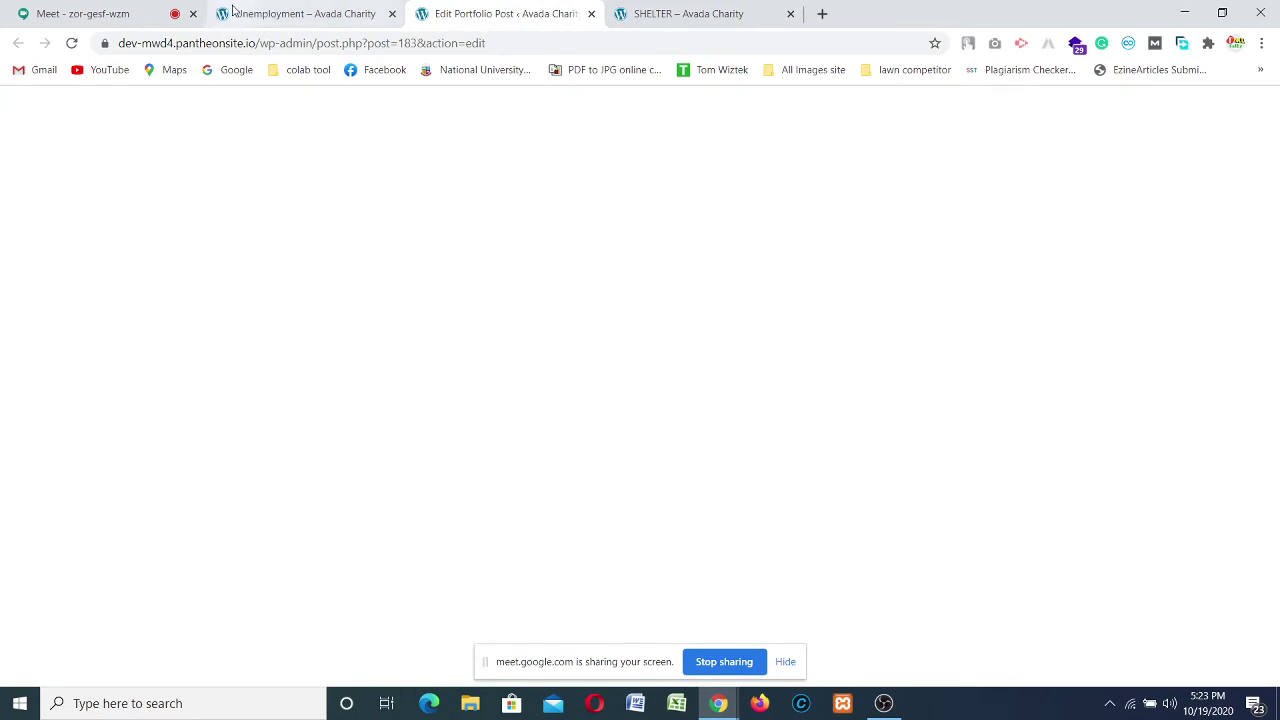
pyautogui.click(338, 20)
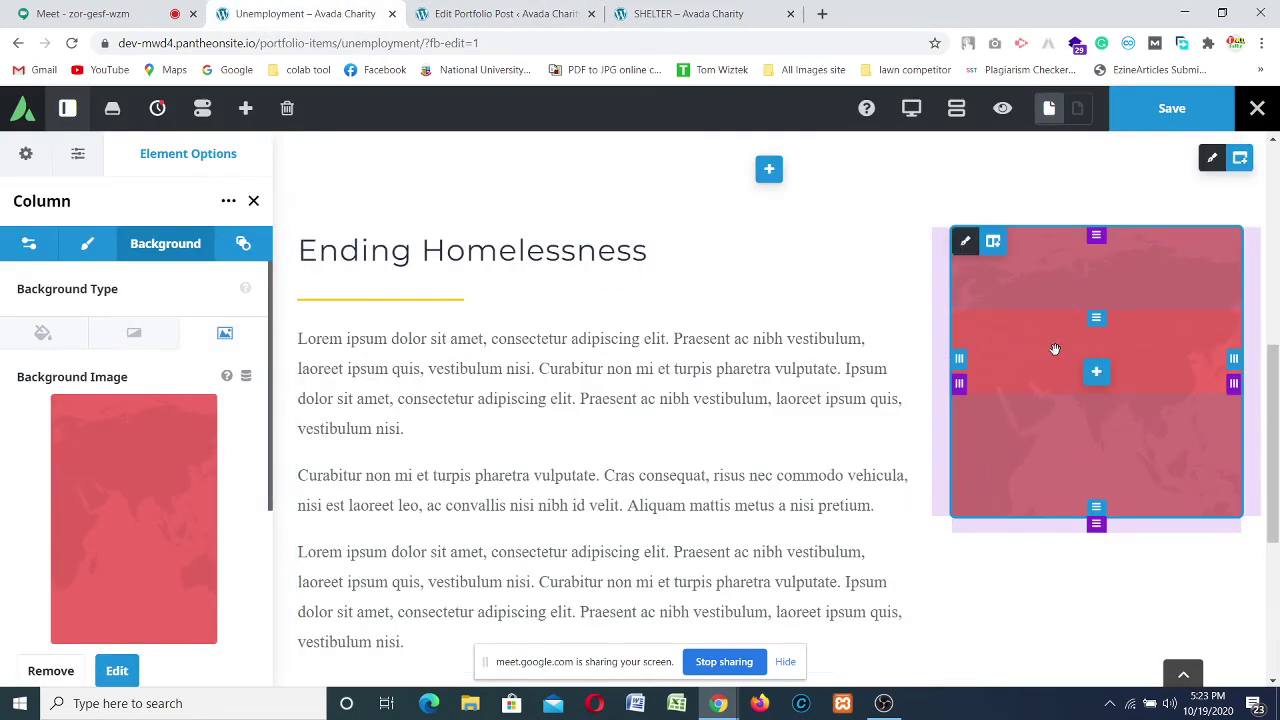
# - Add a Counter Boxes element to the red map column and bring up the SHELTER page
pyautogui.click(1098, 373)
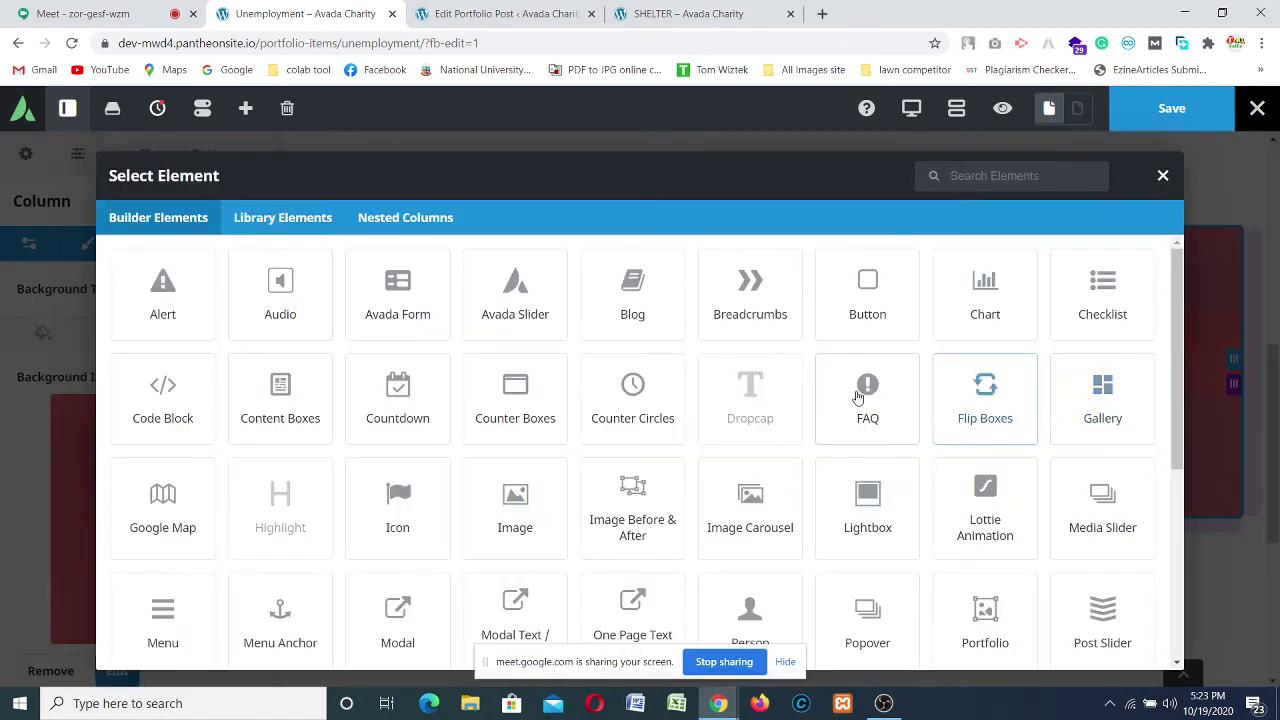
pyautogui.click(510, 416)
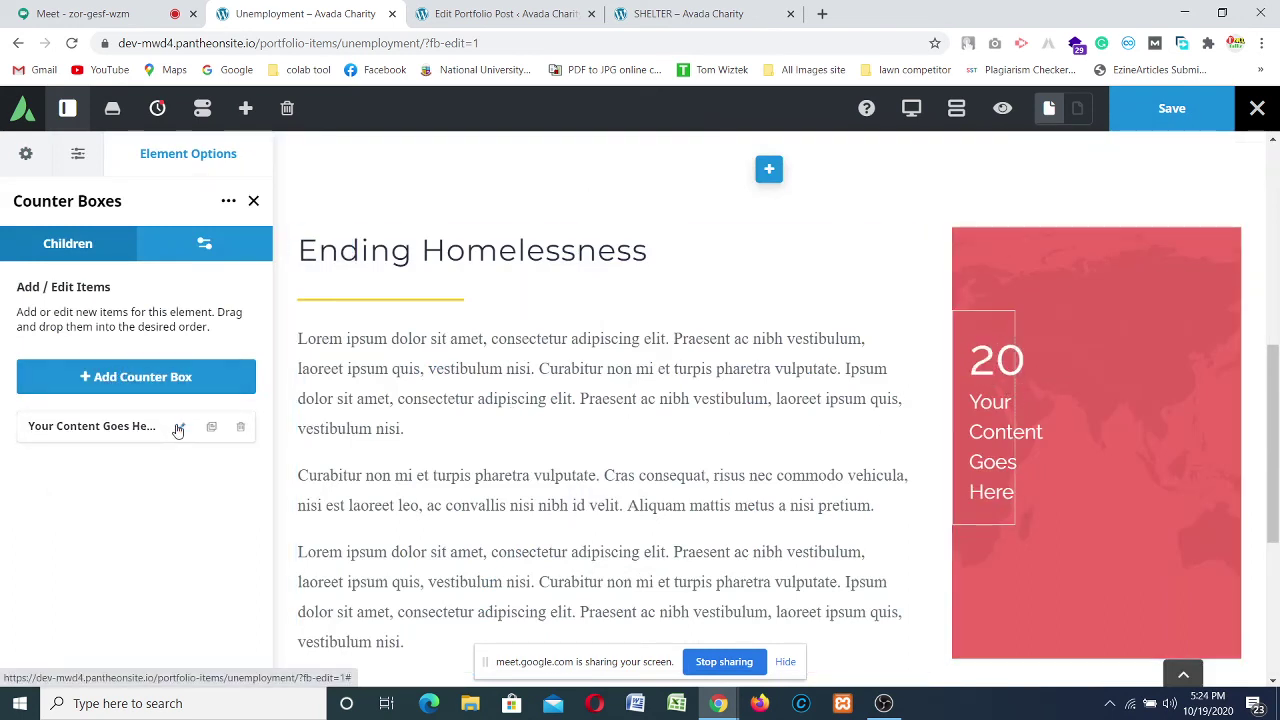
pyautogui.click(645, 20)
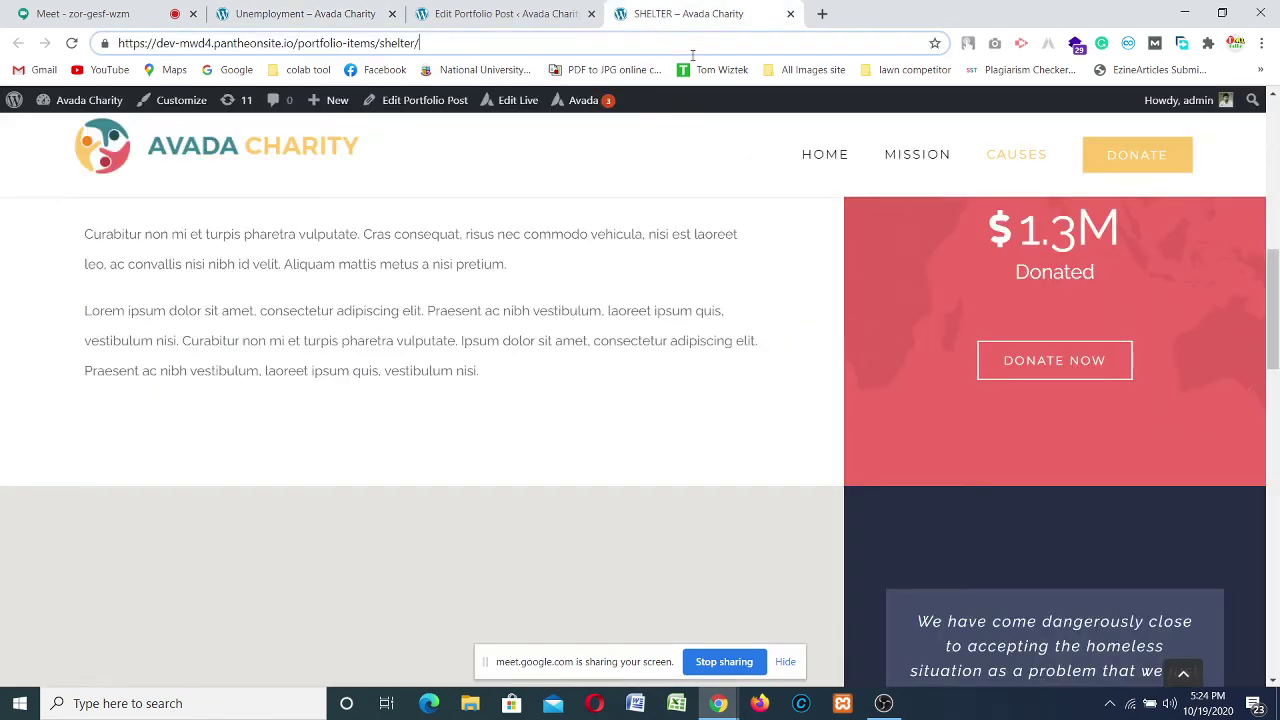
# - Copy the 3983 figure from the SHELTER page and return to the Unemployment editor
pyautogui.scroll(3, 968, 248)
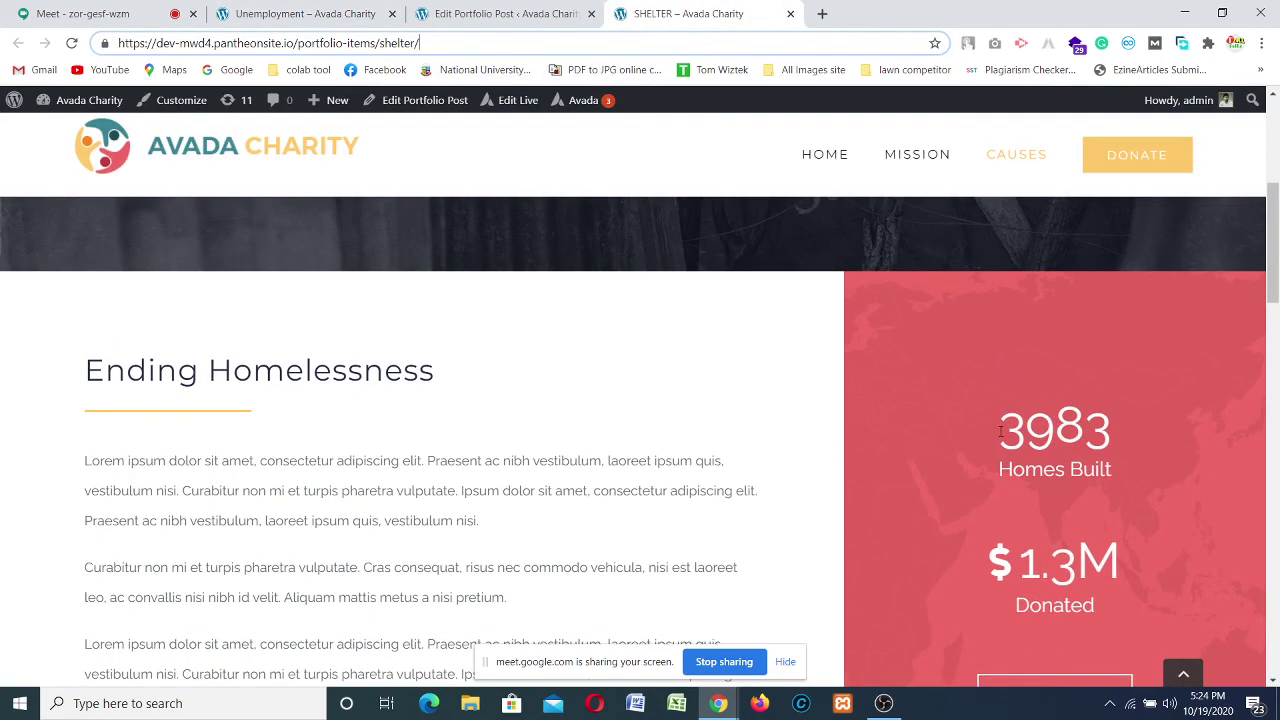
pyautogui.moveTo(1012, 430); pyautogui.dragTo(1112, 443)
pyautogui.hotkey('ctrl', 'c')
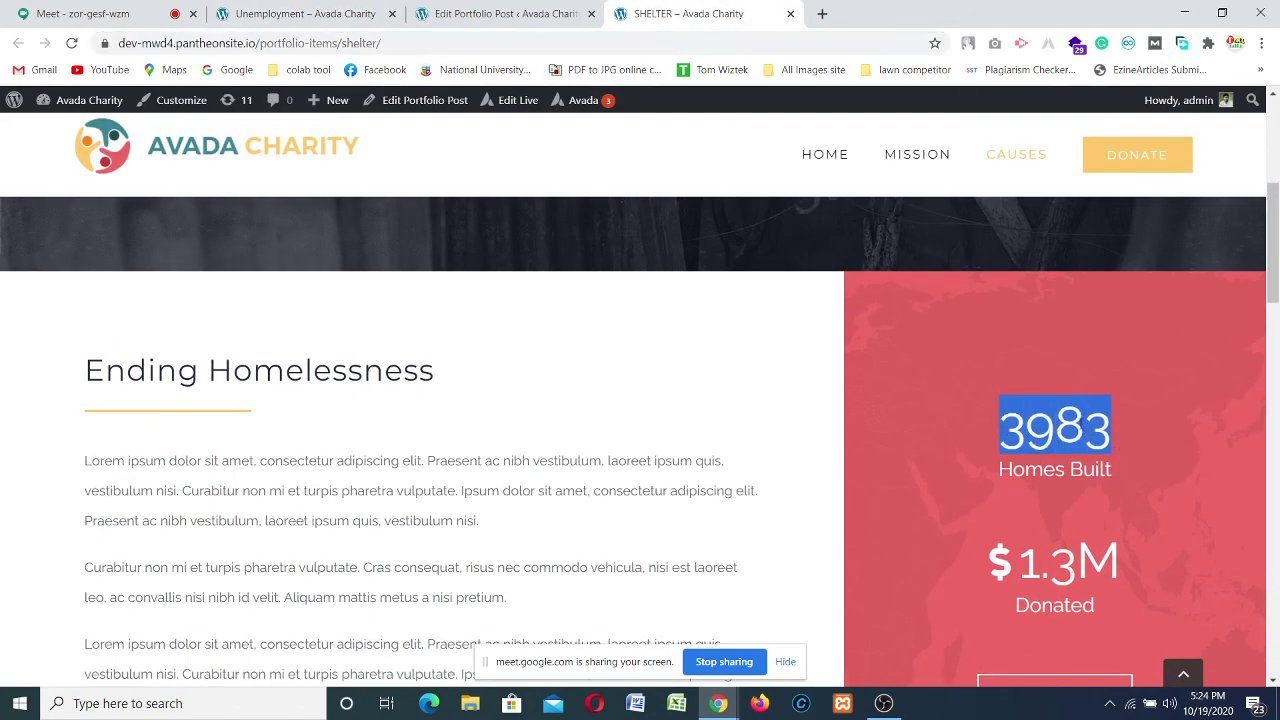
pyautogui.rightClick(1084, 428)
pyautogui.click(1088, 437)
pyautogui.rightClick(1084, 428)
pyautogui.click(1092, 438)
pyautogui.click(241, 10)
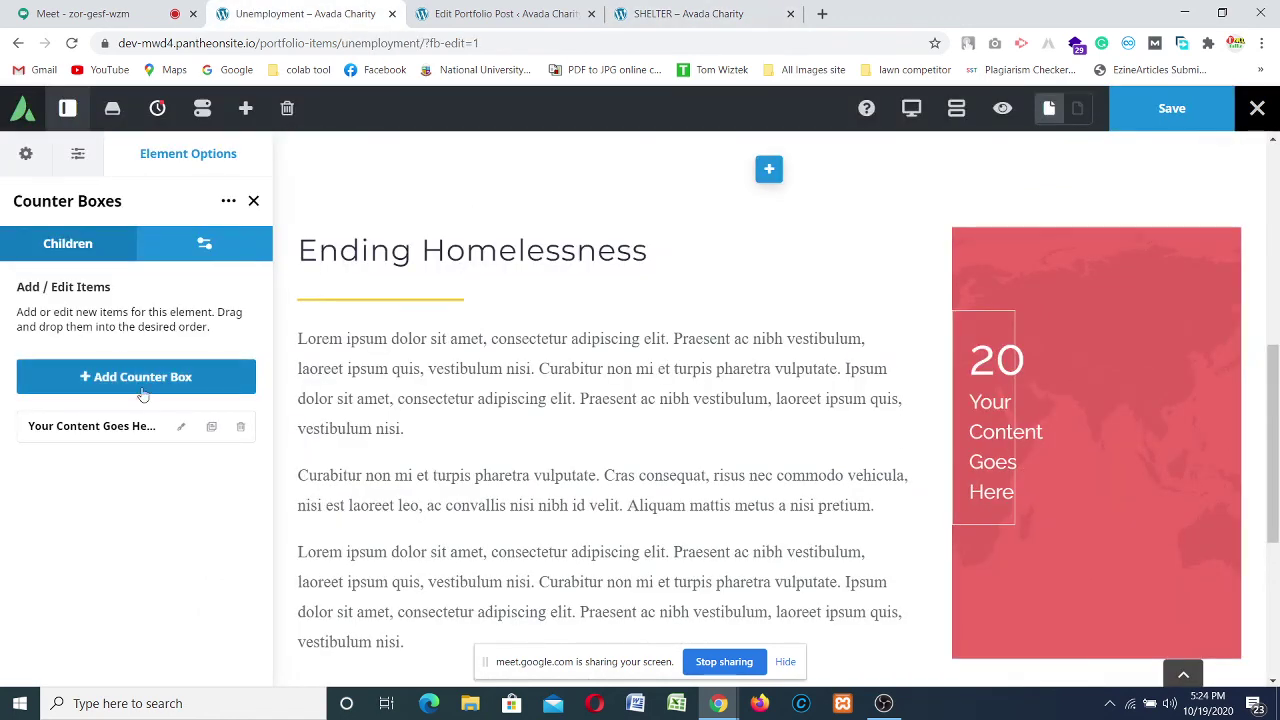
# - Paste 3983 into the counter item's Counter Value, replacing 20
pyautogui.click(181, 428)
pyautogui.click(48, 283)
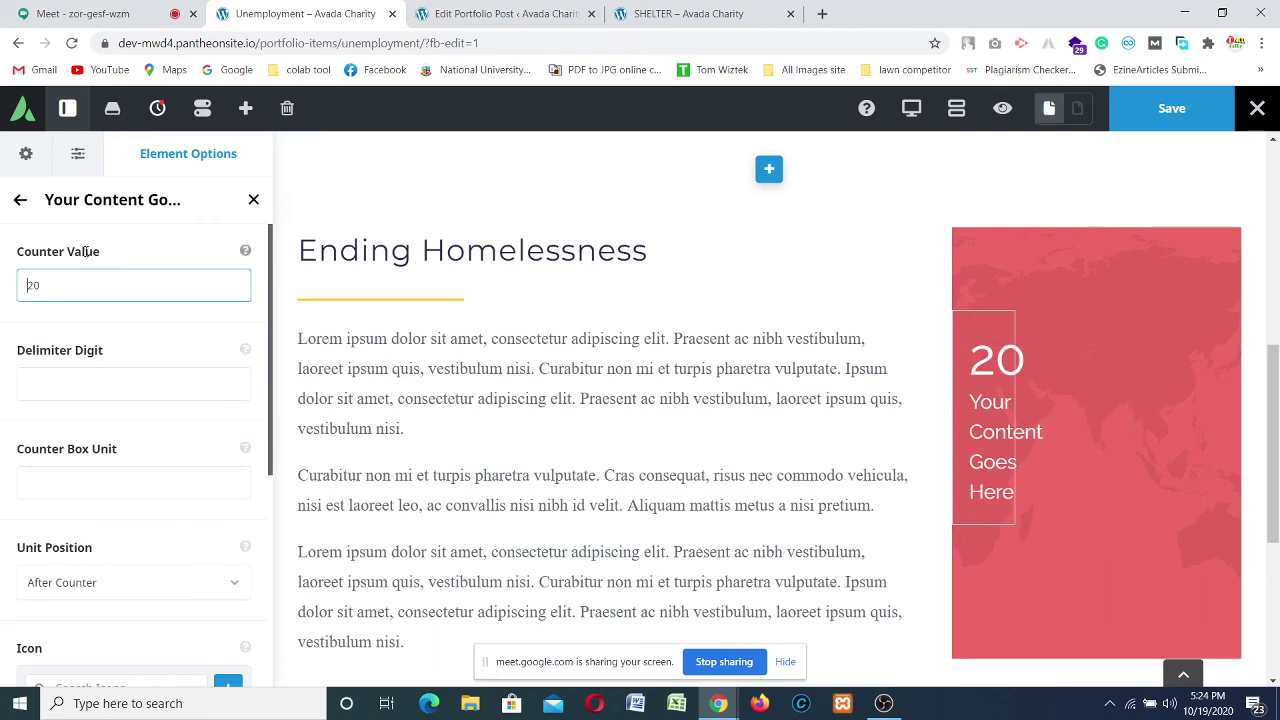
pyautogui.rightClick(65, 289)
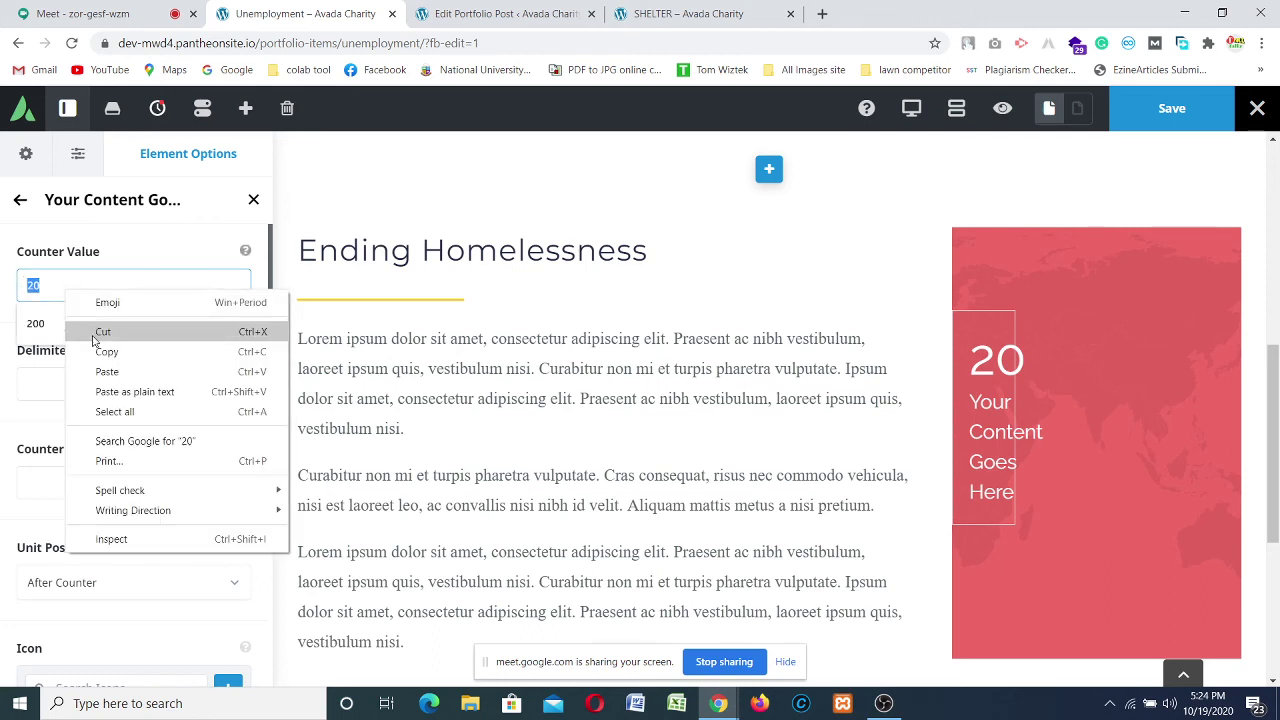
pyautogui.click(107, 371)
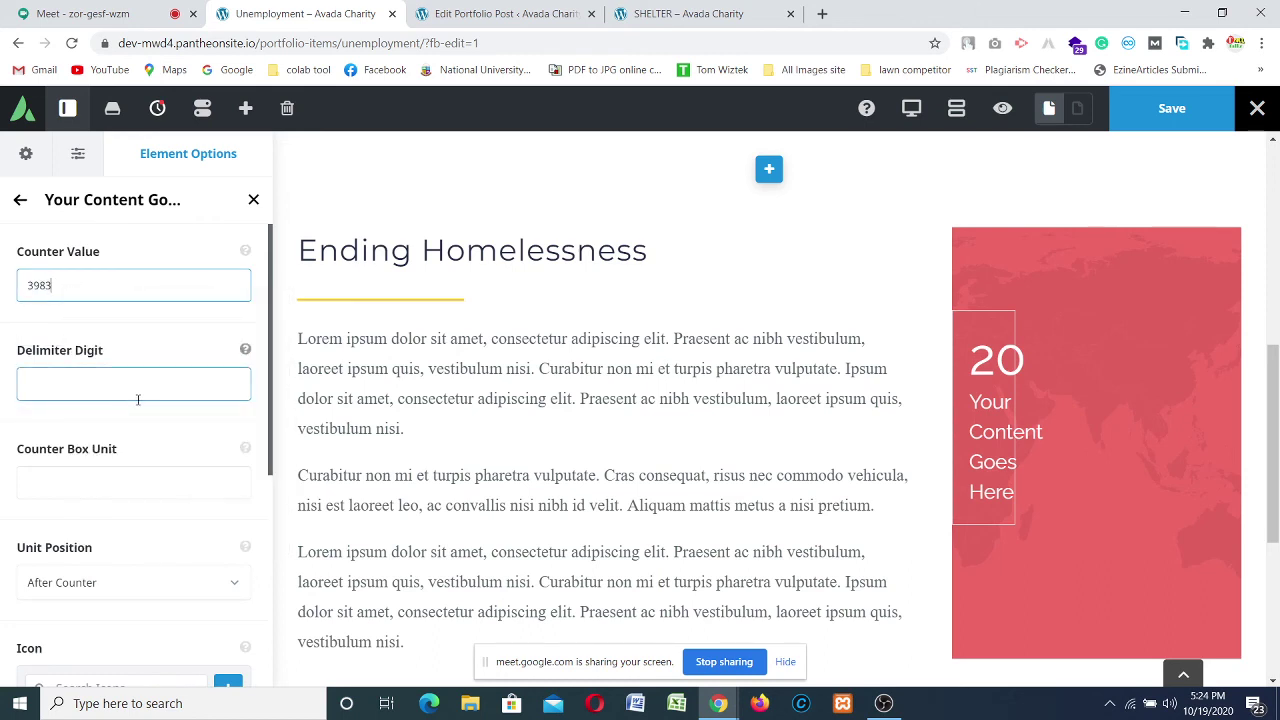
pyautogui.click(81, 326)
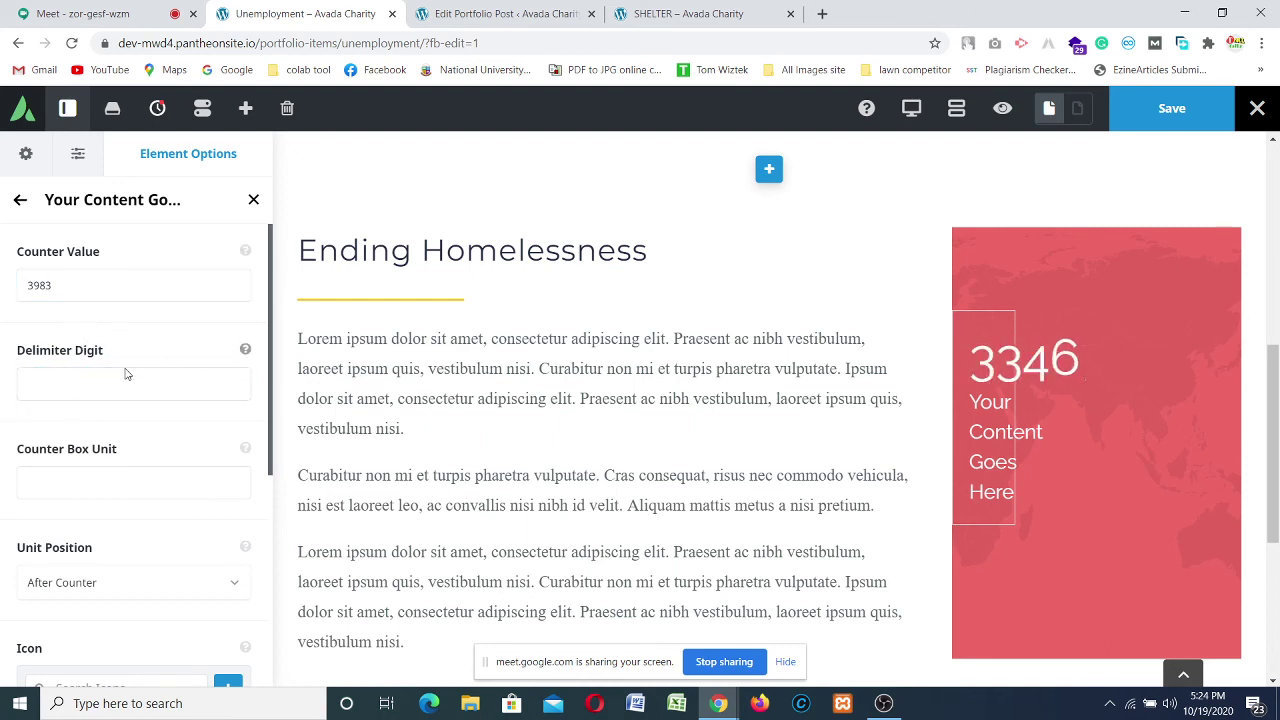
pyautogui.scroll(-3, 125, 380)
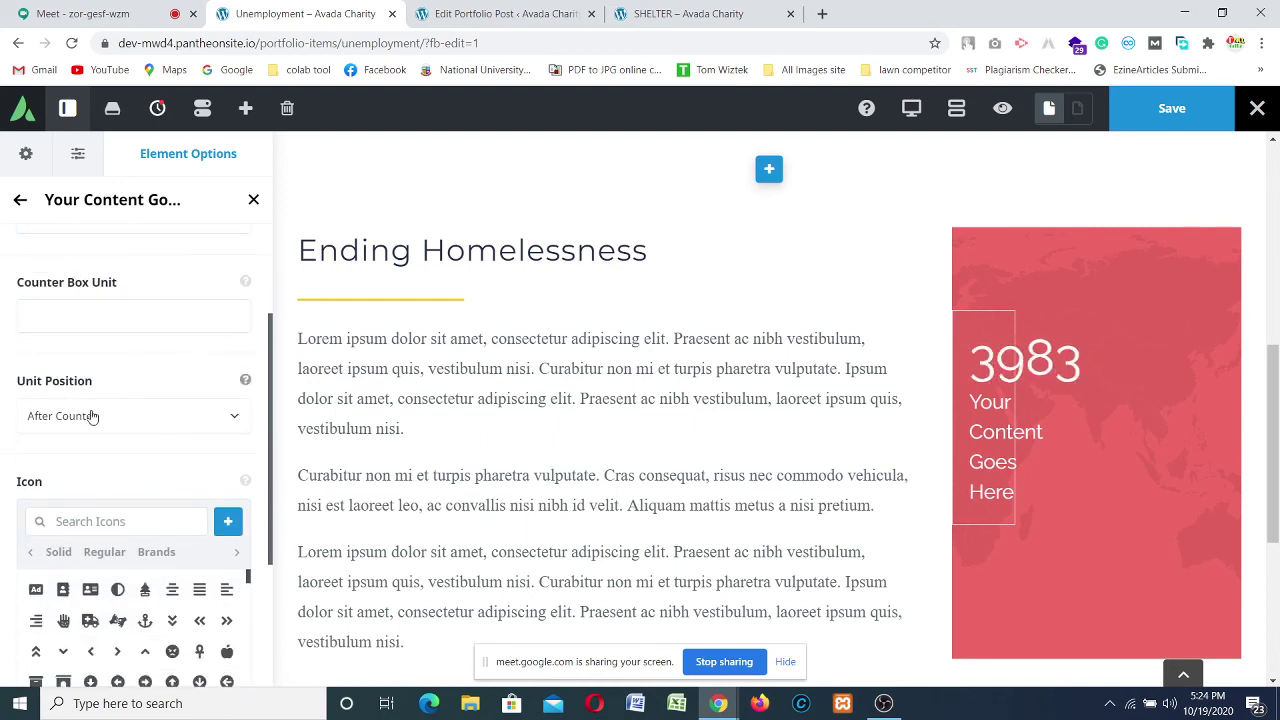
pyautogui.scroll(-3, 54, 343)
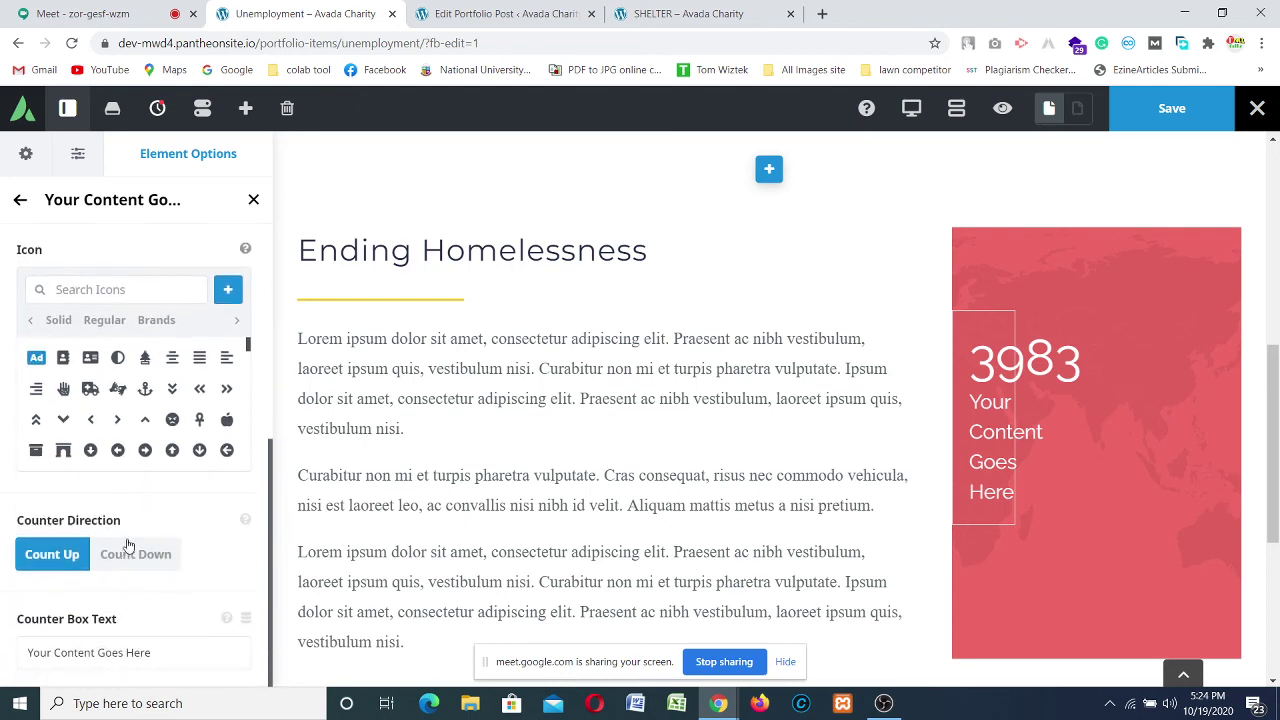
# - Replace the counter's placeholder text with the label 'Home Built'
pyautogui.click(707, 18)
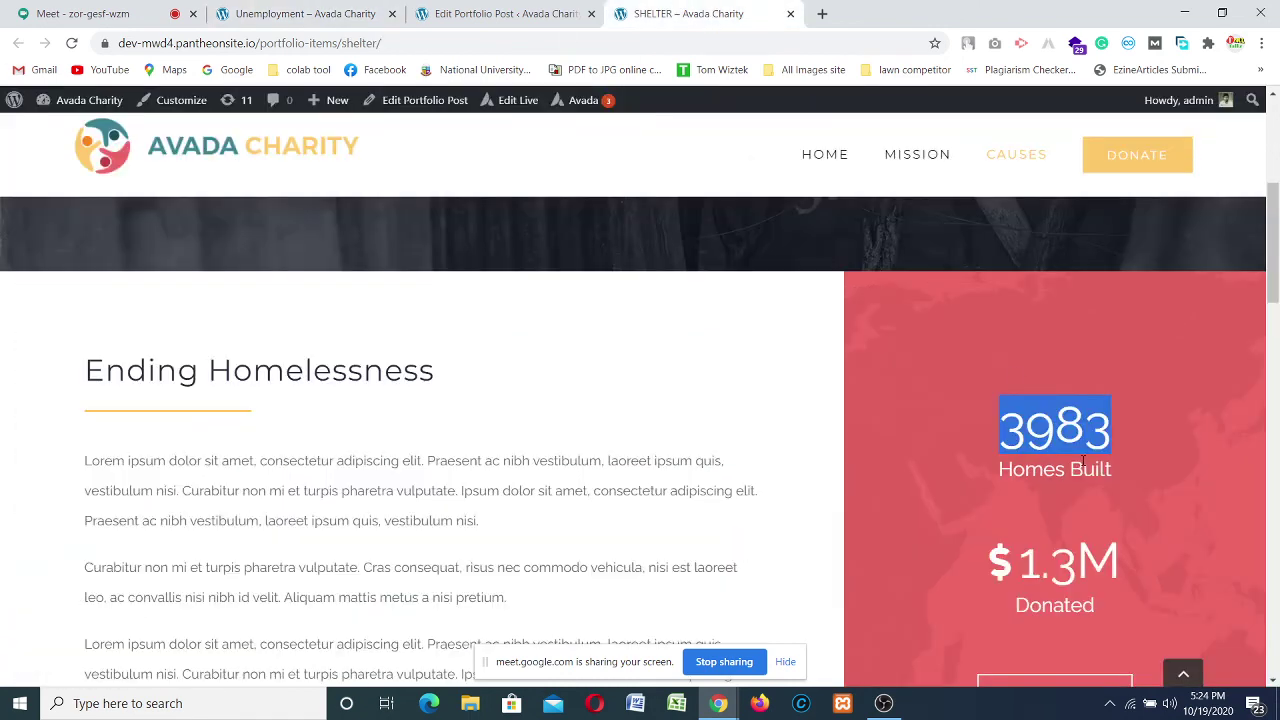
pyautogui.click(300, 14)
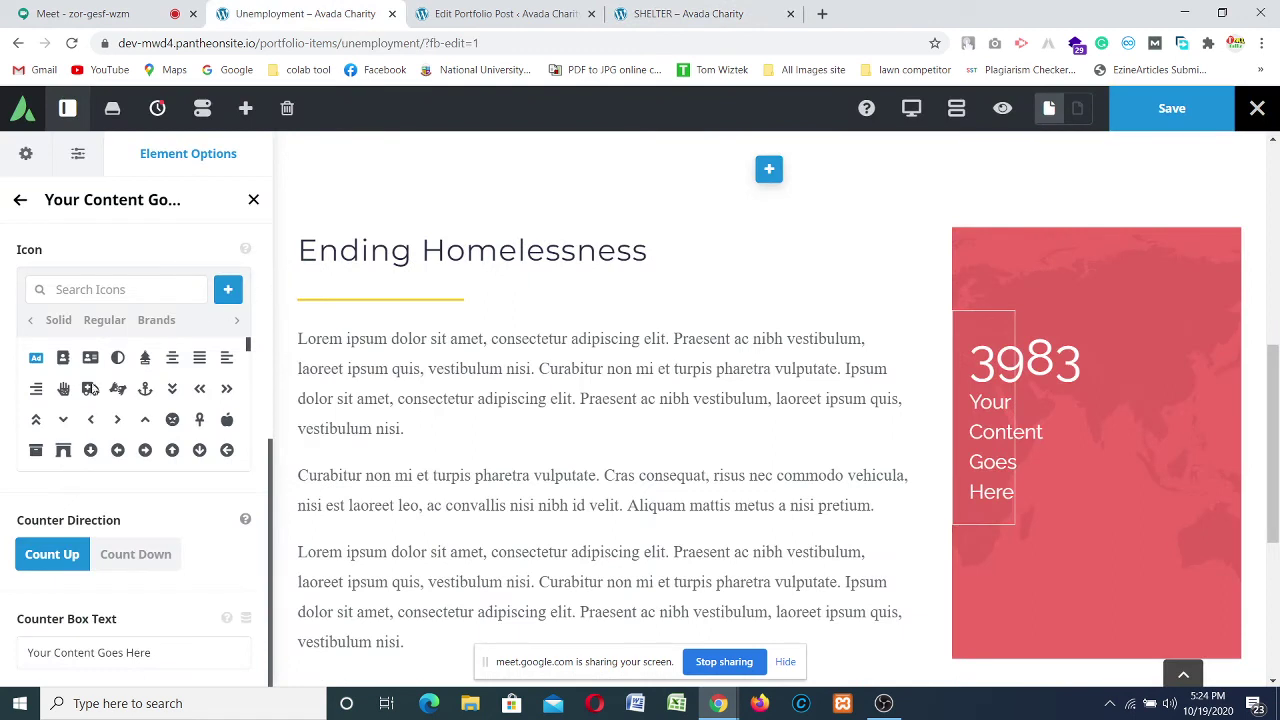
pyautogui.tripleClick(155, 650)
pyautogui.press('BackSpace')
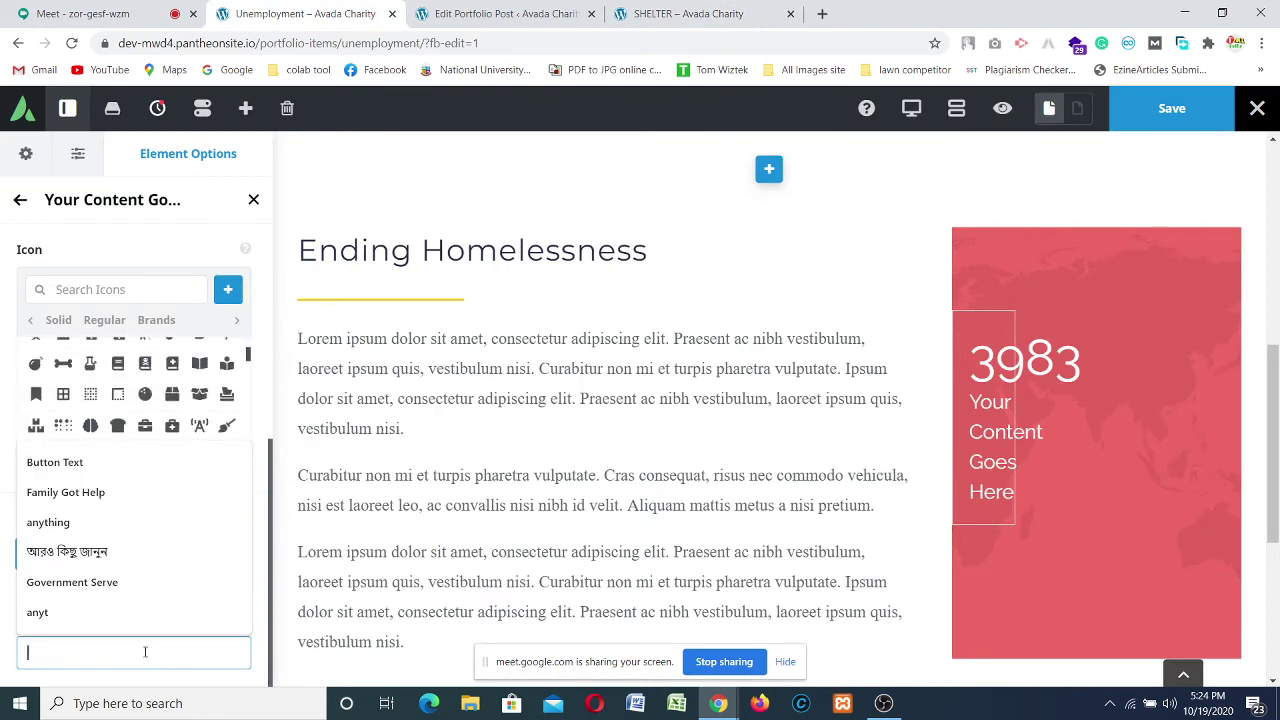
pyautogui.write('Home')
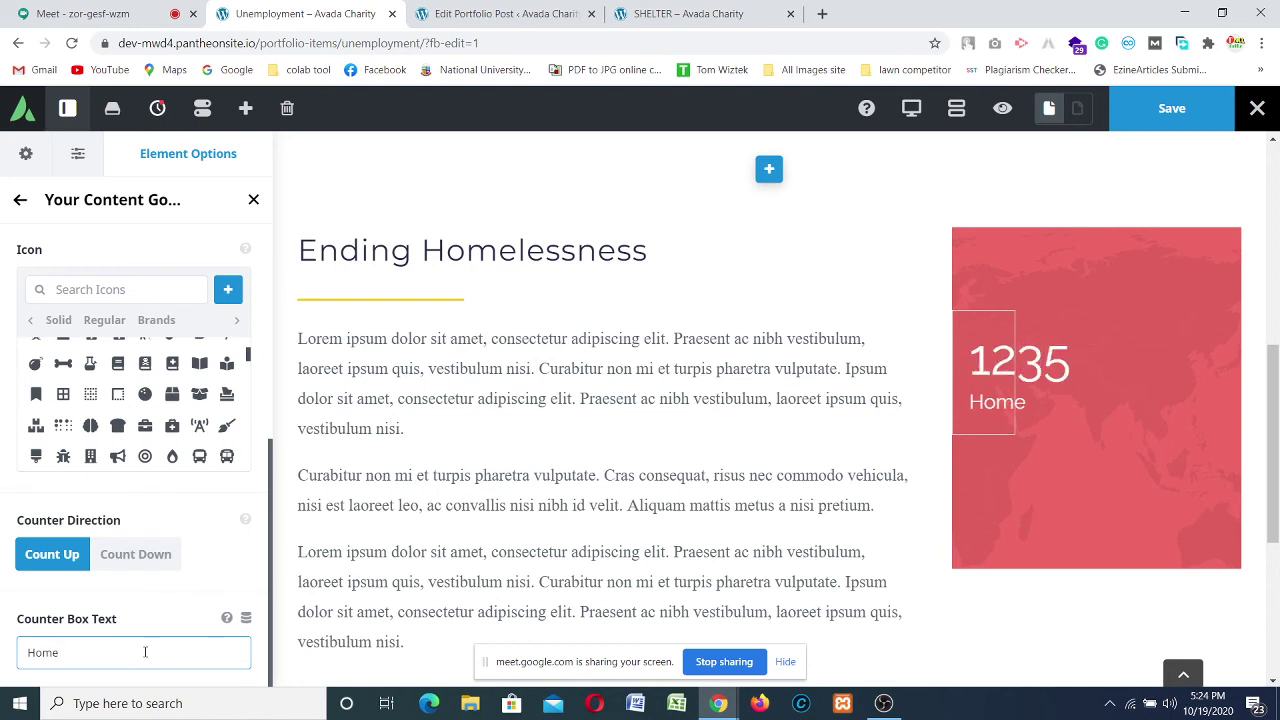
pyautogui.write(' Build')
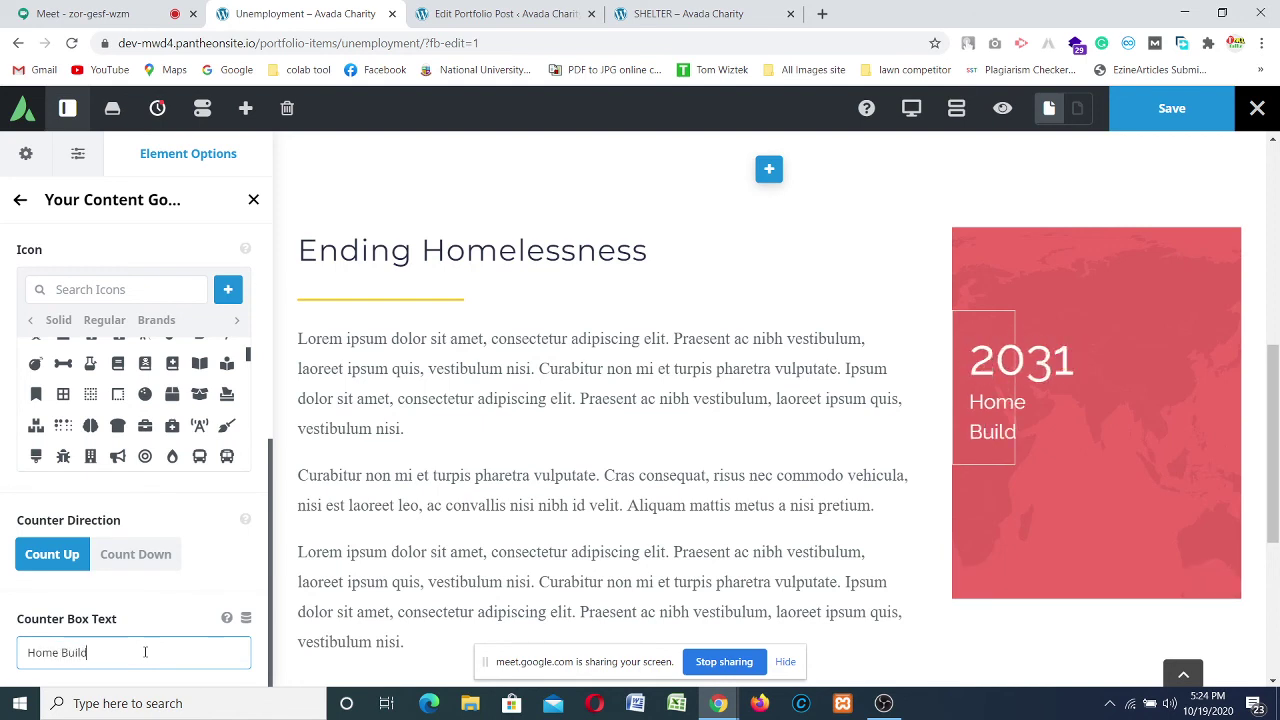
pyautogui.press('BackSpace')
pyautogui.write('t')
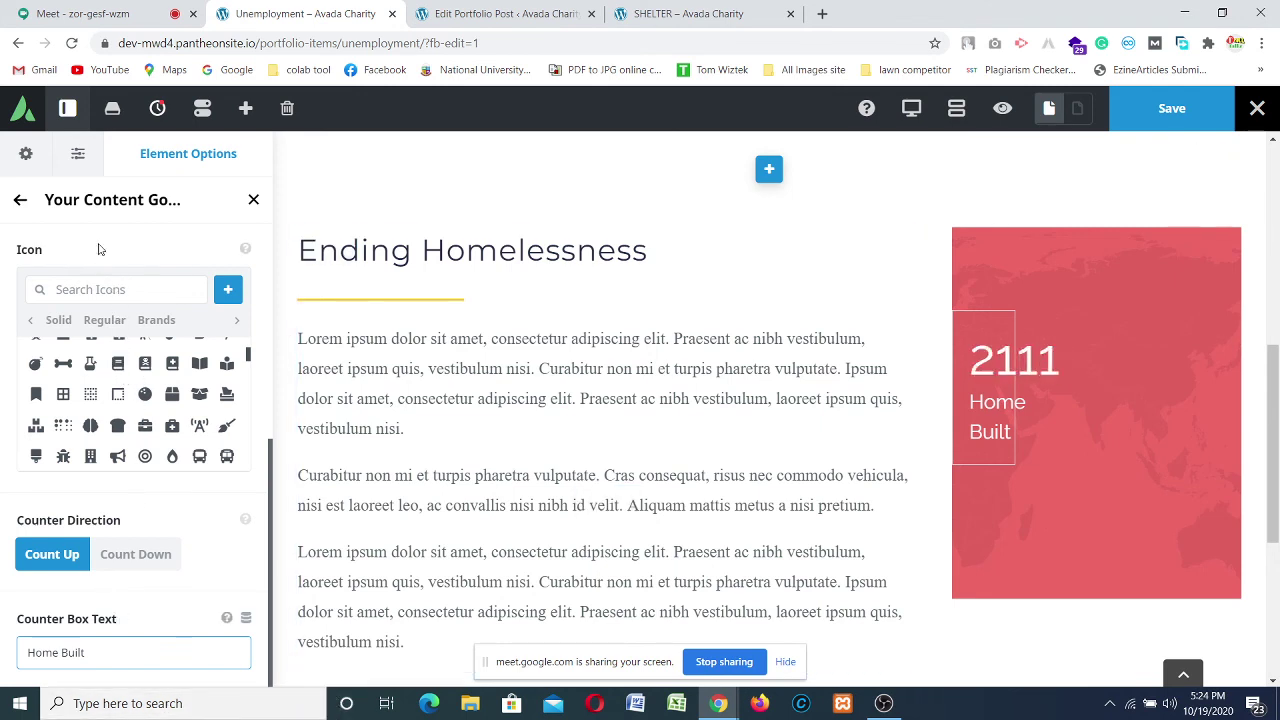
pyautogui.scroll(4, 100, 330)
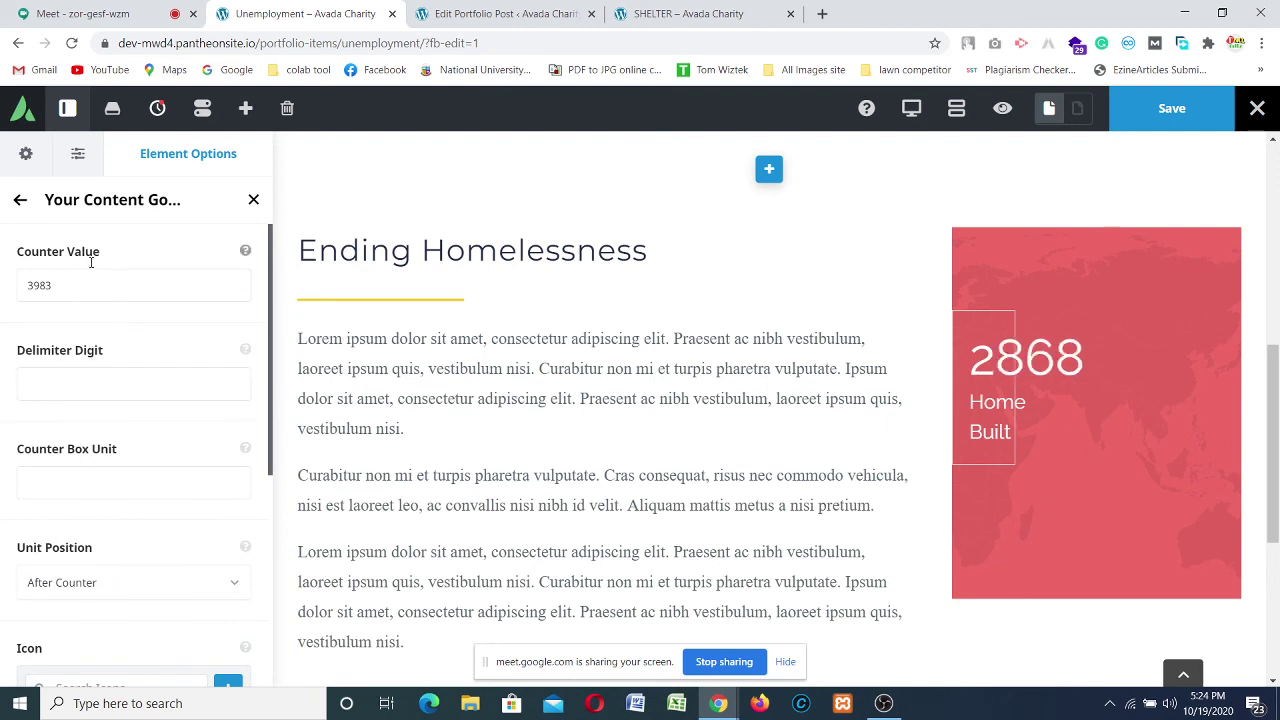
# - Set the Counter Boxes Number of Columns to 1 in the General tab
pyautogui.click(19, 203)
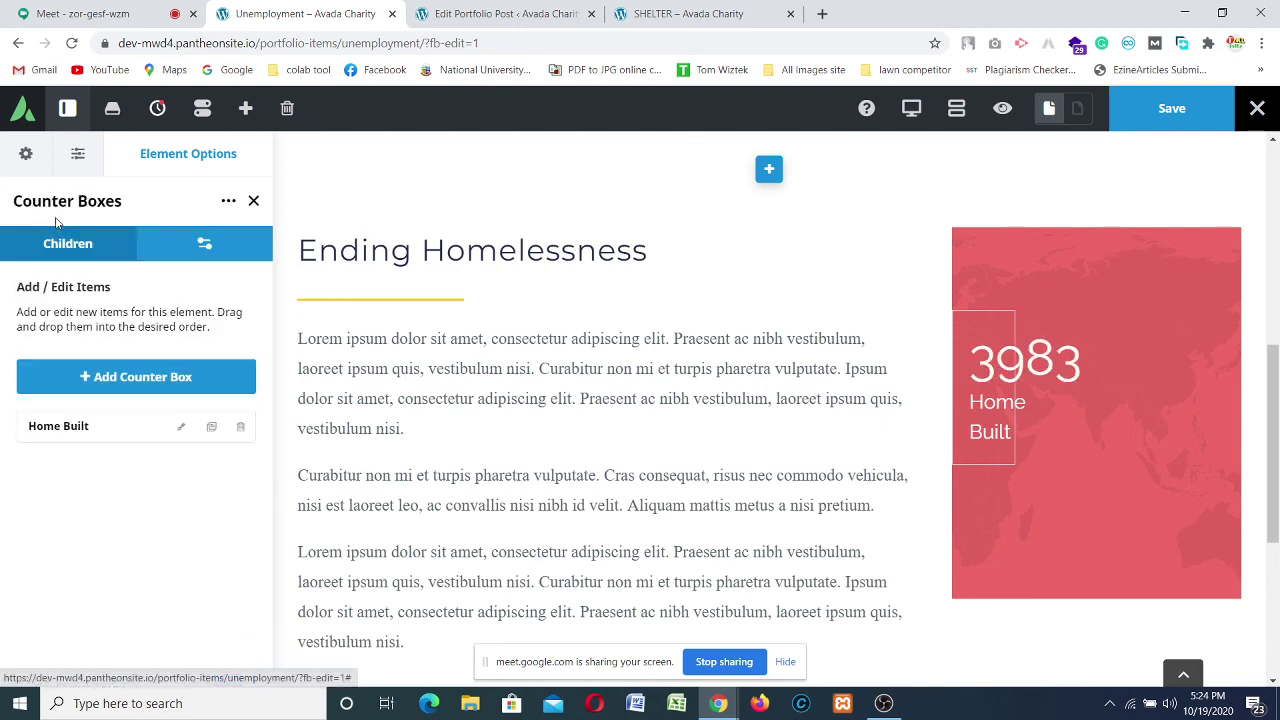
pyautogui.click(205, 244)
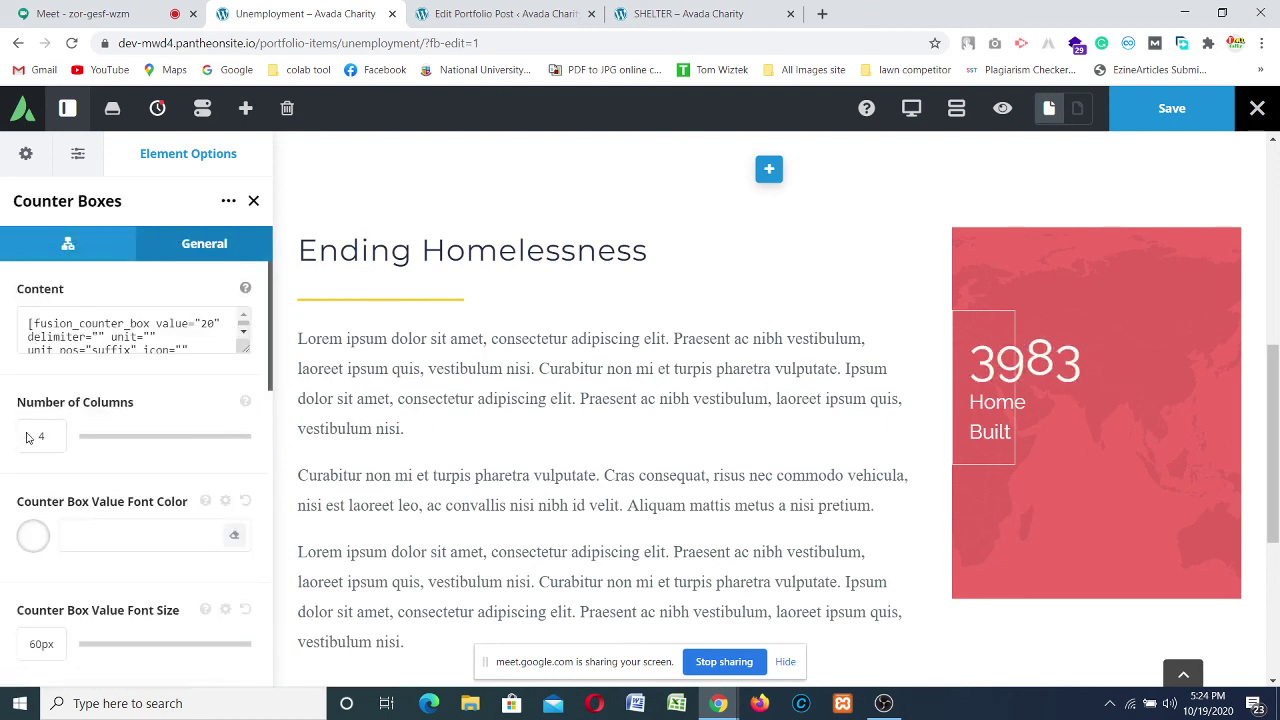
pyautogui.scroll(-1, 125, 433)
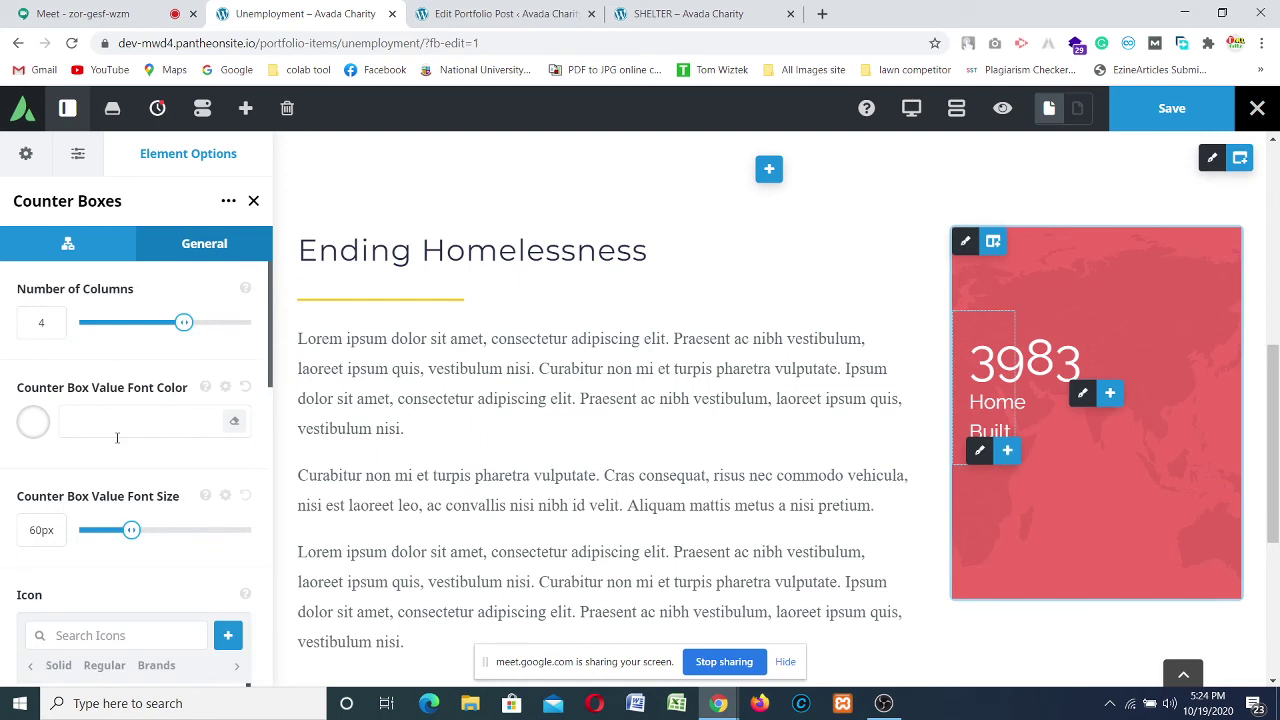
pyautogui.click(88, 321)
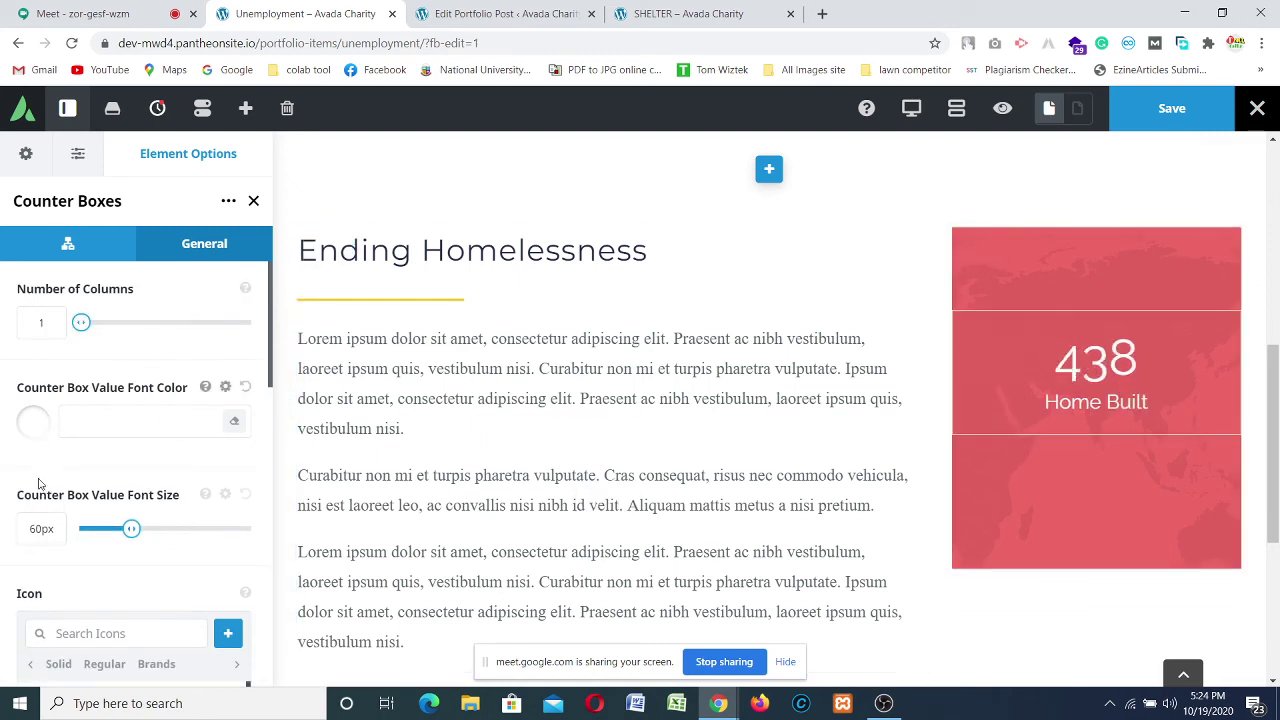
# - Browse and adjust the remaining Counter Boxes General options
pyautogui.scroll(-1, 67, 512)
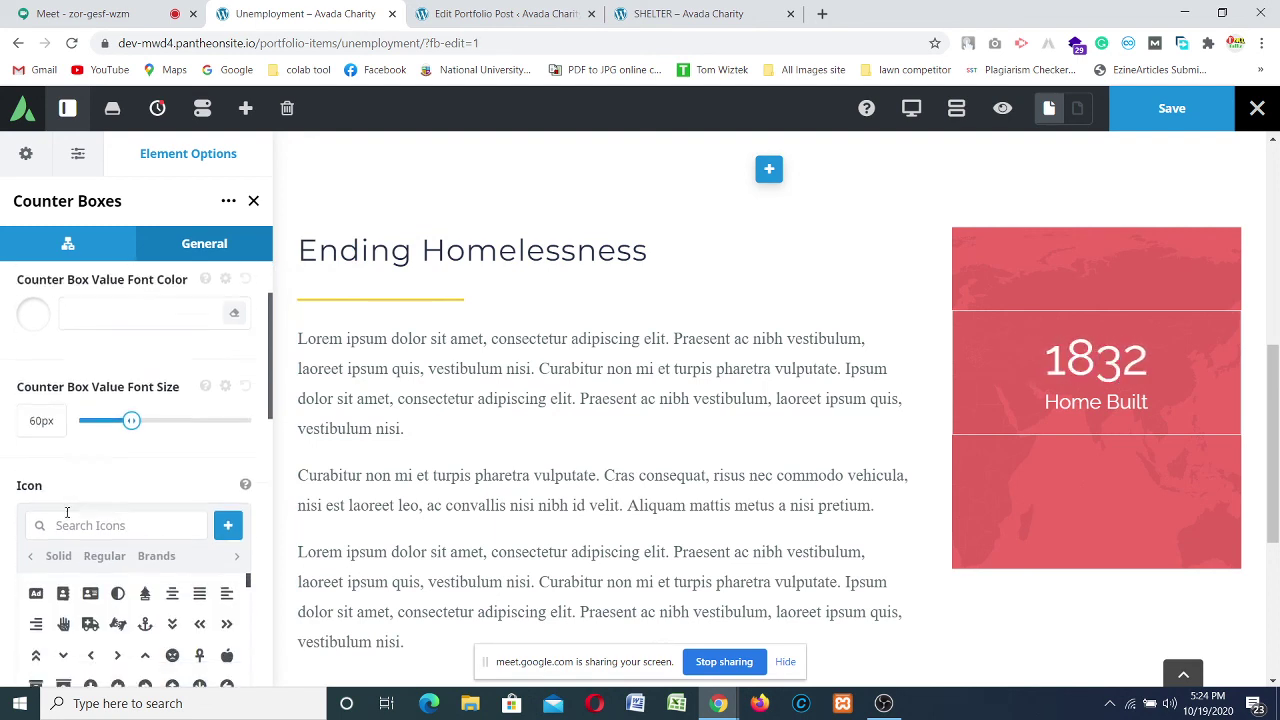
pyautogui.scroll(-5, 67, 512)
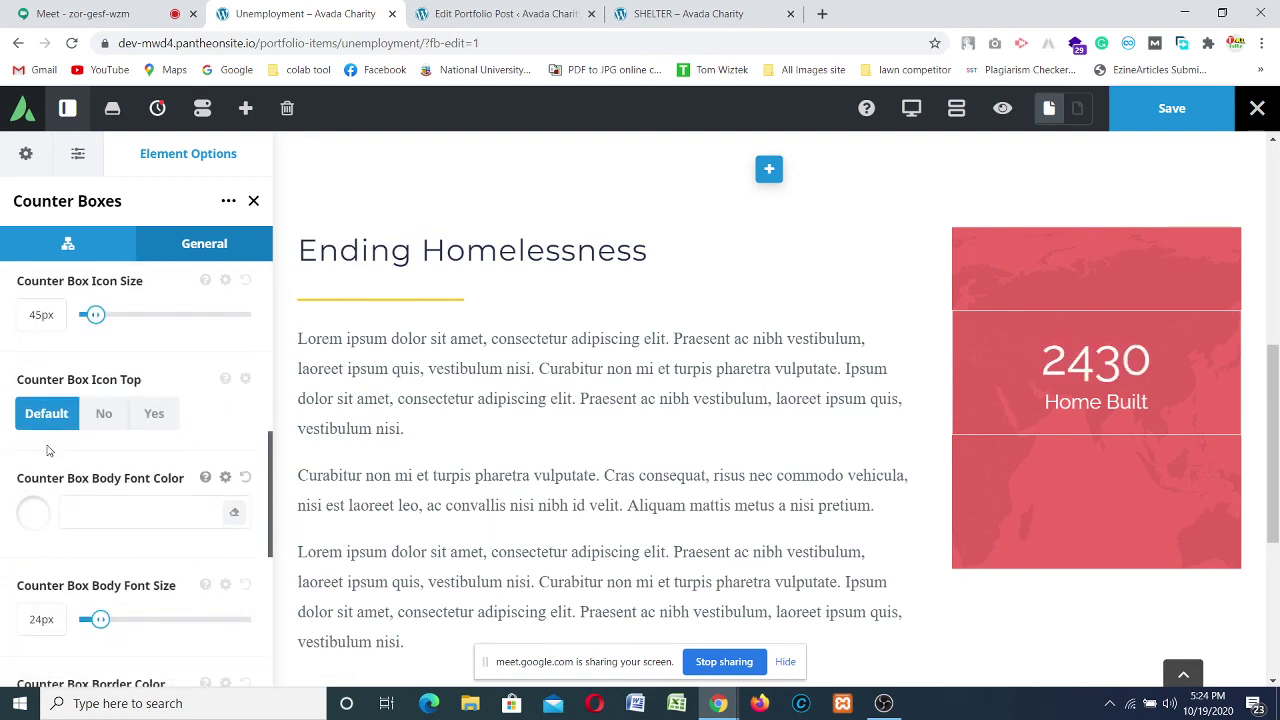
pyautogui.scroll(-1, 57, 522)
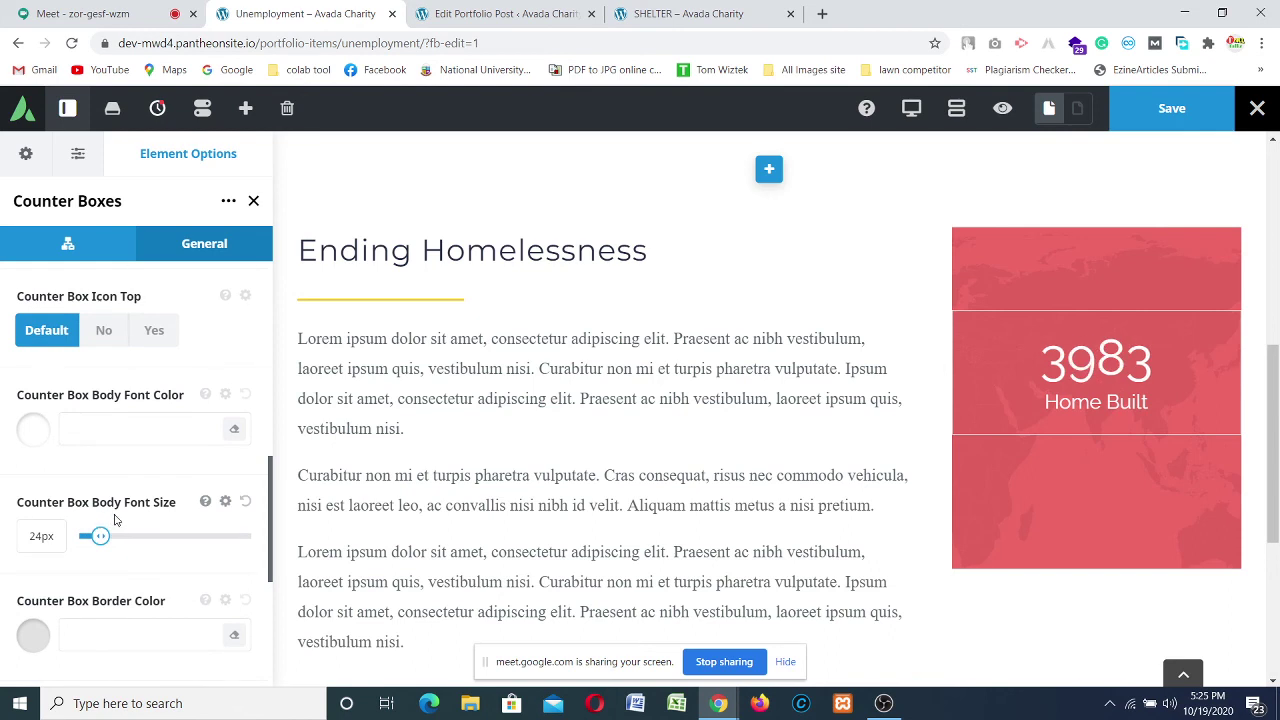
pyautogui.scroll(-1, 114, 519)
pyautogui.scroll(-2, 77, 370)
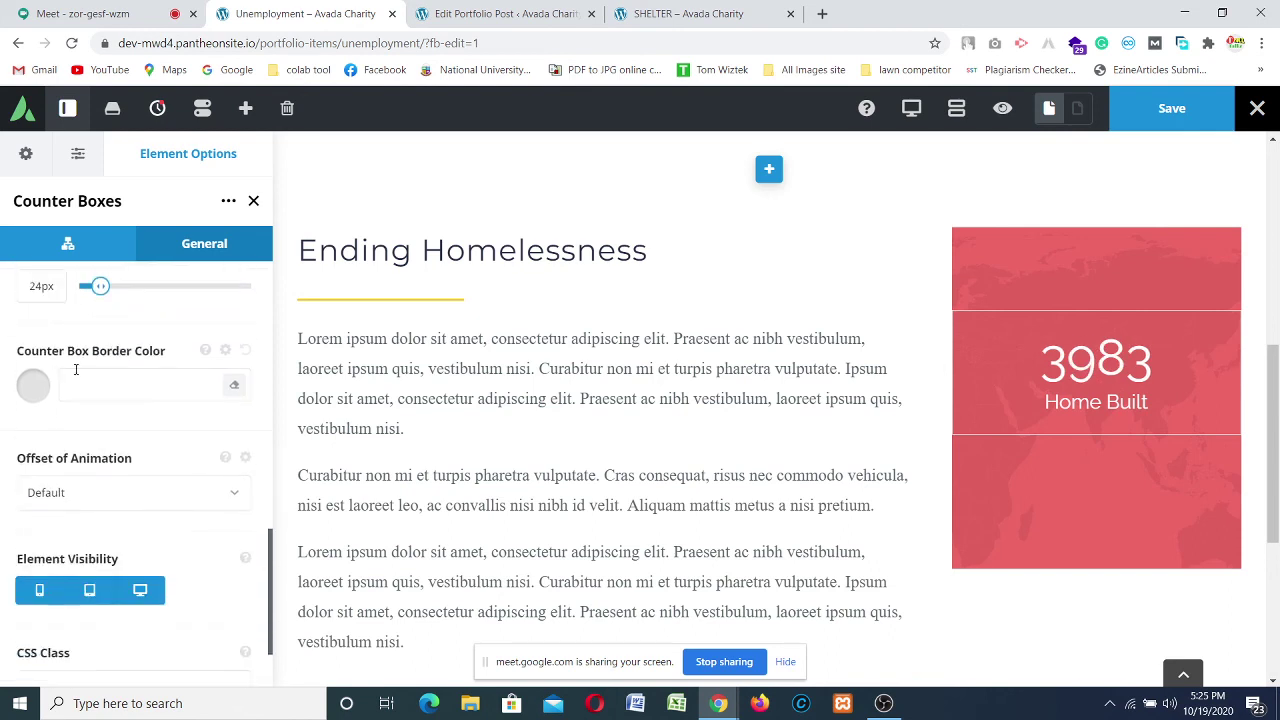
pyautogui.click(77, 378)
pyautogui.scroll(3, 75, 379)
pyautogui.click(109, 417)
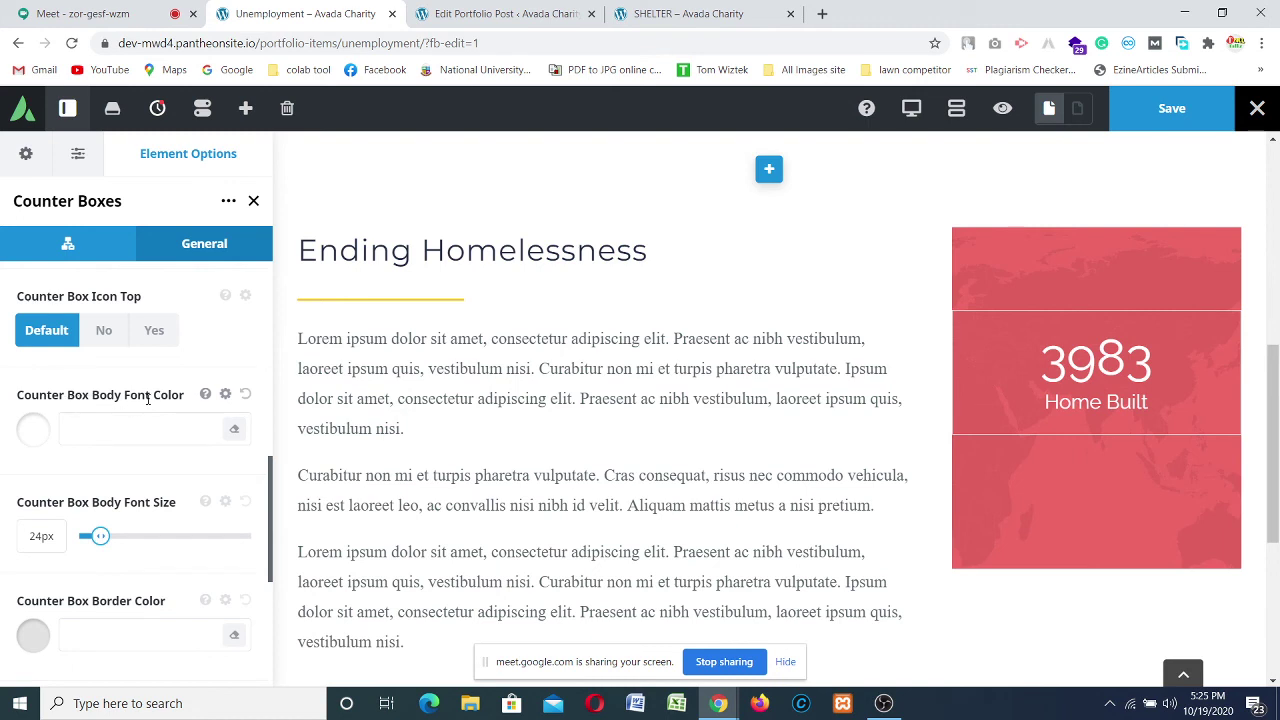
pyautogui.scroll(1, 123, 505)
pyautogui.scroll(-2, 120, 519)
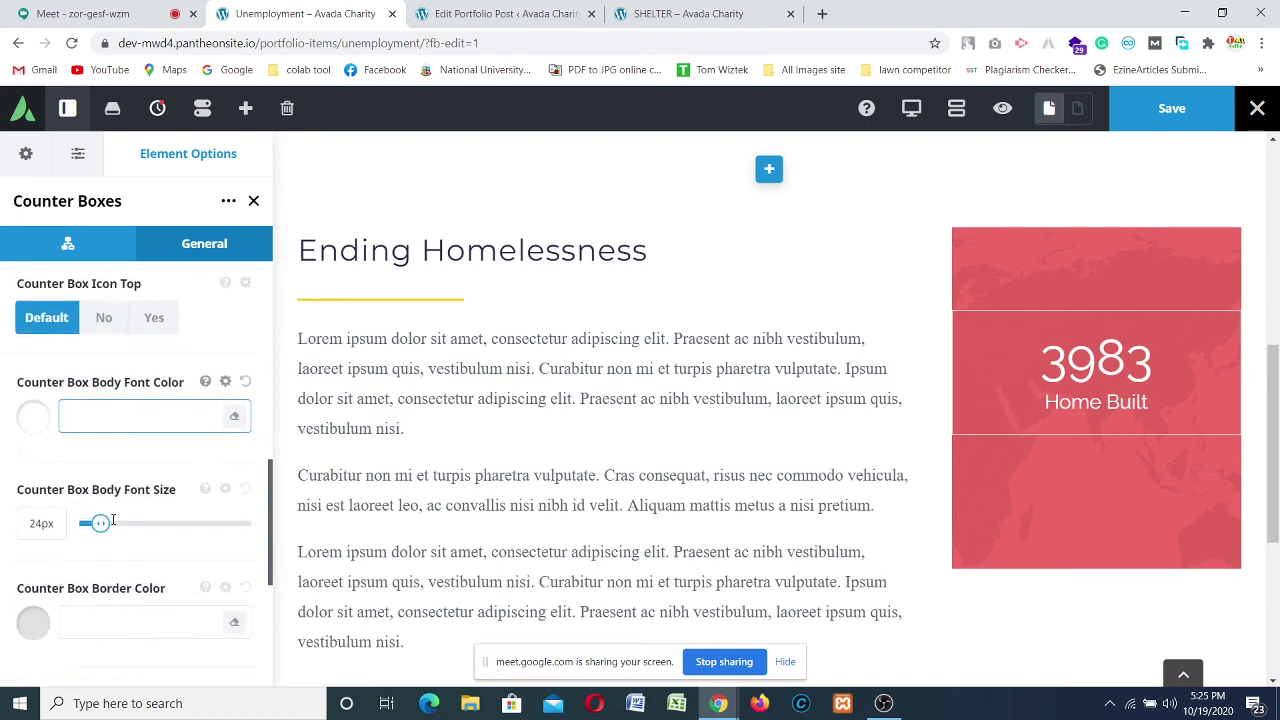
pyautogui.scroll(-1, 90, 519)
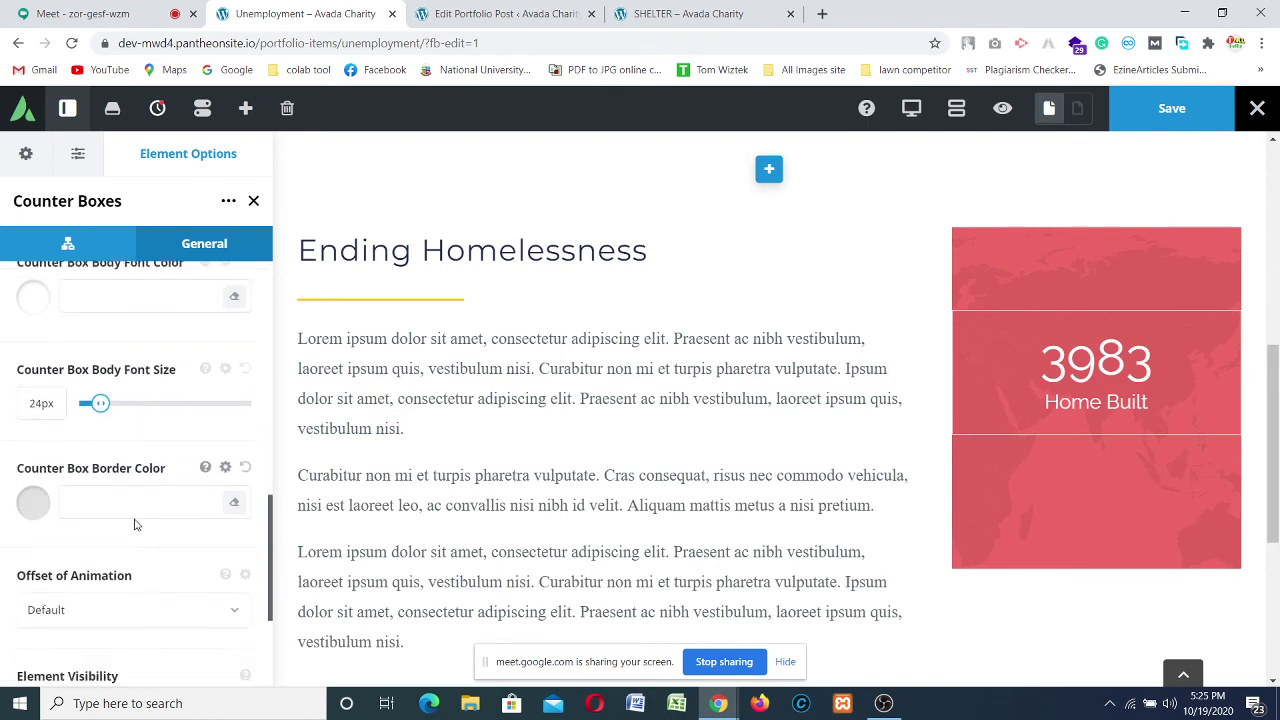
pyautogui.scroll(4, 127, 538)
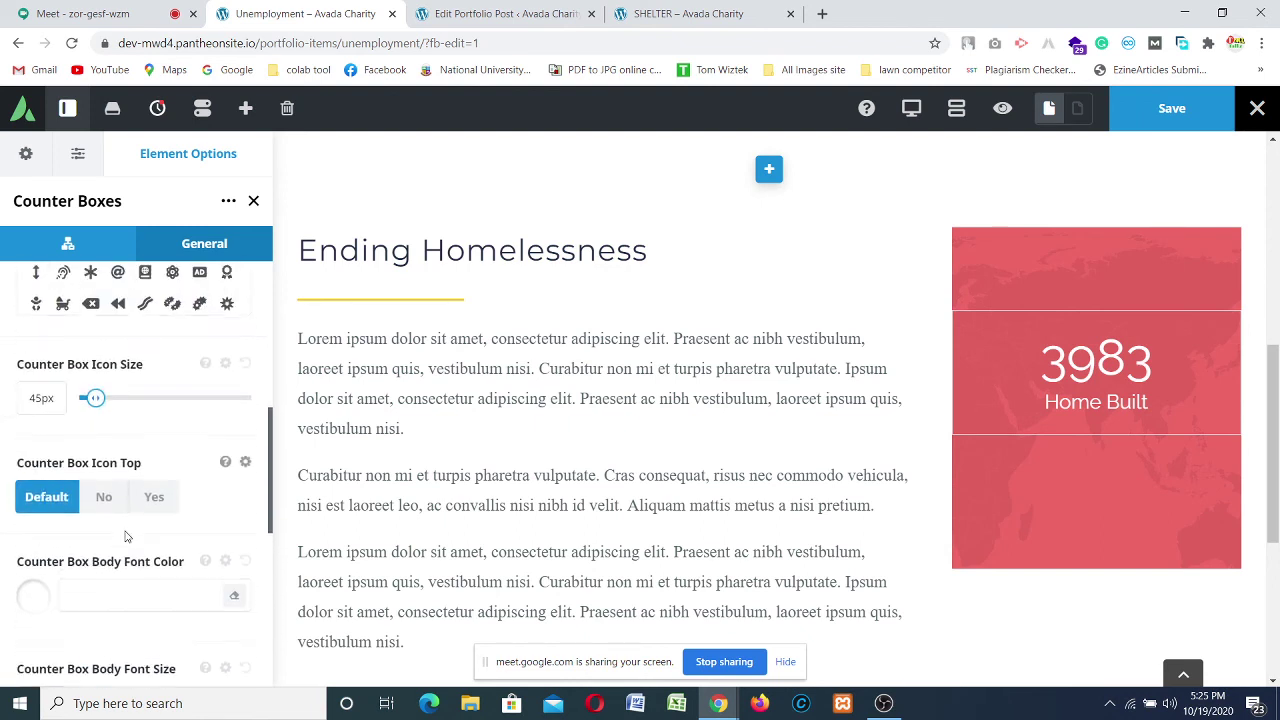
pyautogui.scroll(5, 127, 537)
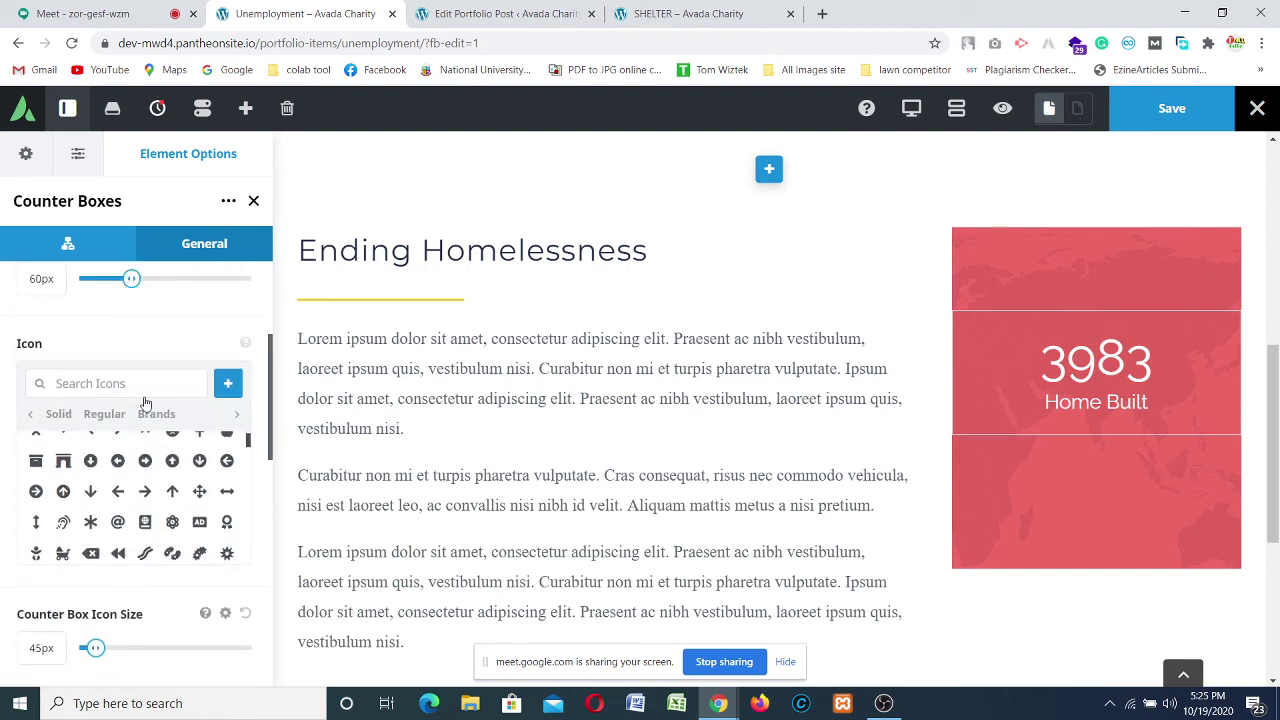
pyautogui.scroll(1, 139, 331)
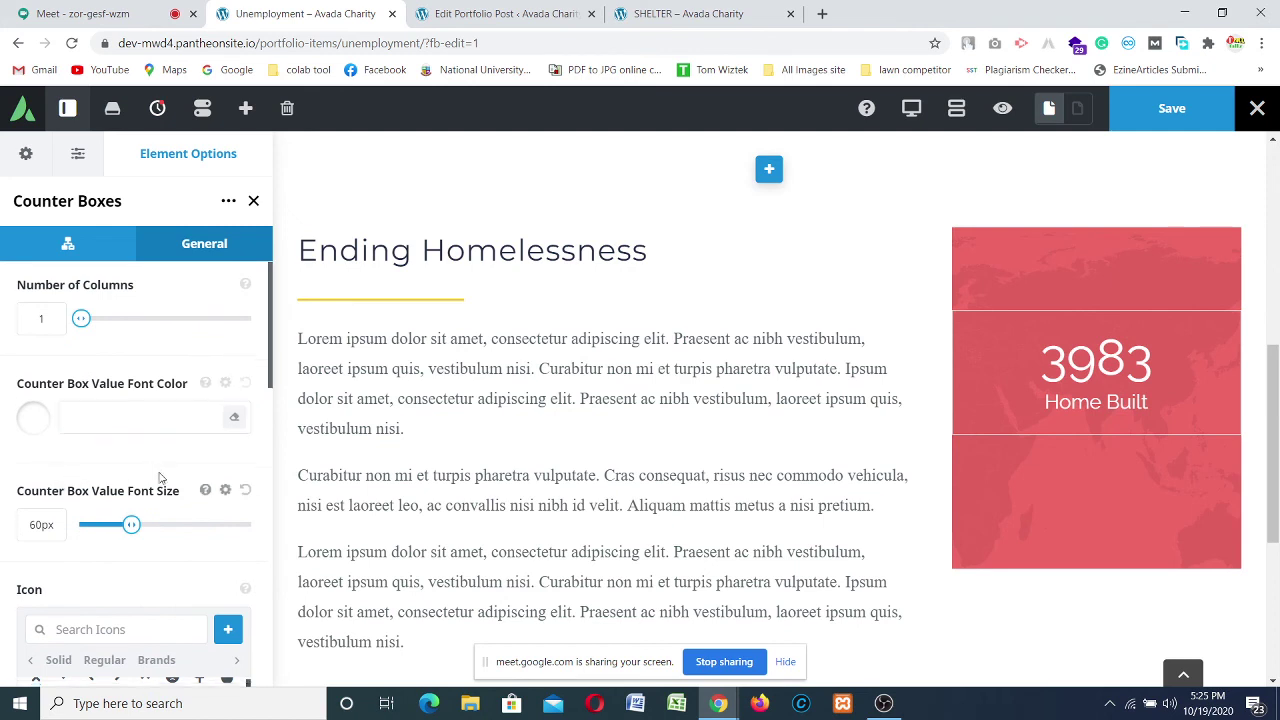
pyautogui.scroll(-3, 104, 440)
pyautogui.scroll(-4, 94, 570)
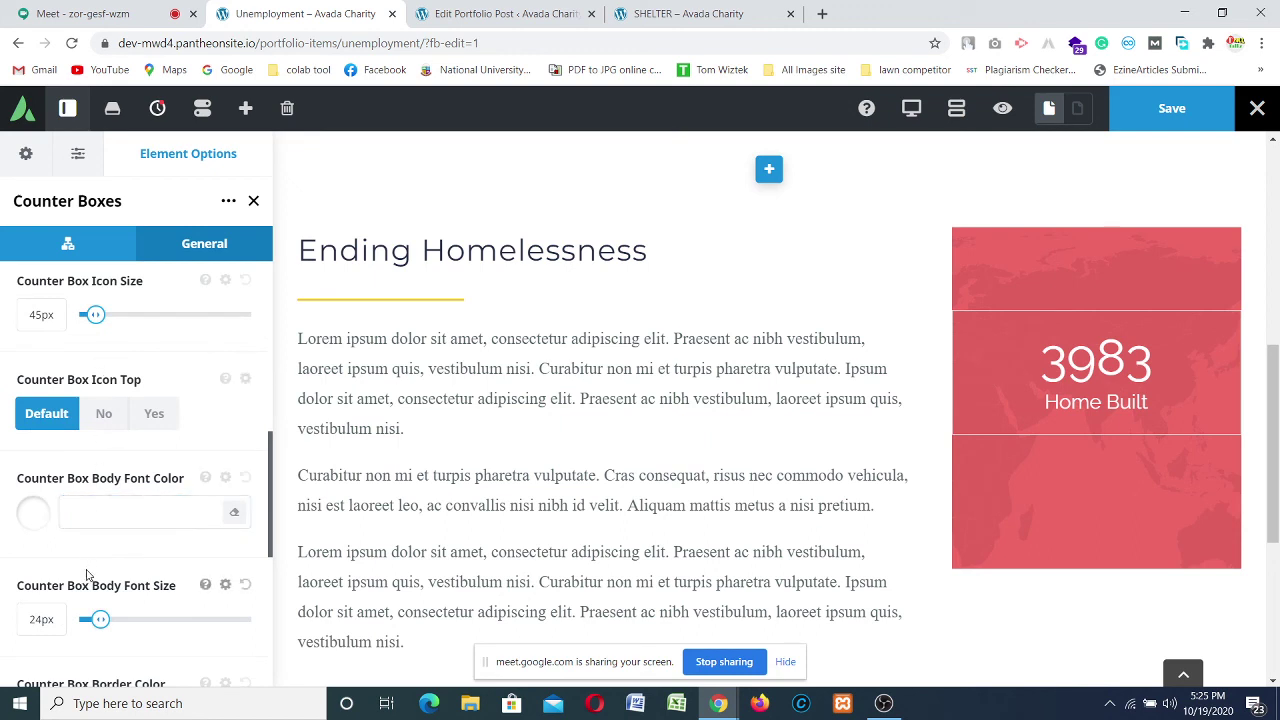
pyautogui.scroll(-2, 84, 579)
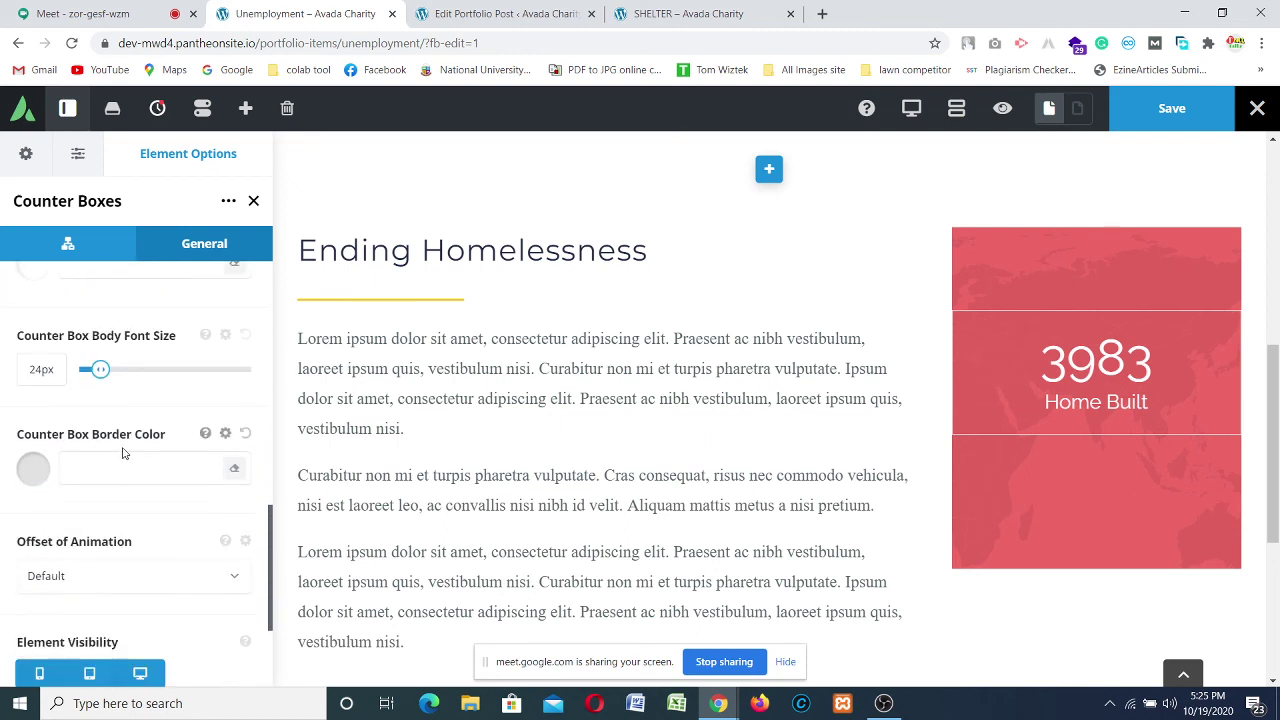
pyautogui.scroll(-2, 60, 470)
pyautogui.scroll(2, 72, 458)
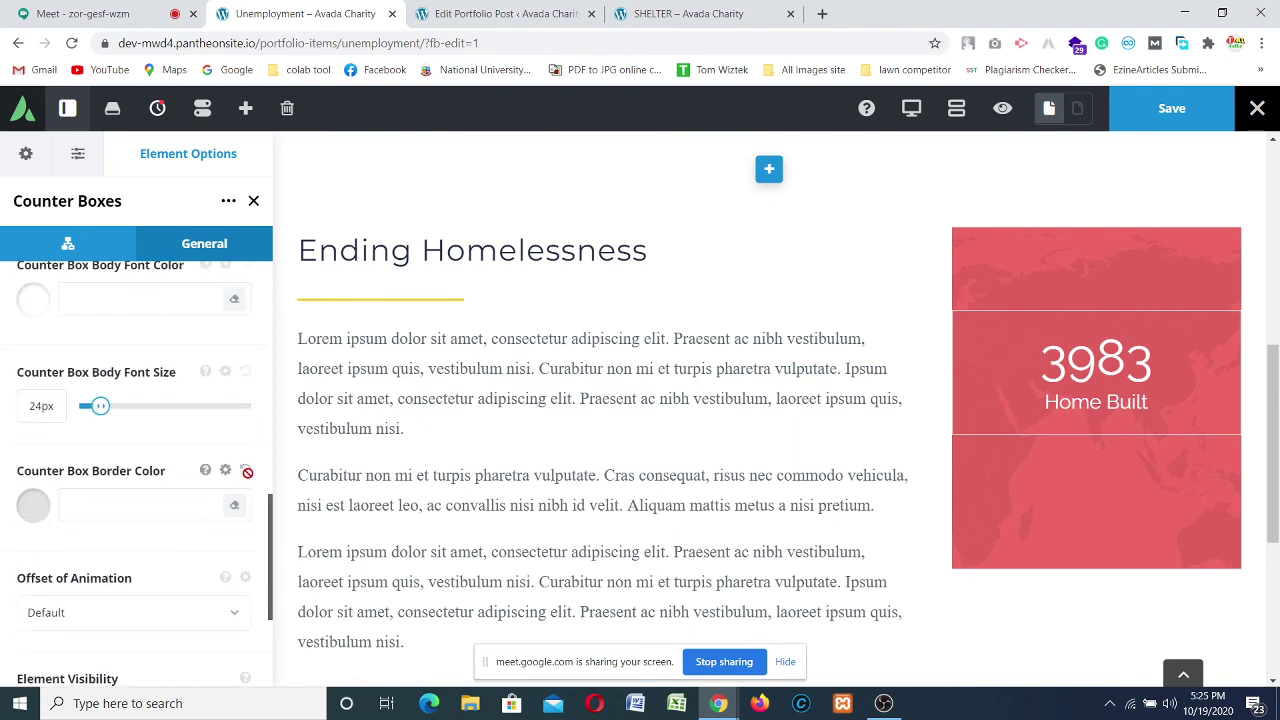
# - Locate the Border Color option in the global Counter Boxes options
pyautogui.click(225, 470)
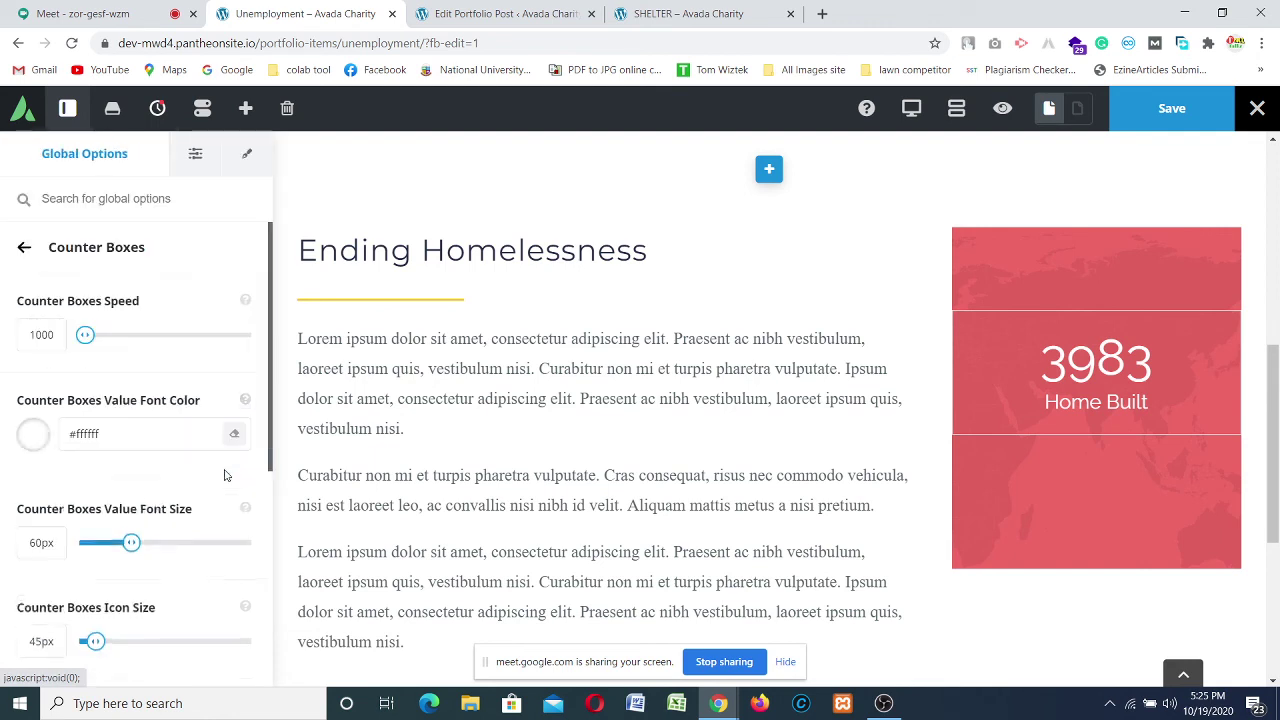
pyautogui.scroll(-5, 198, 465)
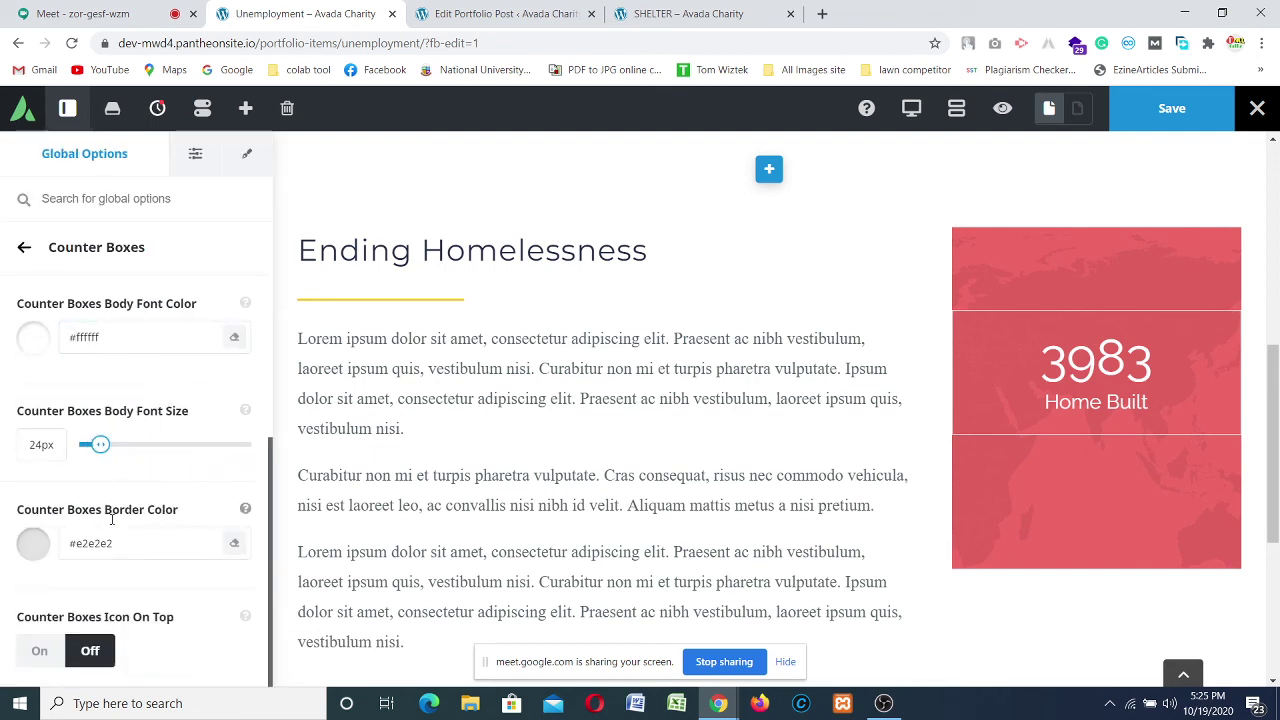
pyautogui.click(91, 554)
pyautogui.scroll(1, 150, 620)
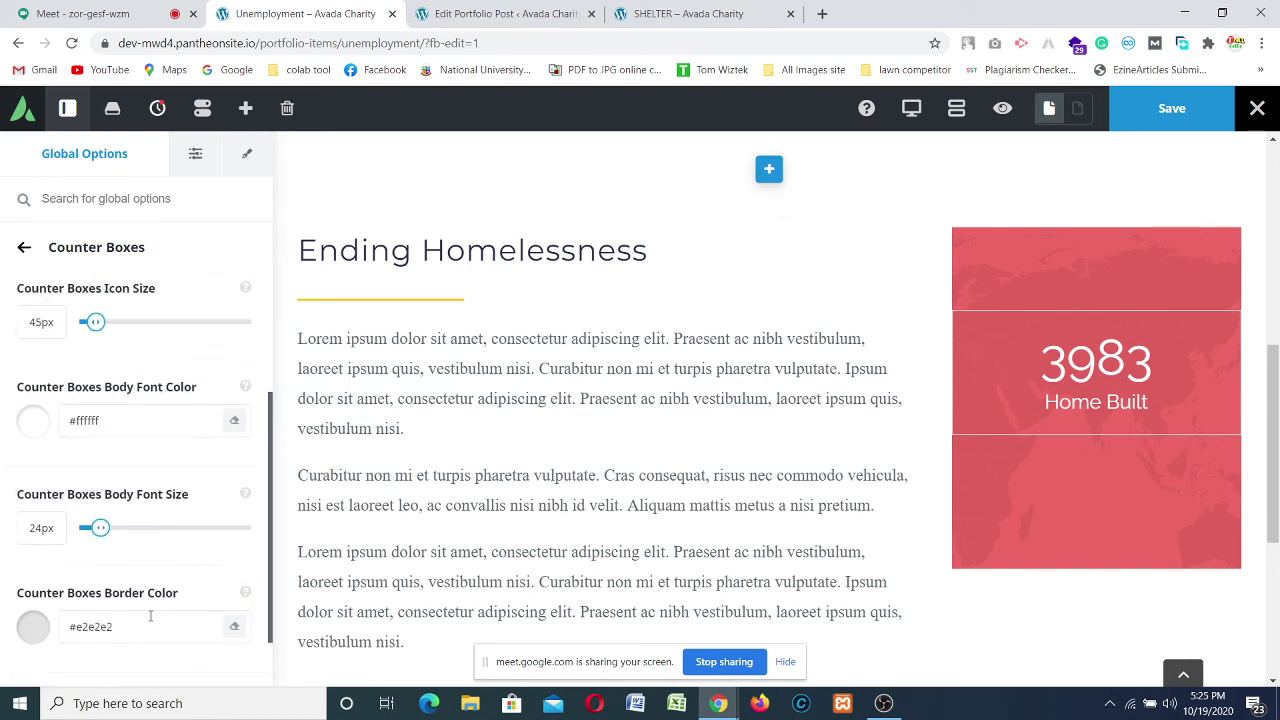
pyautogui.scroll(-1, 148, 600)
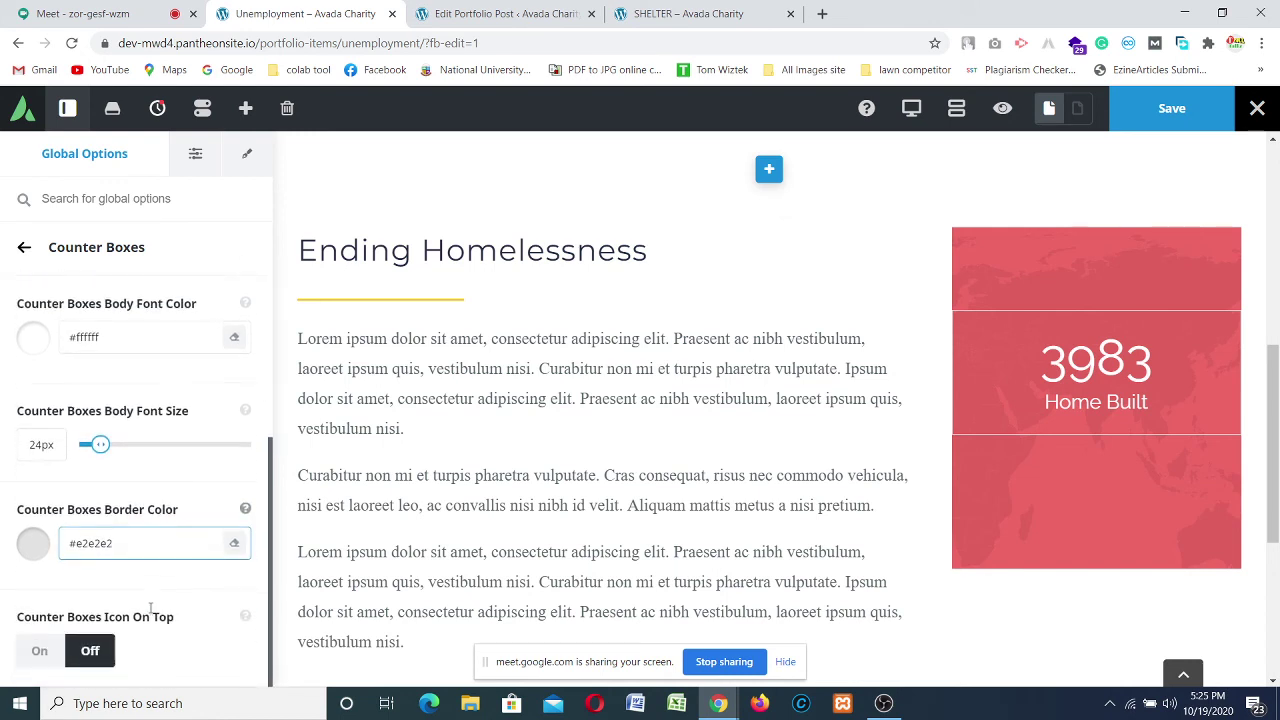
pyautogui.click(245, 511)
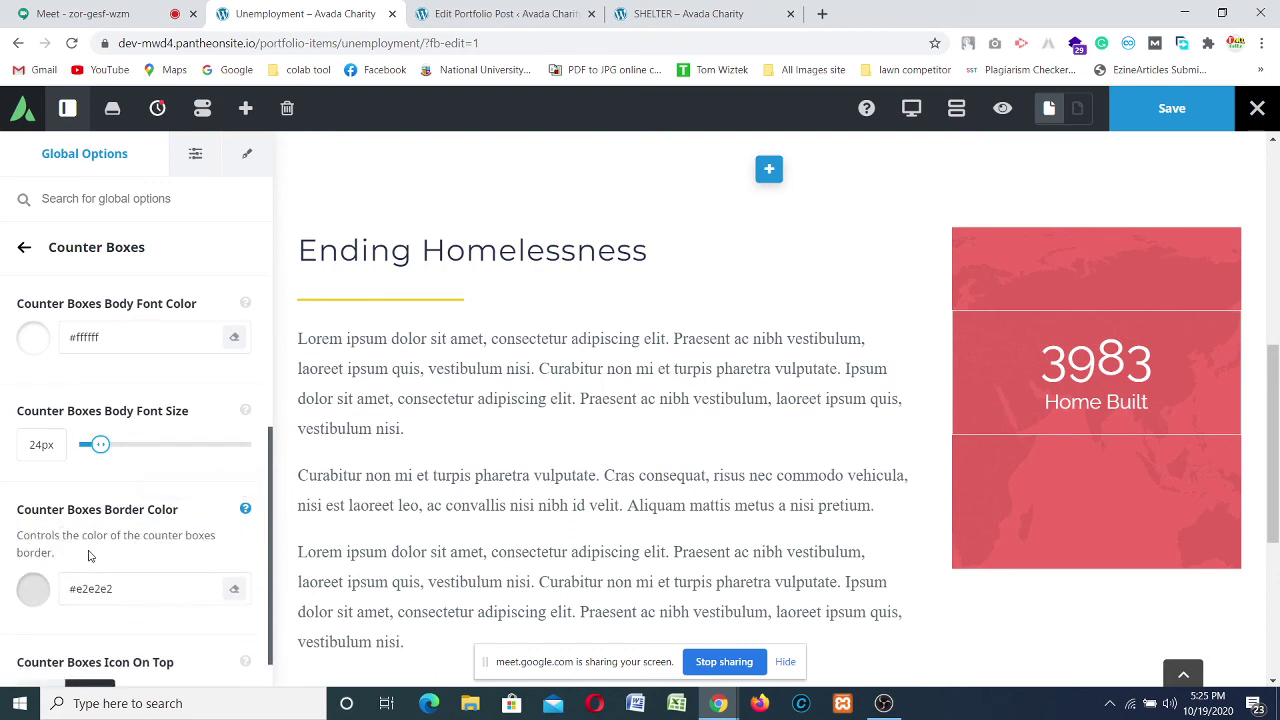
# - Set the global counter box border colour to red #f44336
pyautogui.click(38, 591)
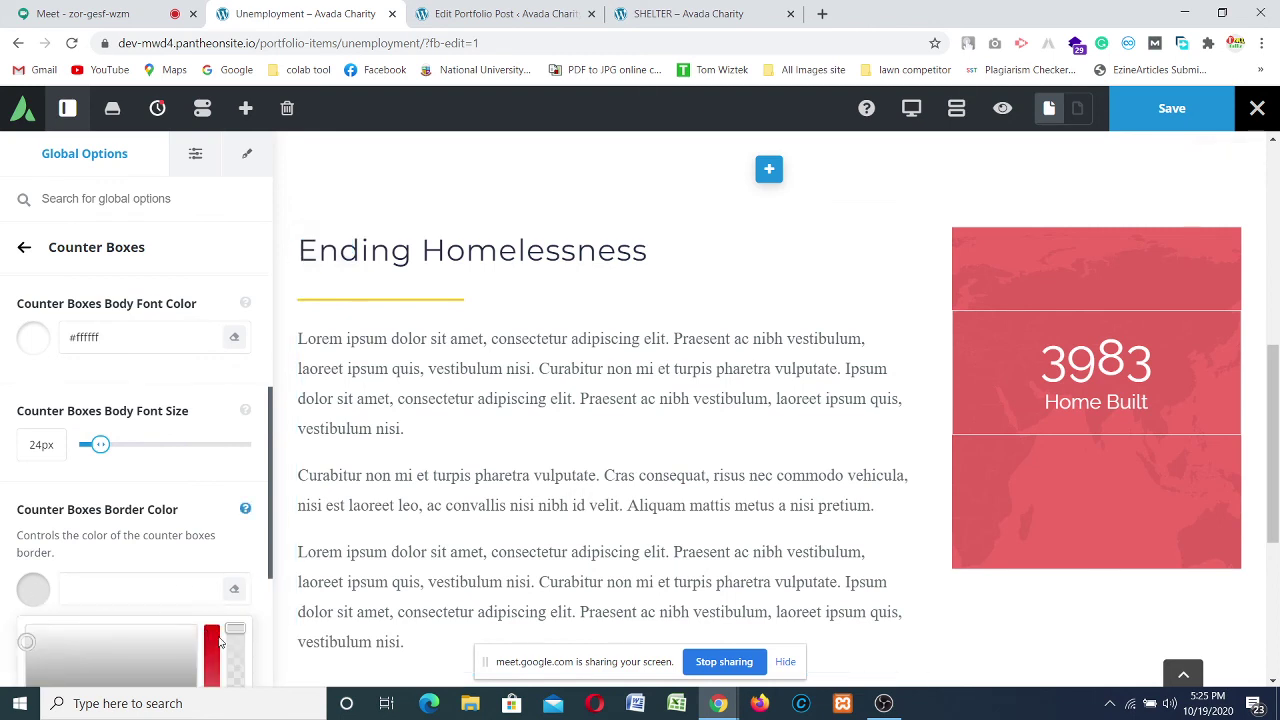
pyautogui.scroll(-3, 134, 621)
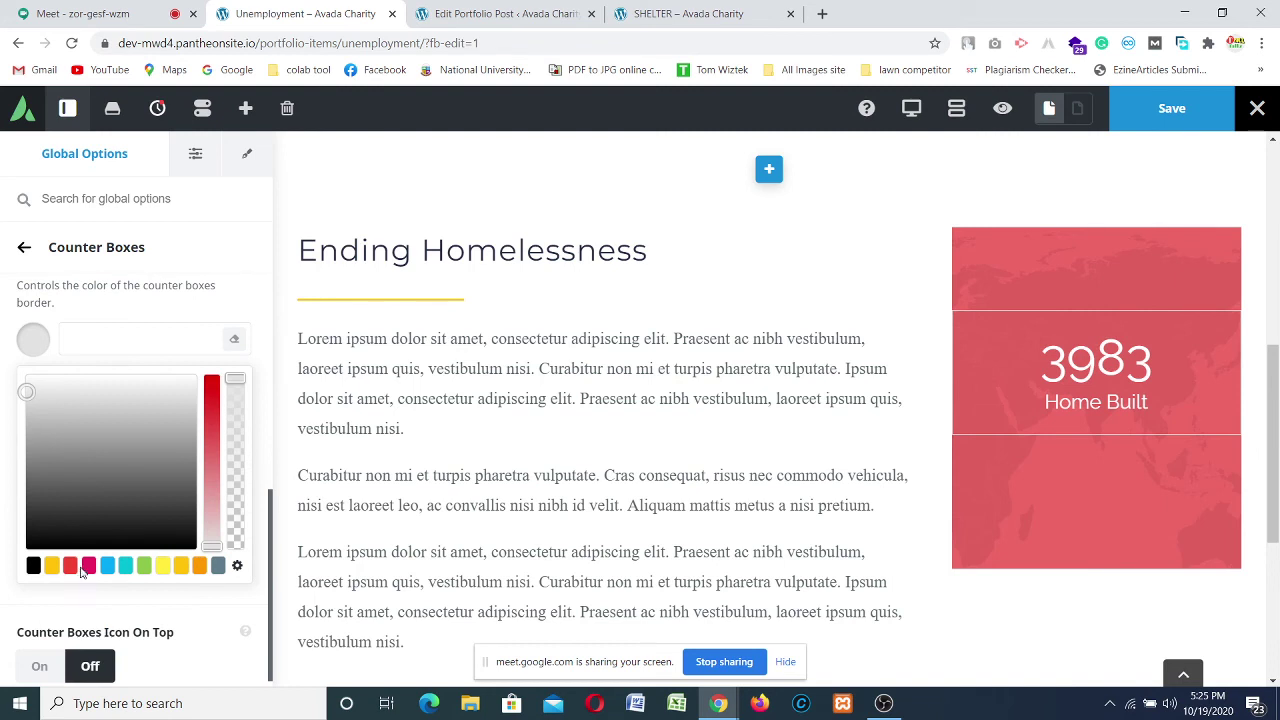
pyautogui.click(89, 566)
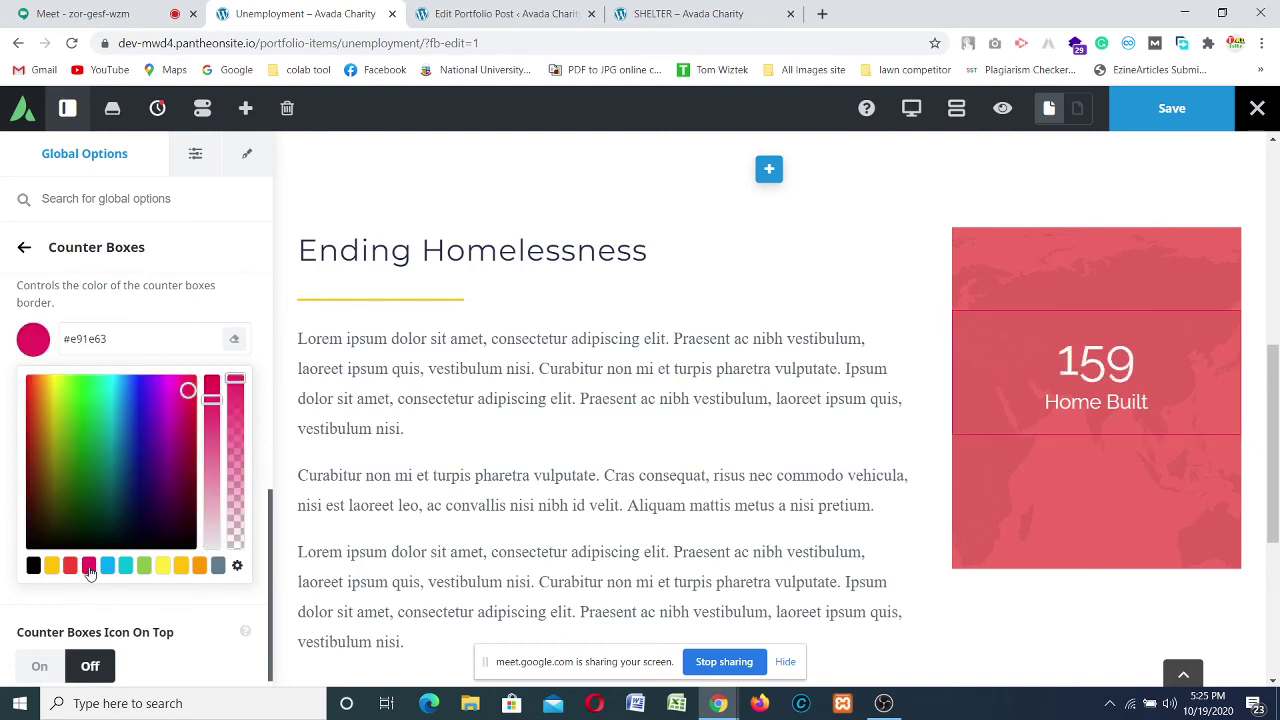
pyautogui.click(70, 566)
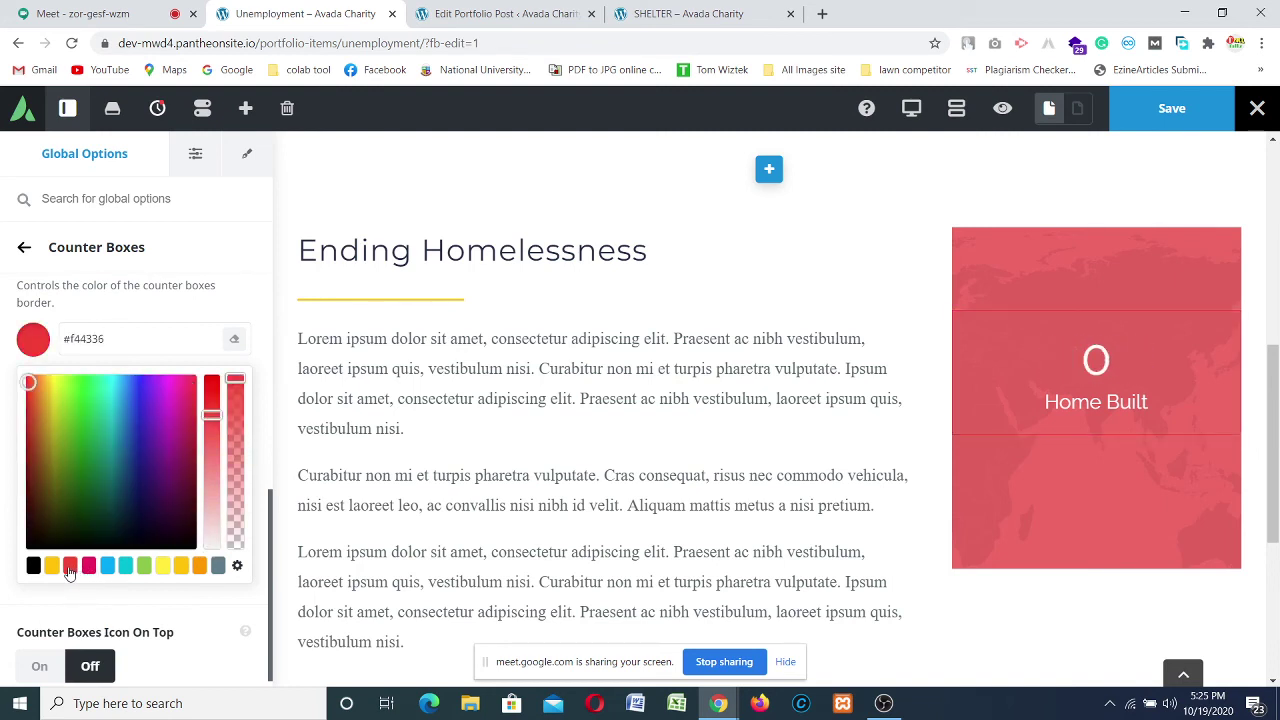
pyautogui.click(109, 343)
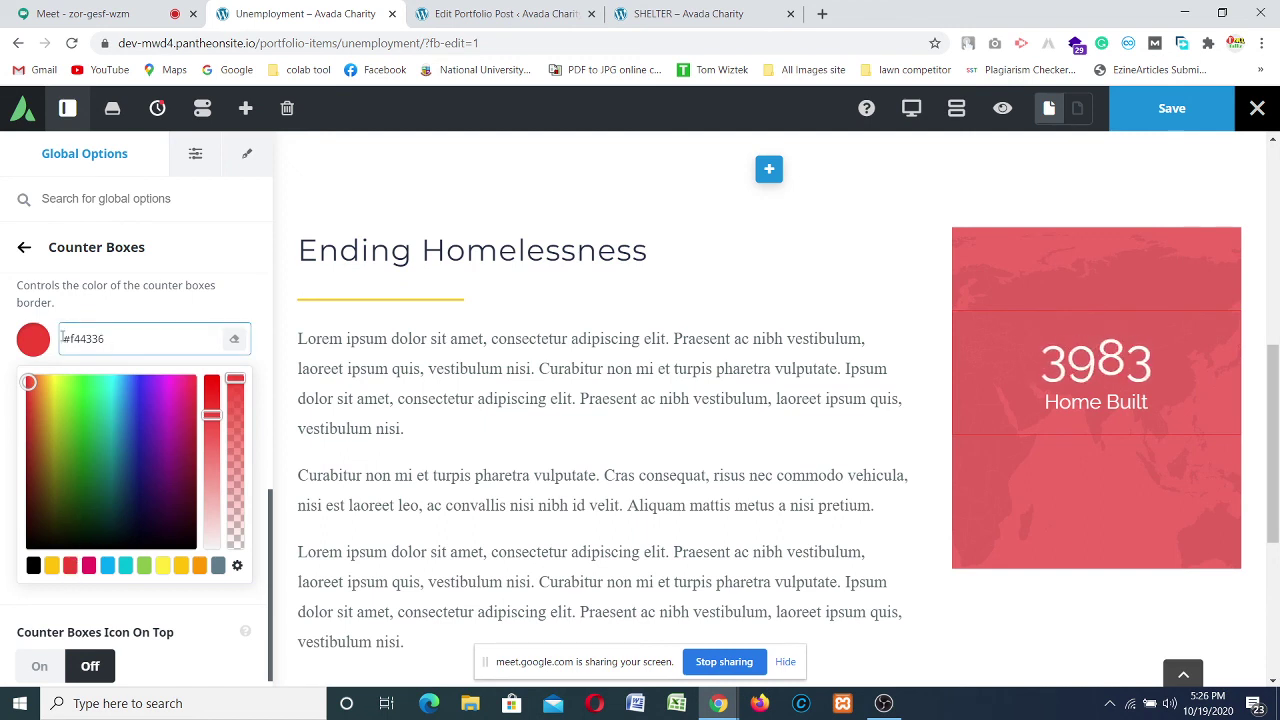
pyautogui.click(20, 252)
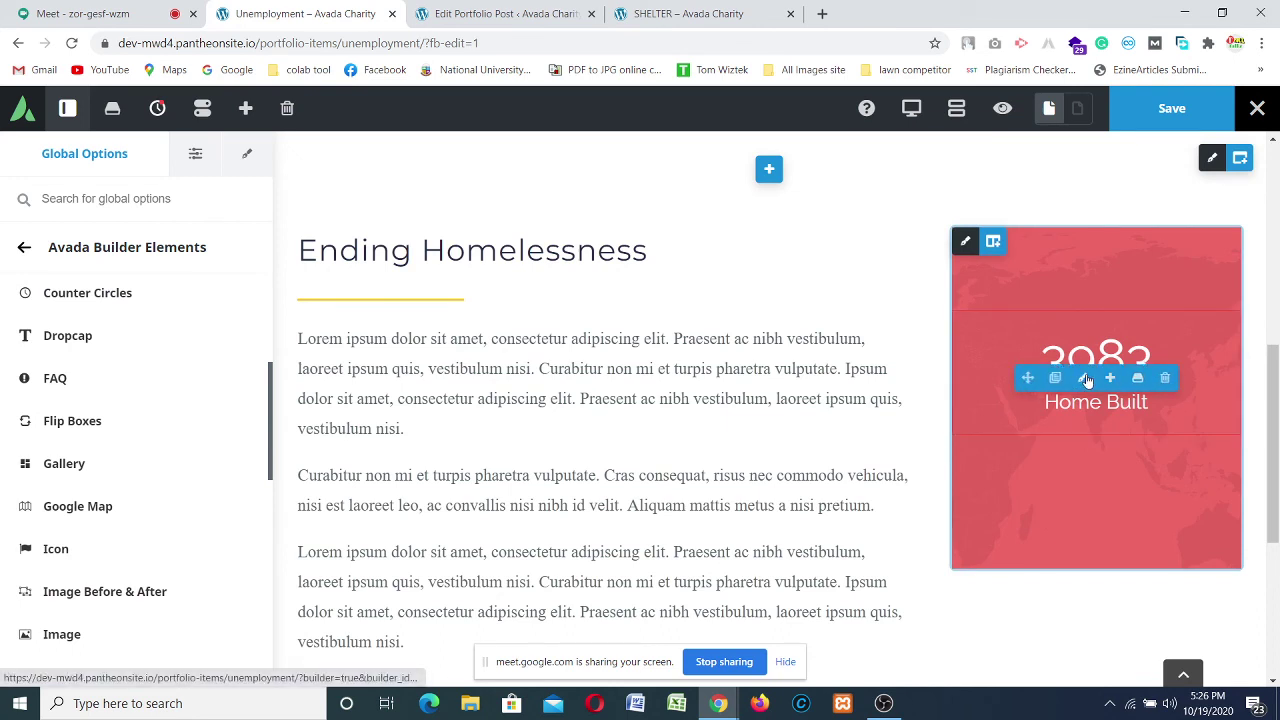
# - Check the Home Built counter item's settings: value 3983, no unit
pyautogui.click(1084, 378)
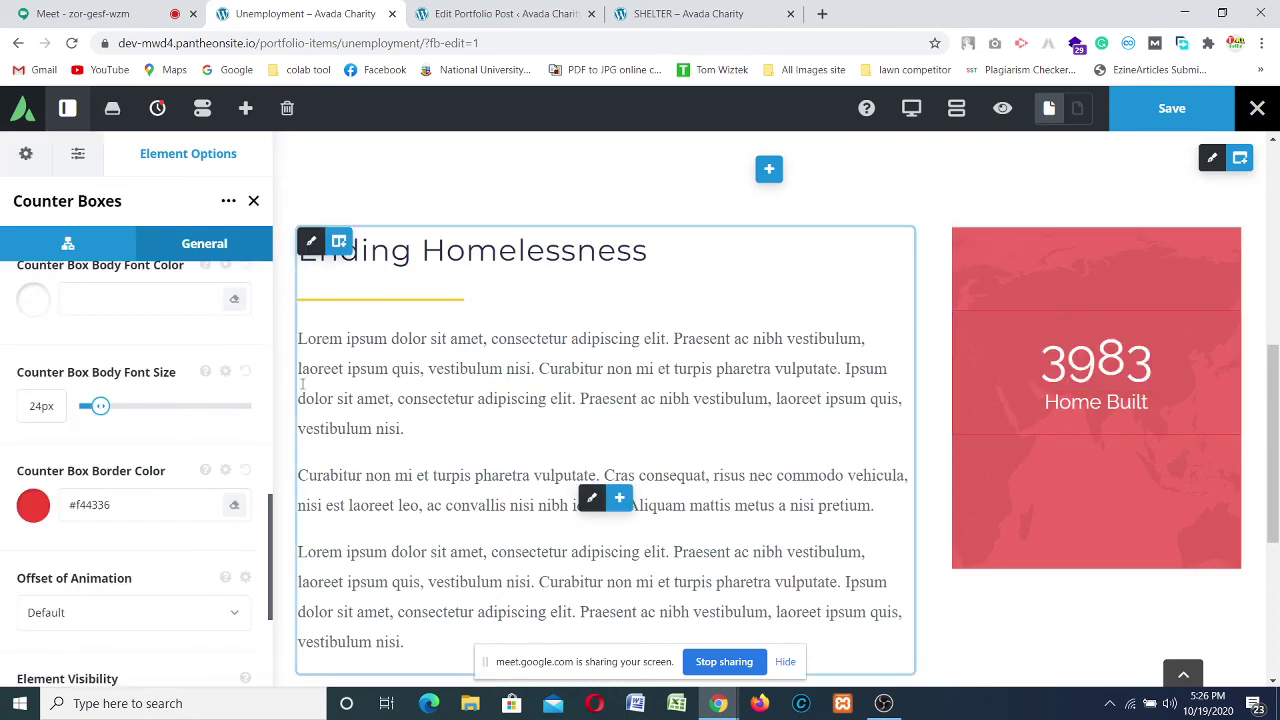
pyautogui.scroll(5, 182, 403)
pyautogui.scroll(4, 182, 403)
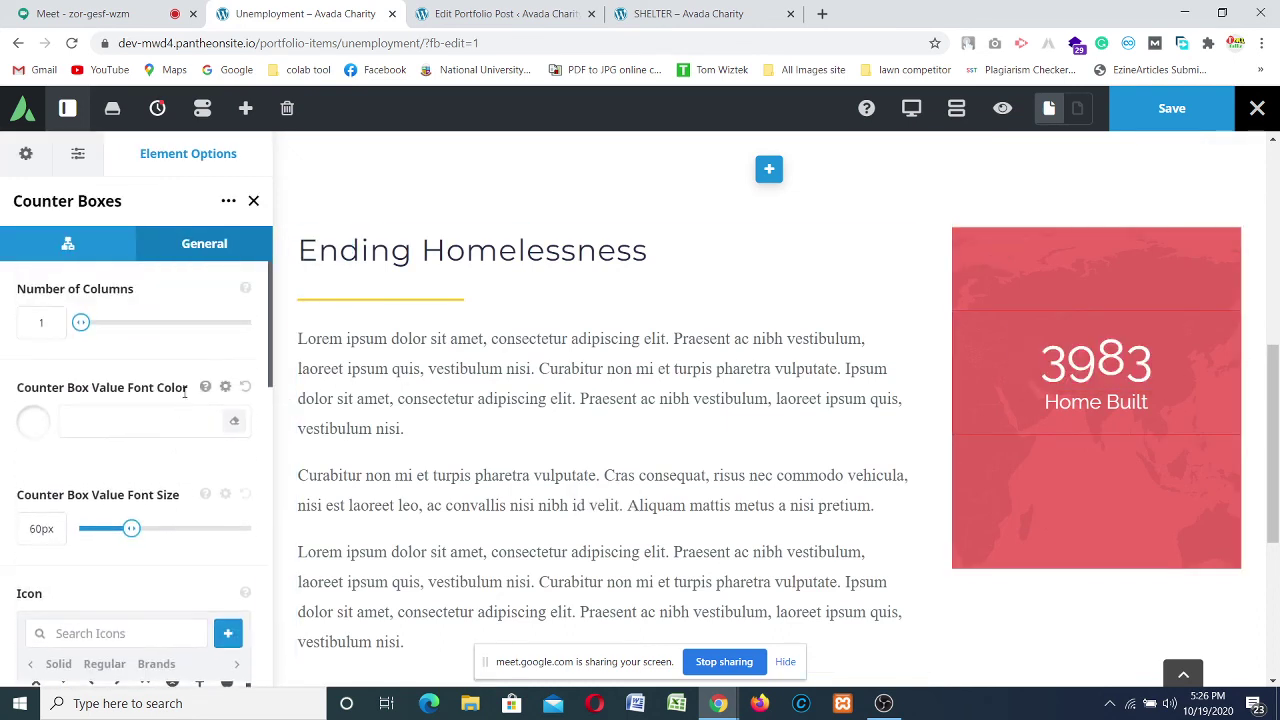
pyautogui.click(76, 258)
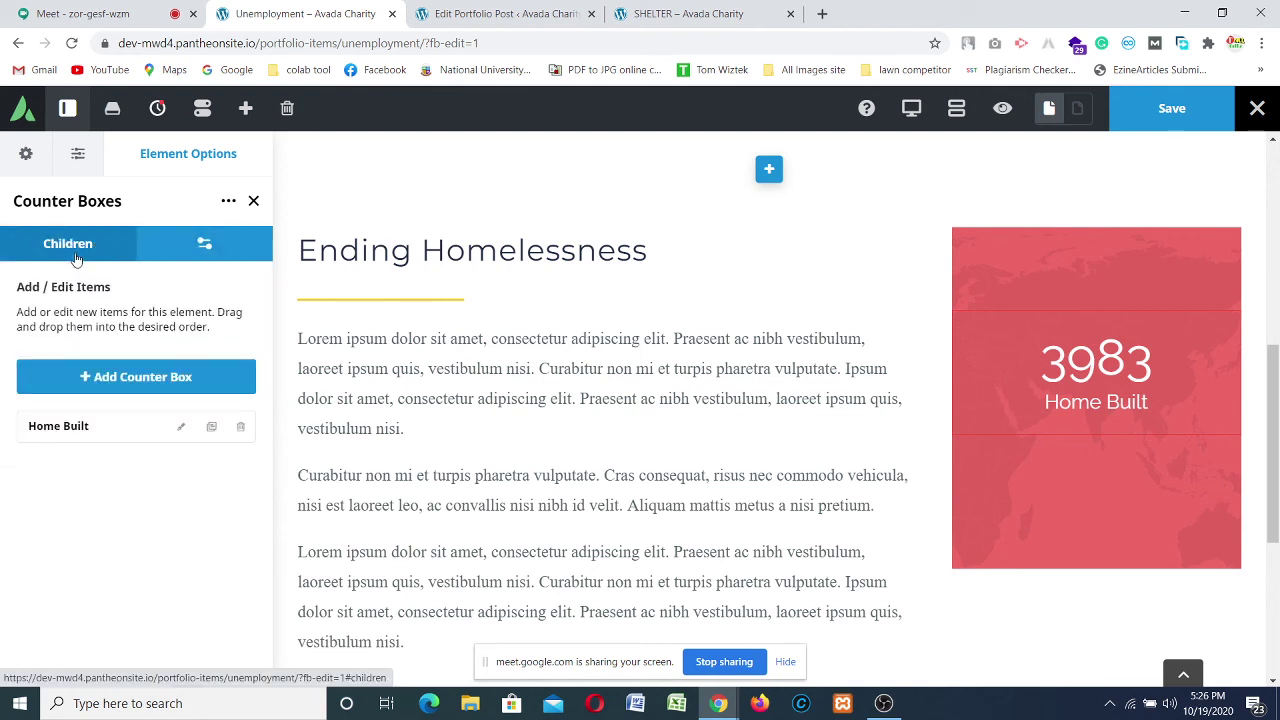
pyautogui.click(181, 427)
pyautogui.click(132, 392)
pyautogui.scroll(-3, 132, 395)
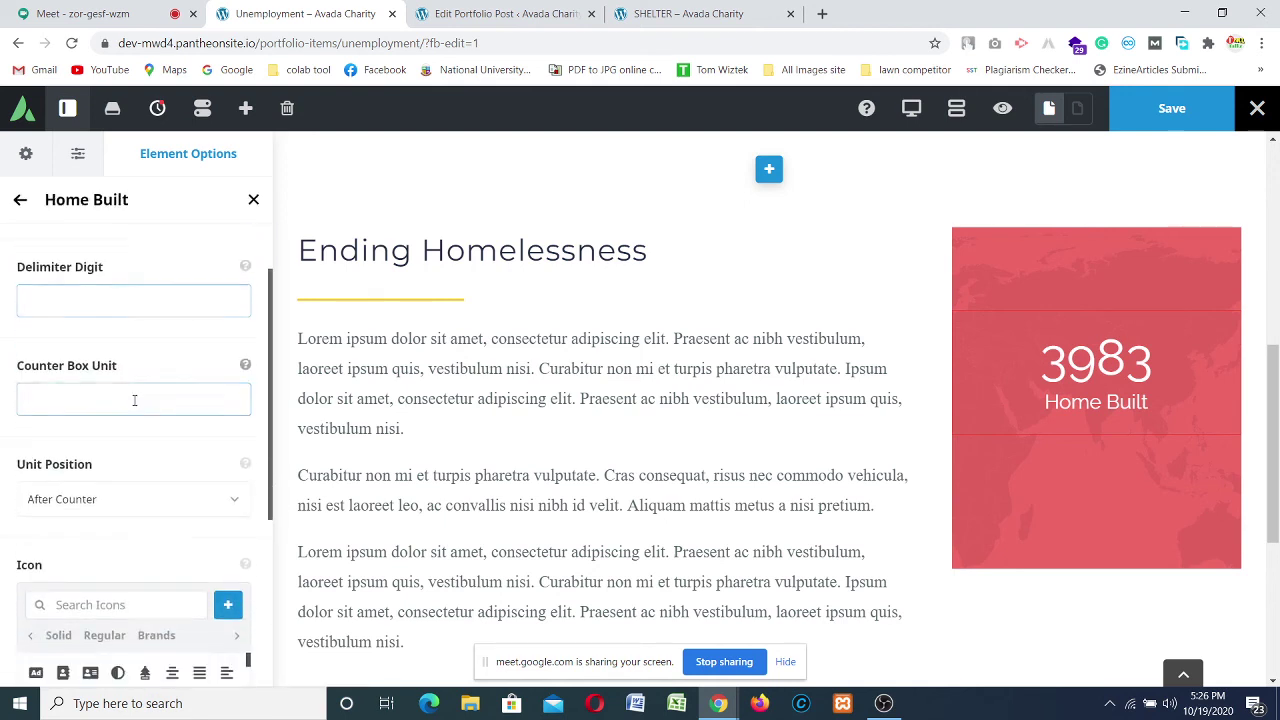
pyautogui.scroll(-2, 143, 655)
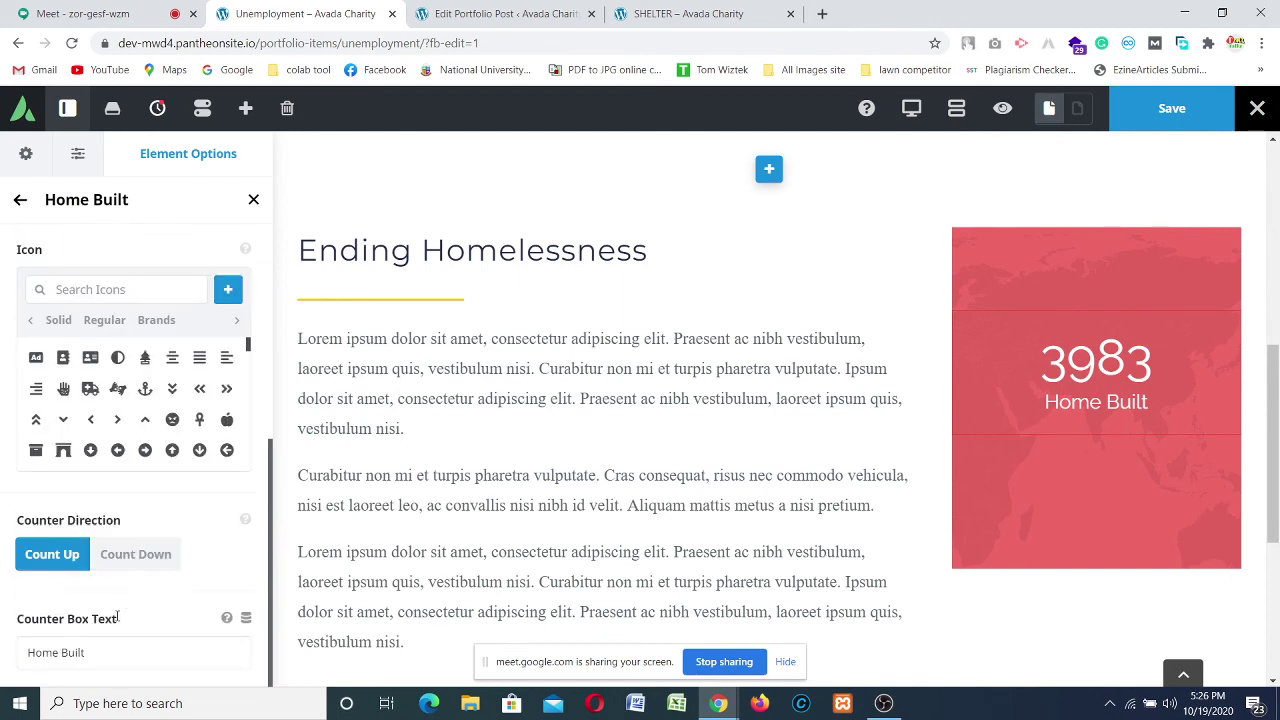
pyautogui.scroll(5, 94, 244)
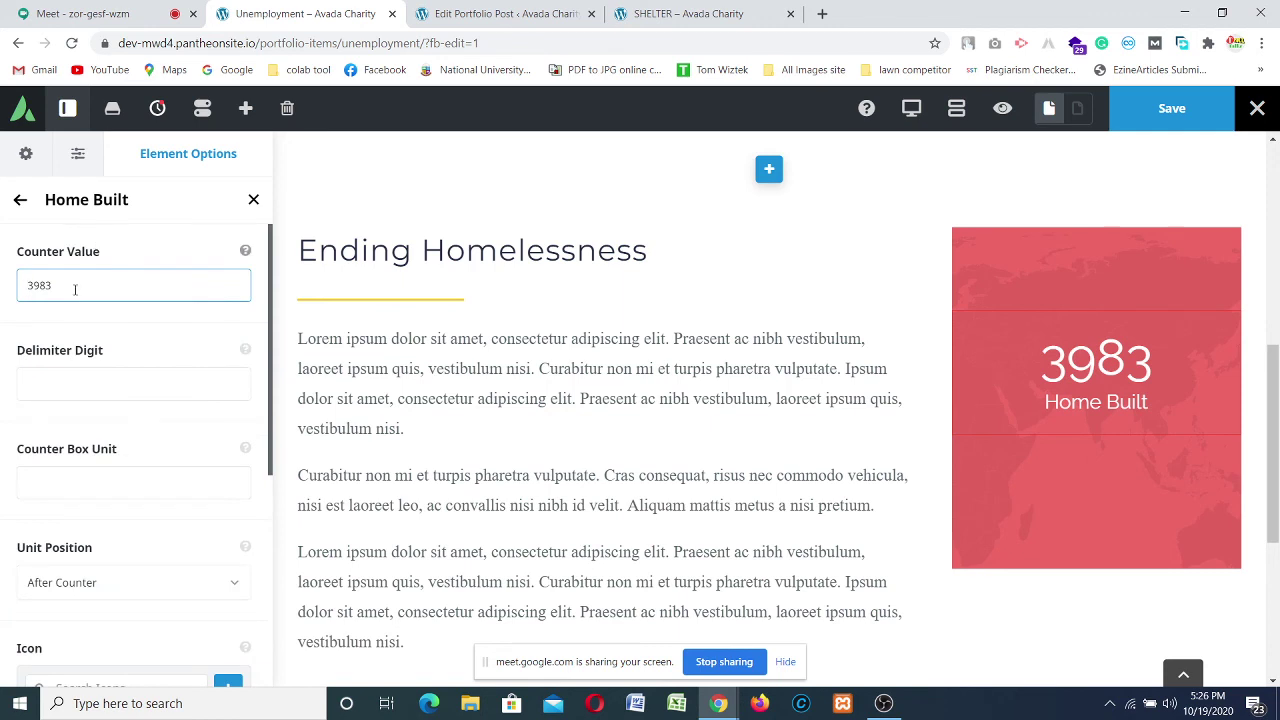
pyautogui.click(24, 201)
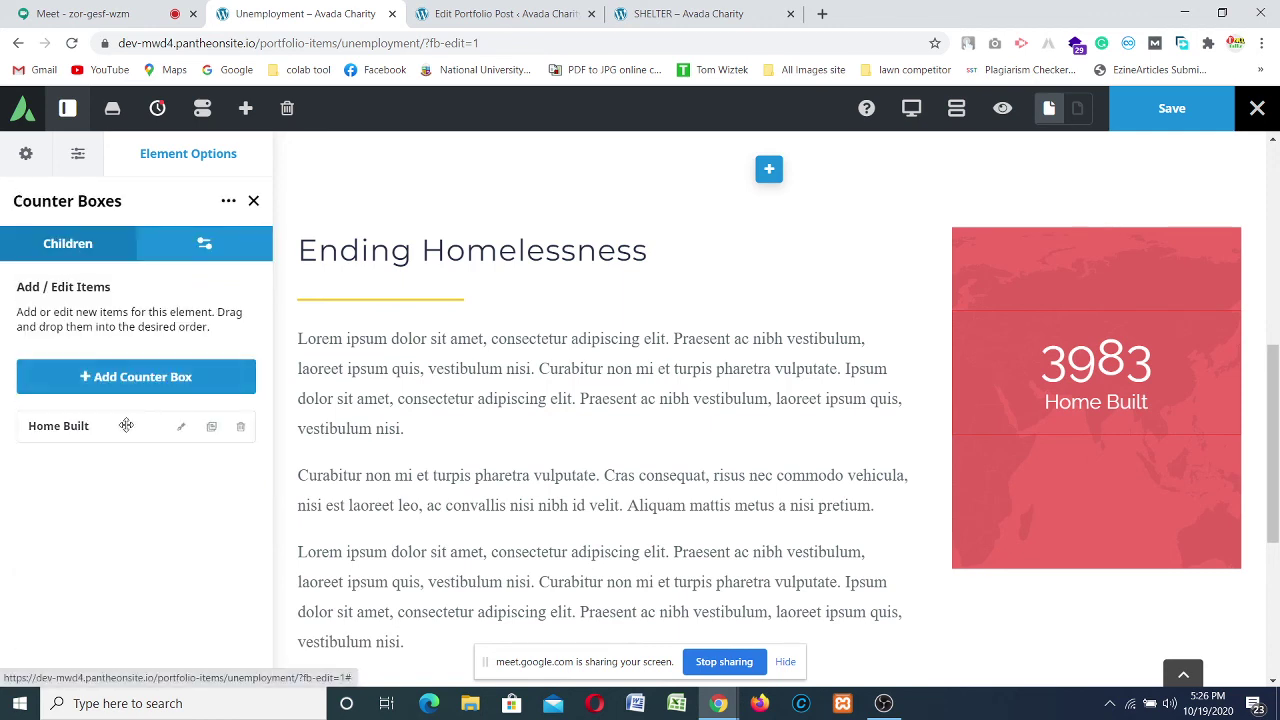
# - Revisit the Home Built item, then bring up the Counter Boxes General styling settings
pyautogui.click(179, 428)
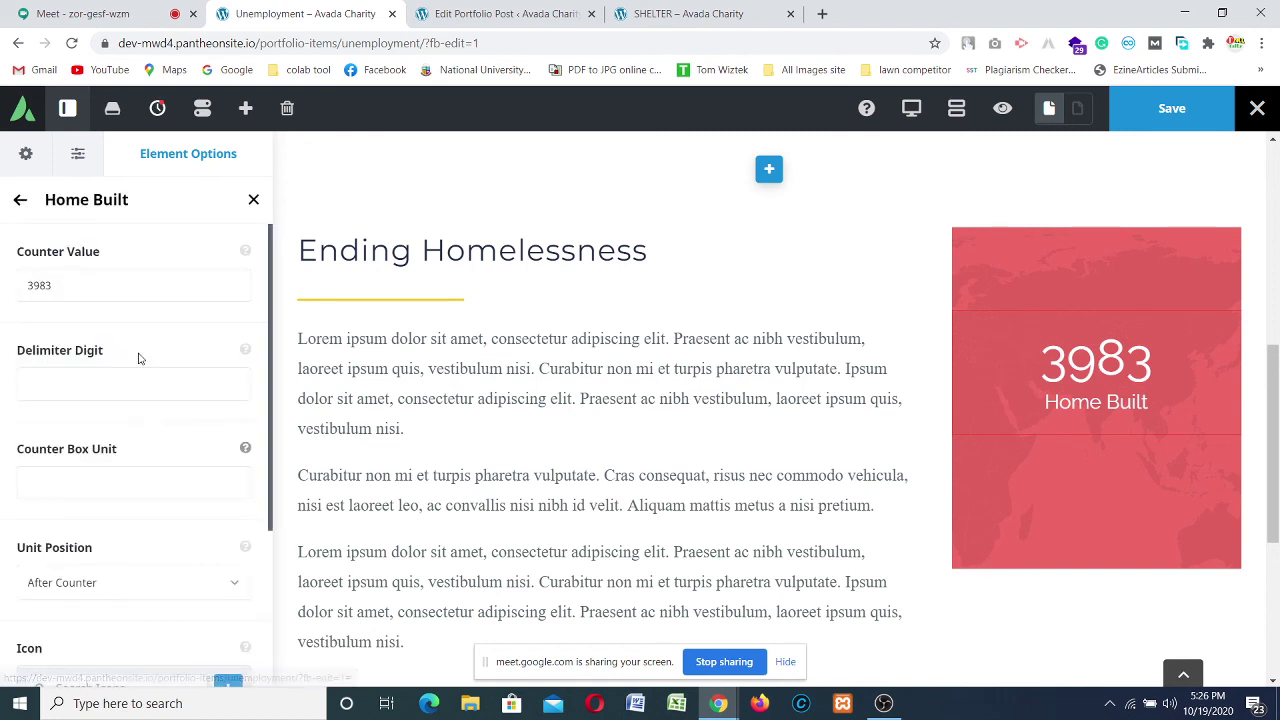
pyautogui.click(24, 201)
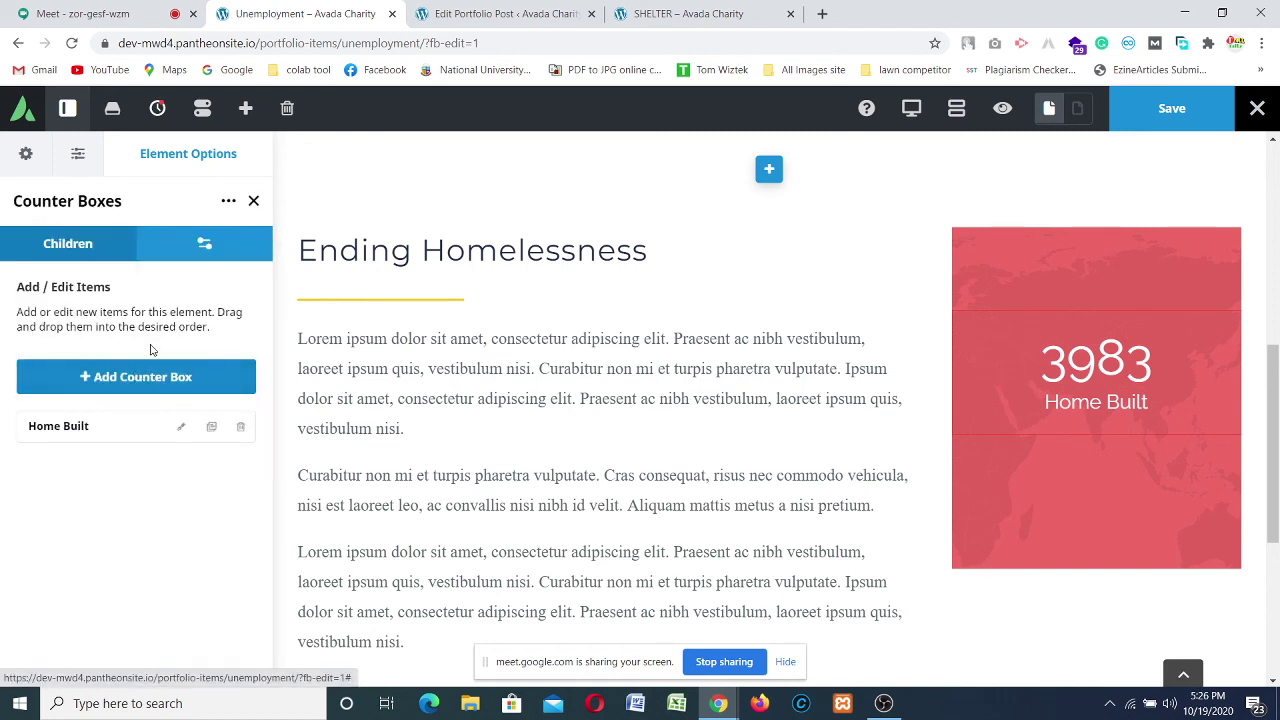
pyautogui.click(178, 248)
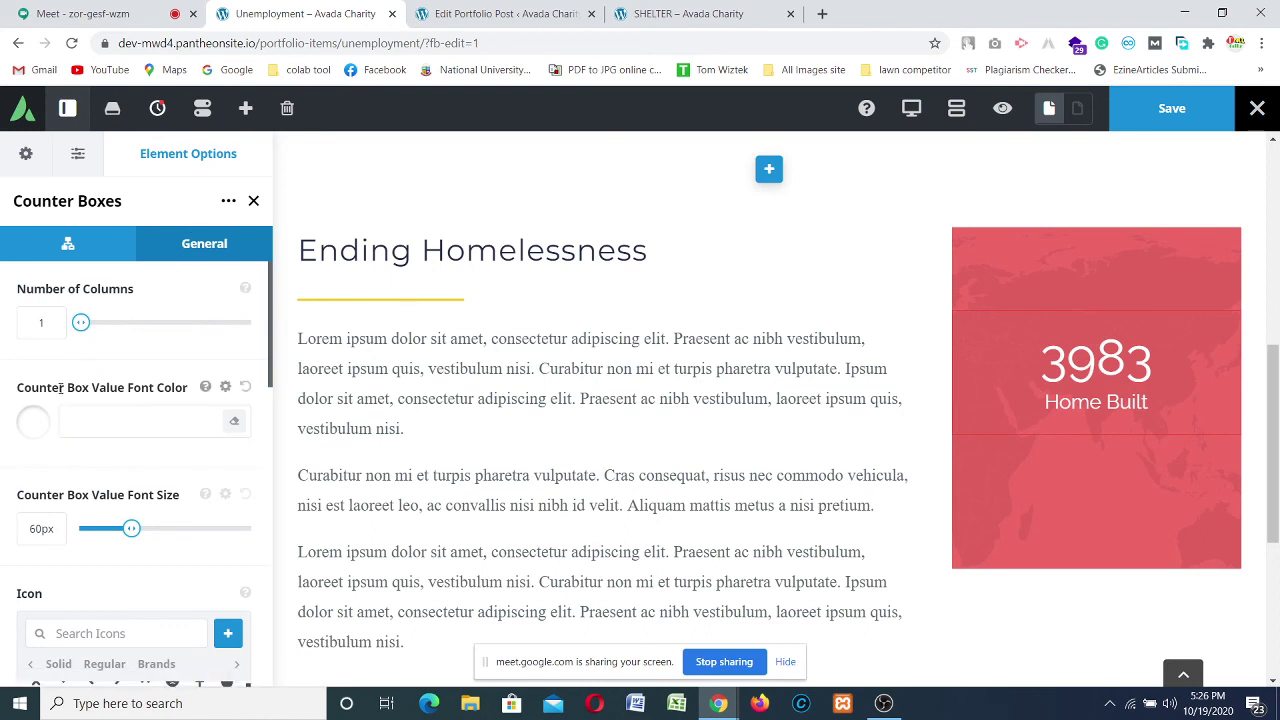
pyautogui.click(175, 412)
# - Review the counter boxes' styling options, then bring up the SHELTER reference page
pyautogui.scroll(-1, 48, 450)
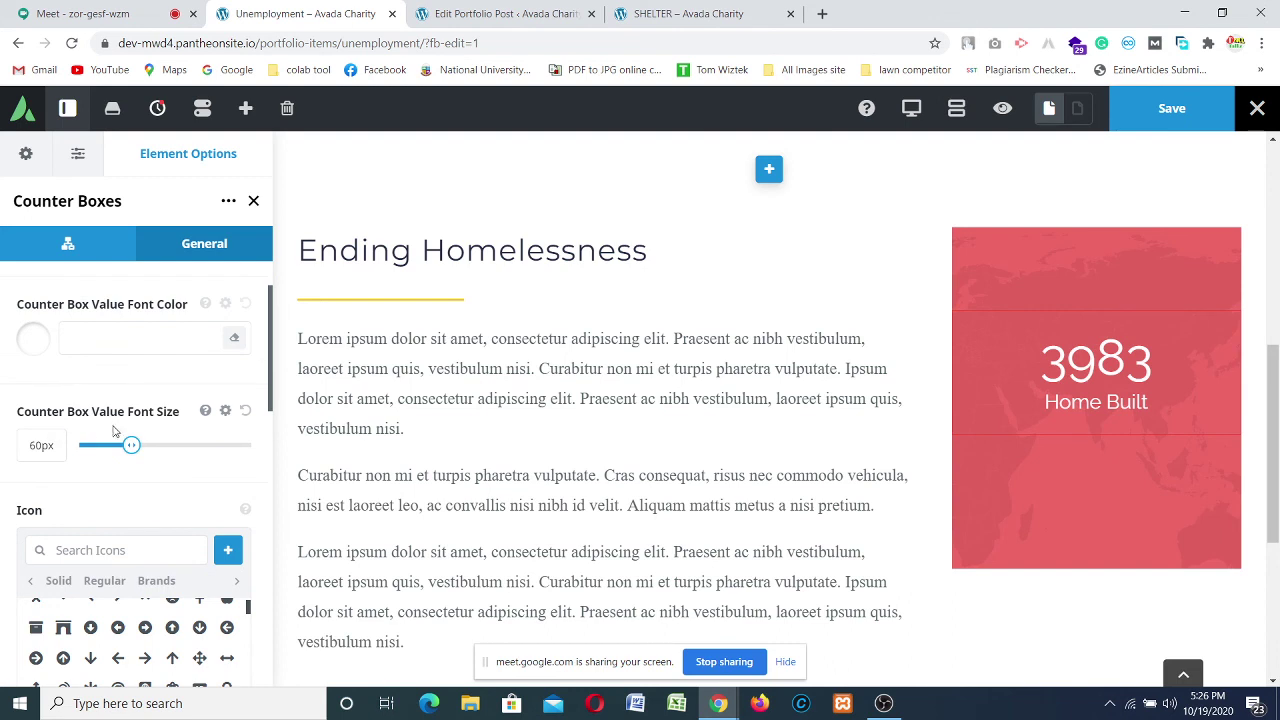
pyautogui.scroll(-4, 59, 476)
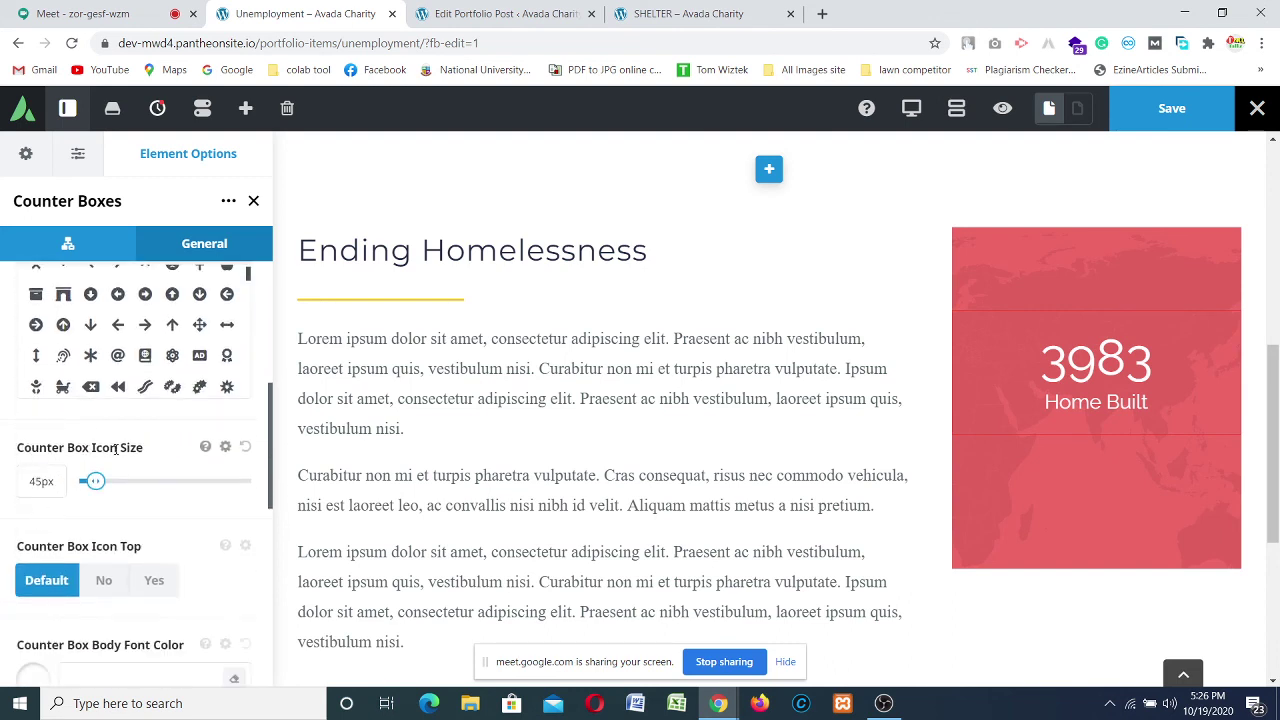
pyautogui.scroll(-2, 144, 486)
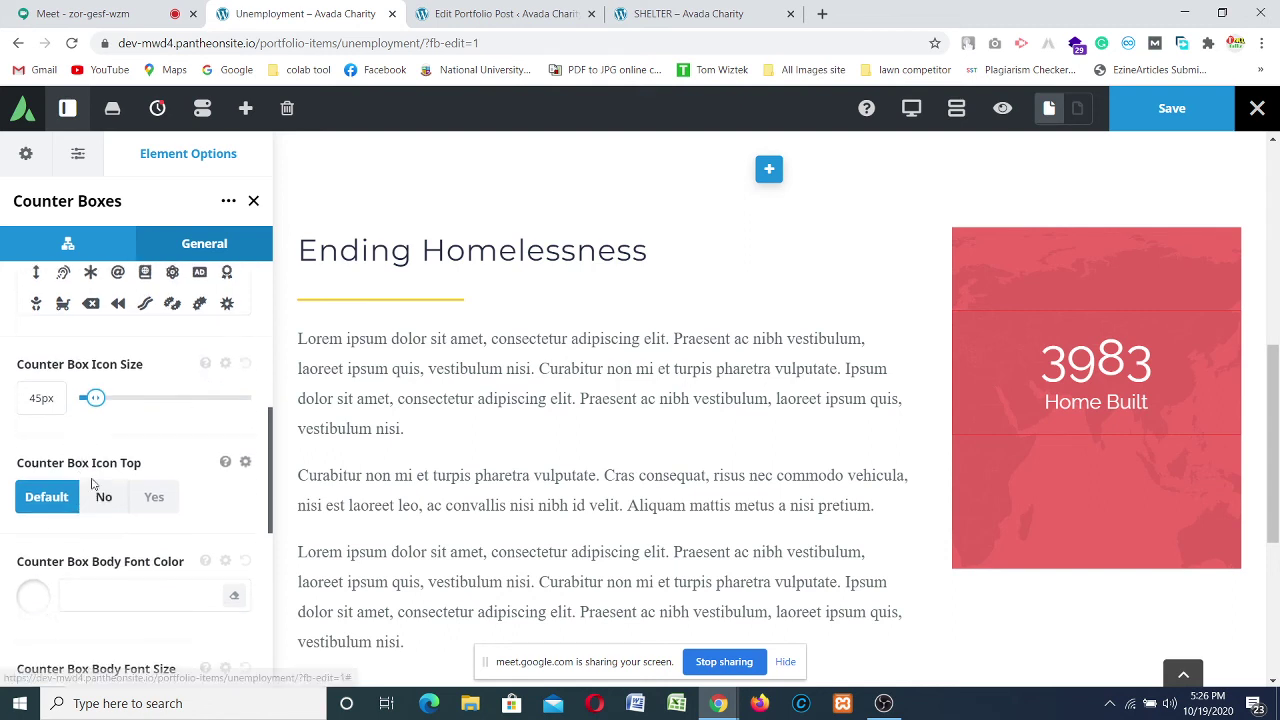
pyautogui.scroll(-1, 142, 478)
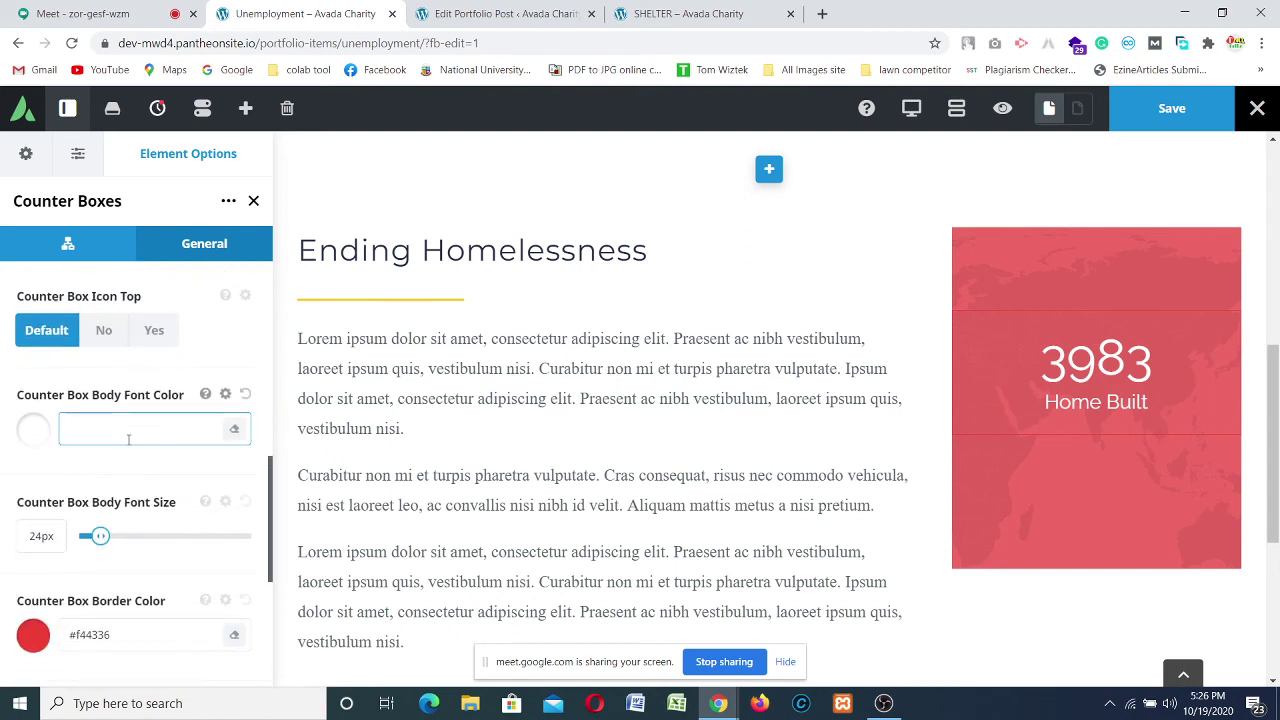
pyautogui.scroll(-2, 60, 486)
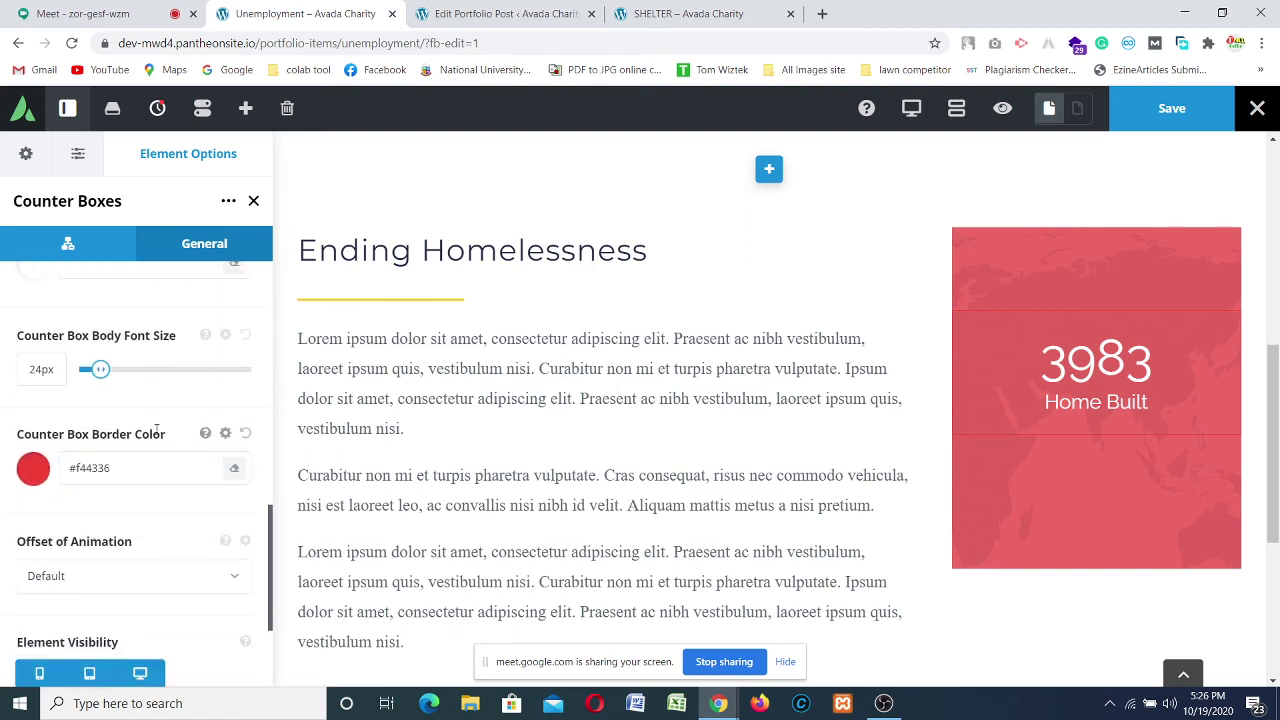
pyautogui.scroll(-2, 120, 497)
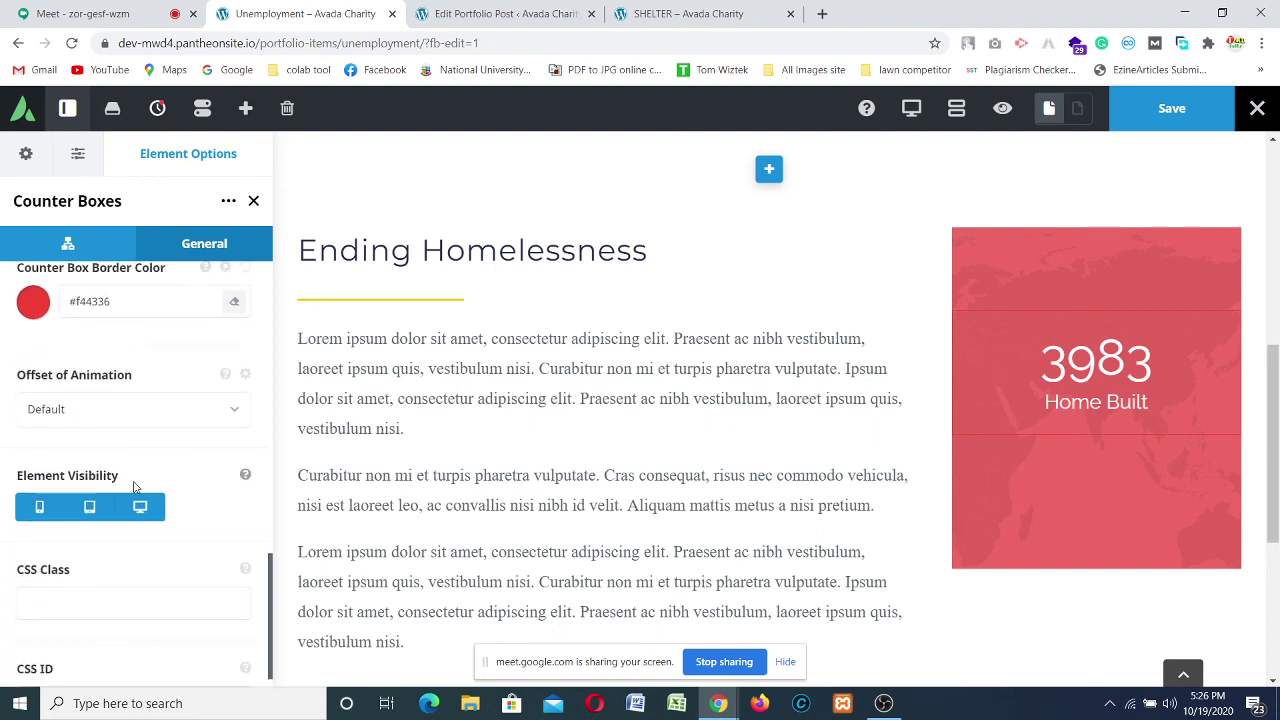
pyautogui.scroll(-1, 145, 490)
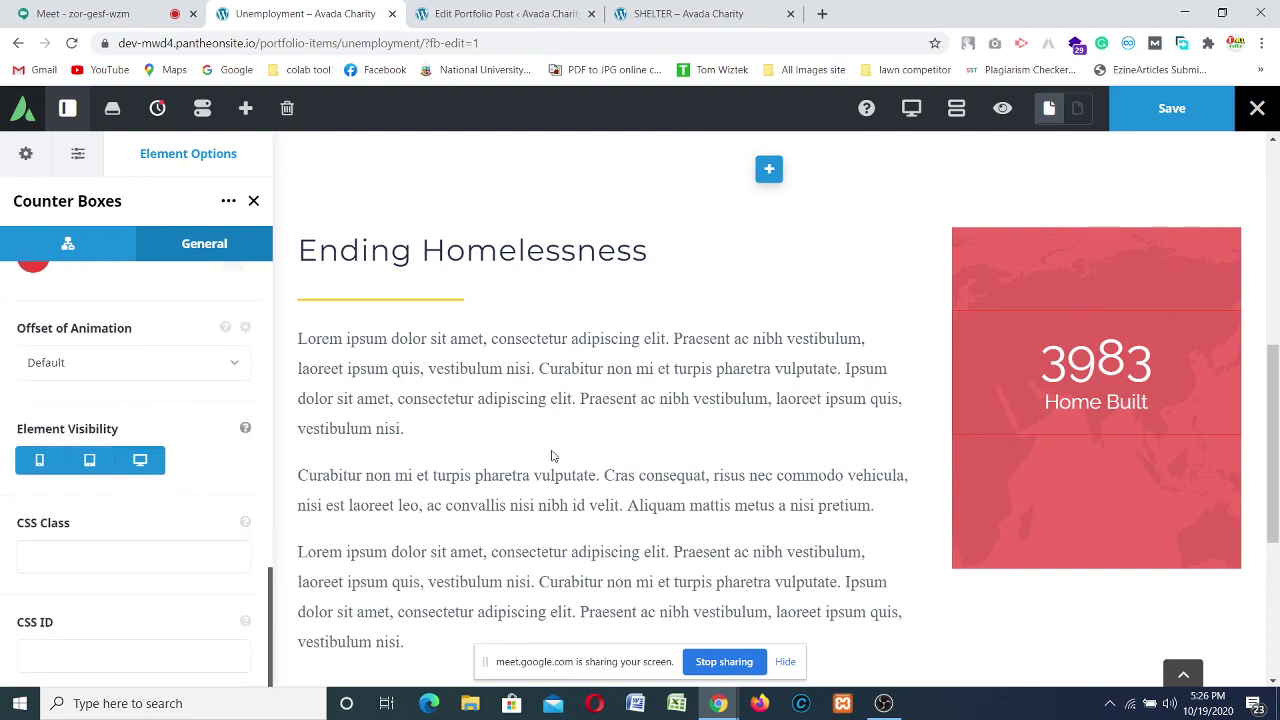
pyautogui.click(725, 13)
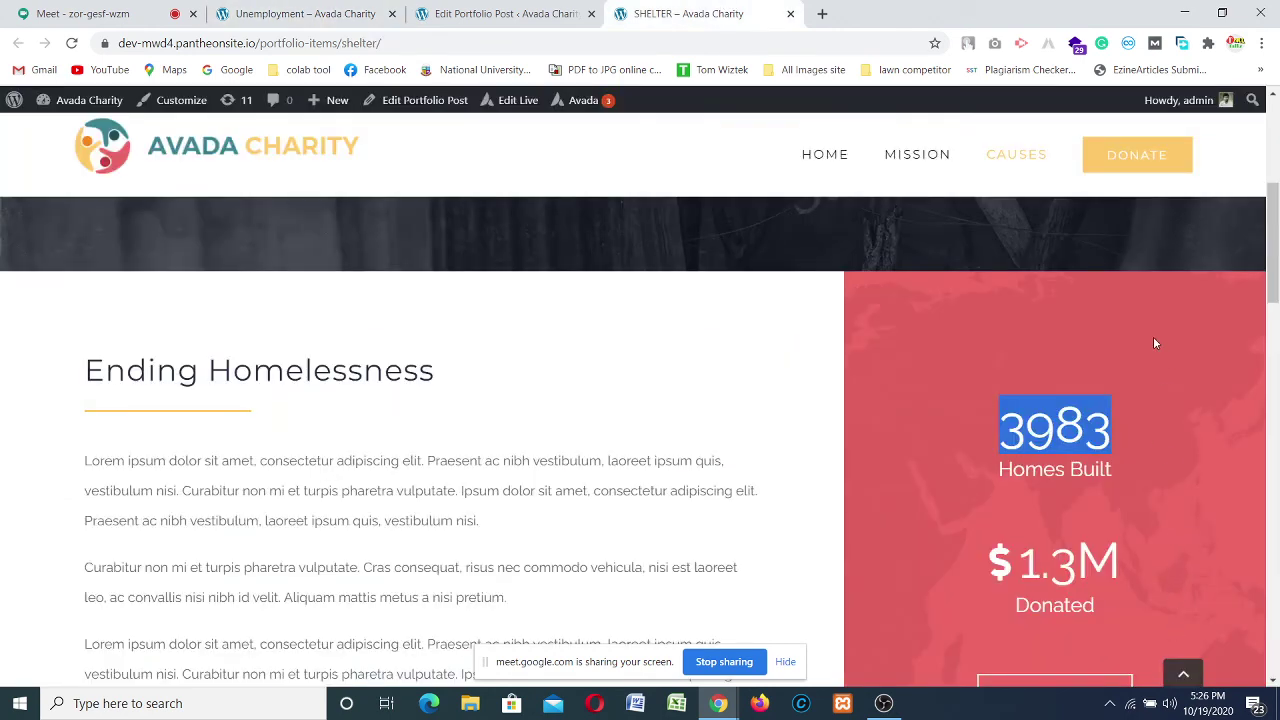
# - Compare the SHELTER 3983 Homes Built and $1.3M Donated counters, then return to Unemployment
pyautogui.click(1001, 405)
pyautogui.scroll(-2, 1108, 435)
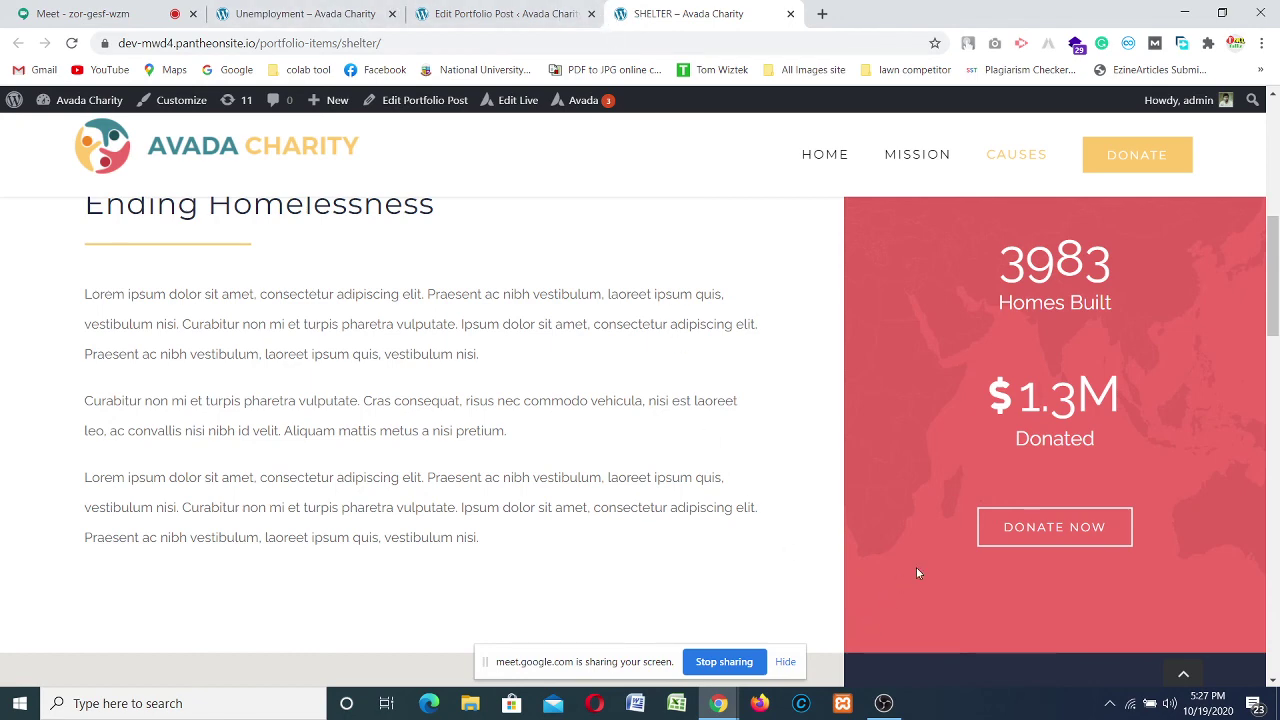
pyautogui.scroll(-1, 918, 573)
pyautogui.scroll(1, 990, 555)
pyautogui.click(305, 14)
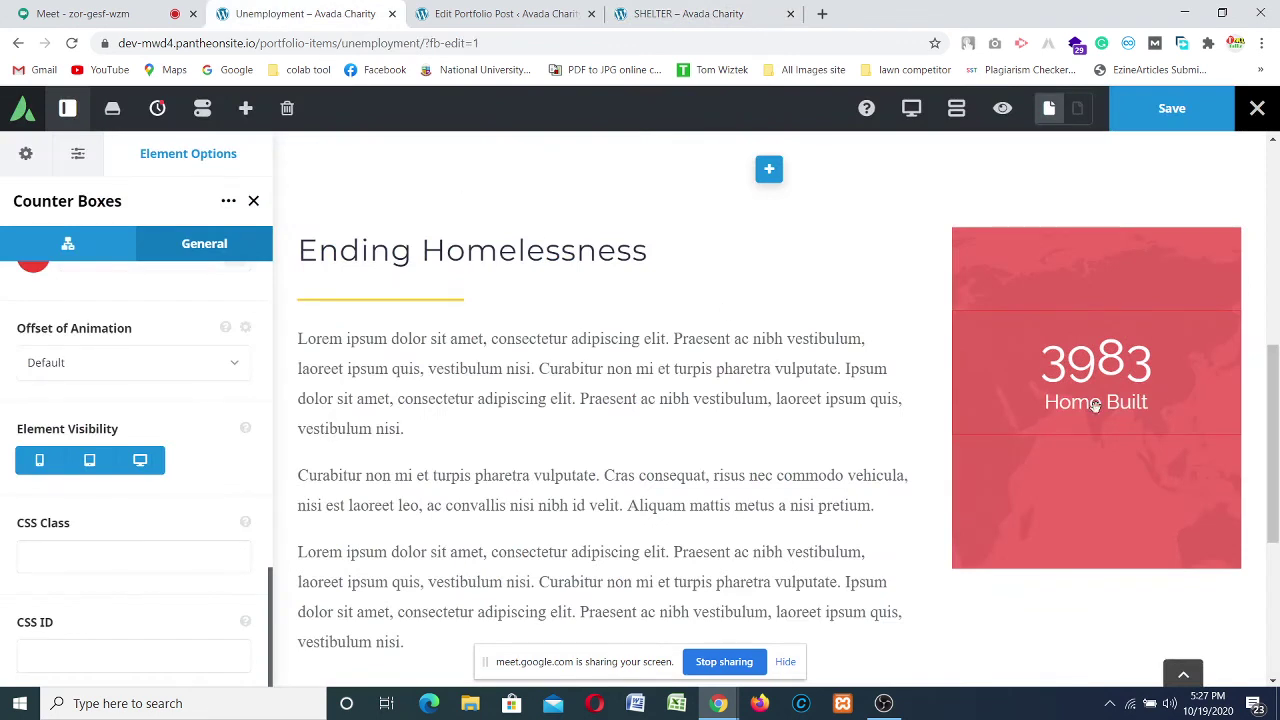
# - Add a second counter item to the map column and edit its settings
pyautogui.click(67, 243)
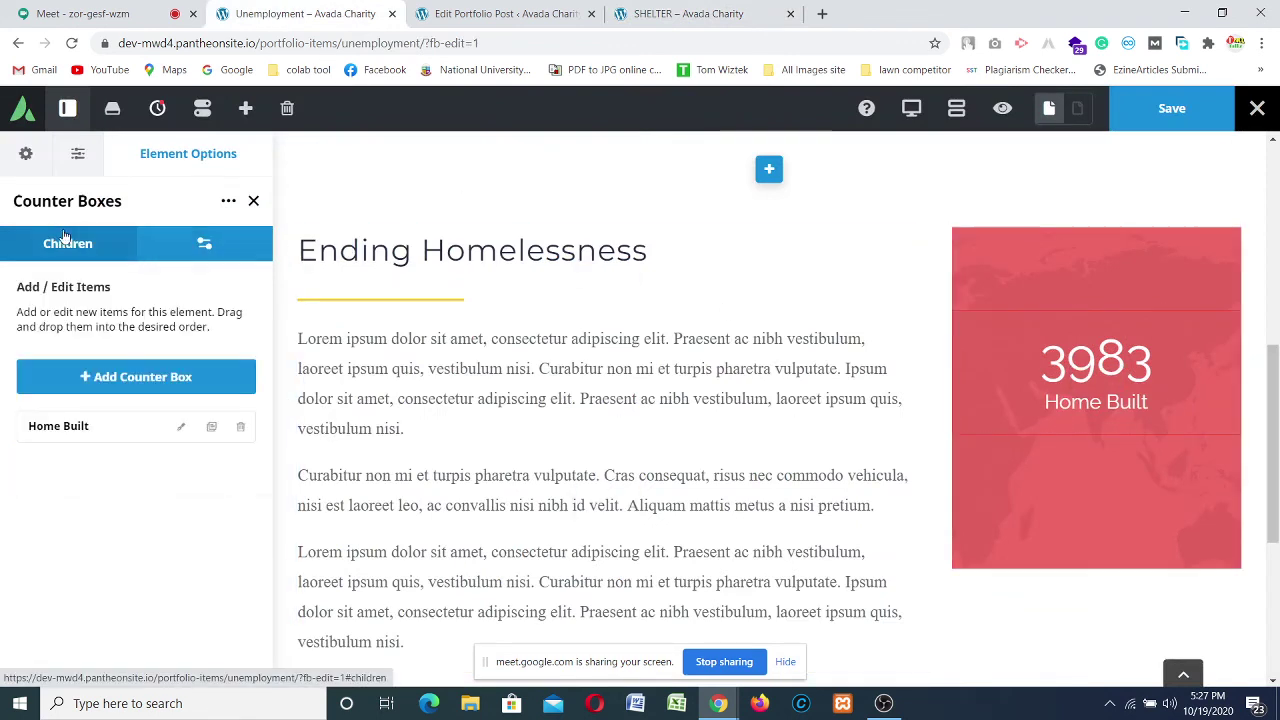
pyautogui.click(163, 392)
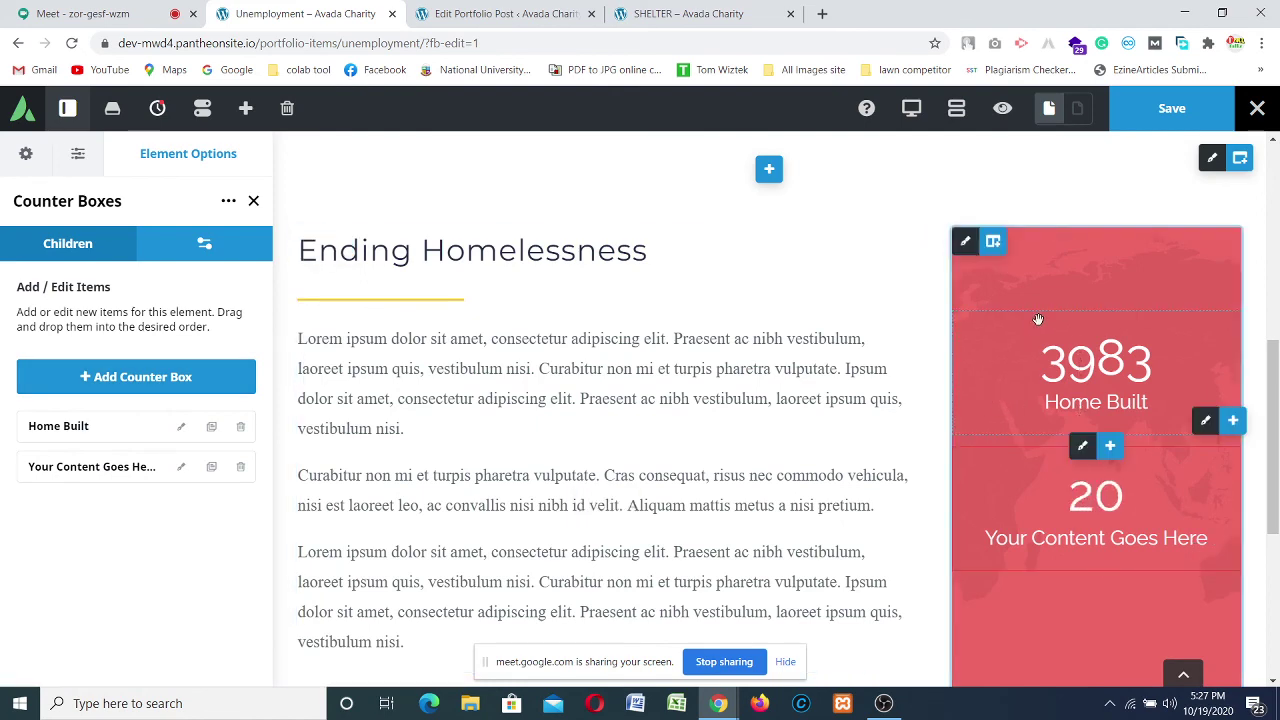
pyautogui.scroll(-2, 1060, 355)
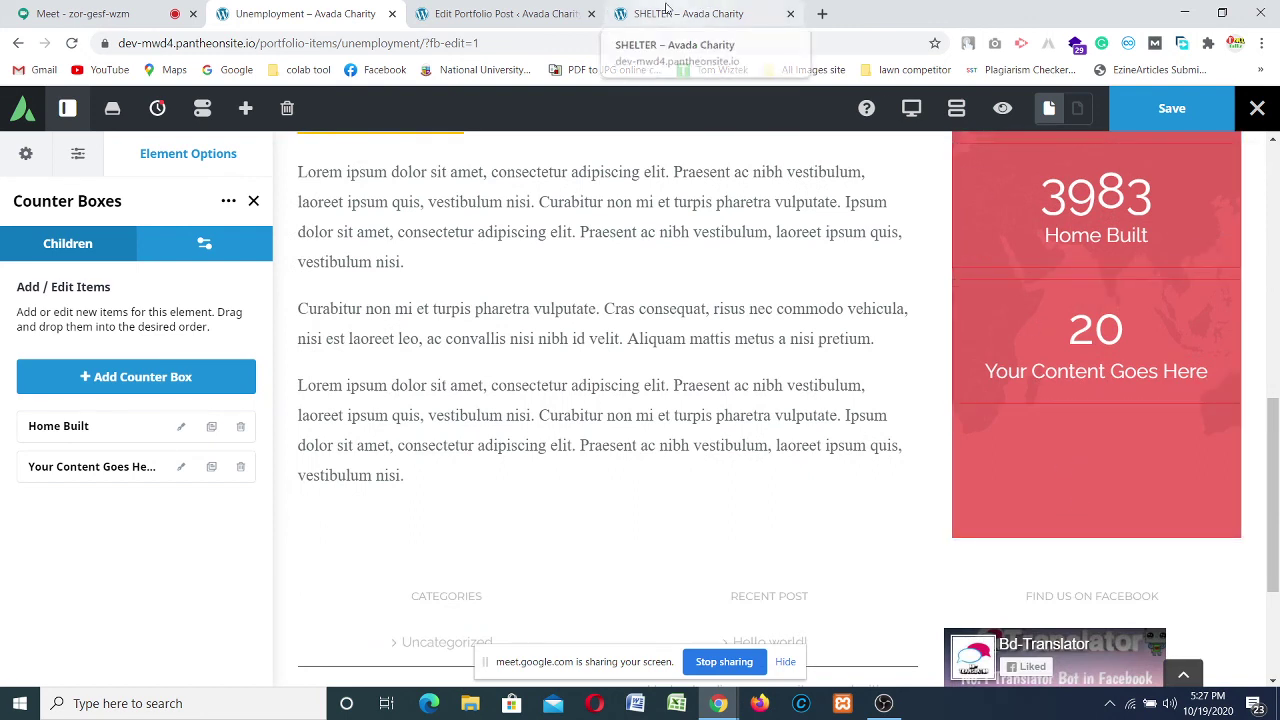
pyautogui.click(181, 468)
pyautogui.click(74, 284)
# - Replace the counter value 20 and give the counter a dollar icon
pyautogui.moveTo(74, 284); pyautogui.dragTo(21, 285)
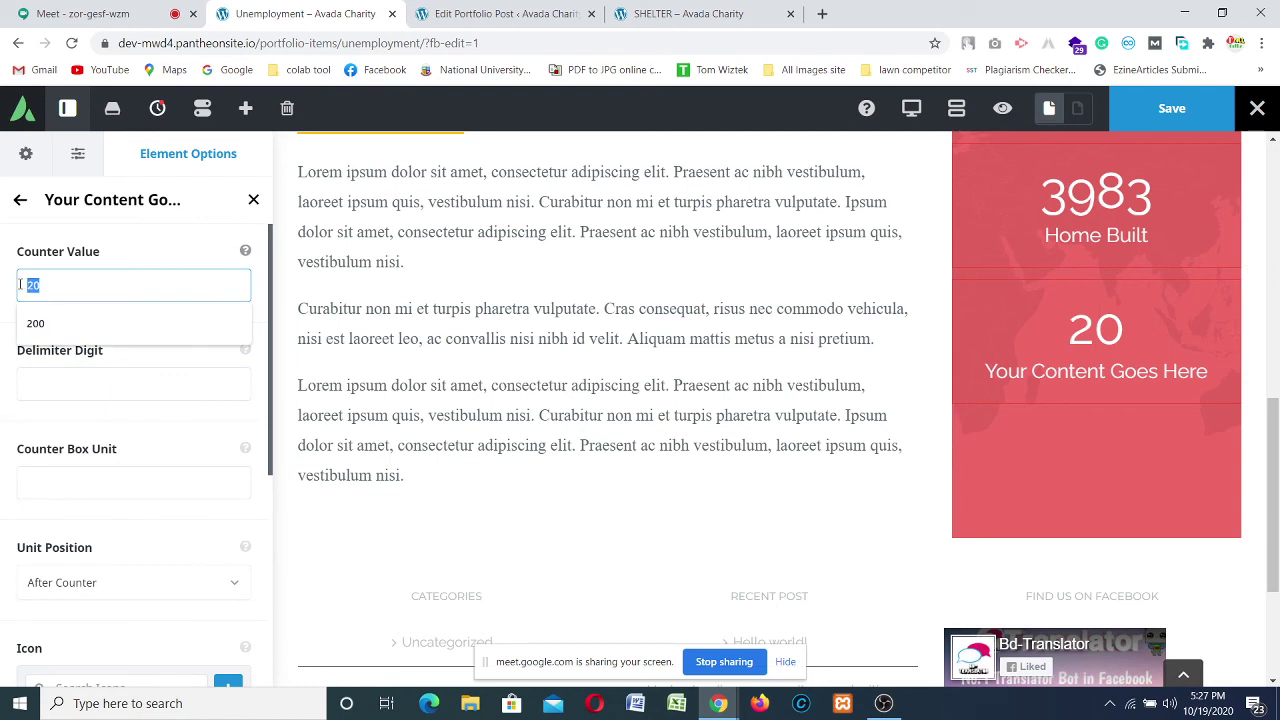
pyautogui.write('1.1')
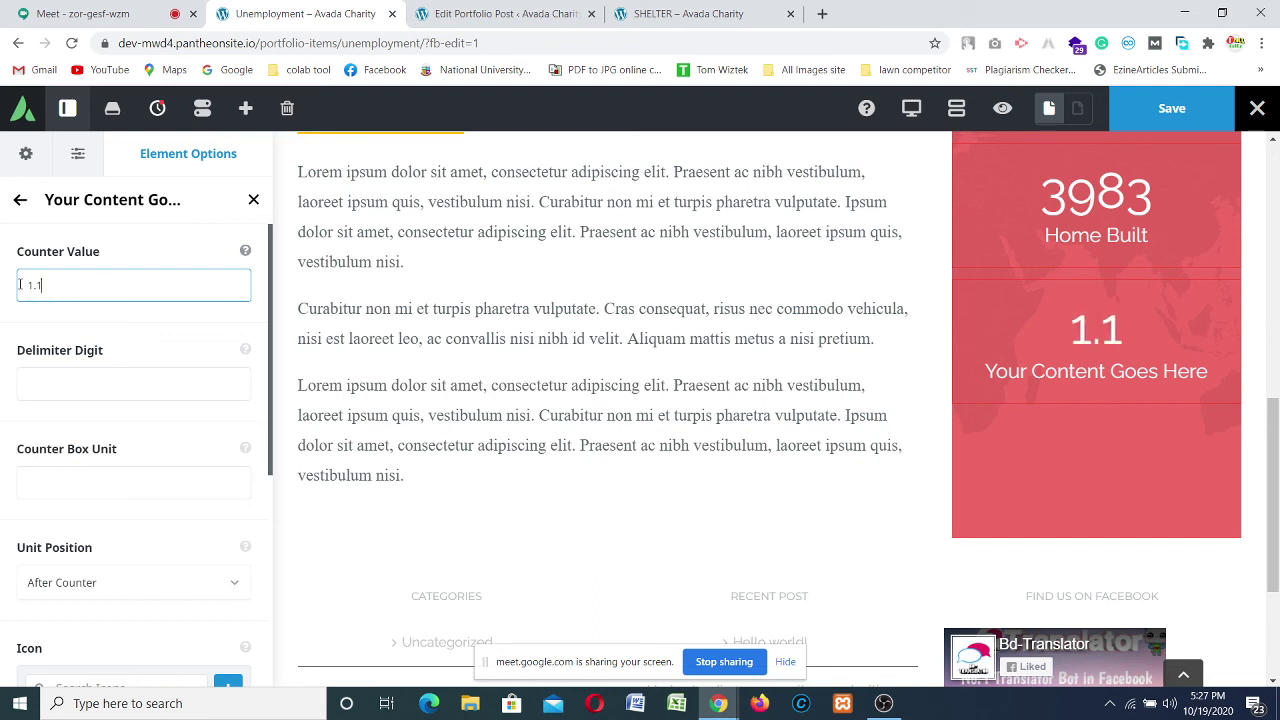
pyautogui.scroll(-3, 120, 382)
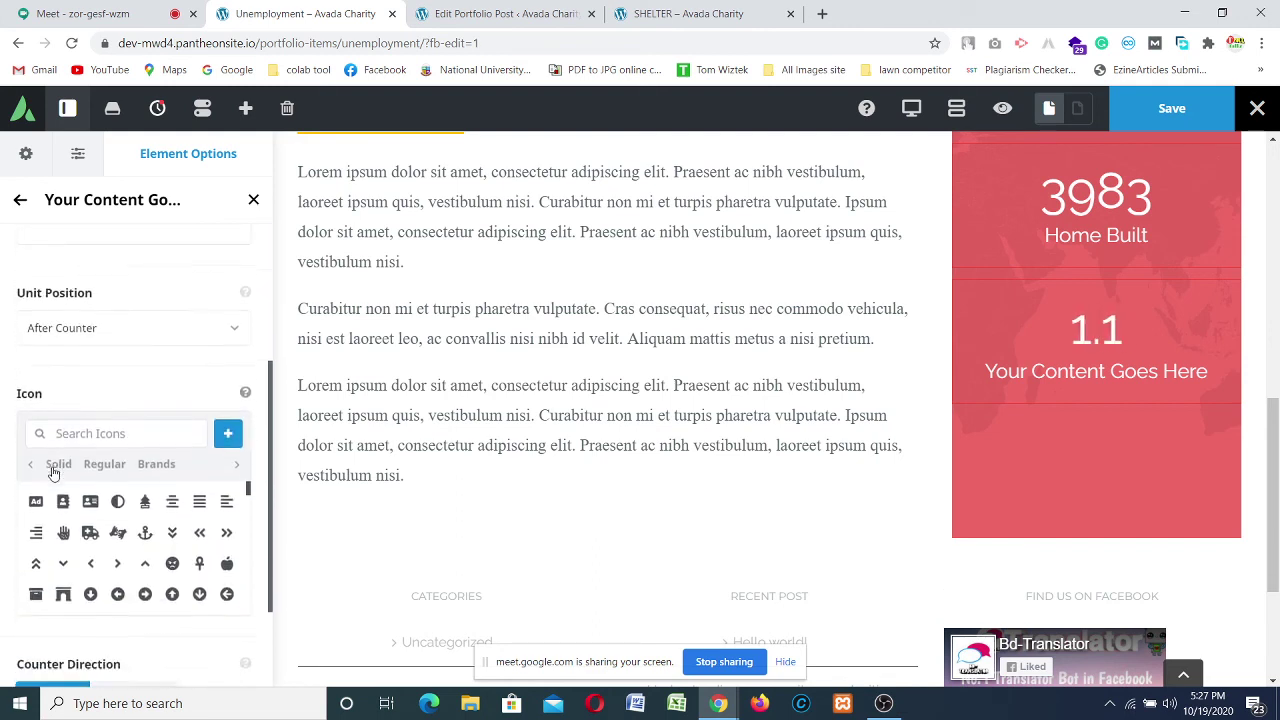
pyautogui.click(119, 358)
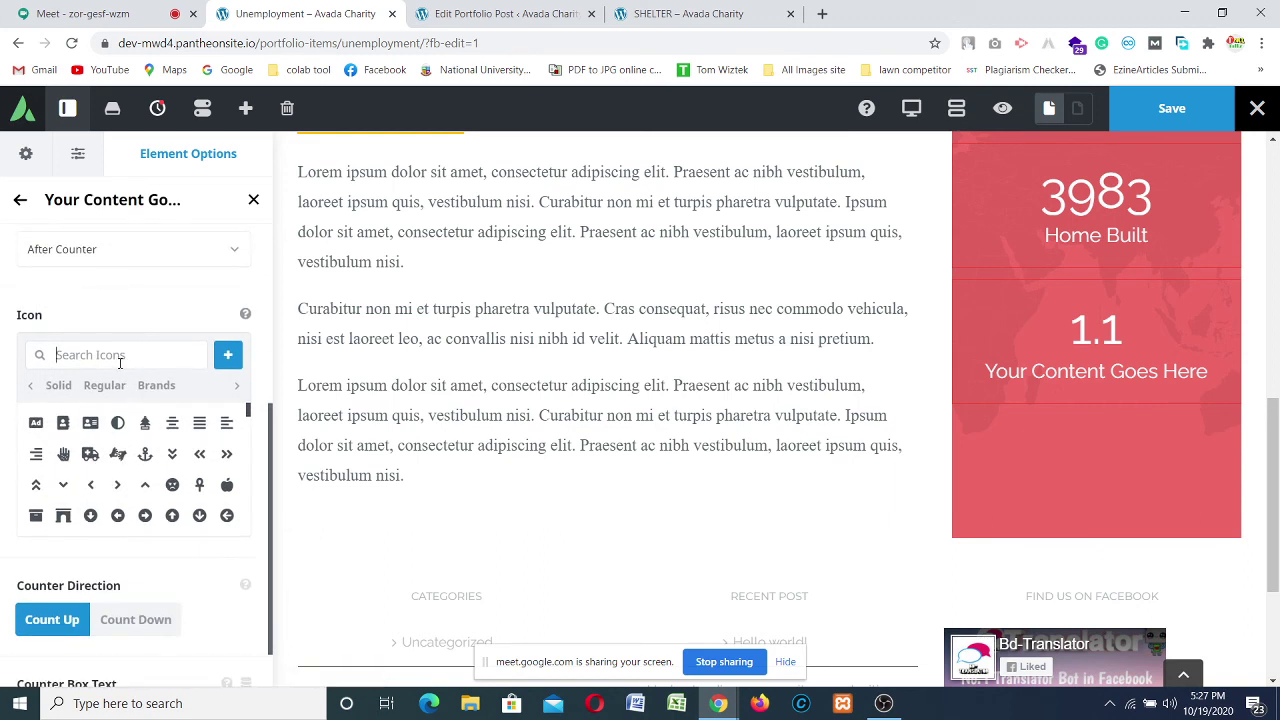
pyautogui.write('dcllar')
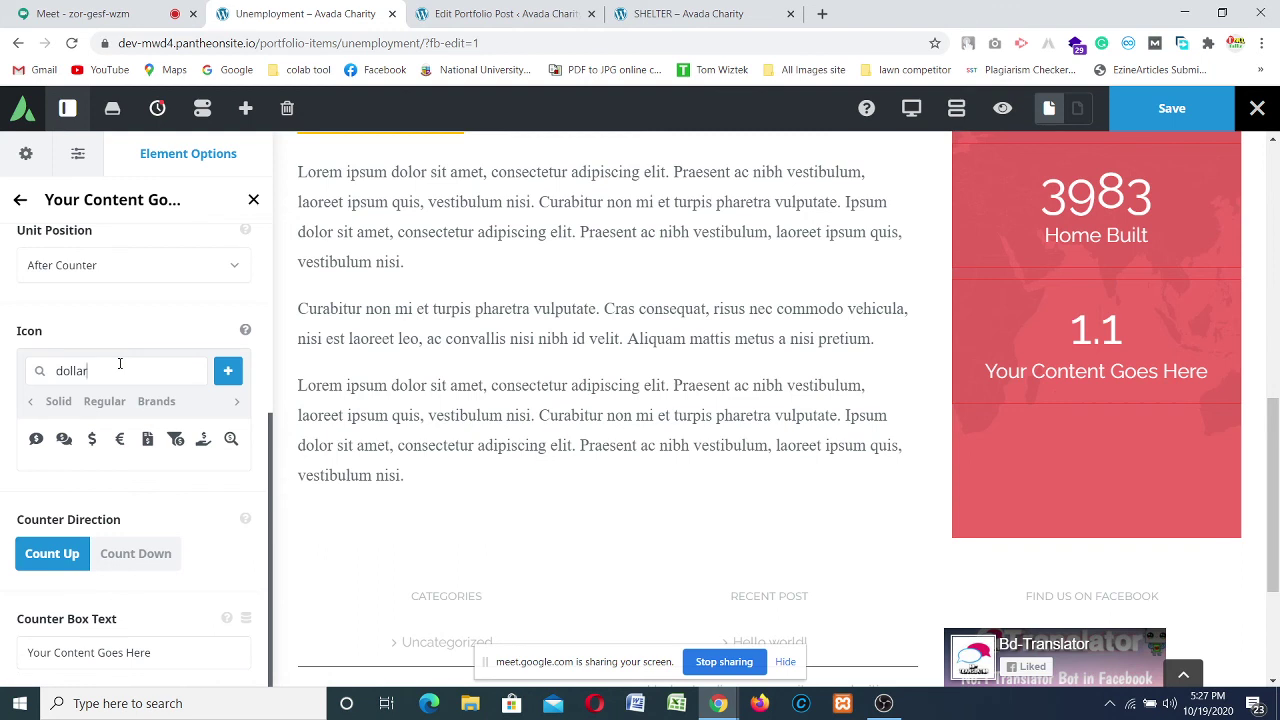
pyautogui.click(94, 440)
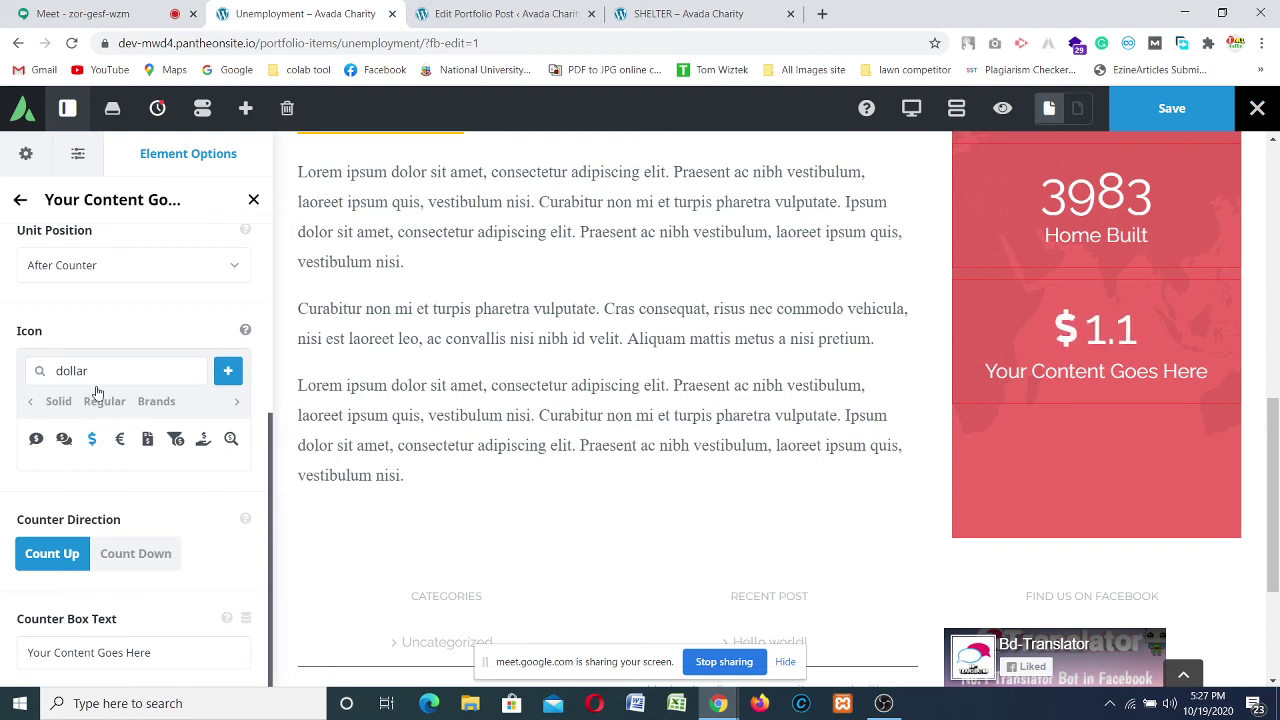
# - Correct the counter value to 1.1 and check the Shelter page's counters
pyautogui.scroll(3, 92, 333)
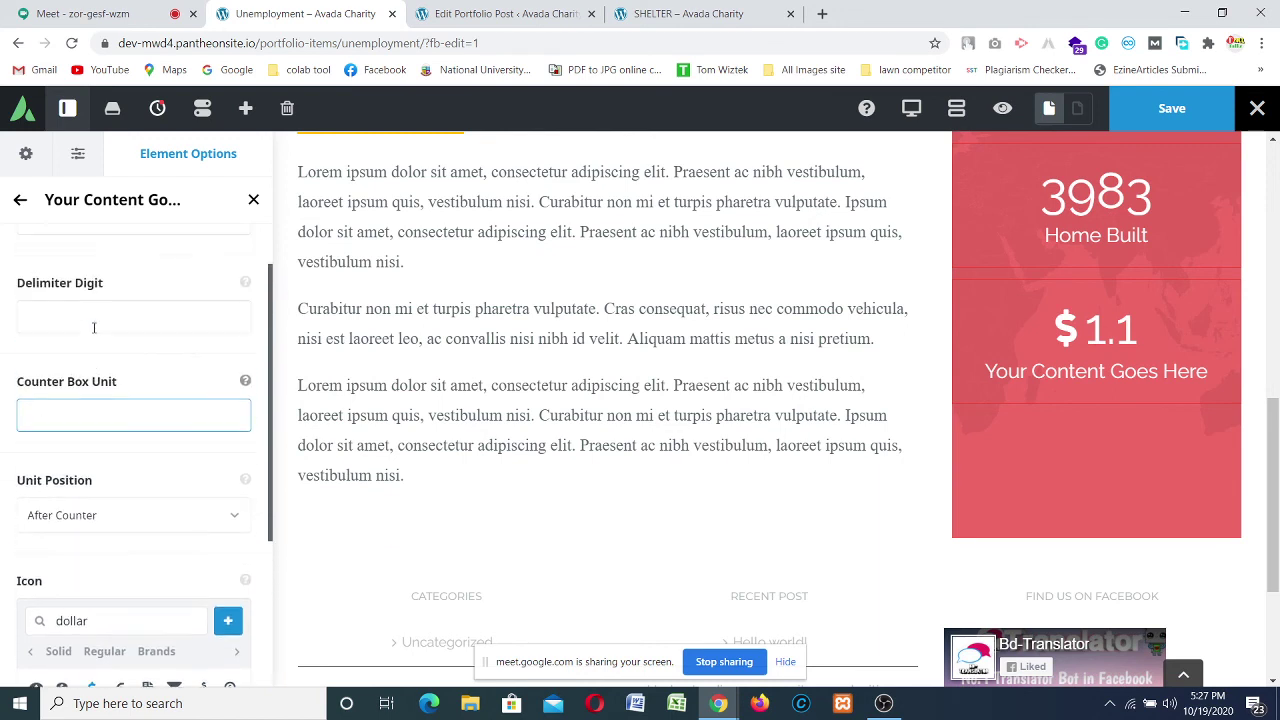
pyautogui.click(84, 283)
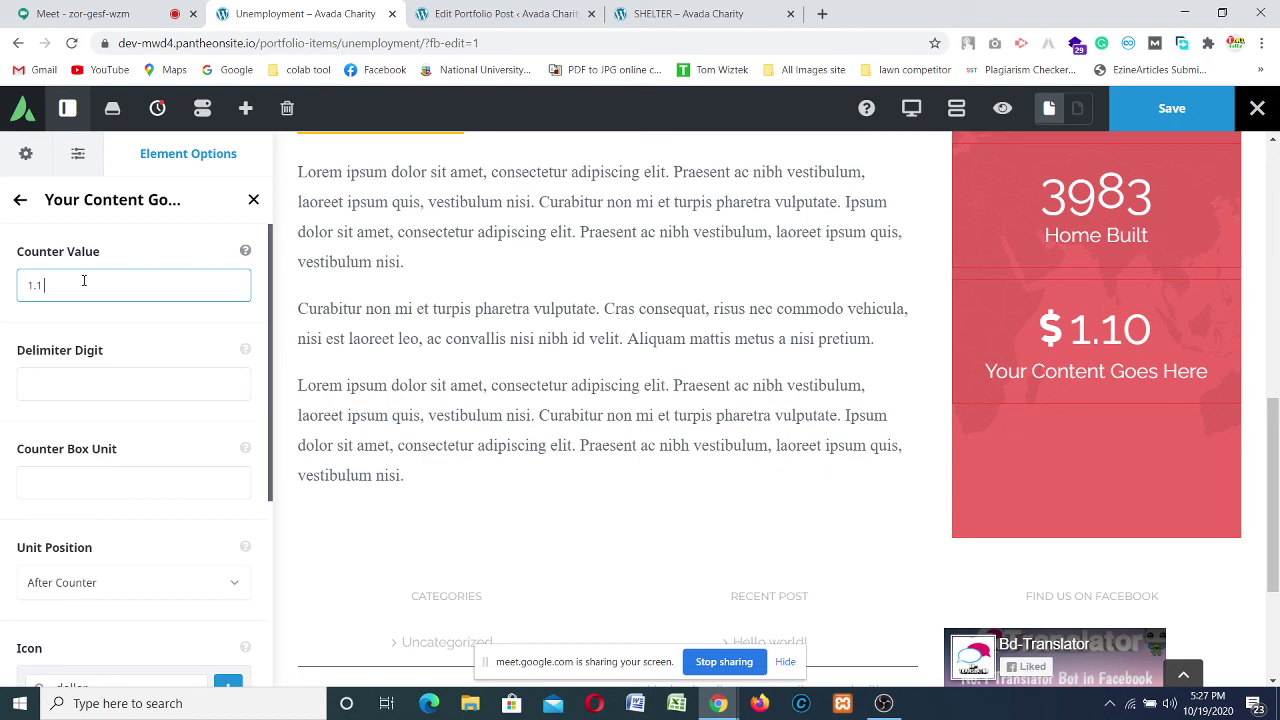
pyautogui.press('BackSpace')
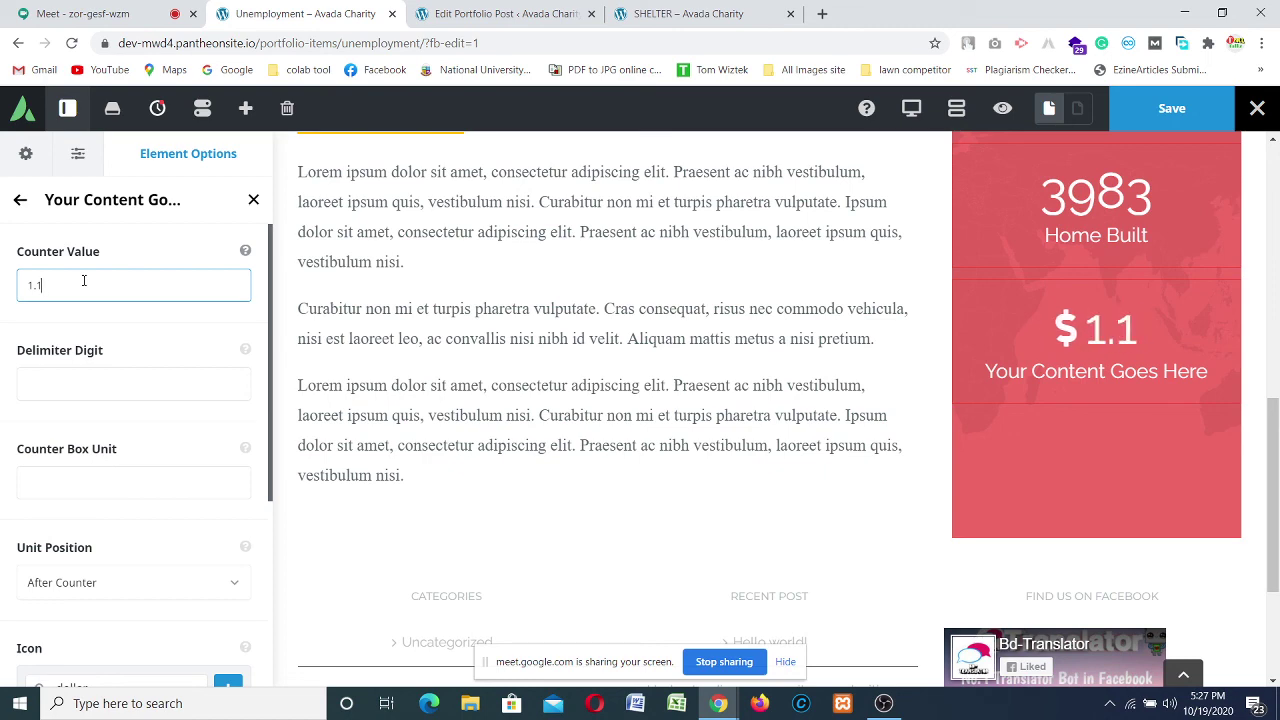
pyautogui.click(656, 16)
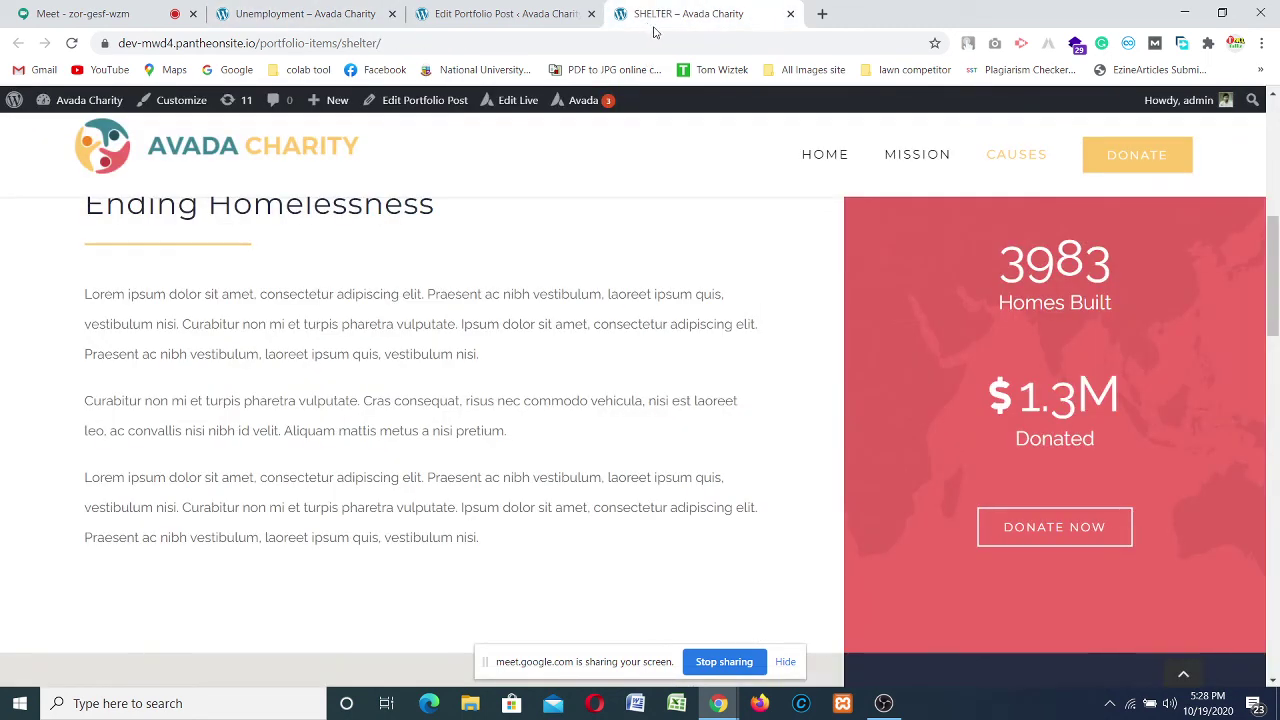
# - Clear the second counter's placeholder 'Your Content Goes Here' label
pyautogui.click(258, 16)
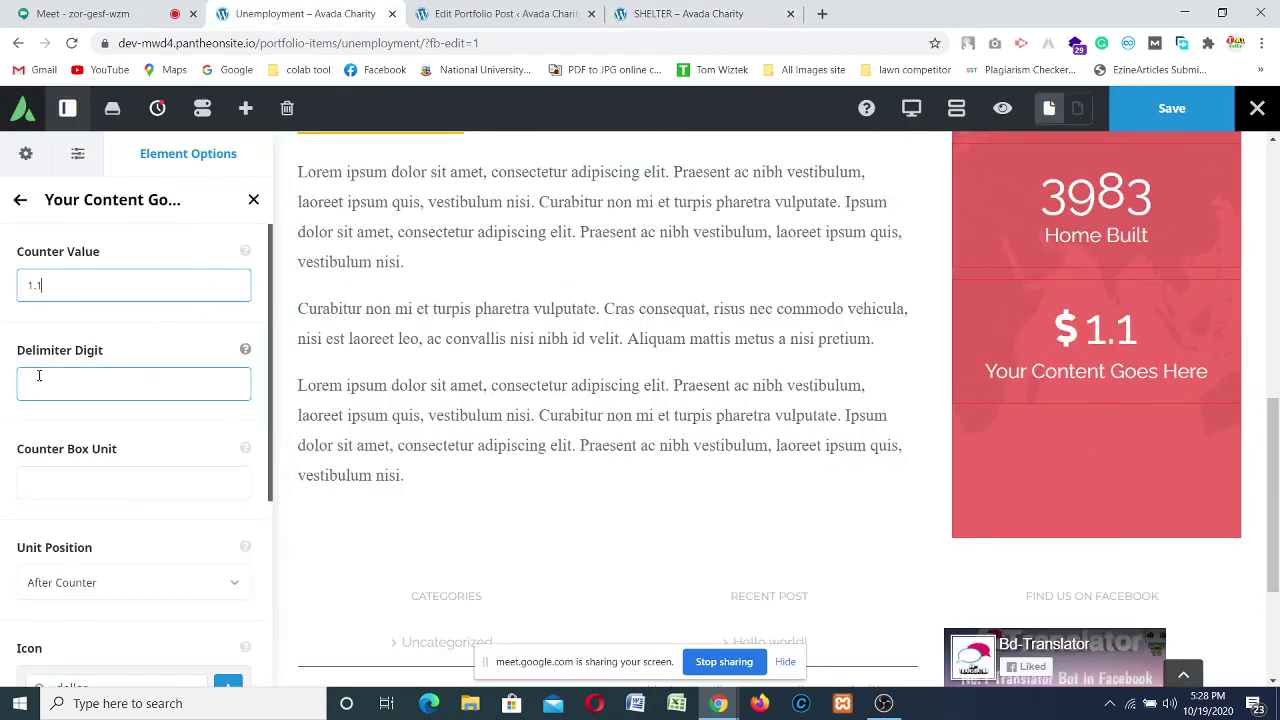
pyautogui.scroll(-1, 40, 378)
pyautogui.scroll(-1, 88, 388)
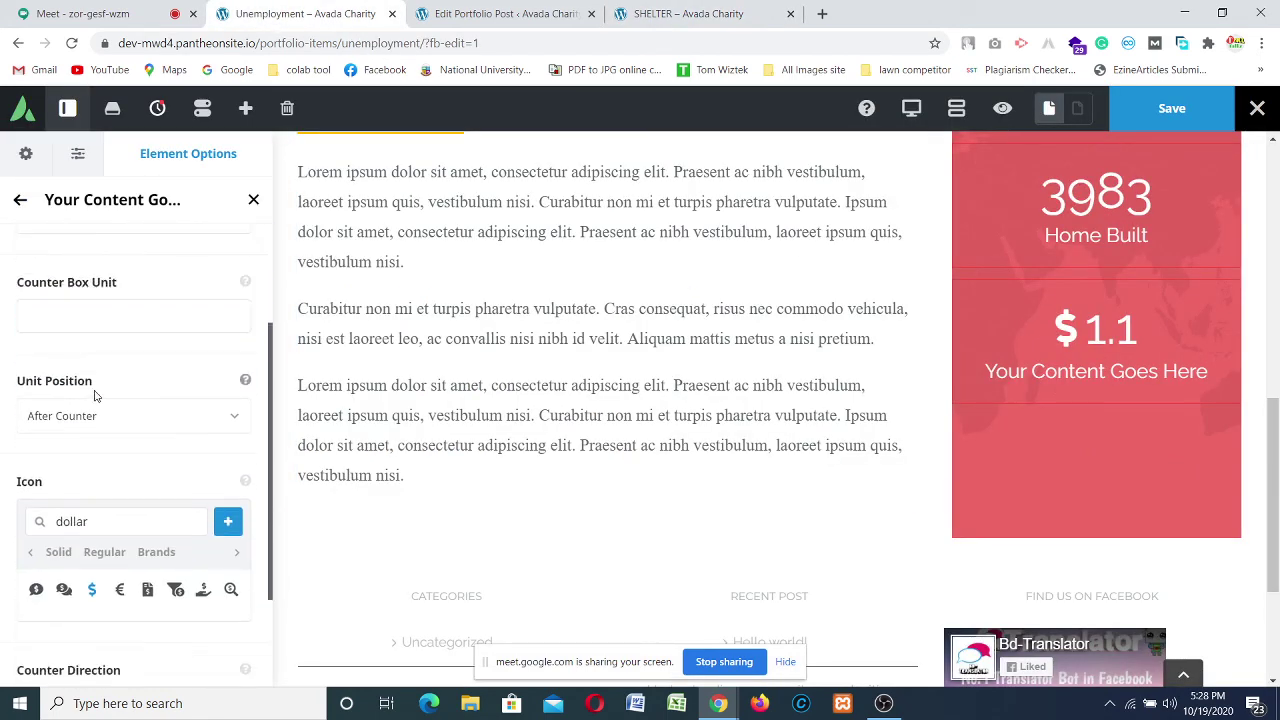
pyautogui.scroll(-2, 50, 420)
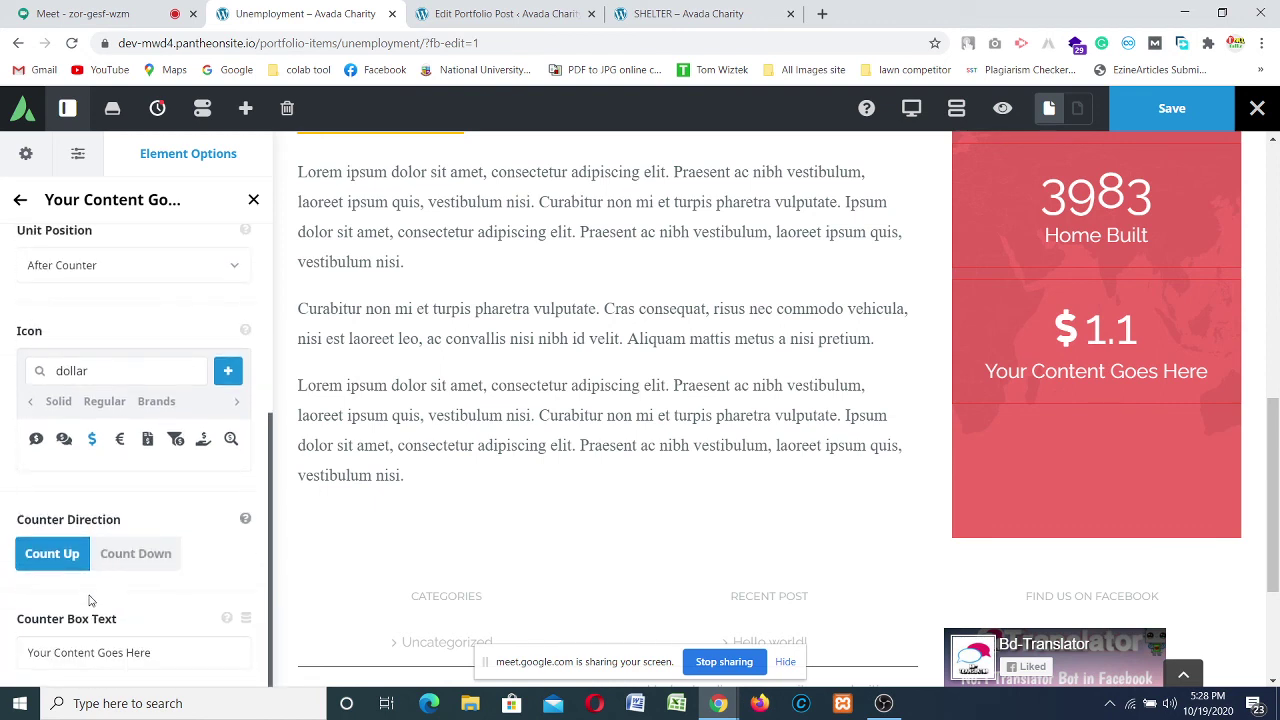
pyautogui.click(73, 650)
pyautogui.hotkey('ctrl', 'a')
pyautogui.press('BackSpace')
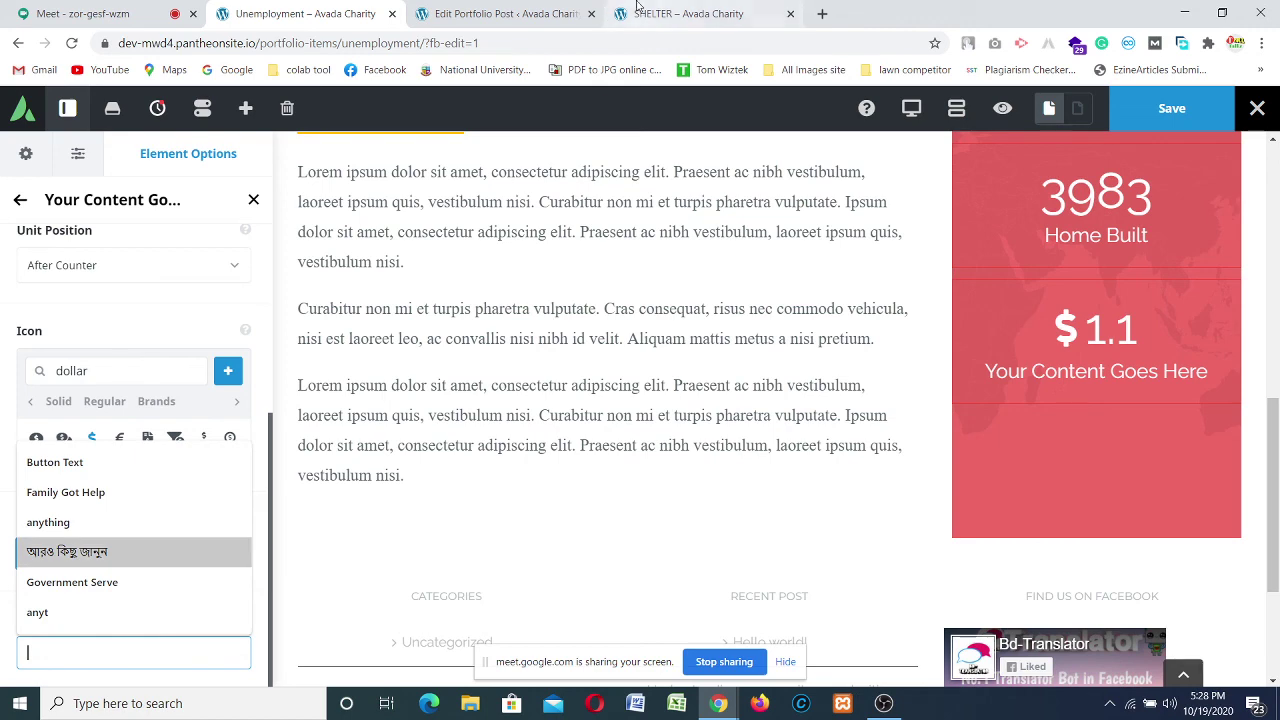
# - Copy 'Donated' from the Shelter page and paste it as the counter label
pyautogui.click(688, 14)
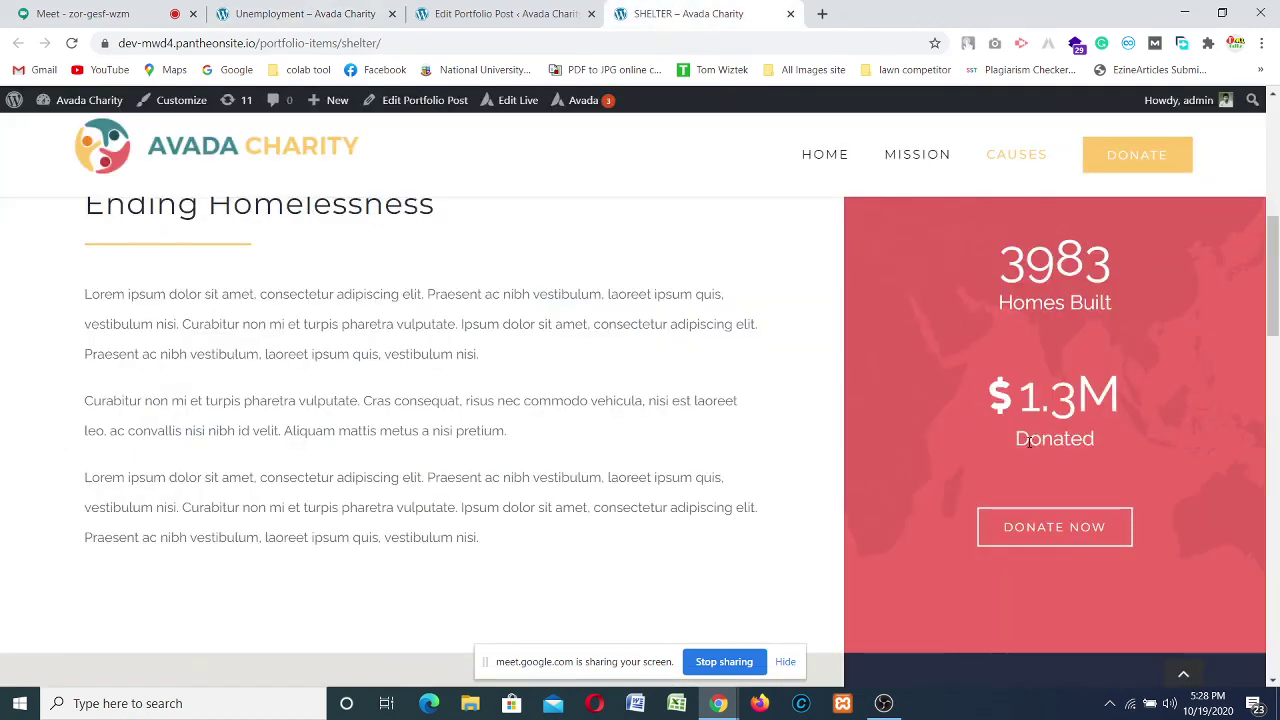
pyautogui.doubleClick(1029, 441)
pyautogui.hotkey('ctrl', 'c')
pyautogui.rightClick(1052, 436)
pyautogui.click(1085, 442)
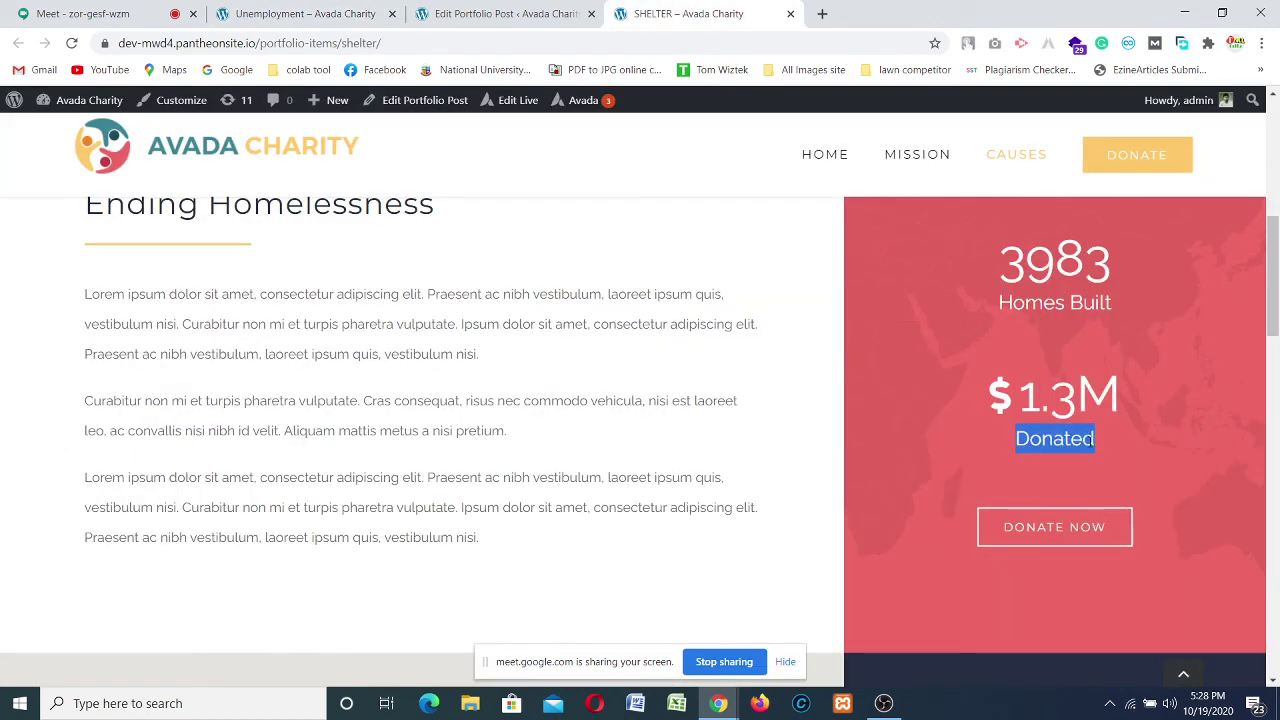
pyautogui.click(305, 13)
pyautogui.click(38, 647)
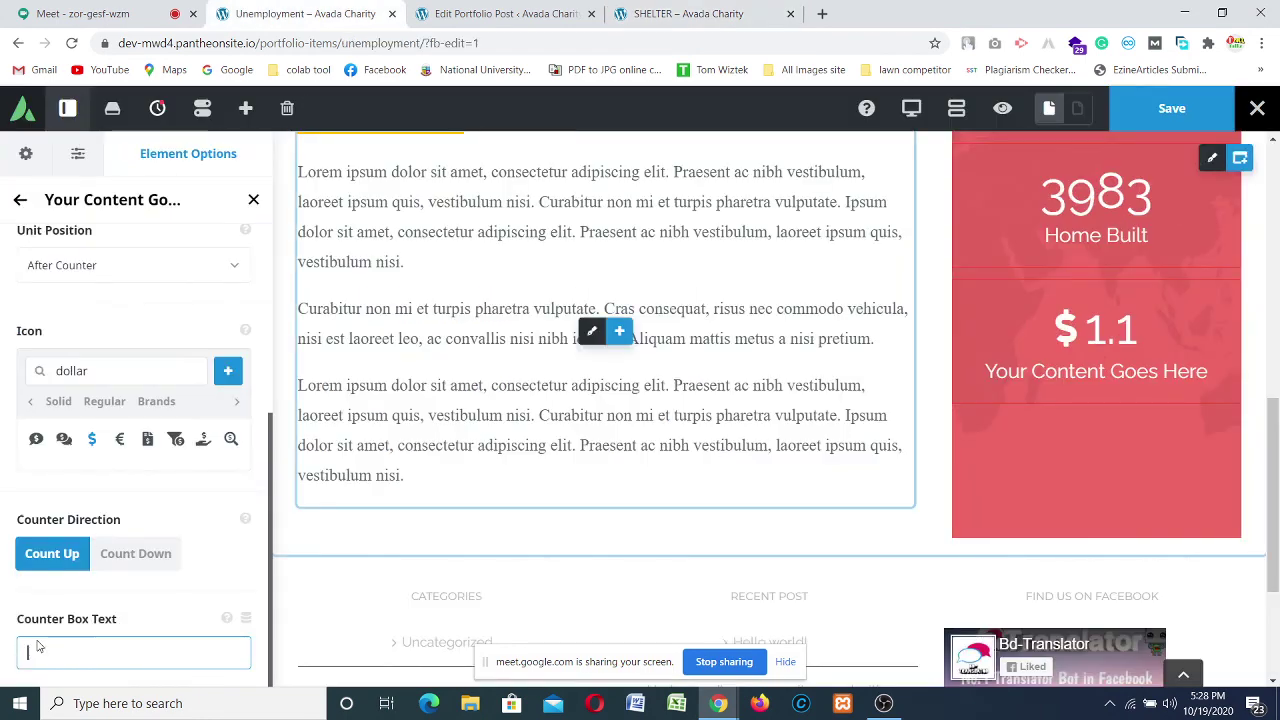
pyautogui.hotkey('ctrl', 'v')
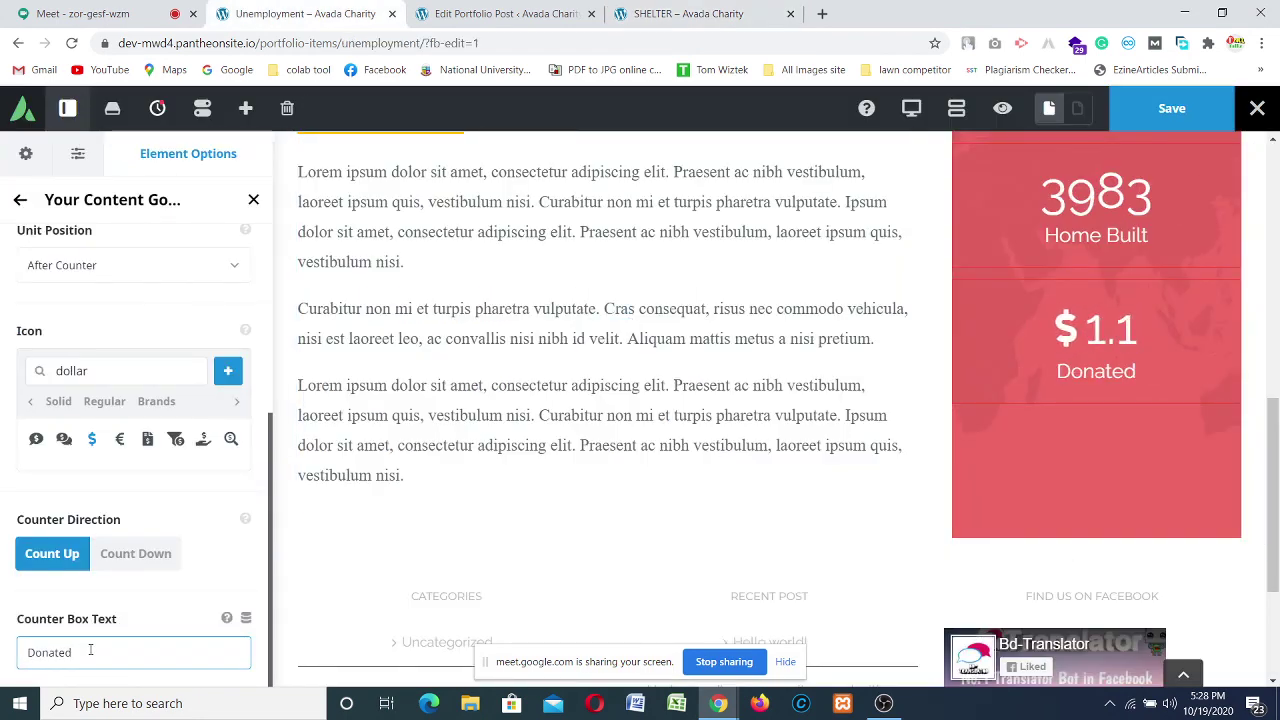
pyautogui.click(137, 615)
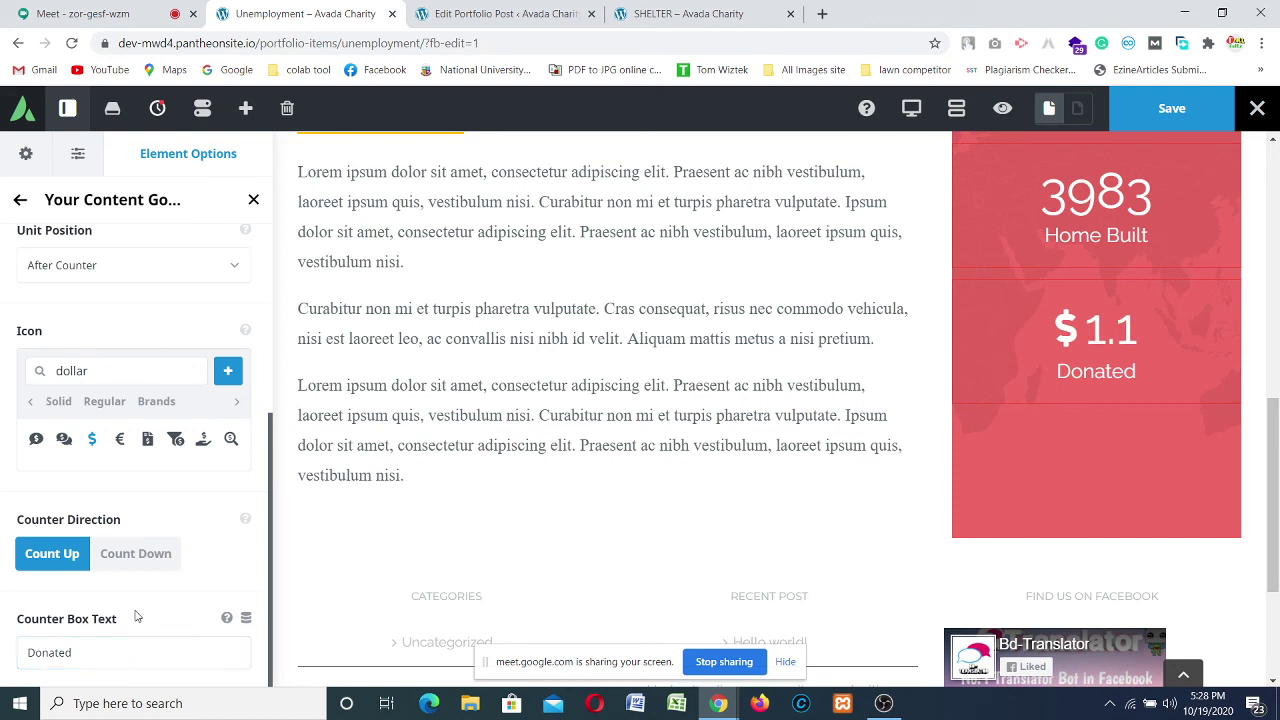
# - Set the second counter's unit to M so it reads $1.1M
pyautogui.scroll(2, 137, 610)
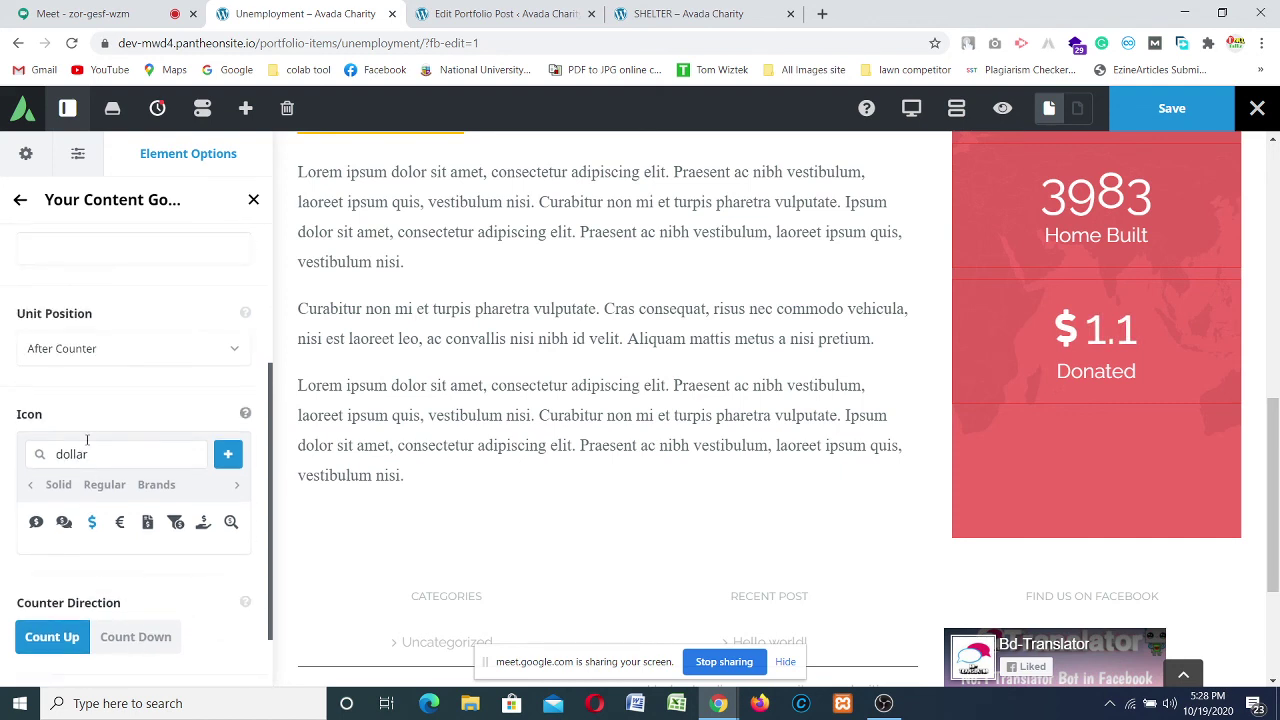
pyautogui.scroll(1, 173, 392)
pyautogui.scroll(2, 100, 420)
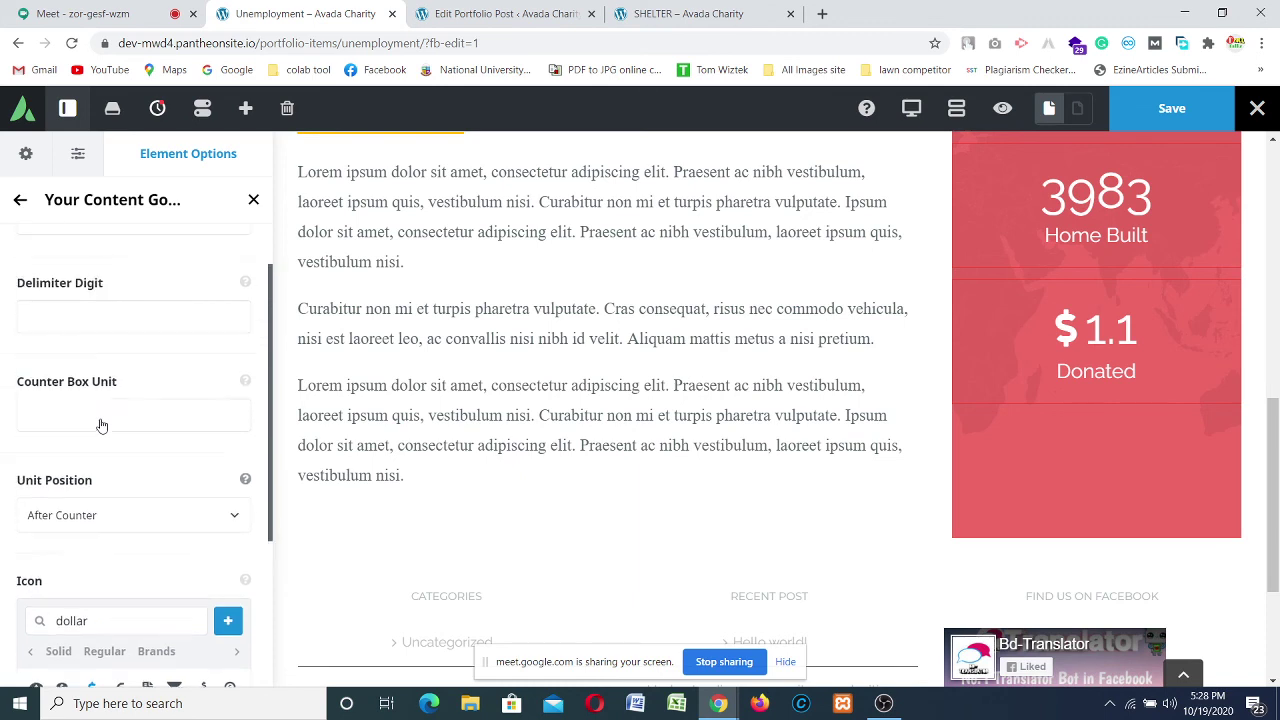
pyautogui.click(100, 420)
pyautogui.scroll(1, 100, 420)
pyautogui.click(90, 477)
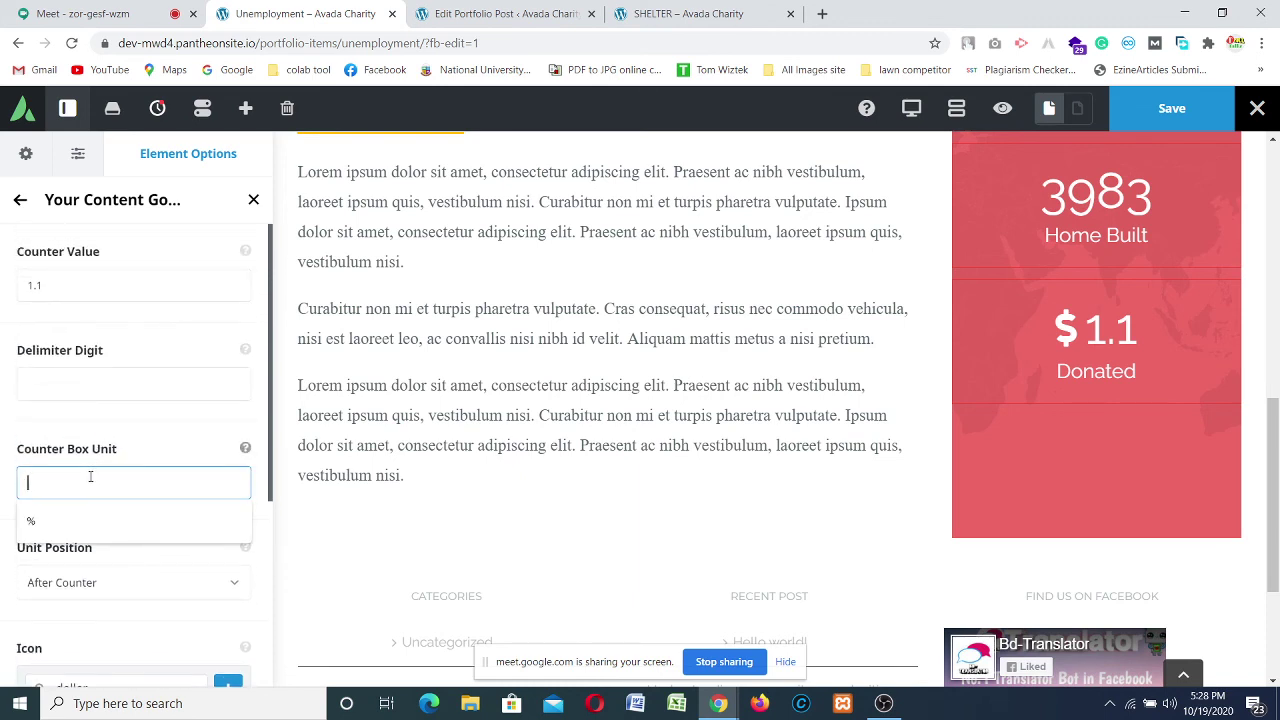
pyautogui.write('M')
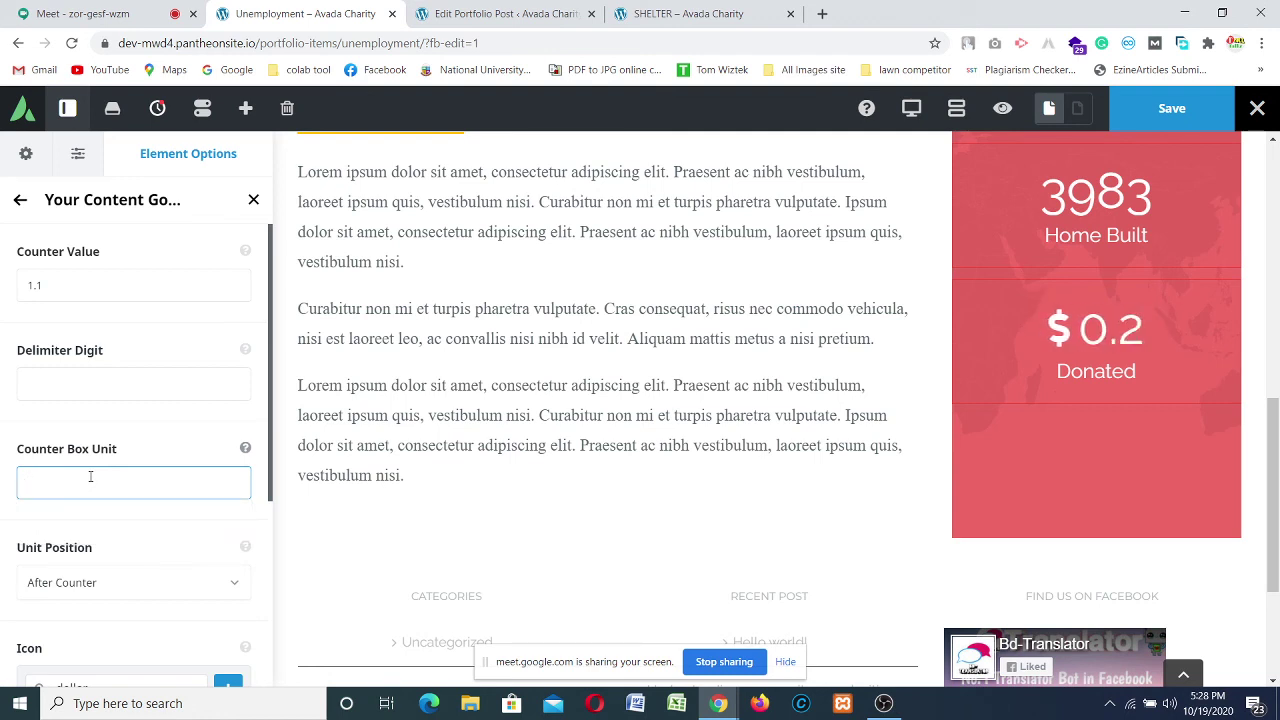
pyautogui.write('m')
pyautogui.press('BackSpace')
pyautogui.write('M')
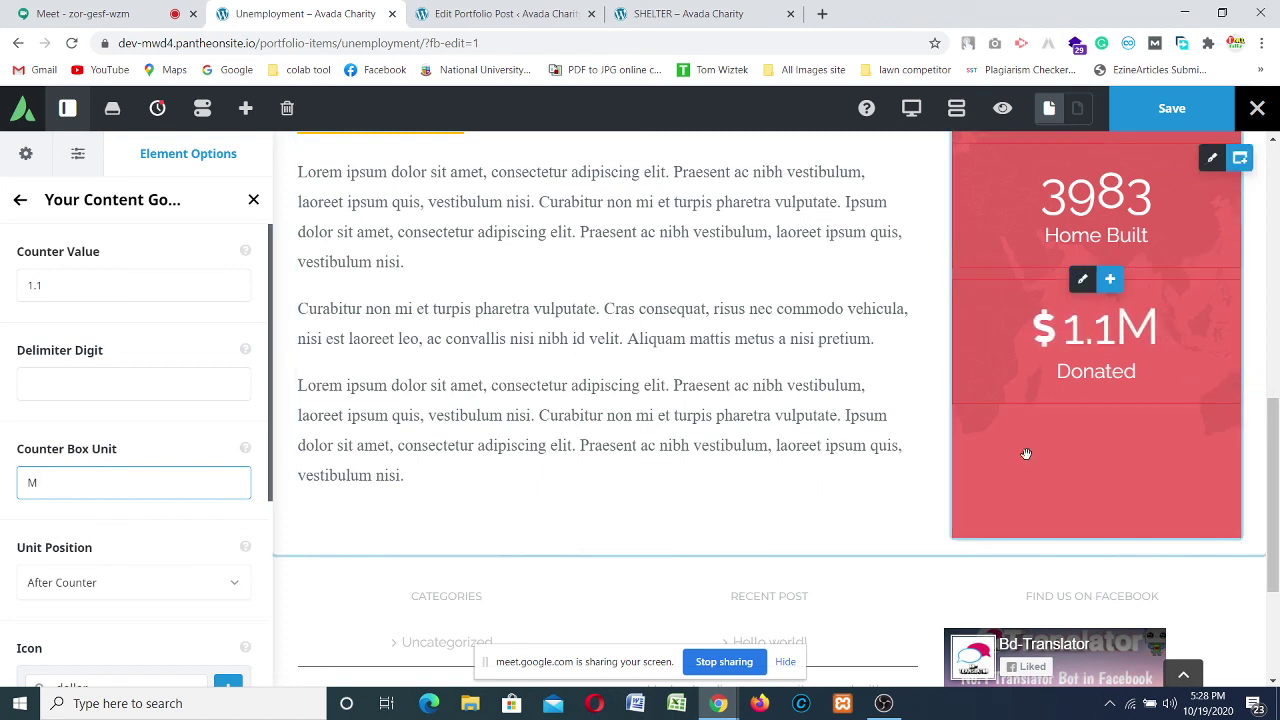
# - Return to the Counter Boxes list, then show the Google Meet call's chat
pyautogui.click(19, 200)
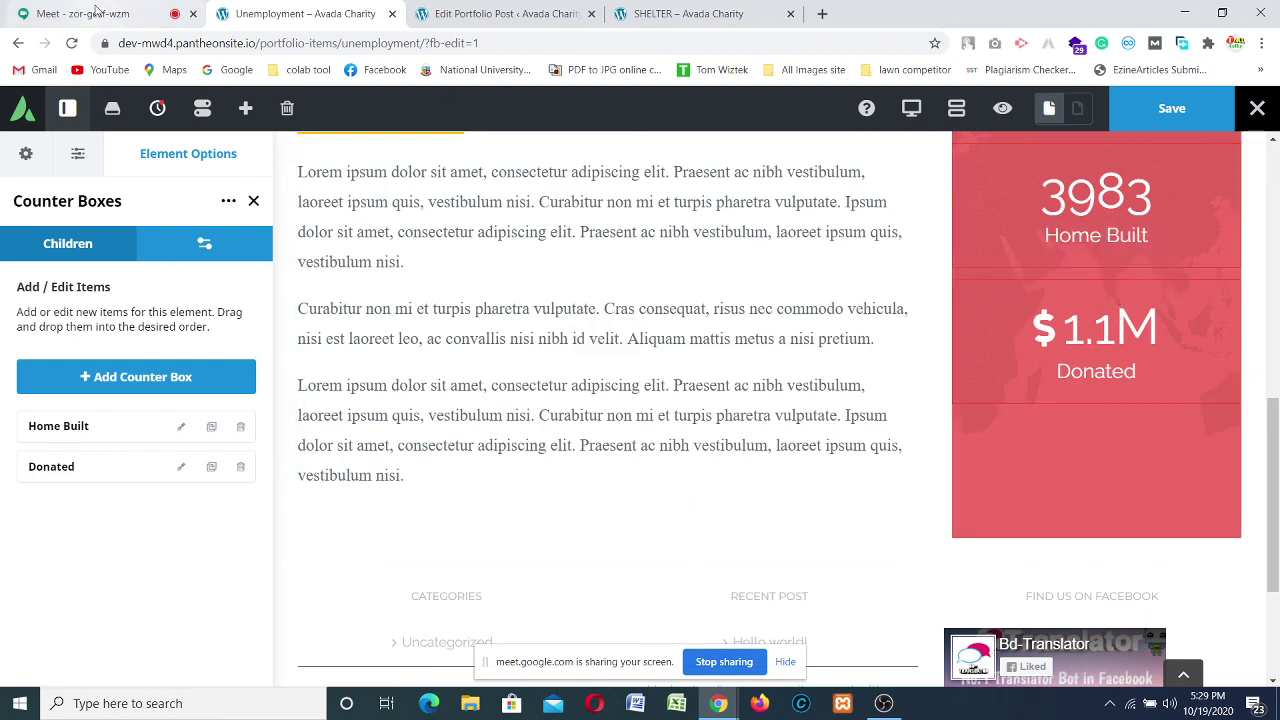
pyautogui.click(92, 14)
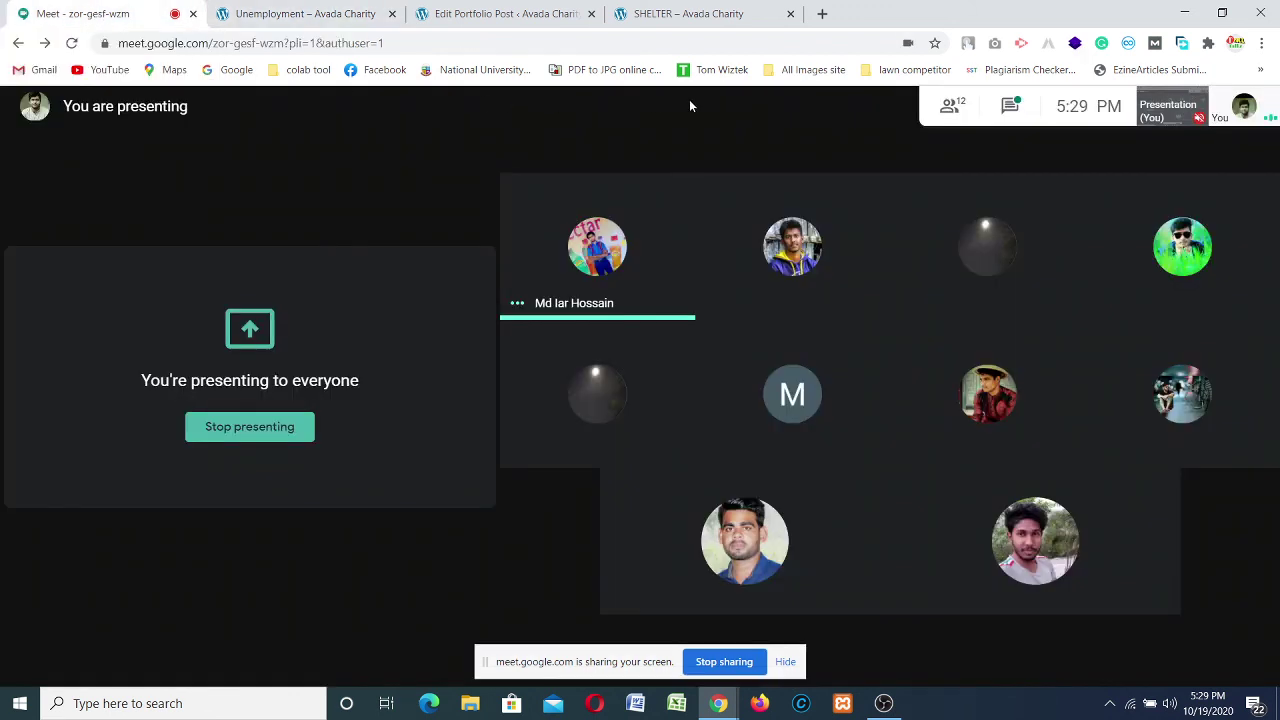
pyautogui.click(1010, 115)
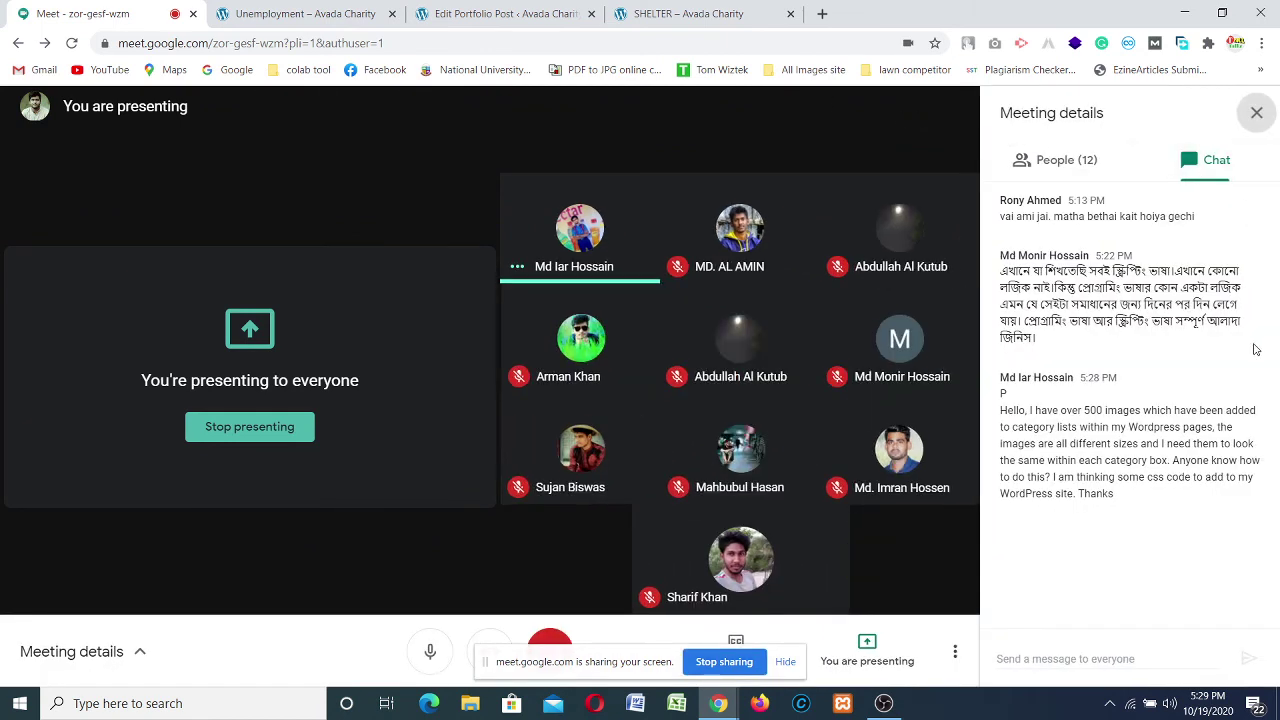
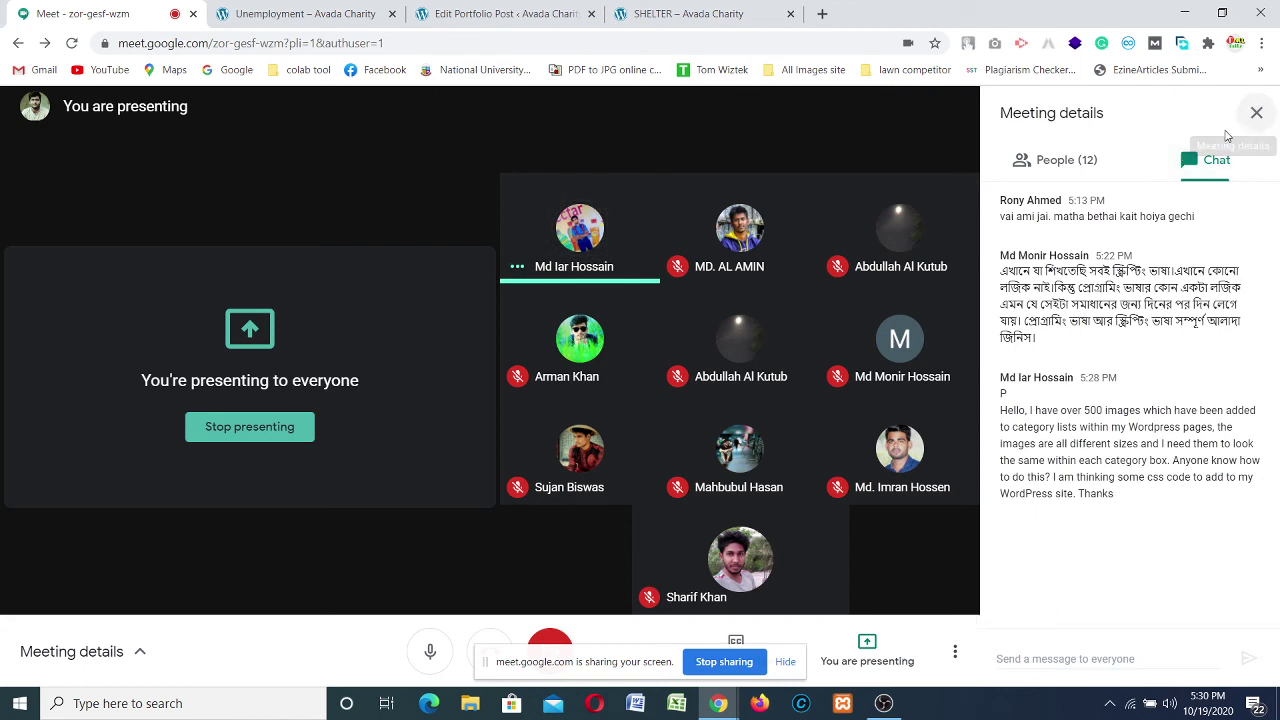
# - Close Meet's meeting details panel and return to the Unemployment page editor tab
pyautogui.click(1256, 113)
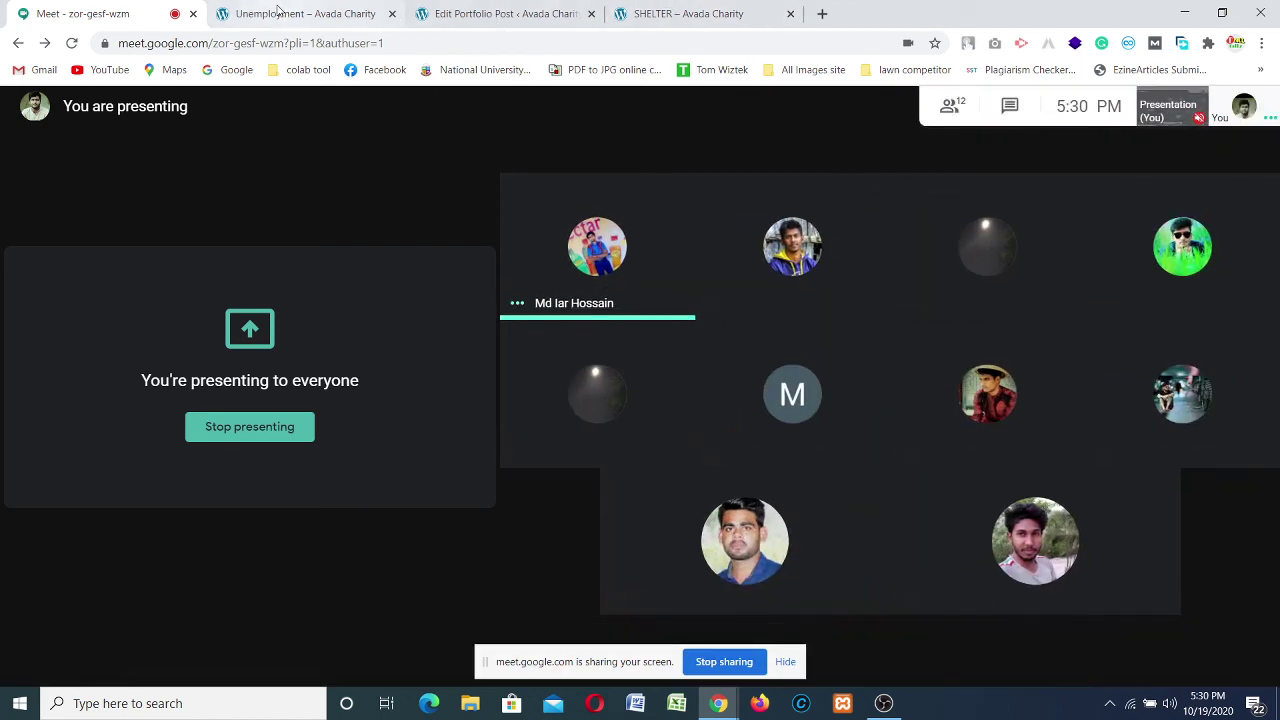
pyautogui.click(360, 14)
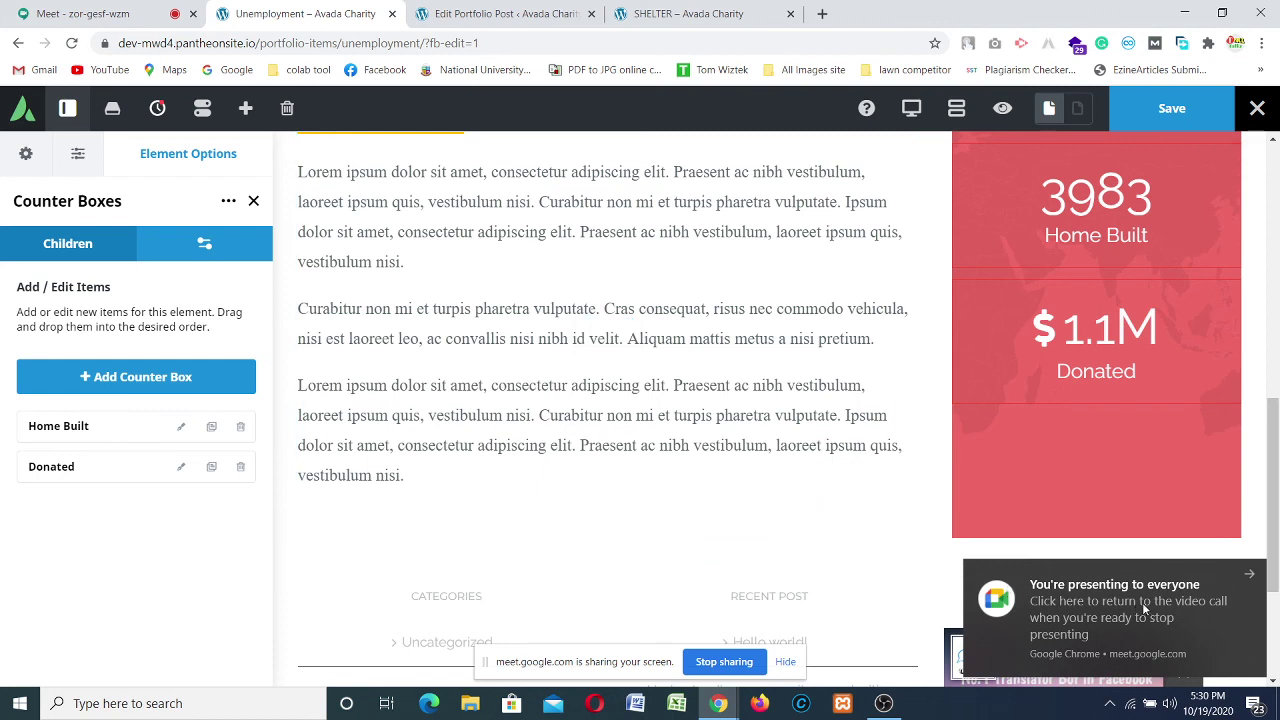
pyautogui.click(1249, 574)
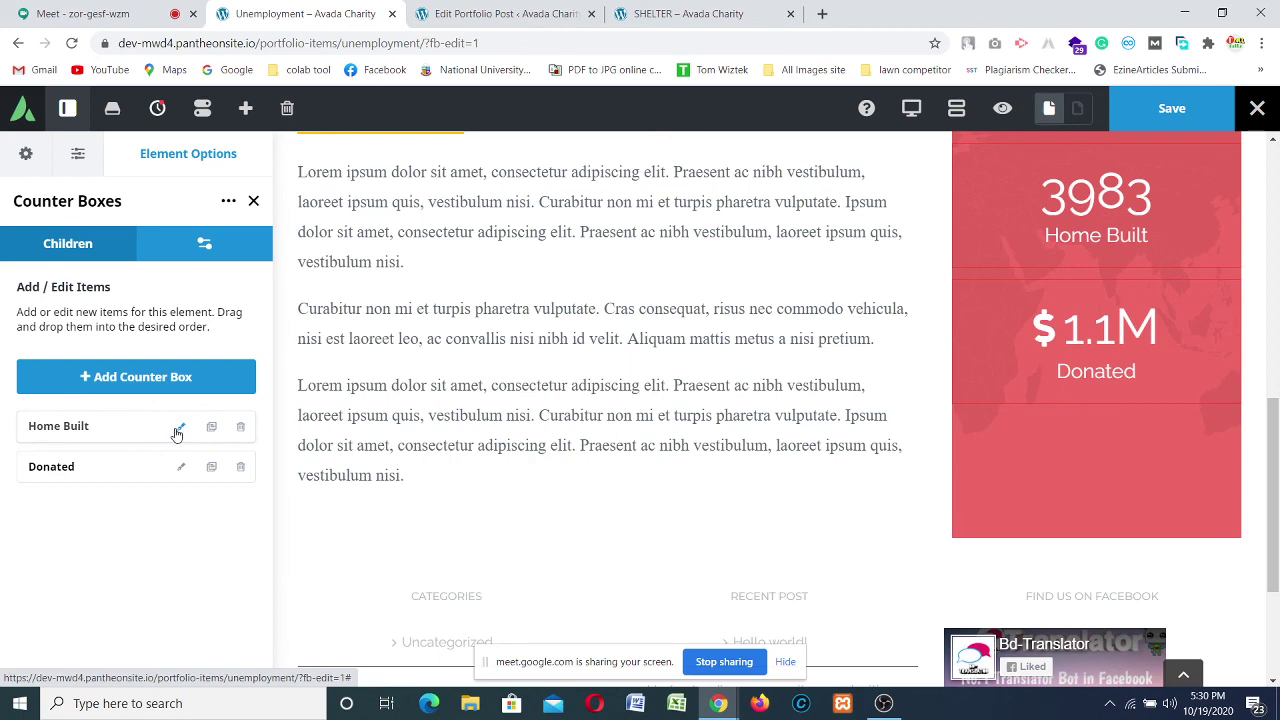
pyautogui.scroll(-1, 820, 469)
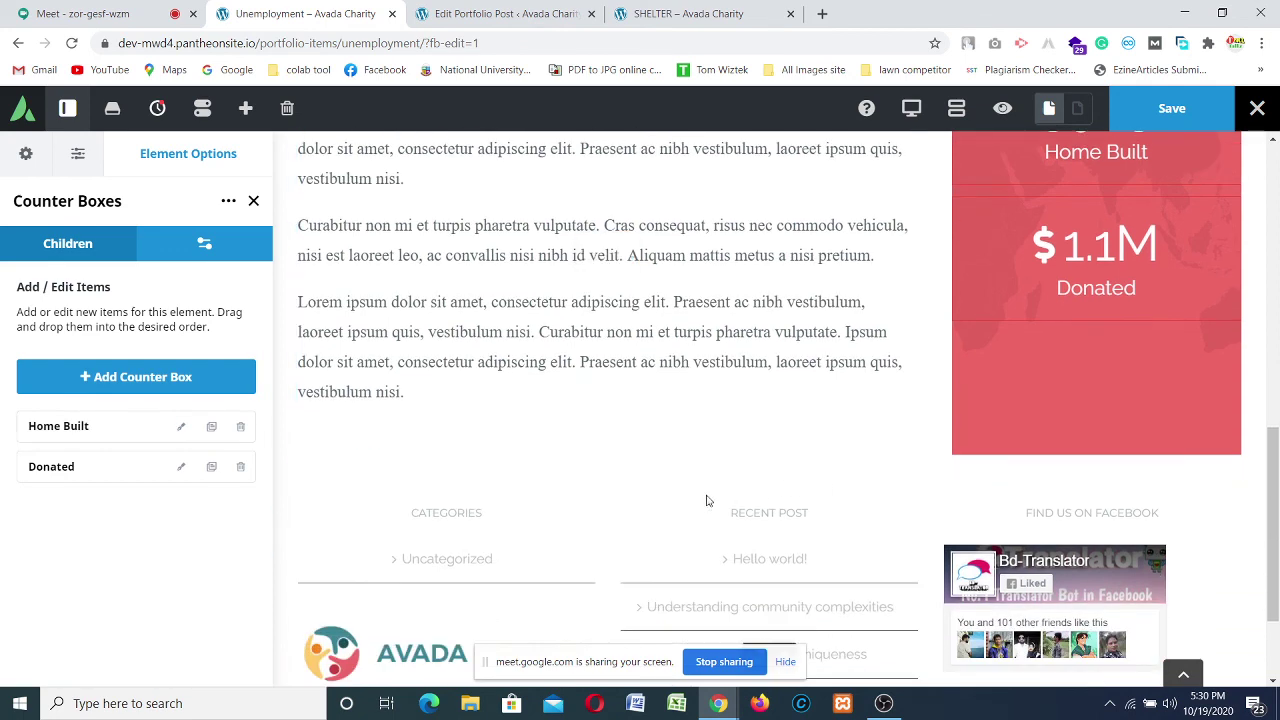
pyautogui.scroll(1, 645, 469)
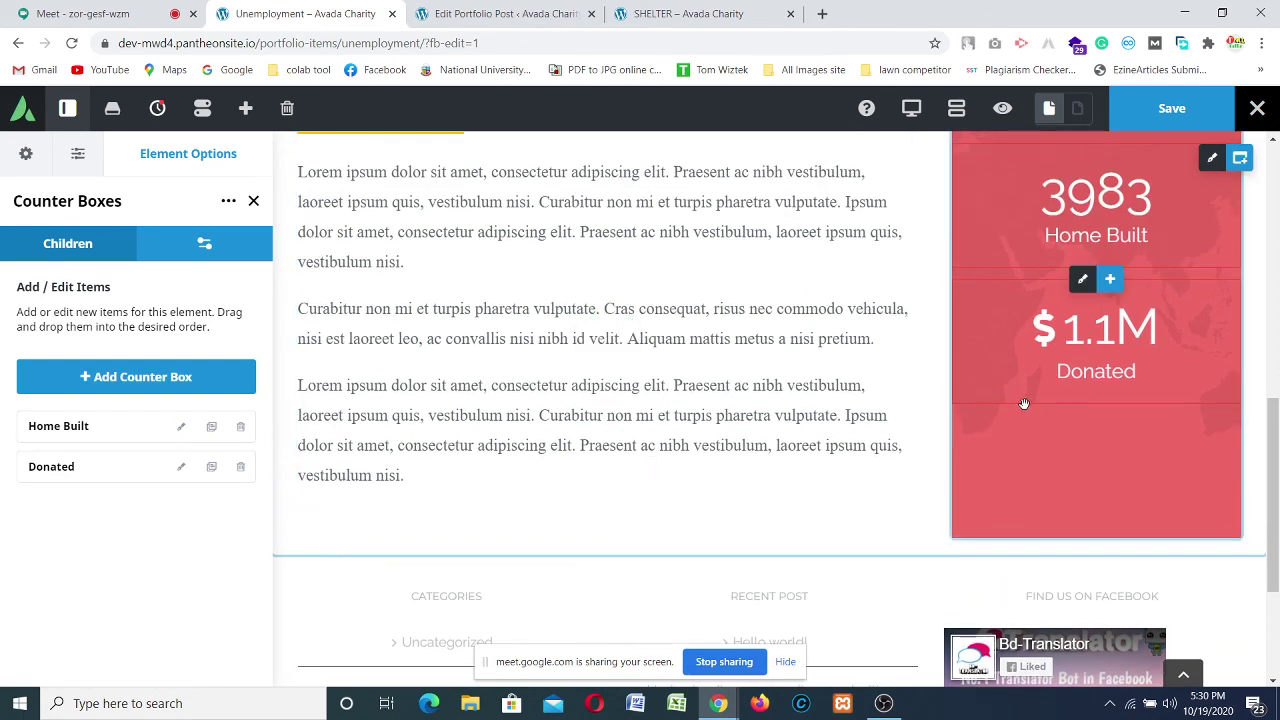
pyautogui.scroll(2, 1020, 420)
pyautogui.scroll(-2, 860, 400)
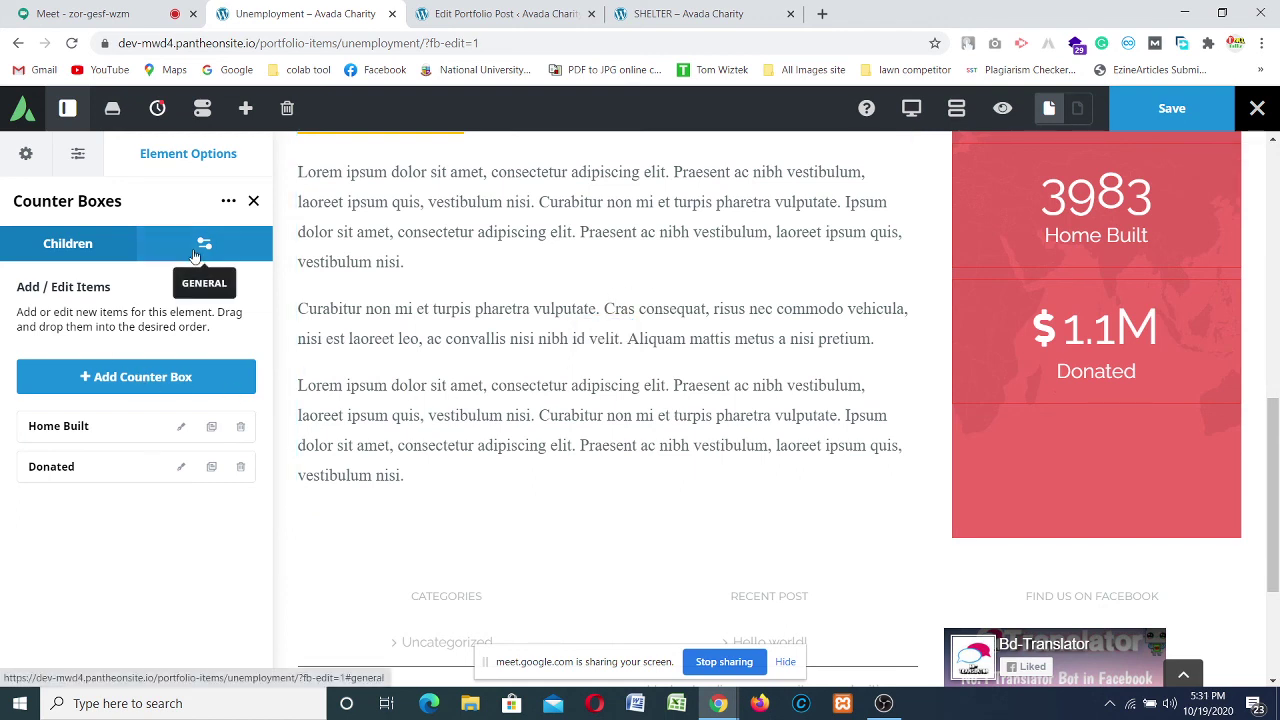
pyautogui.click(200, 250)
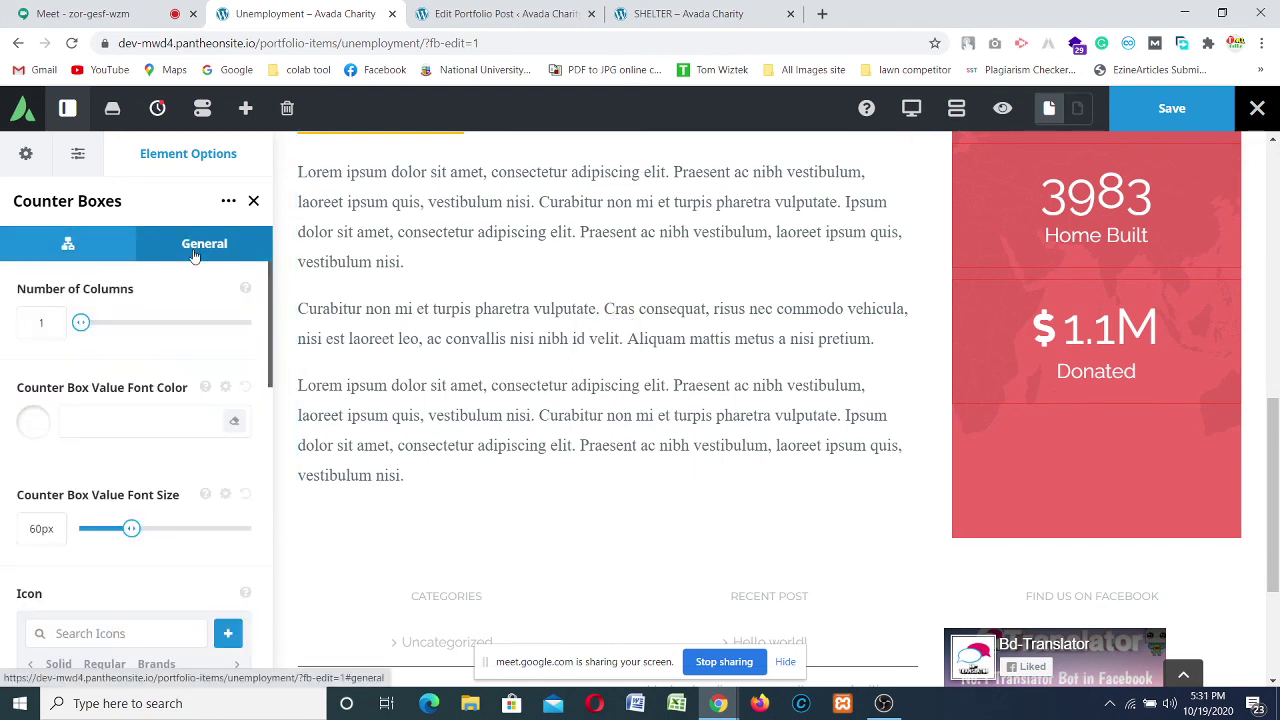
pyautogui.click(62, 258)
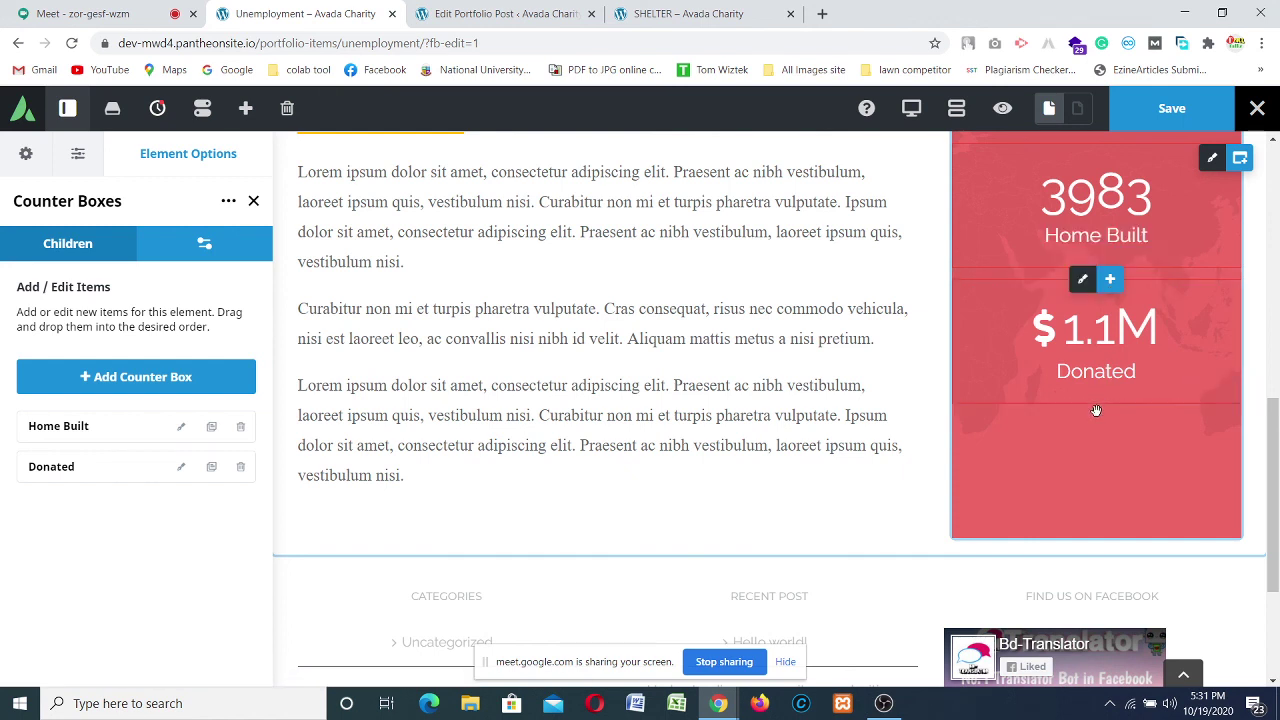
# - Add a Button element below the counters, centre-aligned
pyautogui.click(1109, 280)
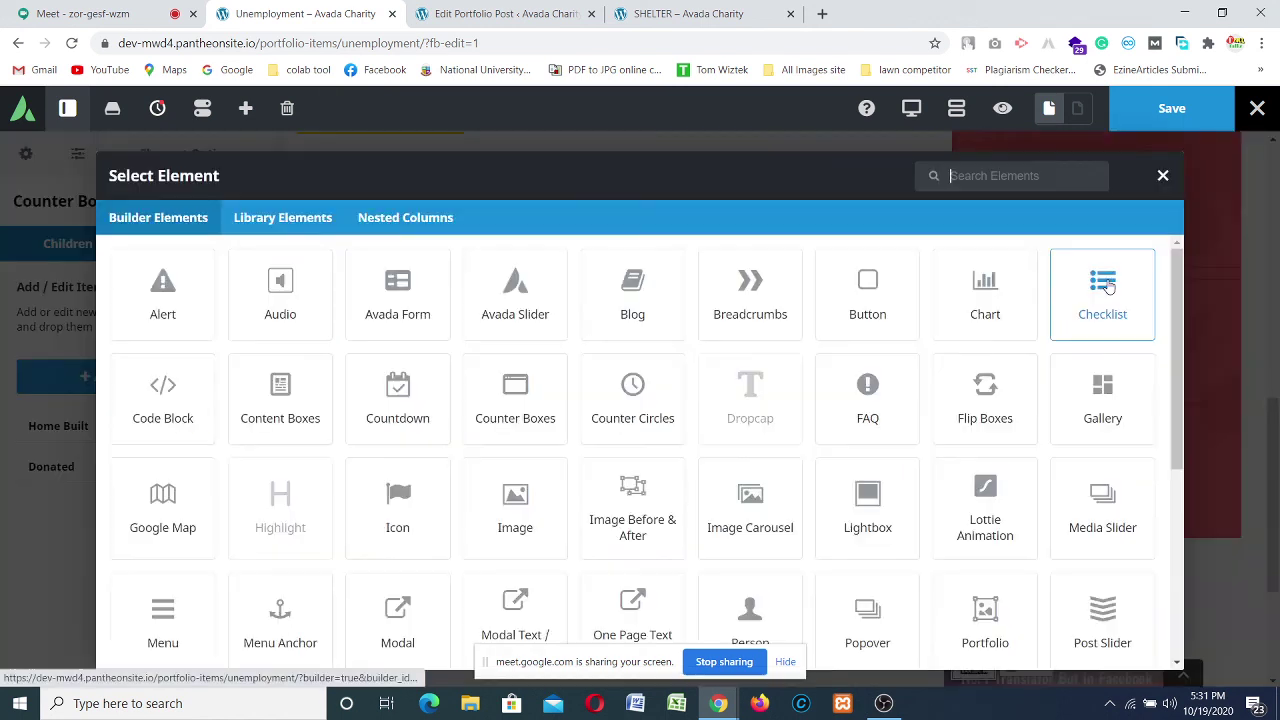
pyautogui.click(862, 300)
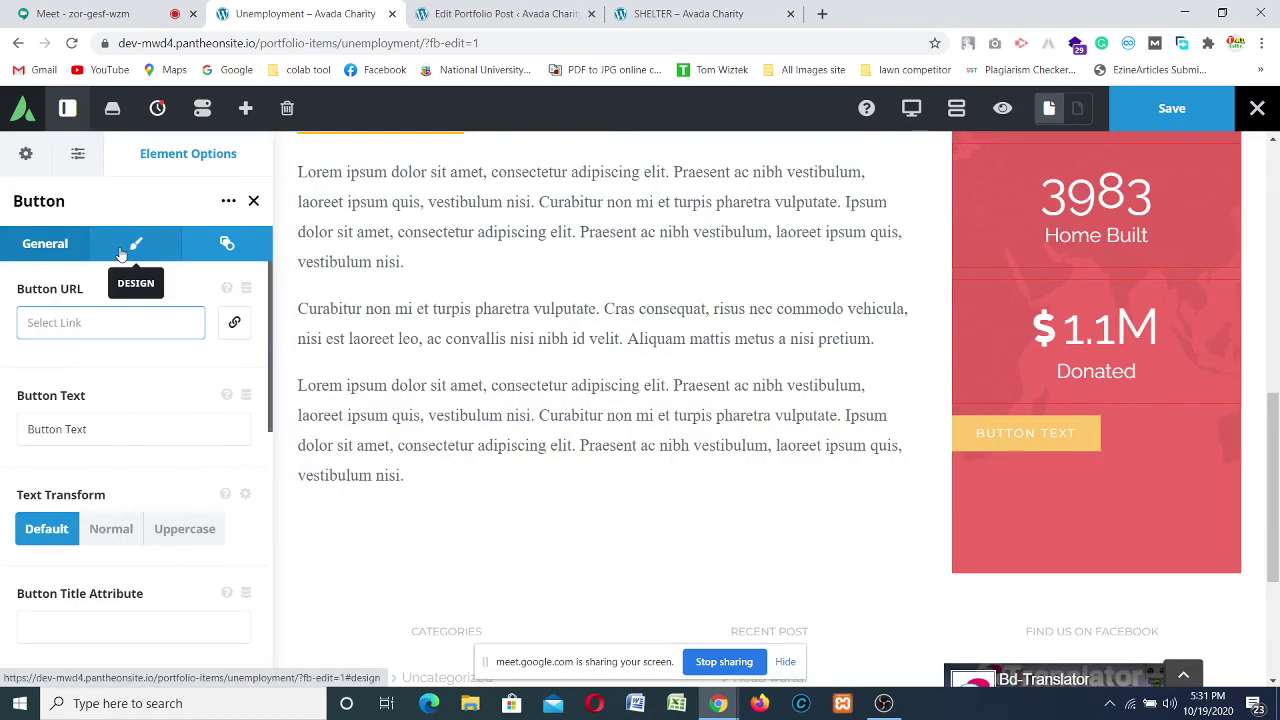
pyautogui.scroll(-3, 80, 470)
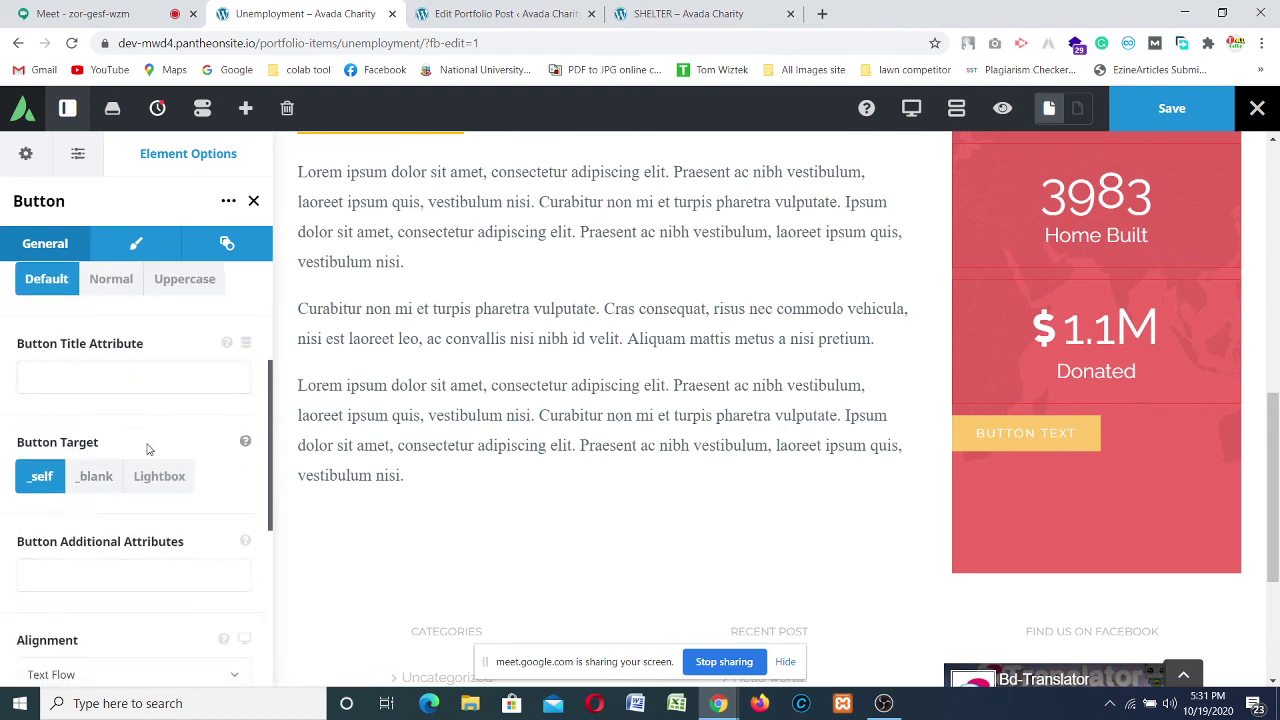
pyautogui.scroll(-2, 151, 463)
pyautogui.click(135, 518)
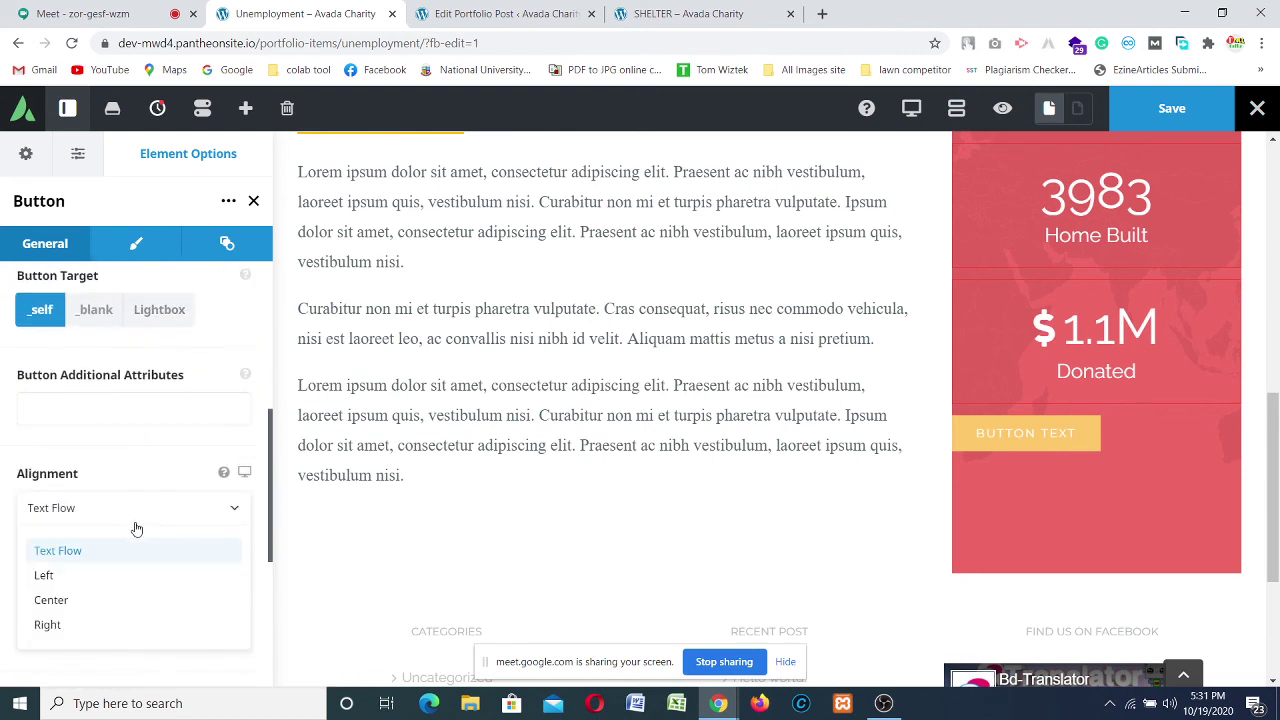
pyautogui.click(120, 600)
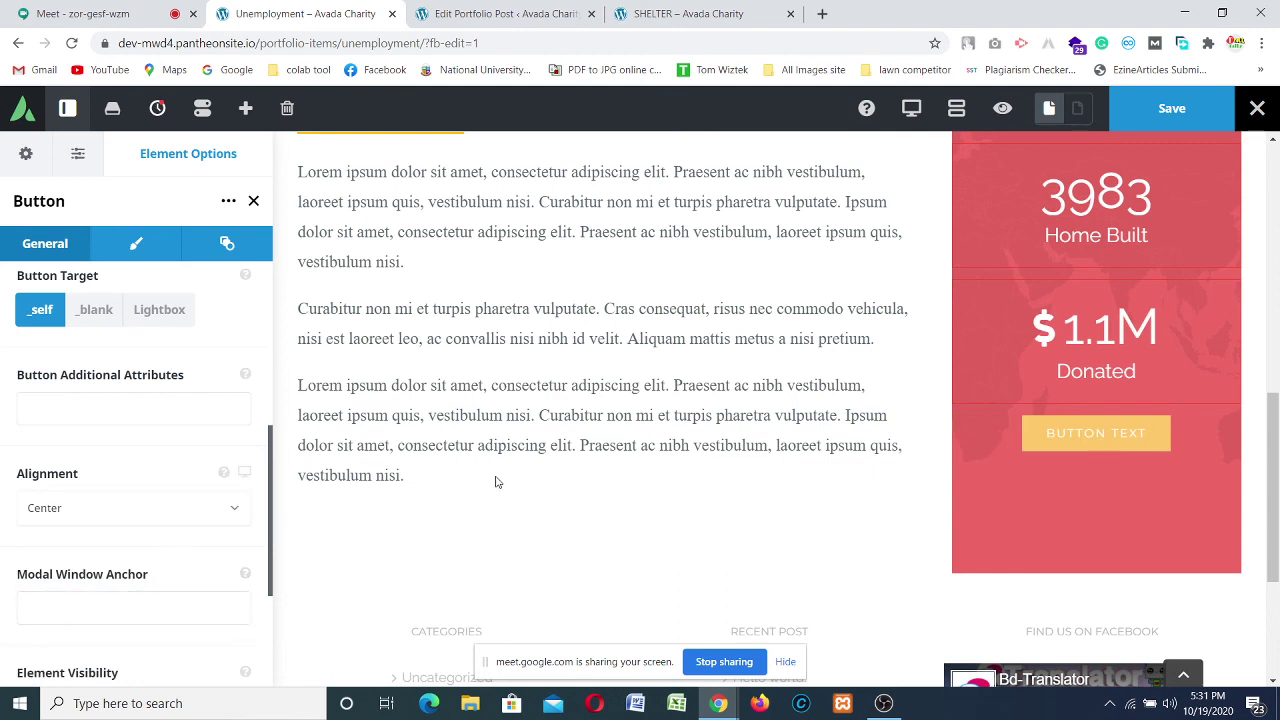
# - Change the button label to 'Donate'
pyautogui.scroll(5, 133, 420)
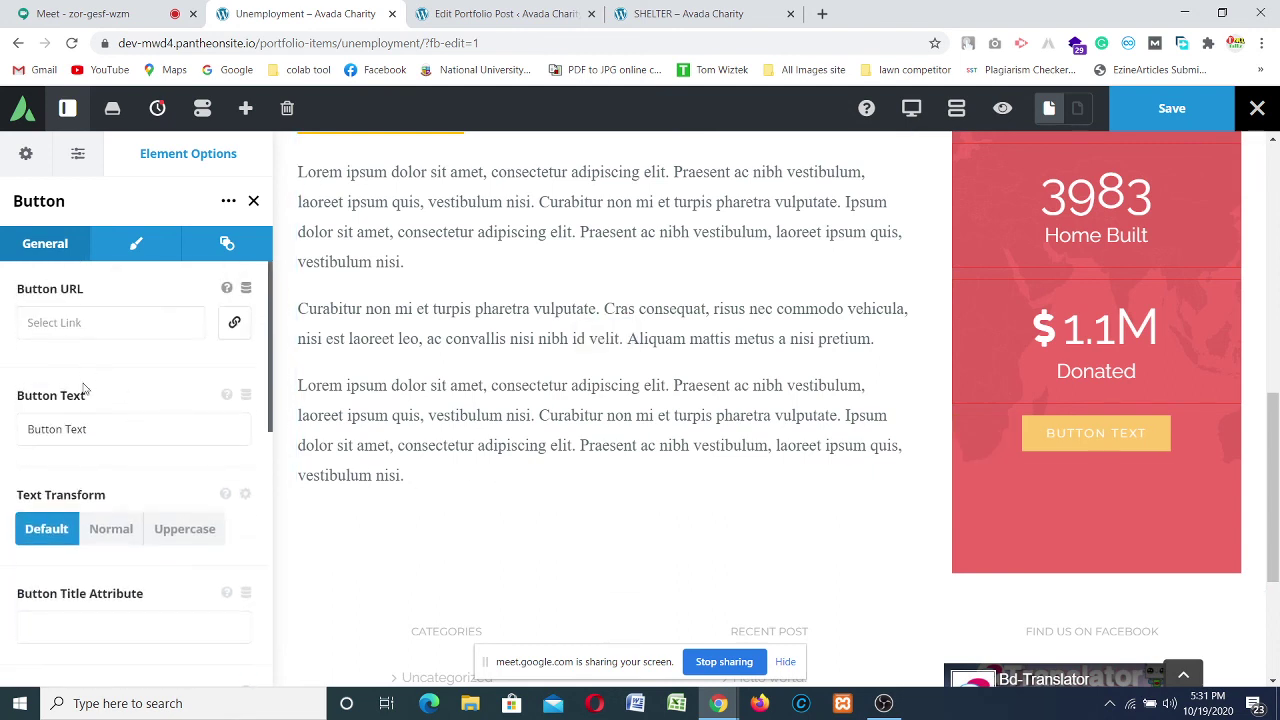
pyautogui.click(90, 428)
pyautogui.moveTo(90, 428); pyautogui.dragTo(26, 428)
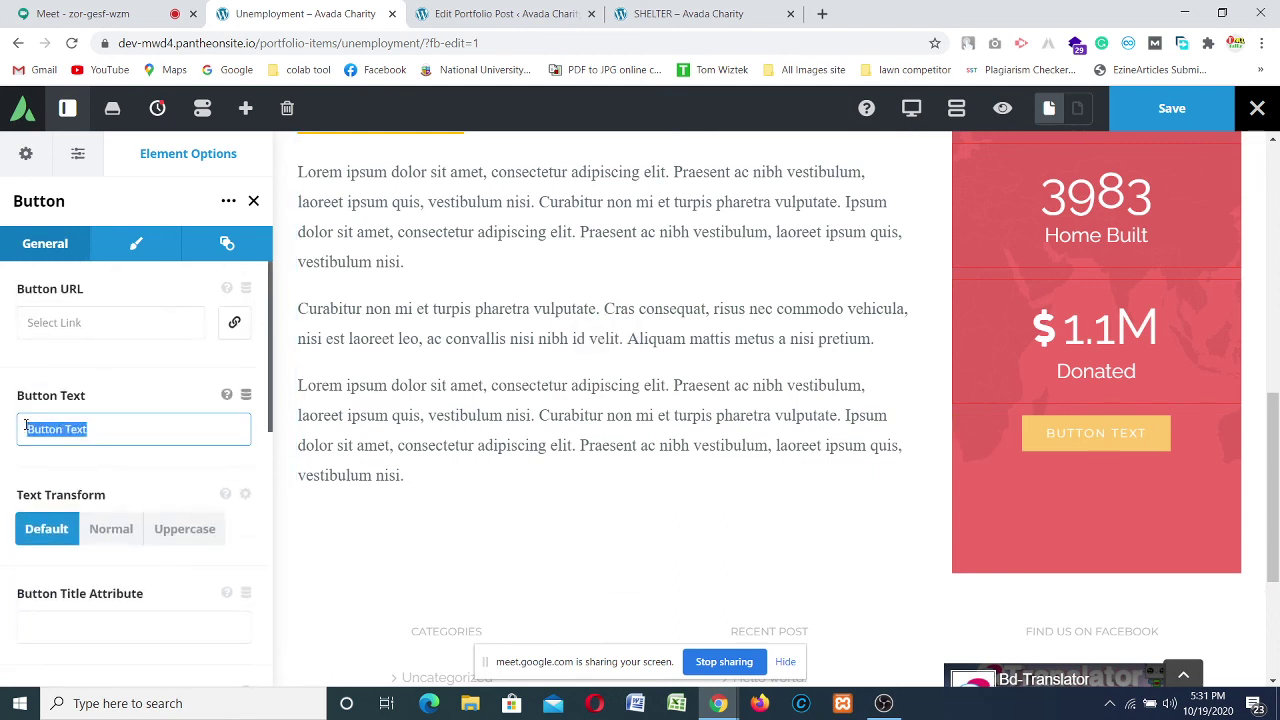
pyautogui.write('Donate')
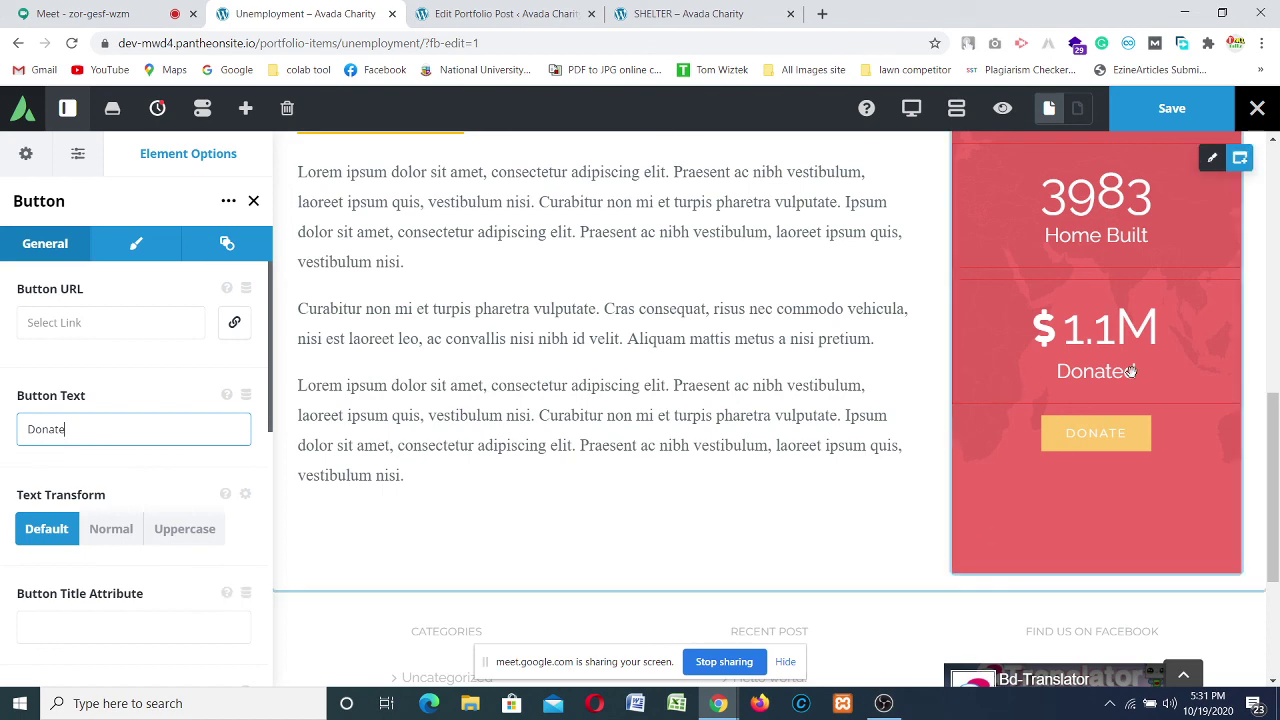
# - Bring up the live Shelter page for reference
pyautogui.scroll(2, 700, 380)
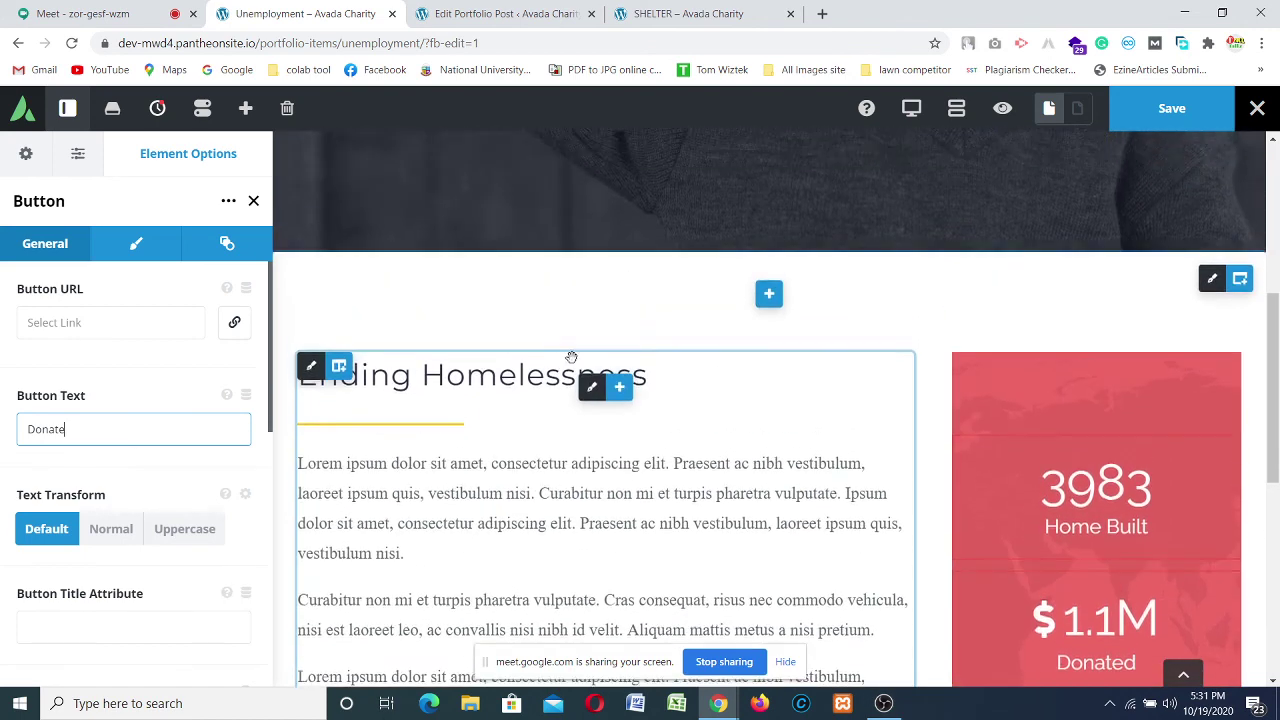
pyautogui.scroll(-1, 783, 425)
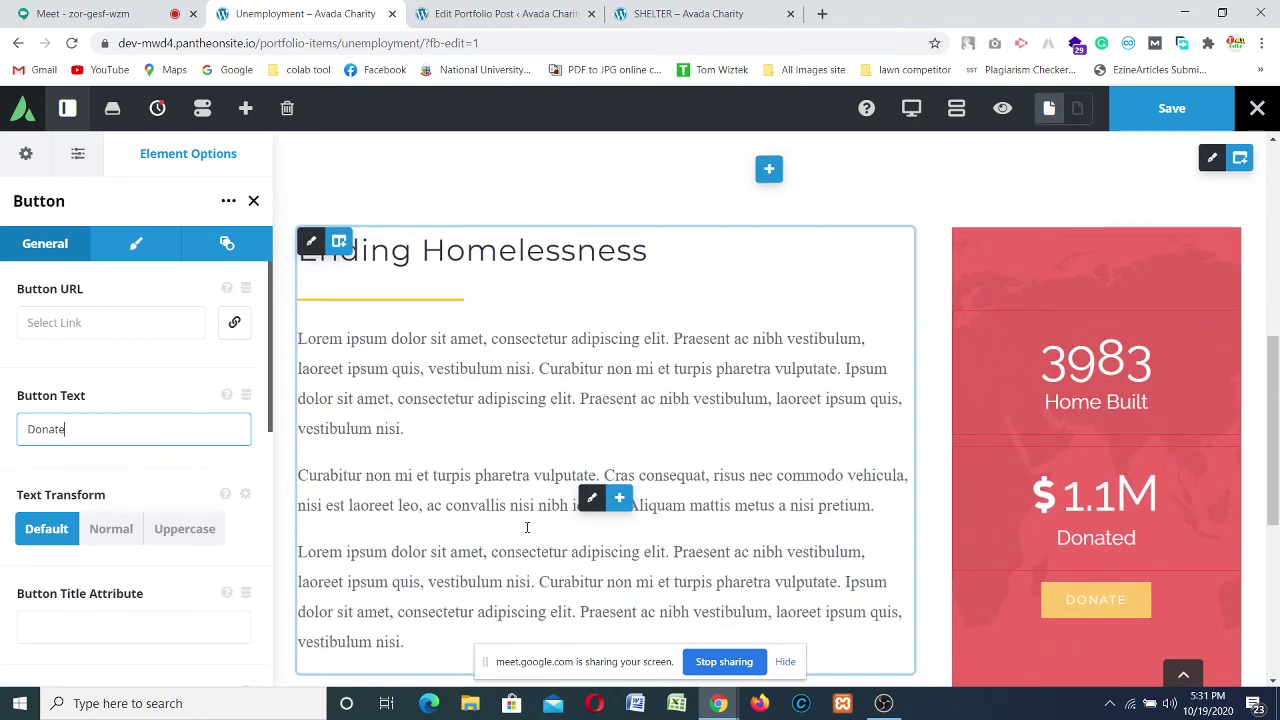
pyautogui.scroll(-2, 940, 343)
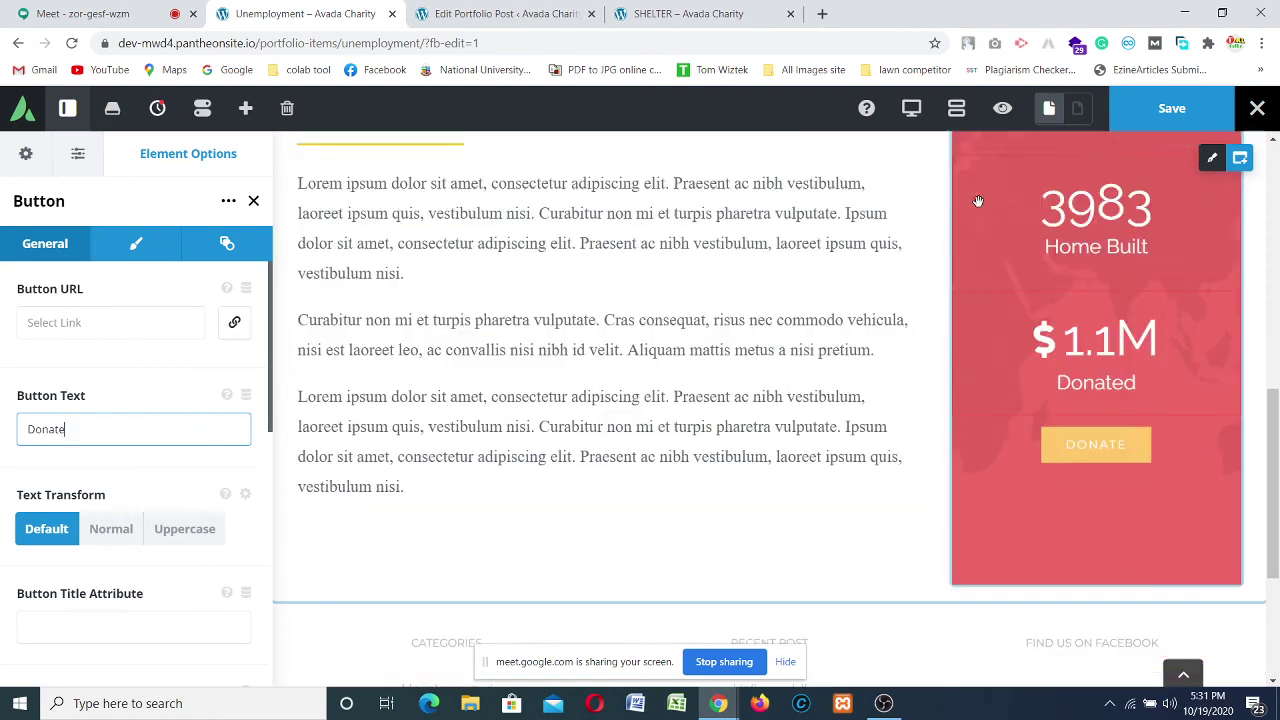
pyautogui.hotkey('ctrl', '4')
pyautogui.scroll(-5, 734, 348)
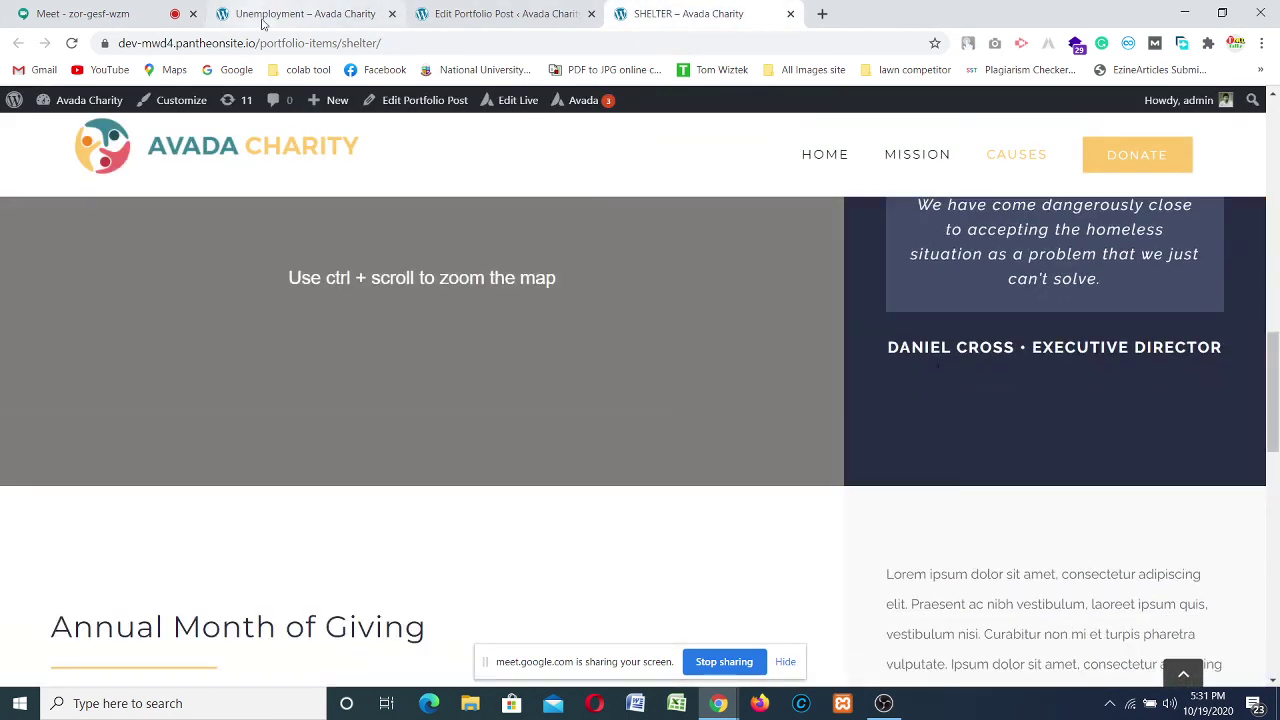
# - Back in the builder, add a 2/3 - 1/3 container below the red box section
pyautogui.click(265, 20)
pyautogui.scroll(-2, 953, 471)
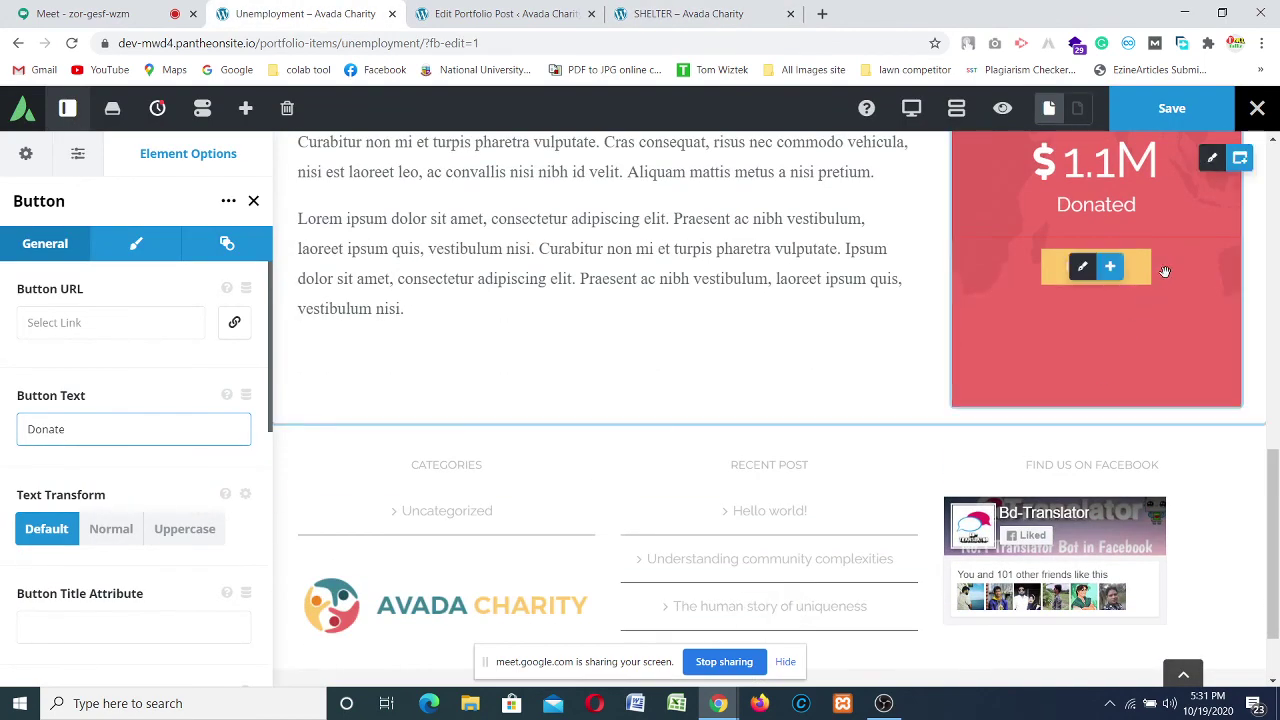
pyautogui.click(1242, 160)
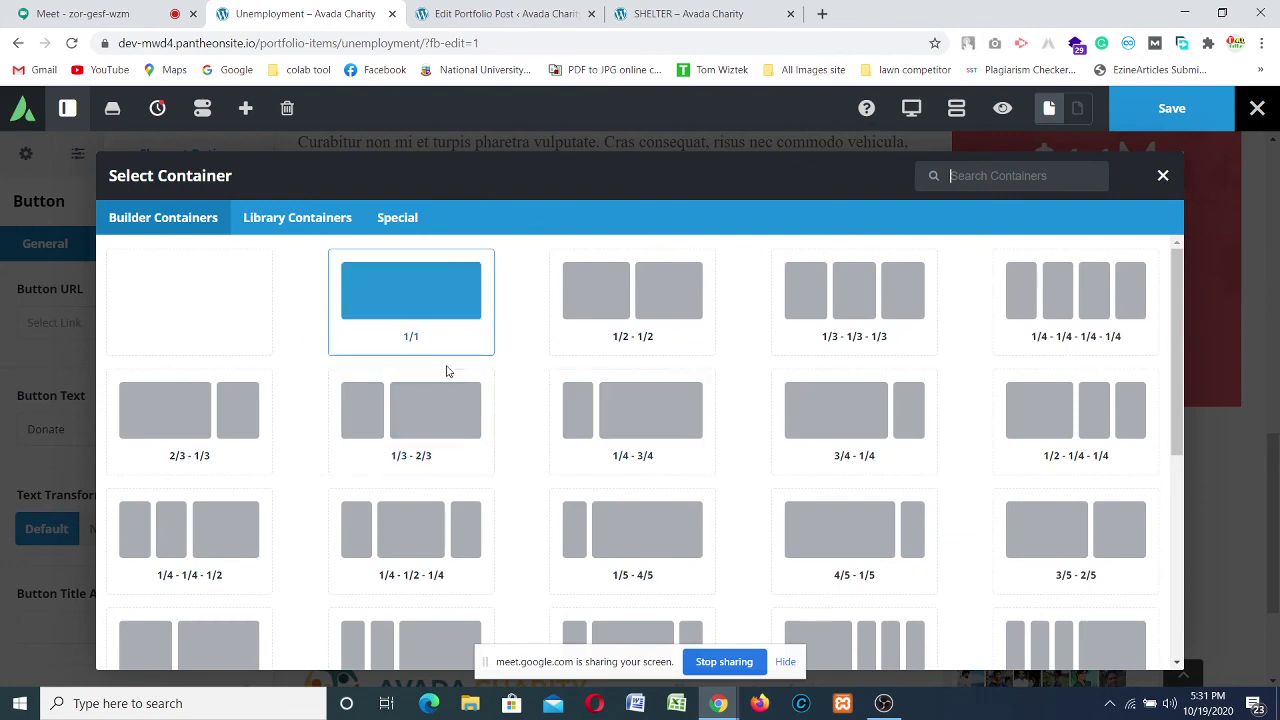
pyautogui.click(186, 449)
# - Insert a Google Map element into the wider left column
pyautogui.scroll(-2, 620, 450)
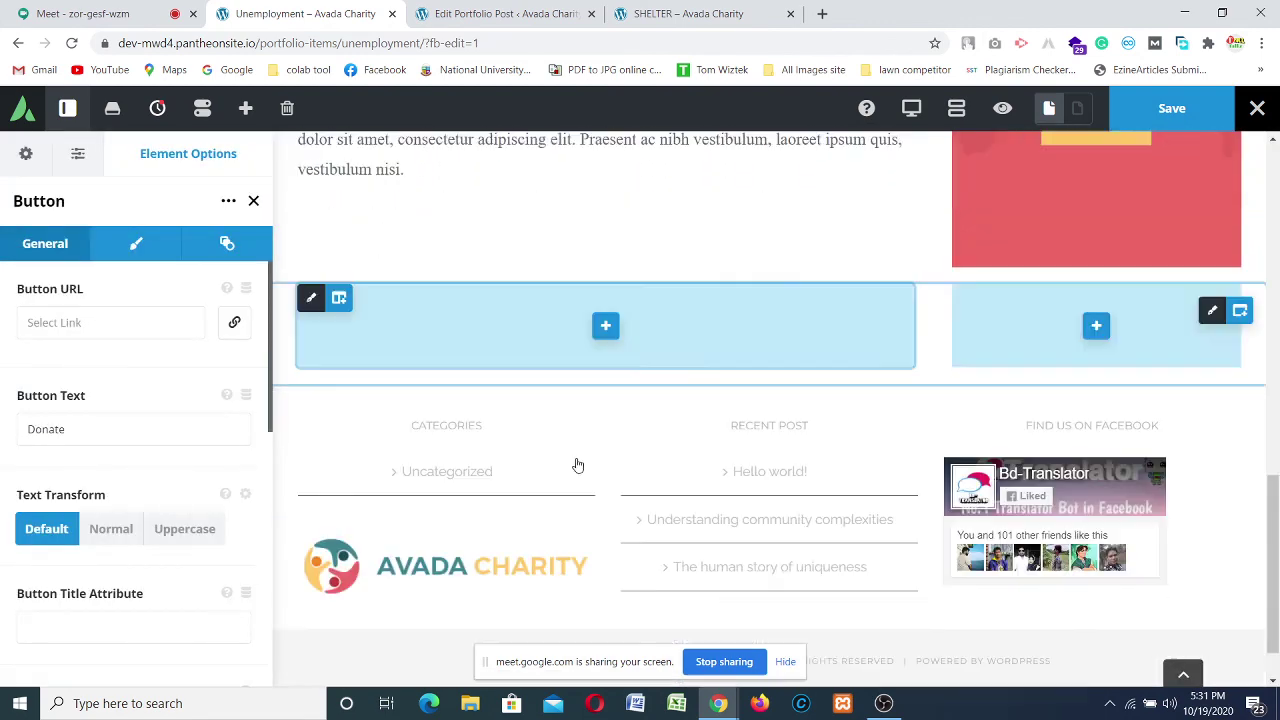
pyautogui.click(607, 263)
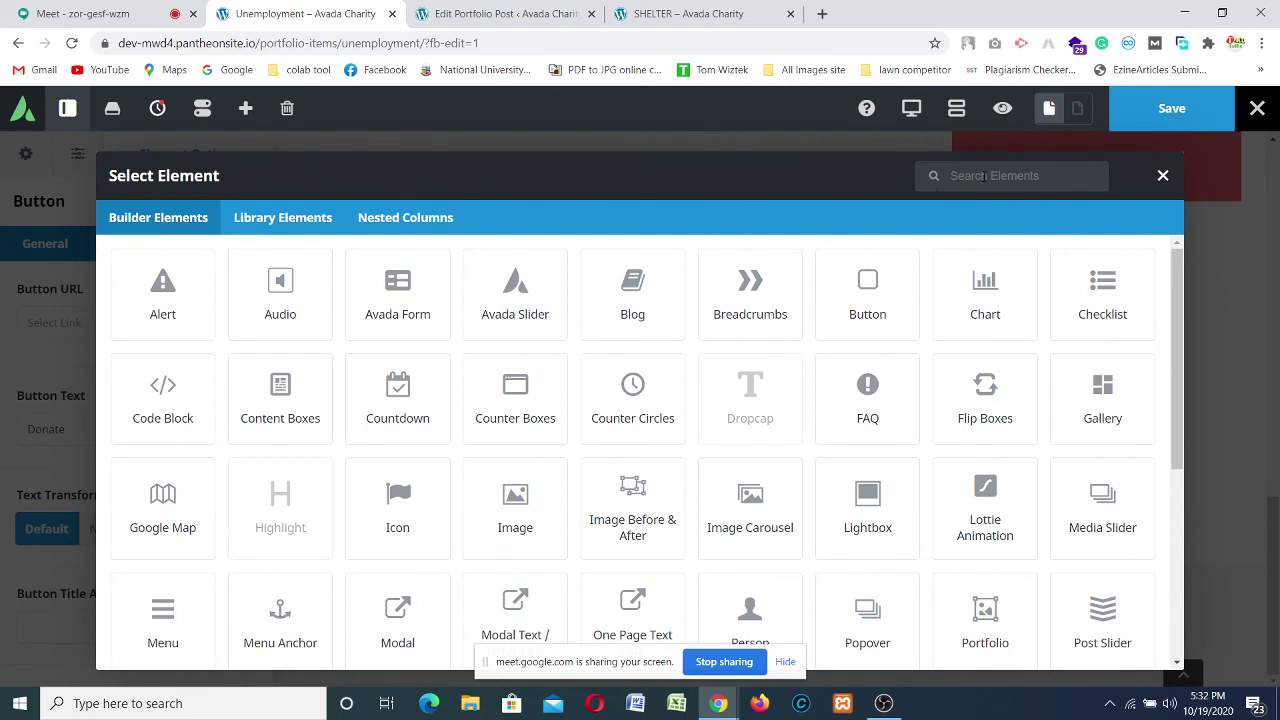
pyautogui.write('go')
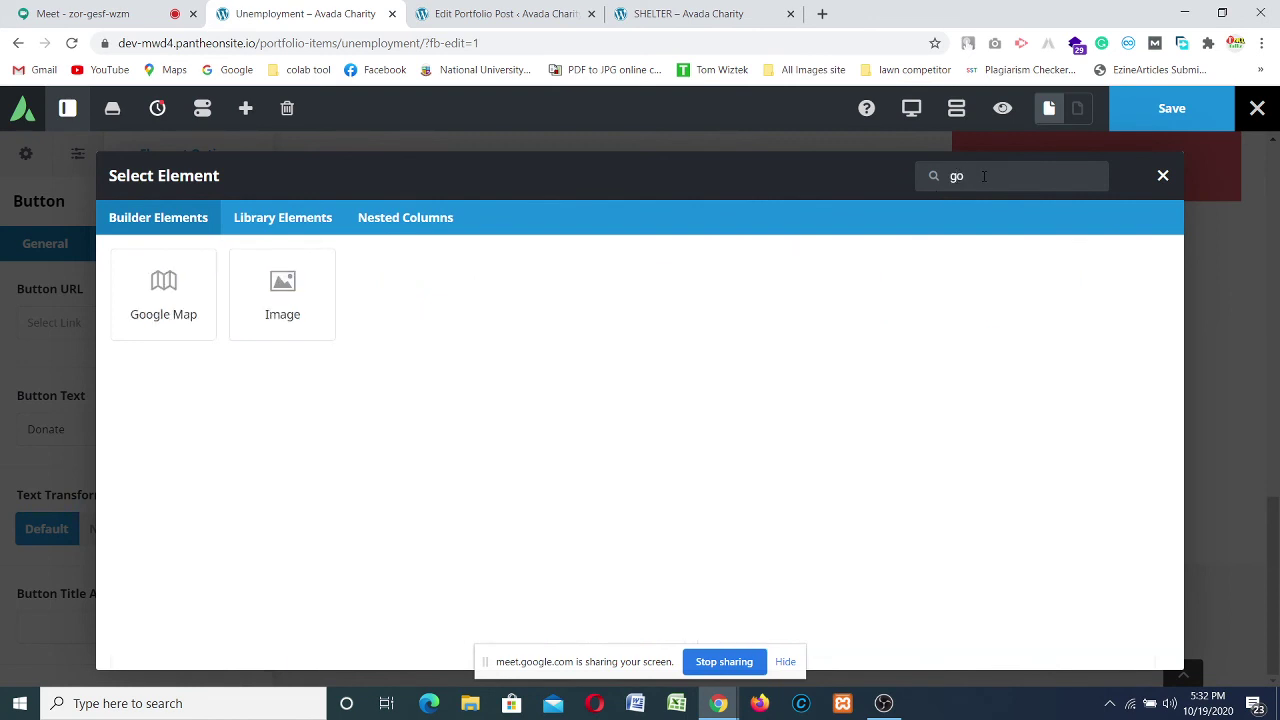
pyautogui.click(172, 300)
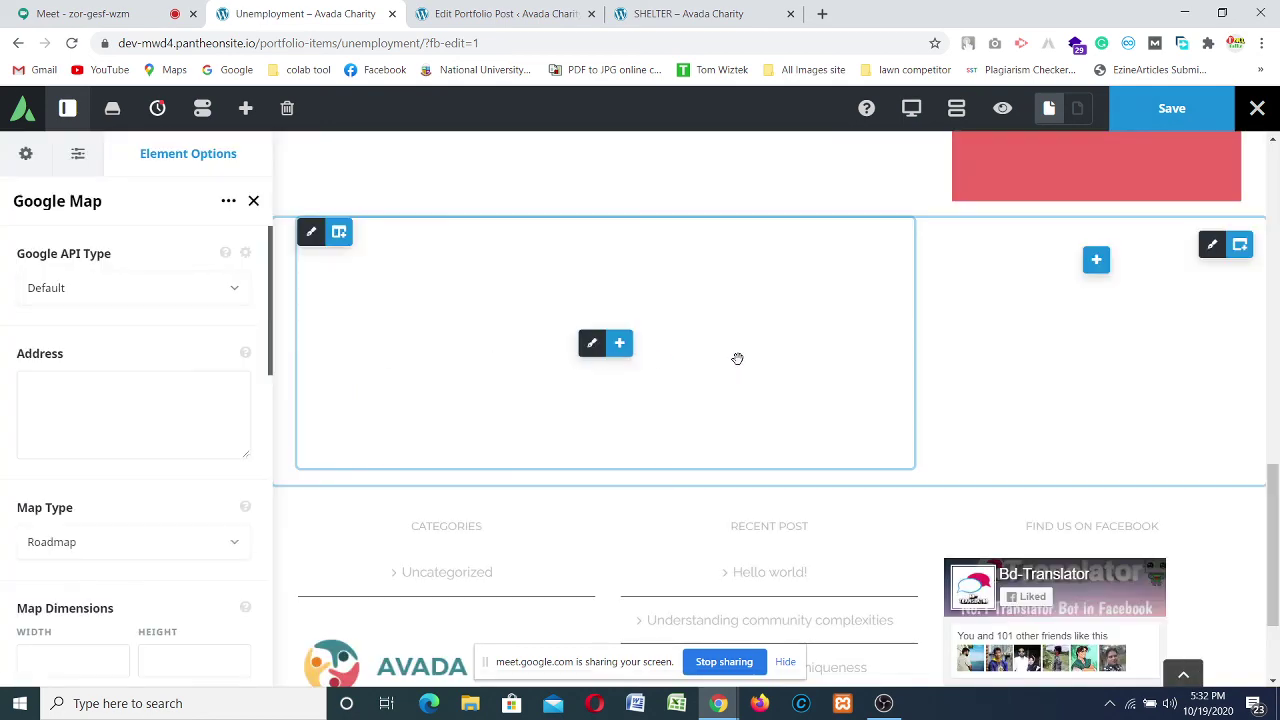
pyautogui.click(690, 14)
pyautogui.scroll(3, 600, 372)
pyautogui.scroll(-2, 571, 380)
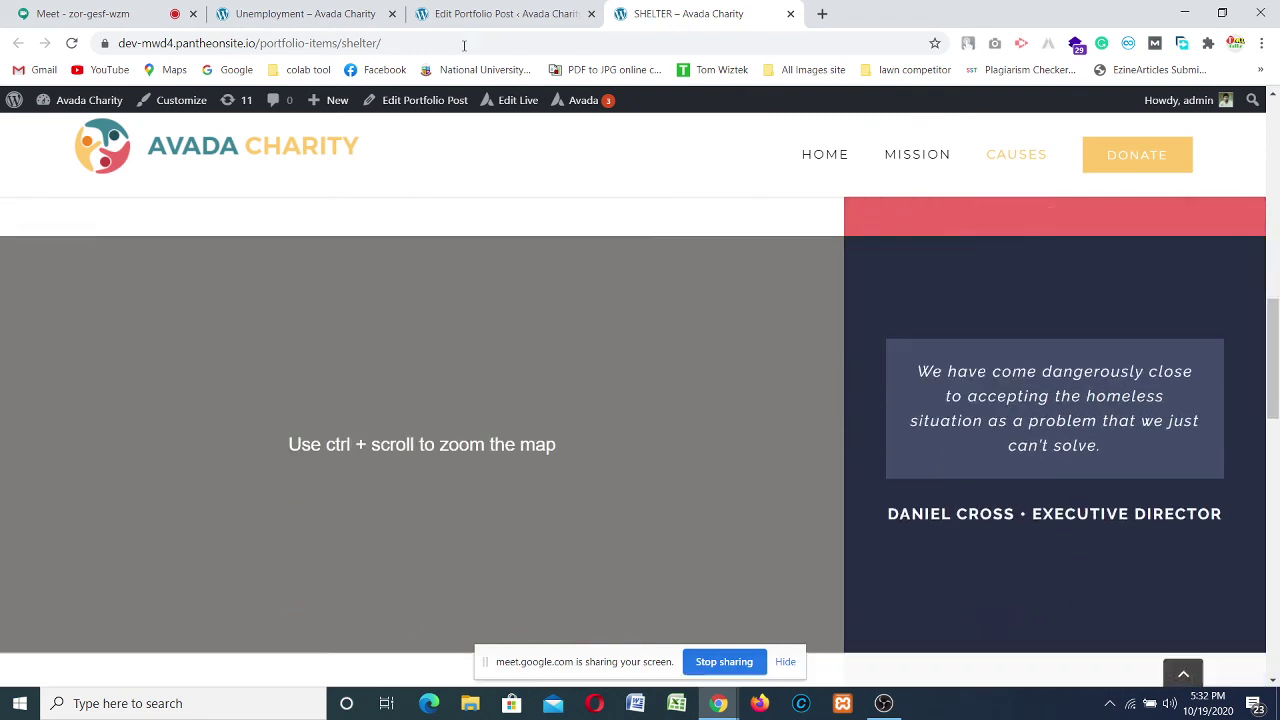
pyautogui.click(283, 14)
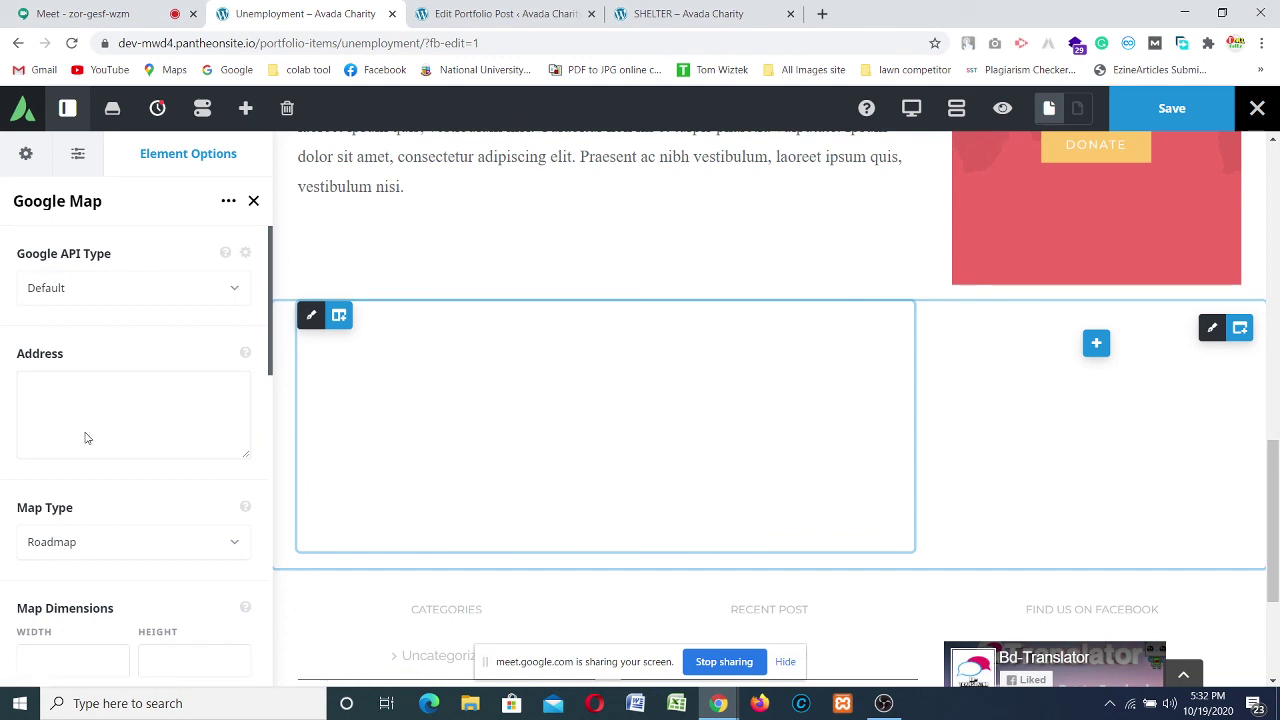
# - Keep the map's Google API type at Default
pyautogui.click(156, 292)
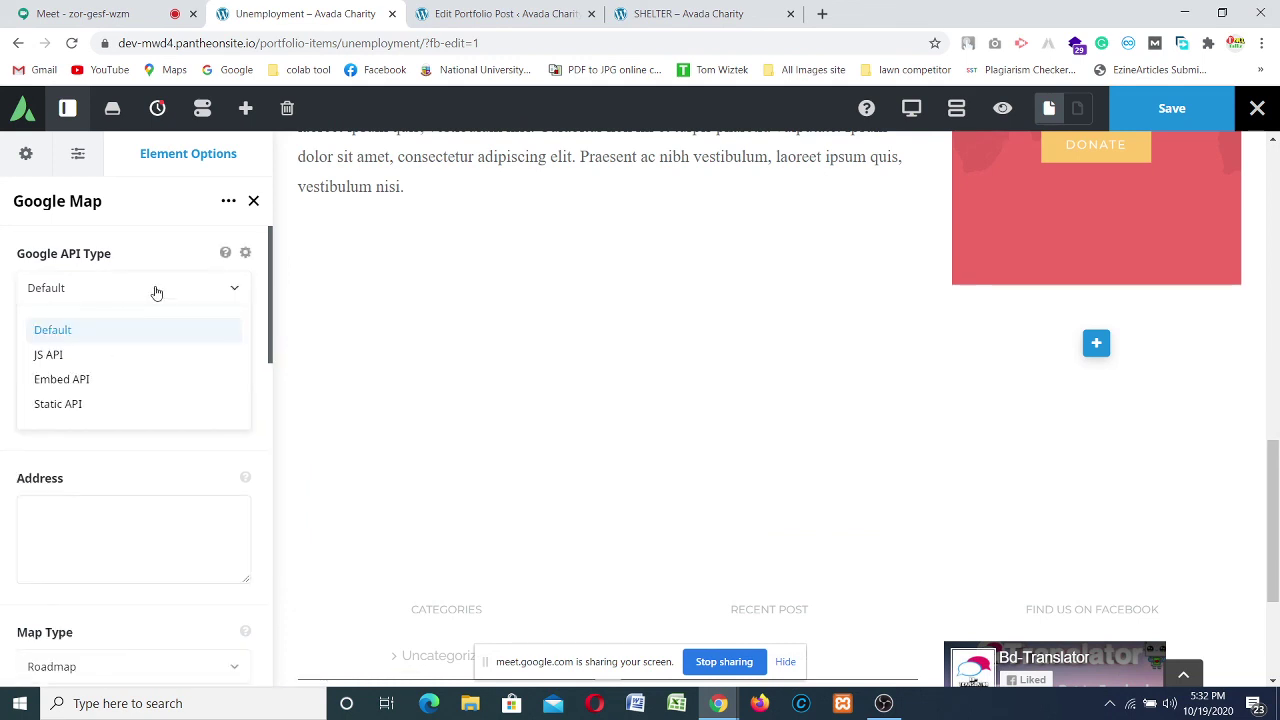
pyautogui.click(117, 552)
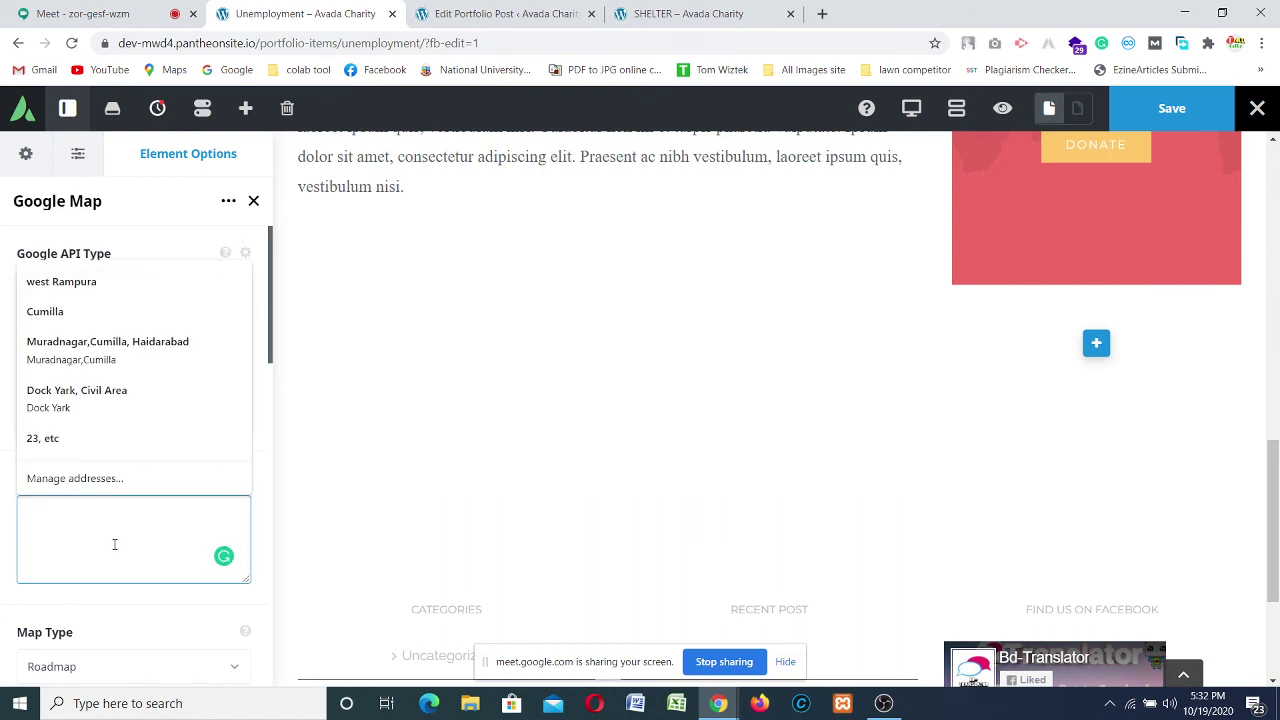
pyautogui.click(97, 621)
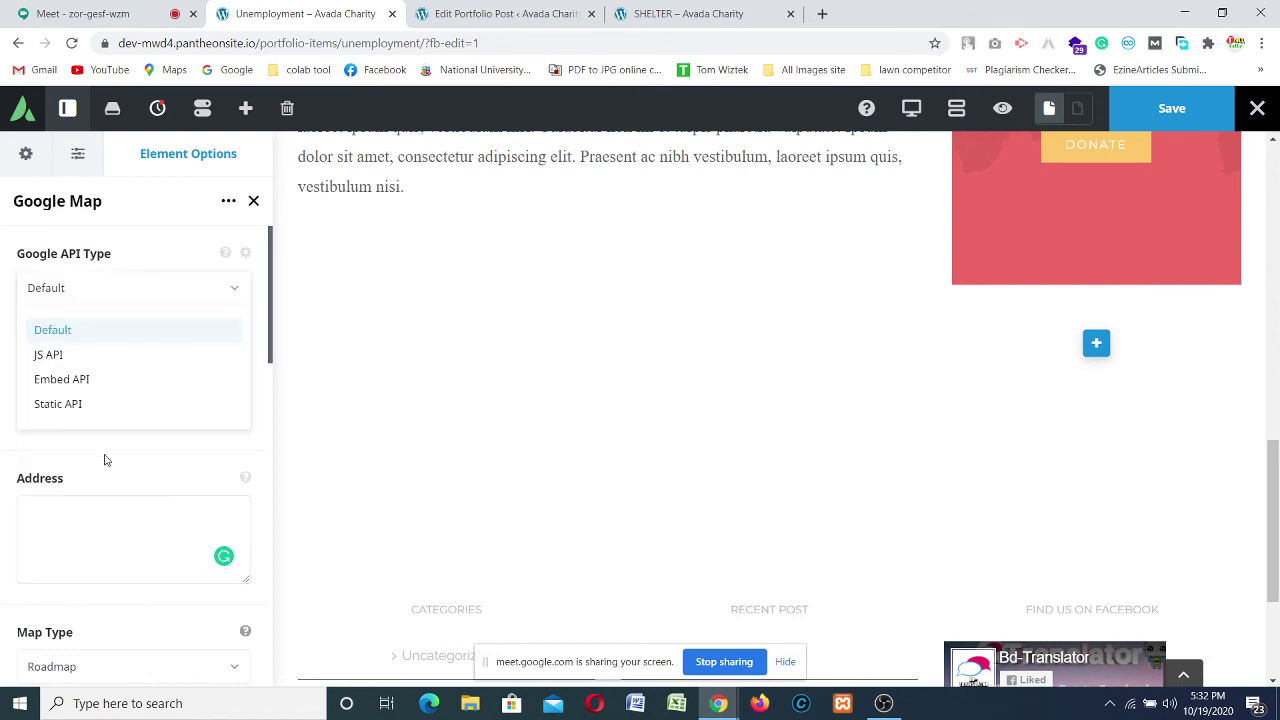
pyautogui.click(98, 330)
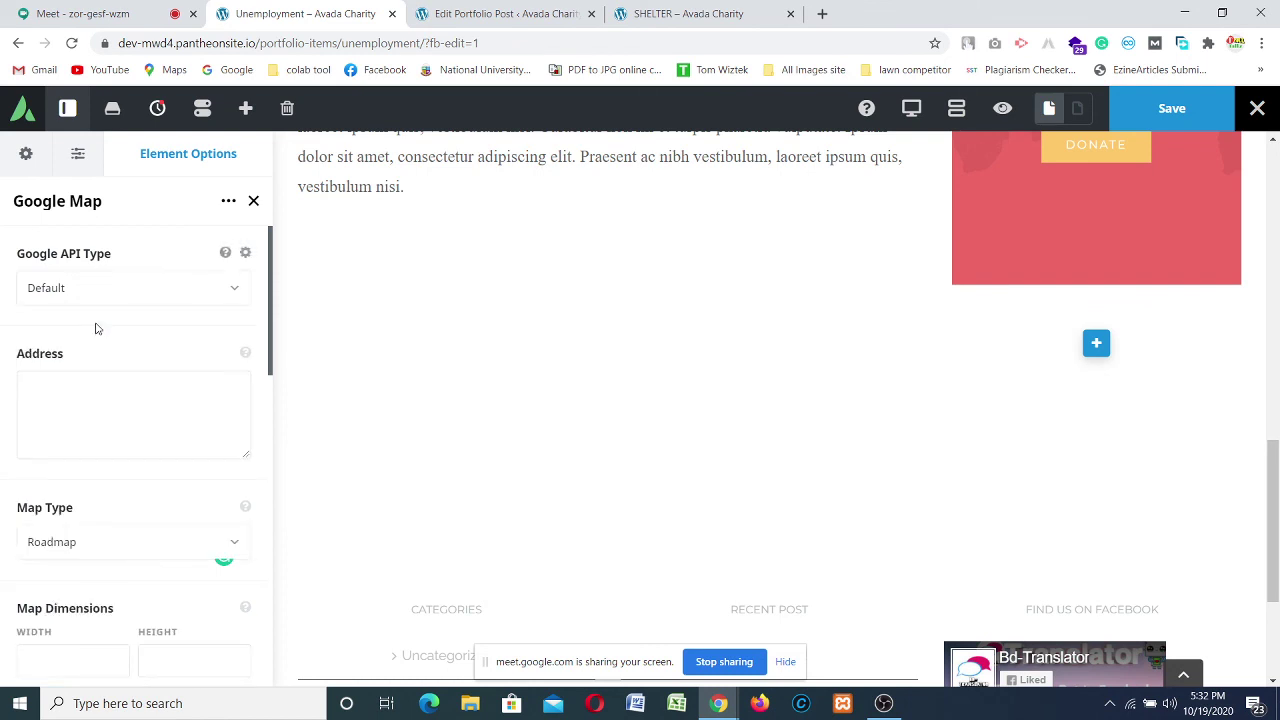
# - Enter the map address 'Dhaka, Bangladesh'
pyautogui.click(74, 405)
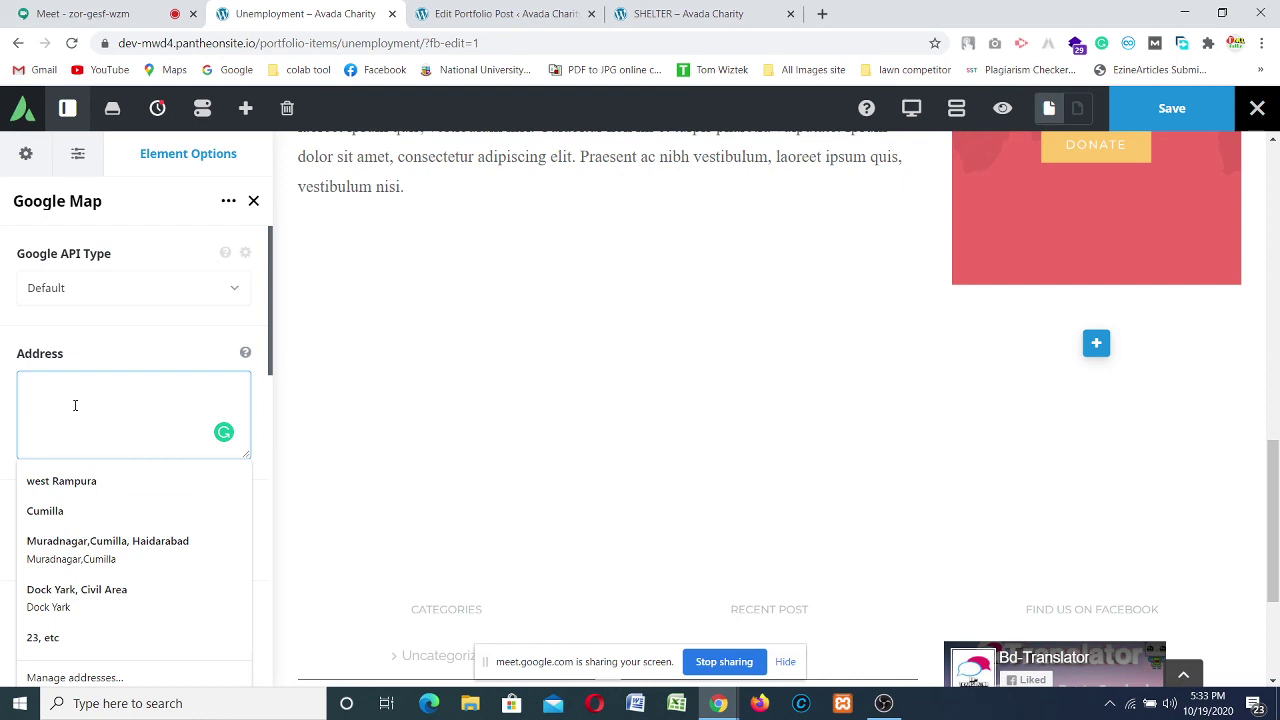
pyautogui.write('D')
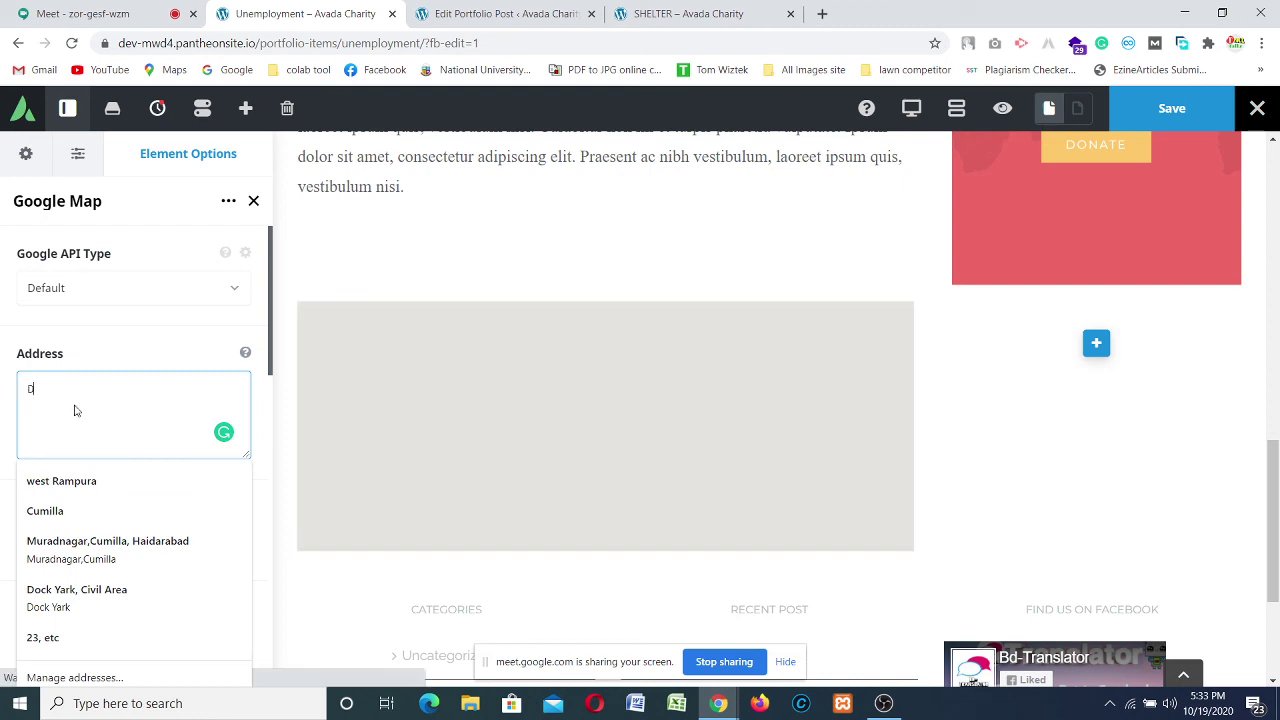
pyautogui.write('aaka')
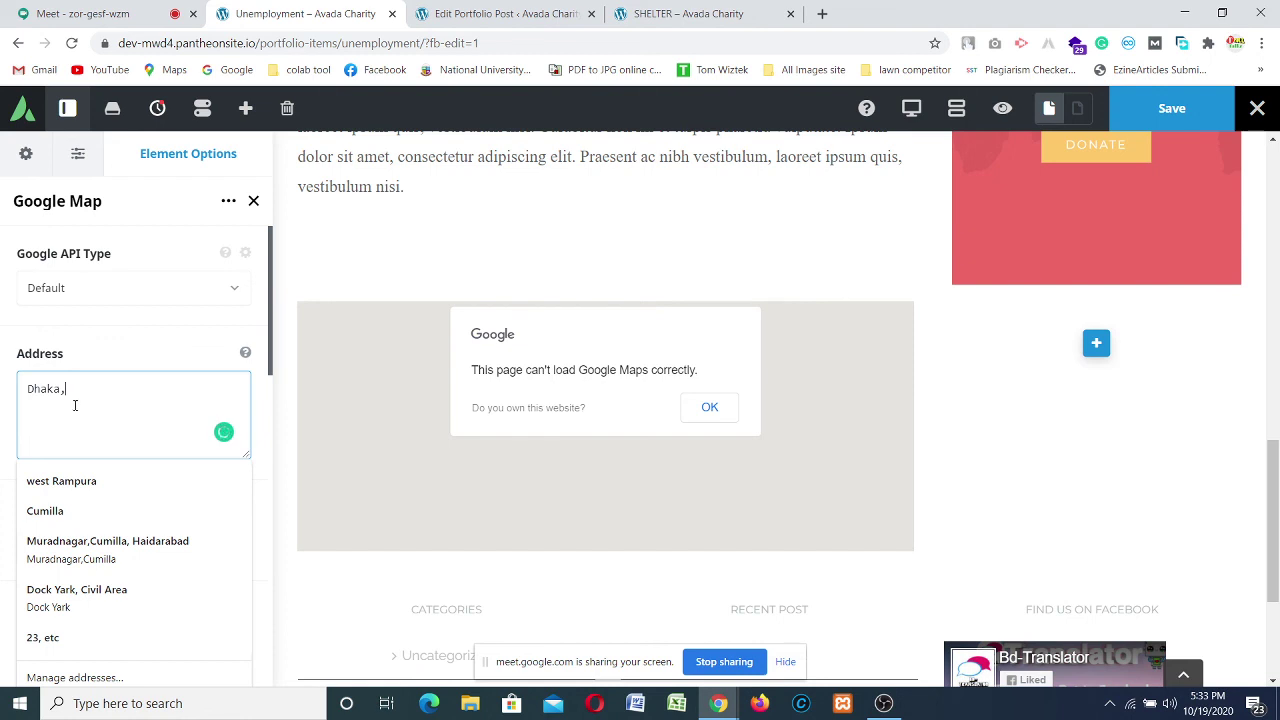
pyautogui.write(',Bangladesh')
pyautogui.click(704, 410)
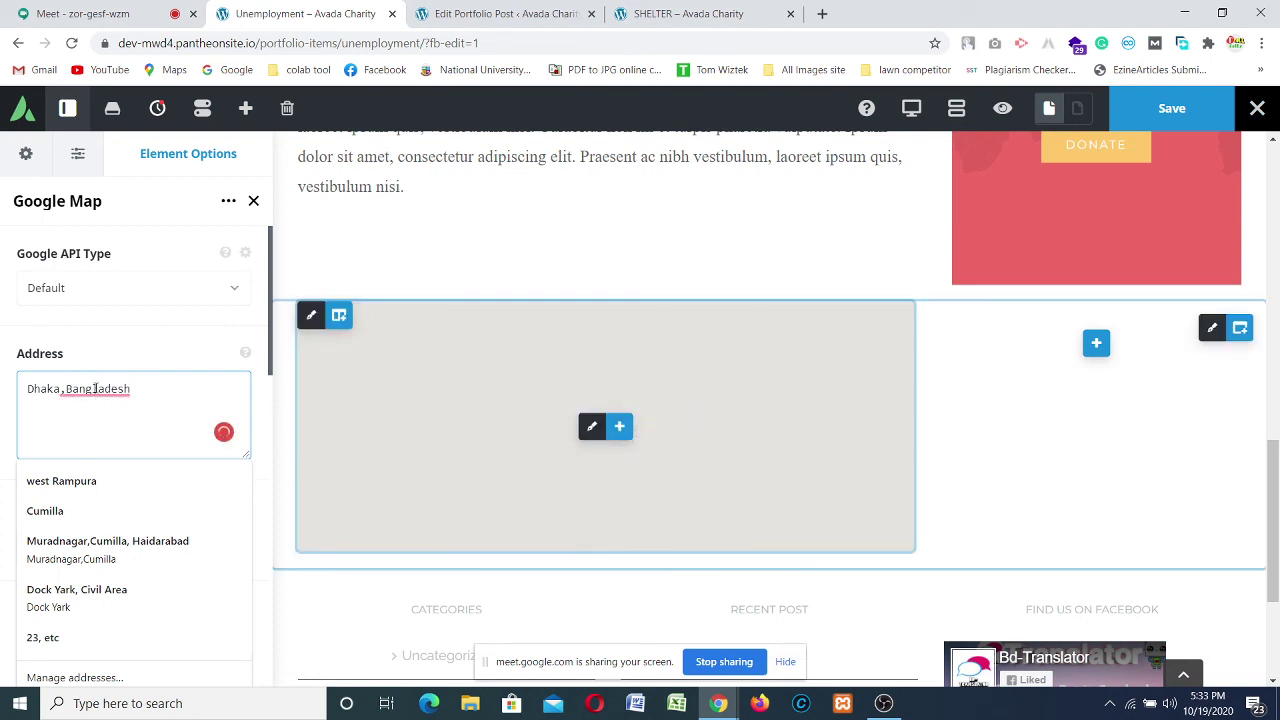
pyautogui.moveTo(95, 389)
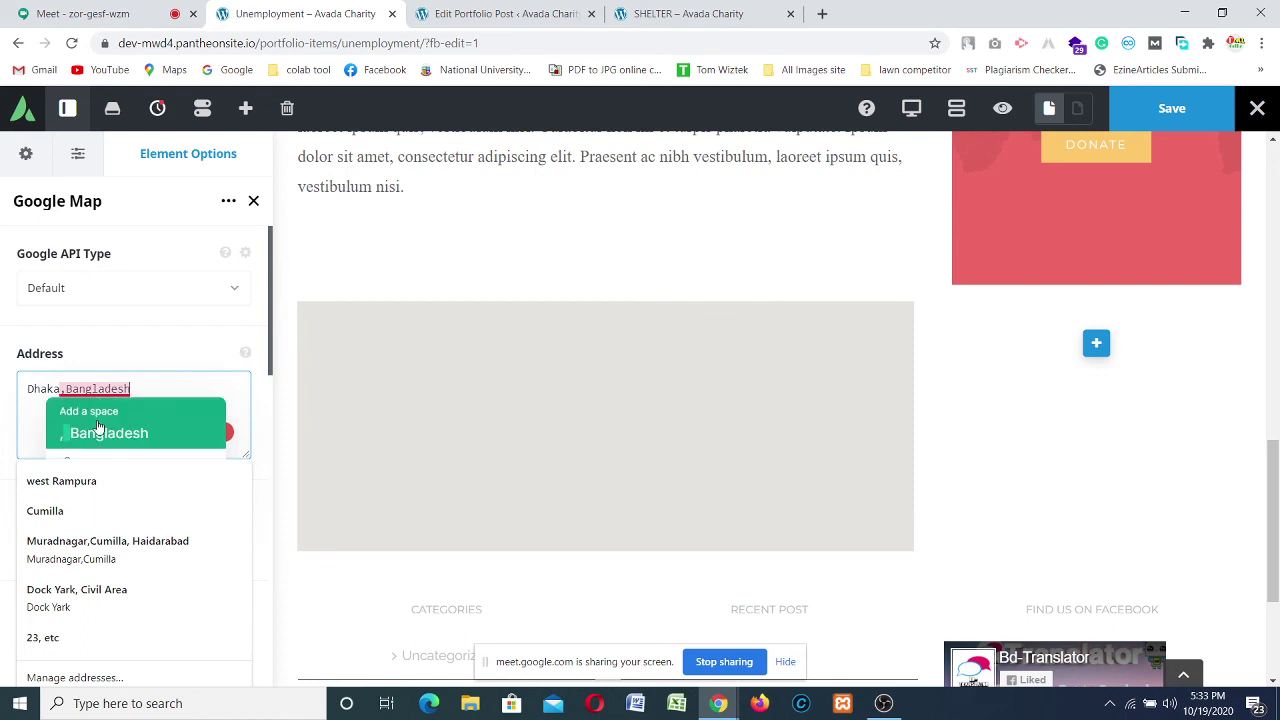
pyautogui.click(98, 430)
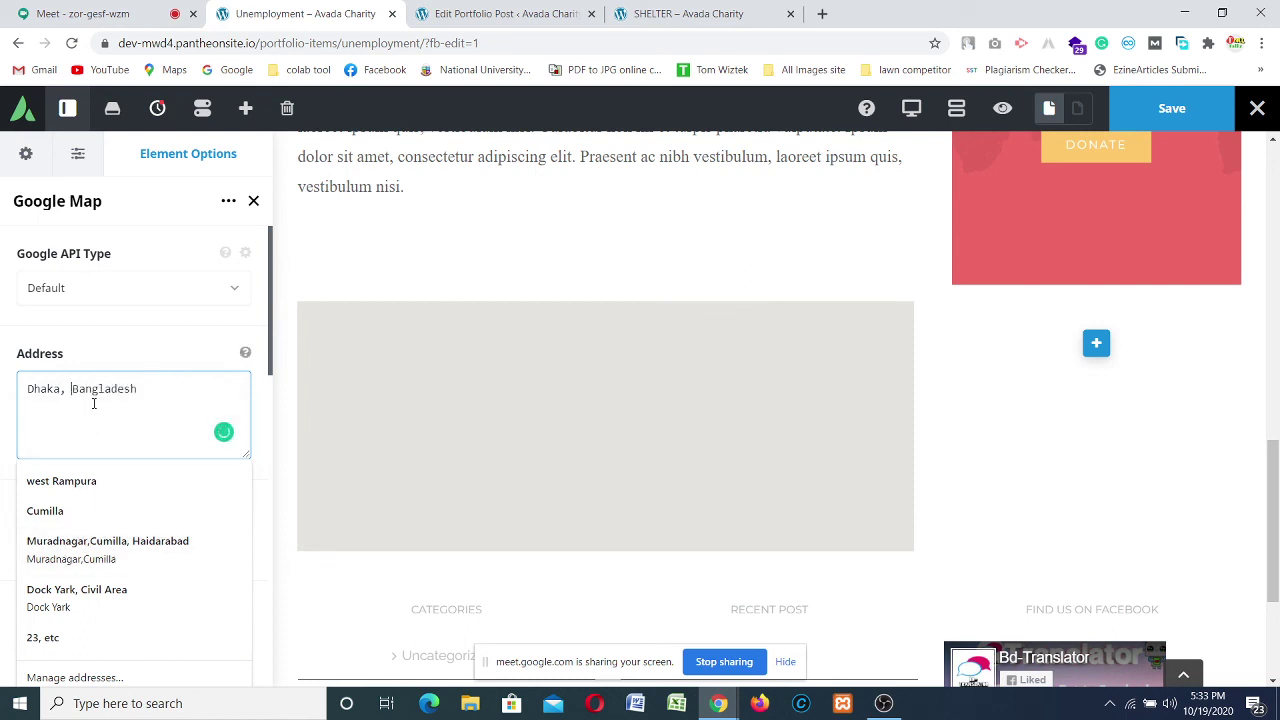
pyautogui.click(107, 348)
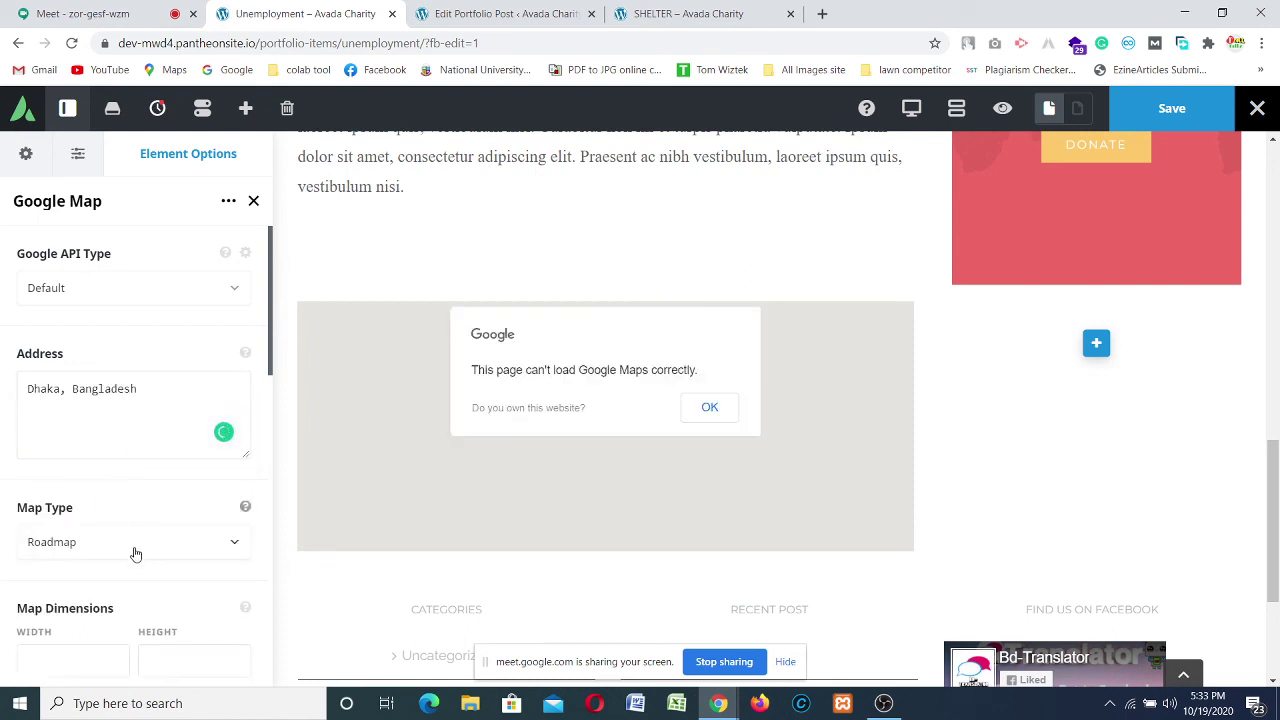
# - Confirm the map type stays Roadmap
pyautogui.scroll(-2, 67, 563)
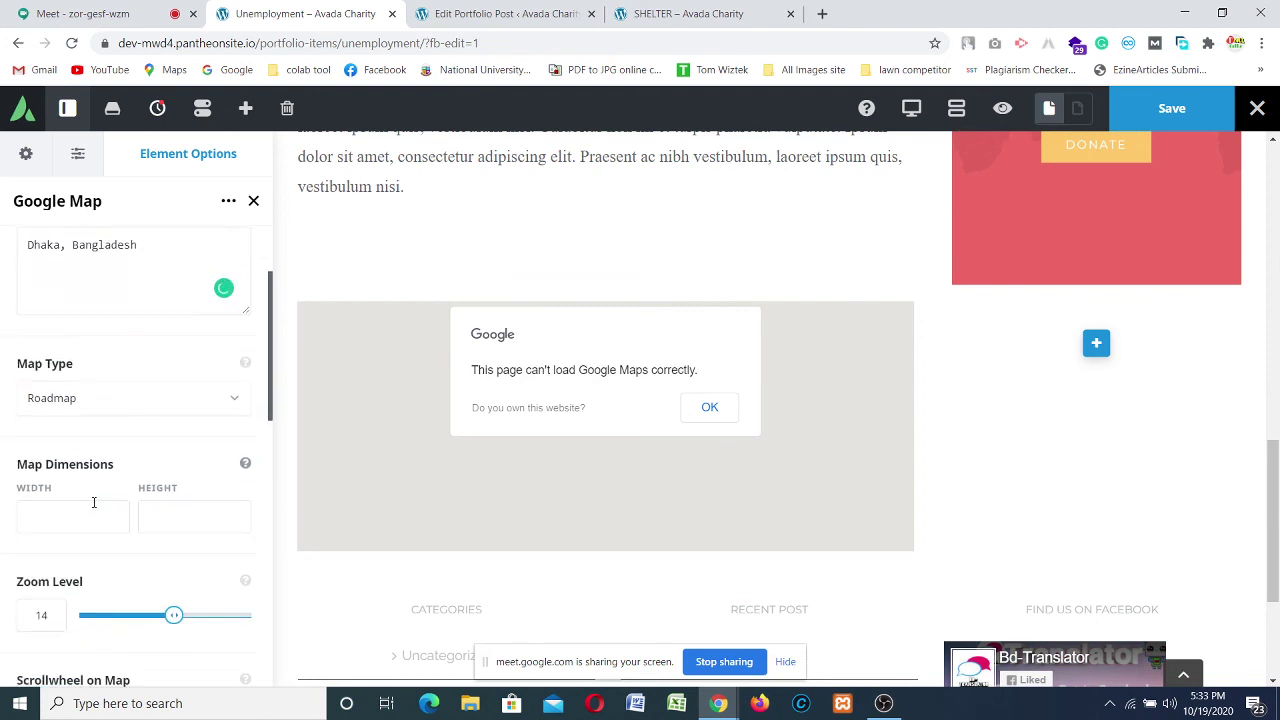
pyautogui.click(162, 385)
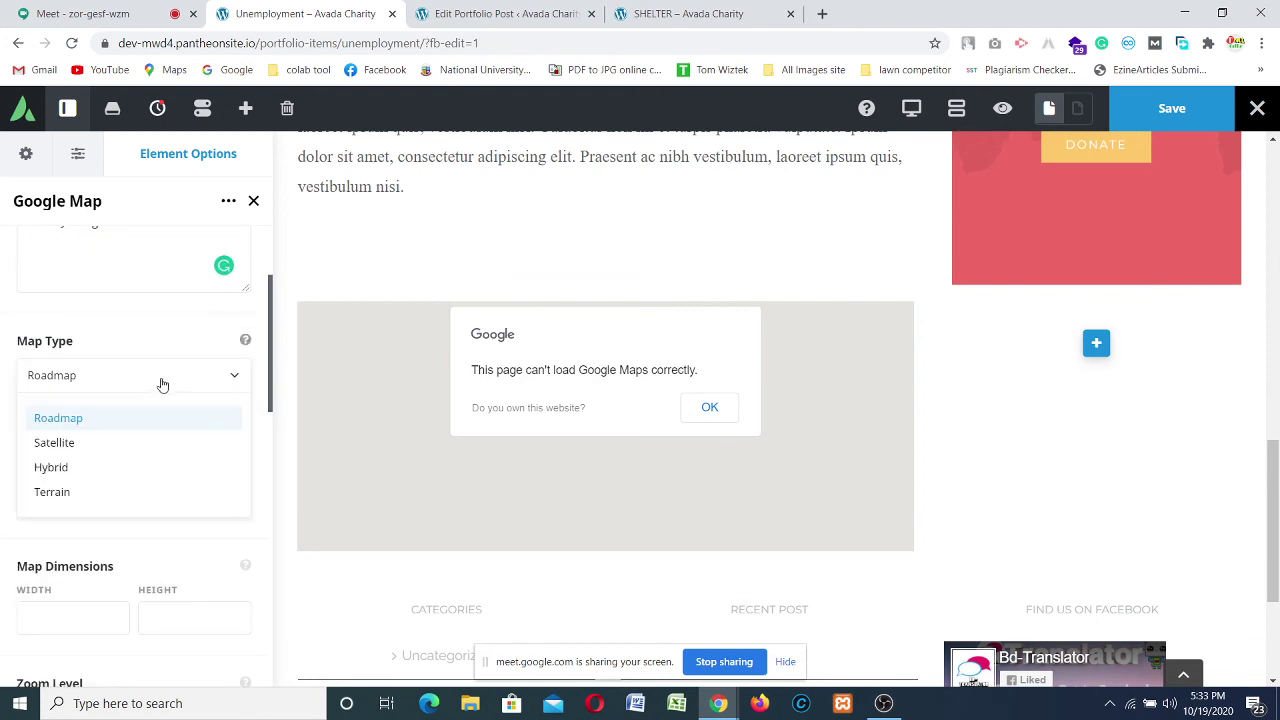
pyautogui.click(129, 374)
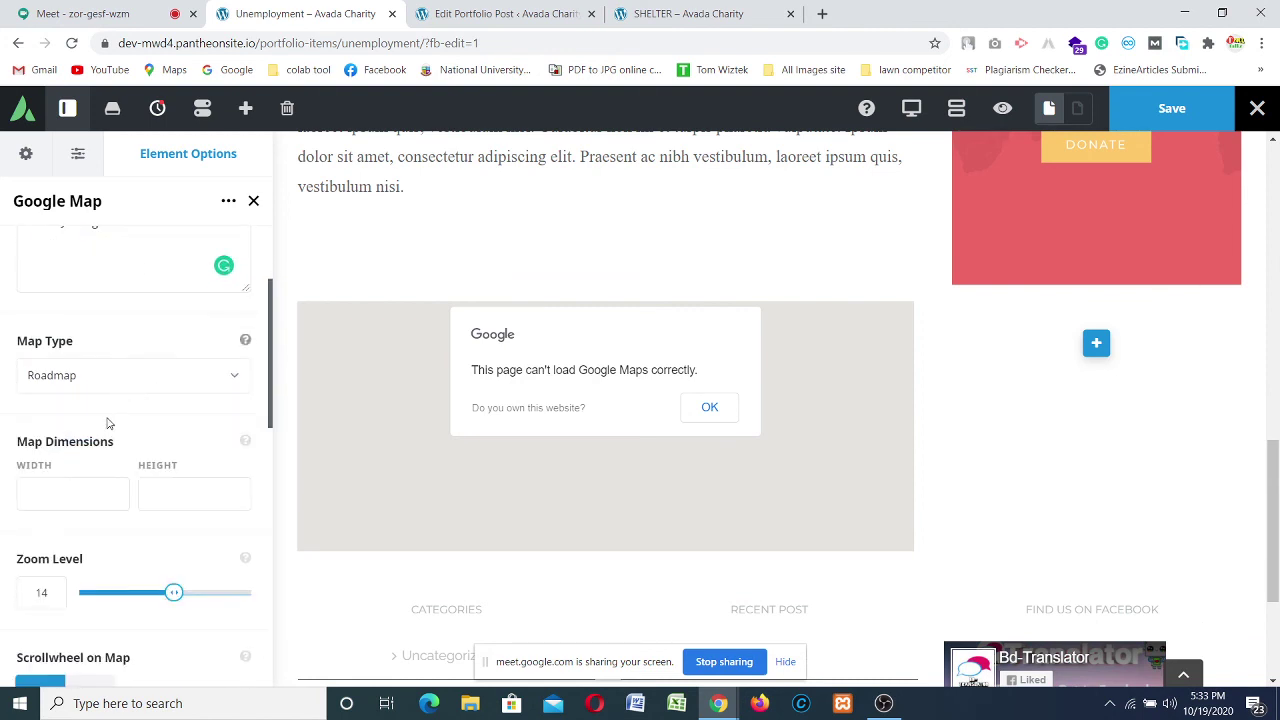
pyautogui.scroll(-1, 86, 448)
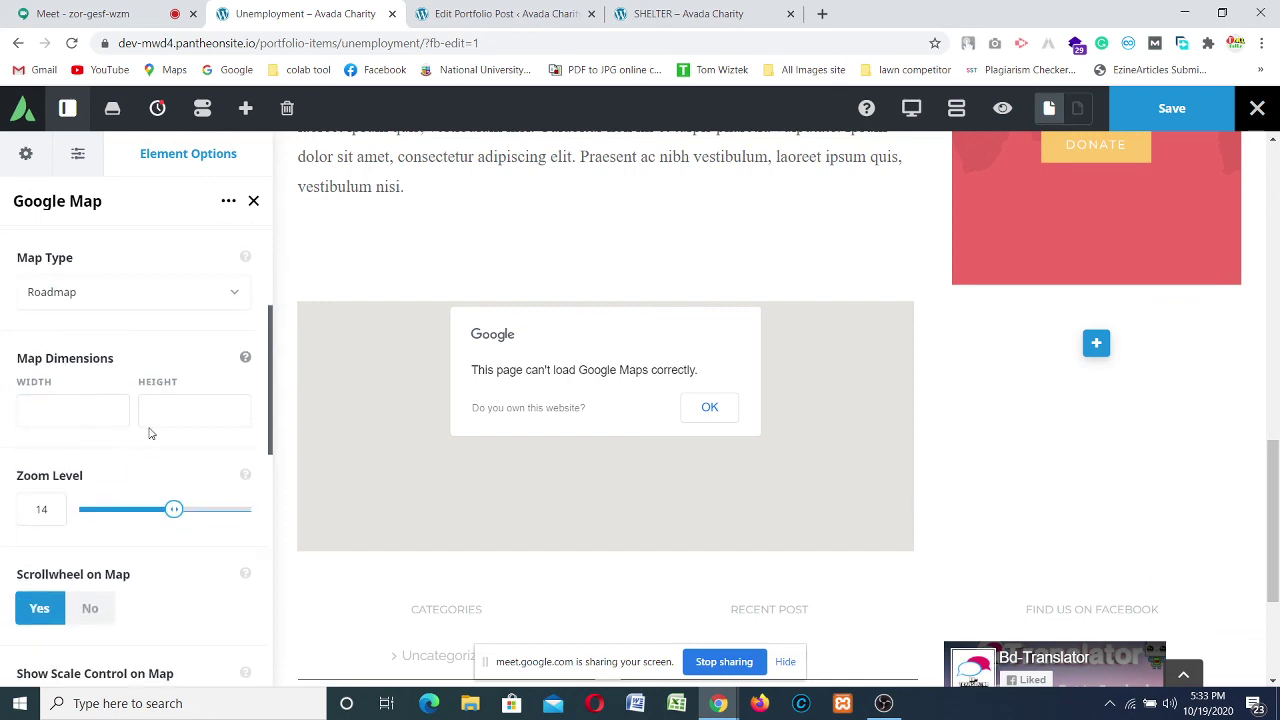
pyautogui.scroll(-2, 134, 463)
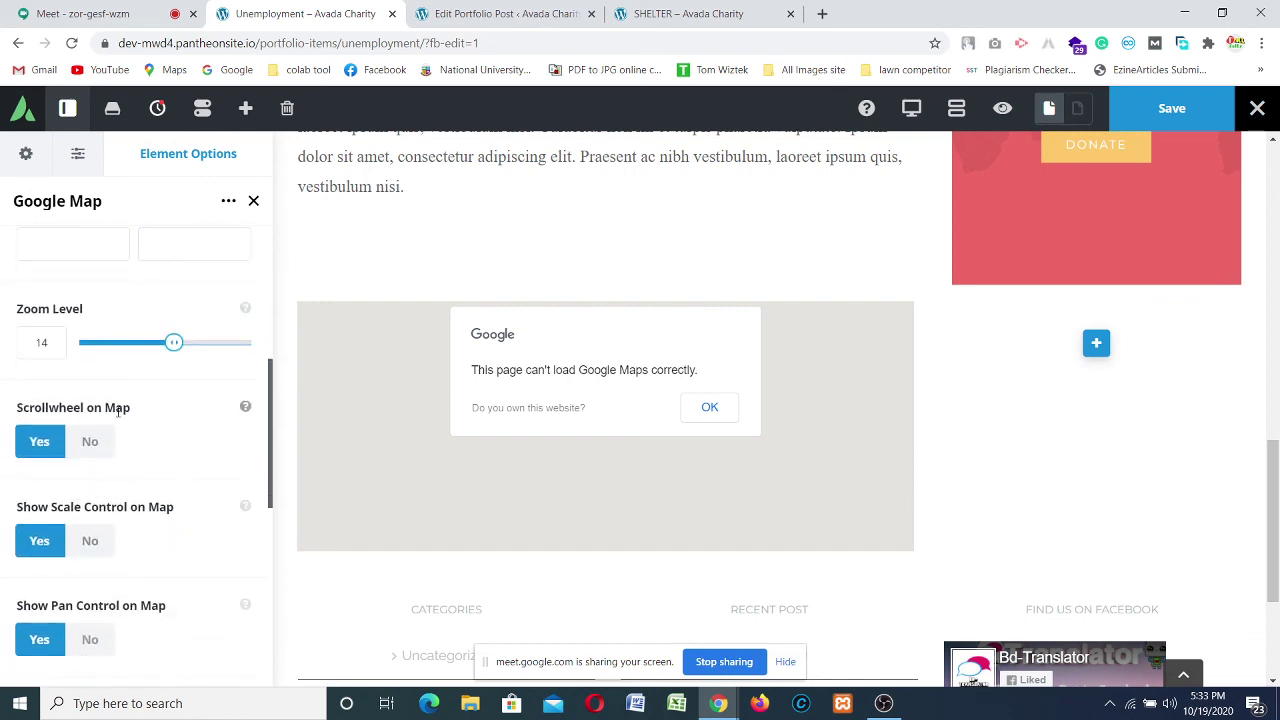
pyautogui.scroll(2, 1003, 487)
pyautogui.scroll(-3, 986, 451)
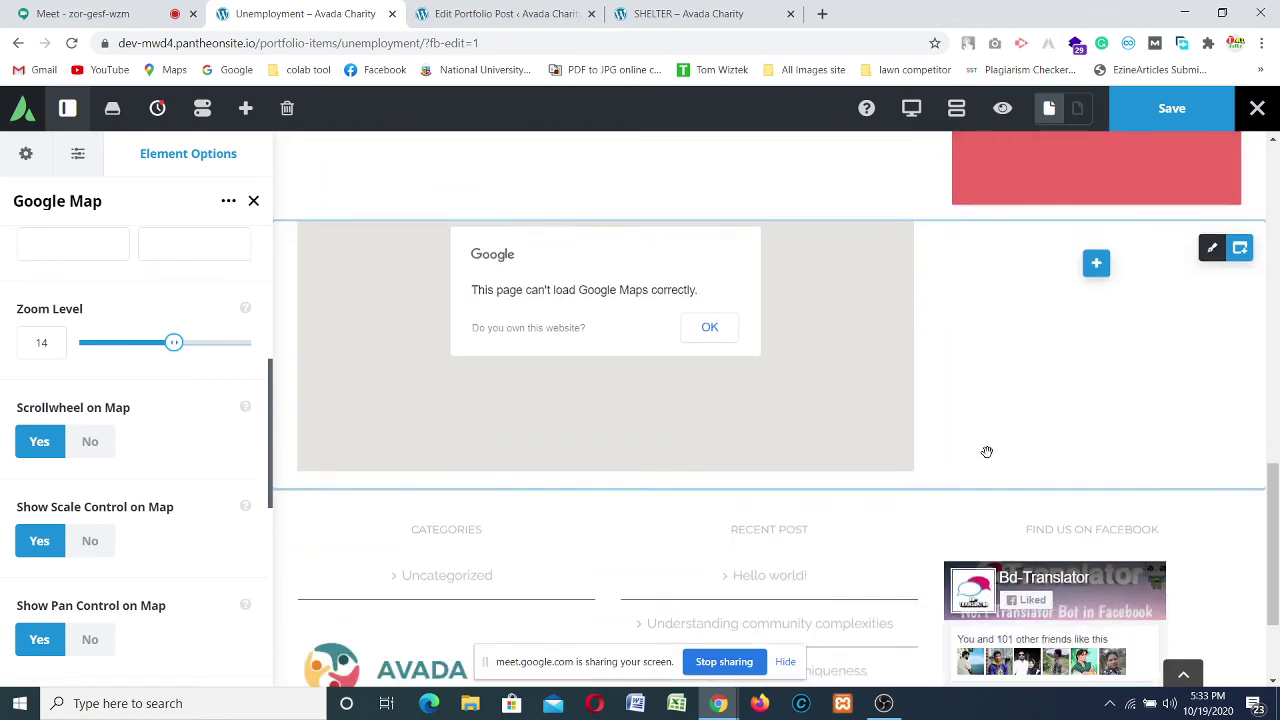
# - Compare with the live SHELTER portfolio page, then return to the Unemployment editor
pyautogui.click(730, 17)
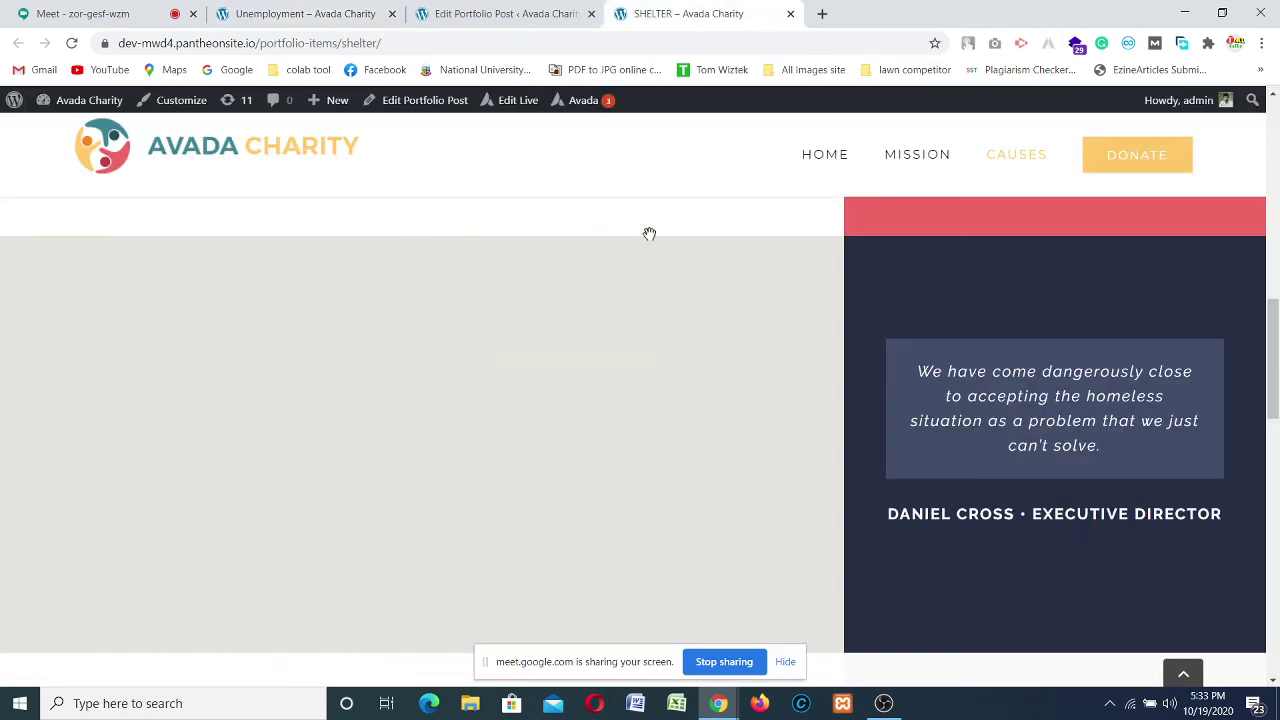
pyautogui.scroll(1, 669, 434)
pyautogui.scroll(-1, 728, 463)
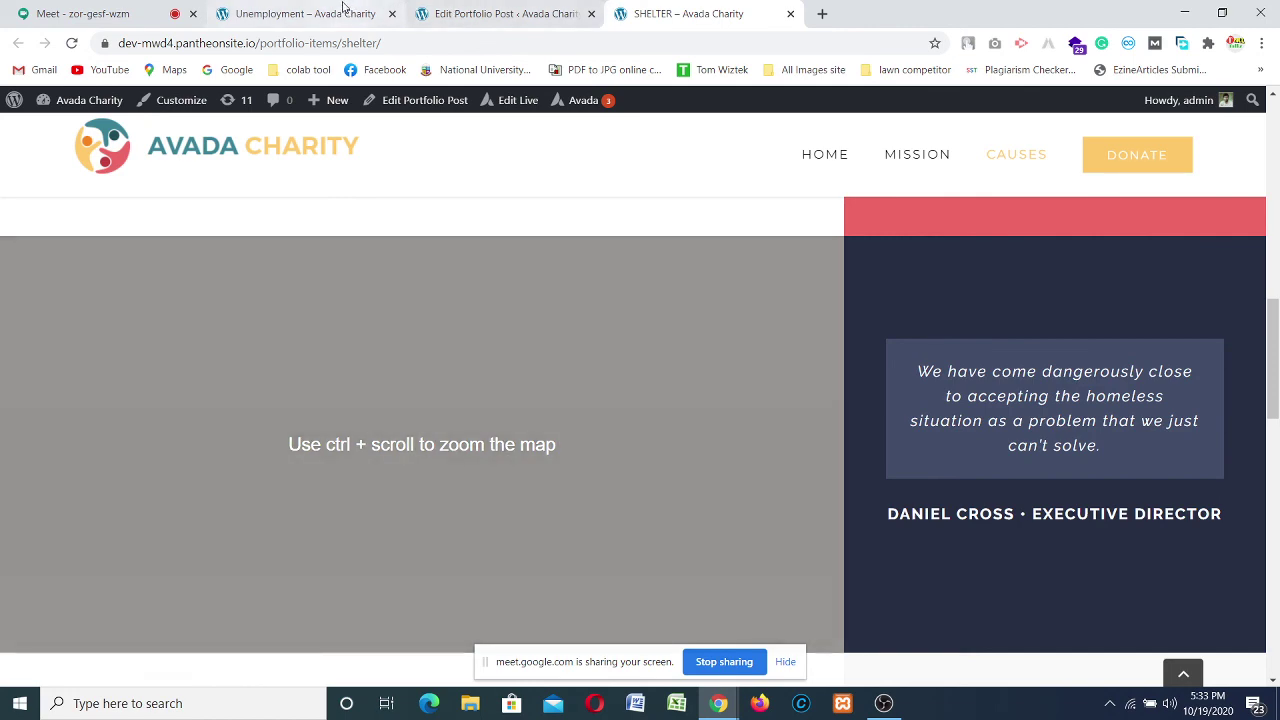
pyautogui.click(300, 14)
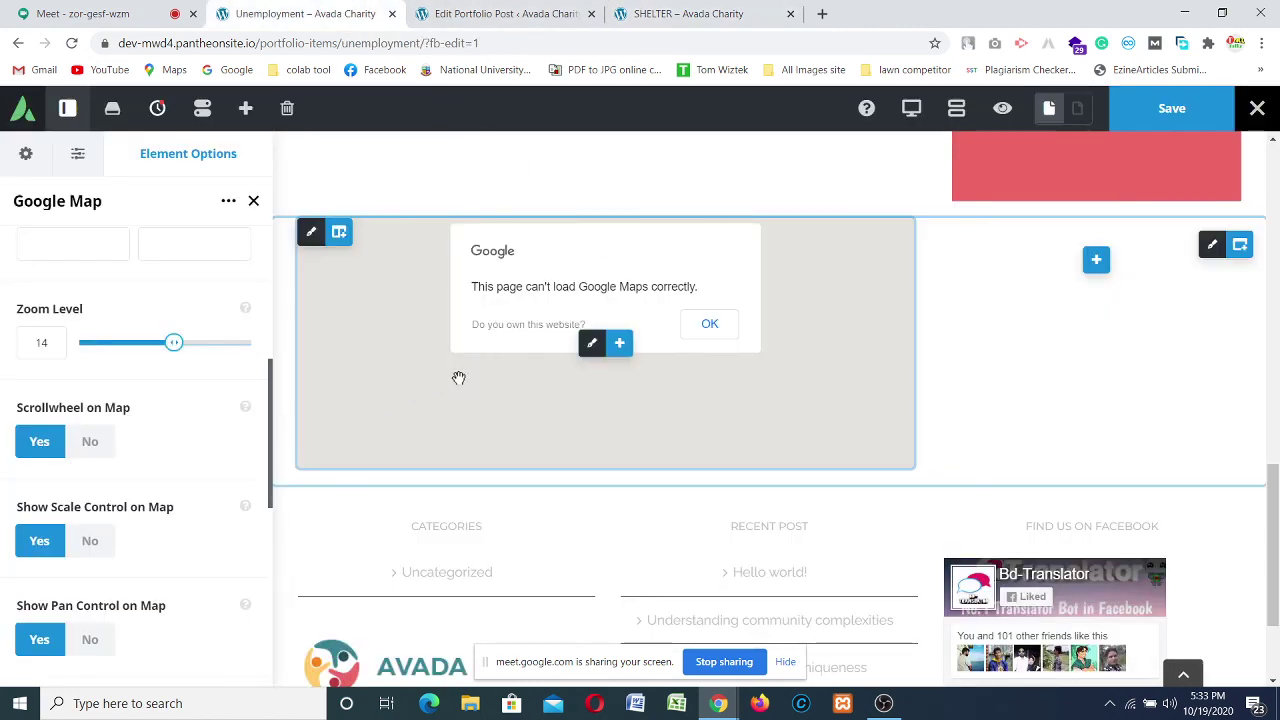
pyautogui.scroll(2, 960, 397)
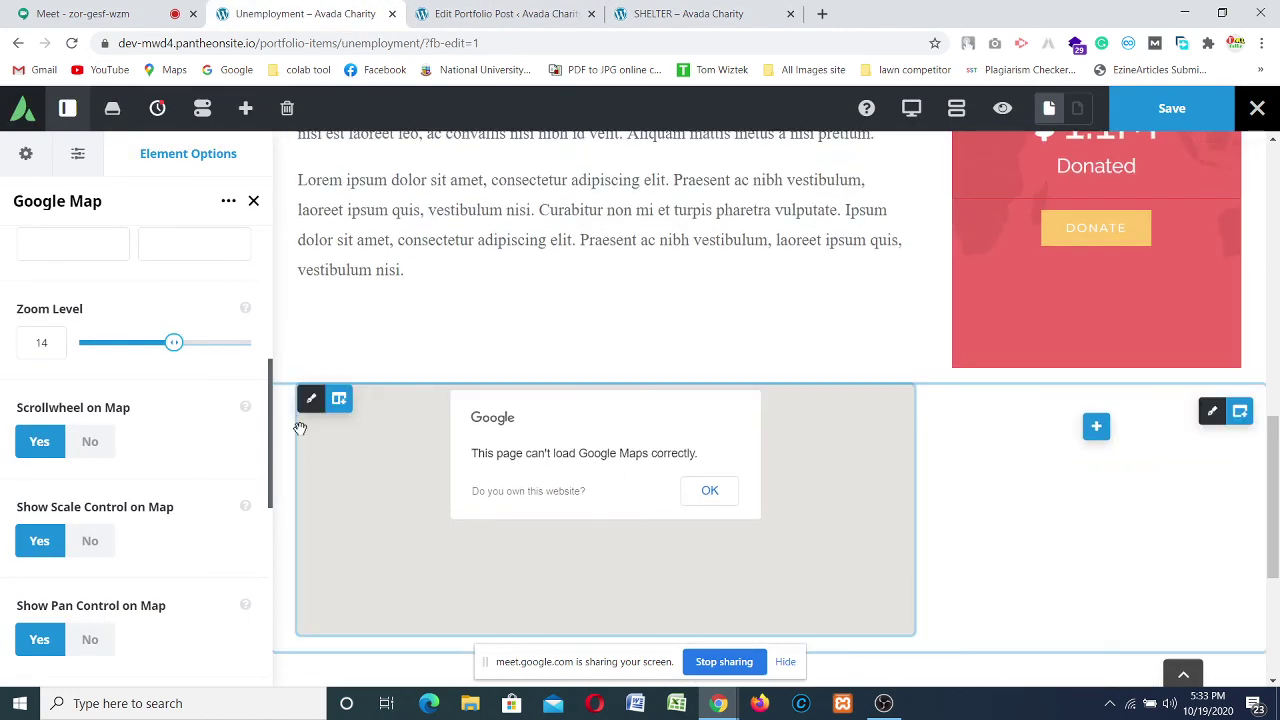
pyautogui.scroll(3, 60, 460)
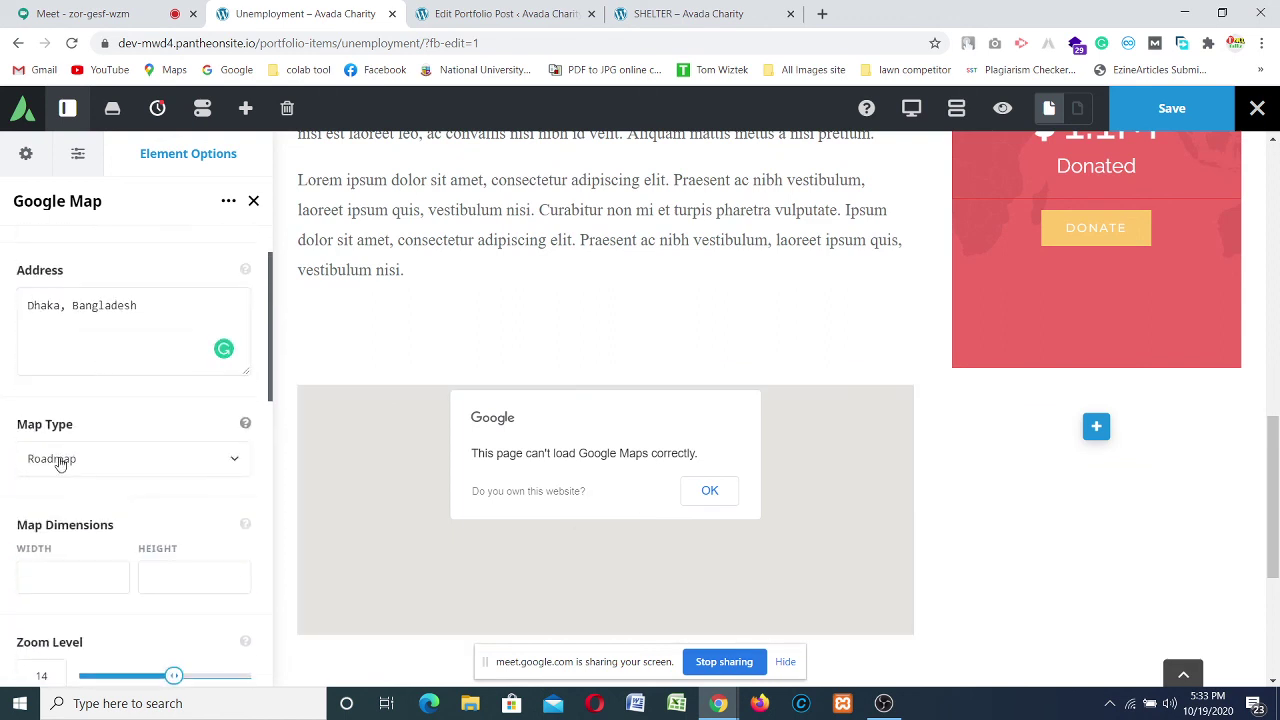
# - Try a 600px, then 400px map width, then clear the width value
pyautogui.scroll(-1, 57, 455)
pyautogui.click(50, 405)
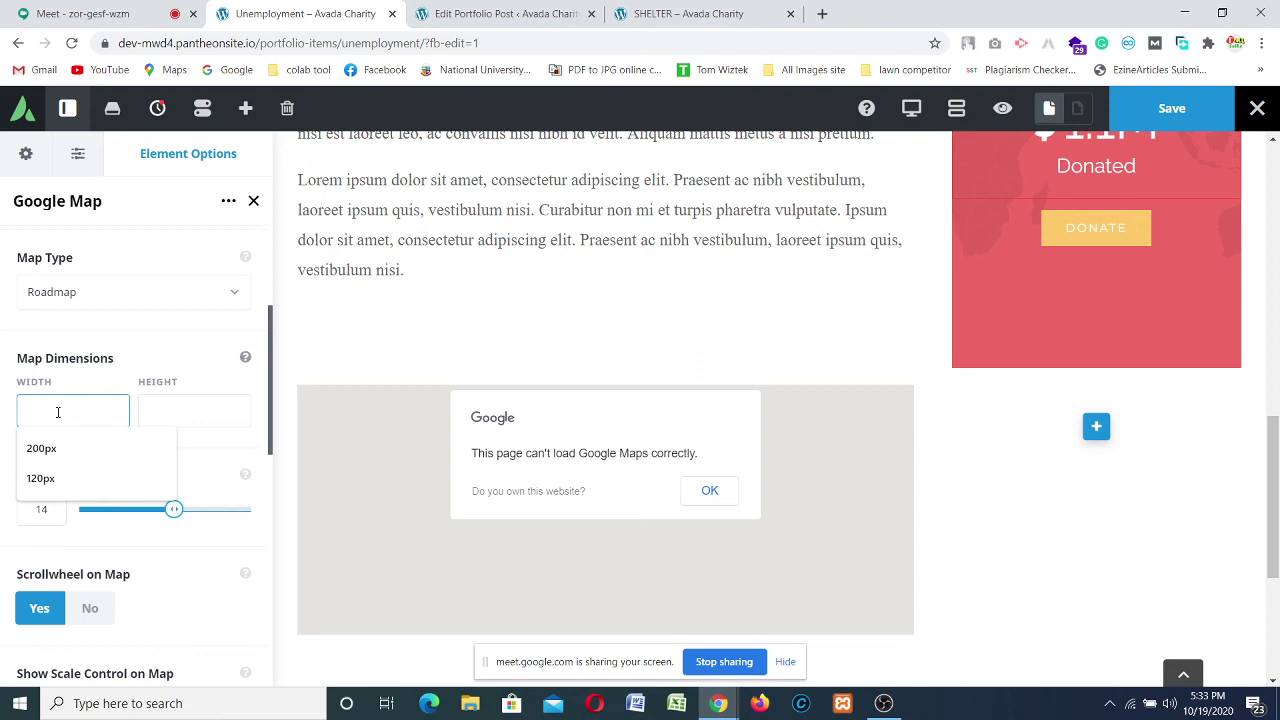
pyautogui.write('600')
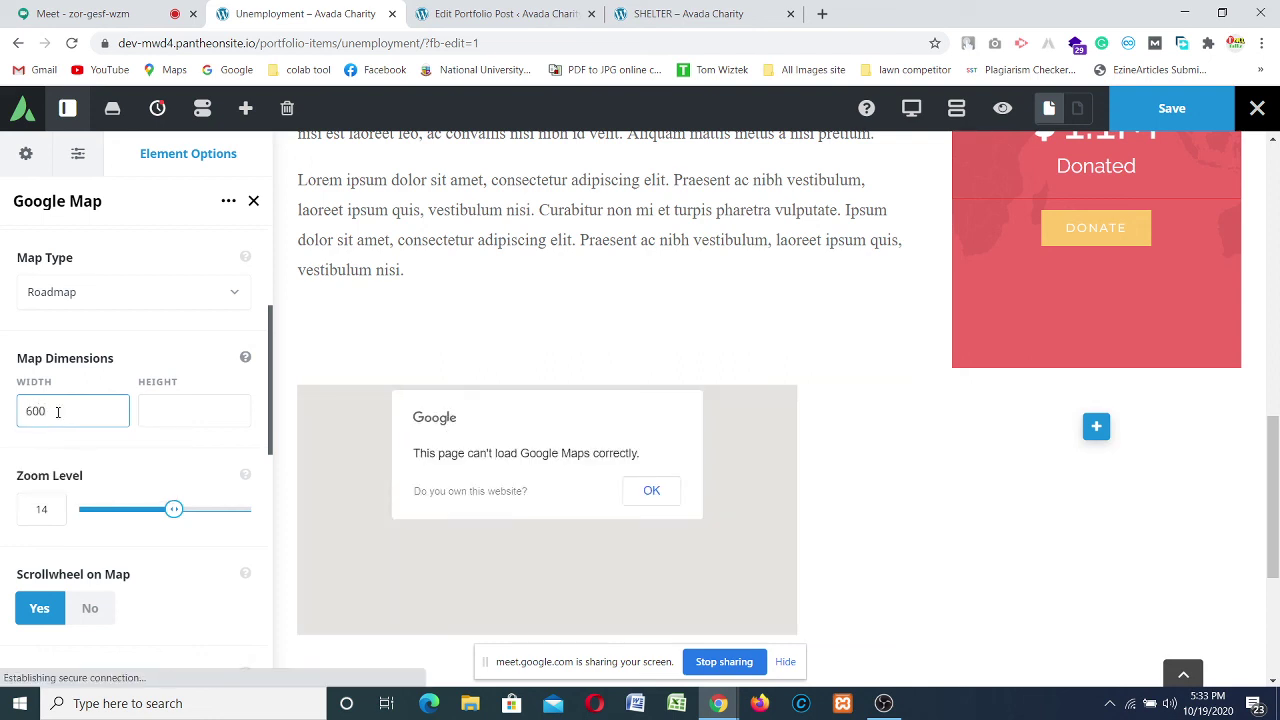
pyautogui.write('px')
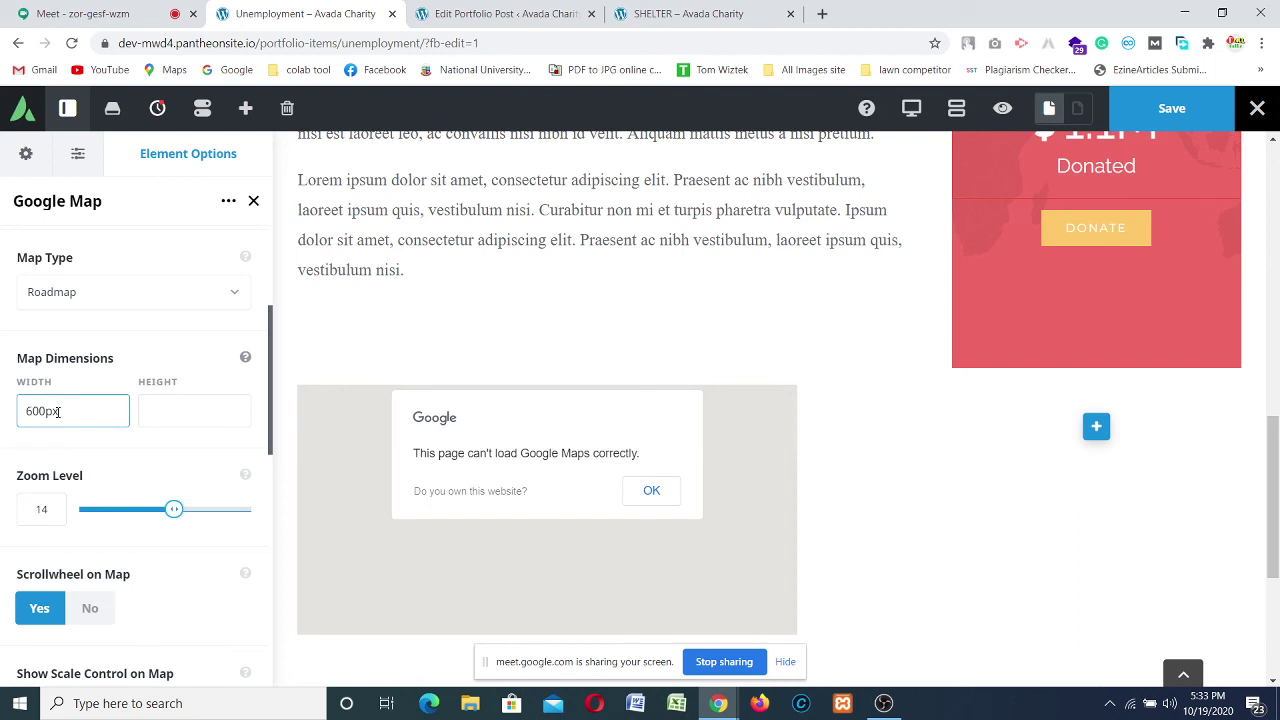
pyautogui.click(245, 358)
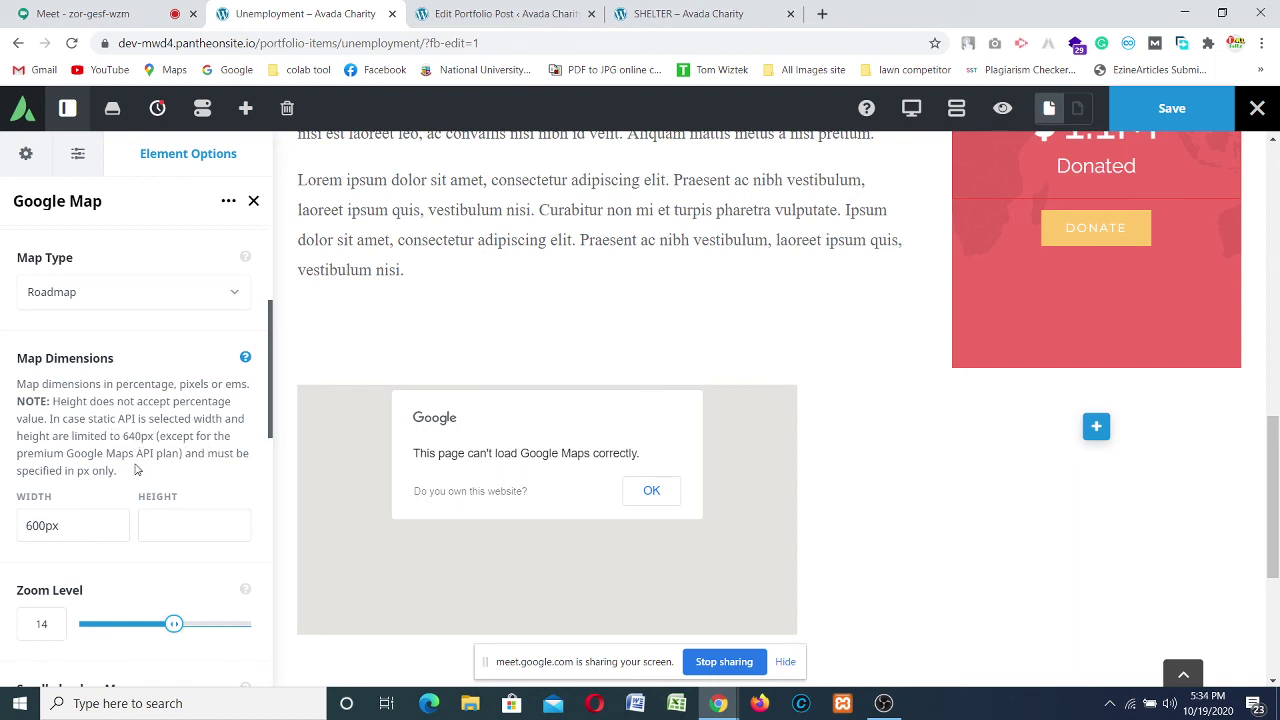
pyautogui.click(55, 526)
pyautogui.press('BackSpace')
pyautogui.write('4')
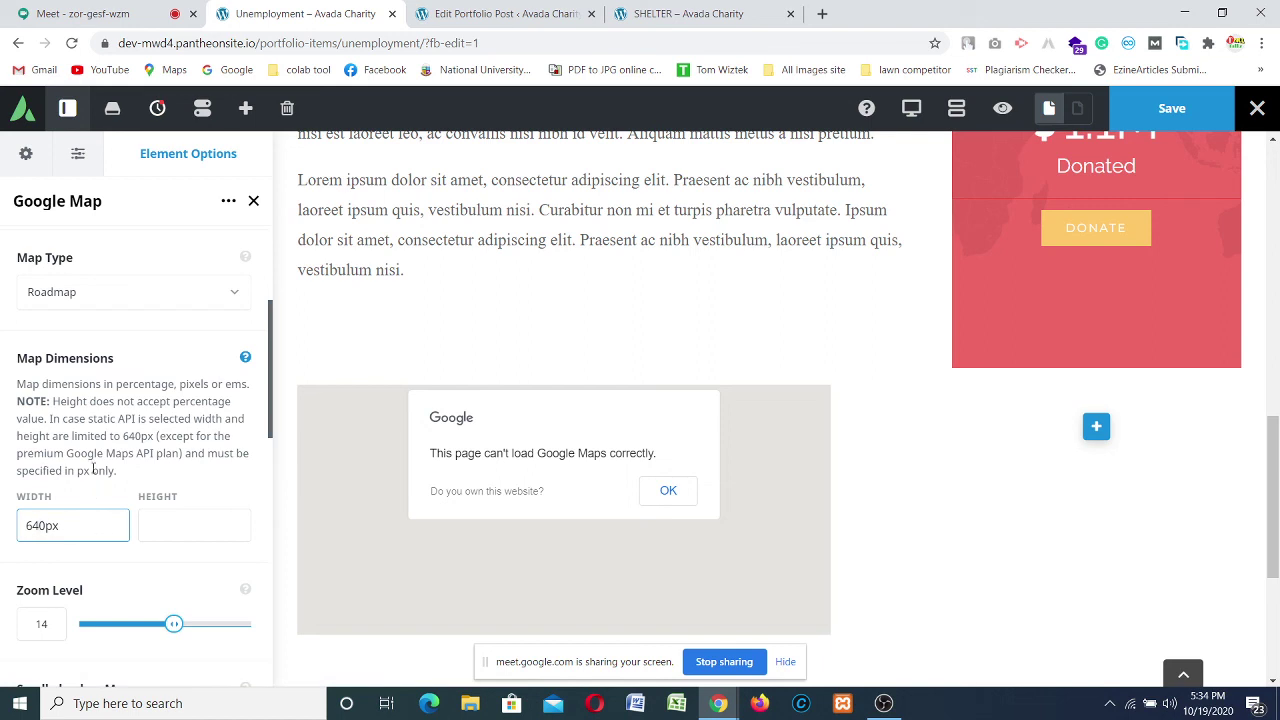
pyautogui.moveTo(88, 528); pyautogui.dragTo(26, 528)
pyautogui.press('BackSpace')
# - Set the map height to 640px
pyautogui.click(180, 527)
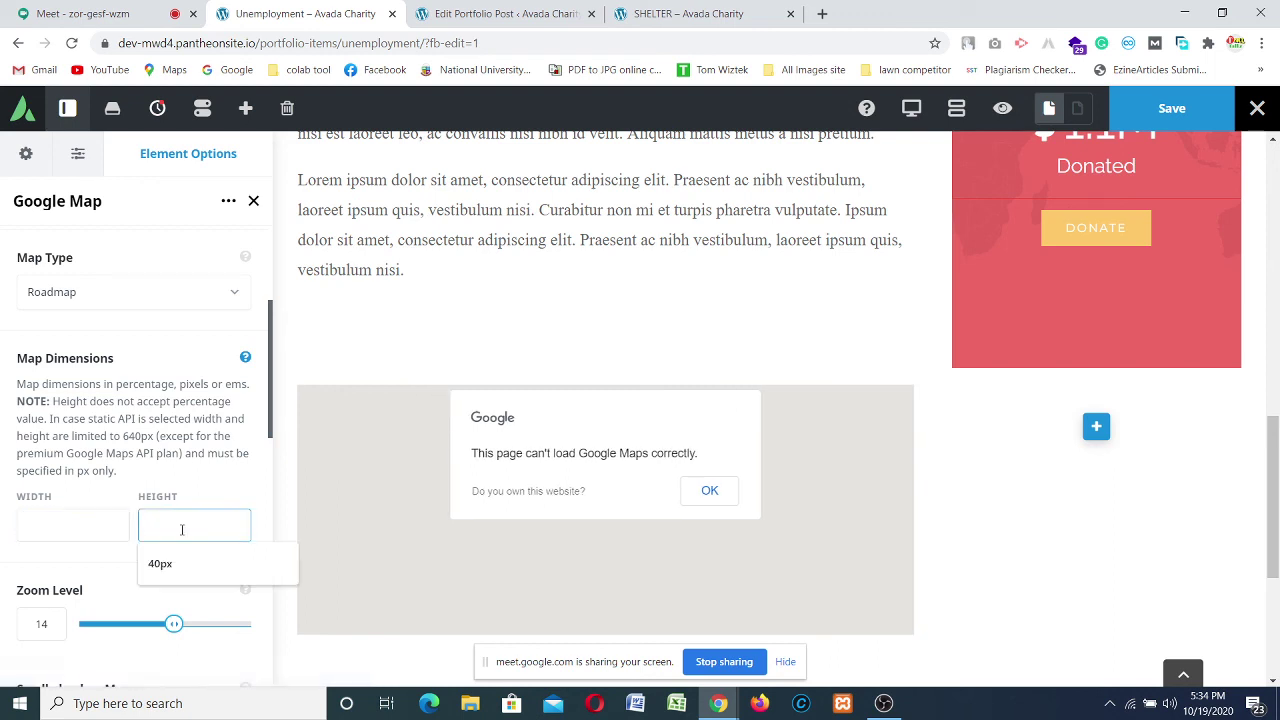
pyautogui.write('640px')
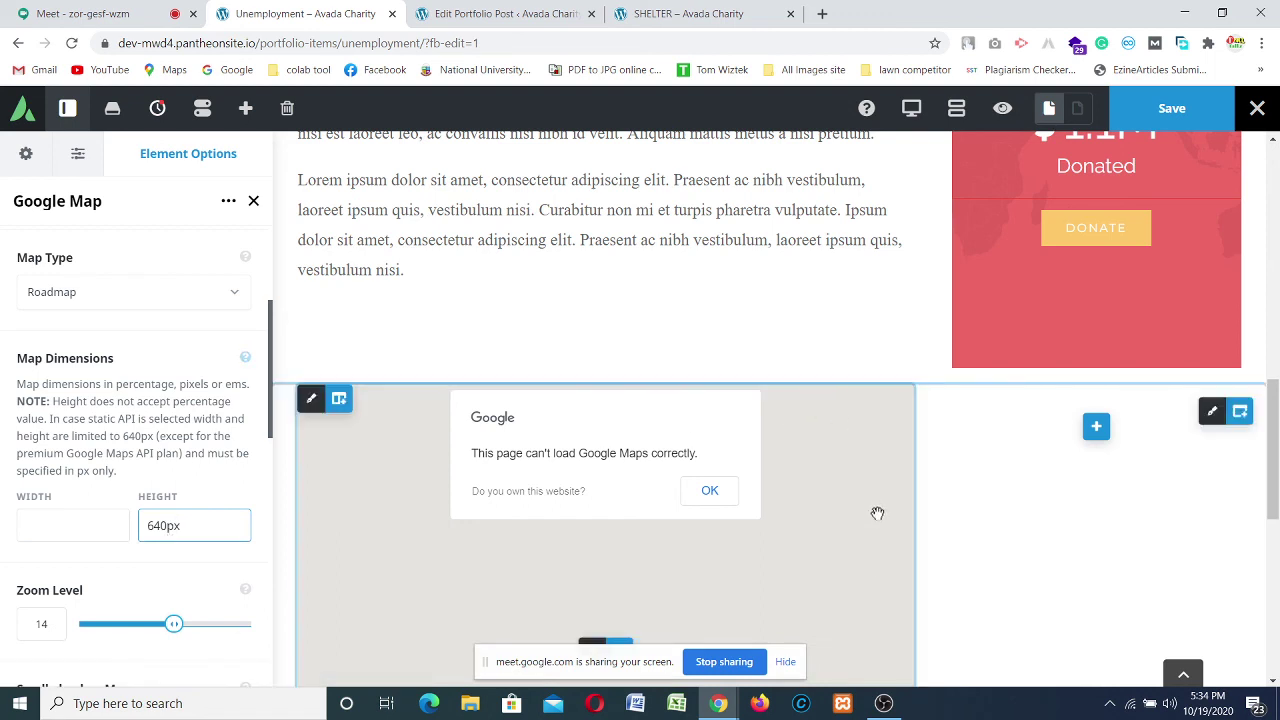
pyautogui.scroll(-1, 680, 360)
pyautogui.scroll(-3, 644, 314)
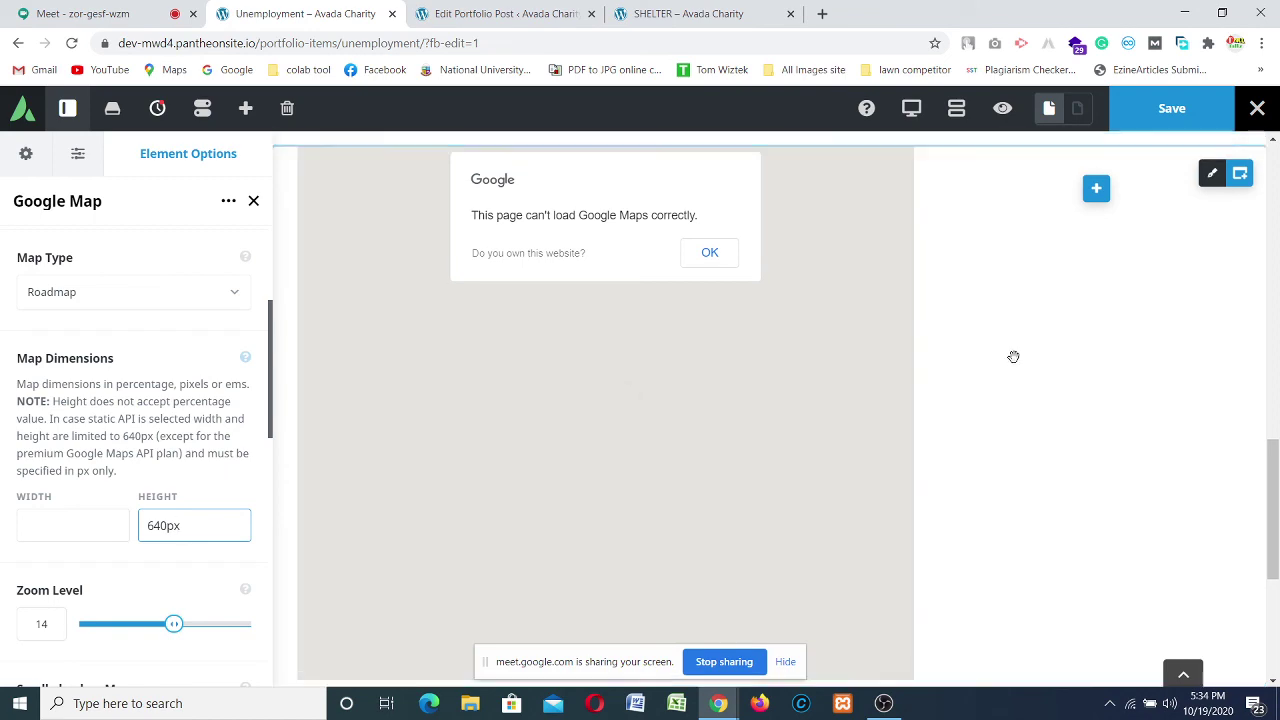
pyautogui.scroll(4, 1001, 351)
pyautogui.scroll(-5, 1001, 351)
pyautogui.scroll(1, 986, 330)
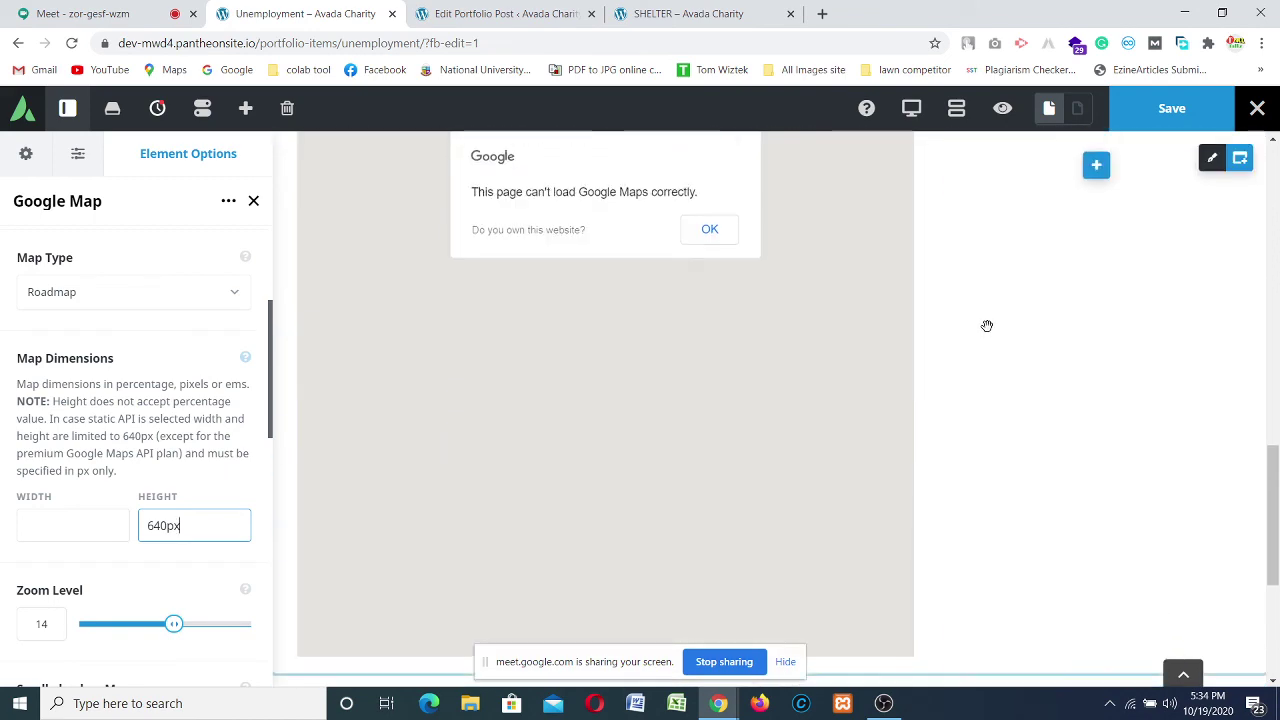
# - Check the live SHELTER map, then clear the map height value
pyautogui.click(683, 13)
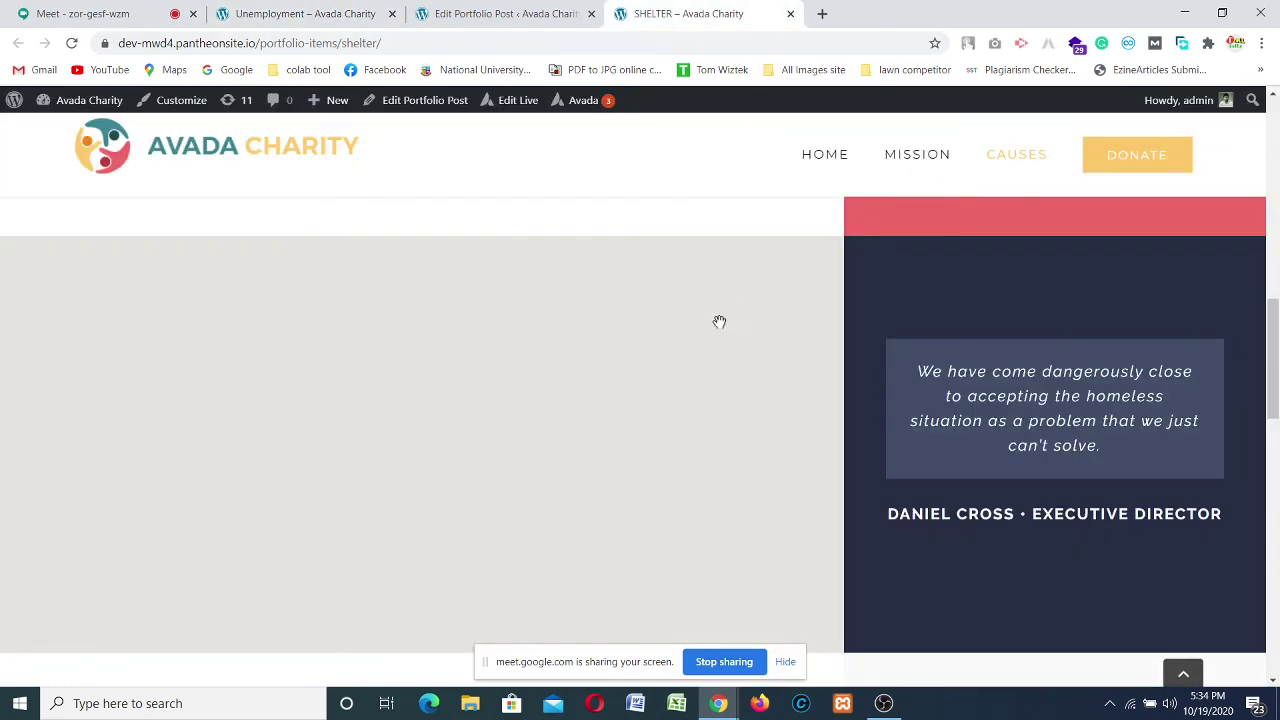
pyautogui.scroll(-2, 665, 339)
pyautogui.scroll(2, 665, 339)
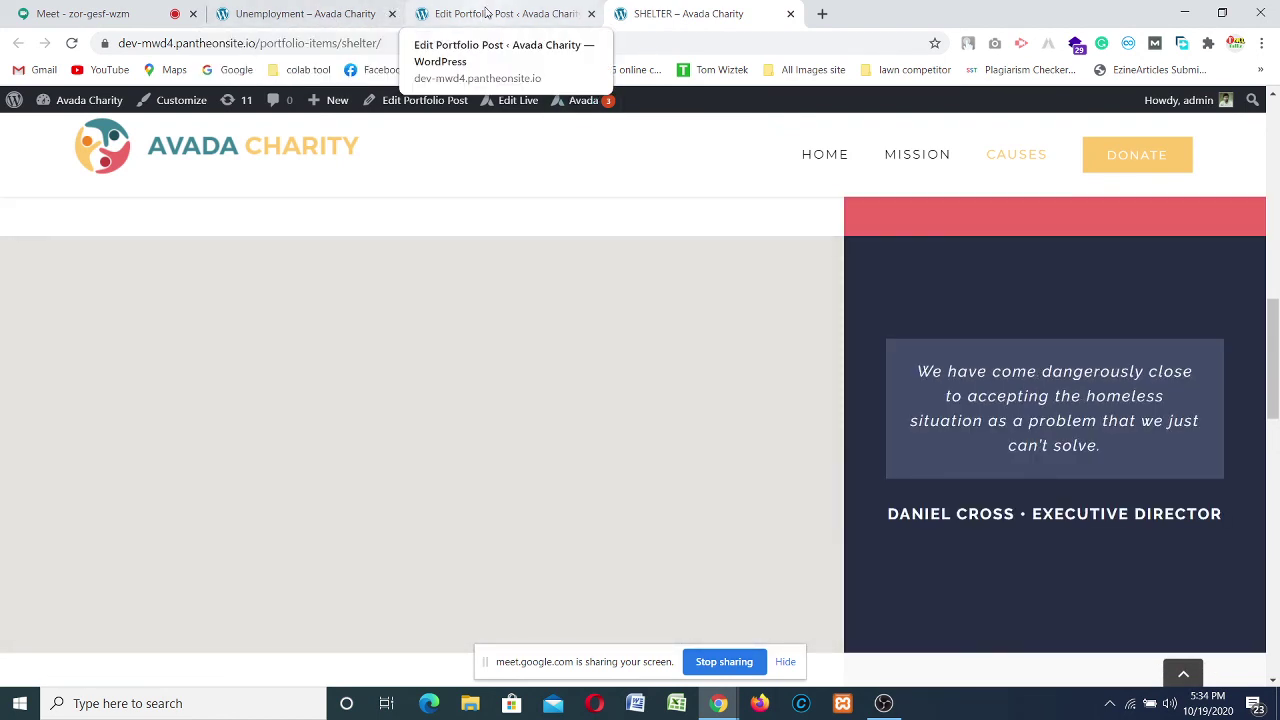
pyautogui.click(345, 14)
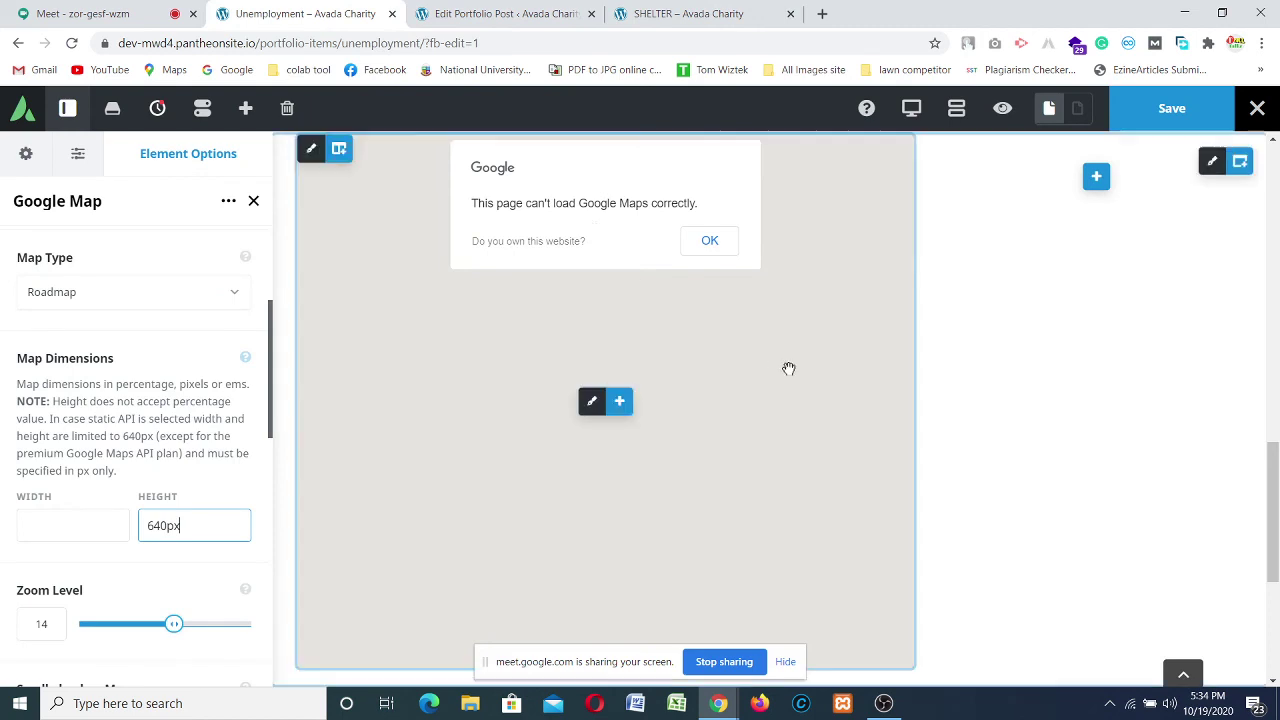
pyautogui.moveTo(240, 523); pyautogui.dragTo(102, 524)
pyautogui.press('BackSpace')
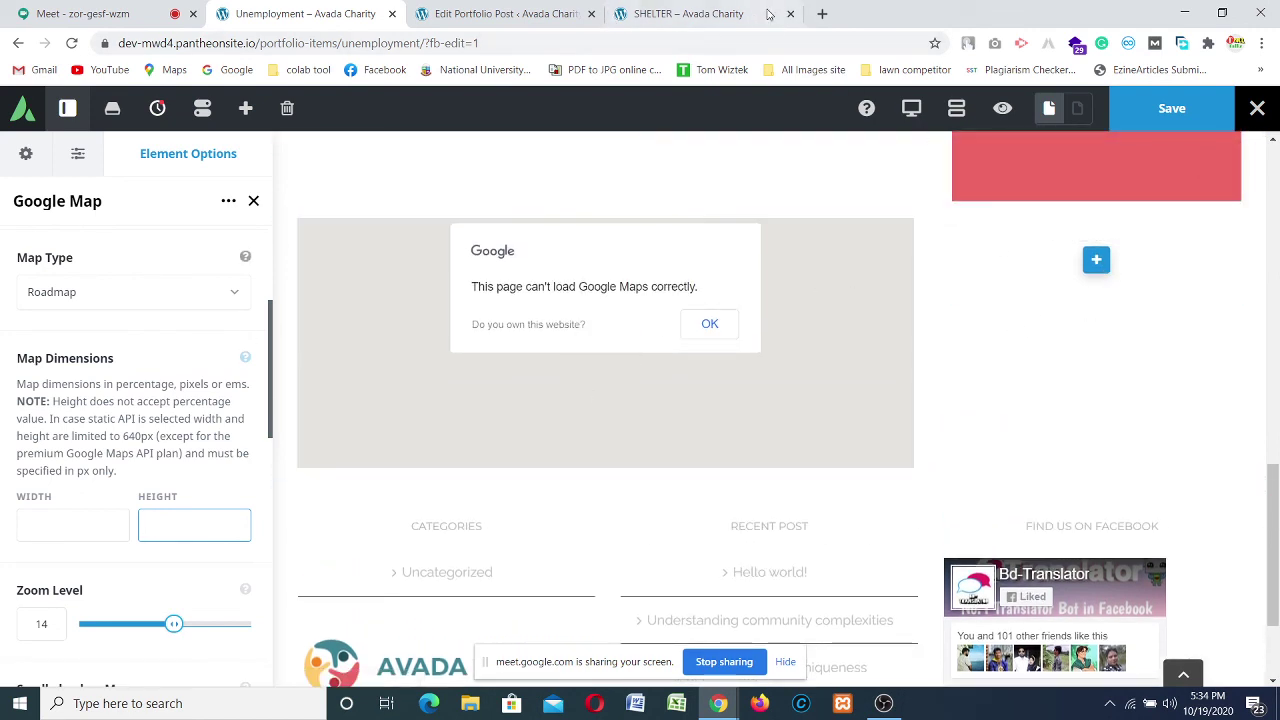
pyautogui.click(640, 13)
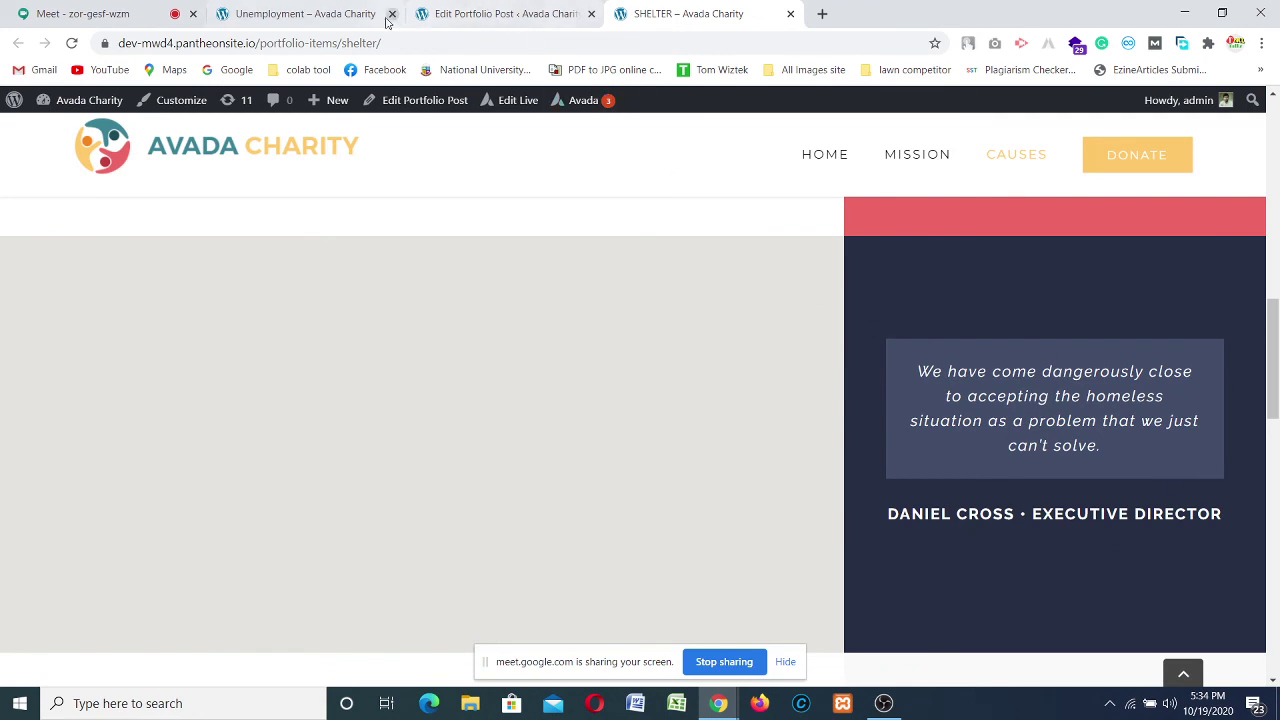
pyautogui.click(346, 17)
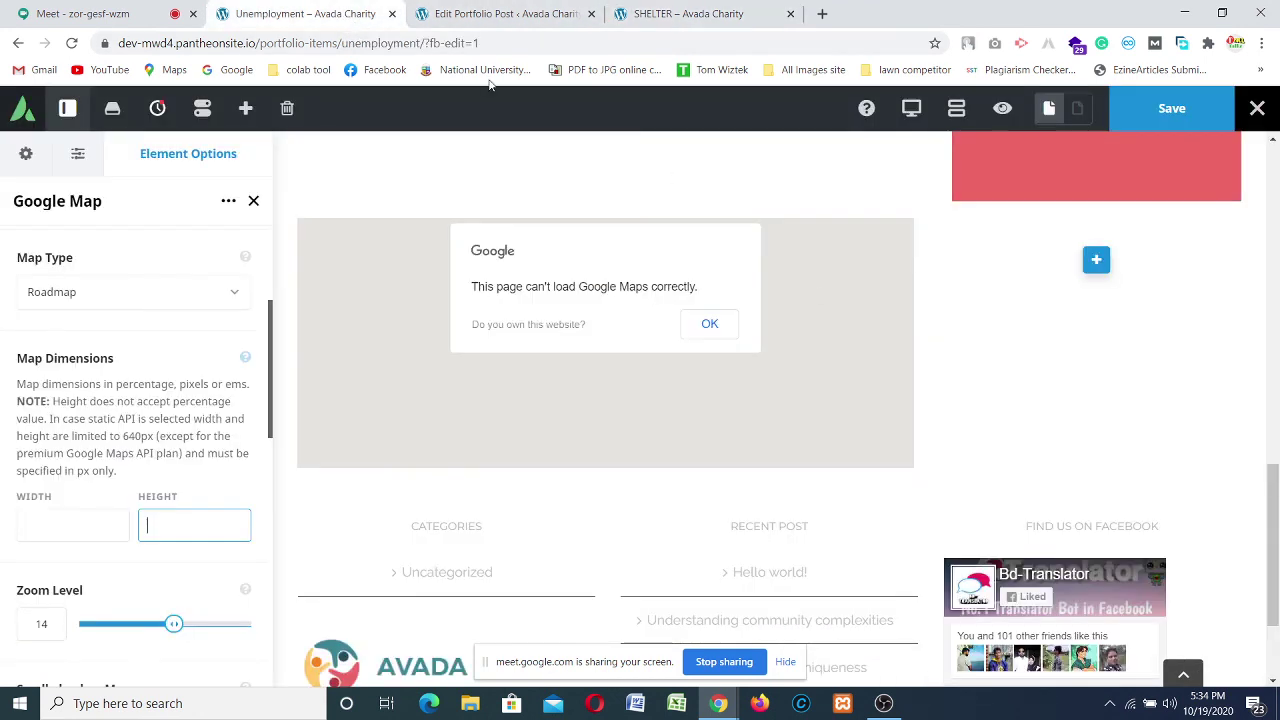
# - Add a Testimonials element to the sidebar column beside the map
pyautogui.click(1096, 262)
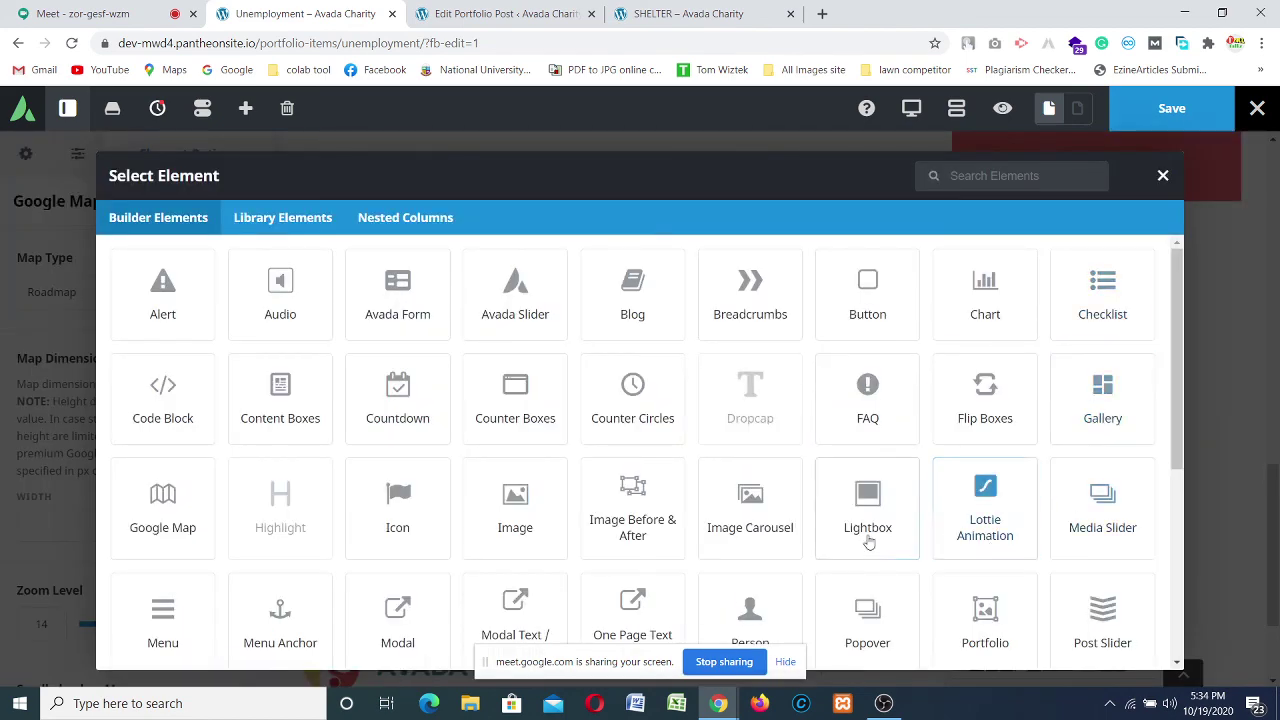
pyautogui.scroll(-1, 517, 510)
pyautogui.scroll(-3, 517, 510)
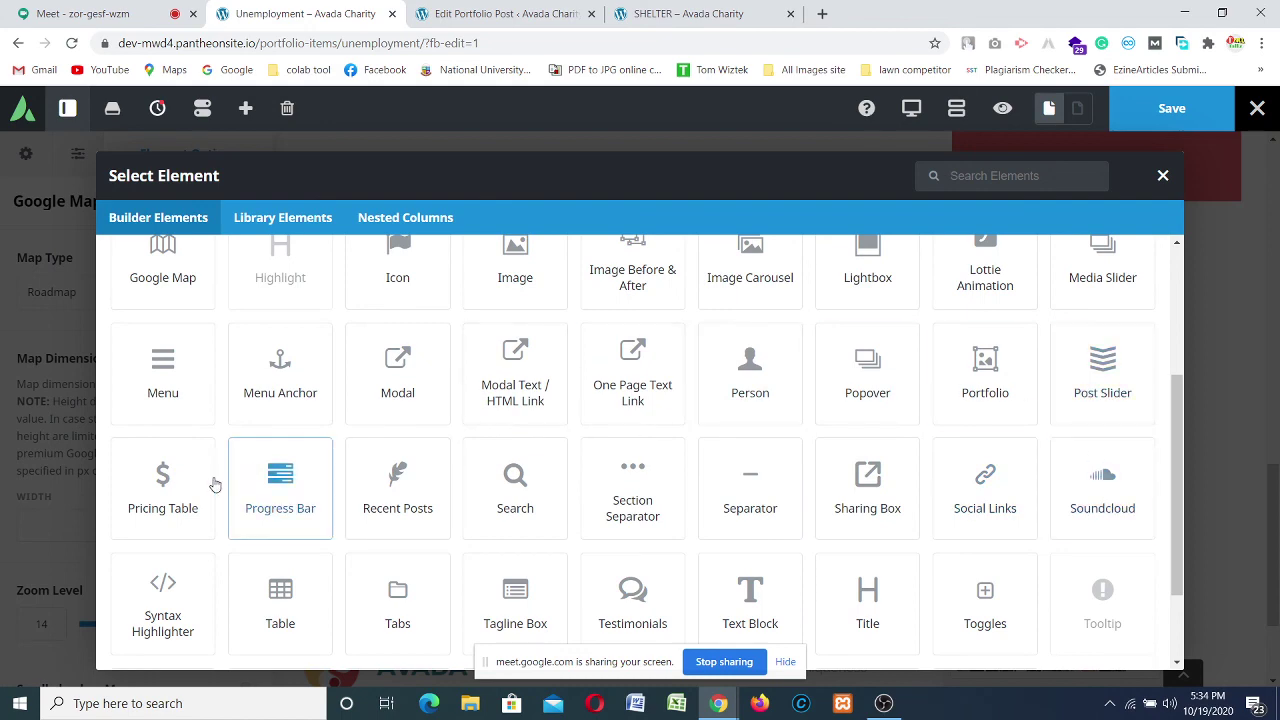
pyautogui.scroll(-1, 320, 540)
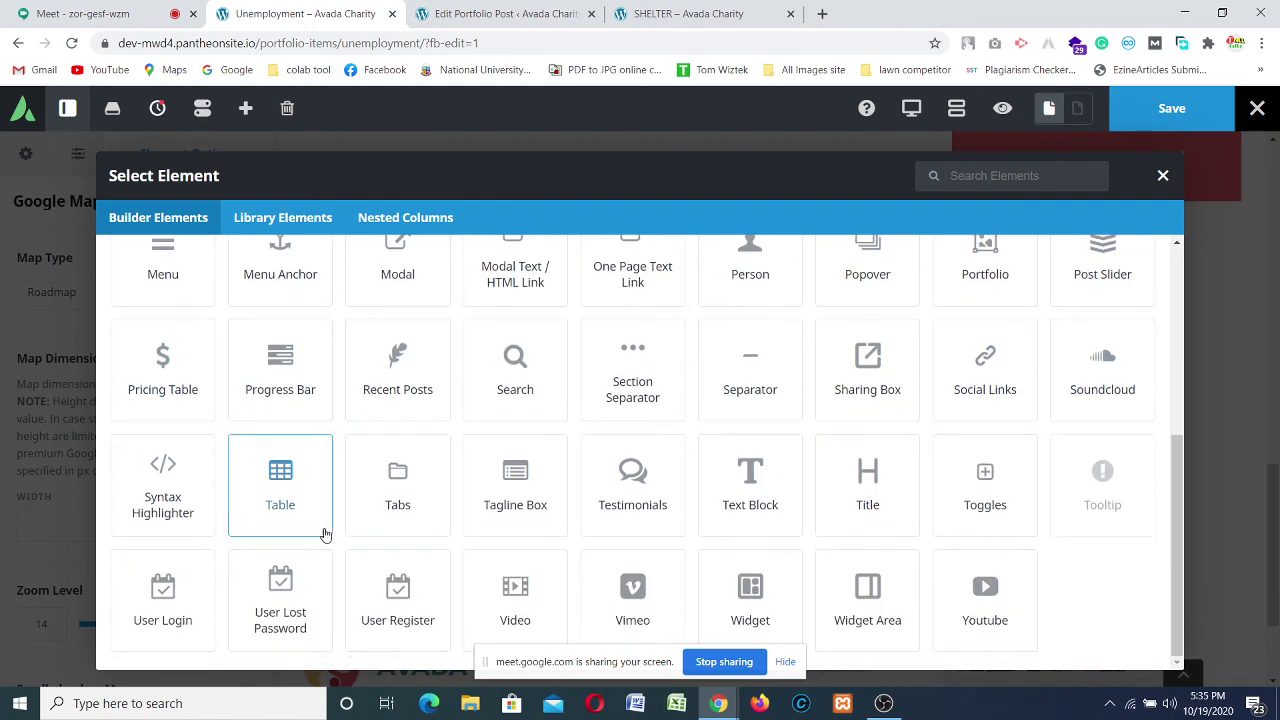
pyautogui.click(632, 500)
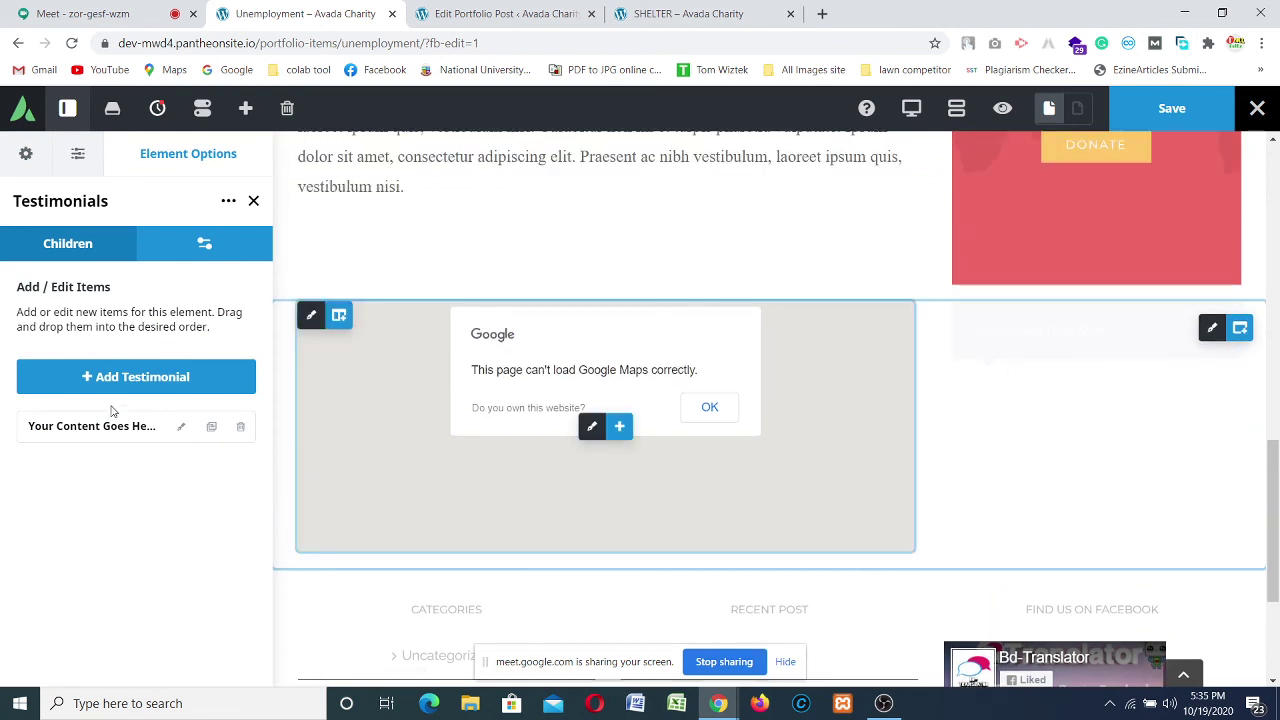
# - Edit the first testimonial item and enter the reviewer's name
pyautogui.click(179, 430)
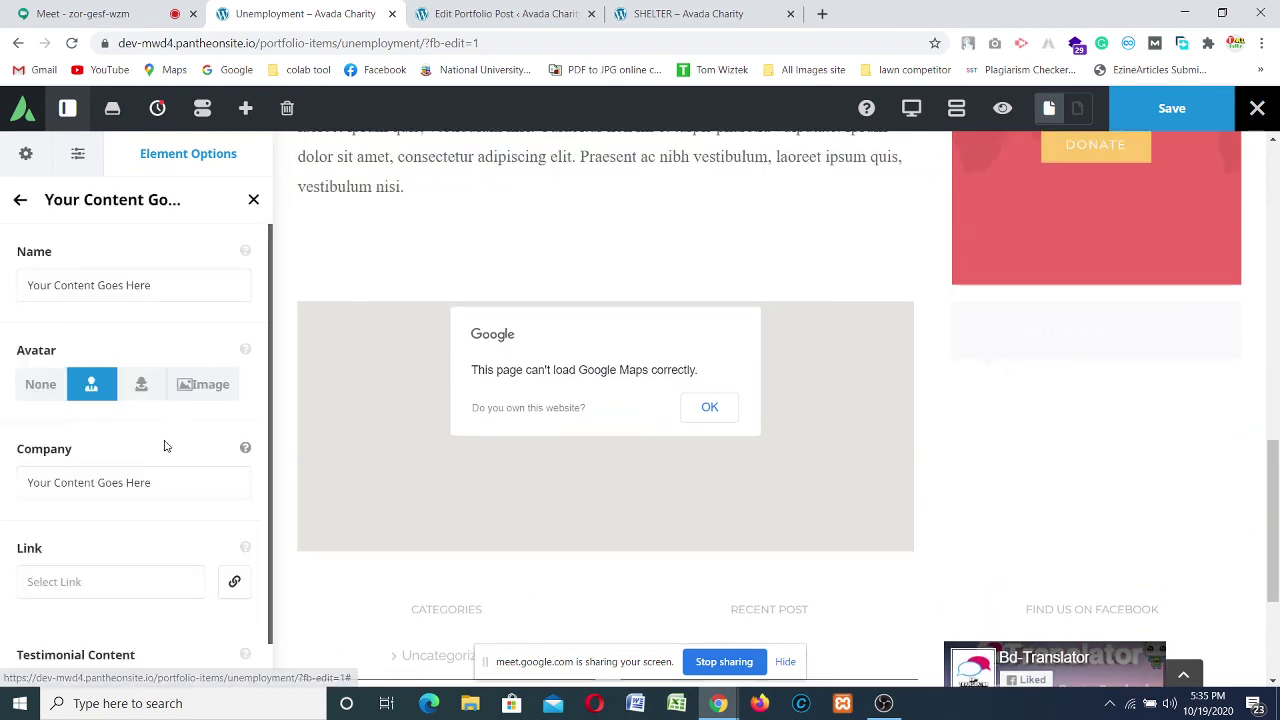
pyautogui.click(130, 285)
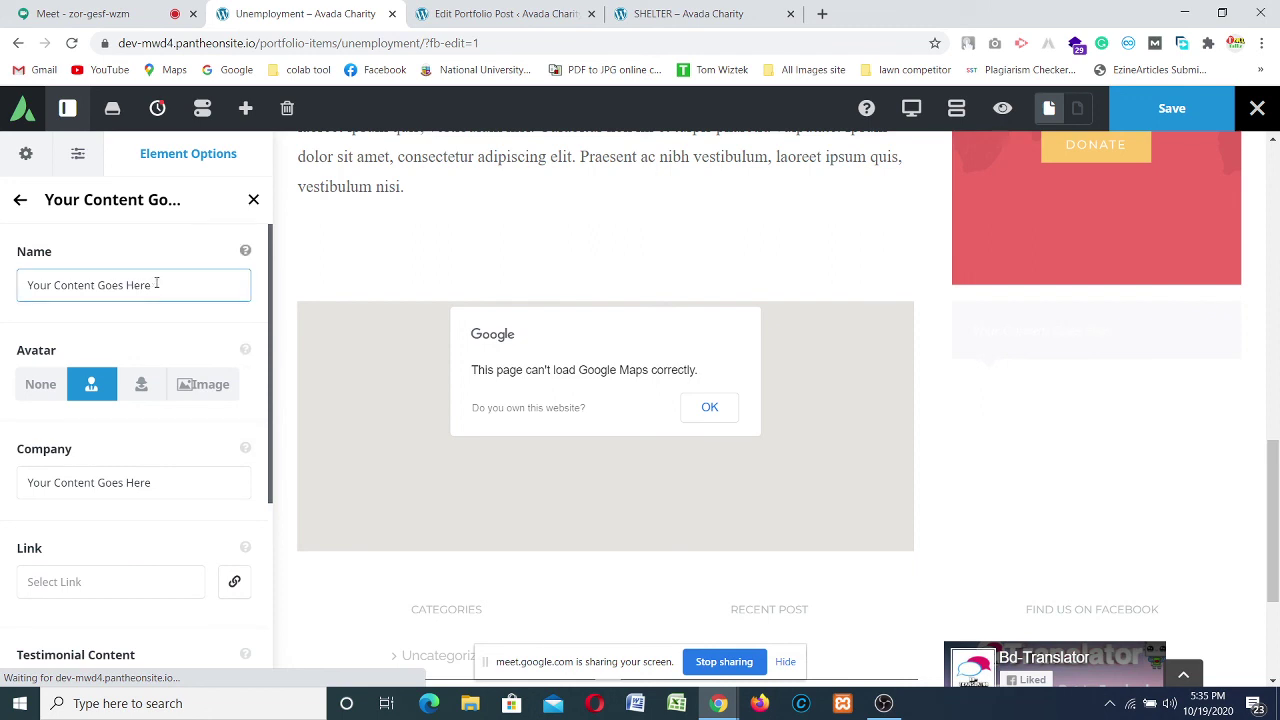
pyautogui.hotkey('ctrl', 'a')
pyautogui.press('BackSpace')
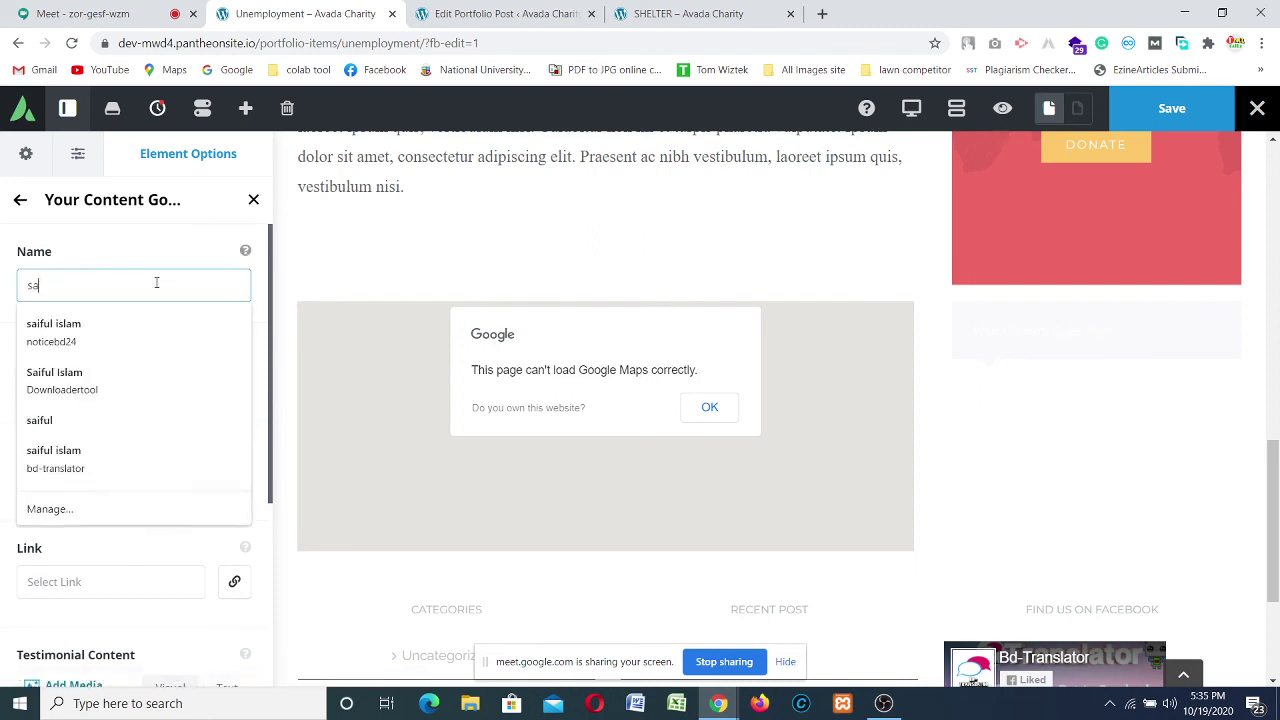
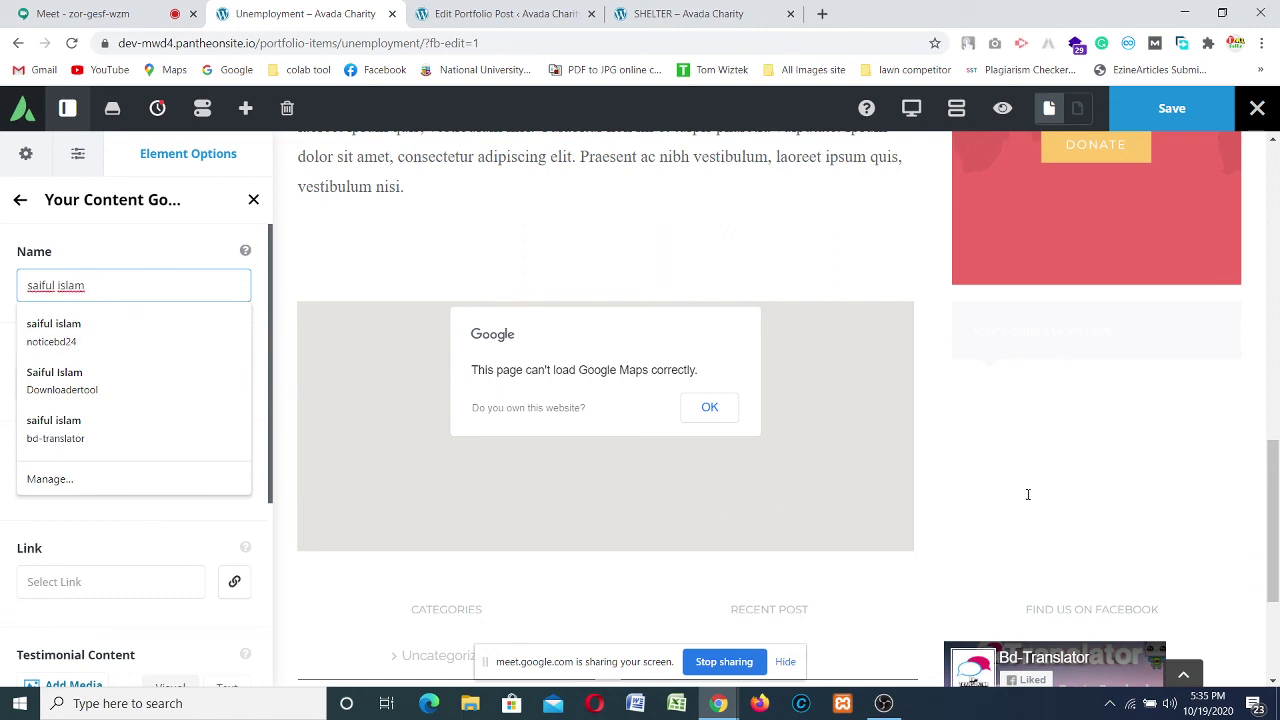
pyautogui.click(52, 545)
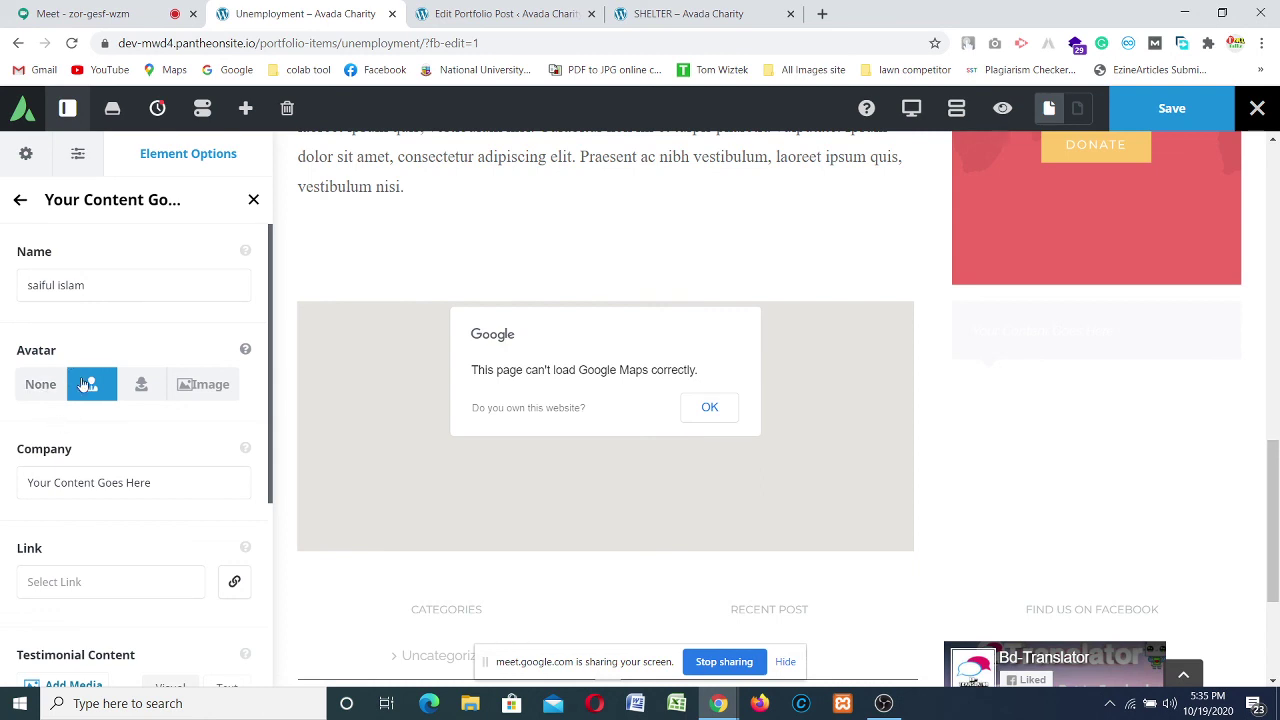
pyautogui.click(74, 482)
pyautogui.scroll(-1, 86, 482)
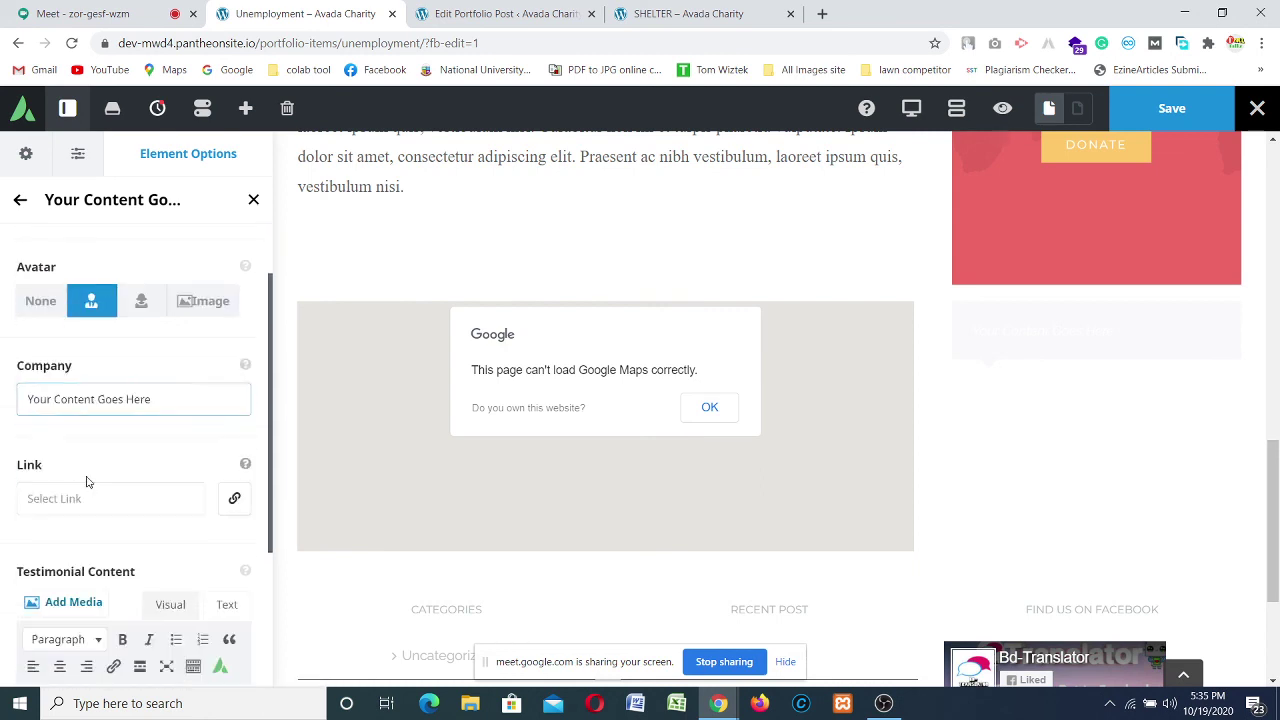
# - Set the company to 'Babus IT' and the text to 'This is a testimonial test'
pyautogui.click(166, 390)
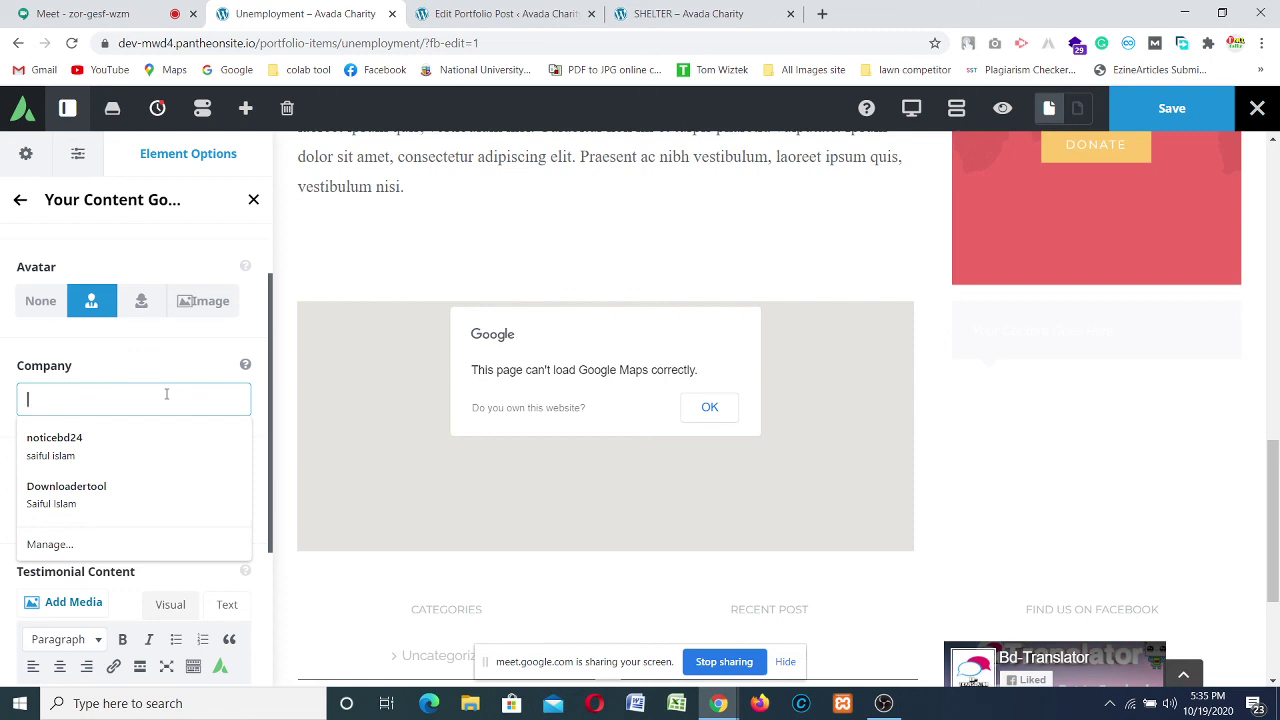
pyautogui.write('Bab')
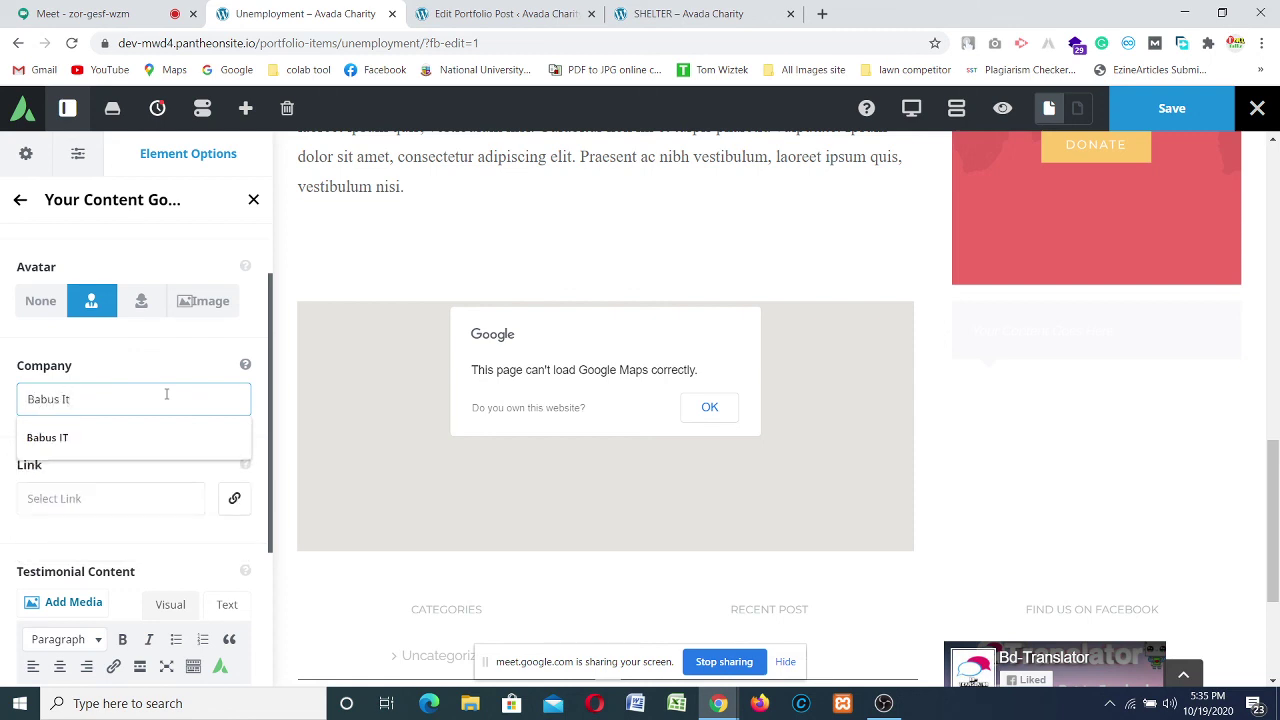
pyautogui.write('us IT')
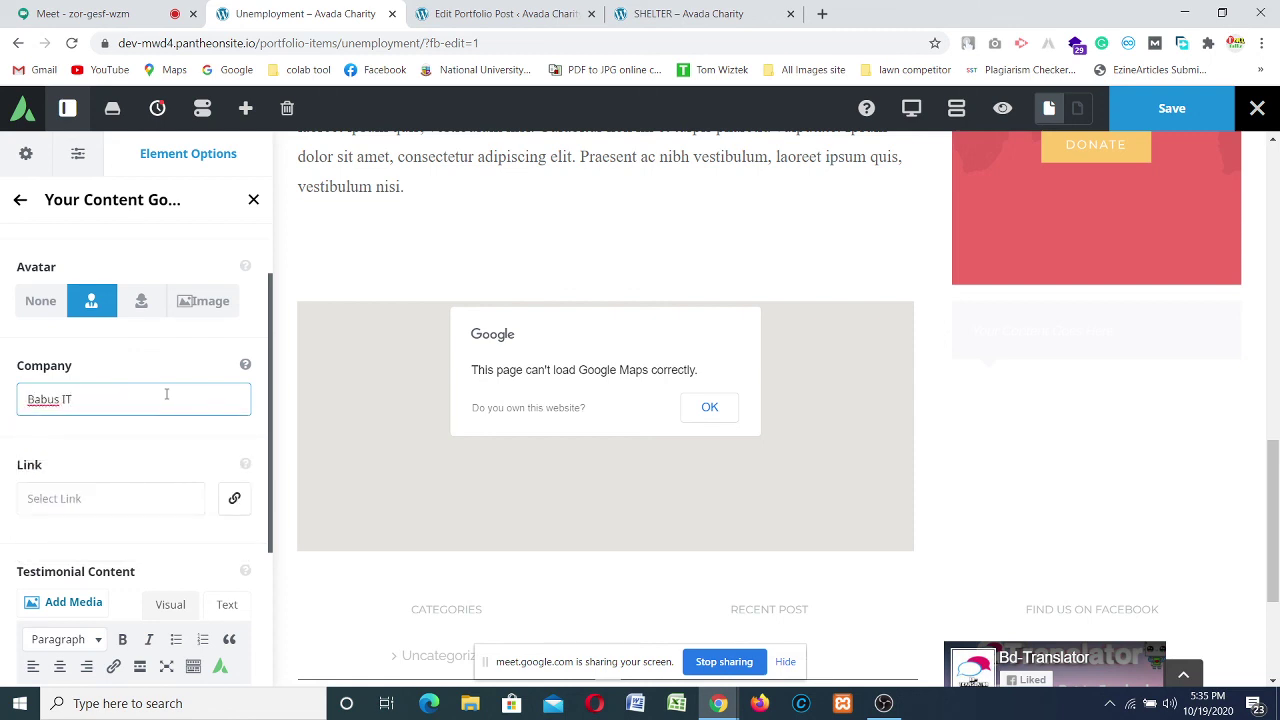
pyautogui.scroll(-2, 160, 444)
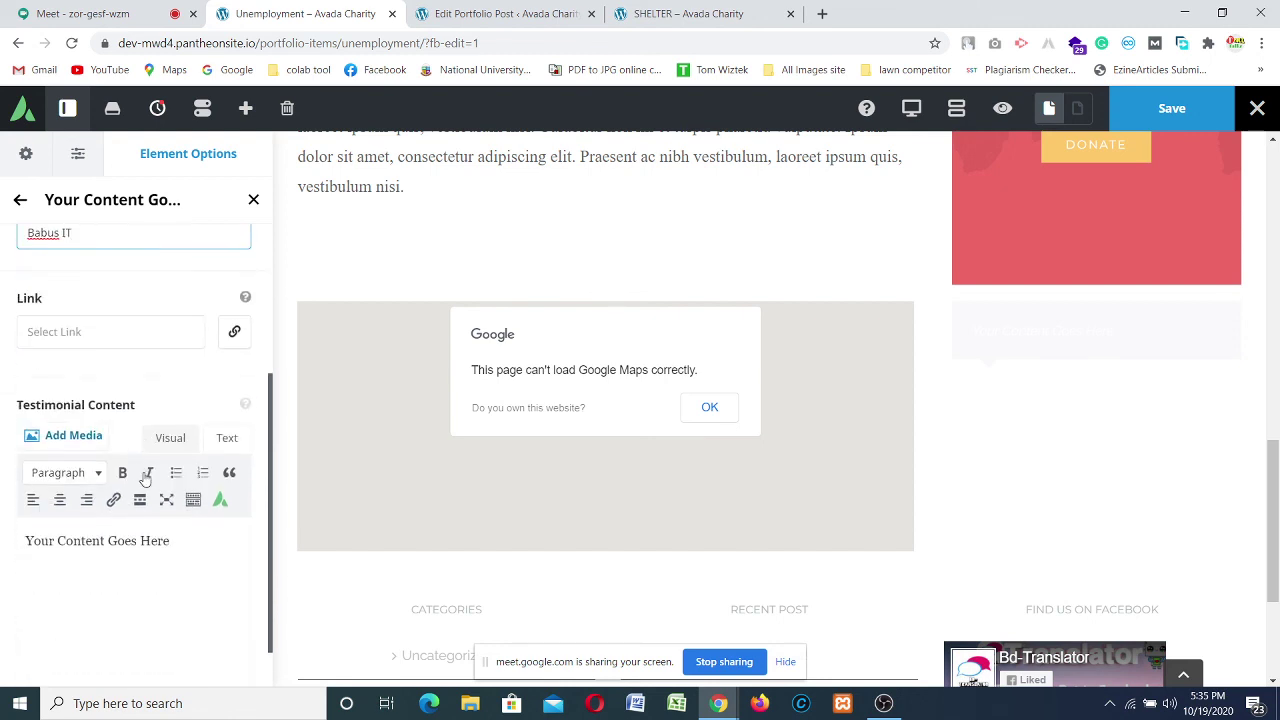
pyautogui.click(168, 553)
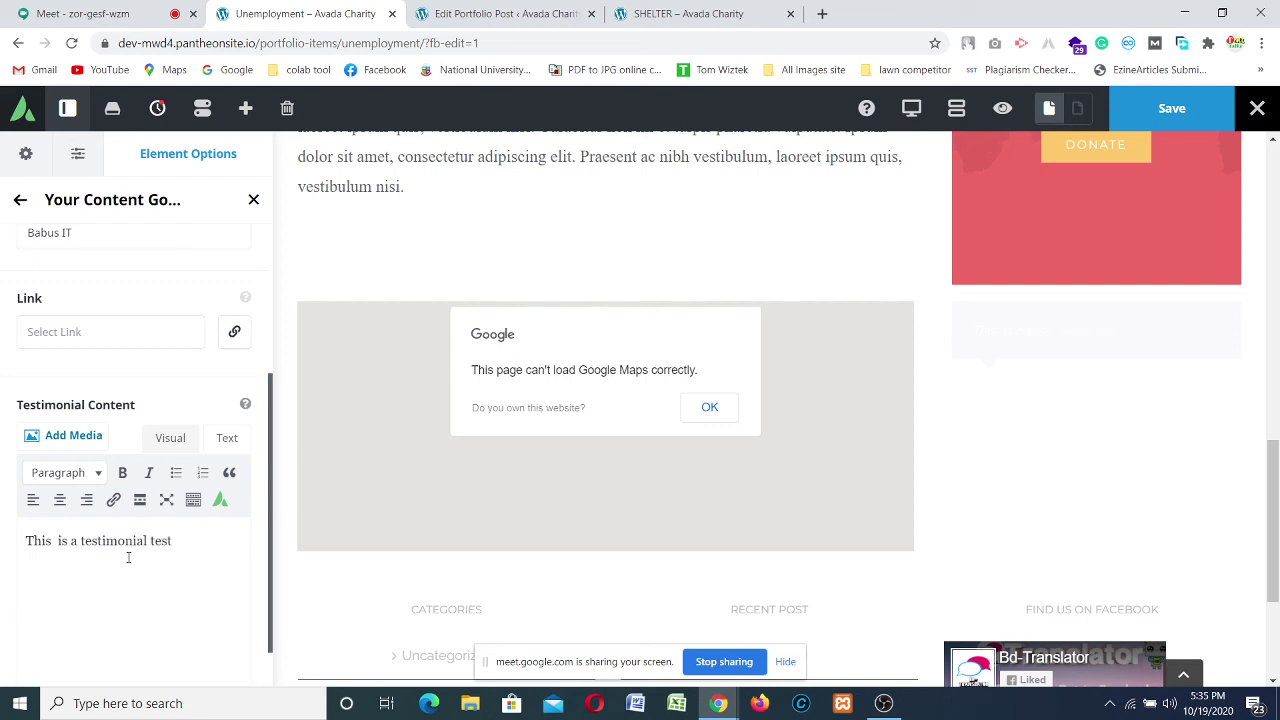
pyautogui.scroll(-1, 90, 610)
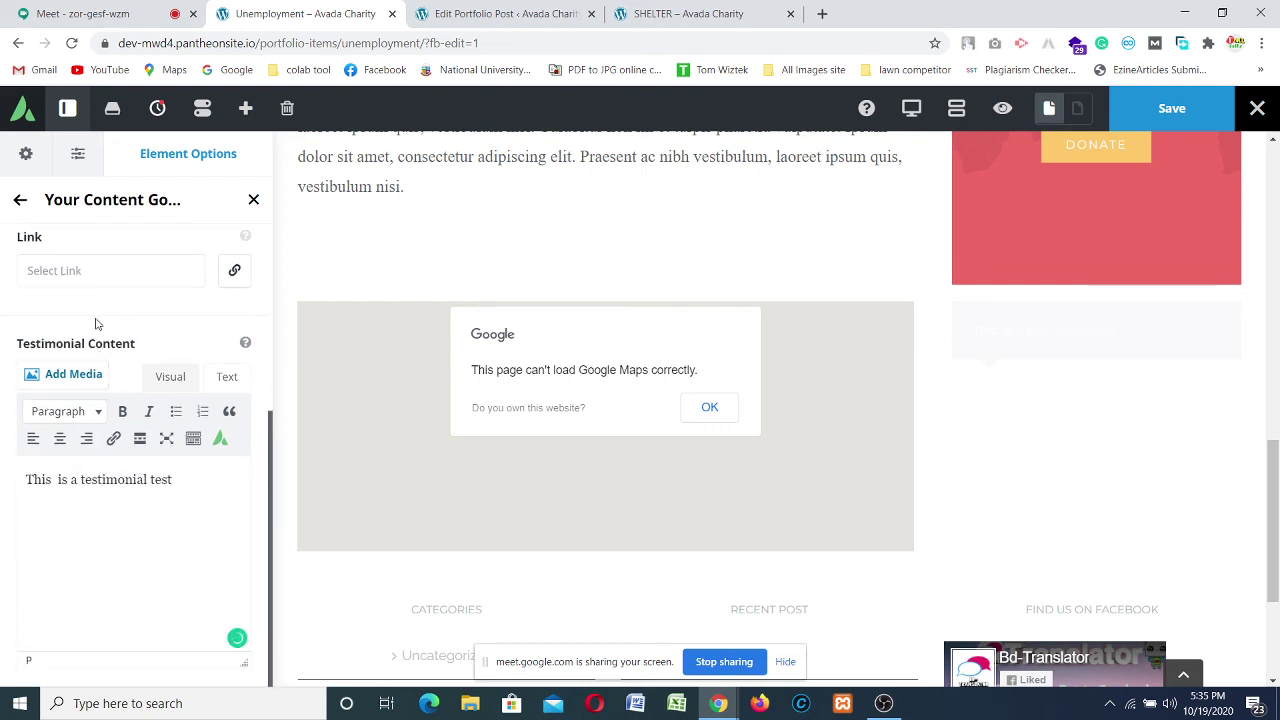
pyautogui.scroll(3, 96, 323)
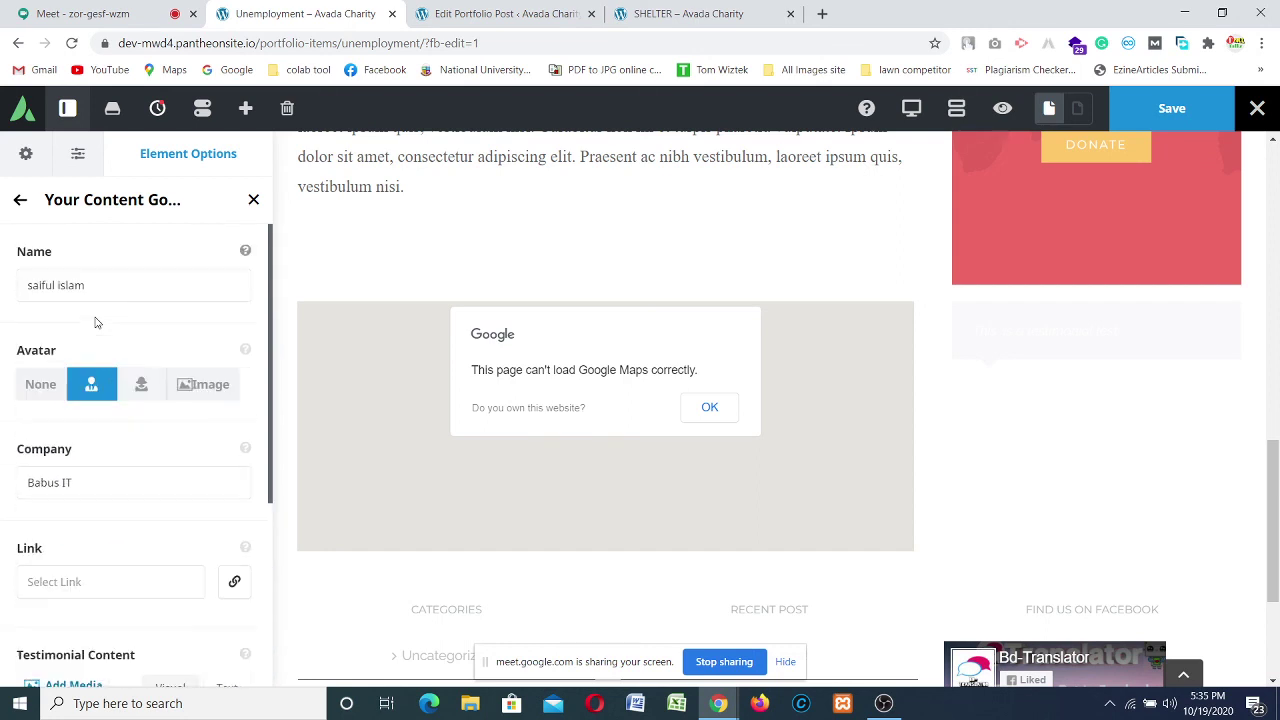
pyautogui.click(22, 200)
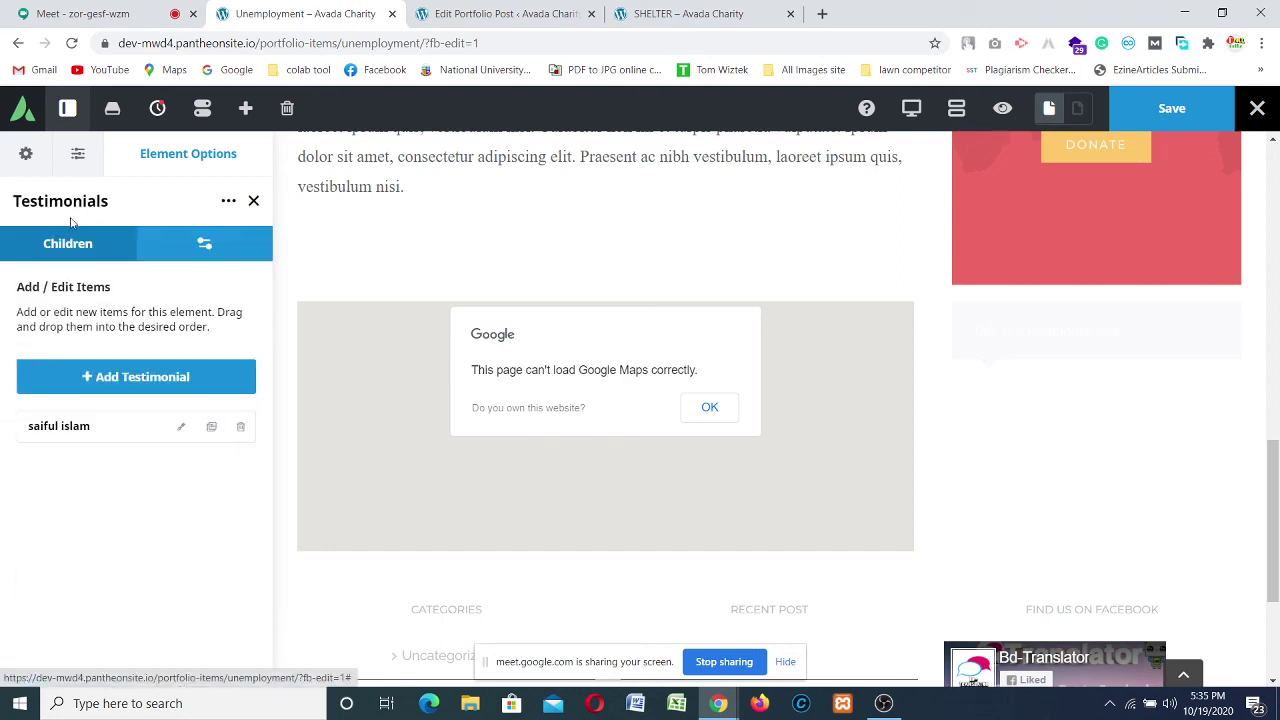
# - Switch the testimonials design to Clean and give the background a dark colour
pyautogui.click(204, 245)
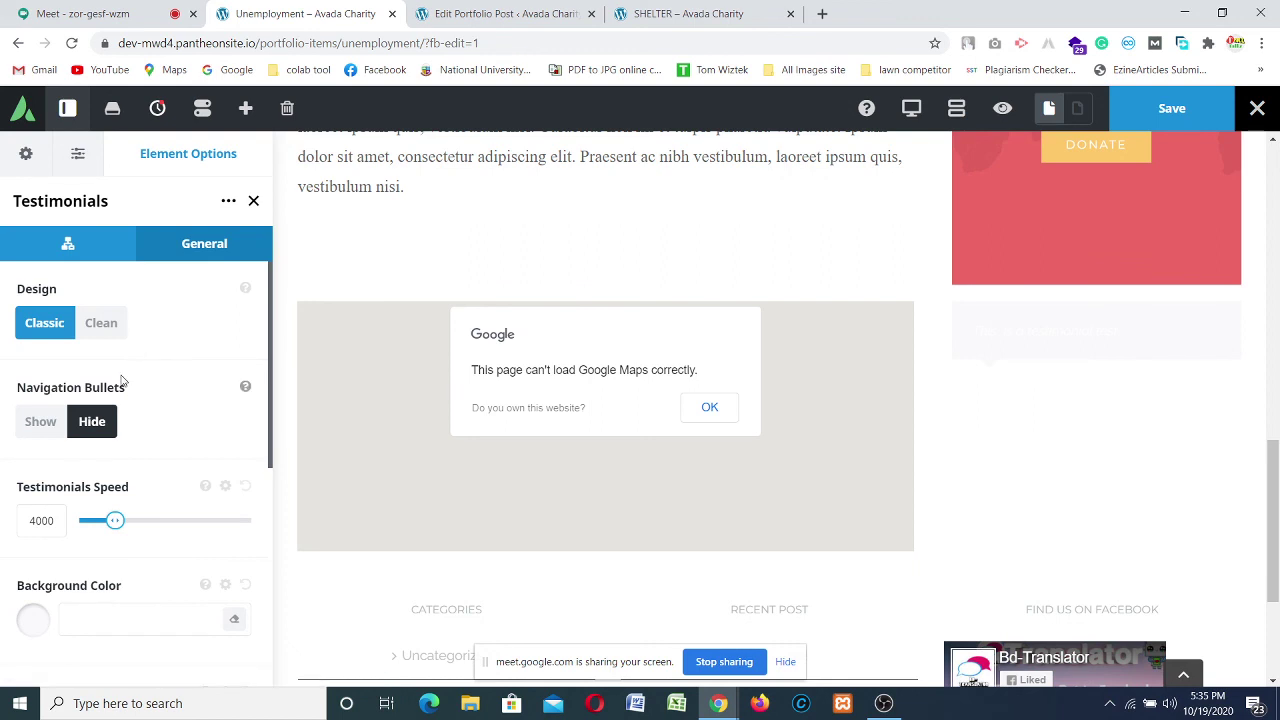
pyautogui.click(101, 322)
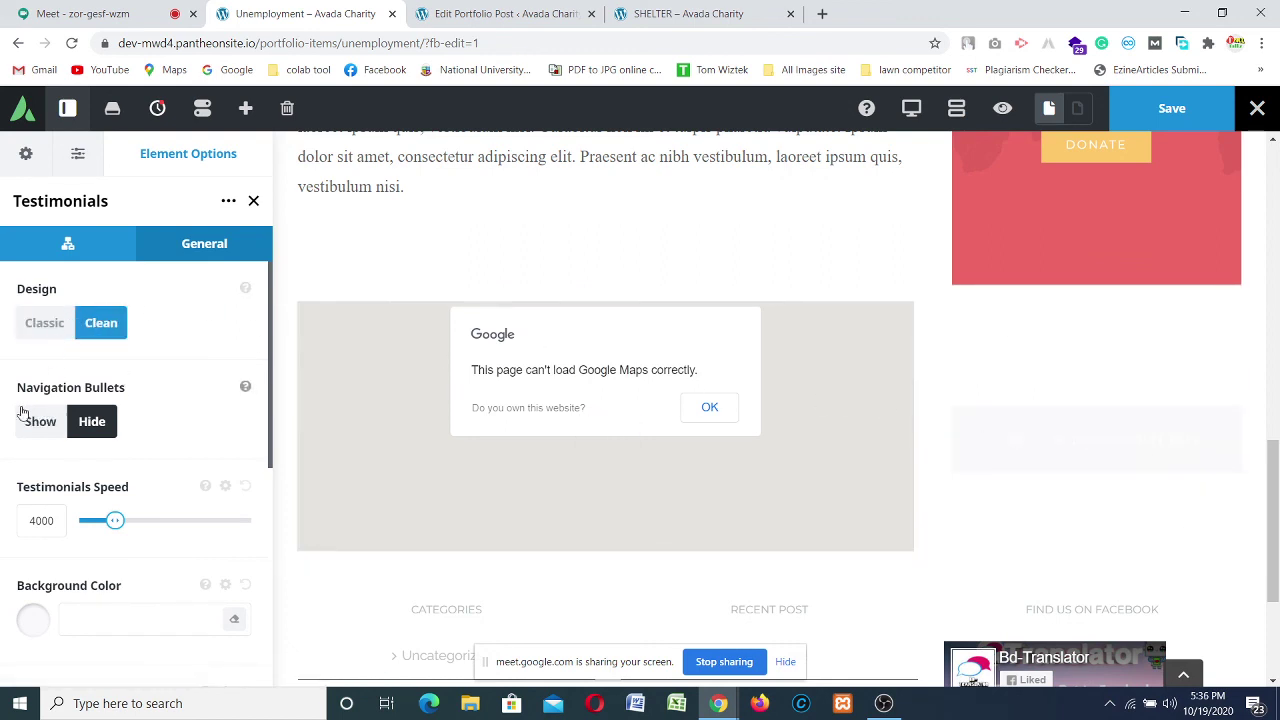
pyautogui.scroll(-1, 108, 391)
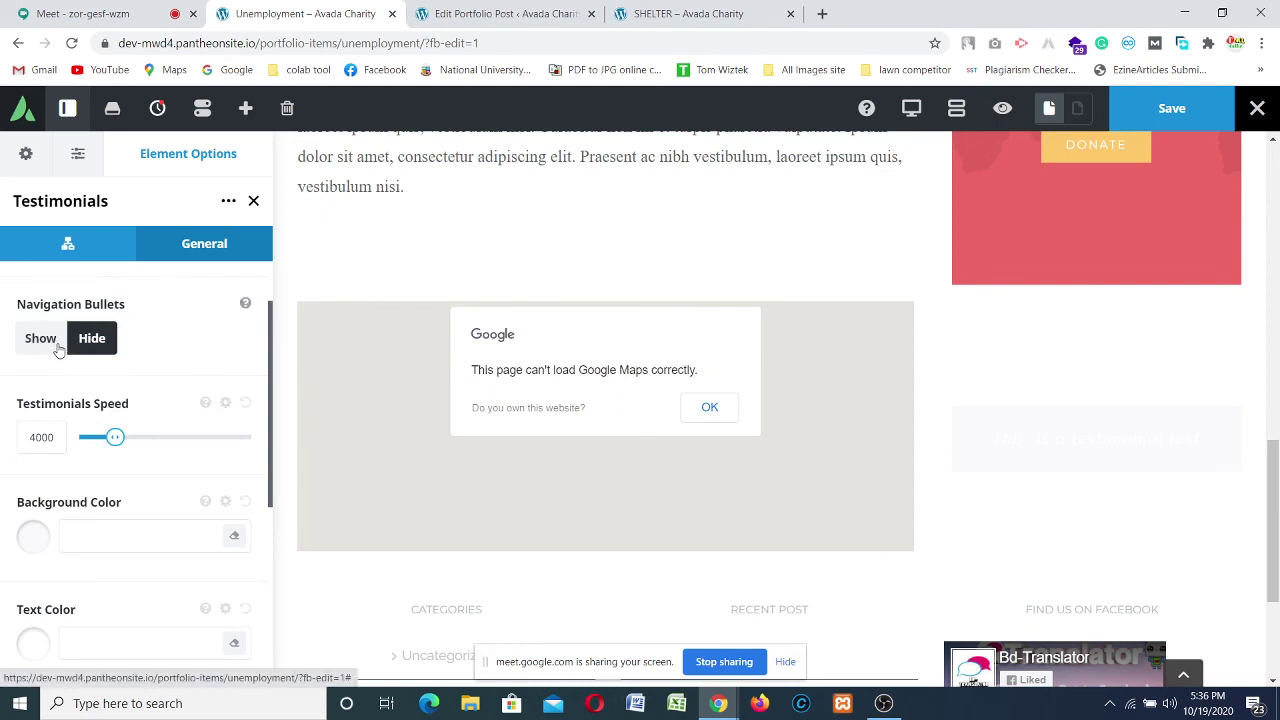
pyautogui.scroll(-2, 100, 483)
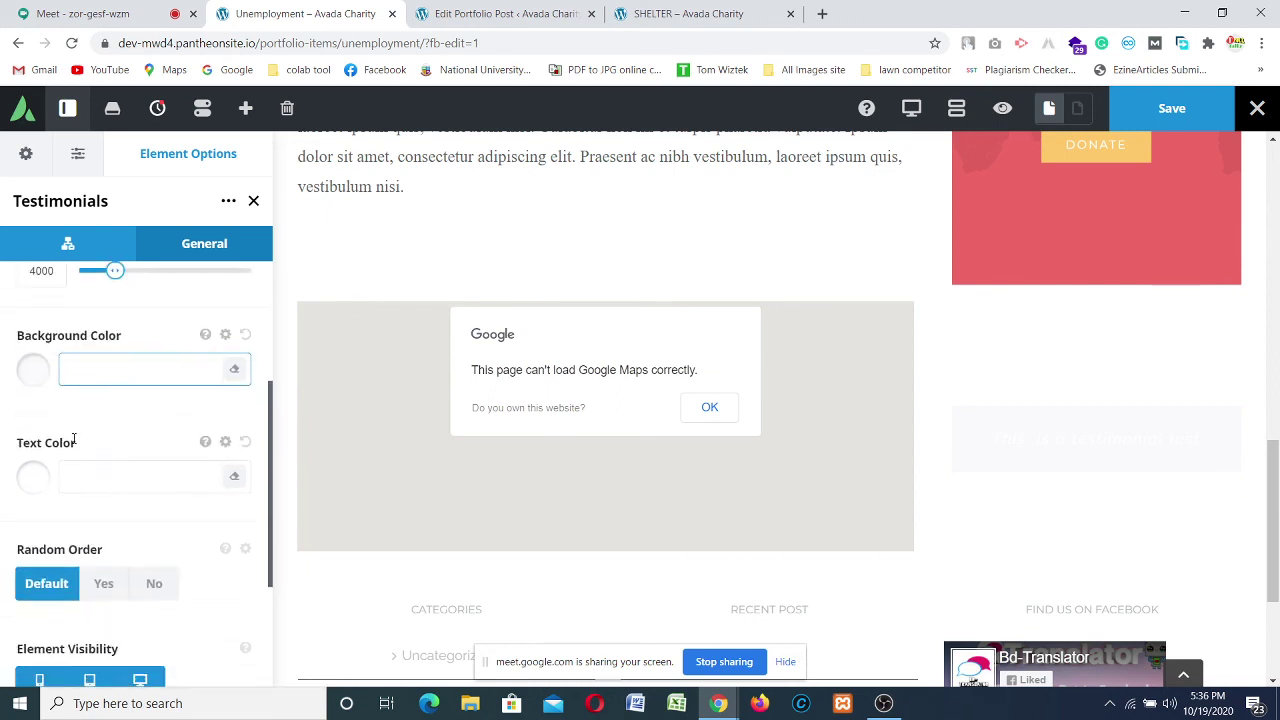
pyautogui.click(37, 372)
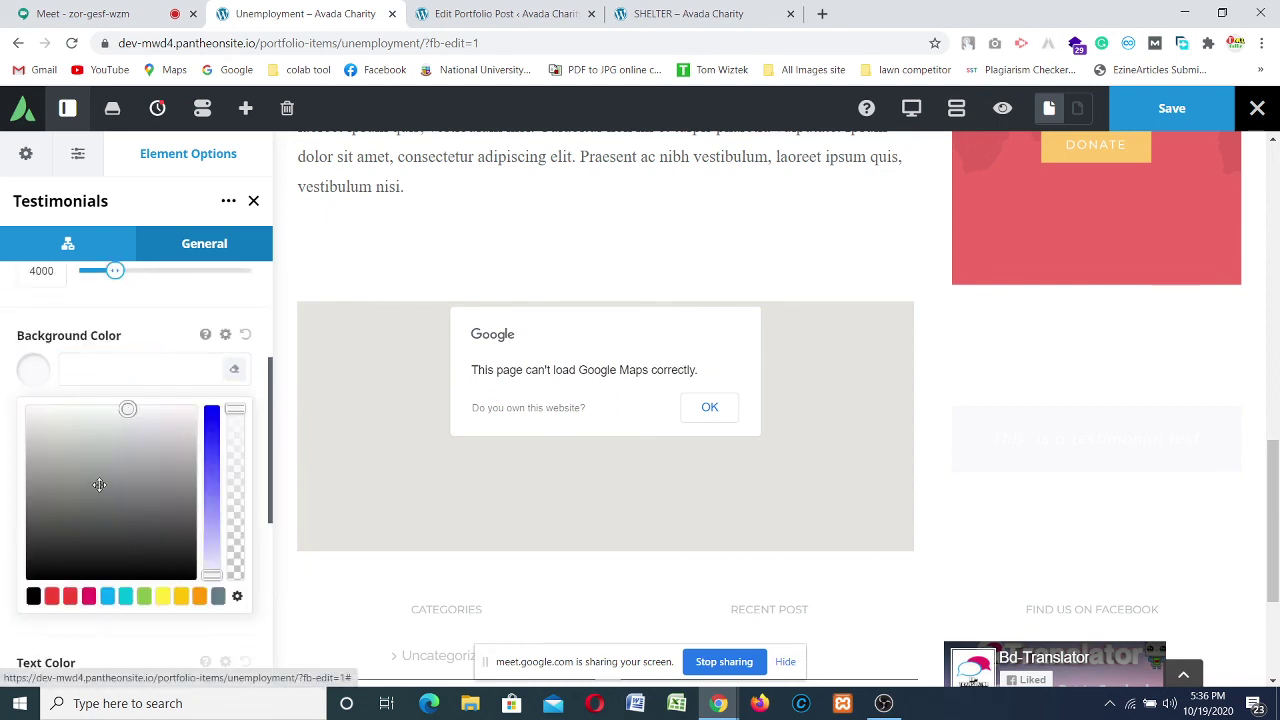
pyautogui.moveTo(100, 486); pyautogui.dragTo(32, 560)
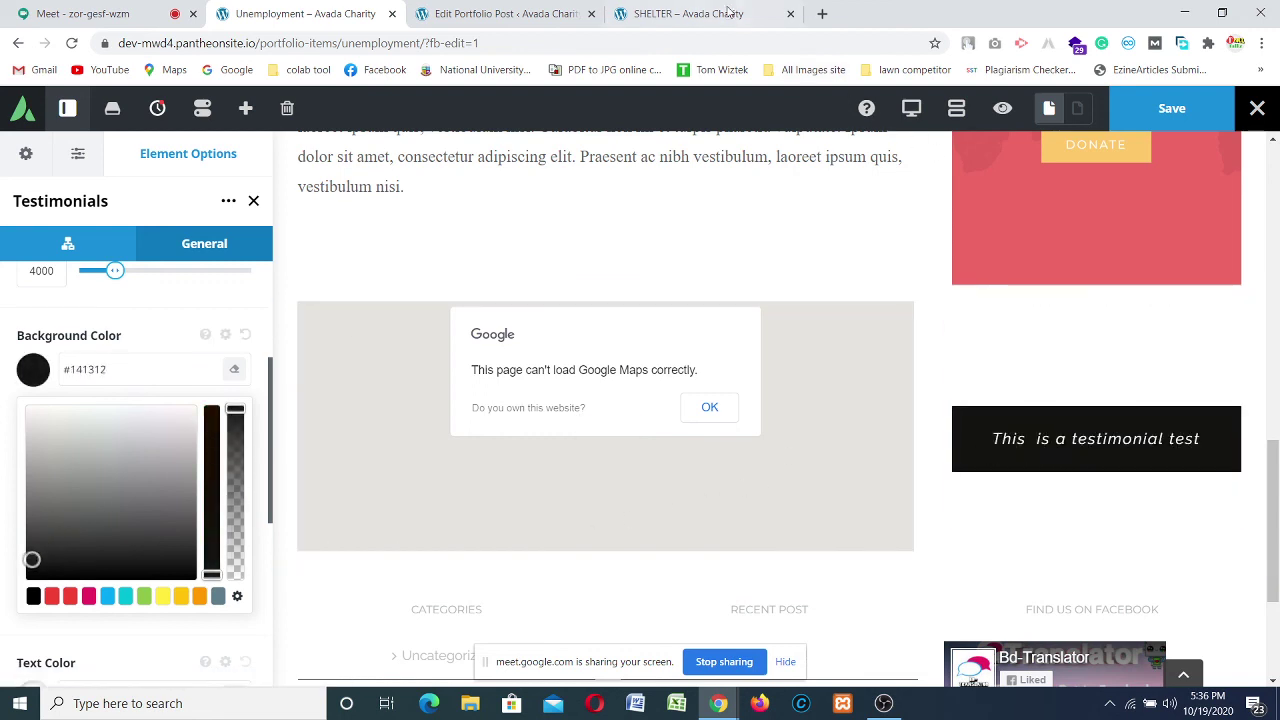
# - After checking the Shelter page, change the testimonial background to teal #00bcd4
pyautogui.click(700, 13)
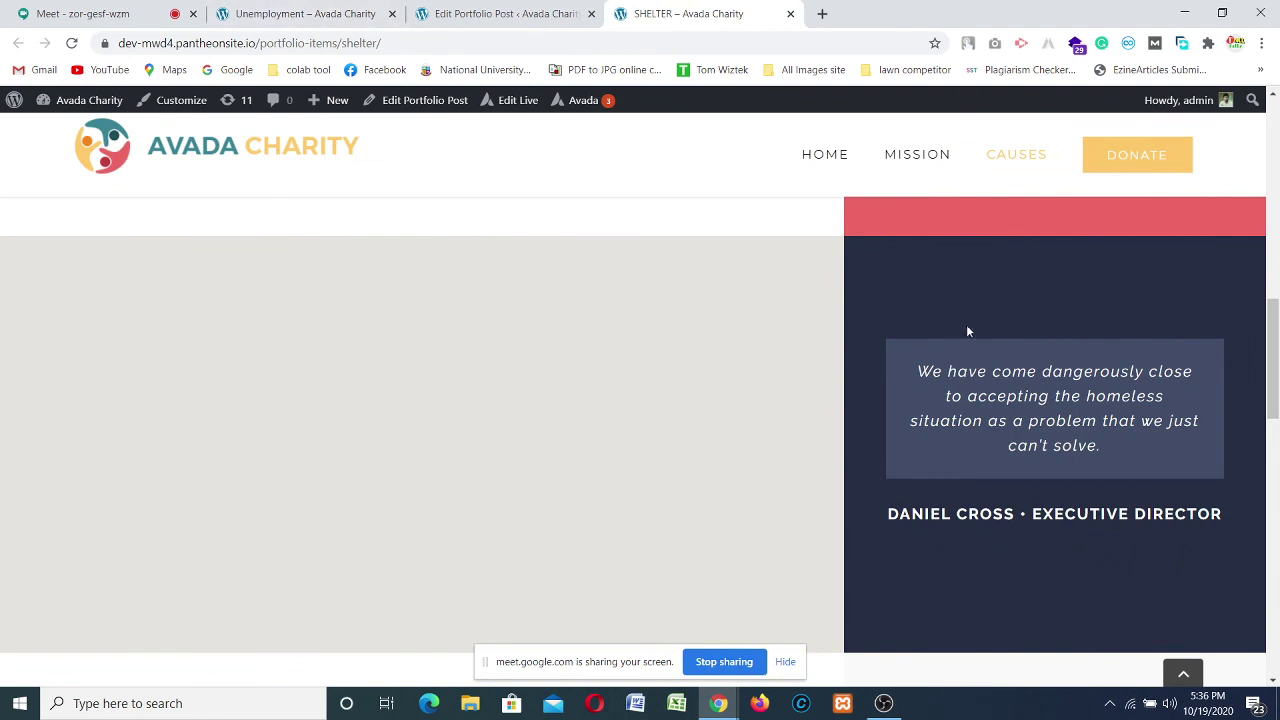
pyautogui.click(302, 13)
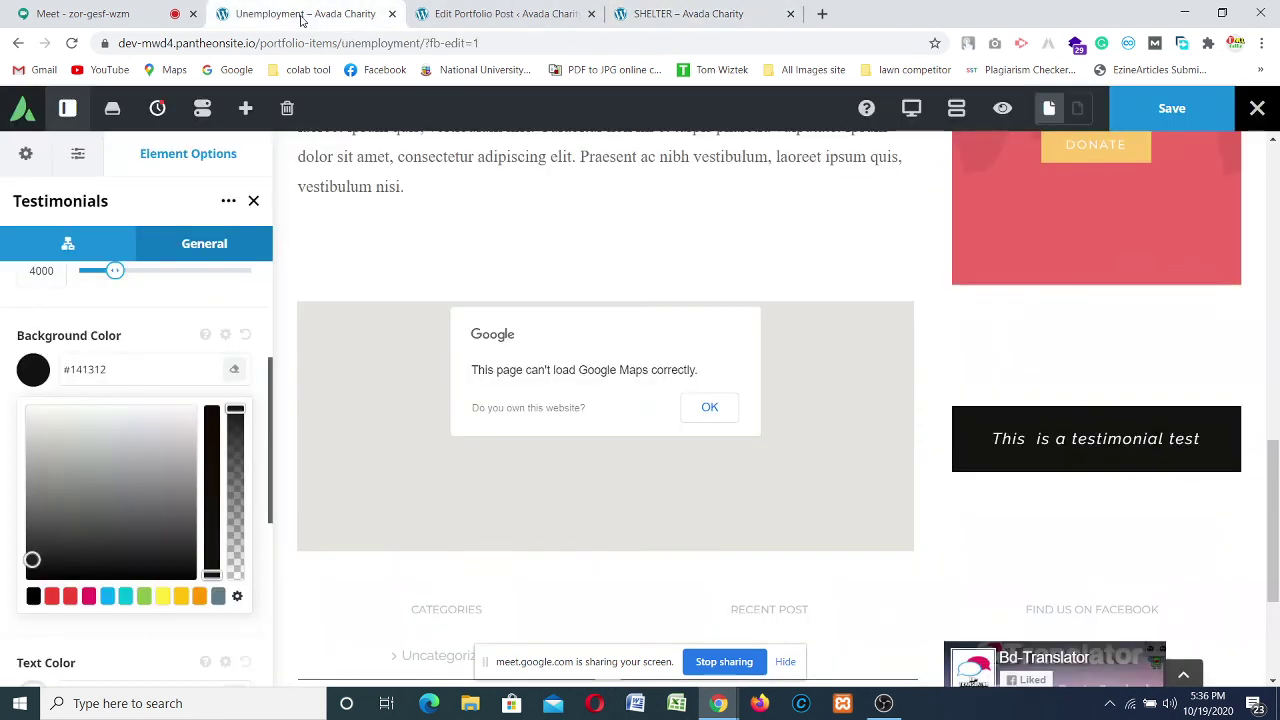
pyautogui.click(62, 552)
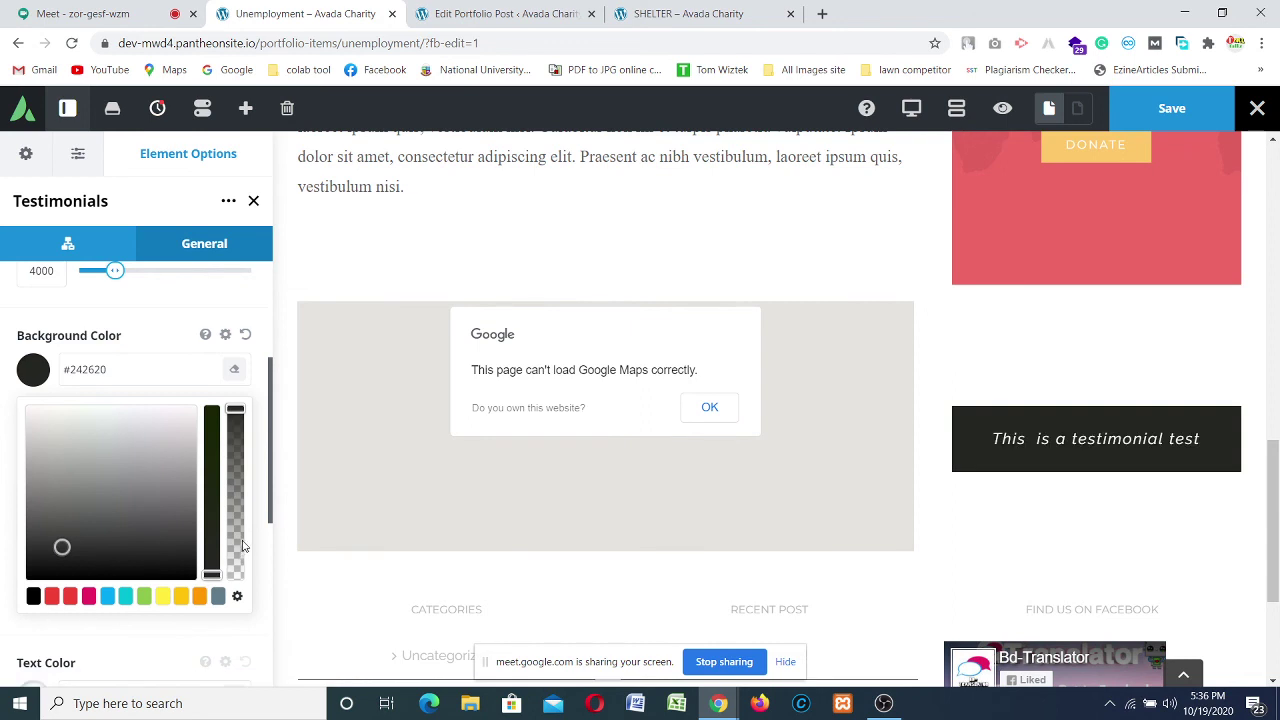
pyautogui.click(143, 596)
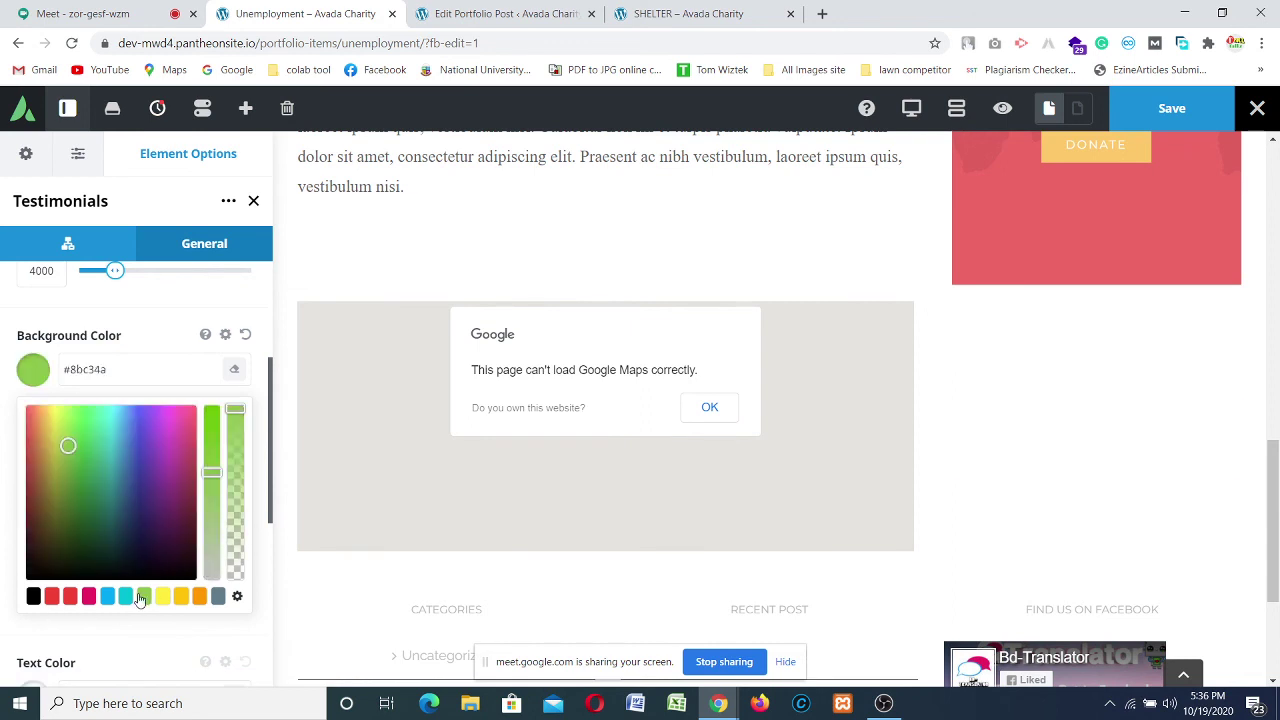
pyautogui.click(106, 597)
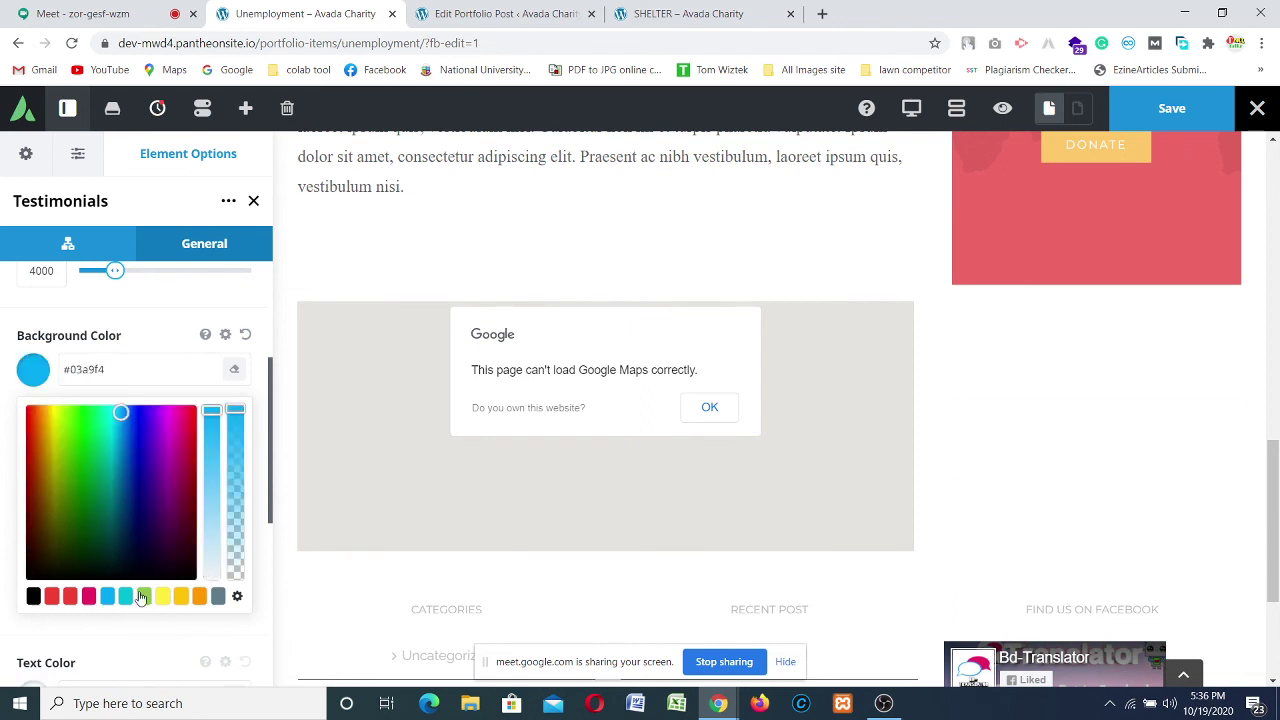
pyautogui.click(126, 597)
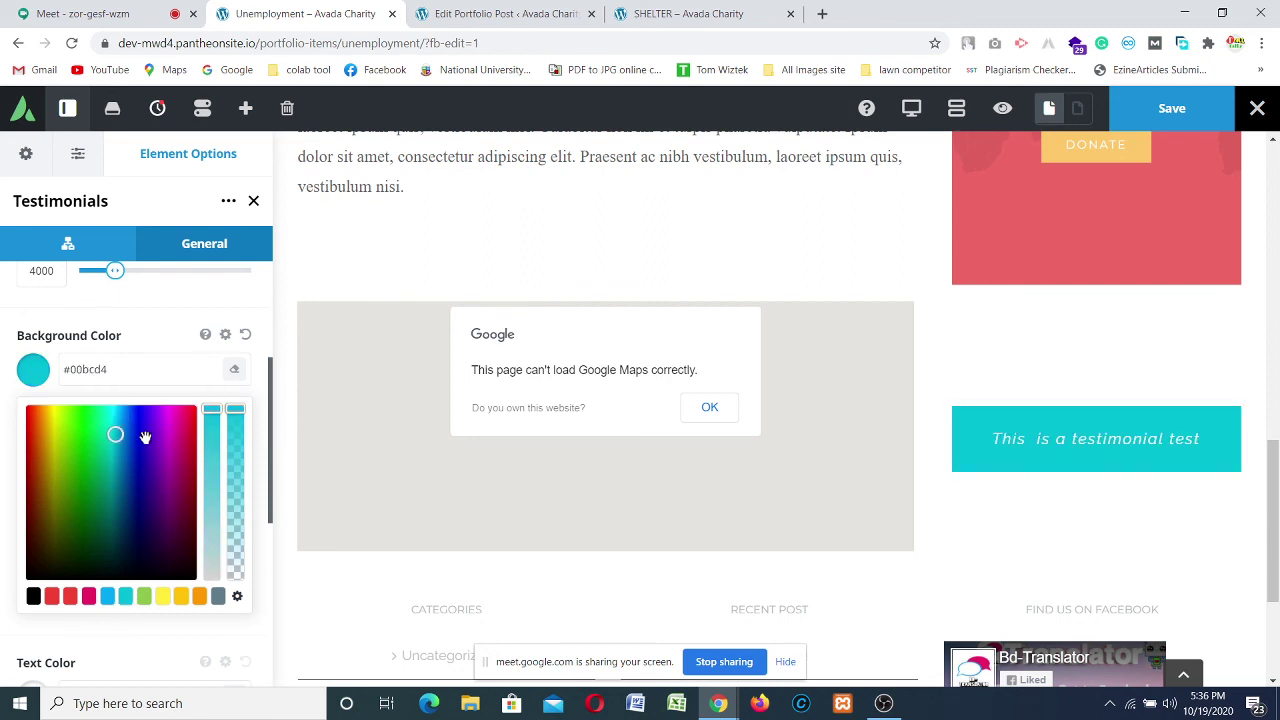
pyautogui.click(152, 329)
# - Show the testimonial's list of child items
pyautogui.scroll(-1, 123, 440)
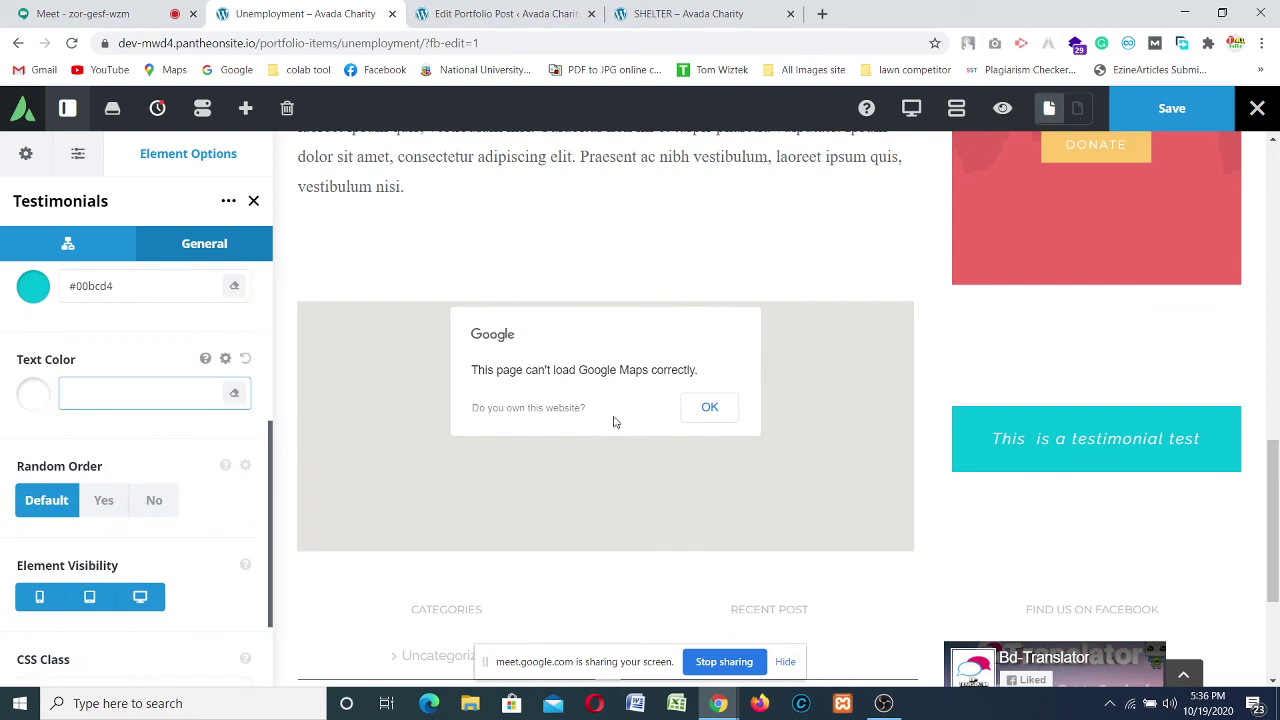
pyautogui.scroll(-2, 105, 502)
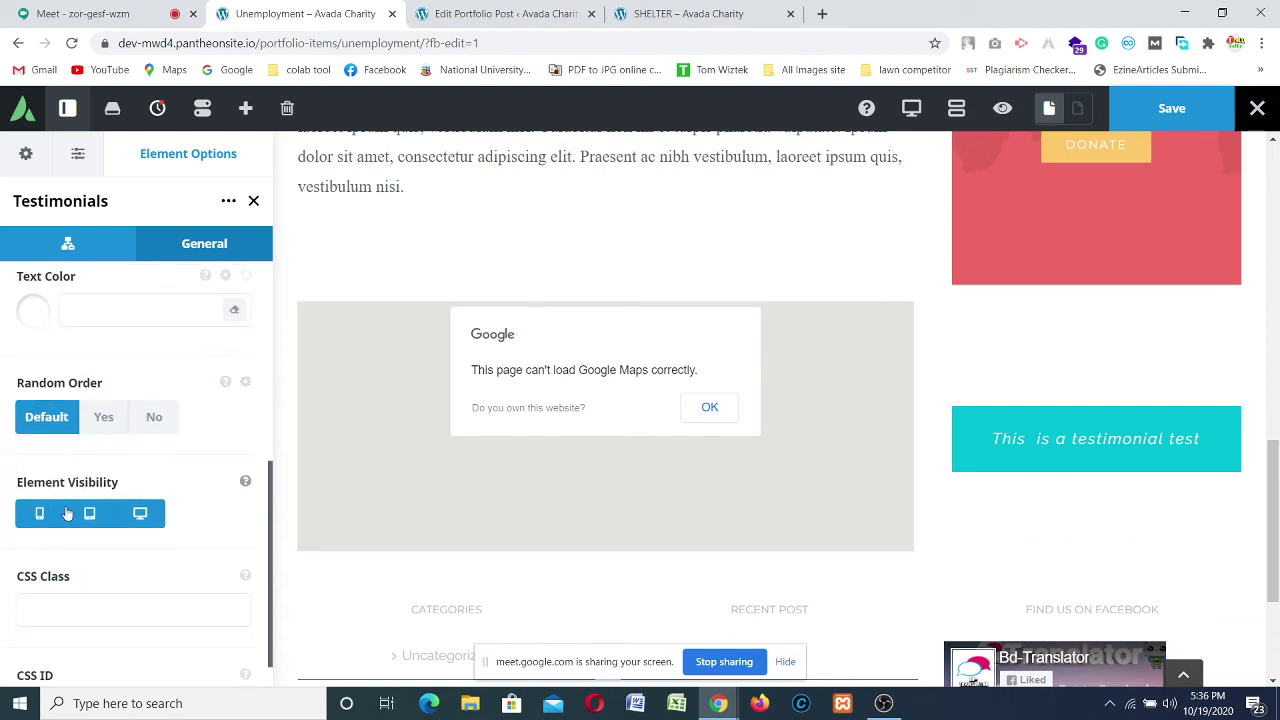
pyautogui.scroll(3, 55, 517)
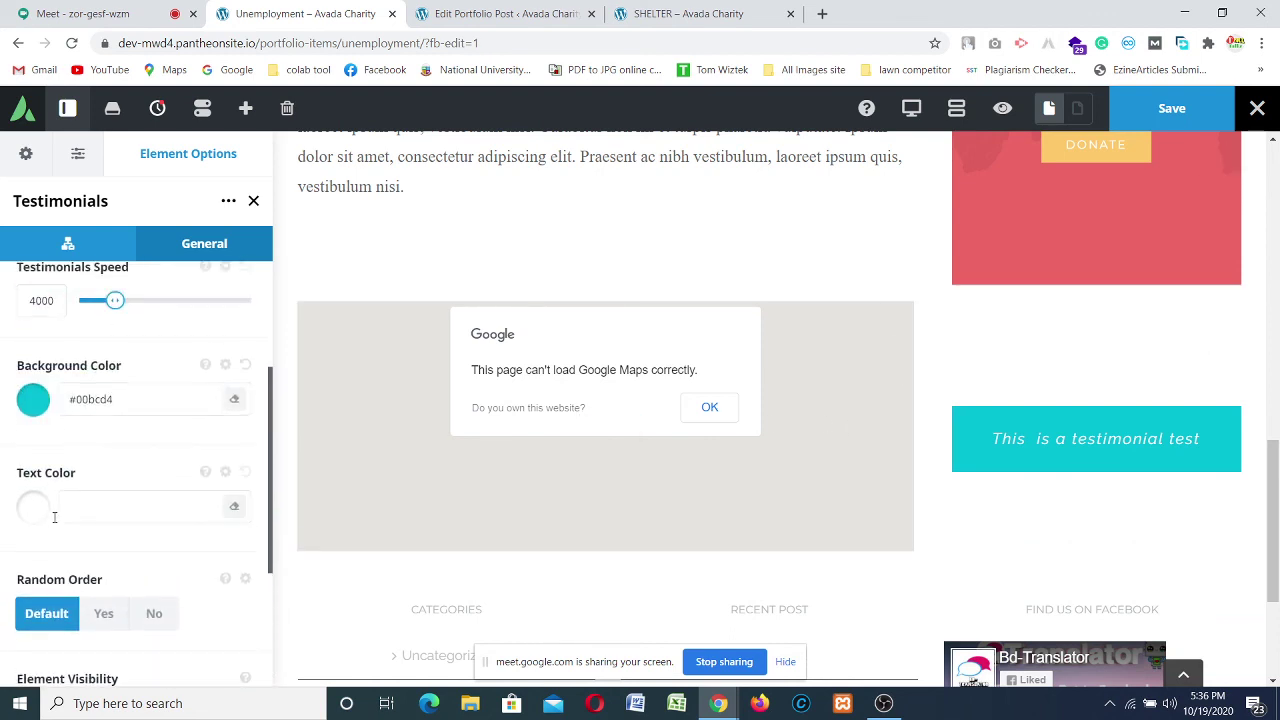
pyautogui.scroll(3, 55, 517)
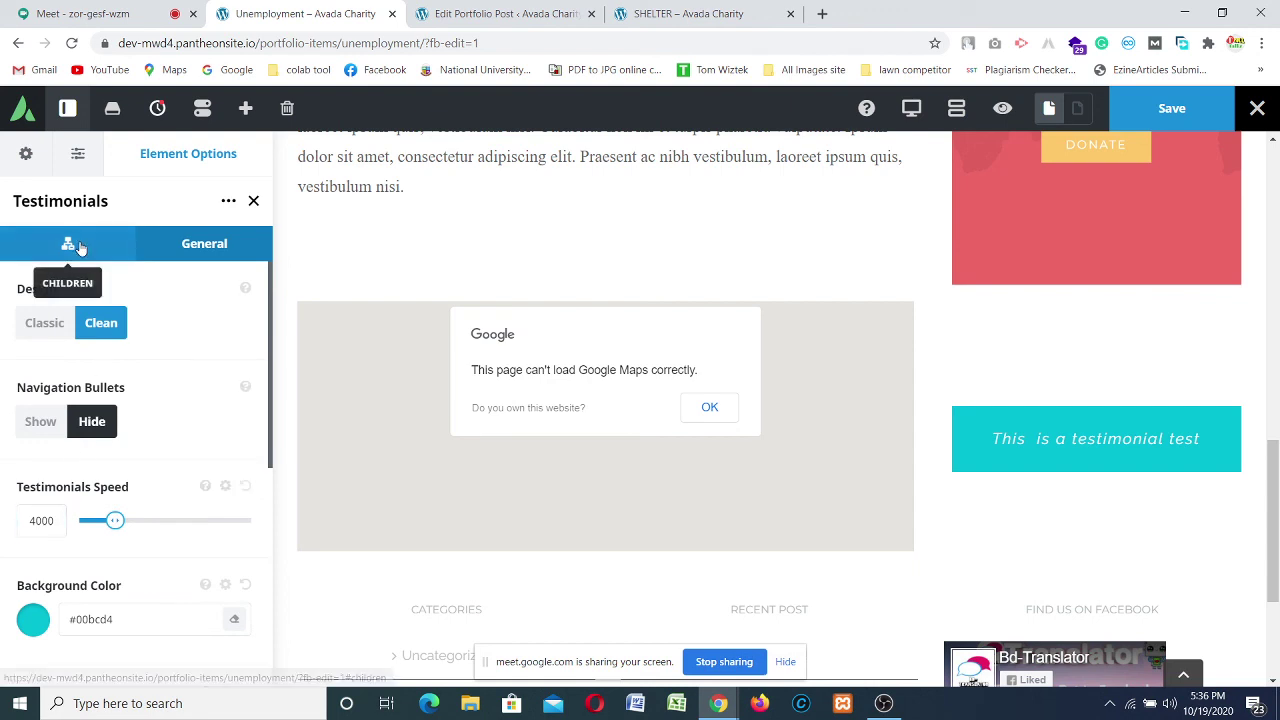
pyautogui.click(68, 244)
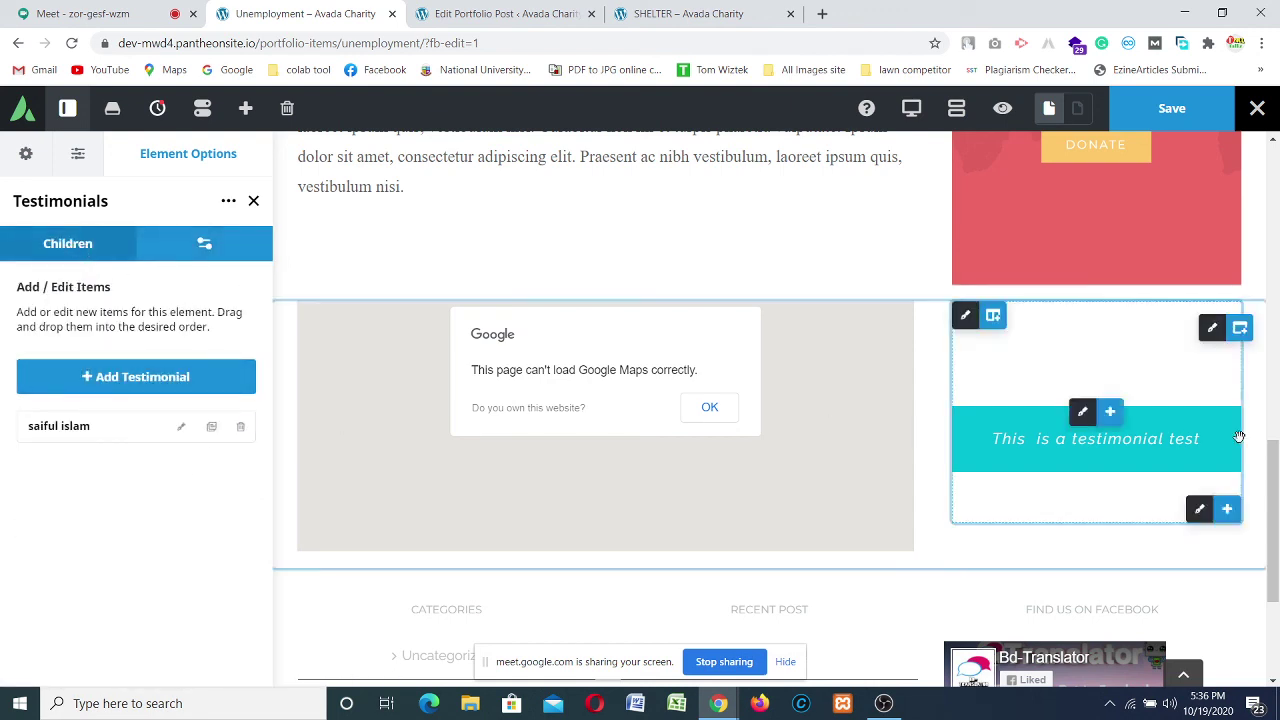
# - Set the sidebar column's background colour to black
pyautogui.click(966, 318)
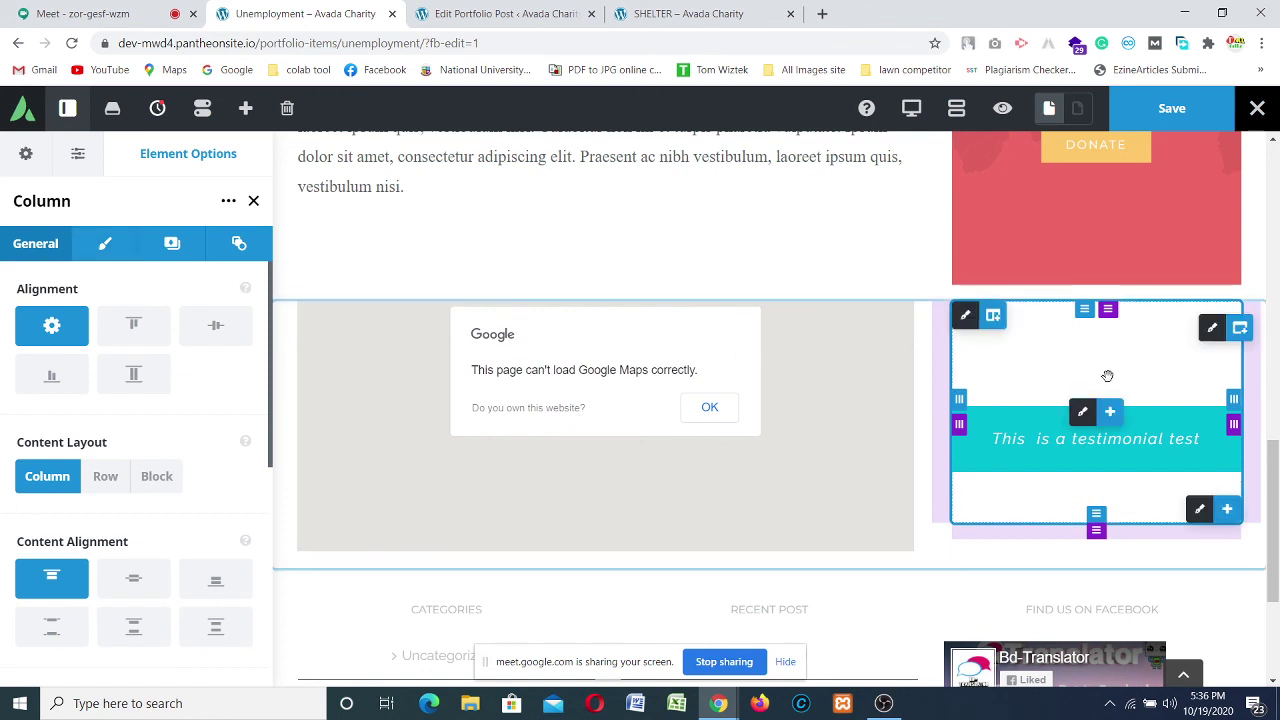
pyautogui.click(170, 246)
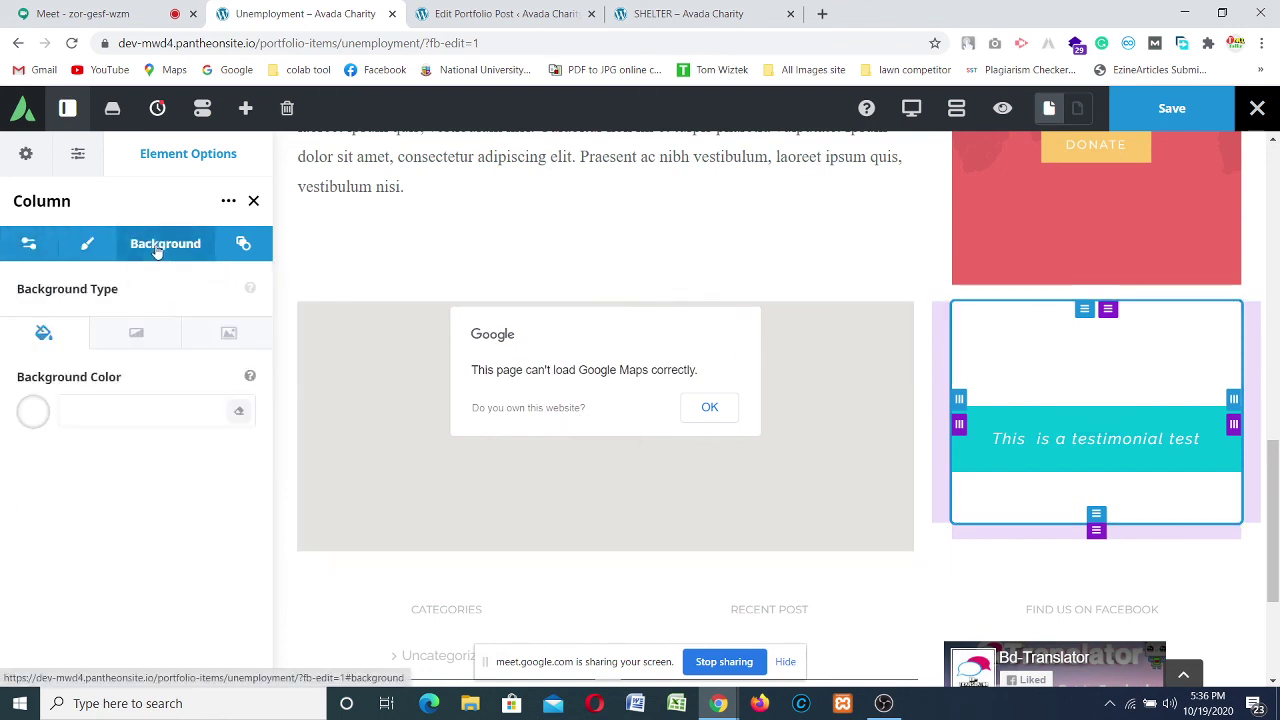
pyautogui.click(34, 414)
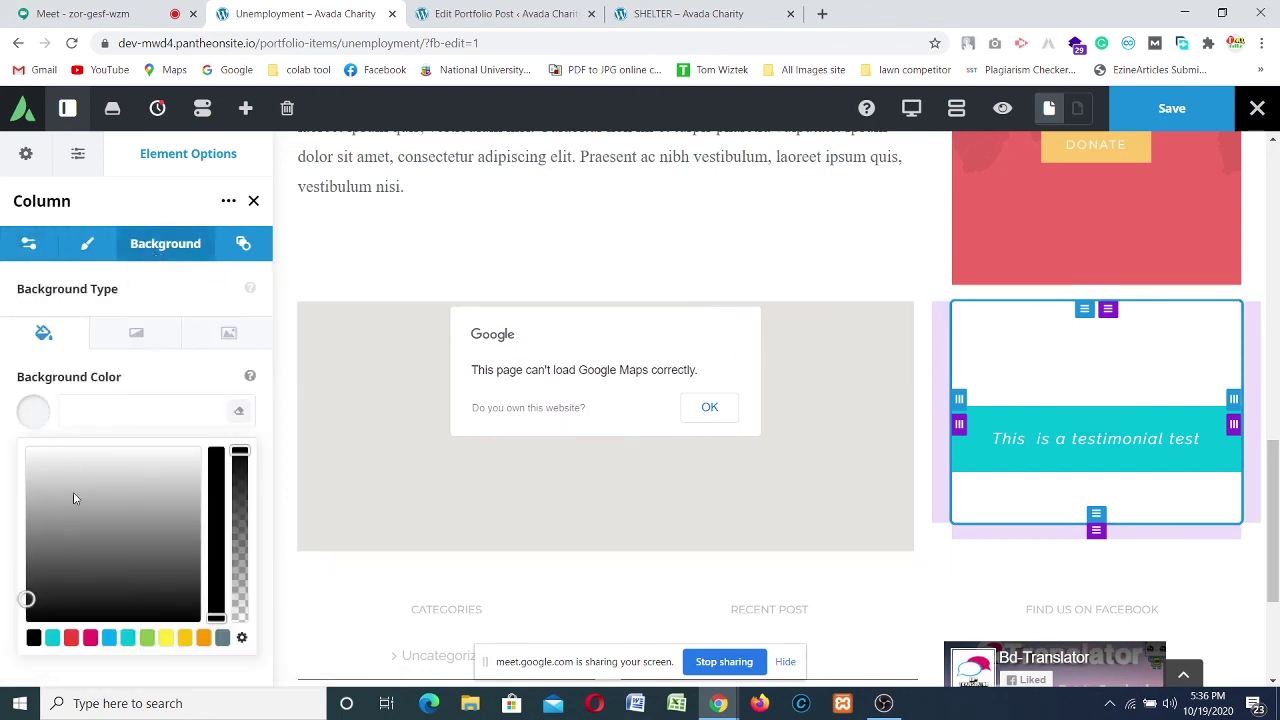
pyautogui.click(33, 638)
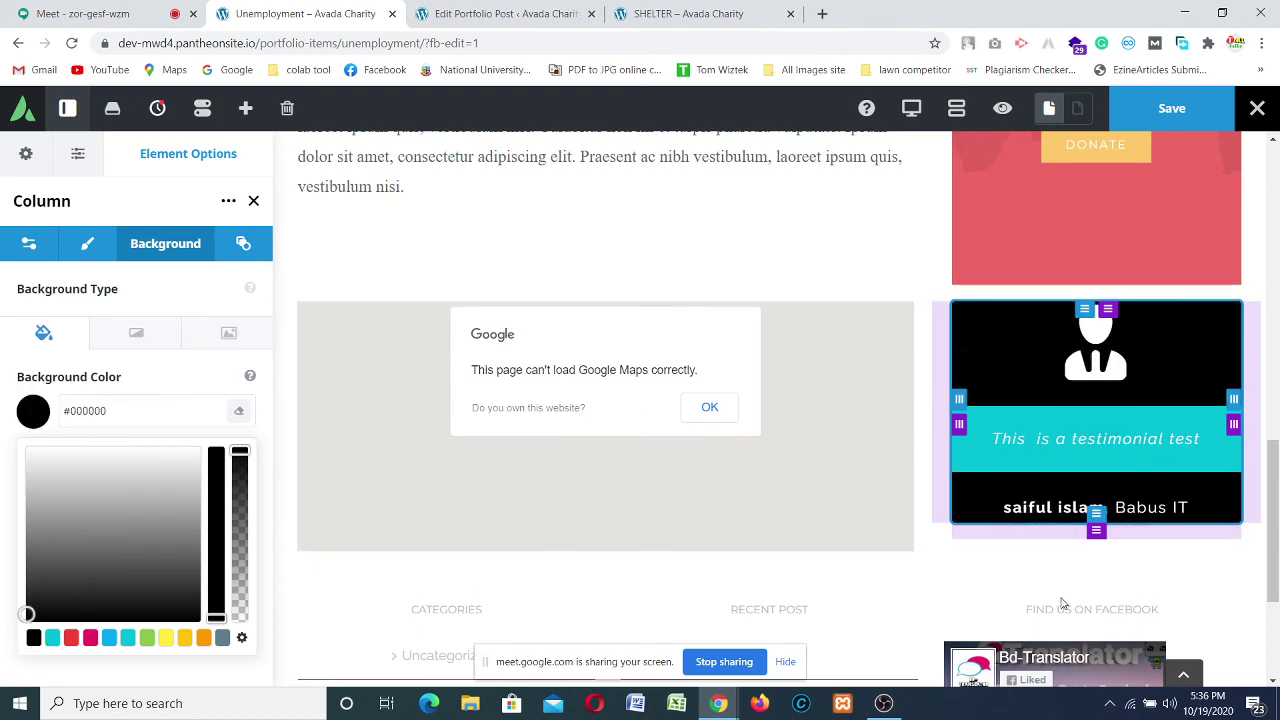
# - Check the Shelter sidebar, then lighten the column background to dark grey #383838
pyautogui.click(713, 16)
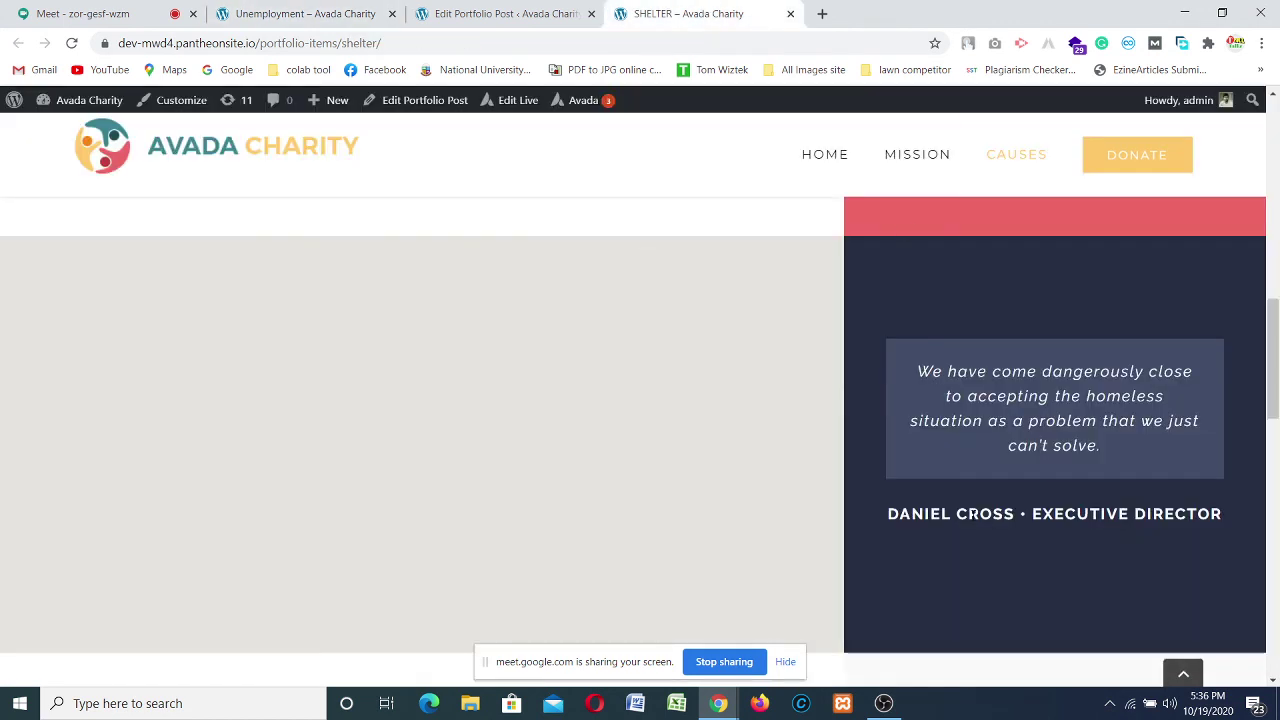
pyautogui.scroll(-2, 1012, 449)
pyautogui.scroll(2, 1012, 449)
pyautogui.click(267, 13)
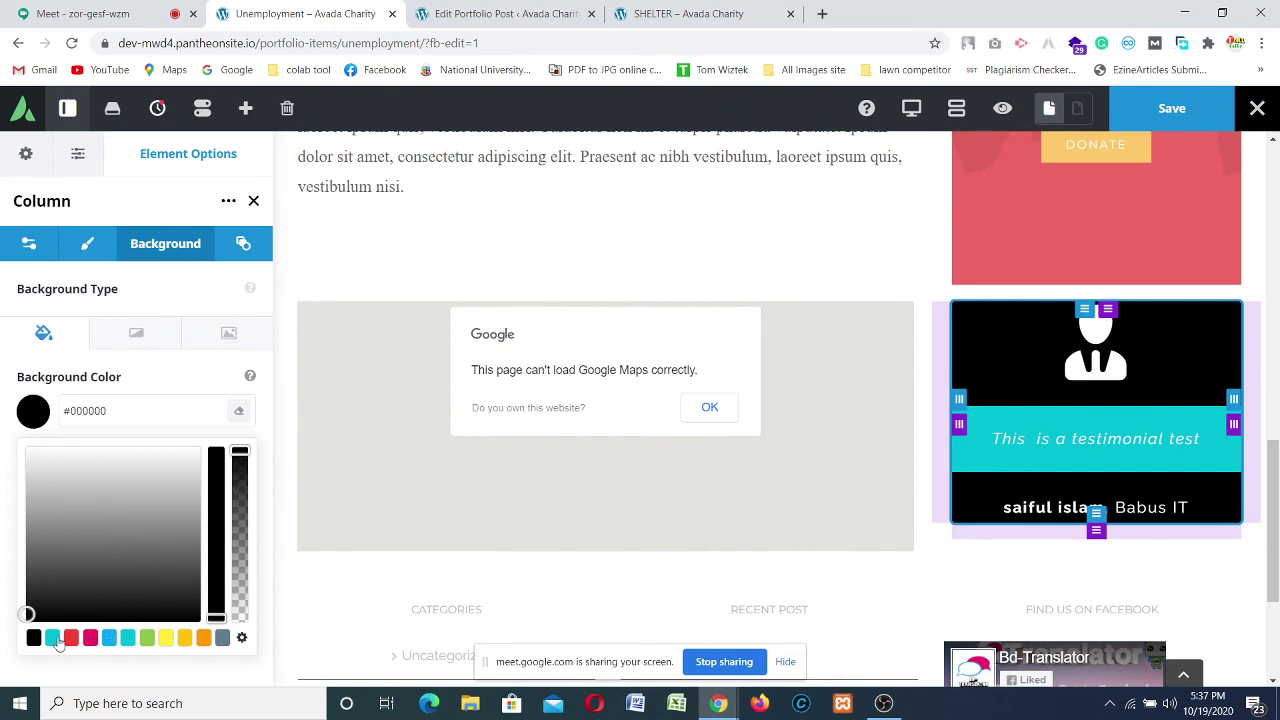
pyautogui.click(29, 609)
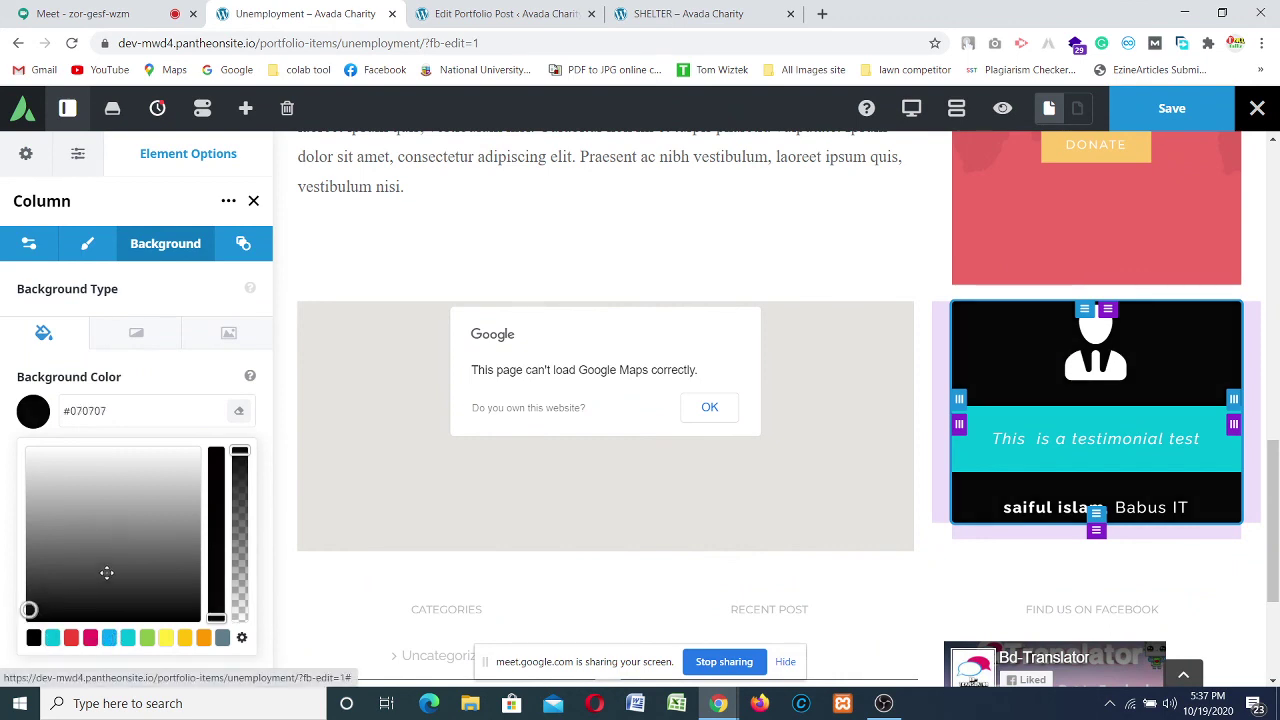
pyautogui.moveTo(106, 572)
pyautogui.mouseDown()
pyautogui.moveTo(62, 580)
pyautogui.moveTo(96, 559)
pyautogui.moveTo(111, 576)
pyautogui.mouseUp()
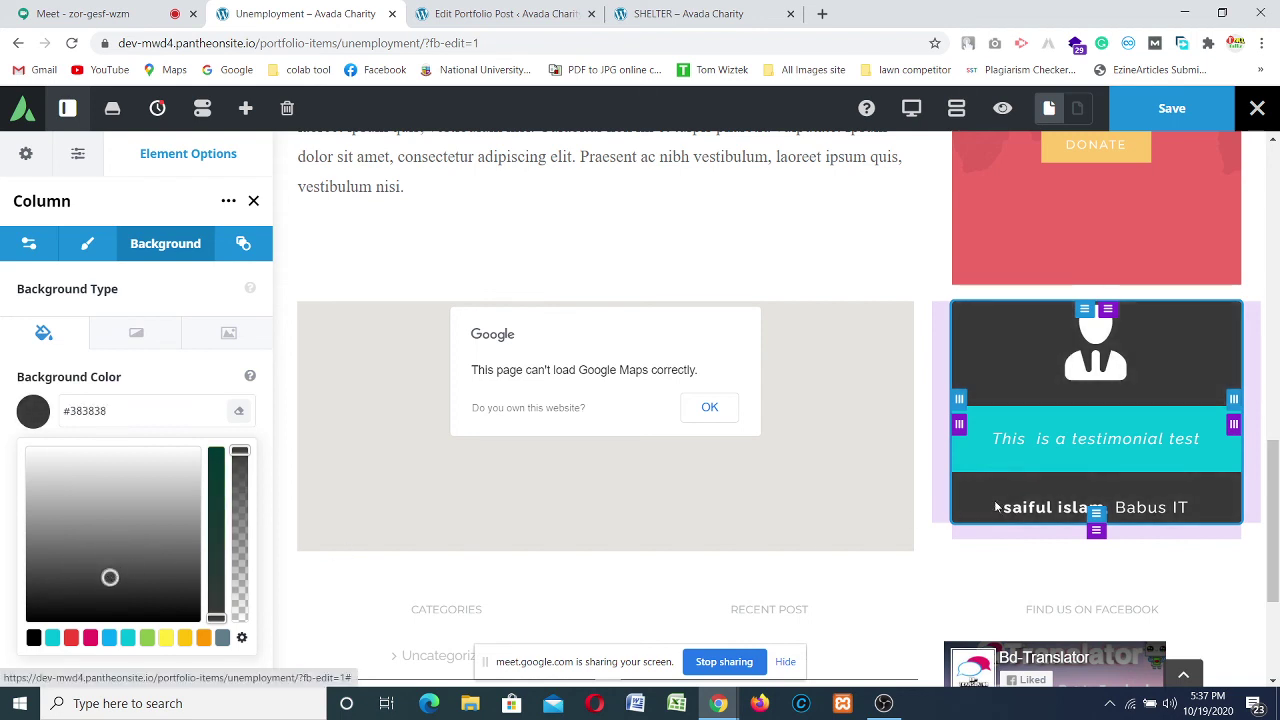
pyautogui.scroll(-3, 996, 507)
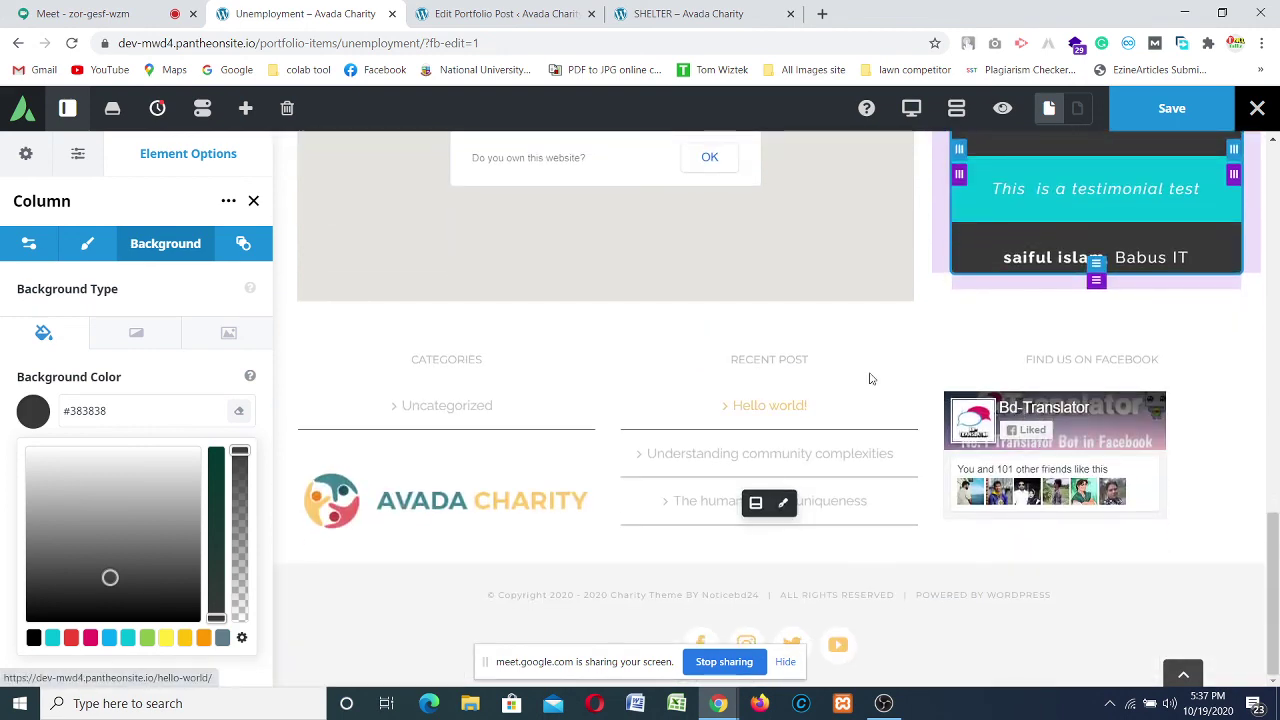
pyautogui.scroll(3, 938, 341)
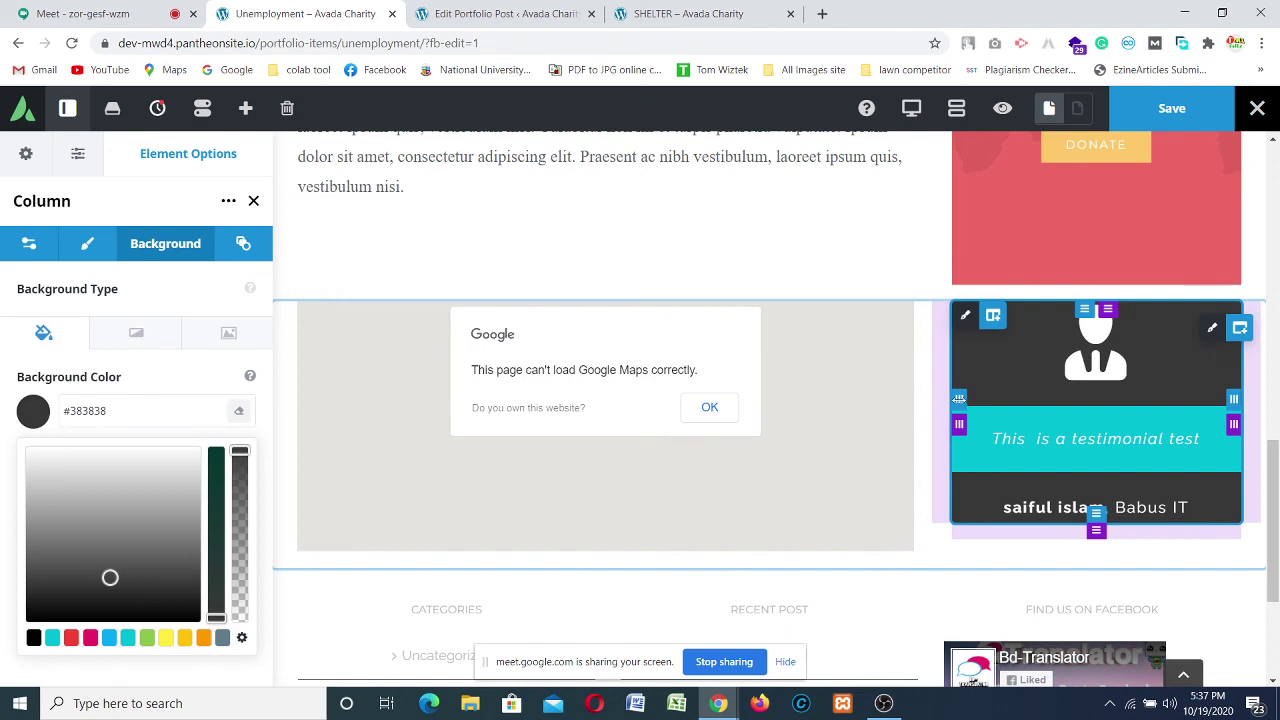
# - Set the testimonial column's left and right padding to 0 and increase its bottom padding
pyautogui.click(936, 398)
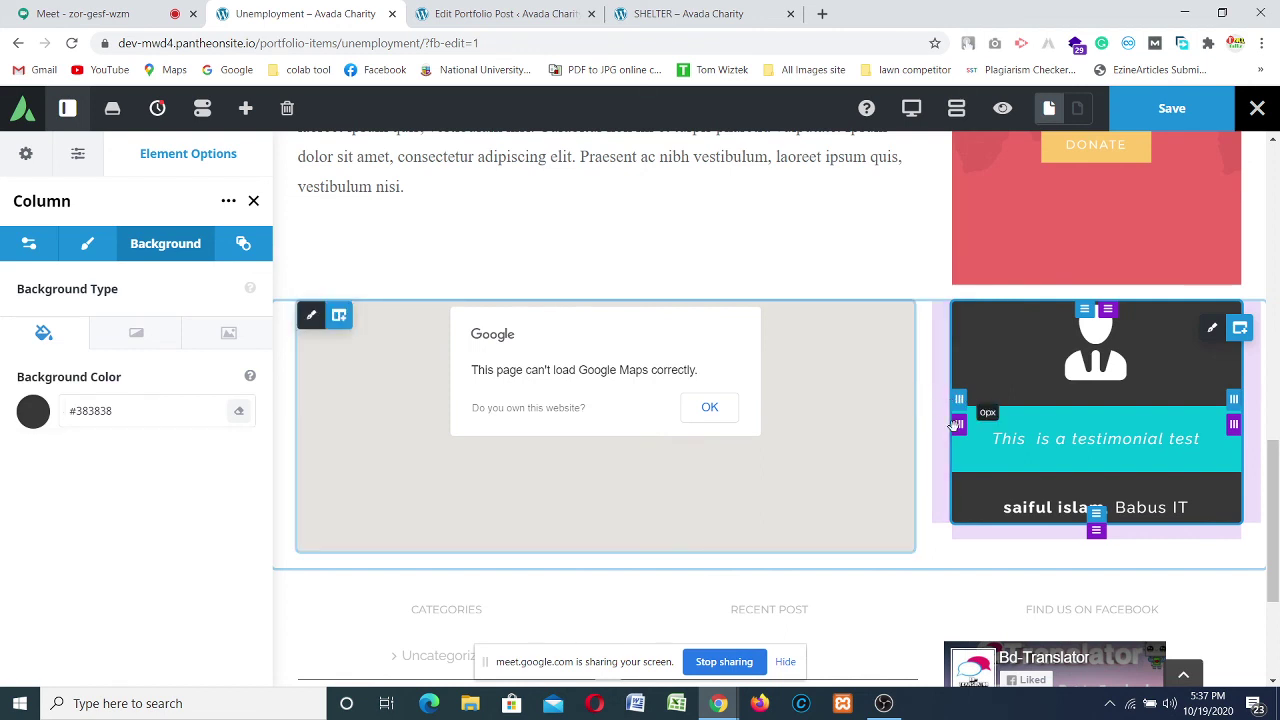
pyautogui.moveTo(944, 423); pyautogui.dragTo(928, 420)
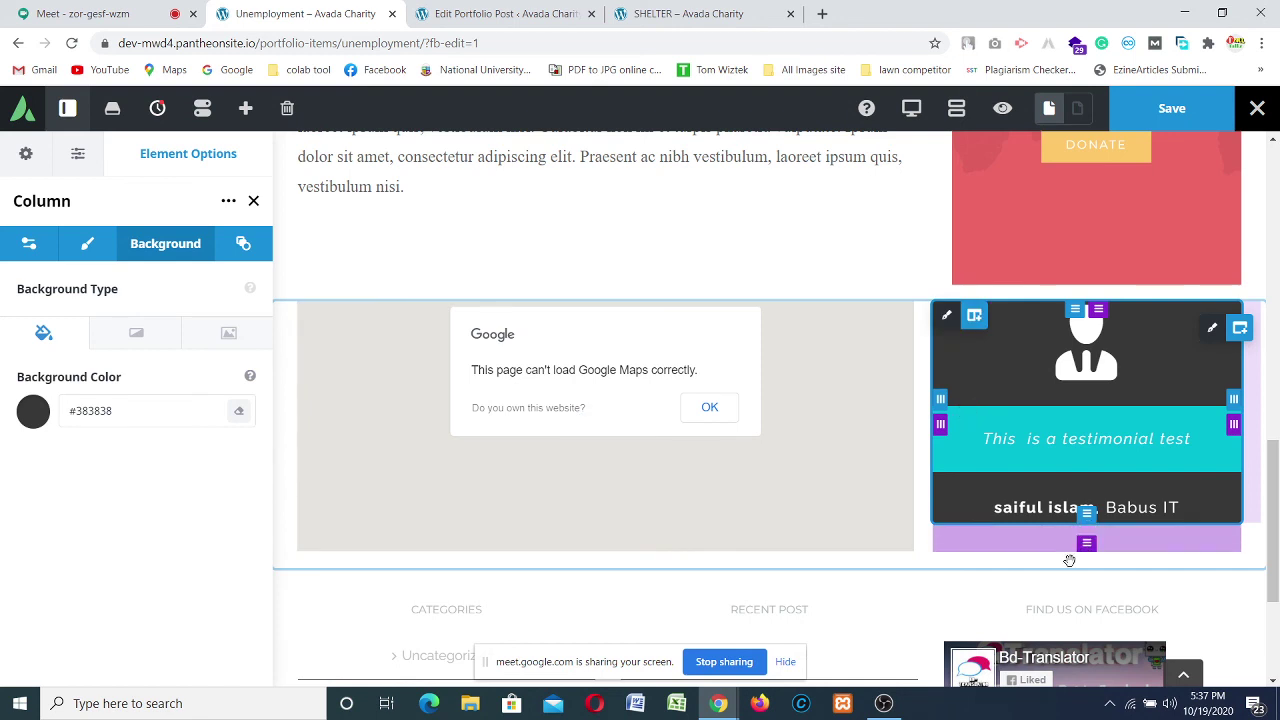
pyautogui.moveTo(1069, 560)
pyautogui.mouseDown()
pyautogui.moveTo(1085, 600)
pyautogui.moveTo(1086, 550)
pyautogui.mouseUp()
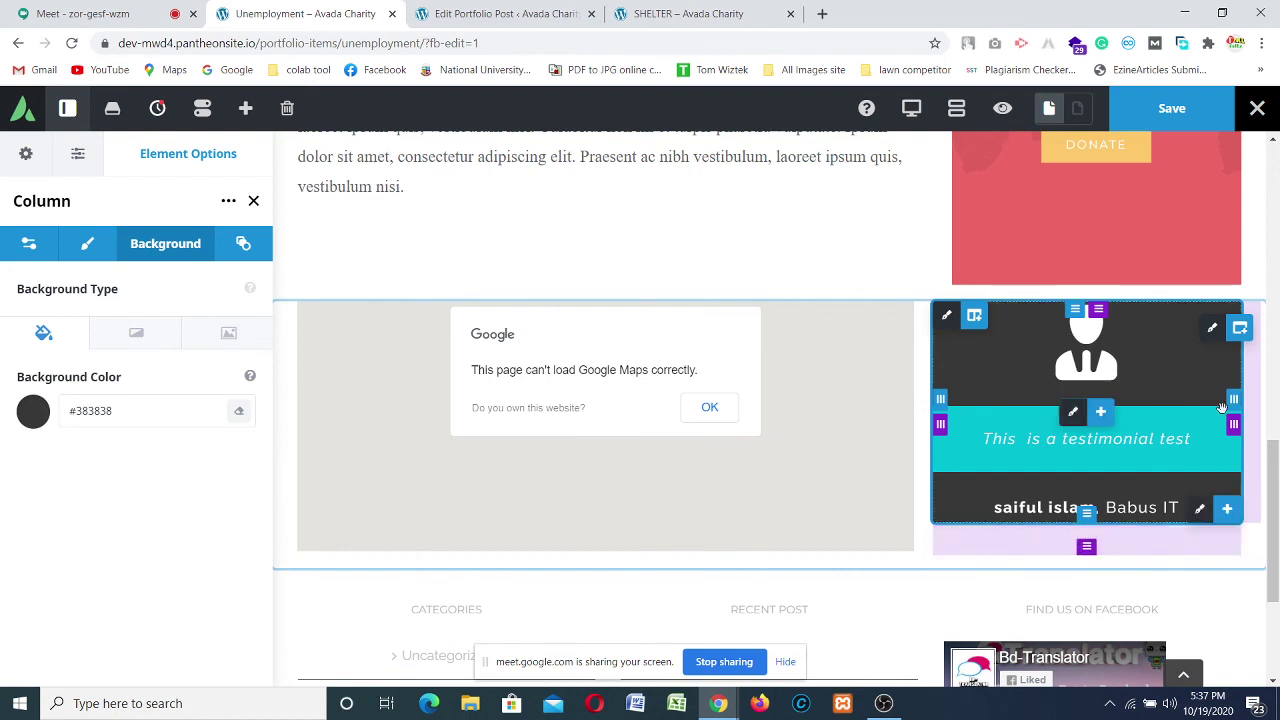
pyautogui.moveTo(1236, 424); pyautogui.dragTo(1260, 424)
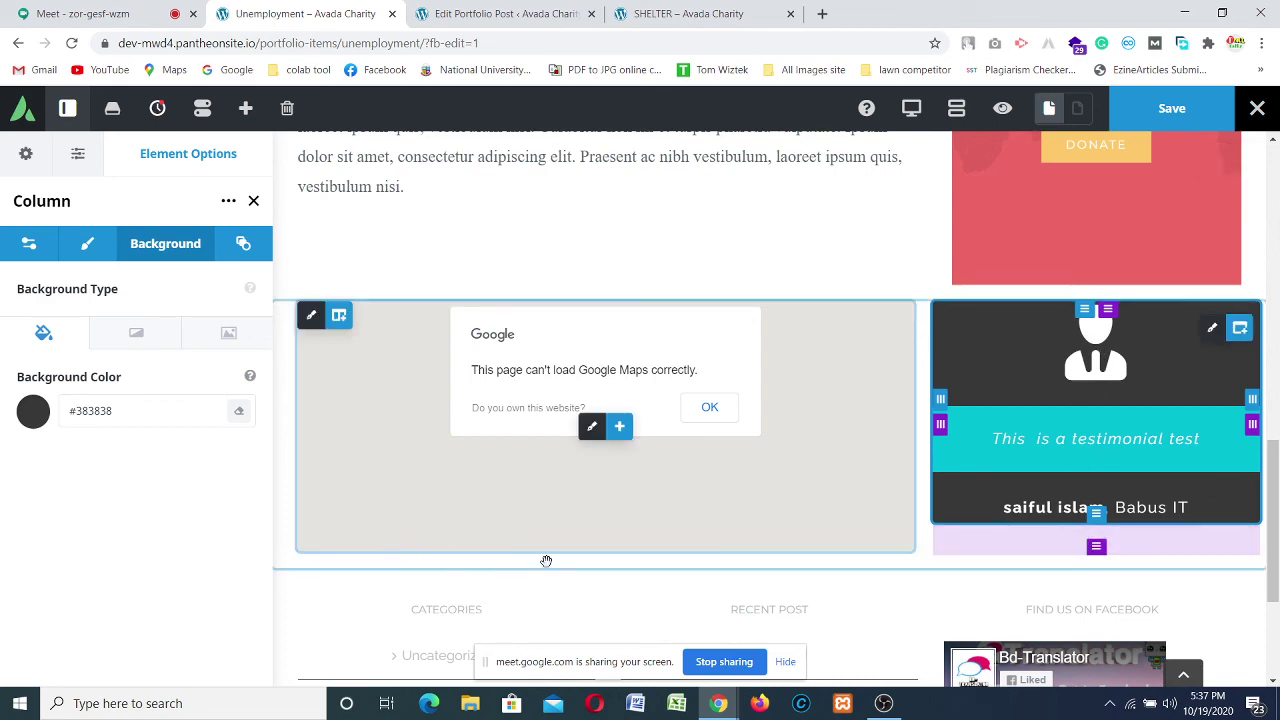
# - Compare the layout against the Shelter page, then return to the Unemployment page editor
pyautogui.scroll(-3, 800, 480)
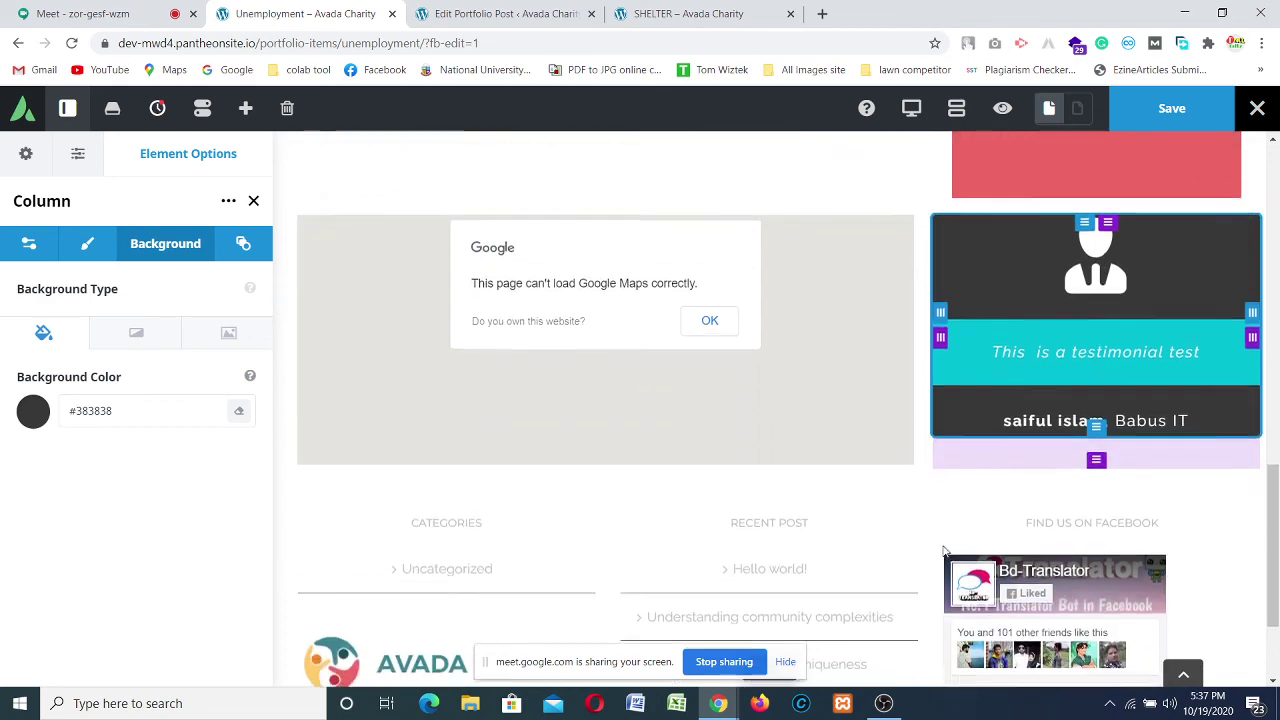
pyautogui.scroll(2, 880, 420)
pyautogui.scroll(2, 937, 385)
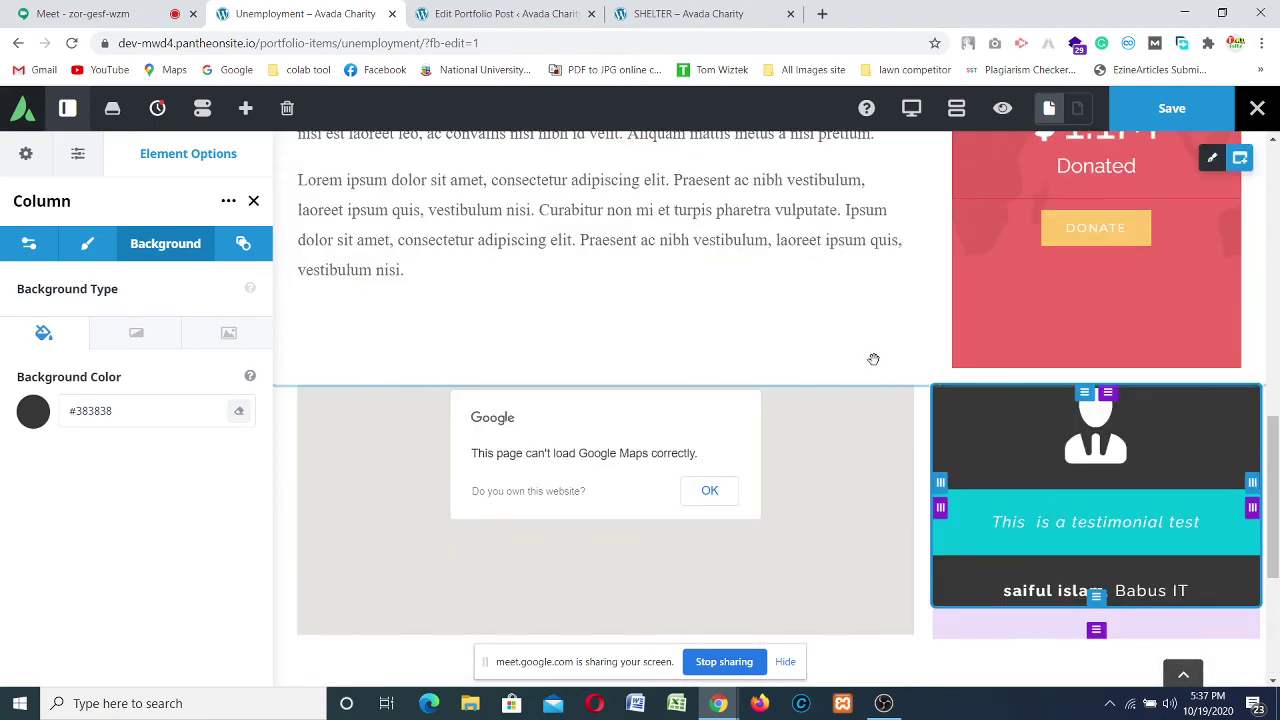
pyautogui.scroll(3, 873, 359)
pyautogui.scroll(-5, 873, 359)
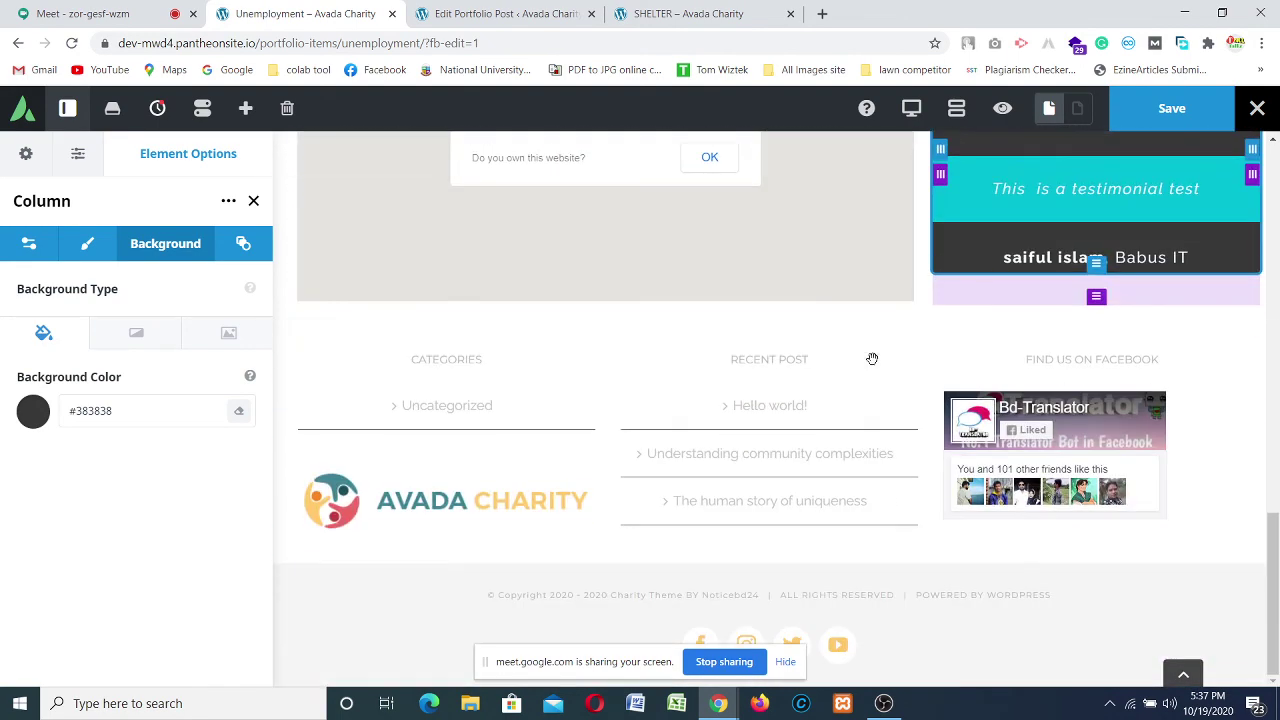
pyautogui.scroll(6, 872, 359)
pyautogui.scroll(-2, 872, 359)
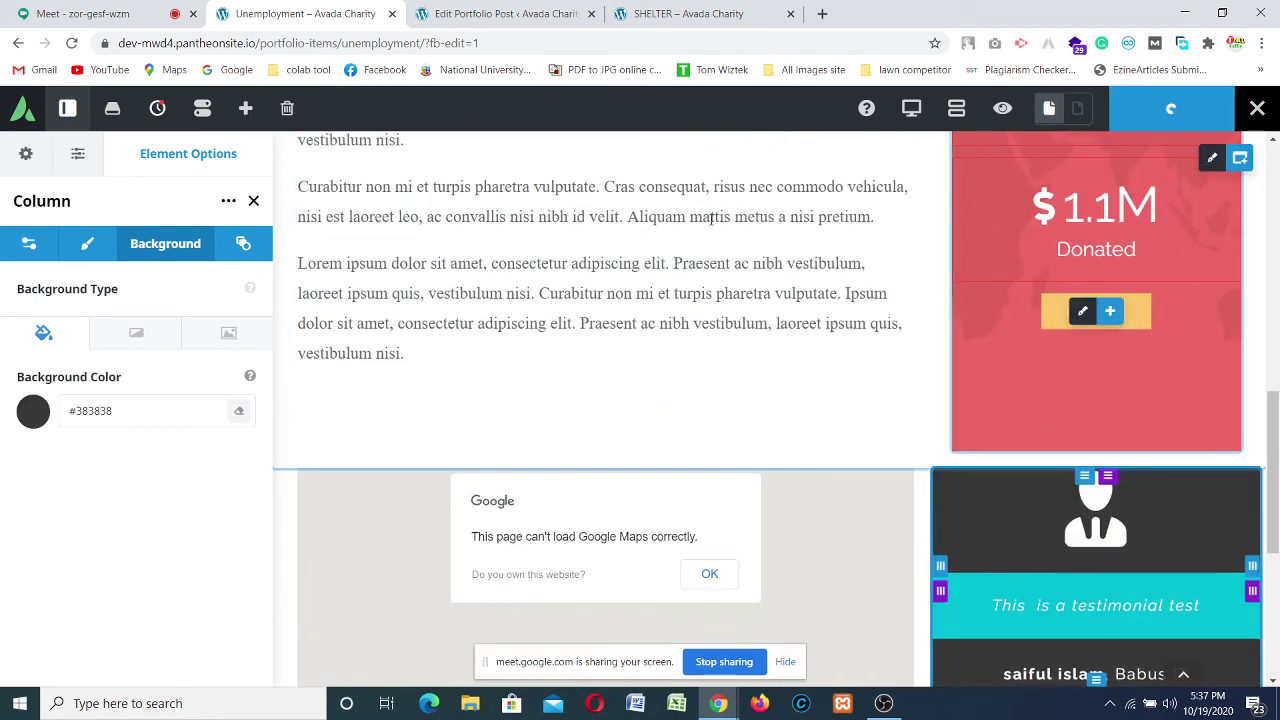
pyautogui.scroll(-3, 986, 410)
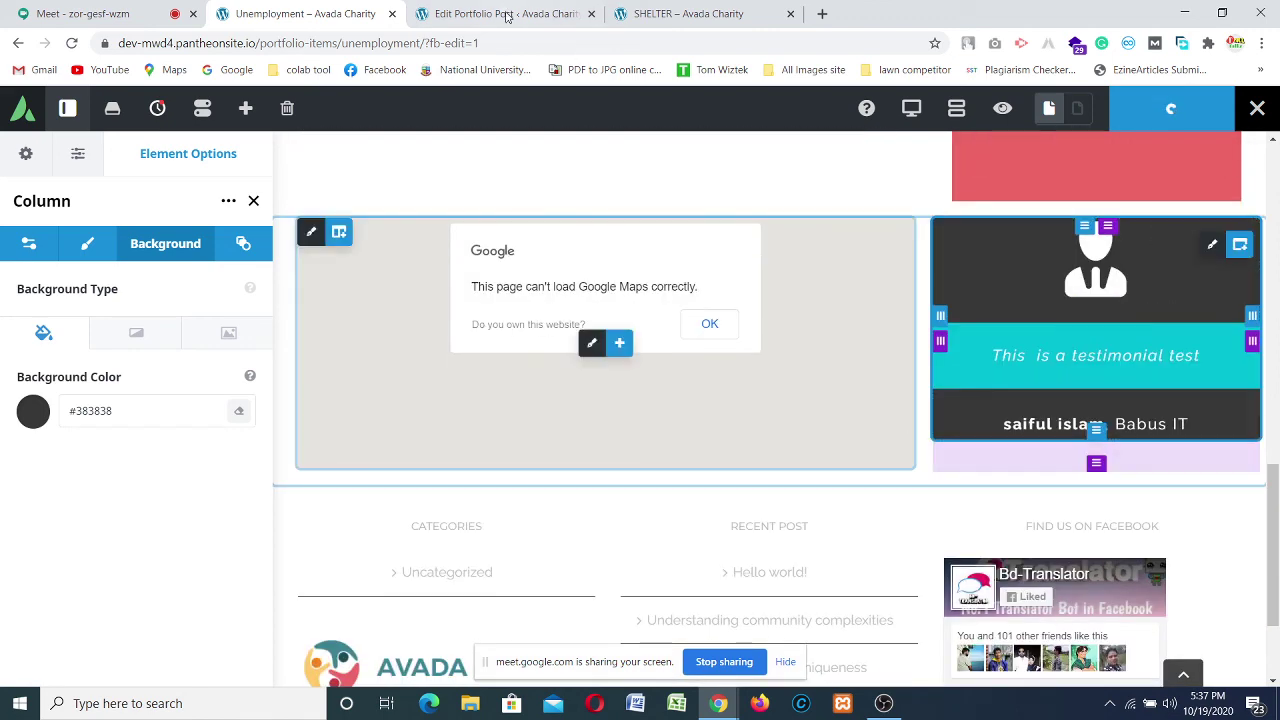
pyautogui.click(678, 13)
pyautogui.scroll(-6, 898, 438)
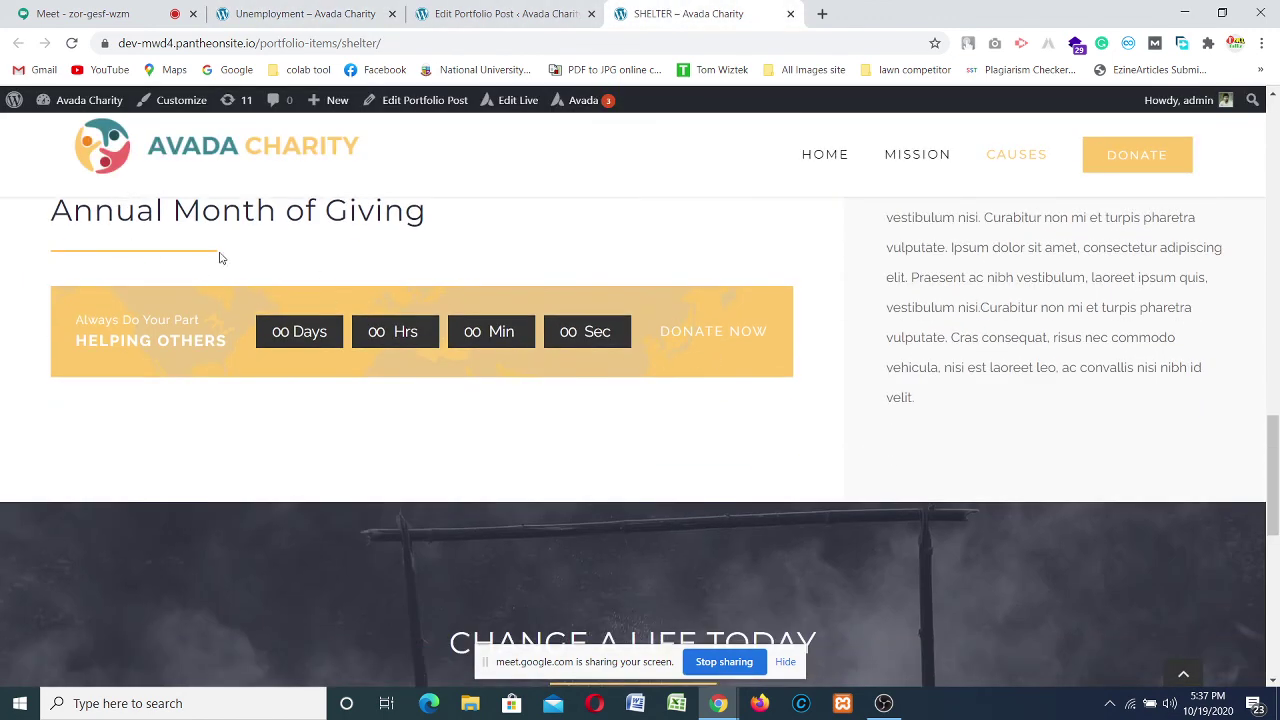
pyautogui.scroll(4, 990, 297)
pyautogui.scroll(-10, 940, 517)
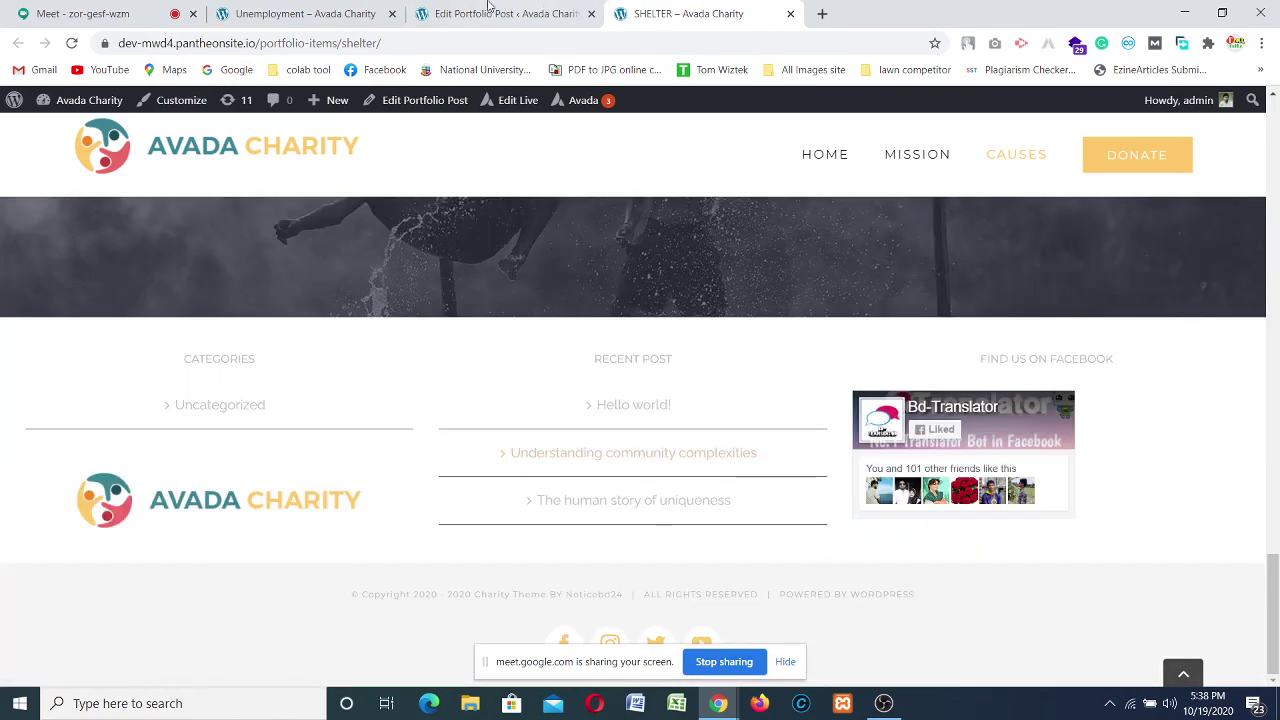
pyautogui.click(290, 14)
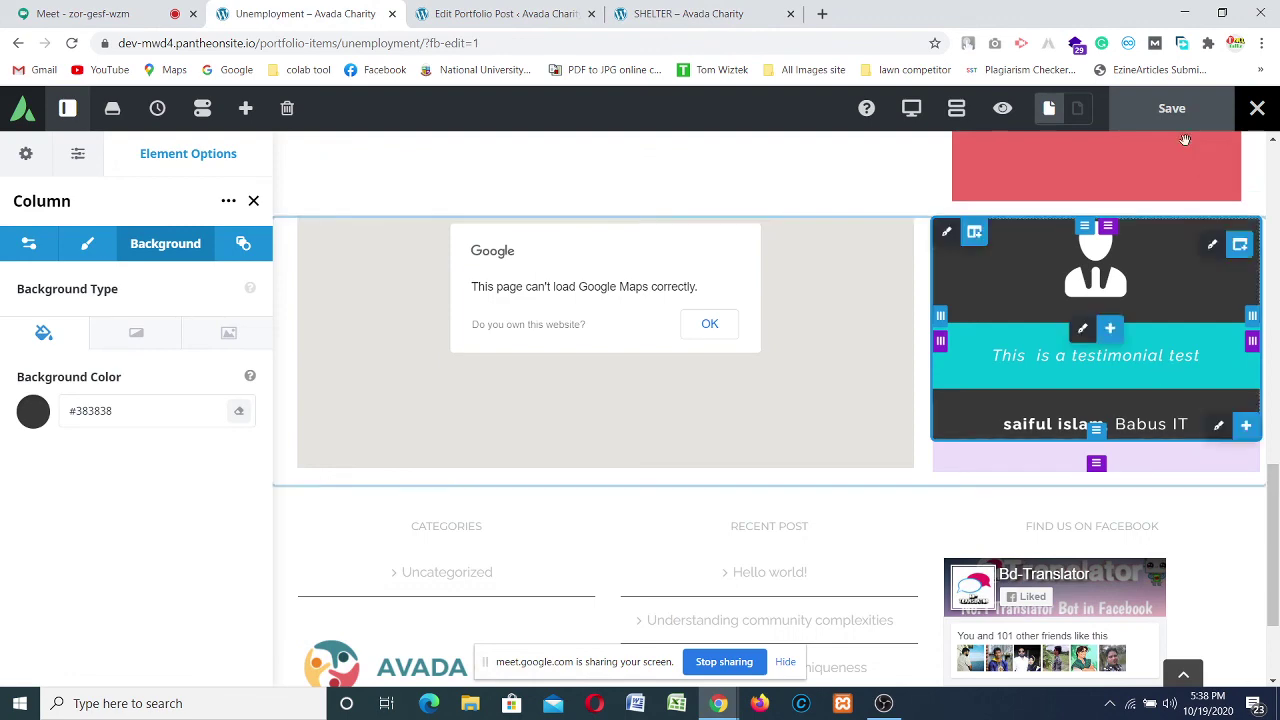
# - Stop presenting in the Google Meet call and bring OBS Studio to the front
pyautogui.click(140, 14)
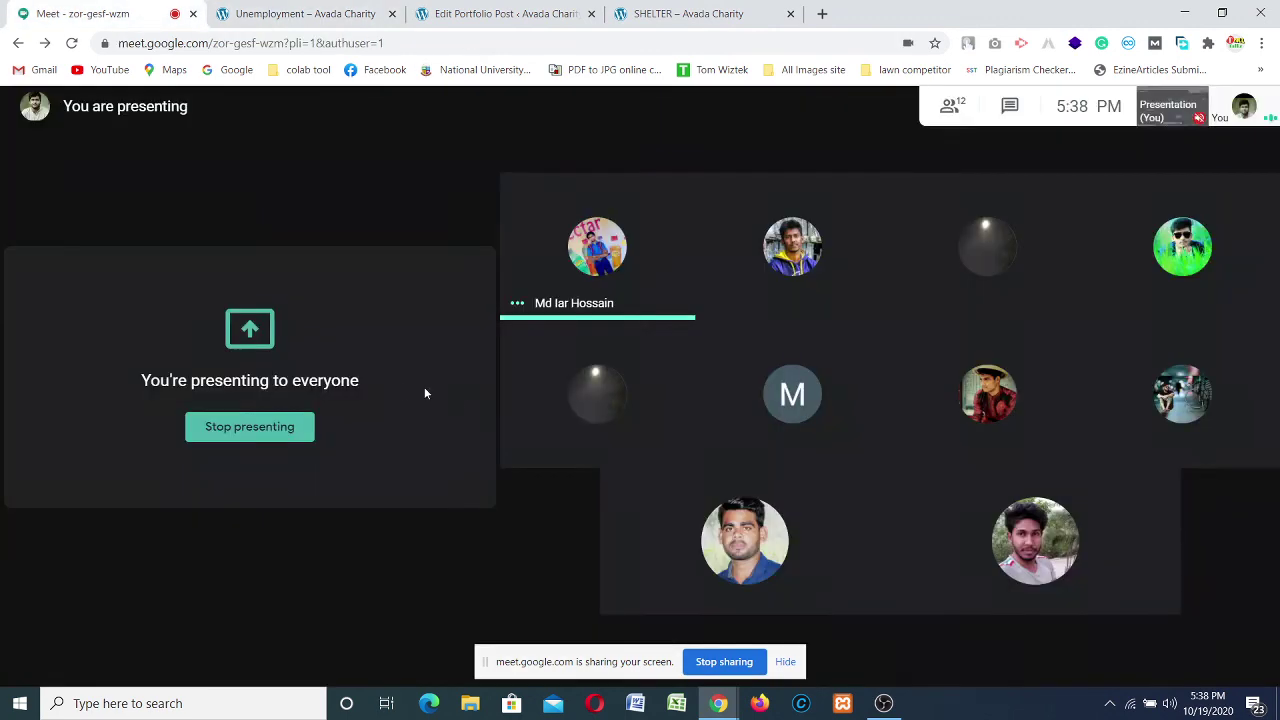
pyautogui.click(250, 427)
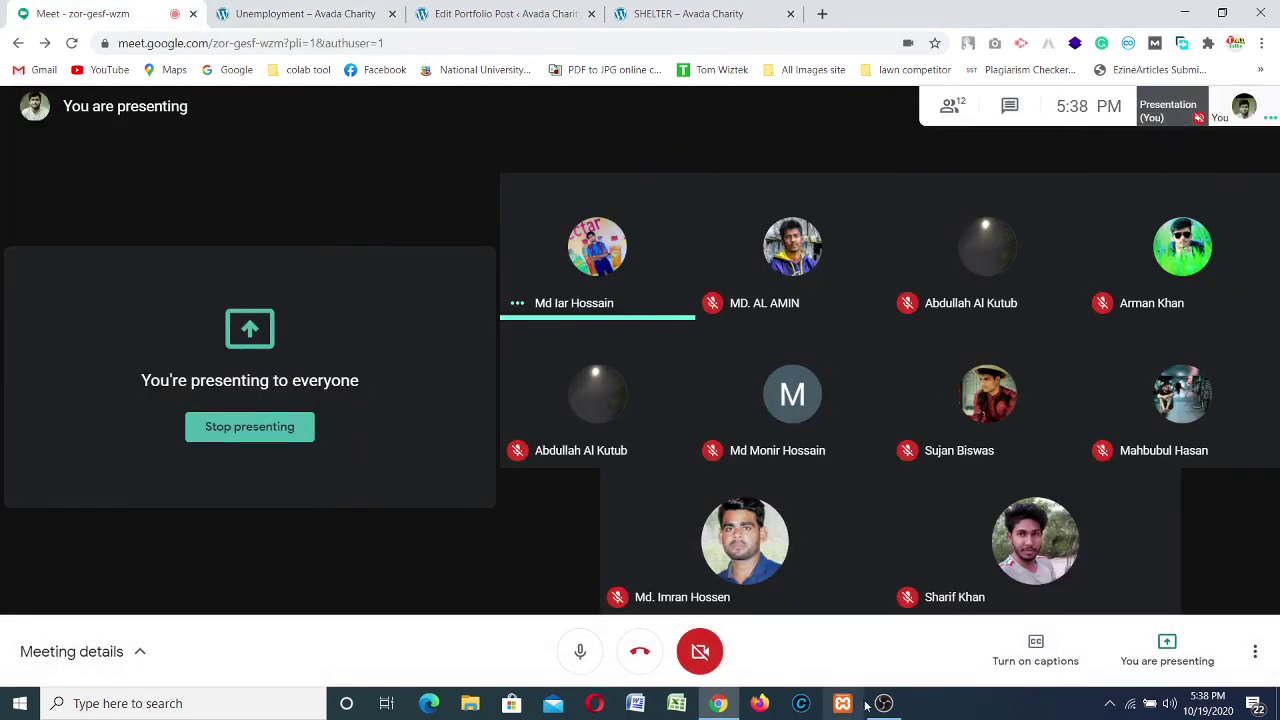
pyautogui.click(879, 710)
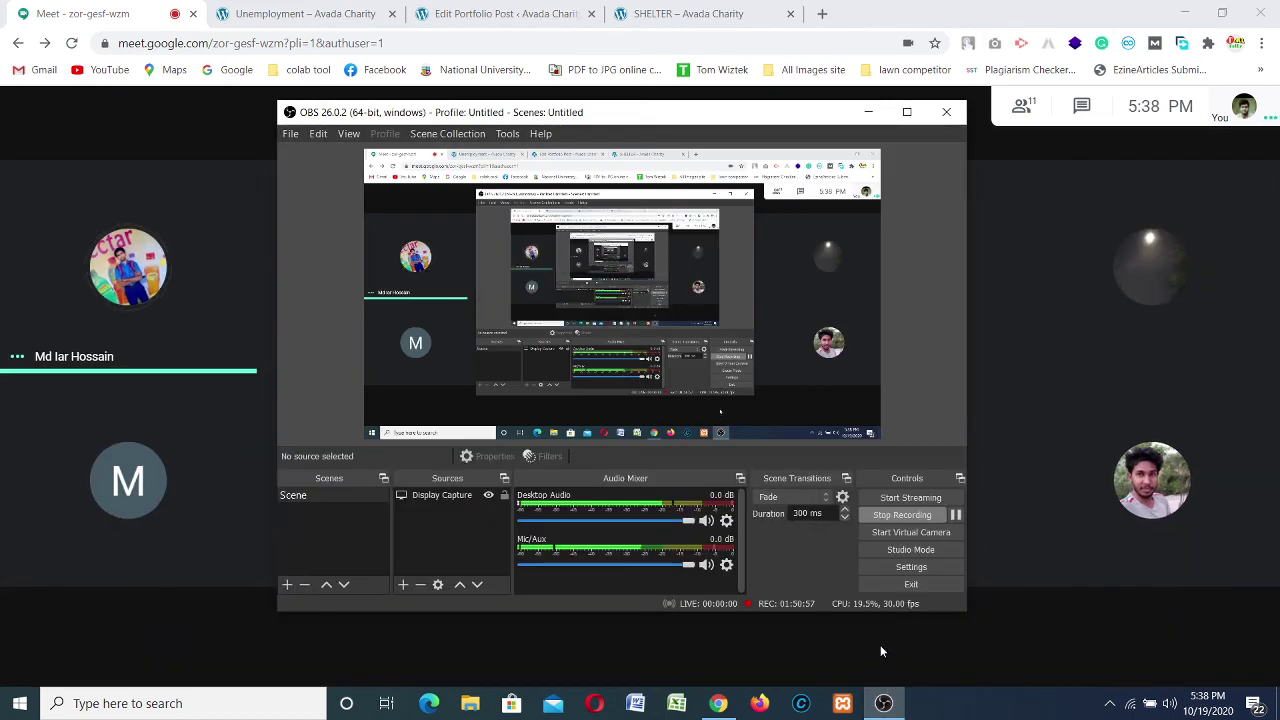